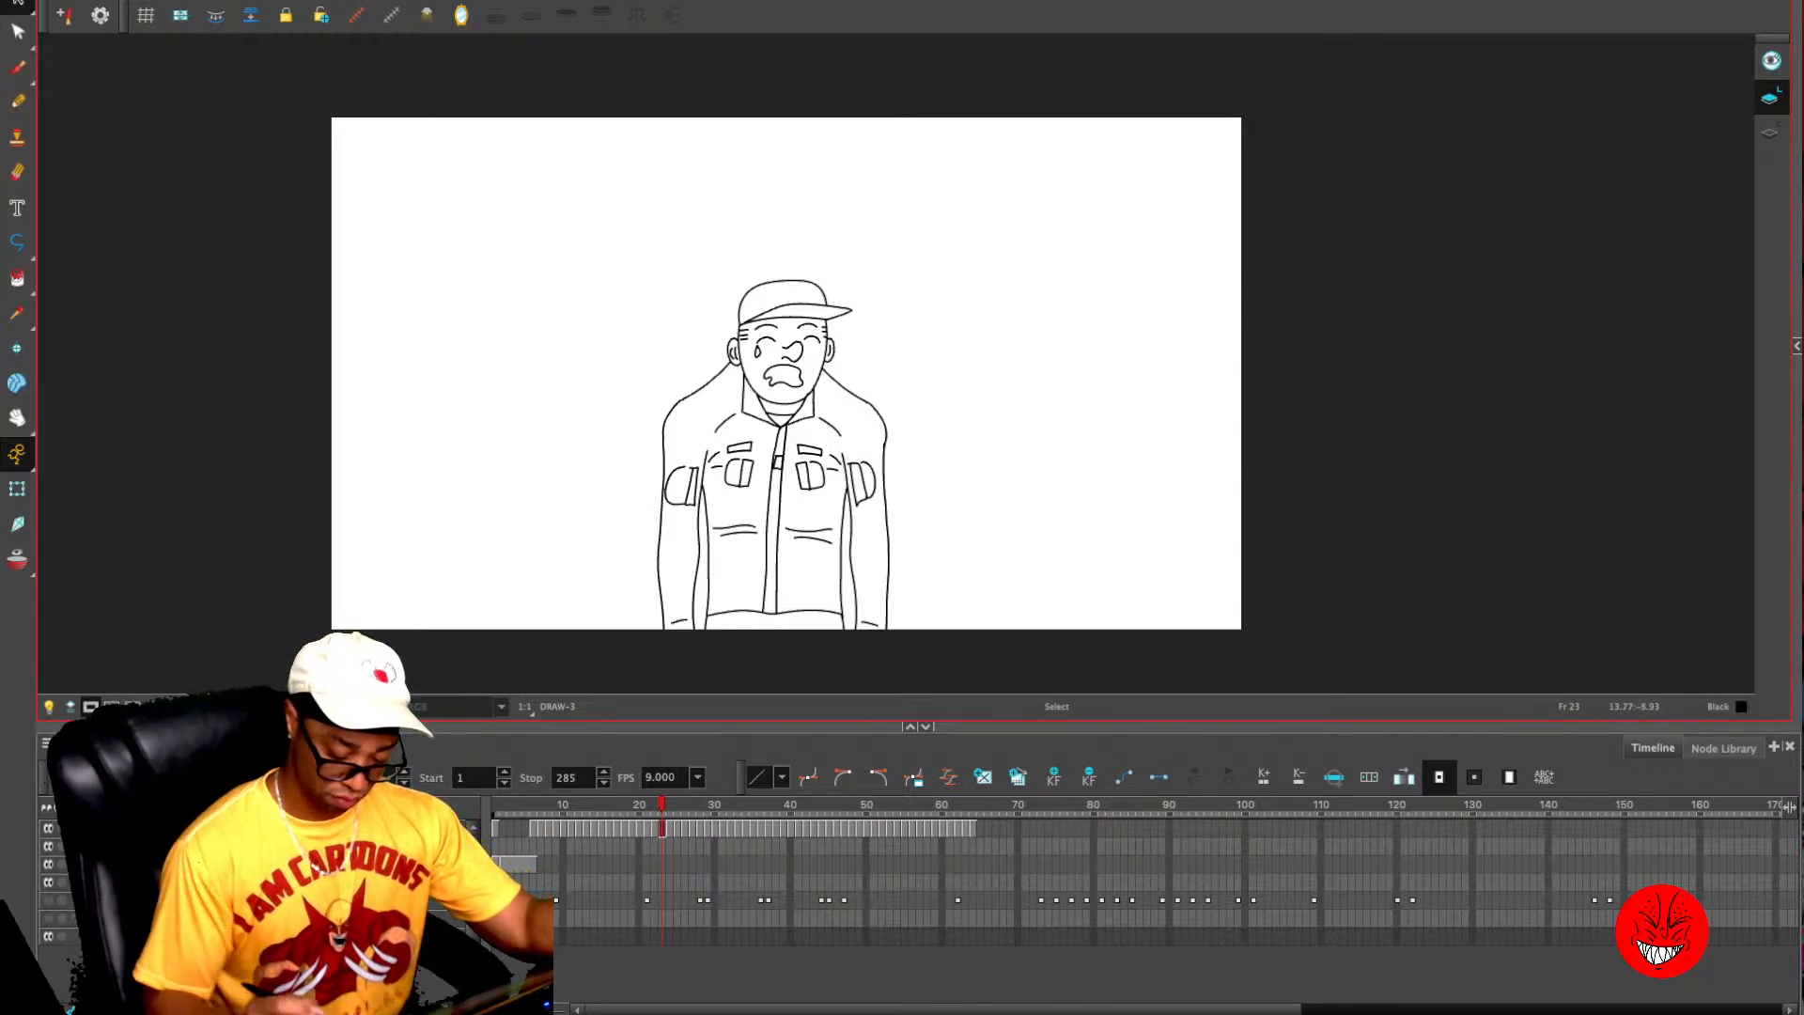
# - Go to empty frame 65 on the drawing layer, activate the Pencil tool and collapse its properties
pyautogui.moveTo(662, 806)
pyautogui.mouseDown()
pyautogui.moveTo(495, 805)
pyautogui.moveTo(981, 805)
pyautogui.mouseUp()
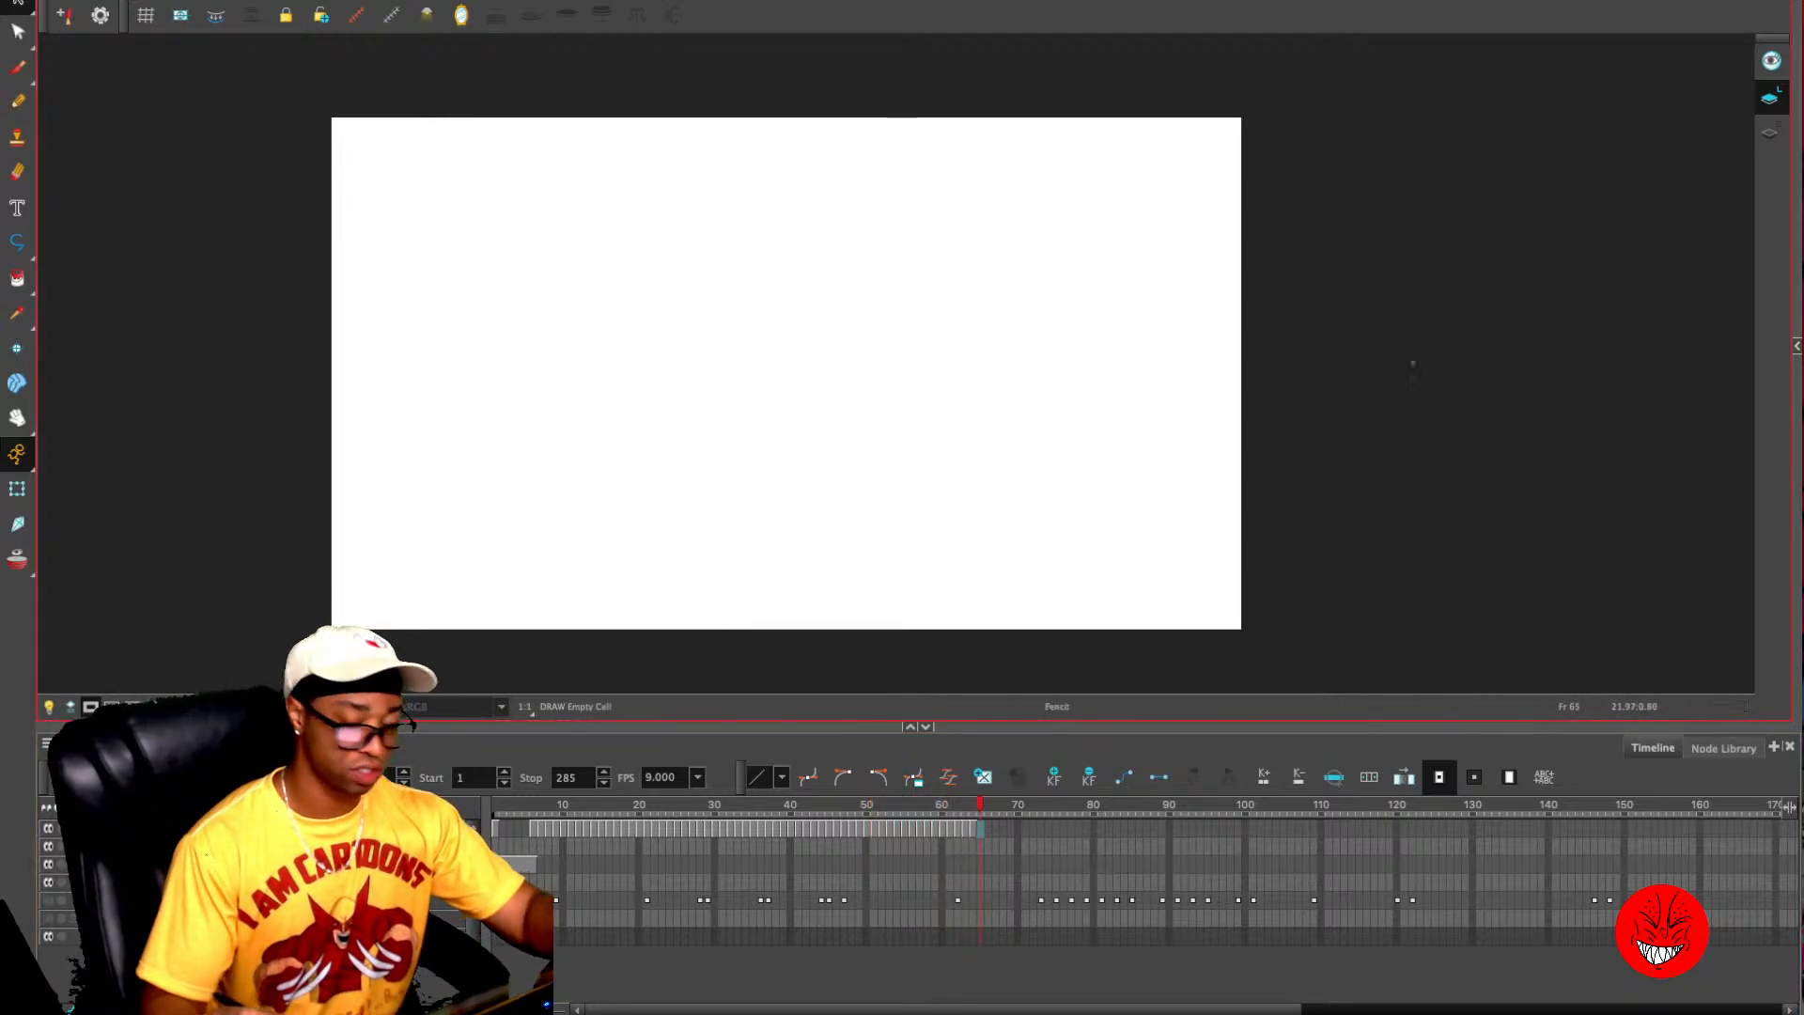
pyautogui.hotkey('alt', '/')
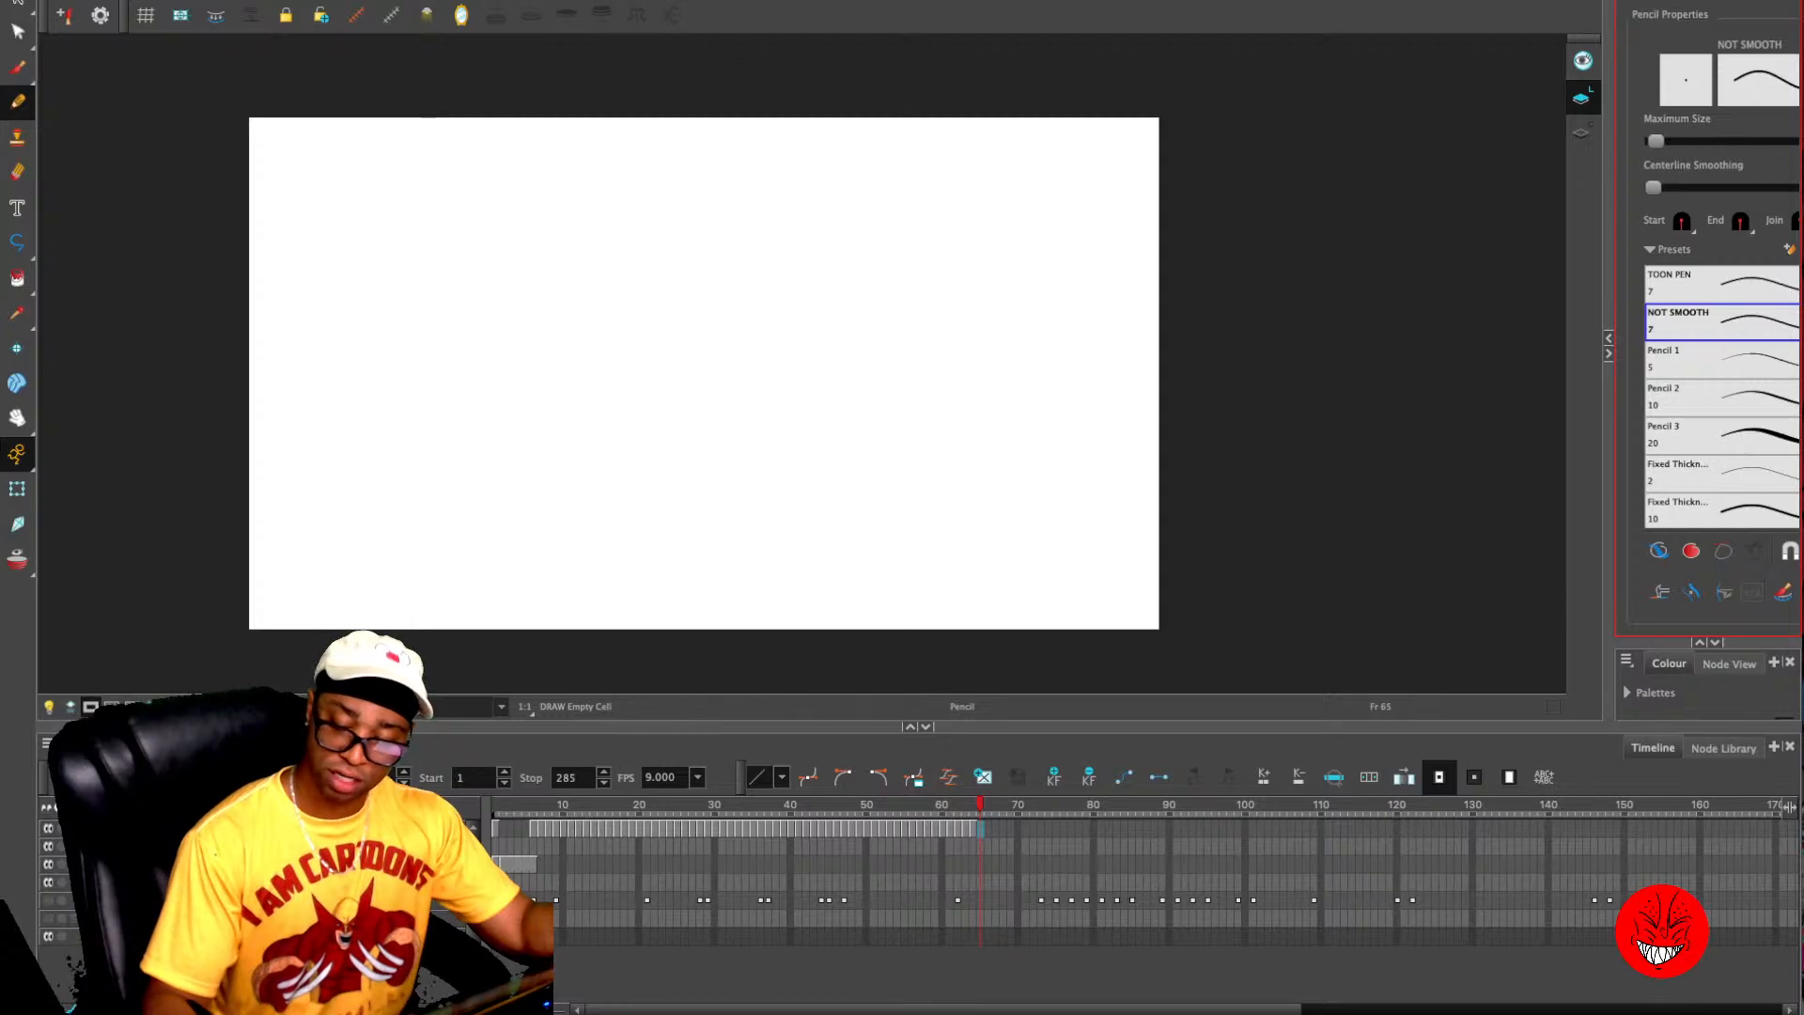
pyautogui.click(1609, 354)
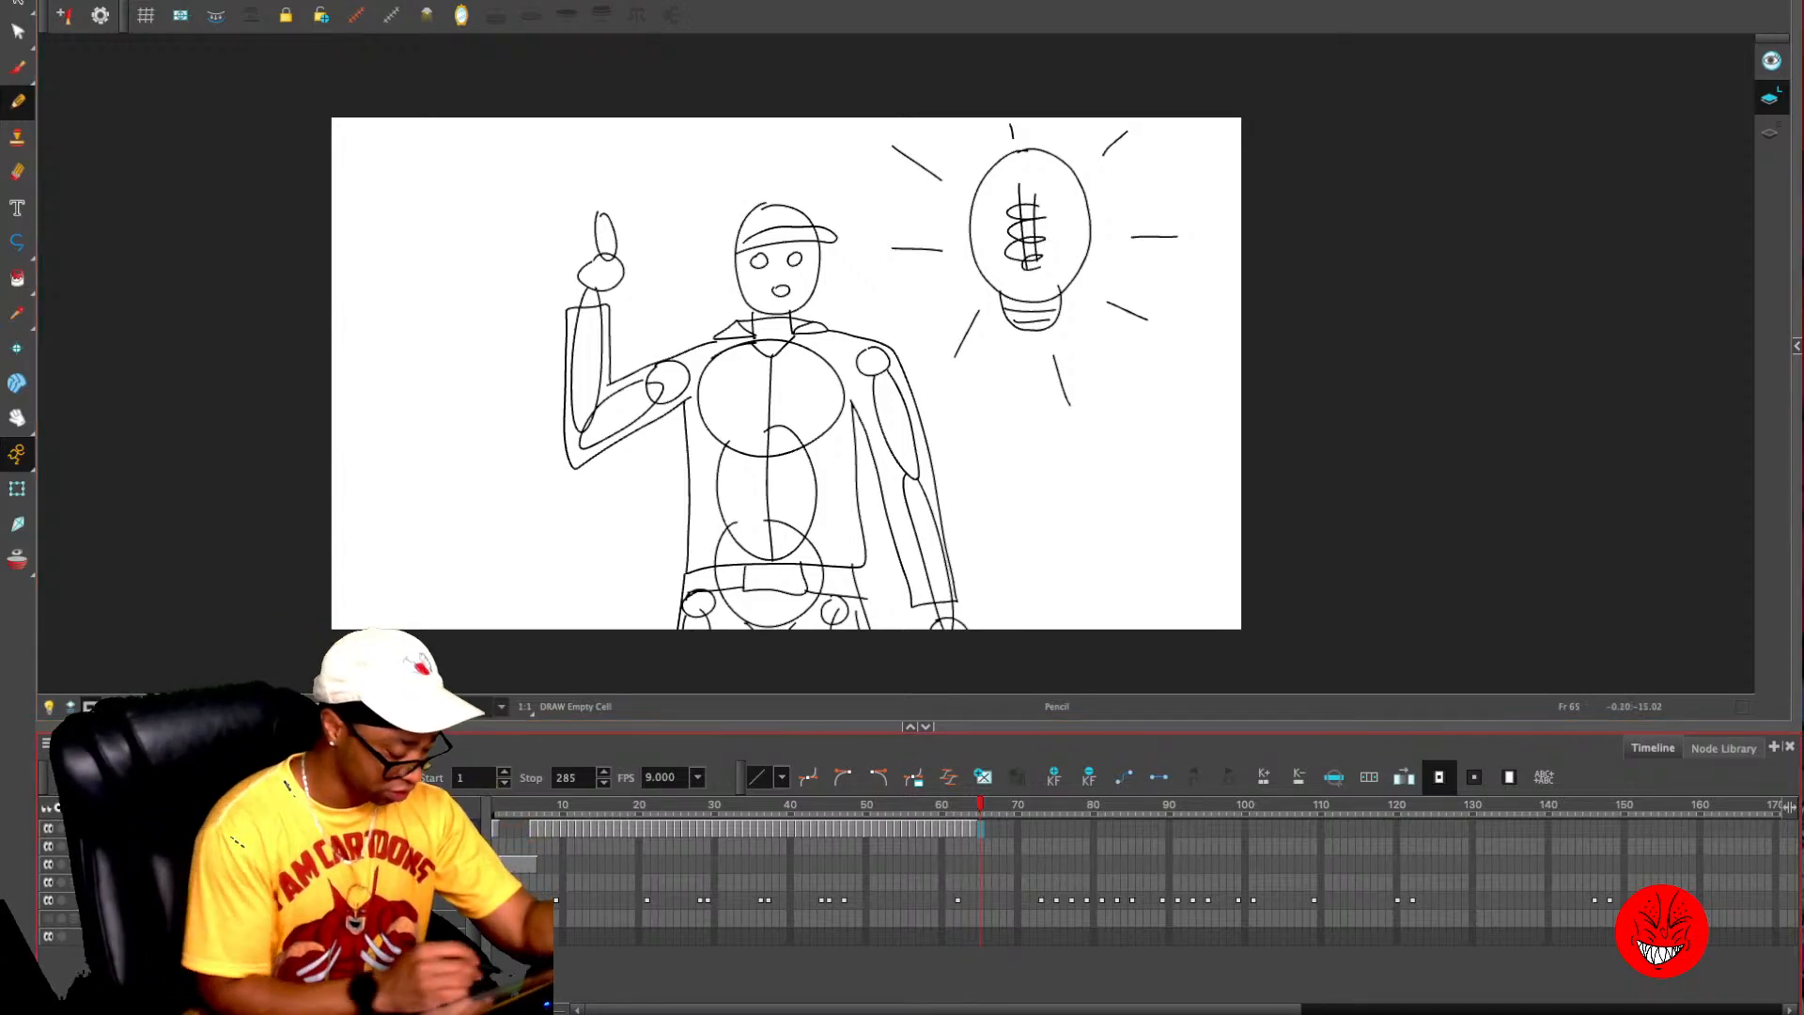
# - Turn on the light table to dim the rough pose at frame 65 and enlarge the drawing area over the timeline
pyautogui.click(49, 707)
pyautogui.press(',')
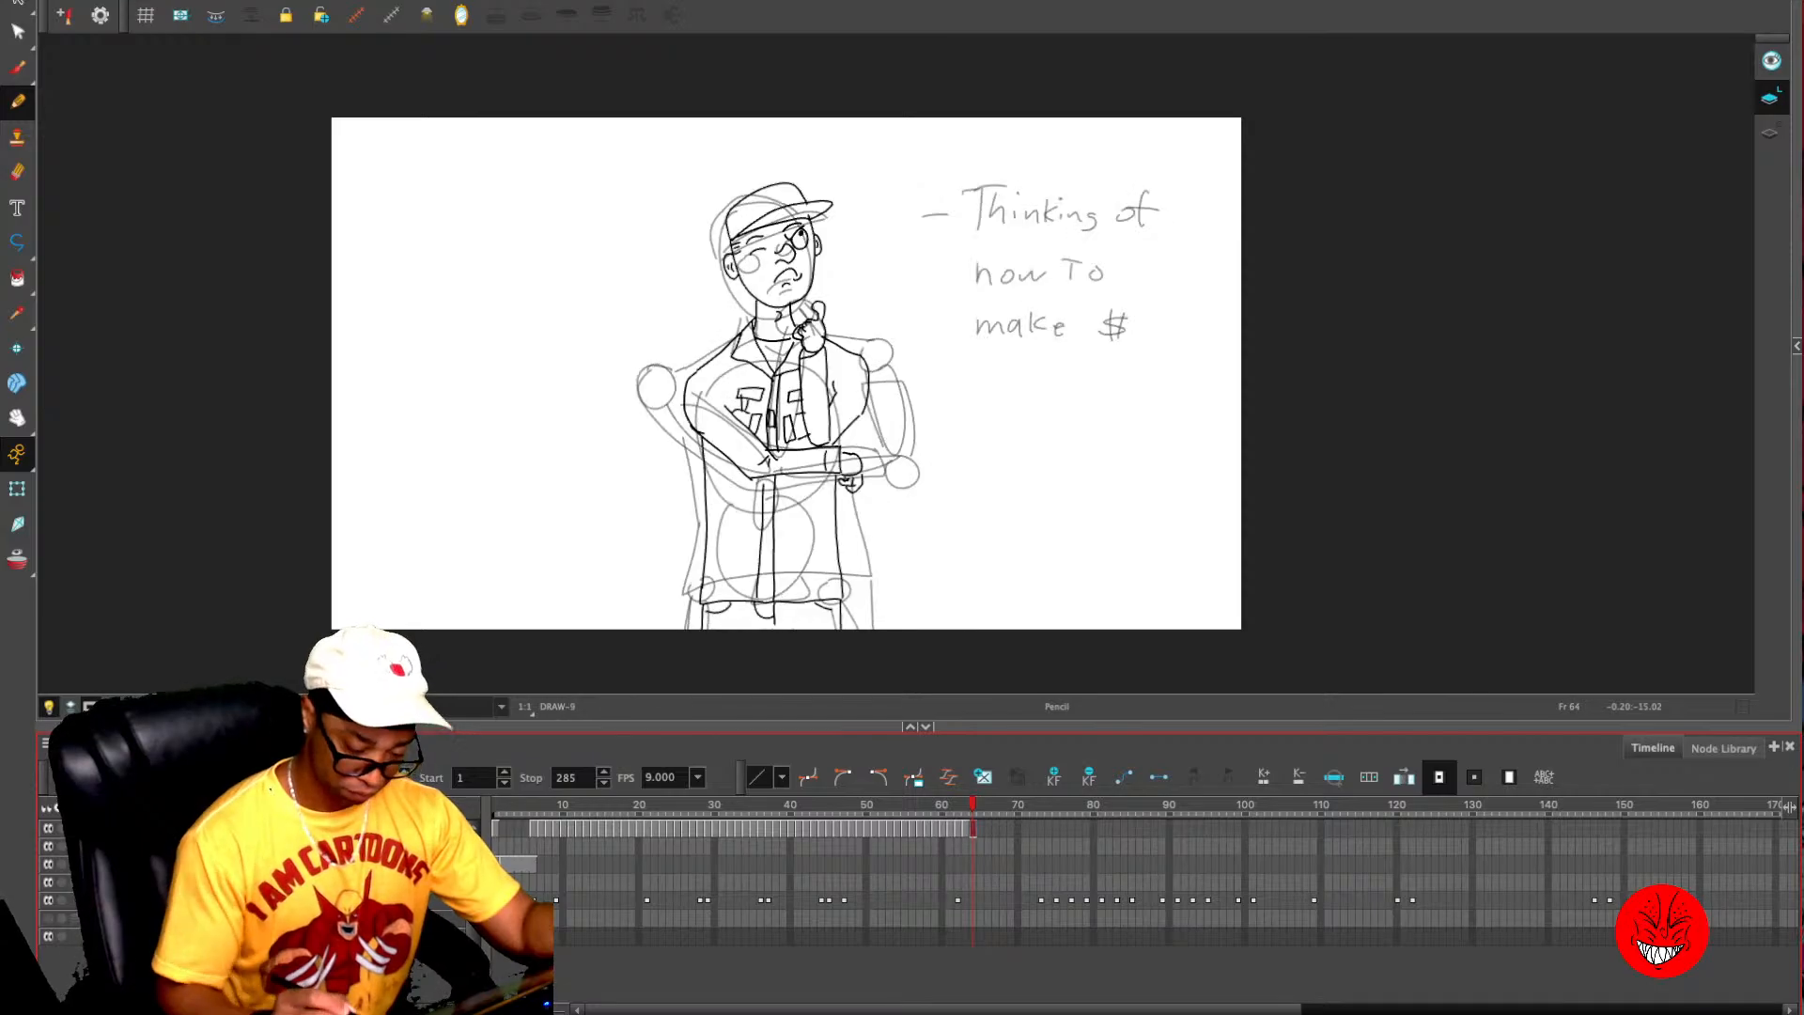
pyautogui.press('.')
pyautogui.press('2')
pyautogui.press('1')
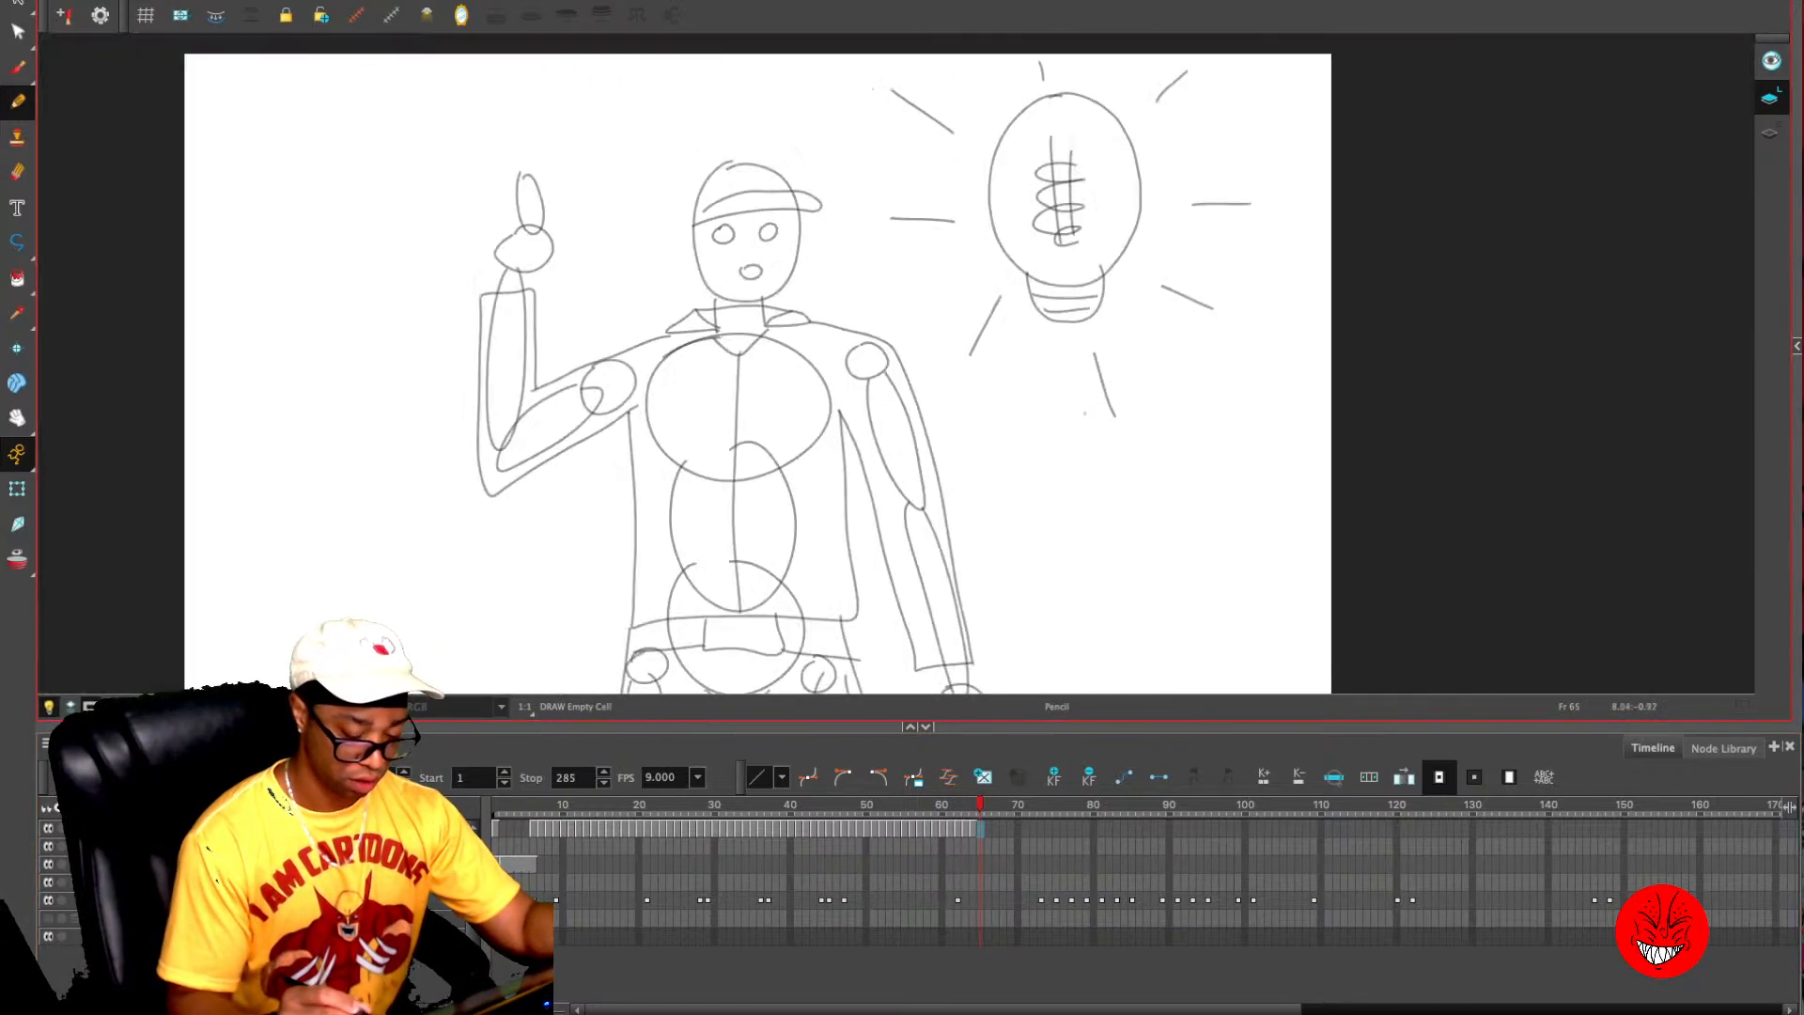
pyautogui.moveTo(953, 725); pyautogui.dragTo(953, 855)
pyautogui.press('2')
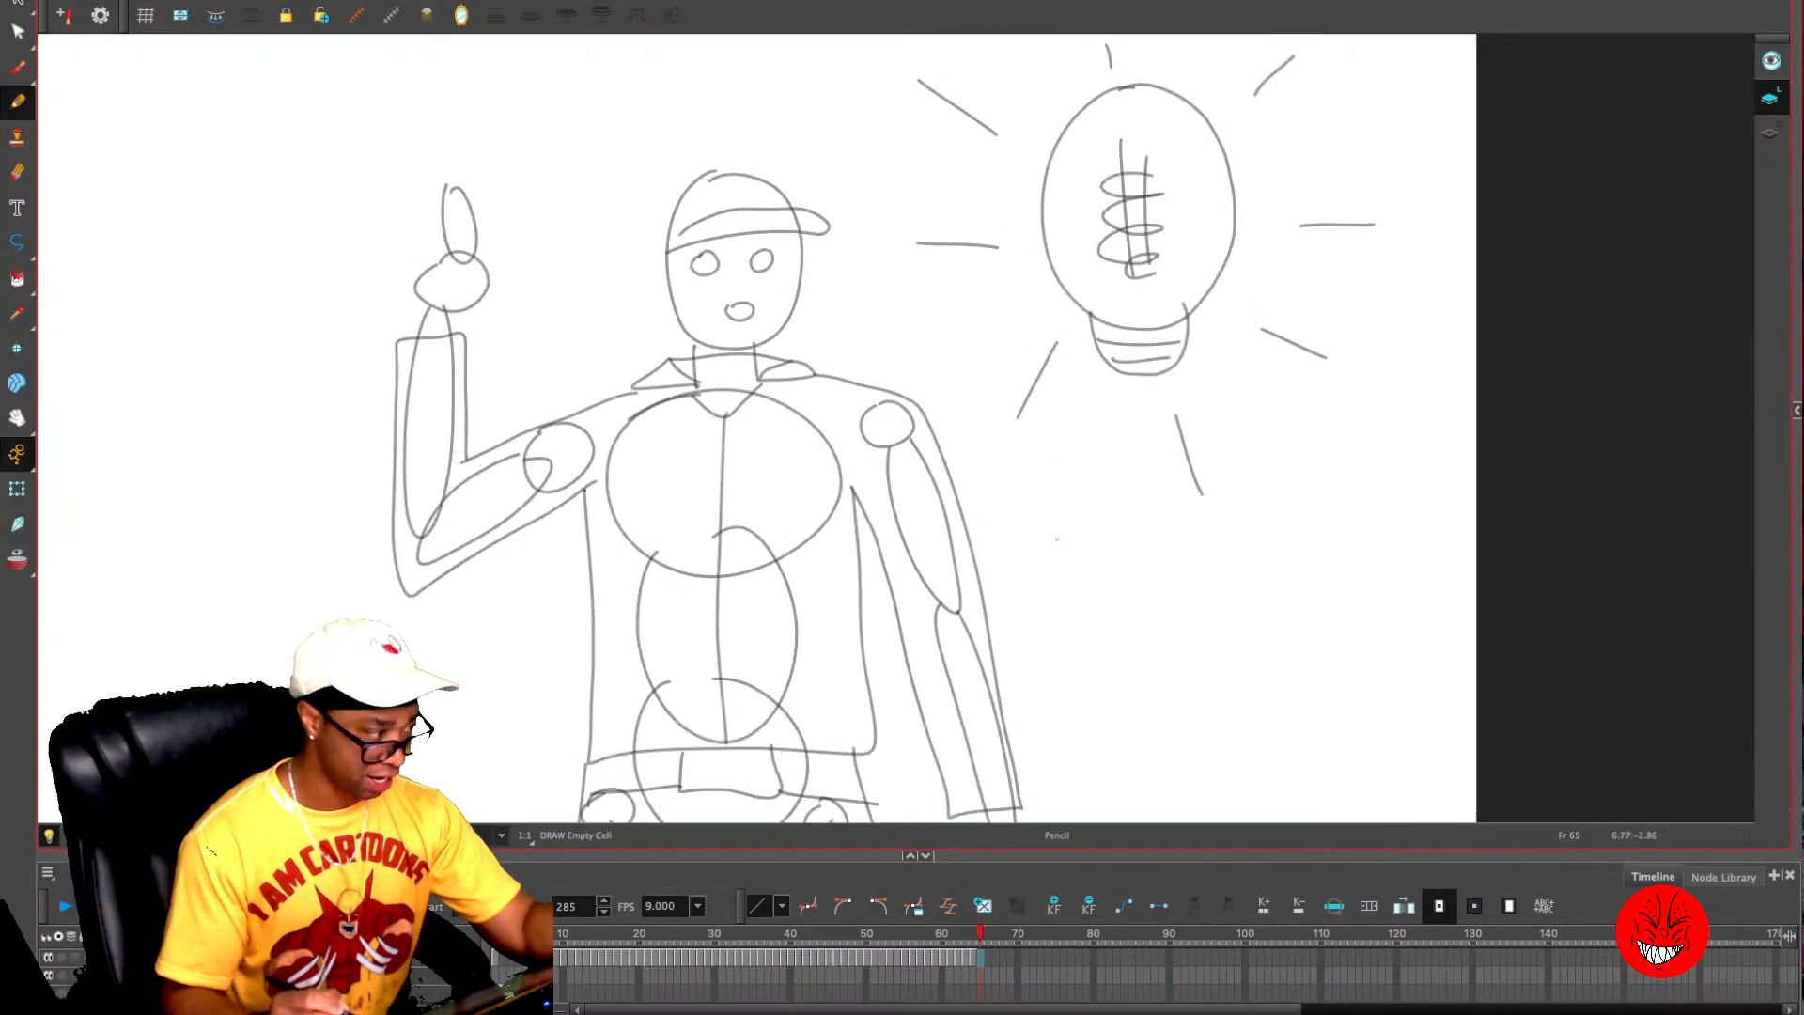
# - Turn on onion skin and draw both sides of the character's neck over the rough pose at frame 65
pyautogui.hotkey('alt', 'o')
pyautogui.press(',')
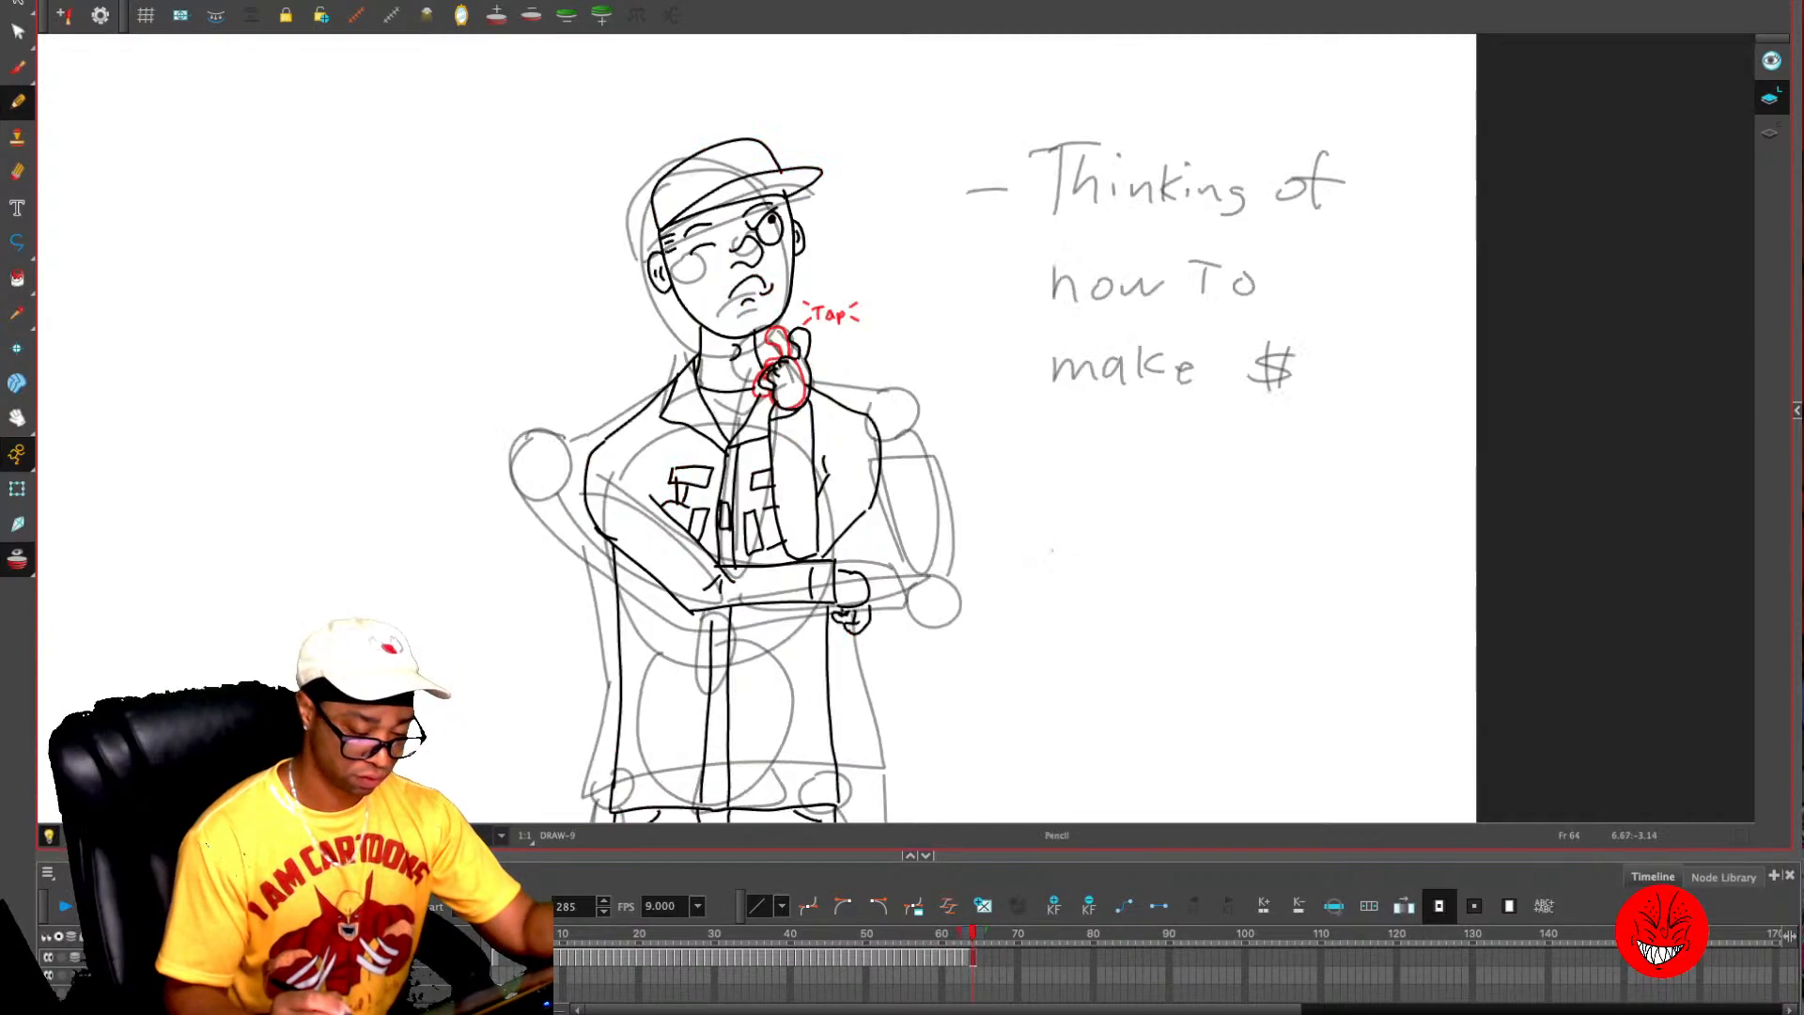
pyautogui.press('.')
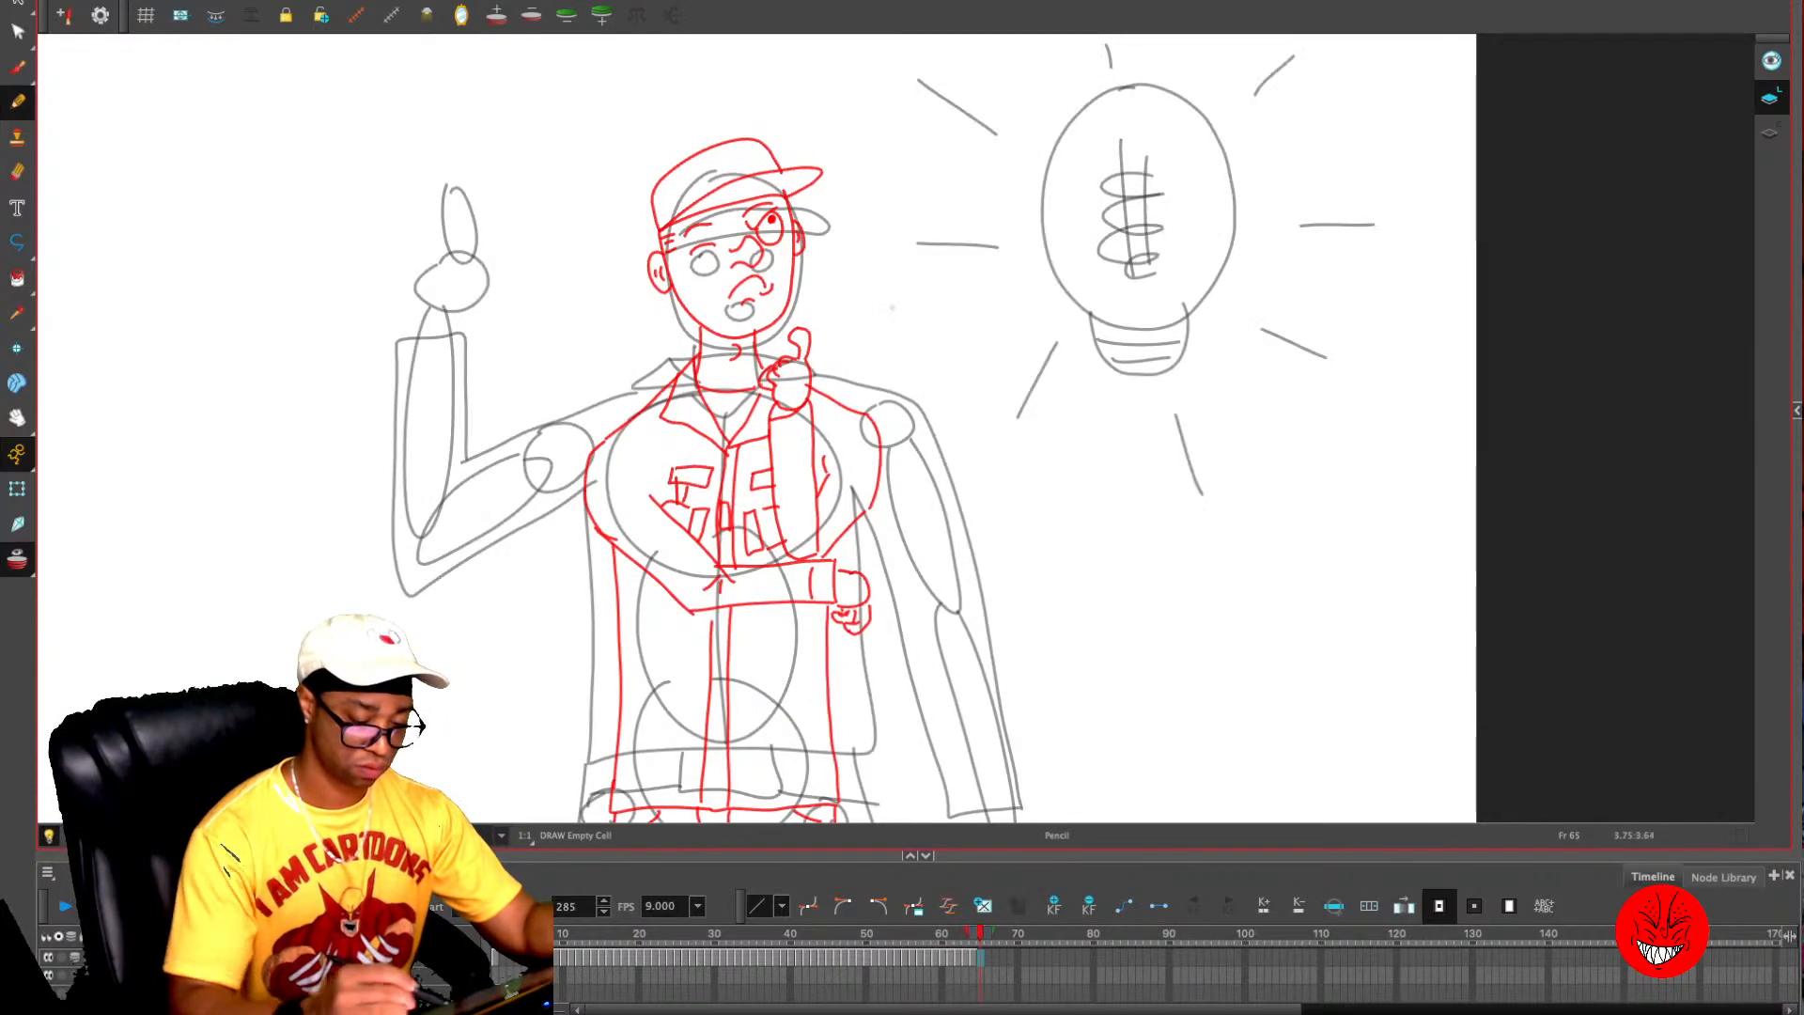
pyautogui.press('2')
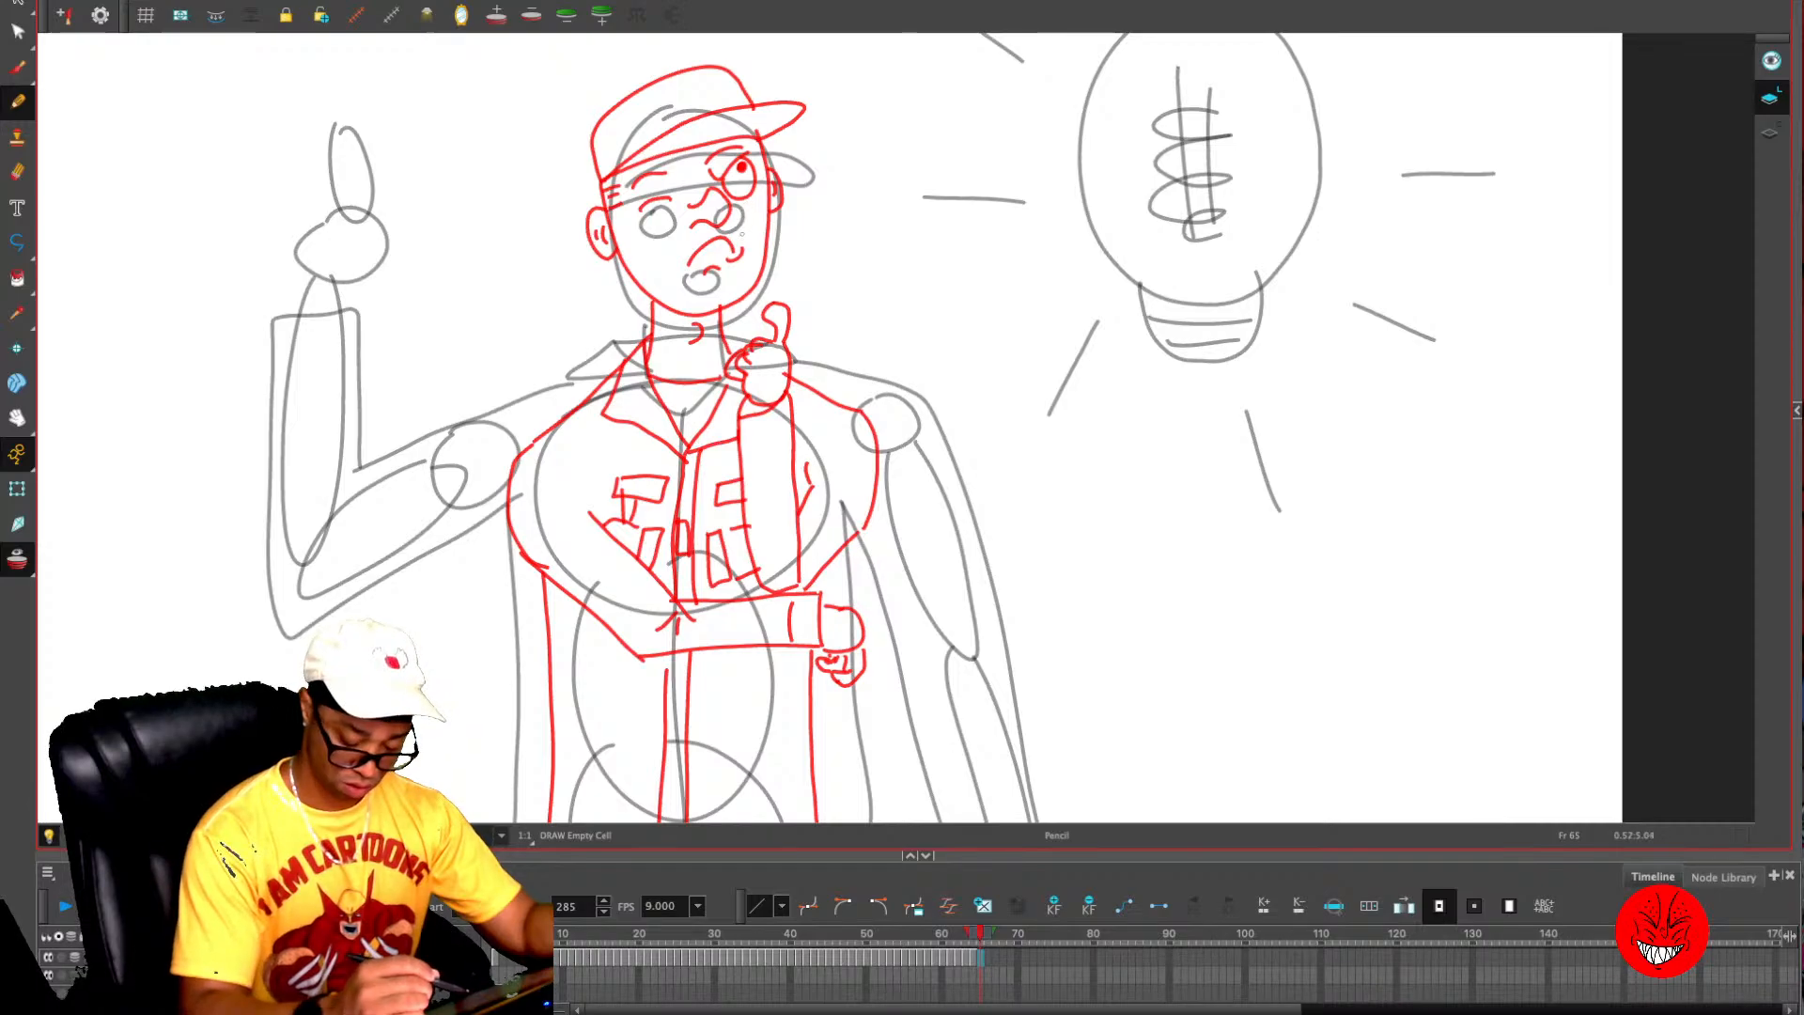
pyautogui.press('.')
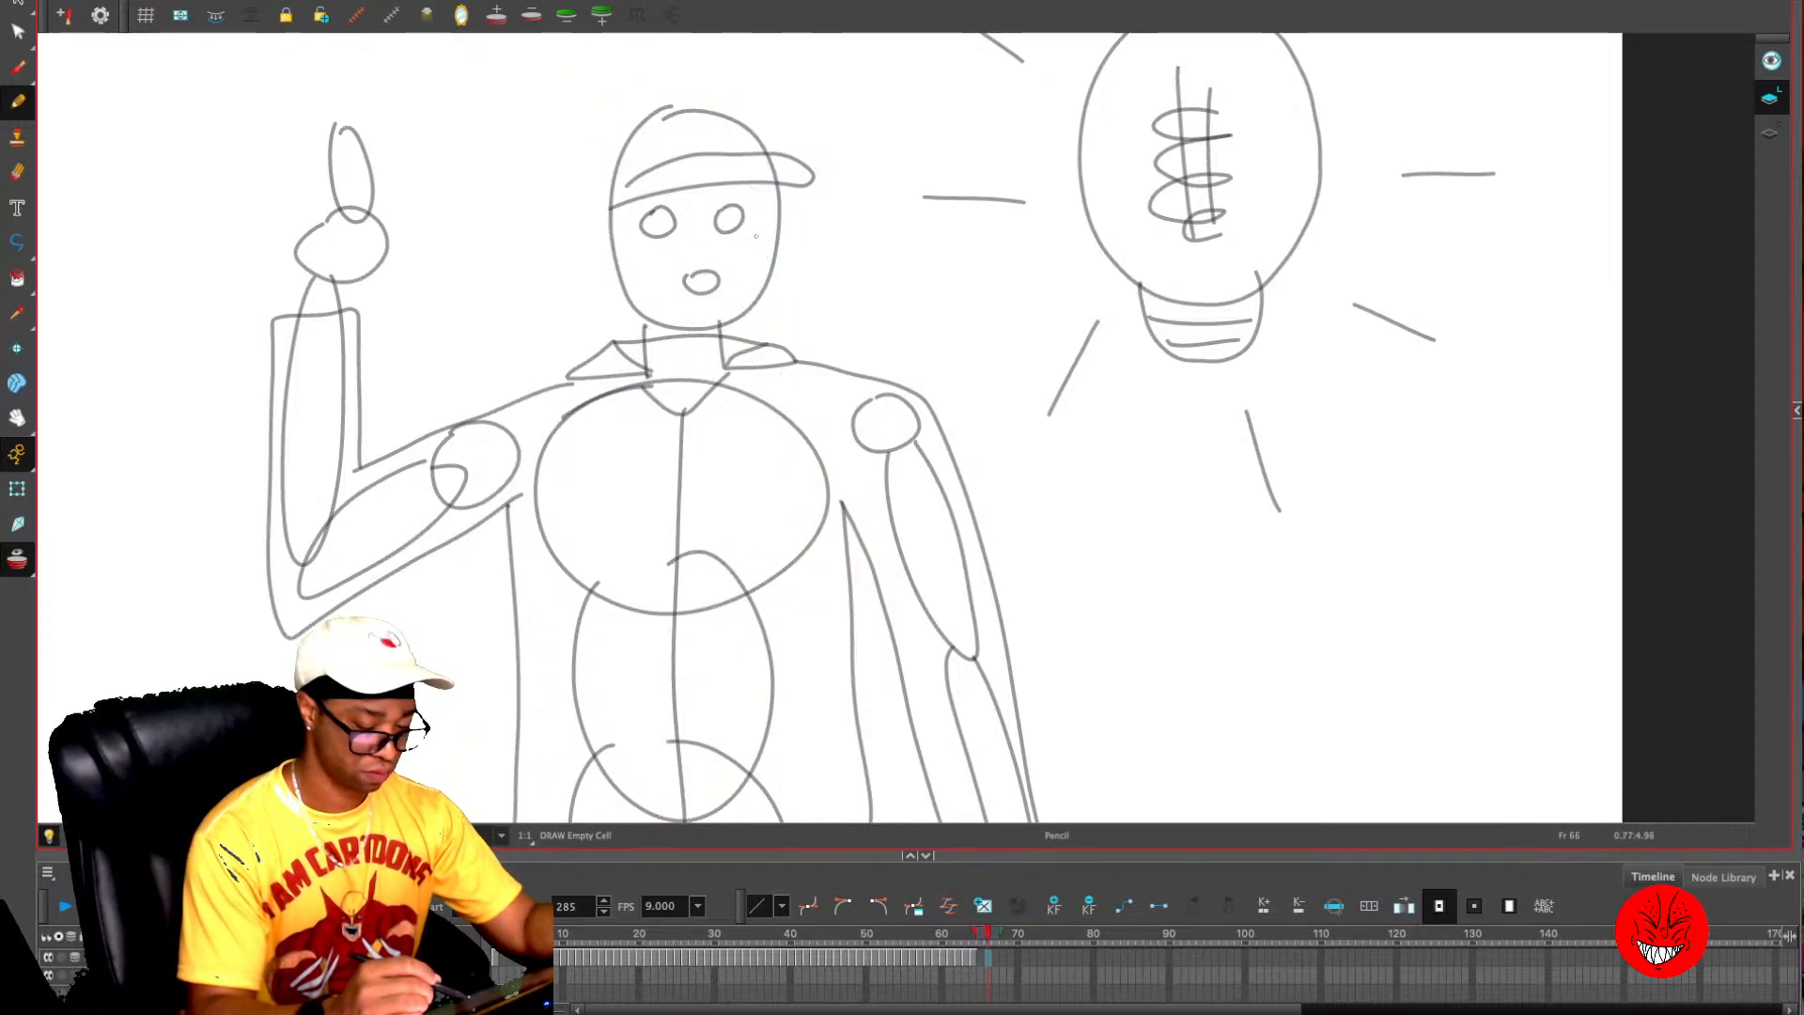
pyautogui.press(',')
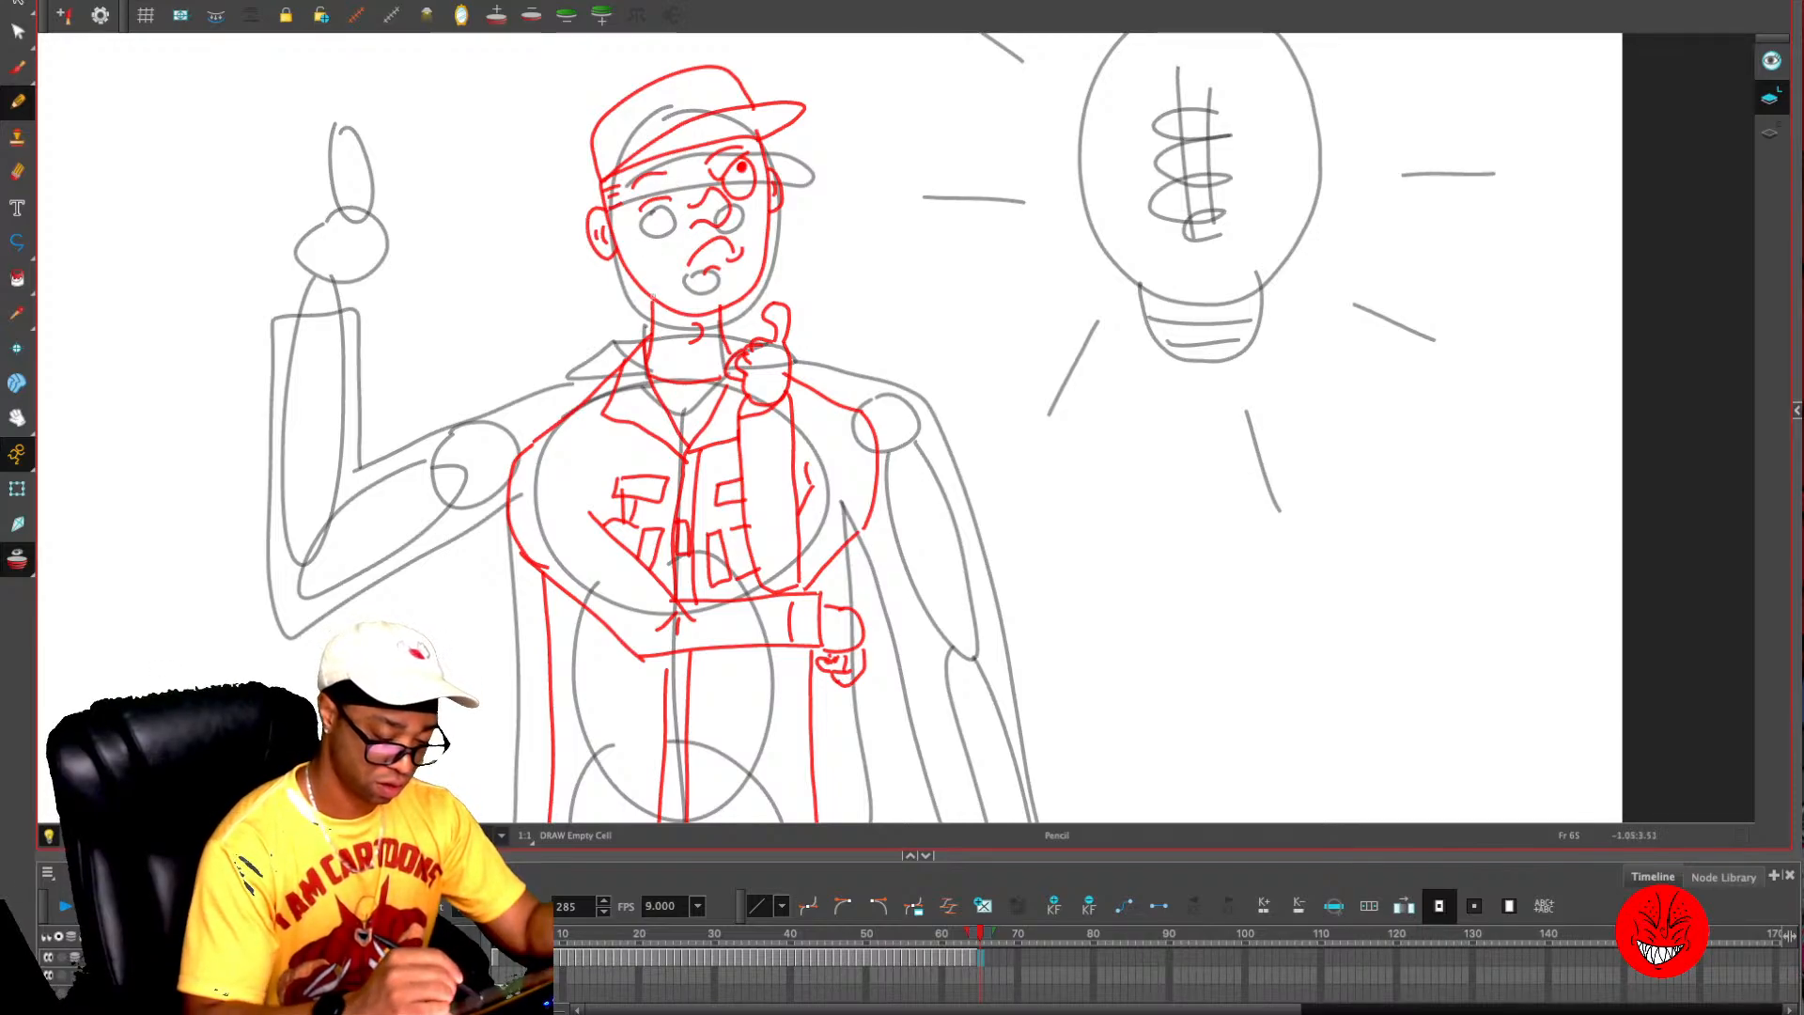
pyautogui.moveTo(653, 297); pyautogui.dragTo(643, 372)
pyautogui.moveTo(719, 302); pyautogui.dragTo(729, 364)
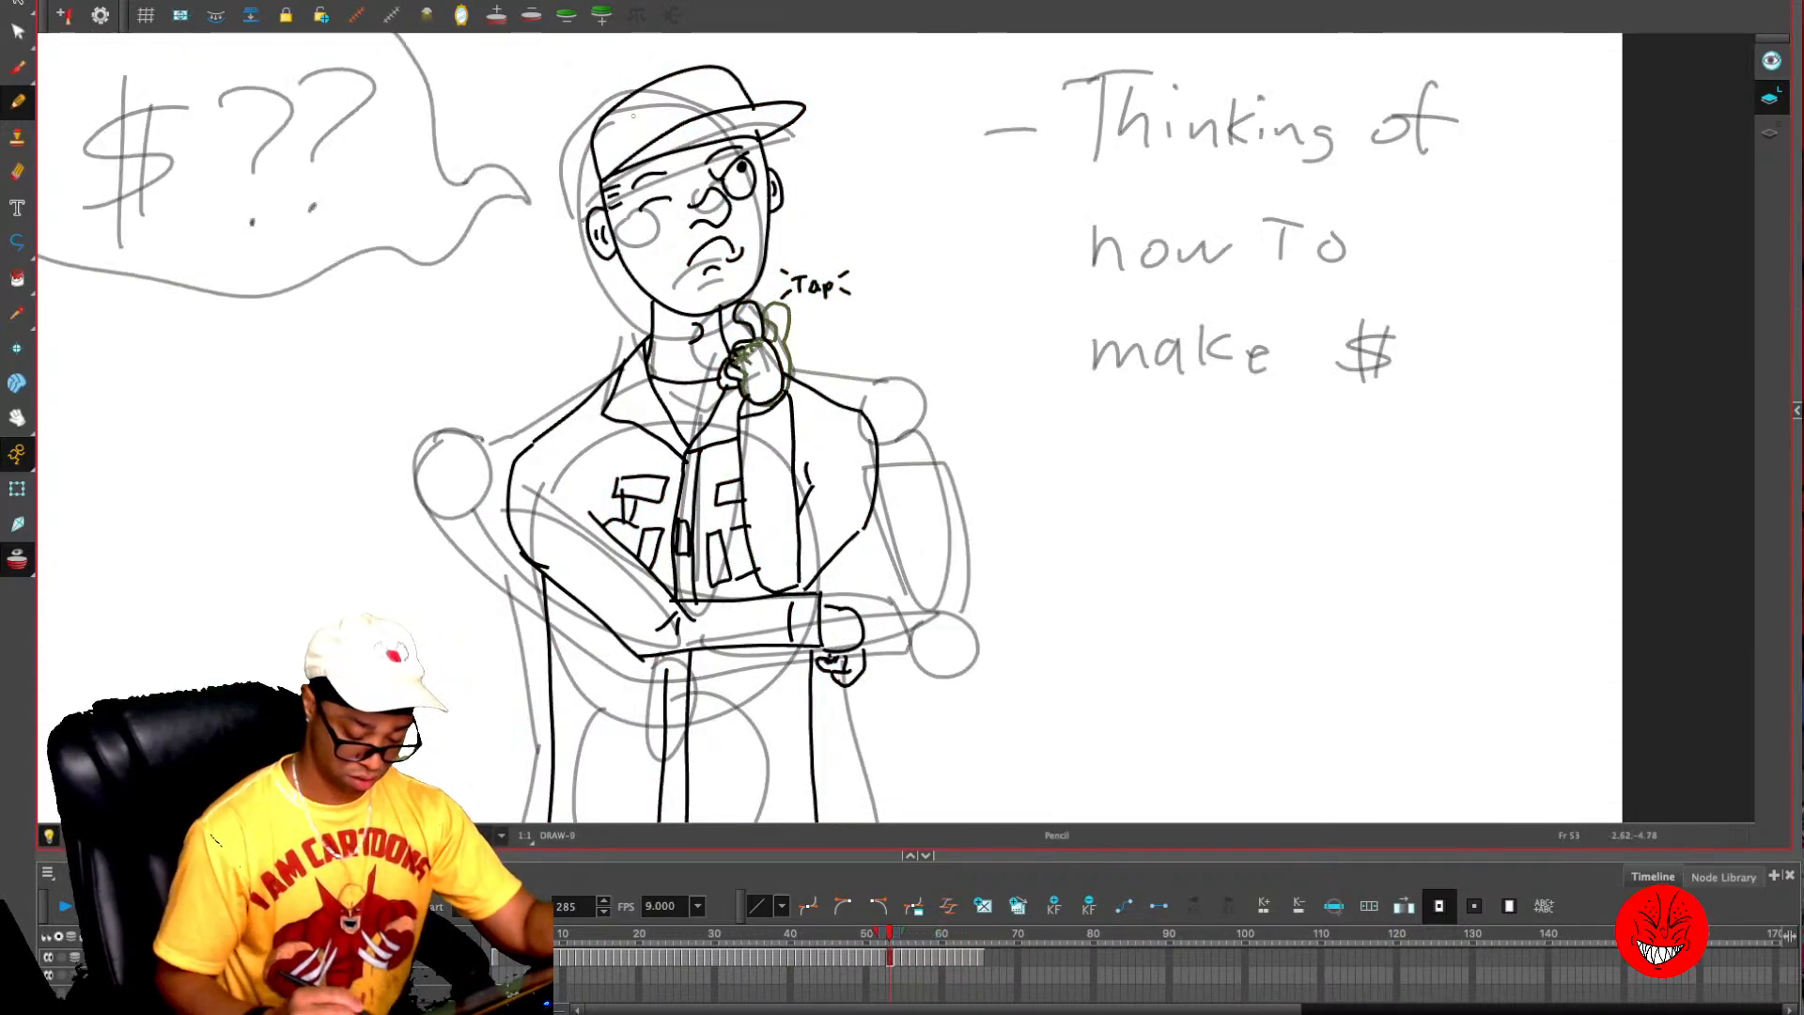
# - Go back to frame 6 and select the layer holding the character's clean standing line art
pyautogui.press(',')
pyautogui.press(',')
pyautogui.press(',')
pyautogui.moveTo(867, 934); pyautogui.dragTo(557, 933)
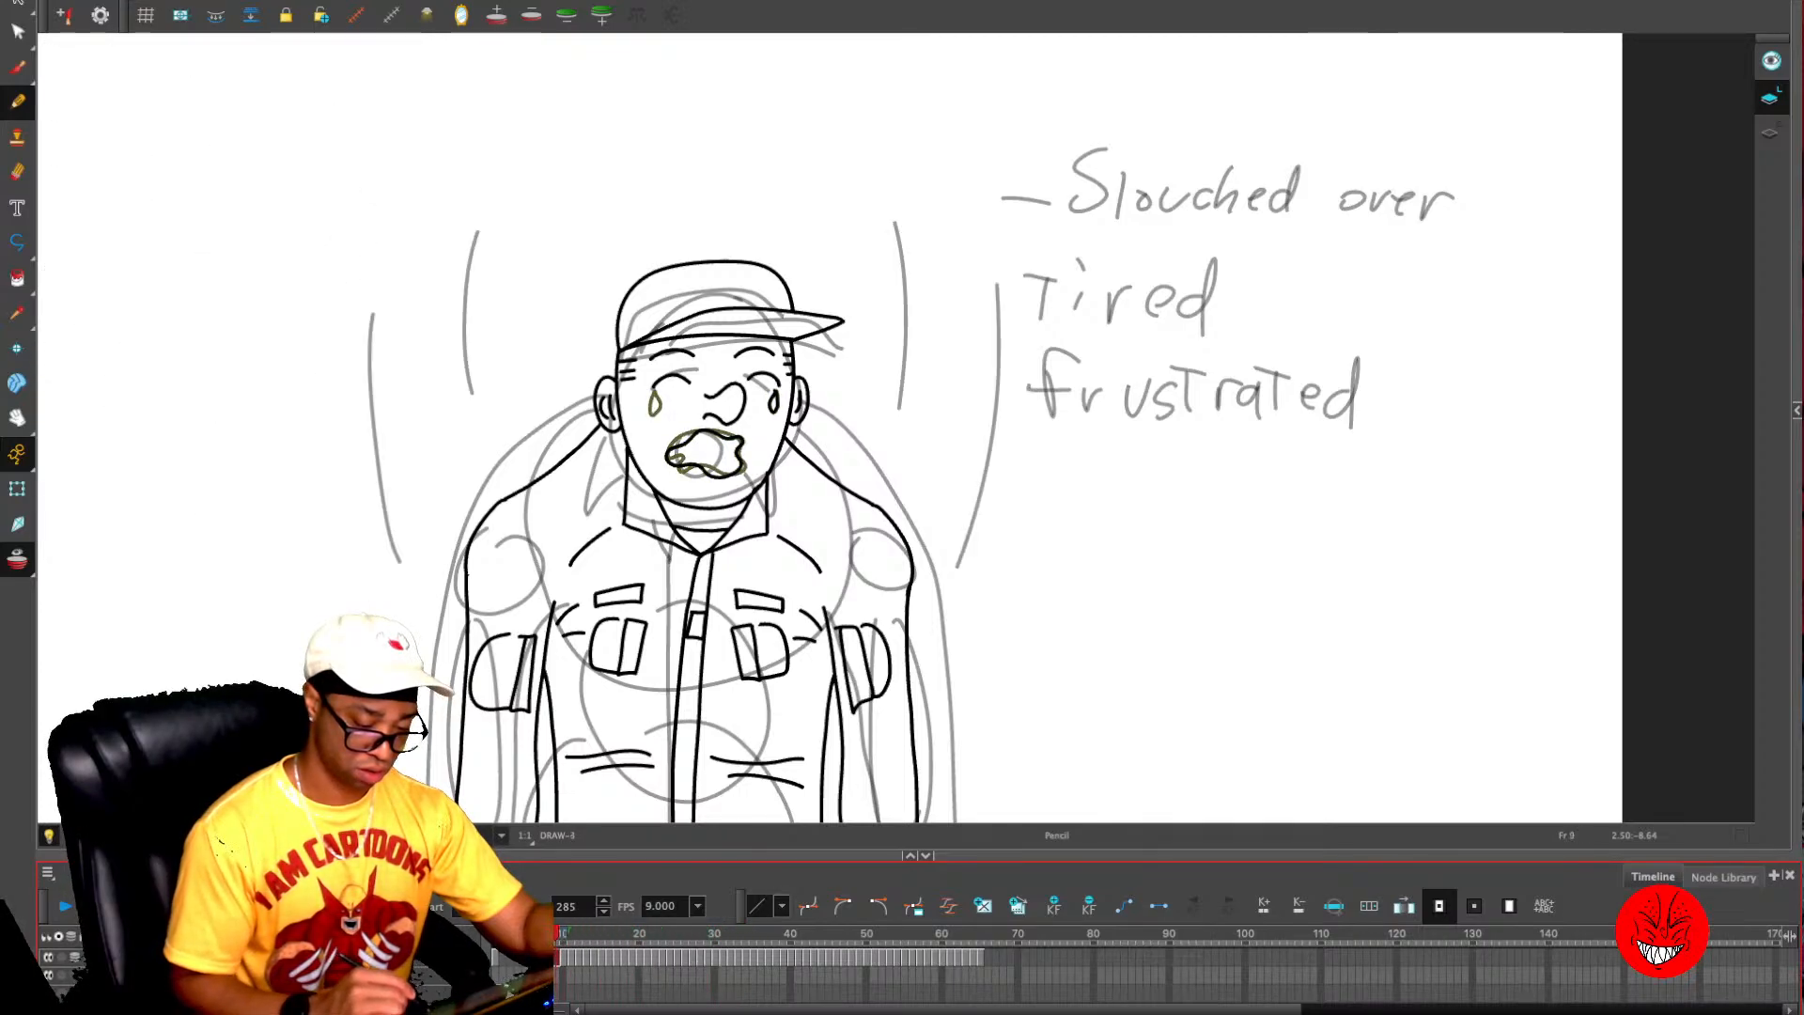
pyautogui.press(',')
pyautogui.press(',')
pyautogui.press(',')
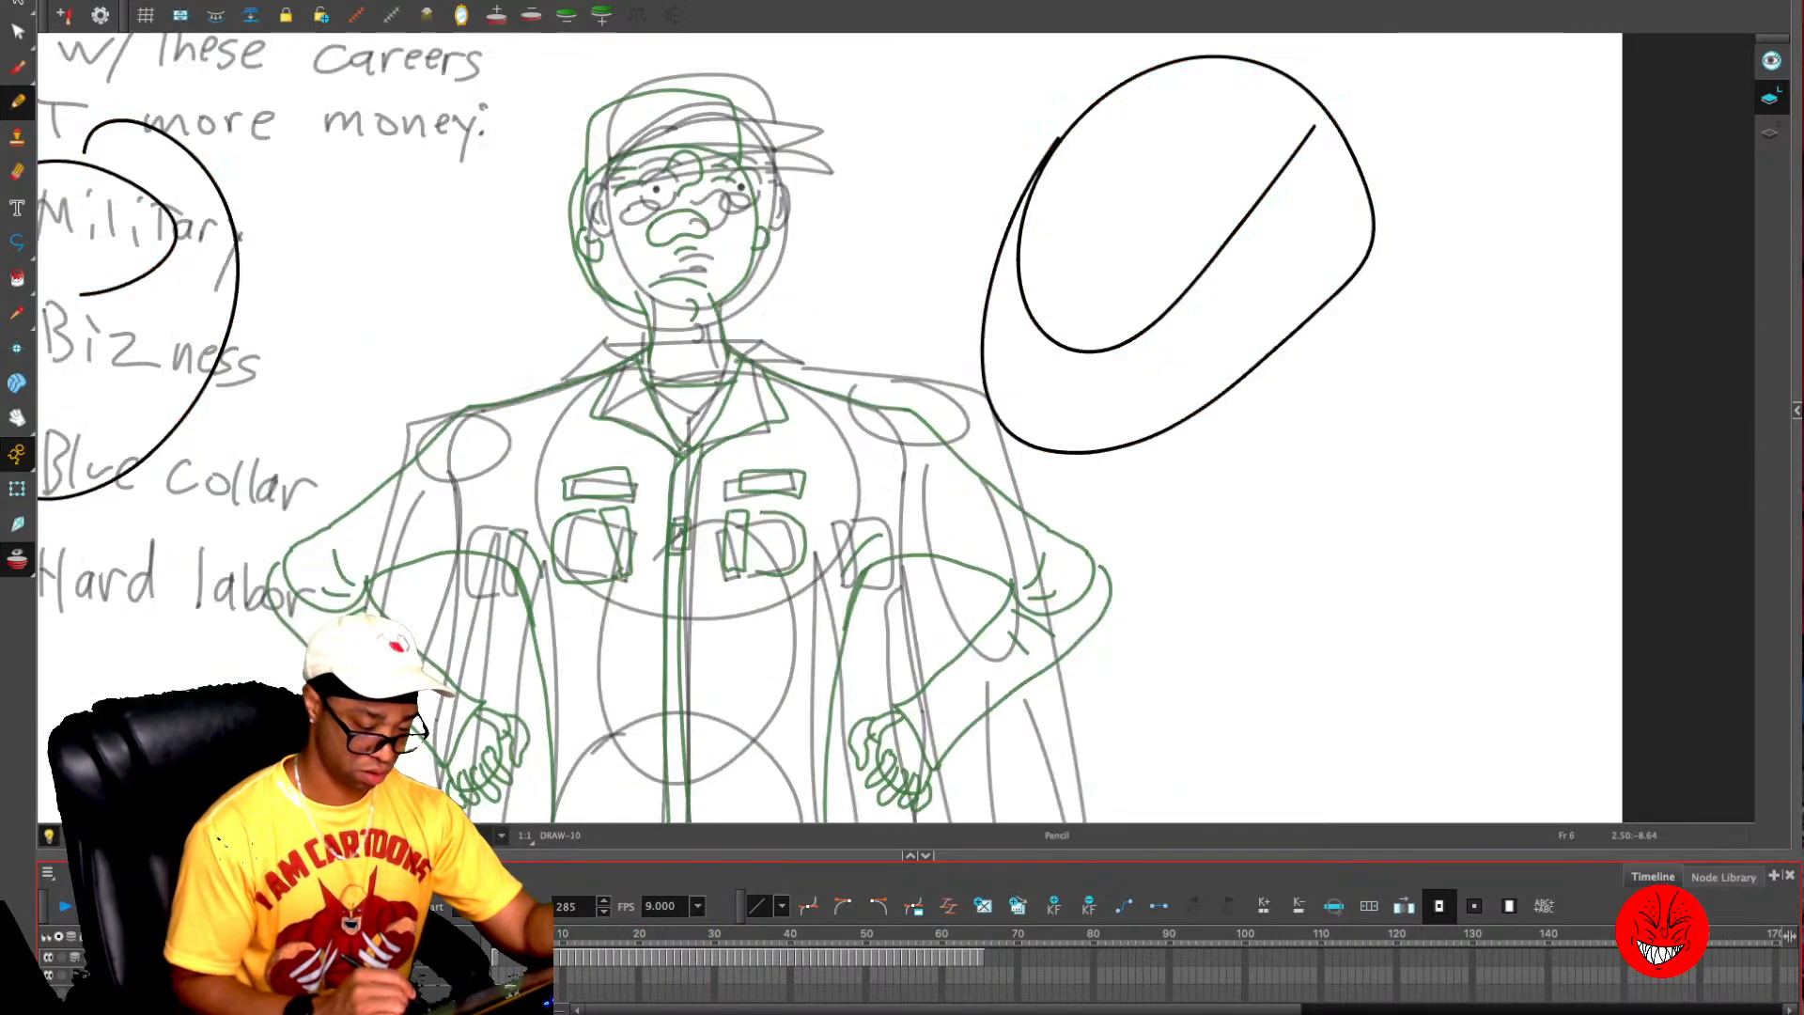
pyautogui.click(188, 975)
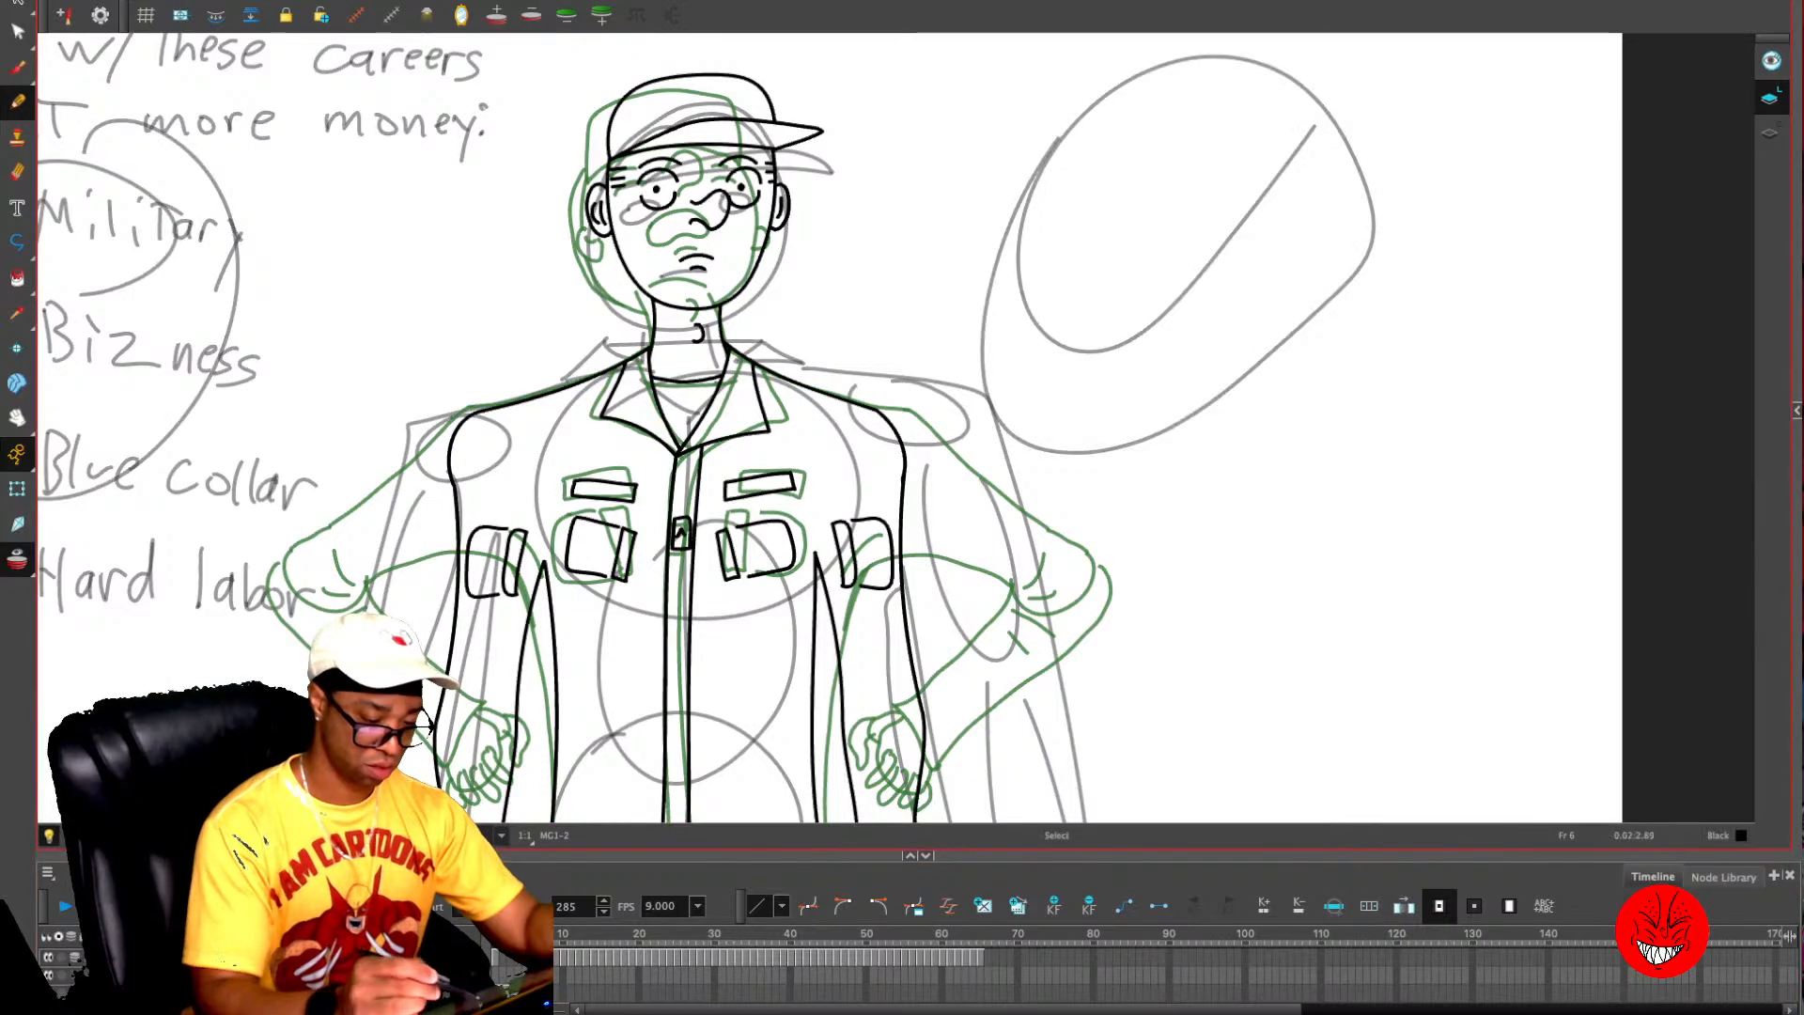
# - Copy the character's head and cap from frame 6 and paste them into the drawing at frame 65
pyautogui.hotkey('alt', 's')
pyautogui.moveTo(542, 209)
pyautogui.mouseDown()
pyautogui.moveTo(804, 89)
pyautogui.moveTo(714, 282)
pyautogui.moveTo(545, 214)
pyautogui.mouseUp()
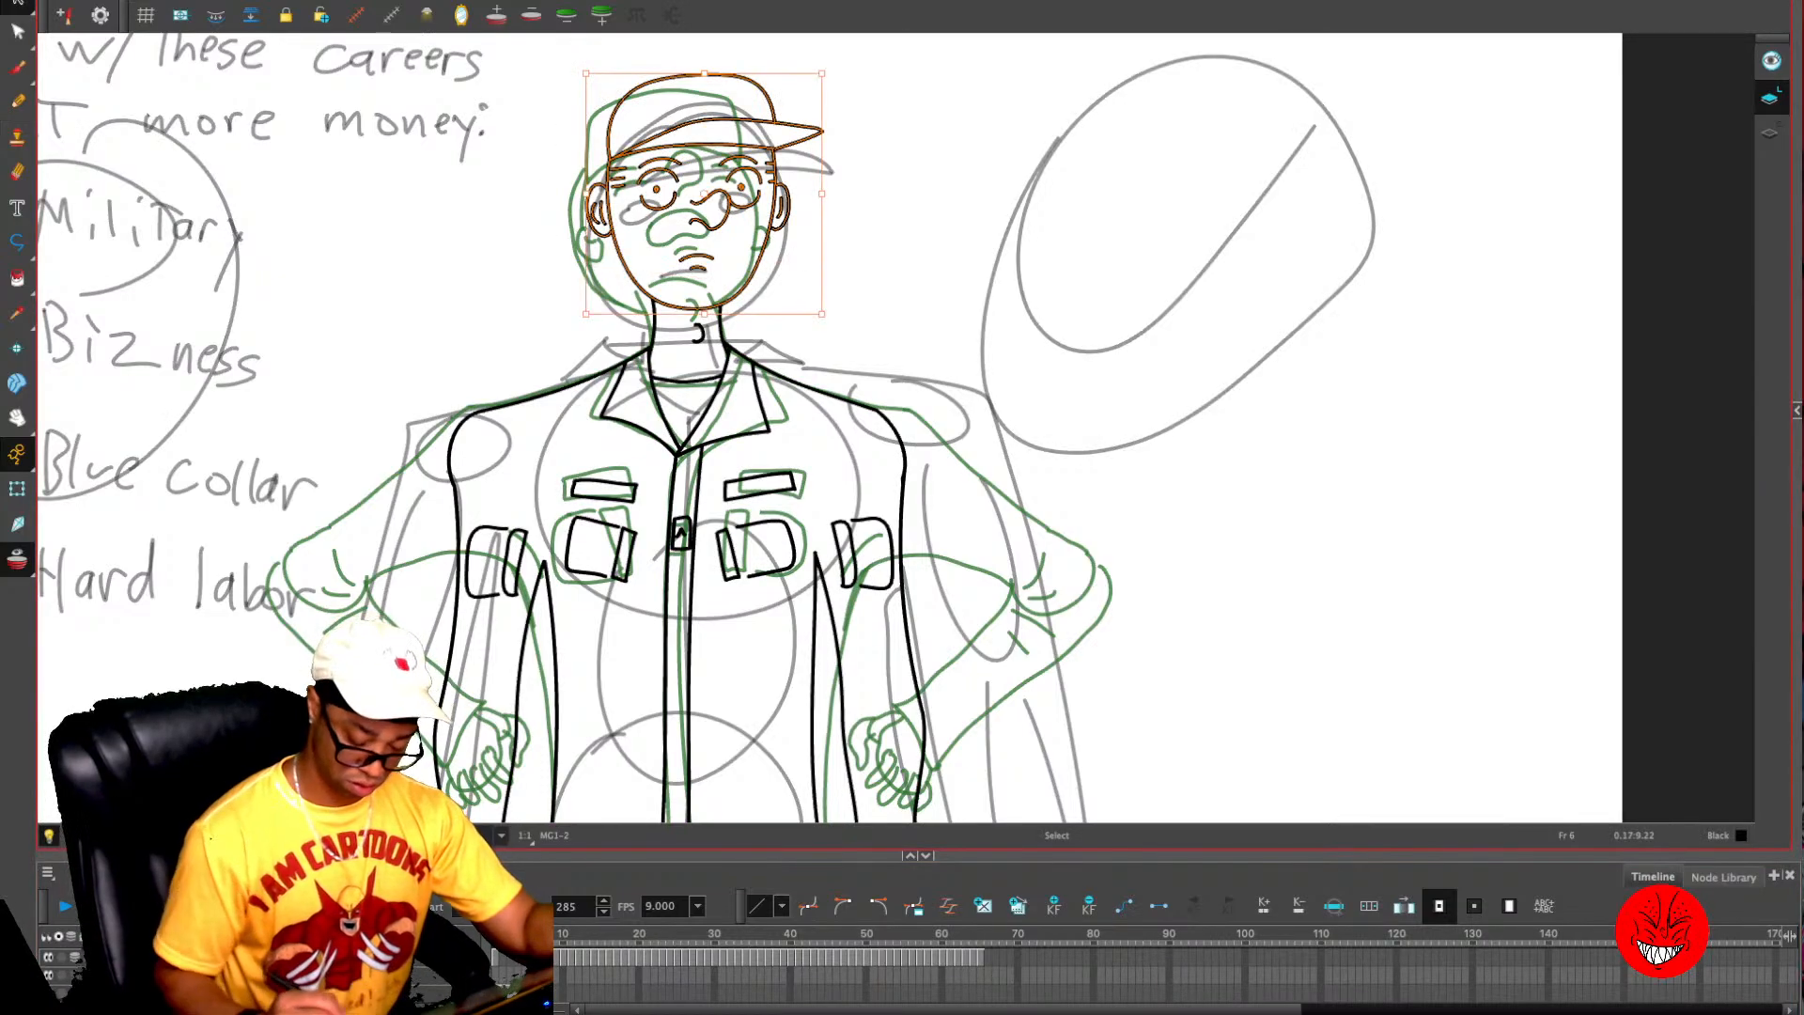
pyautogui.hotkey('ctrl', 'c')
pyautogui.click(982, 958)
pyautogui.hotkey('ctrl', 'v')
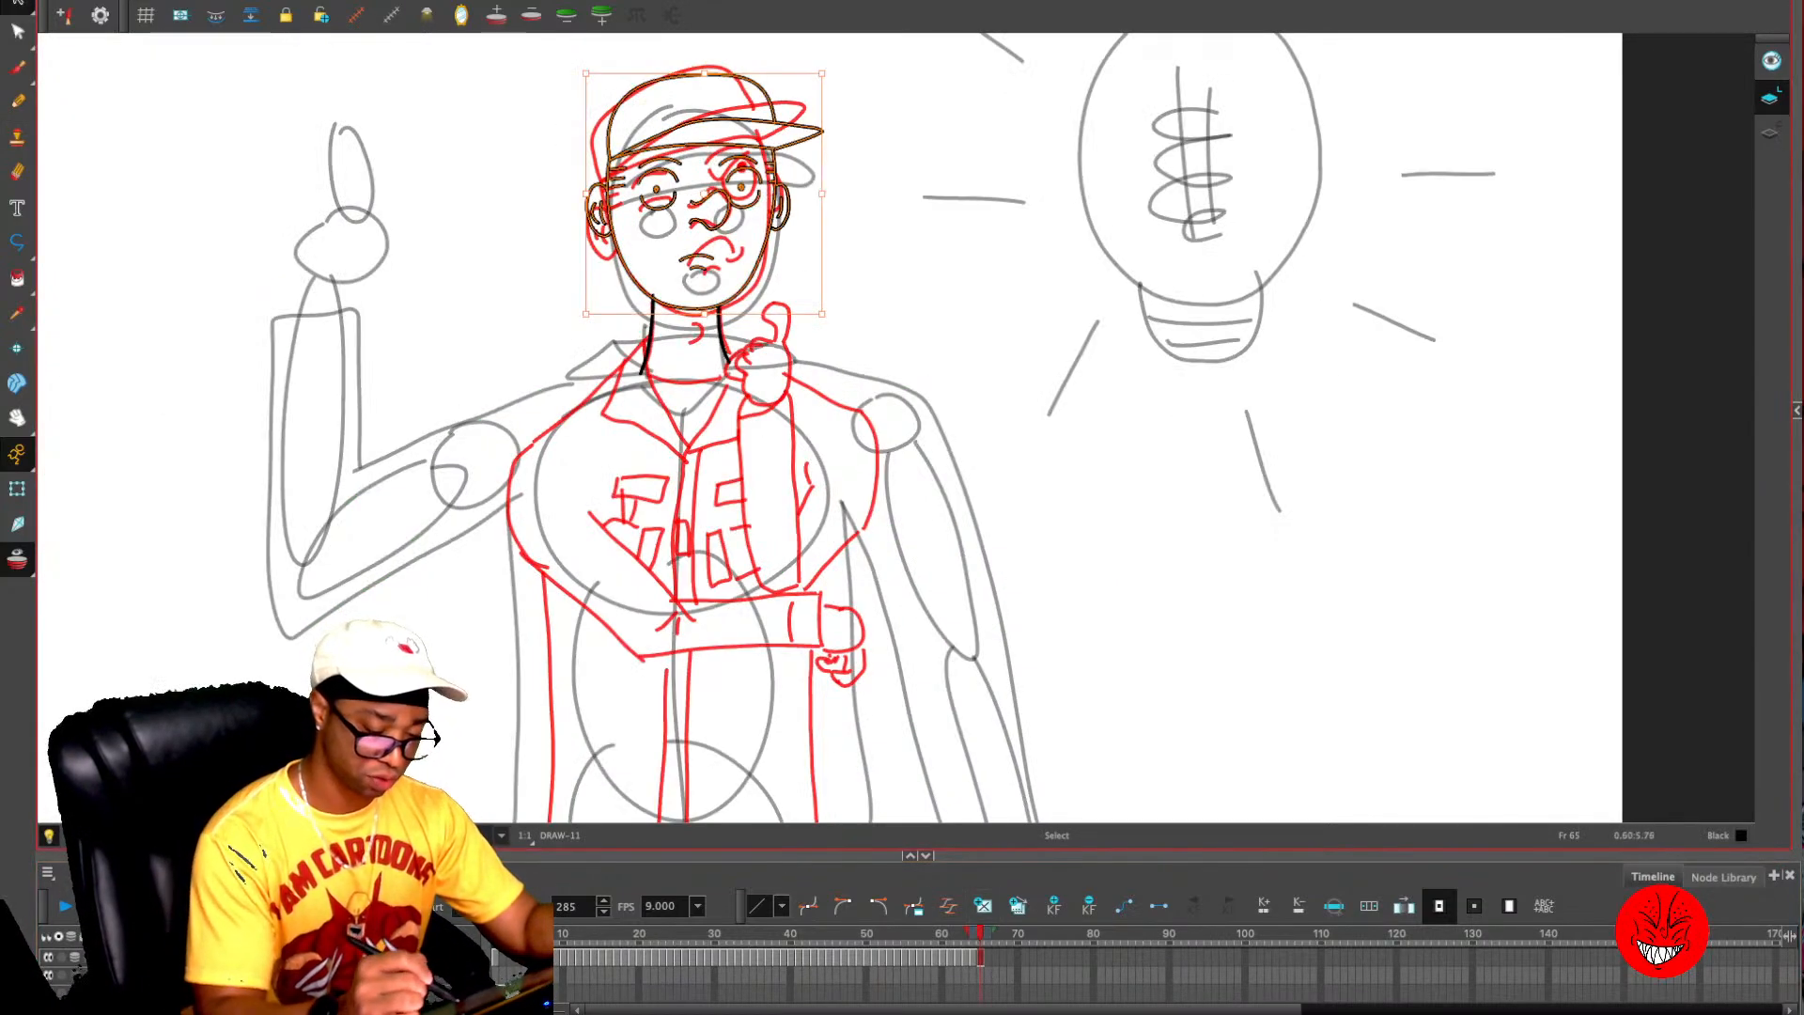
# - Delete both eyes from the pasted head, keeping the eyebrows, nose and mouth
pyautogui.press('Escape')
pyautogui.press('2')
pyautogui.press('2')
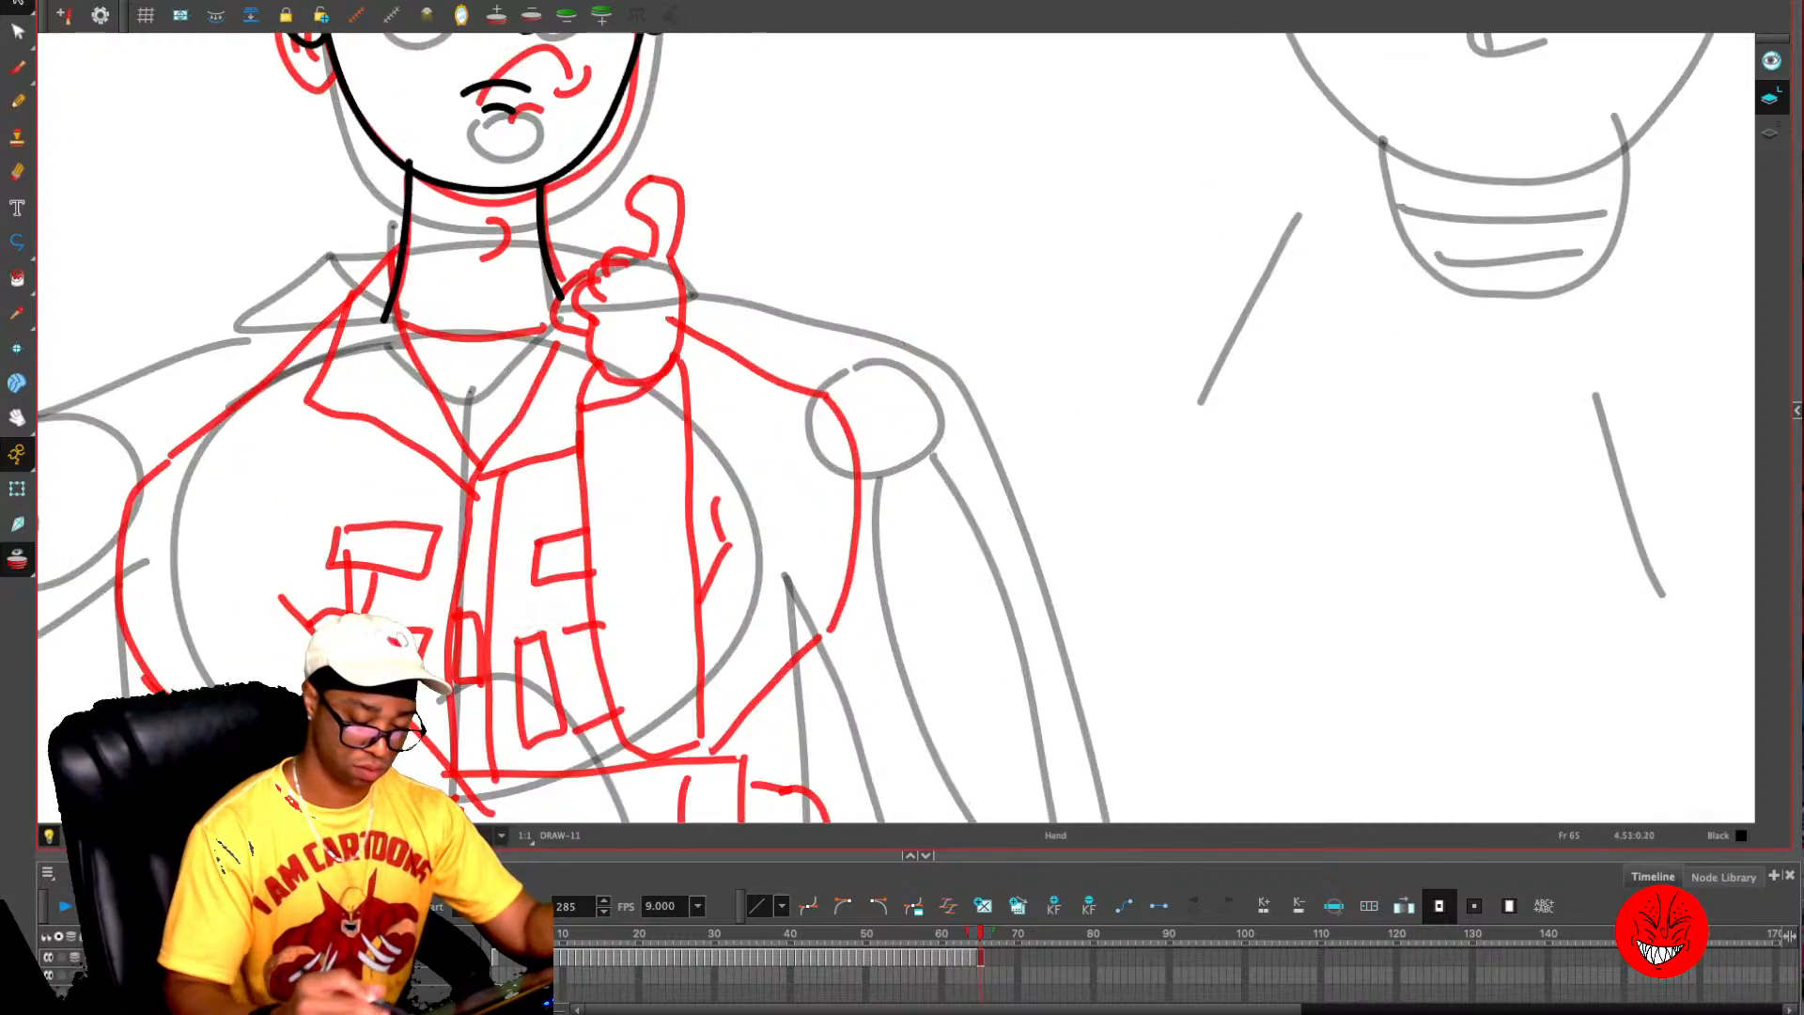
pyautogui.moveTo(657, 329); pyautogui.dragTo(939, 728)
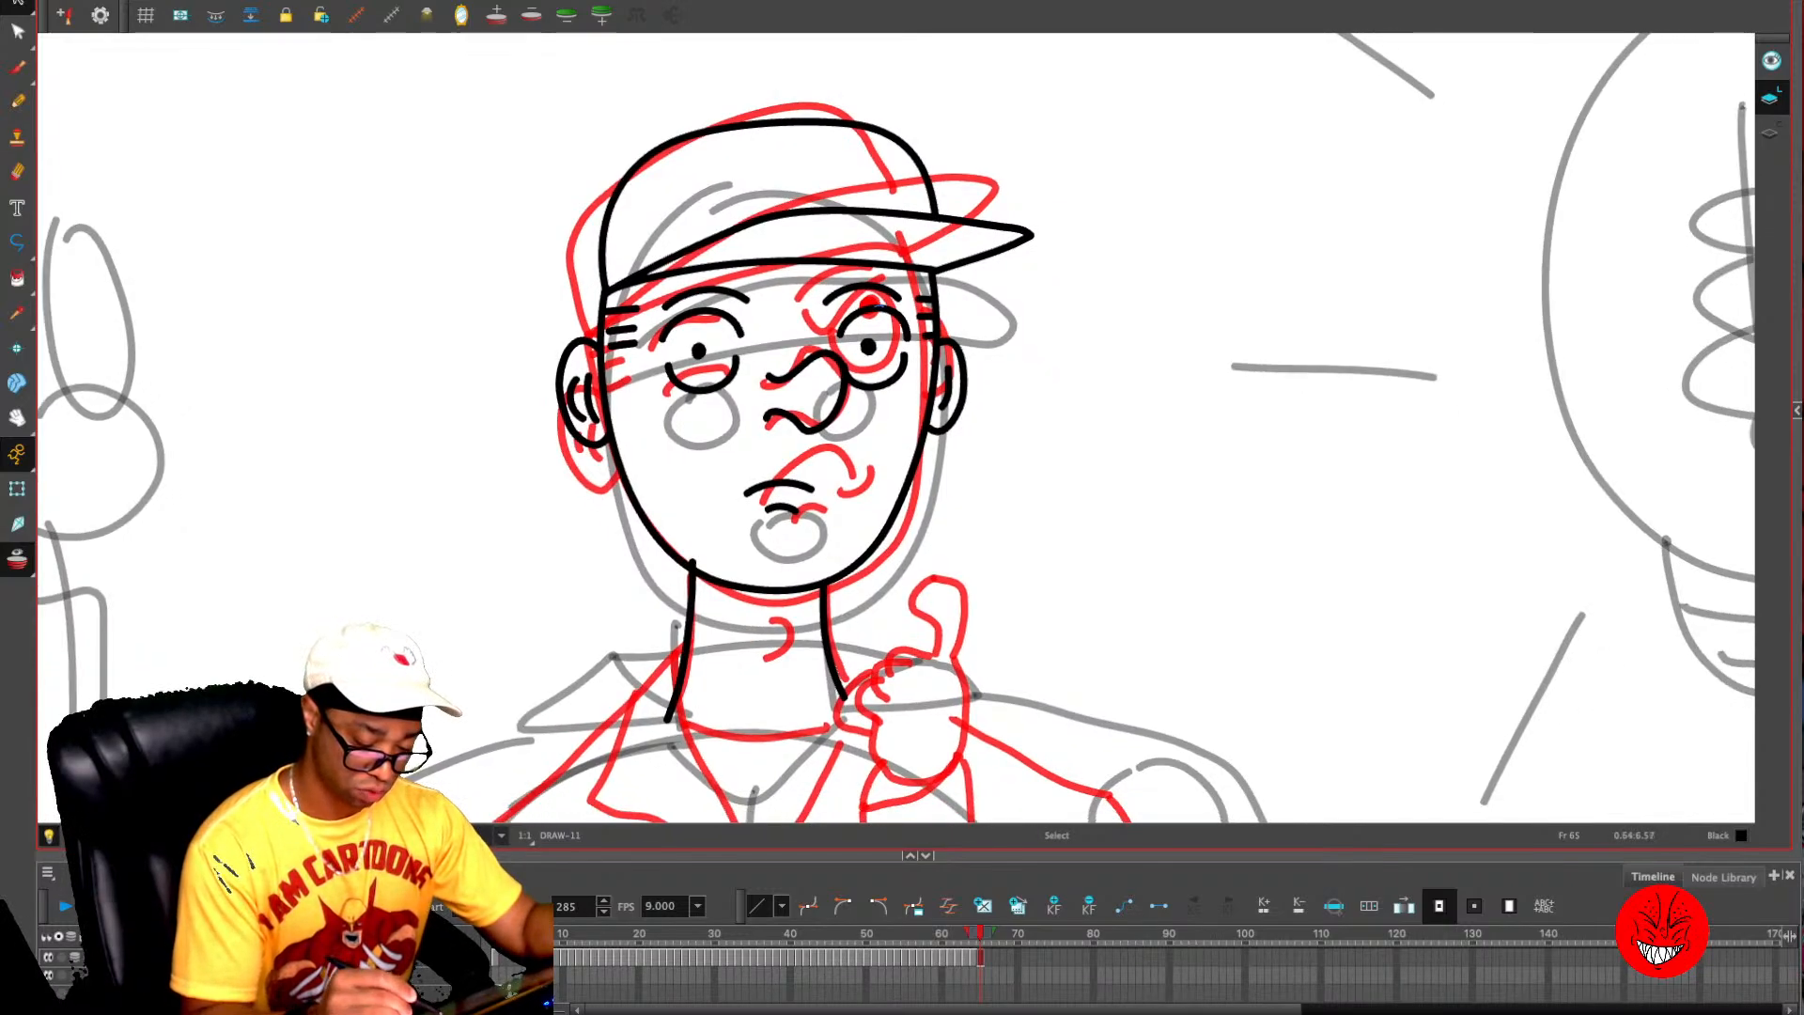
pyautogui.moveTo(879, 305); pyautogui.dragTo(877, 300)
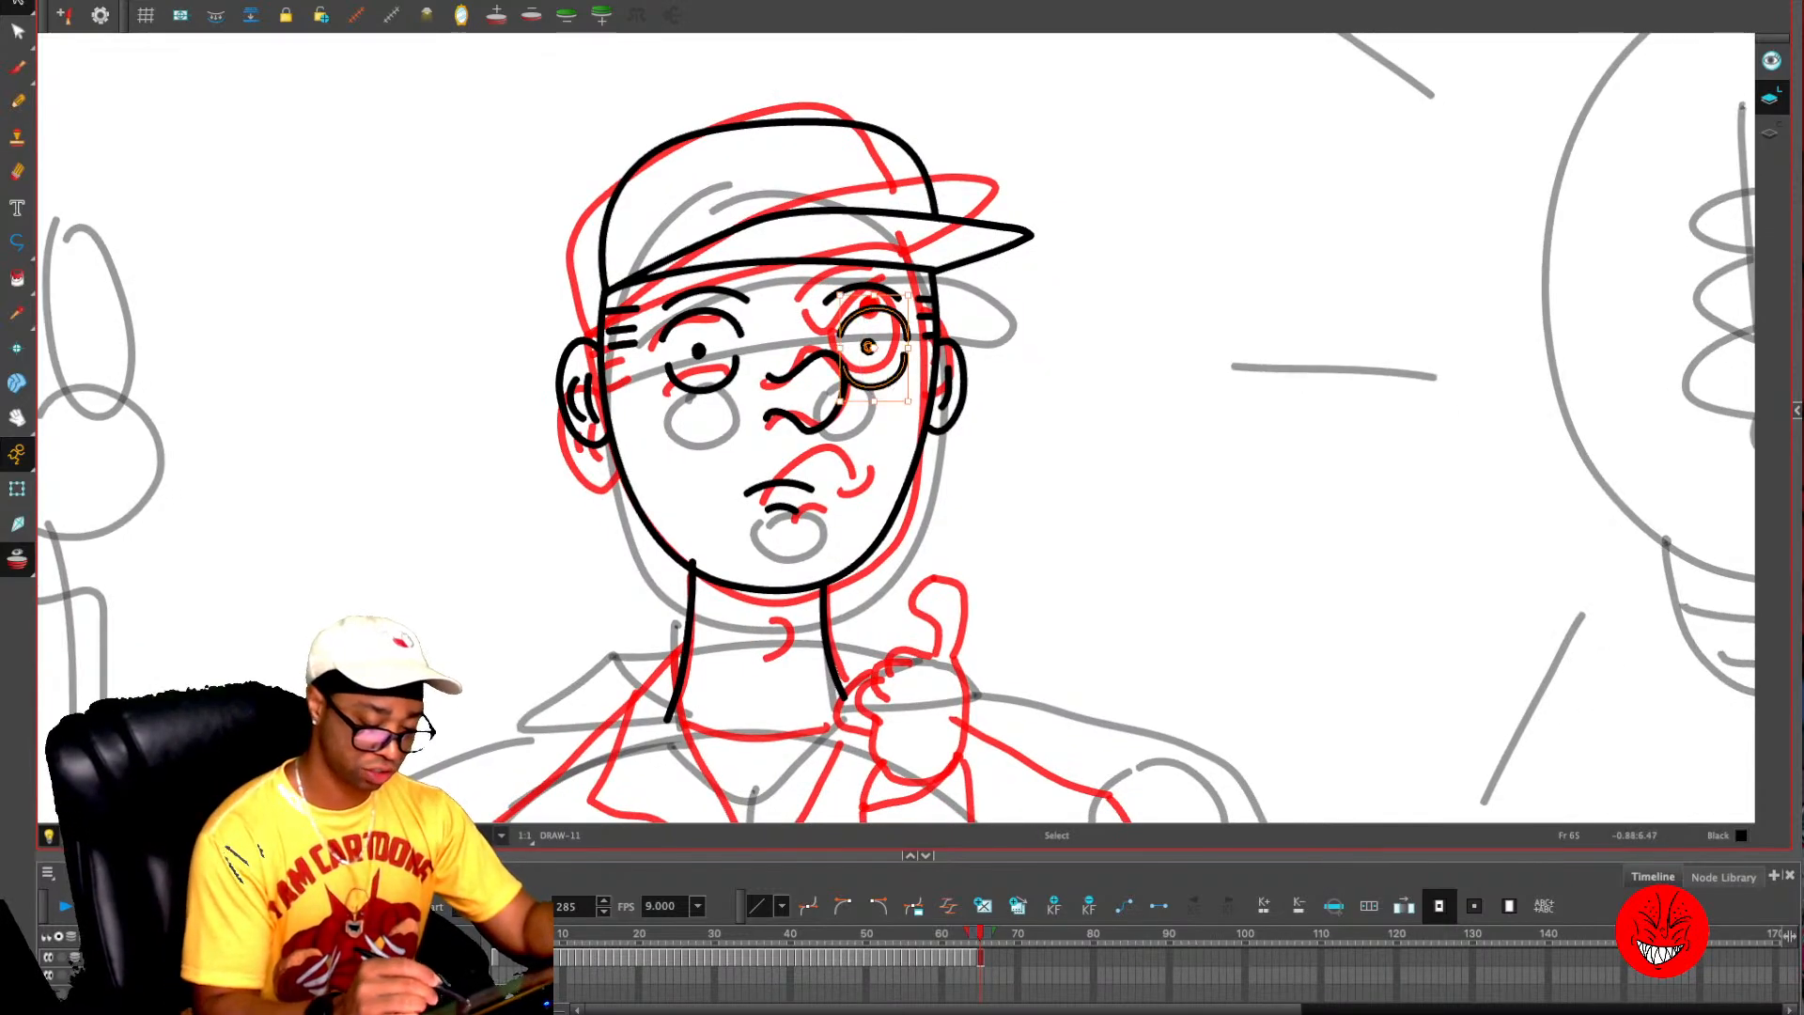
pyautogui.moveTo(691, 310)
pyautogui.mouseDown()
pyautogui.moveTo(697, 410)
pyautogui.moveTo(695, 312)
pyautogui.mouseUp()
pyautogui.moveTo(662, 401)
pyautogui.mouseDown()
pyautogui.moveTo(612, 421)
pyautogui.moveTo(634, 411)
pyautogui.mouseUp()
pyautogui.press('super+z')
pyautogui.press('Delete')
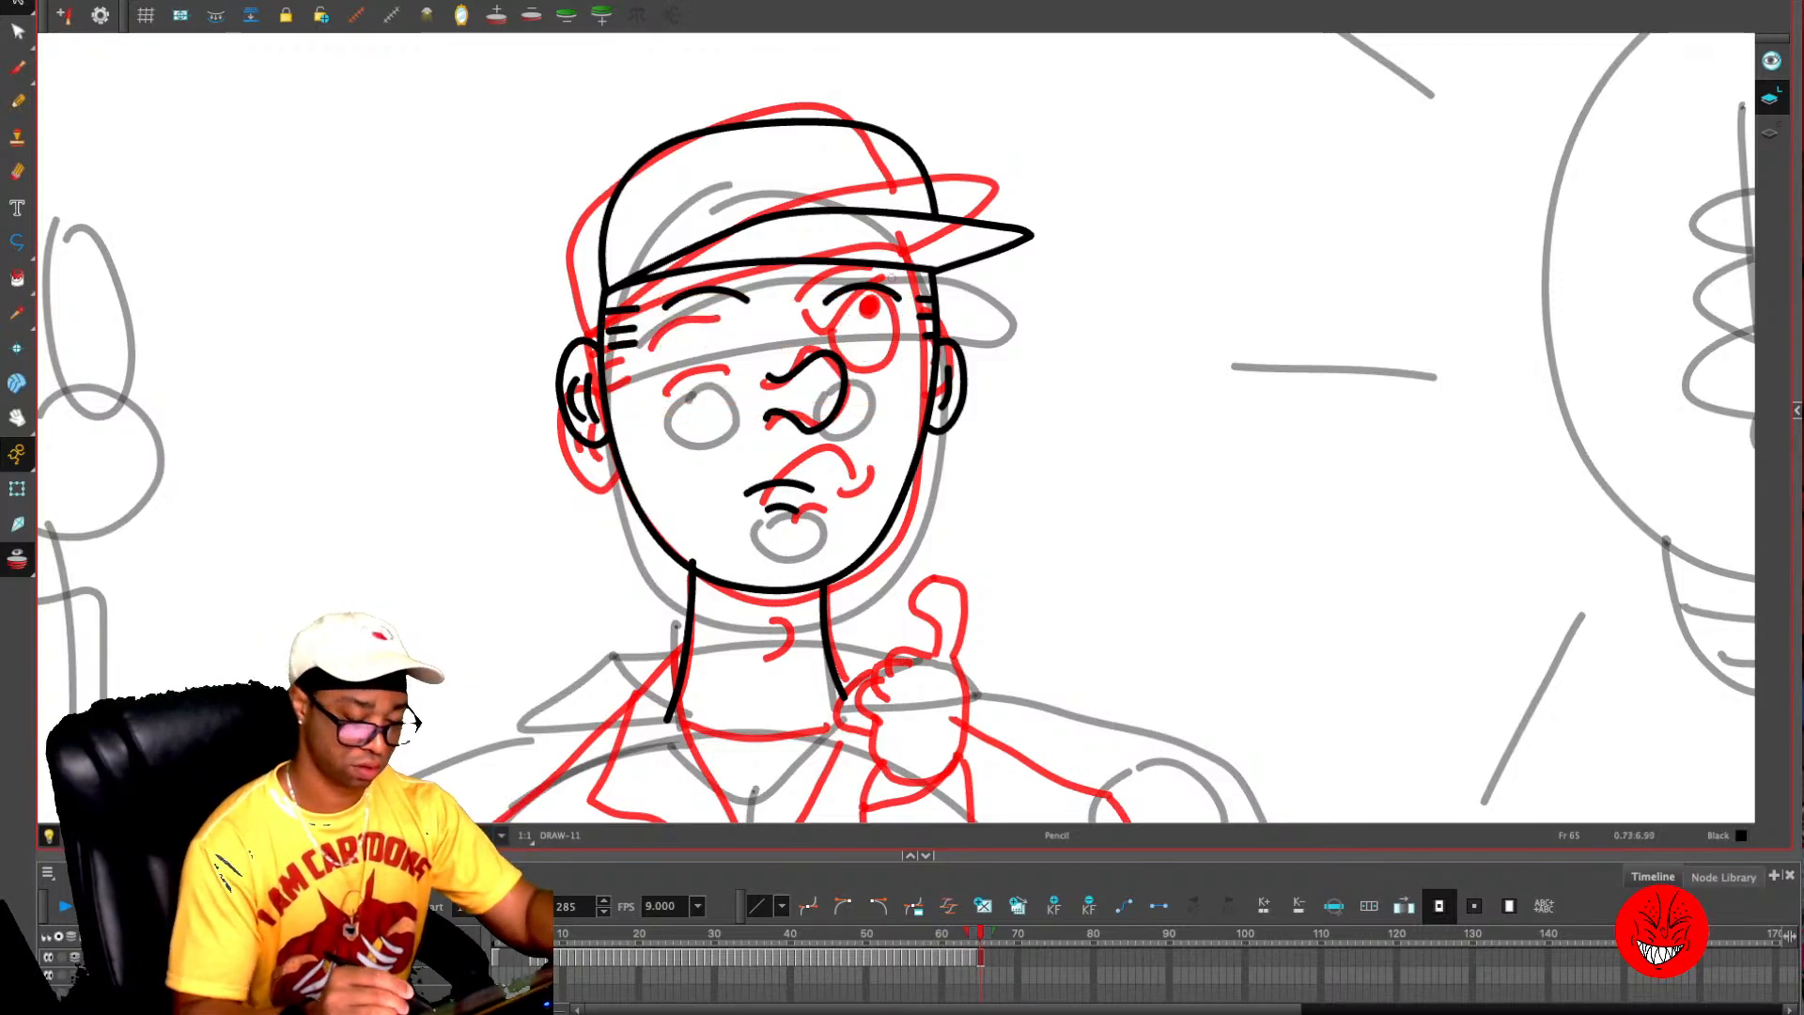
# - Redraw both eyes wide open with the Pencil tool, using curved lids and small round pupils
pyautogui.hotkey('alt', 'x')
pyautogui.moveTo(840, 319)
pyautogui.mouseDown()
pyautogui.moveTo(911, 323)
pyautogui.moveTo(863, 395)
pyautogui.moveTo(915, 362)
pyautogui.moveTo(880, 333)
pyautogui.mouseUp()
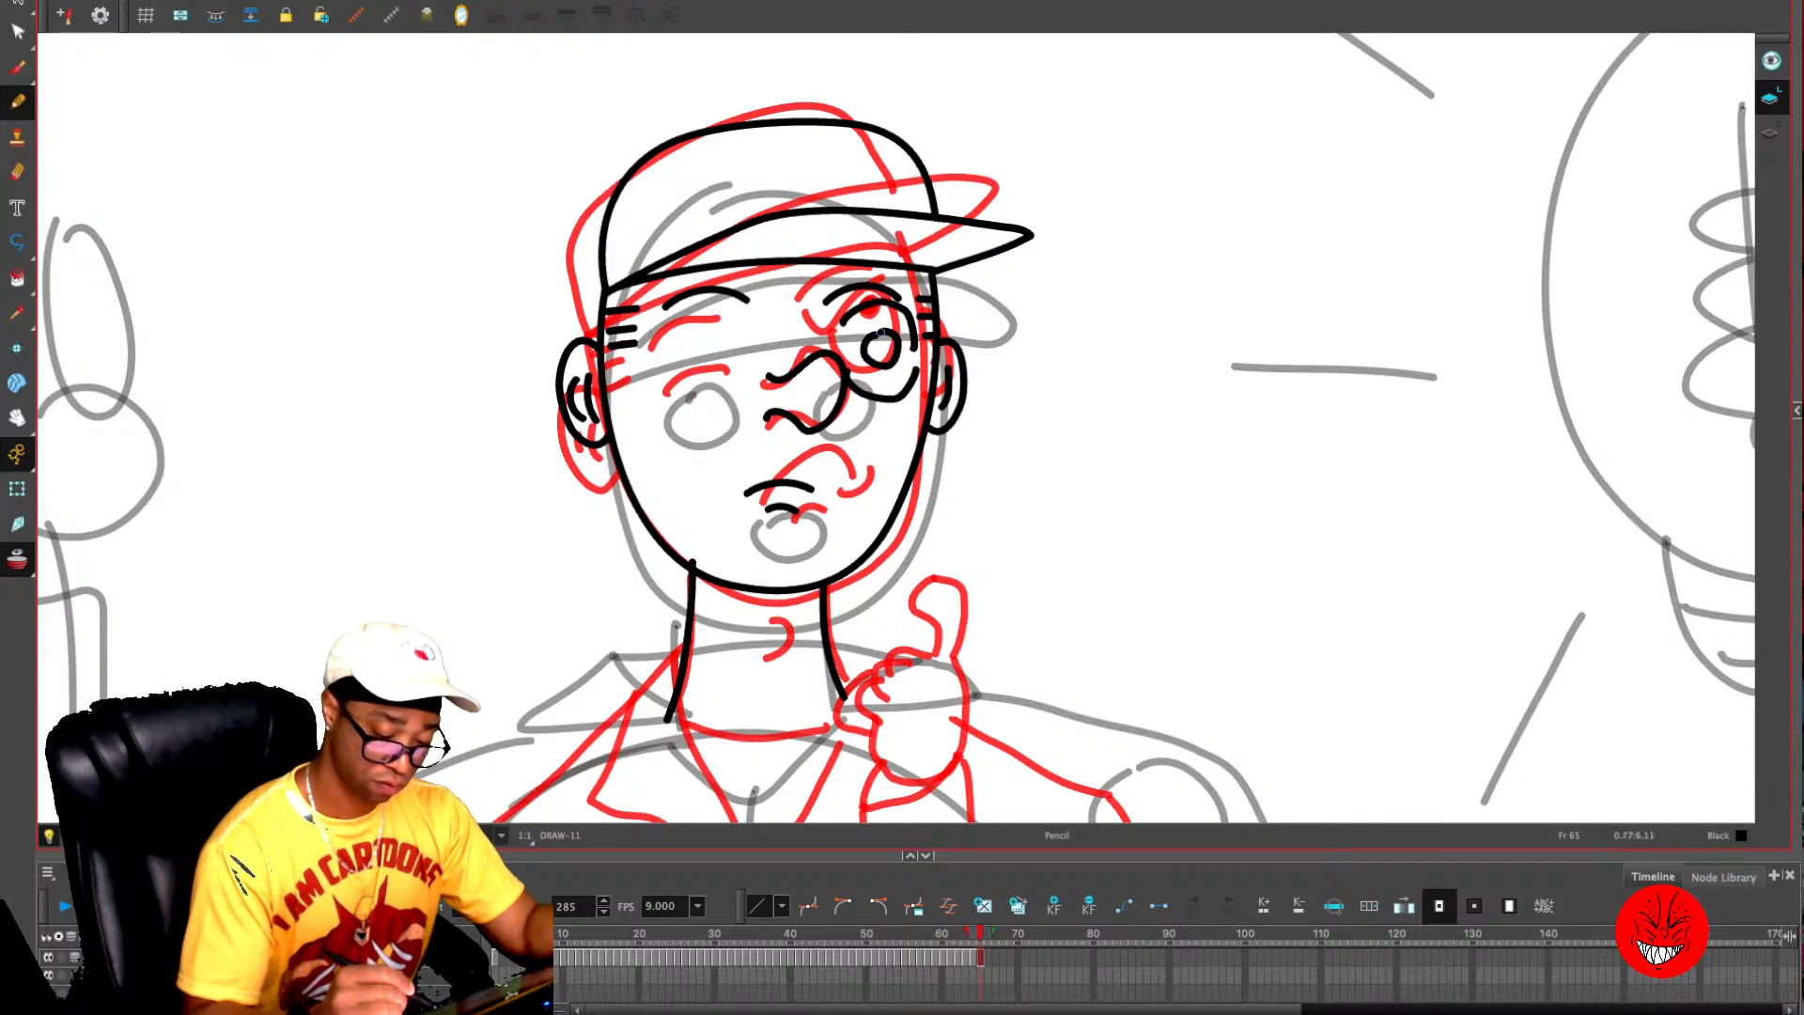
pyautogui.moveTo(663, 376)
pyautogui.mouseDown()
pyautogui.moveTo(701, 404)
pyautogui.moveTo(735, 387)
pyautogui.mouseUp()
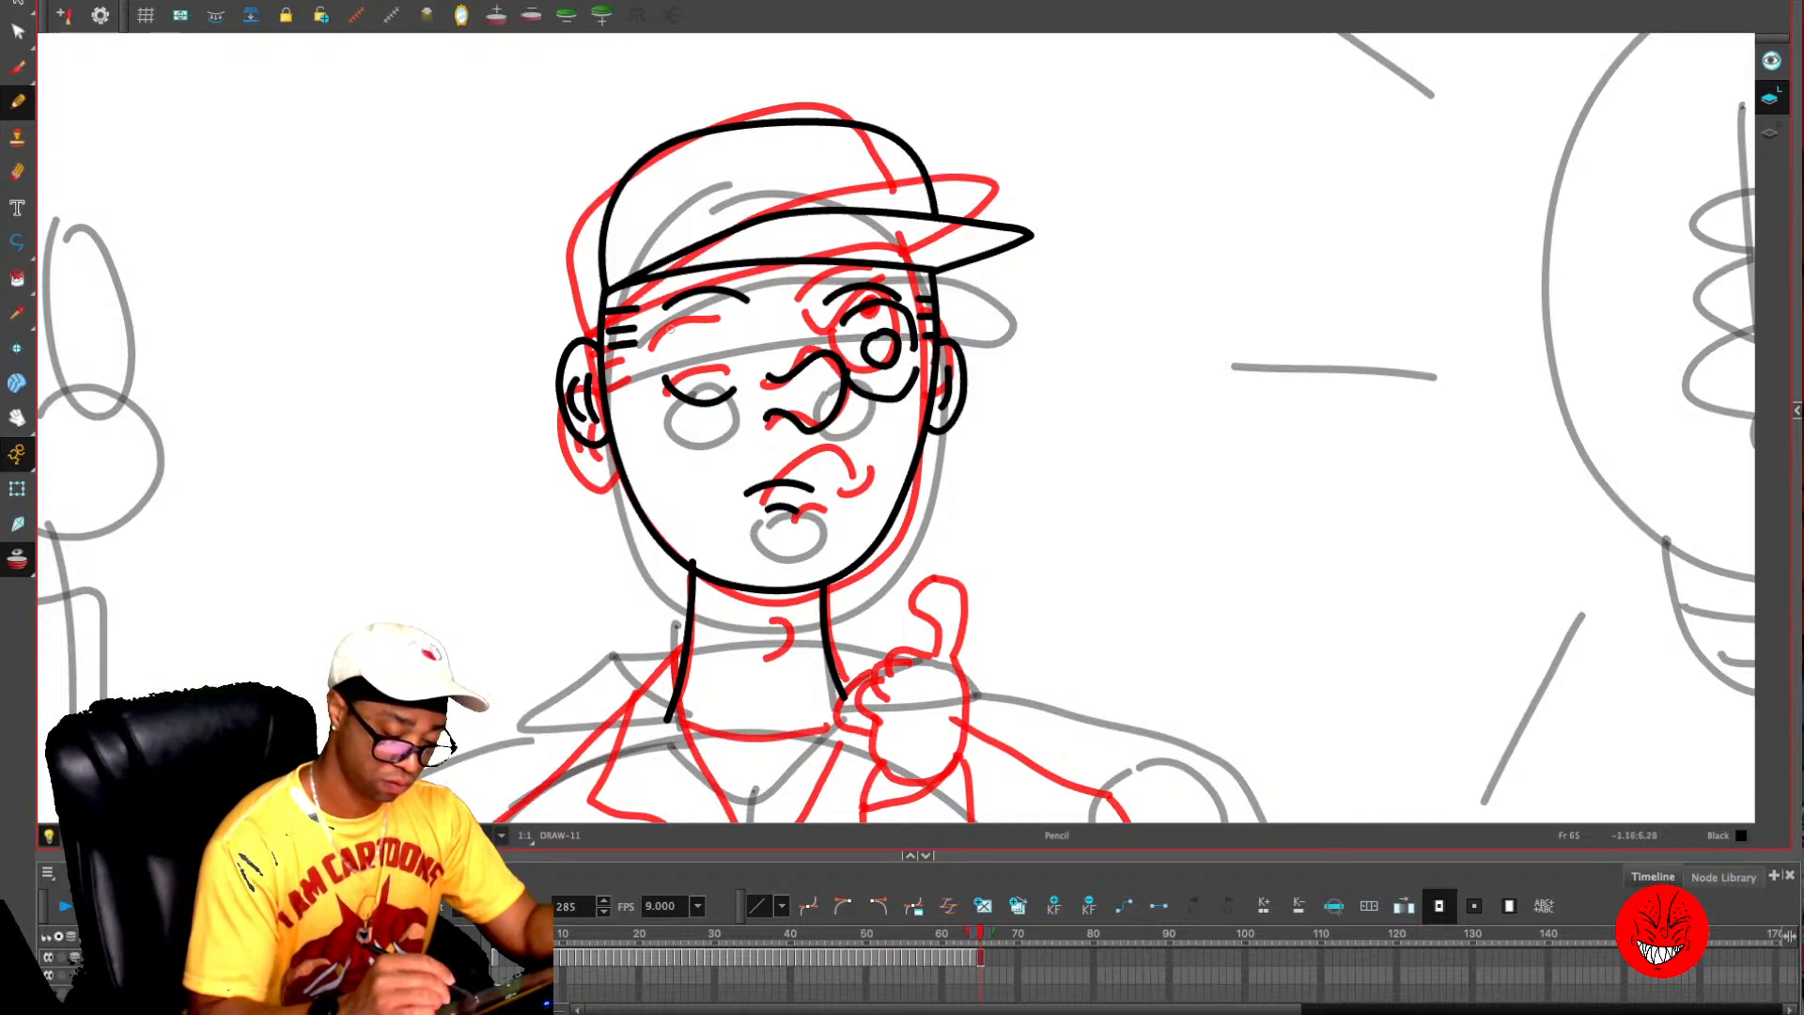
pyautogui.moveTo(665, 324)
pyautogui.mouseDown()
pyautogui.moveTo(717, 302)
pyautogui.moveTo(748, 329)
pyautogui.moveTo(699, 337)
pyautogui.moveTo(707, 320)
pyautogui.mouseUp()
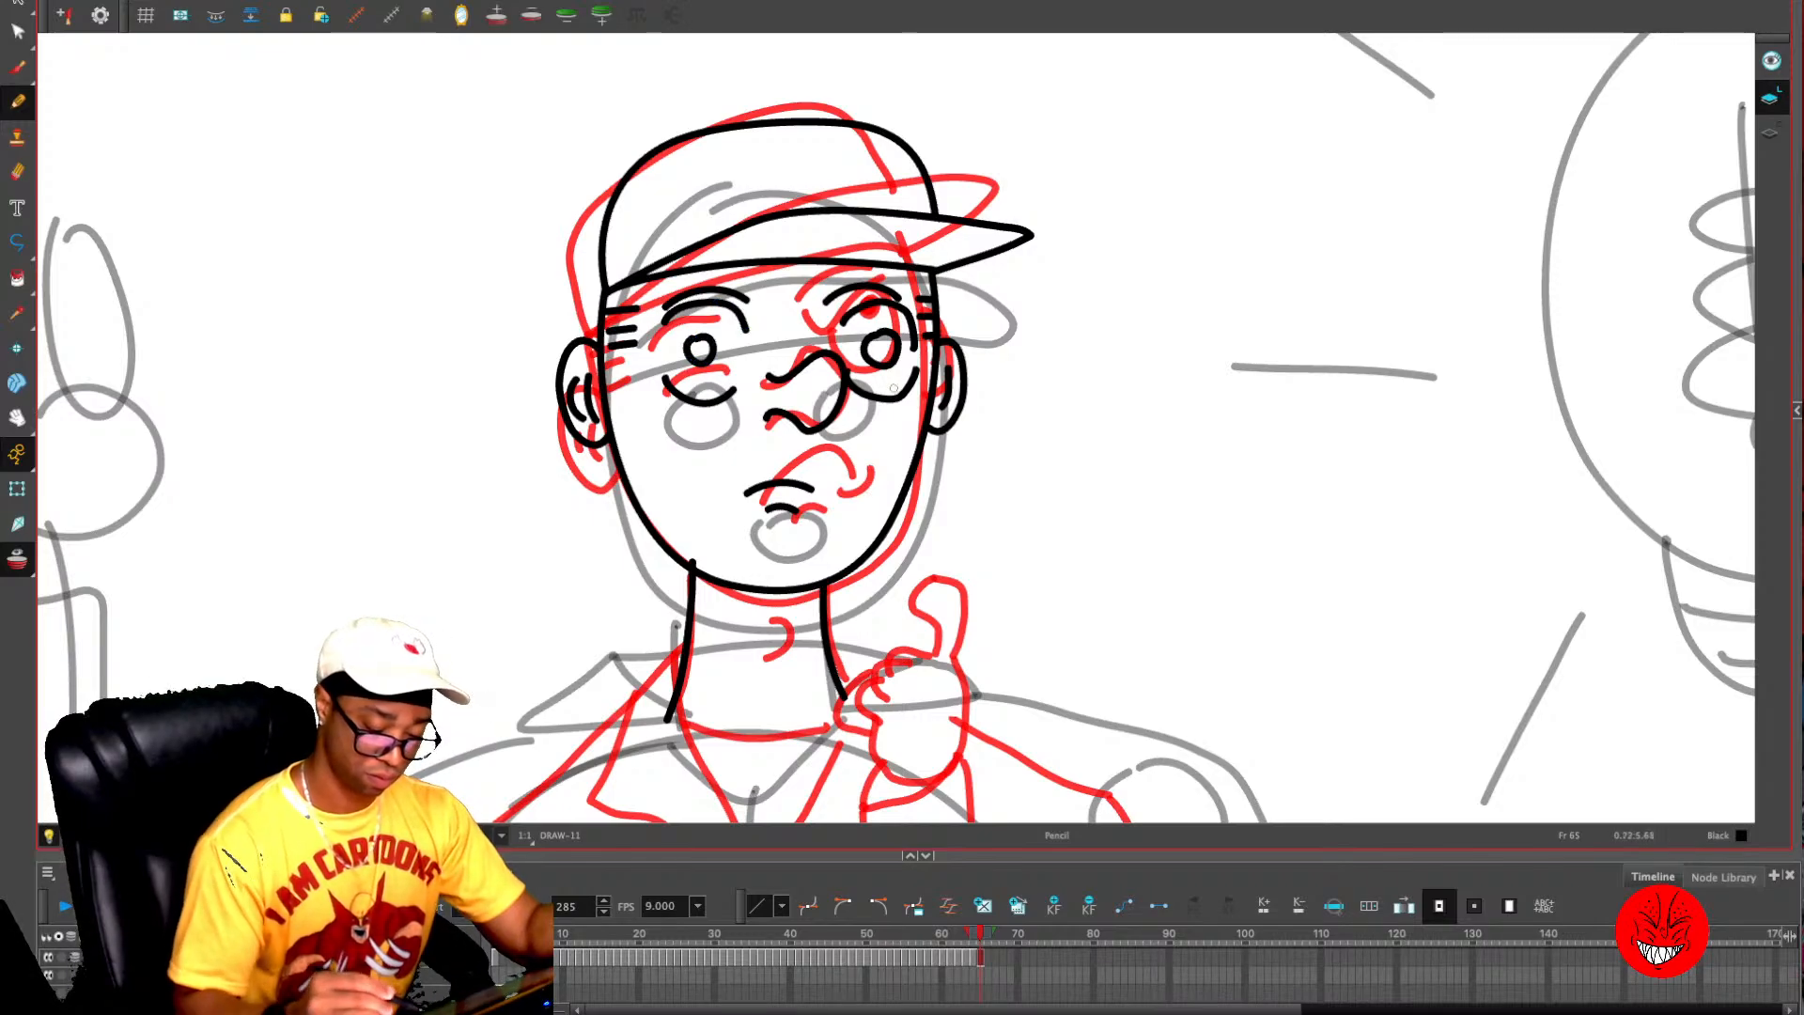
# - Replace the frowning mouth with a small round open mouth and a curved line below it
pyautogui.hotkey('ctrl', 'z')
pyautogui.hotkey('ctrl', 'z')
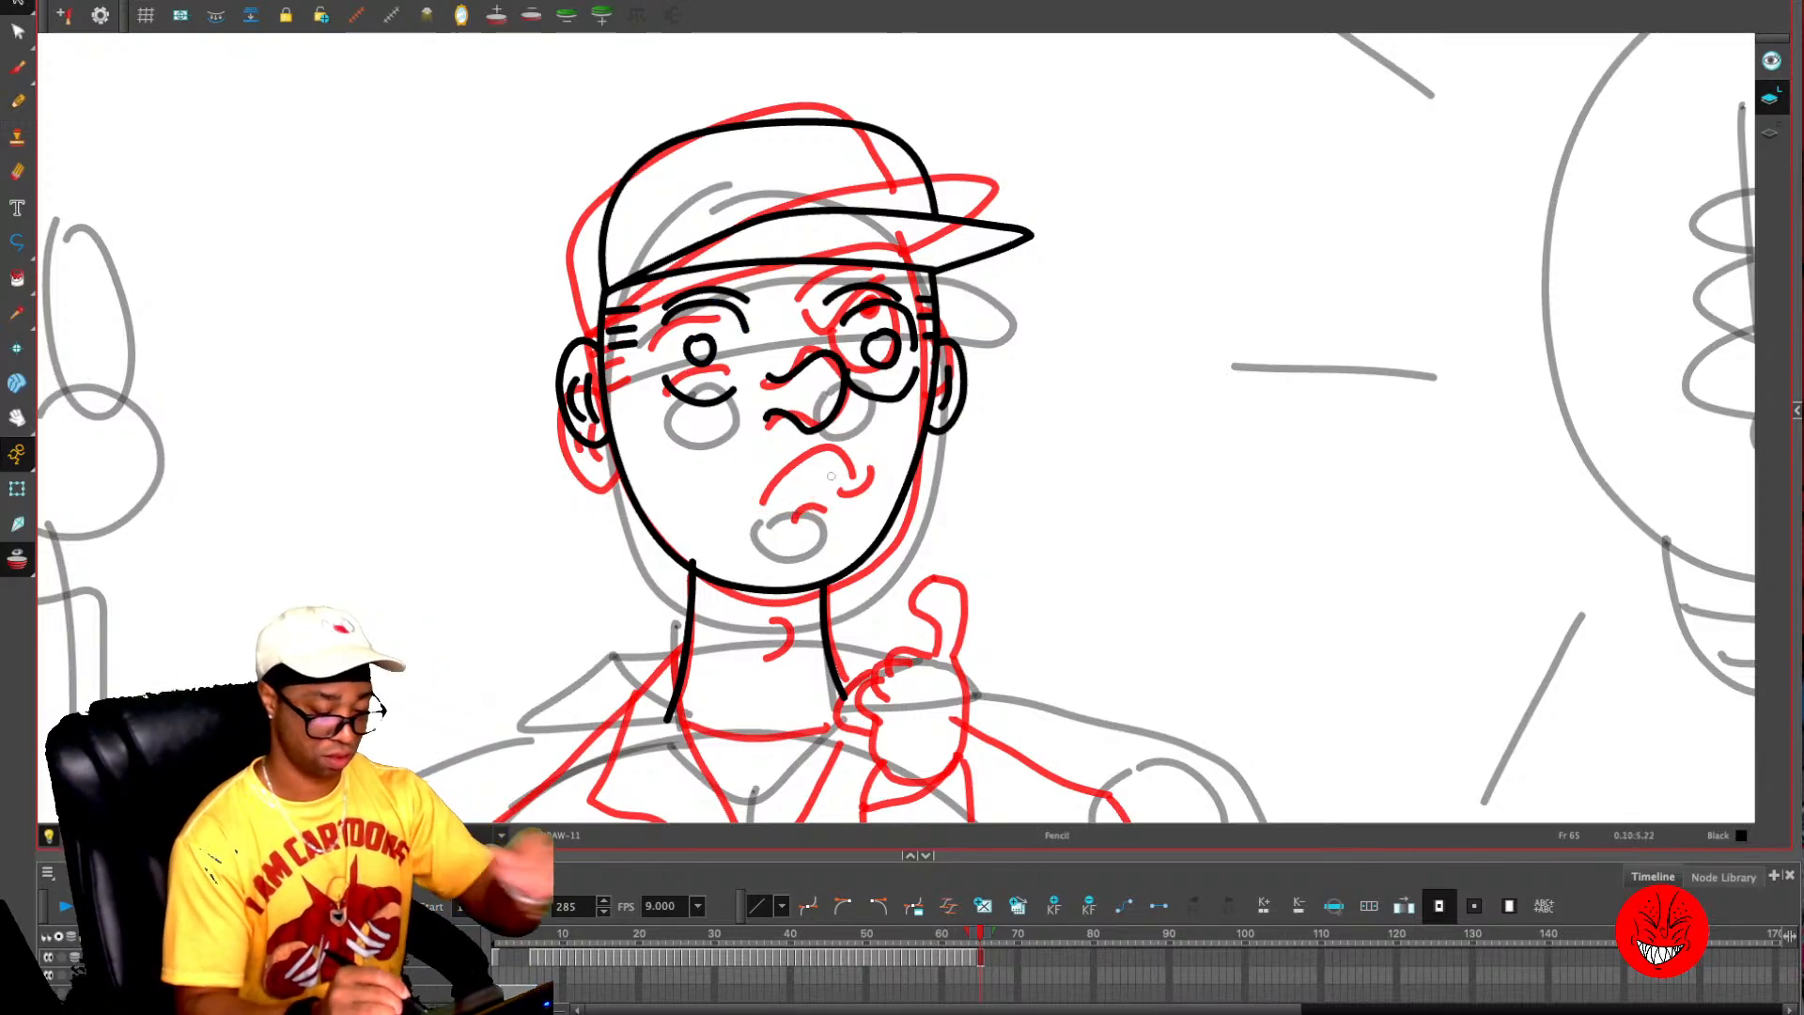
pyautogui.moveTo(797, 485); pyautogui.dragTo(801, 537)
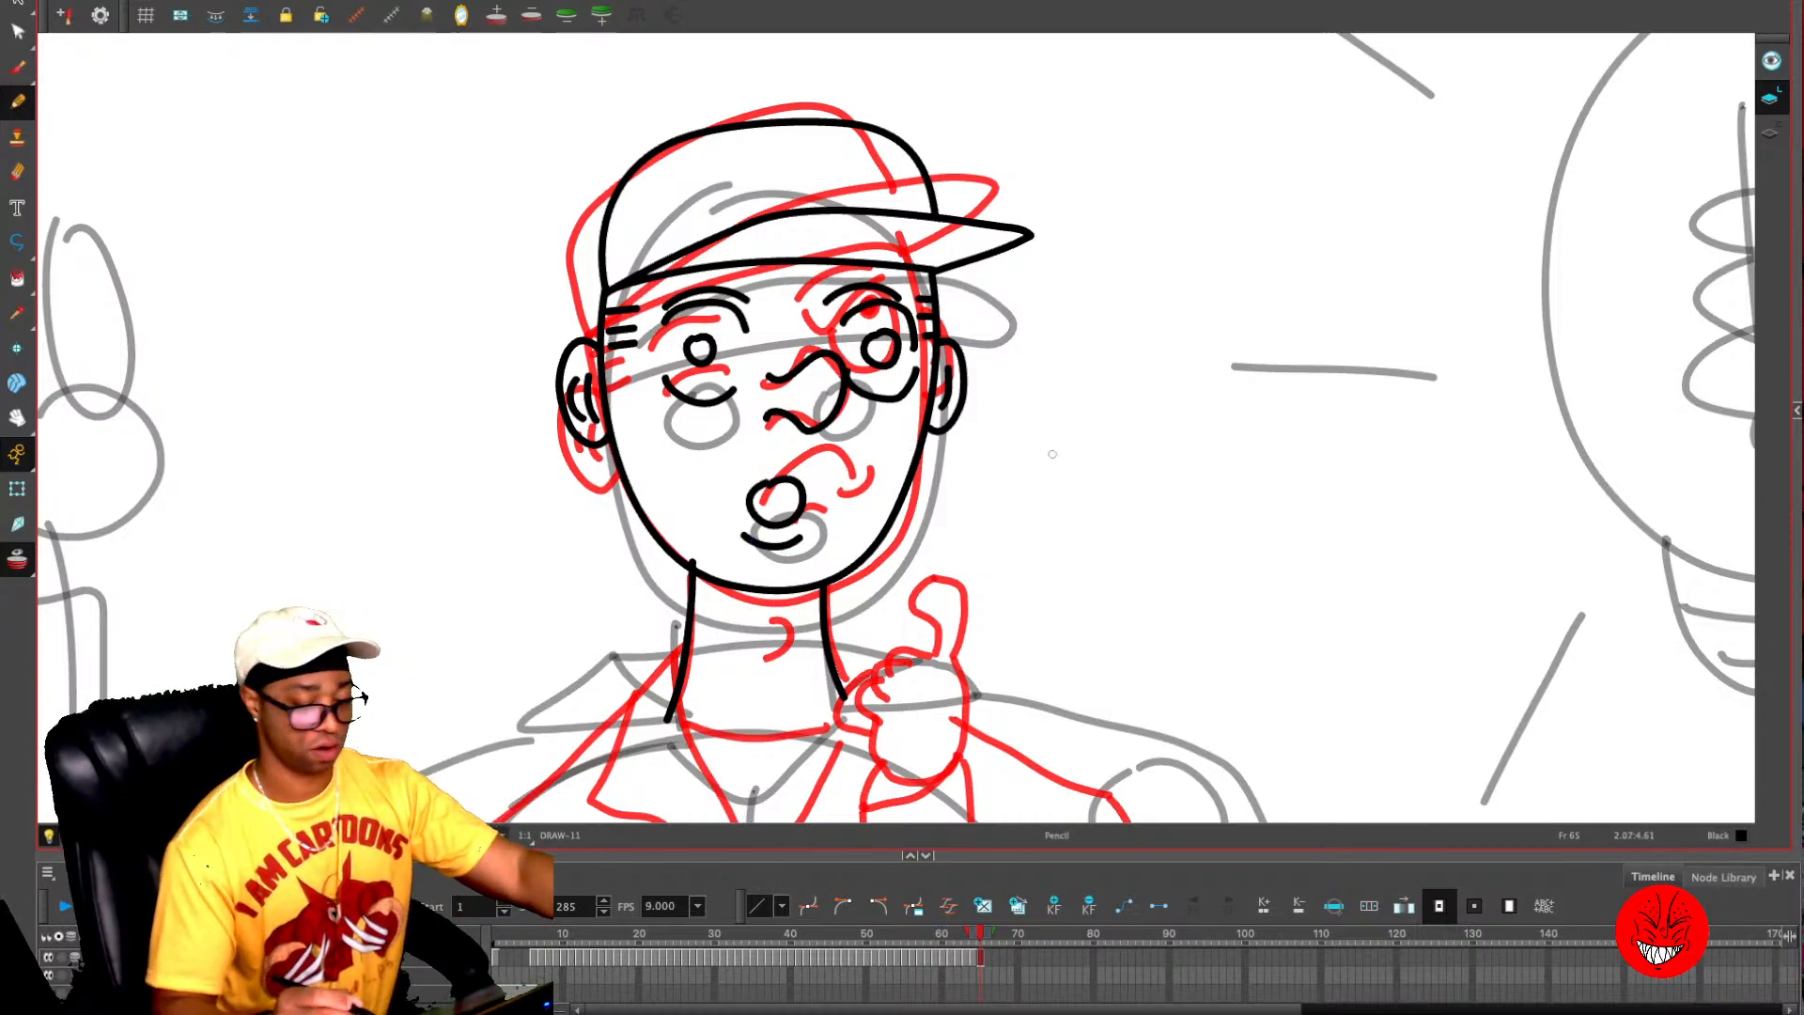
# - Draw a fist with a raised index finger between the head and the light bulb
pyautogui.hotkey('alt', 'o')
pyautogui.hotkey('alt', 'o')
pyautogui.press('1')
pyautogui.press('1')
pyautogui.press('1')
pyautogui.moveTo(1078, 367)
pyautogui.mouseDown()
pyautogui.moveTo(1045, 257)
pyautogui.moveTo(1103, 248)
pyautogui.moveTo(1071, 224)
pyautogui.moveTo(1050, 269)
pyautogui.moveTo(1086, 263)
pyautogui.moveTo(1025, 261)
pyautogui.moveTo(1029, 286)
pyautogui.moveTo(1086, 308)
pyautogui.mouseUp()
pyautogui.press('space')
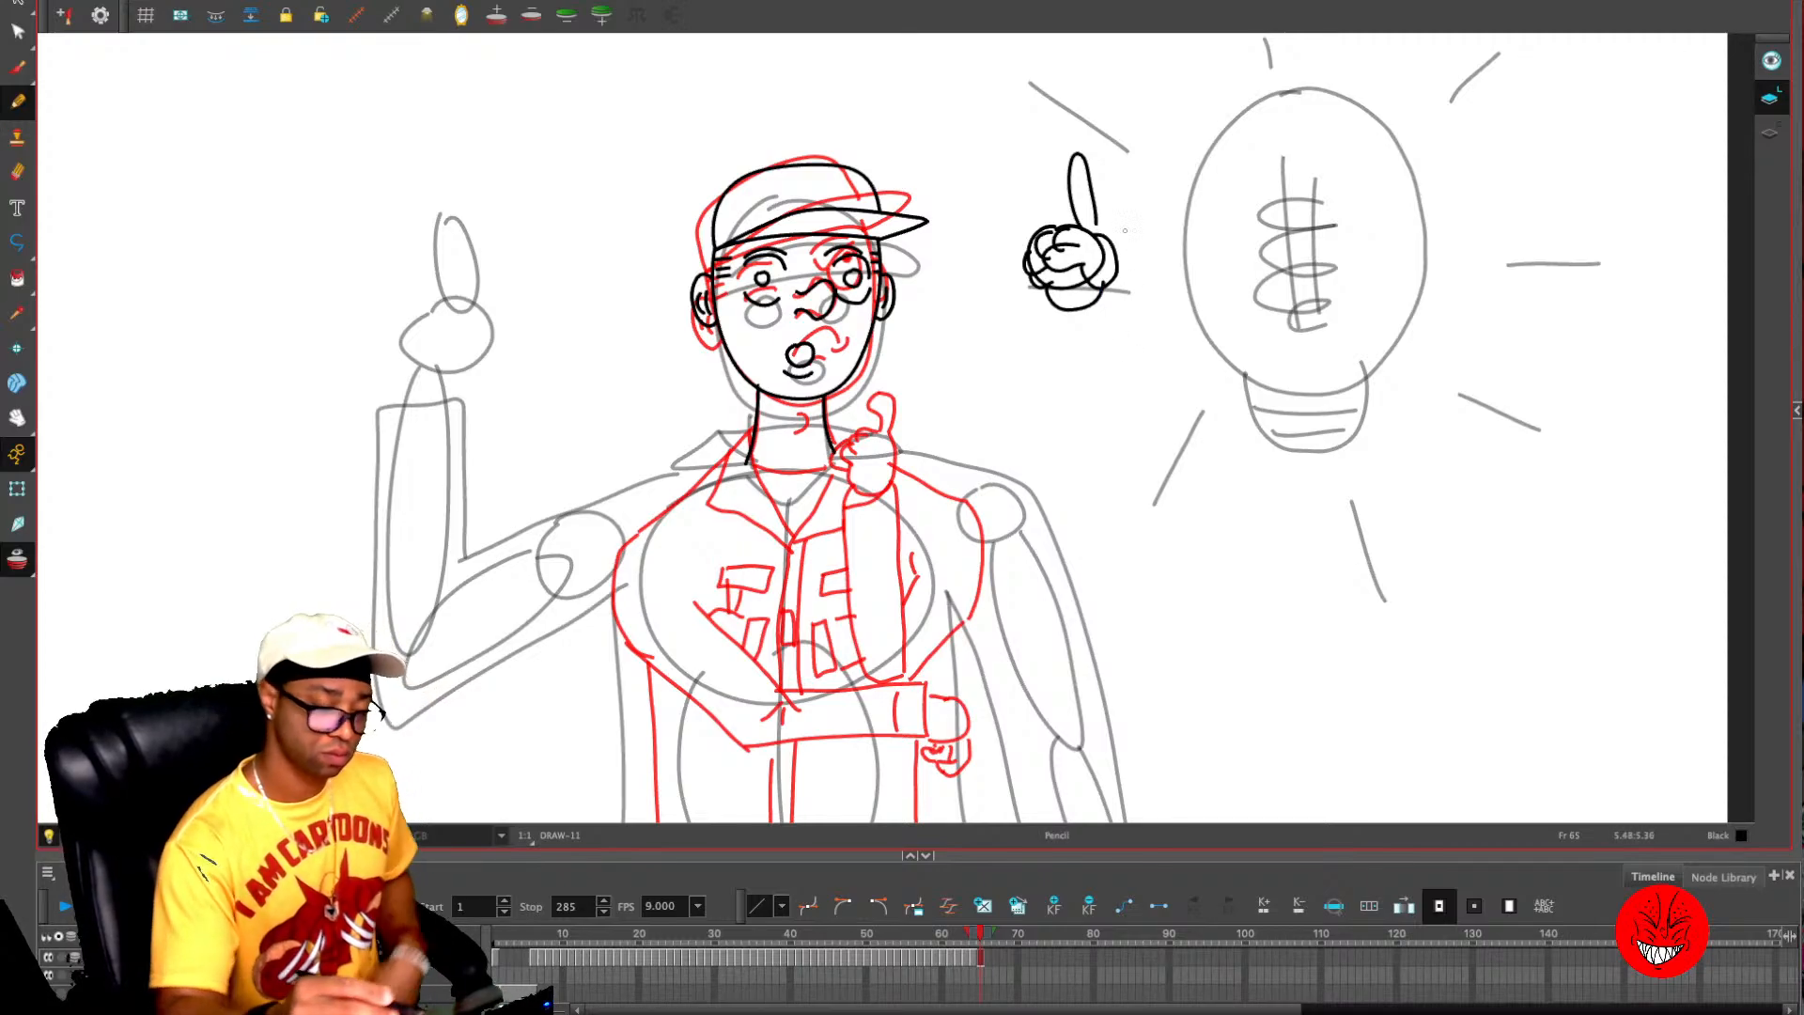
# - Select the pointing hand and flip it horizontally
pyautogui.hotkey('alt', 's')
pyautogui.moveTo(991, 329); pyautogui.dragTo(1112, 134)
pyautogui.press('4')
pyautogui.hotkey('alt', '/')
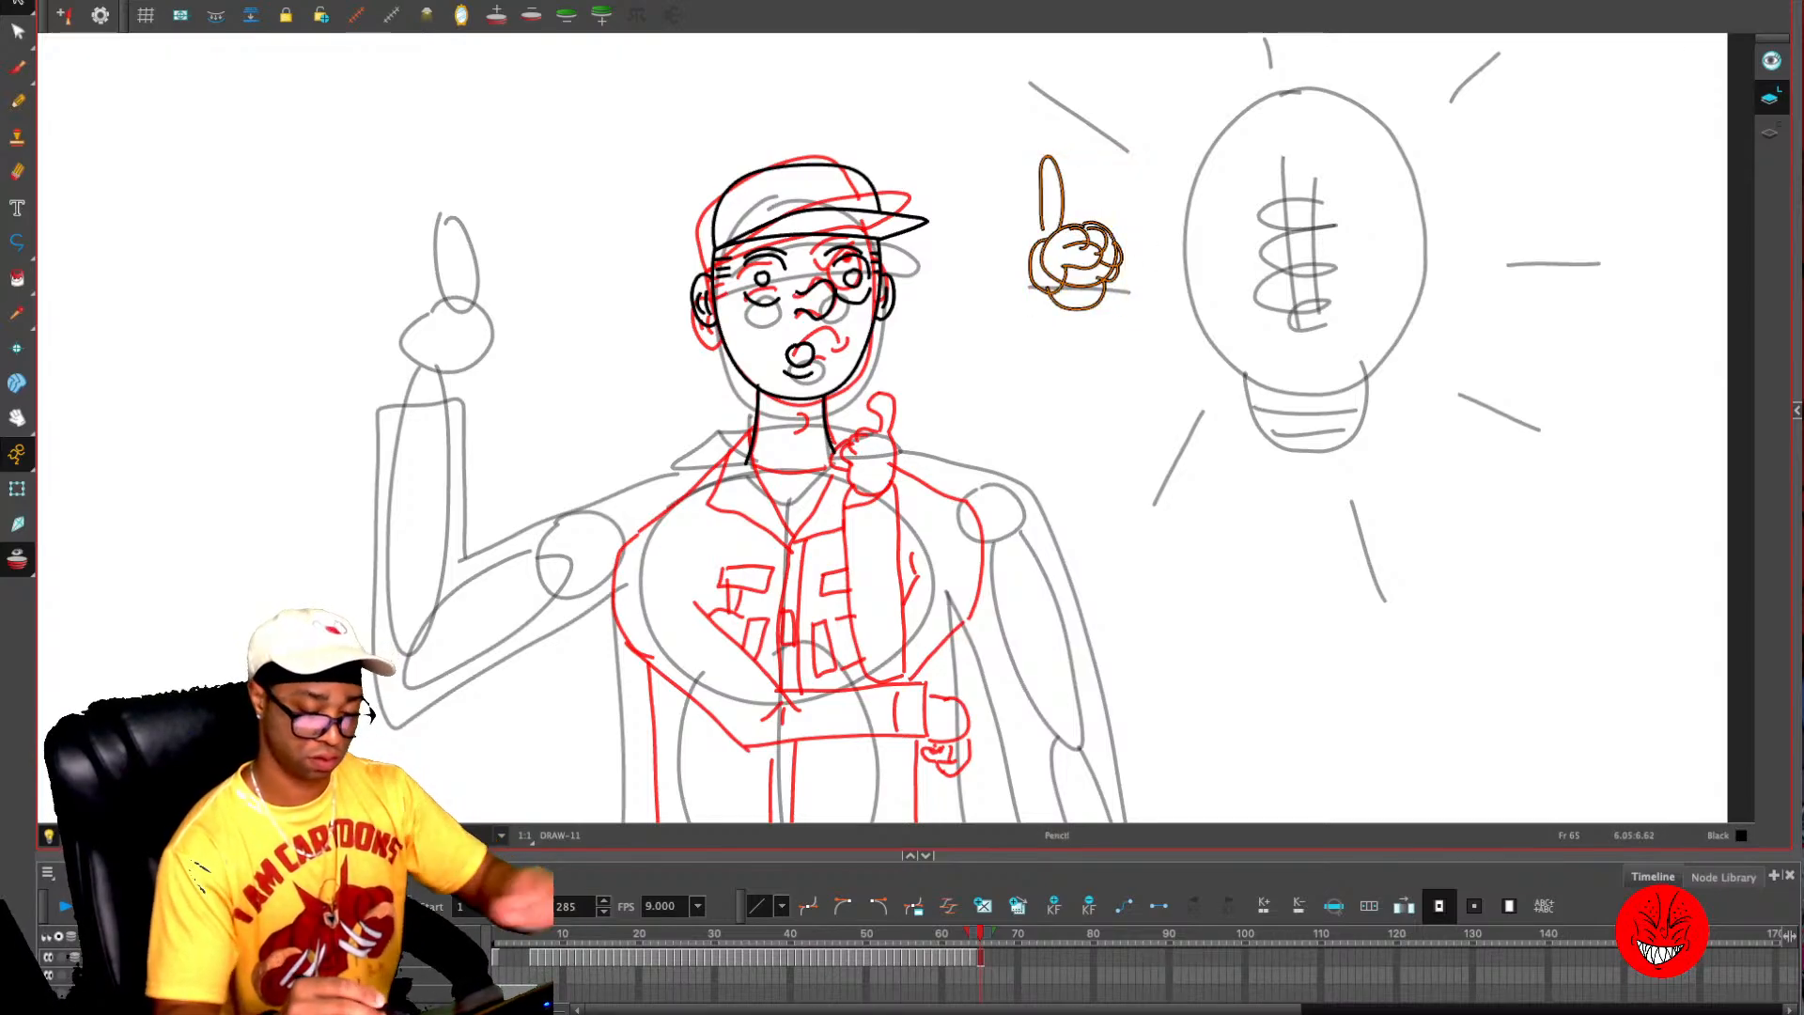
# - Draw the raised forearm below the pointing hand with two vertical sleeve lines and a straight cuff edge
pyautogui.moveTo(1038, 319); pyautogui.dragTo(1050, 533)
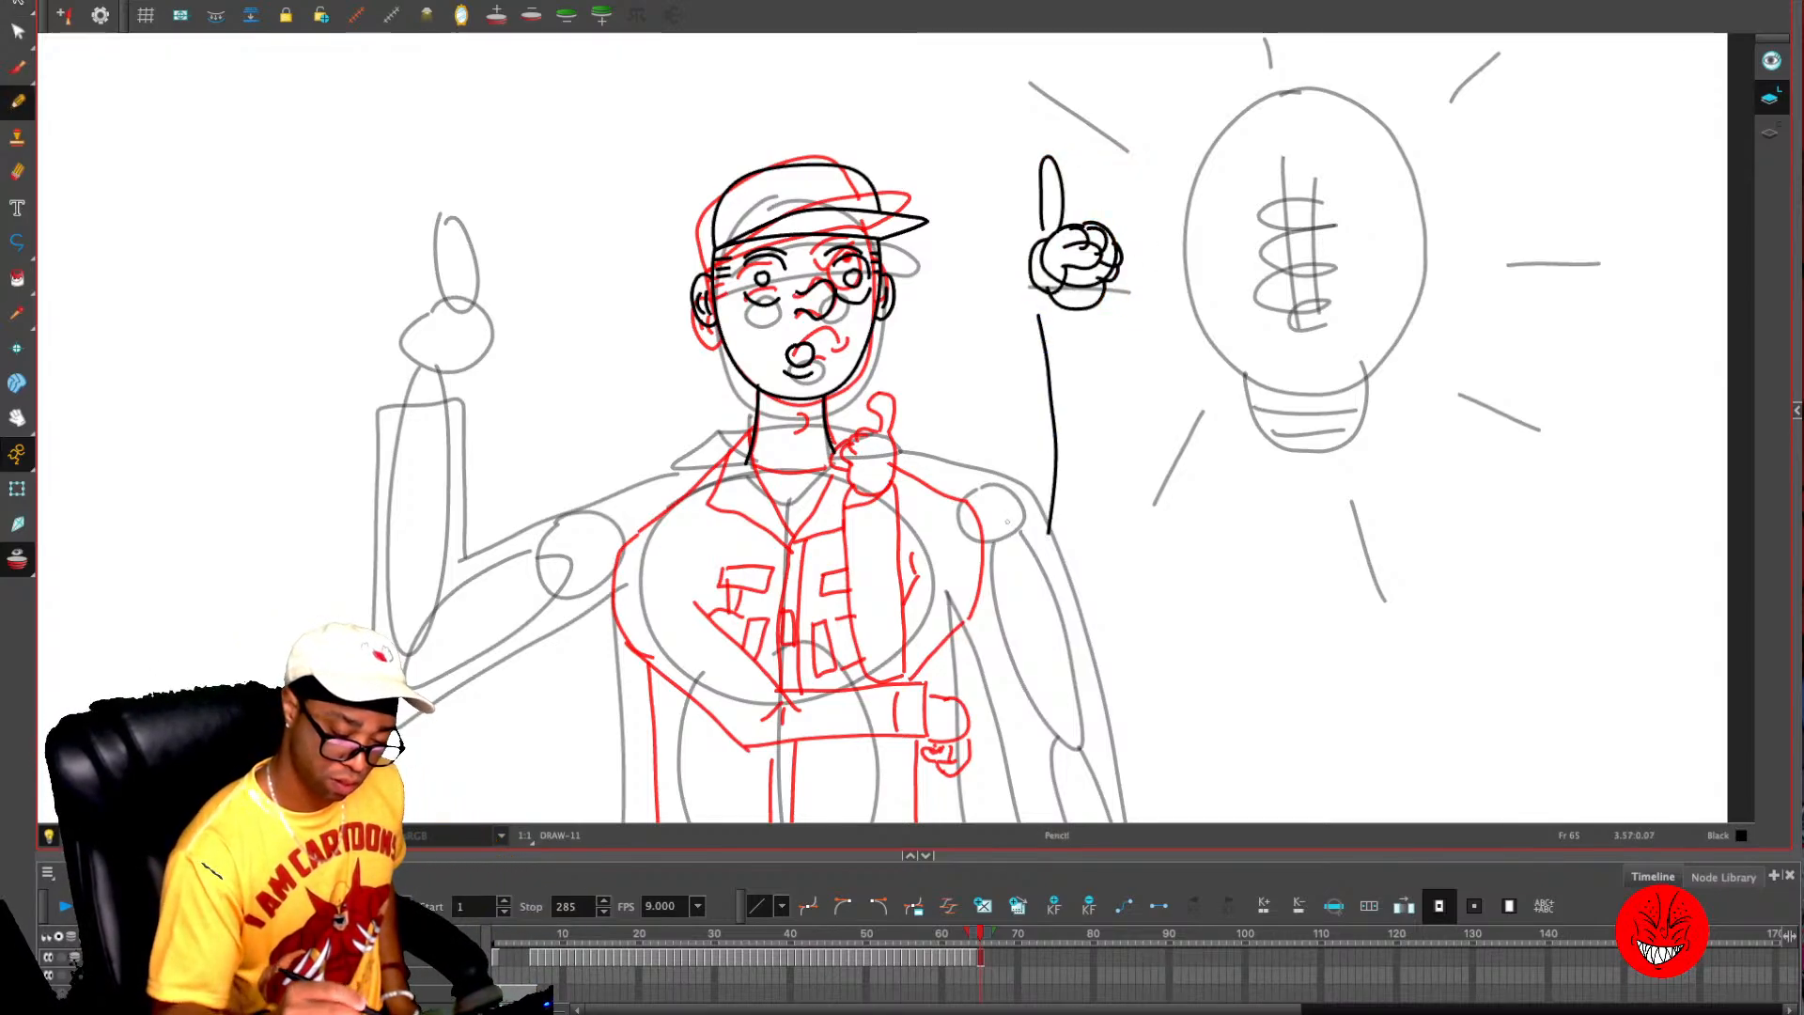
pyautogui.moveTo(1105, 371); pyautogui.dragTo(1111, 512)
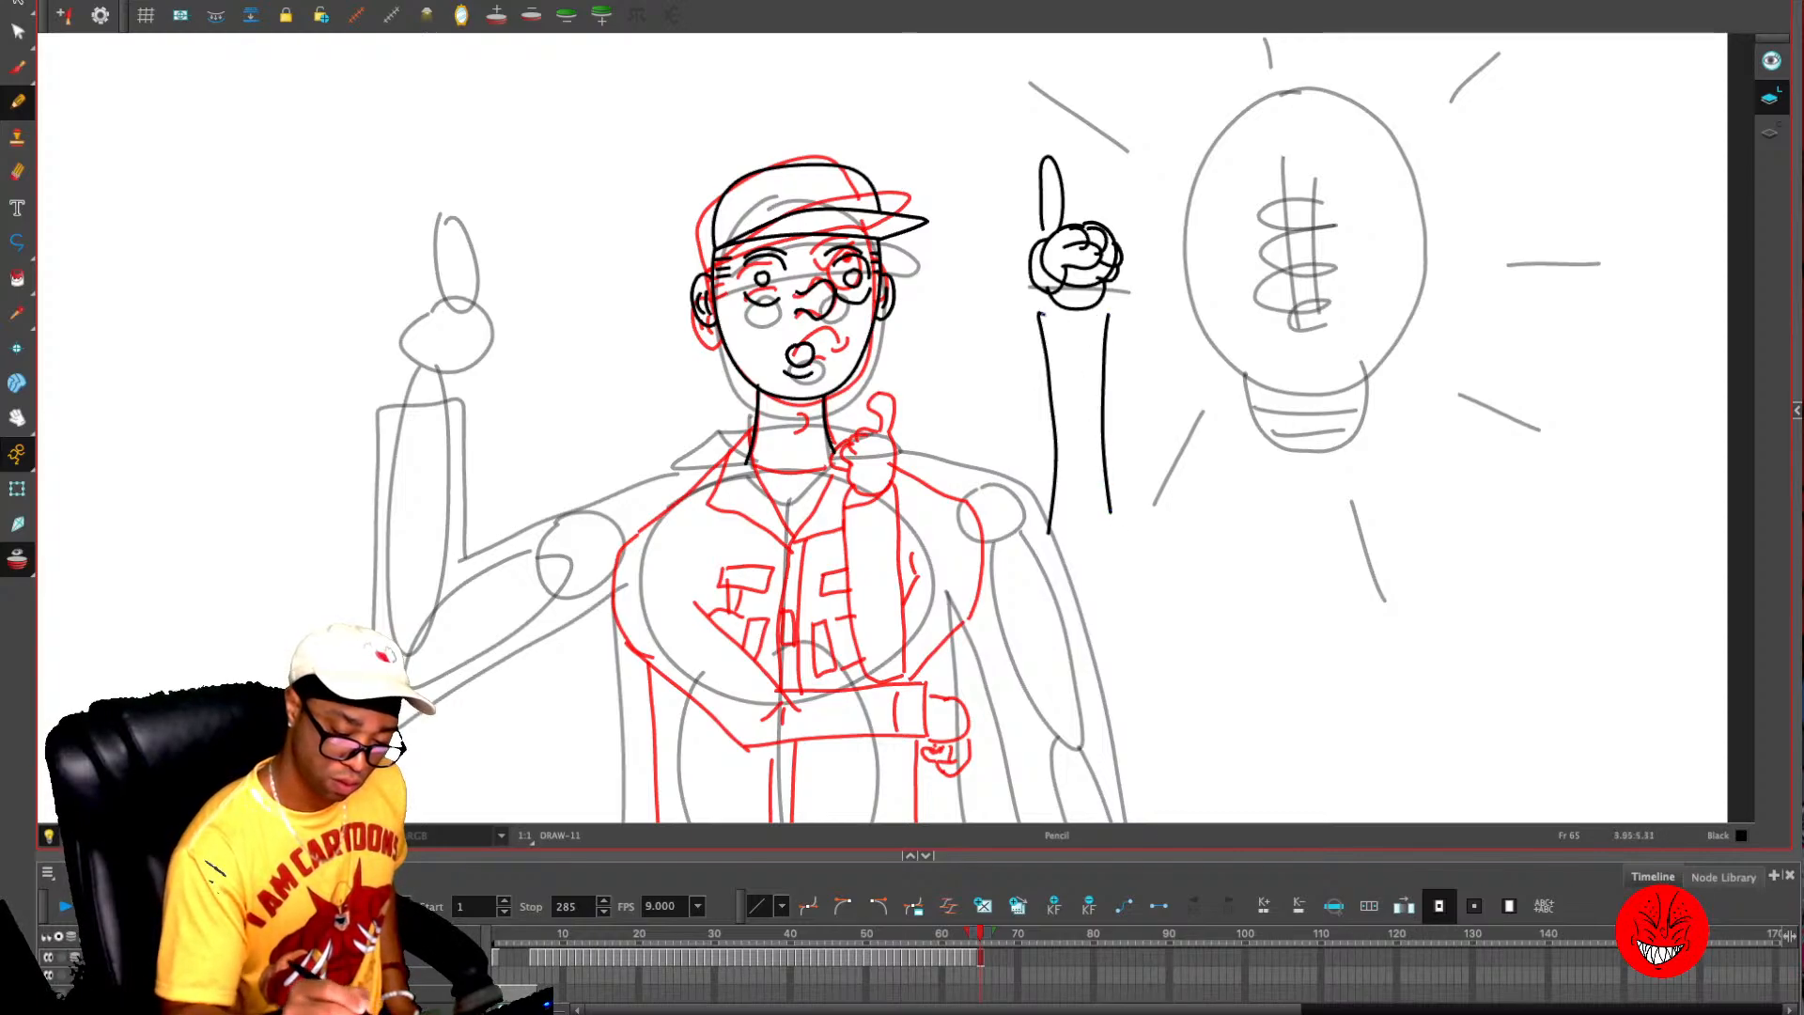
pyautogui.moveTo(1038, 318); pyautogui.dragTo(1124, 317)
pyautogui.moveTo(1088, 553); pyautogui.dragTo(1142, 391)
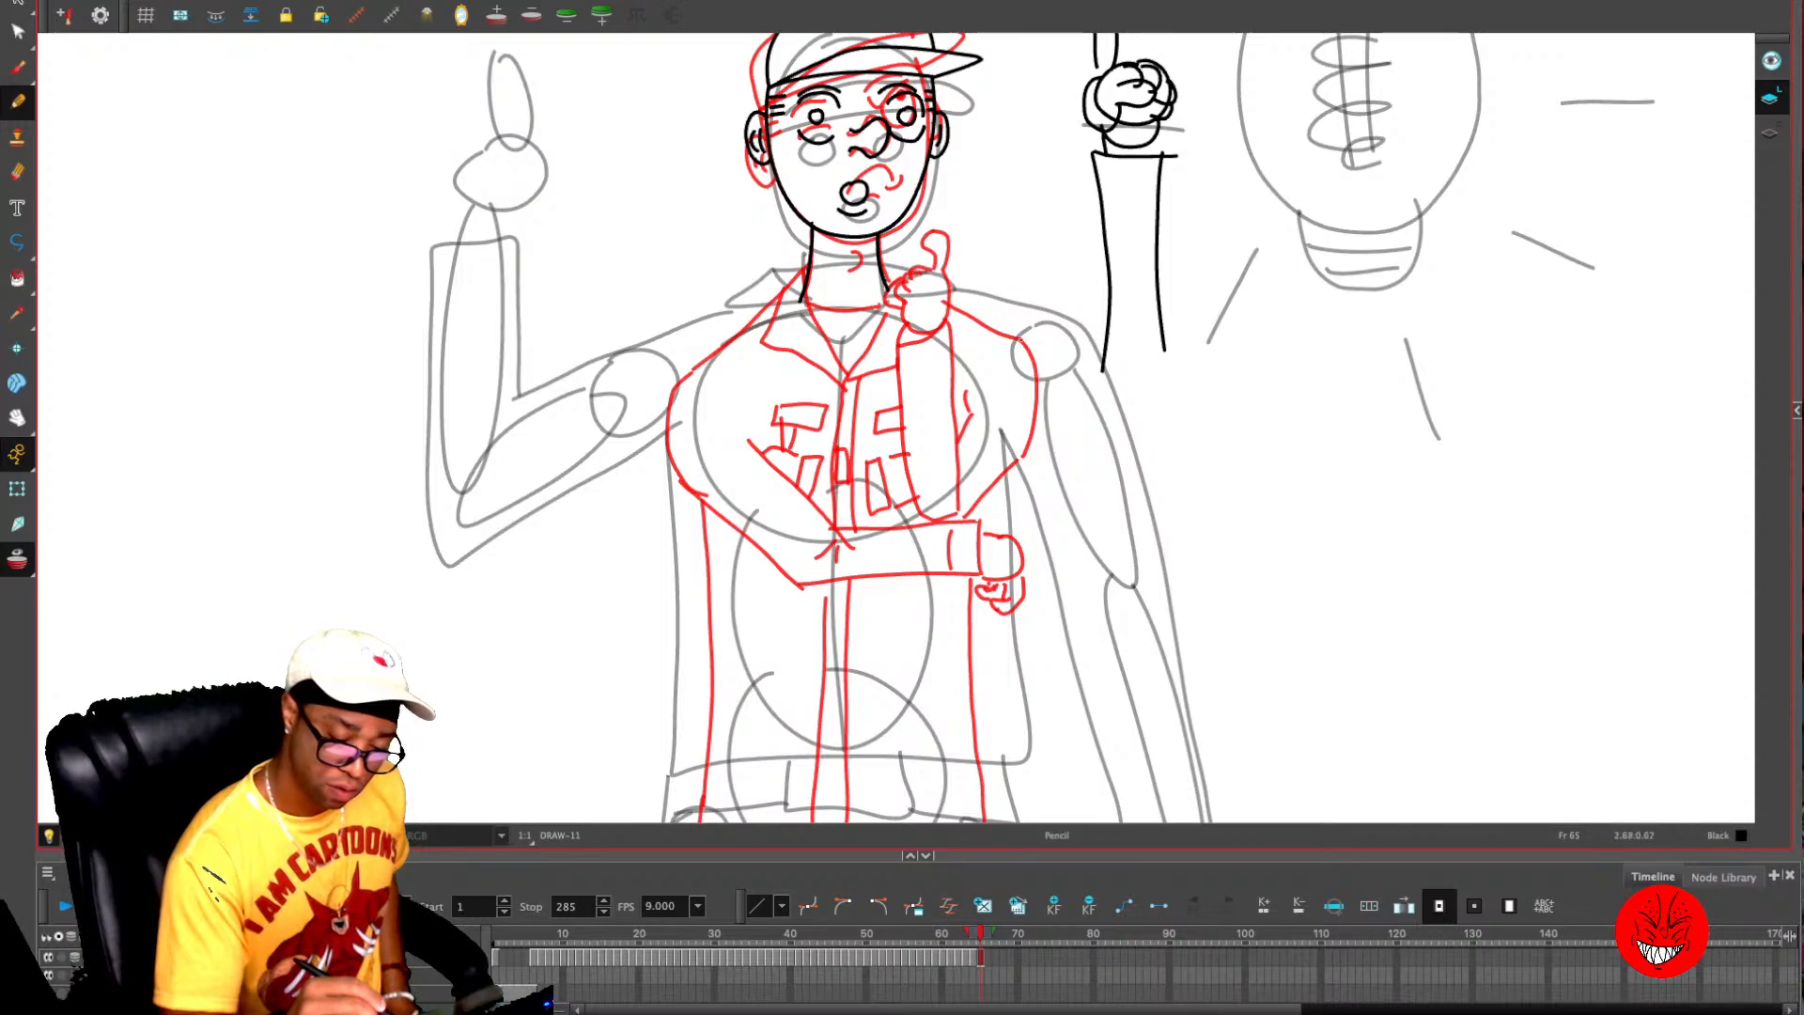
# - Draw the bent elbow with sleeve creases, the upper arm, and the shoulder line up to the neck
pyautogui.moveTo(1015, 416); pyautogui.dragTo(1088, 435)
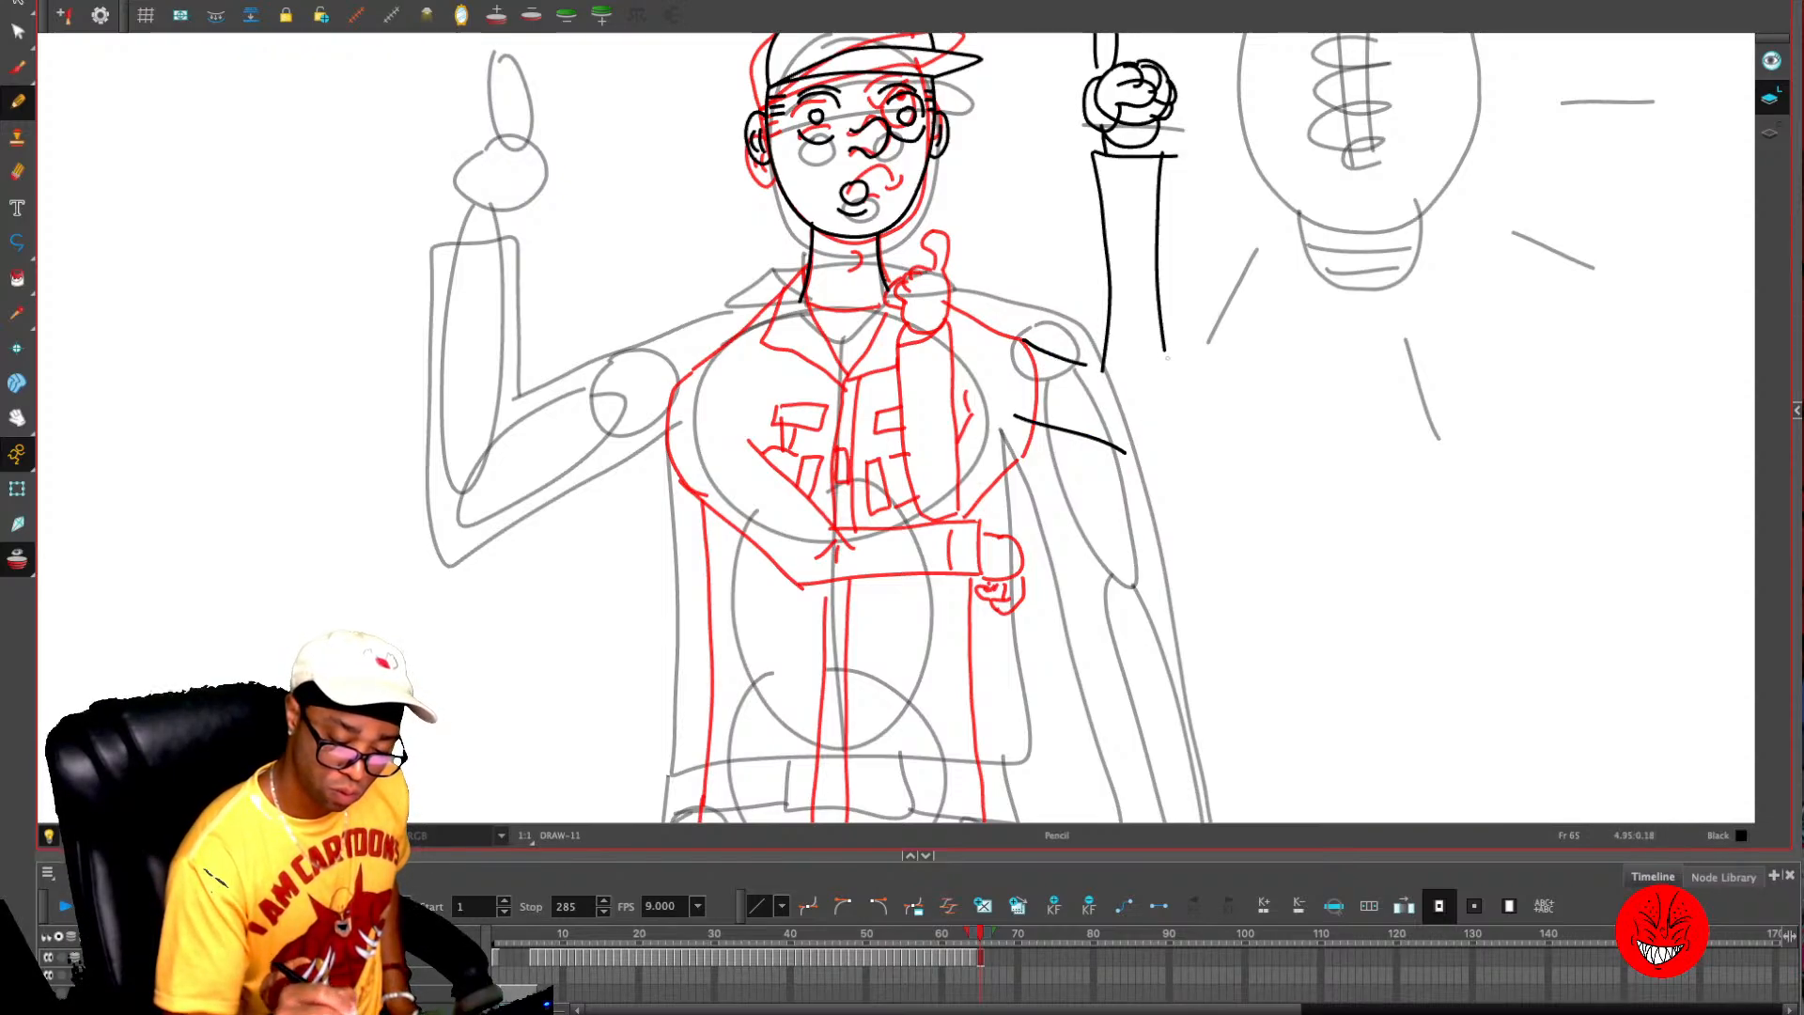
pyautogui.moveTo(1169, 358); pyautogui.dragTo(1173, 429)
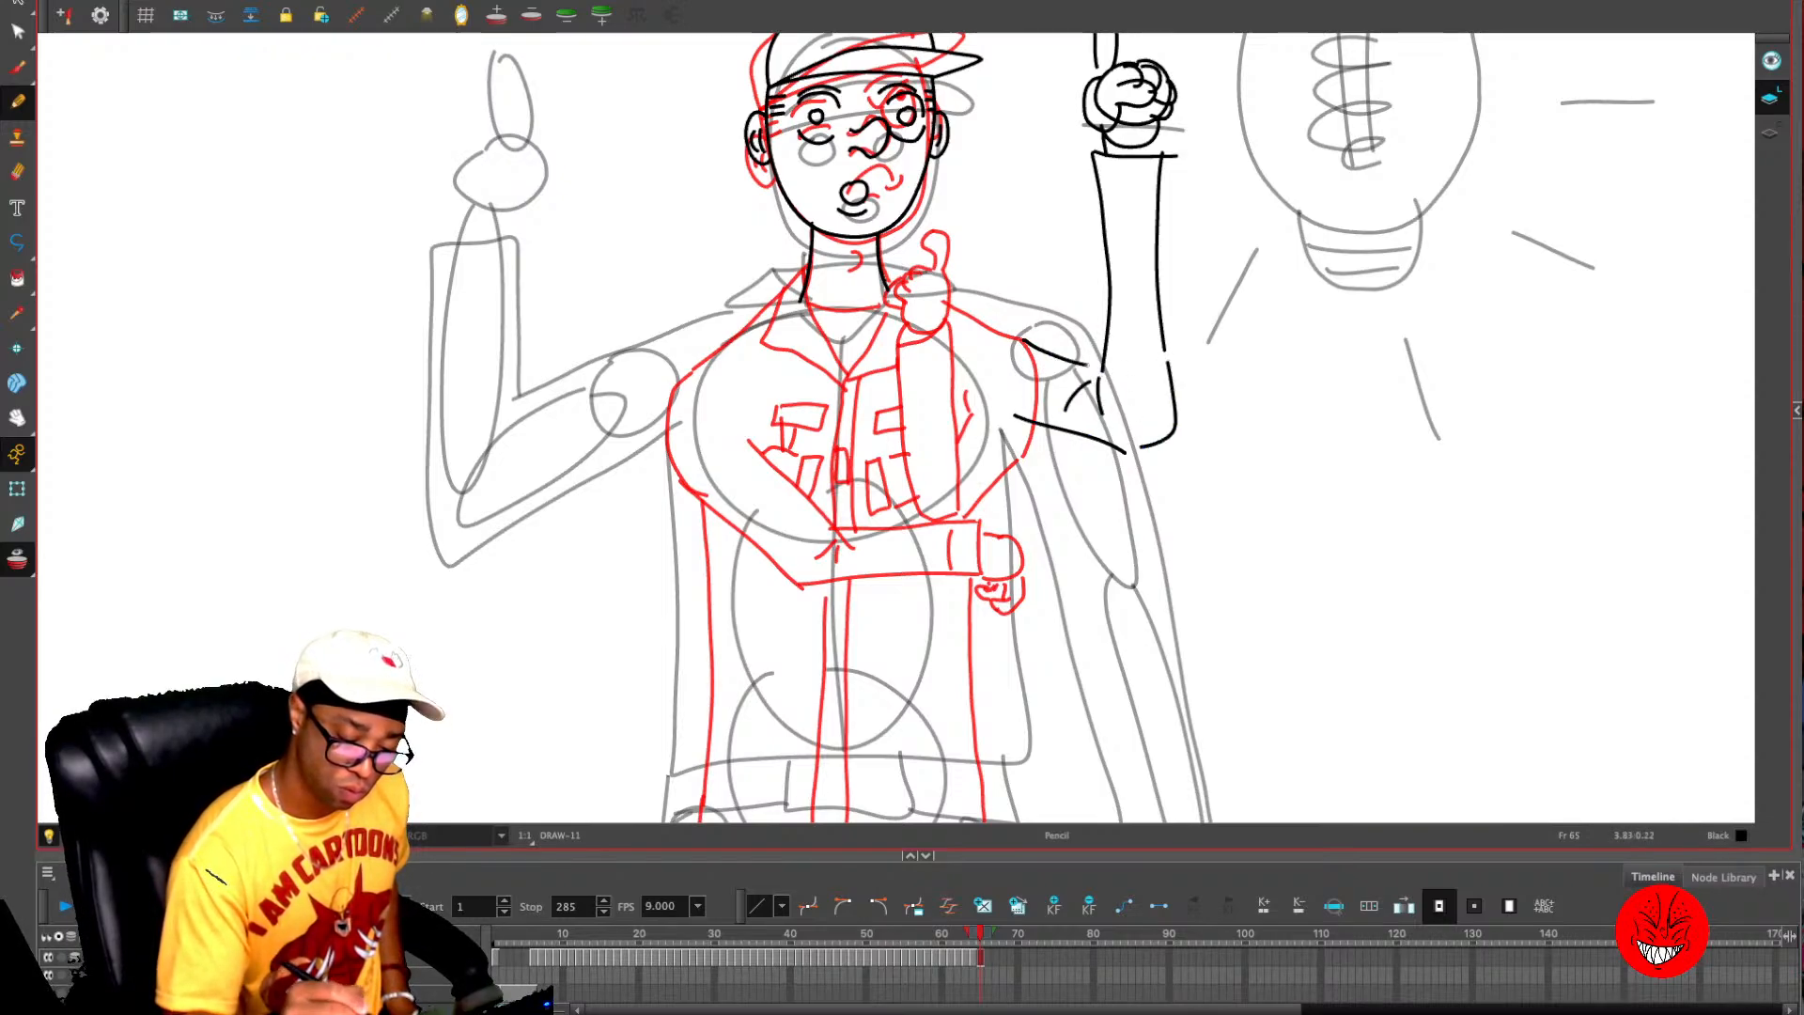
pyautogui.moveTo(1101, 369); pyautogui.dragTo(1025, 338)
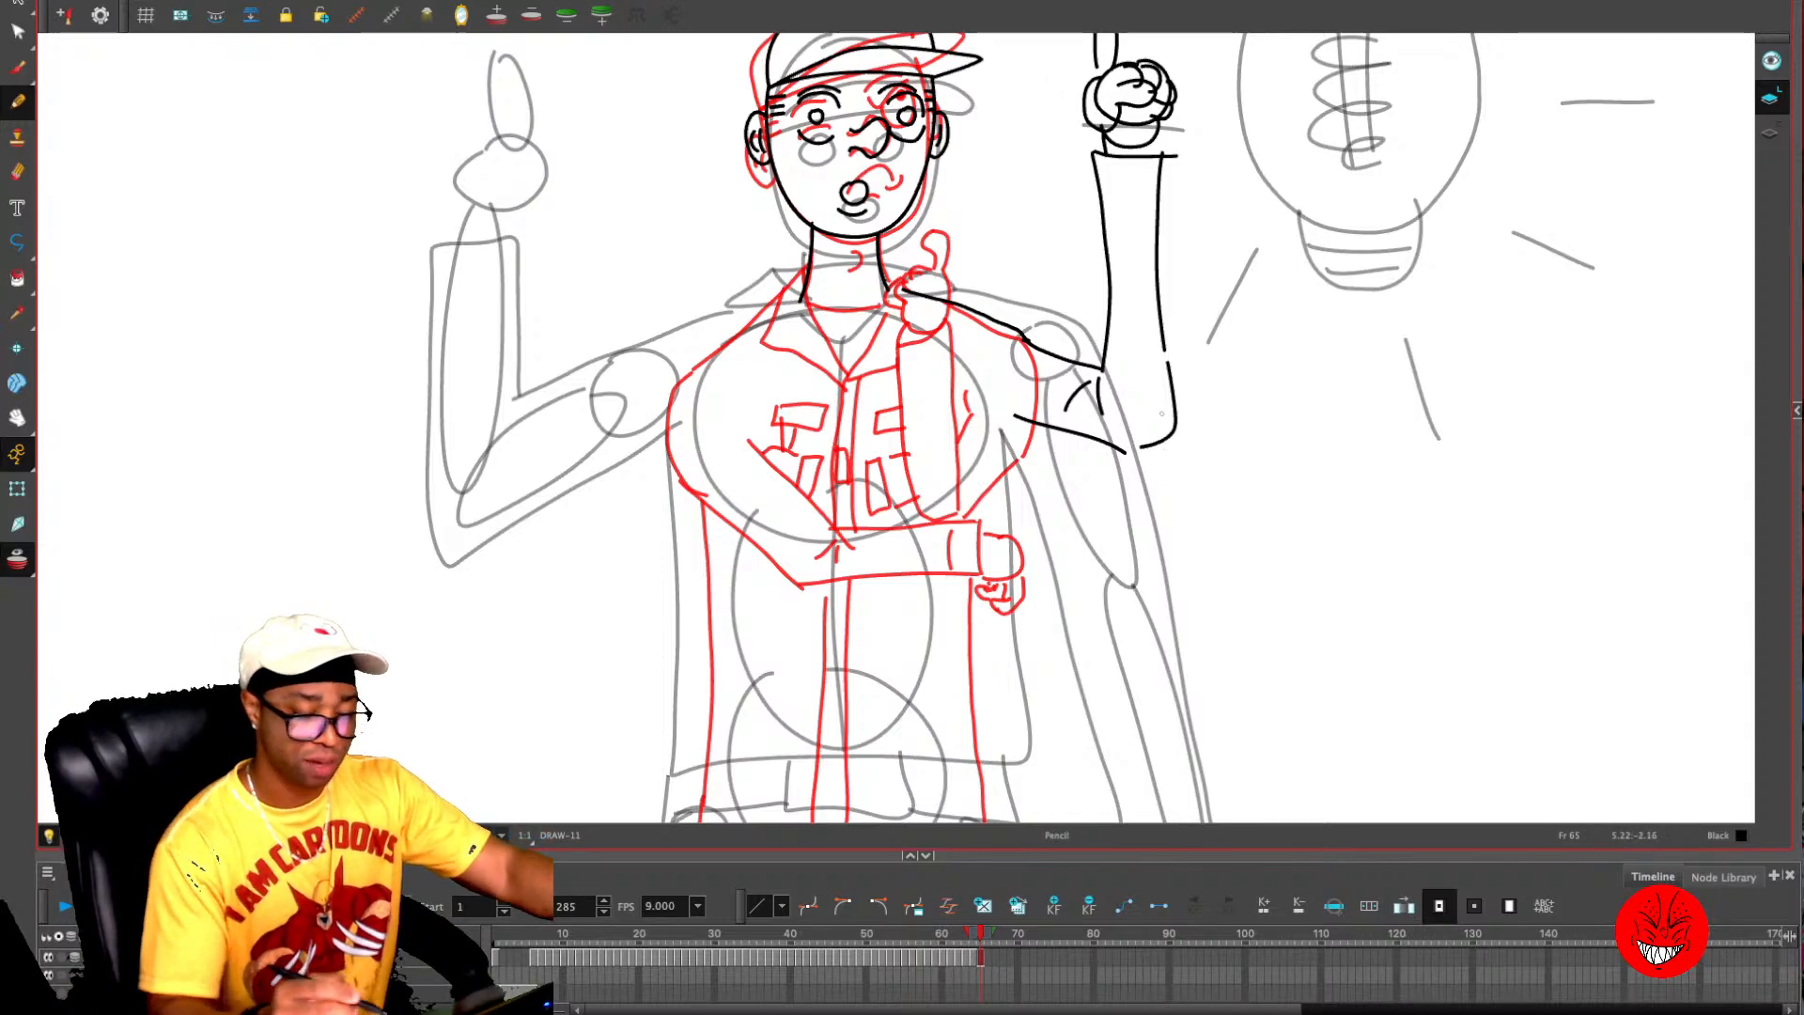
pyautogui.press('2')
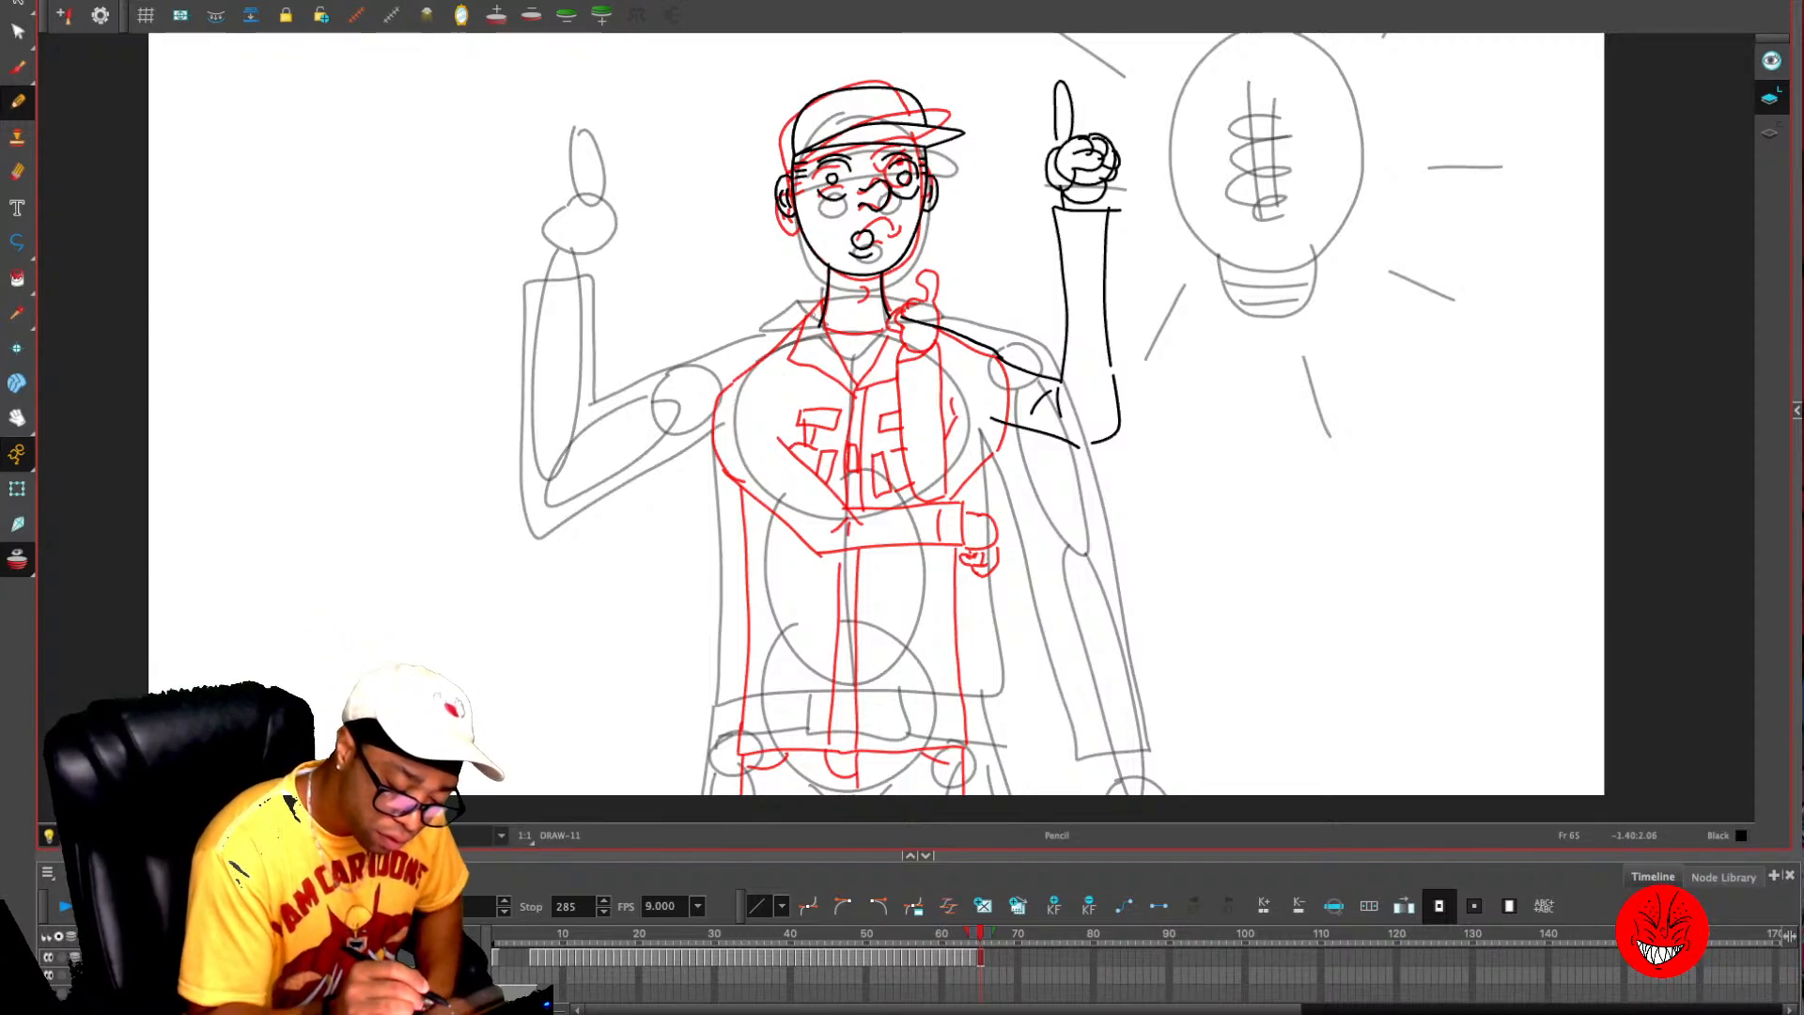
# - Draw the two pointed flaps of the open shirt collar around the base of the neck
pyautogui.moveTo(820, 299); pyautogui.dragTo(853, 383)
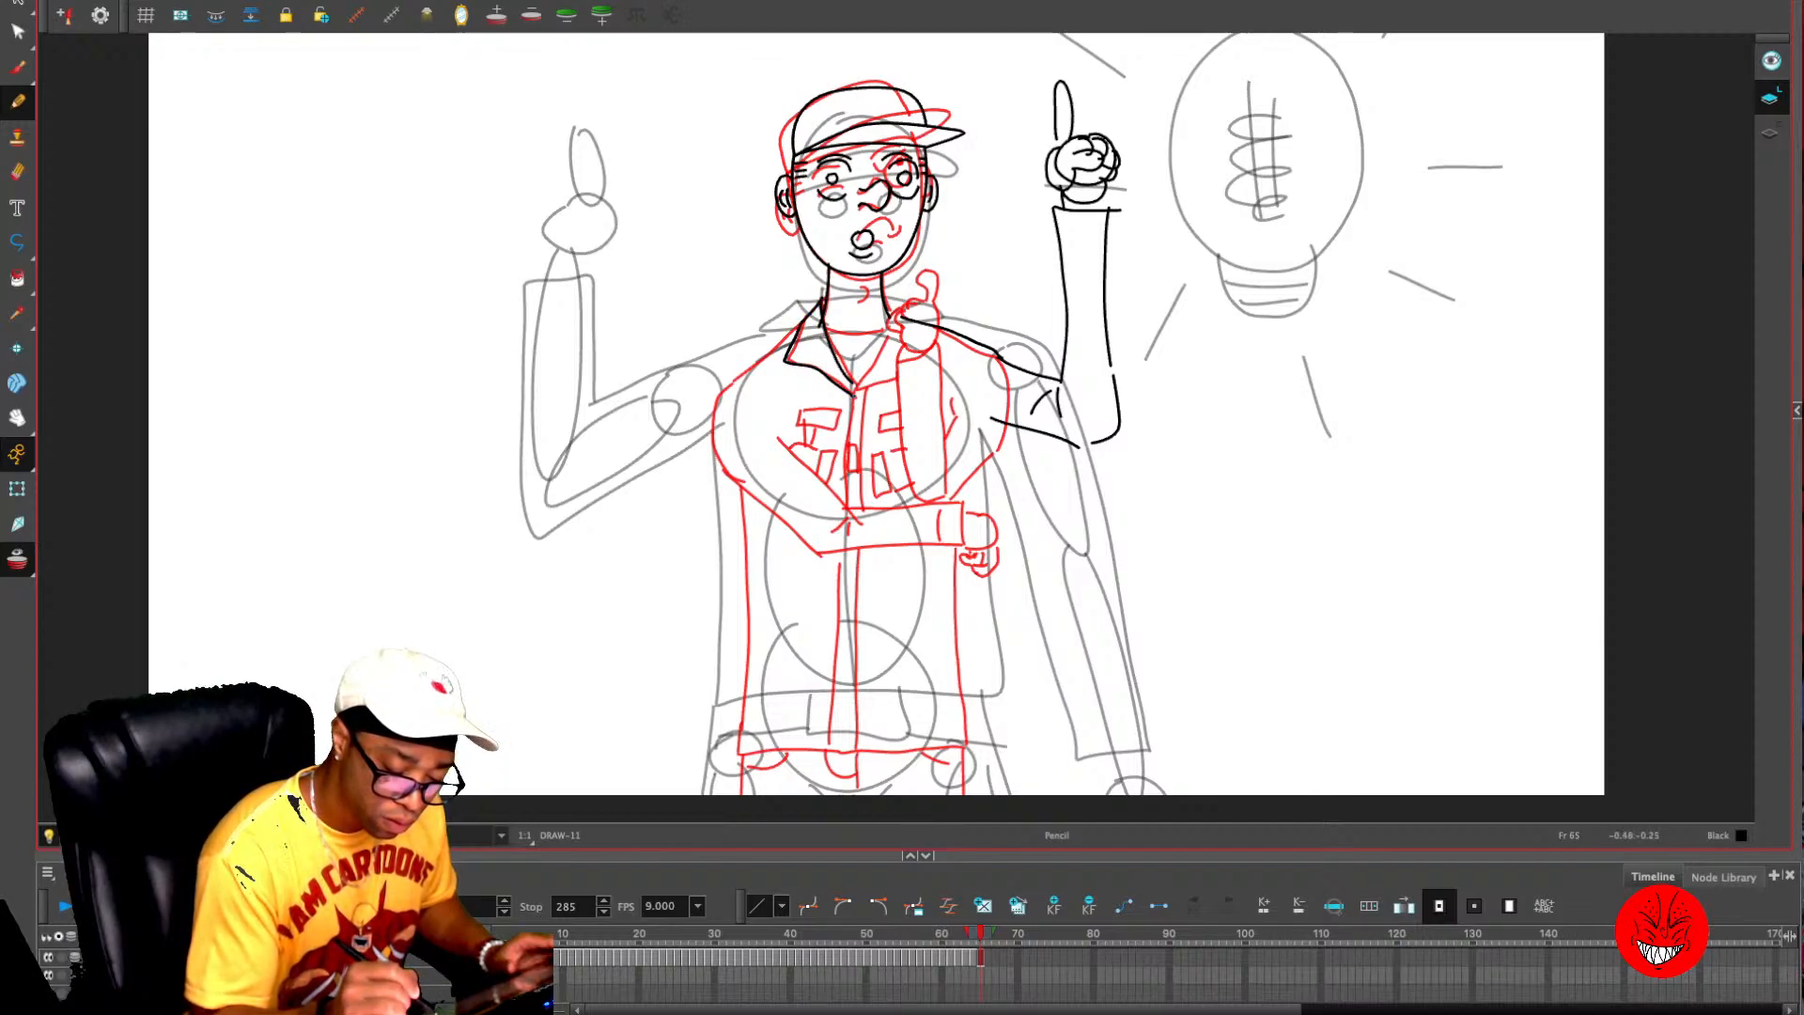
pyautogui.moveTo(892, 339); pyautogui.dragTo(900, 318)
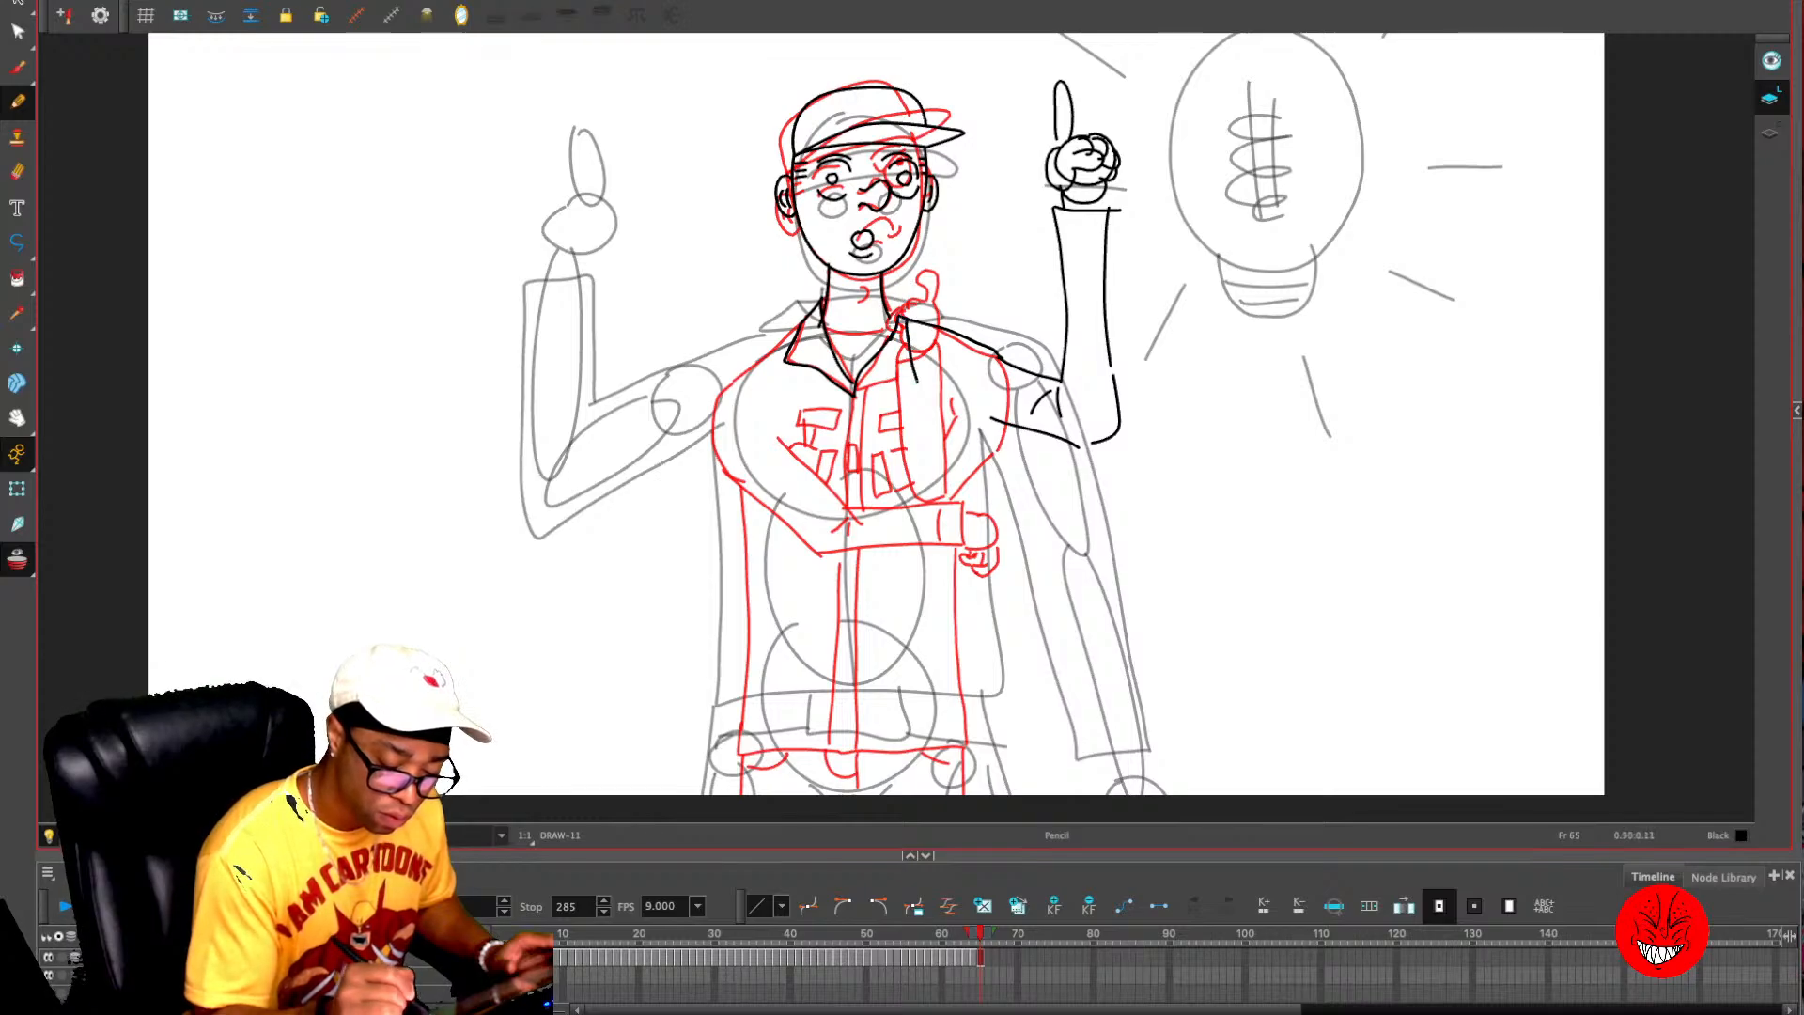
pyautogui.moveTo(770, 307)
pyautogui.mouseDown()
pyautogui.moveTo(767, 185)
pyautogui.moveTo(707, 274)
pyautogui.moveTo(696, 348)
pyautogui.mouseUp()
pyautogui.press('super+z')
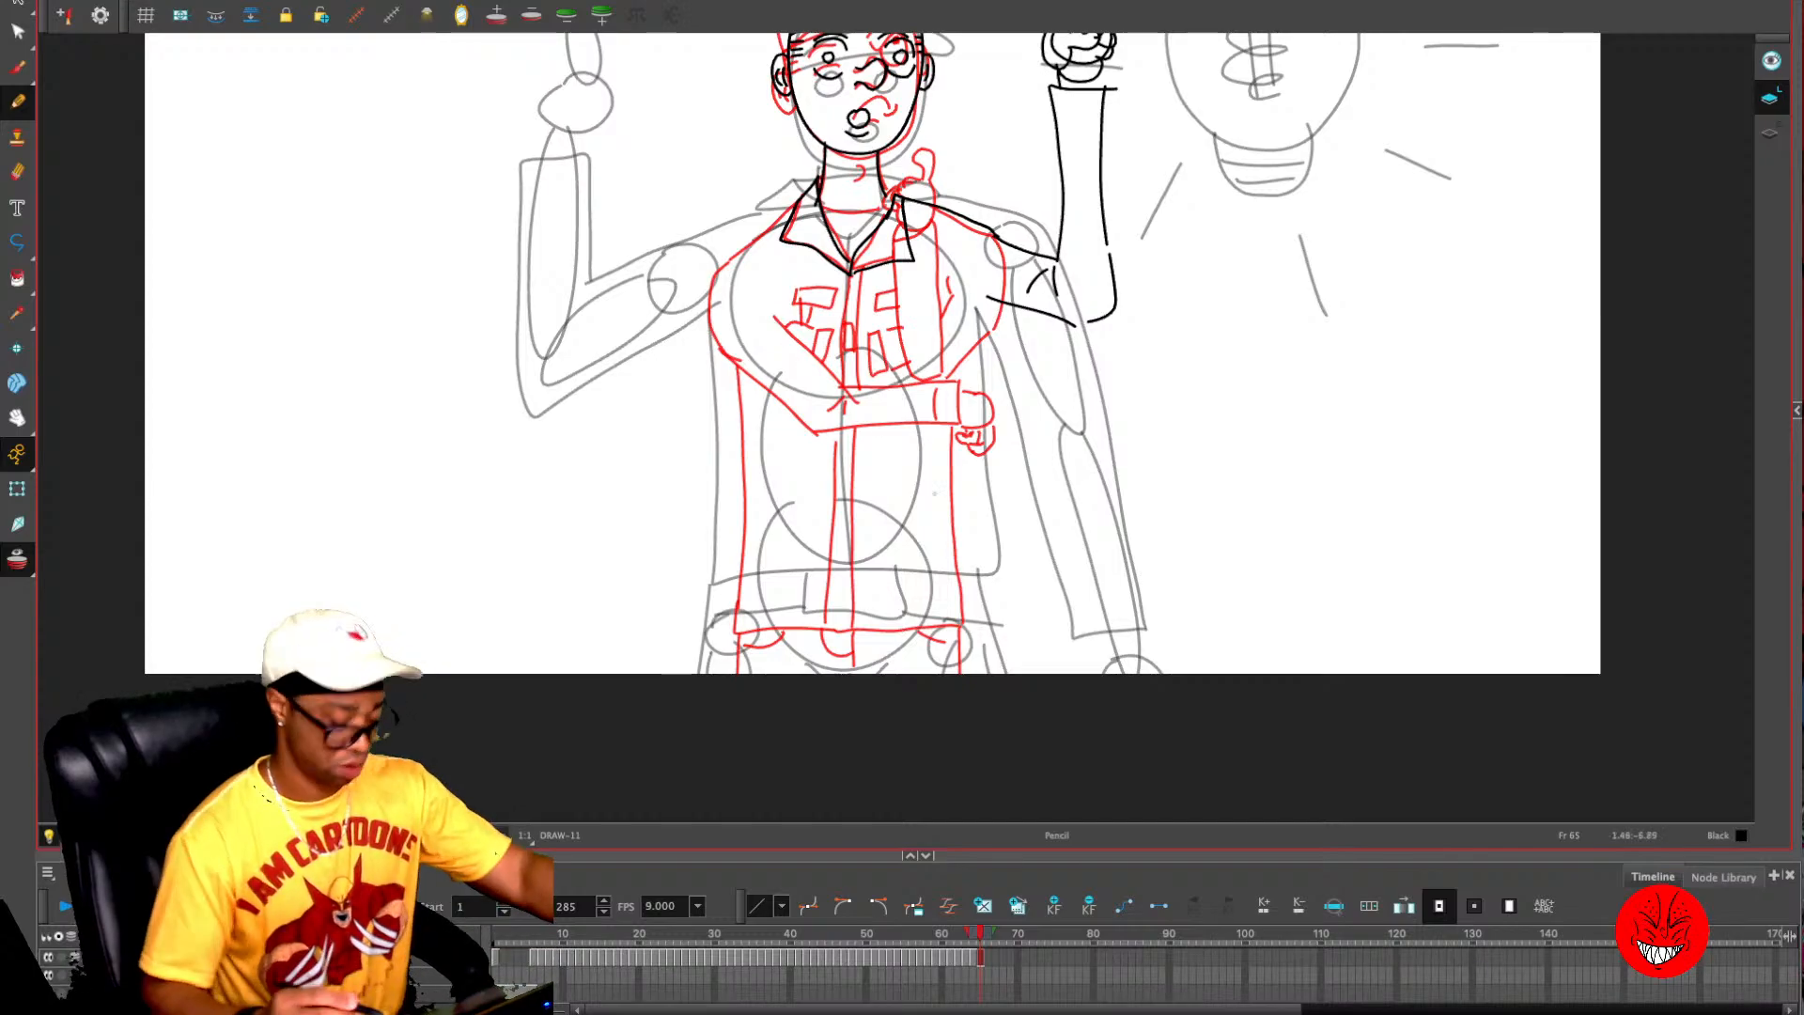
# - Trace the sketch's lowered arm and shoulder at frame 4 and paste that linework into the pose at frame 65
pyautogui.moveTo(980, 934); pyautogui.dragTo(518, 933)
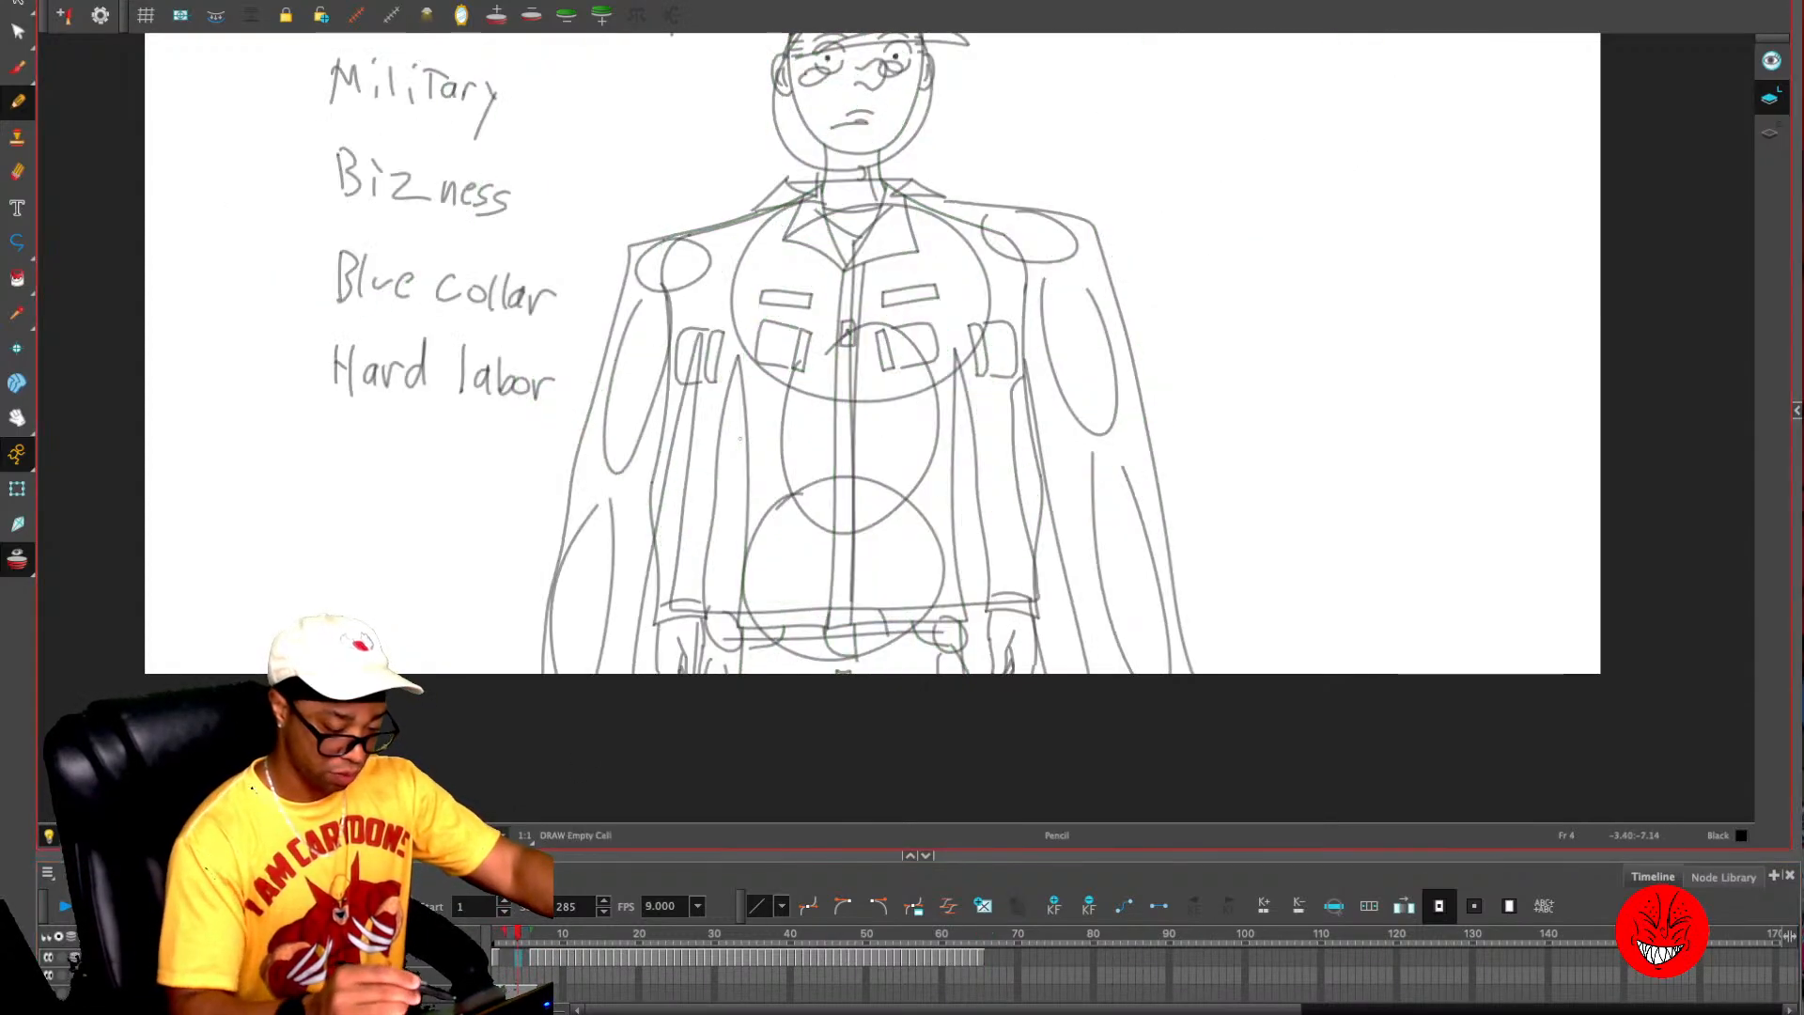
pyautogui.moveTo(790, 205)
pyautogui.mouseDown()
pyautogui.moveTo(663, 271)
pyautogui.moveTo(653, 632)
pyautogui.moveTo(711, 622)
pyautogui.moveTo(739, 350)
pyautogui.mouseUp()
pyautogui.hotkey('alt', 's')
pyautogui.moveTo(743, 190)
pyautogui.mouseDown()
pyautogui.moveTo(733, 672)
pyautogui.moveTo(822, 357)
pyautogui.mouseUp()
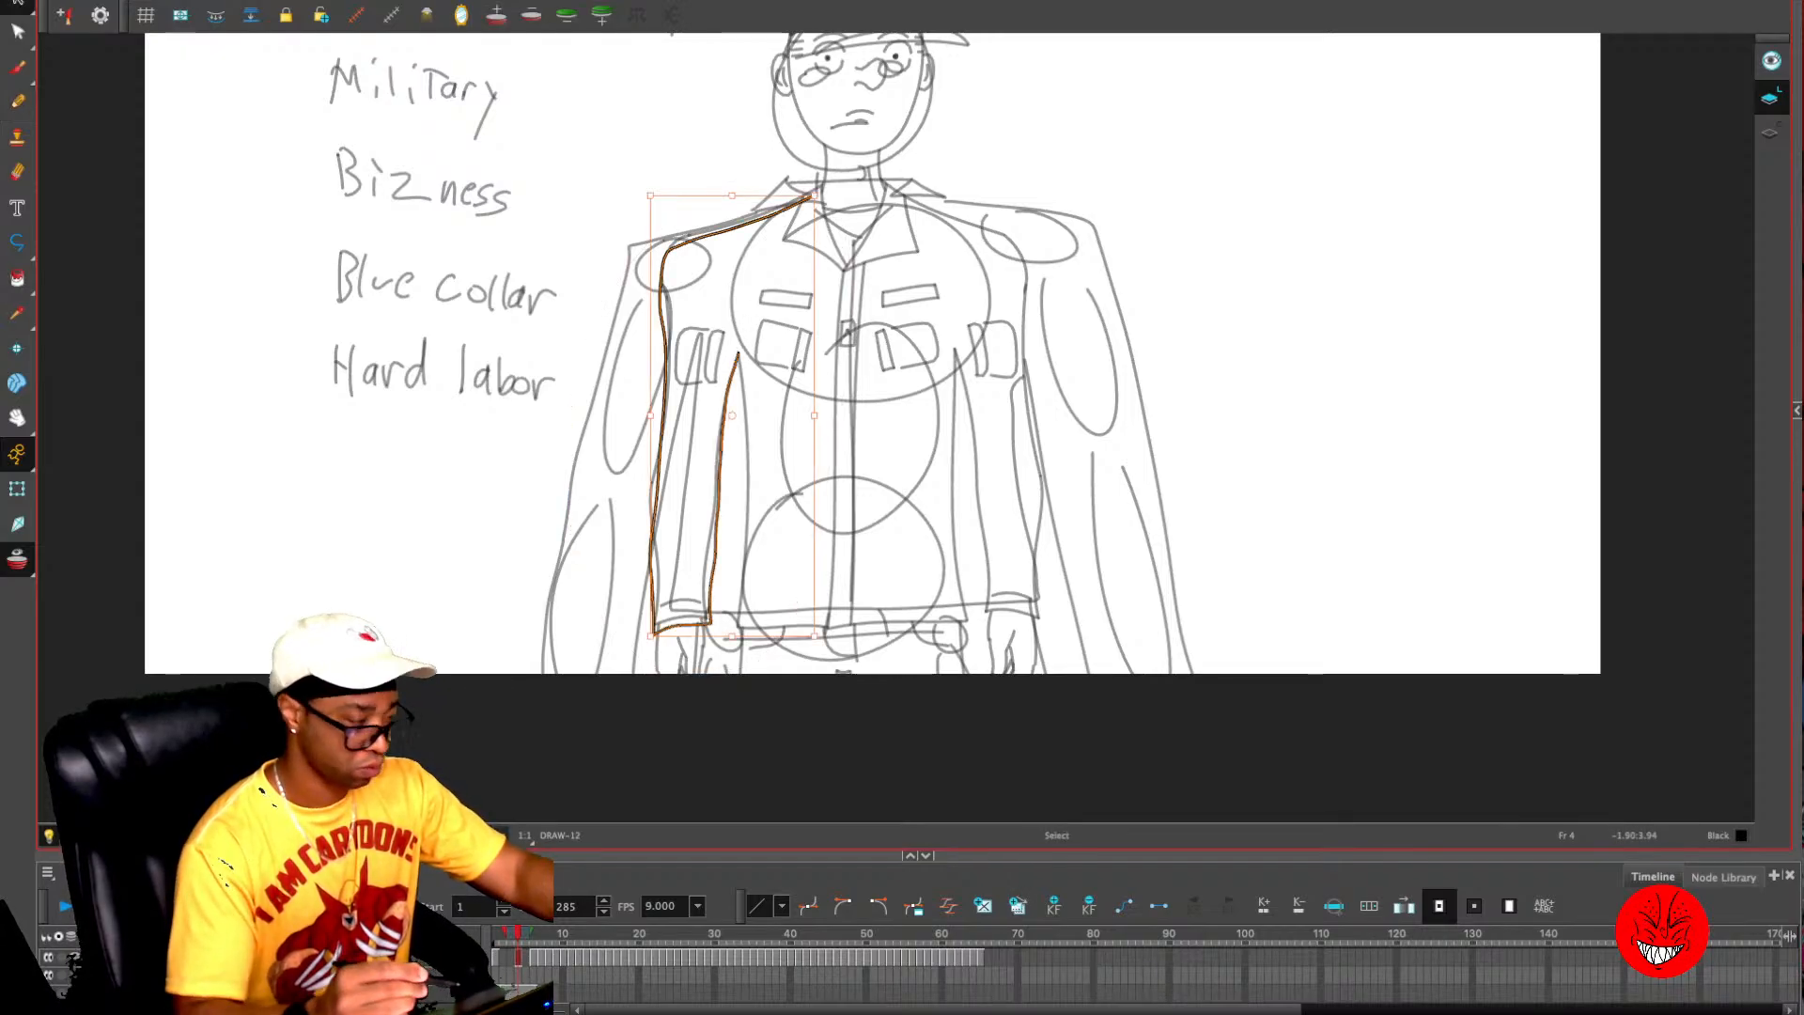
pyautogui.click(980, 934)
pyautogui.hotkey('ctrl', 'v')
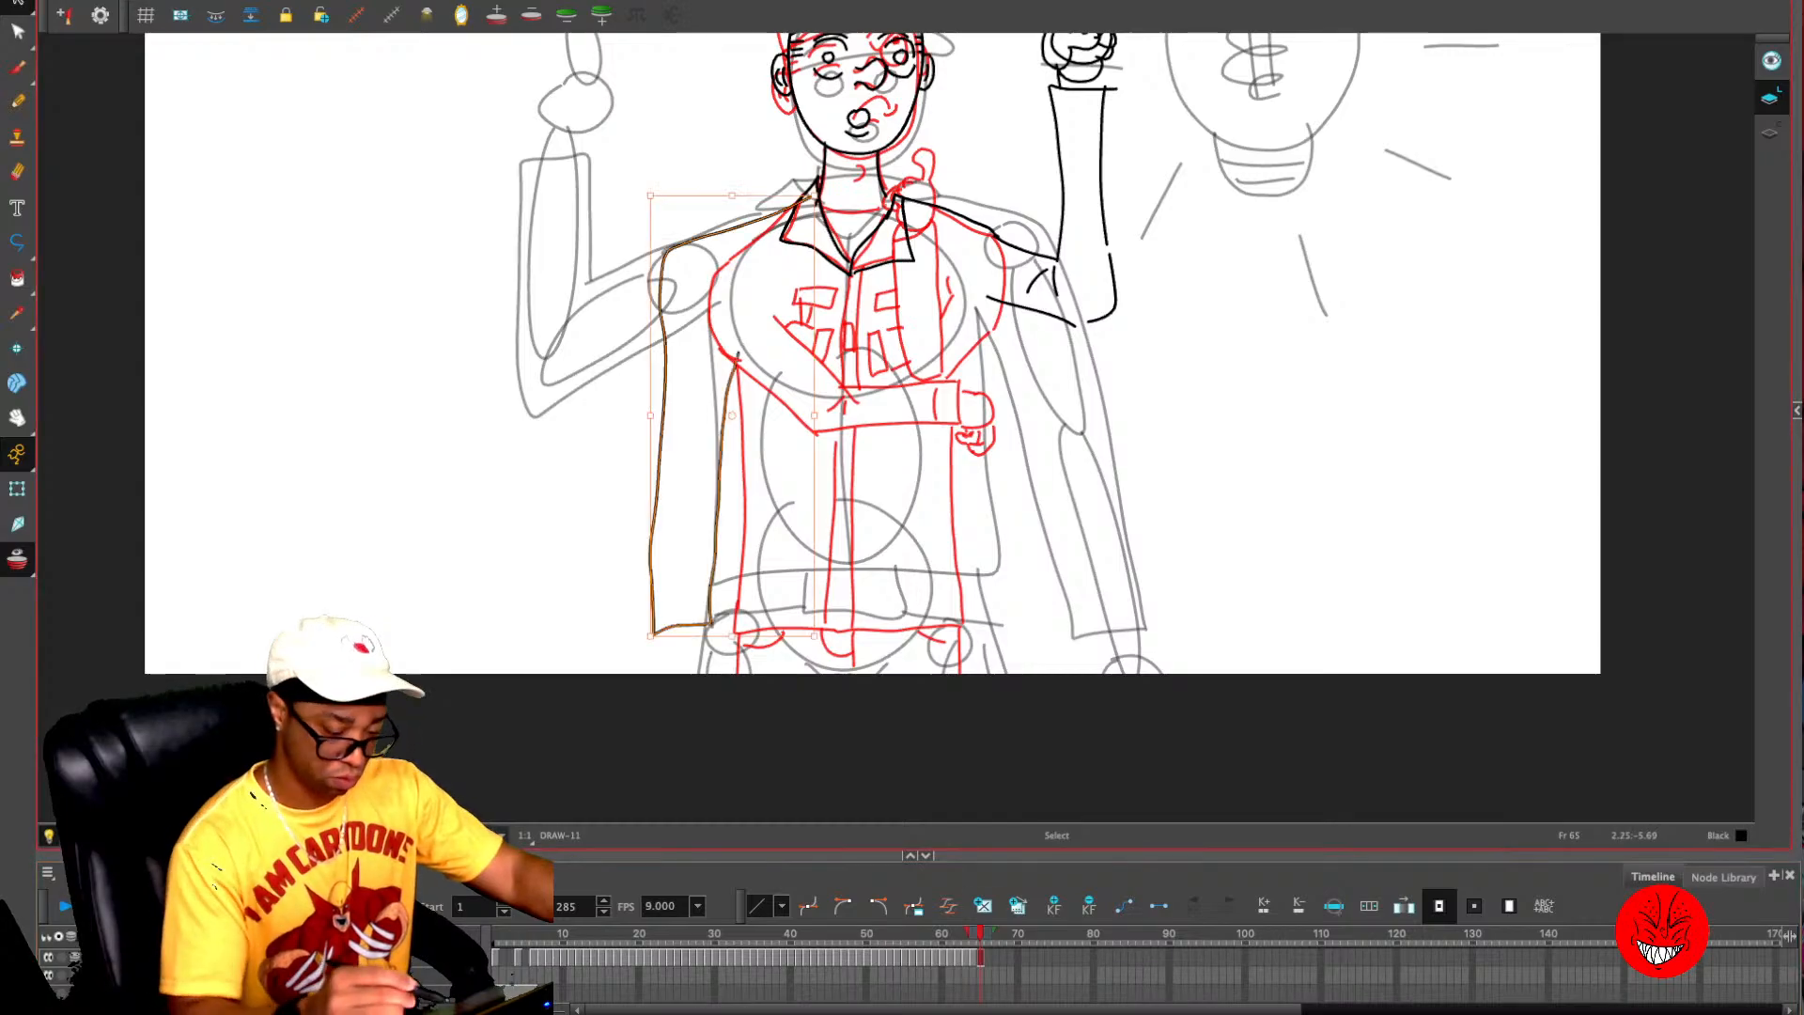
# - Draw the jacket's torso sides and waist hem, plus the start of the hand below the lowered sleeve
pyautogui.hotkey('alt', '/')
pyautogui.press('2')
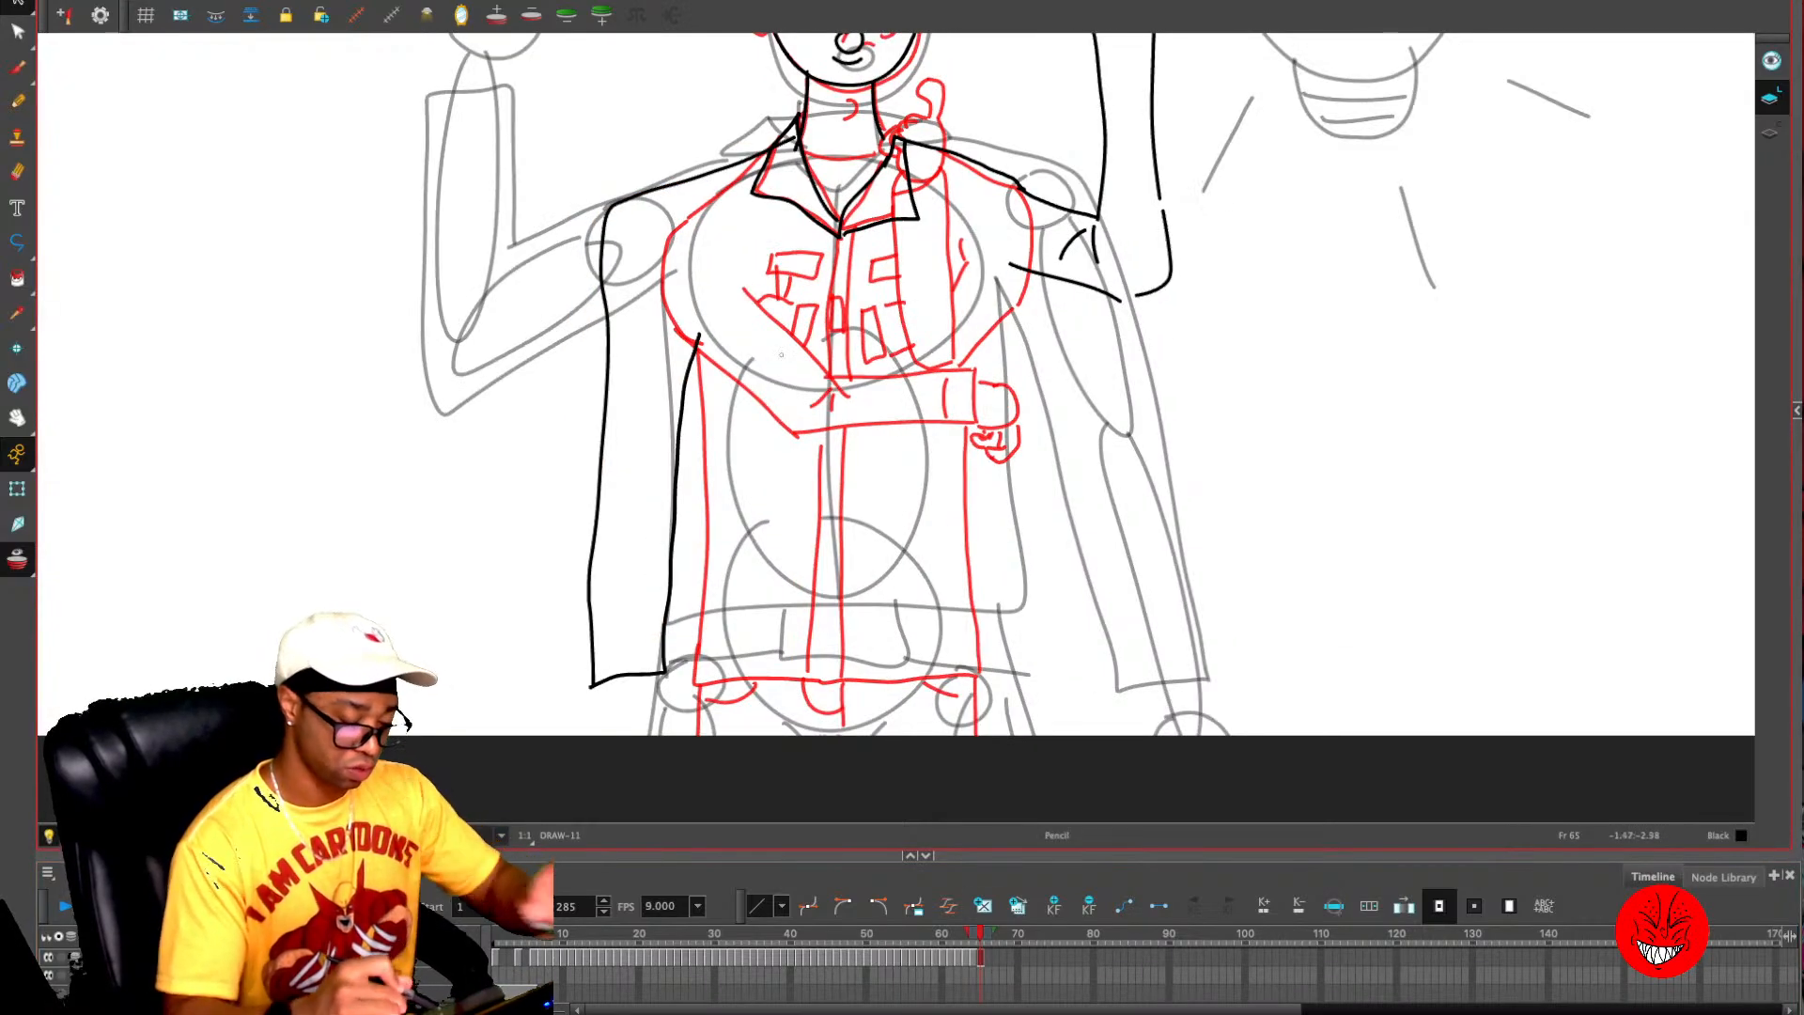
pyautogui.moveTo(641, 342)
pyautogui.mouseDown()
pyautogui.moveTo(638, 279)
pyautogui.moveTo(700, 435)
pyautogui.moveTo(690, 626)
pyautogui.moveTo(832, 616)
pyautogui.mouseUp()
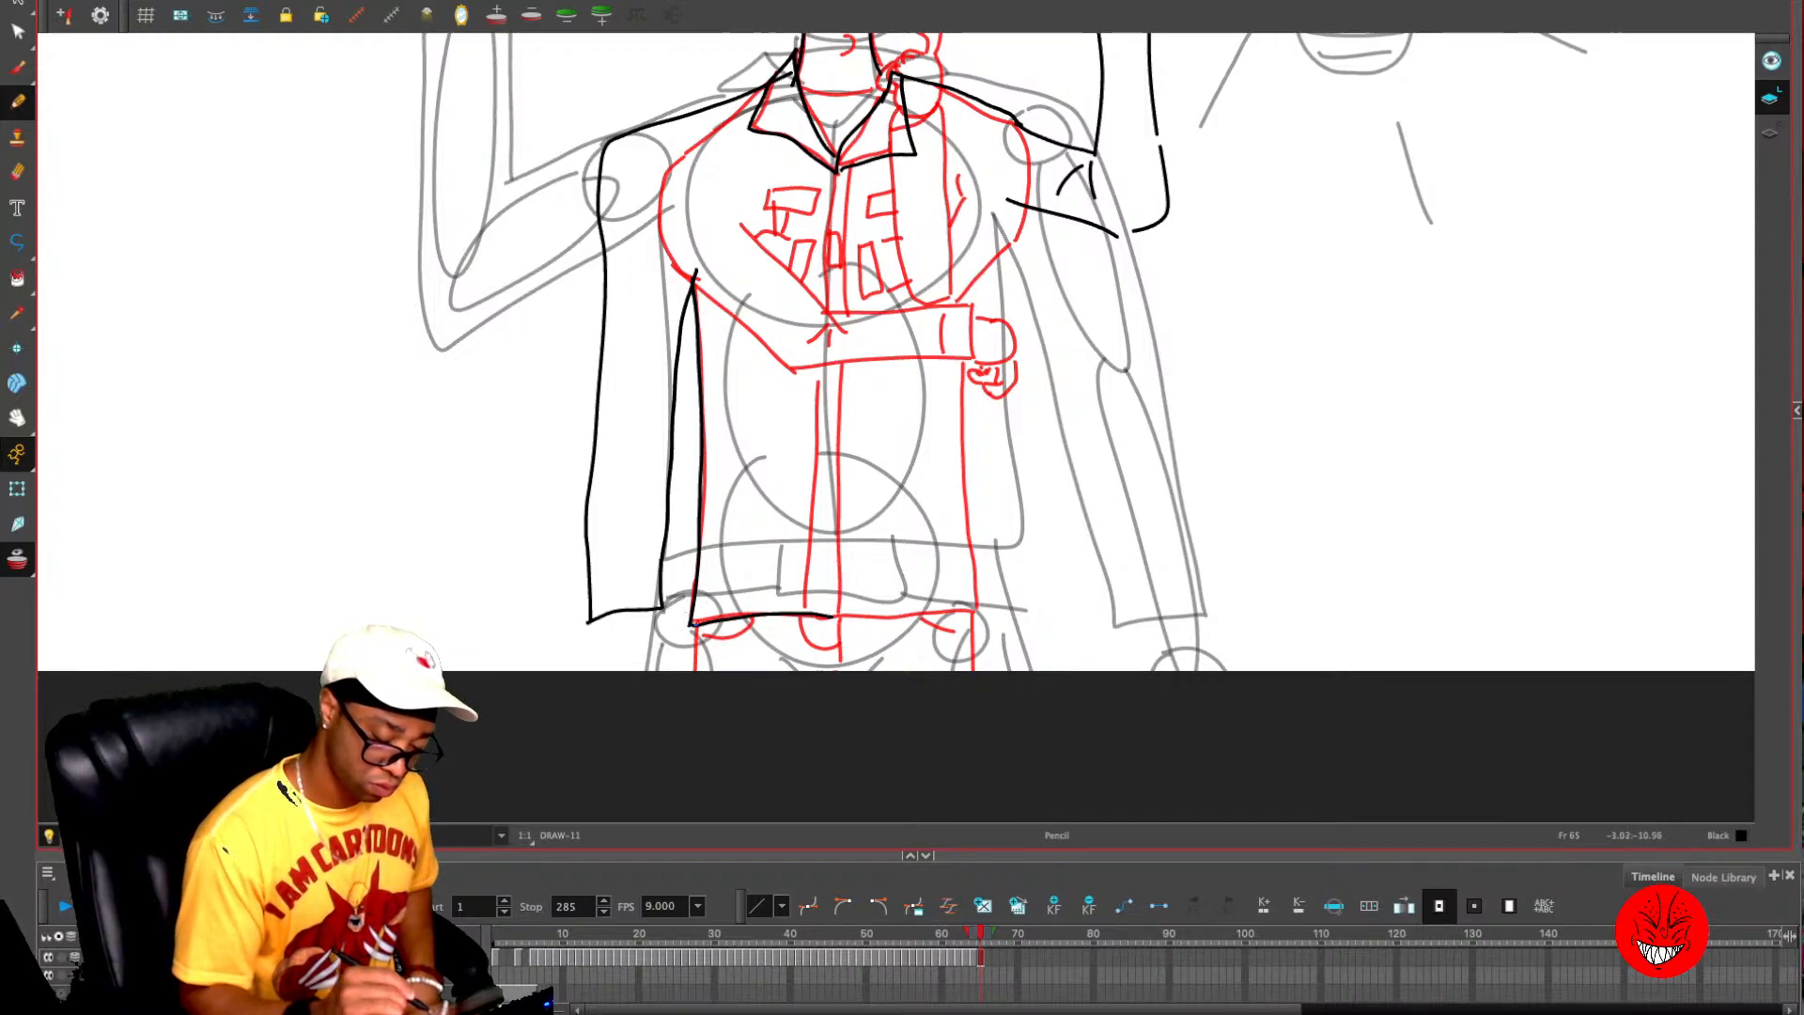
pyautogui.moveTo(703, 637)
pyautogui.mouseDown()
pyautogui.moveTo(846, 637)
pyautogui.moveTo(842, 664)
pyautogui.moveTo(882, 618)
pyautogui.moveTo(980, 613)
pyautogui.mouseUp()
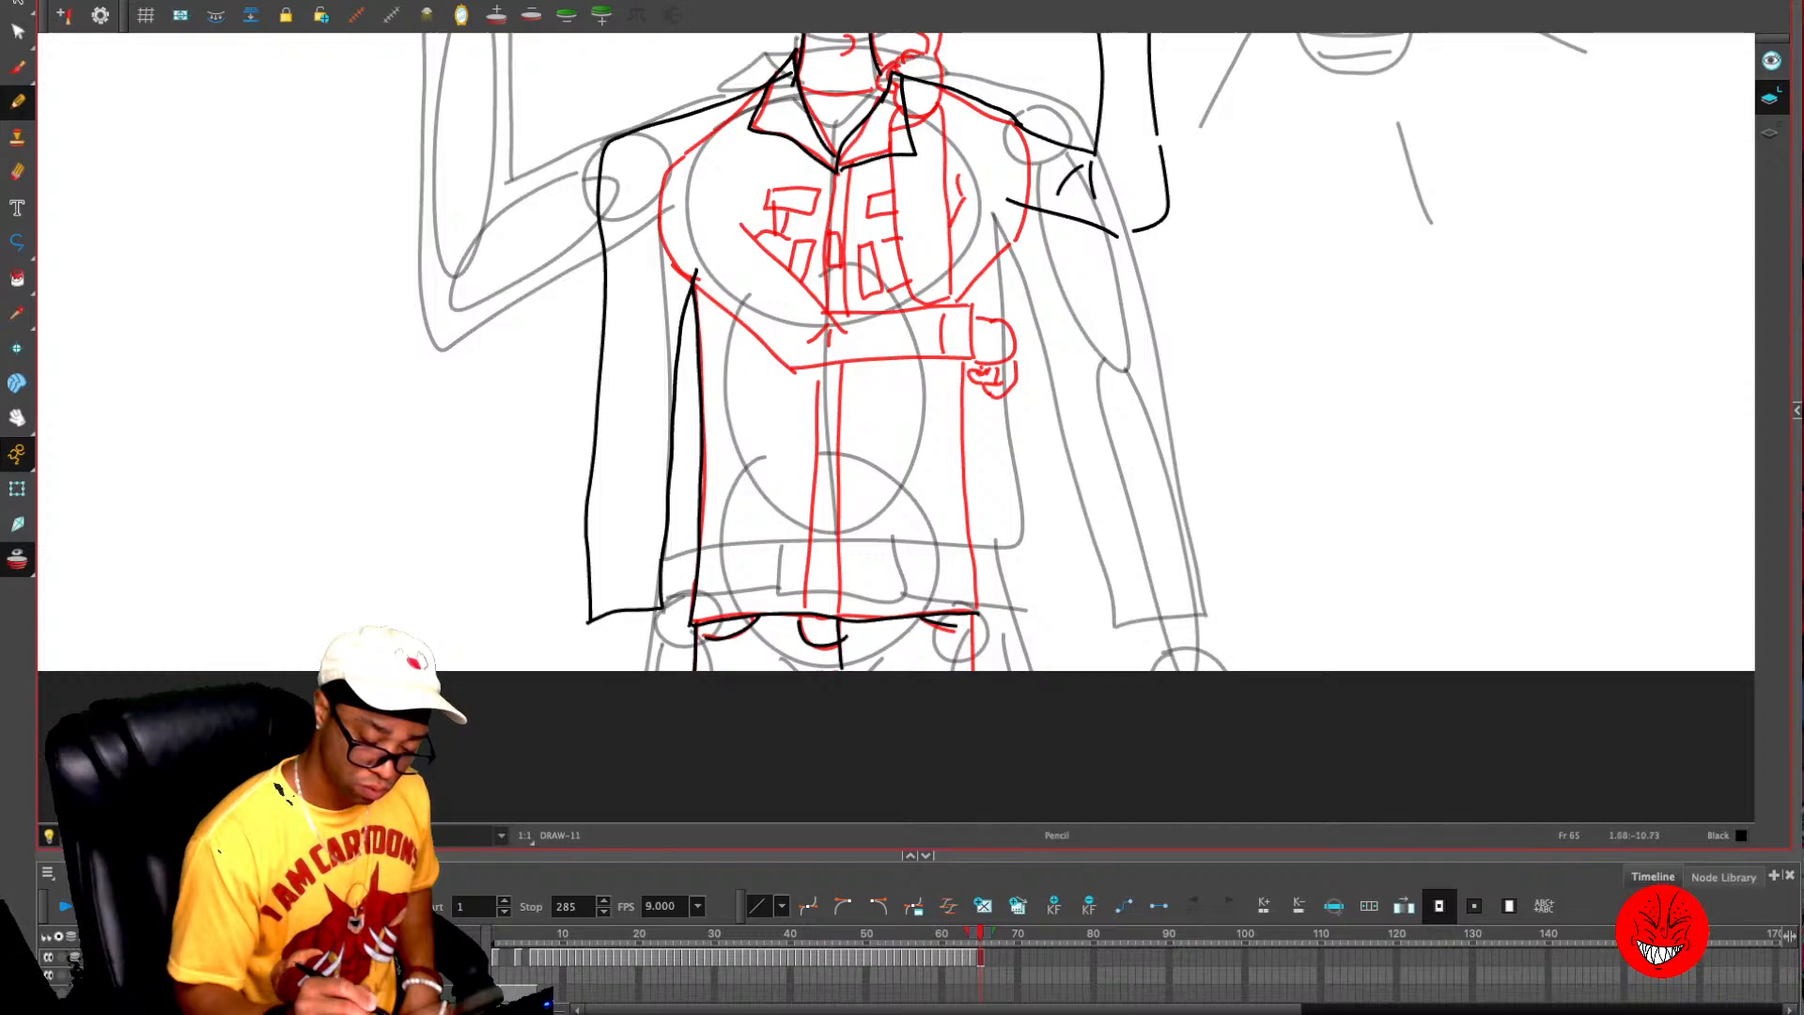
pyautogui.hotkey('ctrl', 'z')
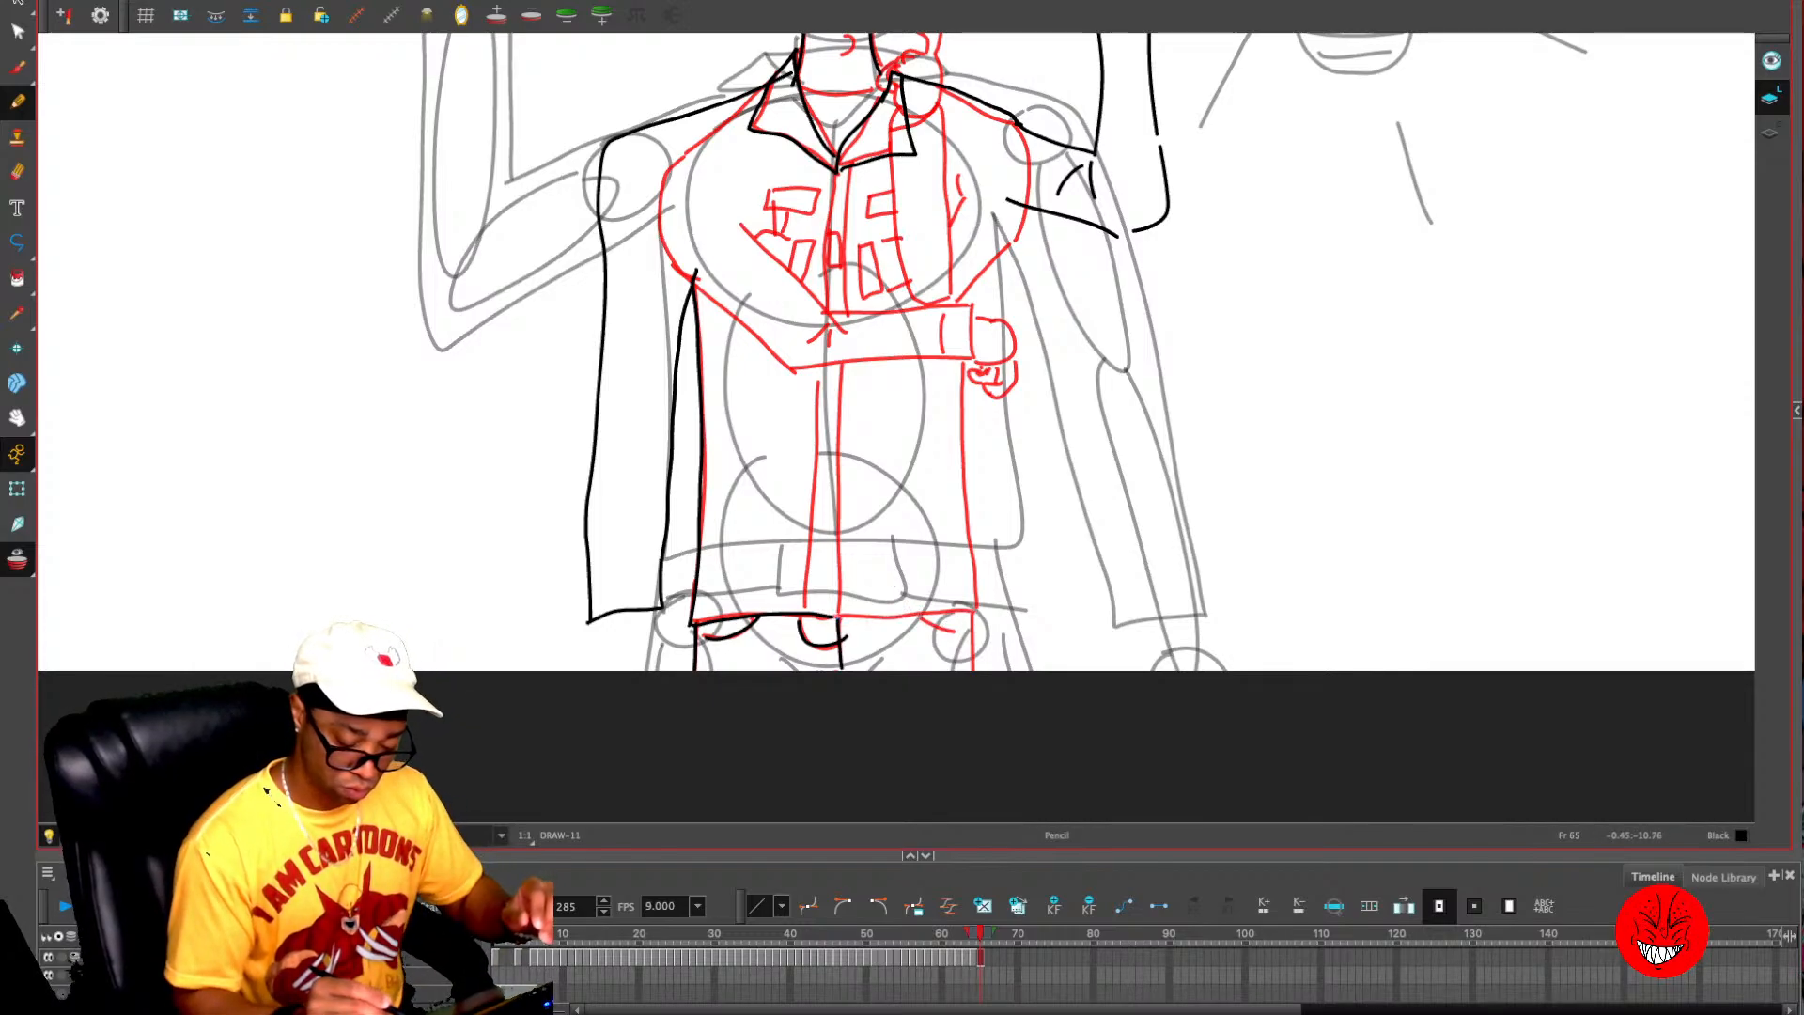
pyautogui.moveTo(831, 618); pyautogui.dragTo(998, 614)
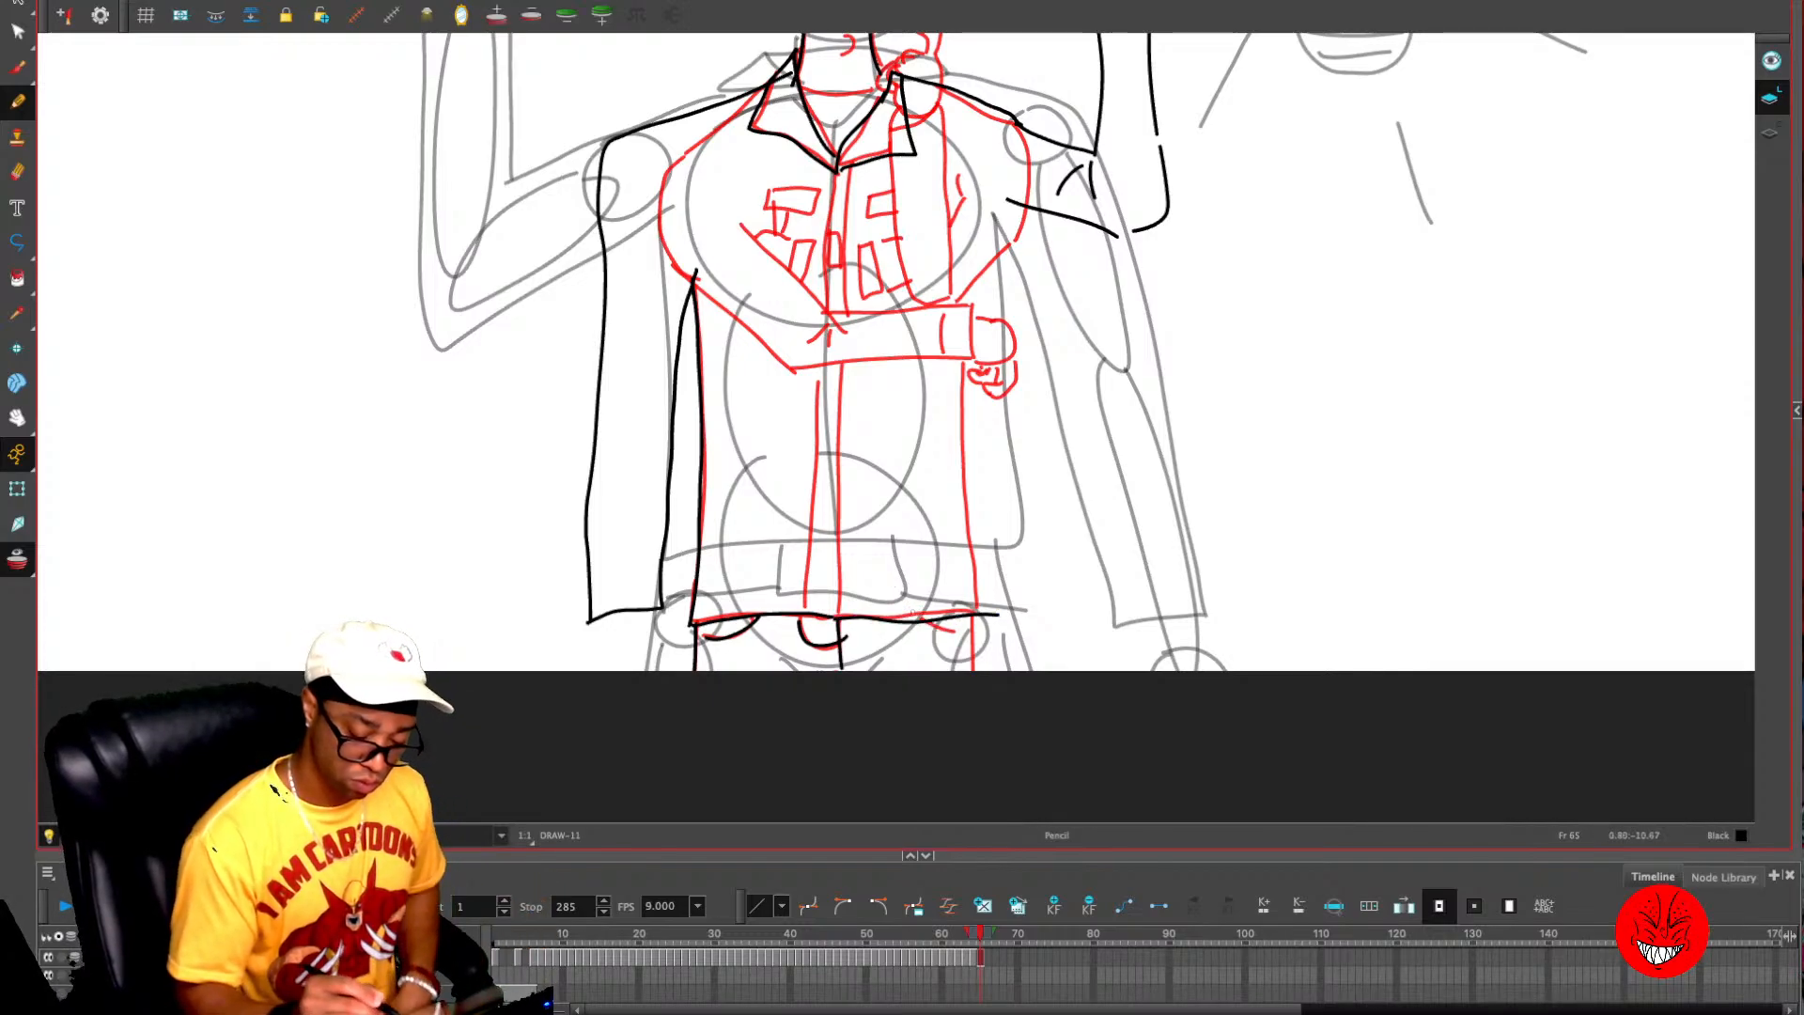
pyautogui.hotkey('ctrl', 'z')
pyautogui.moveTo(831, 618)
pyautogui.mouseDown()
pyautogui.moveTo(984, 613)
pyautogui.moveTo(925, 629)
pyautogui.moveTo(971, 451)
pyautogui.moveTo(960, 324)
pyautogui.mouseUp()
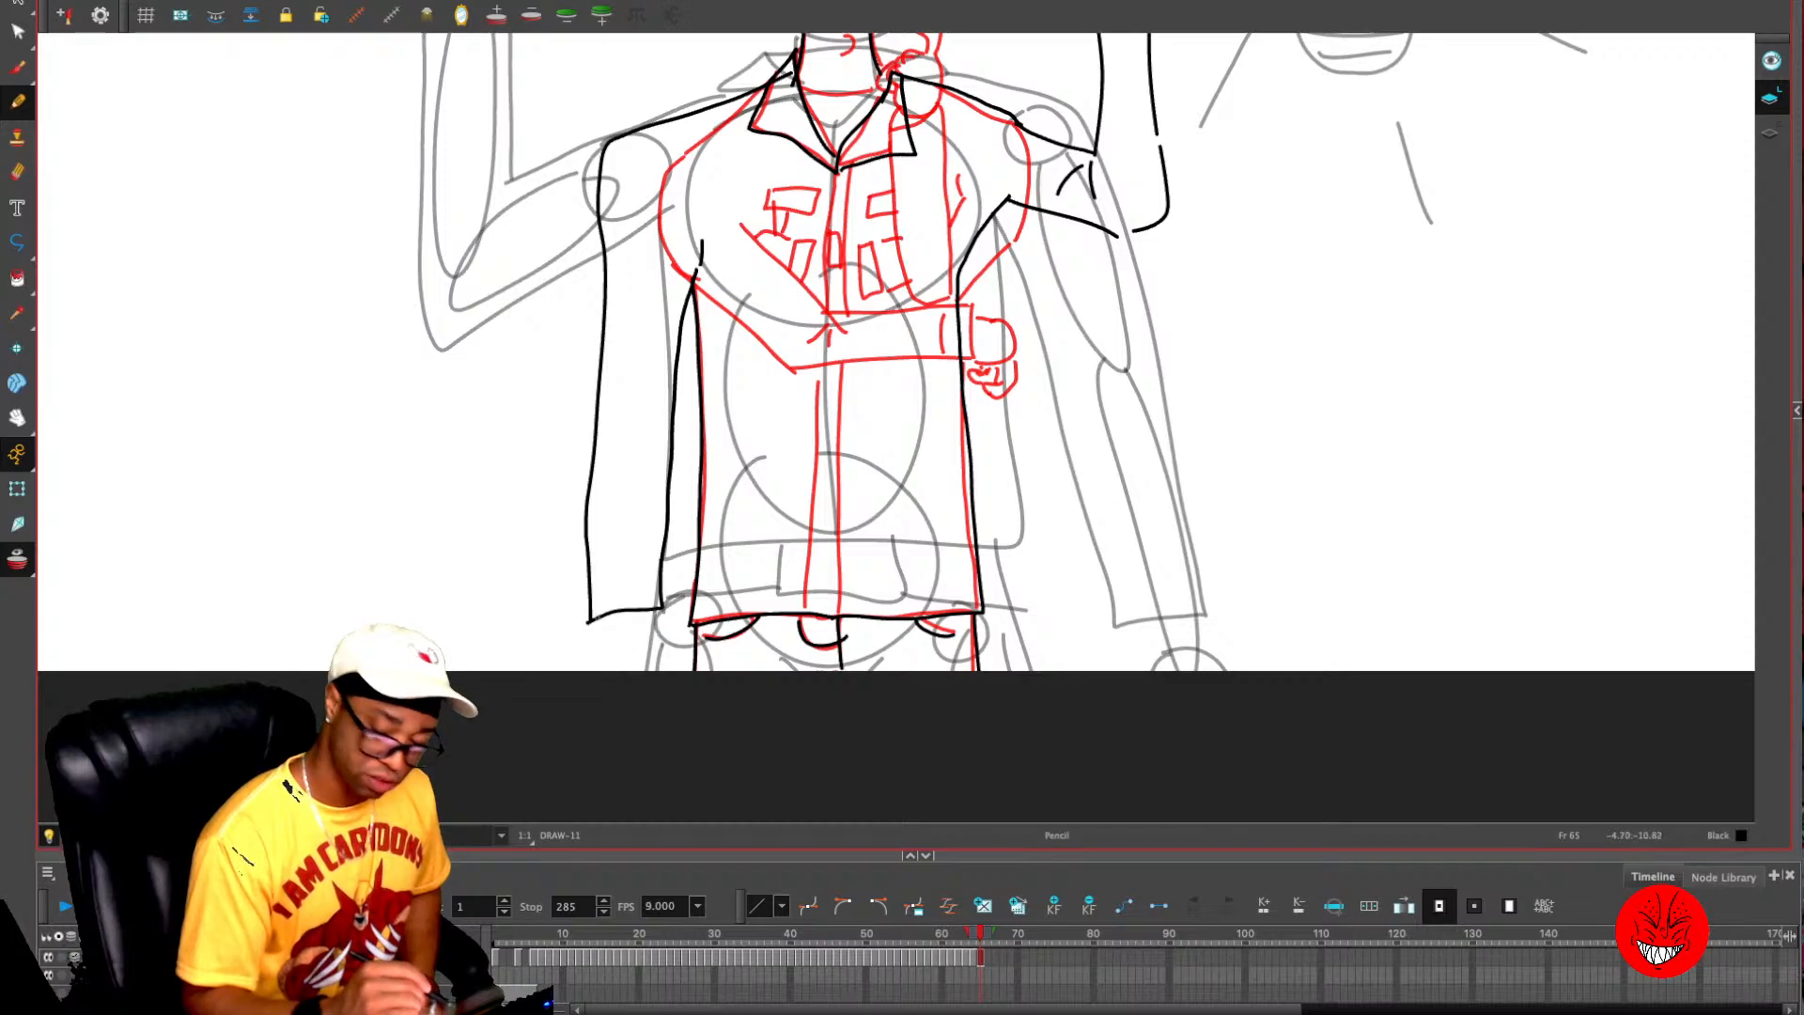
pyautogui.moveTo(593, 622)
pyautogui.mouseDown()
pyautogui.moveTo(590, 670)
pyautogui.moveTo(649, 662)
pyautogui.mouseUp()
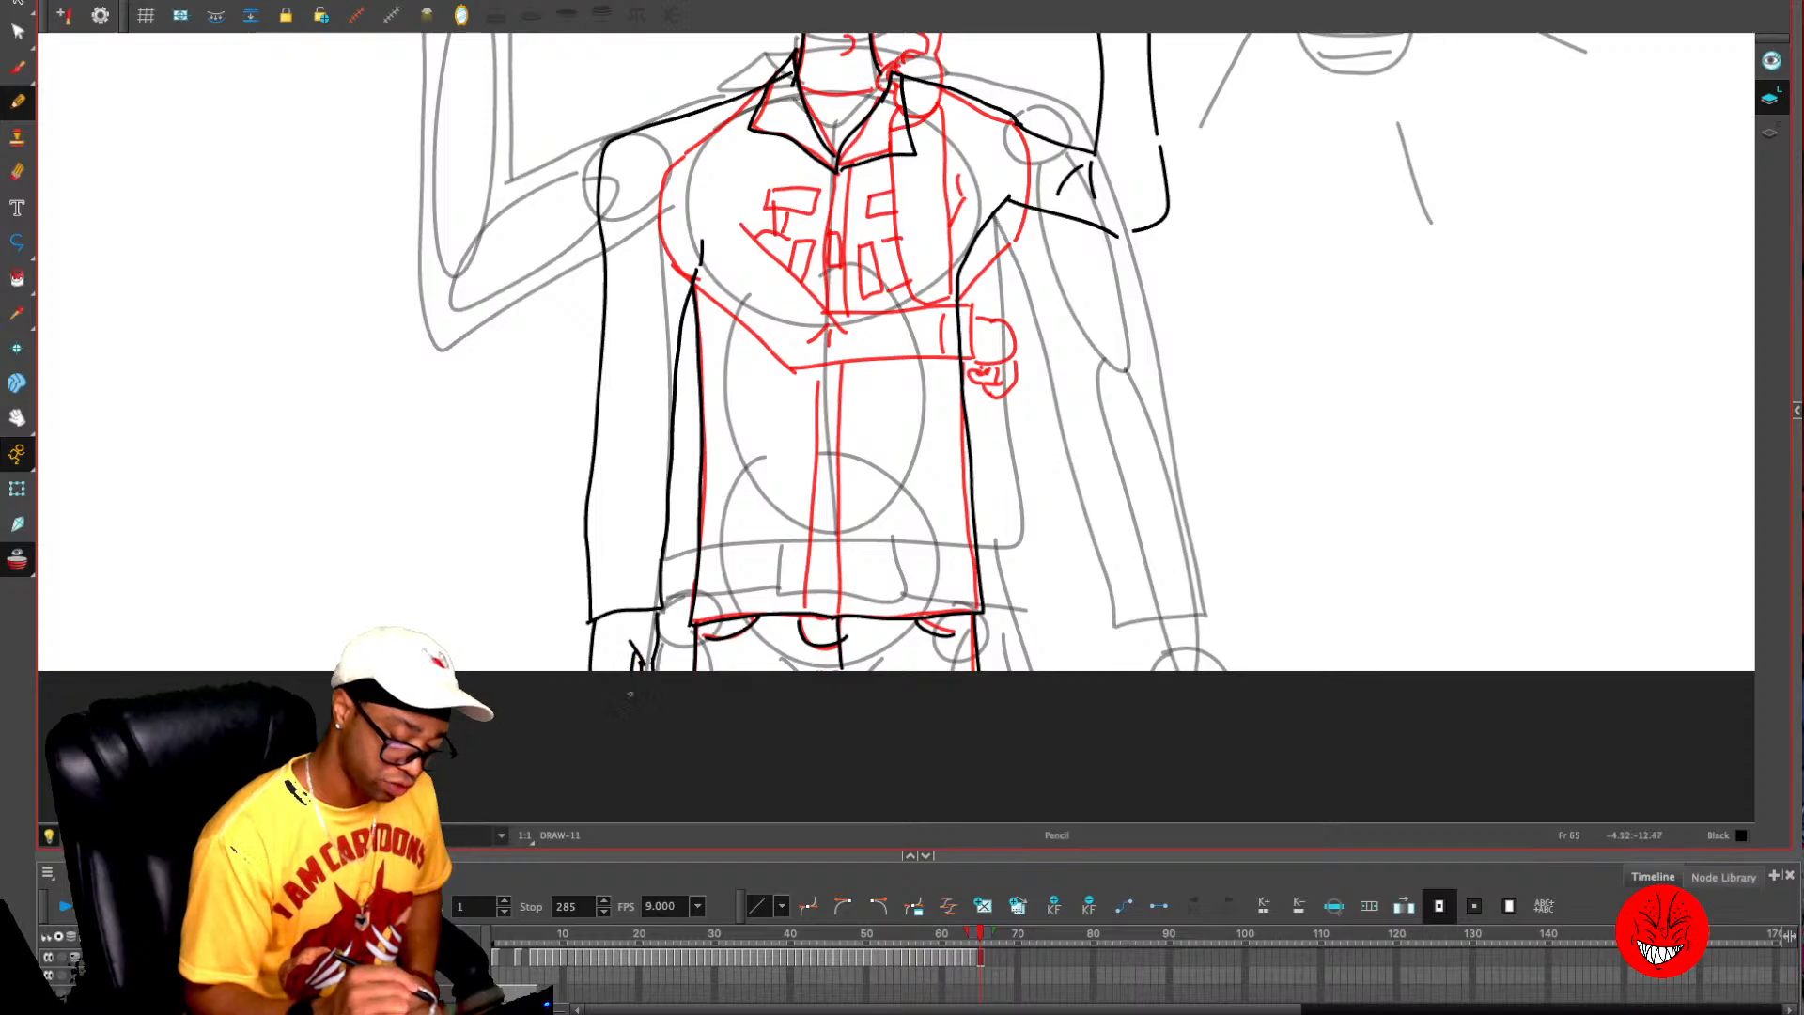
# - Draw the jacket's front placket and the chest and sleeve pockets on the lowered arm's side
pyautogui.moveTo(819, 181)
pyautogui.mouseDown()
pyautogui.moveTo(745, 369)
pyautogui.moveTo(739, 798)
pyautogui.moveTo(766, 716)
pyautogui.moveTo(776, 410)
pyautogui.mouseUp()
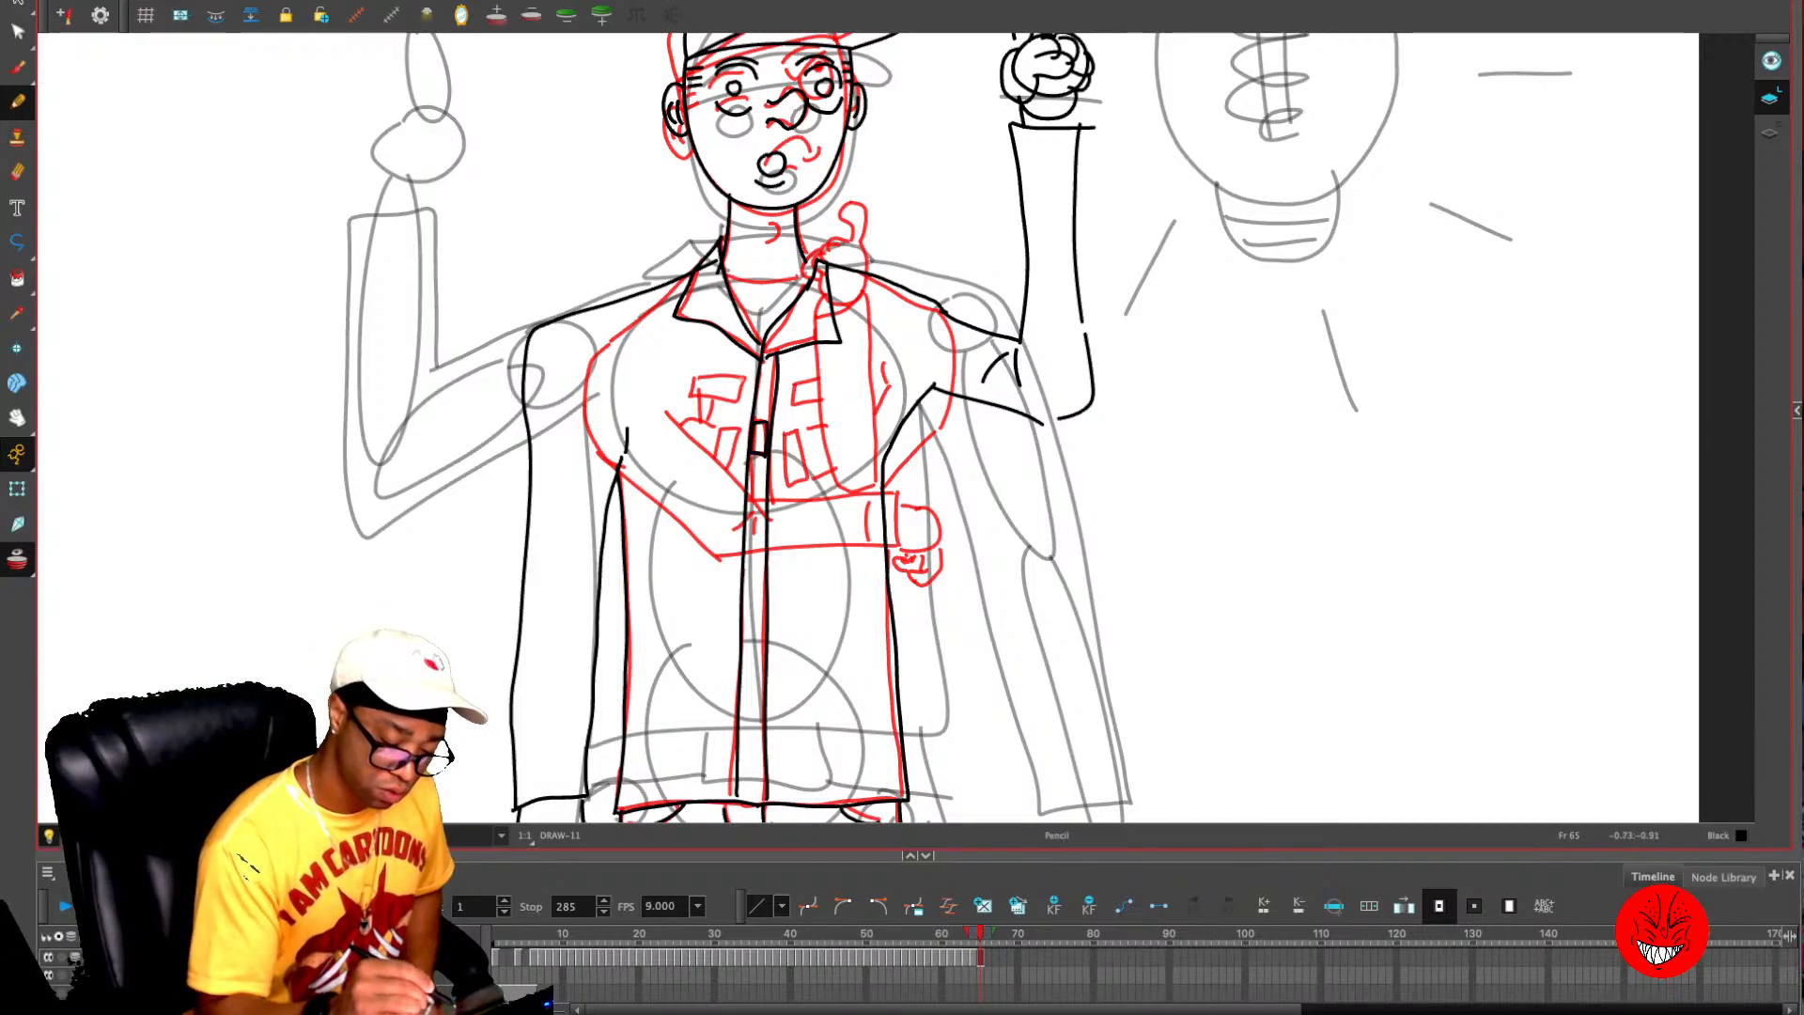
pyautogui.moveTo(739, 429)
pyautogui.mouseDown()
pyautogui.moveTo(720, 494)
pyautogui.moveTo(708, 421)
pyautogui.mouseUp()
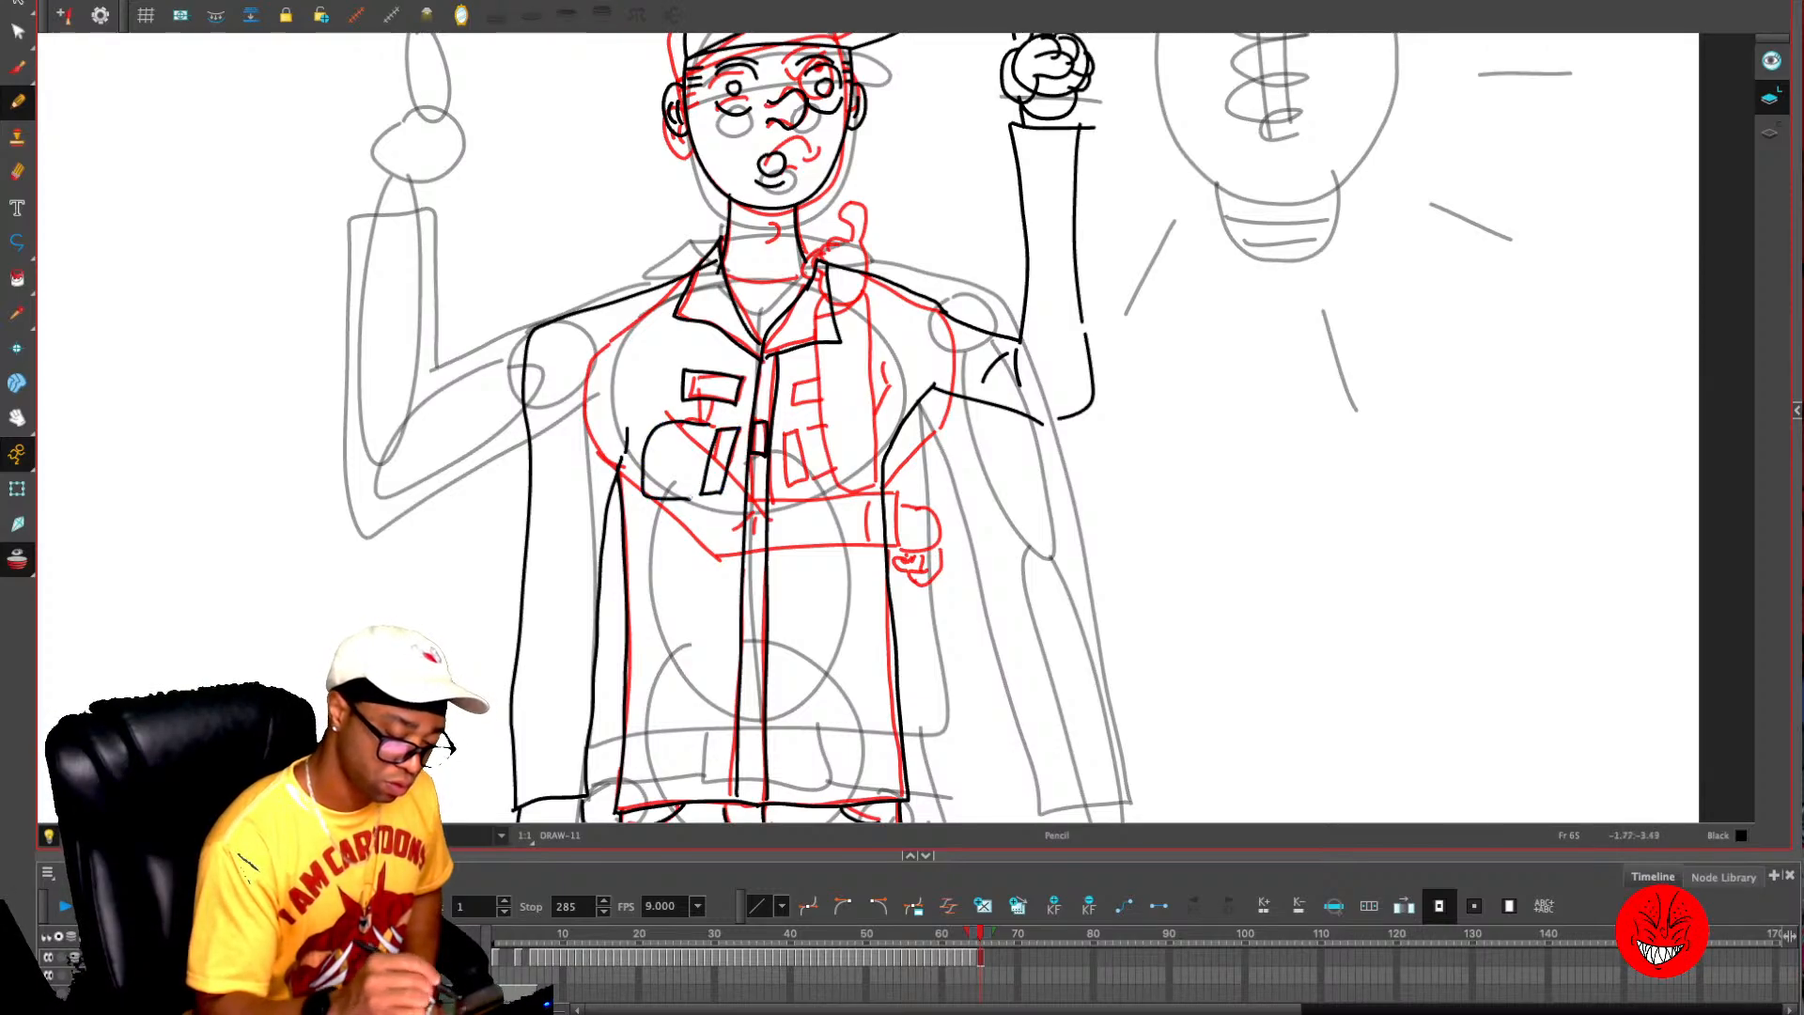
pyautogui.moveTo(597, 426); pyautogui.dragTo(592, 498)
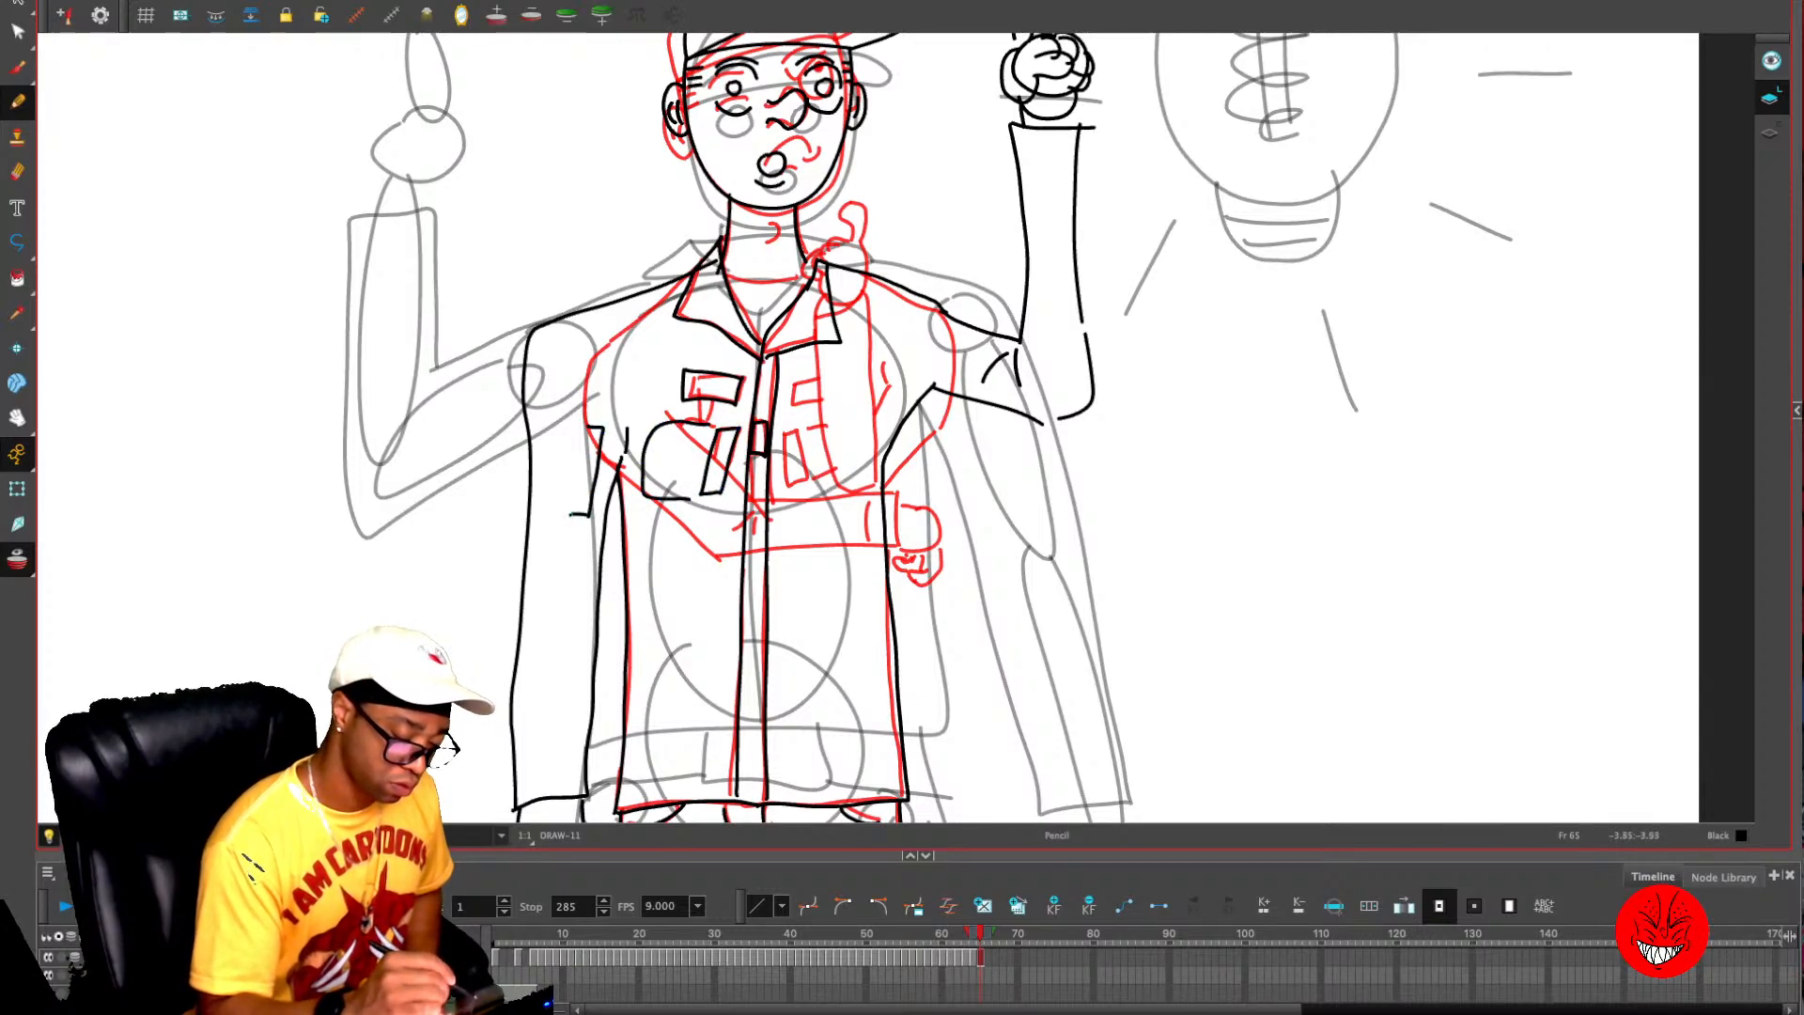
pyautogui.moveTo(579, 433)
pyautogui.mouseDown()
pyautogui.moveTo(571, 515)
pyautogui.moveTo(532, 428)
pyautogui.mouseUp()
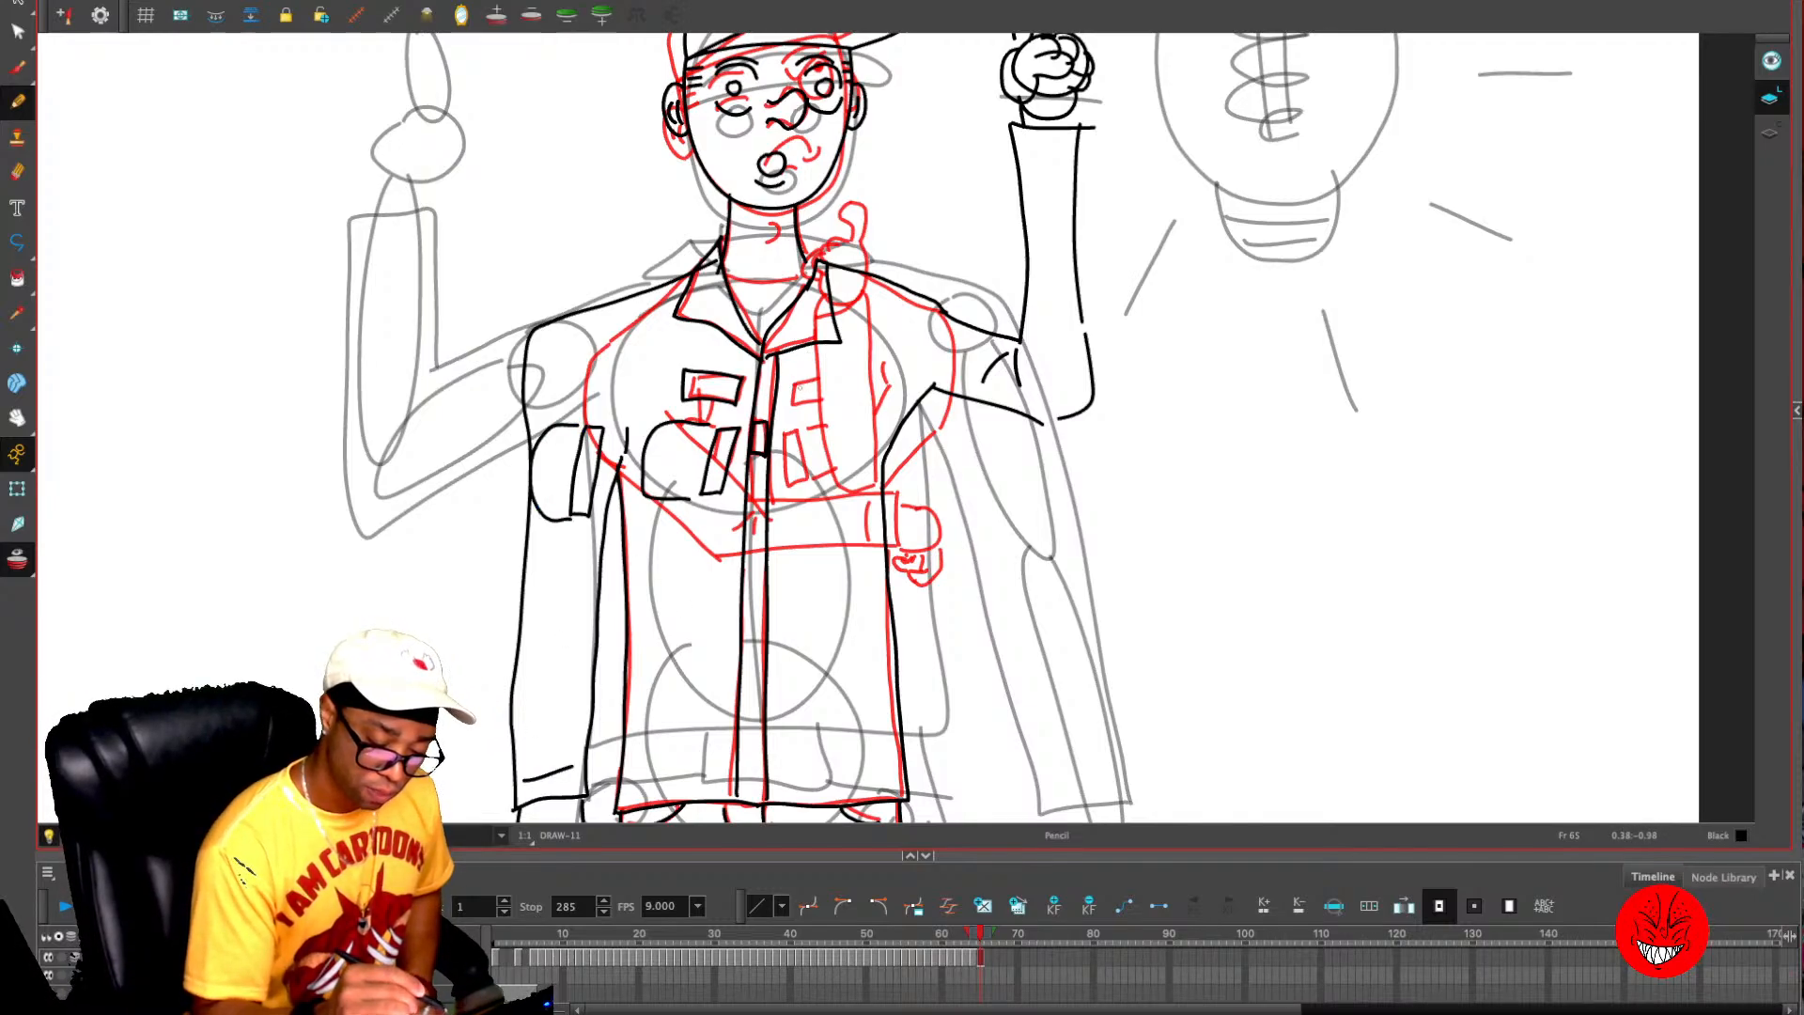
# - Draw the chest pockets, sleeve pocket and cuff line on the raised arm's side of the jacket
pyautogui.moveTo(815, 383)
pyautogui.mouseDown()
pyautogui.moveTo(837, 400)
pyautogui.moveTo(851, 366)
pyautogui.mouseUp()
pyautogui.moveTo(785, 432)
pyautogui.mouseDown()
pyautogui.moveTo(788, 466)
pyautogui.moveTo(827, 483)
pyautogui.mouseUp()
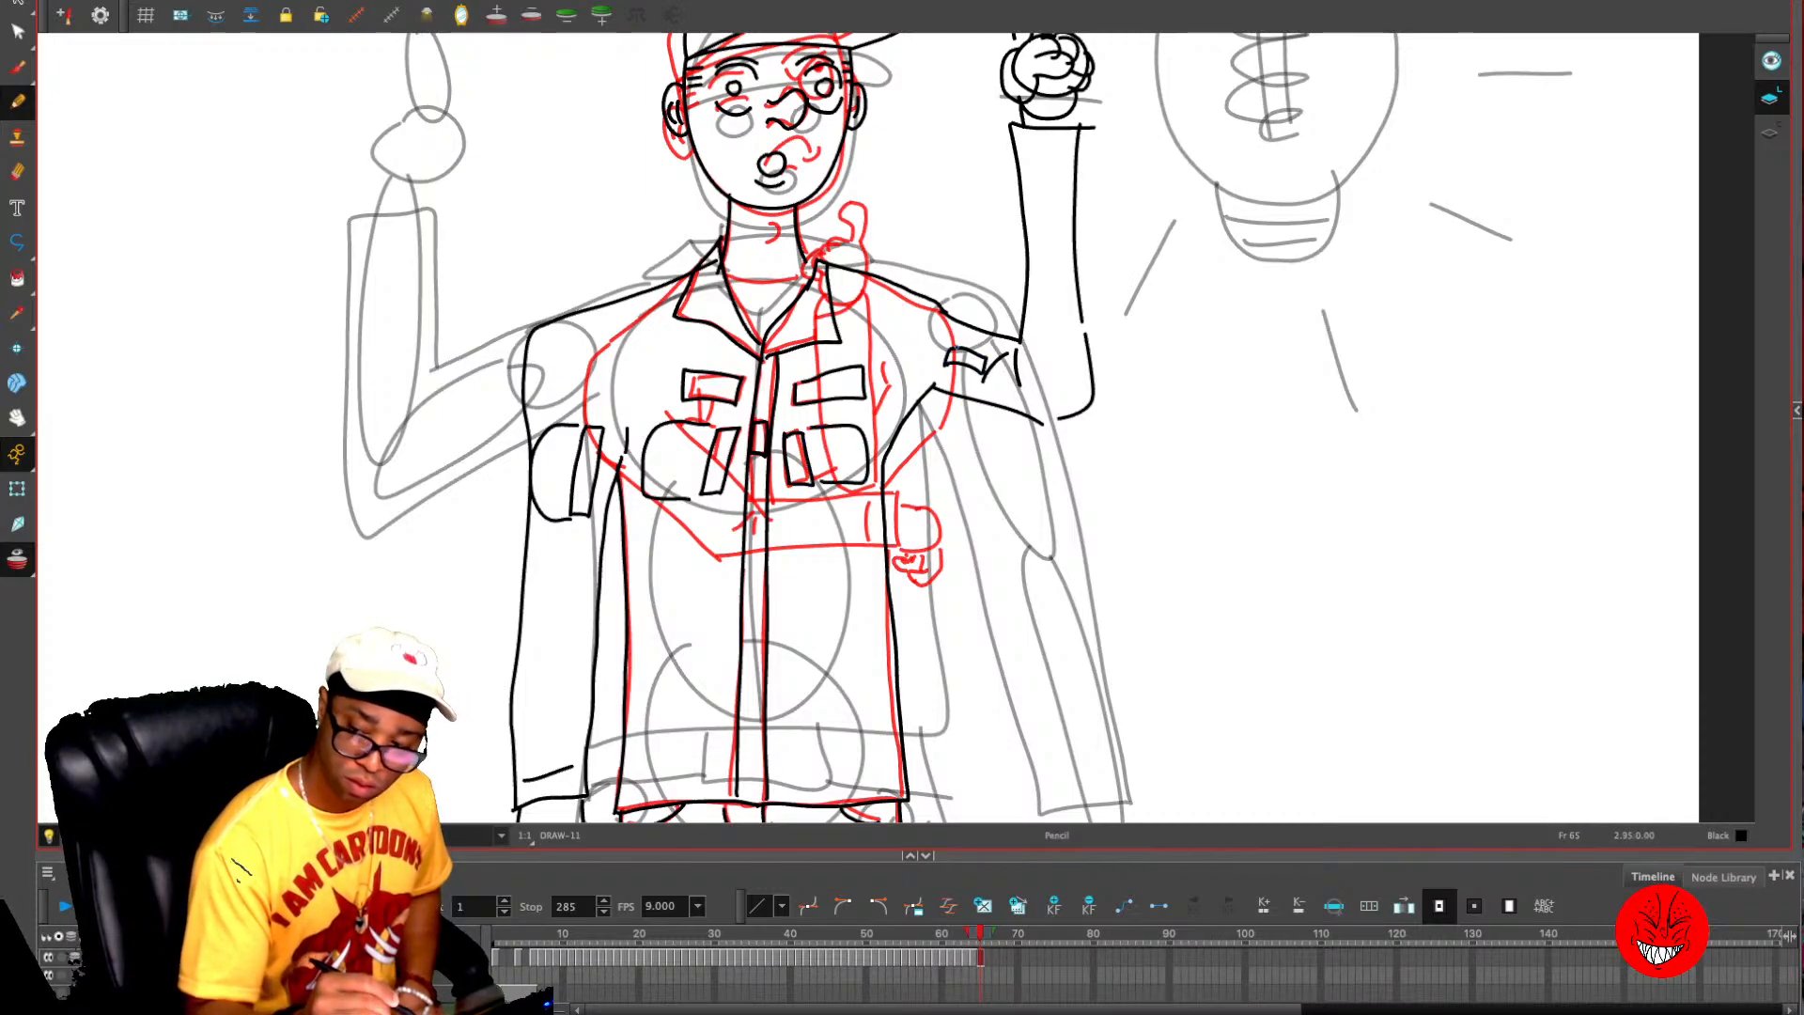
pyautogui.moveTo(974, 360); pyautogui.dragTo(989, 334)
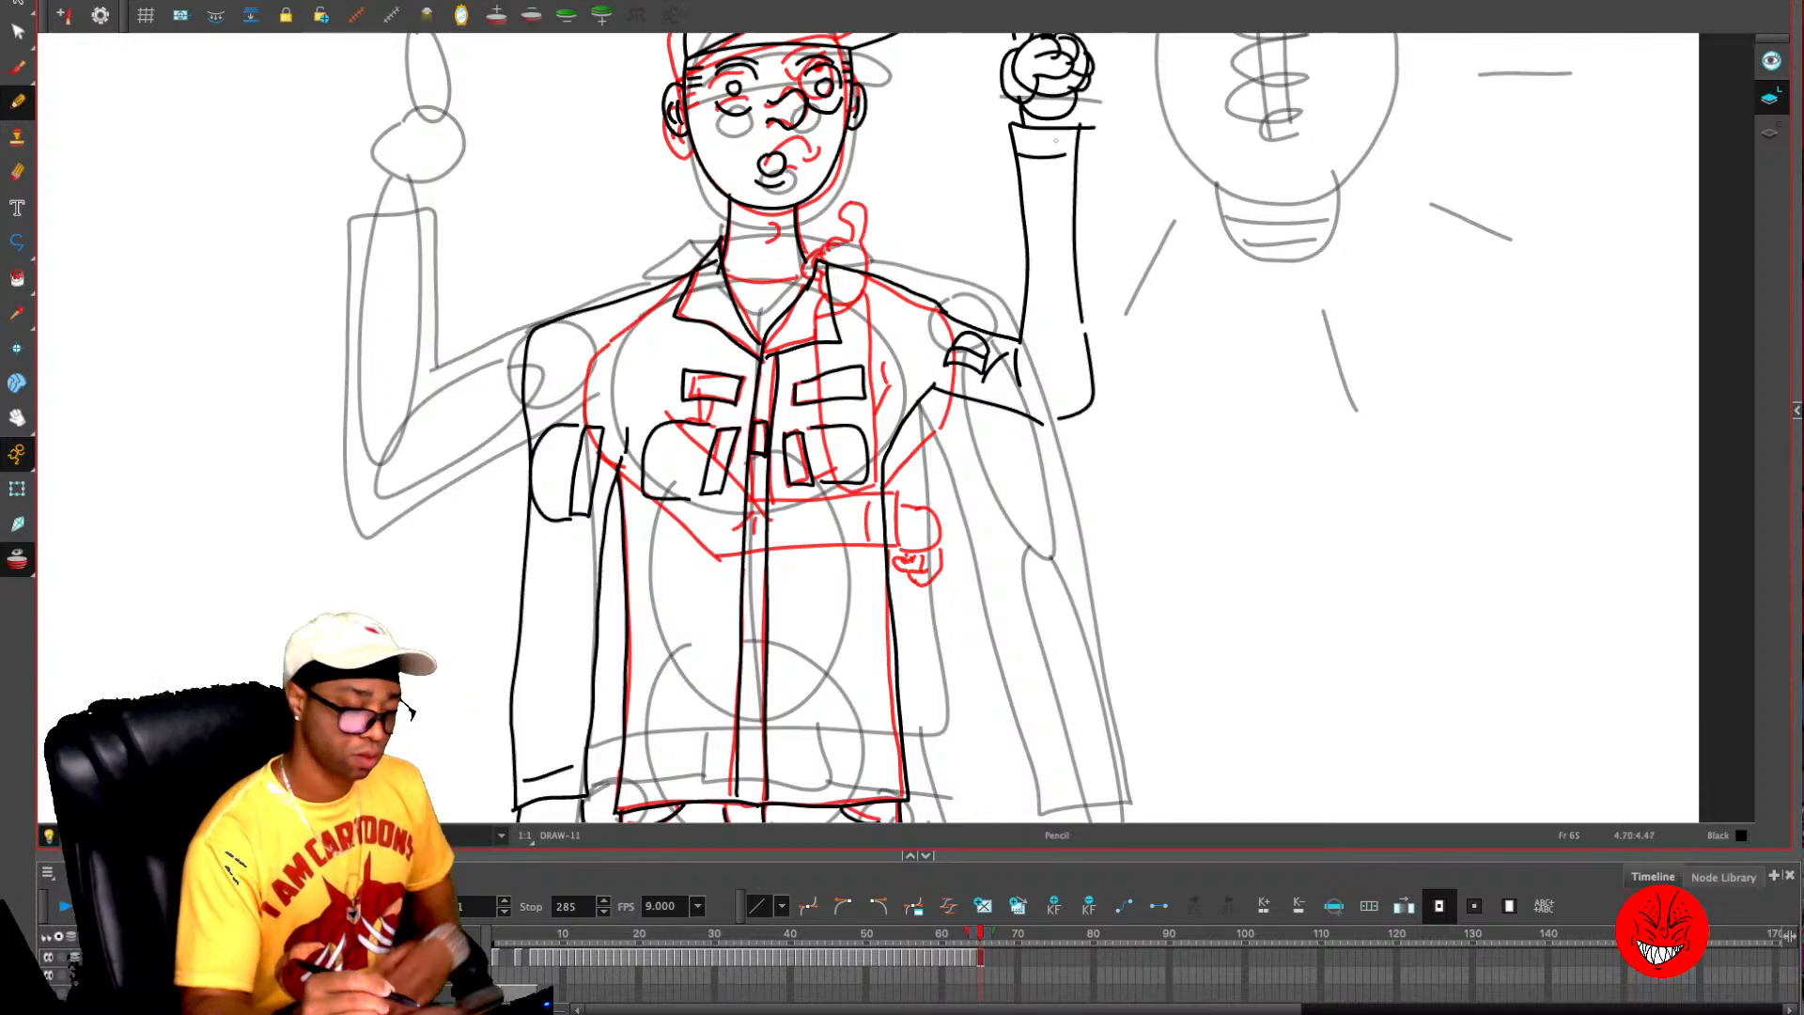
# - Turn off onion skinning and copy the complete pointing pose from frame 65 to frame 66
pyautogui.hotkey('alt', 'o')
pyautogui.press('1')
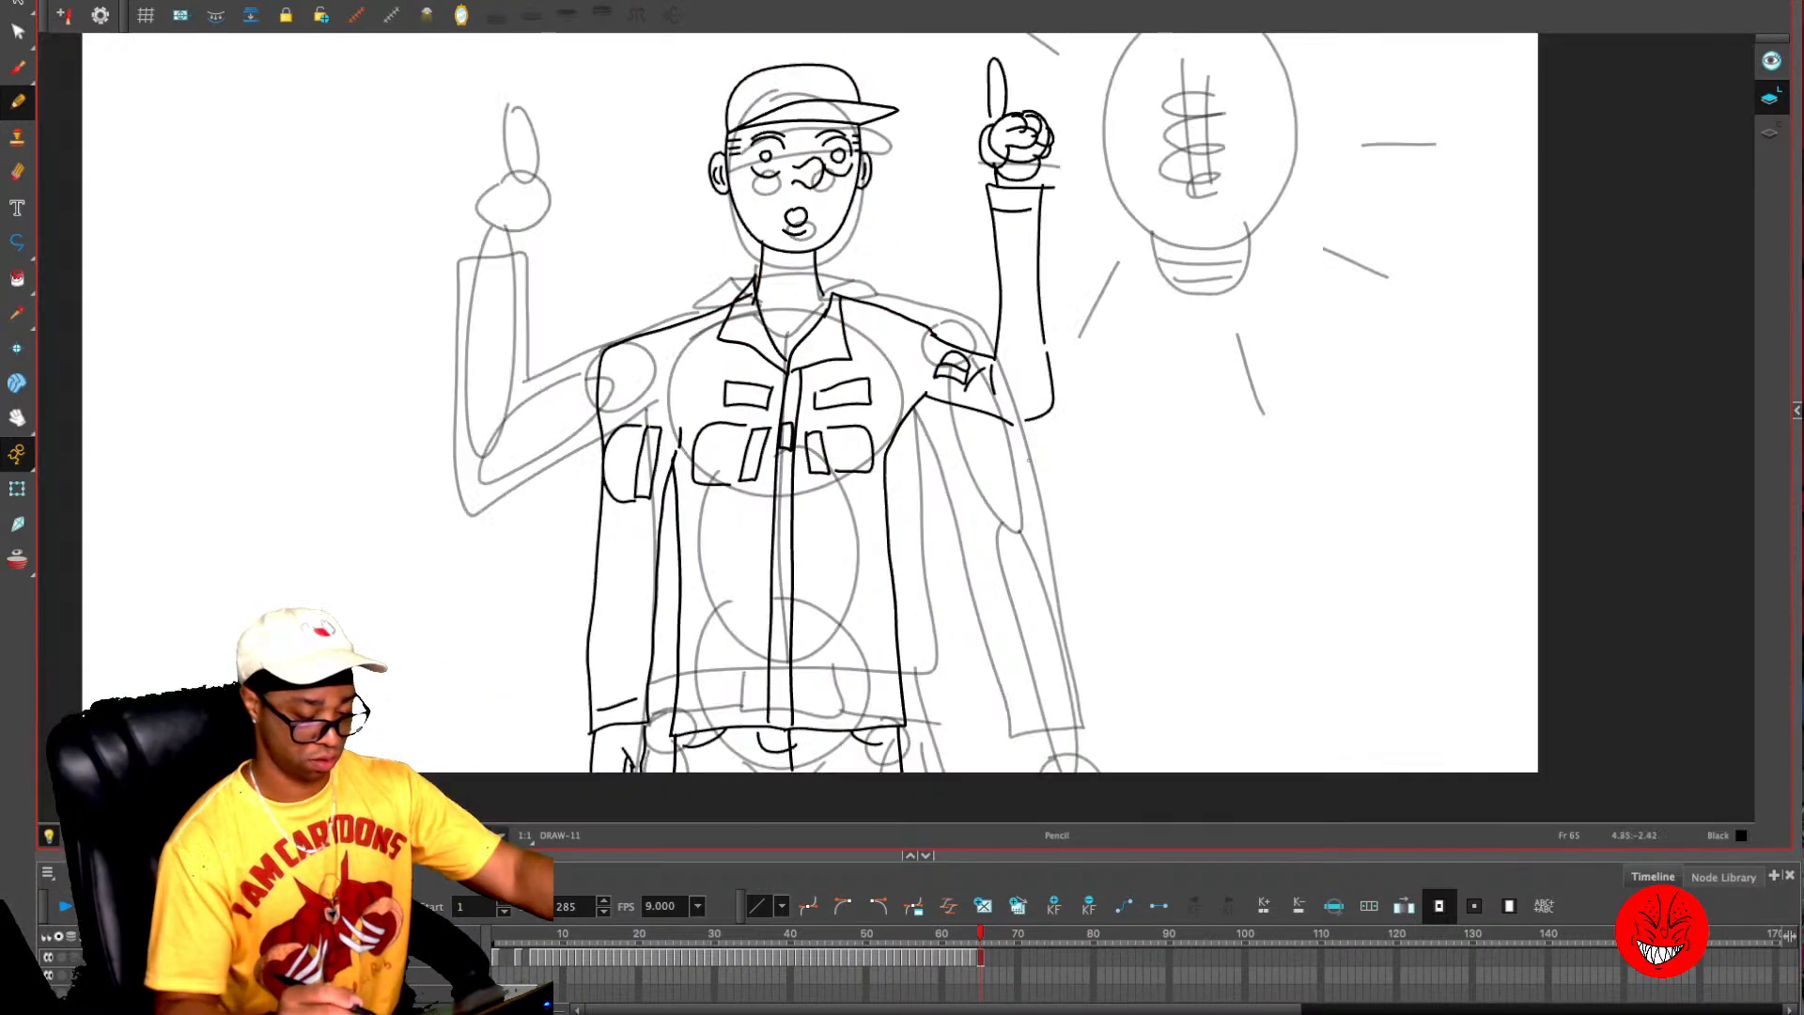
pyautogui.press('1')
pyautogui.press(',')
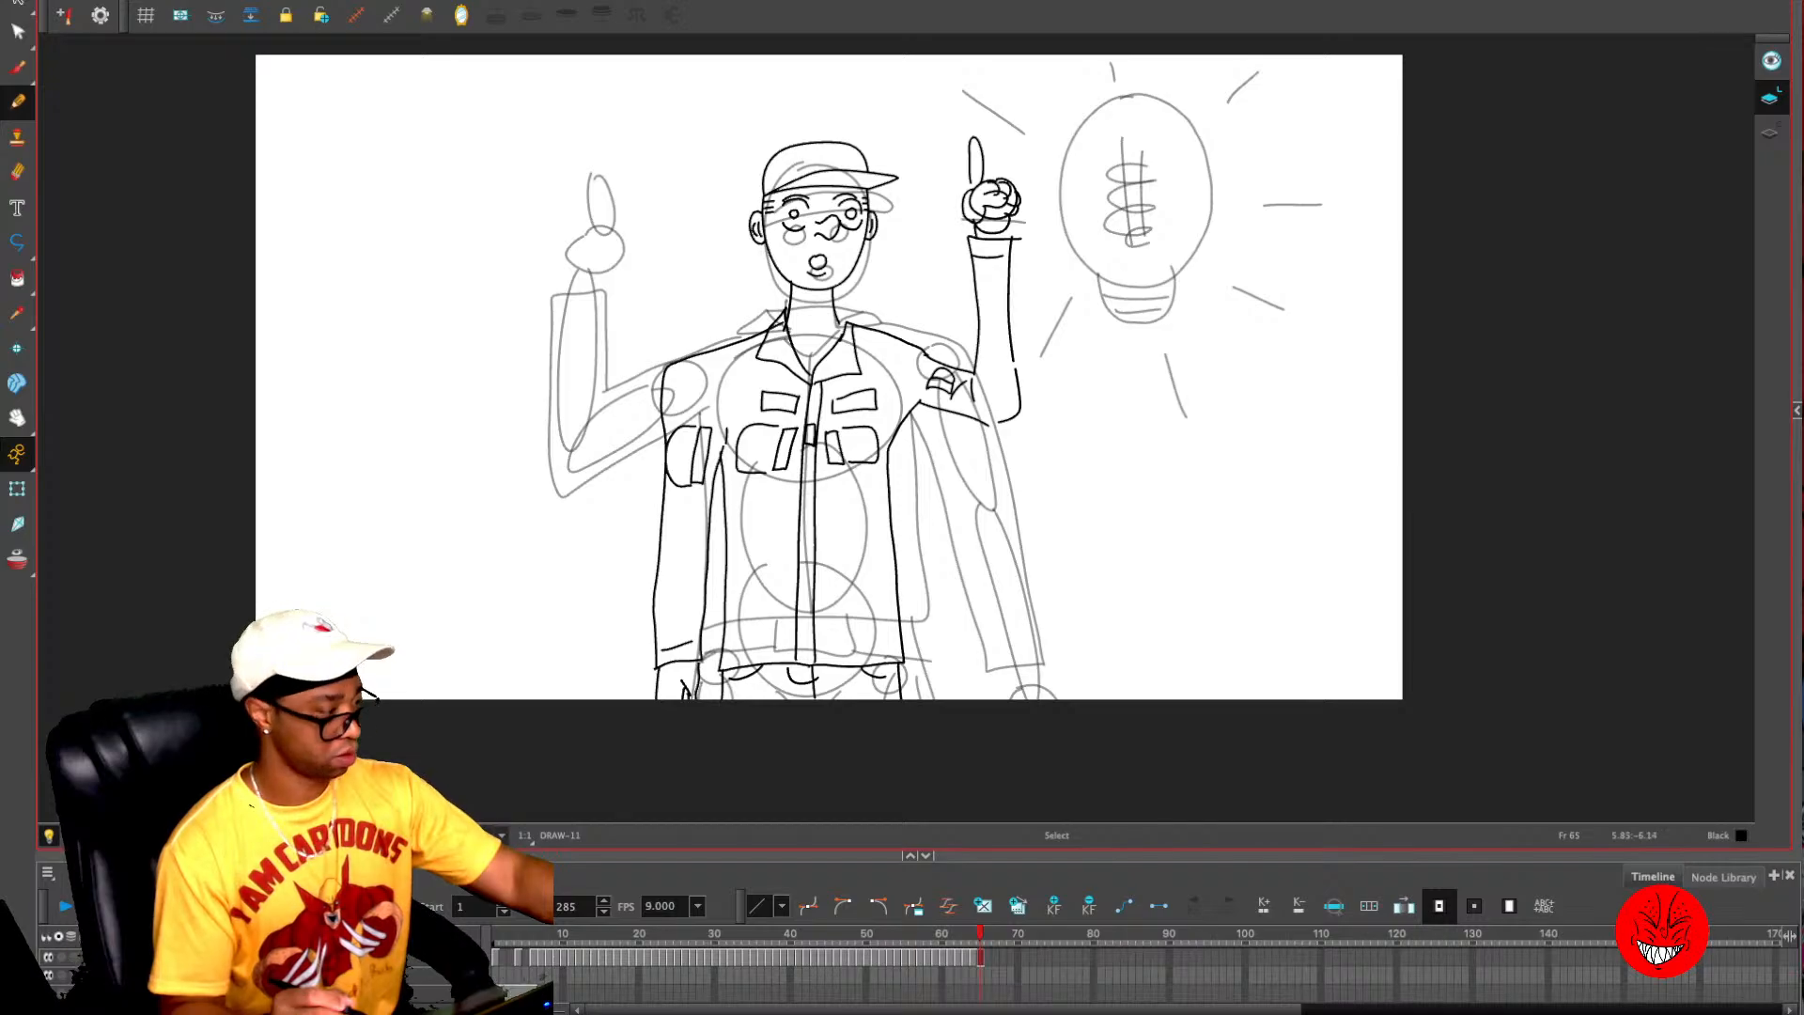
pyautogui.press('super+a')
pyautogui.press('.')
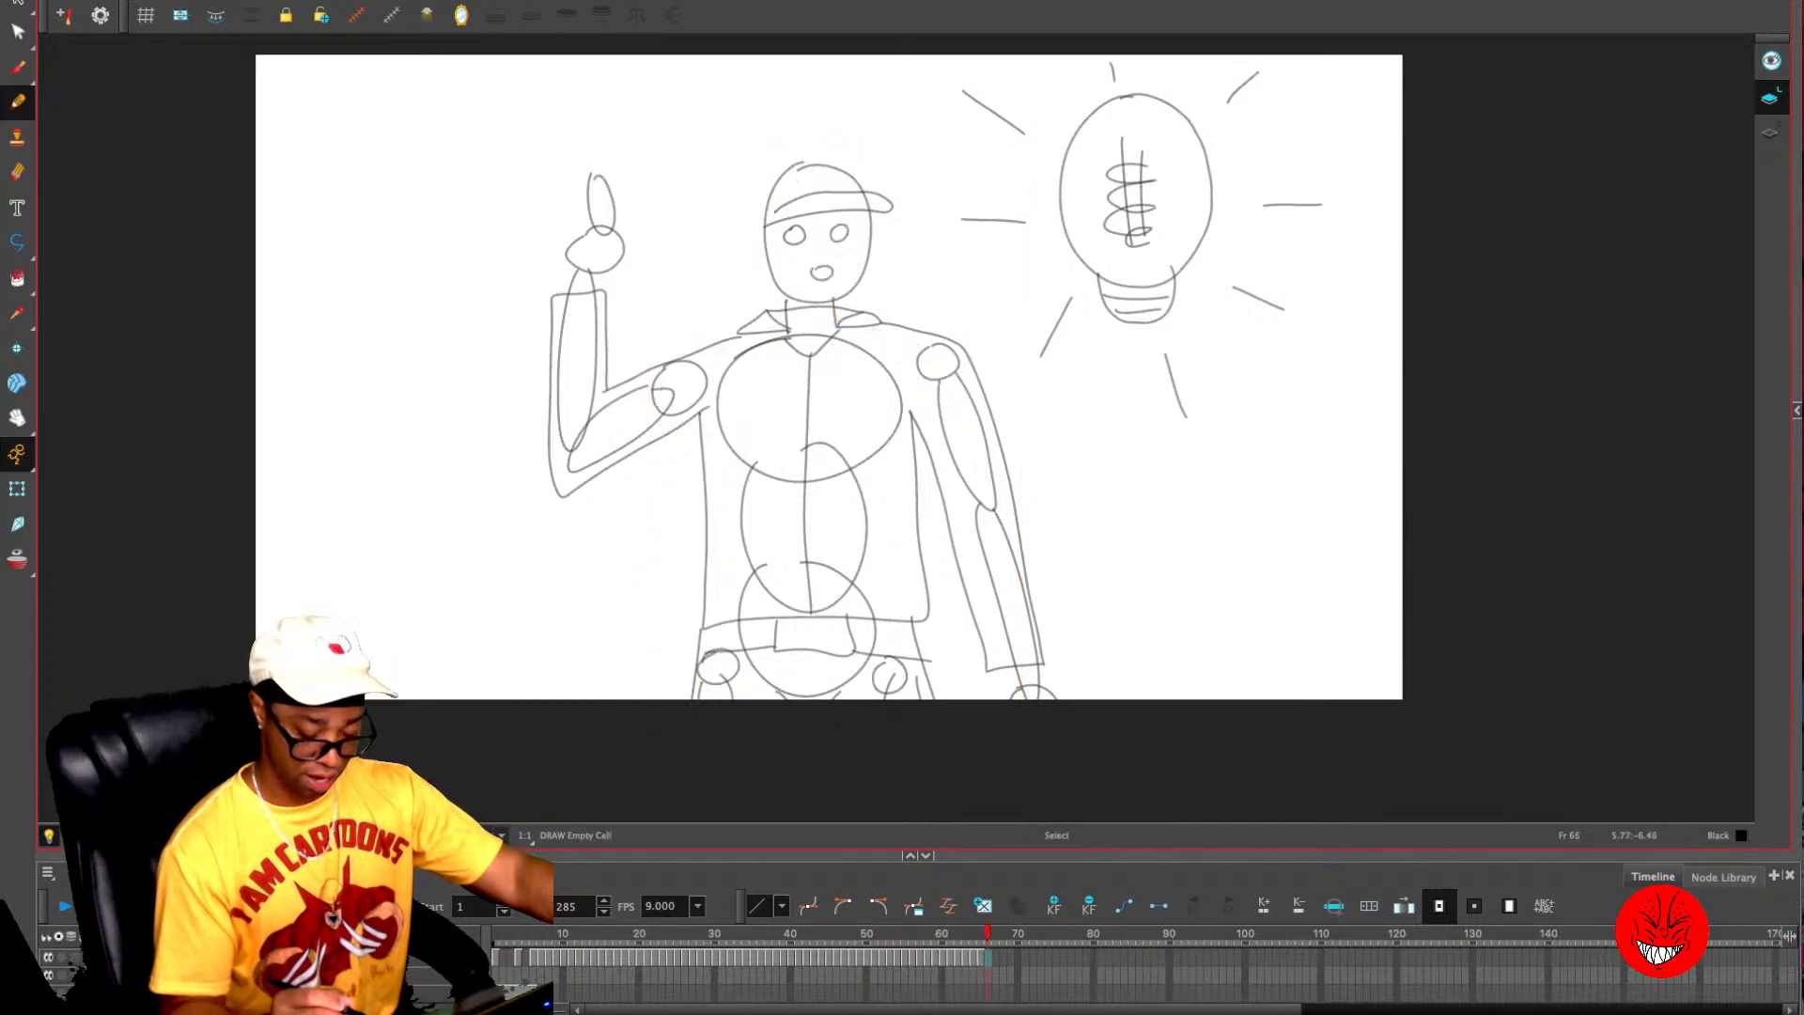
pyautogui.press(',')
pyautogui.press(',')
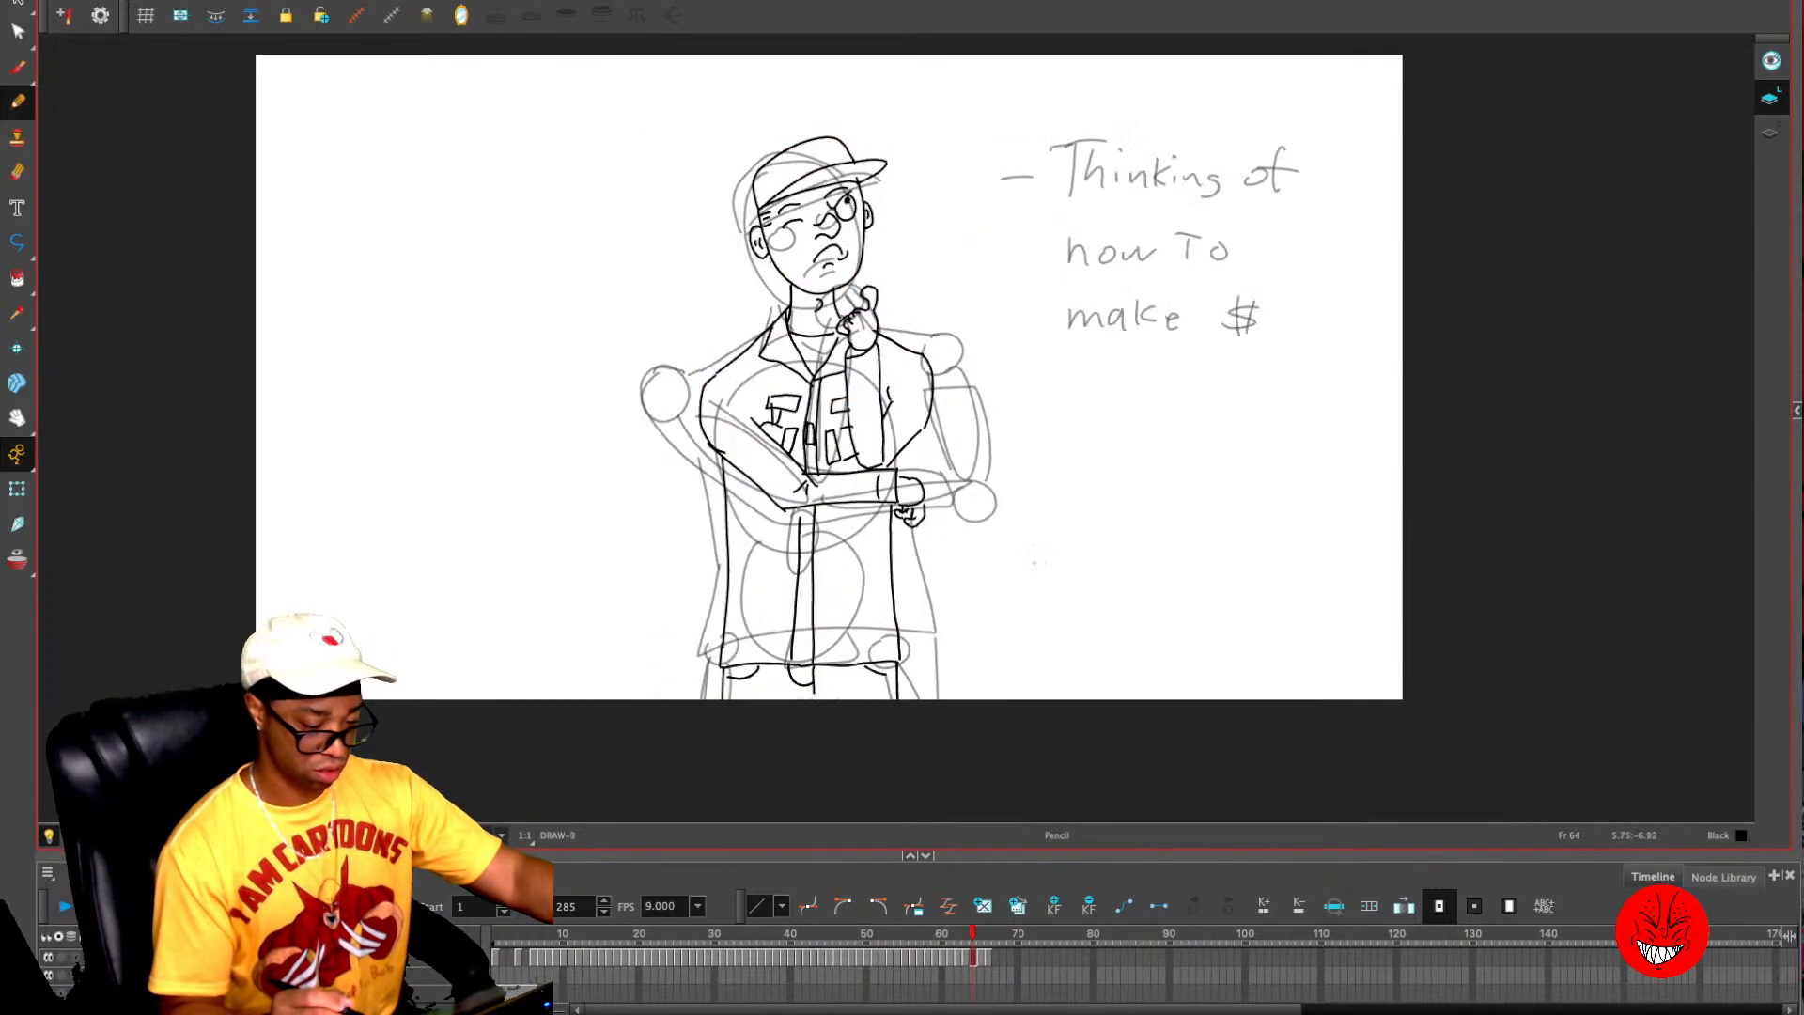
pyautogui.press('.')
# - Delete the raised arm and the lowered arm from the frame 65 drawing, keeping the head and torso
pyautogui.press('super+a')
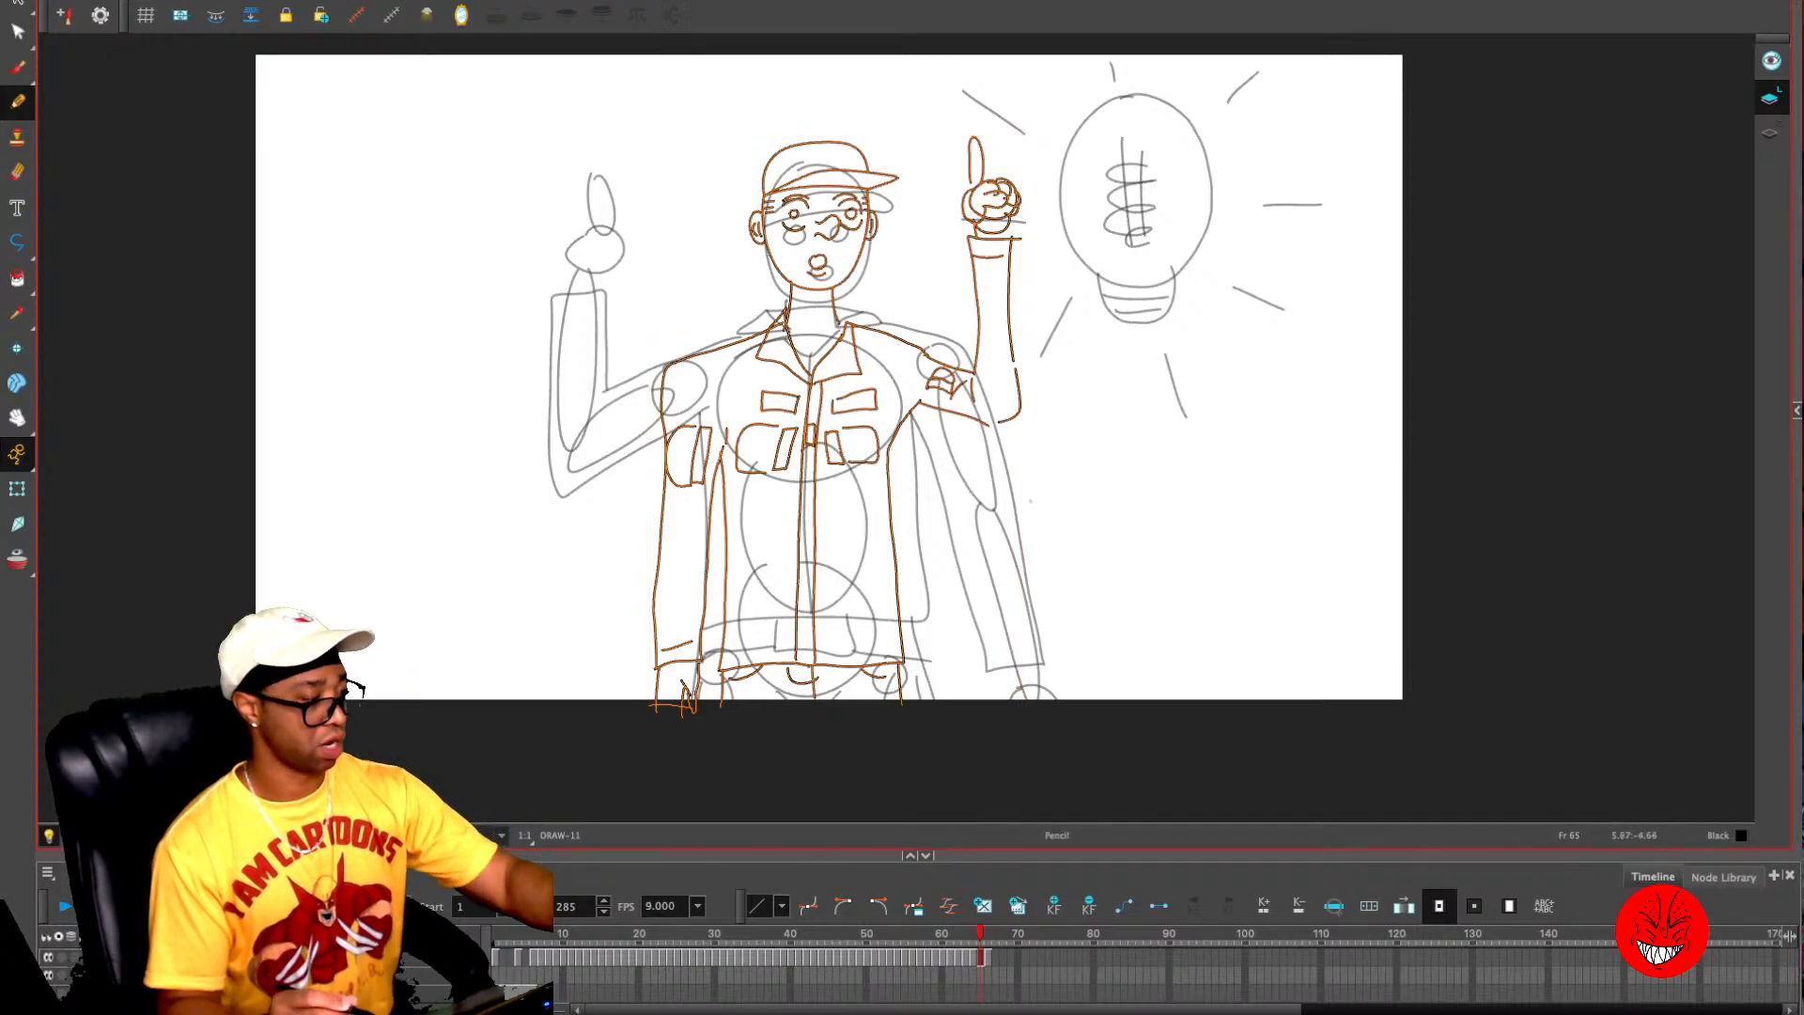
pyautogui.hotkey('alt', 's')
pyautogui.moveTo(1062, 100)
pyautogui.mouseDown()
pyautogui.moveTo(919, 421)
pyautogui.moveTo(1041, 351)
pyautogui.mouseUp()
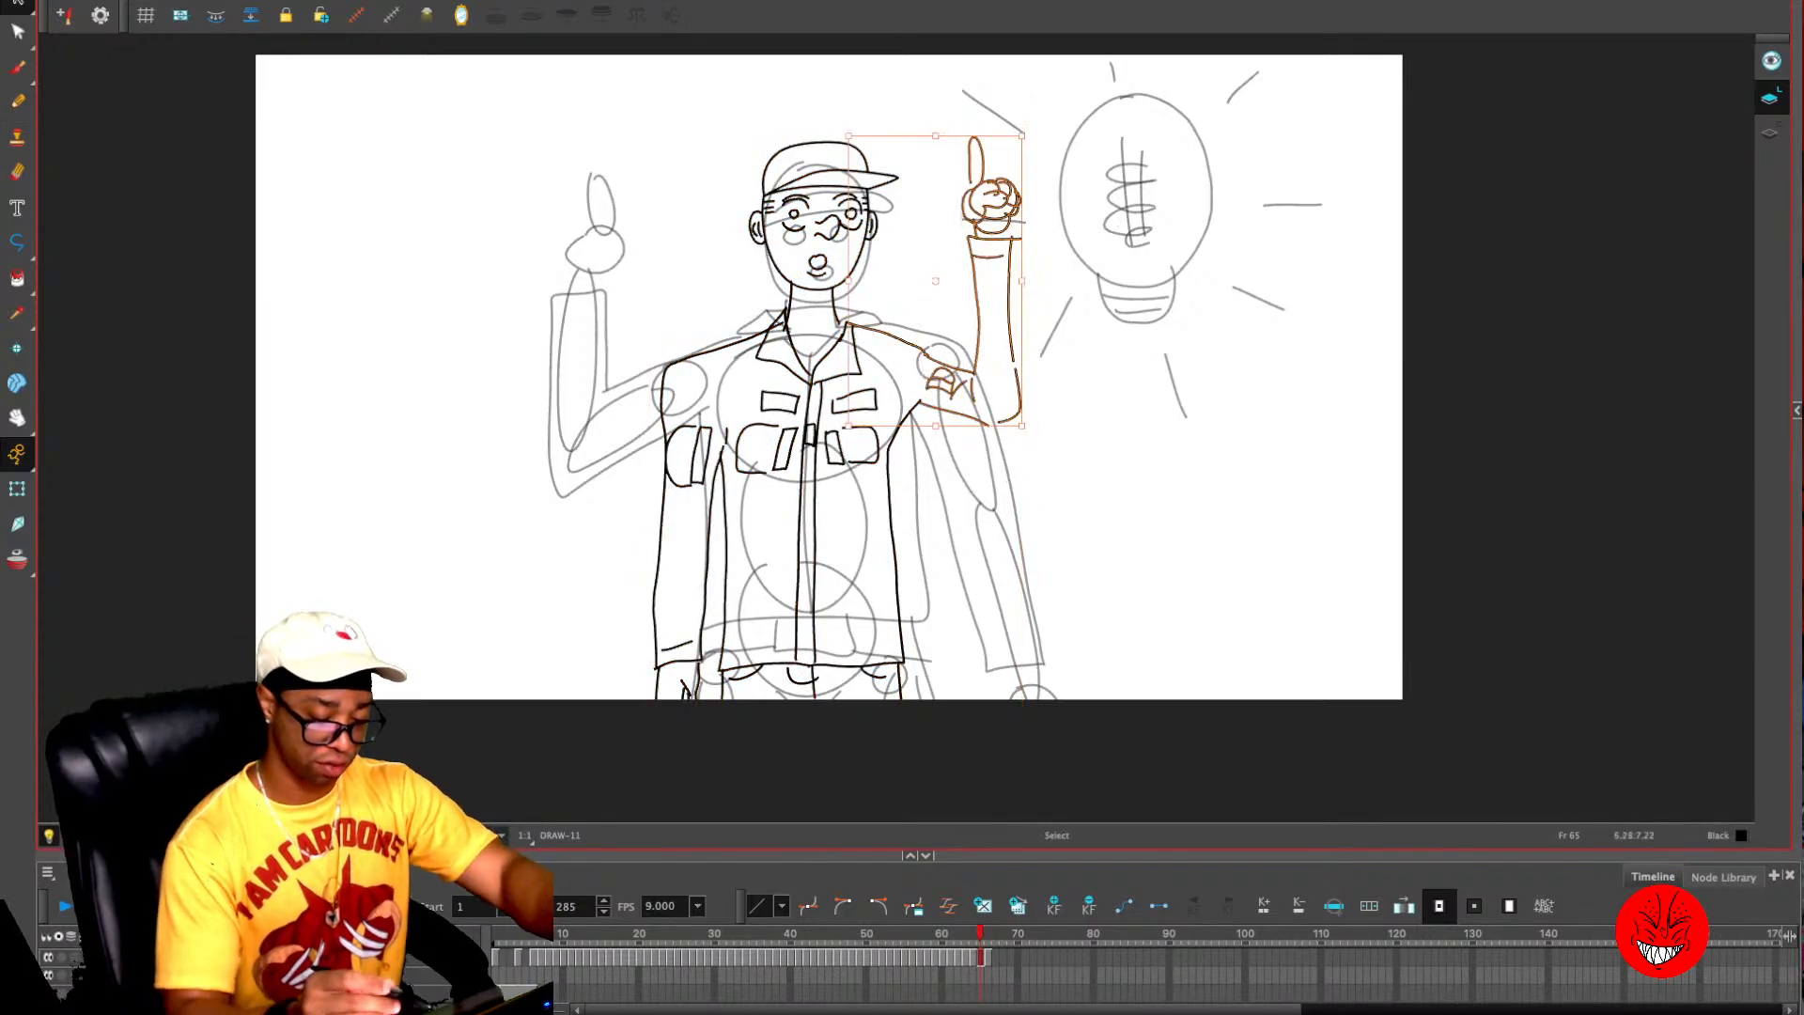
pyautogui.press('Delete')
pyautogui.moveTo(878, 390); pyautogui.dragTo(929, 669)
pyautogui.press('Delete')
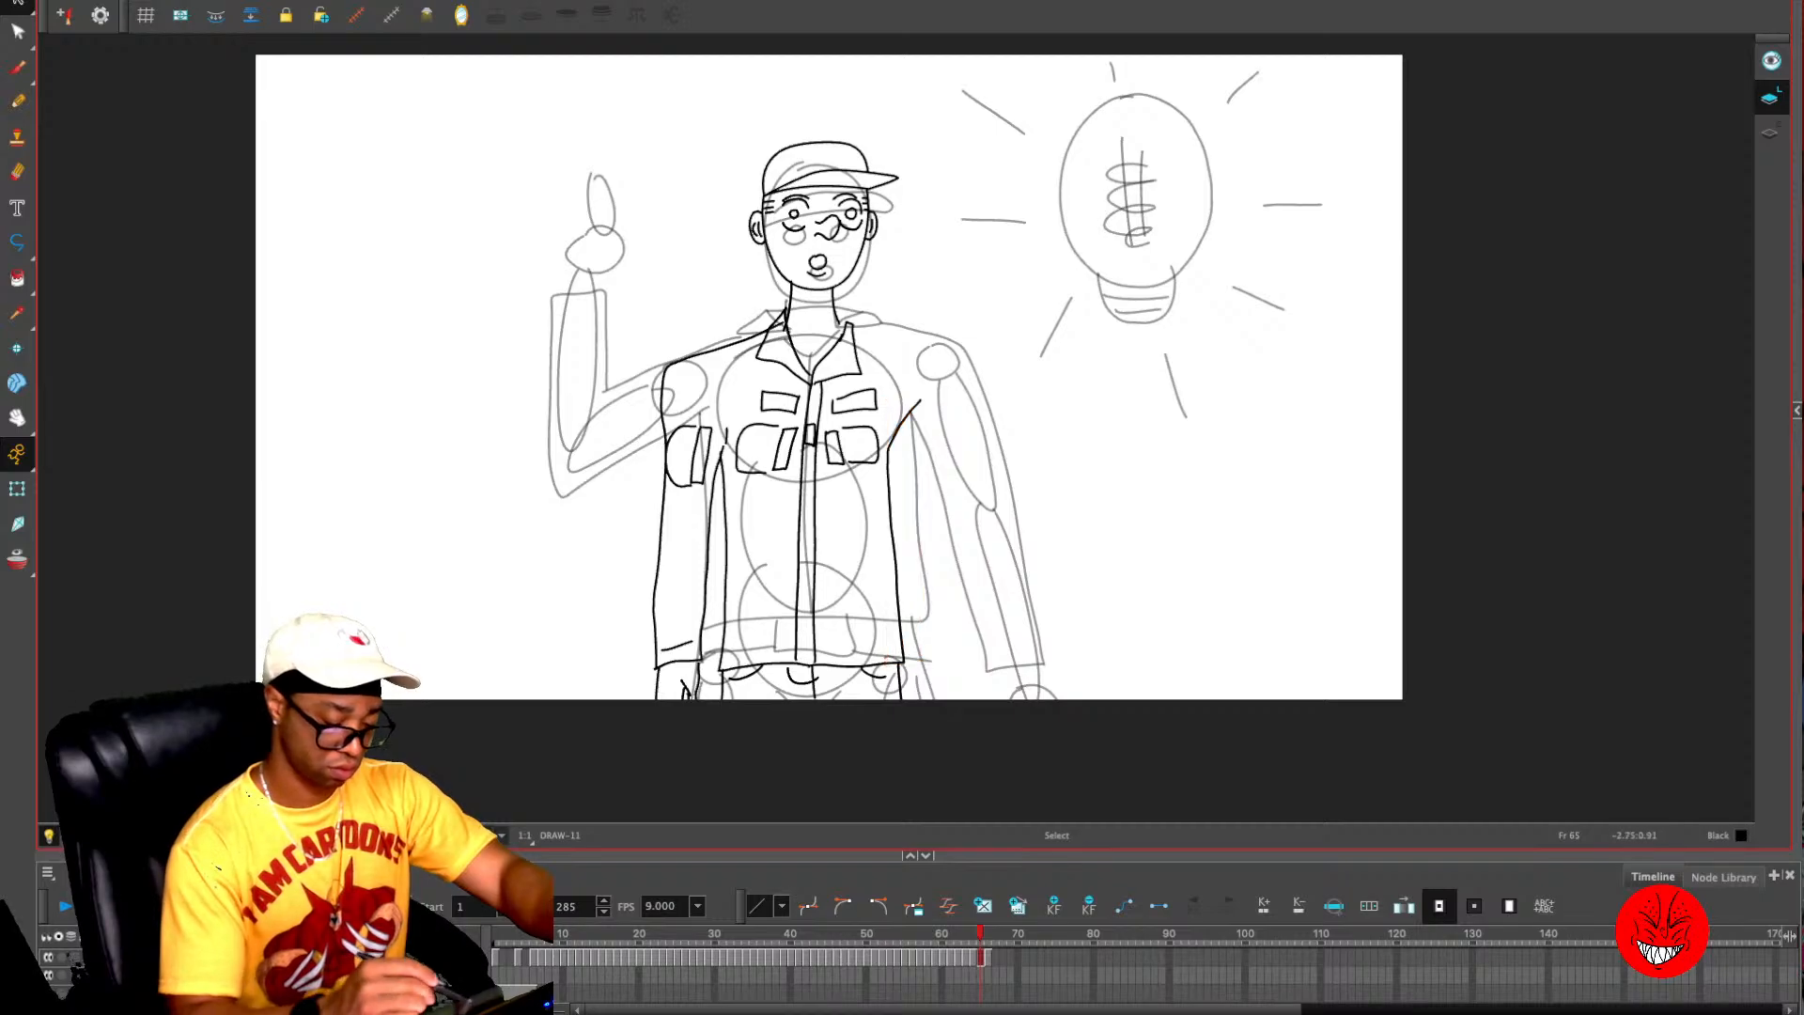
pyautogui.moveTo(686, 331)
pyautogui.mouseDown()
pyautogui.moveTo(669, 724)
pyautogui.moveTo(709, 561)
pyautogui.moveTo(716, 385)
pyautogui.moveTo(691, 334)
pyautogui.mouseUp()
pyautogui.press('Delete')
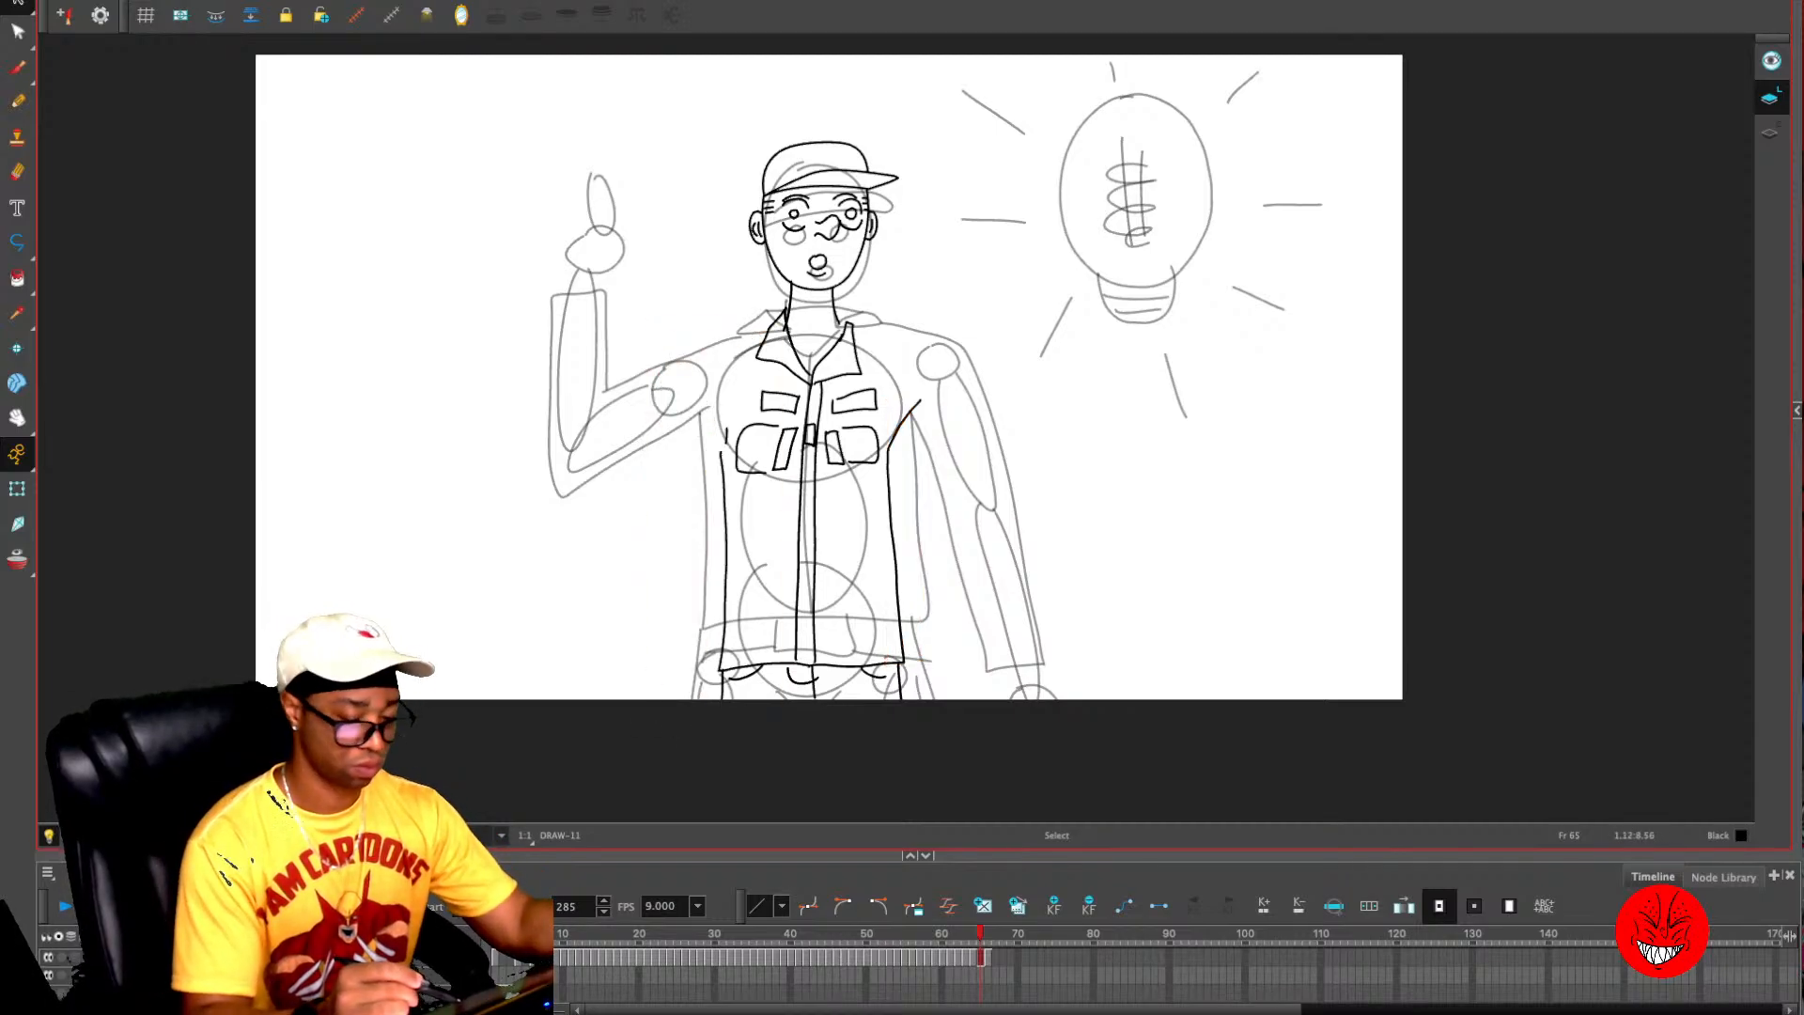
# - Lower the head slightly toward the collar and tilt it a little clockwise, using onion skinning as reference
pyautogui.hotkey('alt', 'o')
pyautogui.press('2')
pyautogui.press('2')
pyautogui.moveTo(846, 282); pyautogui.dragTo(867, 534)
pyautogui.moveTo(882, 148)
pyautogui.mouseDown()
pyautogui.moveTo(691, 402)
pyautogui.moveTo(790, 465)
pyautogui.moveTo(893, 235)
pyautogui.mouseUp()
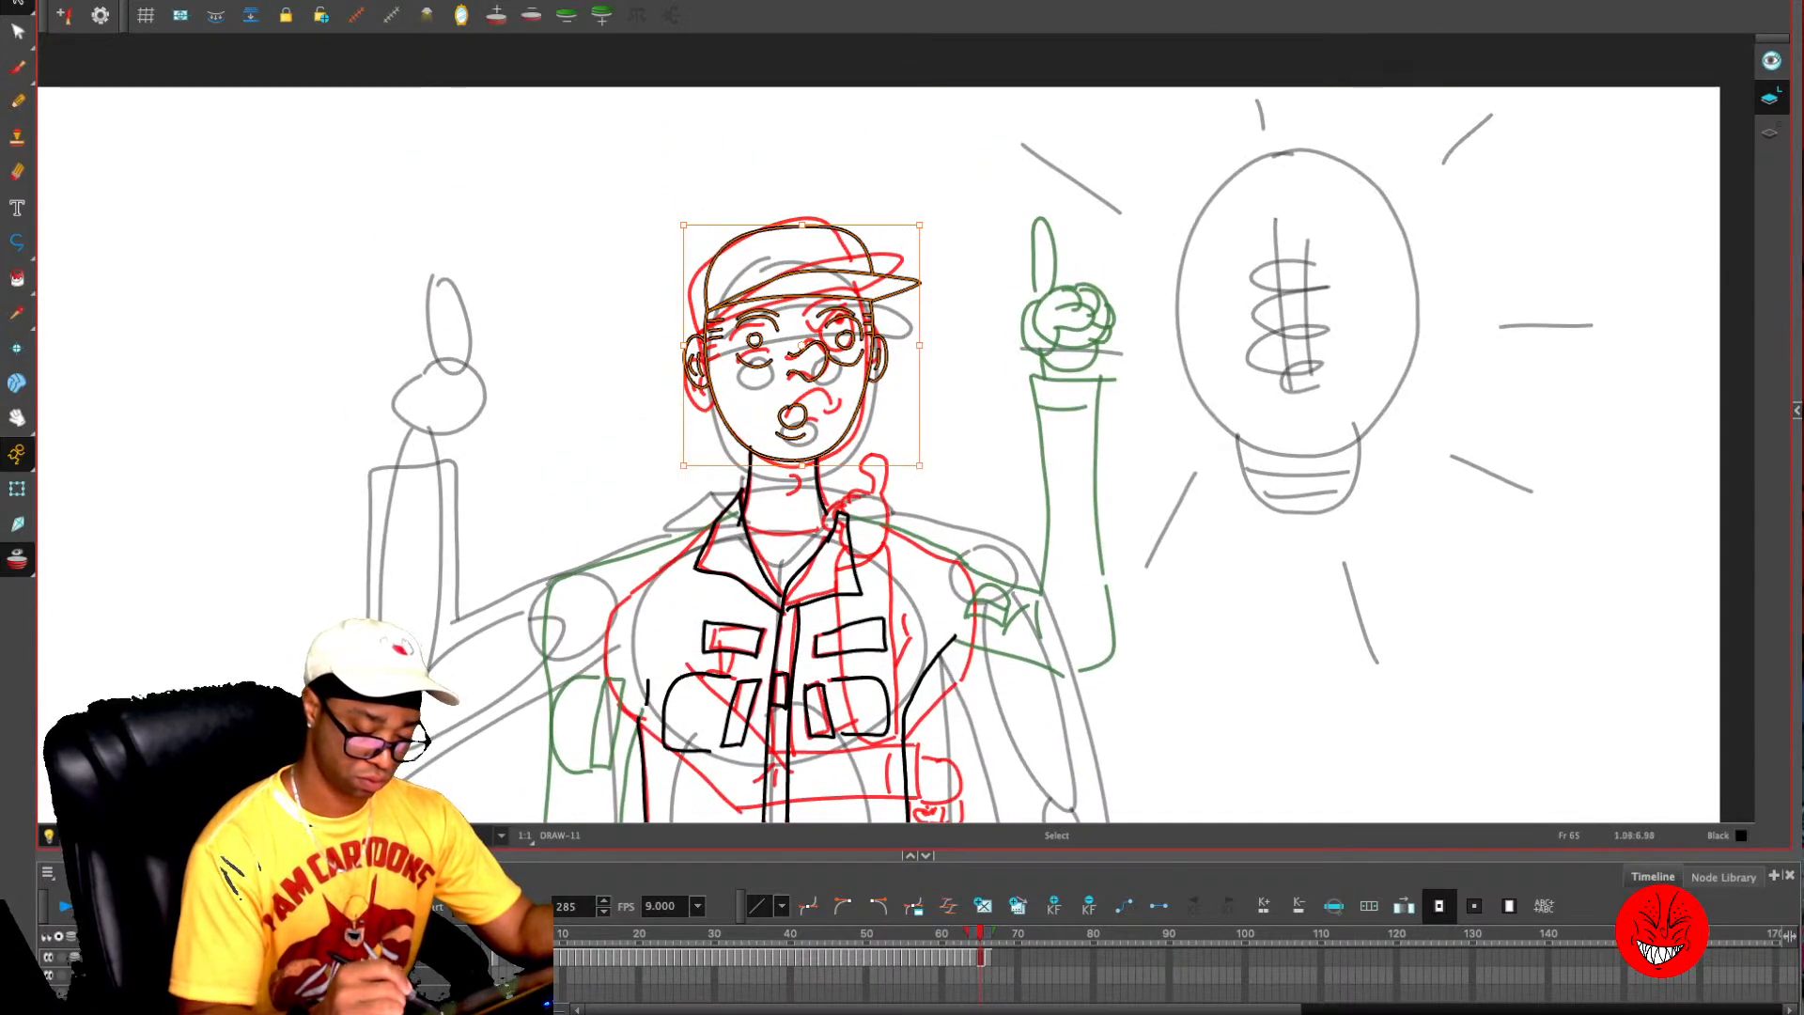
pyautogui.moveTo(882, 299); pyautogui.dragTo(885, 323)
pyautogui.moveTo(938, 250)
pyautogui.mouseDown()
pyautogui.moveTo(935, 286)
pyautogui.moveTo(880, 303)
pyautogui.mouseUp()
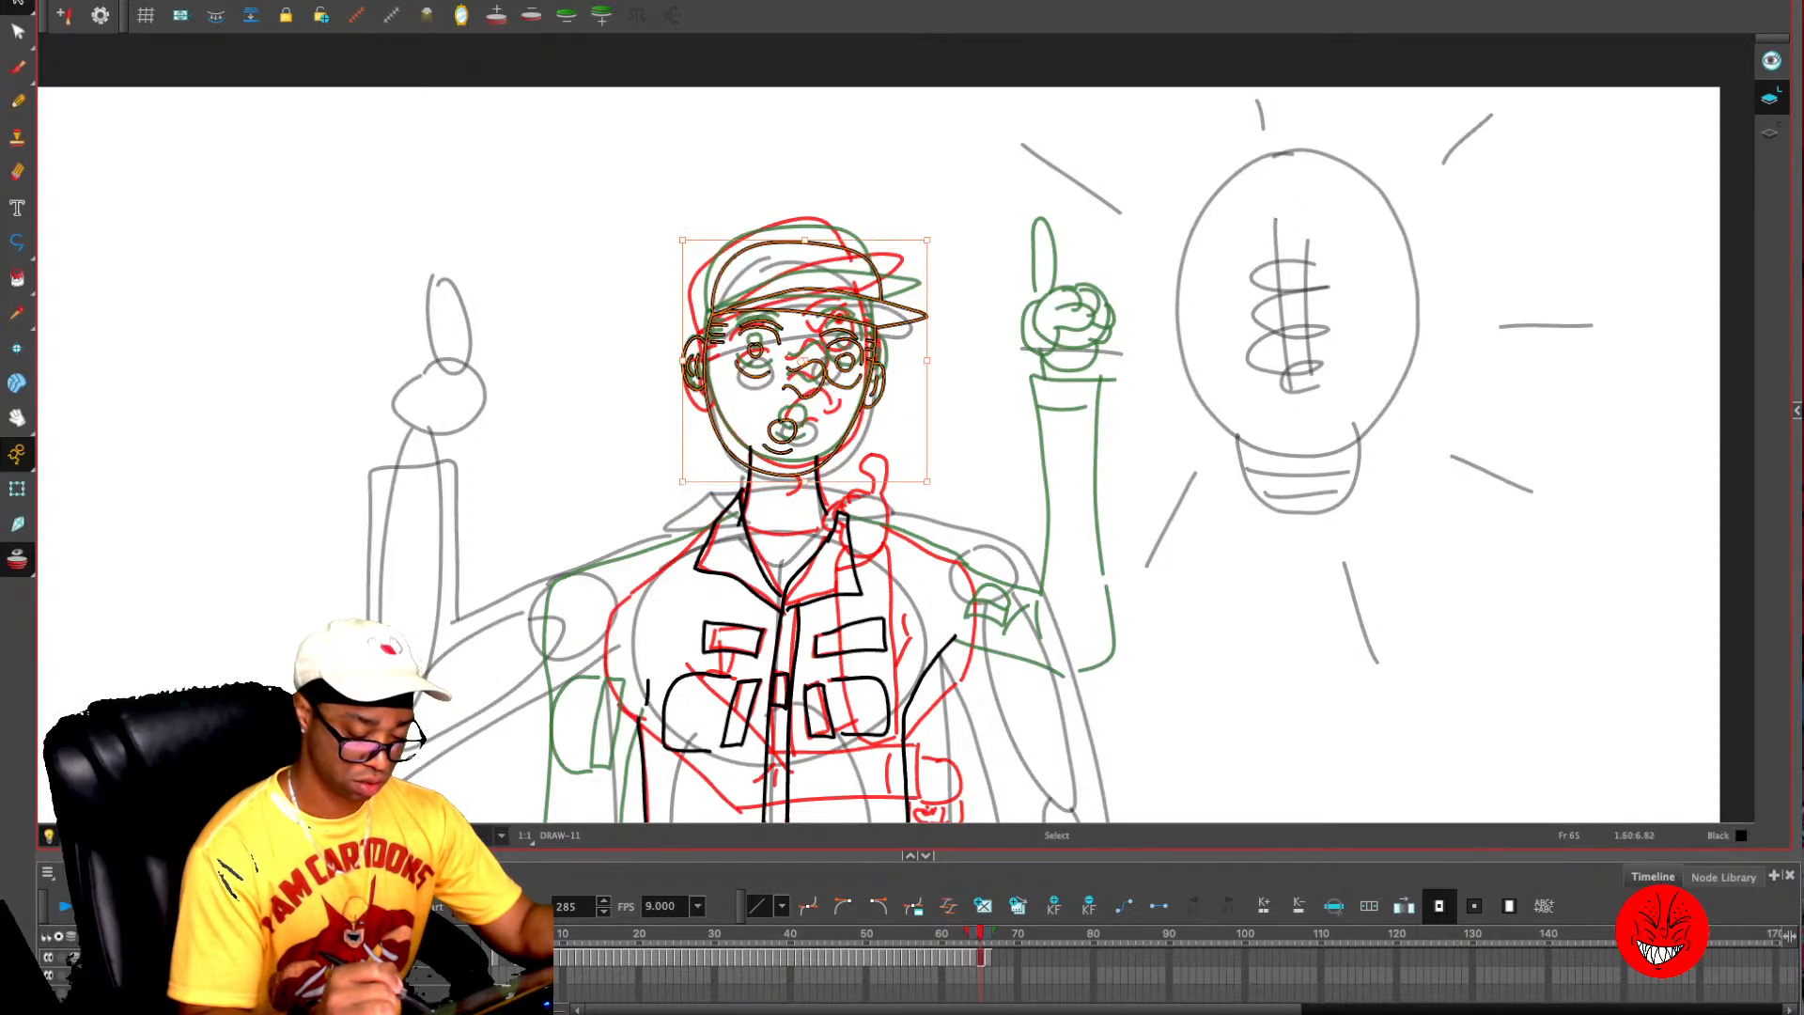
pyautogui.press('Escape')
pyautogui.press('2')
pyautogui.press('2')
pyautogui.hotkey('alt', 'o')
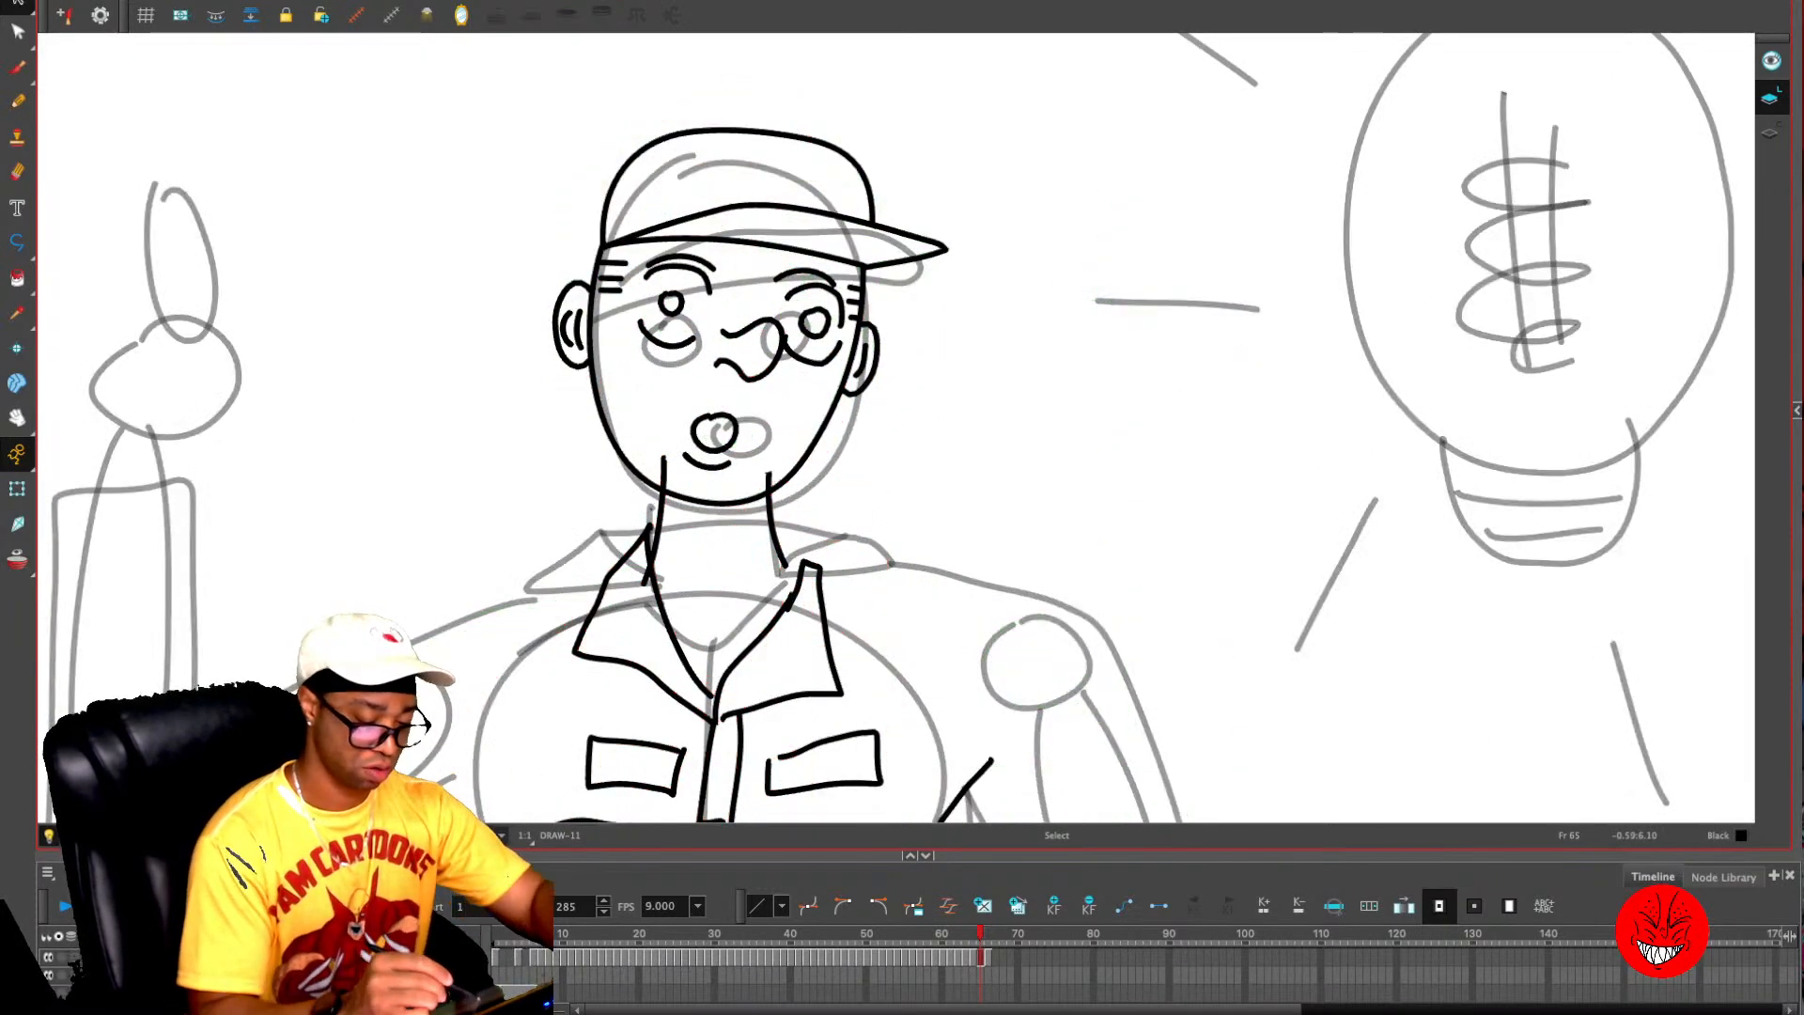
# - Replace both open eyes beneath the eyebrows with short closed-eyelid lines
pyautogui.moveTo(649, 279); pyautogui.dragTo(702, 330)
pyautogui.press('Delete')
pyautogui.moveTo(777, 280)
pyautogui.mouseDown()
pyautogui.moveTo(845, 368)
pyautogui.moveTo(837, 326)
pyautogui.mouseUp()
pyautogui.press('Delete')
pyautogui.hotkey('alt', '/')
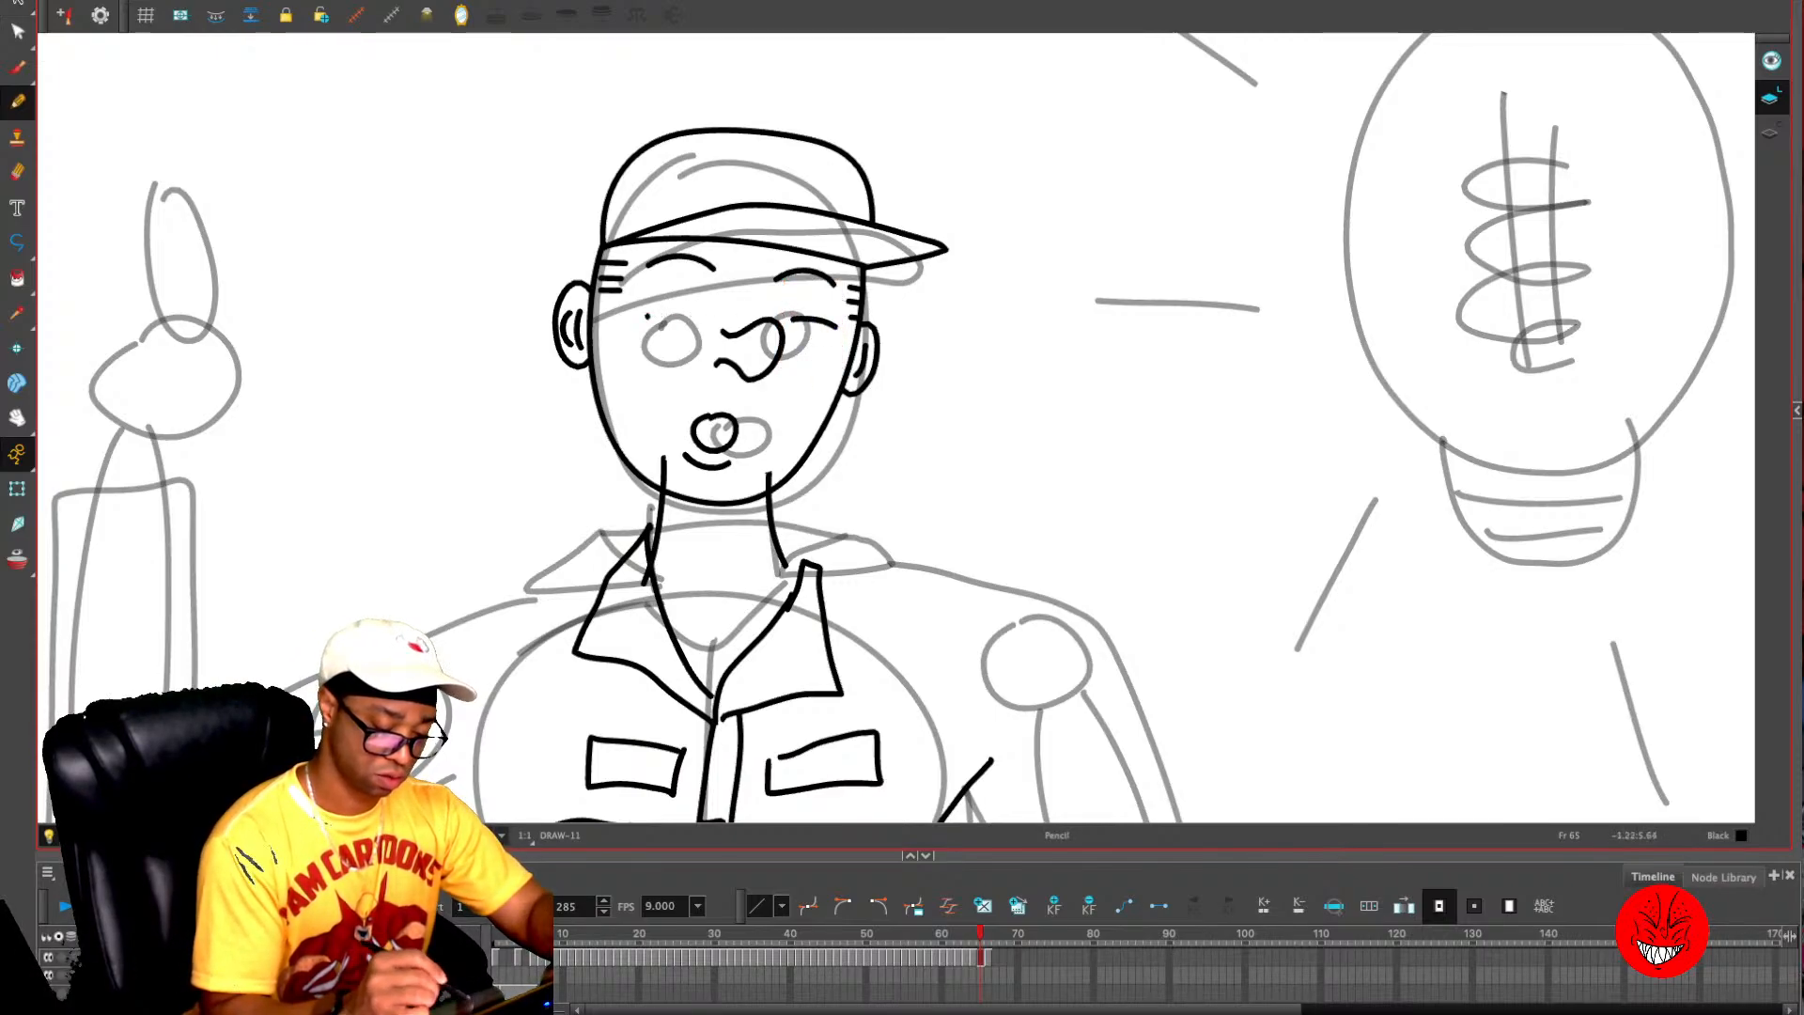
pyautogui.moveTo(647, 316); pyautogui.dragTo(700, 318)
# - Replace the round open mouth with a closed mouth made of two short lines
pyautogui.hotkey('alt', 's')
pyautogui.moveTo(675, 400); pyautogui.dragTo(754, 479)
pyautogui.press('Delete')
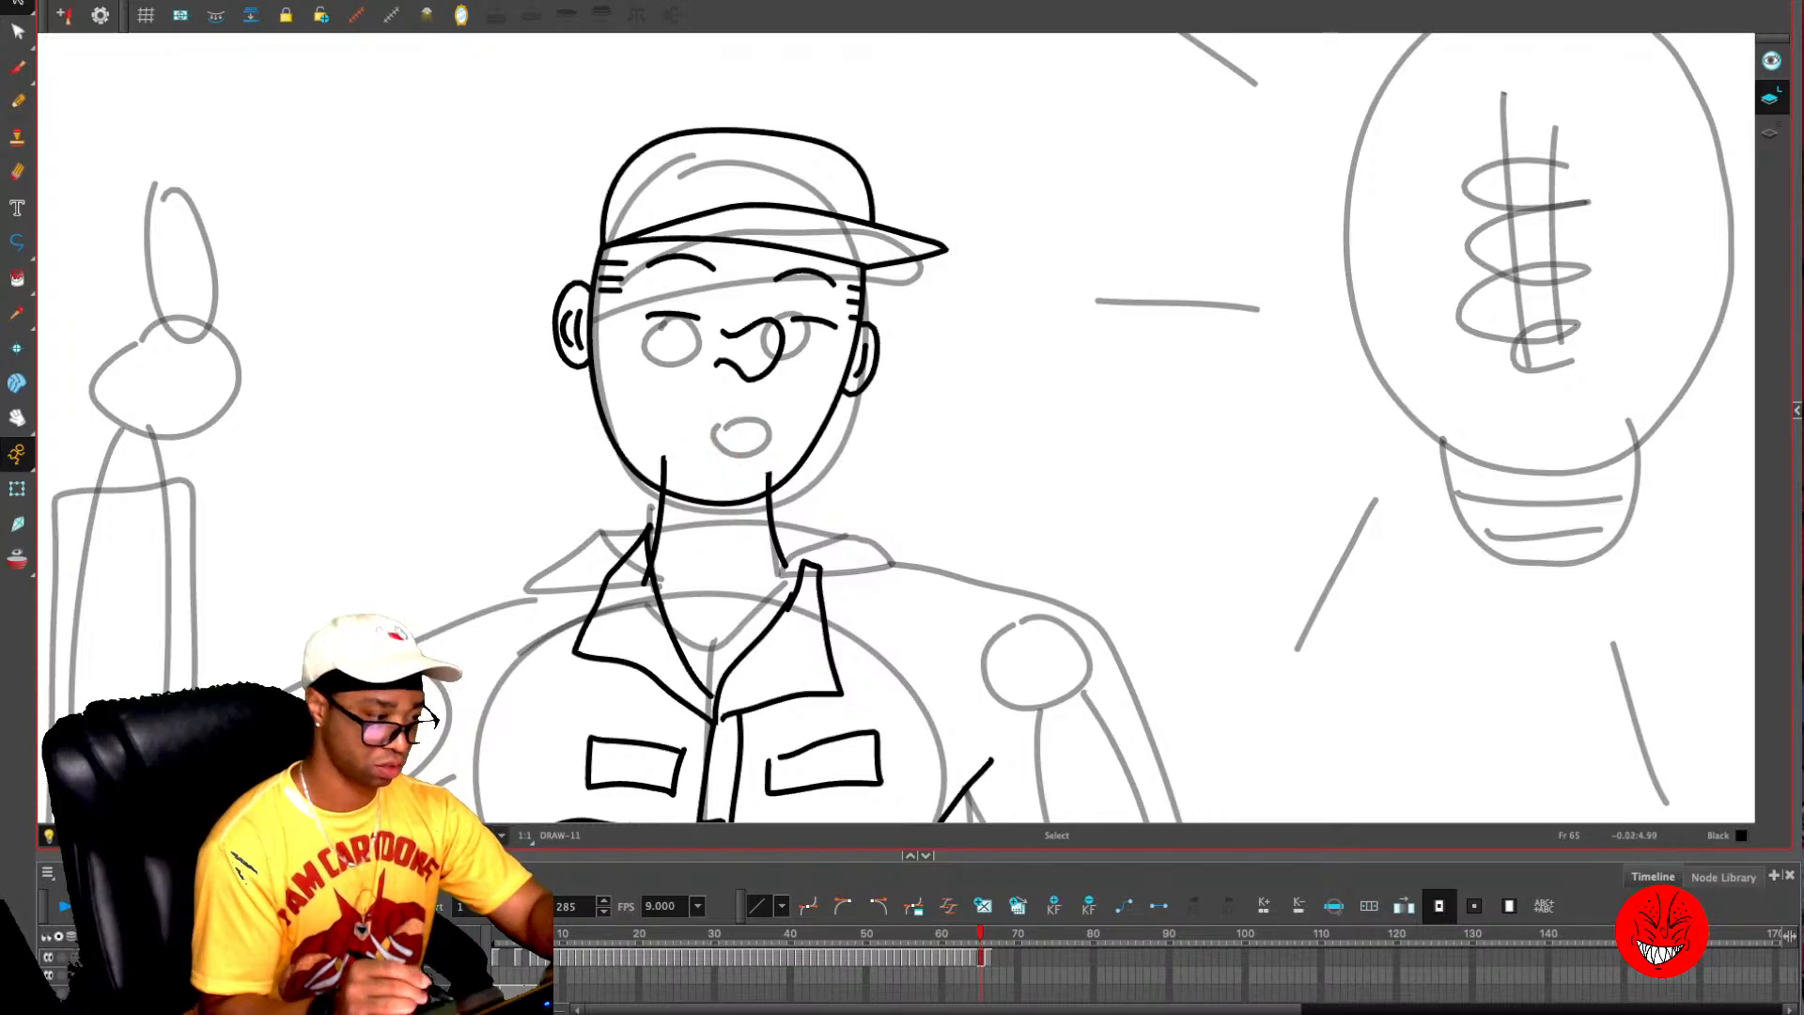
pyautogui.hotkey('alt', '/')
pyautogui.moveTo(683, 425); pyautogui.dragTo(766, 436)
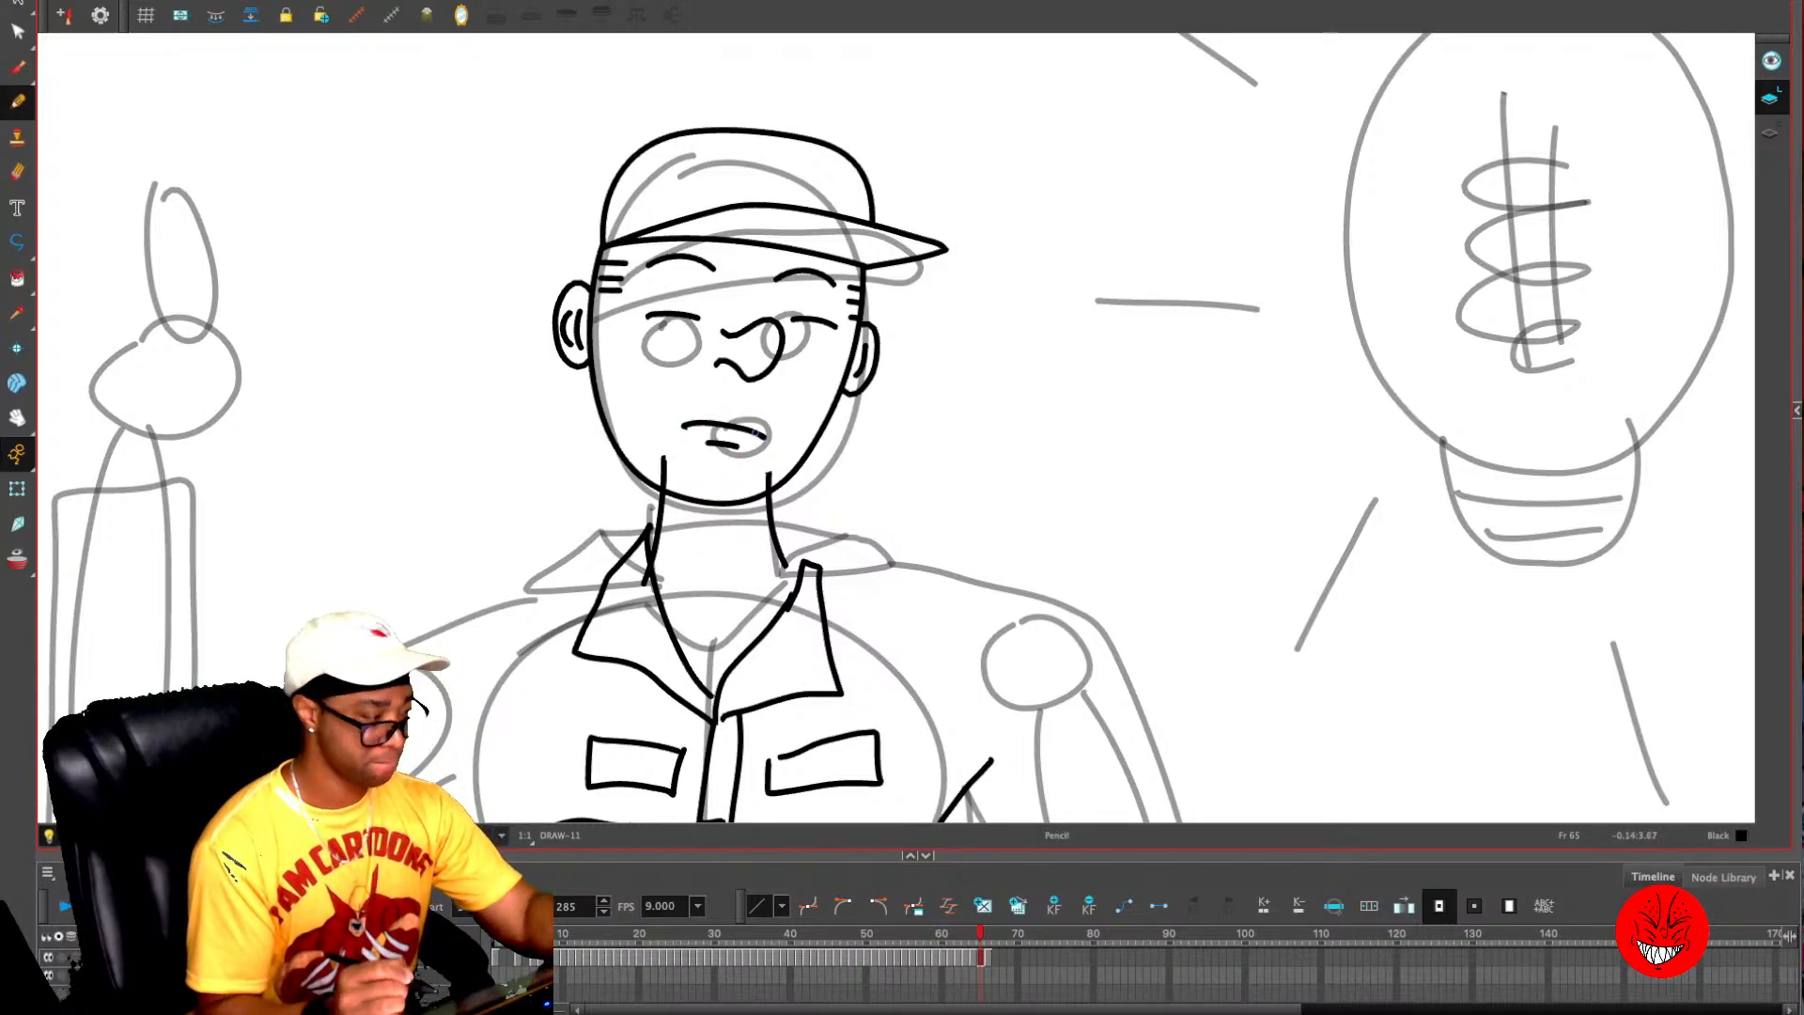
# - Compare the edited drawing with its neighbouring frames and move on to frame 67
pyautogui.press('1')
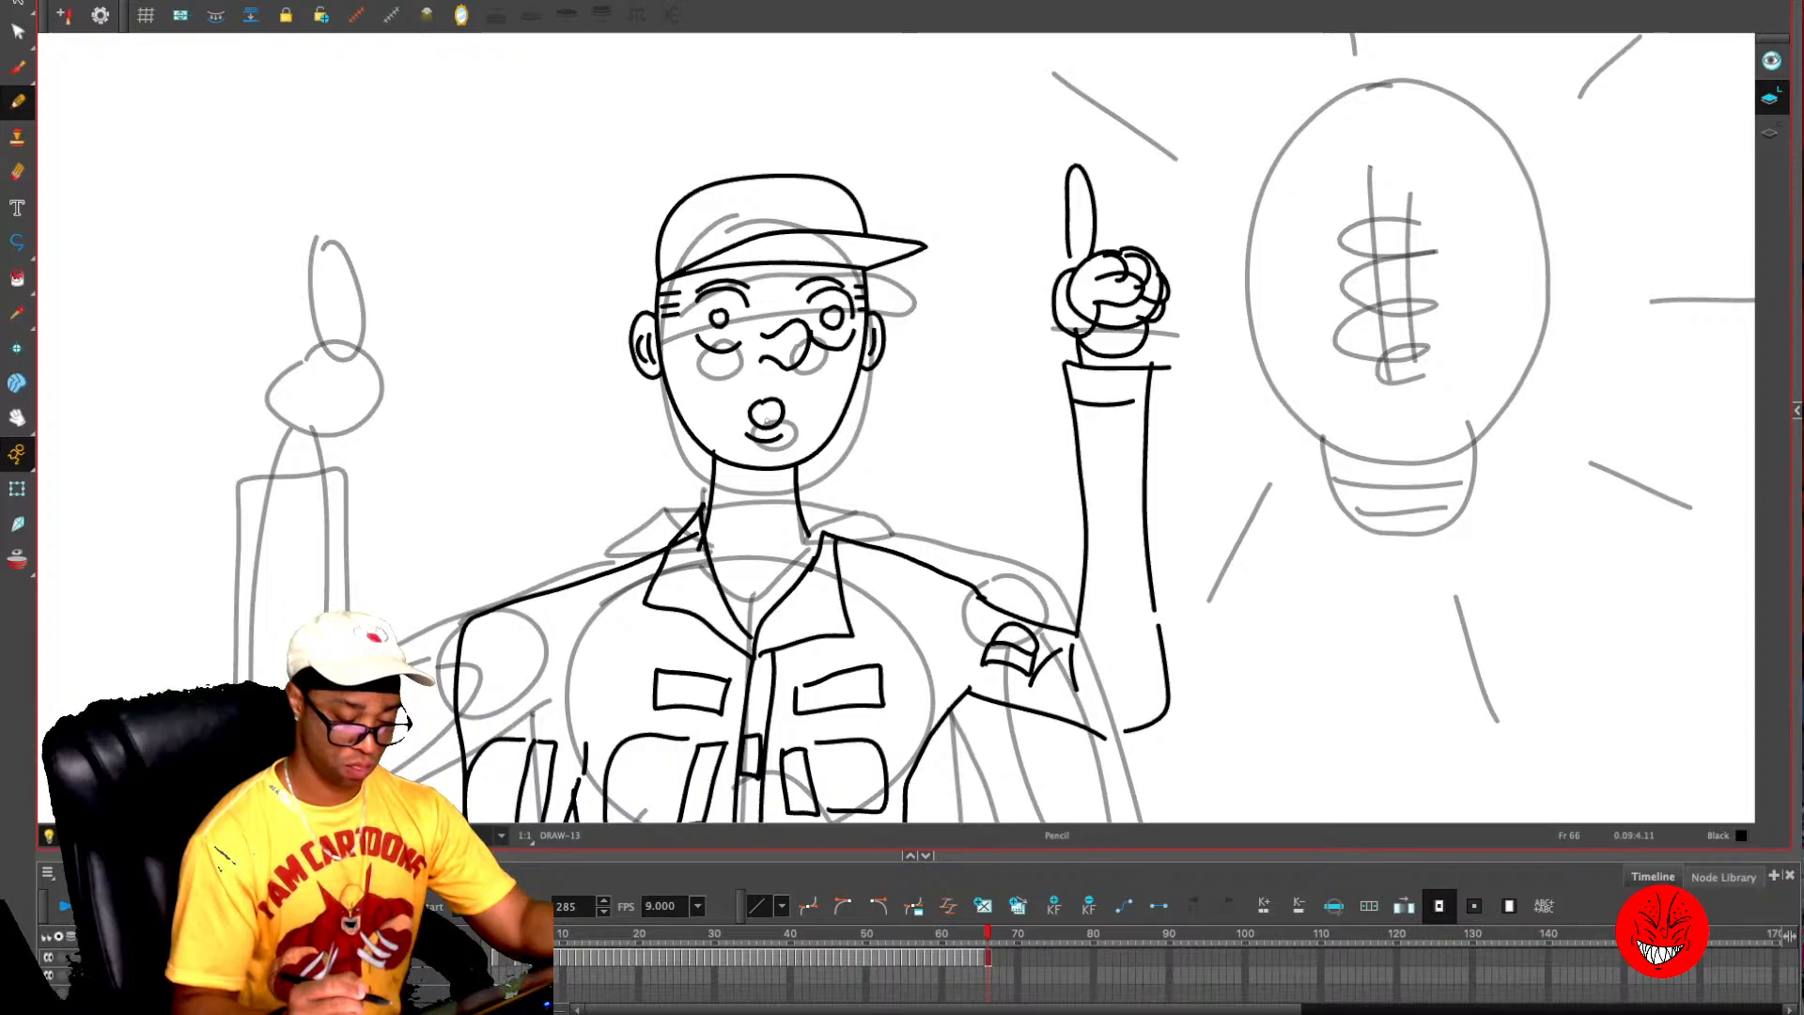
pyautogui.press('1')
pyautogui.press('1')
pyautogui.press('.')
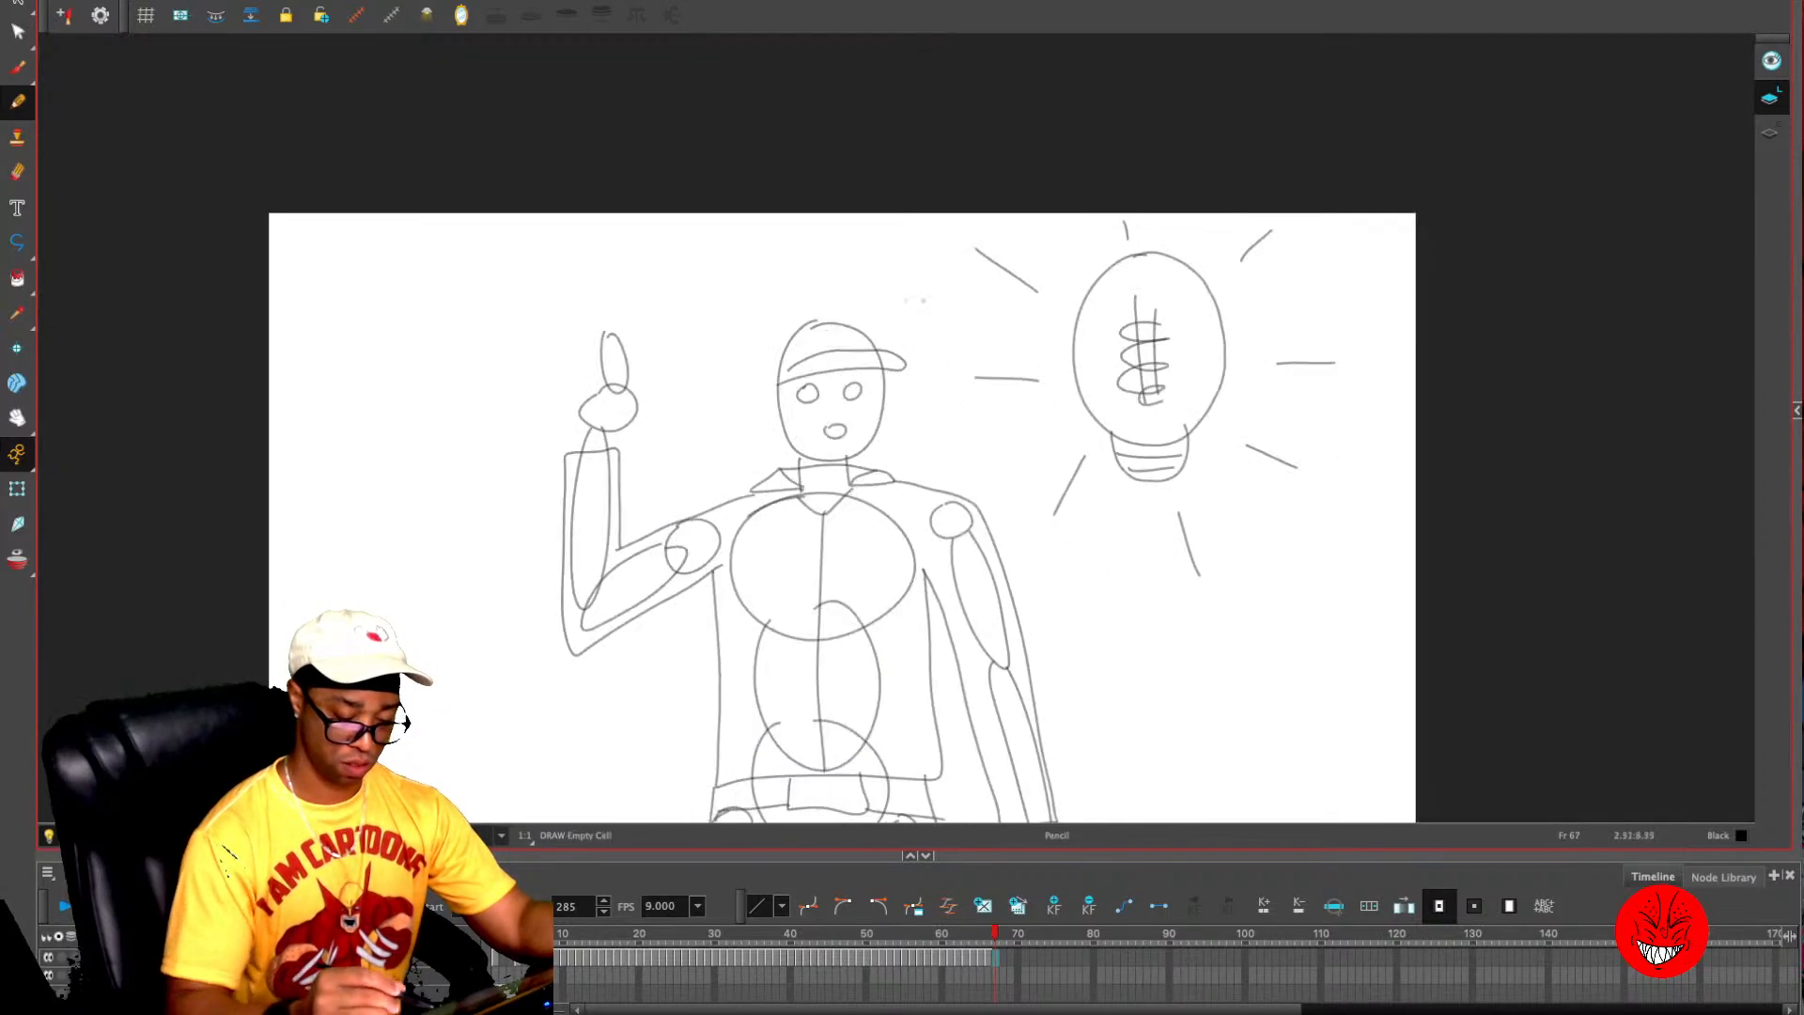
# - Compare the pointing pose at frame 66 with its neighbouring drawings over the rough sketch
pyautogui.press(',')
pyautogui.press('.')
pyautogui.press(',')
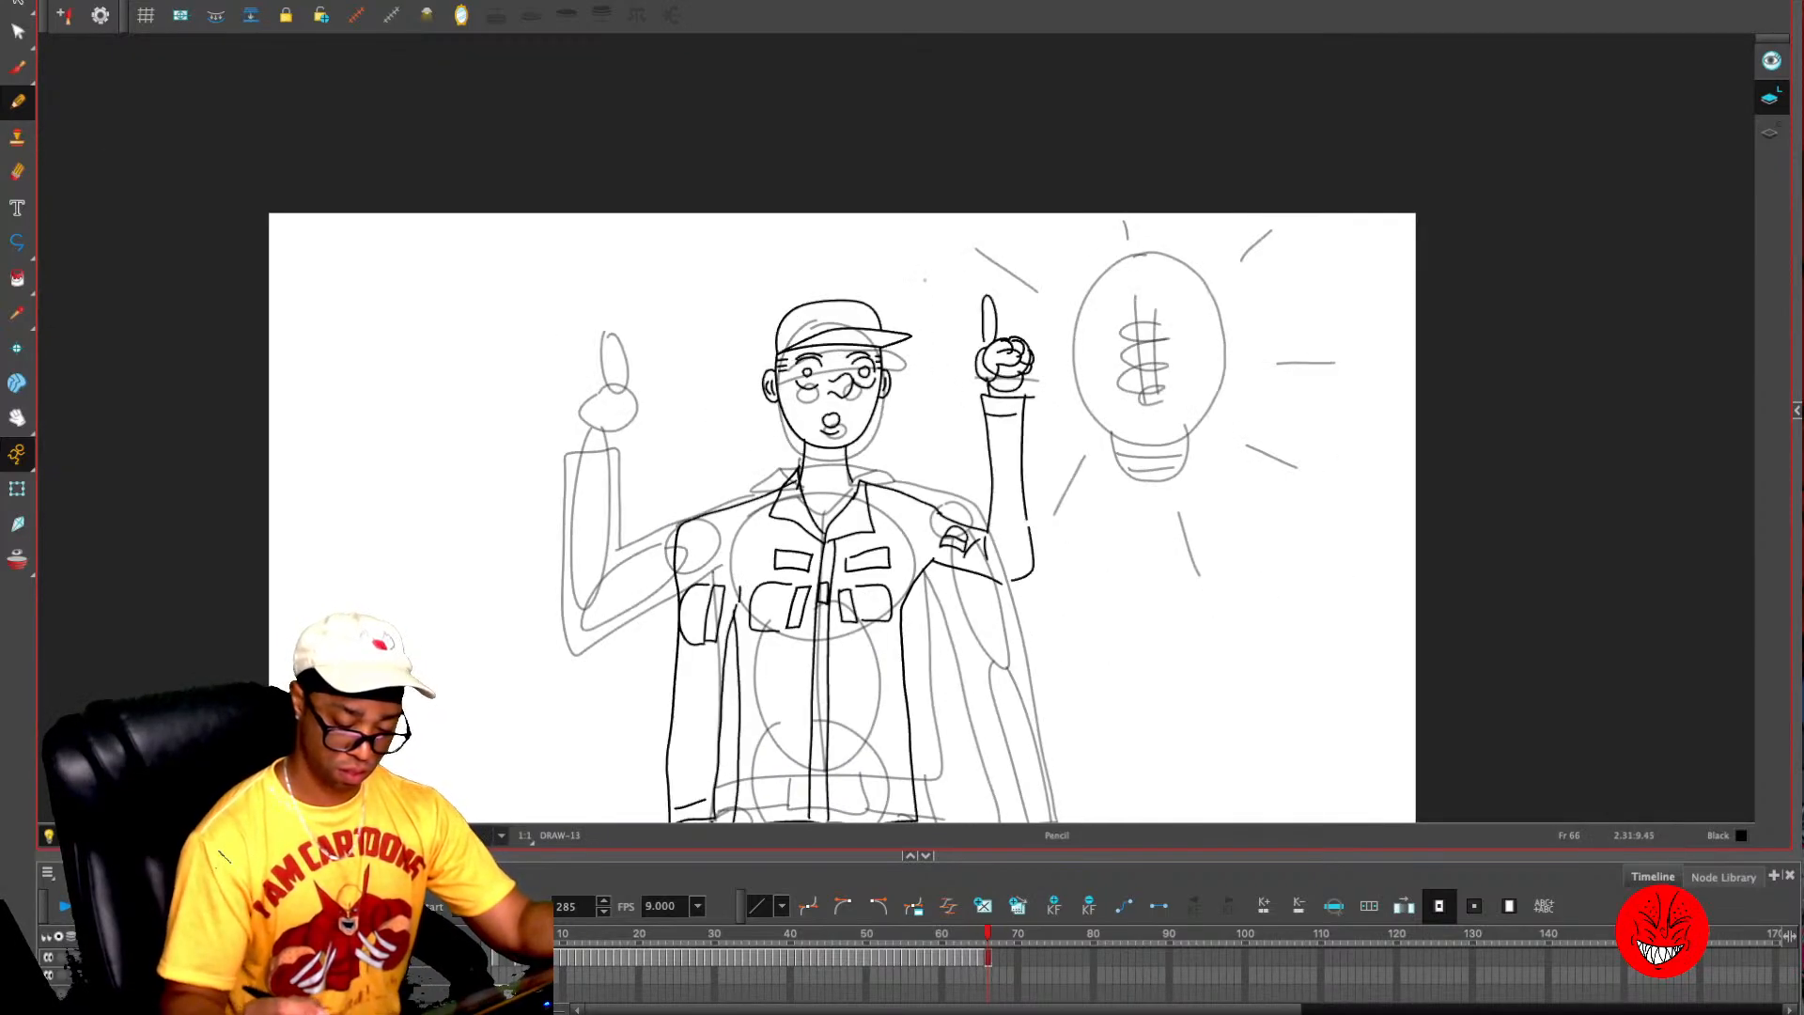
pyautogui.press('1')
pyautogui.press('1')
pyautogui.press('2')
pyautogui.press('2')
pyautogui.moveTo(1134, 528)
pyautogui.mouseDown()
pyautogui.moveTo(1135, 451)
pyautogui.moveTo(1200, 549)
pyautogui.mouseUp()
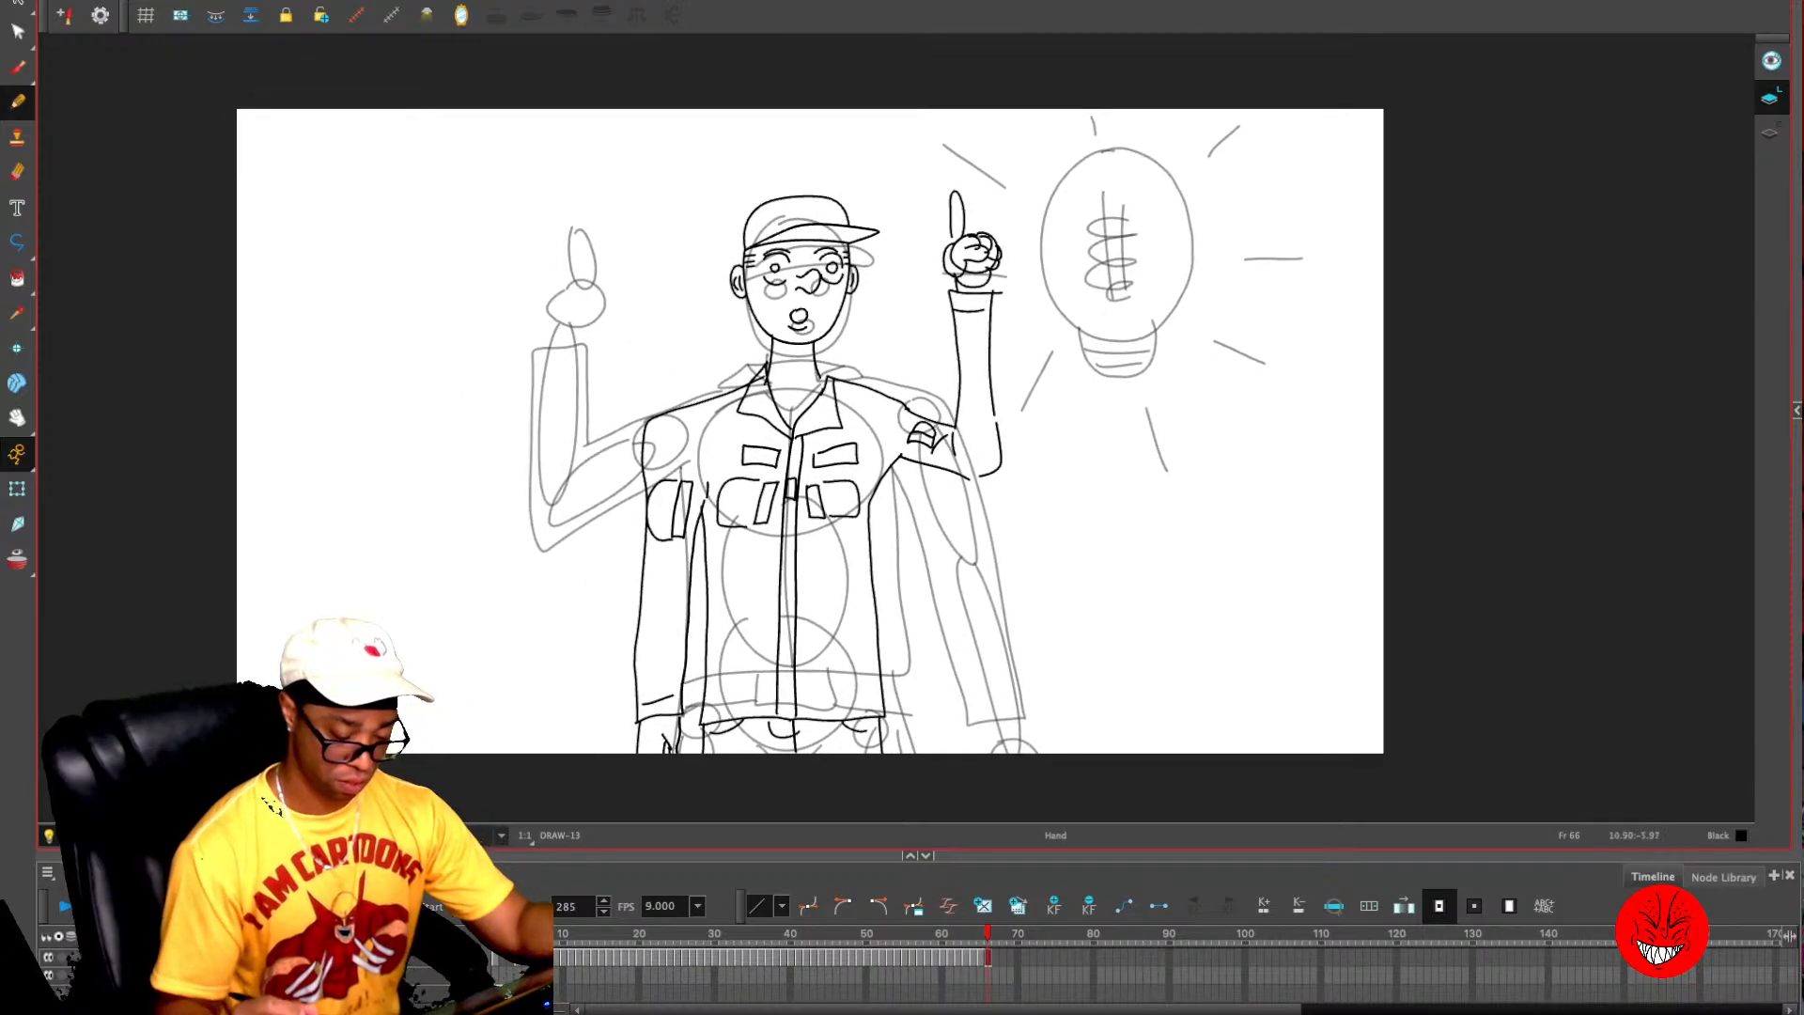
pyautogui.press(',')
pyautogui.press('.')
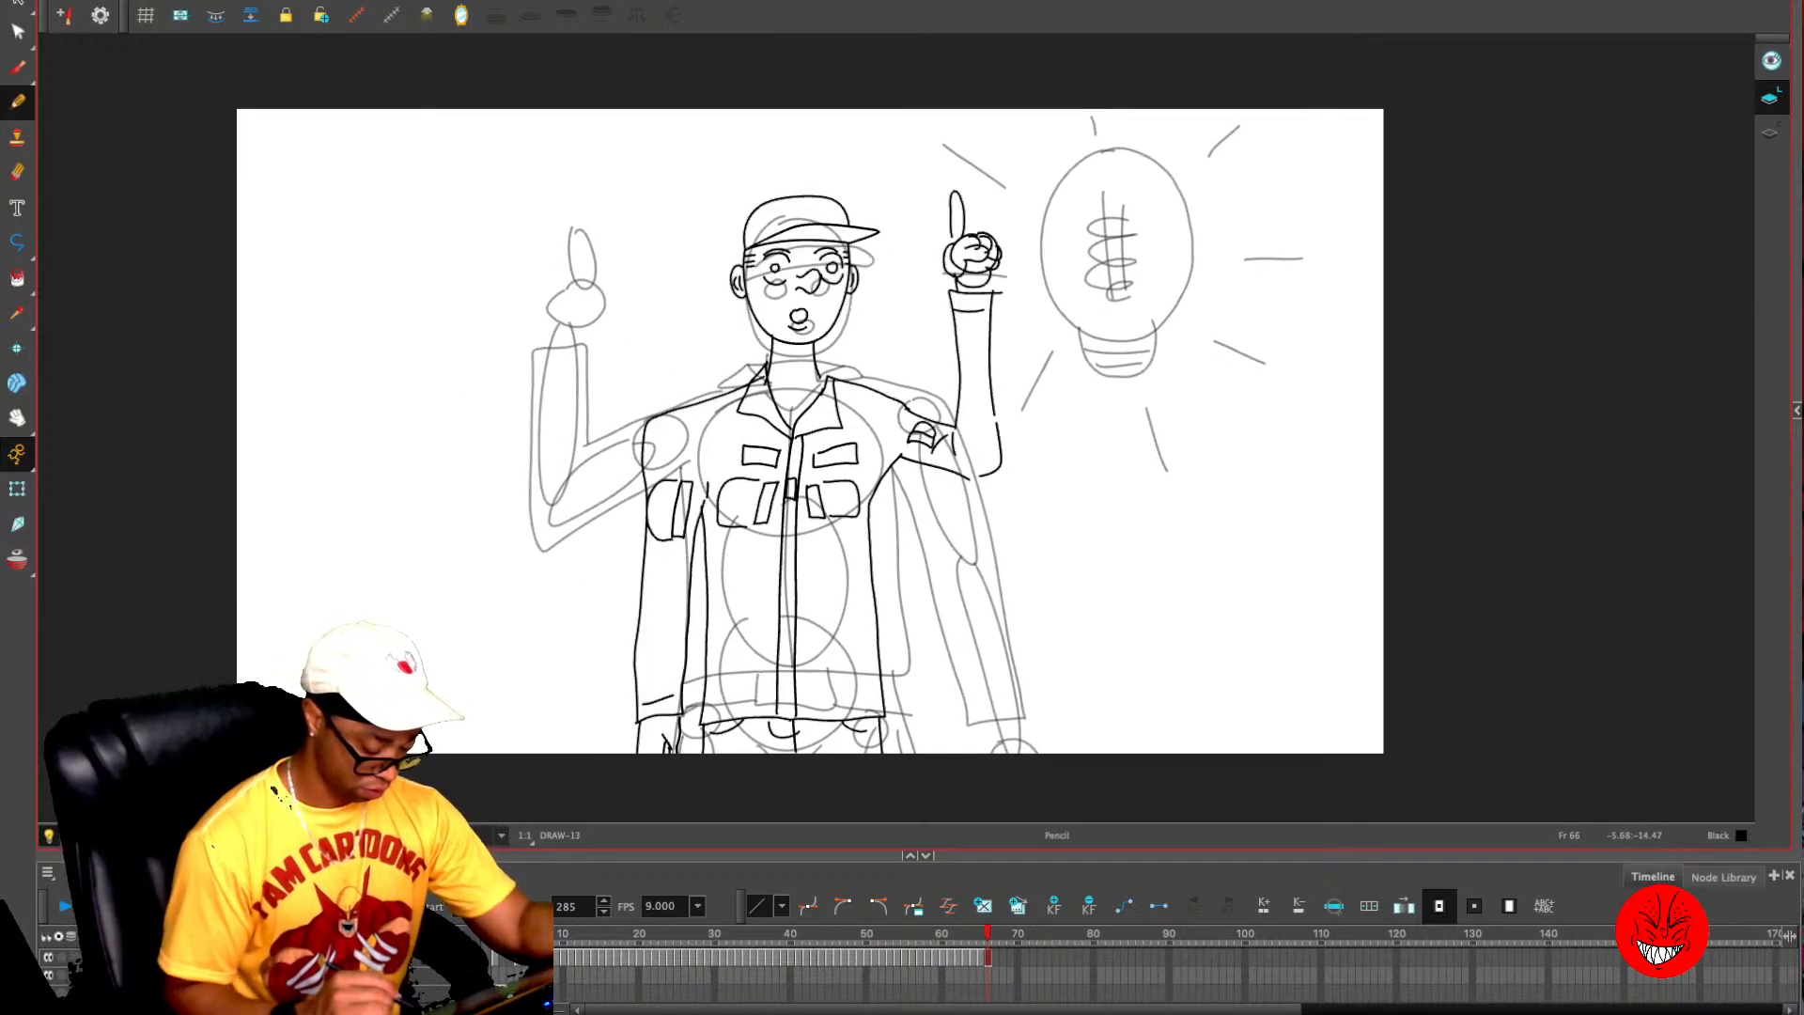
# - Enlarge the timeline area and hide the rough sketch layer so only the clean line art shows
pyautogui.moveTo(1115, 856); pyautogui.dragTo(1116, 694)
pyautogui.click(48, 867)
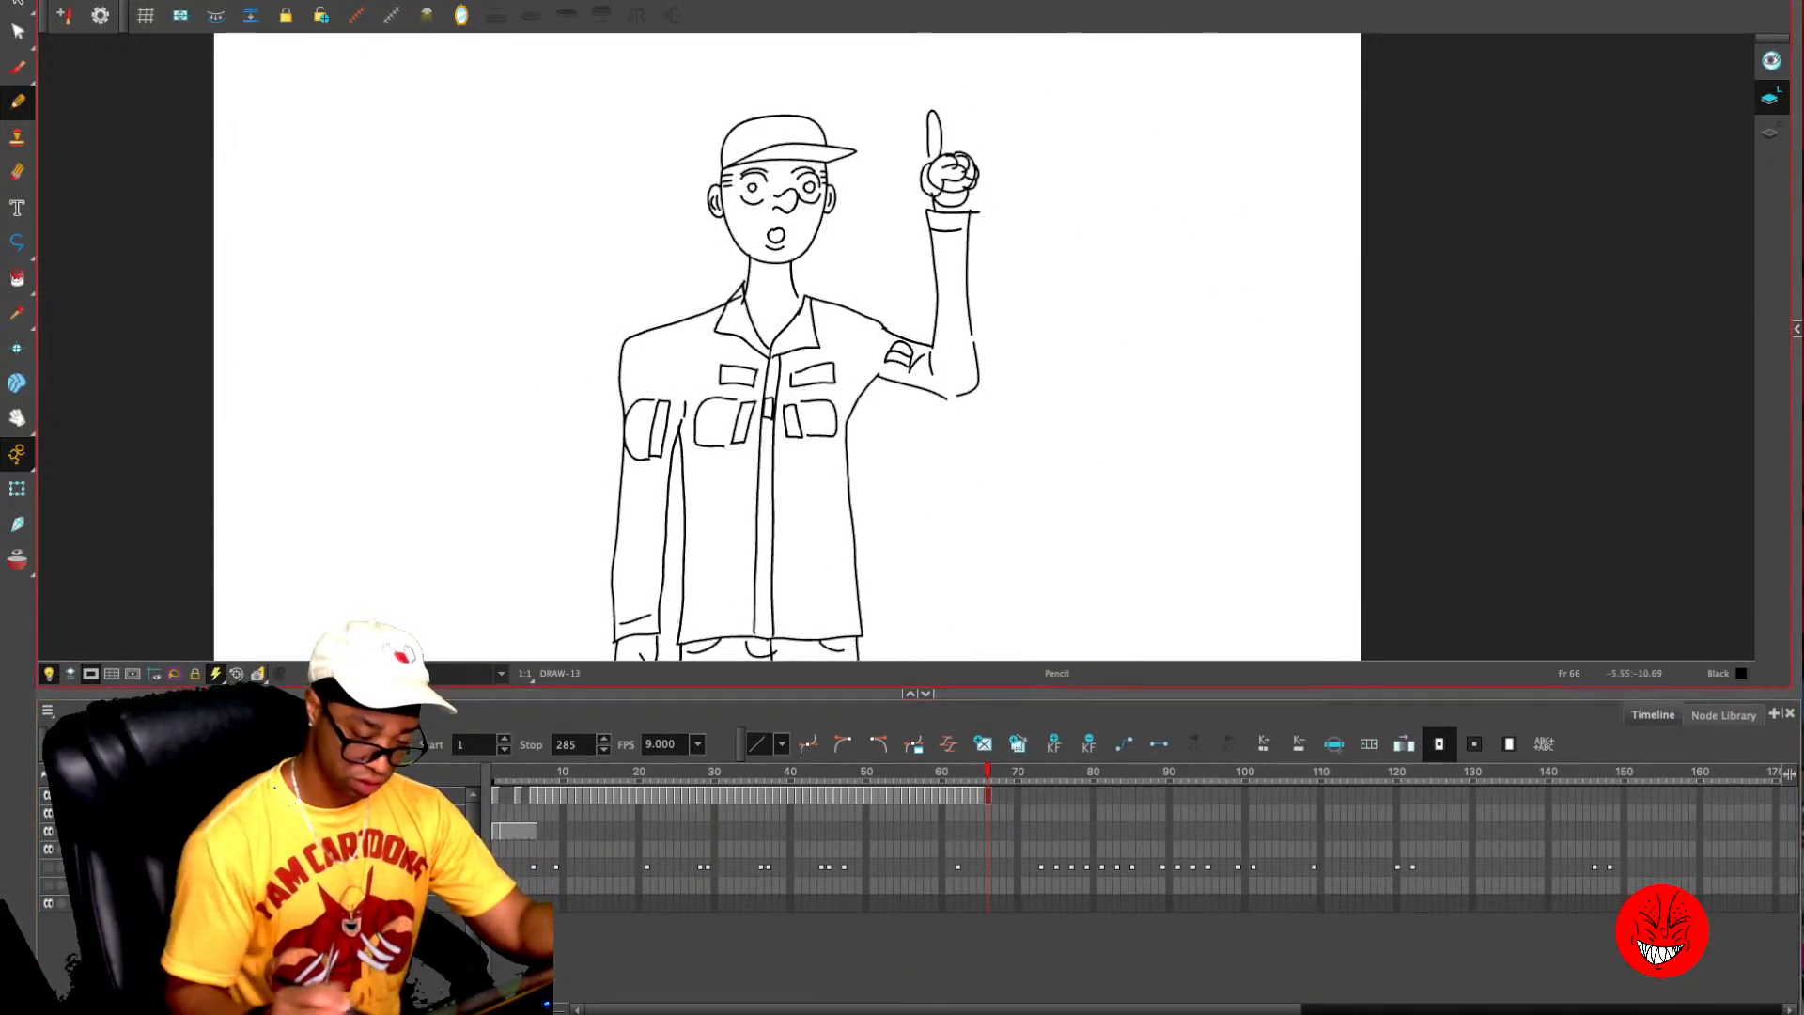
pyautogui.press(',')
pyautogui.press(',')
pyautogui.press('.')
pyautogui.press('.')
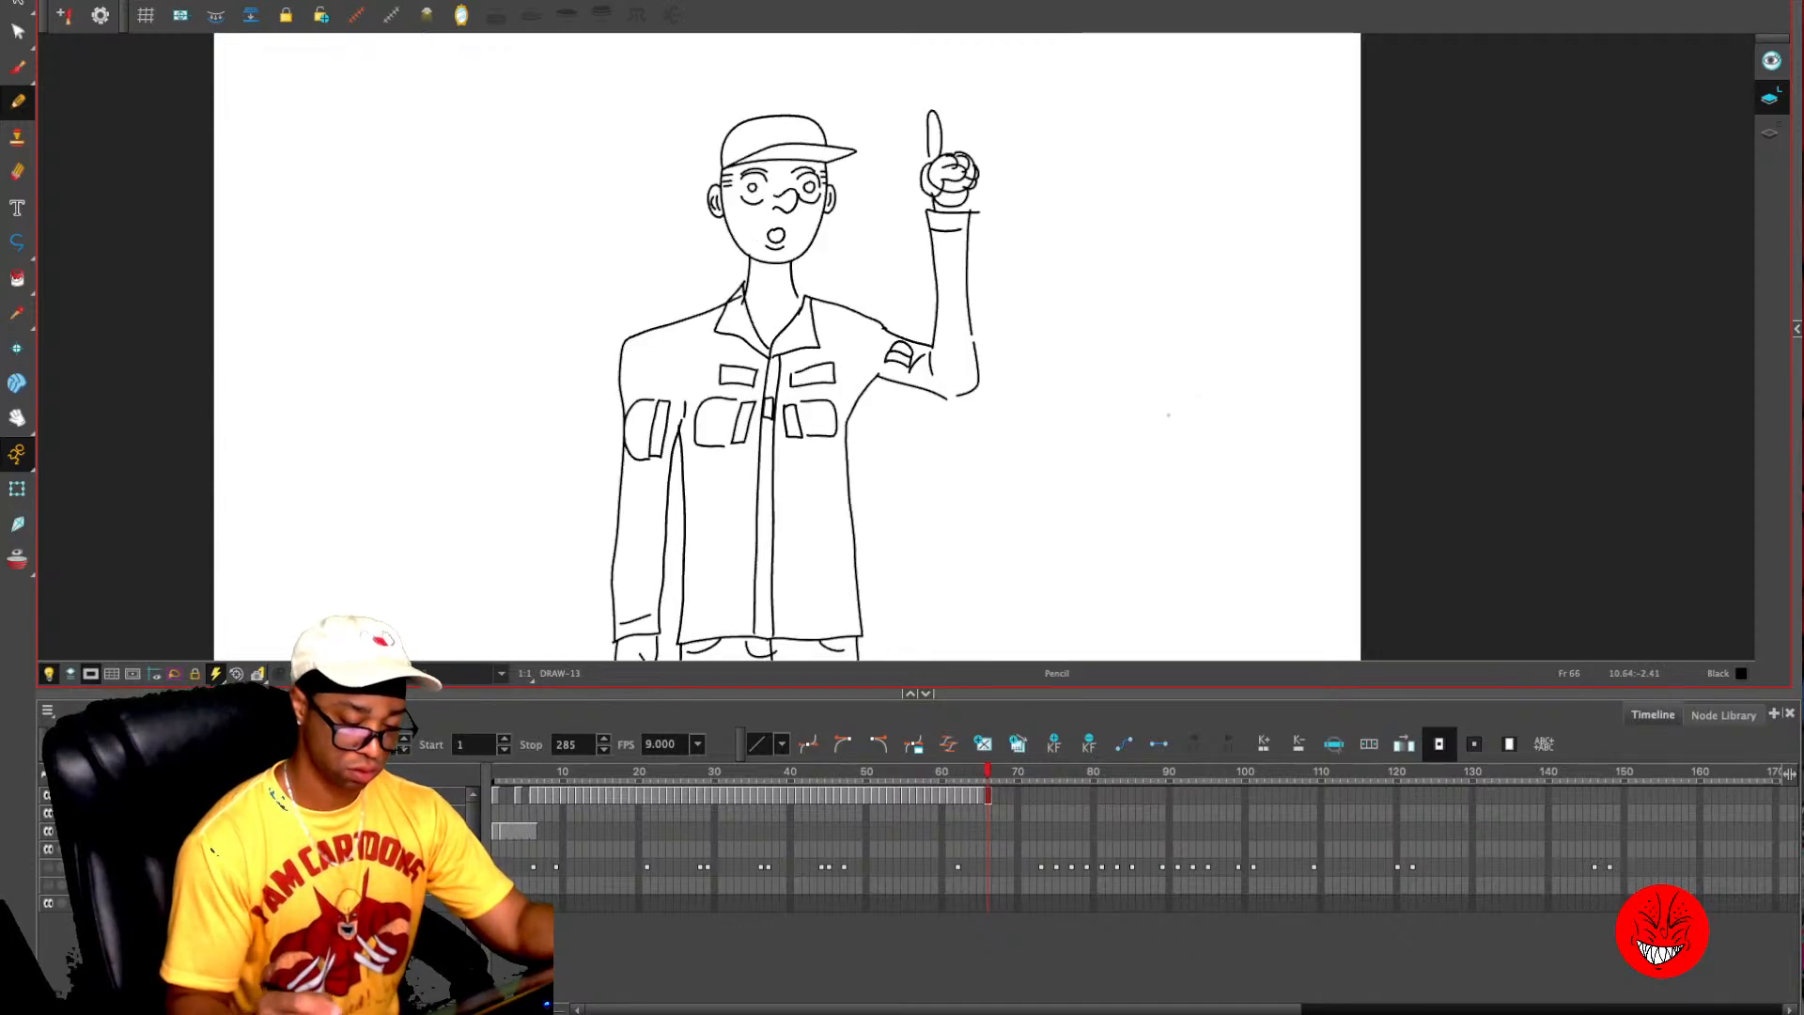
# - Redraw the raised arm's shoulder as a rounder curve from the collar, remove the old line and trim the sleeve line to meet it
pyautogui.press('2')
pyautogui.moveTo(898, 352); pyautogui.dragTo(900, 346)
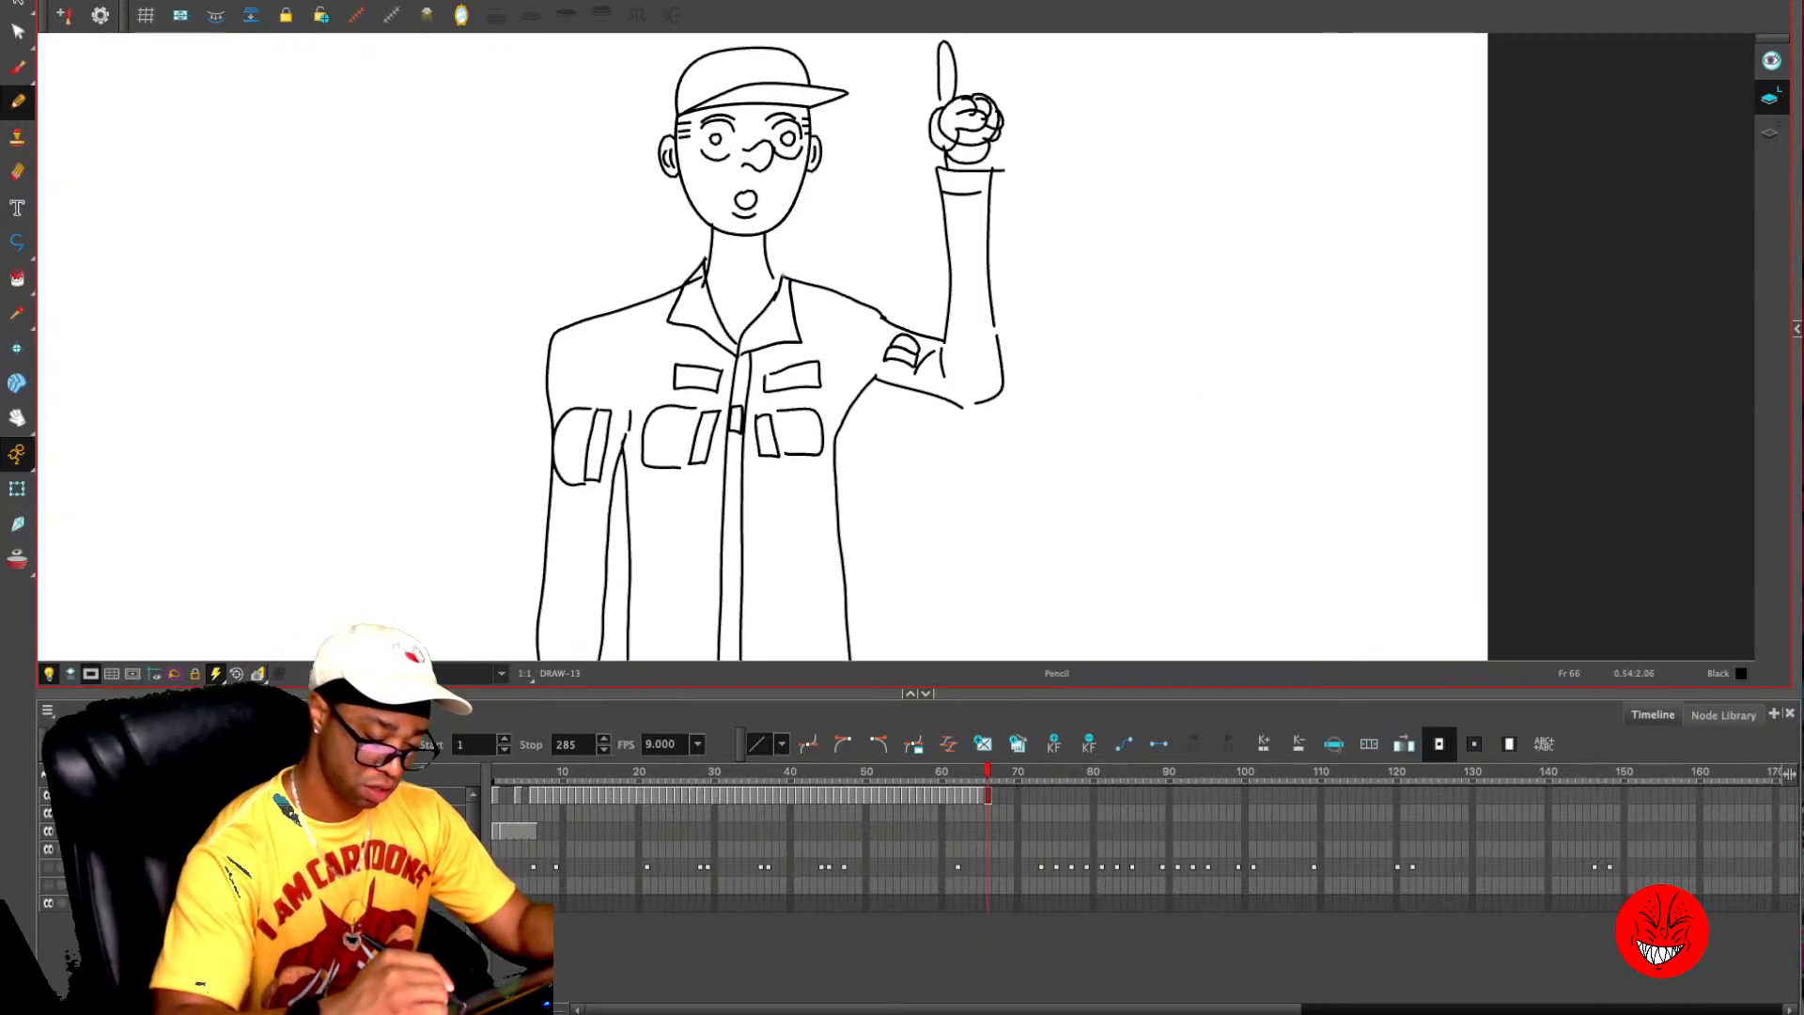
pyautogui.moveTo(778, 277)
pyautogui.mouseDown()
pyautogui.moveTo(851, 286)
pyautogui.moveTo(907, 330)
pyautogui.mouseUp()
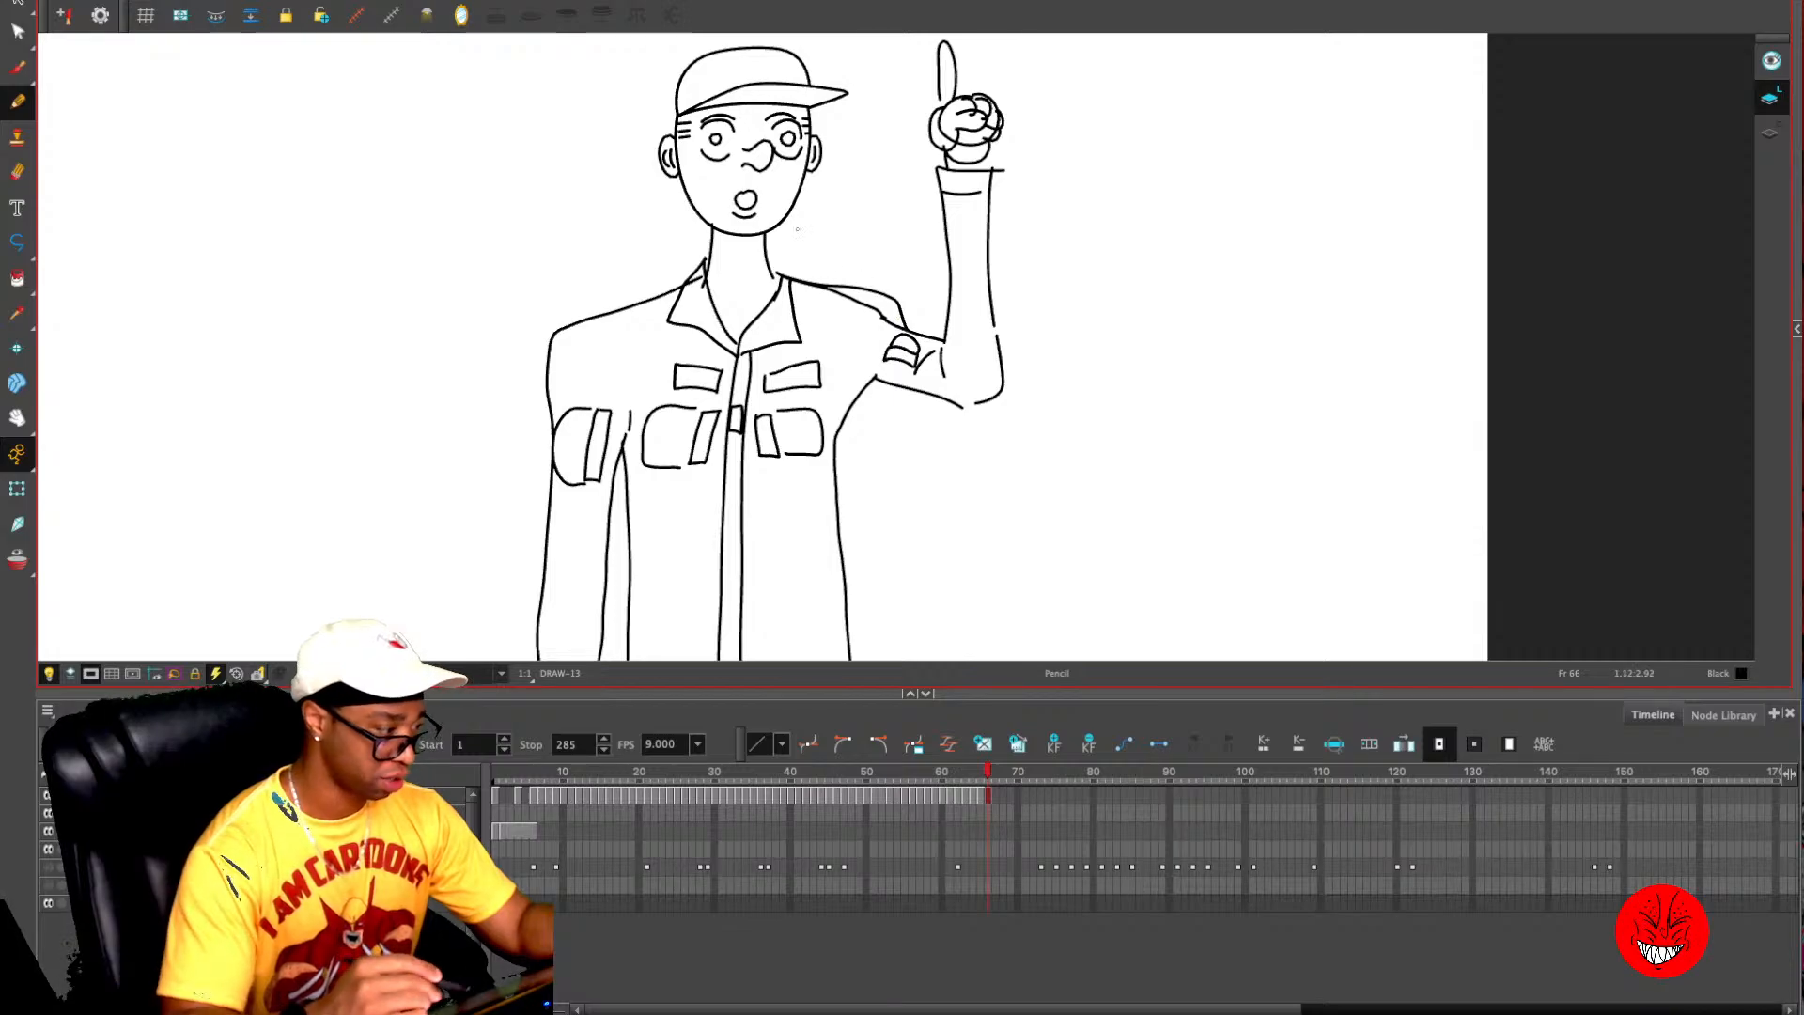
pyautogui.hotkey('alt', 's')
pyautogui.click(893, 323)
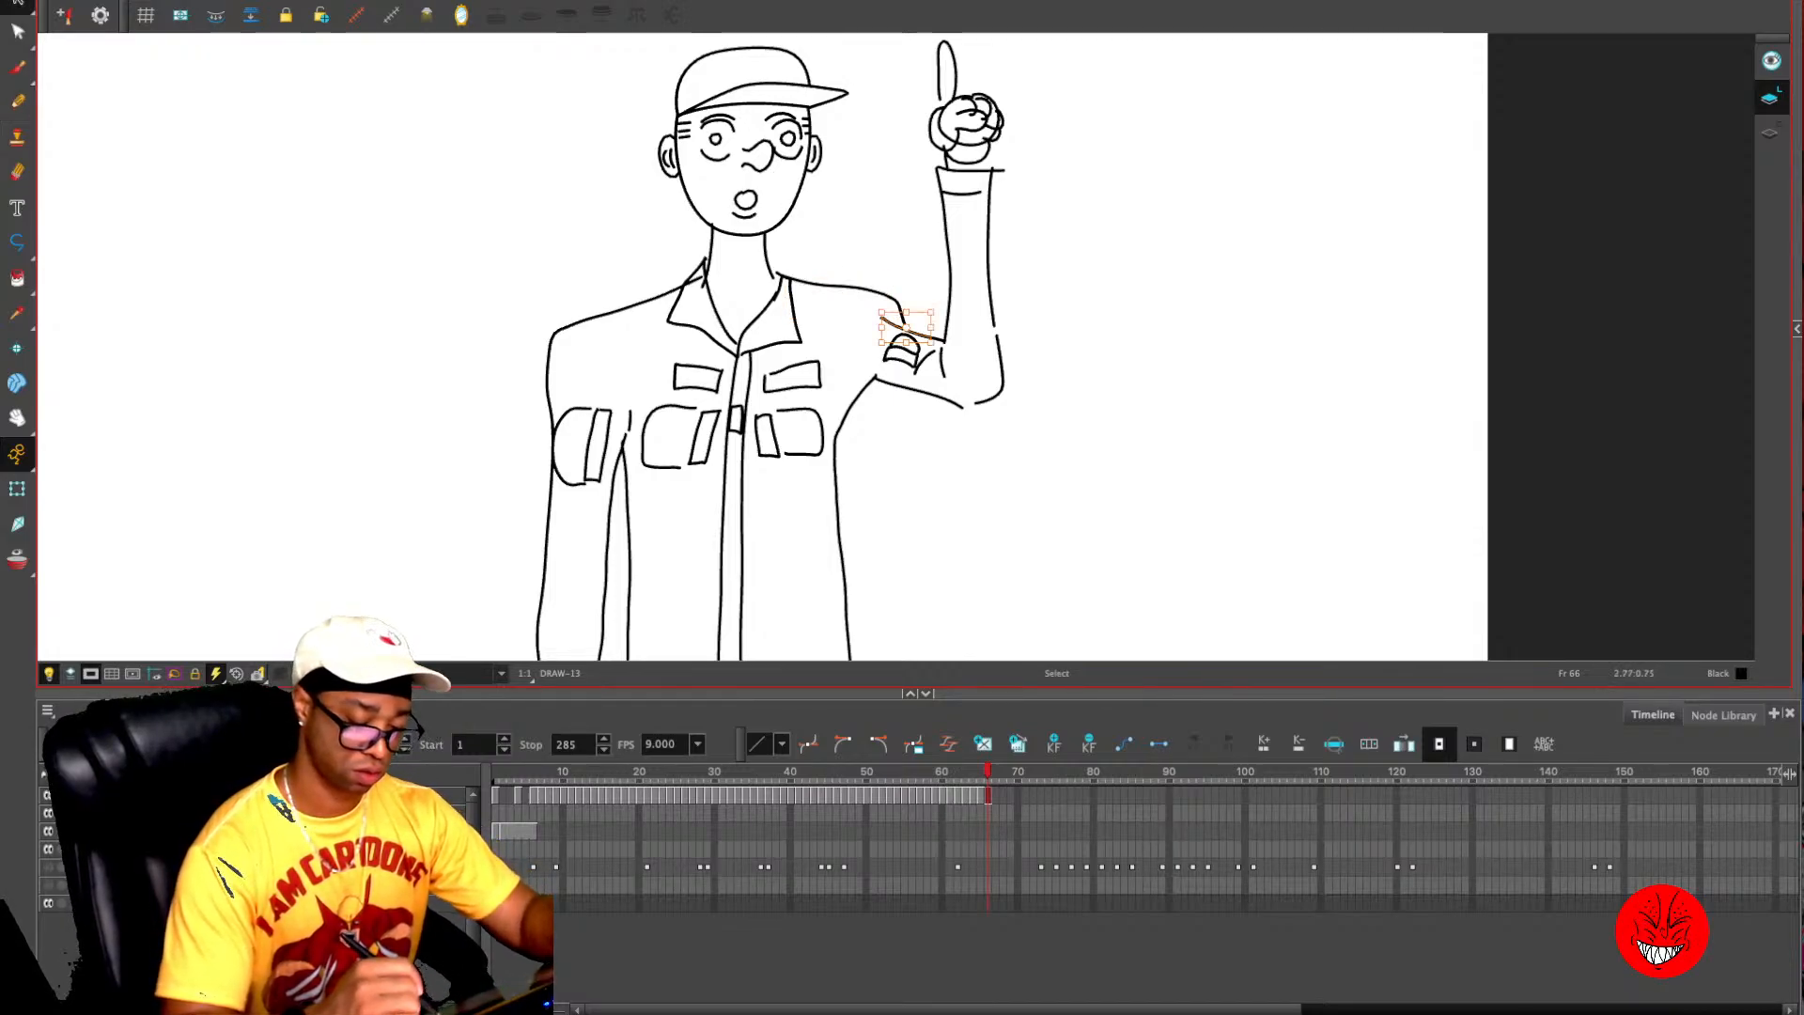
pyautogui.click(945, 315)
pyautogui.moveTo(882, 317); pyautogui.dragTo(897, 321)
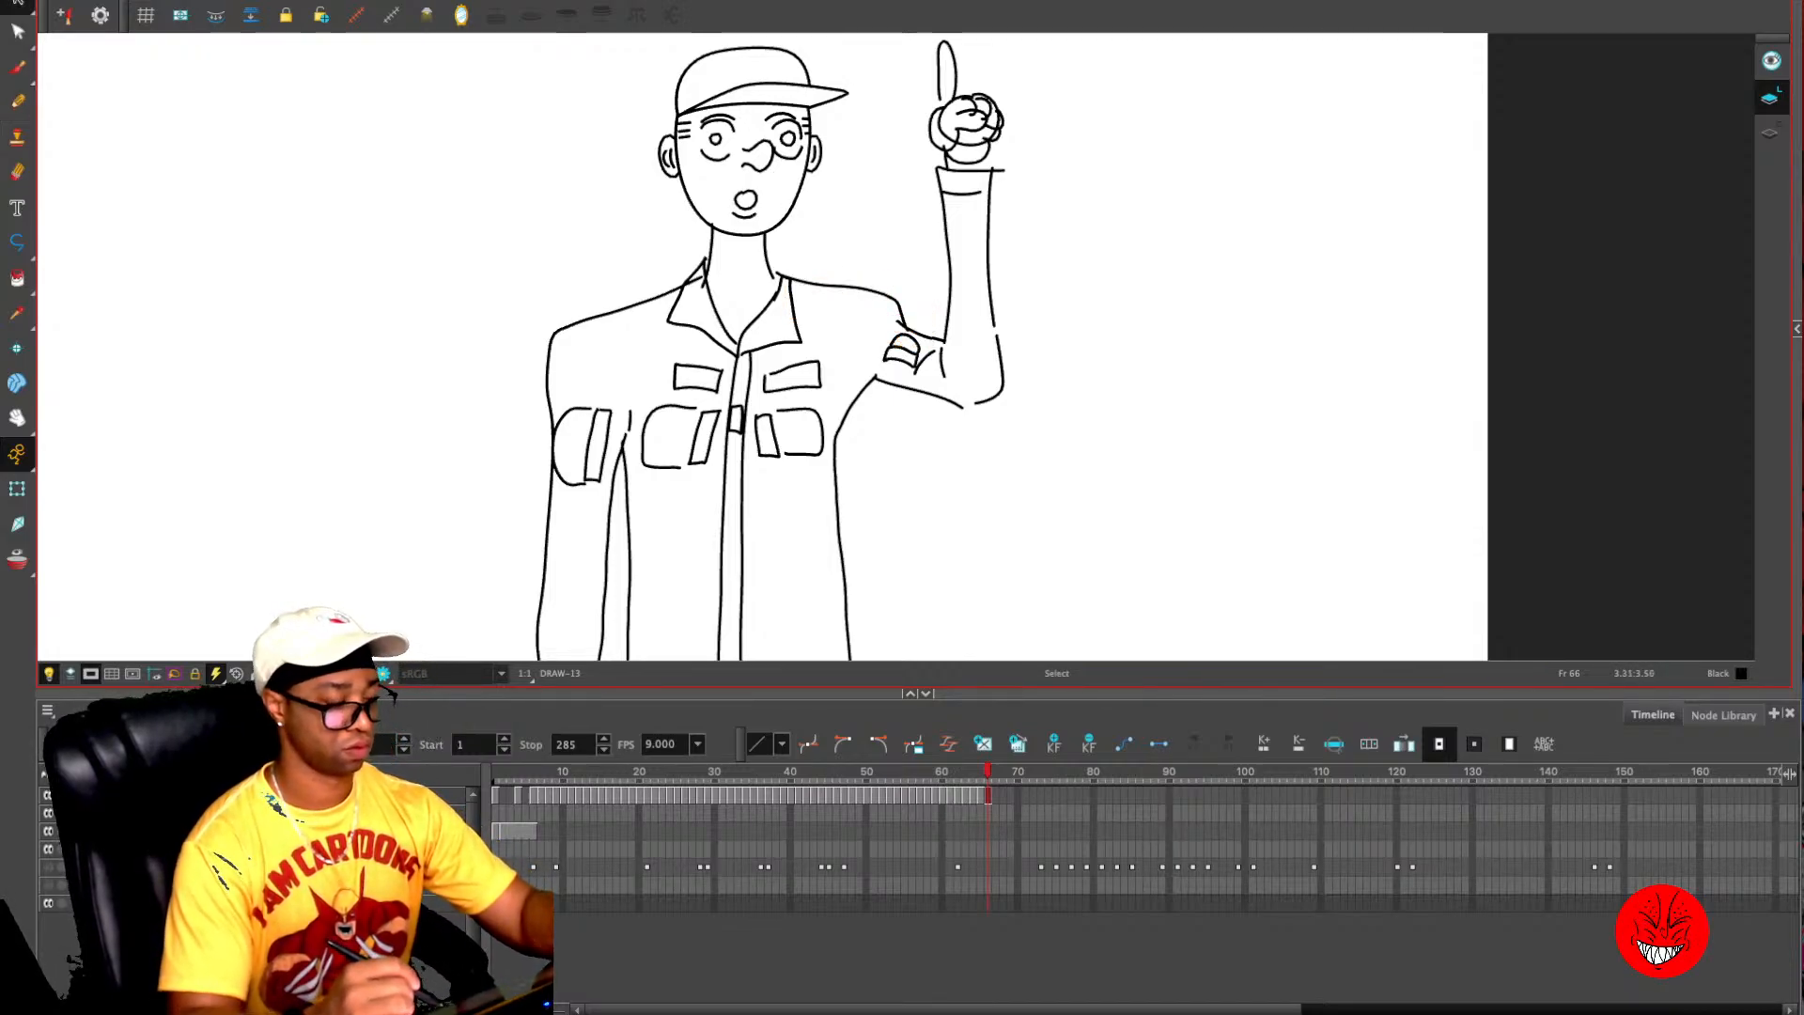
pyautogui.hotkey('alt', '/')
pyautogui.press('2')
pyautogui.press('2')
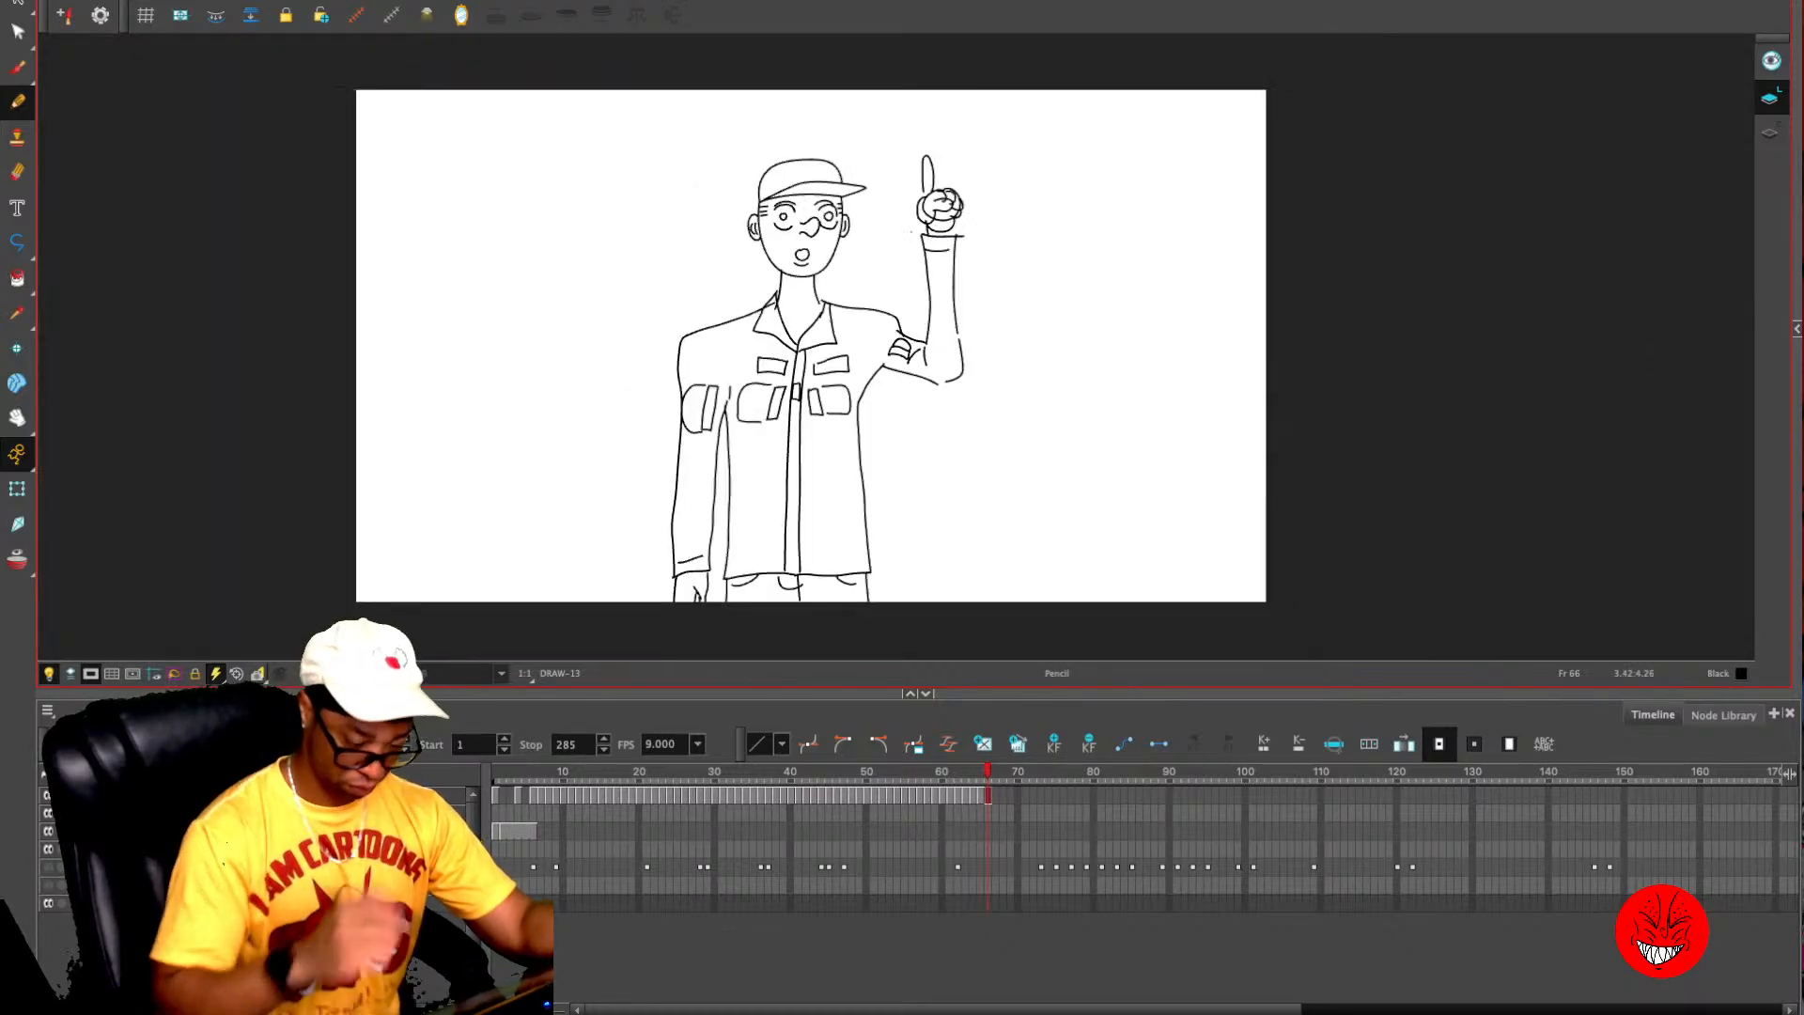
# - Replace the drawing at frame 65 with a copy of the closed-eyed, tilted-head drawing from frame 46
pyautogui.press('.')
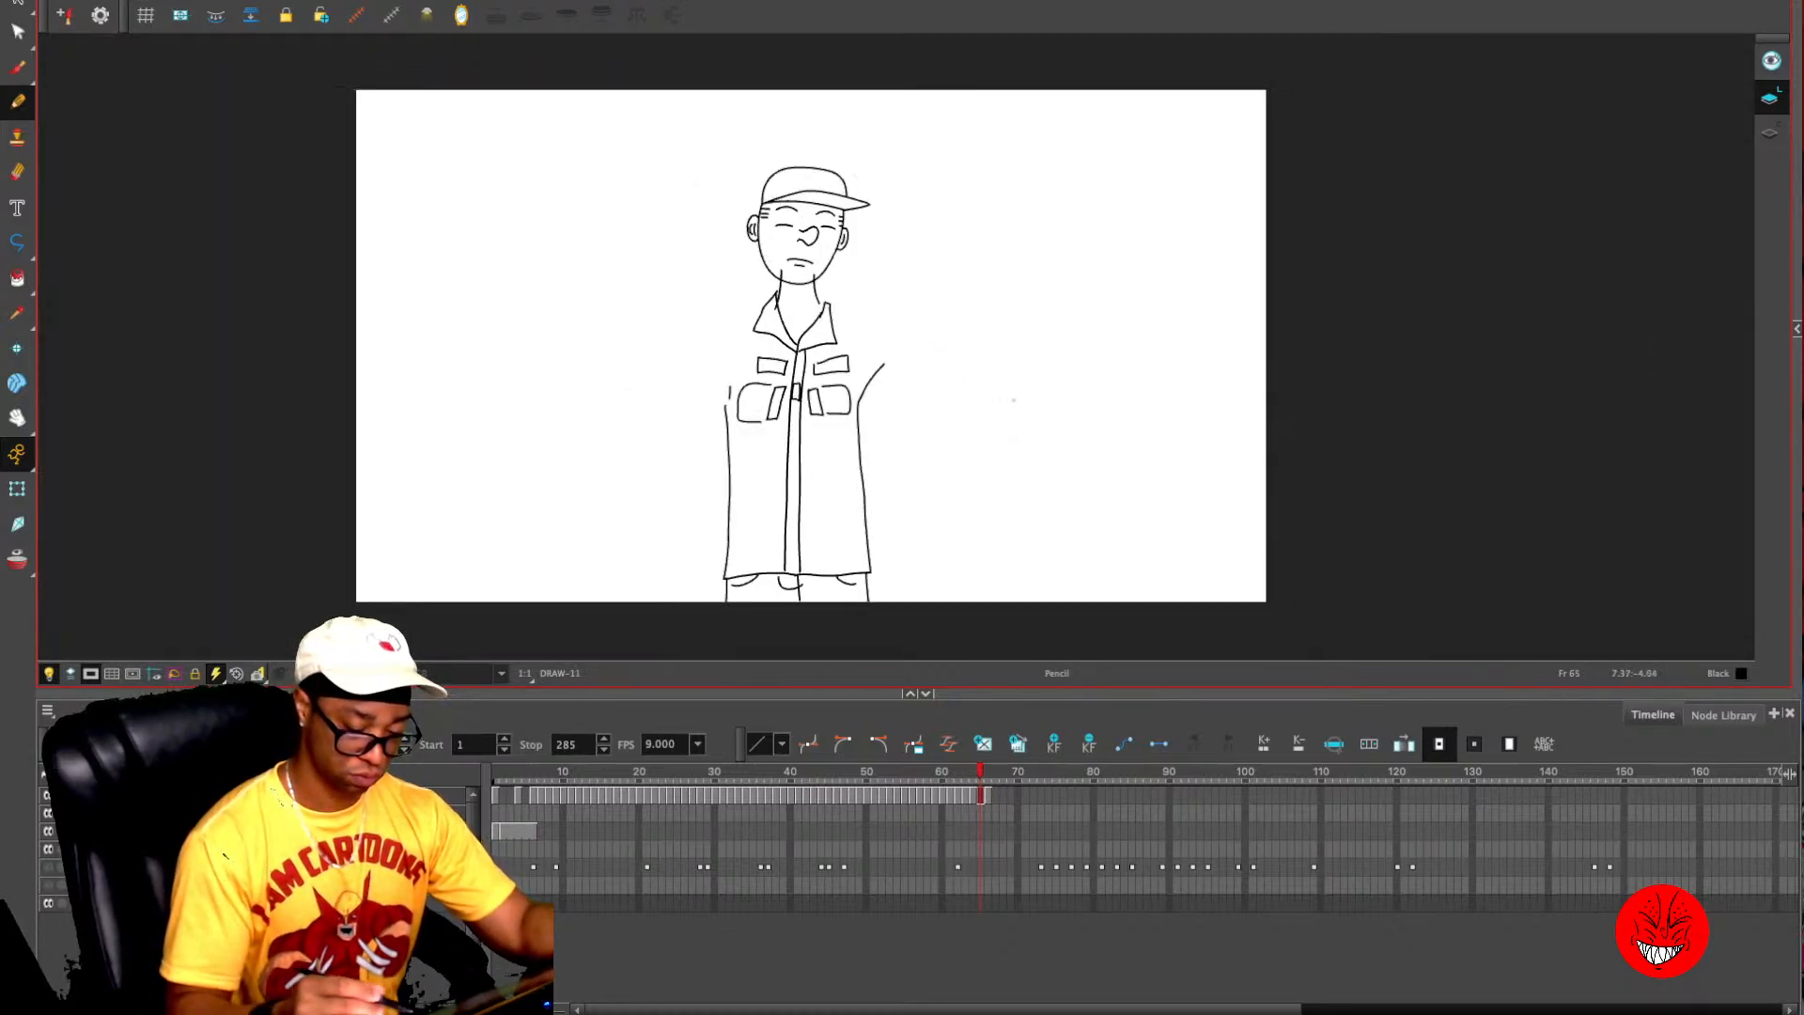
pyautogui.press('1')
pyautogui.hotkey('alt', 'o')
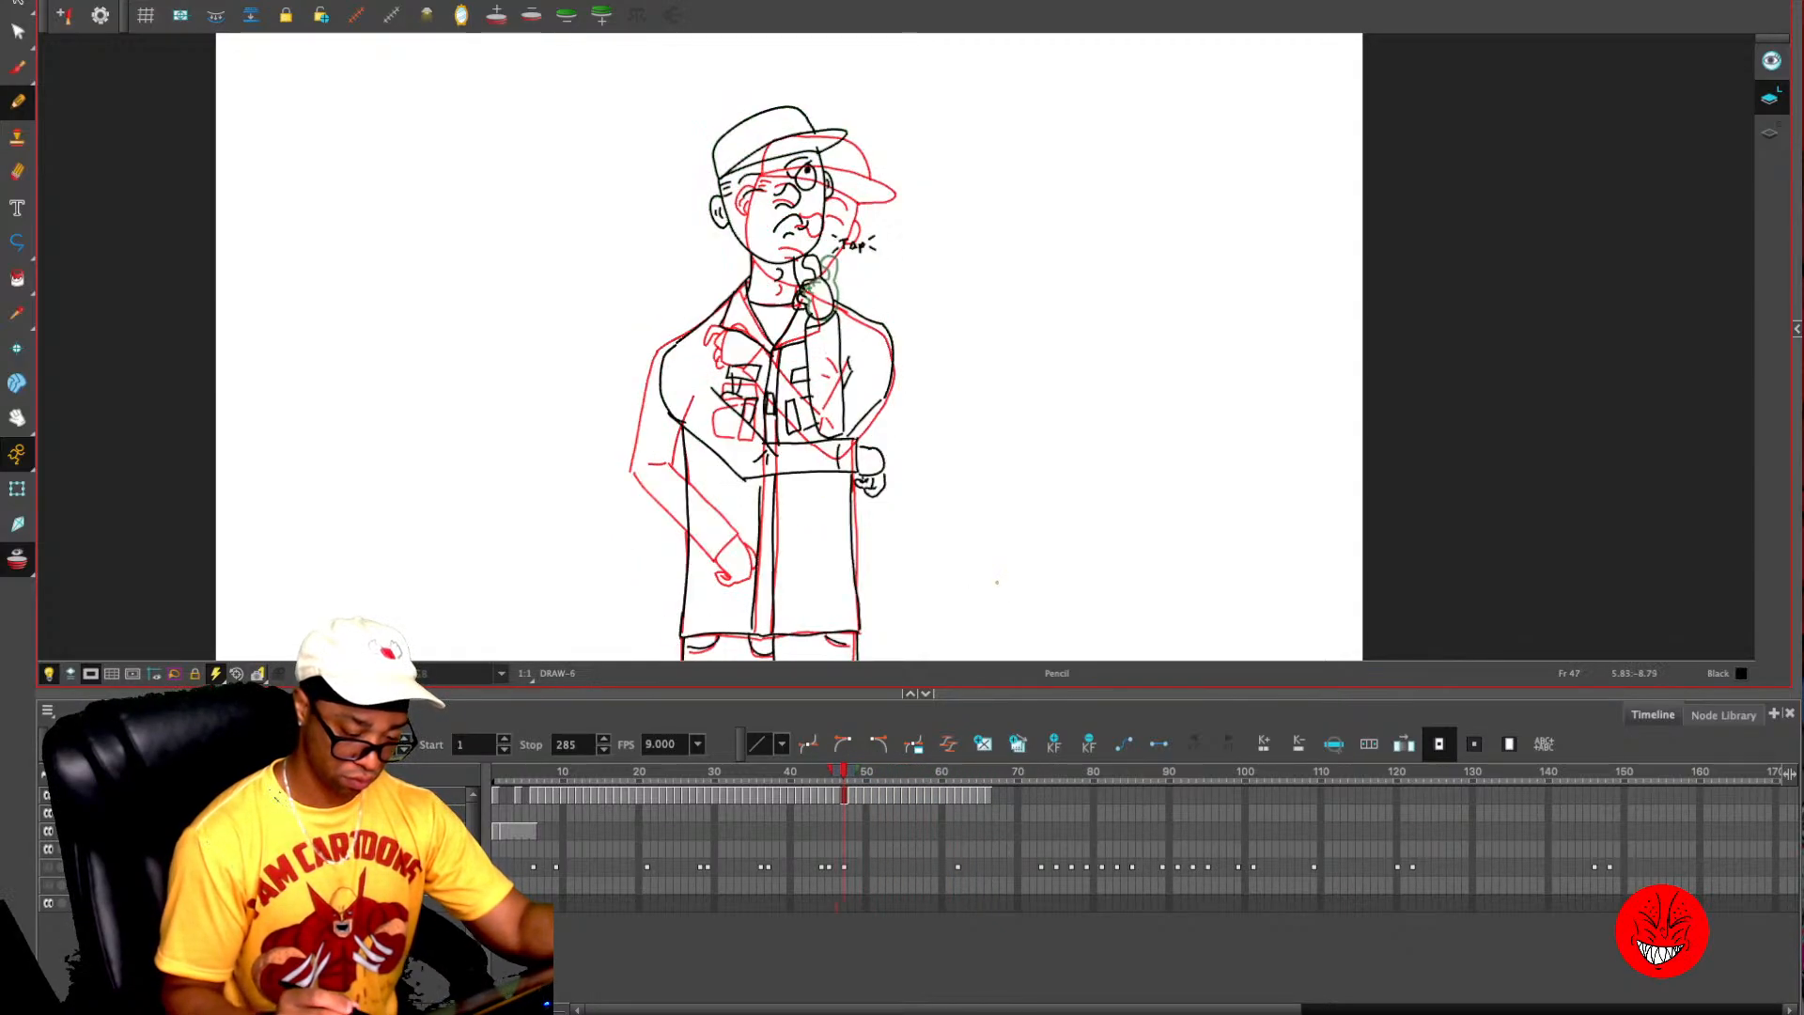
pyautogui.hotkey('alt', 'o')
pyautogui.press('.')
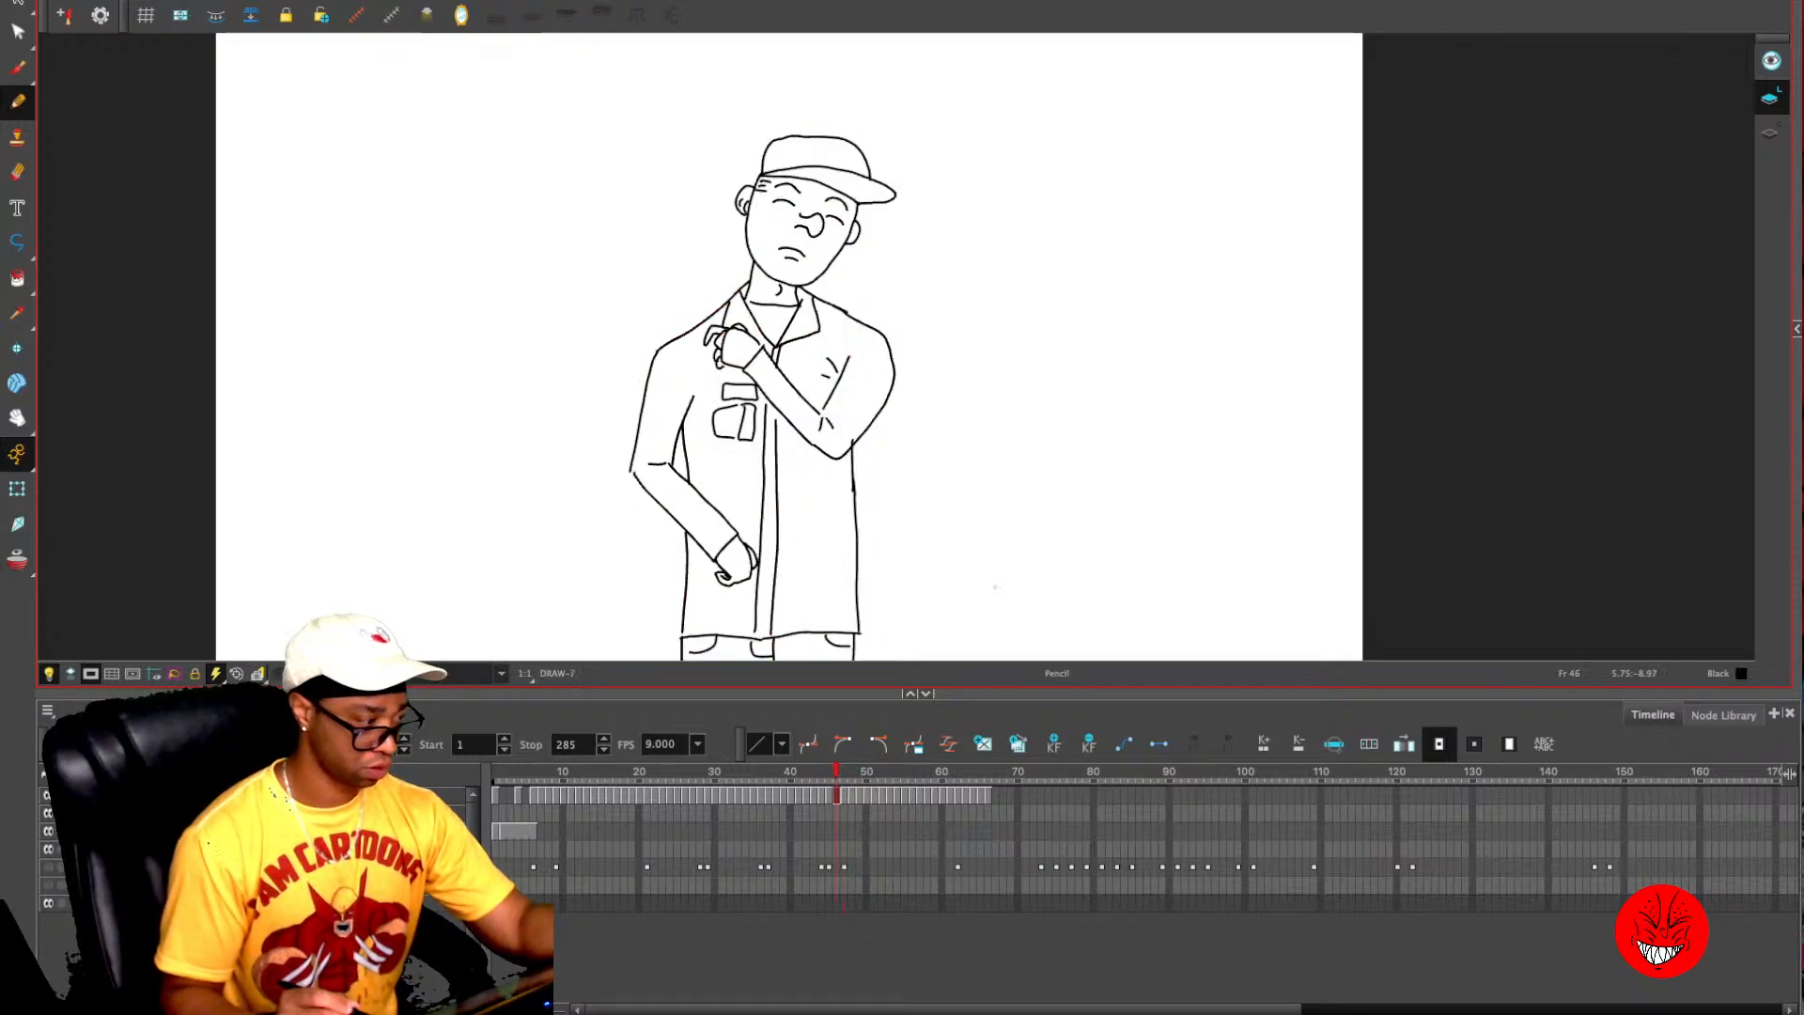
pyautogui.hotkey('ctrl', 'a')
pyautogui.click(981, 773)
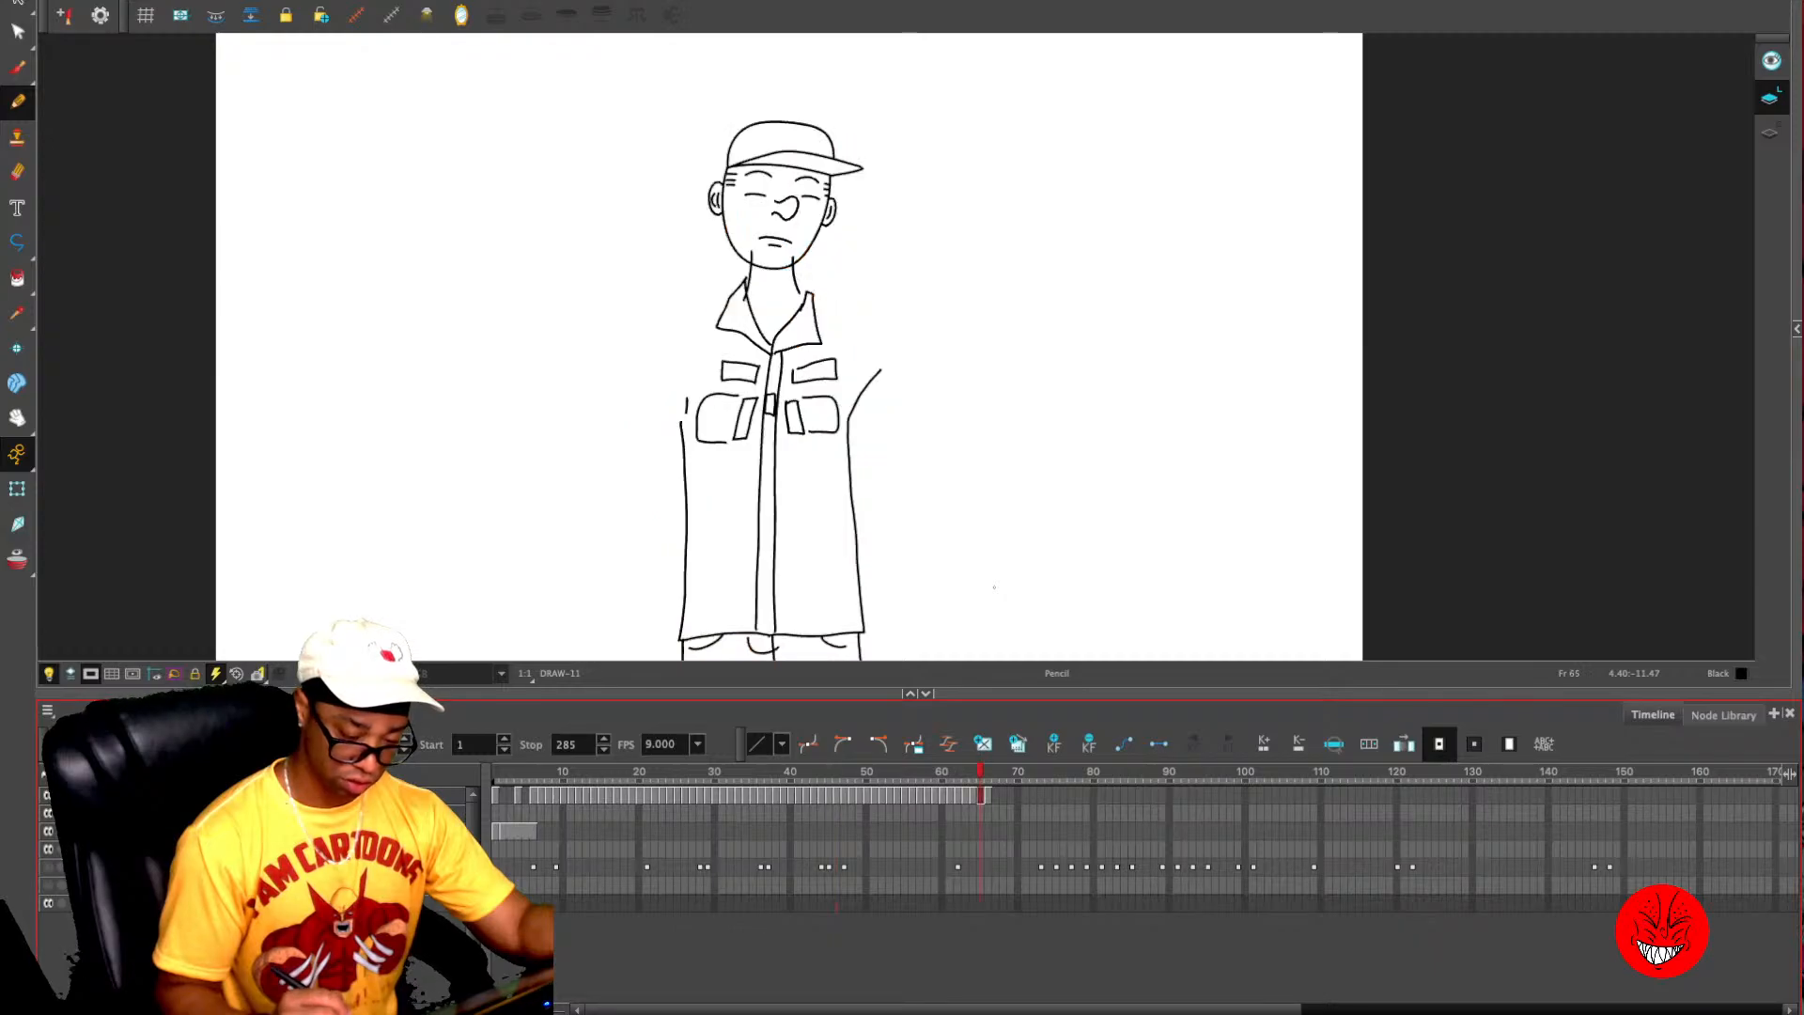
pyautogui.hotkey('ctrl', 'a')
pyautogui.press('Delete')
pyautogui.hotkey('ctrl', 'v')
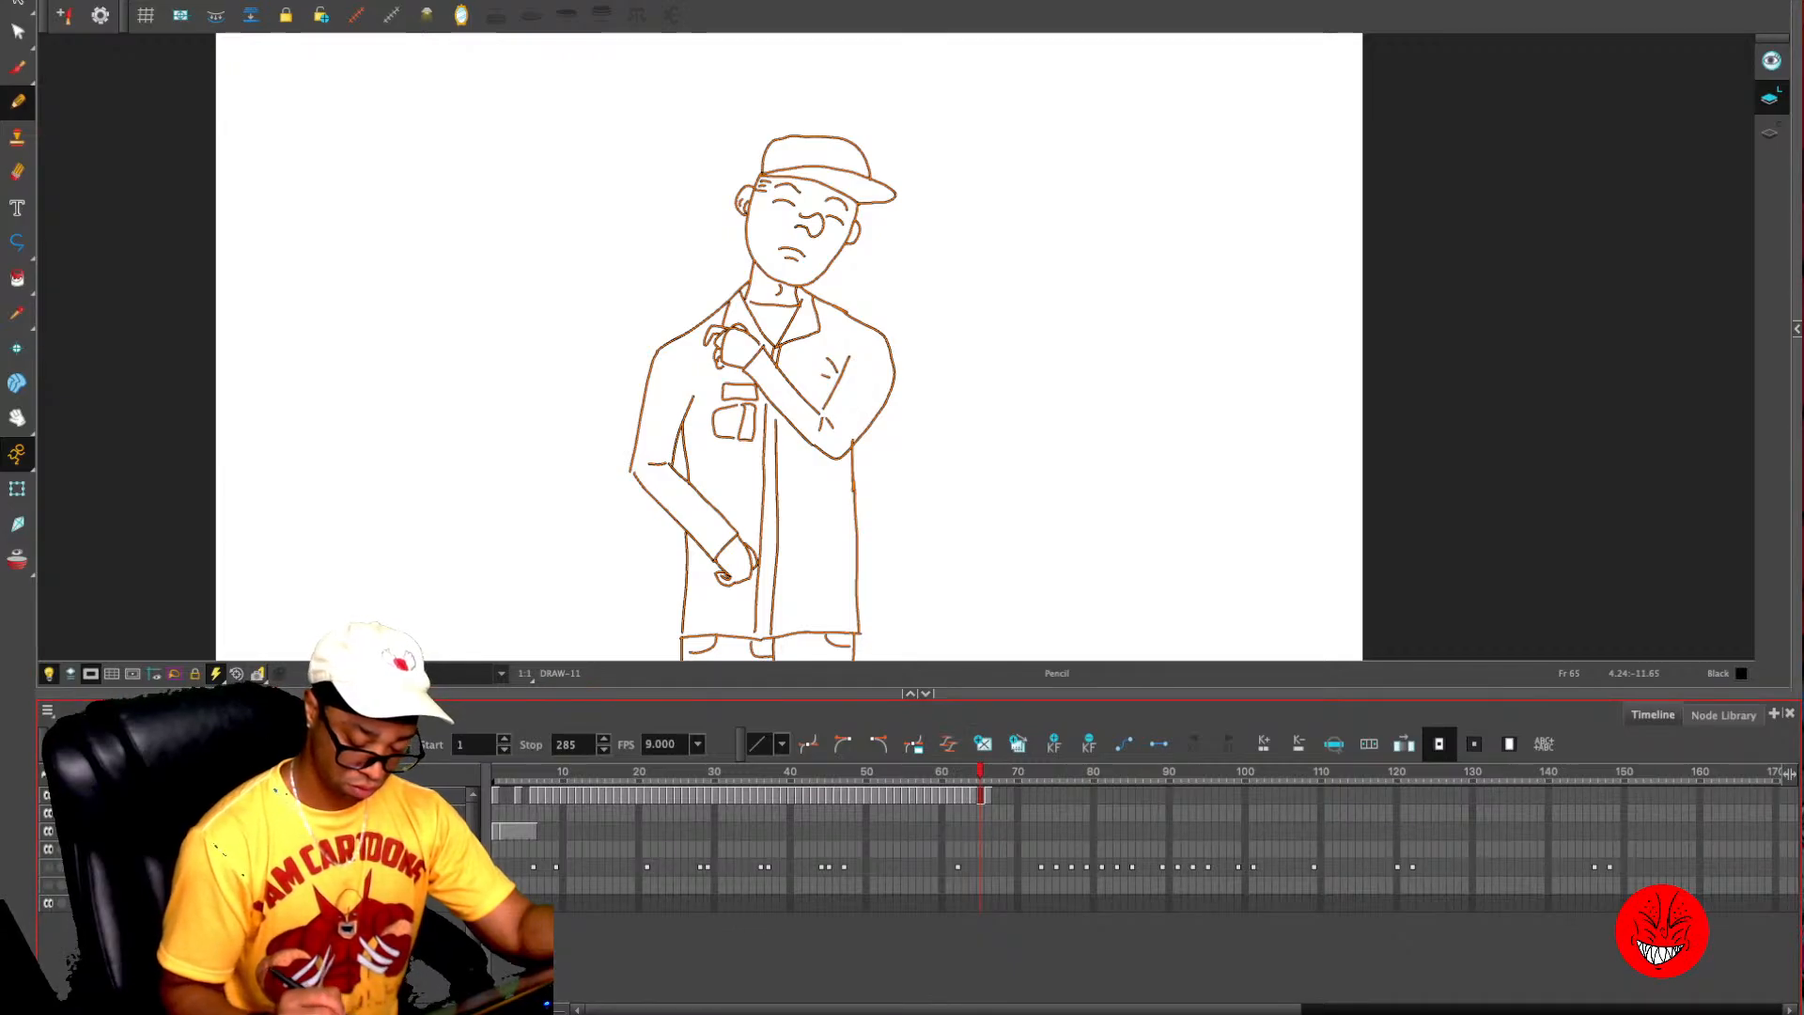
# - Check the pasted pose against its neighbours and add keyframes on the drawing layer at frames 64, 65 and 66
pyautogui.press(',')
pyautogui.press(',')
pyautogui.press('.')
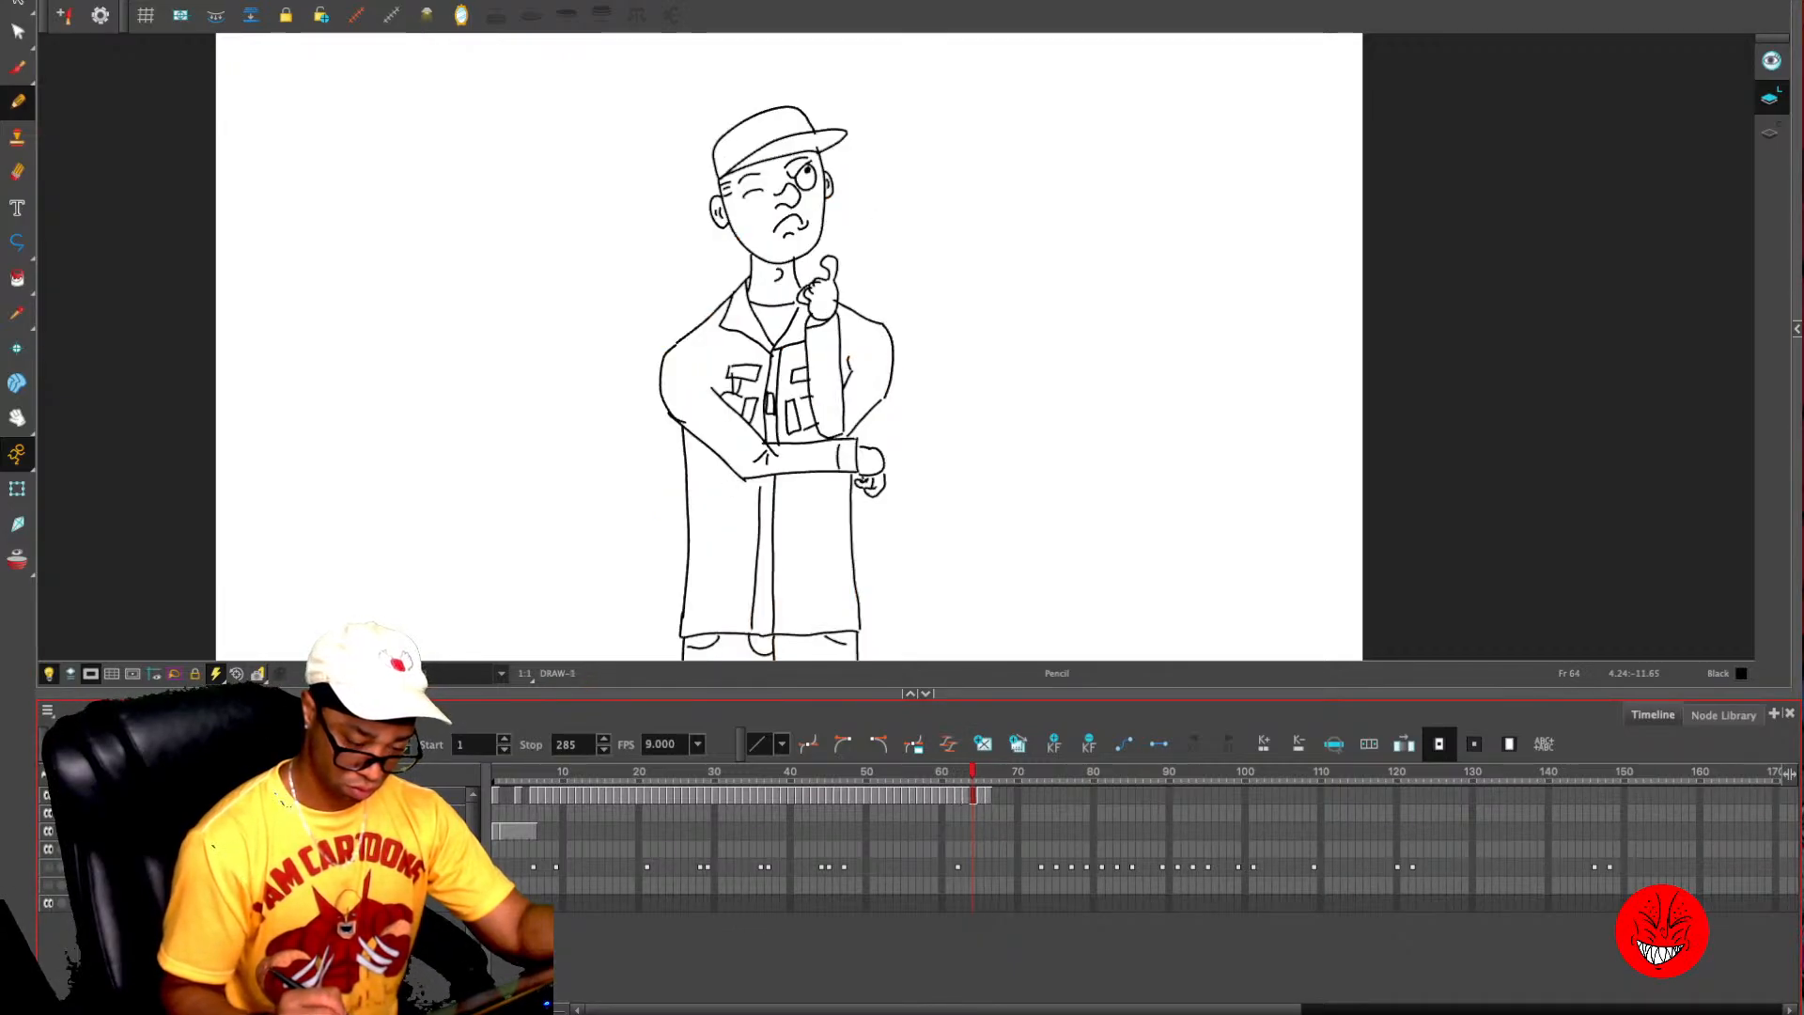
pyautogui.press('.')
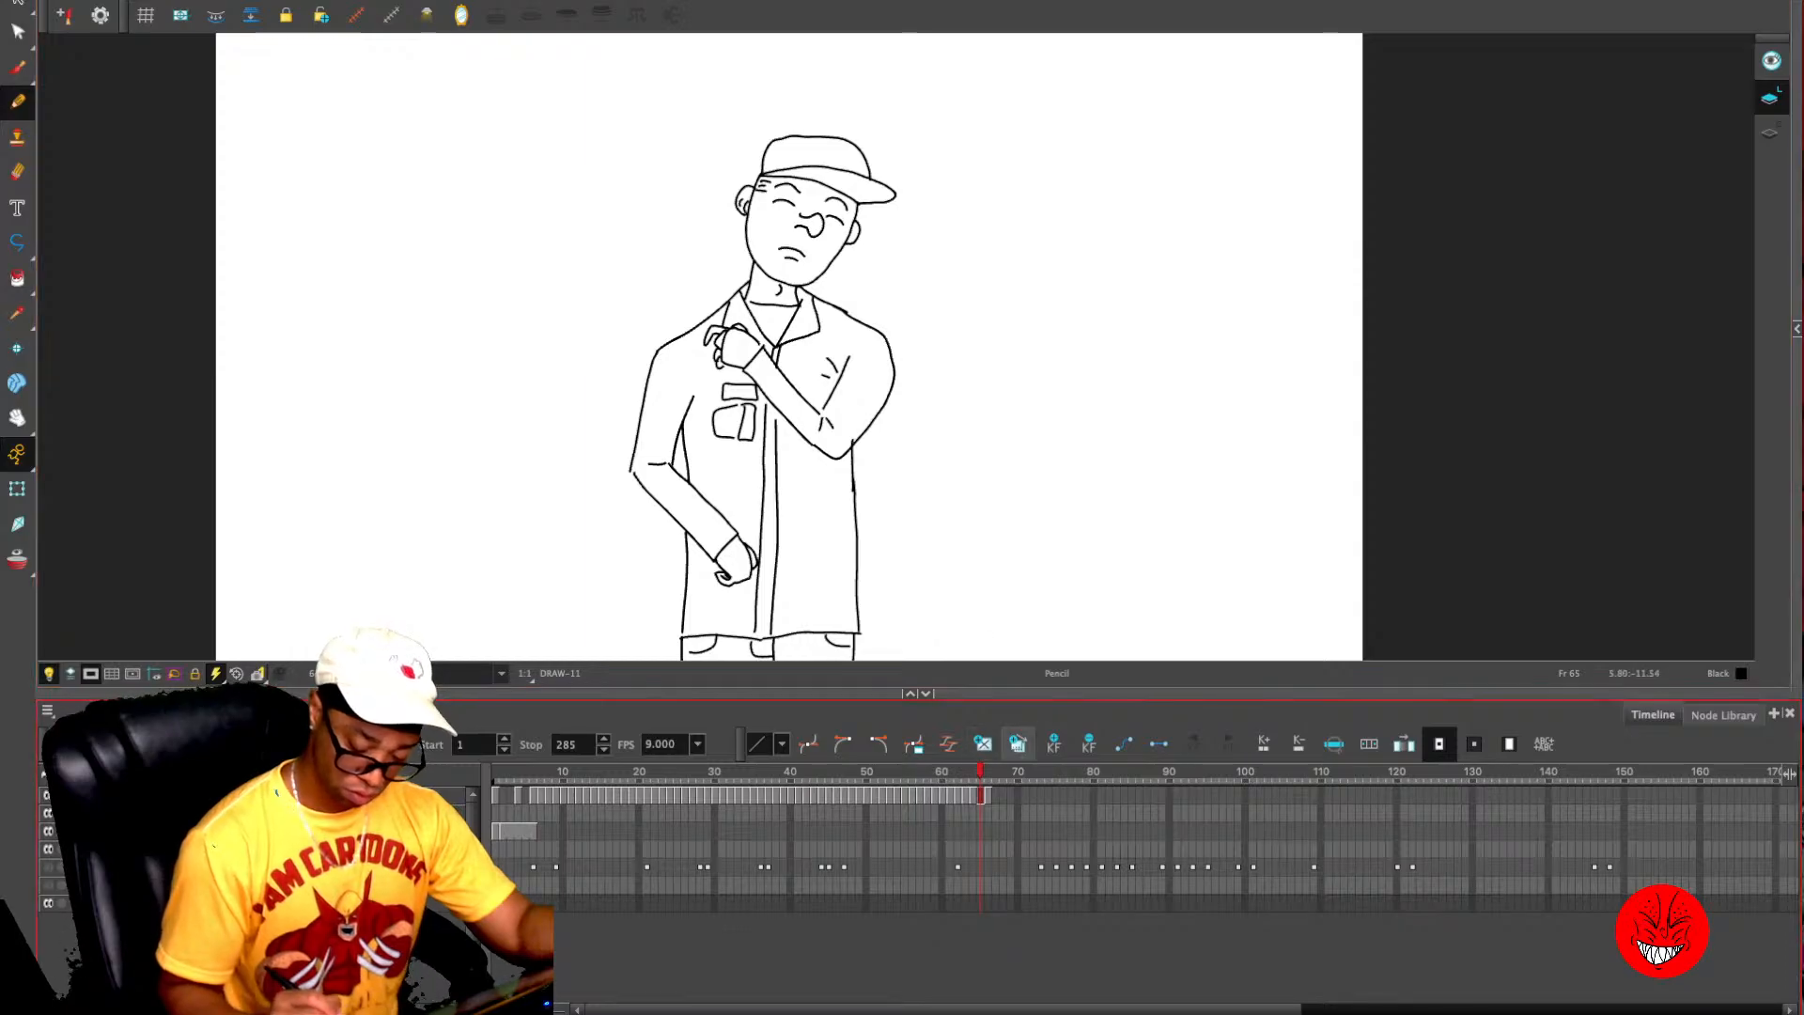
pyautogui.press('.')
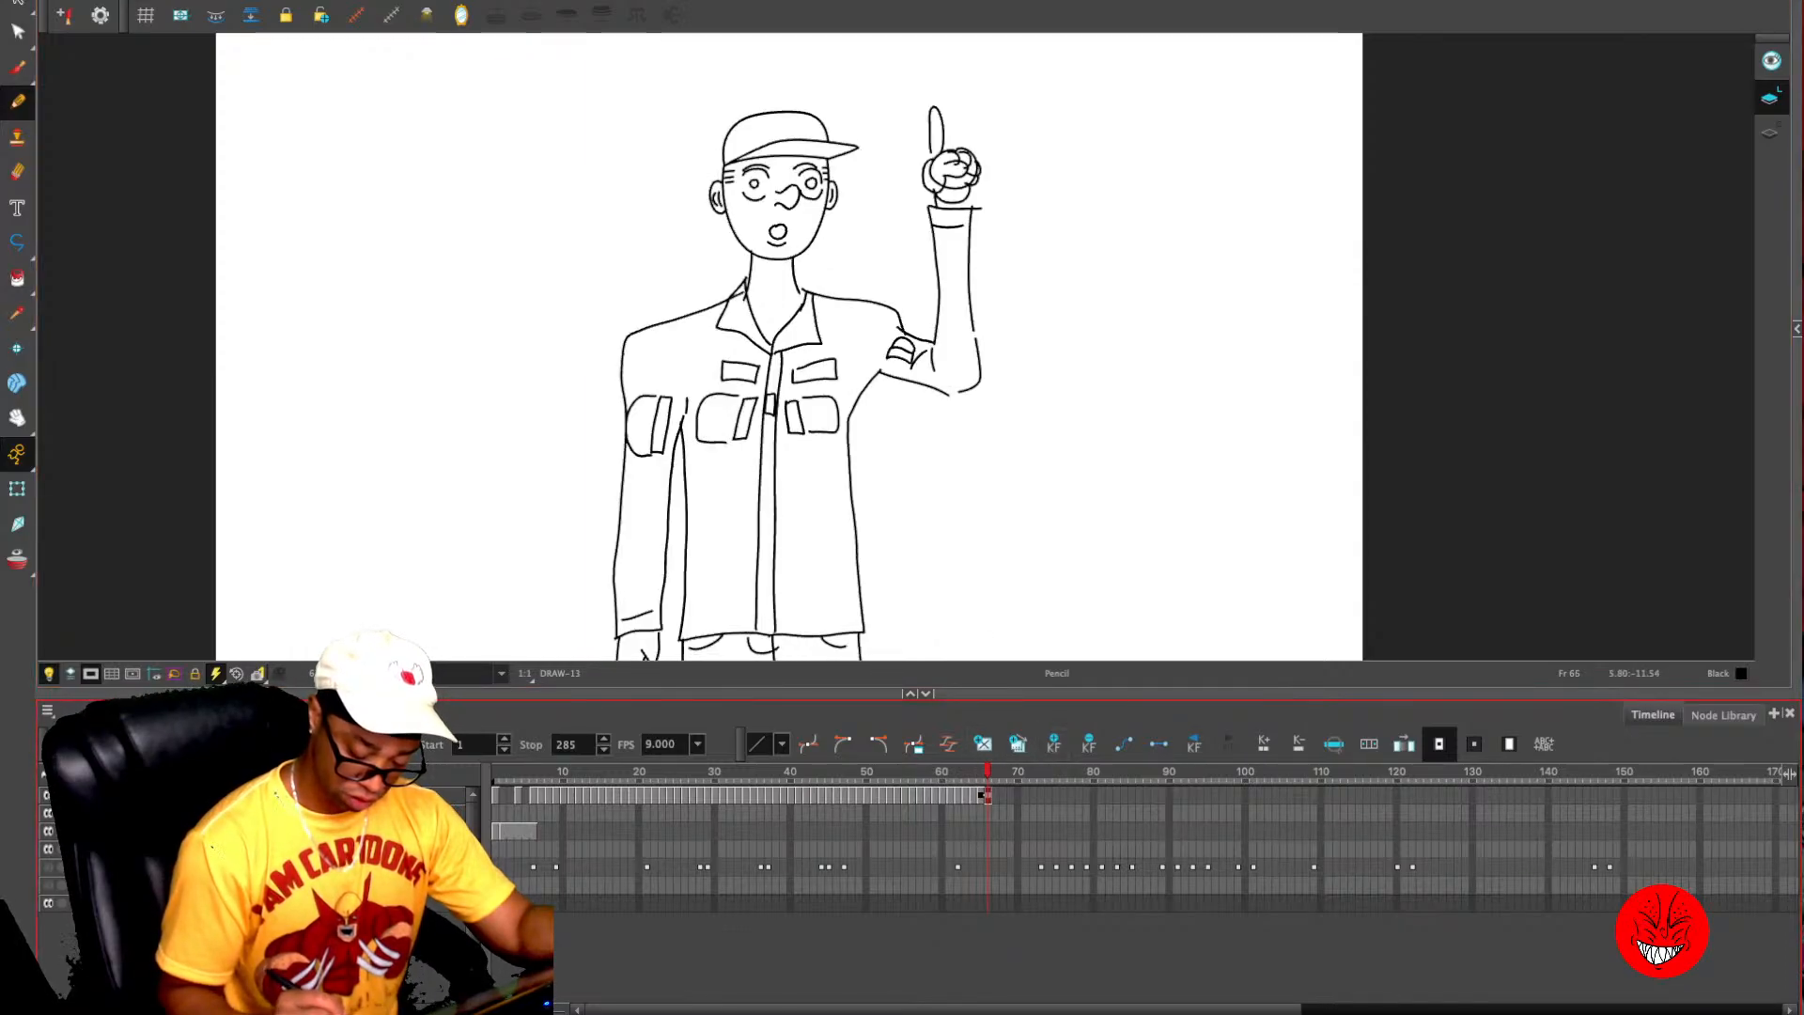
pyautogui.press(',')
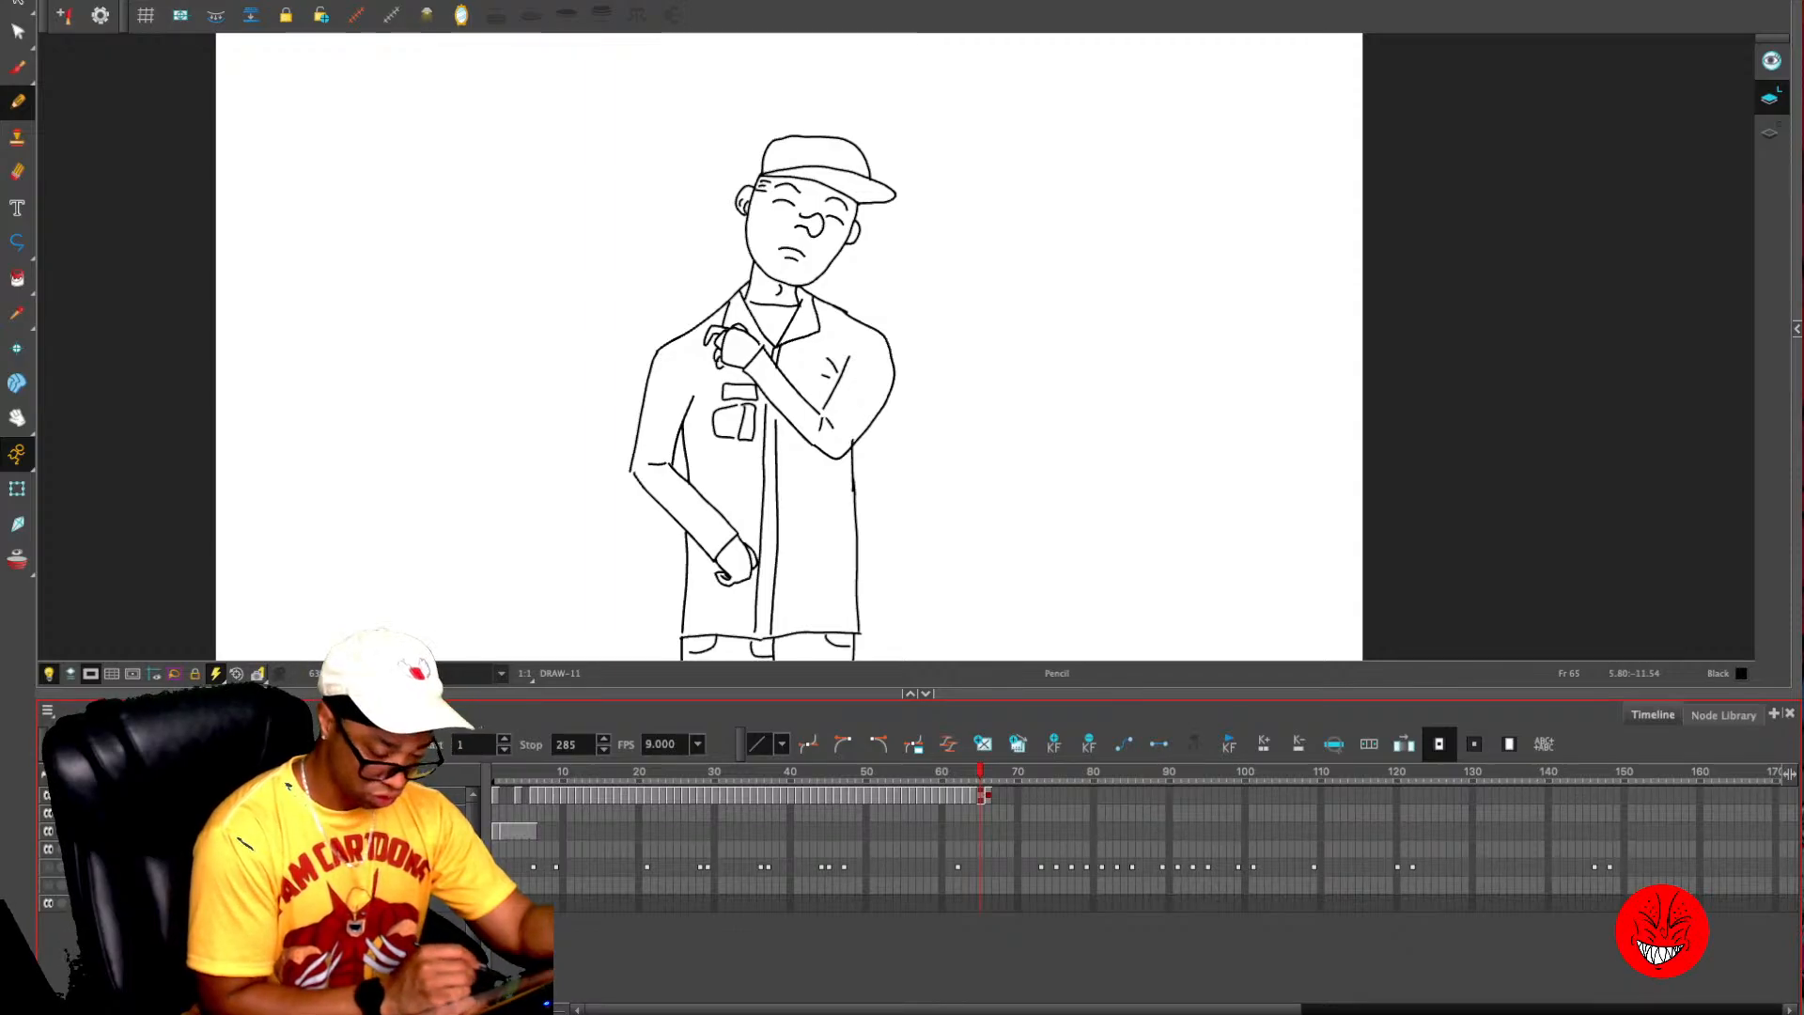
pyautogui.press(',')
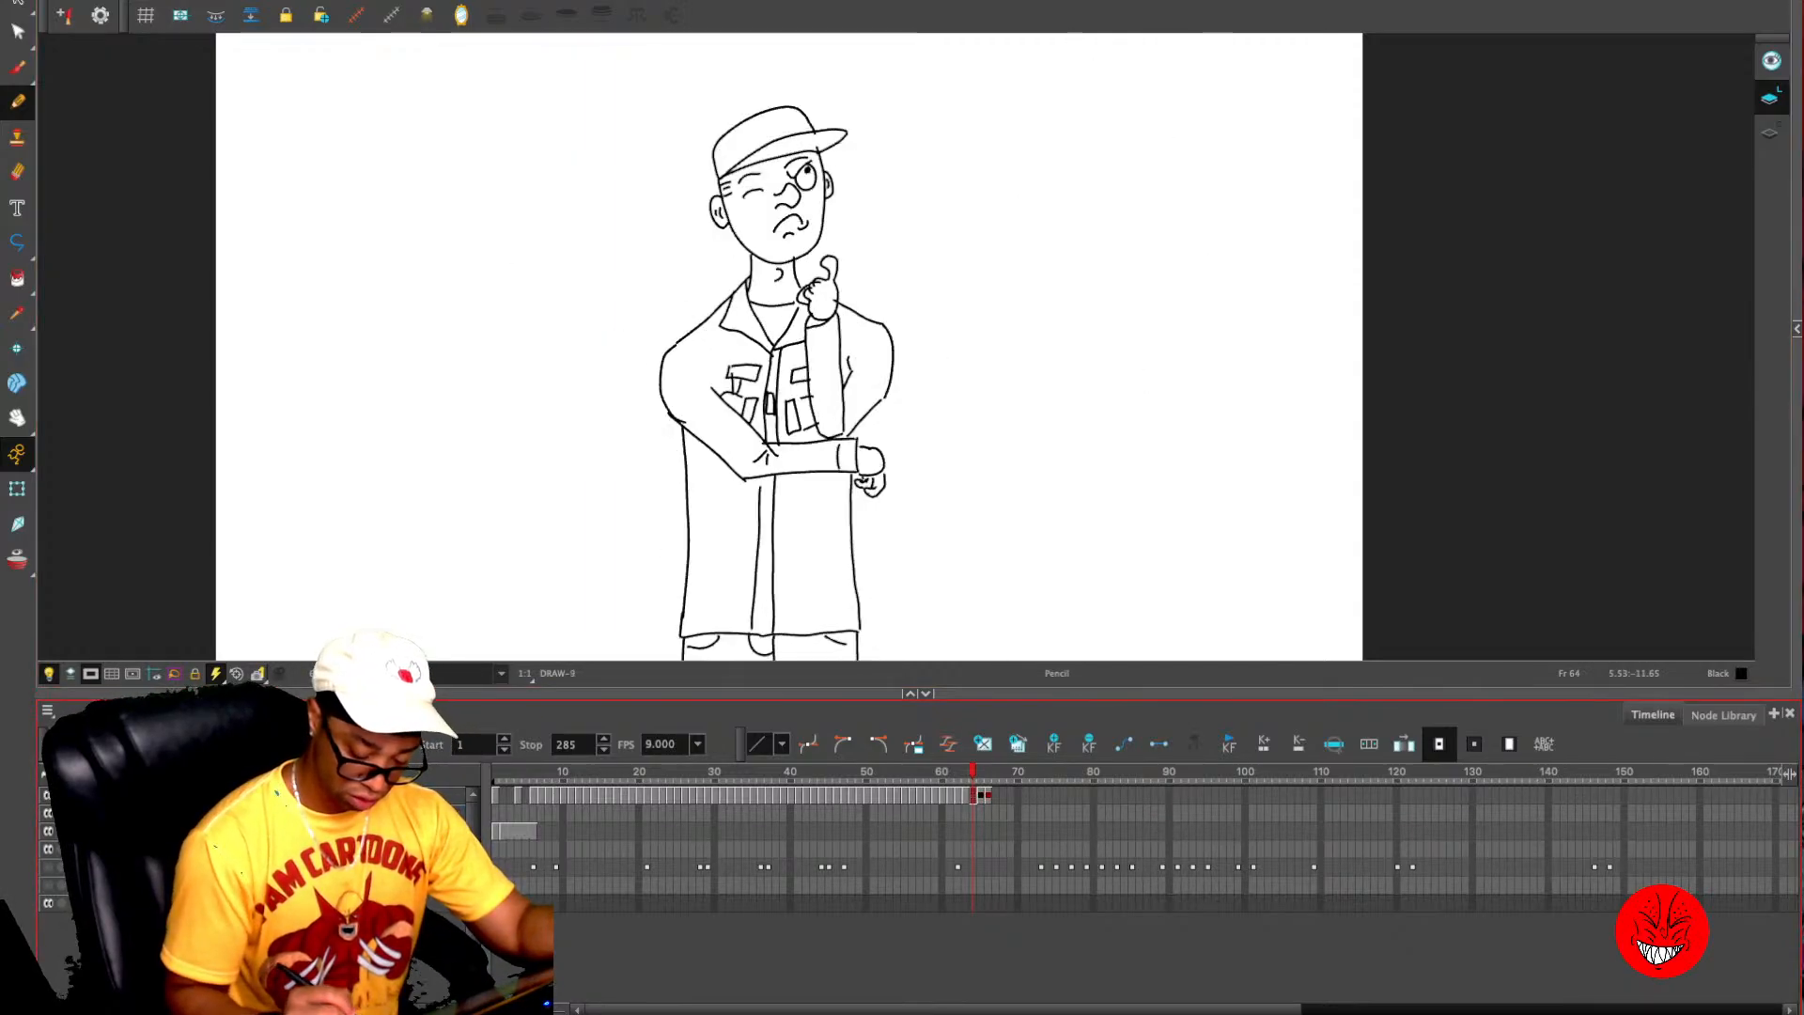
pyautogui.press(',')
pyautogui.press(',')
pyautogui.press(',')
pyautogui.press(',')
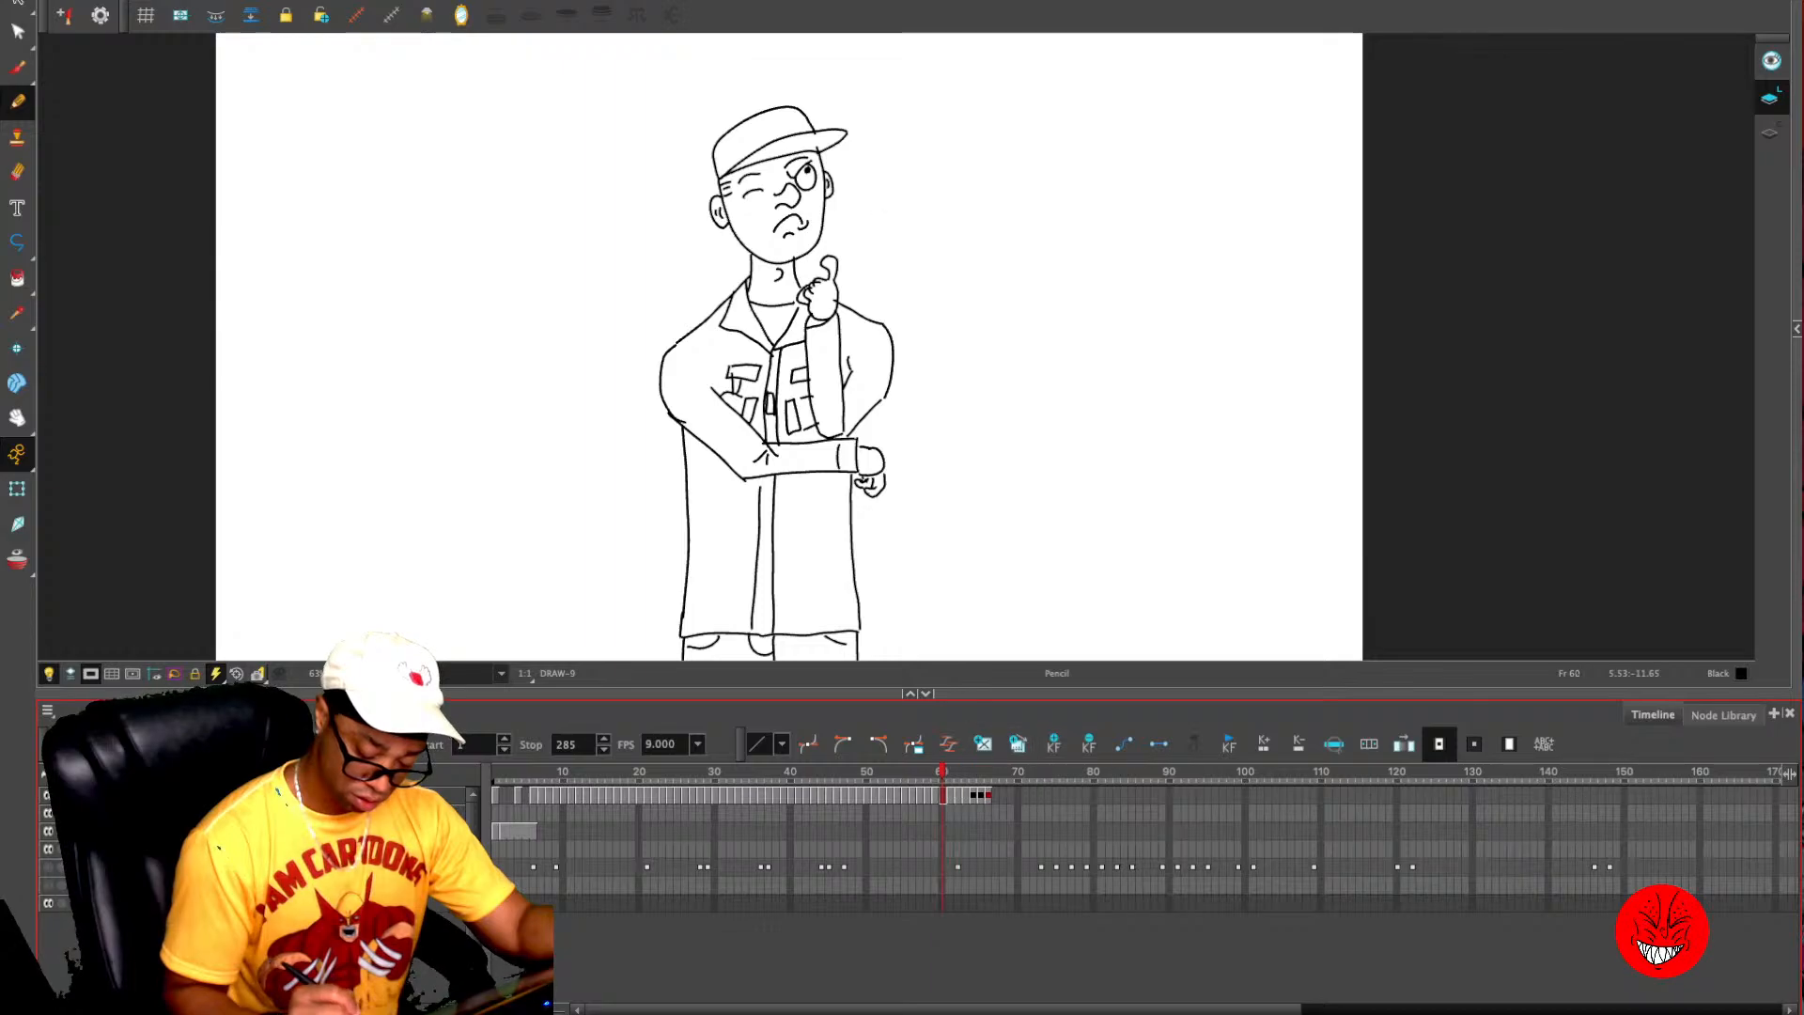
# - Add keyframes on the drawing layer at frames 45, 46 and 47 while comparing those poses
pyautogui.moveTo(942, 772)
pyautogui.mouseDown()
pyautogui.moveTo(814, 772)
pyautogui.moveTo(829, 771)
pyautogui.mouseUp()
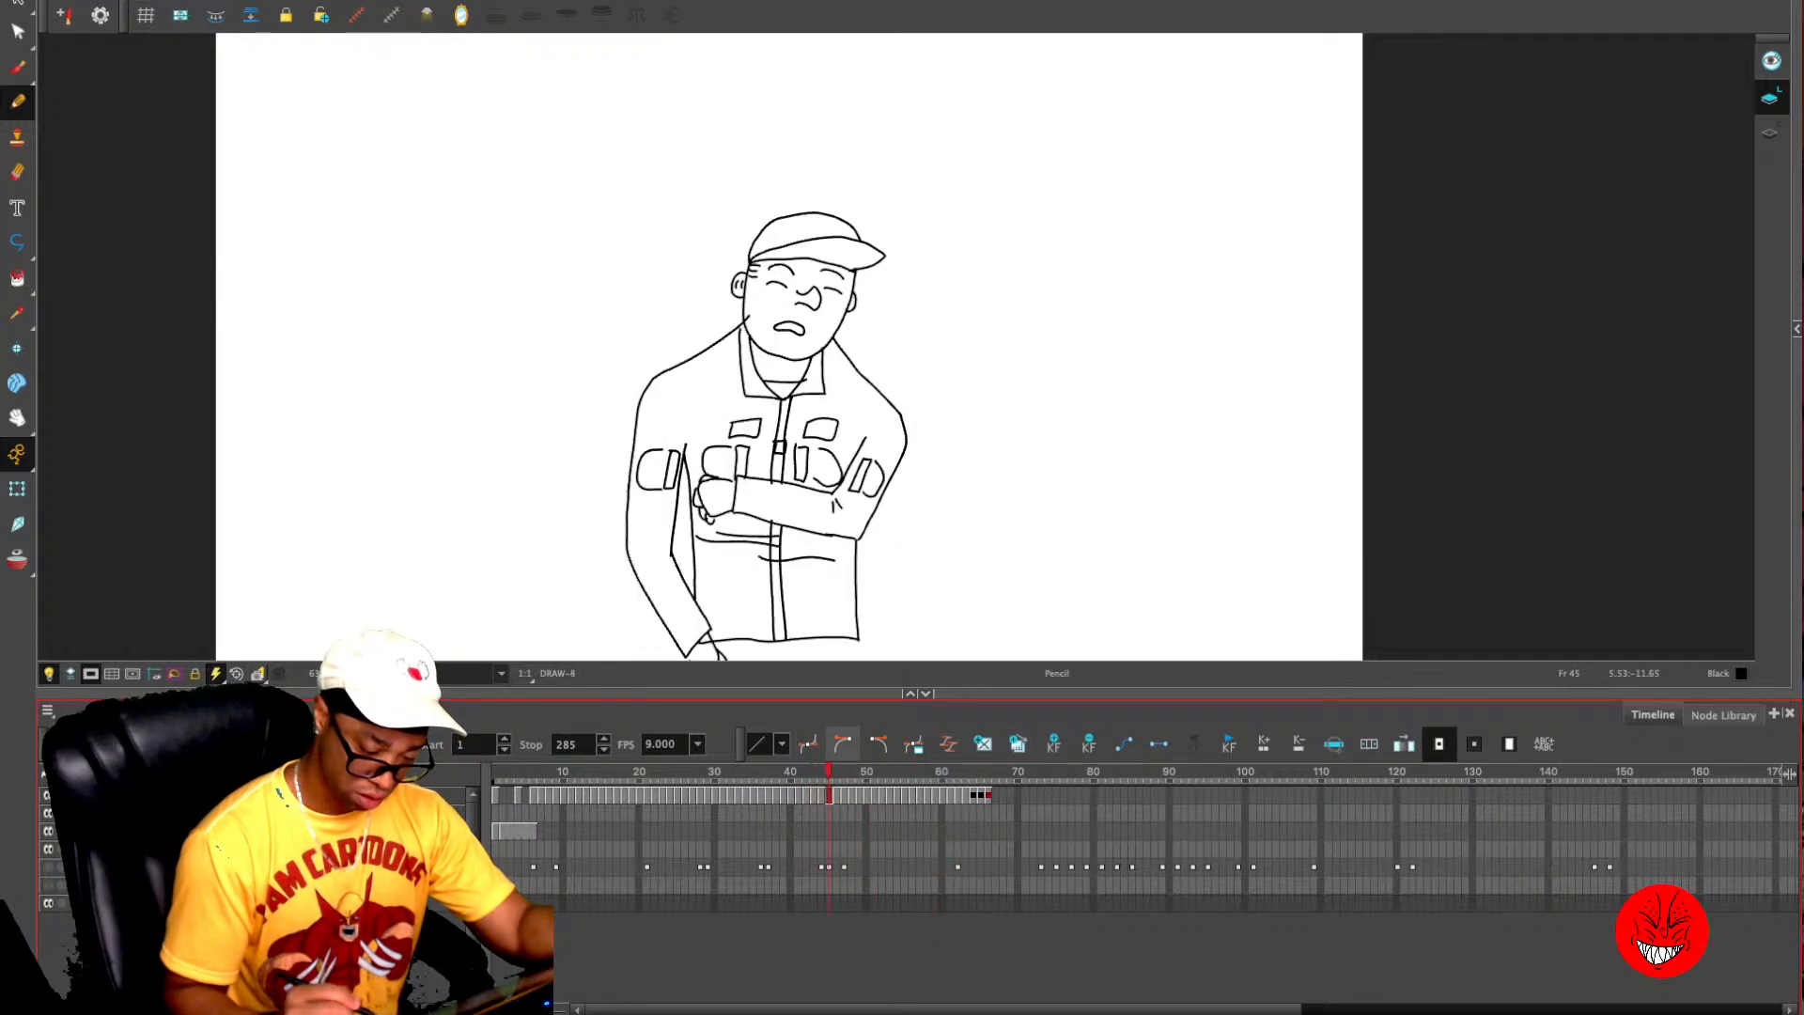
pyautogui.press('.')
pyautogui.press('.')
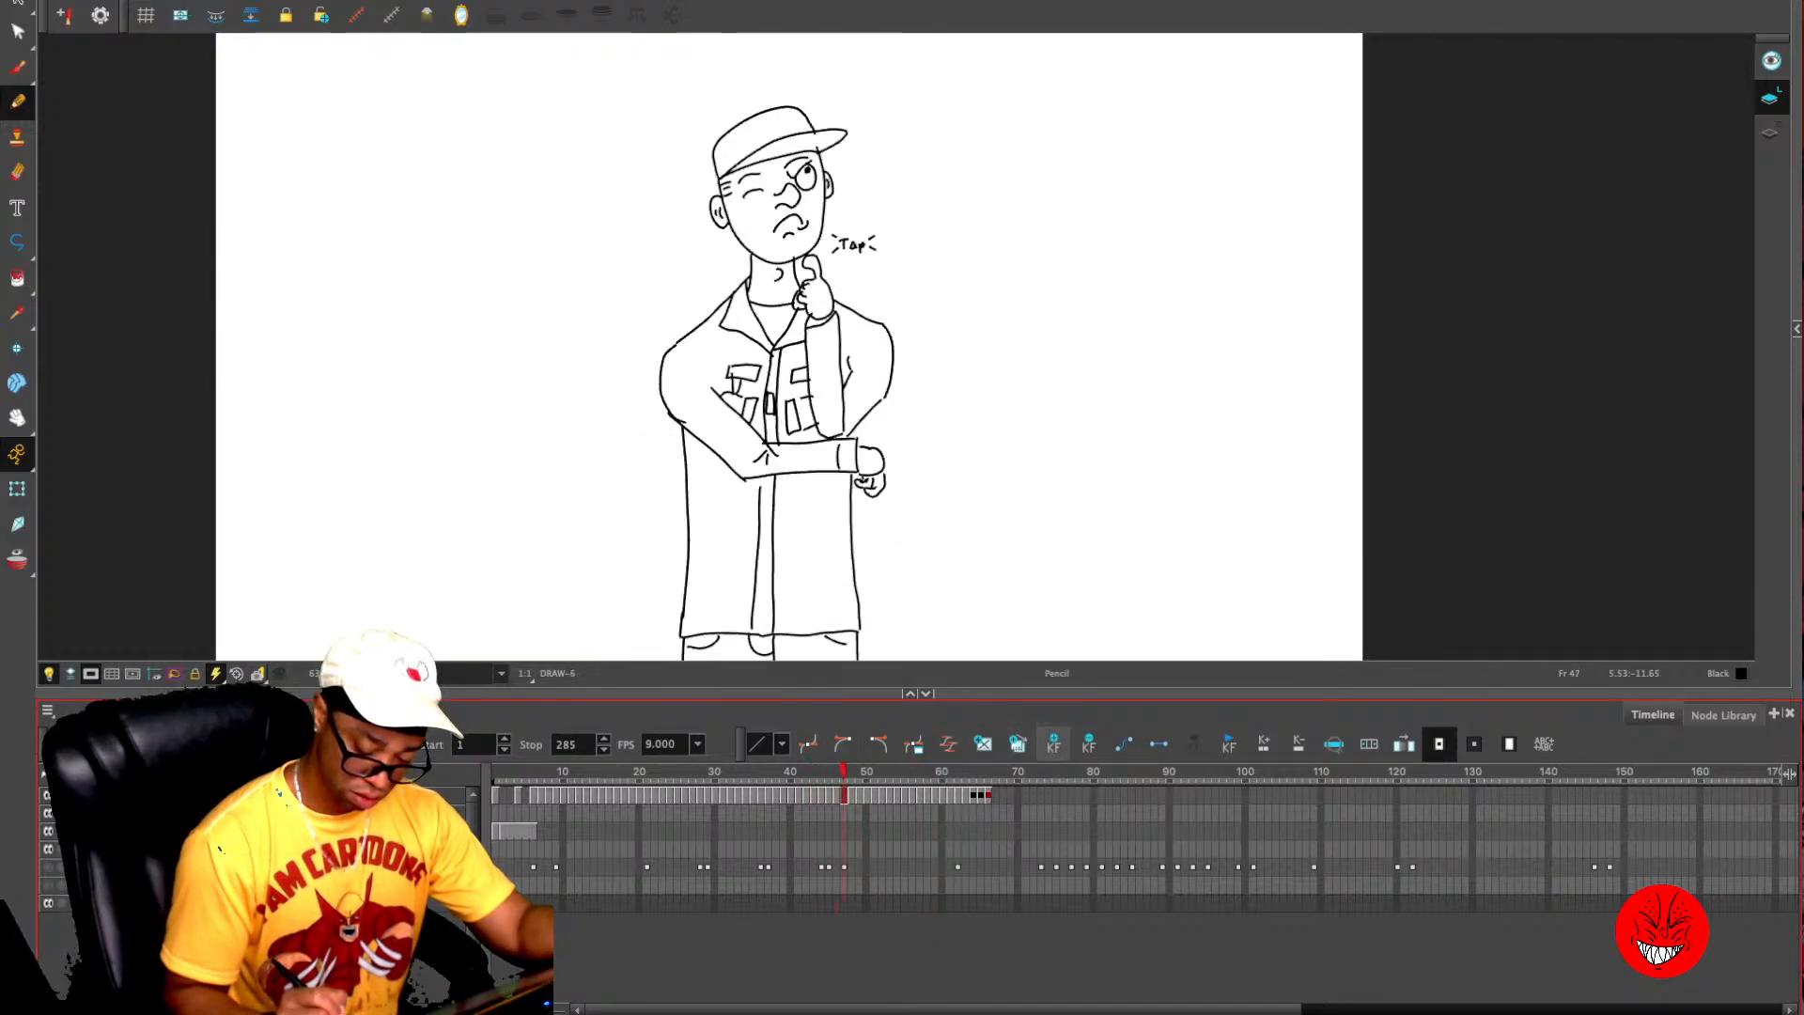
pyautogui.press(',')
pyautogui.press(',')
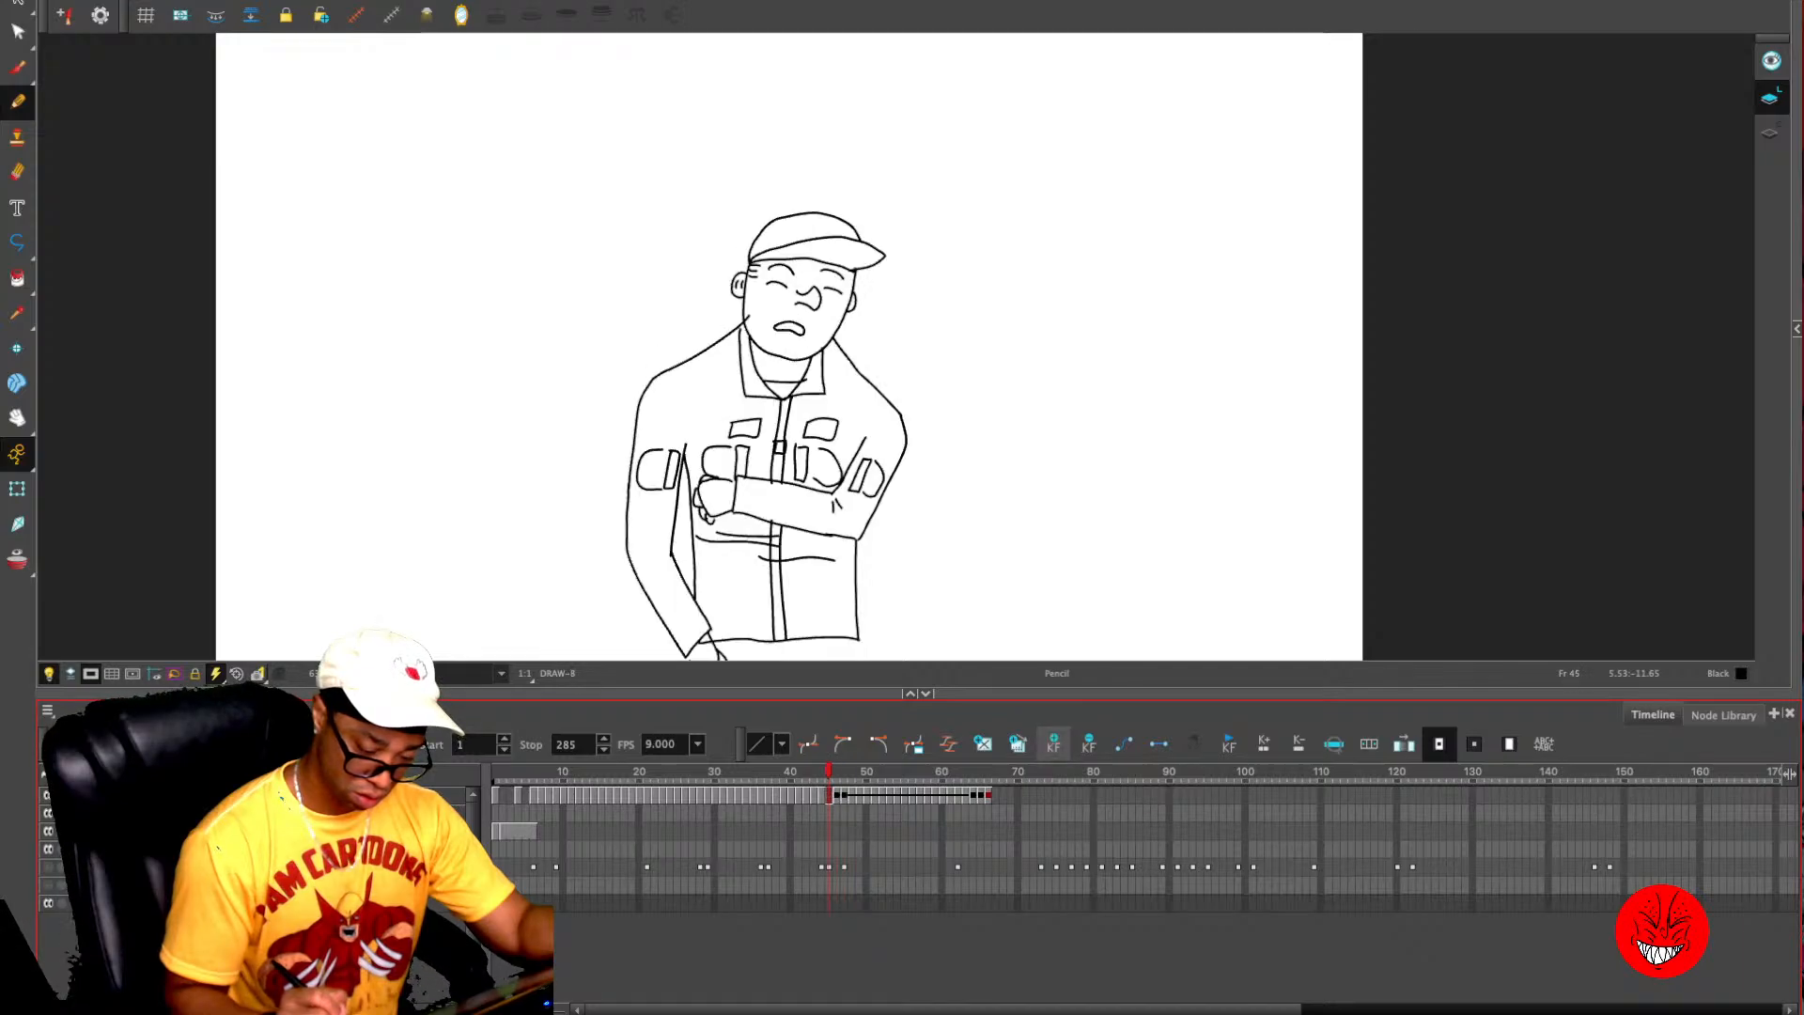
pyautogui.press(',')
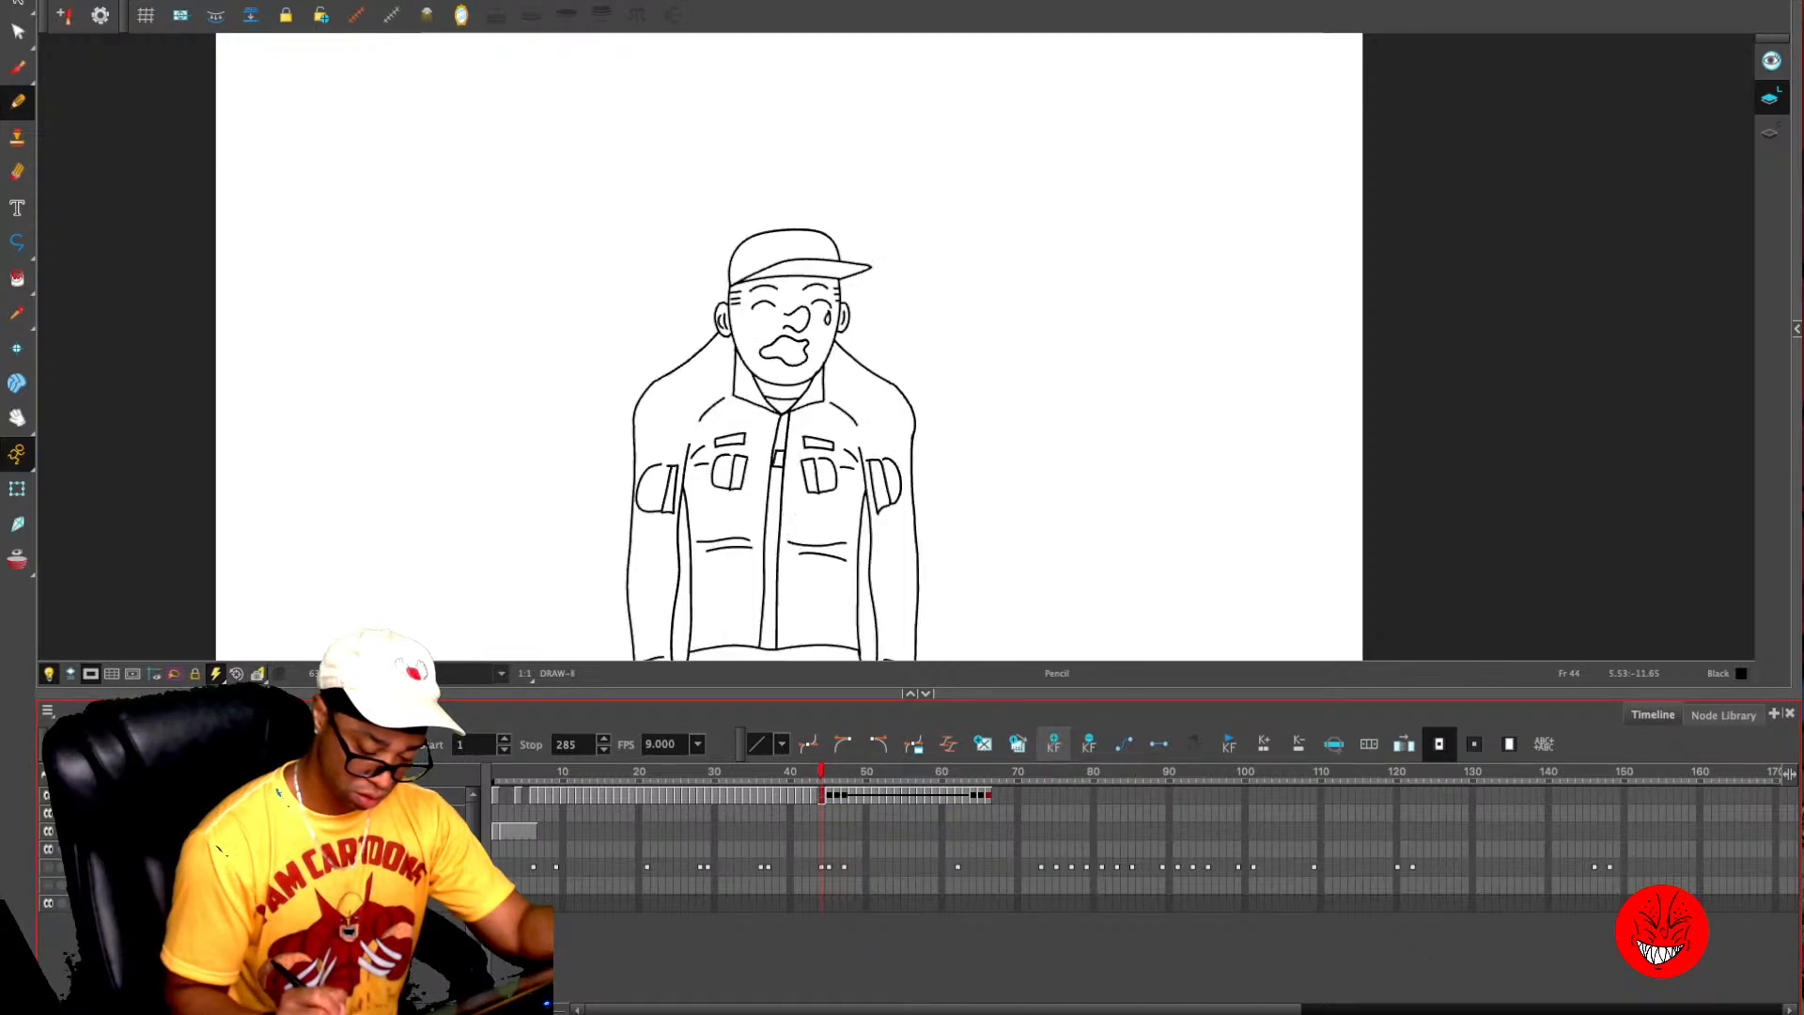
pyautogui.press('.')
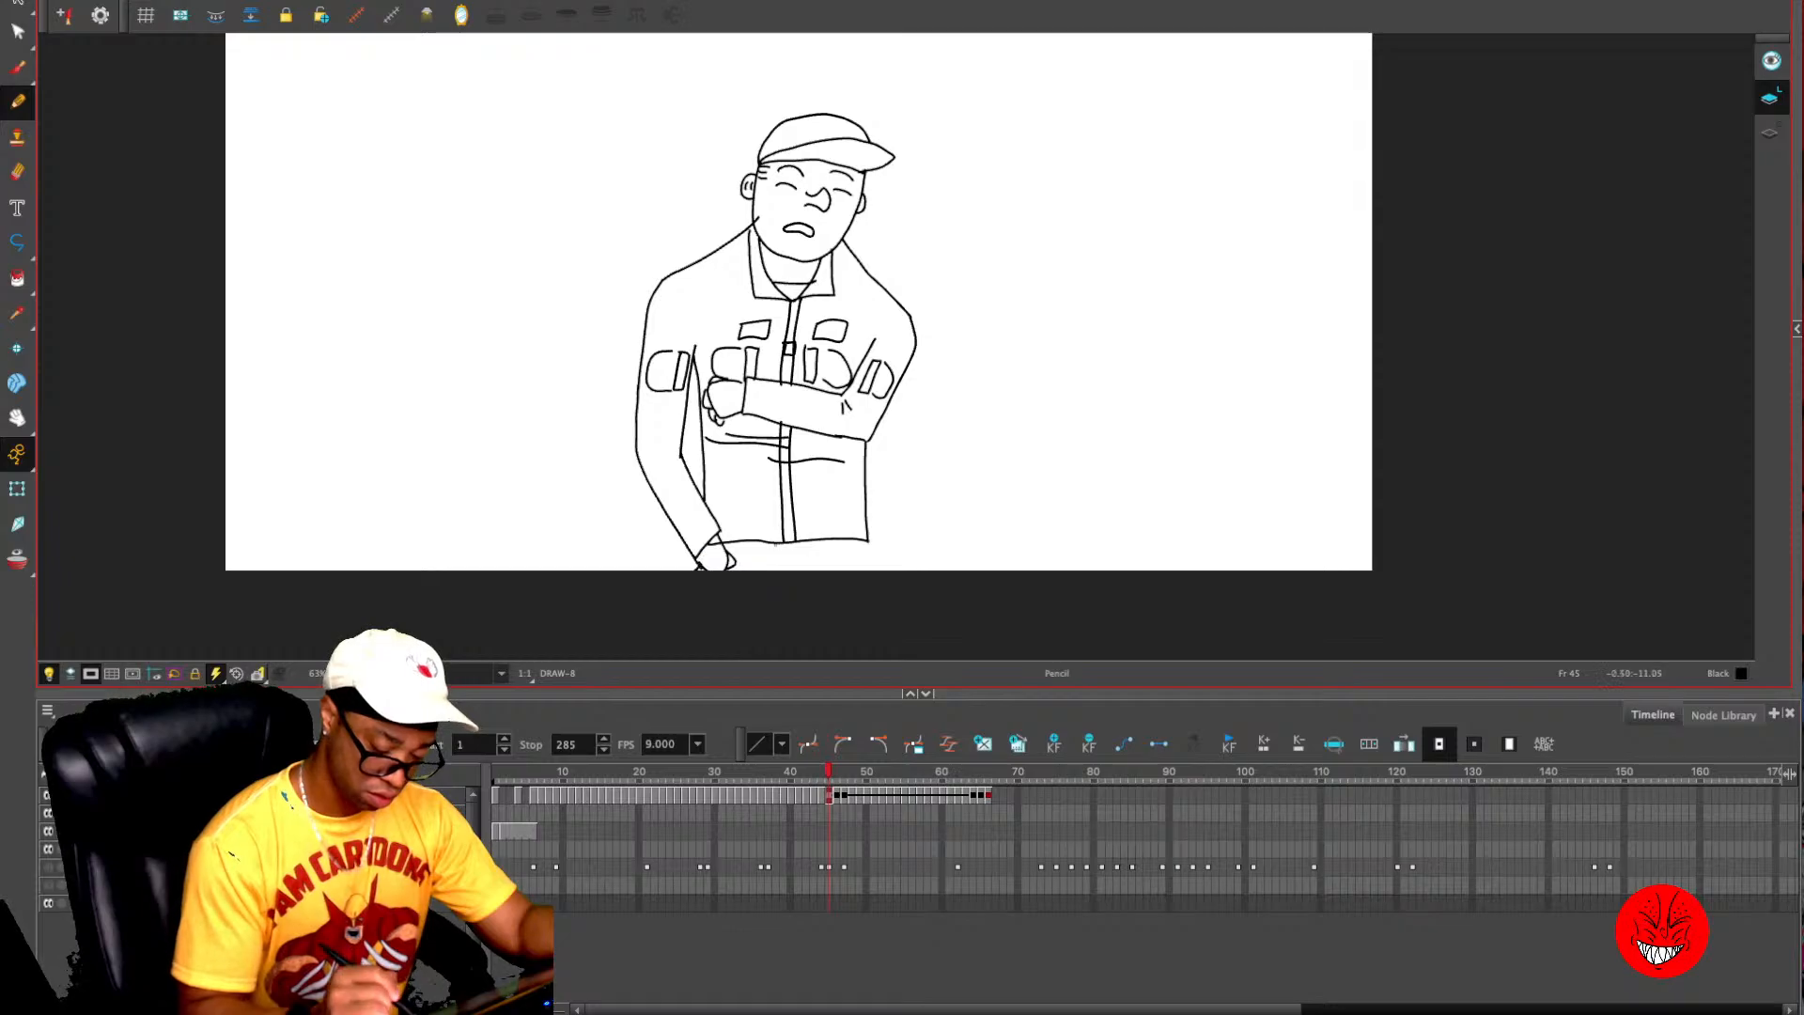
pyautogui.press('.')
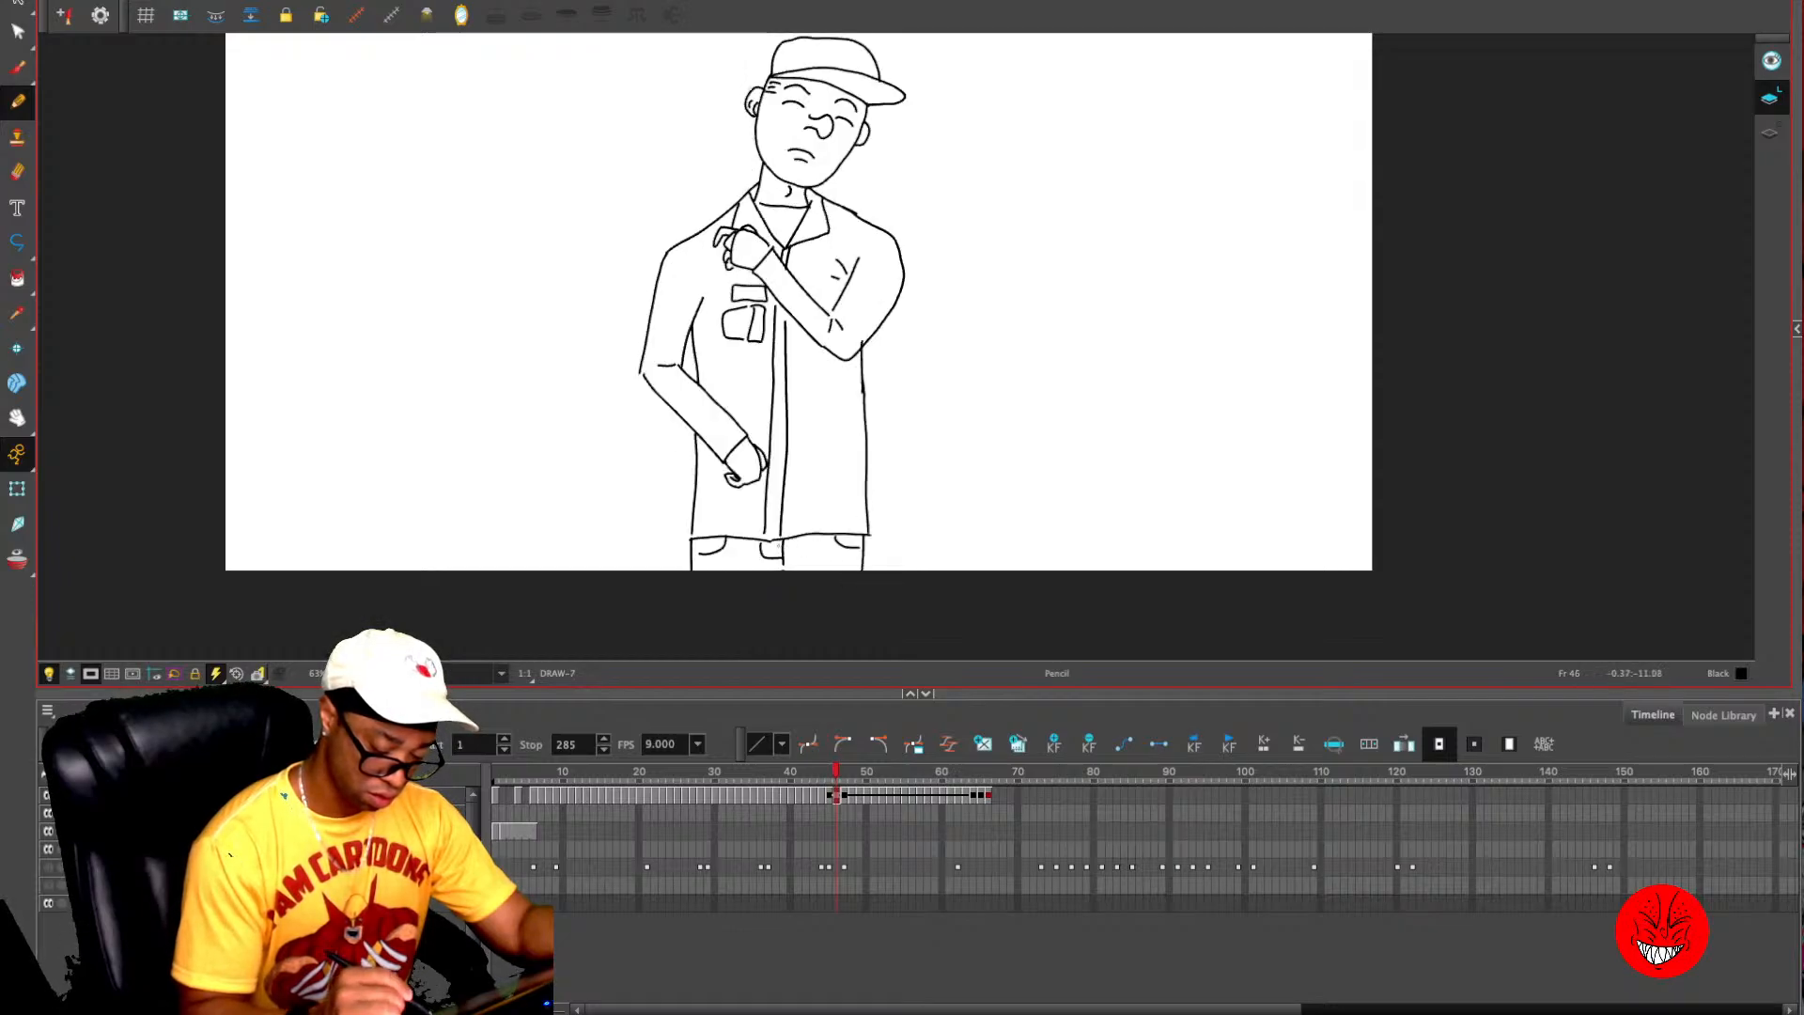
# - Draw the missing trouser fly and leg lines below the jacket hem in the drawings at frames 44 and 45
pyautogui.press(',')
pyautogui.press(',')
pyautogui.moveTo(788, 549)
pyautogui.mouseDown()
pyautogui.moveTo(789, 571)
pyautogui.moveTo(732, 552)
pyautogui.moveTo(798, 562)
pyautogui.moveTo(753, 557)
pyautogui.moveTo(780, 582)
pyautogui.moveTo(851, 564)
pyautogui.mouseUp()
pyautogui.press('.')
pyautogui.press('.')
pyautogui.press(',')
# - Copy the trouser fly and pocket lines below the jacket hem into the crying drawing at frame 43
pyautogui.press(',')
pyautogui.press('.')
pyautogui.press(',')
pyautogui.press(',')
pyautogui.press('.')
pyautogui.hotkey('alt', 's')
pyautogui.press(',')
pyautogui.press(',')
pyautogui.press(',')
pyautogui.press(',')
pyautogui.press(',')
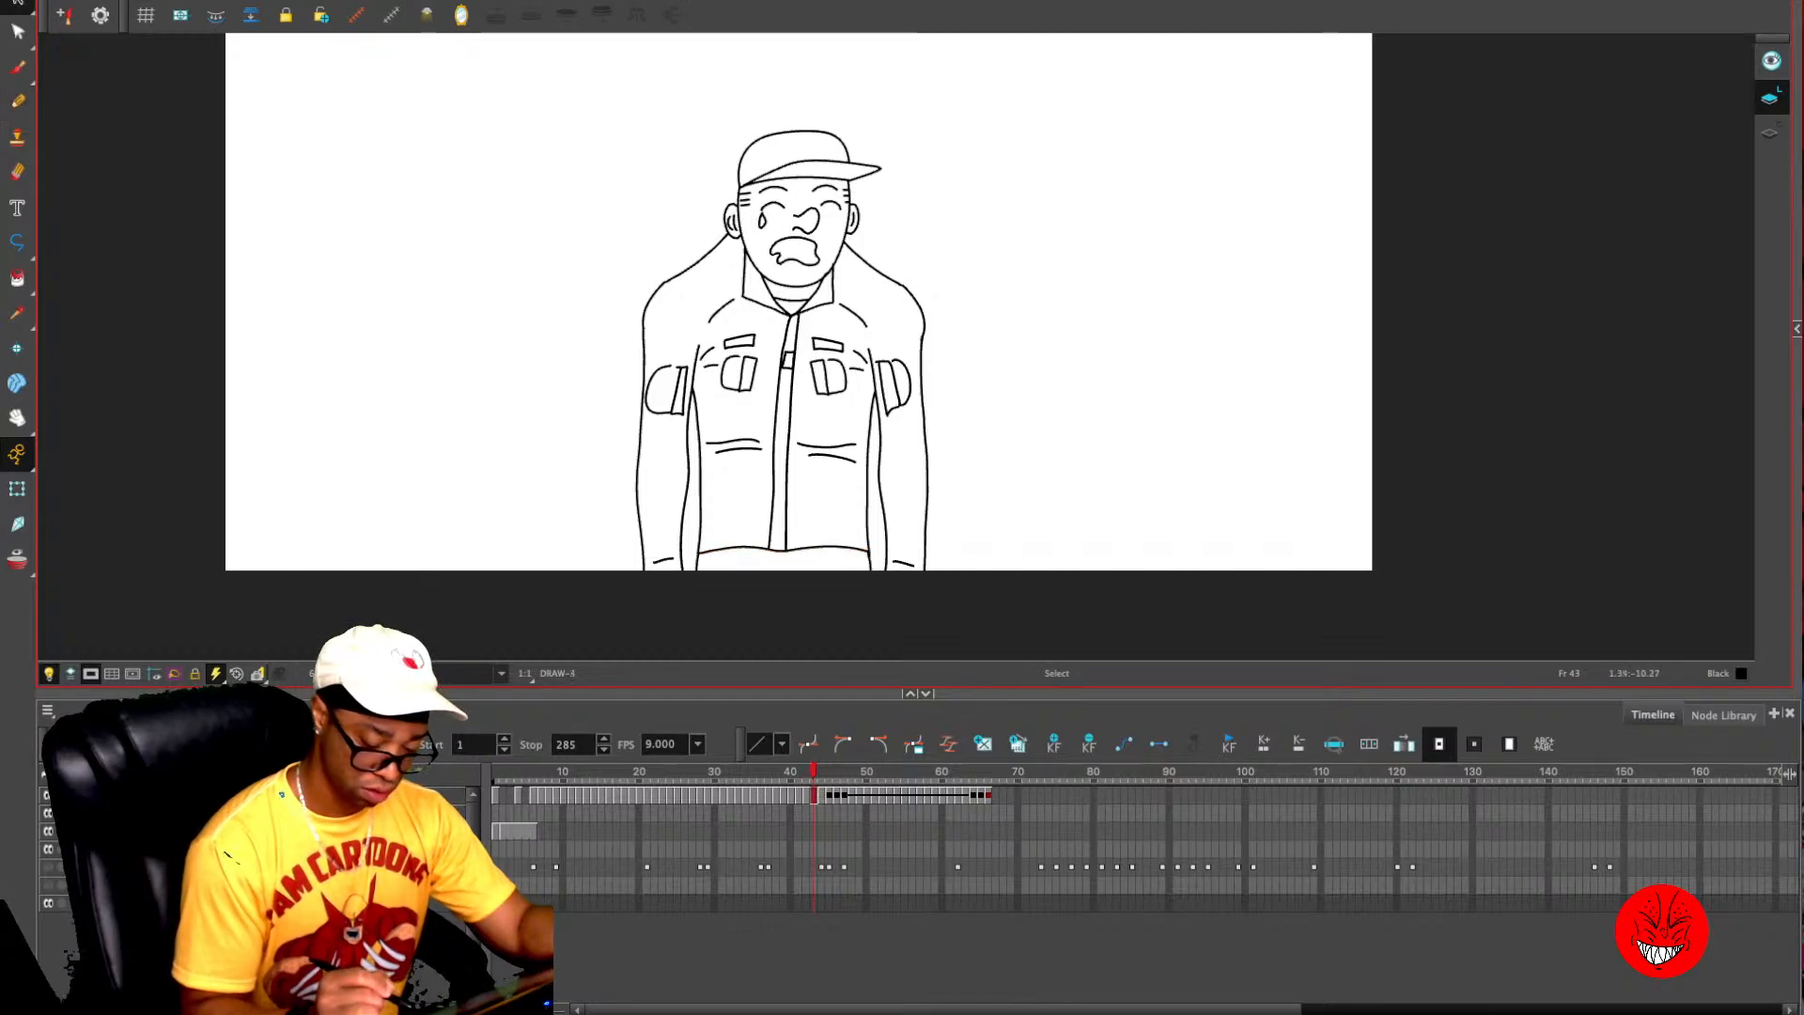
pyautogui.press('.')
pyautogui.press('.')
pyautogui.press('.')
pyautogui.press('.')
pyautogui.press('.')
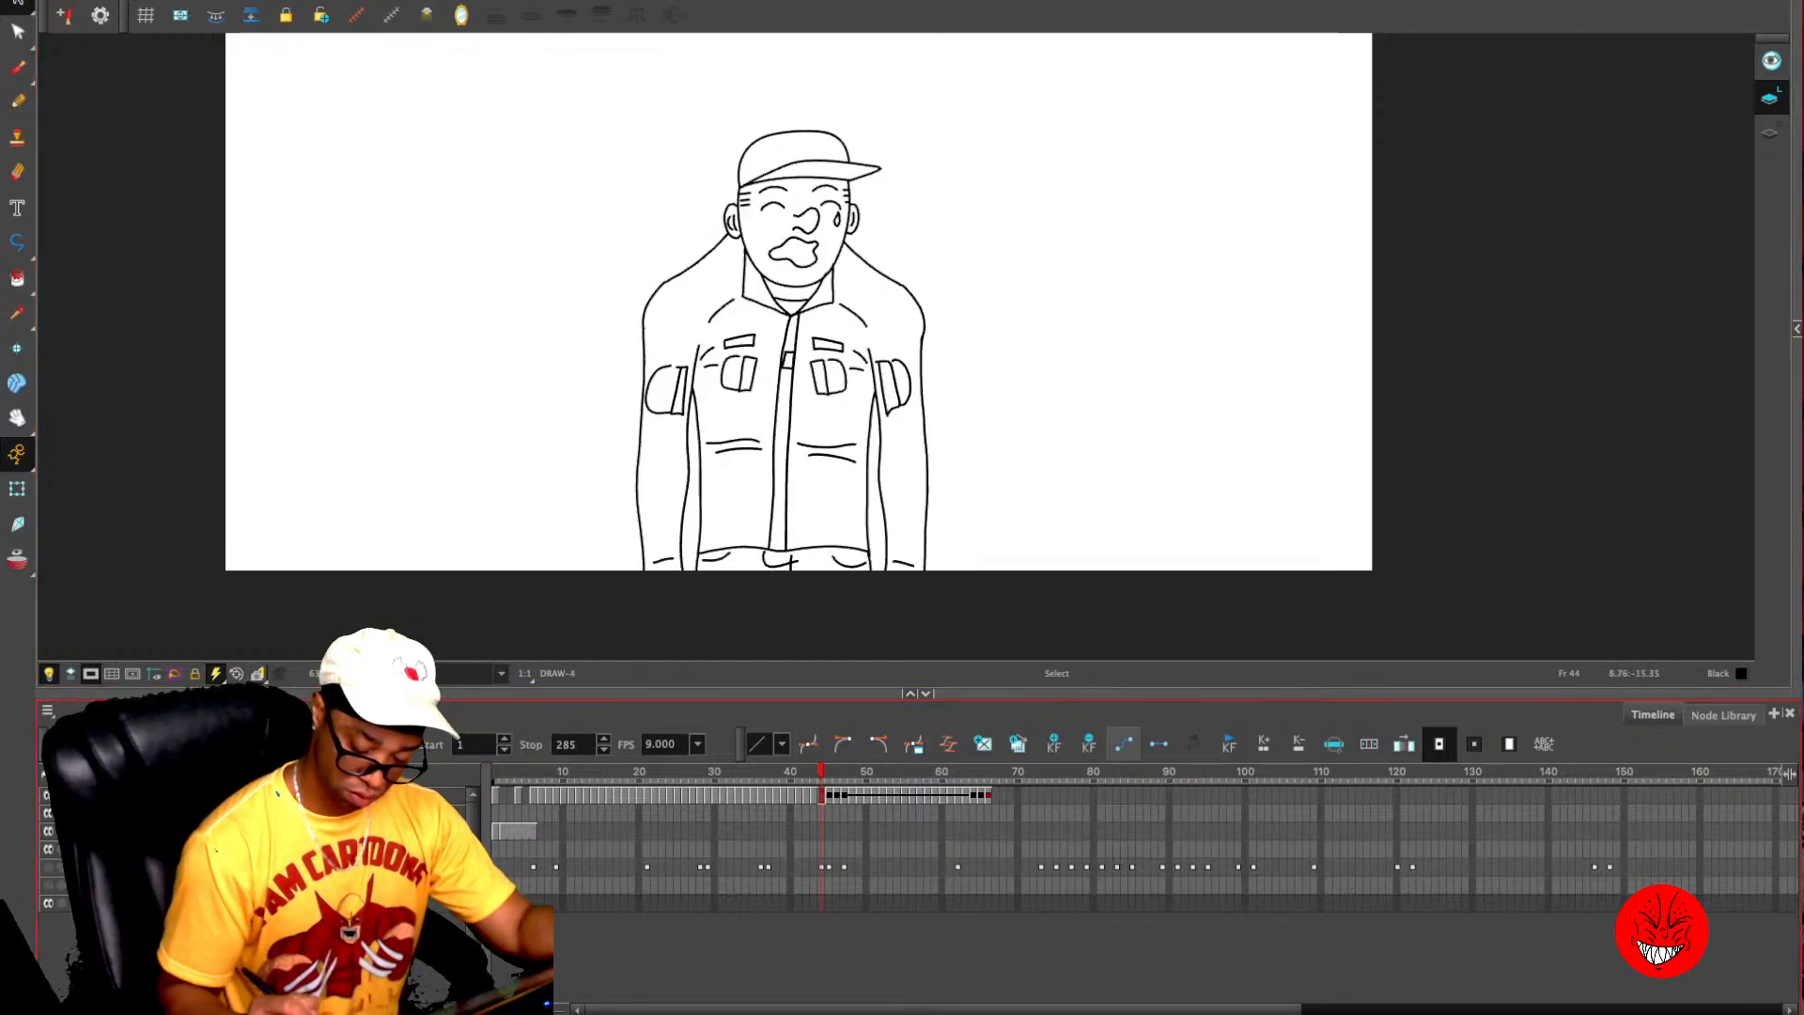
# - Step back through the earlier drawings to frame 8, checking the trouser lines below the jacket hem
pyautogui.press(',')
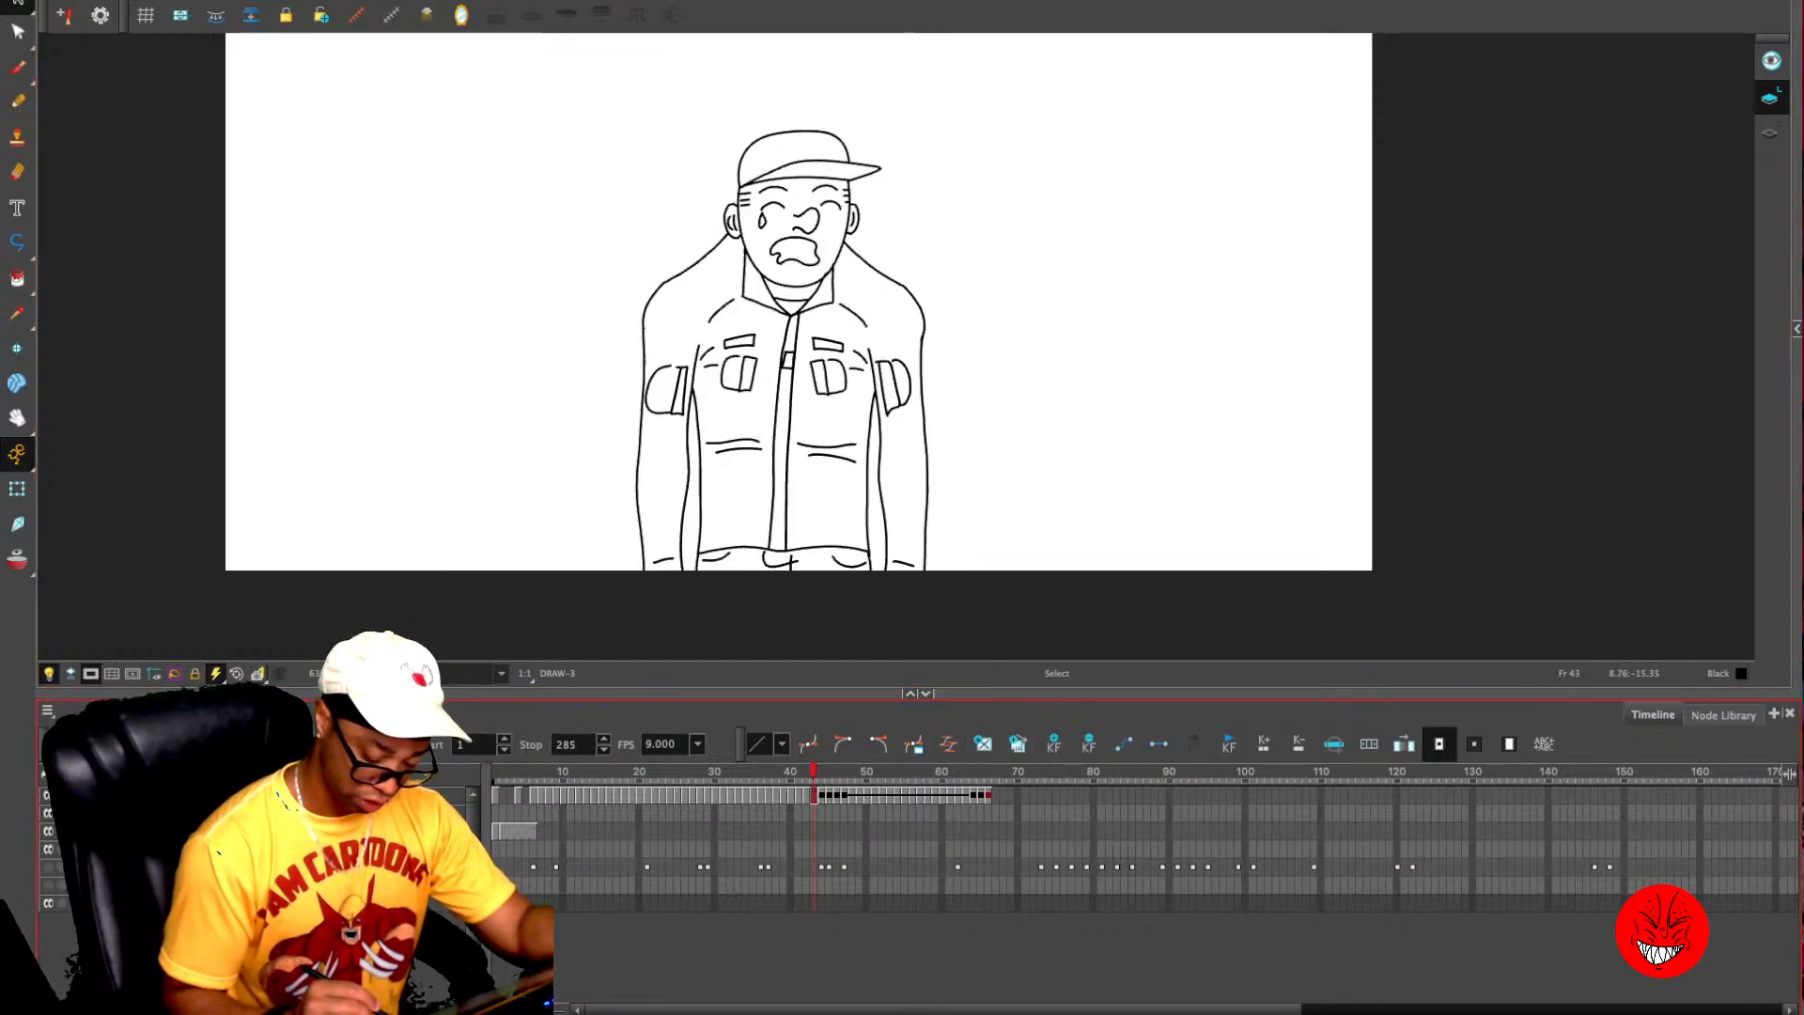
pyautogui.press('.')
pyautogui.press('.')
pyautogui.press('.')
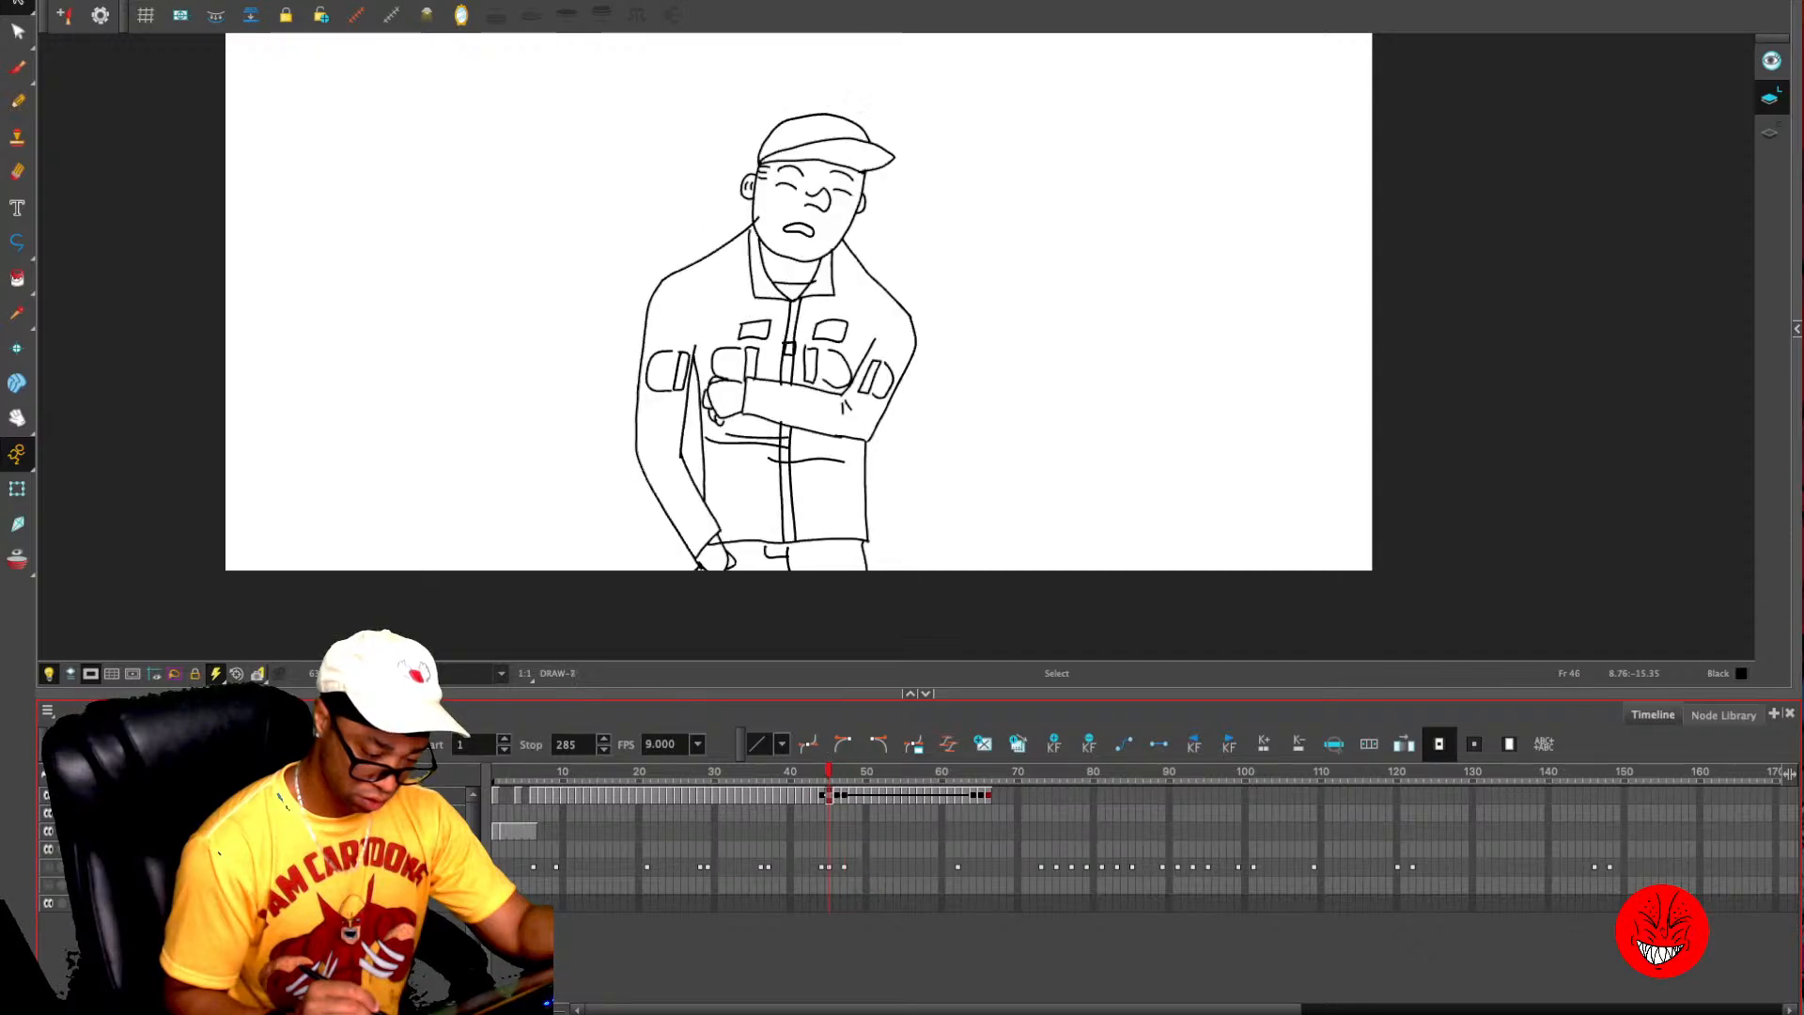
pyautogui.press(',')
pyautogui.press(',')
pyautogui.press(',')
pyautogui.press(',')
pyautogui.press(',')
pyautogui.press(',')
pyautogui.press(',')
pyautogui.press(',')
pyautogui.press(',')
pyautogui.press(',')
pyautogui.press(',')
pyautogui.press(',')
pyautogui.press(',')
pyautogui.press(',')
pyautogui.press(',')
pyautogui.press(',')
pyautogui.press(',')
pyautogui.press(',')
pyautogui.press(',')
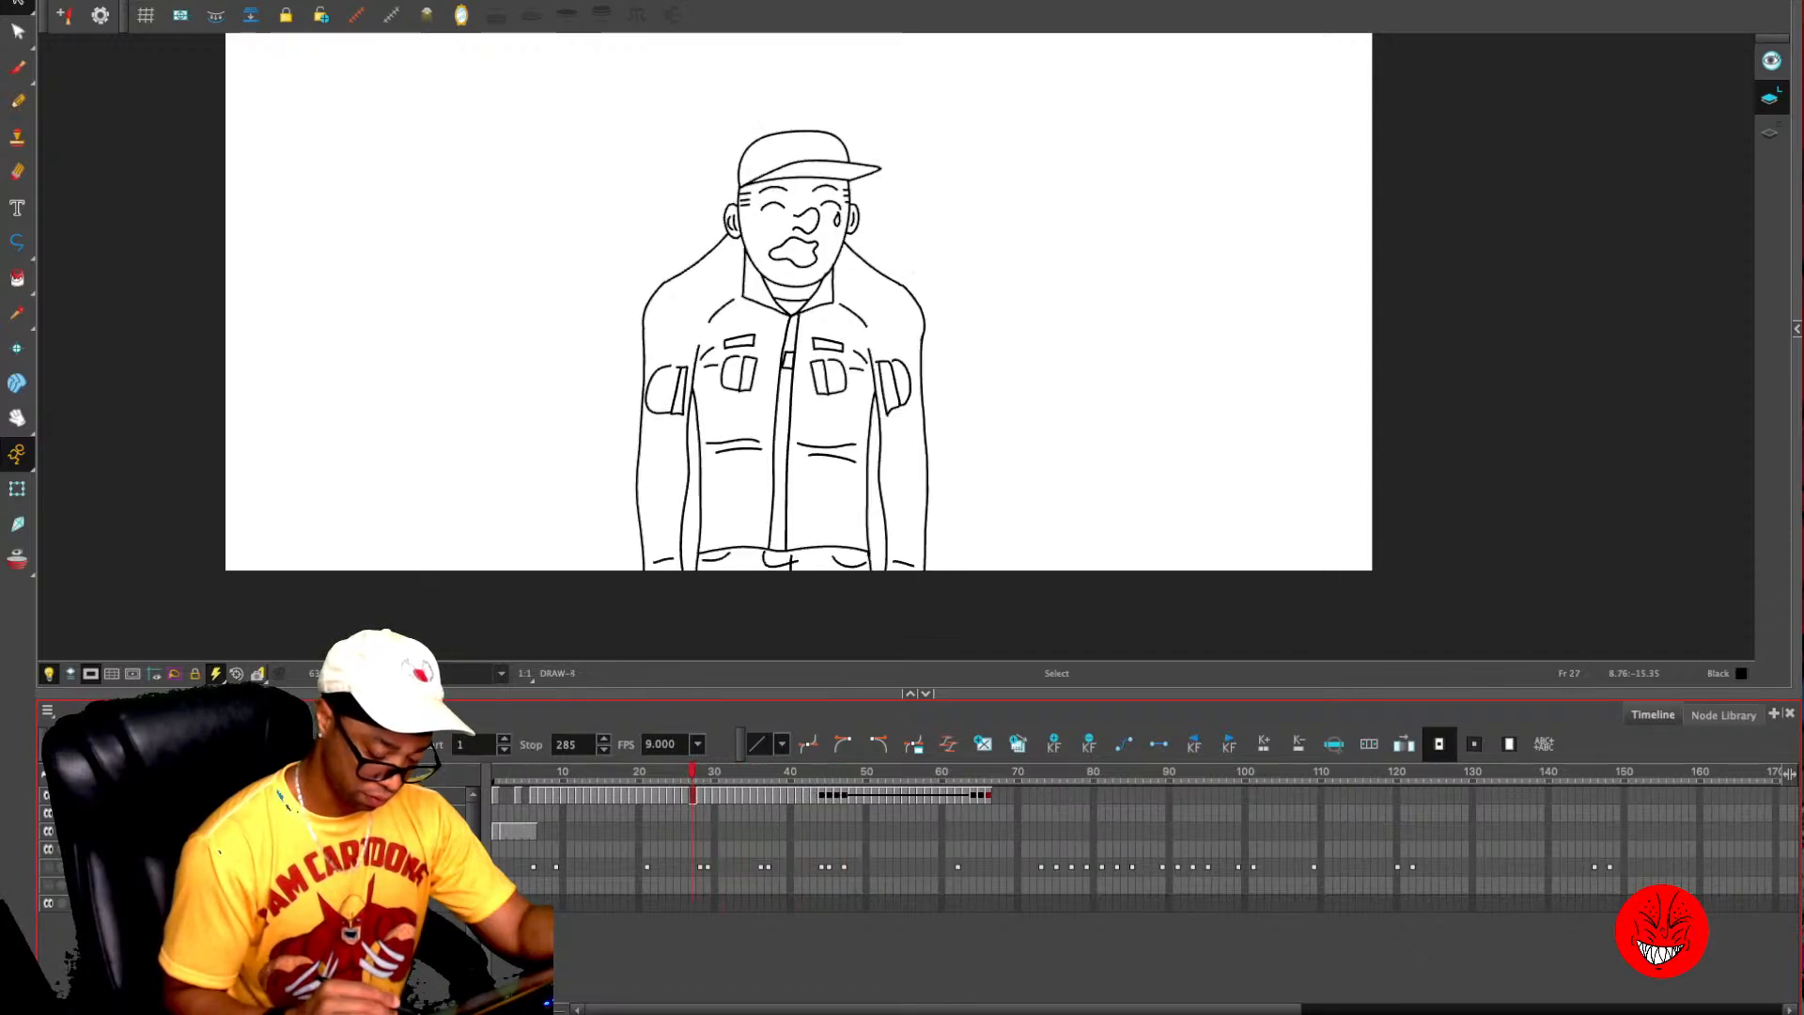
pyautogui.press(',')
pyautogui.press(',')
pyautogui.press(',')
pyautogui.press(',')
pyautogui.press(',')
pyautogui.press(',')
pyautogui.press(',')
pyautogui.press(',')
pyautogui.press(',')
pyautogui.press(',')
pyautogui.press(',')
pyautogui.press(',')
pyautogui.press(',')
pyautogui.press(',')
pyautogui.press(',')
pyautogui.press(',')
pyautogui.press(',')
pyautogui.press(',')
pyautogui.press(',')
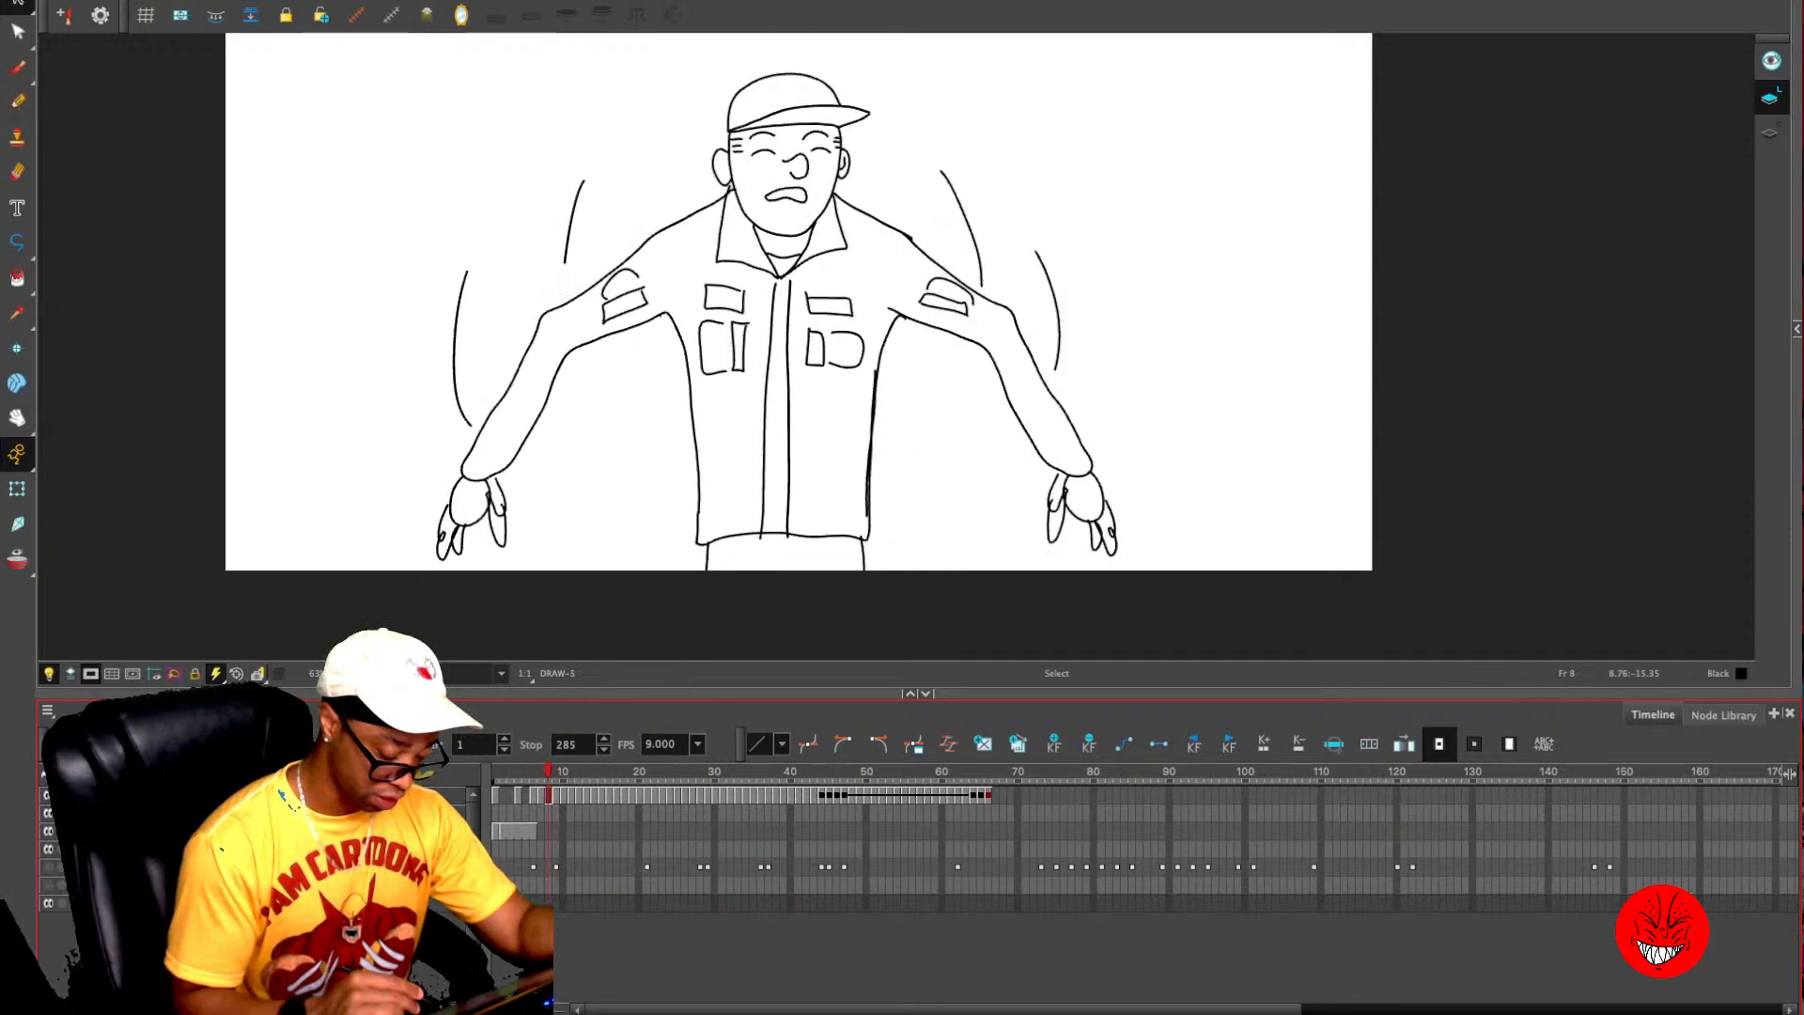
pyautogui.press(',')
pyautogui.press('.')
pyautogui.press('.')
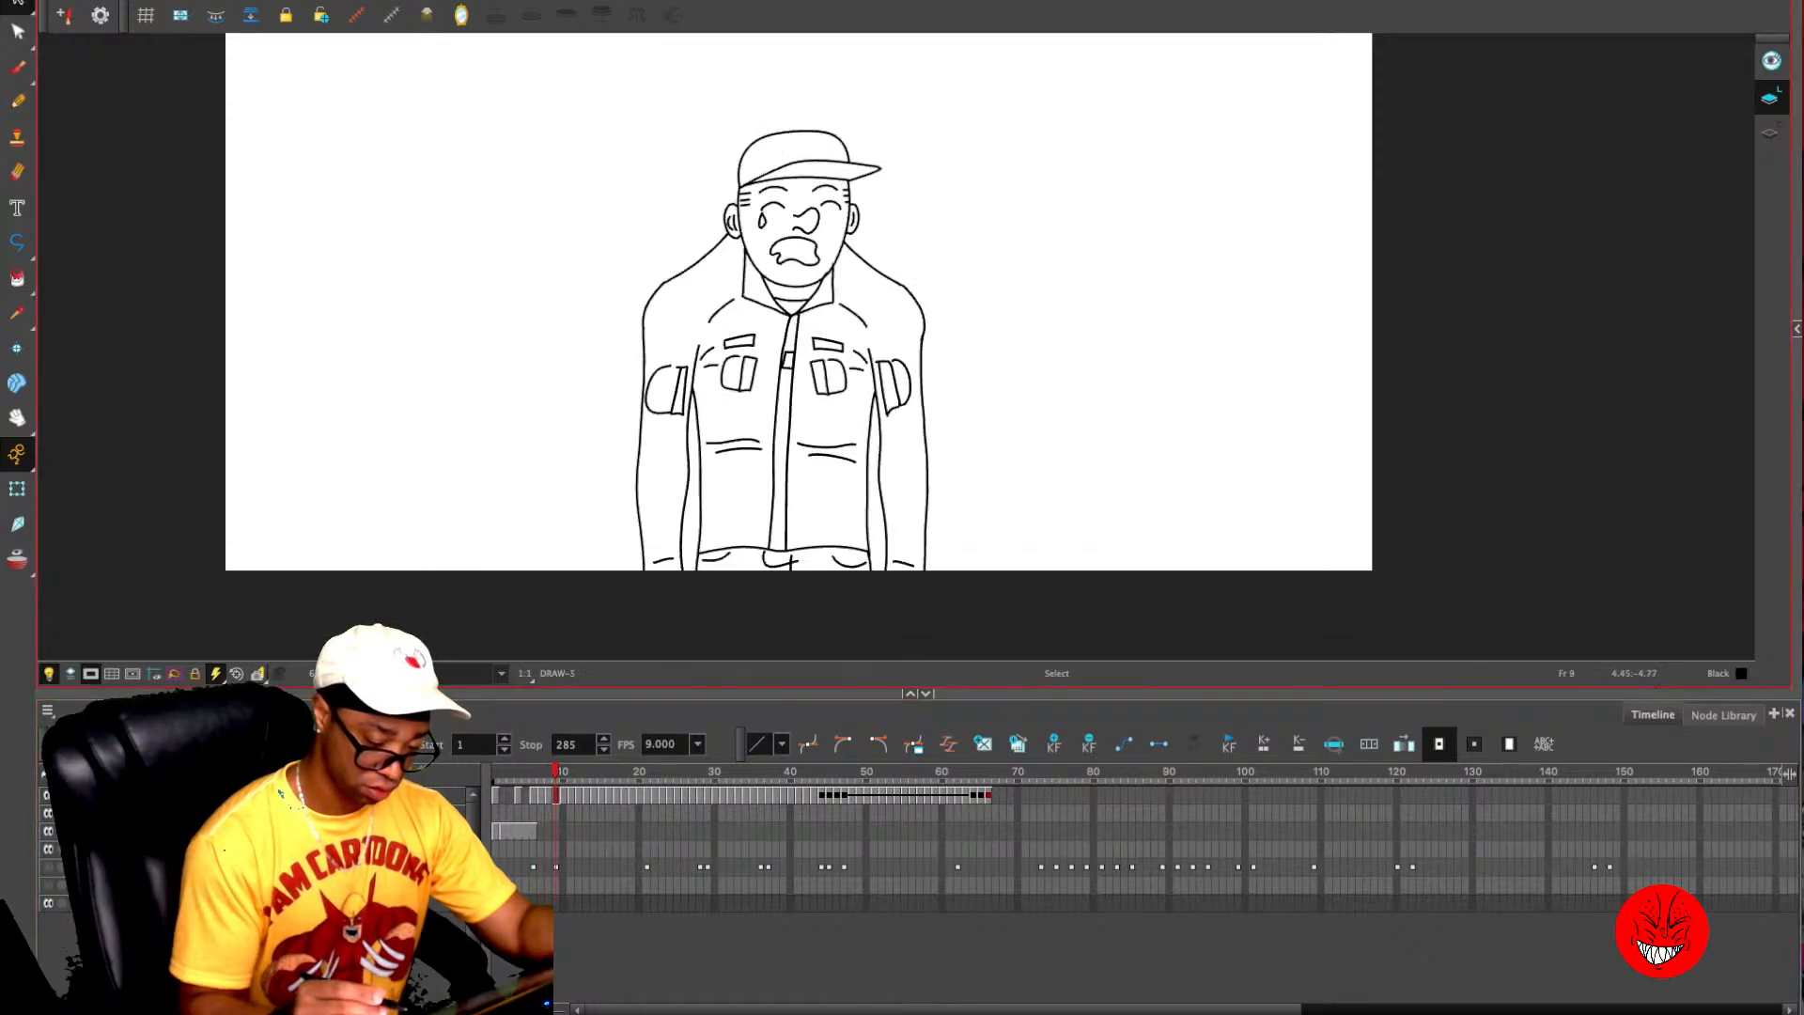
pyautogui.press('.')
pyautogui.press(',')
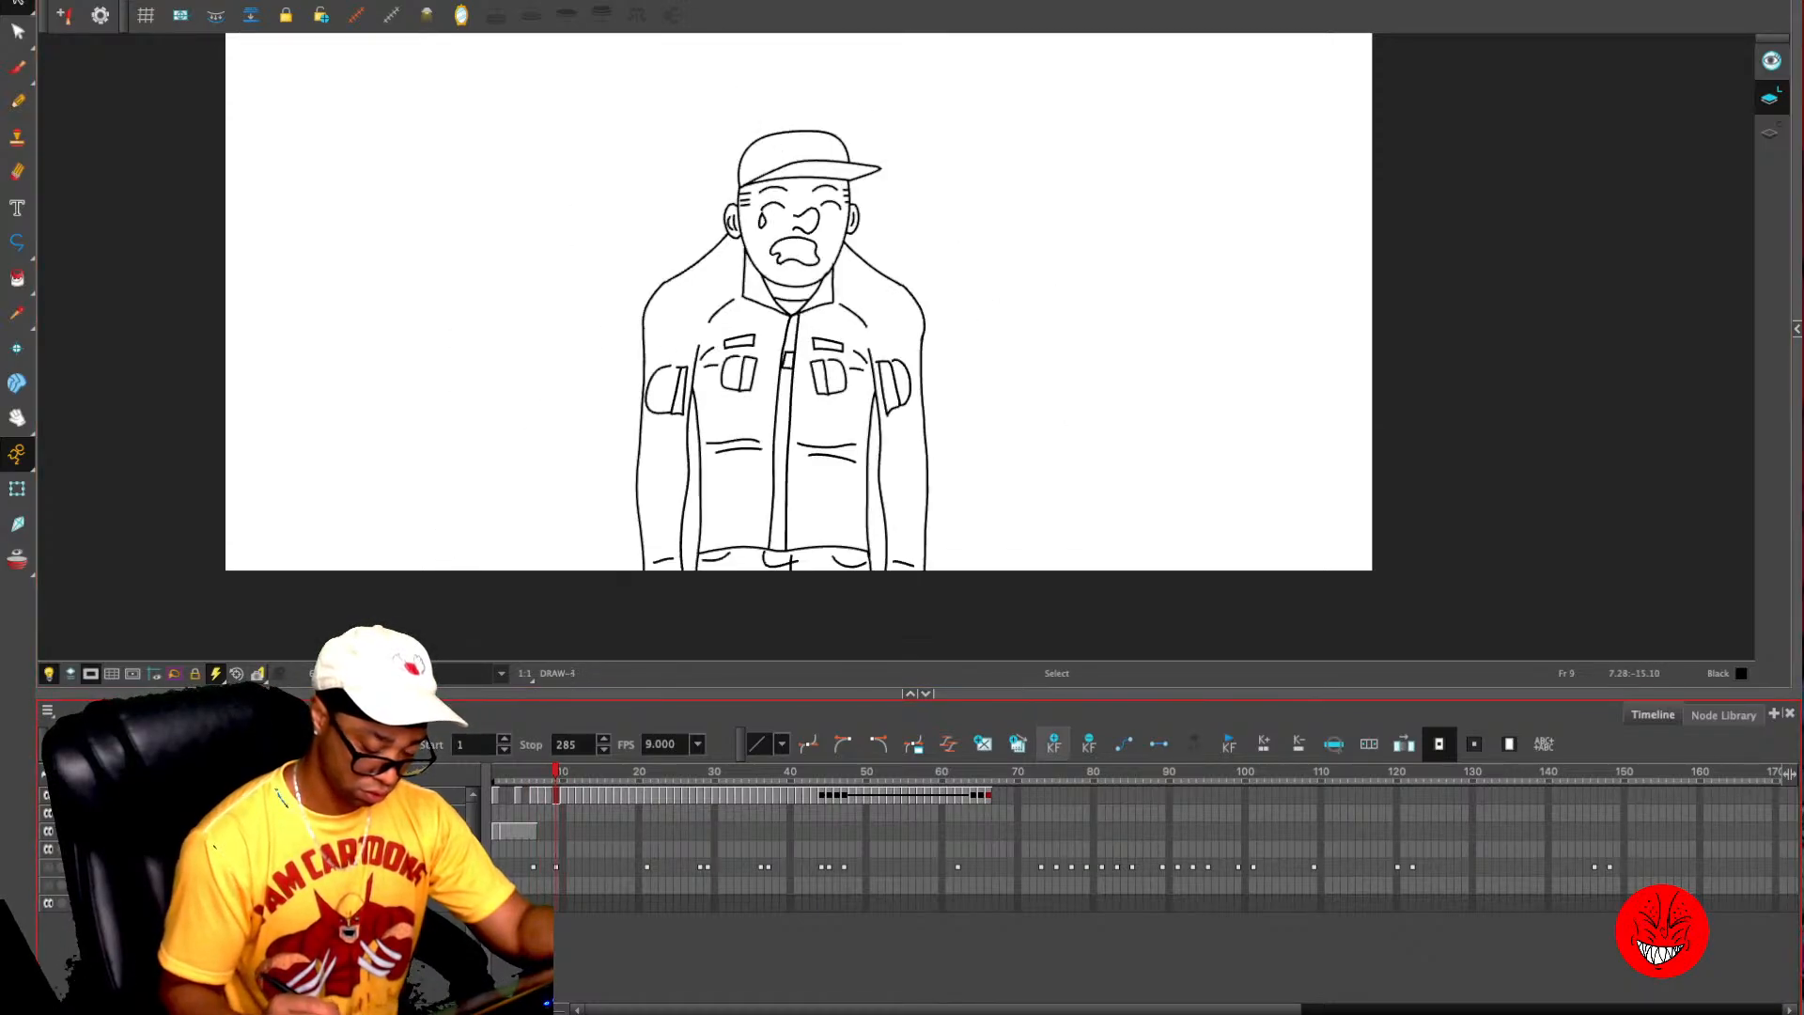
# - Copy the neutral standing character from the MG1 layer's frame 6 into the drawing layer's frame 6
pyautogui.press(',')
pyautogui.press(',')
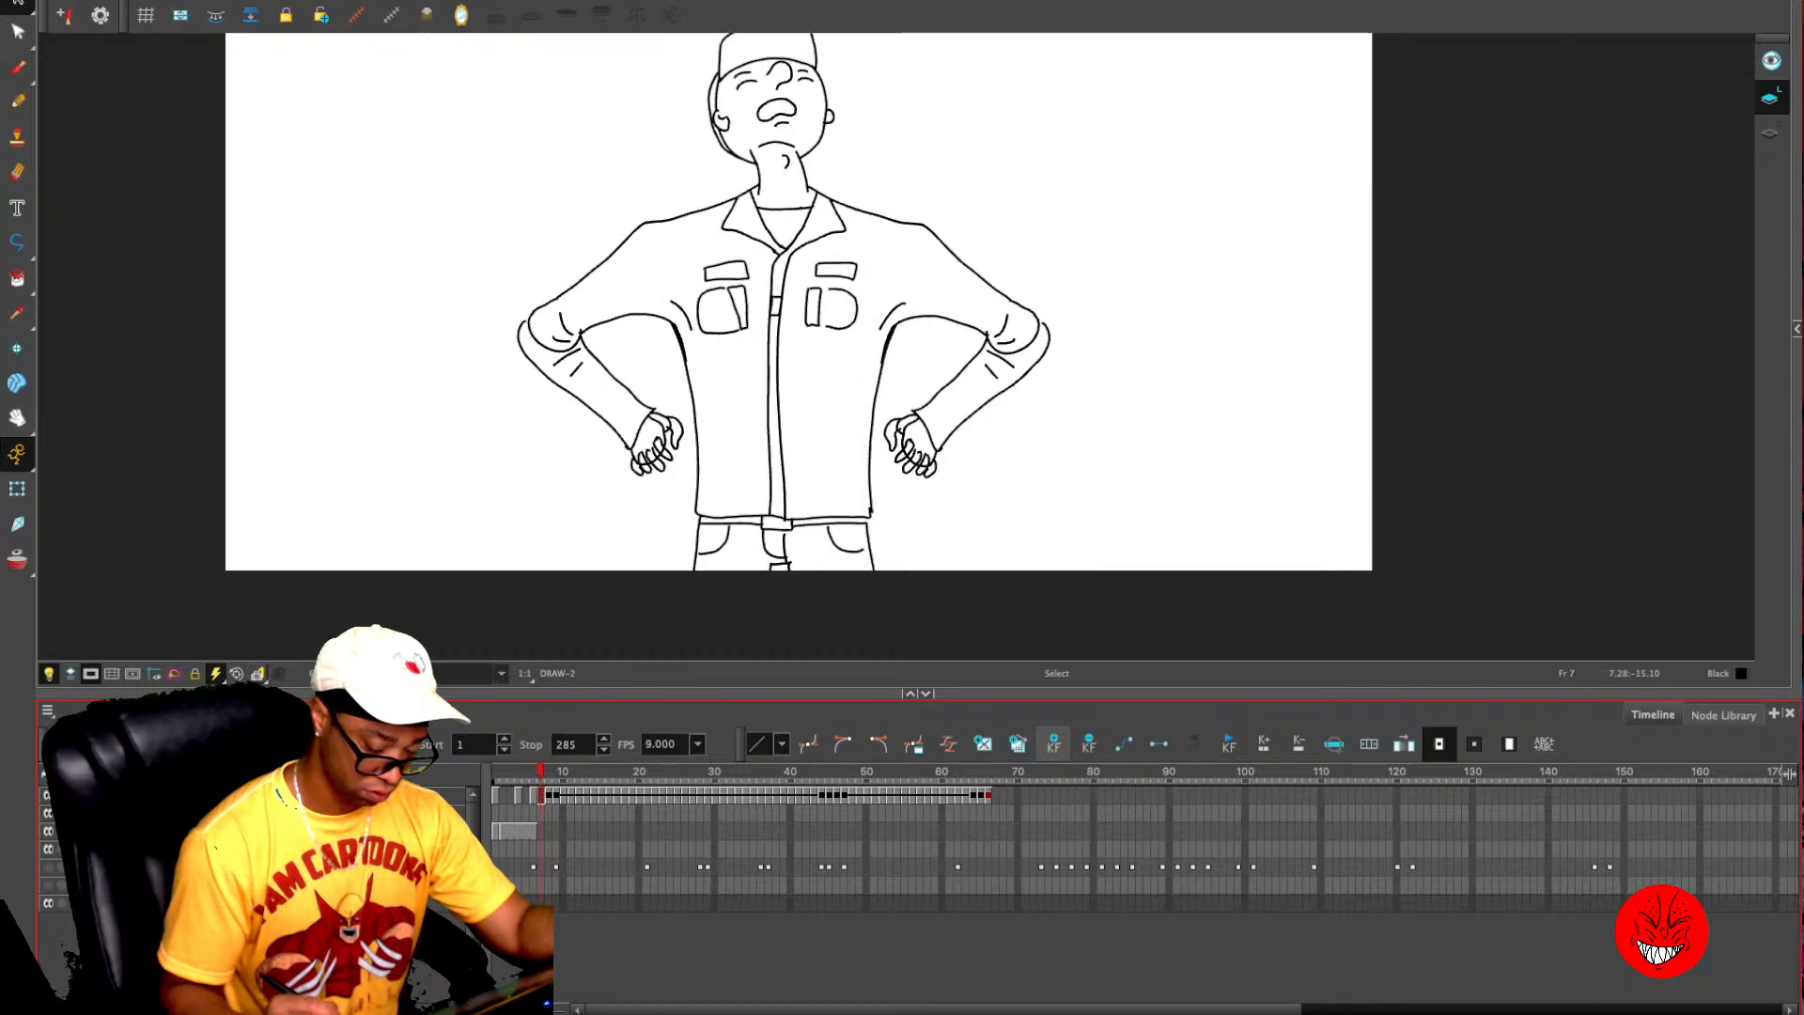
pyautogui.press(',')
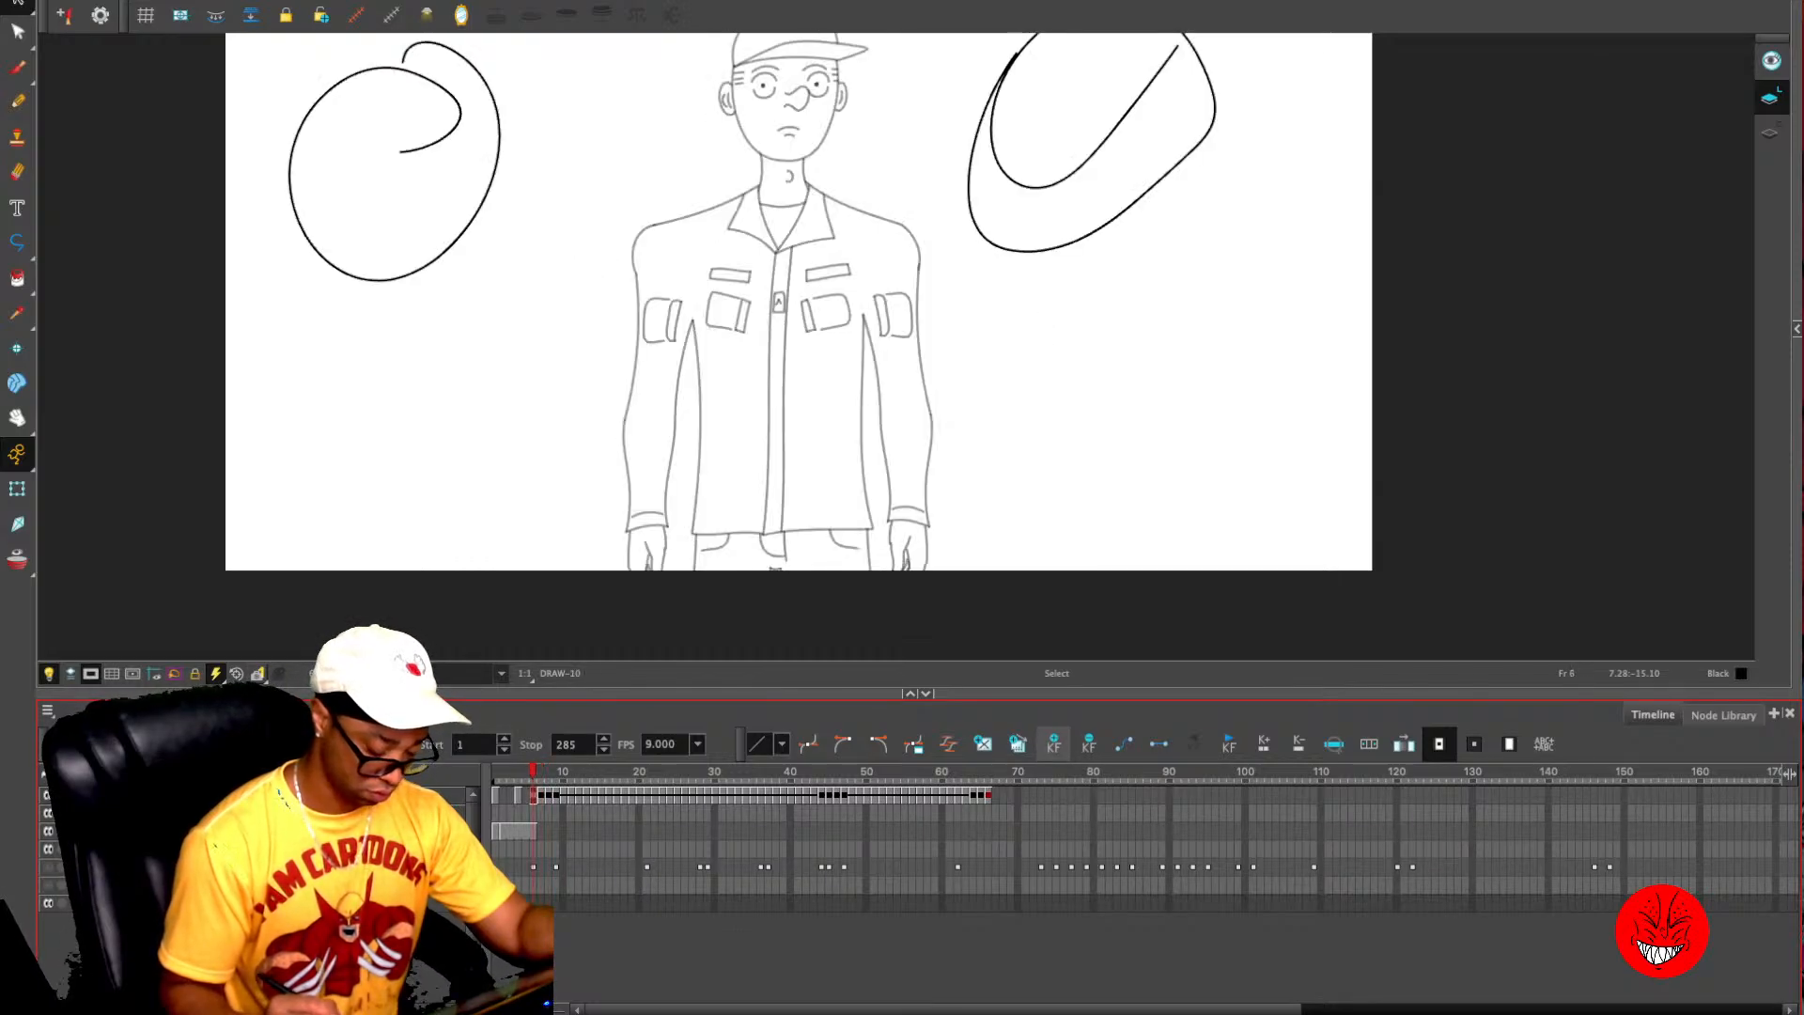
pyautogui.press(',')
pyautogui.press(',')
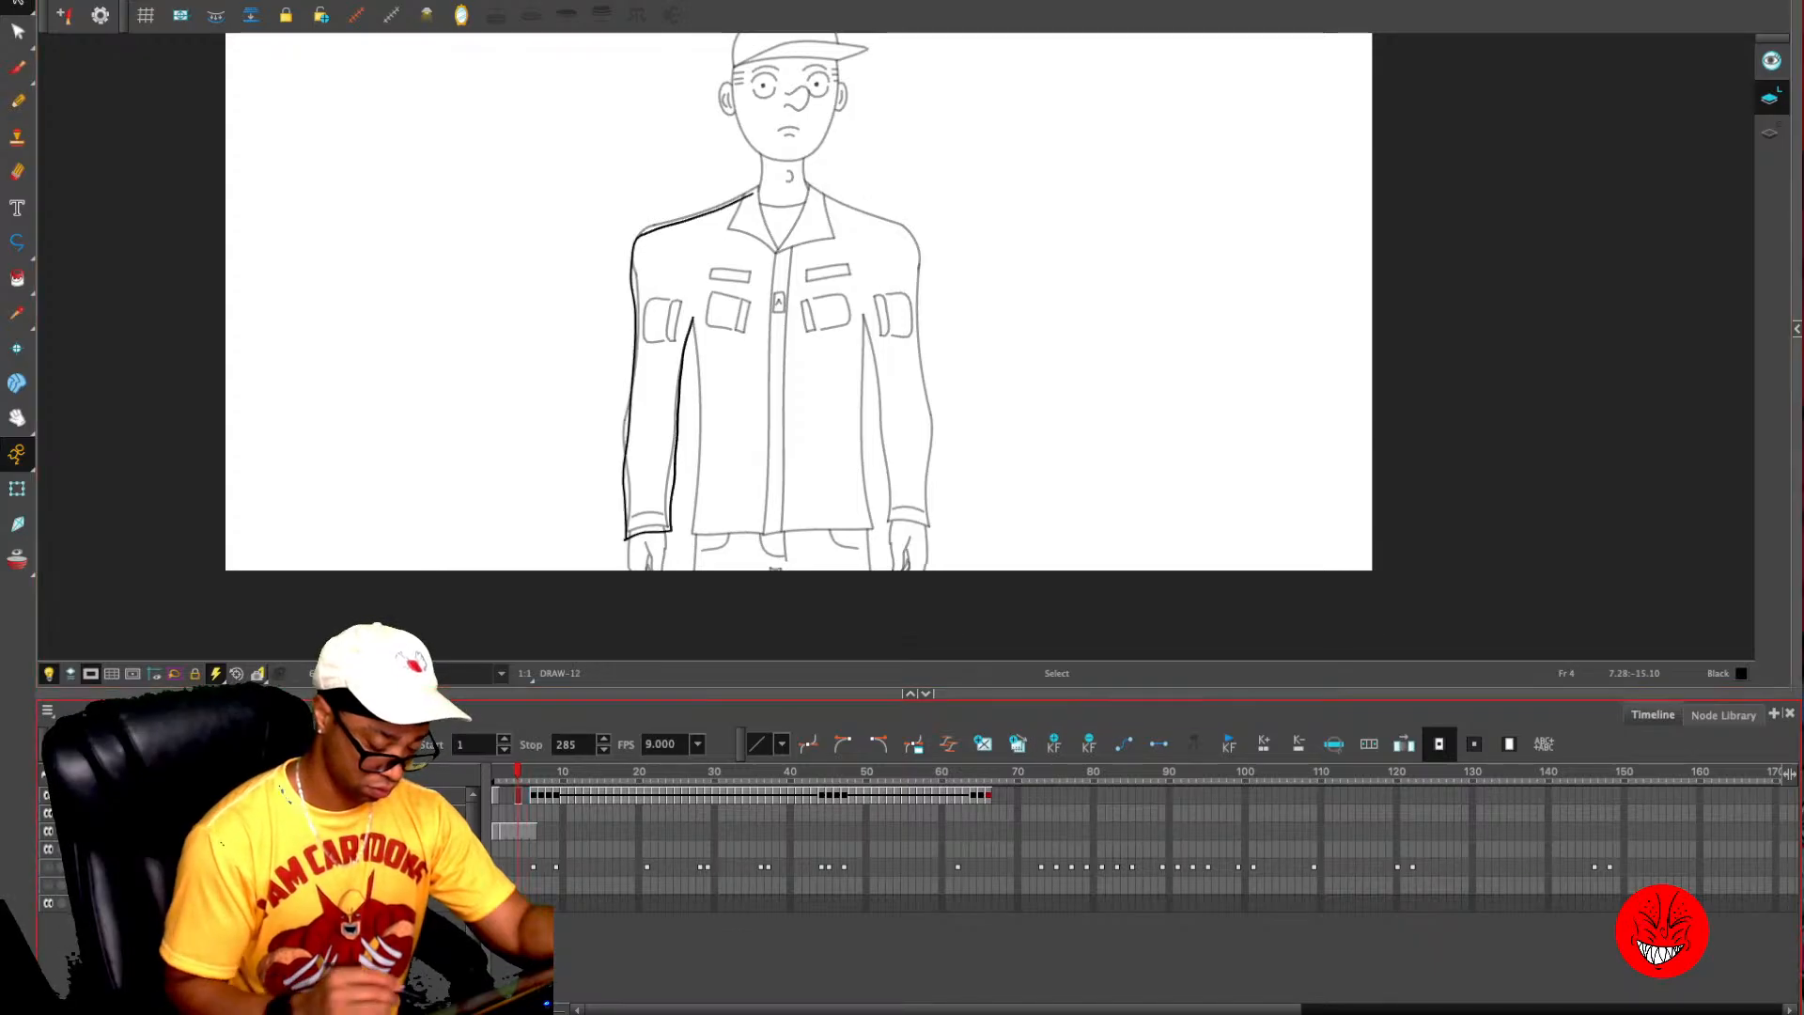
pyautogui.click(533, 831)
pyautogui.click(975, 431)
pyautogui.press('super+a')
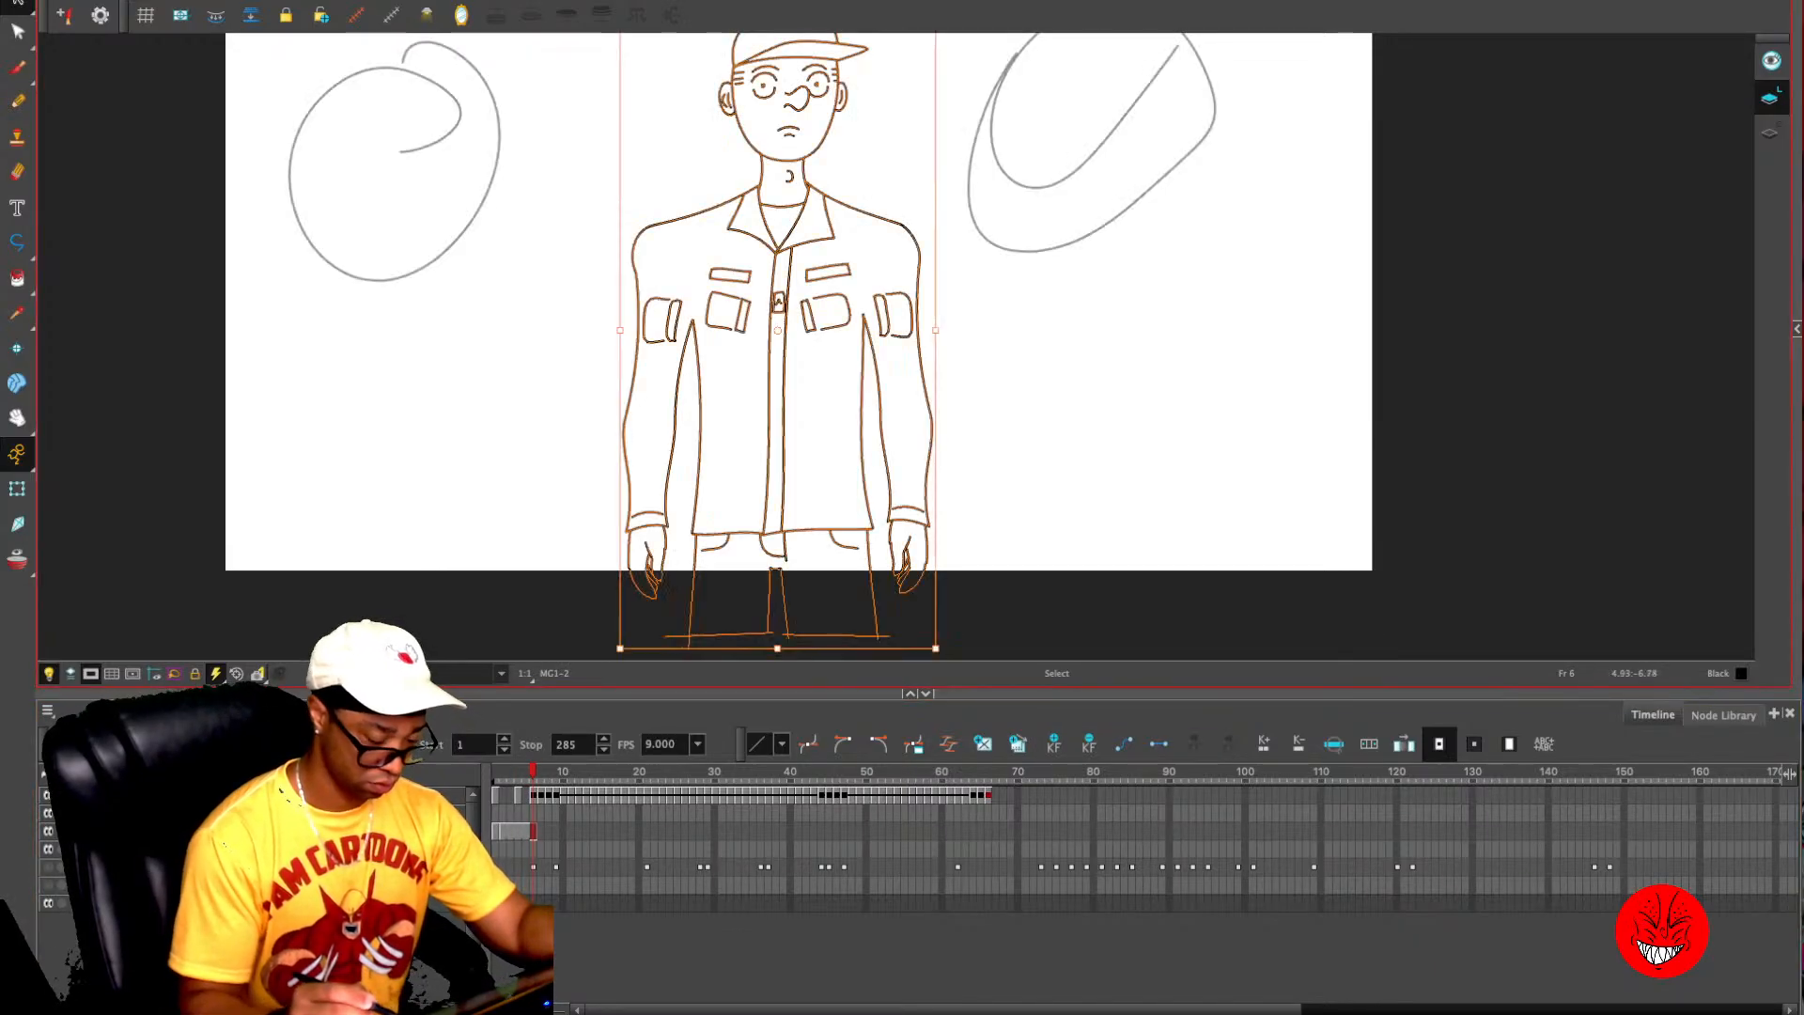
pyautogui.click(534, 796)
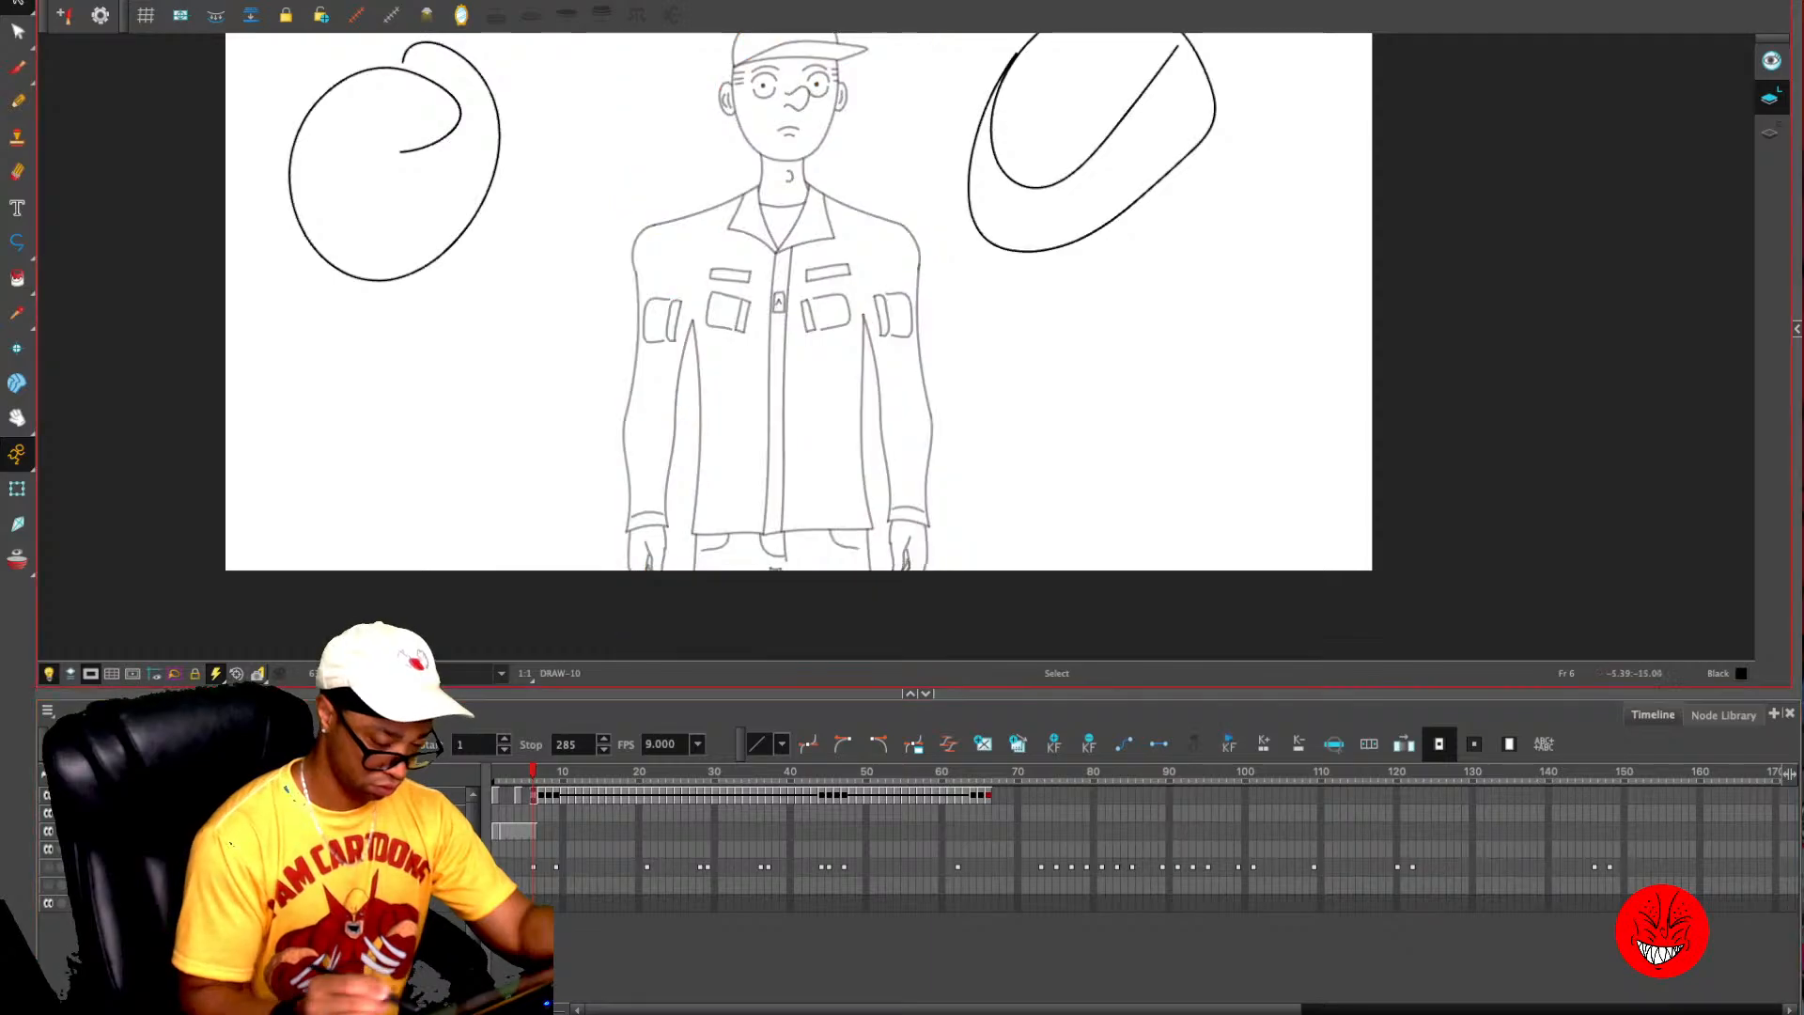
pyautogui.press('super+a')
pyautogui.click(1090, 362)
pyautogui.moveTo(1090, 362); pyautogui.dragTo(1086, 538)
# - Delete the two large stray loops on either side of the character in the frame 6 drawing
pyautogui.moveTo(1229, 169)
pyautogui.mouseDown()
pyautogui.moveTo(1081, 168)
pyautogui.moveTo(1233, 207)
pyautogui.mouseUp()
pyautogui.press('Delete')
pyautogui.moveTo(486, 196)
pyautogui.mouseDown()
pyautogui.moveTo(477, 380)
pyautogui.moveTo(499, 249)
pyautogui.mouseUp()
pyautogui.press('Delete')
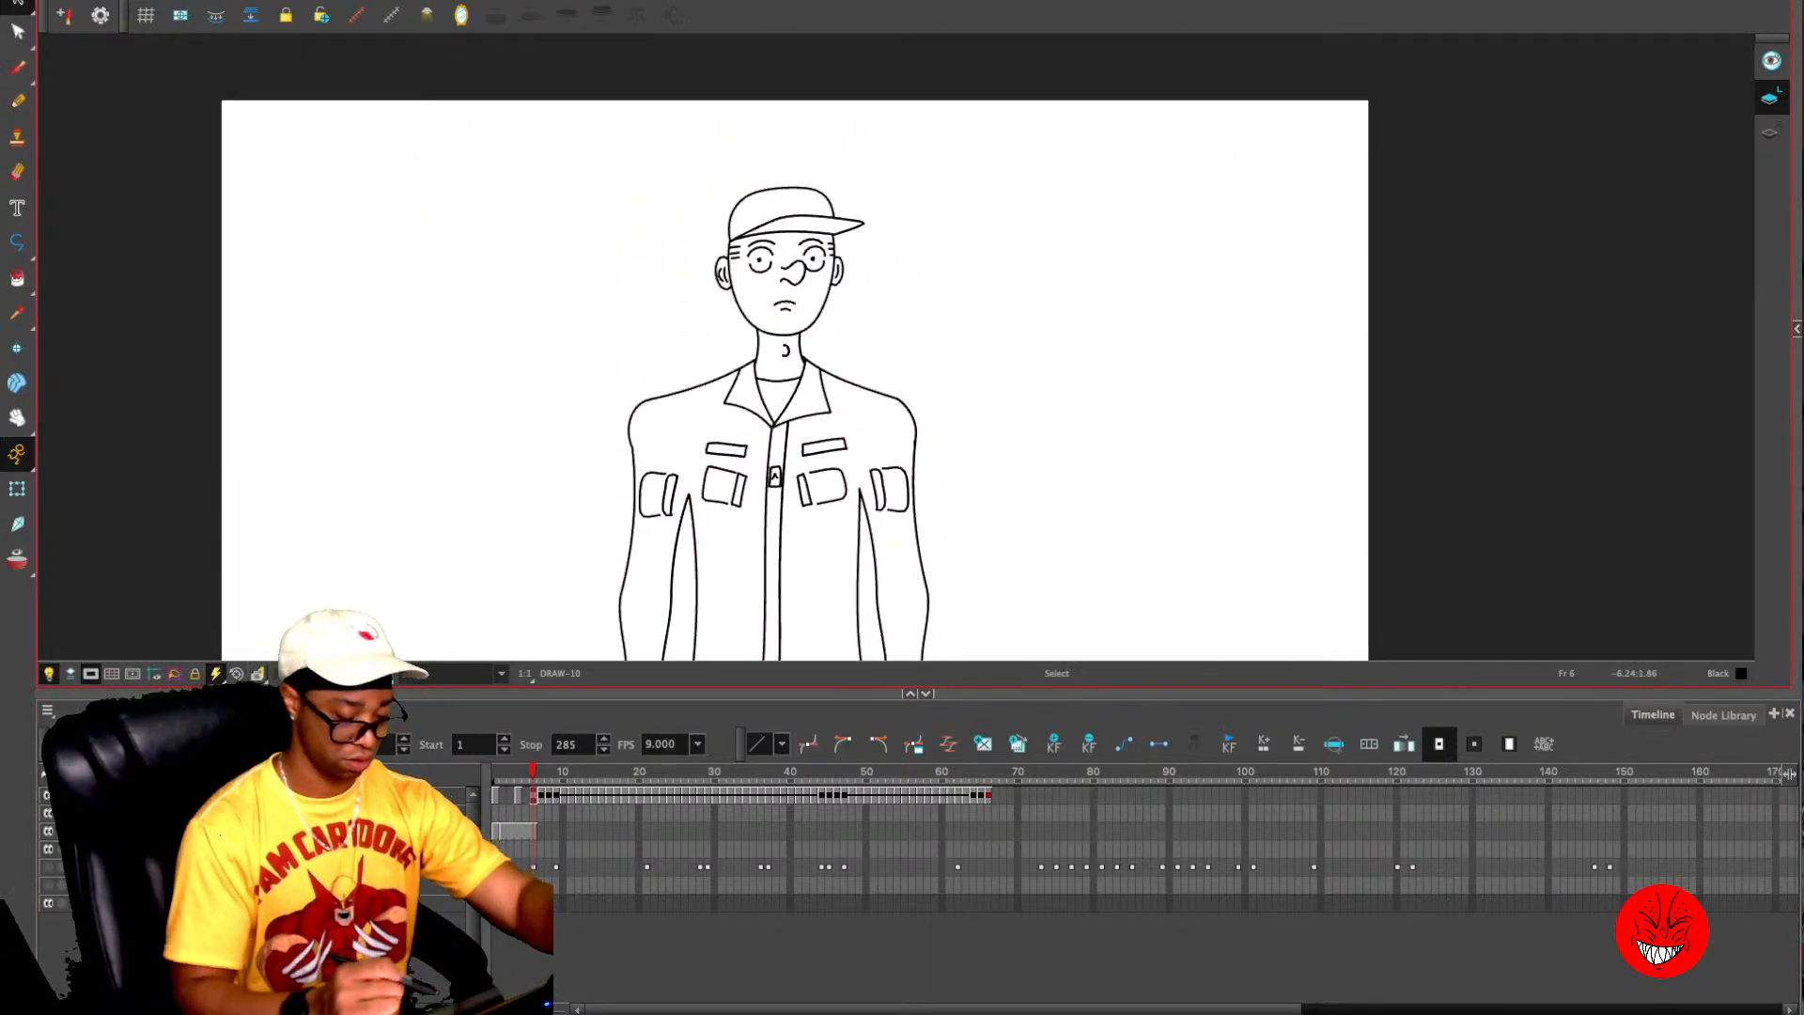
# - Clear the duplicate neutral standing drawing from frame 6 of the MG1 layer
pyautogui.click(518, 796)
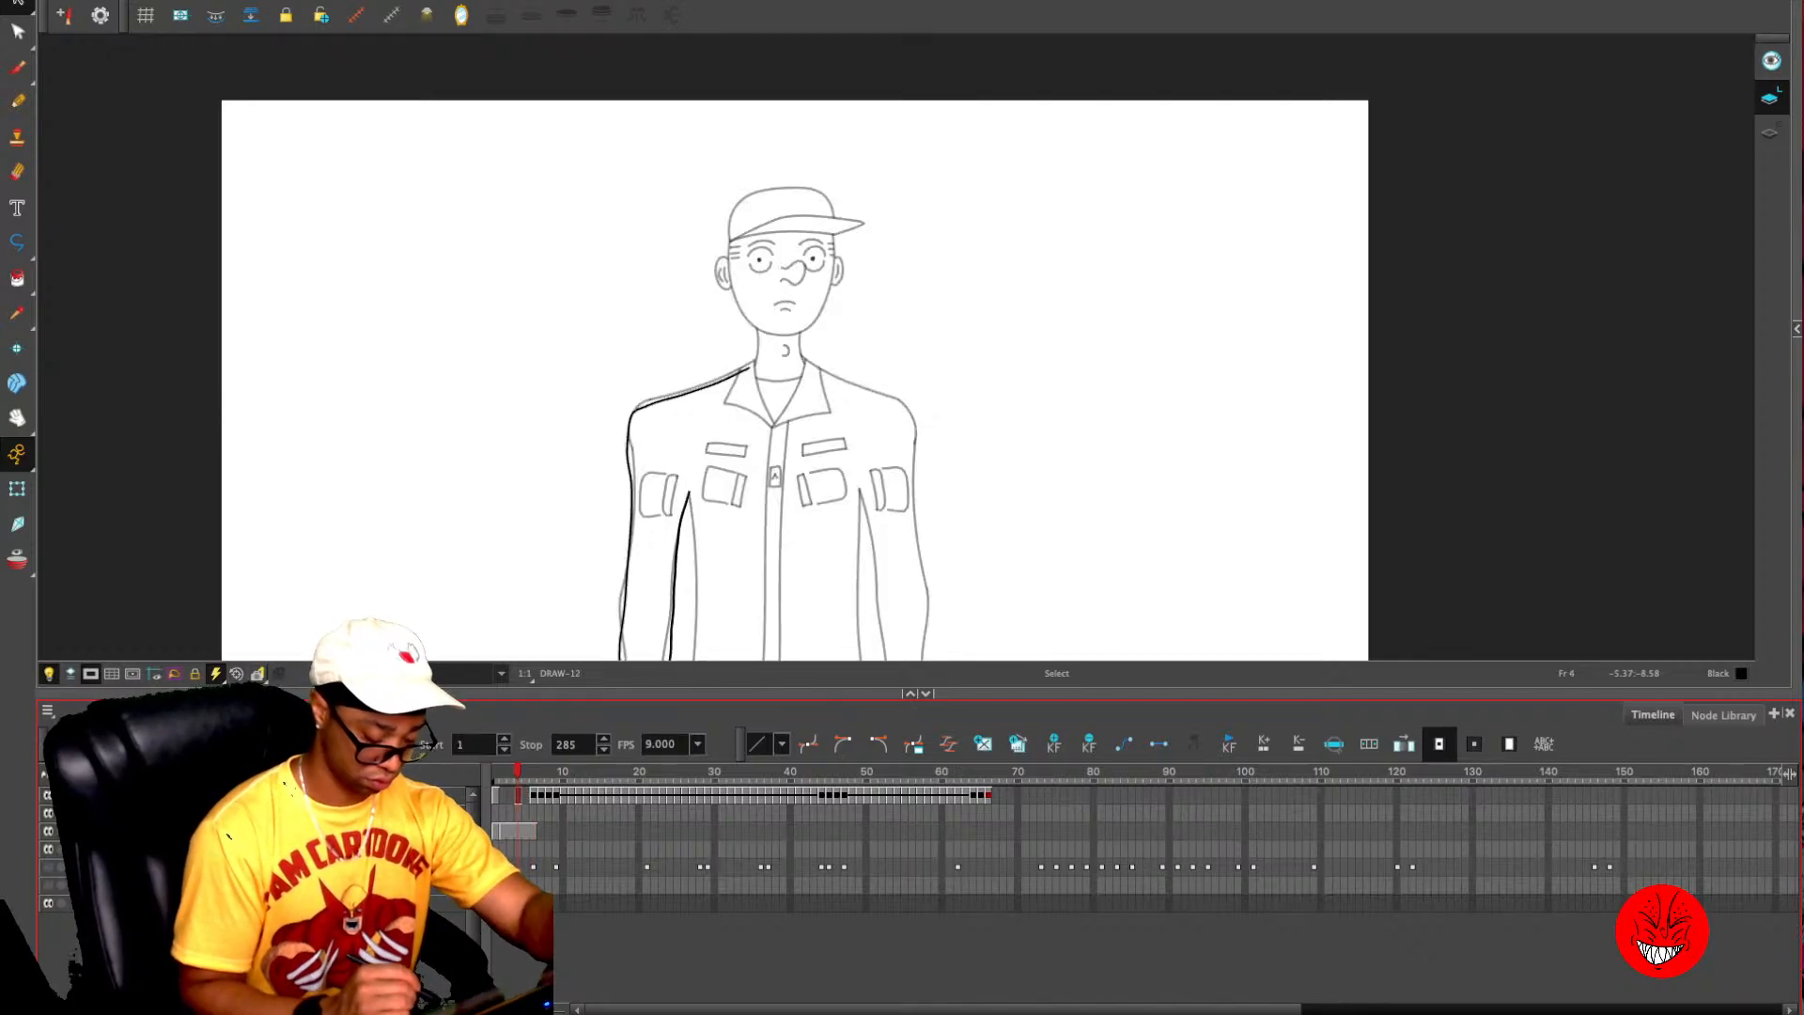
pyautogui.press('.')
pyautogui.press('.')
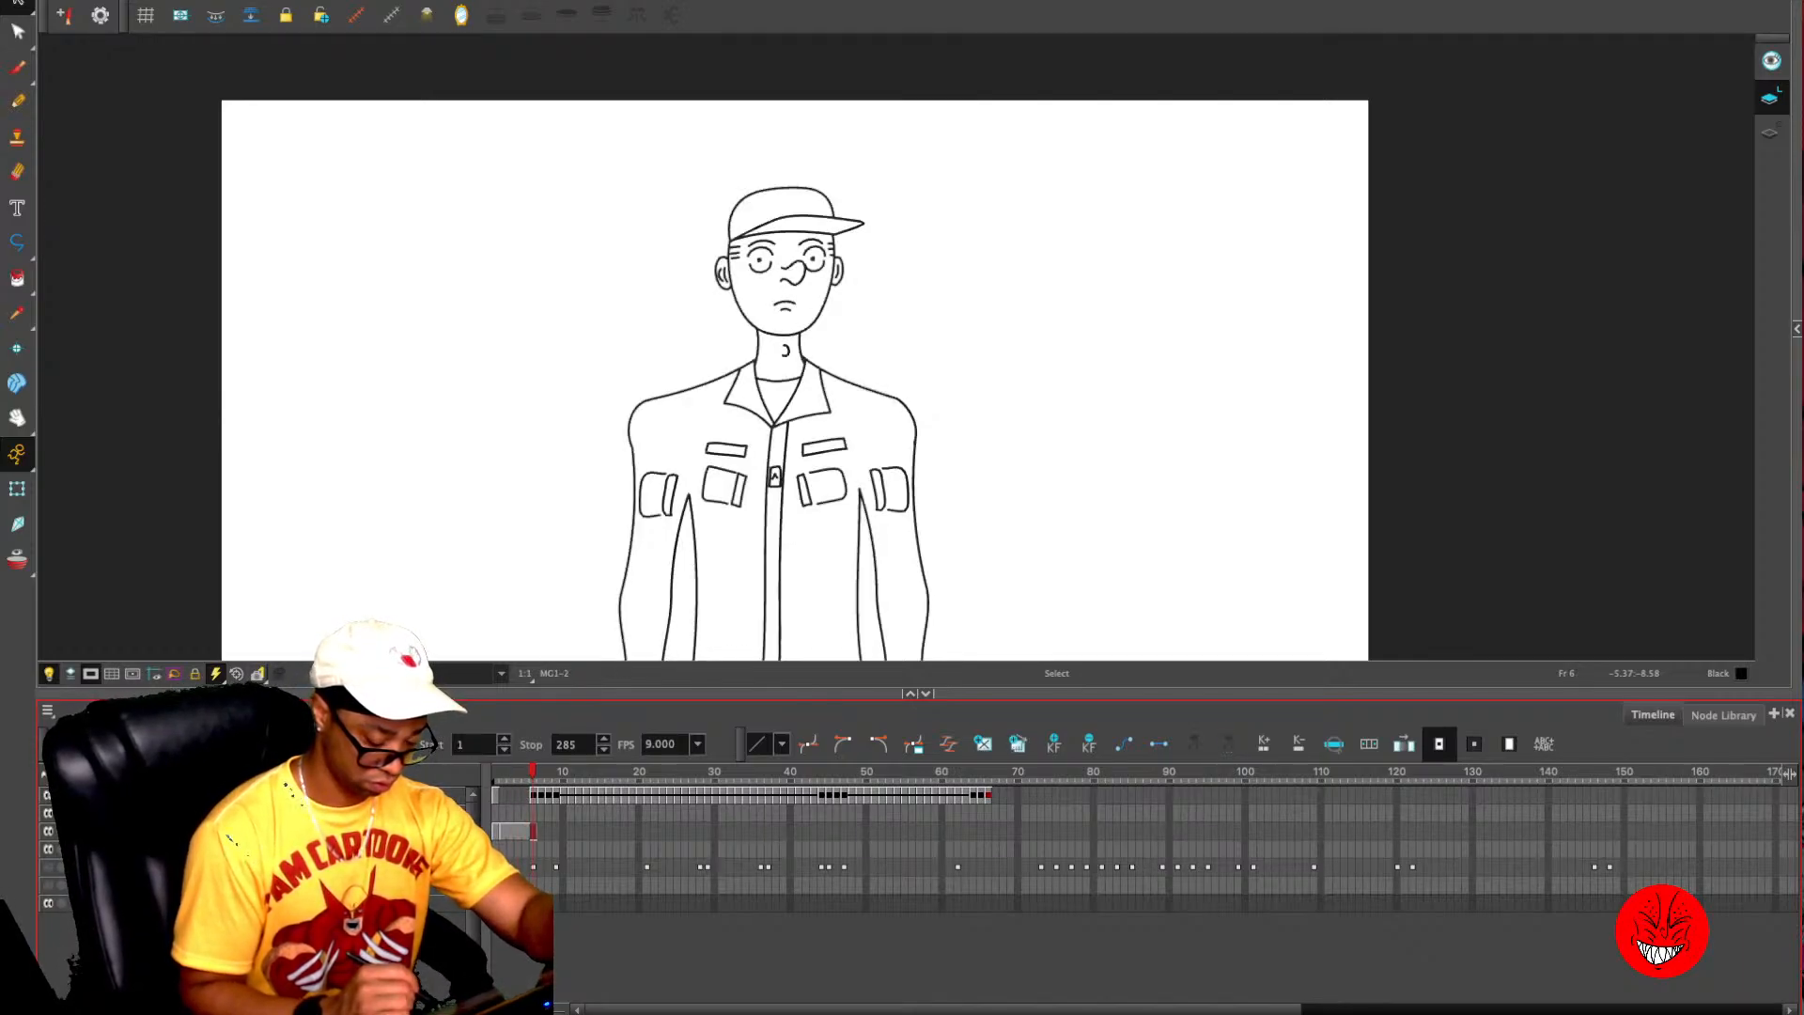
pyautogui.press('d')
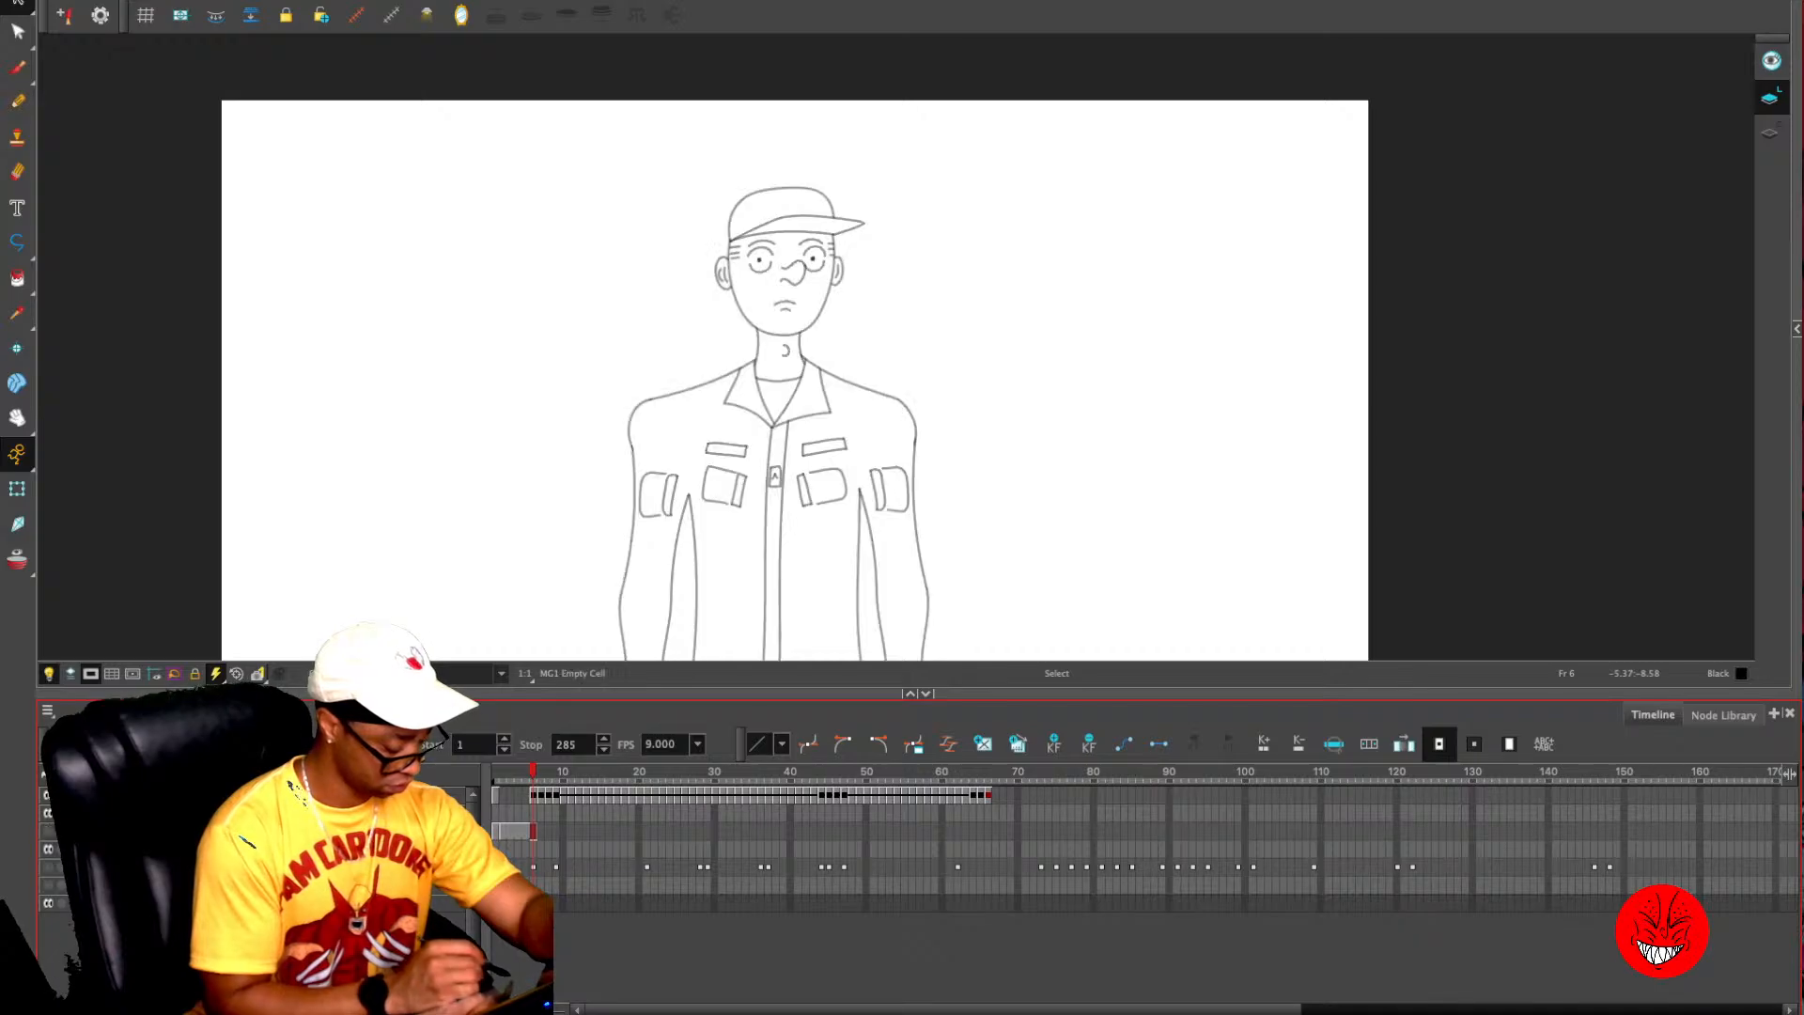
# - Expose the neutral standing drawing from frame 6 over the frames from 2 onward, replacing the unfinished drawings
pyautogui.click(533, 796)
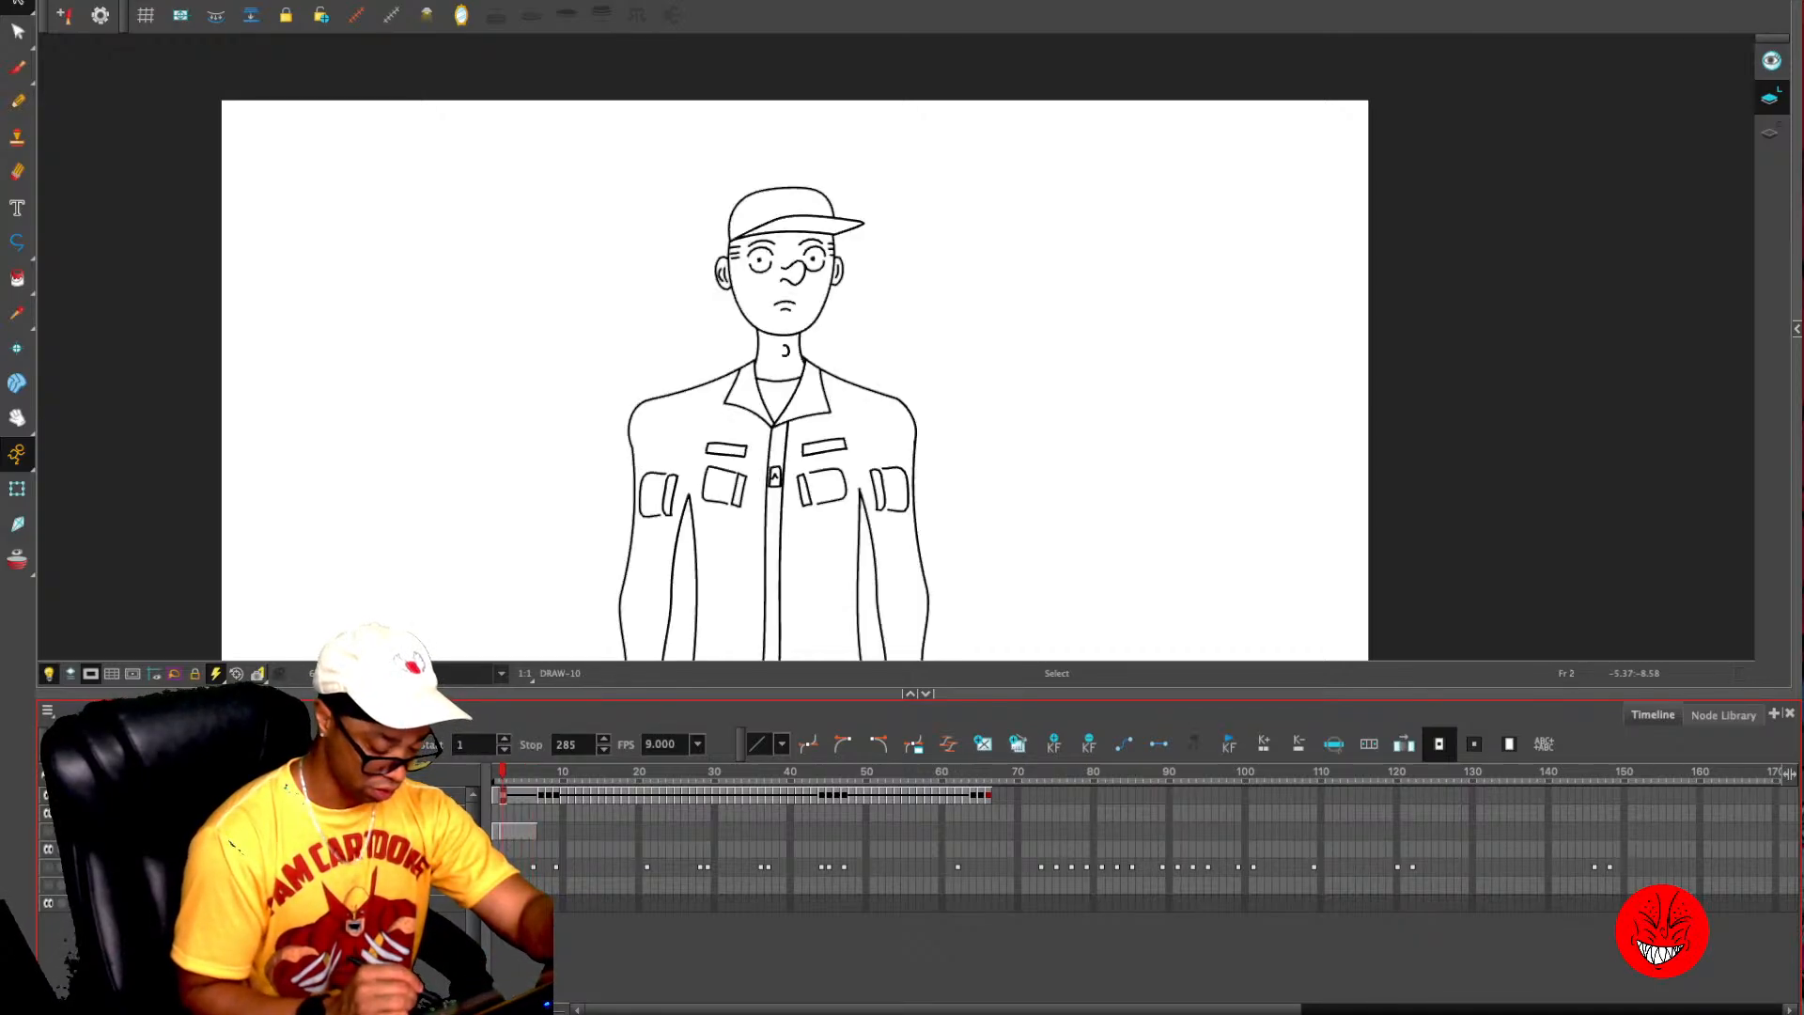
pyautogui.press(',')
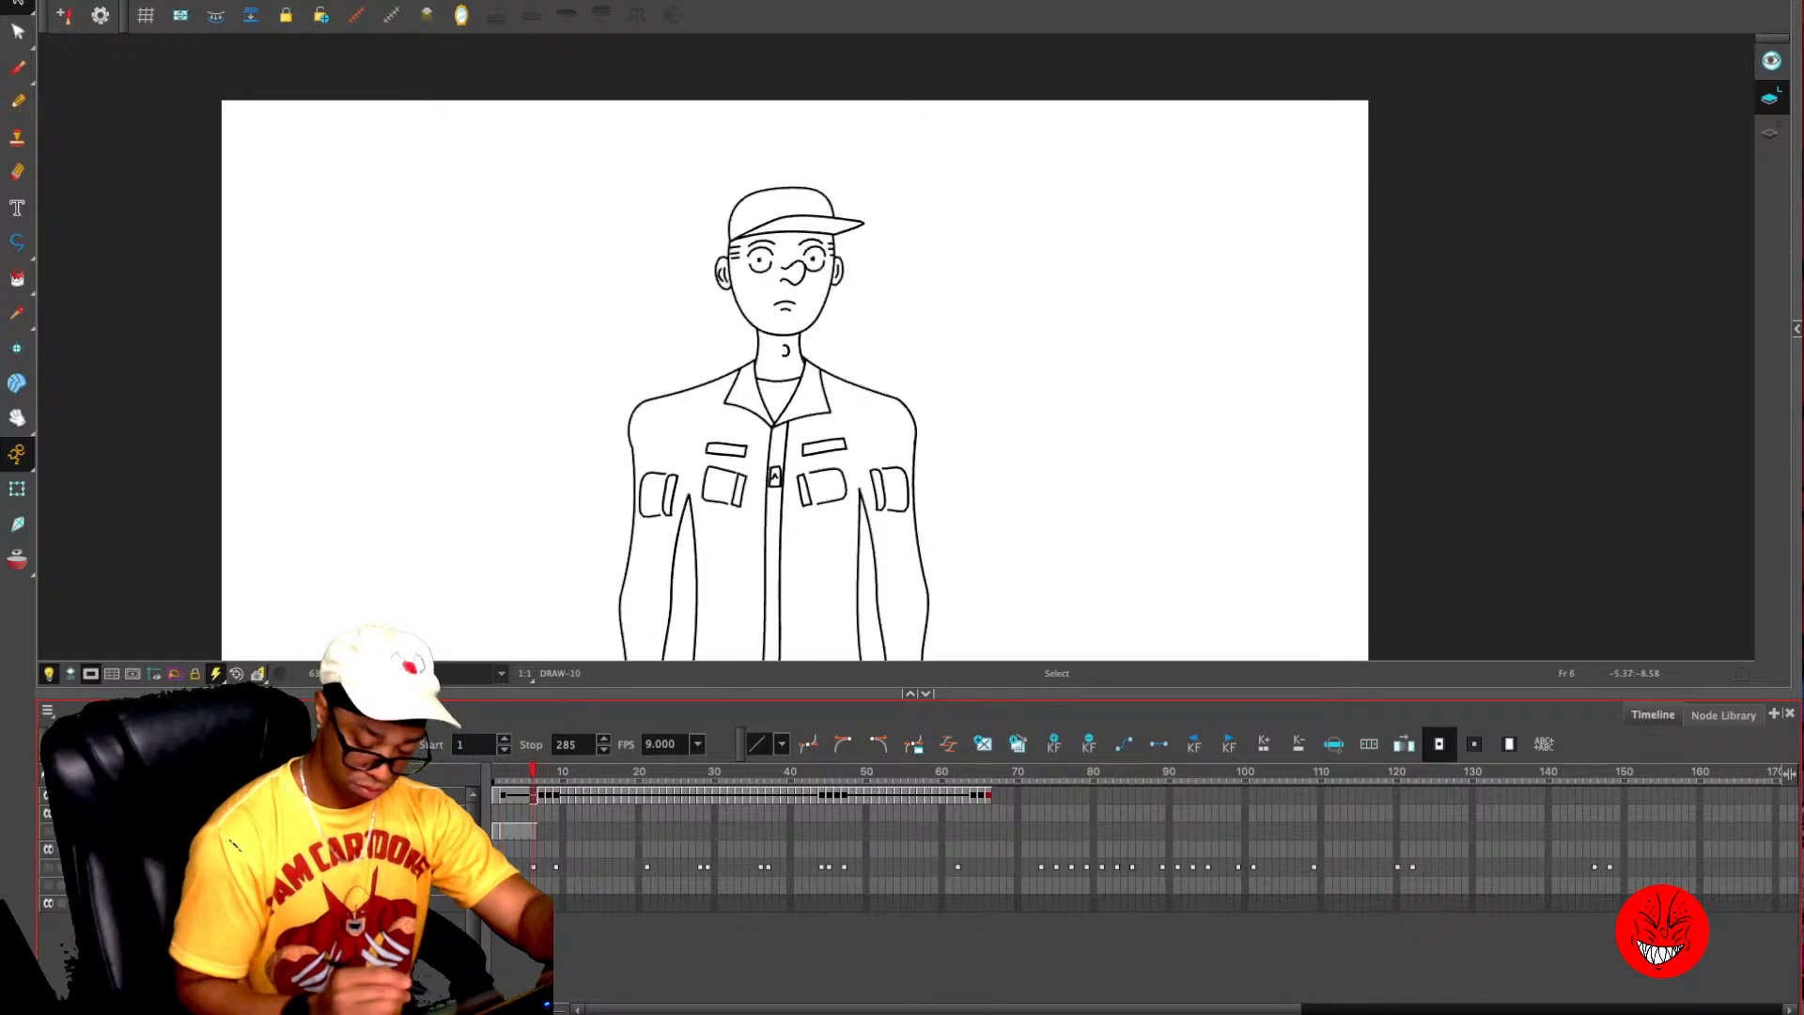
pyautogui.press(',')
pyautogui.press(',')
pyautogui.press(',')
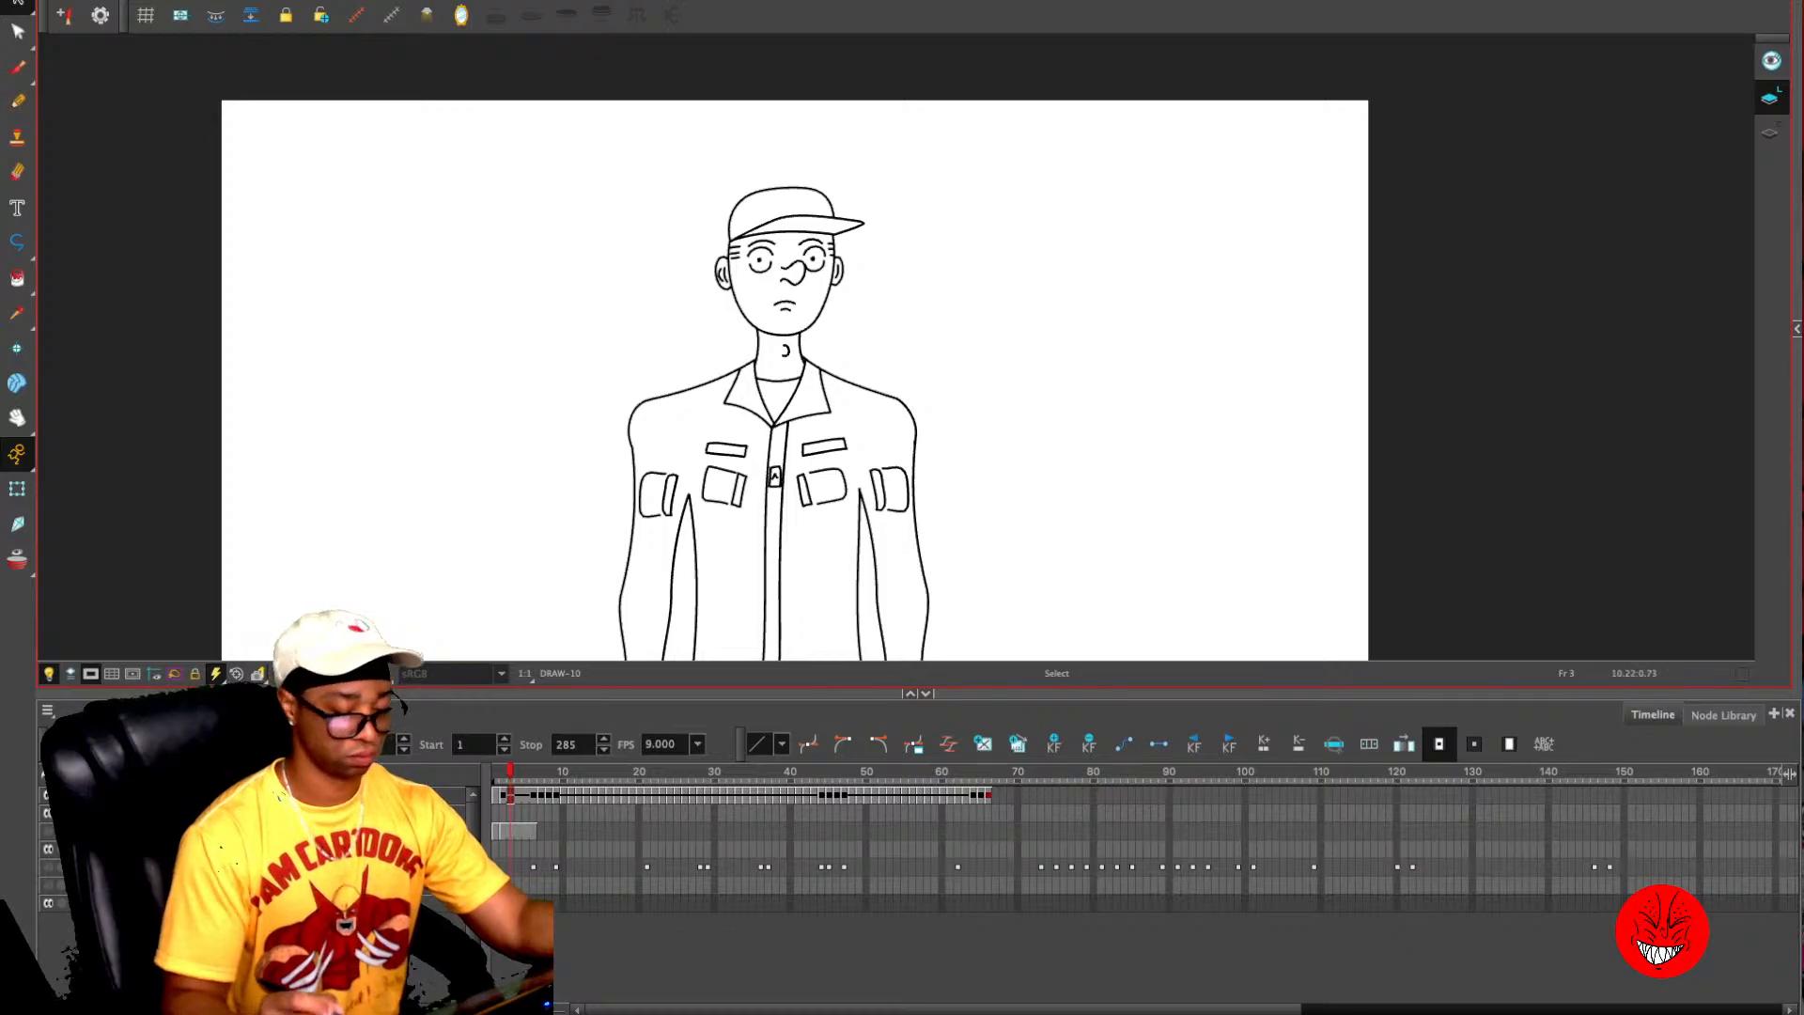
# - Replace the stray upper sleeve stroke on the raised arm at frame 66 with a line from shoulder to forearm
pyautogui.press('1')
pyautogui.moveTo(1283, 403); pyautogui.dragTo(1301, 345)
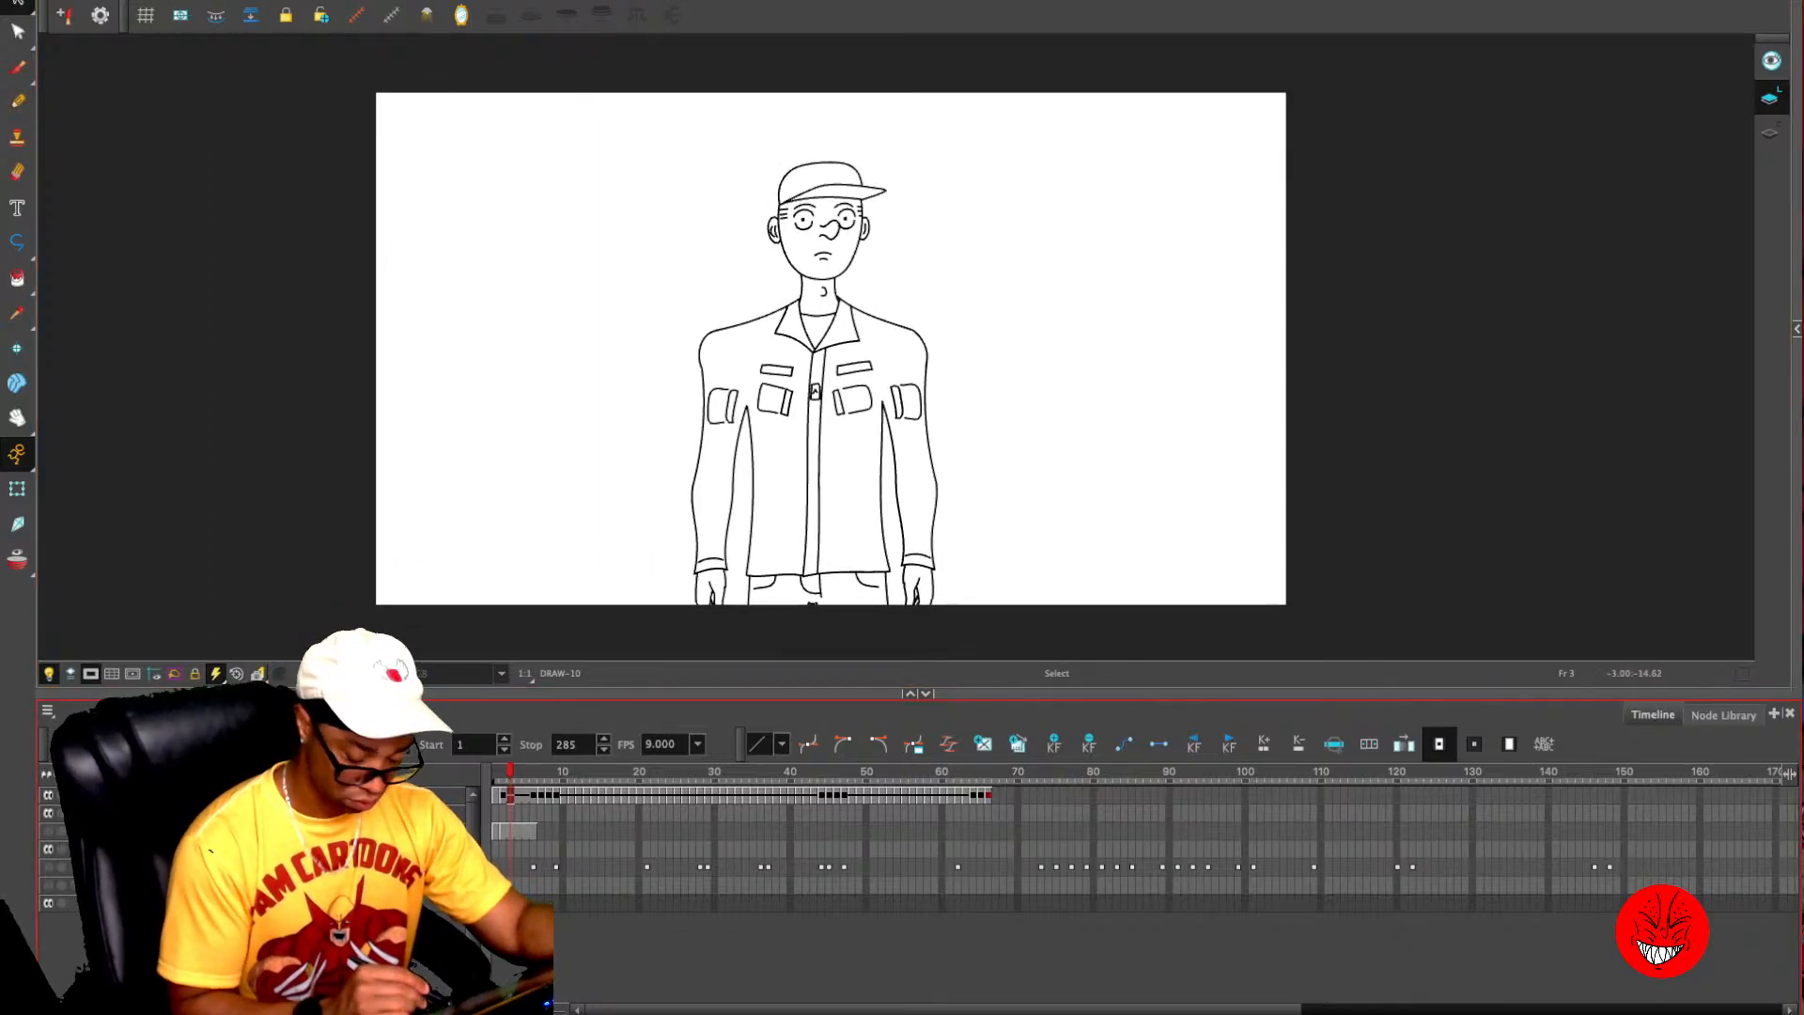
pyautogui.moveTo(511, 772); pyautogui.dragTo(987, 772)
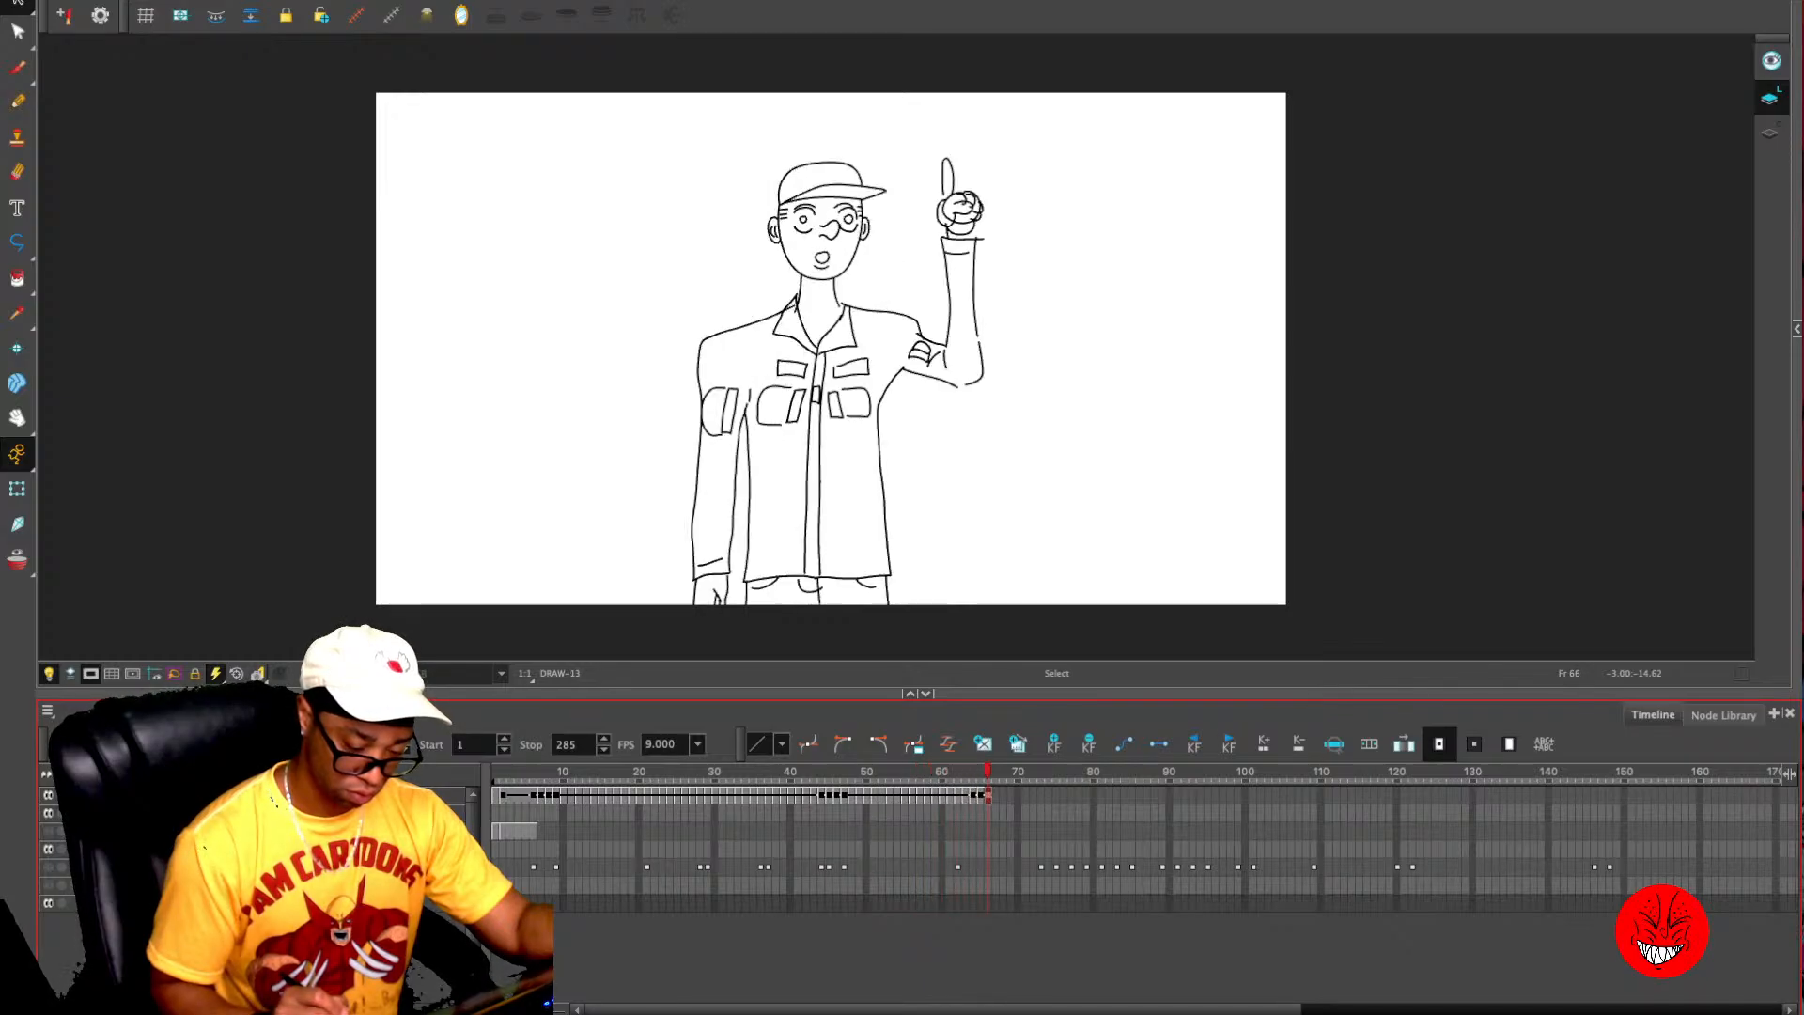
pyautogui.press('2')
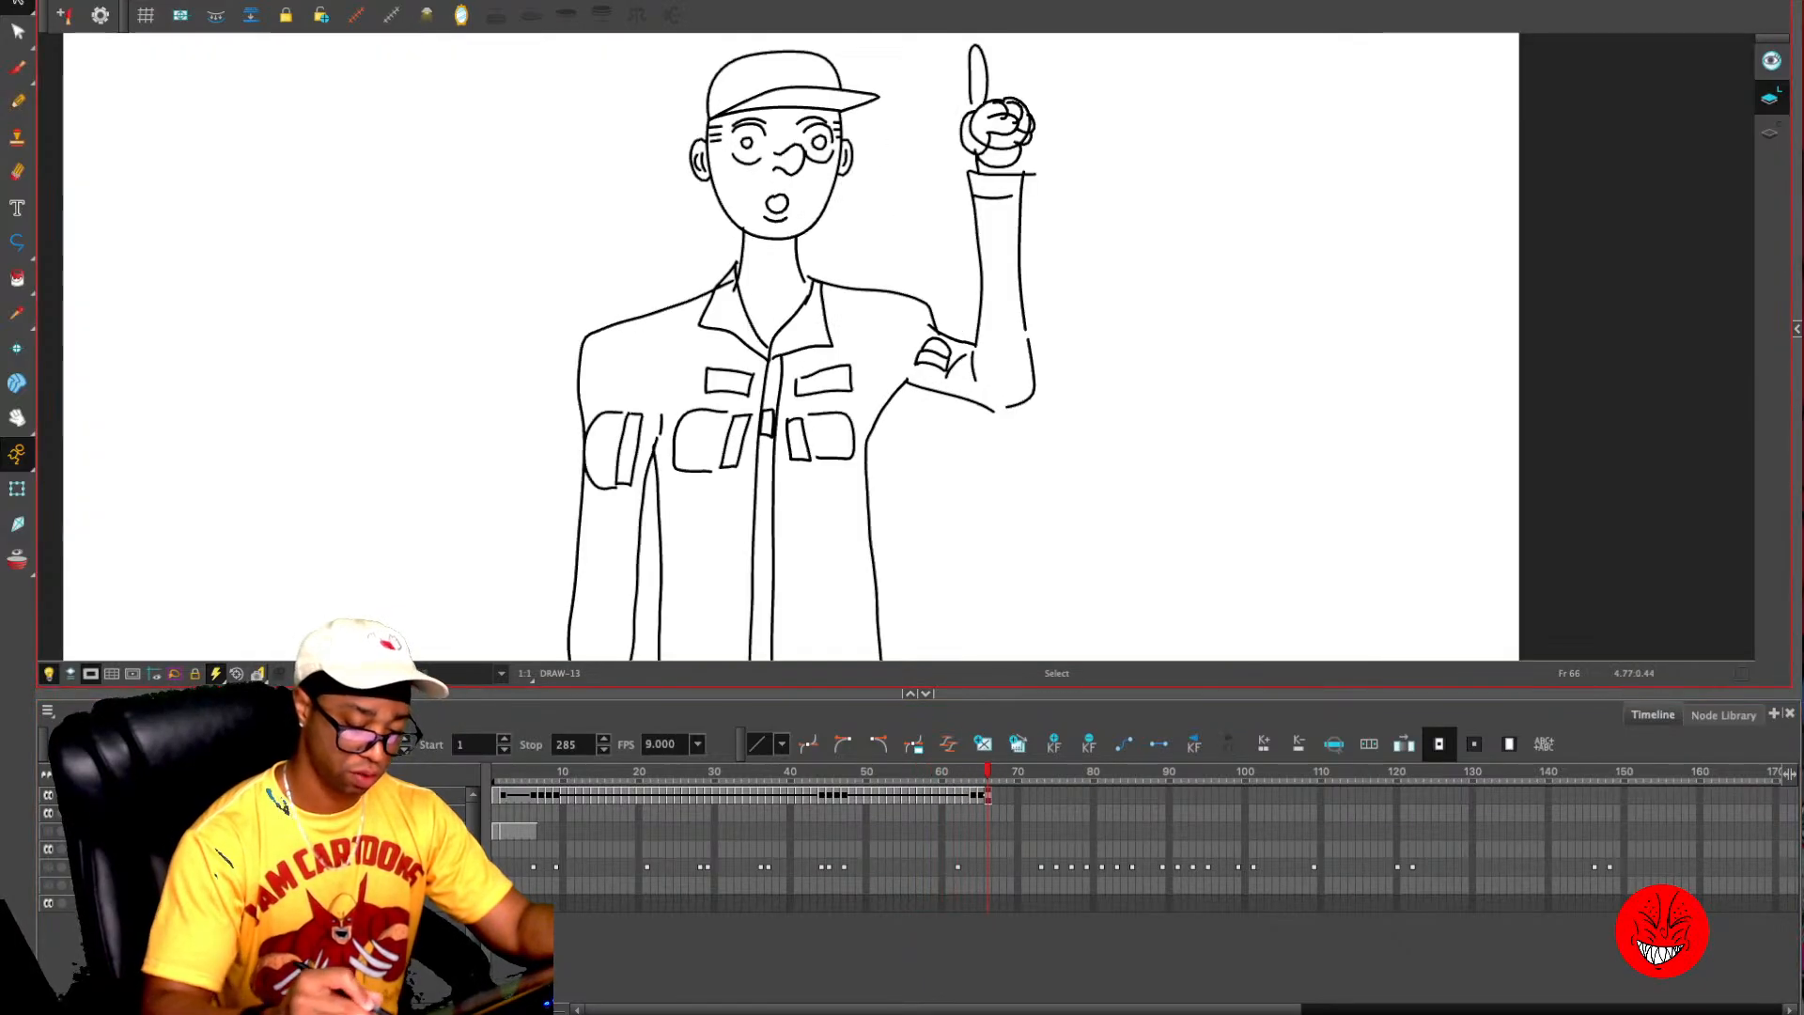
pyautogui.moveTo(1008, 330); pyautogui.dragTo(987, 275)
pyautogui.click(930, 341)
pyautogui.click(932, 284)
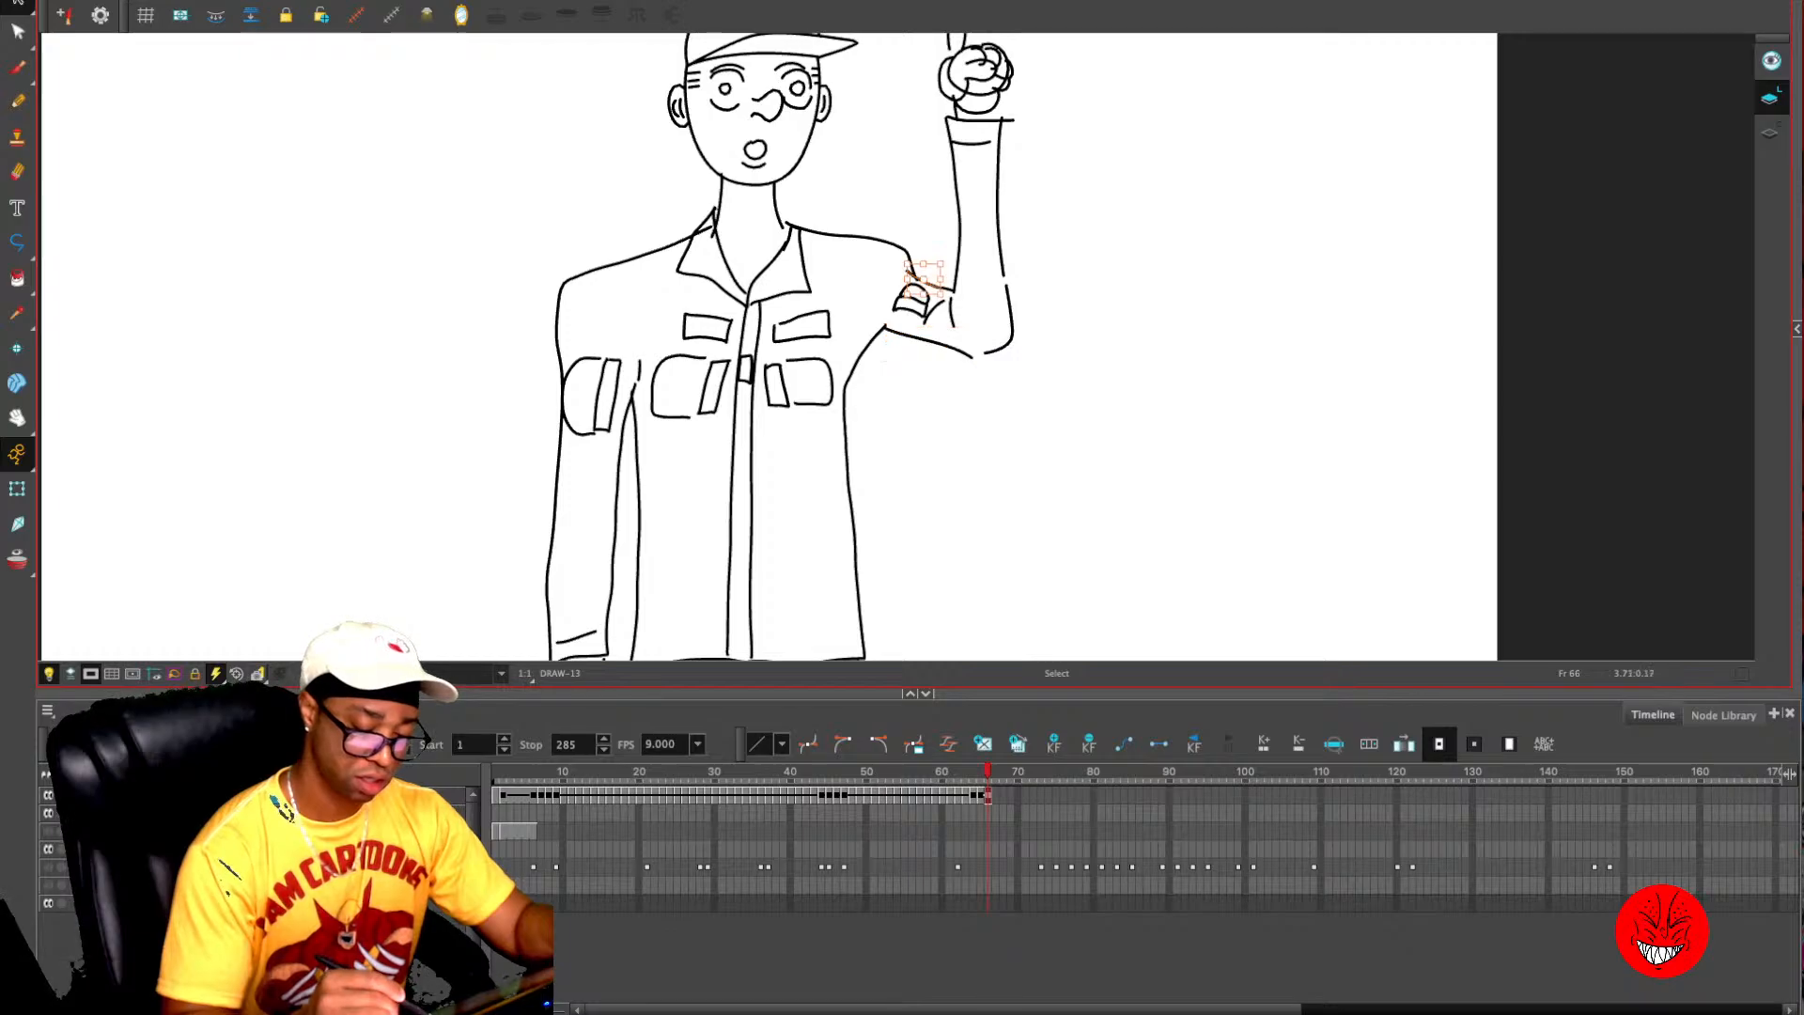
pyautogui.moveTo(907, 273); pyautogui.dragTo(955, 276)
pyautogui.press('Delete')
pyautogui.click(934, 270)
pyautogui.click(1029, 517)
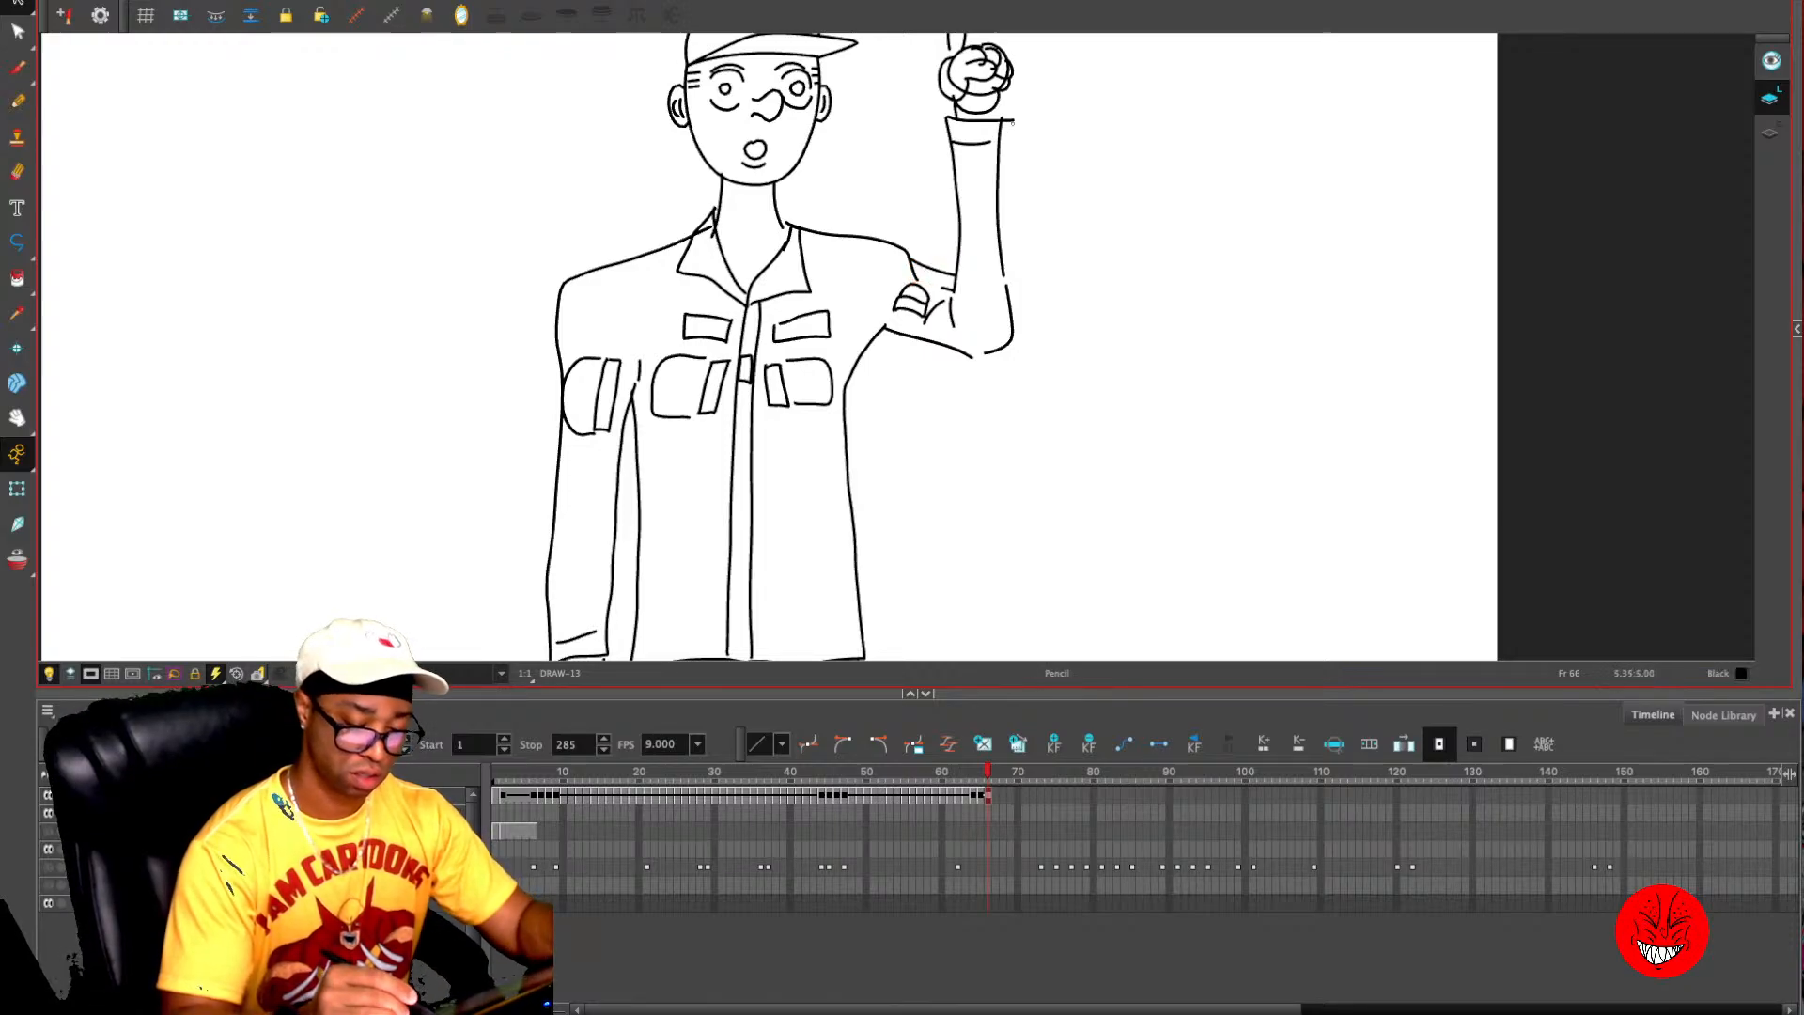
# - Redraw the raised forearm's outer line farther out from cuff to elbow and delete the old line segments
pyautogui.hotkey('alt', '/')
pyautogui.moveTo(1014, 118); pyautogui.dragTo(1009, 354)
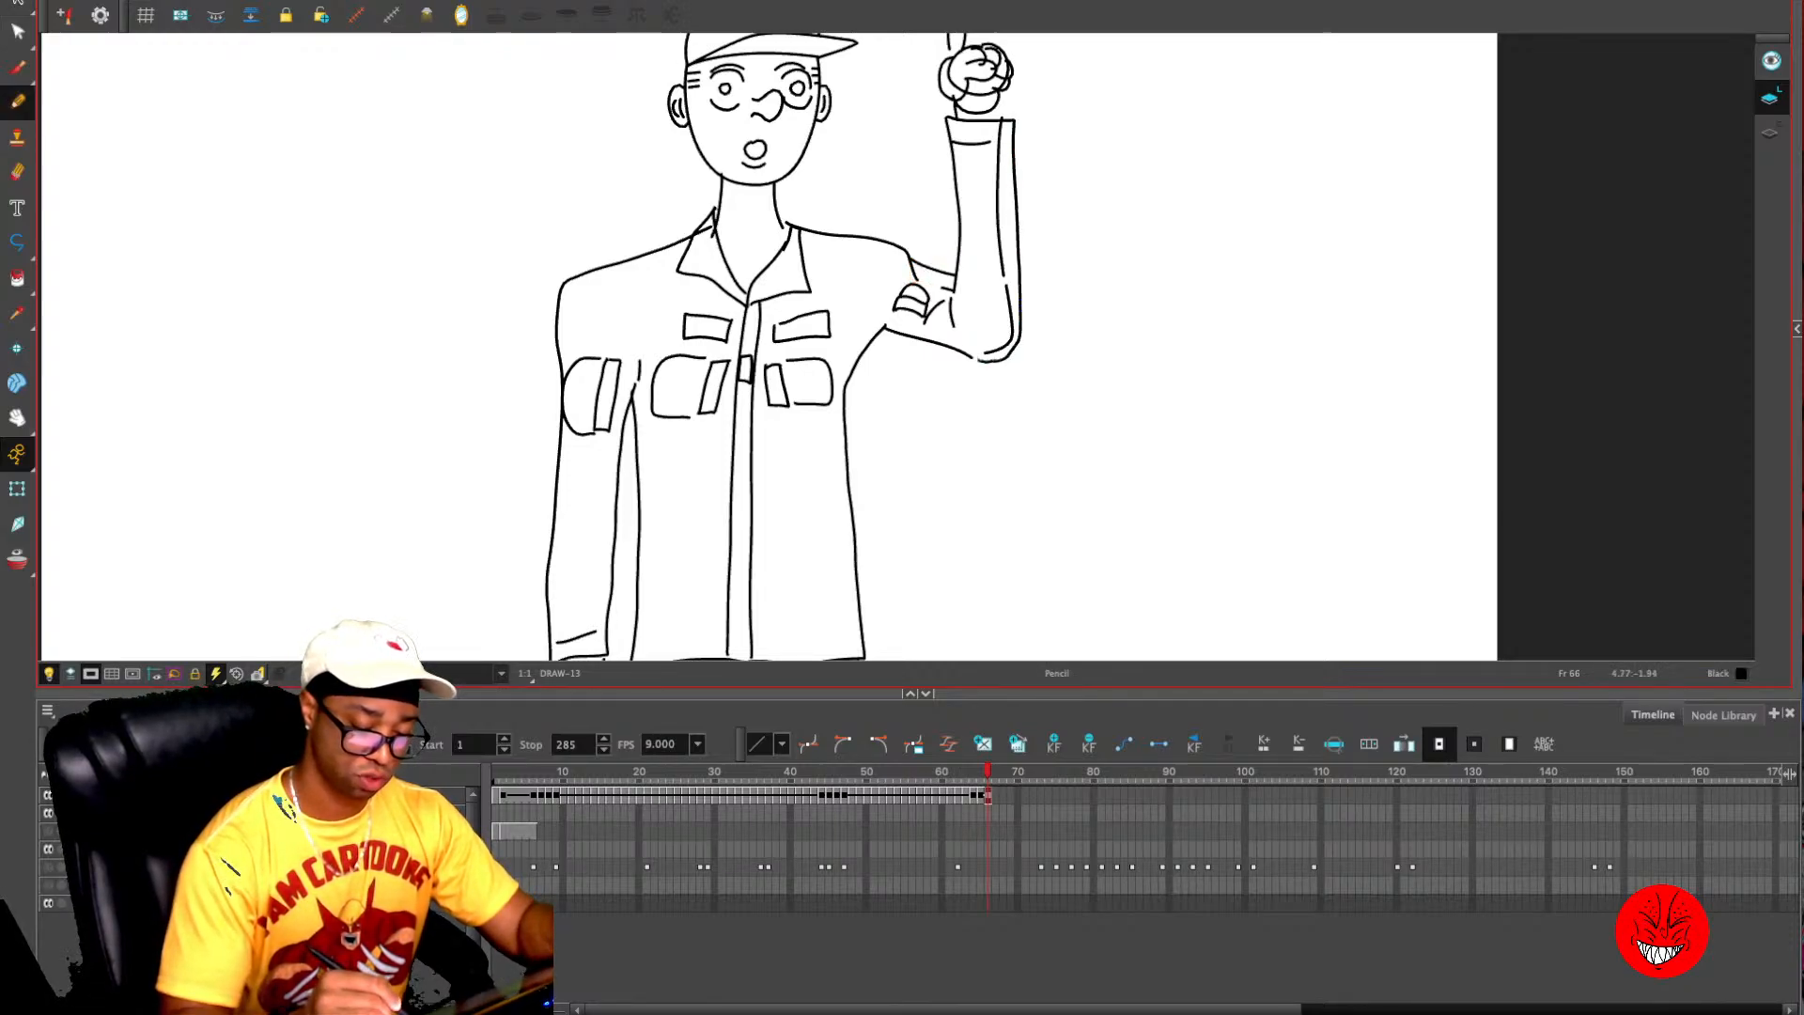
pyautogui.hotkey('alt', 's')
pyautogui.click(1001, 235)
pyautogui.press('Delete')
pyautogui.click(1012, 303)
pyautogui.press('Delete')
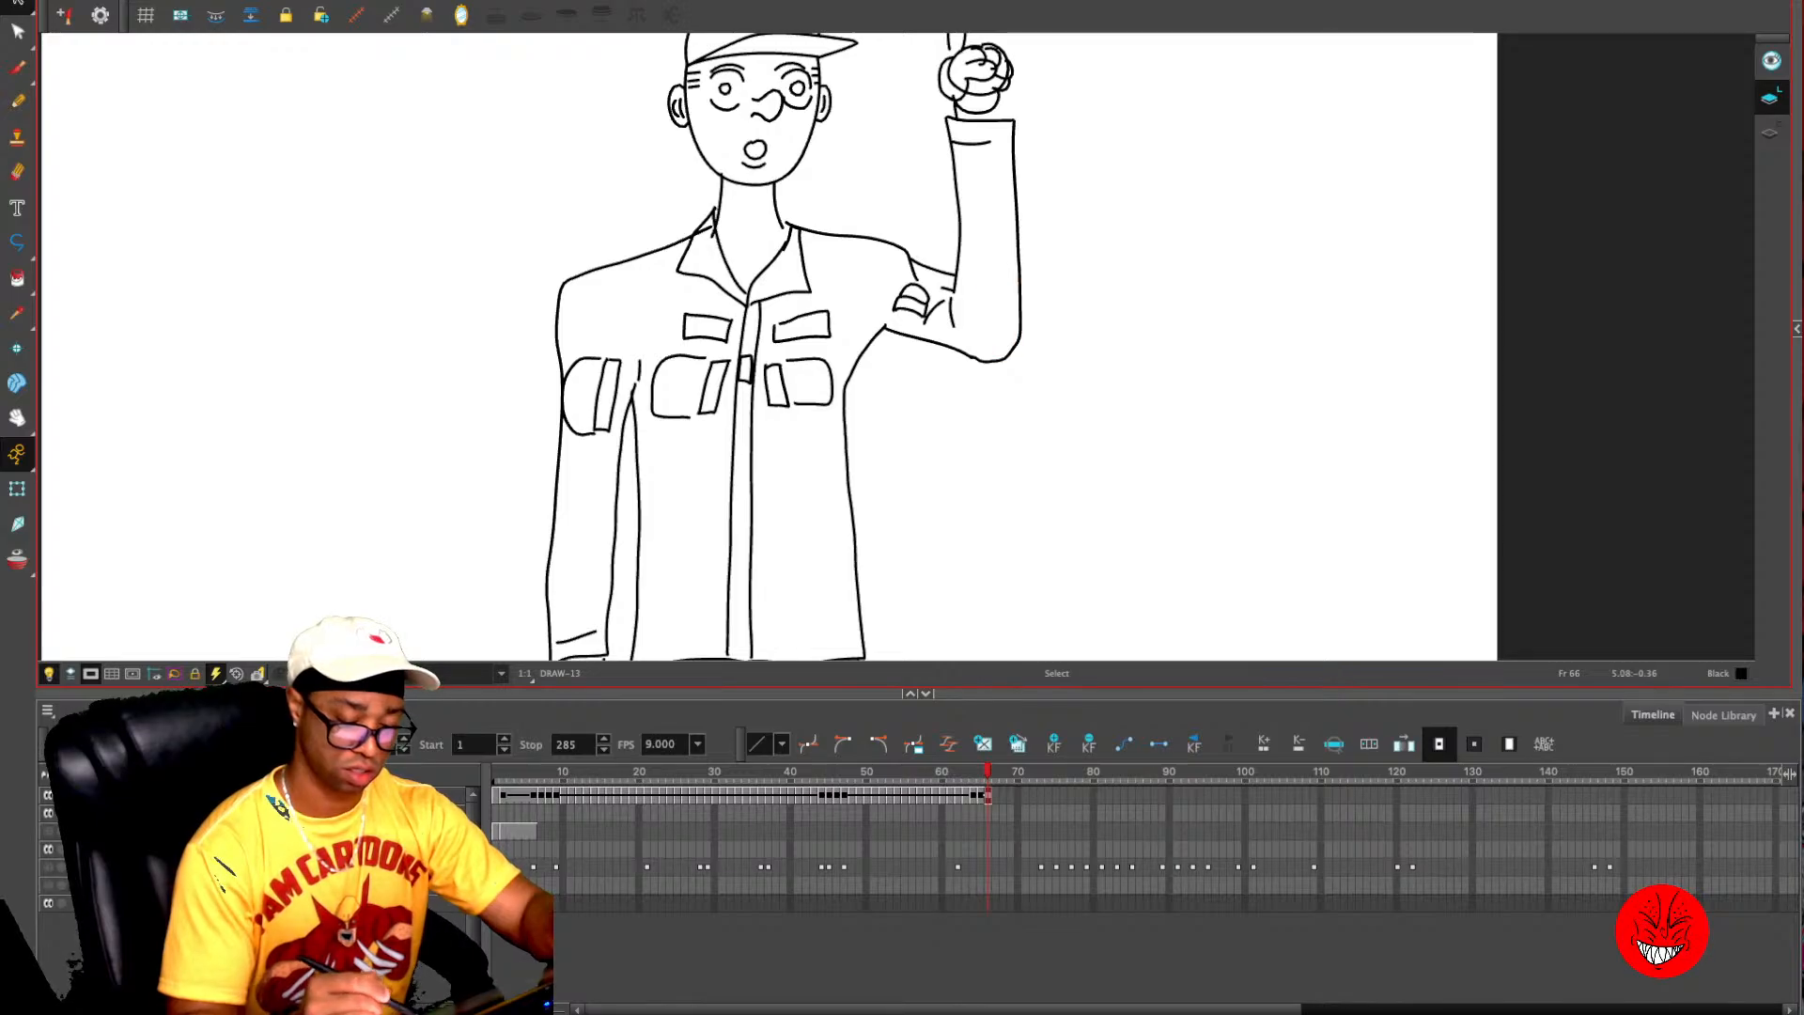
# - Replace the short cuff line on the raised sleeve with one spanning the full sleeve width
pyautogui.click(972, 143)
pyautogui.press('Delete')
pyautogui.moveTo(952, 142); pyautogui.dragTo(1011, 142)
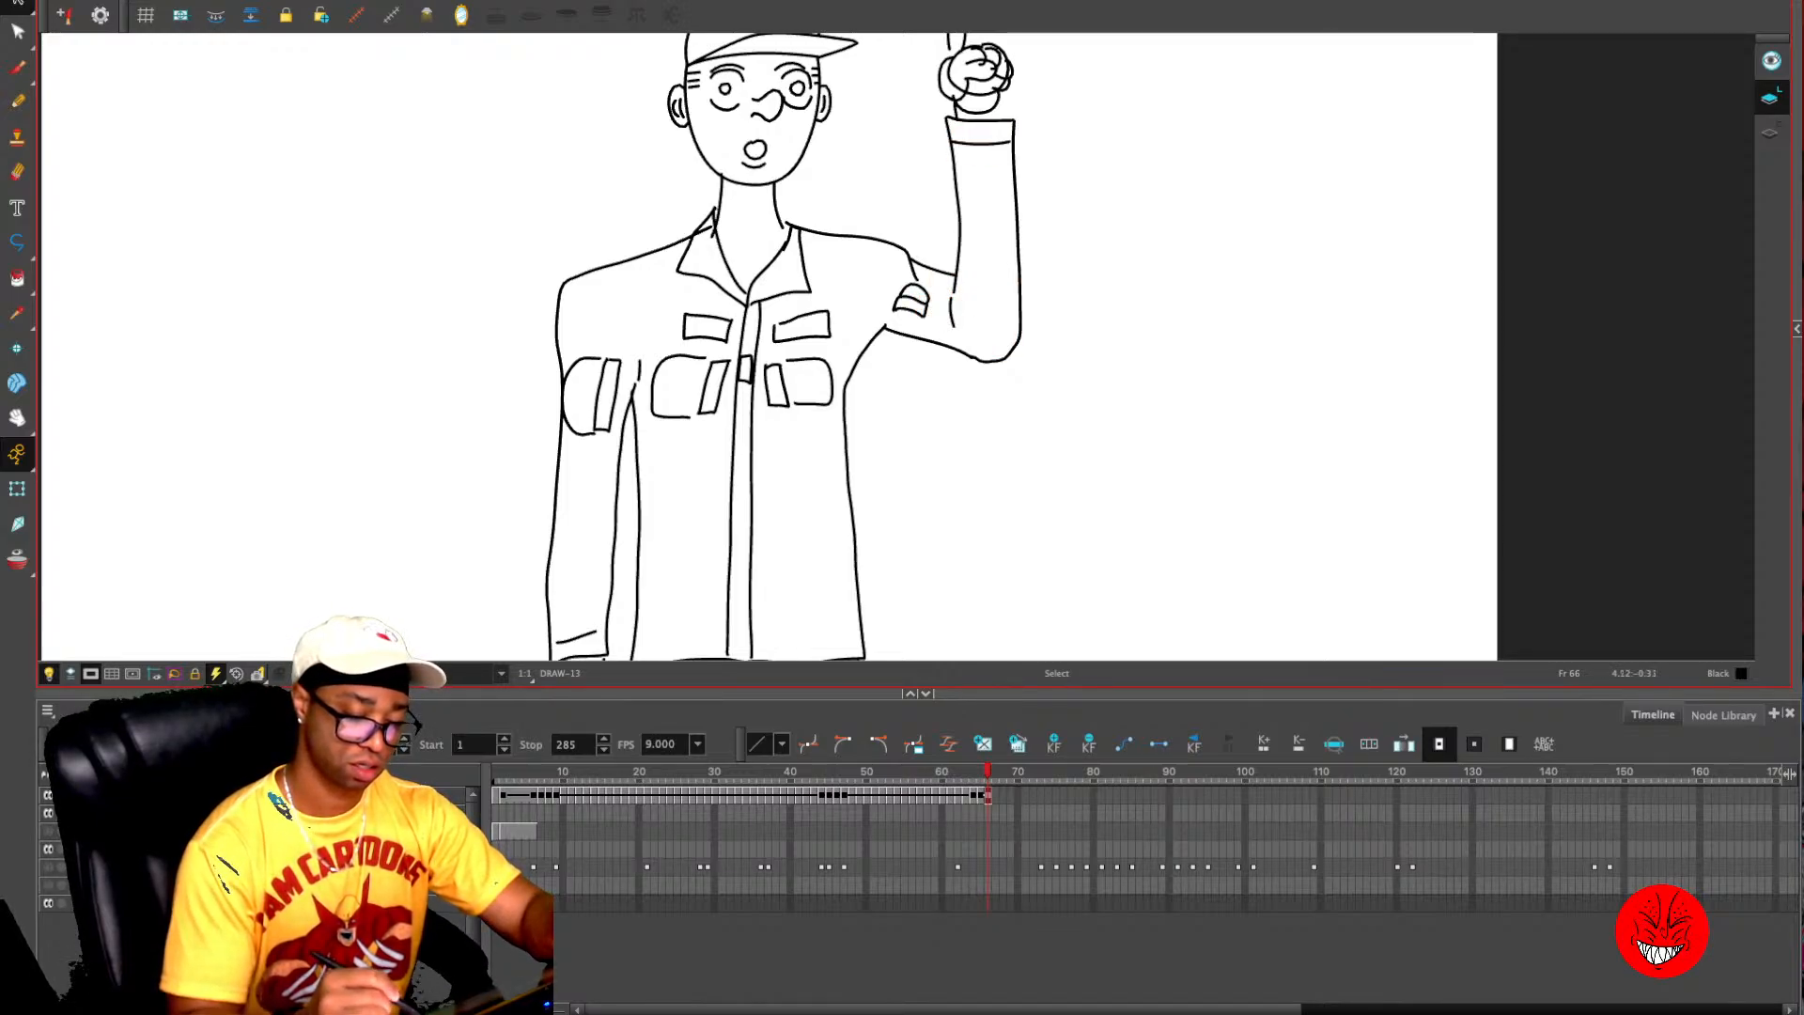
# - Replace the rounded patch on the raised upper arm with a small slanted rectangular band, and redraw the elbow crease
pyautogui.moveTo(932, 280); pyautogui.dragTo(892, 321)
pyautogui.press('Delete')
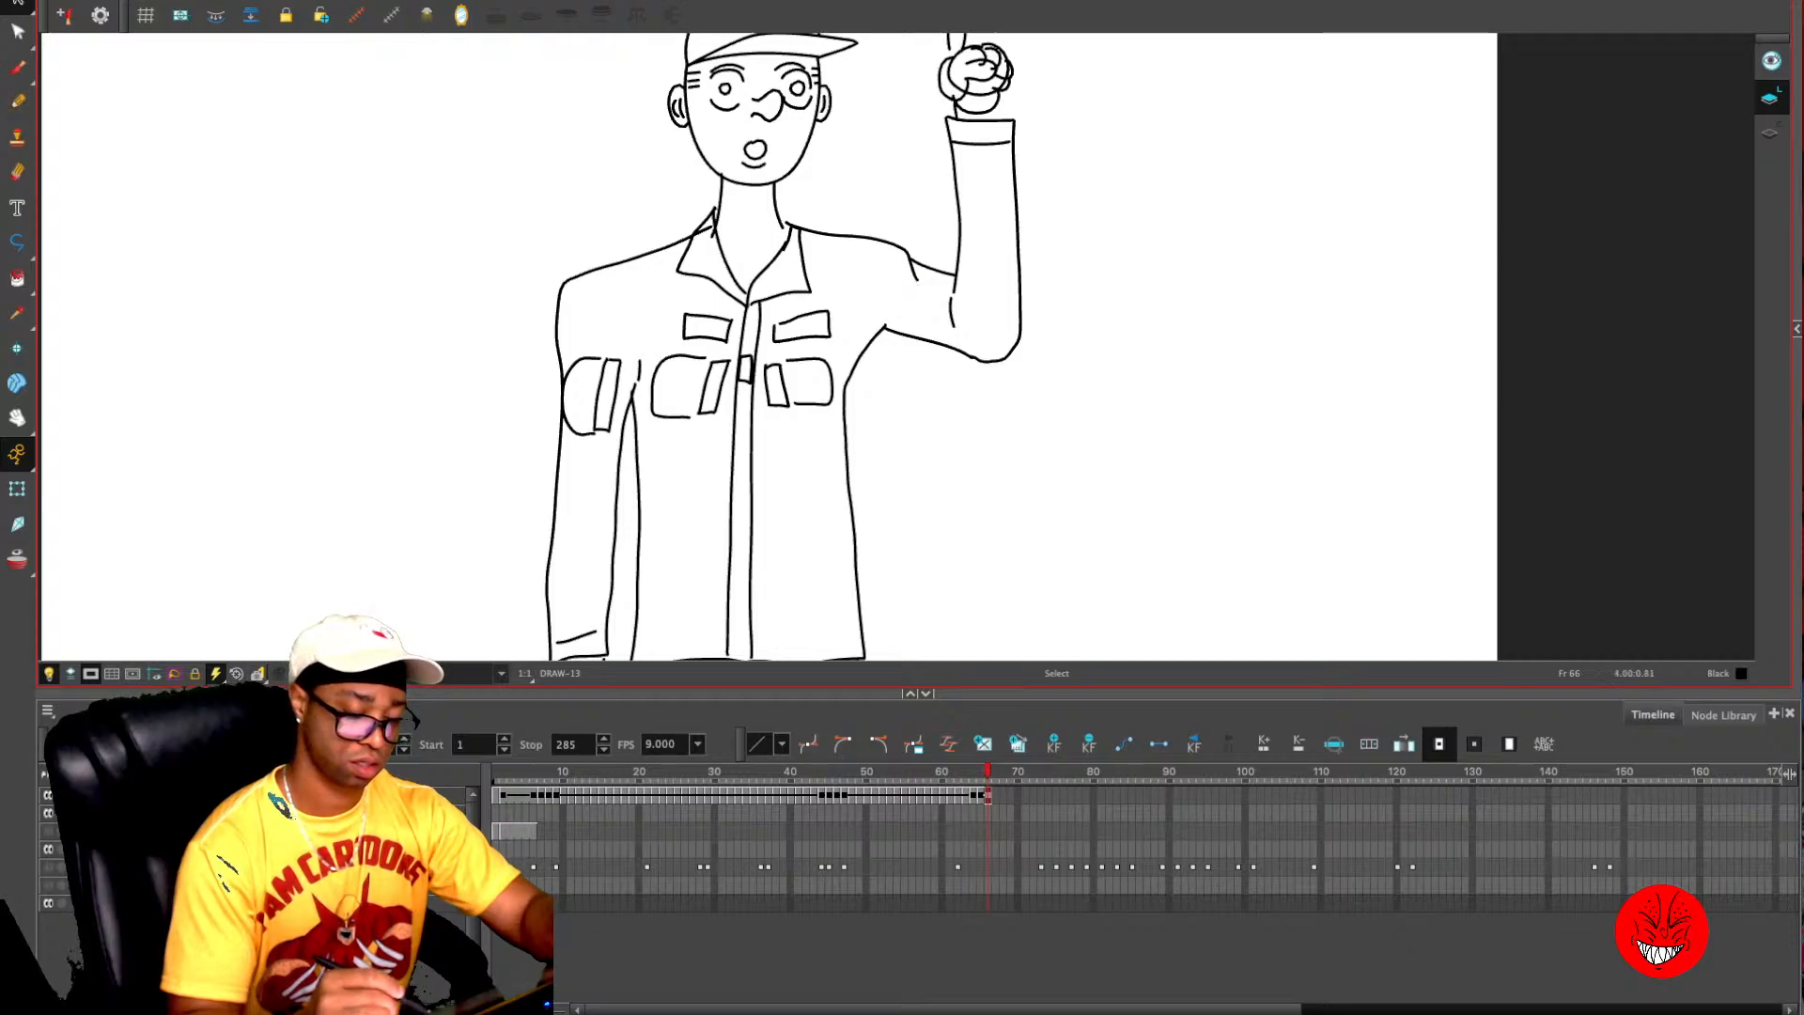
pyautogui.hotkey('alt', '/')
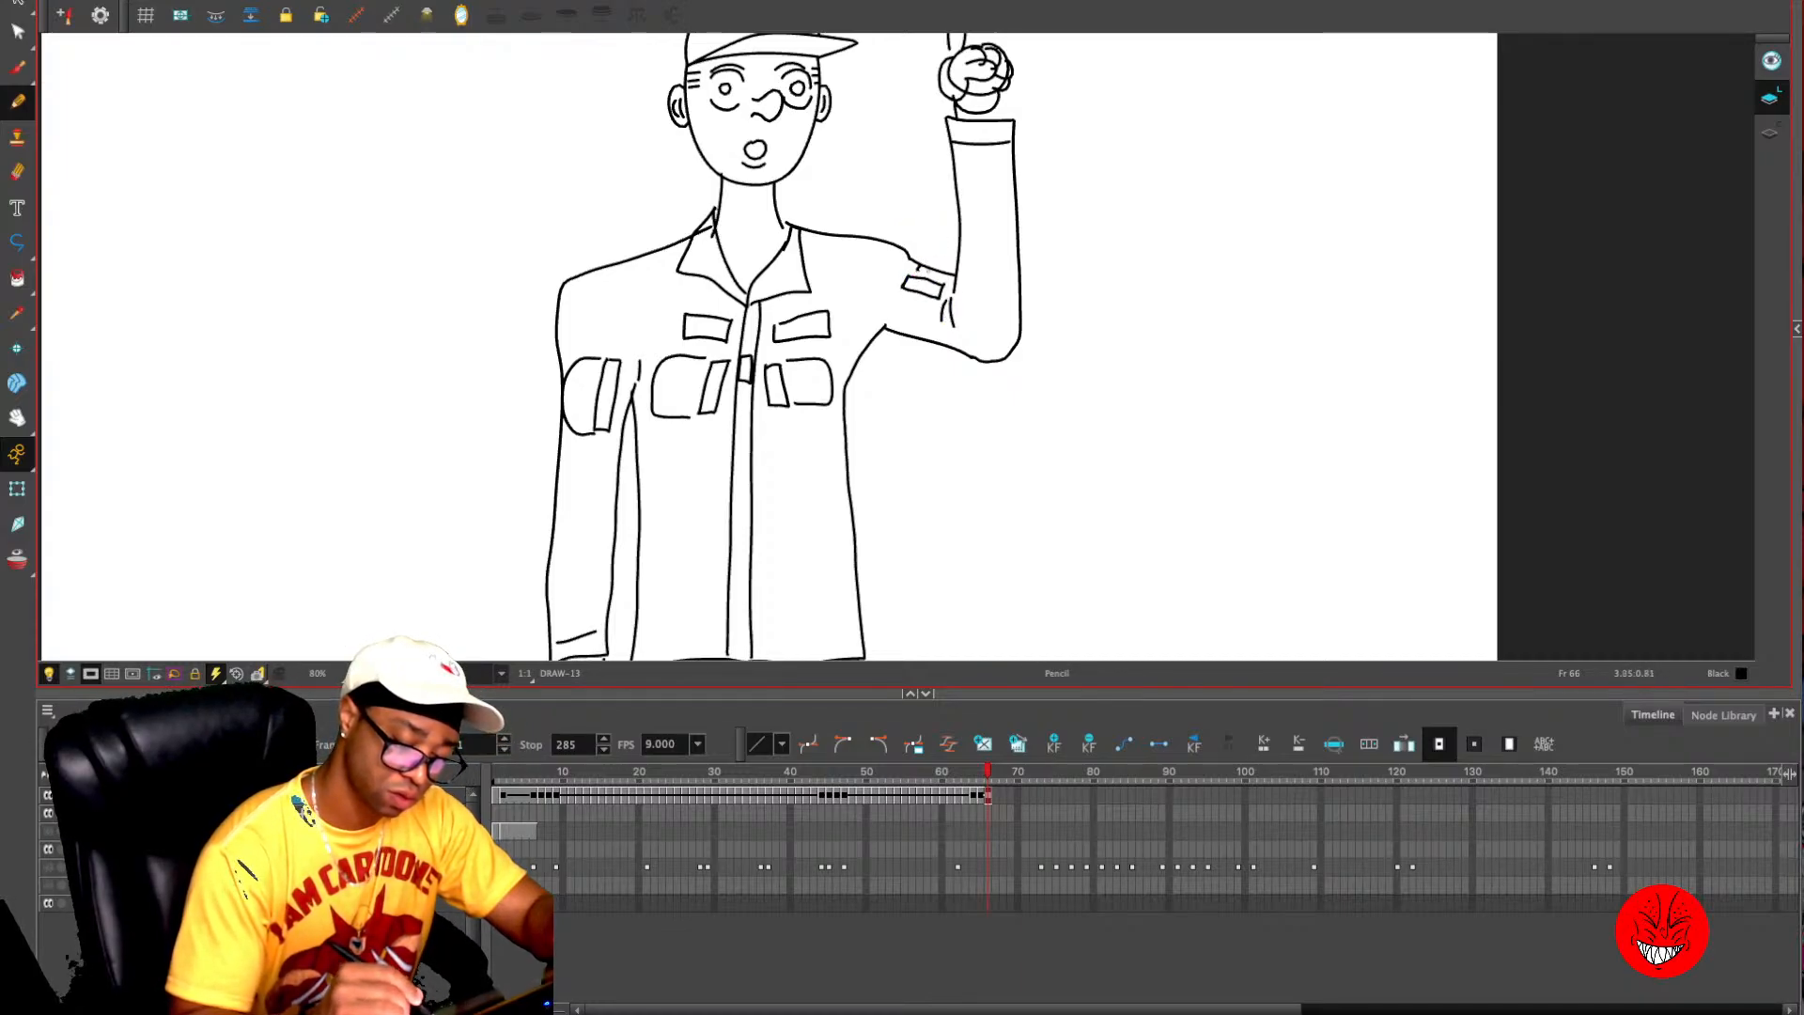
pyautogui.moveTo(944, 274); pyautogui.dragTo(944, 281)
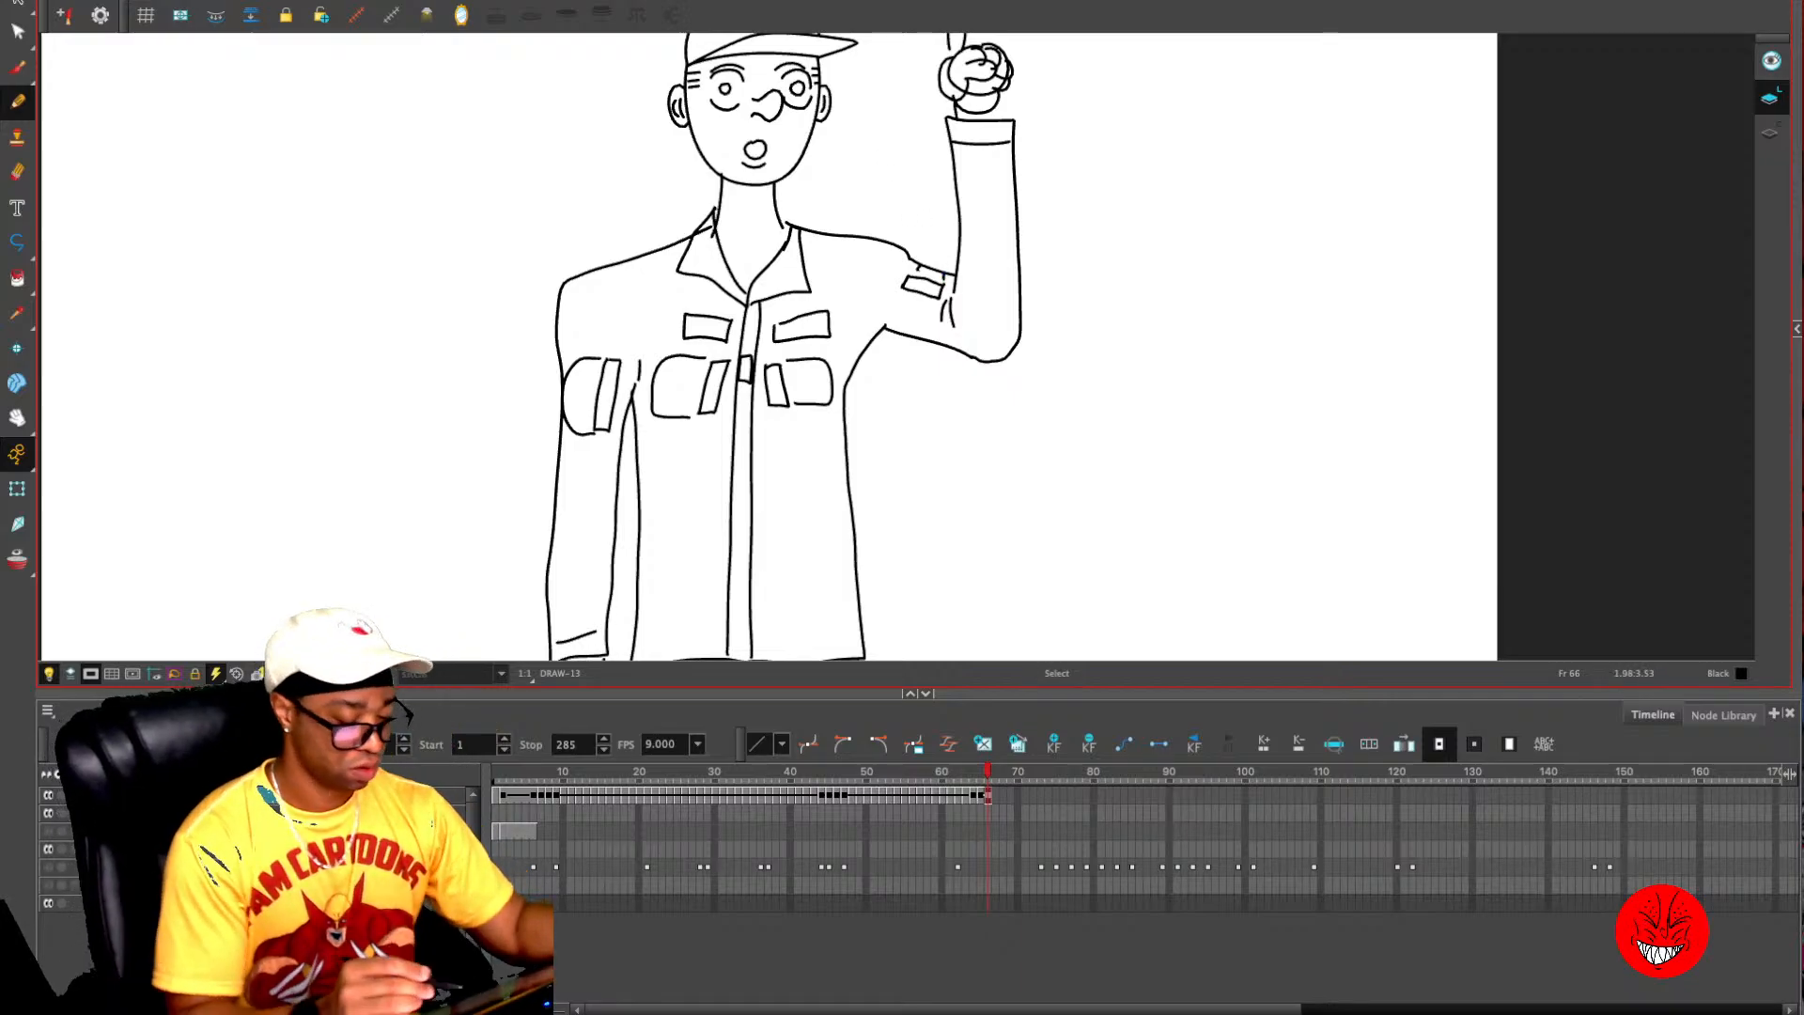
# - Show the rough sketch layer at frame 66 as a guide for the light bulb beside the raised finger
pyautogui.press('1')
pyautogui.moveTo(793, 359); pyautogui.dragTo(780, 328)
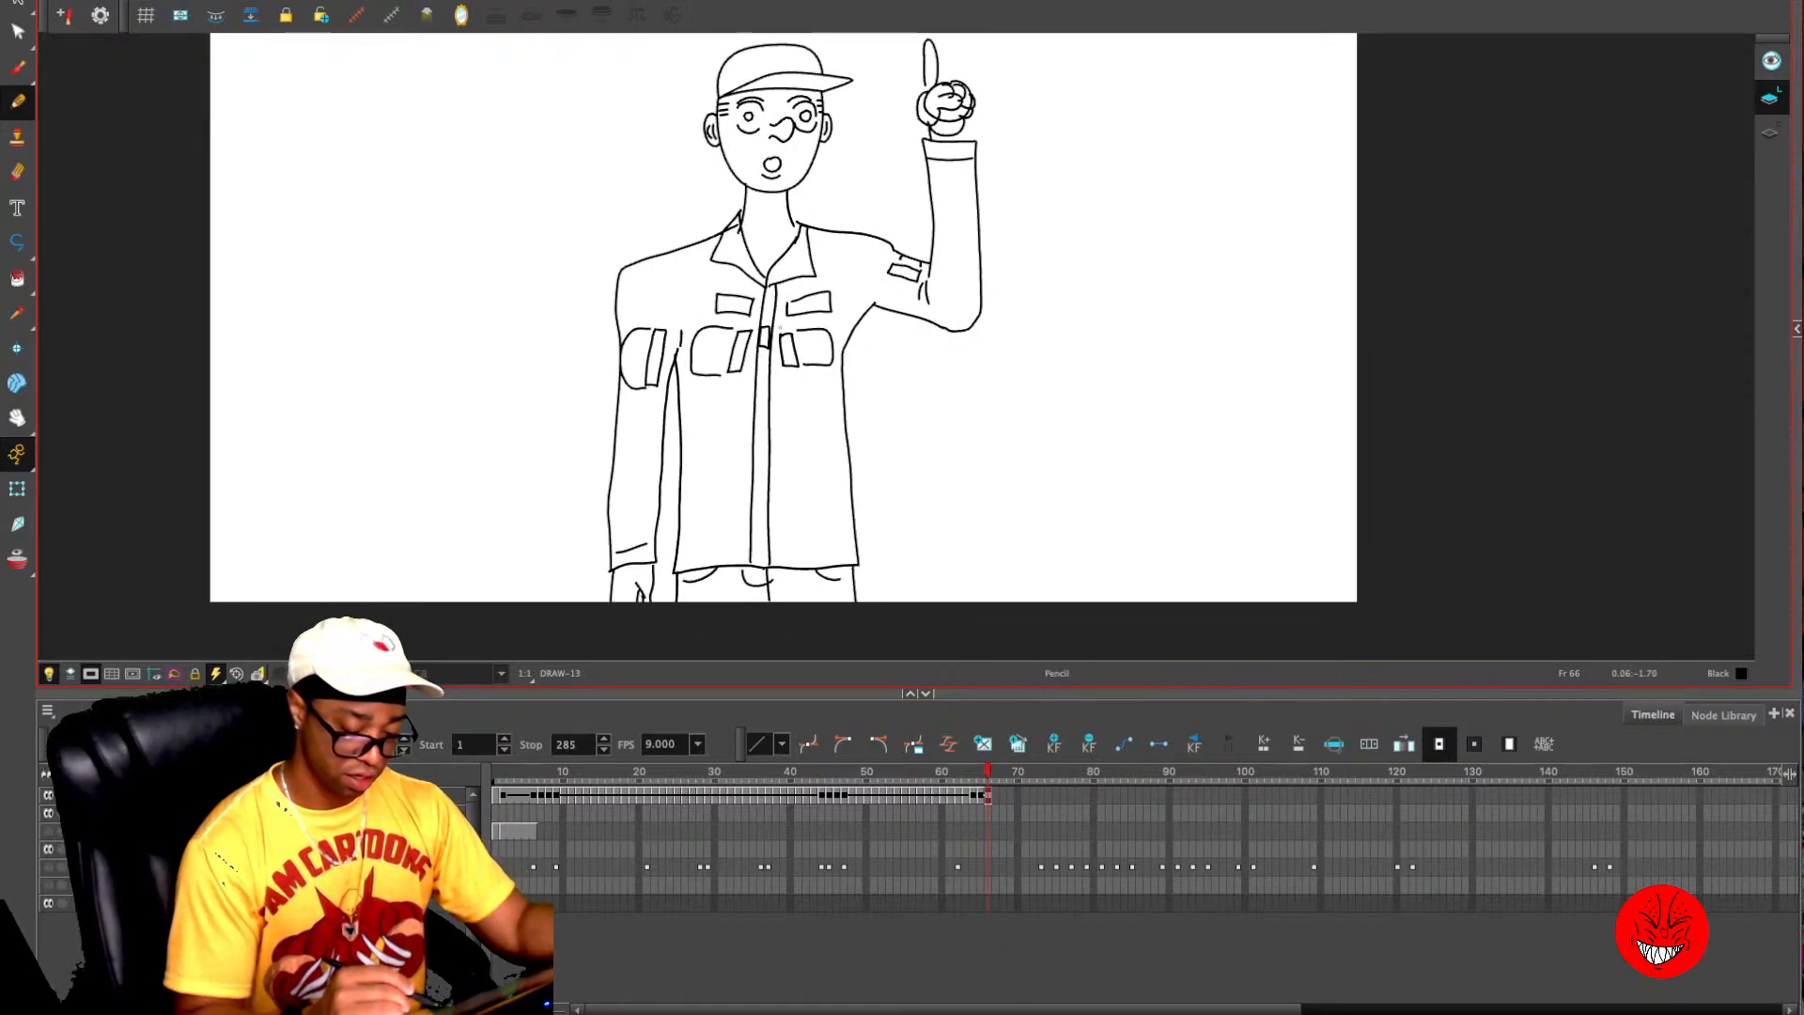
pyautogui.press('.')
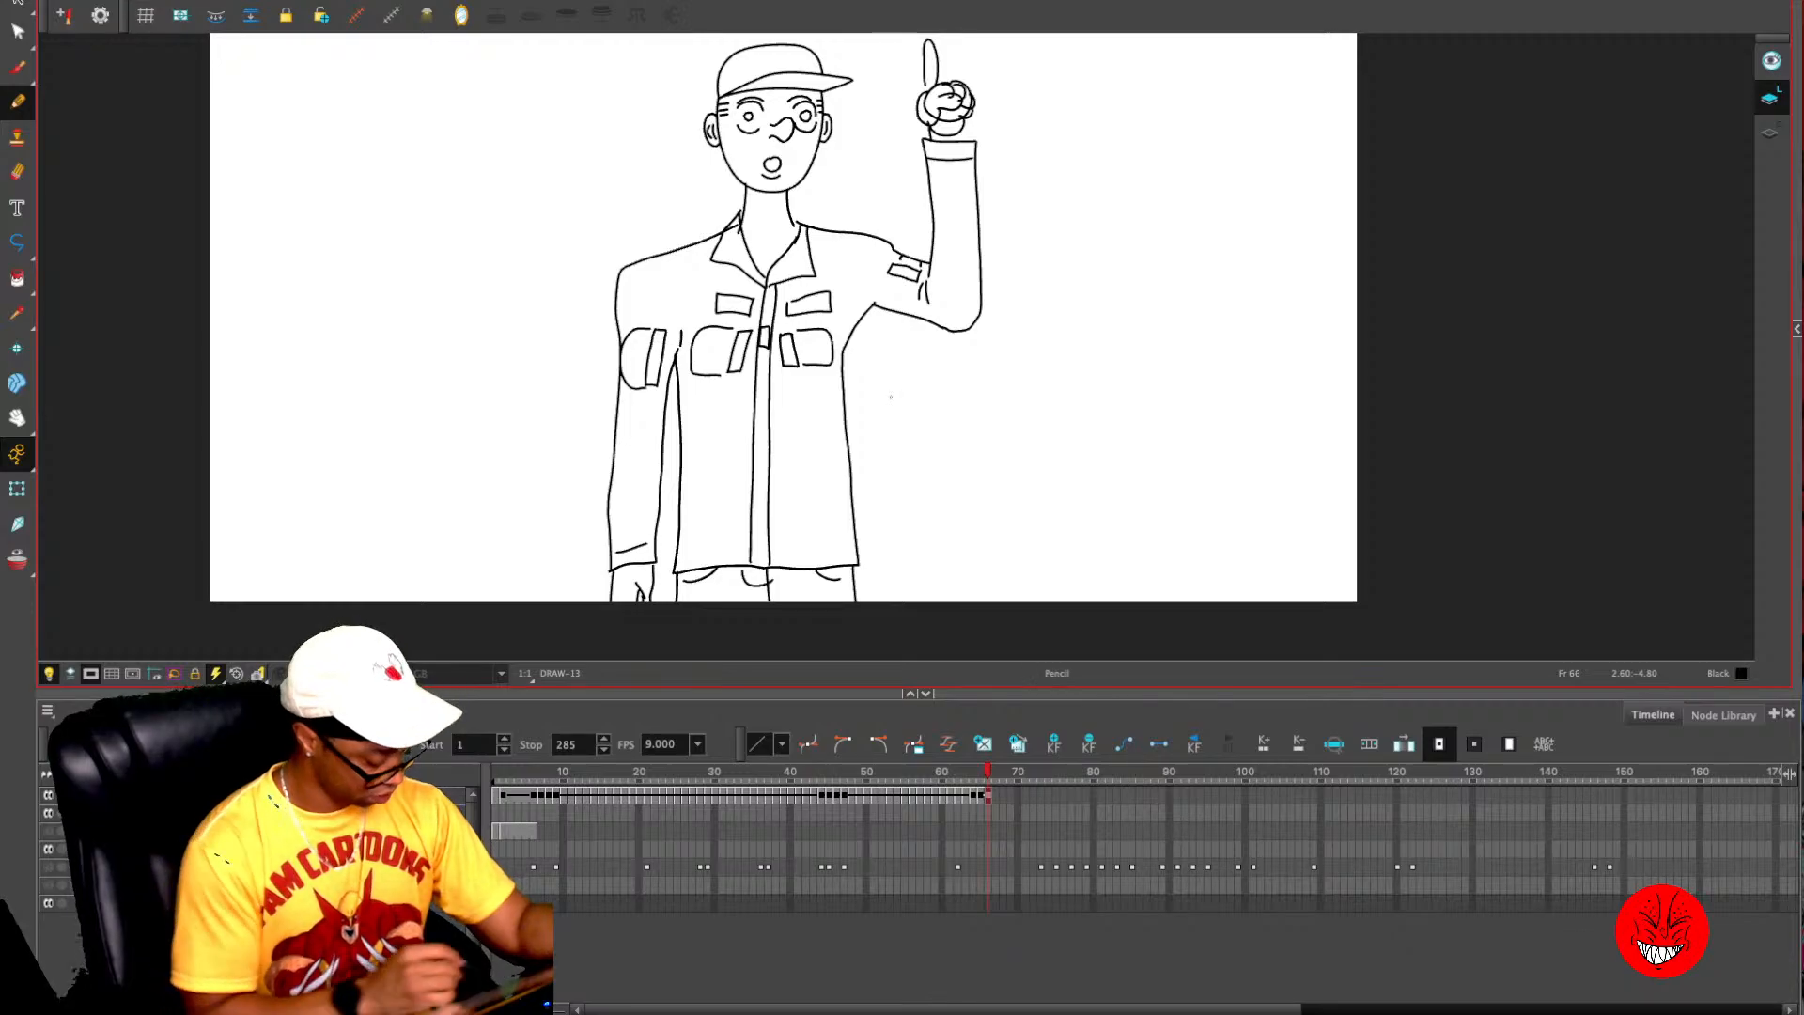
pyautogui.click(47, 867)
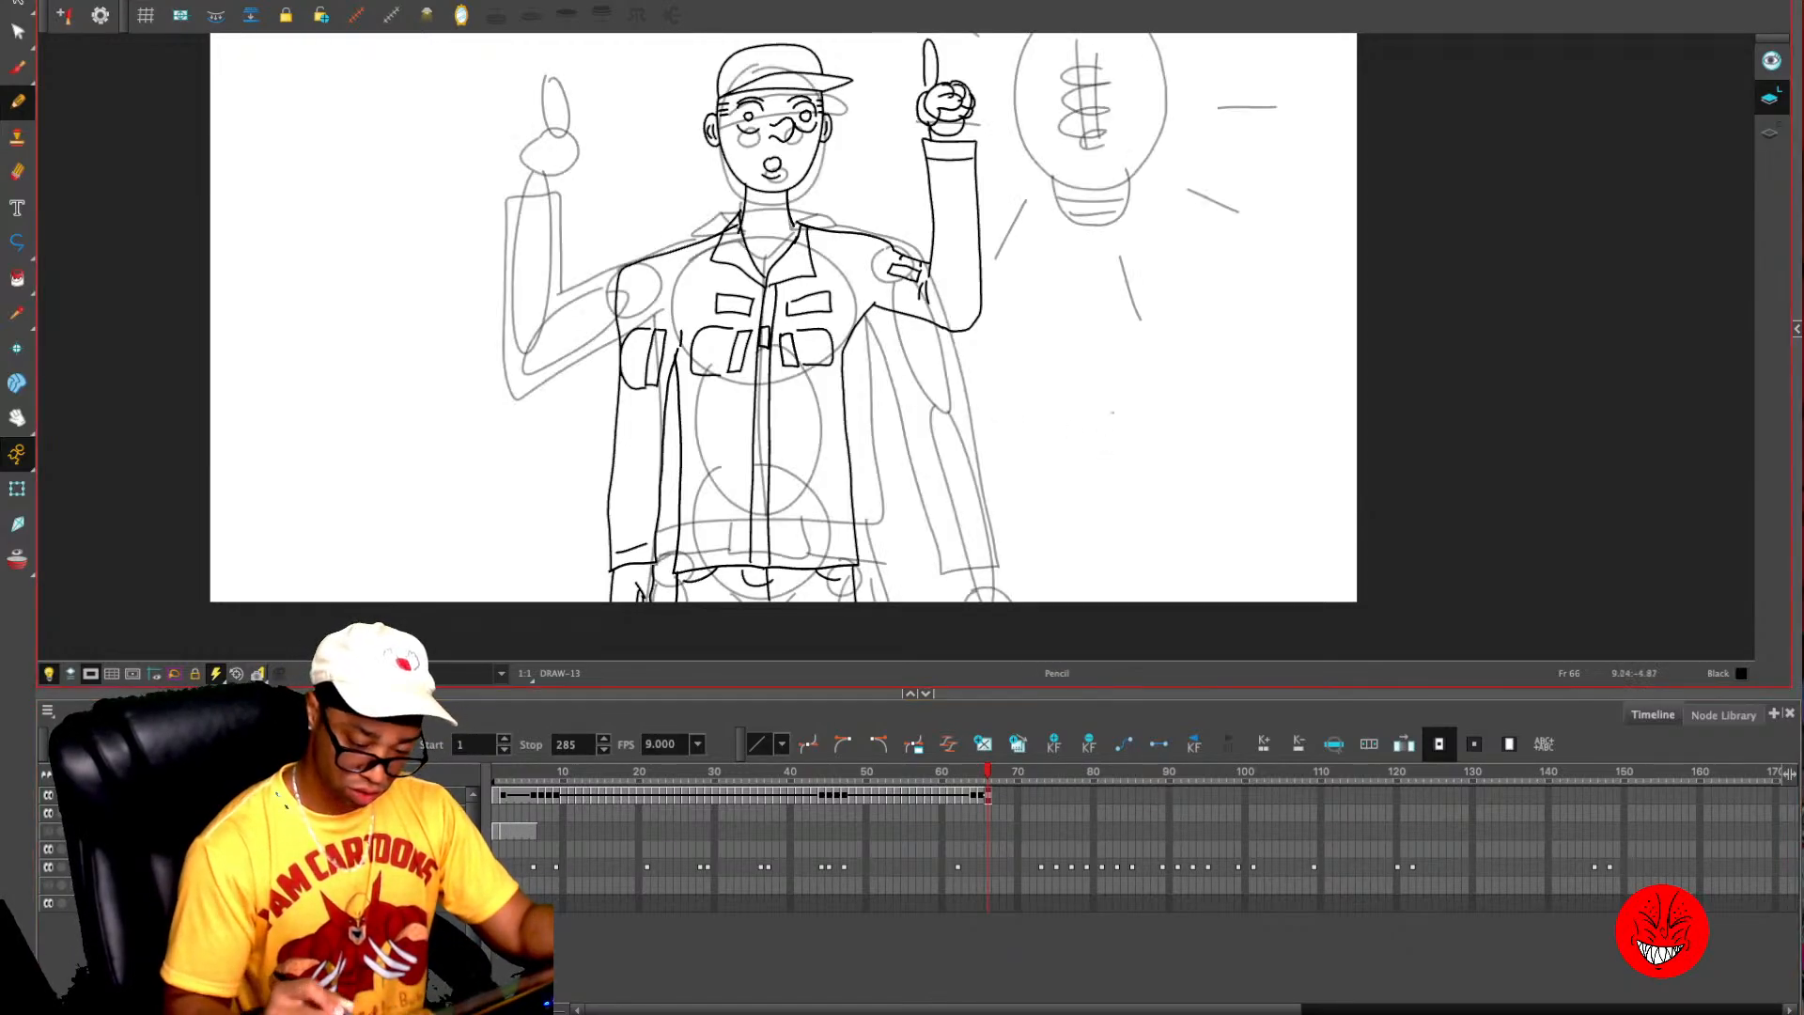
pyautogui.moveTo(1121, 308); pyautogui.dragTo(1026, 460)
# - Draw the light bulb's outline, filament with its two supports, and threaded screw base over the rough sketch
pyautogui.moveTo(994, 148)
pyautogui.mouseDown()
pyautogui.moveTo(959, 159)
pyautogui.moveTo(940, 299)
pyautogui.moveTo(973, 330)
pyautogui.mouseUp()
pyautogui.hotkey('ctrl', 'z')
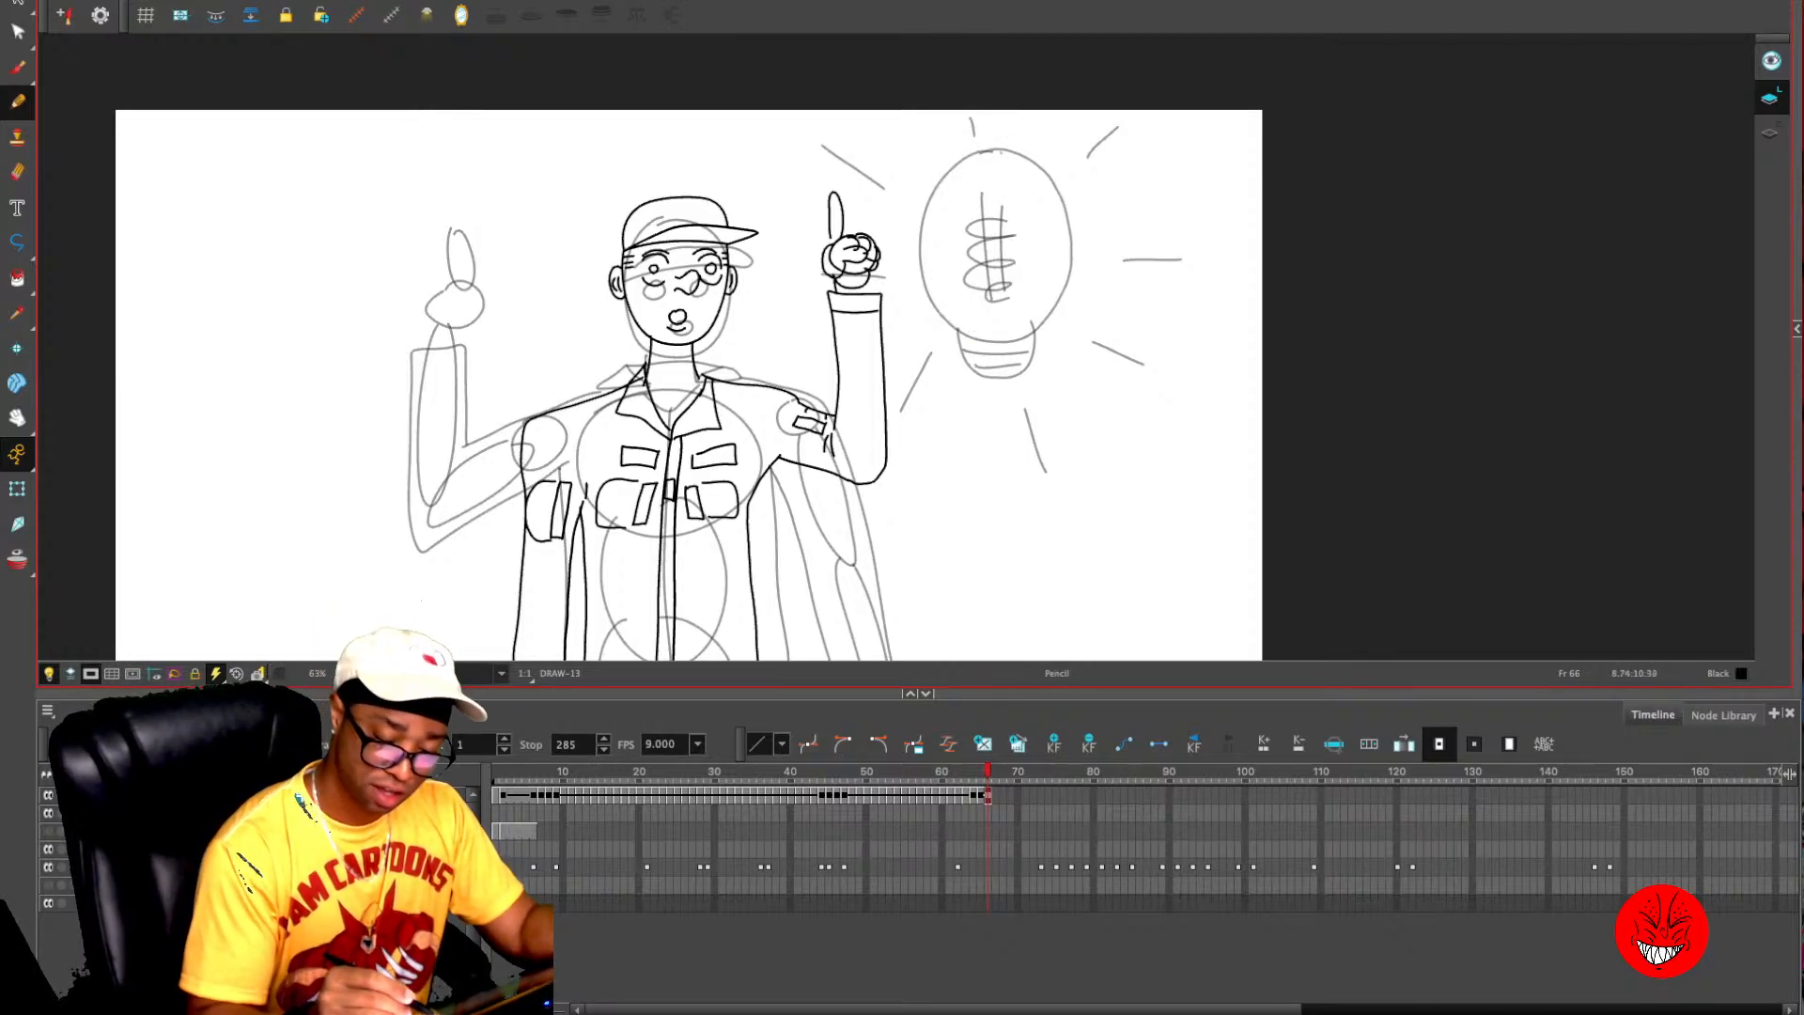
pyautogui.moveTo(1000, 149)
pyautogui.mouseDown()
pyautogui.moveTo(960, 153)
pyautogui.moveTo(920, 231)
pyautogui.moveTo(970, 331)
pyautogui.moveTo(1021, 337)
pyautogui.moveTo(1063, 242)
pyautogui.moveTo(1055, 177)
pyautogui.moveTo(1002, 148)
pyautogui.moveTo(987, 305)
pyautogui.mouseUp()
pyautogui.moveTo(1001, 207); pyautogui.dragTo(1001, 302)
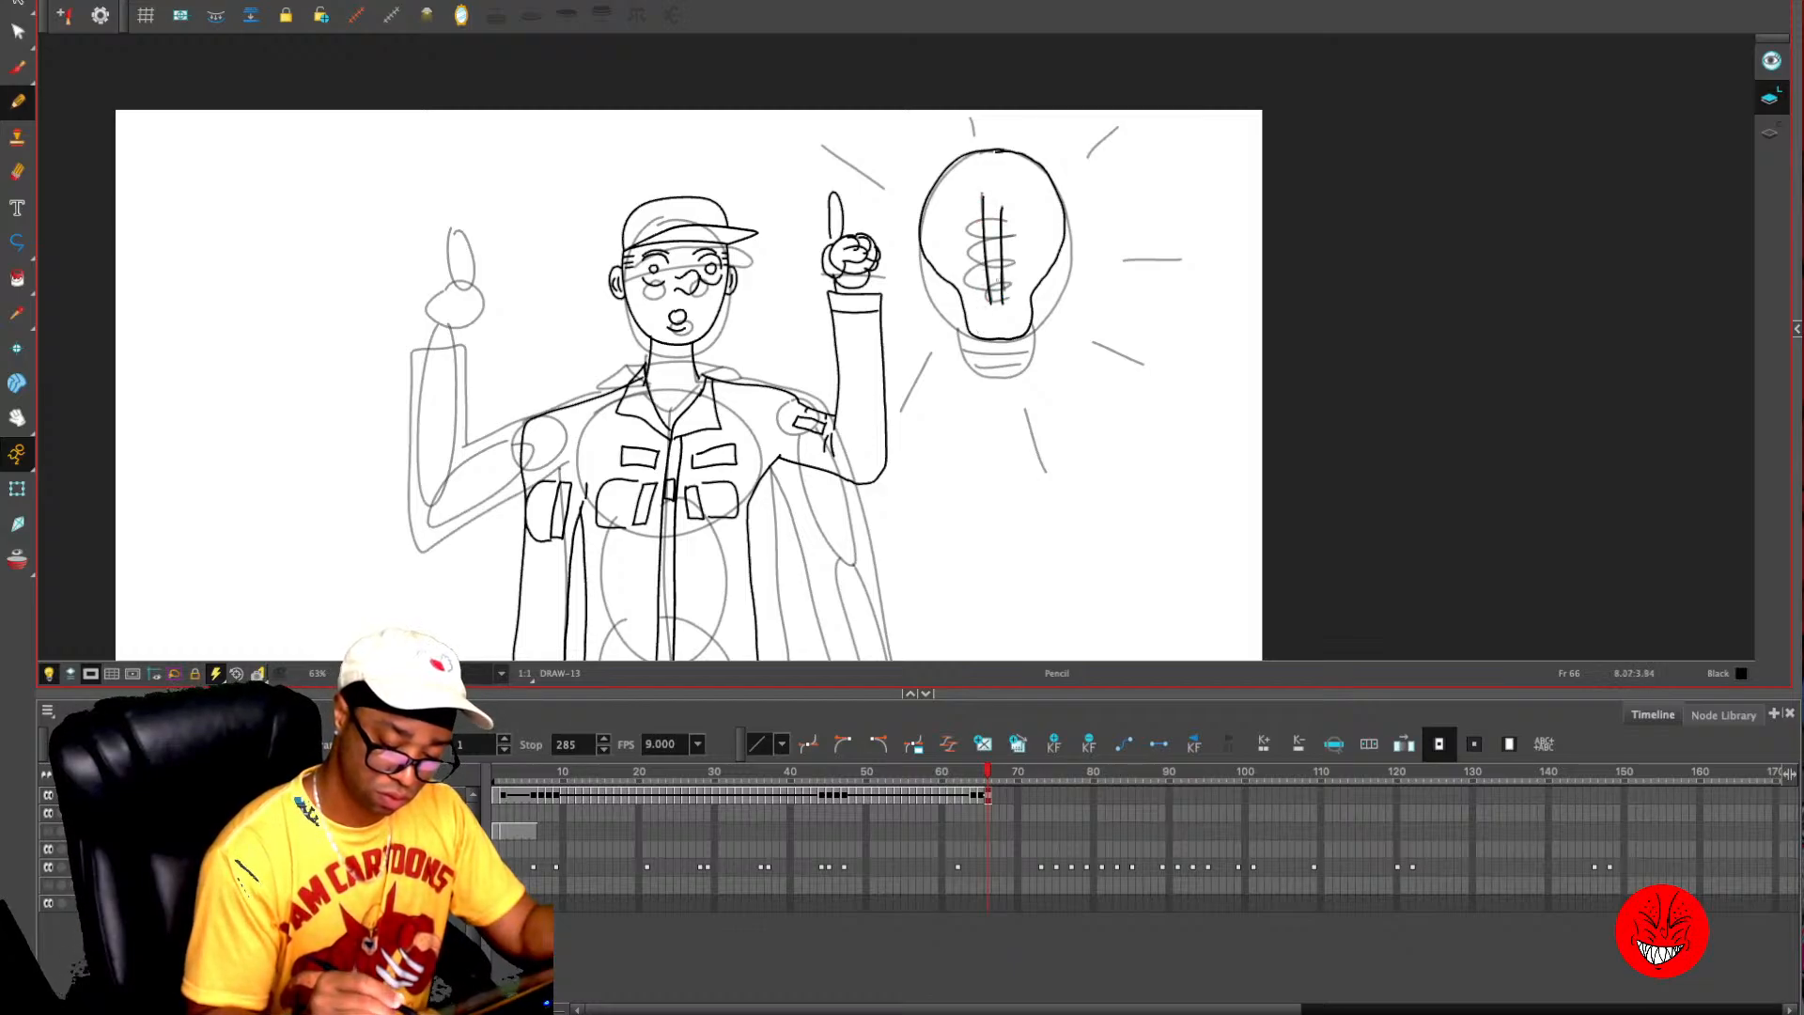
pyautogui.moveTo(975, 228)
pyautogui.mouseDown()
pyautogui.moveTo(1011, 256)
pyautogui.moveTo(983, 299)
pyautogui.moveTo(1015, 294)
pyautogui.mouseUp()
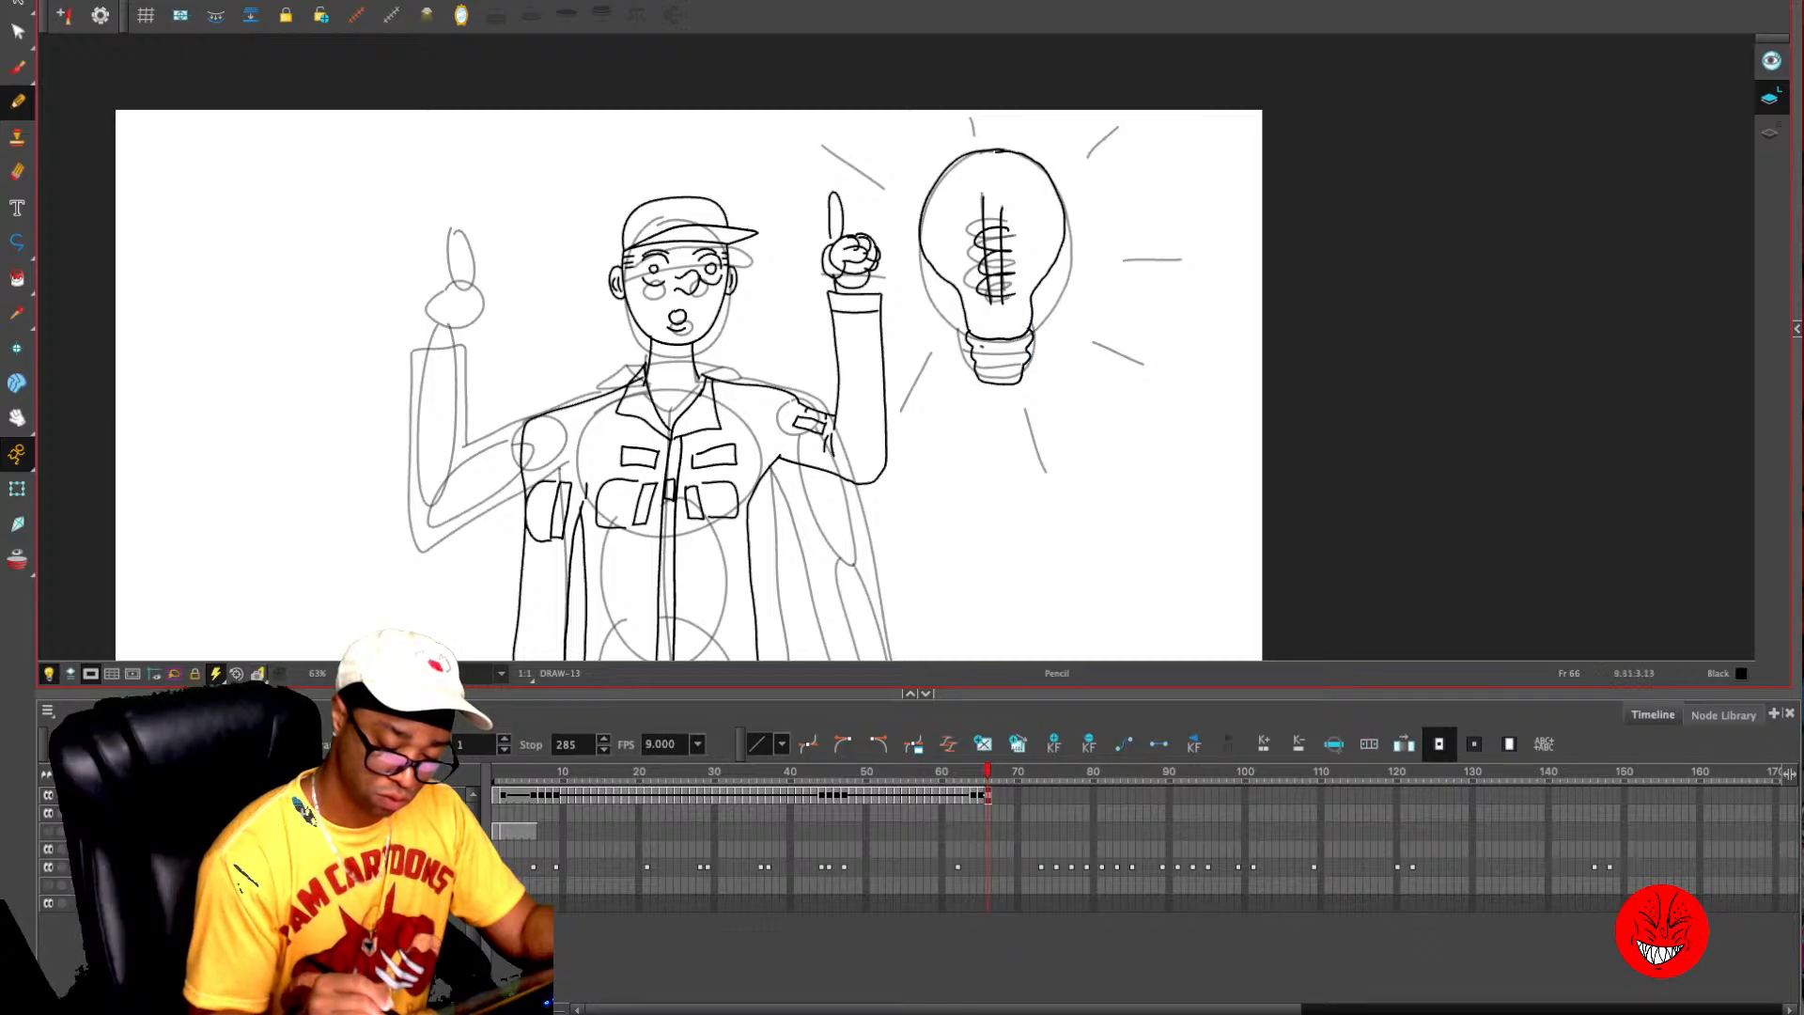
pyautogui.moveTo(978, 350)
pyautogui.mouseDown()
pyautogui.moveTo(1024, 346)
pyautogui.moveTo(1018, 367)
pyautogui.mouseUp()
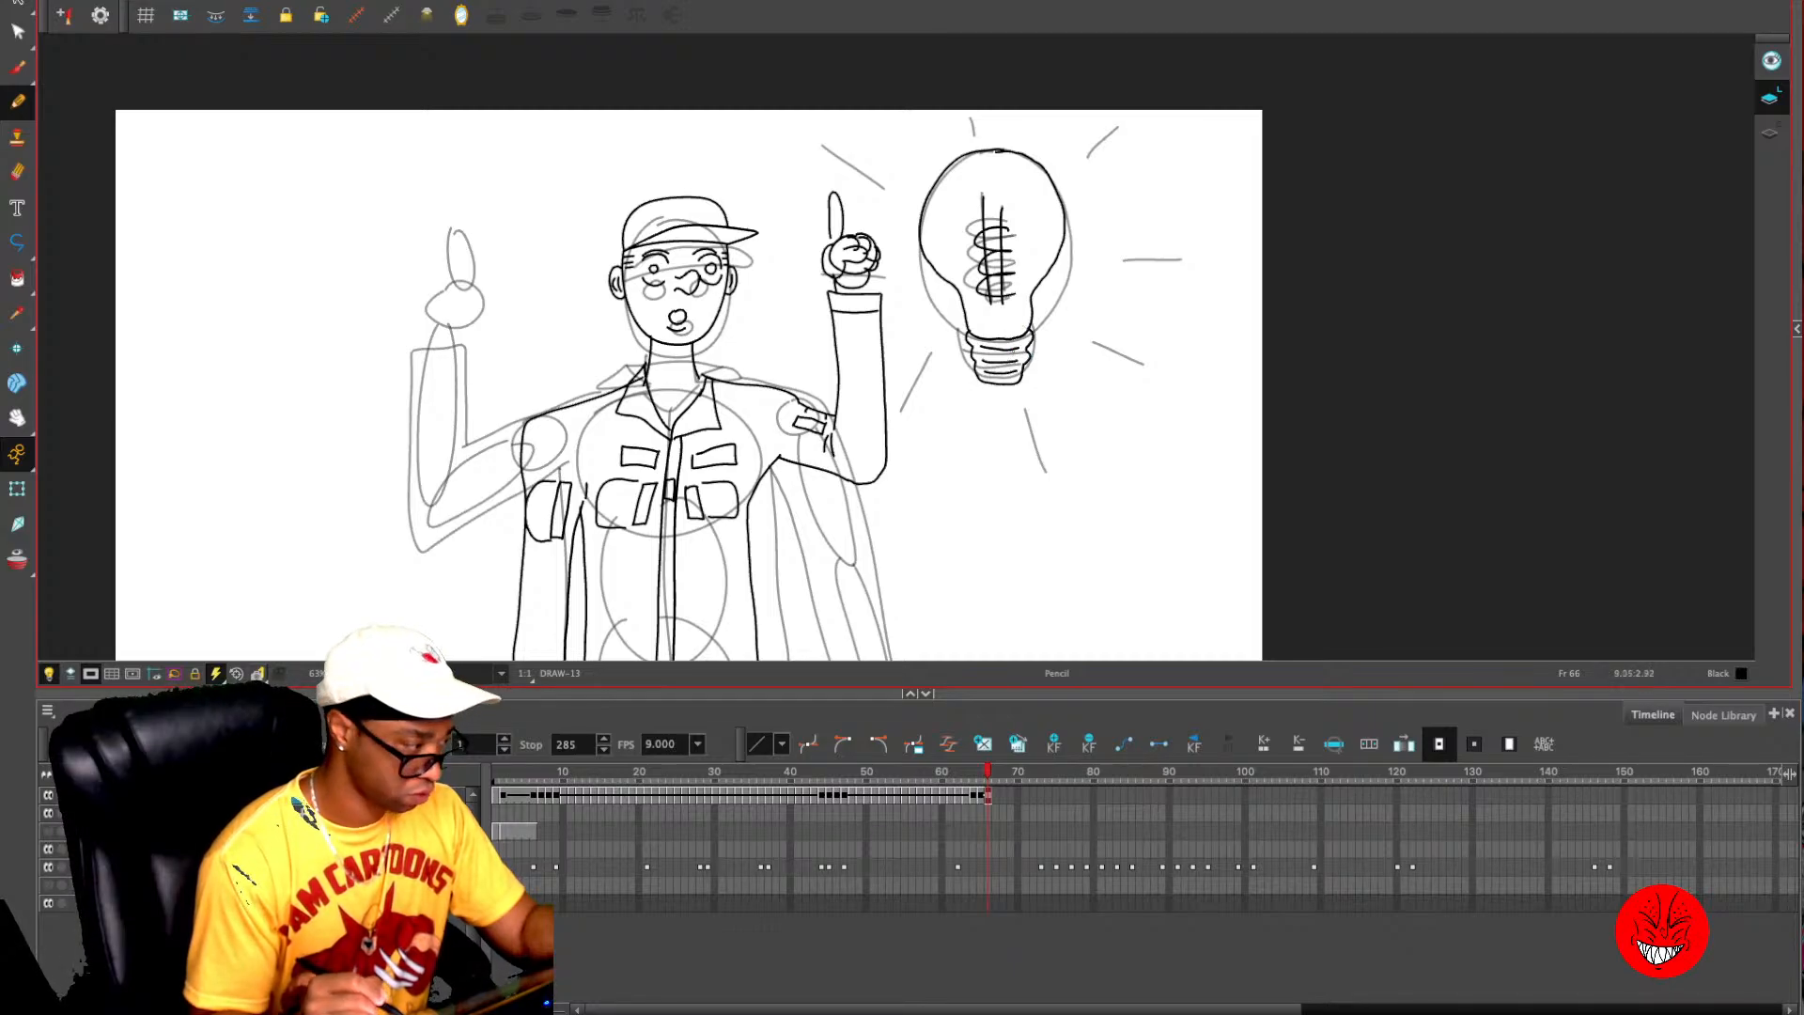
# - Draw seven short light rays around the bulb, above it and on both sides
pyautogui.moveTo(1068, 172); pyautogui.dragTo(1111, 136)
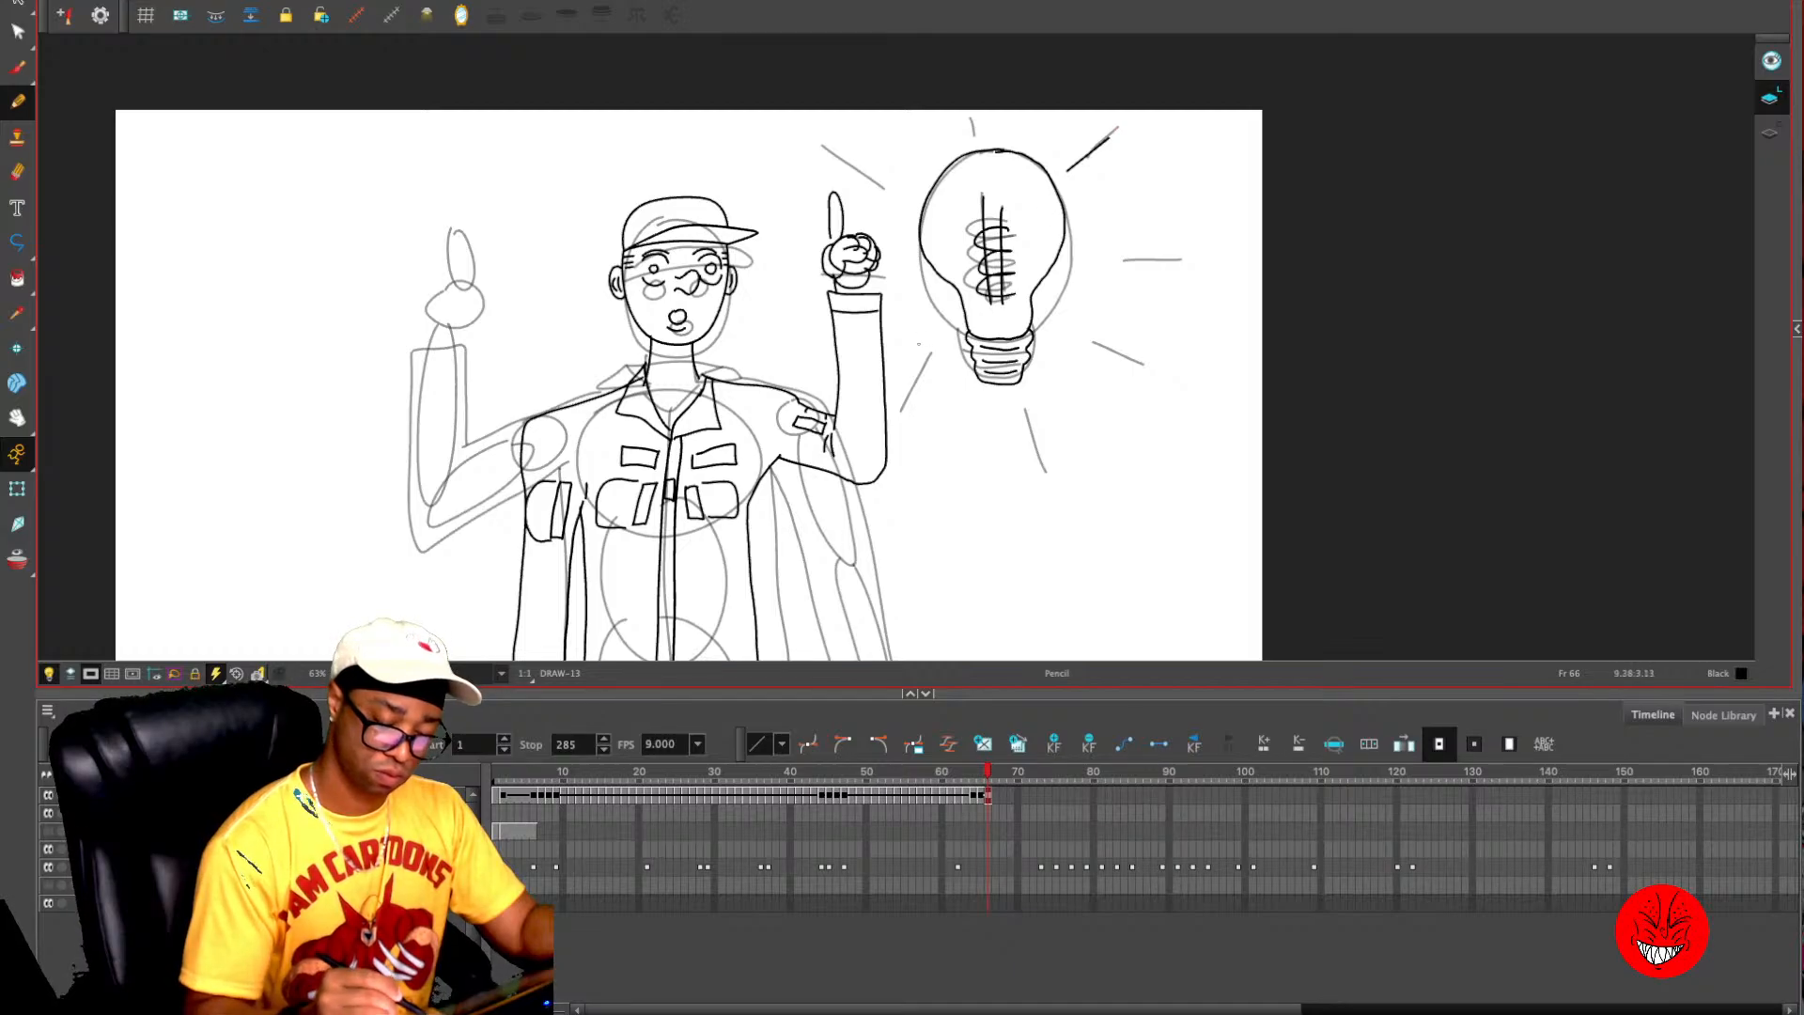
pyautogui.moveTo(934, 321); pyautogui.dragTo(907, 352)
pyautogui.moveTo(867, 131); pyautogui.dragTo(906, 160)
pyautogui.moveTo(986, 114); pyautogui.dragTo(988, 137)
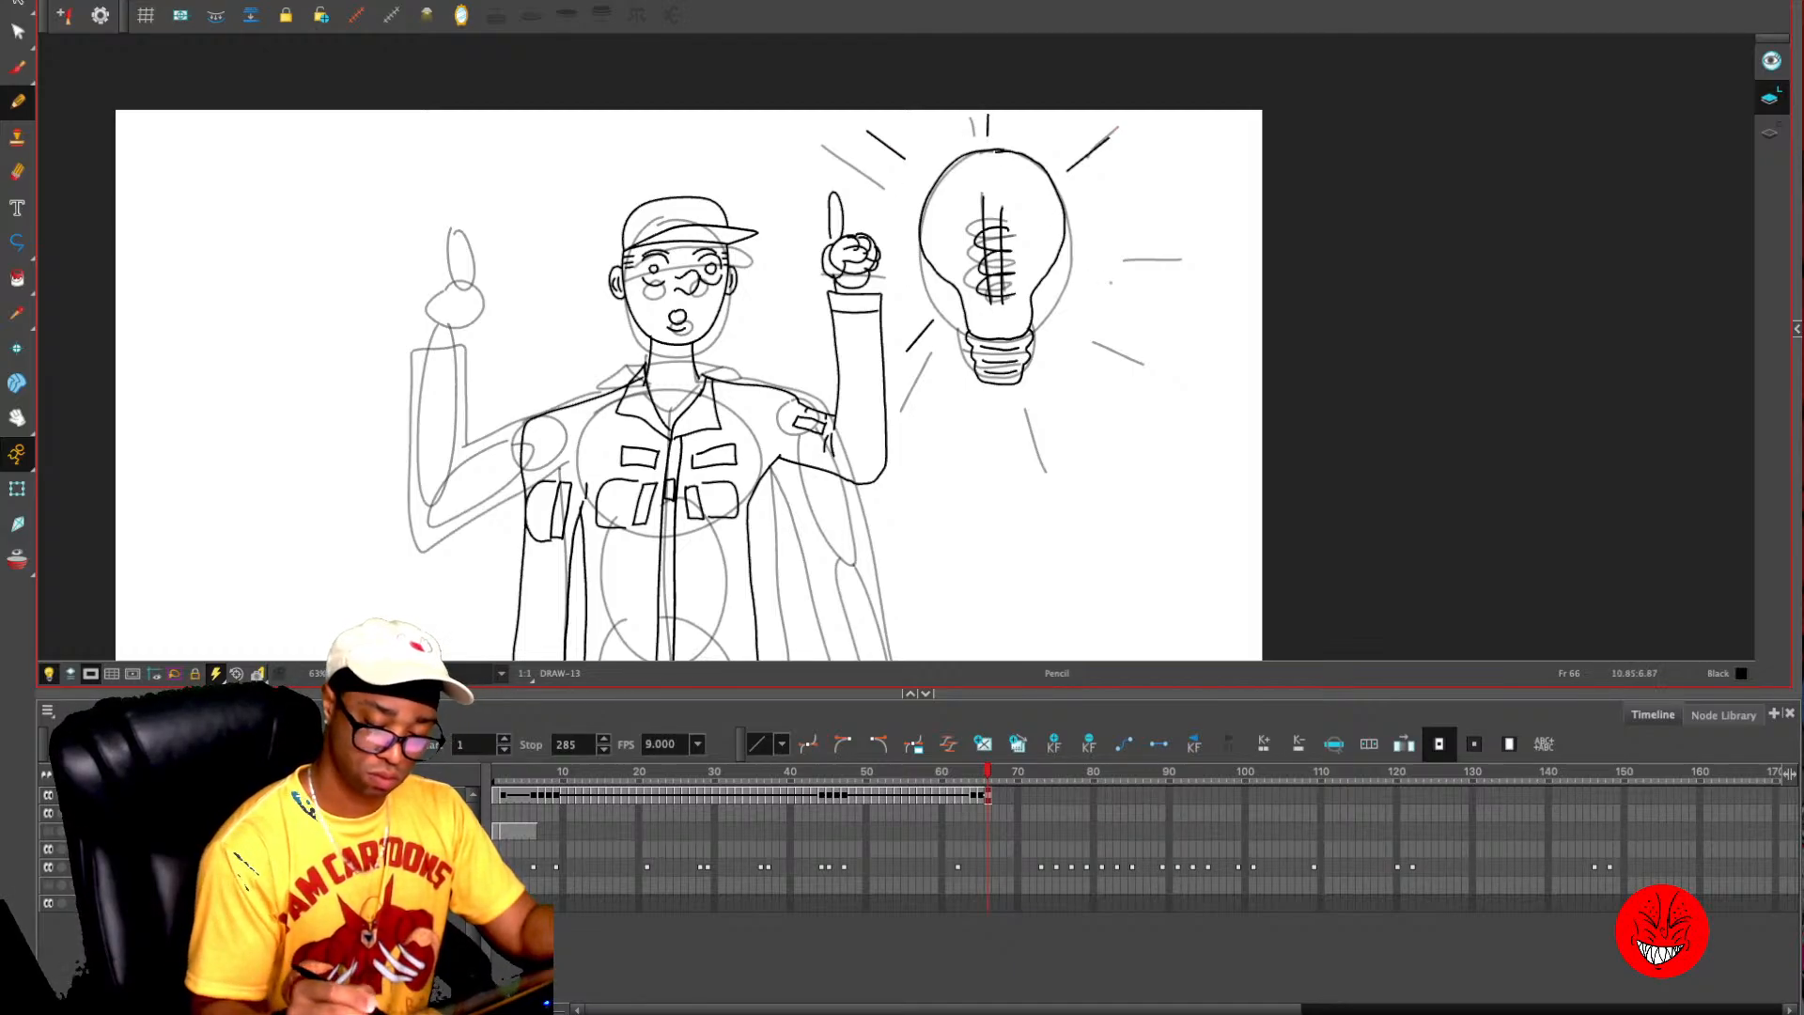
pyautogui.moveTo(1092, 255); pyautogui.dragTo(1144, 257)
pyautogui.moveTo(1082, 329); pyautogui.dragTo(1124, 357)
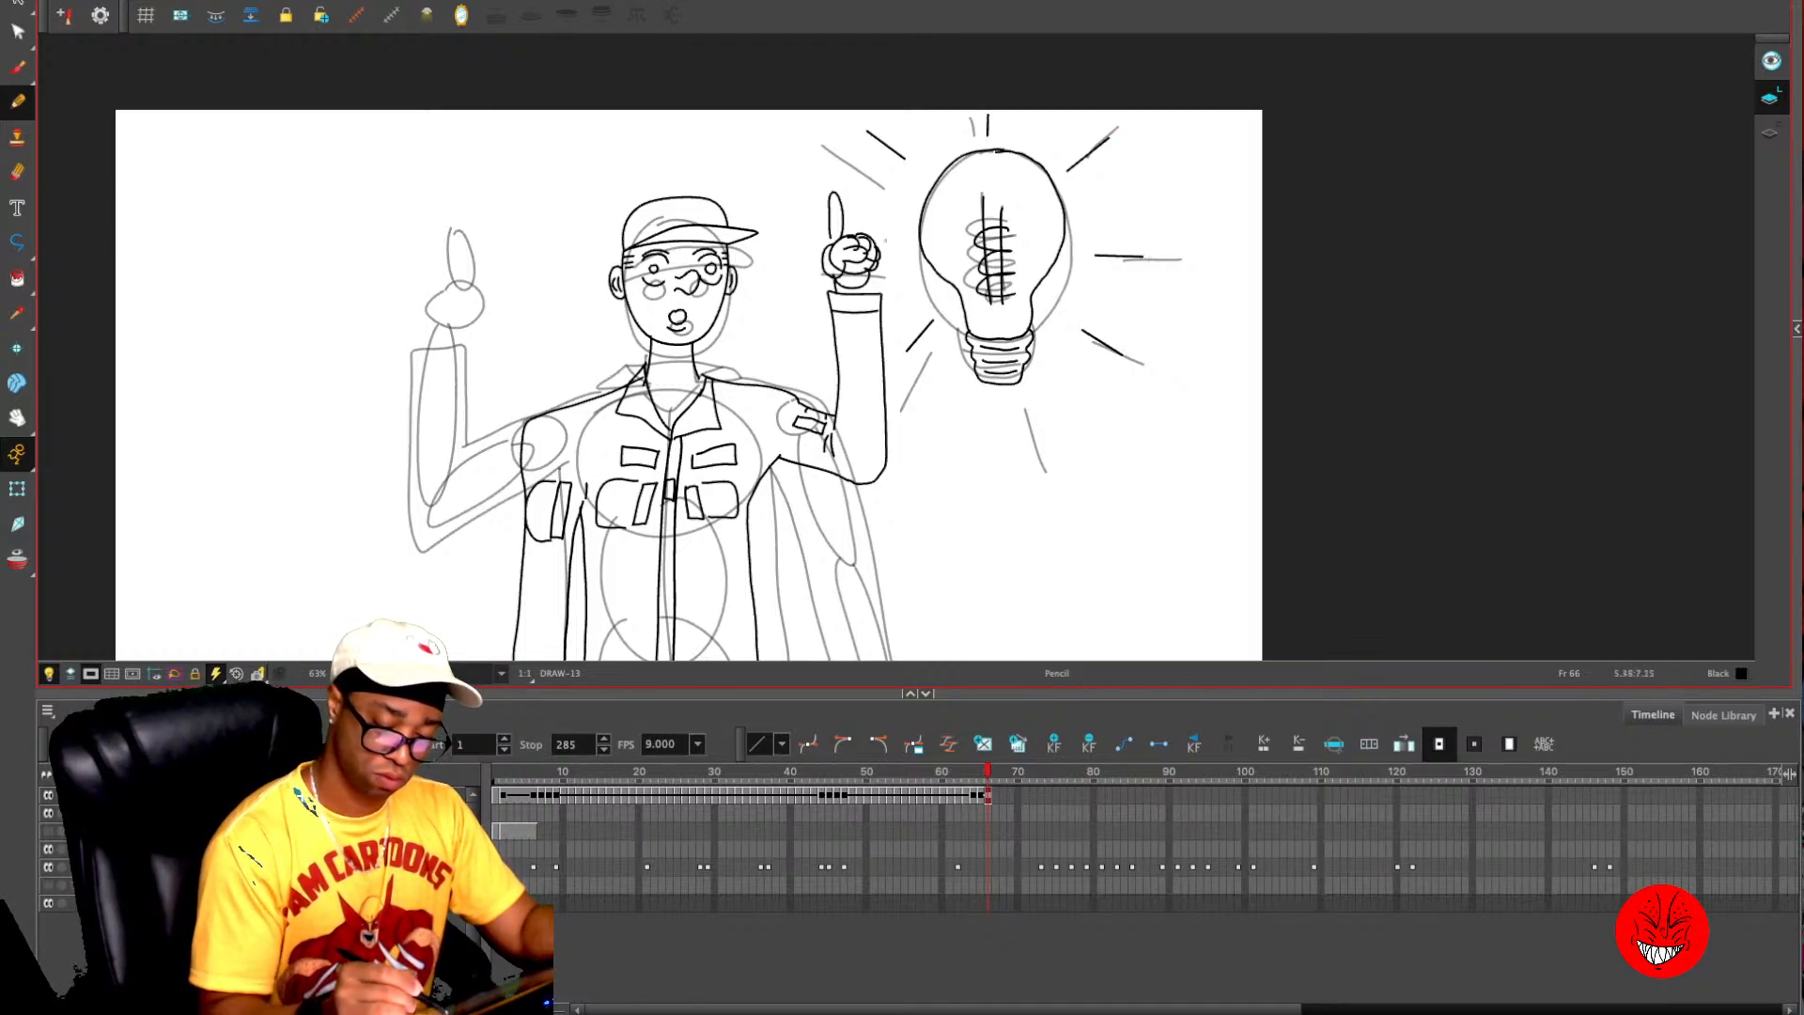
pyautogui.moveTo(884, 246); pyautogui.dragTo(910, 245)
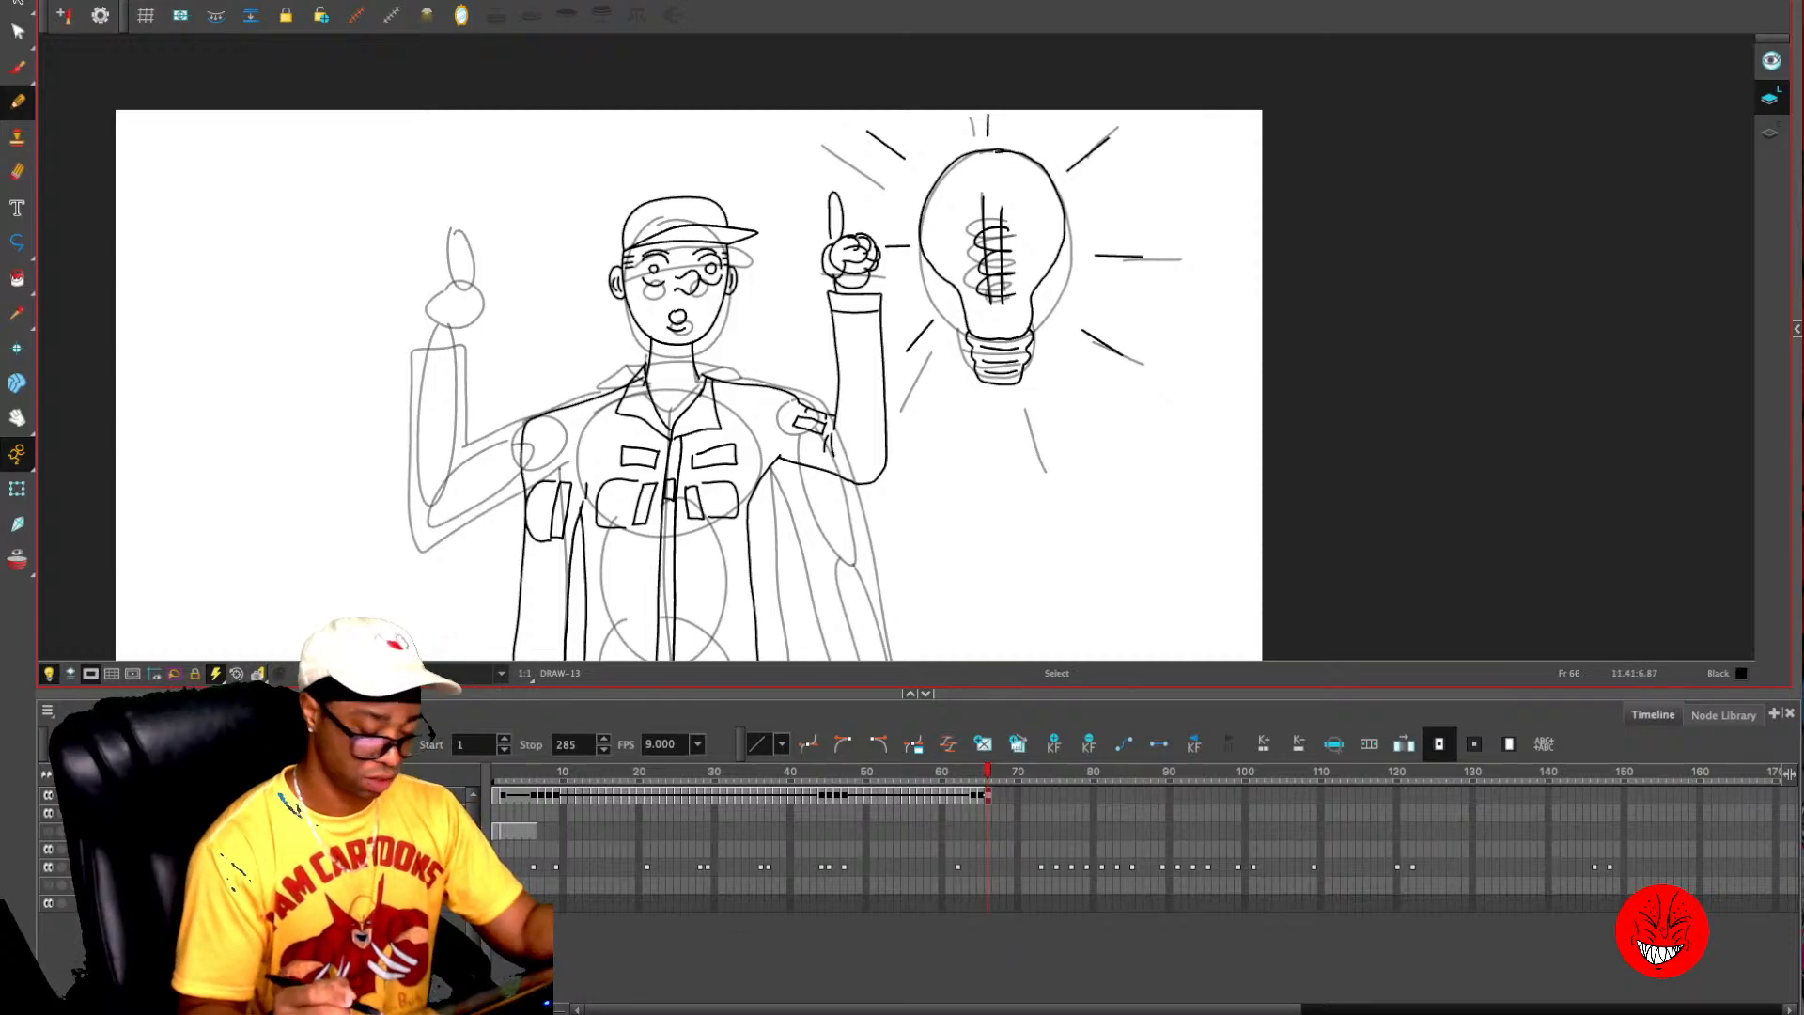
pyautogui.press('1')
pyautogui.press('space')
pyautogui.moveTo(1177, 518); pyautogui.dragTo(1183, 498)
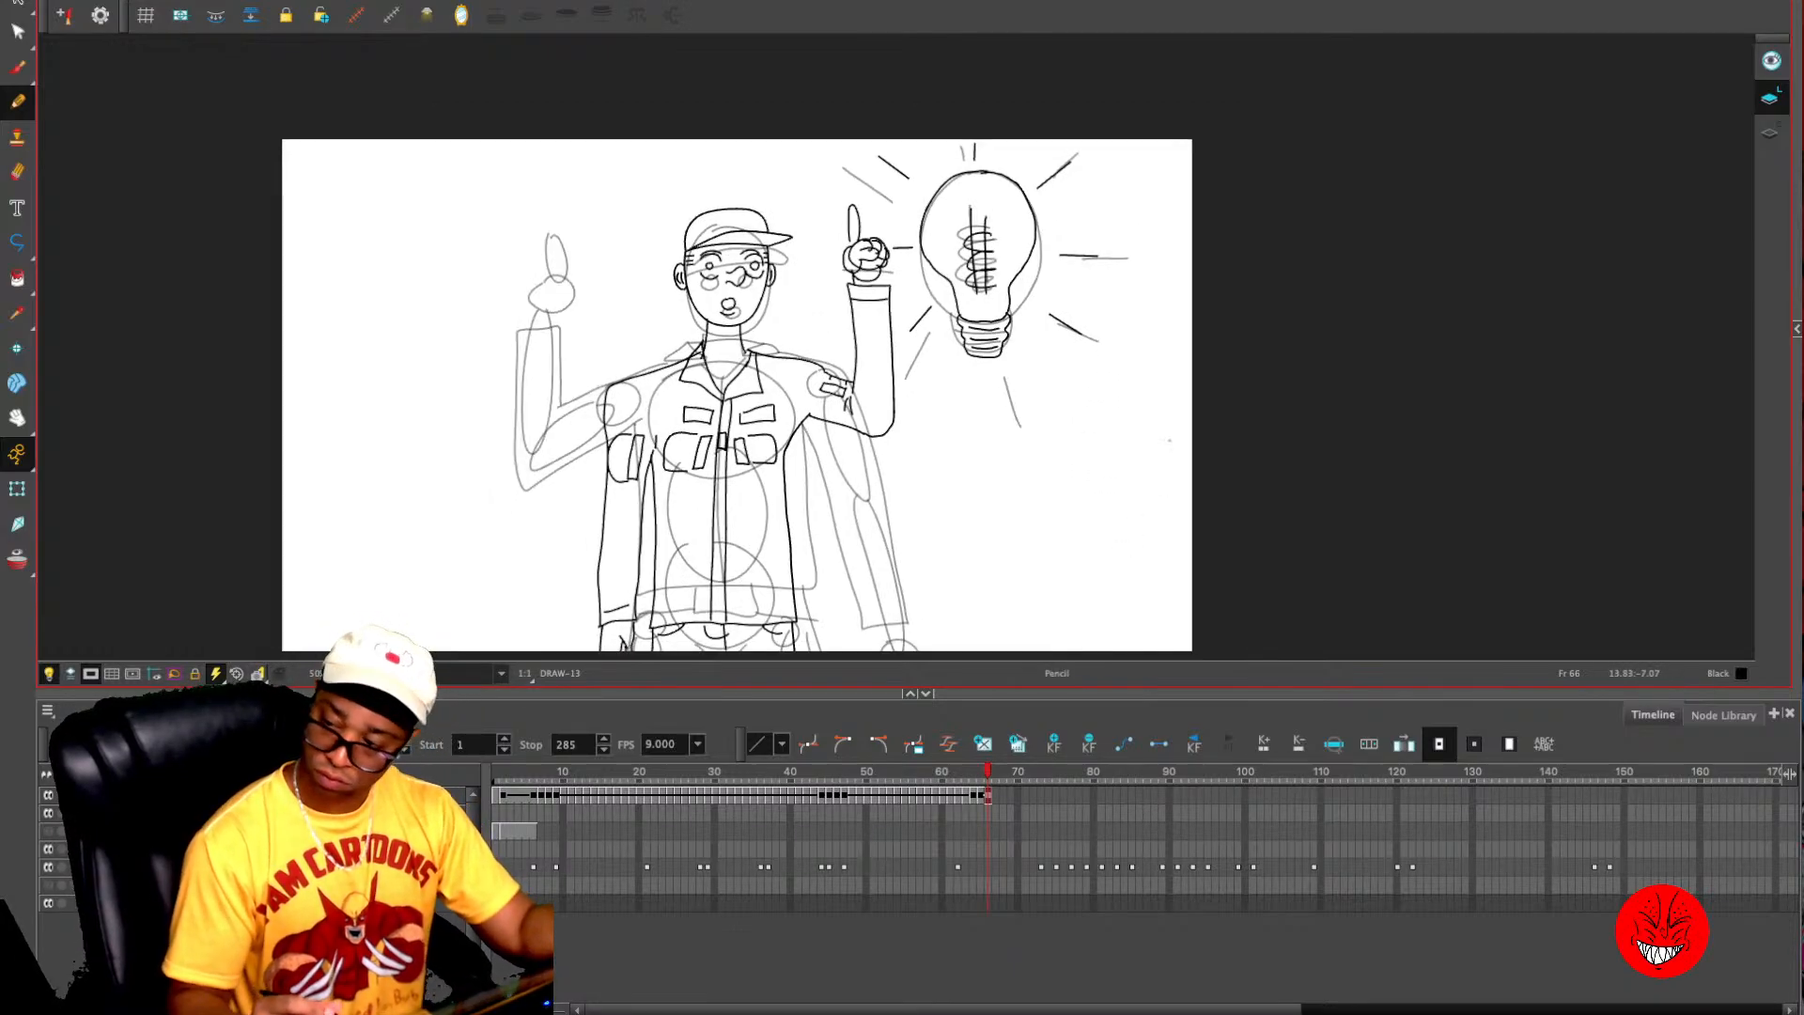
# - Extend the exposure of the light bulb pose drawing from frame 66 to frame 74
pyautogui.press('.')
pyautogui.press('.')
pyautogui.press(',')
pyautogui.press(',')
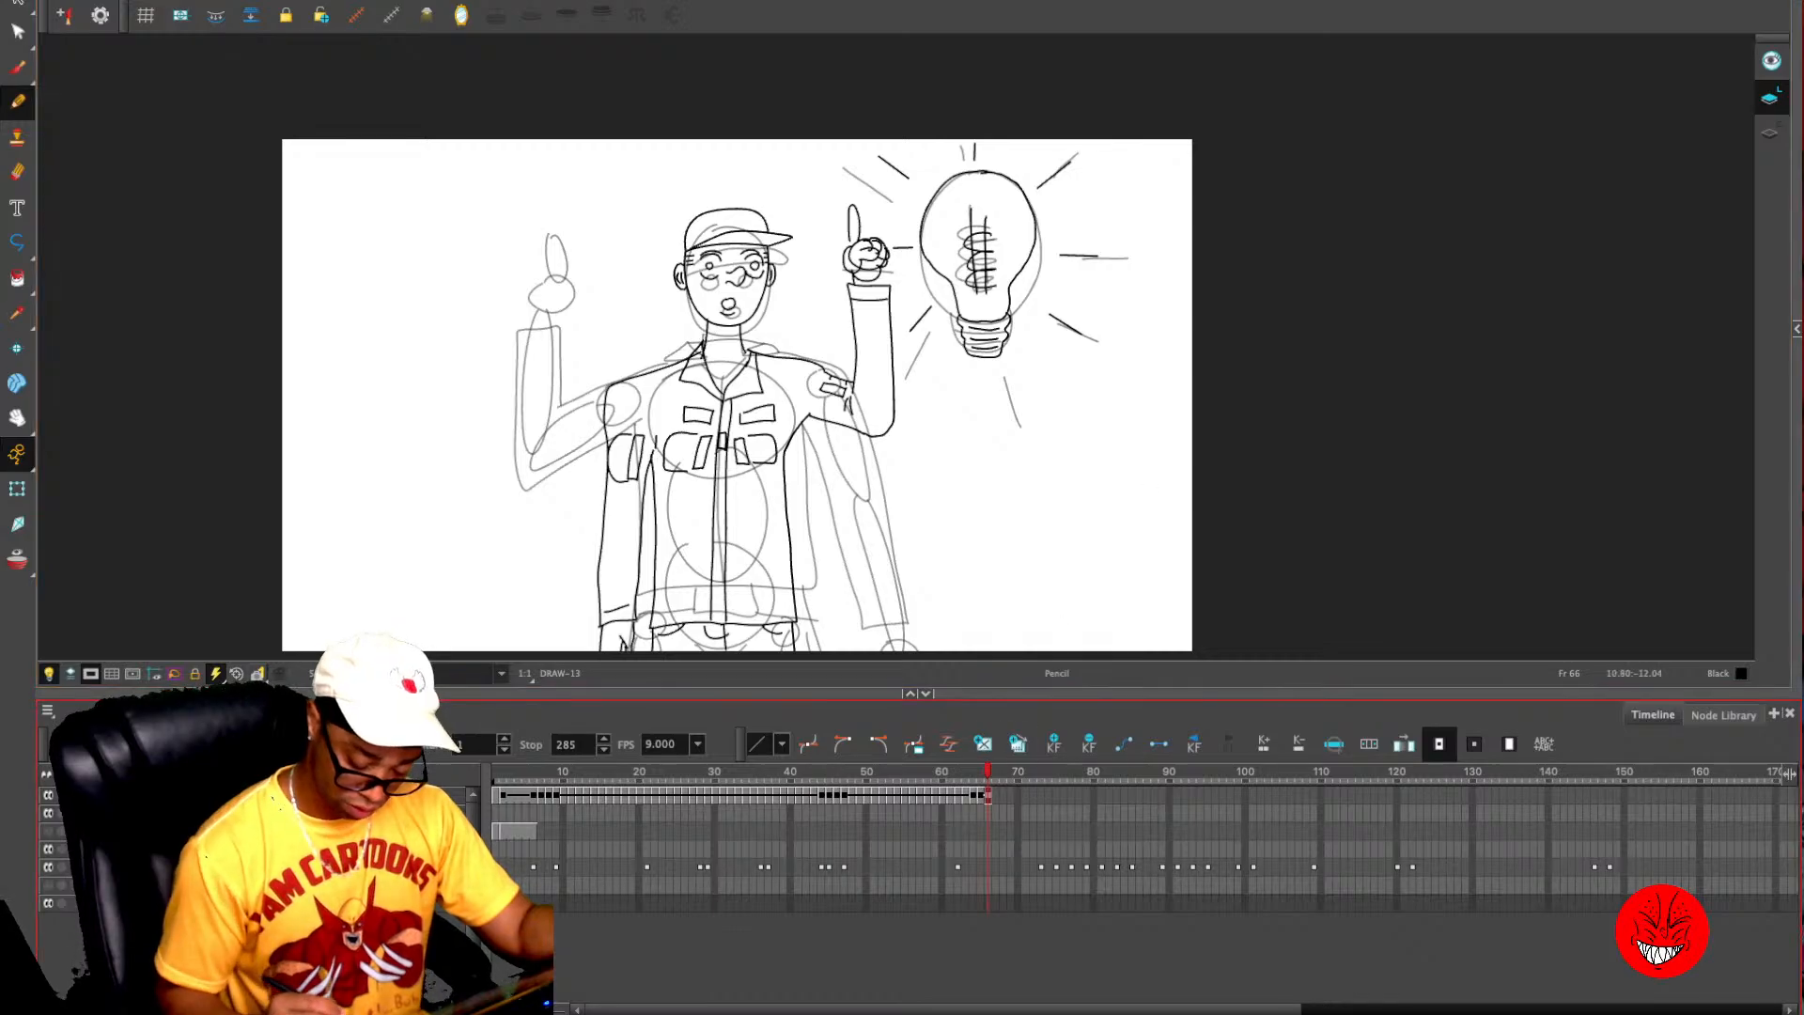
pyautogui.press(',')
pyautogui.press('.')
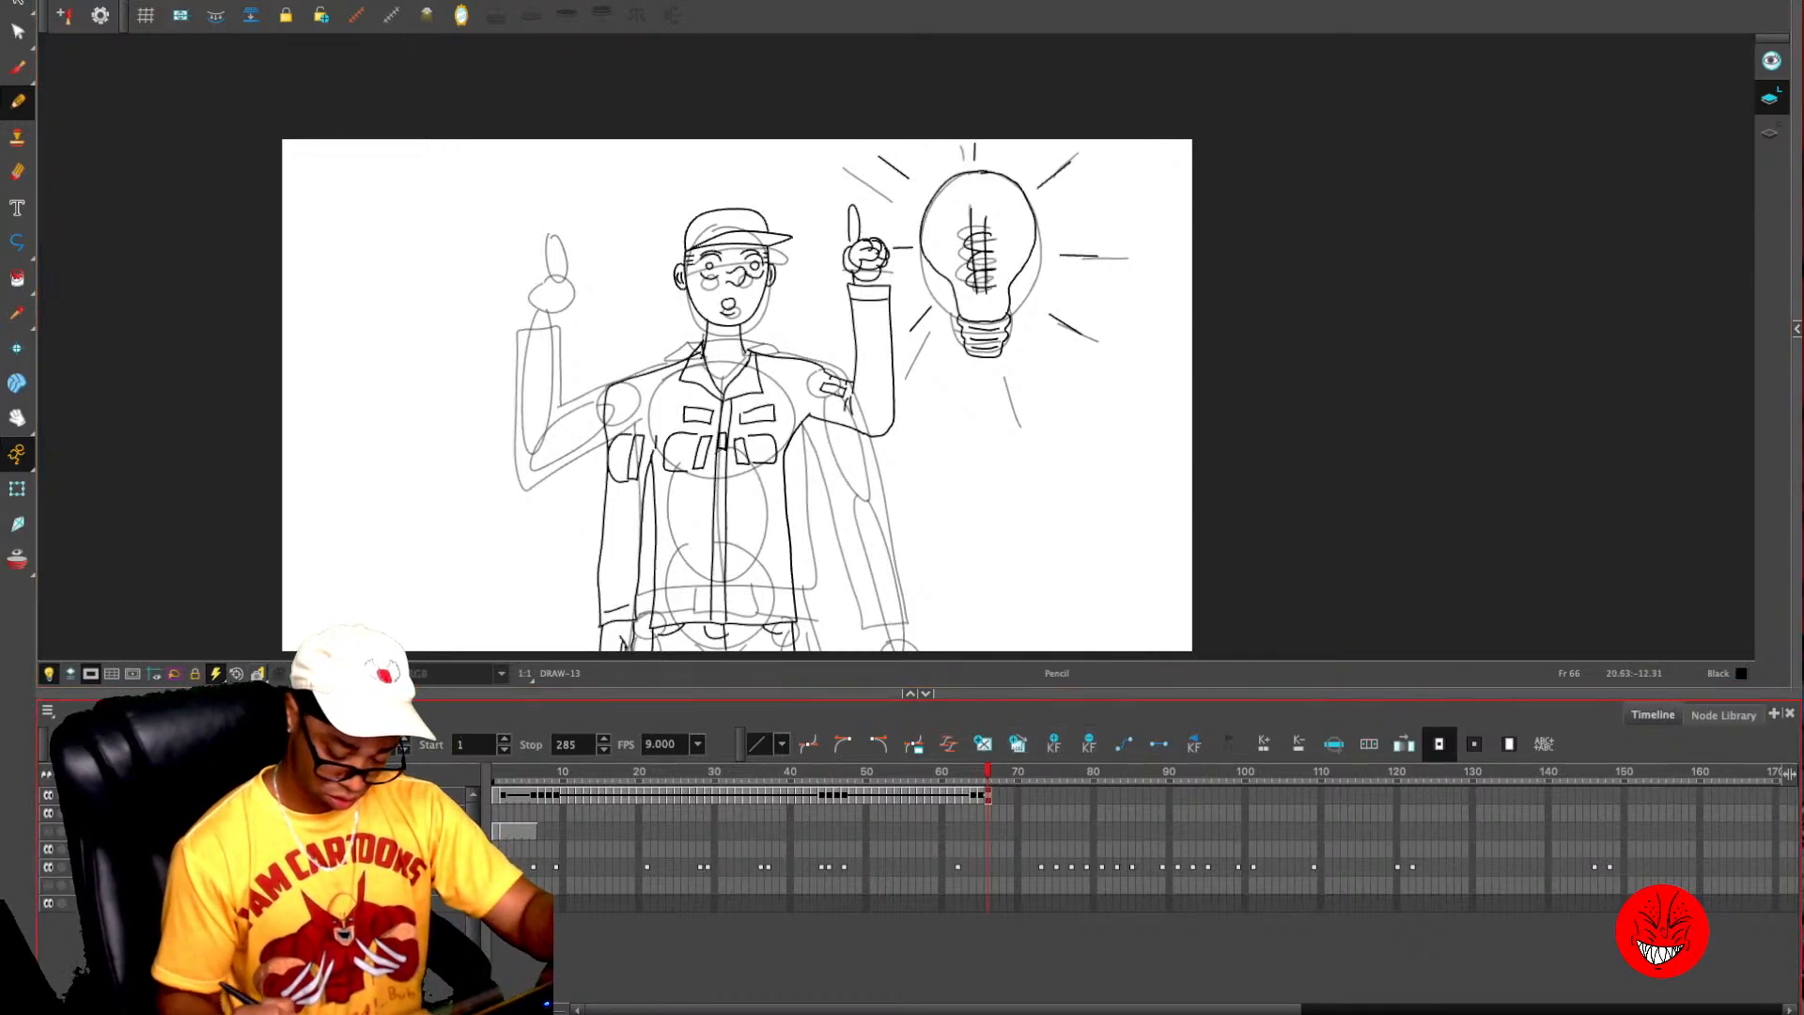
pyautogui.press('+')
pyautogui.press('+')
pyautogui.press('+')
pyautogui.press('+')
pyautogui.press('+')
pyautogui.press('+')
pyautogui.press('+')
pyautogui.press('+')
pyautogui.press('.')
pyautogui.press('.')
pyautogui.press('.')
pyautogui.press('.')
pyautogui.press('.')
pyautogui.press('.')
pyautogui.press('.')
pyautogui.press('.')
pyautogui.press('.')
pyautogui.press('.')
pyautogui.press('.')
pyautogui.press('.')
pyautogui.press('.')
pyautogui.press('.')
pyautogui.press('.')
pyautogui.press('.')
pyautogui.press('.')
pyautogui.press('.')
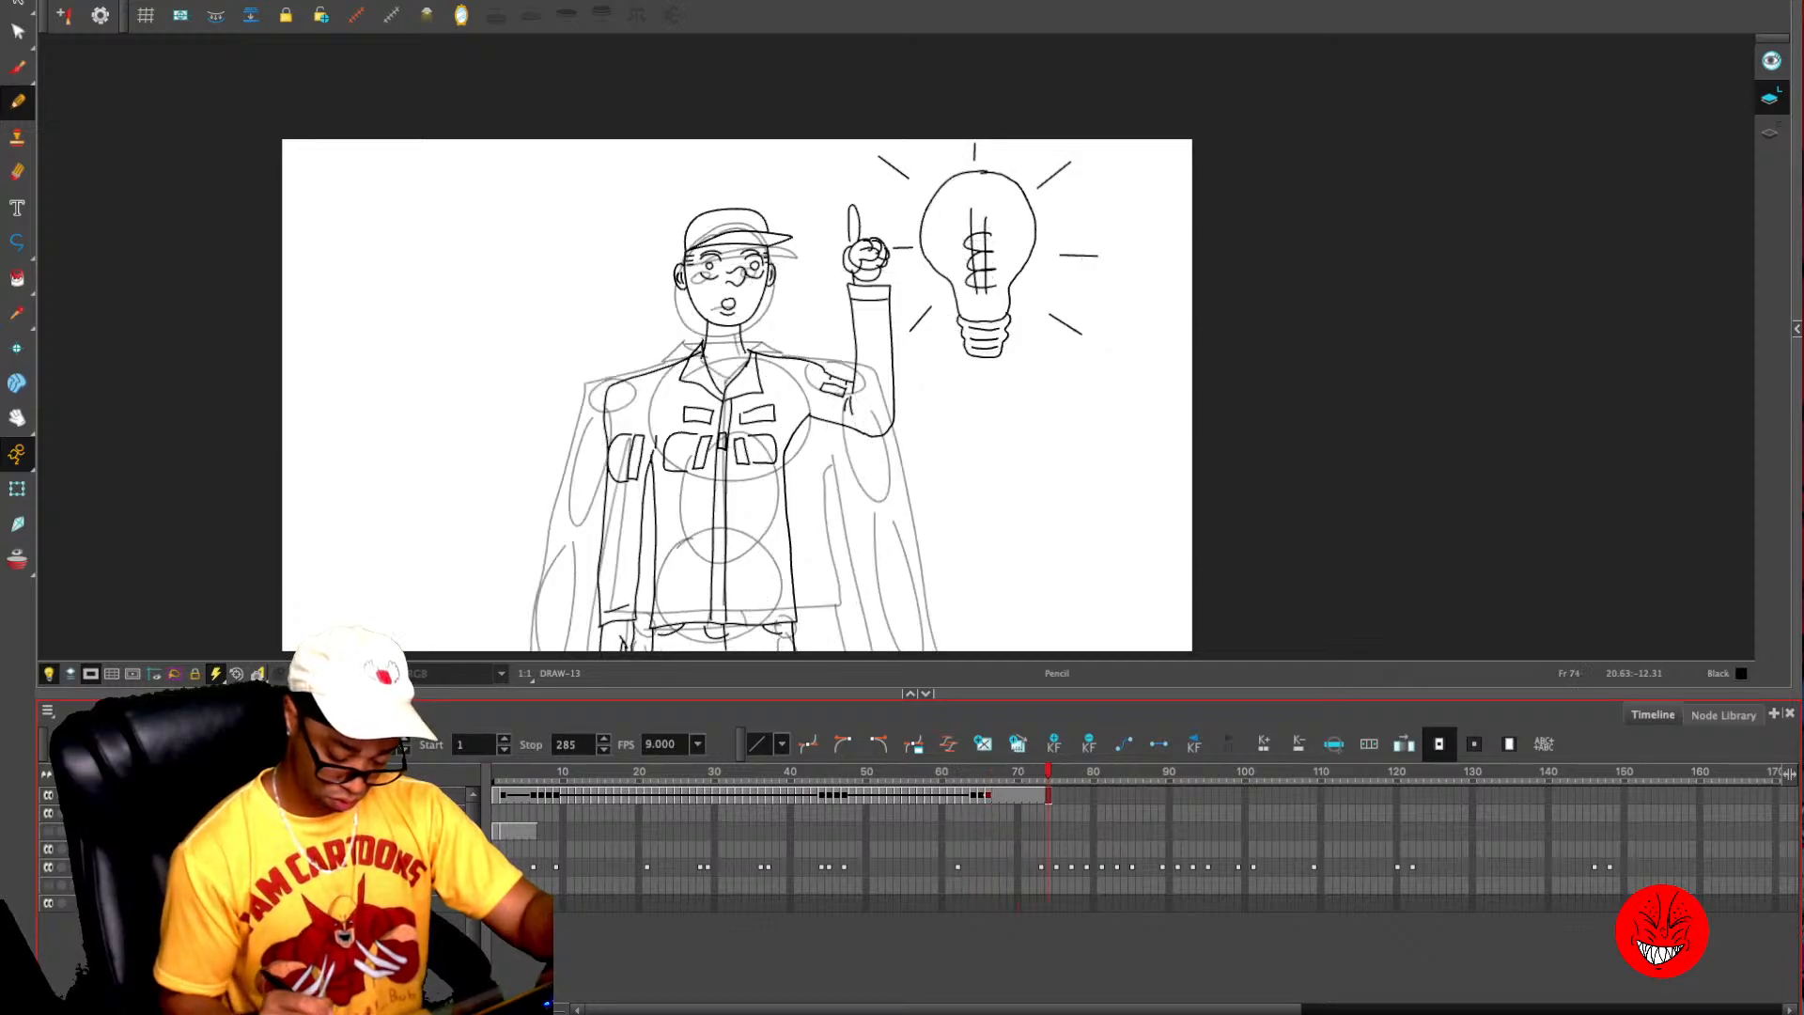
# - Shorten the light bulb pose's hold to end at frame 72, matching the end of the rough idea pose
pyautogui.press(',')
pyautogui.press(',')
pyautogui.press(',')
pyautogui.press(',')
pyautogui.press(',')
pyautogui.press(',')
pyautogui.press(',')
pyautogui.press(',')
pyautogui.press(',')
pyautogui.press(',')
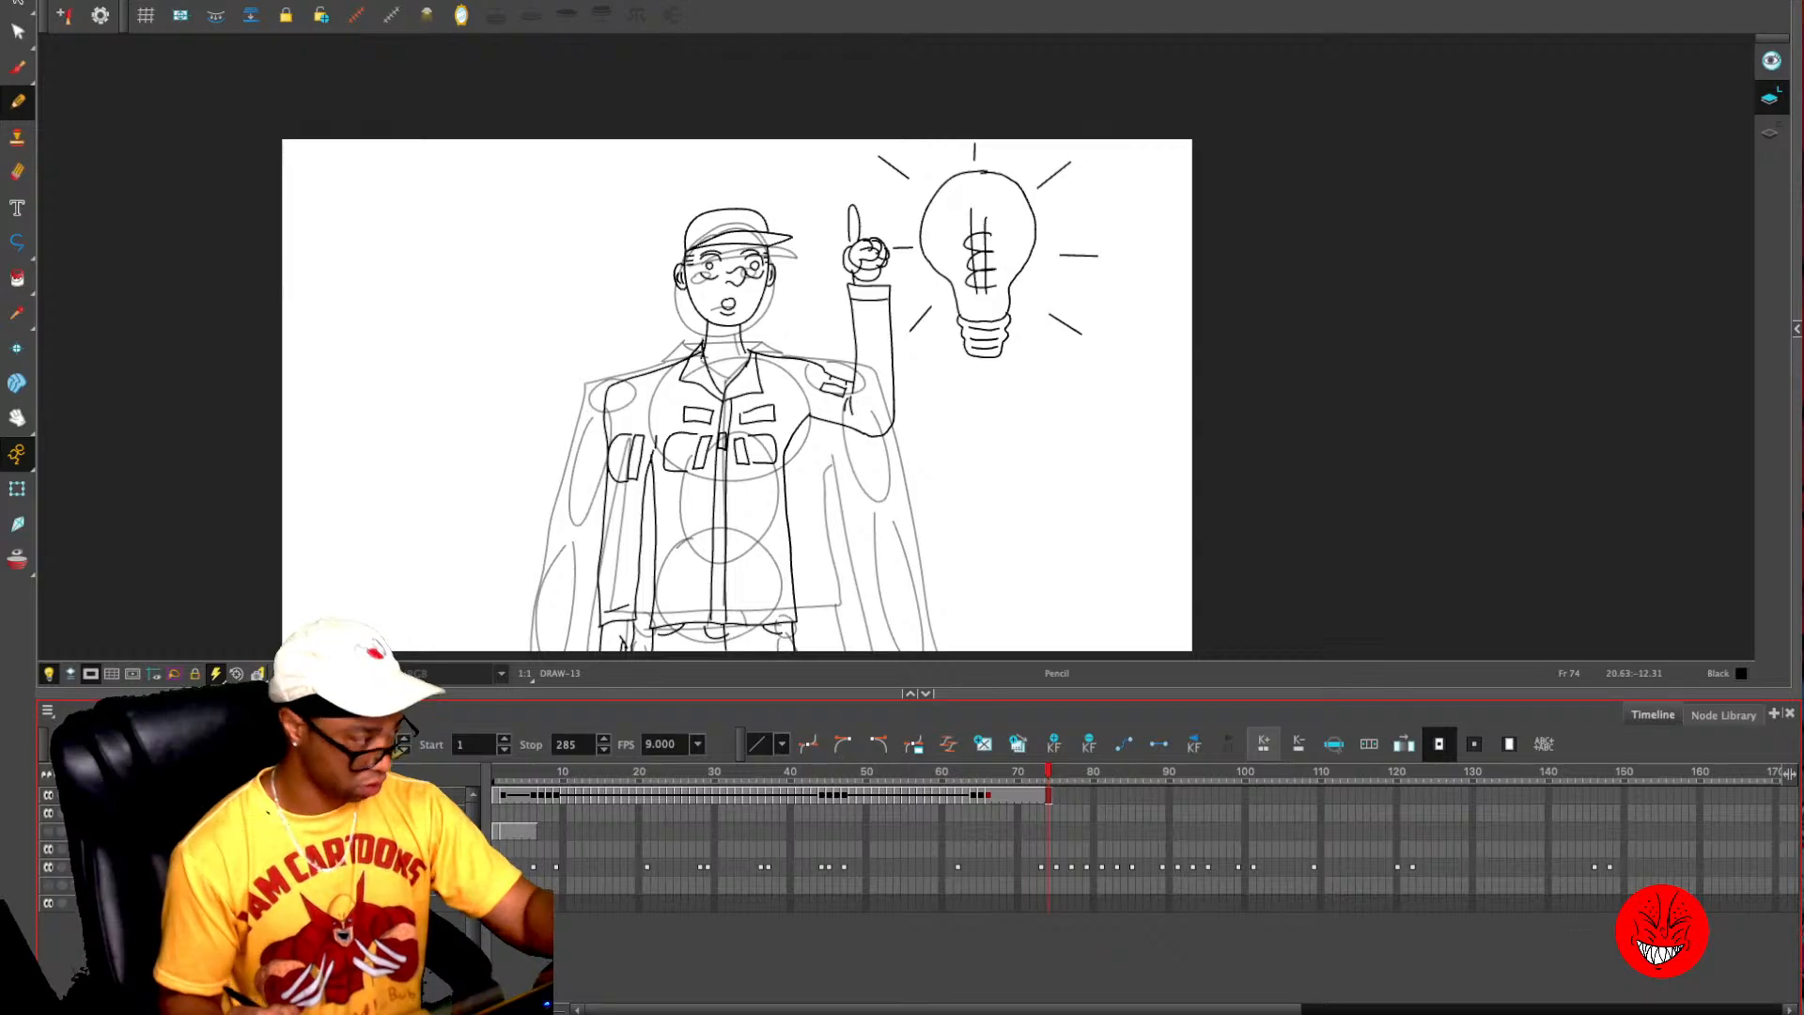
pyautogui.press(',')
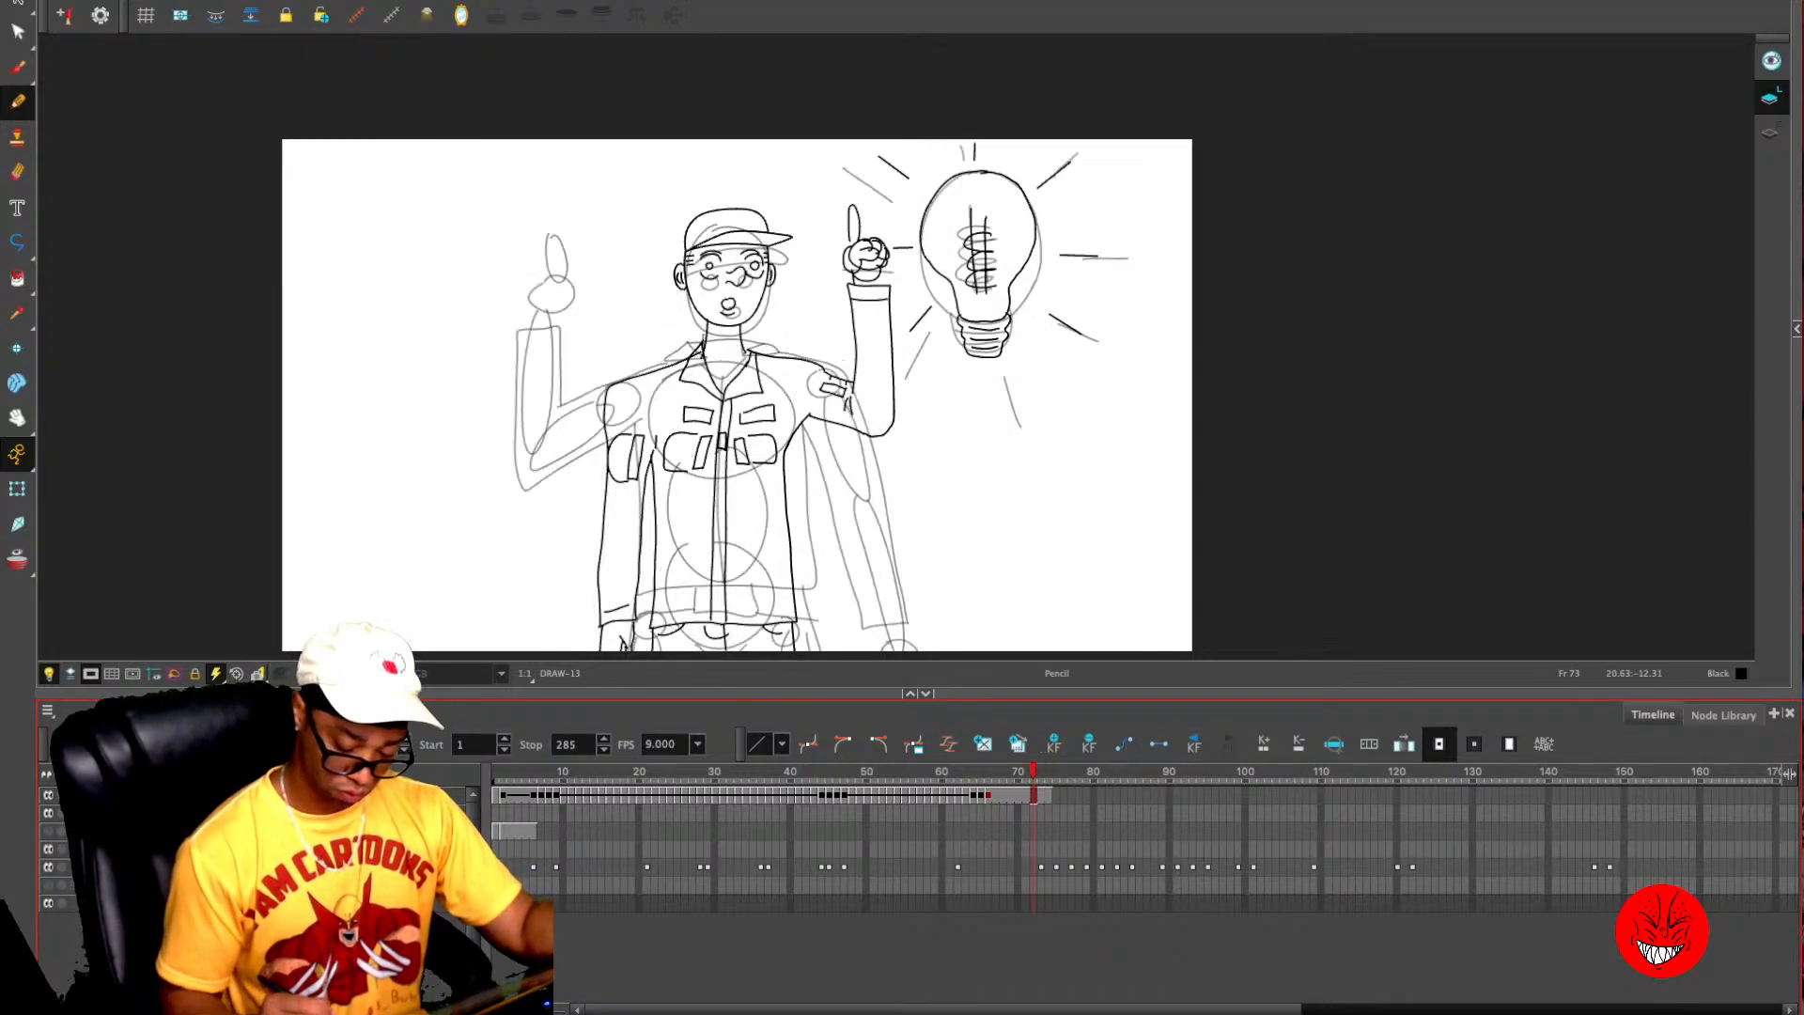
pyautogui.press('.')
pyautogui.press(',')
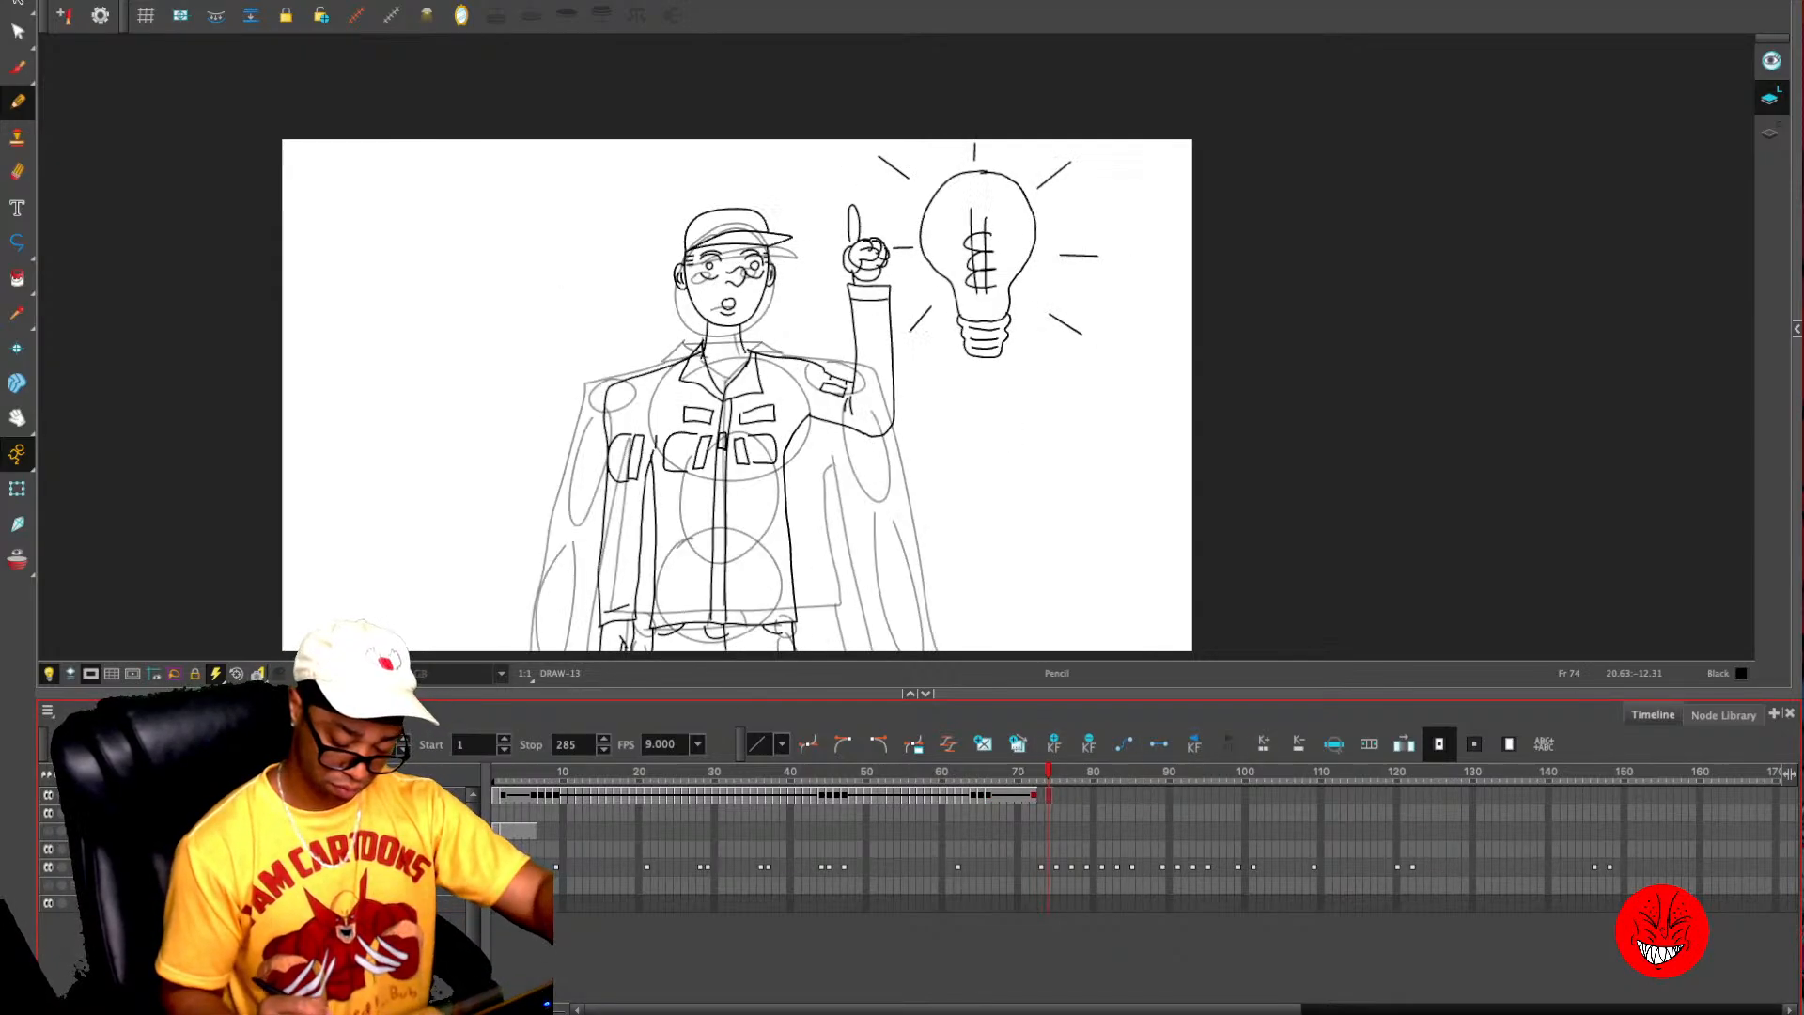
pyautogui.press(',')
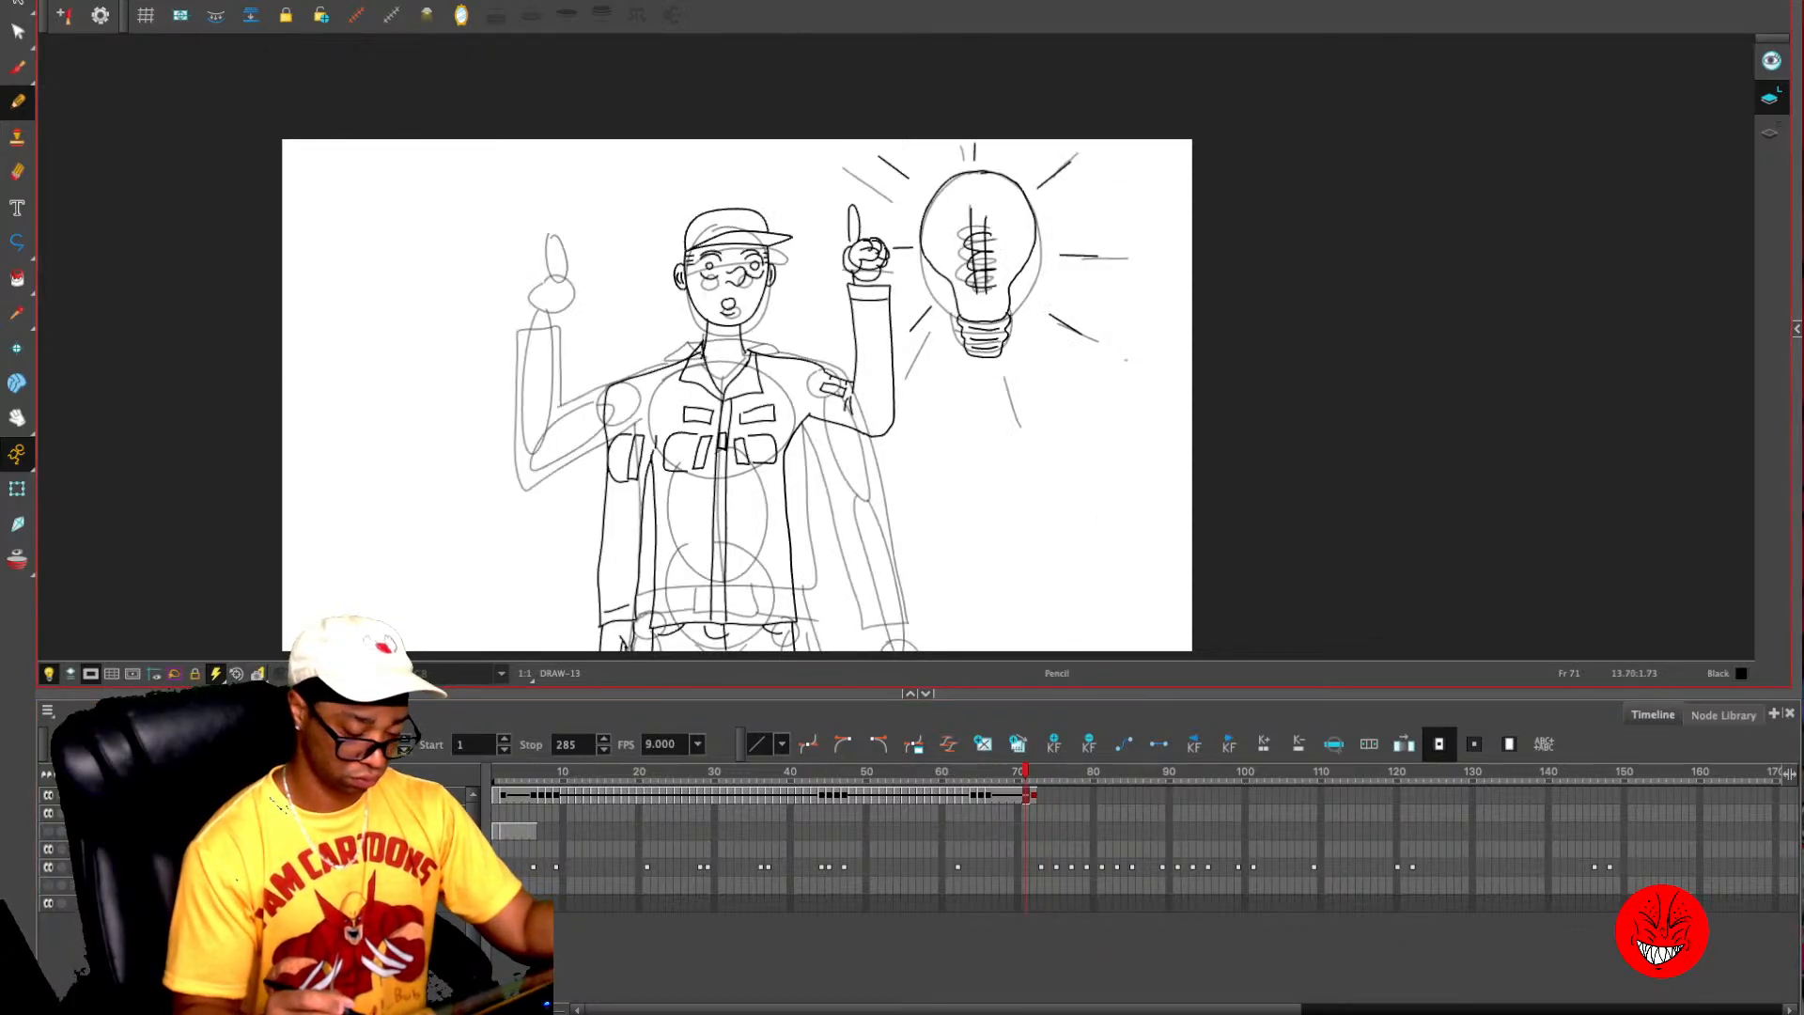
# - Examine the rough poses on frames 73 to 77 that follow the light bulb hold
pyautogui.press('2')
pyautogui.press('.')
pyautogui.press('.')
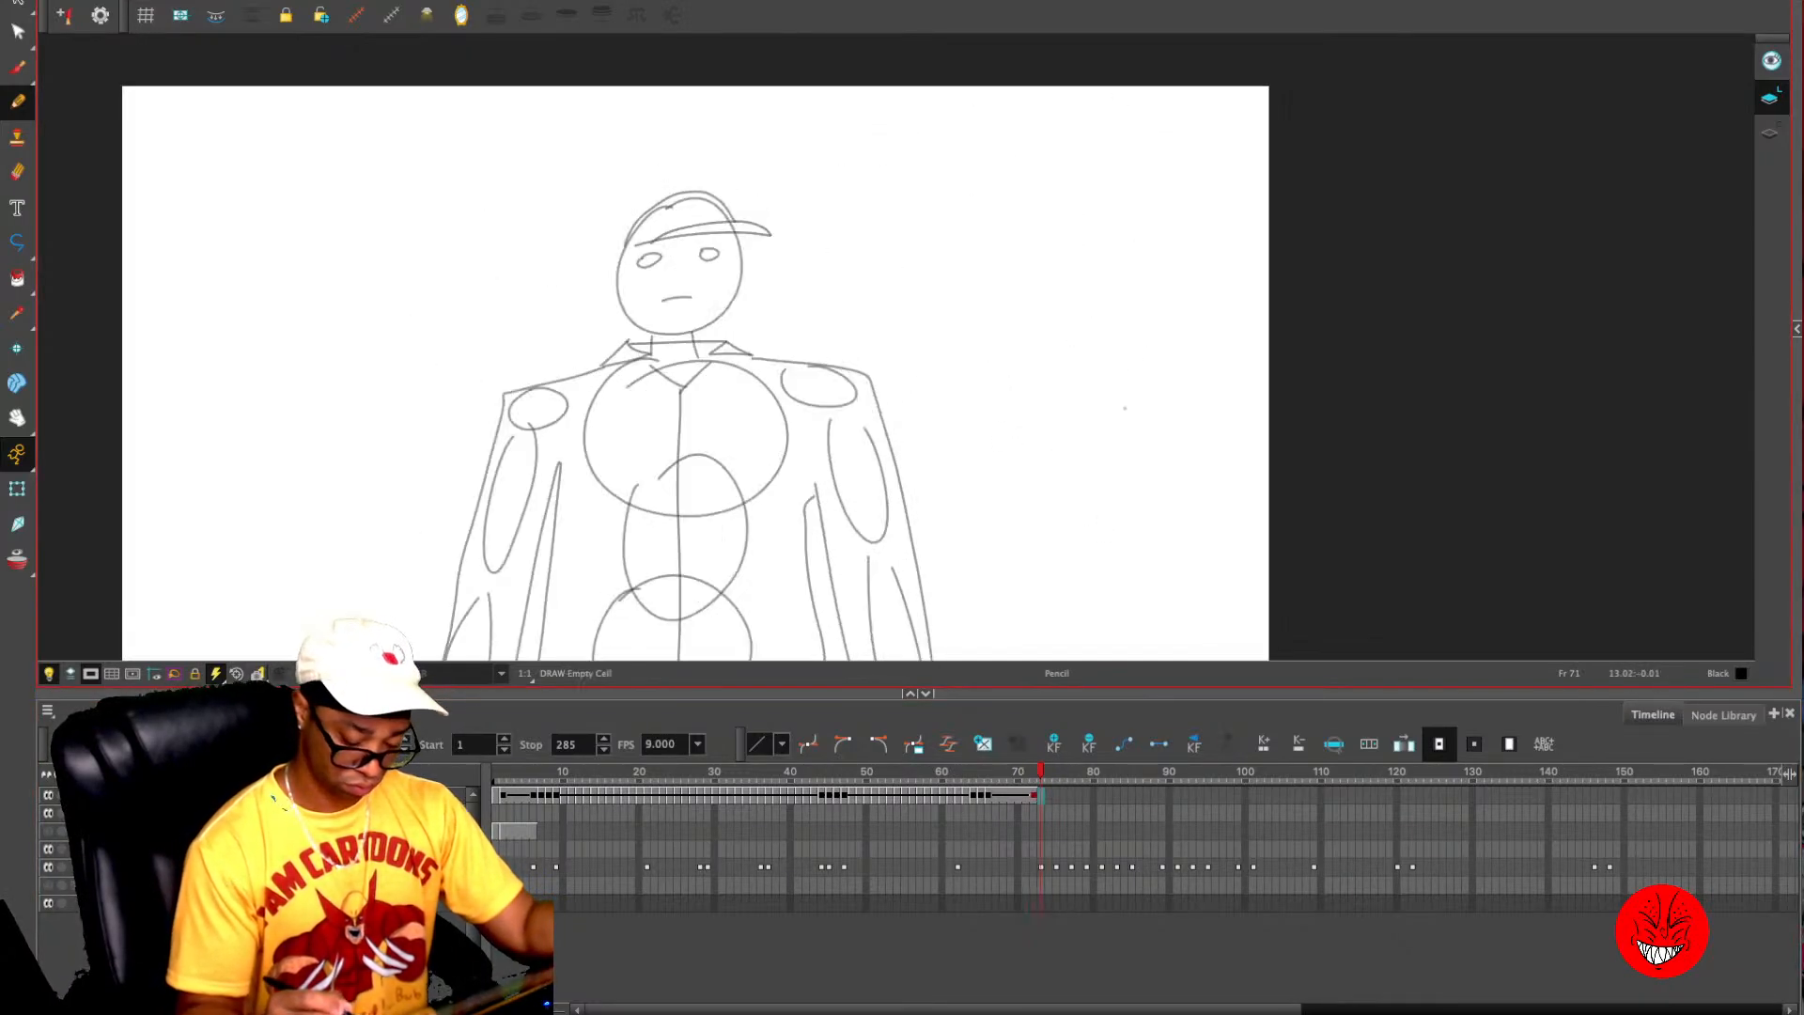
pyautogui.press('.')
pyautogui.press('.')
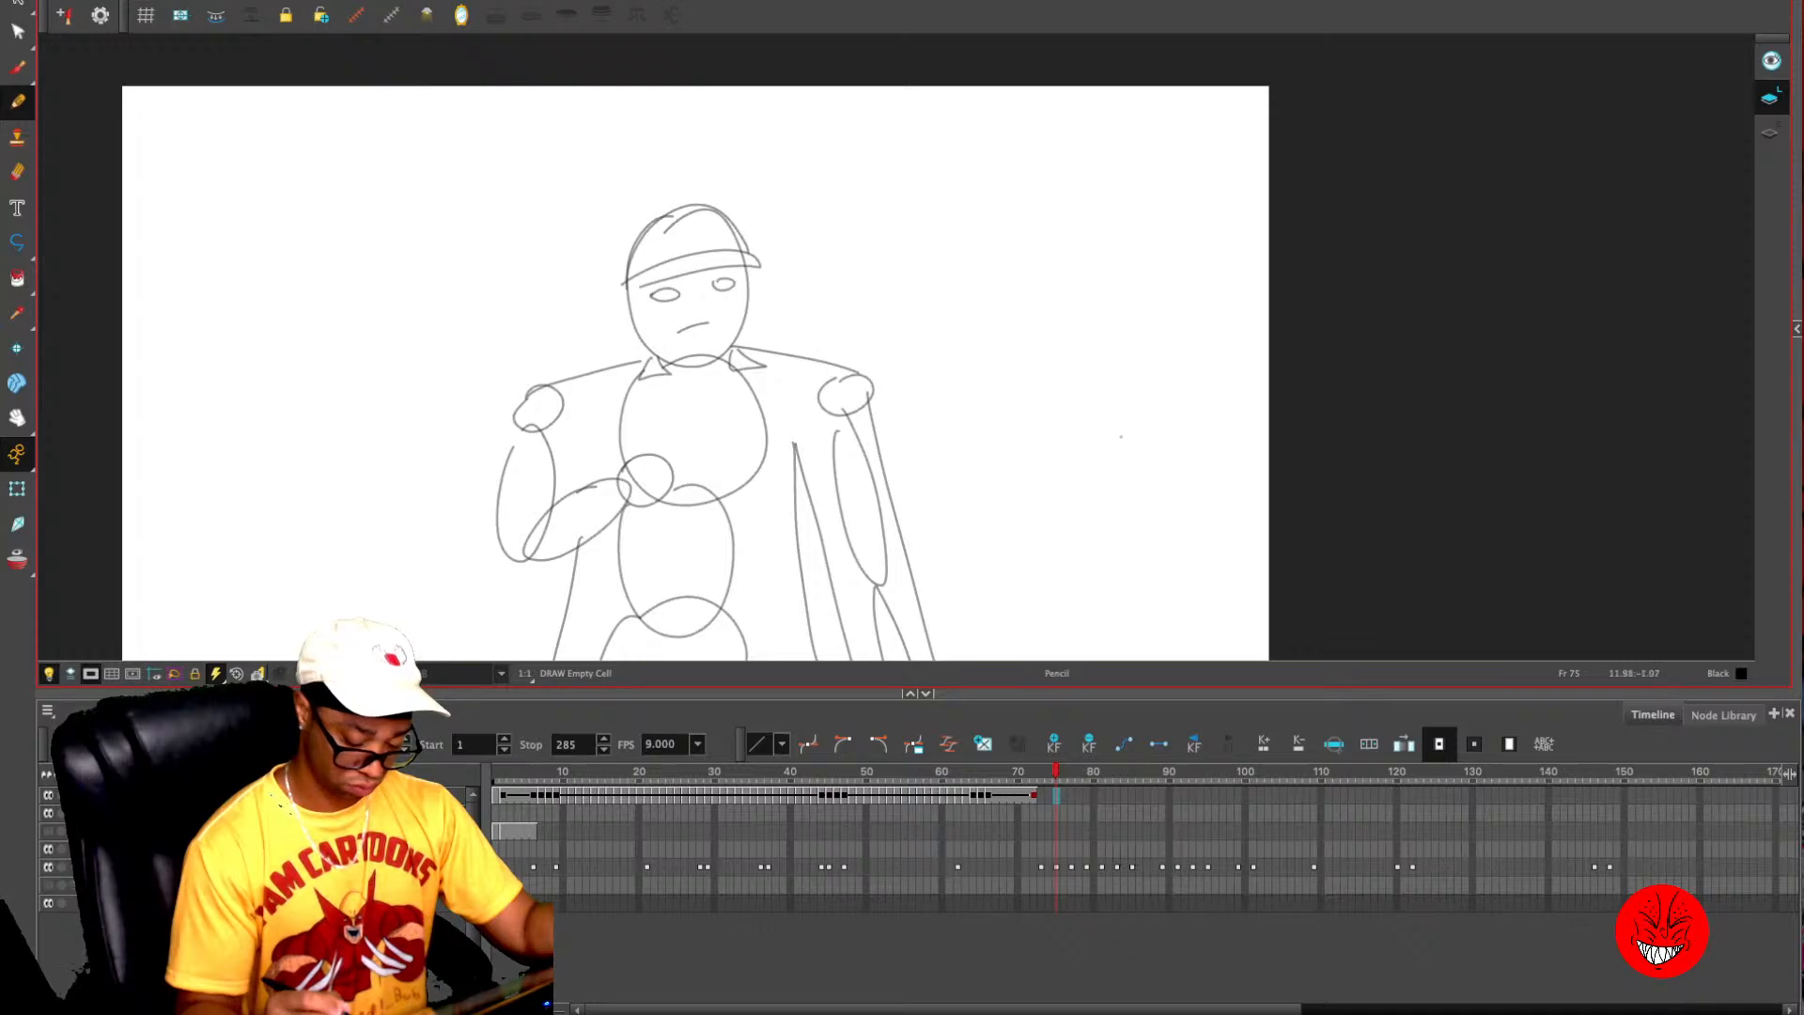
pyautogui.press(',')
pyautogui.press('.')
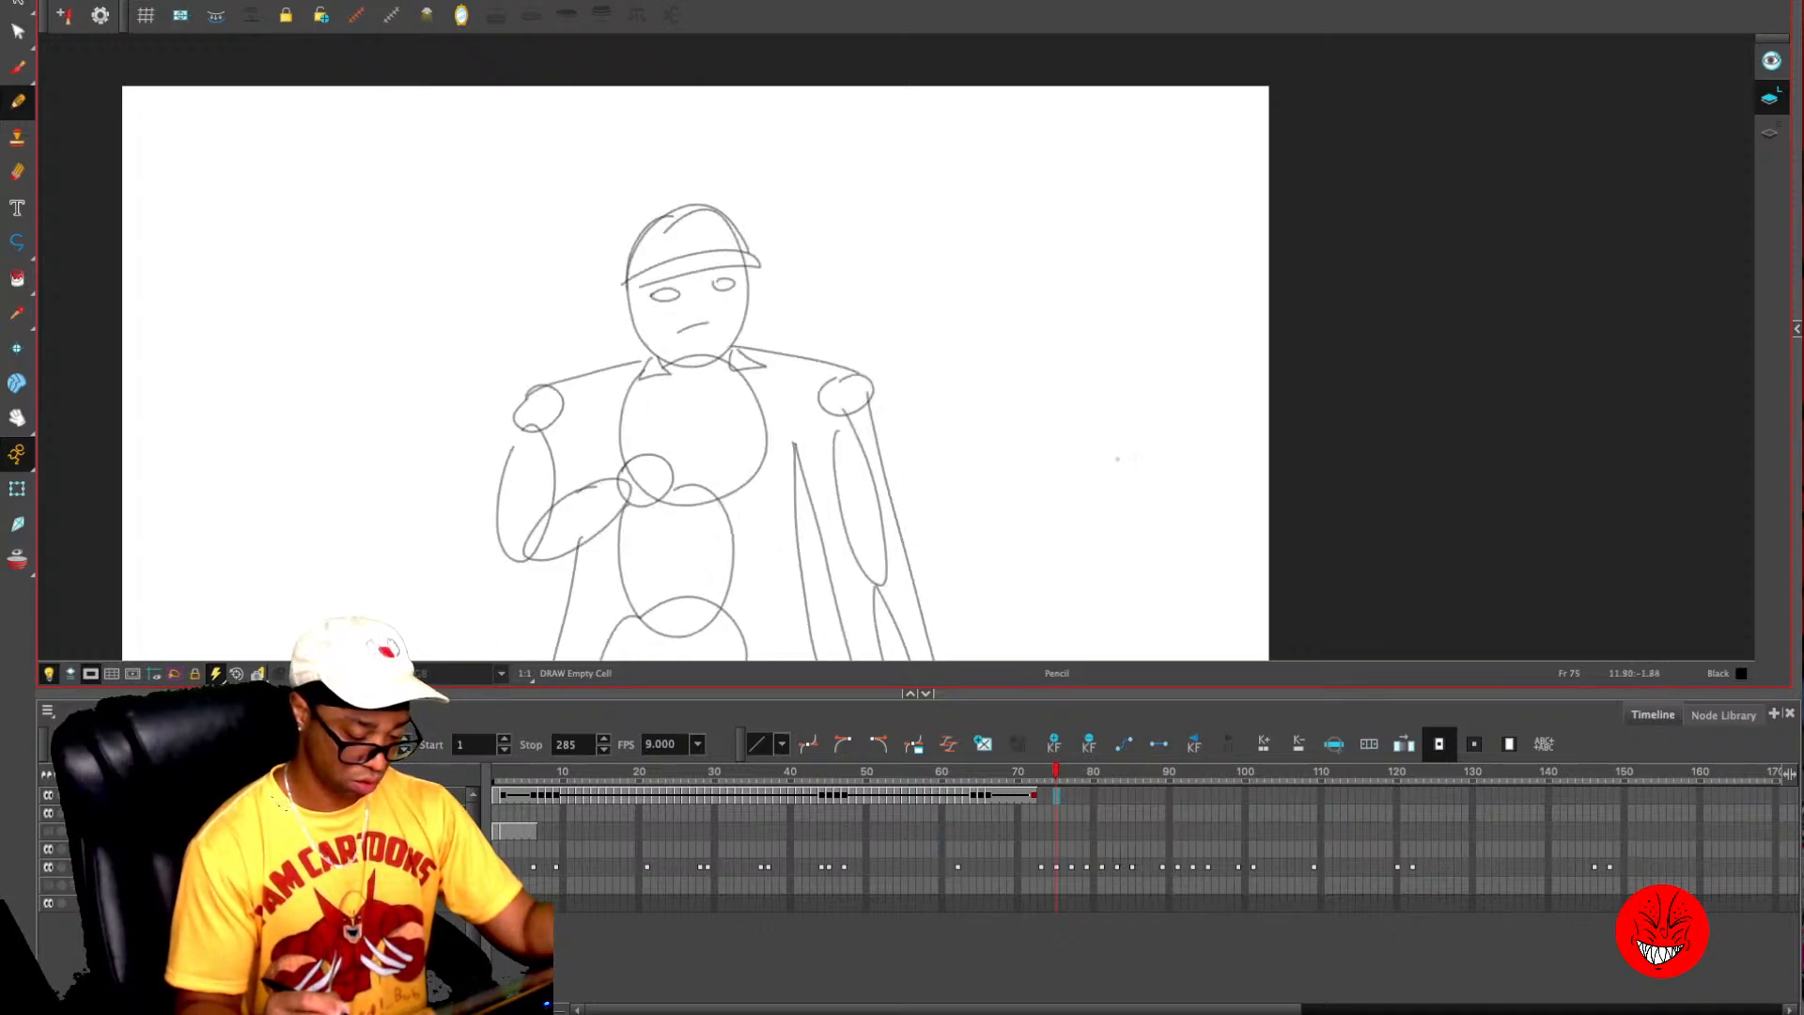
pyautogui.press('.')
pyautogui.press('.')
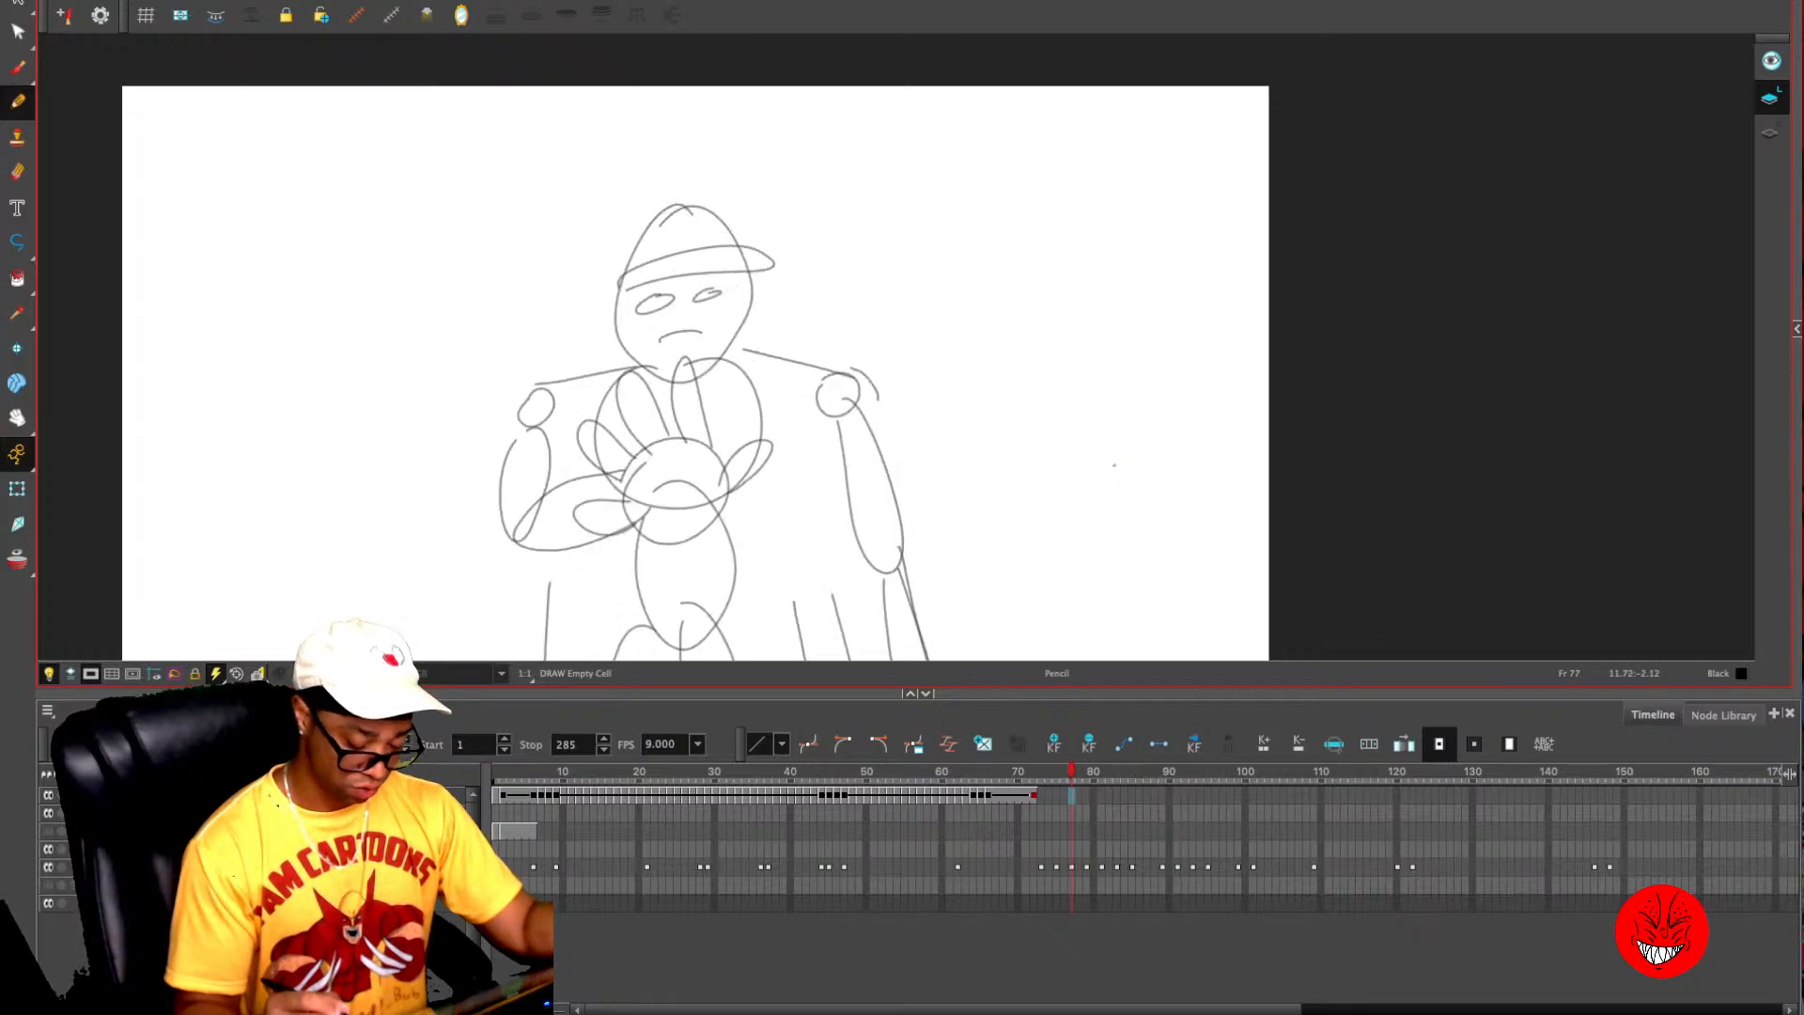
pyautogui.press(',')
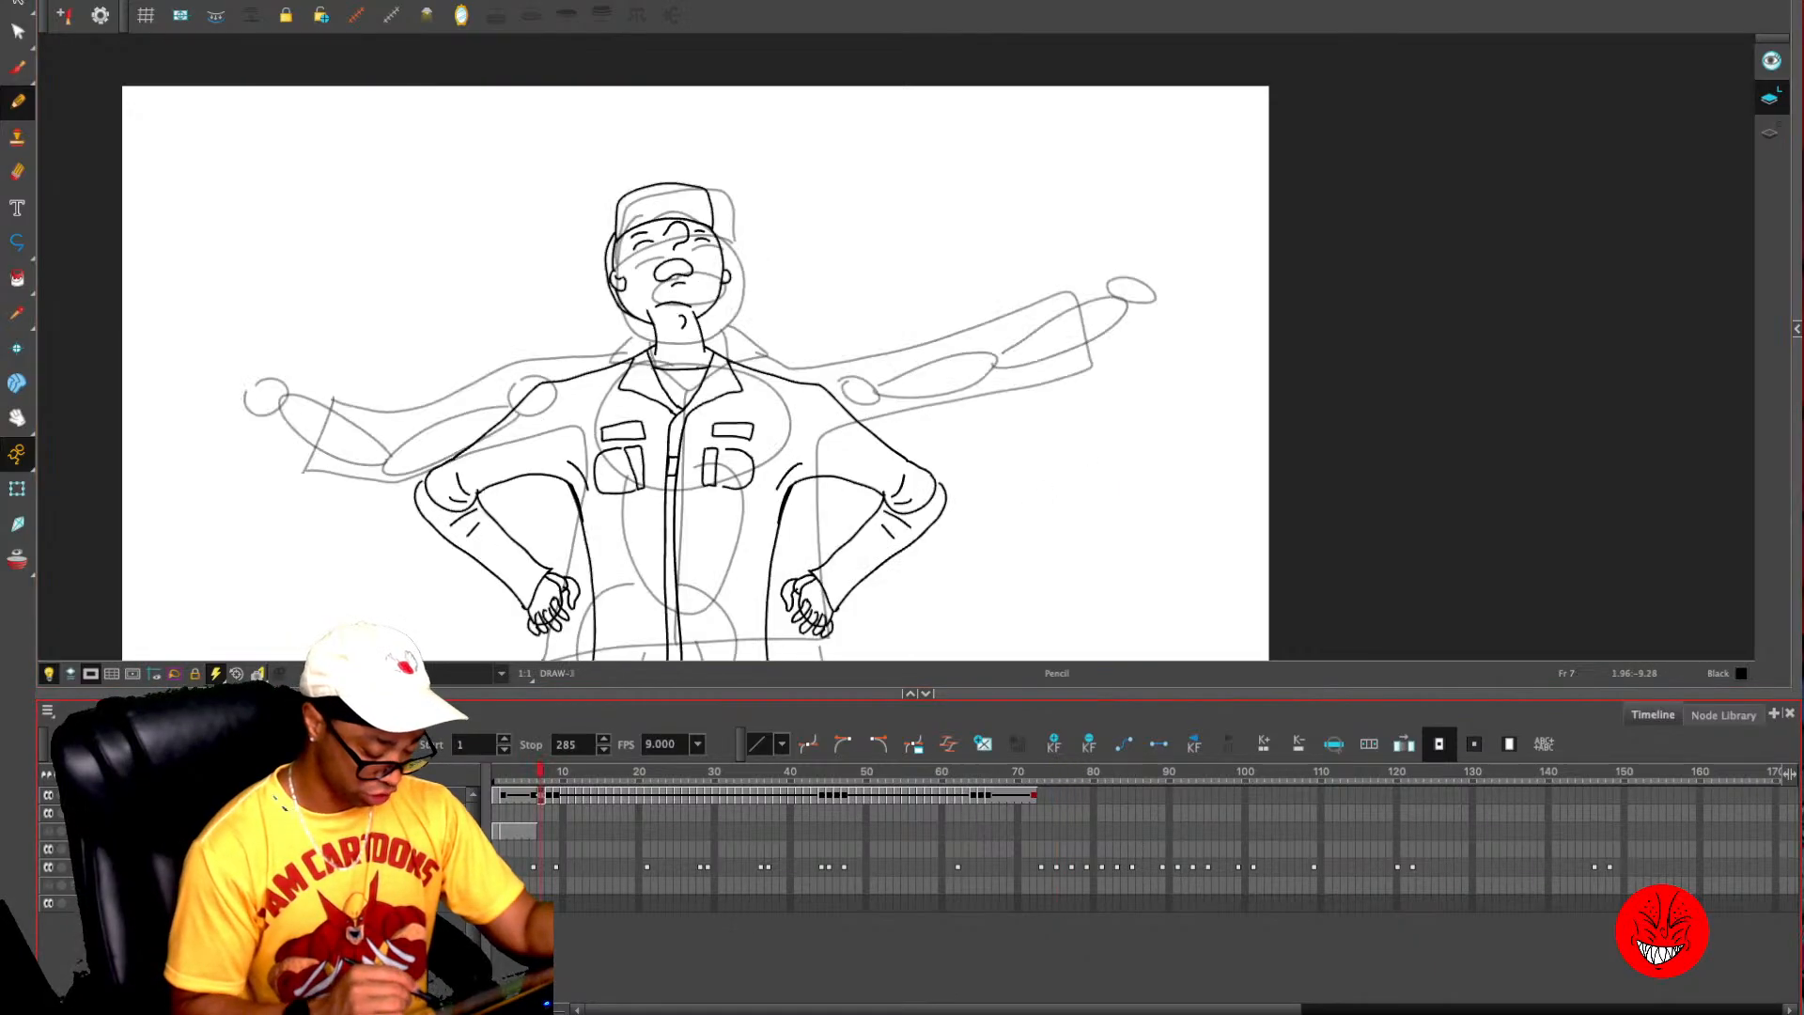
# - Copy the neutral character drawing from frame 6 and paste it into empty frames 73 and 74
pyautogui.press(',')
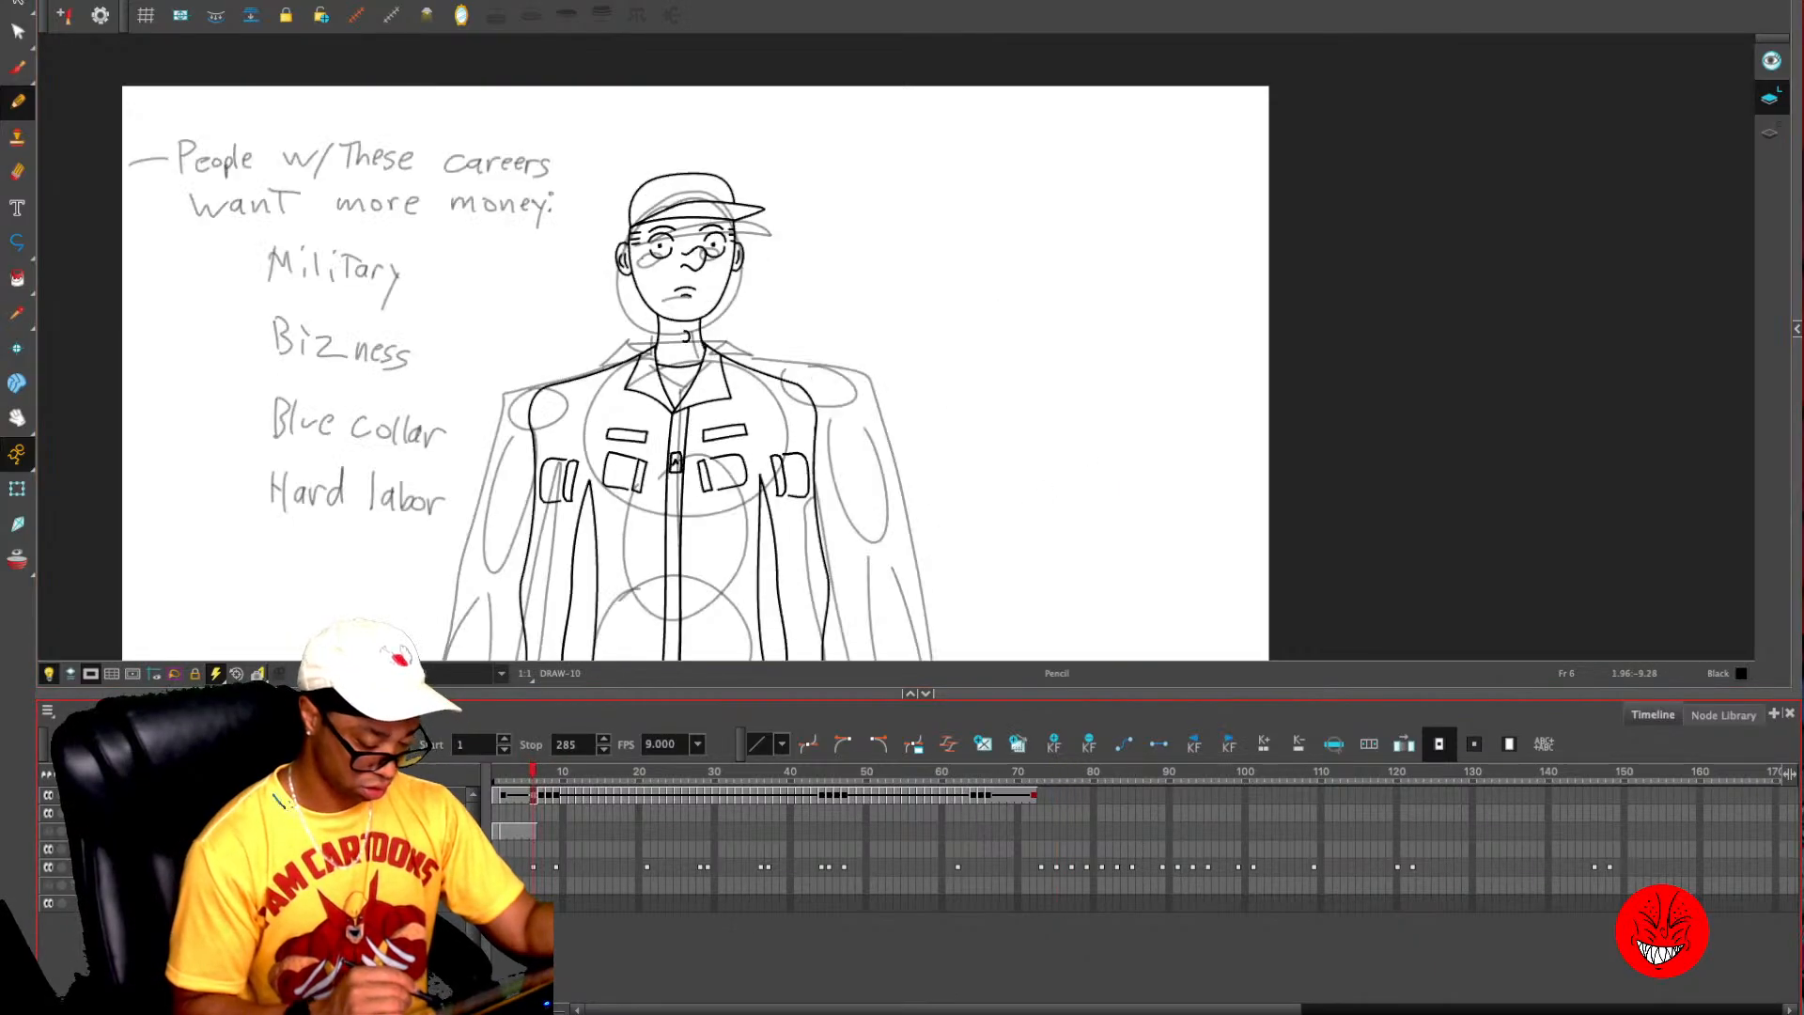
pyautogui.press('.')
pyautogui.press(',')
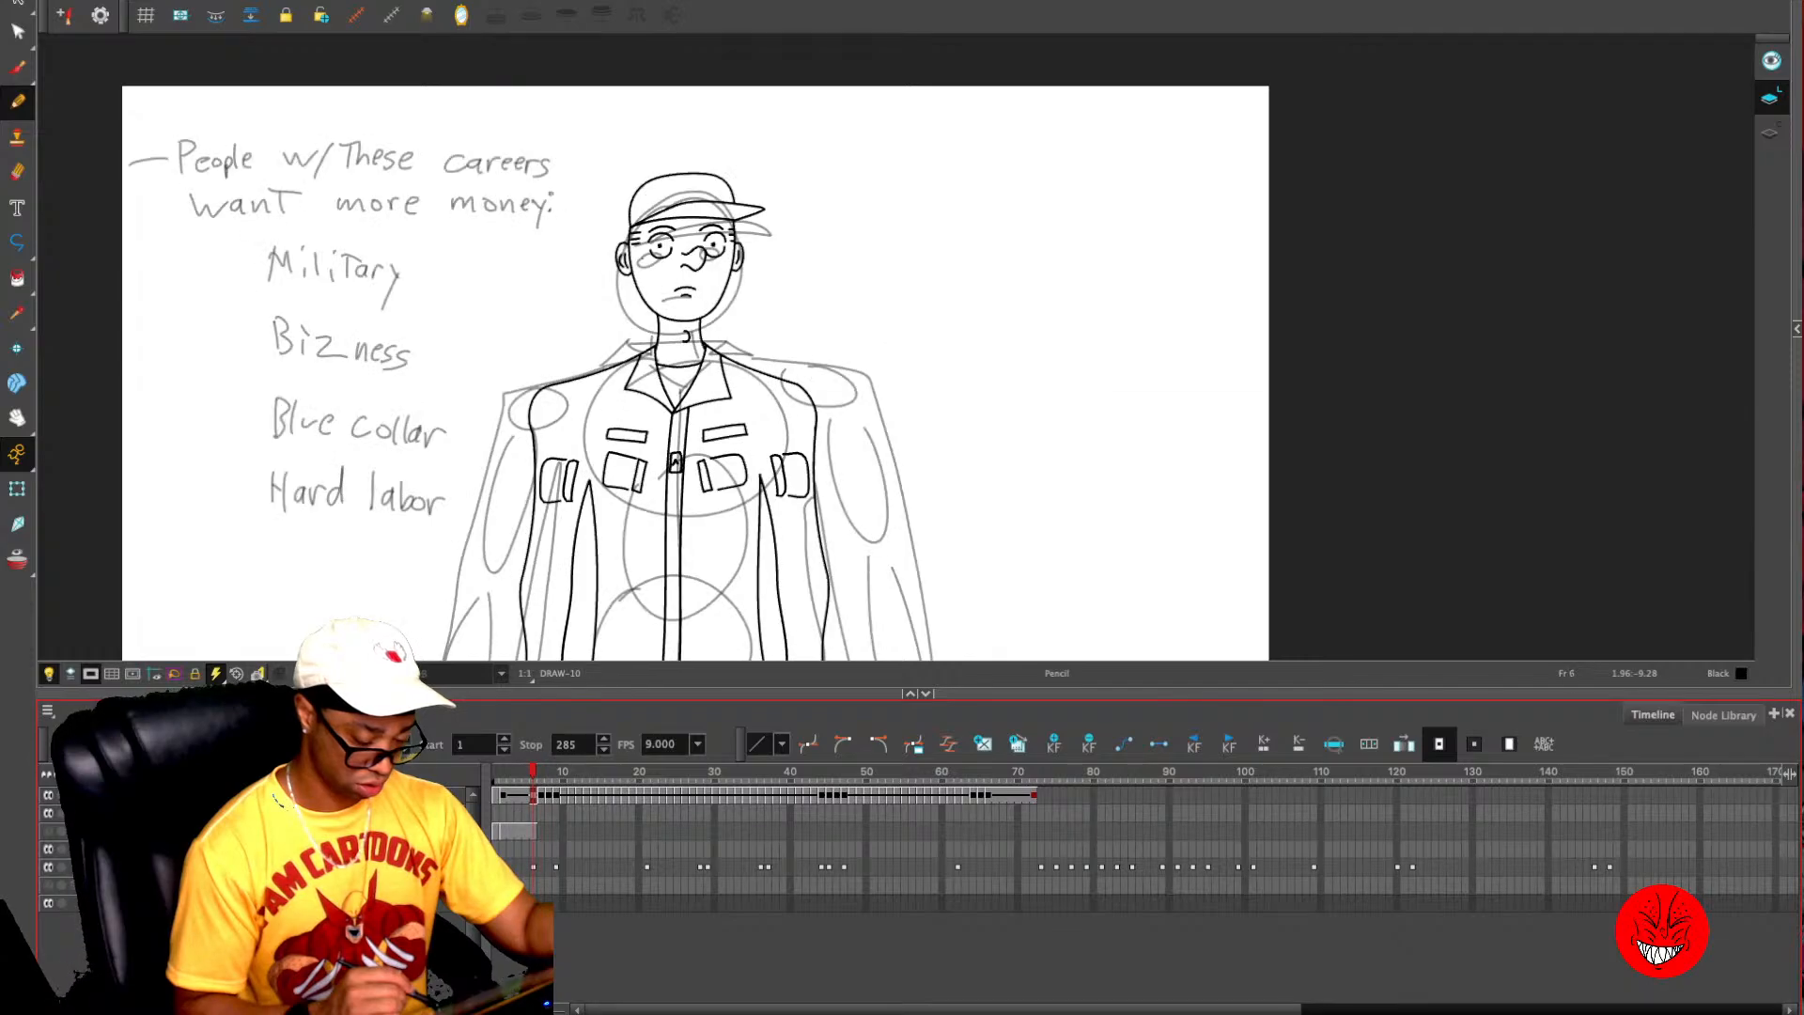
pyautogui.press('super+a')
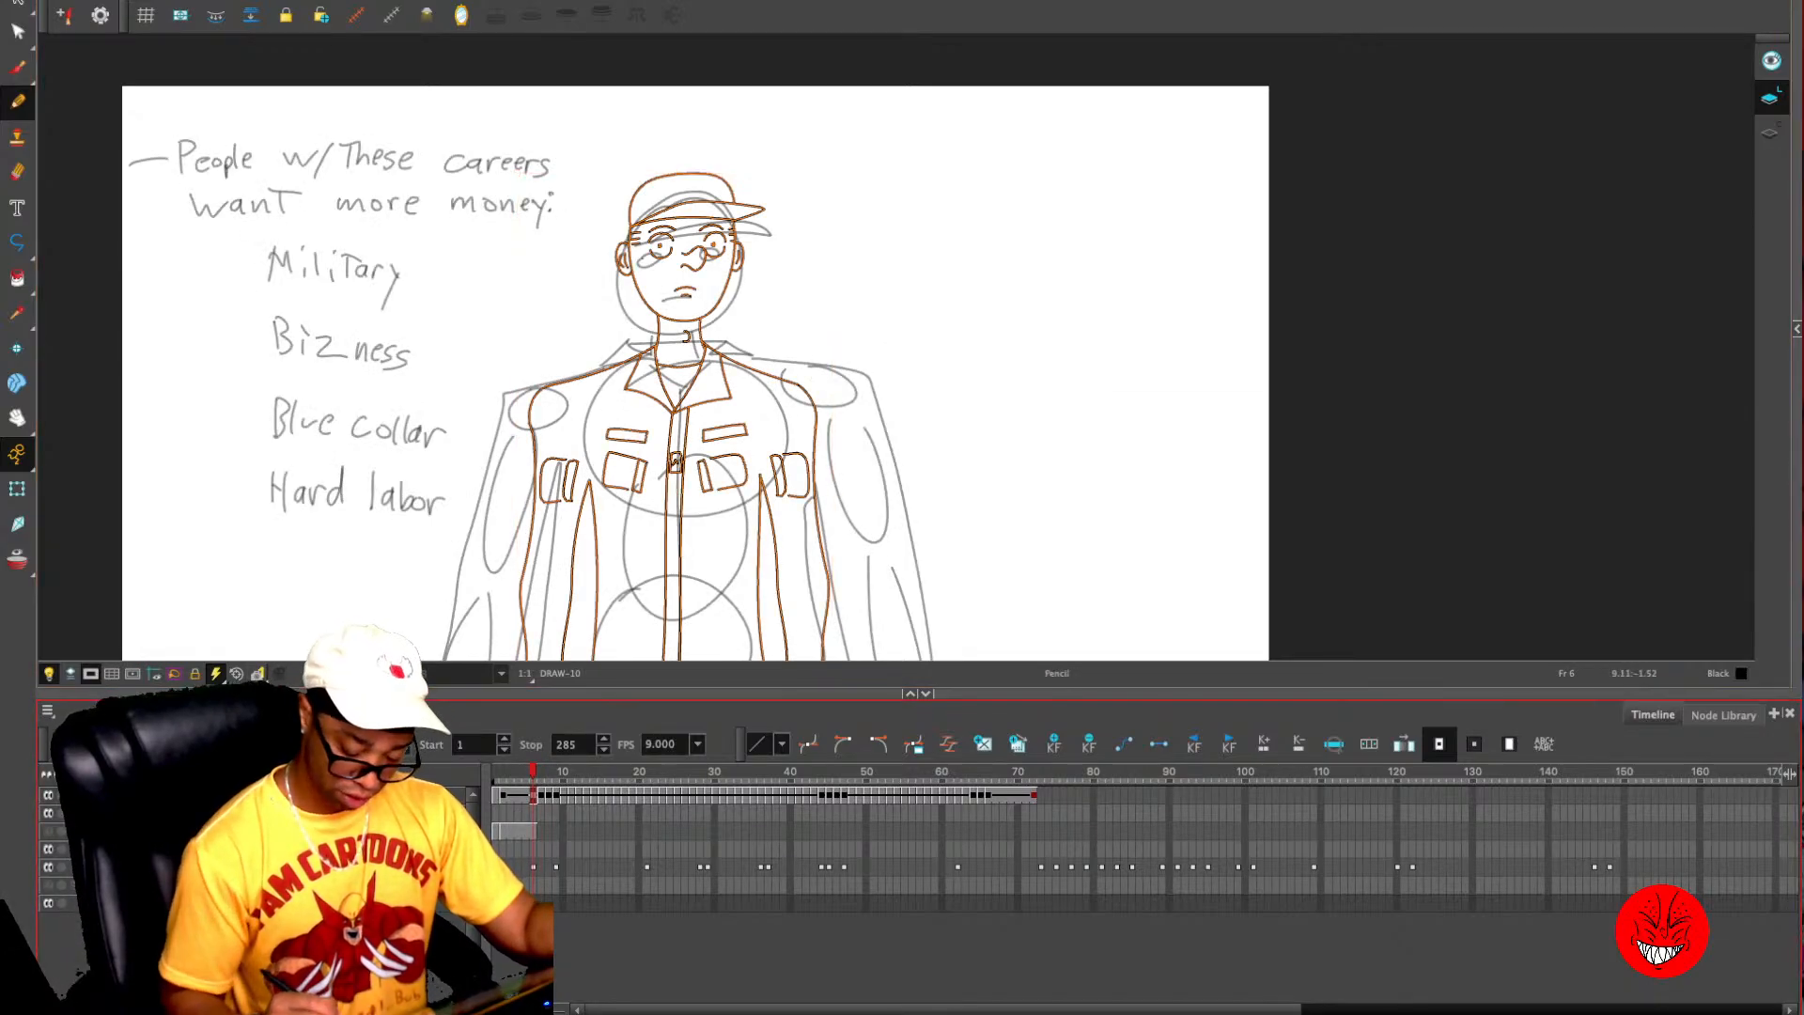
pyautogui.click(1042, 796)
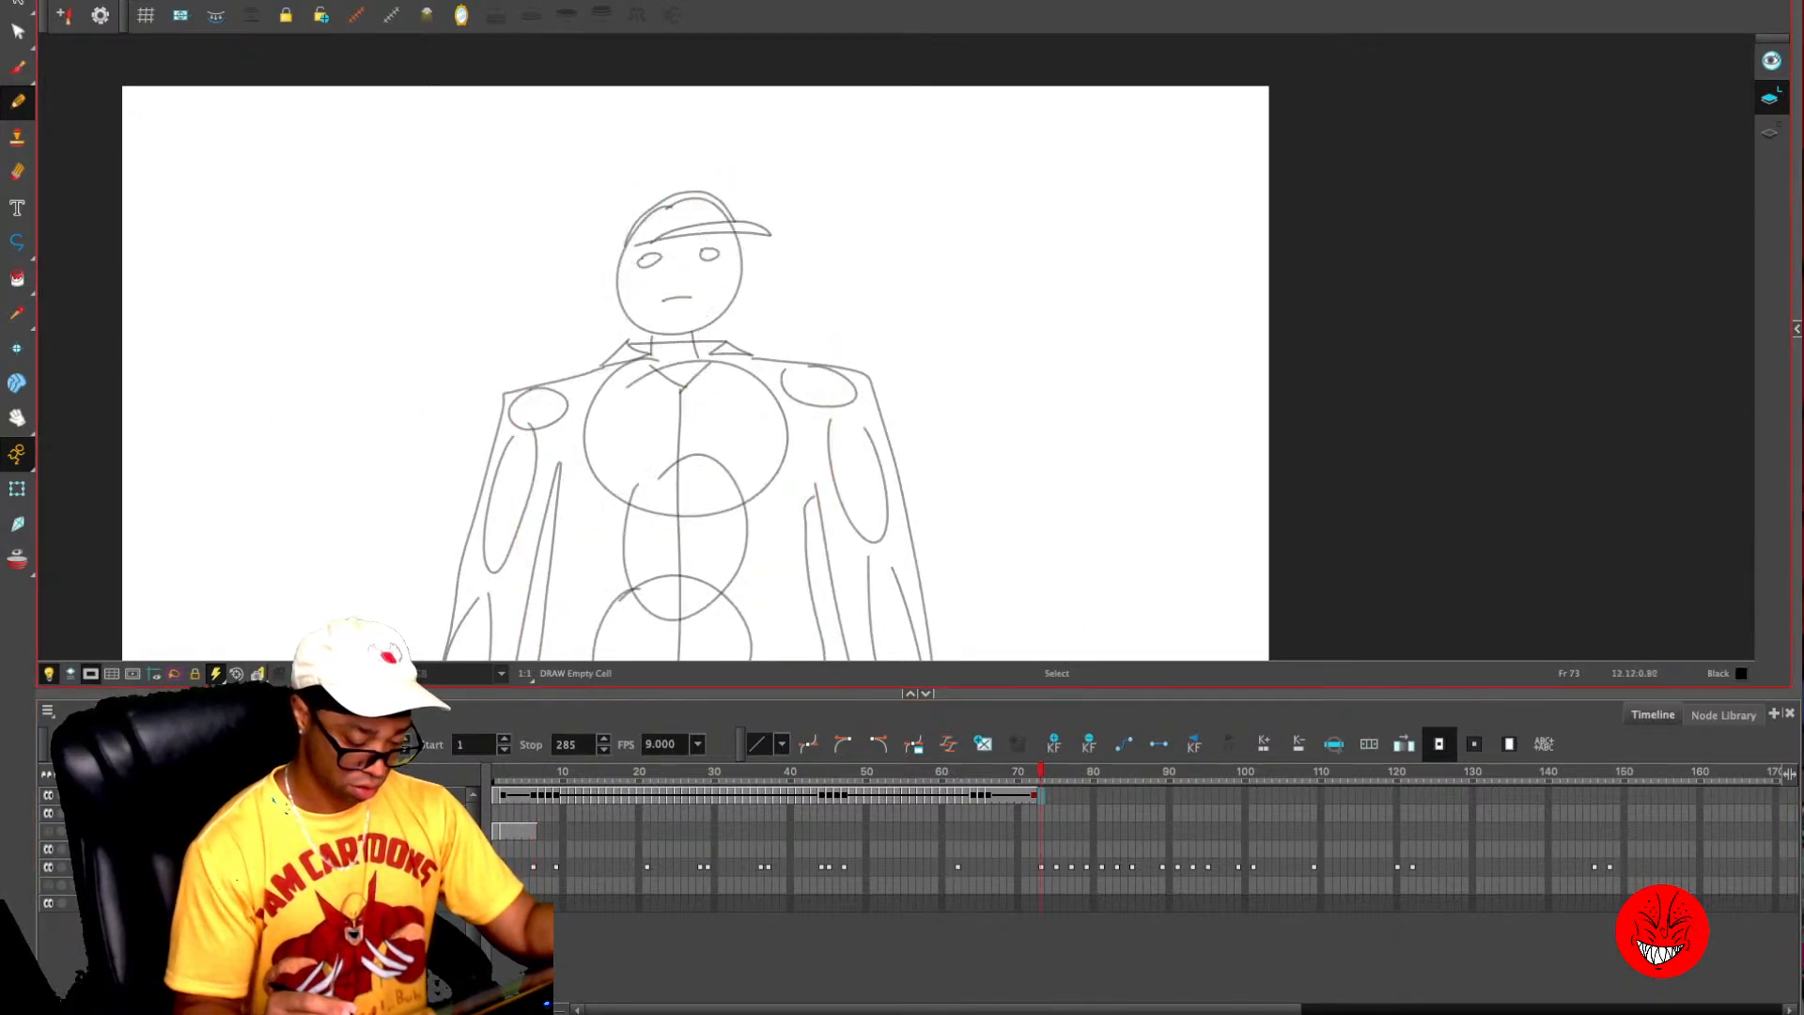
pyautogui.press('super+v')
pyautogui.press(',')
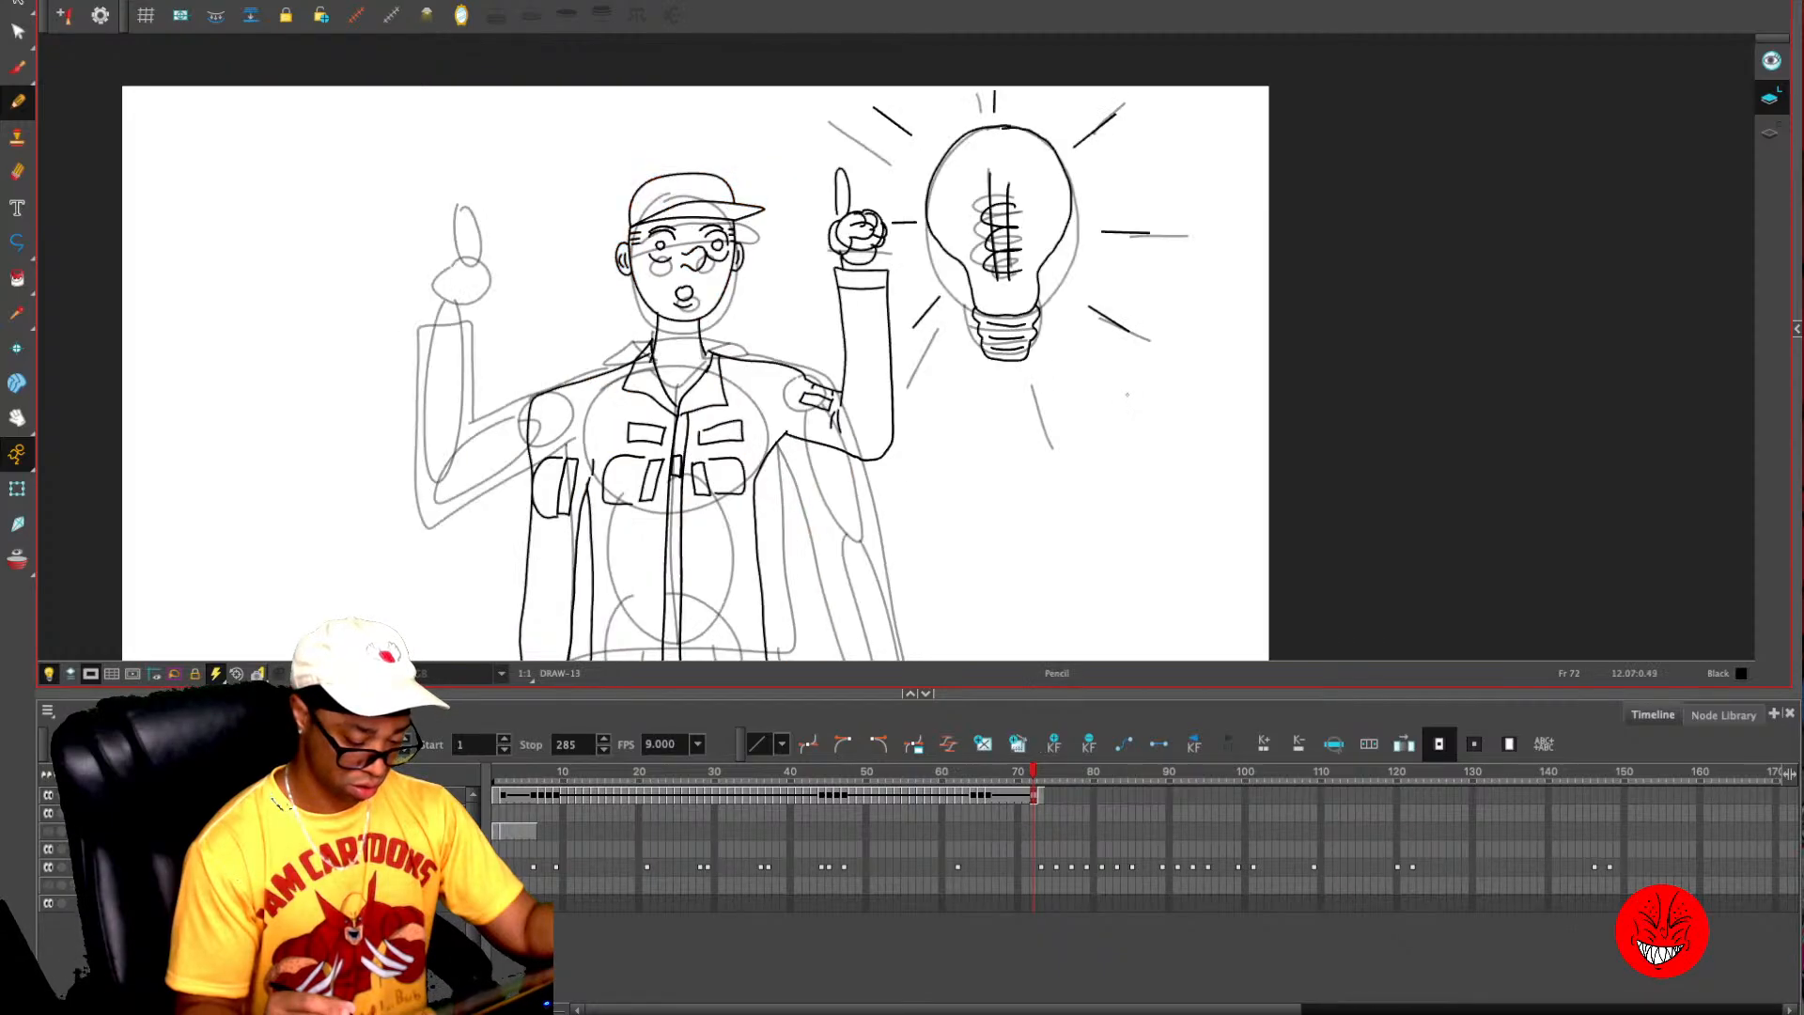
pyautogui.press('.')
pyautogui.press('.')
pyautogui.press('super+v')
pyautogui.press(',')
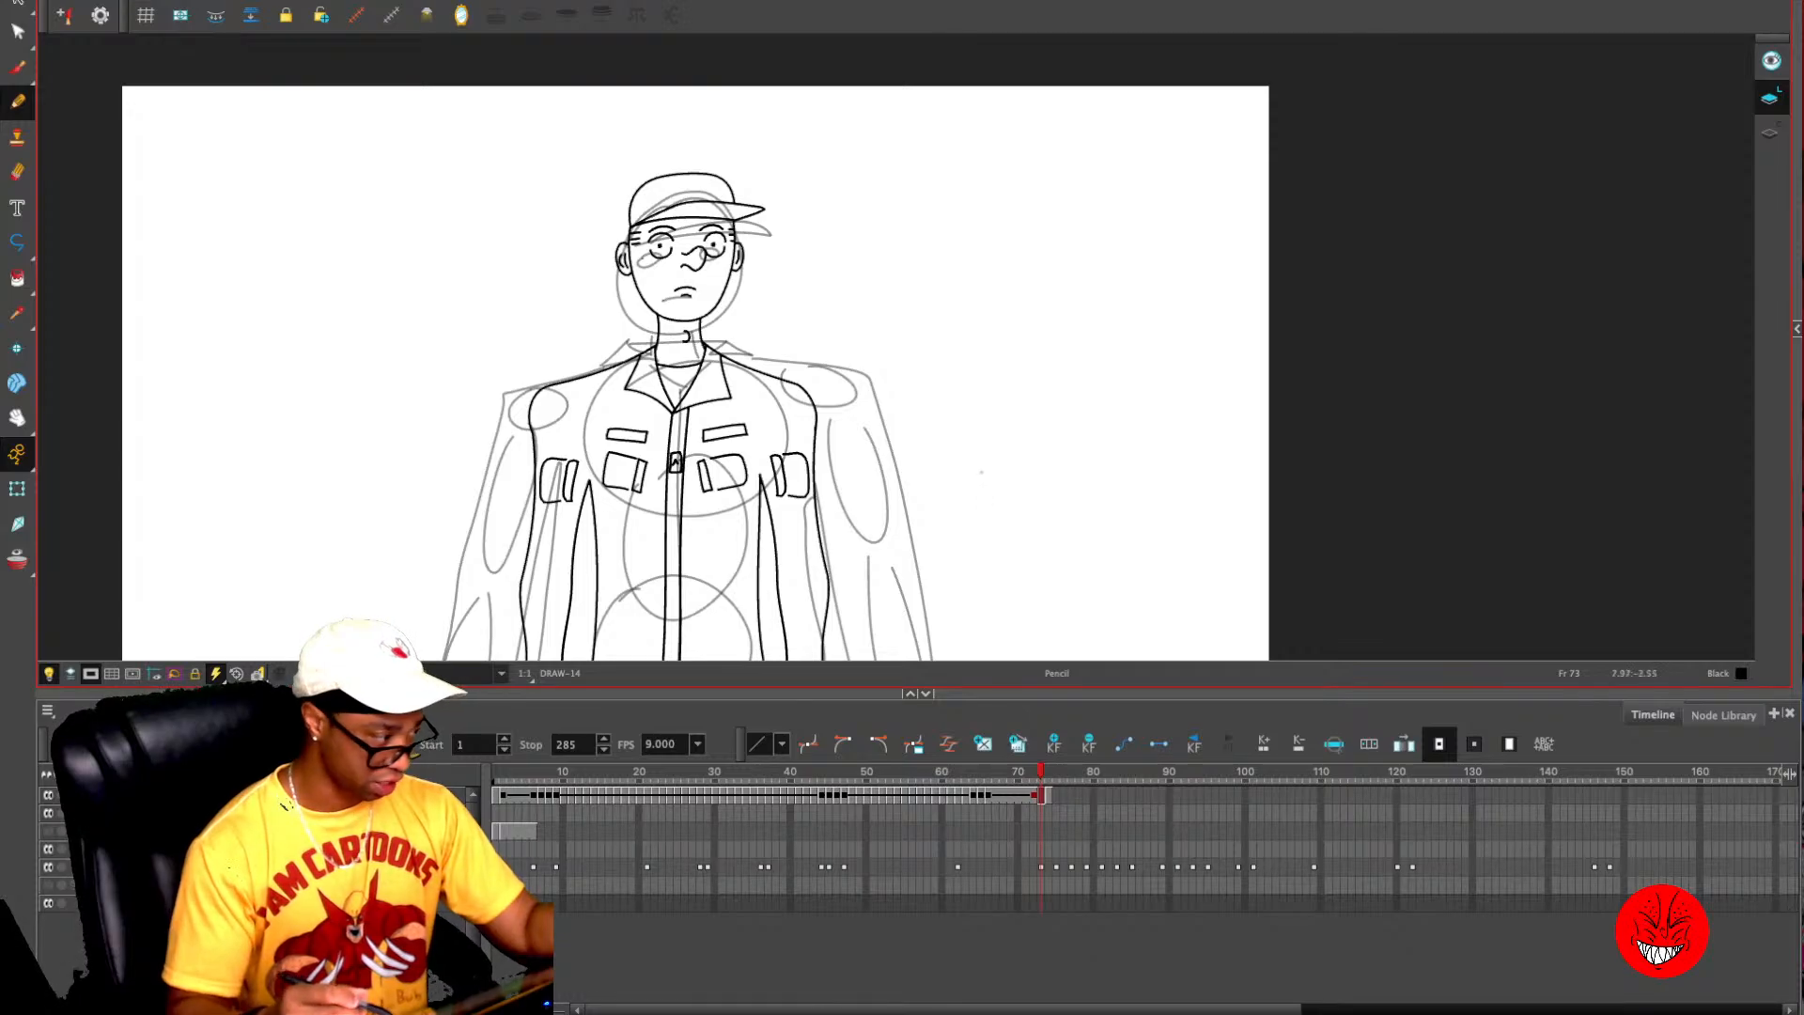
# - Show the onion skin on frame 73 and delete the sleeve, patch, cuff and hand on the bulb side of the character
pyautogui.hotkey('alt', 'o')
pyautogui.press('2')
pyautogui.moveTo(972, 512); pyautogui.dragTo(997, 311)
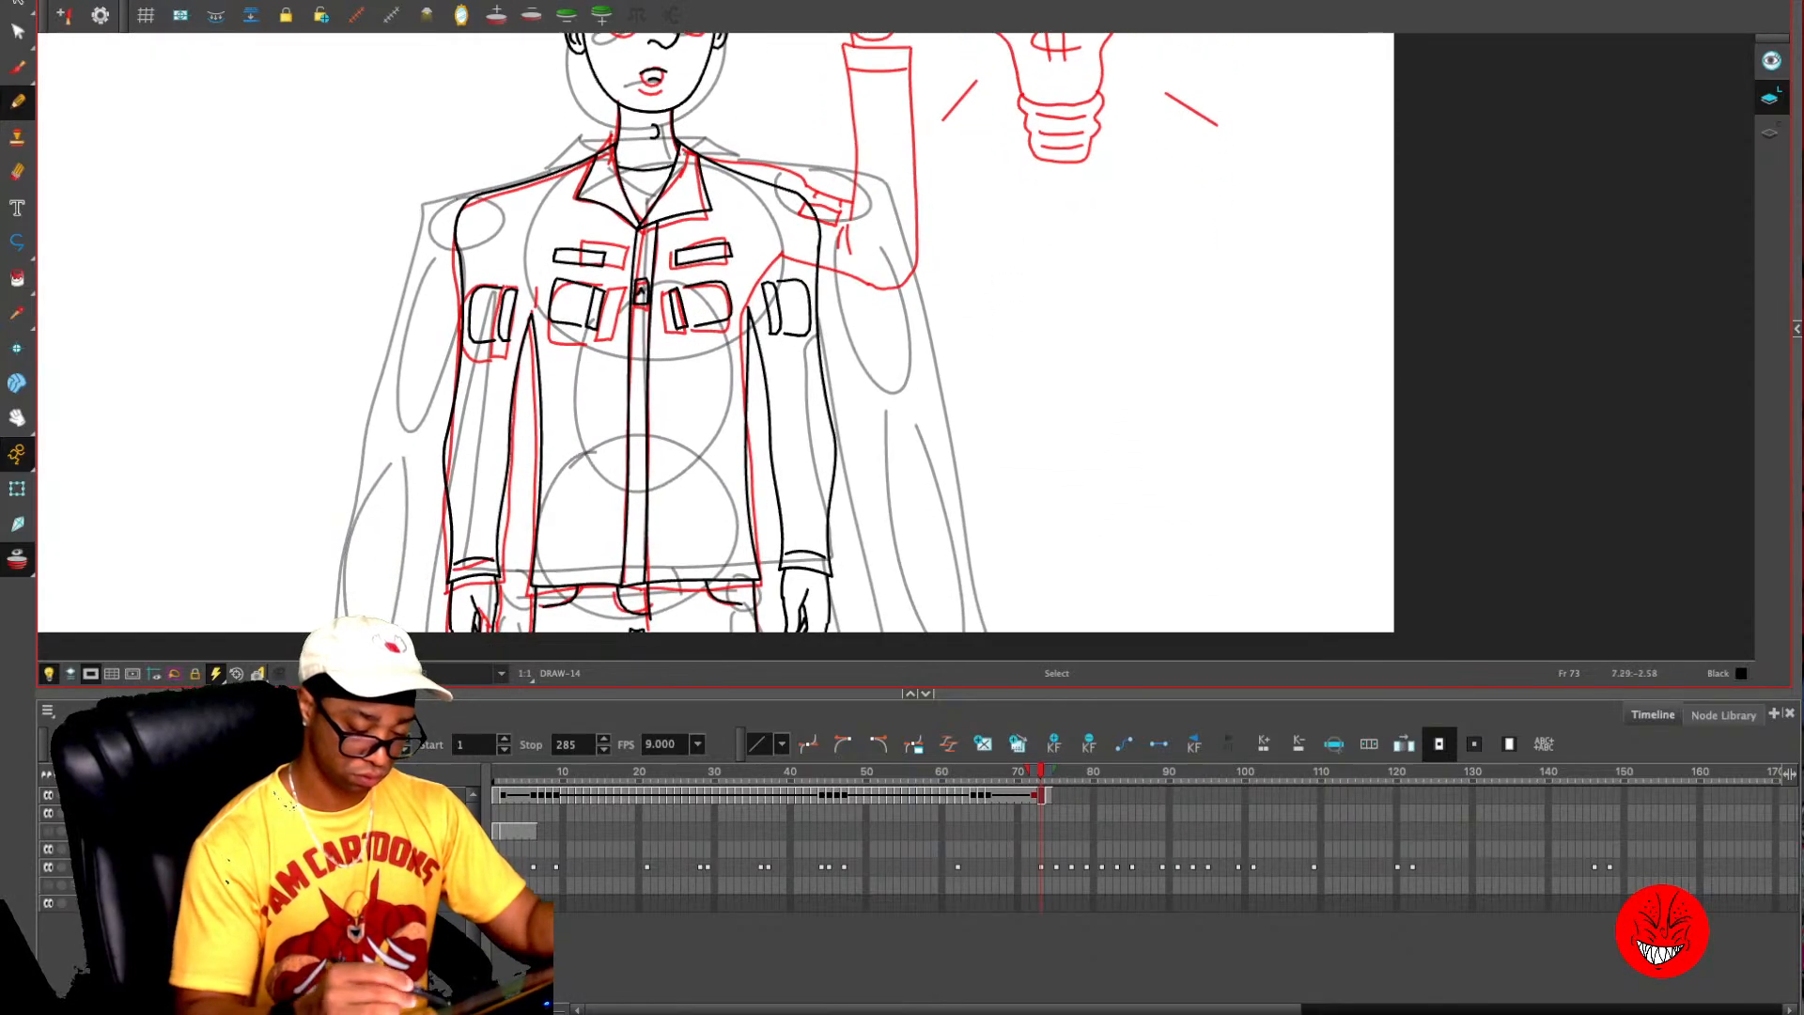
pyautogui.hotkey('alt', 's')
pyautogui.moveTo(781, 259)
pyautogui.mouseDown()
pyautogui.moveTo(772, 426)
pyautogui.moveTo(869, 461)
pyautogui.moveTo(857, 282)
pyautogui.mouseUp()
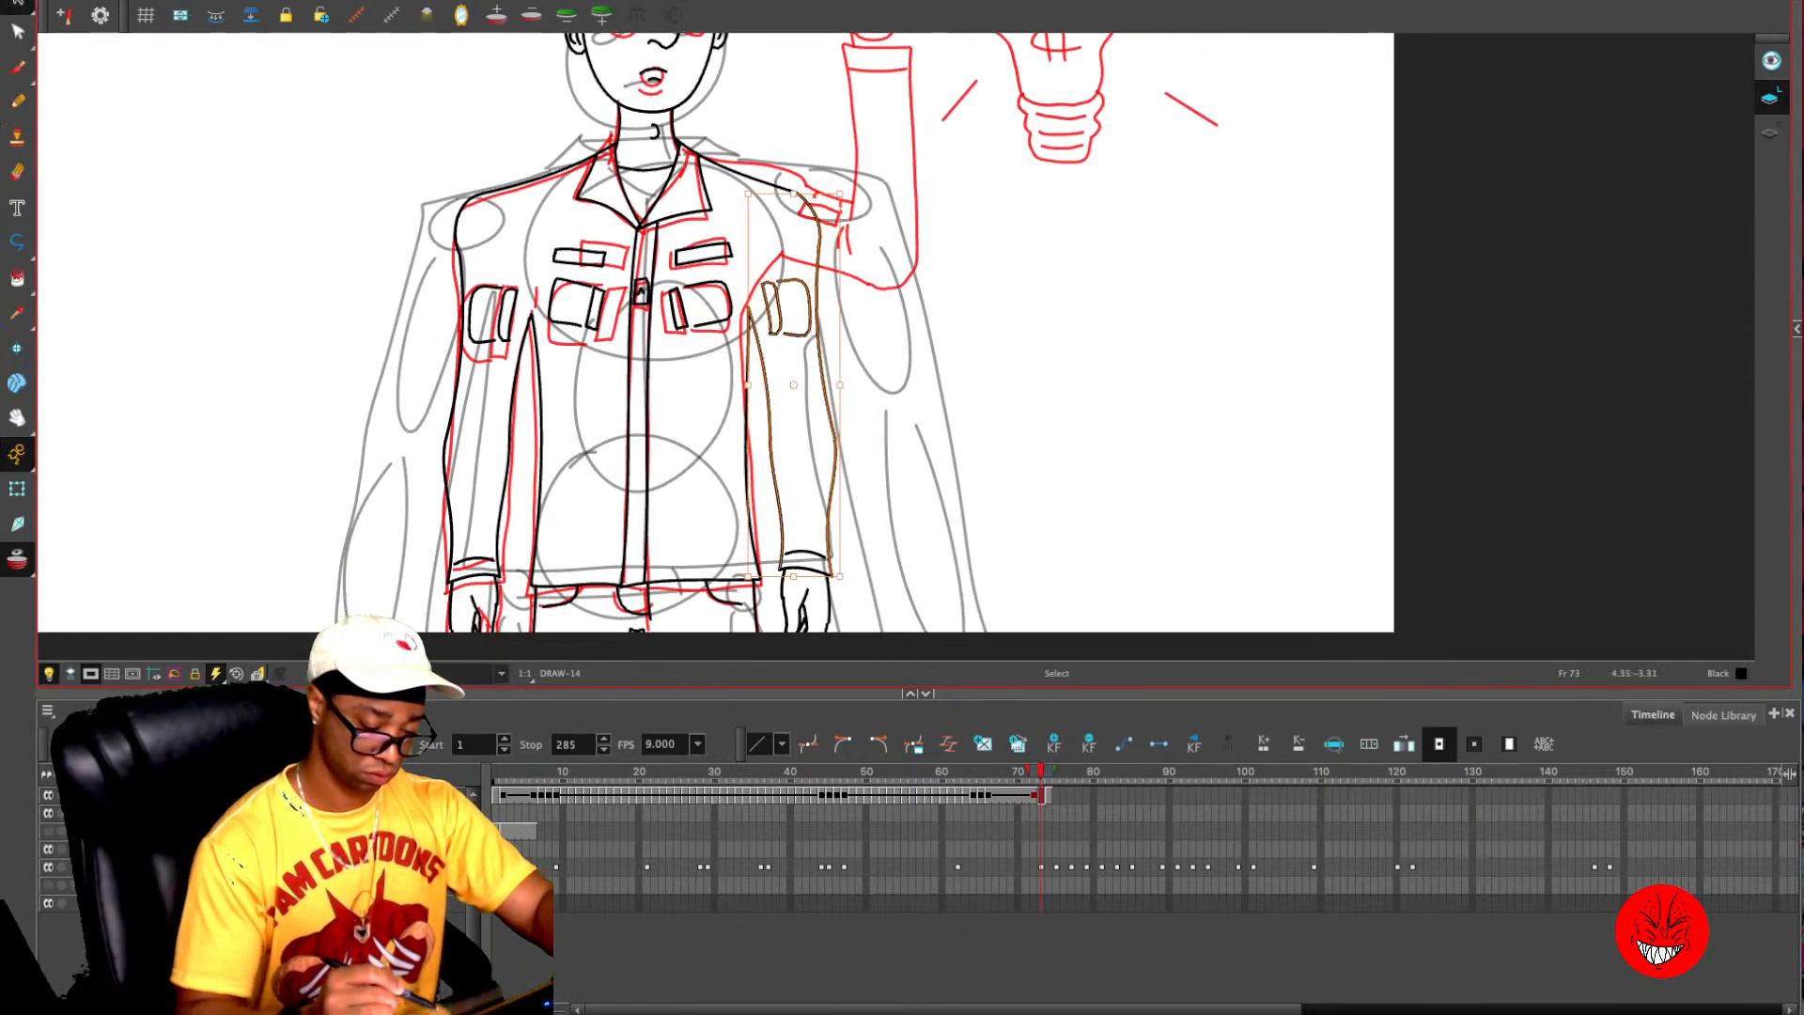
pyautogui.press('Delete')
pyautogui.moveTo(831, 432)
pyautogui.mouseDown()
pyautogui.moveTo(777, 545)
pyautogui.moveTo(825, 654)
pyautogui.mouseUp()
pyautogui.press('Delete')
# - Delete the remaining shoulder line above the removed arm on frame 73
pyautogui.press('space')
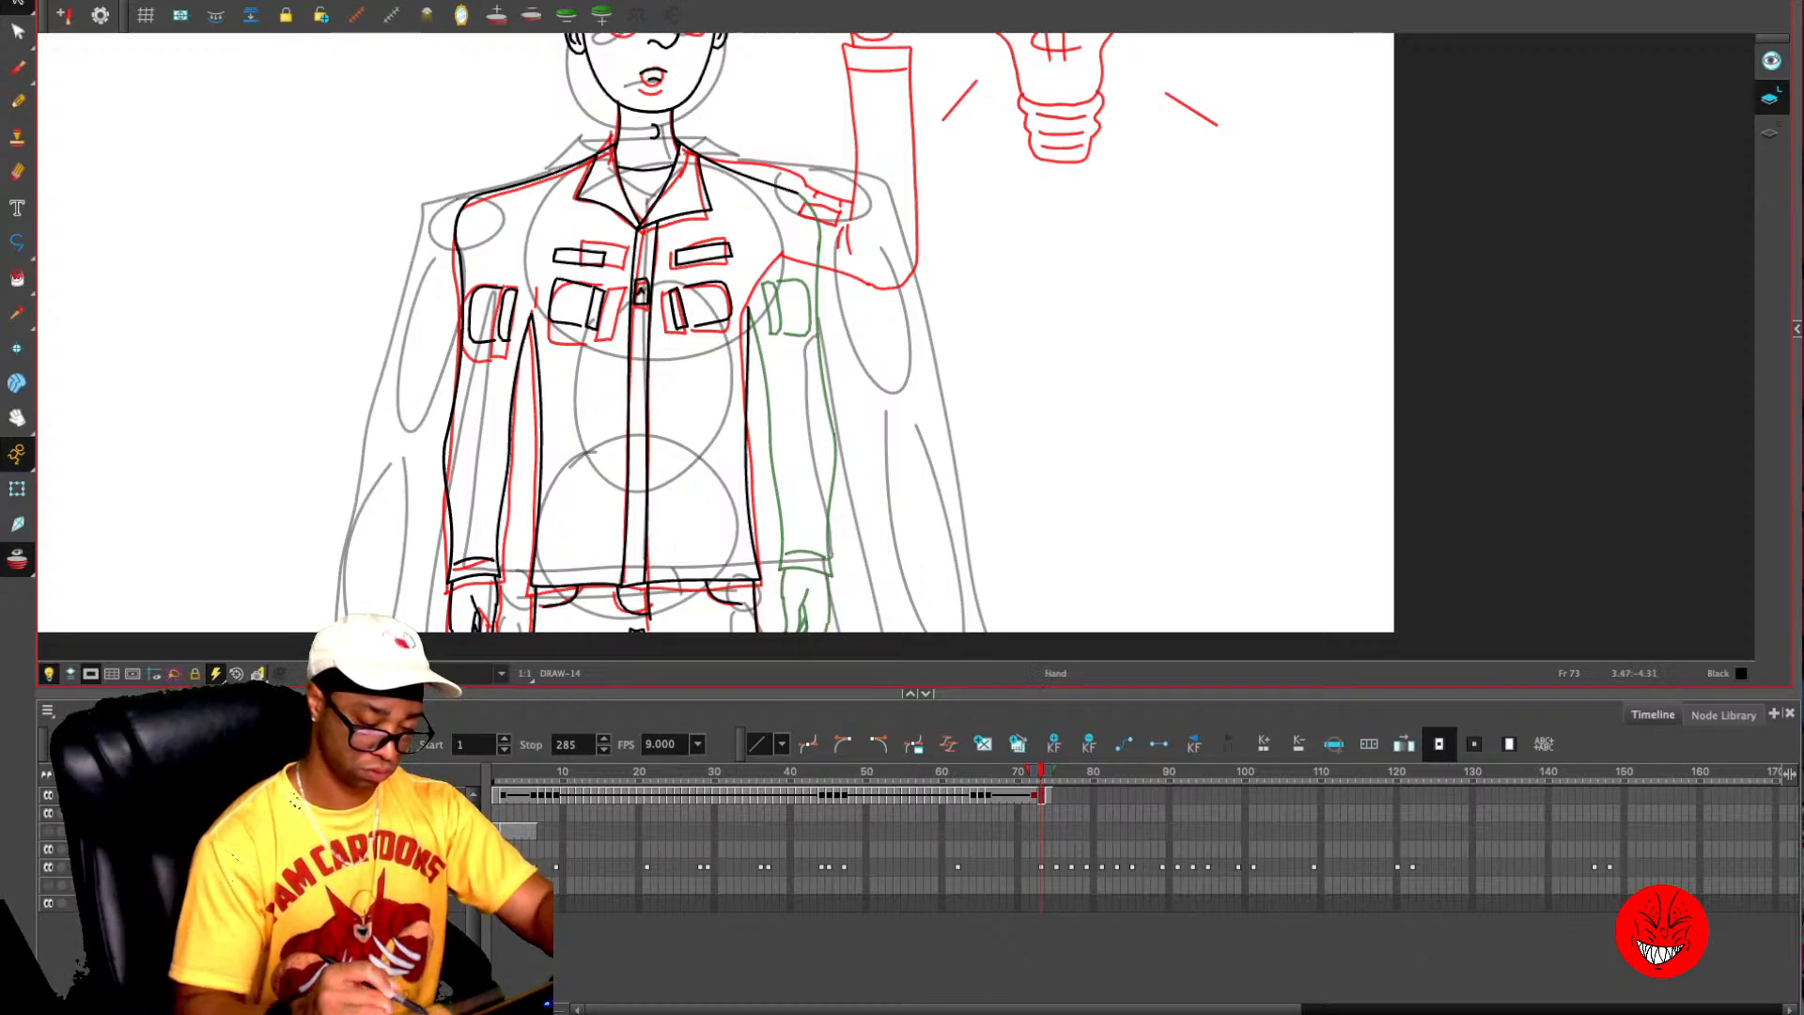
pyautogui.moveTo(822, 369); pyautogui.dragTo(847, 531)
pyautogui.click(799, 347)
pyautogui.moveTo(825, 357); pyautogui.dragTo(821, 348)
pyautogui.hotkey('ctrl', 'z')
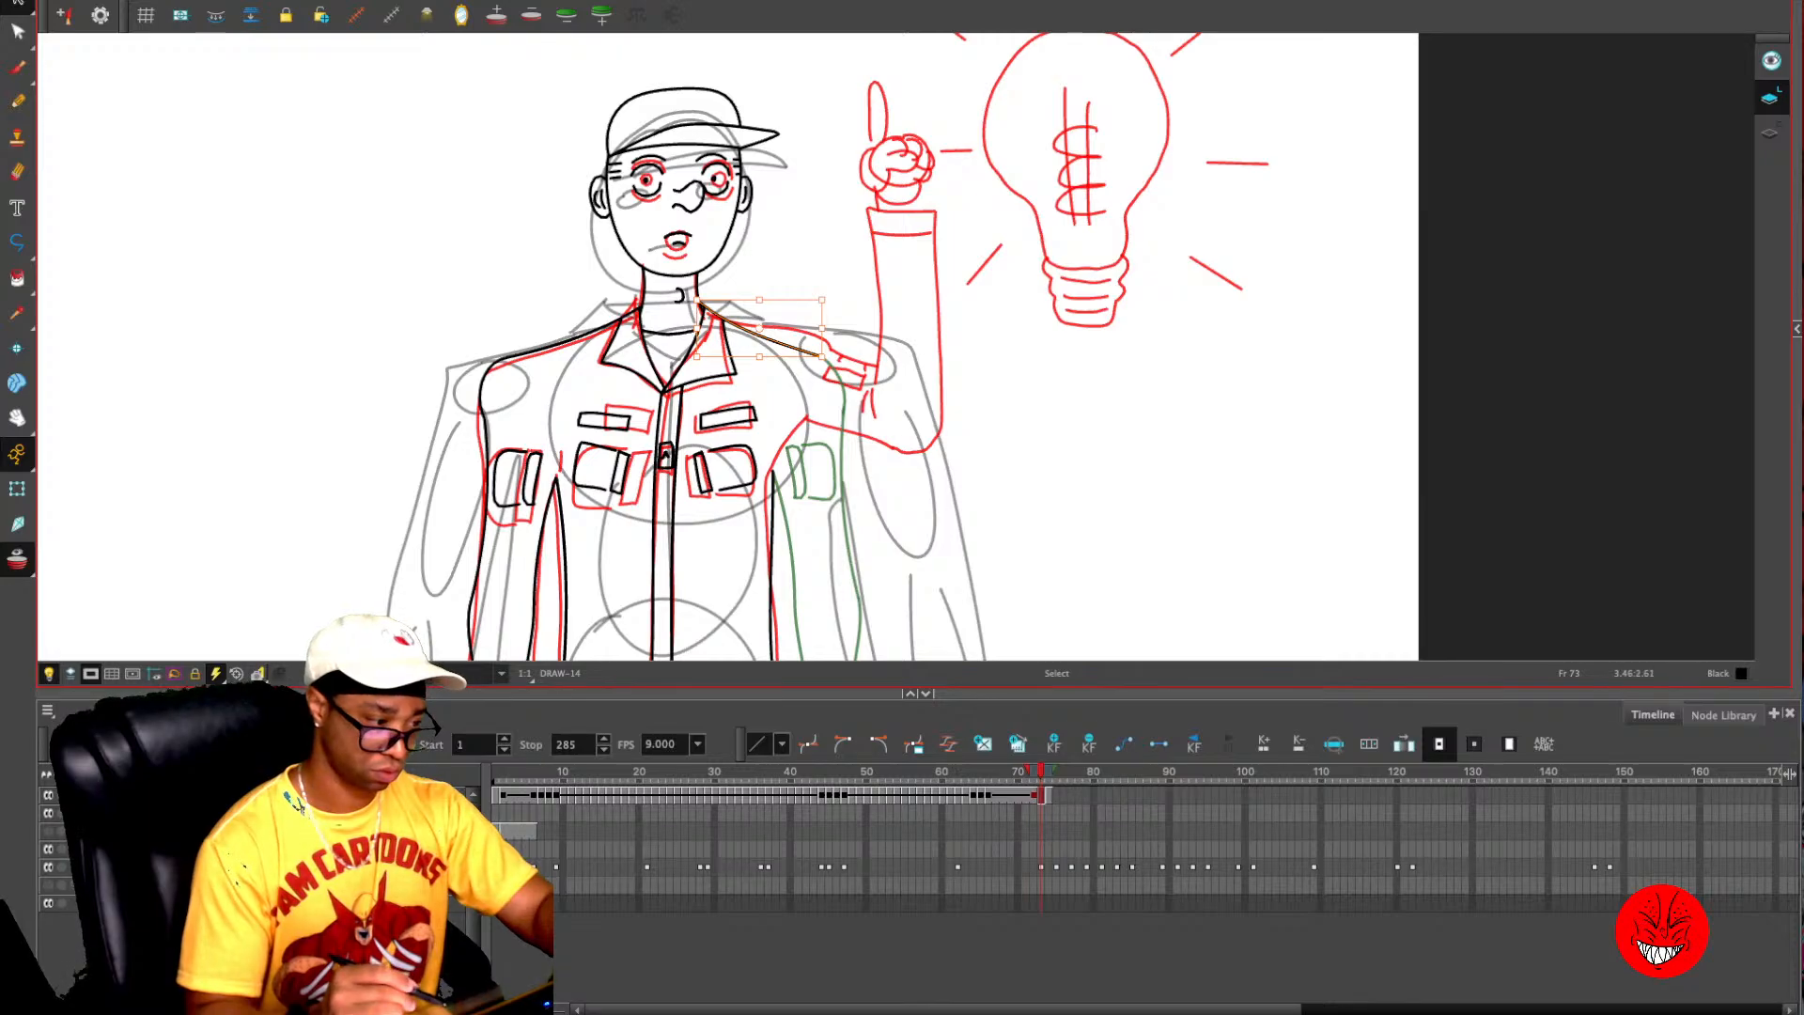
pyautogui.press('Delete')
# - Draw a foreshortened arm with a new shoulder line, a downward-hanging hand with curled fingers, and sleeve creases on frame 73
pyautogui.hotkey('alt', '/')
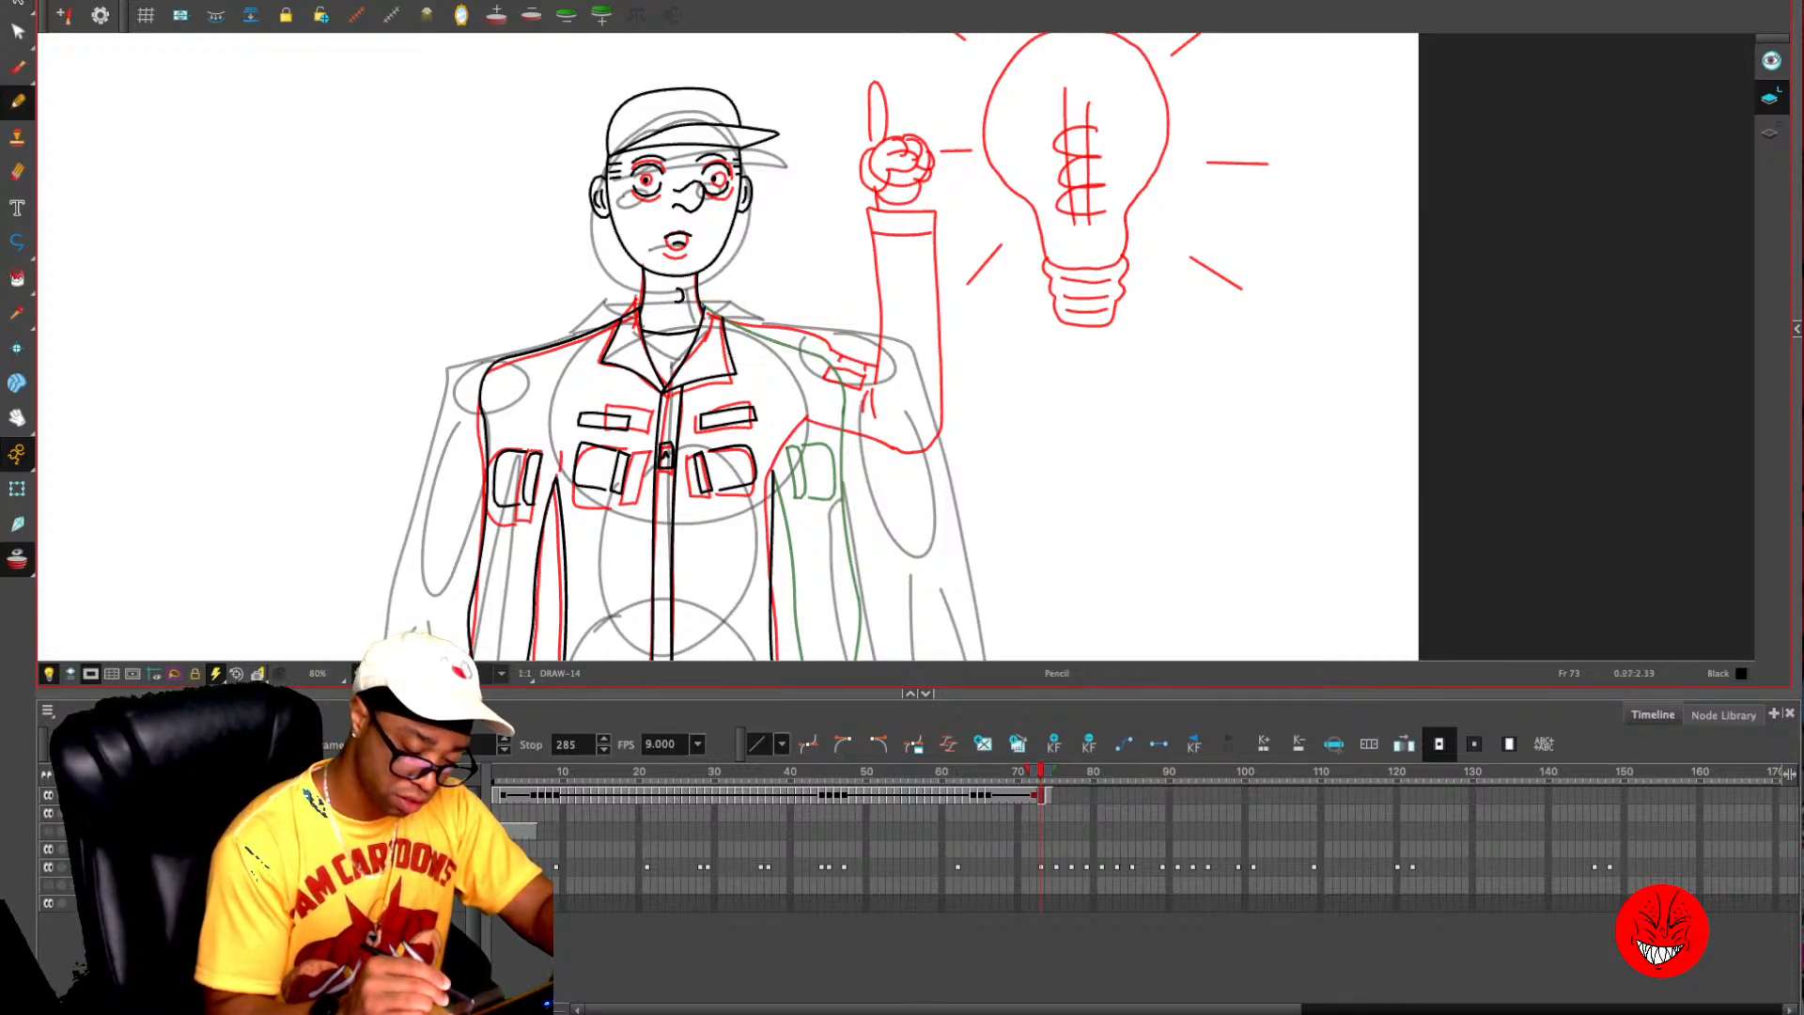
pyautogui.moveTo(719, 317)
pyautogui.mouseDown()
pyautogui.moveTo(822, 345)
pyautogui.moveTo(855, 465)
pyautogui.moveTo(903, 472)
pyautogui.moveTo(924, 437)
pyautogui.moveTo(899, 387)
pyautogui.moveTo(857, 394)
pyautogui.moveTo(840, 467)
pyautogui.moveTo(924, 463)
pyautogui.moveTo(822, 443)
pyautogui.moveTo(838, 493)
pyautogui.moveTo(869, 502)
pyautogui.moveTo(894, 472)
pyautogui.moveTo(887, 504)
pyautogui.moveTo(925, 500)
pyautogui.moveTo(861, 524)
pyautogui.moveTo(874, 540)
pyautogui.moveTo(919, 512)
pyautogui.mouseUp()
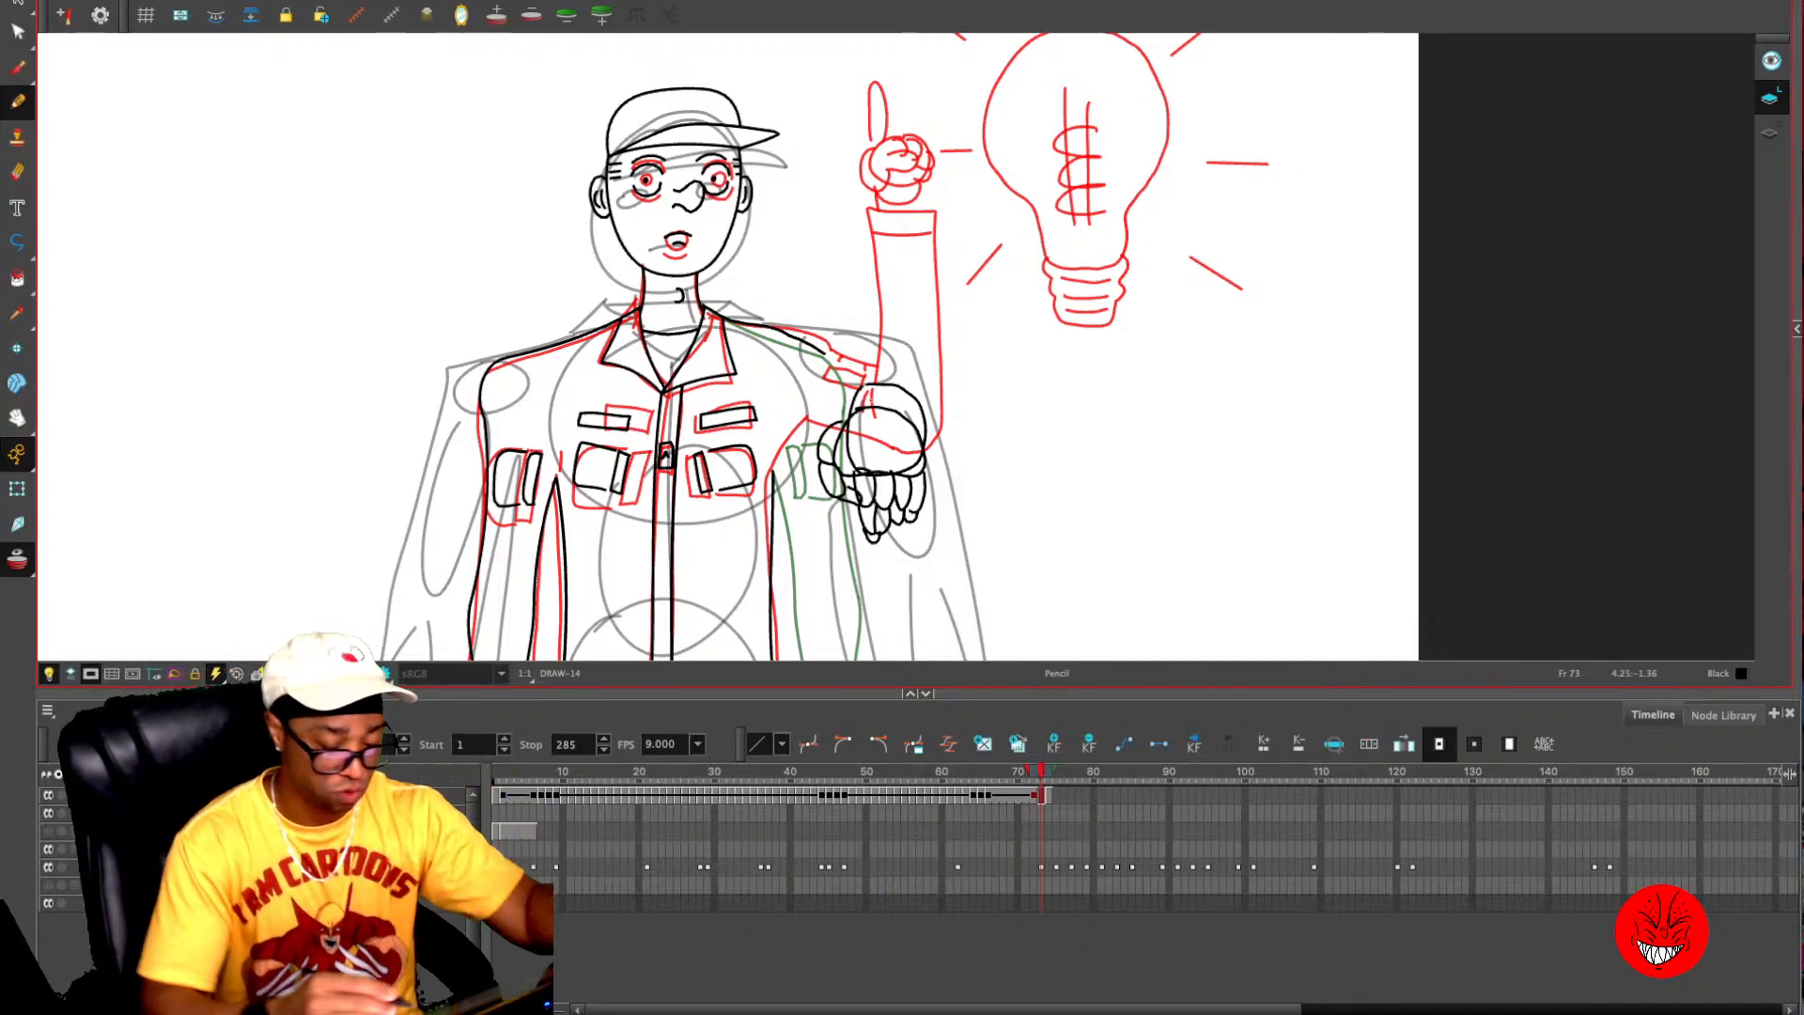
pyautogui.hotkey('alt', 'o')
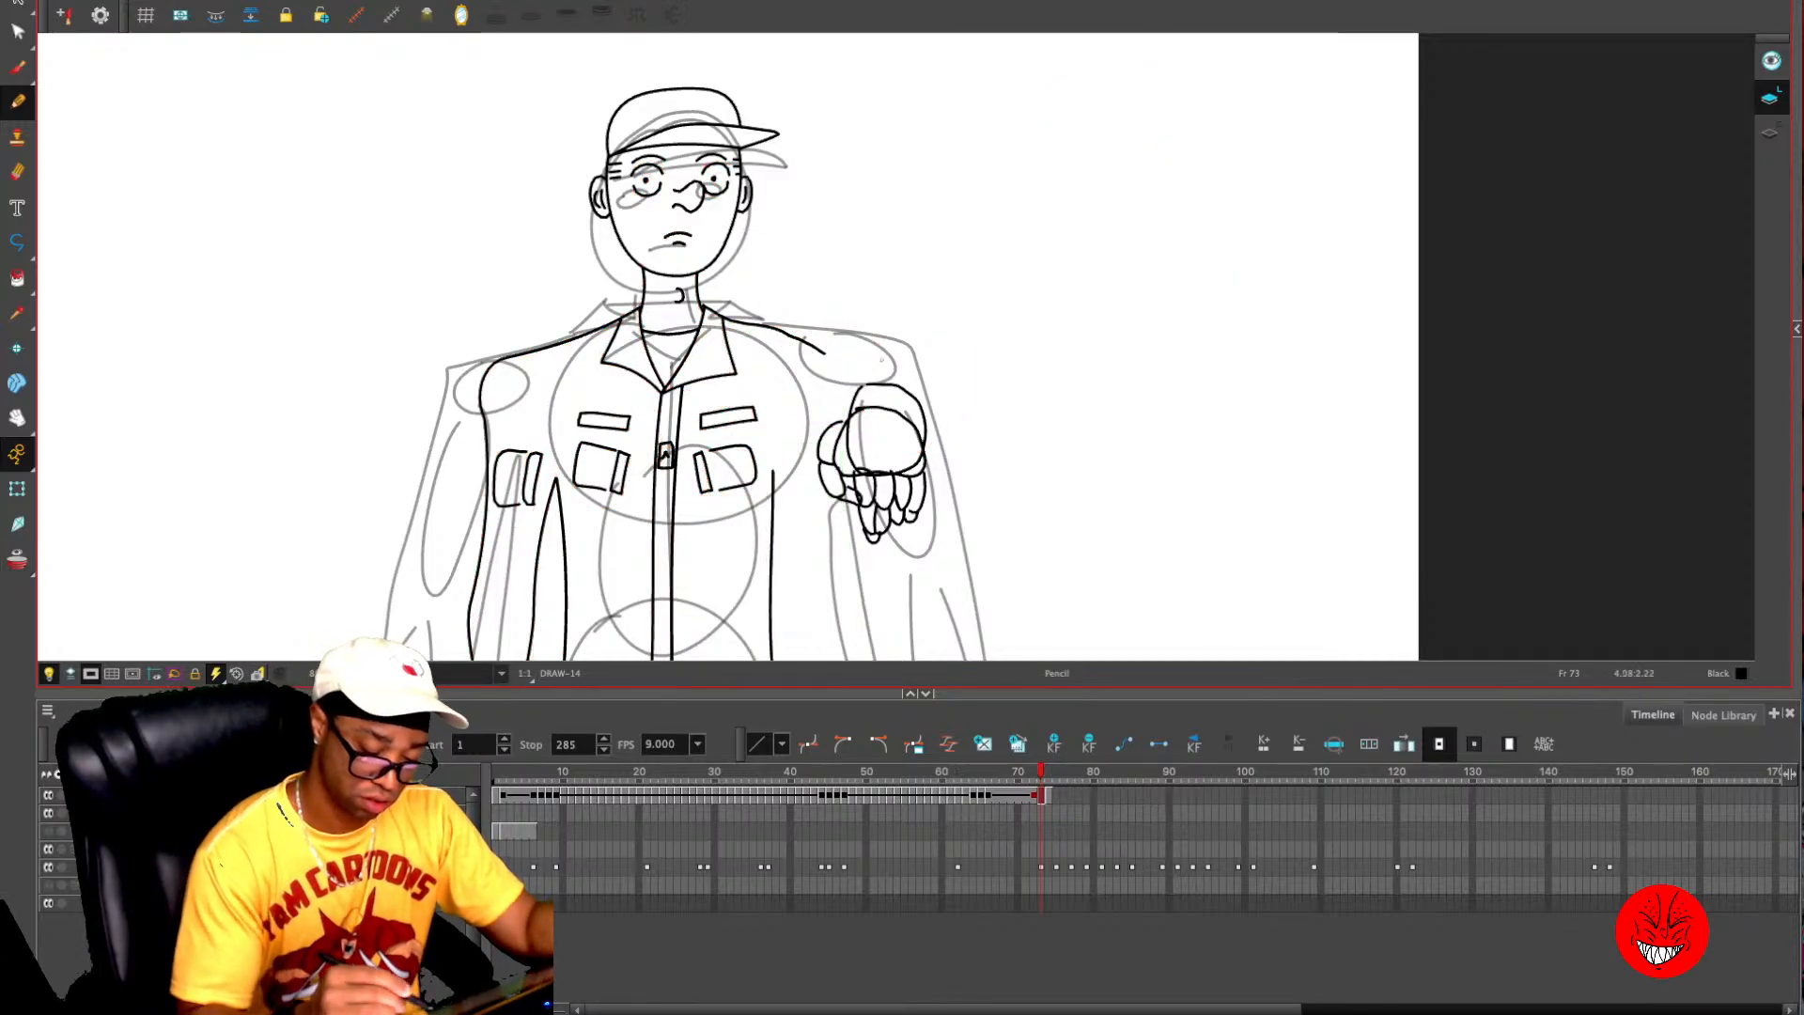
pyautogui.moveTo(927, 433)
pyautogui.mouseDown()
pyautogui.moveTo(887, 368)
pyautogui.moveTo(819, 353)
pyautogui.mouseUp()
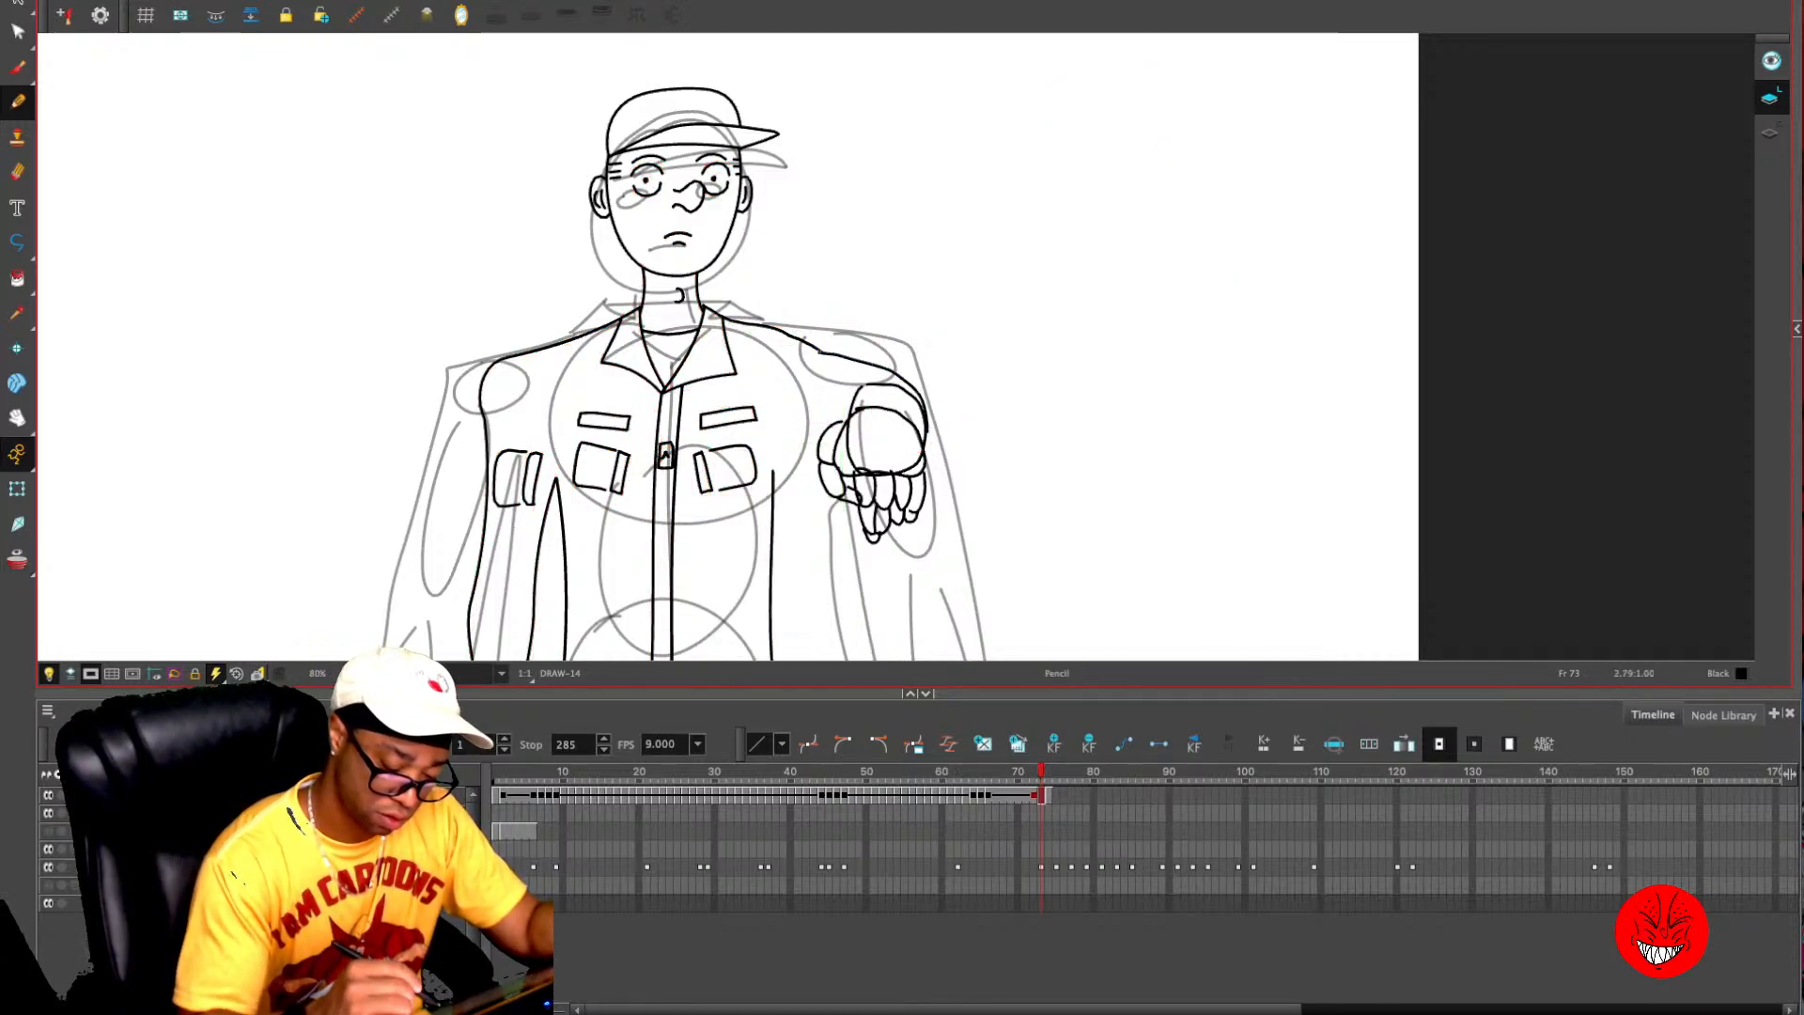
pyautogui.moveTo(783, 453)
pyautogui.mouseDown()
pyautogui.moveTo(774, 475)
pyautogui.moveTo(784, 452)
pyautogui.moveTo(824, 457)
pyautogui.moveTo(793, 438)
pyautogui.mouseUp()
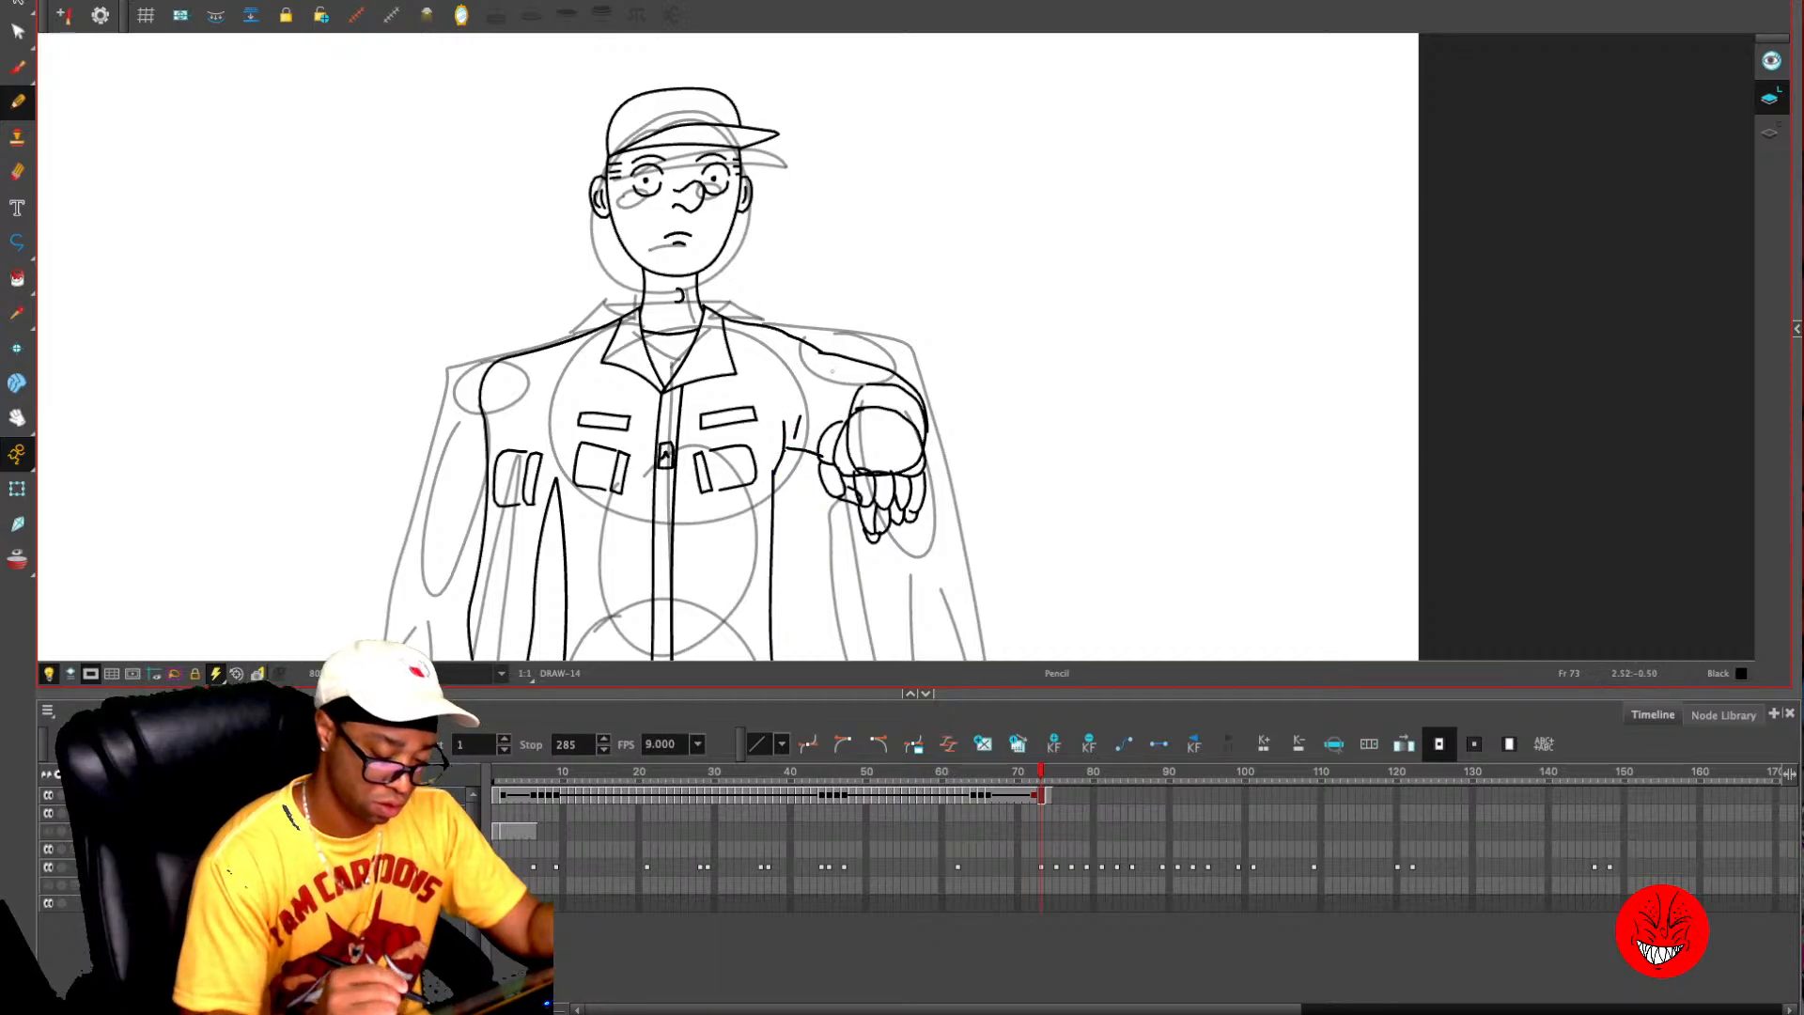
# - Enlarge the drawing view above the timeline and compare the new arm with the previous pose using the onion skin
pyautogui.press('2')
pyautogui.press('2')
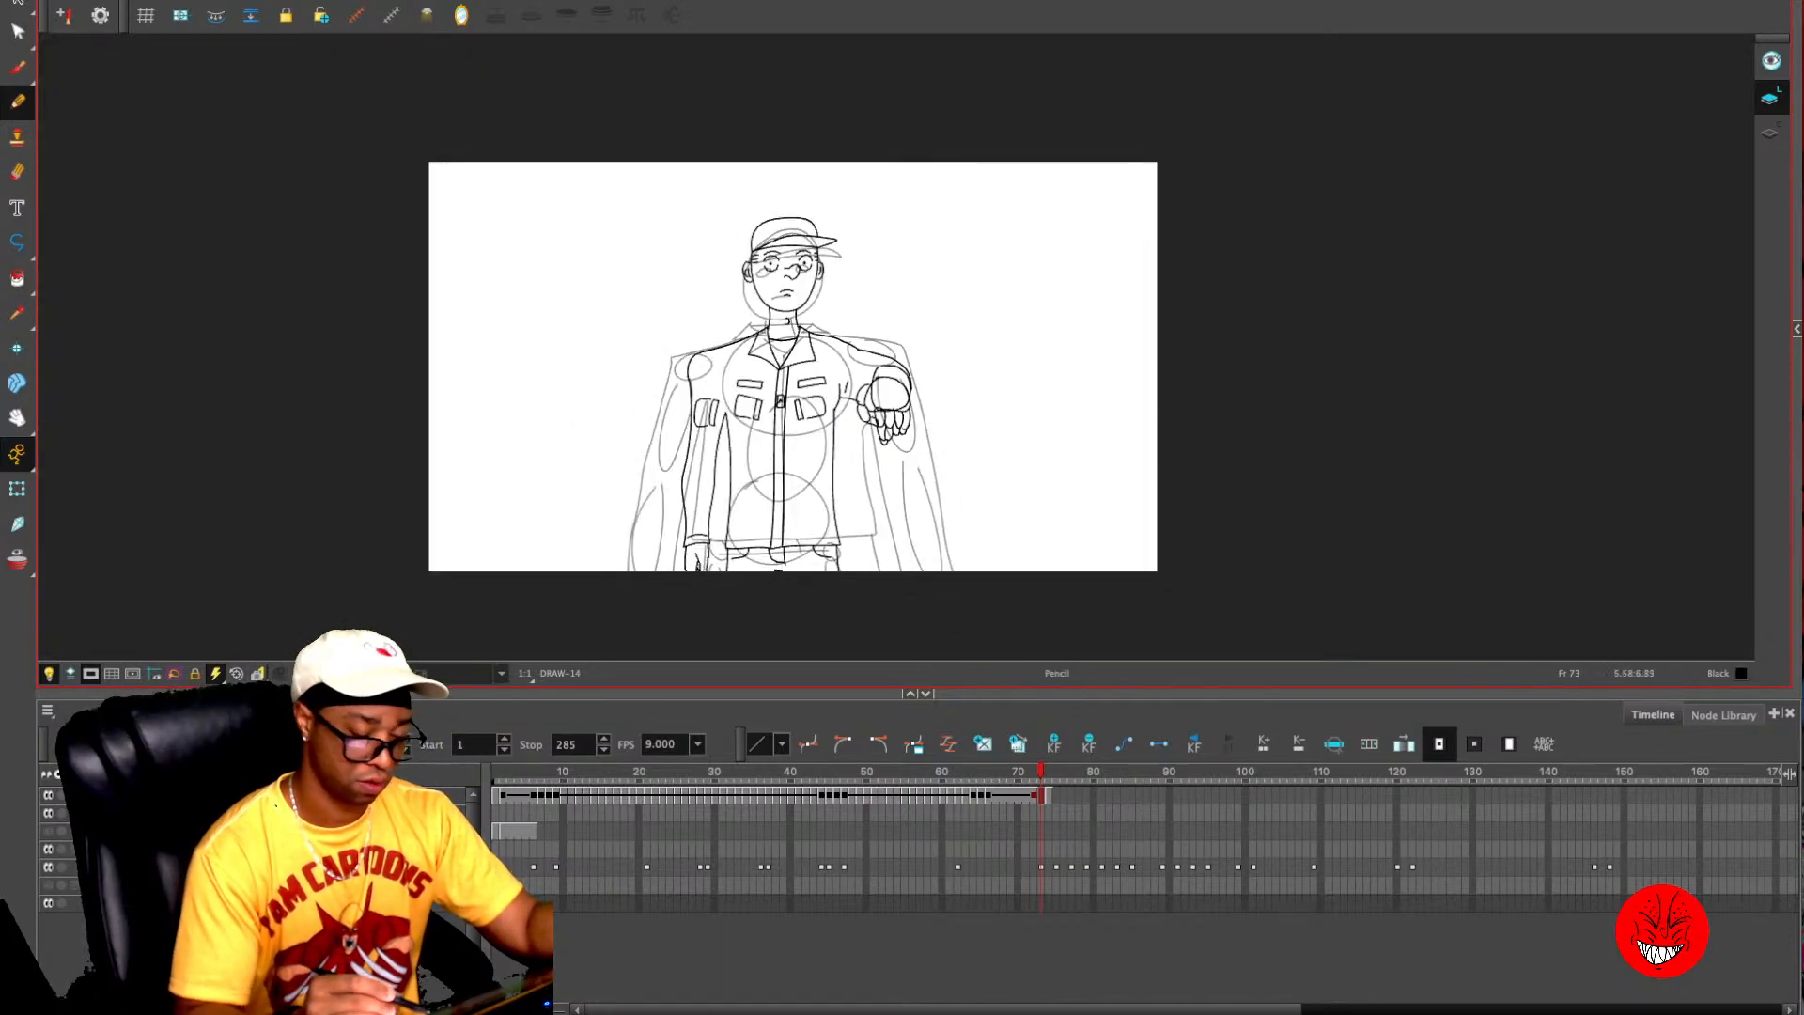
pyautogui.press('super')
pyautogui.press('2')
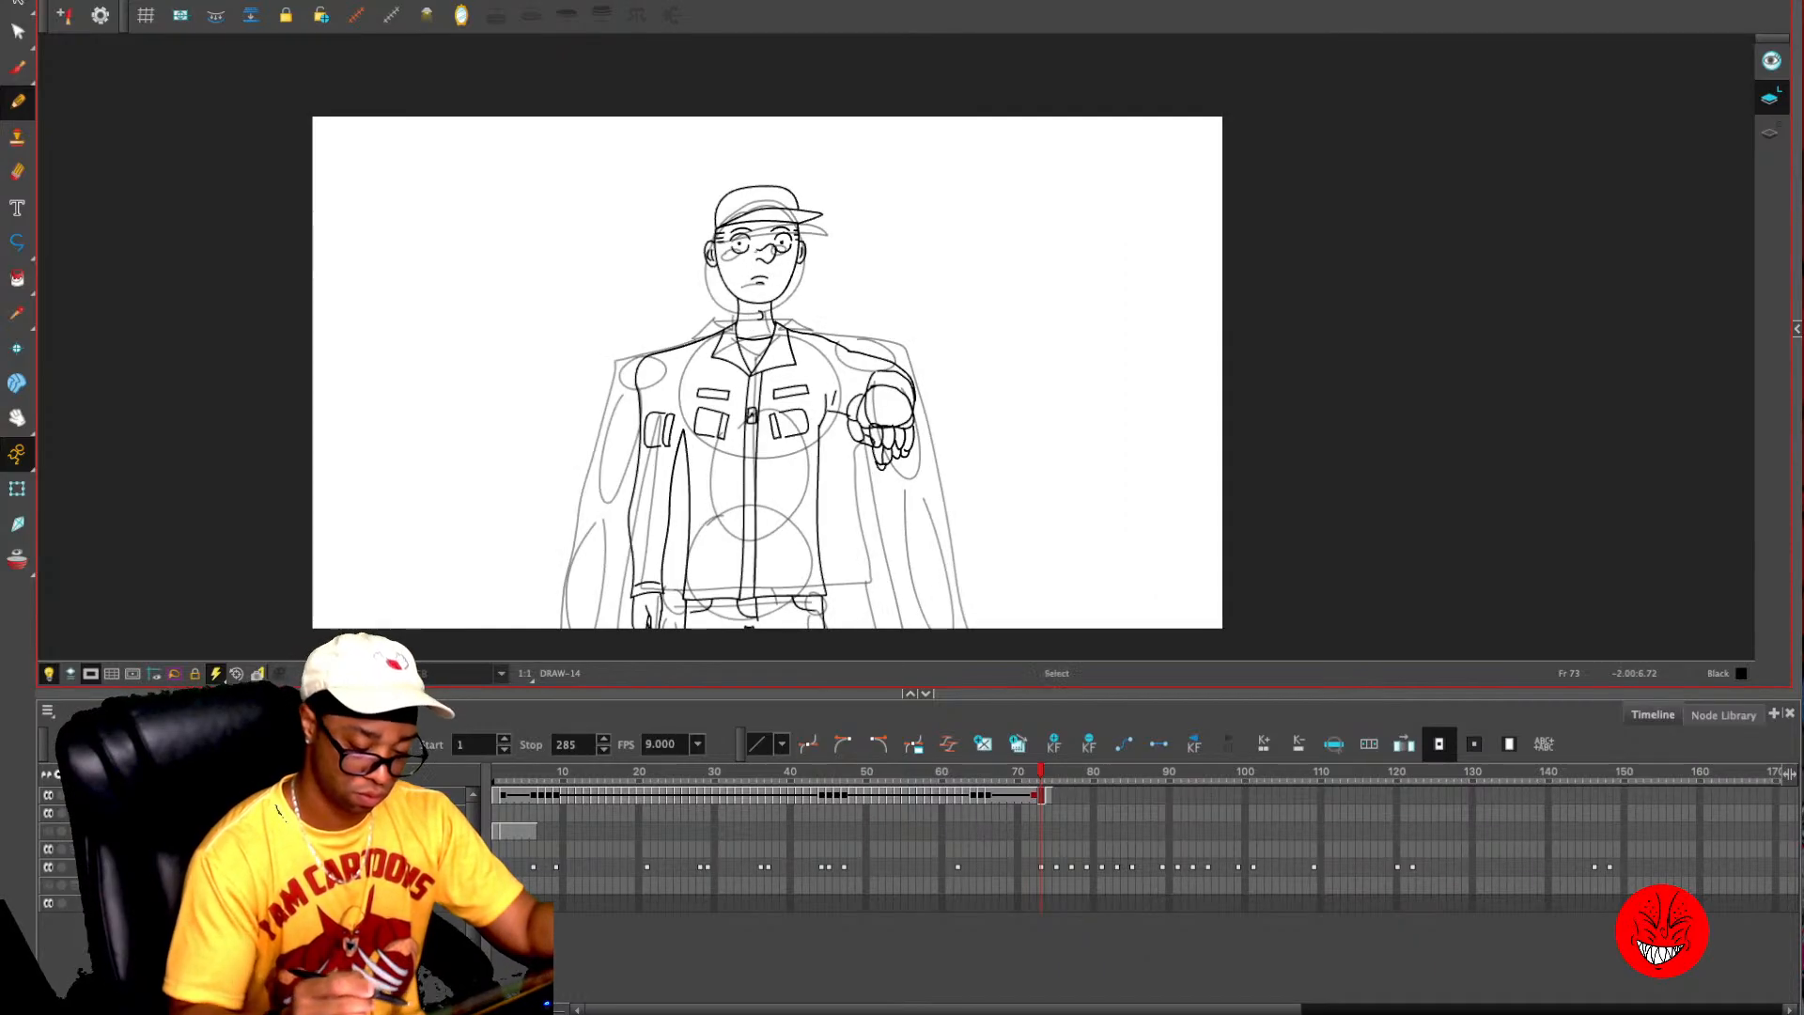
pyautogui.hotkey('alt', 'o')
pyautogui.press('2')
pyautogui.moveTo(978, 362); pyautogui.dragTo(1020, 297)
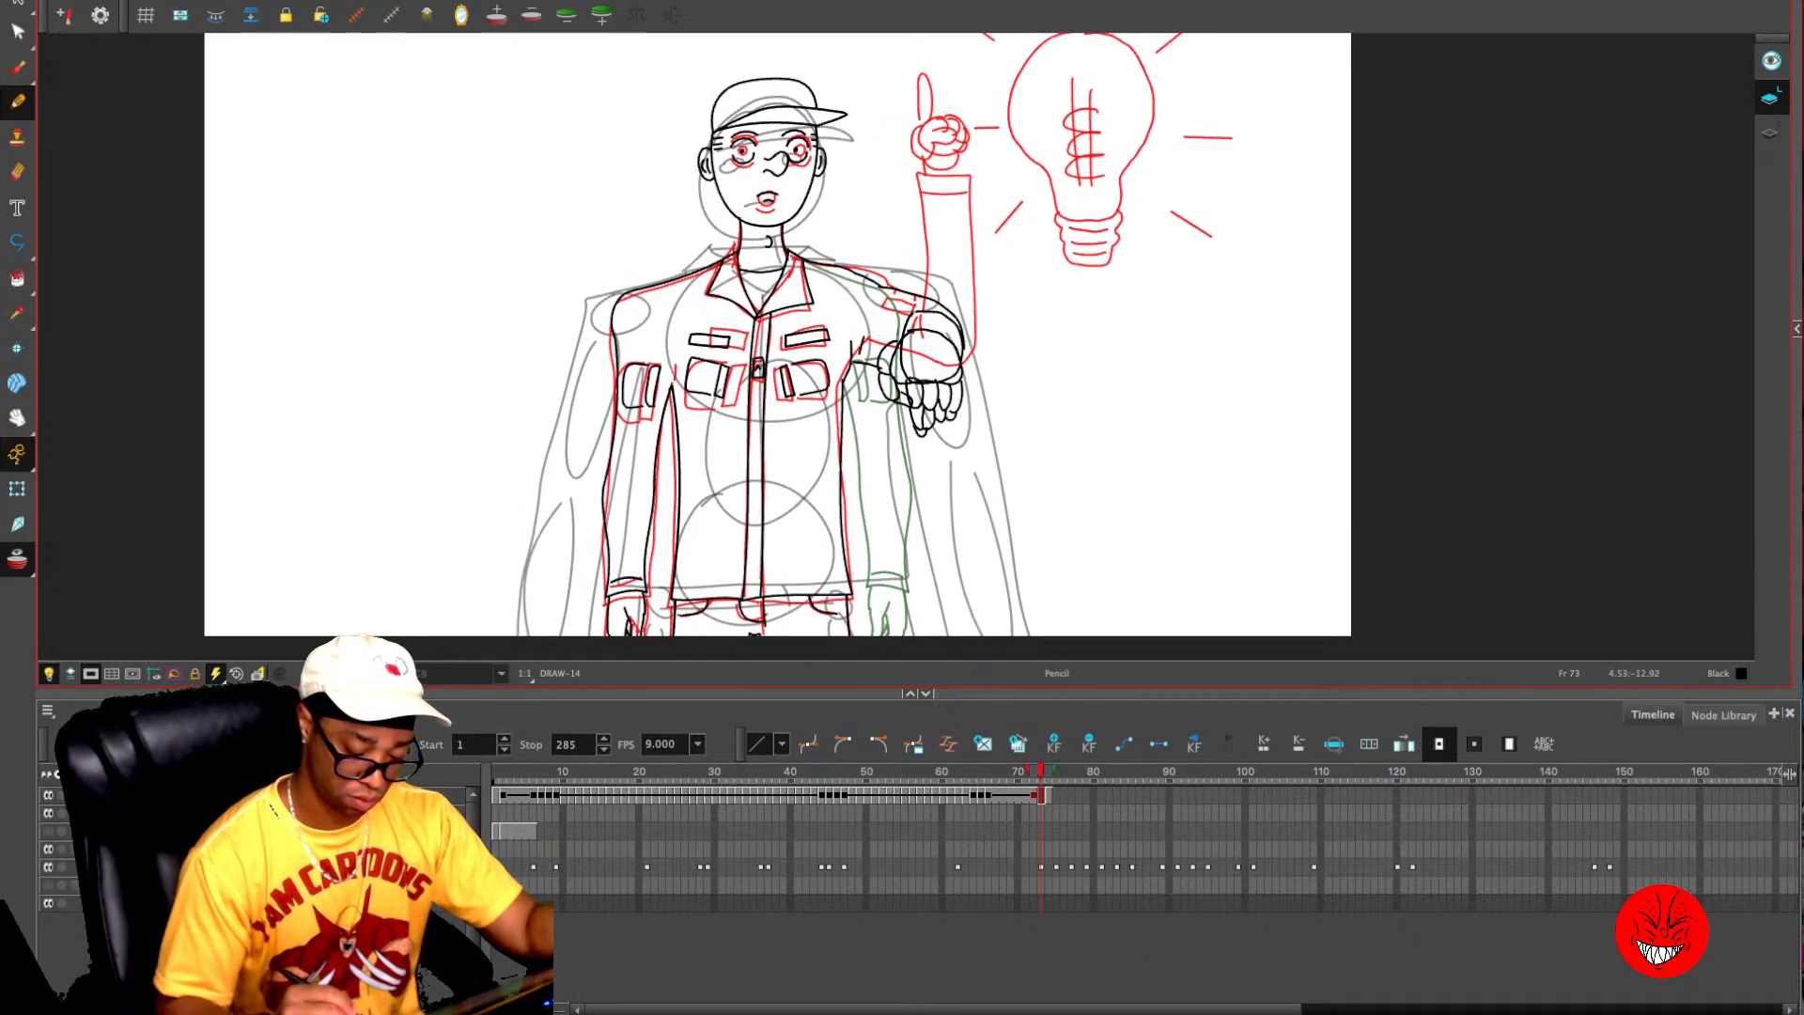
pyautogui.moveTo(968, 691); pyautogui.dragTo(968, 760)
pyautogui.moveTo(893, 239); pyautogui.dragTo(884, 326)
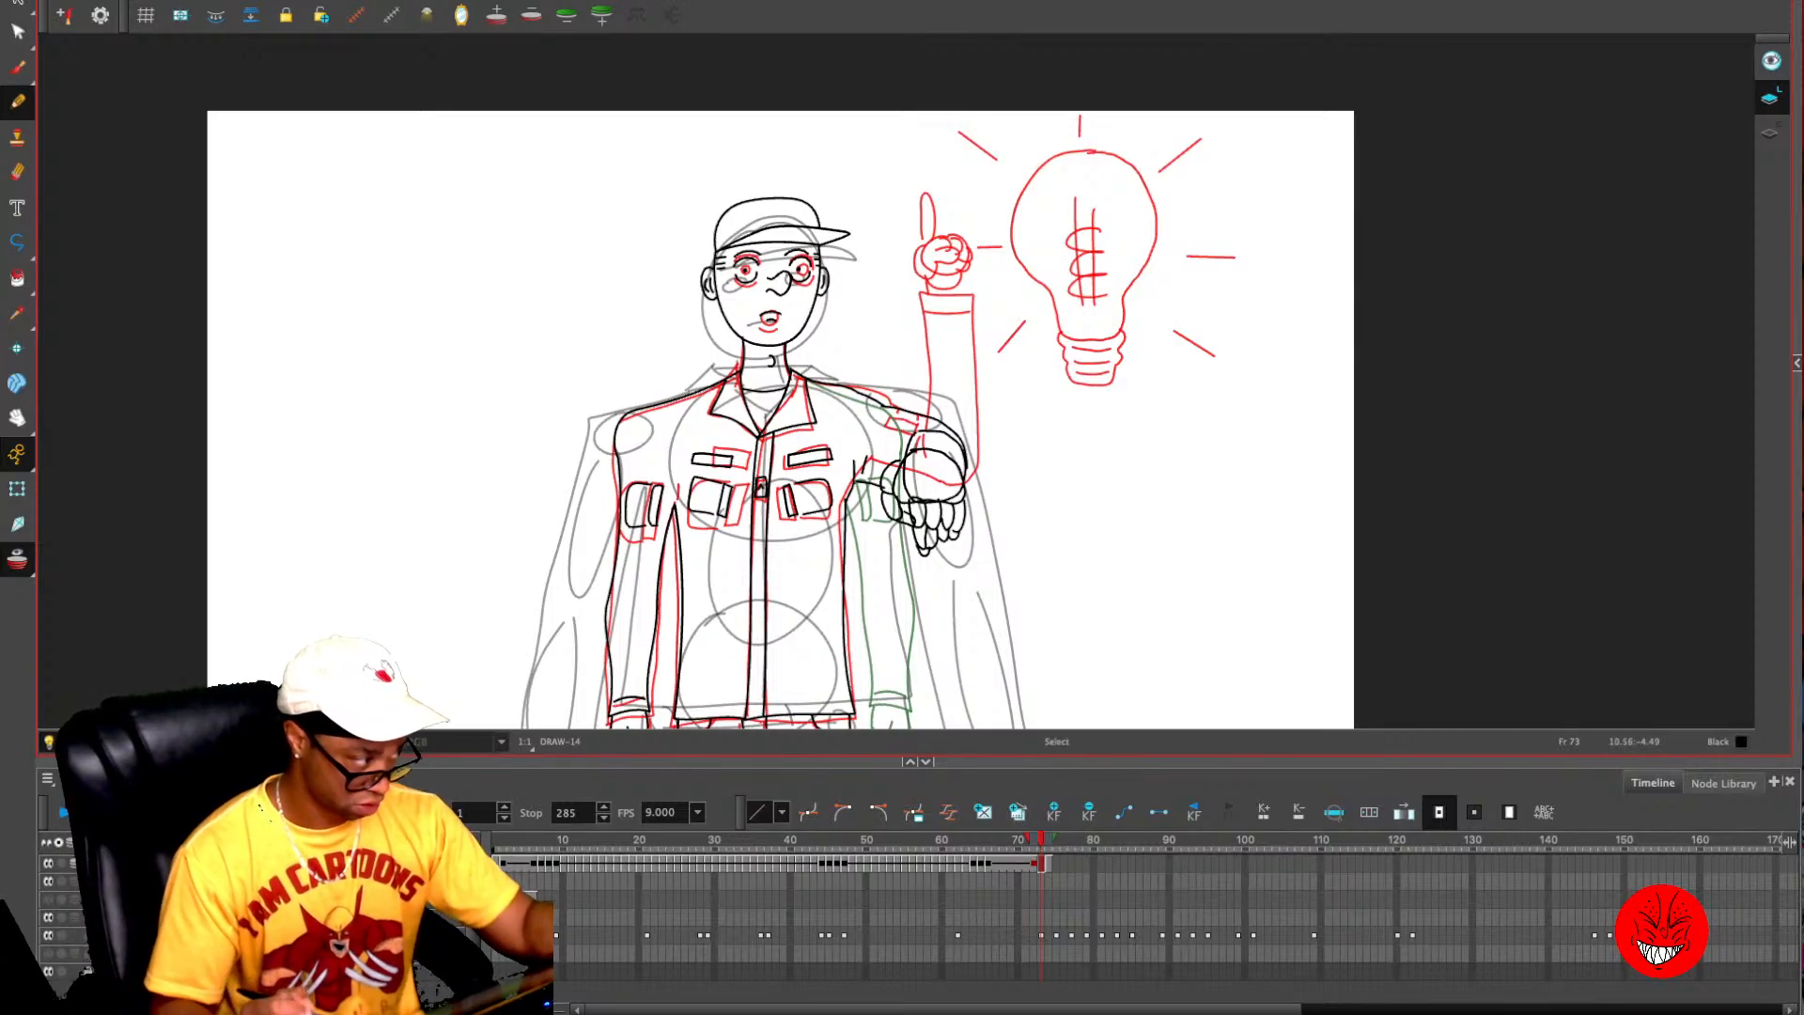
pyautogui.hotkey('alt', 'o')
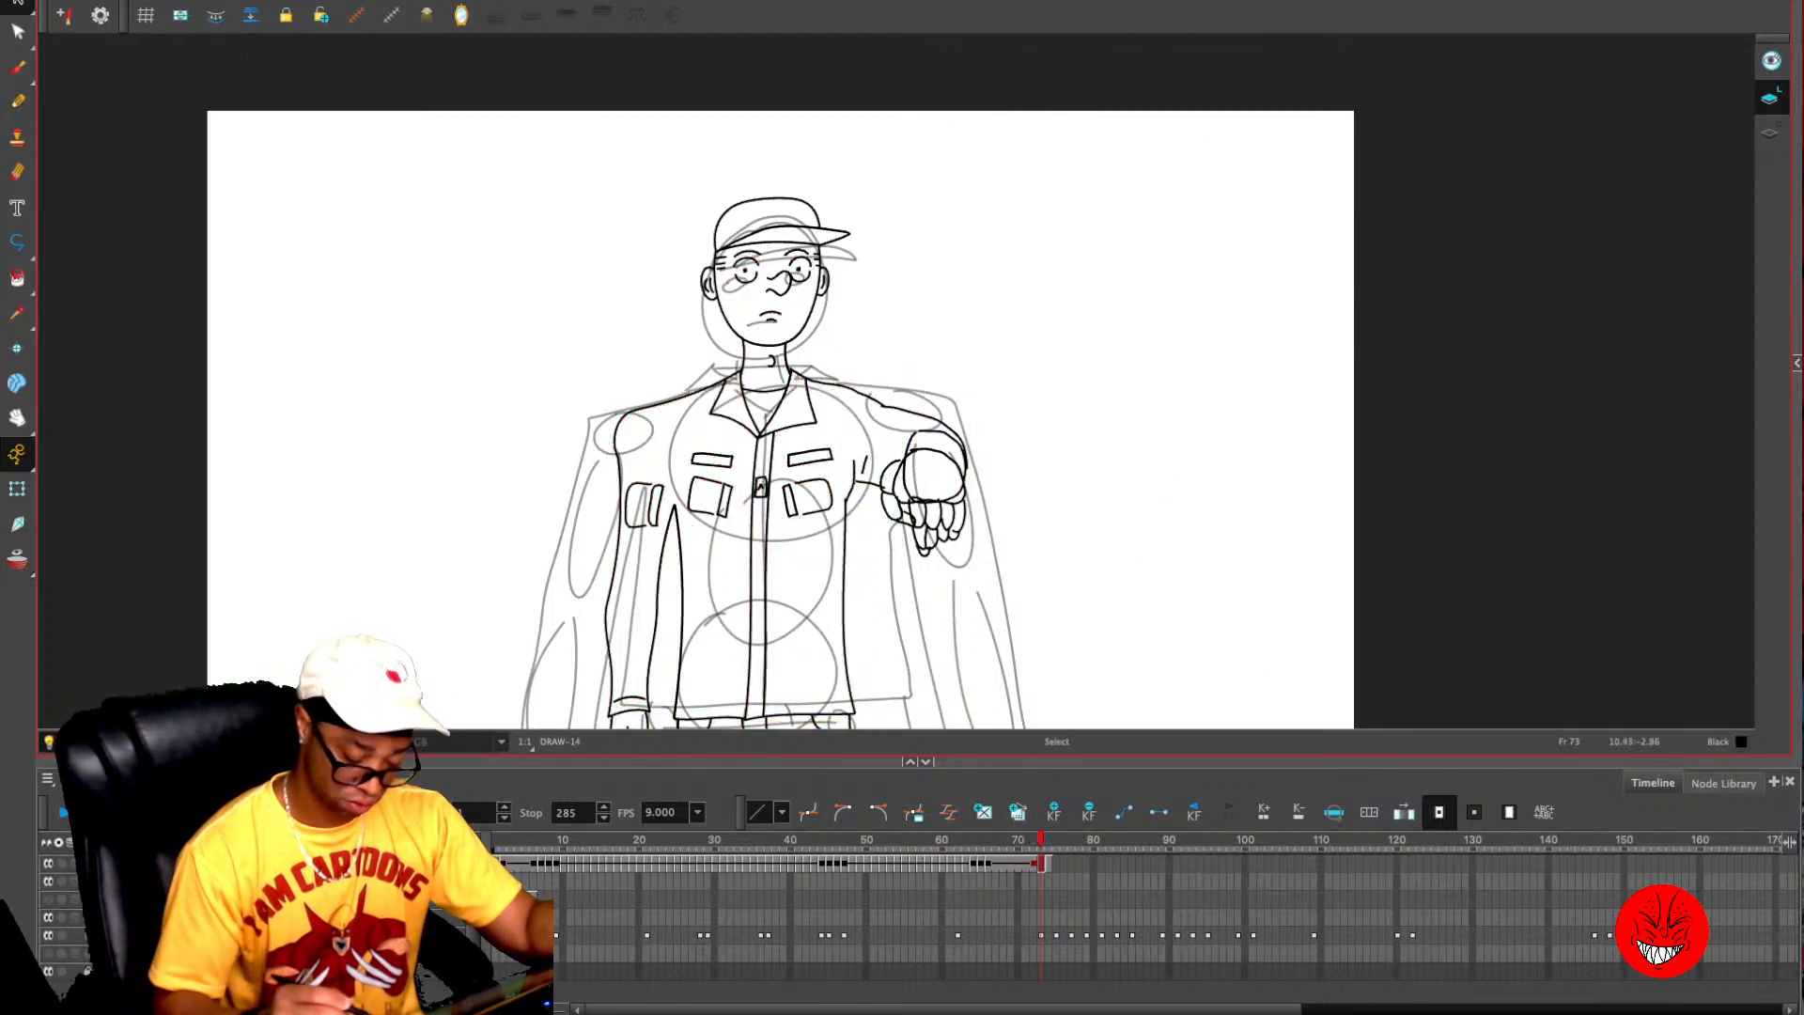
# - Compare the new arm pose on frame 73 with frames 74 and 75 by stepping between them
pyautogui.press('.')
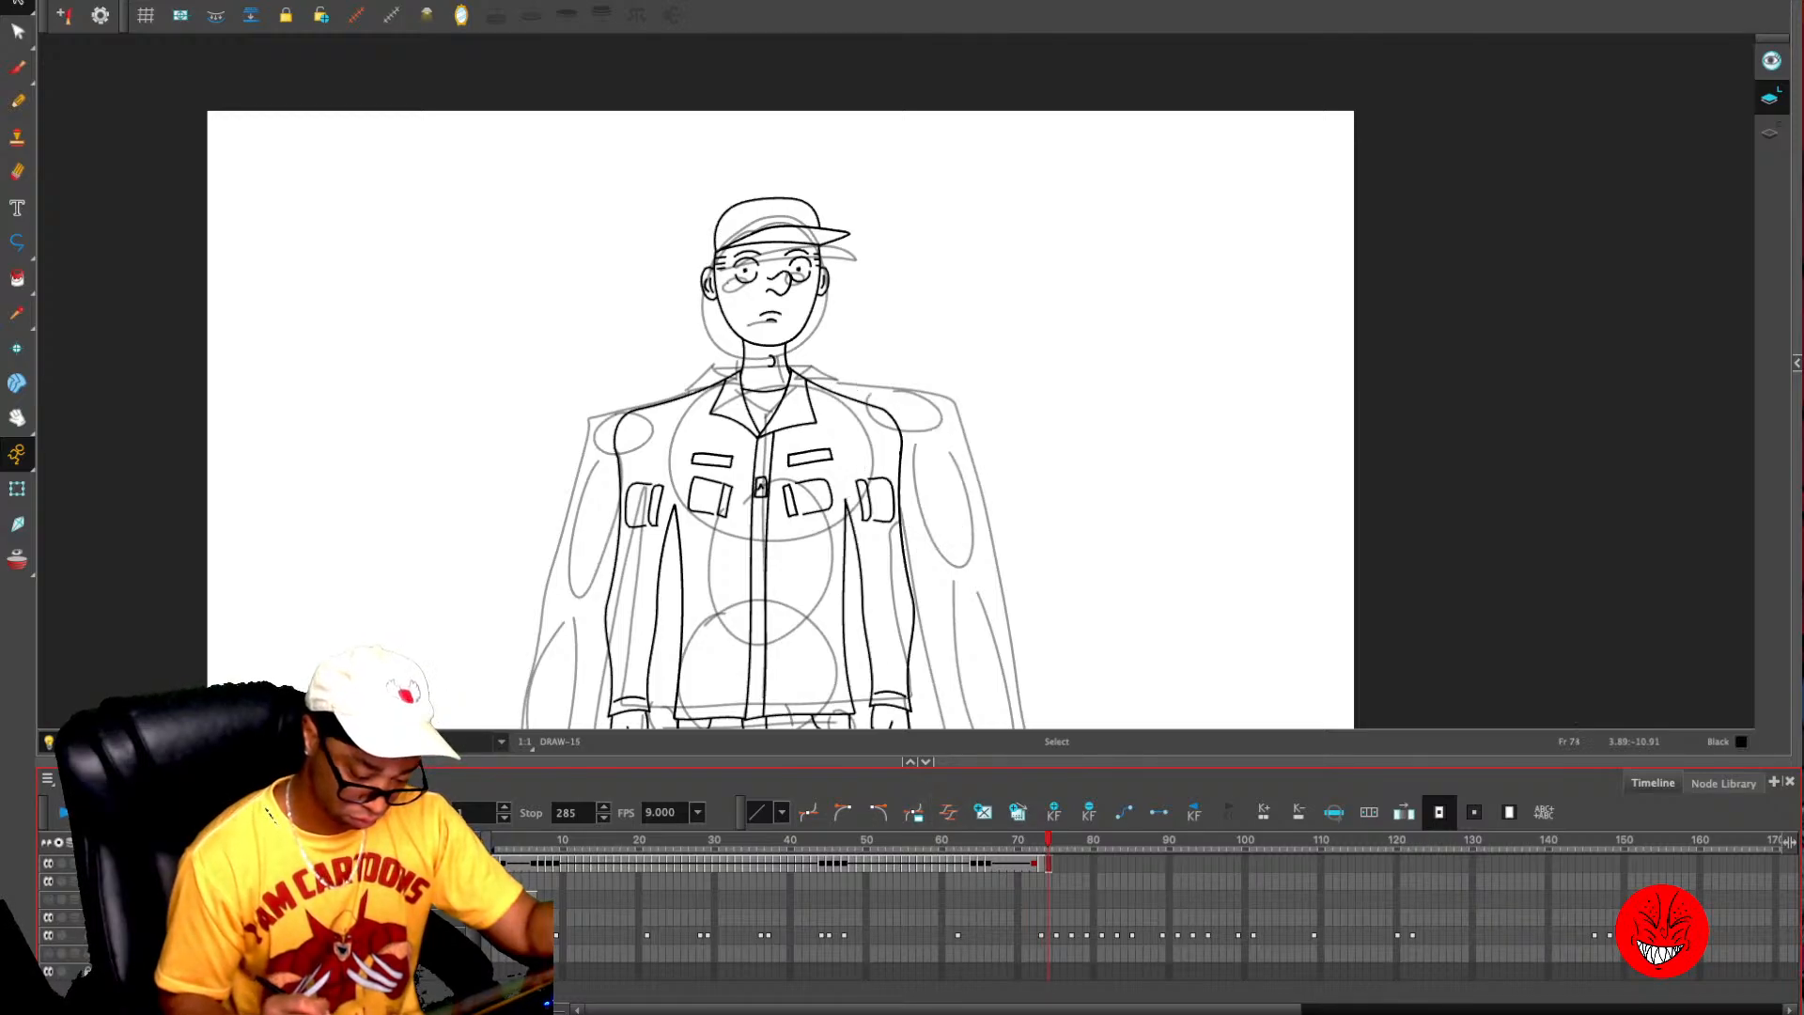
pyautogui.press('.')
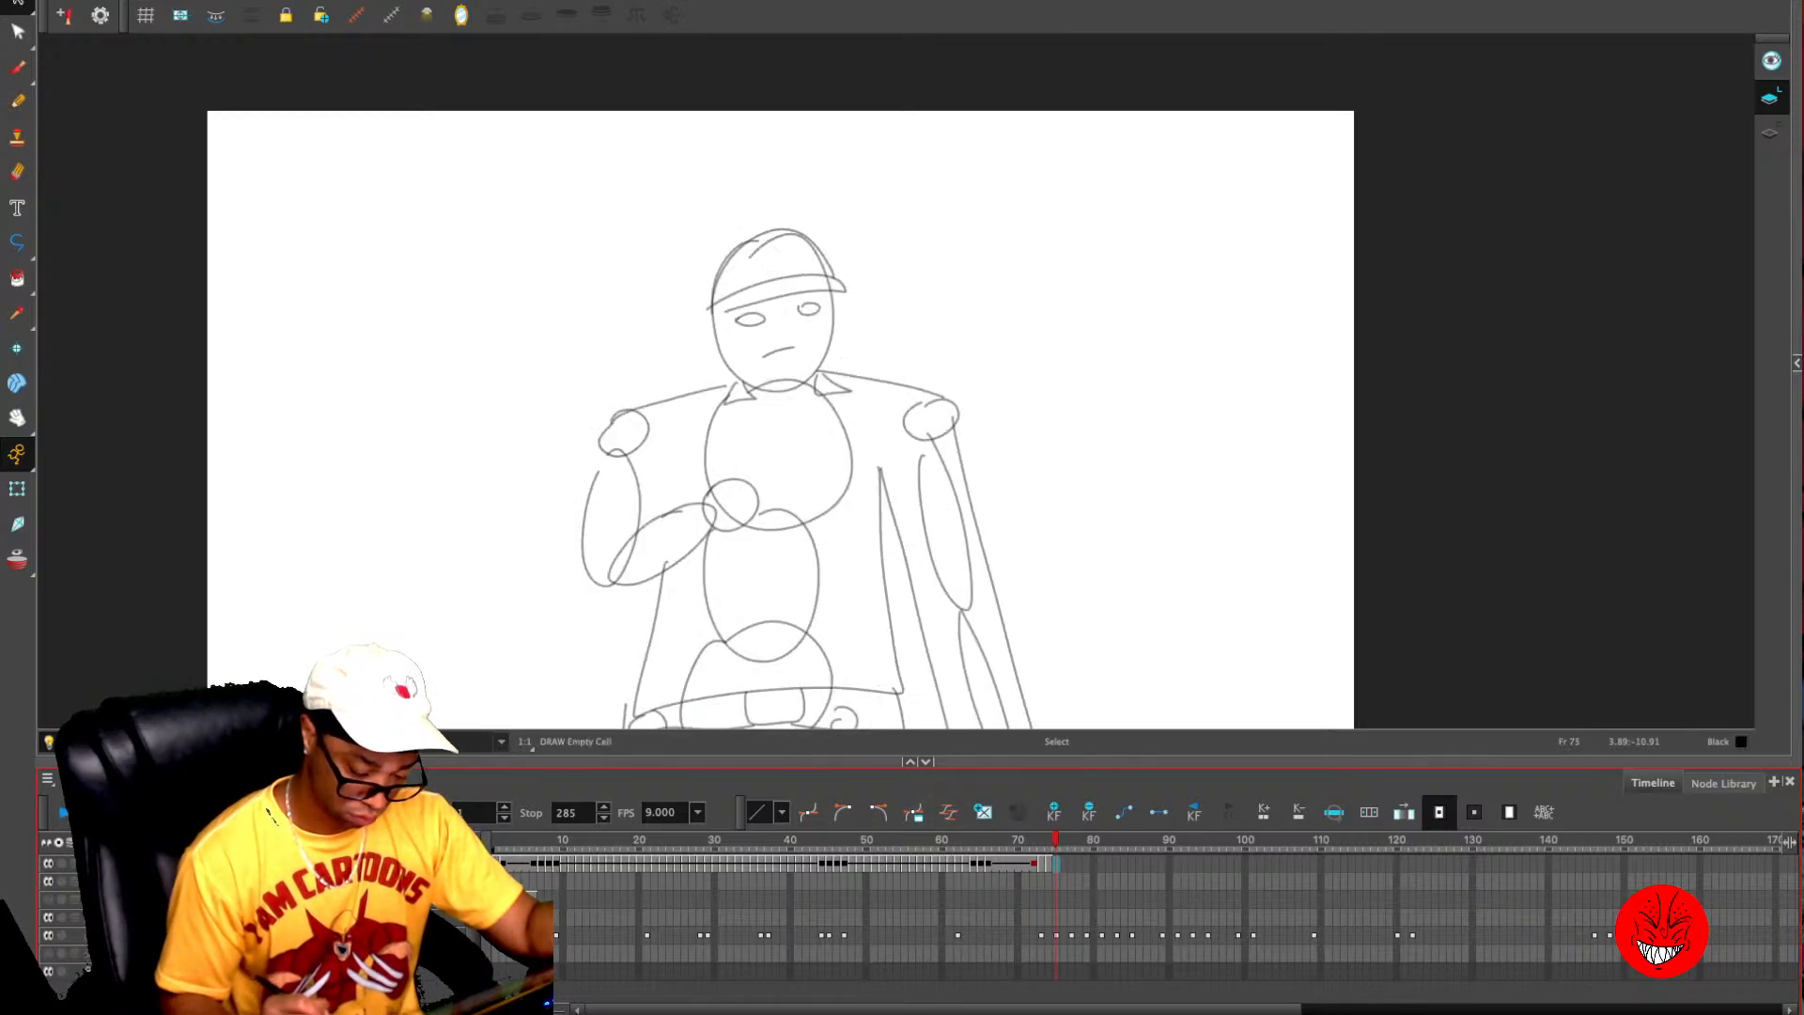
pyautogui.press(',')
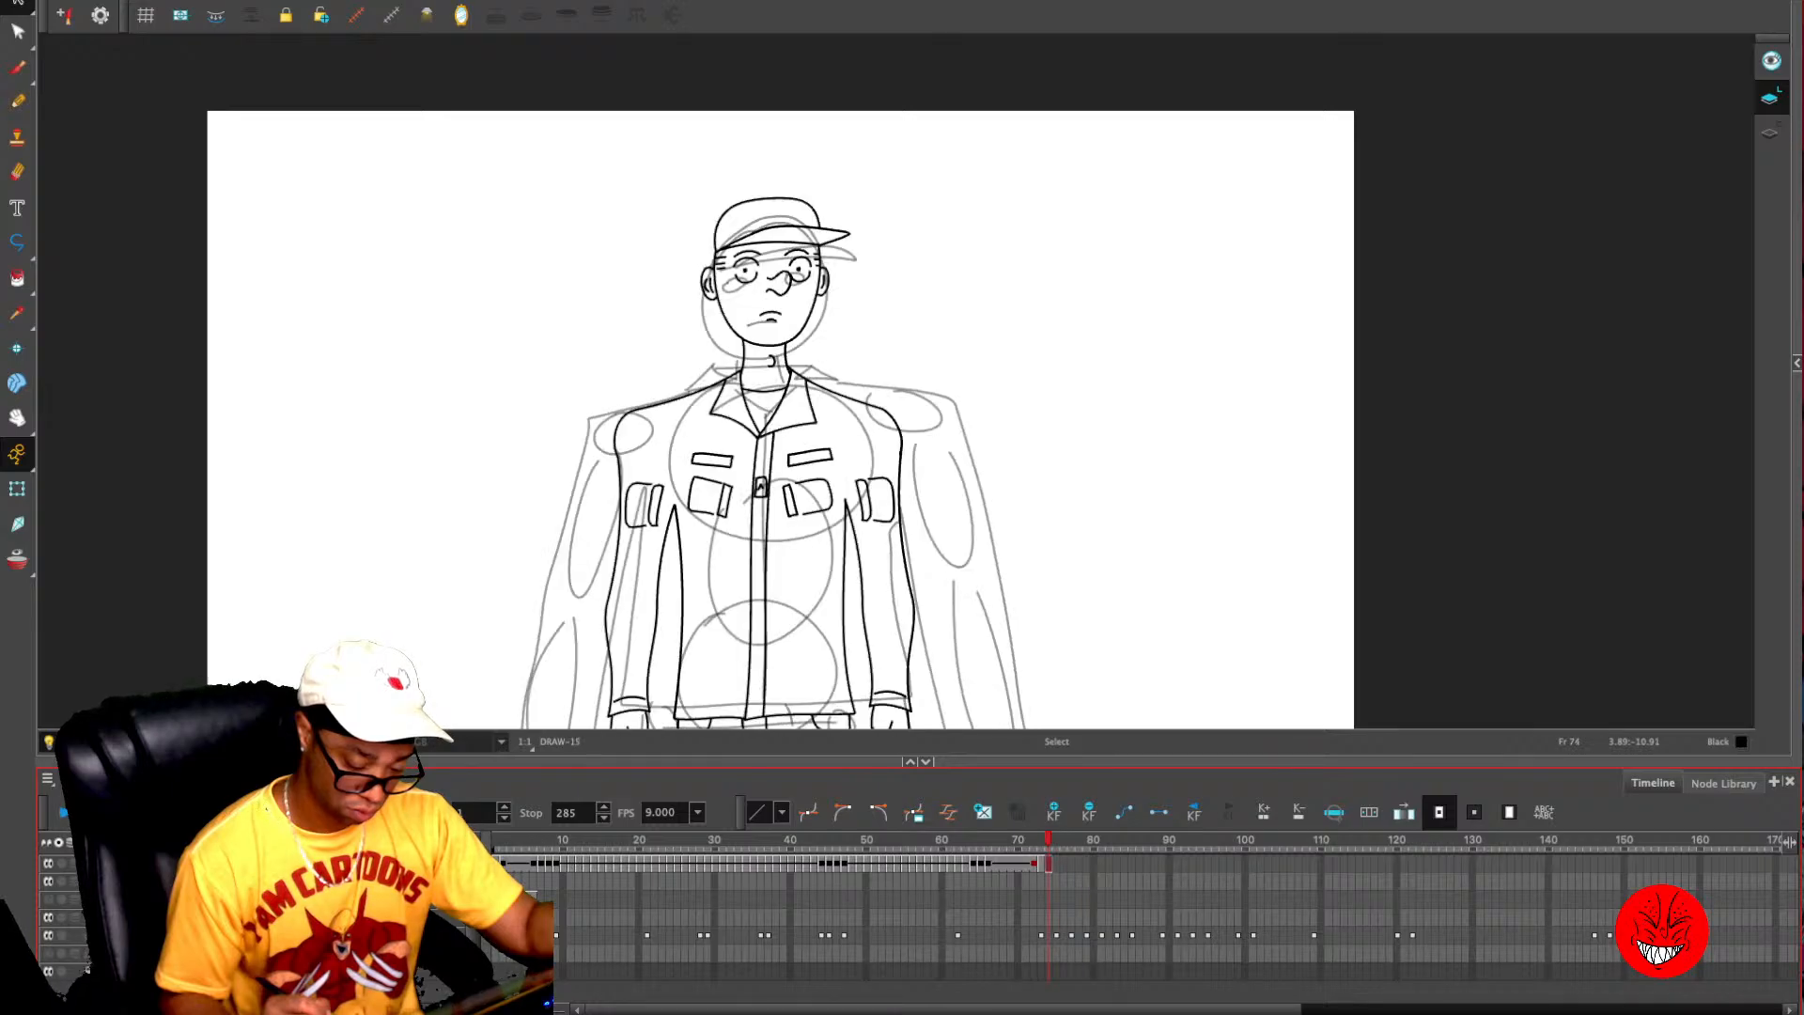
pyautogui.press(',')
pyautogui.press('.')
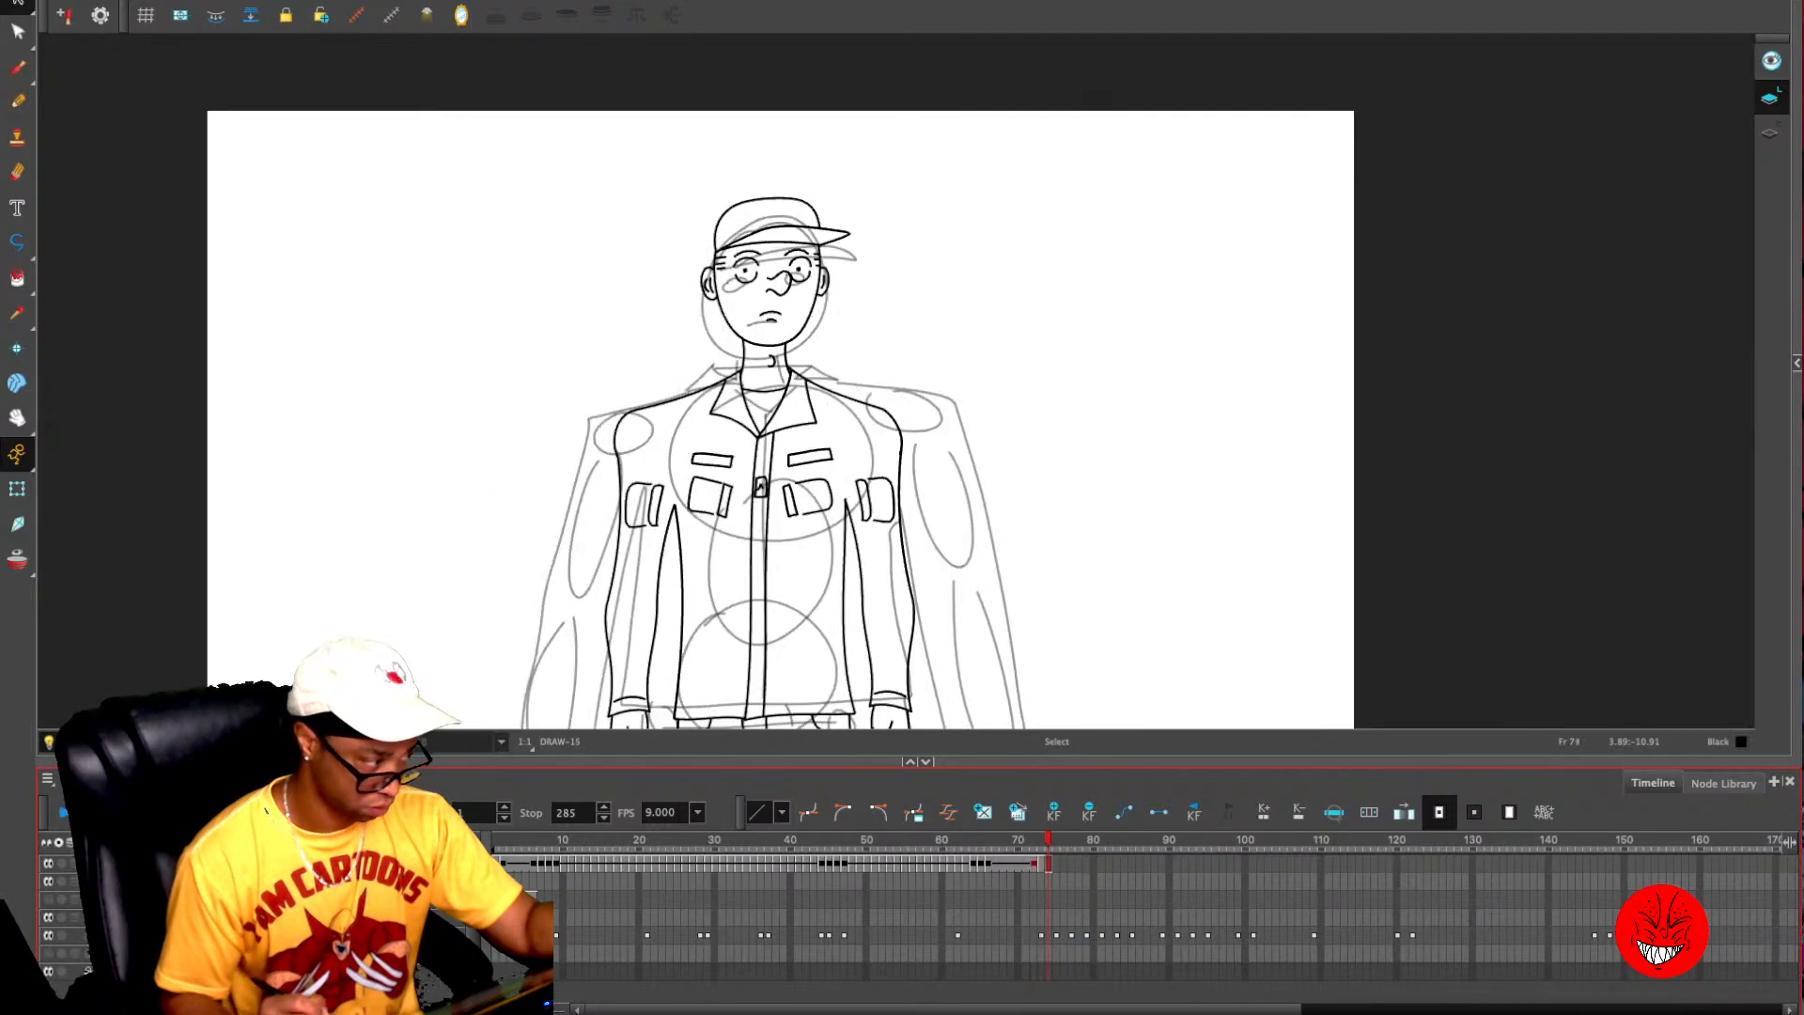
# - Replace the mouth on frame 73 with a small, slightly open mouth after checking the neighbouring poses
pyautogui.press(',')
pyautogui.press(',')
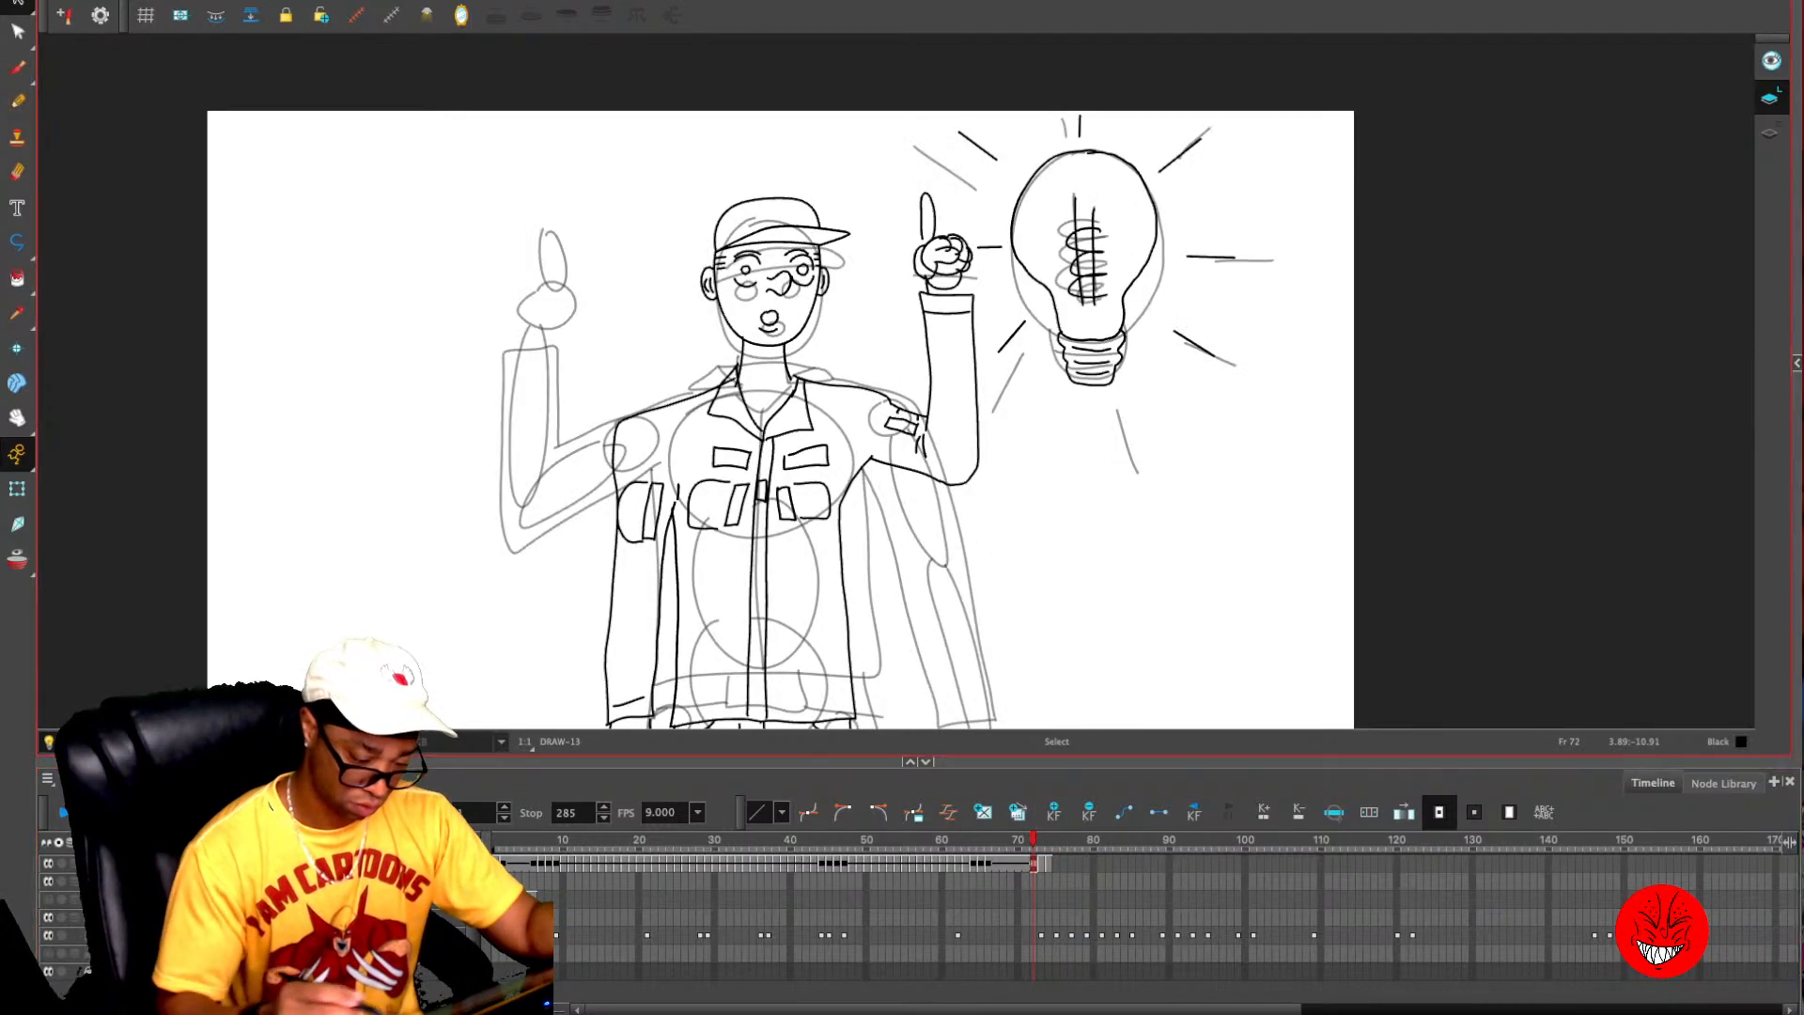
pyautogui.press('.')
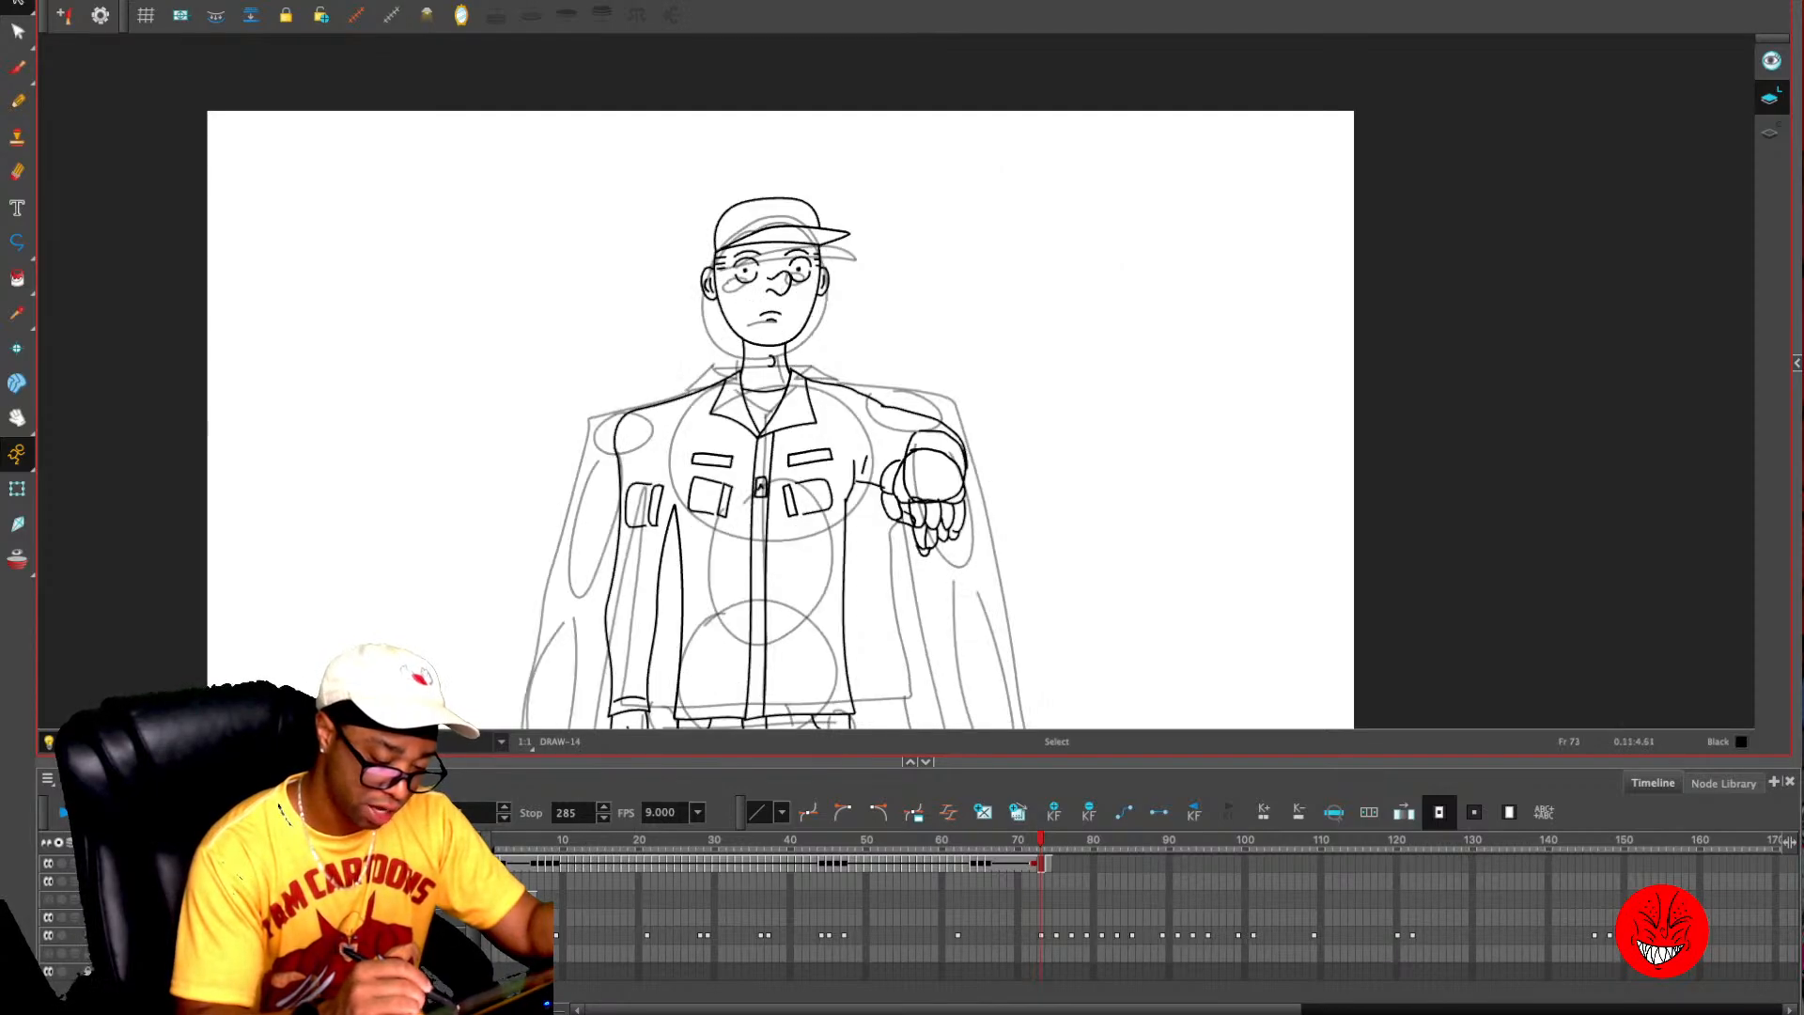
pyautogui.press(',')
pyautogui.press('.')
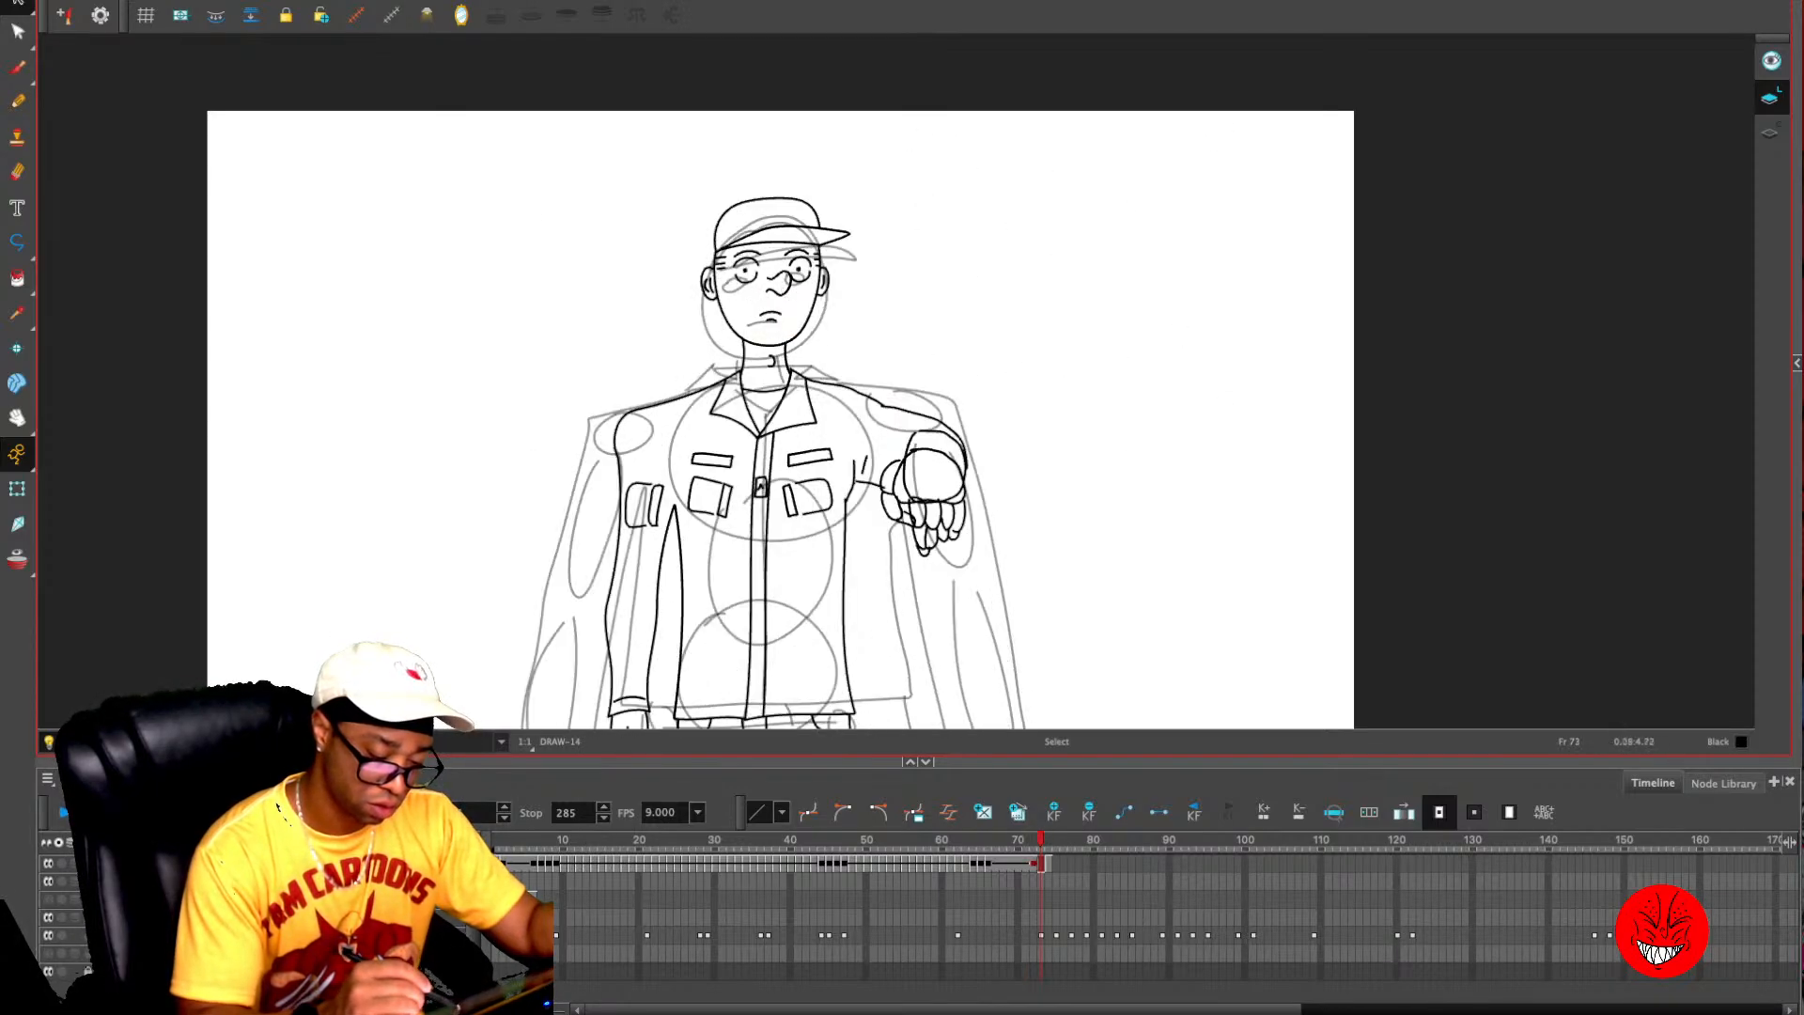
pyautogui.press('Delete')
pyautogui.moveTo(782, 308)
pyautogui.mouseDown()
pyautogui.moveTo(763, 327)
pyautogui.moveTo(989, 416)
pyautogui.mouseUp()
pyautogui.hotkey('alt', '/')
pyautogui.press('2')
pyautogui.press('2')
pyautogui.moveTo(827, 351)
pyautogui.mouseDown()
pyautogui.moveTo(858, 350)
pyautogui.moveTo(830, 350)
pyautogui.mouseUp()
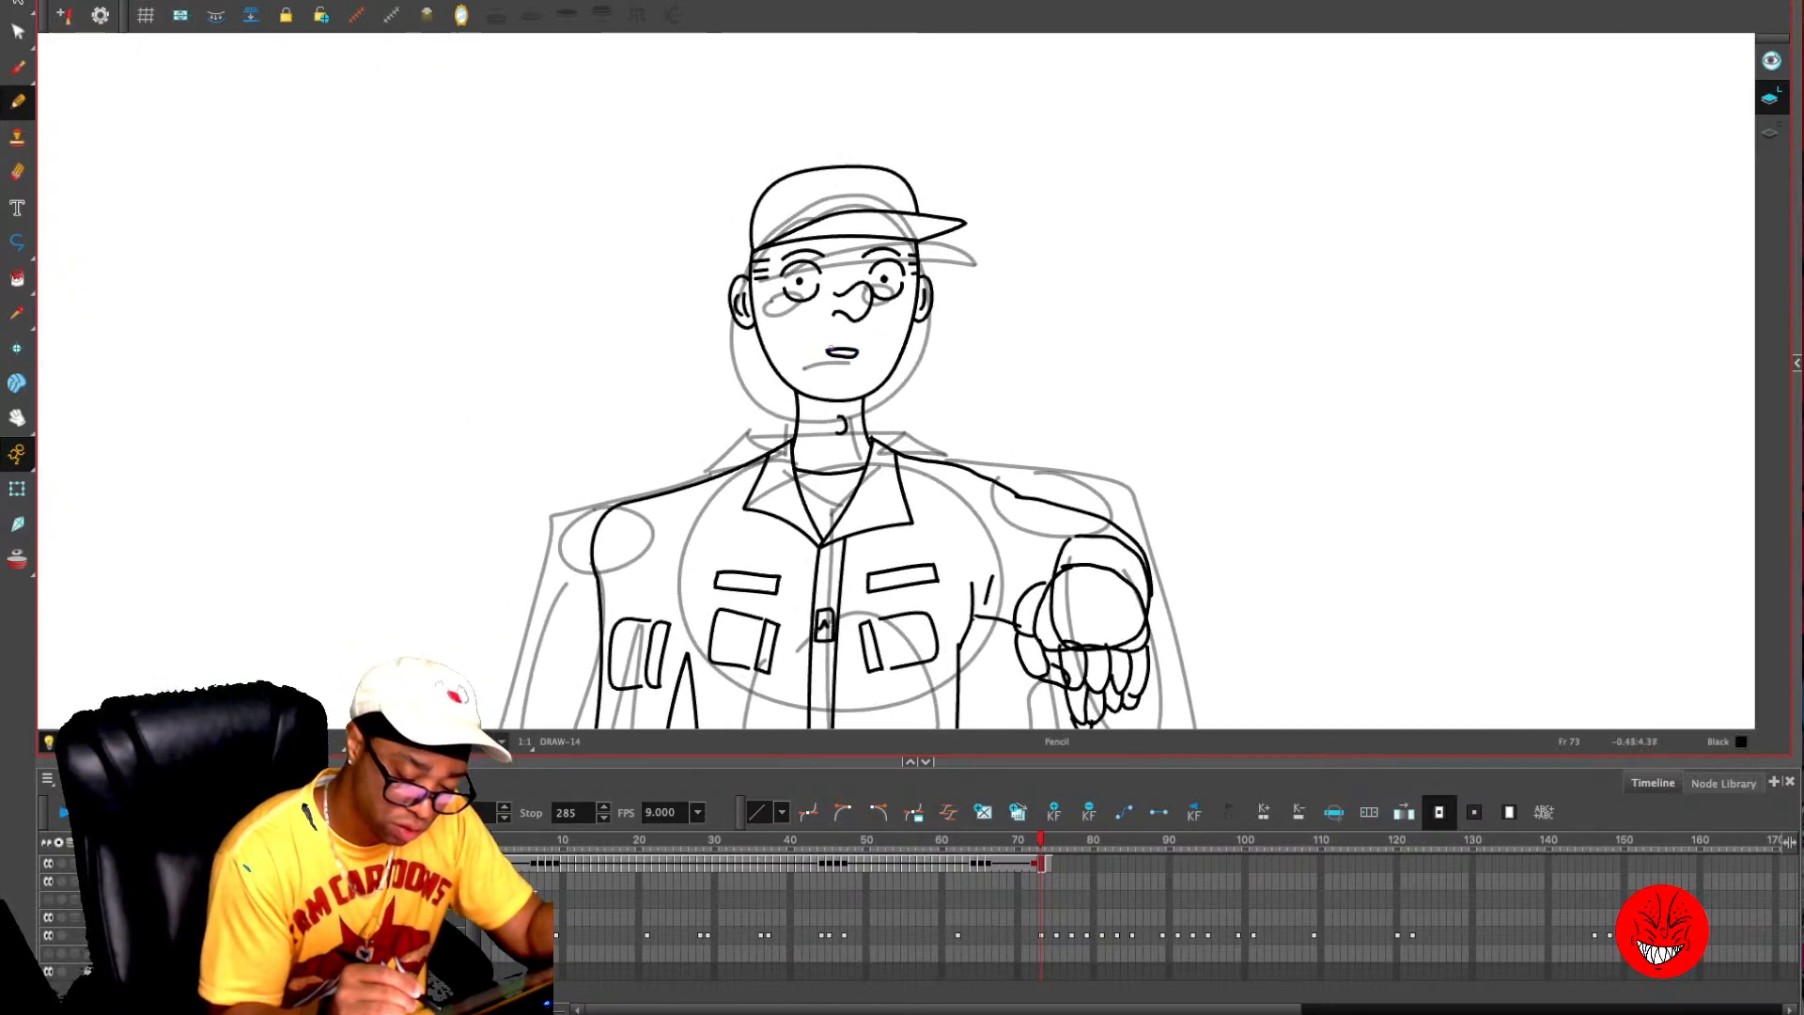
# - Compare the redrawn mouth on frame 73 with the mouths on frames 72 and 74
pyautogui.press(',')
pyautogui.press('.')
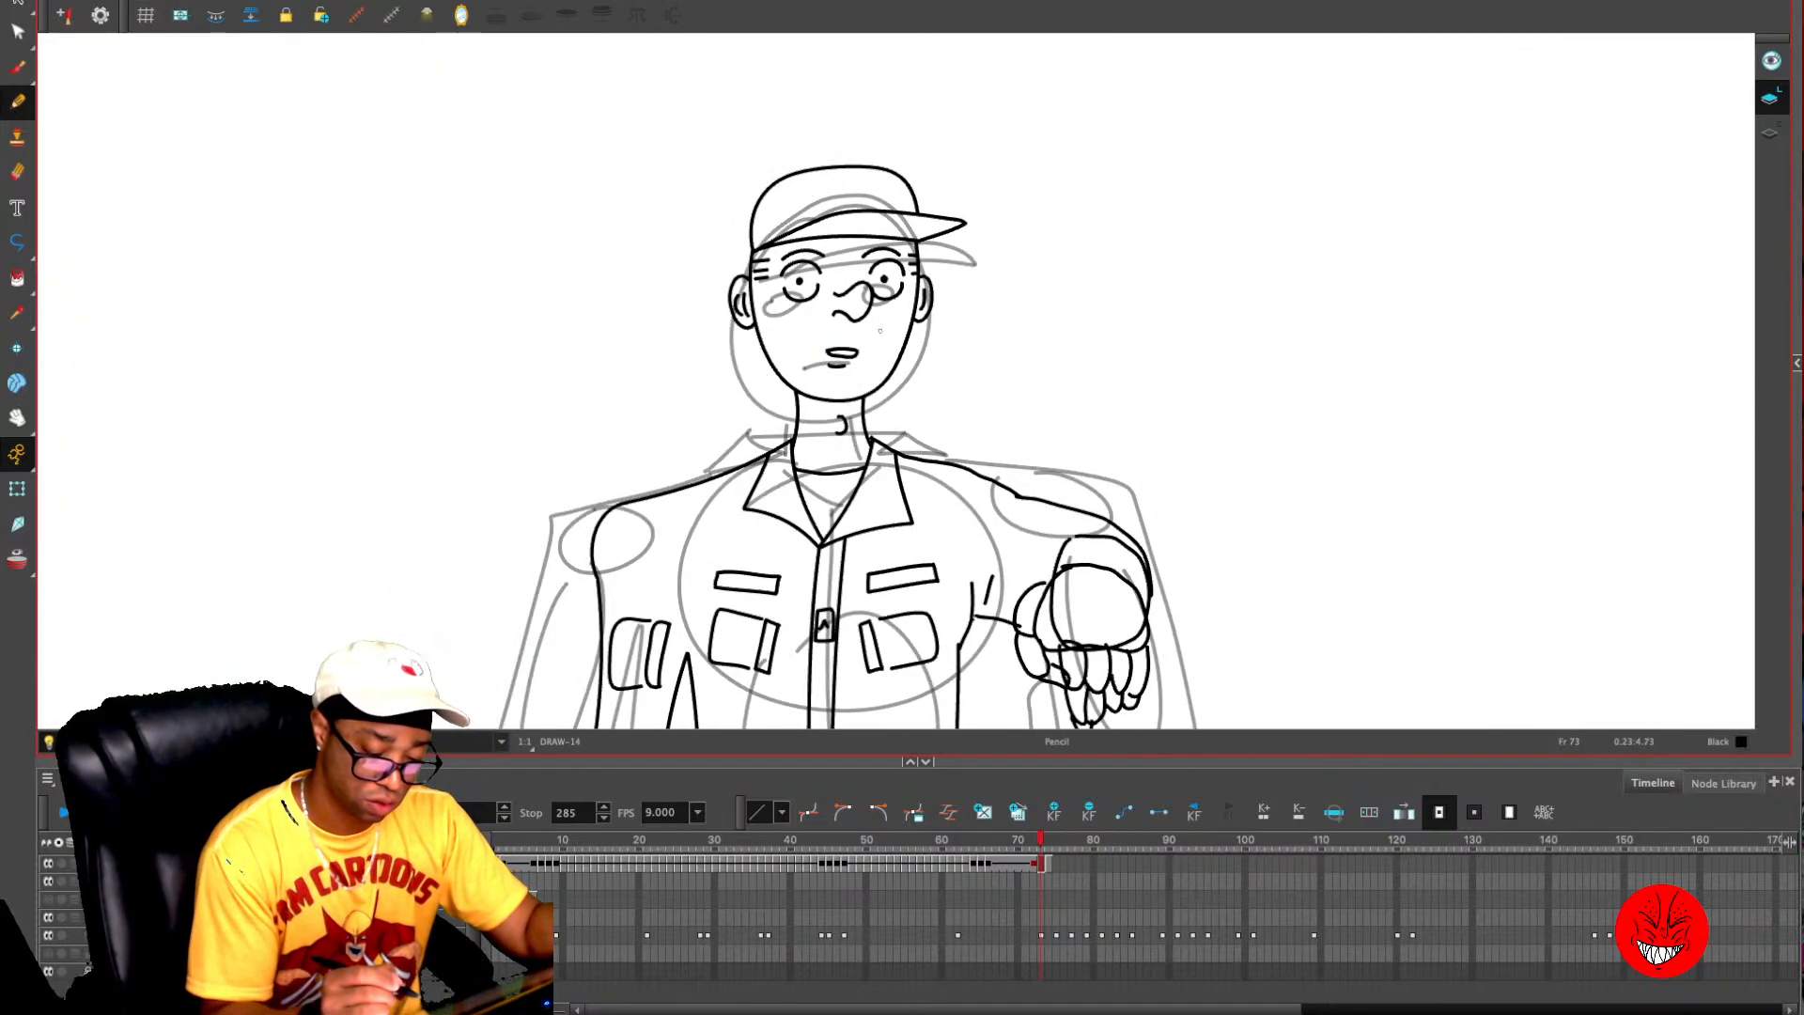
pyautogui.press('.')
pyautogui.press(',')
pyautogui.press(',')
pyautogui.press('.')
pyautogui.press('.')
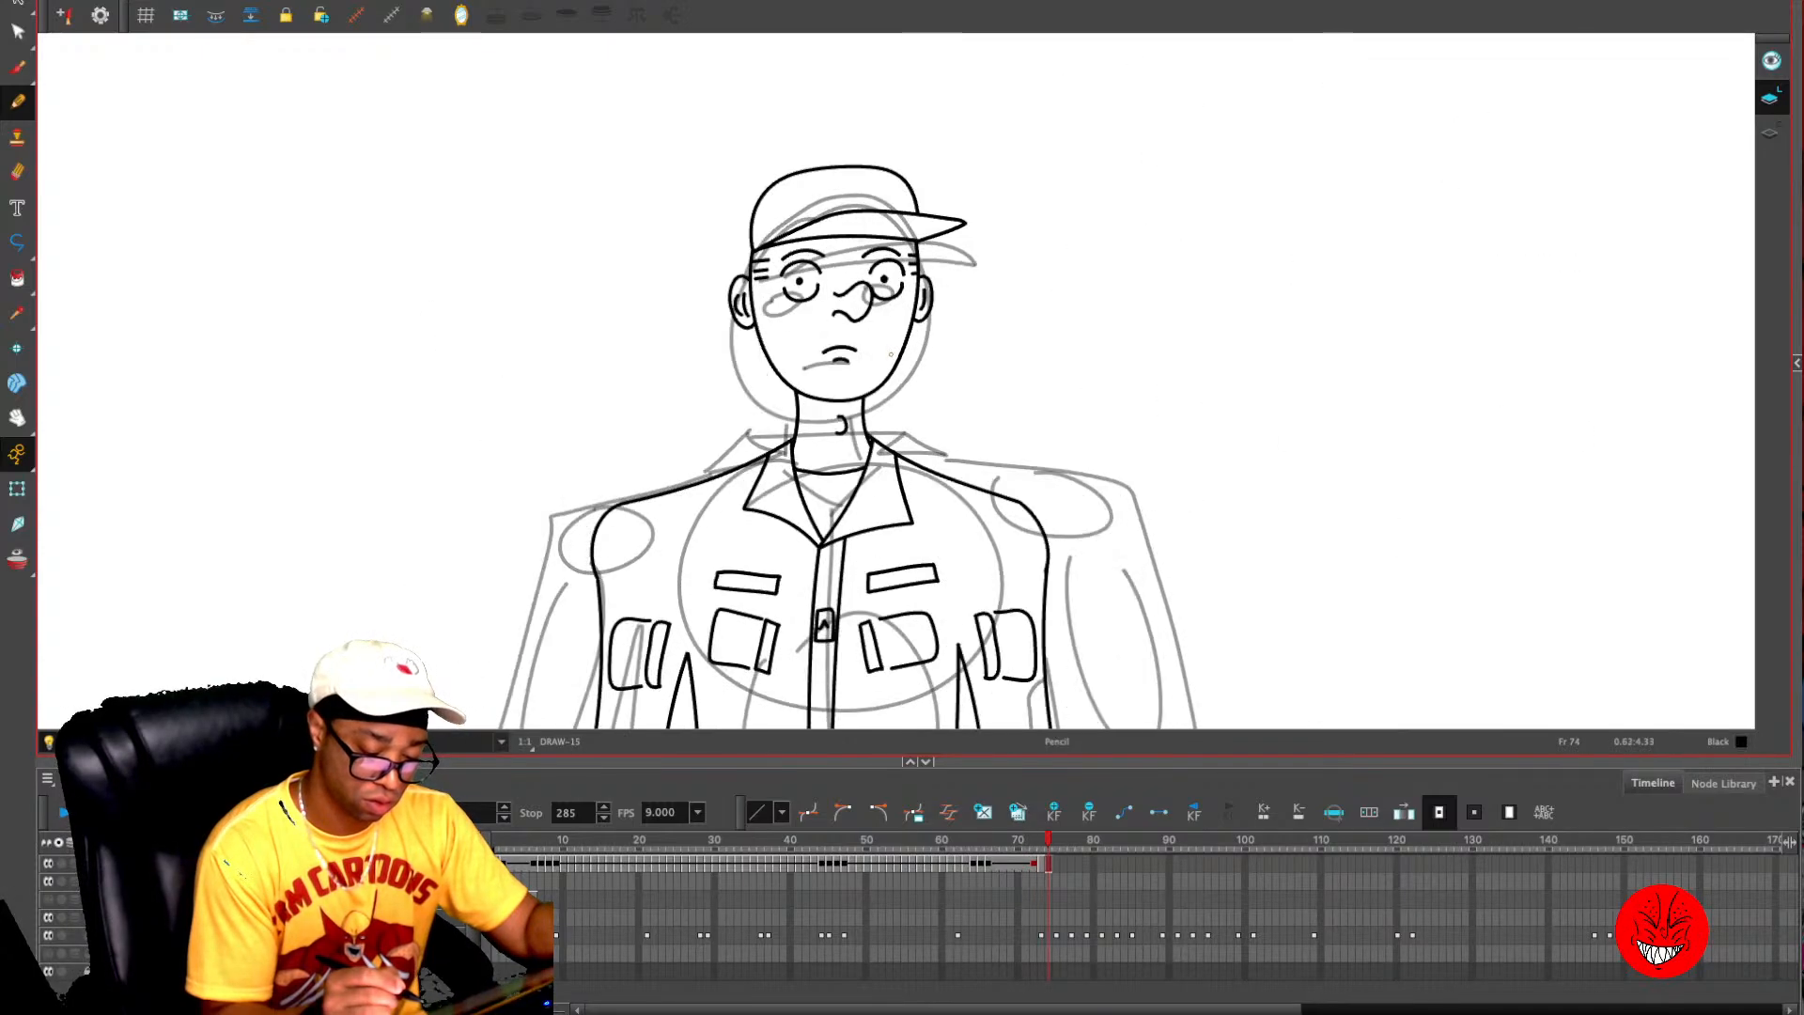
pyautogui.press(',')
# - Check the mouth on frame 73 against the onion skin, and flip through frames 72 to 74 without it
pyautogui.hotkey('alt', 'o')
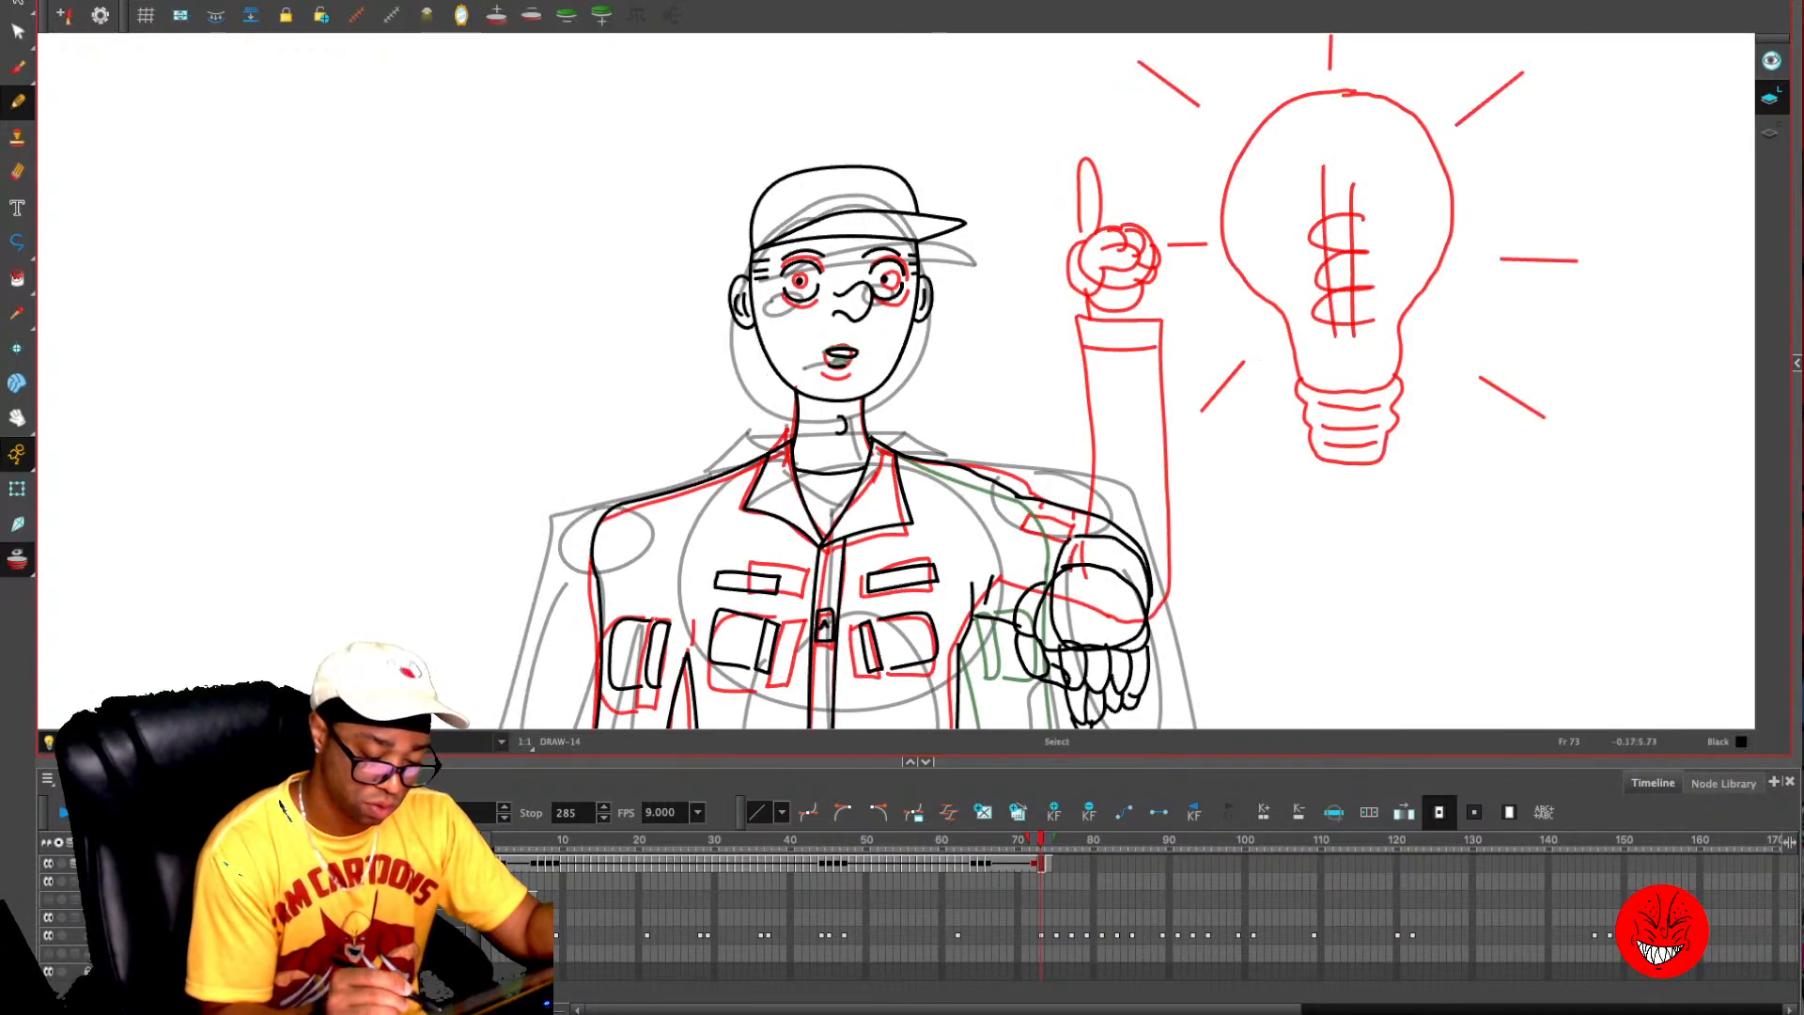
pyautogui.hotkey('alt', 's')
pyautogui.moveTo(865, 378); pyautogui.dragTo(818, 339)
pyautogui.press('Escape')
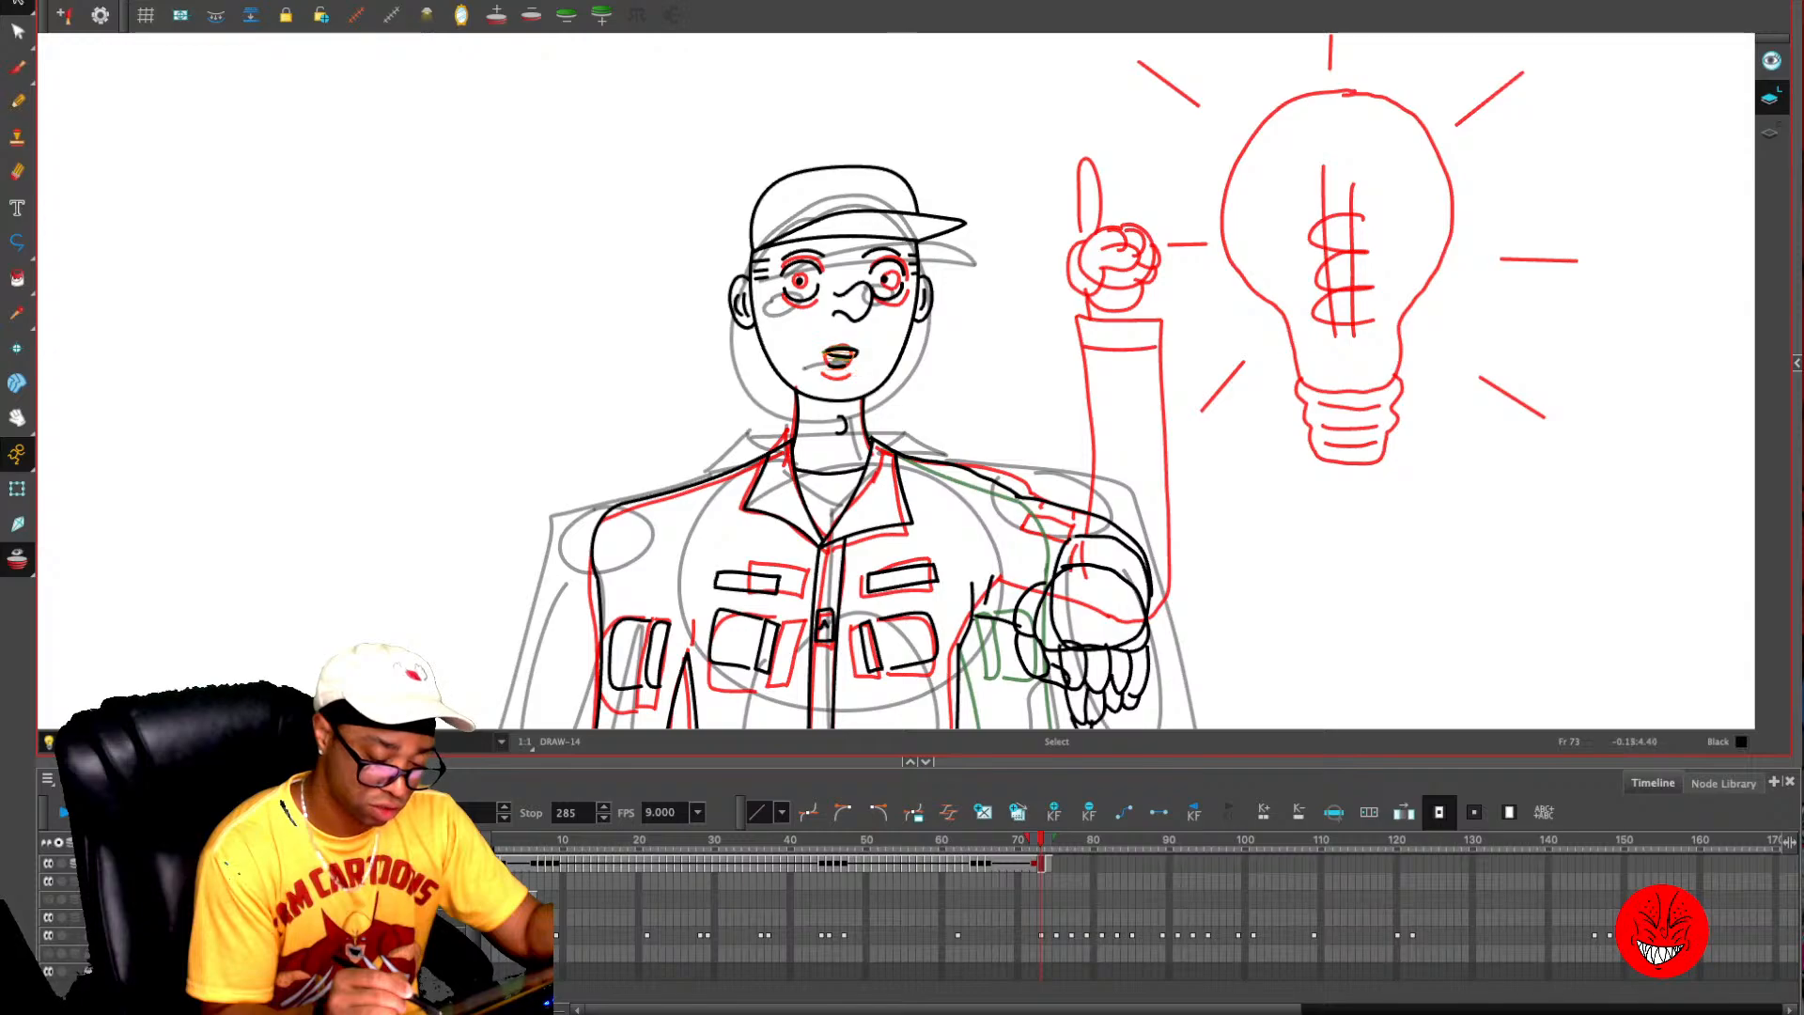
pyautogui.hotkey('alt', 'o')
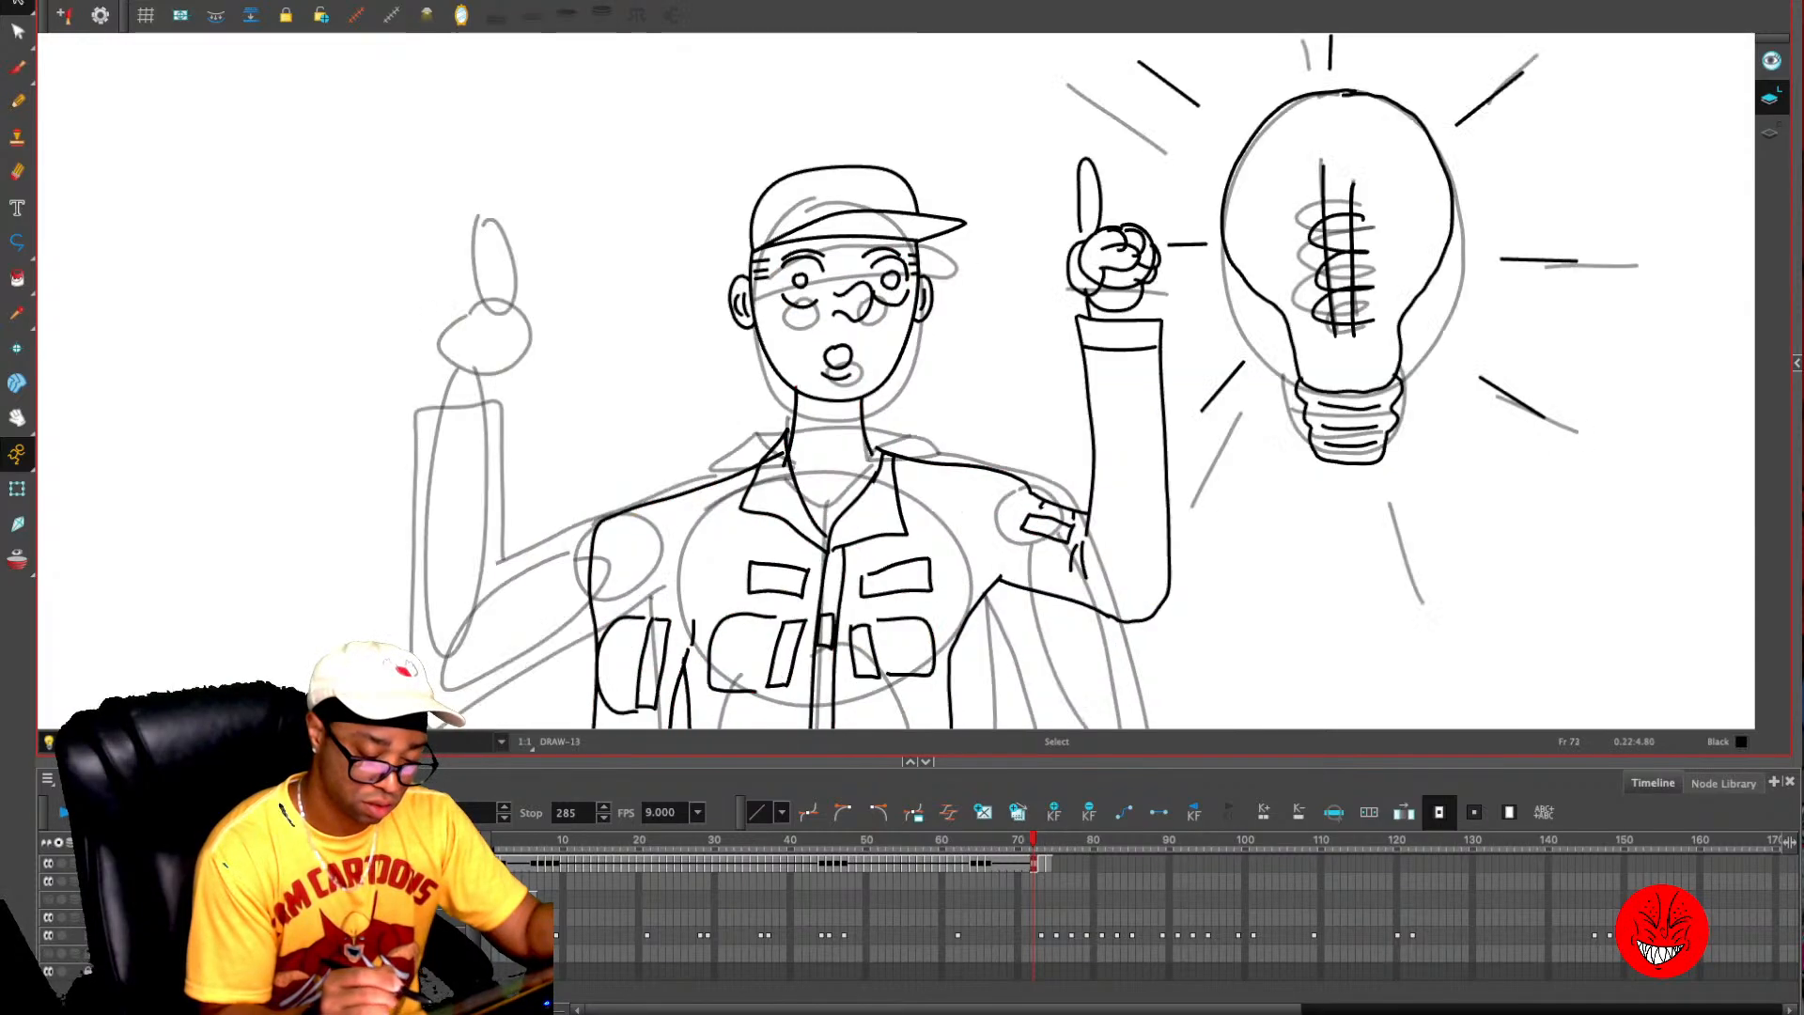
pyautogui.press('.')
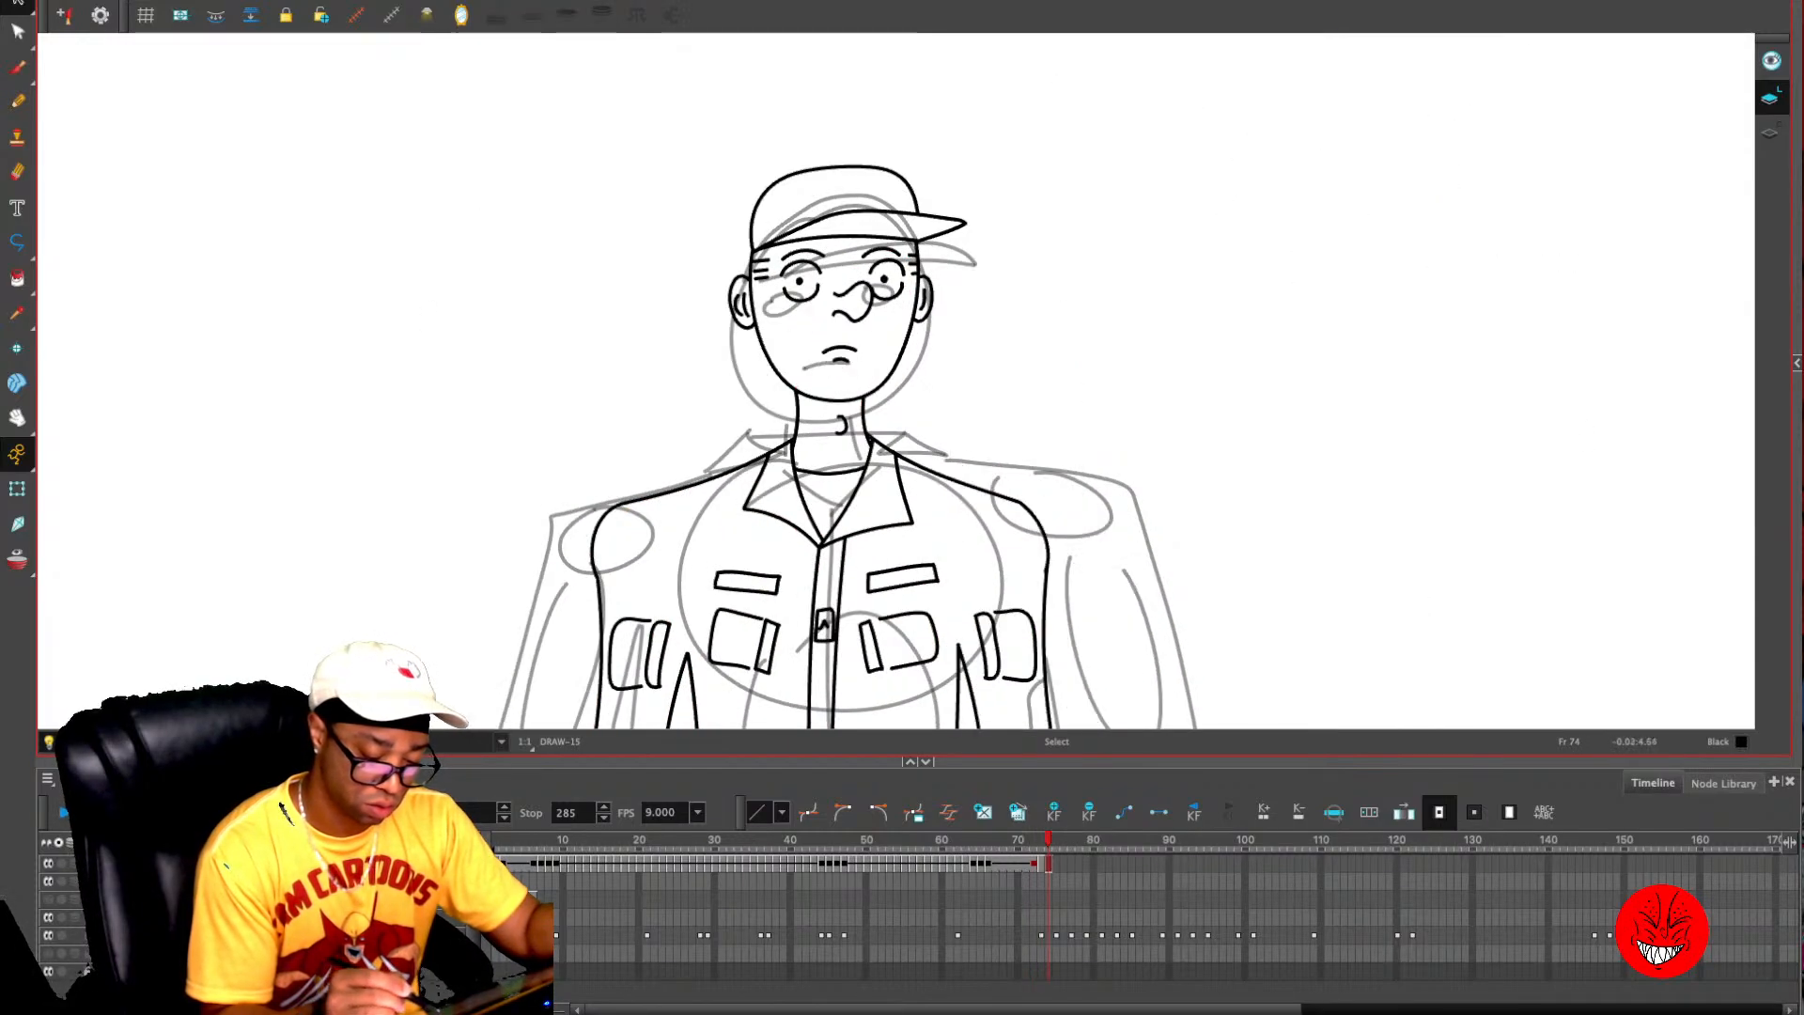
pyautogui.press(',')
pyautogui.press(',')
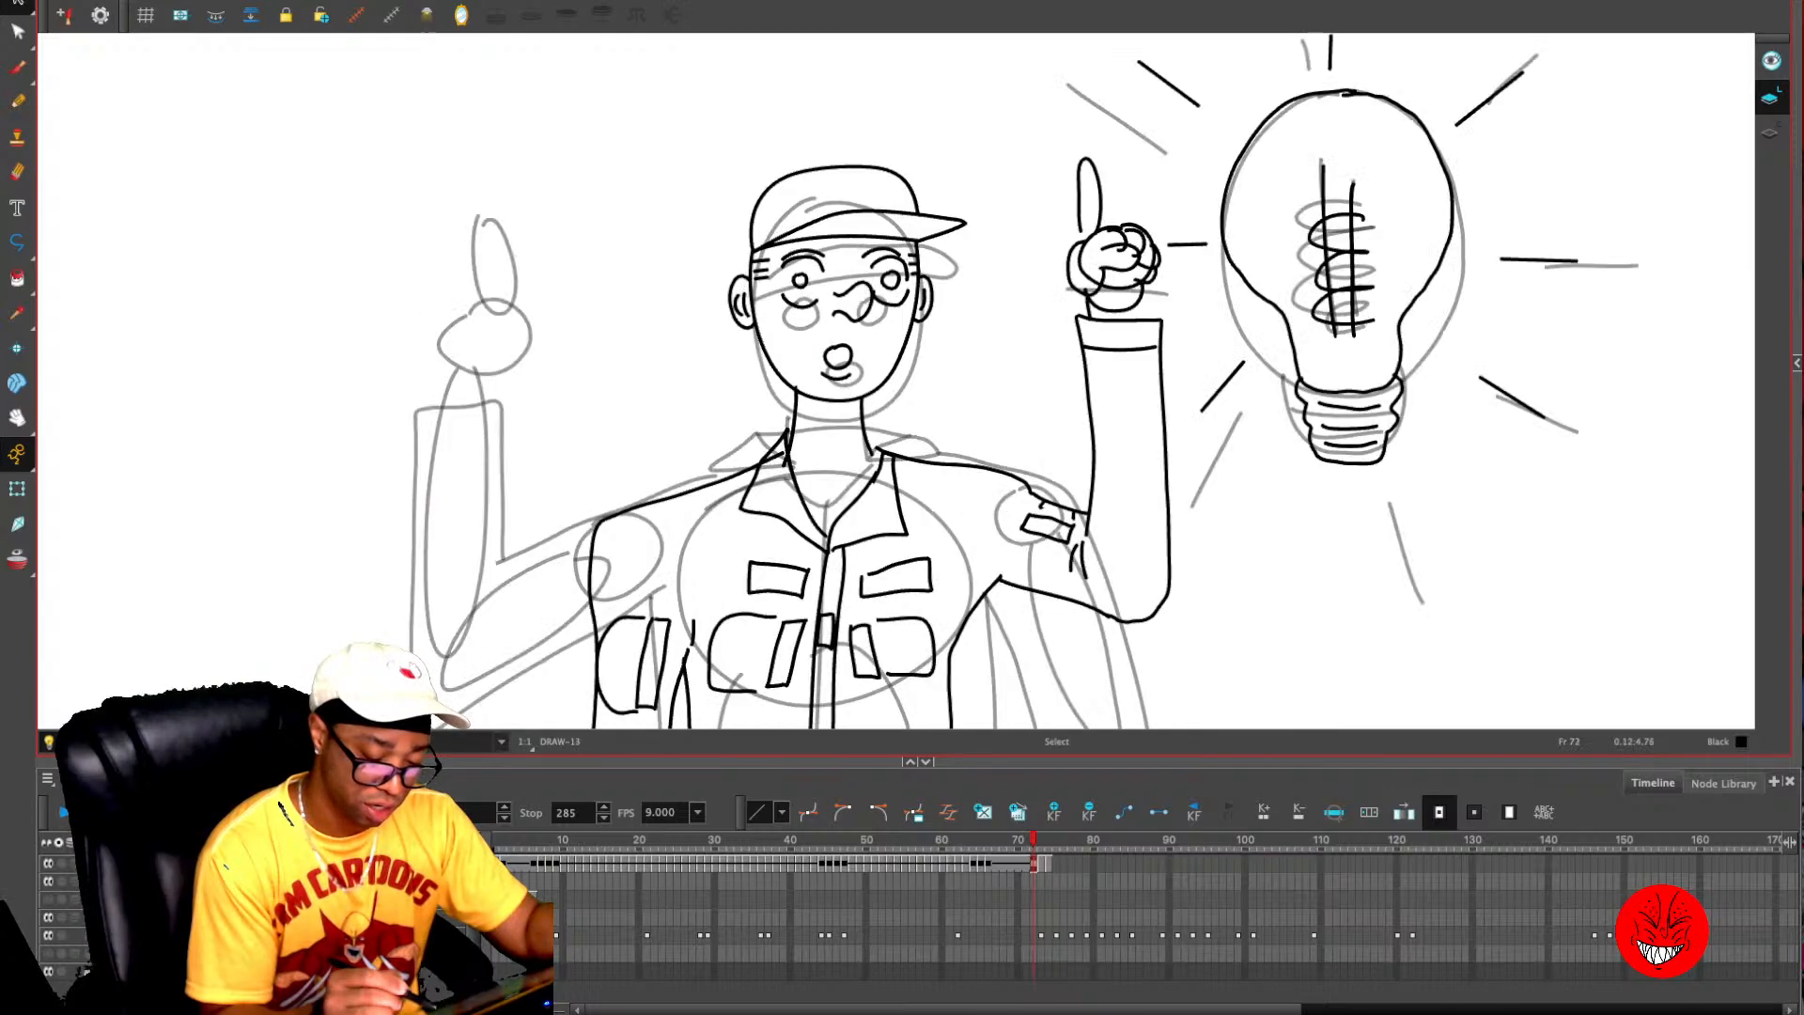
pyautogui.press('.')
pyautogui.press('.')
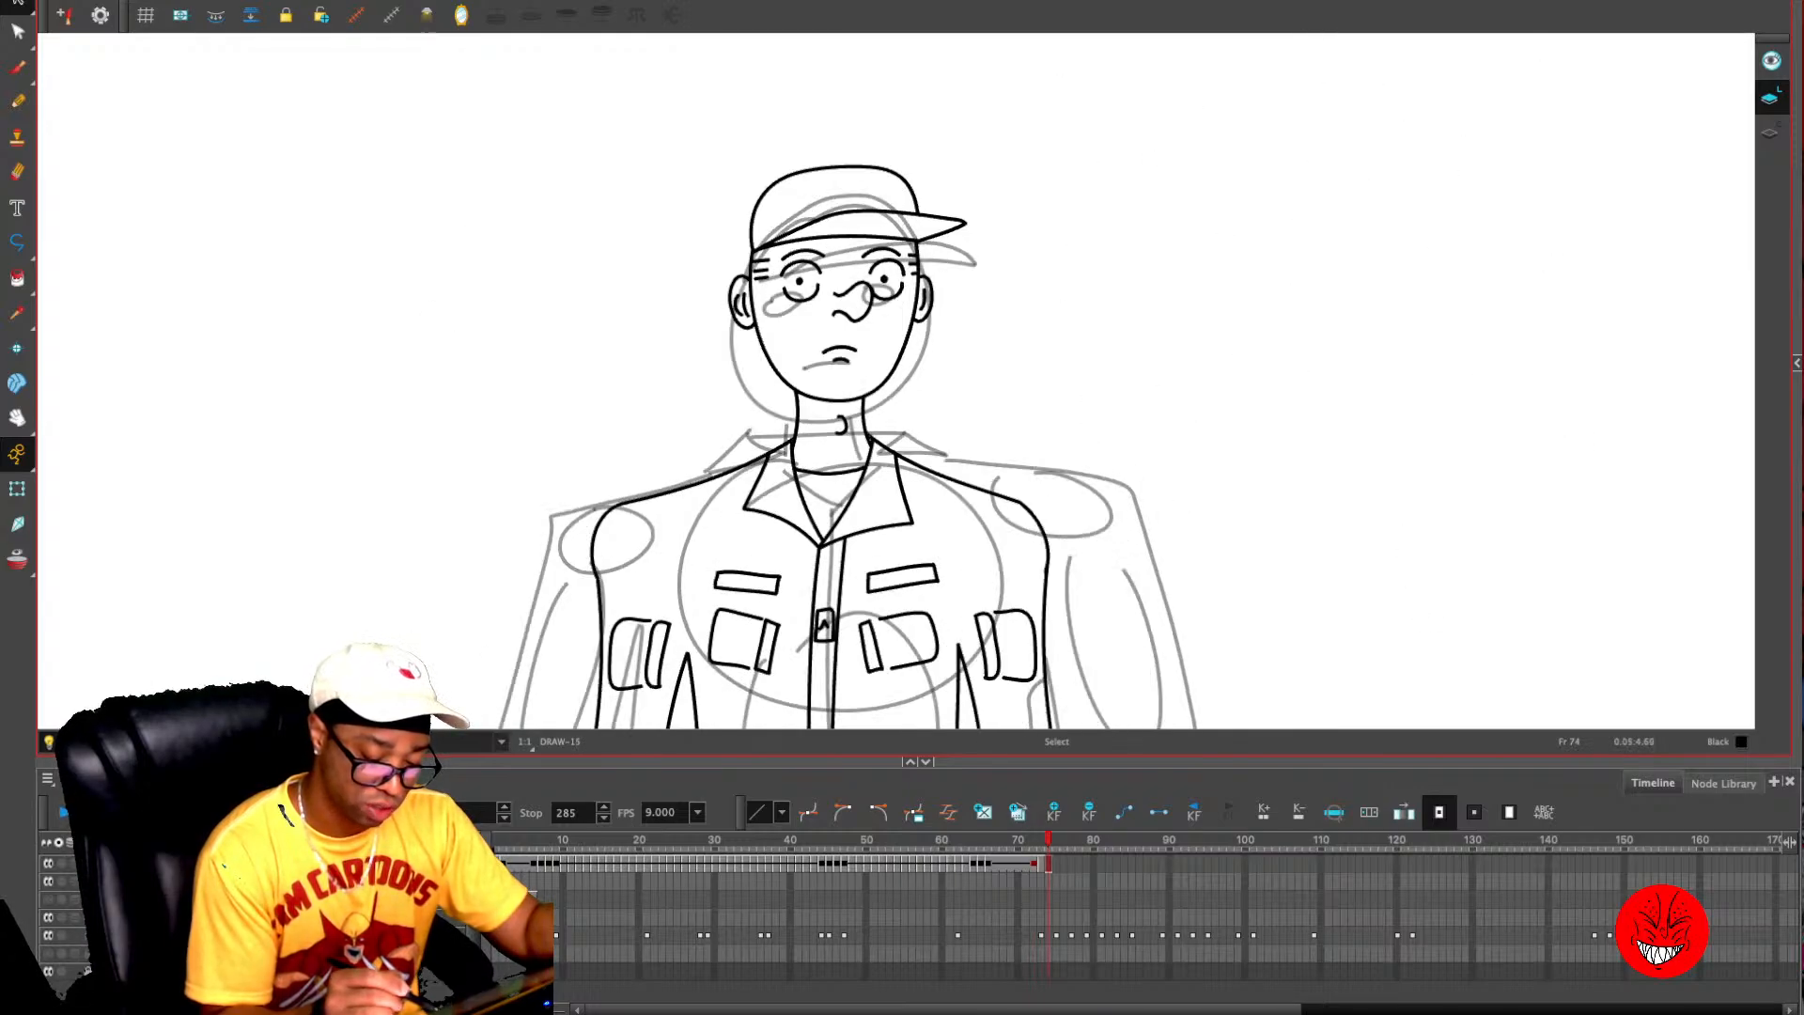
# - Examine the rough sketches on frames 75 to 78 and compare them with the neutral pose on frame 74
pyautogui.moveTo(1050, 444); pyautogui.dragTo(1036, 294)
pyautogui.press('1')
pyautogui.press('1')
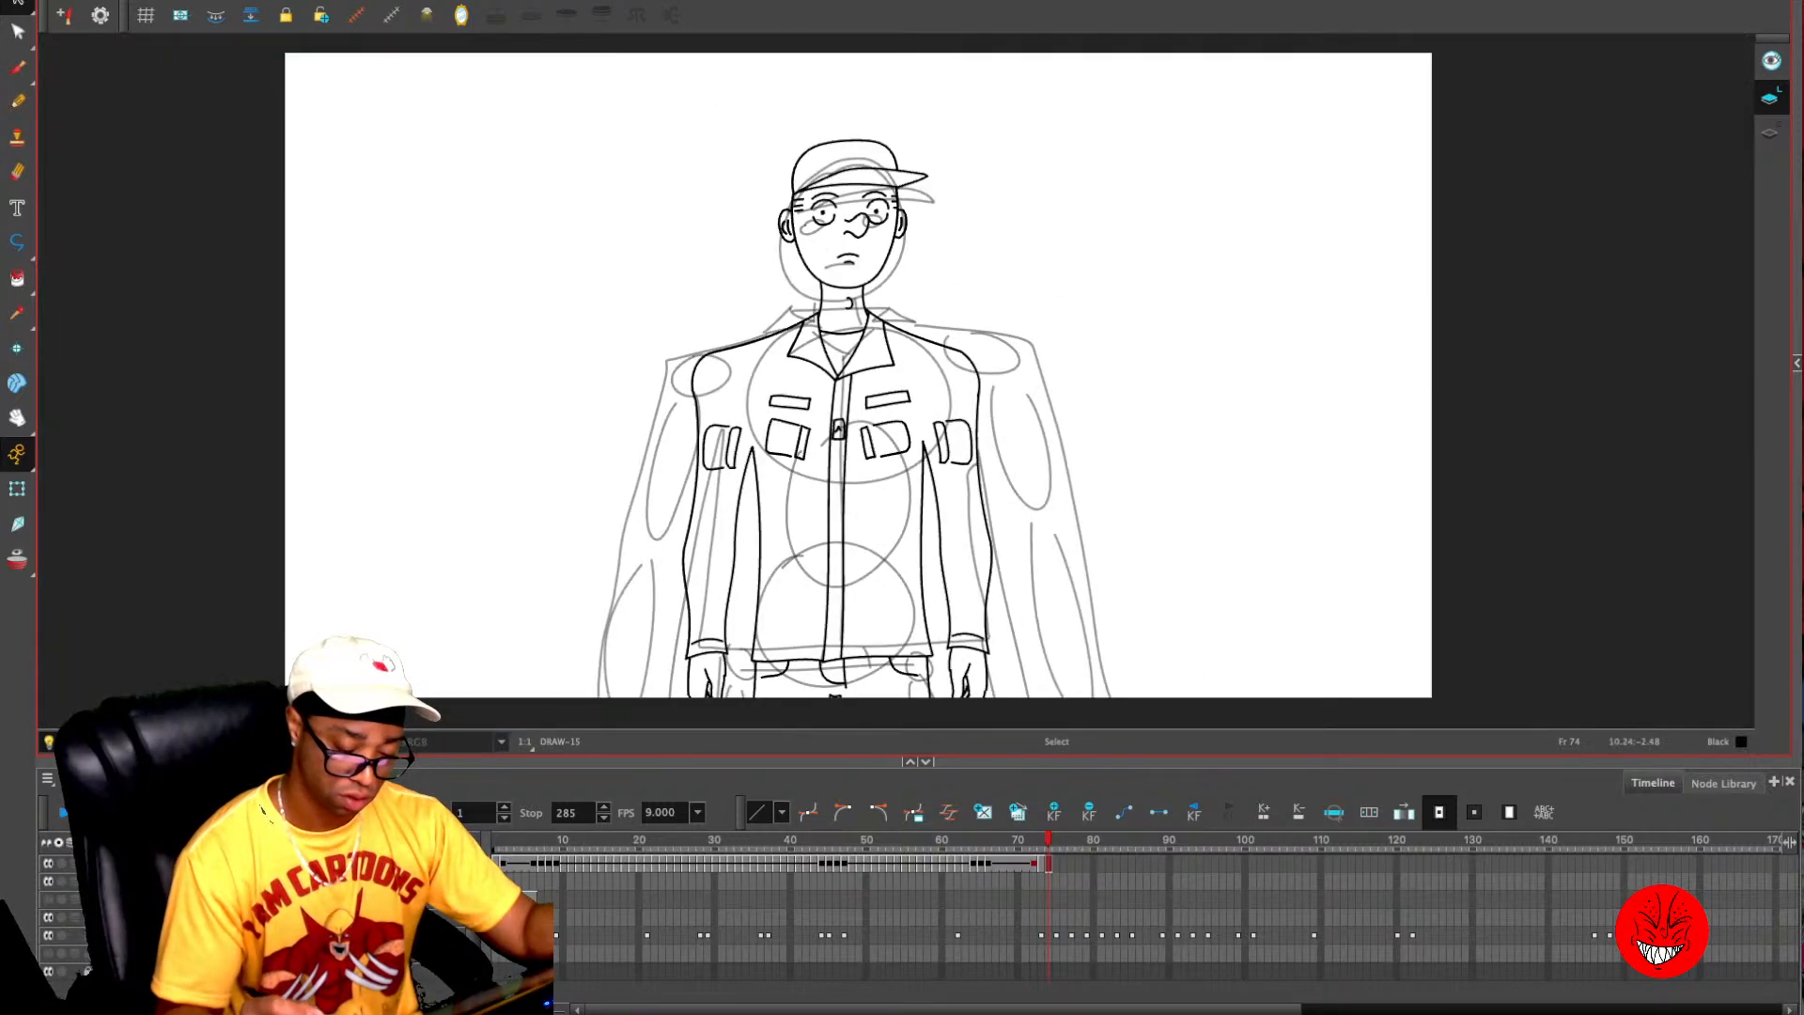
pyautogui.moveTo(1218, 472); pyautogui.dragTo(1223, 464)
pyautogui.press('.')
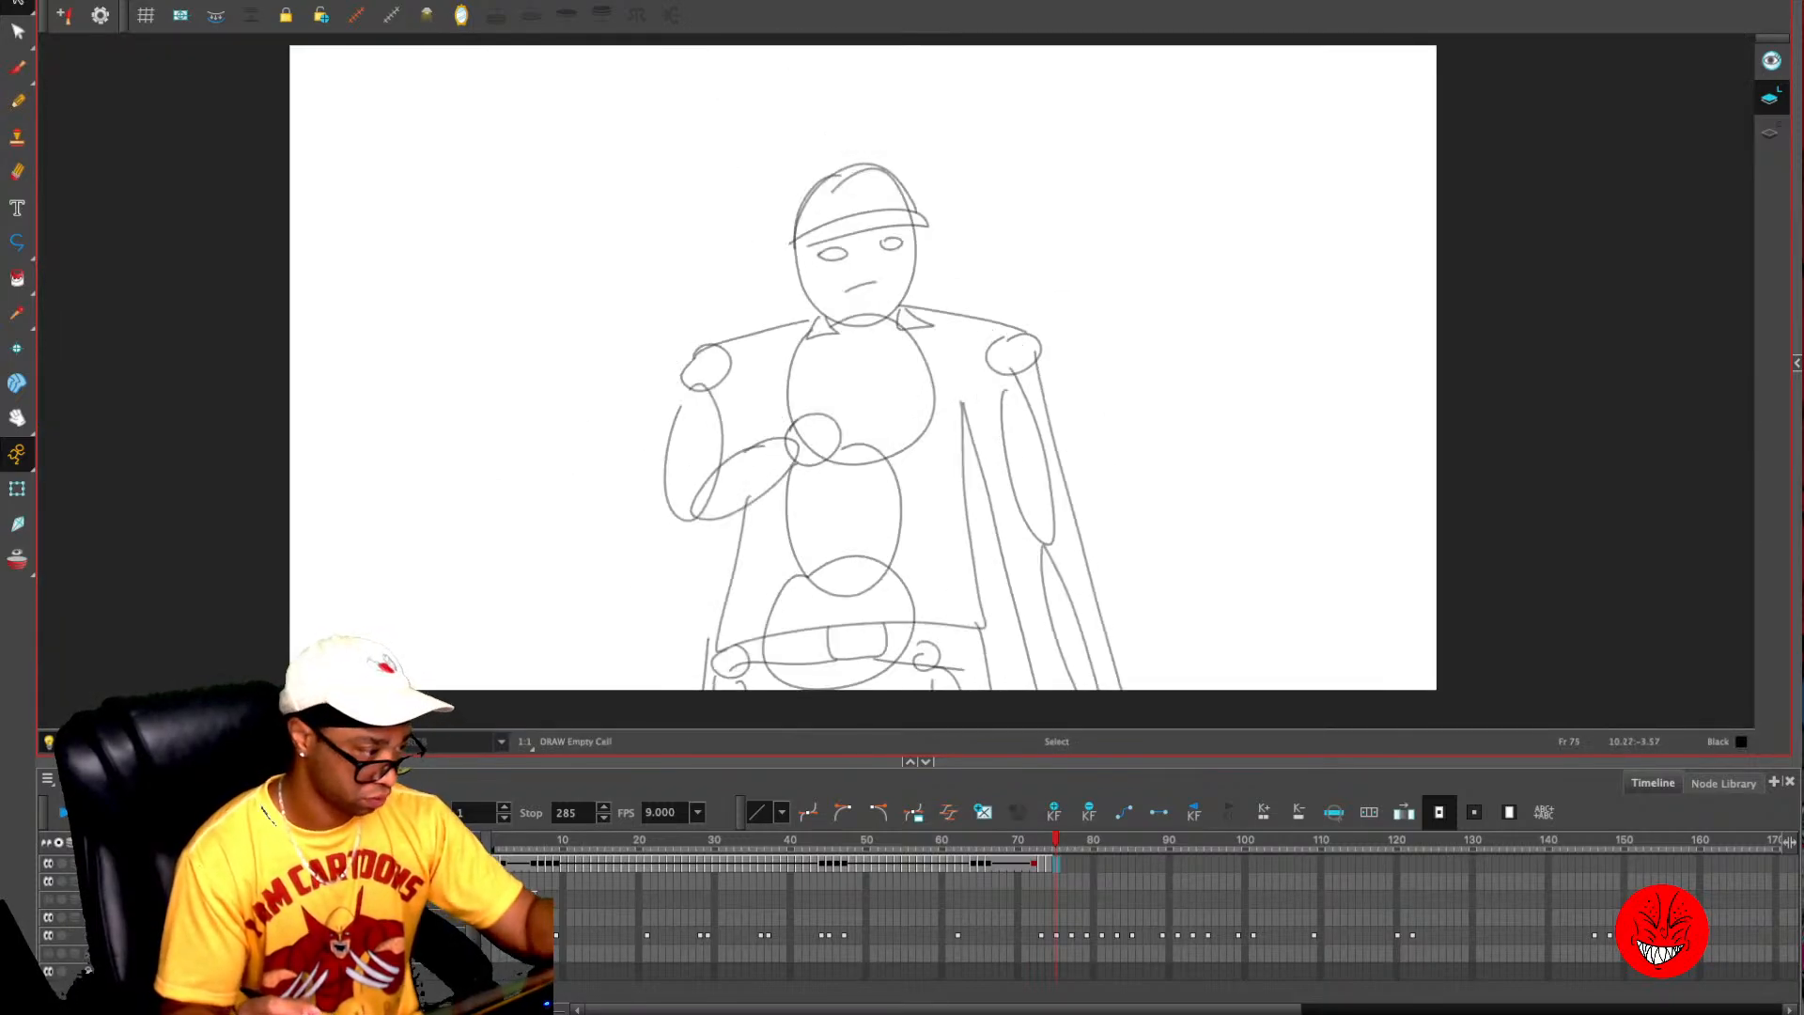
pyautogui.hotkey('alt', '/')
pyautogui.hotkey('alt', 'o')
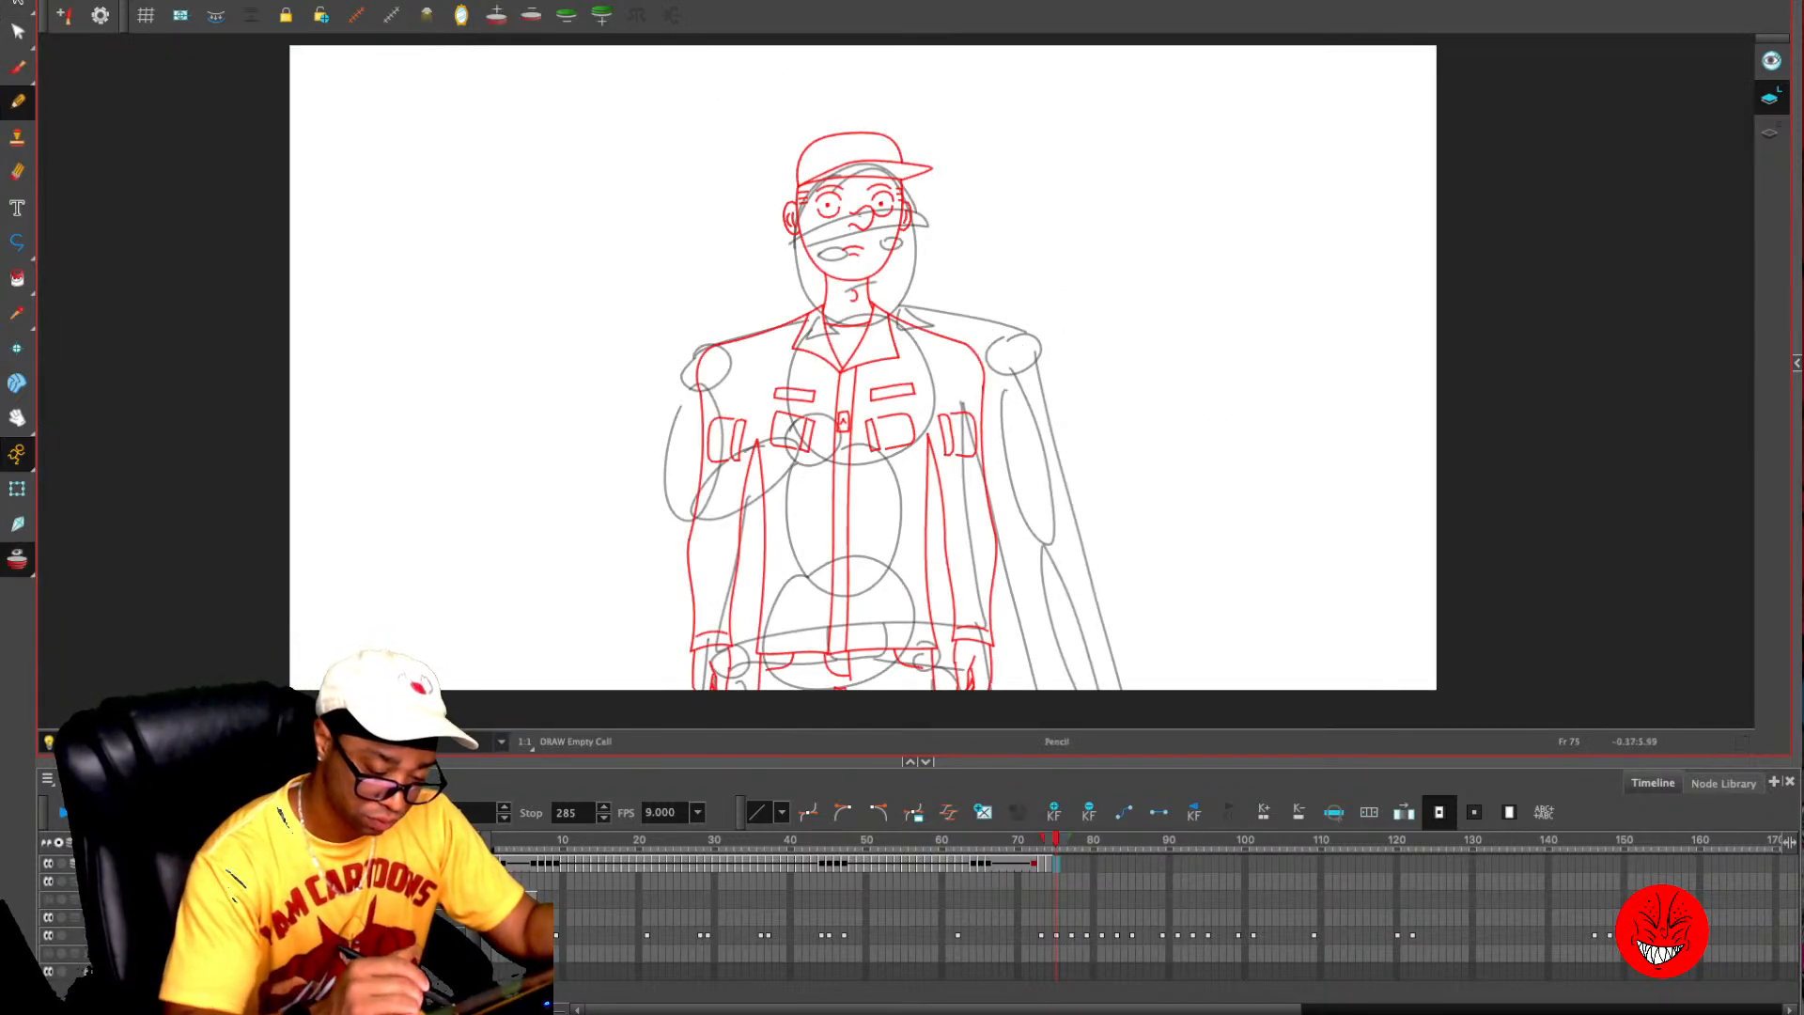
pyautogui.press('.')
pyautogui.press('.')
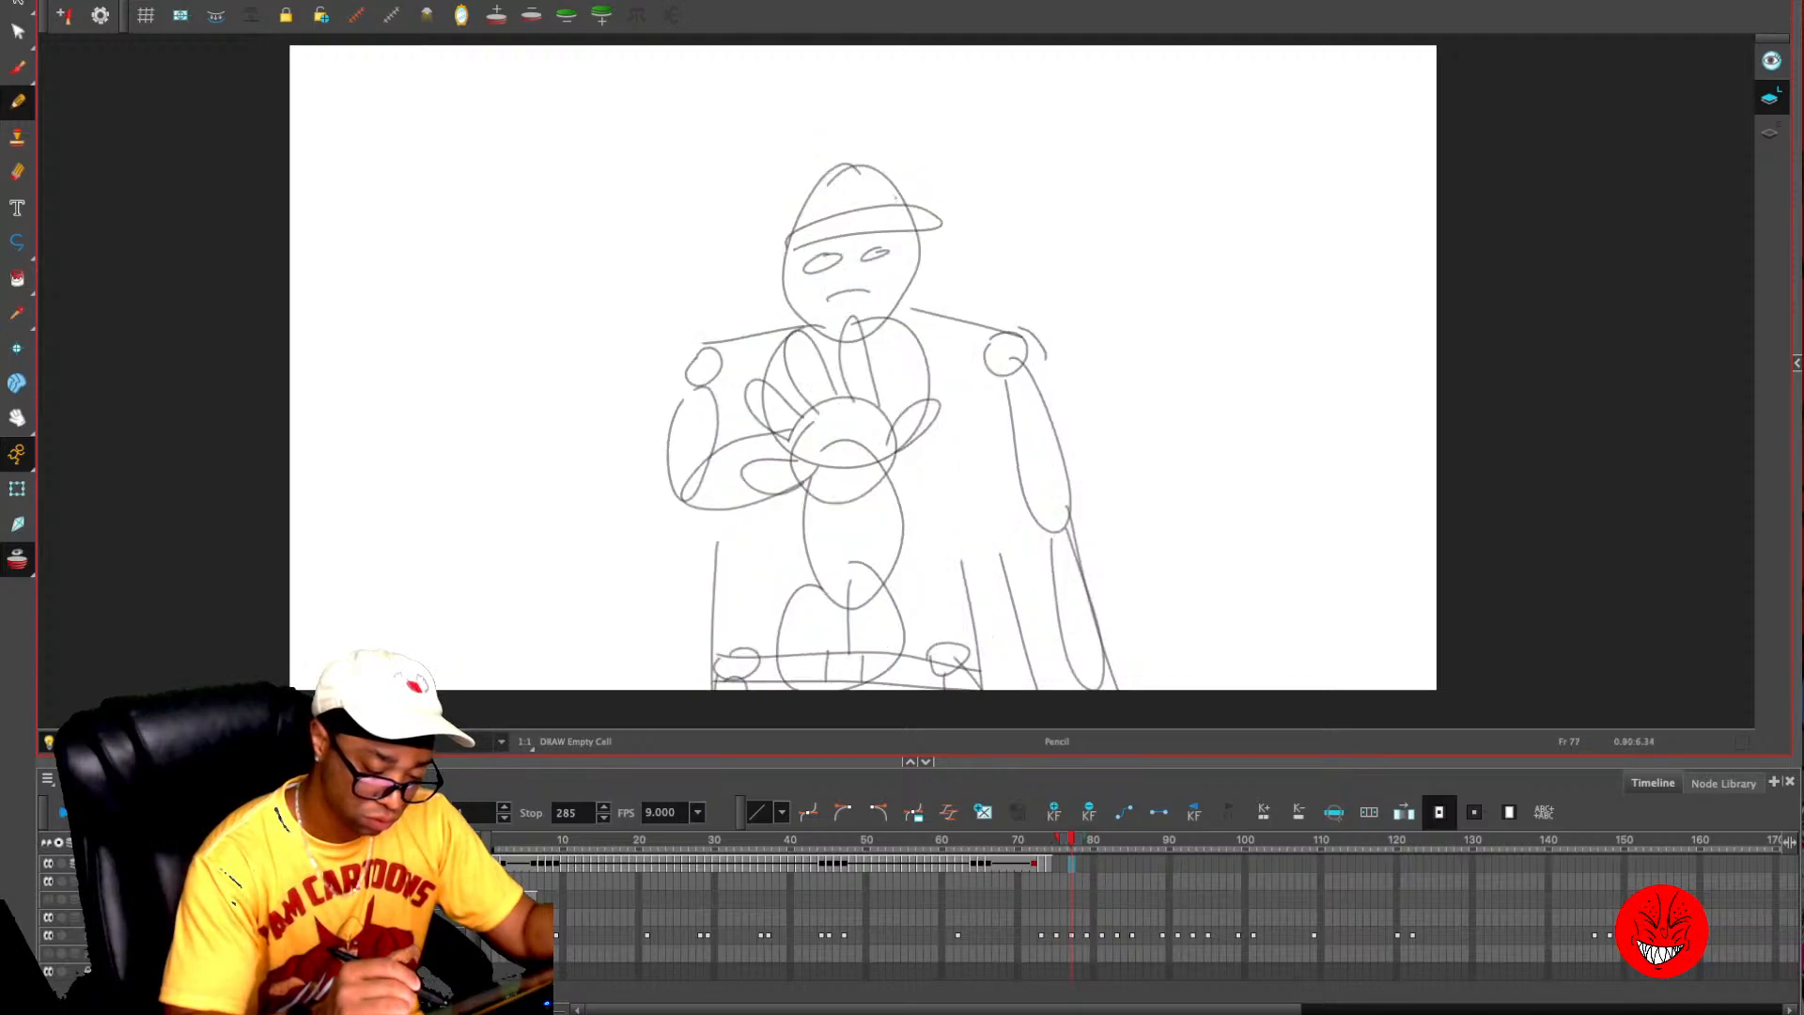
pyautogui.press('.')
pyautogui.press(',')
pyautogui.press(',')
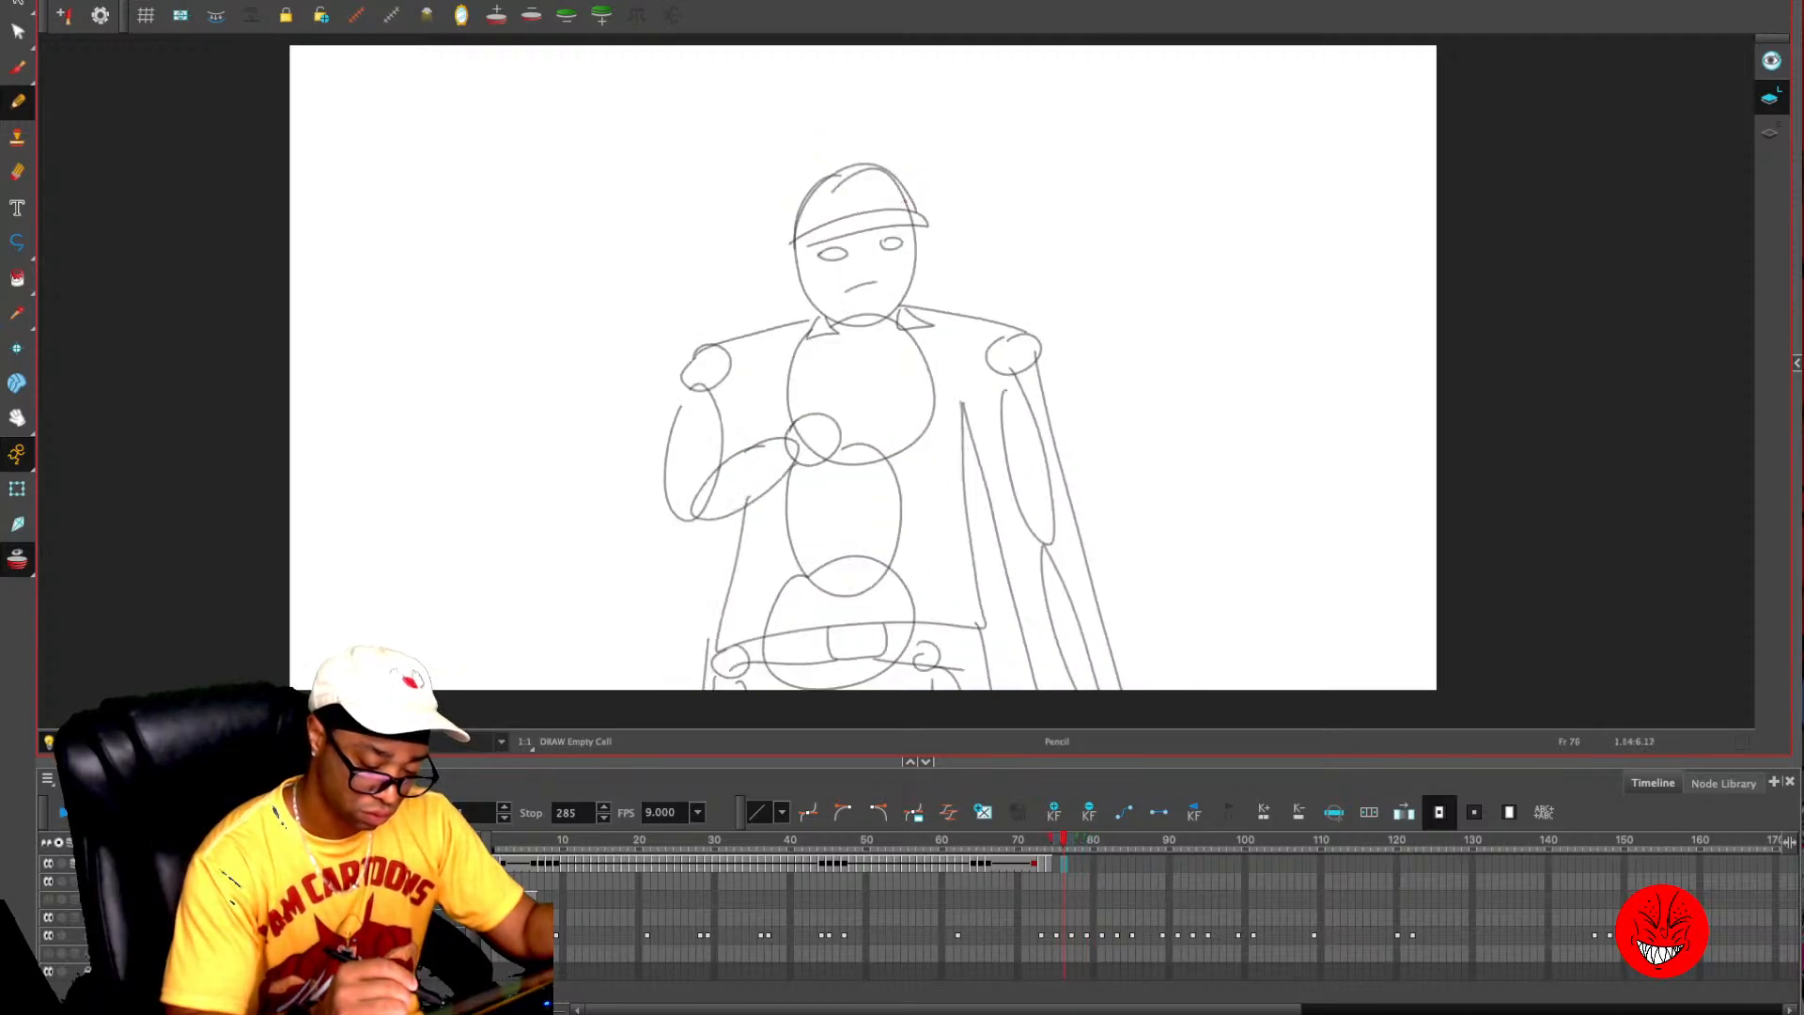
pyautogui.press(',')
pyautogui.press('.')
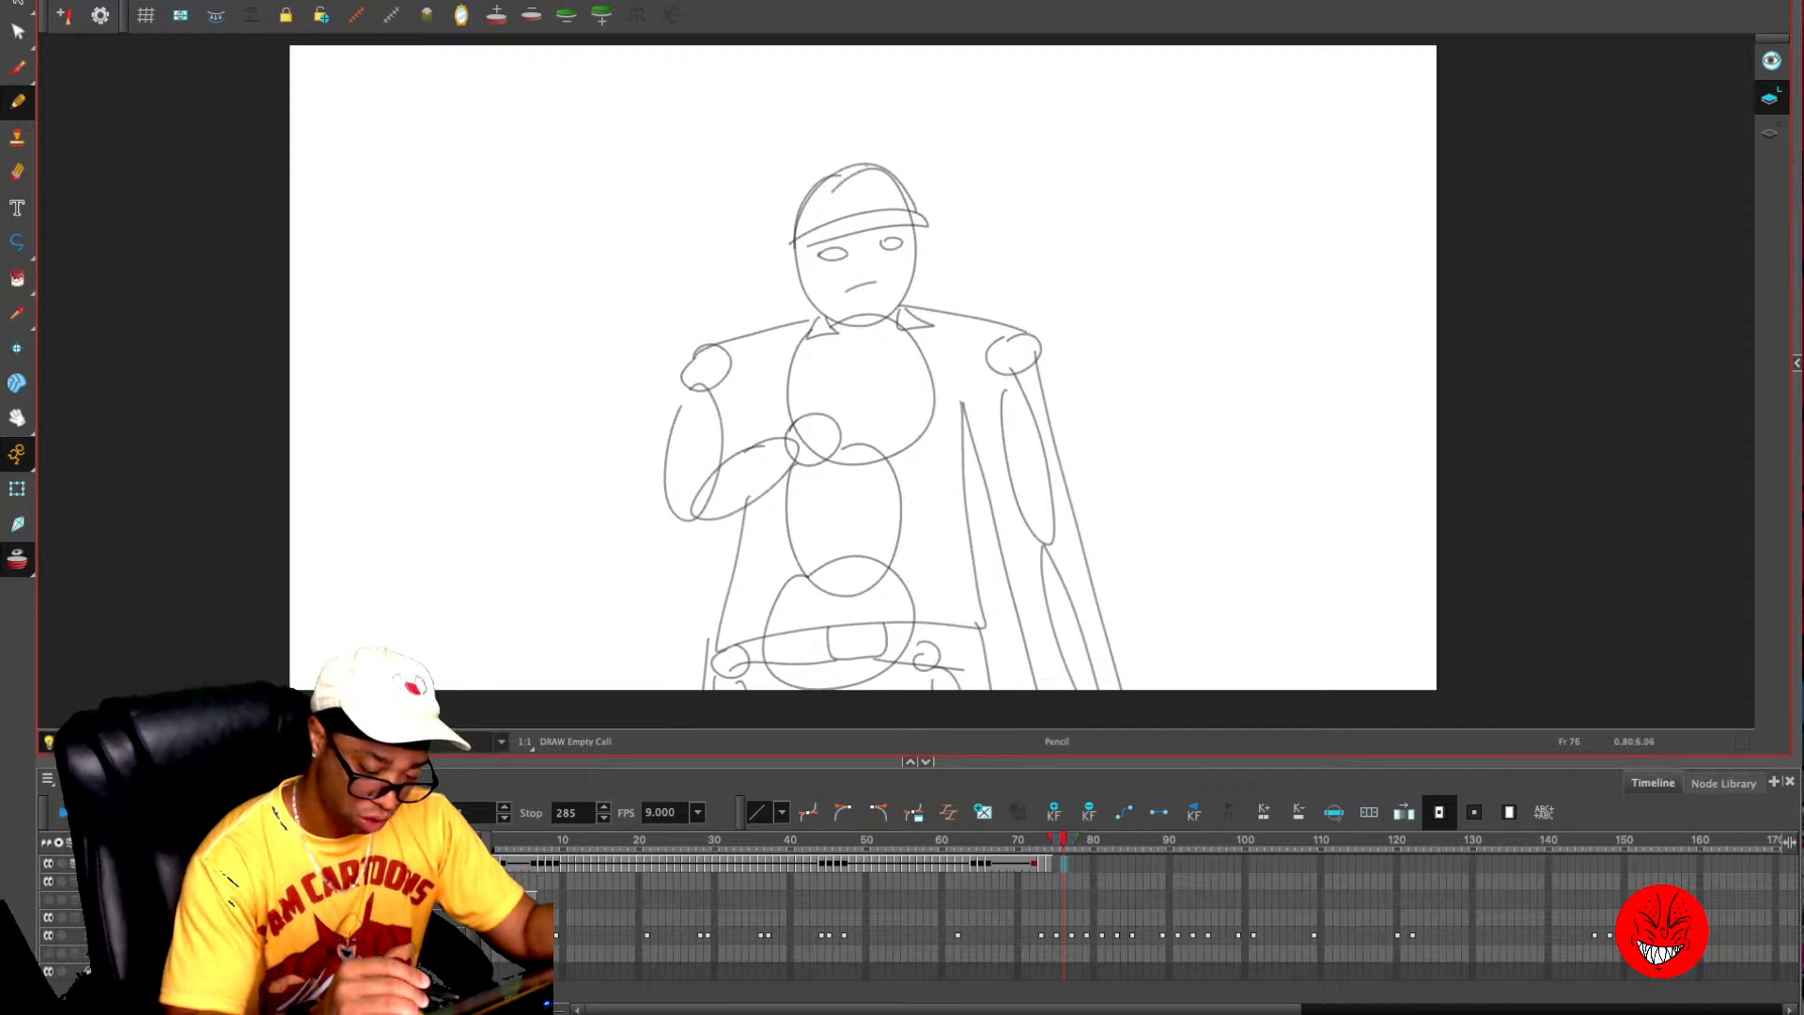
pyautogui.press(',')
pyautogui.press(',')
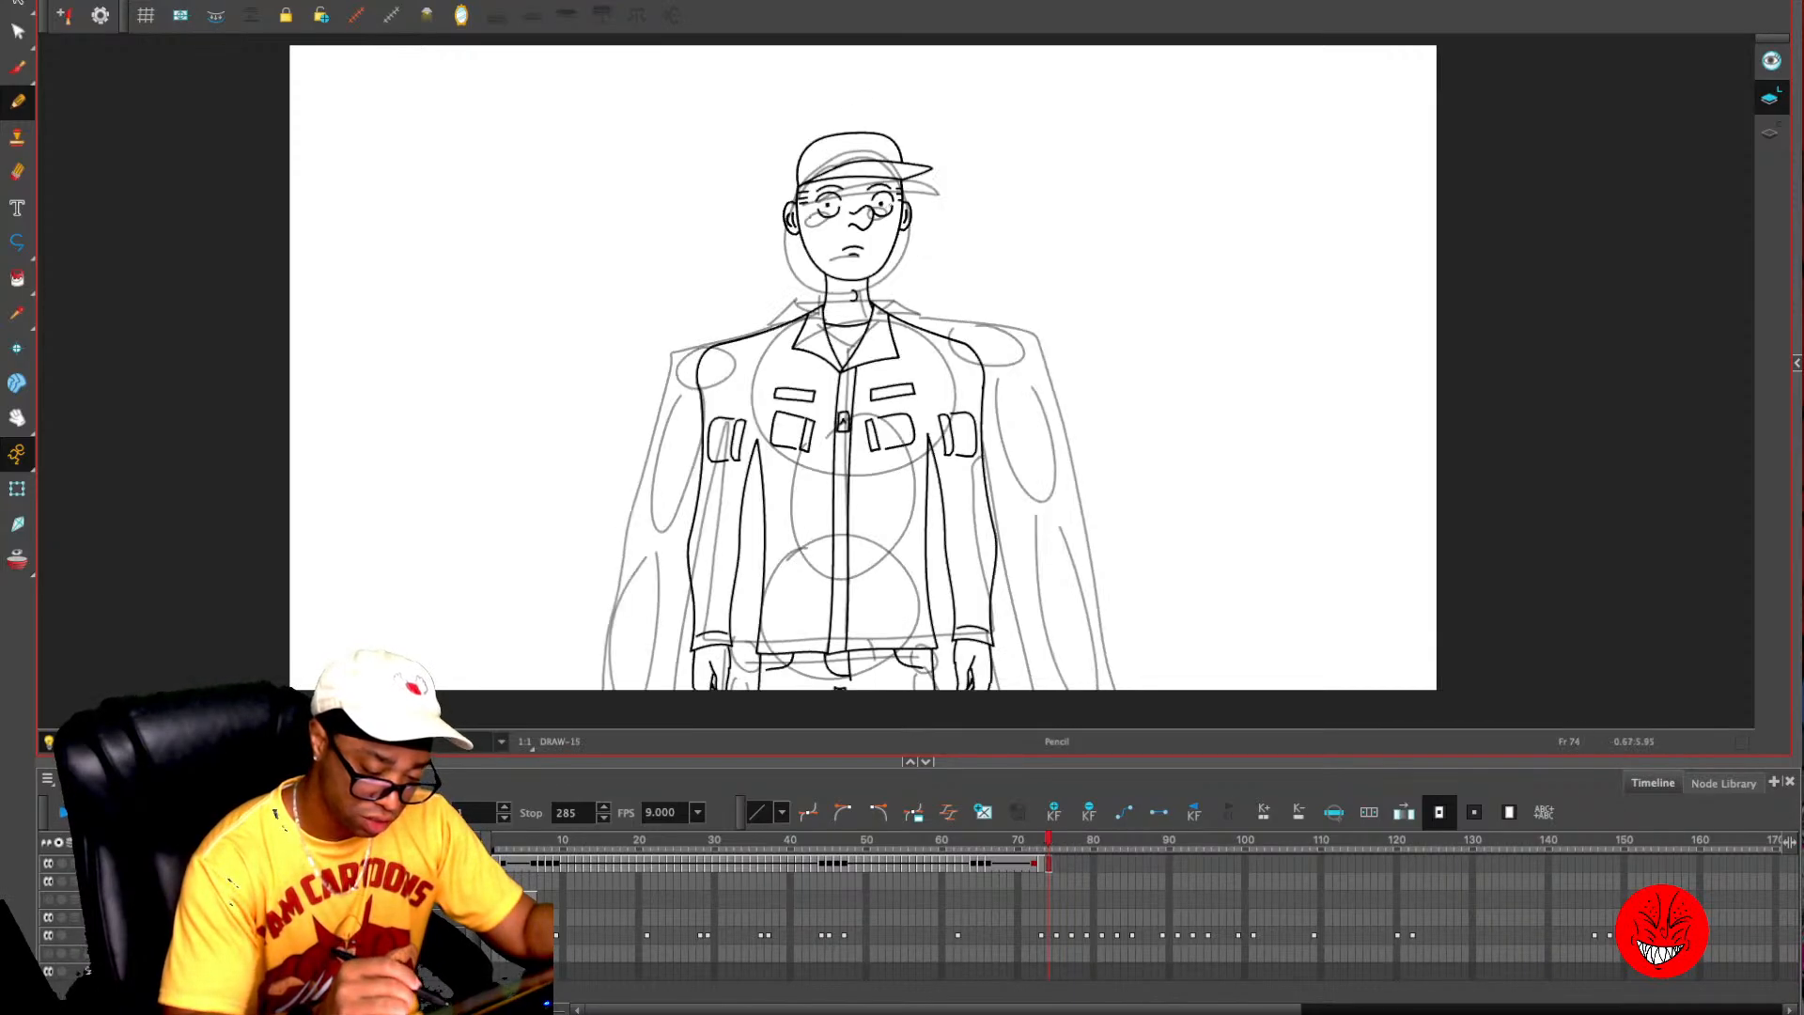
# - Copy the head from frame 74 to frame 75 and move it down over the rough head sketch
pyautogui.moveTo(810, 141)
pyautogui.mouseDown()
pyautogui.moveTo(866, 270)
pyautogui.moveTo(940, 188)
pyautogui.mouseUp()
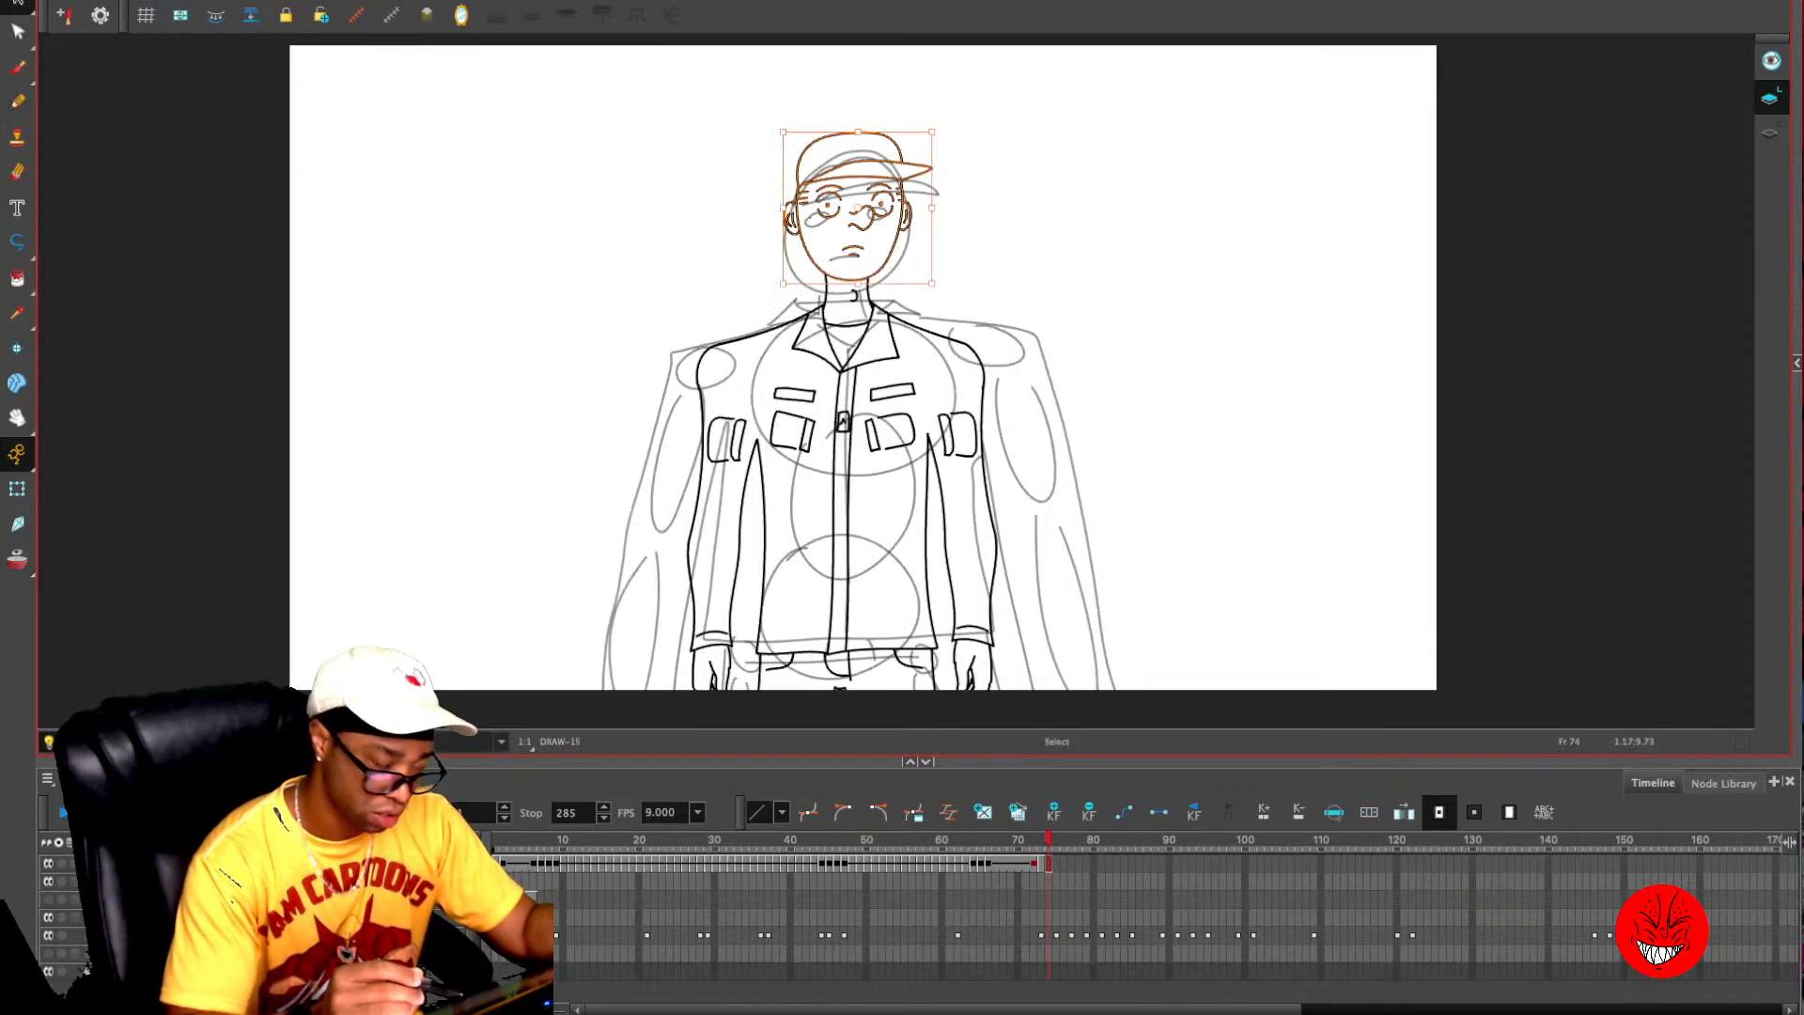
pyautogui.press('.')
pyautogui.hotkey('ctrl', 'v')
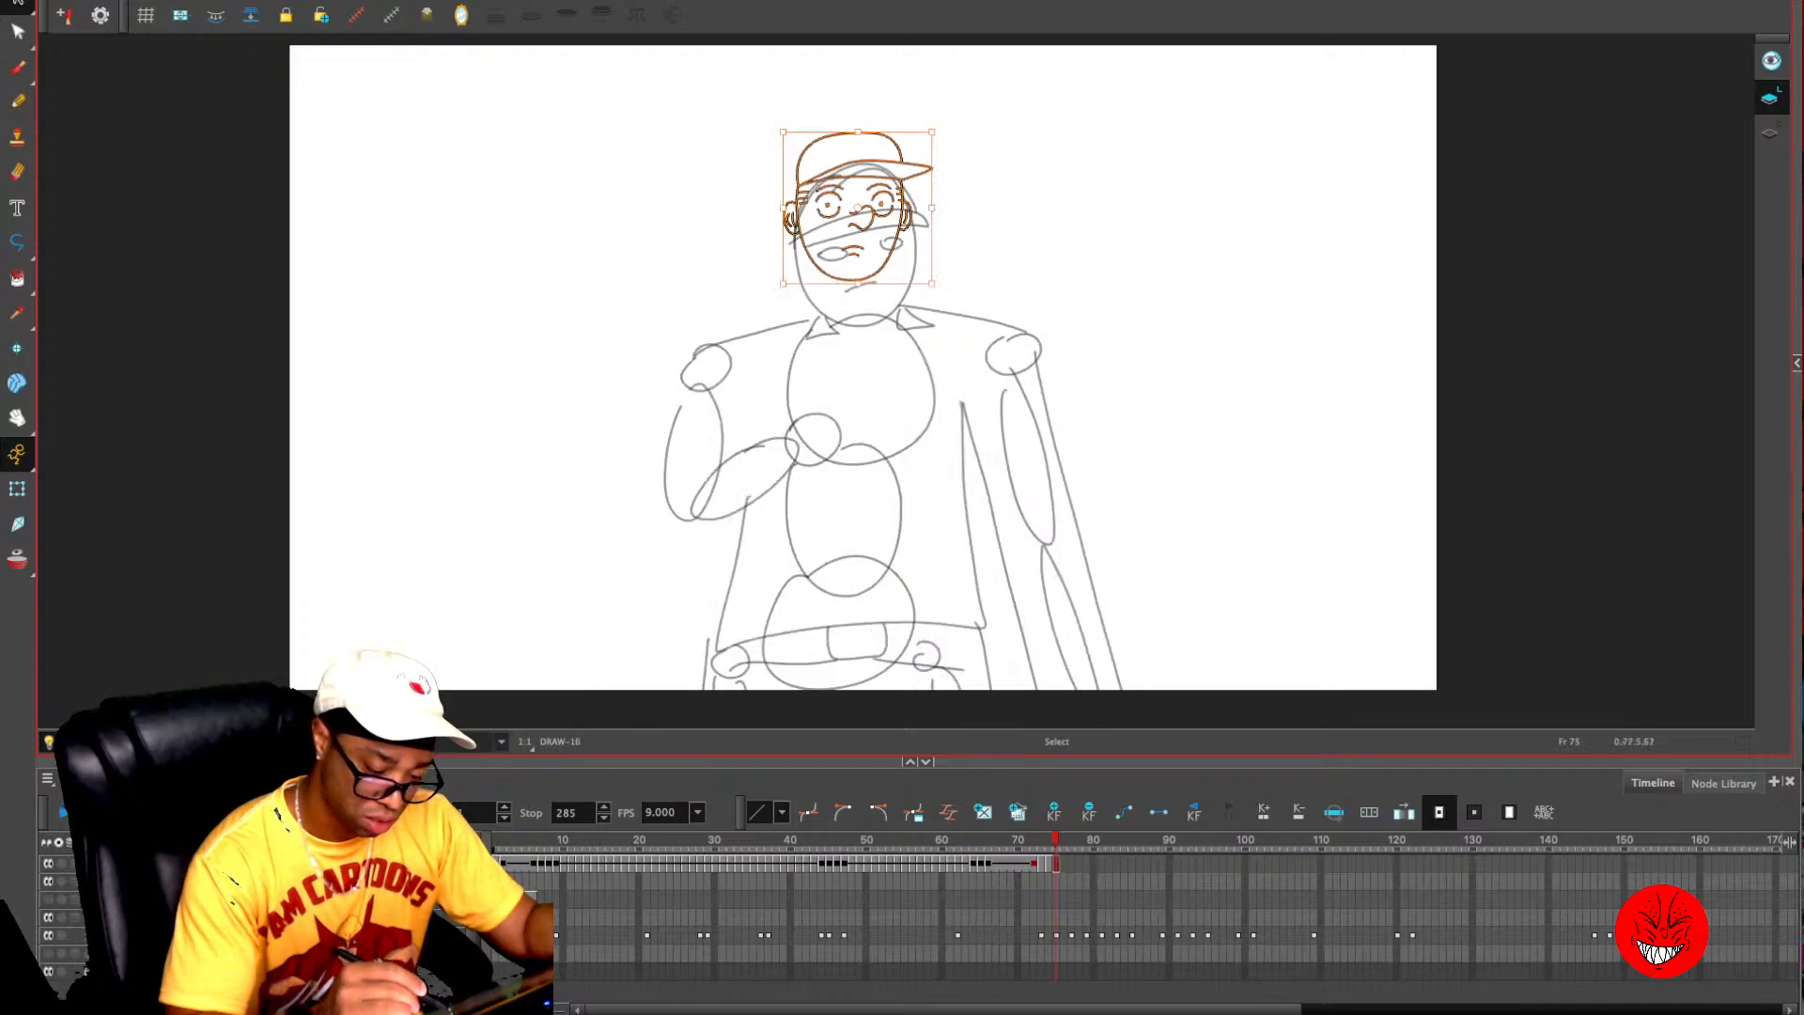
pyautogui.press('Escape')
pyautogui.moveTo(894, 260); pyautogui.dragTo(898, 255)
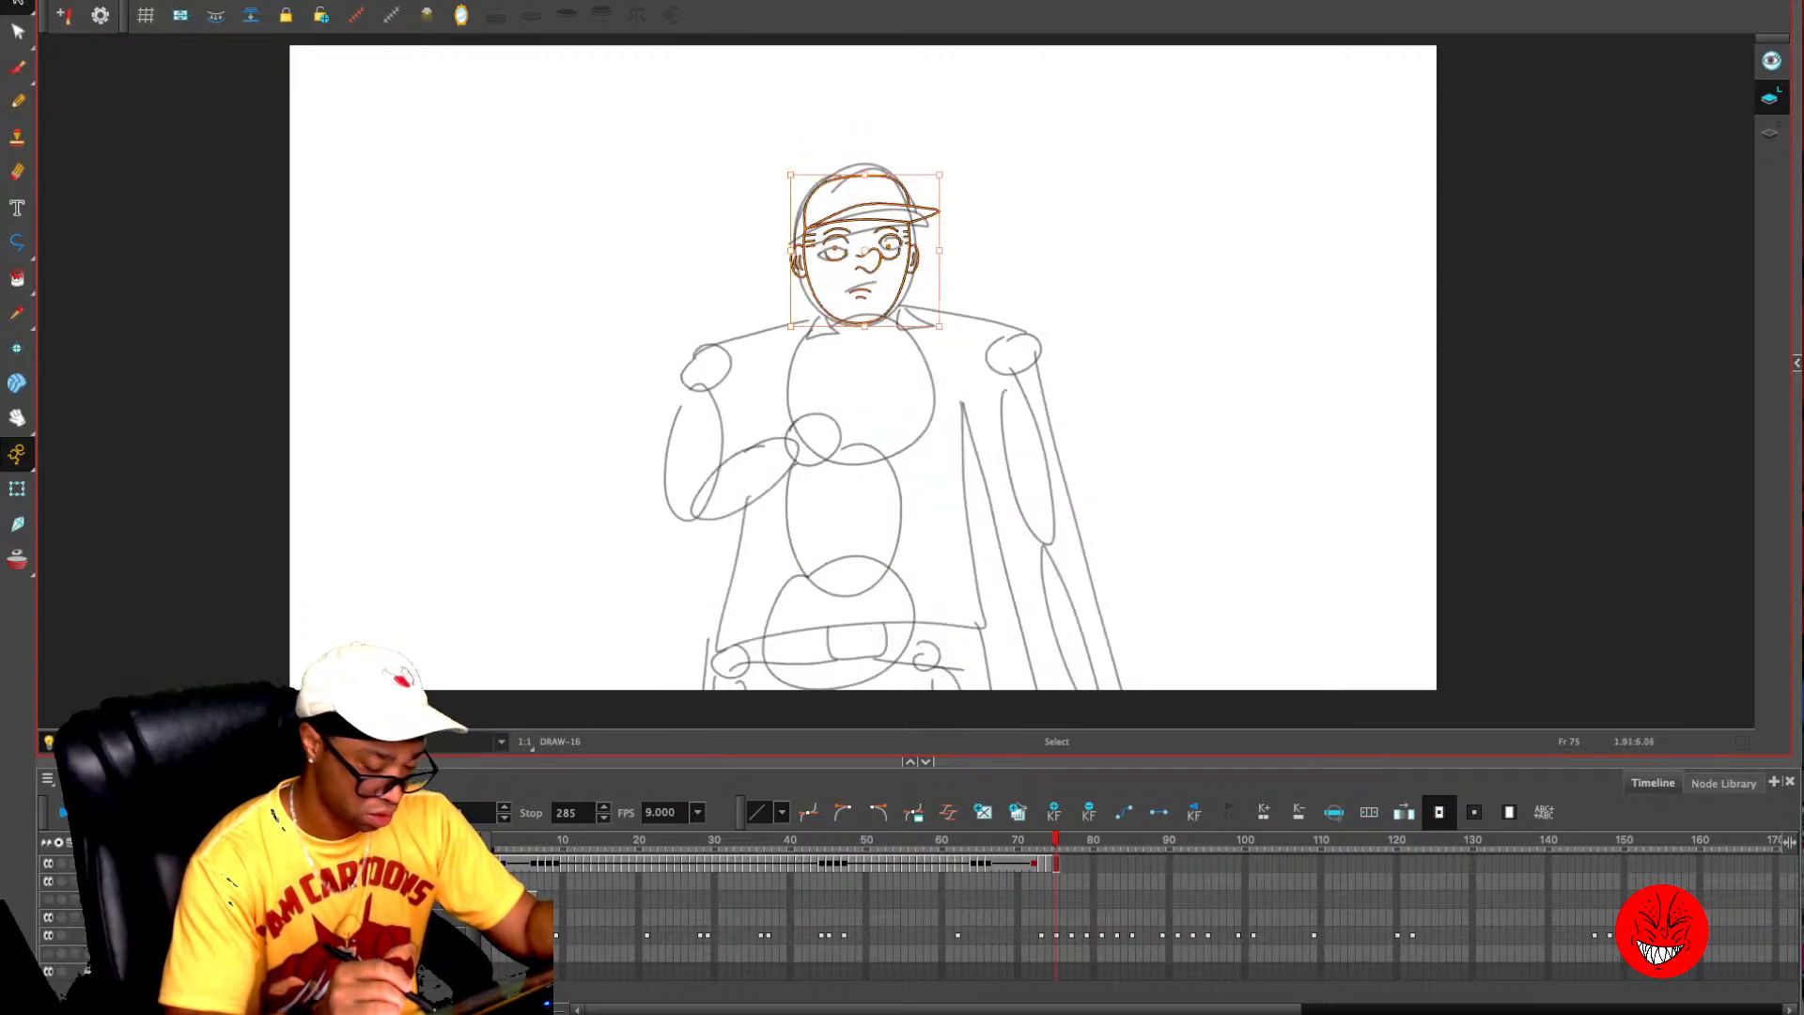
# - Move the right-hand pupil slightly downward on the pasted head on frame 75
pyautogui.press('2')
pyautogui.press('2')
pyautogui.click(991, 164)
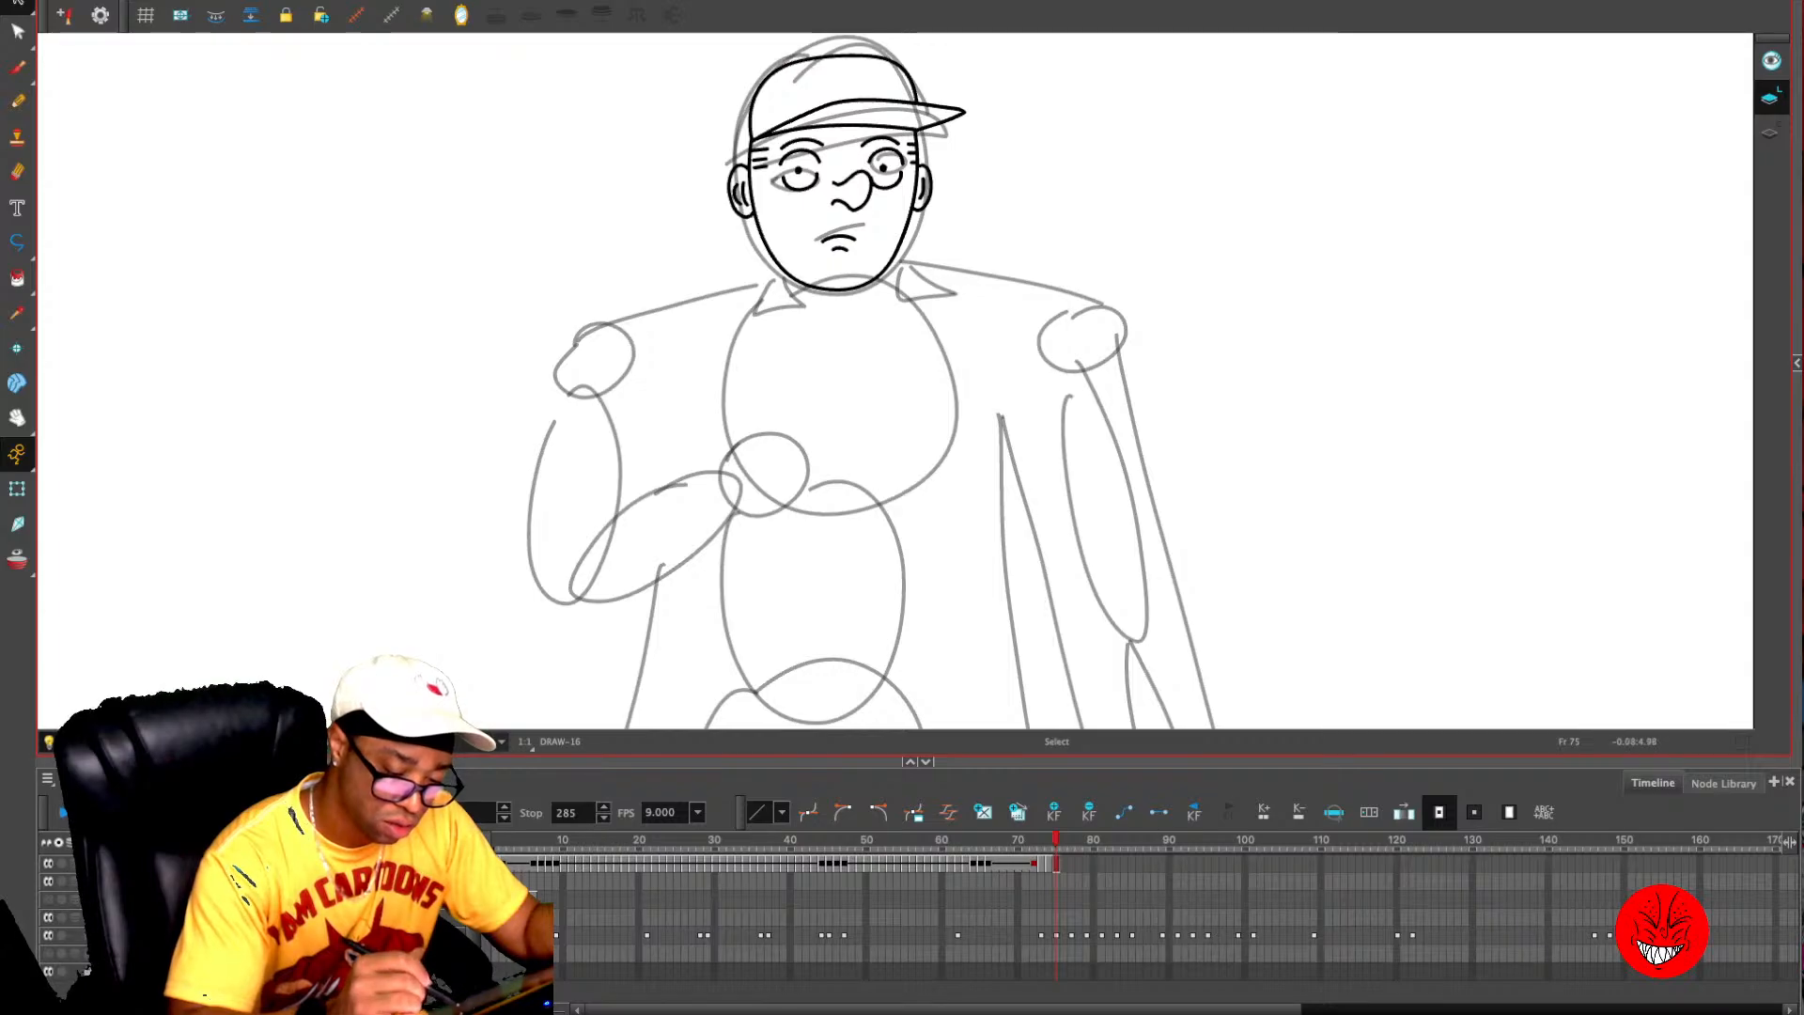
pyautogui.moveTo(871, 168)
pyautogui.mouseDown()
pyautogui.moveTo(907, 179)
pyautogui.moveTo(874, 188)
pyautogui.moveTo(889, 173)
pyautogui.mouseUp()
pyautogui.click(1017, 156)
pyautogui.press('Escape')
# - Show the onion skin and draw the left-hand shoulder line on frame 75, sloping outward from the neck
pyautogui.hotkey('alt', 'o')
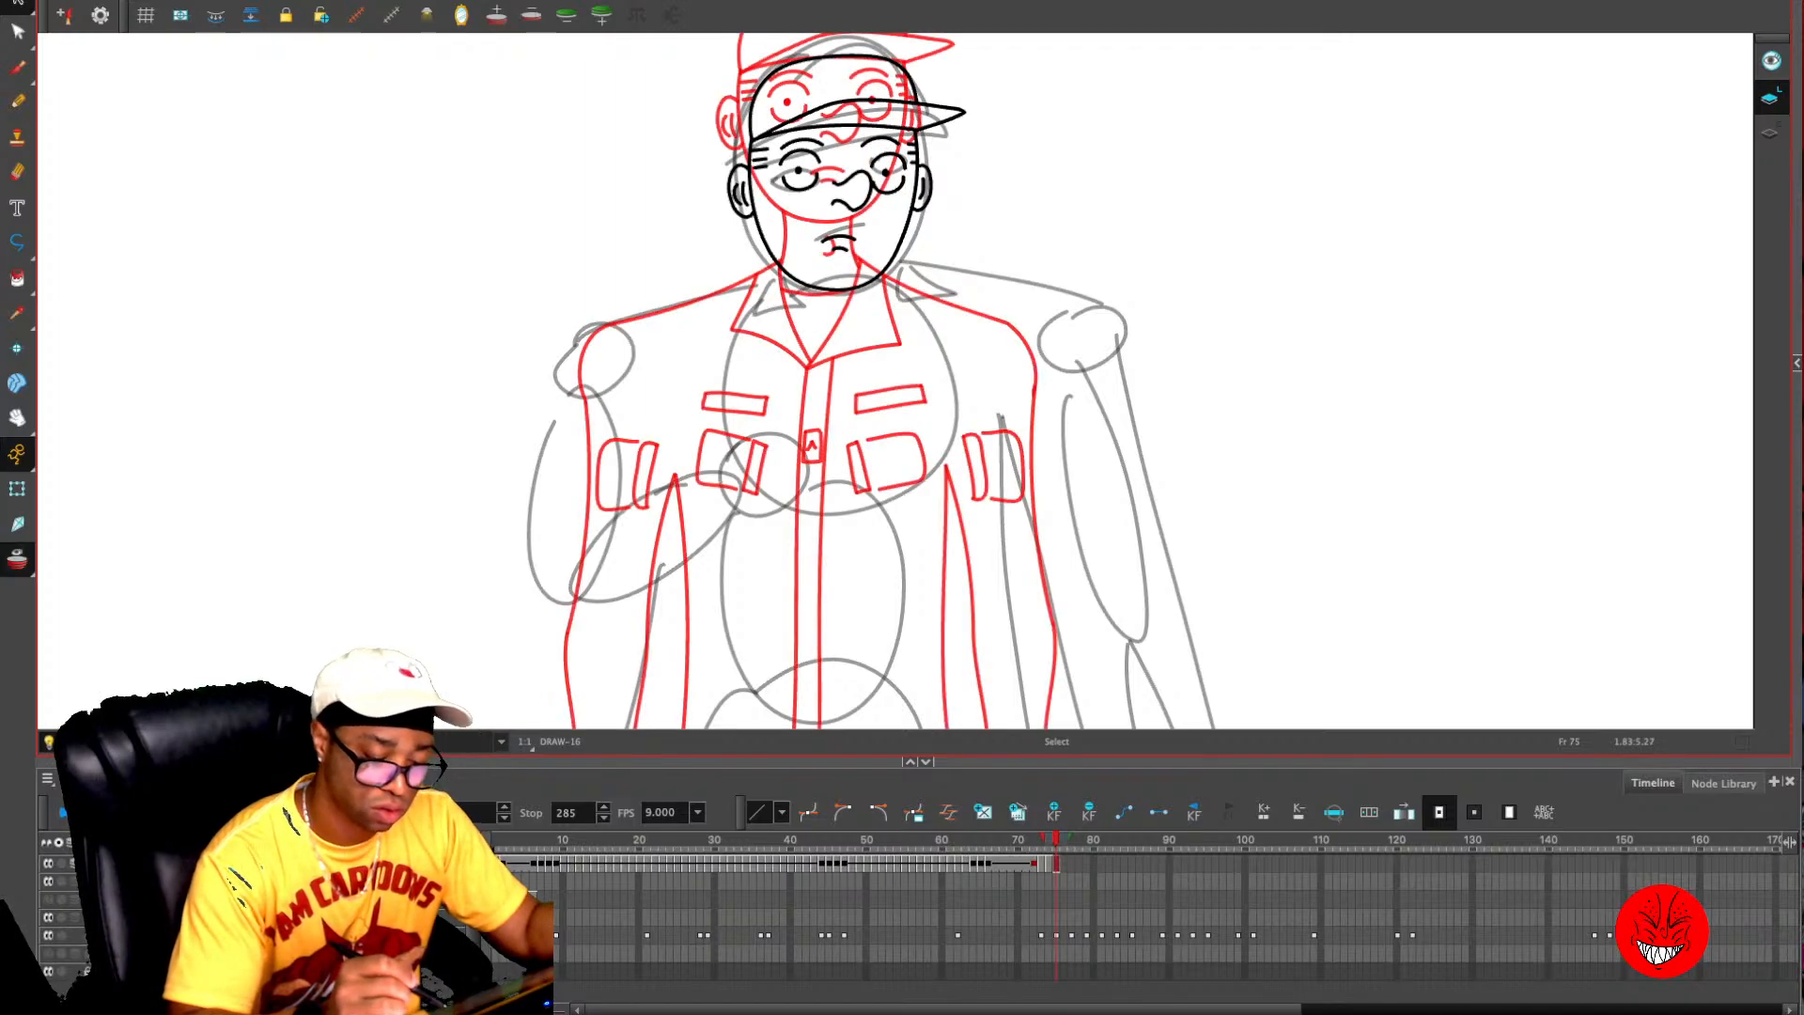
pyautogui.hotkey('alt', 'o')
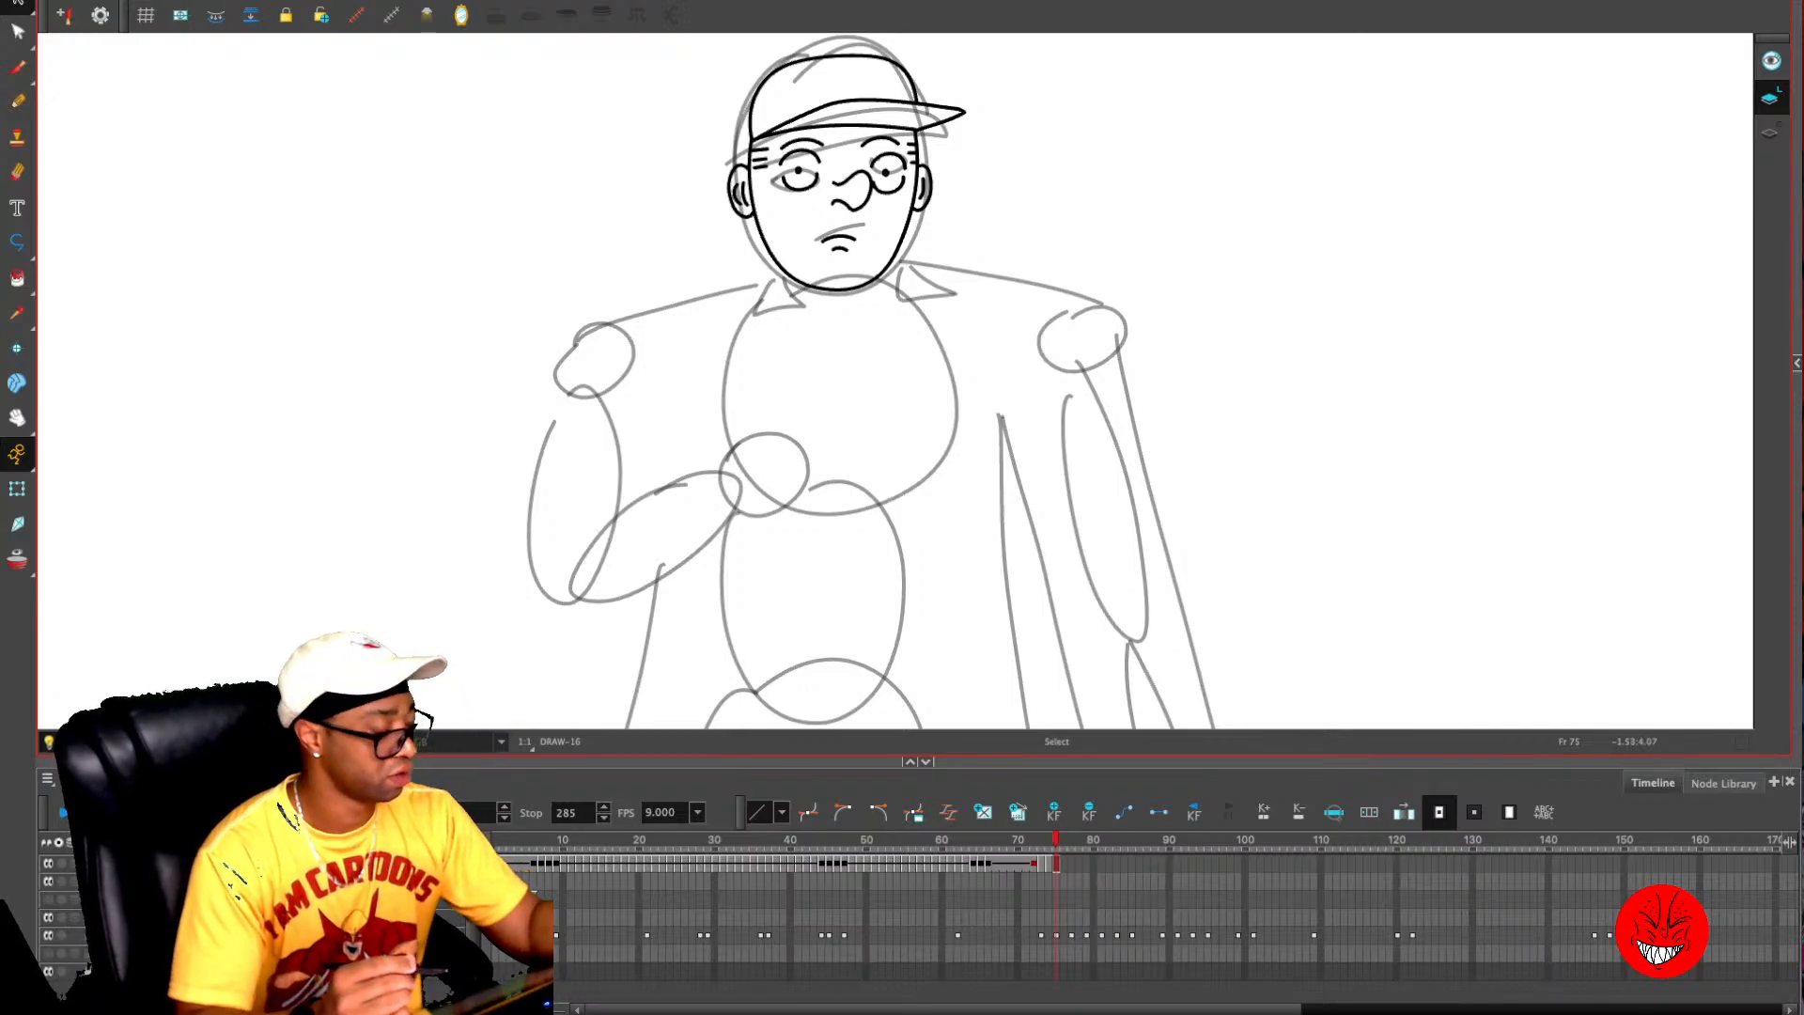
pyautogui.hotkey('alt', 'o')
pyautogui.hotkey('alt', 'x')
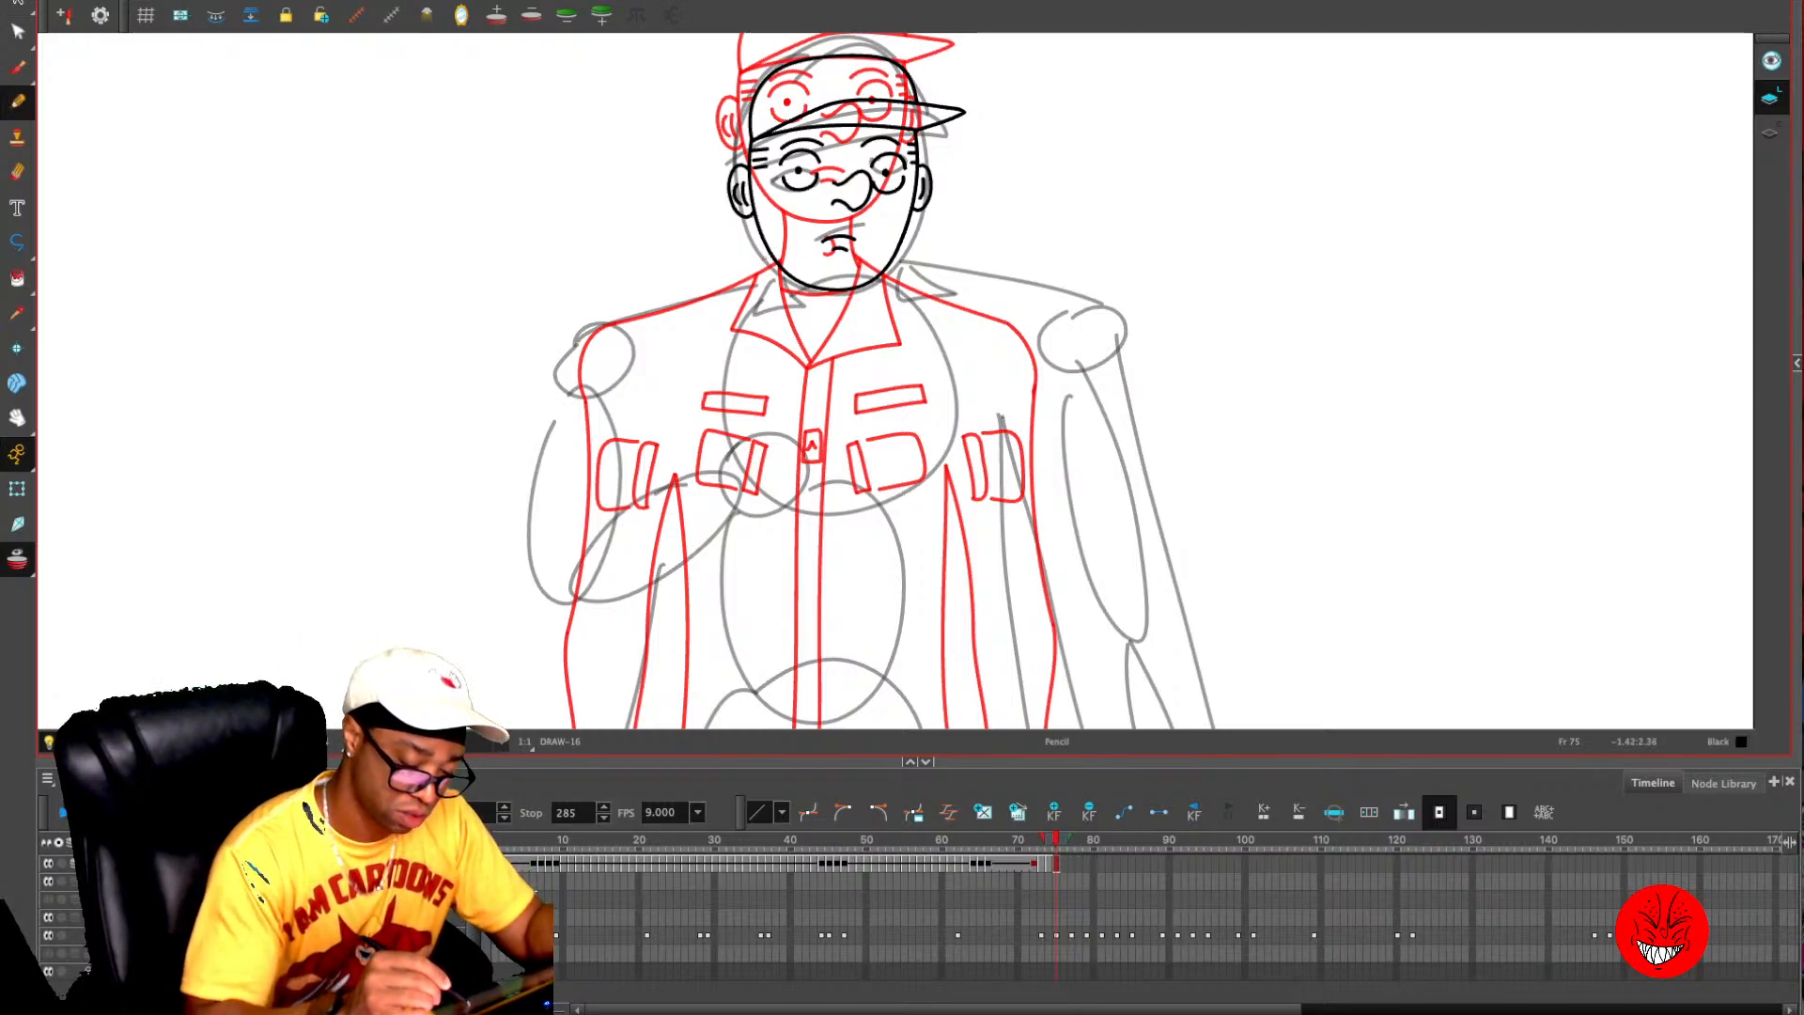
pyautogui.moveTo(763, 262)
pyautogui.mouseDown()
pyautogui.moveTo(607, 305)
pyautogui.moveTo(581, 343)
pyautogui.moveTo(588, 411)
pyautogui.moveTo(643, 409)
pyautogui.moveTo(641, 329)
pyautogui.mouseUp()
pyautogui.hotkey('ctrl', 'z')
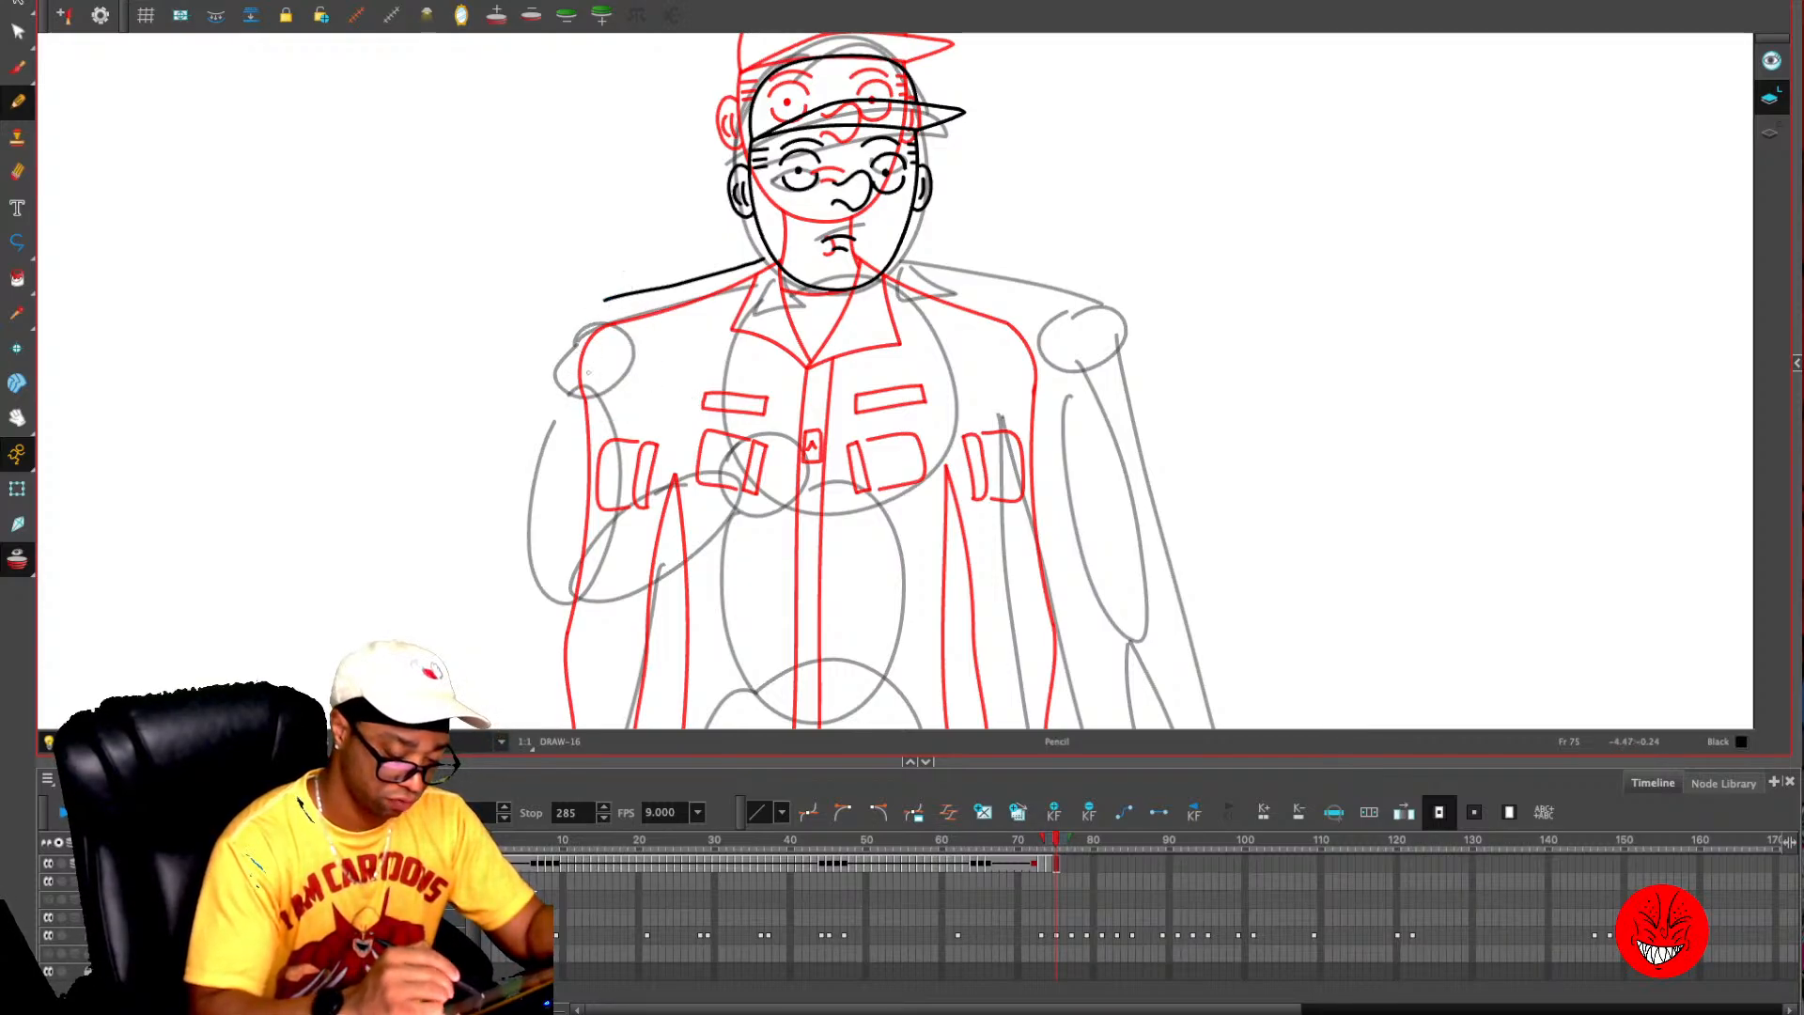
# - Draw the left-hand upper arm on frame 75, from the shoulder around a rounded elbow to the armpit
pyautogui.moveTo(581, 408)
pyautogui.mouseDown()
pyautogui.moveTo(567, 492)
pyautogui.moveTo(590, 546)
pyautogui.moveTo(663, 547)
pyautogui.mouseUp()
pyautogui.hotkey('ctrl', 'z')
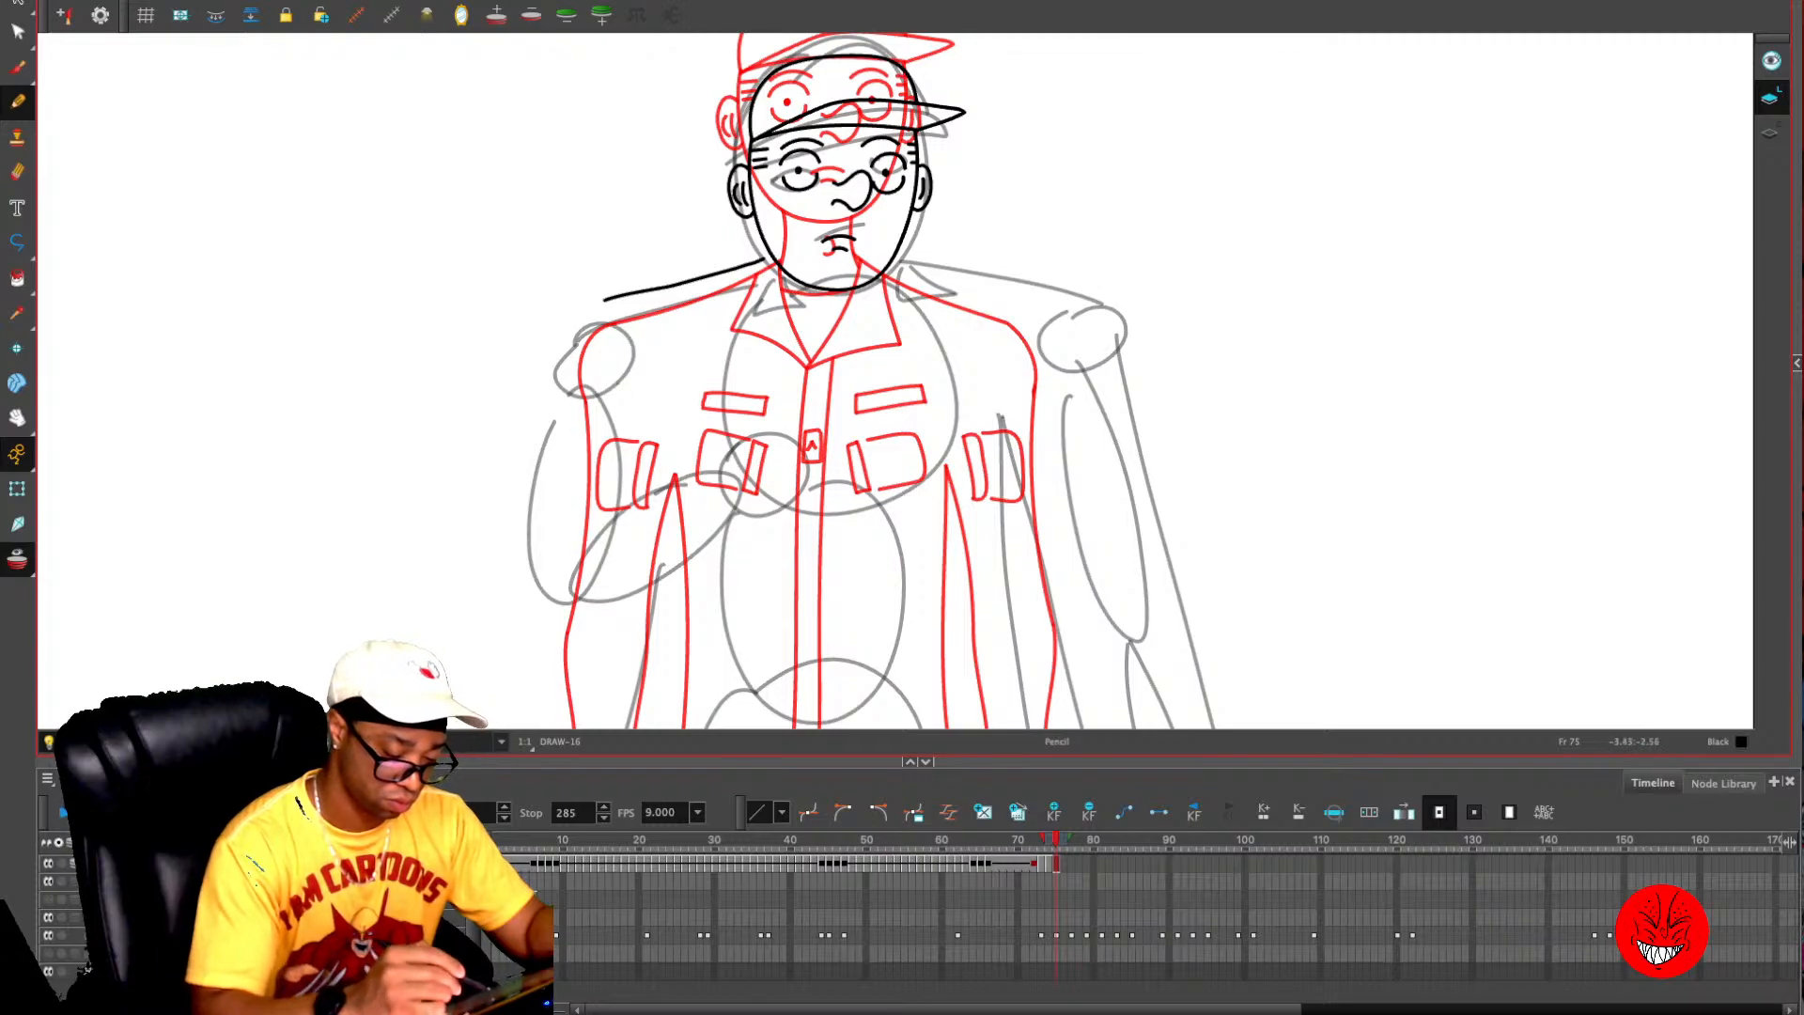
pyautogui.moveTo(602, 304)
pyautogui.mouseDown()
pyautogui.moveTo(561, 467)
pyautogui.moveTo(612, 488)
pyautogui.moveTo(669, 583)
pyautogui.moveTo(655, 625)
pyautogui.moveTo(592, 621)
pyautogui.moveTo(575, 498)
pyautogui.moveTo(598, 481)
pyautogui.mouseUp()
pyautogui.hotkey('ctrl', 'z')
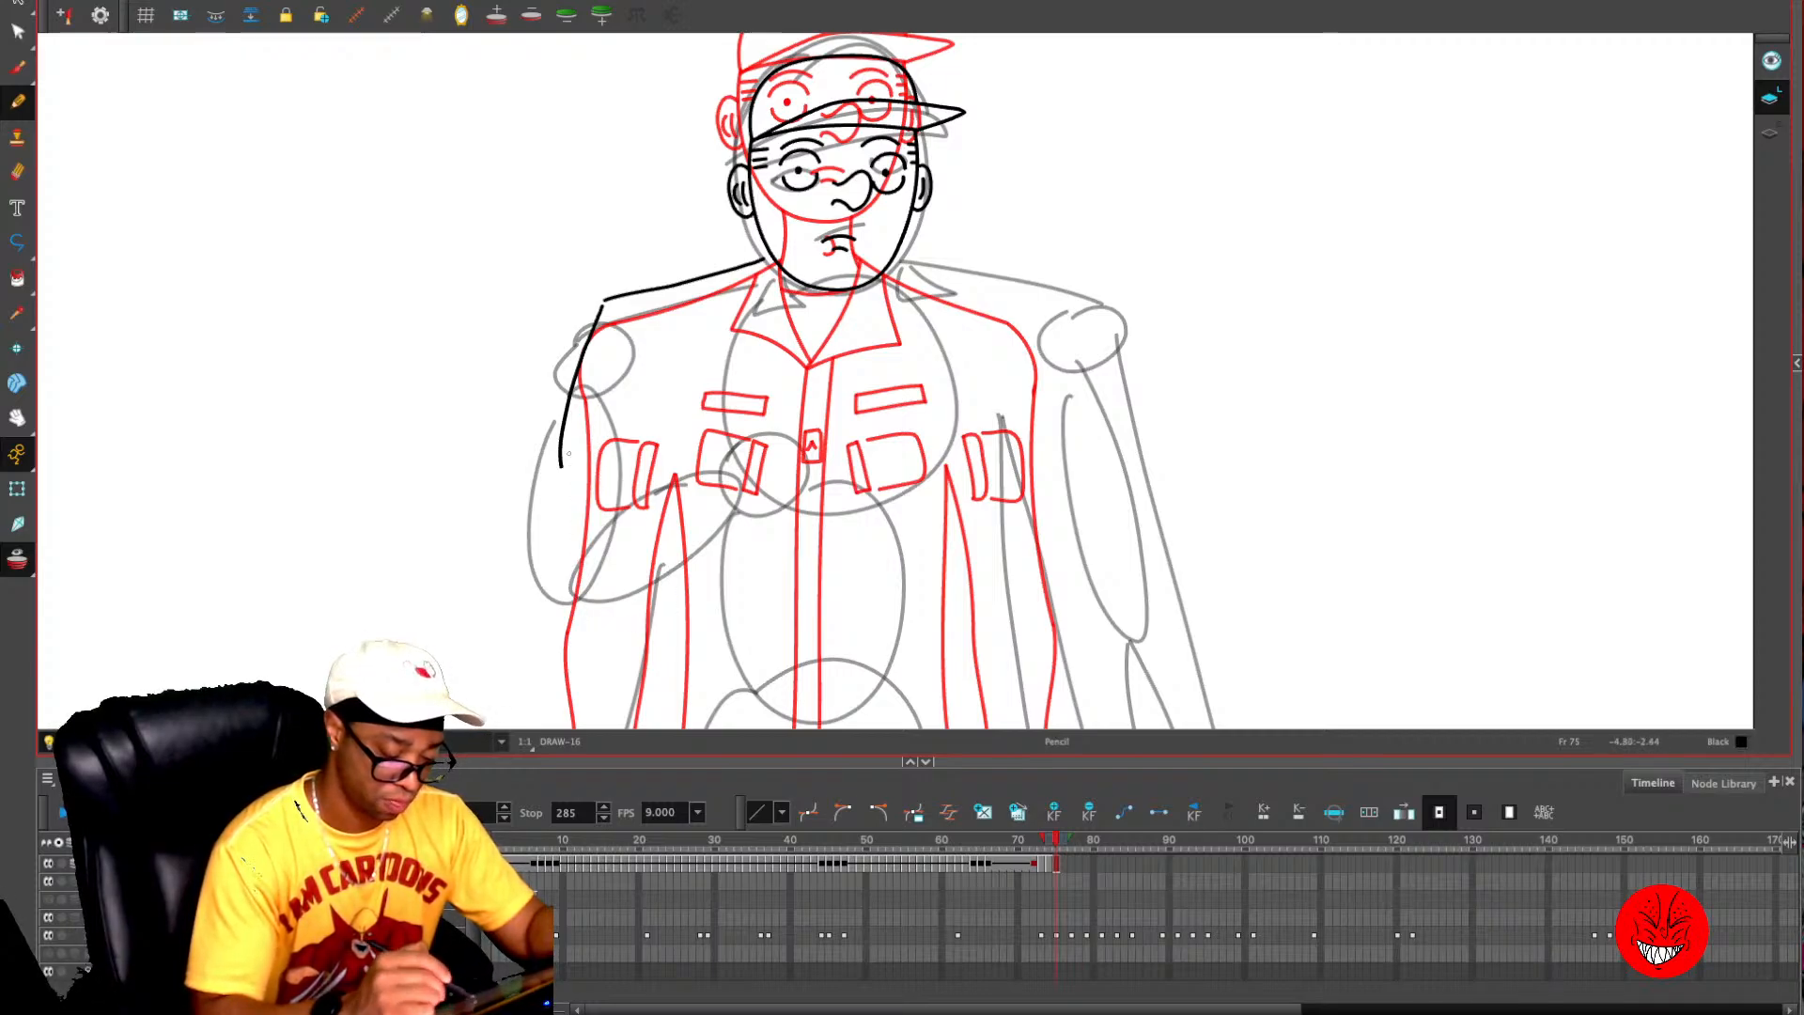
pyautogui.moveTo(679, 413)
pyautogui.mouseDown()
pyautogui.moveTo(654, 503)
pyautogui.moveTo(593, 502)
pyautogui.moveTo(572, 429)
pyautogui.moveTo(563, 489)
pyautogui.moveTo(629, 535)
pyautogui.moveTo(679, 432)
pyautogui.mouseUp()
pyautogui.hotkey('ctrl', 'z')
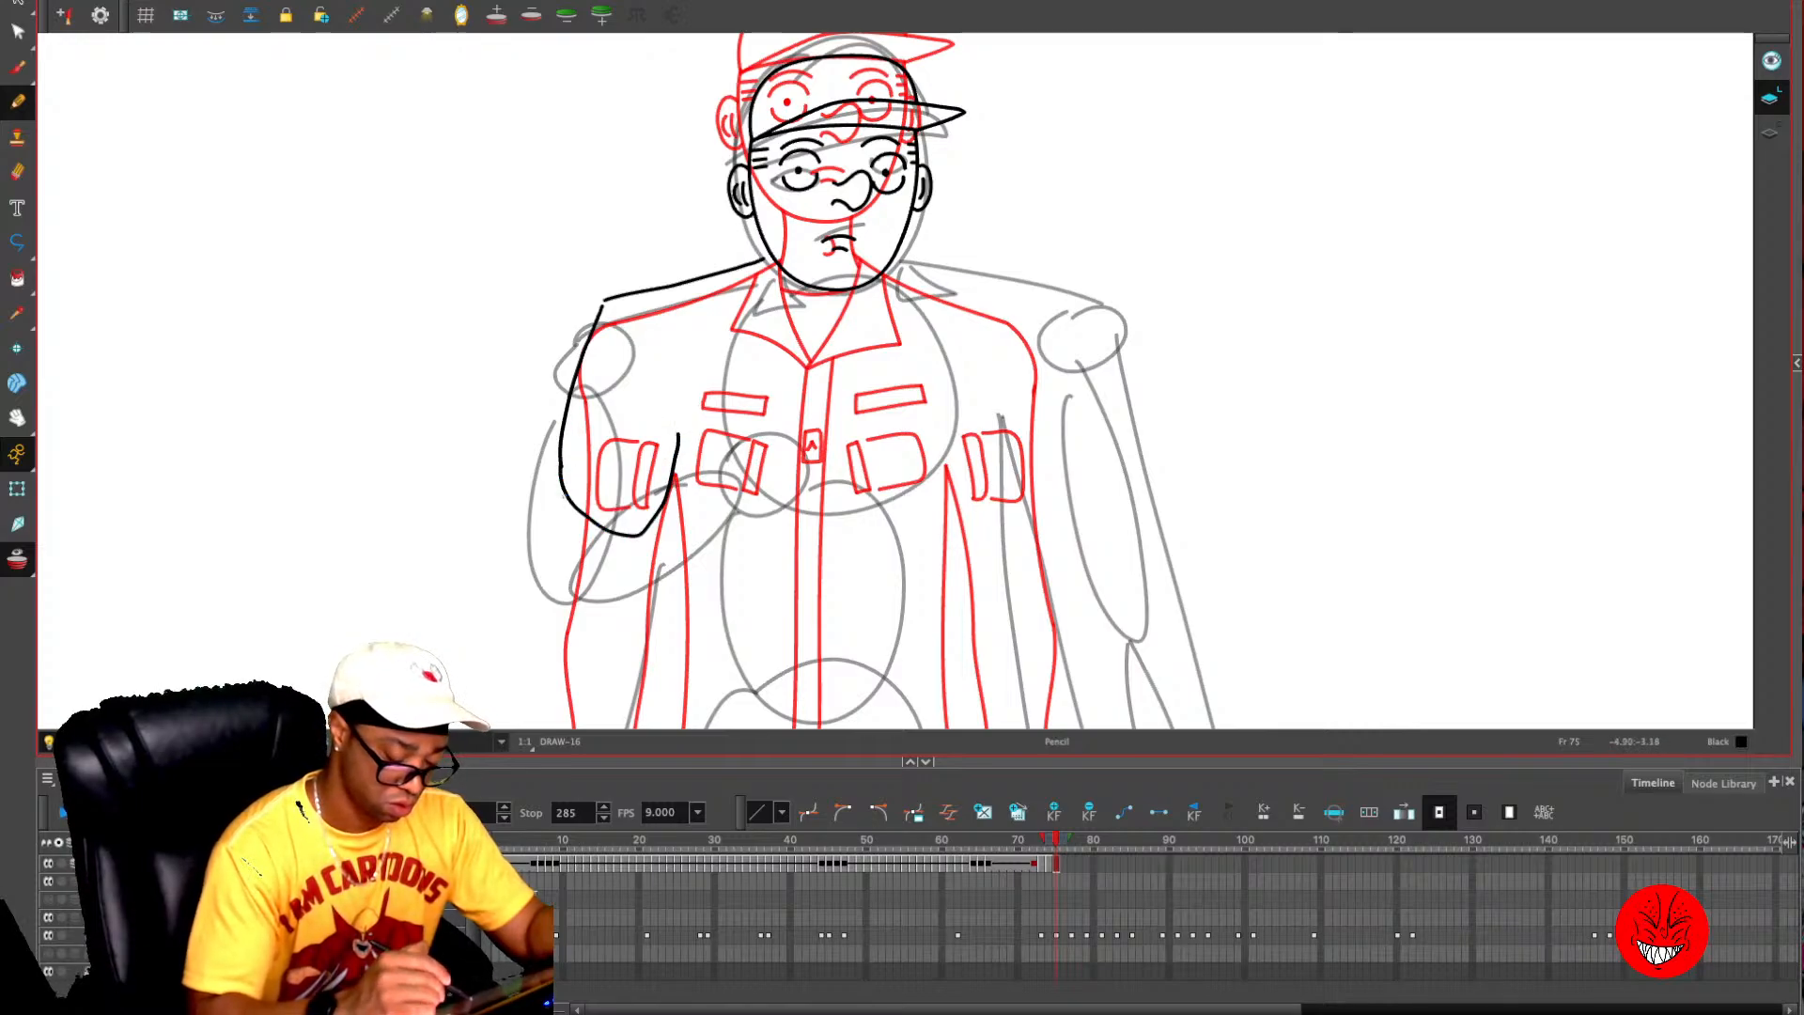
# - Sketch overlapping ellipses below the left-hand upper arm for a foreshortened forearm on frame 75, and check against frame 74
pyautogui.moveTo(561, 493)
pyautogui.mouseDown()
pyautogui.moveTo(588, 612)
pyautogui.moveTo(677, 532)
pyautogui.moveTo(617, 620)
pyautogui.moveTo(673, 540)
pyautogui.moveTo(568, 543)
pyautogui.moveTo(579, 470)
pyautogui.moveTo(676, 538)
pyautogui.moveTo(679, 572)
pyautogui.moveTo(656, 359)
pyautogui.mouseUp()
pyautogui.hotkey('ctrl', 'z')
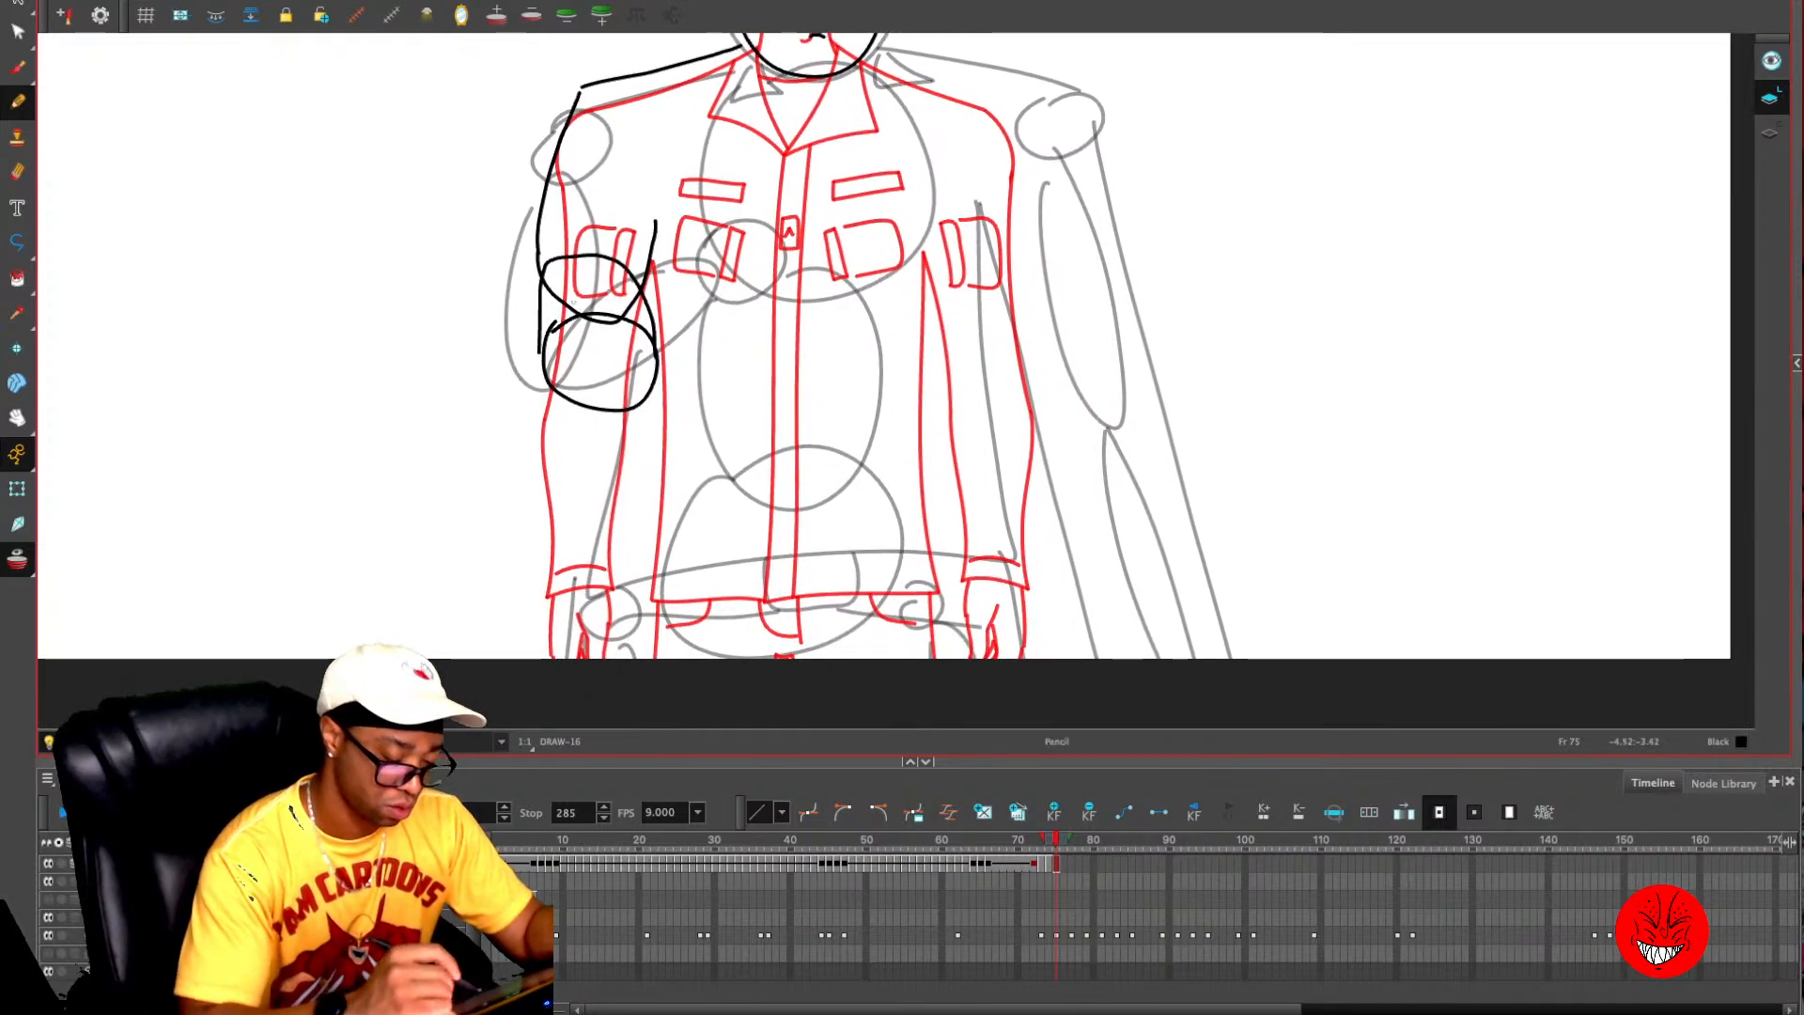
pyautogui.hotkey('ctrl', 'z')
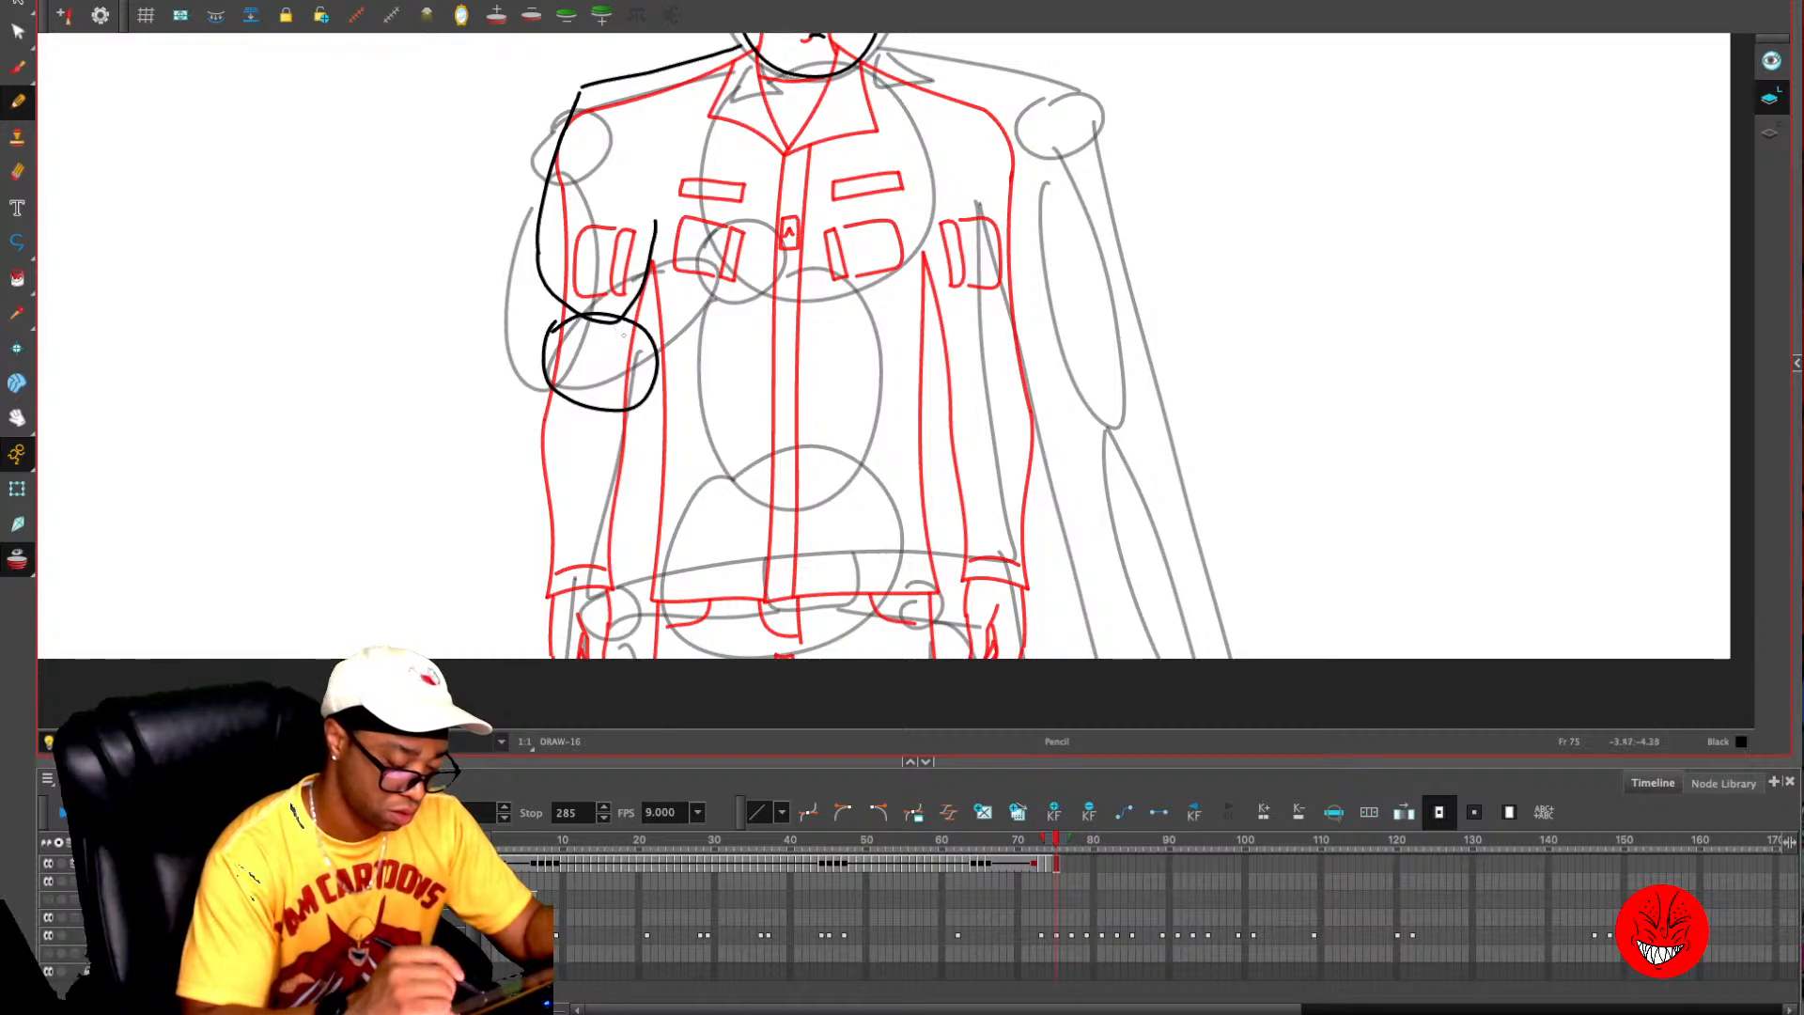
pyautogui.moveTo(557, 369)
pyautogui.mouseDown()
pyautogui.moveTo(586, 454)
pyautogui.moveTo(621, 451)
pyautogui.moveTo(646, 416)
pyautogui.moveTo(630, 362)
pyautogui.moveTo(574, 359)
pyautogui.moveTo(558, 378)
pyautogui.moveTo(642, 427)
pyautogui.mouseUp()
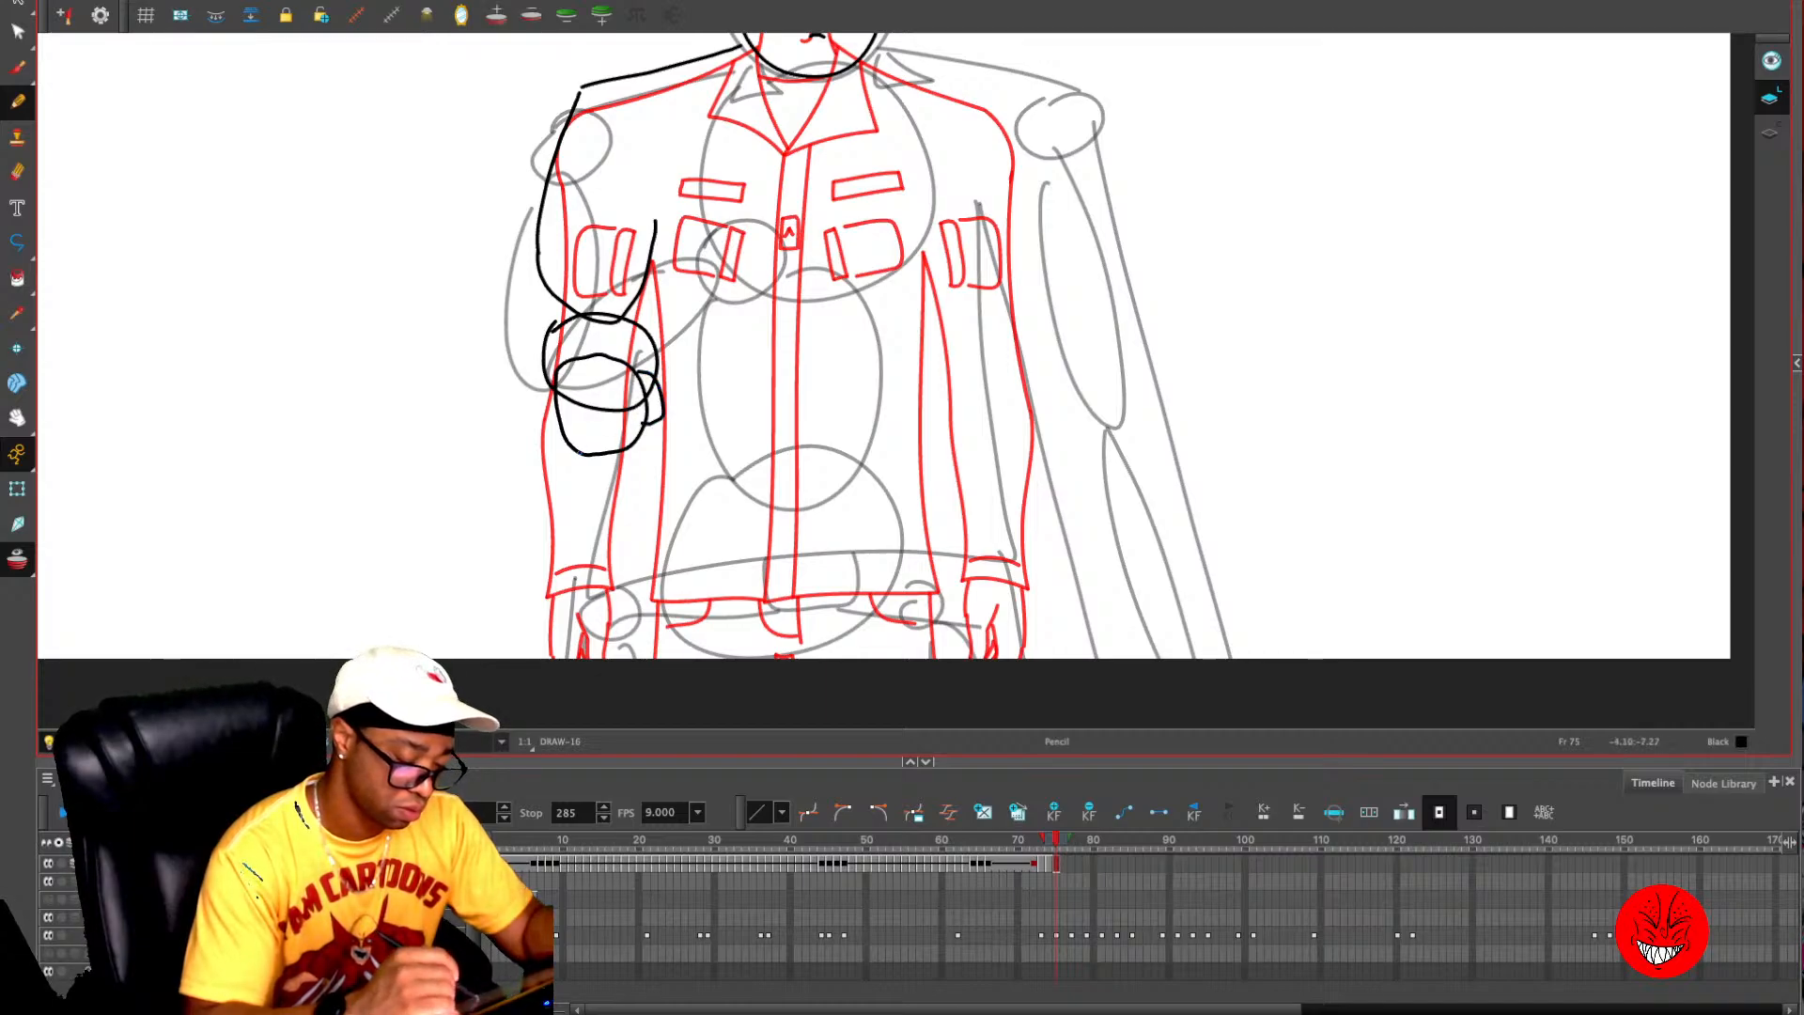
pyautogui.moveTo(545, 348)
pyautogui.mouseDown()
pyautogui.moveTo(564, 273)
pyautogui.moveTo(648, 334)
pyautogui.mouseUp()
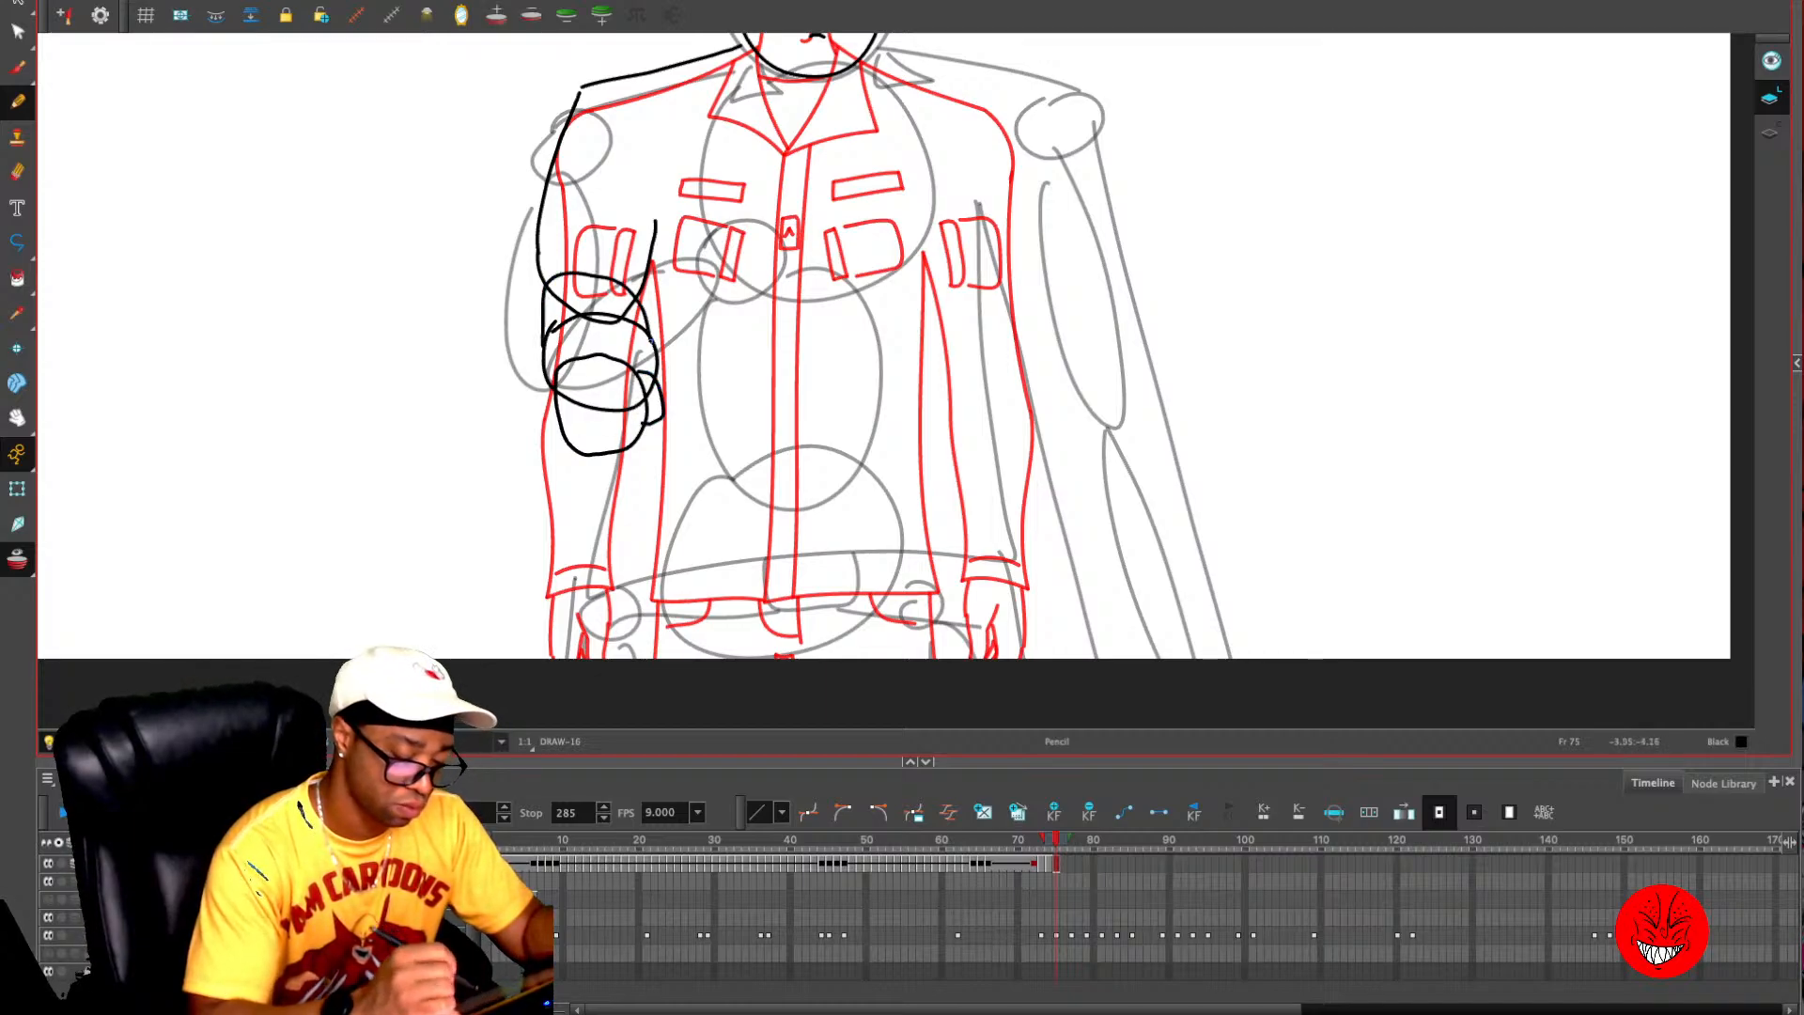
pyautogui.hotkey('alt', 'o')
pyautogui.press(',')
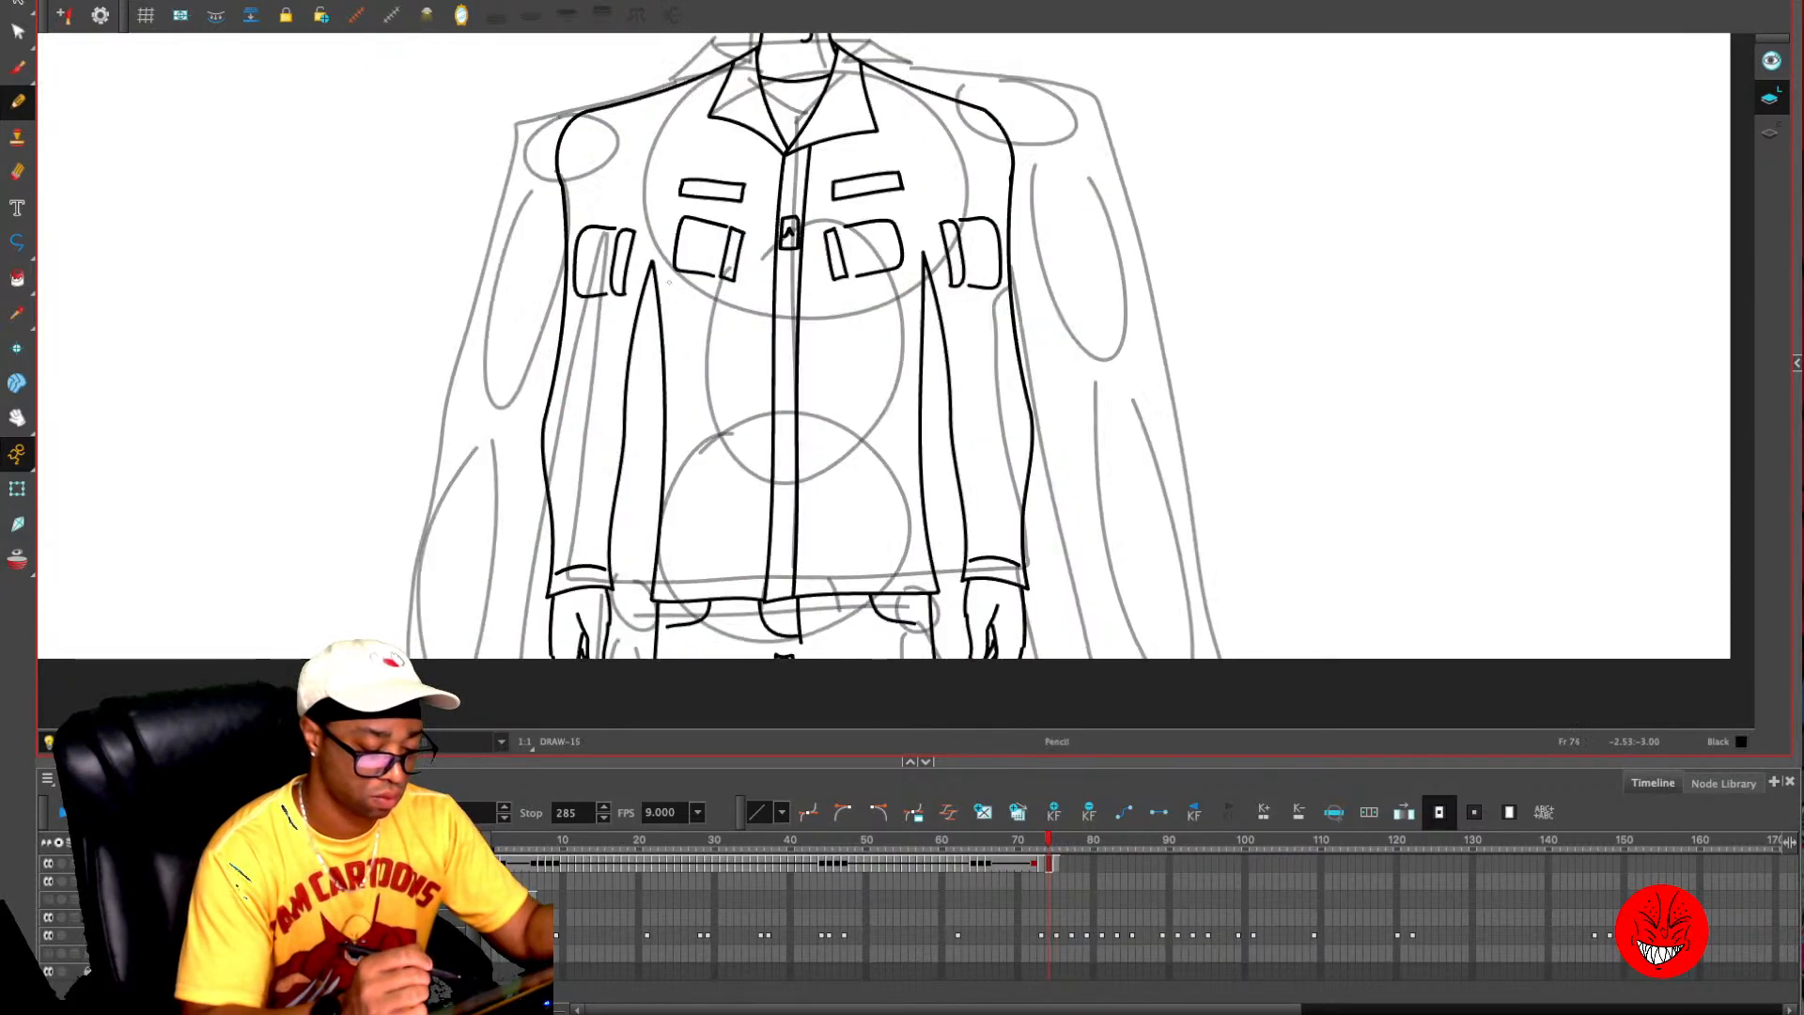
# - Show the onion skin on frame 75 and draw the left-hand side of the torso down from below the armpit
pyautogui.press('.')
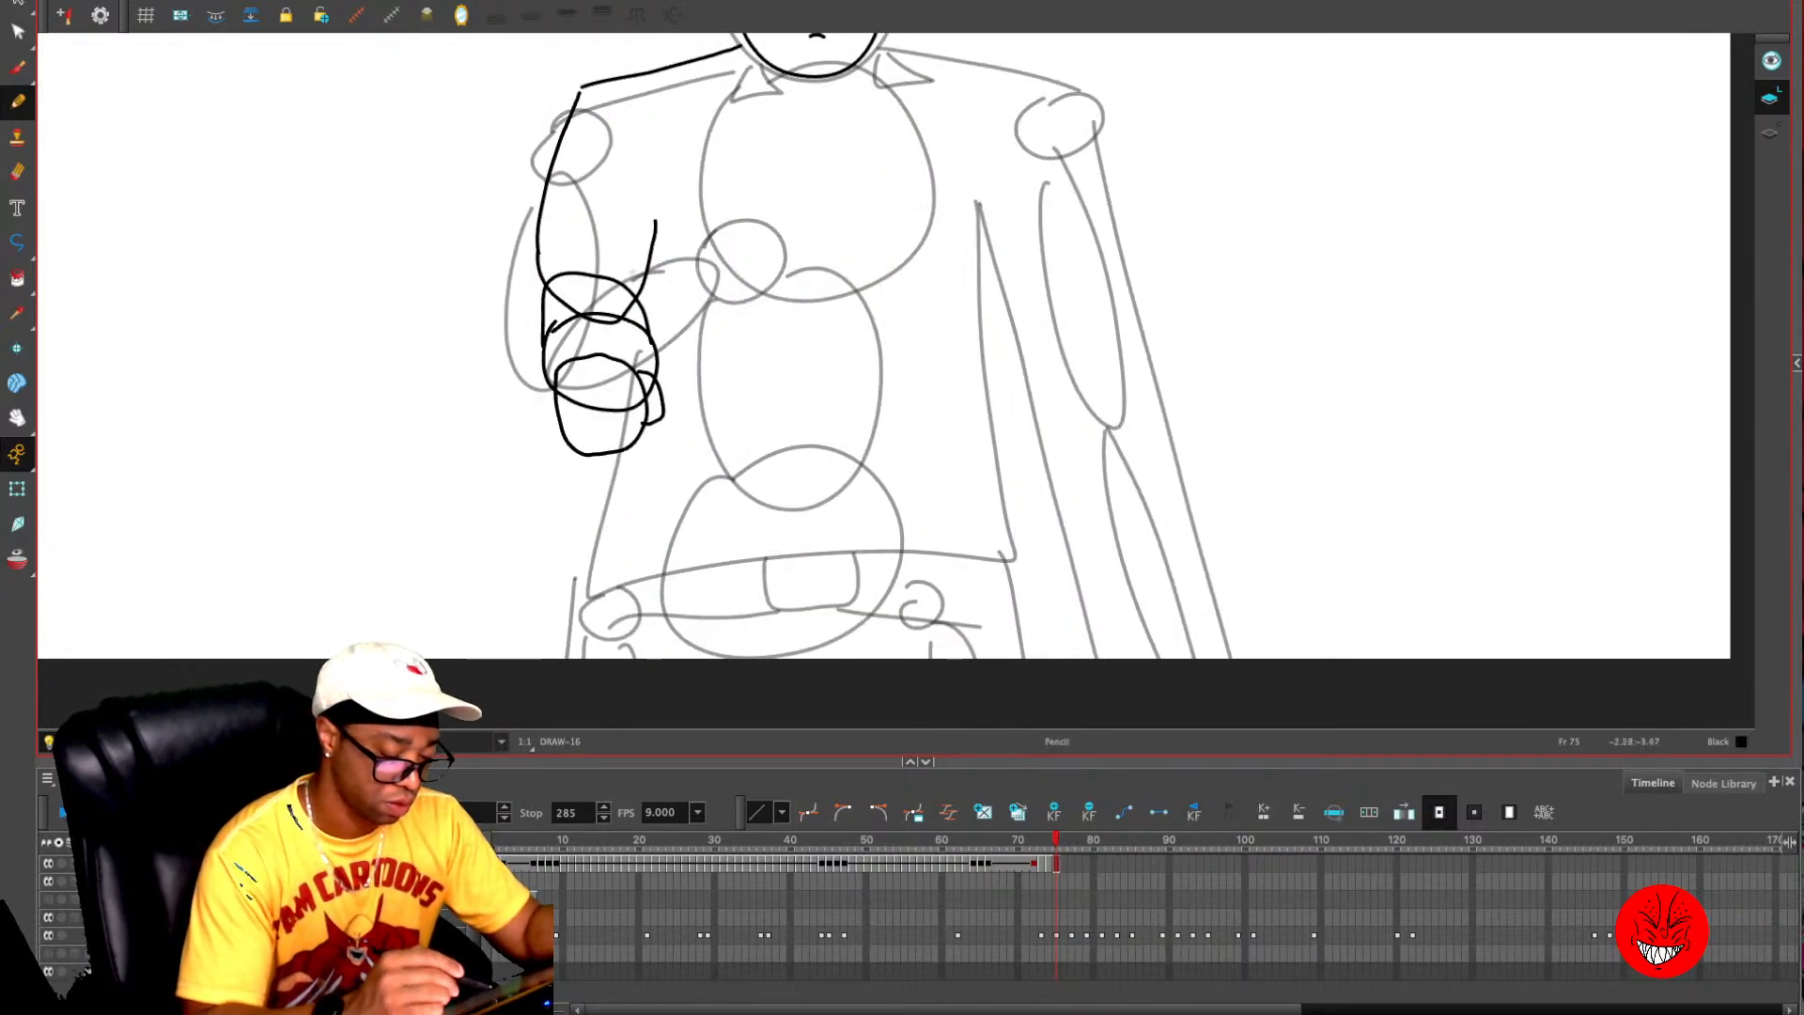
pyautogui.moveTo(580, 274); pyautogui.dragTo(632, 285)
pyautogui.hotkey('alt', 'o')
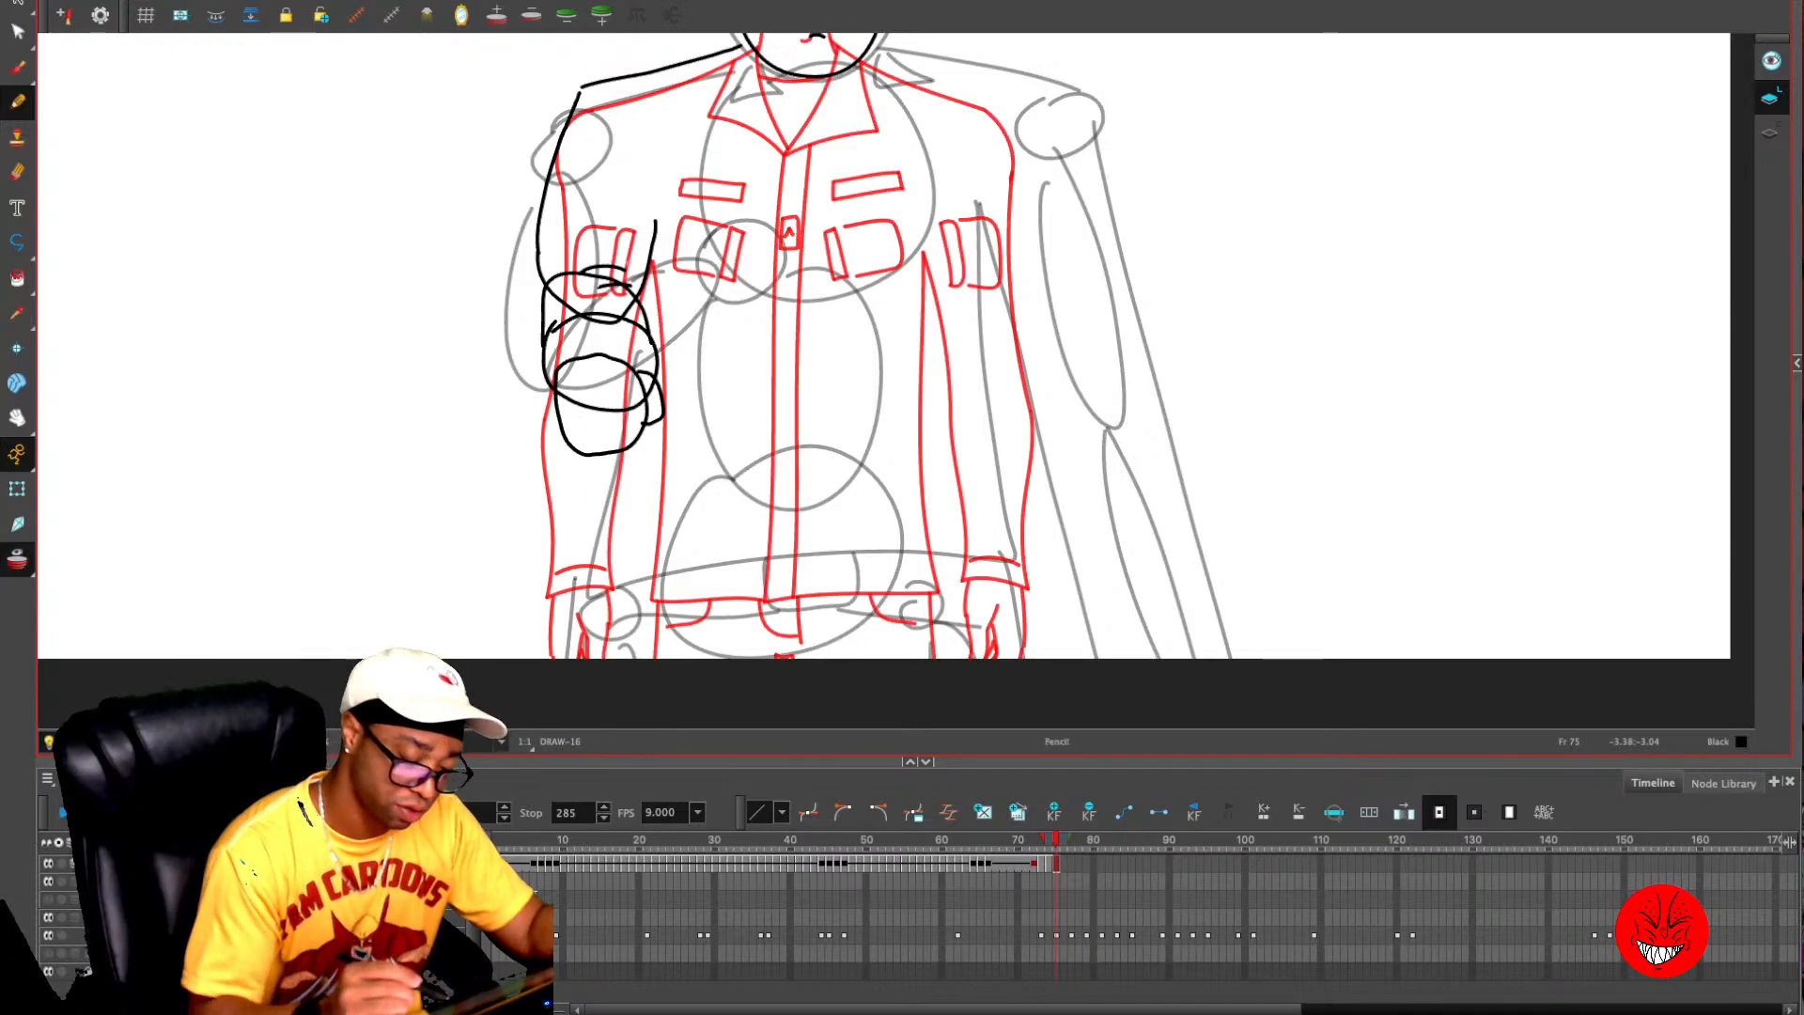
pyautogui.moveTo(834, 443); pyautogui.dragTo(801, 380)
pyautogui.moveTo(615, 206); pyautogui.dragTo(626, 537)
pyautogui.hotkey('ctrl', 'z')
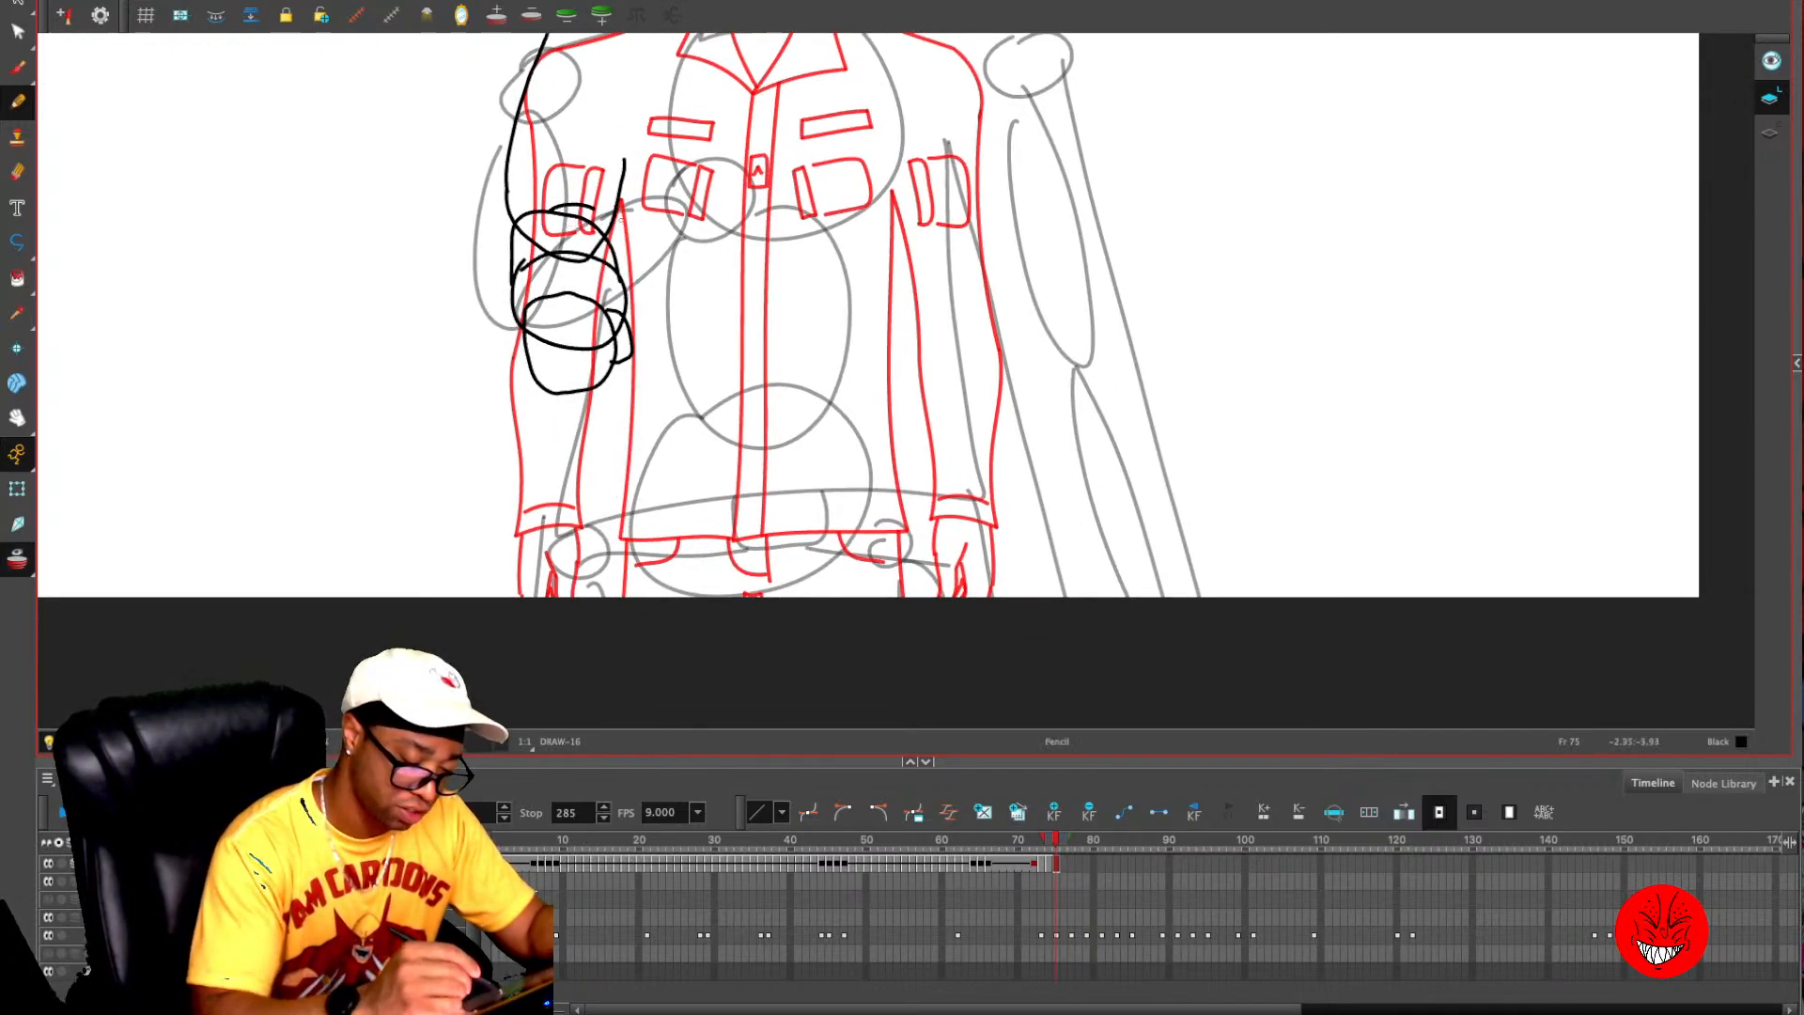
pyautogui.moveTo(624, 316); pyautogui.dragTo(610, 517)
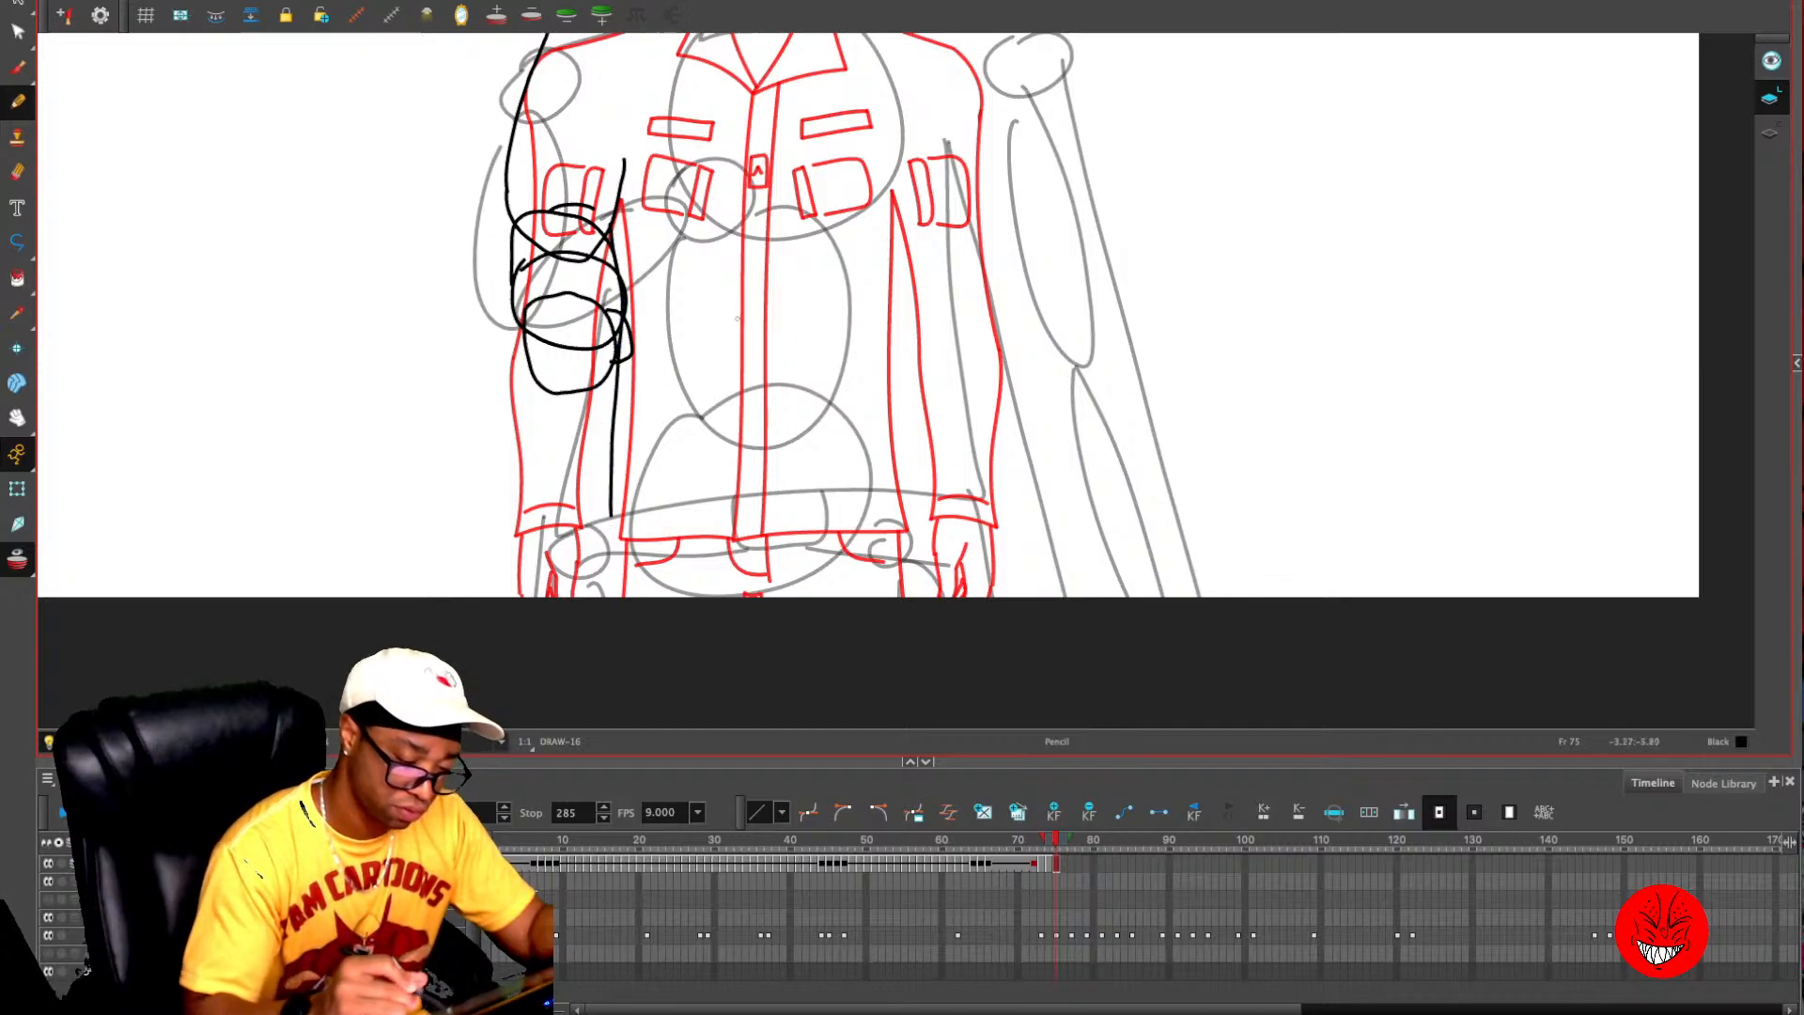
# - Select the left-hand shoulder line and arm strokes on frame 75 and move them slightly down and outward from the neck
pyautogui.moveTo(738, 319); pyautogui.dragTo(689, 608)
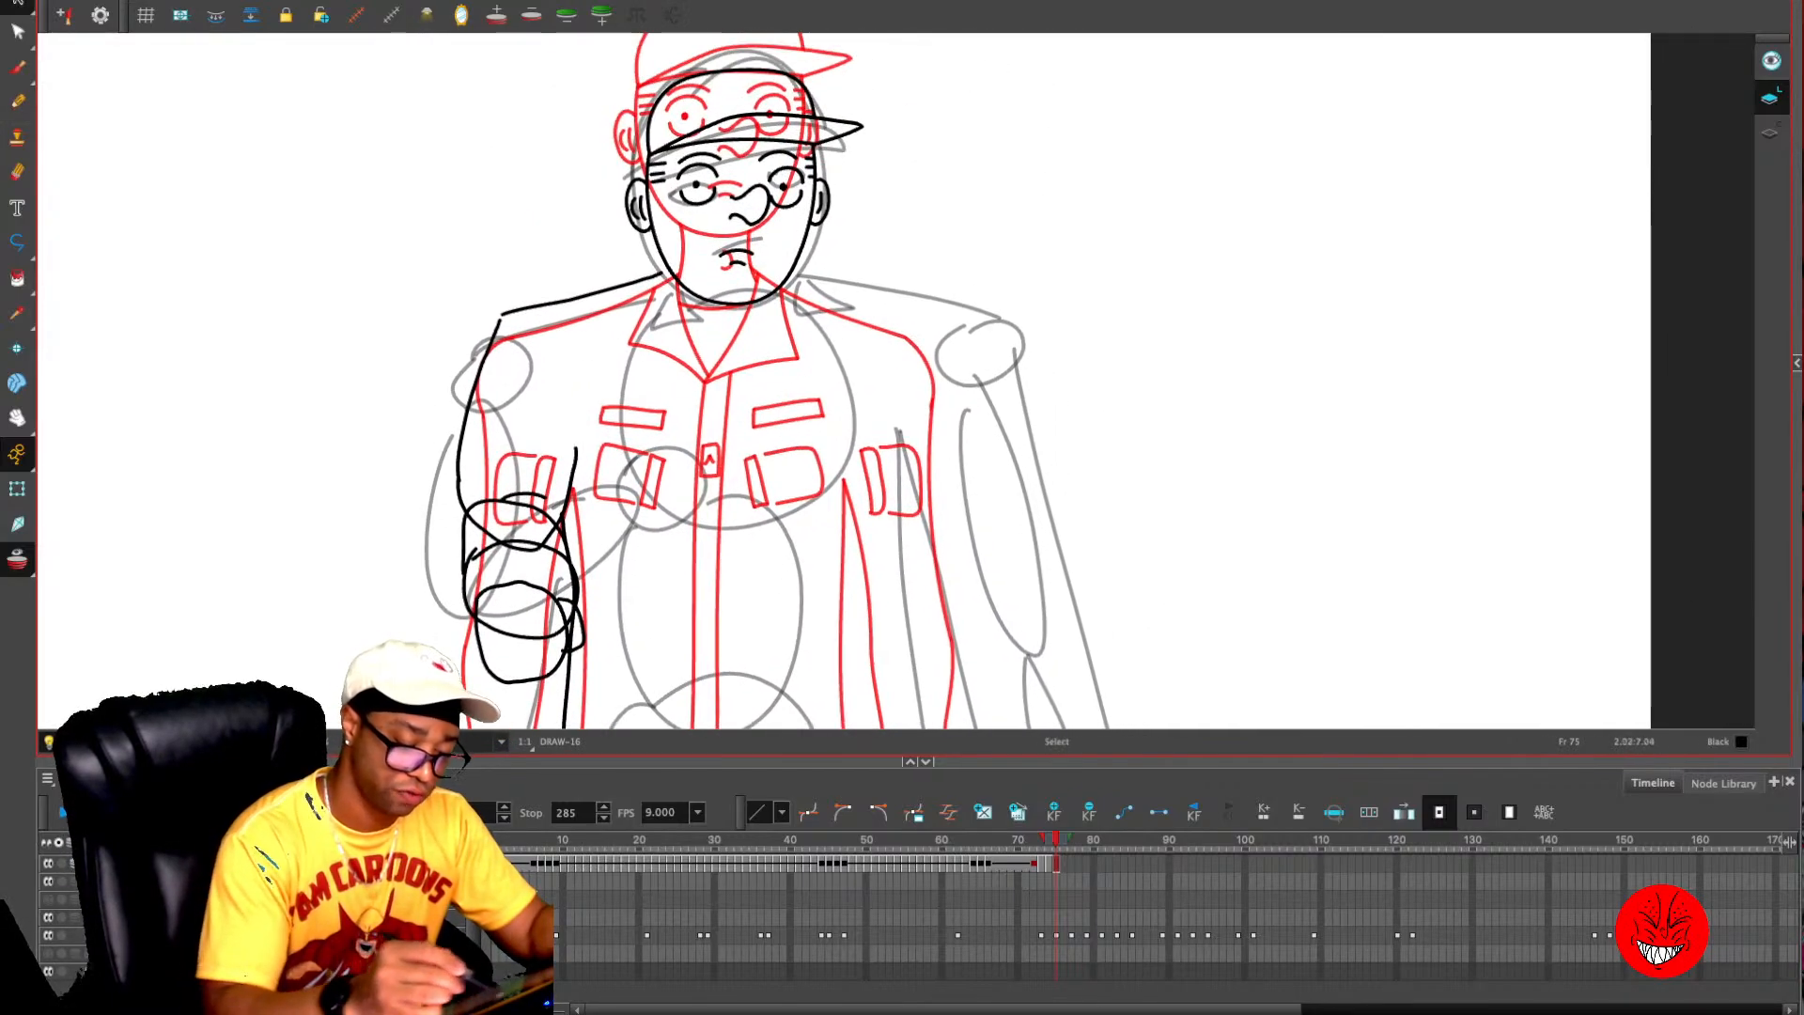
pyautogui.moveTo(798, 48)
pyautogui.mouseDown()
pyautogui.moveTo(457, 361)
pyautogui.moveTo(831, 352)
pyautogui.moveTo(421, 584)
pyautogui.moveTo(816, 143)
pyautogui.moveTo(808, 56)
pyautogui.moveTo(798, 126)
pyautogui.mouseUp()
pyautogui.hotkey('ctrl', 'z')
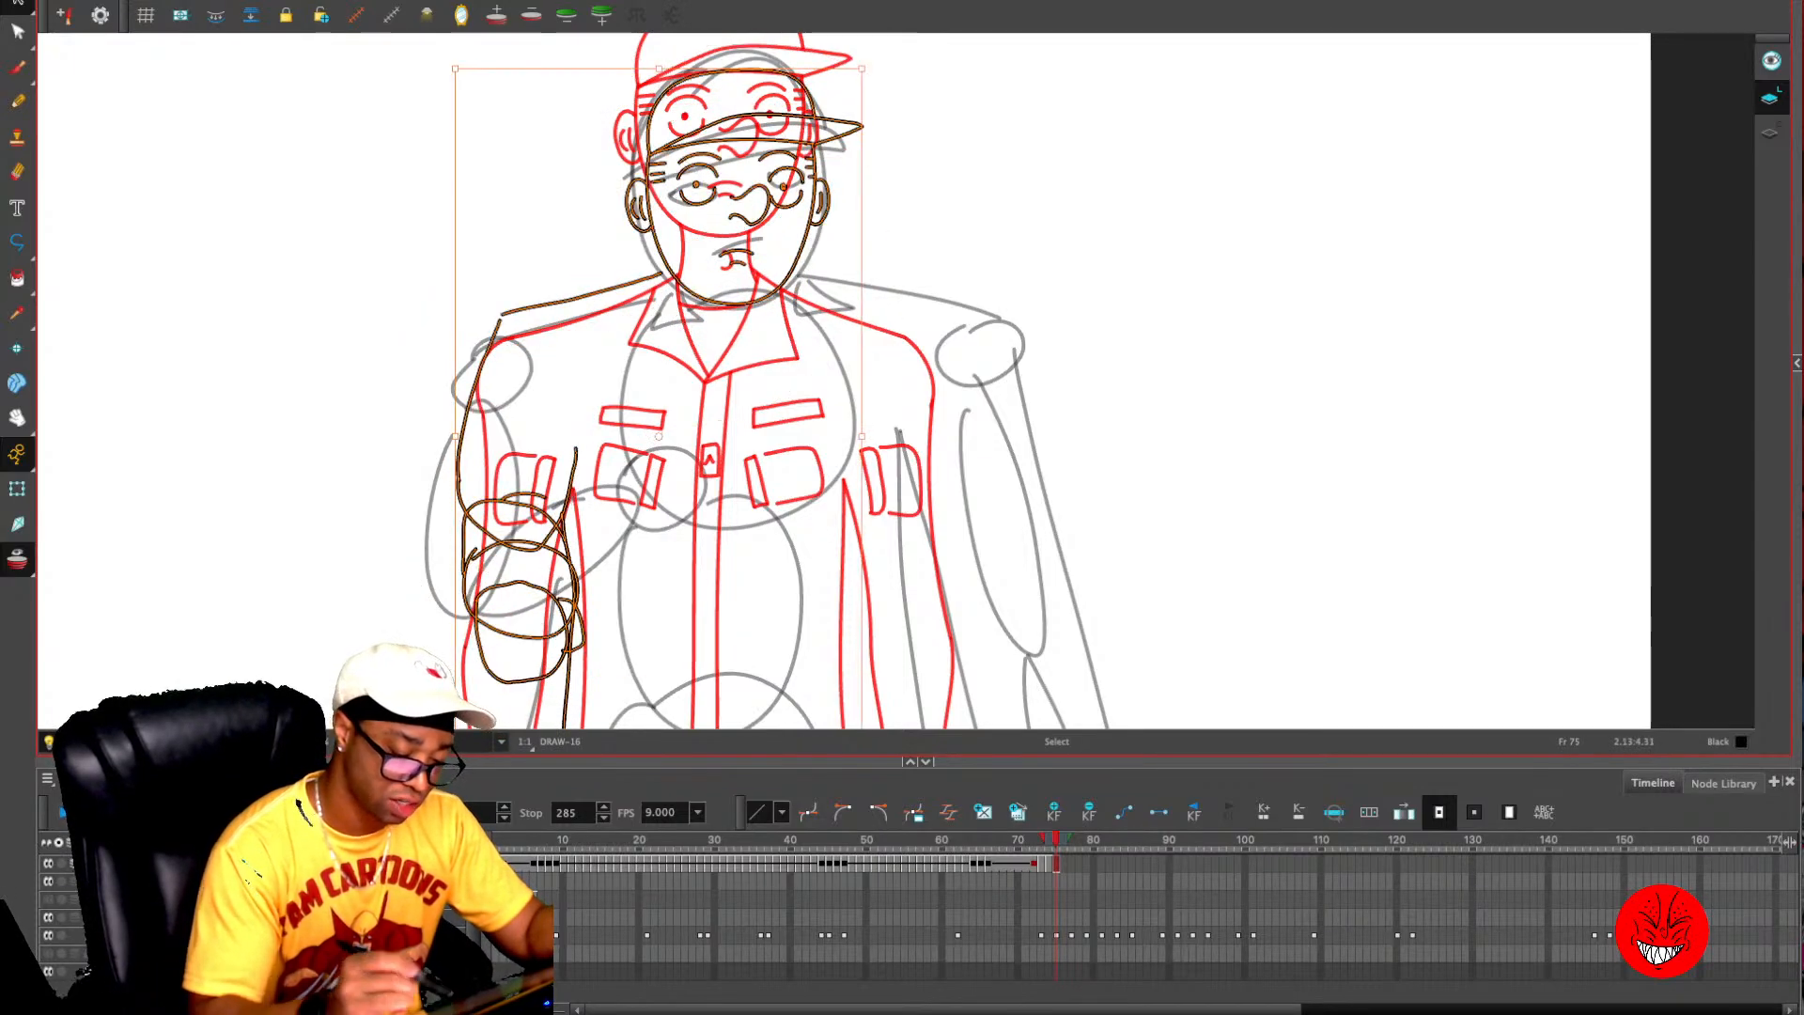
pyautogui.moveTo(658, 267)
pyautogui.mouseDown()
pyautogui.moveTo(639, 261)
pyautogui.moveTo(421, 585)
pyautogui.moveTo(671, 305)
pyautogui.mouseUp()
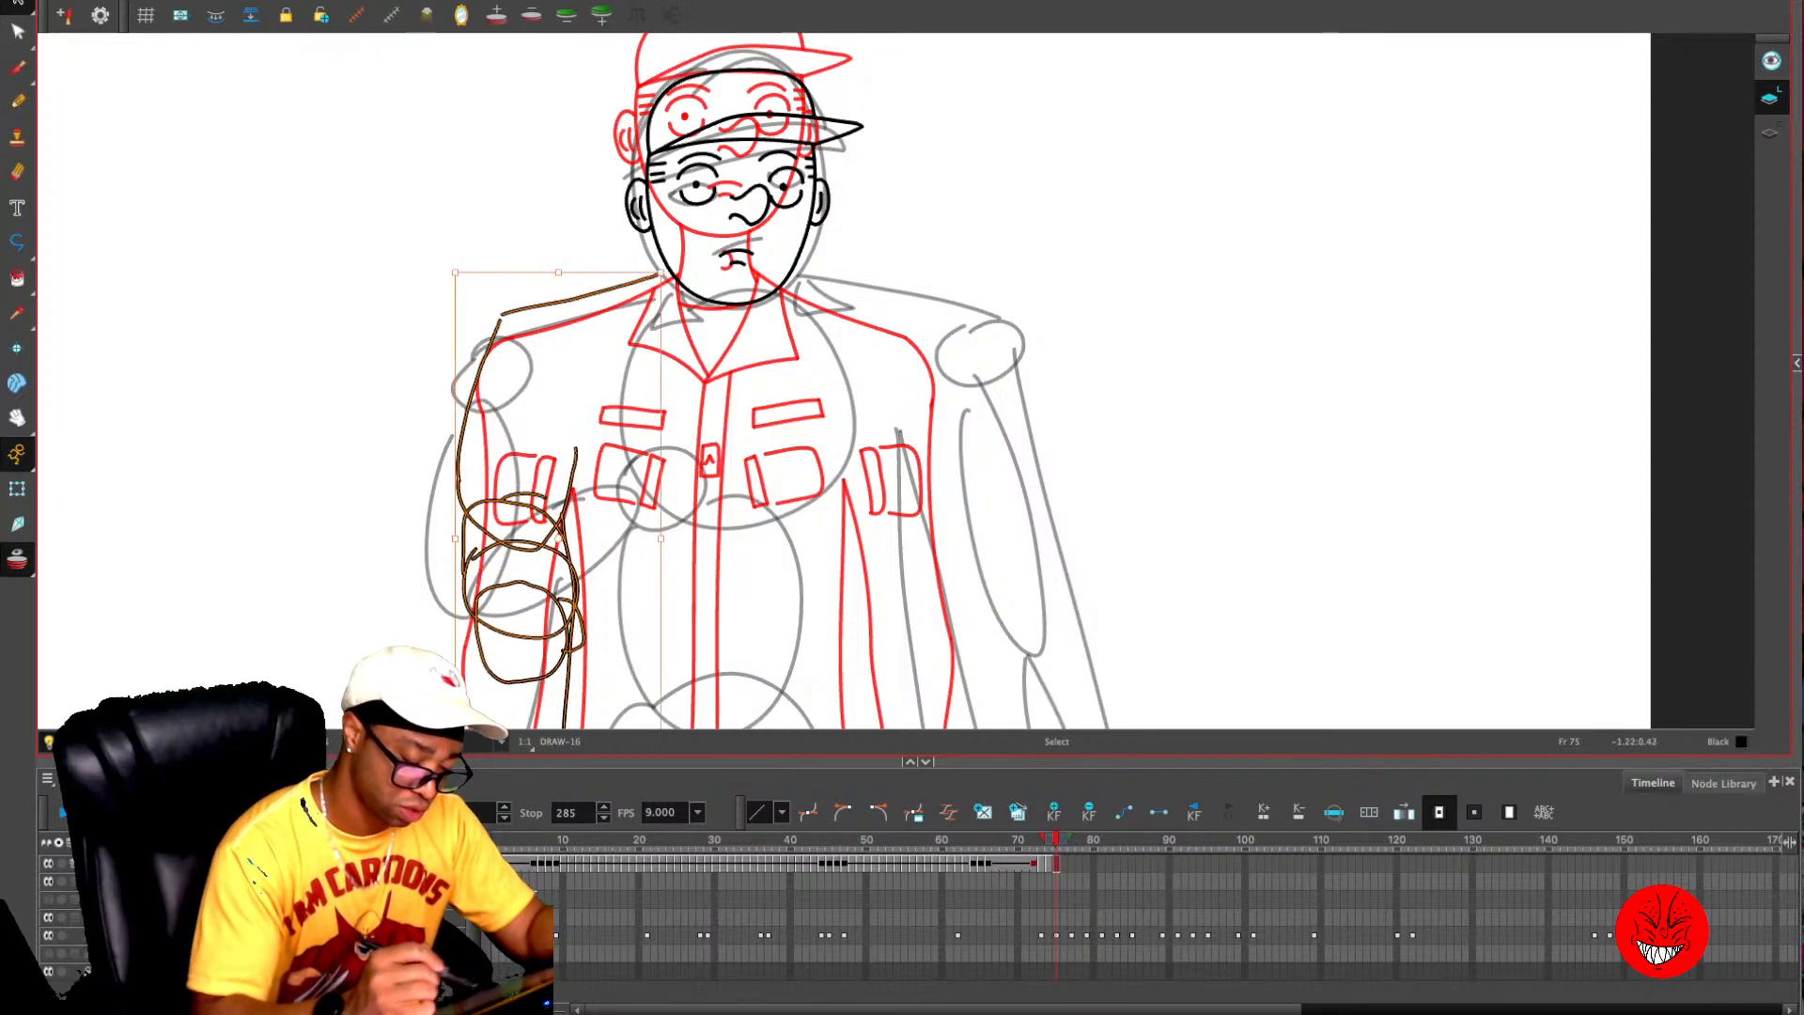
pyautogui.moveTo(572, 220)
pyautogui.mouseDown()
pyautogui.moveTo(424, 425)
pyautogui.moveTo(526, 542)
pyautogui.moveTo(590, 273)
pyautogui.moveTo(577, 330)
pyautogui.mouseUp()
pyautogui.click(853, 329)
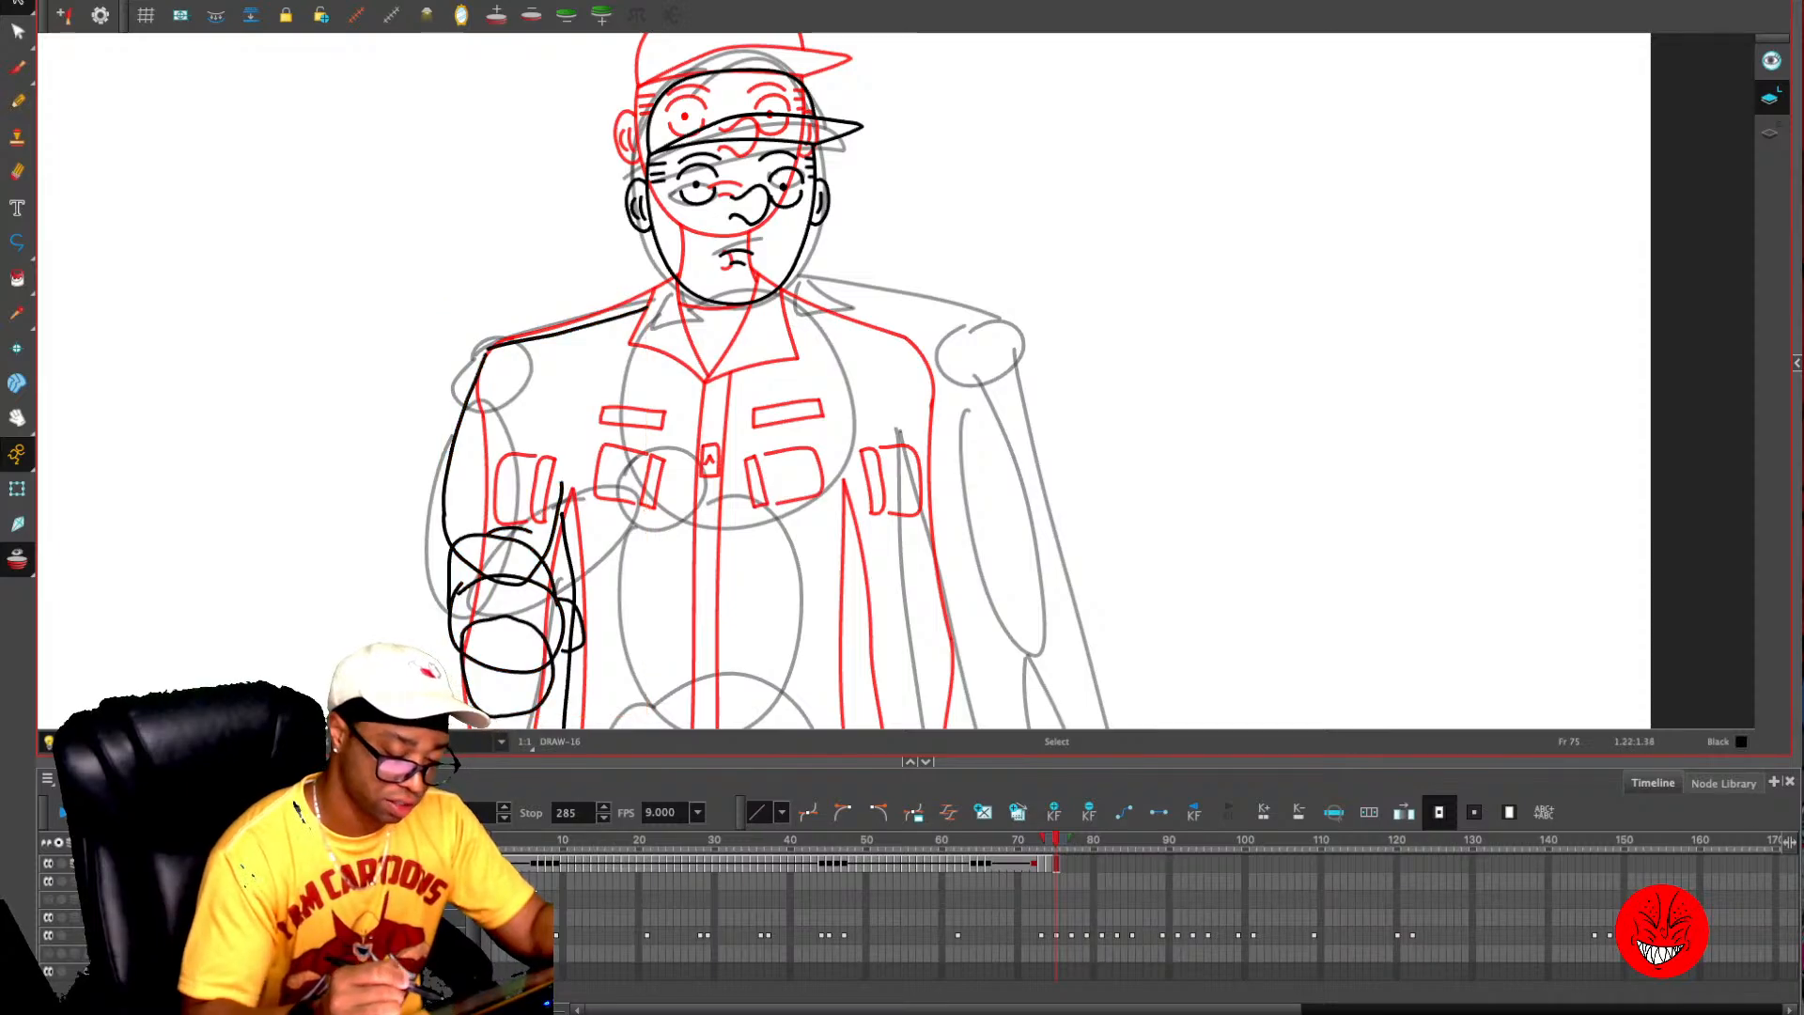
# - Draw short neck lines and a wide V-shaped collar below the chin on frame 75, using the onion skin as a guide
pyautogui.hotkey('alt', 'o')
pyautogui.hotkey('alt', 'x')
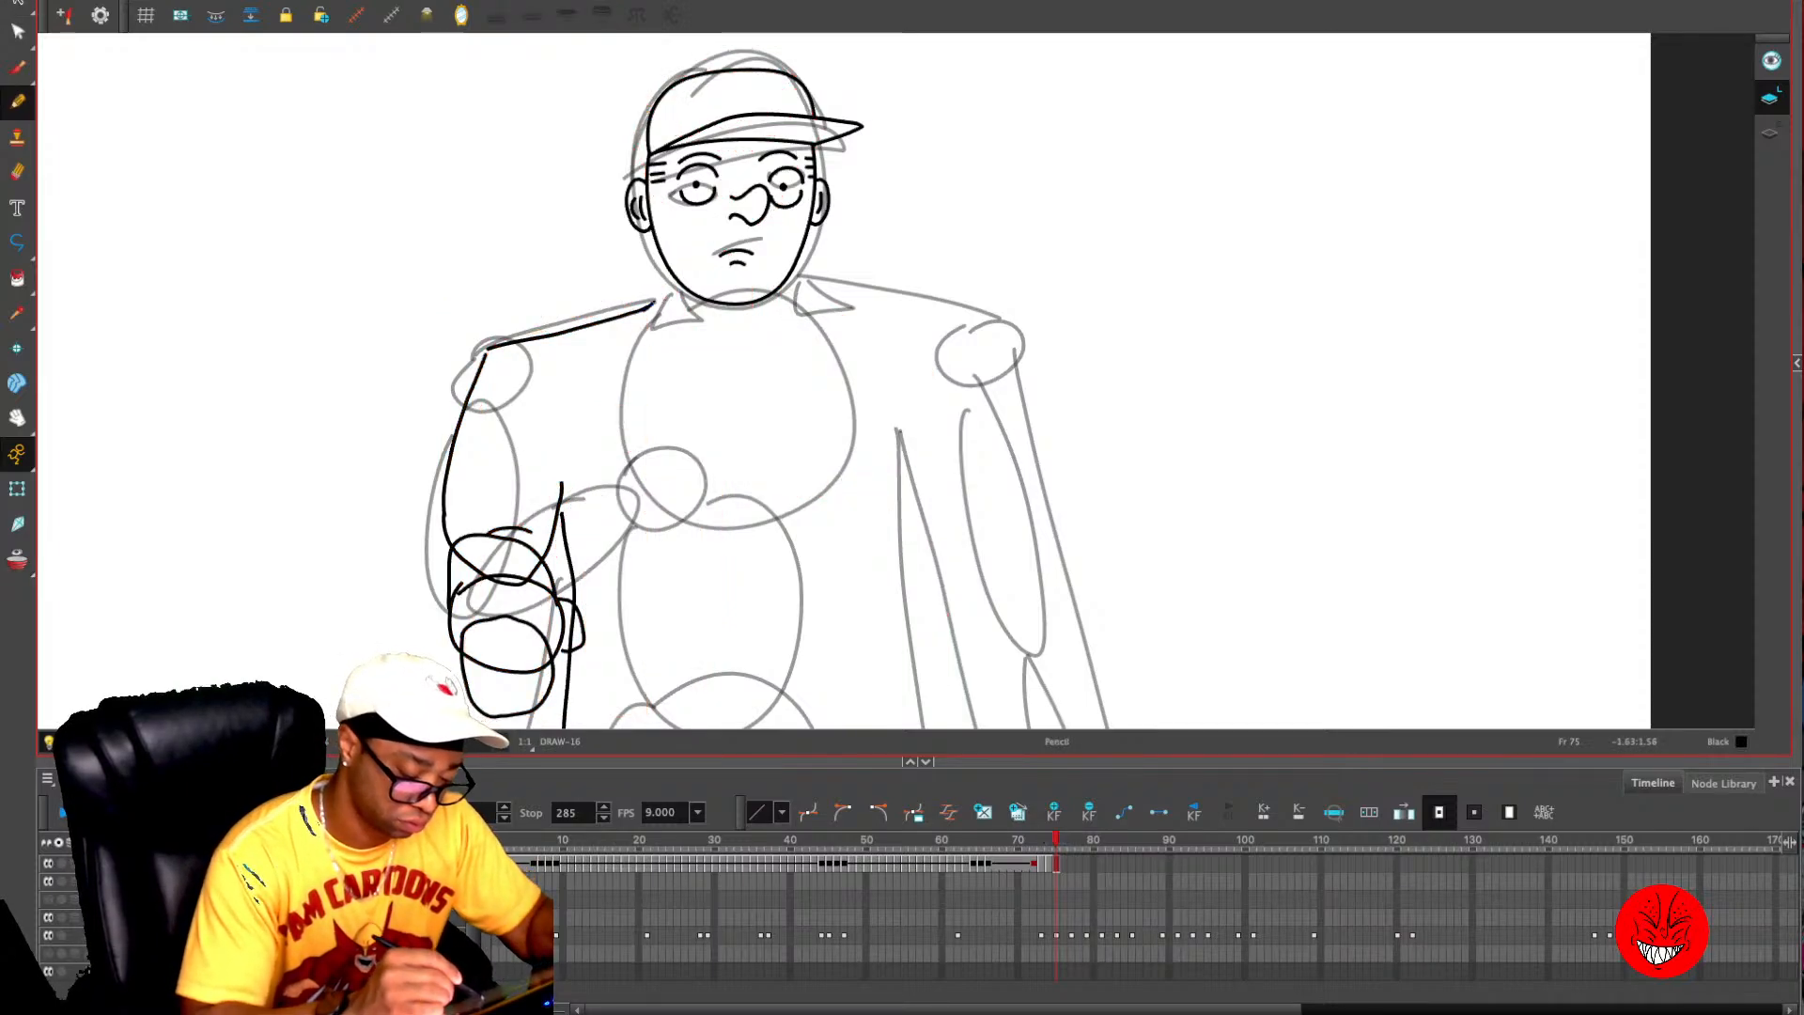
pyautogui.moveTo(652, 304); pyautogui.dragTo(675, 315)
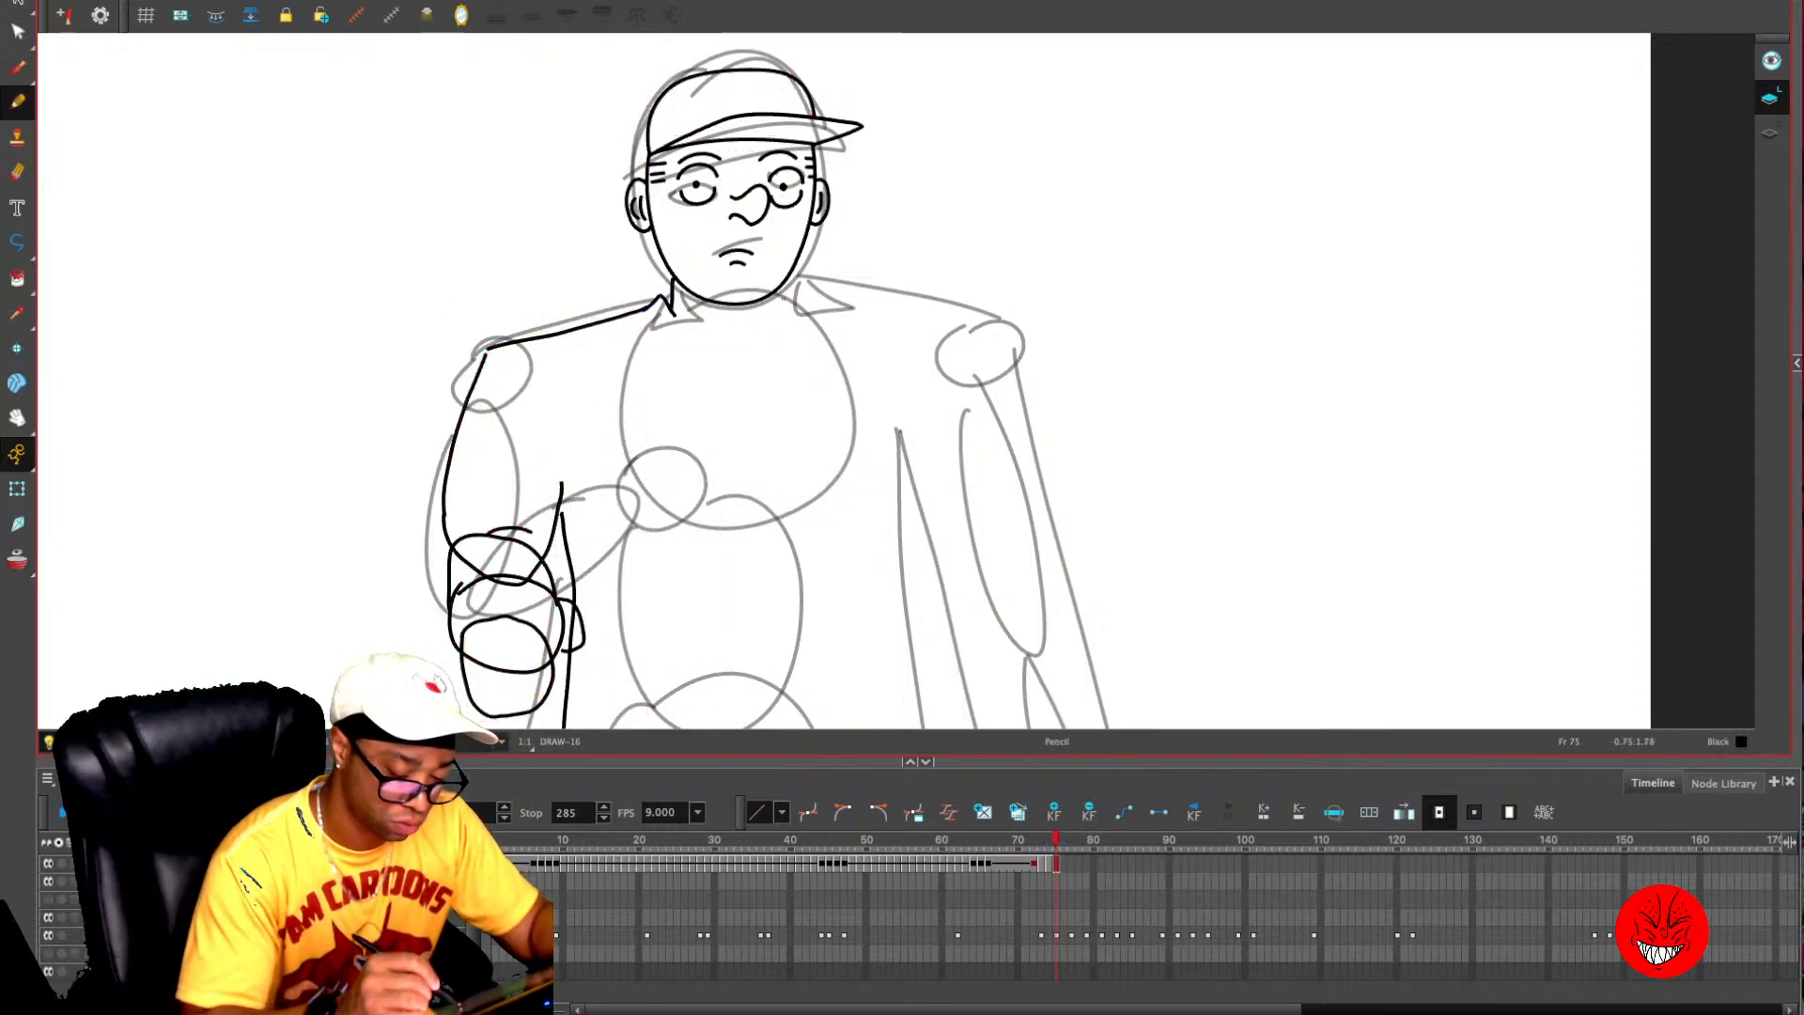
pyautogui.moveTo(790, 278); pyautogui.dragTo(792, 308)
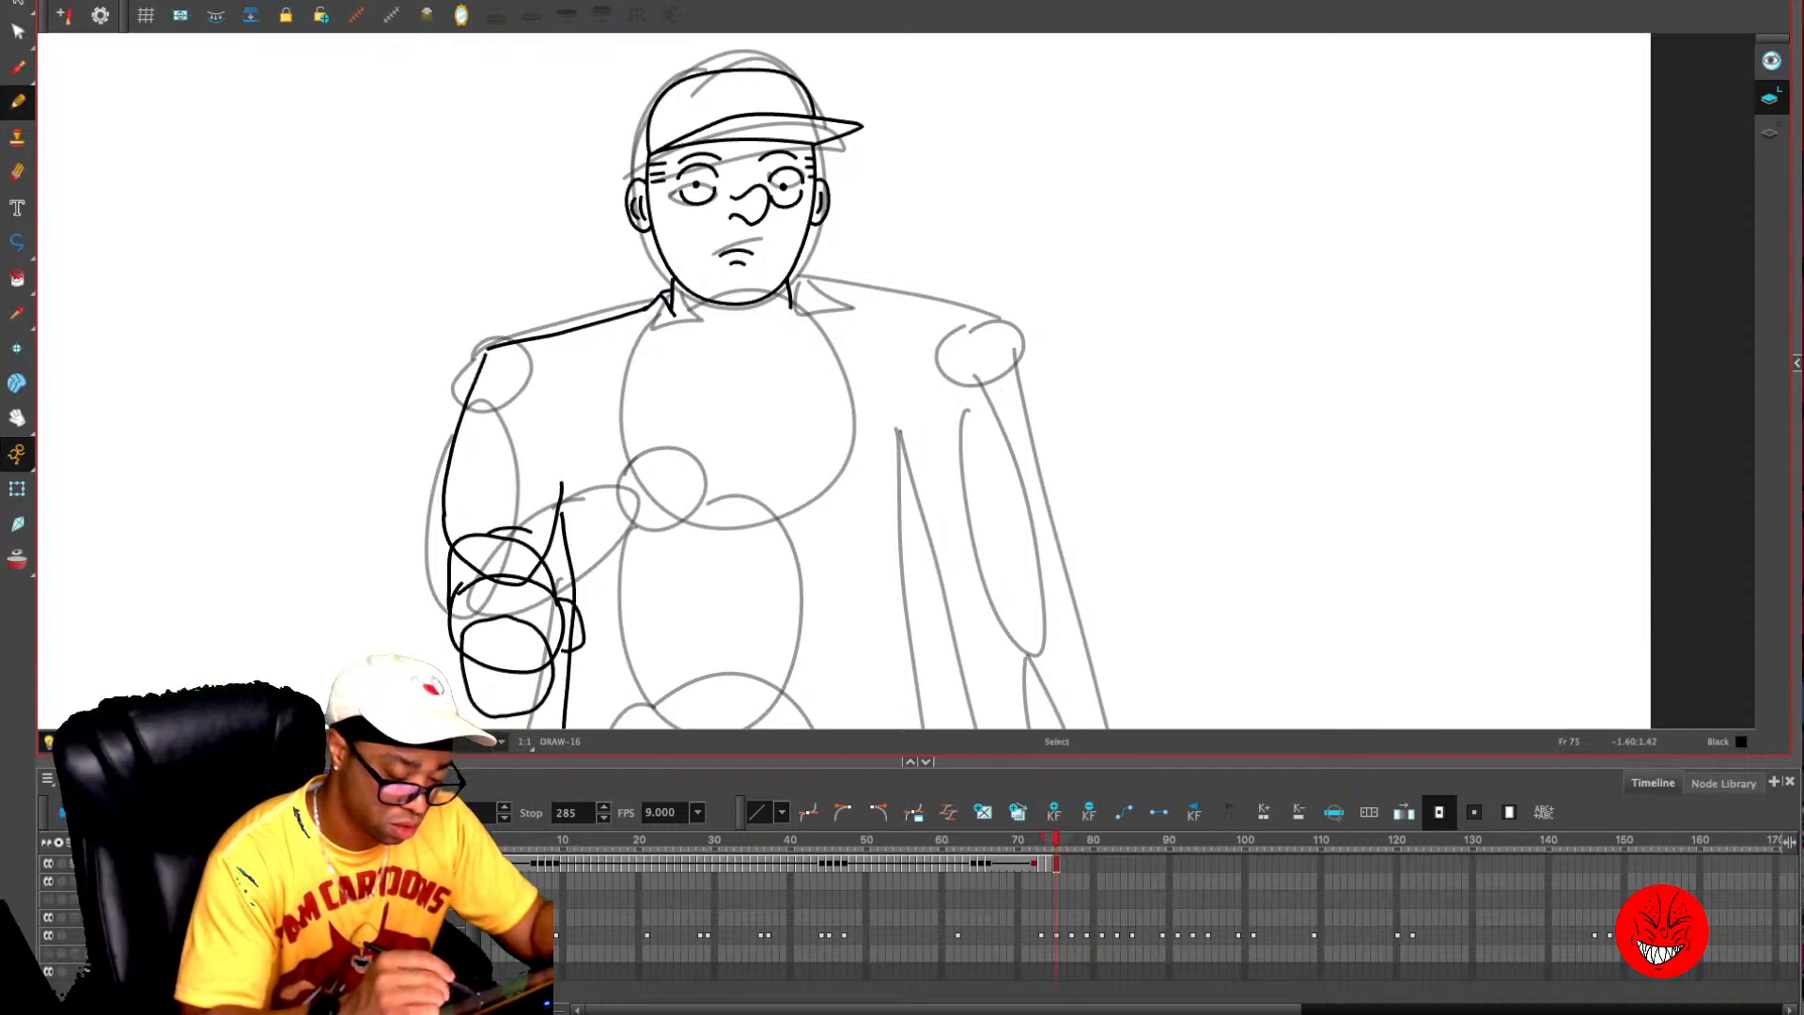
pyautogui.hotkey('alt', 'o')
pyautogui.moveTo(648, 308)
pyautogui.mouseDown()
pyautogui.moveTo(651, 359)
pyautogui.moveTo(709, 392)
pyautogui.moveTo(692, 342)
pyautogui.moveTo(707, 413)
pyautogui.moveTo(624, 365)
pyautogui.moveTo(639, 312)
pyautogui.mouseUp()
pyautogui.hotkey('ctrl', 'z')
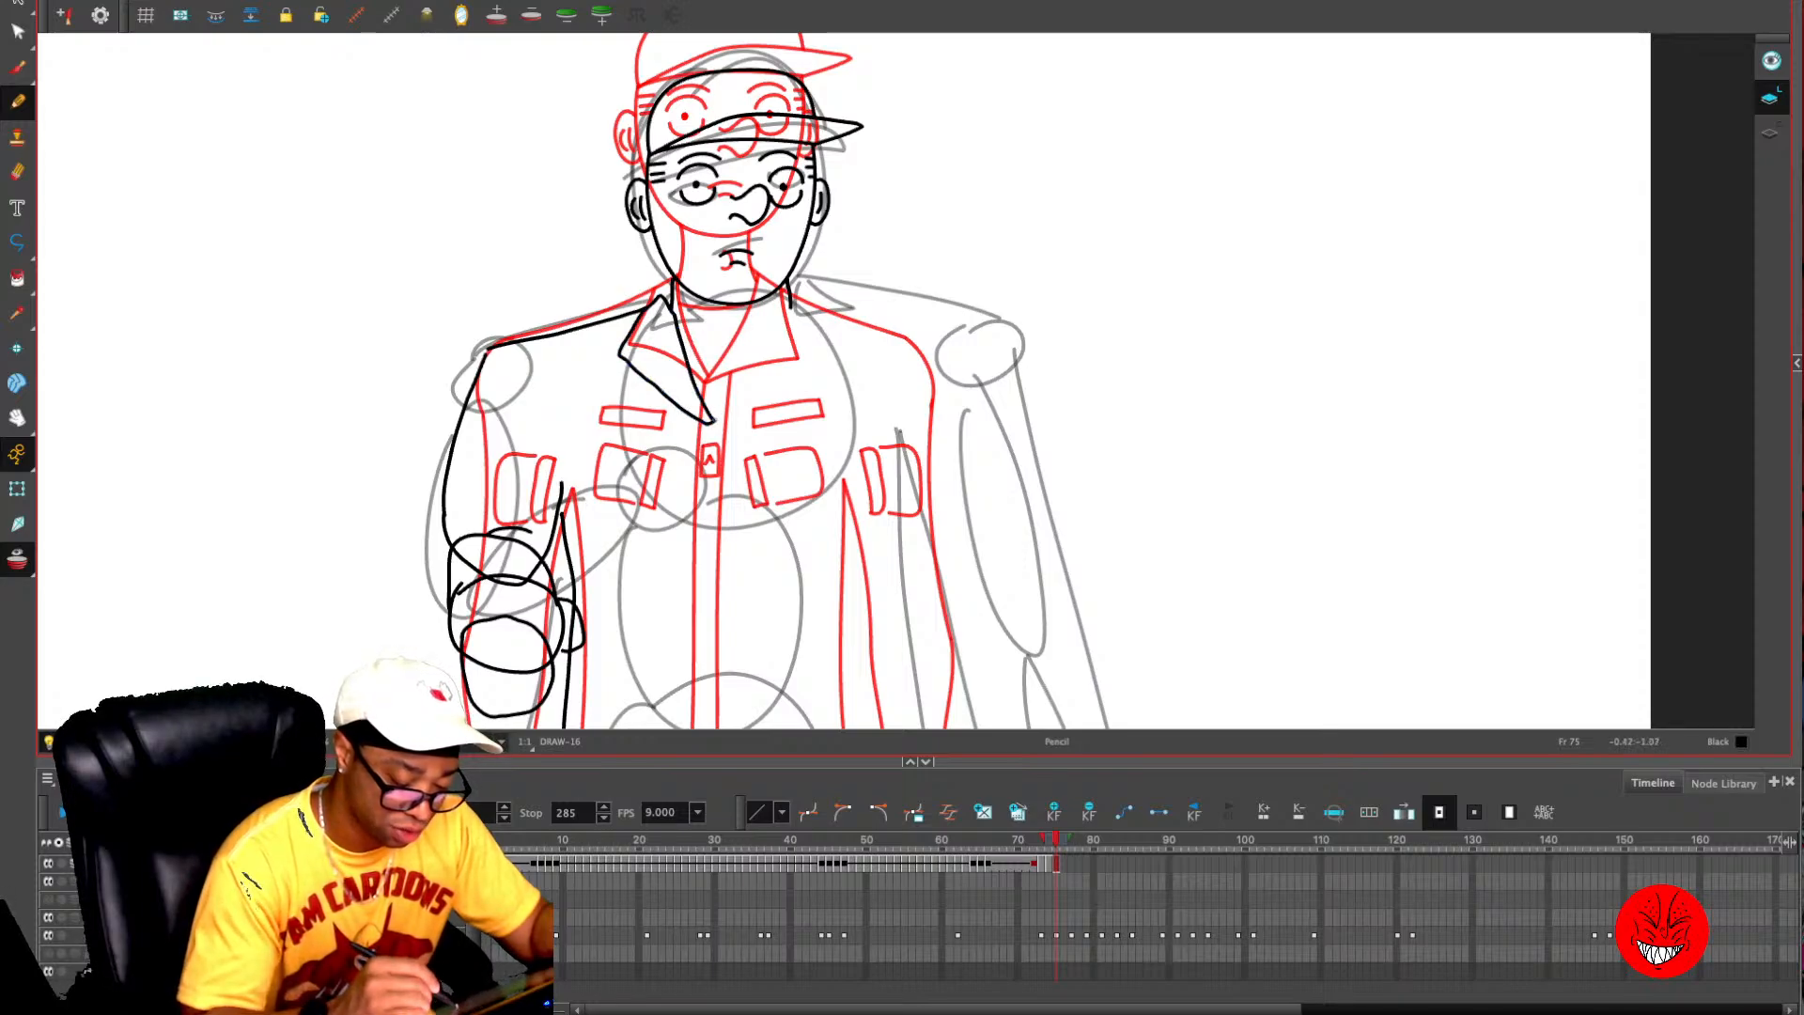
pyautogui.moveTo(712, 421)
pyautogui.mouseDown()
pyautogui.moveTo(792, 327)
pyautogui.moveTo(832, 321)
pyautogui.mouseUp()
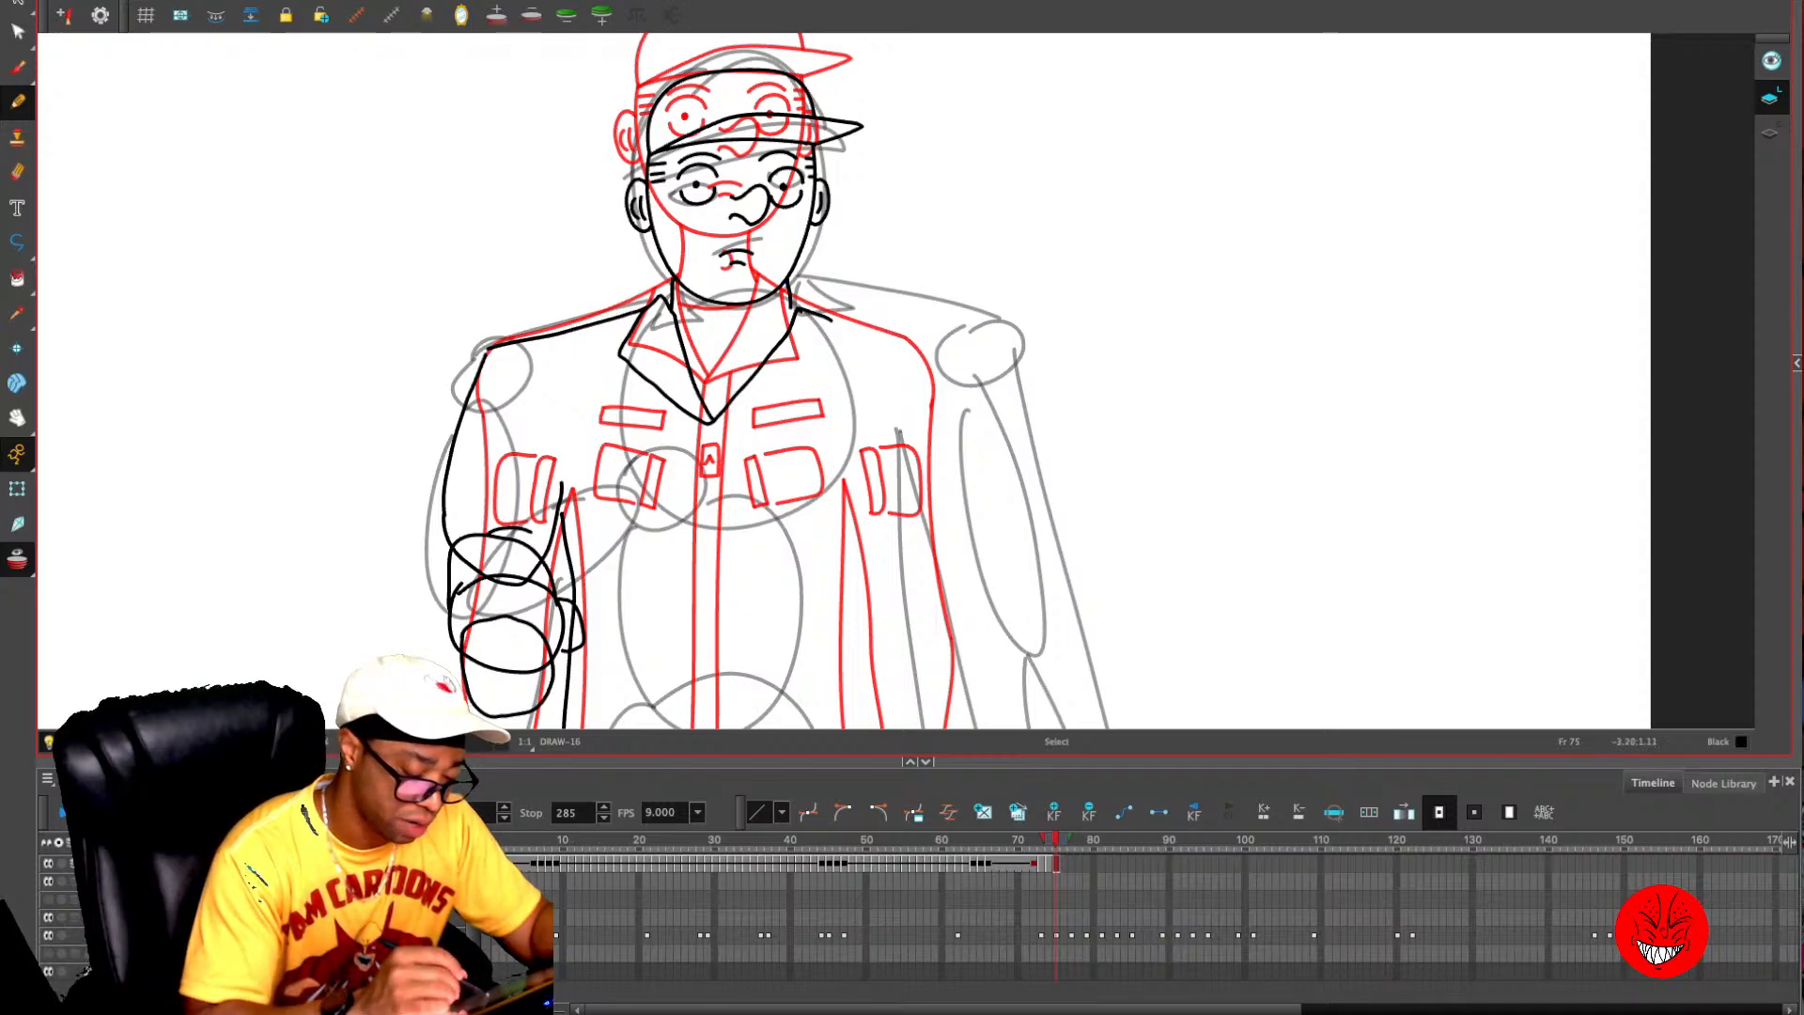
# - Try raising the neck end of the left-hand shoulder line to the jaw, and undo it along with the V-shaped collar
pyautogui.hotkey('alt', 's')
pyautogui.click(515, 343)
pyautogui.moveTo(649, 307); pyautogui.dragTo(672, 275)
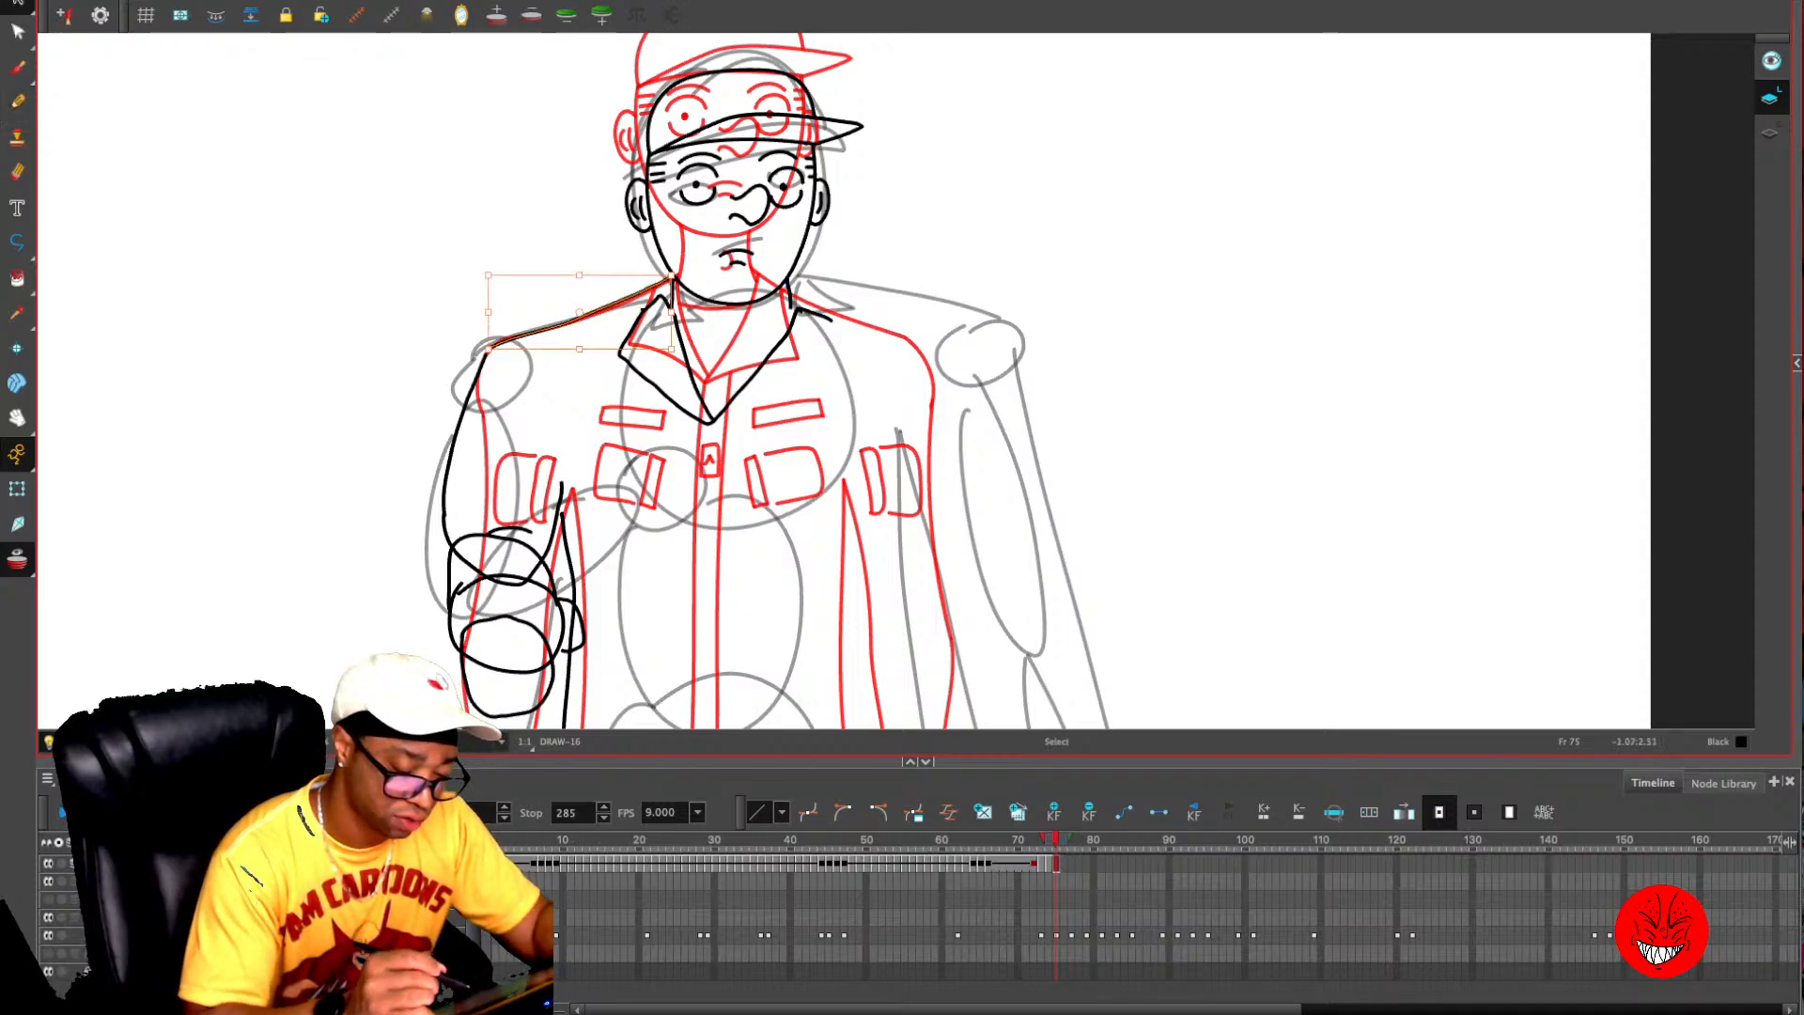
pyautogui.hotkey('alt', 'o')
pyautogui.hotkey('ctrl', 'z')
pyautogui.hotkey('ctrl', 'z')
pyautogui.hotkey('ctrl', 'z')
pyautogui.hotkey('ctrl', 'z')
pyautogui.hotkey('ctrl', 'z')
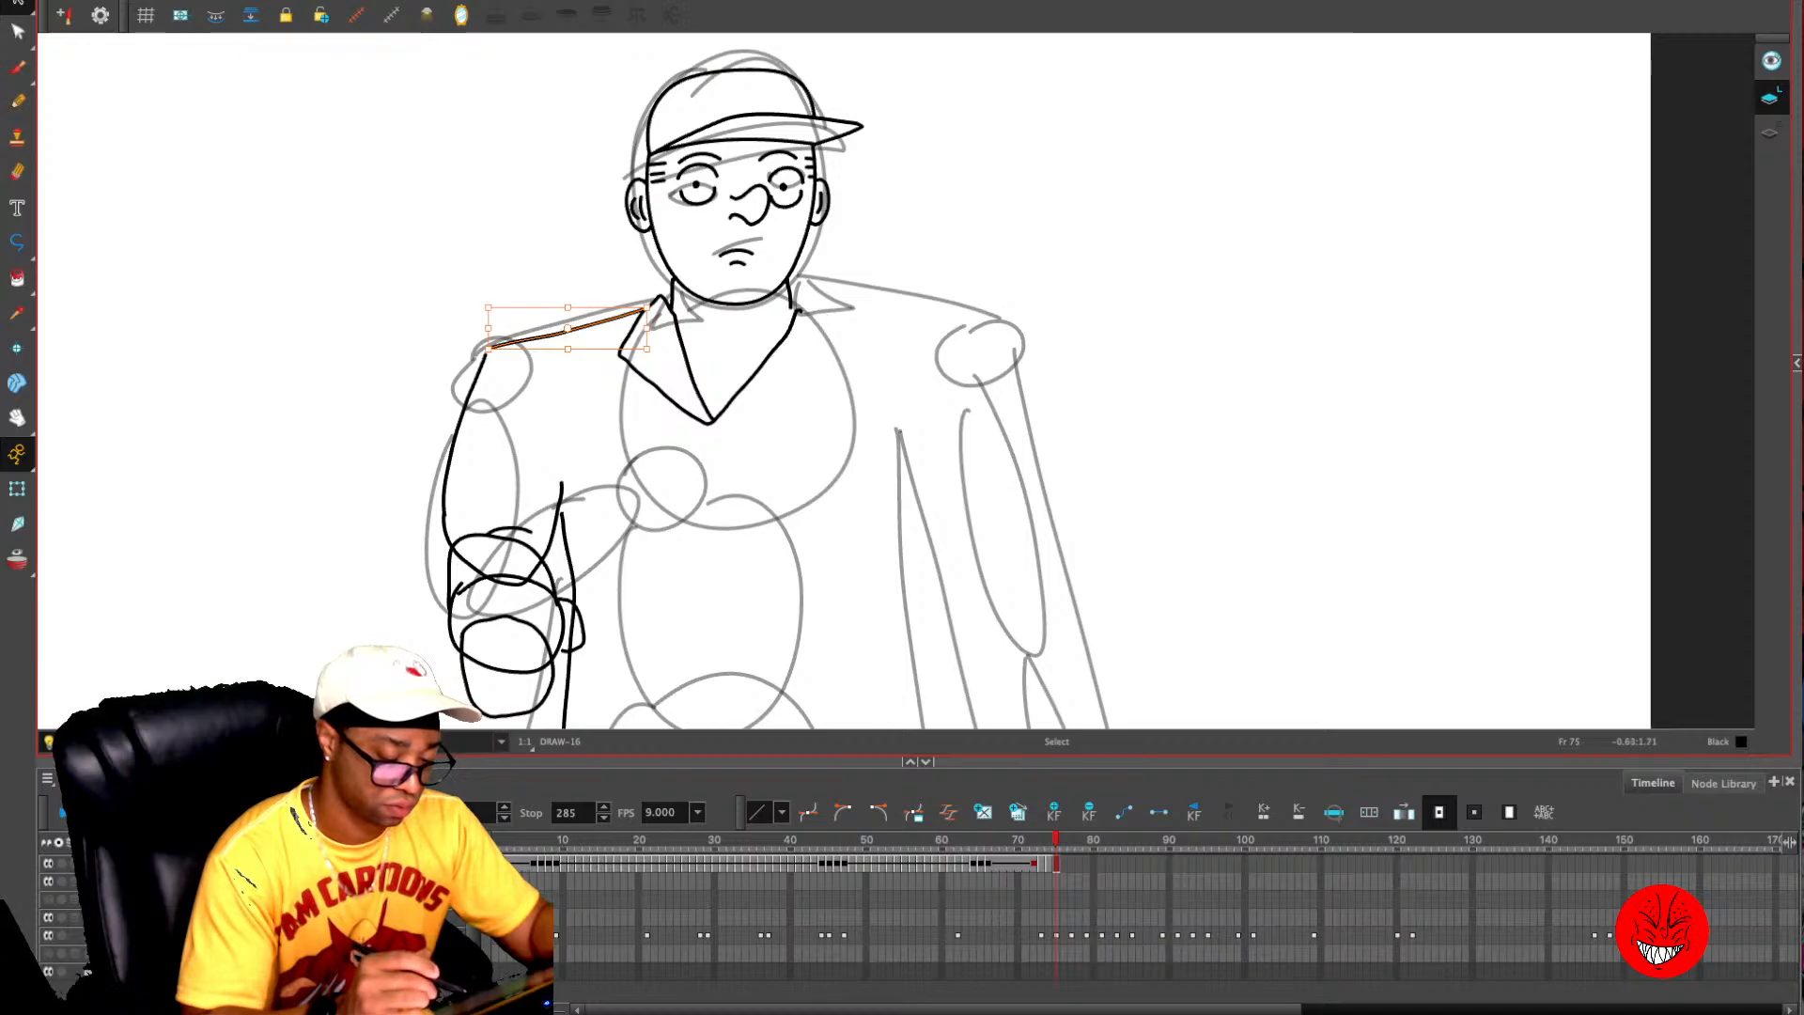
pyautogui.hotkey('ctrl', 'z')
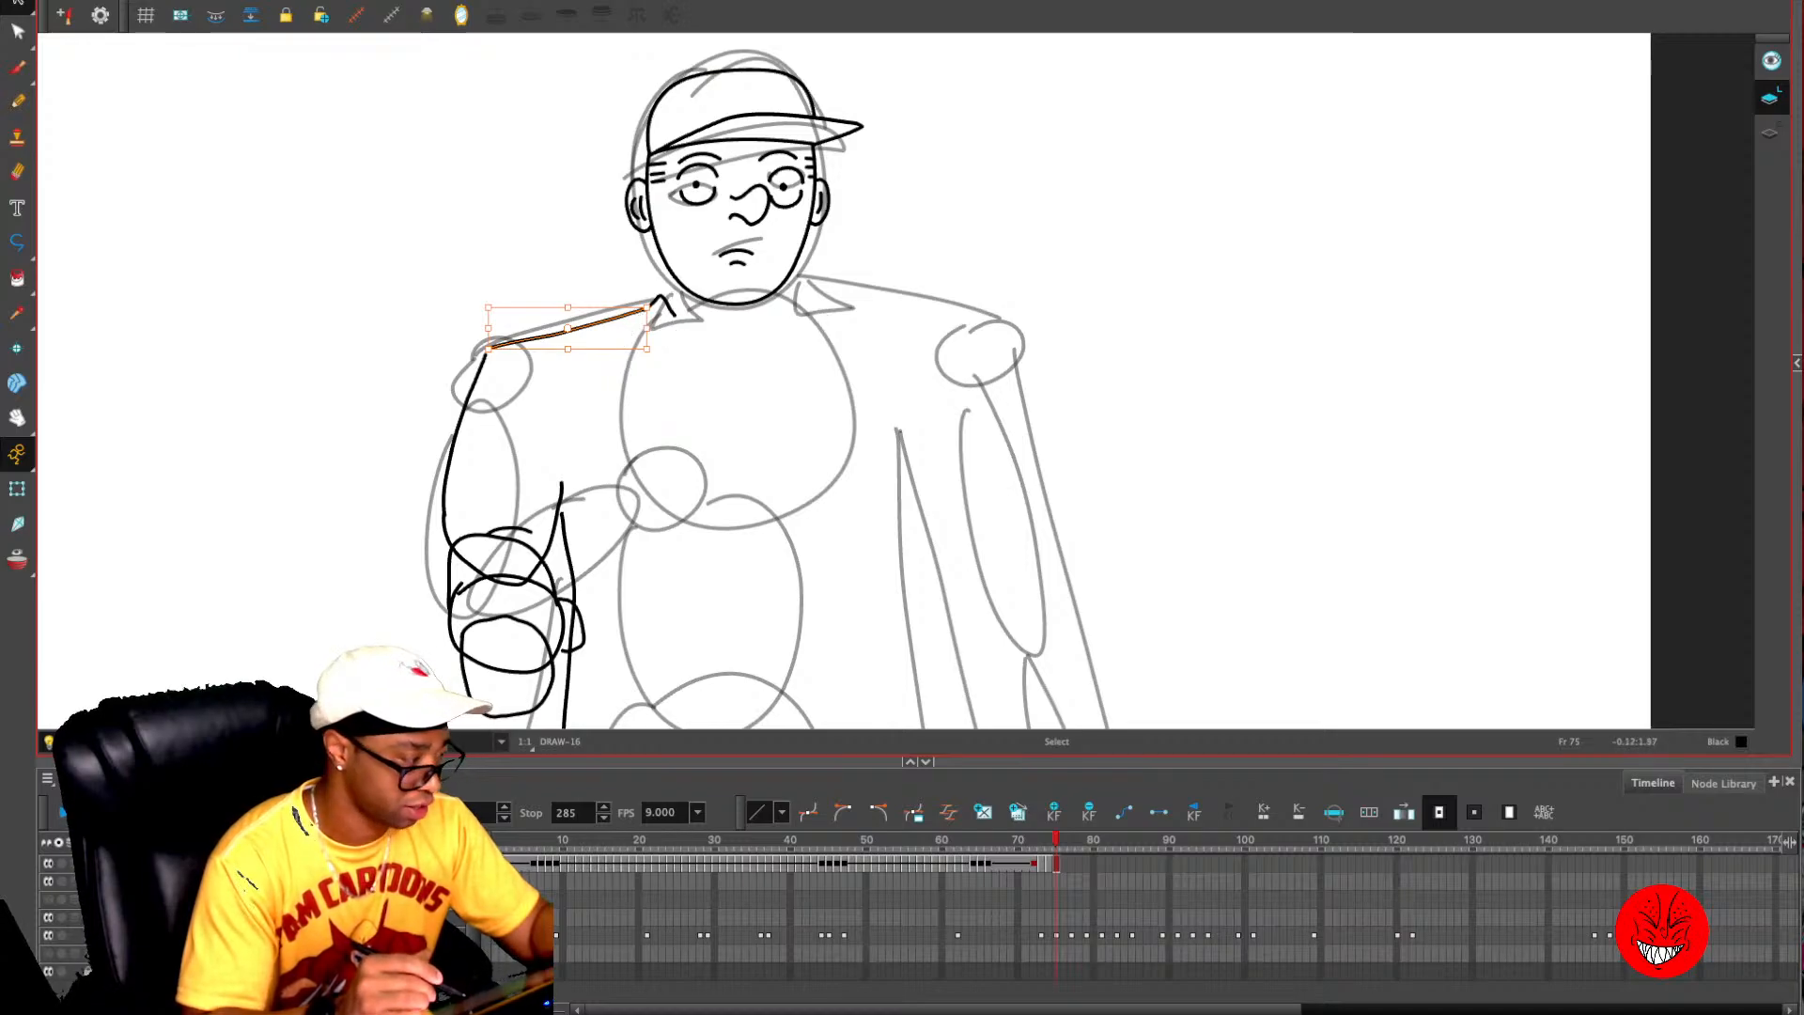
pyautogui.hotkey('ctrl', 'z')
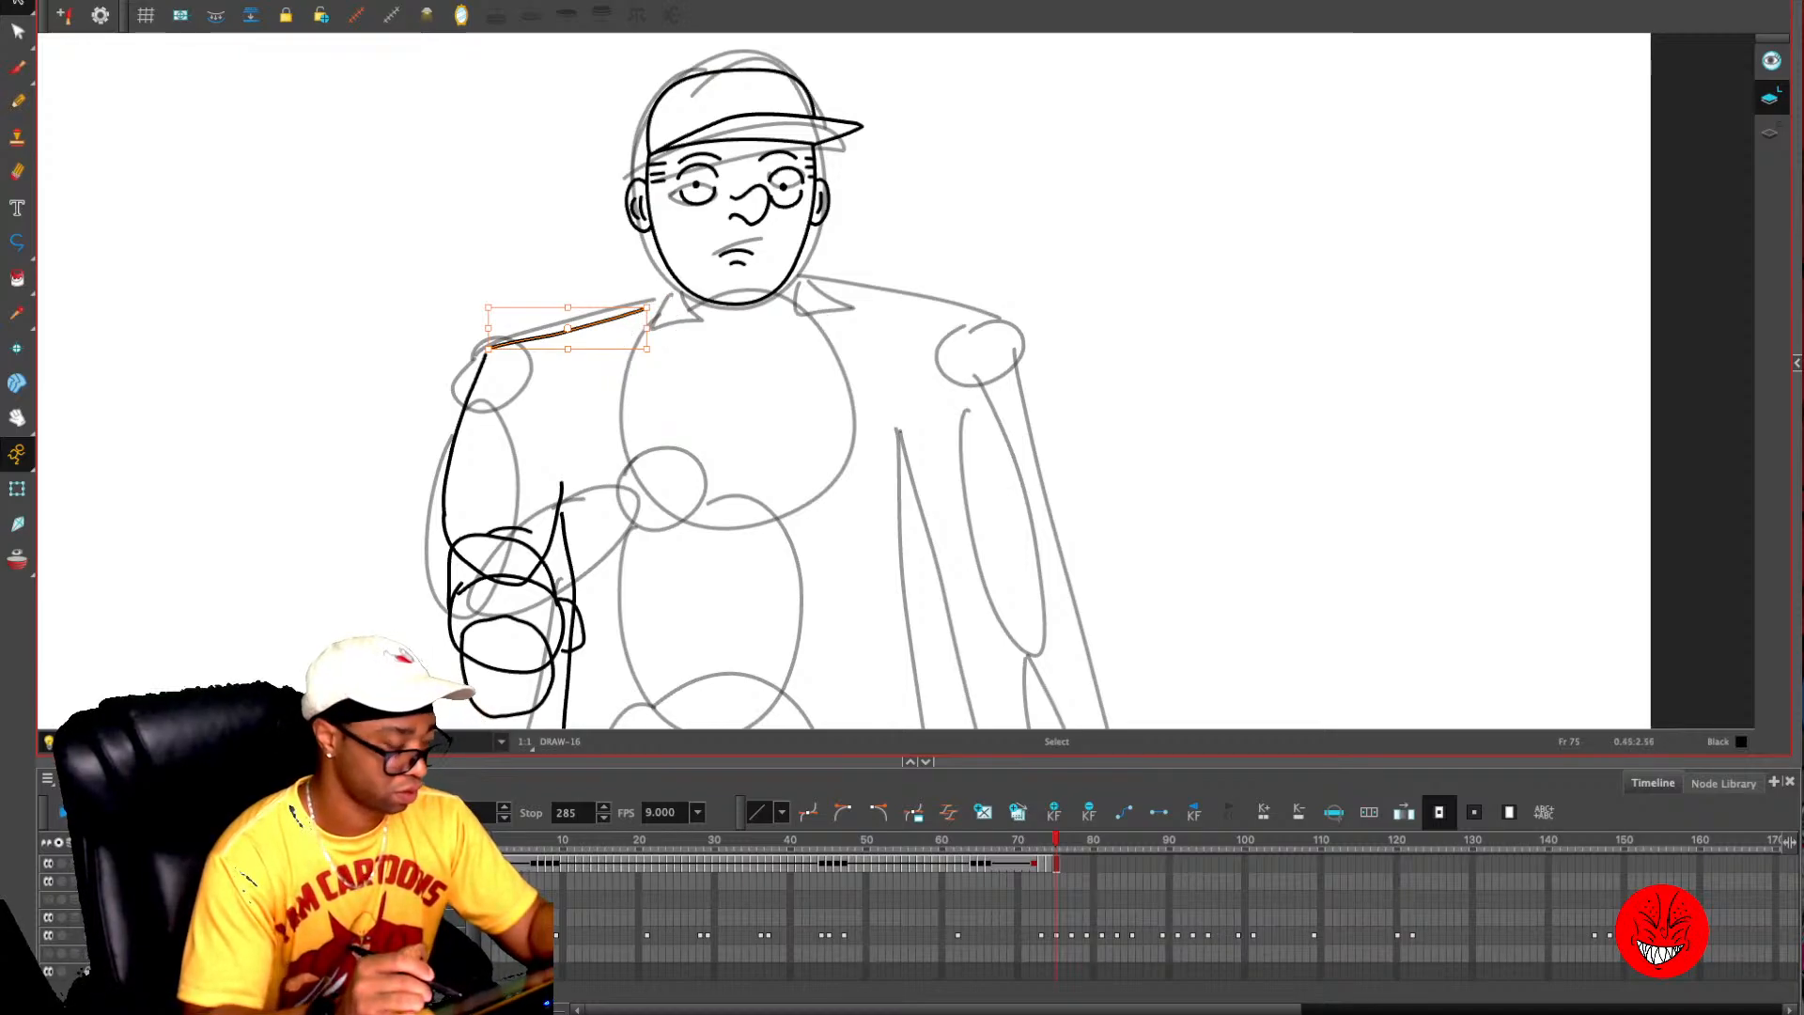
pyautogui.hotkey('ctrl', 'z')
pyautogui.hotkey('ctrl', 'shift', 'z')
pyautogui.hotkey('ctrl', 'shift', 'z')
pyautogui.hotkey('ctrl', 'shift', 'z')
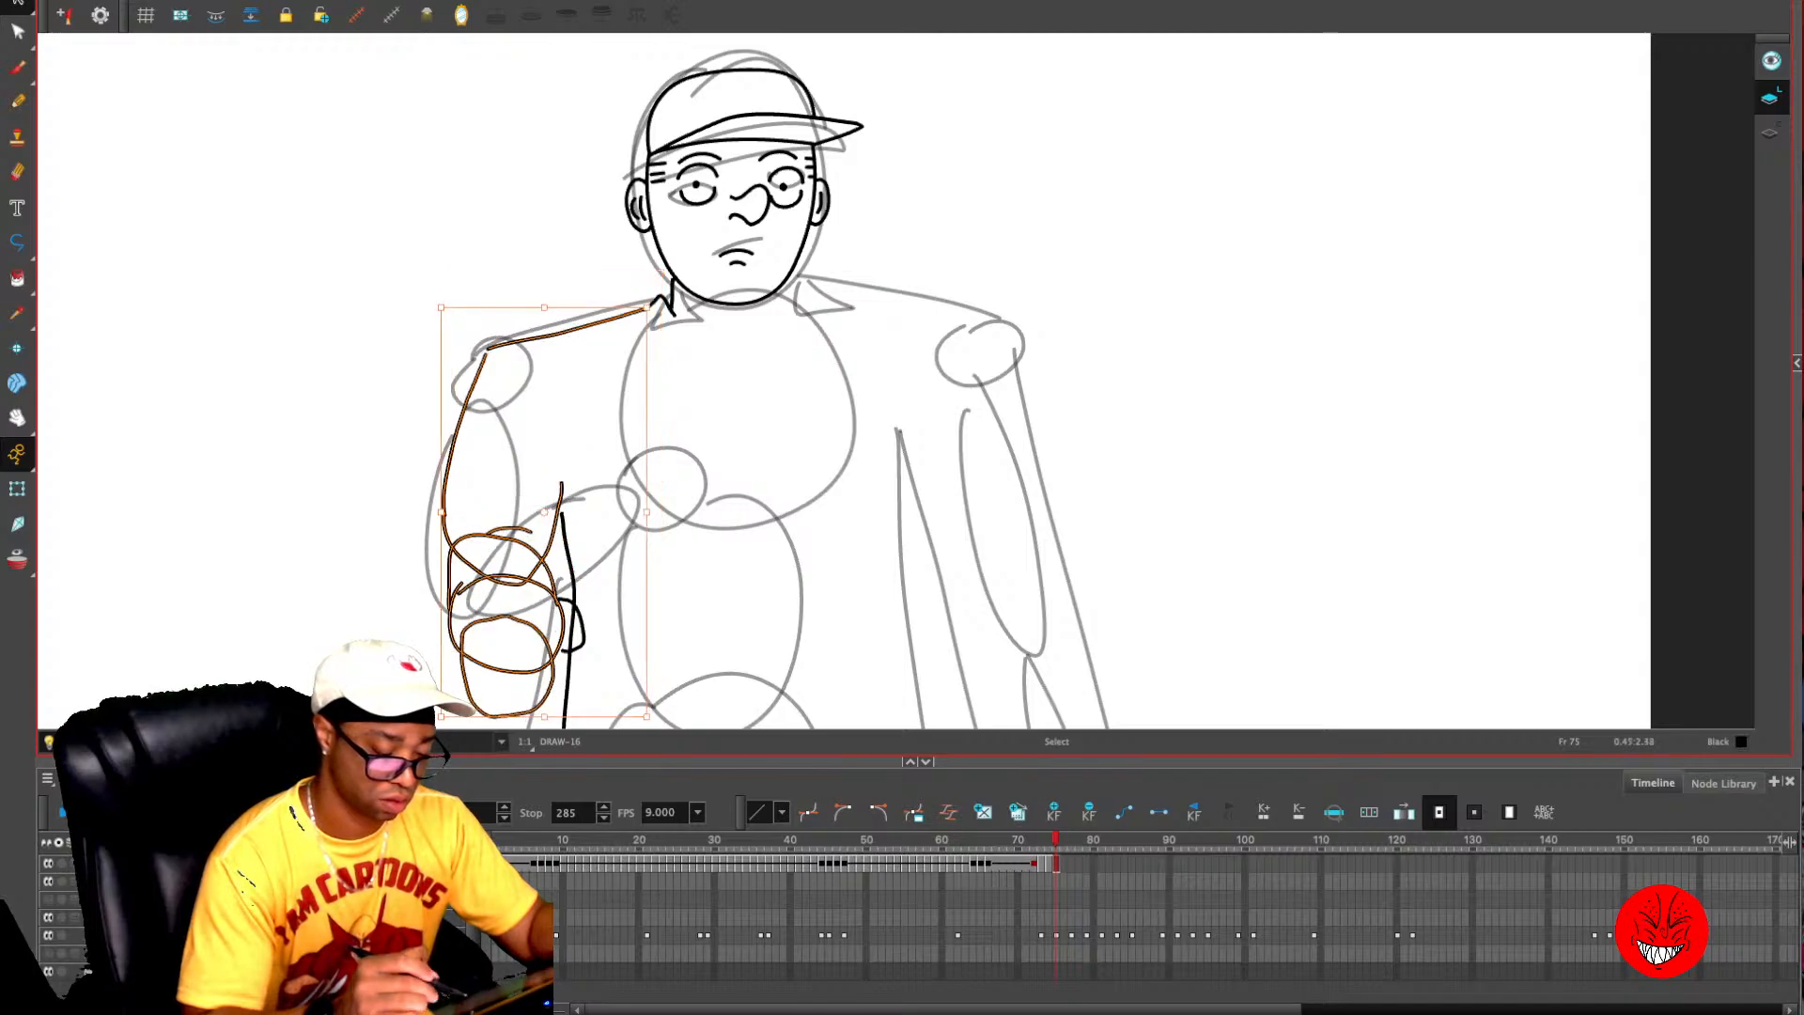
# - Delete the leftover collar and neck strokes beside the jaw and reshape the left-hand shoulder line so it reaches the jaw
pyautogui.click(662, 301)
pyautogui.press('Delete')
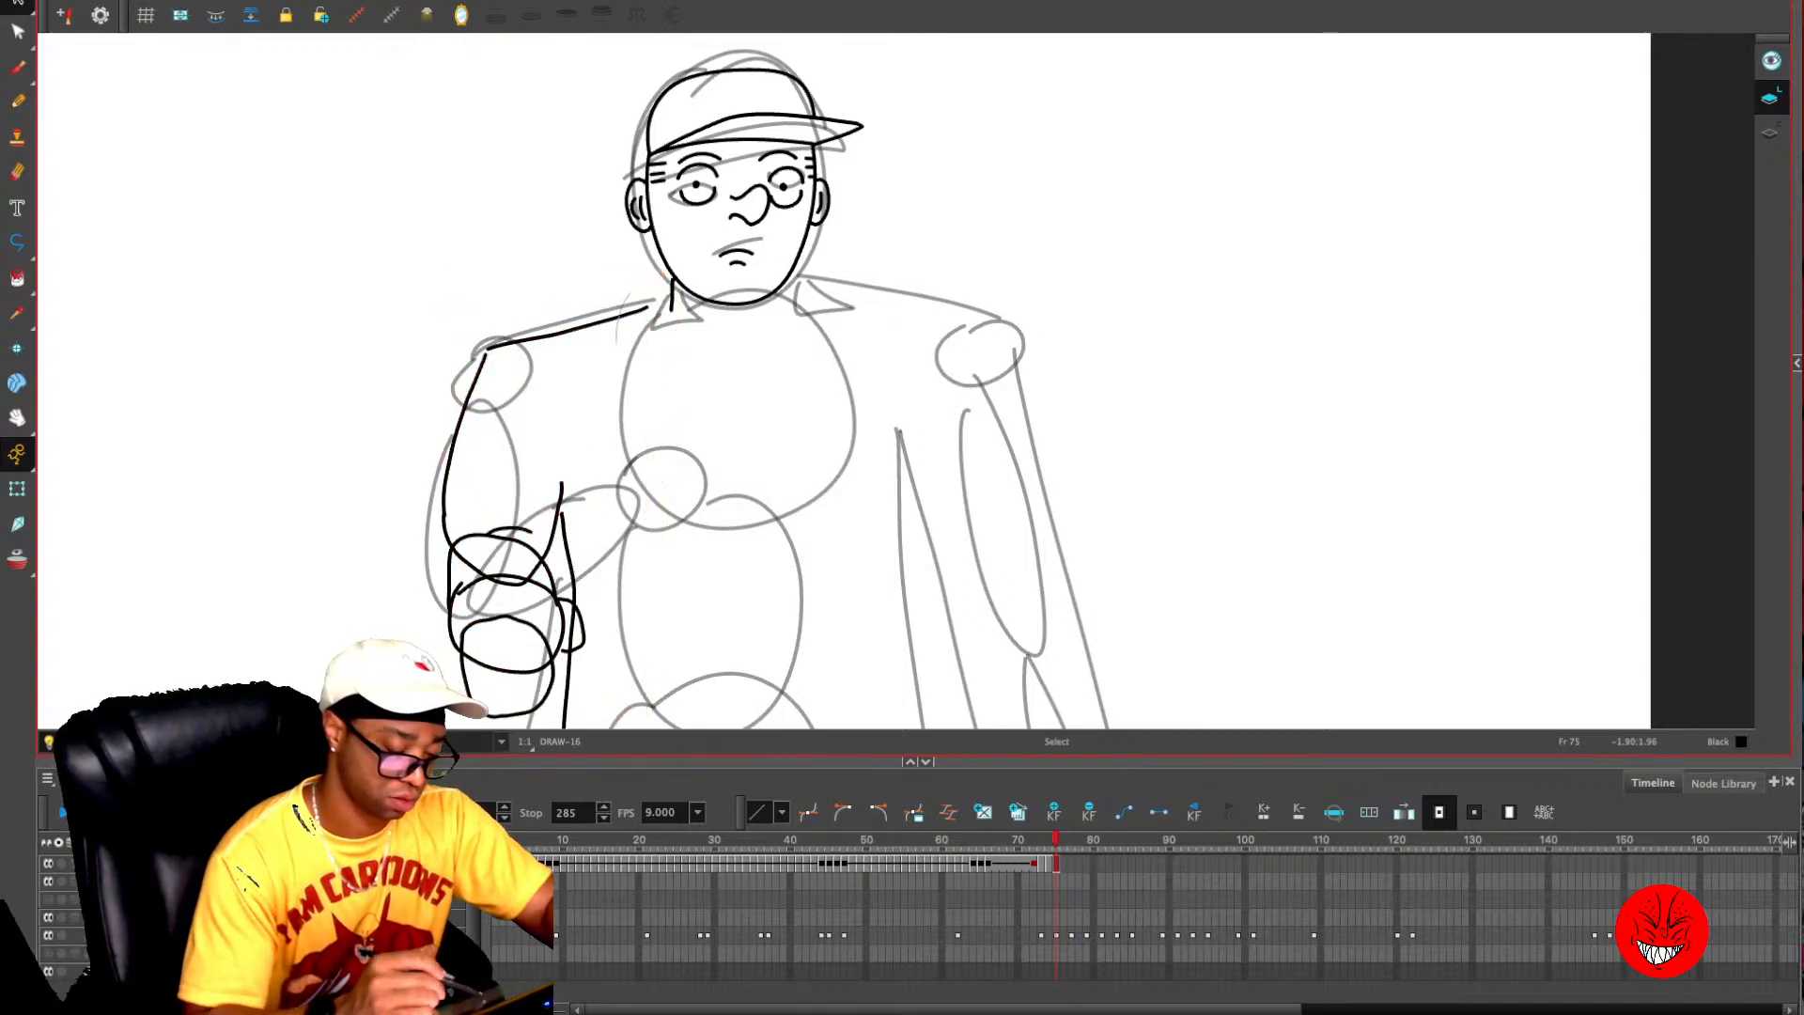
pyautogui.click(622, 315)
pyautogui.moveTo(649, 307)
pyautogui.mouseDown()
pyautogui.moveTo(673, 275)
pyautogui.moveTo(695, 348)
pyautogui.mouseUp()
pyautogui.click(672, 301)
pyautogui.press('Delete')
pyautogui.hotkey('alt', 'x')
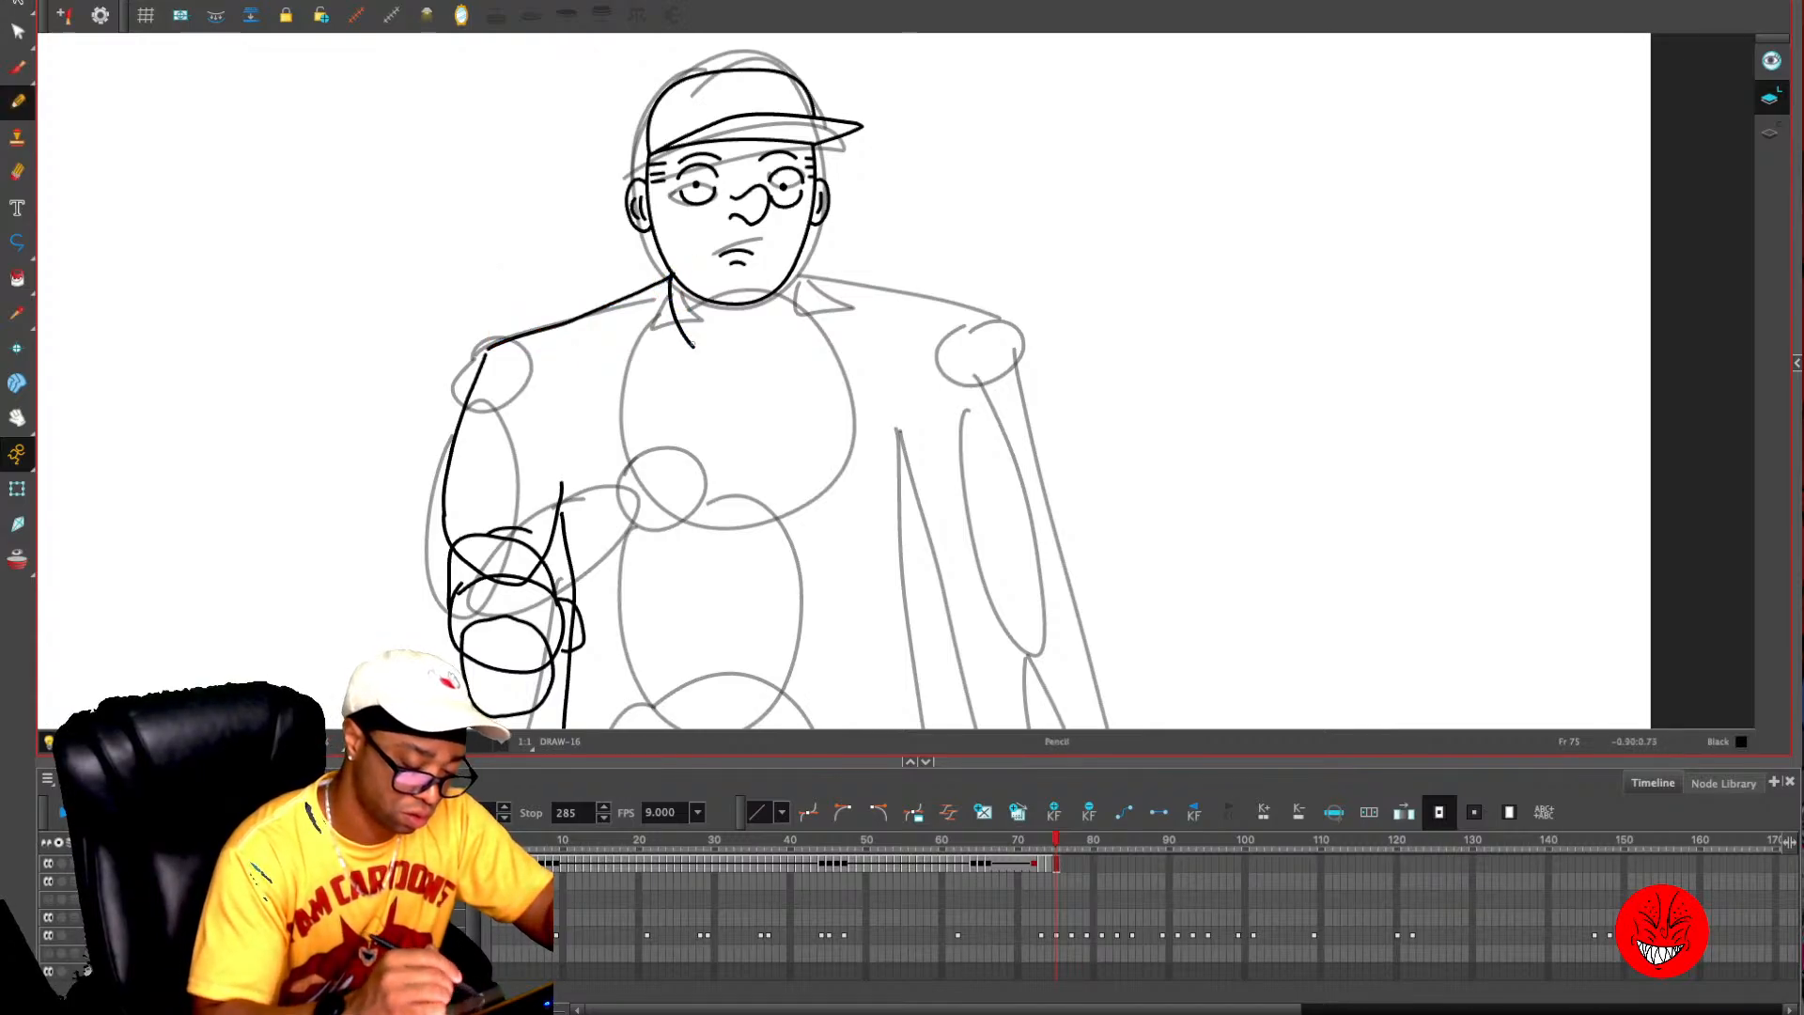
# - Draw the left-hand lapel, shirt neckline, neck lines and Adam's apple below the chin on frame 75, and compare with frame 74
pyautogui.moveTo(655, 282)
pyautogui.mouseDown()
pyautogui.moveTo(638, 365)
pyautogui.moveTo(730, 445)
pyautogui.mouseUp()
pyautogui.moveTo(695, 348)
pyautogui.mouseDown()
pyautogui.moveTo(734, 436)
pyautogui.moveTo(802, 327)
pyautogui.moveTo(797, 272)
pyautogui.mouseUp()
pyautogui.moveTo(681, 290); pyautogui.dragTo(693, 327)
pyautogui.moveTo(788, 291)
pyautogui.mouseDown()
pyautogui.moveTo(783, 321)
pyautogui.moveTo(738, 329)
pyautogui.mouseUp()
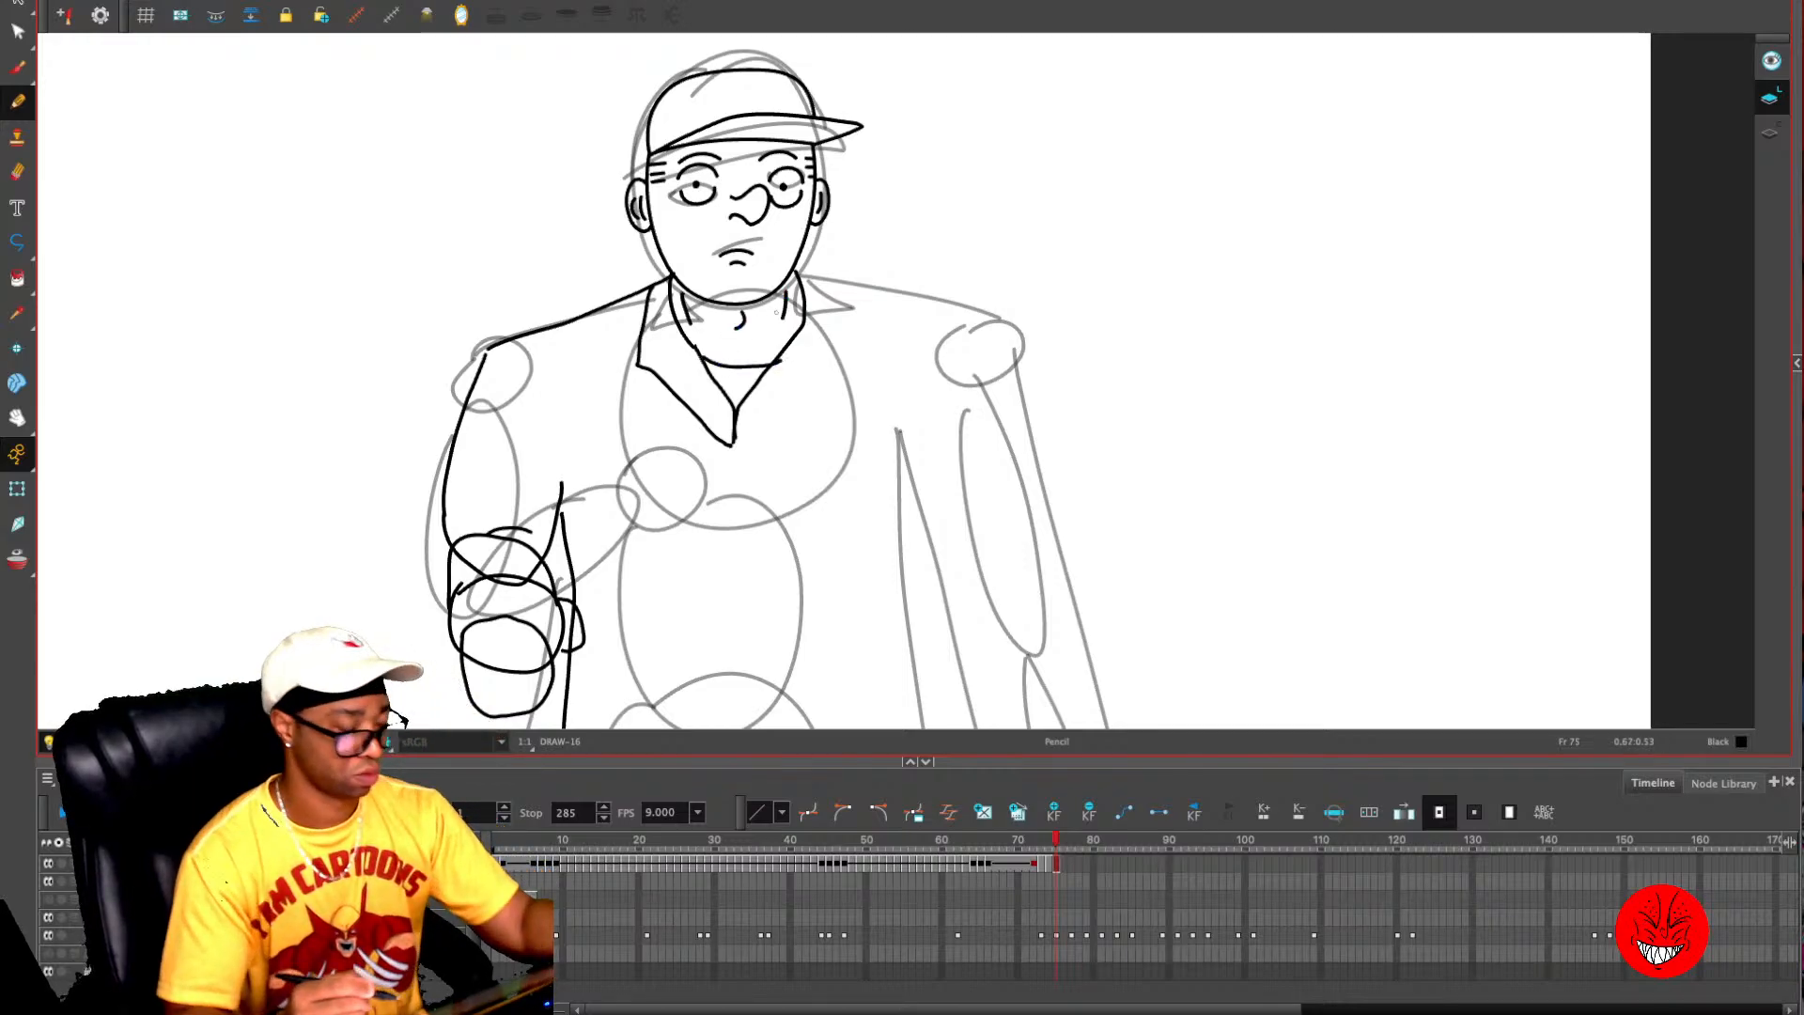
pyautogui.press(',')
pyautogui.press('.')
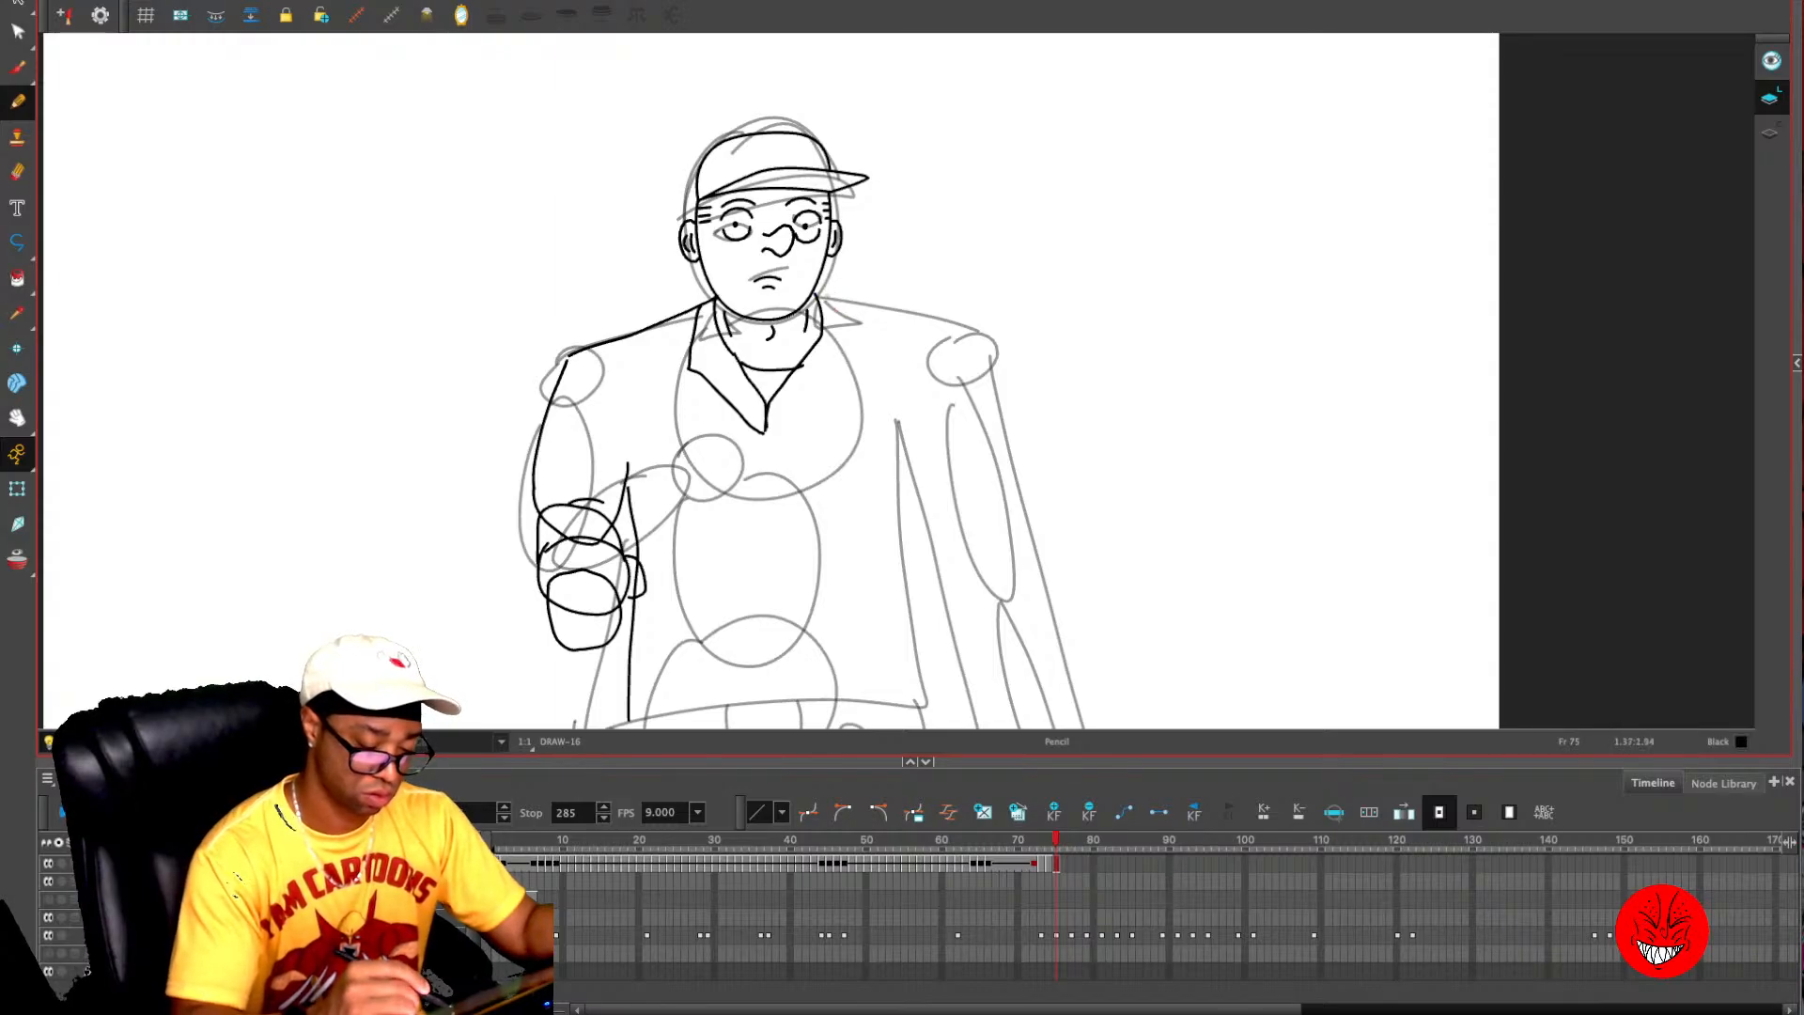
# - Draw the right-hand shoulder line sloping down from the collar and the right-hand side of the torso on frame 75
pyautogui.moveTo(815, 286)
pyautogui.mouseDown()
pyautogui.moveTo(980, 363)
pyautogui.moveTo(974, 331)
pyautogui.mouseUp()
pyautogui.hotkey('alt', 'o')
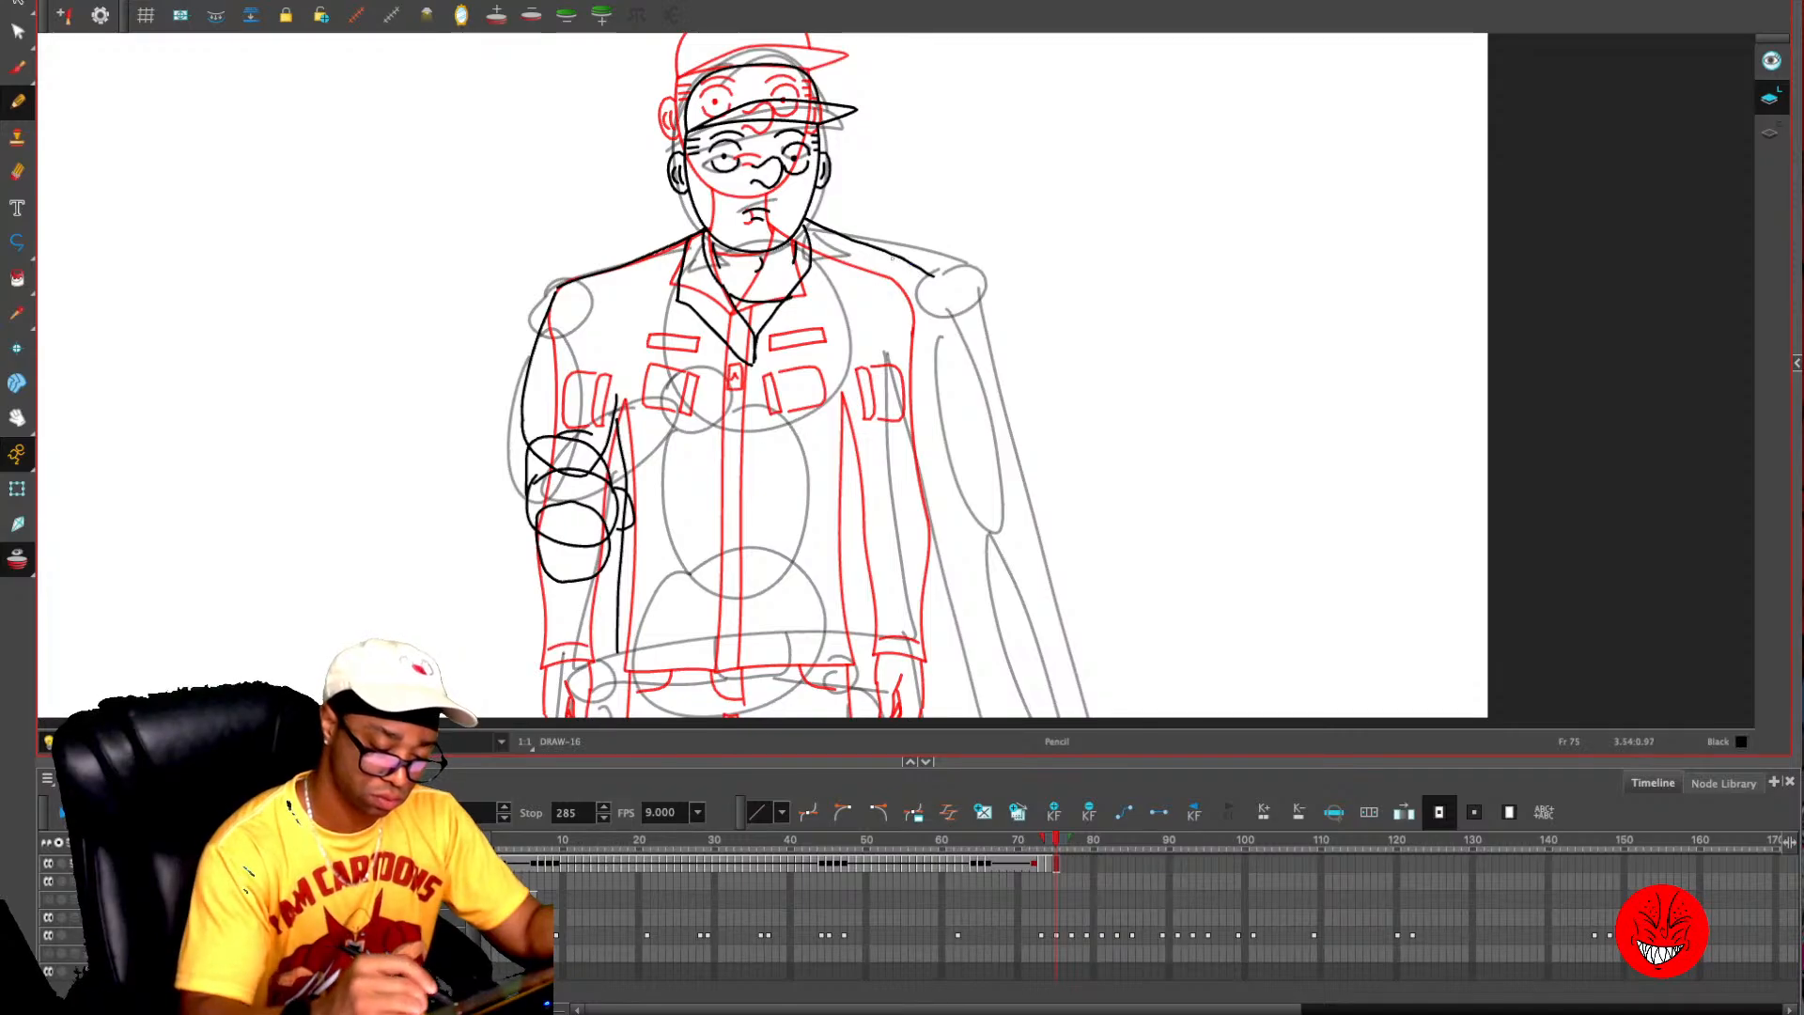
pyautogui.hotkey('ctrl', 'z')
pyautogui.moveTo(804, 230); pyautogui.dragTo(921, 301)
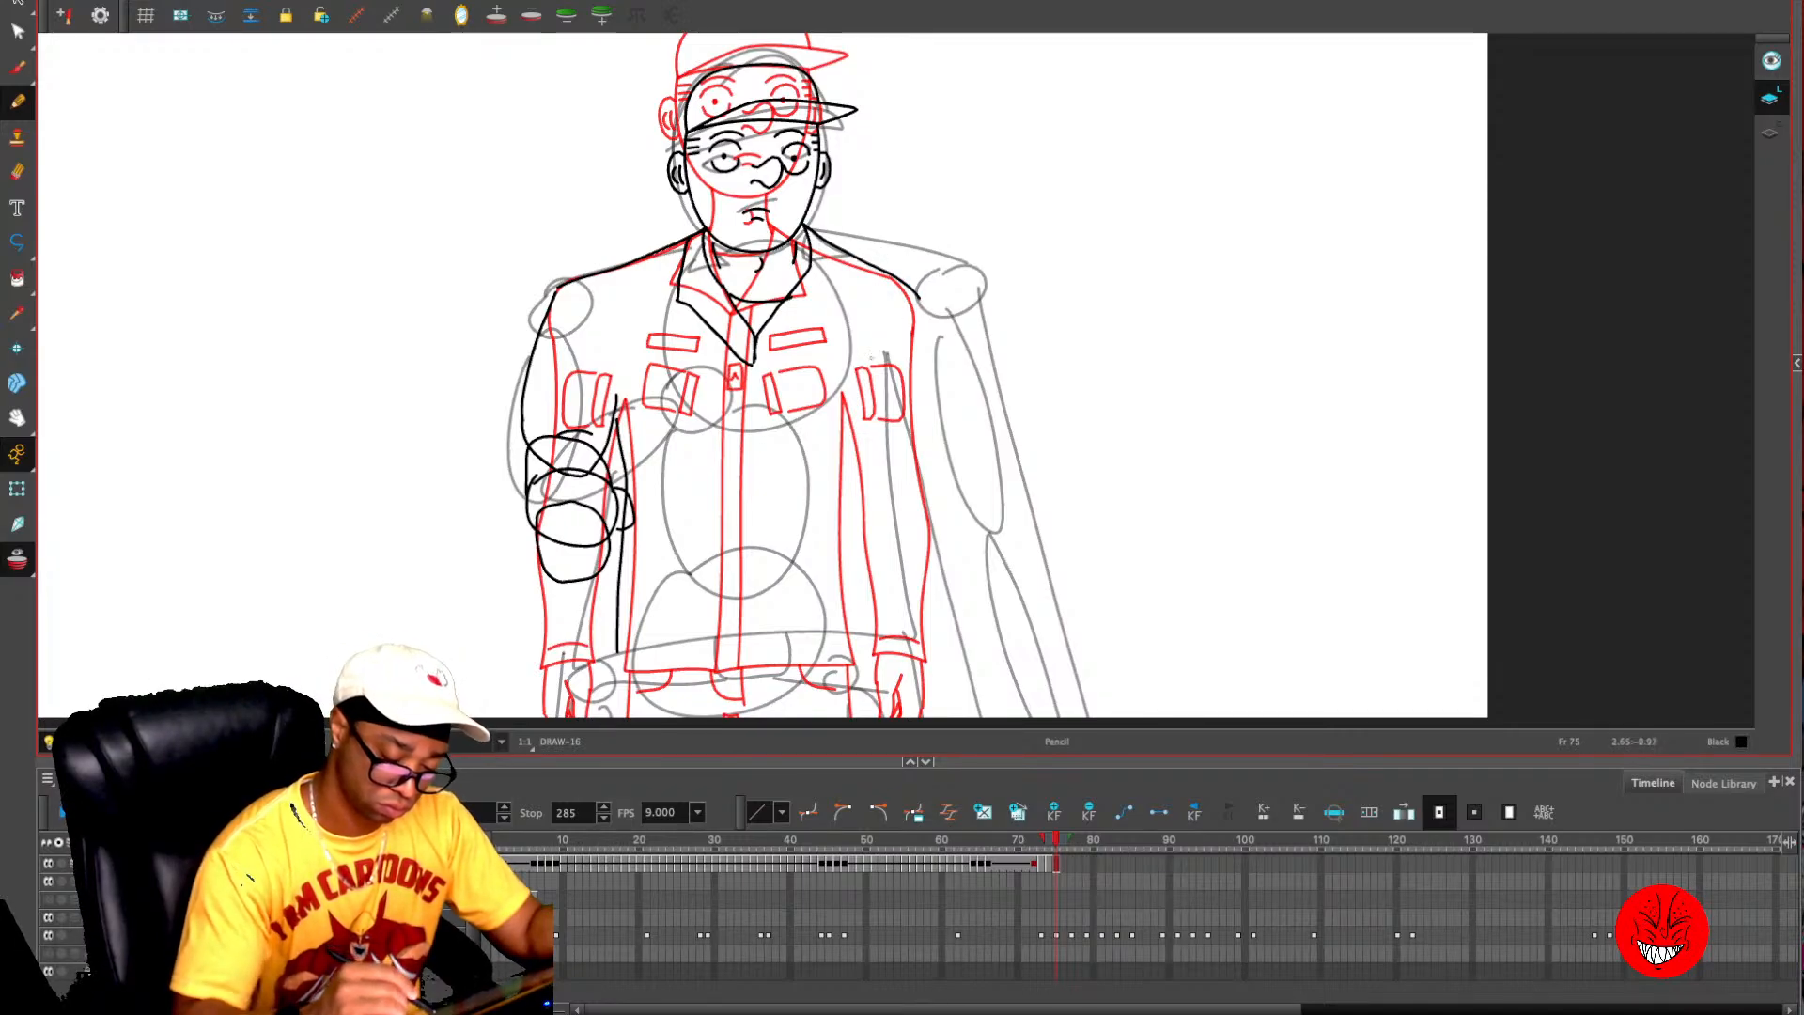
pyautogui.moveTo(870, 416); pyautogui.dragTo(850, 663)
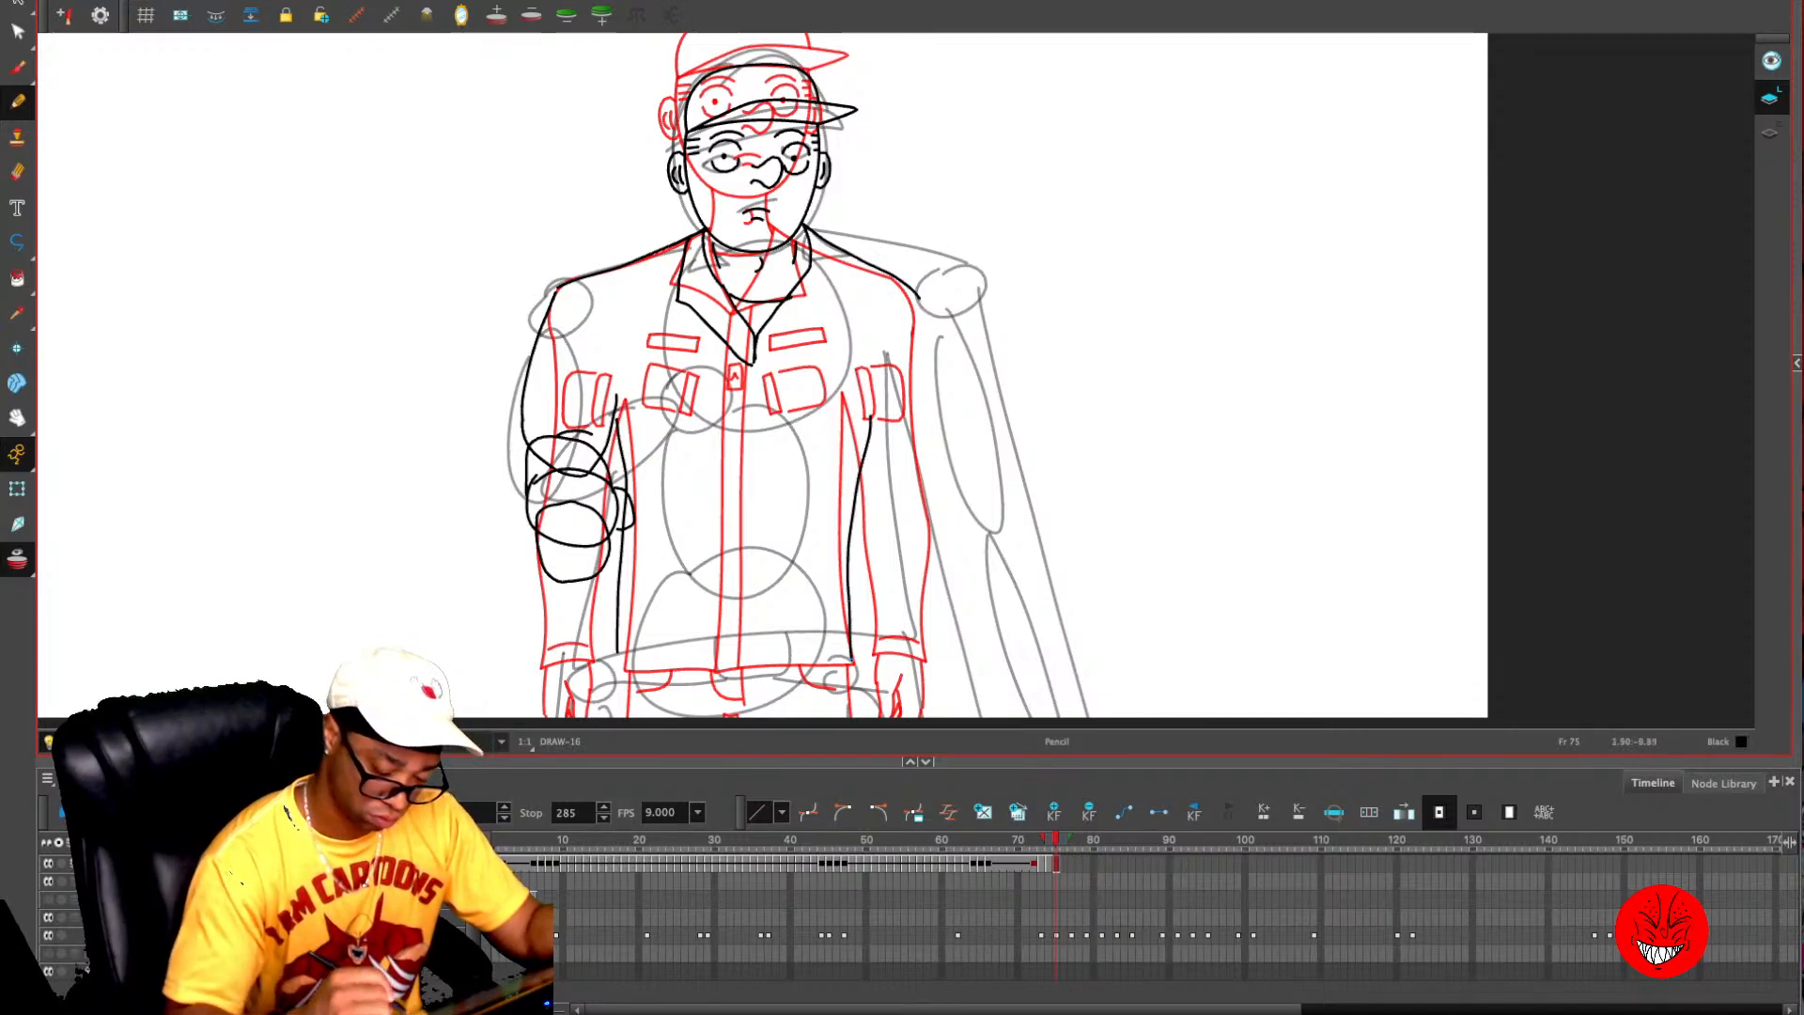
pyautogui.hotkey('alt', 'o')
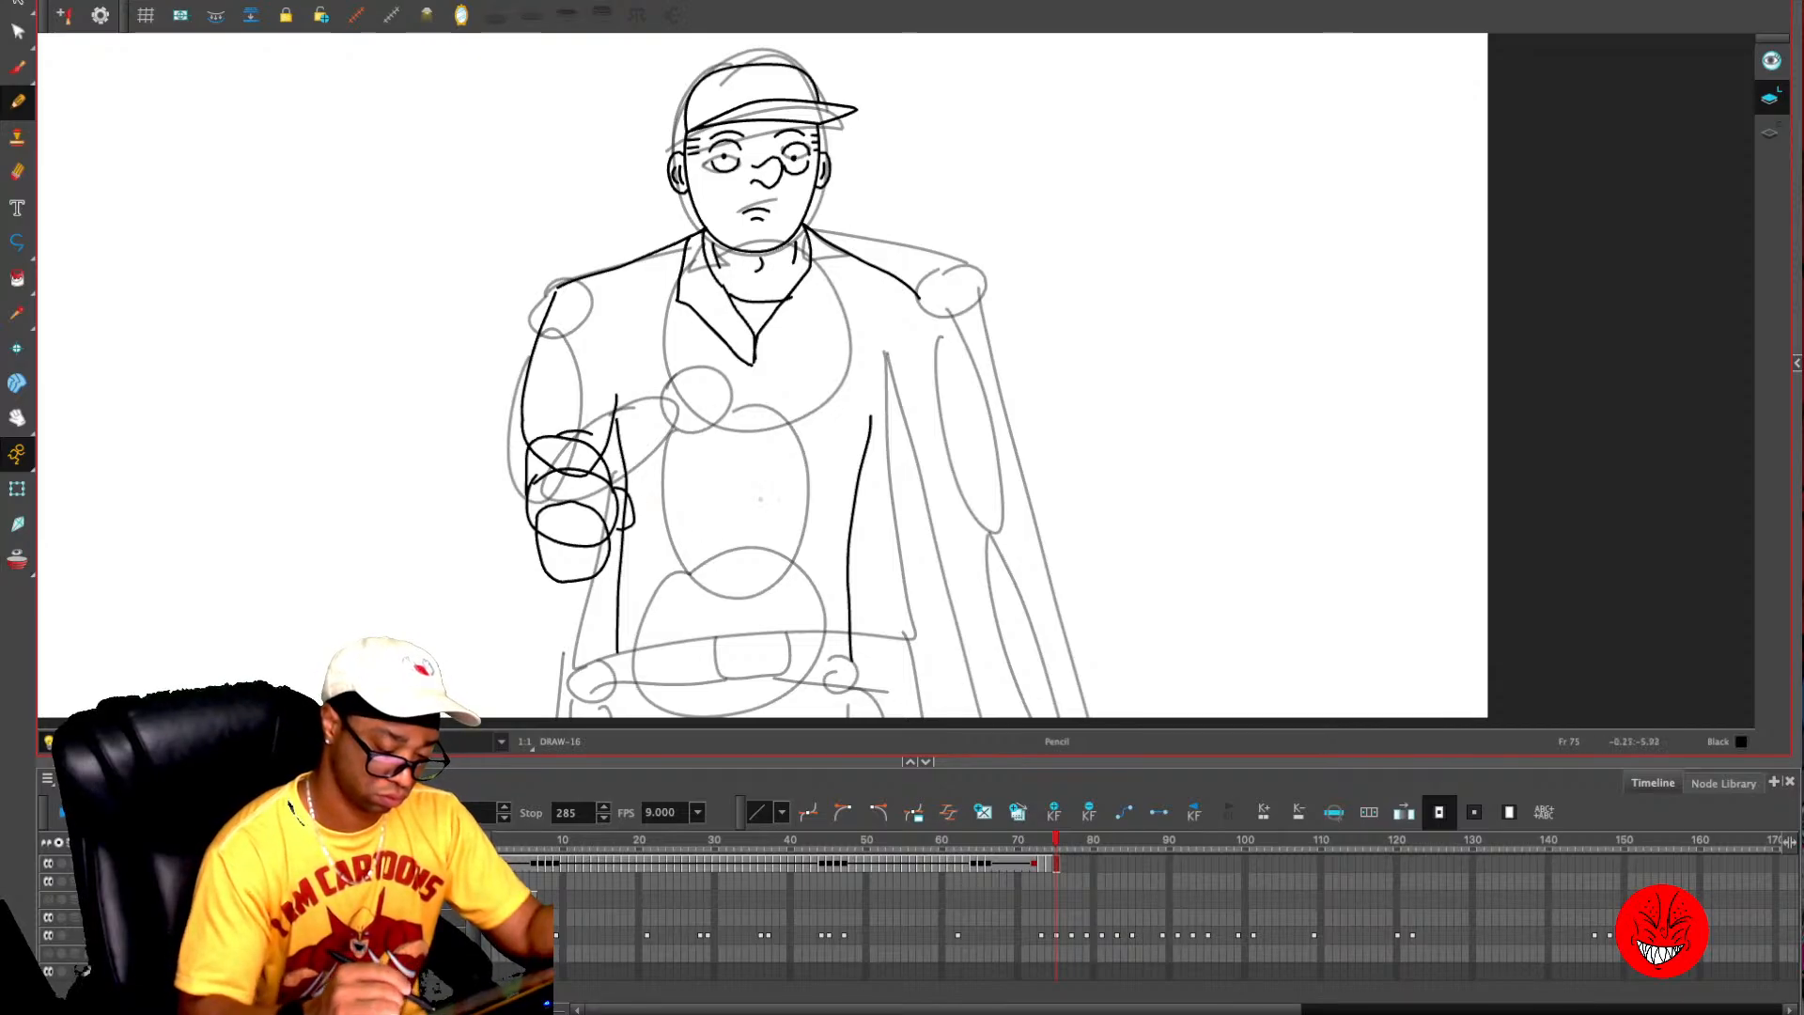
# - Draw the jacket's front opening line from the collar point down, and the curved bottom hem on both sides of it
pyautogui.moveTo(754, 367); pyautogui.dragTo(756, 668)
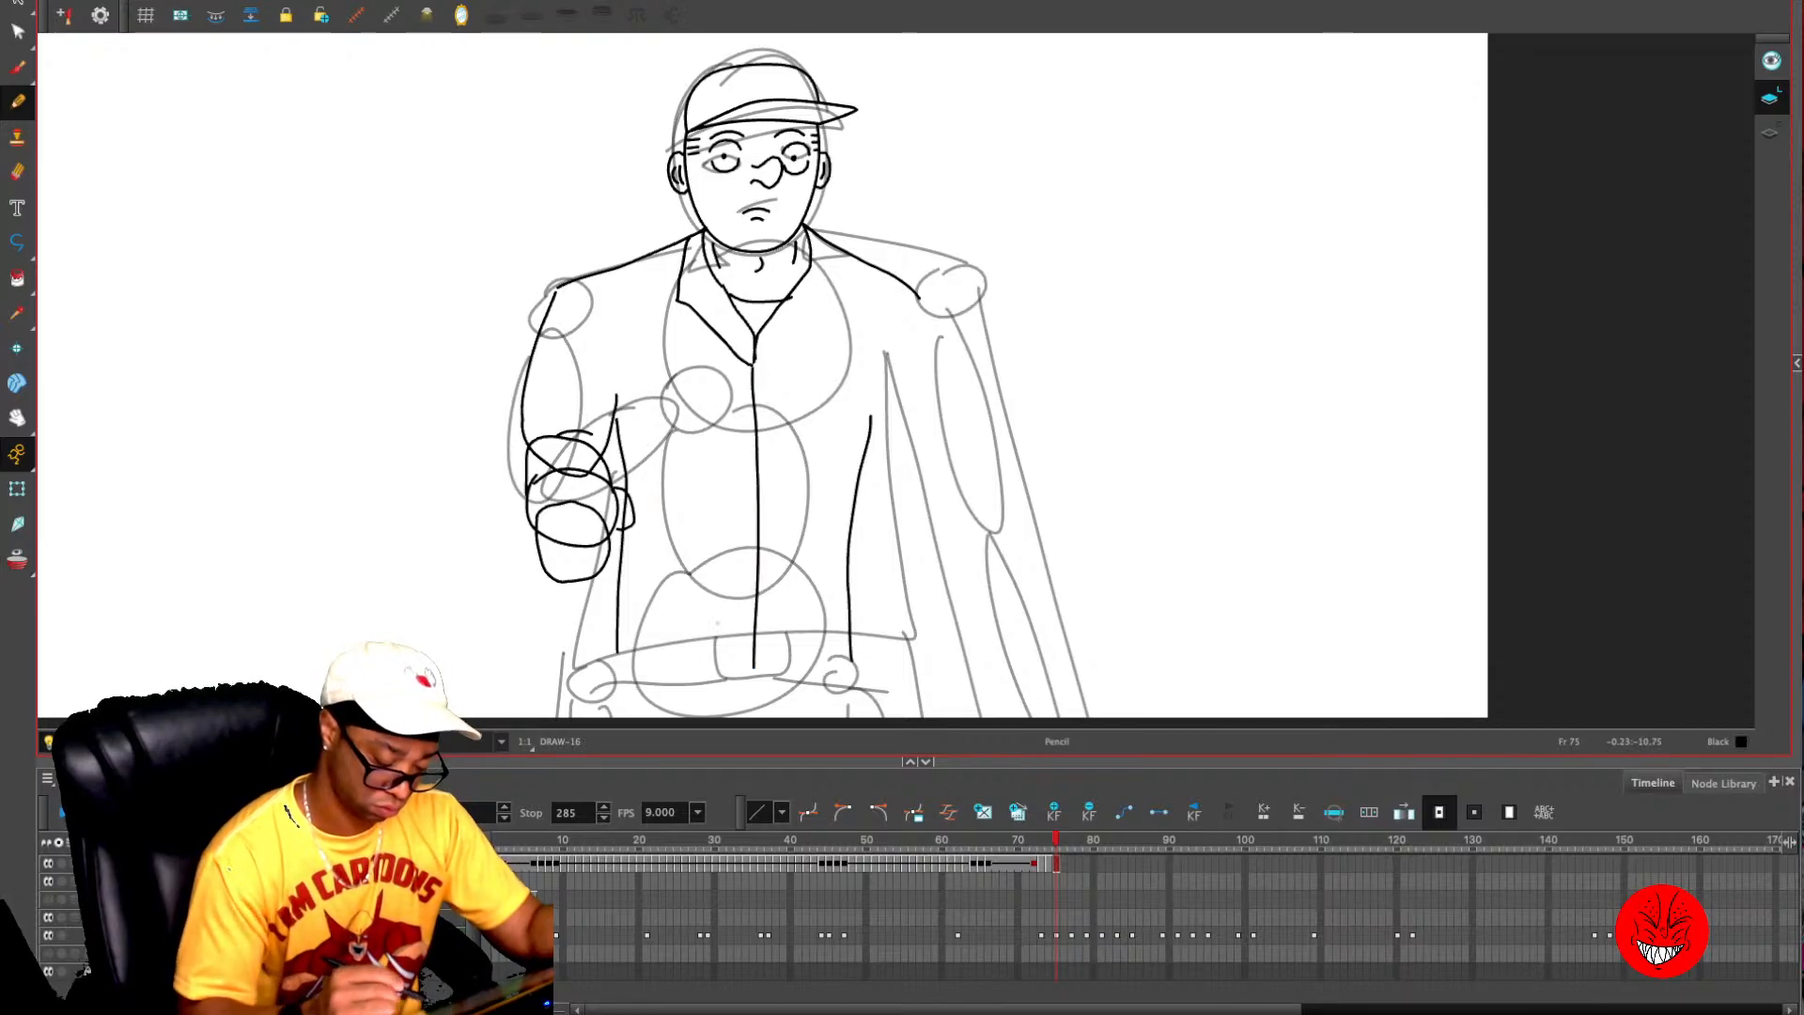
pyautogui.hotkey('alt', 'o')
pyautogui.moveTo(1127, 423); pyautogui.dragTo(1128, 329)
pyautogui.hotkey('ctrl', 'z')
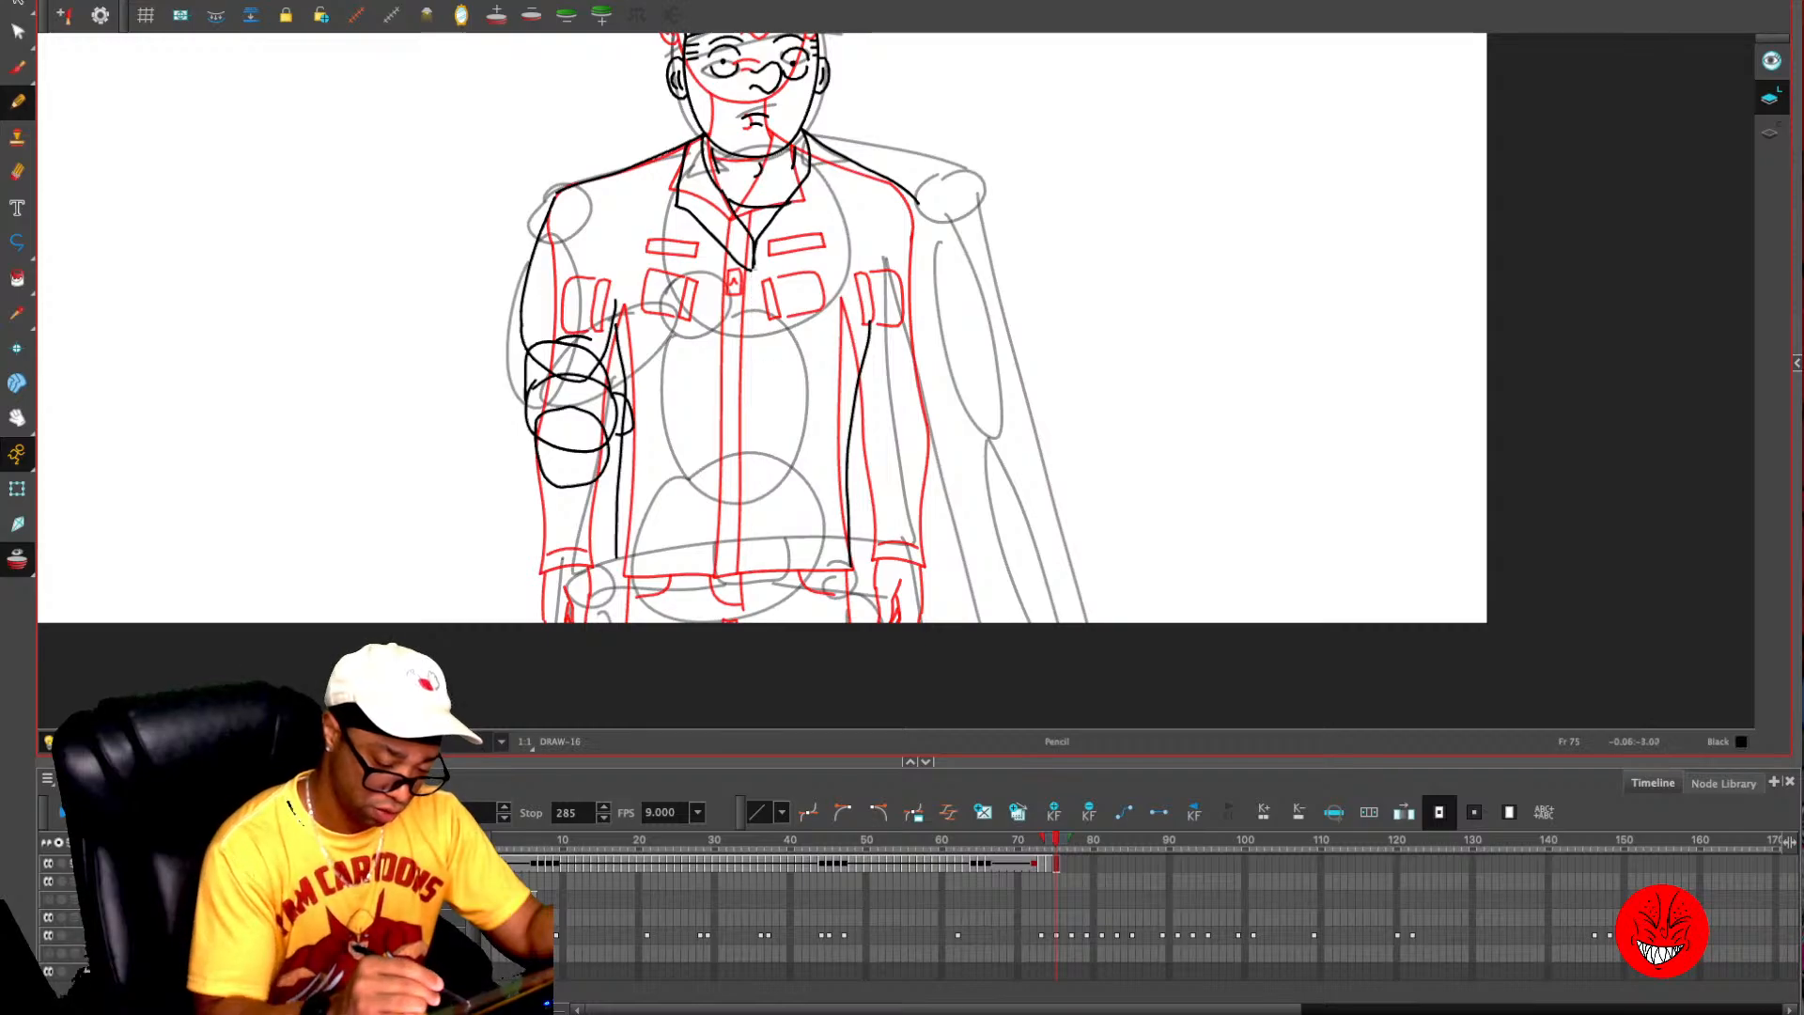
pyautogui.moveTo(752, 265)
pyautogui.mouseDown()
pyautogui.moveTo(739, 609)
pyautogui.moveTo(622, 590)
pyautogui.moveTo(614, 555)
pyautogui.mouseUp()
pyautogui.moveTo(739, 608); pyautogui.dragTo(862, 584)
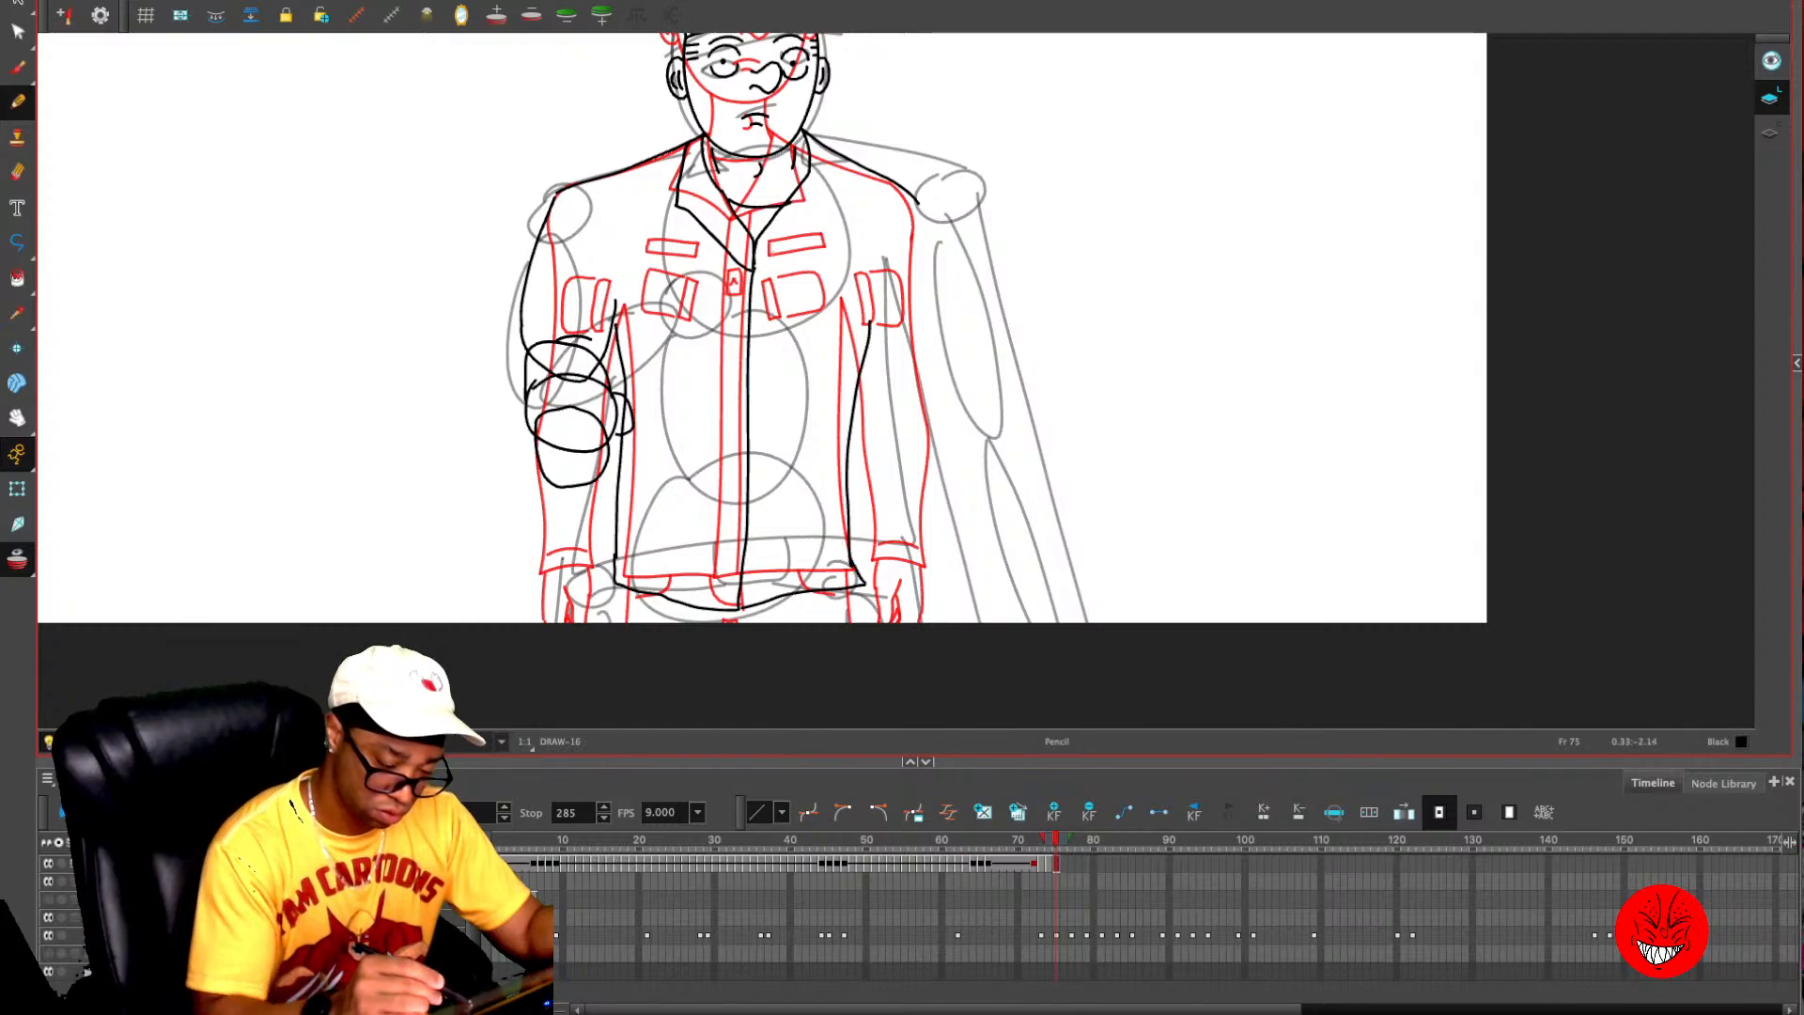
# - Draw the right-hand lapel of the collar, from the collar point out and back up to the neck
pyautogui.moveTo(755, 272); pyautogui.dragTo(842, 173)
pyautogui.hotkey('ctrl', 'z')
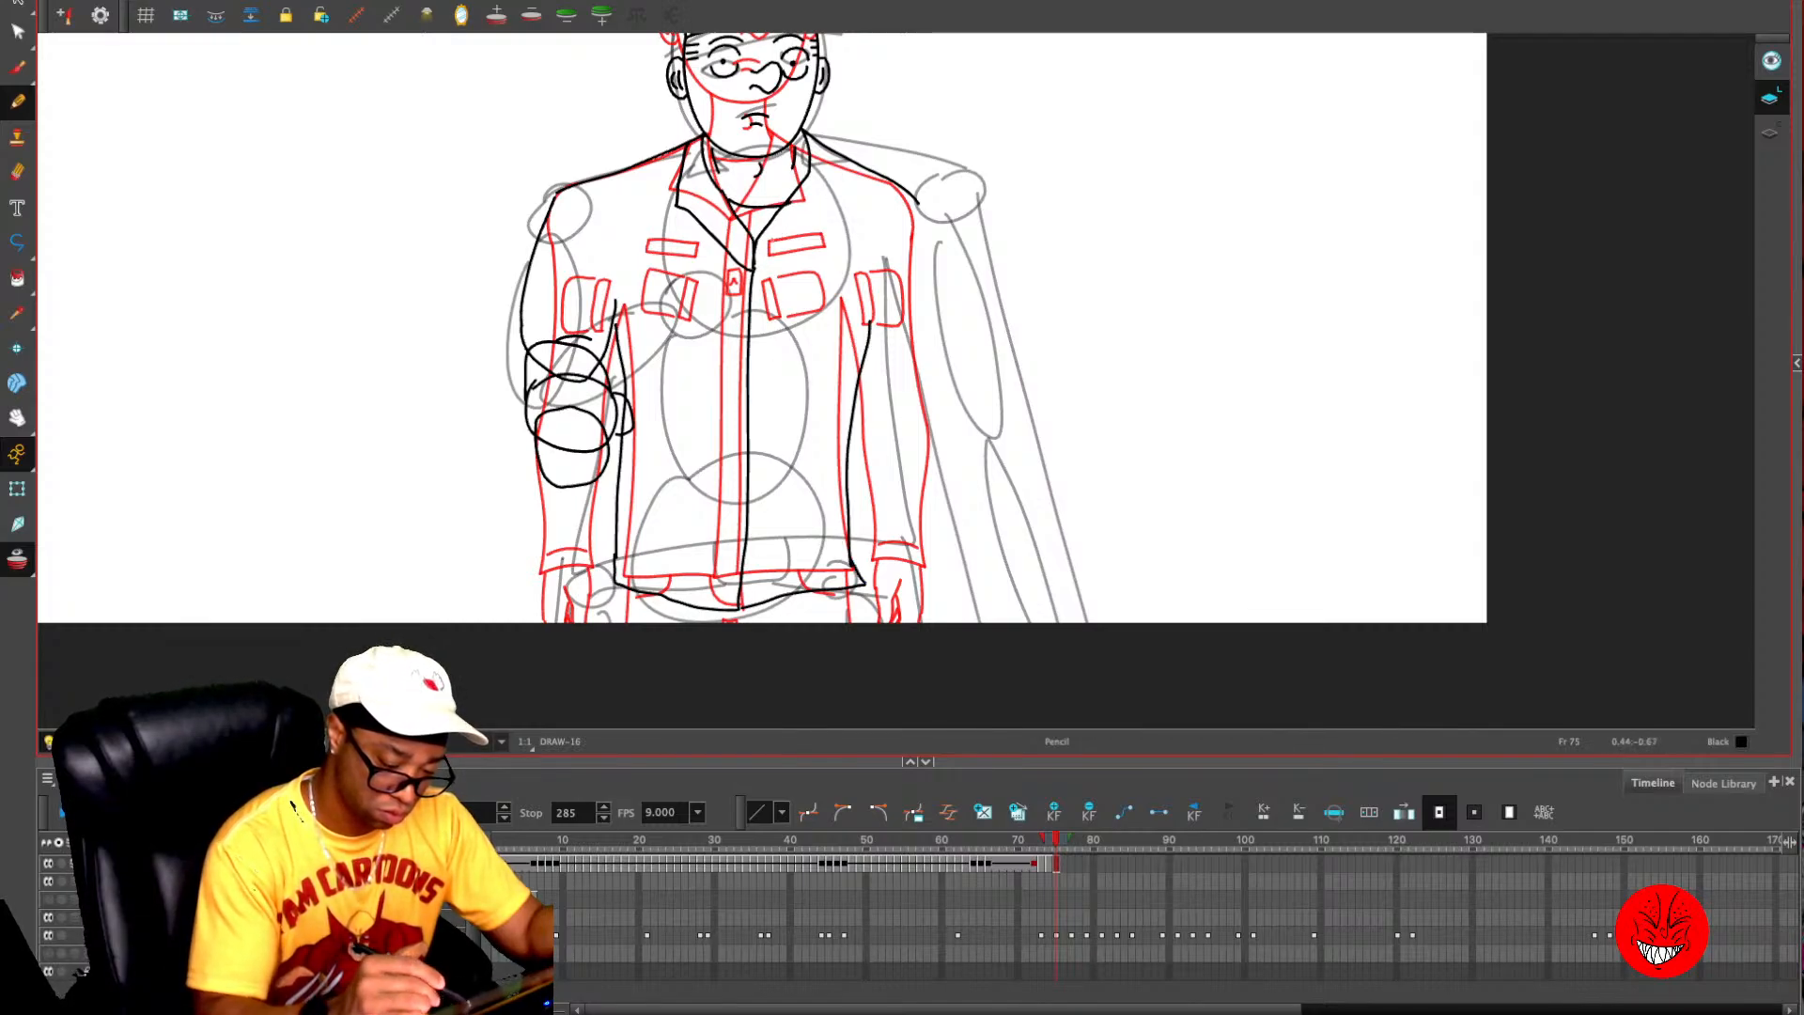
pyautogui.moveTo(753, 271)
pyautogui.mouseDown()
pyautogui.moveTo(830, 212)
pyautogui.moveTo(829, 151)
pyautogui.mouseUp()
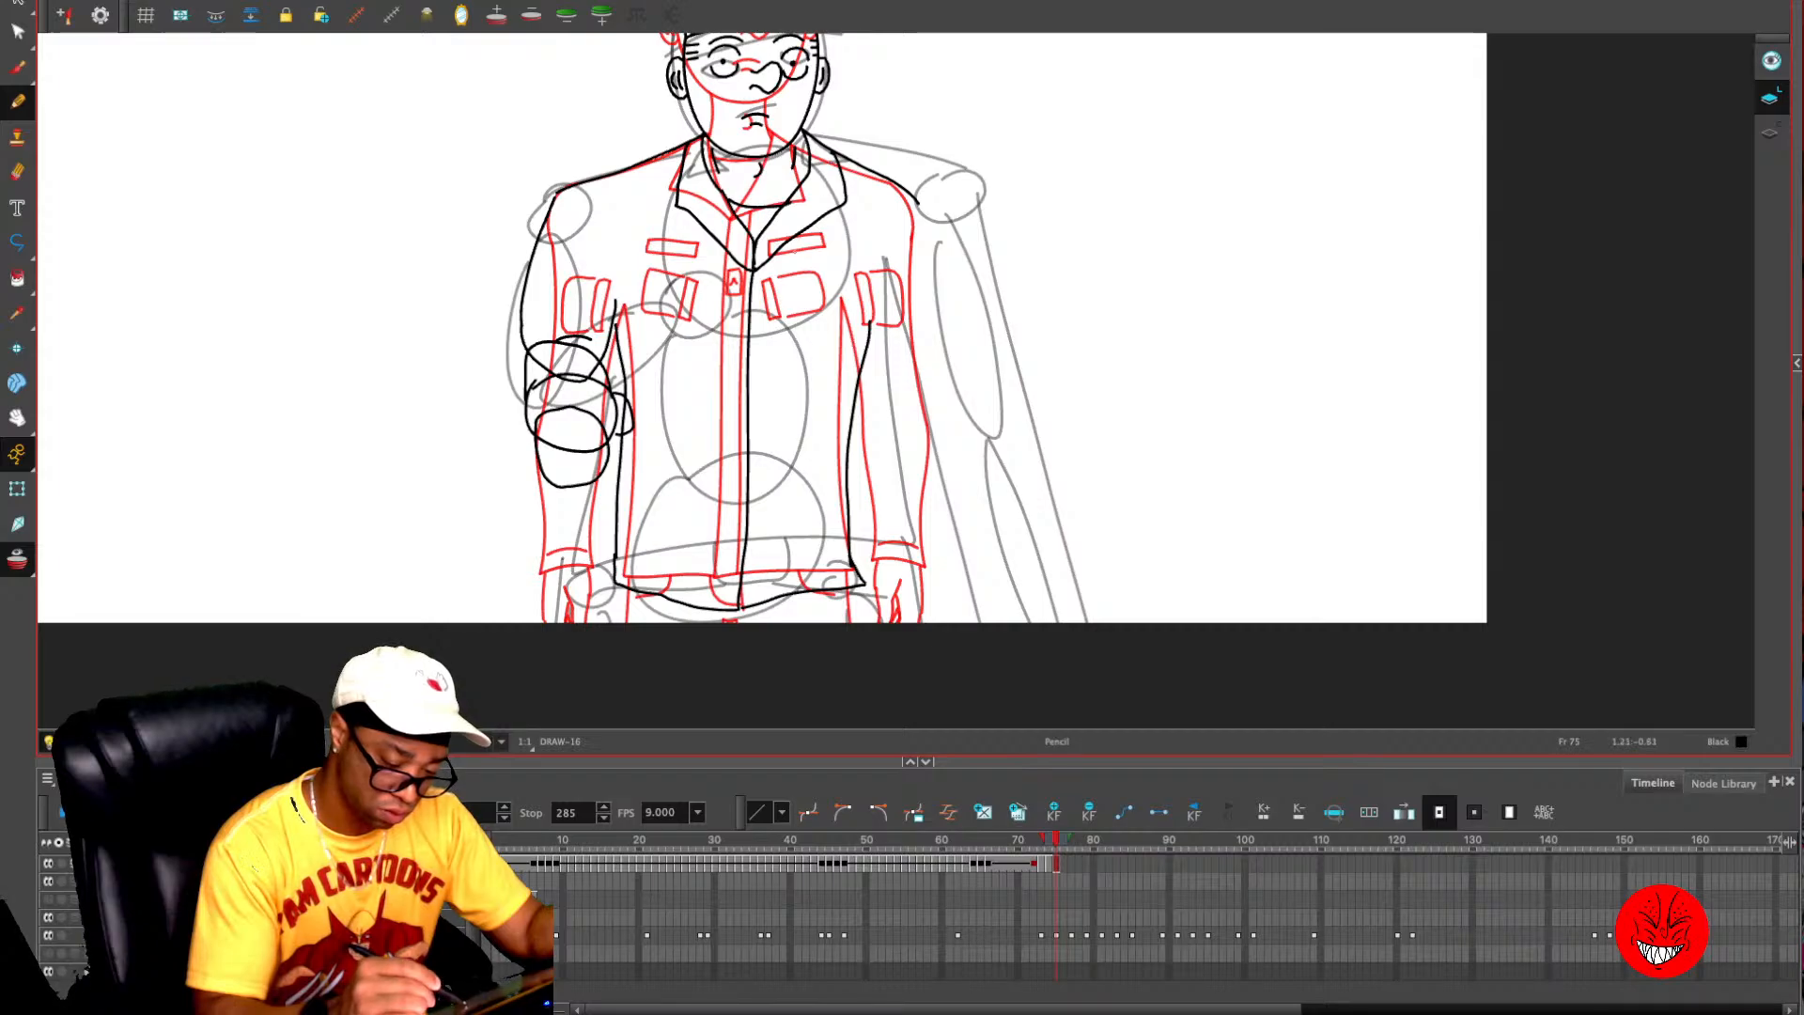
# - Add a second parallel front line for the jacket's zipper strip and a small rectangular zipper pull on the chest
pyautogui.moveTo(766, 262); pyautogui.dragTo(762, 586)
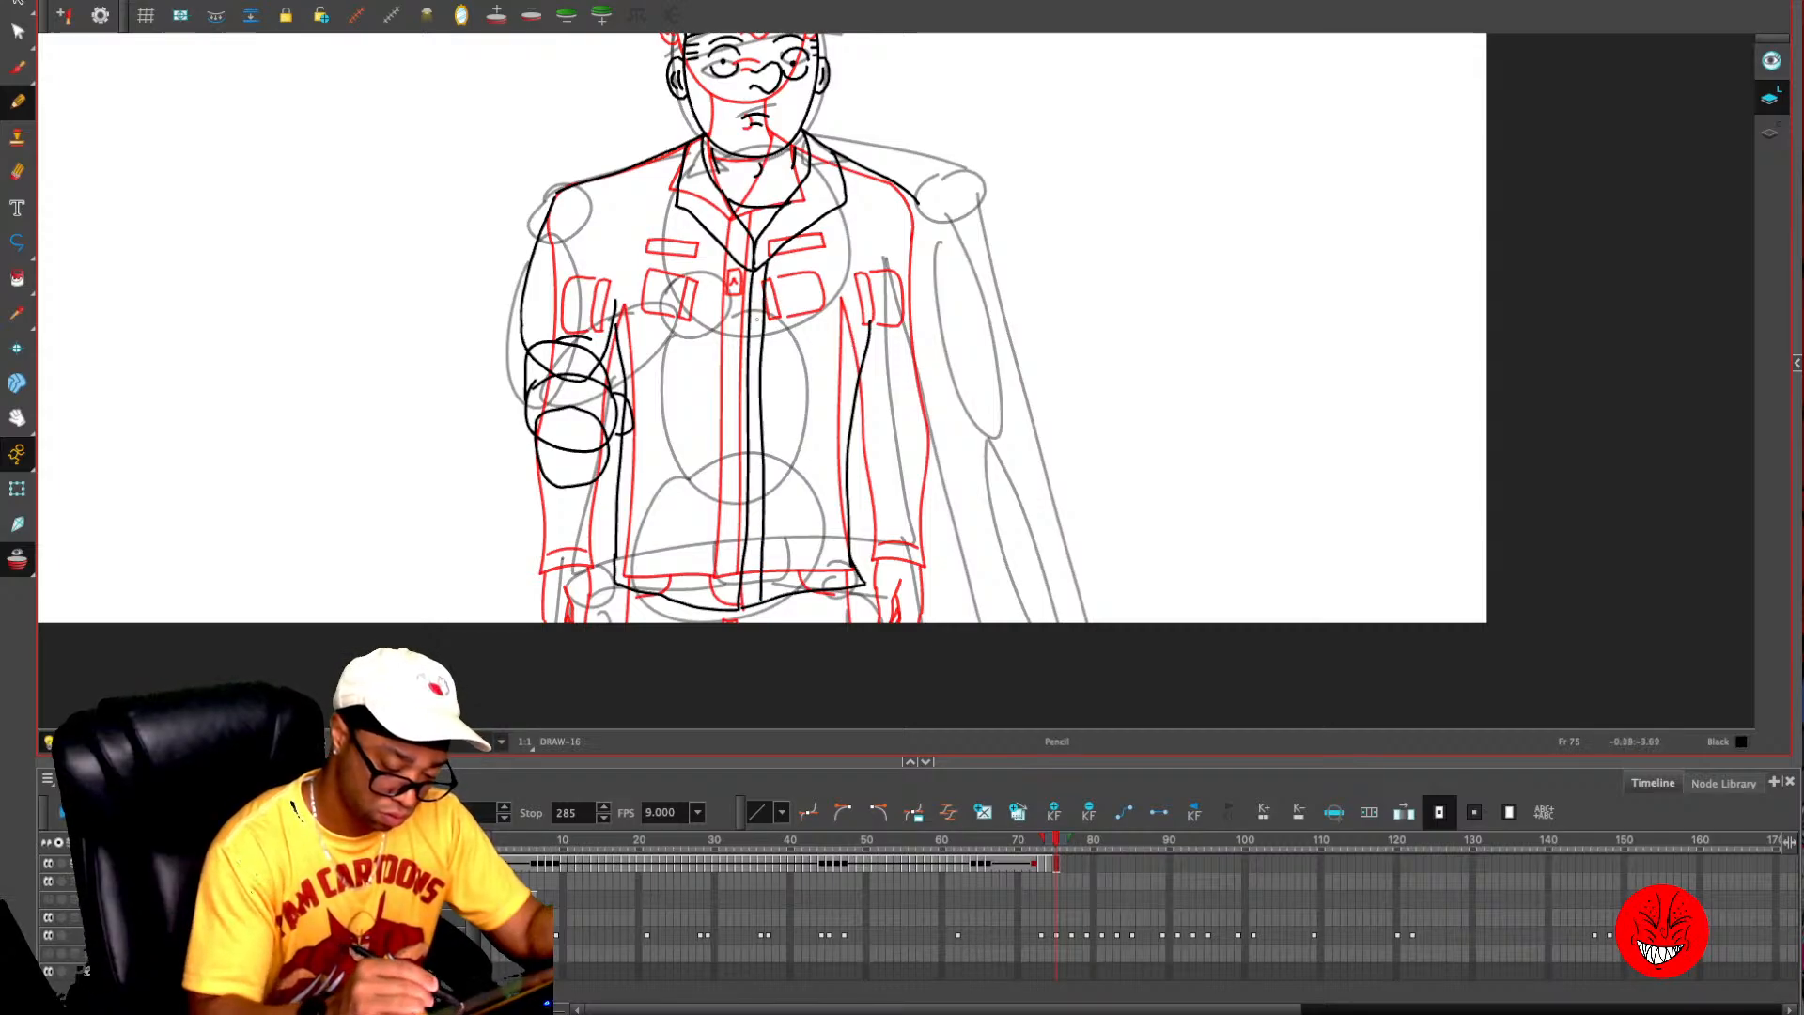
pyautogui.moveTo(753, 317)
pyautogui.mouseDown()
pyautogui.moveTo(751, 340)
pyautogui.moveTo(763, 314)
pyautogui.mouseUp()
pyautogui.moveTo(763, 314); pyautogui.dragTo(752, 314)
pyautogui.hotkey('alt', 'o')
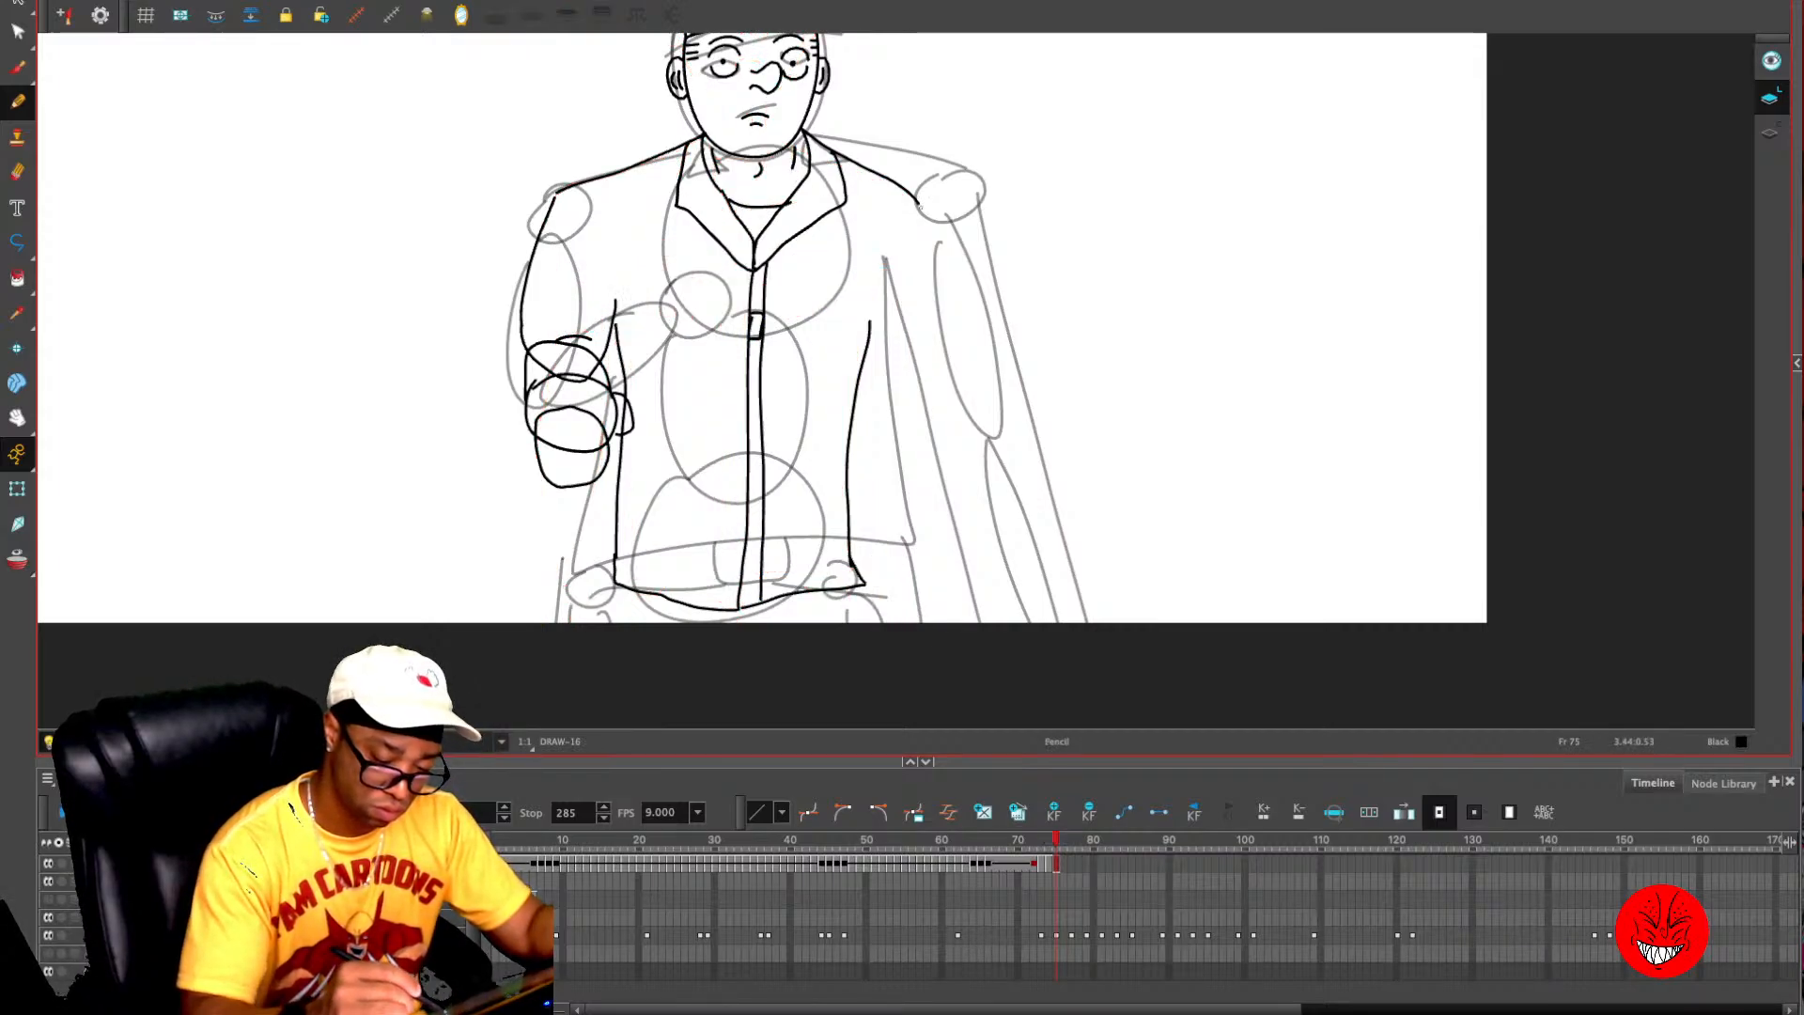
# - Draw the right-hand sleeve's outer line down to the cuff, the hand below it, and the left-hand trouser line under the hem
pyautogui.moveTo(919, 202); pyautogui.dragTo(913, 550)
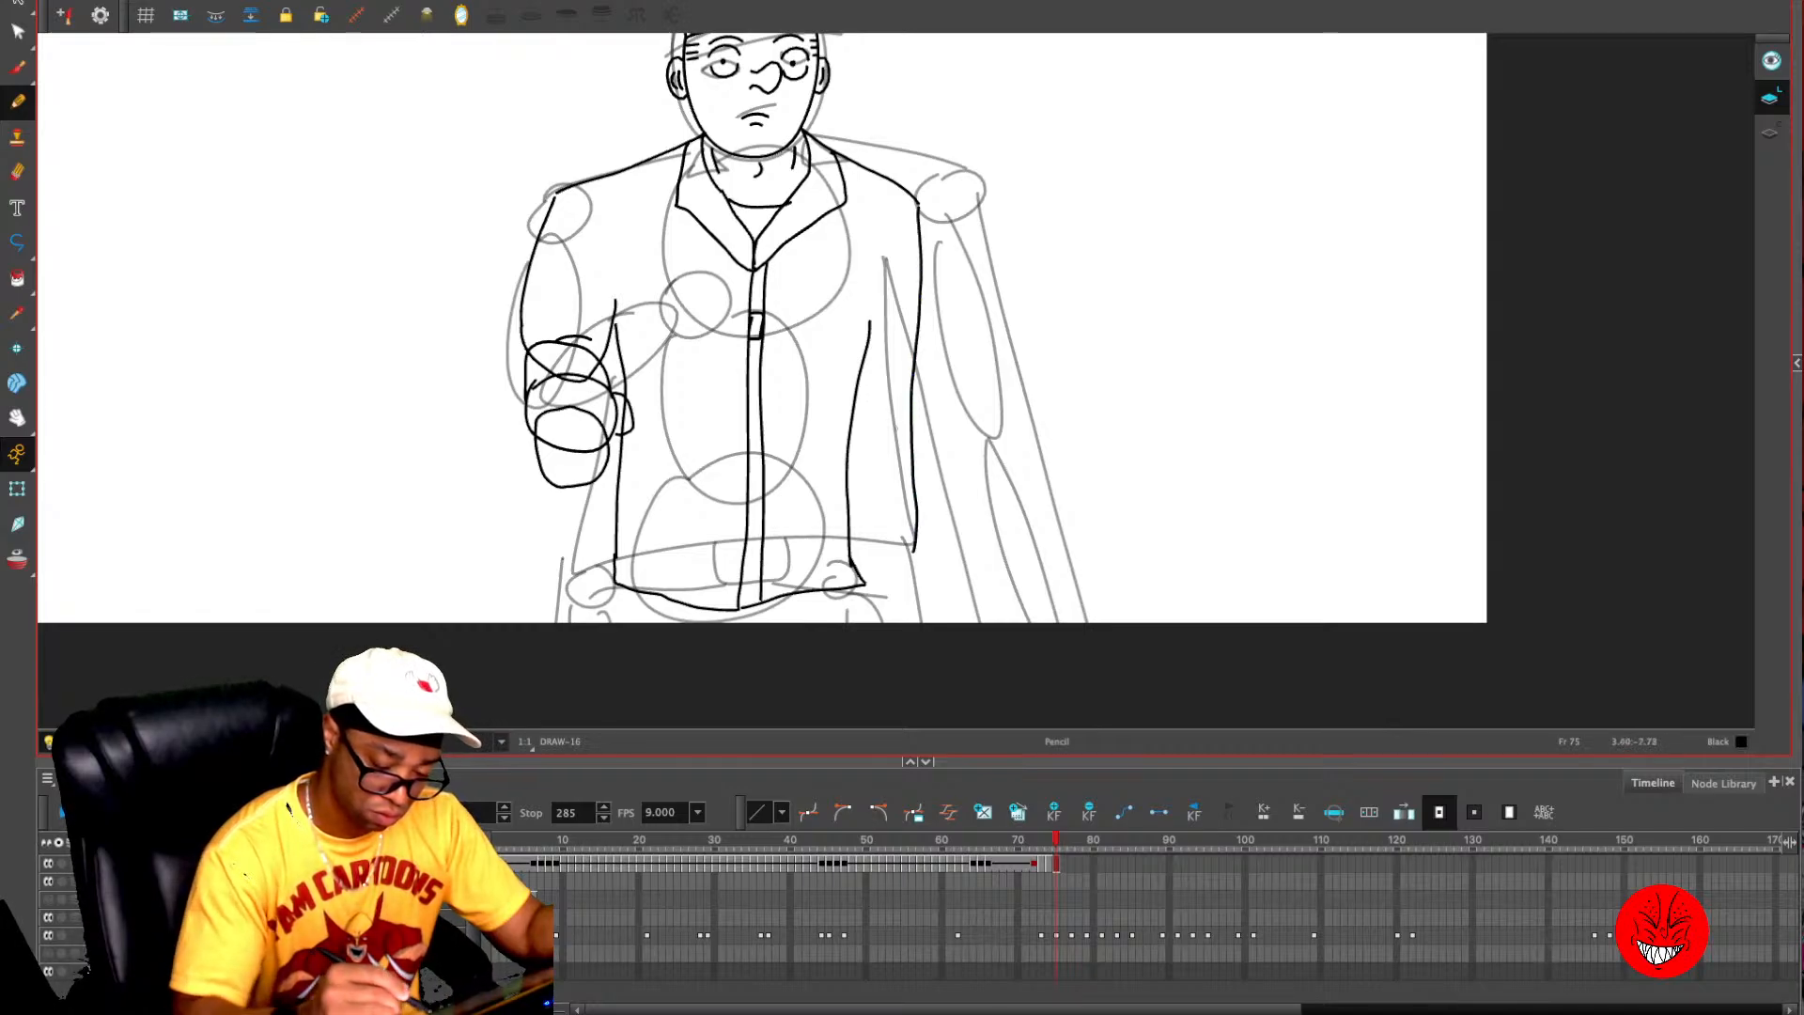
pyautogui.hotkey('ctrl', 'z')
pyautogui.moveTo(919, 200)
pyautogui.mouseDown()
pyautogui.moveTo(909, 573)
pyautogui.moveTo(864, 587)
pyautogui.moveTo(921, 625)
pyautogui.mouseUp()
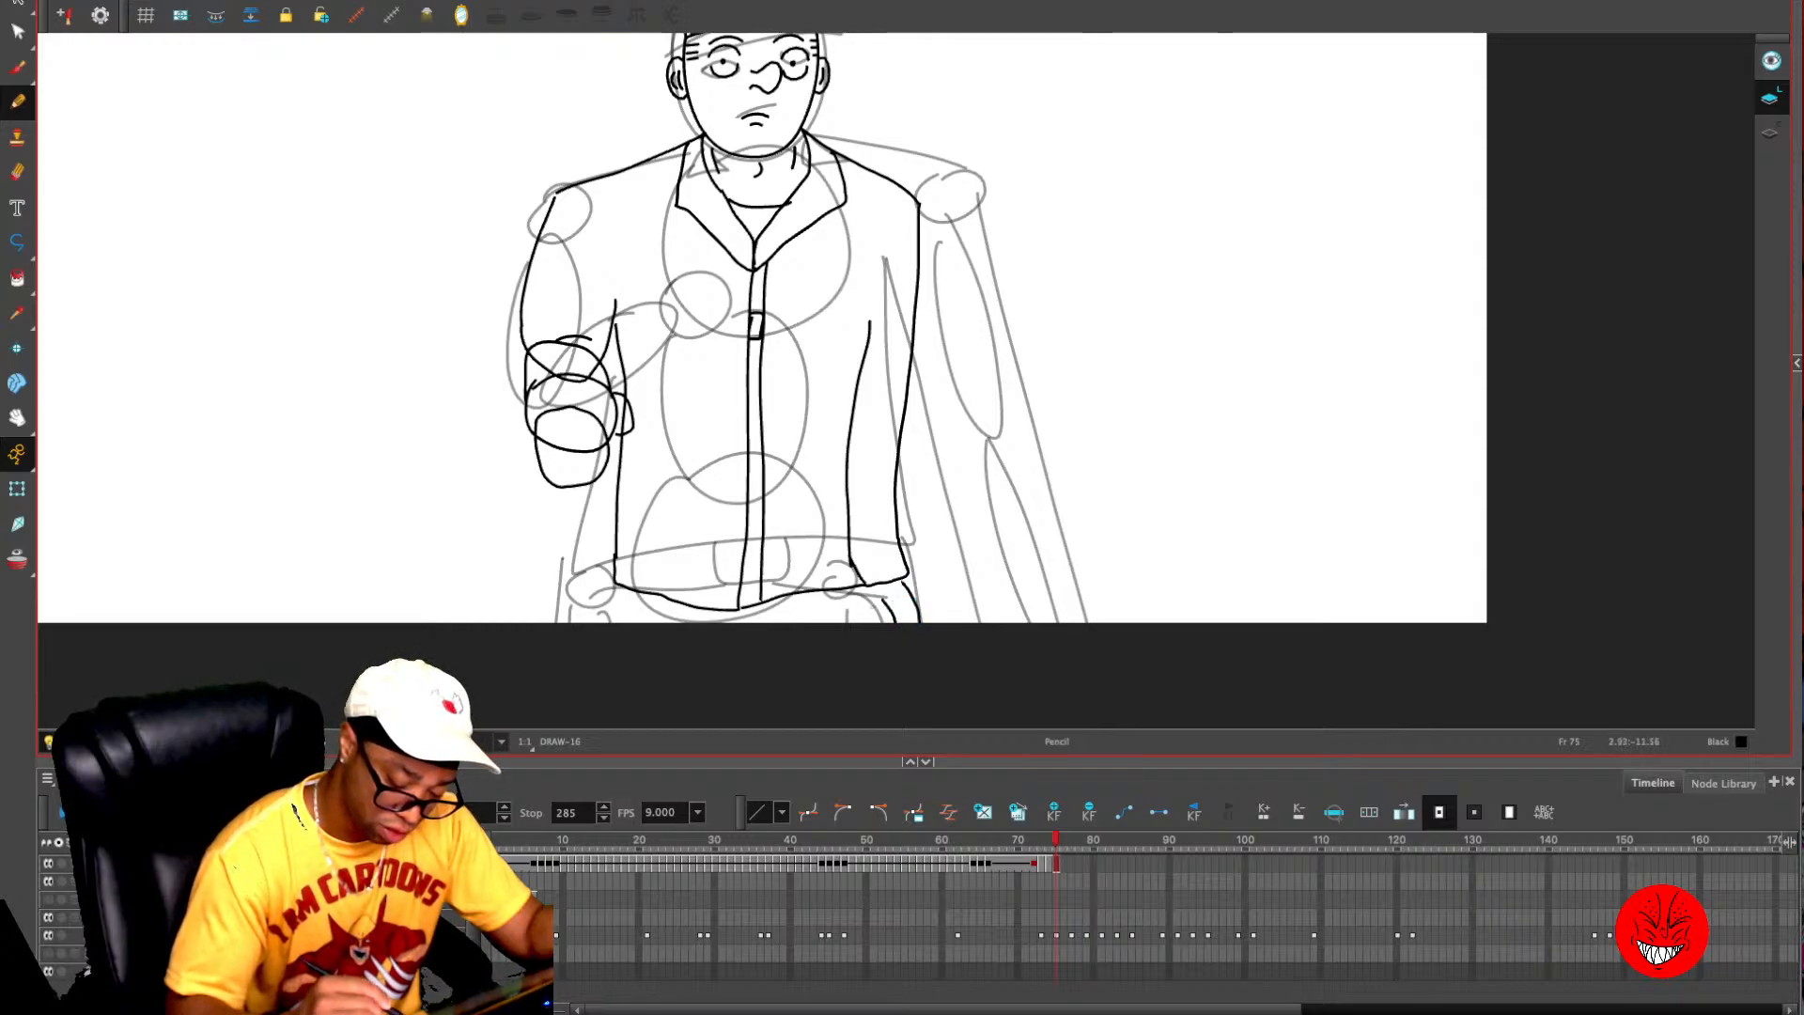
pyautogui.moveTo(855, 586); pyautogui.dragTo(885, 638)
pyautogui.moveTo(624, 587); pyautogui.dragTo(617, 627)
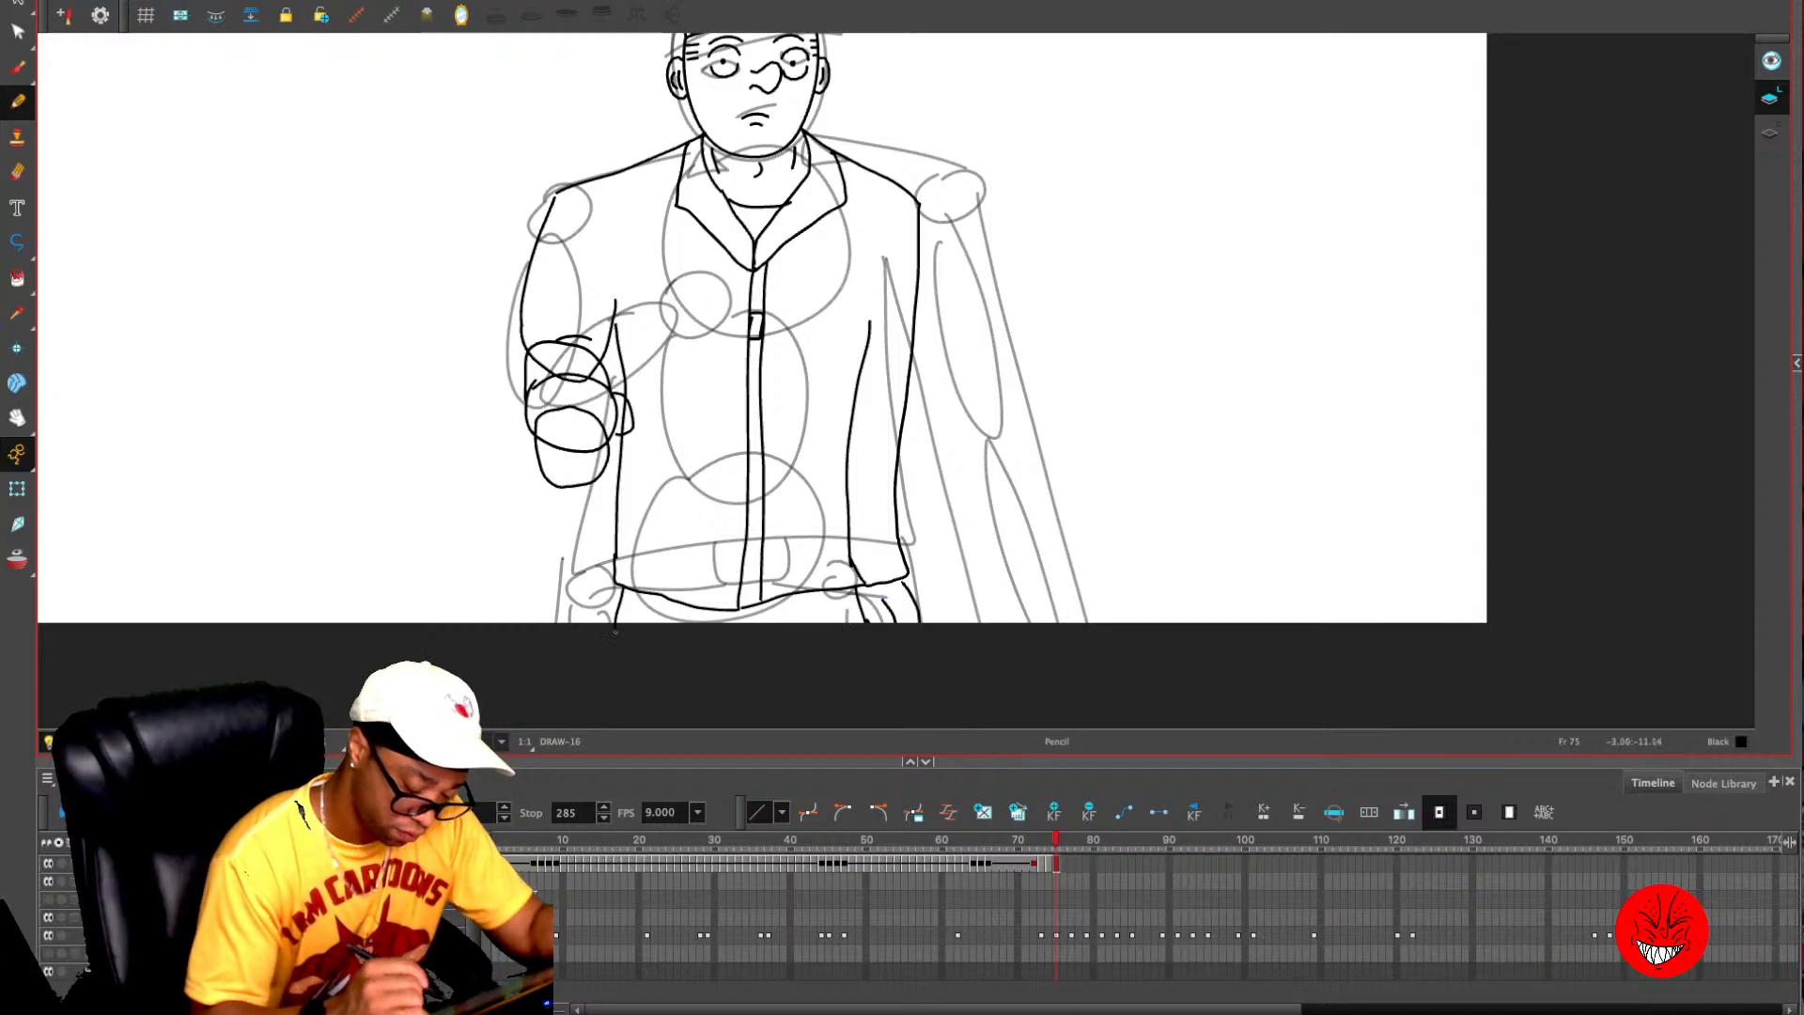
# - Hide the rough sketch and compare the clean line art on frames 74 and 75
pyautogui.hotkey('alt', 'o')
pyautogui.hotkey('alt', 'o')
pyautogui.press(',')
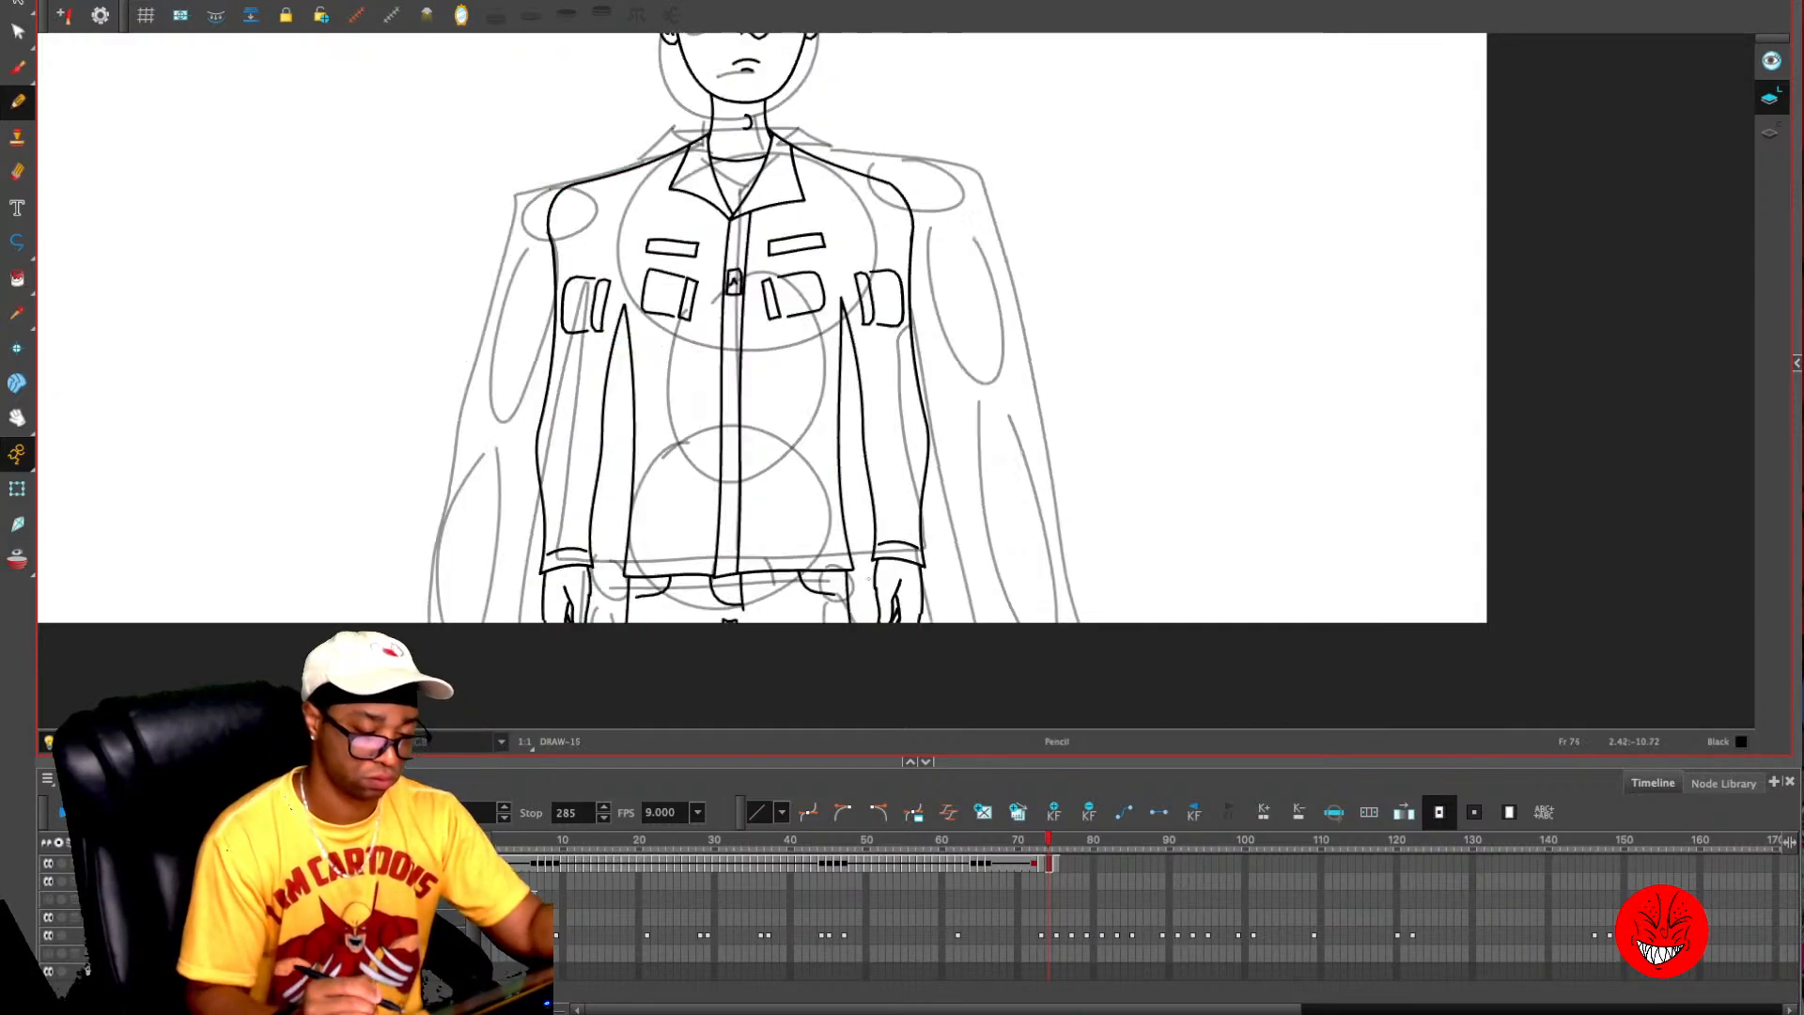
pyautogui.press('1')
pyautogui.moveTo(987, 547); pyautogui.dragTo(975, 613)
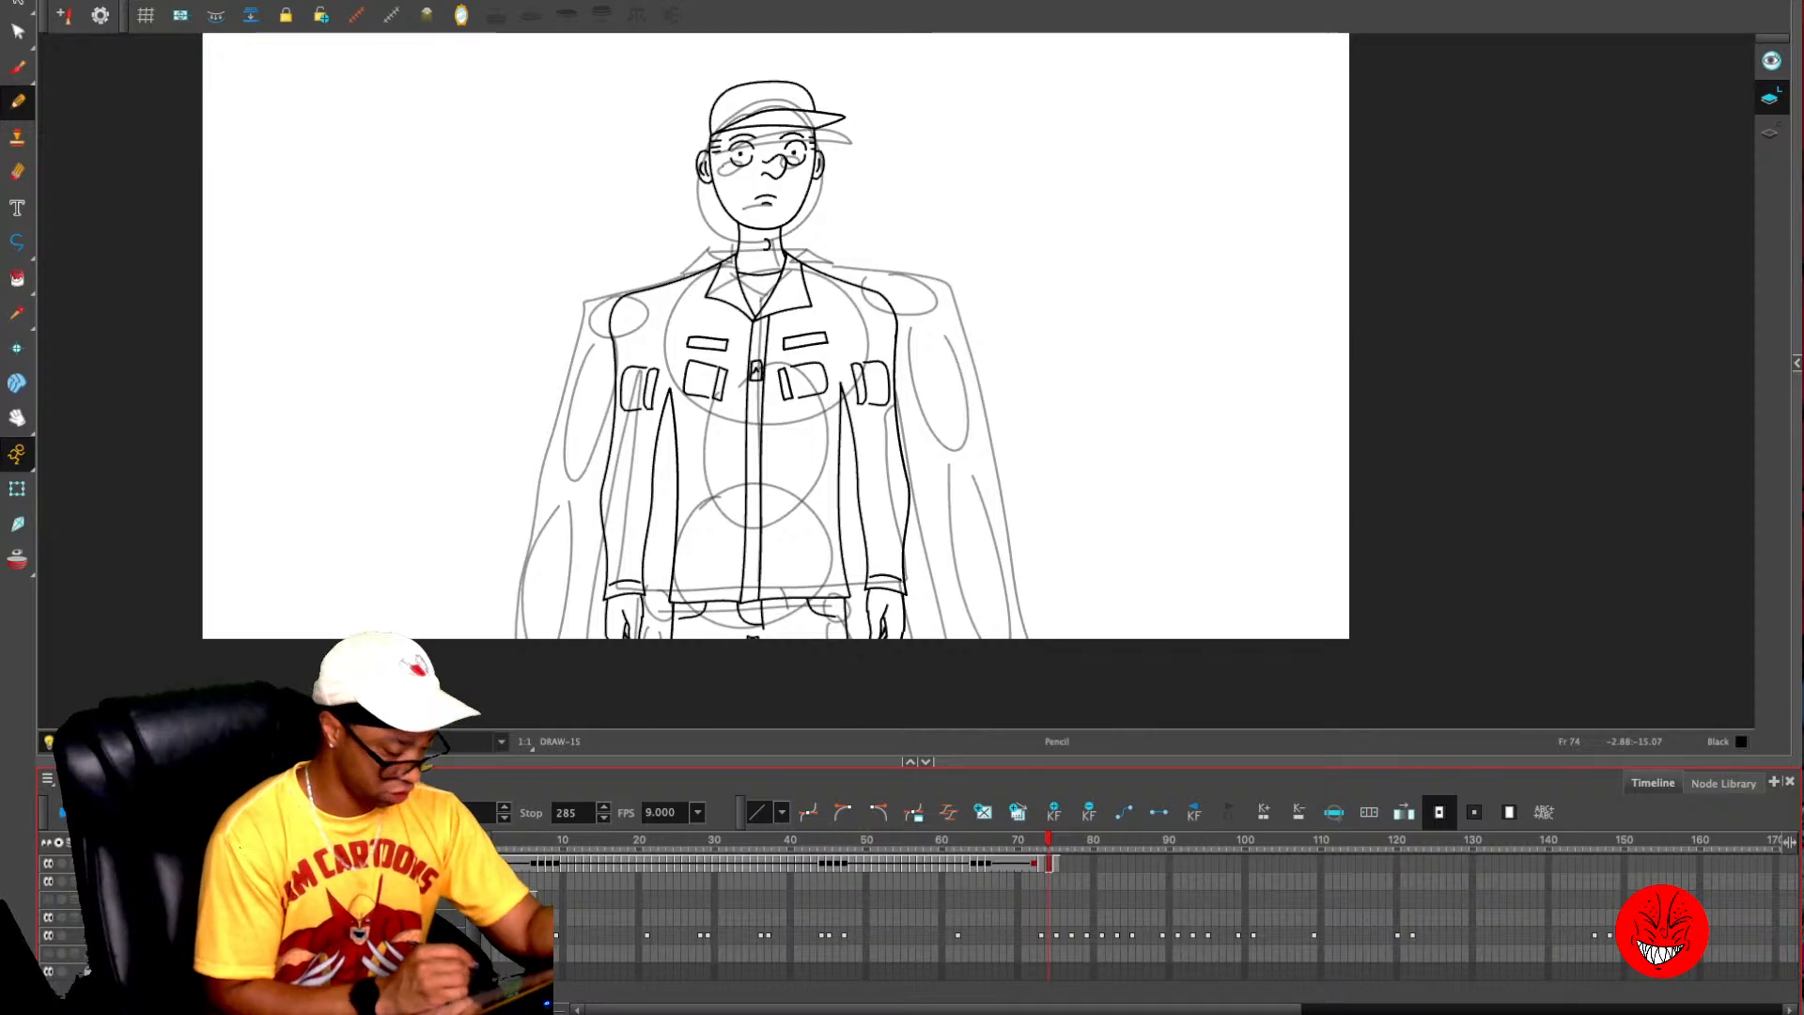
pyautogui.click(48, 935)
pyautogui.press('.')
pyautogui.press(',')
pyautogui.press('.')
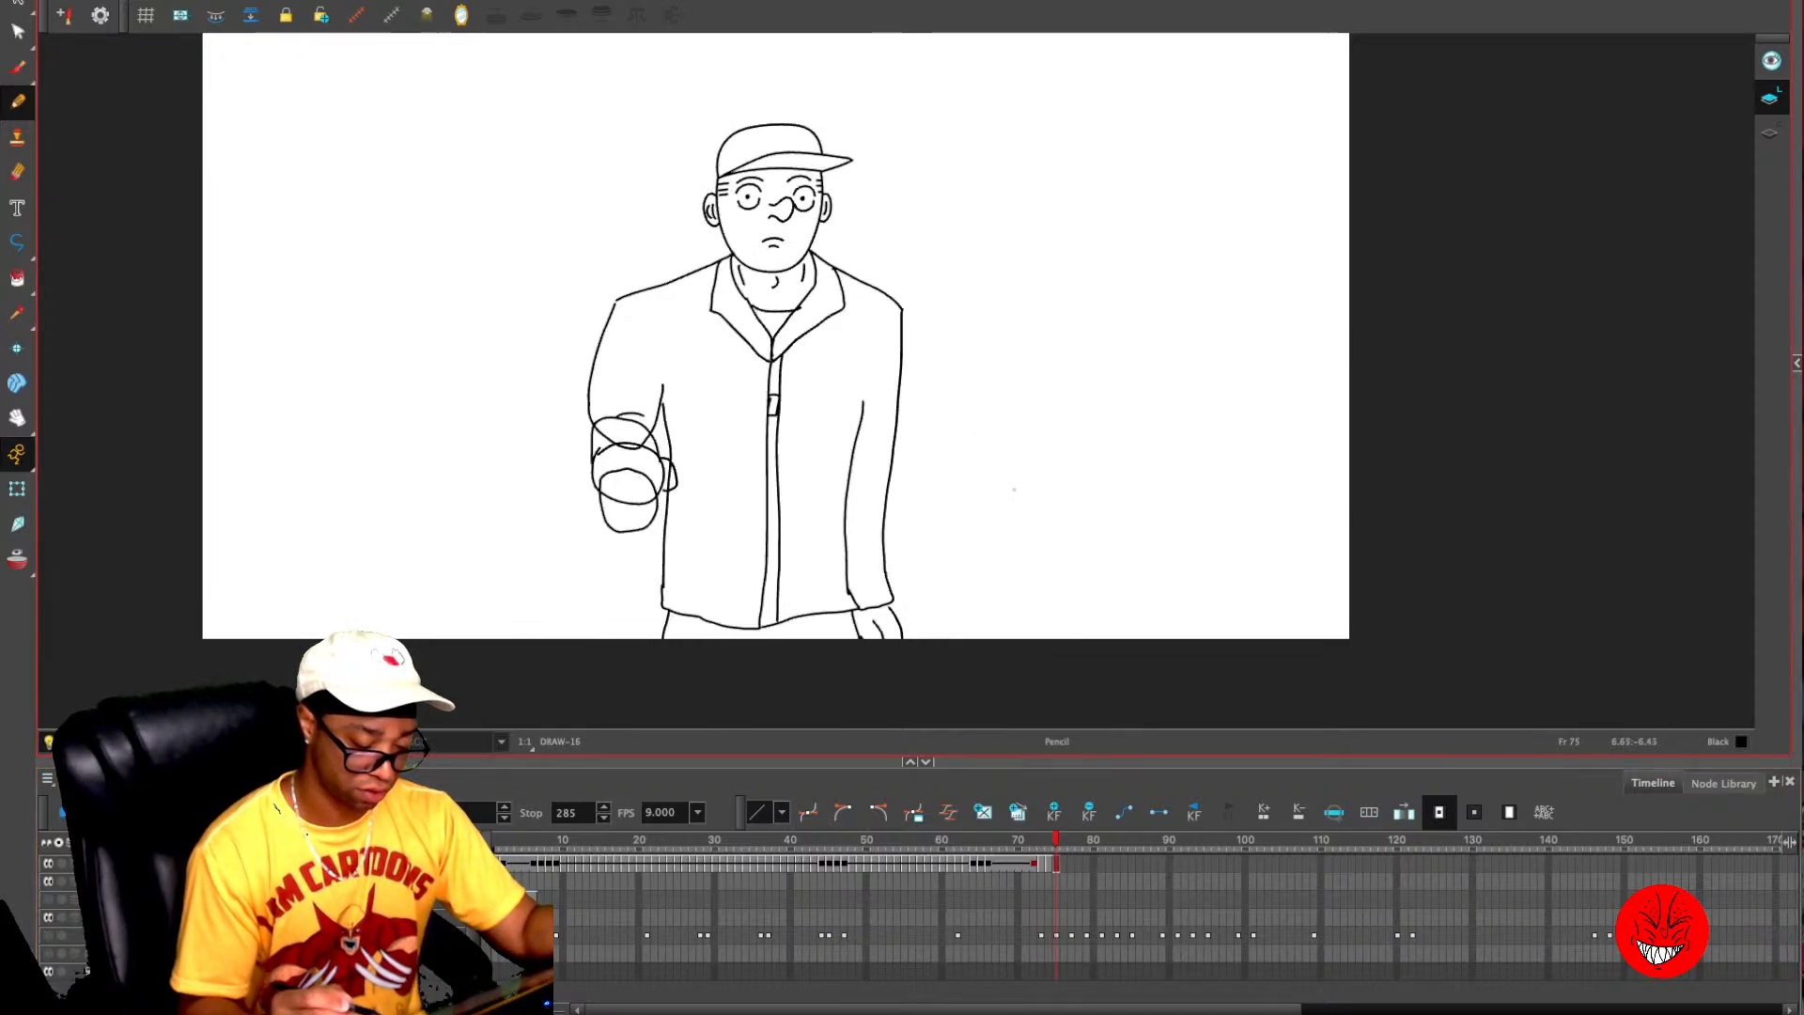
# - Erase the overlapping guide lines at the bent arm's elbow and clear the leftover crease strokes
pyautogui.press('2')
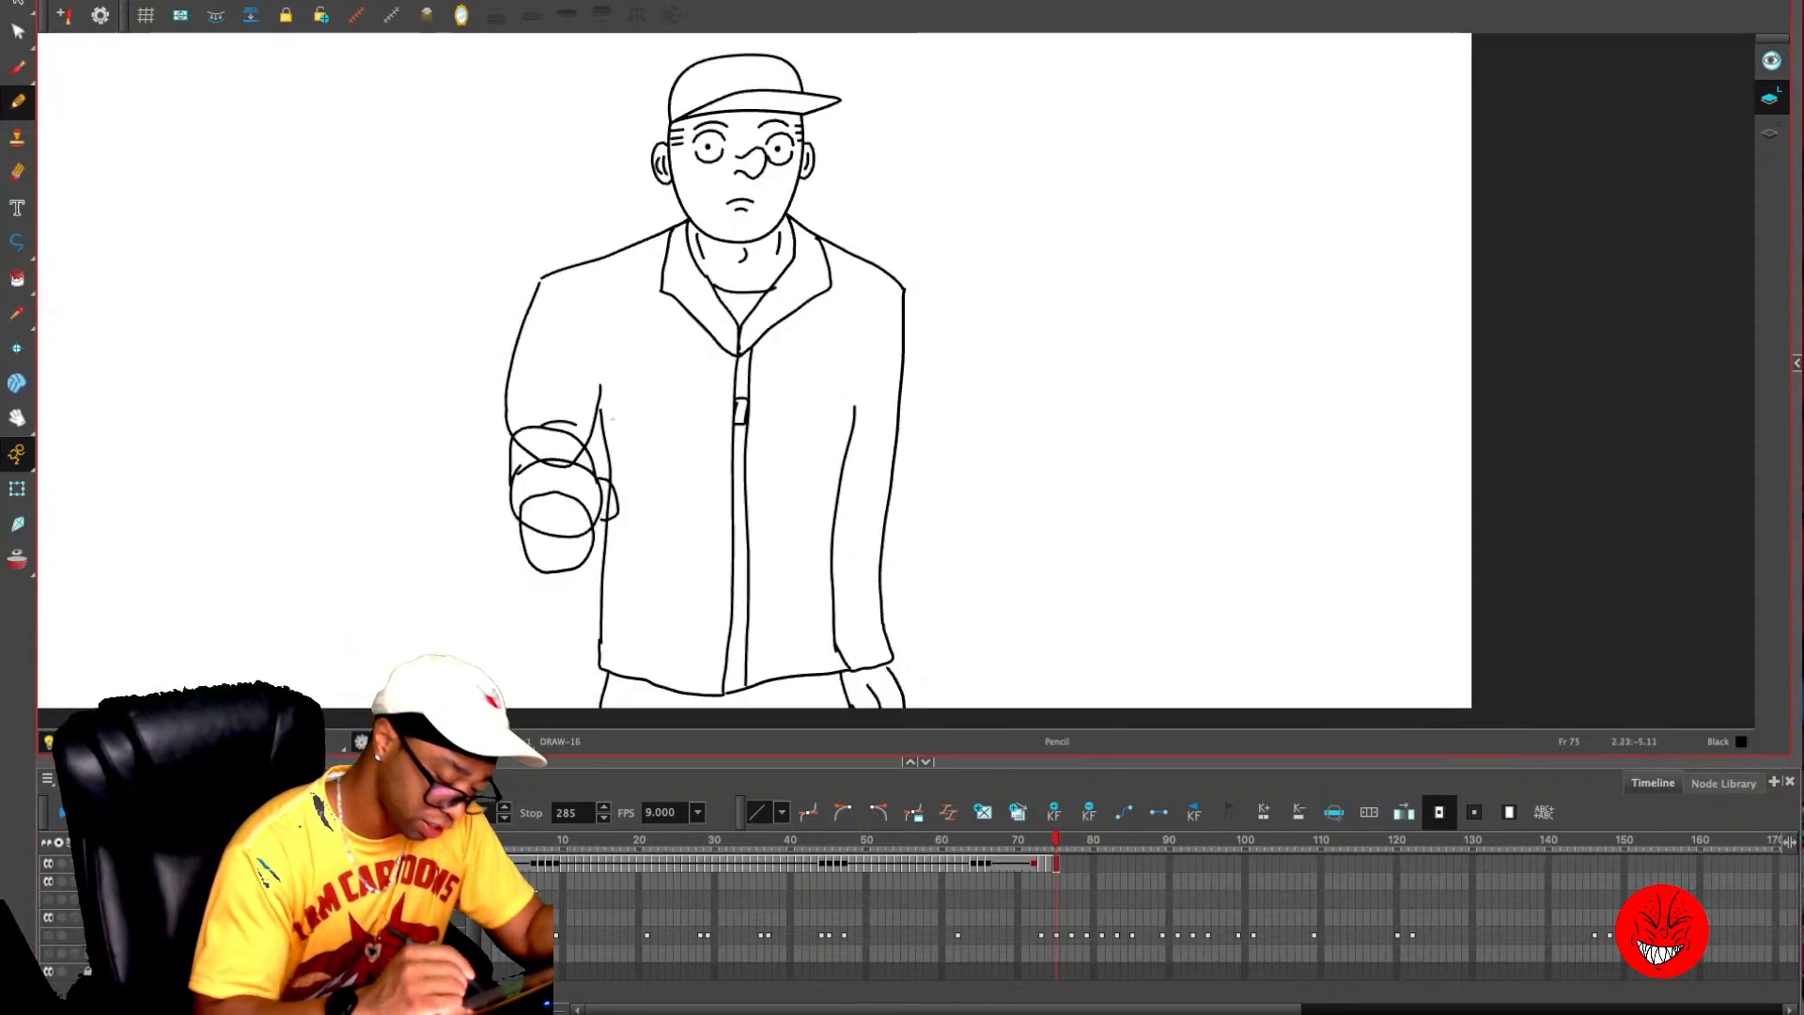
pyautogui.moveTo(516, 438); pyautogui.dragTo(583, 454)
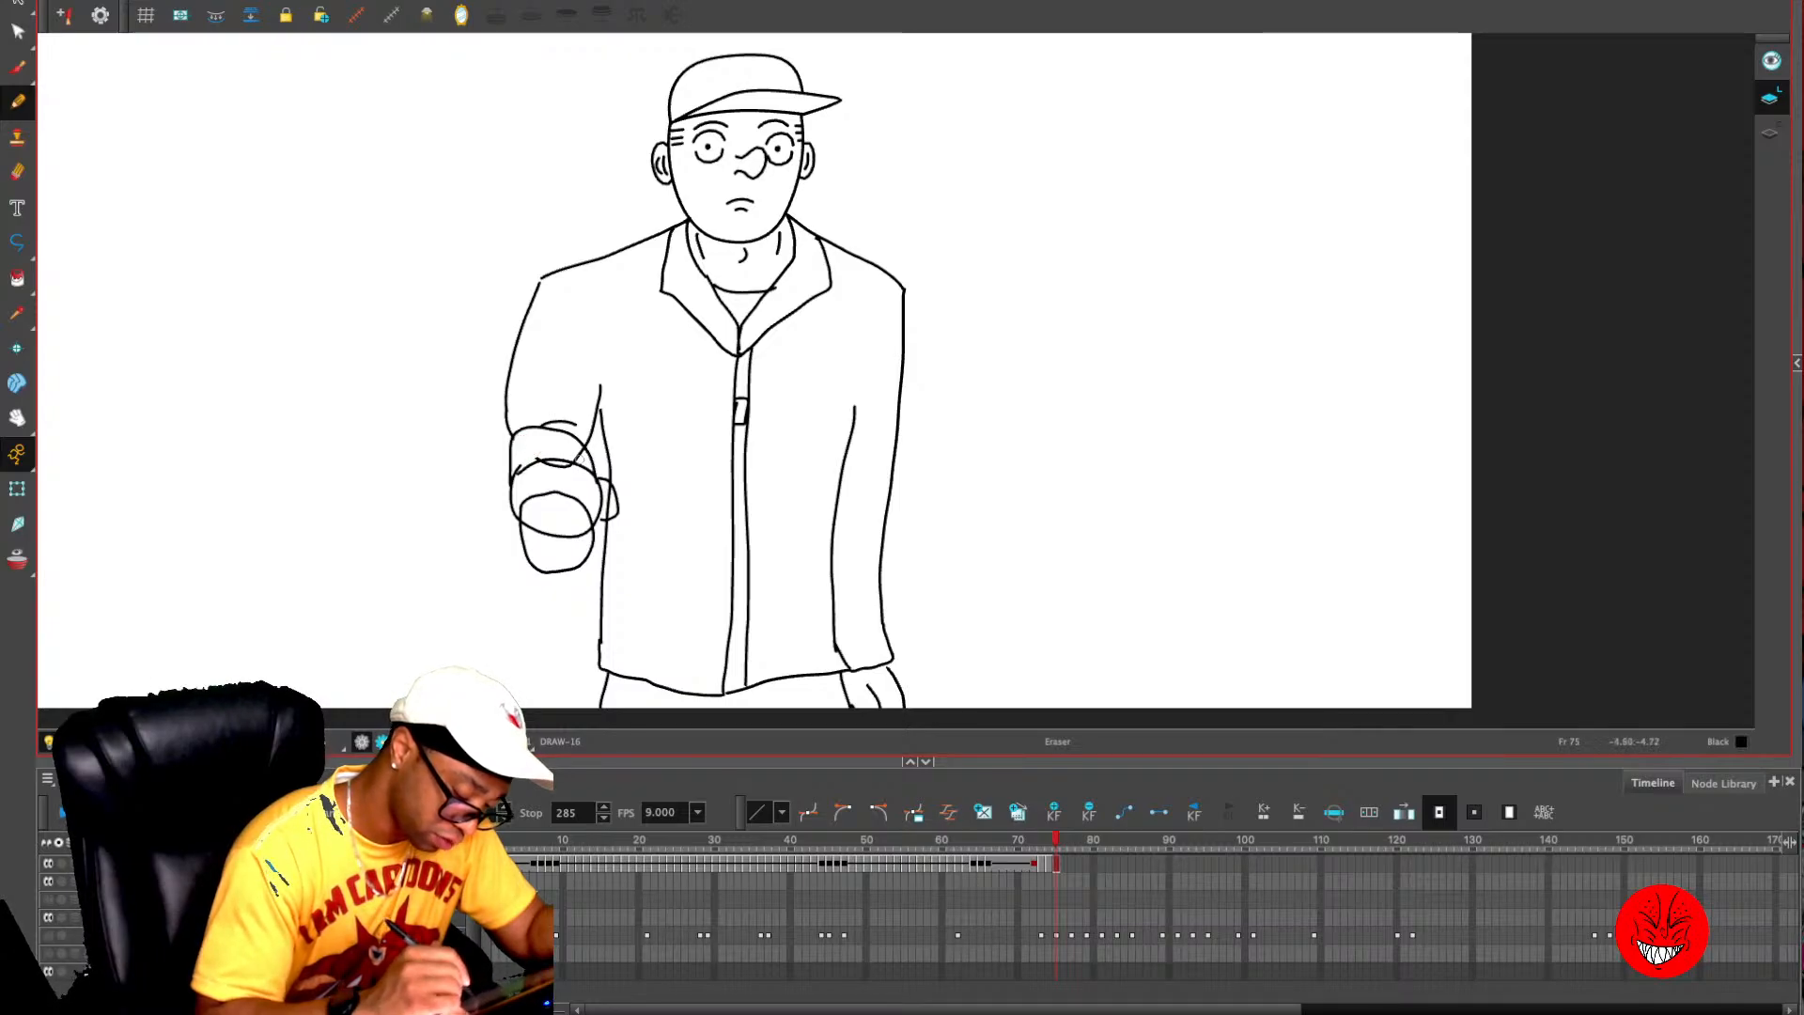
pyautogui.hotkey('alt', 's')
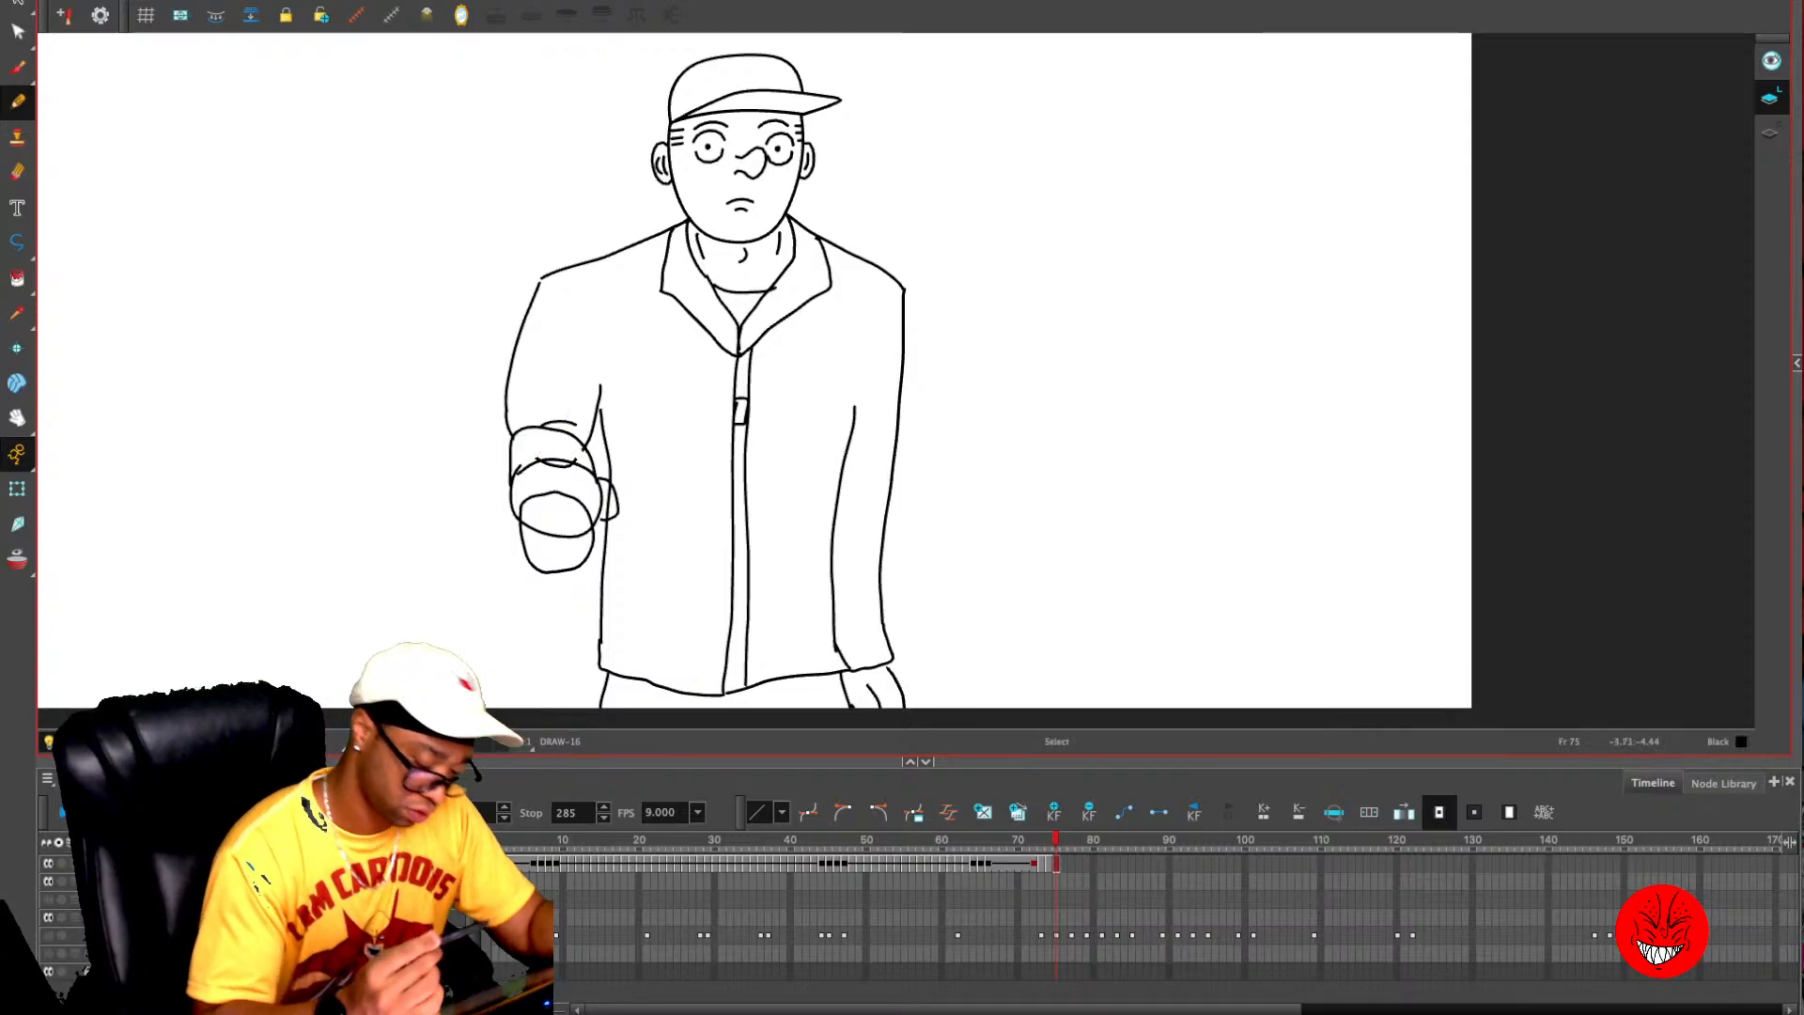
pyautogui.hotkey('alt', 'e')
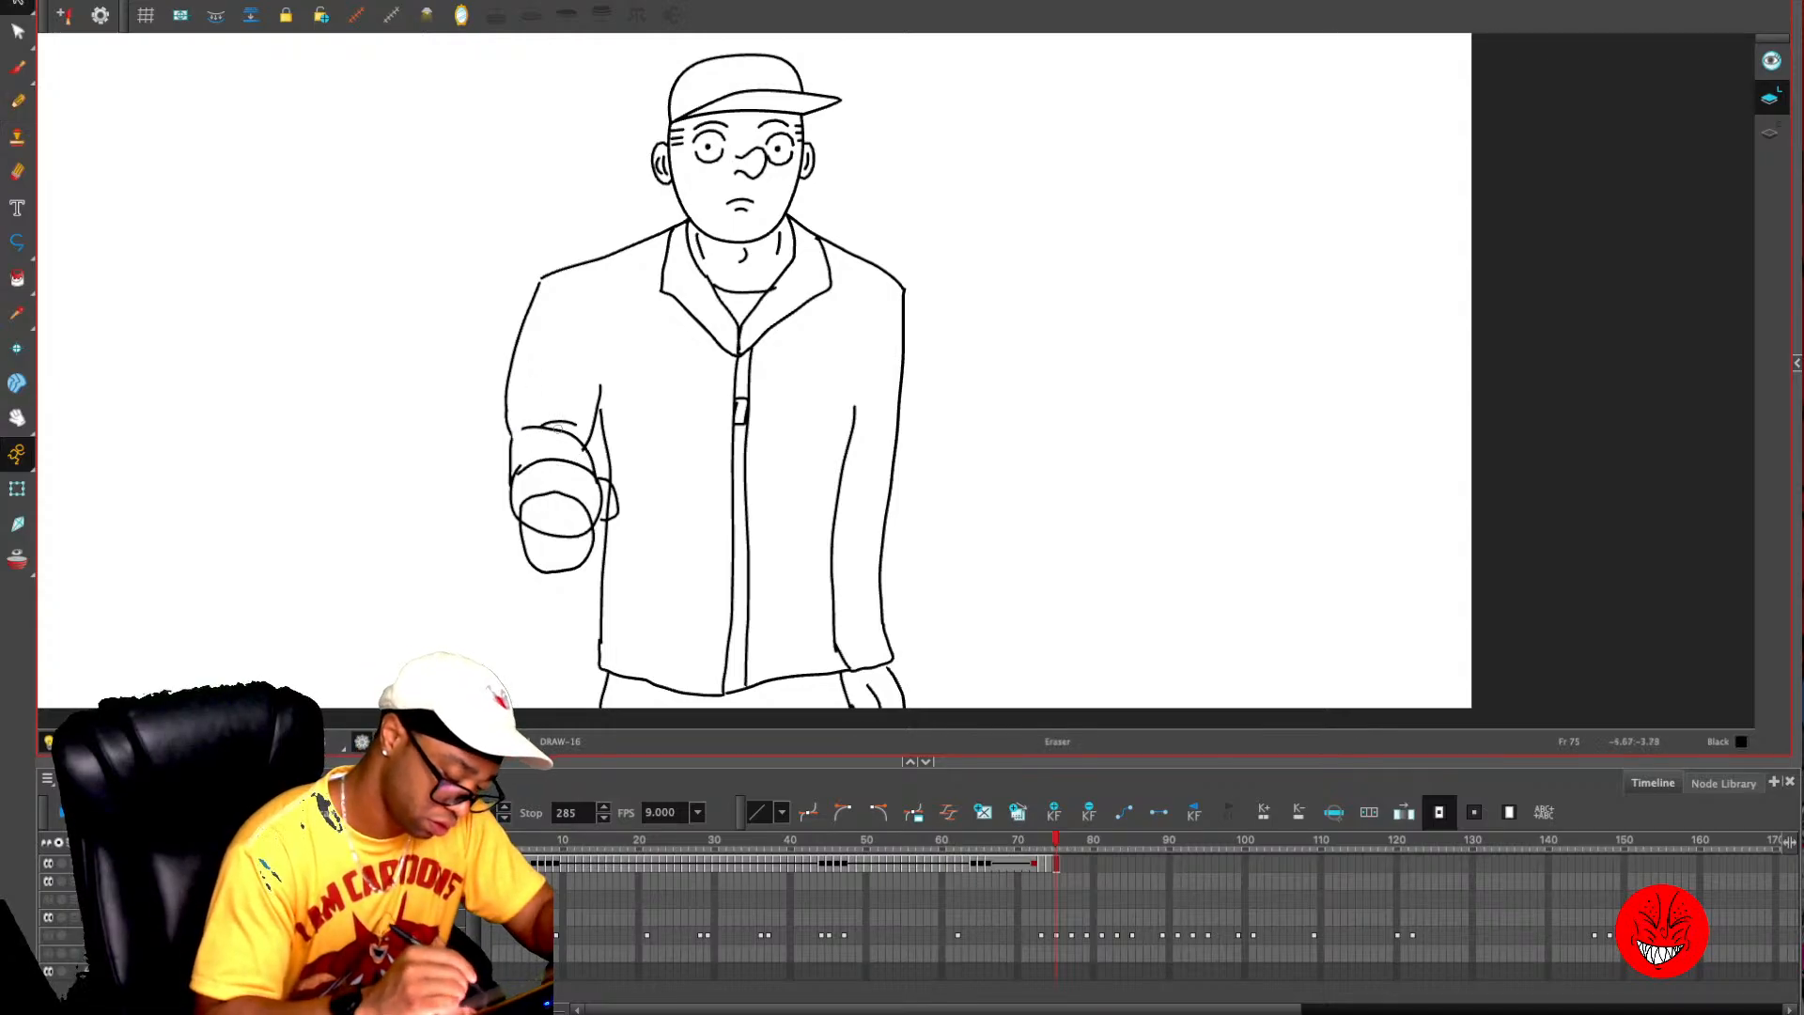
pyautogui.hotkey('alt', 's')
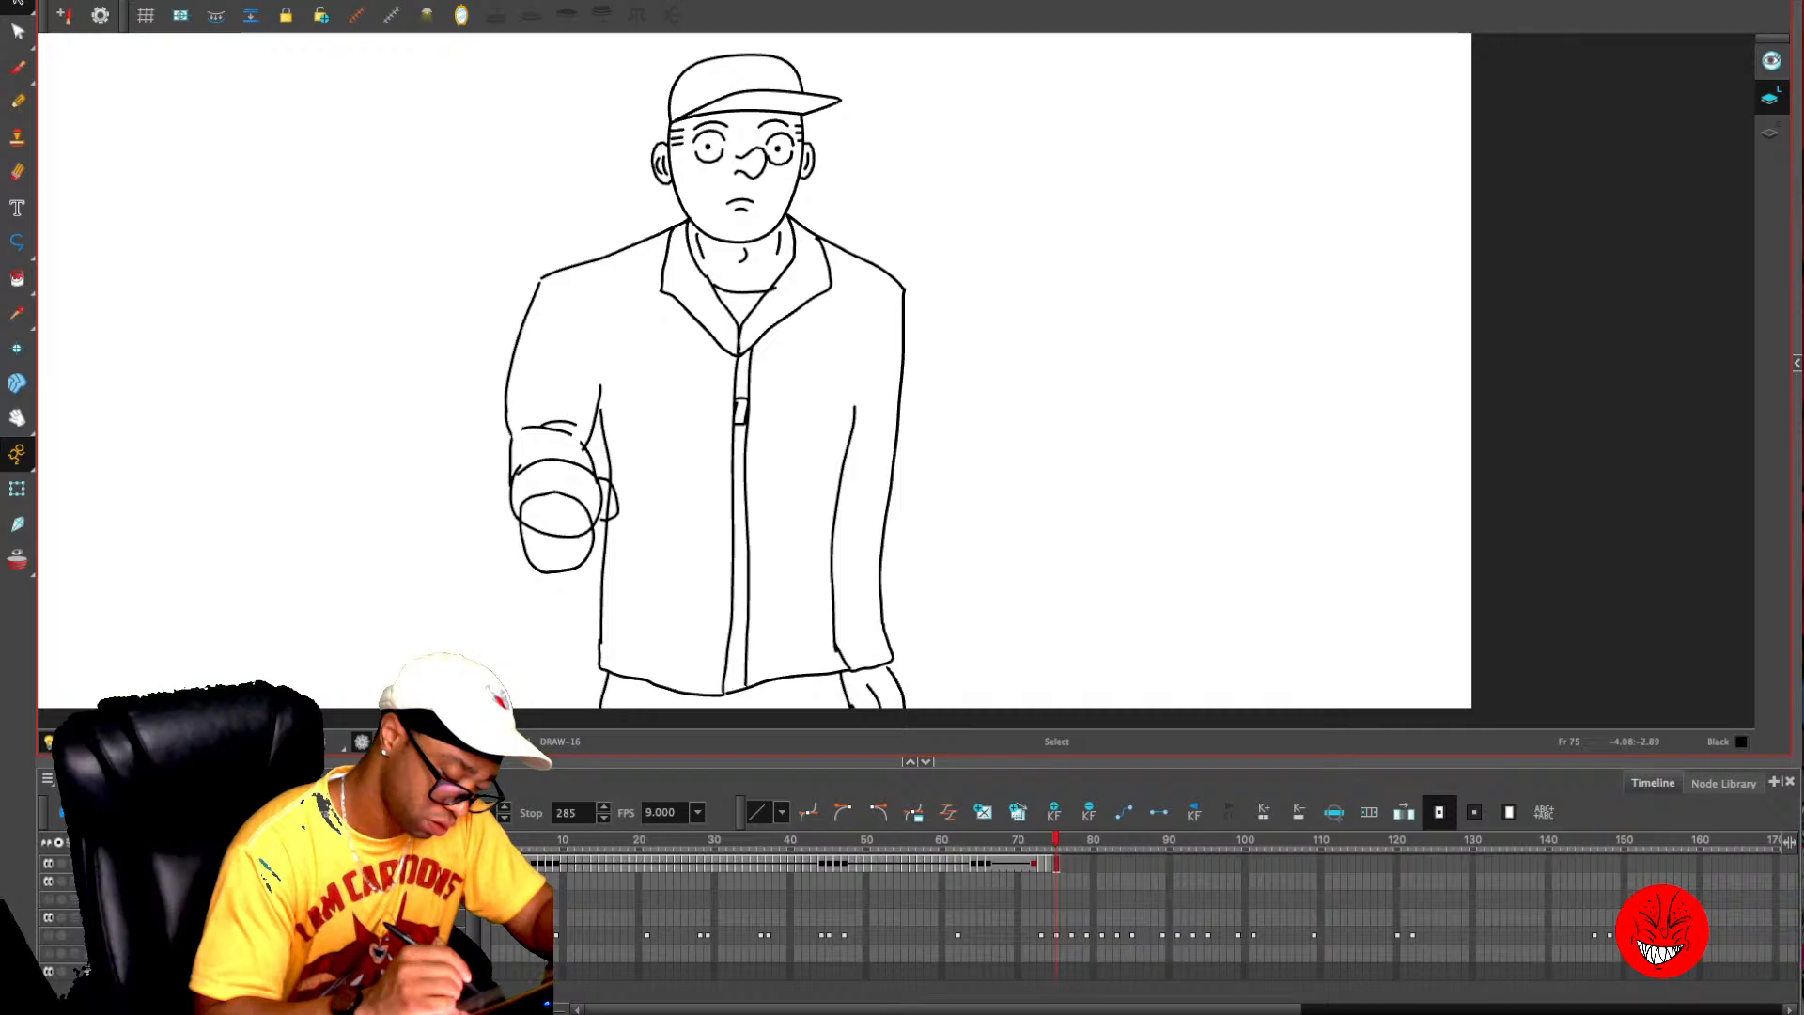
pyautogui.moveTo(581, 405); pyautogui.dragTo(517, 446)
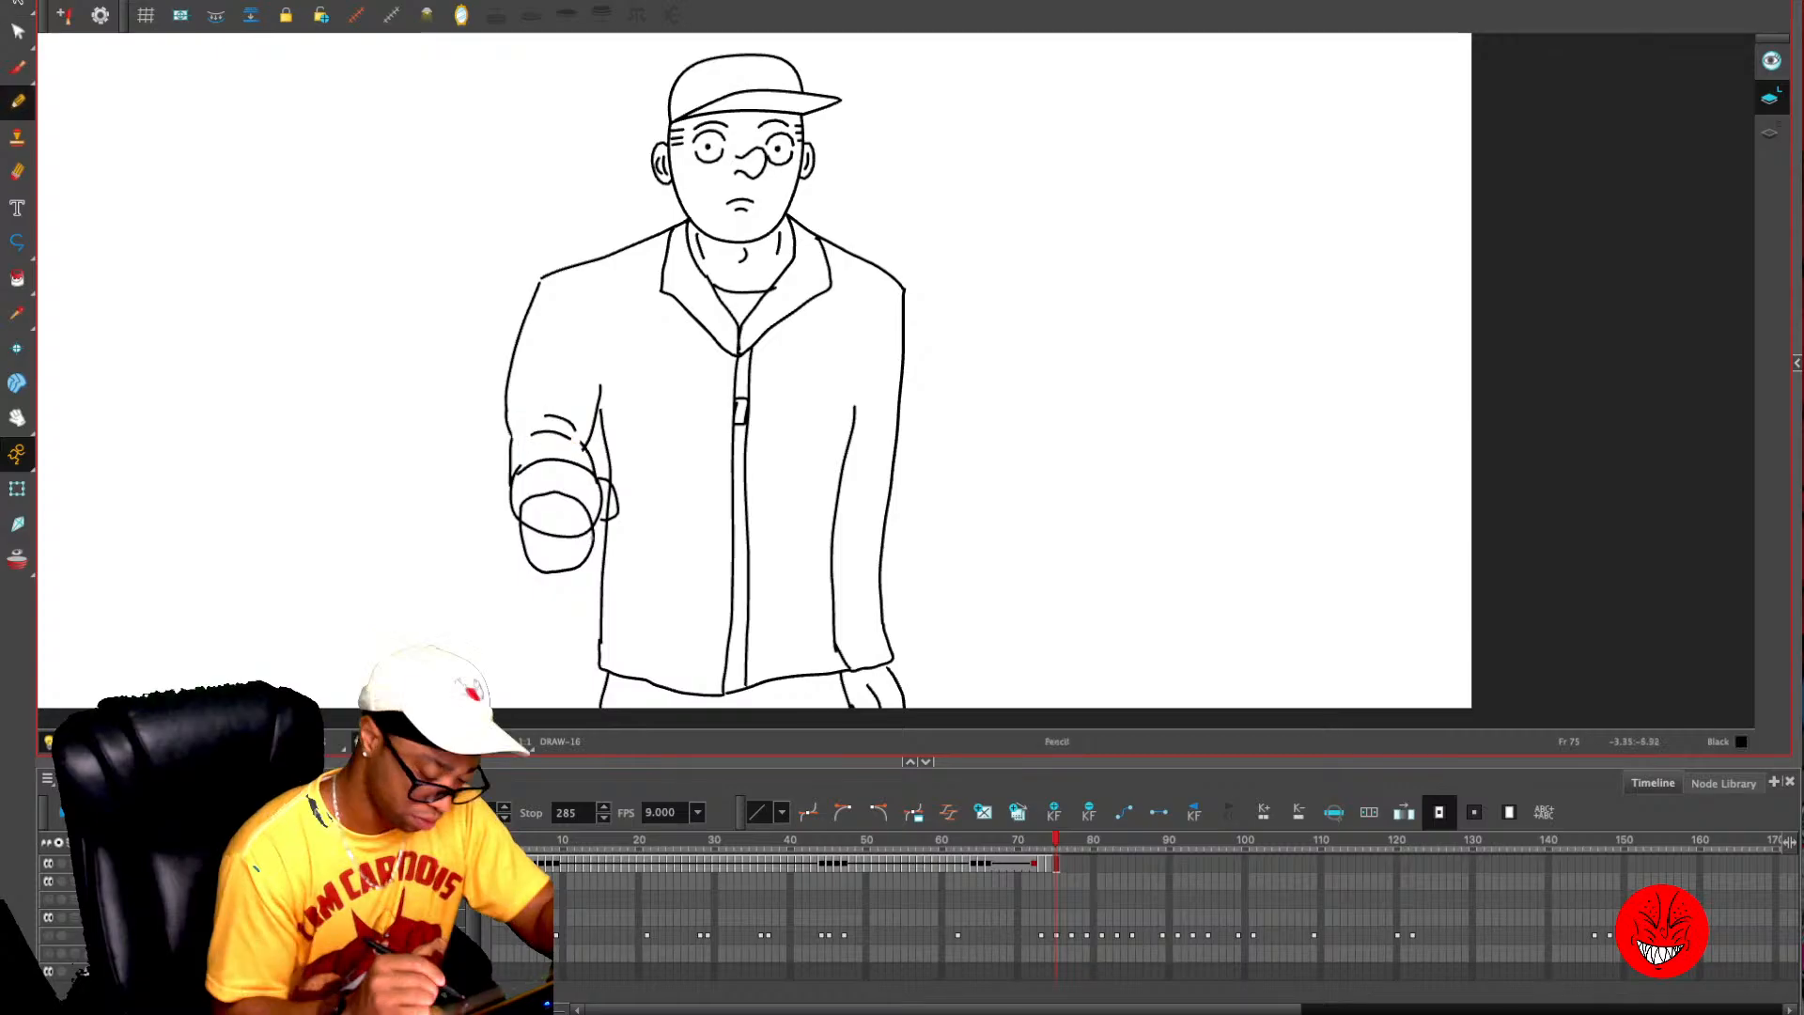
# - Draw the curled fingers and the thumb on the bent arm's hand
pyautogui.moveTo(575, 537); pyautogui.dragTo(564, 578)
pyautogui.moveTo(529, 561); pyautogui.dragTo(550, 580)
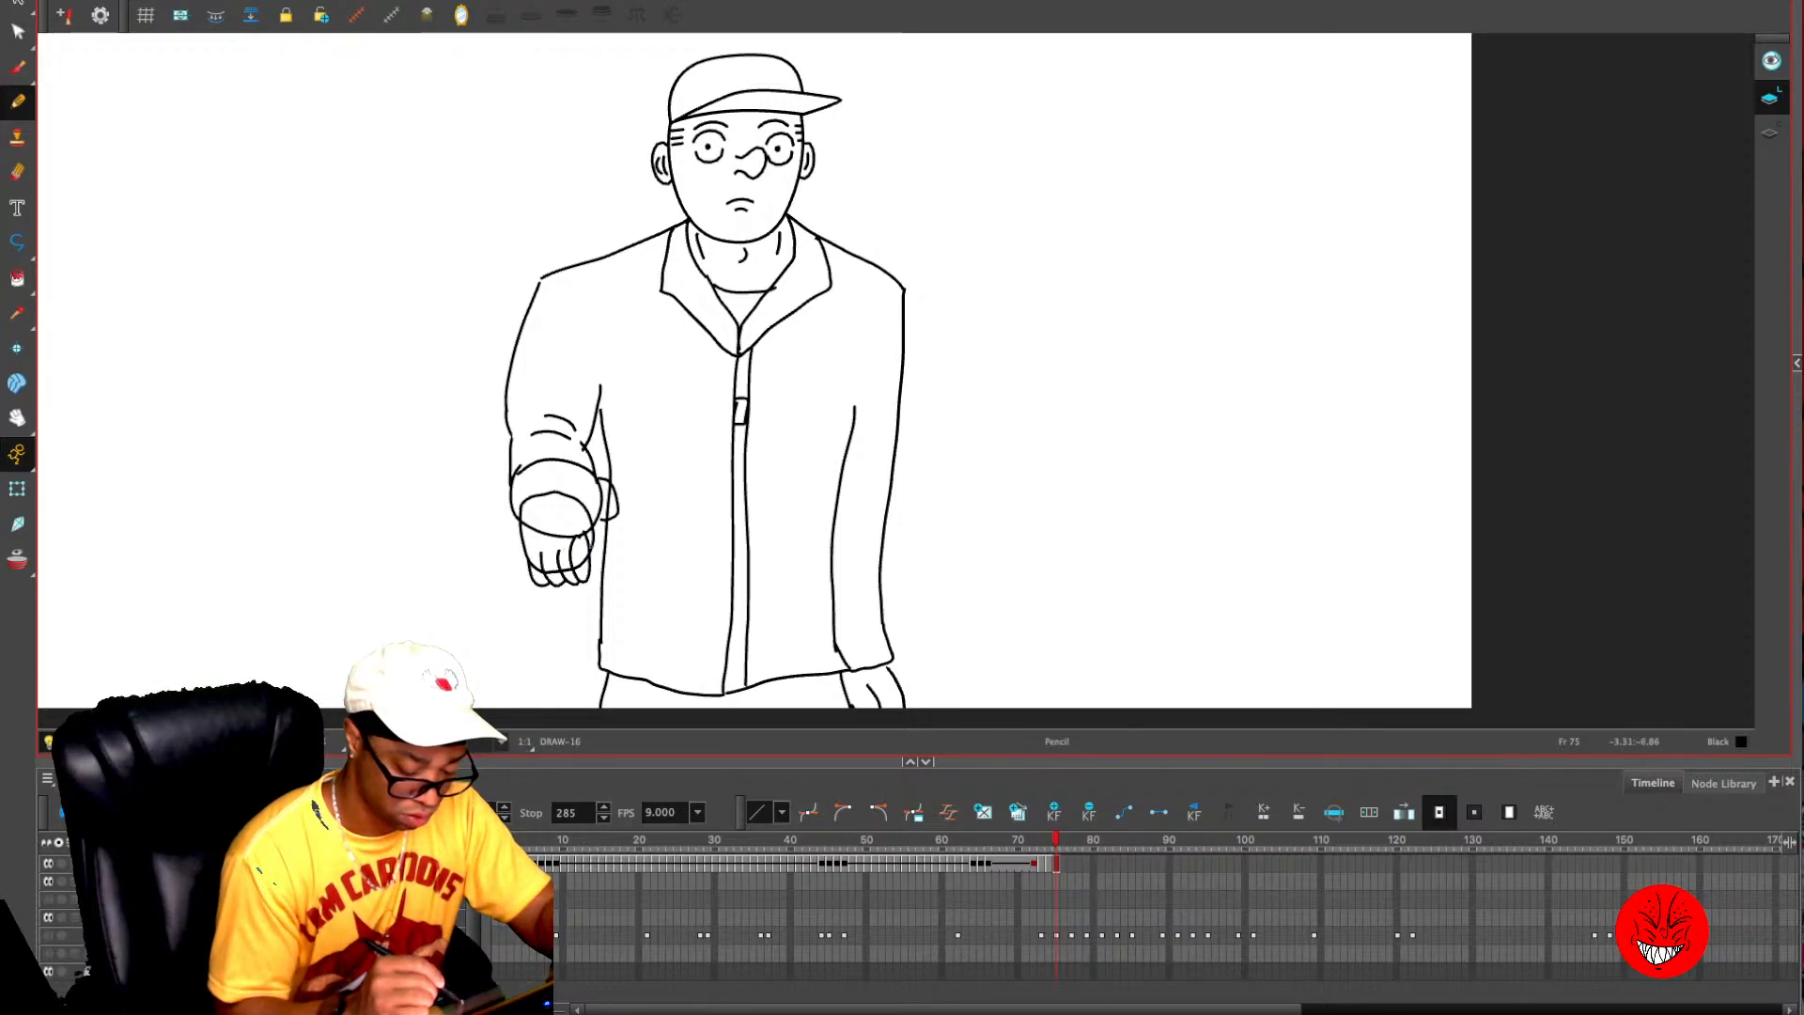
pyautogui.moveTo(609, 515); pyautogui.dragTo(591, 535)
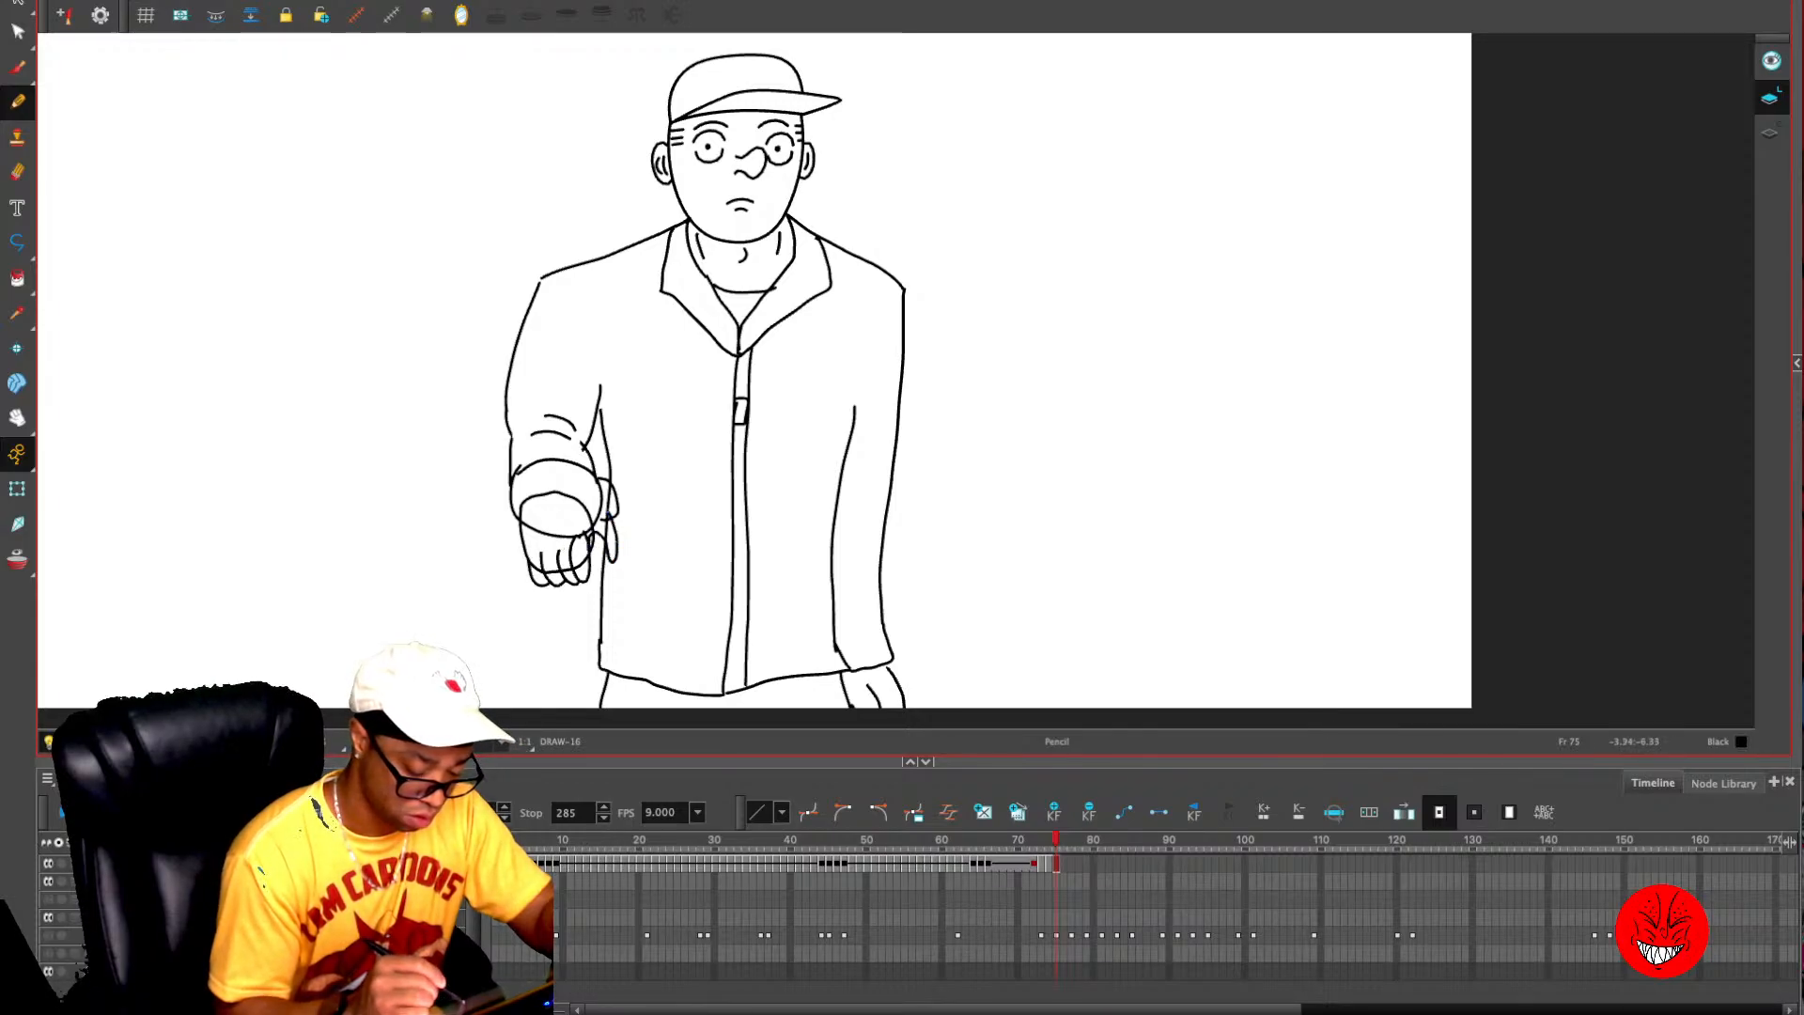
# - Delete the hand's rounded guide shape and draw the hand's outline from the fingers up to the sleeve cuff
pyautogui.click(557, 493)
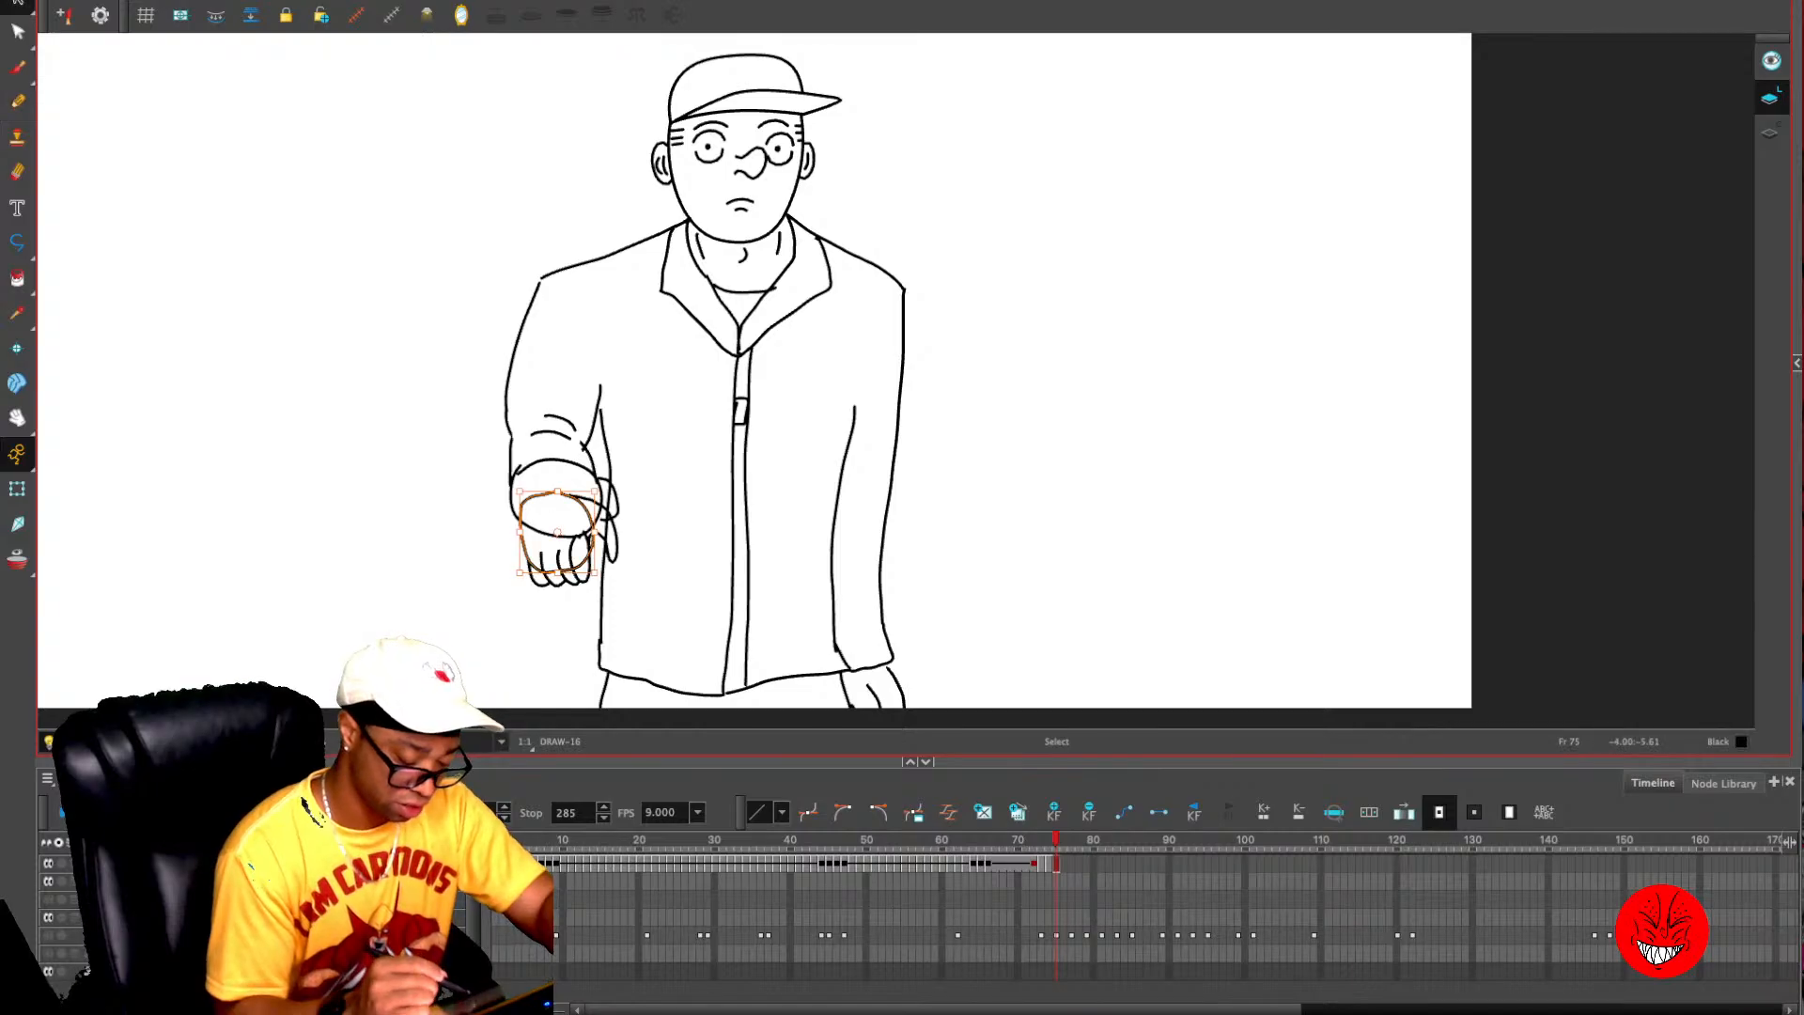
pyautogui.press('Delete')
pyautogui.hotkey('alt', 'x')
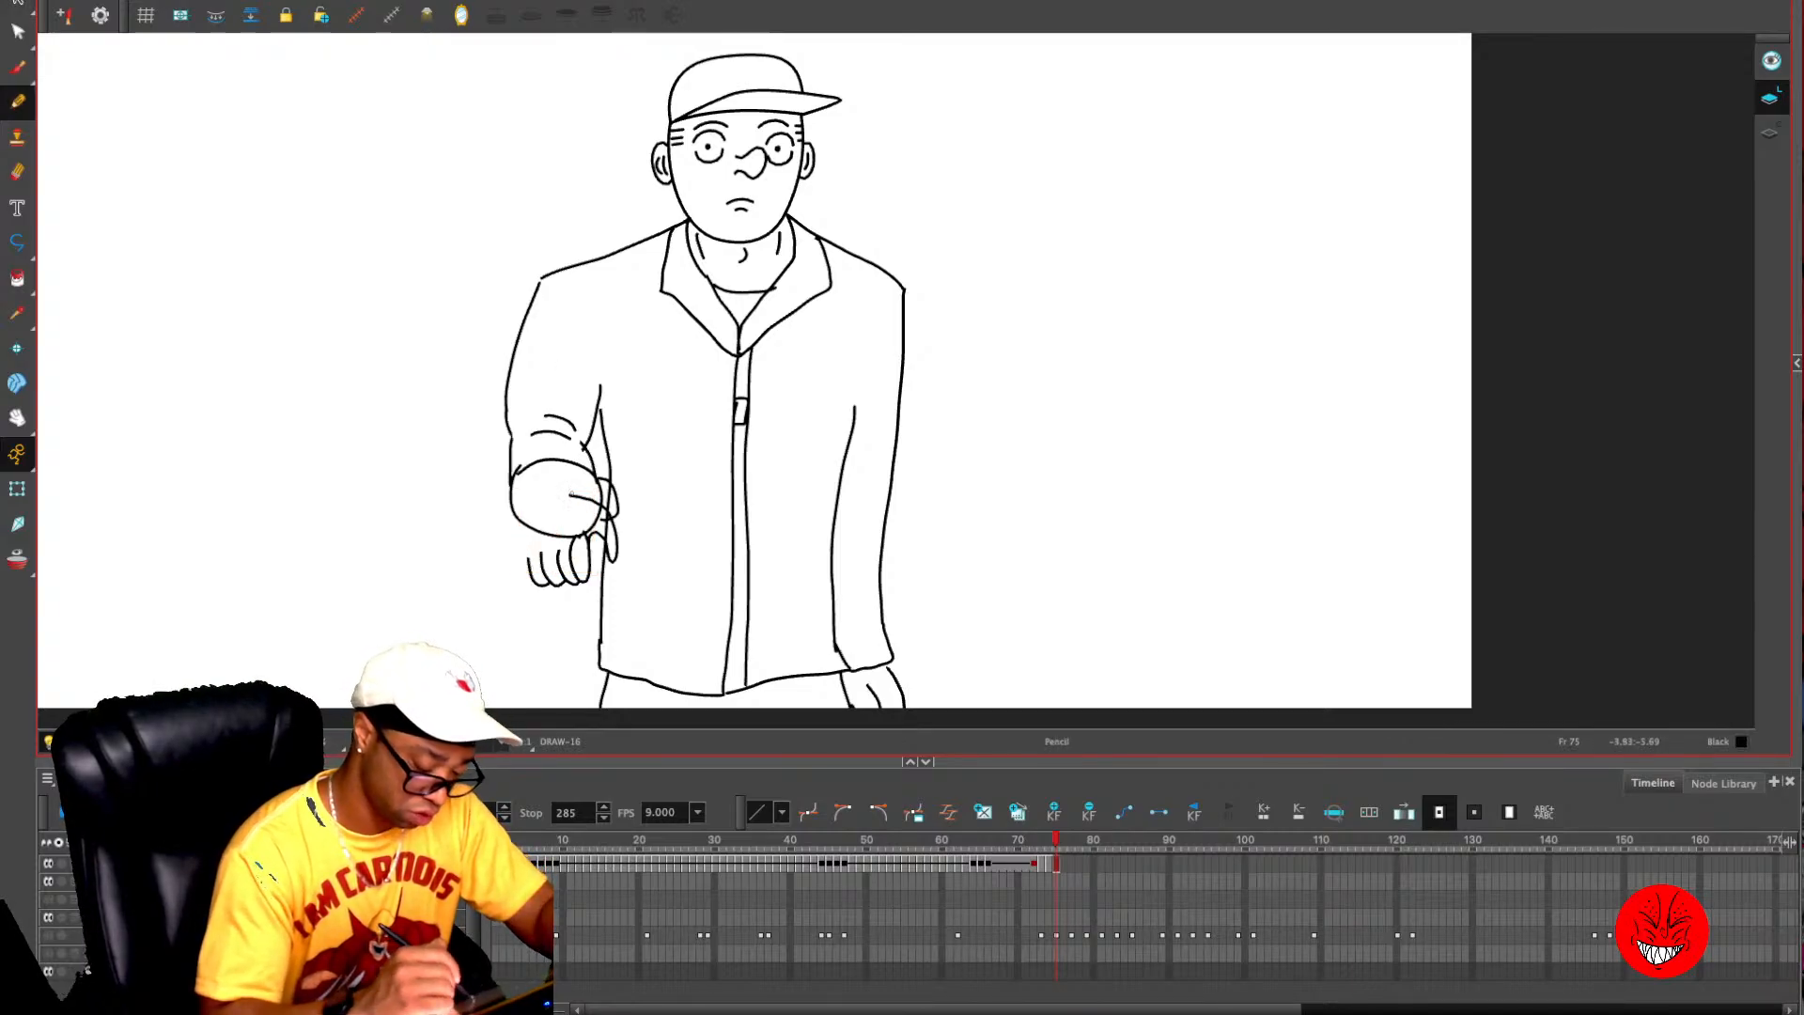
pyautogui.moveTo(531, 561)
pyautogui.mouseDown()
pyautogui.moveTo(517, 509)
pyautogui.moveTo(550, 470)
pyautogui.moveTo(596, 500)
pyautogui.mouseUp()
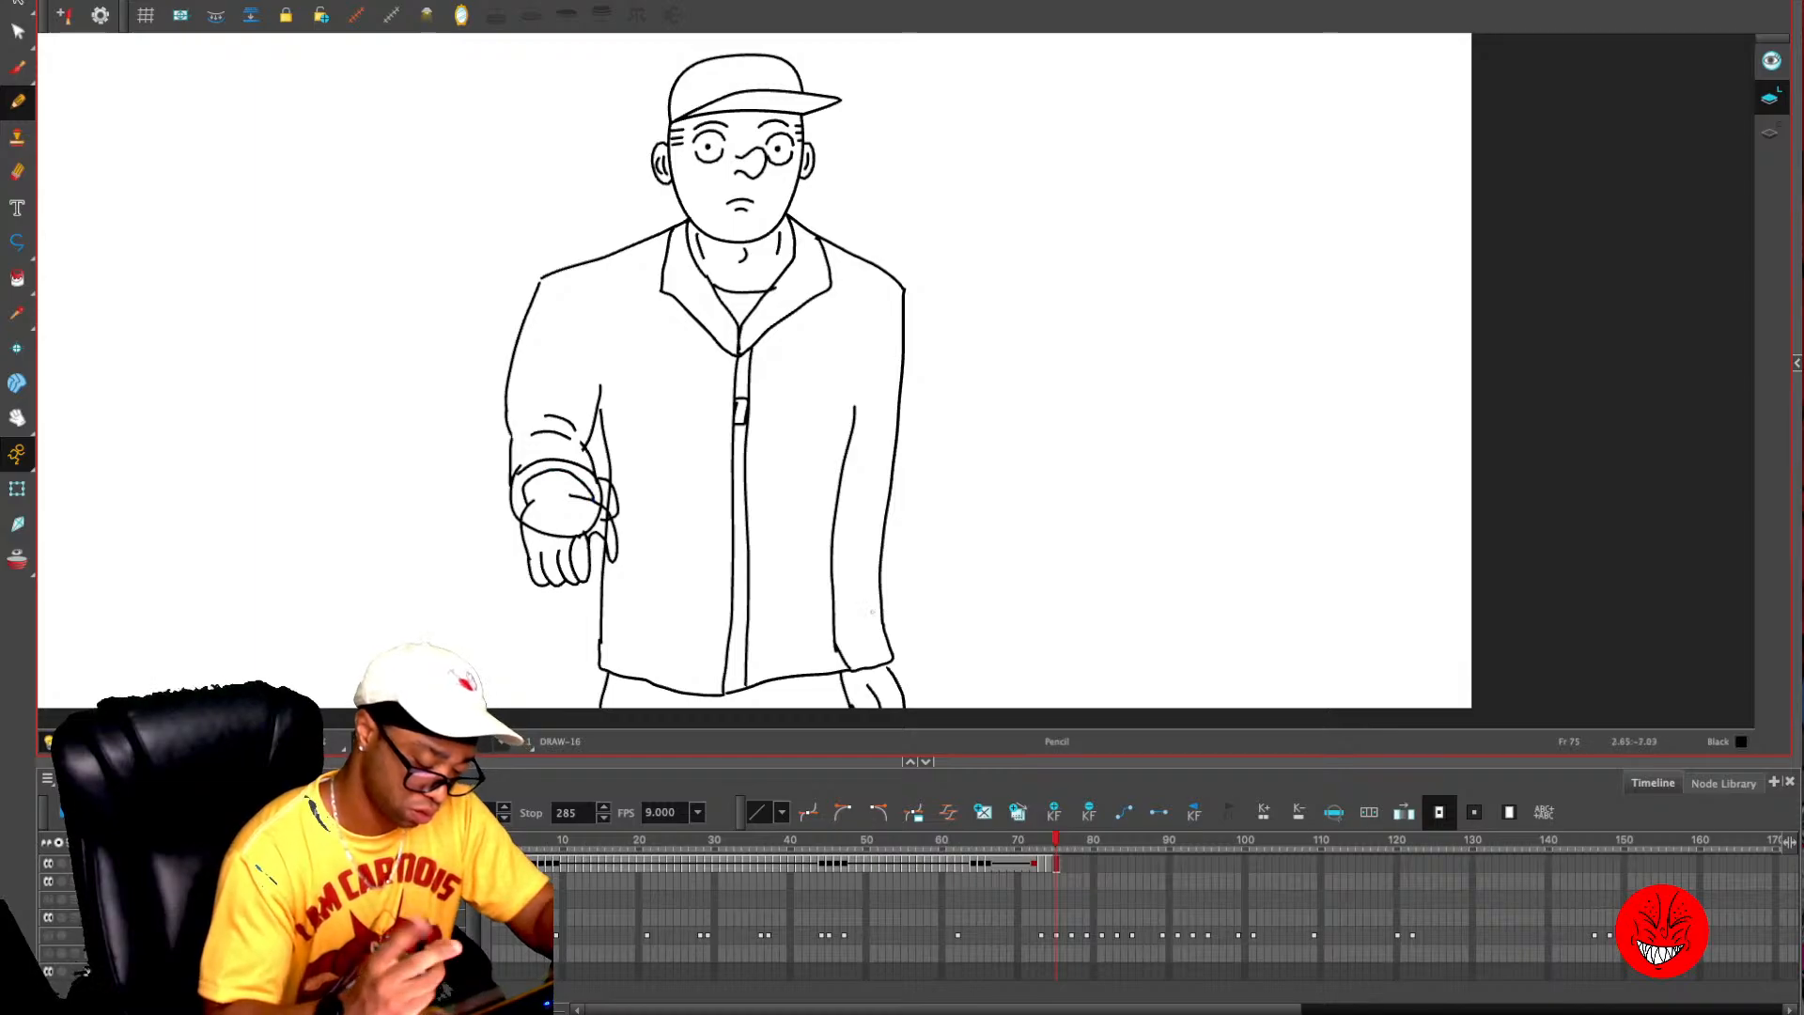
# - Remove the old thumb loop and the remaining guide lines crossing the hand and cuff
pyautogui.hotkey('alt', 'e')
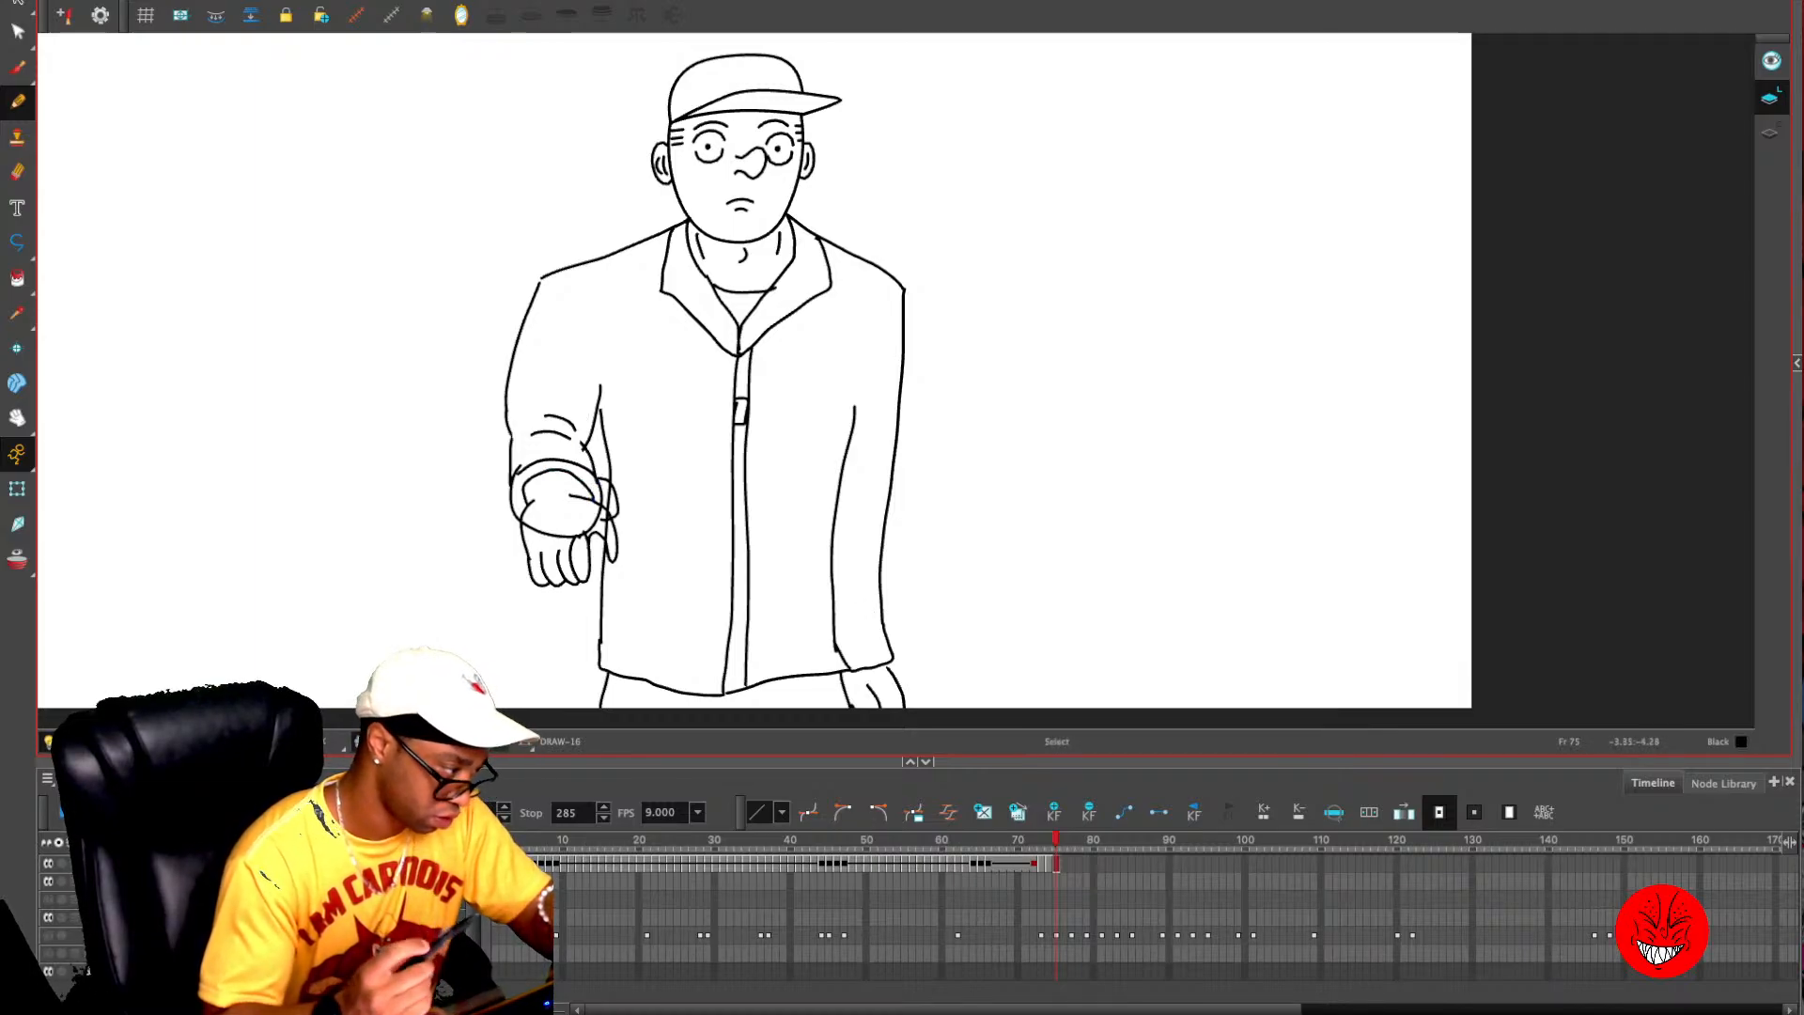
pyautogui.click(616, 496)
pyautogui.press('Delete')
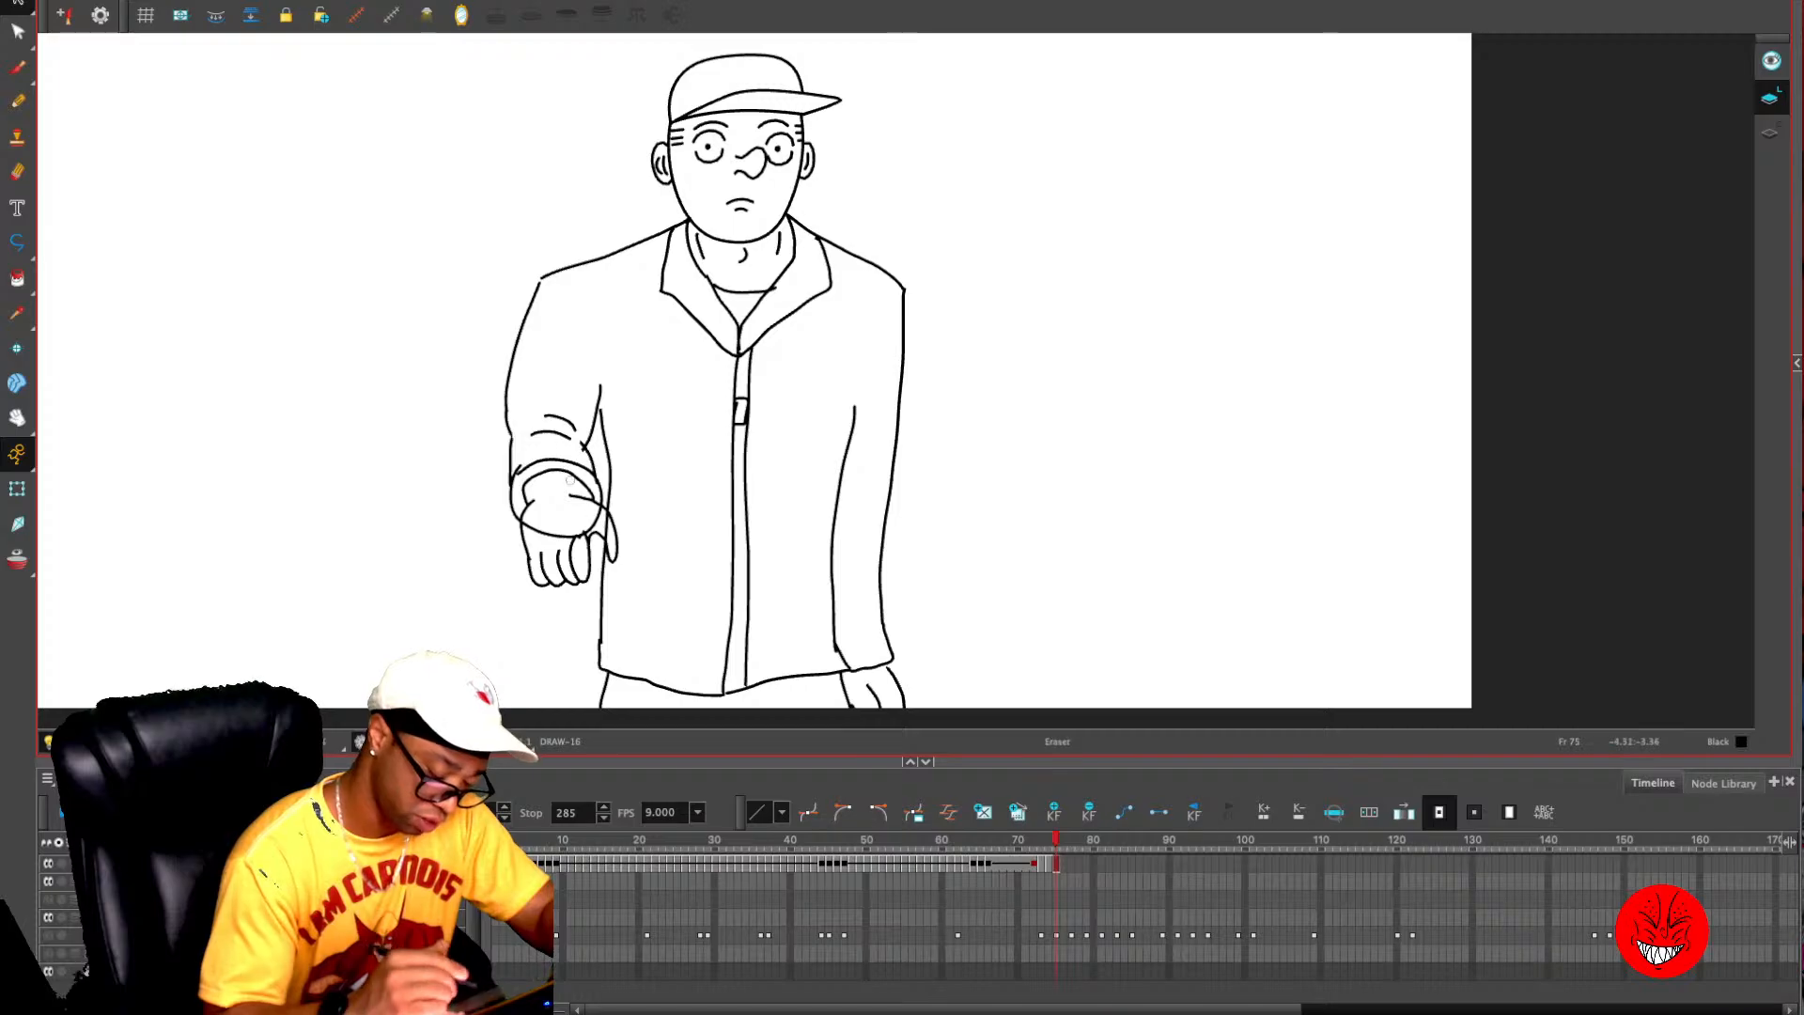
pyautogui.hotkey('alt', 'e')
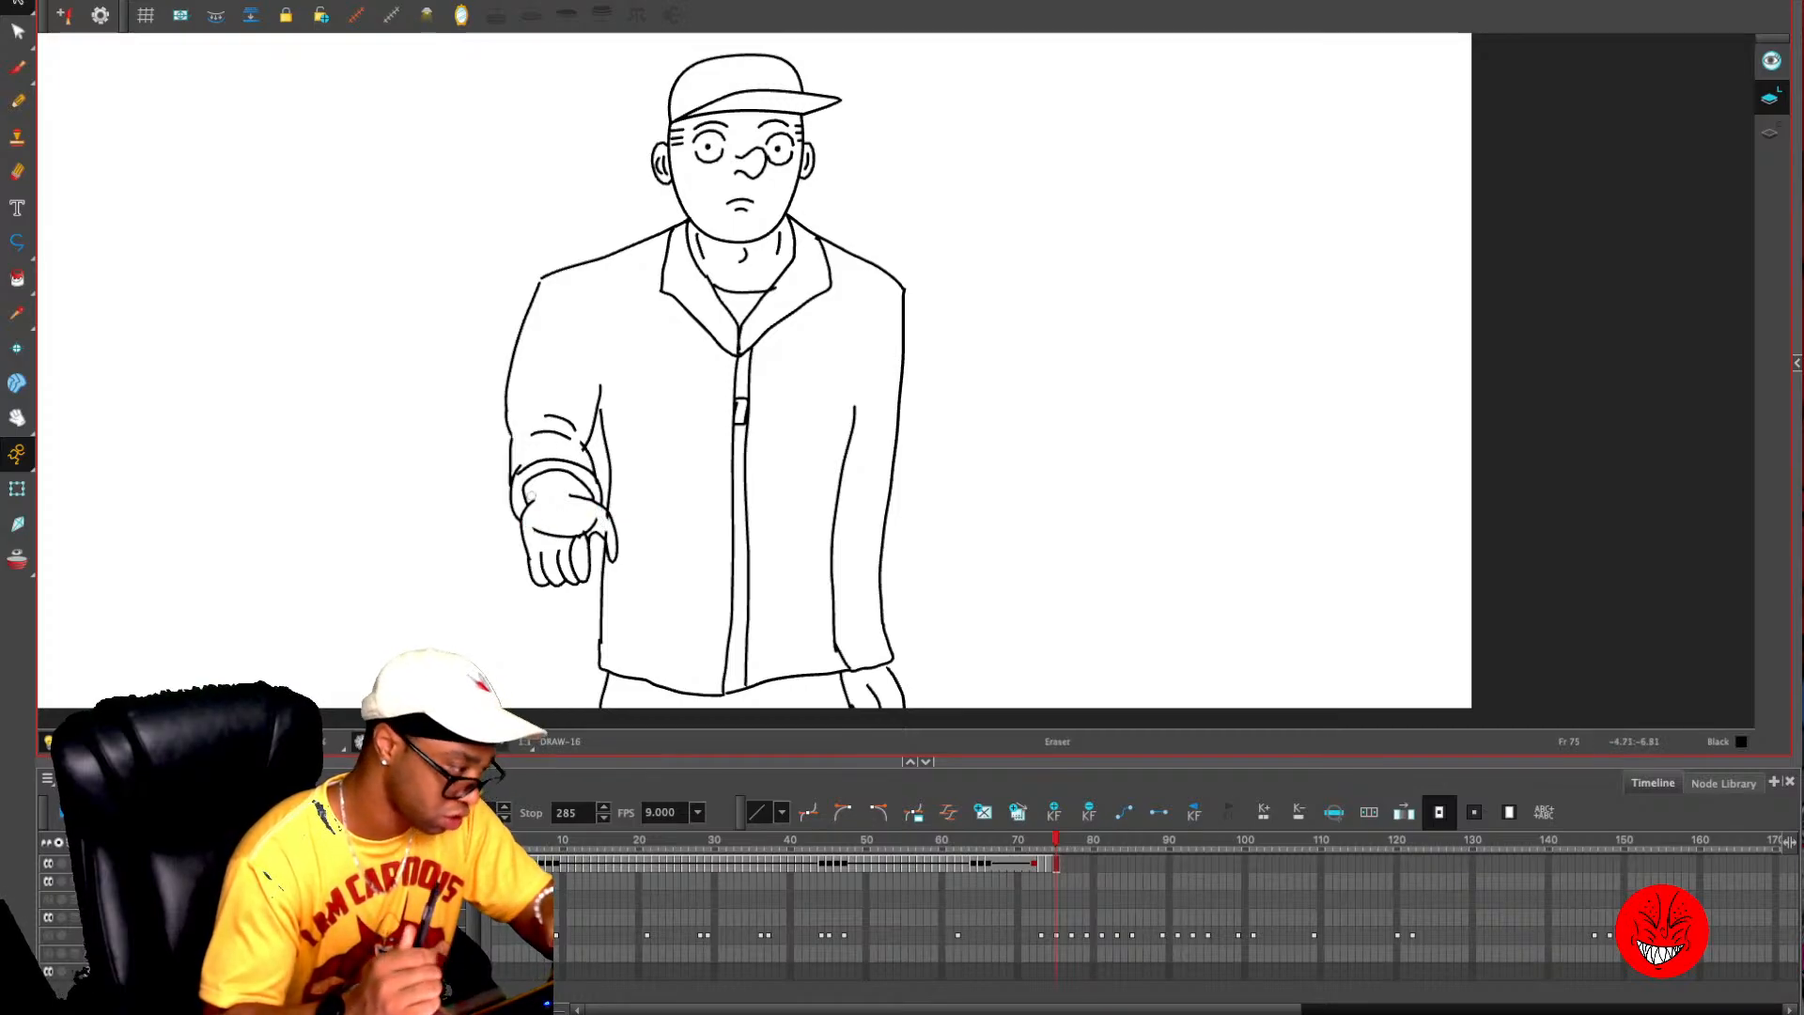
pyautogui.click(564, 535)
pyautogui.press('Delete')
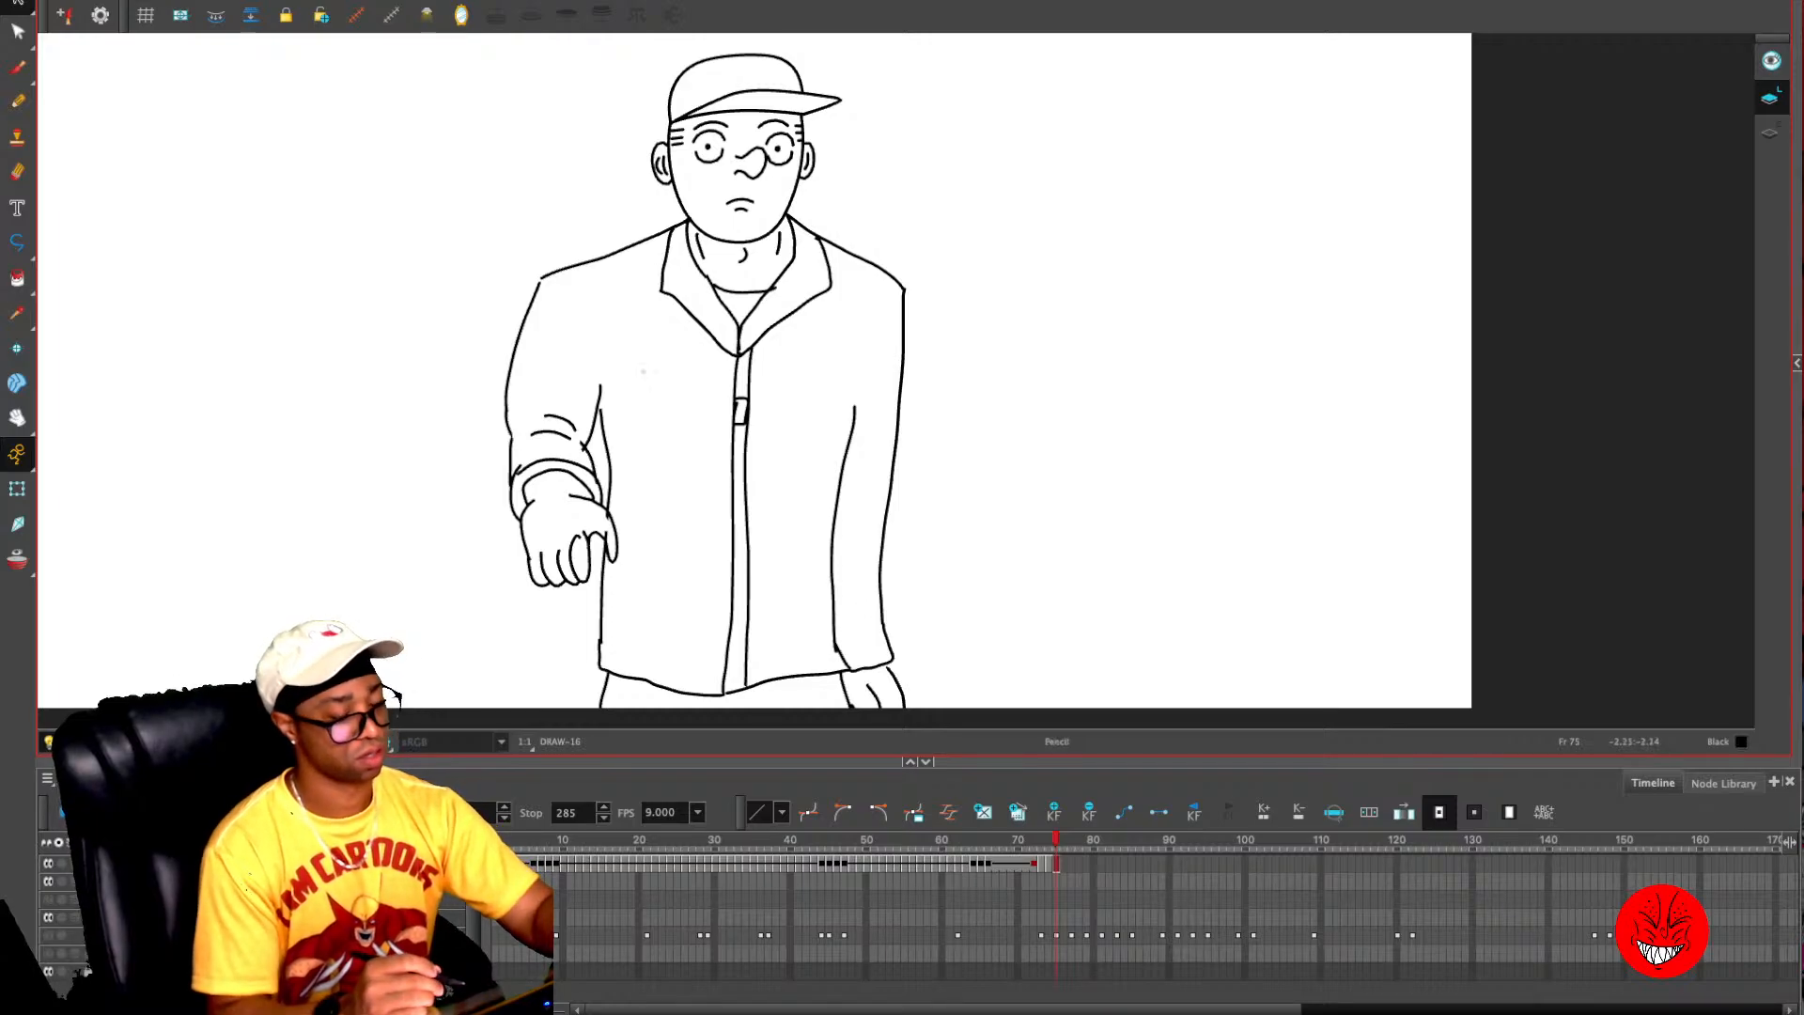
# - Draw the patches on both sleeves and the two rectangular name tapes across the chest
pyautogui.hotkey('alt', '/')
pyautogui.press('1')
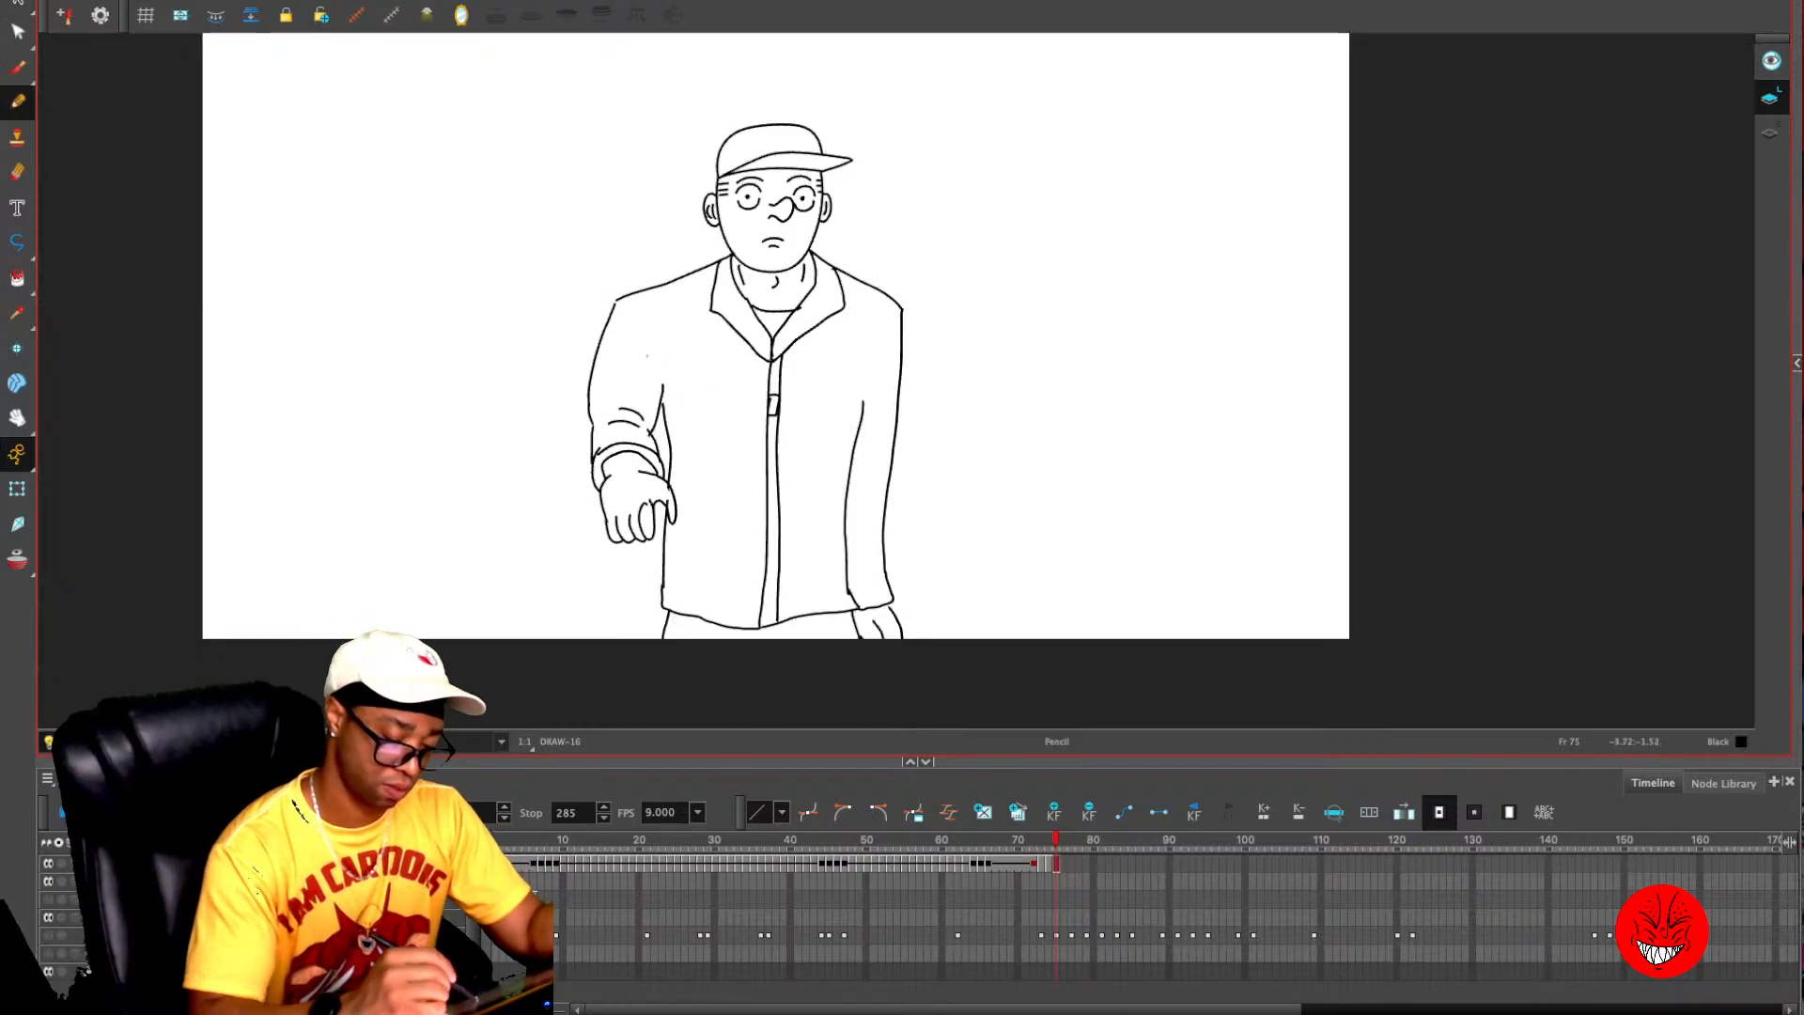
pyautogui.moveTo(650, 354)
pyautogui.mouseDown()
pyautogui.moveTo(644, 397)
pyautogui.moveTo(655, 357)
pyautogui.moveTo(607, 360)
pyautogui.moveTo(620, 394)
pyautogui.mouseUp()
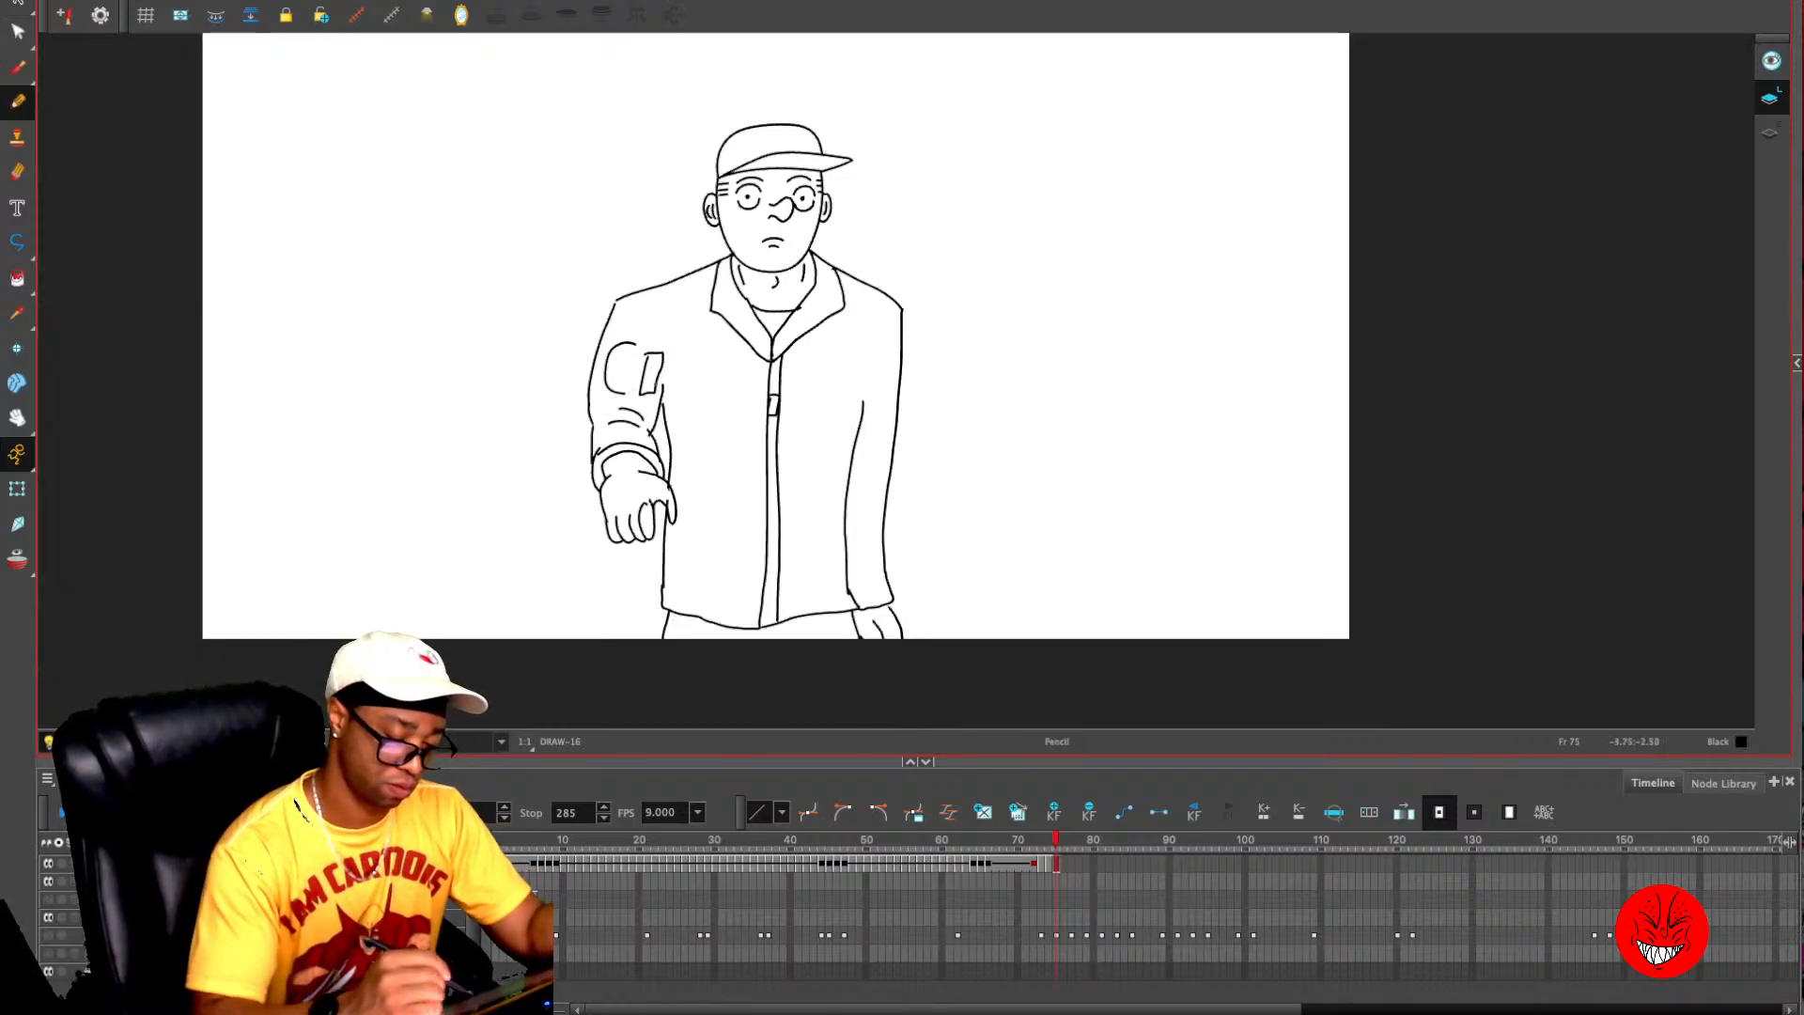
pyautogui.moveTo(725, 369)
pyautogui.mouseDown()
pyautogui.moveTo(753, 384)
pyautogui.moveTo(714, 361)
pyautogui.moveTo(844, 368)
pyautogui.moveTo(797, 359)
pyautogui.moveTo(893, 423)
pyautogui.moveTo(879, 367)
pyautogui.mouseUp()
pyautogui.hotkey('ctrl', 'z')
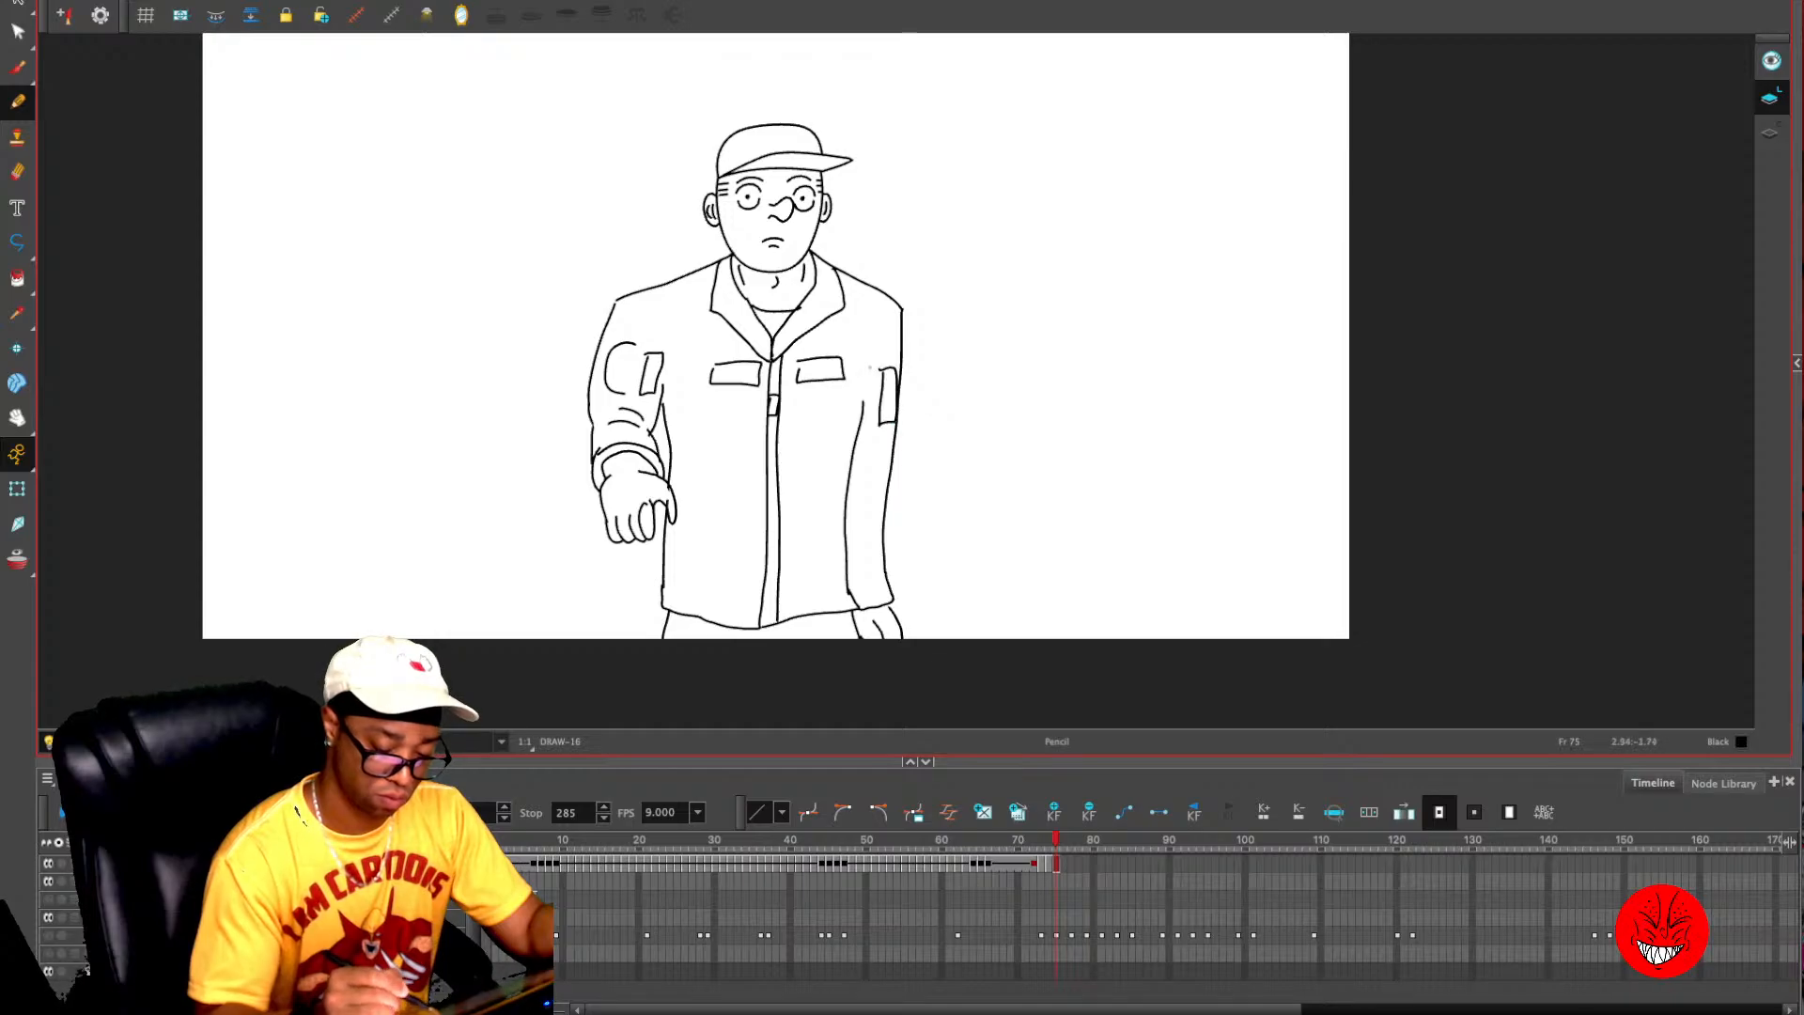
# - Draw the chest pockets with their narrow vertical strips below the name tapes, checking against the neighbouring frames
pyautogui.moveTo(749, 399)
pyautogui.mouseDown()
pyautogui.moveTo(733, 444)
pyautogui.moveTo(747, 402)
pyautogui.moveTo(686, 399)
pyautogui.moveTo(687, 437)
pyautogui.moveTo(721, 442)
pyautogui.moveTo(795, 403)
pyautogui.moveTo(797, 438)
pyautogui.moveTo(817, 435)
pyautogui.moveTo(818, 396)
pyautogui.mouseUp()
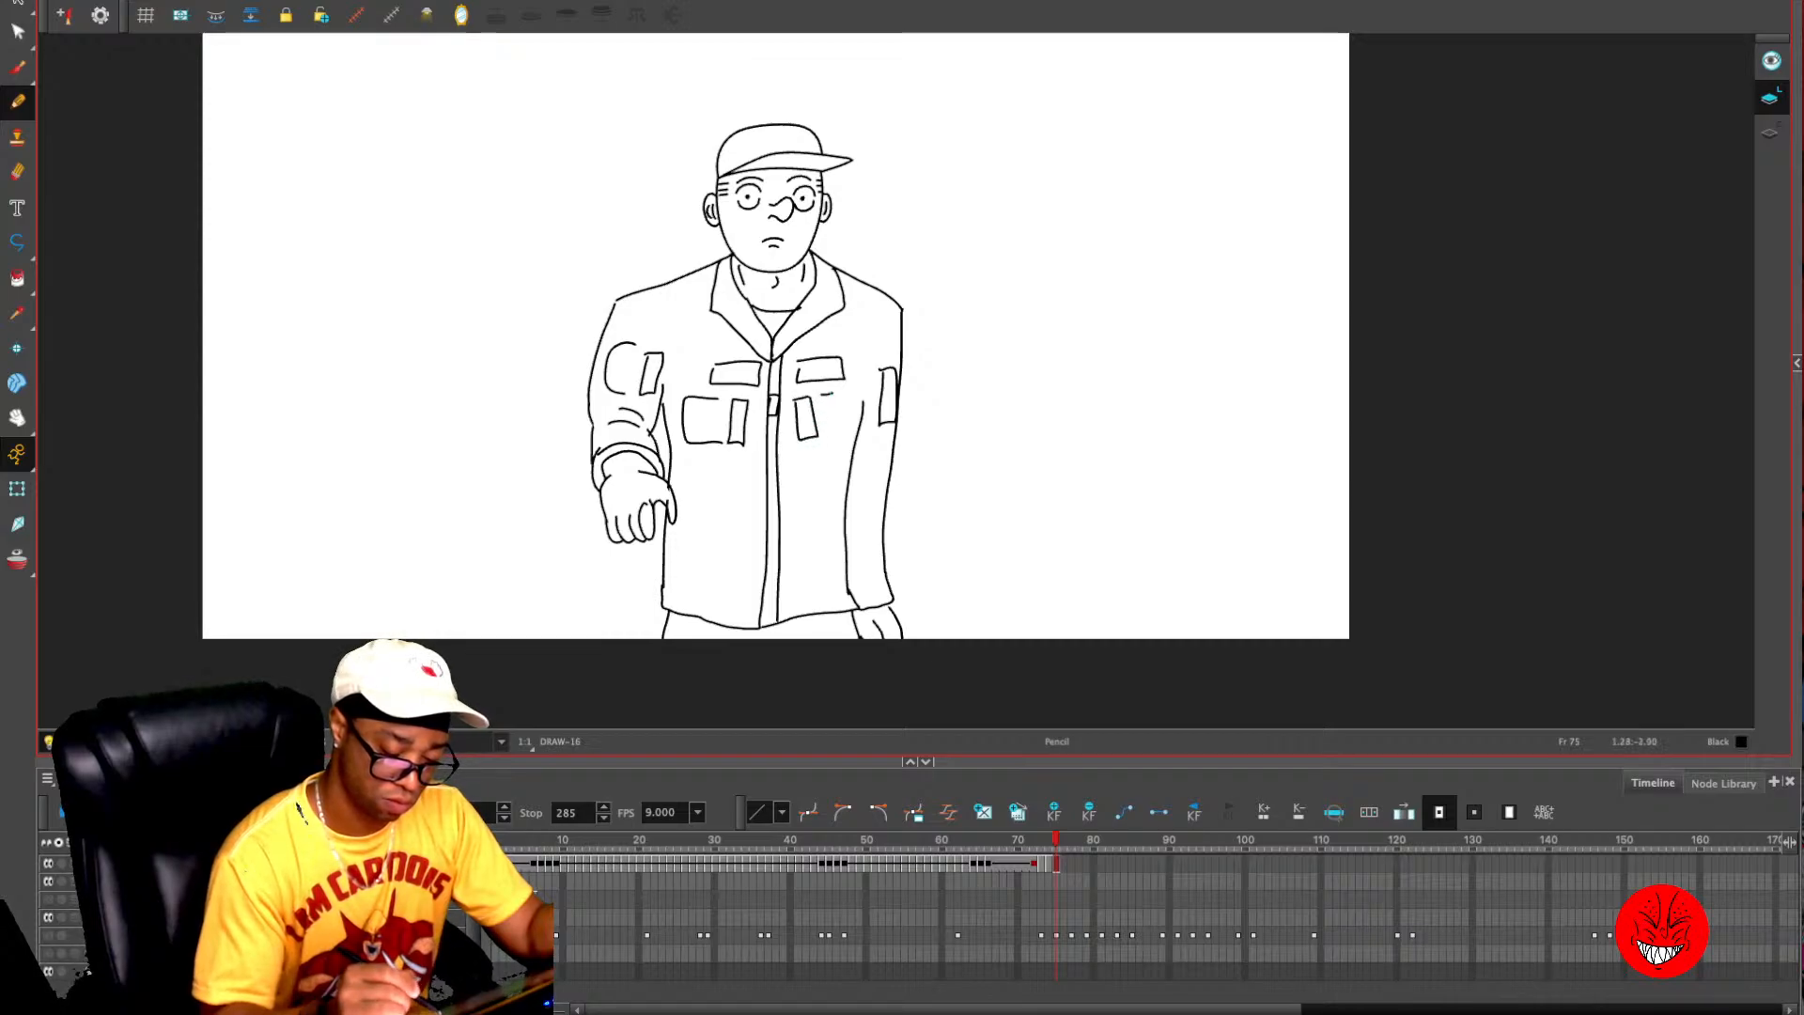
pyautogui.press(',')
pyautogui.press('.')
pyautogui.press('.')
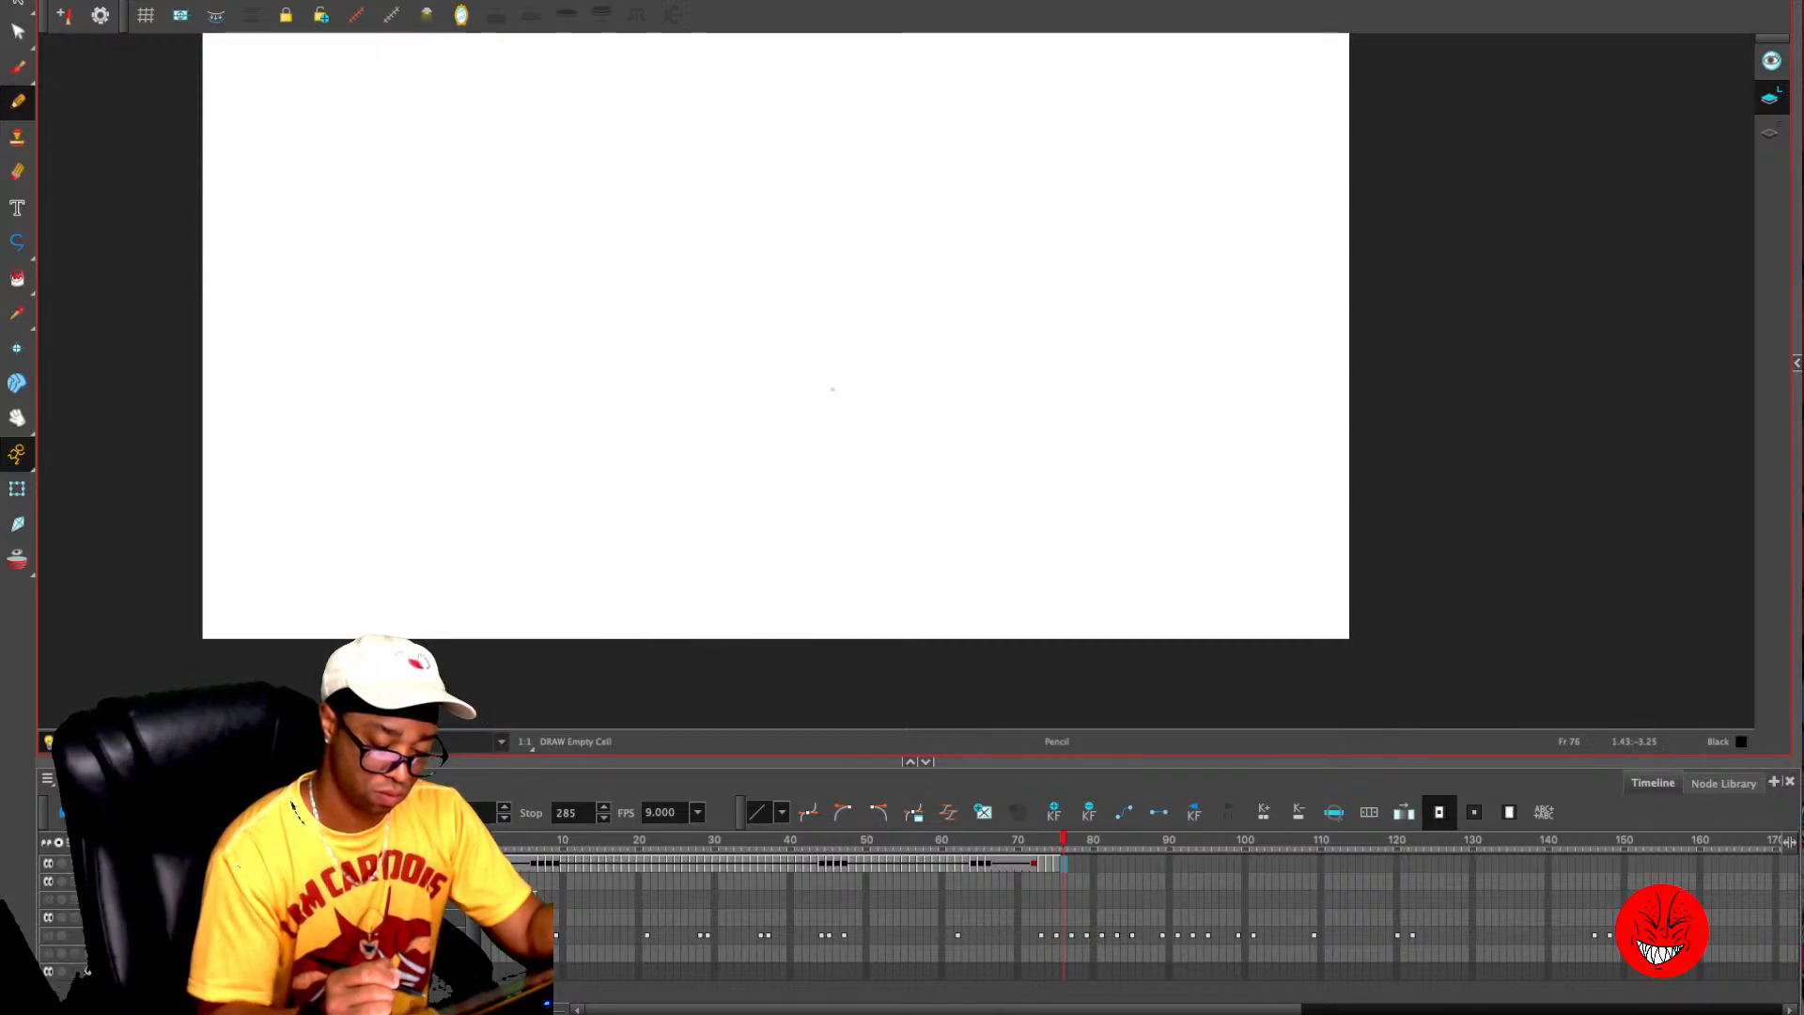
pyautogui.press(',')
# - Add curved fabric folds across the jacket's midsection and the right-hand sleeve, and check them against frame 74
pyautogui.moveTo(690, 492); pyautogui.dragTo(835, 501)
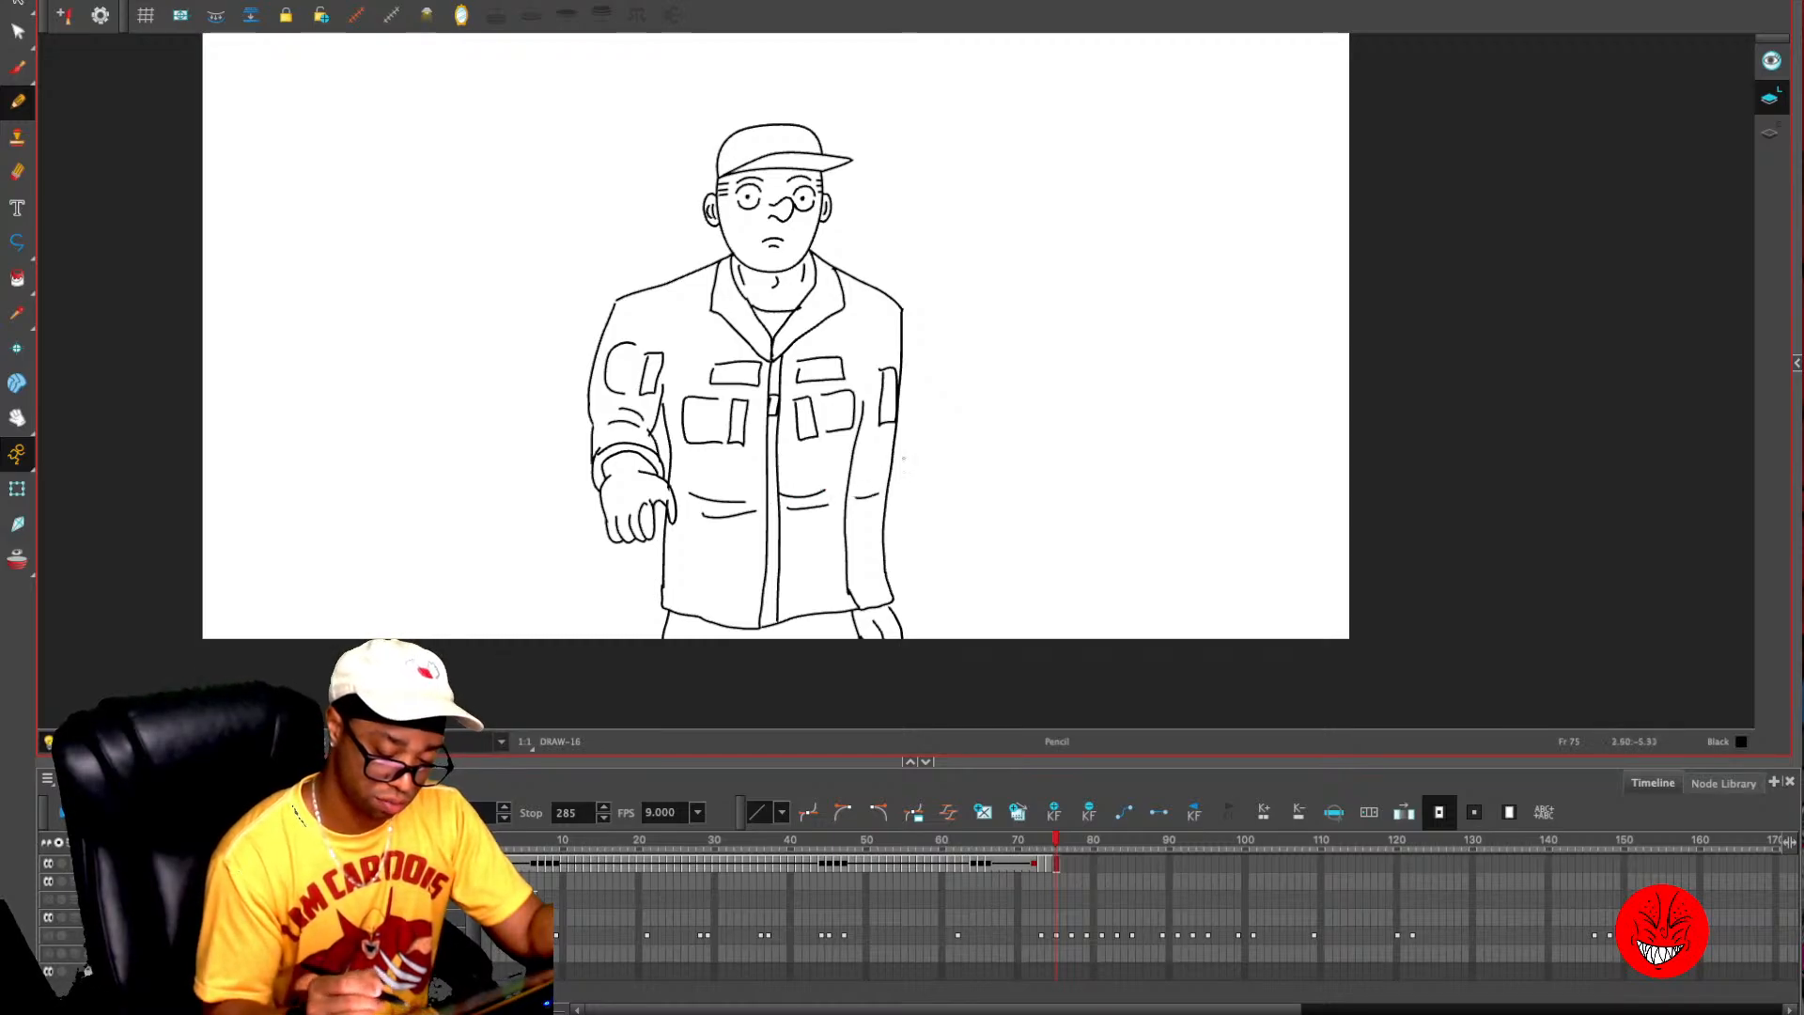
pyautogui.press(',')
pyautogui.press('.')
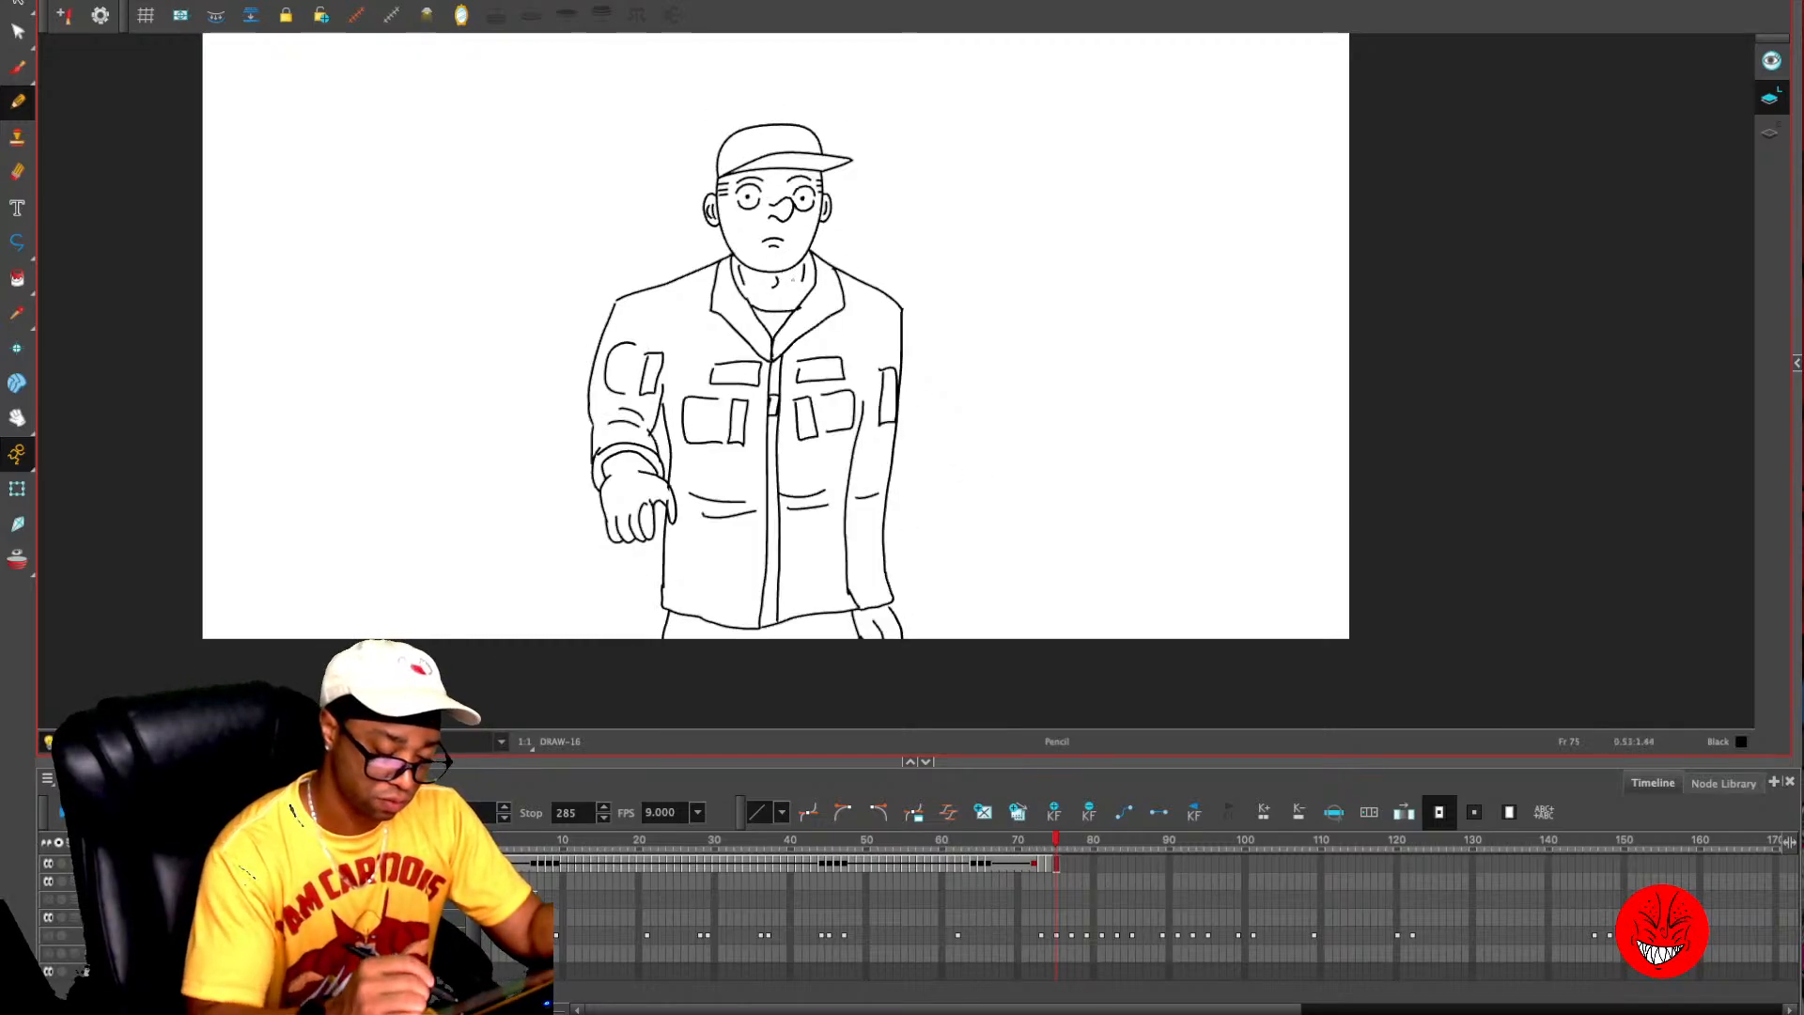
# - Delete the short neck lines inside the collar on both sides
pyautogui.press('2')
pyautogui.press('2')
pyautogui.moveTo(801, 276); pyautogui.dragTo(821, 406)
pyautogui.hotkey('alt', 's')
pyautogui.click(668, 343)
pyautogui.press('Delete')
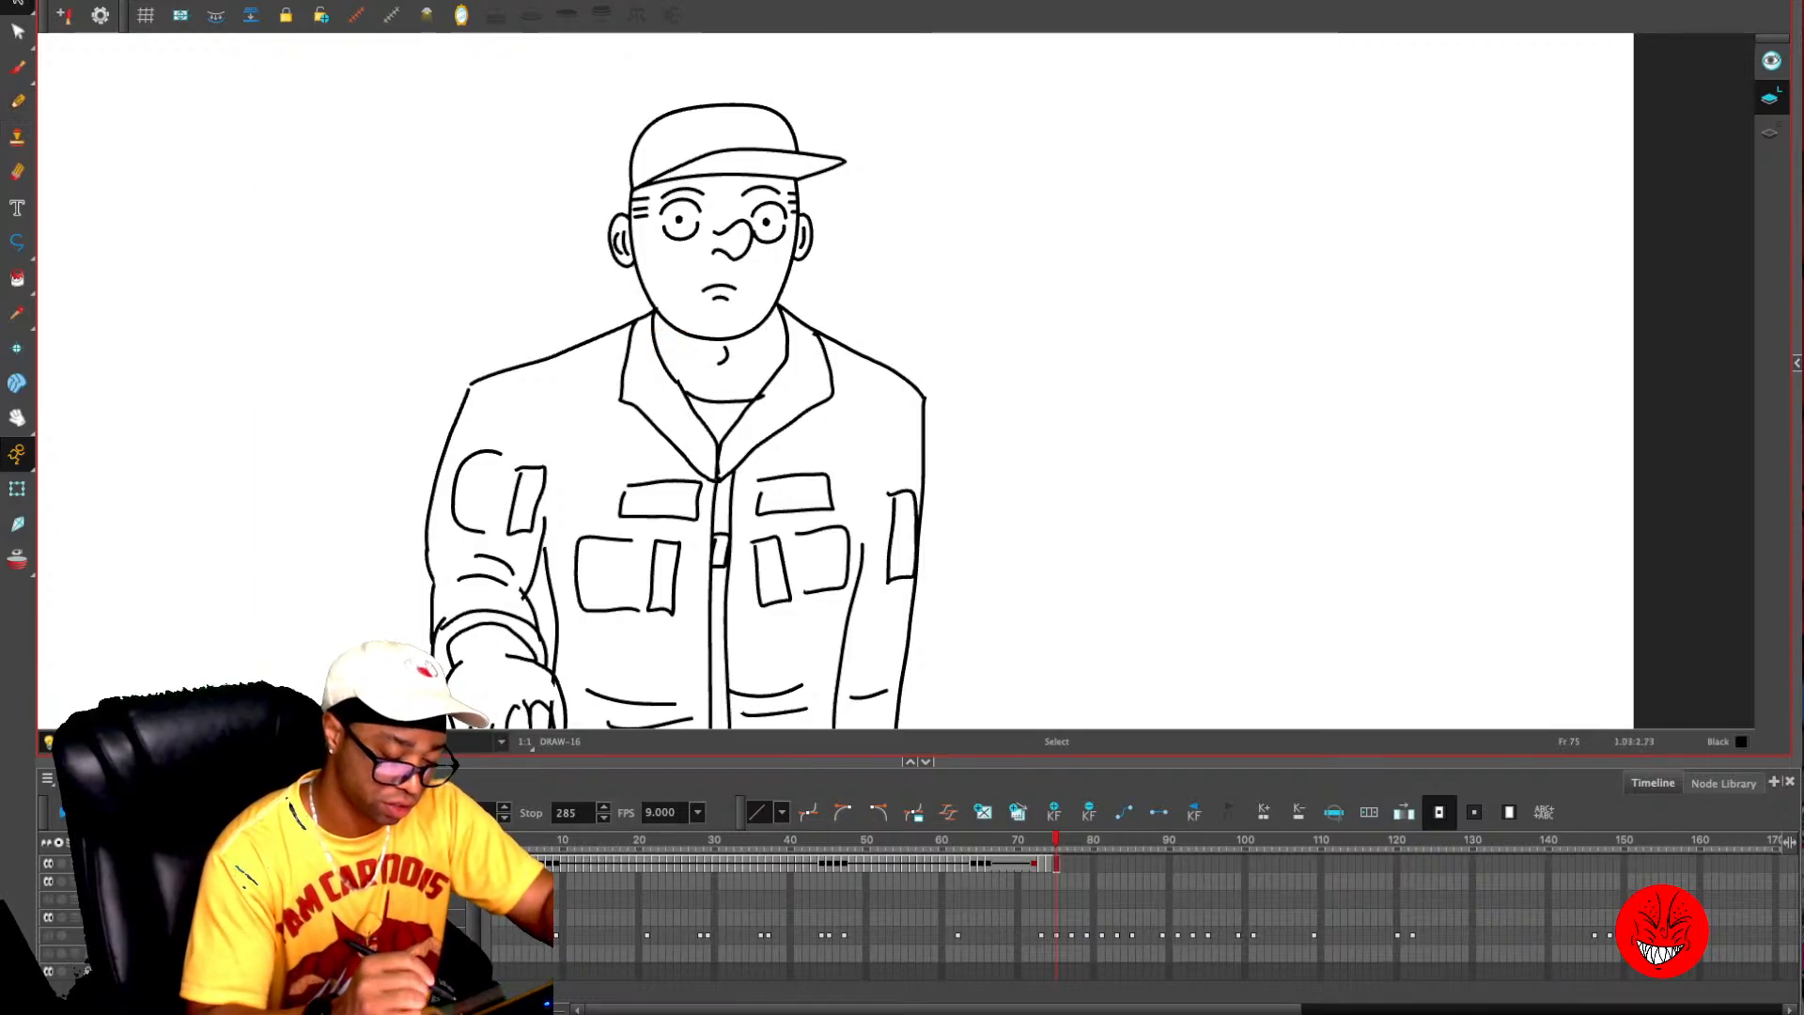
pyautogui.hotkey('alt', '/')
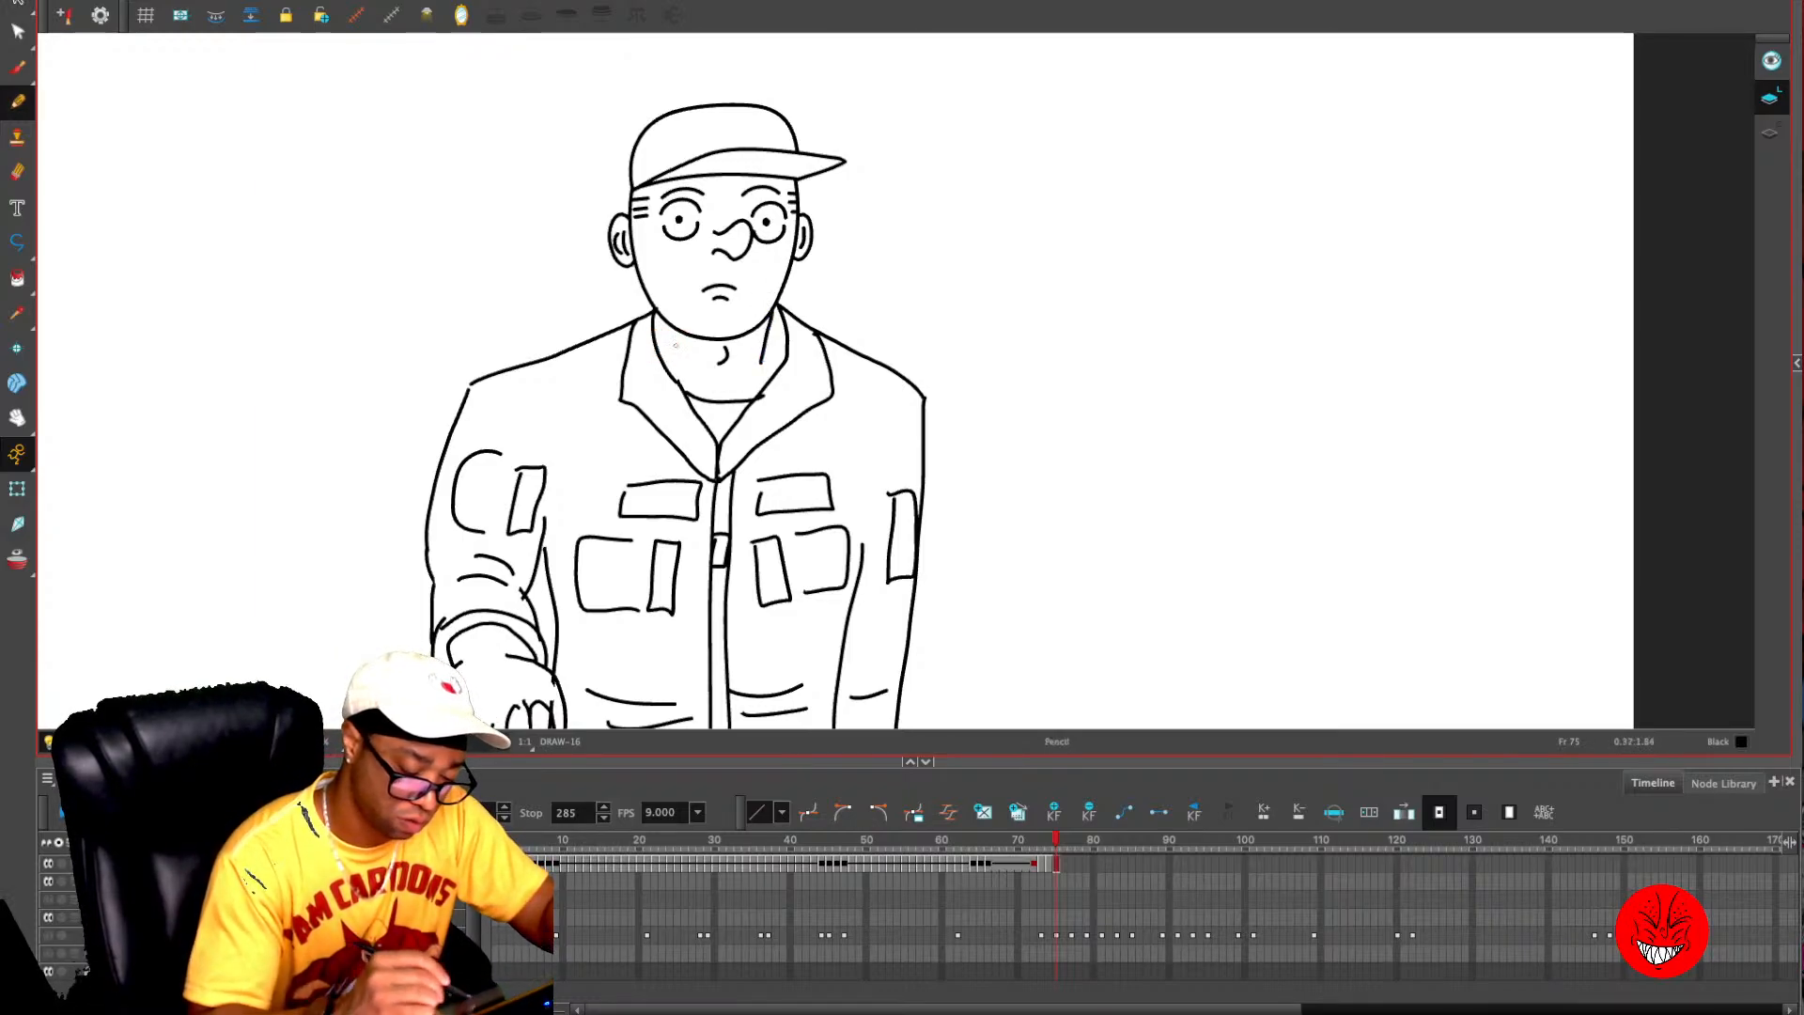
pyautogui.moveTo(655, 316); pyautogui.dragTo(656, 343)
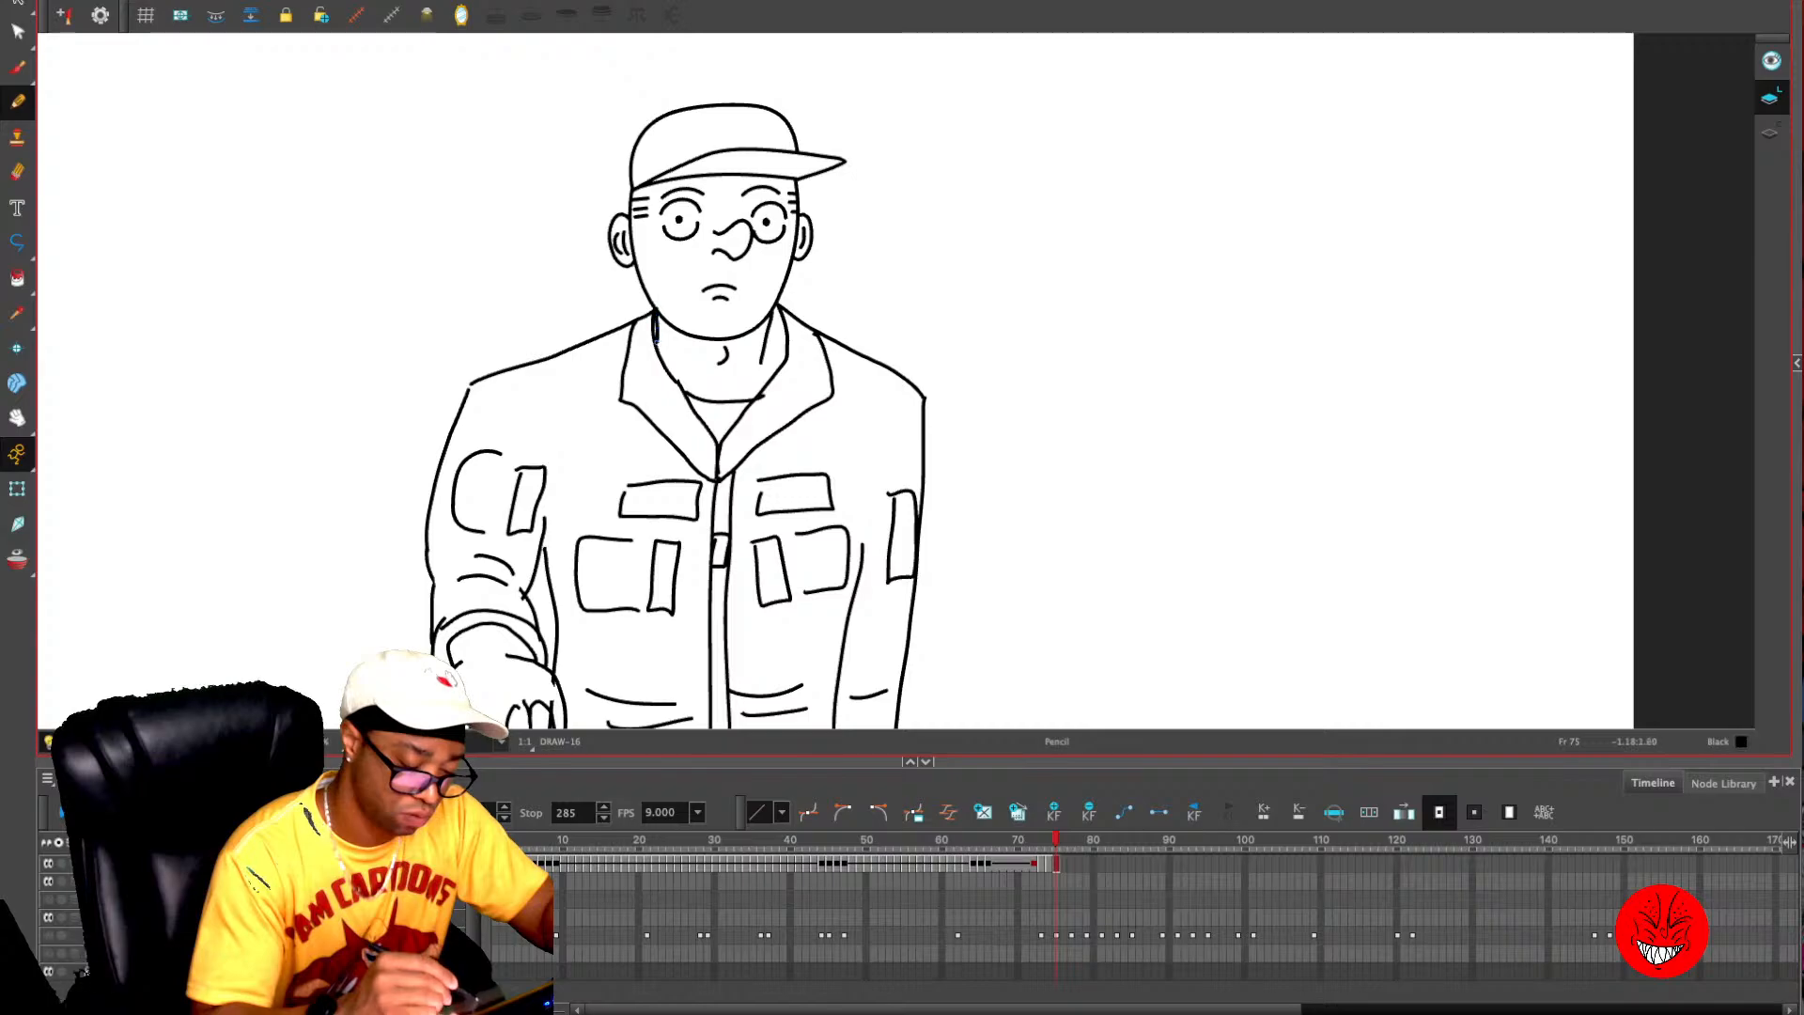
pyautogui.hotkey('ctrl', 'z')
pyautogui.hotkey('ctrl', 'z')
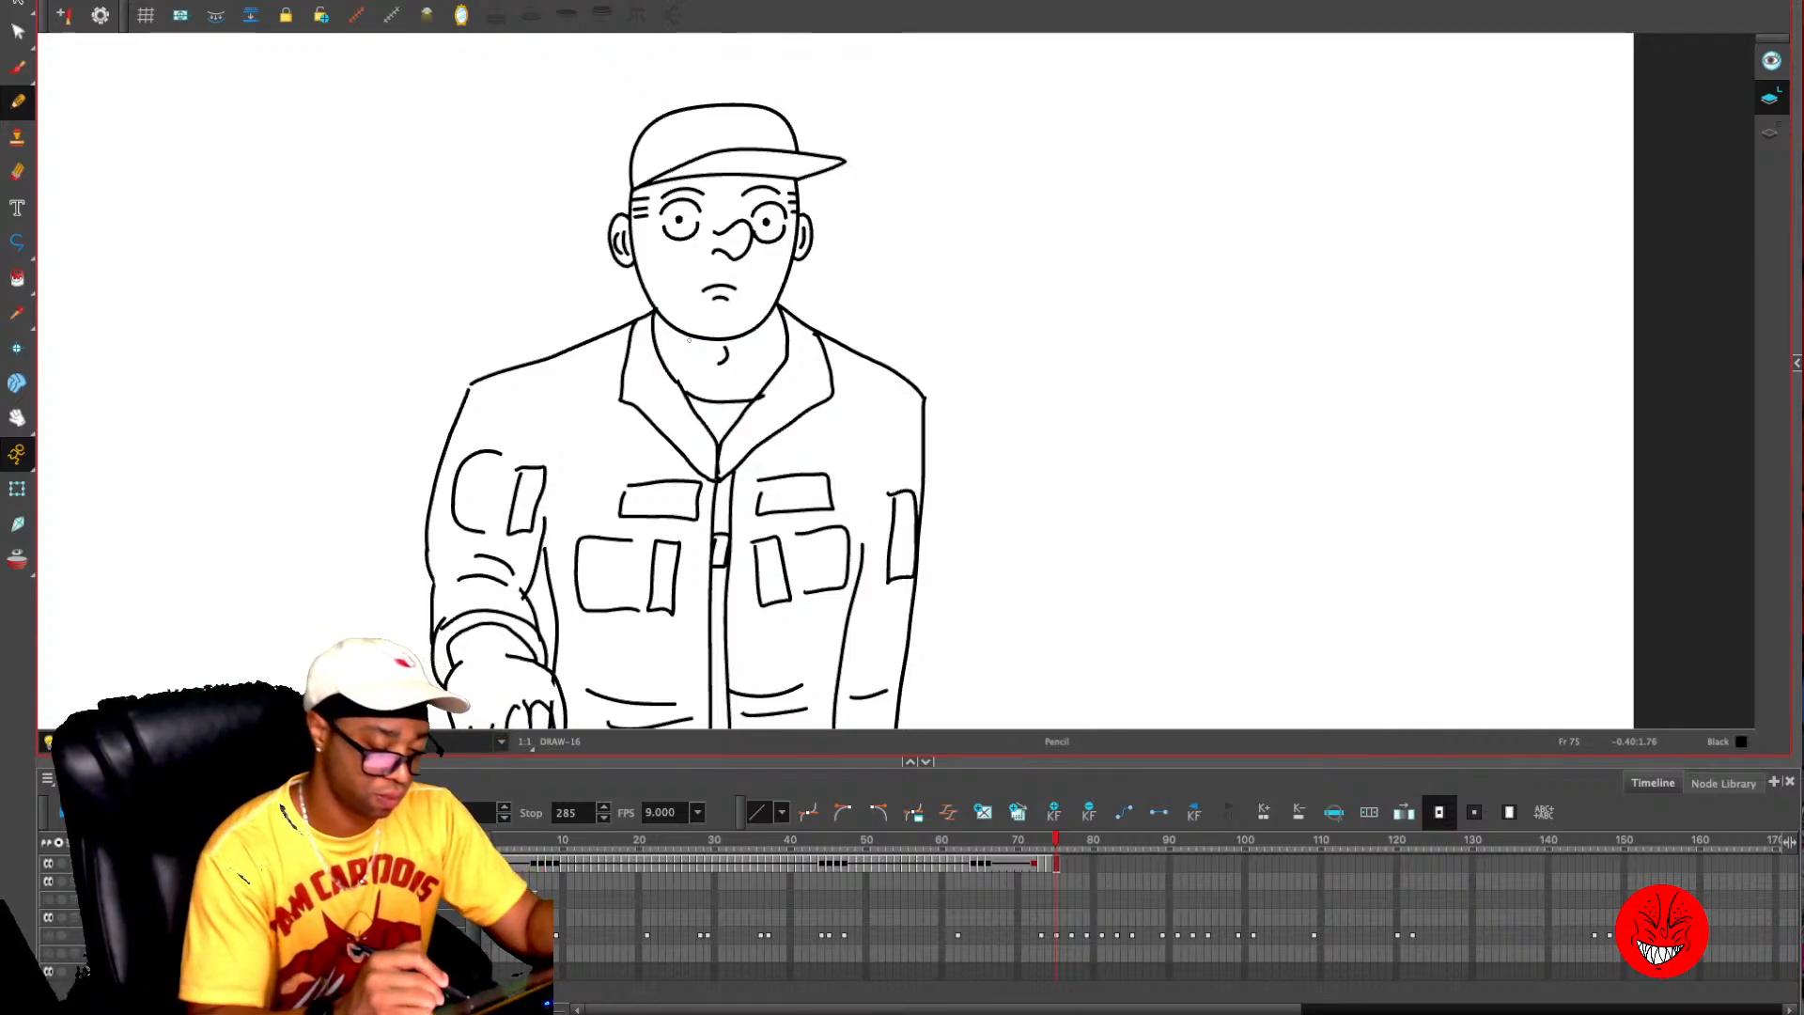
# - Redraw the short neck lines on both sides inside the collar and compare the pose with frame 74
pyautogui.moveTo(656, 315); pyautogui.dragTo(657, 343)
pyautogui.moveTo(776, 318); pyautogui.dragTo(780, 355)
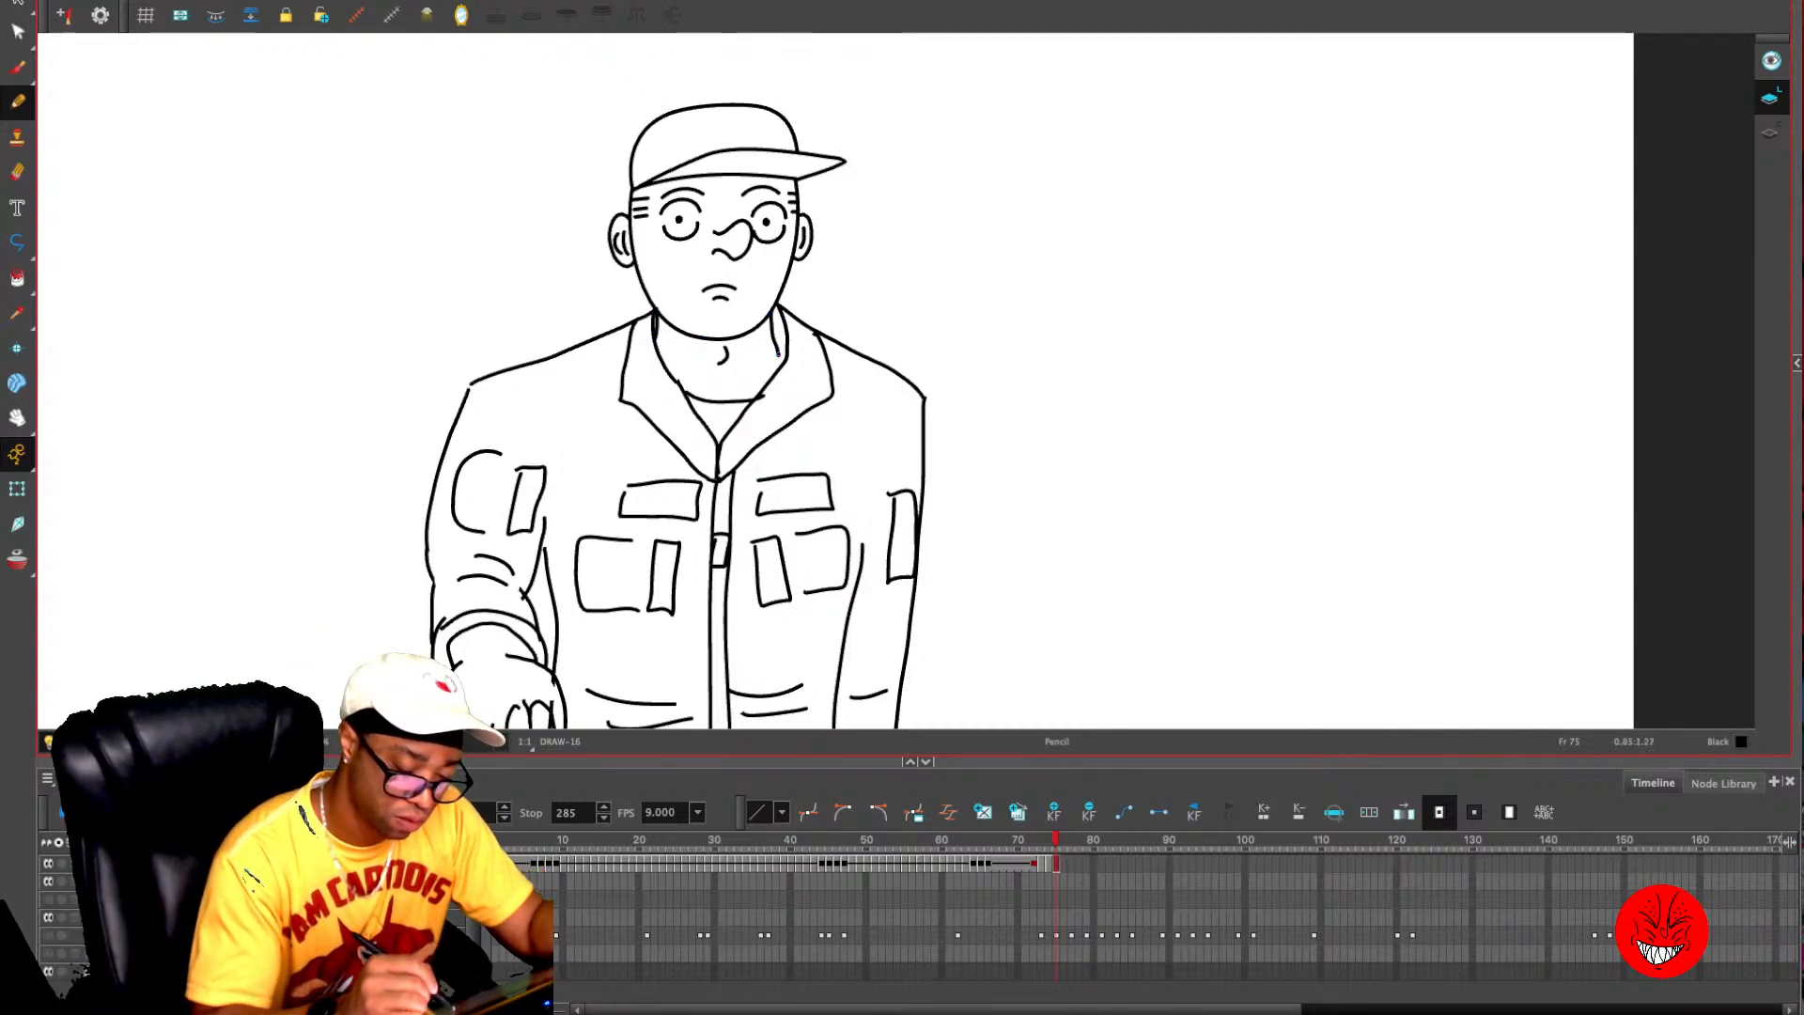
pyautogui.press('1')
pyautogui.press('1')
pyautogui.press(',')
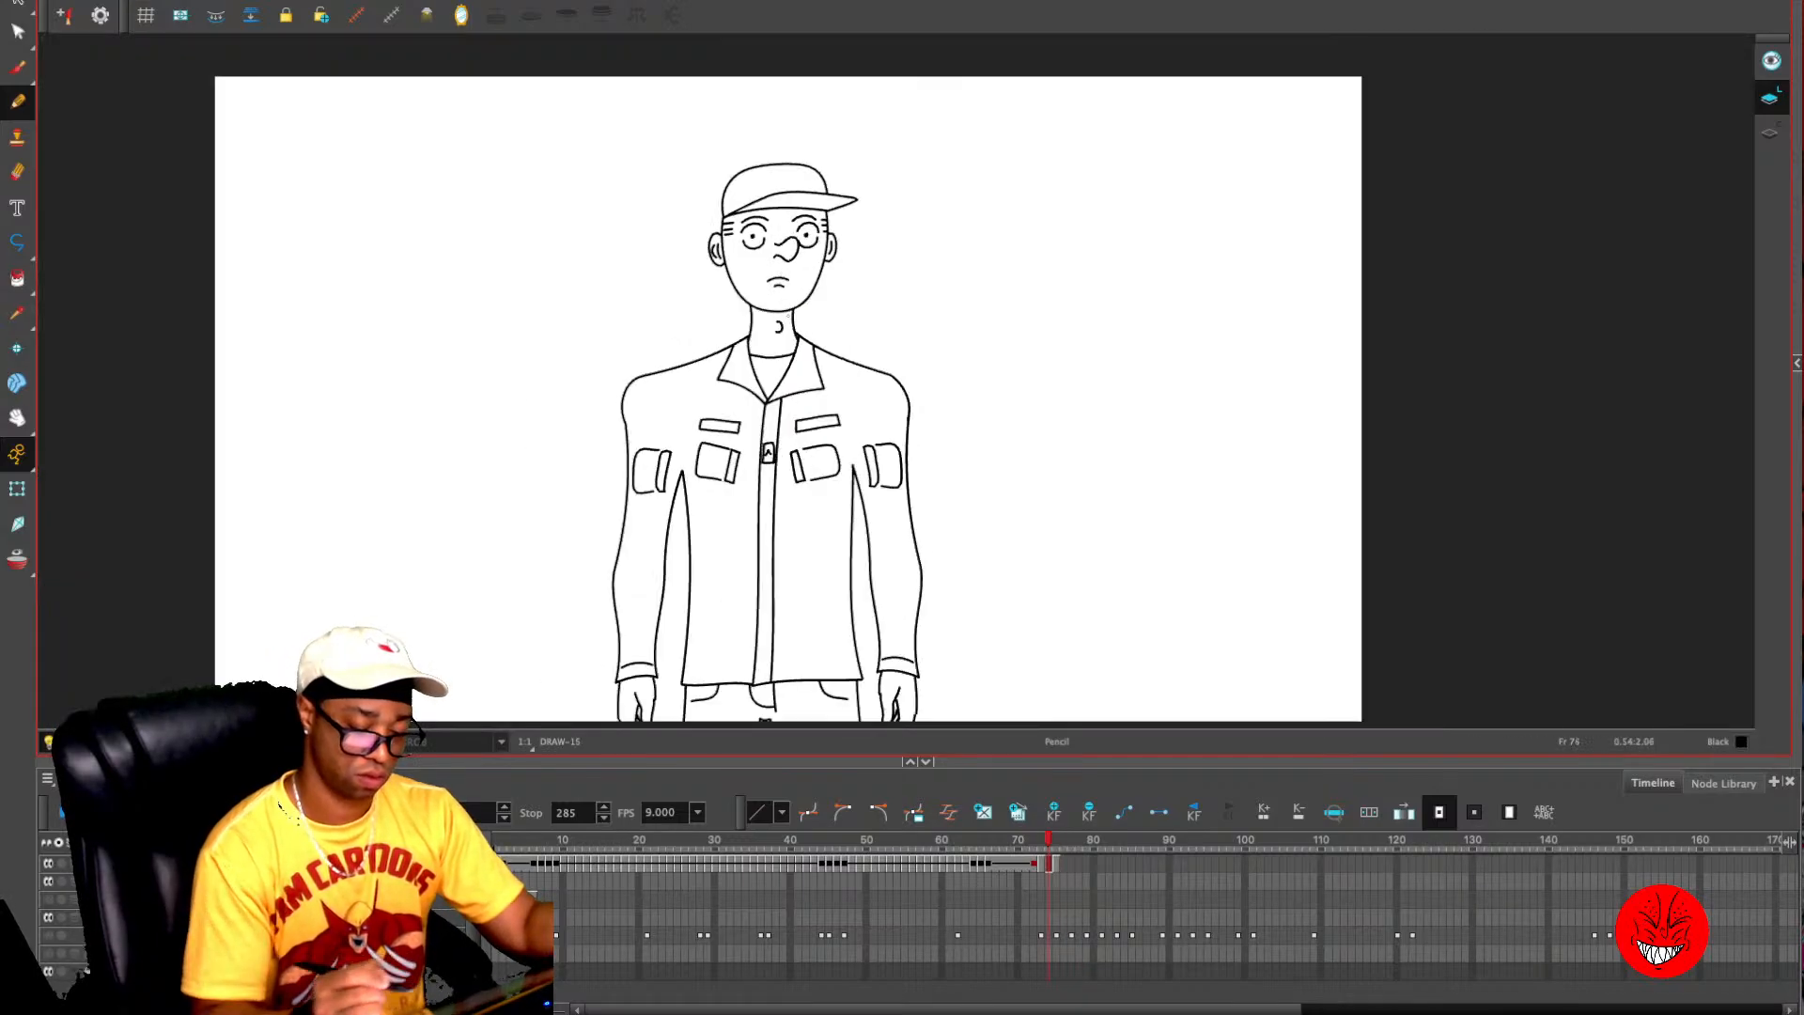
pyautogui.press('.')
pyautogui.press(',')
pyautogui.press('.')
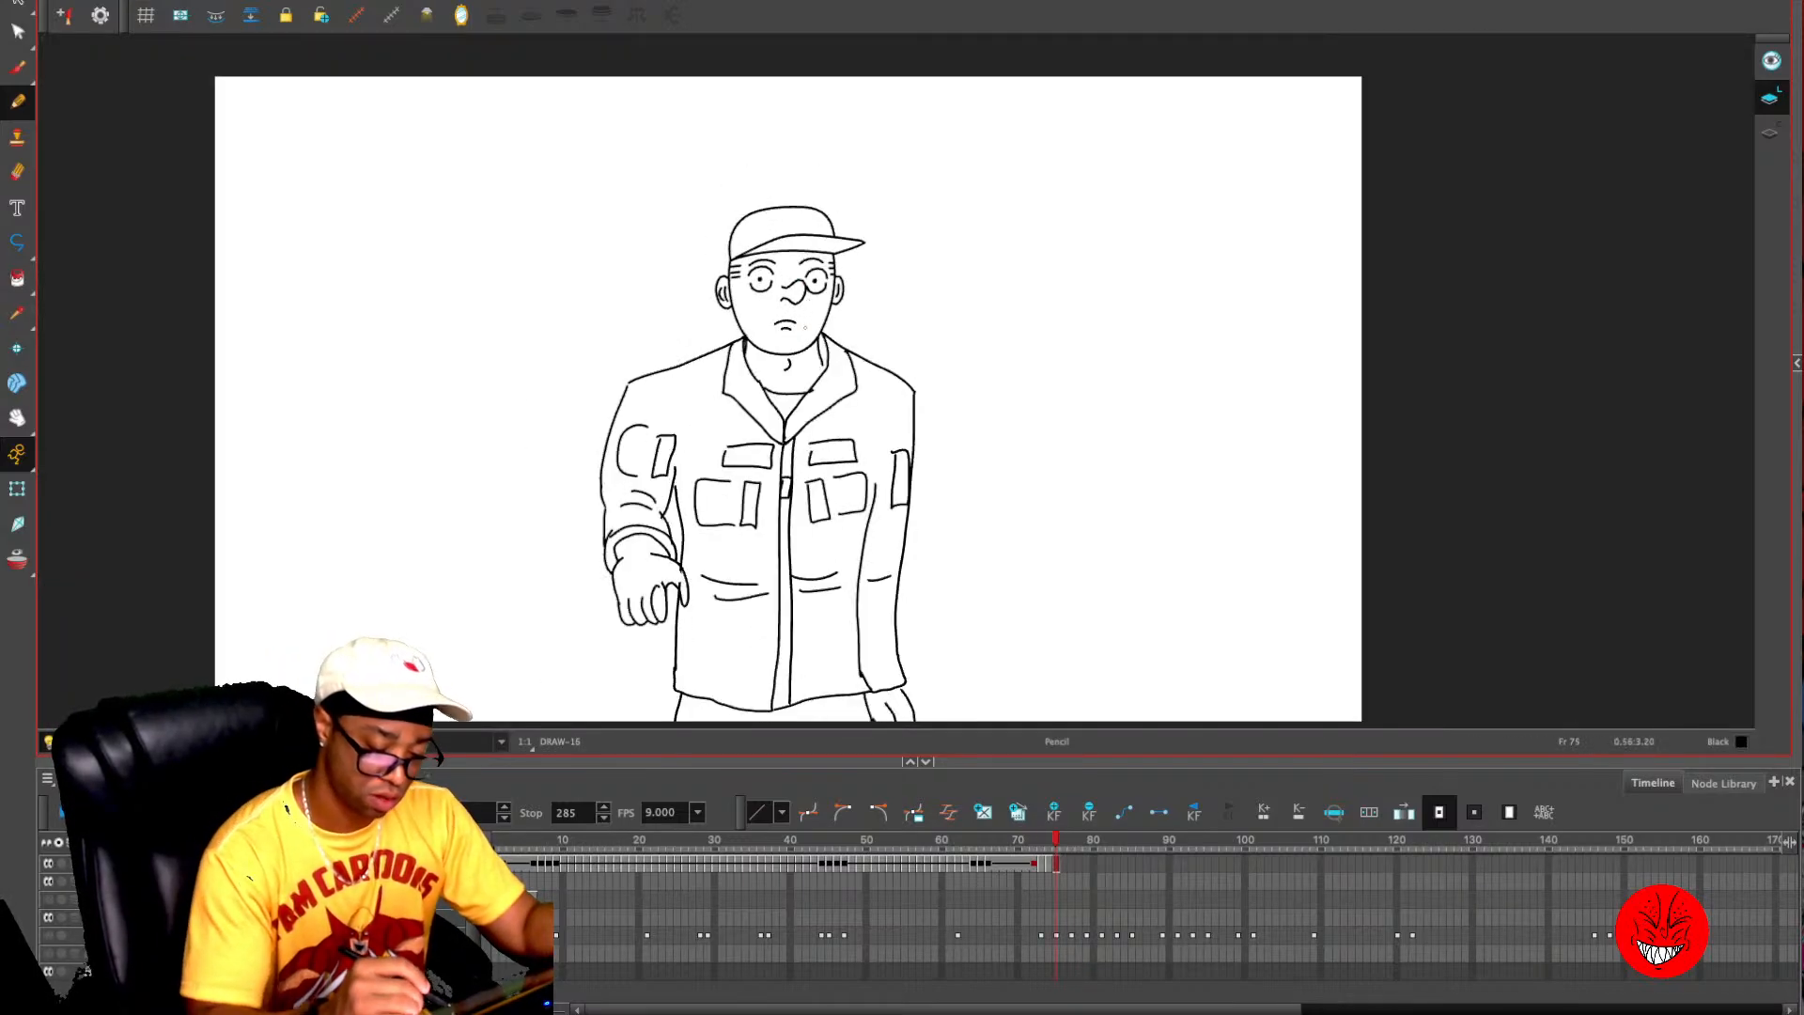
# - Redraw the short neck line inside the collar on the right-hand side of frame 75 and compare with frame 74
pyautogui.moveTo(813, 345); pyautogui.dragTo(815, 367)
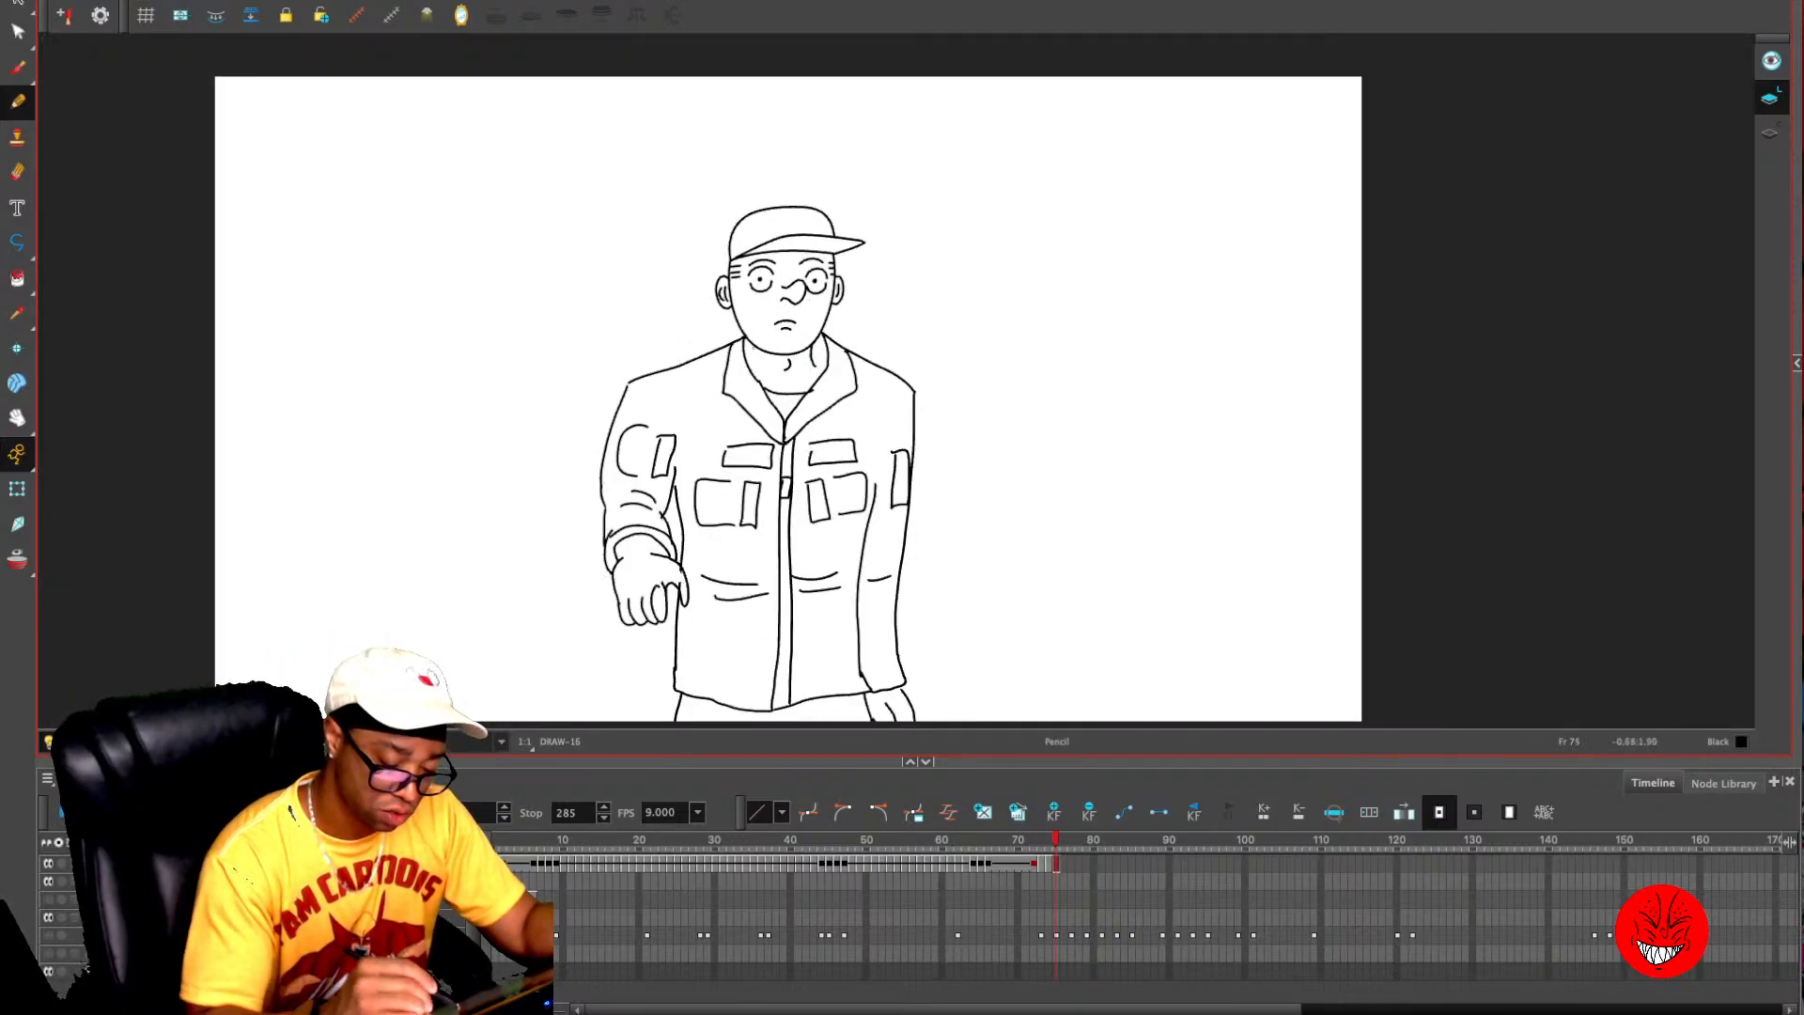
pyautogui.press(',')
pyautogui.press('.')
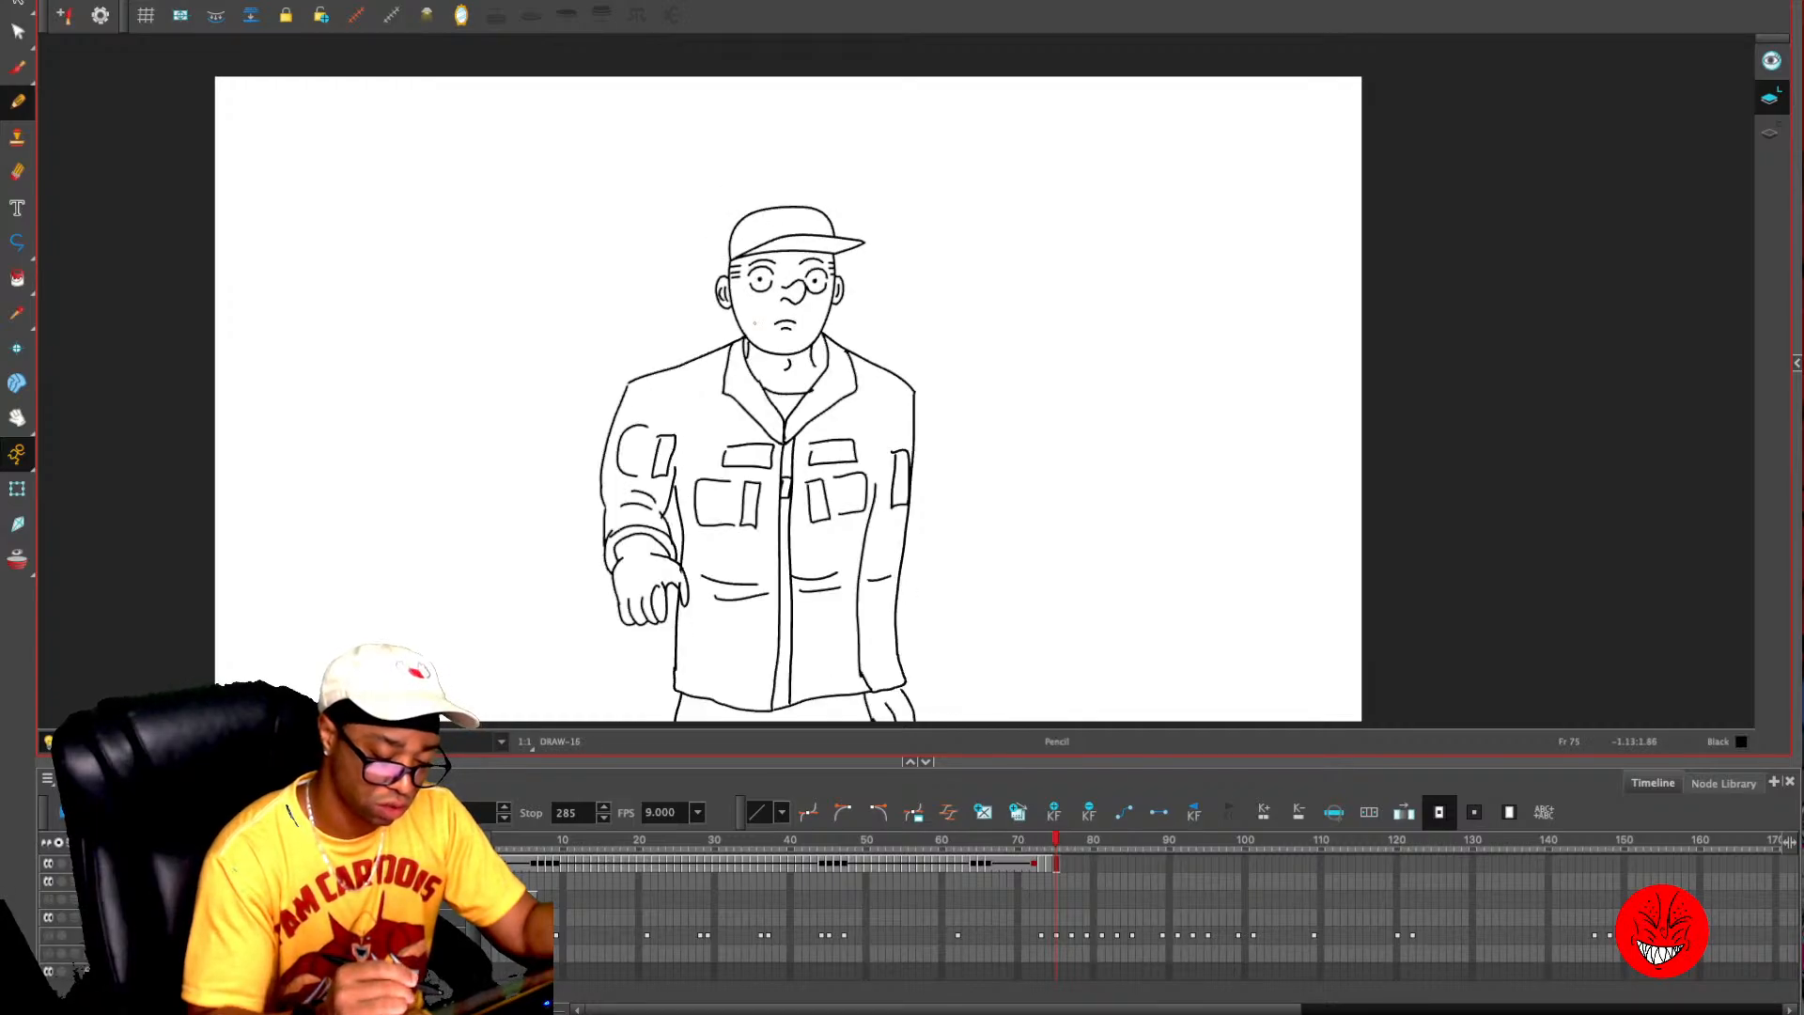
# - Check the empty frame 76, return to frame 75 and turn on onion skin
pyautogui.moveTo(1030, 628); pyautogui.dragTo(1024, 483)
pyautogui.press('.')
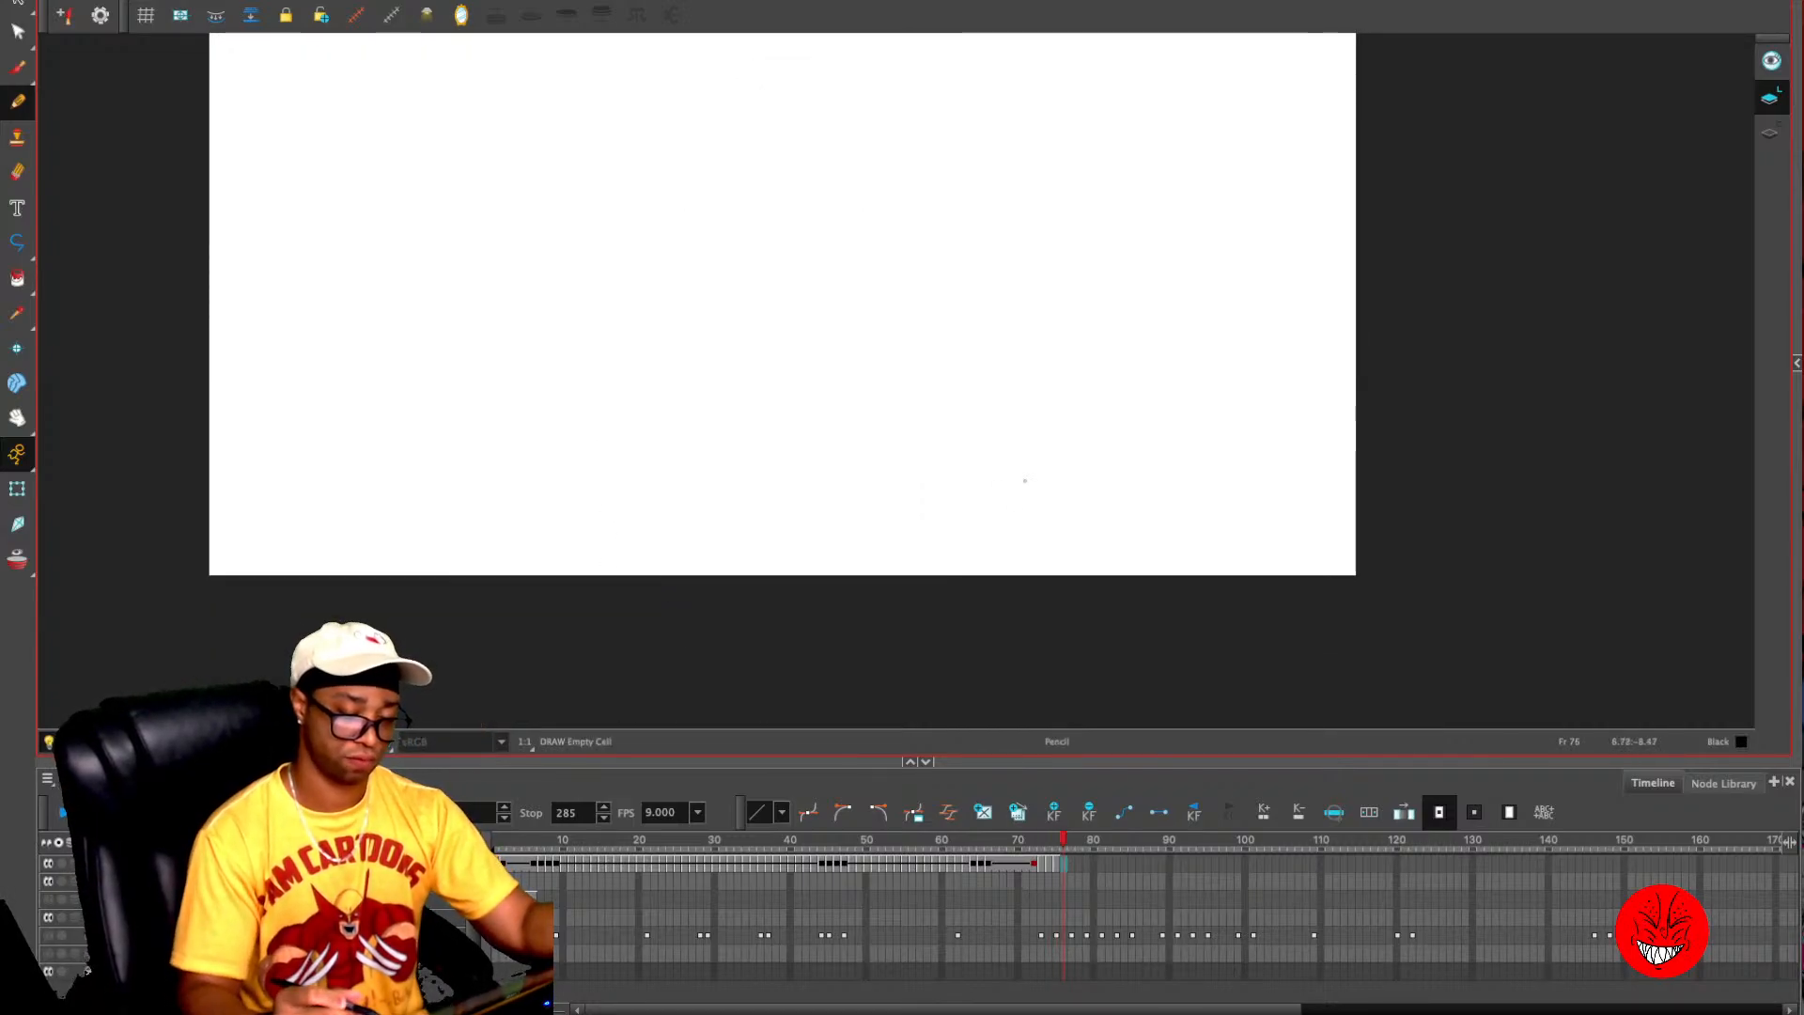
pyautogui.press(',')
pyautogui.hotkey('alt', 'o')
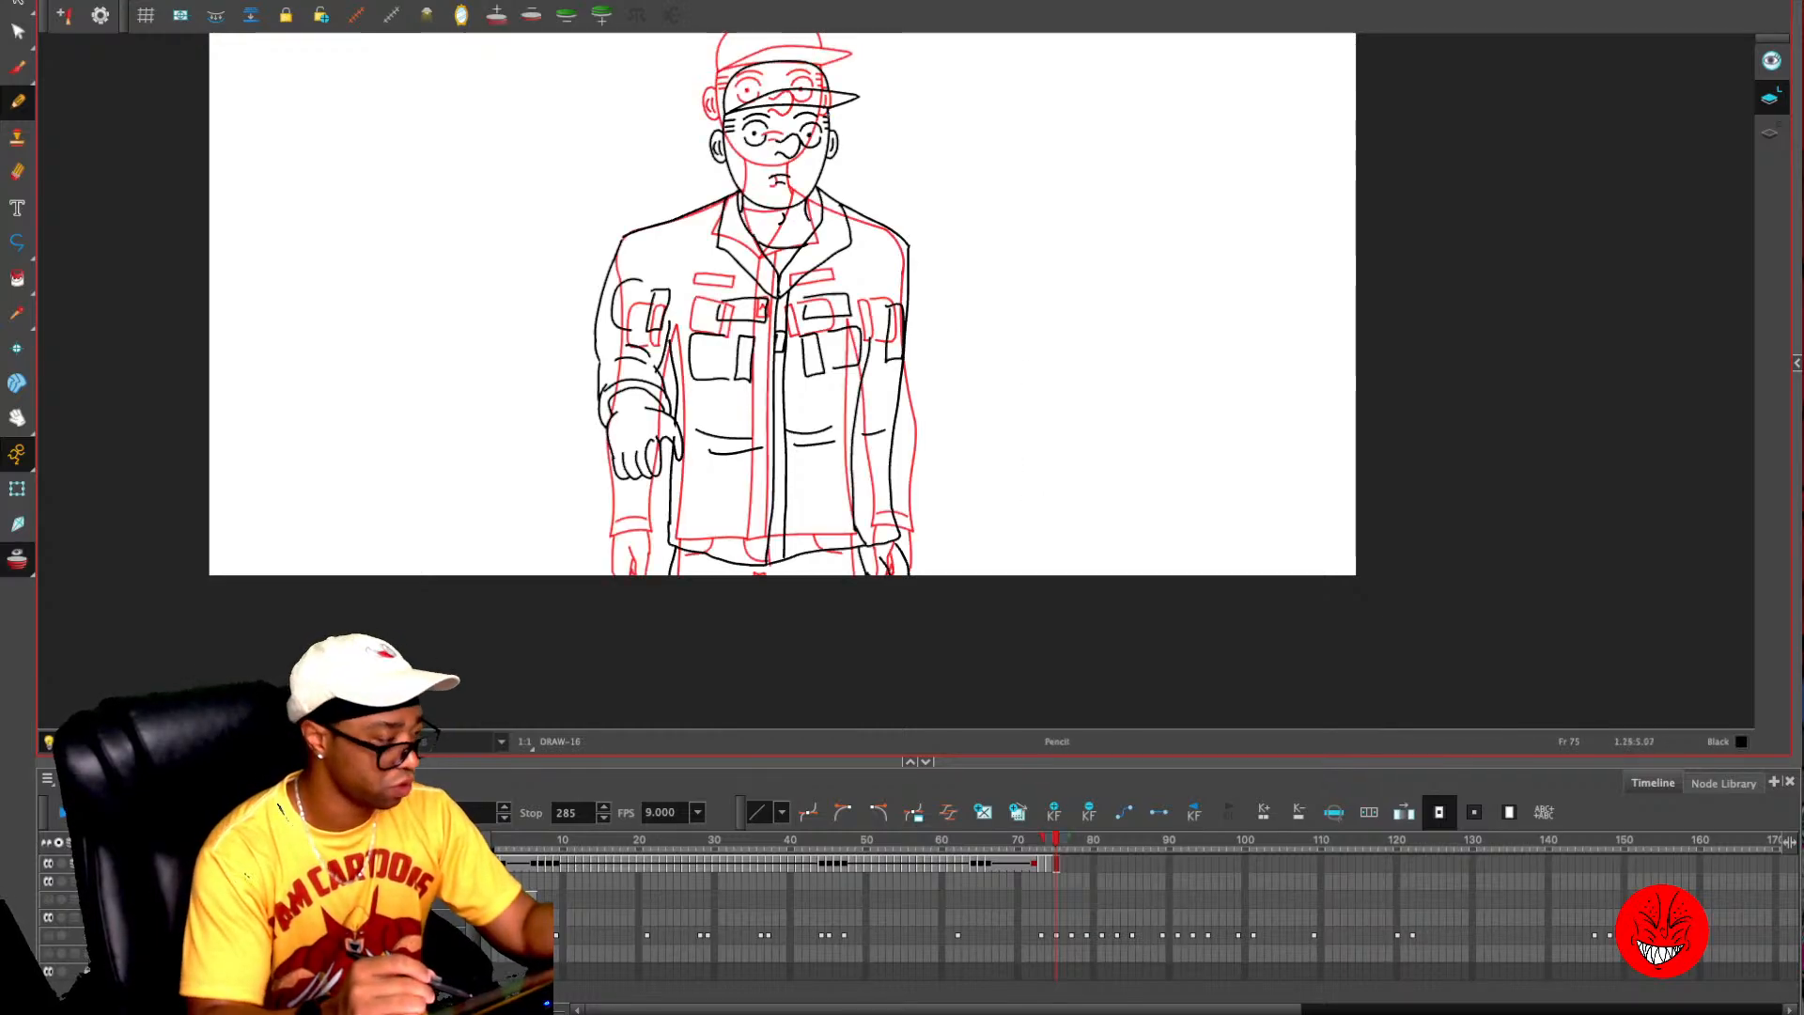
# - Copy the whole character drawing from frame 75 and paste it onto frame 76
pyautogui.hotkey('alt', 's')
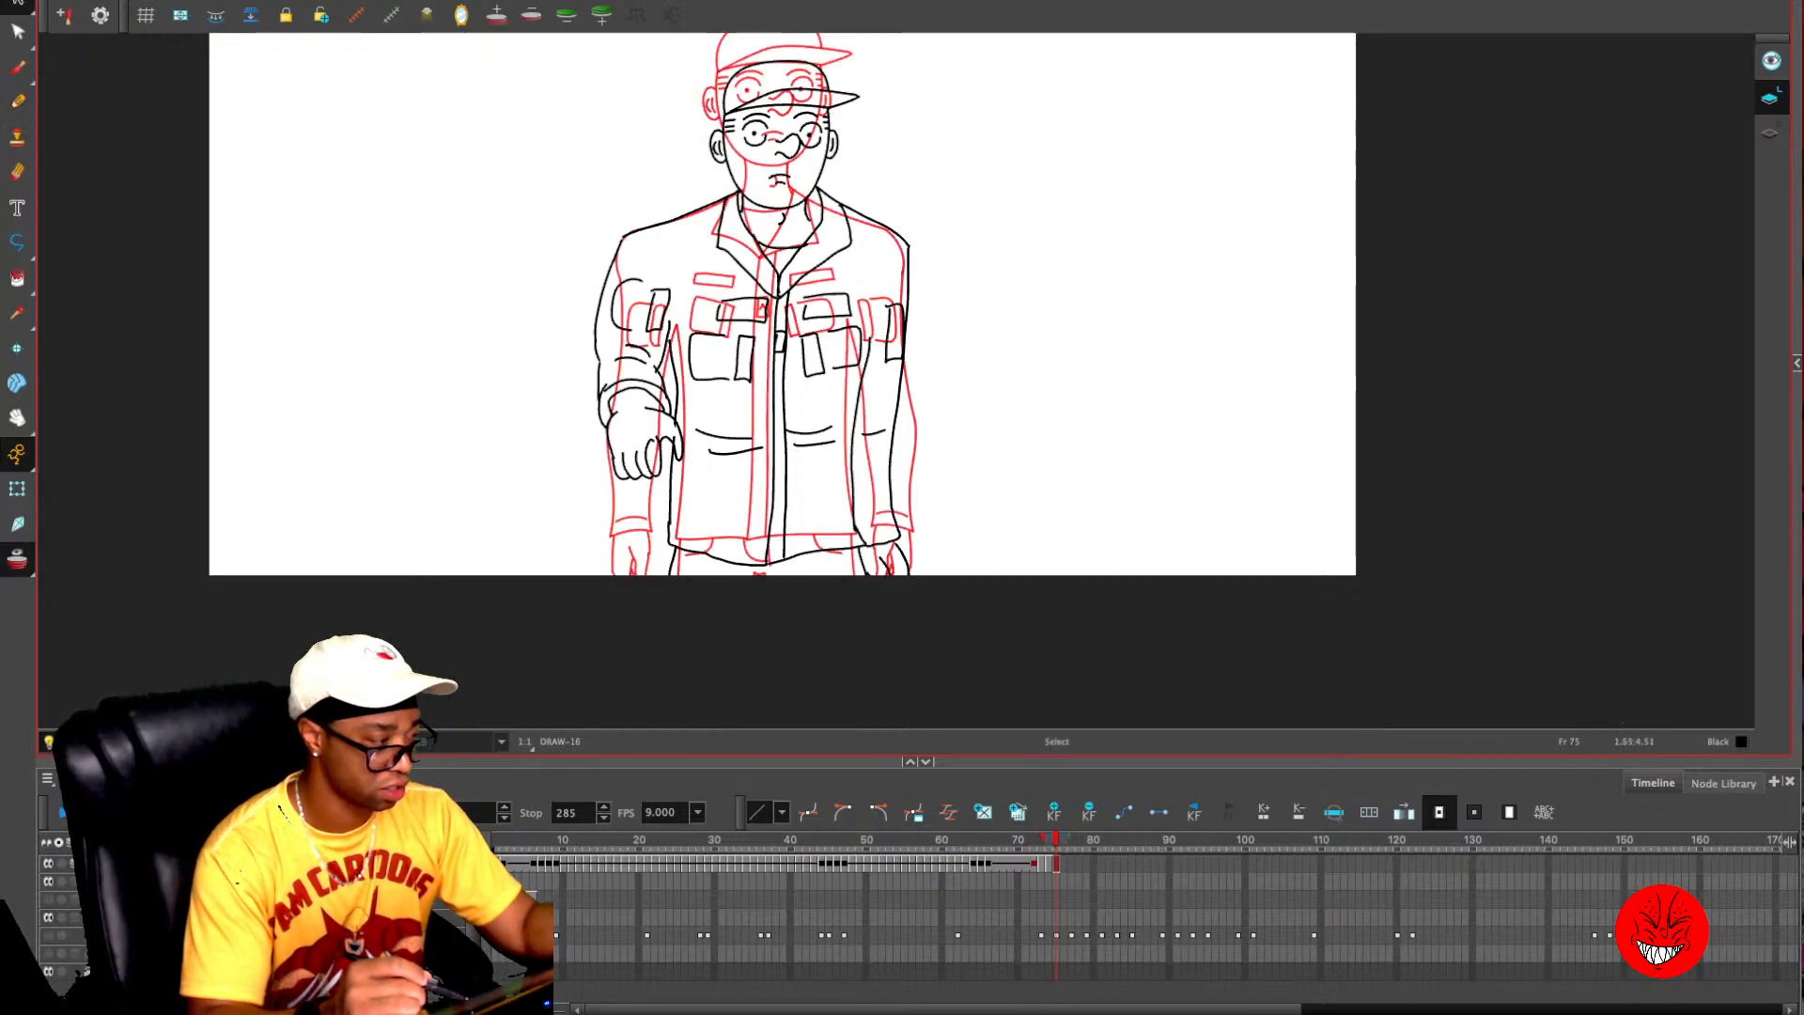
pyautogui.hotkey('ctrl', 'a')
pyautogui.hotkey('ctrl', 'c')
pyautogui.press('.')
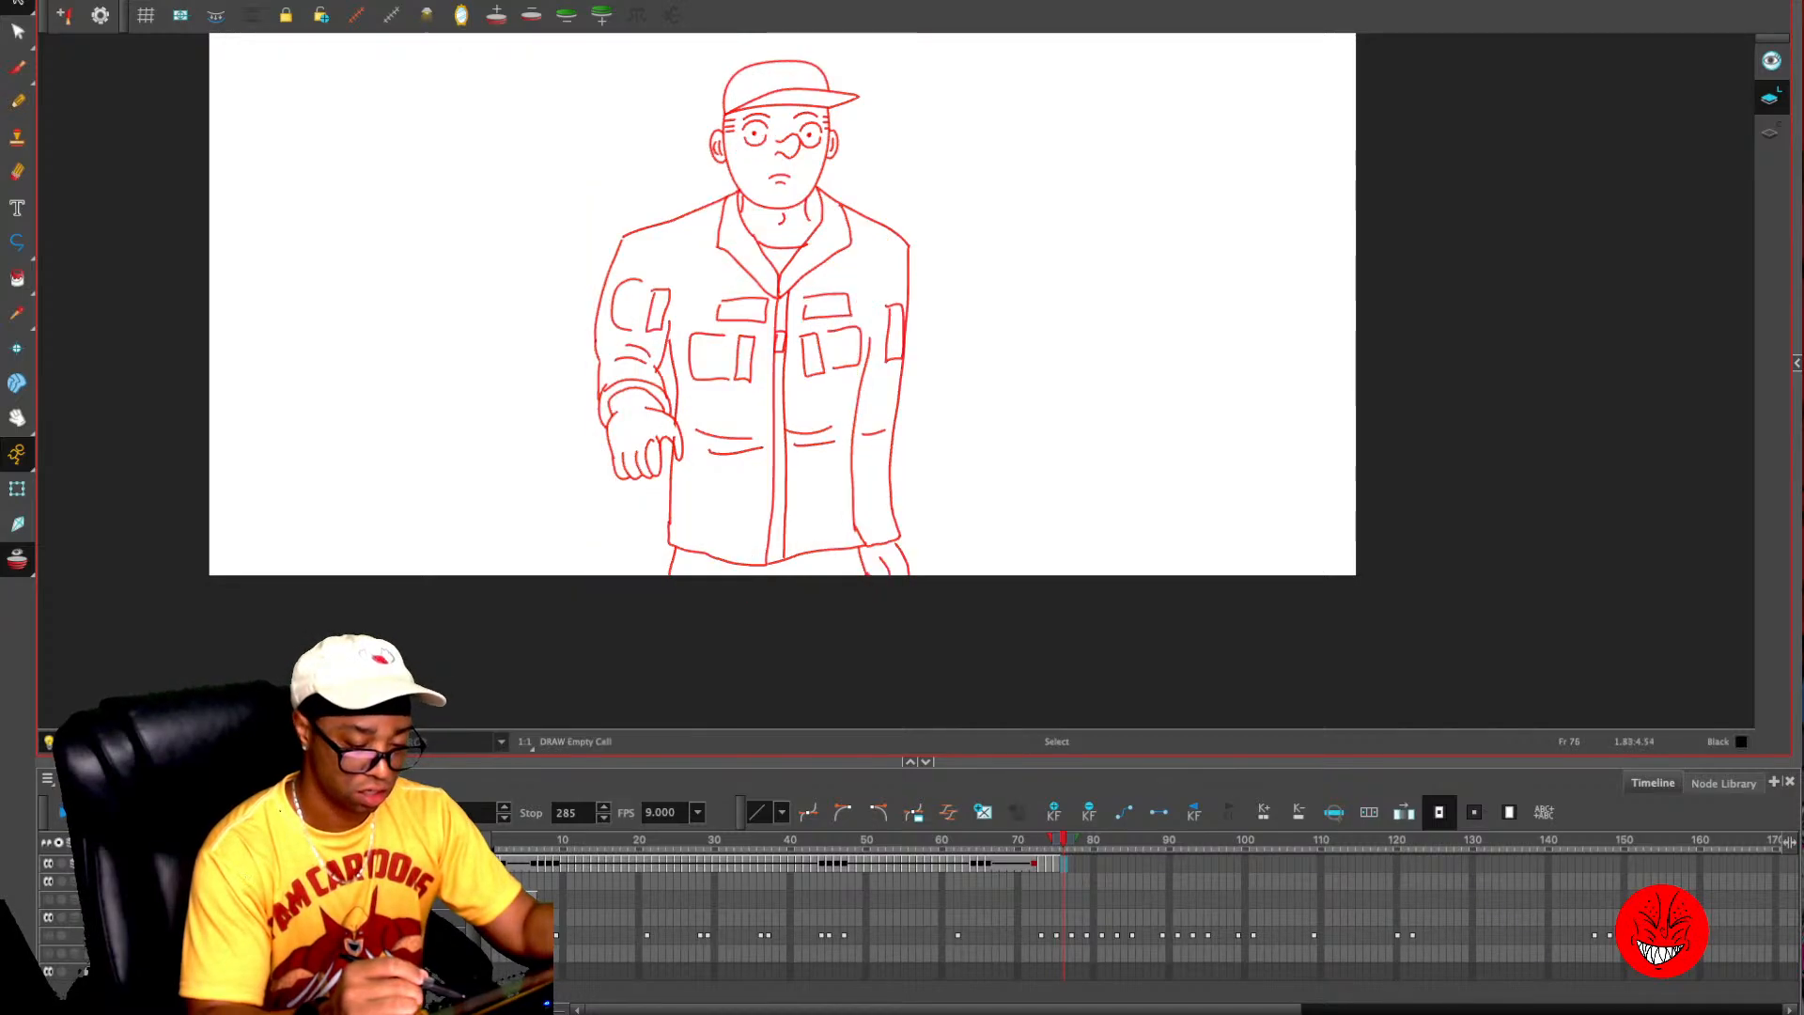
pyautogui.hotkey('ctrl', 'v')
pyautogui.press('Escape')
# - Select the character's head and cap on frame 76
pyautogui.moveTo(789, 35)
pyautogui.mouseDown()
pyautogui.moveTo(699, 102)
pyautogui.moveTo(716, 160)
pyautogui.moveTo(820, 169)
pyautogui.moveTo(753, 99)
pyautogui.moveTo(773, 218)
pyautogui.moveTo(834, 143)
pyautogui.mouseUp()
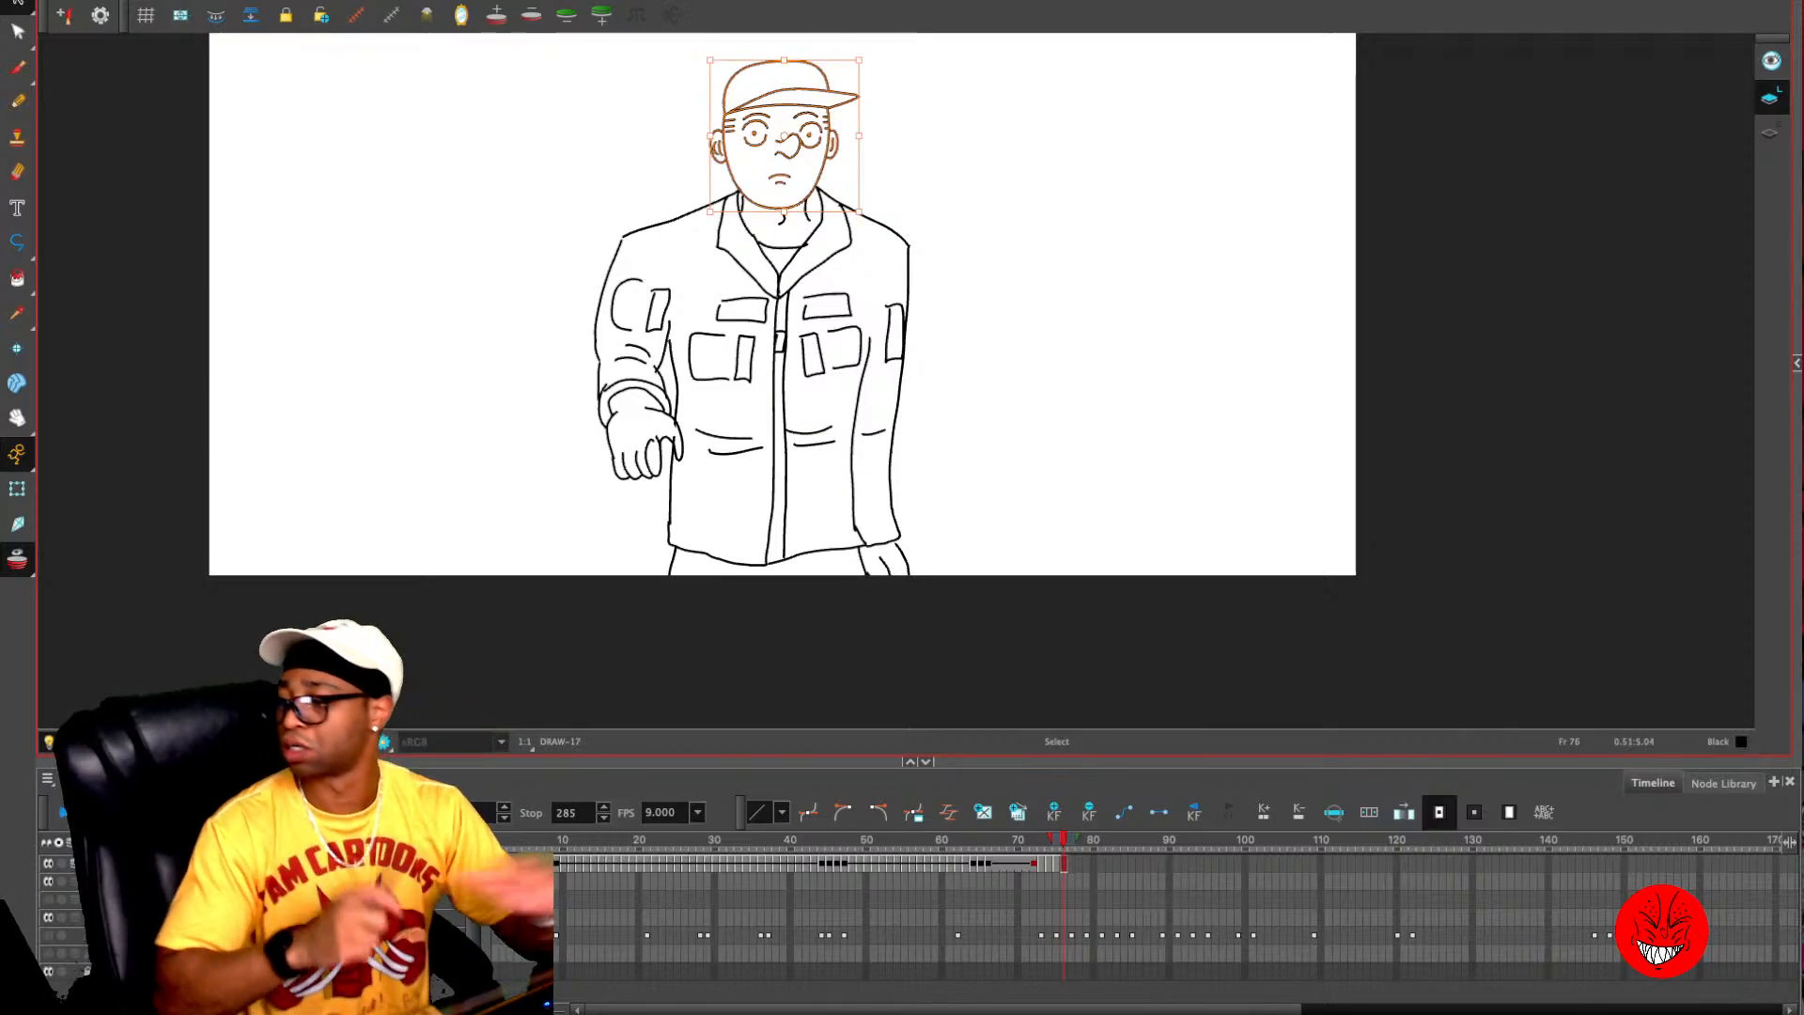
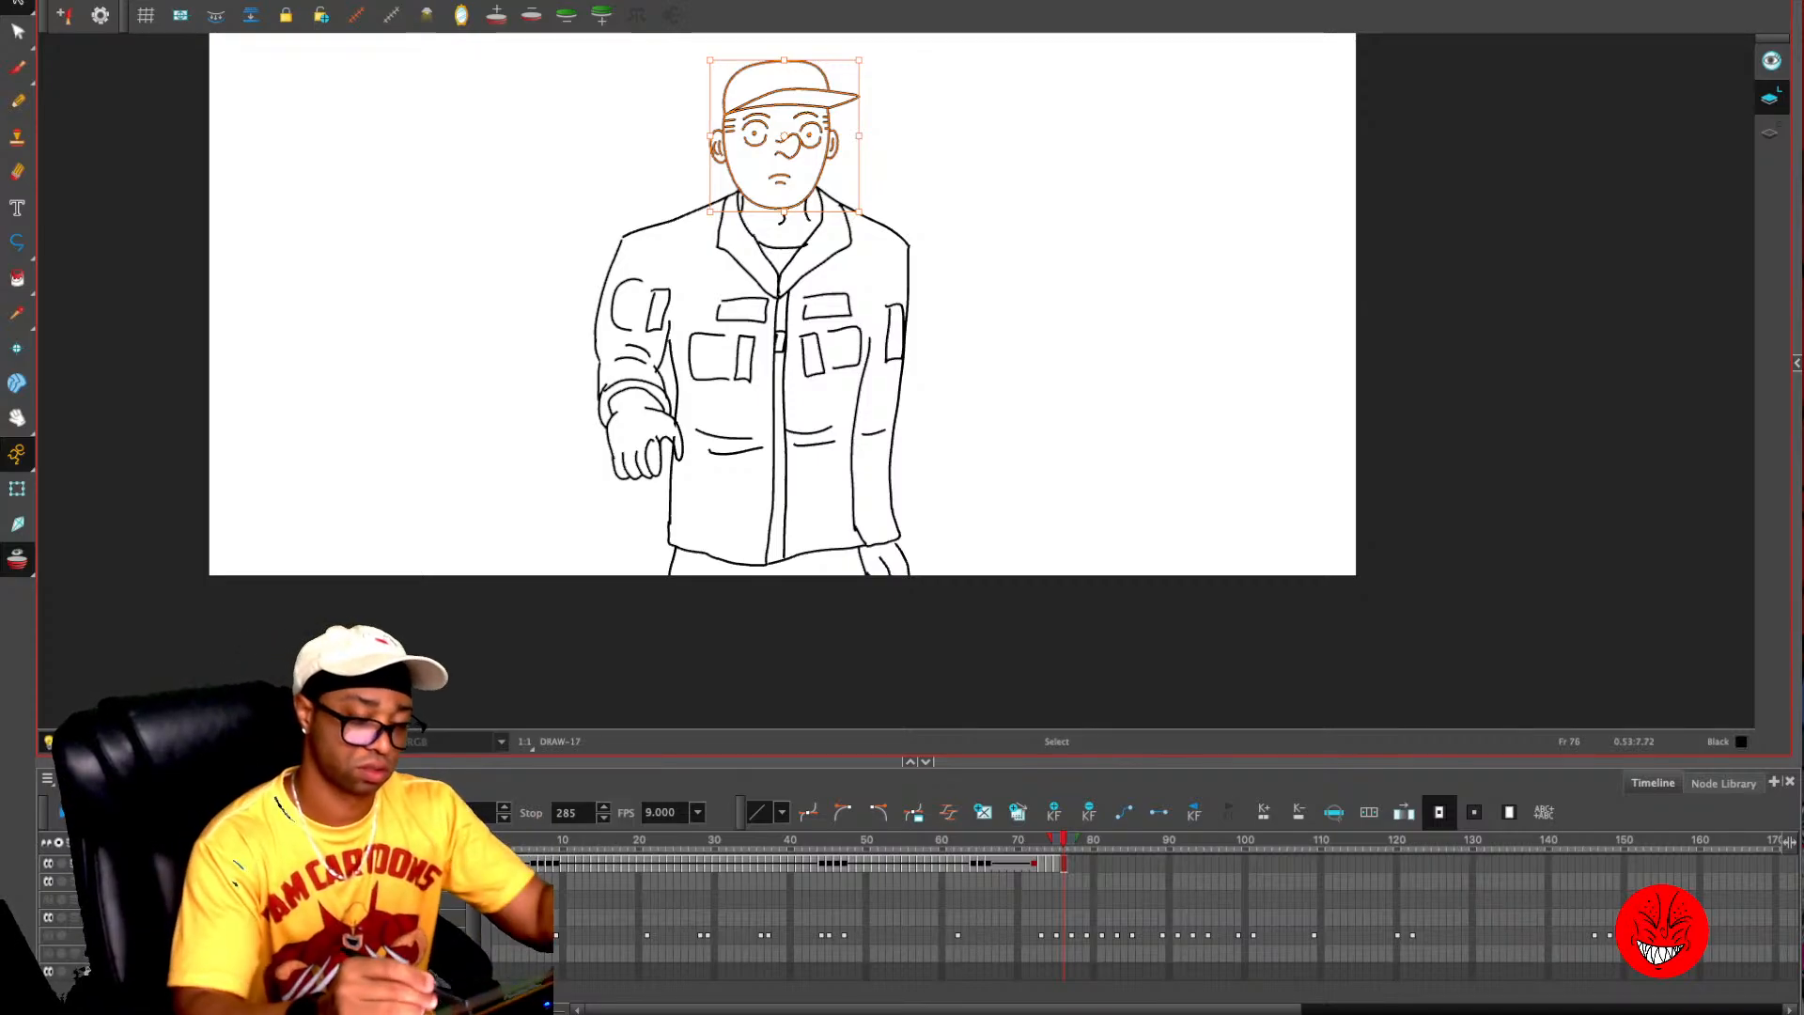
# - Cut the head and cap, clear the remaining body lines from frame 76, and paste the head back slightly lower
pyautogui.moveTo(800, 142)
pyautogui.mouseDown()
pyautogui.moveTo(801, 165)
pyautogui.moveTo(880, 134)
pyautogui.moveTo(1101, 153)
pyautogui.moveTo(1057, 117)
pyautogui.moveTo(802, 119)
pyautogui.mouseUp()
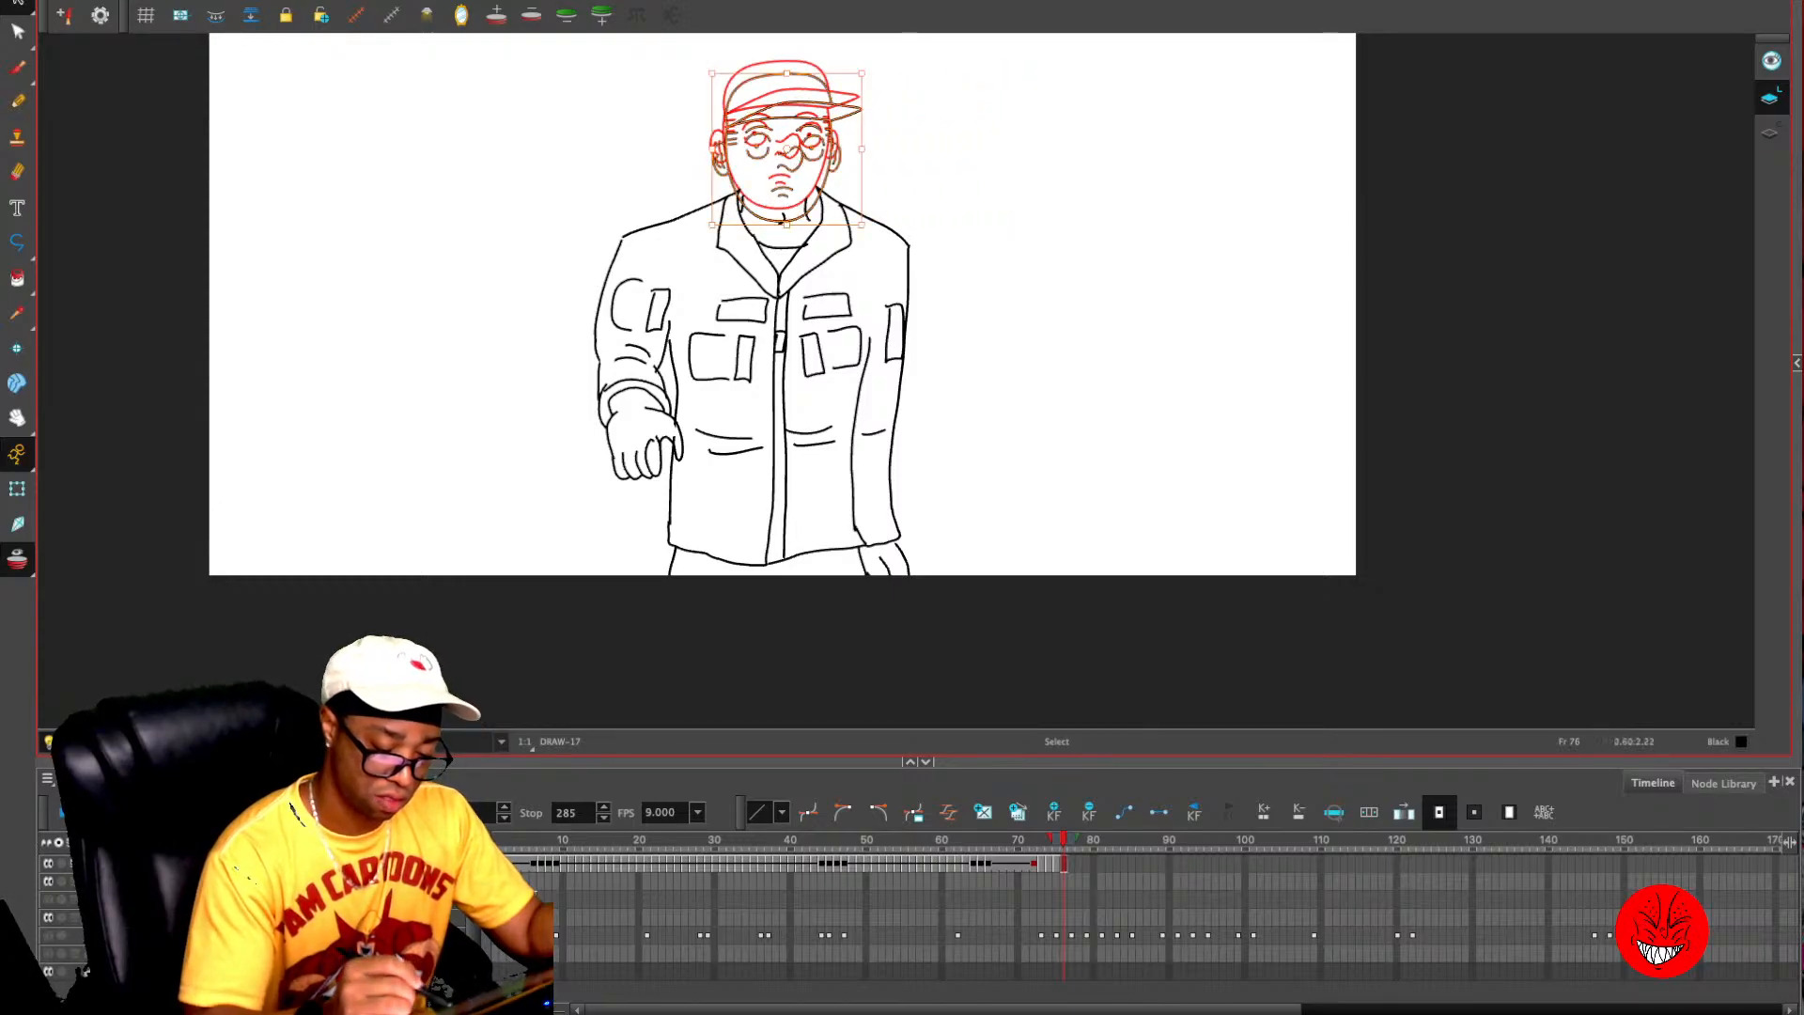
pyautogui.press('Delete')
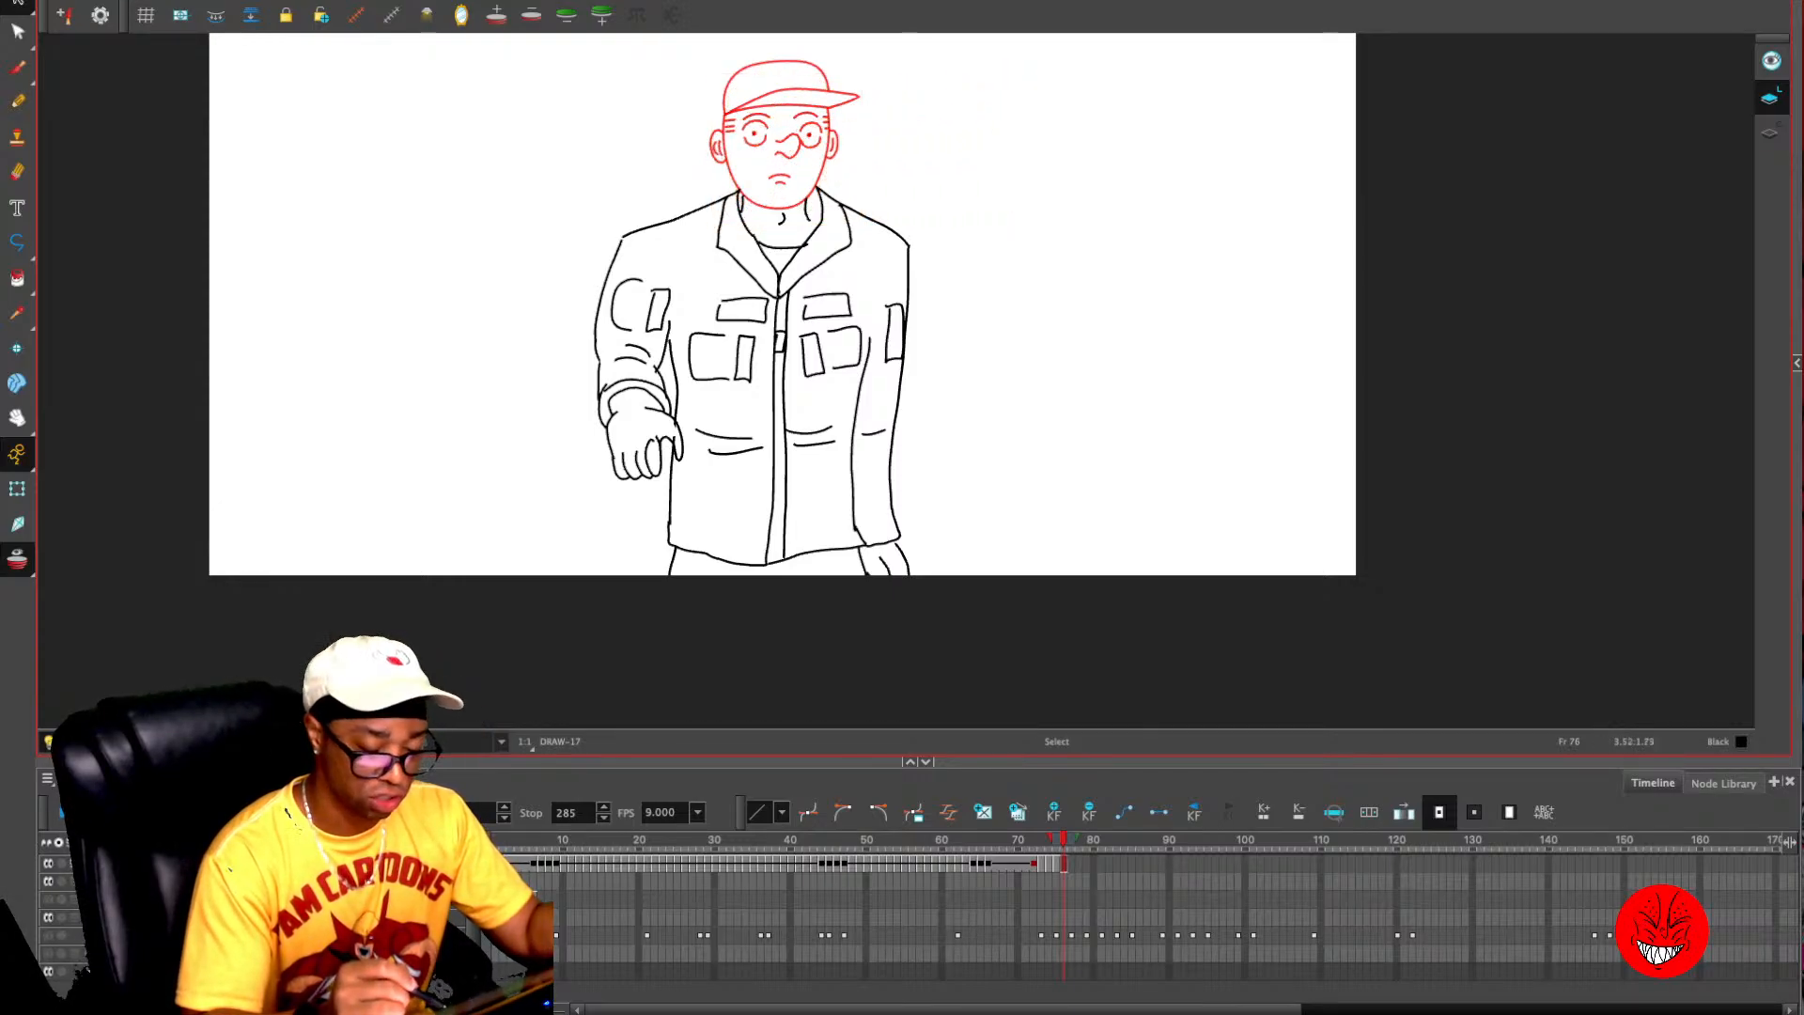
pyautogui.hotkey('ctrl', 'a')
pyautogui.press('Delete')
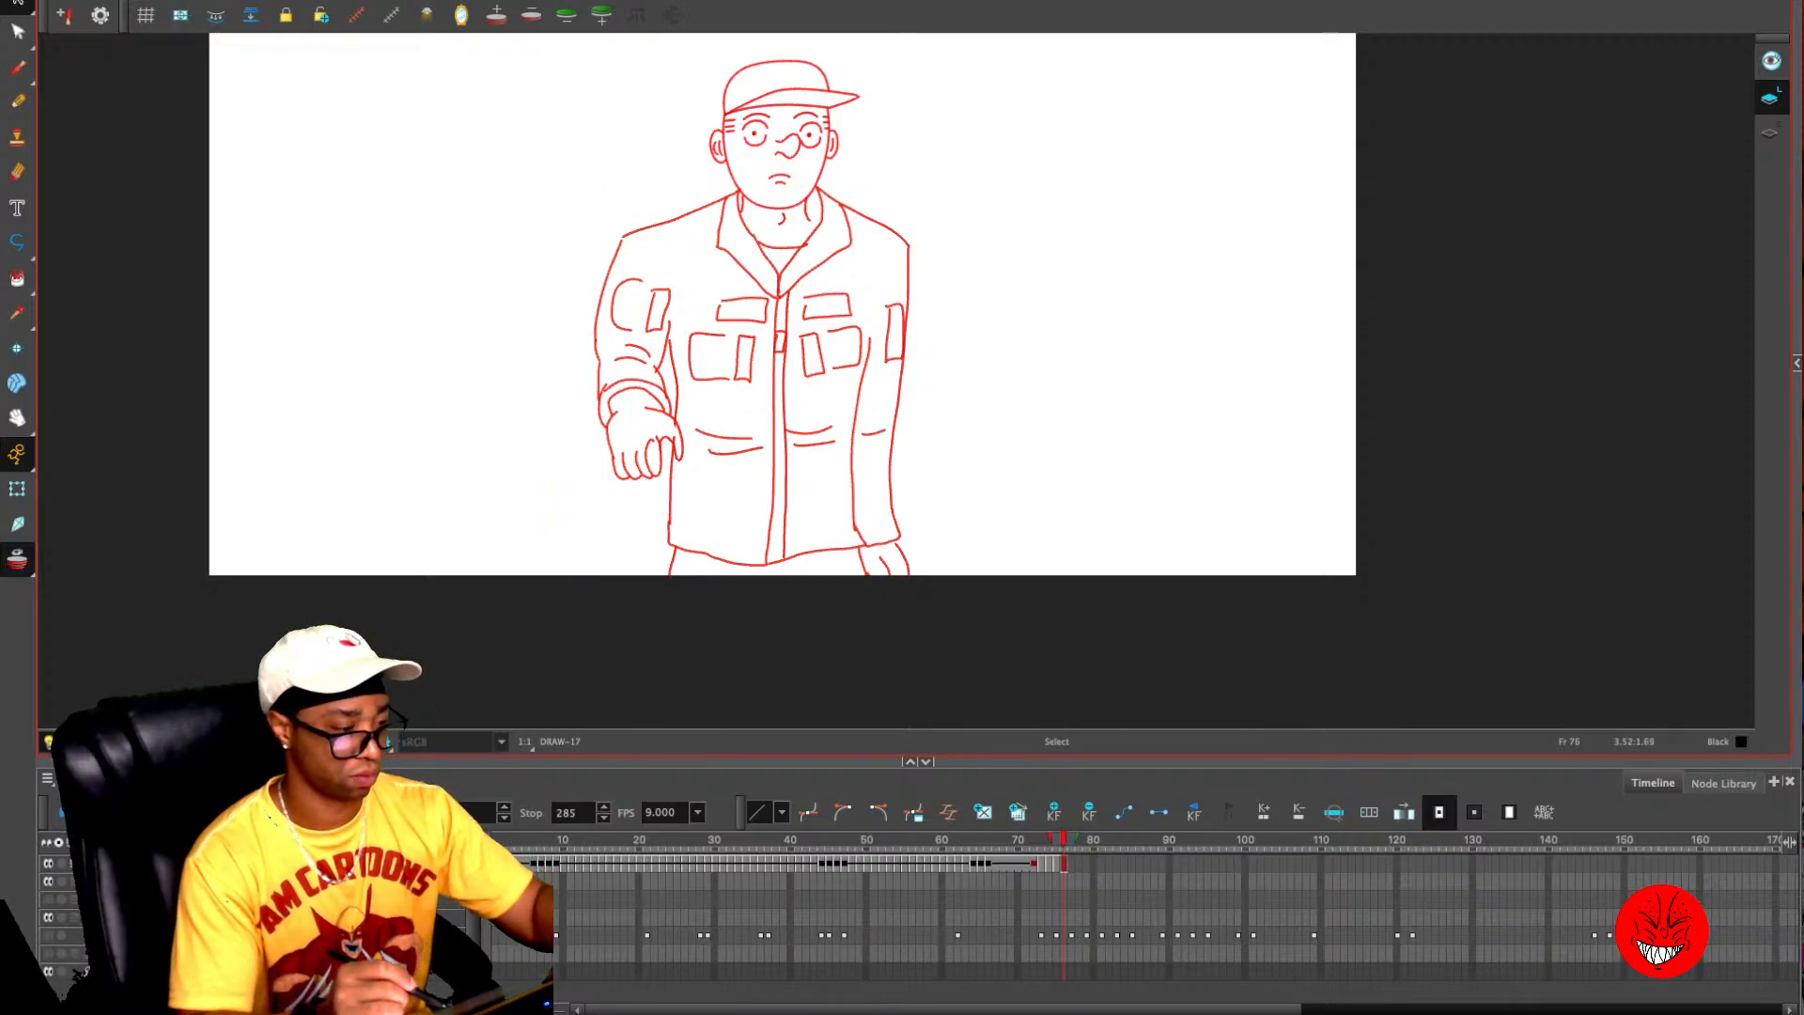
pyautogui.hotkey('ctrl', 'v')
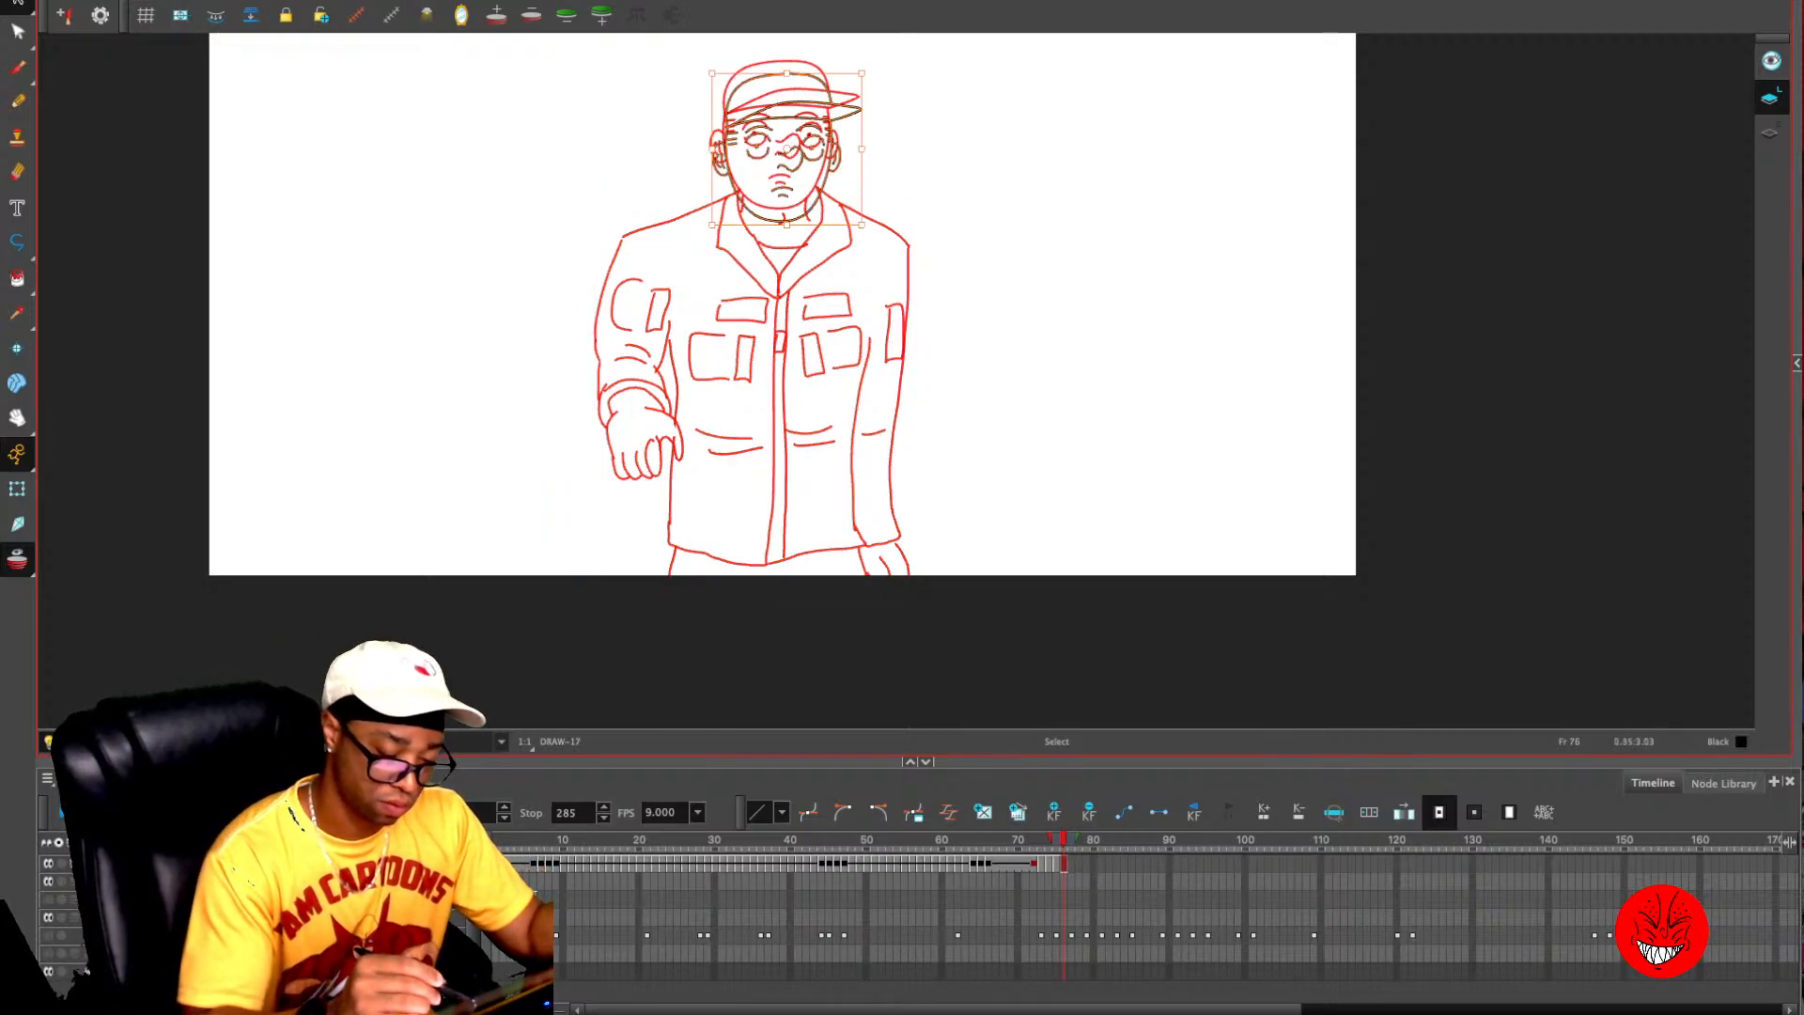
# - Enlarge the pasted head slightly and position it lower, with the chin overlapping the previous frame's neck
pyautogui.moveTo(786, 150); pyautogui.dragTo(794, 166)
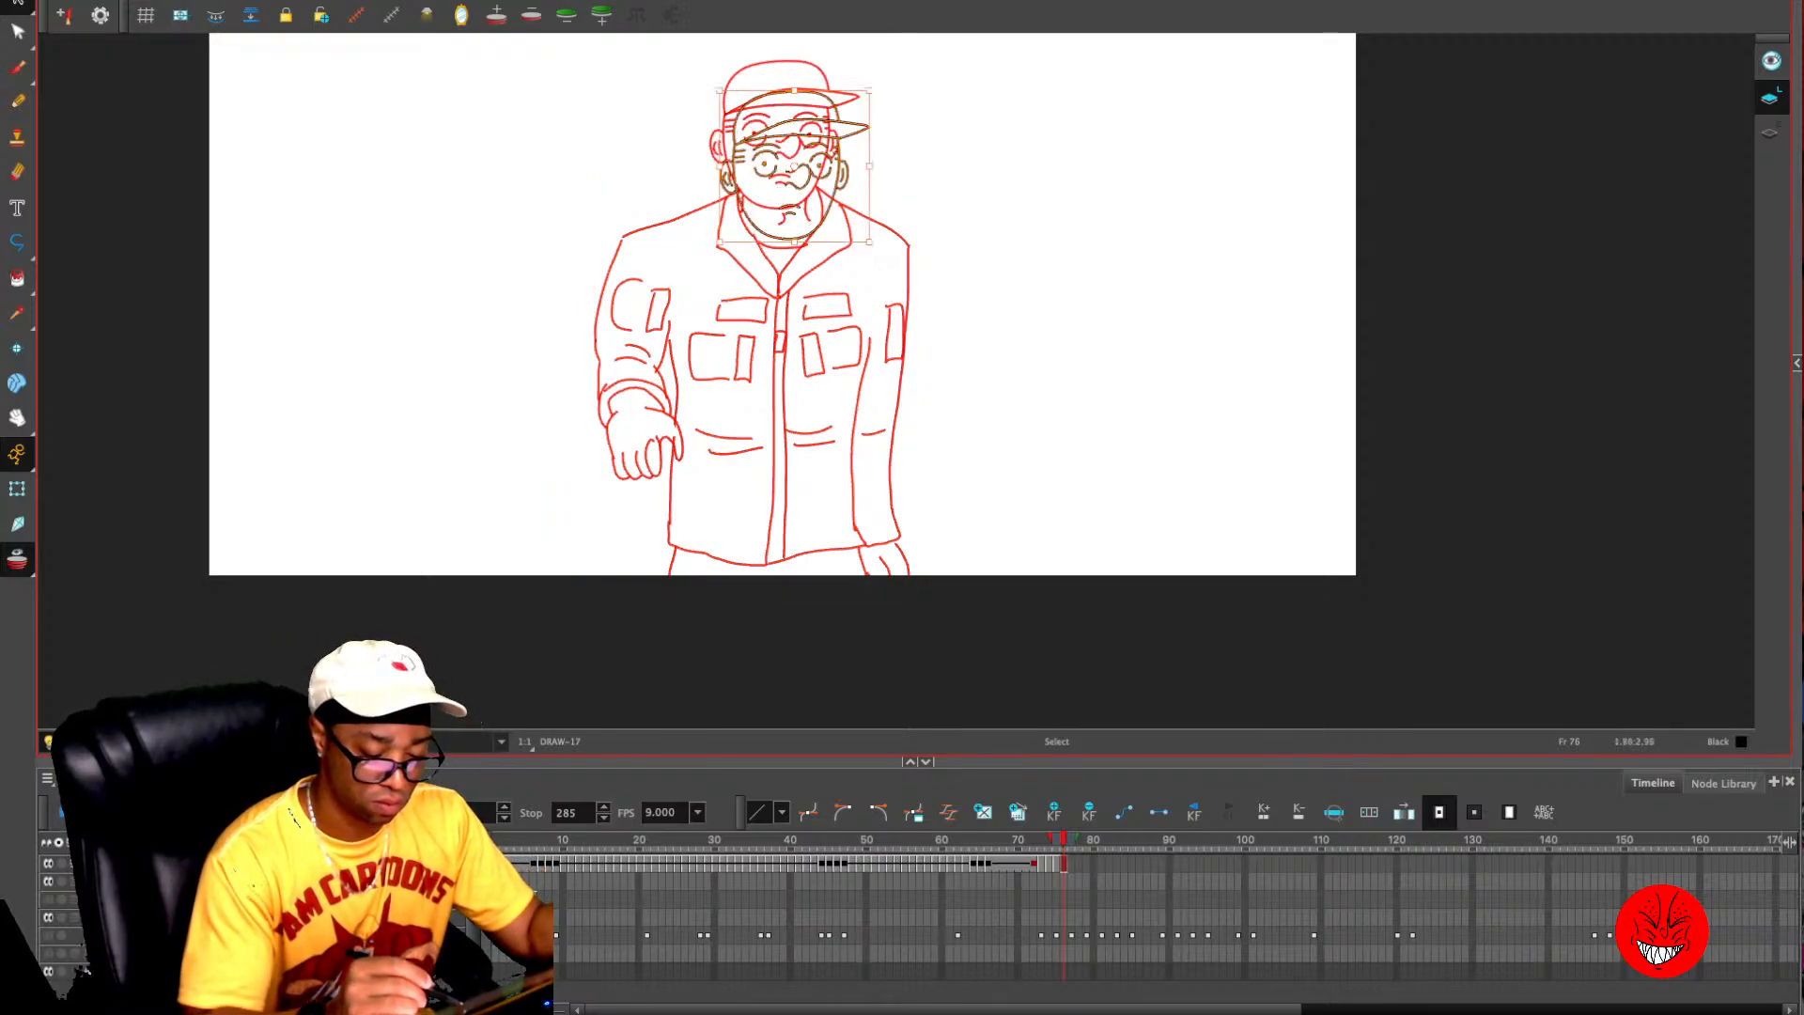
pyautogui.moveTo(869, 92); pyautogui.dragTo(880, 80)
pyautogui.moveTo(794, 155); pyautogui.dragTo(779, 152)
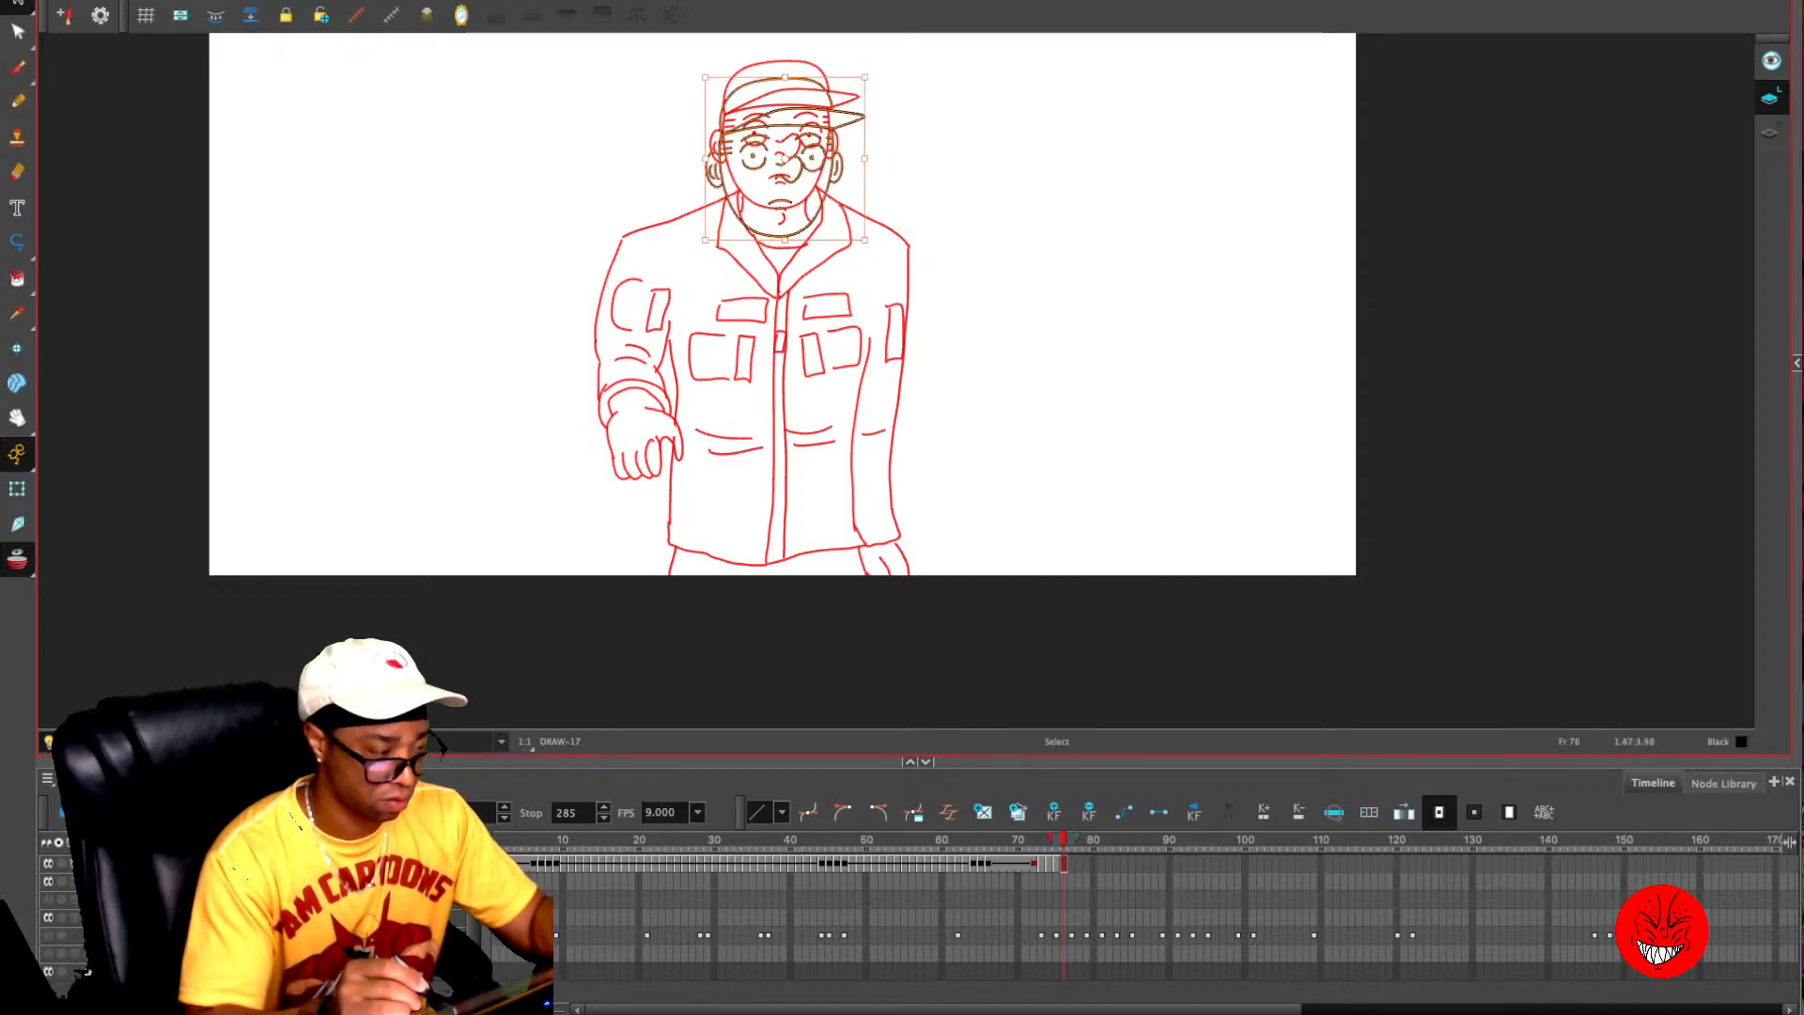
pyautogui.click(703, 231)
# - Switch to the Pencil tool and show the rough sketch layer as a guide for frame 76
pyautogui.hotkey('alt', '/')
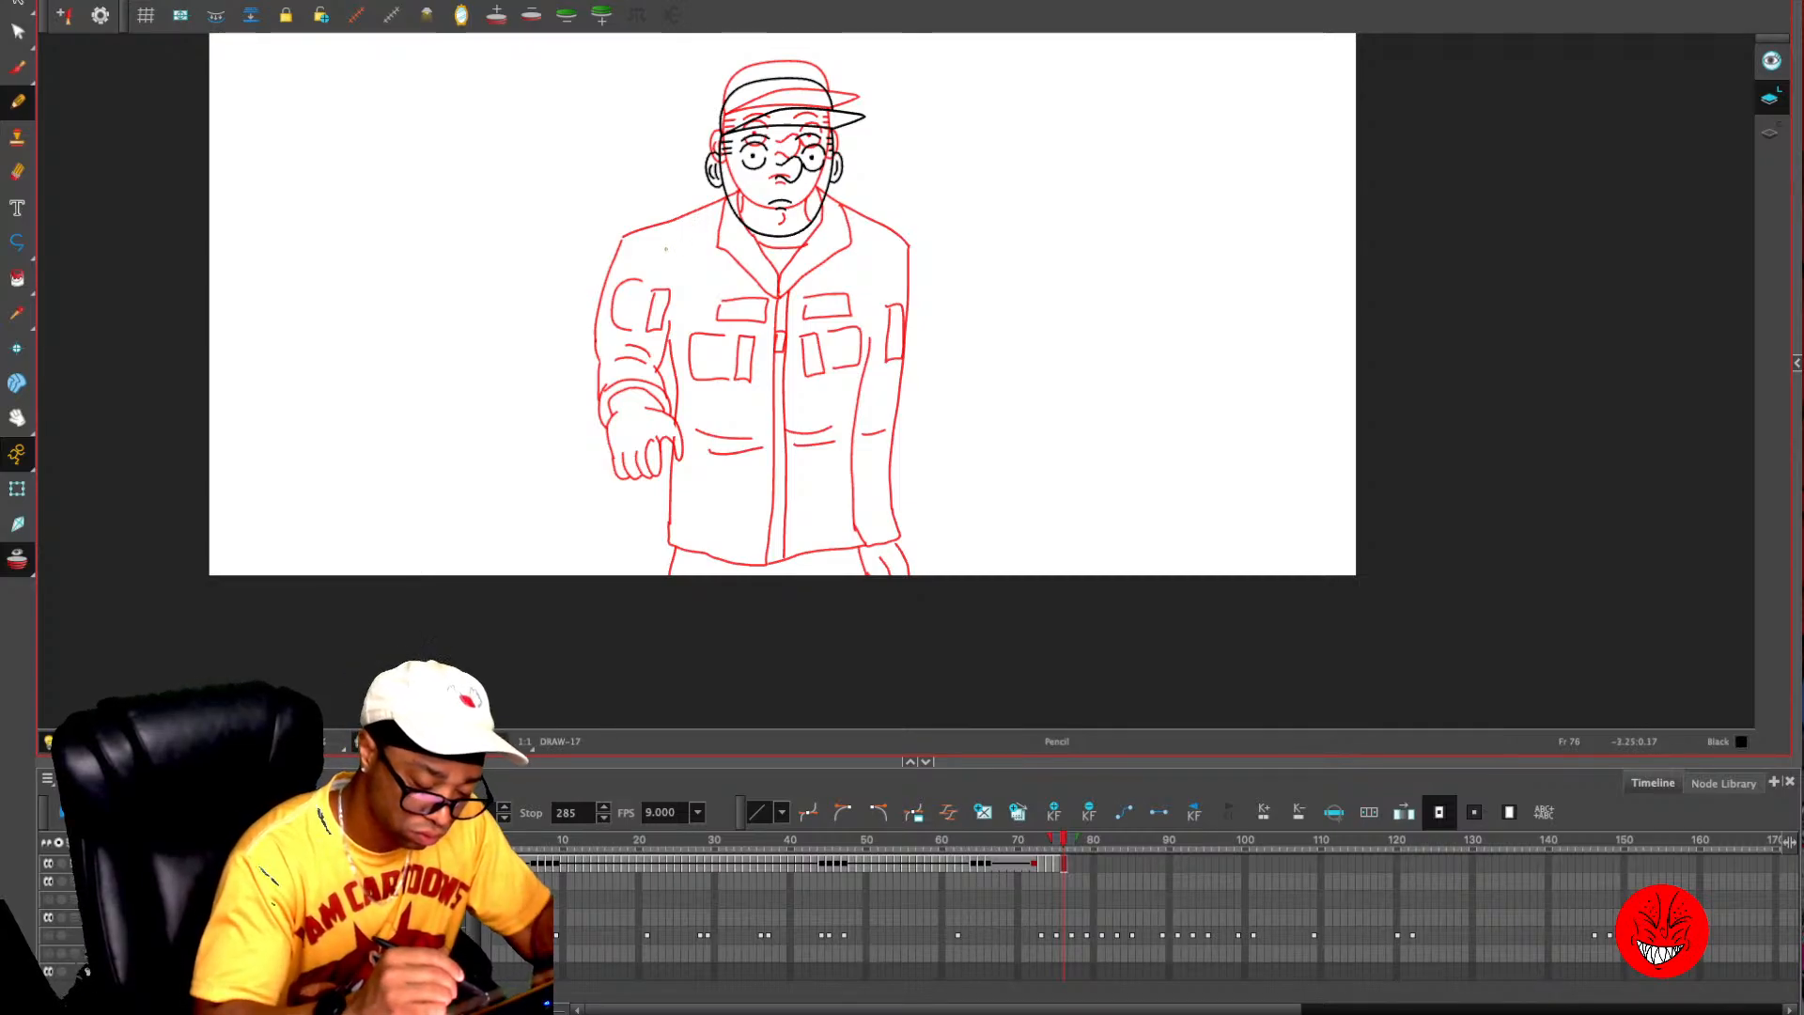
pyautogui.click(48, 936)
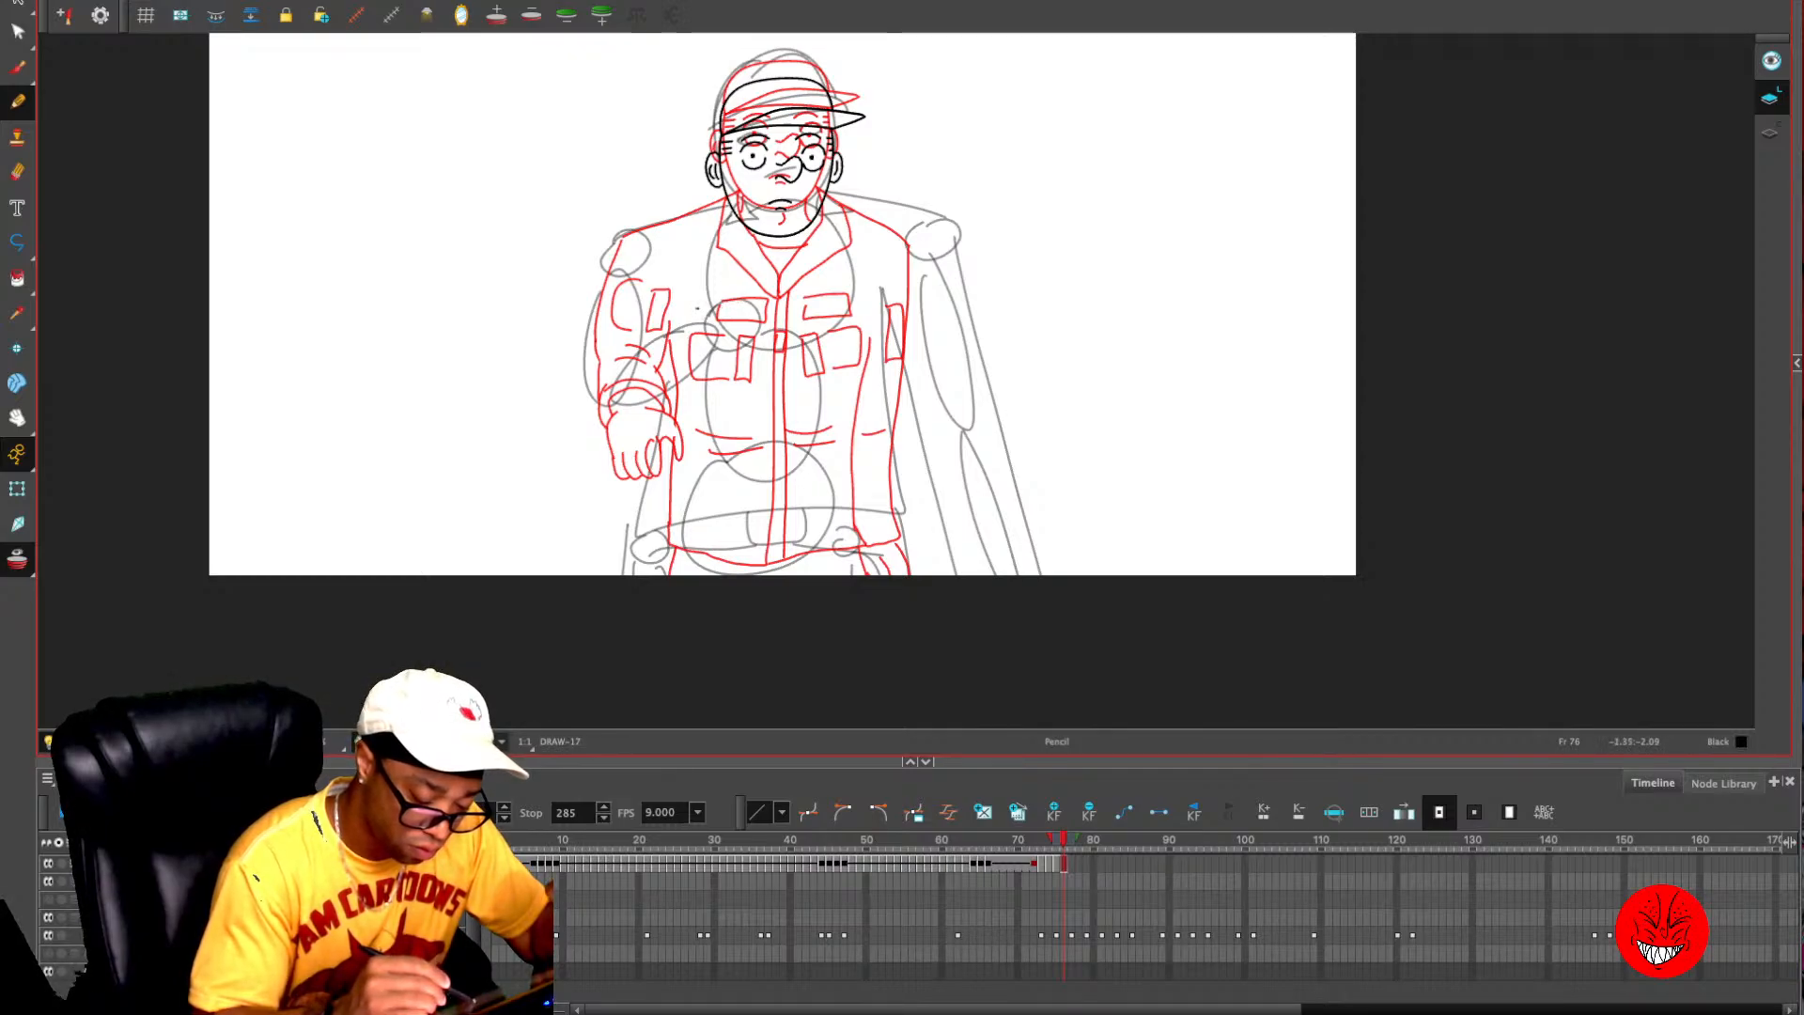
pyautogui.moveTo(692, 325)
pyautogui.mouseDown()
pyautogui.moveTo(762, 331)
pyautogui.moveTo(694, 303)
pyautogui.moveTo(738, 262)
pyautogui.moveTo(716, 265)
pyautogui.moveTo(705, 303)
pyautogui.mouseUp()
pyautogui.hotkey('ctrl', 'z')
pyautogui.hotkey('ctrl', 'z')
pyautogui.hotkey('ctrl', 'z')
pyautogui.hotkey('ctrl', 'z')
pyautogui.hotkey('ctrl', 'z')
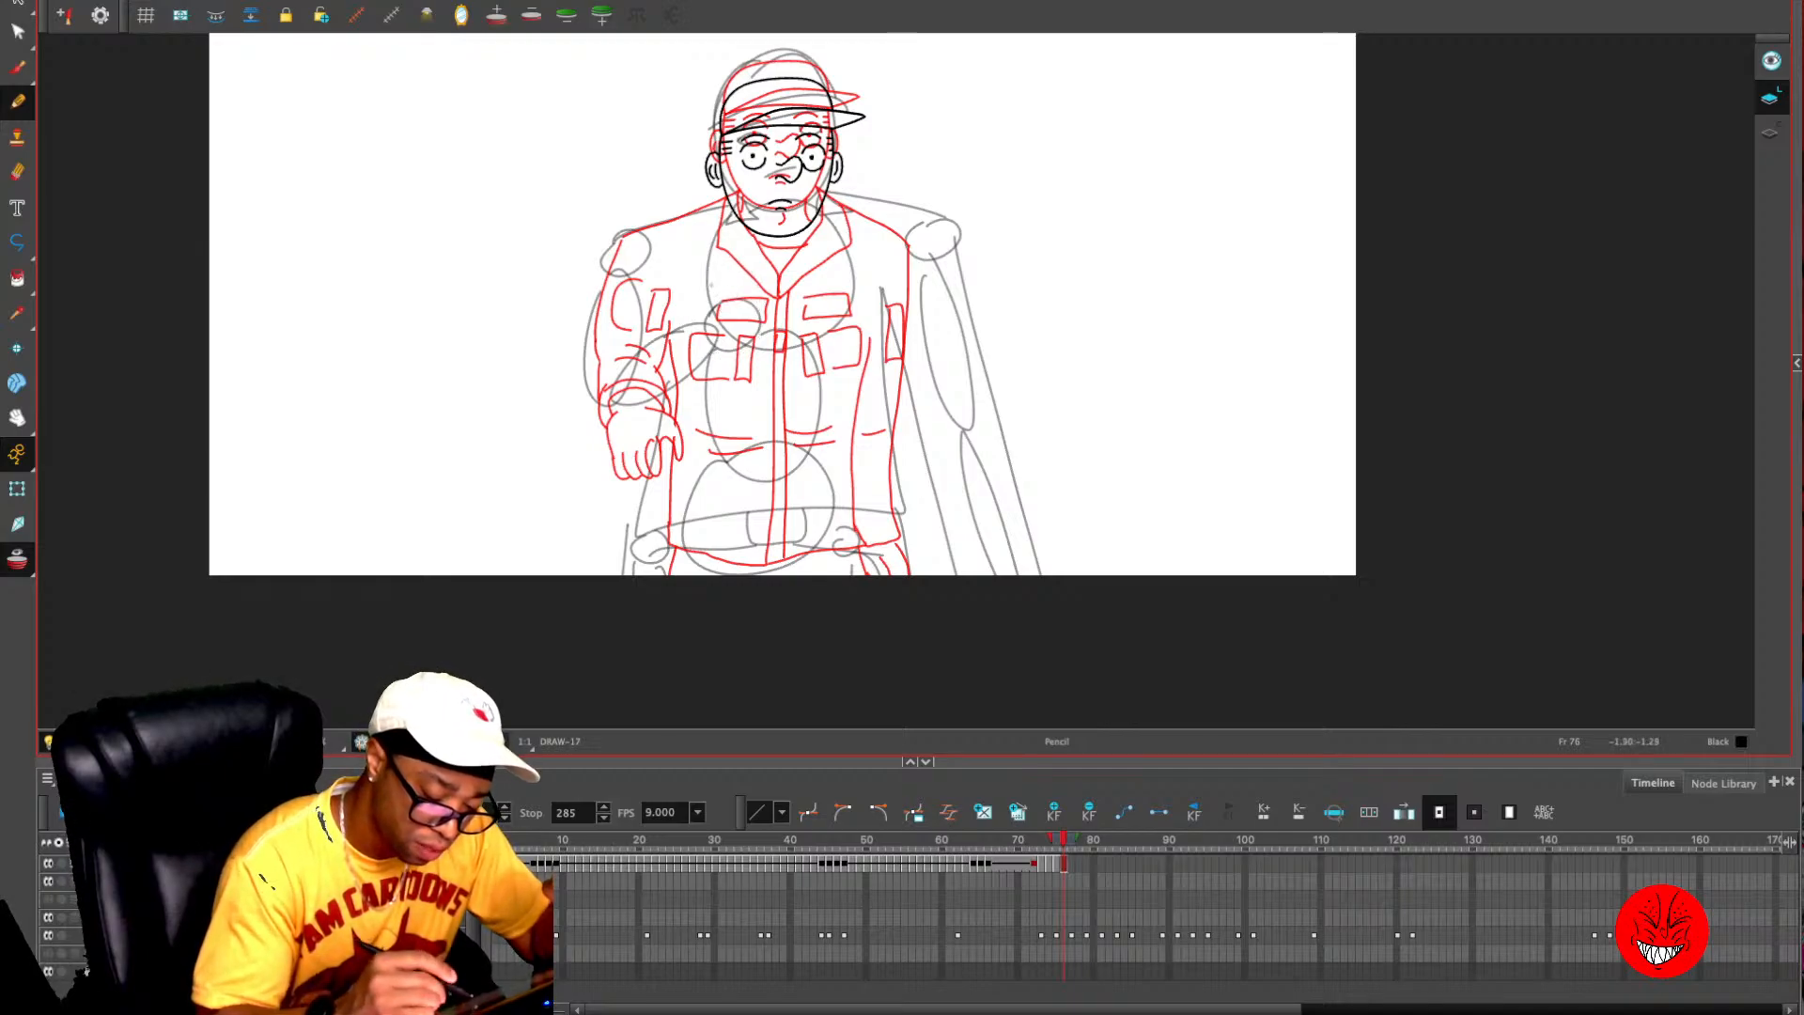
# - Draw the raised open hand in front of the chest with its cuff, forearm, bent elbow and upper-arm outline
pyautogui.moveTo(709, 350)
pyautogui.mouseDown()
pyautogui.moveTo(682, 312)
pyautogui.moveTo(749, 308)
pyautogui.moveTo(730, 277)
pyautogui.moveTo(723, 313)
pyautogui.moveTo(700, 285)
pyautogui.moveTo(780, 354)
pyautogui.moveTo(712, 363)
pyautogui.moveTo(749, 330)
pyautogui.mouseUp()
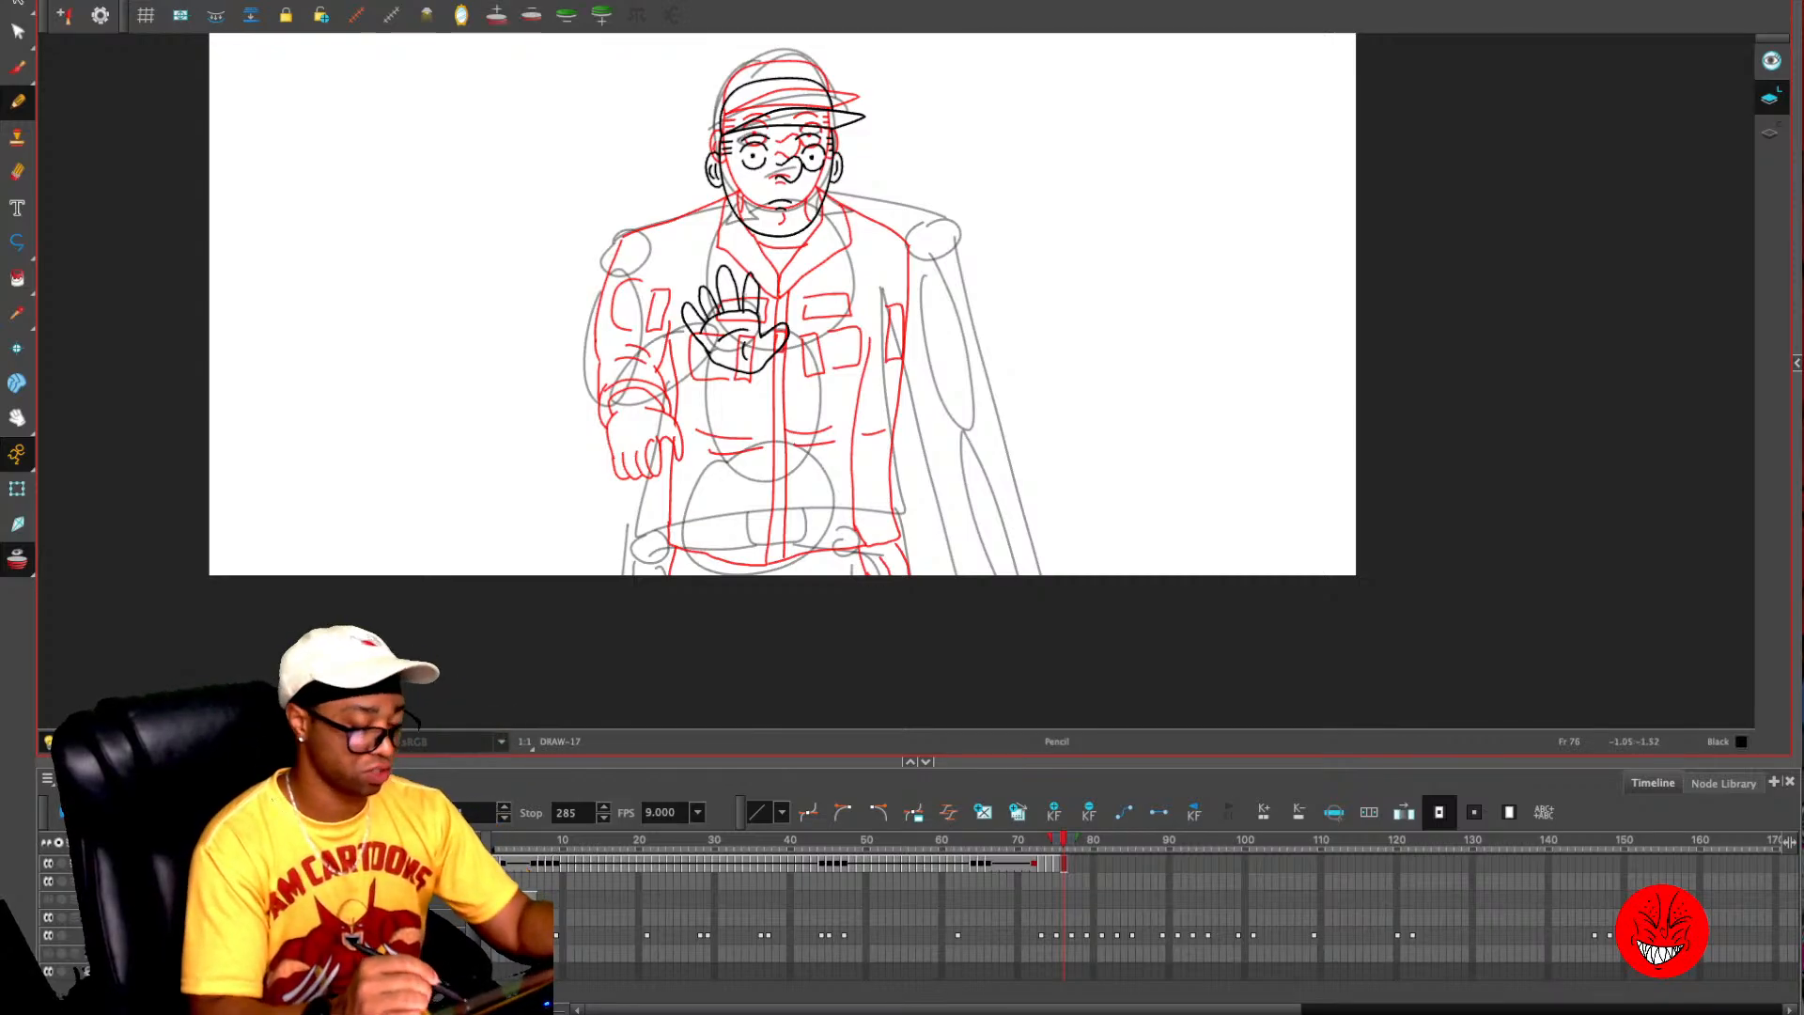
pyautogui.moveTo(693, 344)
pyautogui.mouseDown()
pyautogui.moveTo(726, 385)
pyautogui.moveTo(752, 382)
pyautogui.moveTo(682, 350)
pyautogui.moveTo(641, 372)
pyautogui.mouseUp()
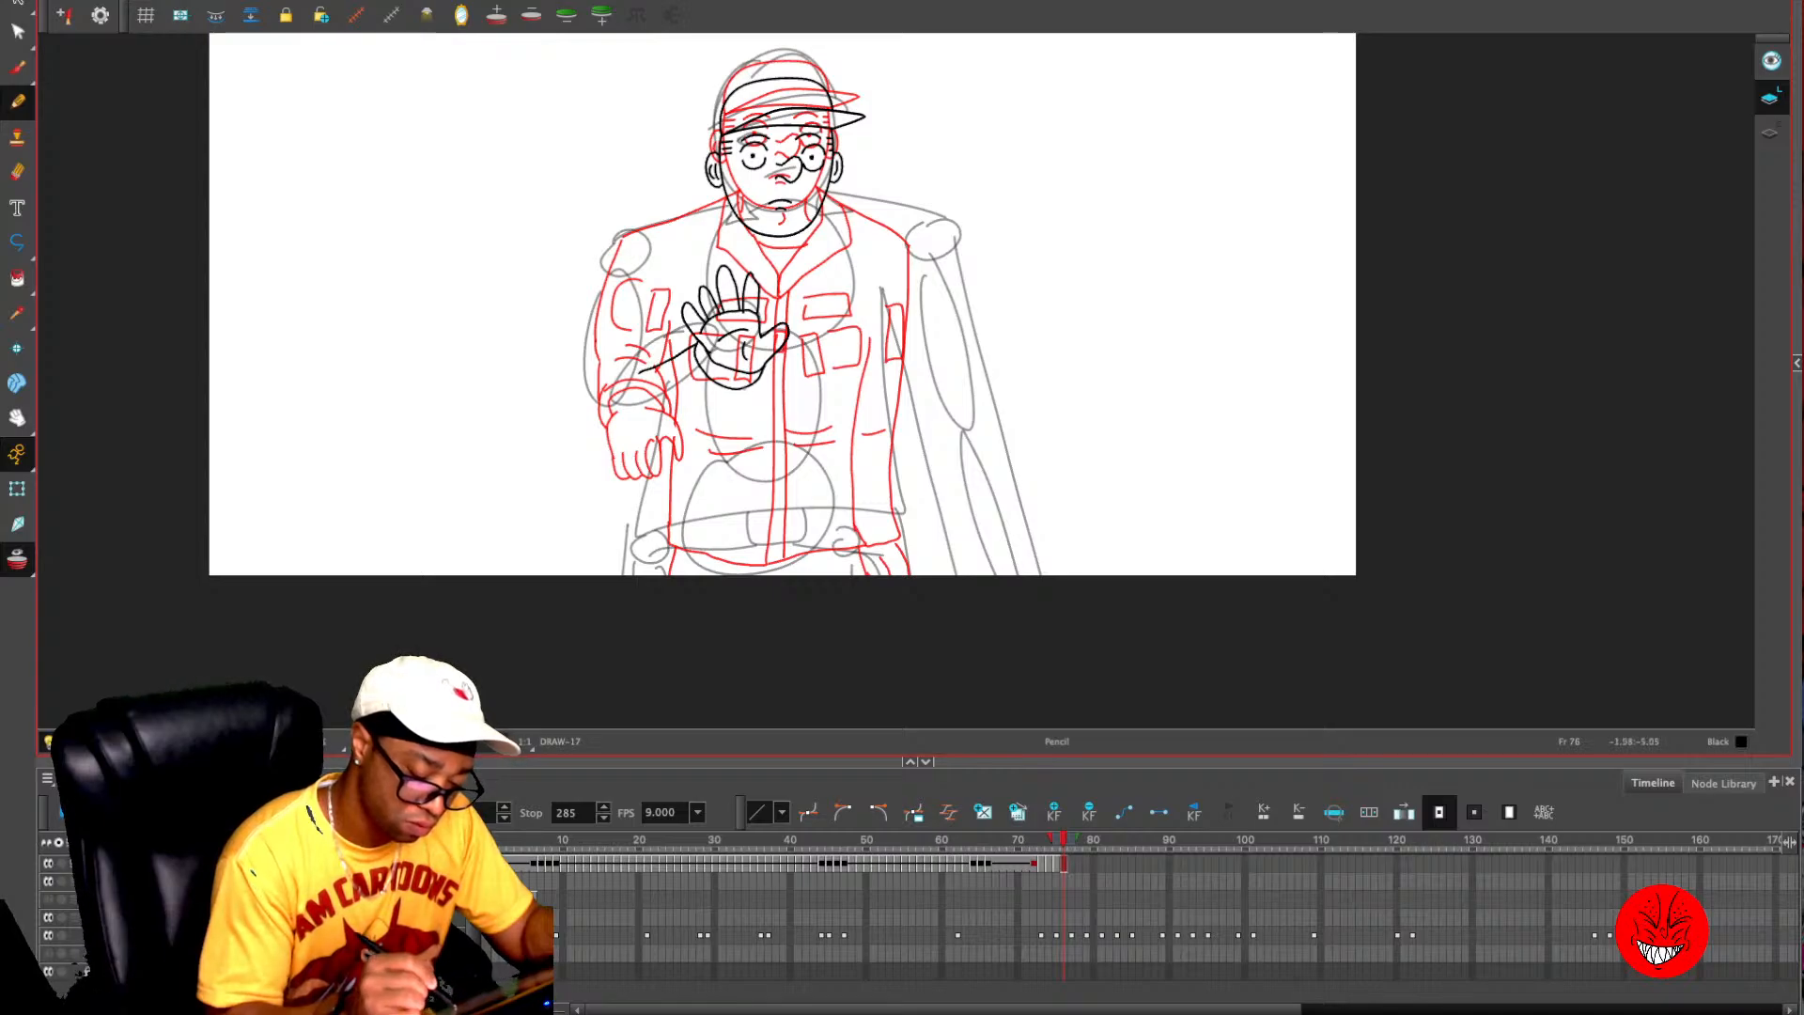
pyautogui.moveTo(751, 388)
pyautogui.mouseDown()
pyautogui.moveTo(626, 416)
pyautogui.moveTo(599, 380)
pyautogui.moveTo(616, 246)
pyautogui.mouseUp()
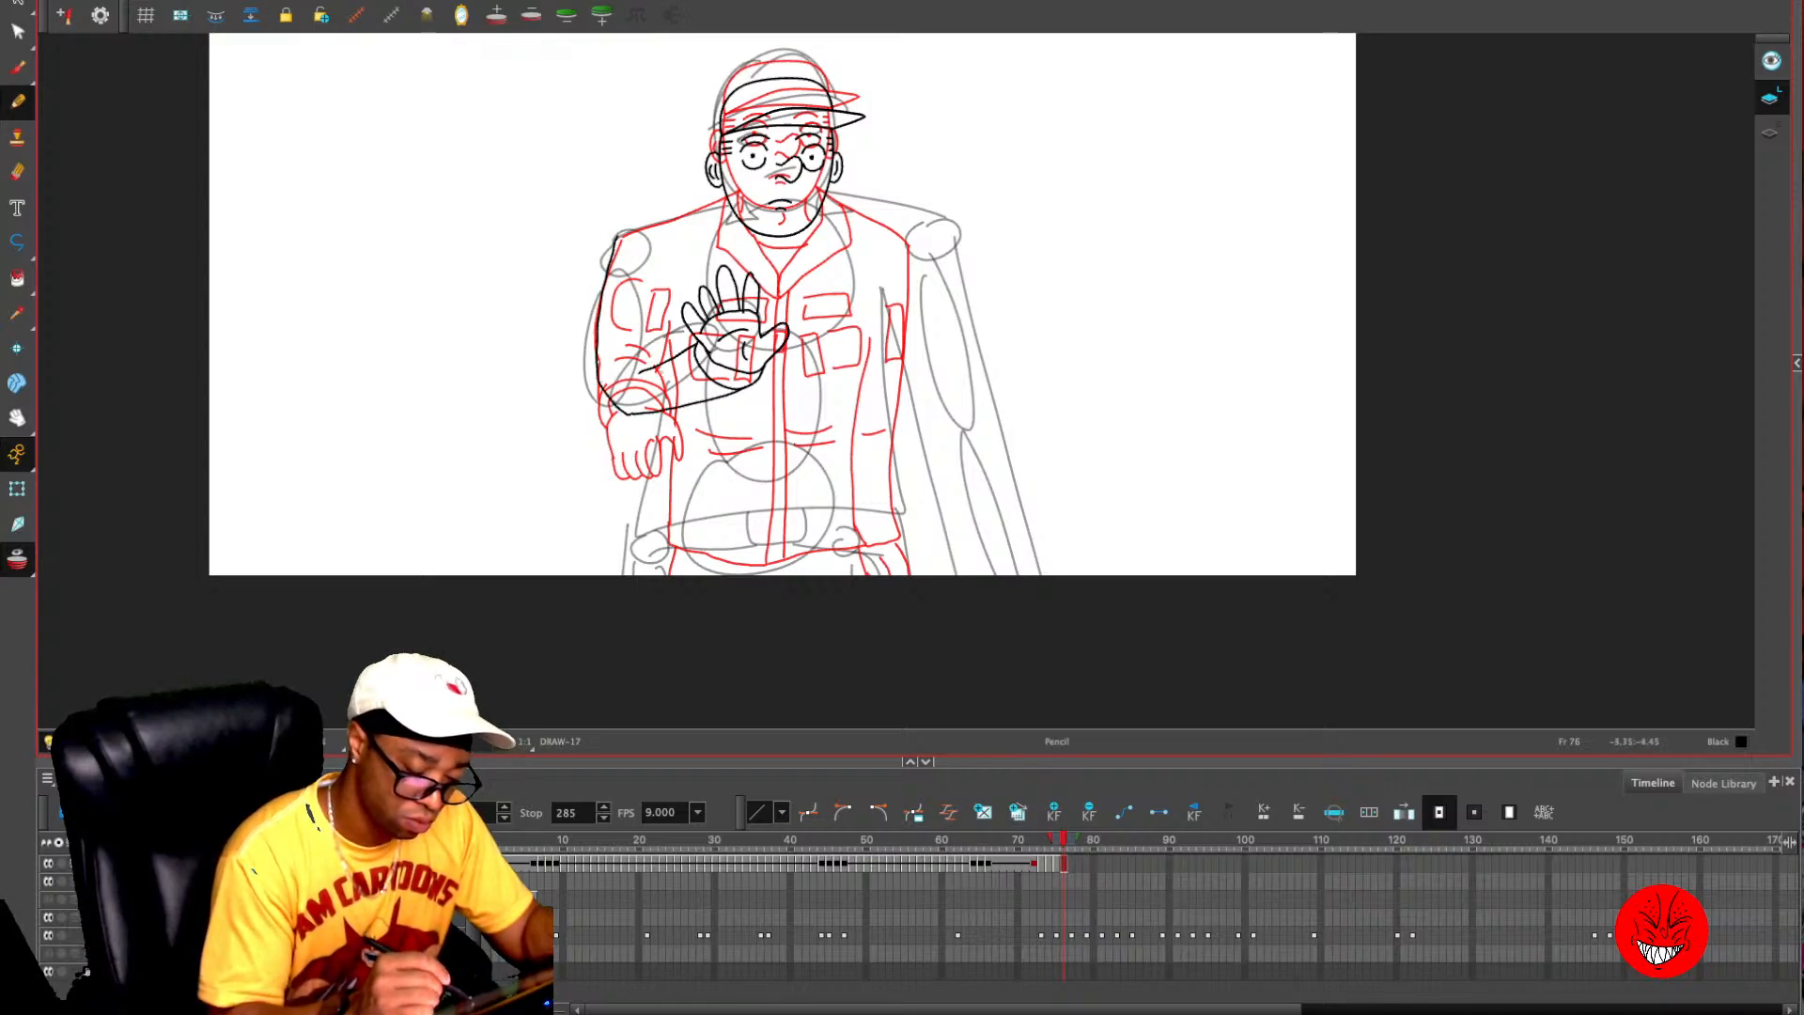
pyautogui.hotkey('ctrl', 'z')
pyautogui.hotkey('ctrl', 'z')
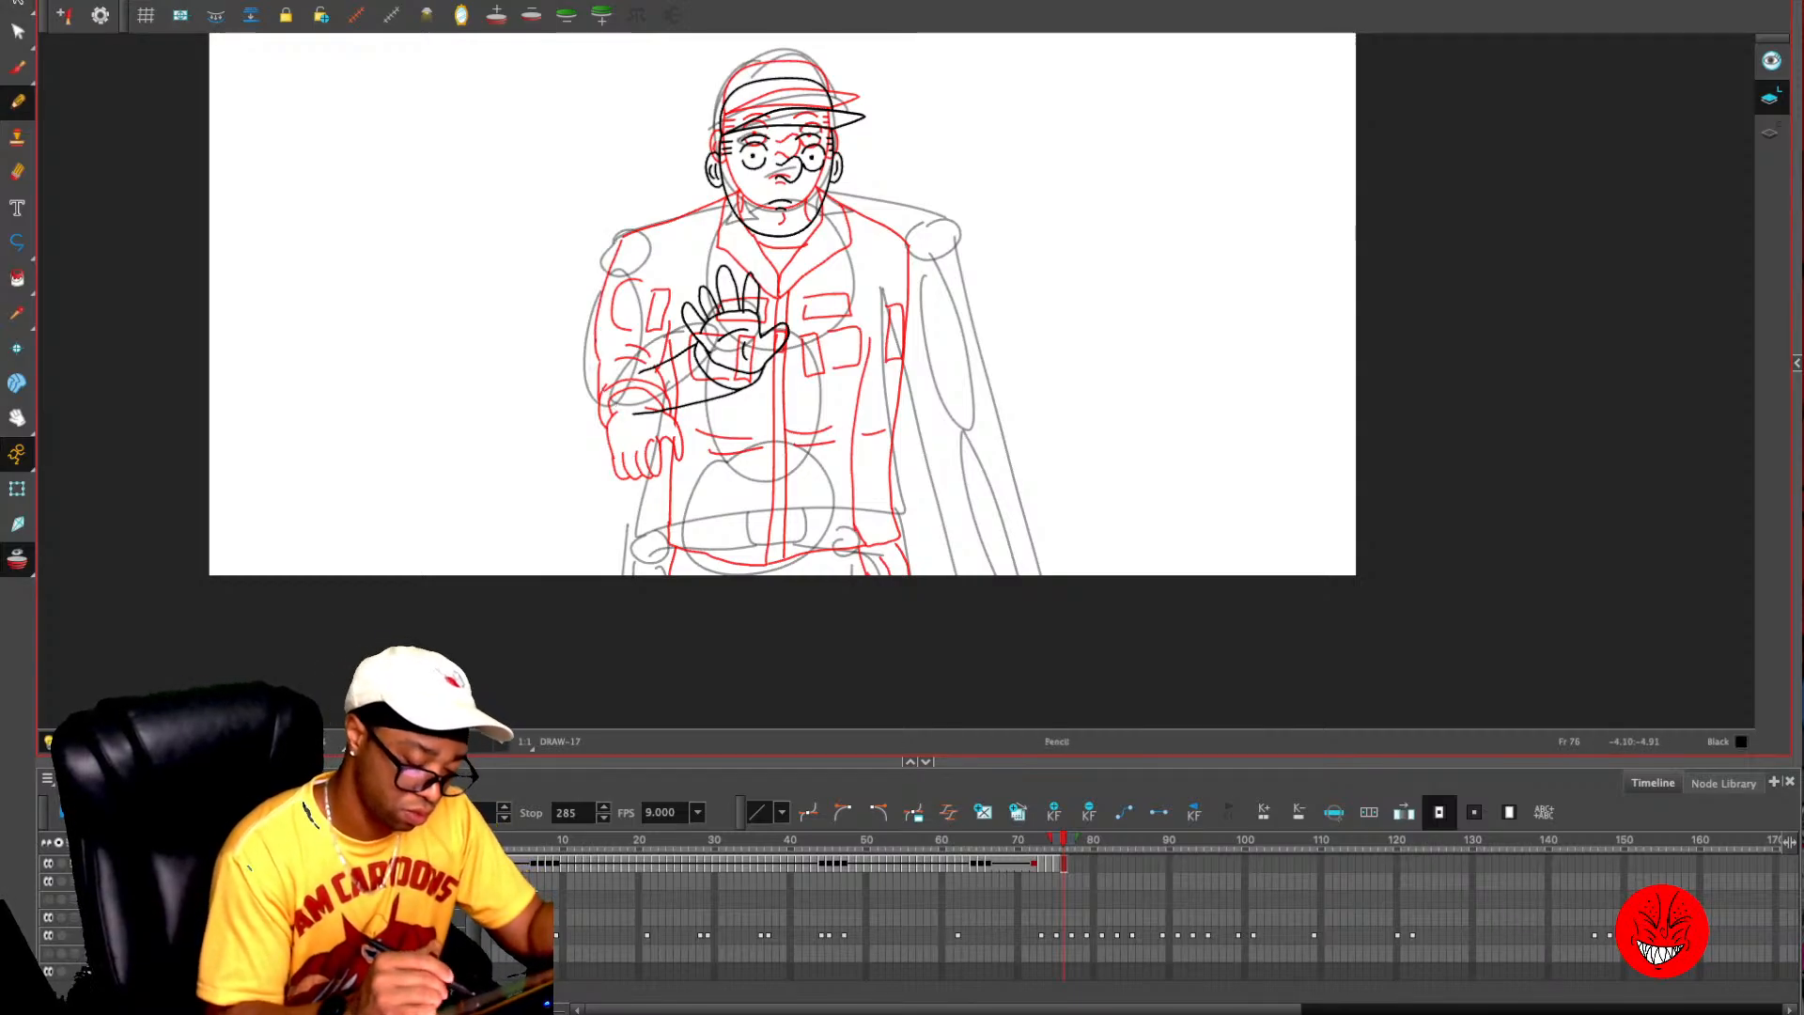
pyautogui.moveTo(634, 414)
pyautogui.mouseDown()
pyautogui.moveTo(601, 388)
pyautogui.moveTo(615, 245)
pyautogui.mouseUp()
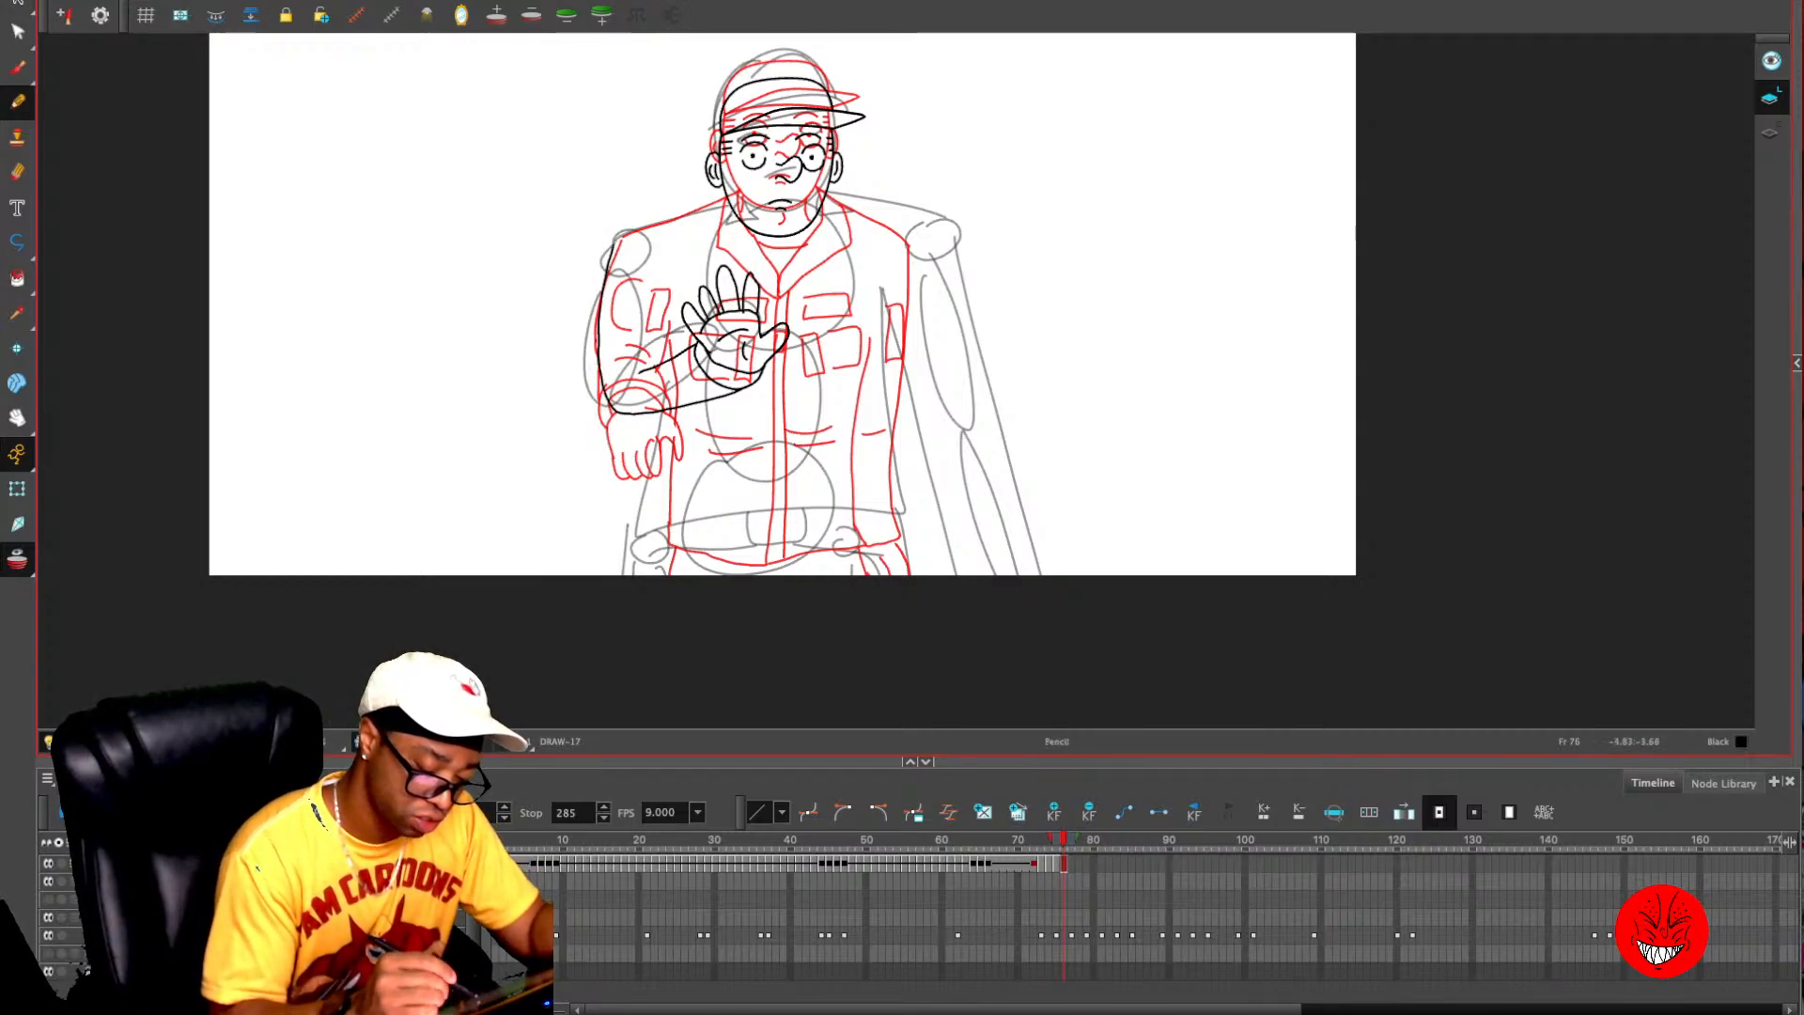
pyautogui.moveTo(668, 304); pyautogui.dragTo(665, 358)
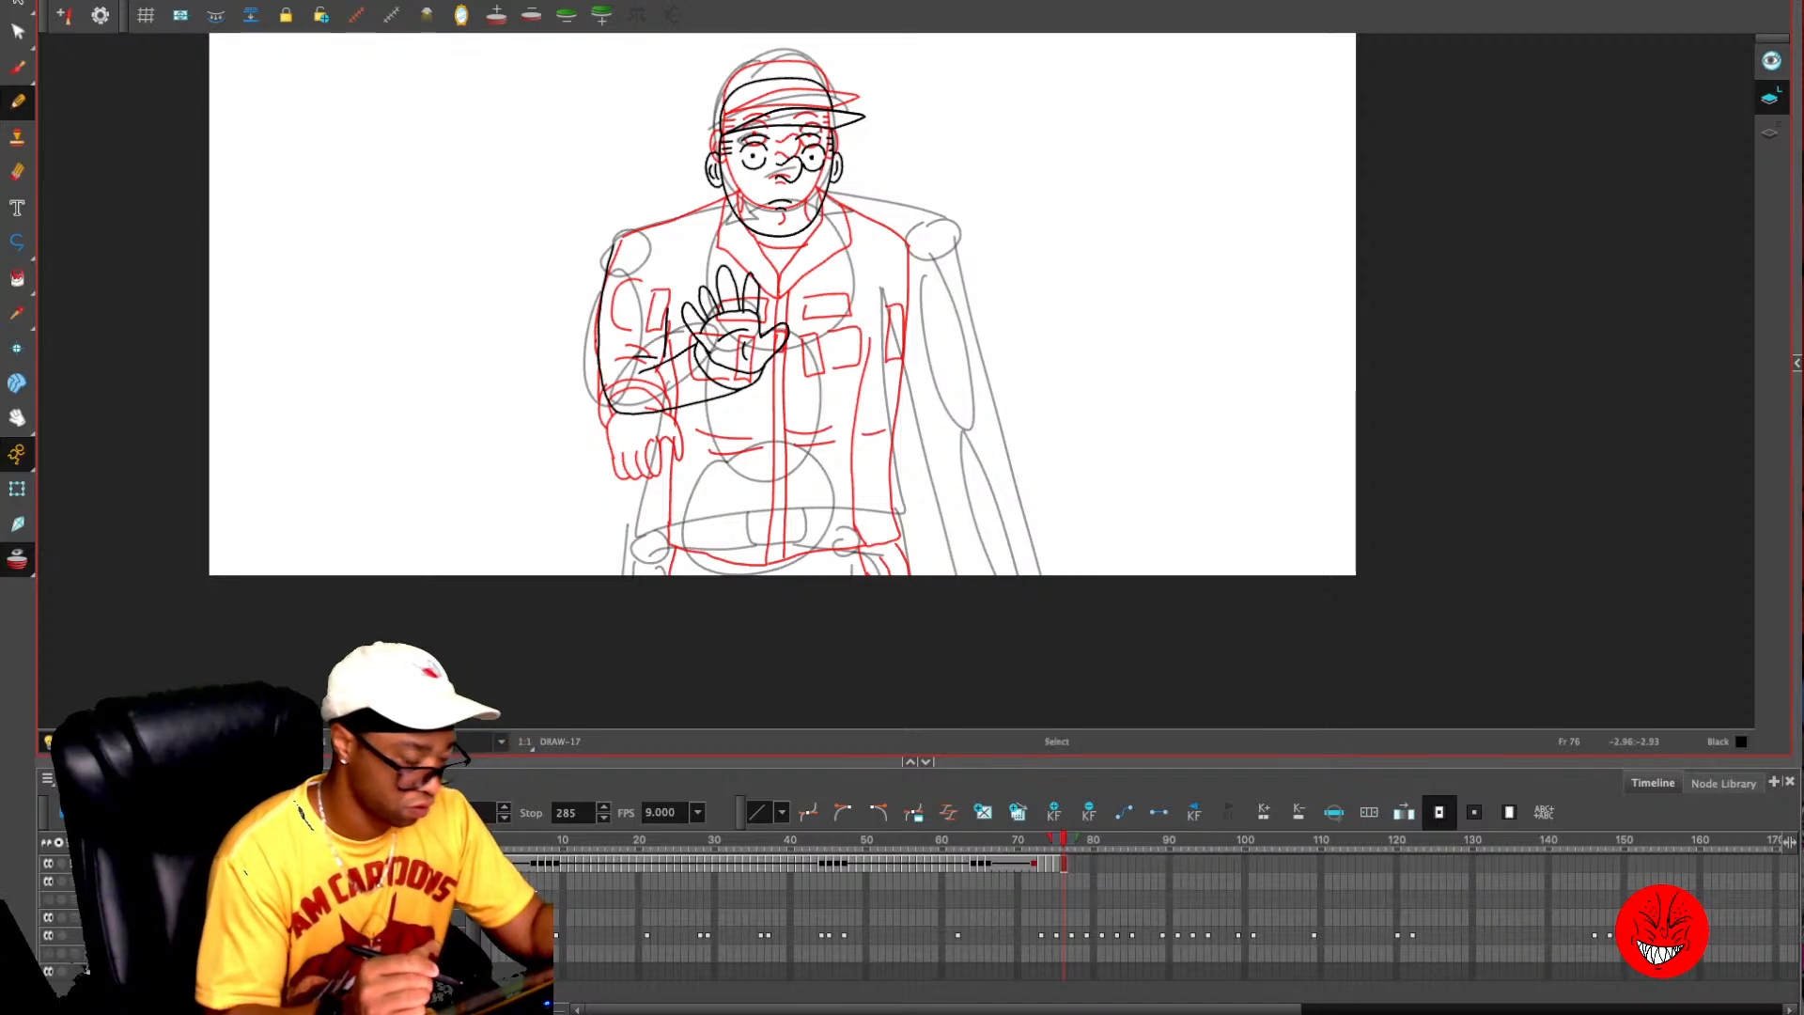
# - Turn off onion skin, compare with frame 75, then enlarge the raised hand and arm slightly and shift them toward the lower right
pyautogui.hotkey('alt', 'o')
pyautogui.press(',')
pyautogui.press('.')
pyautogui.hotkey('alt', 's')
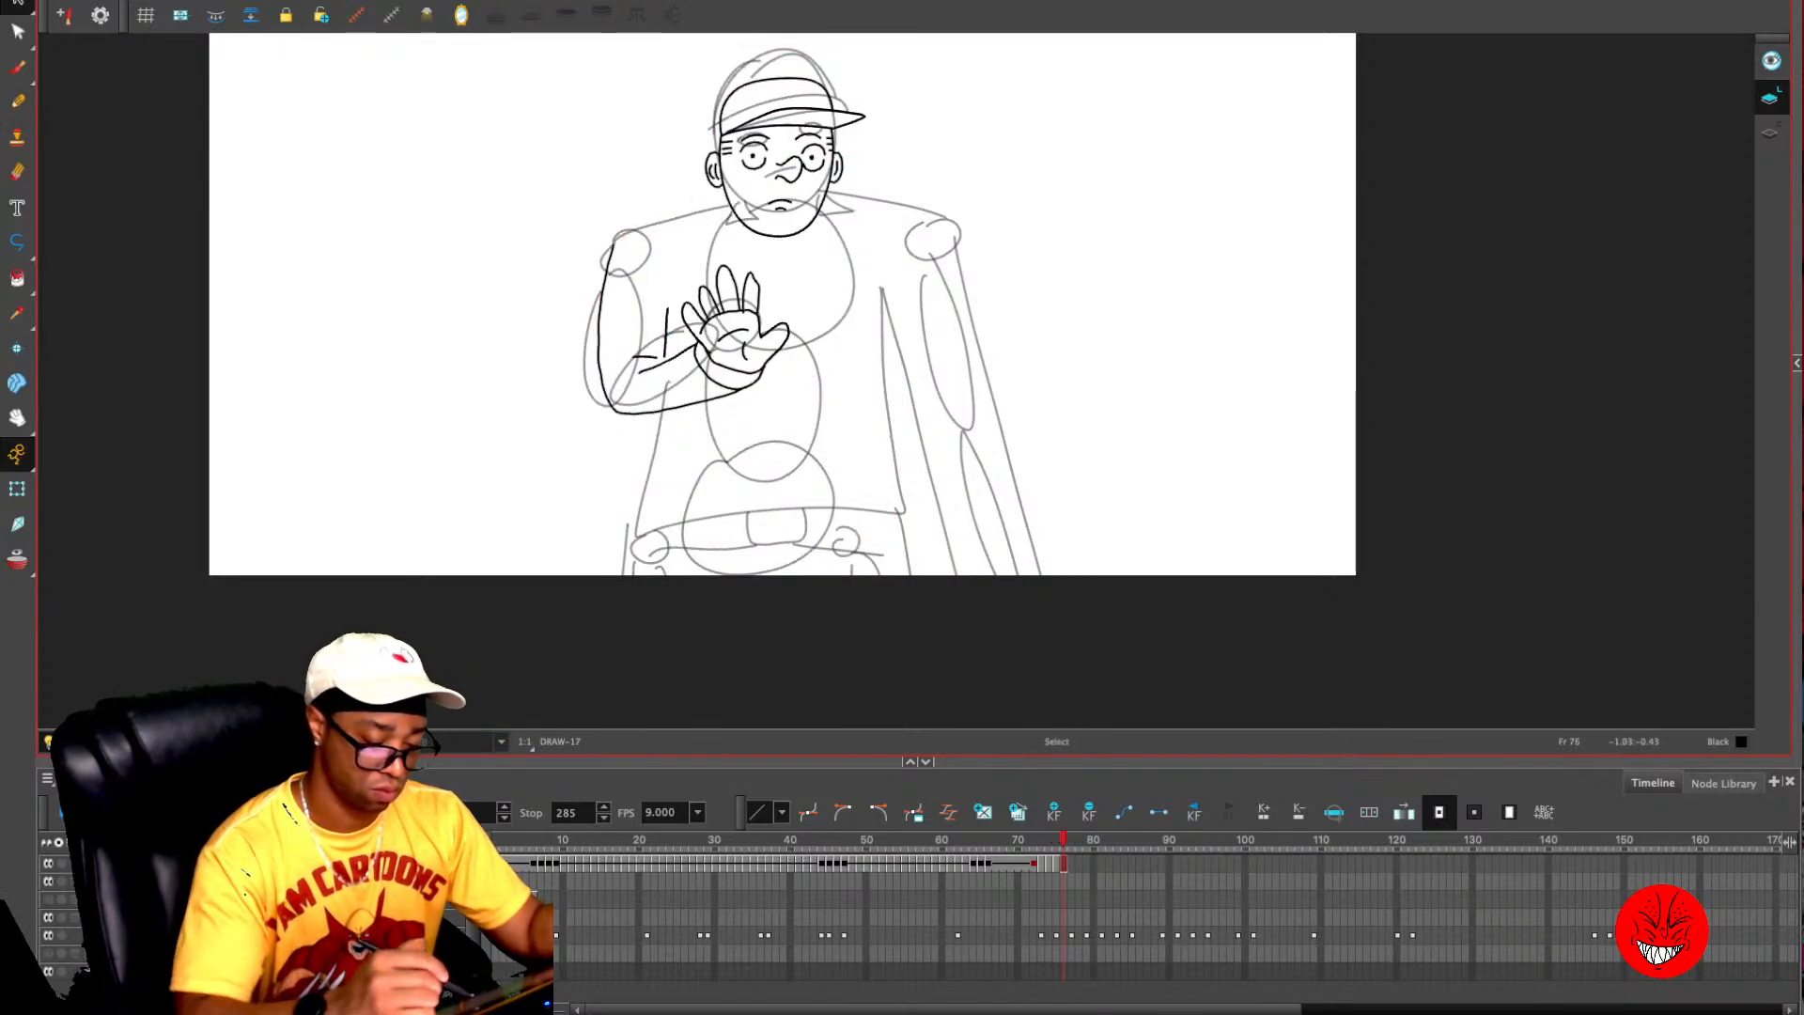
pyautogui.click(604, 290)
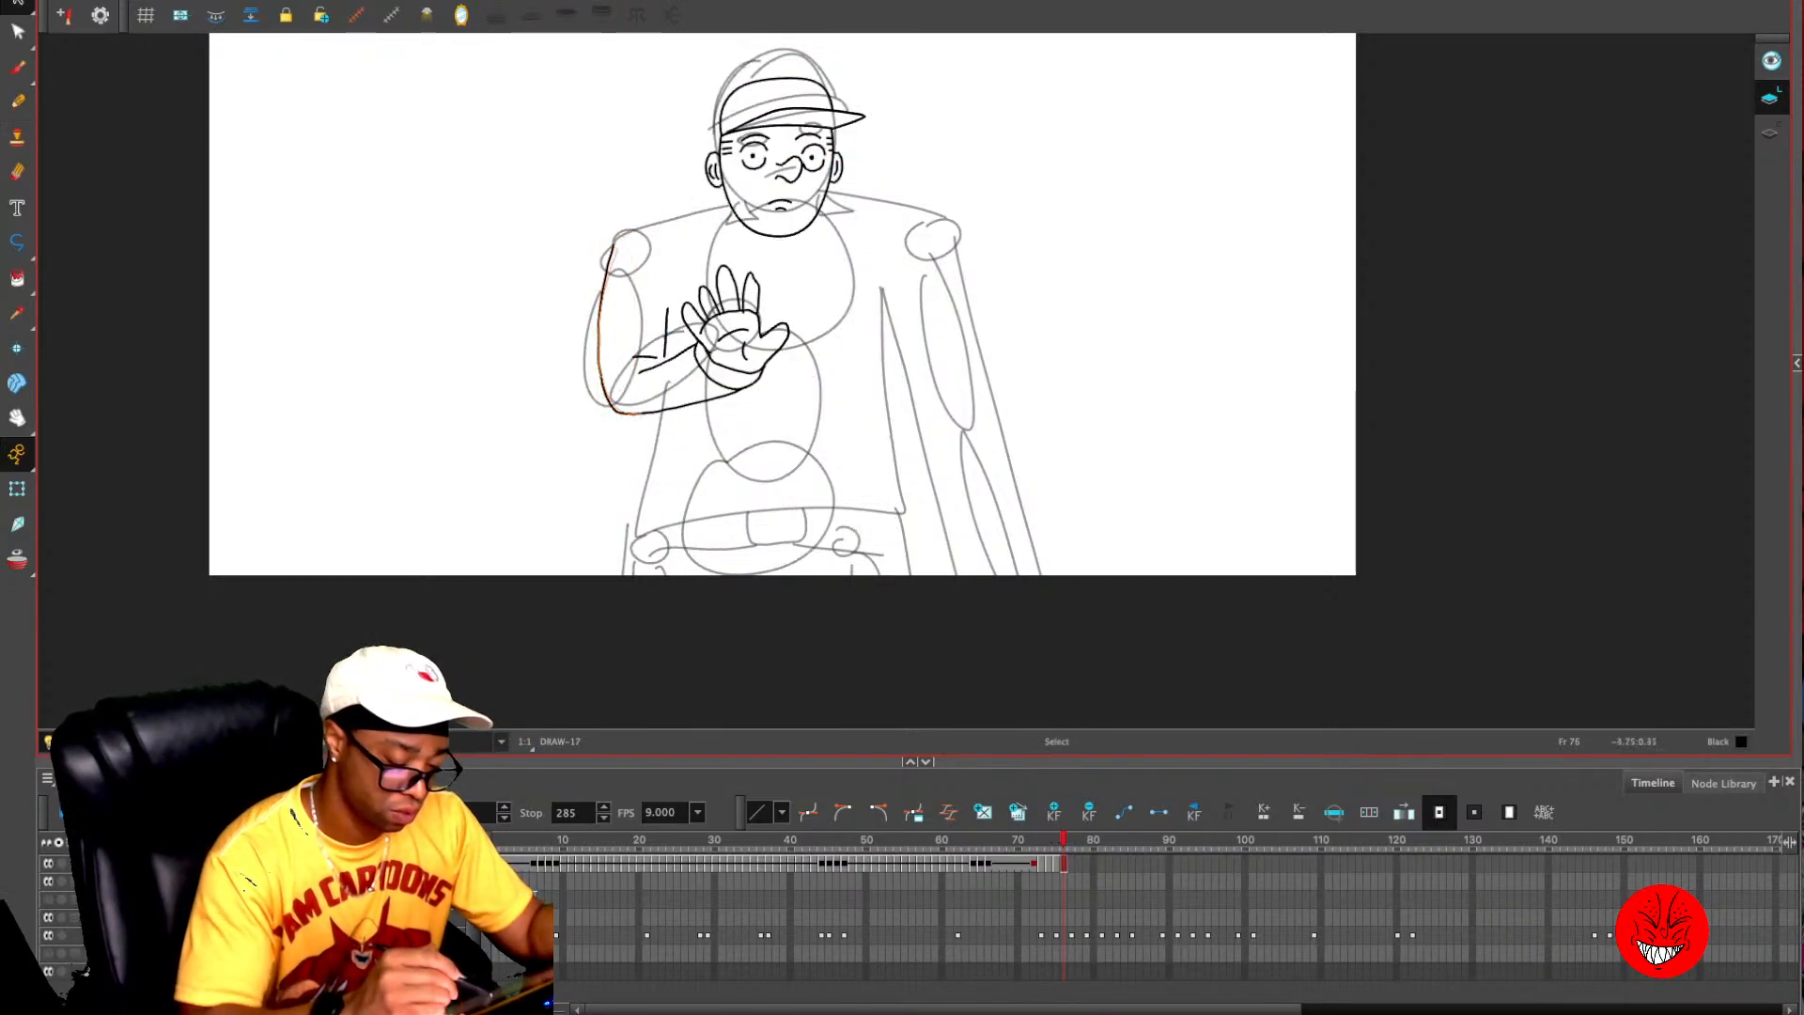
pyautogui.click(604, 286)
pyautogui.click(631, 235)
pyautogui.moveTo(646, 212)
pyautogui.mouseDown()
pyautogui.moveTo(576, 359)
pyautogui.moveTo(640, 235)
pyautogui.mouseUp()
pyautogui.moveTo(791, 414); pyautogui.dragTo(815, 435)
pyautogui.moveTo(779, 327); pyautogui.dragTo(785, 326)
pyautogui.press('Escape')
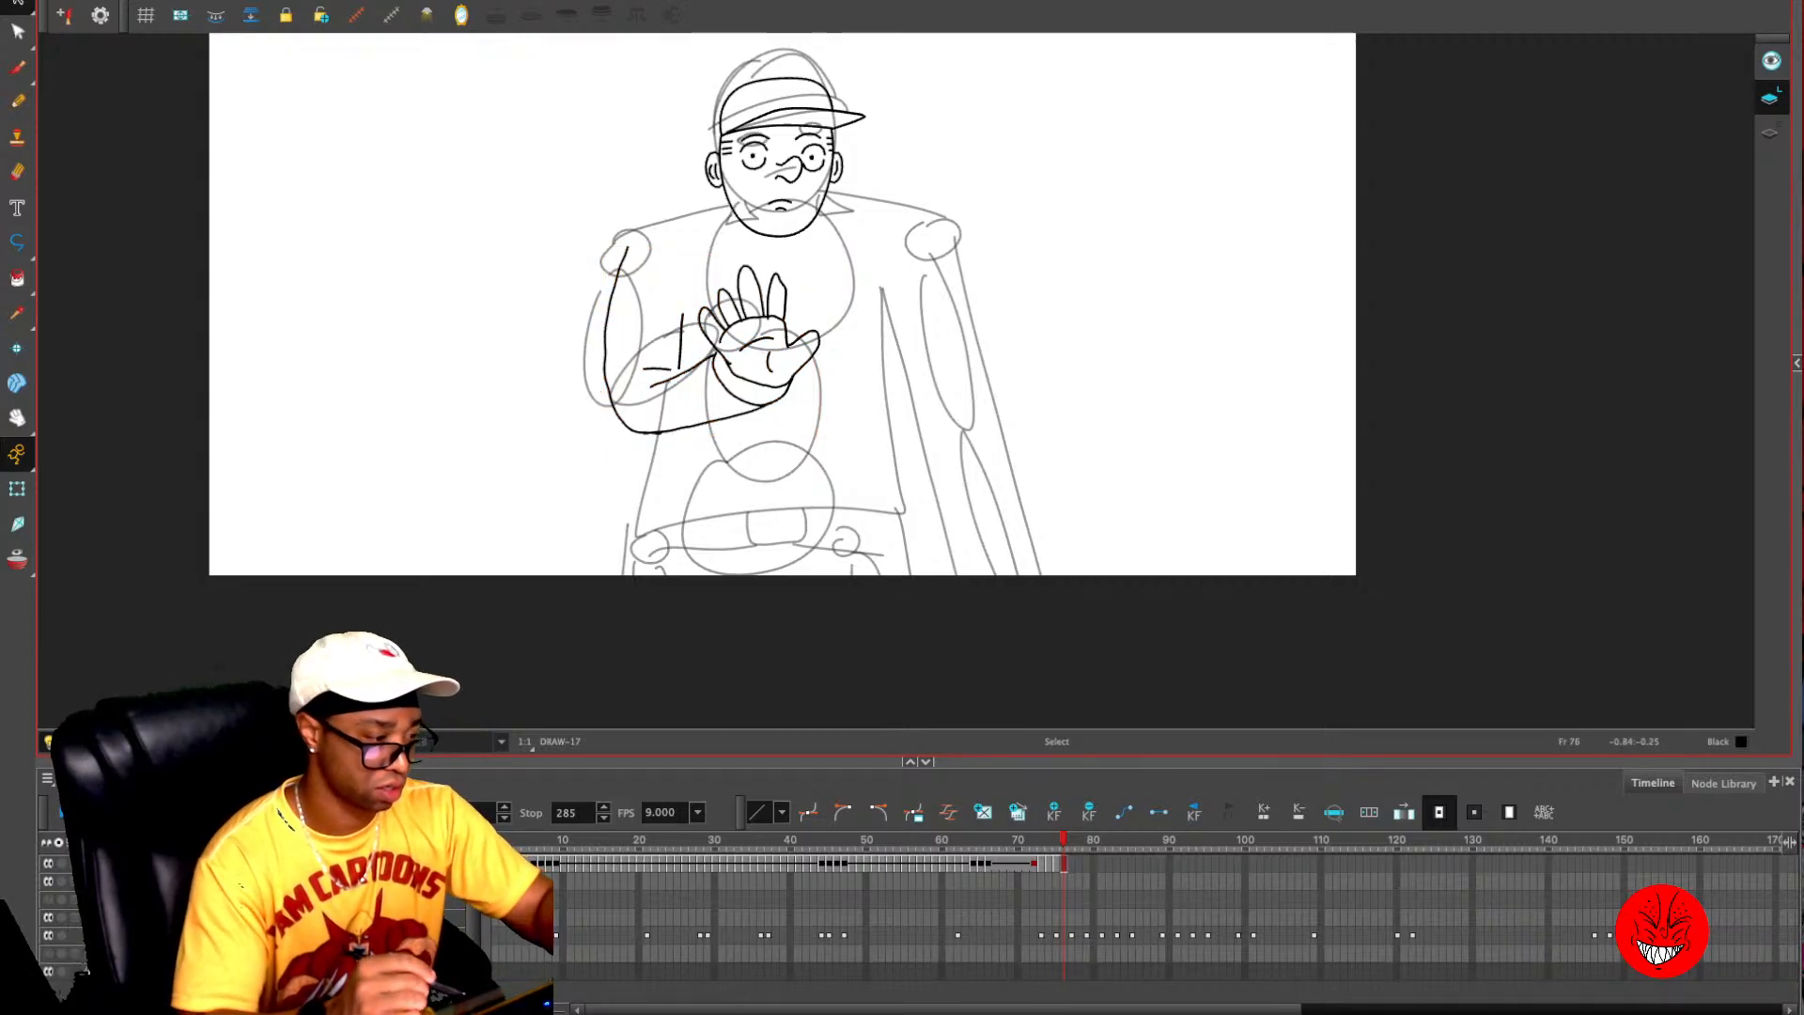
# - Draw both shoulder lines and the lowered arm's sleeve edges with the Pencil, using onion skin as reference
pyautogui.hotkey('alt', 'x')
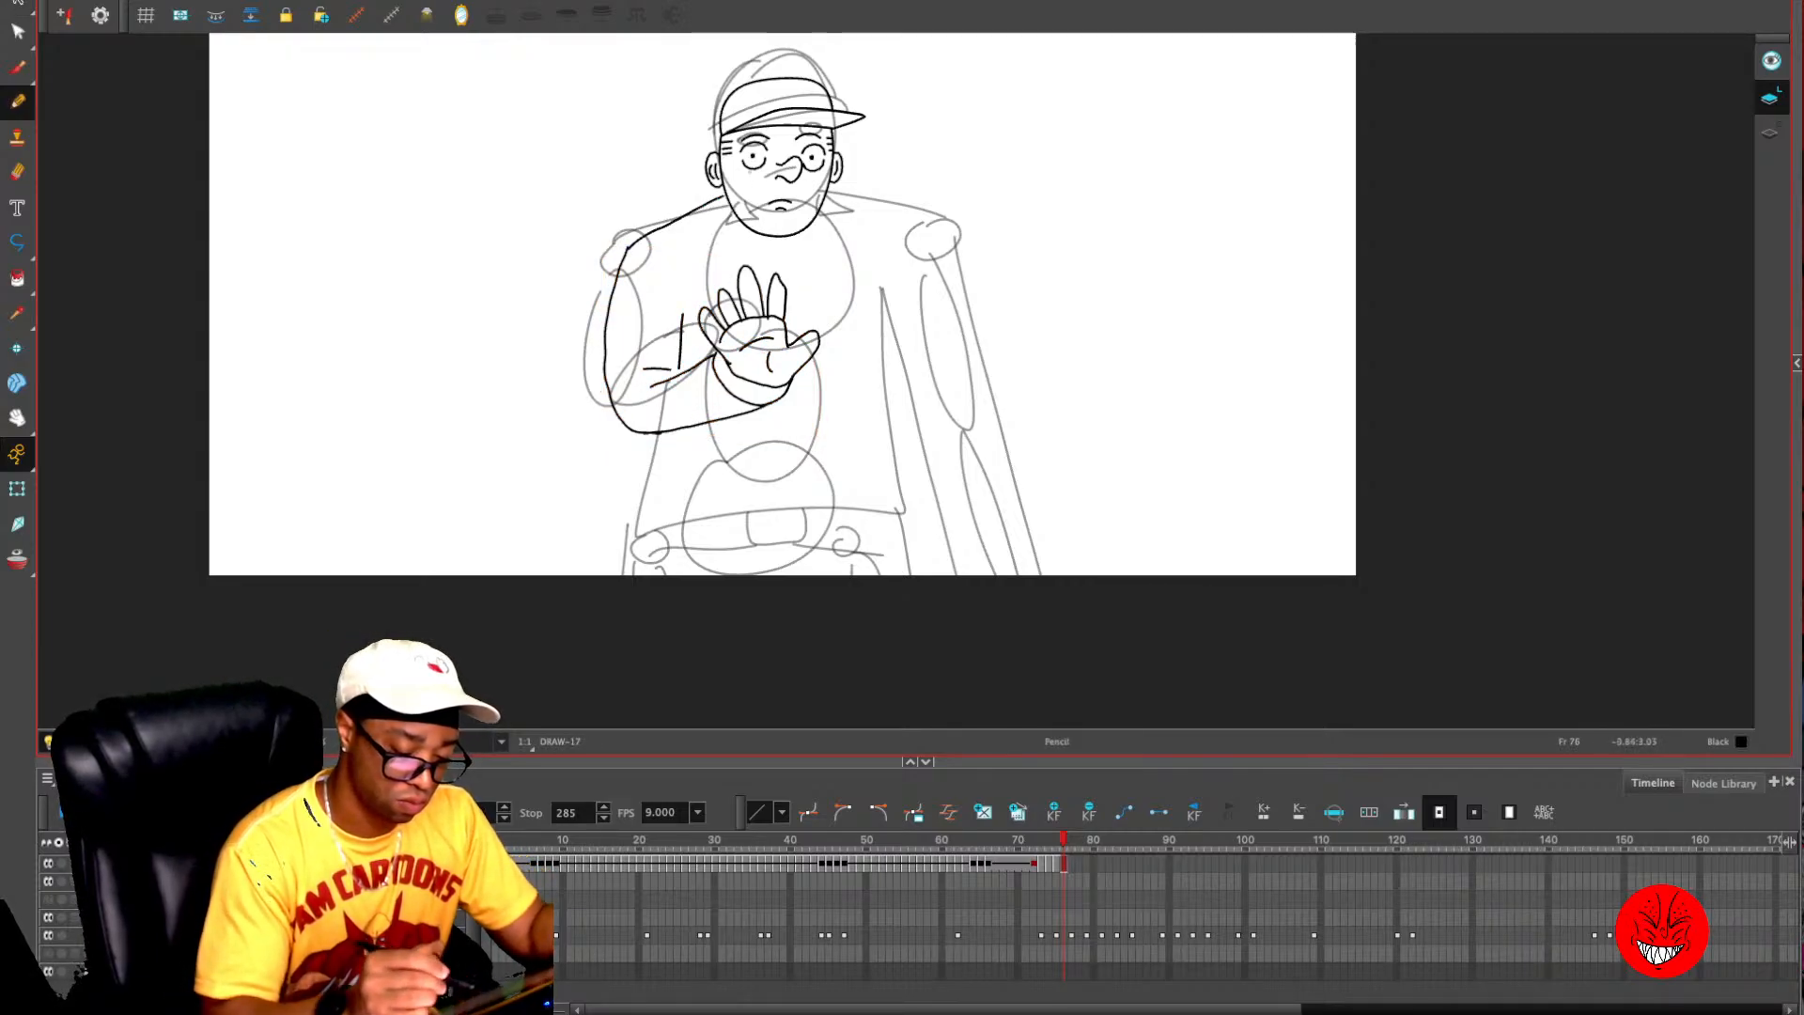
pyautogui.press('.')
pyautogui.hotkey('alt', 'o')
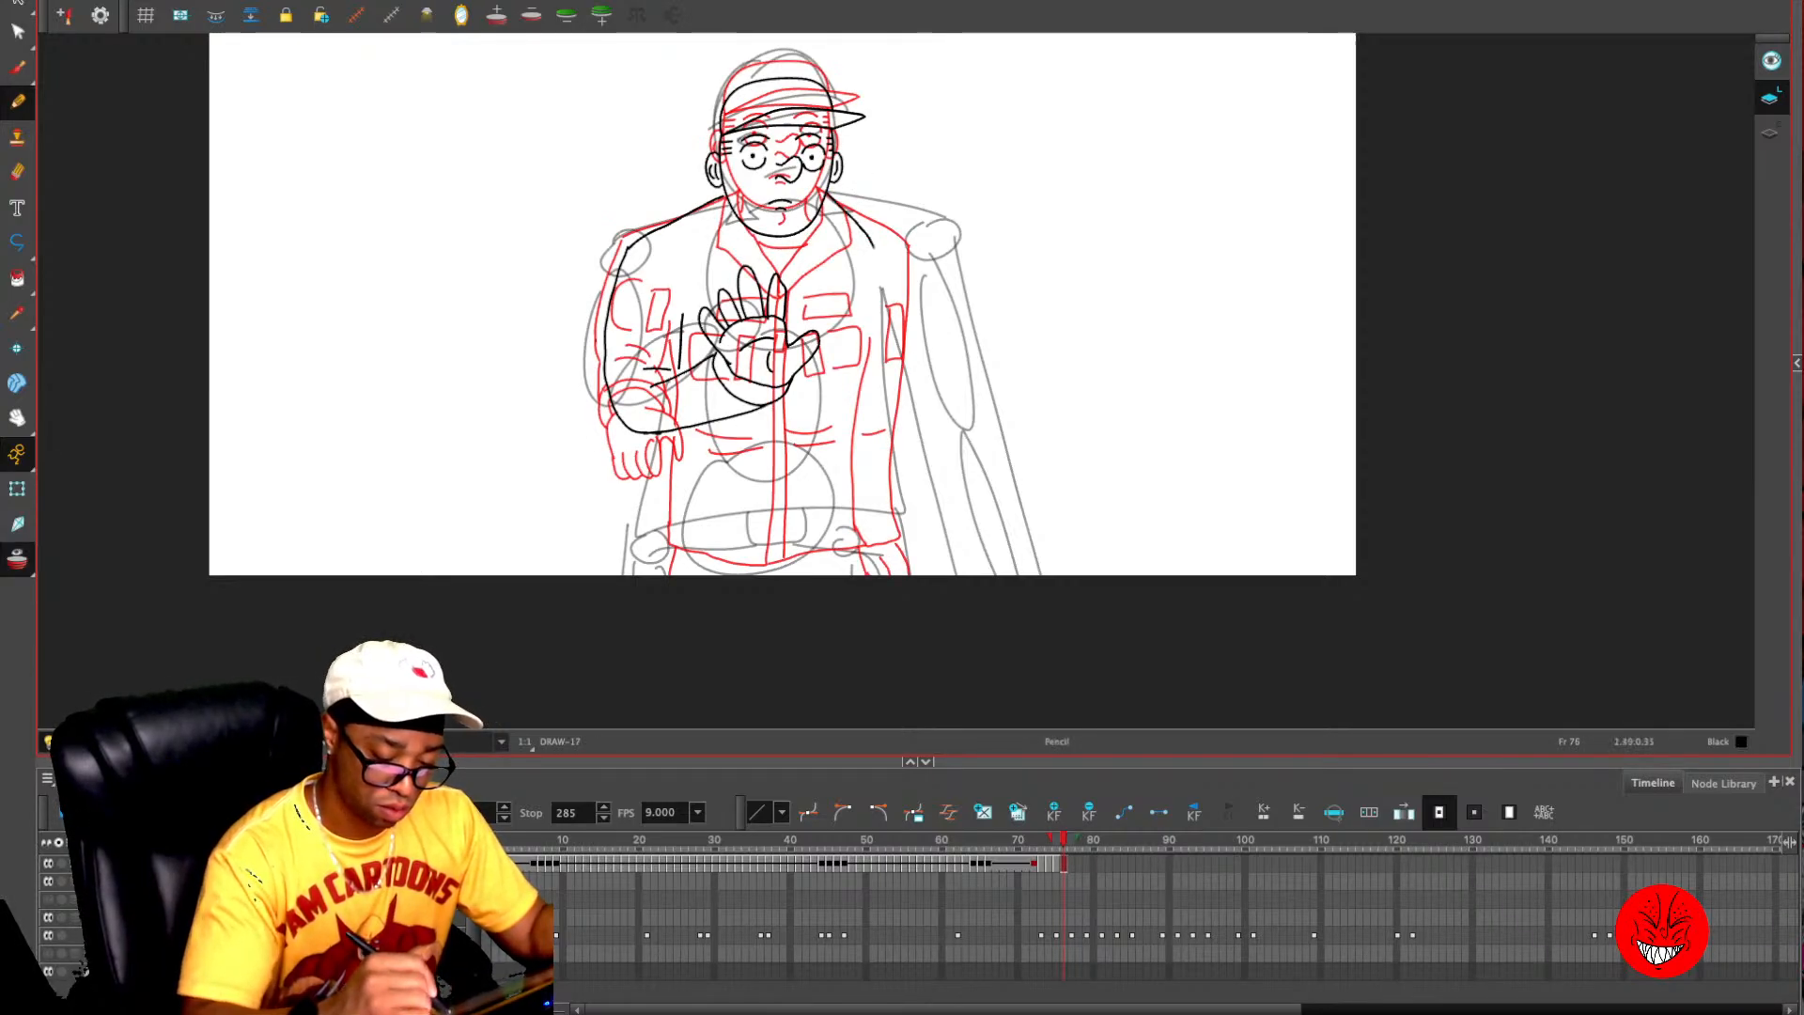
pyautogui.moveTo(827, 193)
pyautogui.mouseDown()
pyautogui.moveTo(893, 273)
pyautogui.moveTo(871, 400)
pyautogui.mouseUp()
pyautogui.hotkey('ctrl', 'z')
pyautogui.moveTo(861, 316); pyautogui.dragTo(851, 530)
# - Draw the jacket's side edge, hem and front opening below the raised hand, plus the V-shaped collar
pyautogui.moveTo(675, 432)
pyautogui.mouseDown()
pyautogui.moveTo(683, 561)
pyautogui.moveTo(805, 569)
pyautogui.moveTo(790, 387)
pyautogui.mouseUp()
pyautogui.moveTo(741, 218)
pyautogui.mouseDown()
pyautogui.moveTo(784, 281)
pyautogui.moveTo(792, 343)
pyautogui.mouseUp()
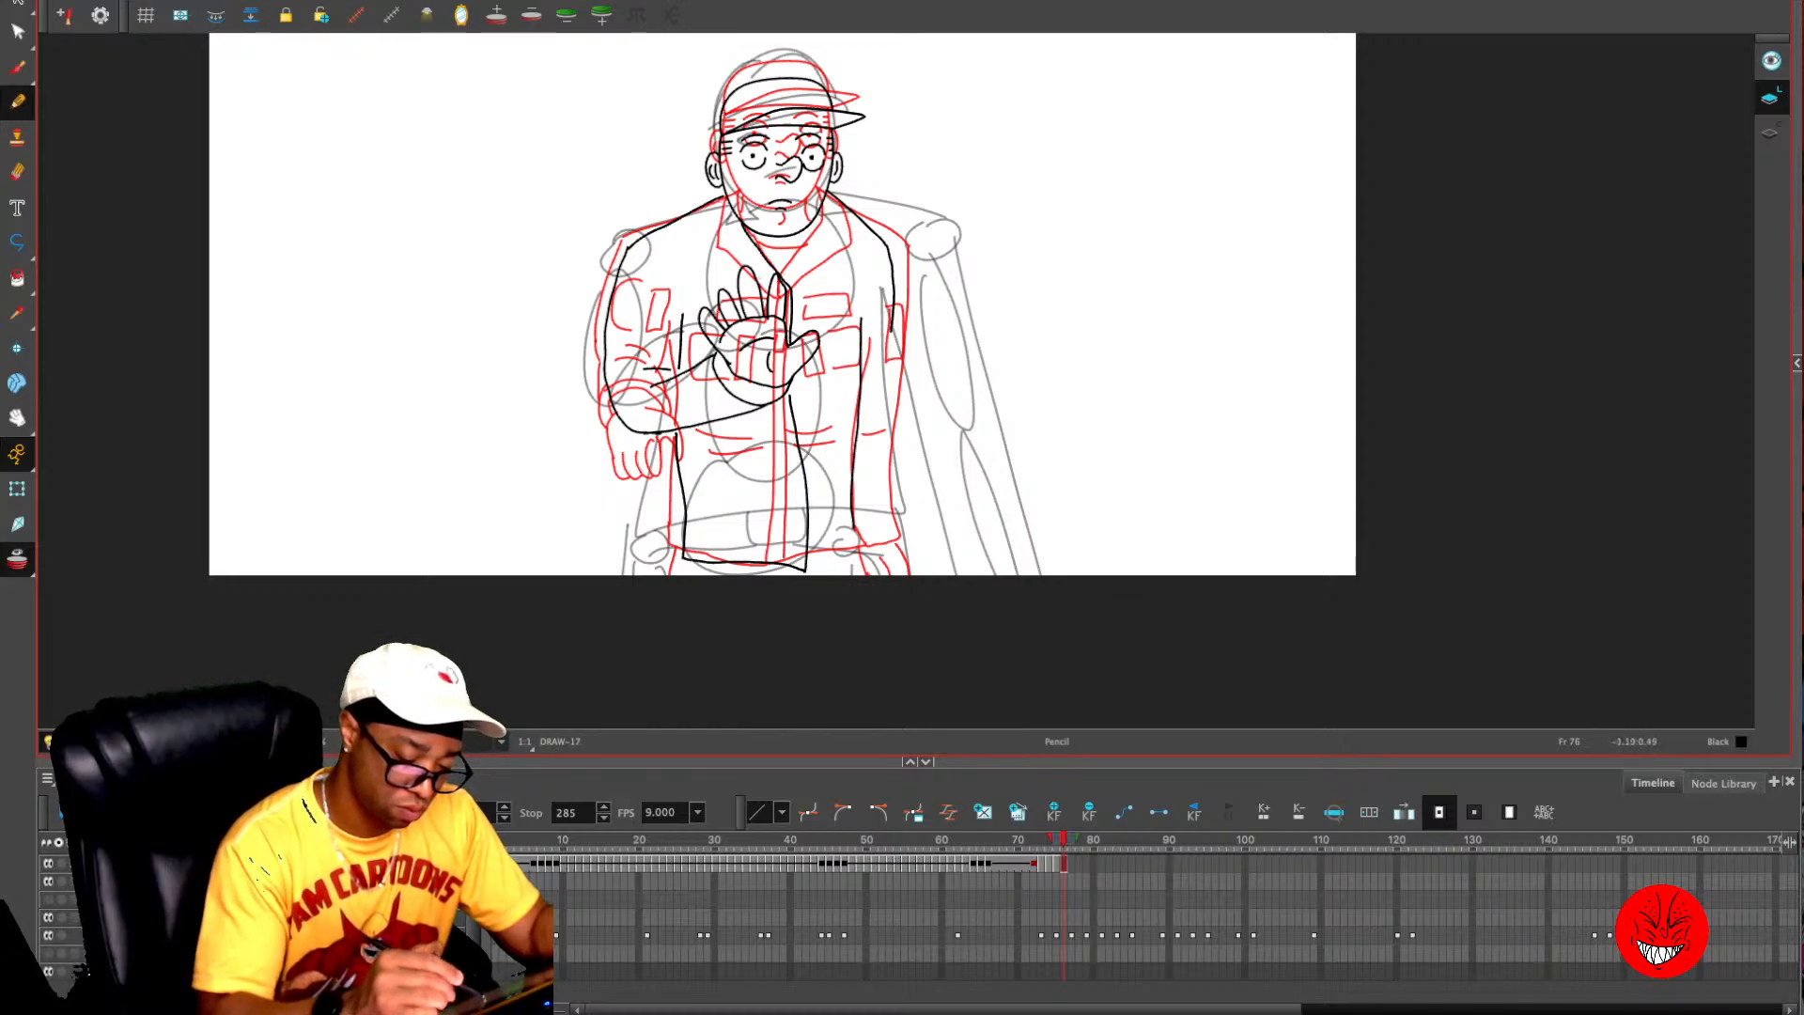
pyautogui.moveTo(722, 198)
pyautogui.mouseDown()
pyautogui.moveTo(711, 272)
pyautogui.moveTo(770, 286)
pyautogui.moveTo(834, 249)
pyautogui.moveTo(850, 211)
pyautogui.moveTo(789, 280)
pyautogui.mouseUp()
# - Turn off onion skin, check frame 75, and draw the lowered sleeve, its hand and the trouser line on frame 76
pyautogui.hotkey('alt', 'o')
pyautogui.press(',')
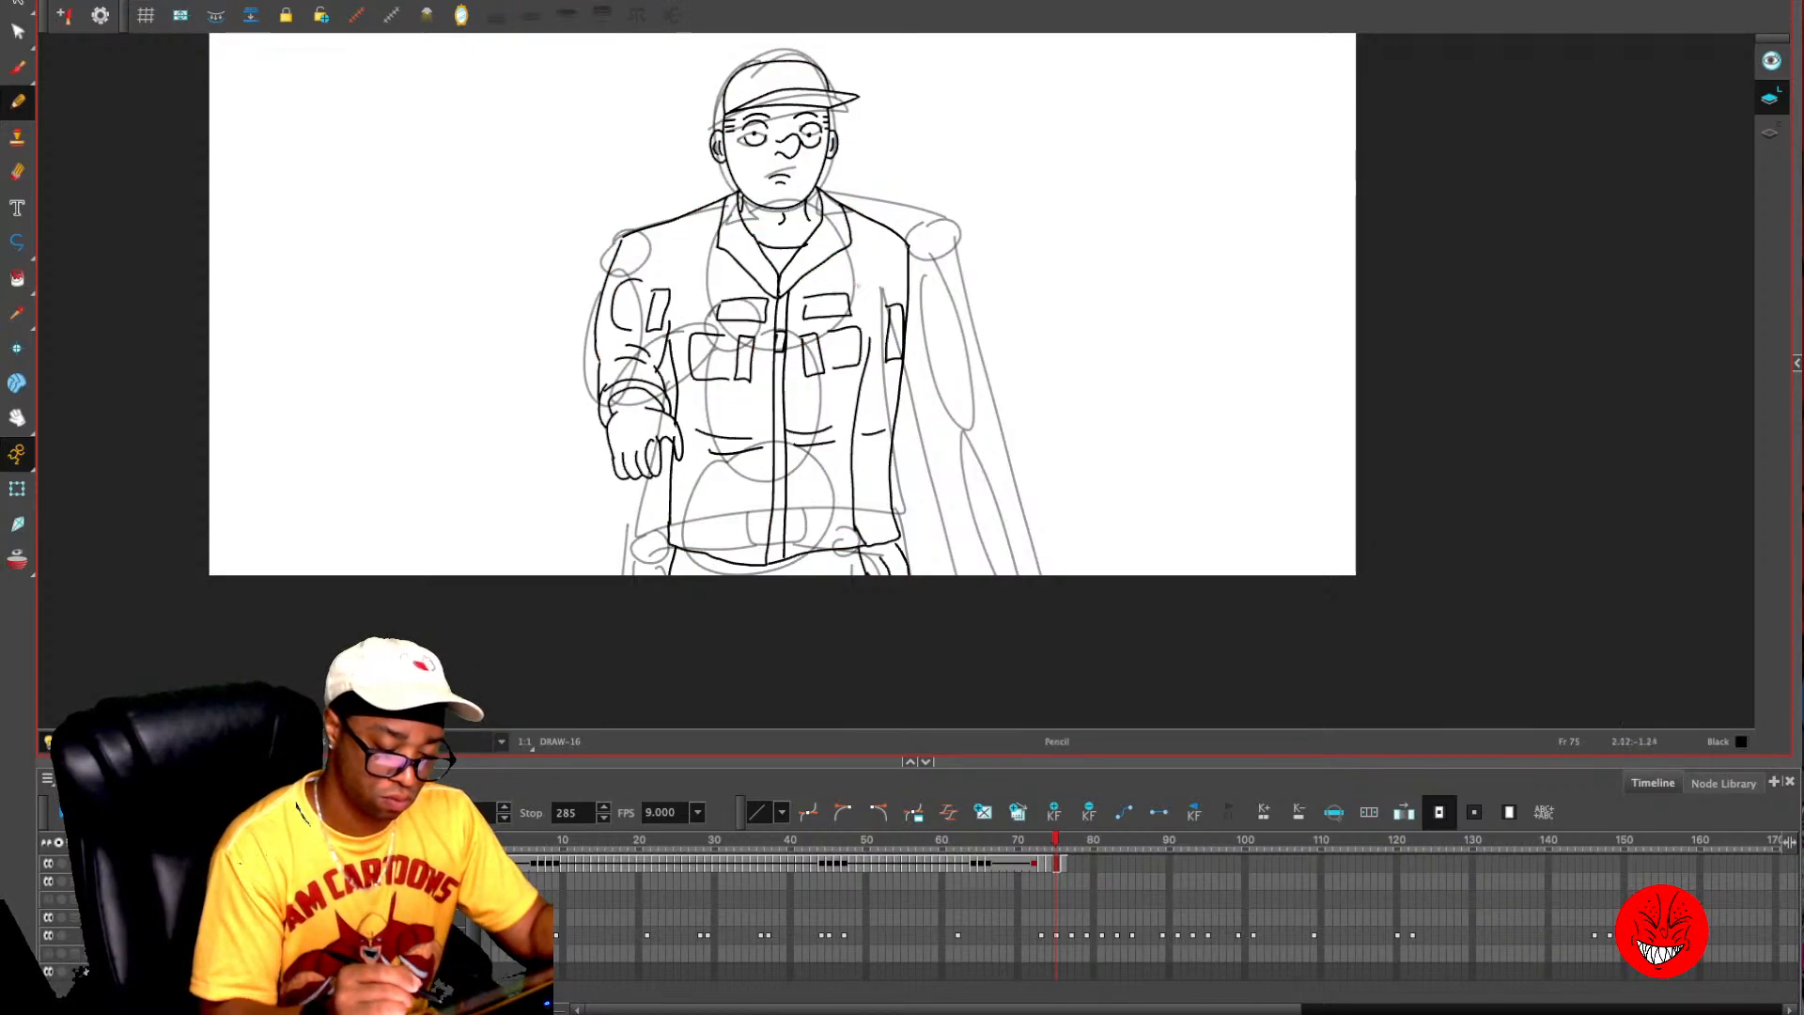
pyautogui.press('.')
pyautogui.moveTo(875, 276)
pyautogui.mouseDown()
pyautogui.moveTo(894, 330)
pyautogui.moveTo(882, 402)
pyautogui.moveTo(903, 513)
pyautogui.moveTo(882, 512)
pyautogui.moveTo(899, 549)
pyautogui.moveTo(903, 517)
pyautogui.moveTo(887, 574)
pyautogui.mouseUp()
pyautogui.moveTo(876, 573)
pyautogui.mouseDown()
pyautogui.moveTo(871, 554)
pyautogui.moveTo(854, 575)
pyautogui.mouseUp()
pyautogui.moveTo(694, 557); pyautogui.dragTo(687, 580)
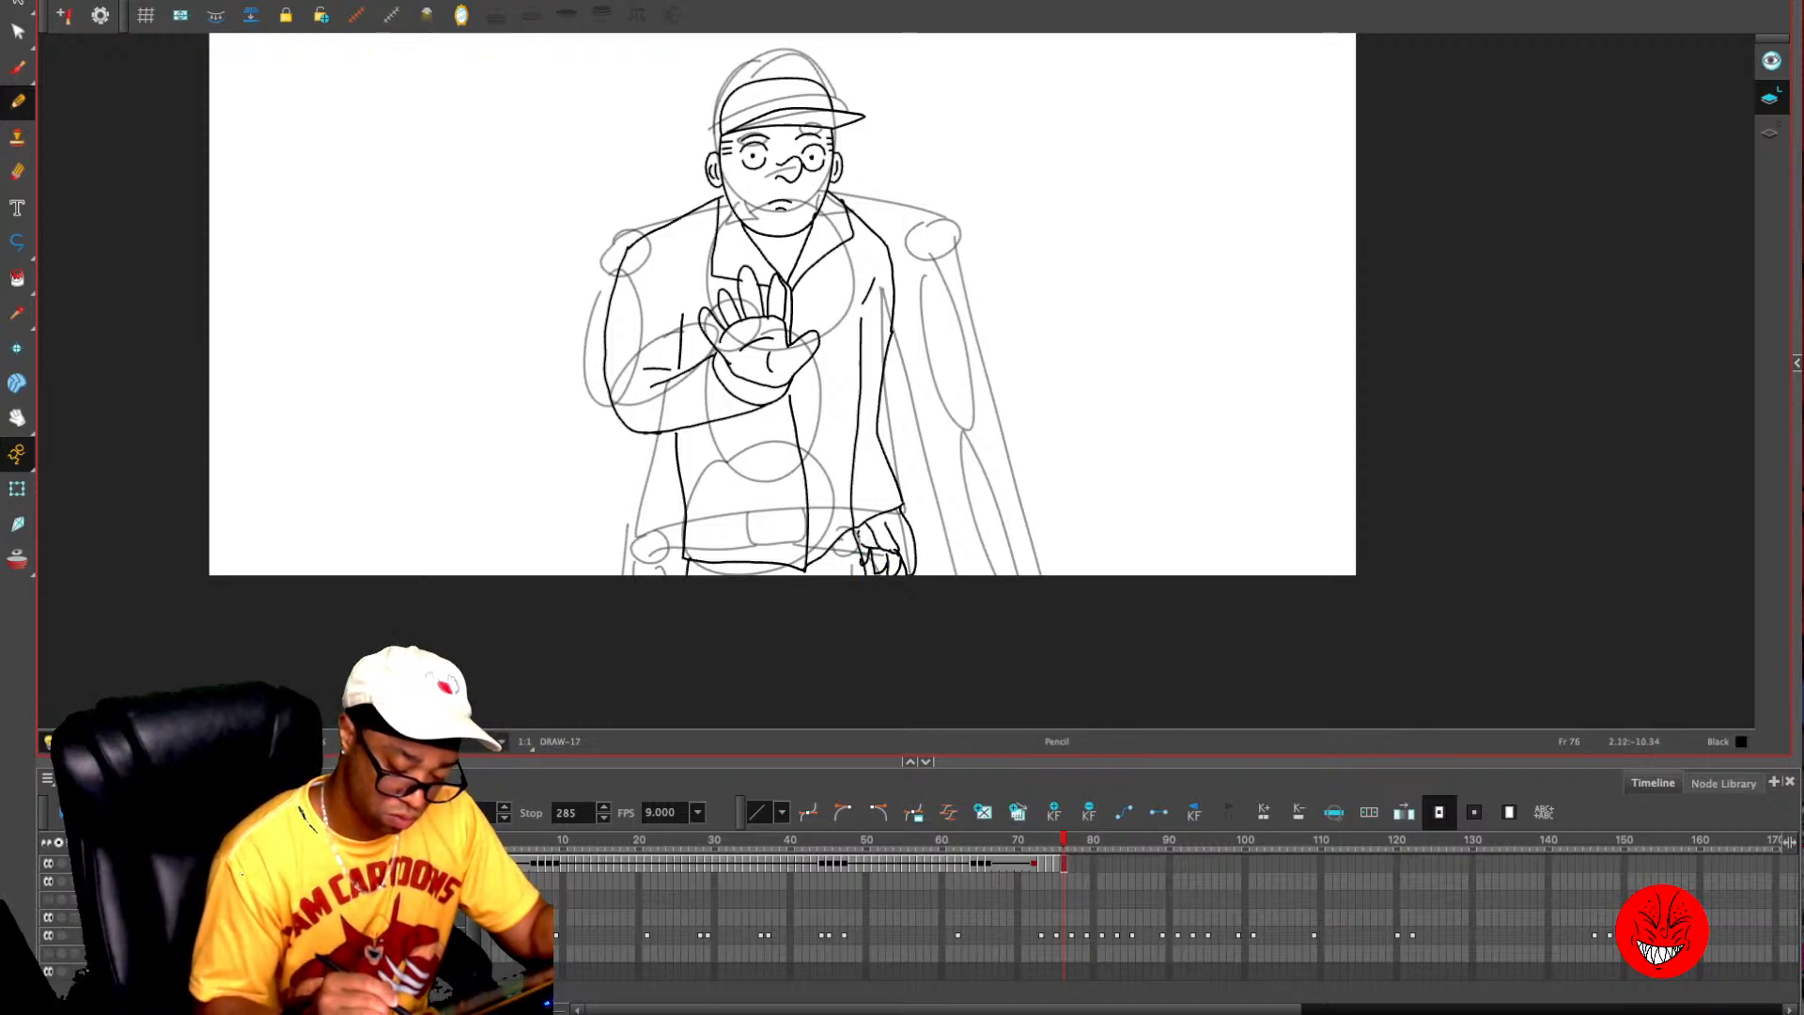
# - Draw the chest name patch and the patches on both sleeves of frame 76, and compare with frame 75
pyautogui.moveTo(816, 303)
pyautogui.mouseDown()
pyautogui.moveTo(876, 312)
pyautogui.moveTo(870, 365)
pyautogui.mouseUp()
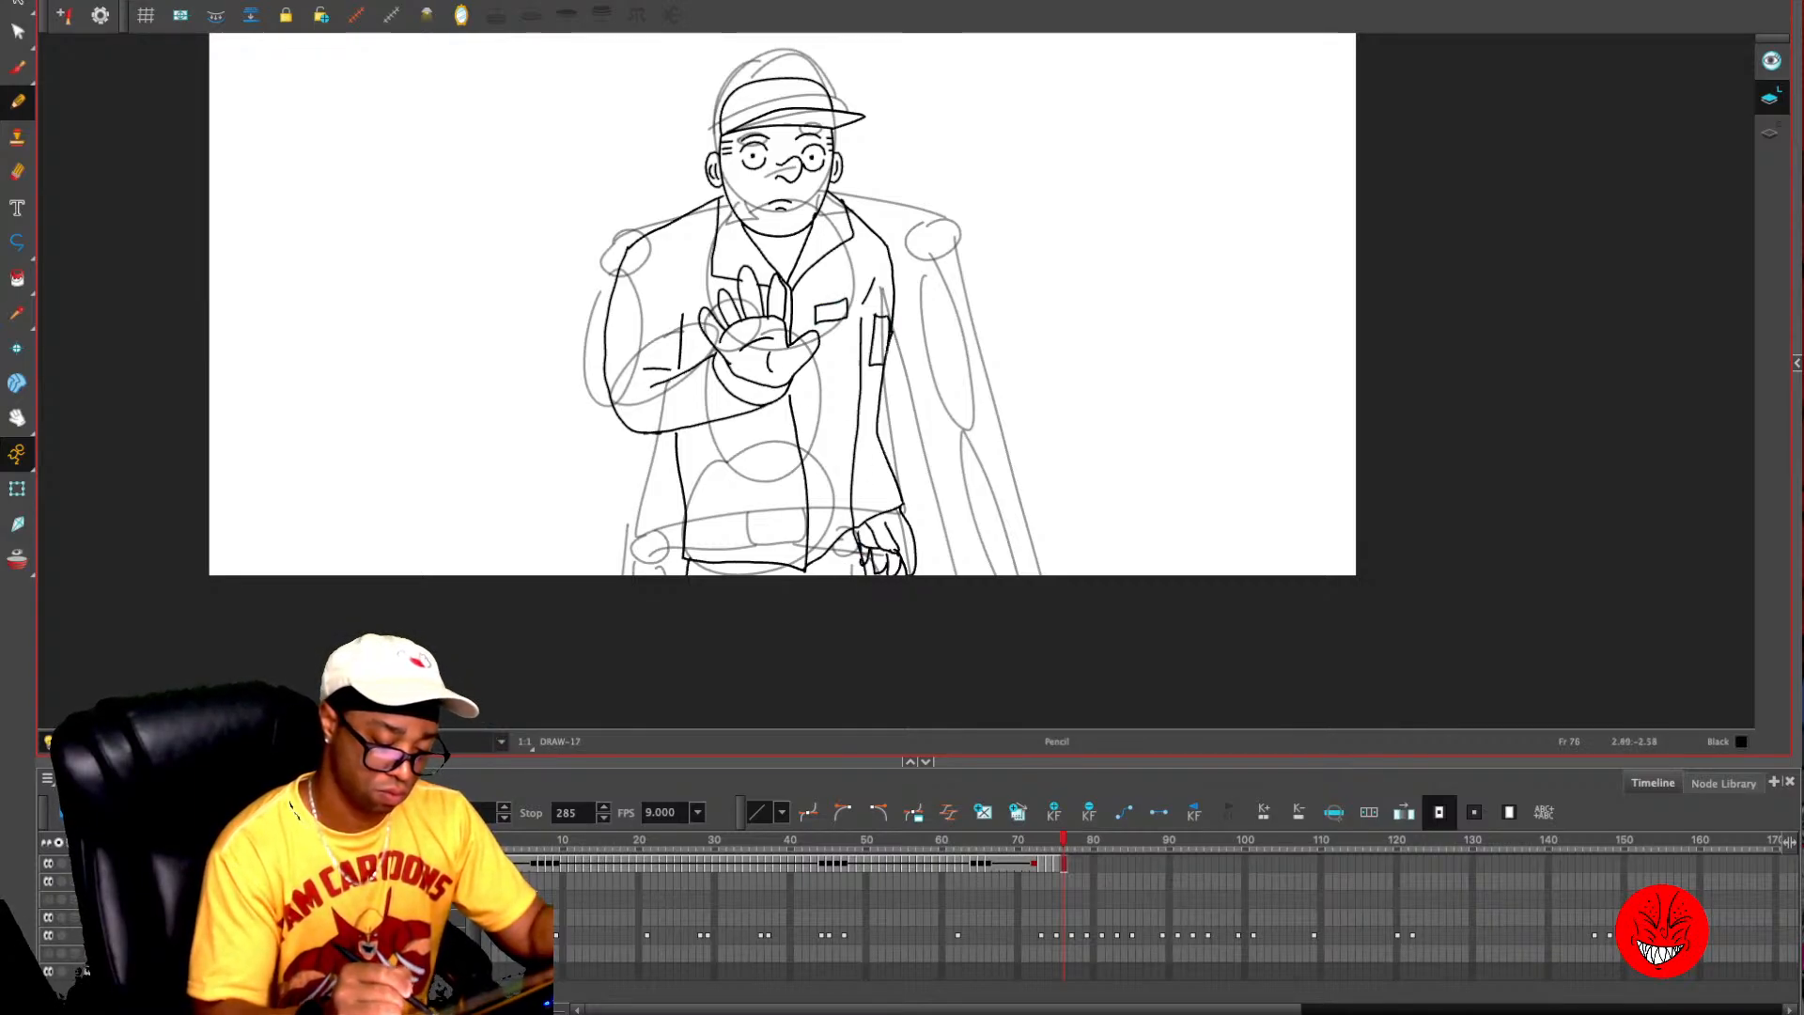
pyautogui.moveTo(672, 328)
pyautogui.mouseDown()
pyautogui.moveTo(656, 359)
pyautogui.moveTo(669, 316)
pyautogui.moveTo(617, 355)
pyautogui.mouseUp()
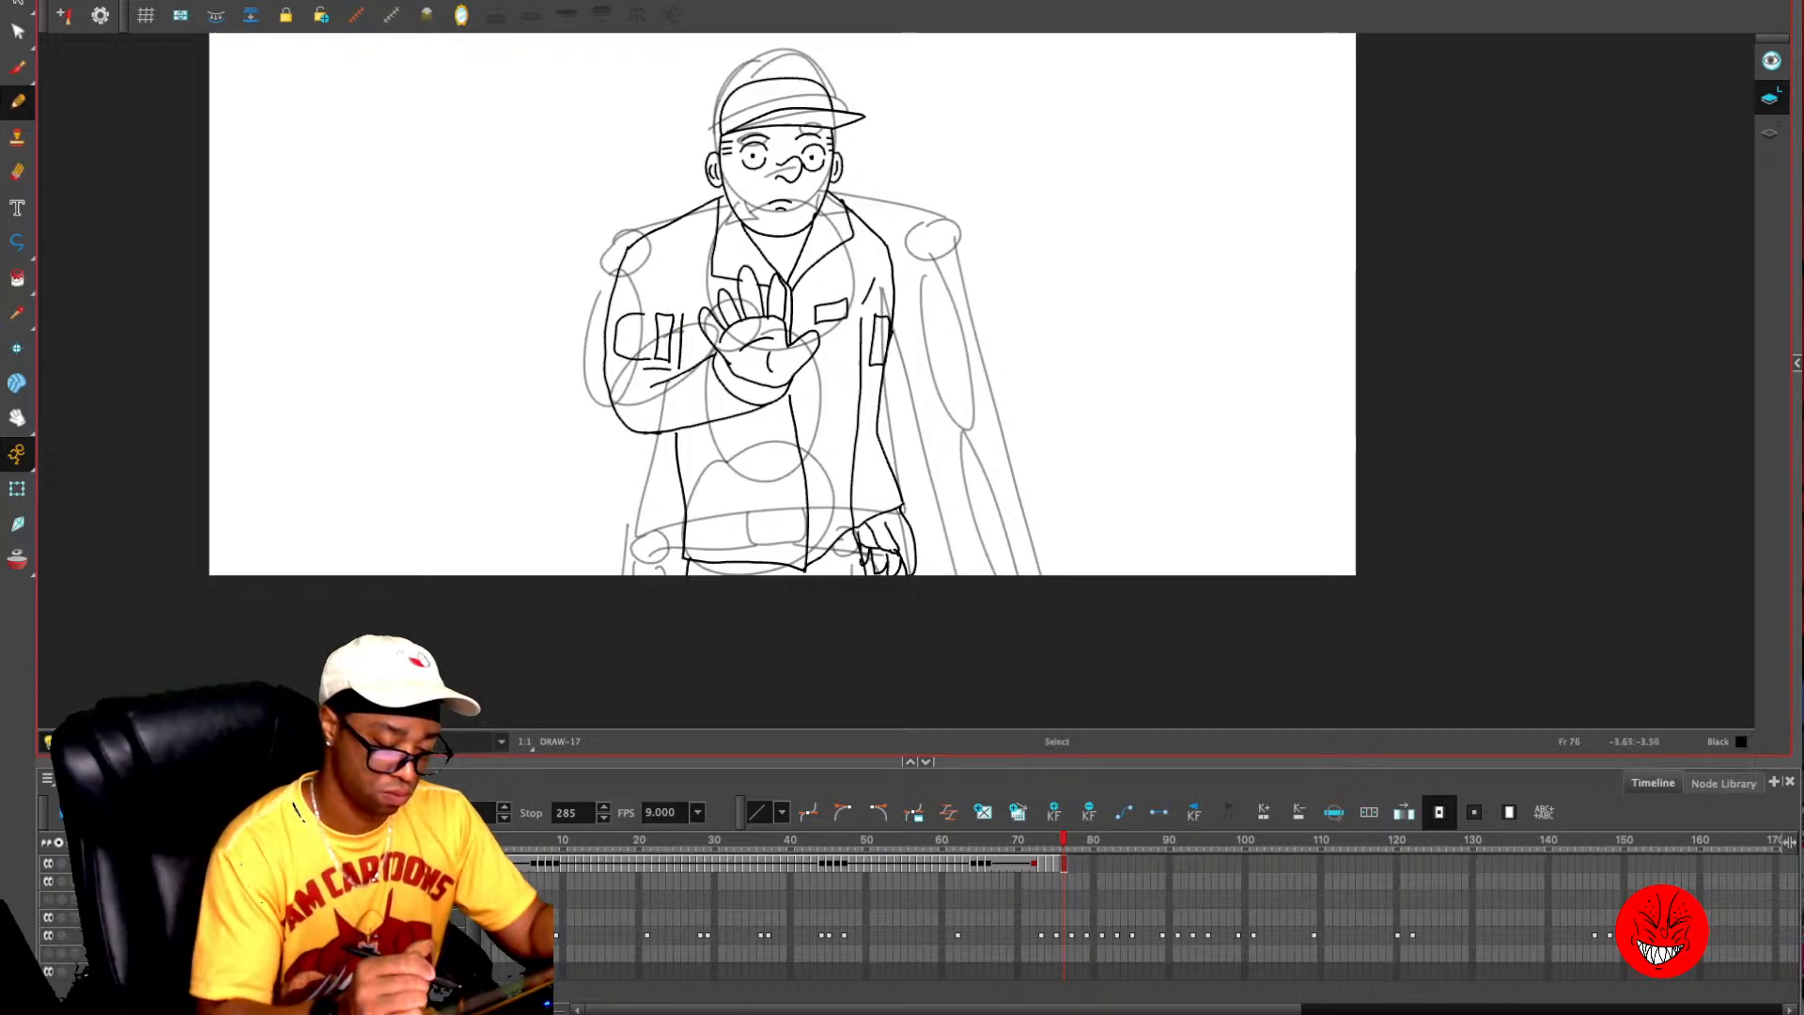
pyautogui.press(',')
pyautogui.press('.')
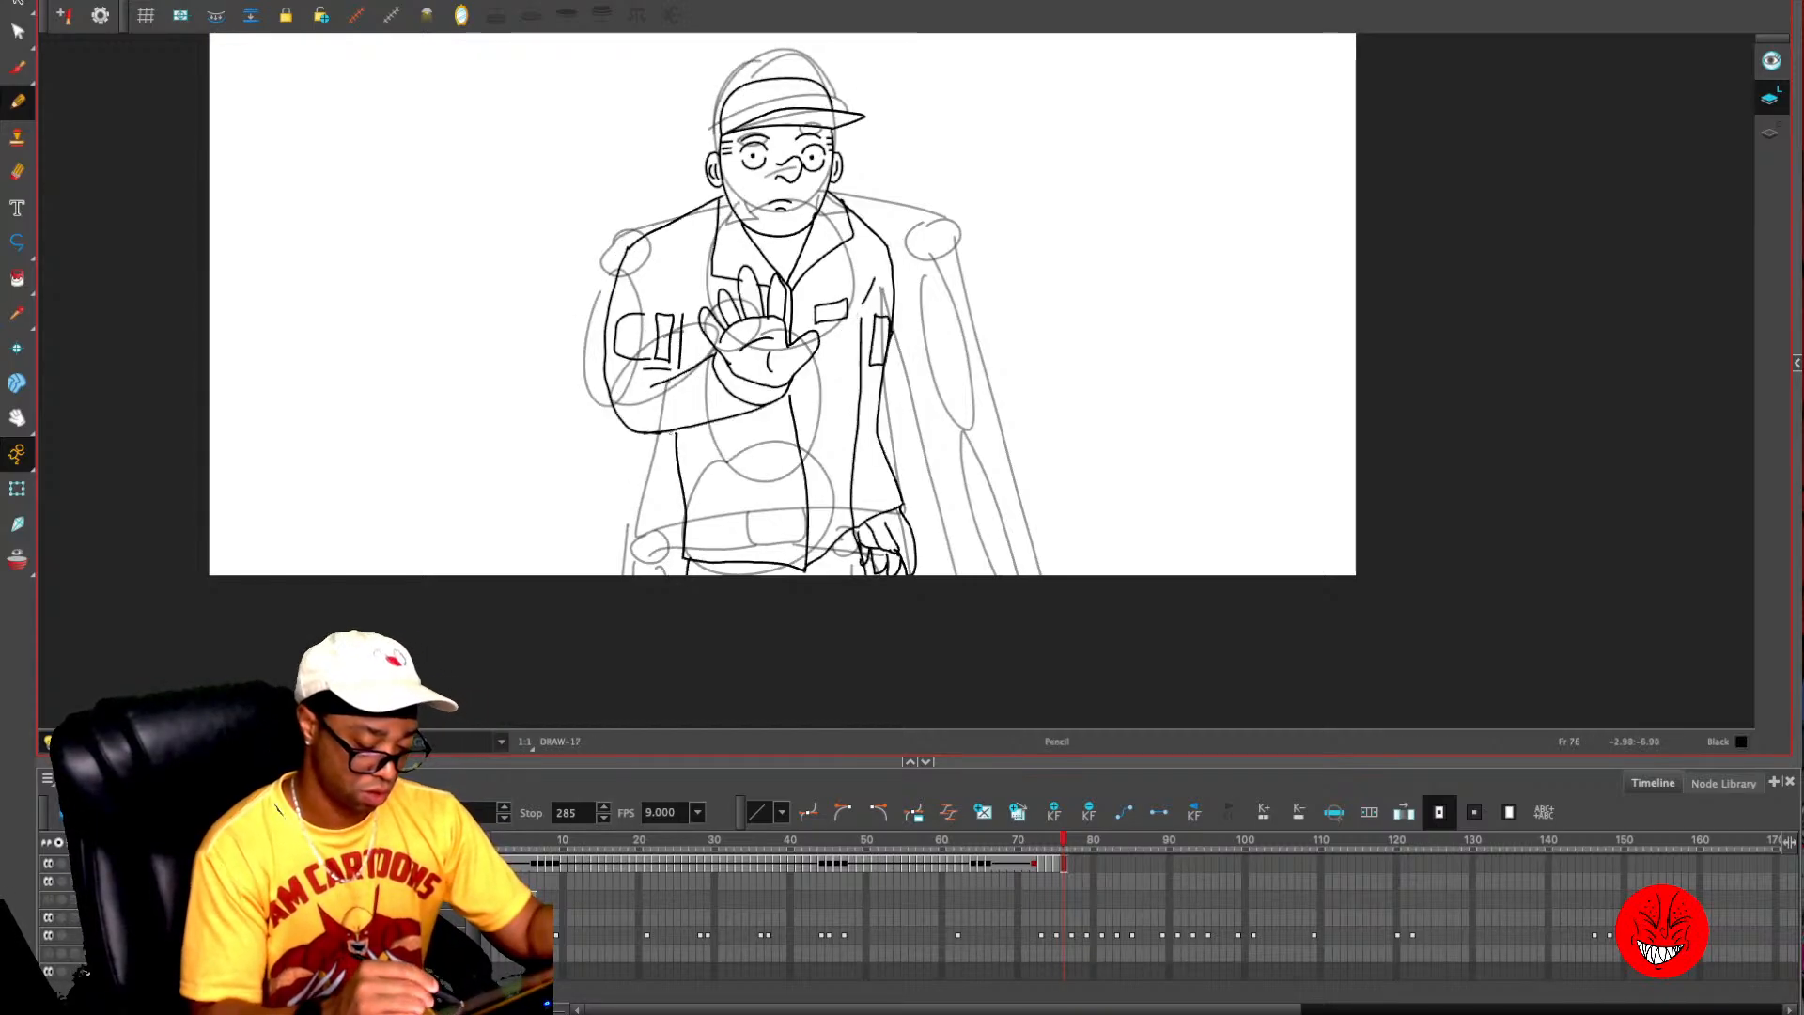
# - Replace the jacket's side edge below the raised forearm with a line slightly further out, and compare with frame 75
pyautogui.moveTo(670, 436); pyautogui.dragTo(668, 521)
pyautogui.hotkey('alt', 's')
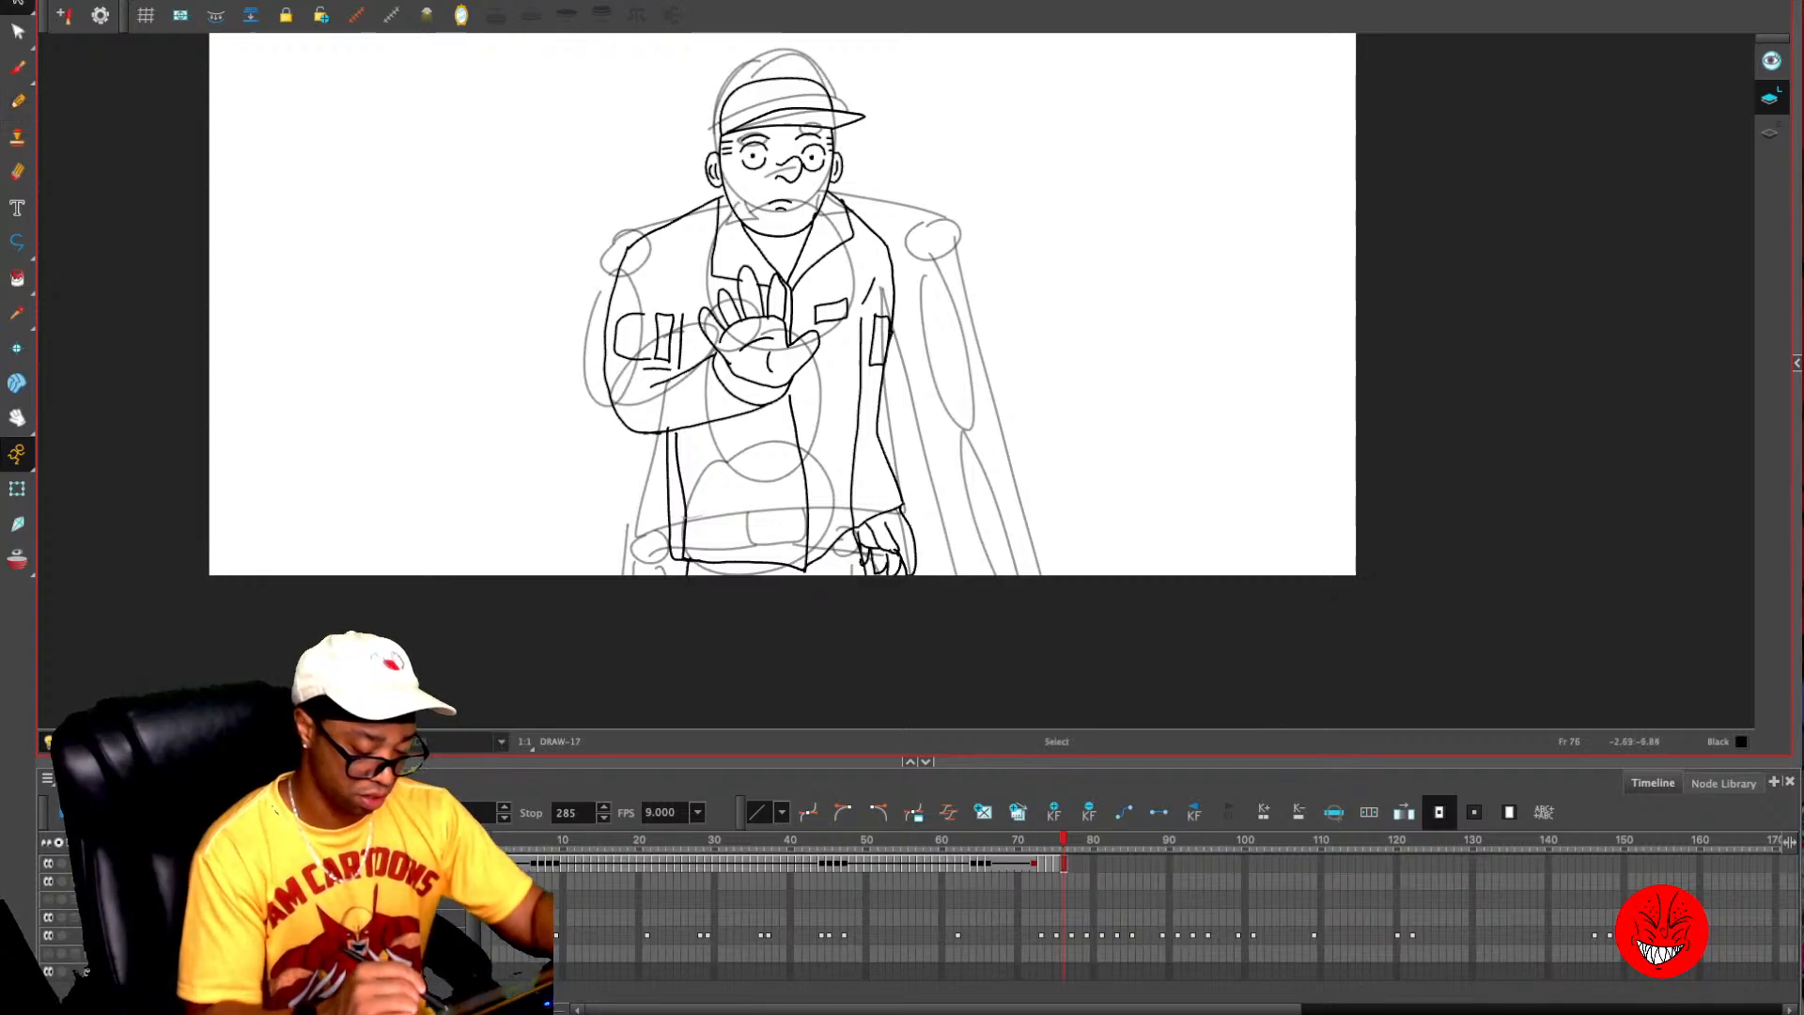
pyautogui.press('1')
pyautogui.press('1')
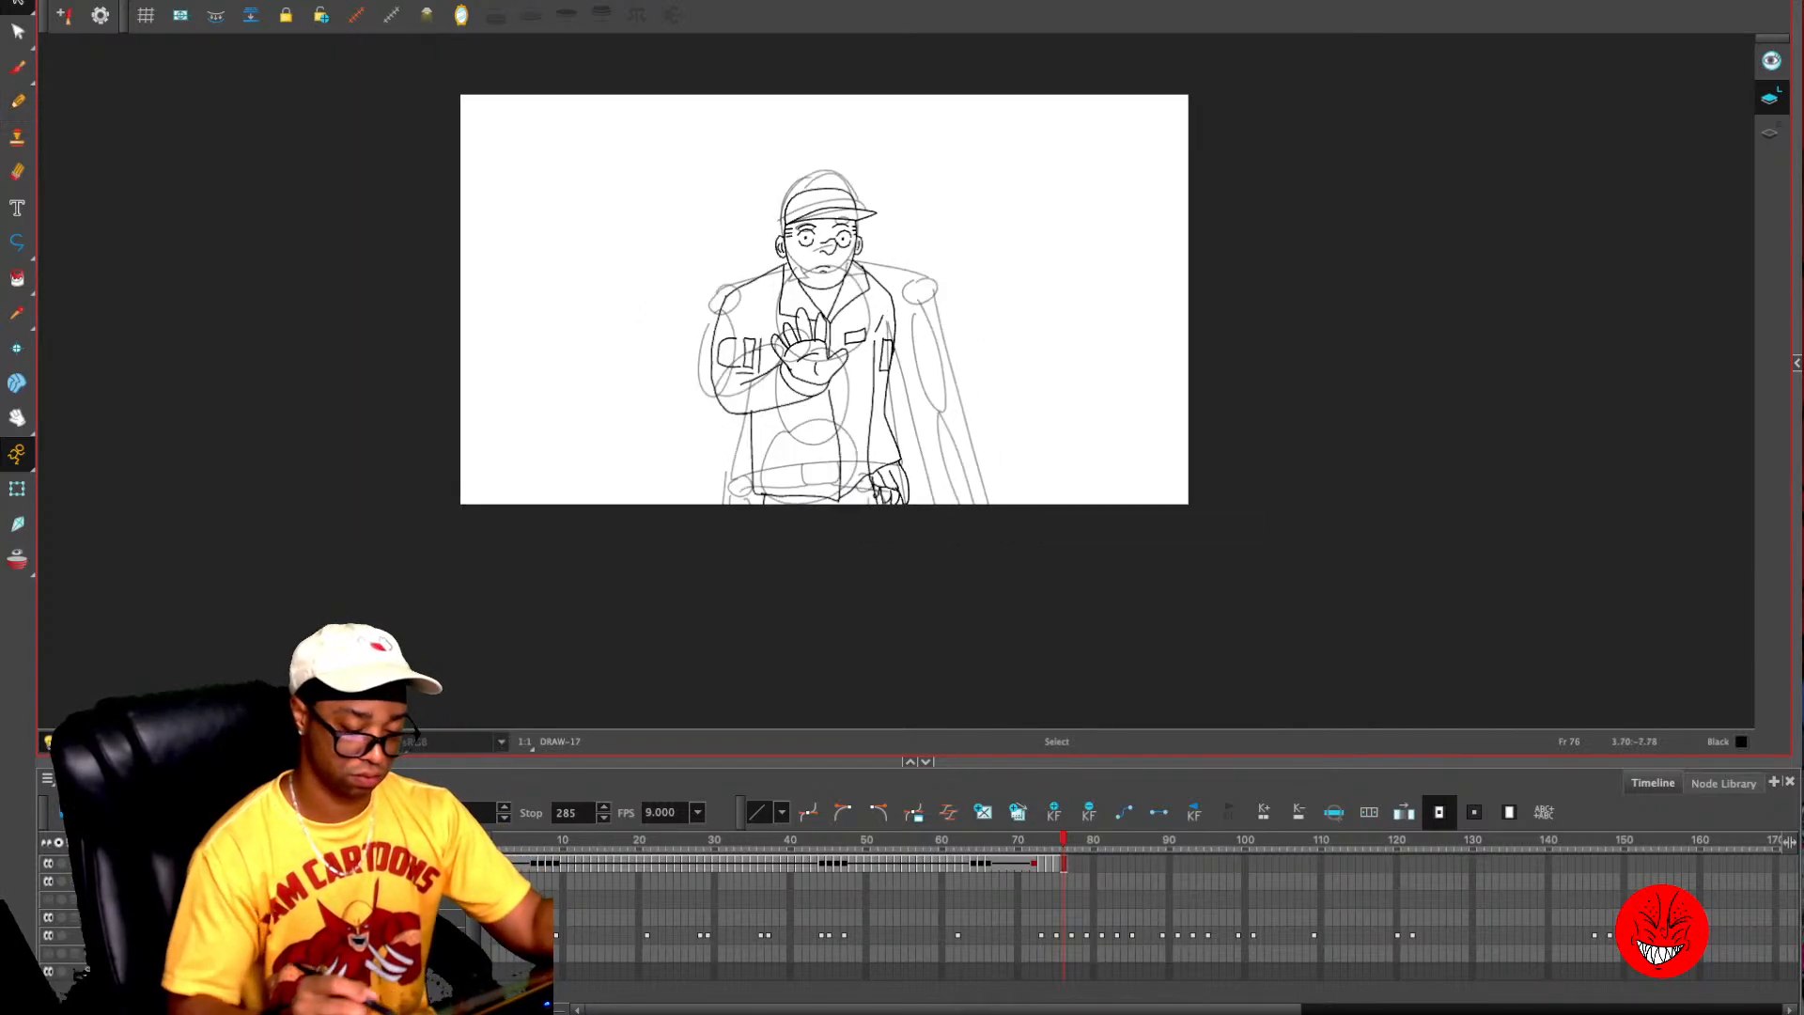
pyautogui.press(',')
pyautogui.press('.')
pyautogui.press('.')
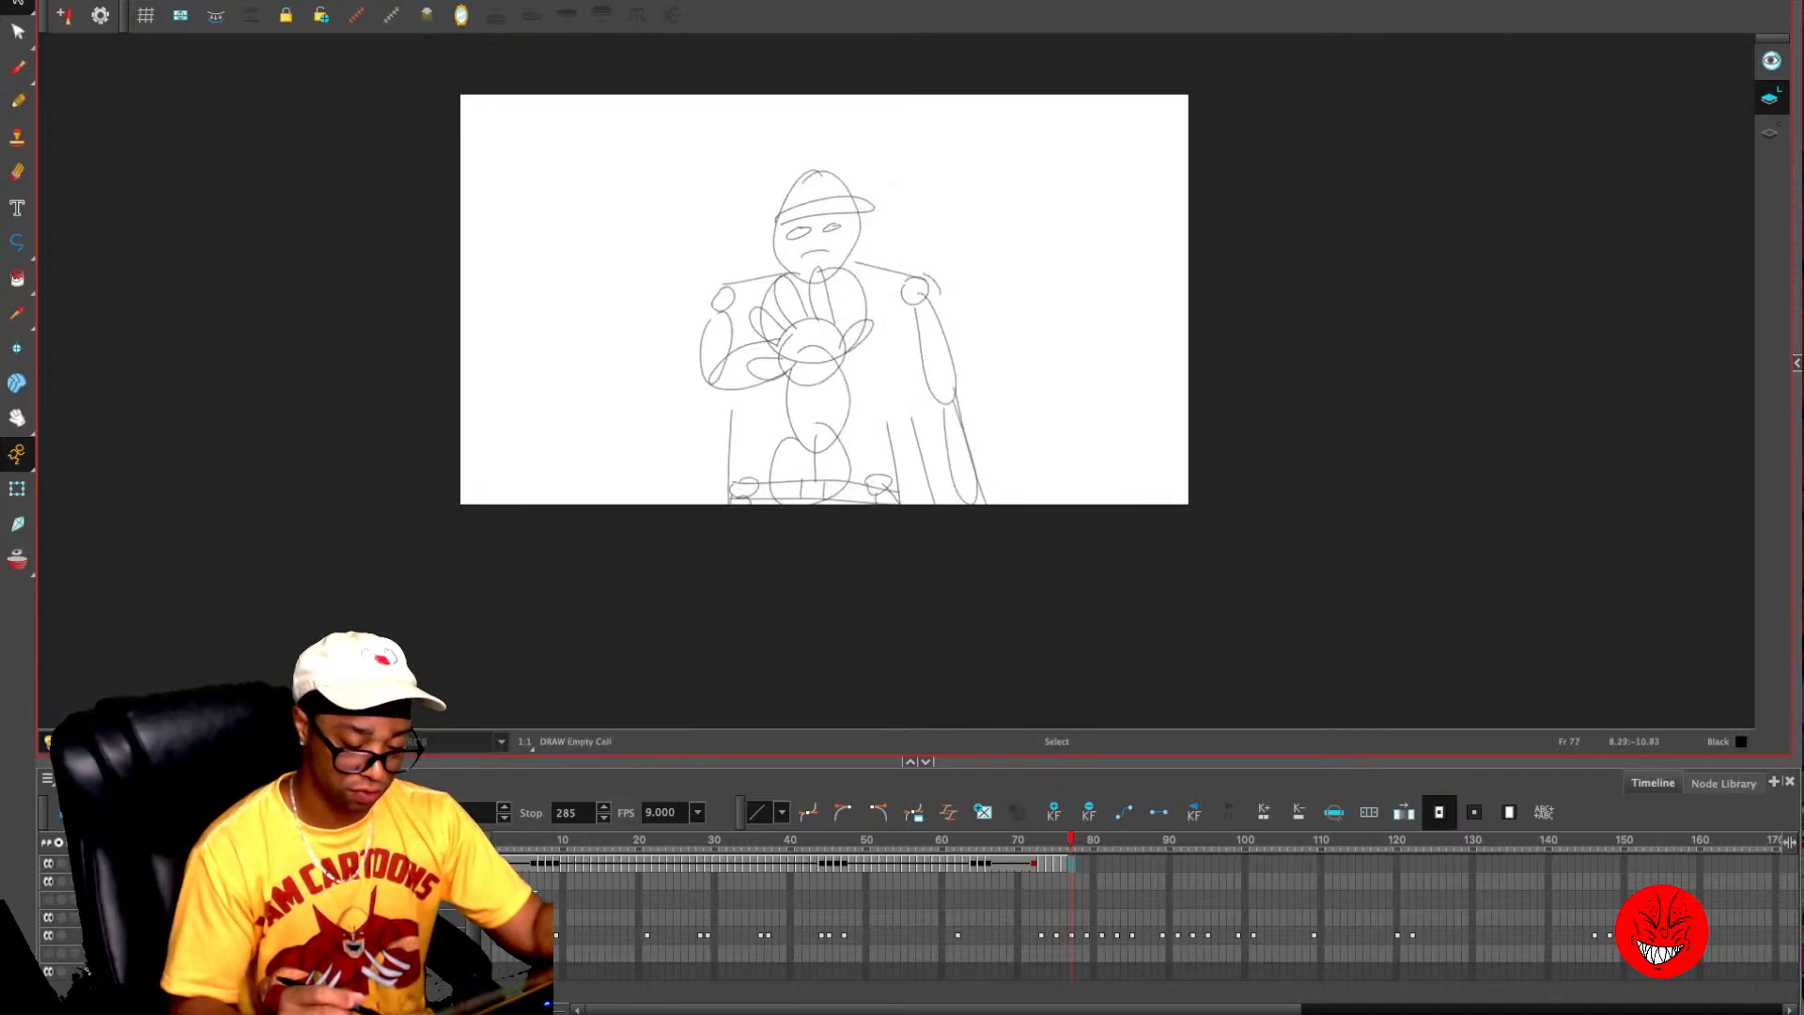
# - Copy the raised hand and surrounding jacket lines from frame 76 and paste them onto the empty frame 77
pyautogui.press('2')
pyautogui.hotkey('alt', 'o')
pyautogui.press('2')
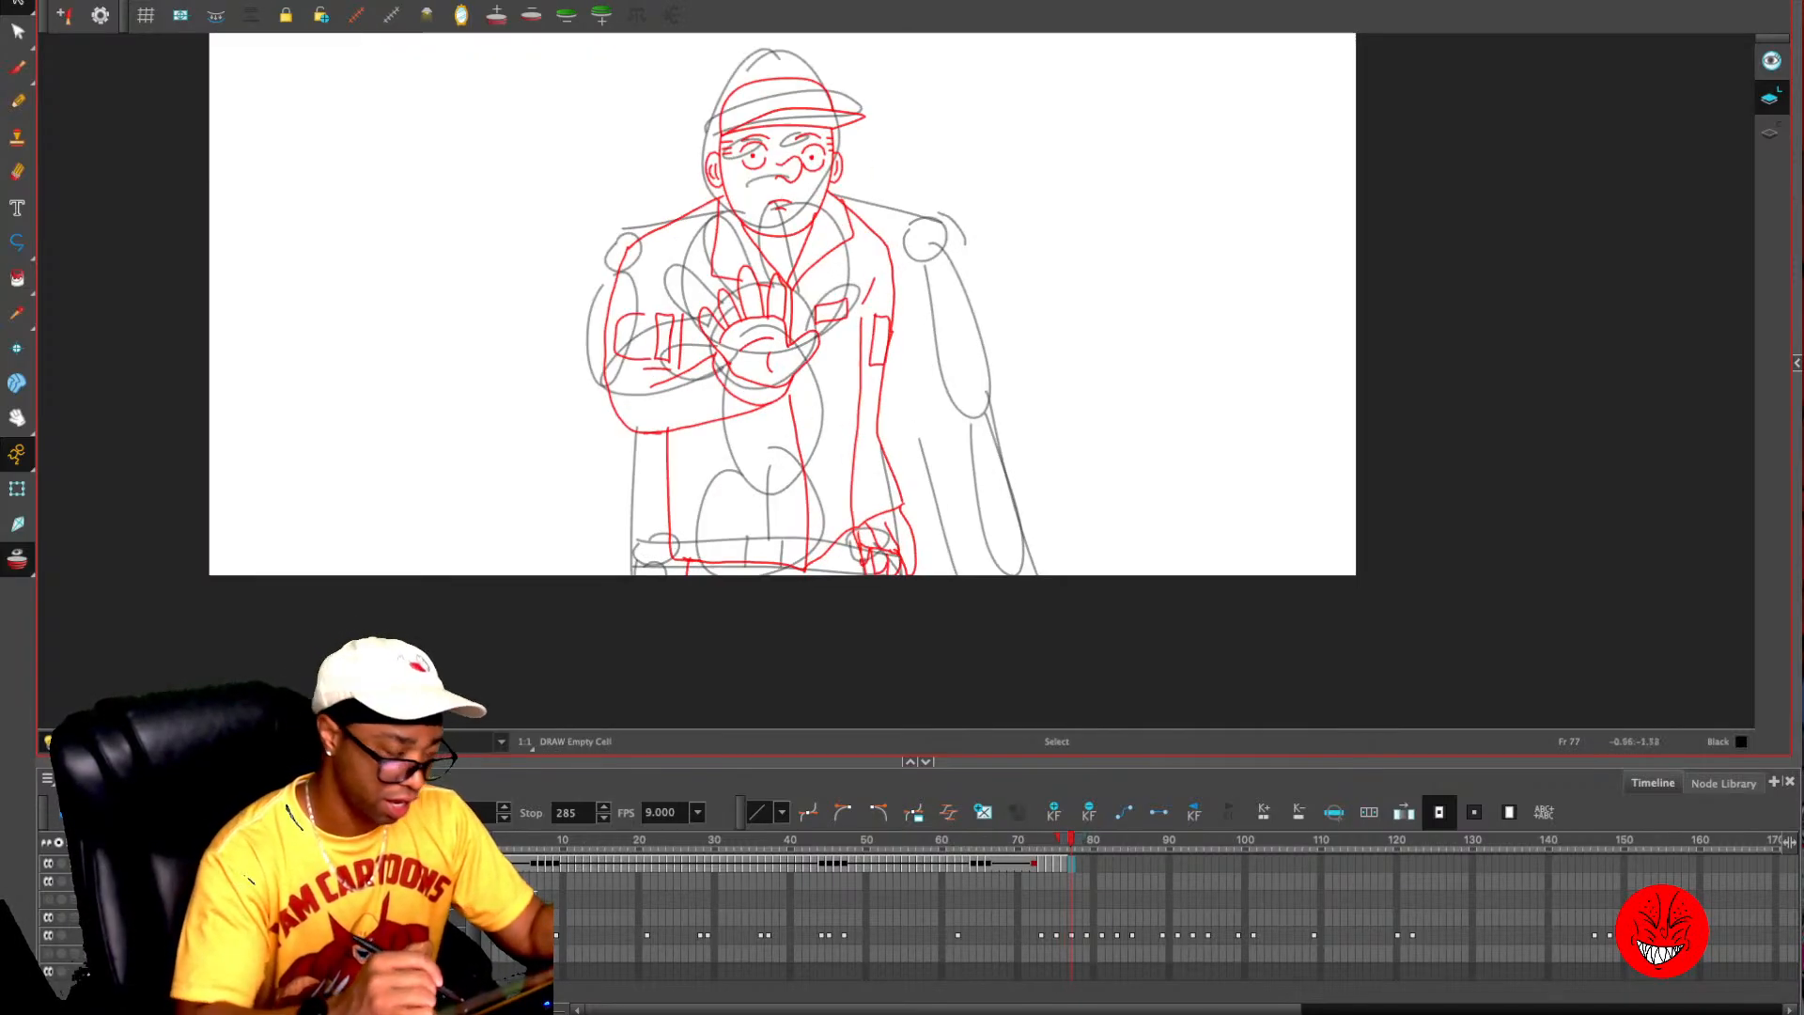
pyautogui.press(',')
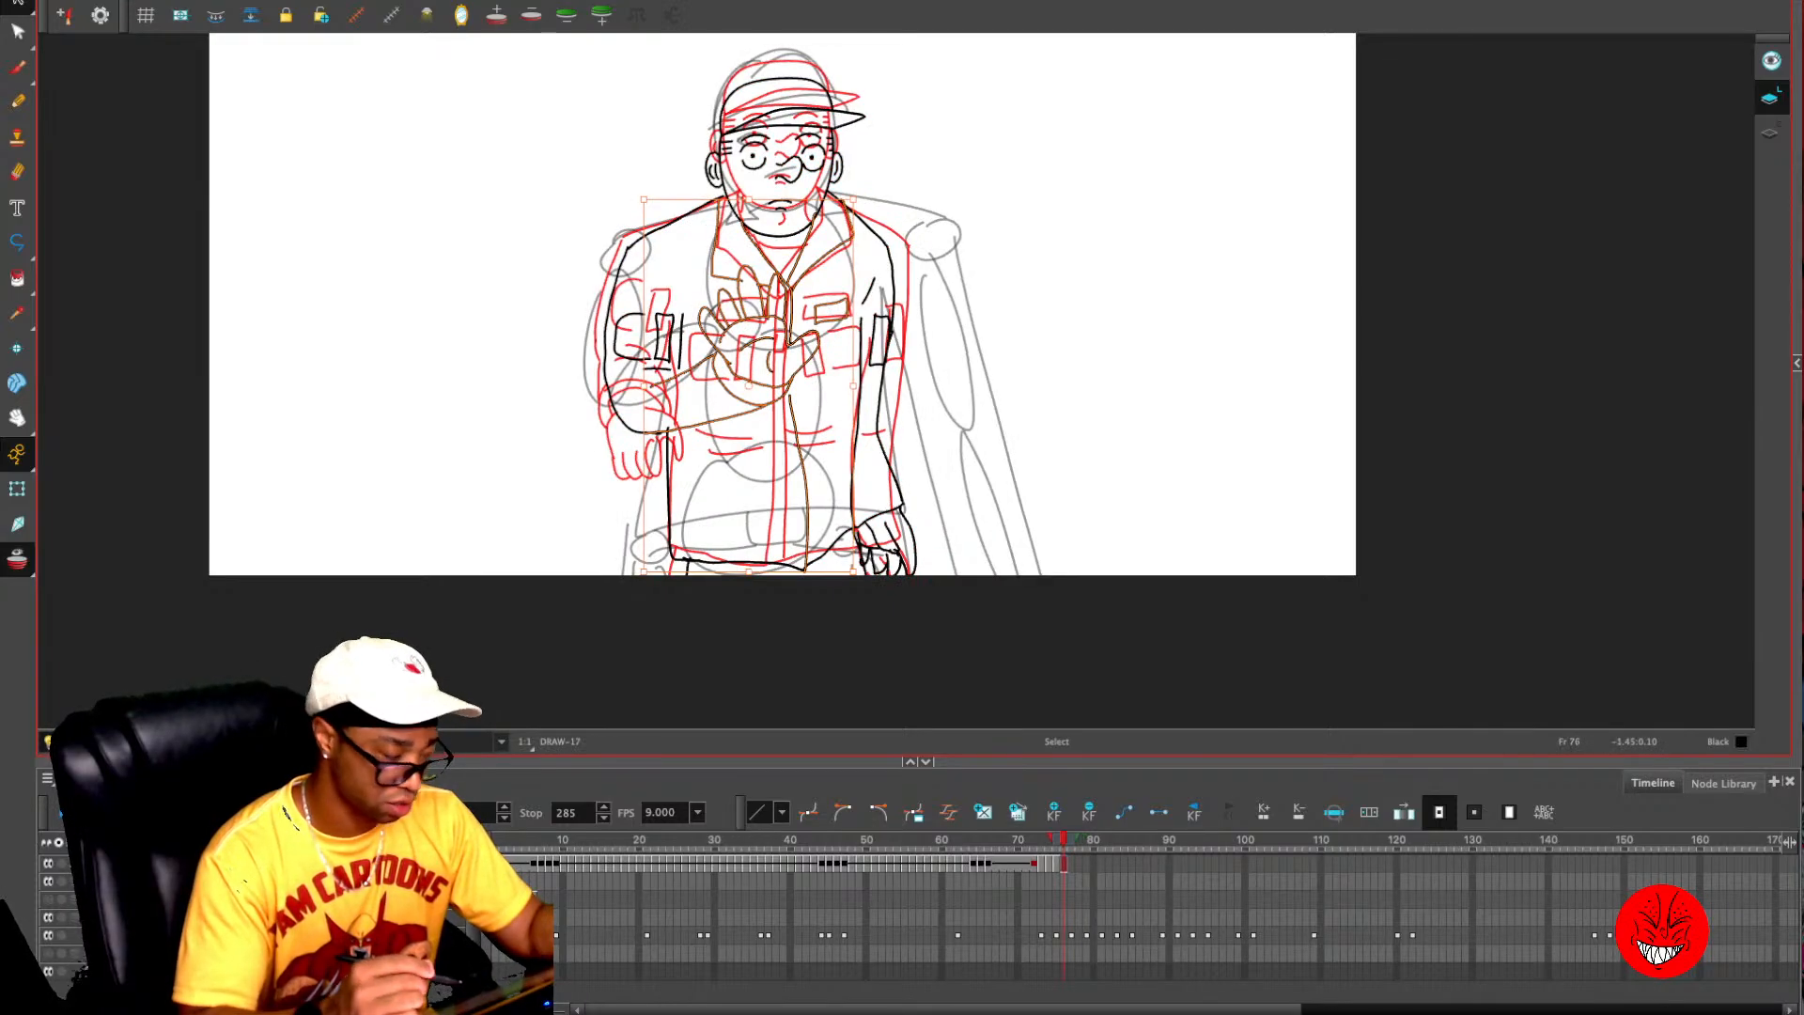
pyautogui.press('.')
pyautogui.hotkey('alt', 'o')
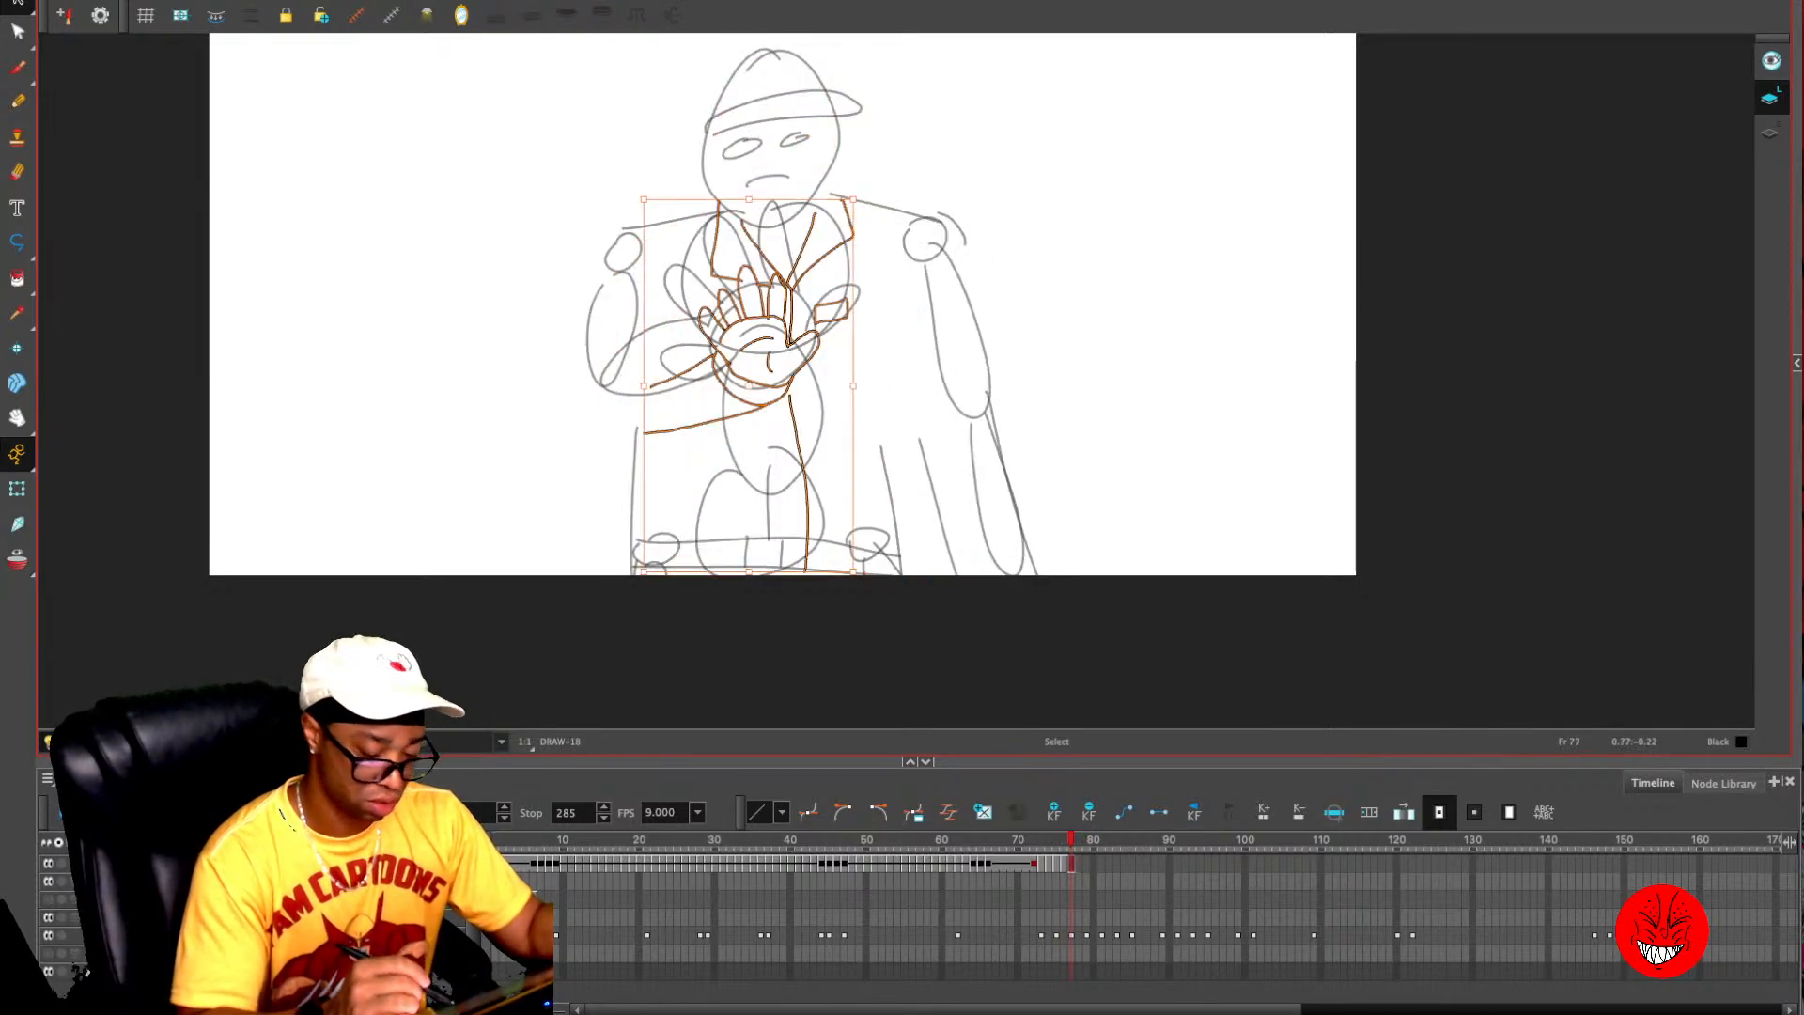
# - Delete the collar, patch, sleeve and jacket lines around the pasted hand on frame 77, keeping only the hand
pyautogui.moveTo(848, 242)
pyautogui.mouseDown()
pyautogui.moveTo(657, 282)
pyautogui.moveTo(874, 246)
pyautogui.moveTo(819, 297)
pyautogui.mouseUp()
pyautogui.press('Delete')
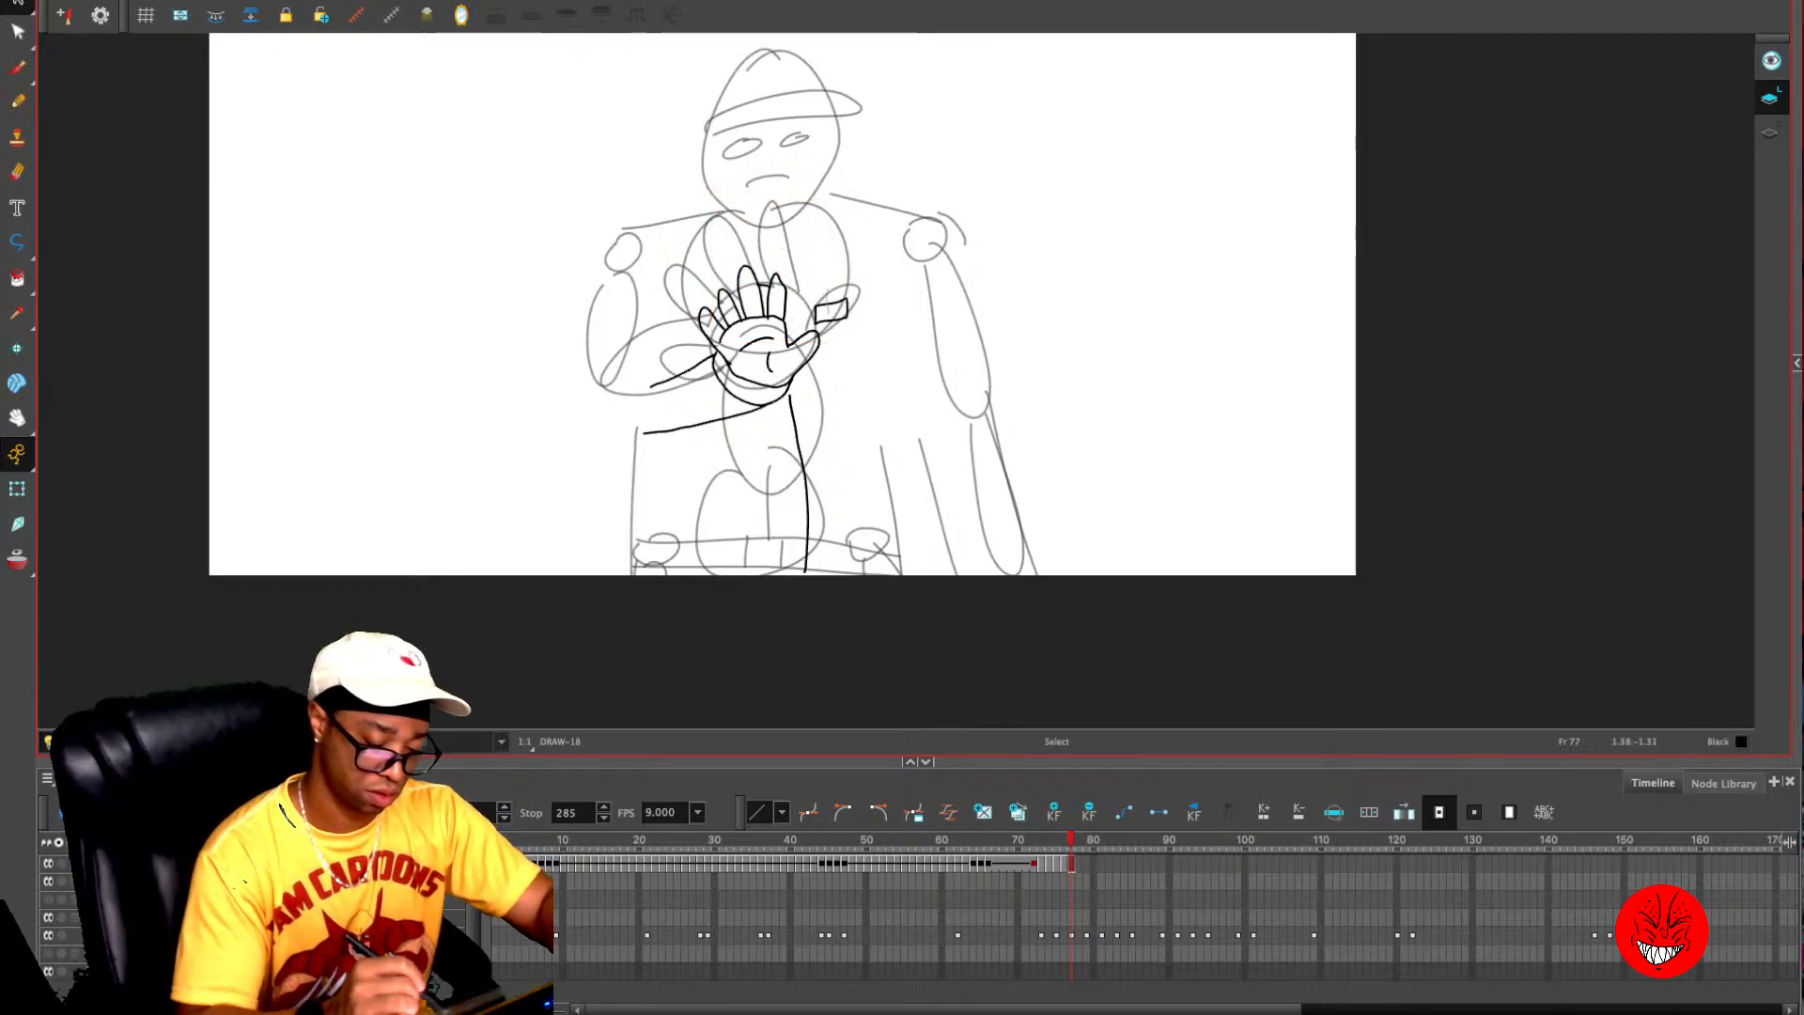
pyautogui.press('Delete')
pyautogui.moveTo(667, 384)
pyautogui.mouseDown()
pyautogui.moveTo(745, 472)
pyautogui.moveTo(781, 480)
pyautogui.mouseUp()
pyautogui.press('Delete')
pyautogui.press('Delete')
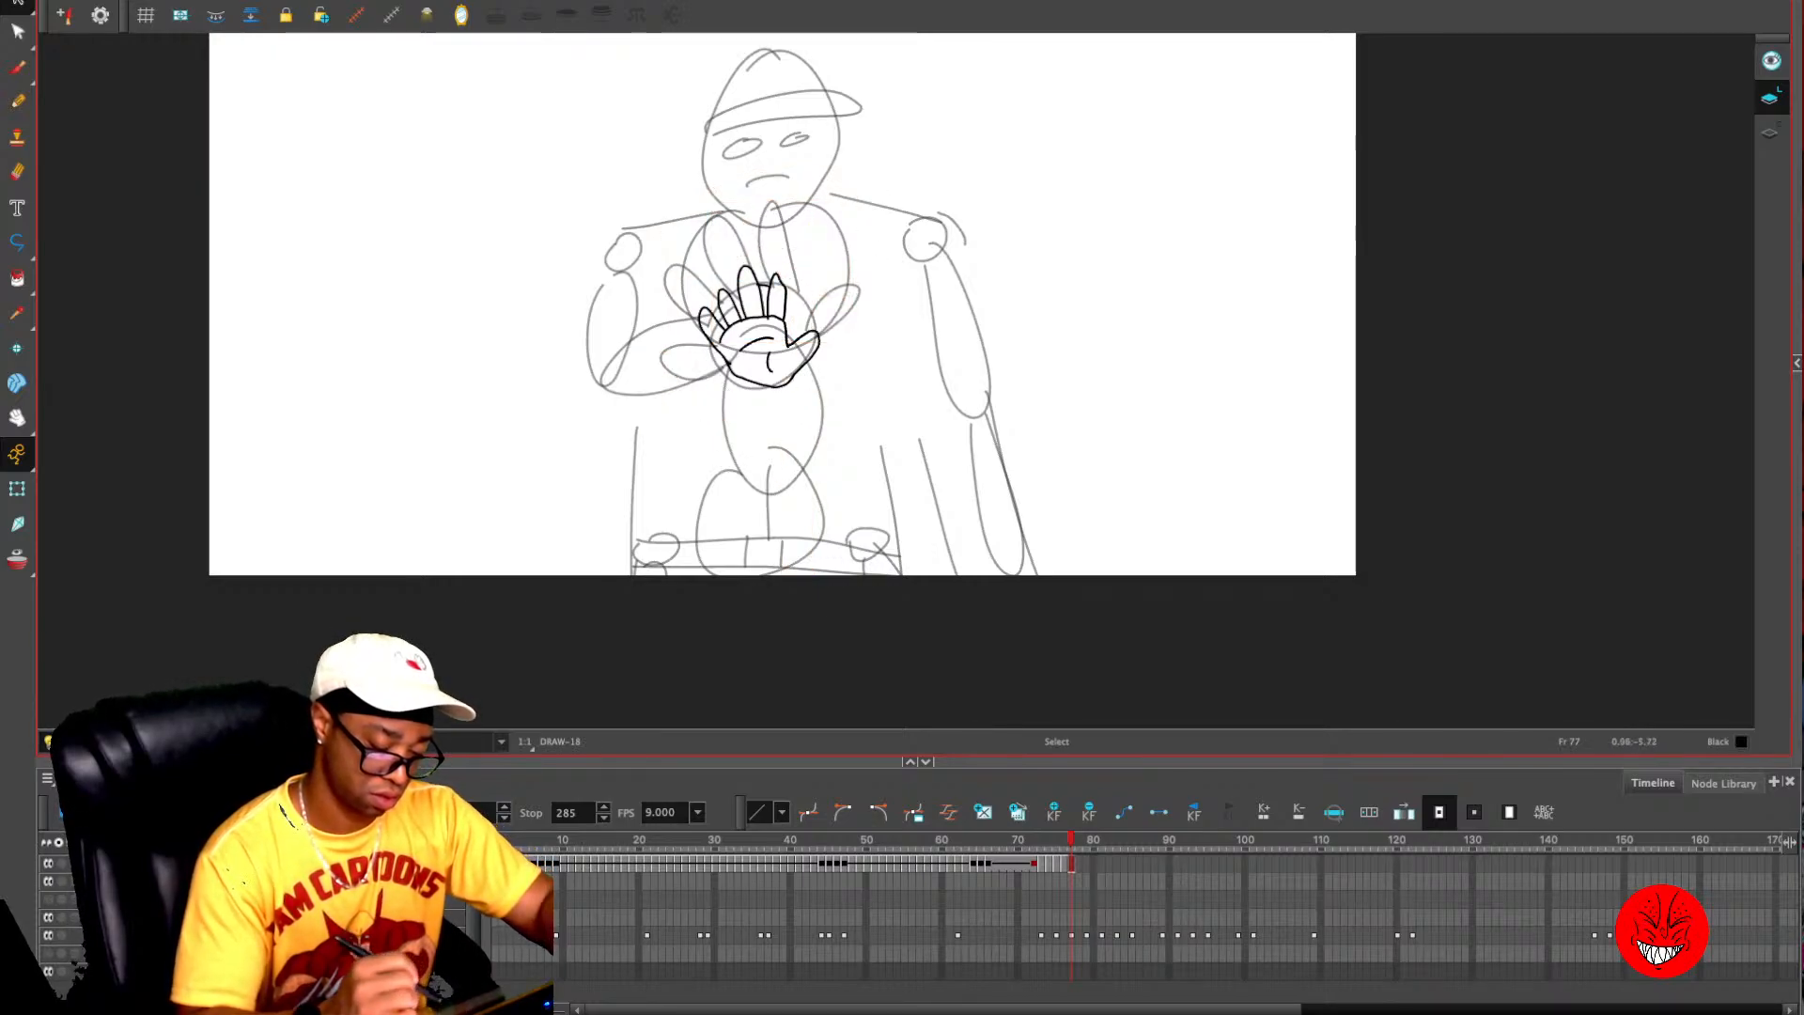
# - Enlarge the hand on frame 77 to fit the rough sketch's bigger hand and turn on onion skin
pyautogui.moveTo(679, 283)
pyautogui.mouseDown()
pyautogui.moveTo(771, 224)
pyautogui.moveTo(675, 306)
pyautogui.mouseUp()
pyautogui.moveTo(820, 266)
pyautogui.mouseDown()
pyautogui.moveTo(890, 194)
pyautogui.moveTo(849, 275)
pyautogui.moveTo(820, 267)
pyautogui.mouseUp()
pyautogui.hotkey('alt', 'o')
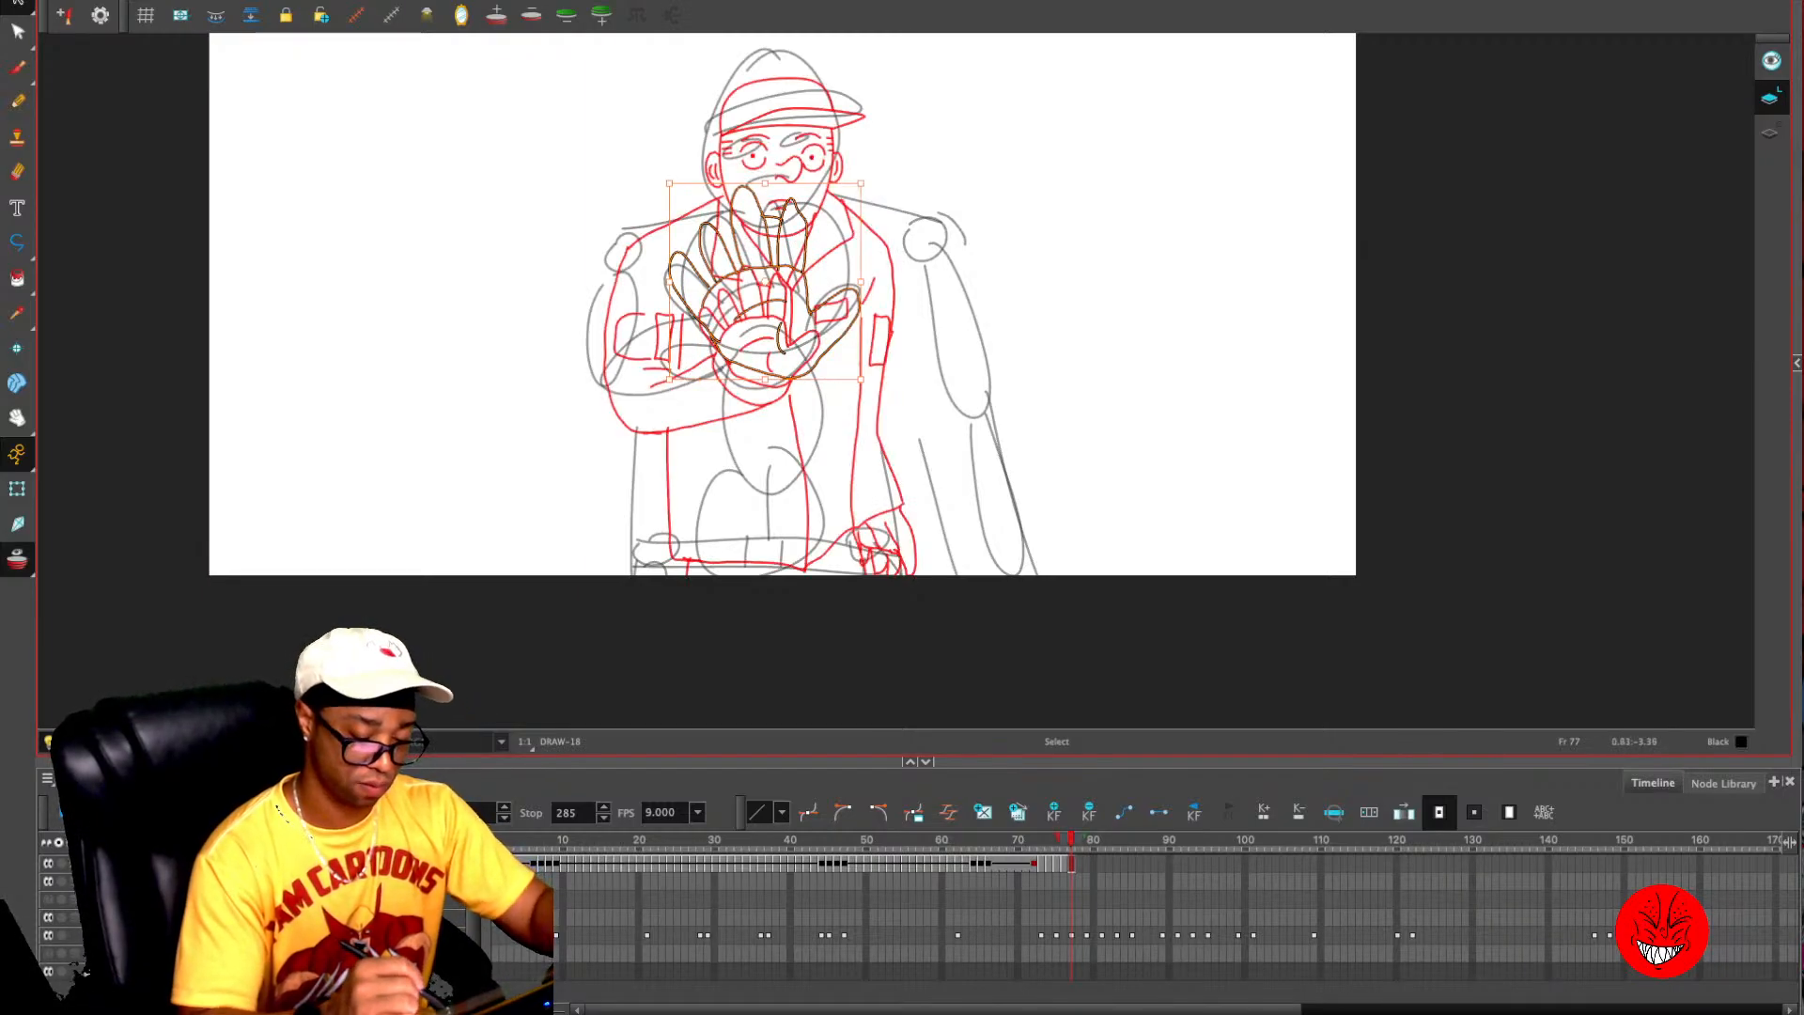
# - Move the enlarged hand slightly down on frame 77 and draw the upper arm, forearm and wrist lines behind it
pyautogui.moveTo(822, 354); pyautogui.dragTo(829, 371)
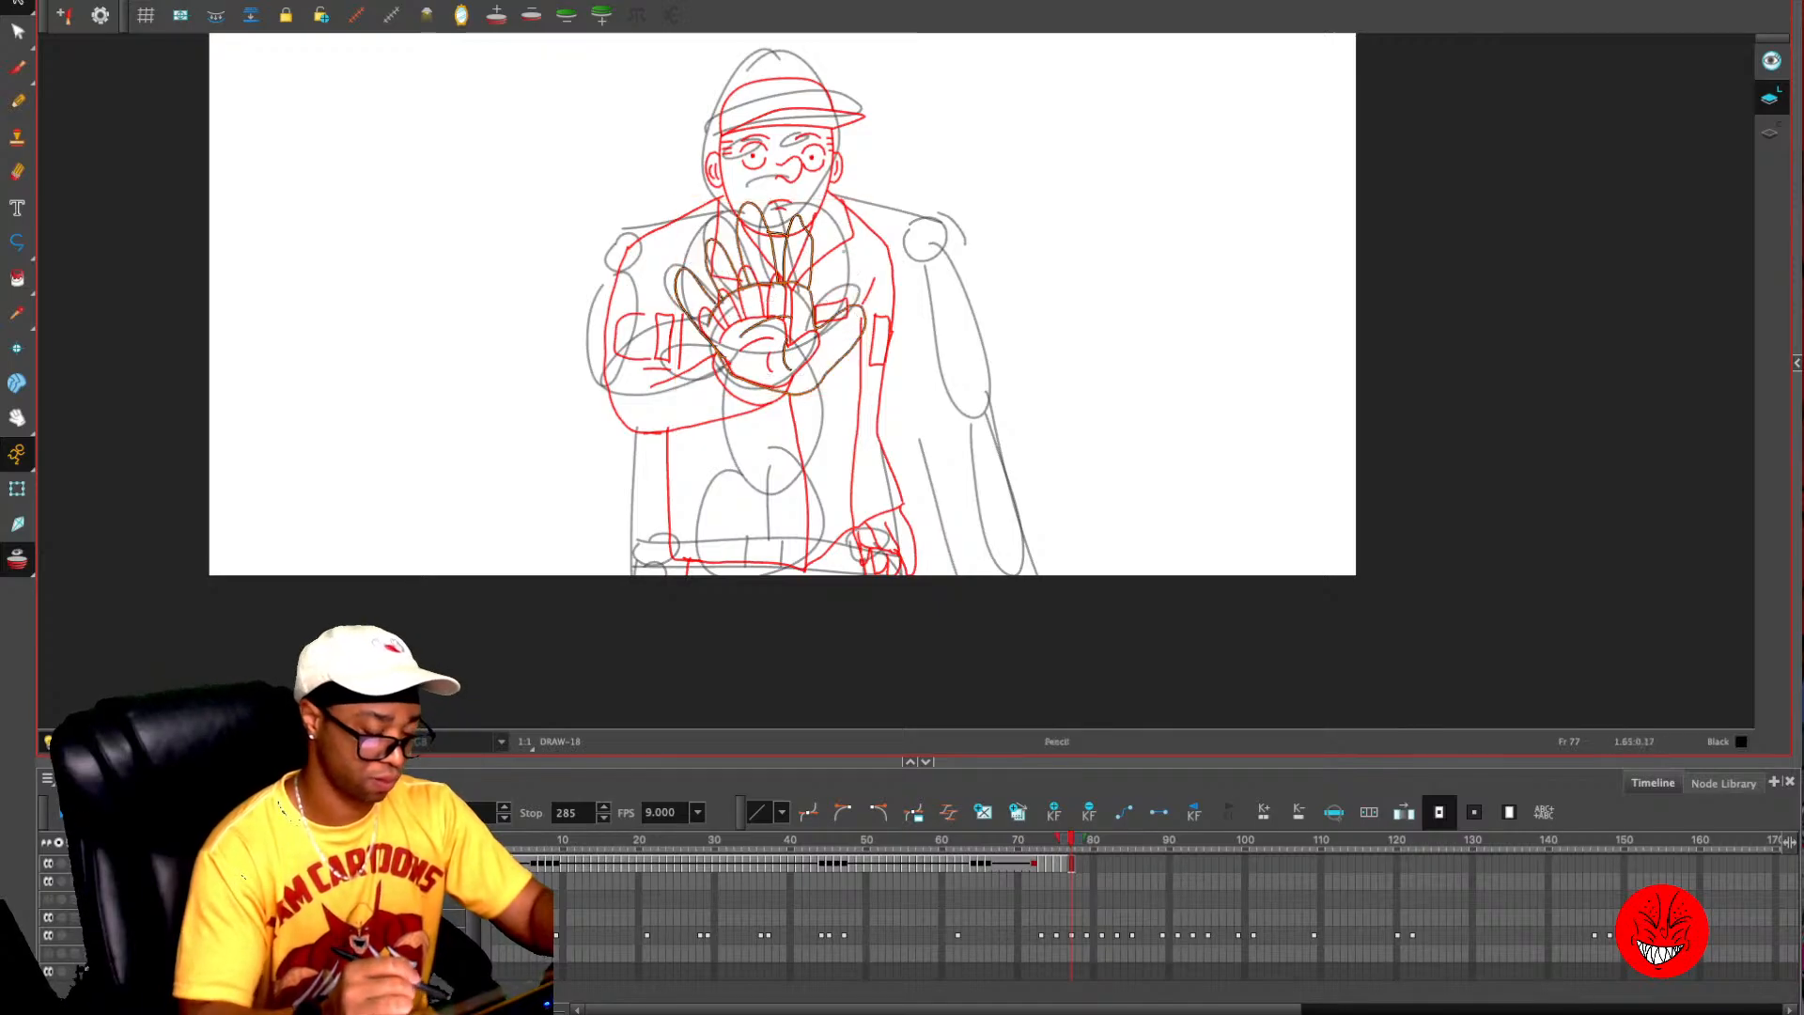
pyautogui.hotkey('alt', '/')
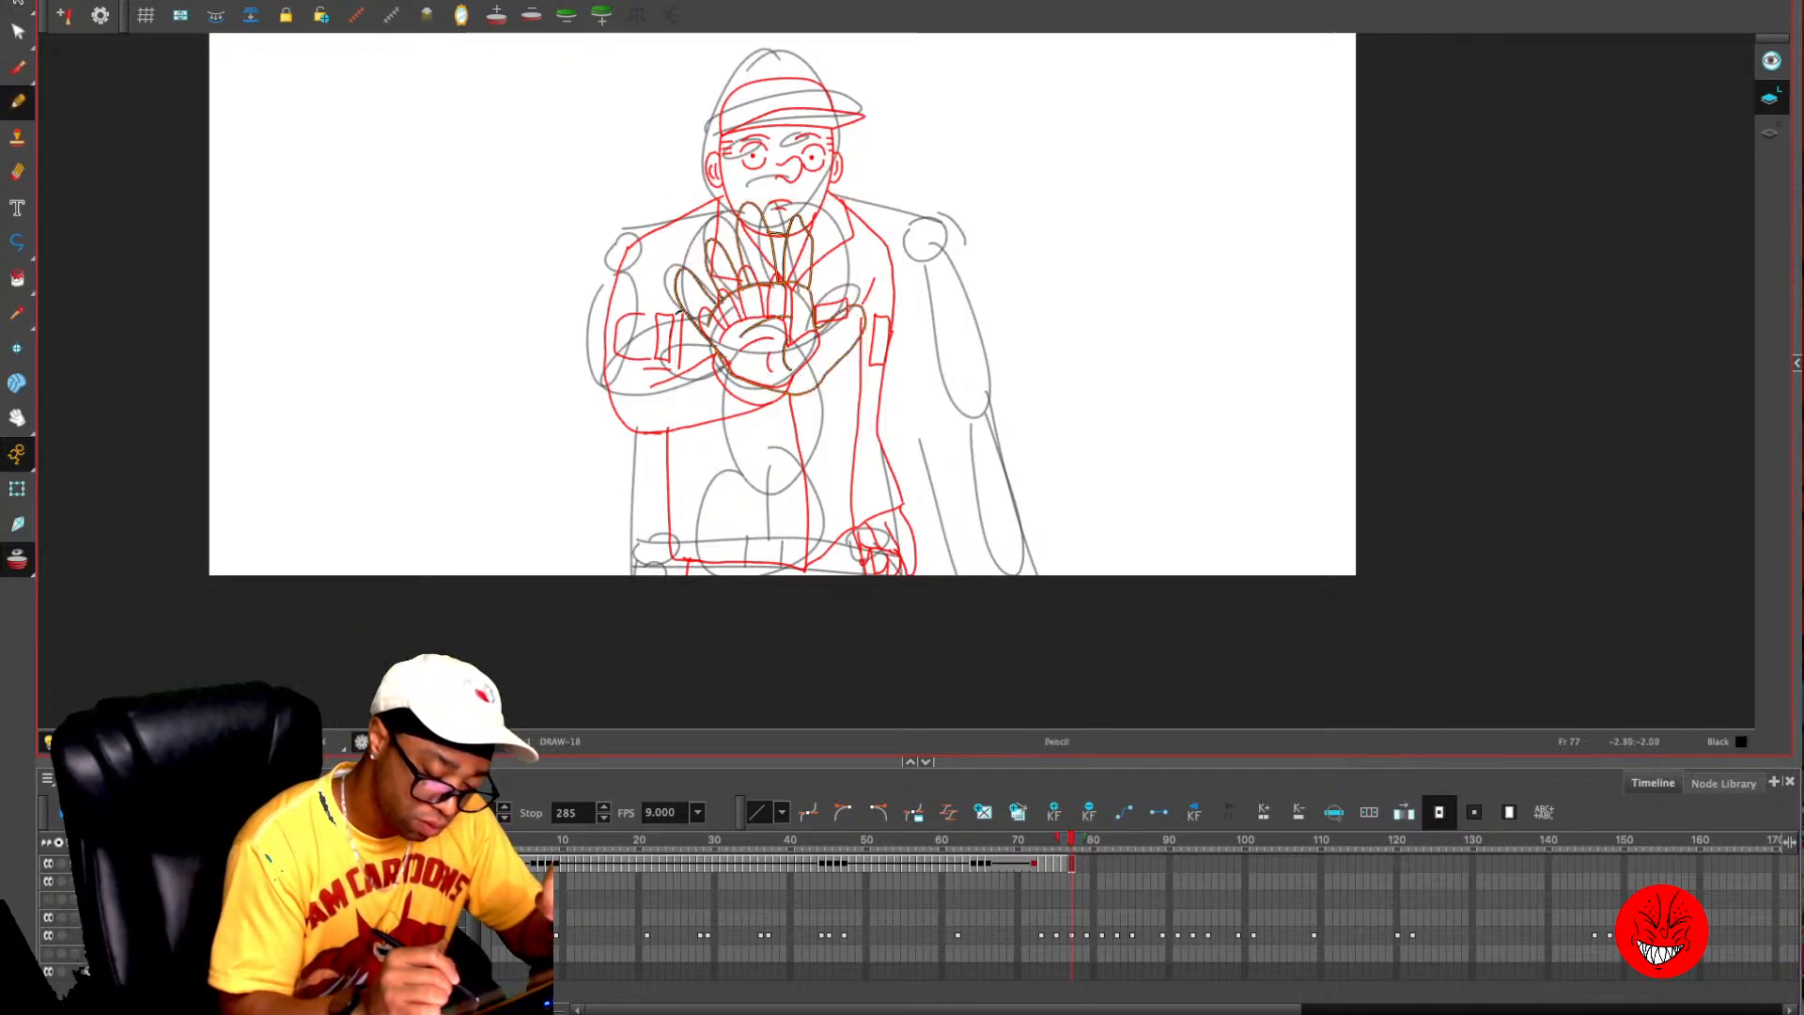
pyautogui.moveTo(682, 312)
pyautogui.mouseDown()
pyautogui.moveTo(637, 350)
pyautogui.moveTo(653, 404)
pyautogui.moveTo(732, 414)
pyautogui.moveTo(776, 396)
pyautogui.moveTo(781, 417)
pyautogui.moveTo(666, 436)
pyautogui.moveTo(618, 422)
pyautogui.moveTo(641, 242)
pyautogui.mouseUp()
pyautogui.hotkey('ctrl', 'z')
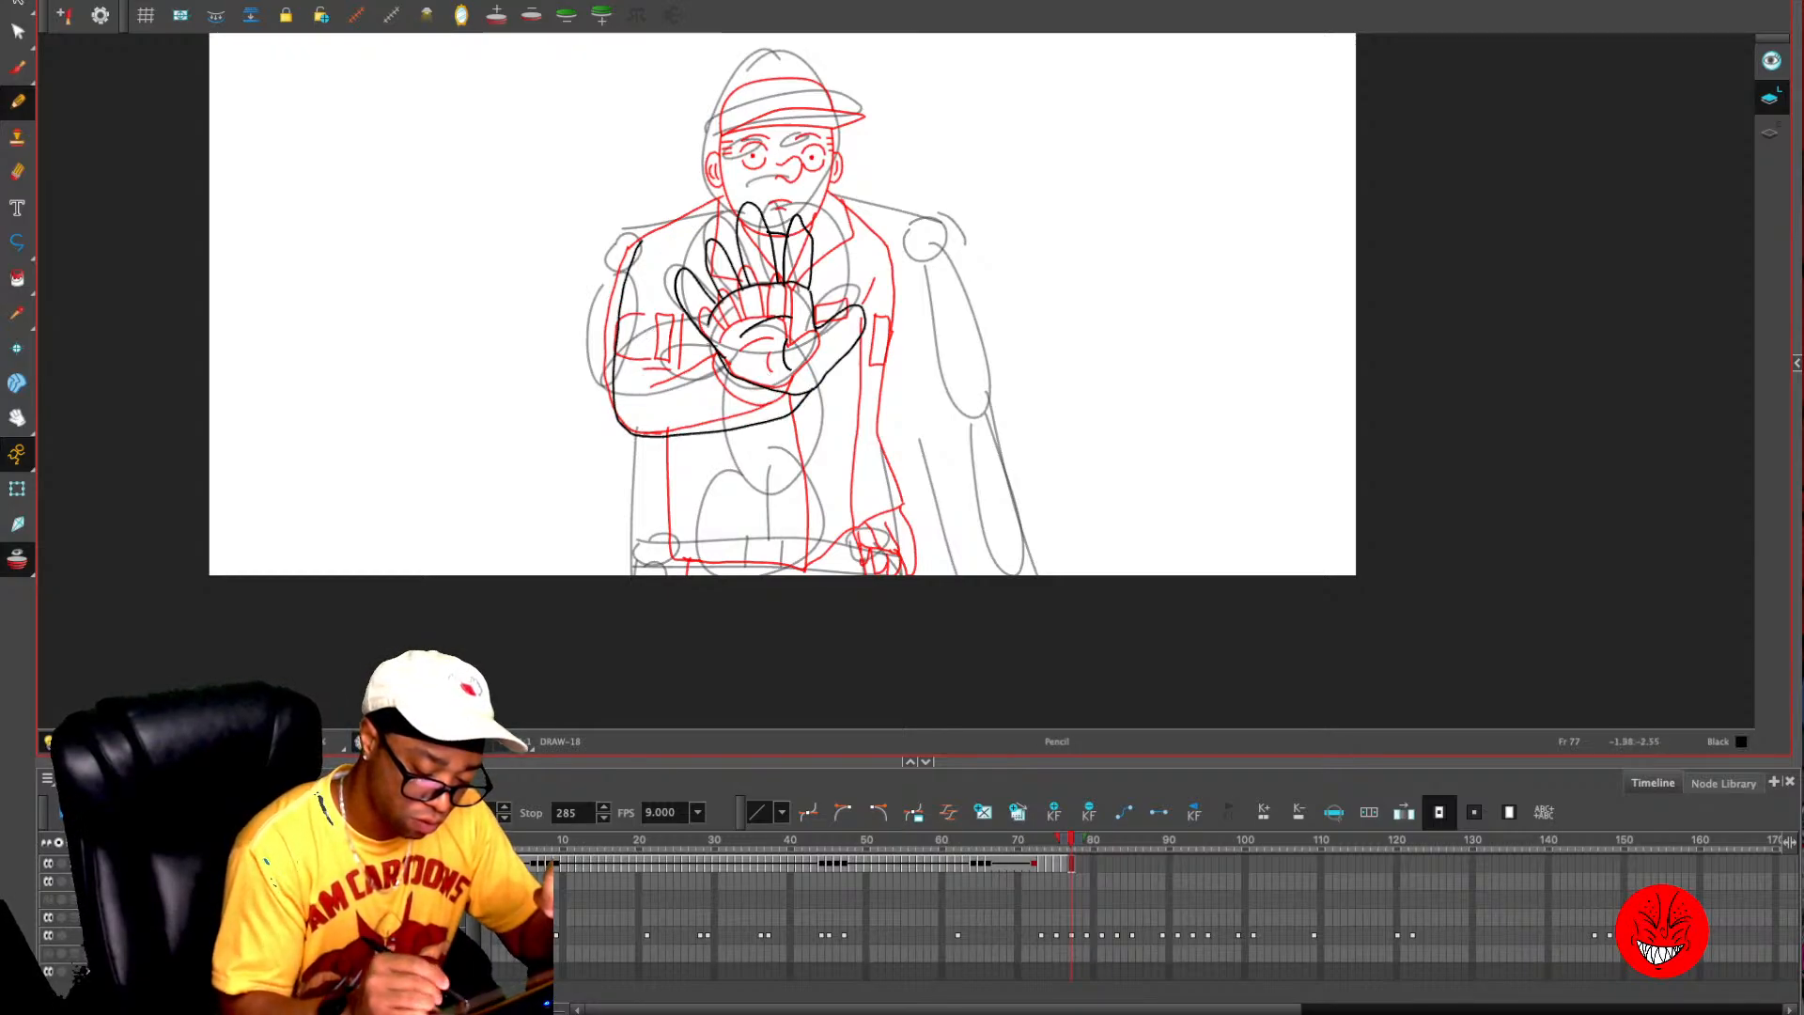
pyautogui.moveTo(710, 337)
pyautogui.mouseDown()
pyautogui.moveTo(646, 382)
pyautogui.moveTo(806, 392)
pyautogui.mouseUp()
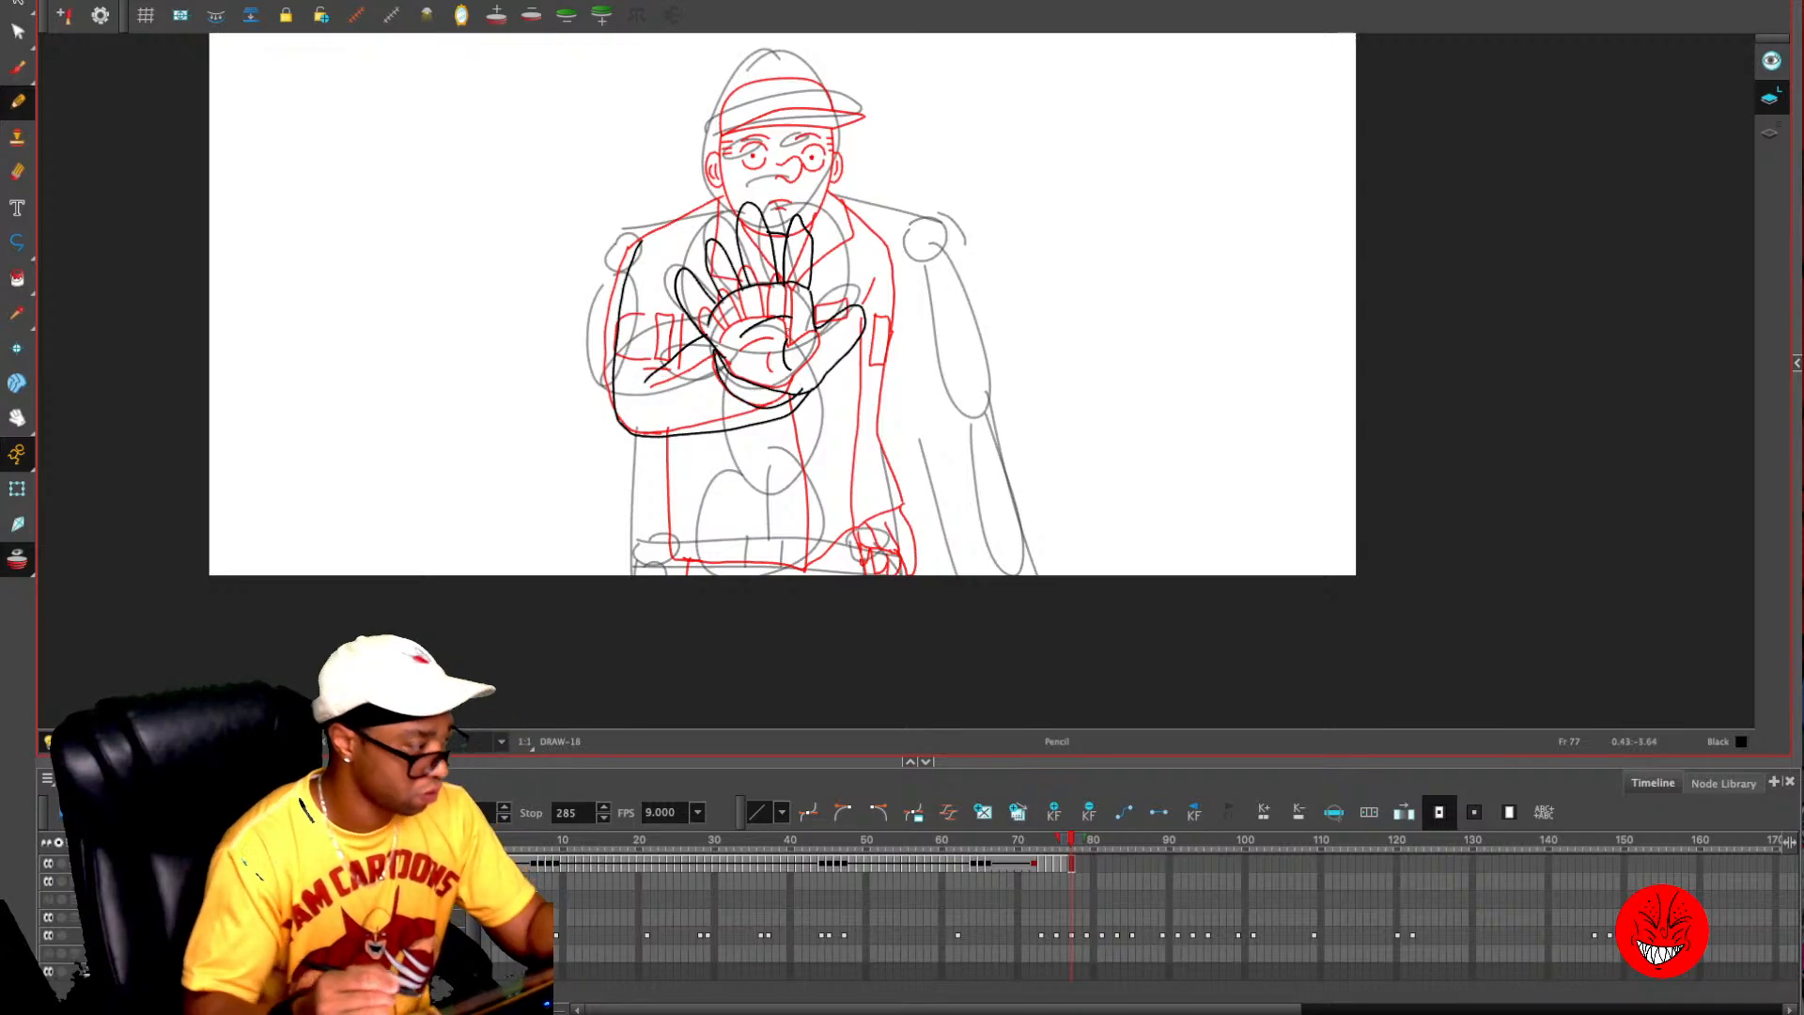
pyautogui.hotkey('alt', 'o')
pyautogui.press(',')
pyautogui.press('.')
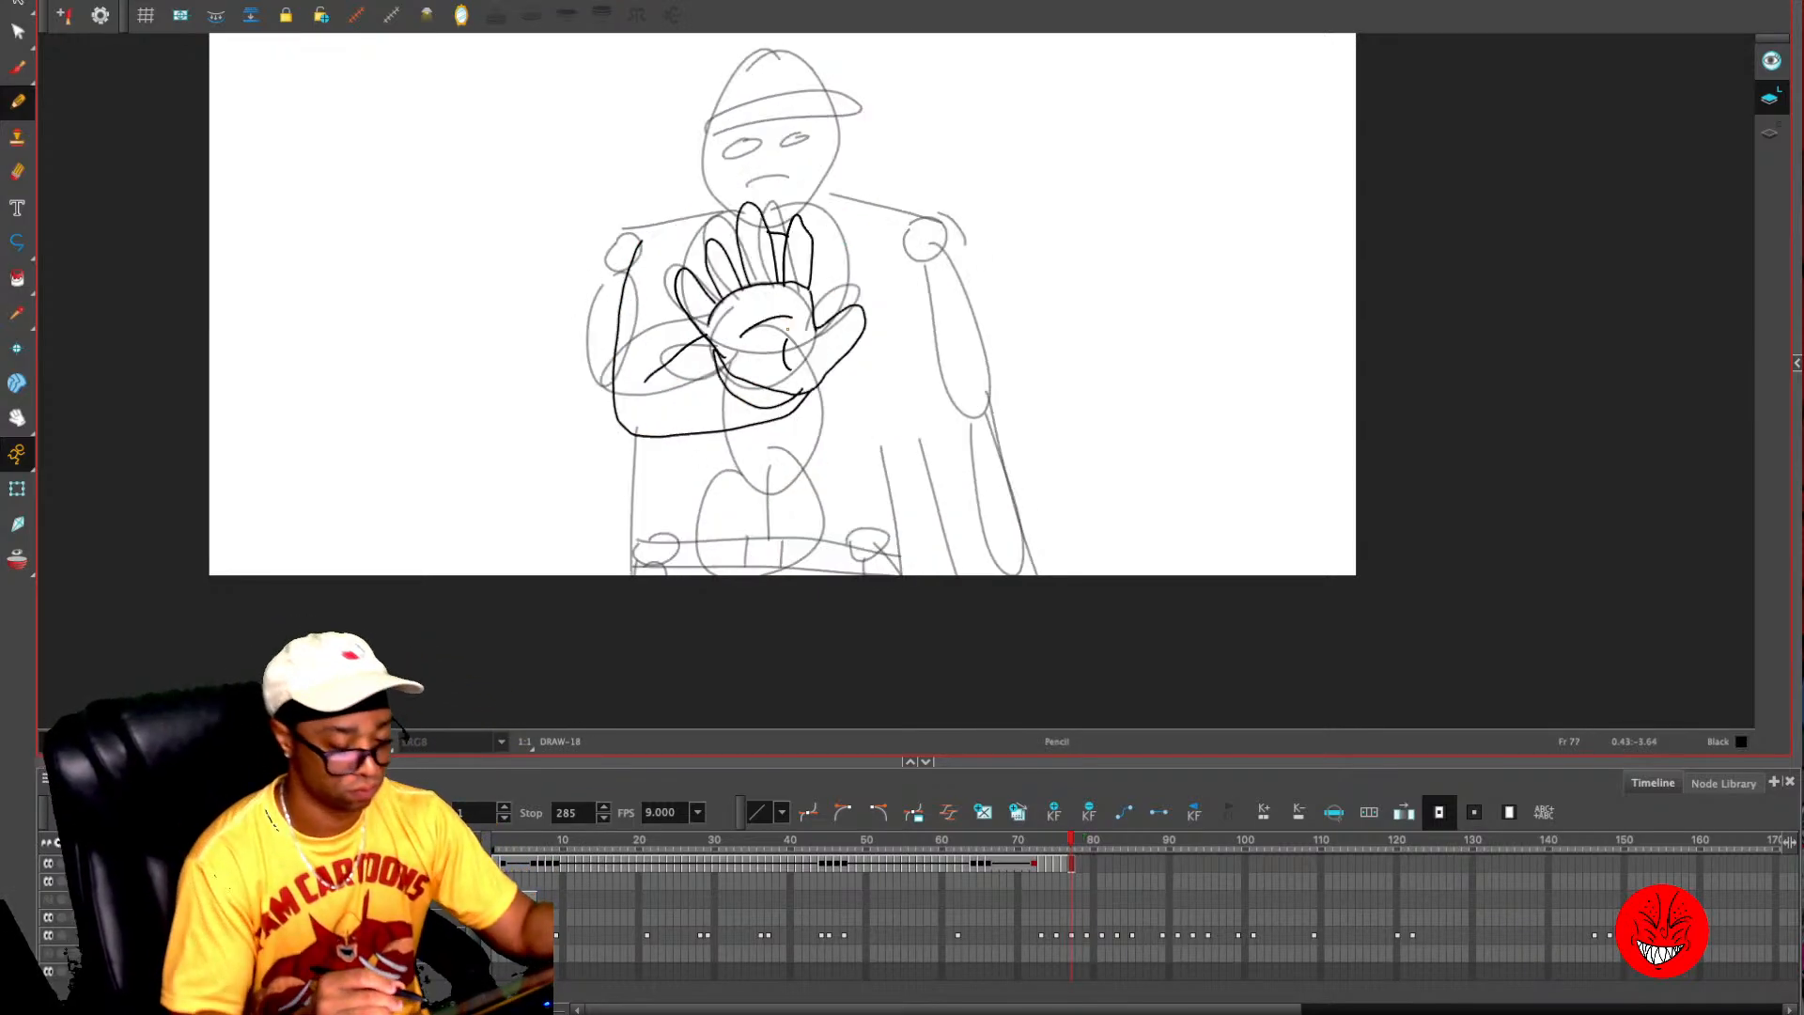
pyautogui.hotkey('alt', 'o')
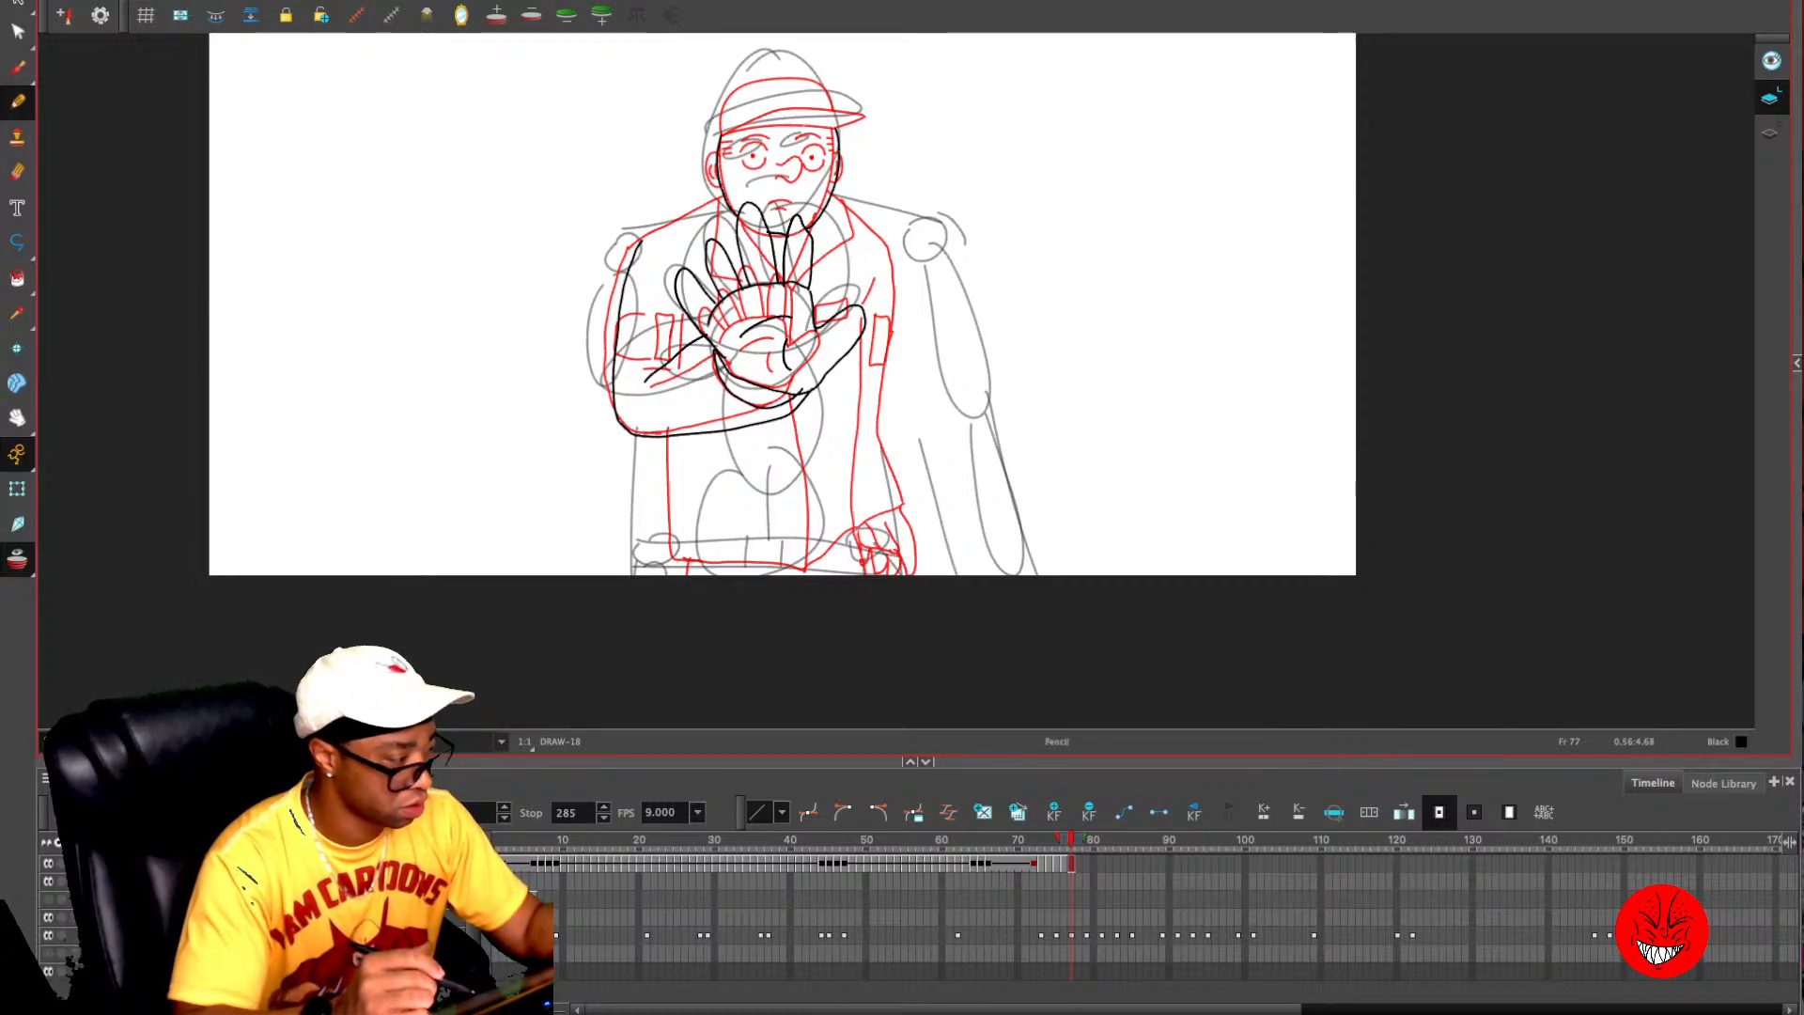
pyautogui.press('.')
pyautogui.press(',')
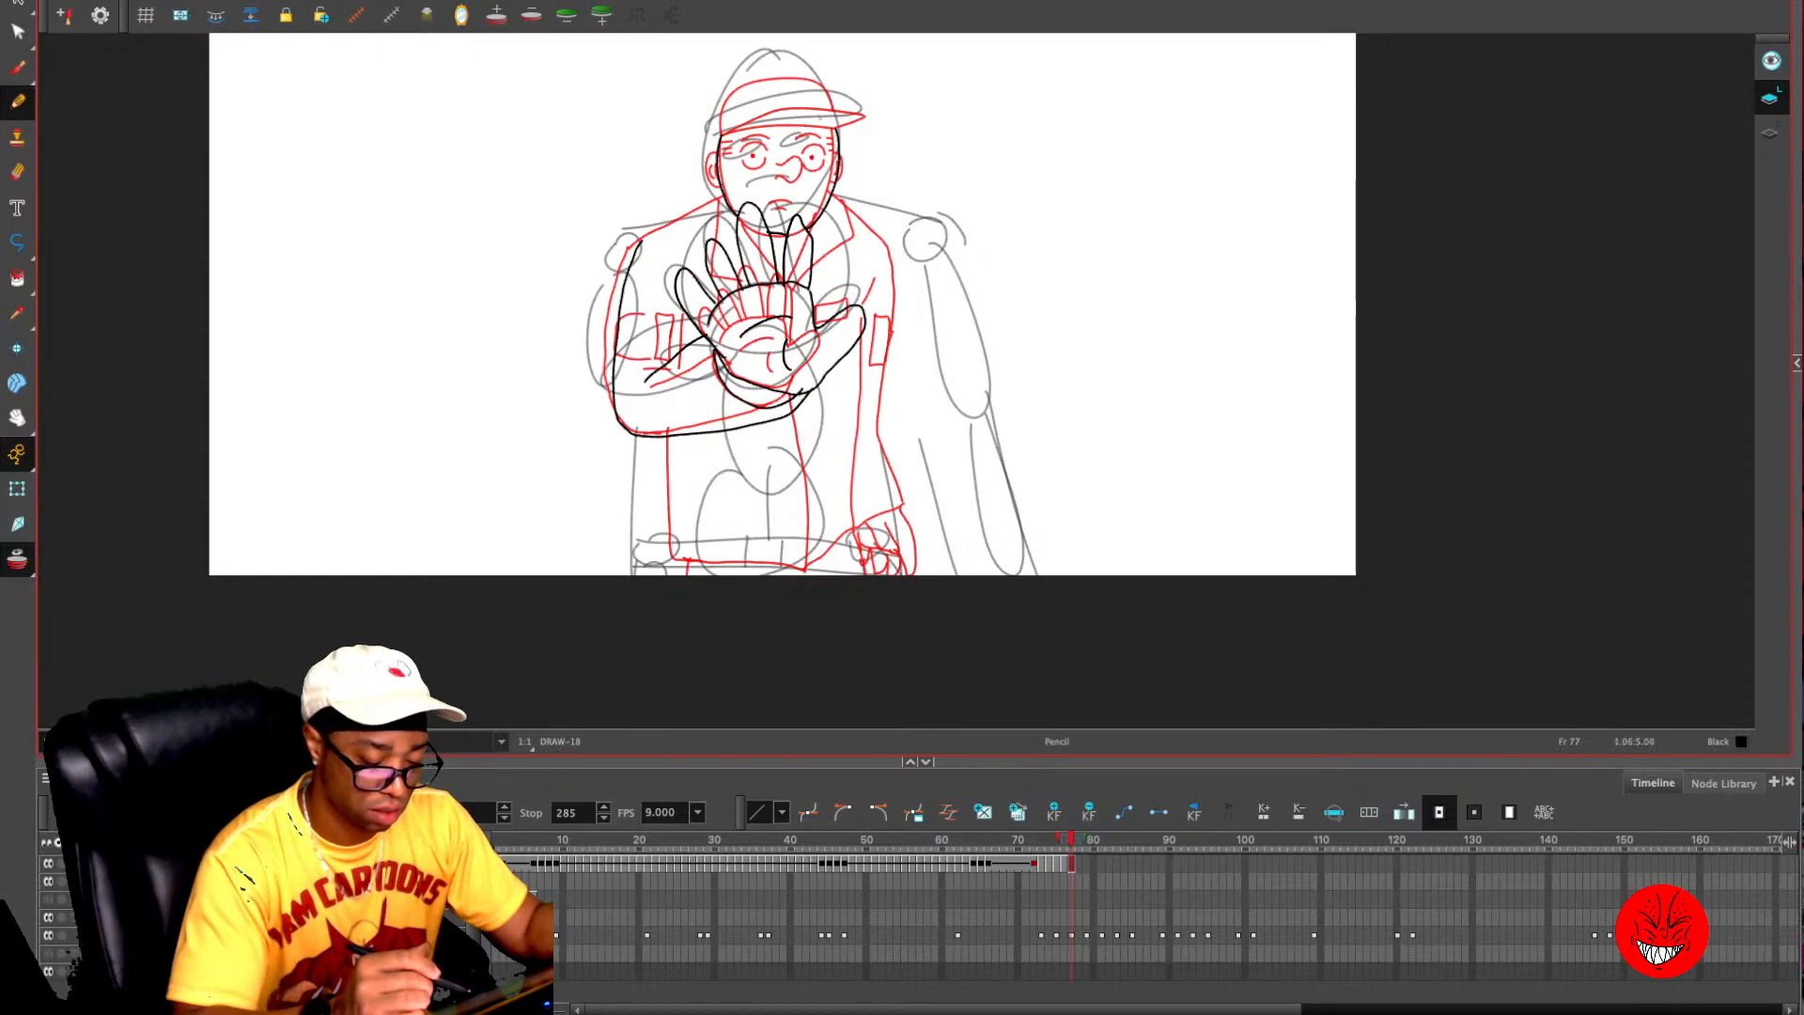
pyautogui.press('super+z')
pyautogui.press('super+z')
# - Move the enlarged hand and arm lines from frame 77 onto frame 78
pyautogui.press('super+a')
pyautogui.press('Delete')
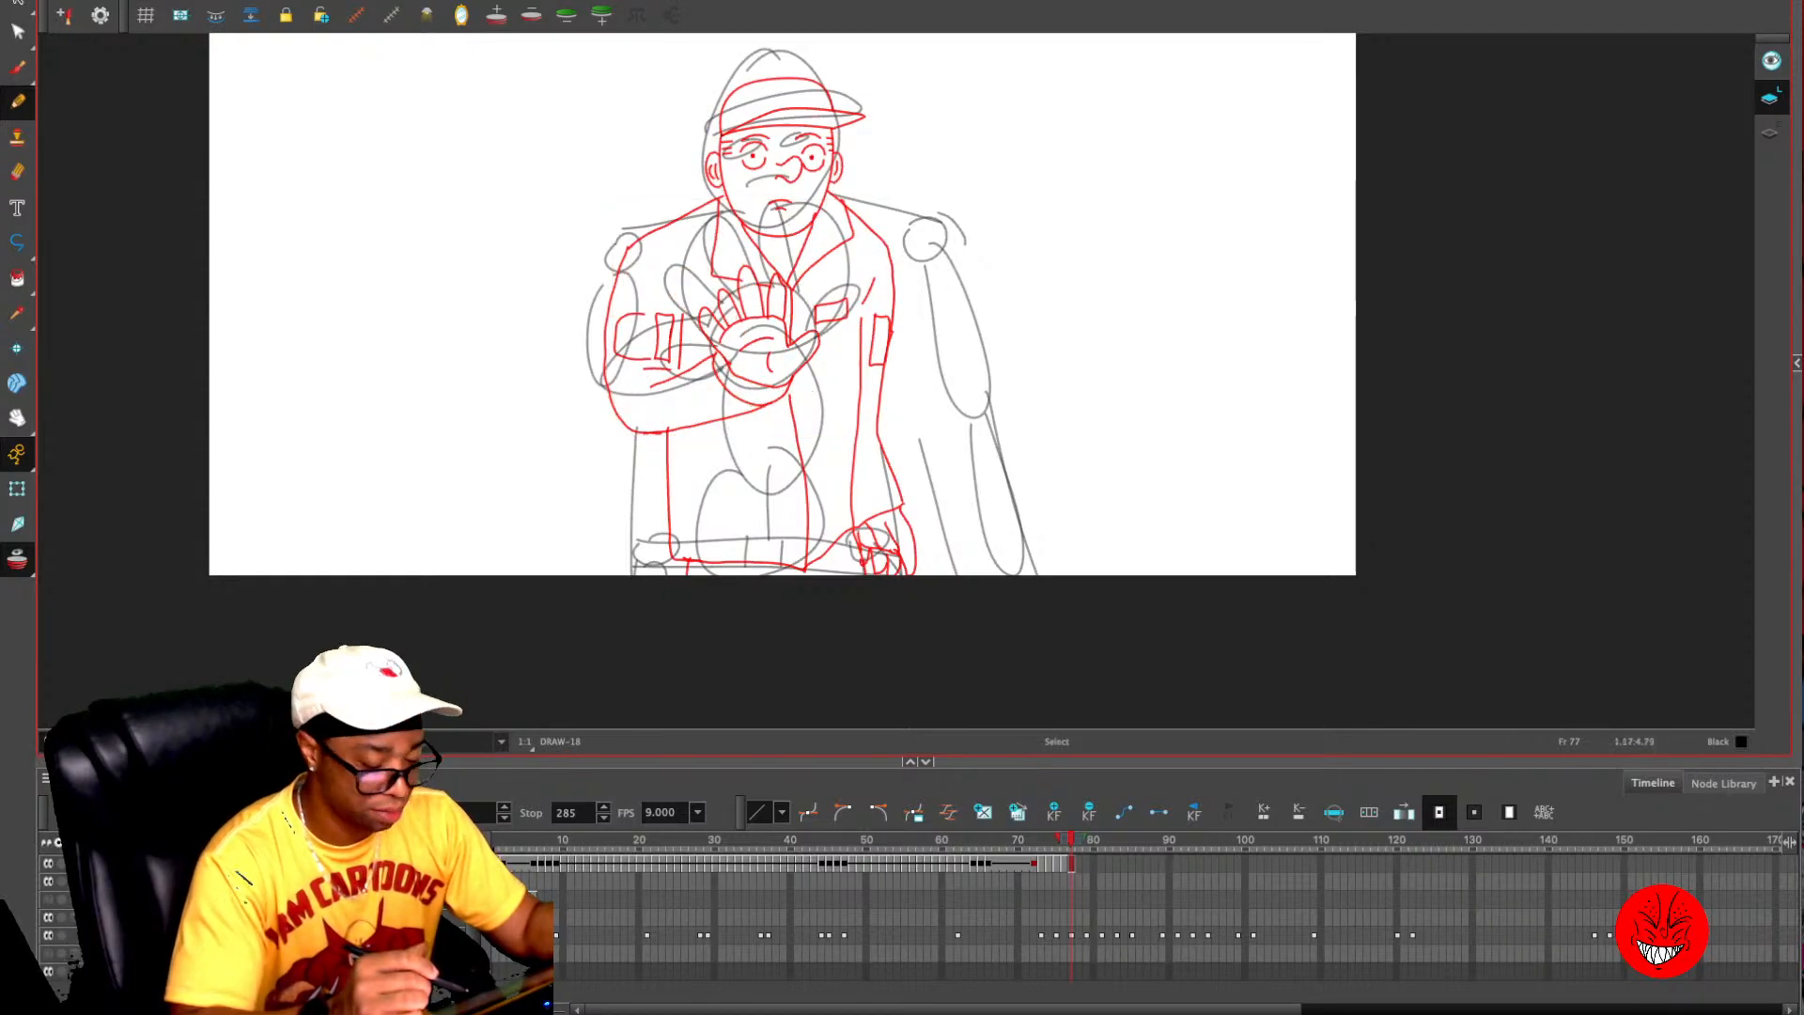
pyautogui.press('.')
pyautogui.press('super+v')
pyautogui.press(',')
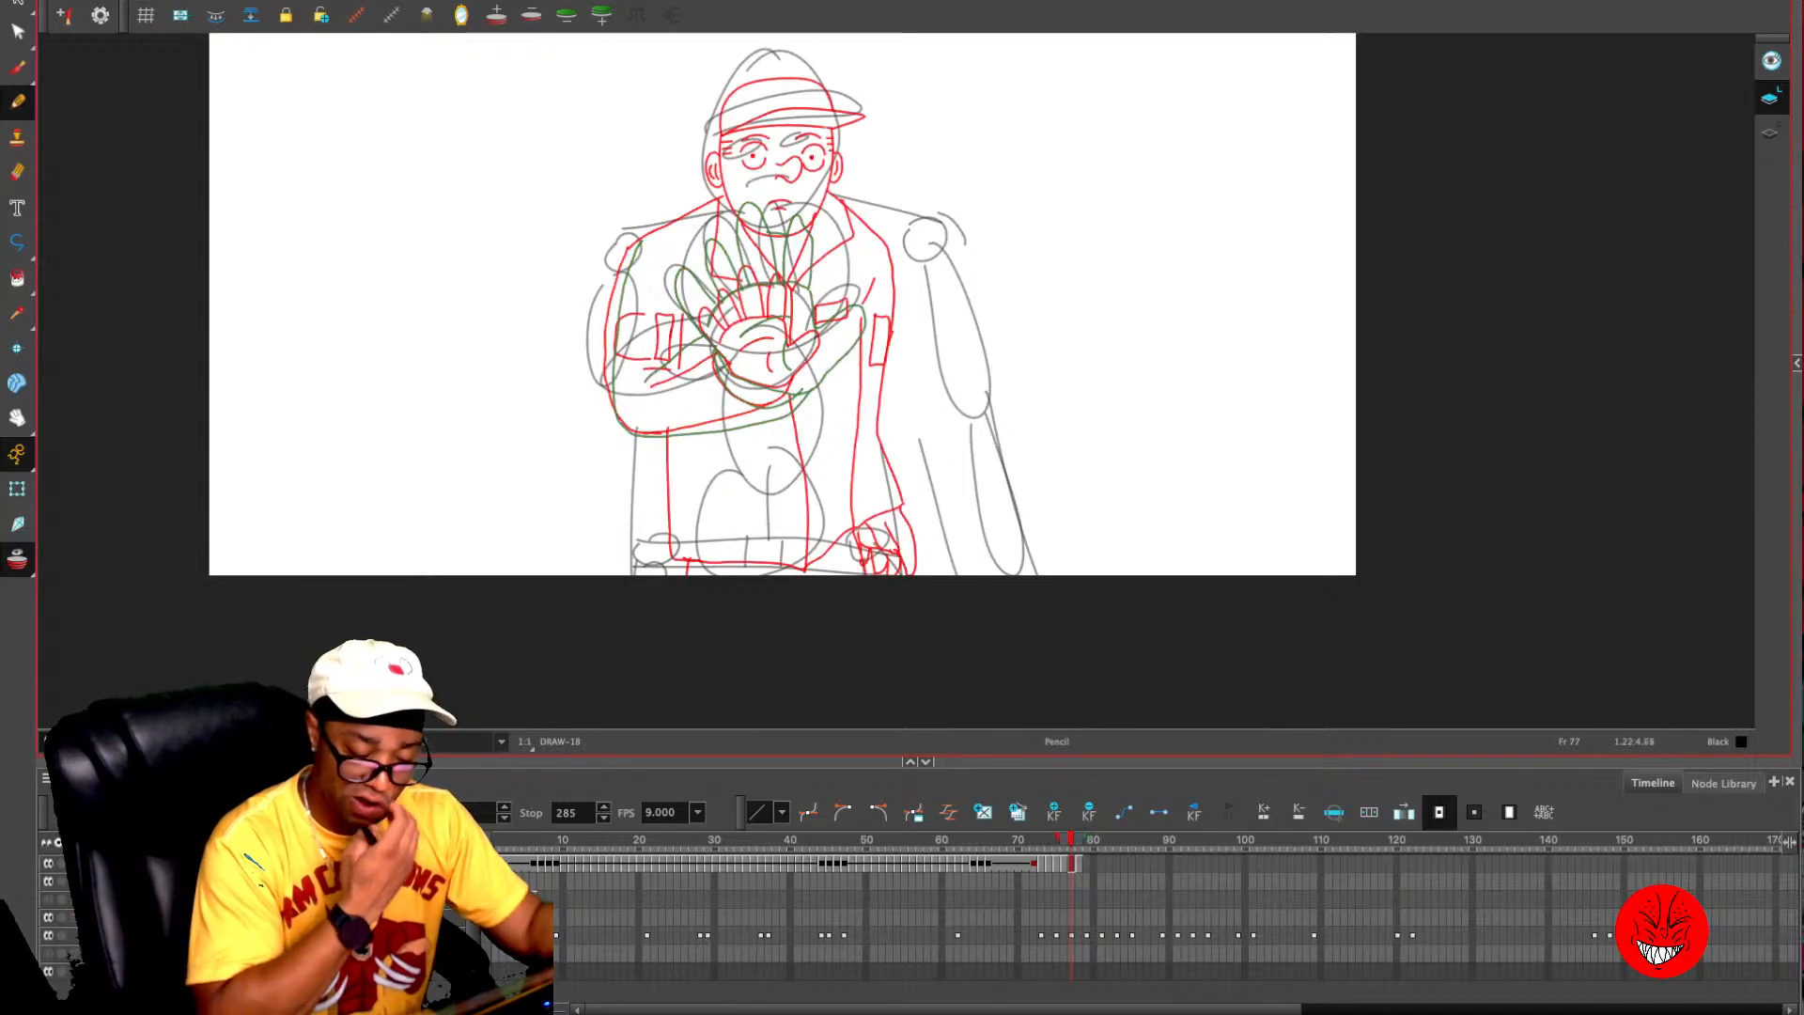
# - Remove the next drawing from the onion skin and try tracing the head on frame 77
pyautogui.hotkey('alt', 'o')
pyautogui.hotkey('alt', 'o')
pyautogui.click(567, 15)
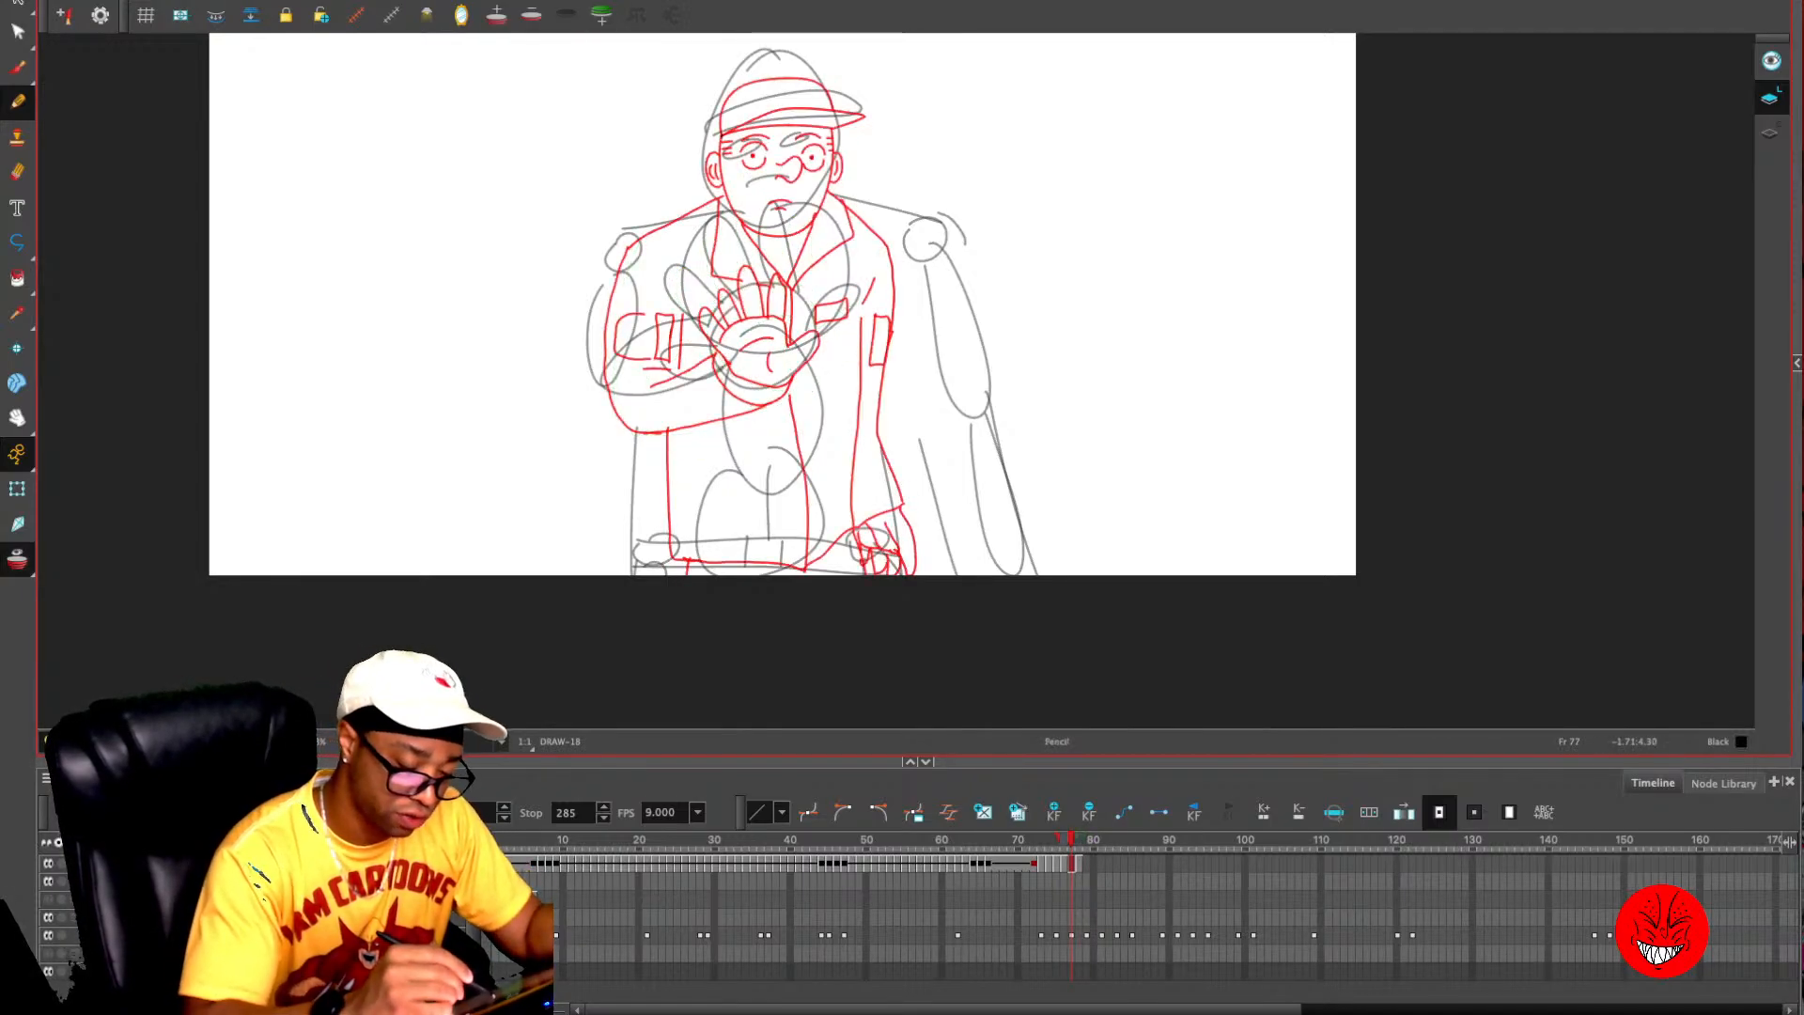
pyautogui.moveTo(722, 137)
pyautogui.mouseDown()
pyautogui.moveTo(730, 212)
pyautogui.moveTo(792, 233)
pyautogui.moveTo(832, 122)
pyautogui.mouseUp()
pyautogui.press('super+z')
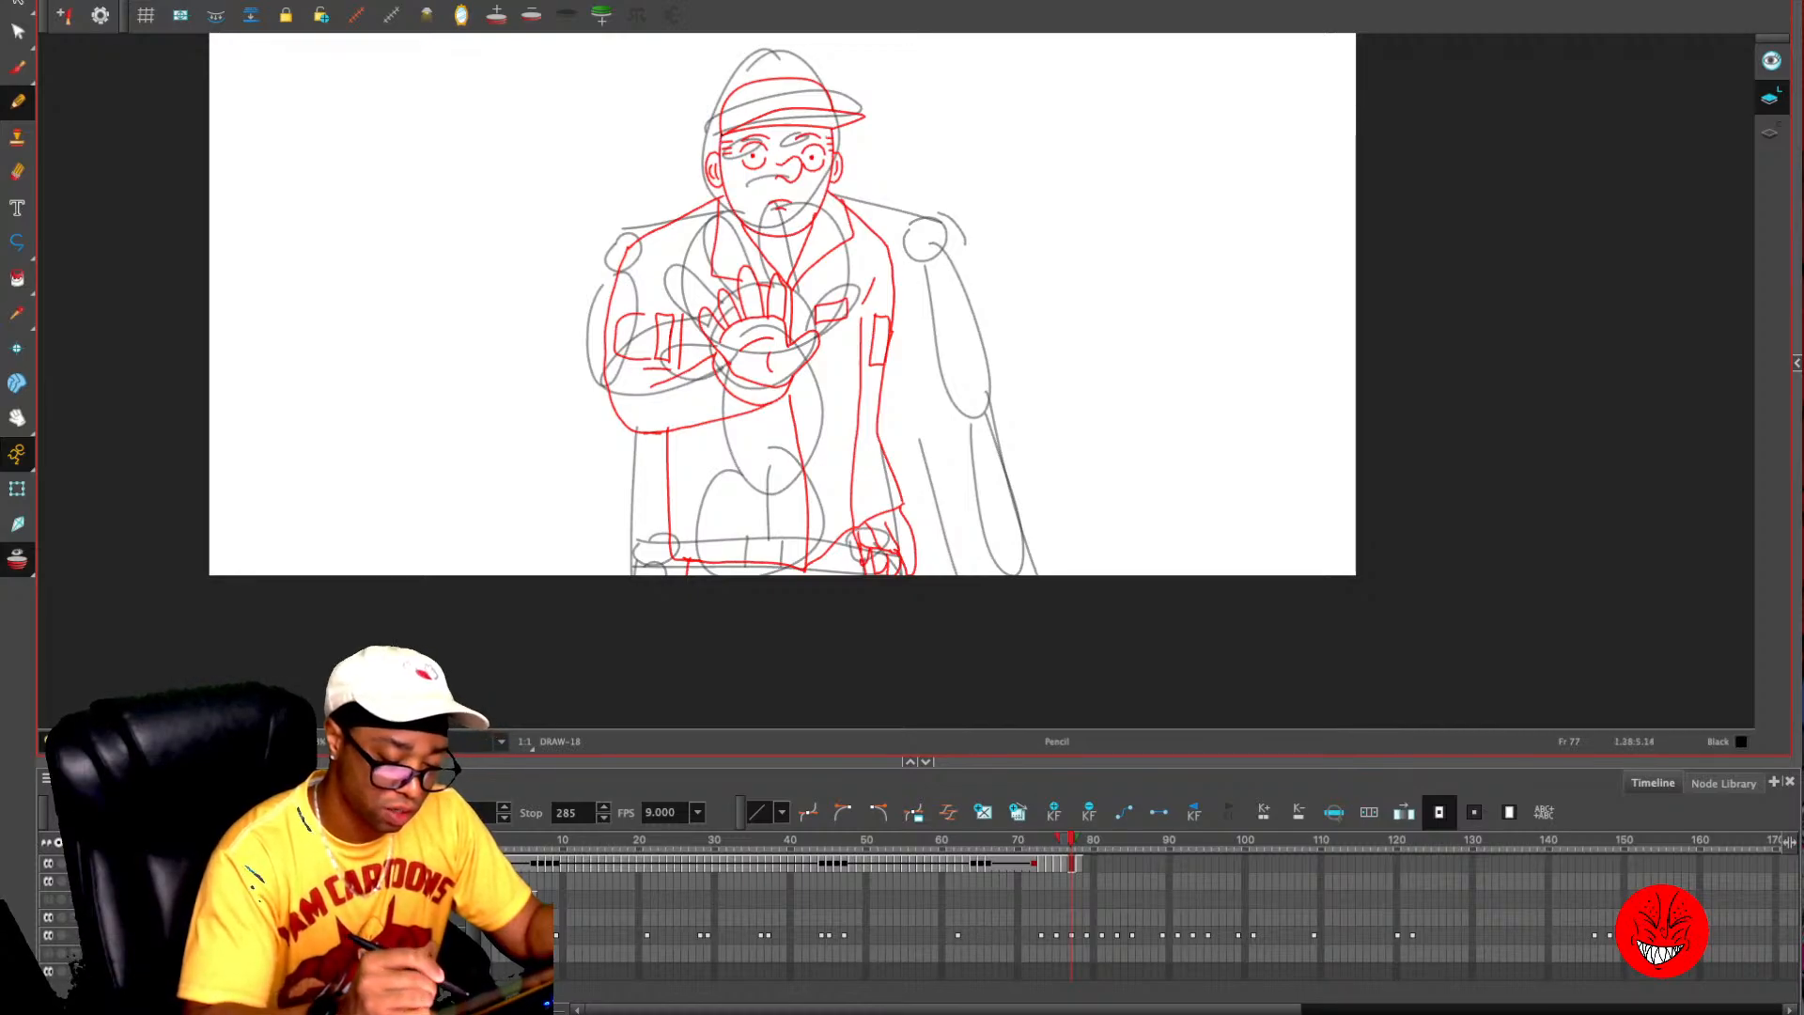
# - Copy the complete character drawing from frame 76 and paste it onto frame 77
pyautogui.press(',')
pyautogui.press('super+a')
pyautogui.press('super+c')
pyautogui.press('.')
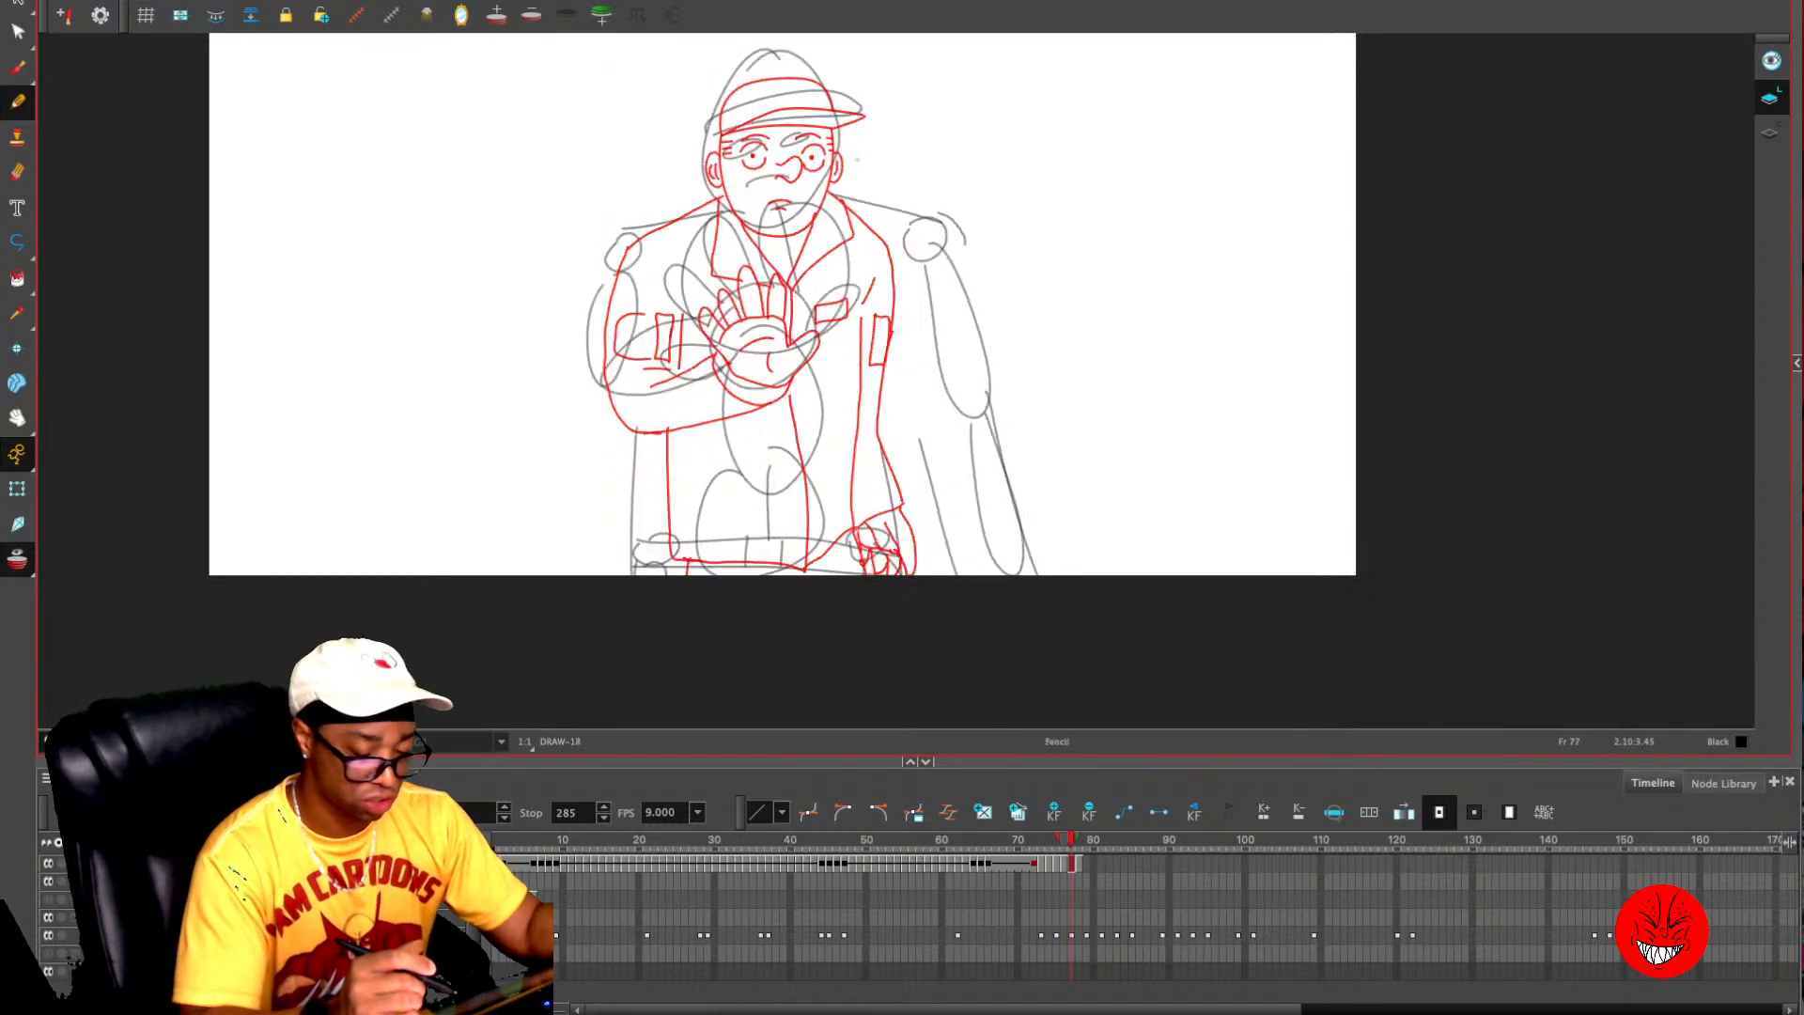
pyautogui.press('super+v')
pyautogui.click(1032, 98)
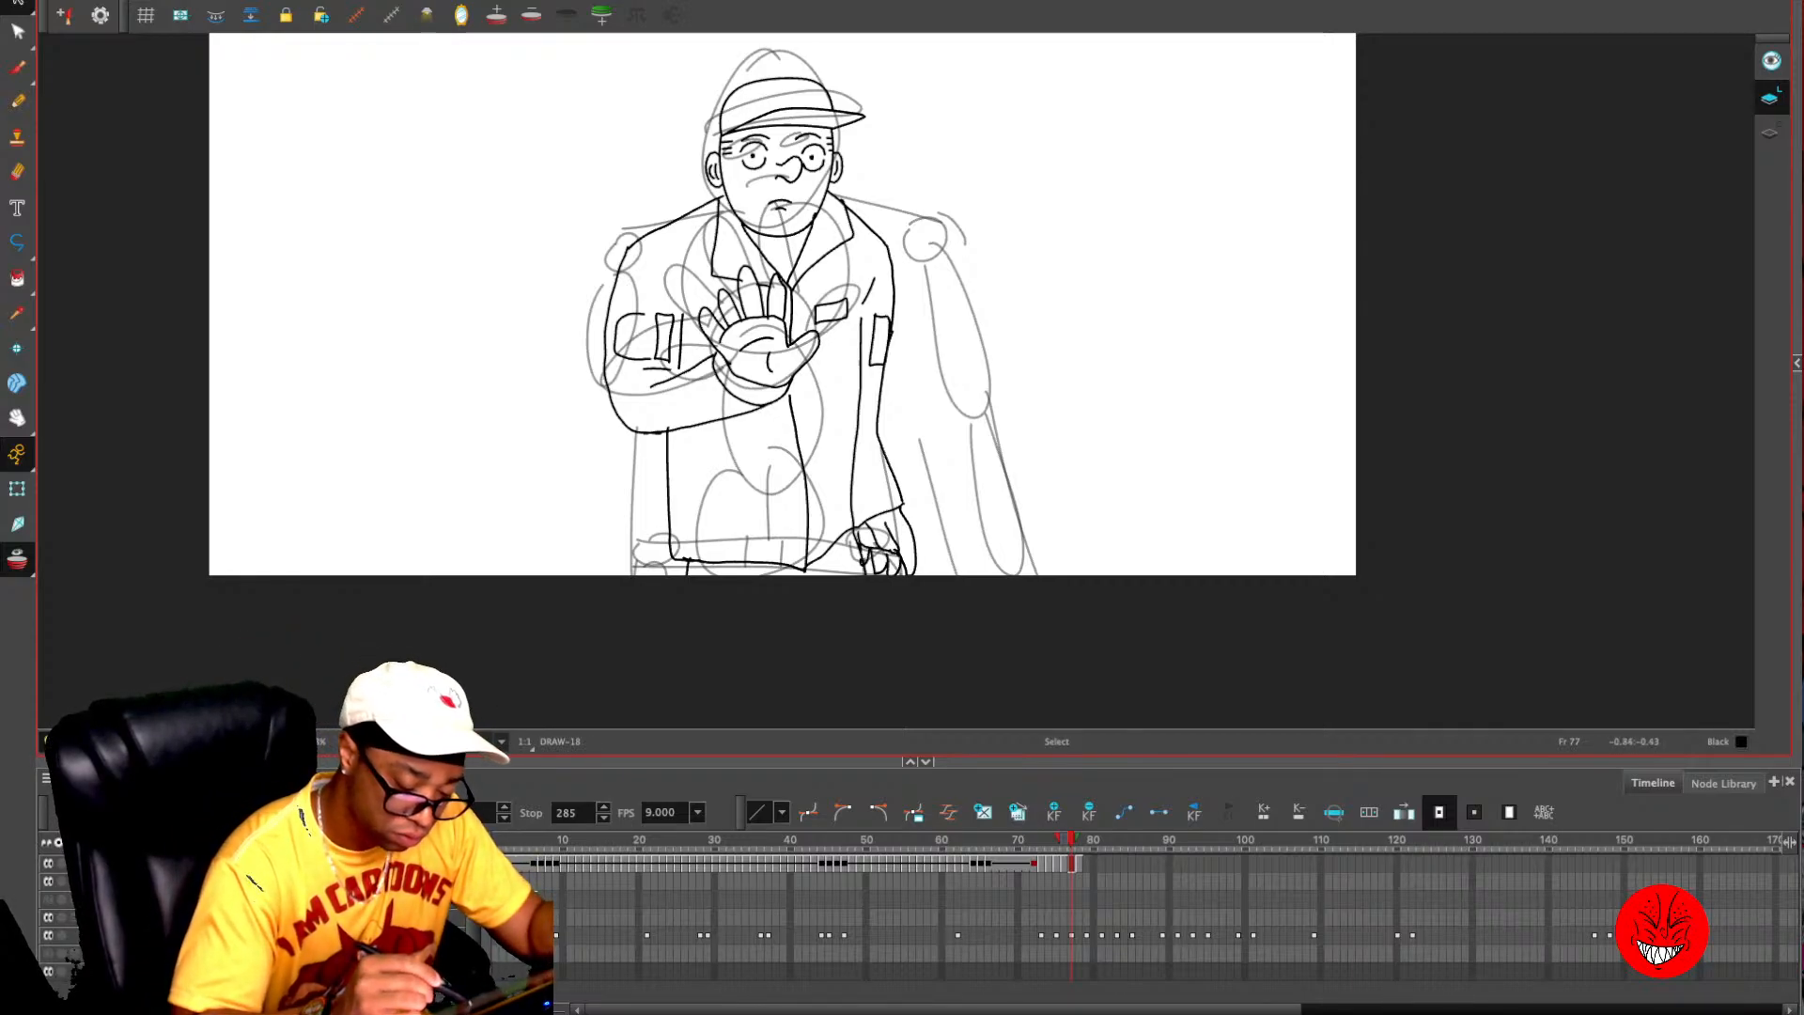
# - Replace the small raised hand and its sleeve on frame 77 with the enlarged hand and arm stored on frame 78
pyautogui.moveTo(691, 385)
pyautogui.mouseDown()
pyautogui.moveTo(706, 419)
pyautogui.moveTo(799, 343)
pyautogui.moveTo(700, 327)
pyautogui.mouseUp()
pyautogui.press('Delete')
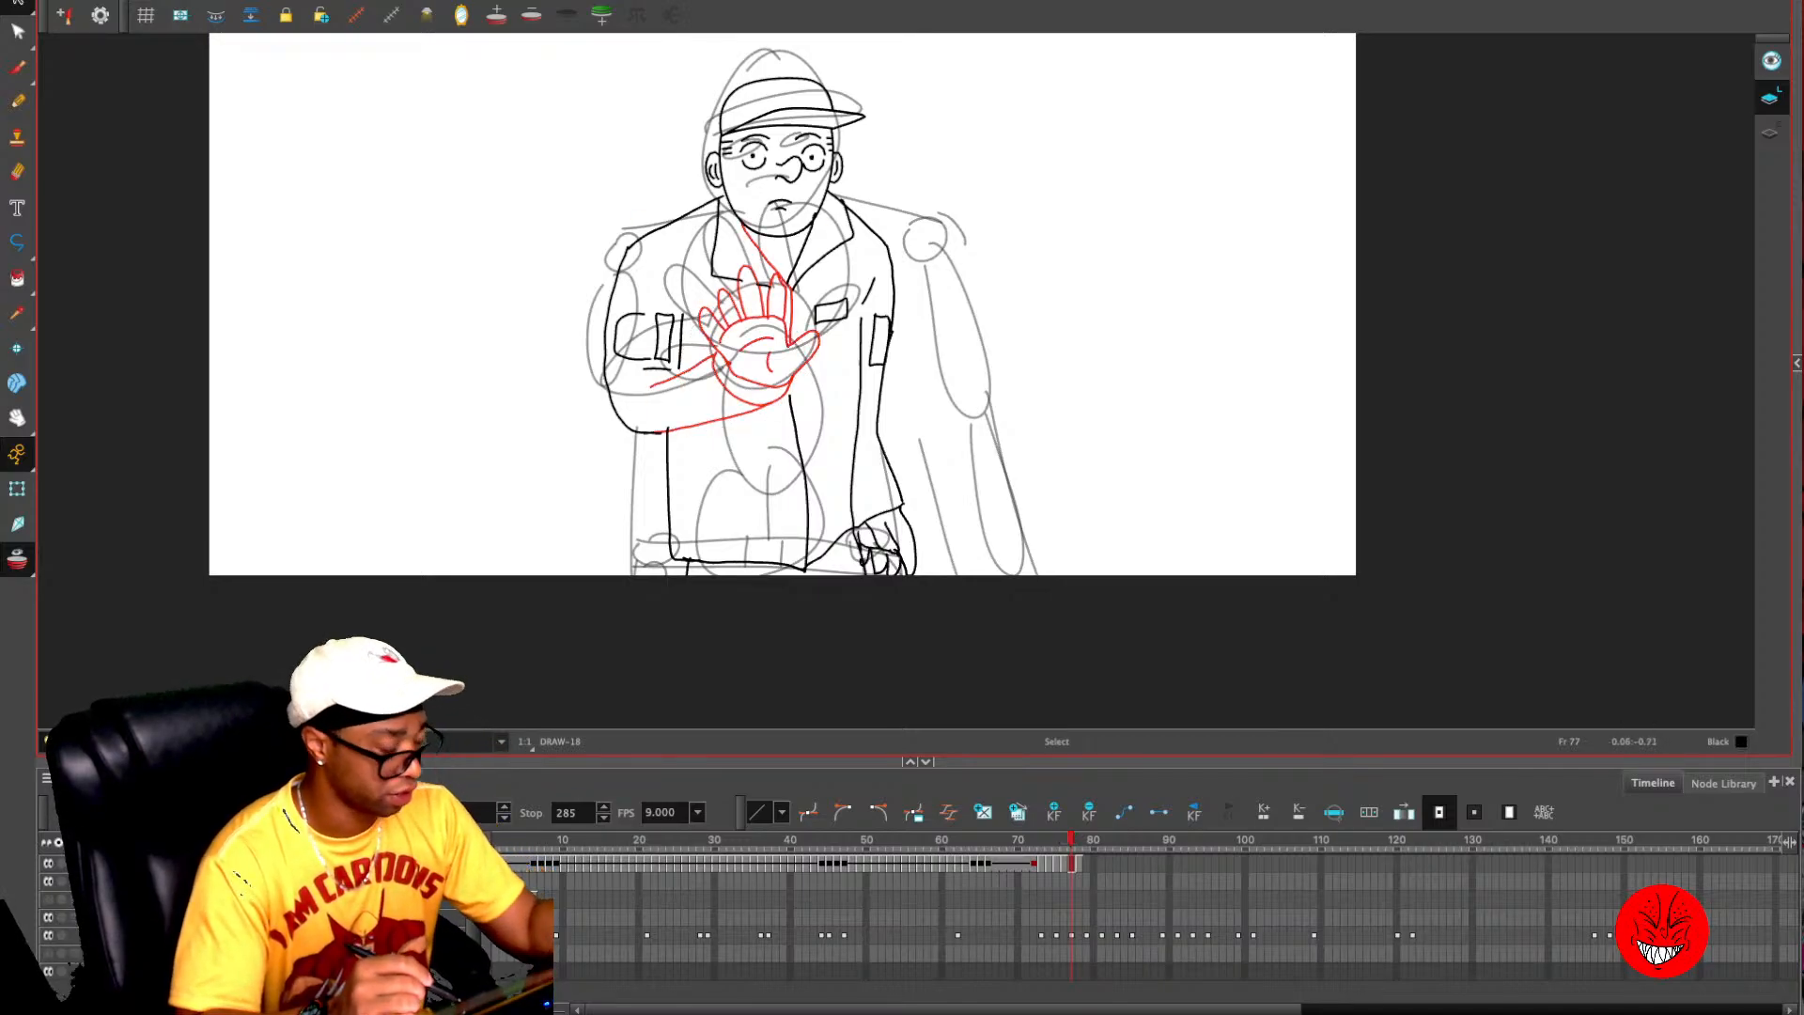
pyautogui.press('.')
pyautogui.hotkey('ctrl', 'a')
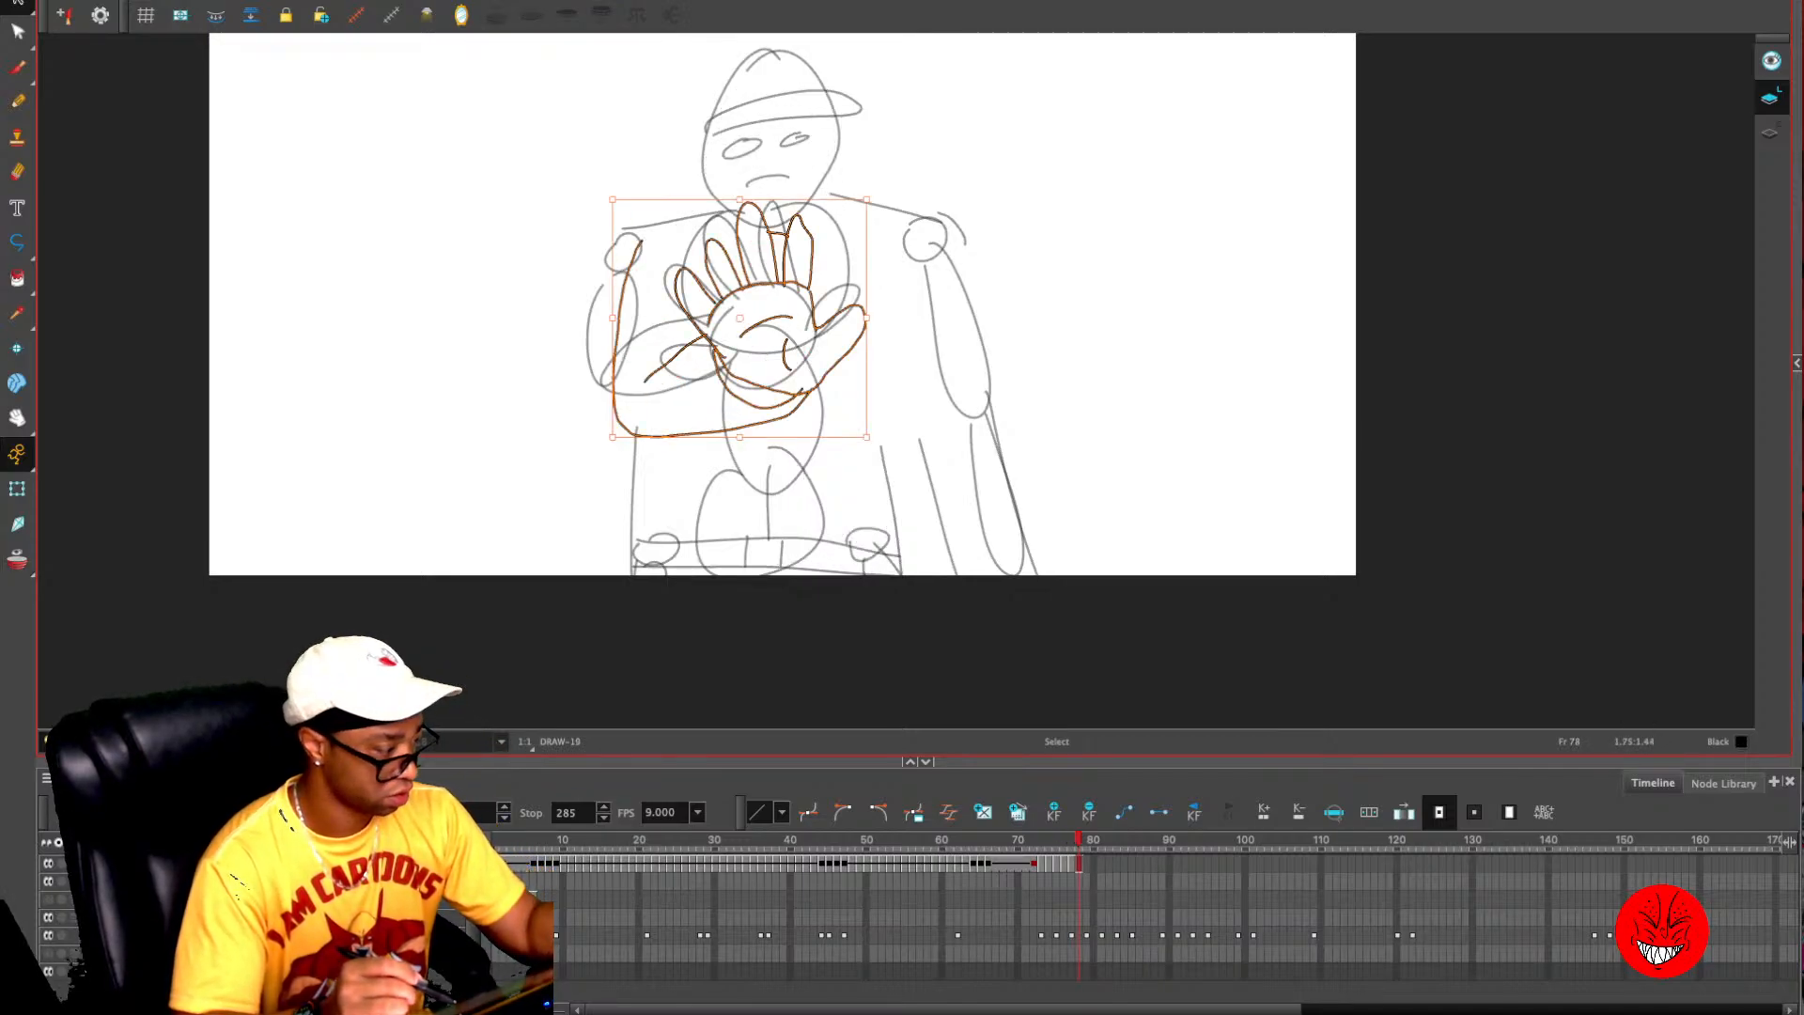
pyautogui.press(',')
pyautogui.moveTo(695, 296); pyautogui.dragTo(601, 437)
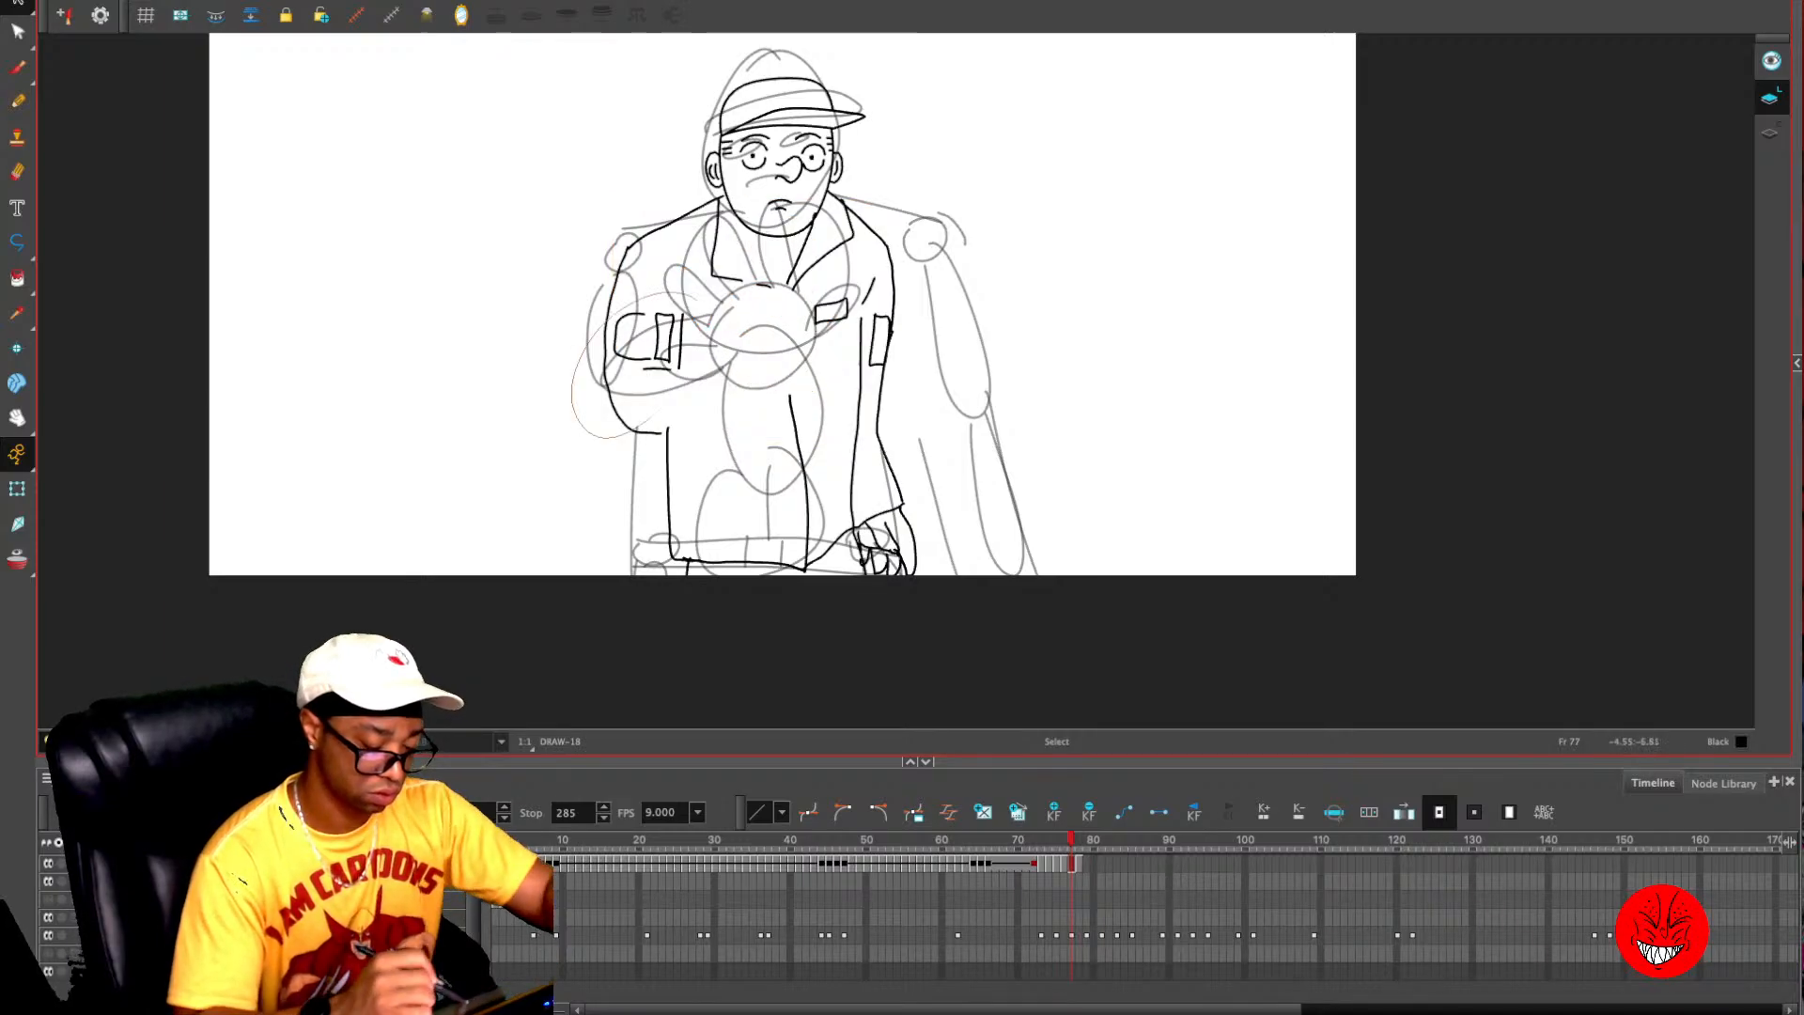
pyautogui.press('Delete')
pyautogui.hotkey('ctrl', 'v')
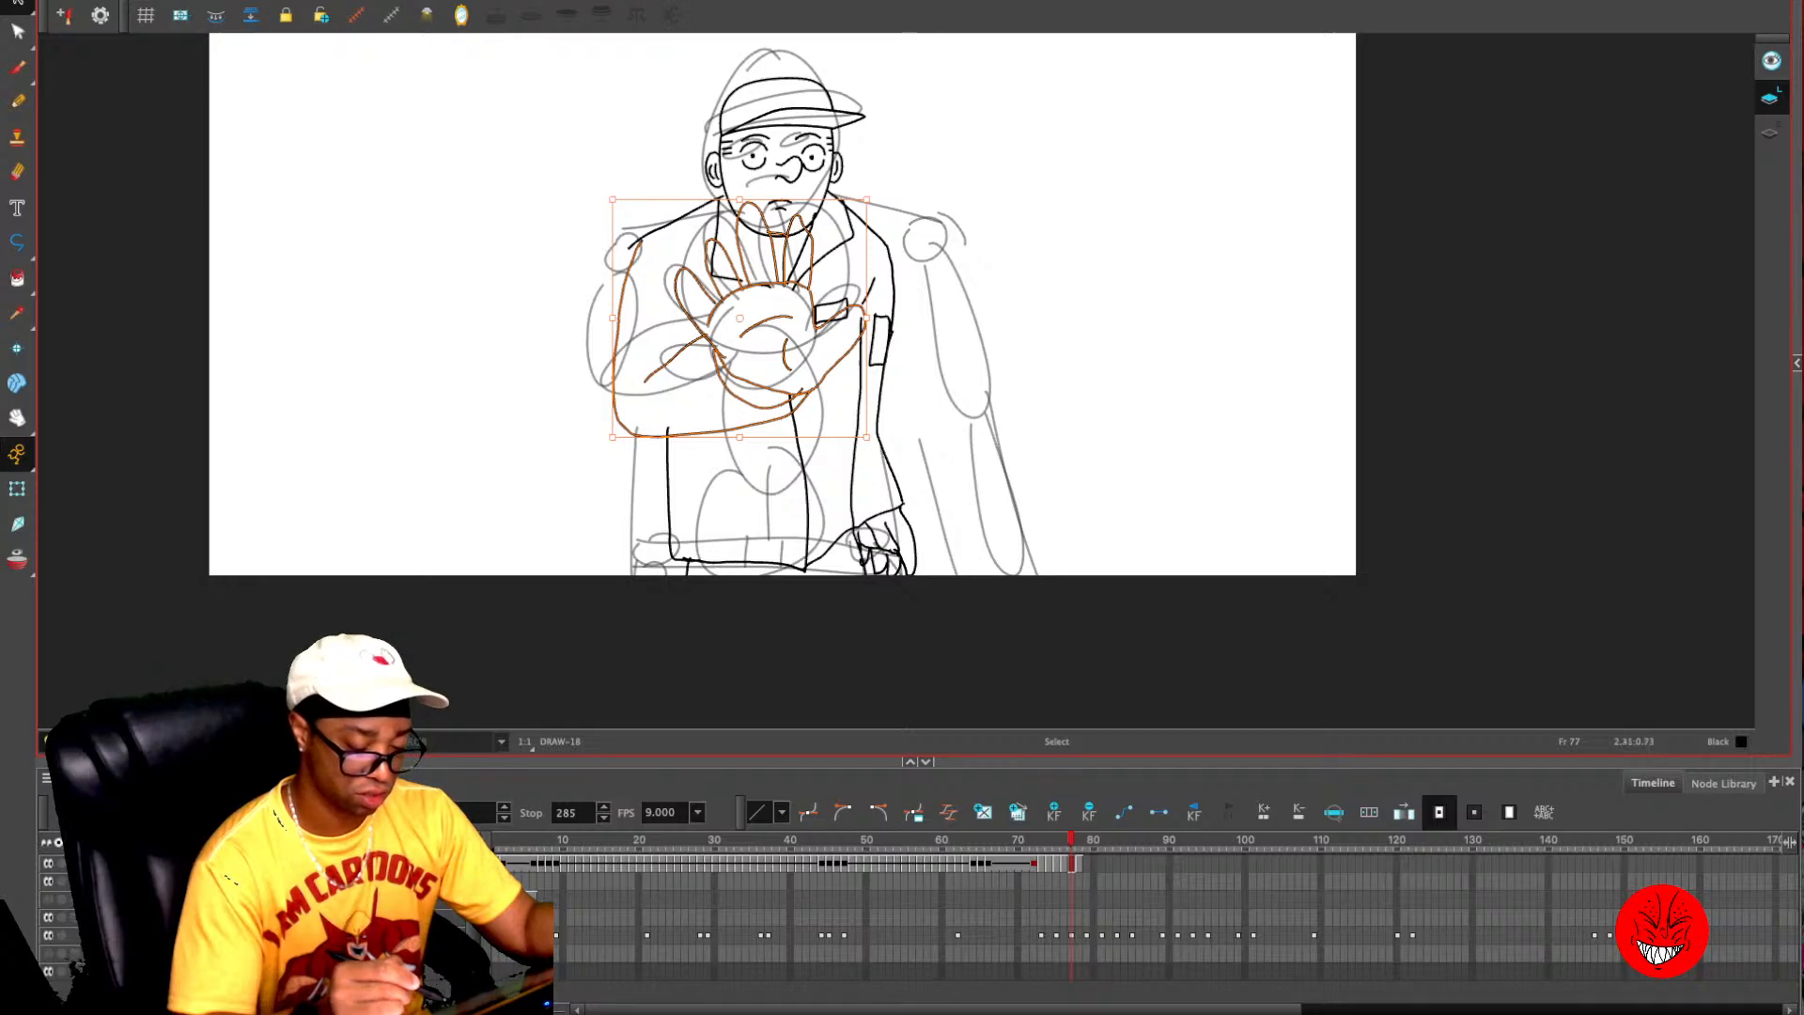
pyautogui.click(1003, 190)
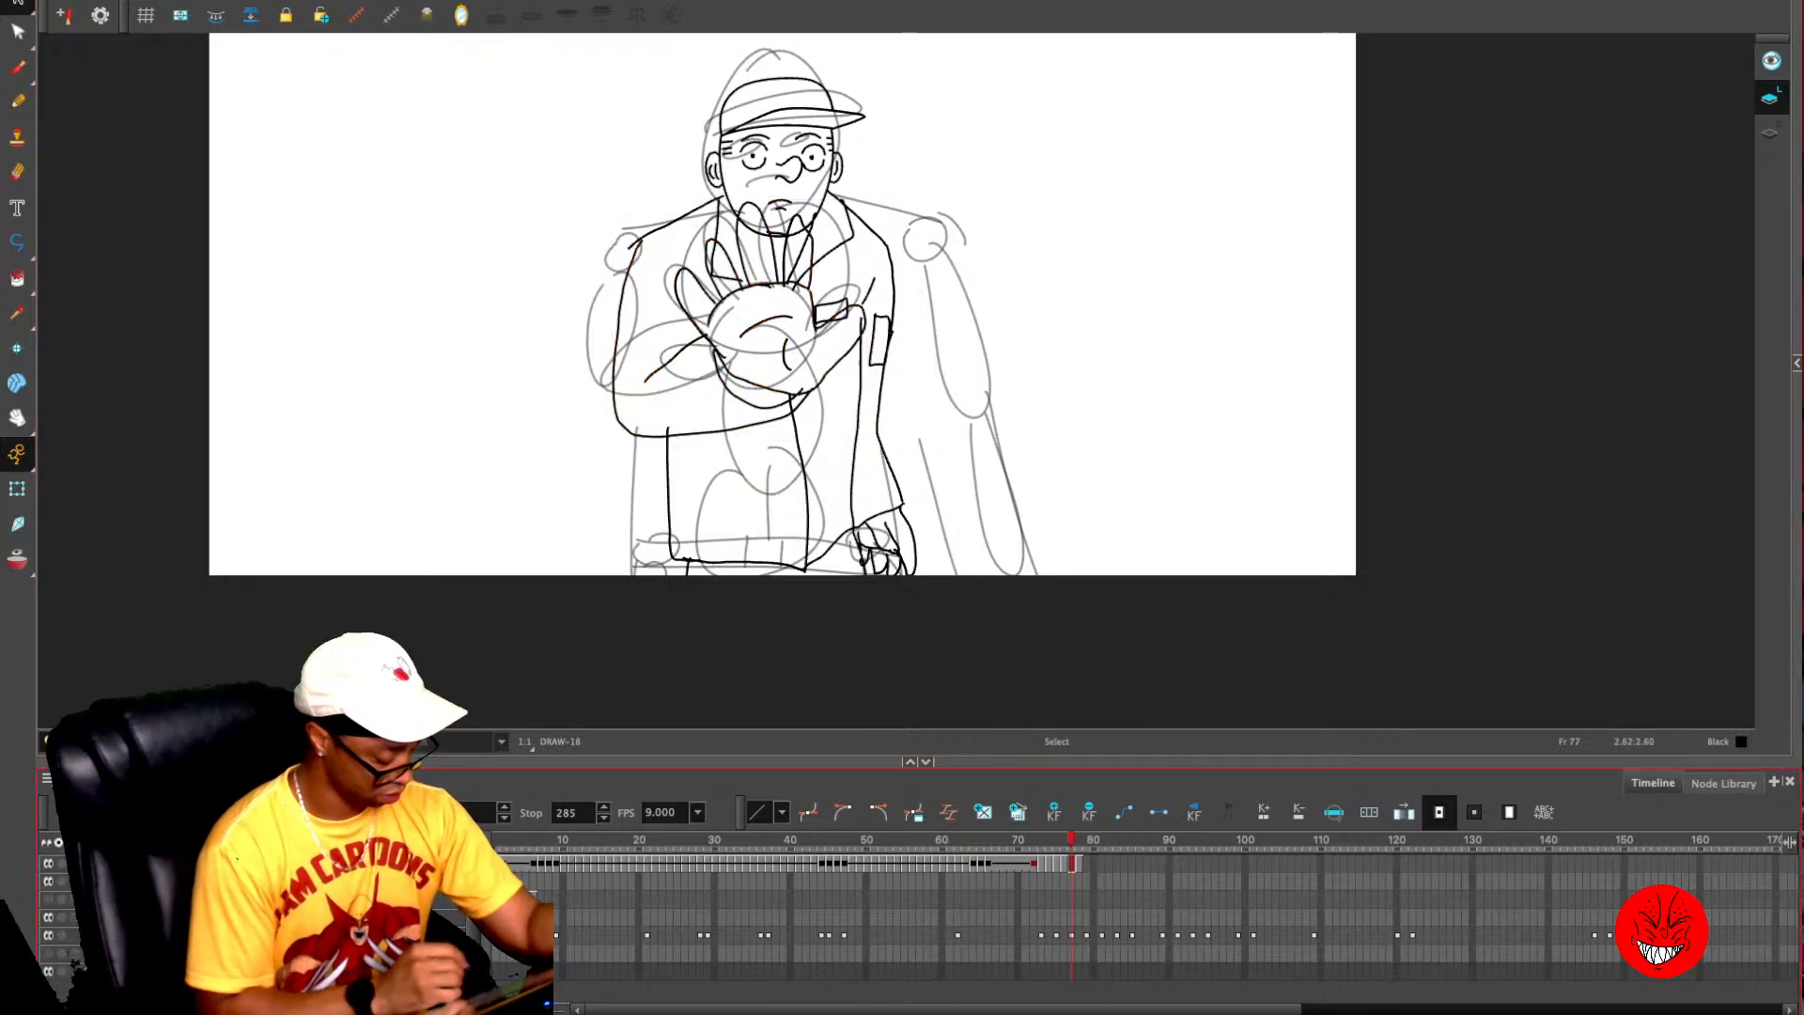
# - Hide the rough sketch layer and compare the line art of frames 76 and 77
pyautogui.click(47, 935)
pyautogui.press('1')
pyautogui.press(',')
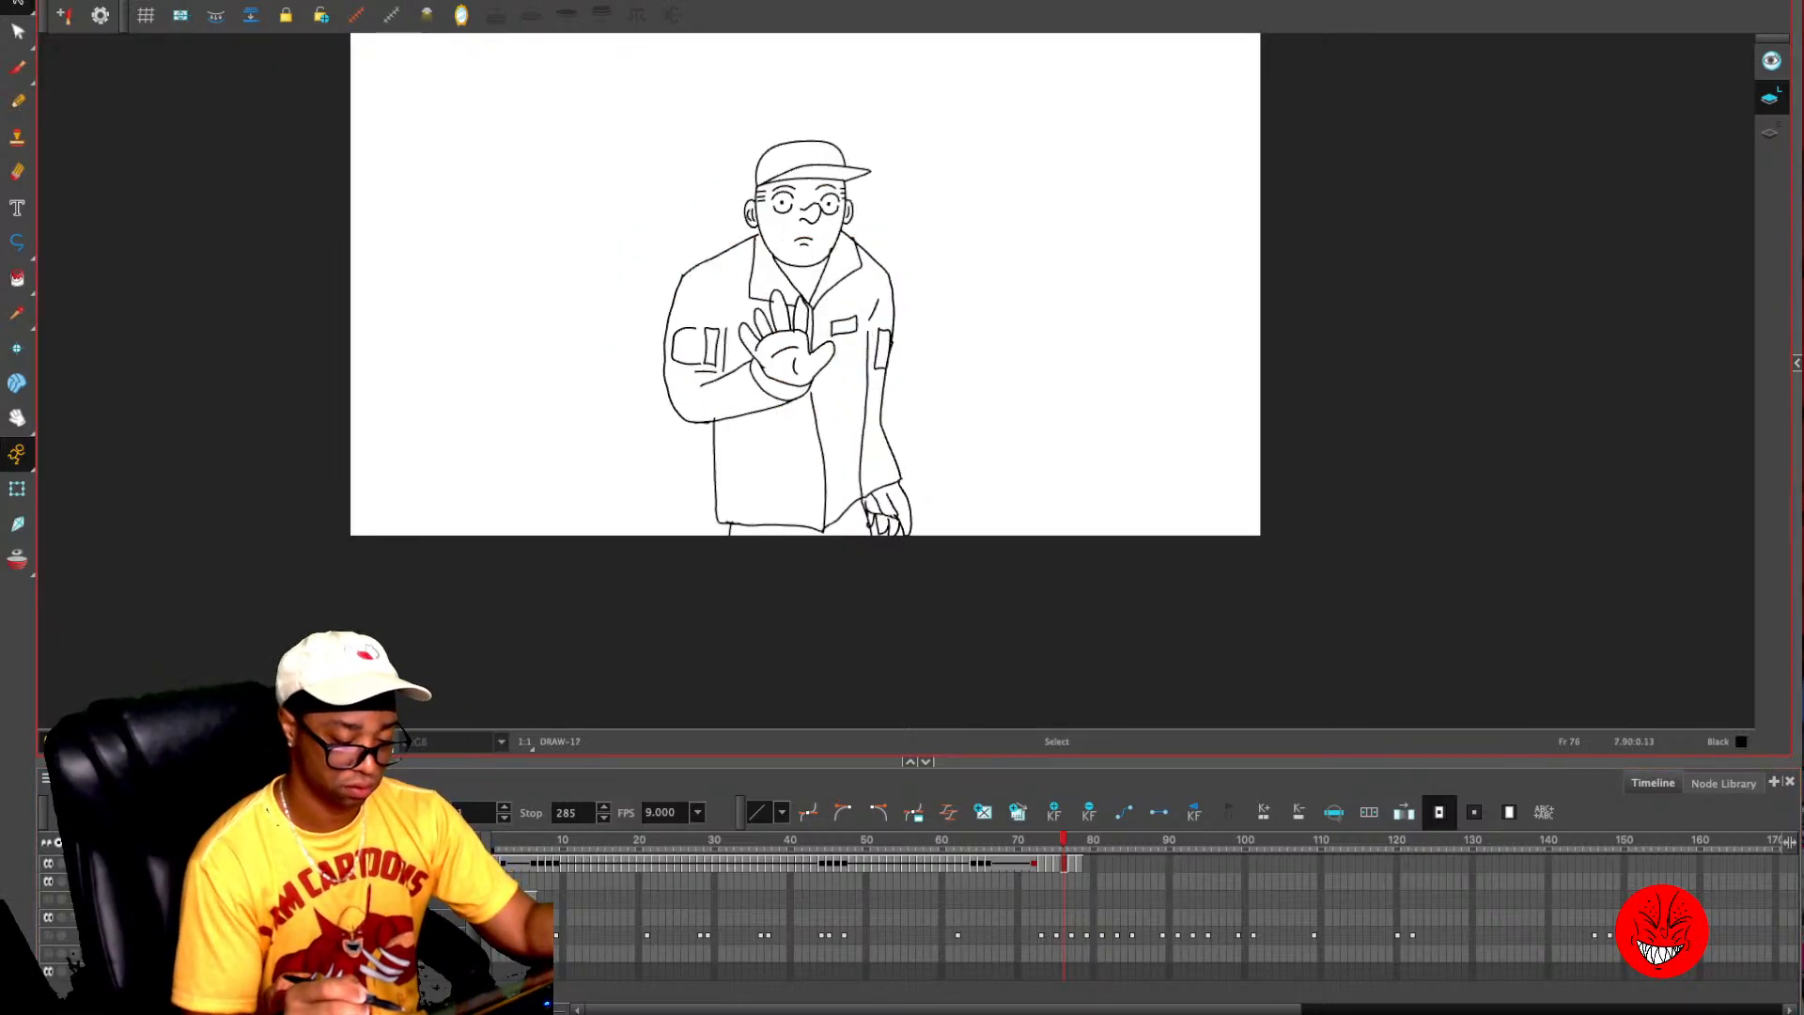
pyautogui.press('.')
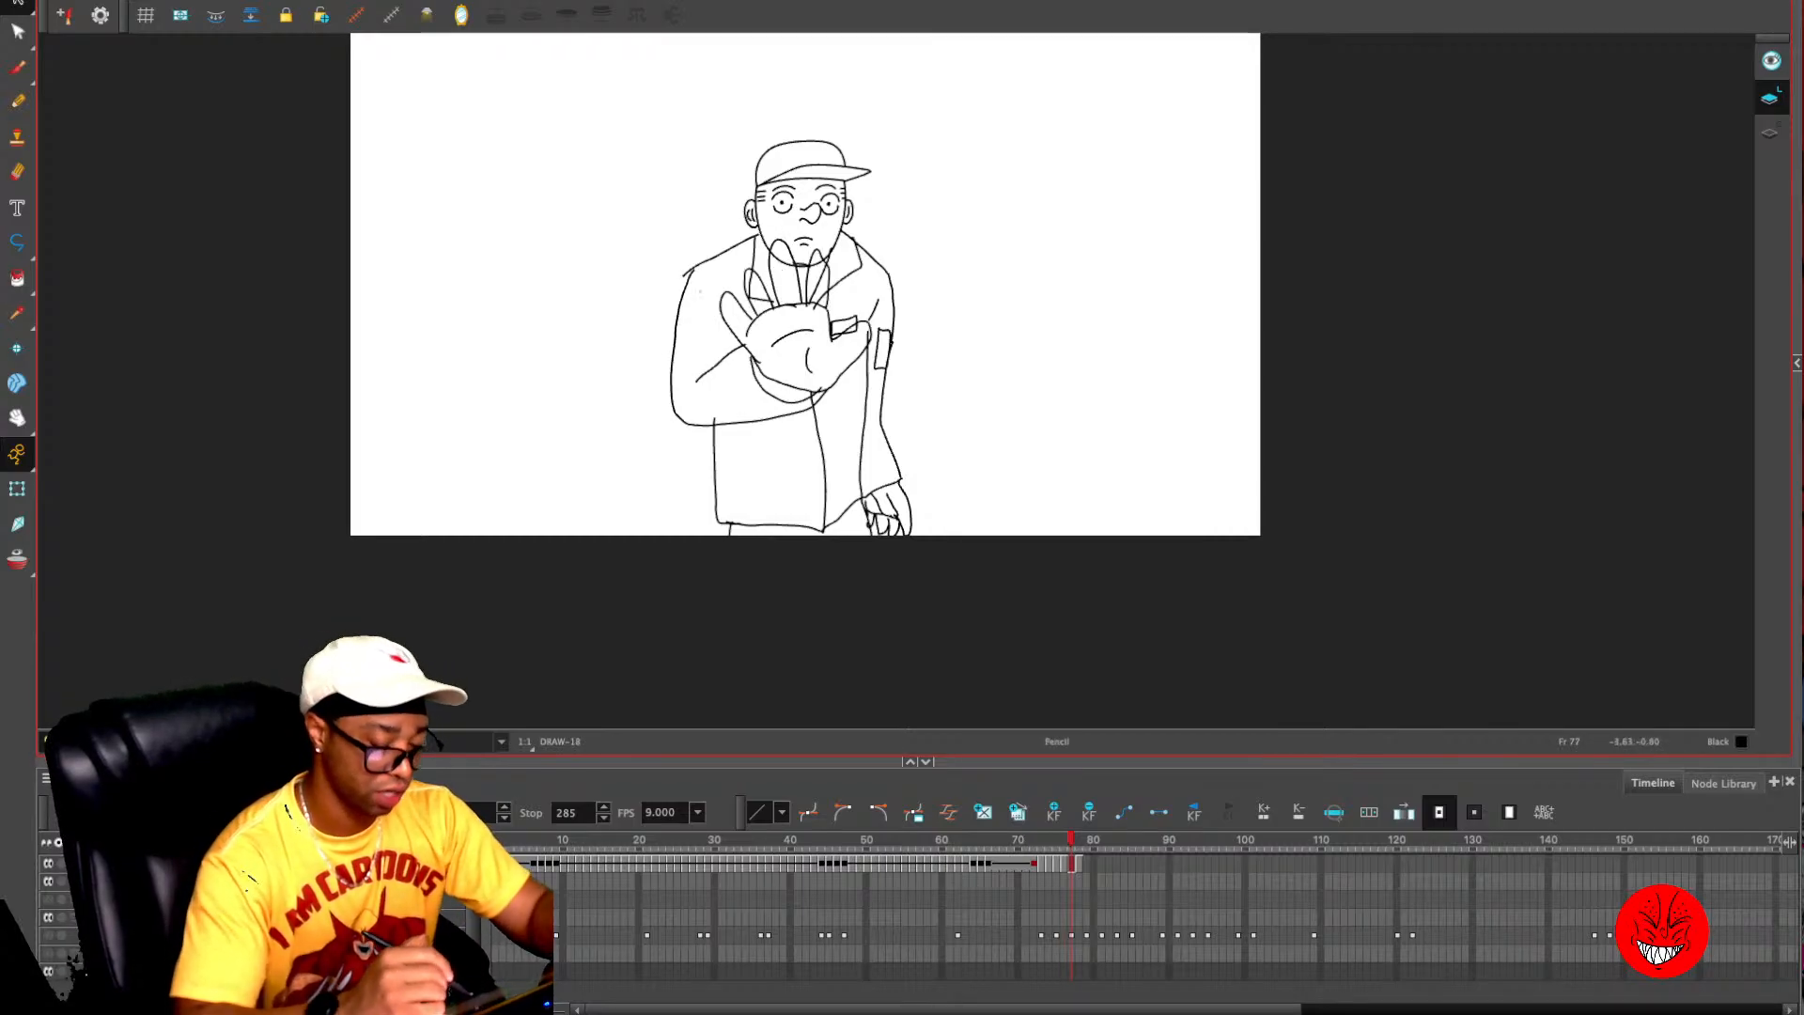
# - Draw the sleeve patch and the cuff line on frame 77's raised arm, using frame 76 as onion-skin reference
pyautogui.hotkey('alt', 'x')
pyautogui.press(',')
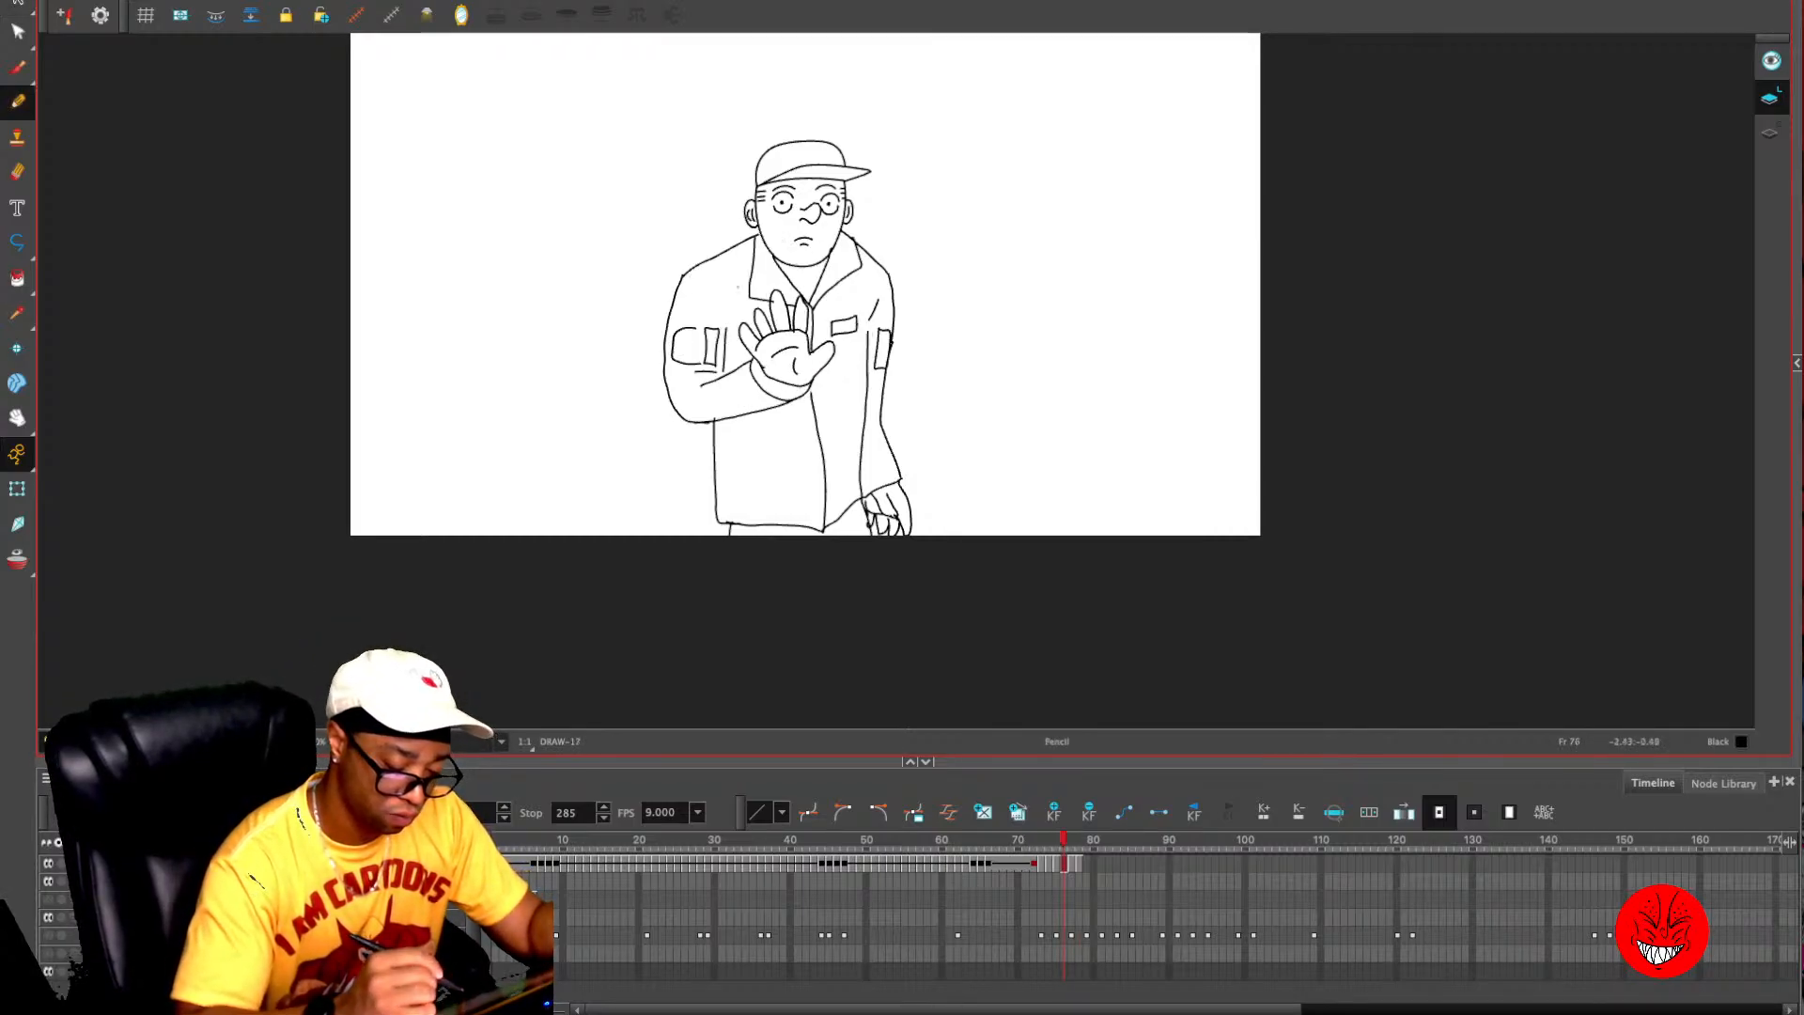
pyautogui.press('.')
pyautogui.hotkey('alt', 'o')
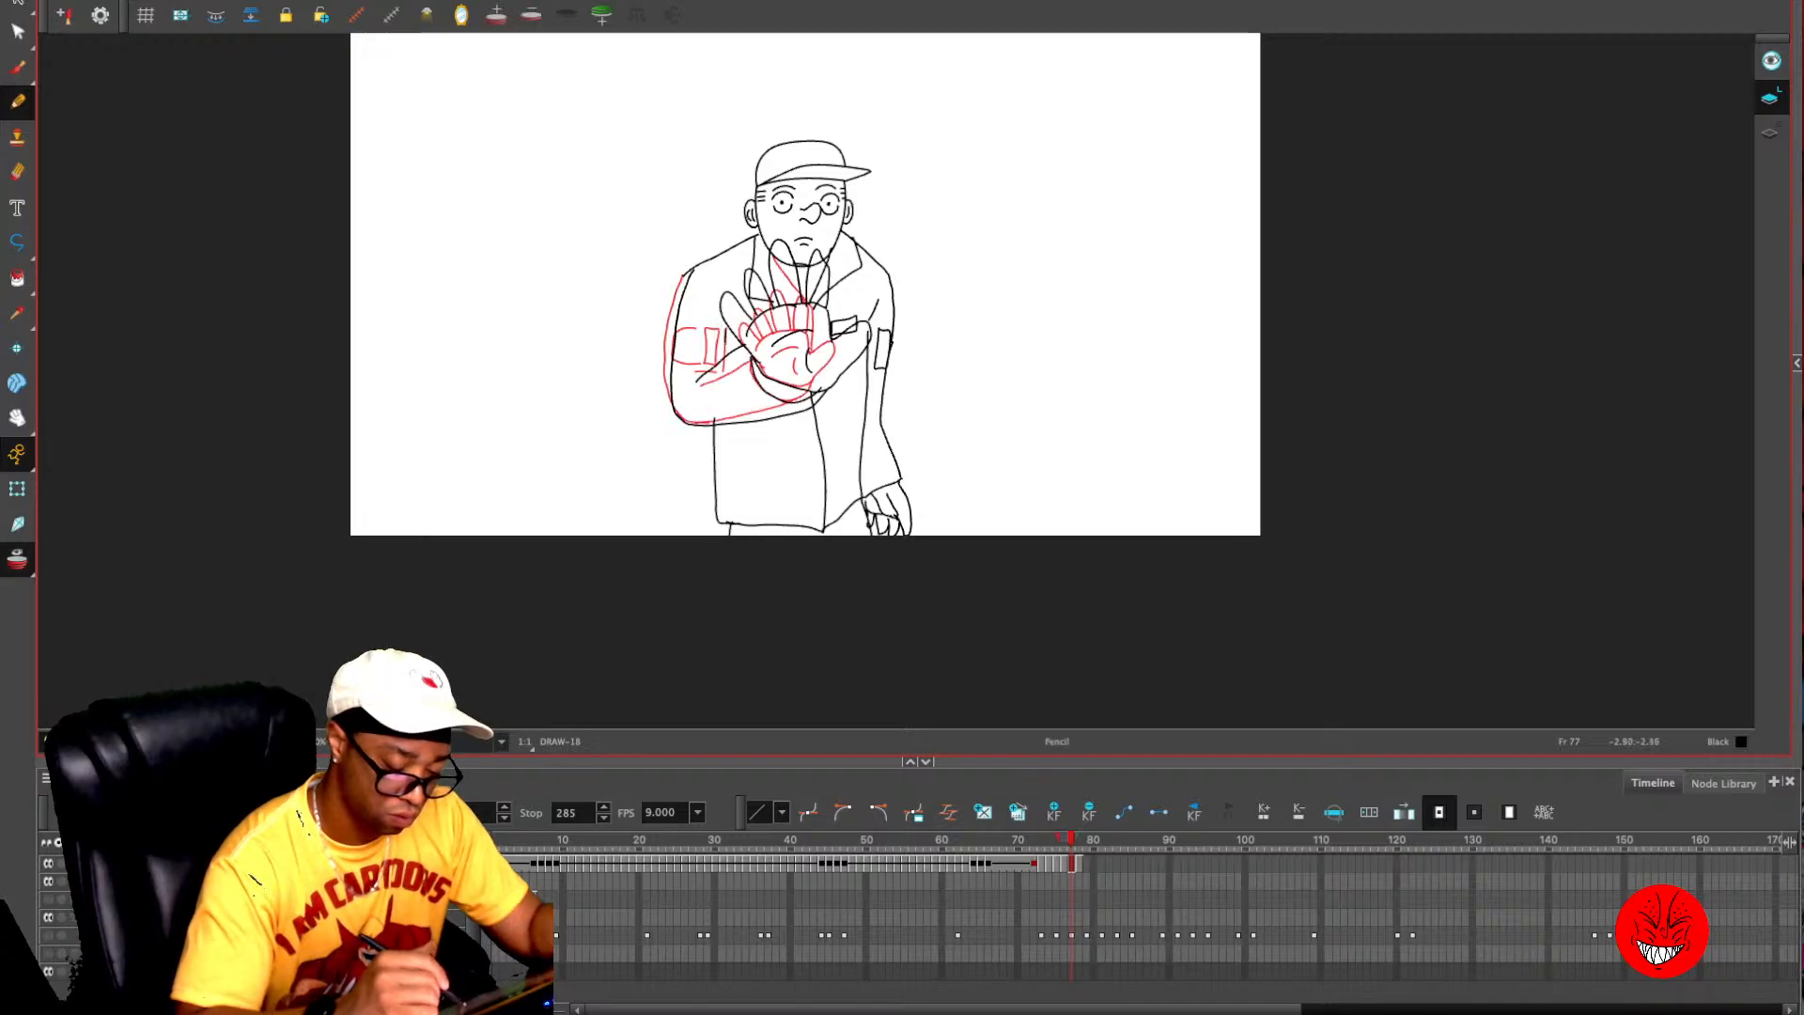
pyautogui.moveTo(707, 325)
pyautogui.mouseDown()
pyautogui.moveTo(715, 369)
pyautogui.moveTo(679, 337)
pyautogui.moveTo(767, 408)
pyautogui.mouseUp()
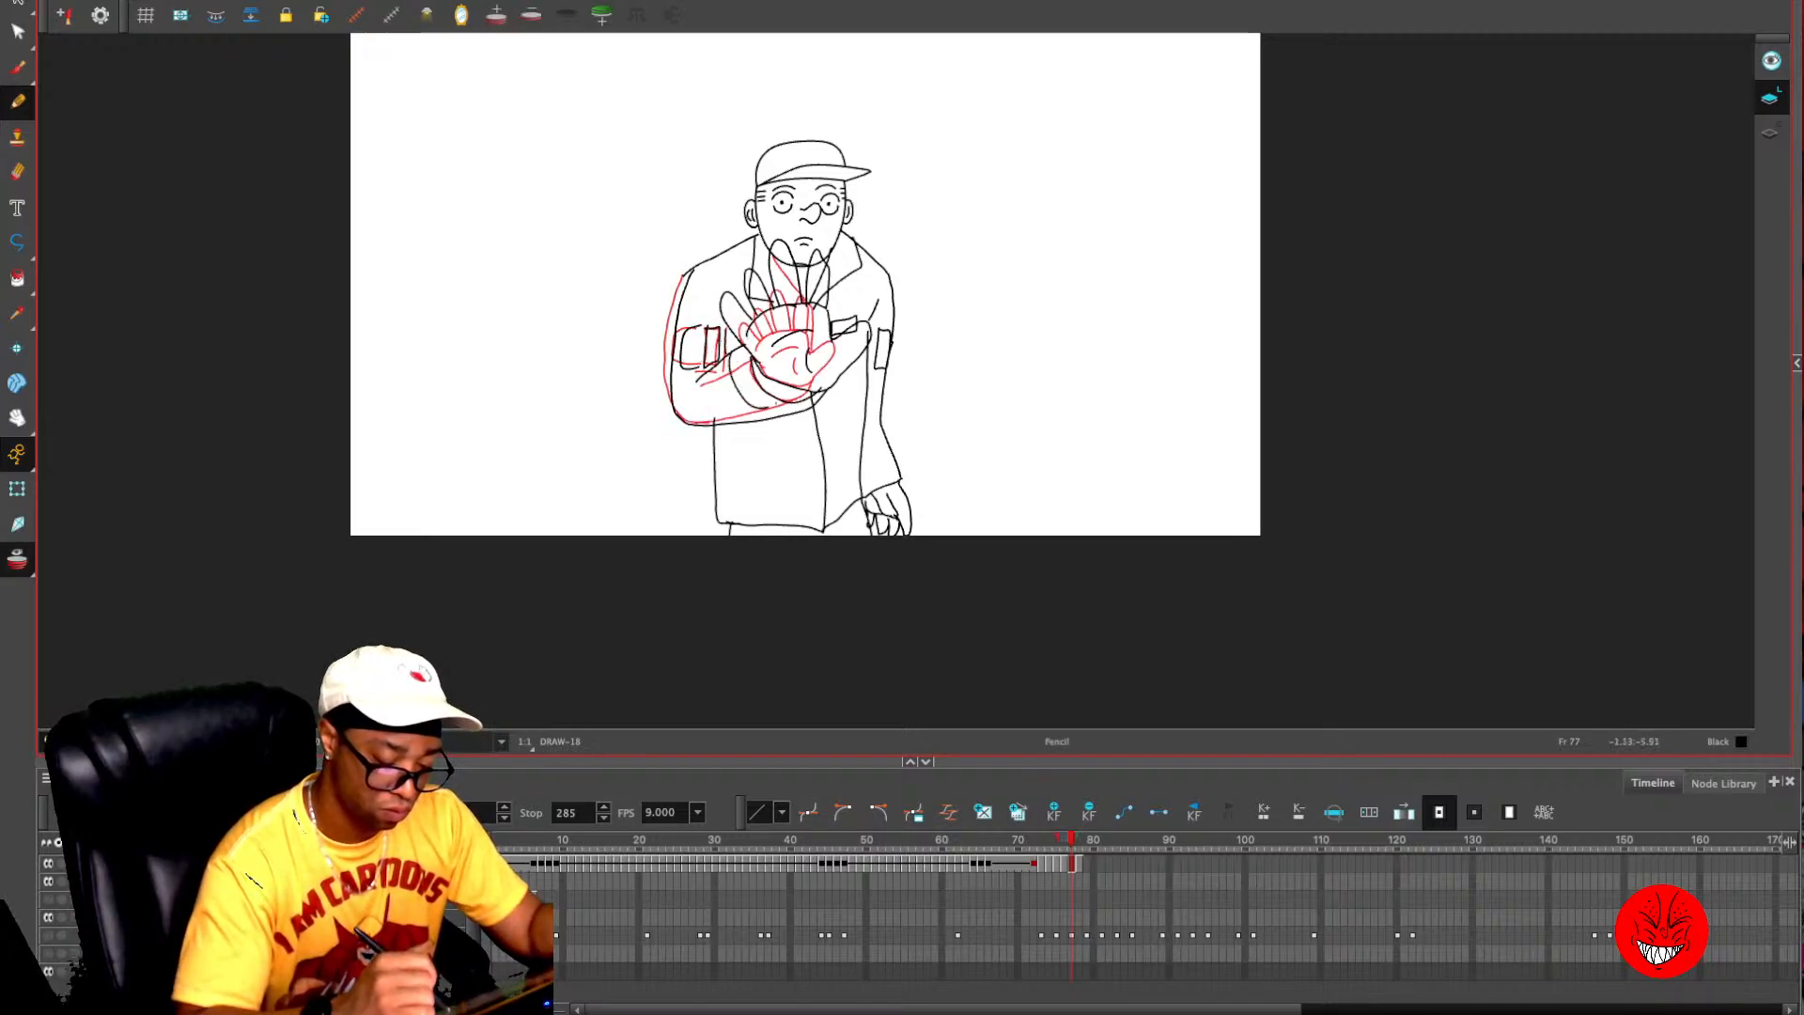
# - Add short cuff crease lines to the sleeves on frame 76 and compare frames 74 through 77
pyautogui.press(',')
pyautogui.hotkey('alt', 'o')
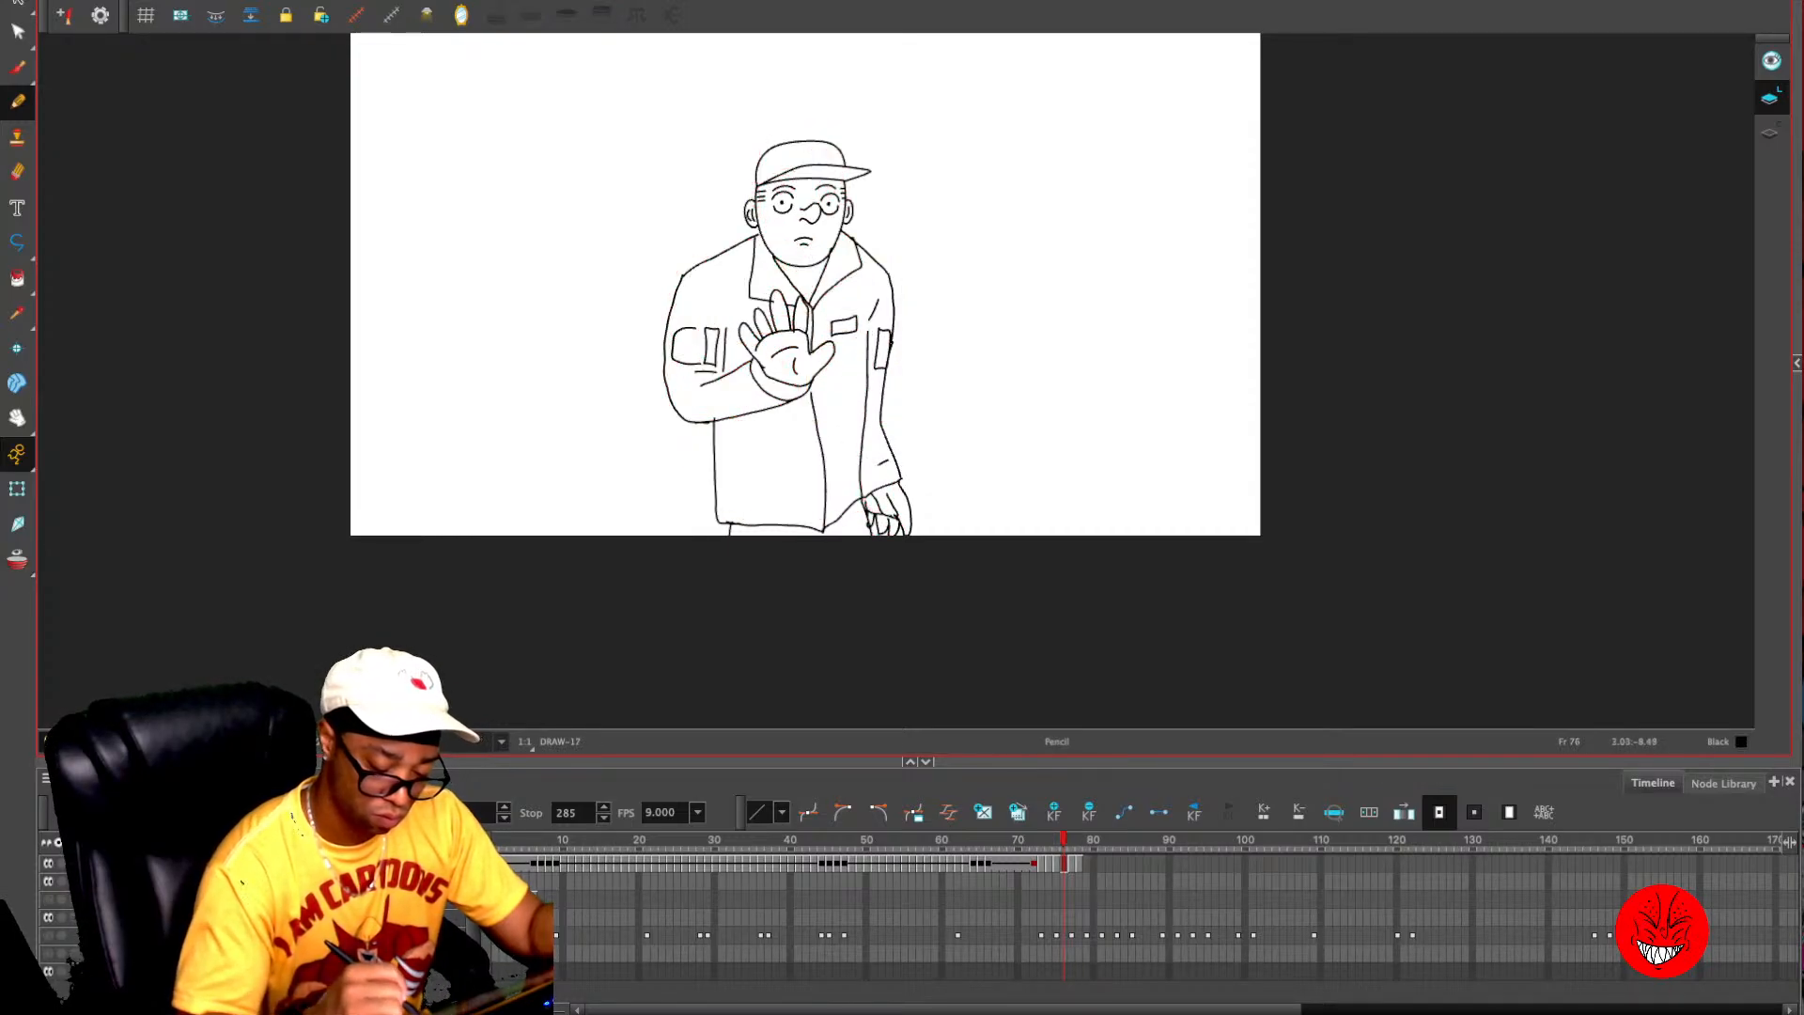
pyautogui.moveTo(864, 474); pyautogui.dragTo(882, 465)
pyautogui.moveTo(740, 374); pyautogui.dragTo(750, 396)
pyautogui.press(',')
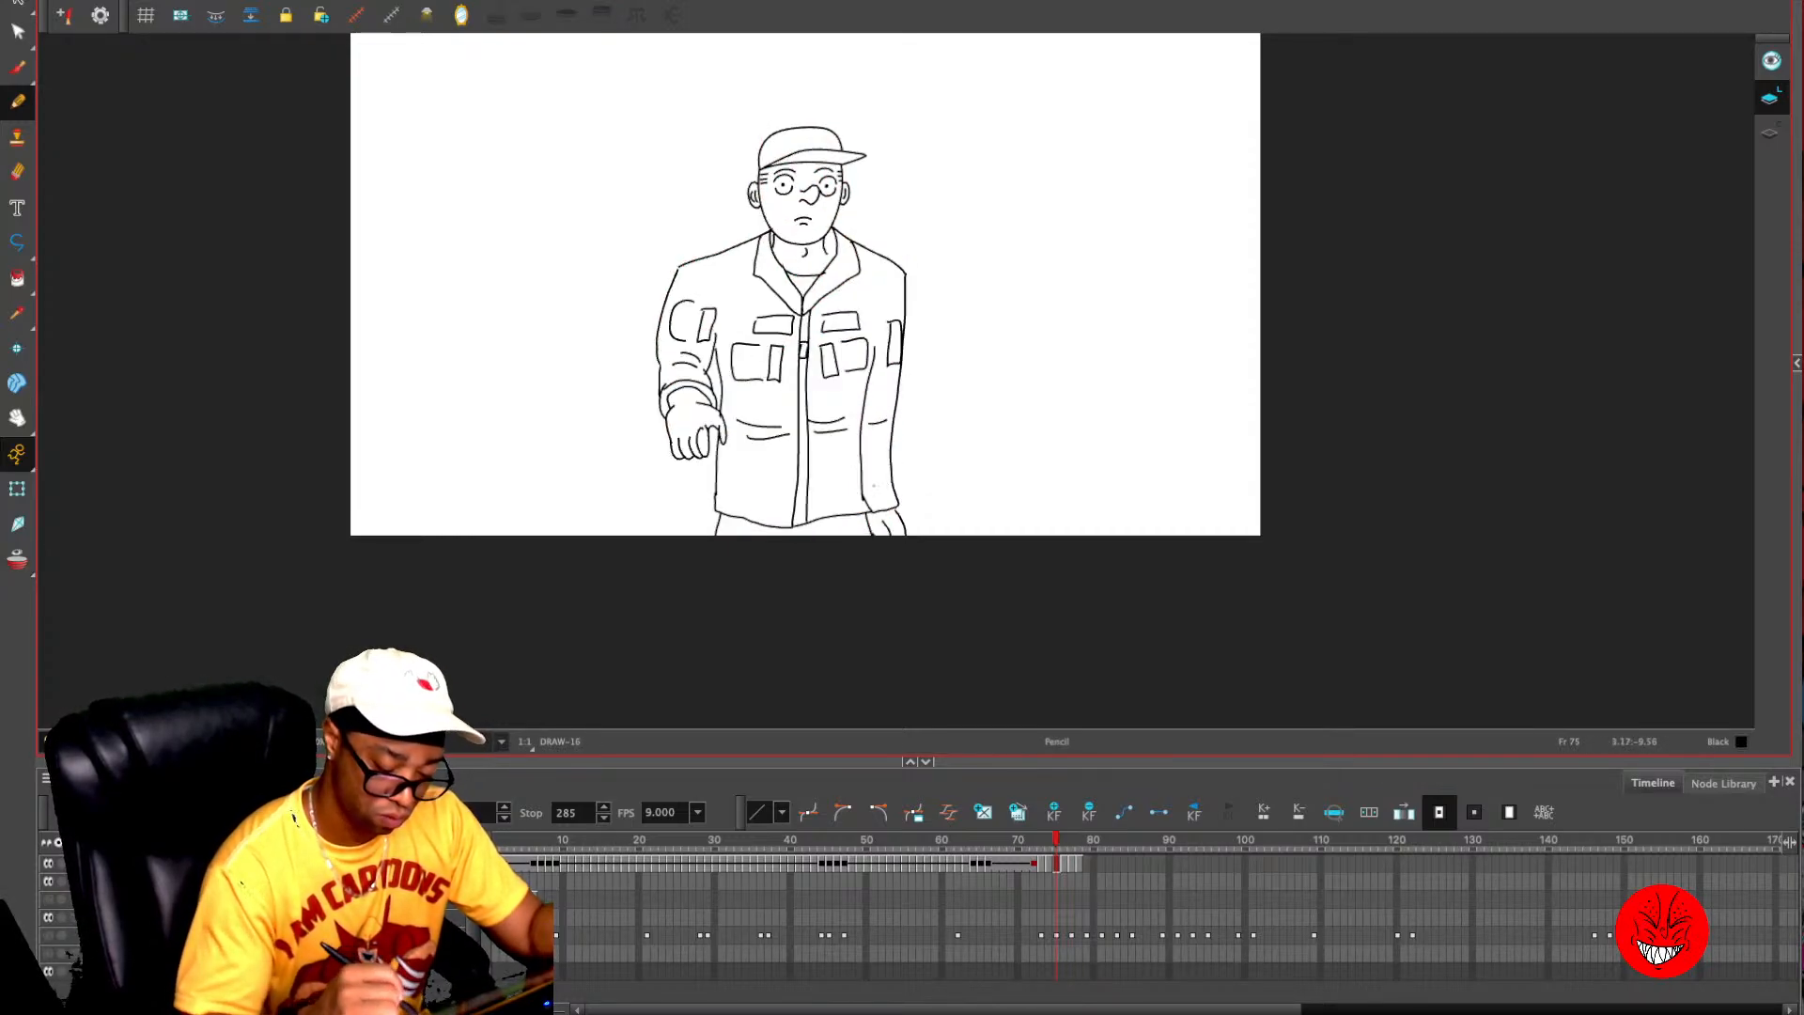
pyautogui.press(',')
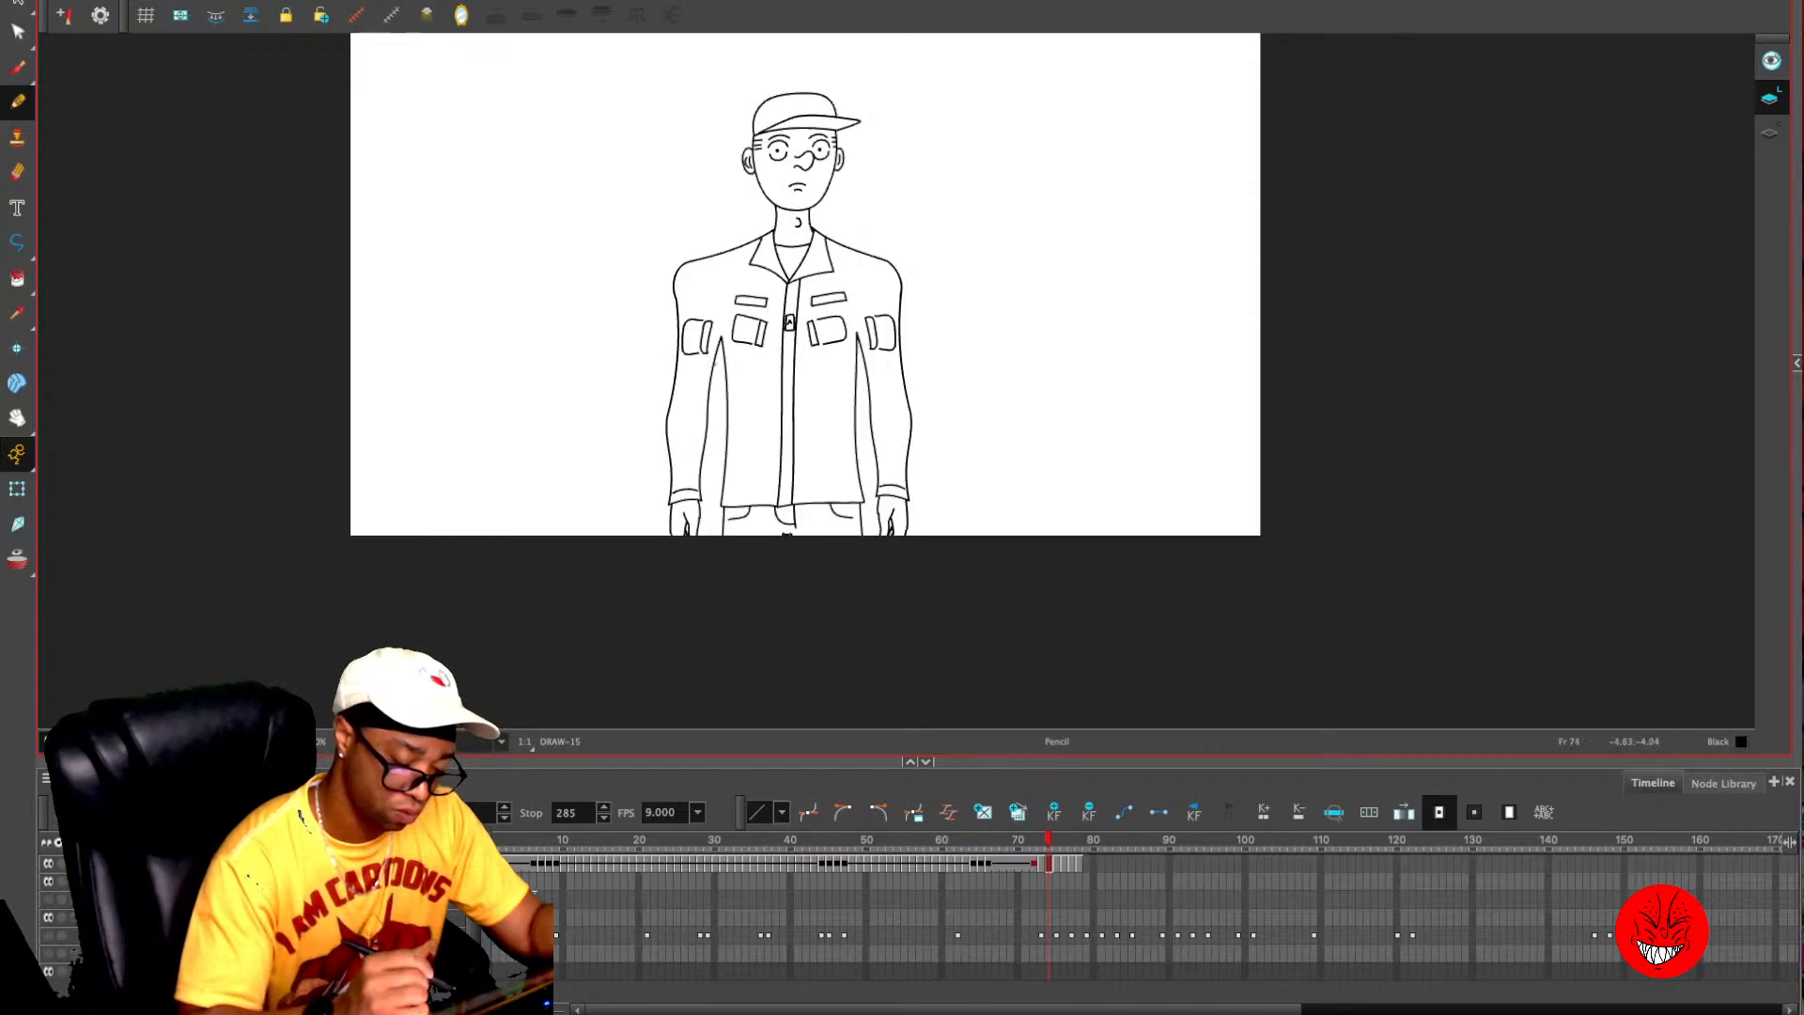
pyautogui.press('.')
pyautogui.press('.')
pyautogui.press('.')
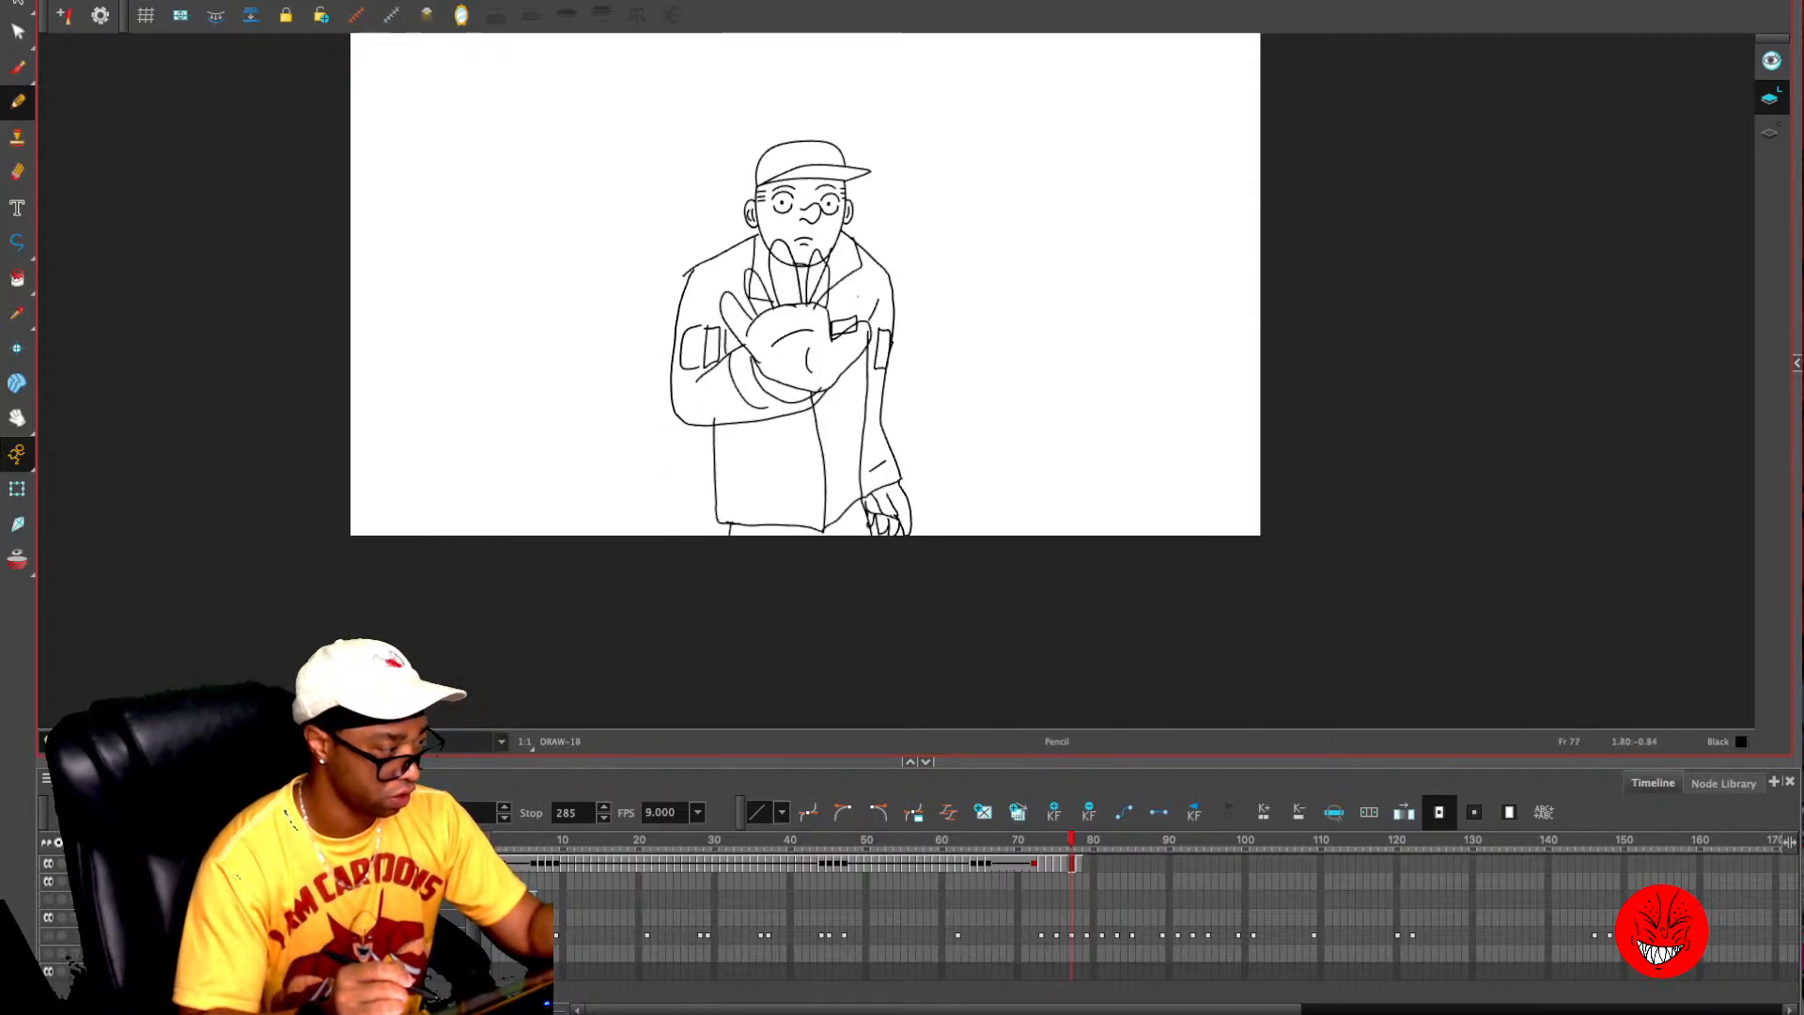
pyautogui.press('super+a')
pyautogui.press('super+c')
pyautogui.press('.')
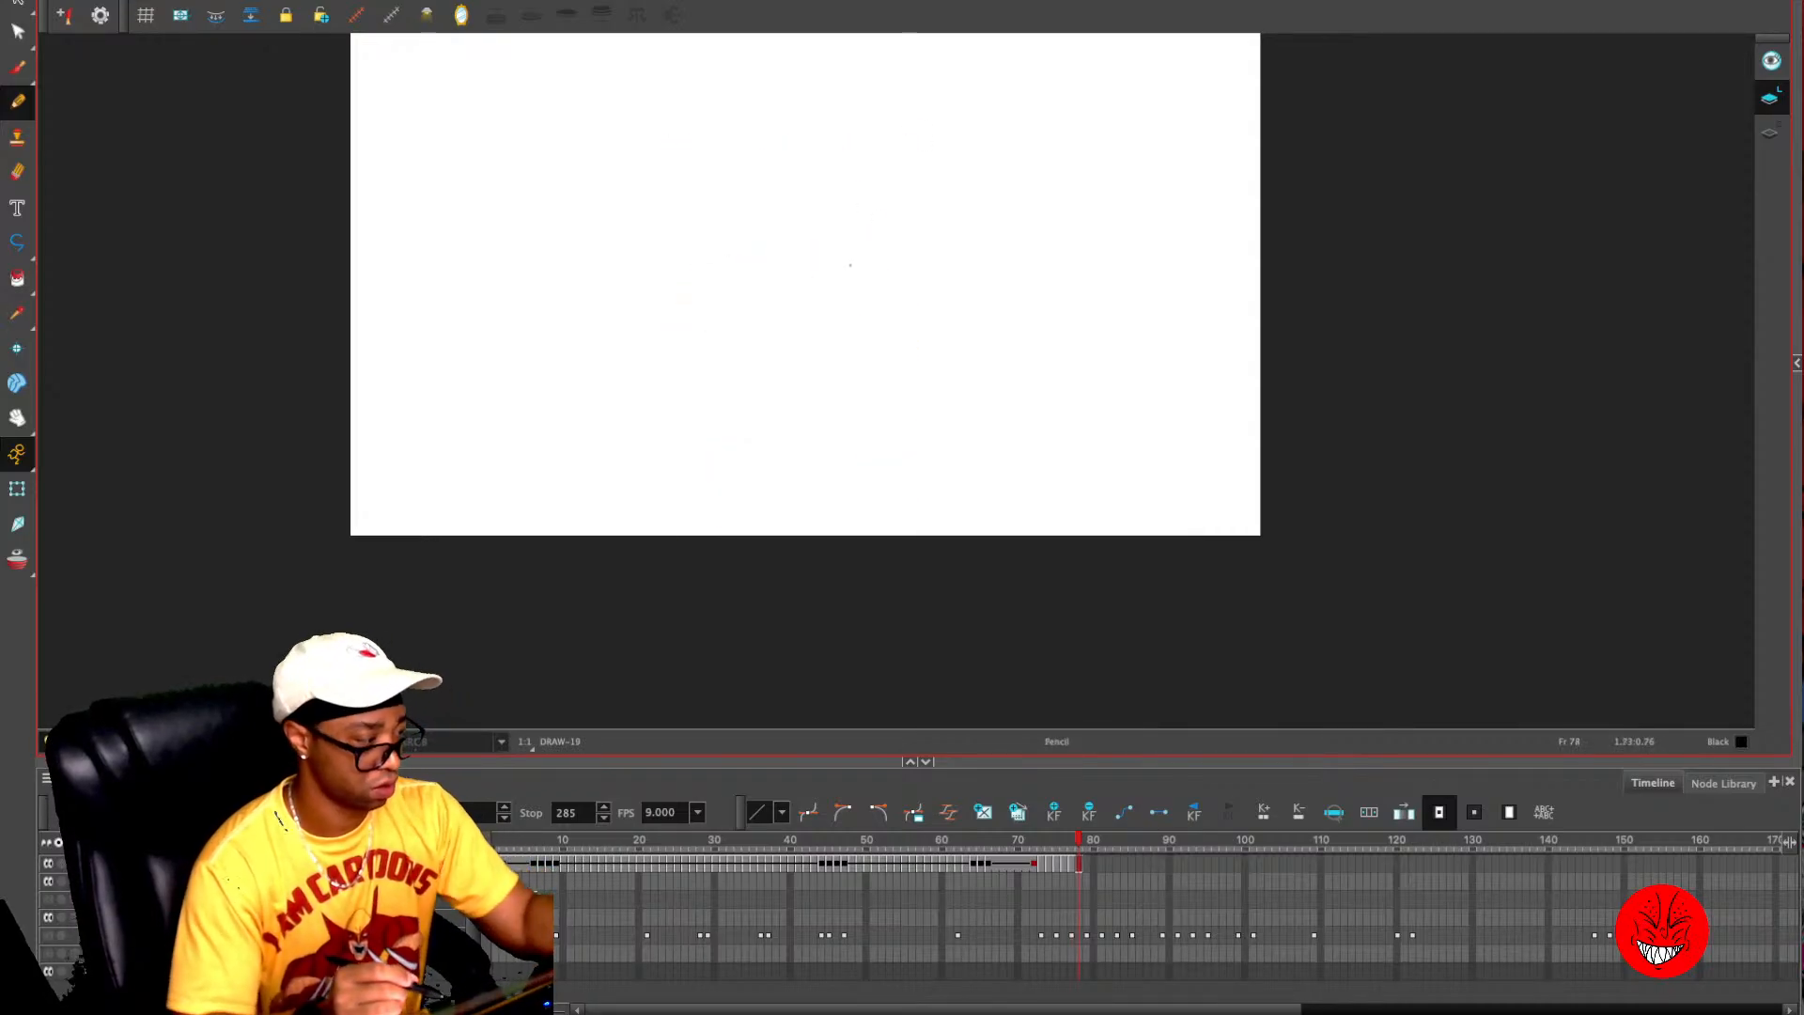
pyautogui.press('super+v')
pyautogui.press('super+x')
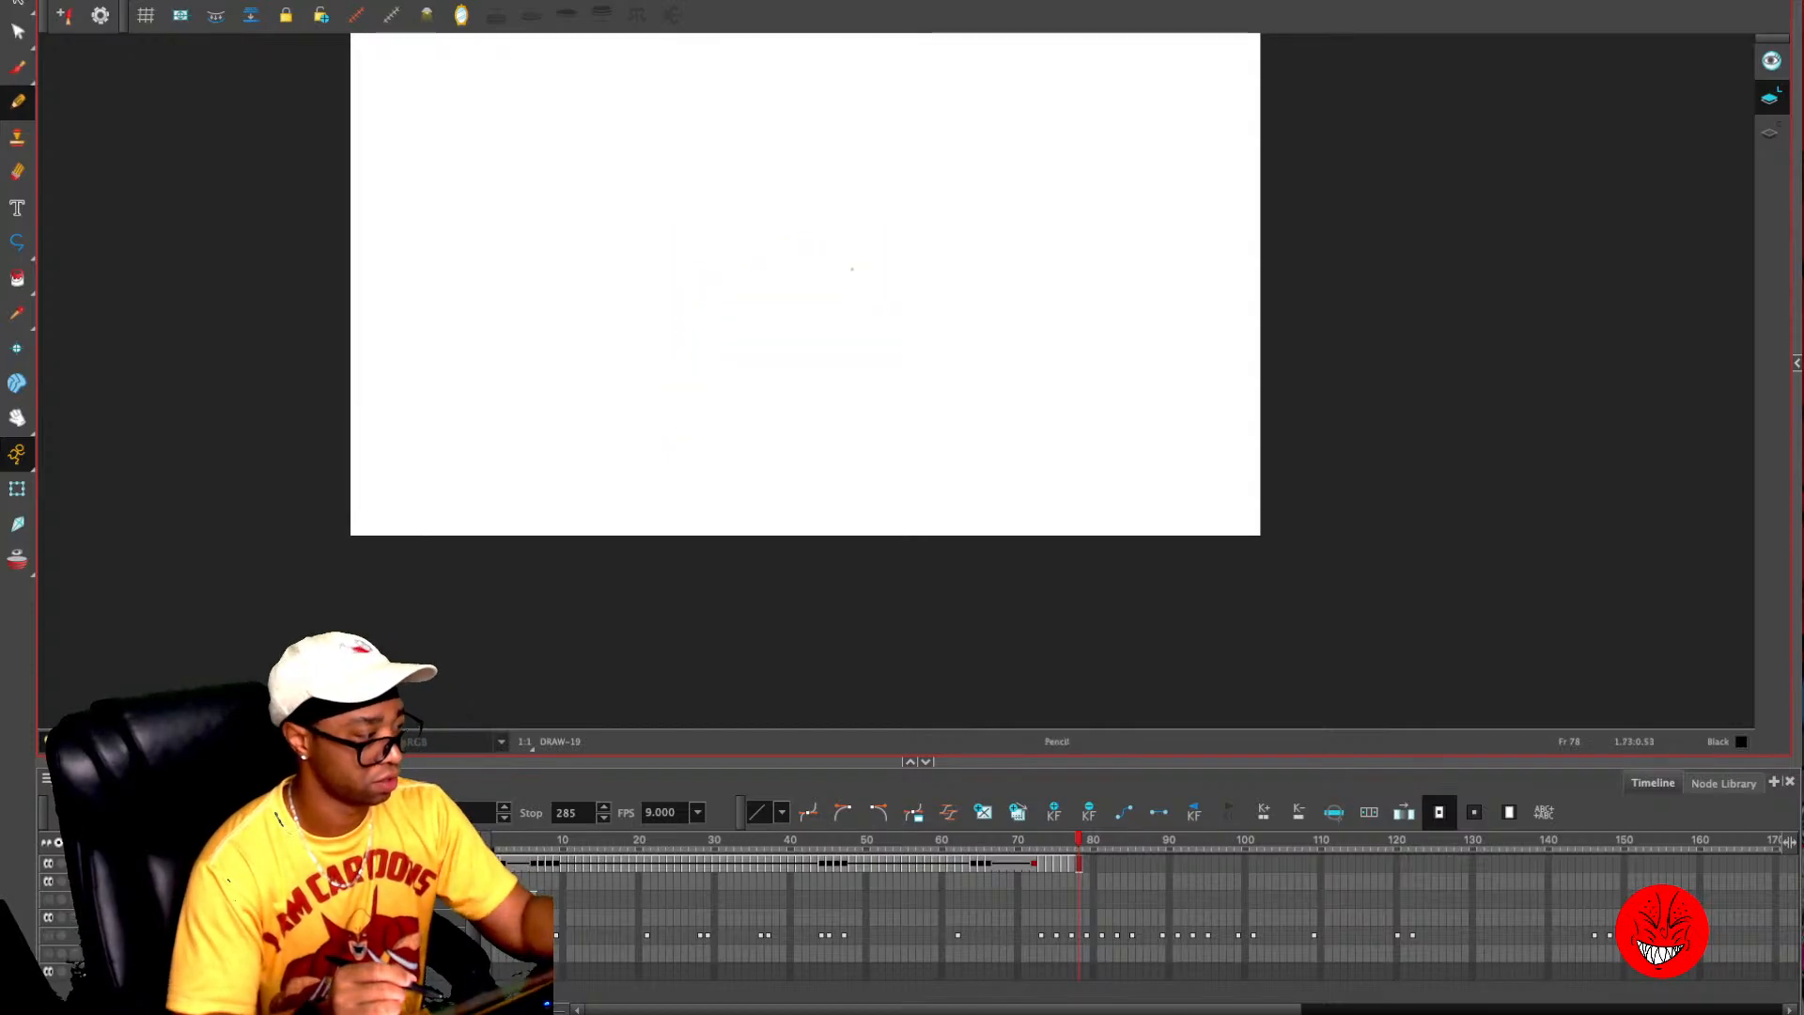
# - Copy the complete drawing from frame 77 onto frame 78 and show the rough sketch layer again
pyautogui.press(',')
pyautogui.press('super+a')
pyautogui.press('super+c')
pyautogui.press('.')
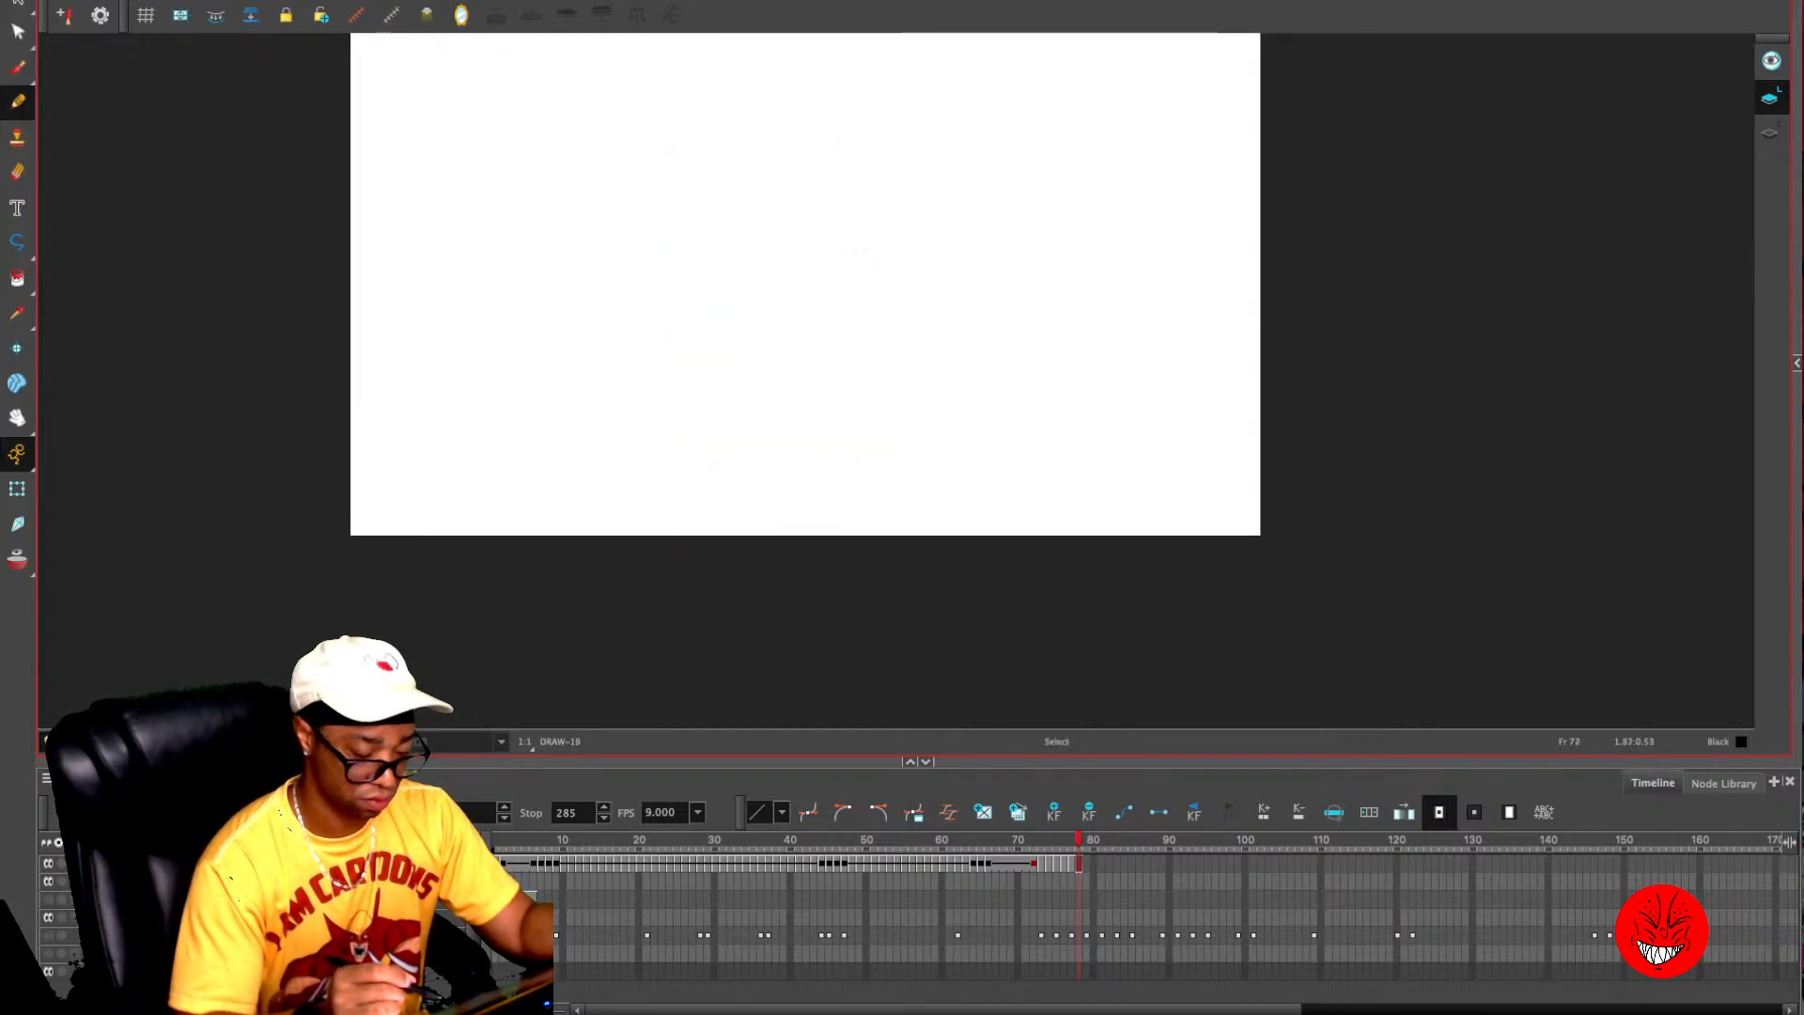
pyautogui.press('super+v')
pyautogui.hotkey('alt', '/')
pyautogui.click(48, 935)
pyautogui.hotkey('alt', 's')
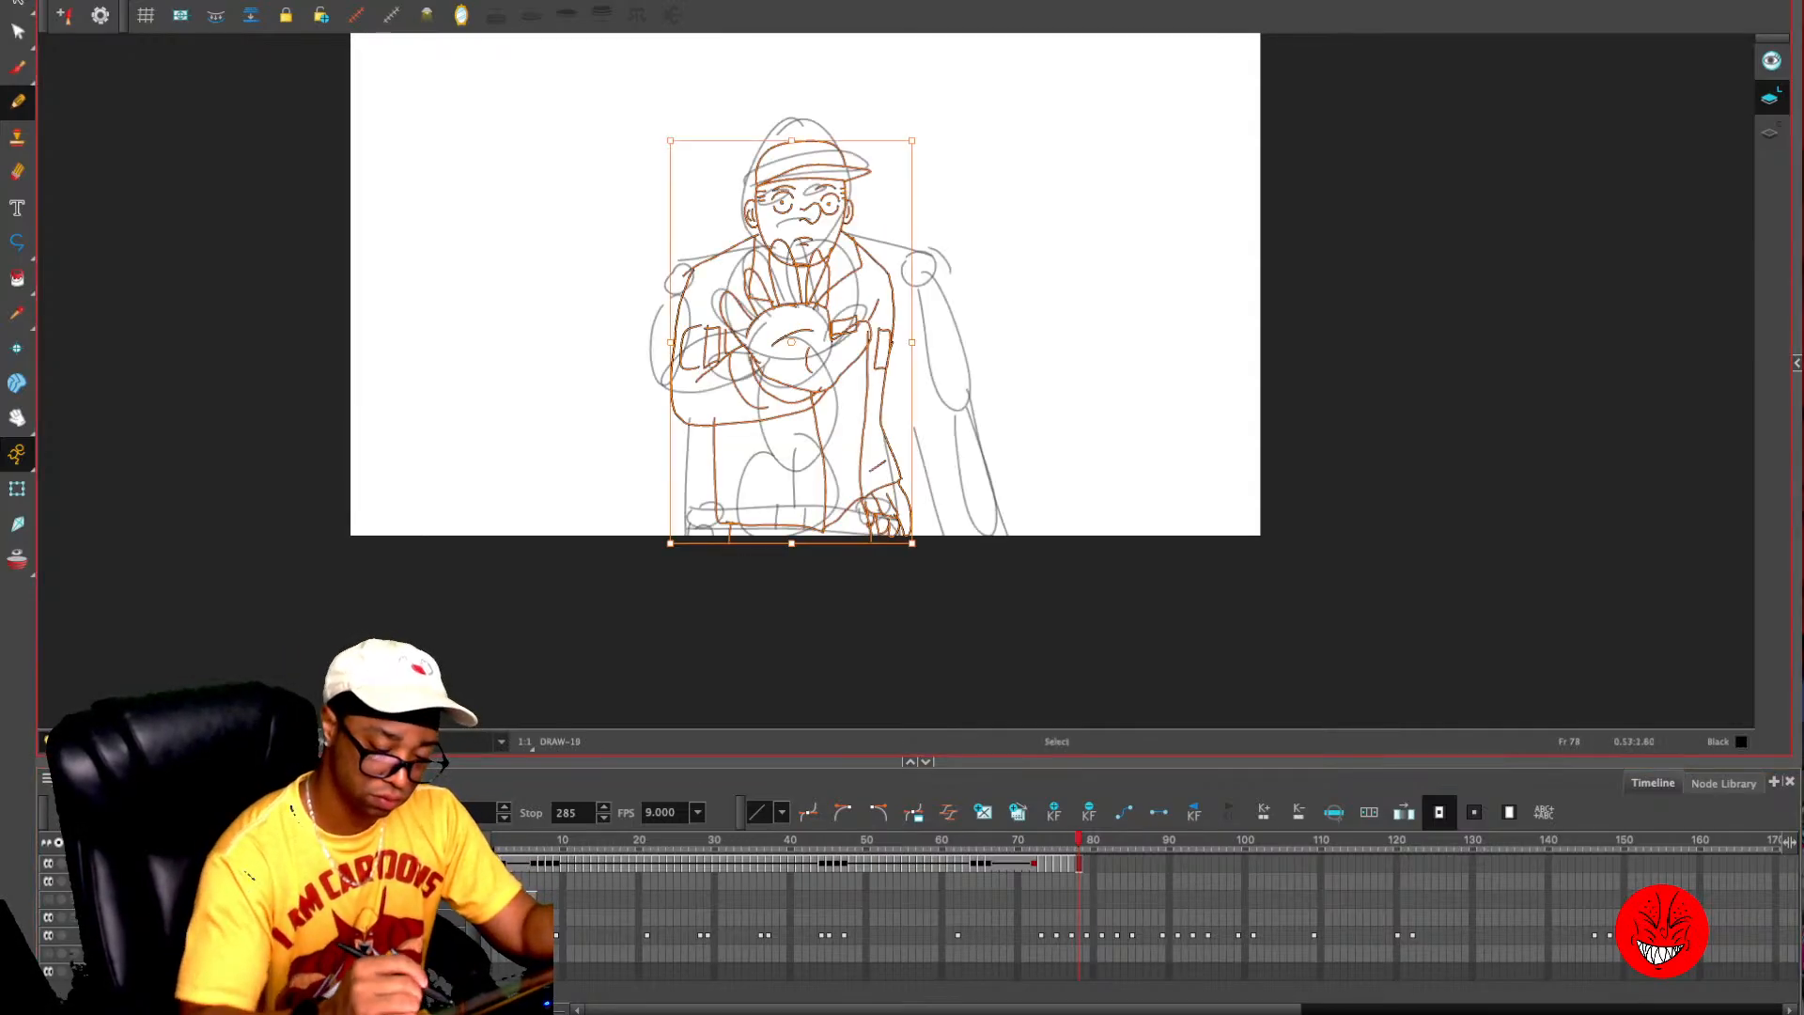
# - Put the same drawing on frame 79 and delete the head, jacket and lowered arm, keeping the raised hand and cuff
pyautogui.press('2')
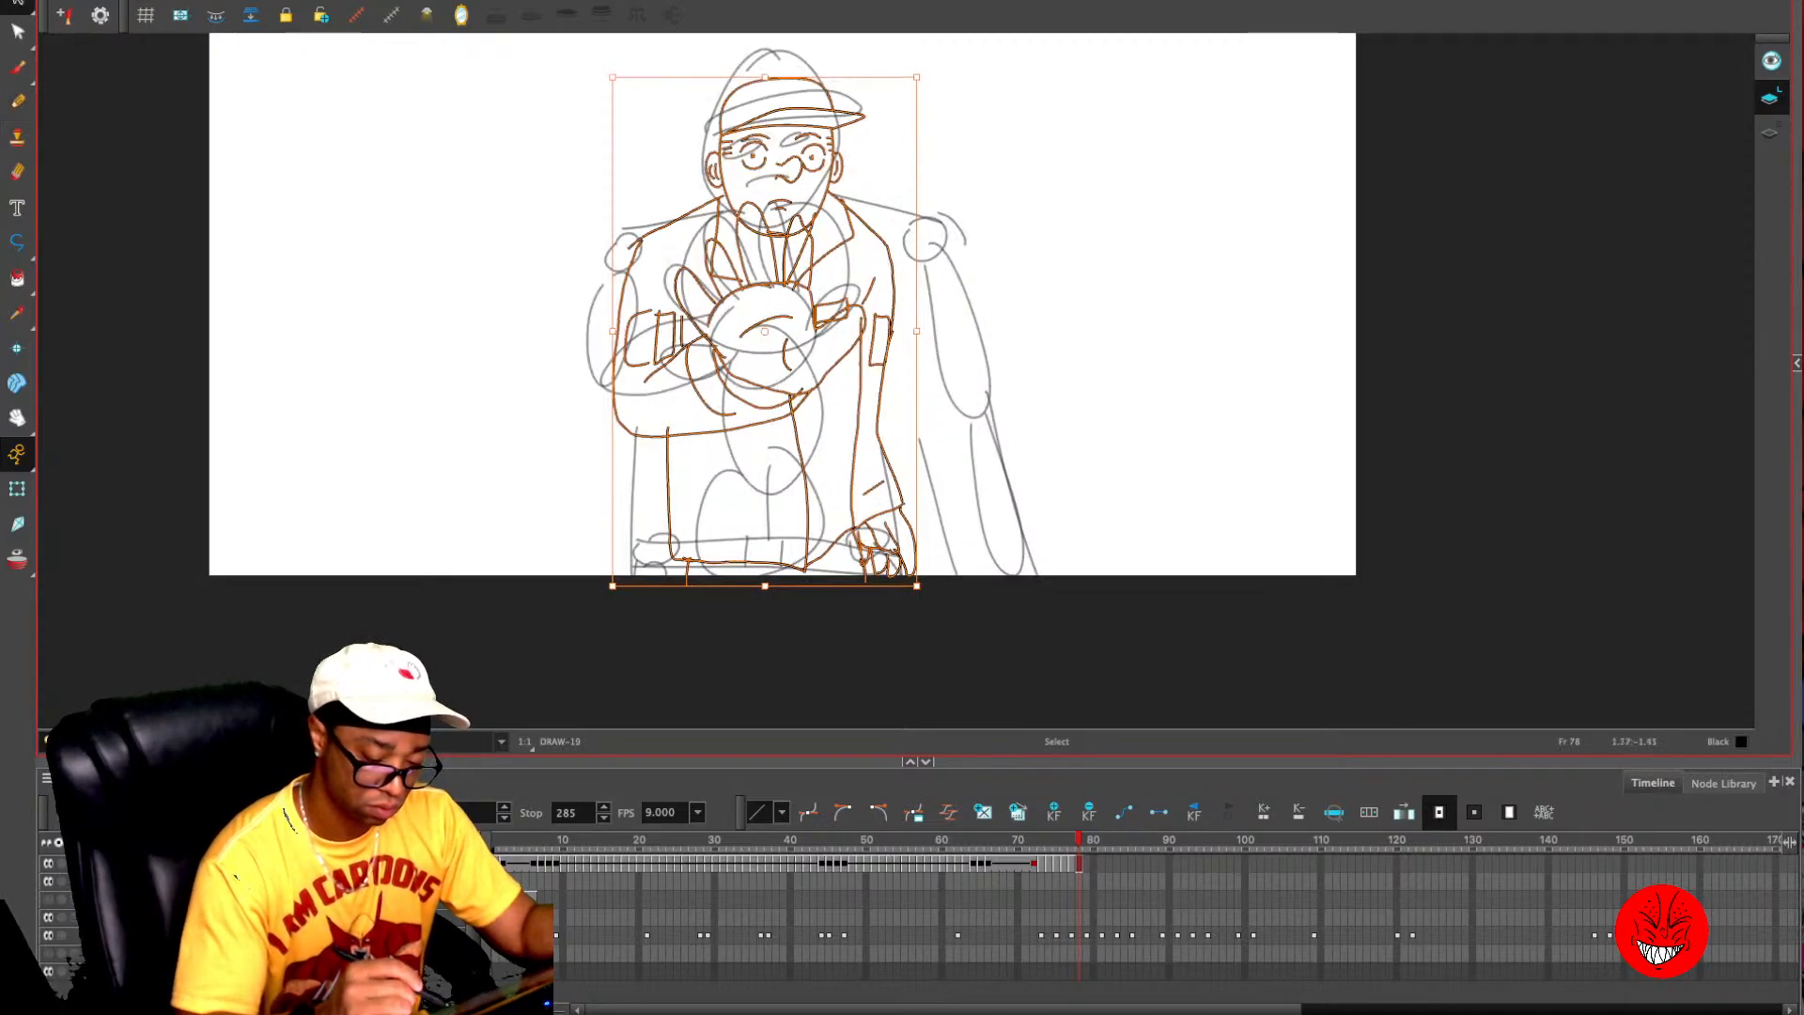
pyautogui.press('.')
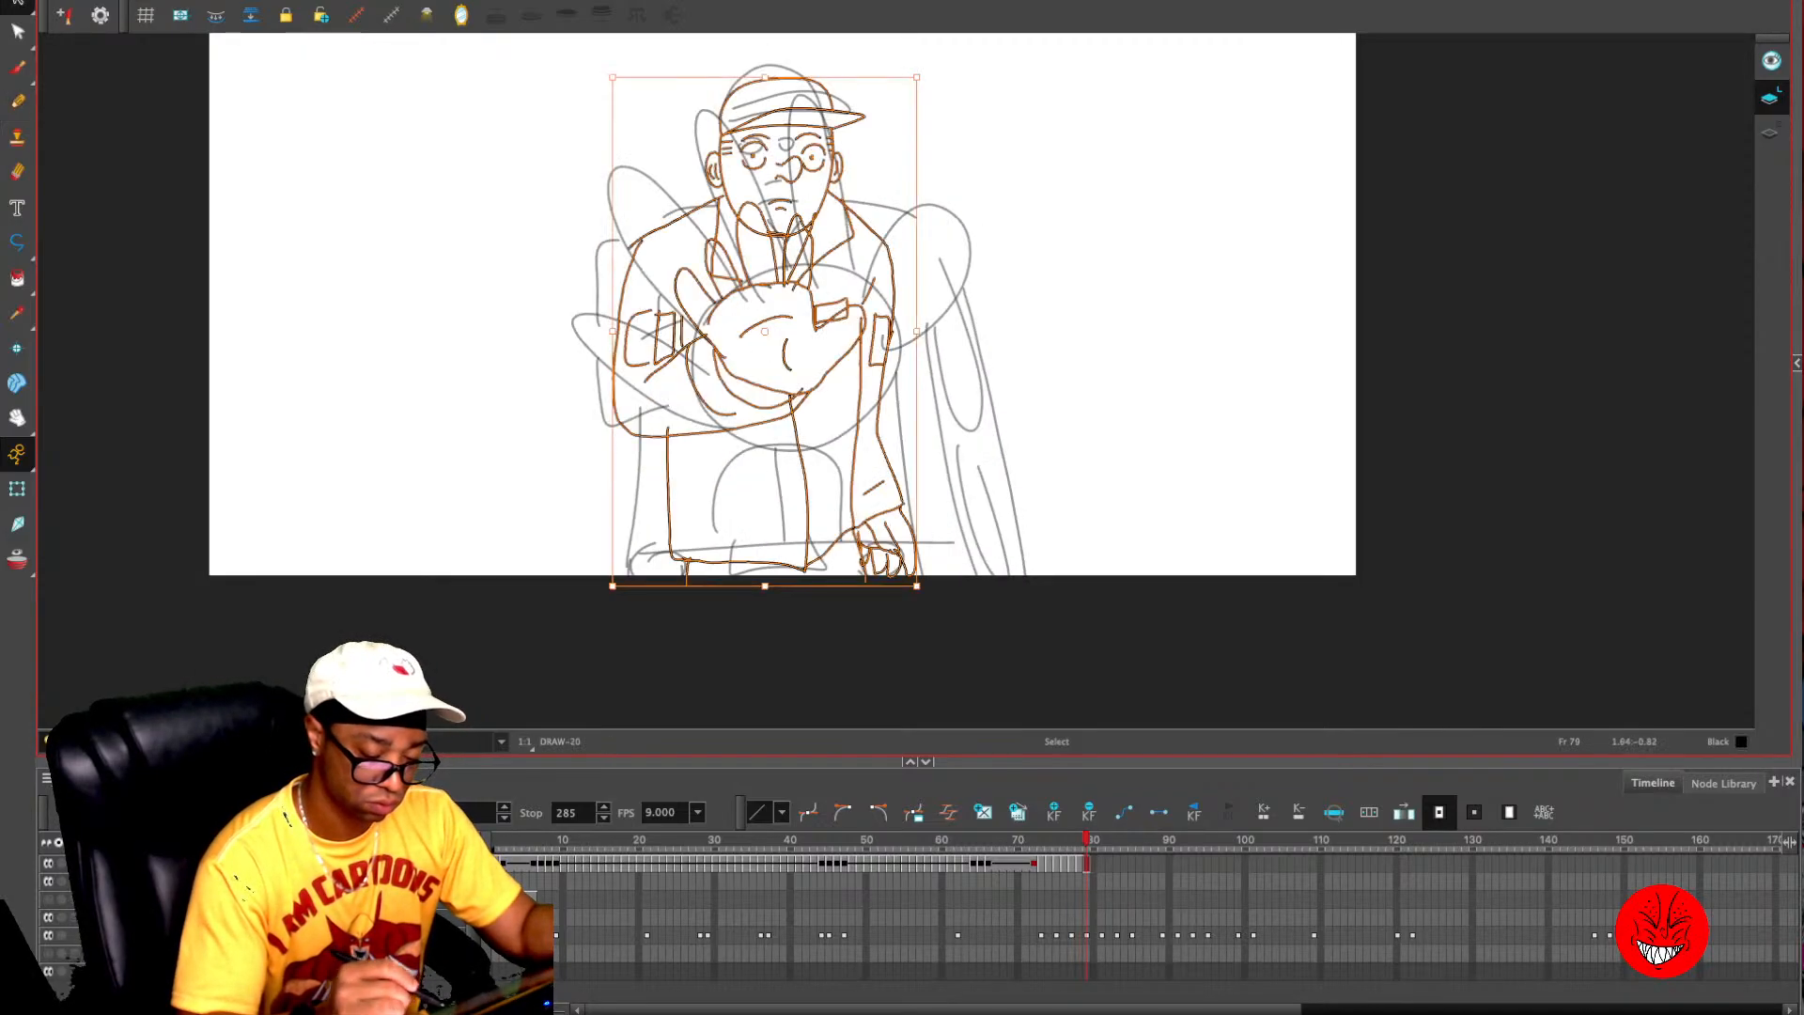
pyautogui.press('Escape')
pyautogui.moveTo(879, 94)
pyautogui.mouseDown()
pyautogui.moveTo(622, 235)
pyautogui.moveTo(733, 226)
pyautogui.moveTo(591, 320)
pyautogui.moveTo(620, 395)
pyautogui.moveTo(658, 376)
pyautogui.mouseUp()
pyautogui.moveTo(697, 463)
pyautogui.mouseDown()
pyautogui.moveTo(727, 619)
pyautogui.moveTo(964, 338)
pyautogui.moveTo(776, 447)
pyautogui.mouseUp()
pyautogui.moveTo(844, 190)
pyautogui.mouseDown()
pyautogui.moveTo(817, 252)
pyautogui.moveTo(831, 296)
pyautogui.moveTo(874, 235)
pyautogui.moveTo(793, 178)
pyautogui.mouseUp()
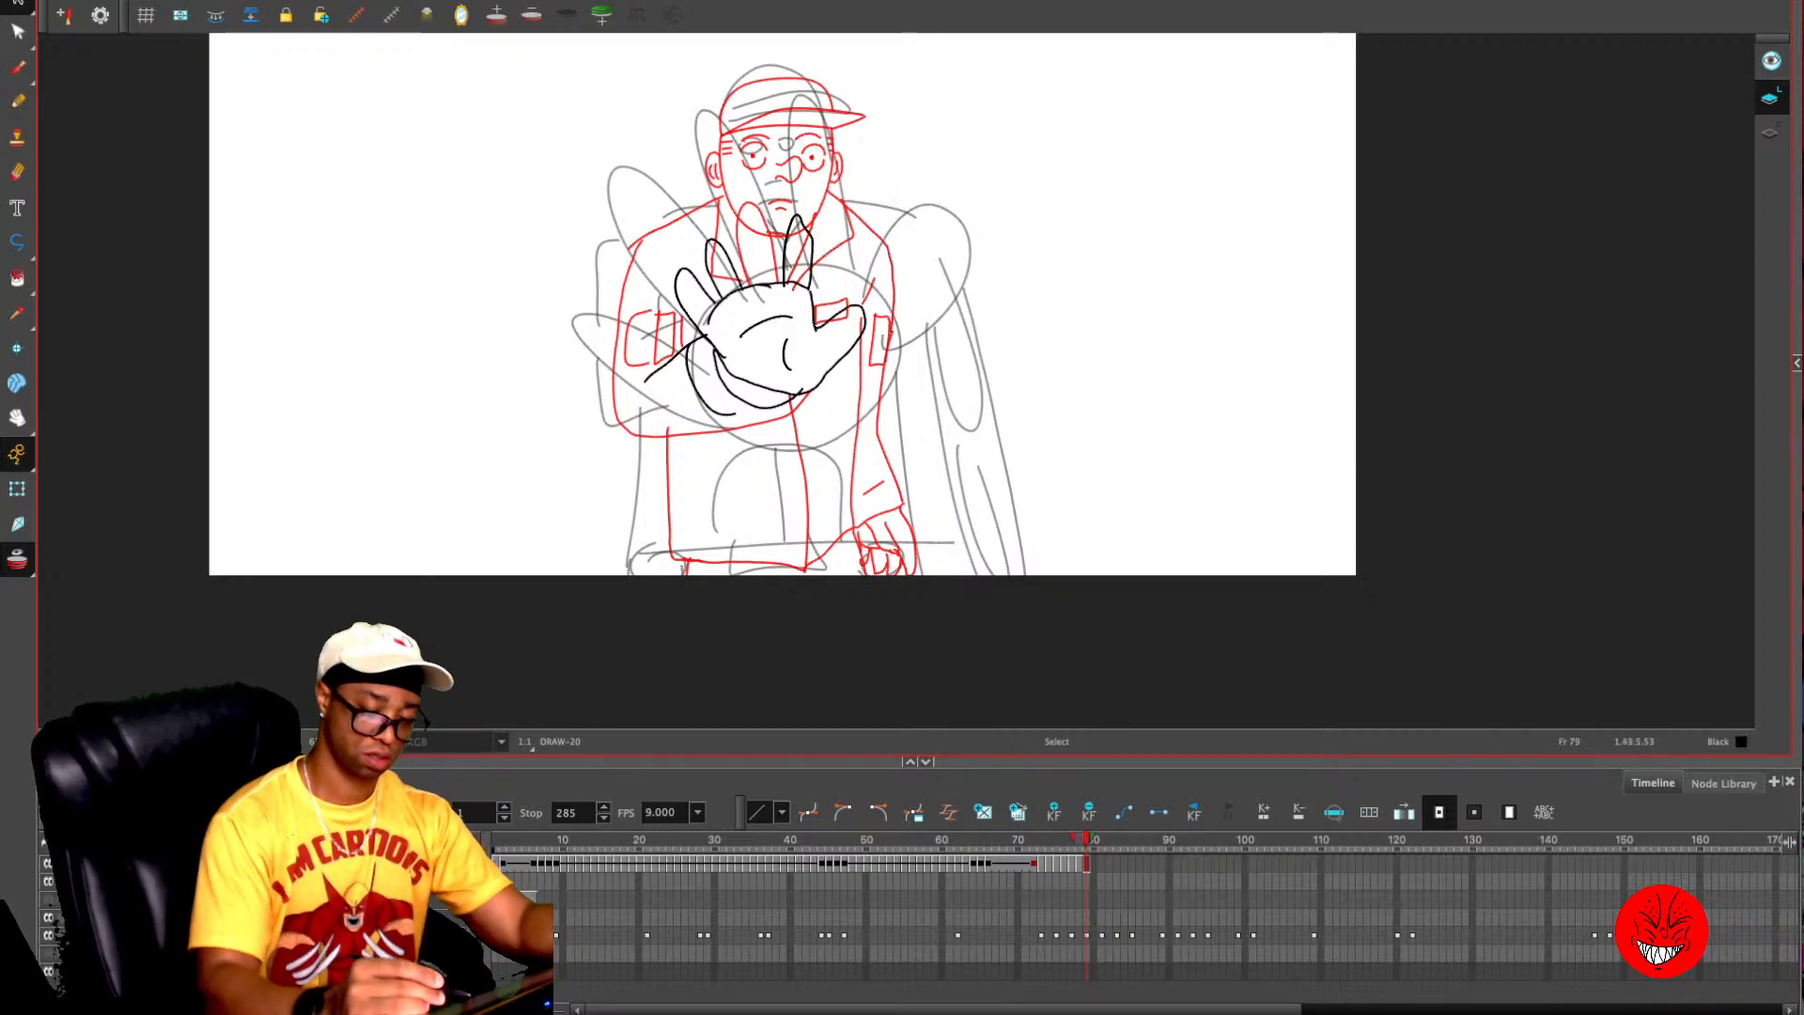
# - Copy the missing middle finger of the raised hand from frame 78 onto frame 79
pyautogui.press(',')
pyautogui.moveTo(792, 222); pyautogui.dragTo(752, 214)
pyautogui.click(752, 186)
pyautogui.click(744, 201)
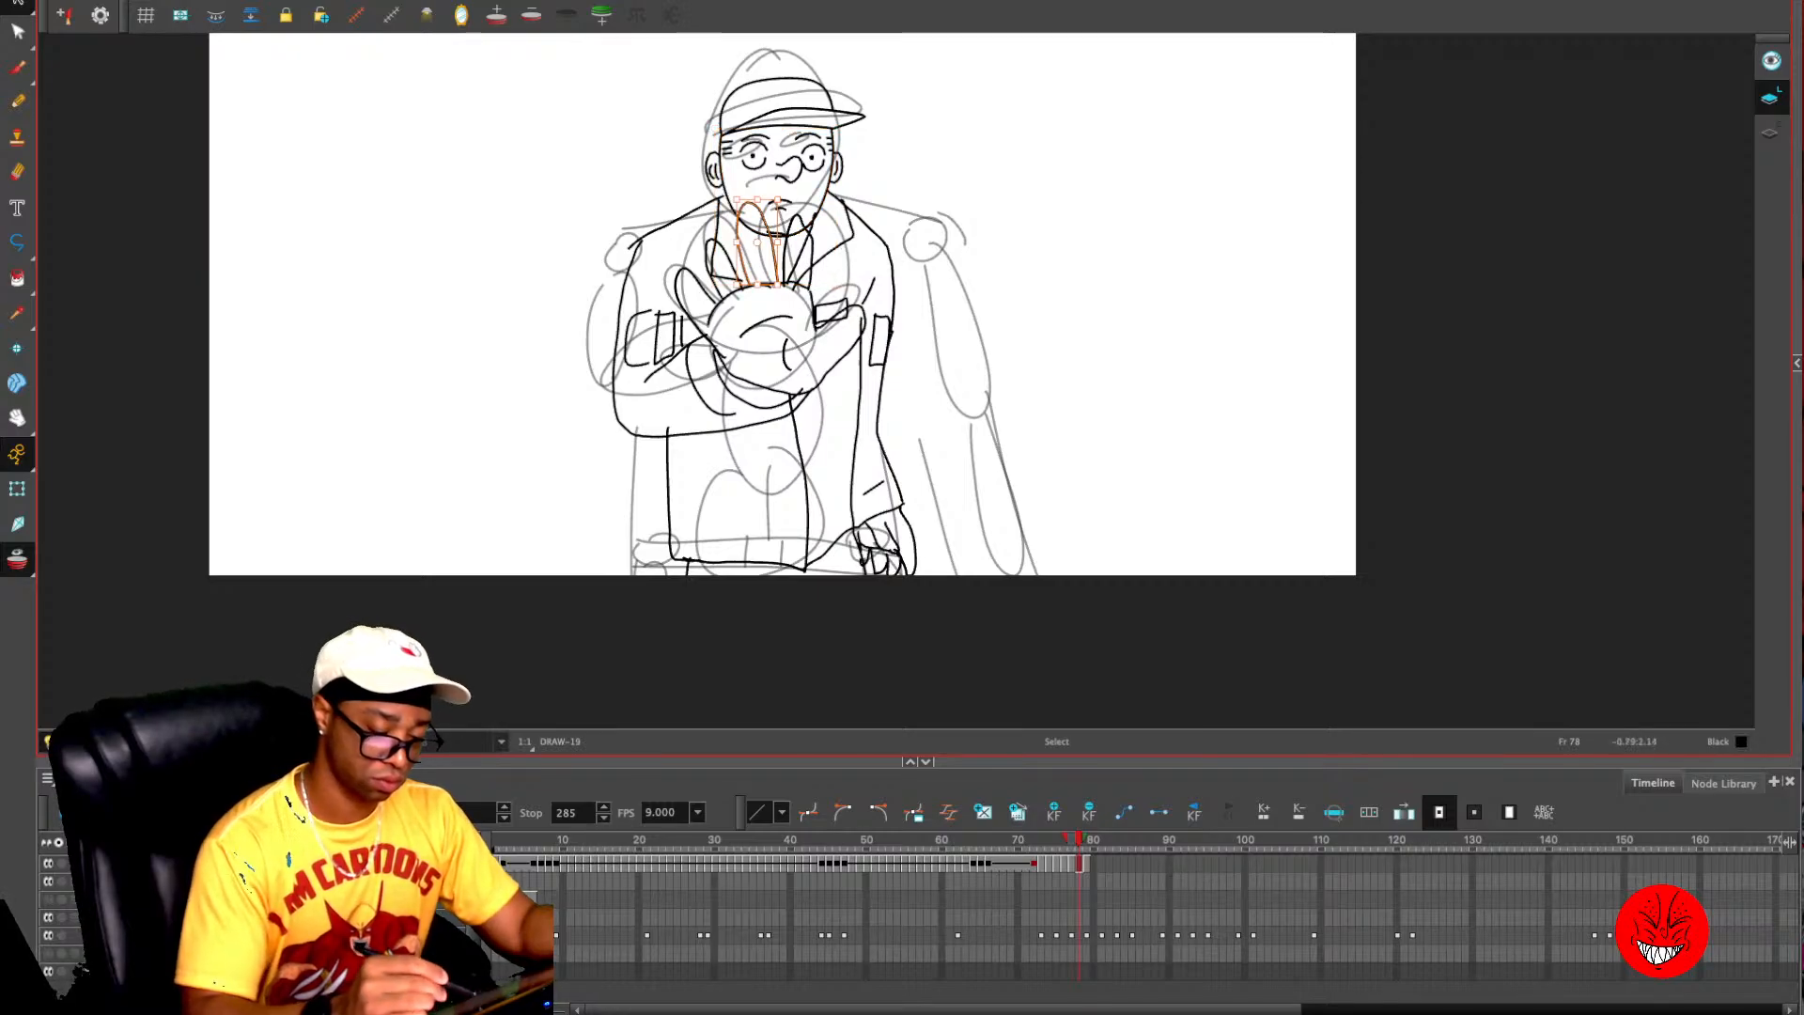
pyautogui.press('.')
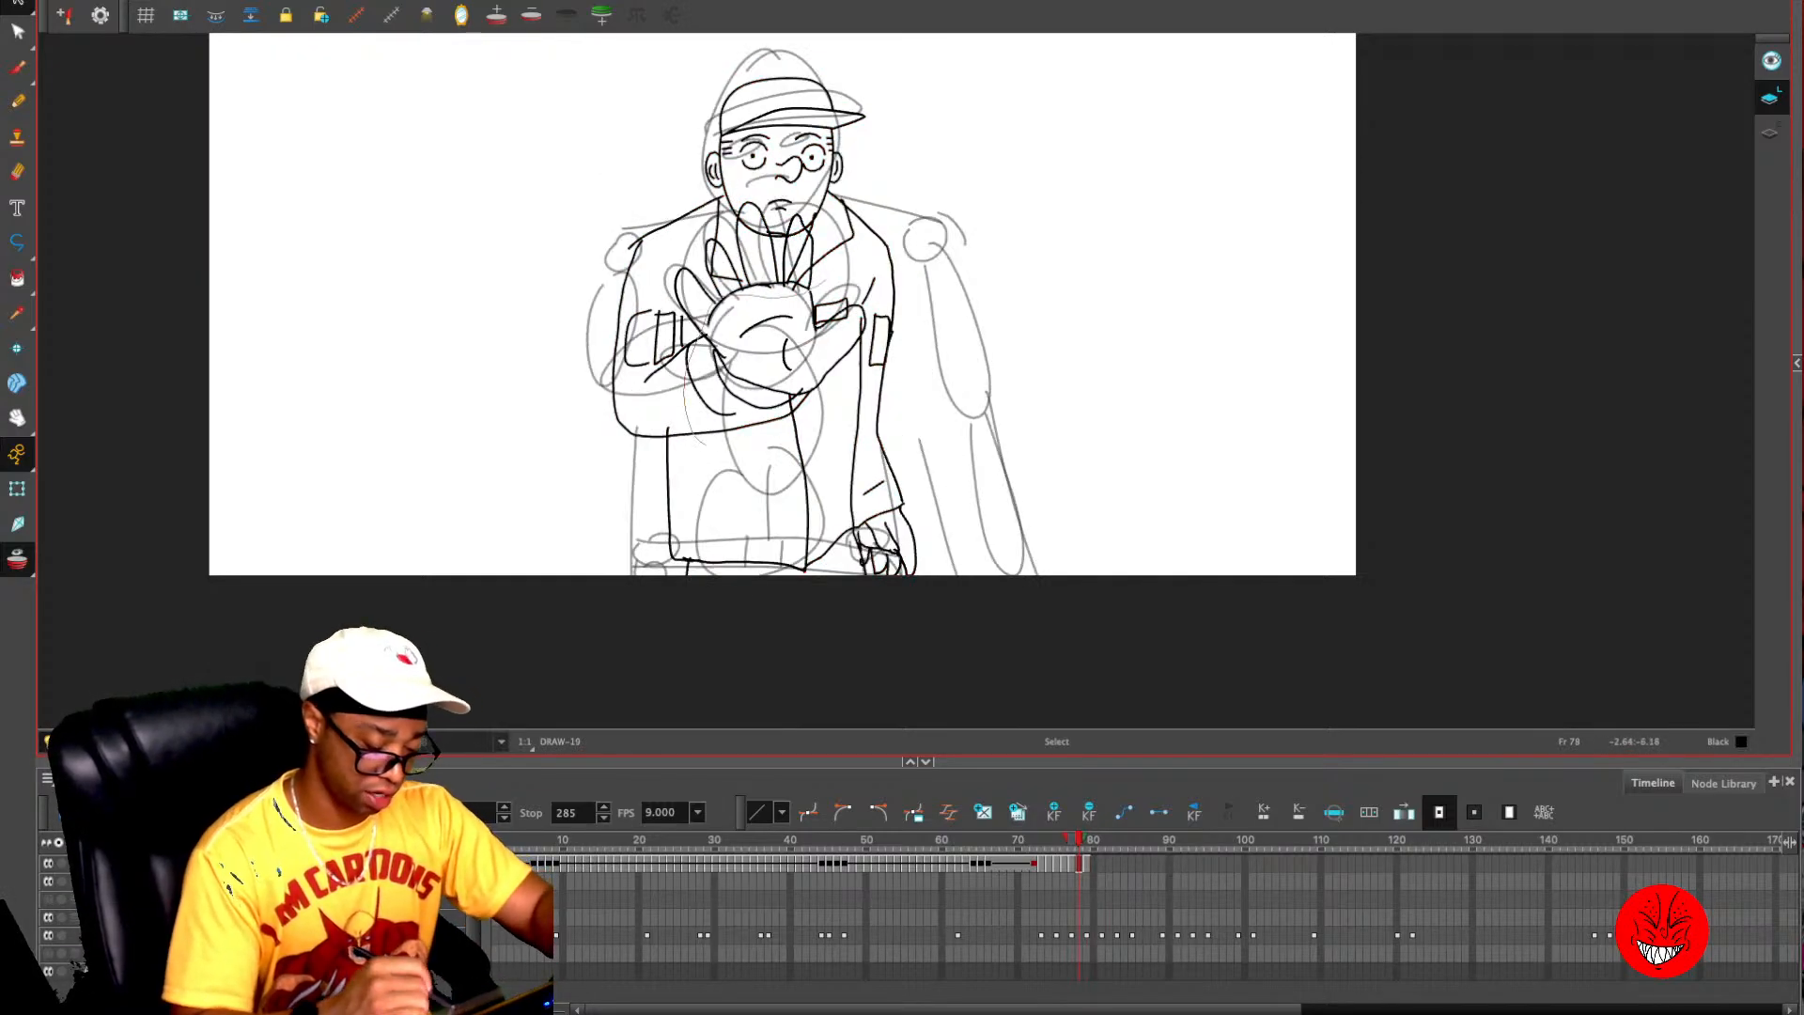
# - Delete the raised hand and its whole sleeved arm, including patches and cuff, from frame 78
pyautogui.moveTo(705, 443)
pyautogui.mouseDown()
pyautogui.moveTo(861, 326)
pyautogui.moveTo(850, 299)
pyautogui.mouseUp()
pyautogui.click(885, 278)
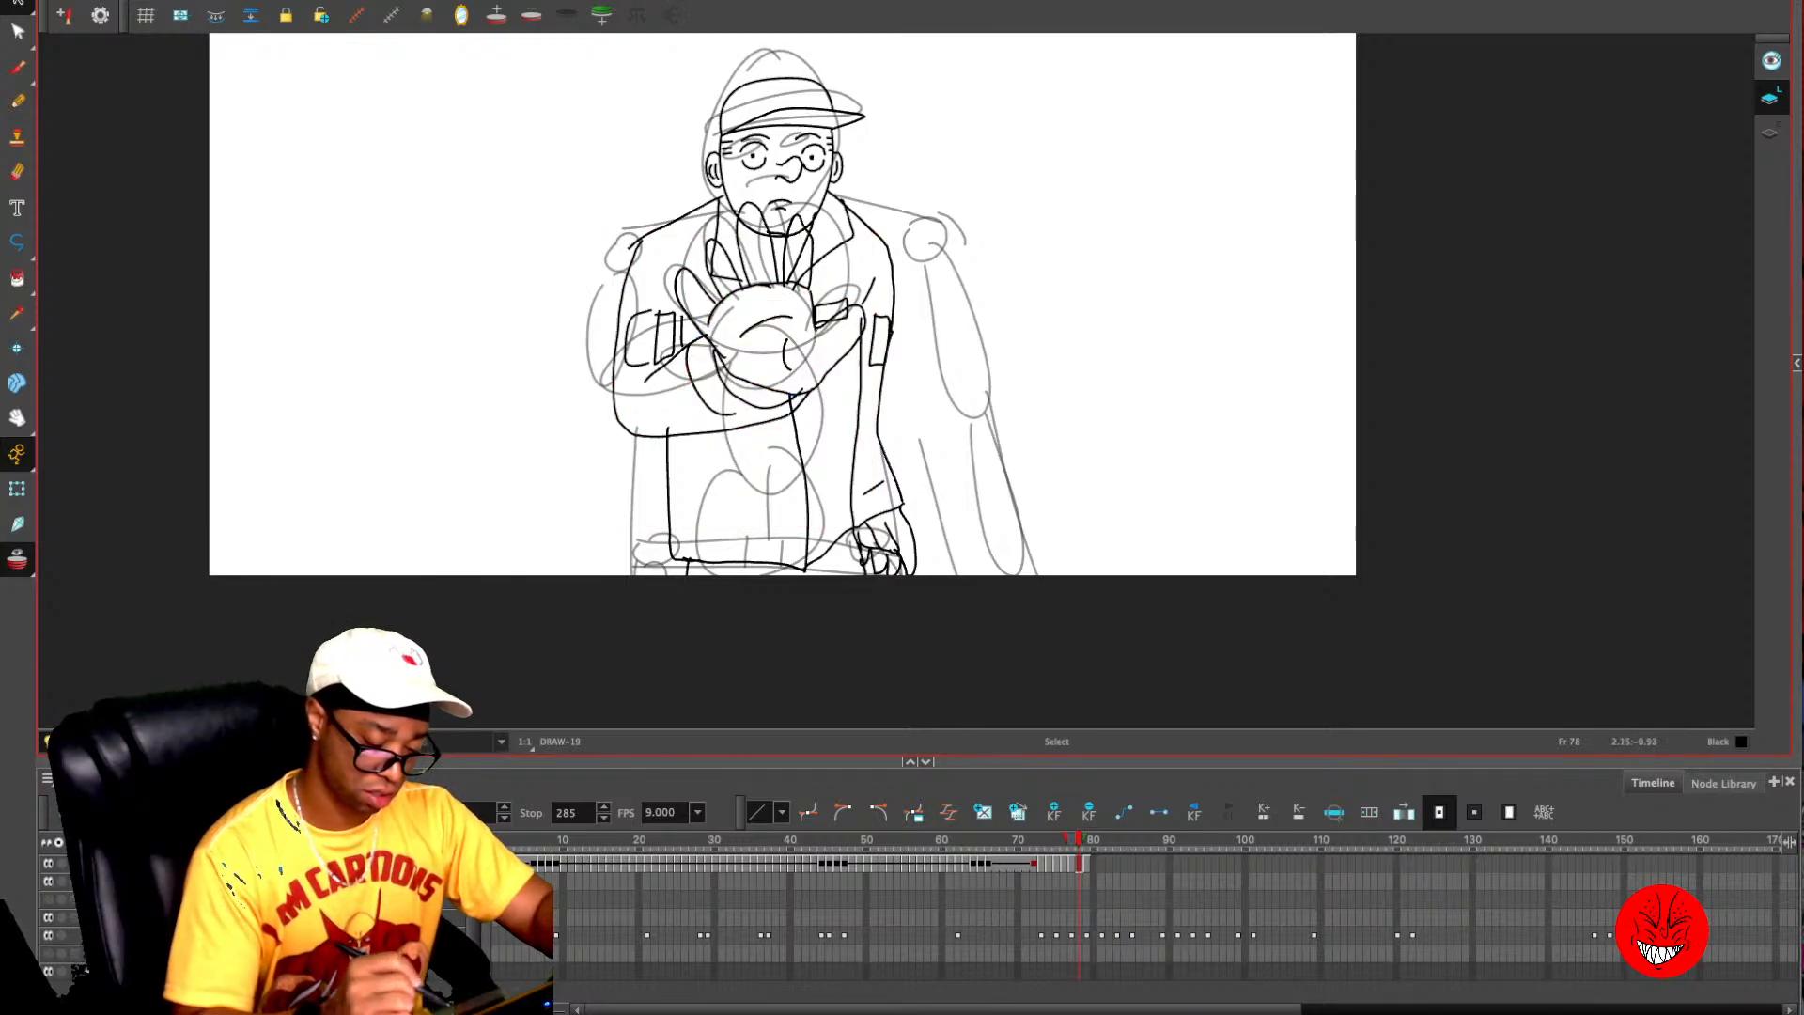
pyautogui.moveTo(766, 367)
pyautogui.mouseDown()
pyautogui.moveTo(703, 383)
pyautogui.moveTo(801, 337)
pyautogui.mouseUp()
pyautogui.keyDown('shift'); pyautogui.click(775, 245); pyautogui.keyUp('shift')
pyautogui.keyDown('shift'); pyautogui.click(787, 246); pyautogui.keyUp('shift')
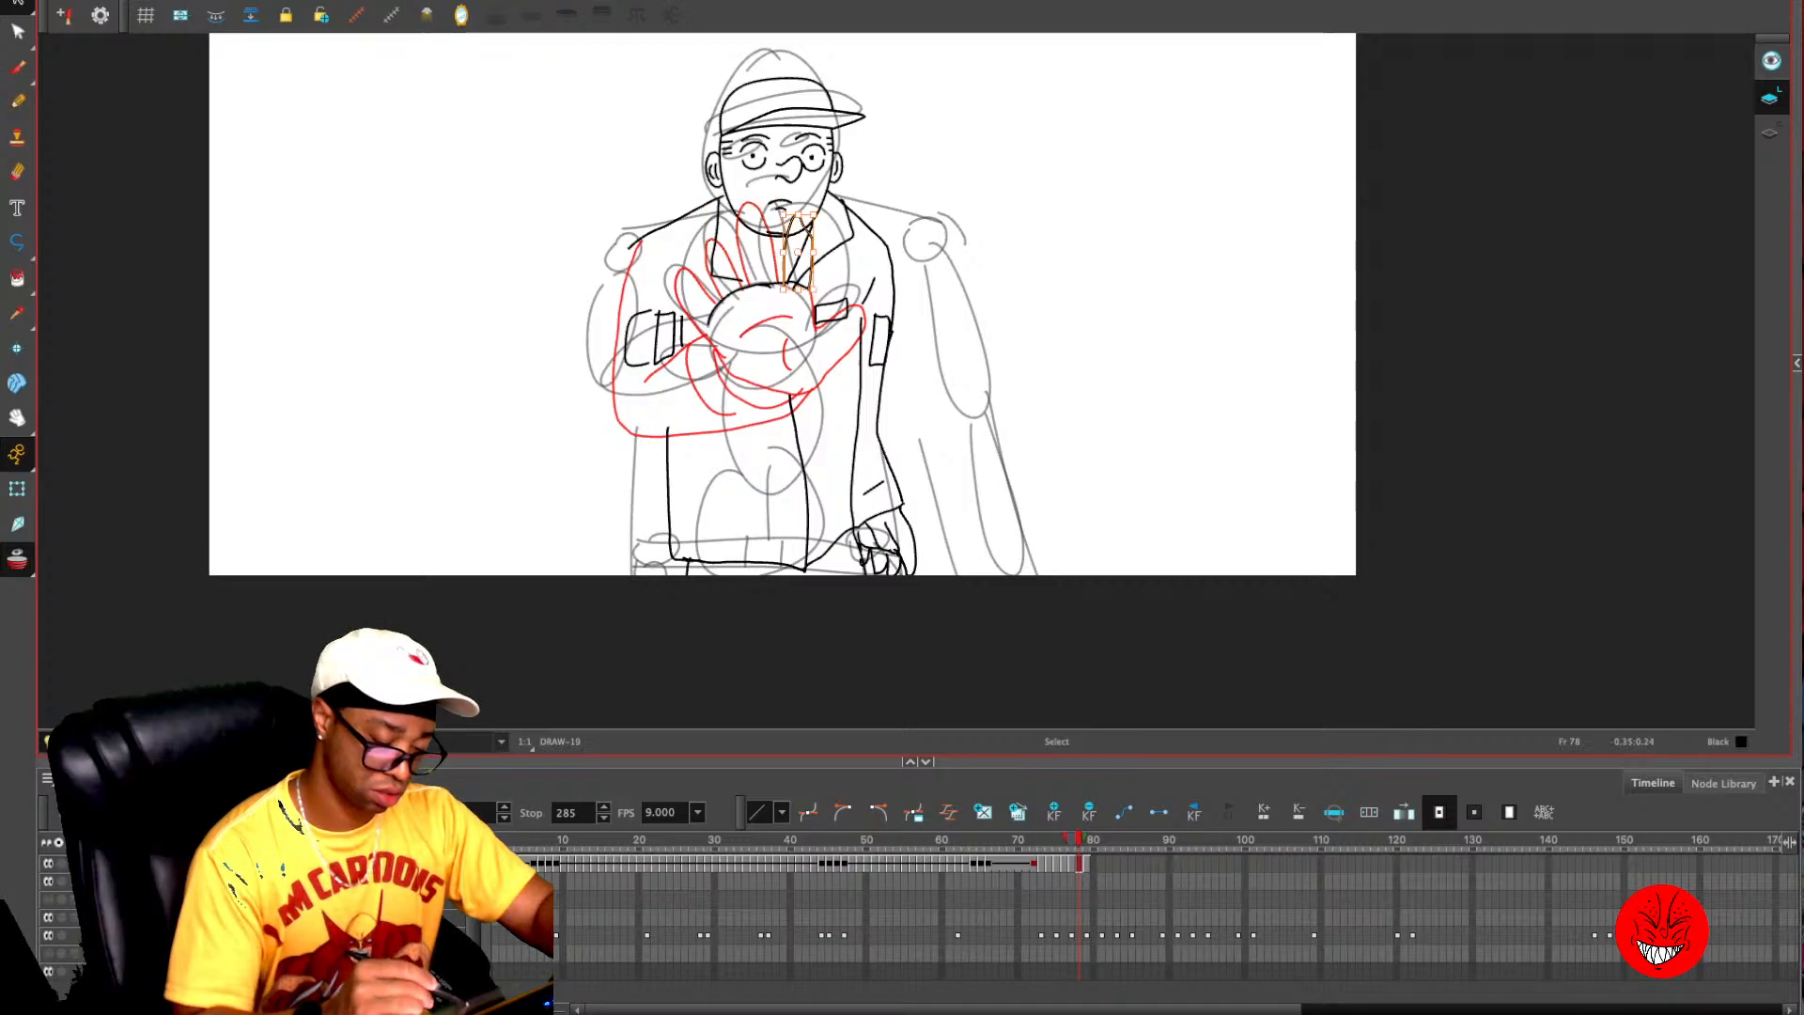
pyautogui.keyDown('shift'); pyautogui.click(811, 251); pyautogui.keyUp('shift')
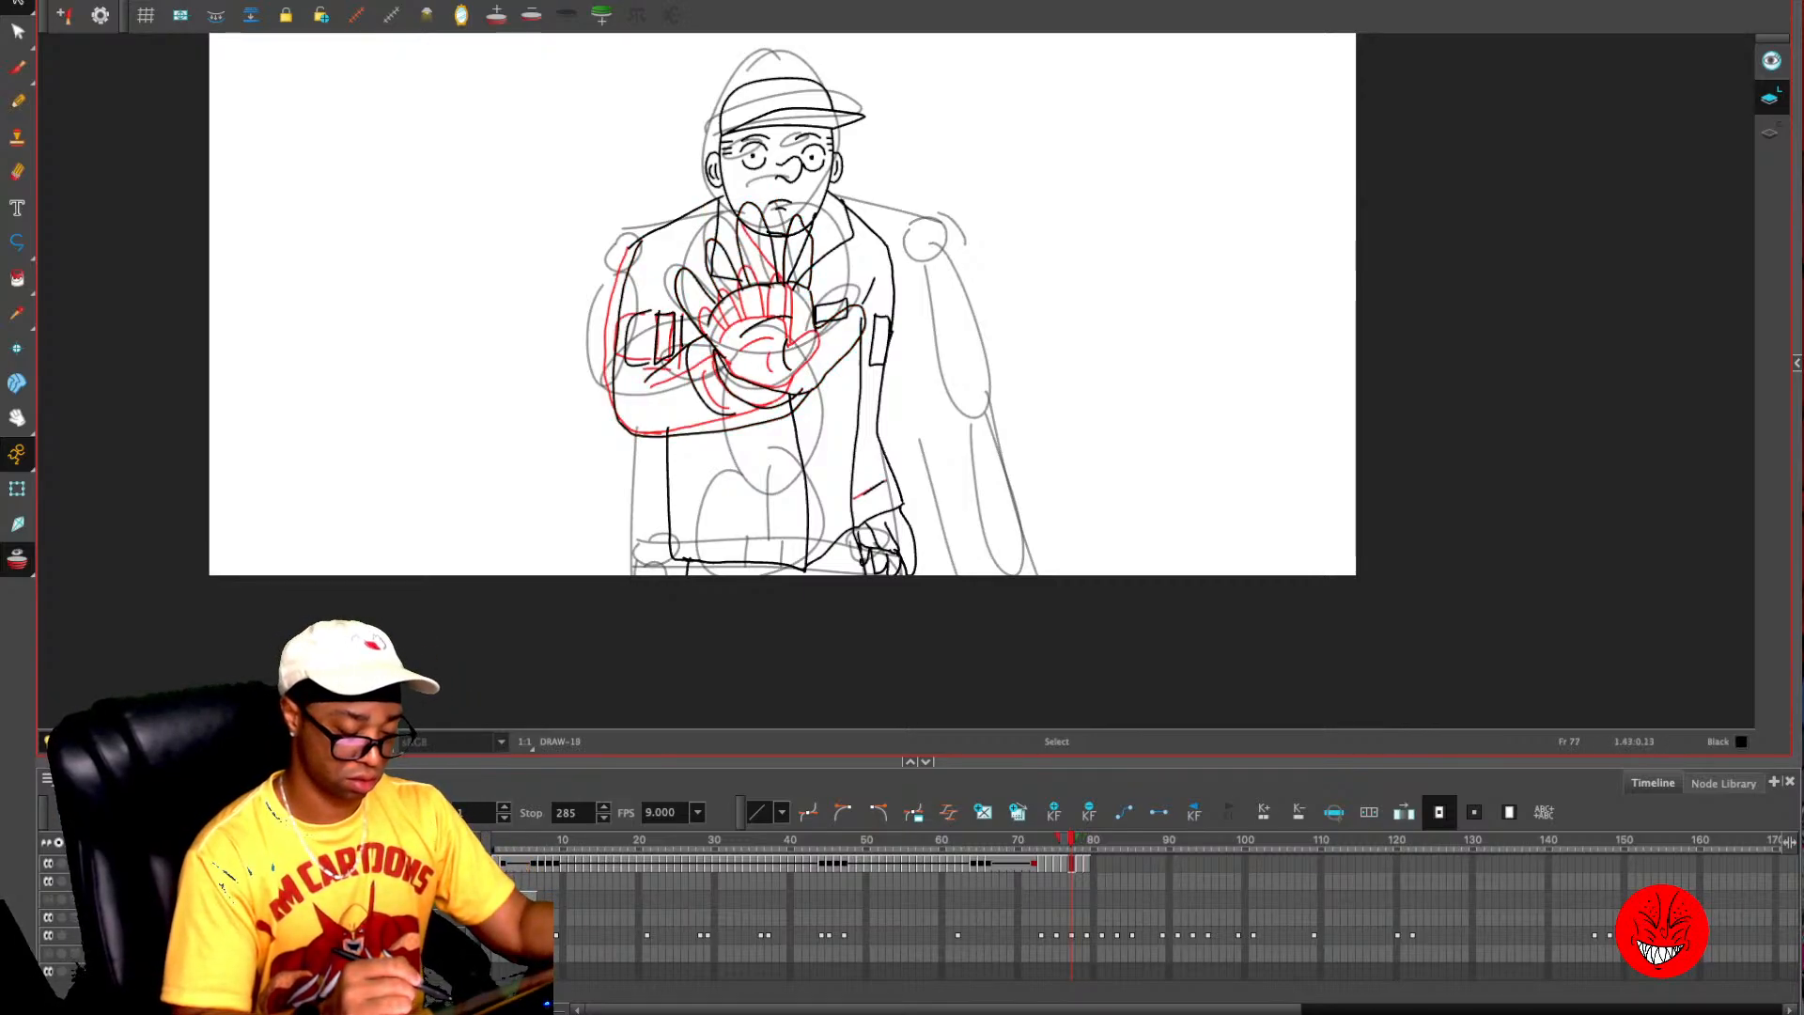
pyautogui.moveTo(635, 301); pyautogui.dragTo(622, 303)
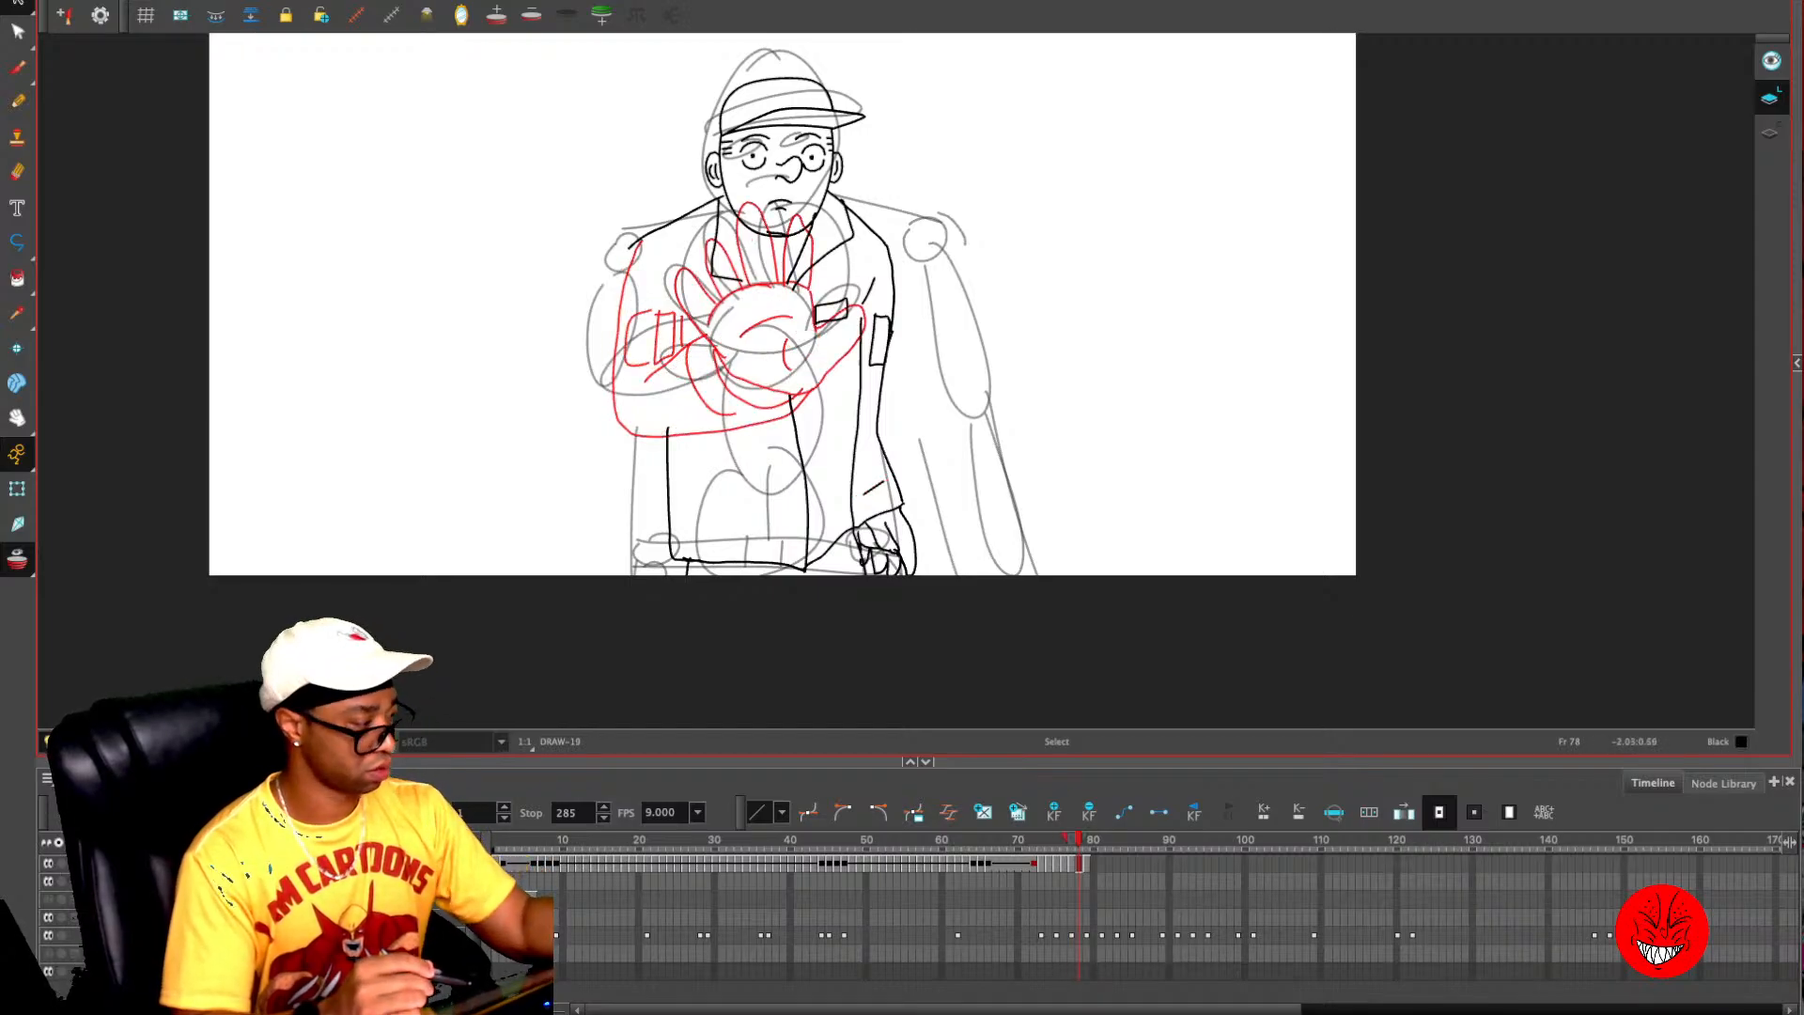
pyautogui.press('Delete')
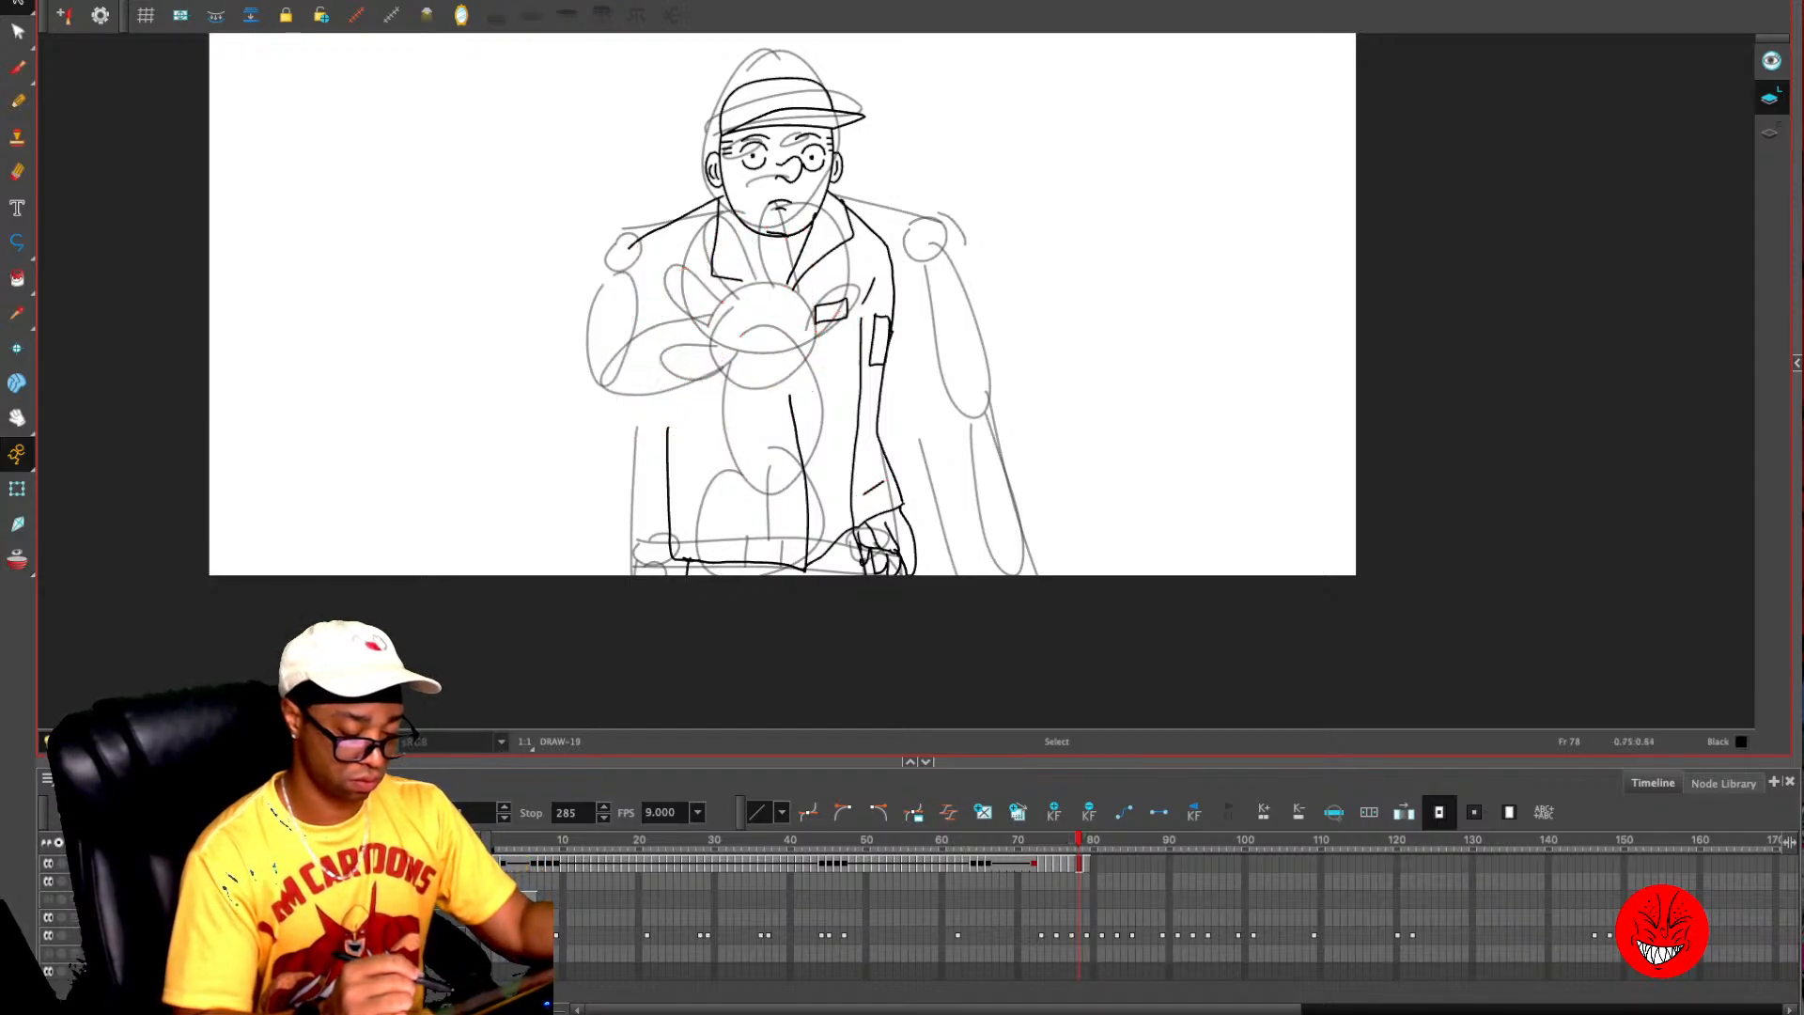
# - Delete the remaining sleeve and cuff lines from frame 79, keeping only the open hand
pyautogui.press('.')
pyautogui.press('.')
pyautogui.press('.')
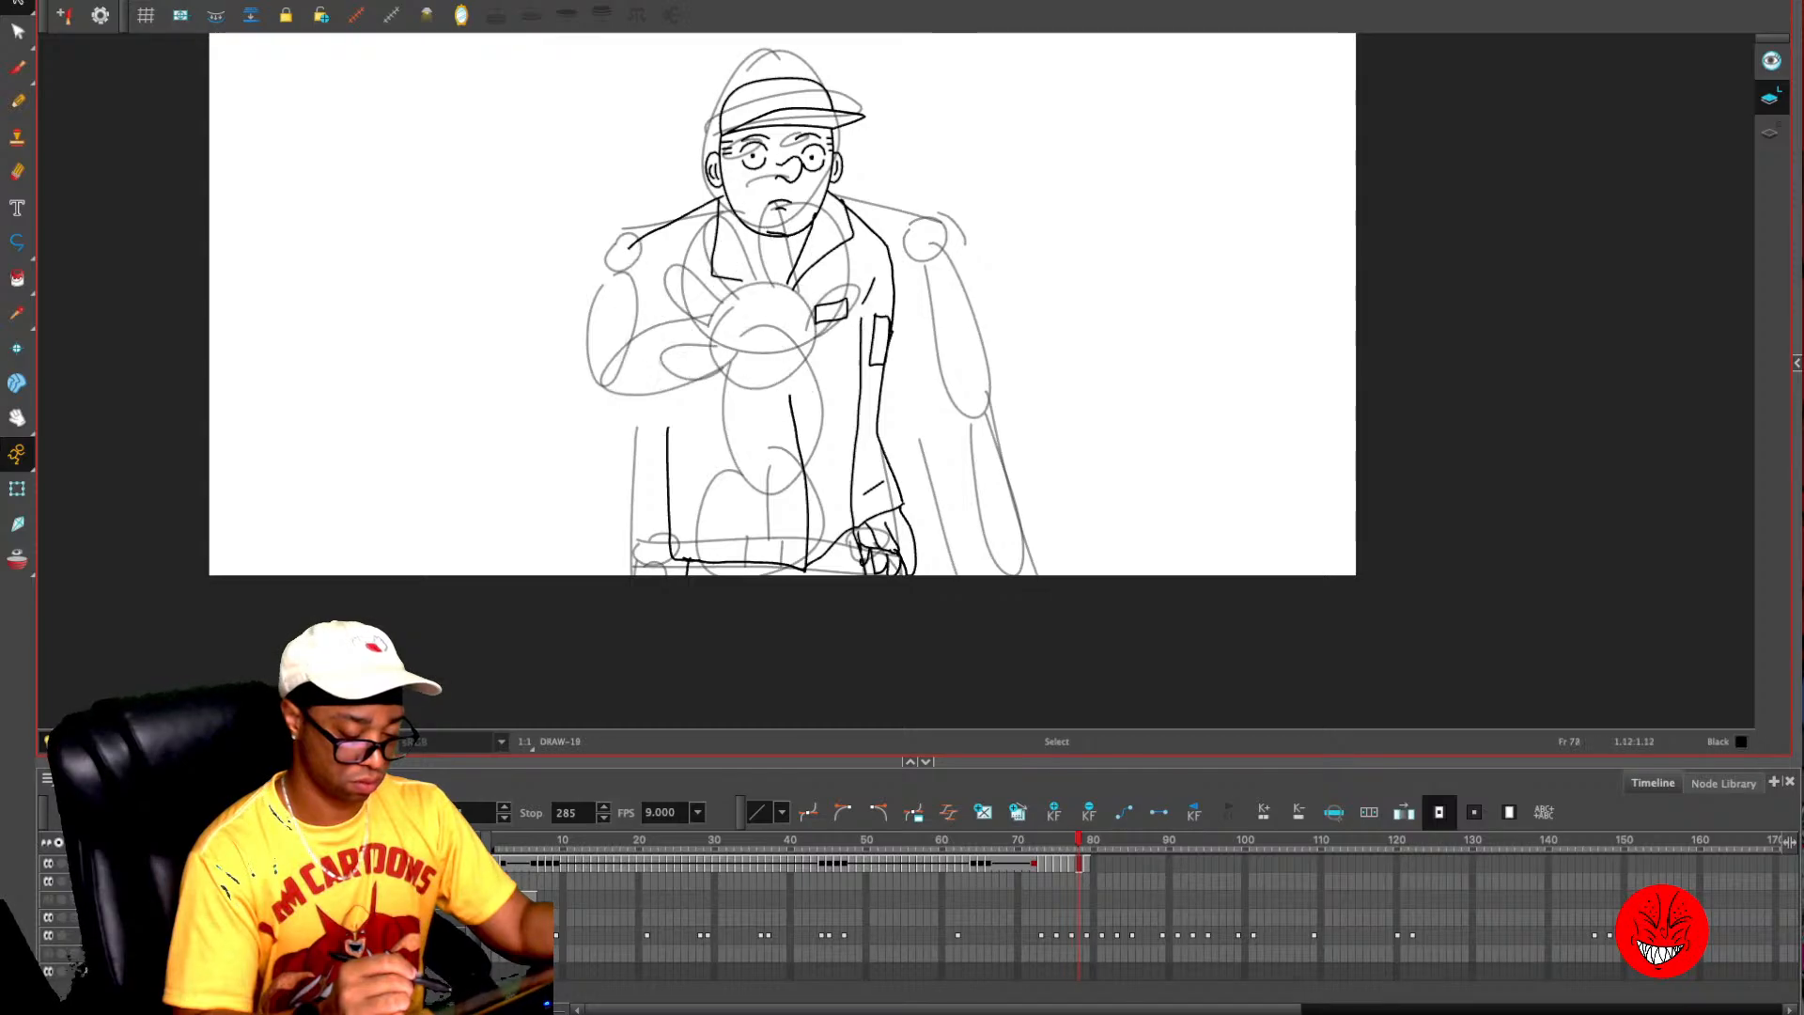
pyautogui.moveTo(833, 233)
pyautogui.mouseDown()
pyautogui.moveTo(821, 428)
pyautogui.moveTo(874, 284)
pyautogui.moveTo(744, 411)
pyautogui.moveTo(635, 364)
pyautogui.moveTo(730, 436)
pyautogui.moveTo(742, 421)
pyautogui.mouseUp()
pyautogui.click(635, 364)
pyautogui.press('Delete')
# - Copy the open hand from frame 79 onto frame 78 and turn the onion skin back on
pyautogui.moveTo(763, 182)
pyautogui.mouseDown()
pyautogui.moveTo(756, 448)
pyautogui.moveTo(841, 202)
pyautogui.mouseUp()
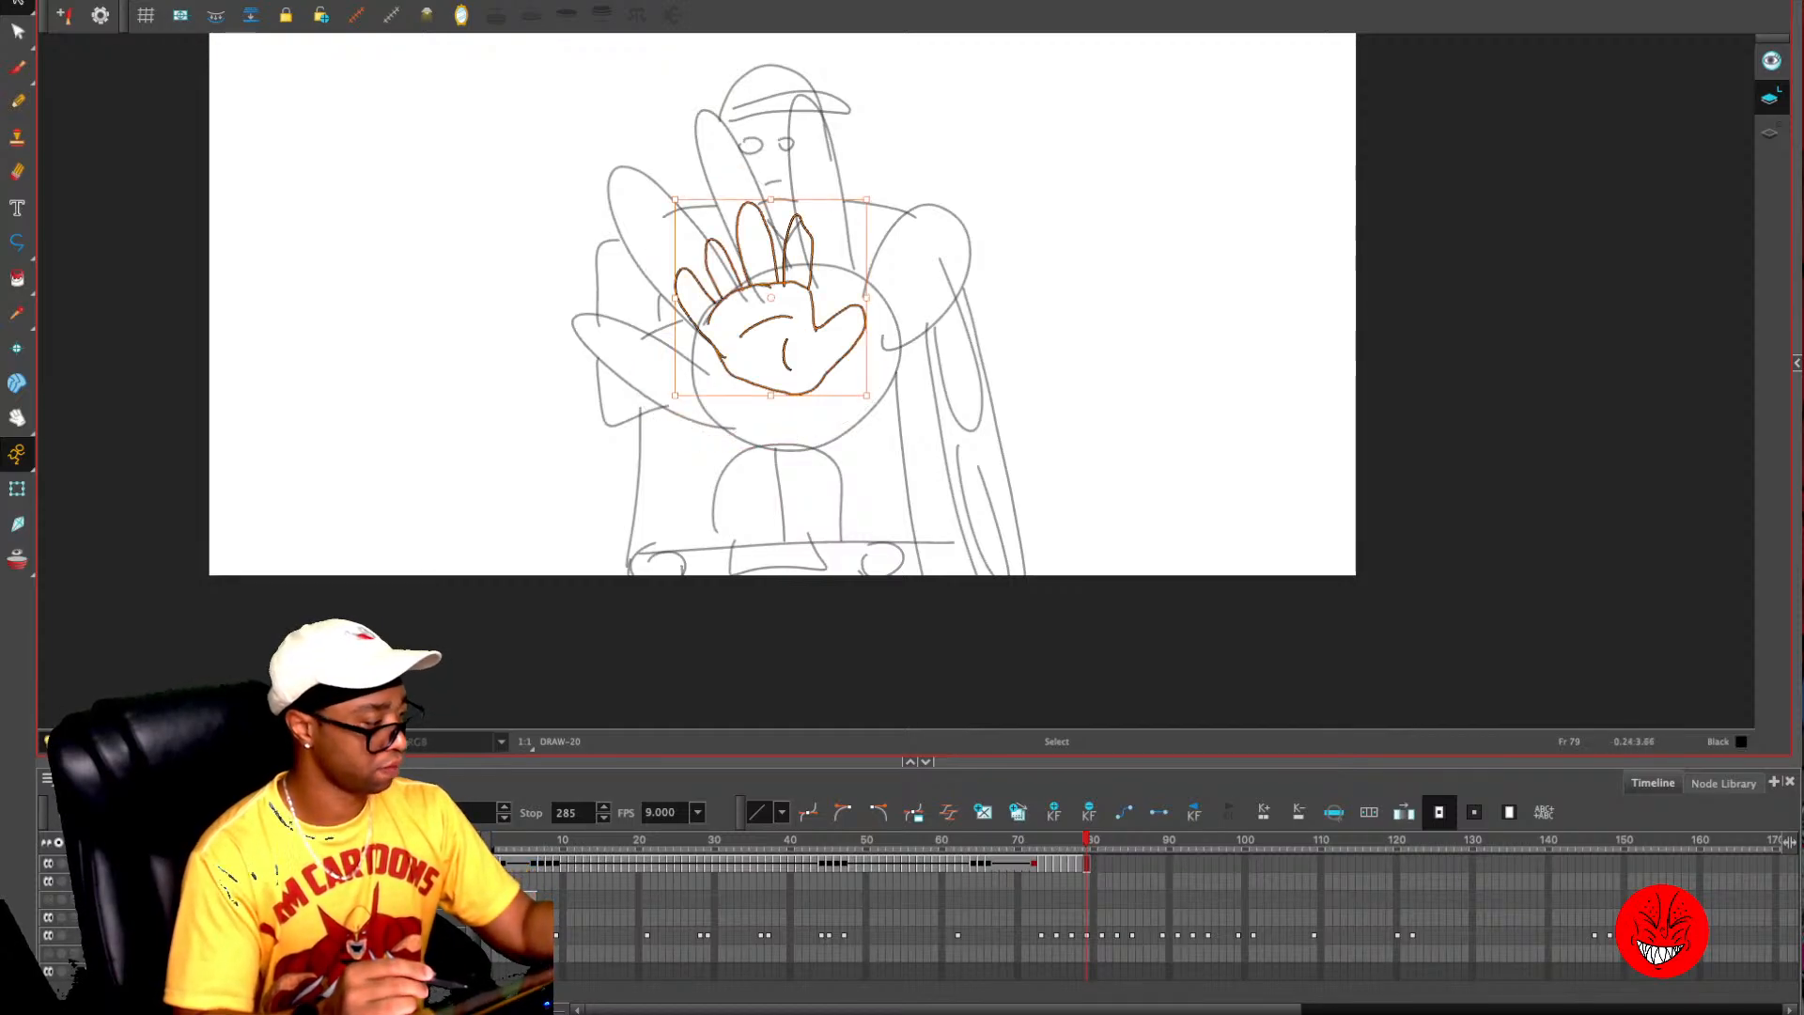
pyautogui.press(',')
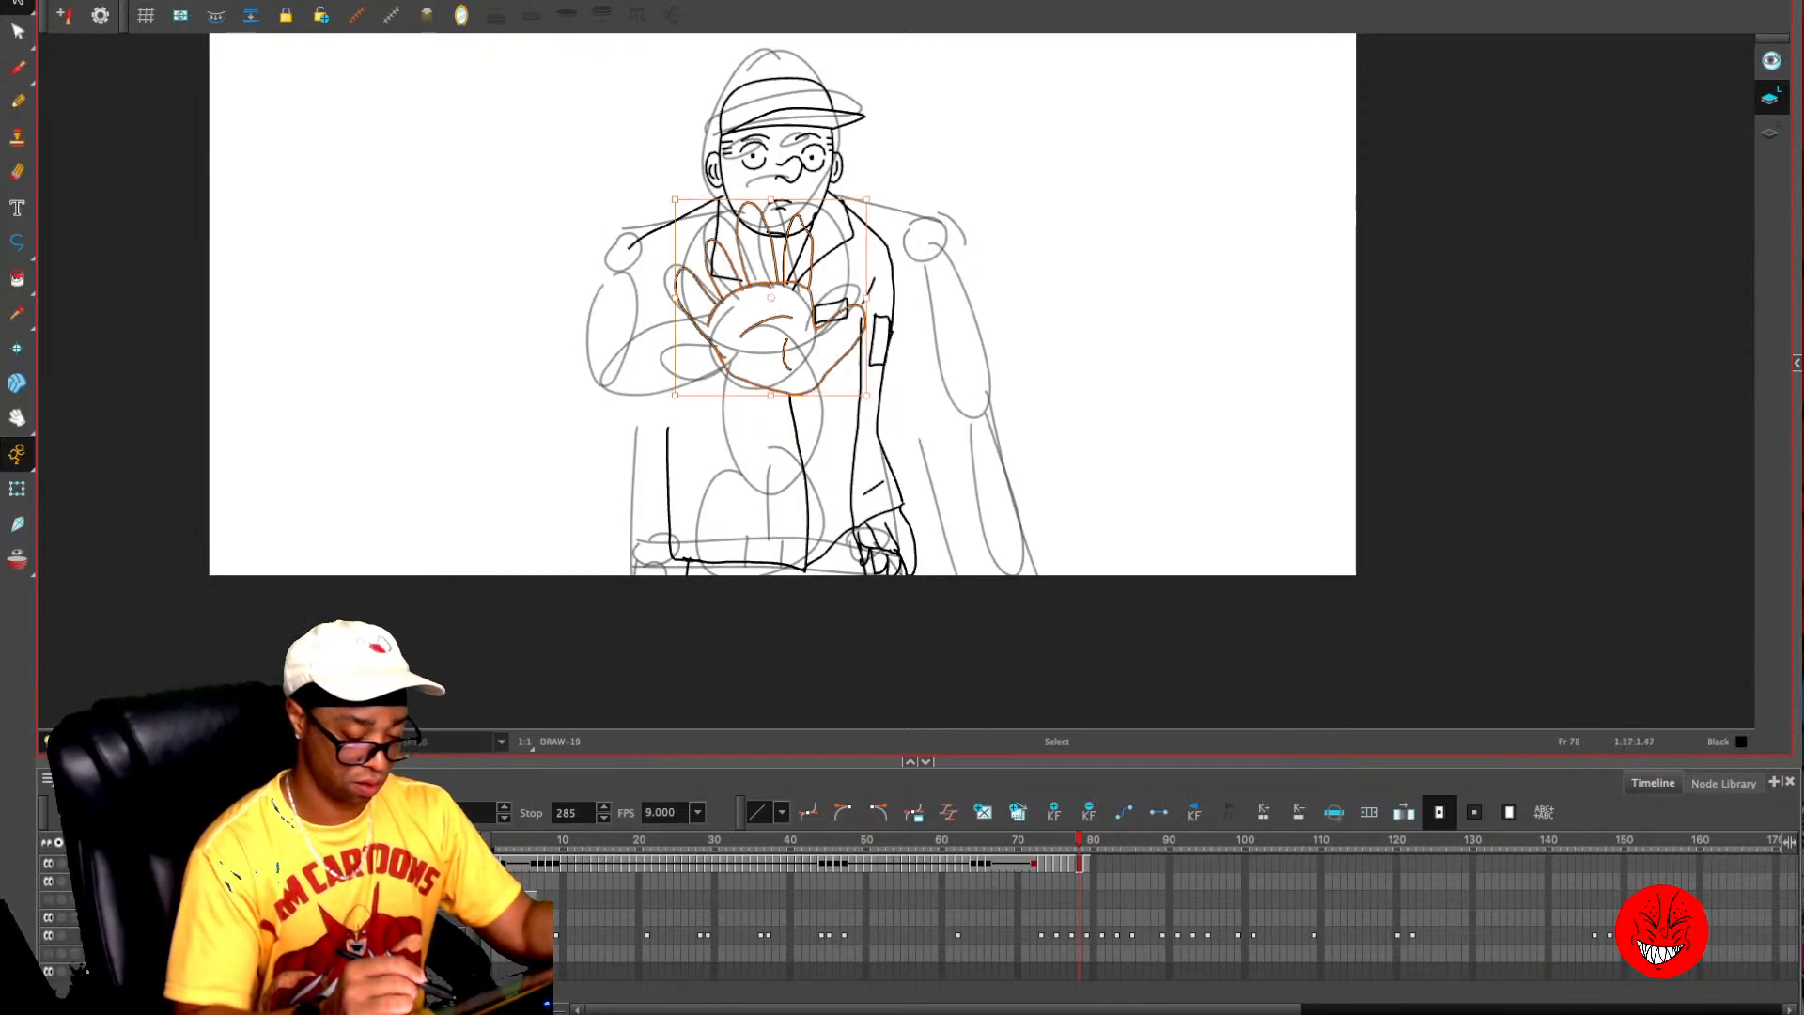
pyautogui.hotkey('alt', 'o')
pyautogui.moveTo(675, 396)
pyautogui.mouseDown()
pyautogui.moveTo(542, 510)
pyautogui.moveTo(682, 378)
pyautogui.mouseUp()
# - Flip through frames 76 to 79 to compare the raised hand's movement
pyautogui.press(',')
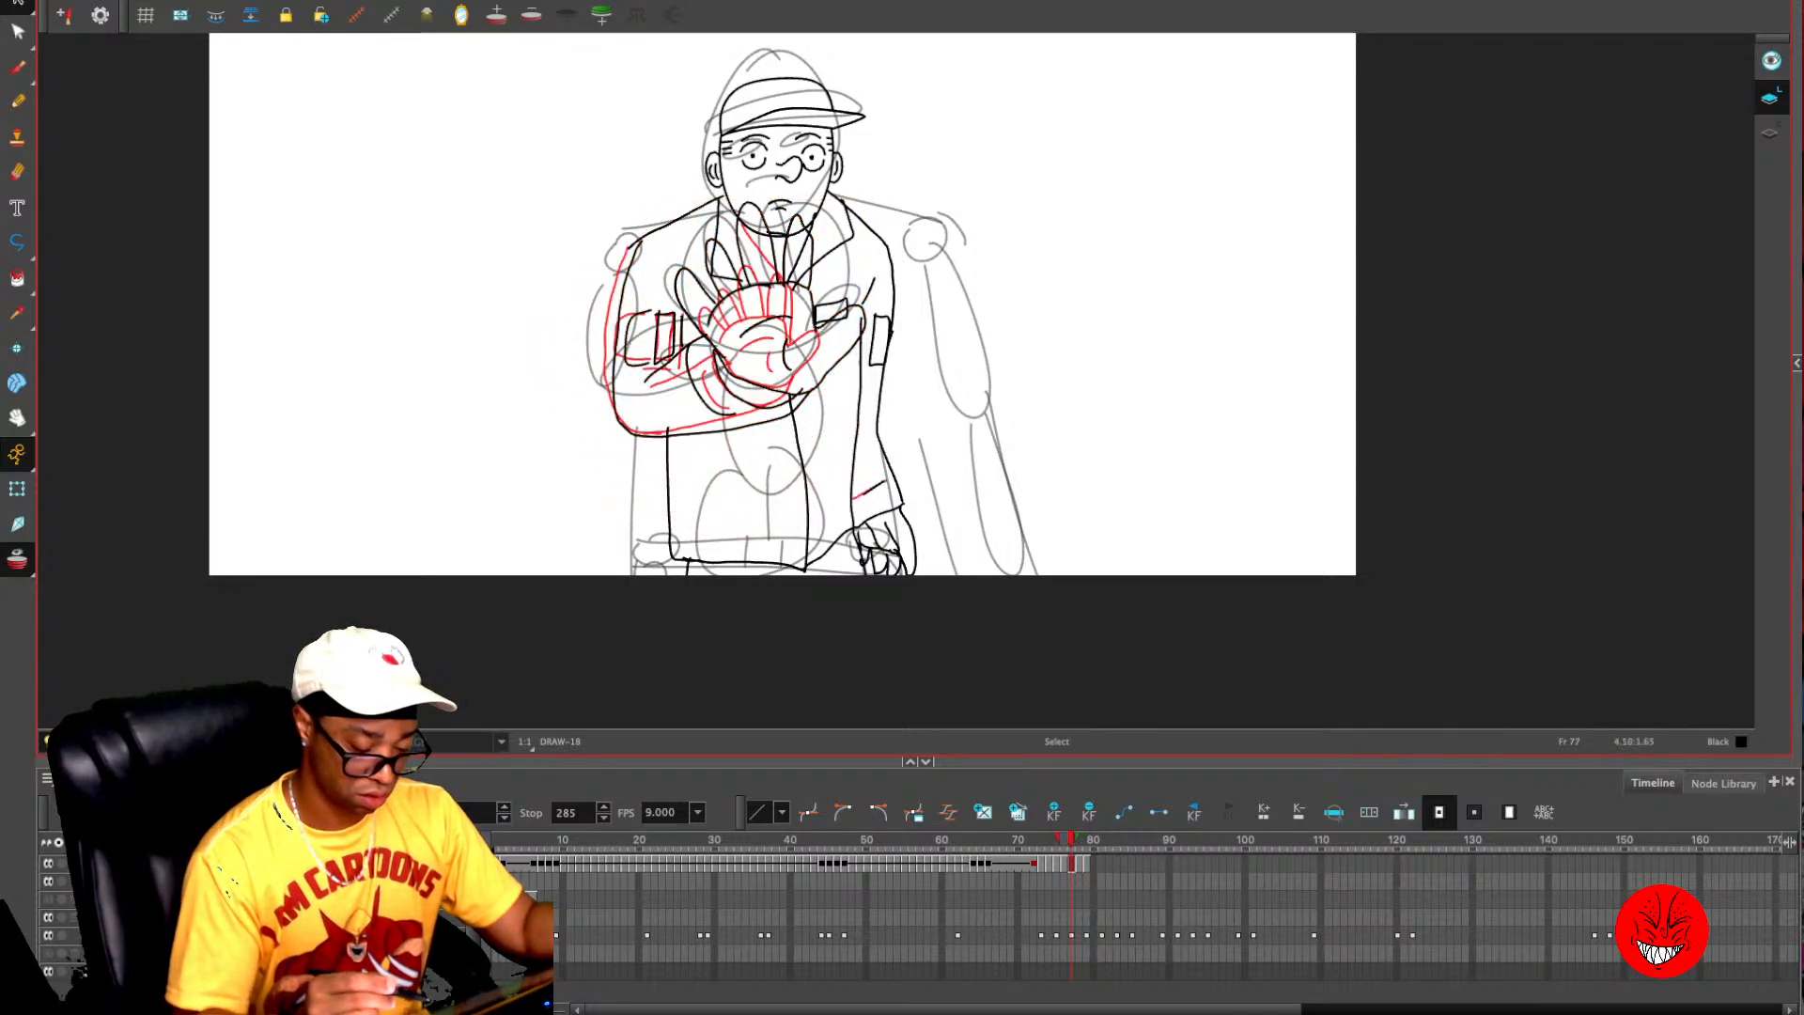
pyautogui.press('.')
pyautogui.press('.')
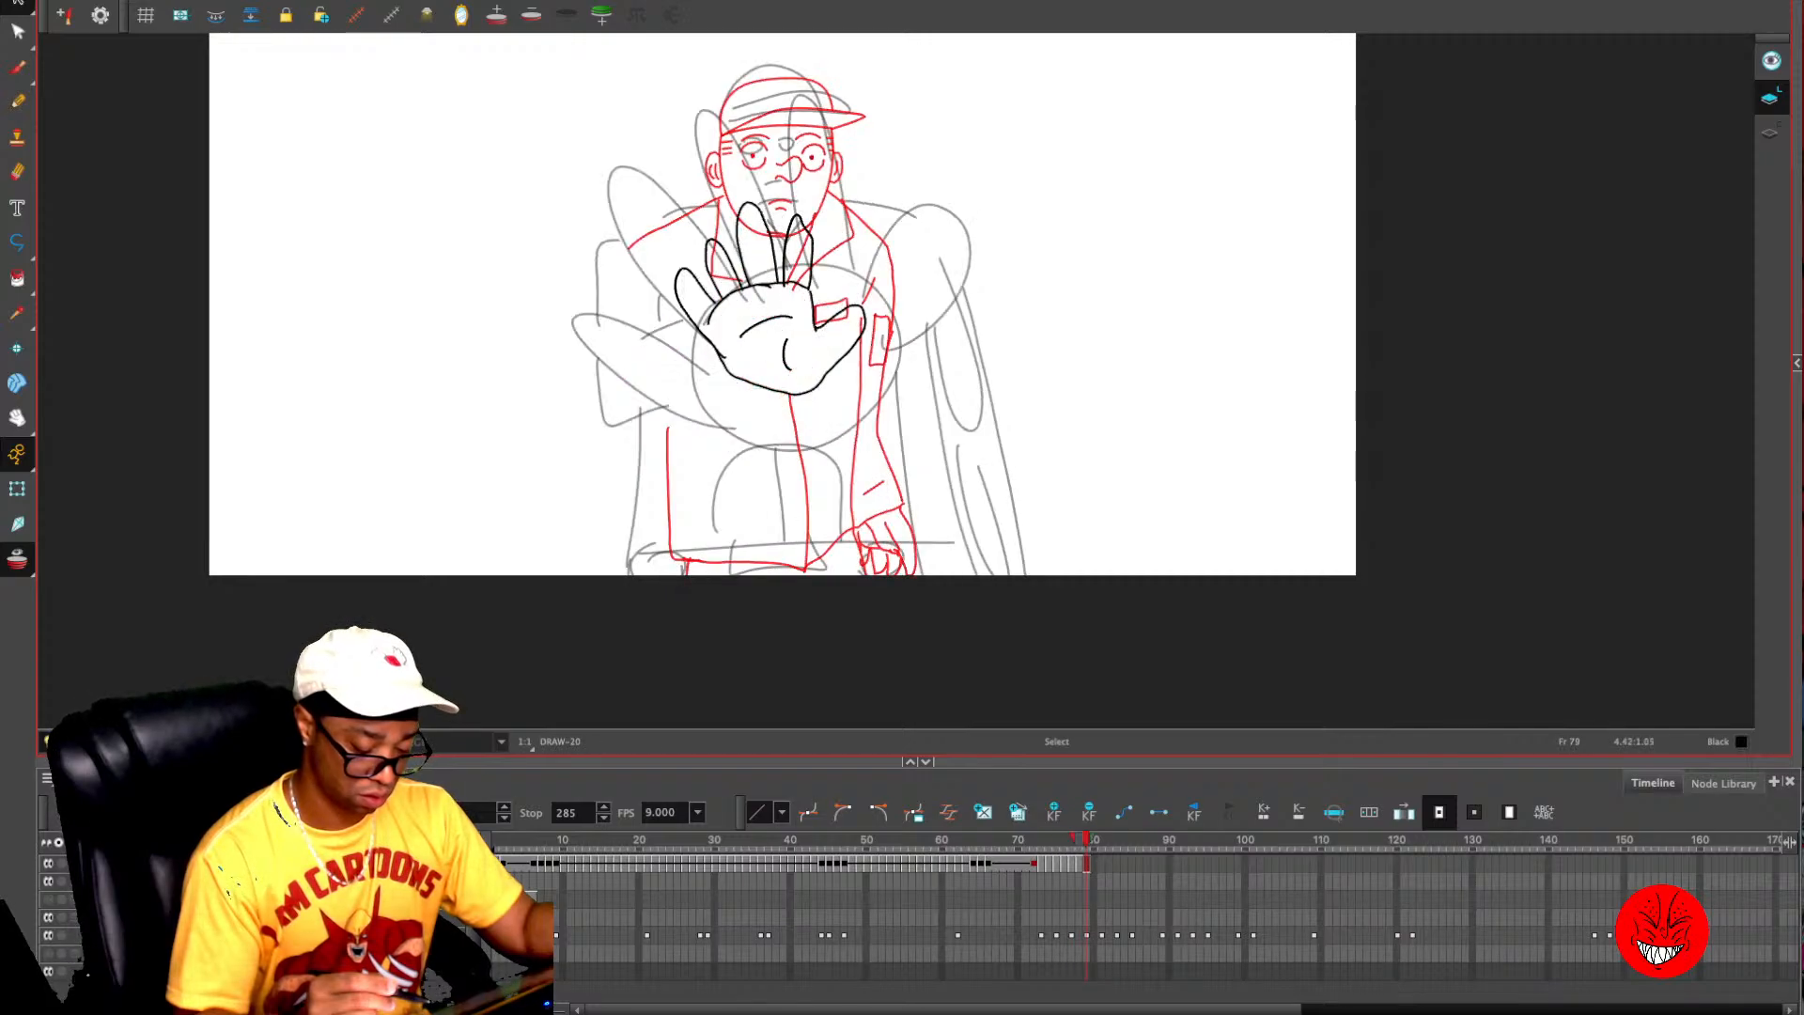
pyautogui.press(',')
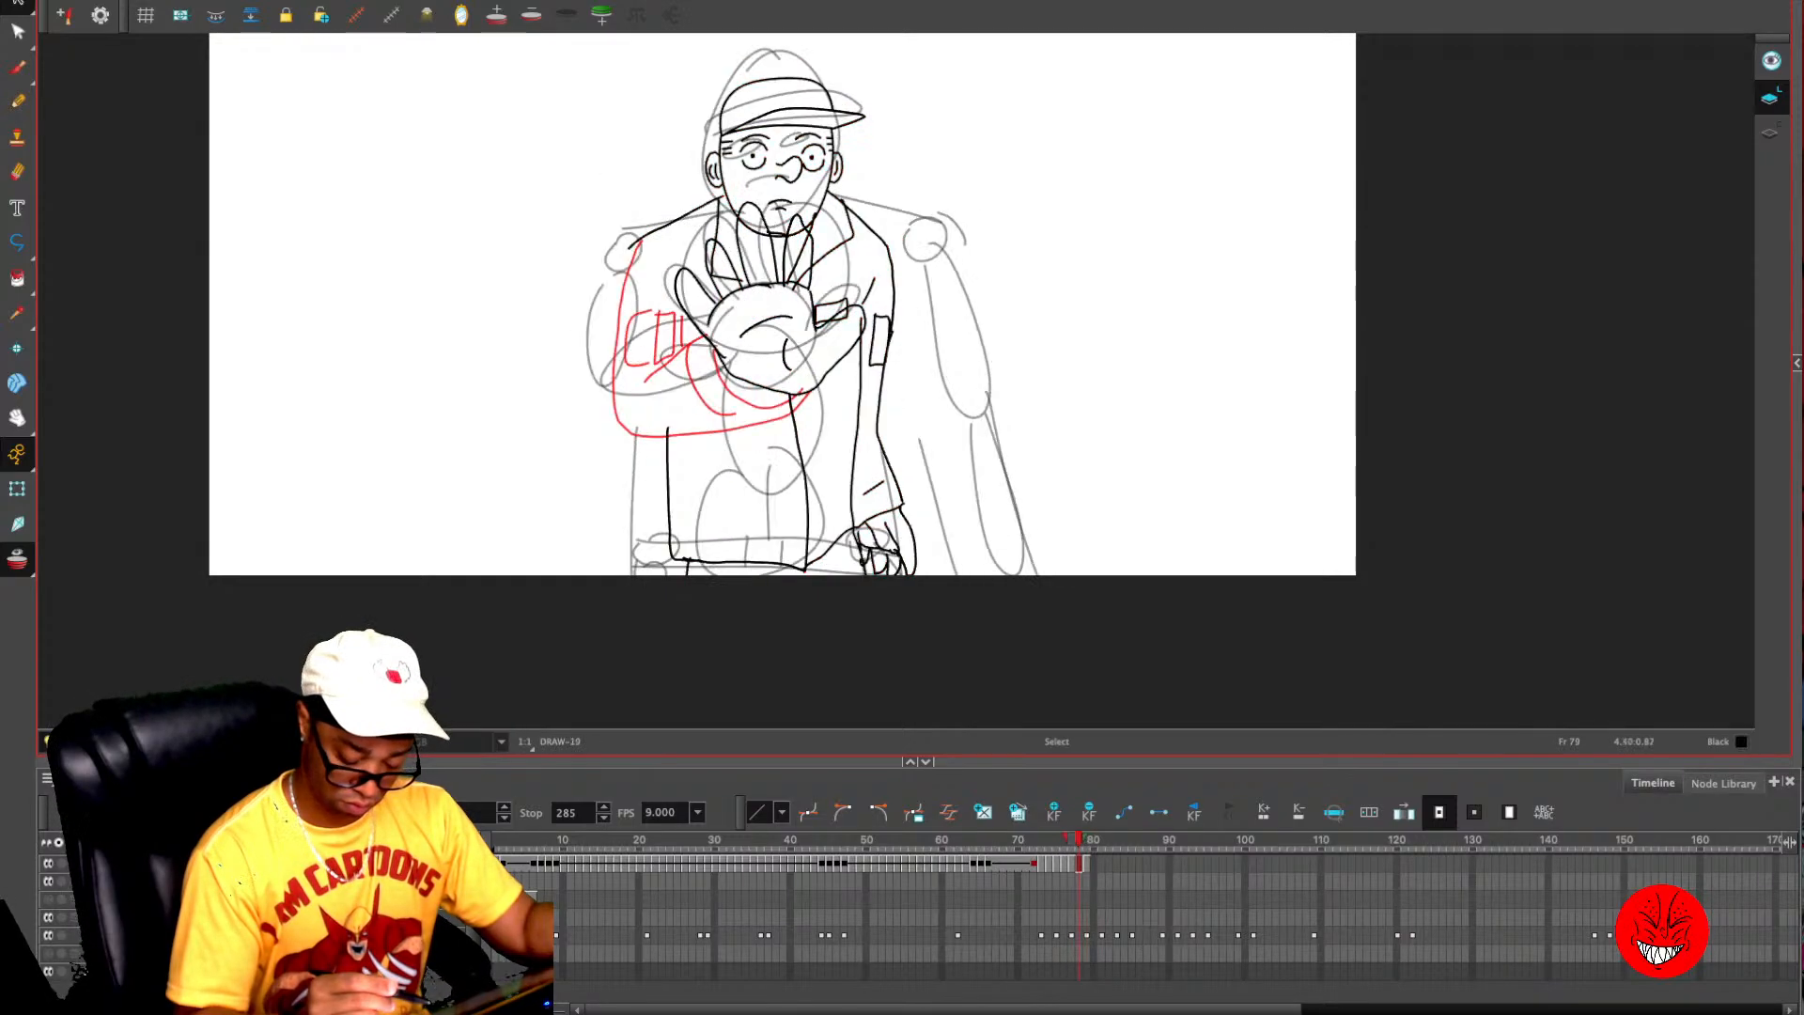
pyautogui.press(',')
pyautogui.press(',')
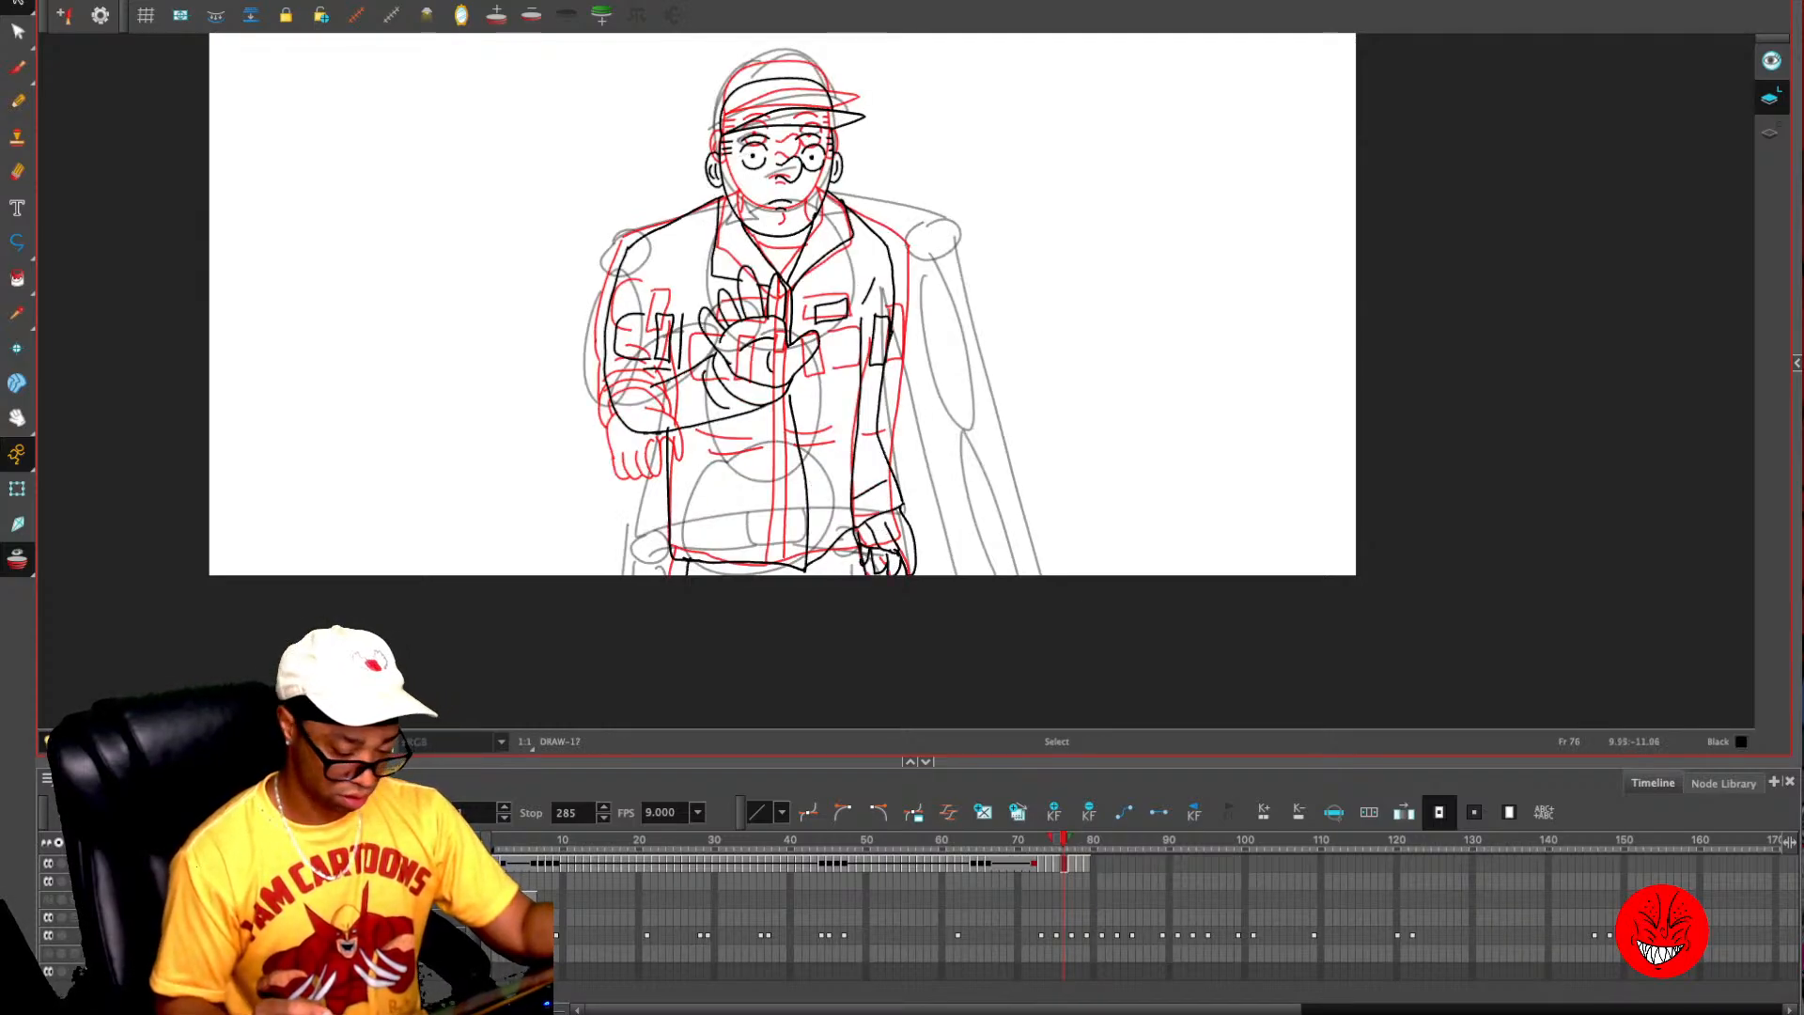
pyautogui.press('.')
pyautogui.press('.')
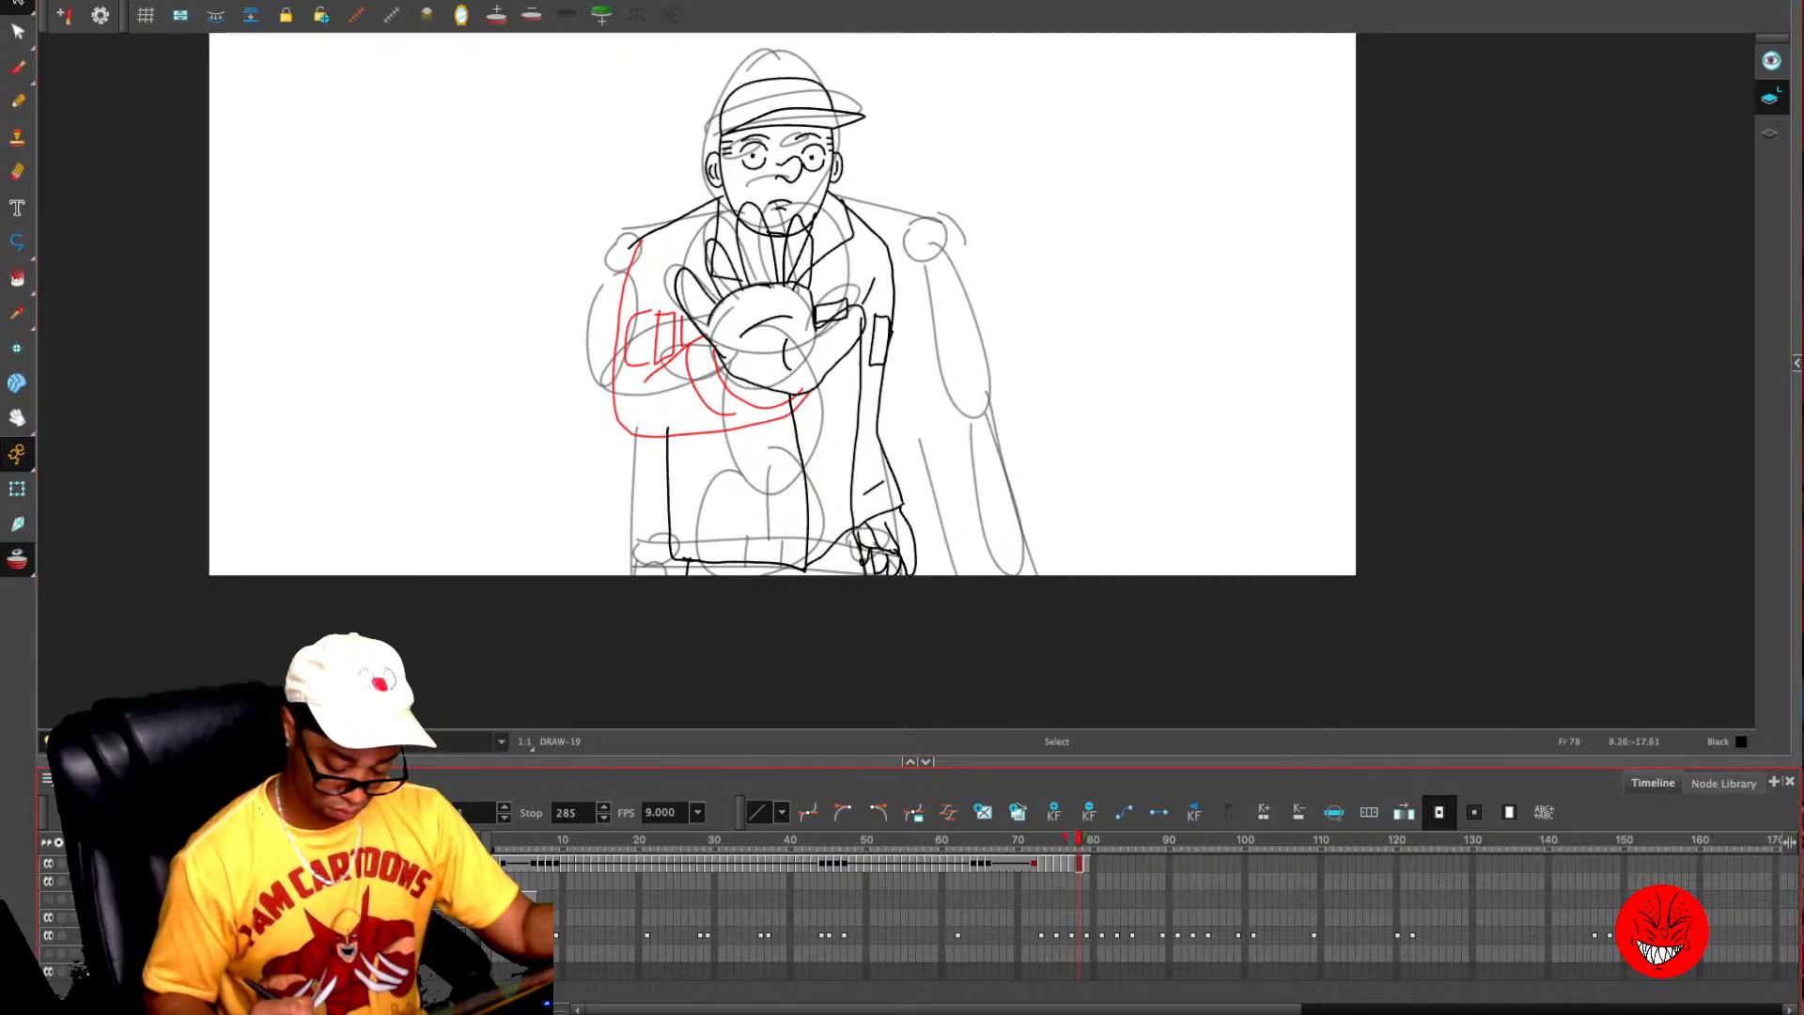
pyautogui.press('.')
pyautogui.press(',')
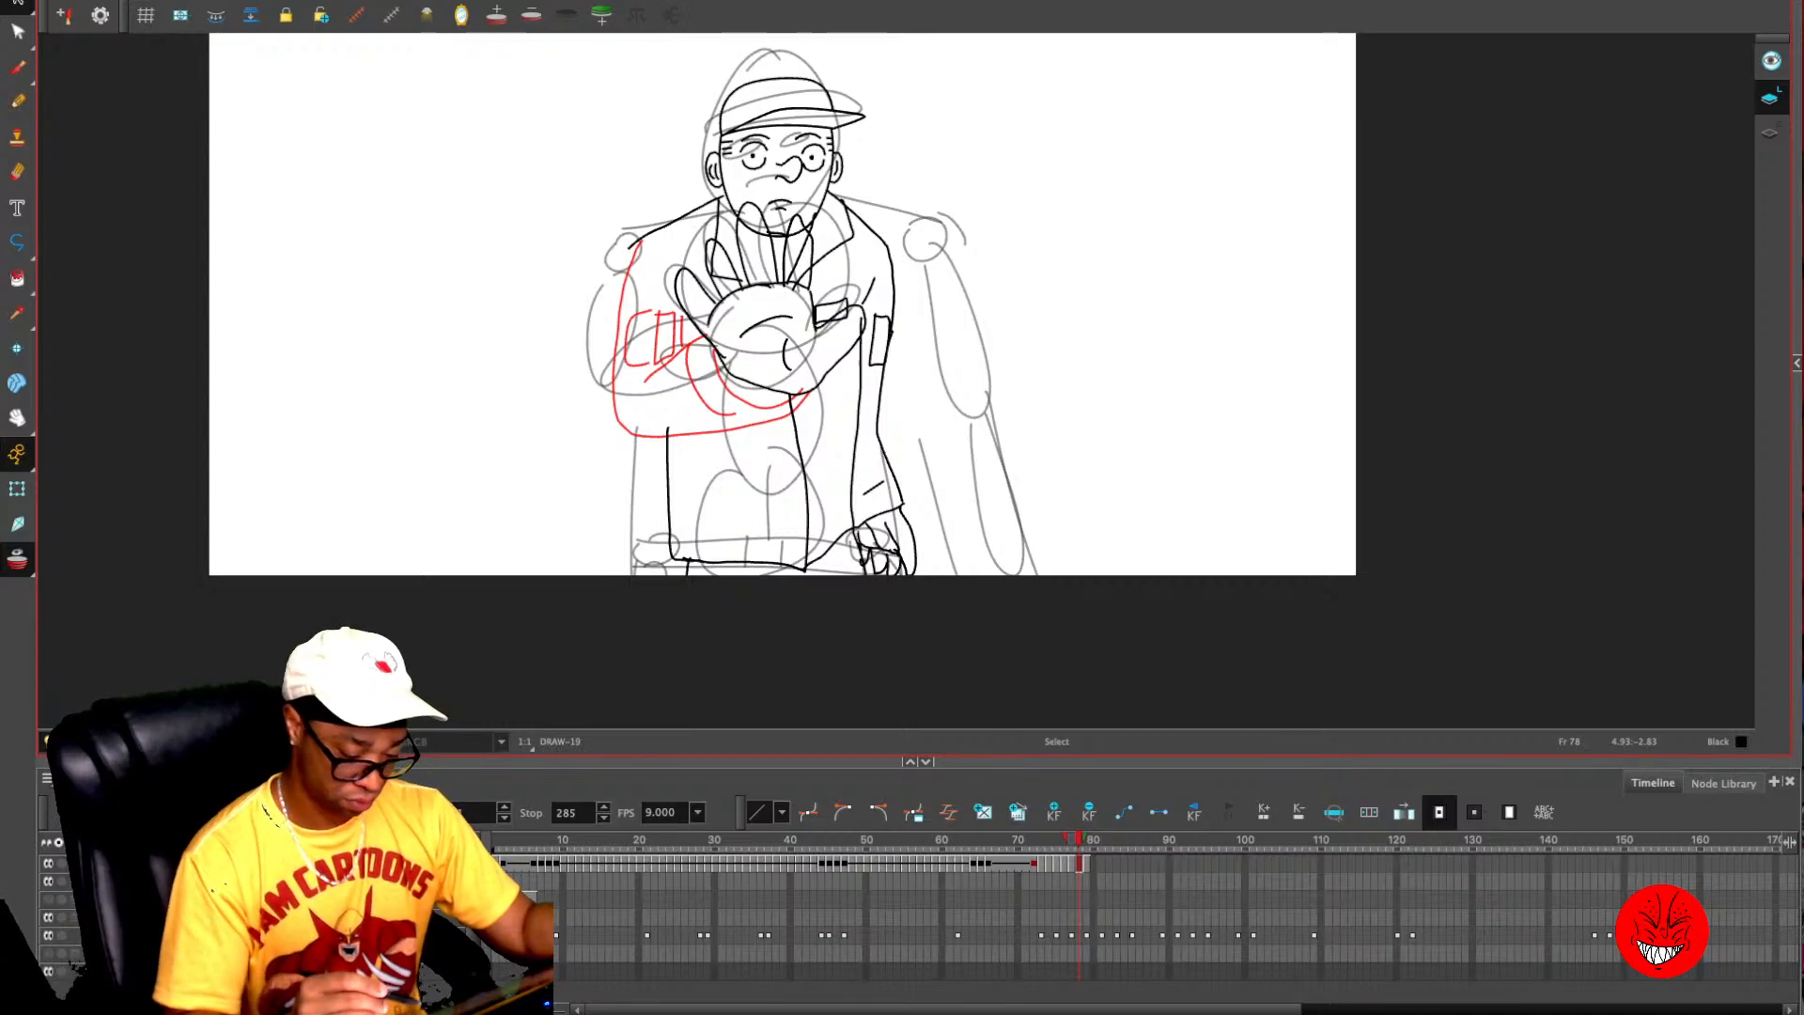
# - Paste the same open hand drawing onto frame 80
pyautogui.press('.')
pyautogui.press('.')
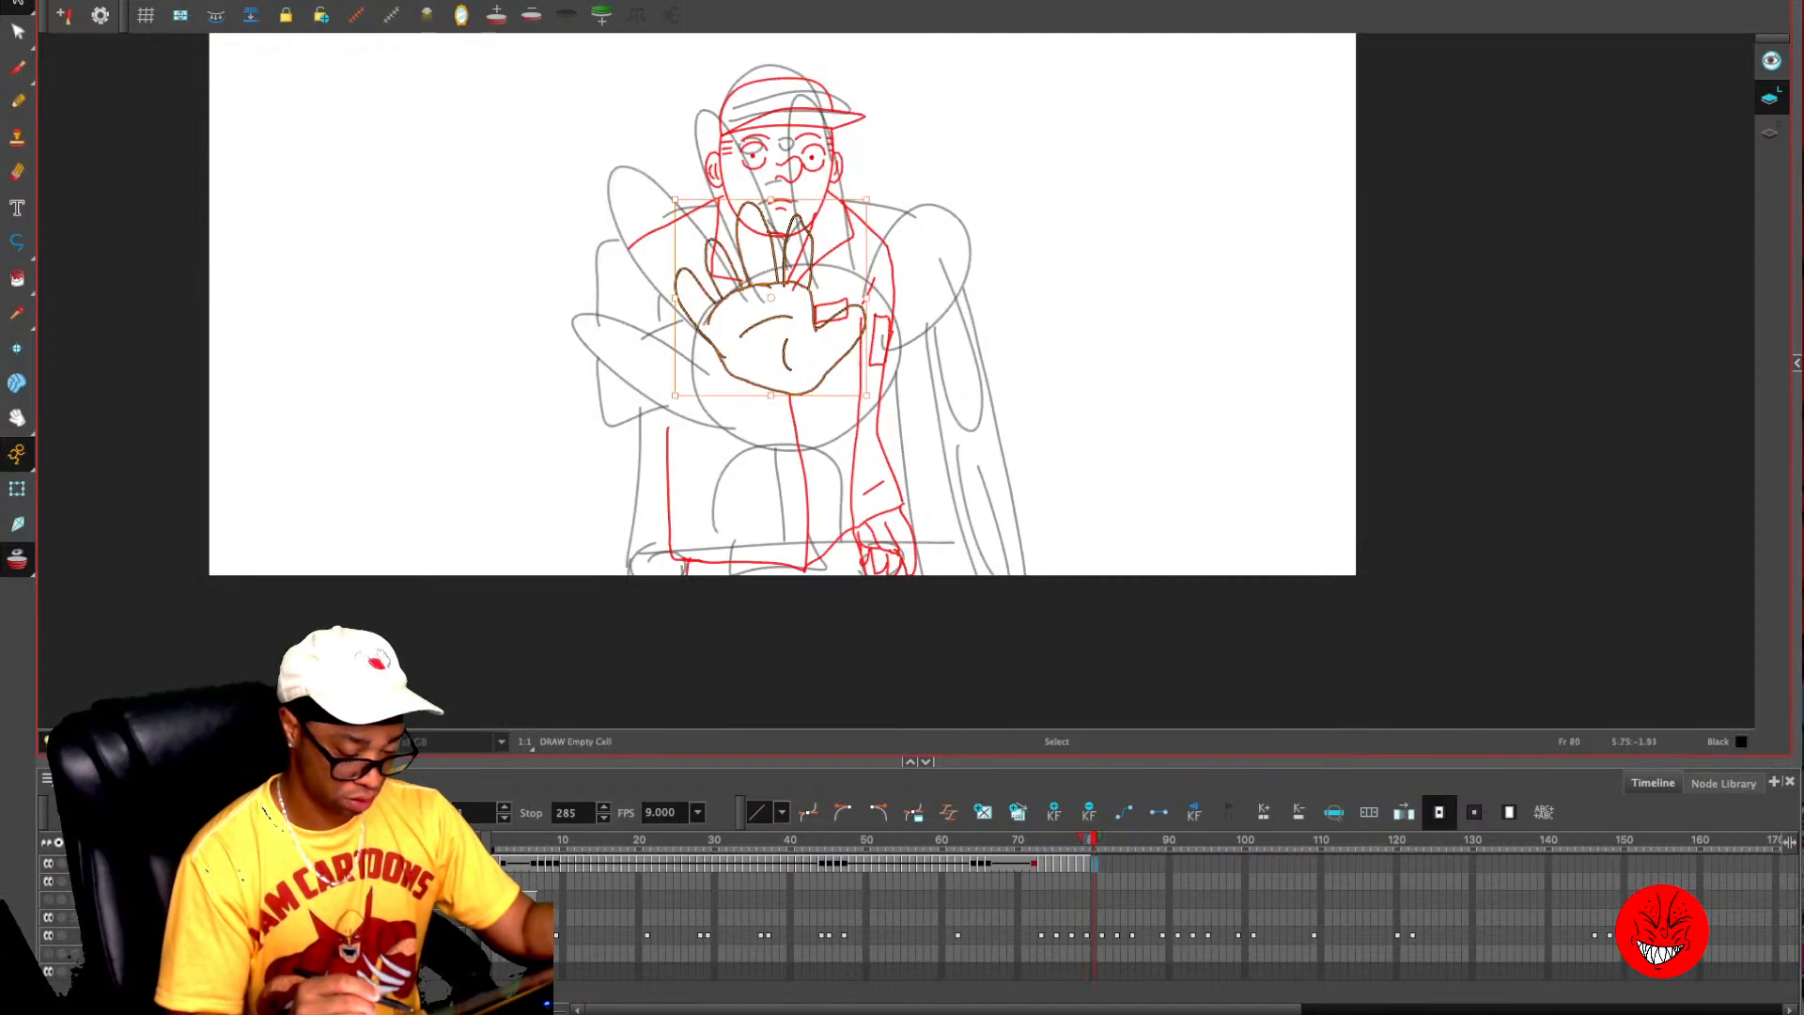
pyautogui.press(',')
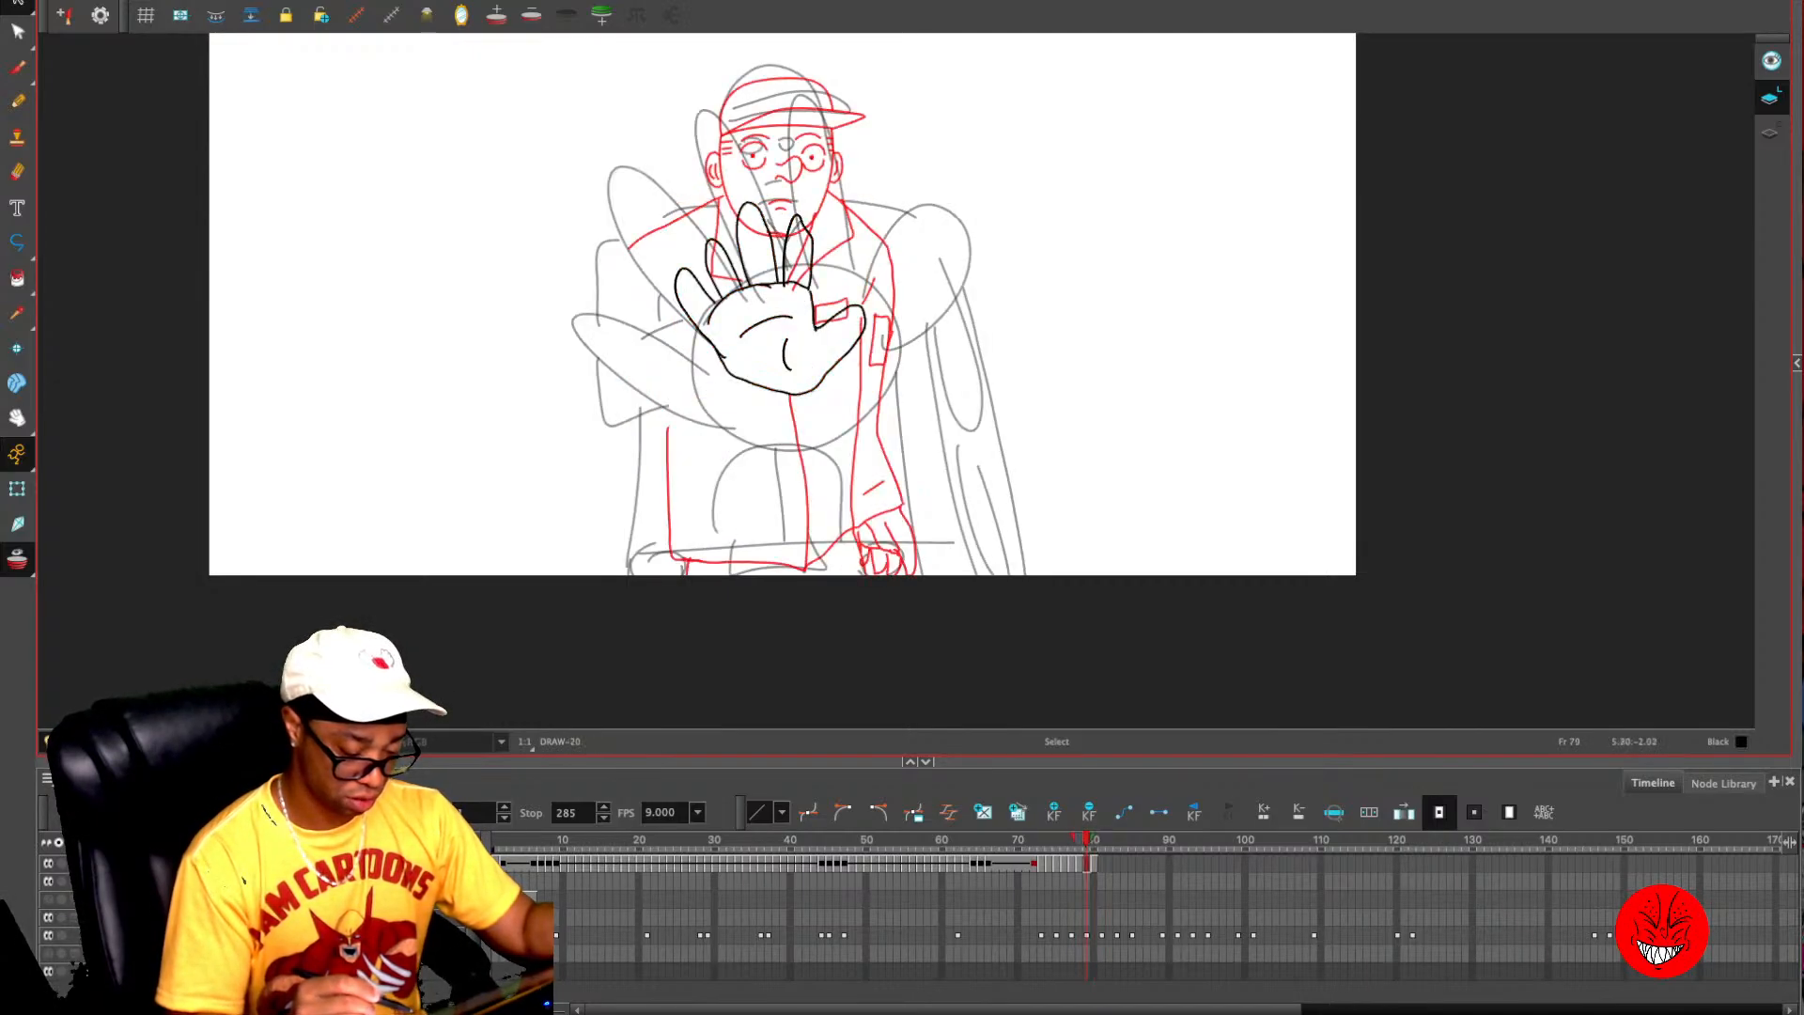
pyautogui.press('.')
pyautogui.press('Delete')
pyautogui.press('.')
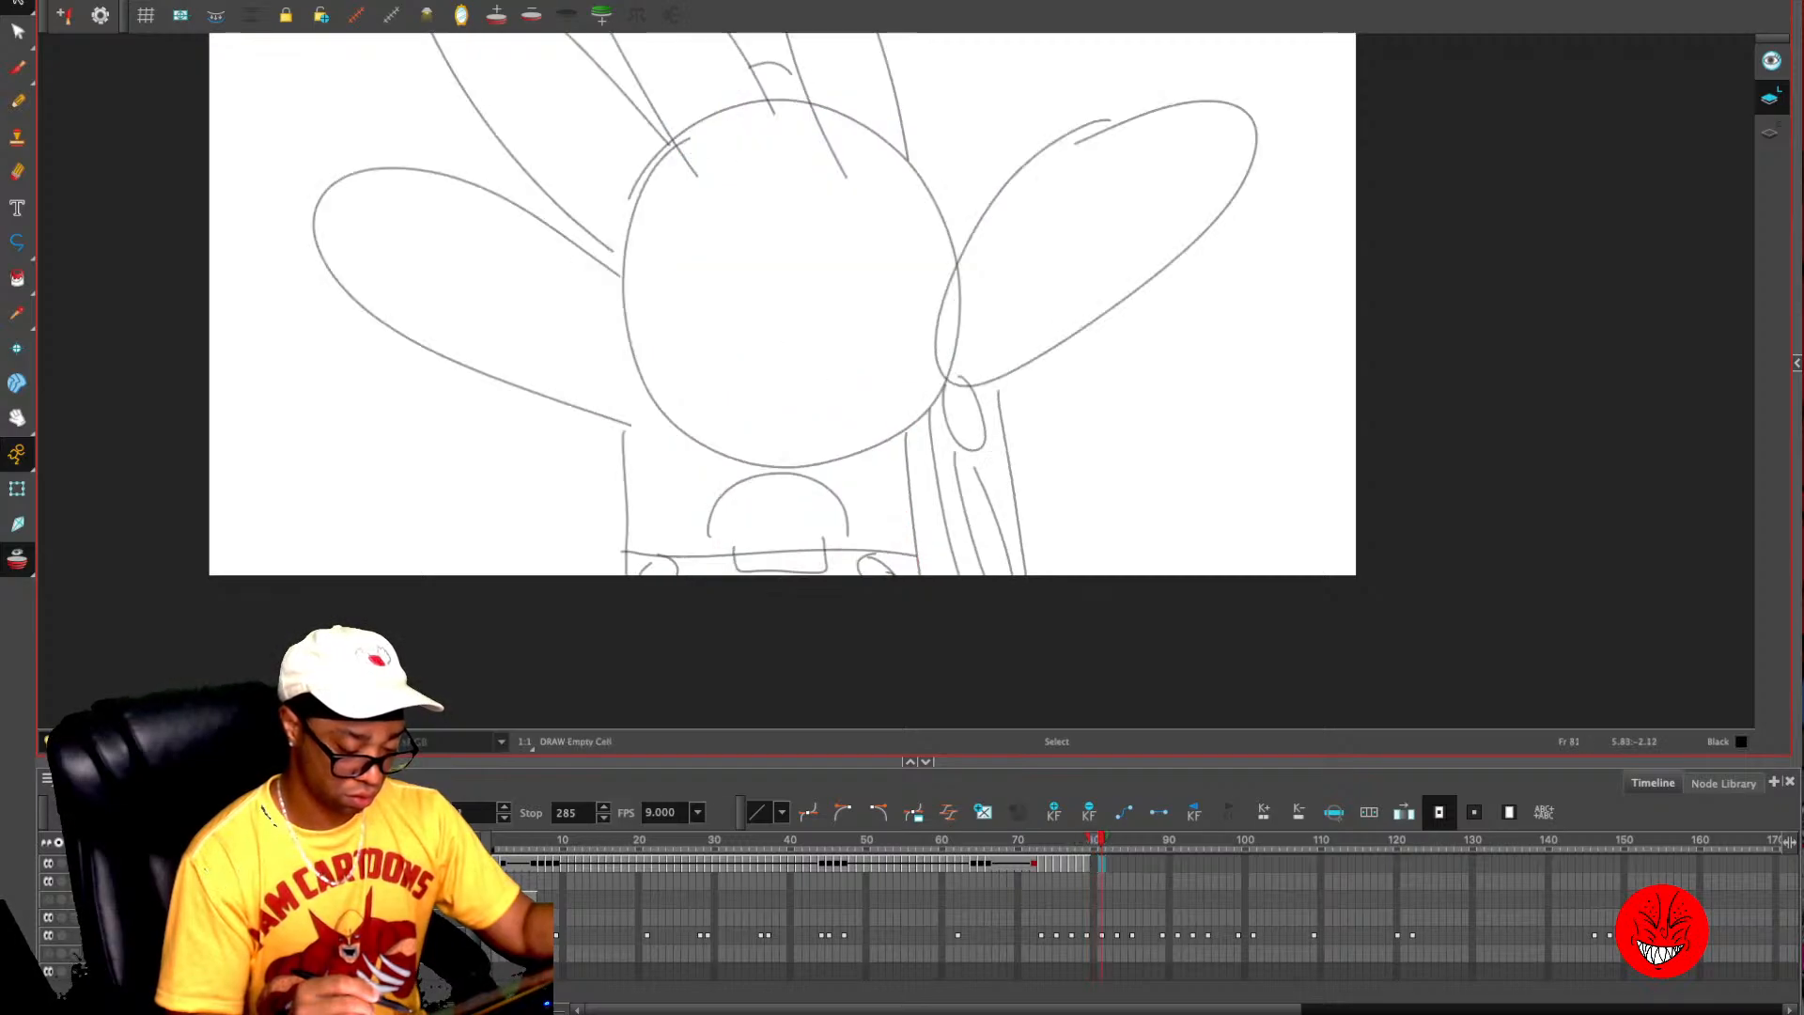
pyautogui.press(',')
pyautogui.press('super+v')
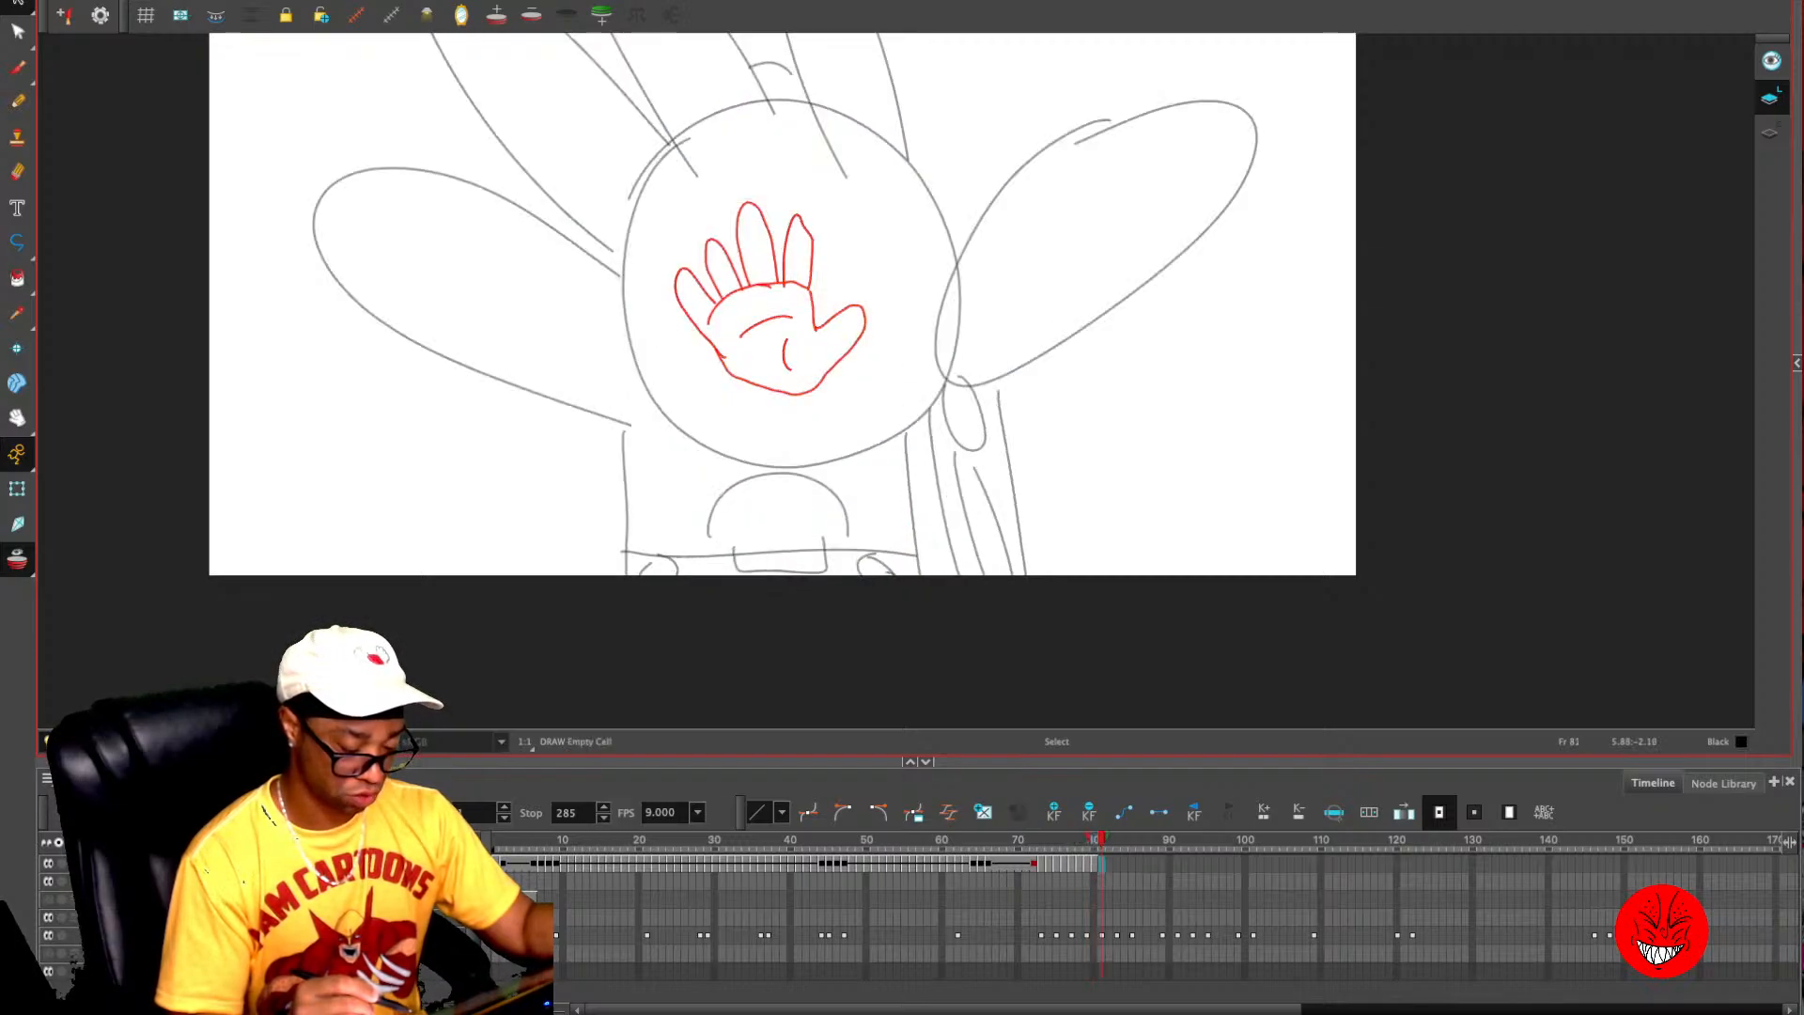
# - Paste the hand onto frame 81, then enlarge, rotate and move it to match the bigger rough hand
pyautogui.press('2')
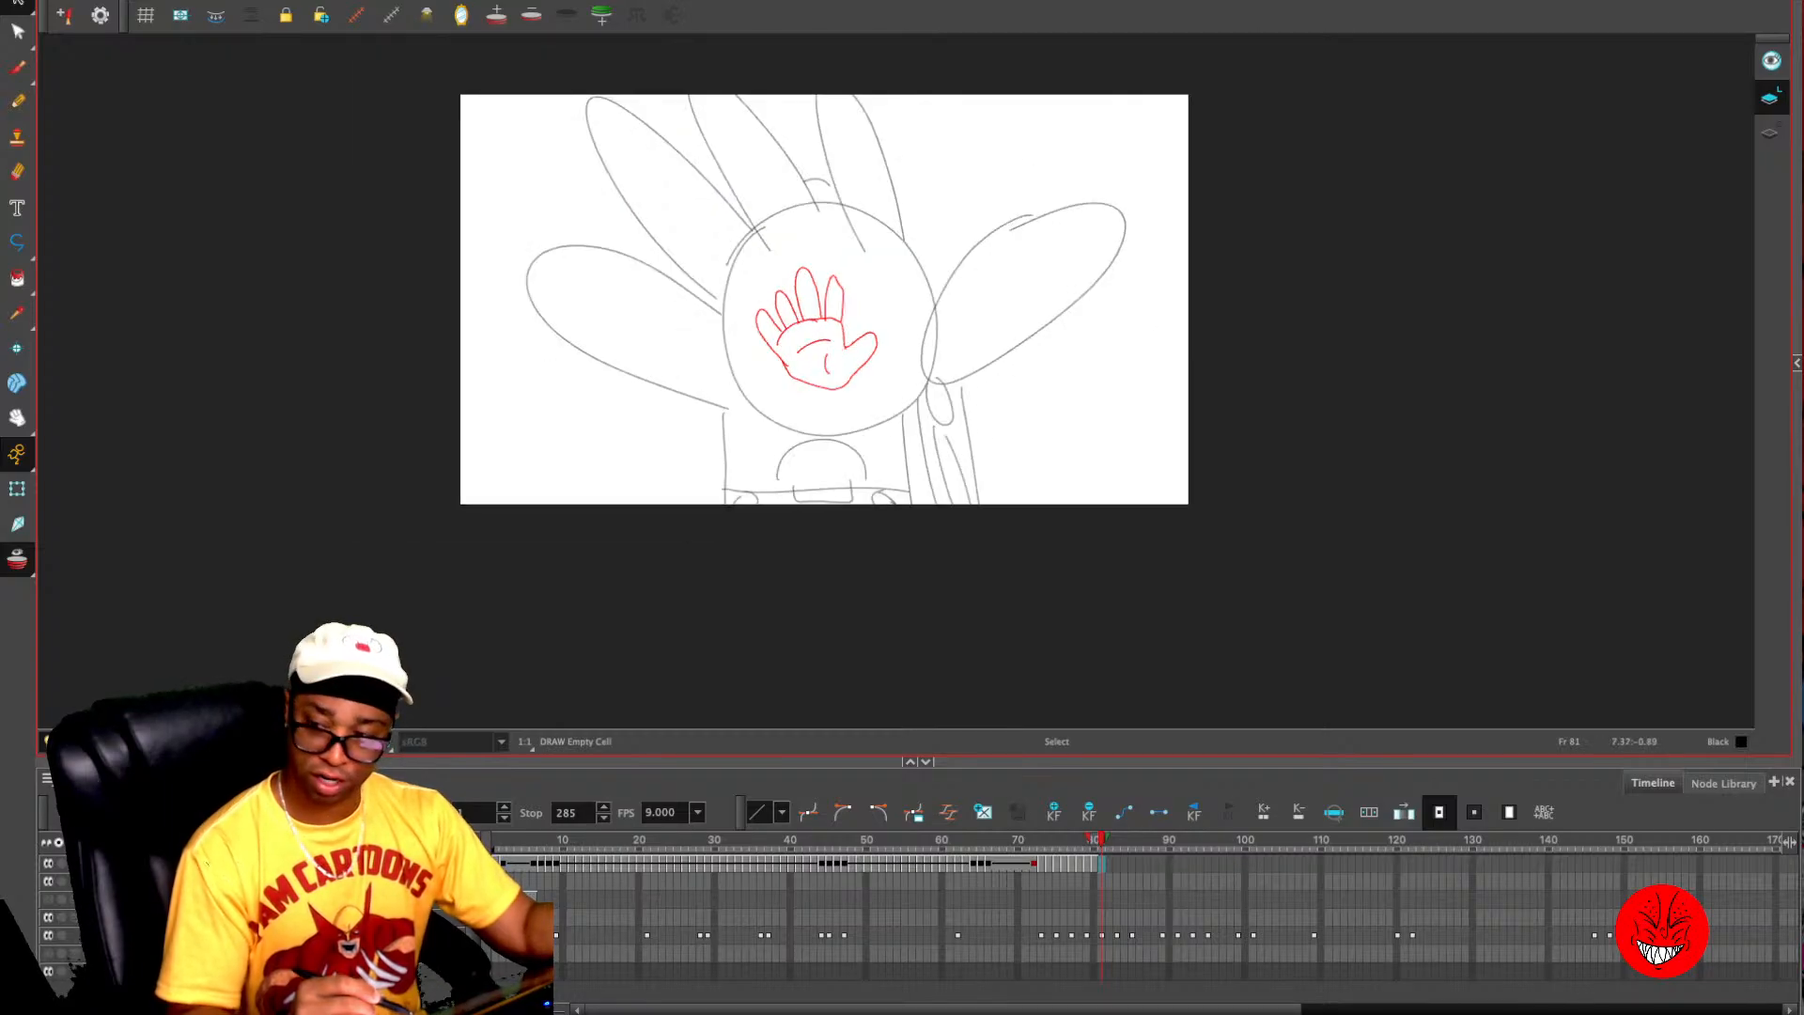
pyautogui.hotkey('ctrl', 'v')
pyautogui.moveTo(879, 391); pyautogui.dragTo(1039, 554)
pyautogui.moveTo(756, 266); pyautogui.dragTo(639, 146)
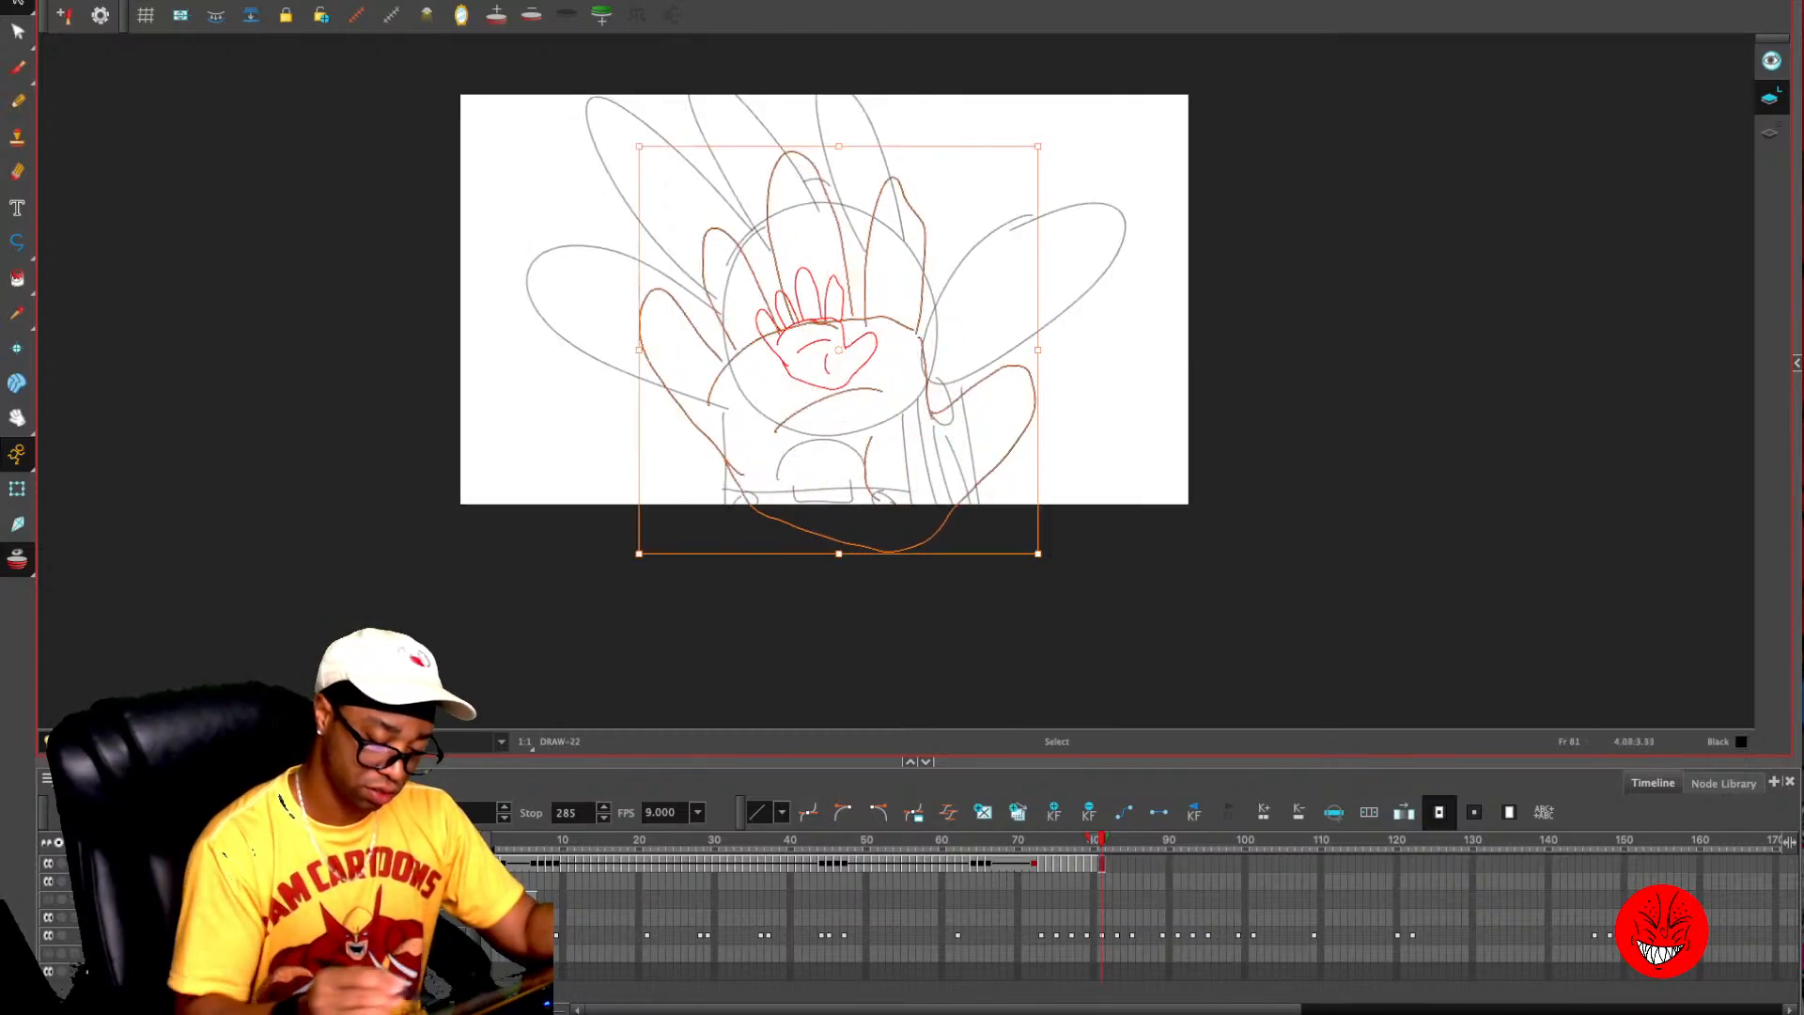
pyautogui.moveTo(1050, 558); pyautogui.dragTo(1098, 497)
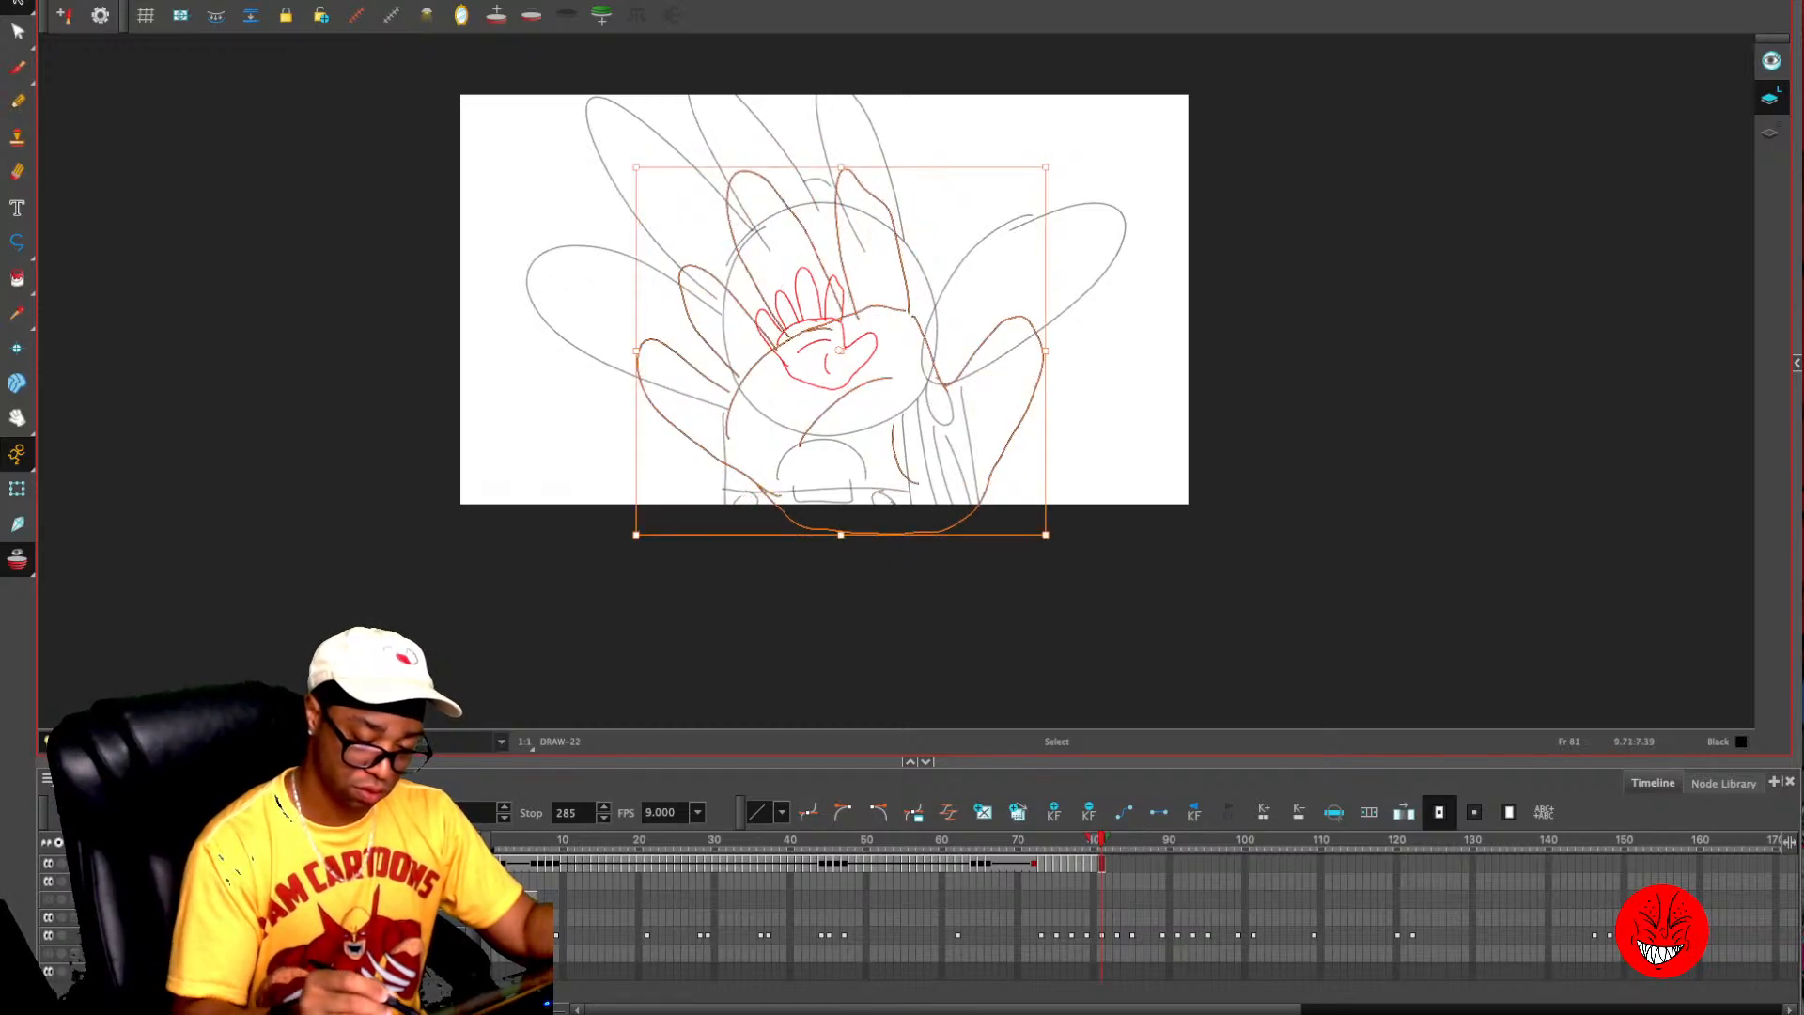
pyautogui.moveTo(1046, 164); pyautogui.dragTo(1115, 104)
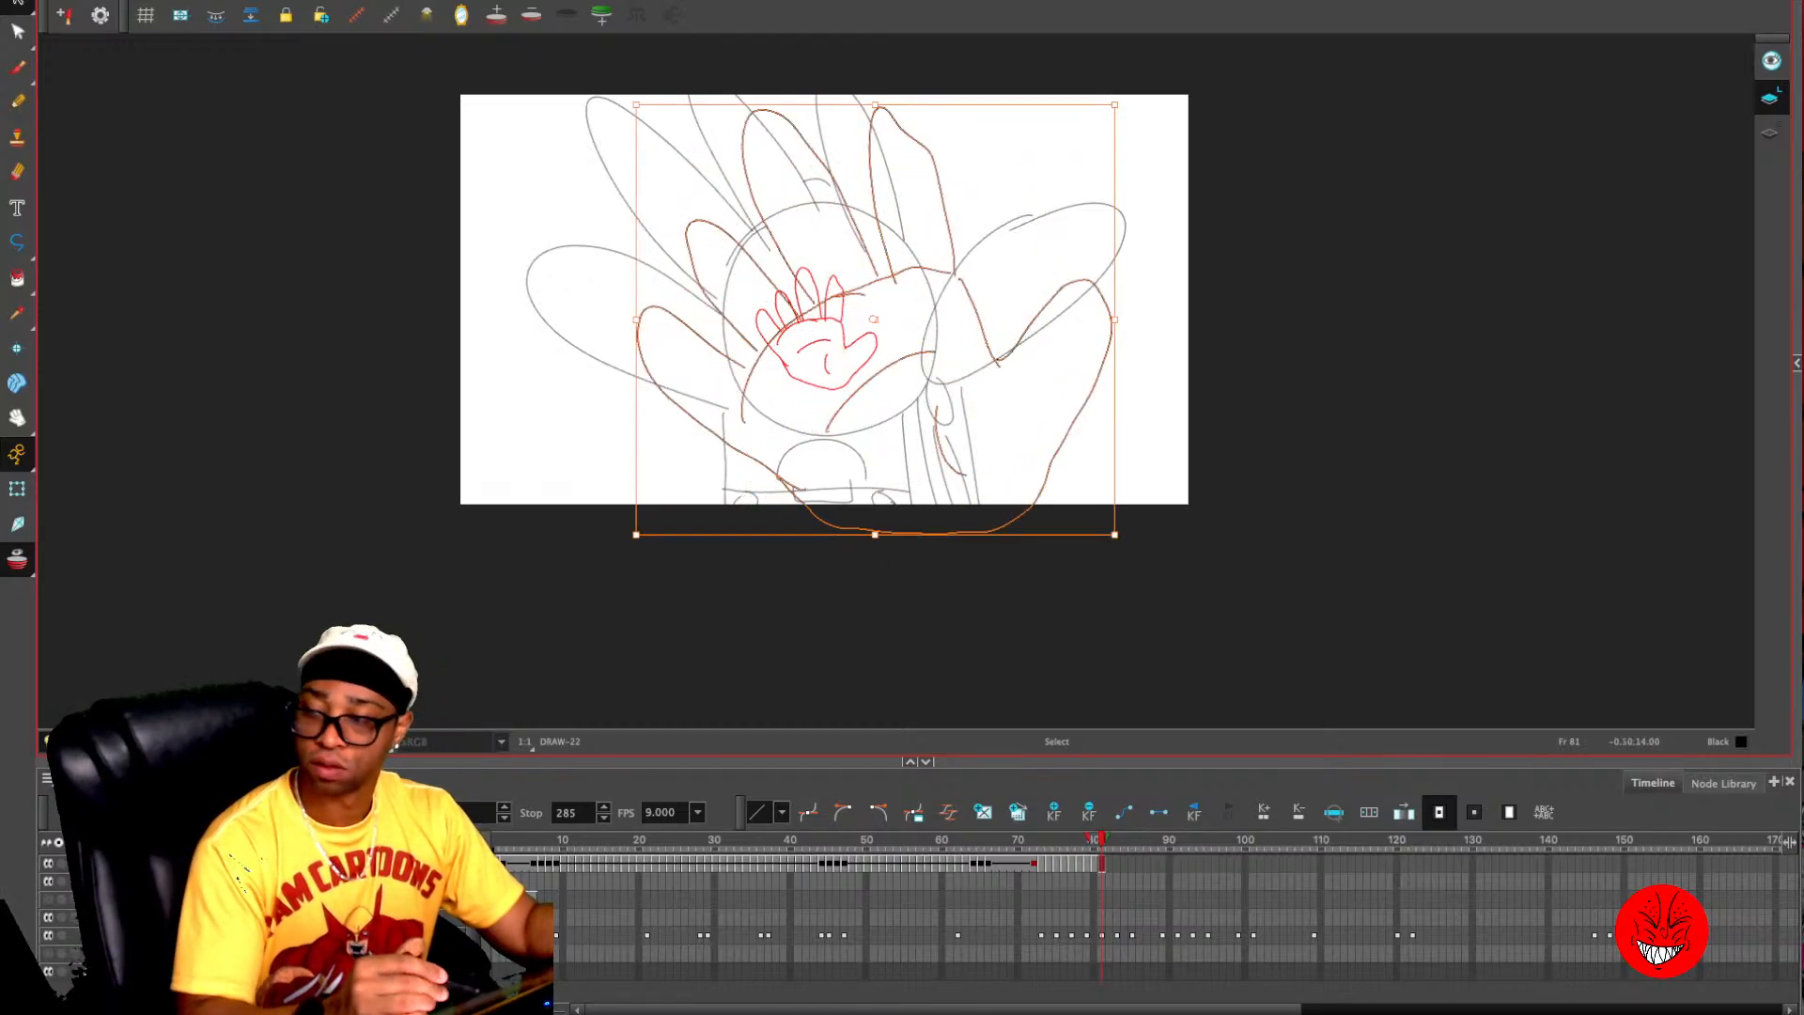
pyautogui.moveTo(874, 199); pyautogui.dragTo(776, 107)
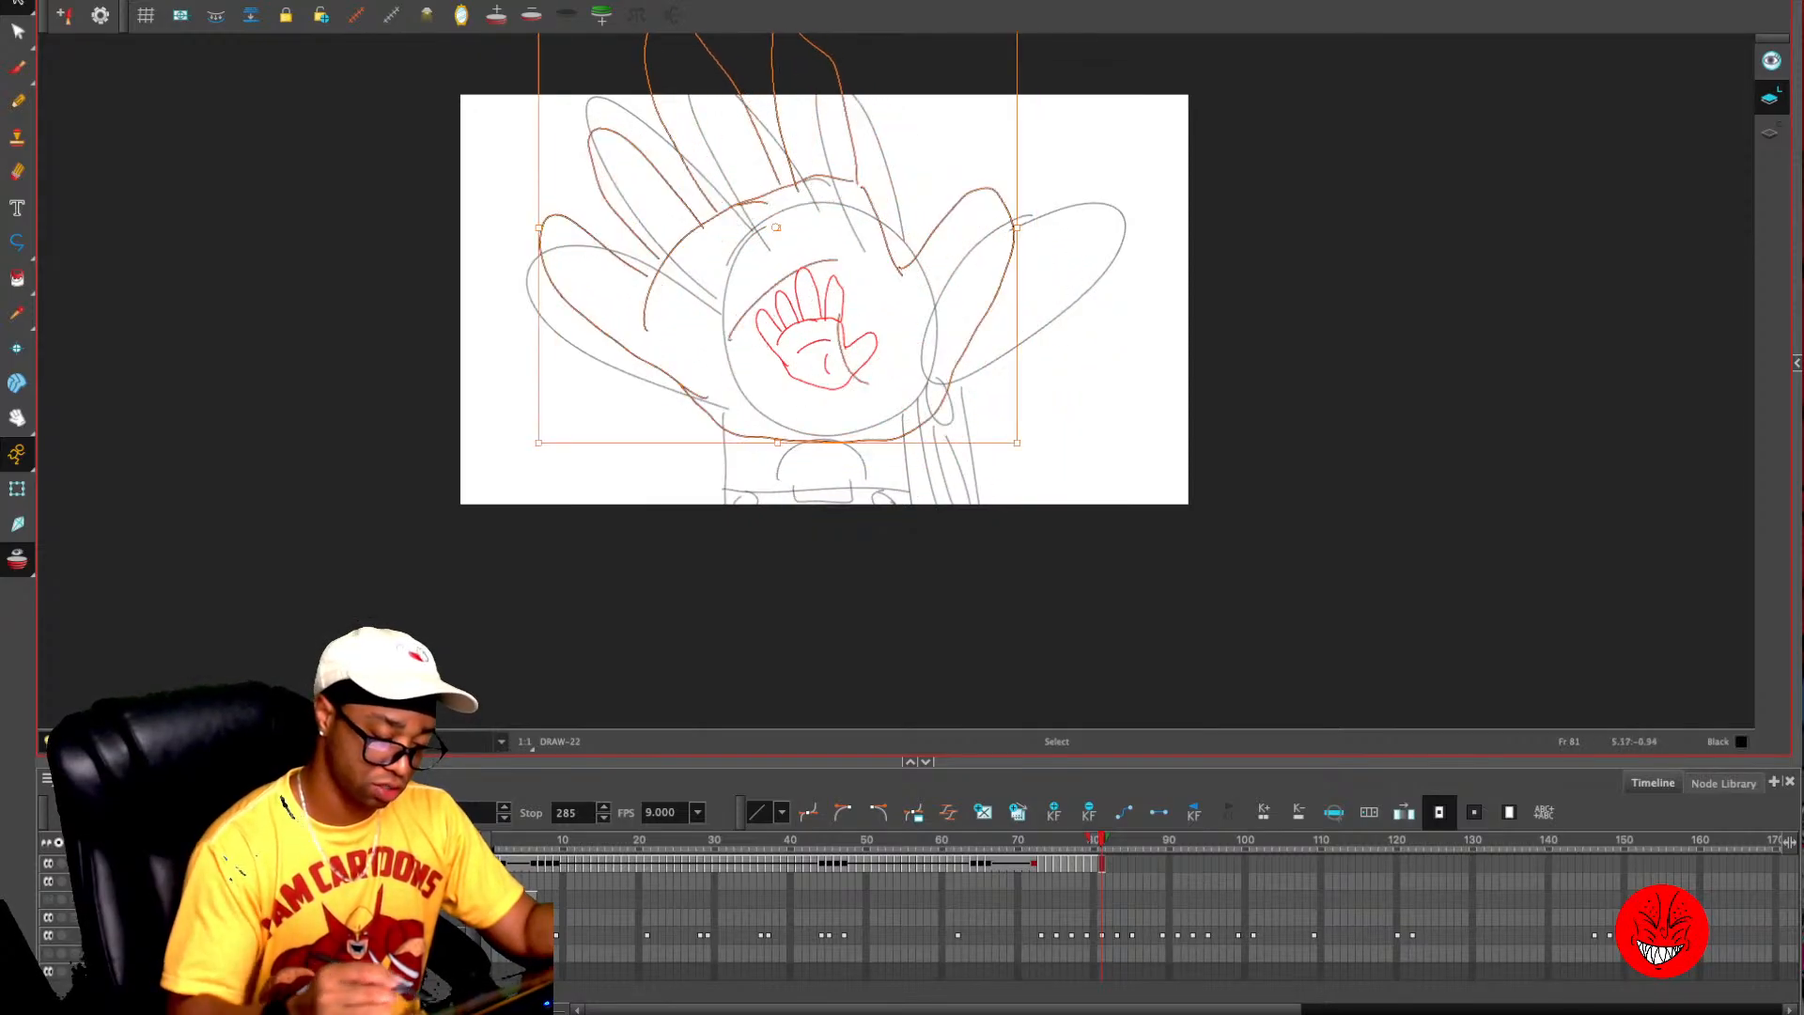
pyautogui.moveTo(1017, 443)
pyautogui.mouseDown()
pyautogui.moveTo(1072, 492)
pyautogui.moveTo(984, 378)
pyautogui.mouseUp()
pyautogui.press('.')
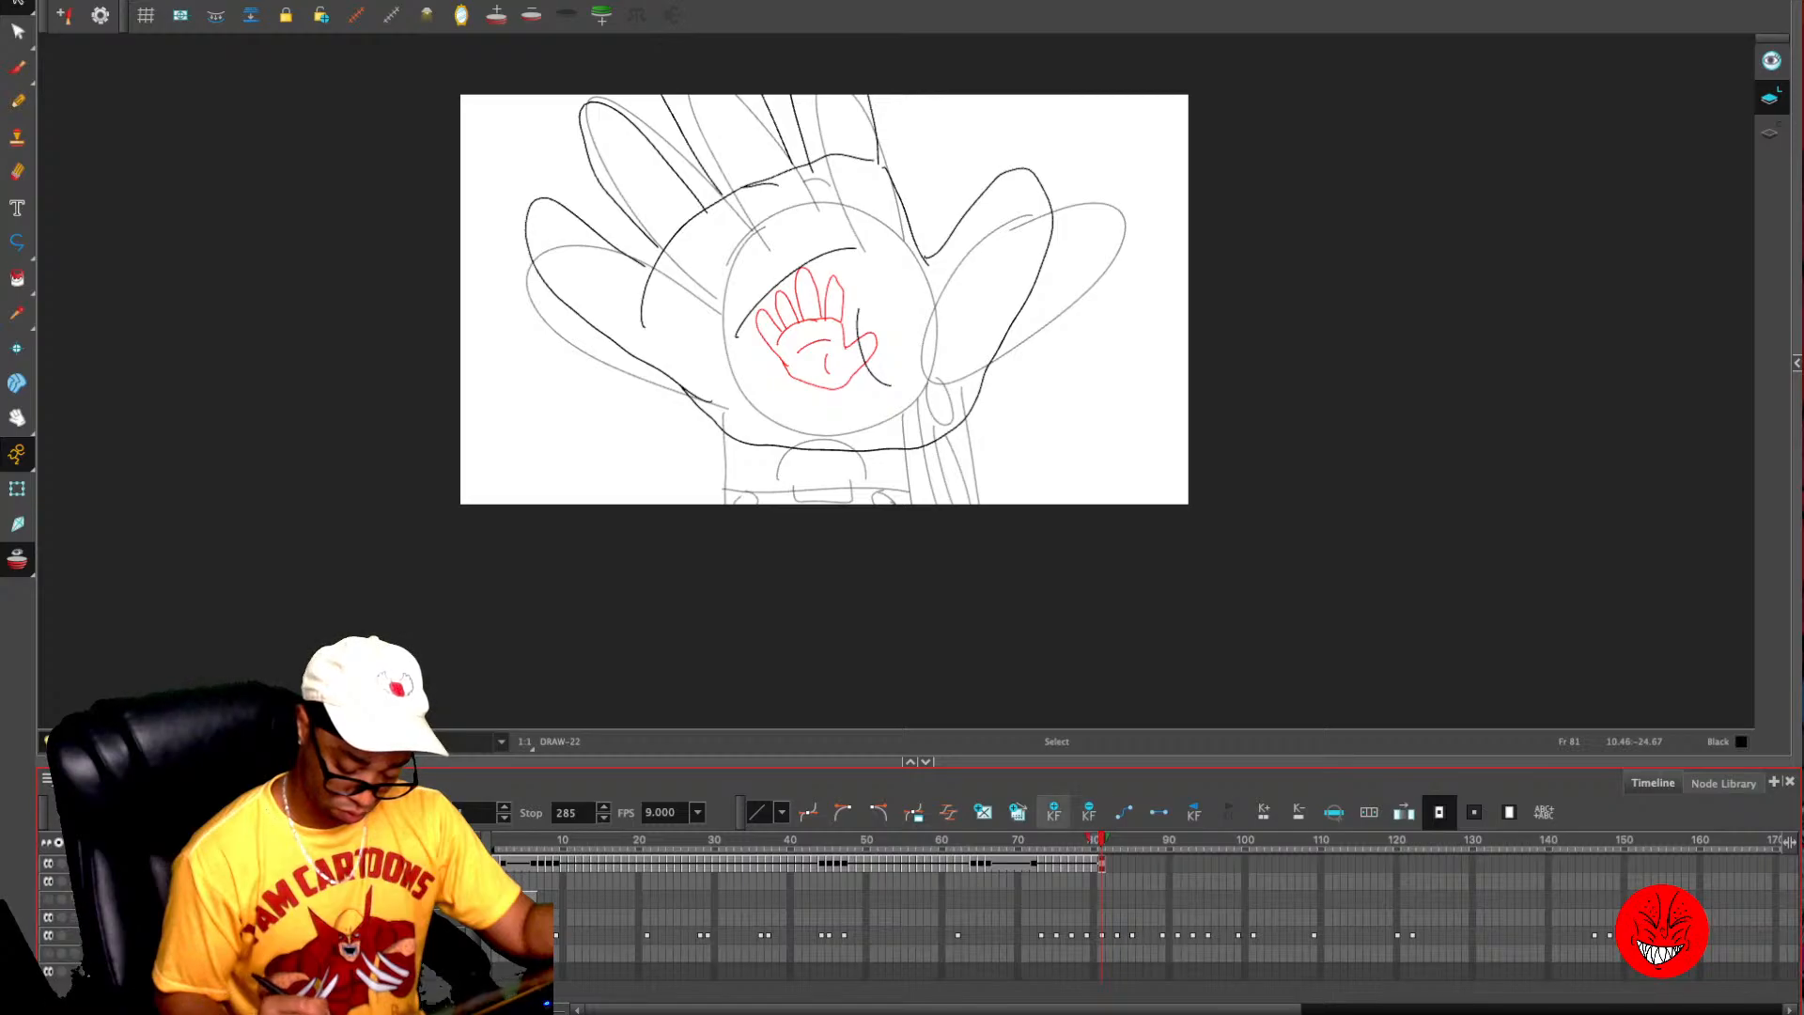
pyautogui.click(1089, 812)
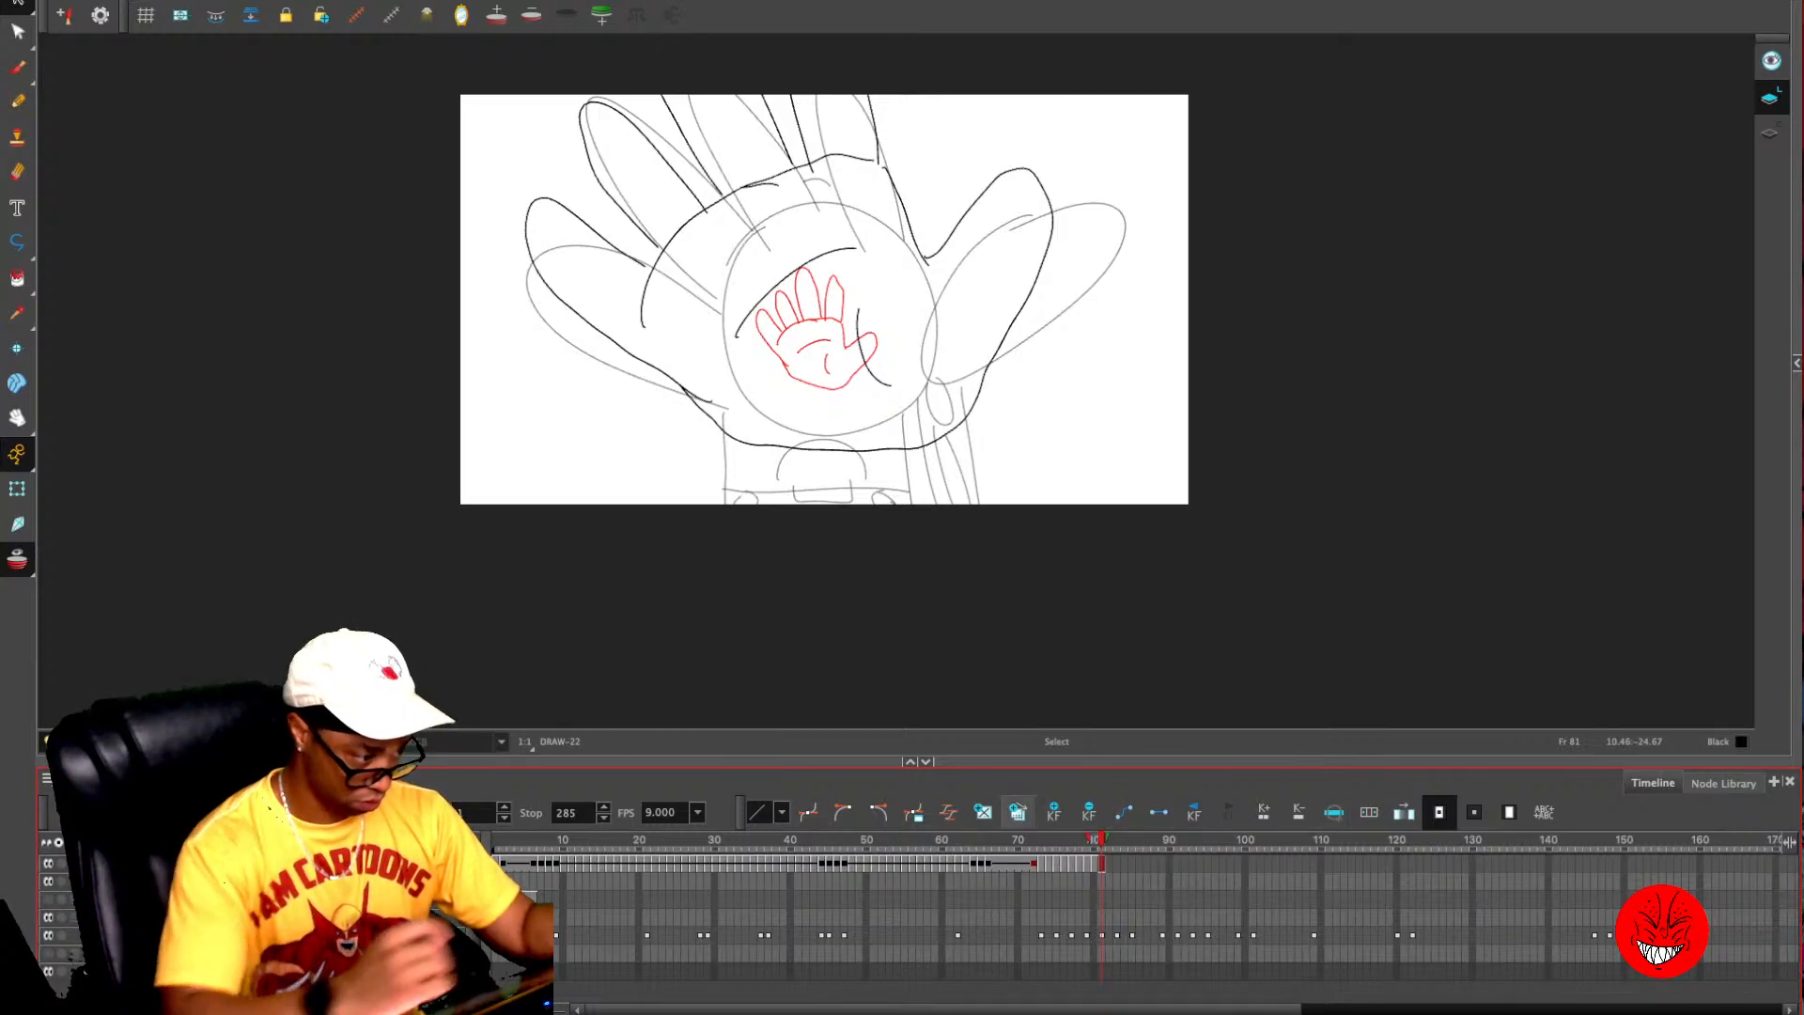
# - Copy the enlarged hand onto frame 83, scale it up beyond the canvas edges and centre it over the rough palm
pyautogui.press('.')
pyautogui.press('.')
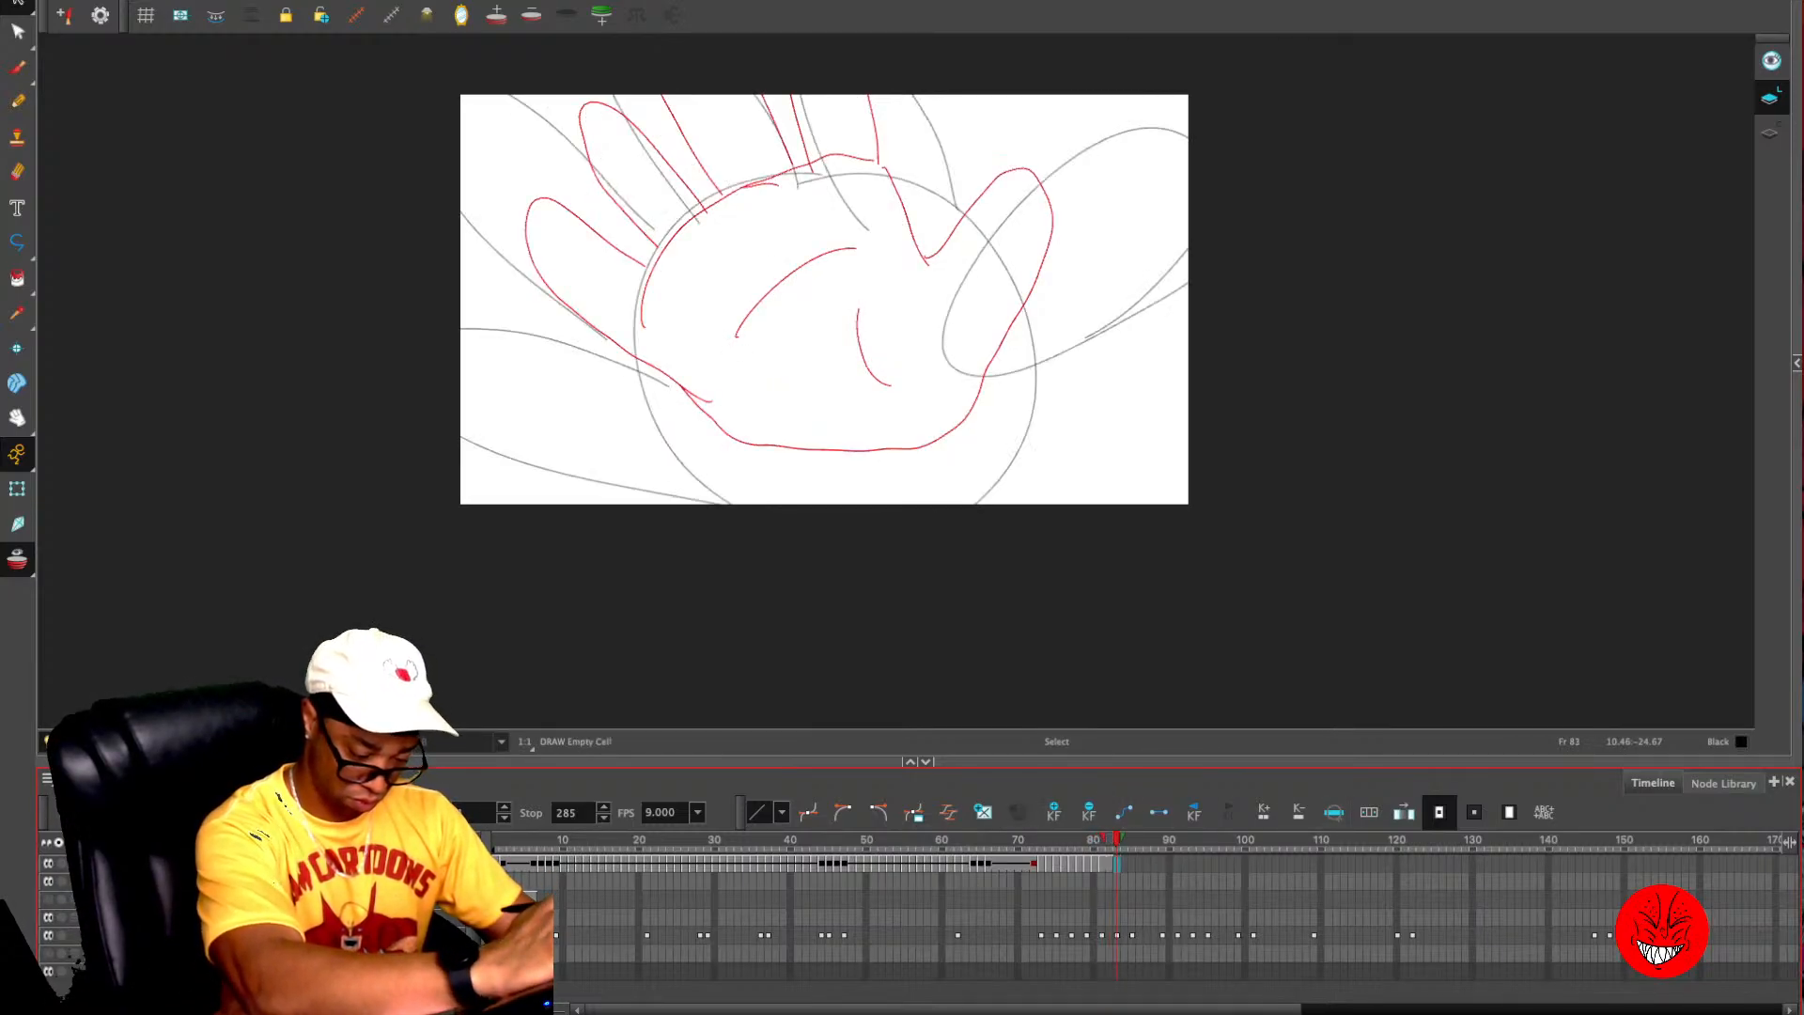
pyautogui.click(1085, 419)
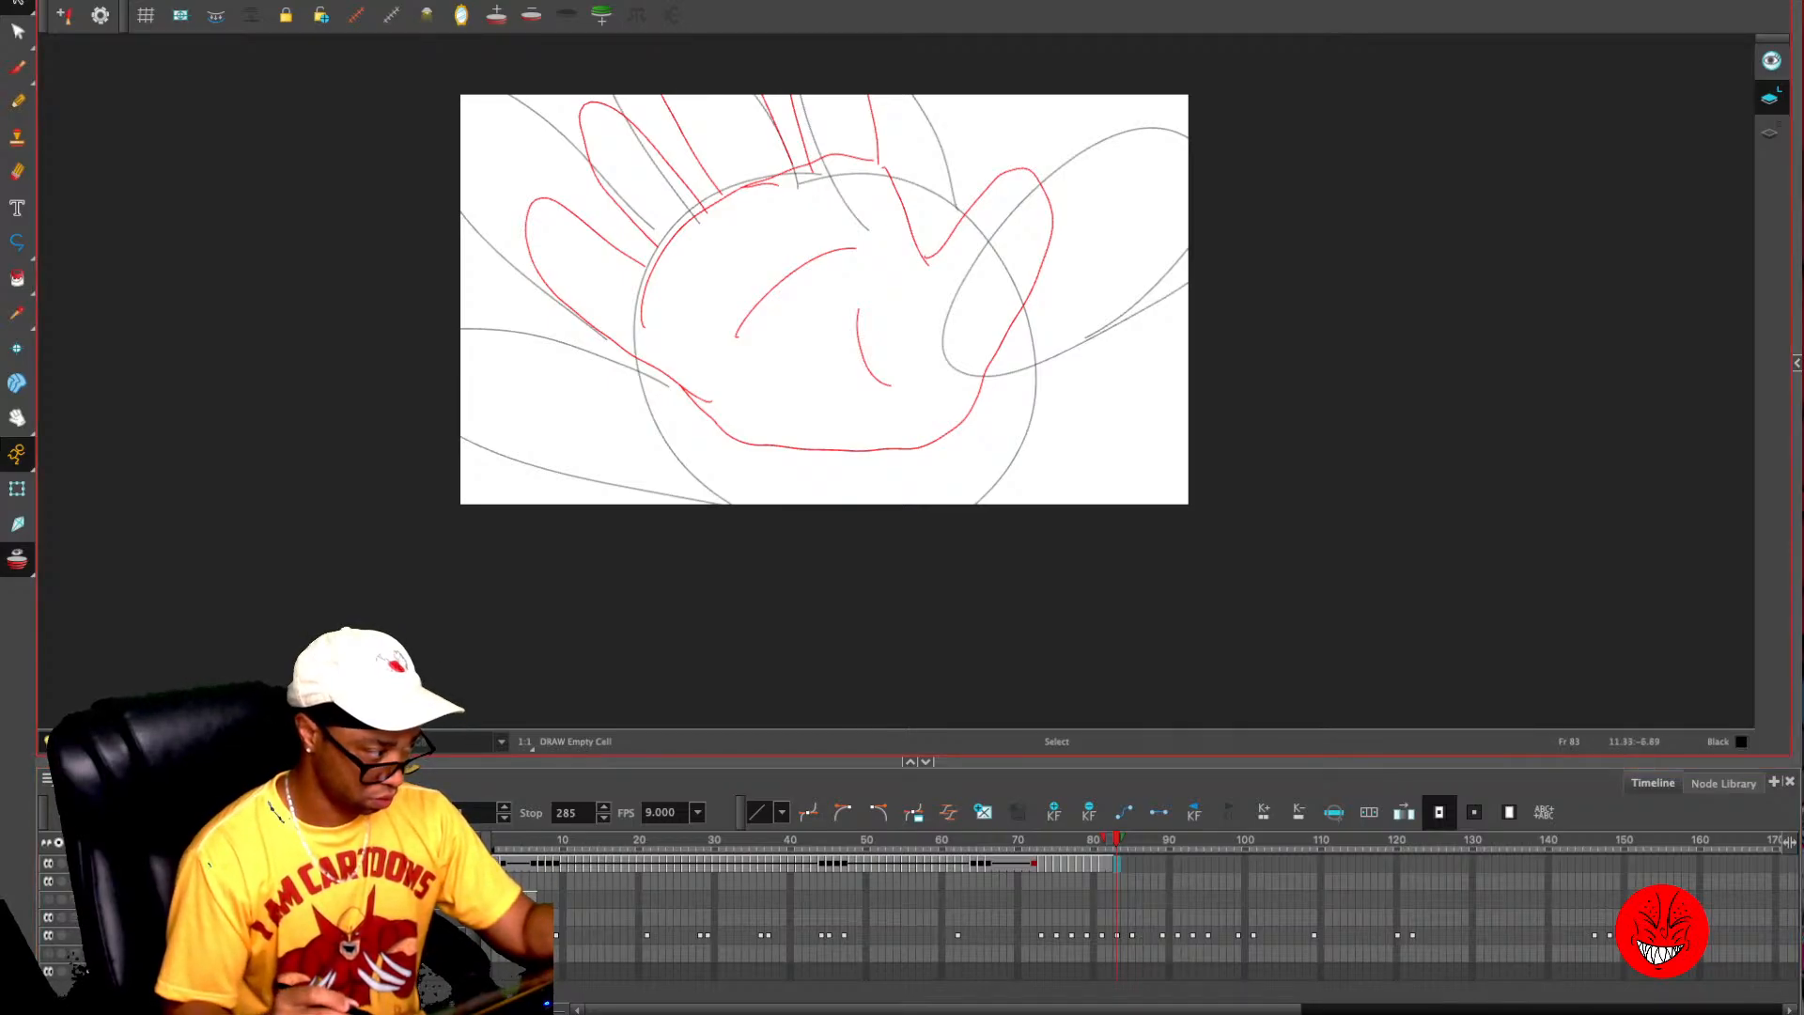
pyautogui.press(',')
pyautogui.press('super+a')
pyautogui.press('.')
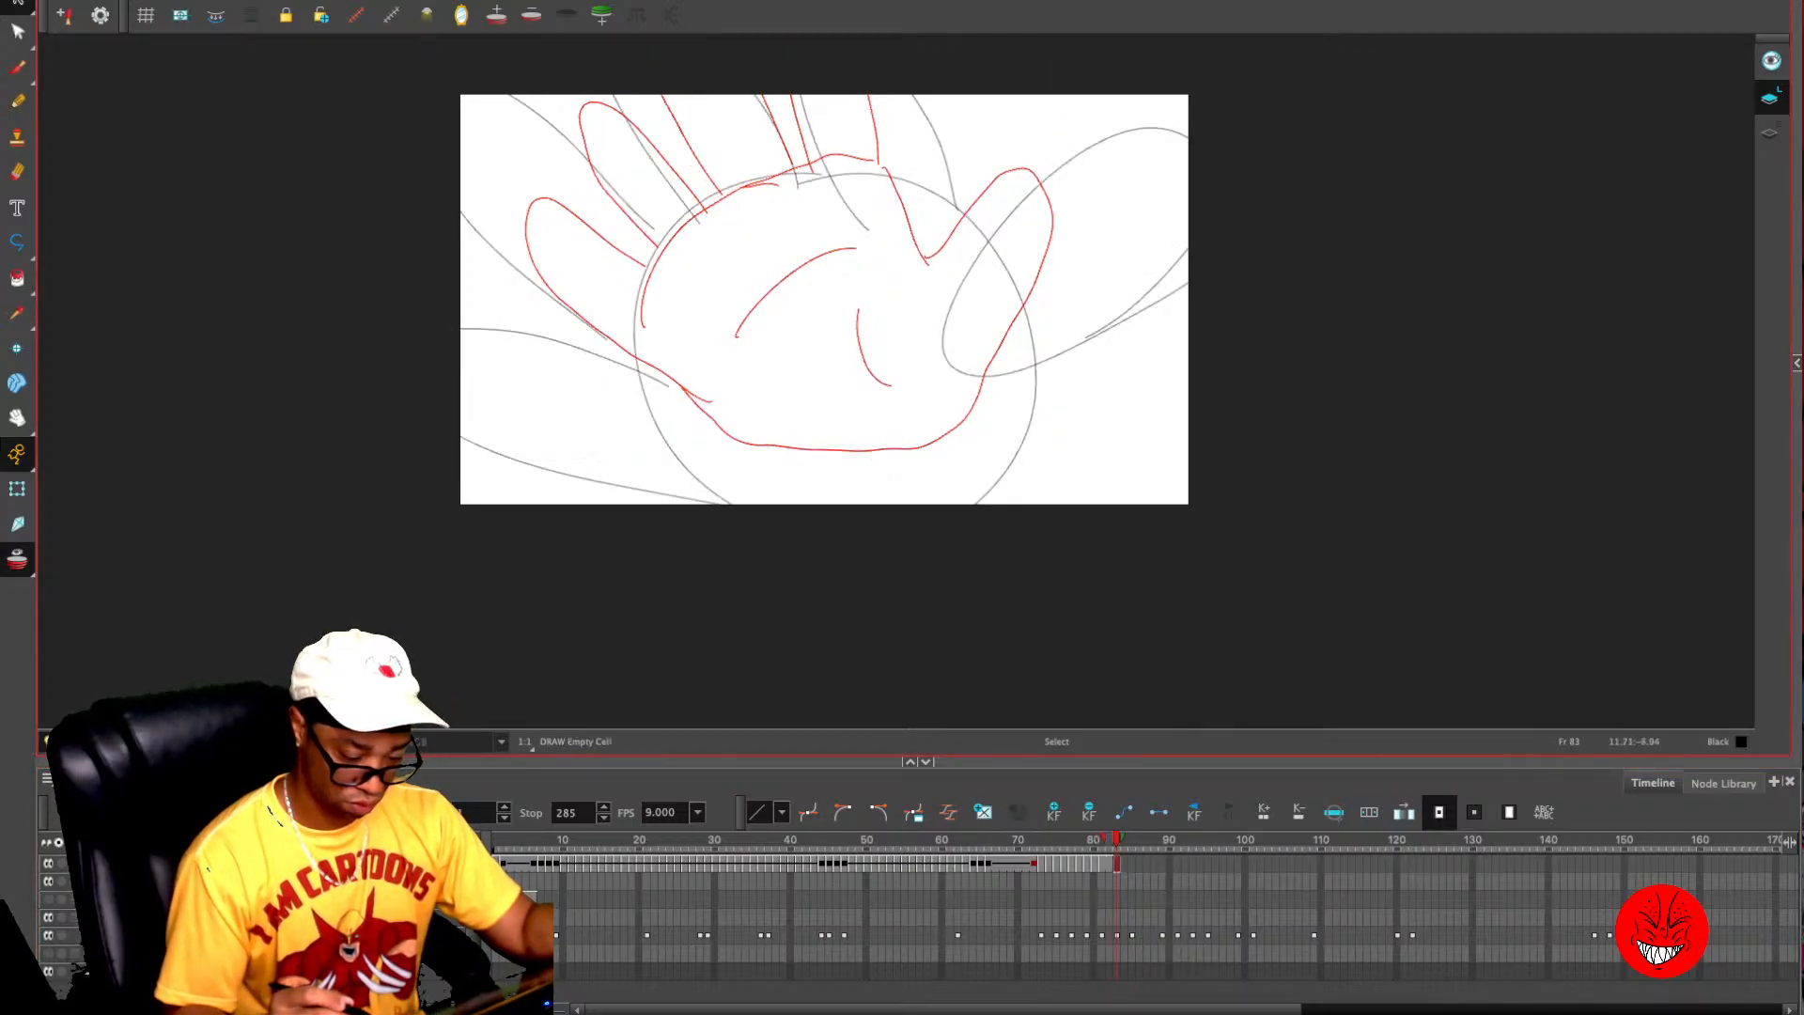
pyautogui.press('super+v')
pyautogui.moveTo(1056, 452); pyautogui.dragTo(1404, 766)
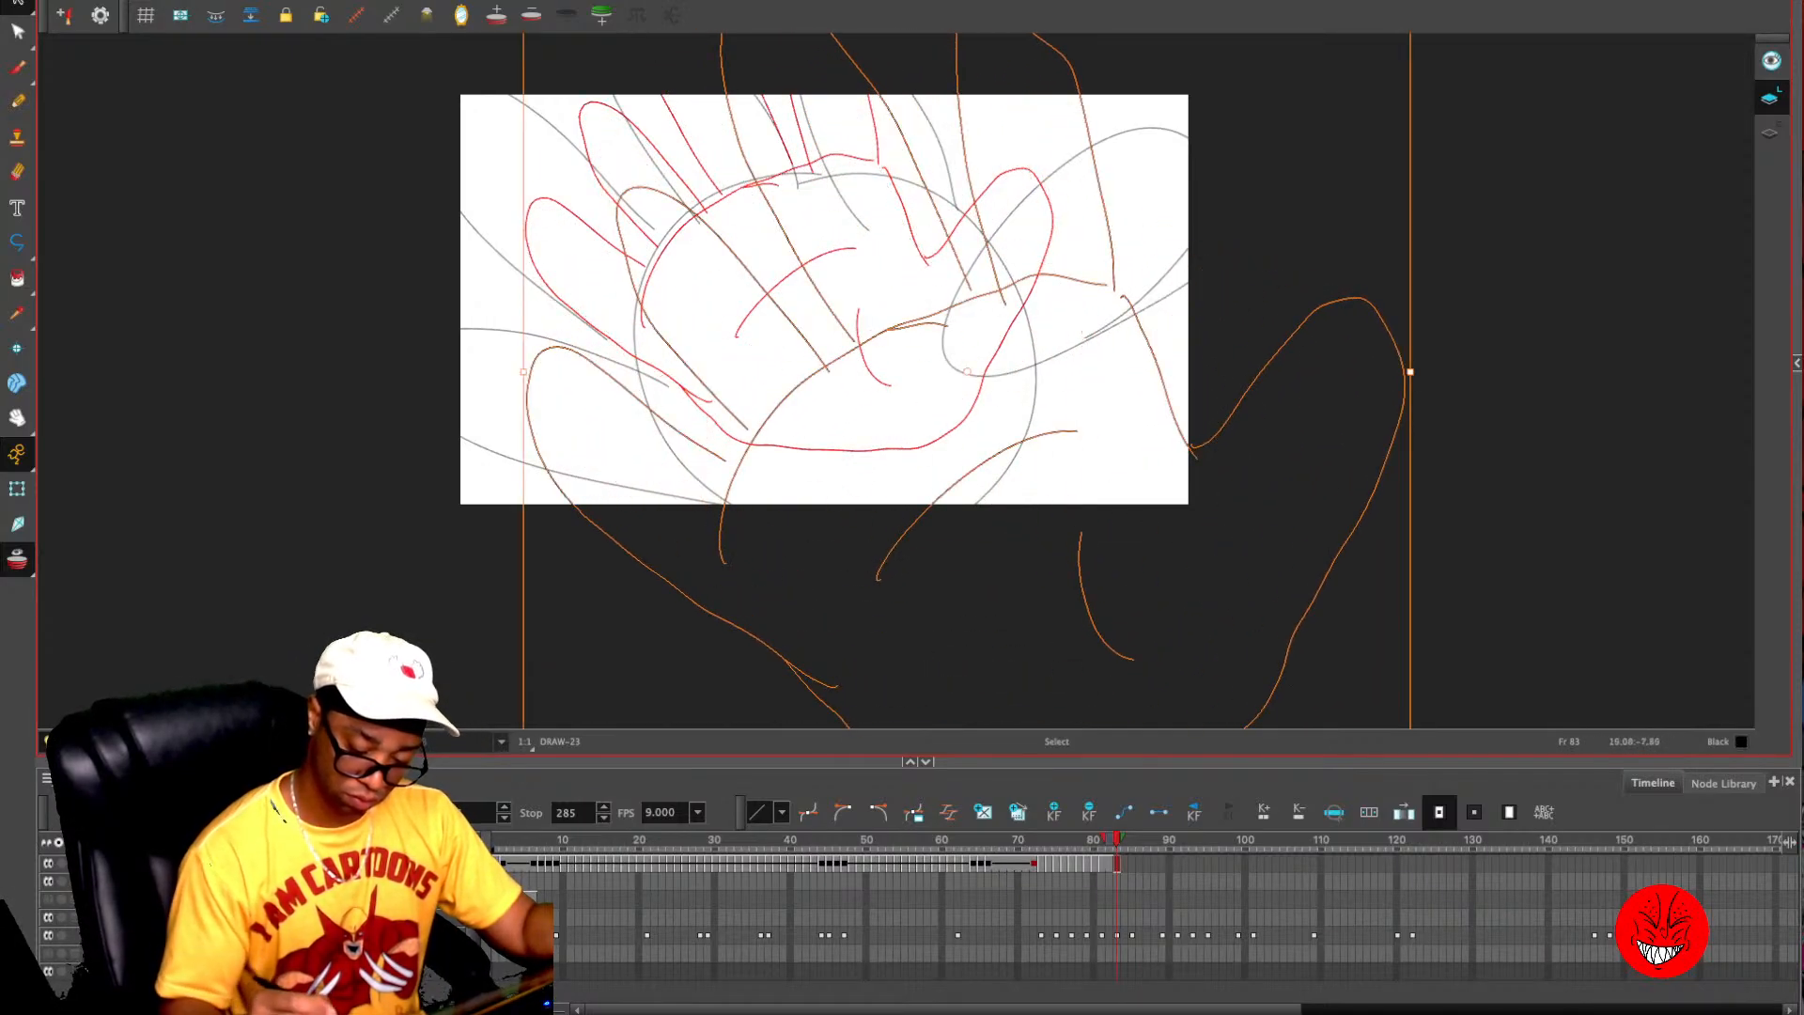
pyautogui.moveTo(1180, 437); pyautogui.dragTo(993, 236)
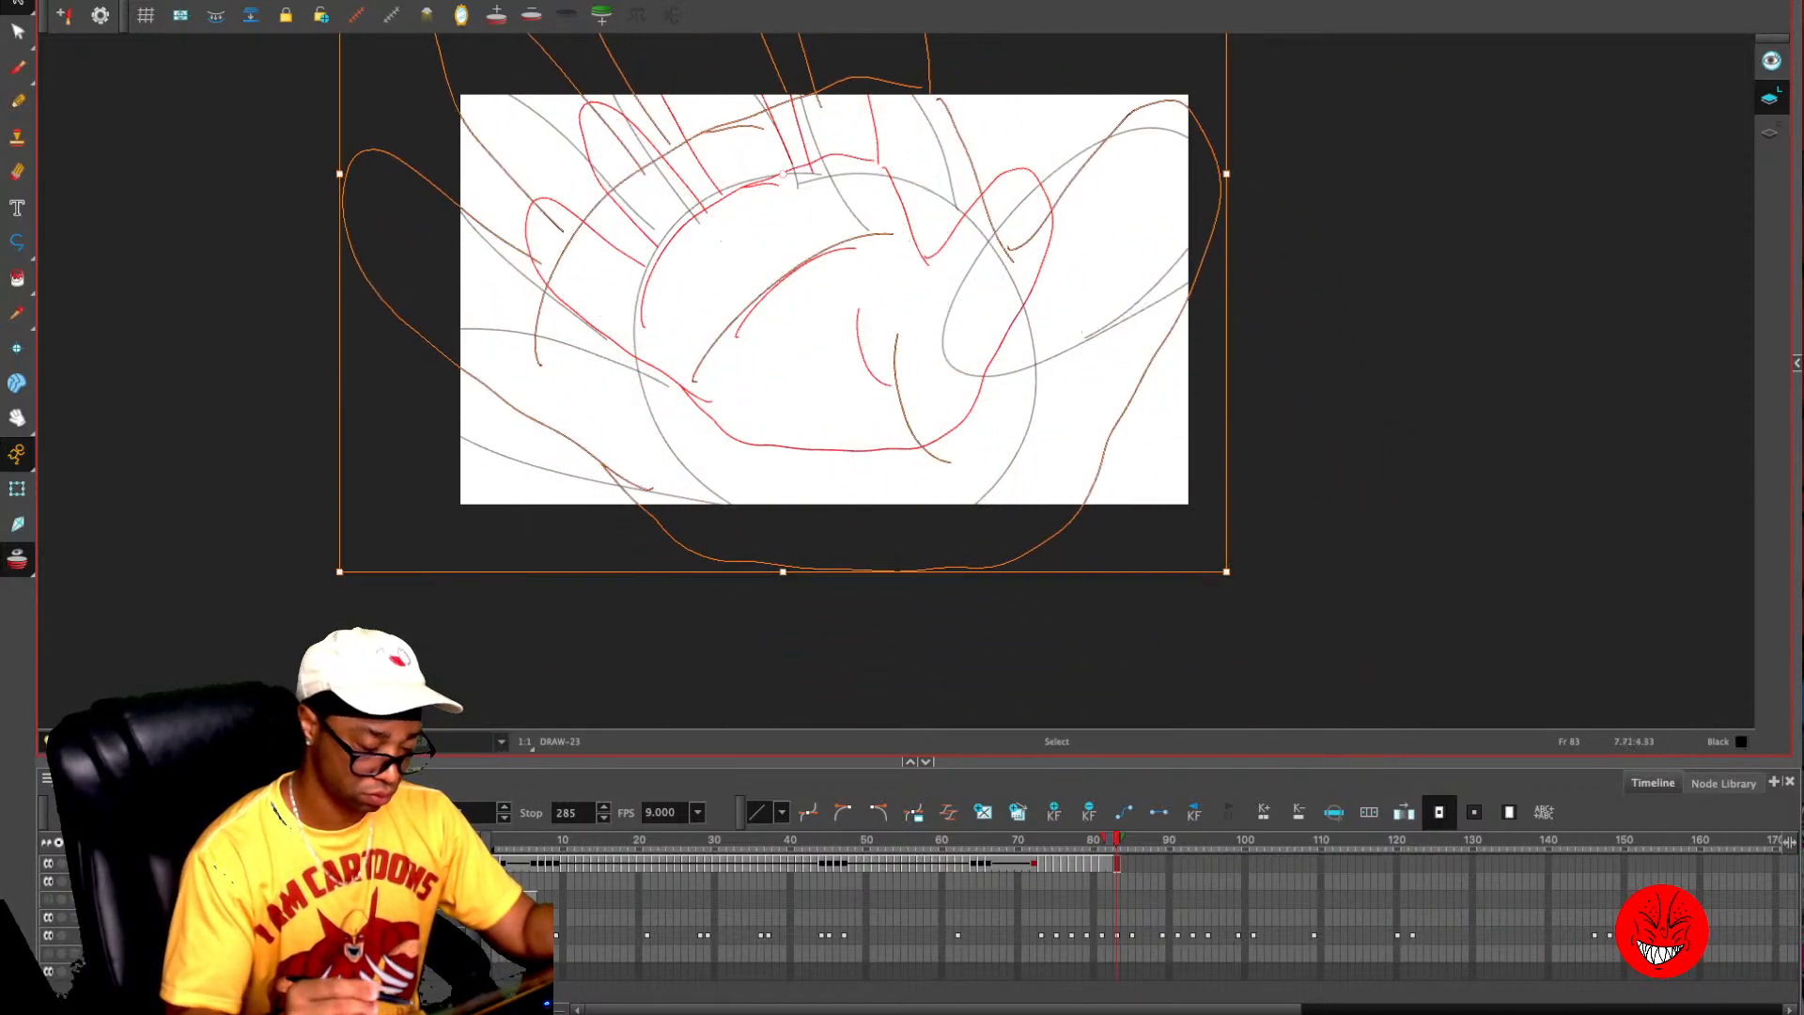
# - Flip between frame 83 and its neighbours to check the hand's growth against the rough sketch
pyautogui.press('.')
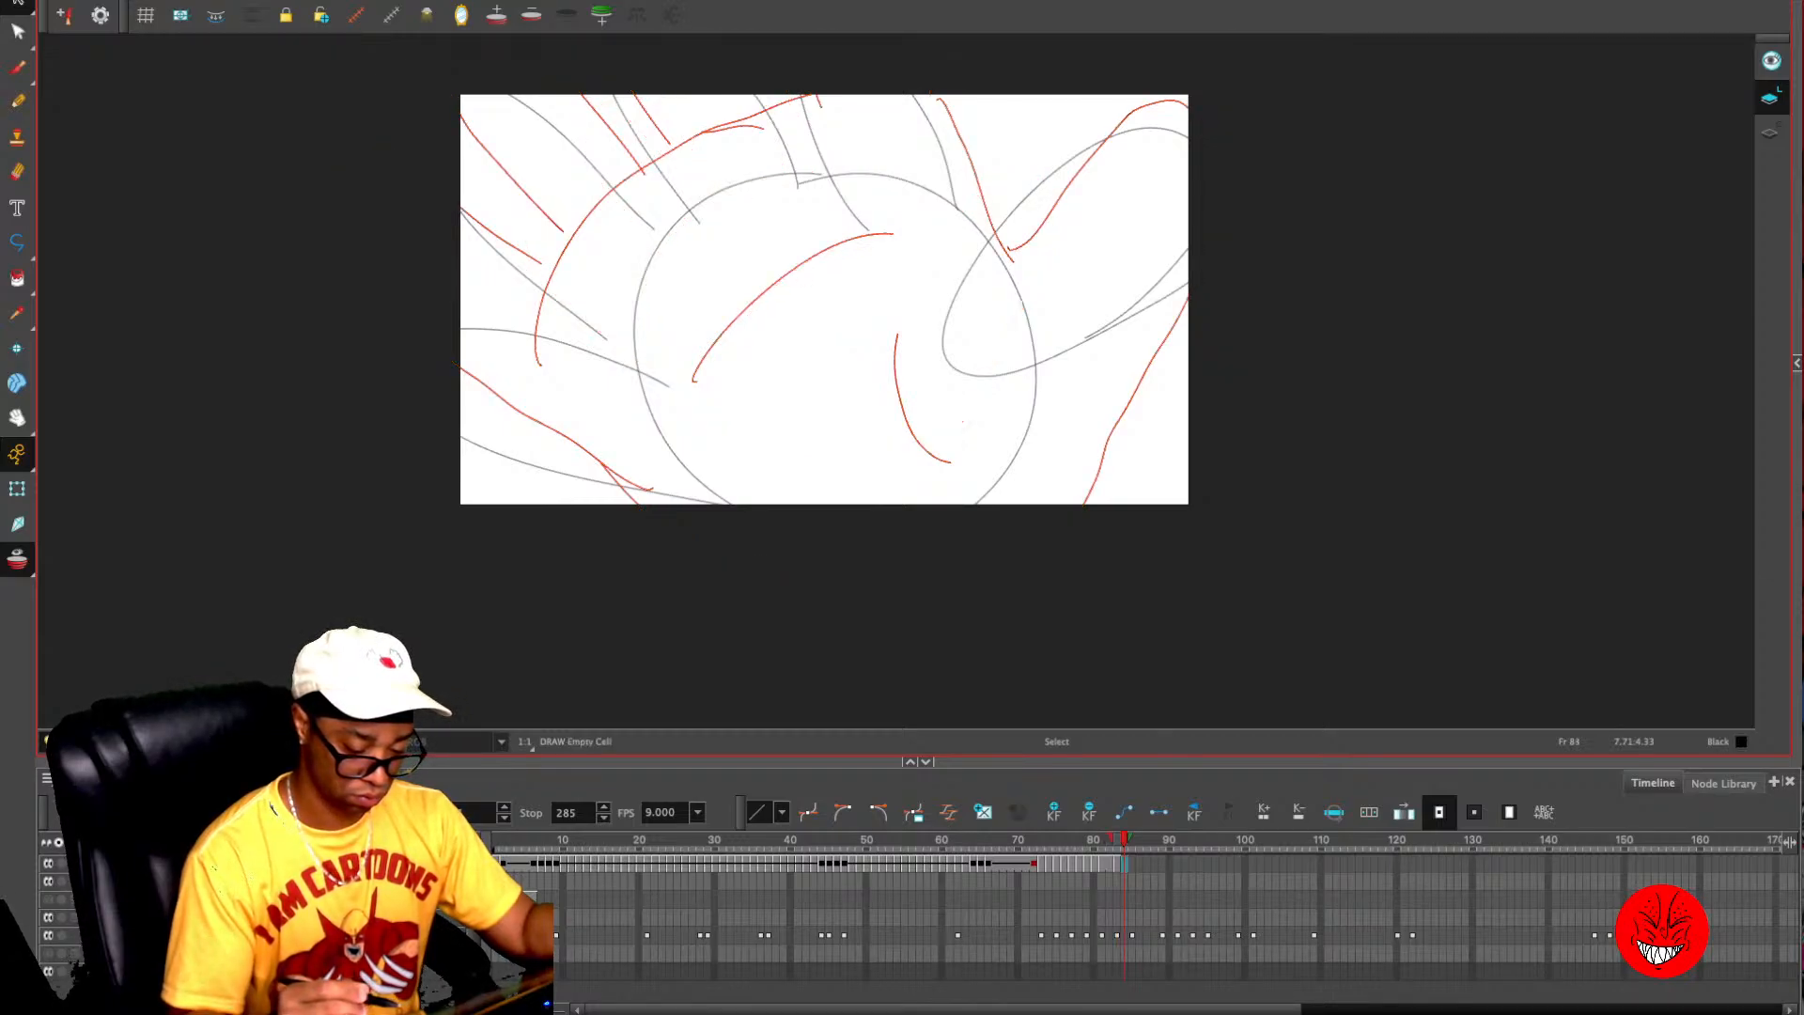
pyautogui.press(',')
pyautogui.press('.')
pyautogui.press('.')
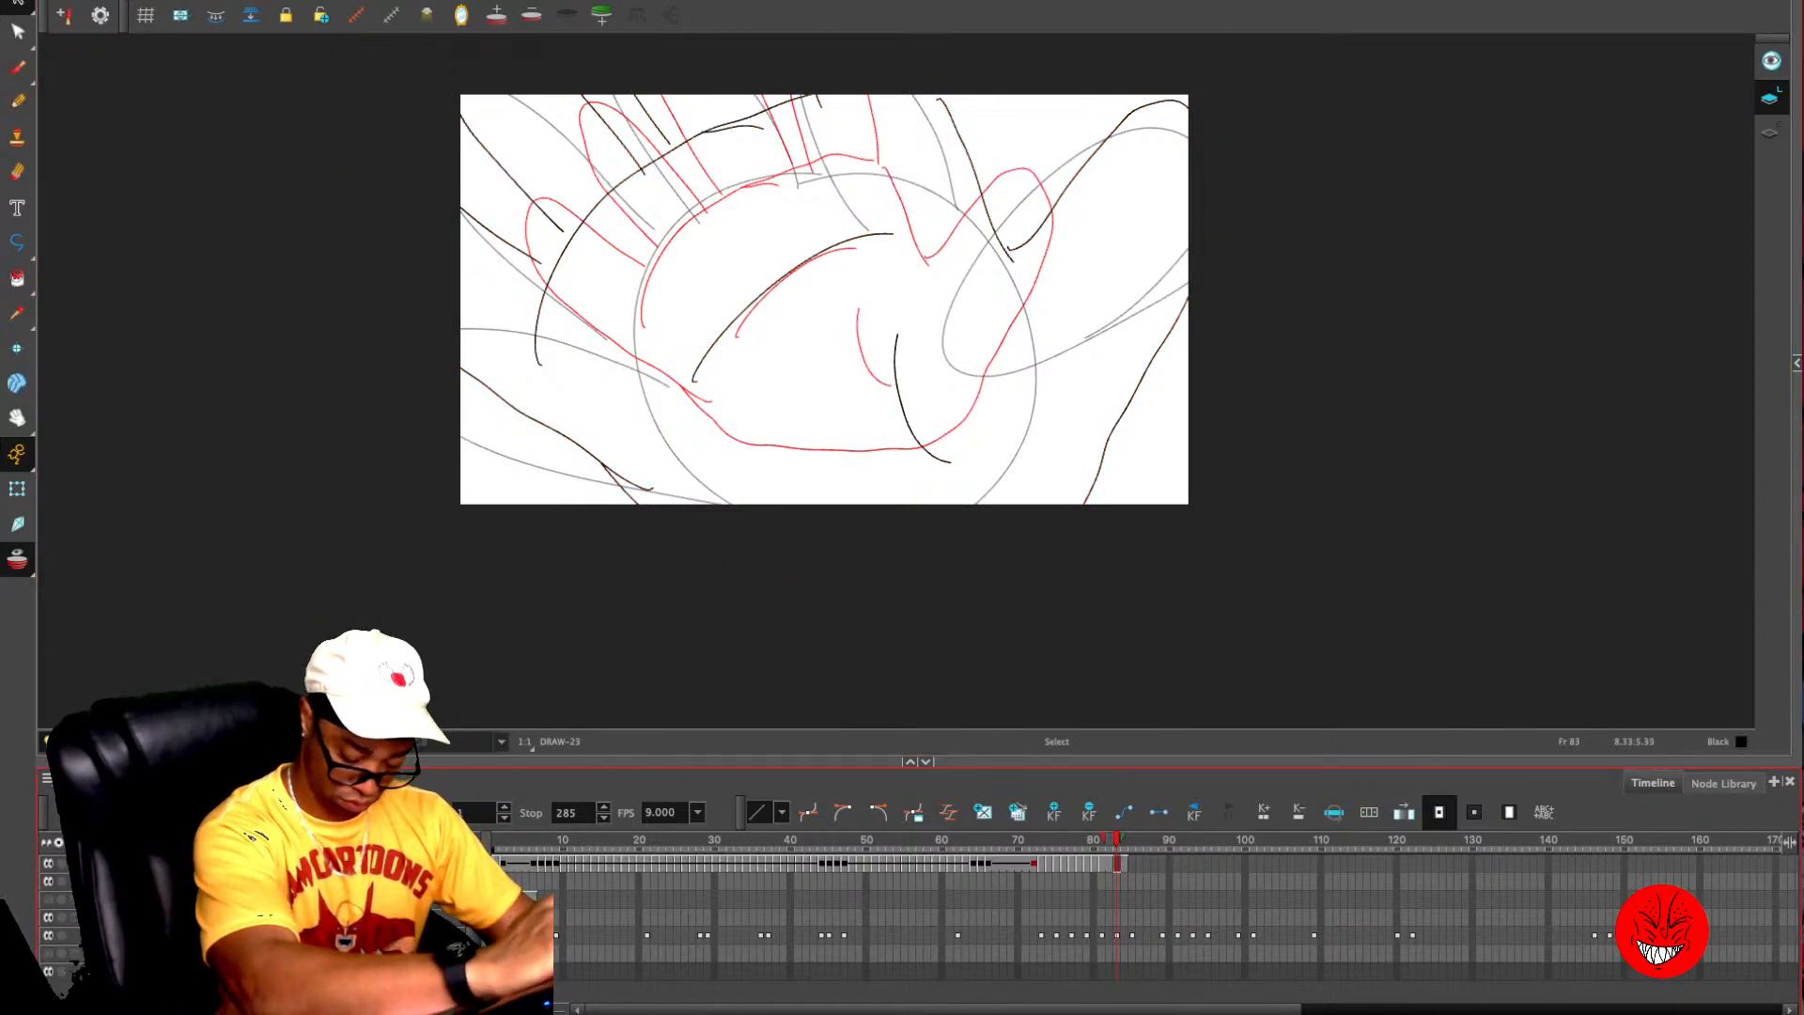
pyautogui.press(',')
pyautogui.press(',')
pyautogui.press(',')
pyautogui.press(',')
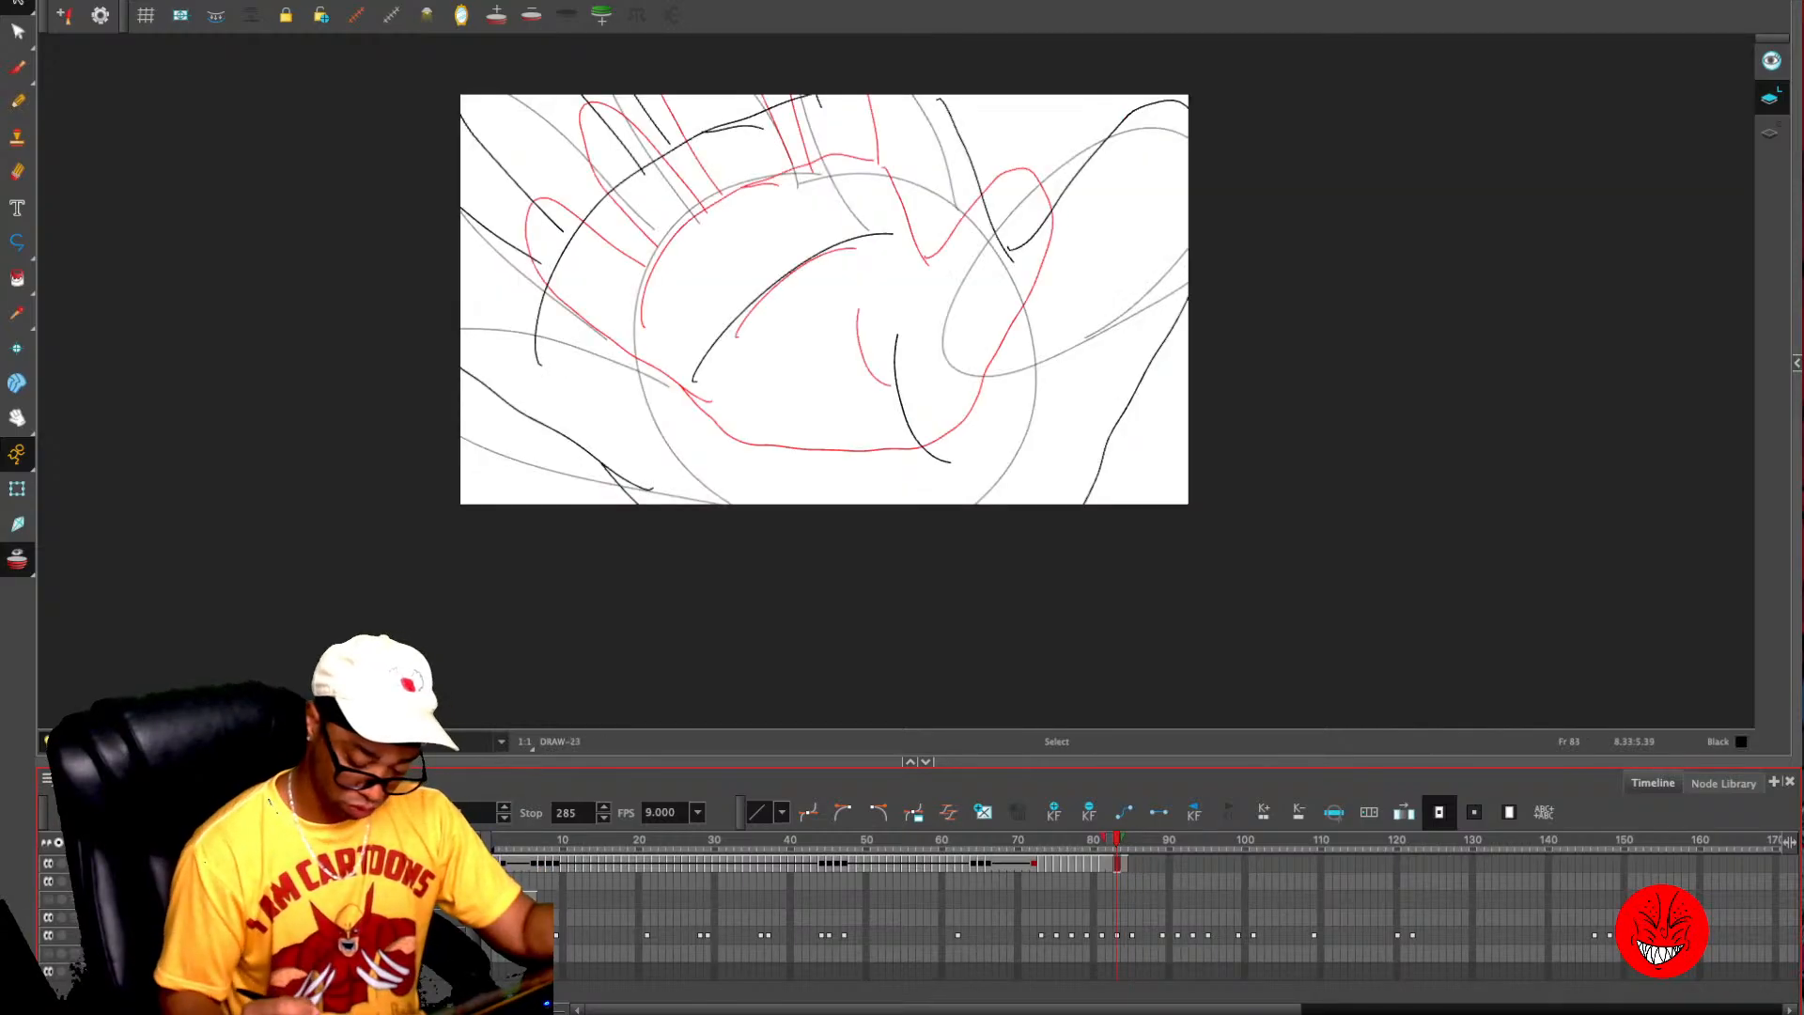
# - Reposition the hand on frame 80 over the rough hand, and fill the empty cell at frame 79 with that drawing
pyautogui.hotkey('alt', 'o')
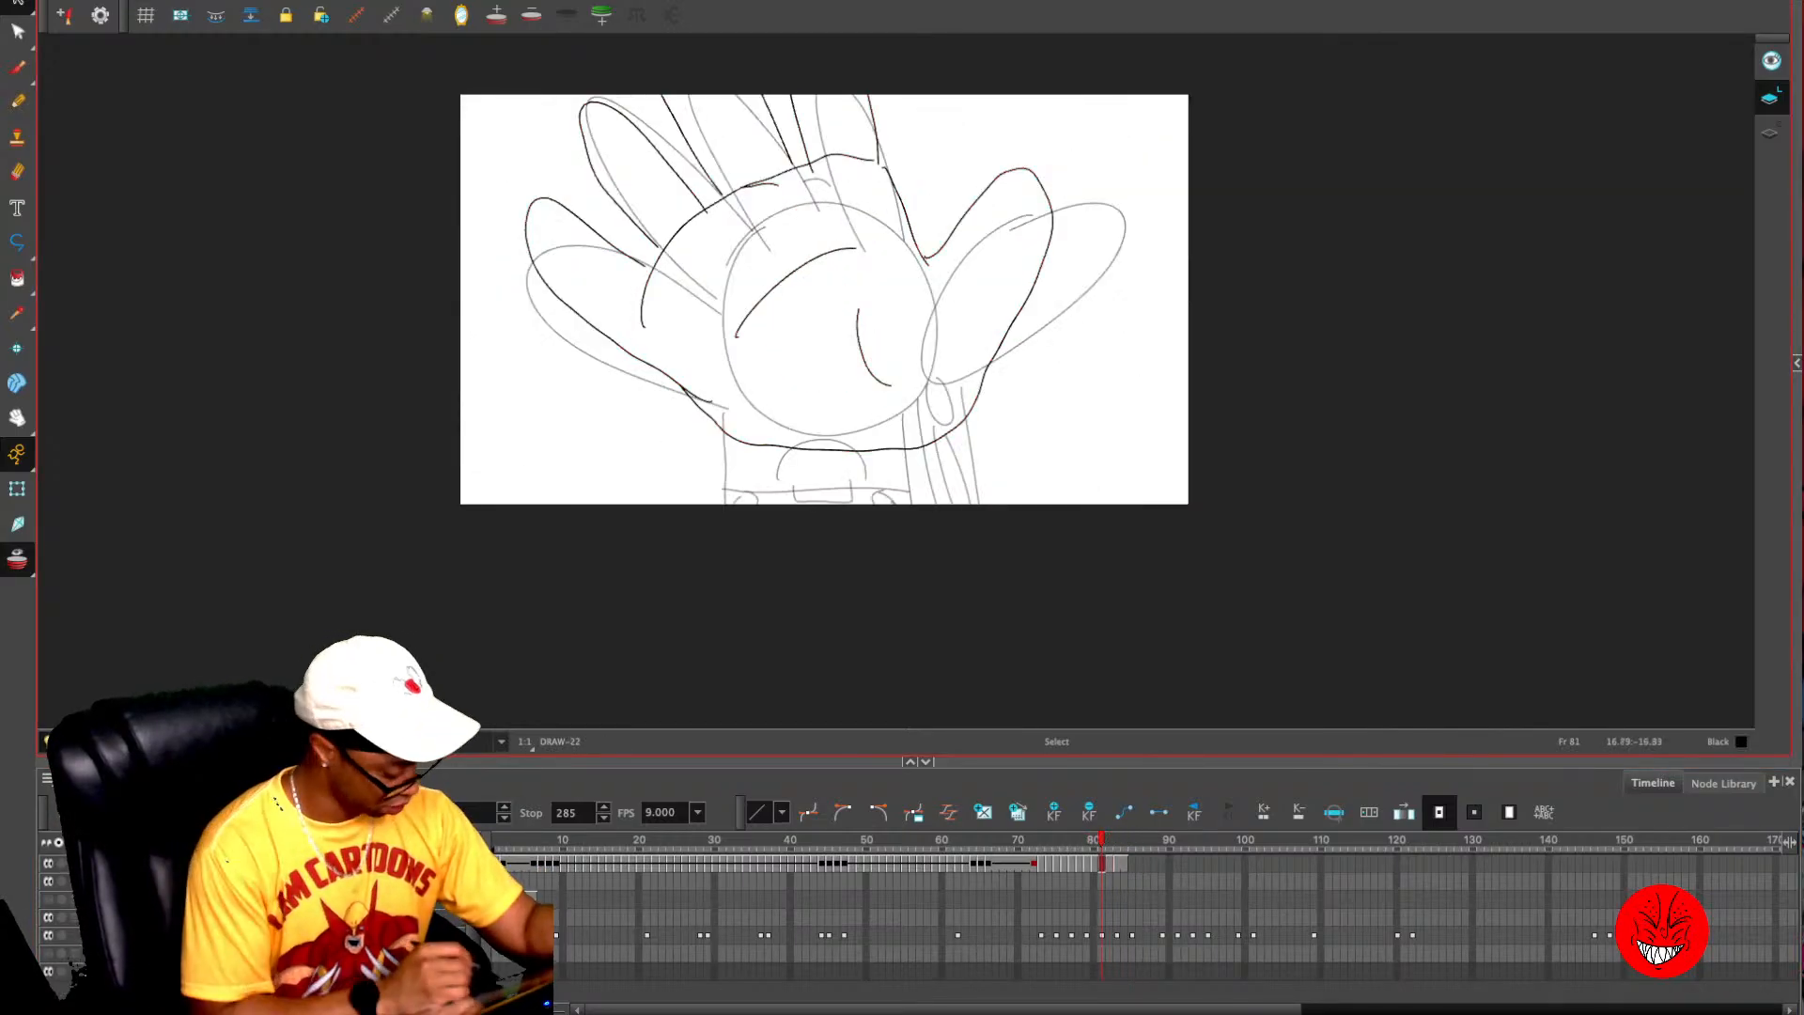
pyautogui.press(',')
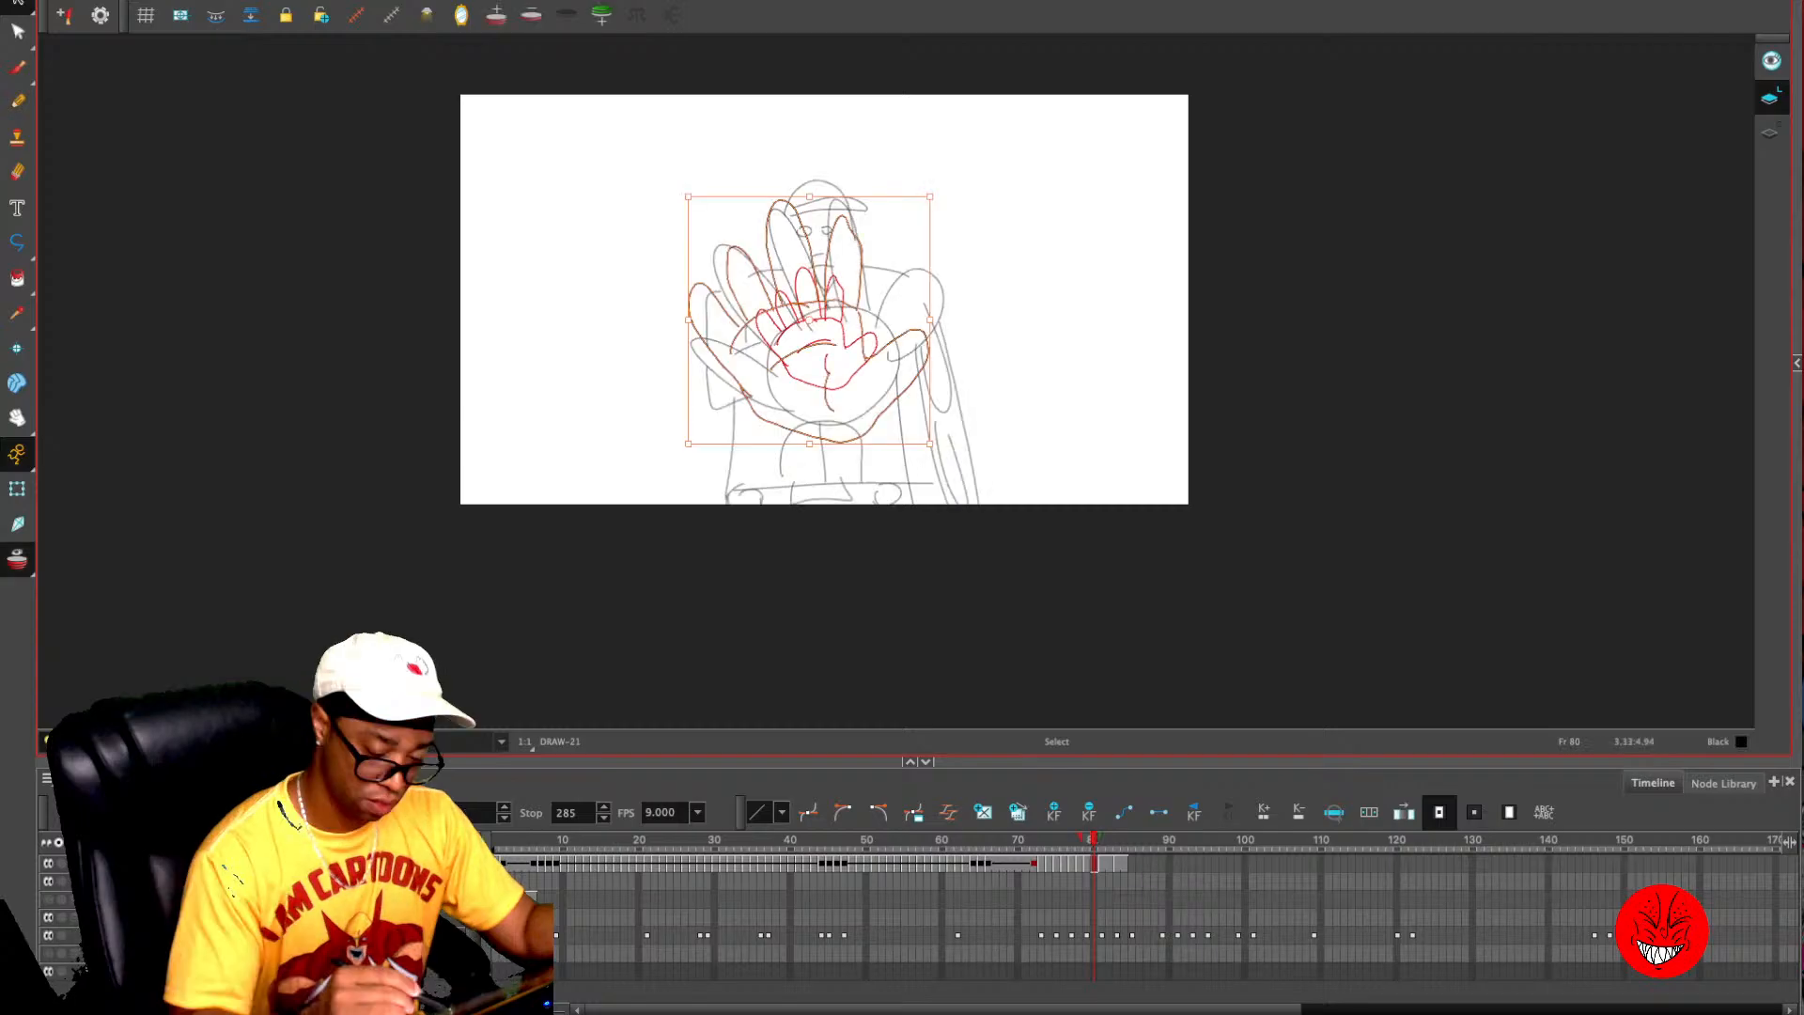
pyautogui.moveTo(909, 398)
pyautogui.mouseDown()
pyautogui.moveTo(909, 380)
pyautogui.moveTo(935, 432)
pyautogui.mouseUp()
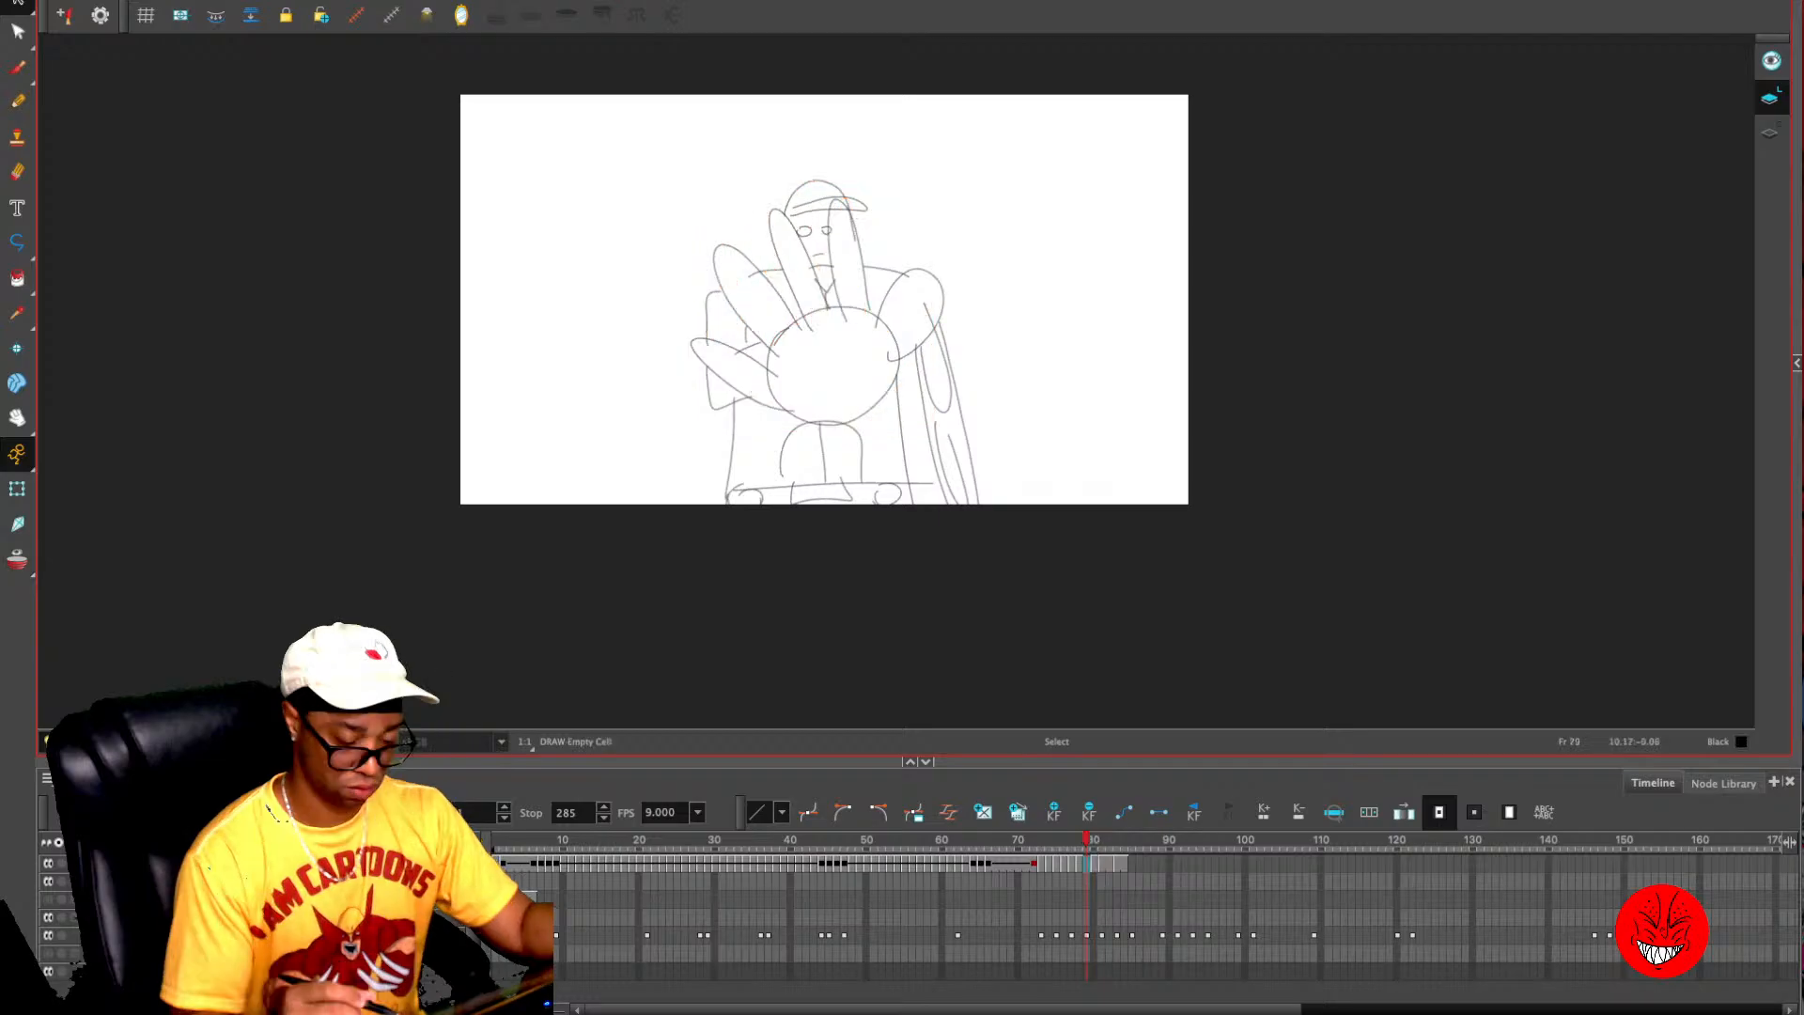
pyautogui.press('.')
pyautogui.click(1086, 864)
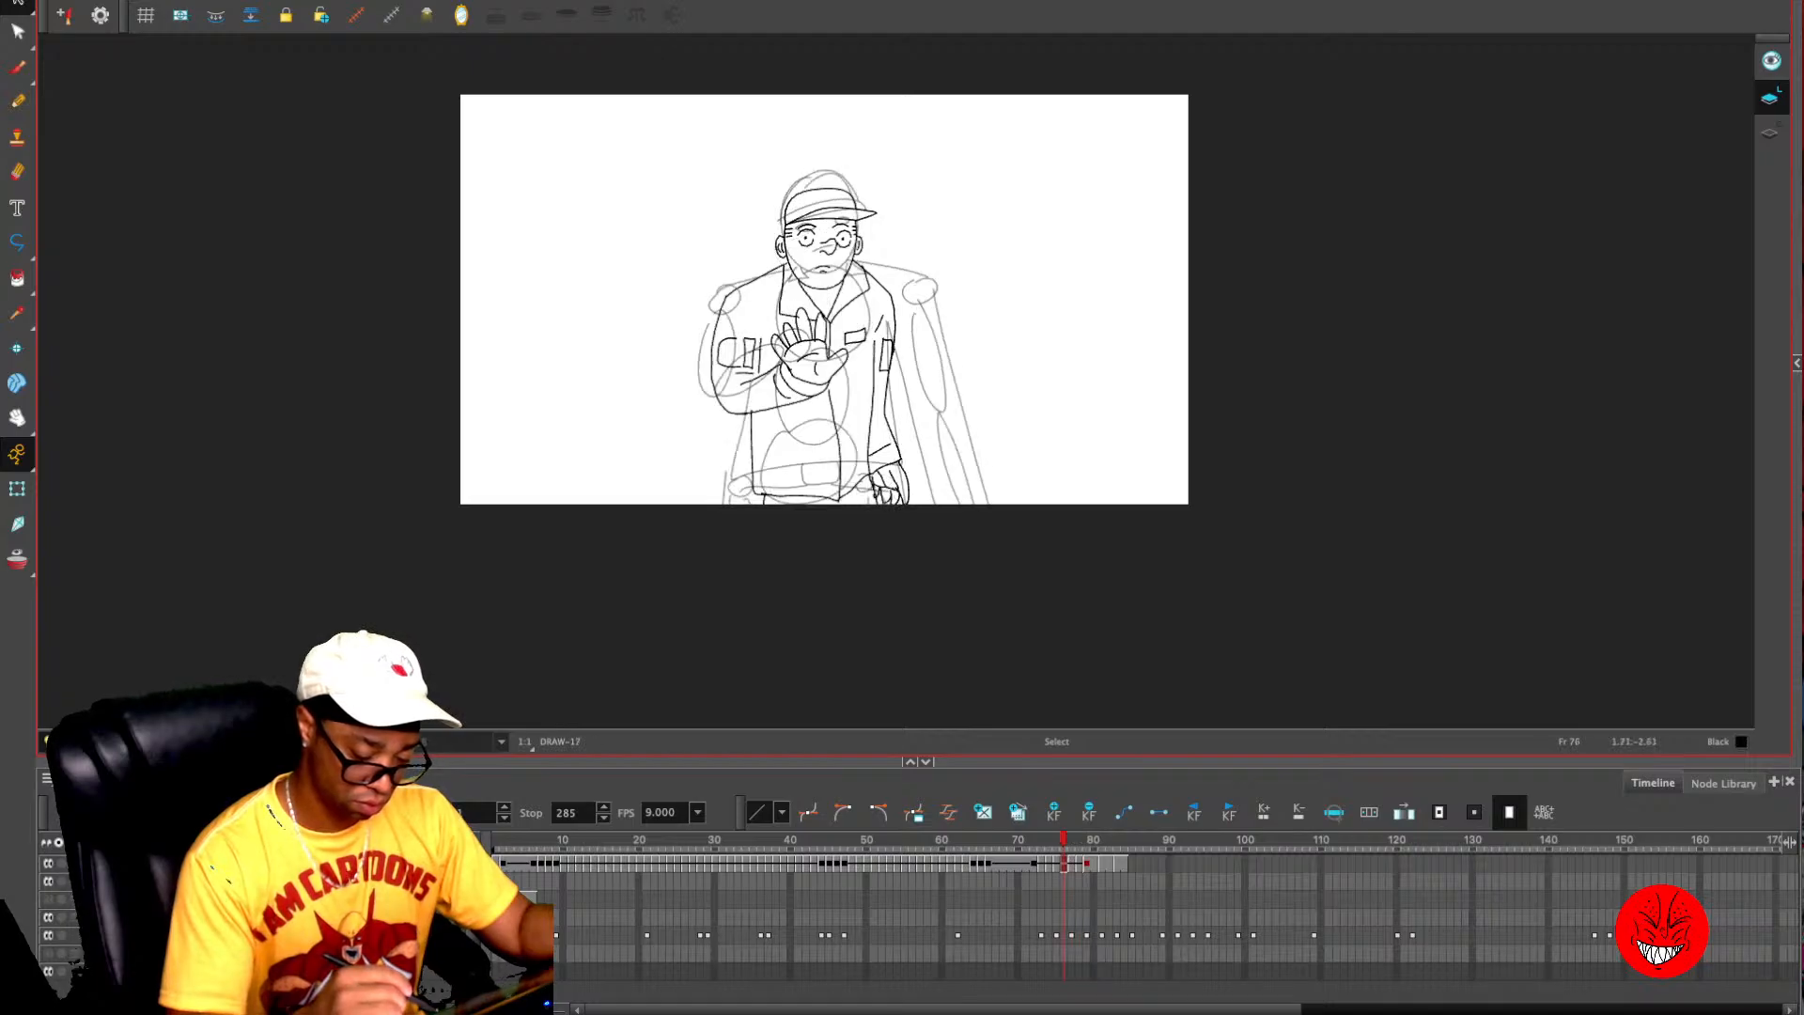
# - Step through frames 74 to 79 to check how the hand rises and opens toward the camera
pyautogui.press('.')
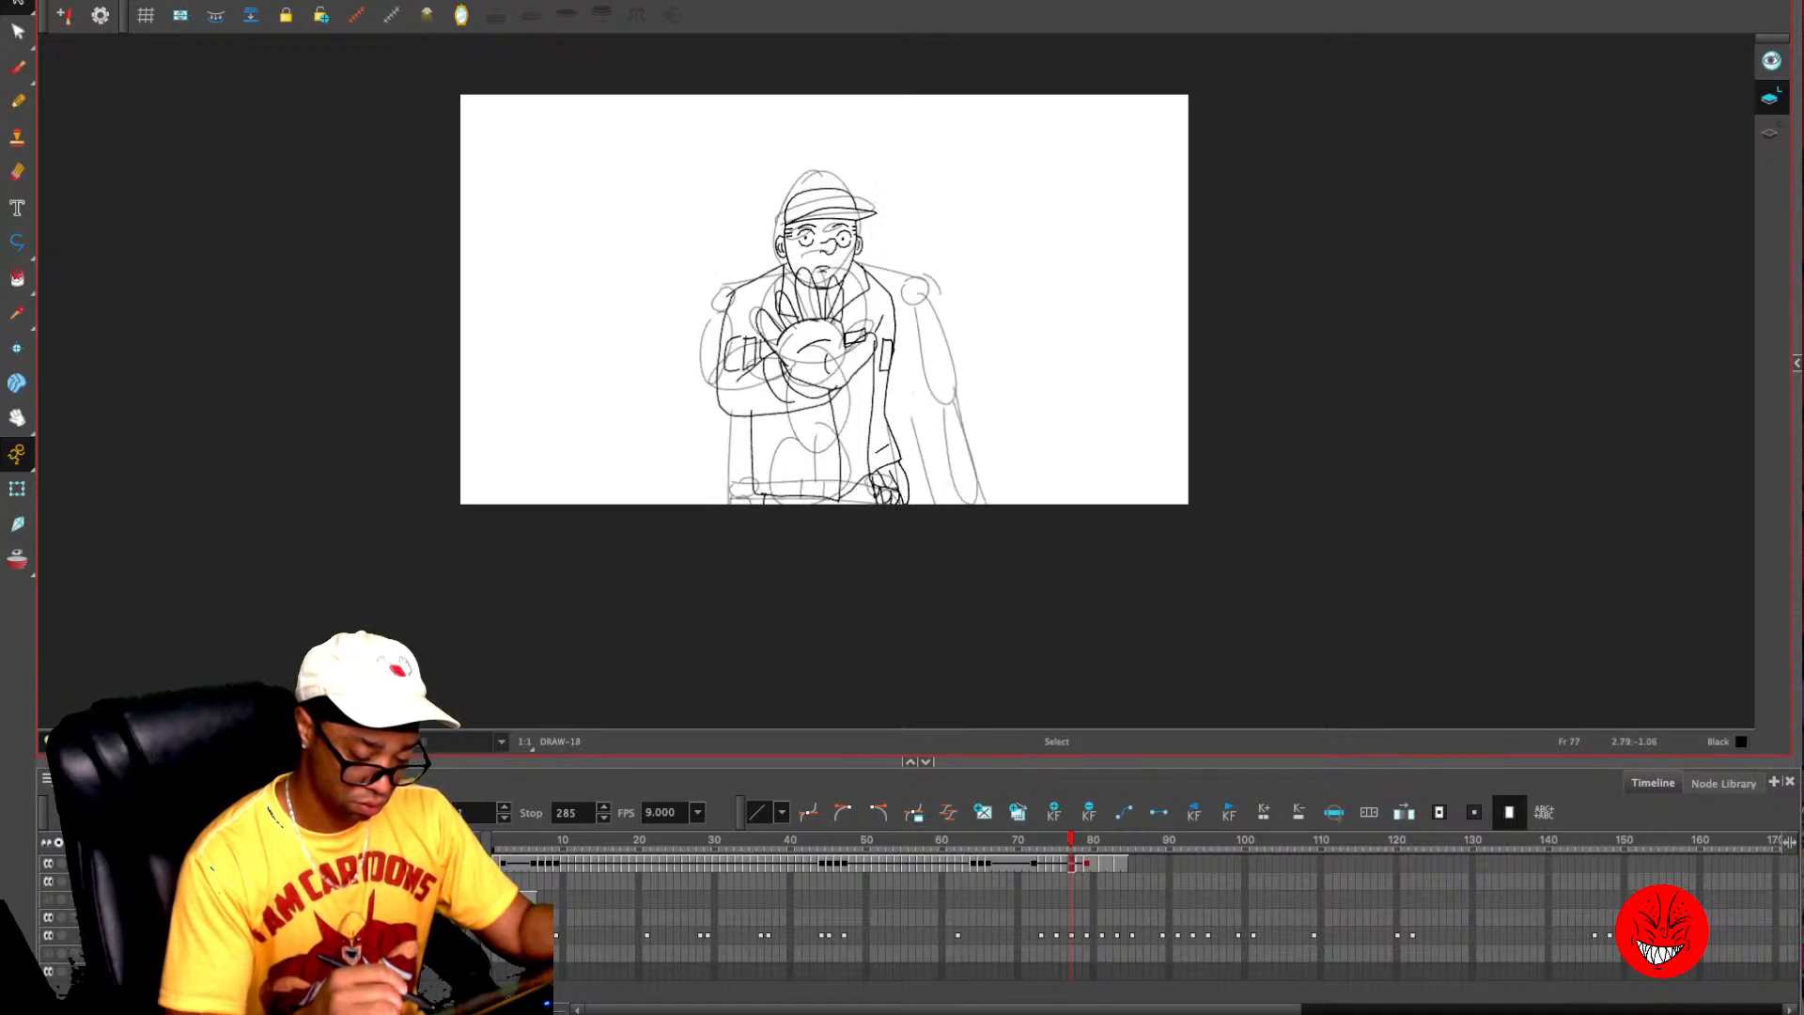
pyautogui.press('.')
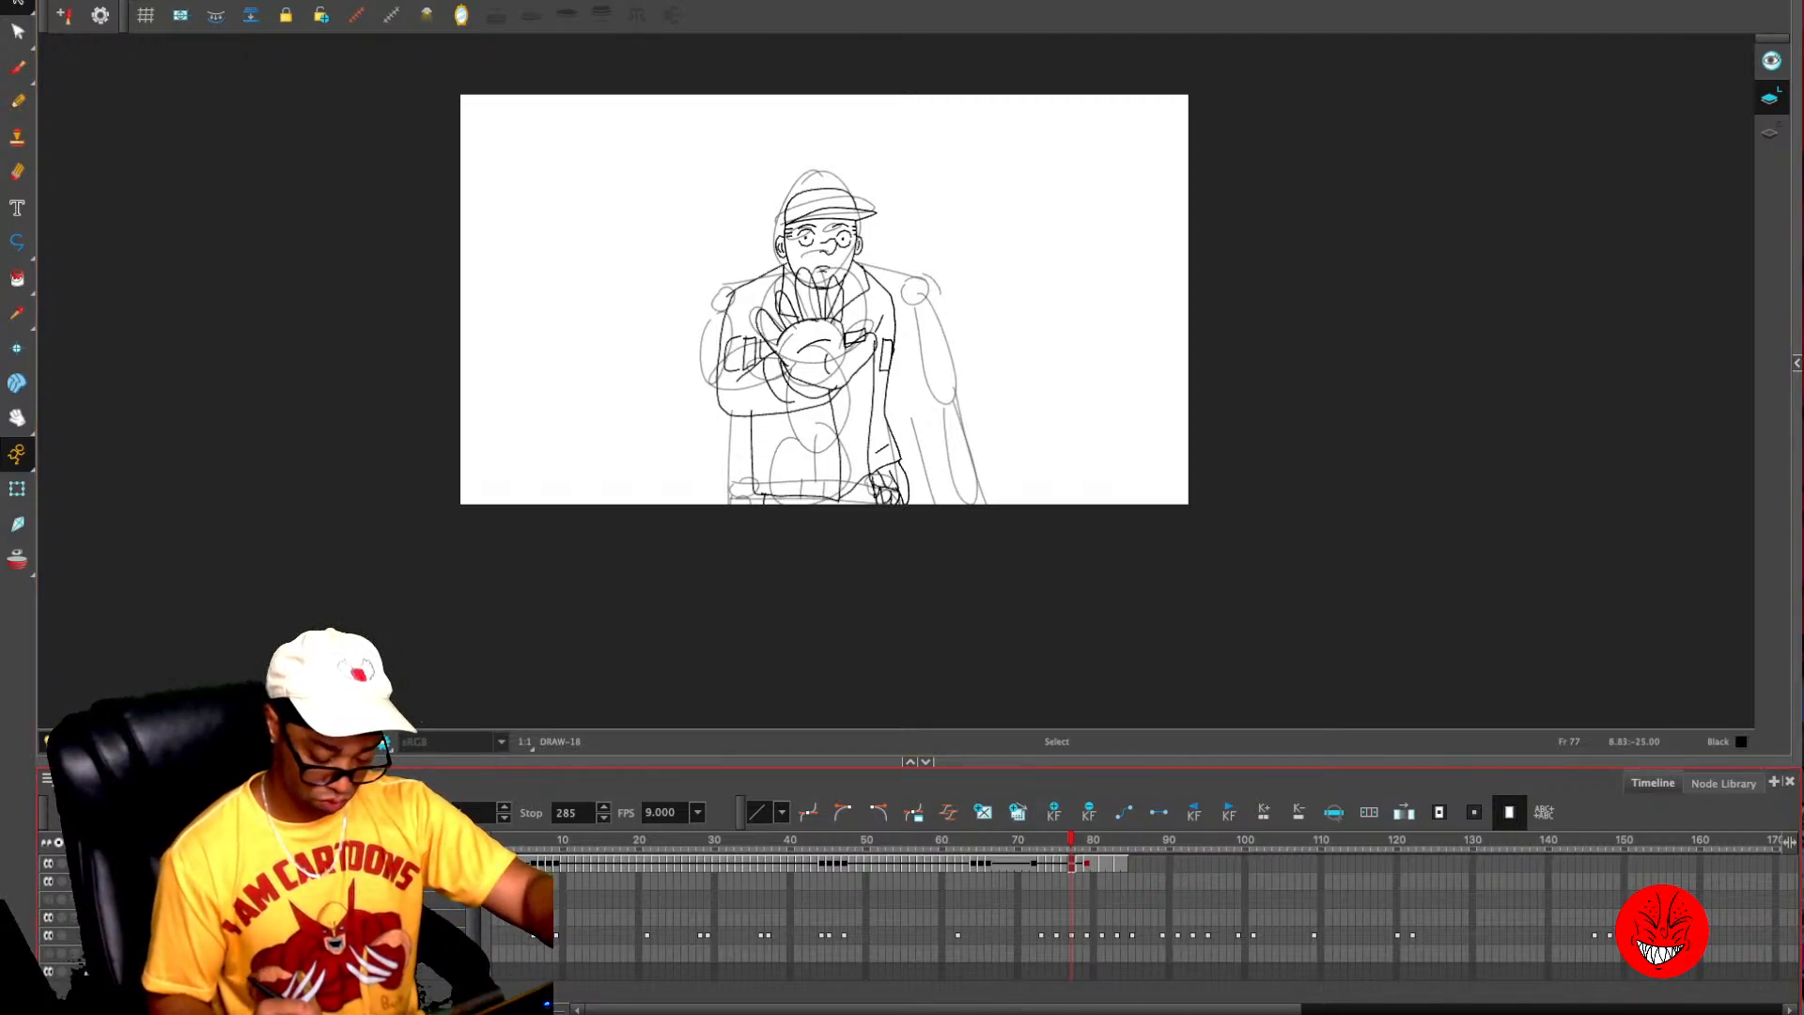
pyautogui.press('.')
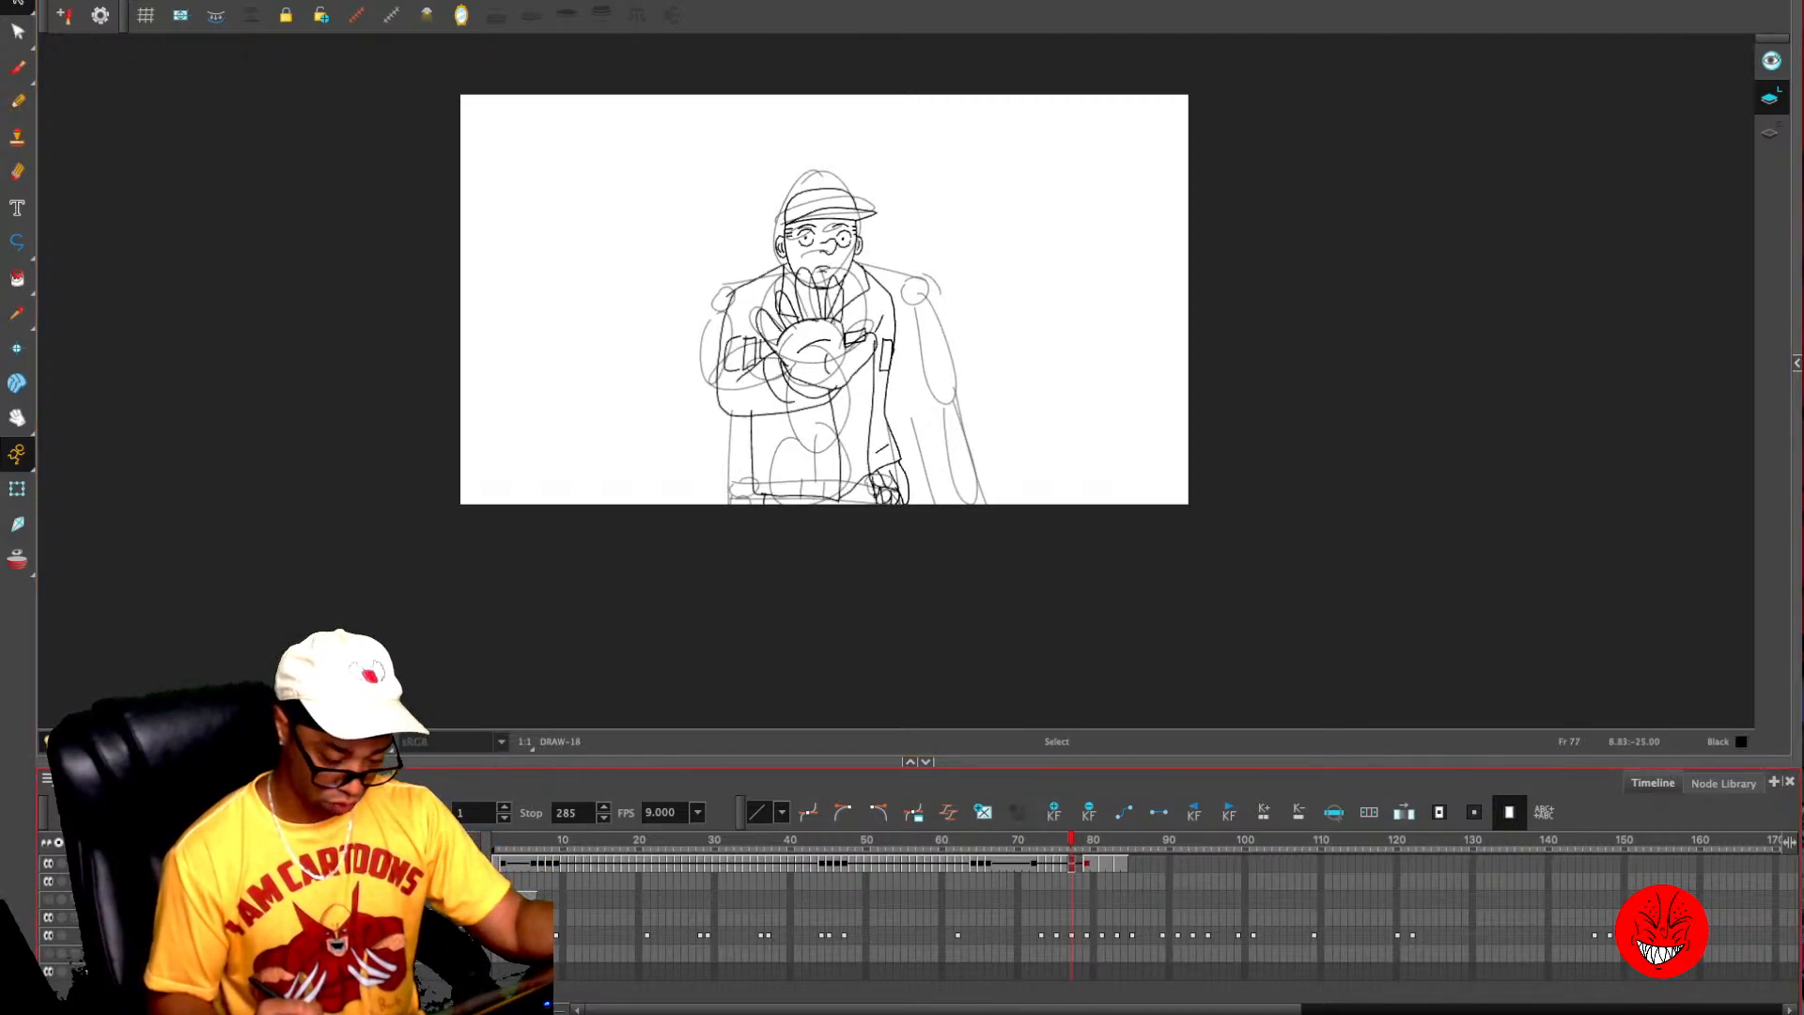
pyautogui.press('.')
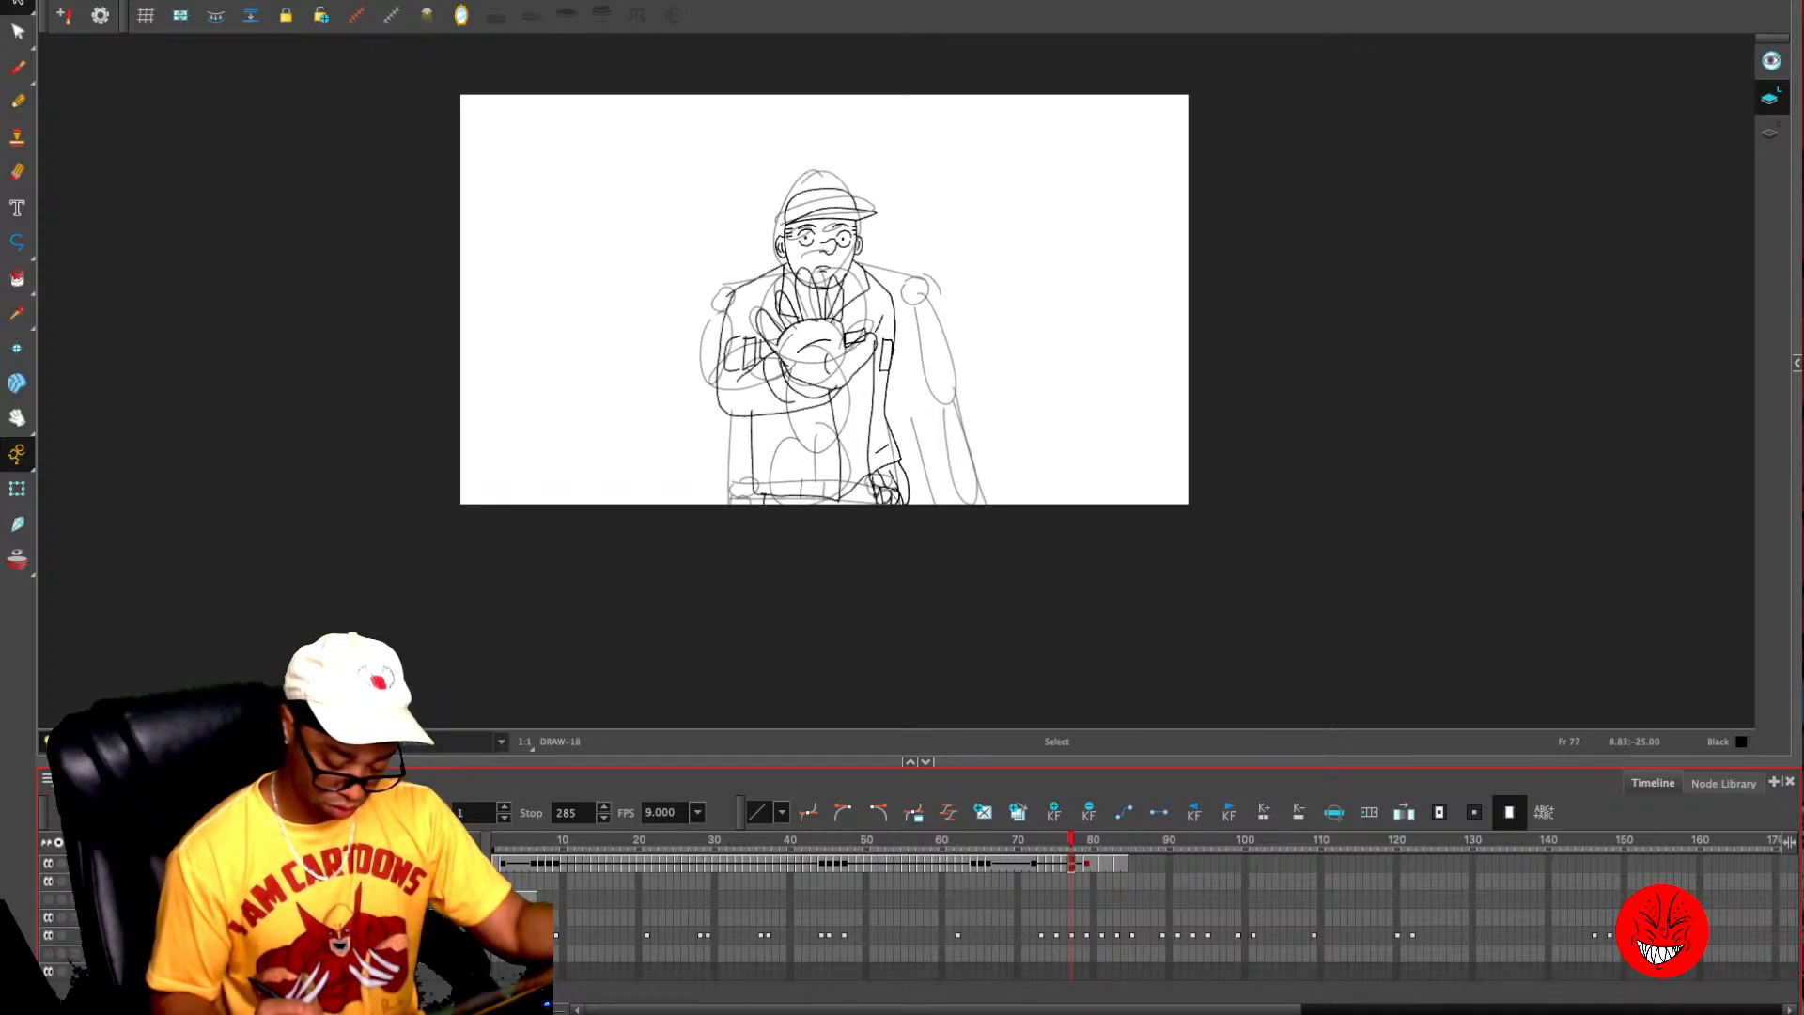
pyautogui.press('.')
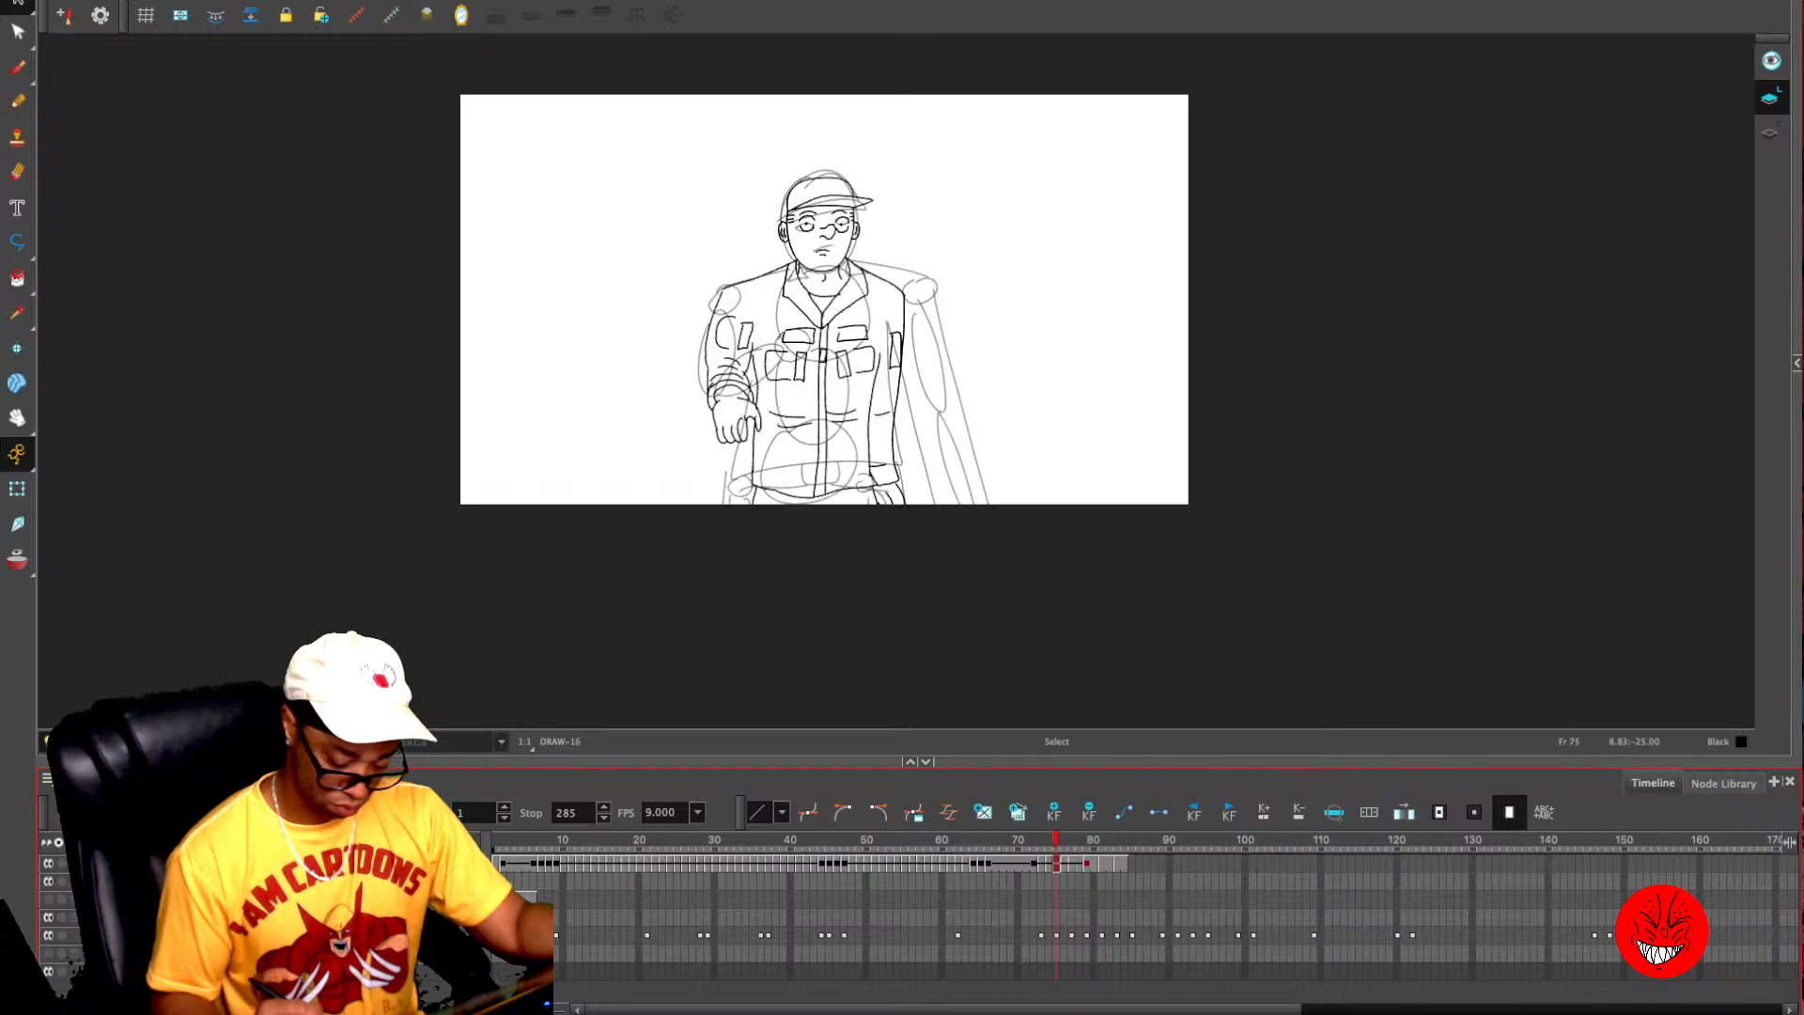
pyautogui.press('.')
pyautogui.press(',')
pyautogui.press(',')
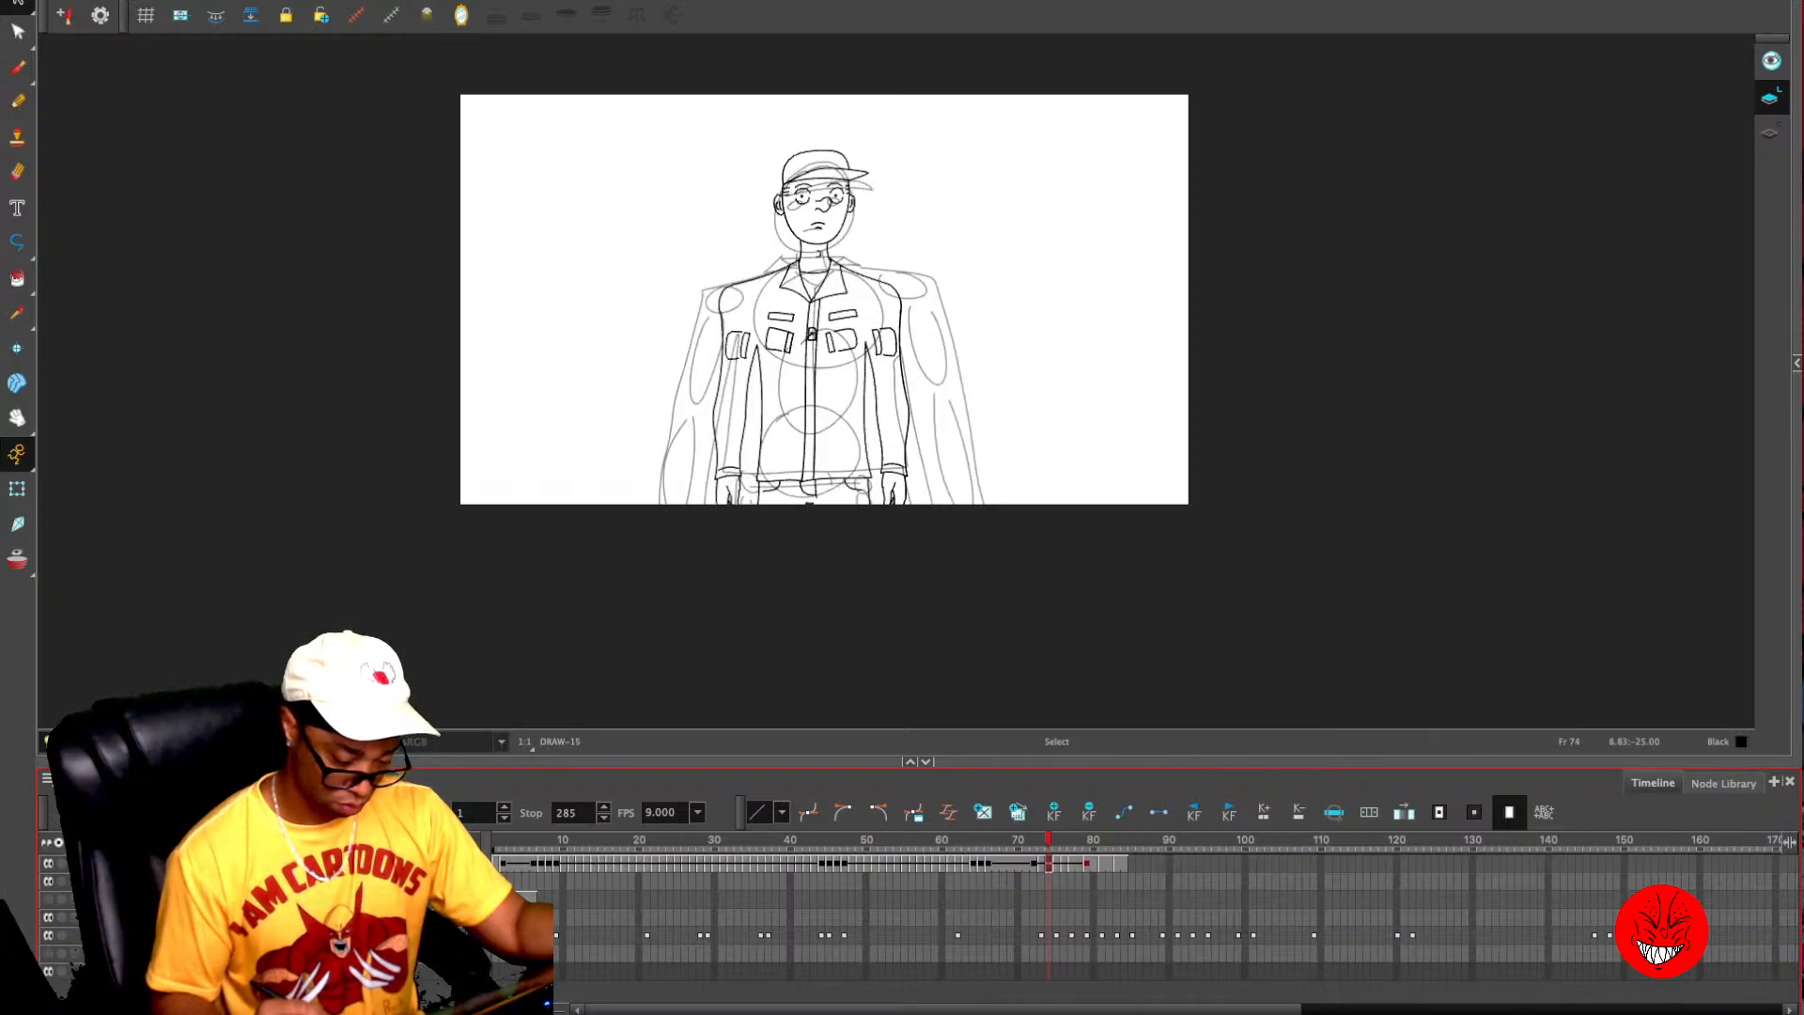
pyautogui.press('.')
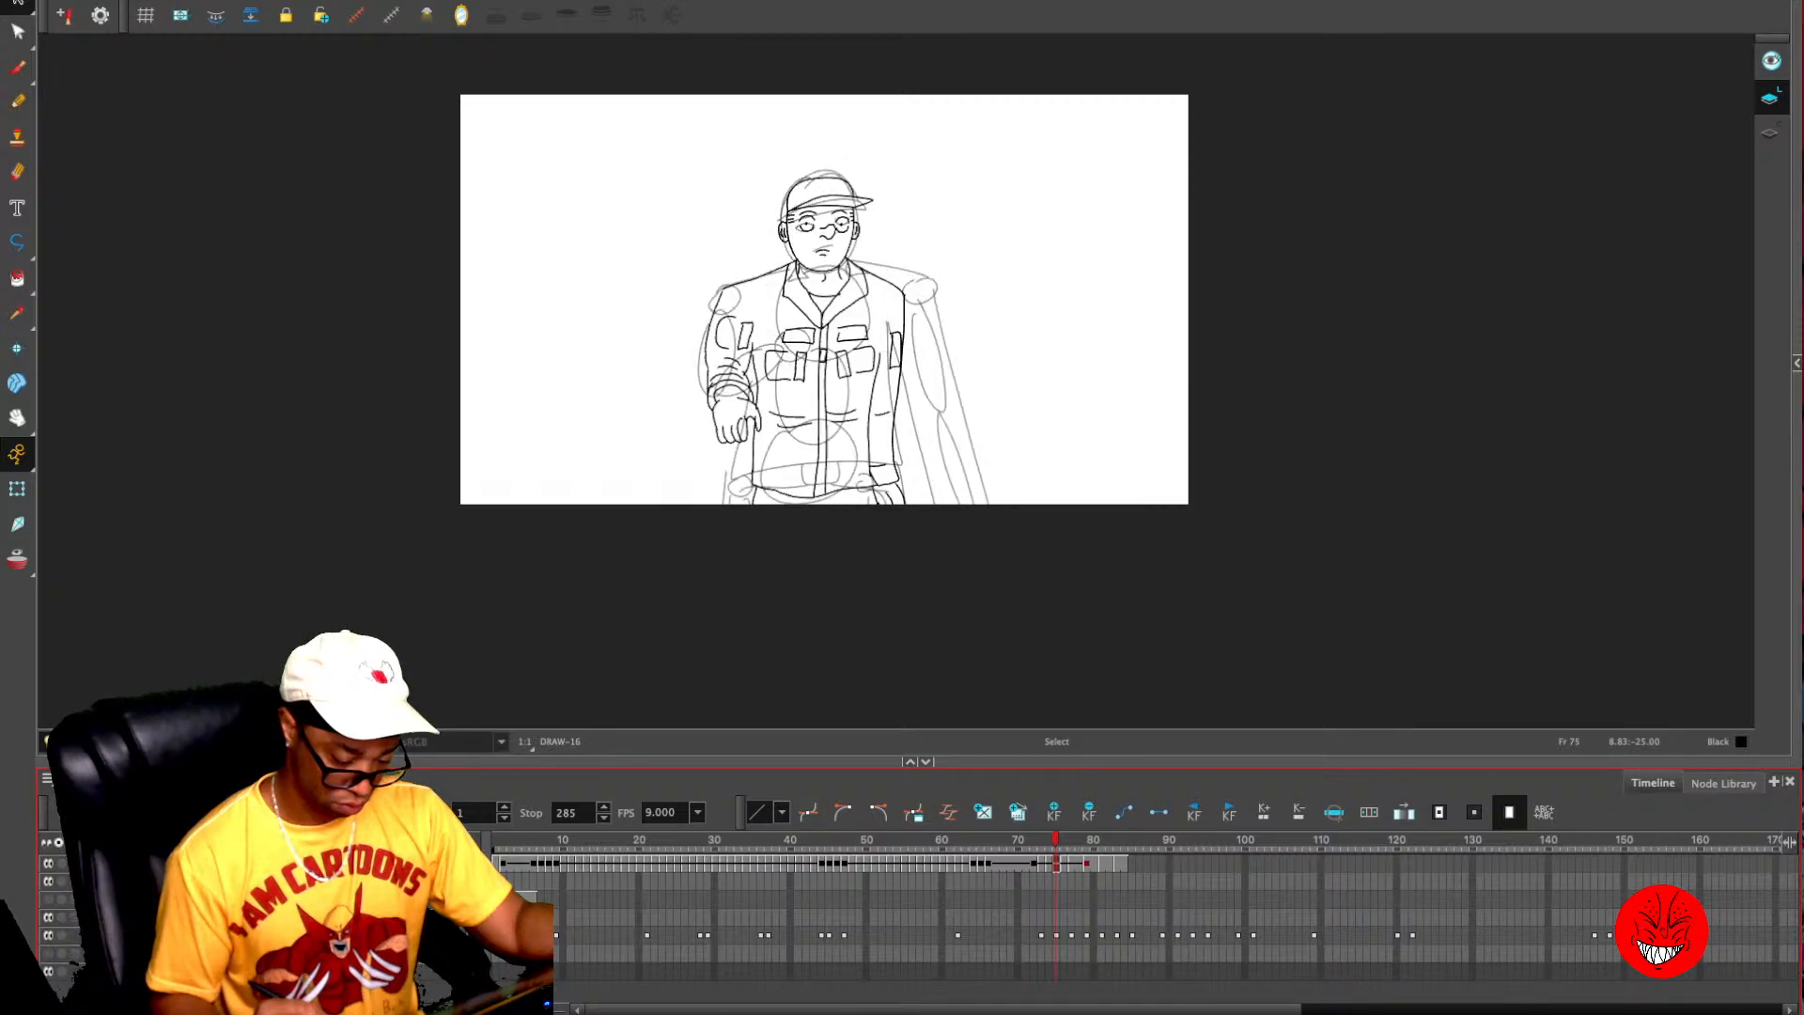
pyautogui.press('.')
pyautogui.press('.')
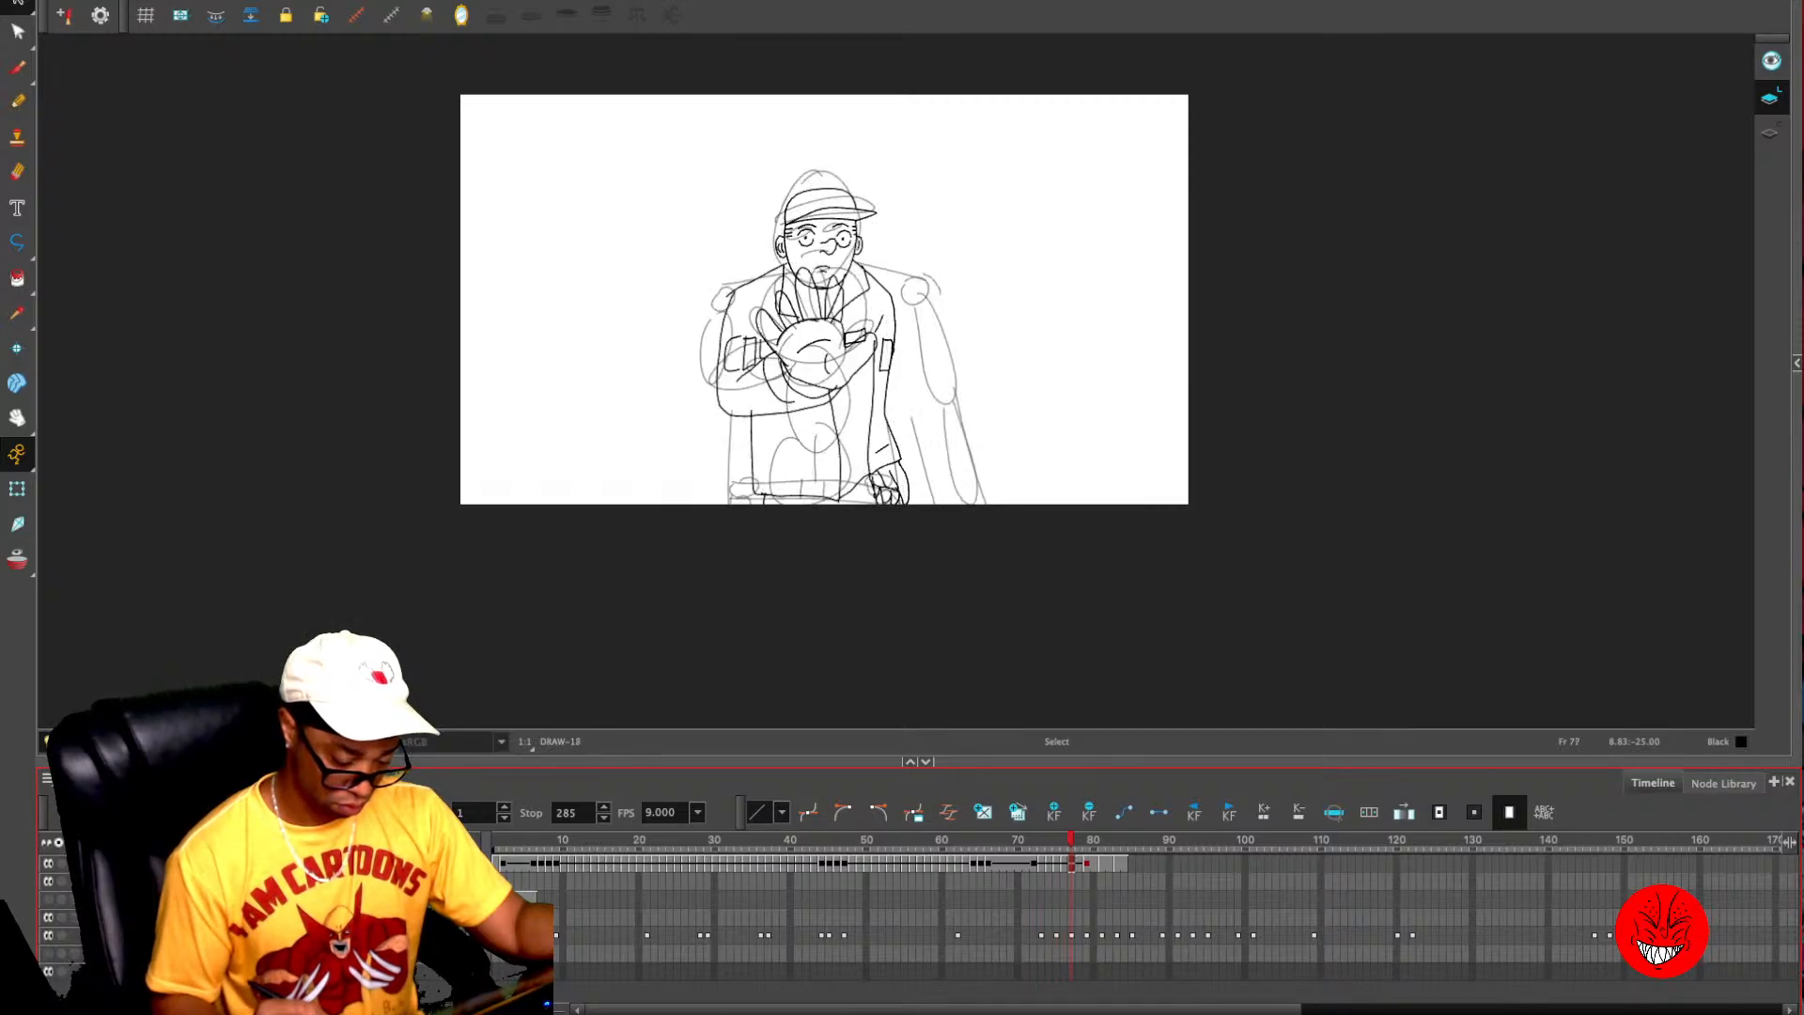
pyautogui.press('.')
pyautogui.press('.')
pyautogui.press('.')
pyautogui.press(',')
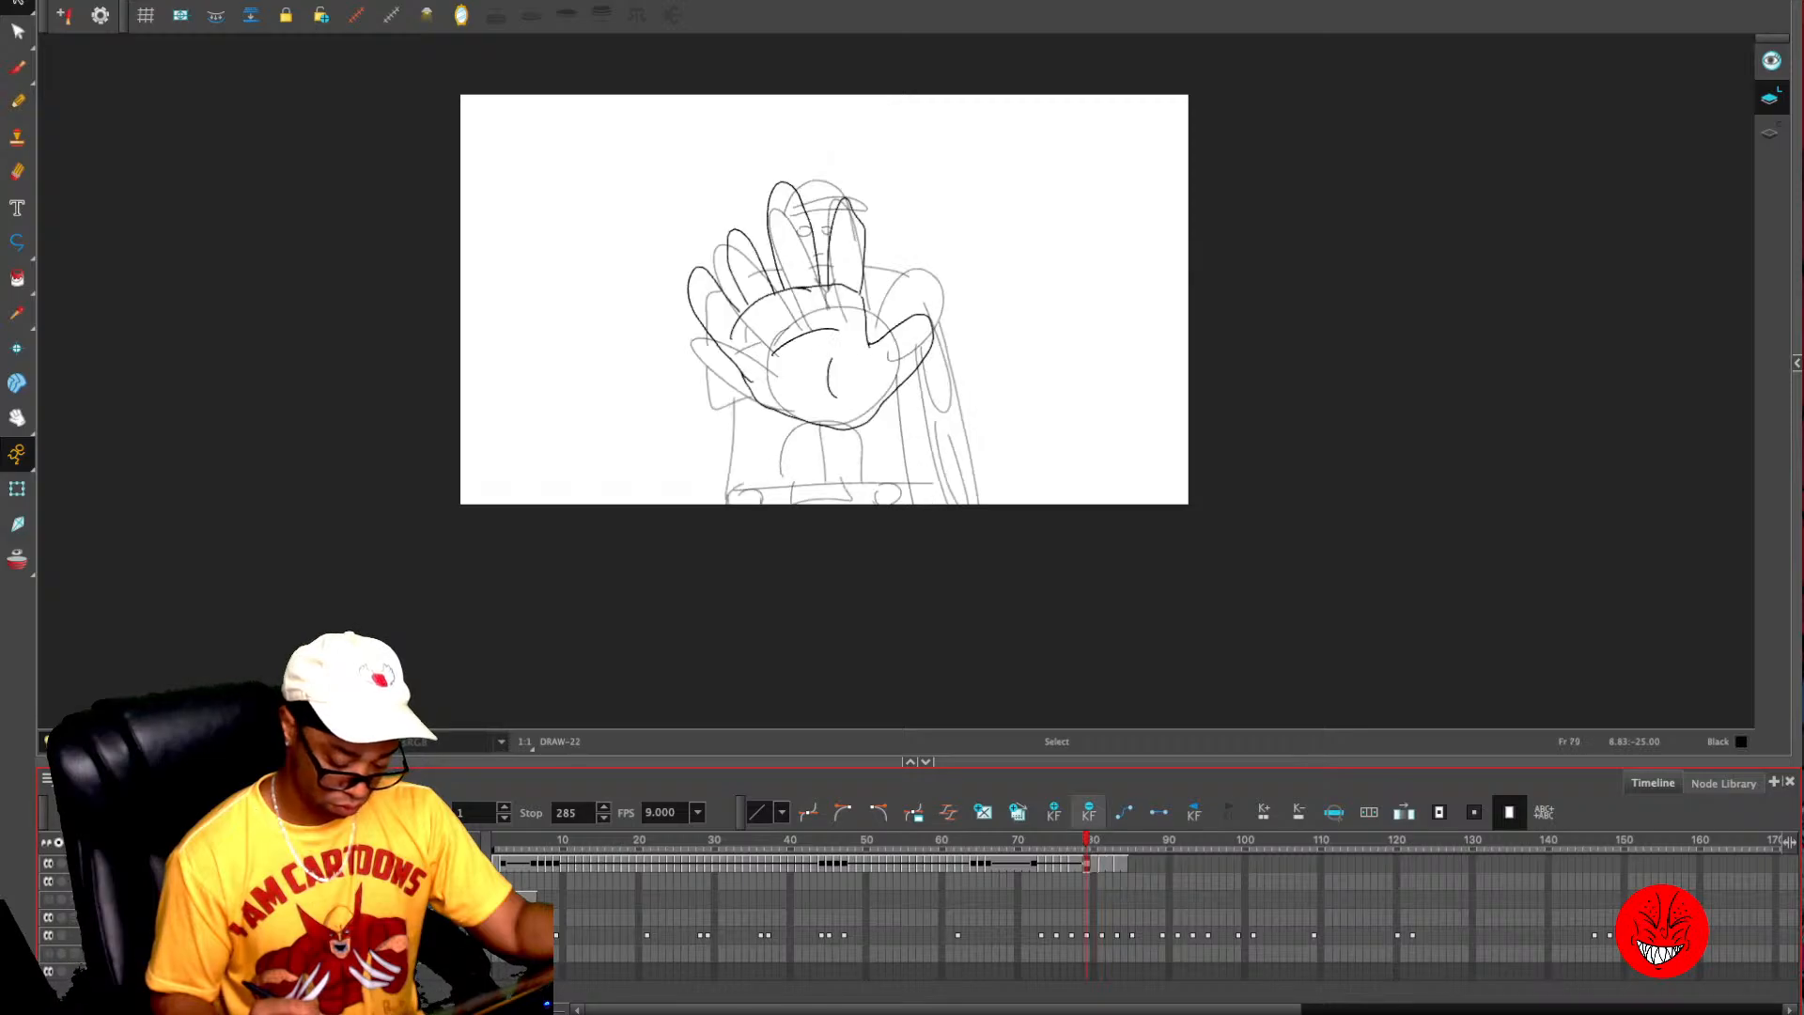
pyautogui.press(',')
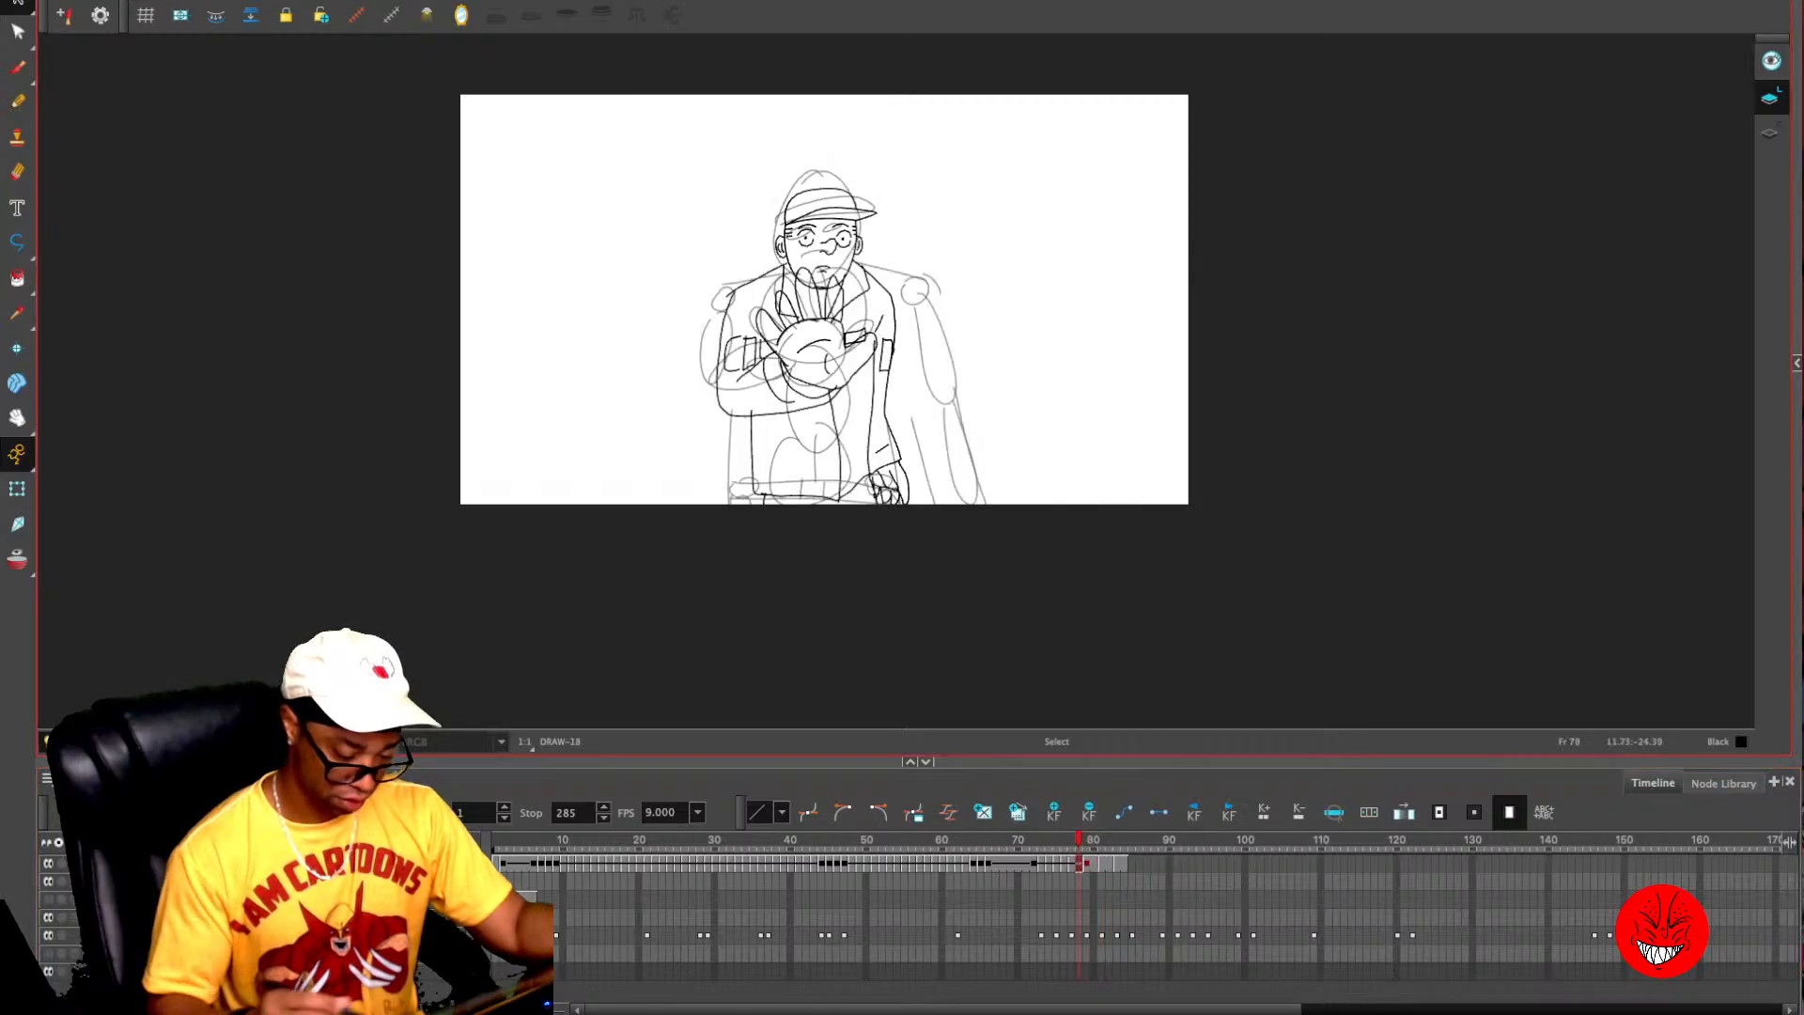
# - Copy the character's head, body and lowered arm from frame 78 without the raised hand, and paste them onto frame 79
pyautogui.moveTo(681, 545)
pyautogui.mouseDown()
pyautogui.moveTo(940, 214)
pyautogui.moveTo(766, 234)
pyautogui.moveTo(794, 202)
pyautogui.mouseUp()
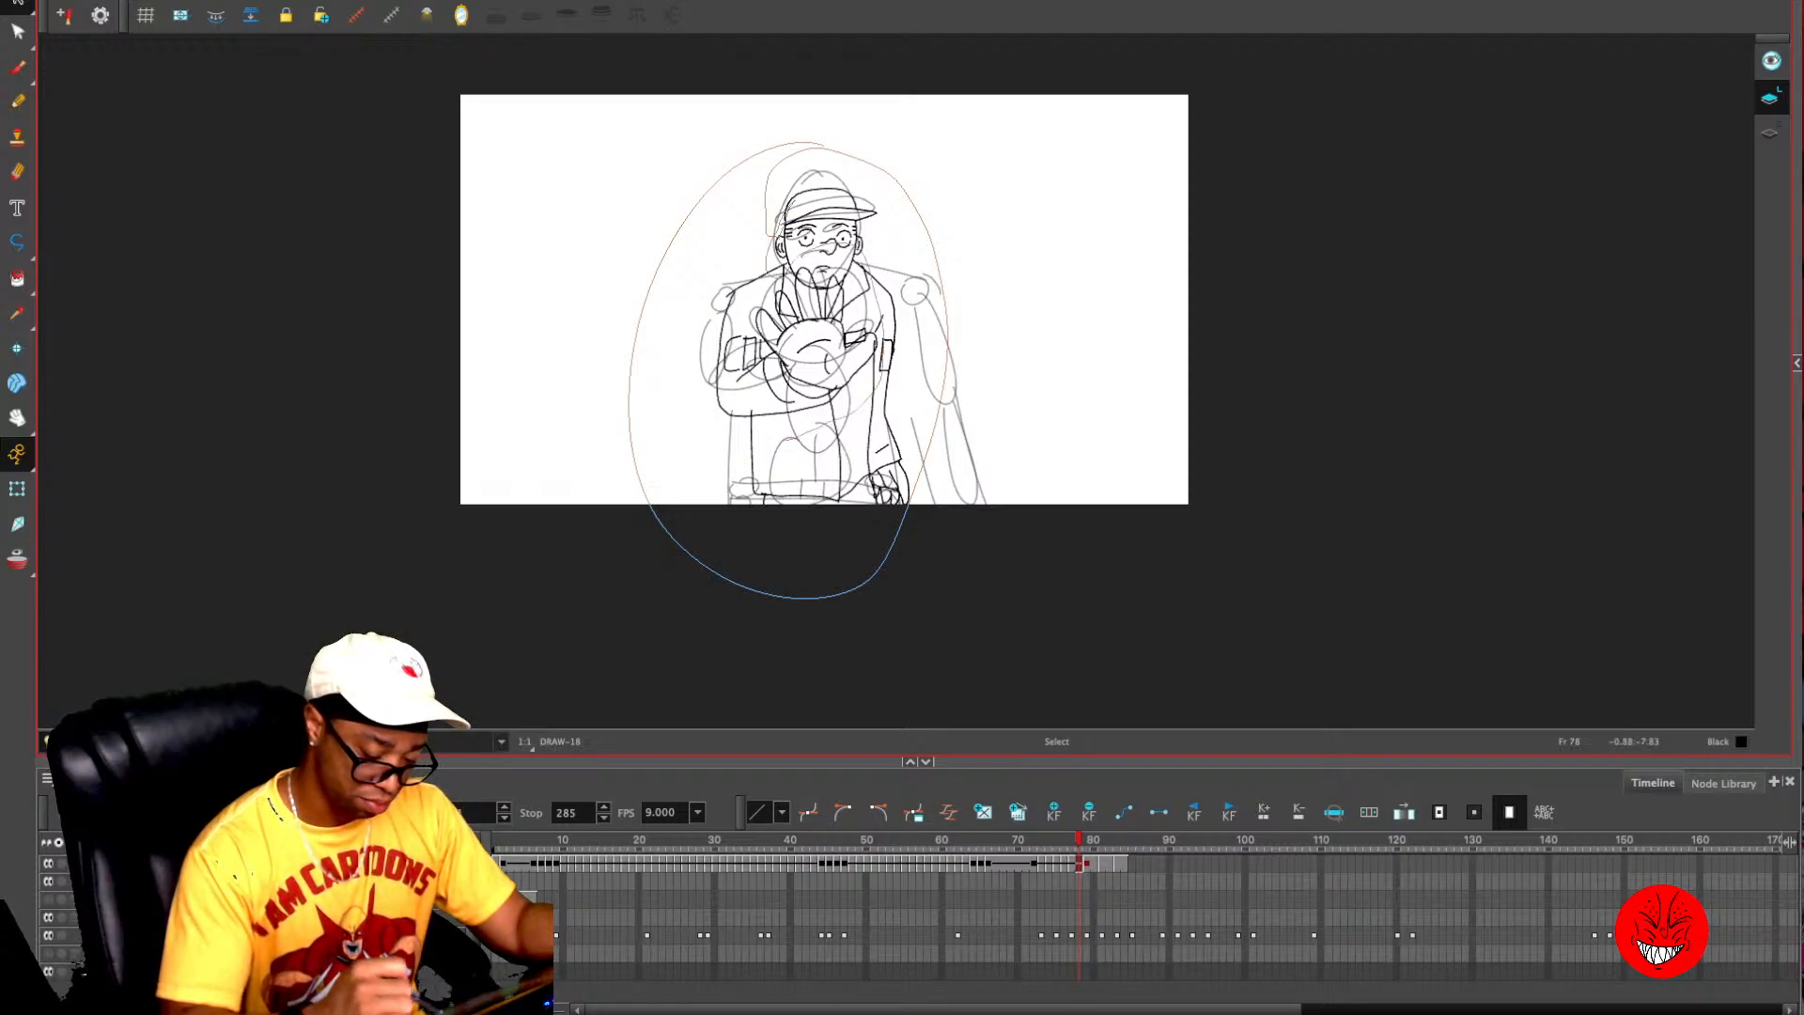
pyautogui.moveTo(762, 441)
pyautogui.mouseDown()
pyautogui.moveTo(707, 387)
pyautogui.moveTo(736, 290)
pyautogui.moveTo(820, 235)
pyautogui.moveTo(832, 141)
pyautogui.mouseUp()
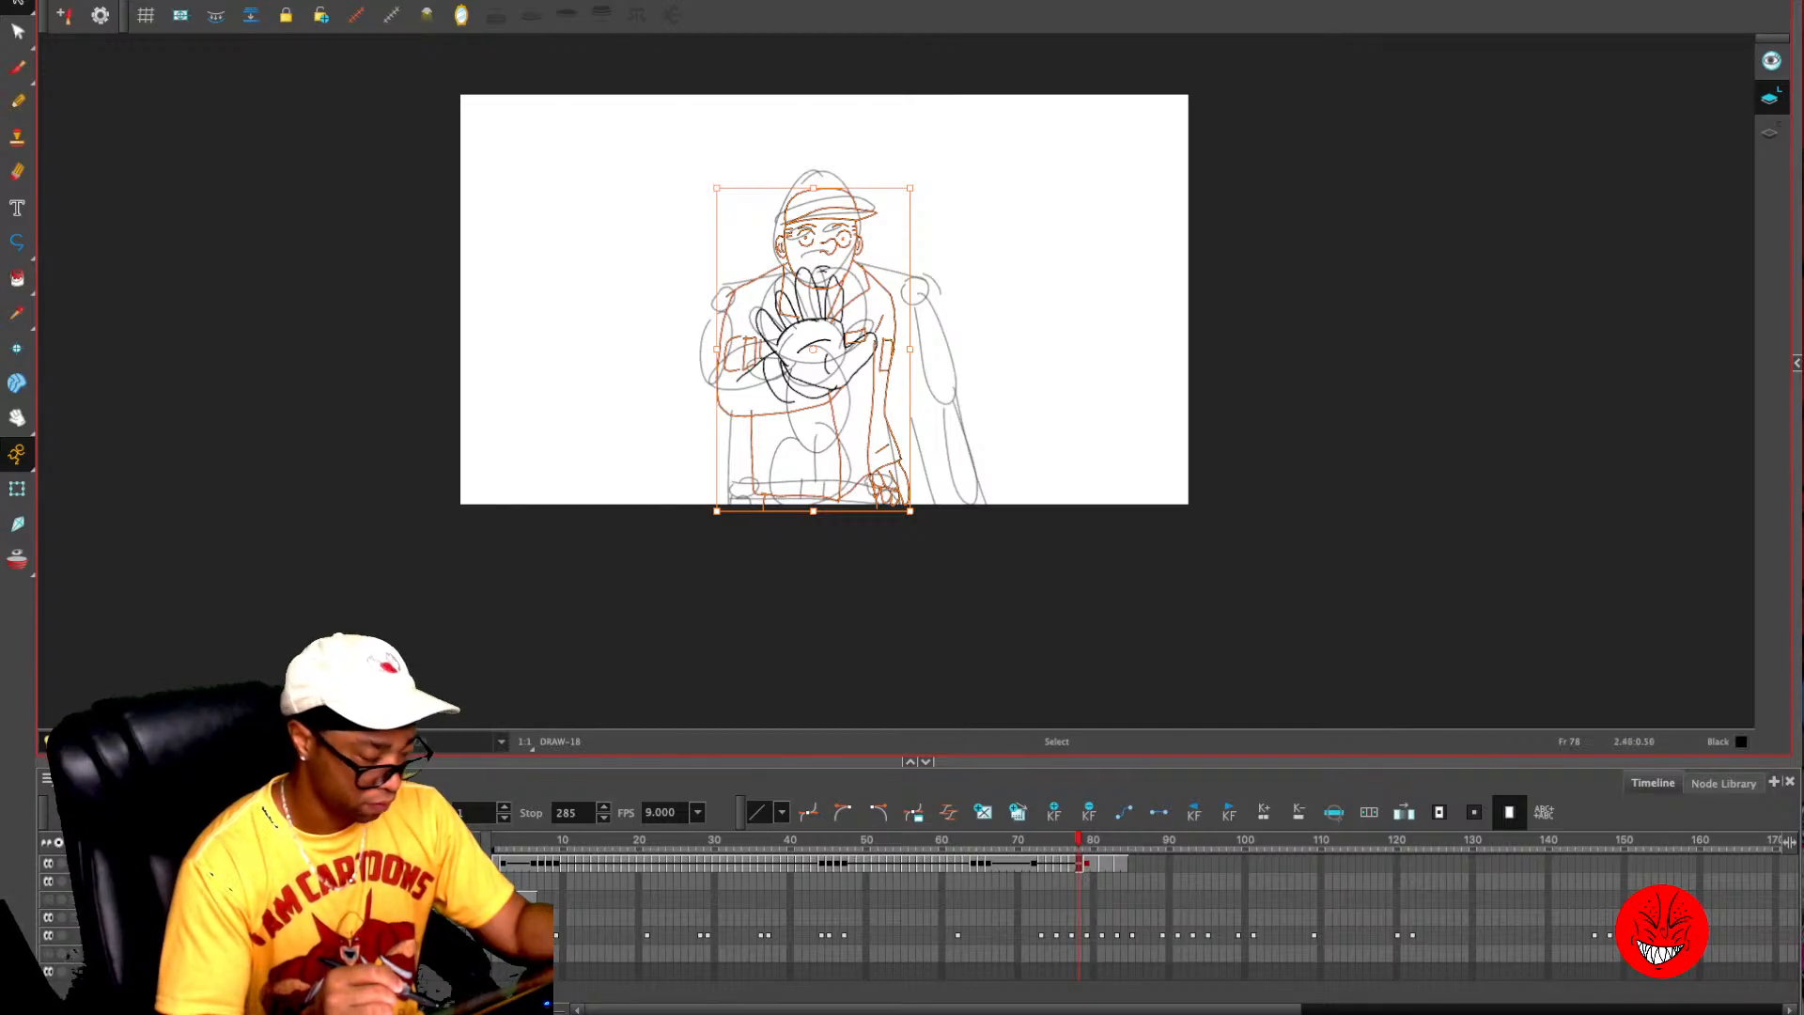
pyautogui.press('.')
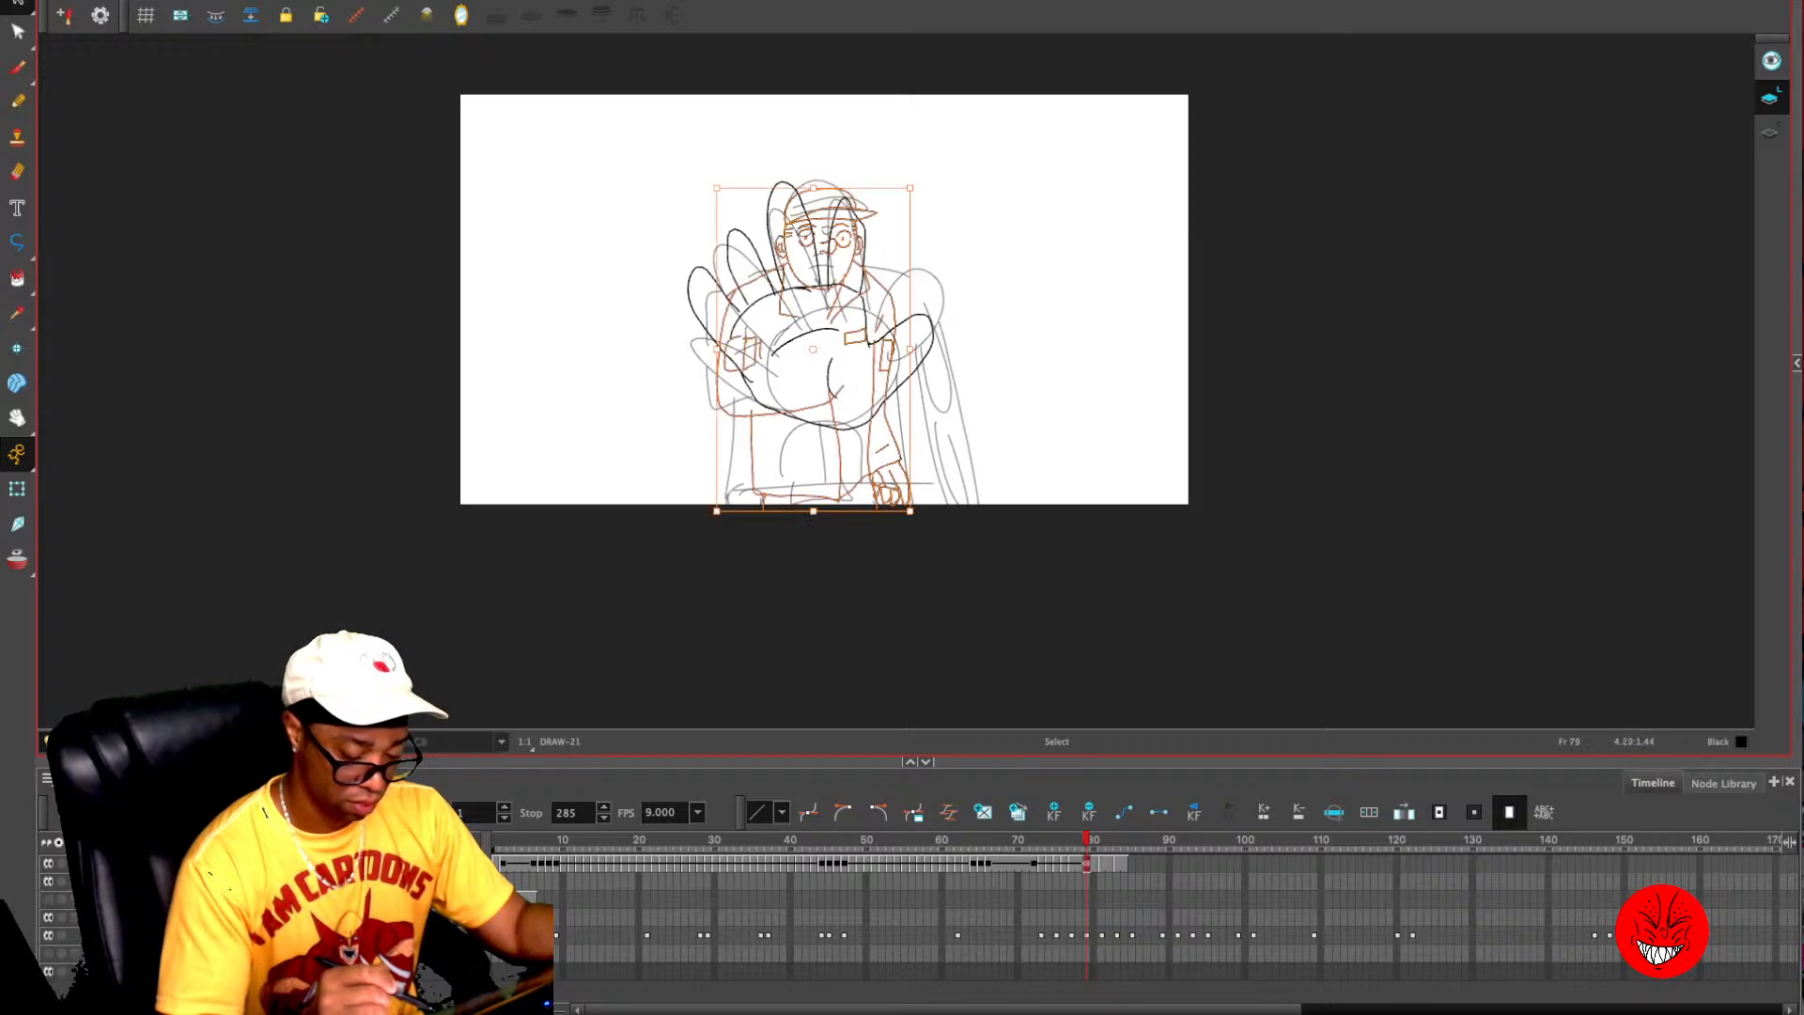
# - Paste the same body line art onto frame 81 with the enlarged hand and compare it with the following frames
pyautogui.press('2')
pyautogui.press('2')
pyautogui.press('.')
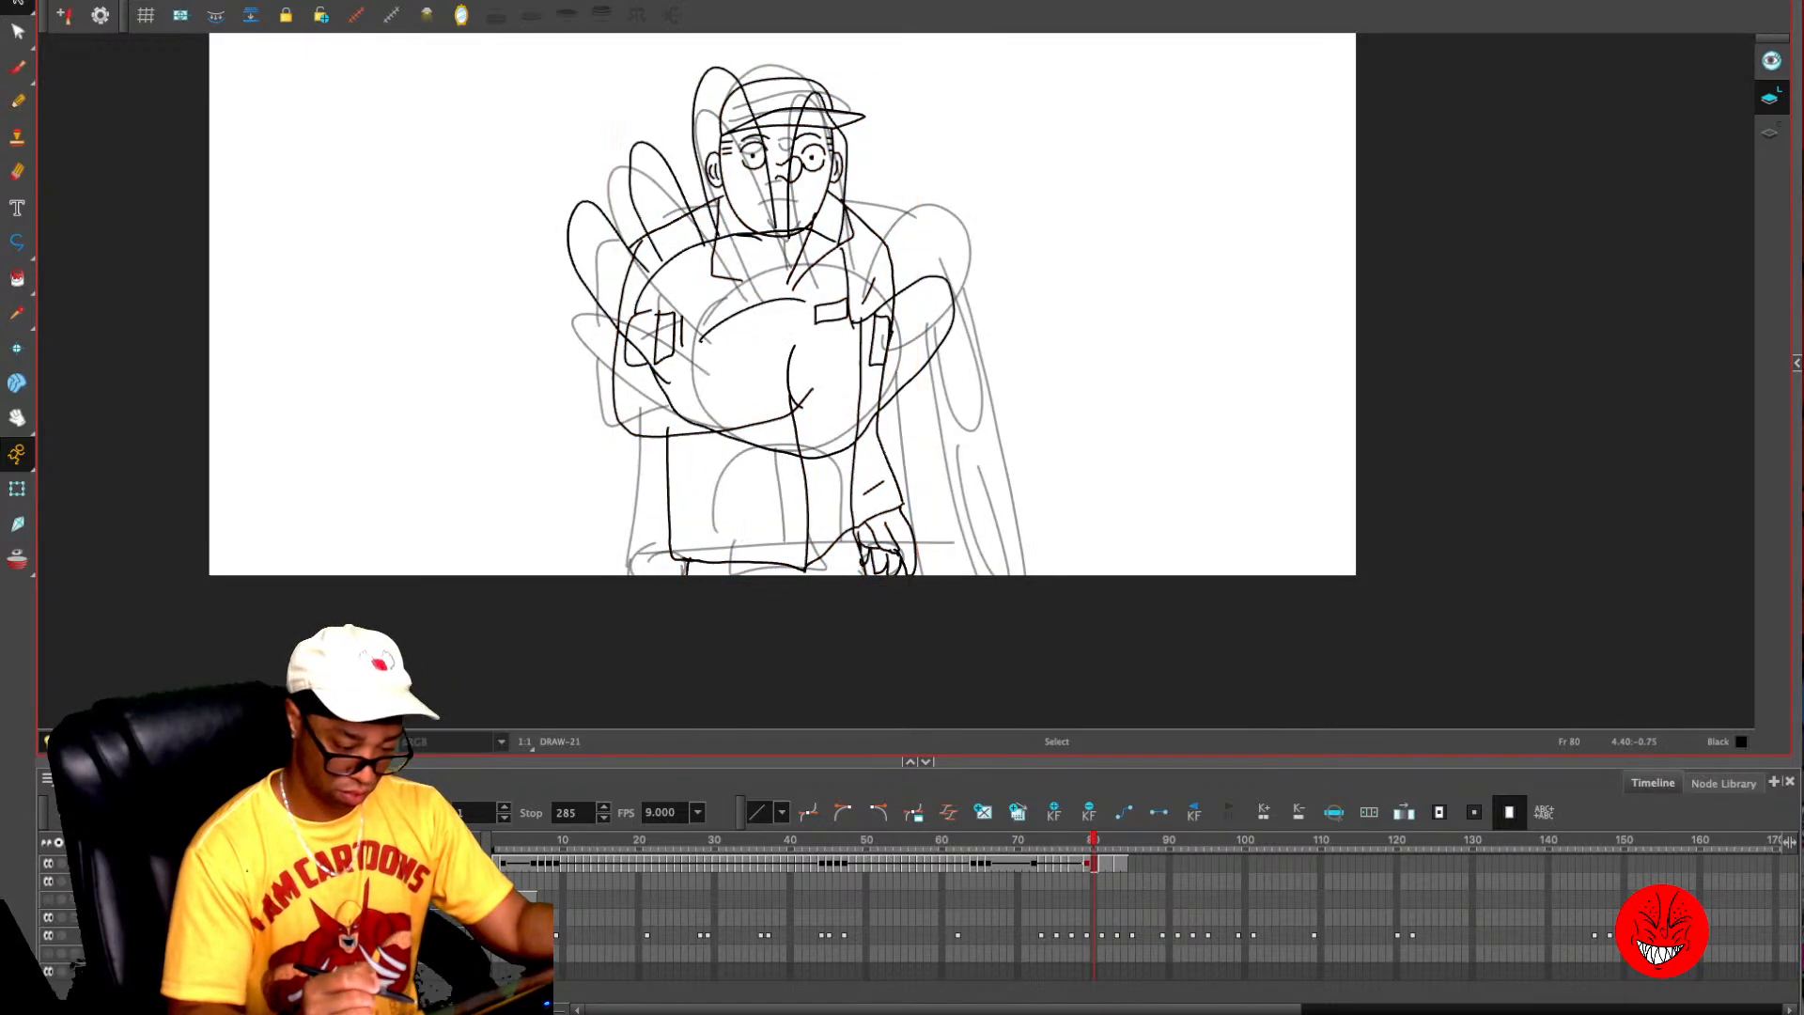
pyautogui.press('.')
pyautogui.press(',')
pyautogui.press('.')
pyautogui.hotkey('ctrl', 'v')
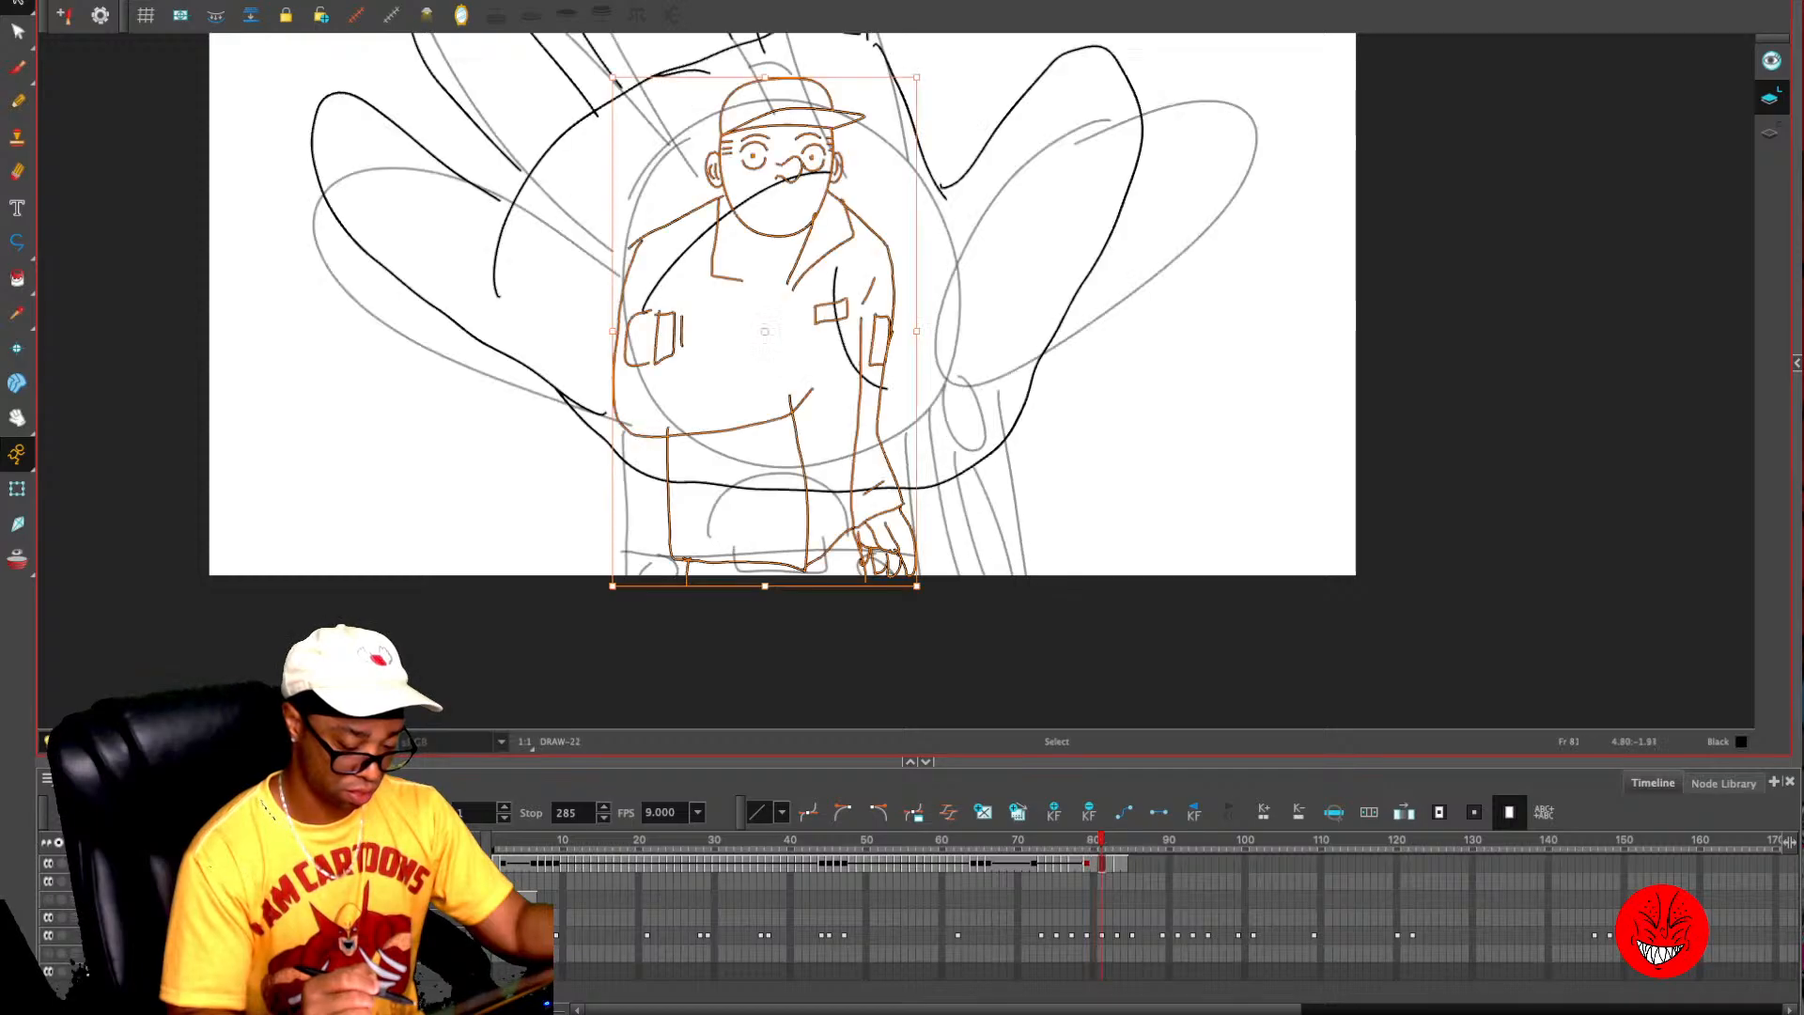
pyautogui.press('.')
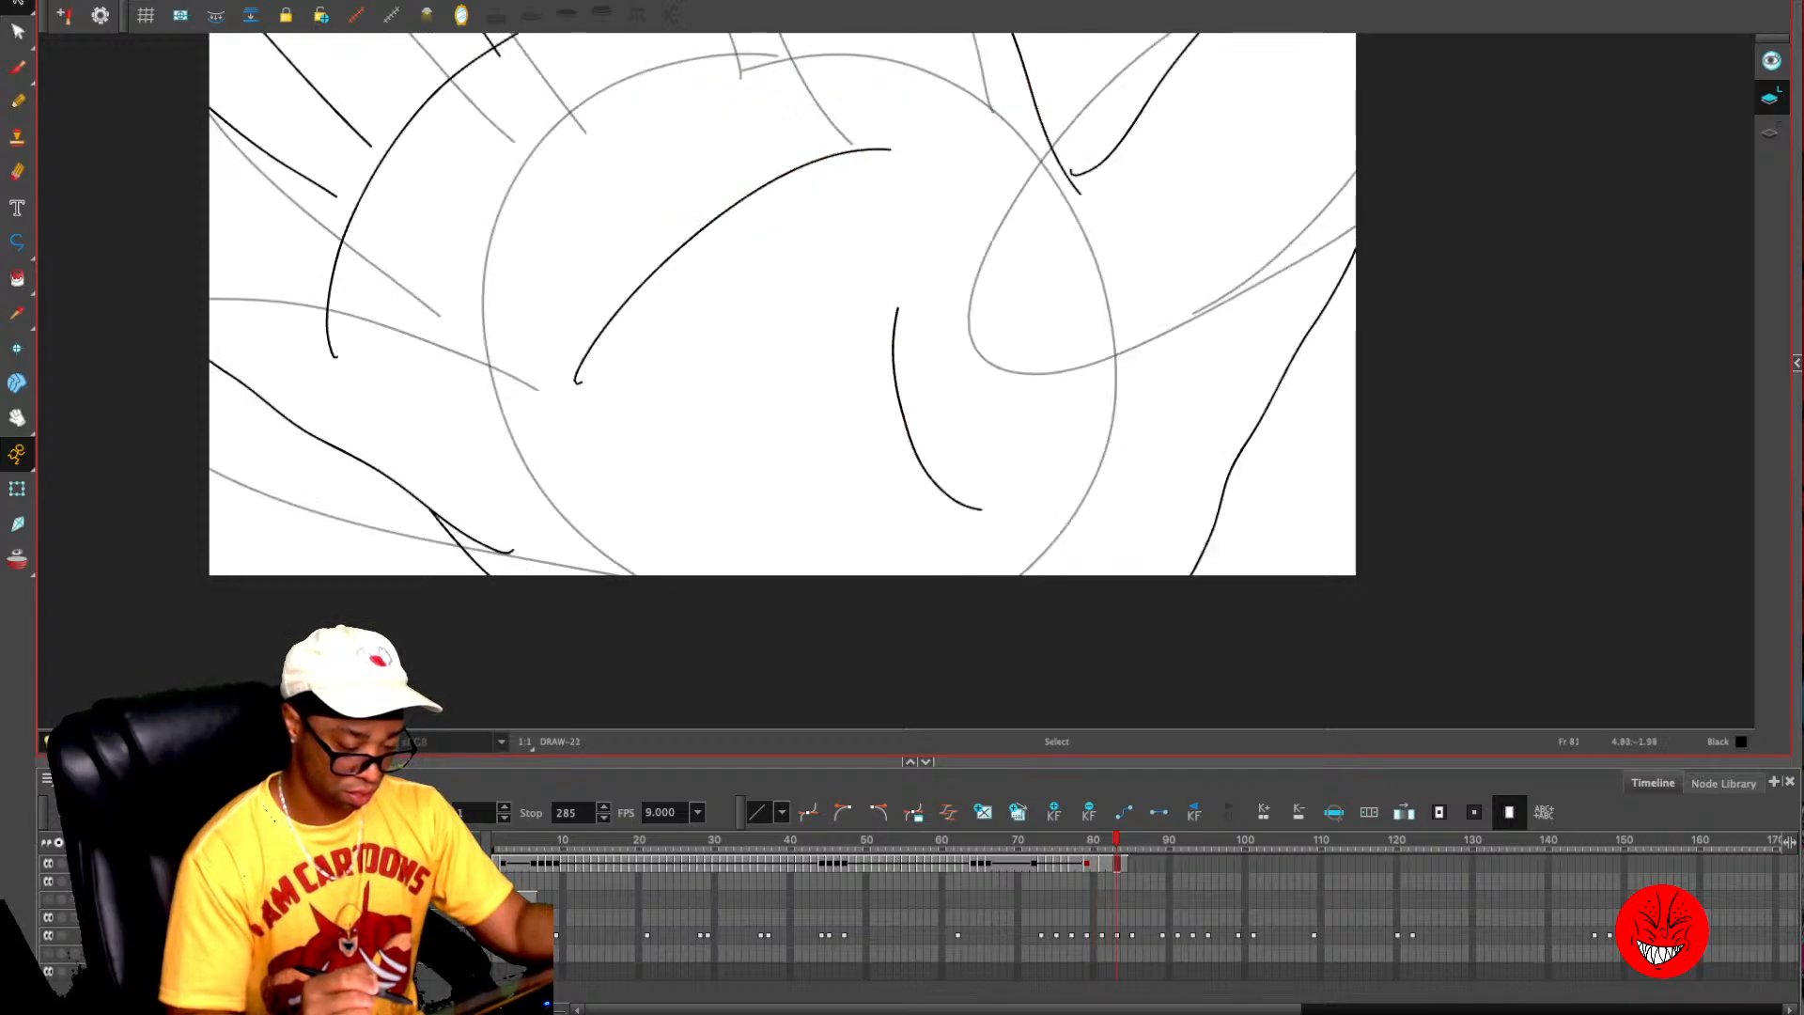
pyautogui.press(',')
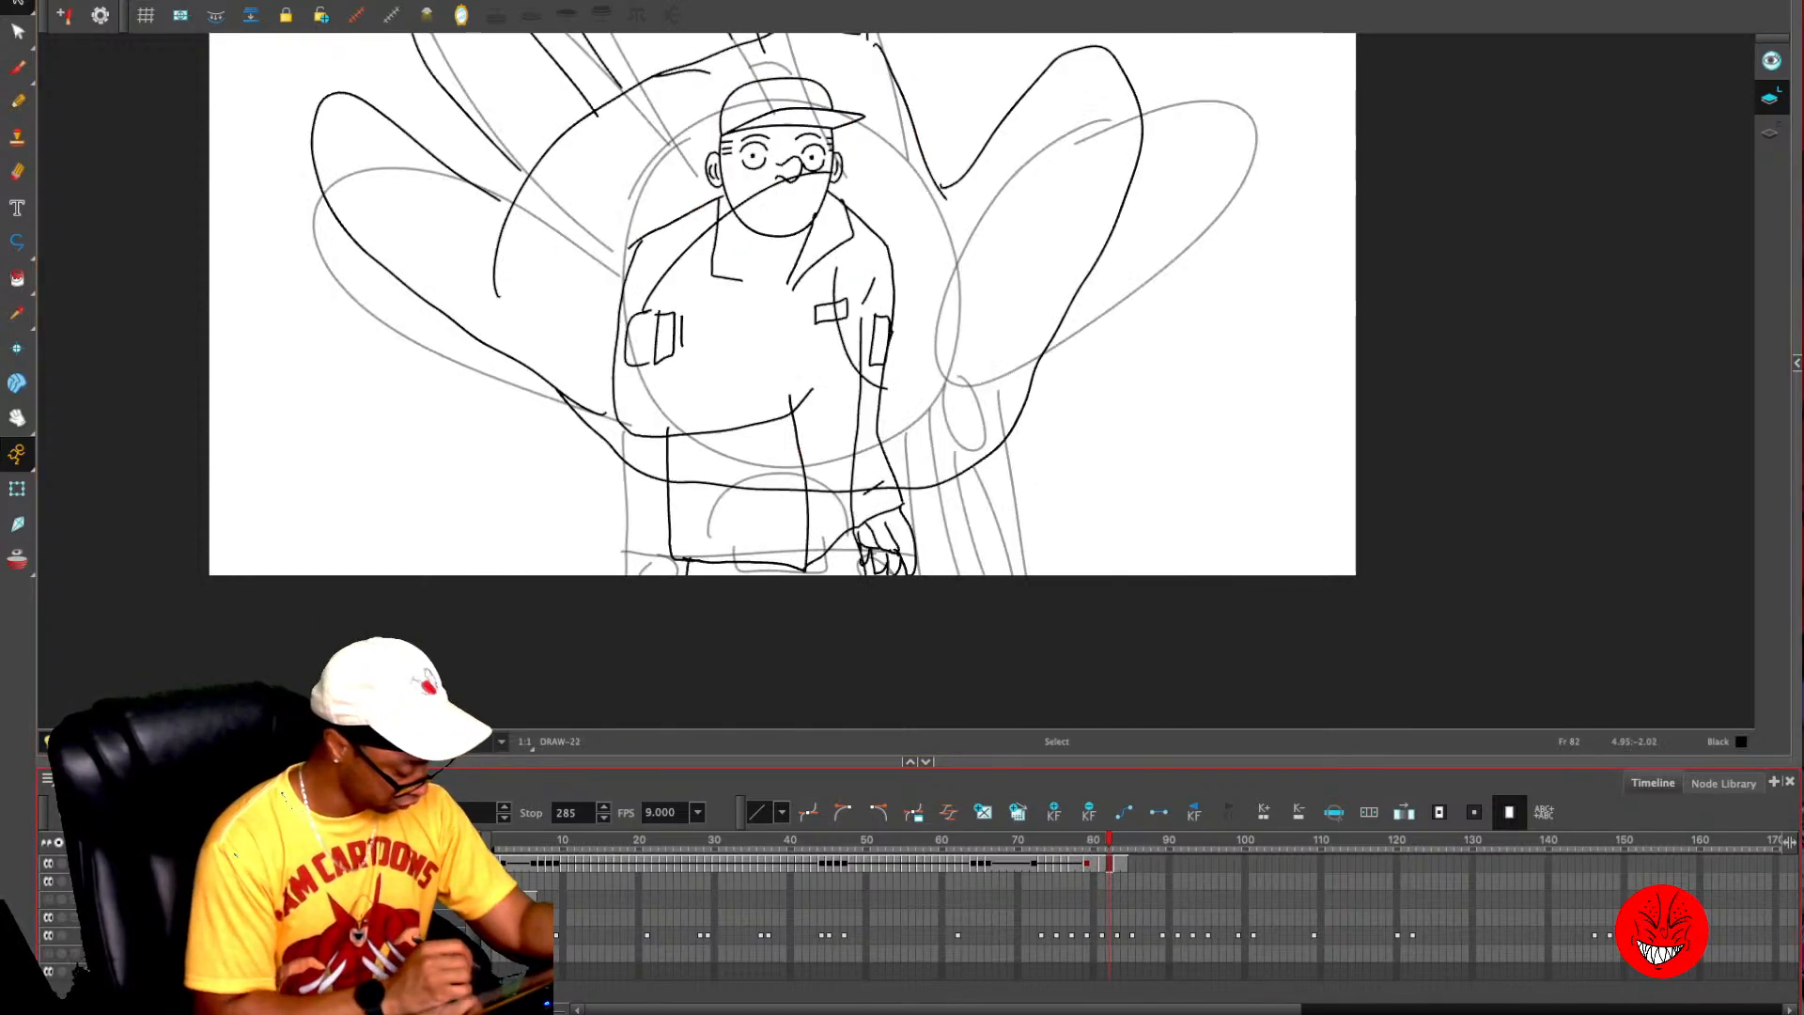
# - Hide the rough sketch layer and erase small gaps where the body lines cross the palm's lower edge on frame 82
pyautogui.click(48, 935)
pyautogui.hotkey('alt', 'e')
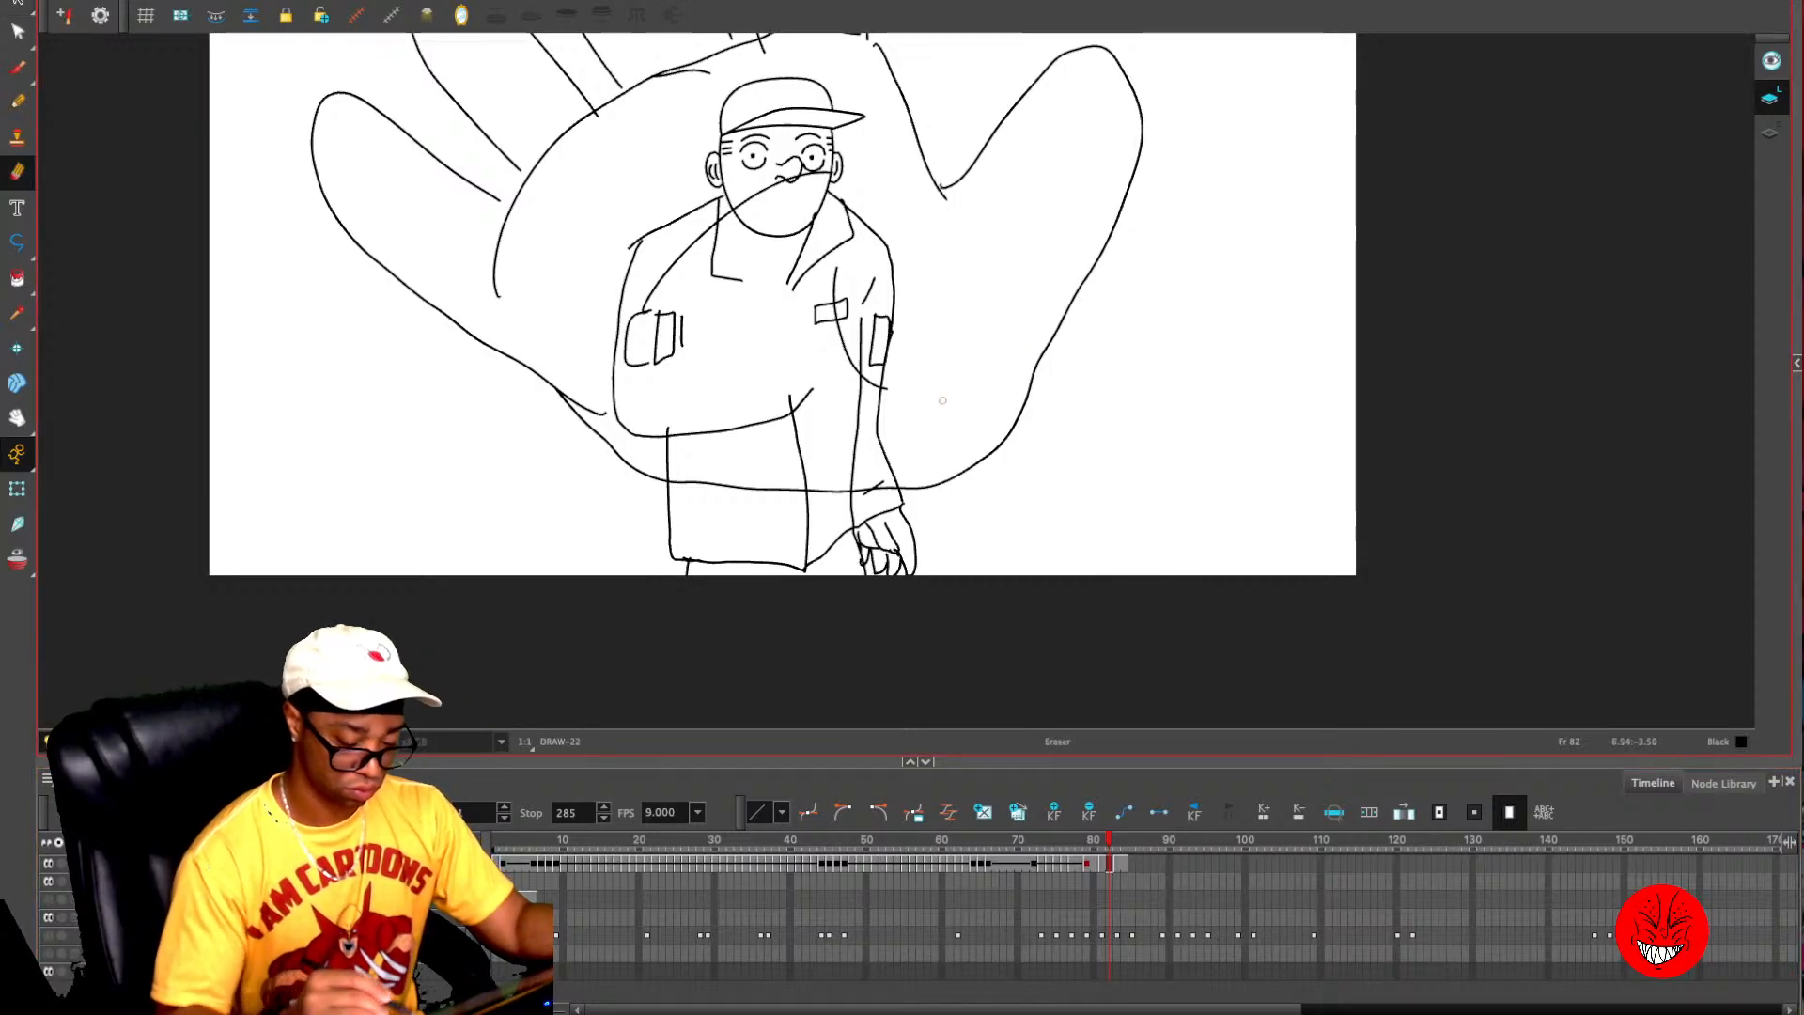
pyautogui.moveTo(897, 481)
pyautogui.mouseDown()
pyautogui.moveTo(822, 462)
pyautogui.moveTo(851, 447)
pyautogui.mouseUp()
# - Delete the head, collar, pockets and torso lines inside the big palm on frame 82, keeping the waist and lowered hand
pyautogui.moveTo(886, 351); pyautogui.dragTo(930, 355)
pyautogui.press('Delete')
pyautogui.moveTo(795, 76)
pyautogui.mouseDown()
pyautogui.moveTo(767, 171)
pyautogui.moveTo(840, 150)
pyautogui.moveTo(848, 307)
pyautogui.mouseUp()
pyautogui.press('Delete')
pyautogui.press('Delete')
pyautogui.press('Delete')
pyautogui.press('Delete')
pyautogui.press('Delete')
pyautogui.moveTo(759, 252)
pyautogui.mouseDown()
pyautogui.moveTo(743, 282)
pyautogui.moveTo(654, 322)
pyautogui.moveTo(763, 445)
pyautogui.mouseUp()
pyautogui.press('Delete')
pyautogui.moveTo(682, 192); pyautogui.dragTo(653, 194)
pyautogui.press('Delete')
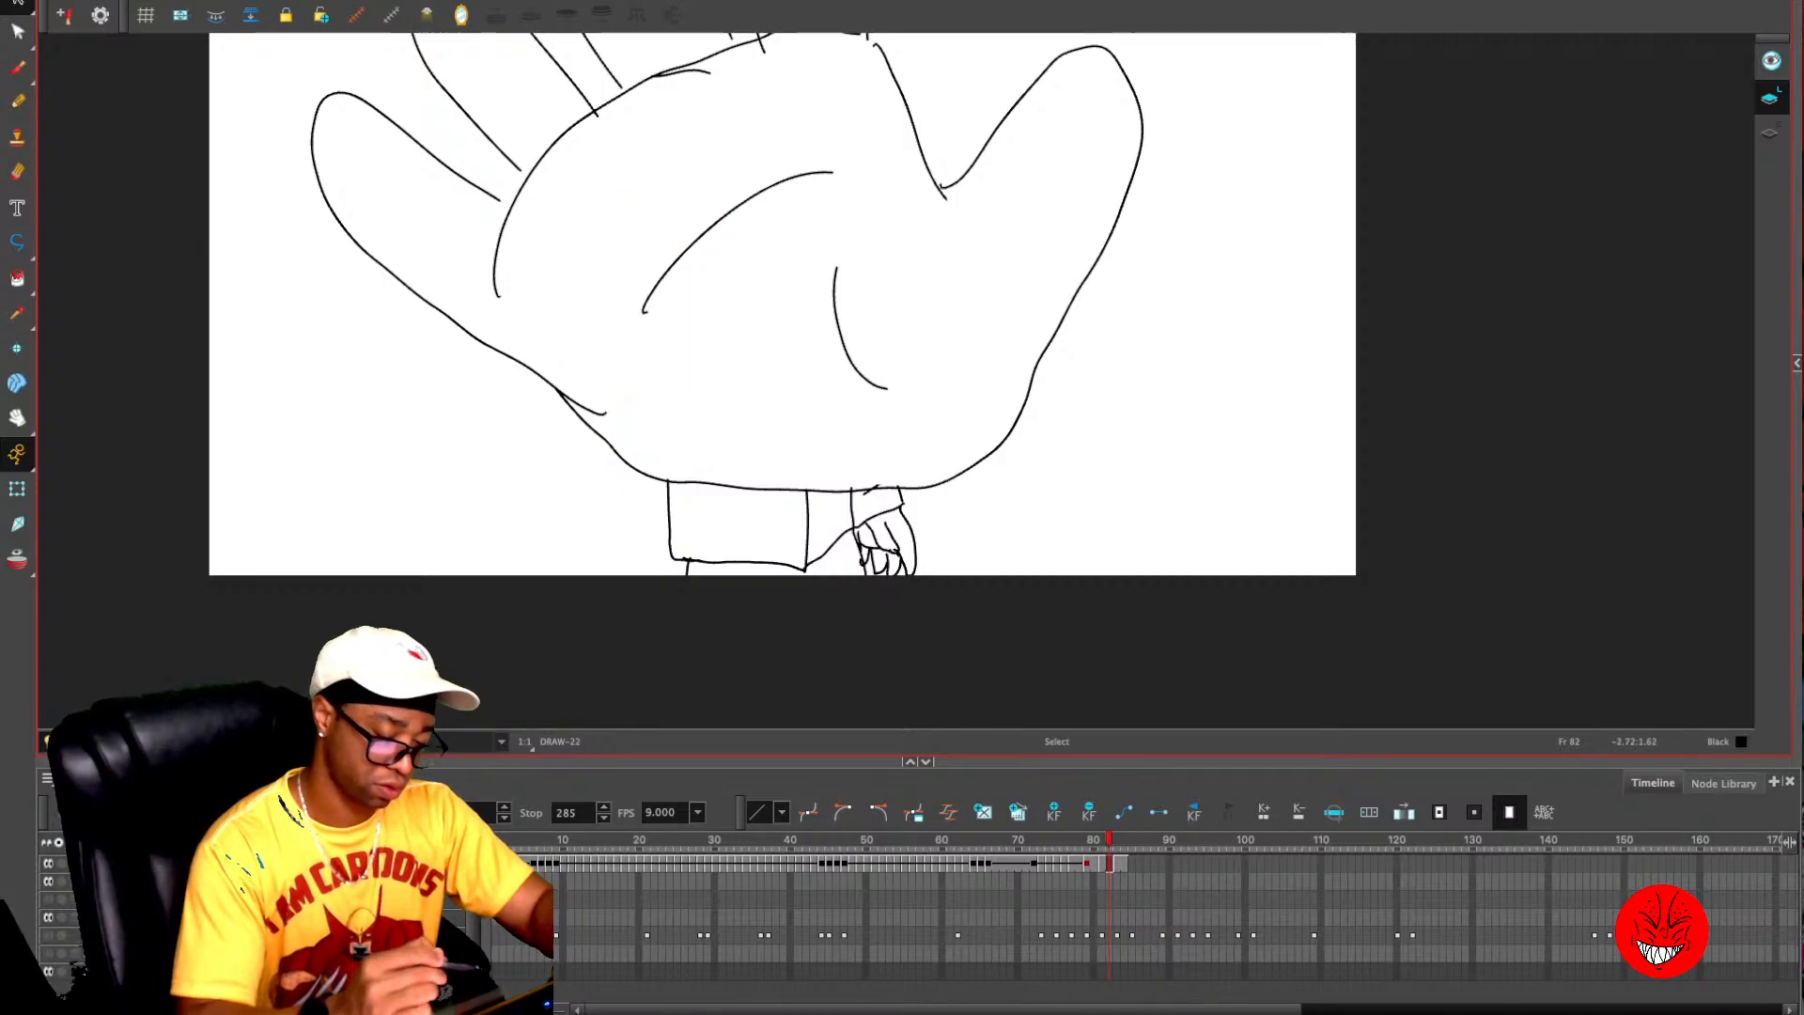
# - Erase gaps on frame 80 where the face, cap, shoulder and jacket lines cross the outline of the raised hand
pyautogui.press(',')
pyautogui.press(',')
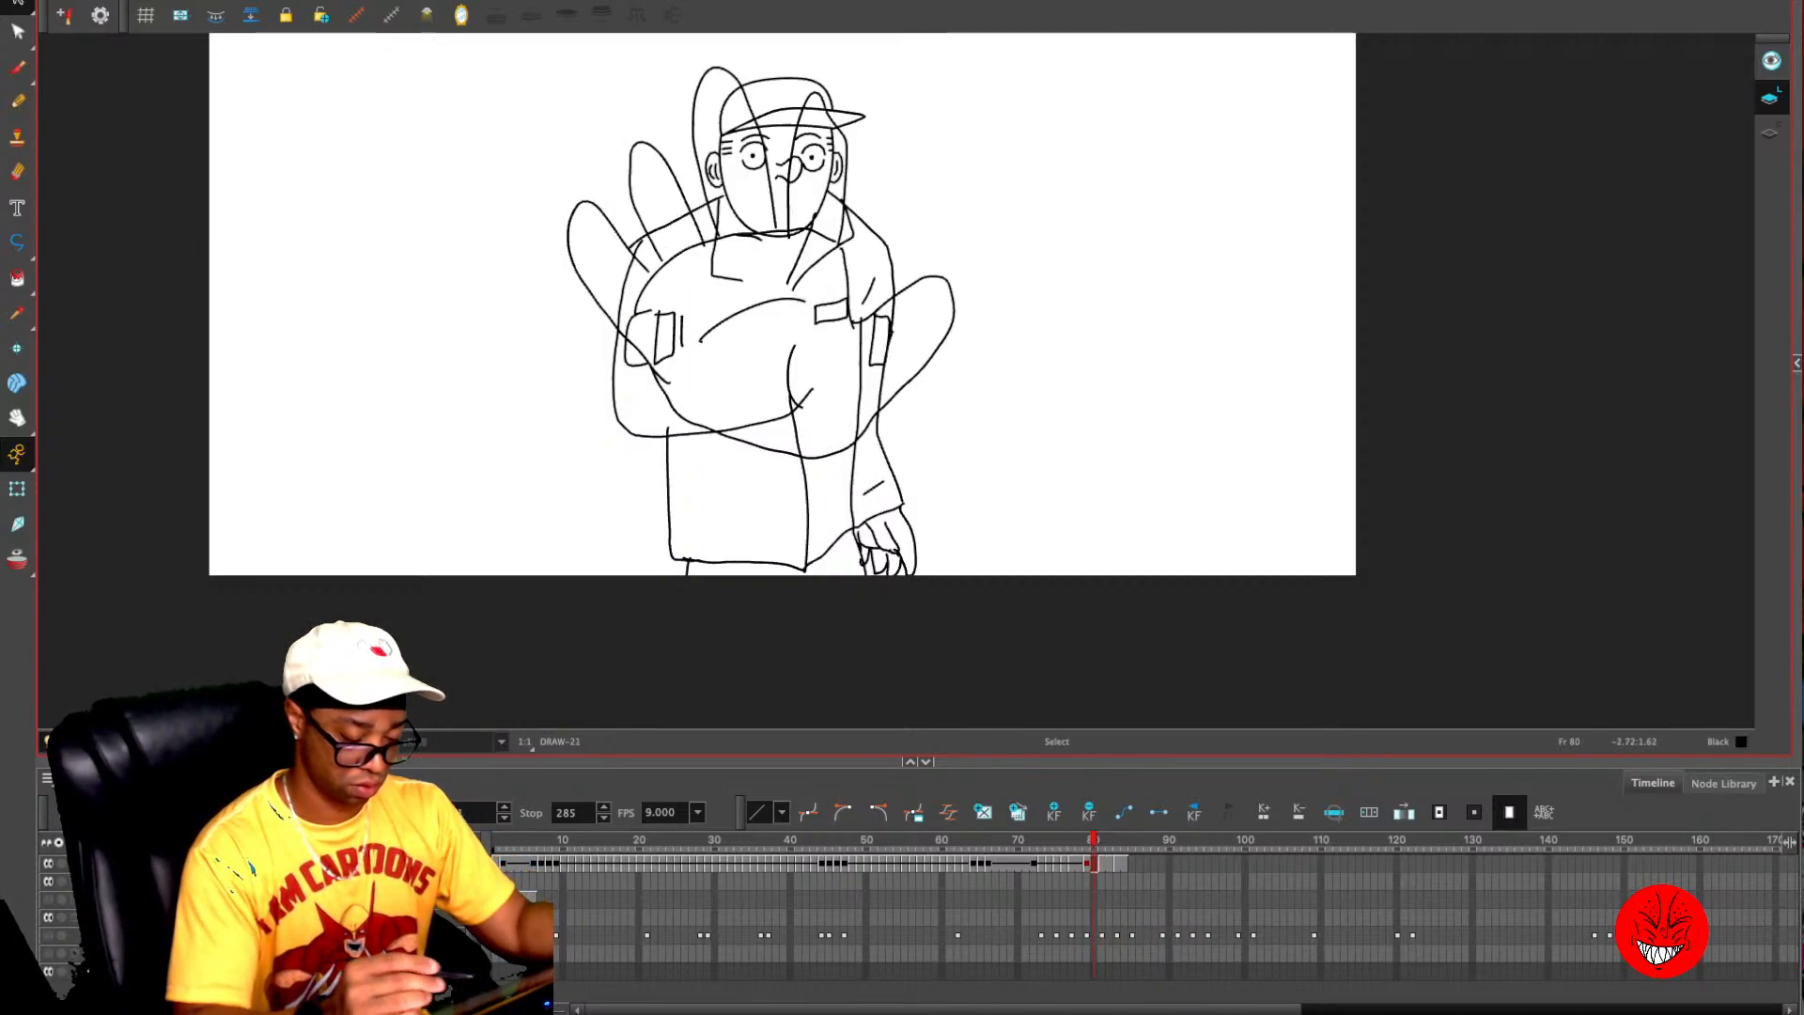
pyautogui.hotkey('alt', 'e')
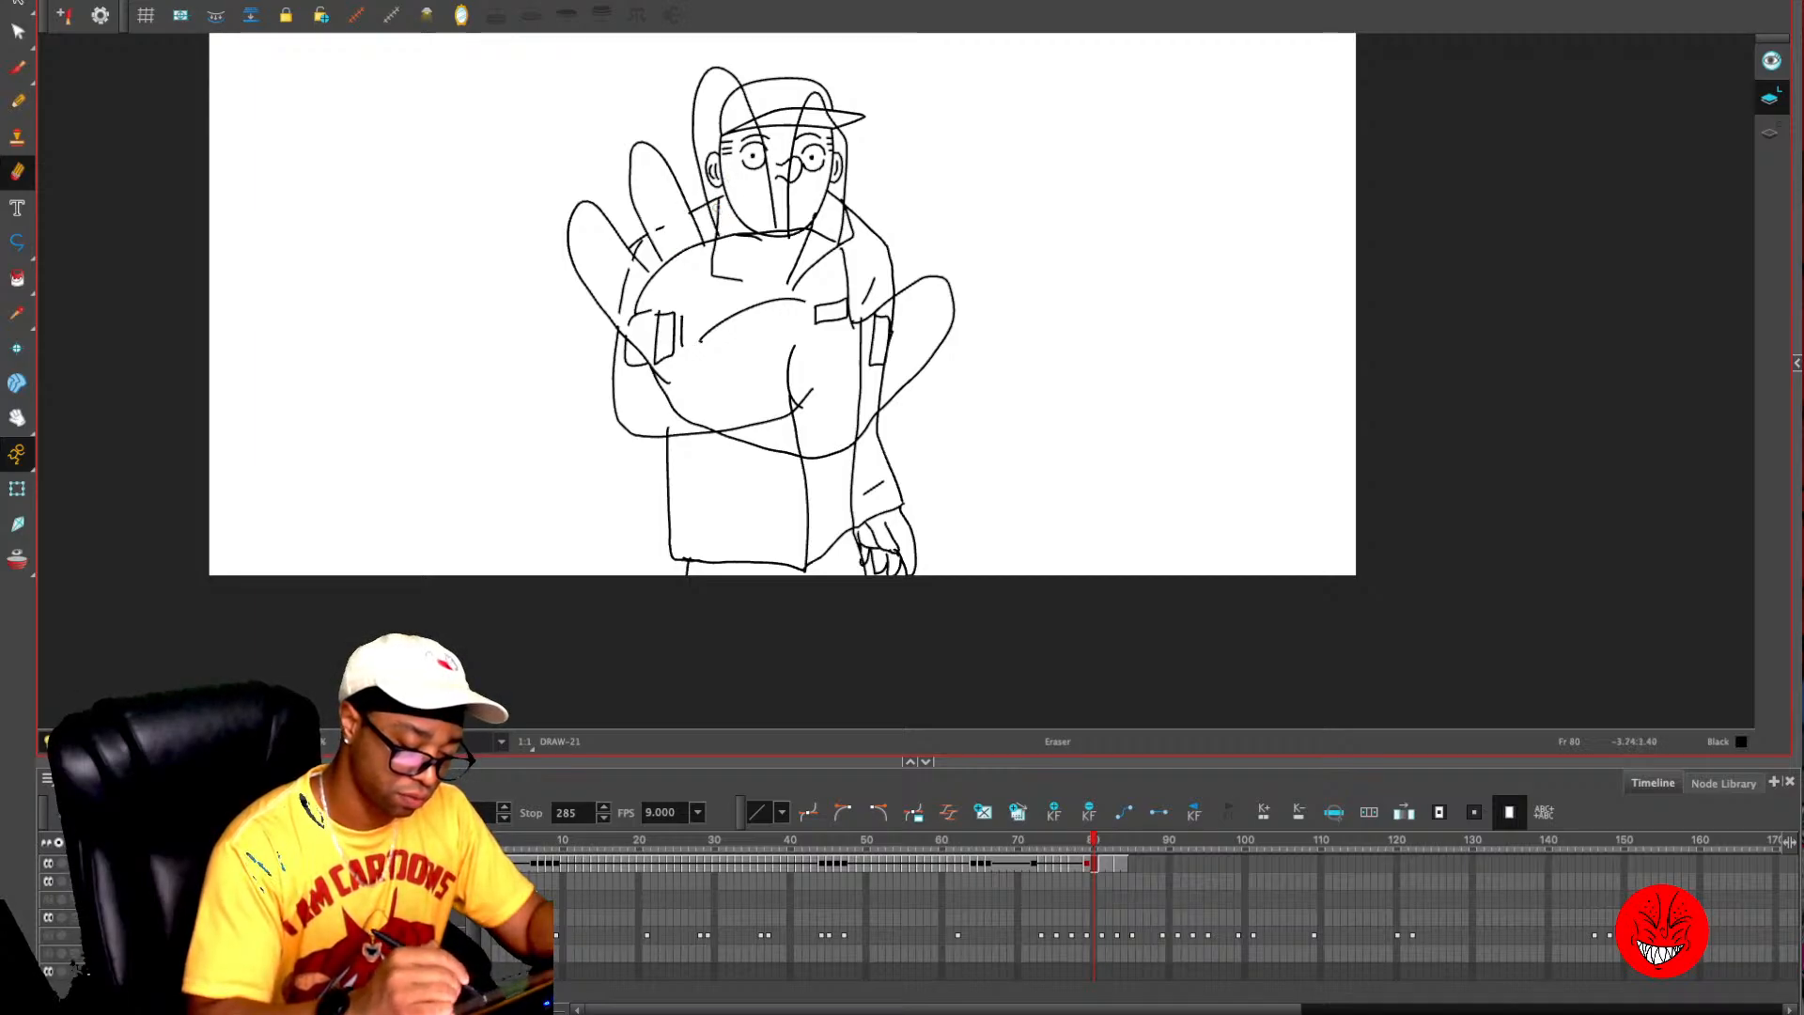
pyautogui.moveTo(713, 203); pyautogui.dragTo(725, 217)
pyautogui.moveTo(737, 92); pyautogui.dragTo(763, 181)
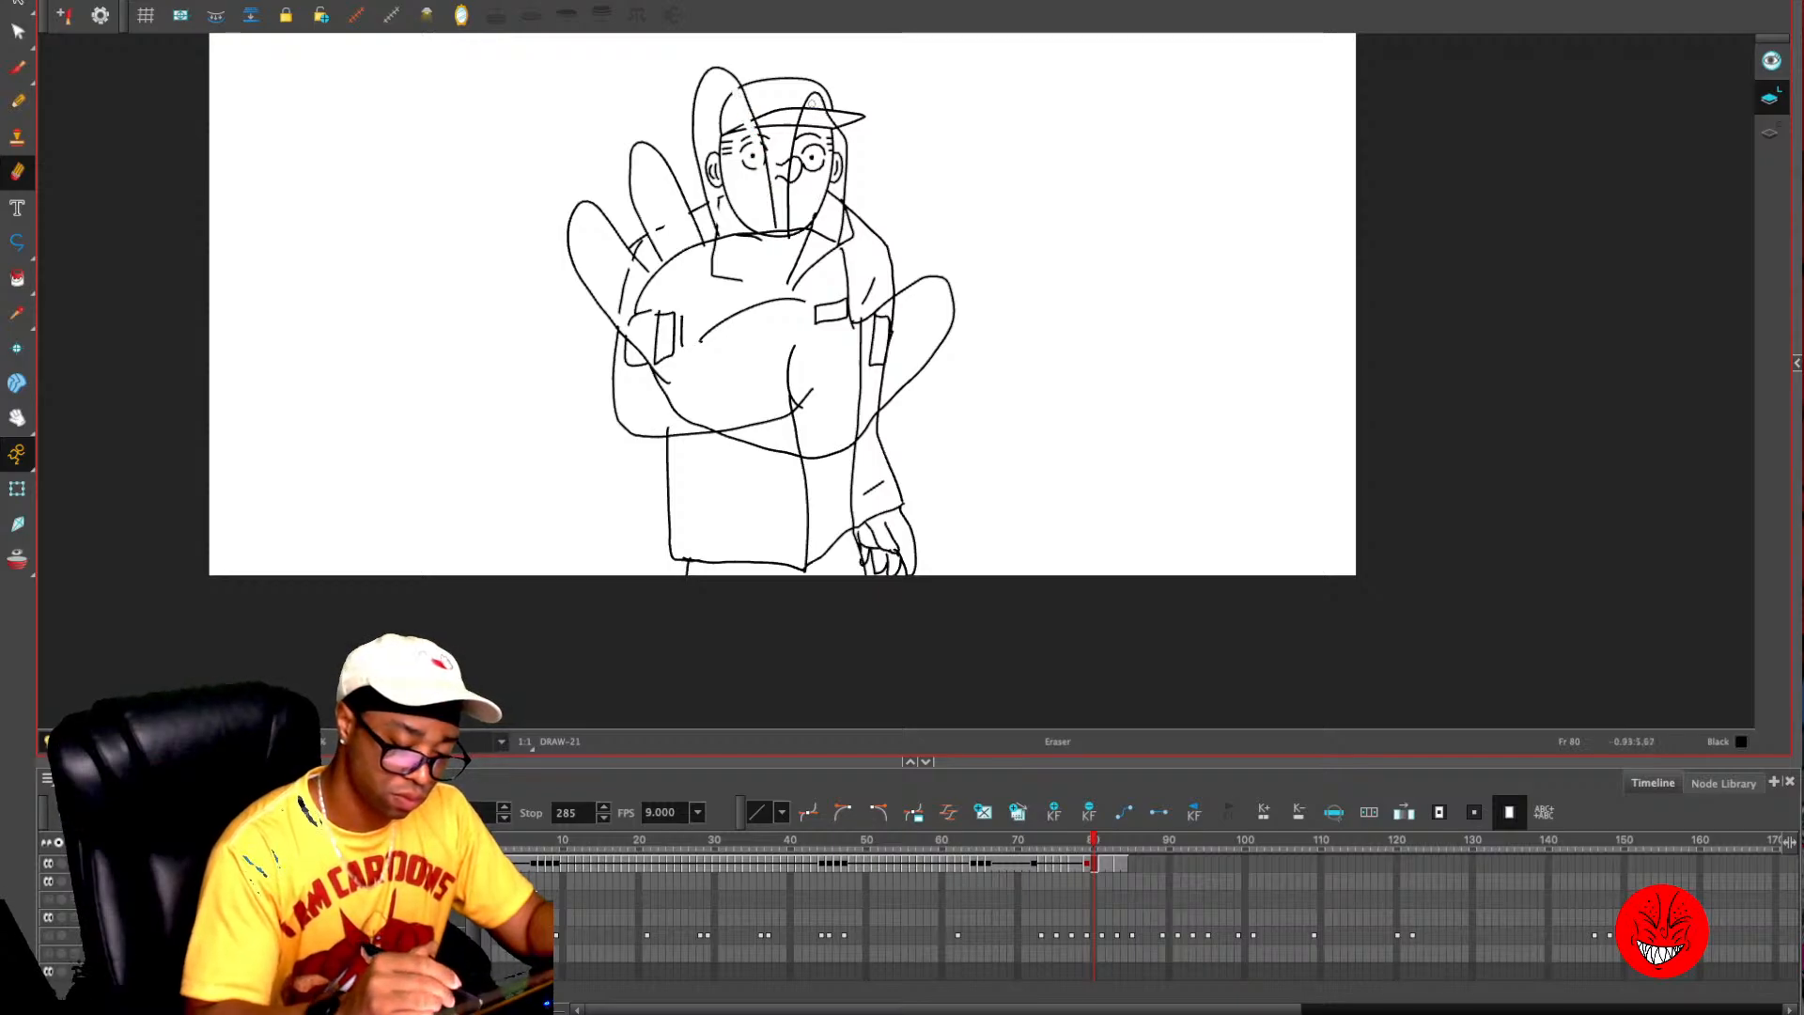
pyautogui.moveTo(812, 104)
pyautogui.mouseDown()
pyautogui.moveTo(792, 199)
pyautogui.moveTo(818, 118)
pyautogui.moveTo(838, 152)
pyautogui.moveTo(830, 231)
pyautogui.mouseUp()
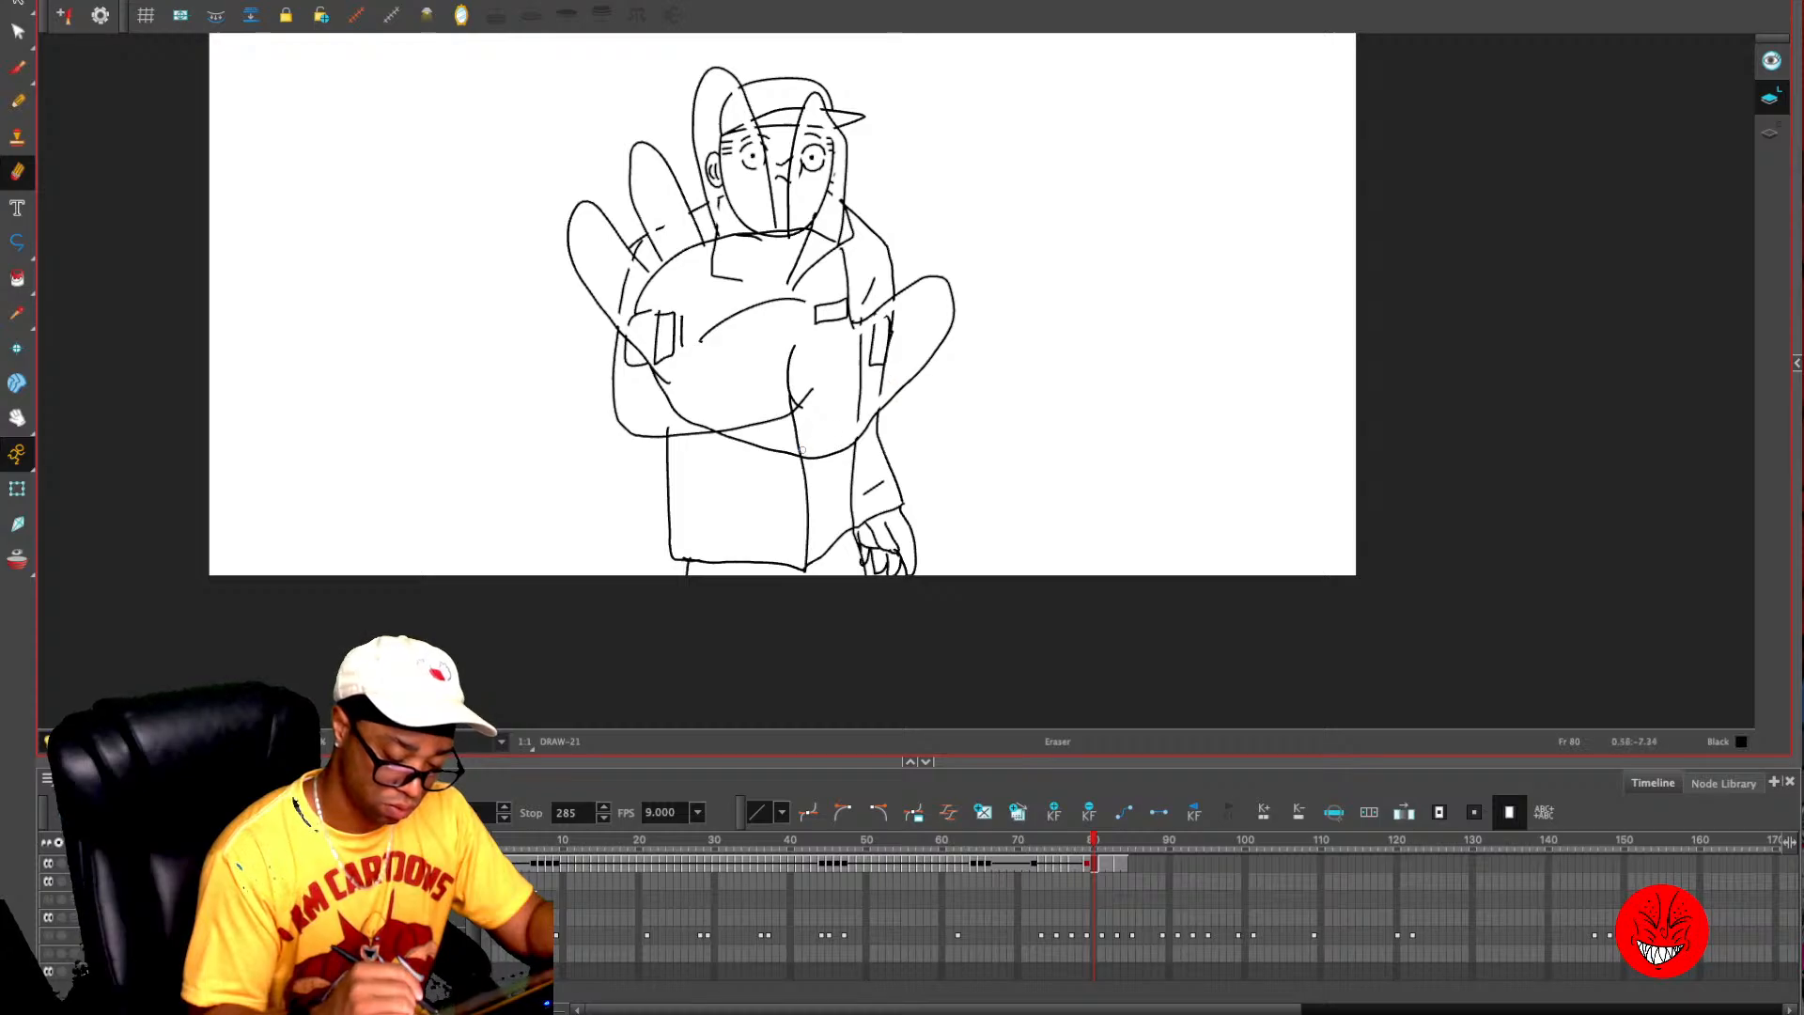
# - Delete the sleeve patch by the thumb, the chest pocket and the adjoining collar flap covered by the hand on frame 80
pyautogui.hotkey('alt', 's')
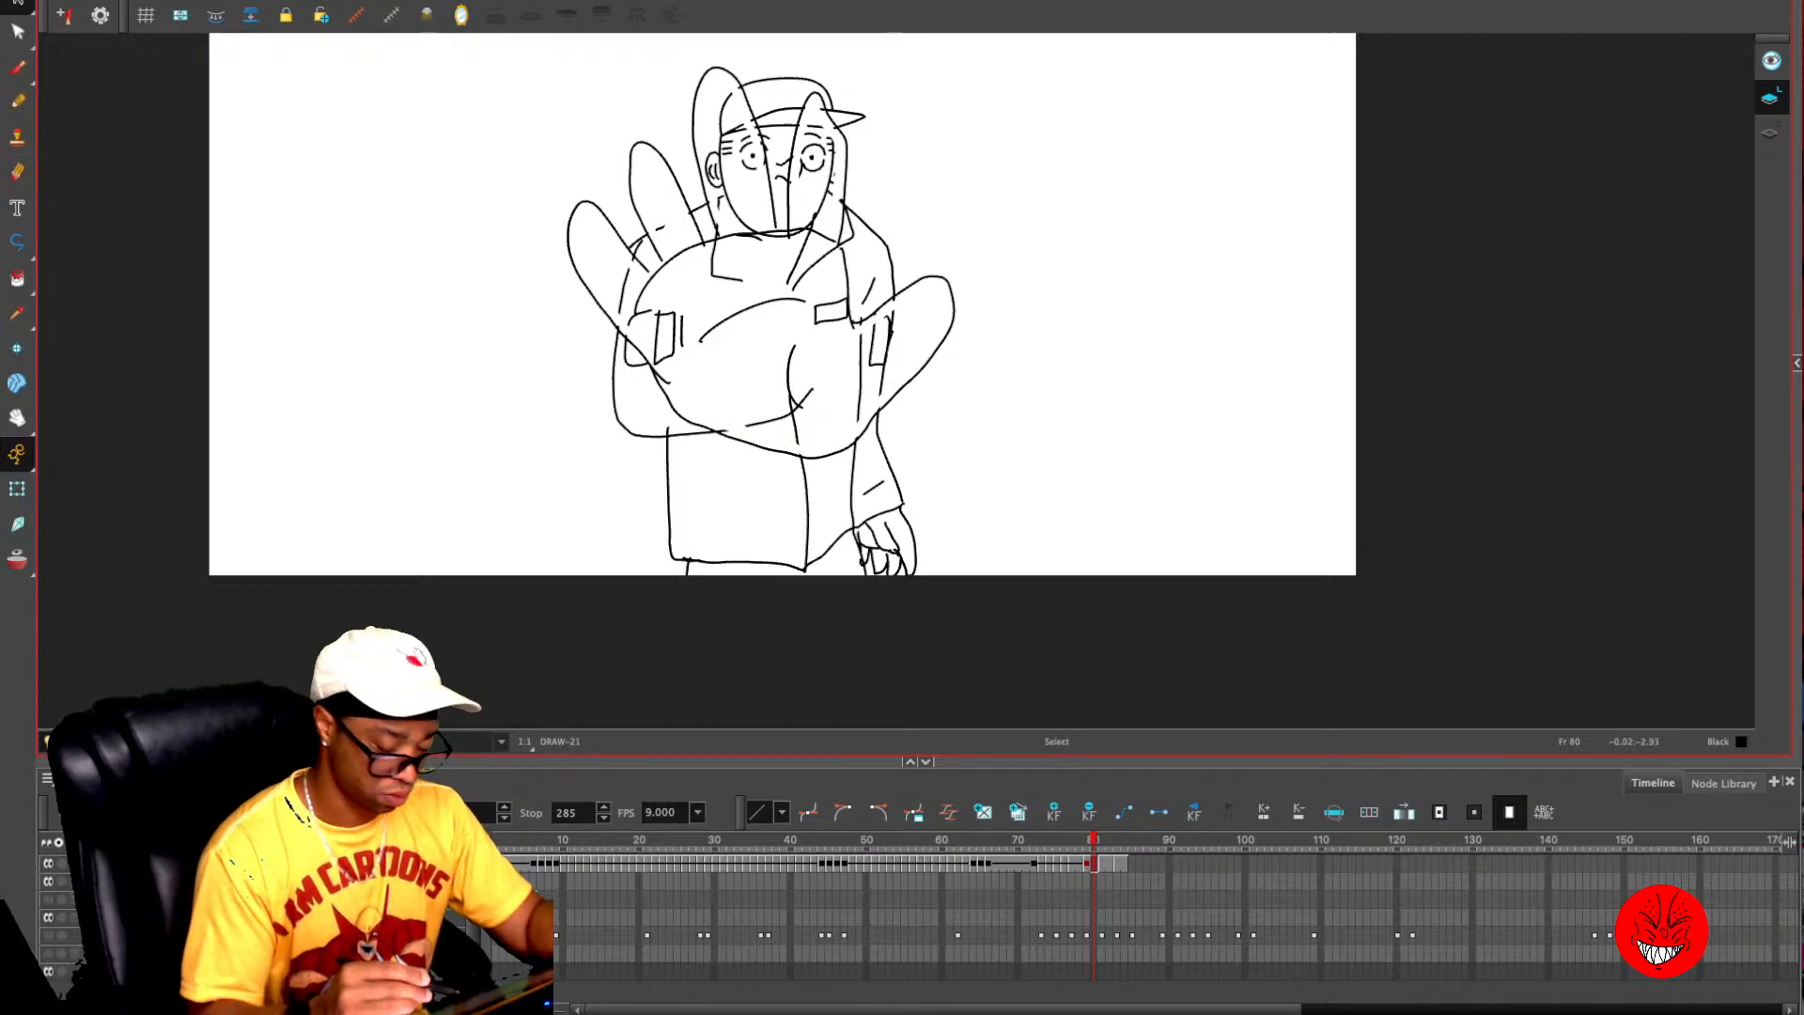
pyautogui.click(880, 342)
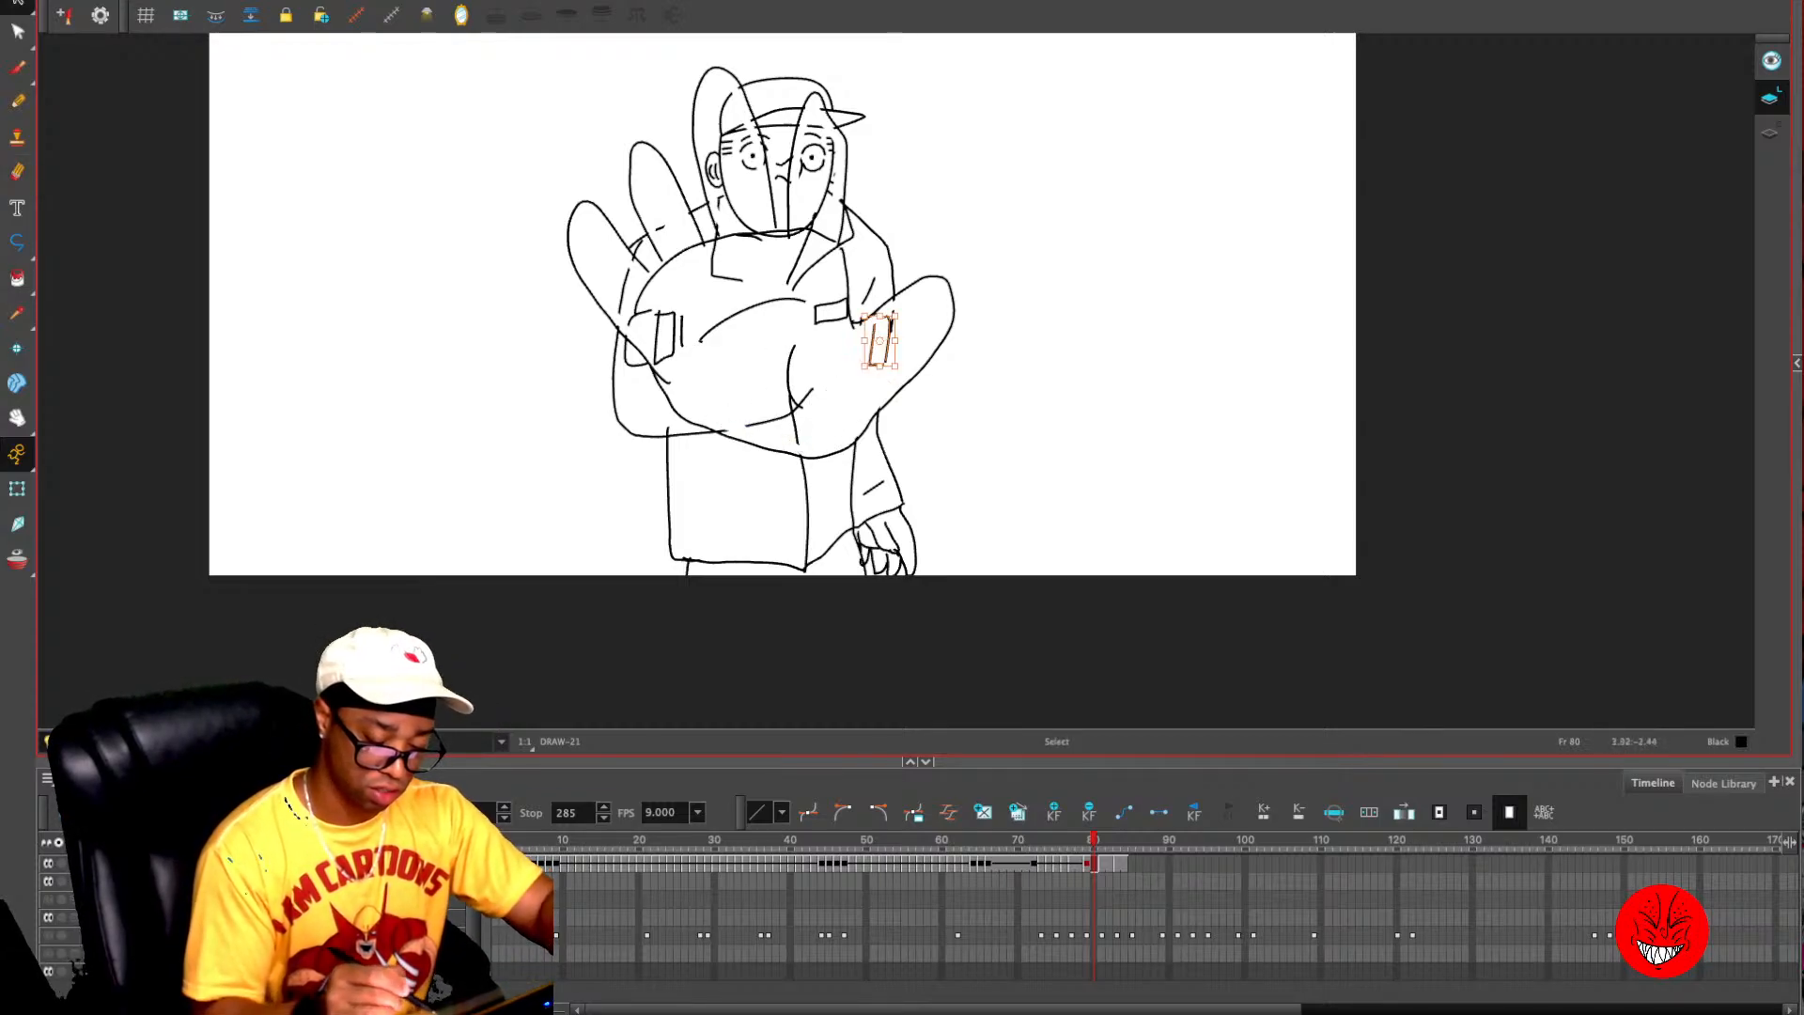
pyautogui.press('Delete')
pyautogui.click(839, 302)
pyautogui.press('Delete')
pyautogui.click(849, 243)
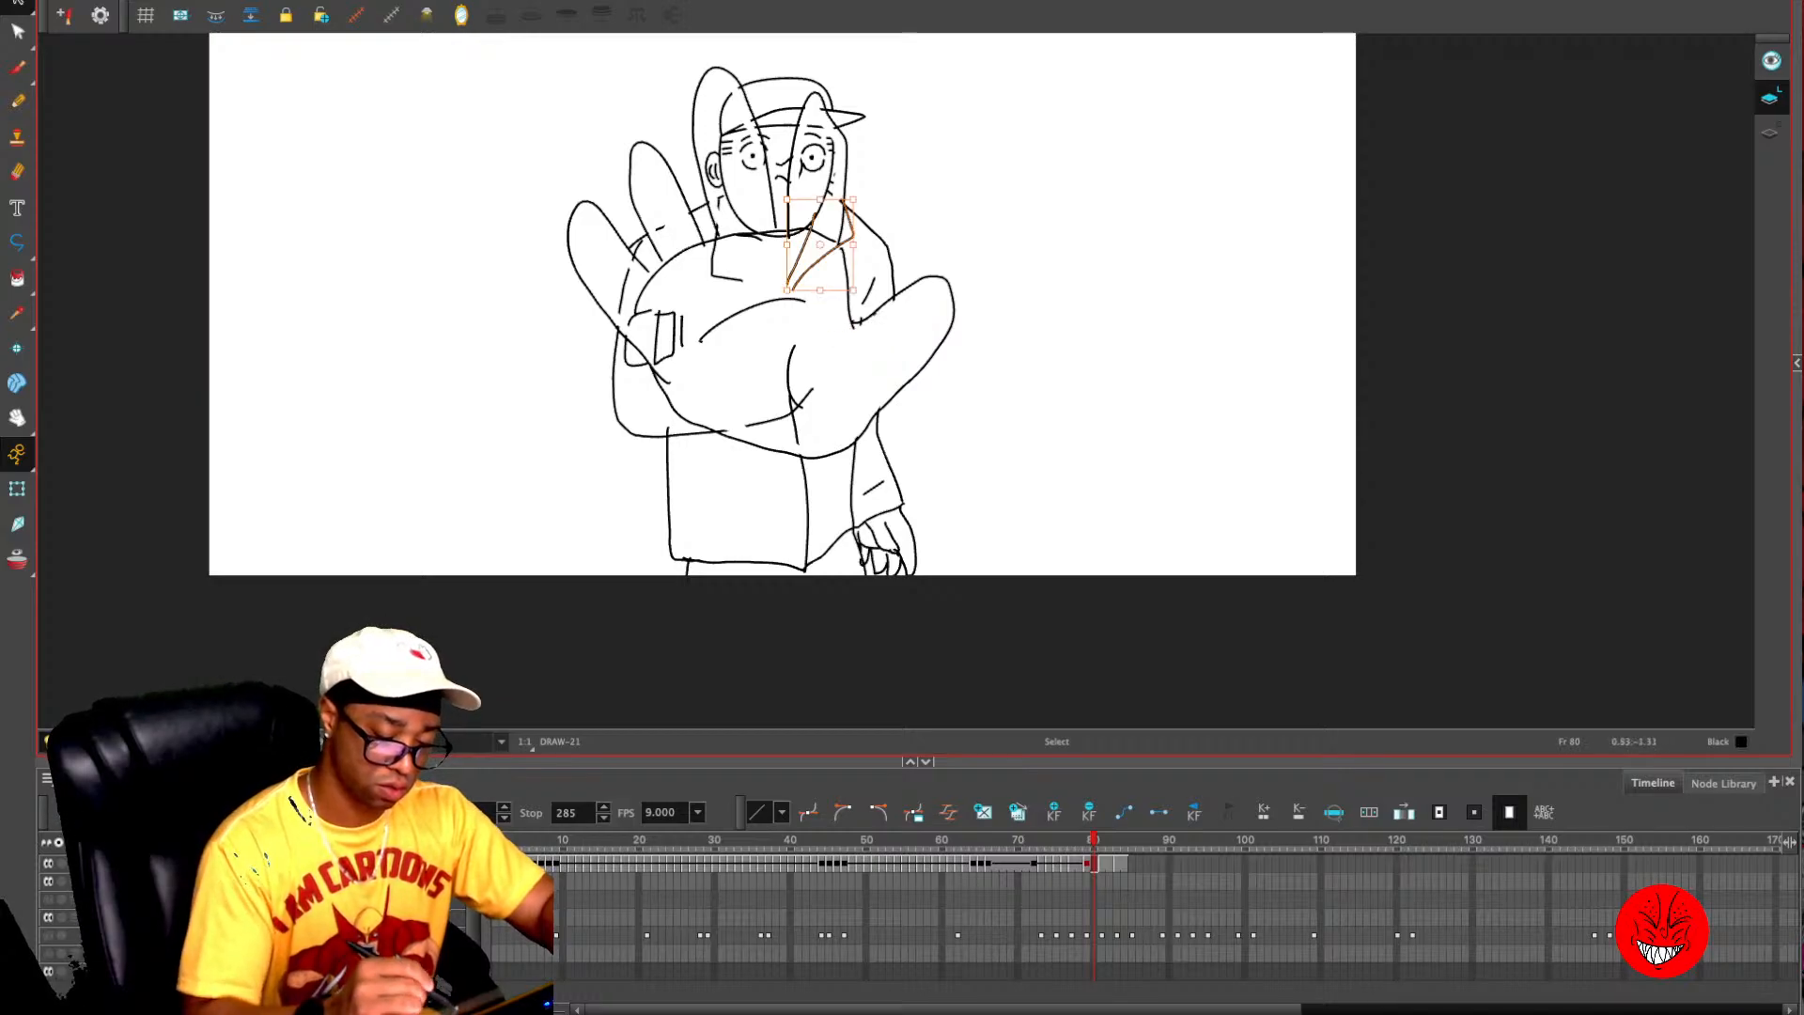
pyautogui.press('Delete')
# - Delete the face, cap and neck segments that show through the two tallest fingers on frame 80
pyautogui.moveTo(809, 207)
pyautogui.mouseDown()
pyautogui.moveTo(809, 170)
pyautogui.moveTo(833, 183)
pyautogui.mouseUp()
pyautogui.press('Delete')
pyautogui.moveTo(725, 98)
pyautogui.mouseDown()
pyautogui.moveTo(714, 158)
pyautogui.moveTo(749, 216)
pyautogui.moveTo(742, 101)
pyautogui.moveTo(716, 155)
pyautogui.moveTo(726, 193)
pyautogui.moveTo(730, 151)
pyautogui.mouseUp()
pyautogui.press('Delete')
pyautogui.press('Delete')
pyautogui.click(719, 204)
# - Delete the shoulder, sleeve patch and remaining collar segments behind the smaller fingers and palm on frame 80
pyautogui.press('Delete')
pyautogui.click(659, 228)
pyautogui.press('Delete')
pyautogui.moveTo(634, 262)
pyautogui.mouseDown()
pyautogui.moveTo(614, 282)
pyautogui.moveTo(650, 350)
pyautogui.moveTo(686, 331)
pyautogui.mouseUp()
pyautogui.press('Delete')
pyautogui.press('Delete')
pyautogui.press('Delete')
pyautogui.moveTo(723, 247); pyautogui.dragTo(747, 282)
# - Delete the forearm line and the short curved crease near the palm's lower middle on frame 80
pyautogui.press('Delete')
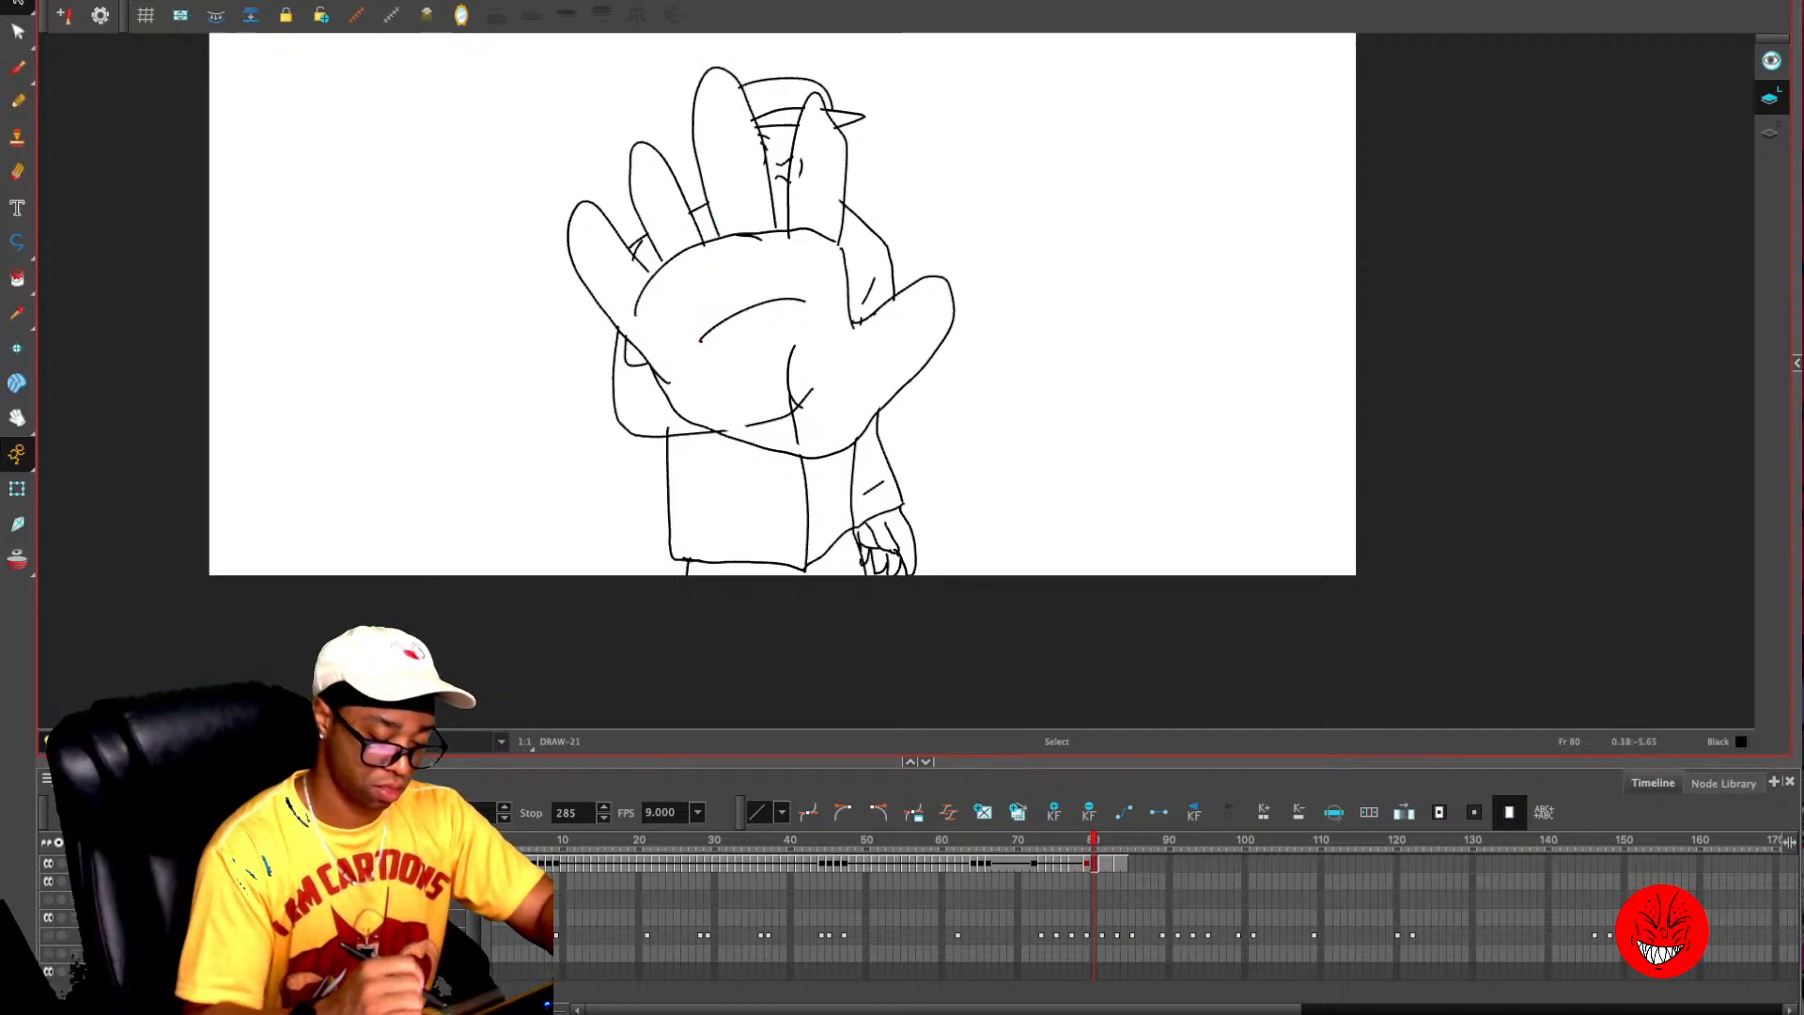
pyautogui.moveTo(796, 405); pyautogui.dragTo(776, 428)
pyautogui.press('Delete')
pyautogui.moveTo(781, 362); pyautogui.dragTo(801, 371)
pyautogui.press('Delete')
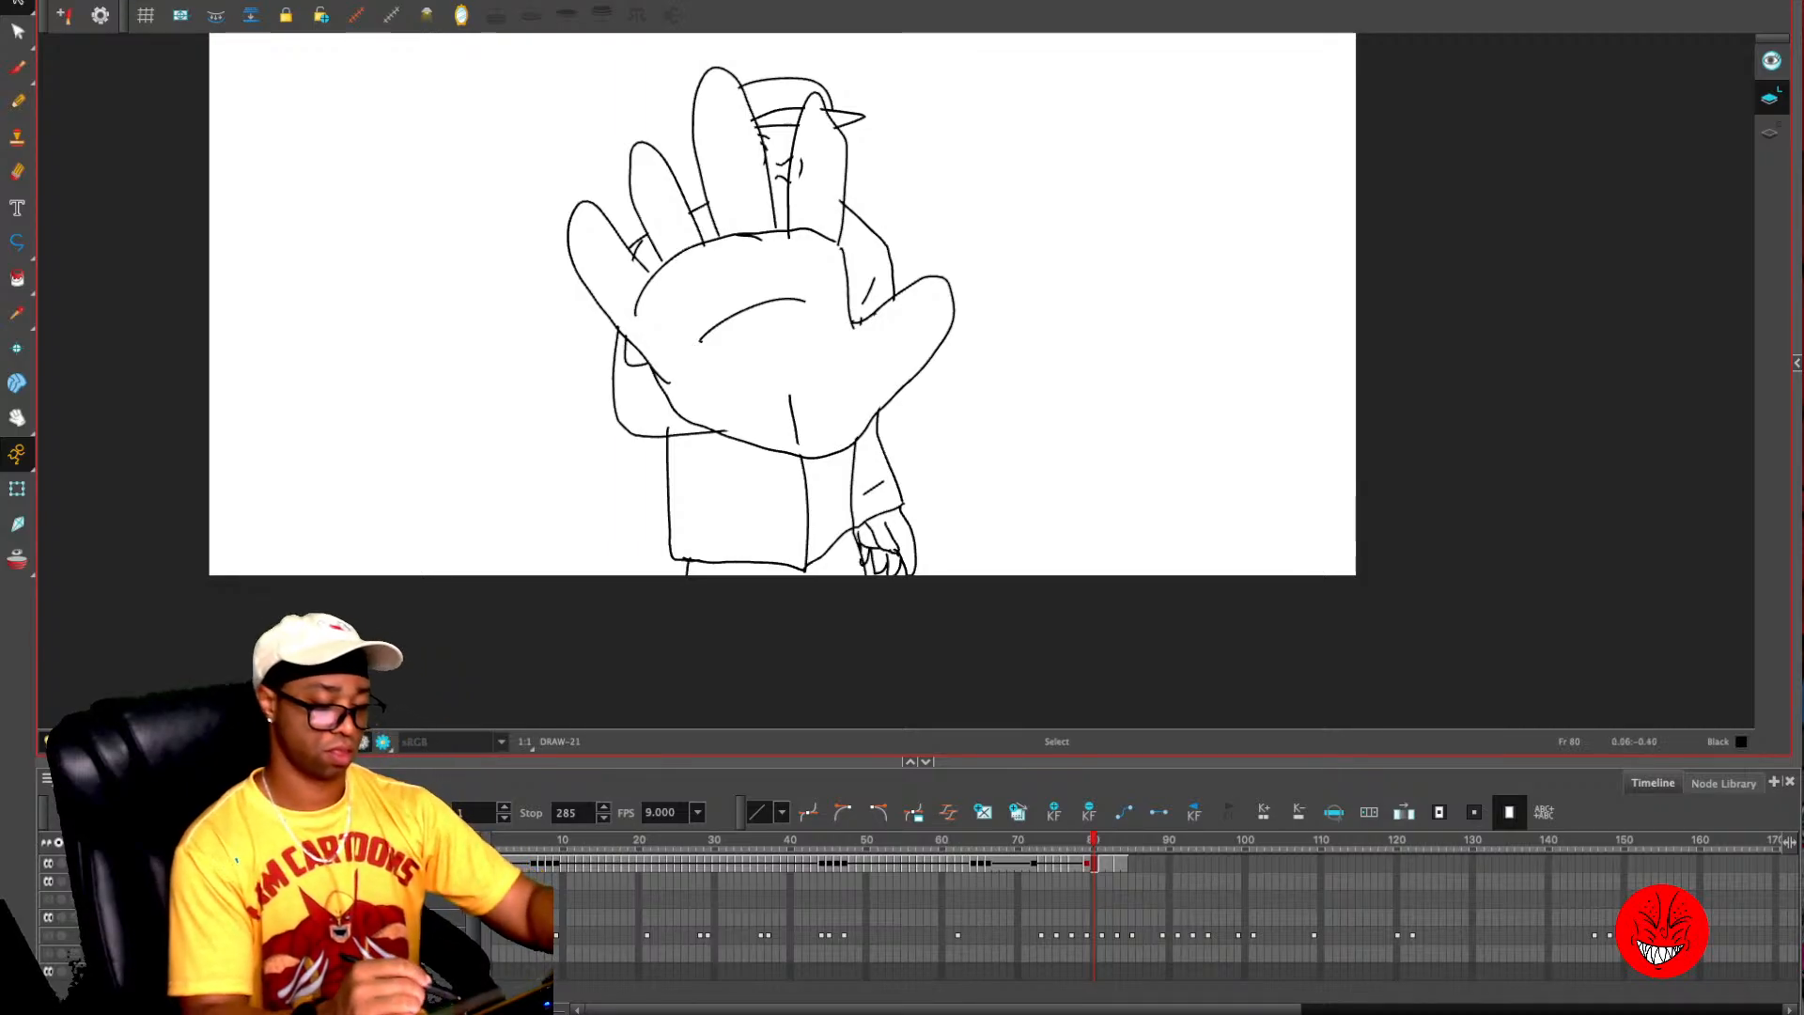
# - Erase the leftover face marks inside the raised fingers on frame 80
pyautogui.hotkey('alt', 'e')
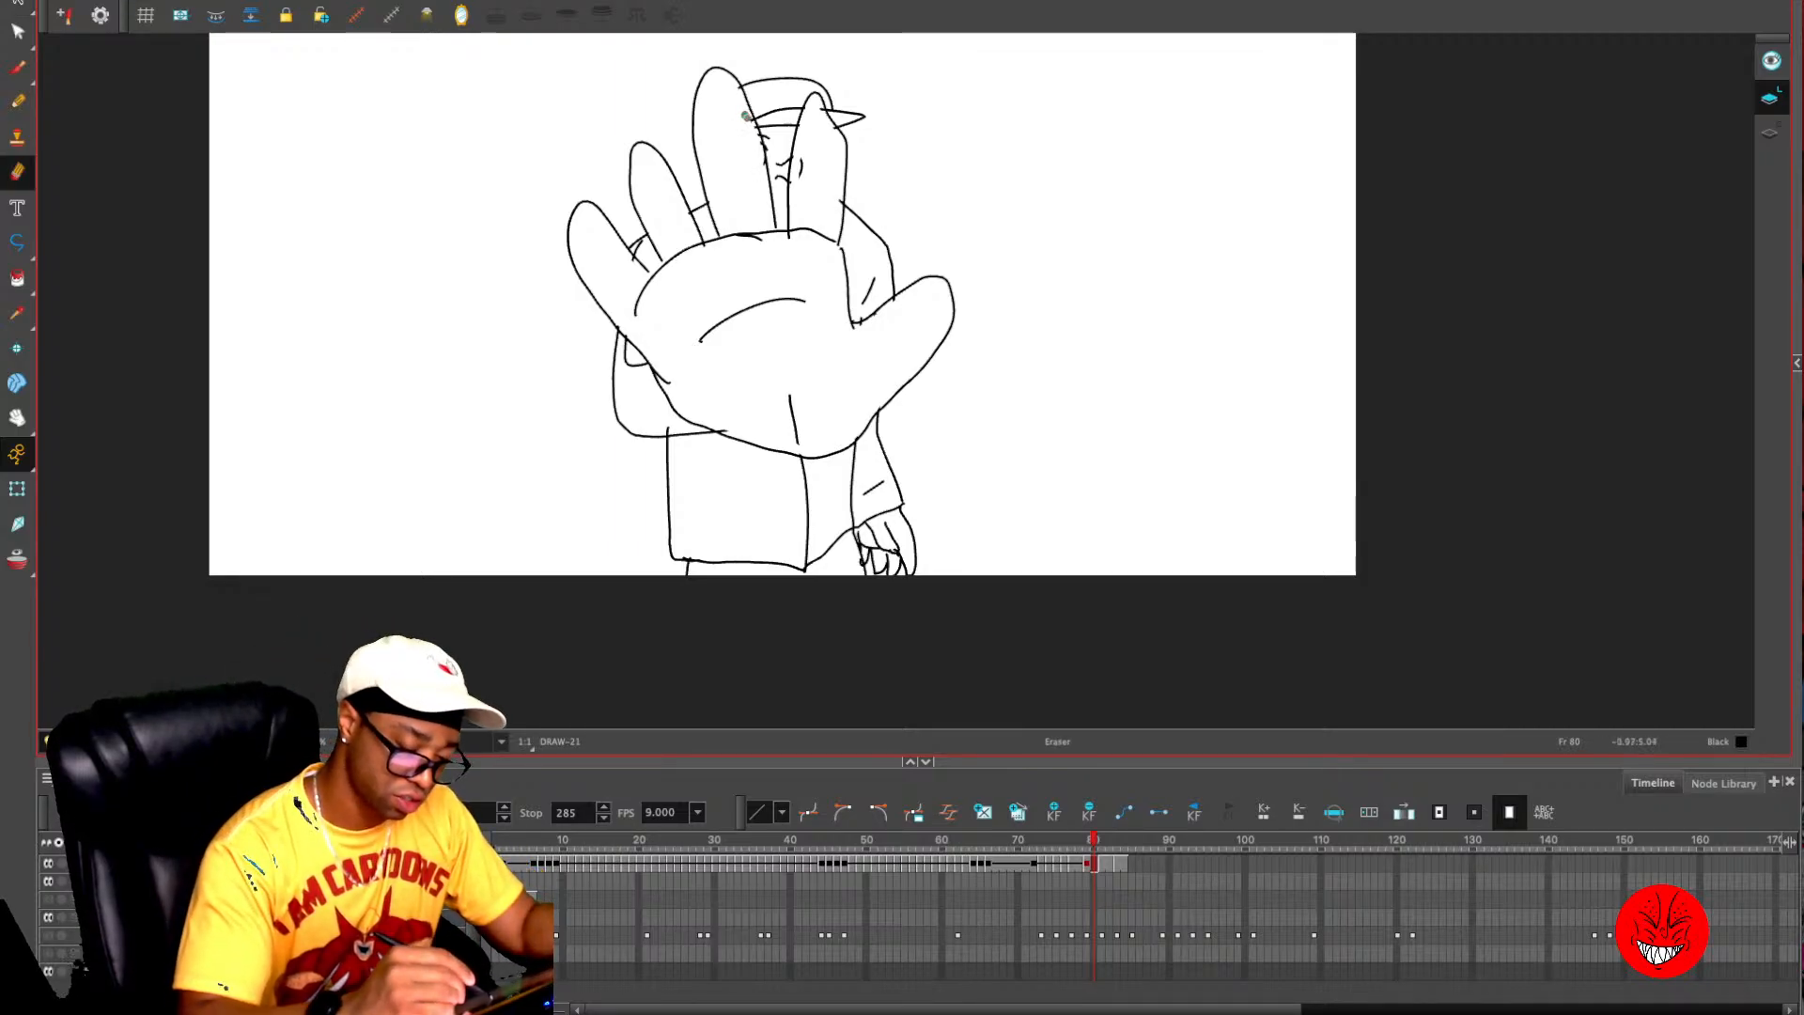
pyautogui.moveTo(746, 116)
pyautogui.mouseDown()
pyautogui.moveTo(762, 166)
pyautogui.moveTo(734, 86)
pyautogui.moveTo(799, 197)
pyautogui.moveTo(795, 166)
pyautogui.moveTo(836, 214)
pyautogui.mouseUp()
pyautogui.click(734, 85)
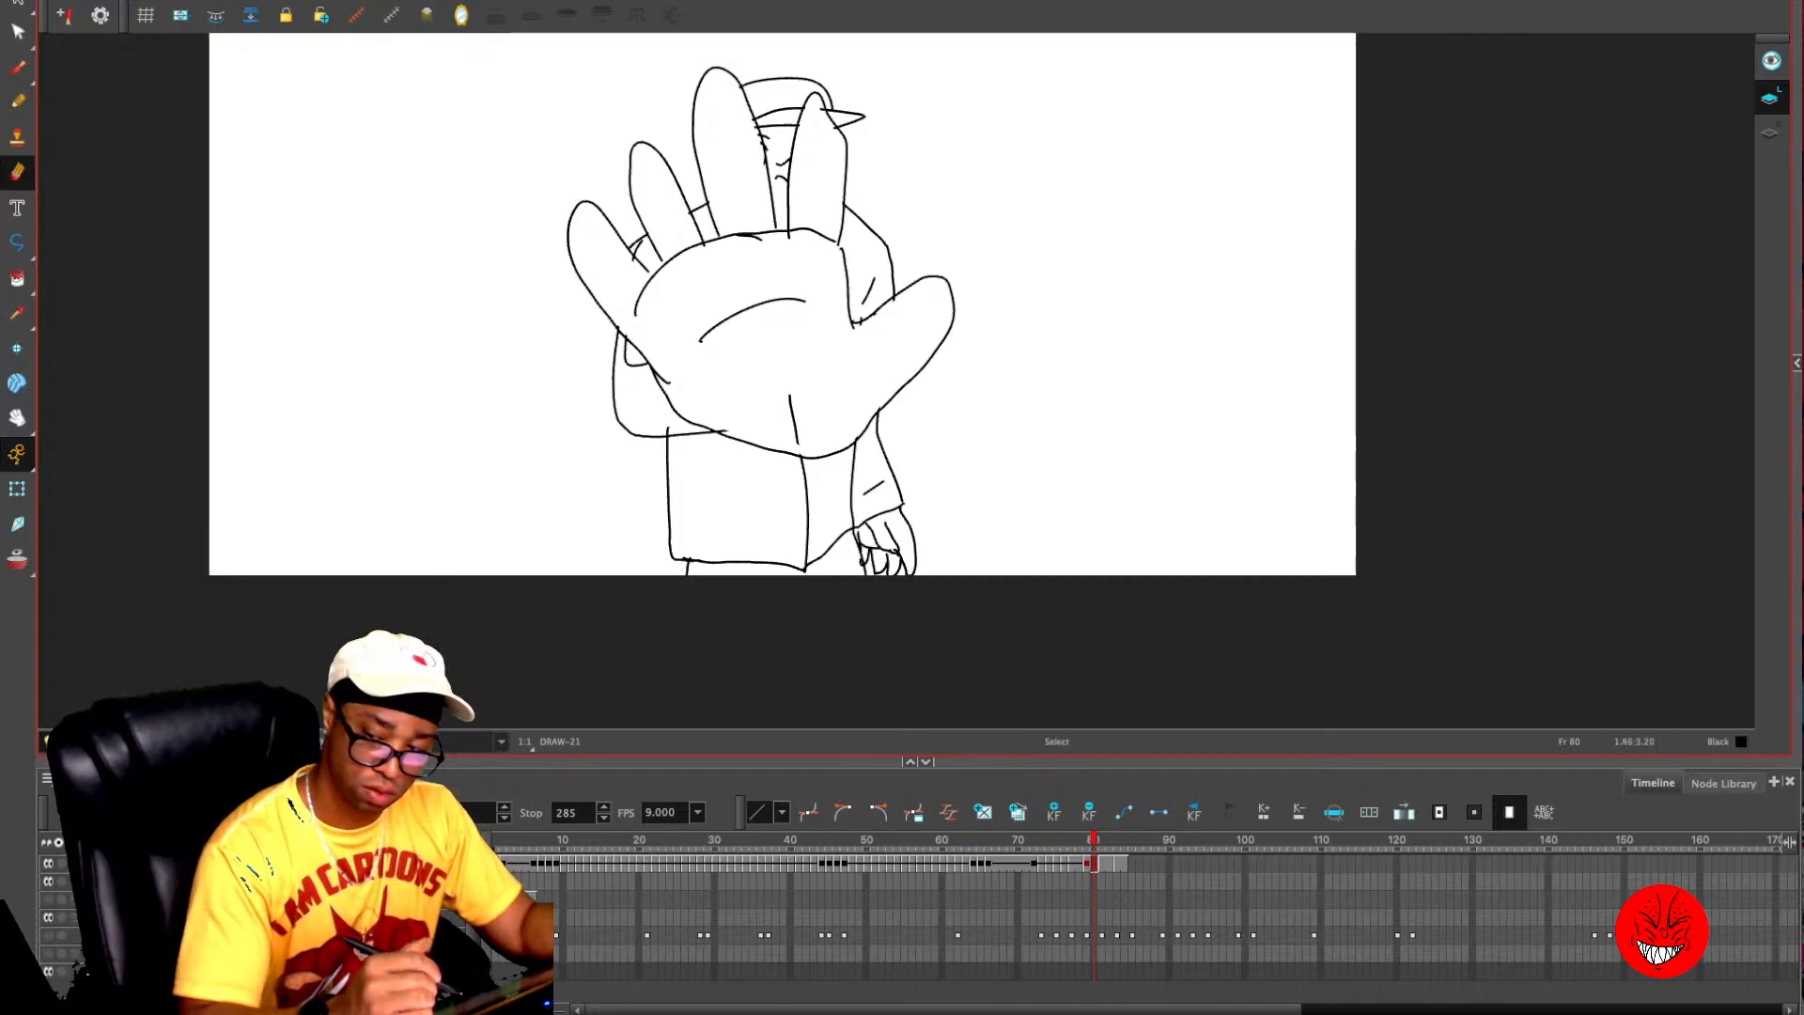
pyautogui.press('2')
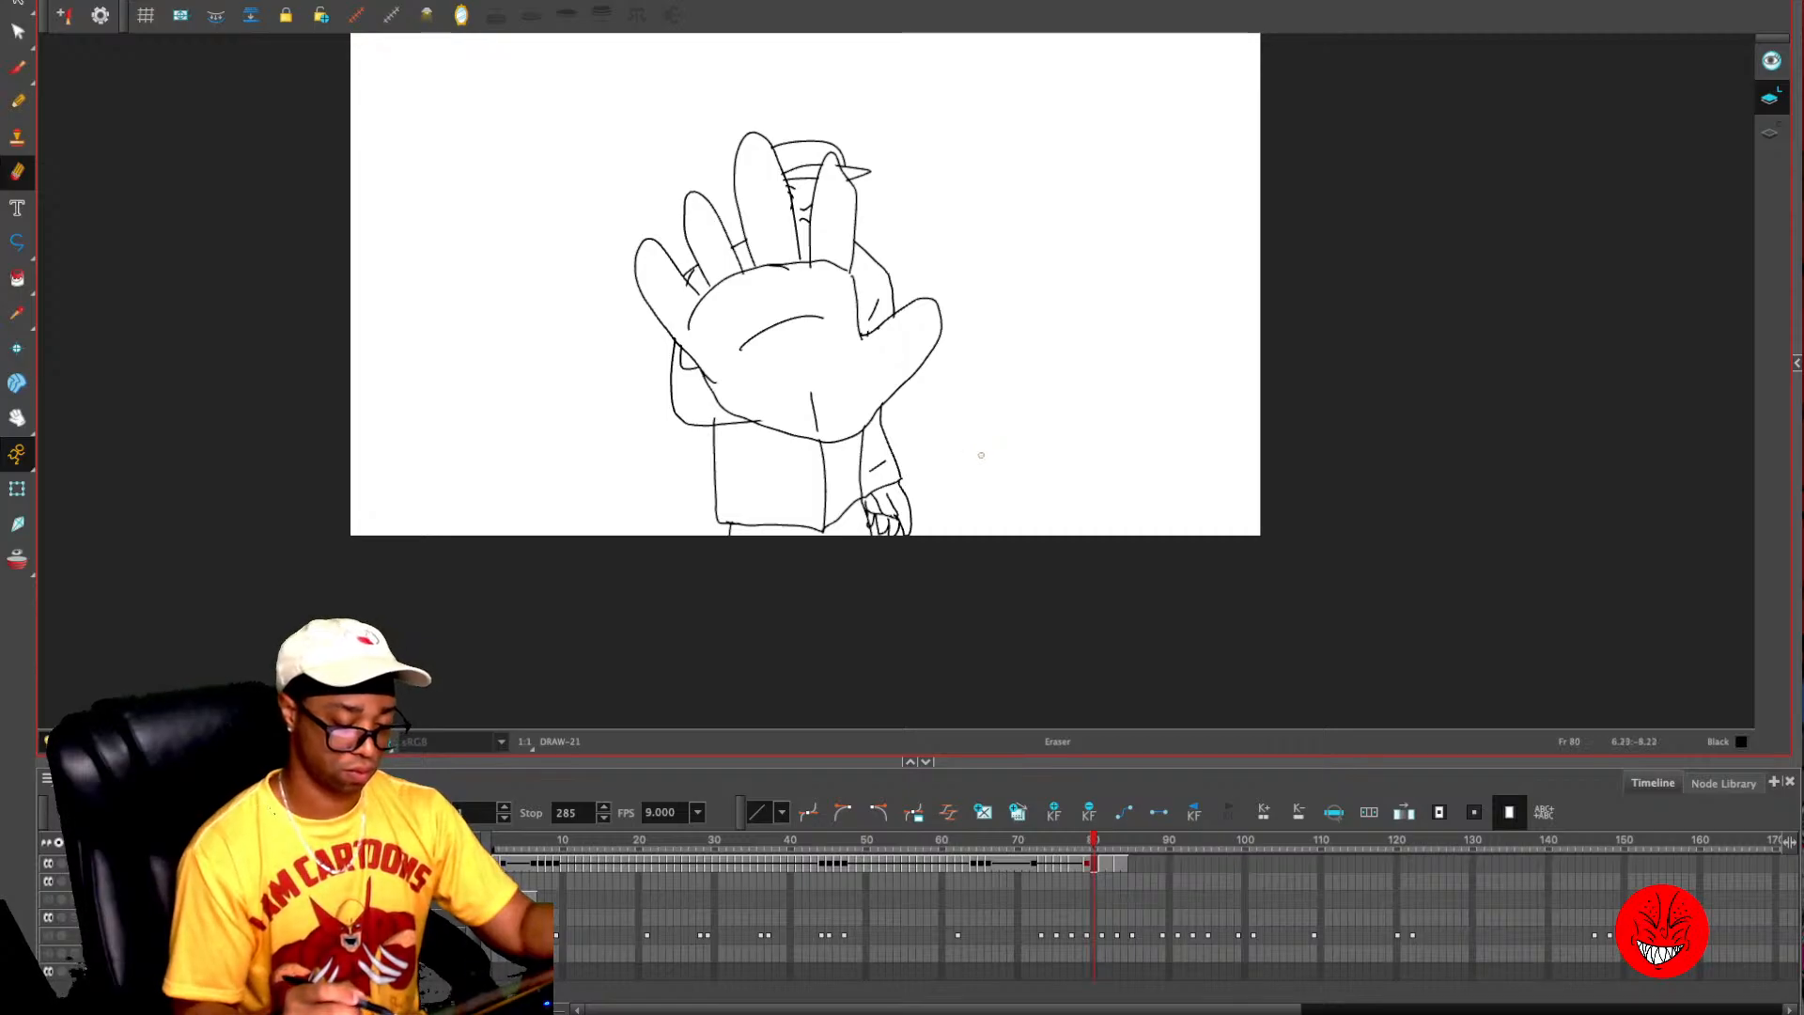
# - Erase the chin and collar lines that show through the raised fingers on frame 78
pyautogui.press(',')
pyautogui.press('2')
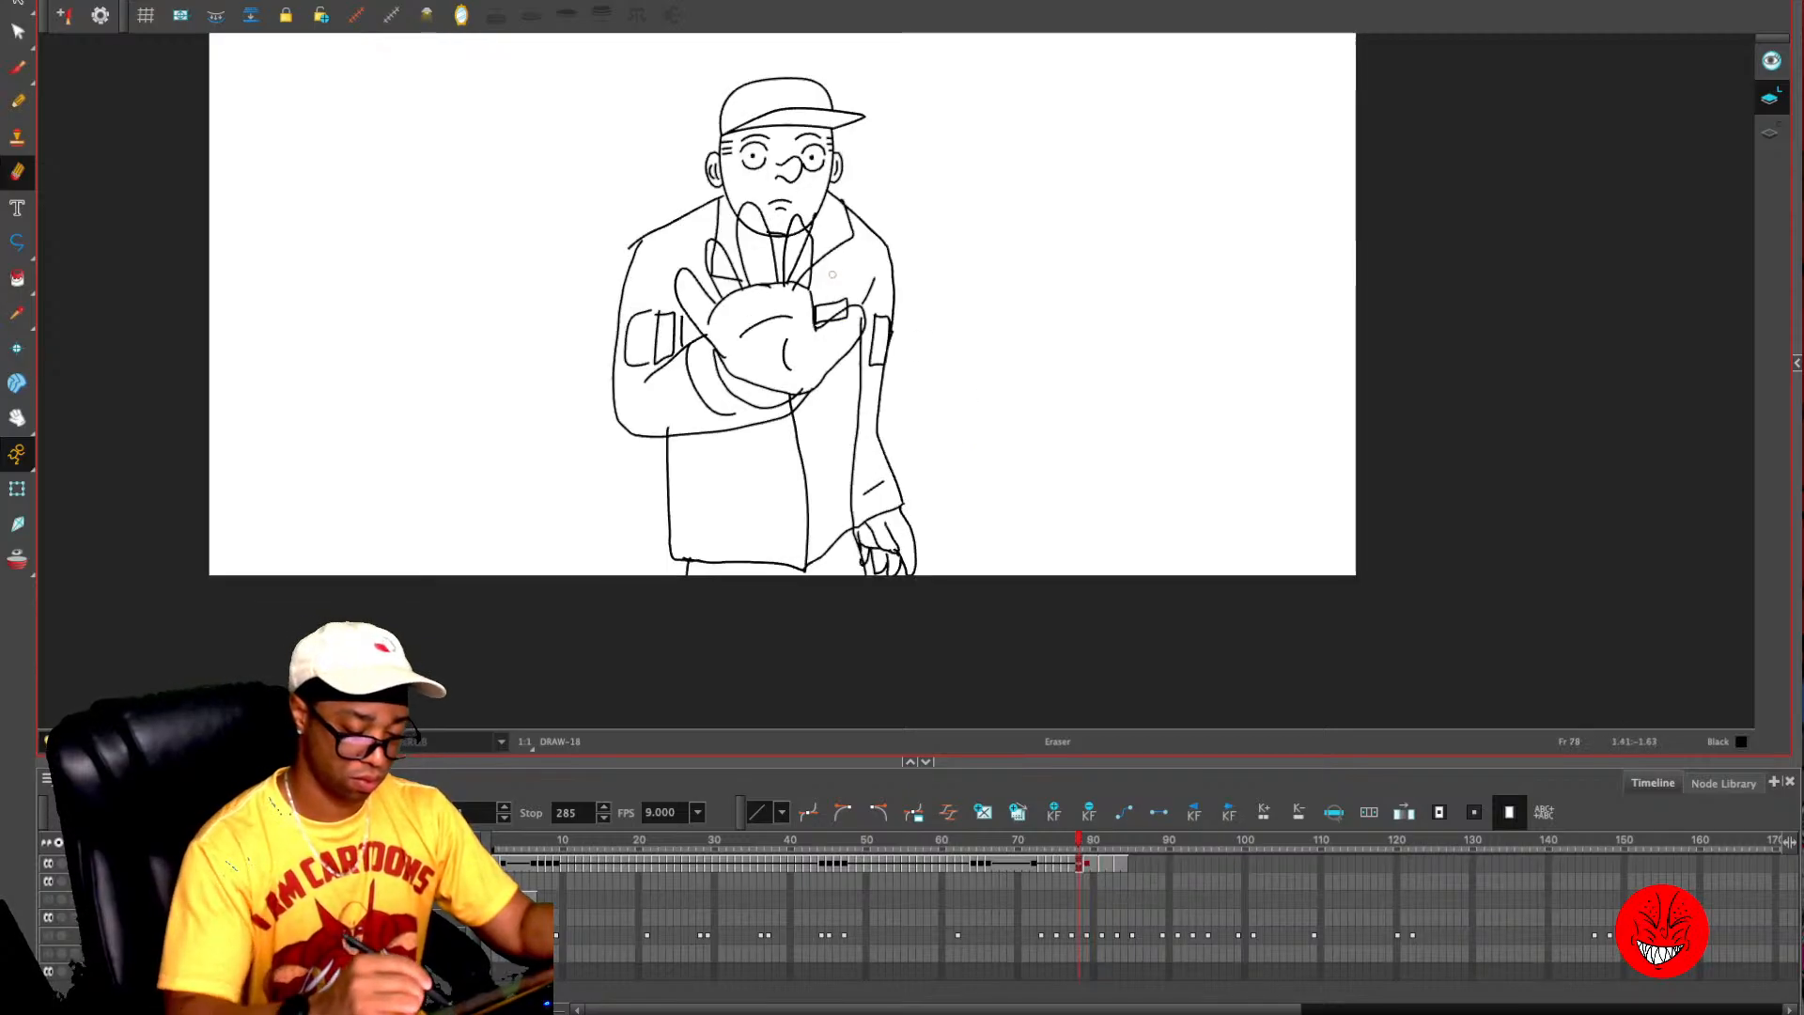
pyautogui.moveTo(796, 227)
pyautogui.mouseDown()
pyautogui.moveTo(799, 292)
pyautogui.moveTo(800, 267)
pyautogui.moveTo(751, 224)
pyautogui.moveTo(712, 271)
pyautogui.moveTo(734, 281)
pyautogui.mouseUp()
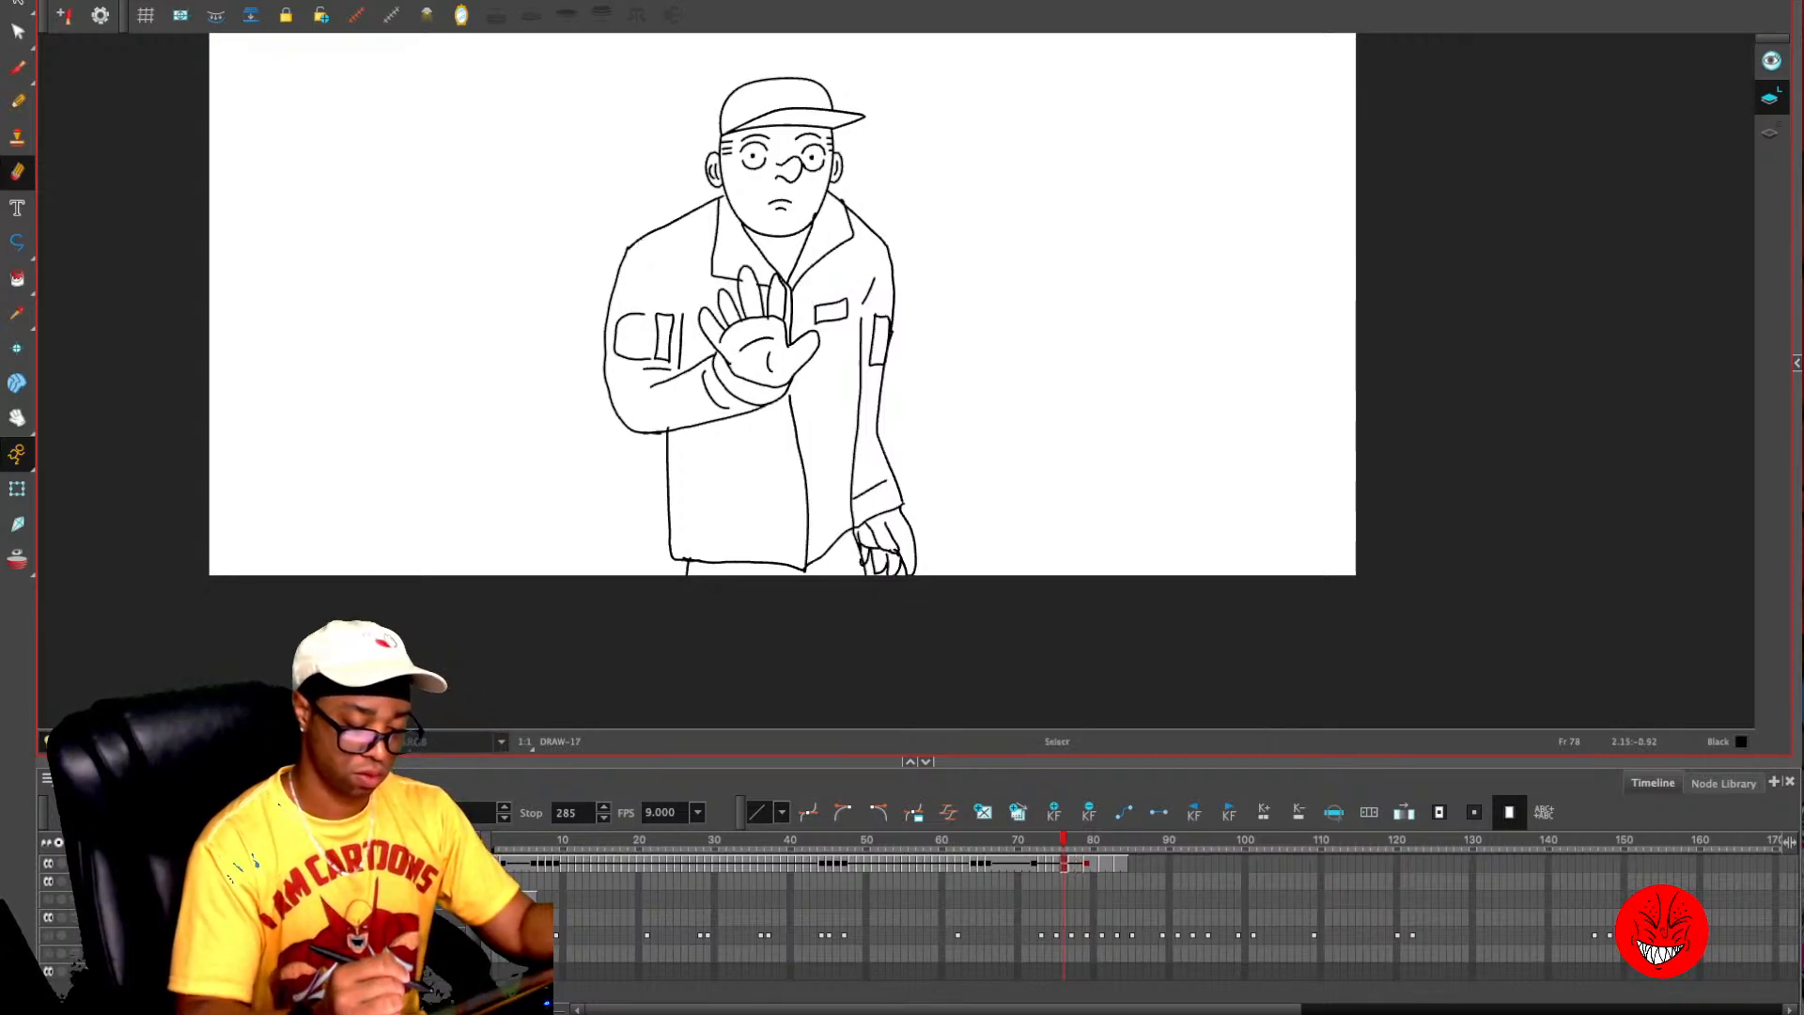
pyautogui.press('2')
pyautogui.moveTo(1083, 432); pyautogui.dragTo(1087, 526)
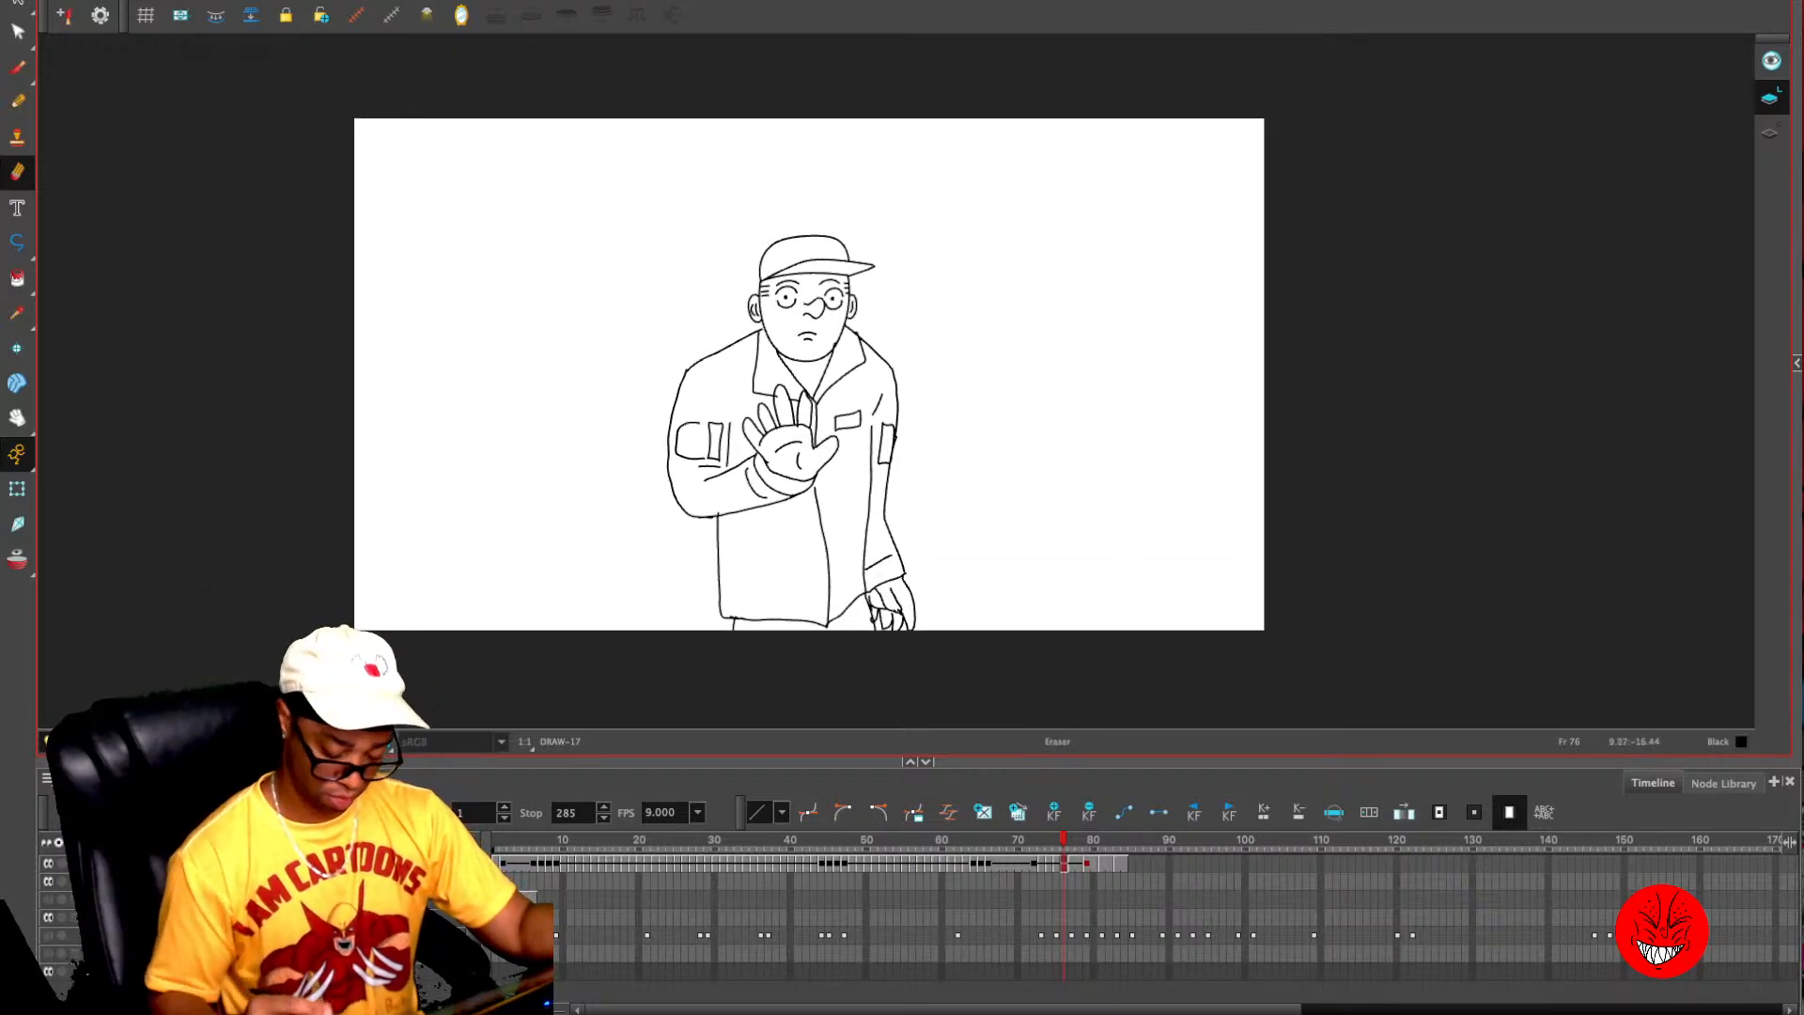
# - Draw a rectangle covering the whole camera frame on frame 85 and fill it with black
pyautogui.moveTo(1064, 839); pyautogui.dragTo(1133, 840)
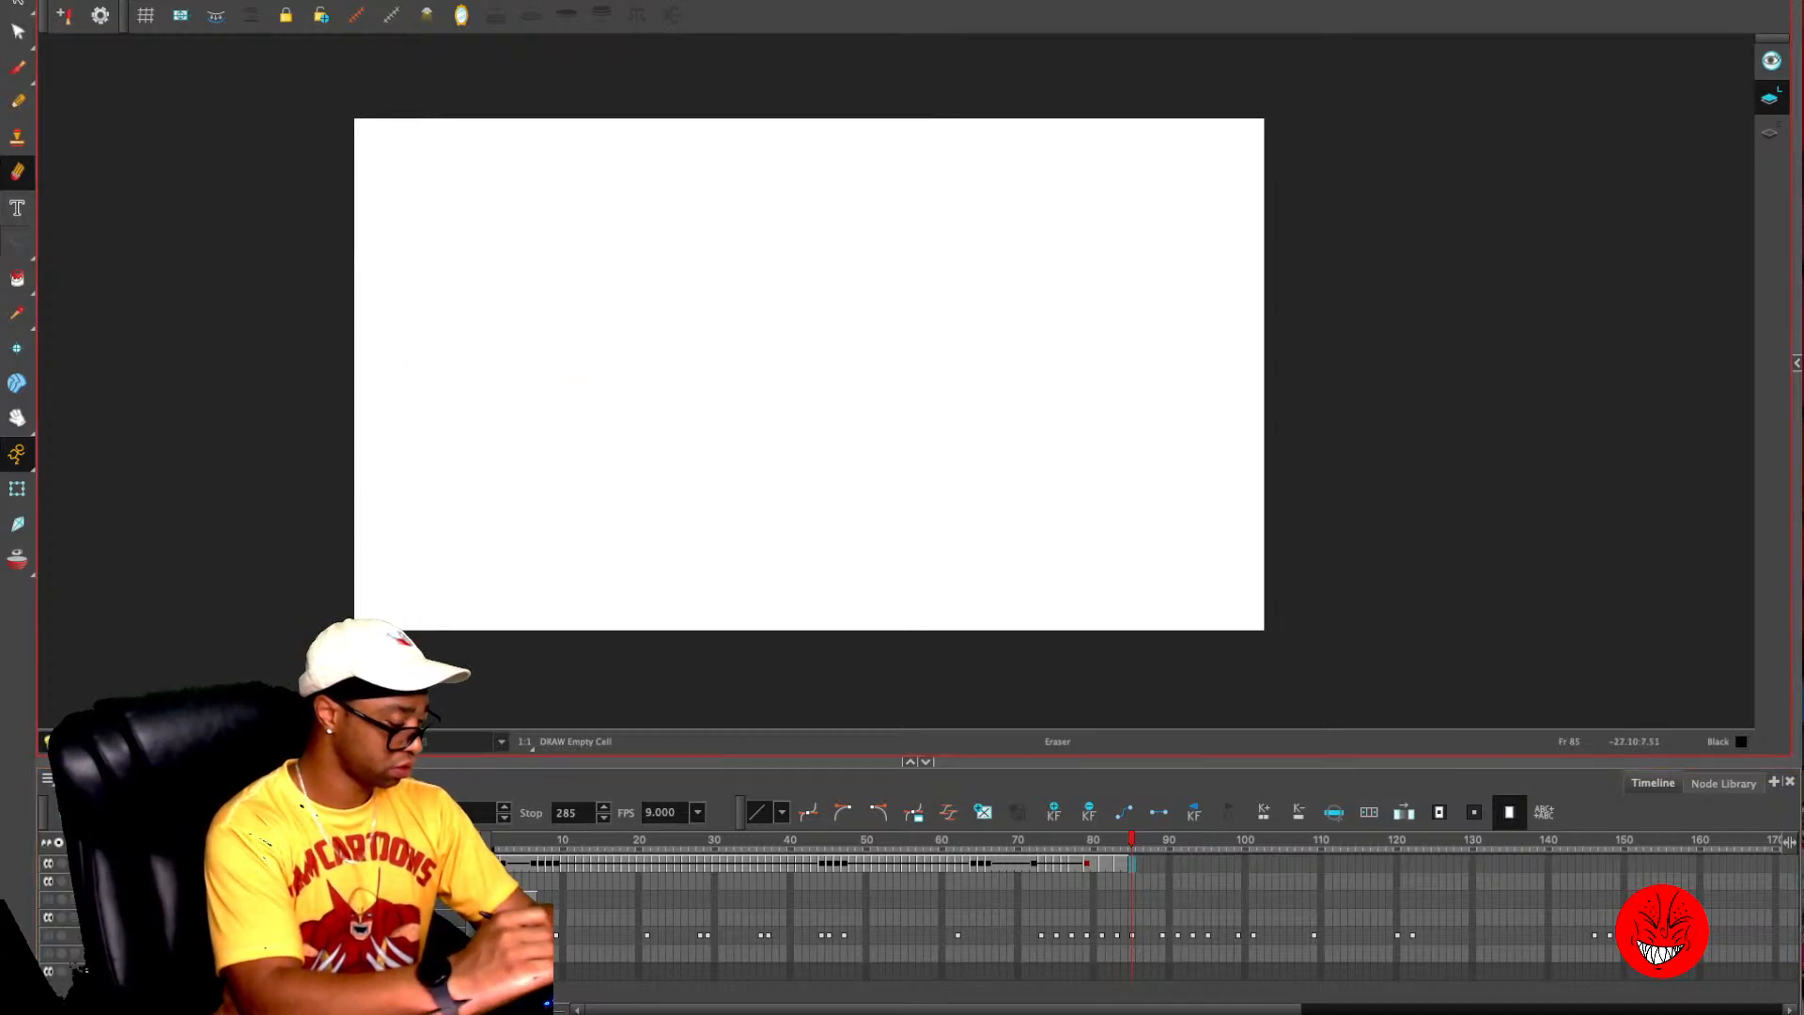
pyautogui.hotkey('alt', '7')
pyautogui.moveTo(343, 108)
pyautogui.mouseDown()
pyautogui.moveTo(704, 419)
pyautogui.moveTo(1310, 663)
pyautogui.moveTo(1278, 642)
pyautogui.mouseUp()
pyautogui.hotkey('shift', 'F3')
pyautogui.hotkey('alt', 'i')
pyautogui.click(1026, 458)
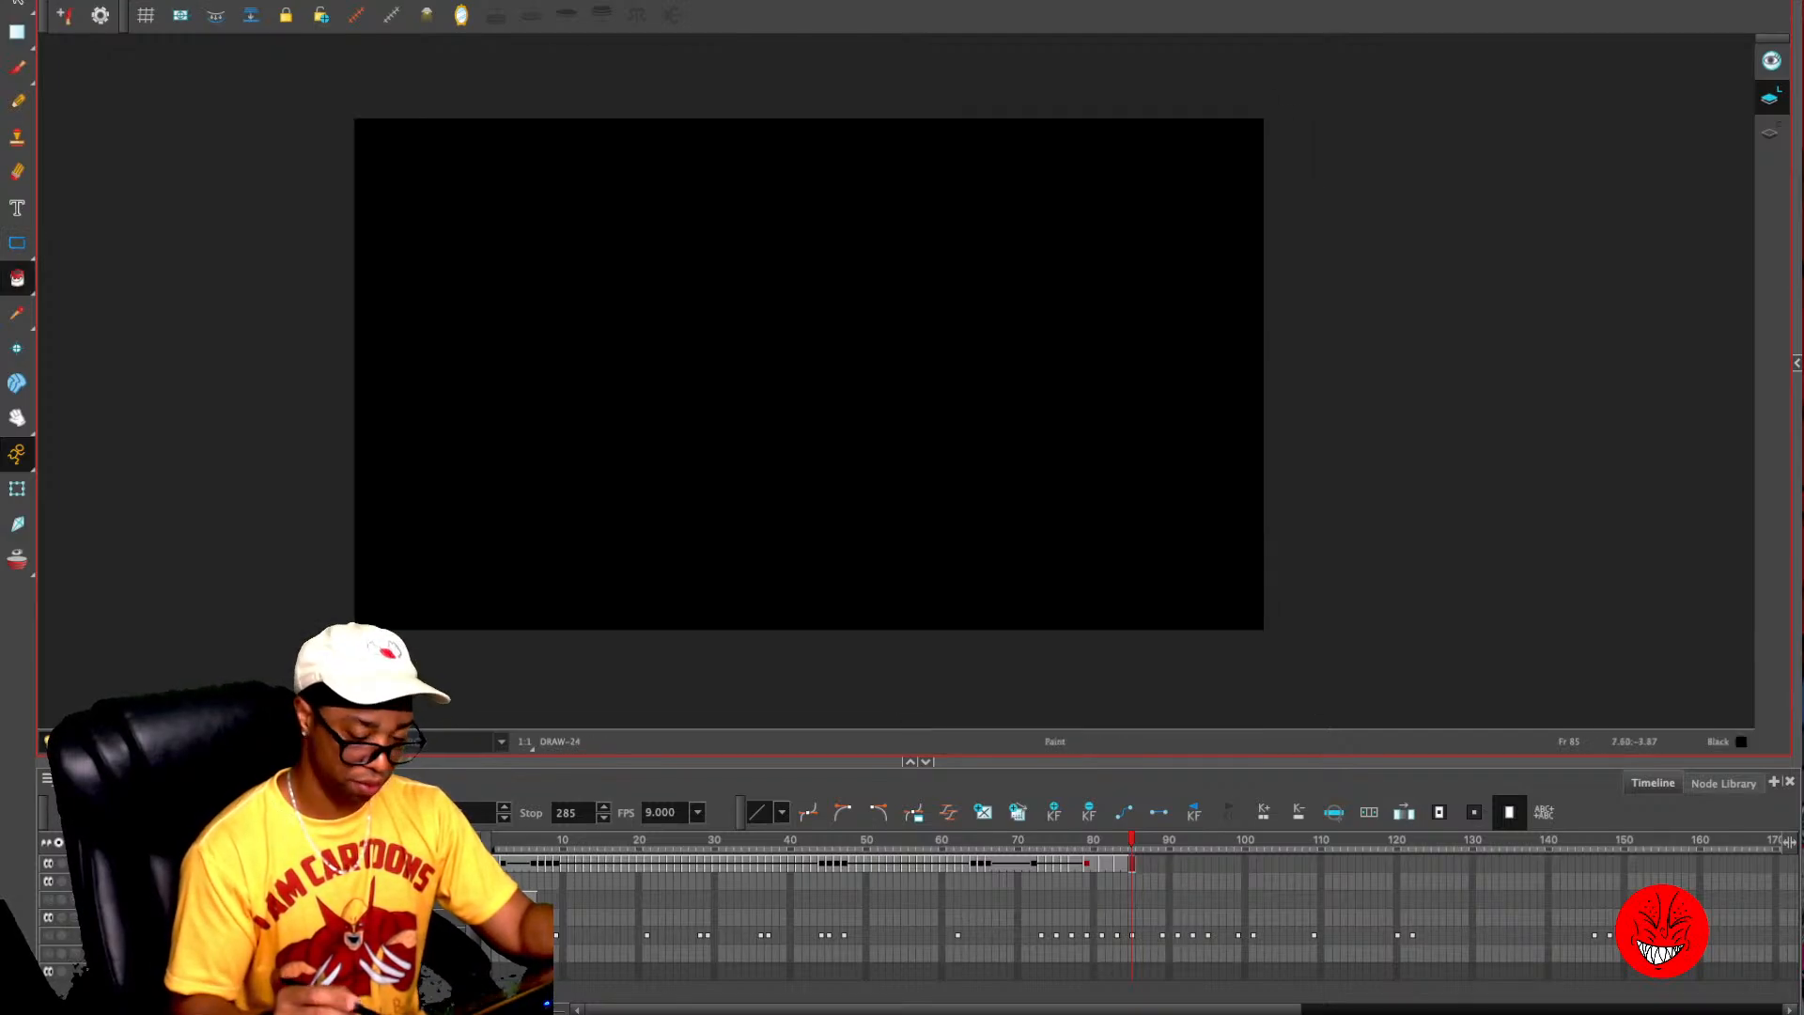
pyautogui.hotkey('alt', 's')
# - Flip through frames 85 to 93 to examine where the solid rough frames end and the hand sketches begin
pyautogui.press('.')
pyautogui.press('.')
pyautogui.press('.')
pyautogui.press('.')
pyautogui.press('.')
pyautogui.press('.')
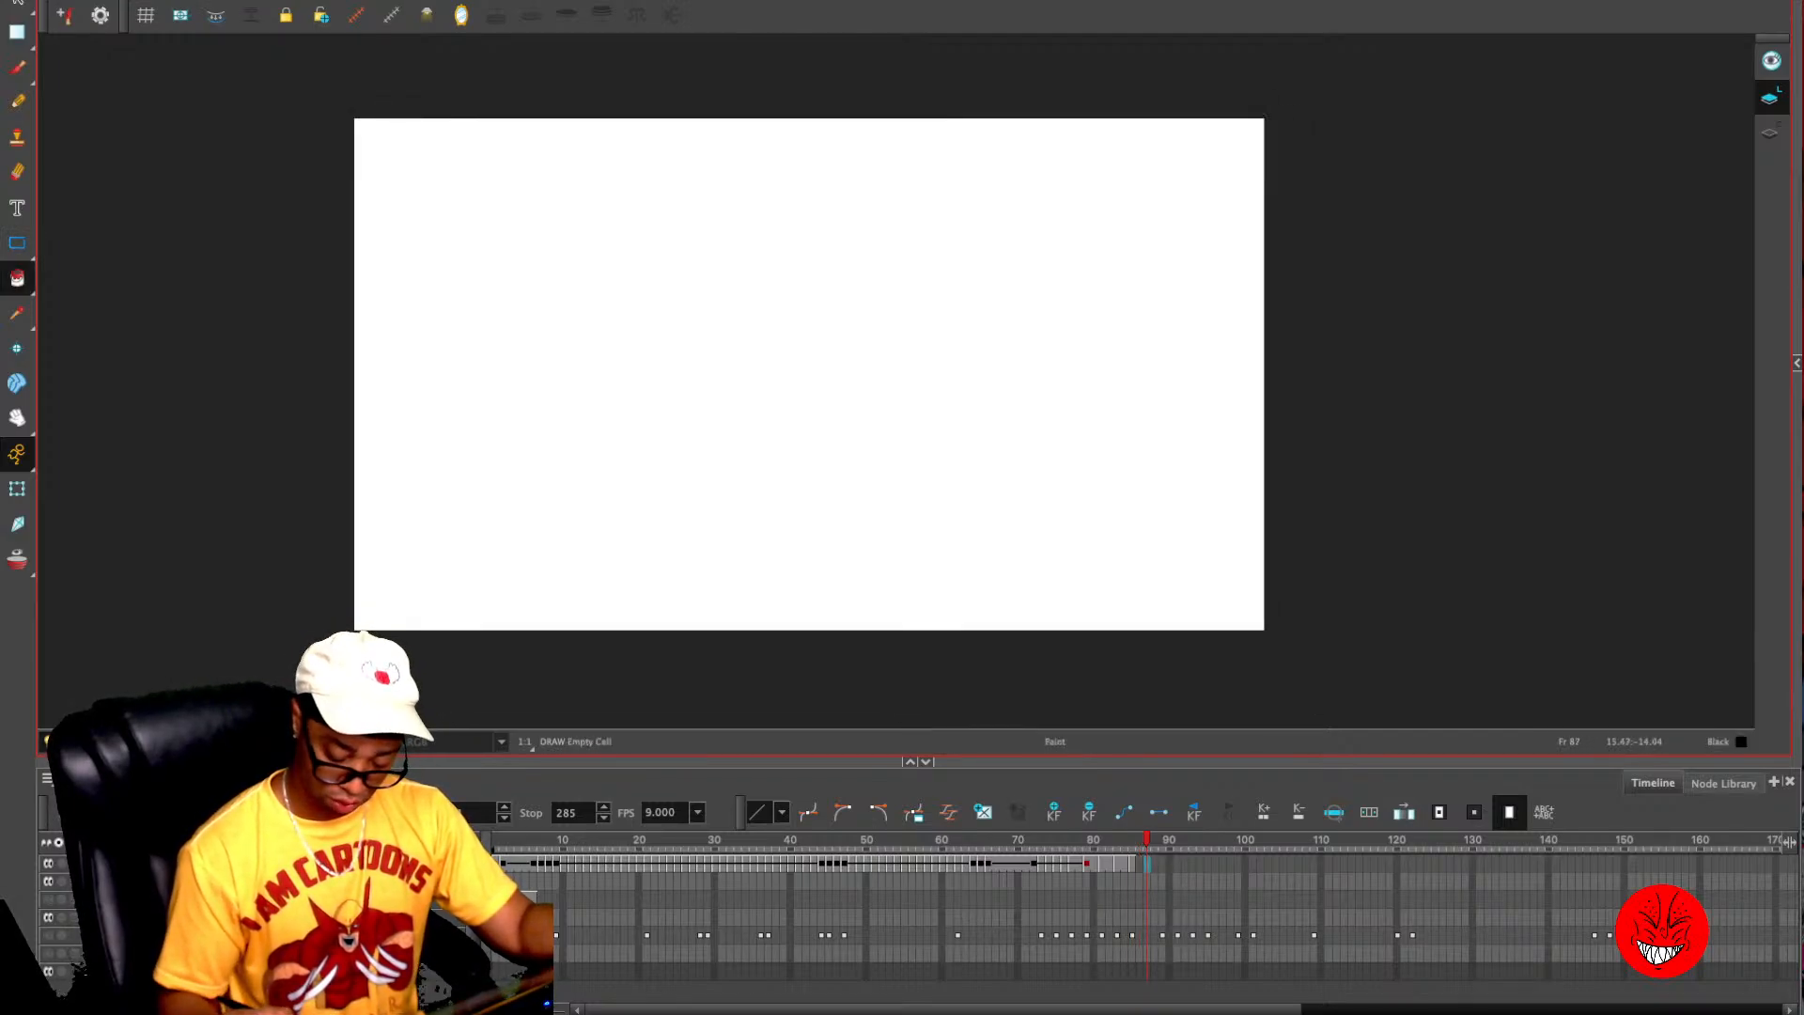
pyautogui.press('.')
pyautogui.press('.')
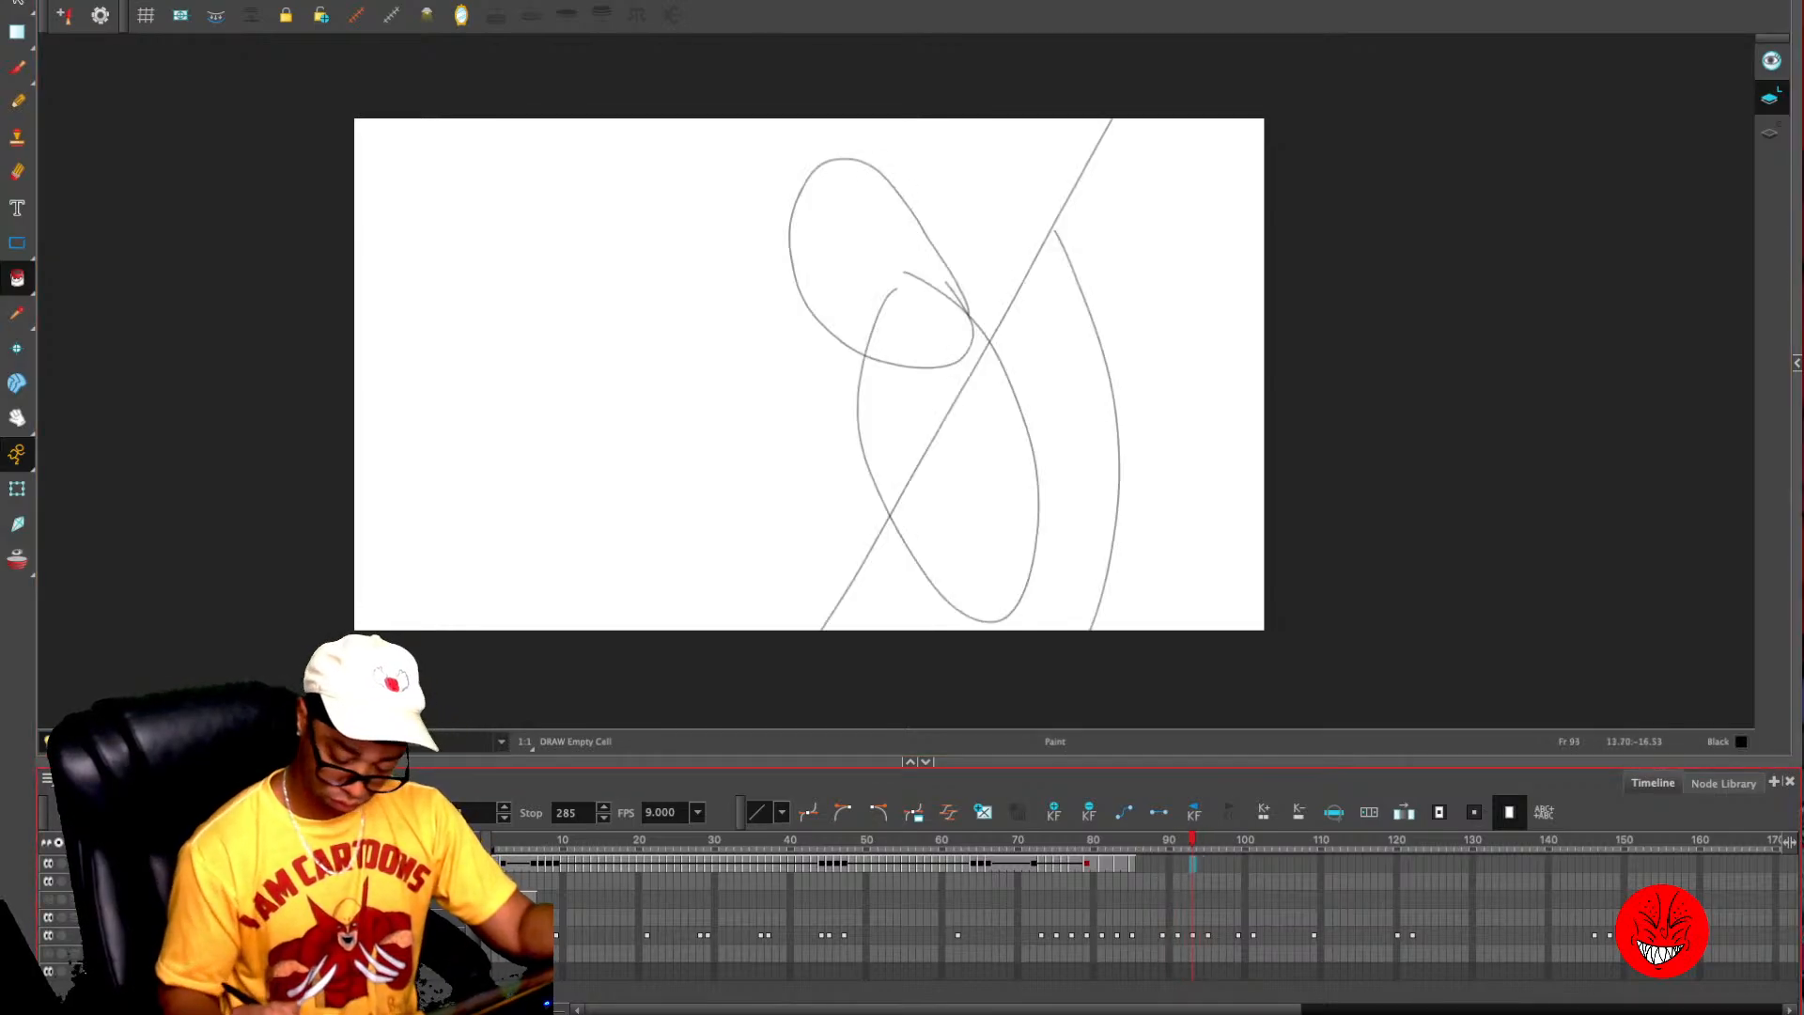
pyautogui.press(',')
pyautogui.press(',')
pyautogui.press(',')
pyautogui.press(',')
pyautogui.press(',')
pyautogui.press(',')
pyautogui.press(',')
pyautogui.press('.')
pyautogui.press('.')
pyautogui.press('.')
pyautogui.press('.')
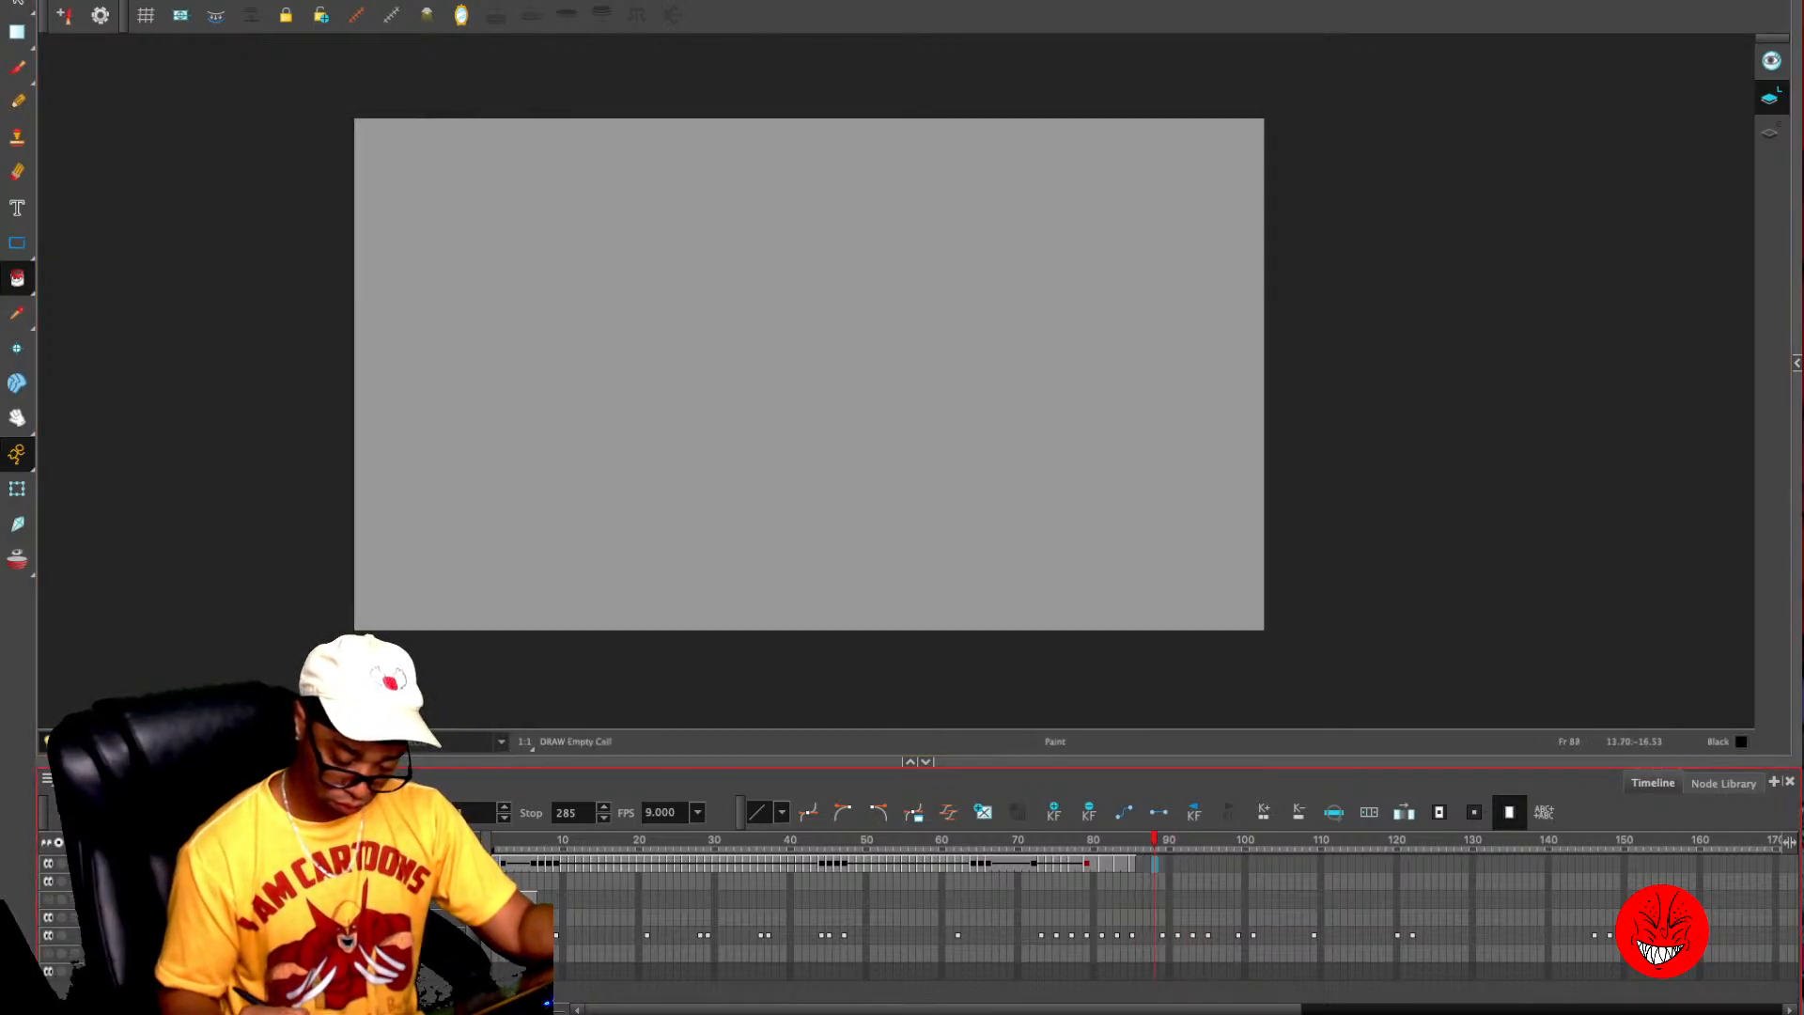
pyautogui.press('.')
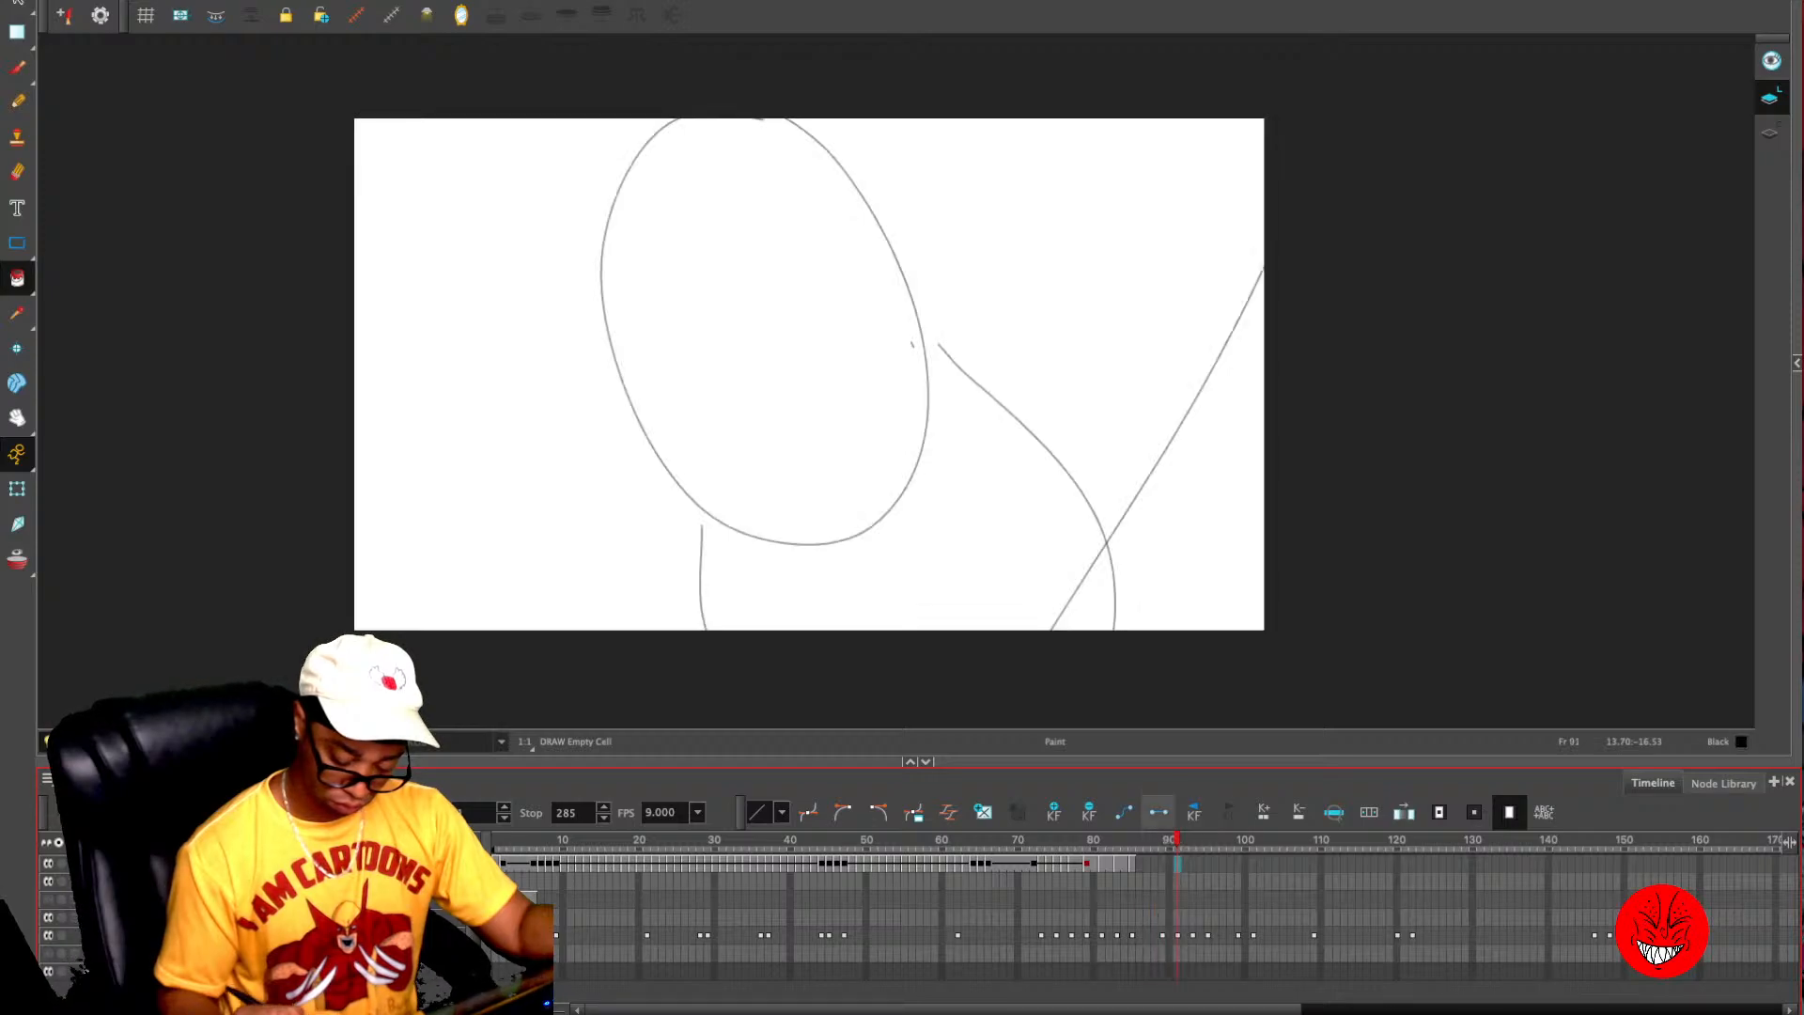
# - Extend the black drawing's exposure from frame 85 through frame 90, up to the large thumb sketch
pyautogui.press(',')
pyautogui.press(',')
pyautogui.press(',')
pyautogui.press(',')
pyautogui.press(',')
pyautogui.press(',')
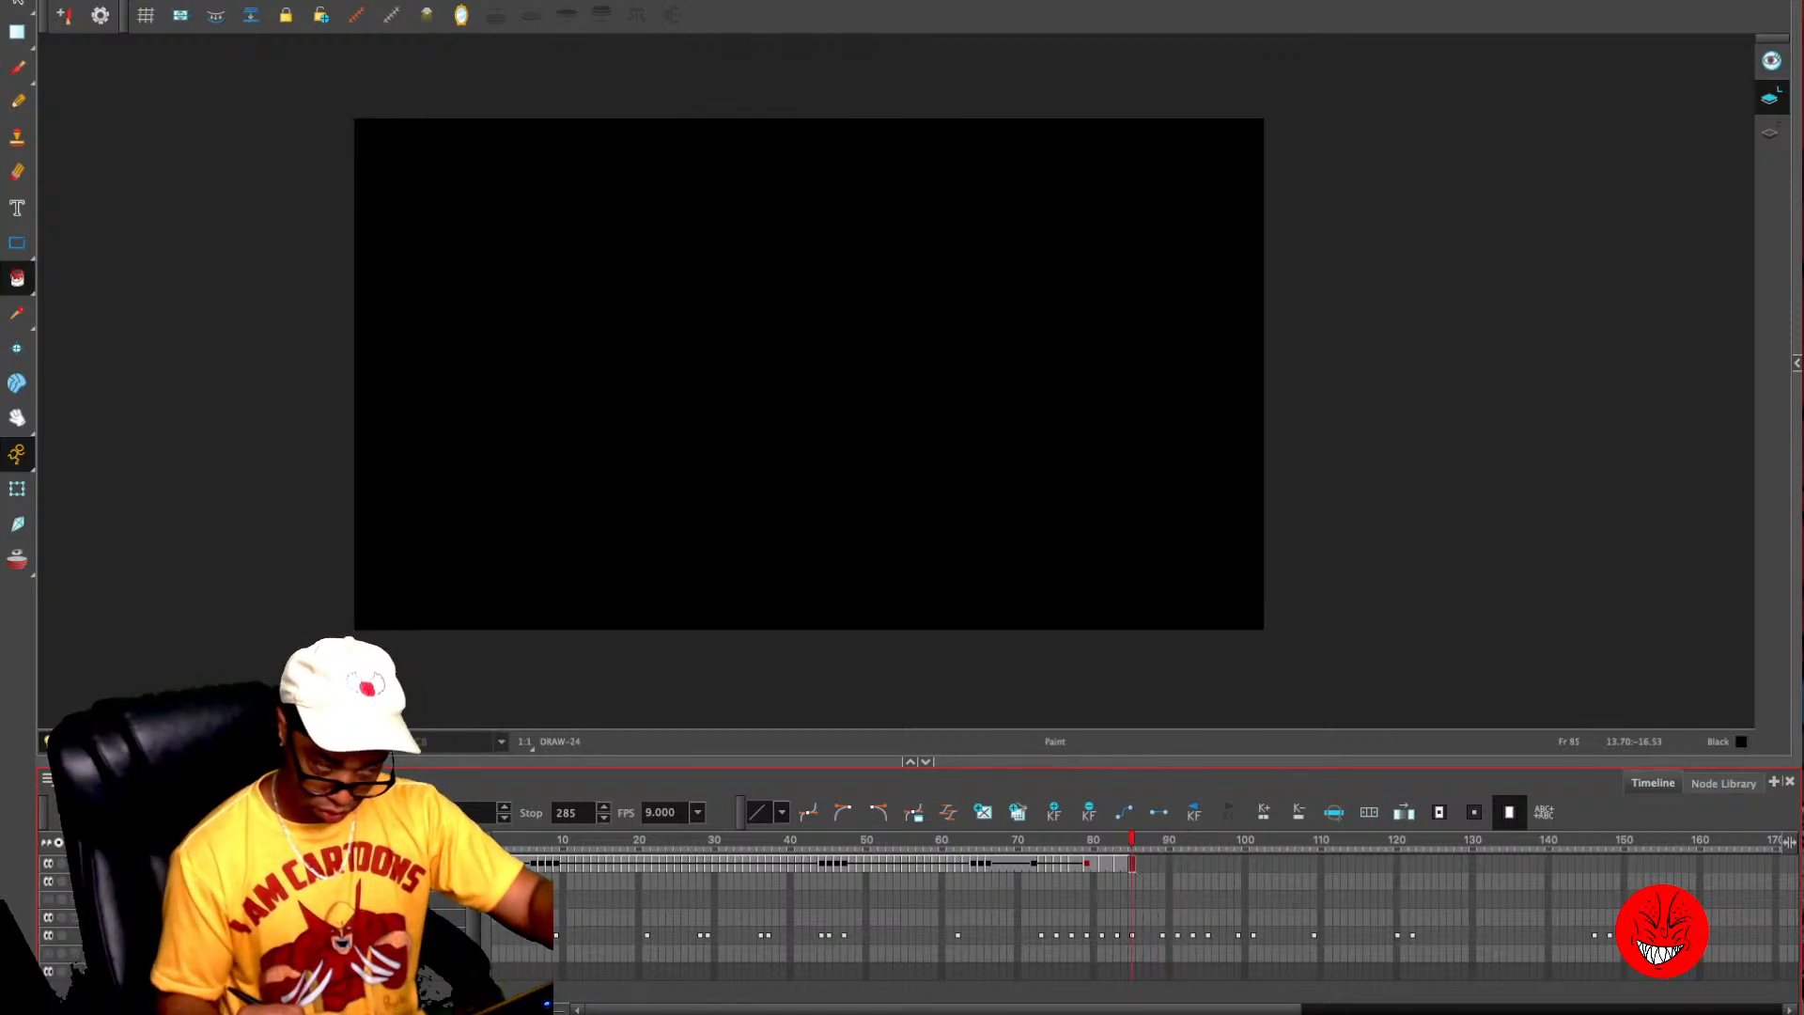
pyautogui.press('.')
pyautogui.press('.')
pyautogui.press('.')
pyautogui.press('.')
pyautogui.press('.')
pyautogui.press('.')
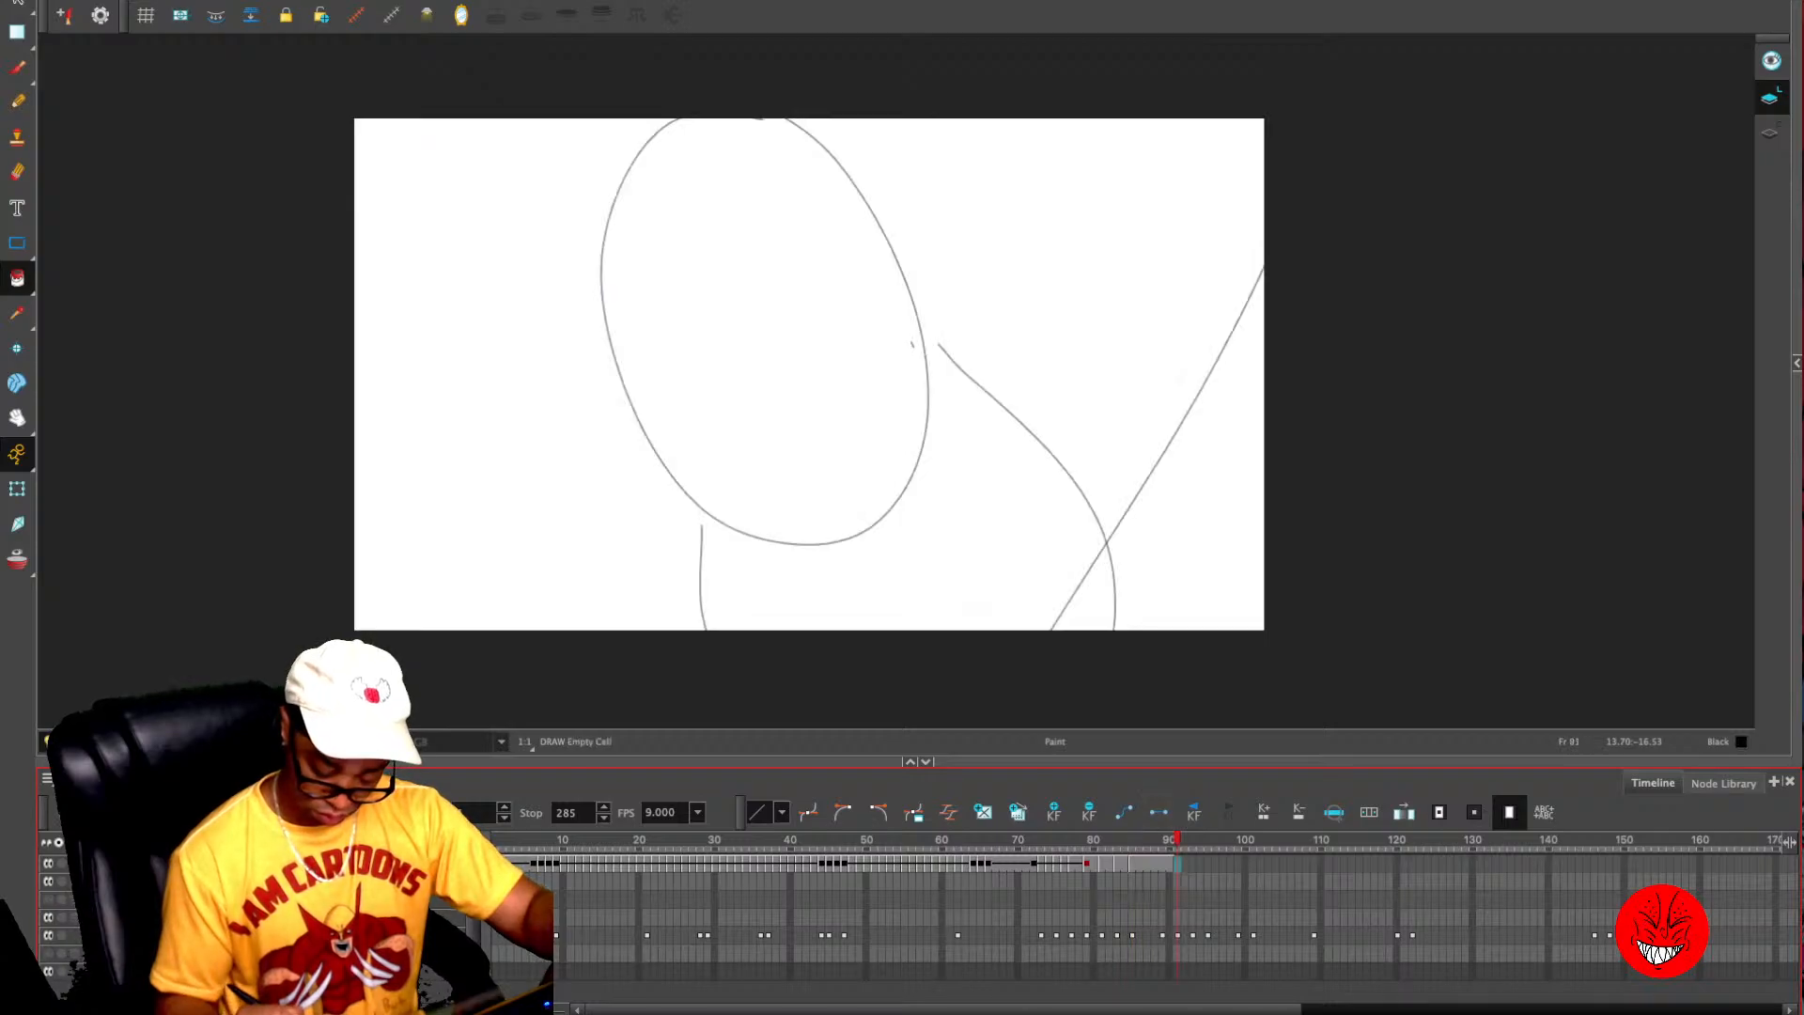
pyautogui.press(',')
pyautogui.press('.')
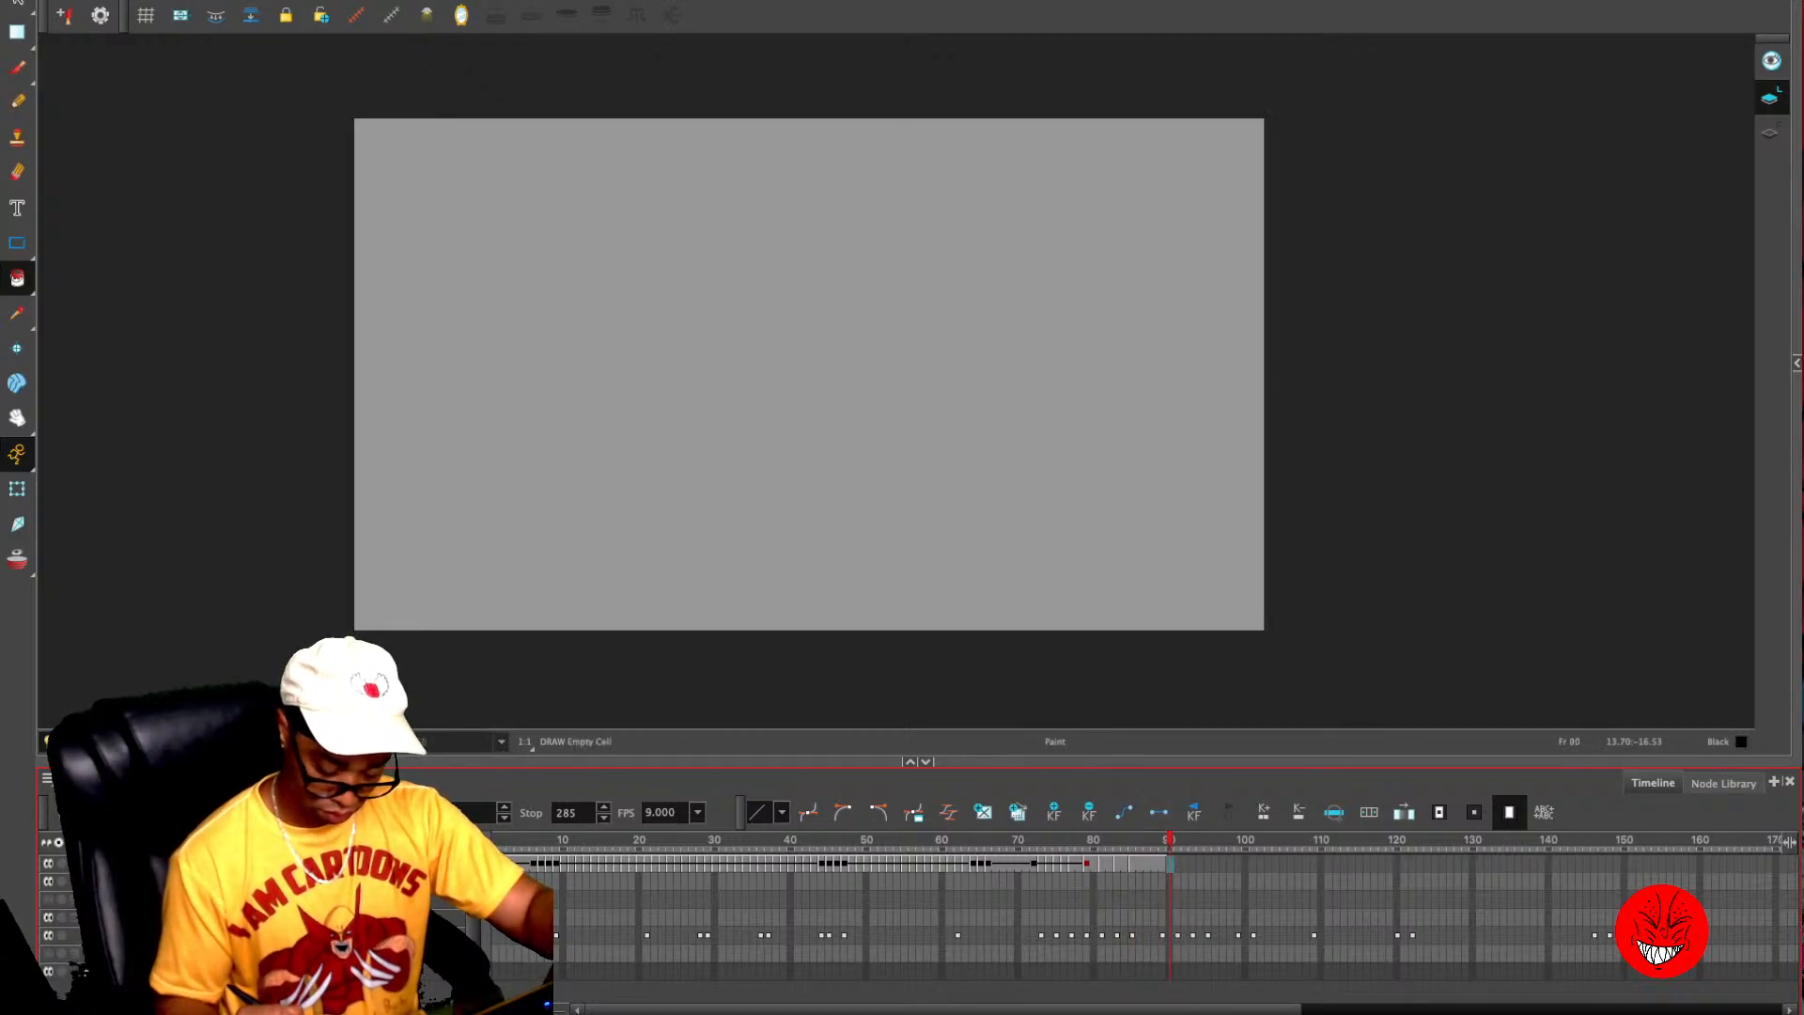
pyautogui.press(',')
pyautogui.press('.')
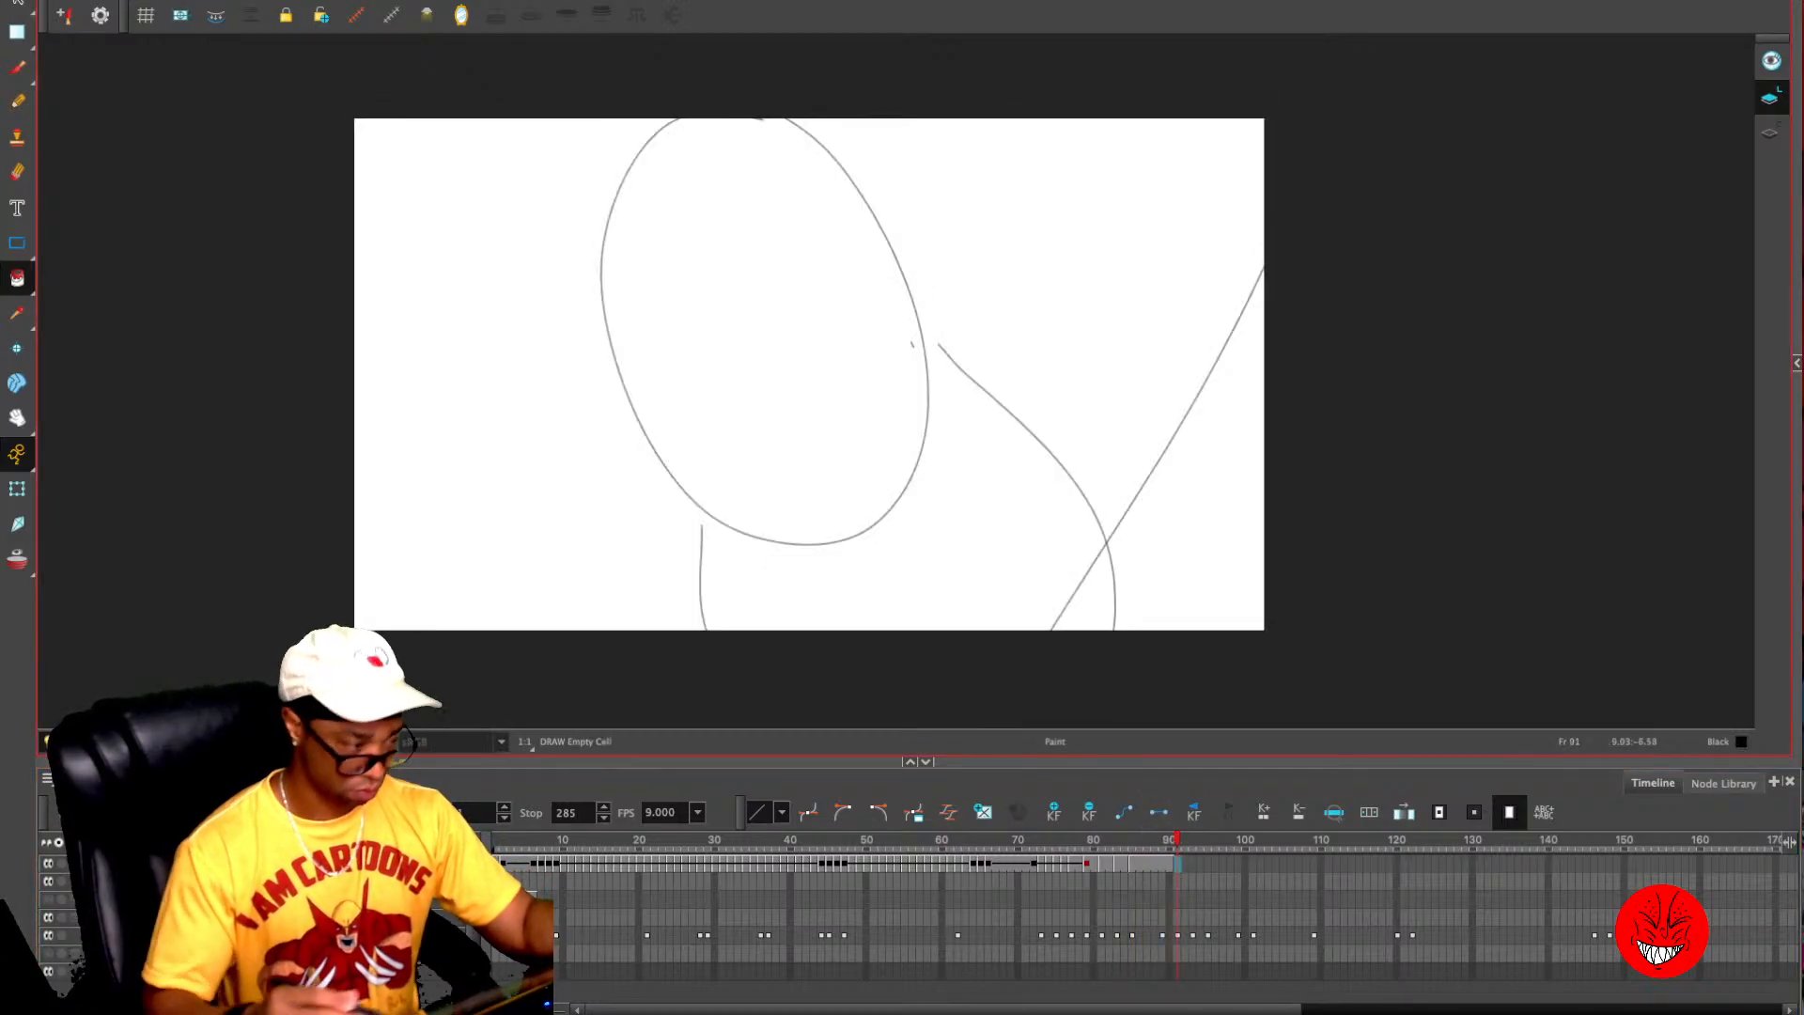
# - Show the artwork beyond the camera frame and pencil the large thumb outline with its lower crease on frame 91
pyautogui.hotkey('alt', 'x')
pyautogui.press('2')
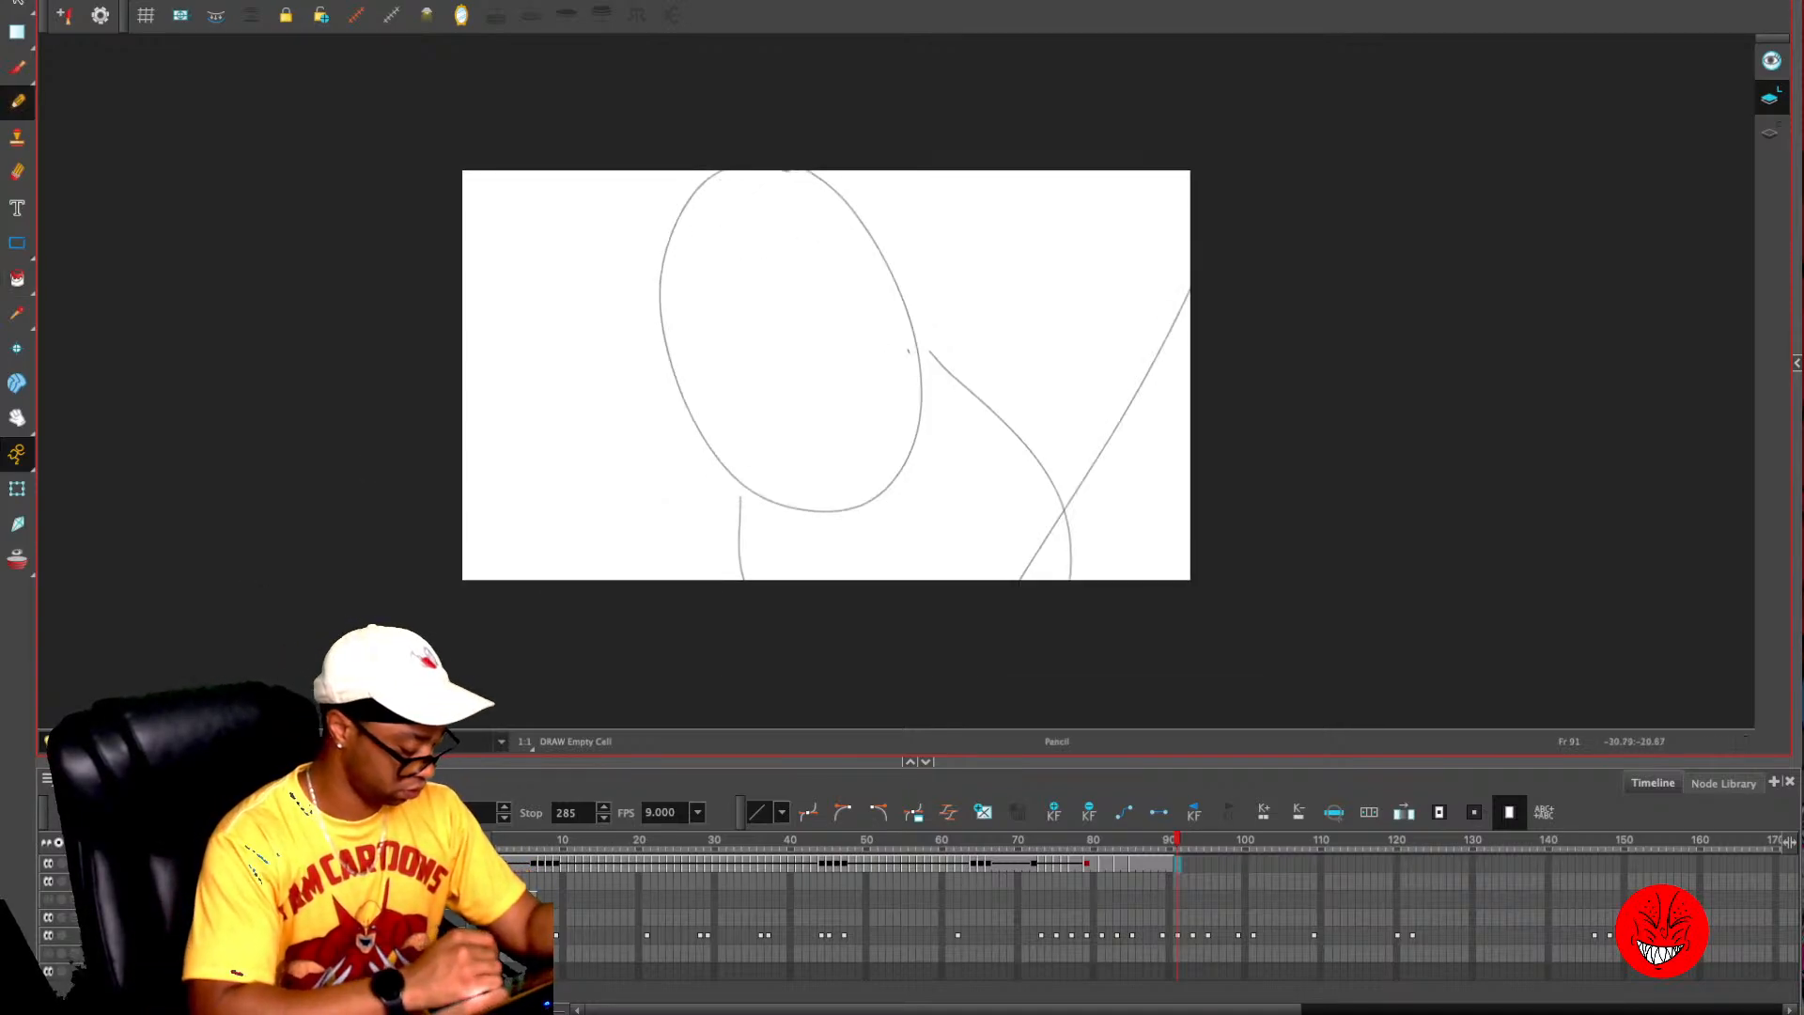
pyautogui.hotkey('shift', 'c')
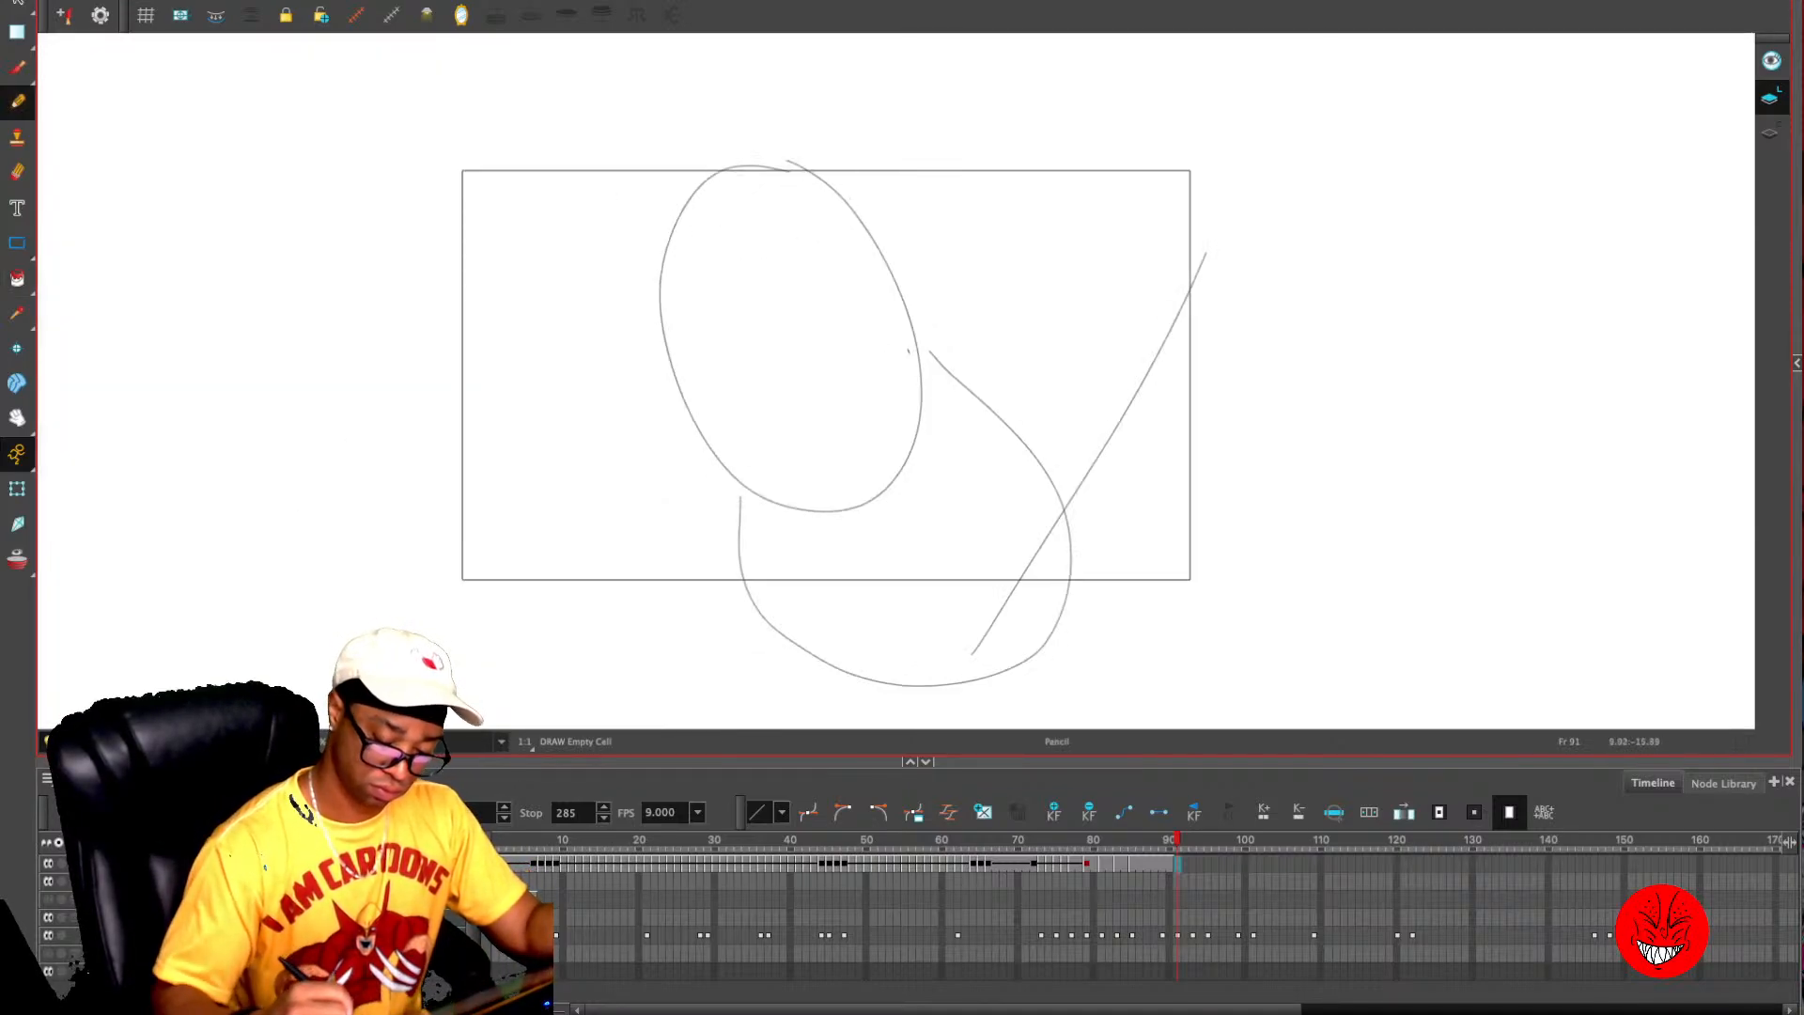
pyautogui.moveTo(1051, 662)
pyautogui.mouseDown()
pyautogui.moveTo(1048, 446)
pyautogui.moveTo(864, 241)
pyautogui.moveTo(776, 169)
pyautogui.moveTo(714, 153)
pyautogui.mouseUp()
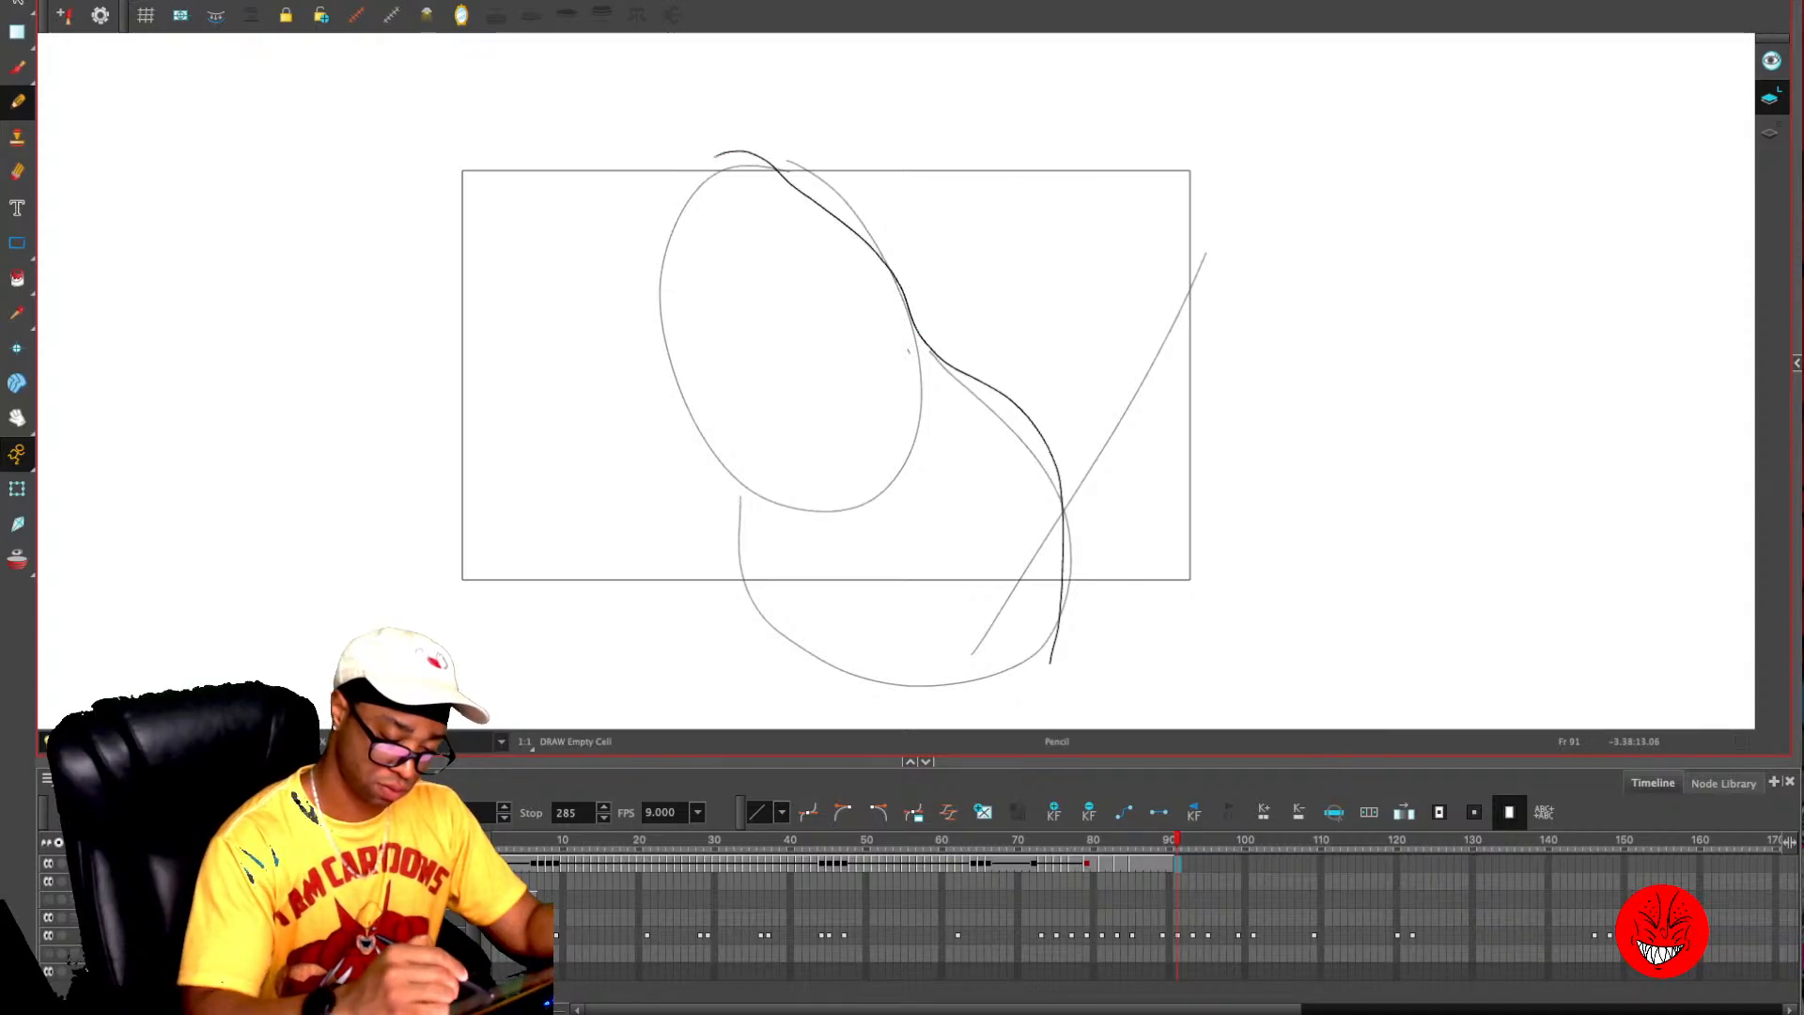
pyautogui.hotkey('ctrl', 'z')
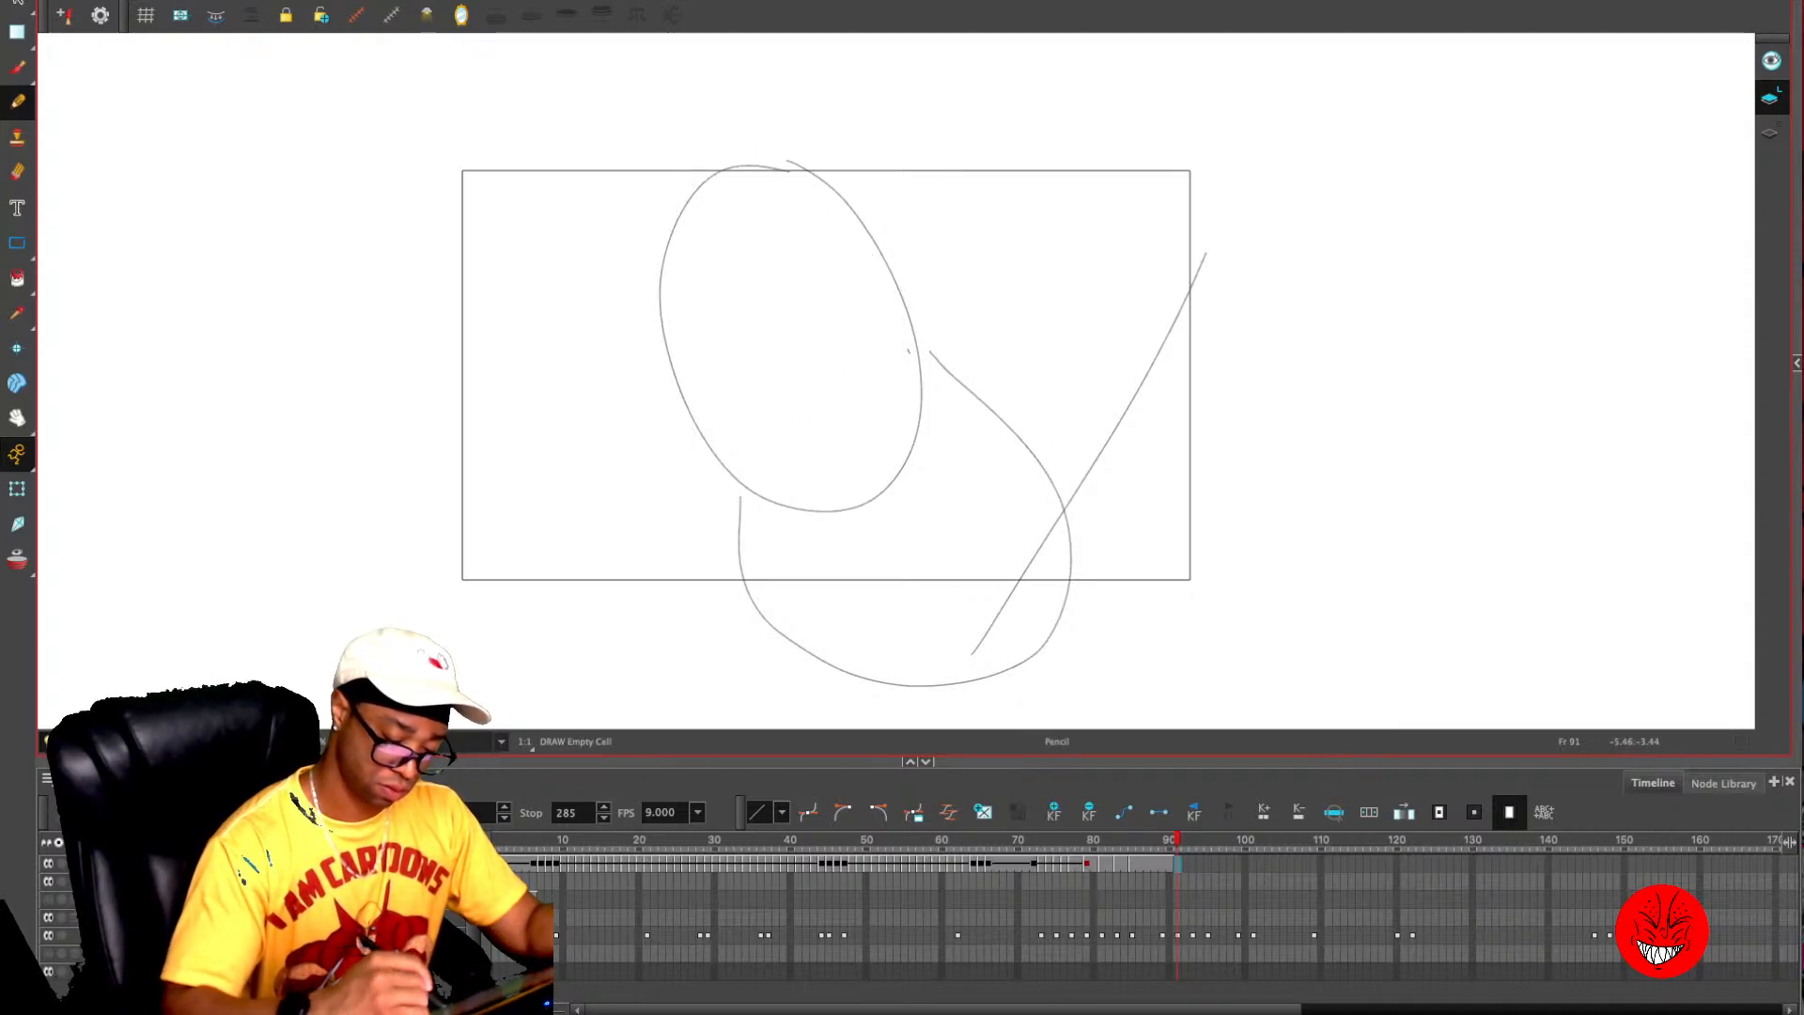
pyautogui.moveTo(748, 508)
pyautogui.mouseDown()
pyautogui.moveTo(664, 364)
pyautogui.moveTo(652, 242)
pyautogui.moveTo(700, 182)
pyautogui.moveTo(759, 172)
pyautogui.moveTo(918, 299)
pyautogui.moveTo(1039, 471)
pyautogui.moveTo(1064, 528)
pyautogui.moveTo(1047, 729)
pyautogui.mouseUp()
pyautogui.moveTo(742, 502)
pyautogui.mouseDown()
pyautogui.moveTo(787, 553)
pyautogui.moveTo(782, 658)
pyautogui.moveTo(820, 729)
pyautogui.mouseUp()
pyautogui.moveTo(796, 555); pyautogui.dragTo(855, 550)
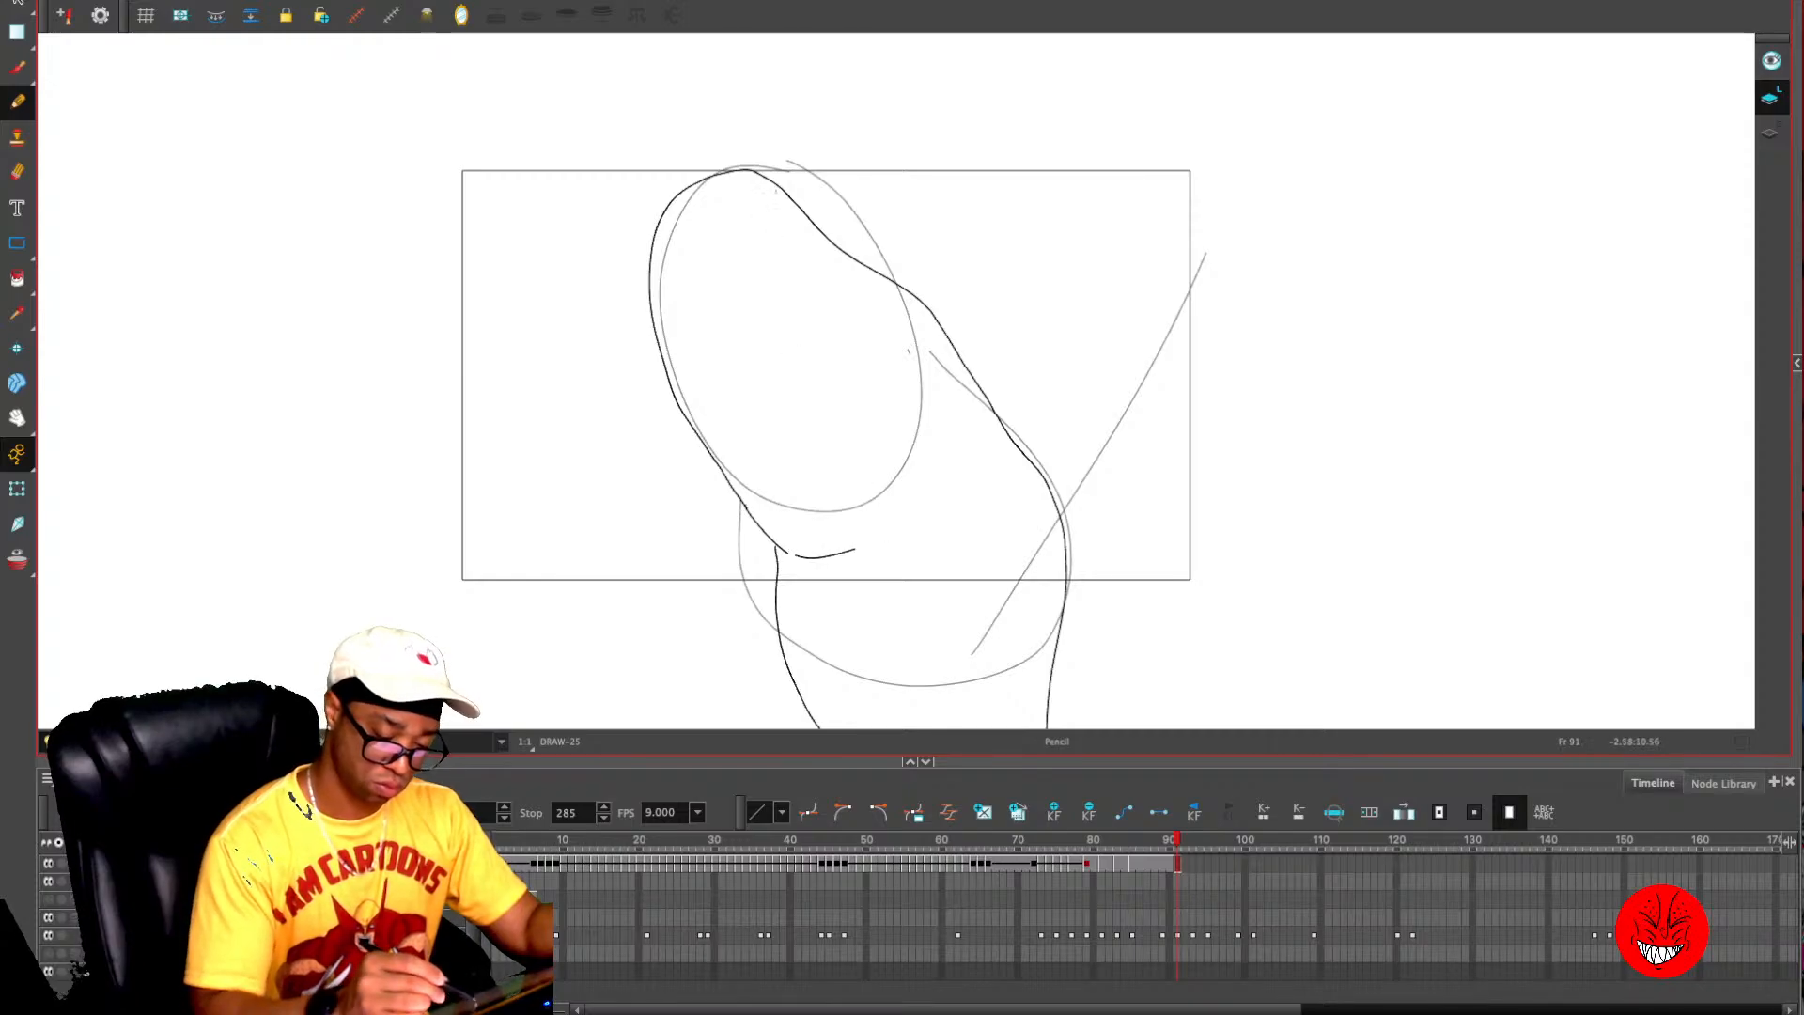
# - Draw the thumbnail and the outline of the phone behind the thumb on frame 91
pyautogui.moveTo(784, 200)
pyautogui.mouseDown()
pyautogui.moveTo(695, 244)
pyautogui.moveTo(750, 354)
pyautogui.moveTo(775, 364)
pyautogui.moveTo(874, 273)
pyautogui.mouseUp()
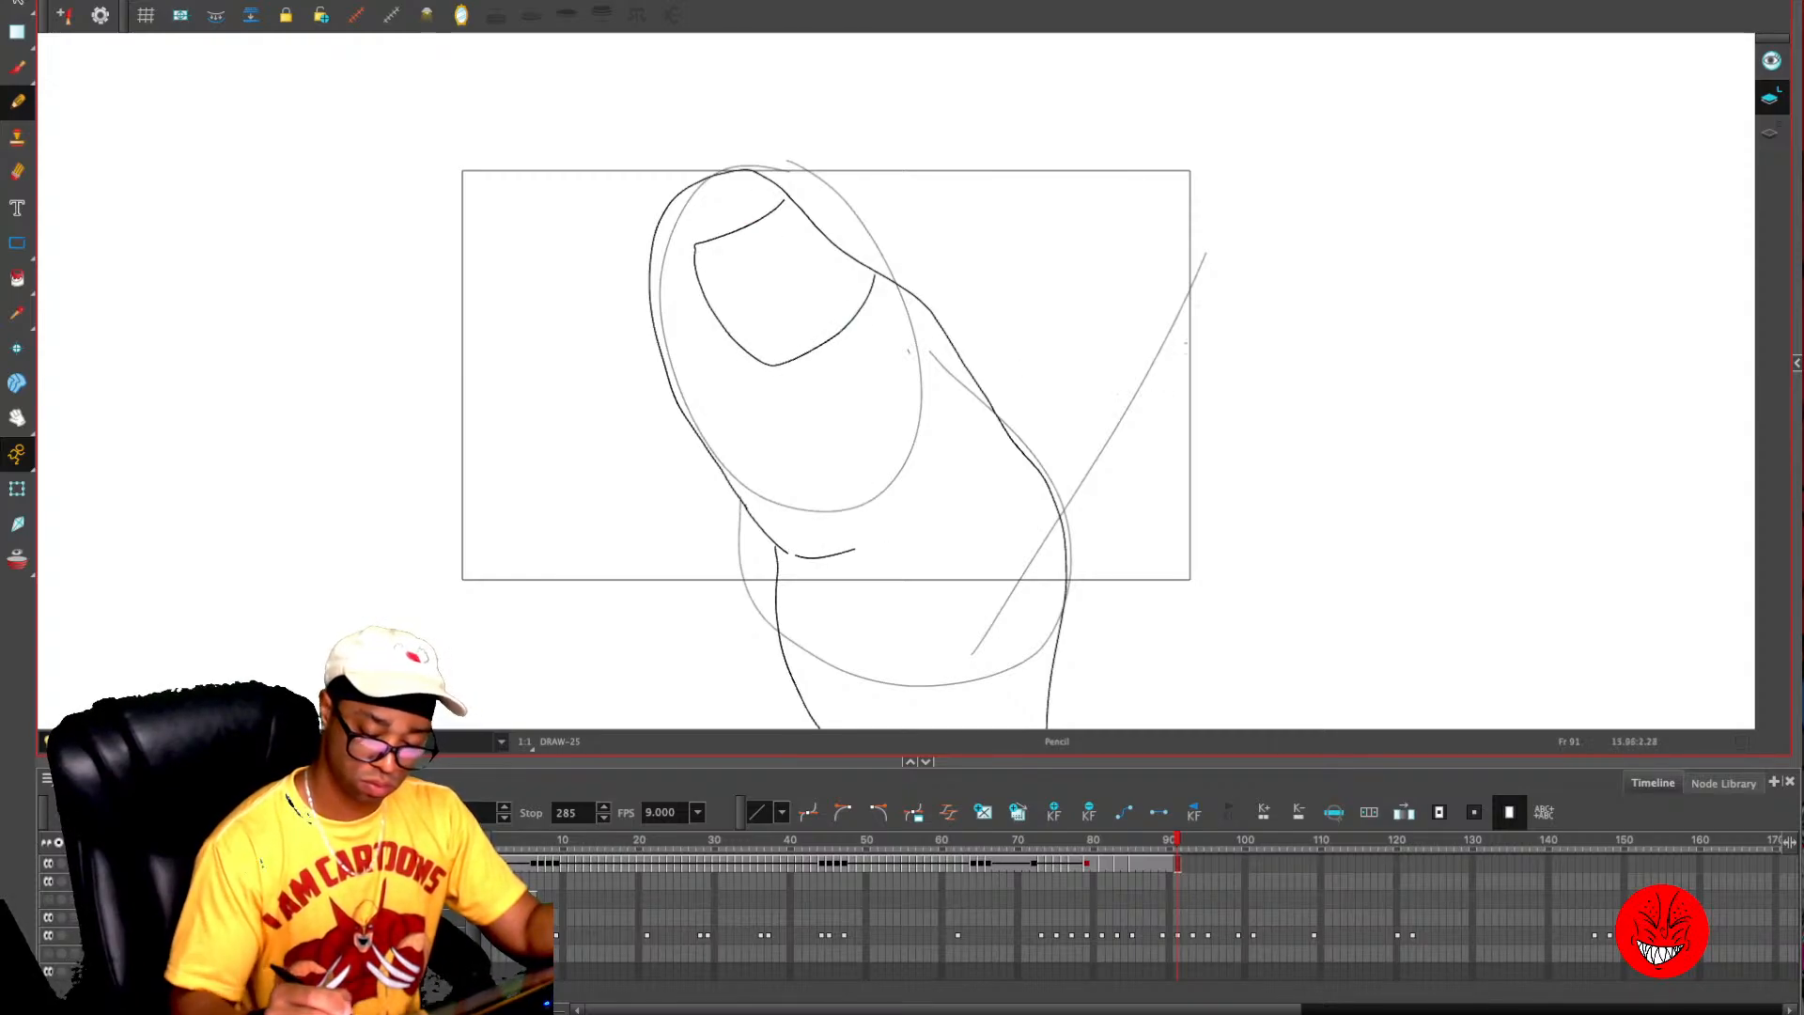
pyautogui.moveTo(1207, 267); pyautogui.dragTo(1067, 561)
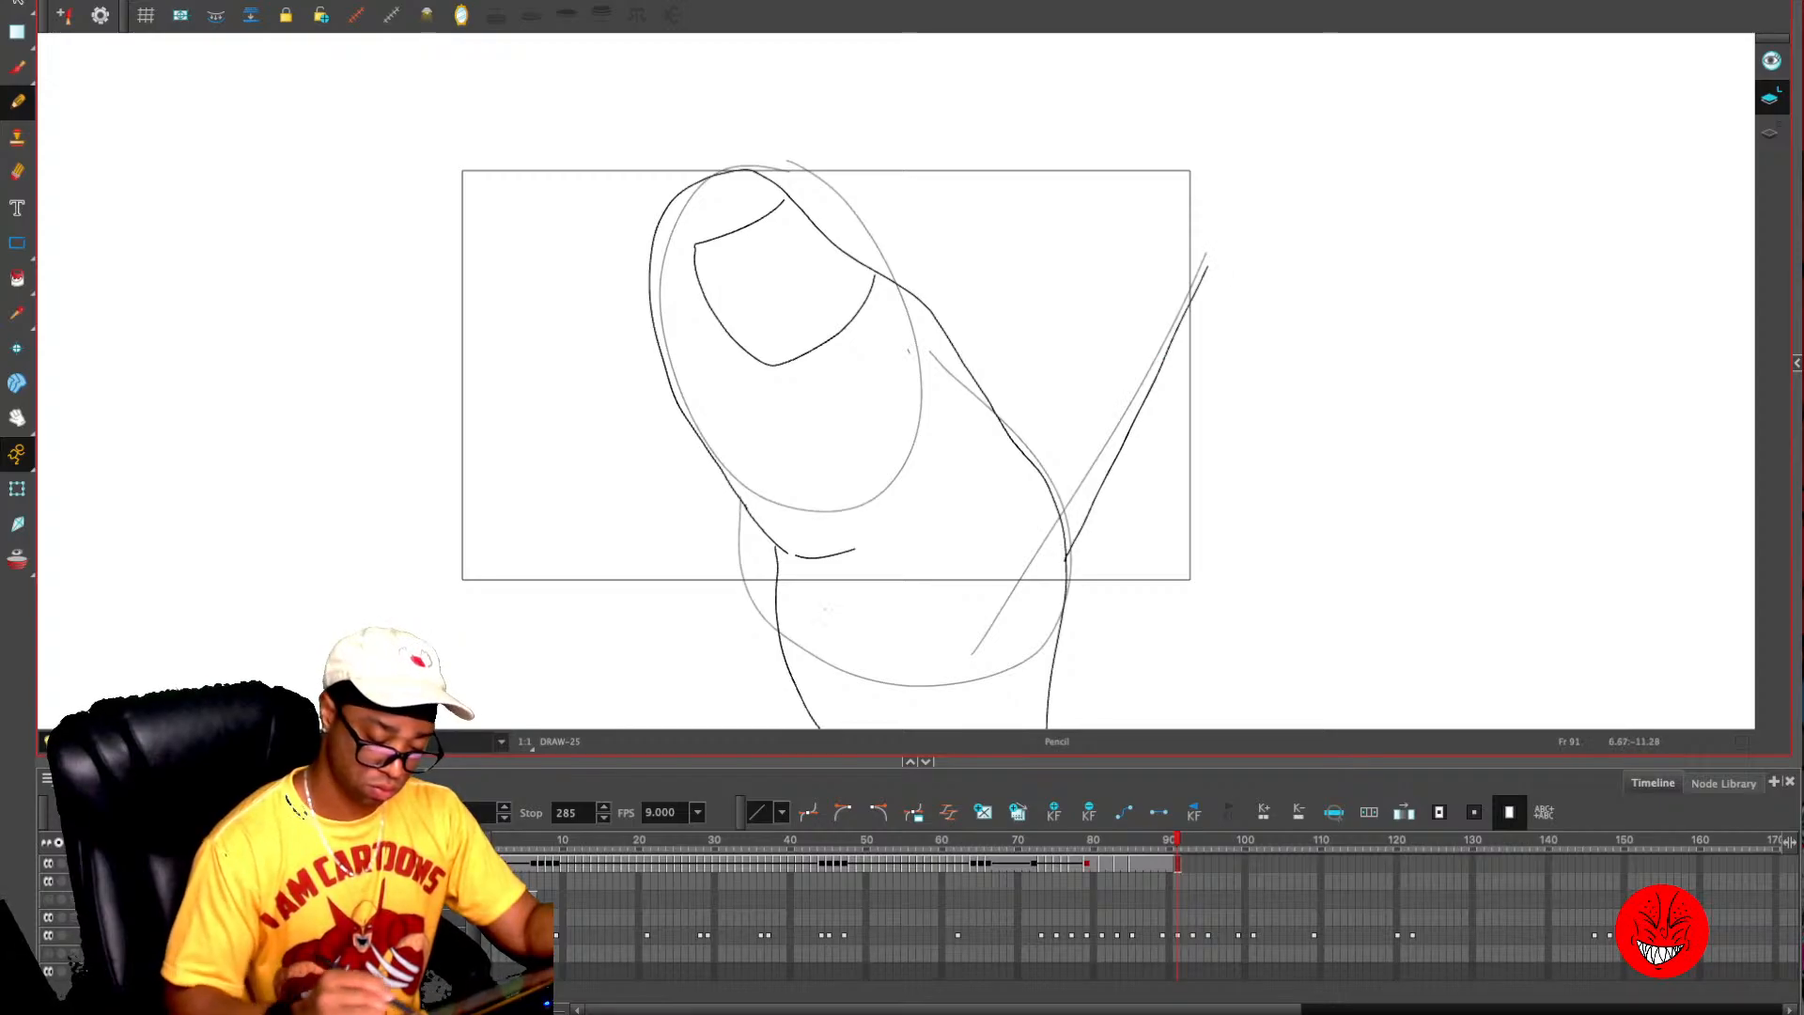
pyautogui.moveTo(1203, 299)
pyautogui.mouseDown()
pyautogui.moveTo(1164, 131)
pyautogui.moveTo(838, 118)
pyautogui.moveTo(477, 141)
pyautogui.moveTo(427, 277)
pyautogui.moveTo(397, 610)
pyautogui.moveTo(851, 620)
pyautogui.mouseUp()
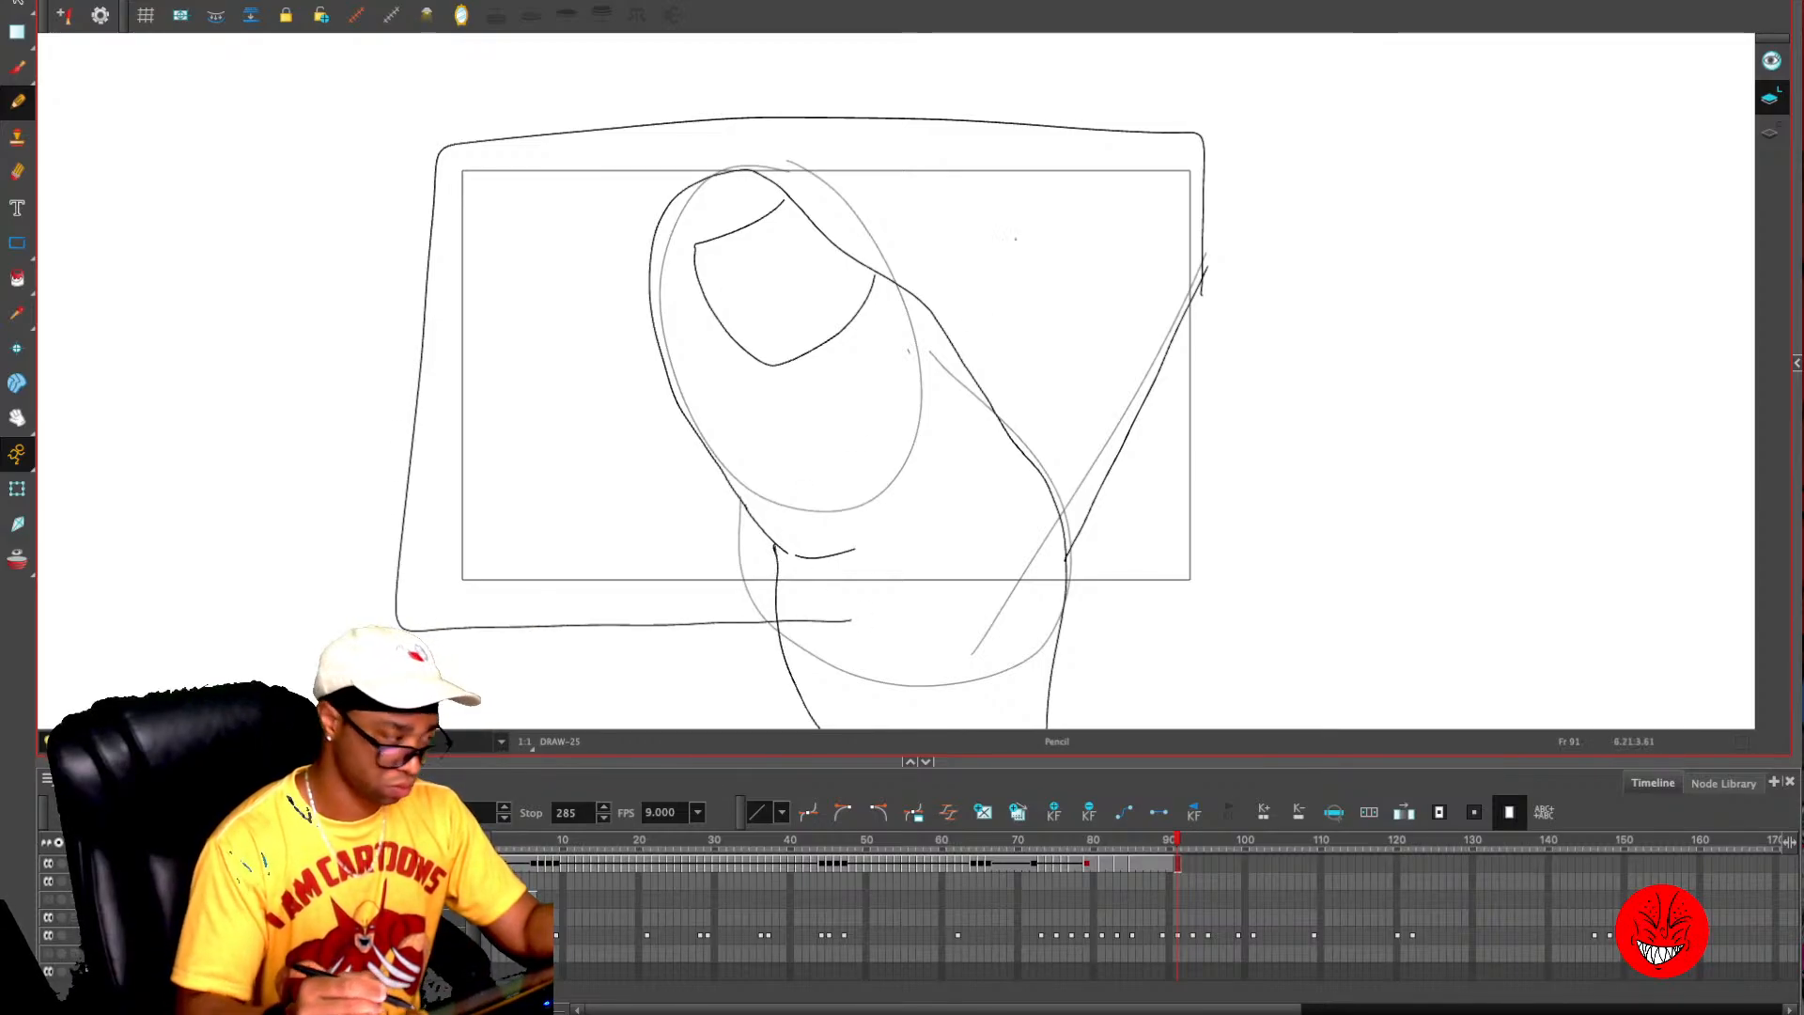
# - Extend the exposure of the large thumb drawing through frame 92
pyautogui.press('.')
pyautogui.press(',')
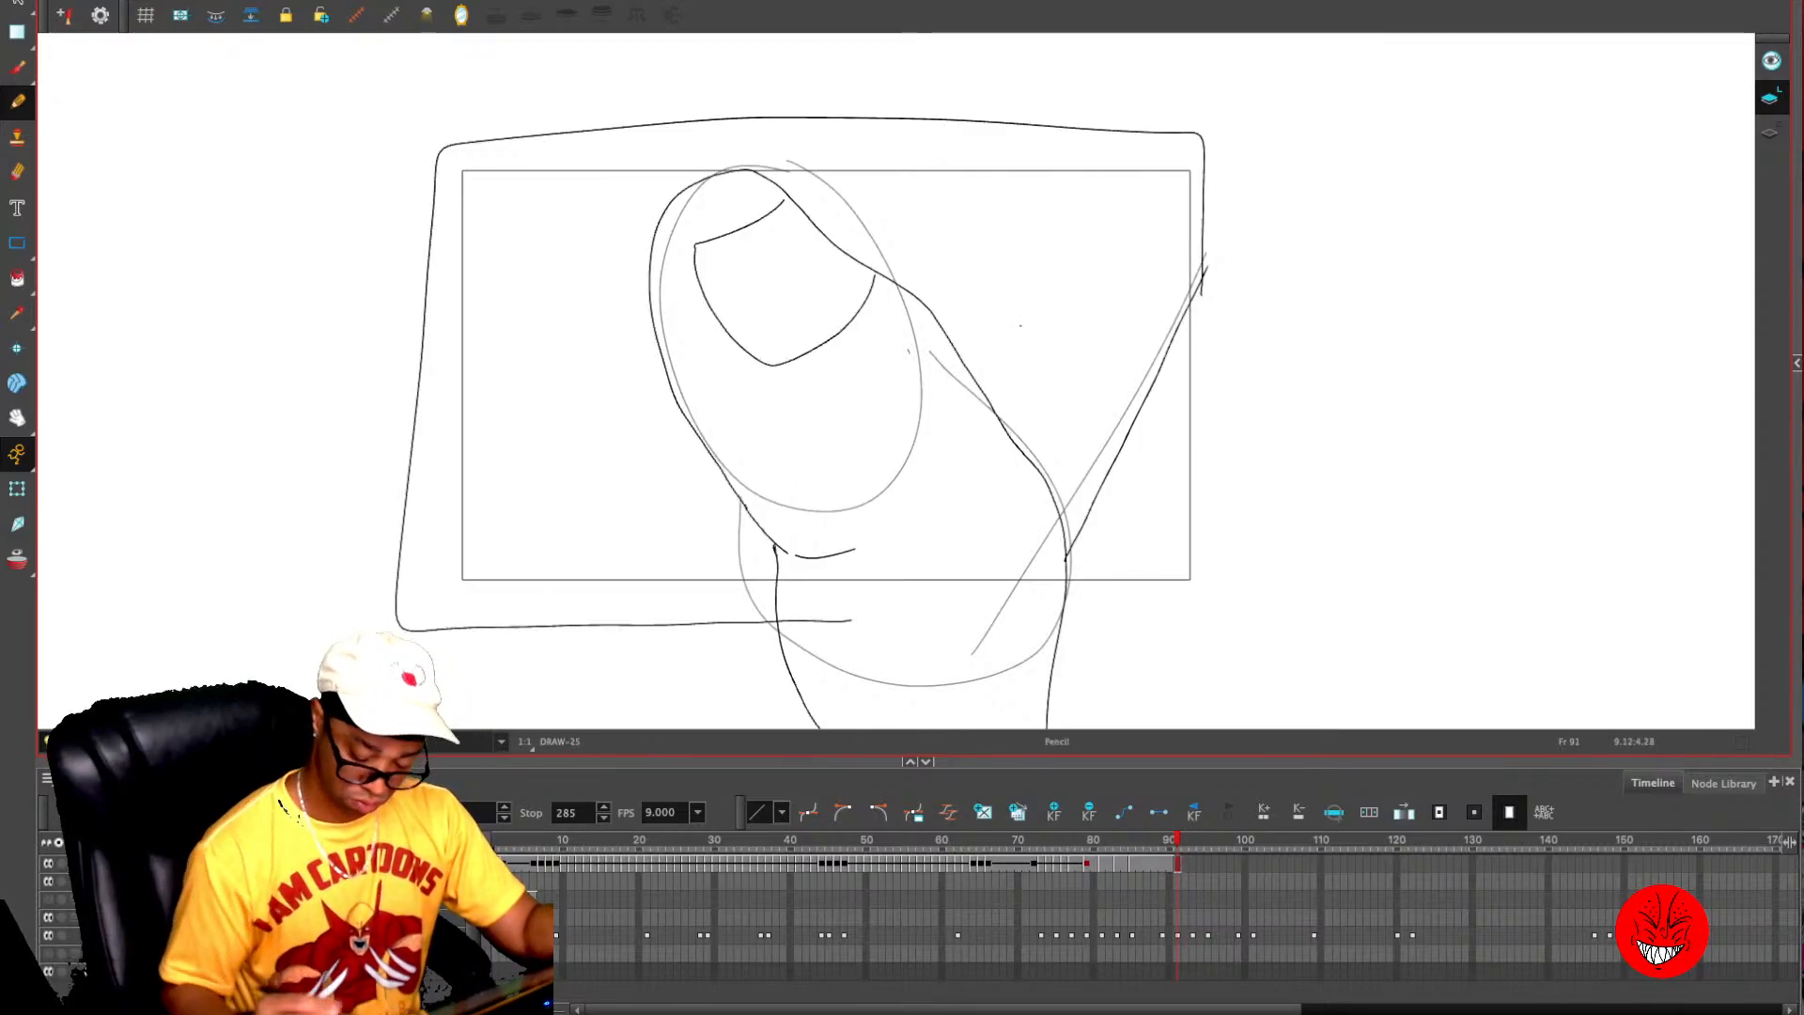
pyautogui.press('.')
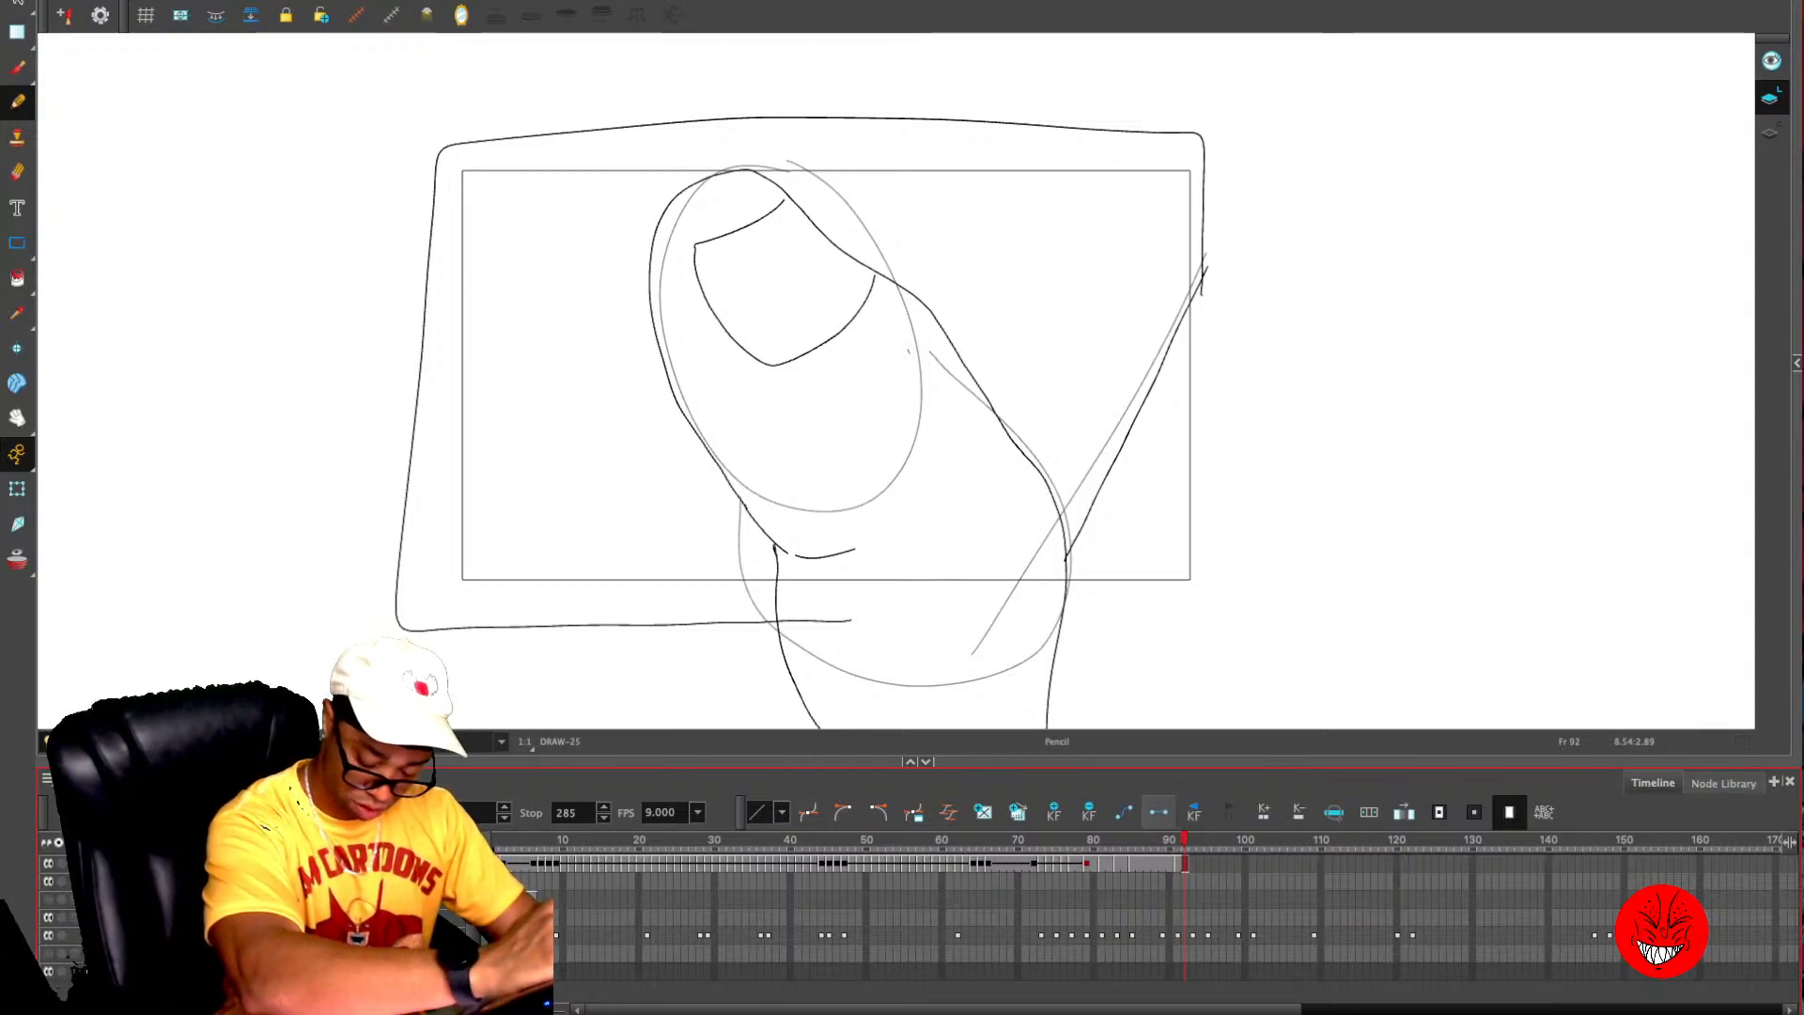
# - Trace the thumb and the outer curve of the palm over the rough sketch on frame 93
pyautogui.press('.')
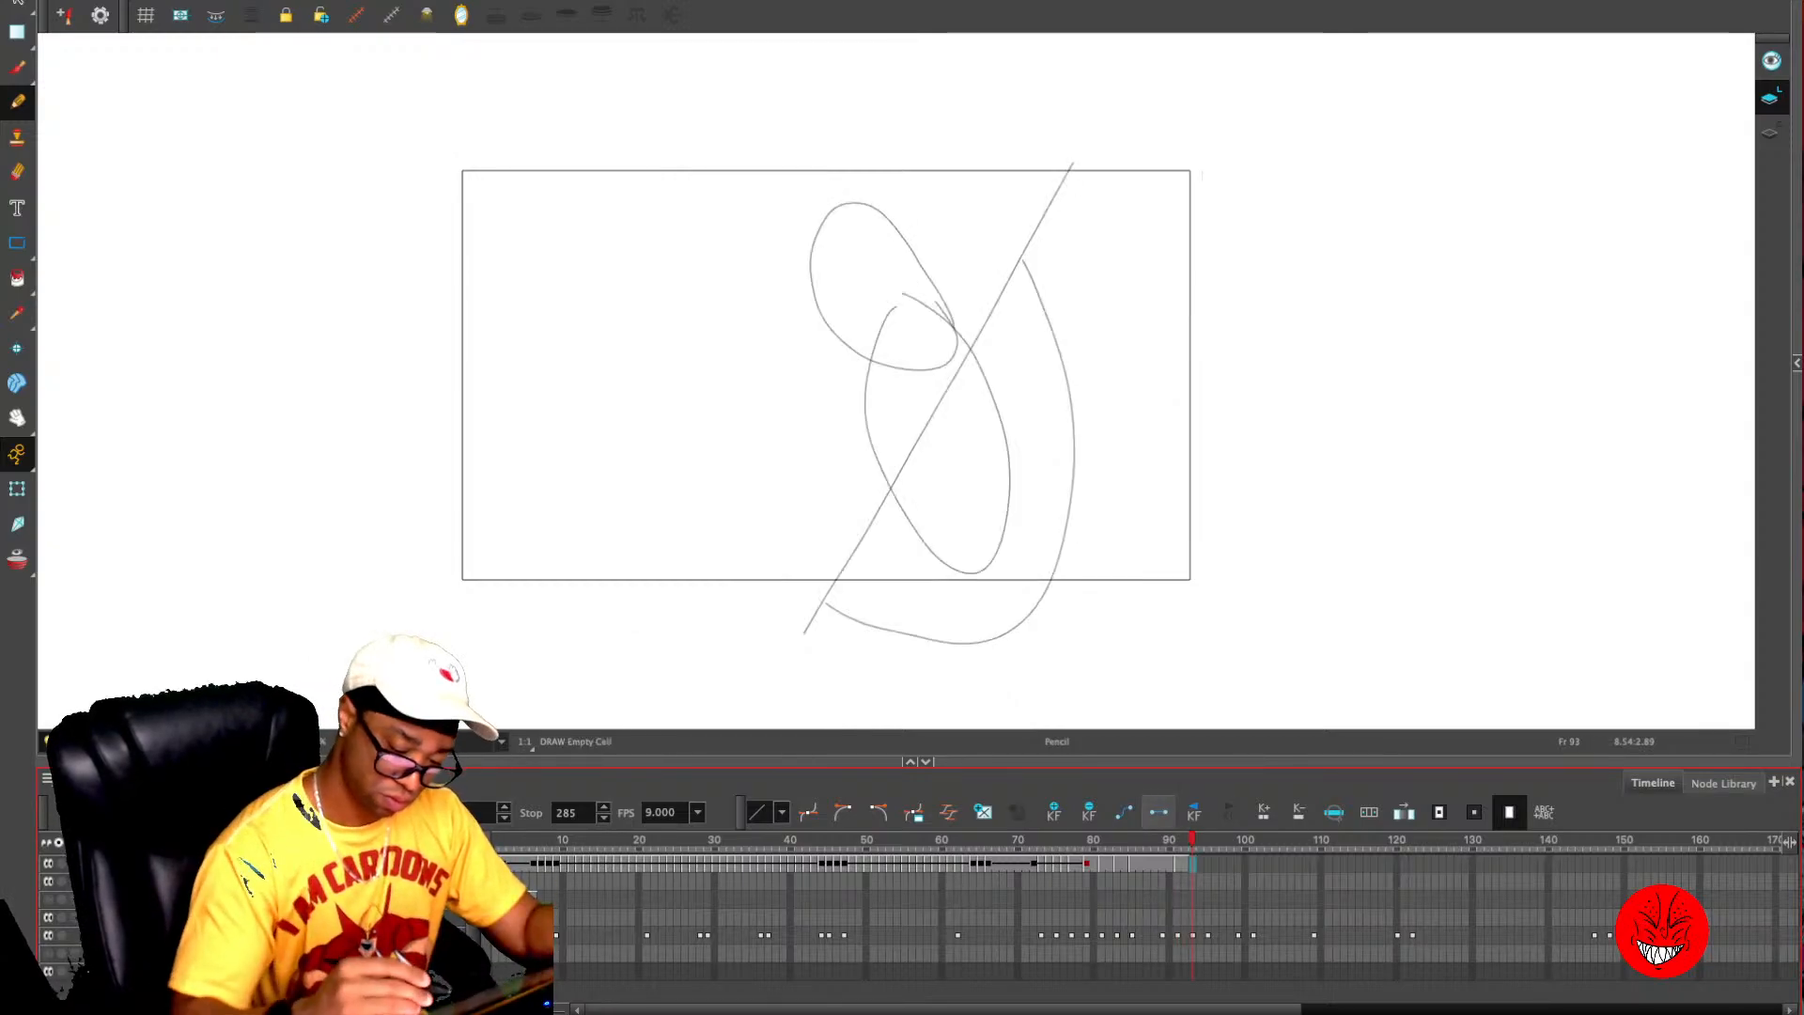
pyautogui.moveTo(949, 305); pyautogui.dragTo(868, 226)
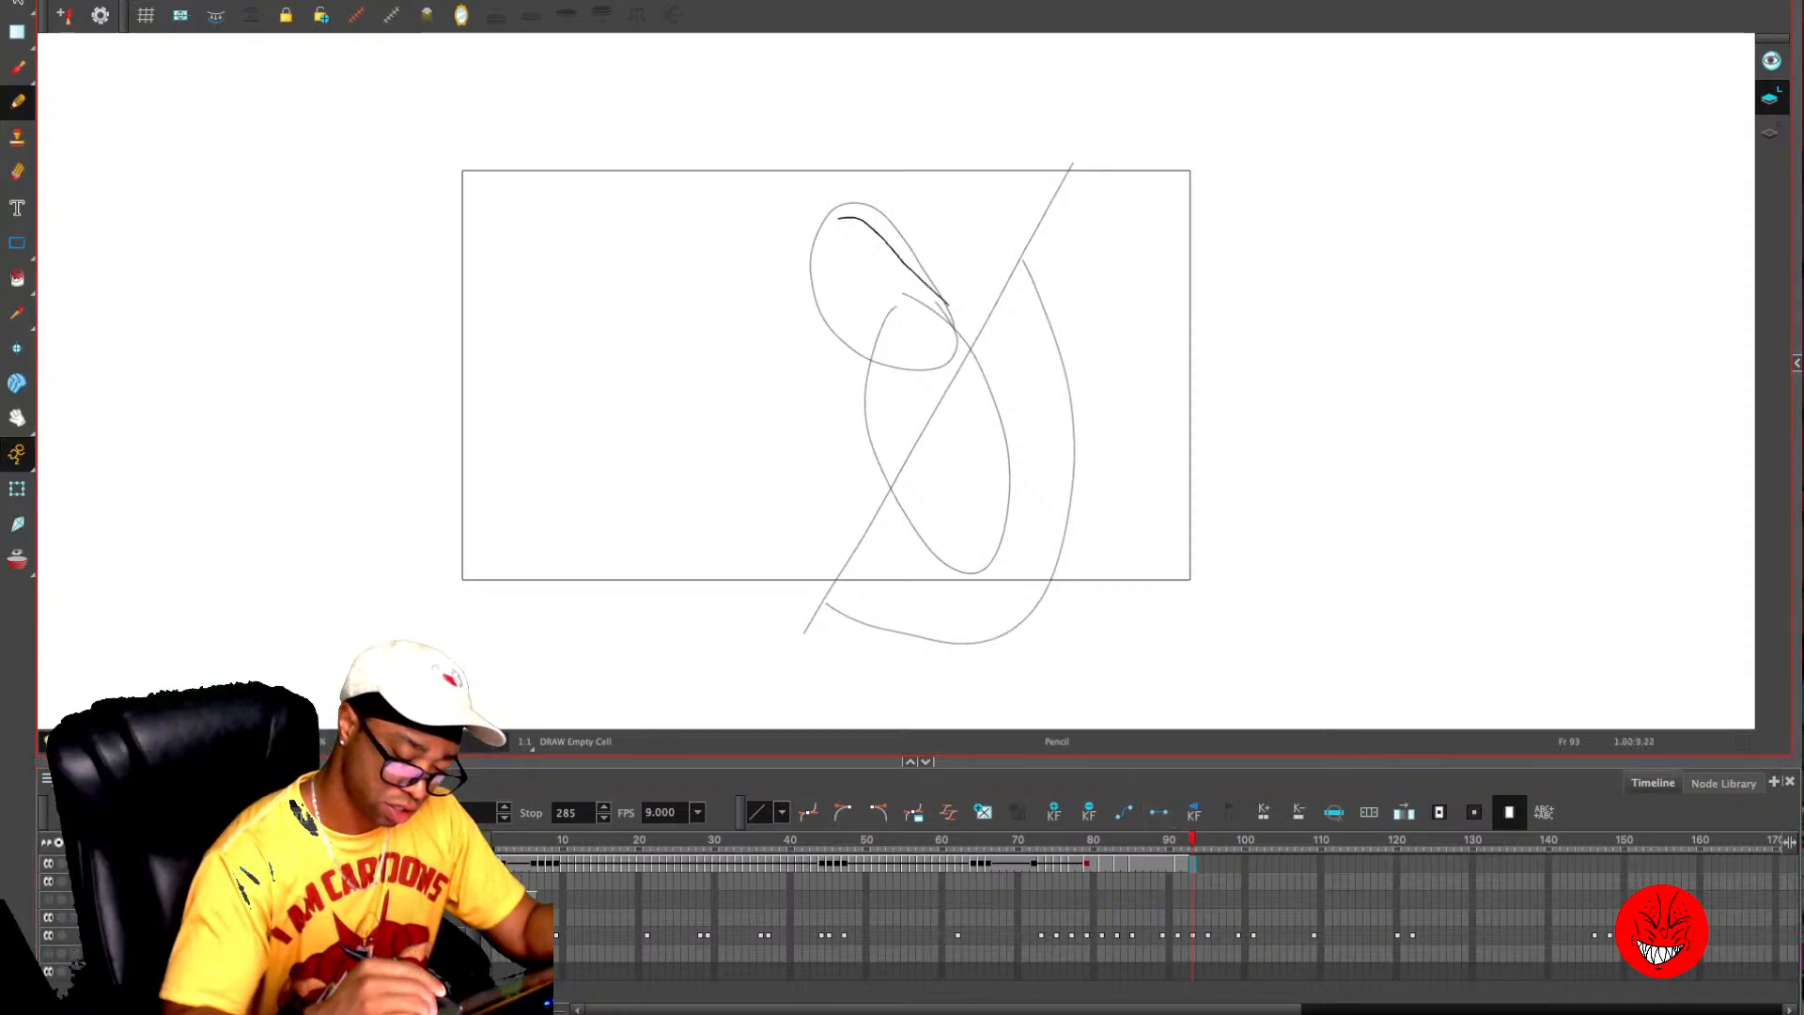
pyautogui.moveTo(839, 218)
pyautogui.mouseDown()
pyautogui.moveTo(816, 310)
pyautogui.moveTo(865, 359)
pyautogui.mouseUp()
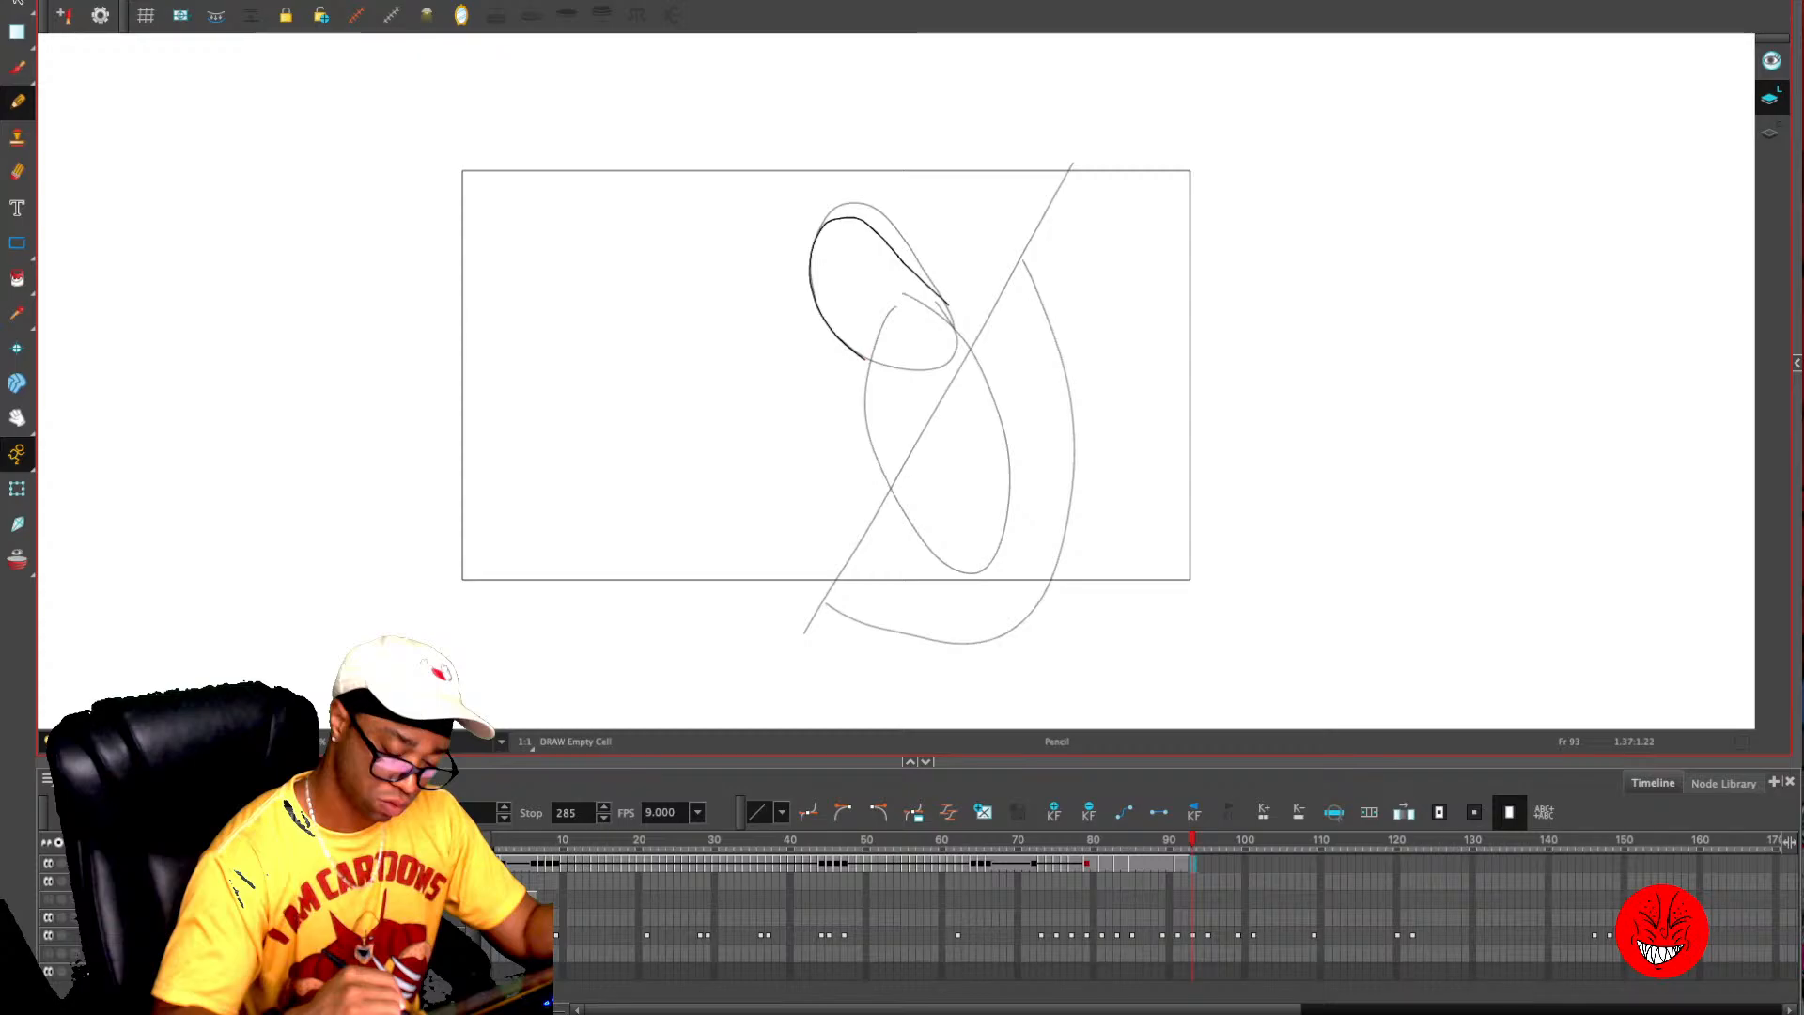
pyautogui.moveTo(865, 359); pyautogui.dragTo(898, 520)
pyautogui.moveTo(951, 306); pyautogui.dragTo(1034, 451)
pyautogui.moveTo(1020, 262)
pyautogui.mouseDown()
pyautogui.moveTo(950, 658)
pyautogui.moveTo(853, 656)
pyautogui.moveTo(799, 614)
pyautogui.moveTo(464, 619)
pyautogui.mouseUp()
pyautogui.hotkey('ctrl', 'z')
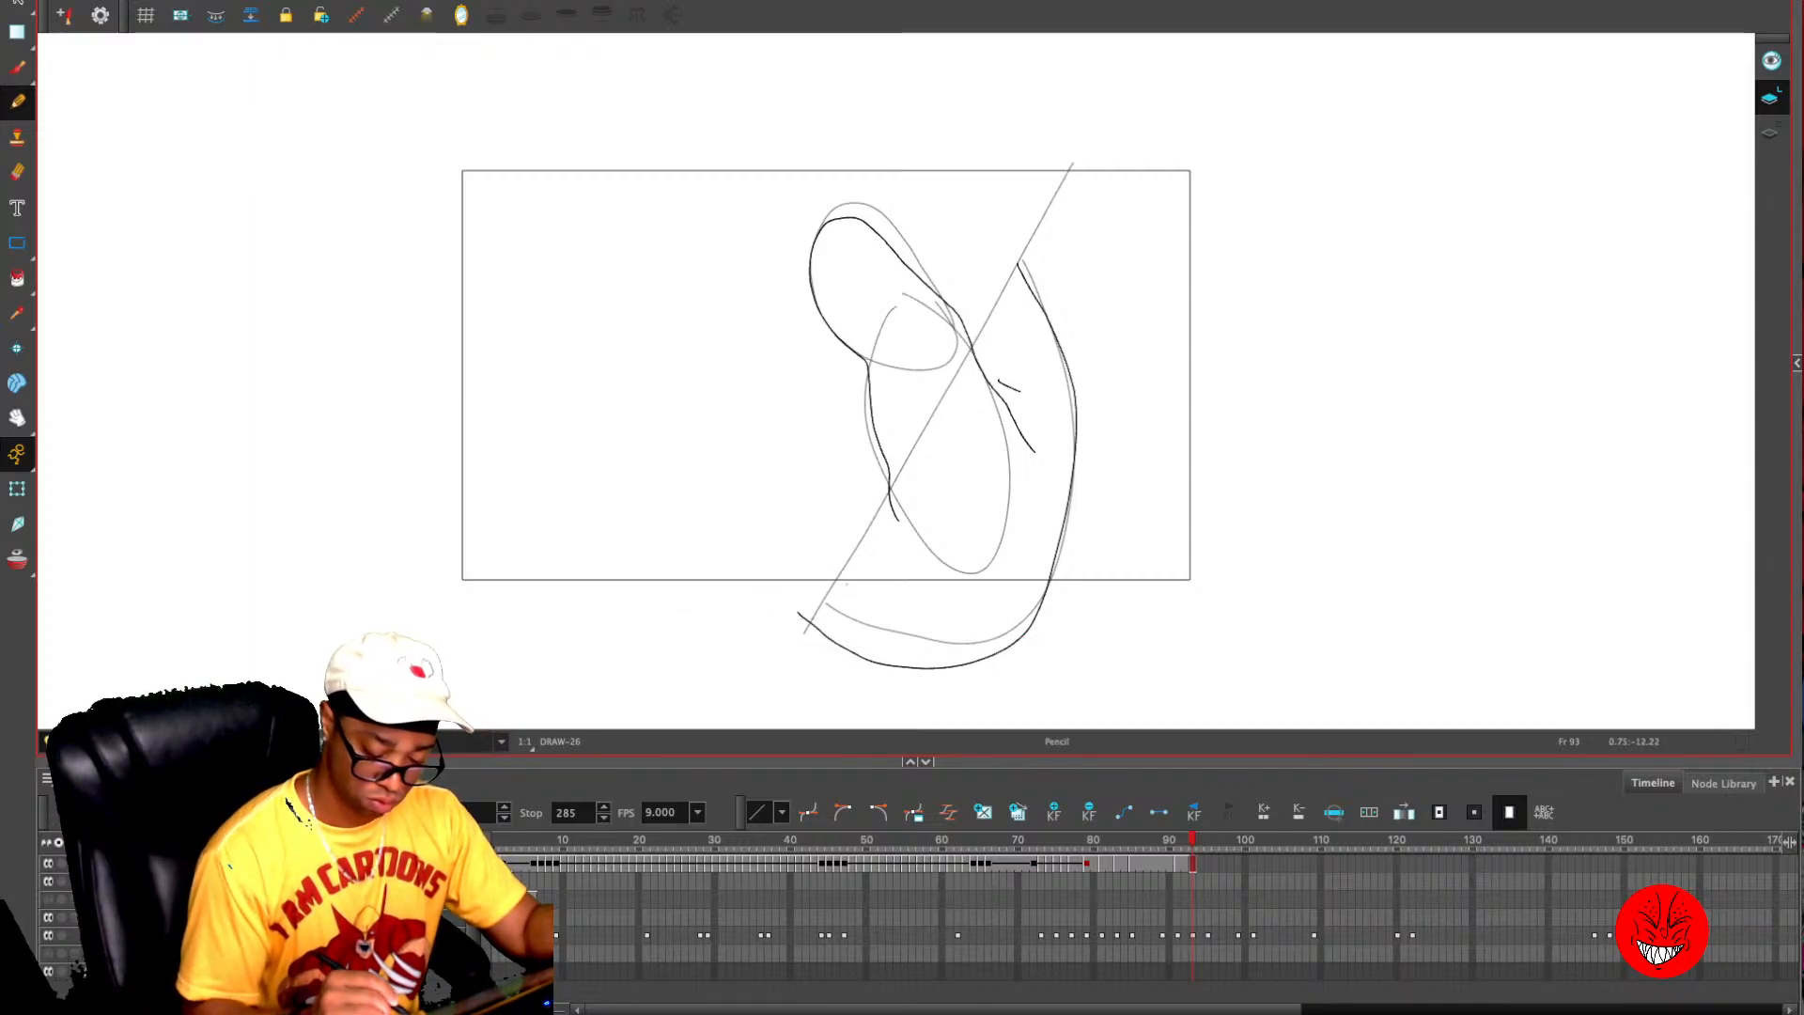
# - Draw the phone's straight edges behind the thumb and a short wrist line below the palm on frame 93
pyautogui.moveTo(1052, 585); pyautogui.dragTo(439, 585)
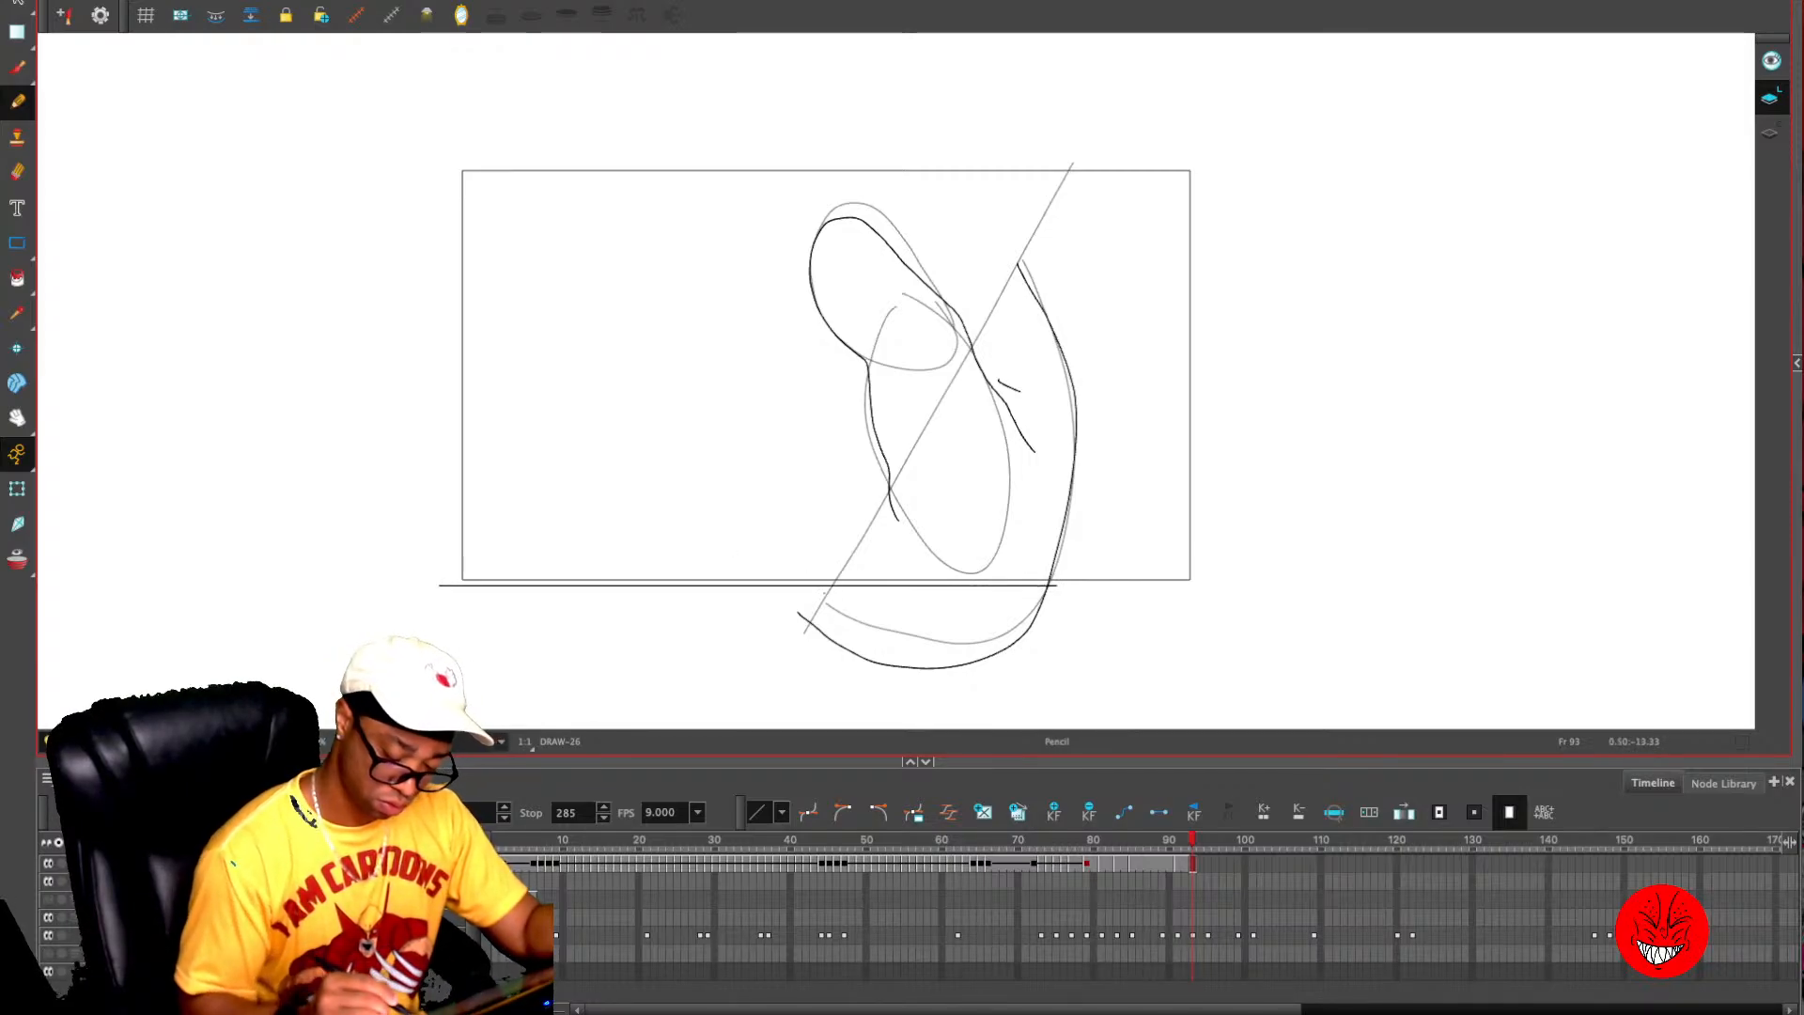
pyautogui.moveTo(811, 586); pyautogui.dragTo(807, 664)
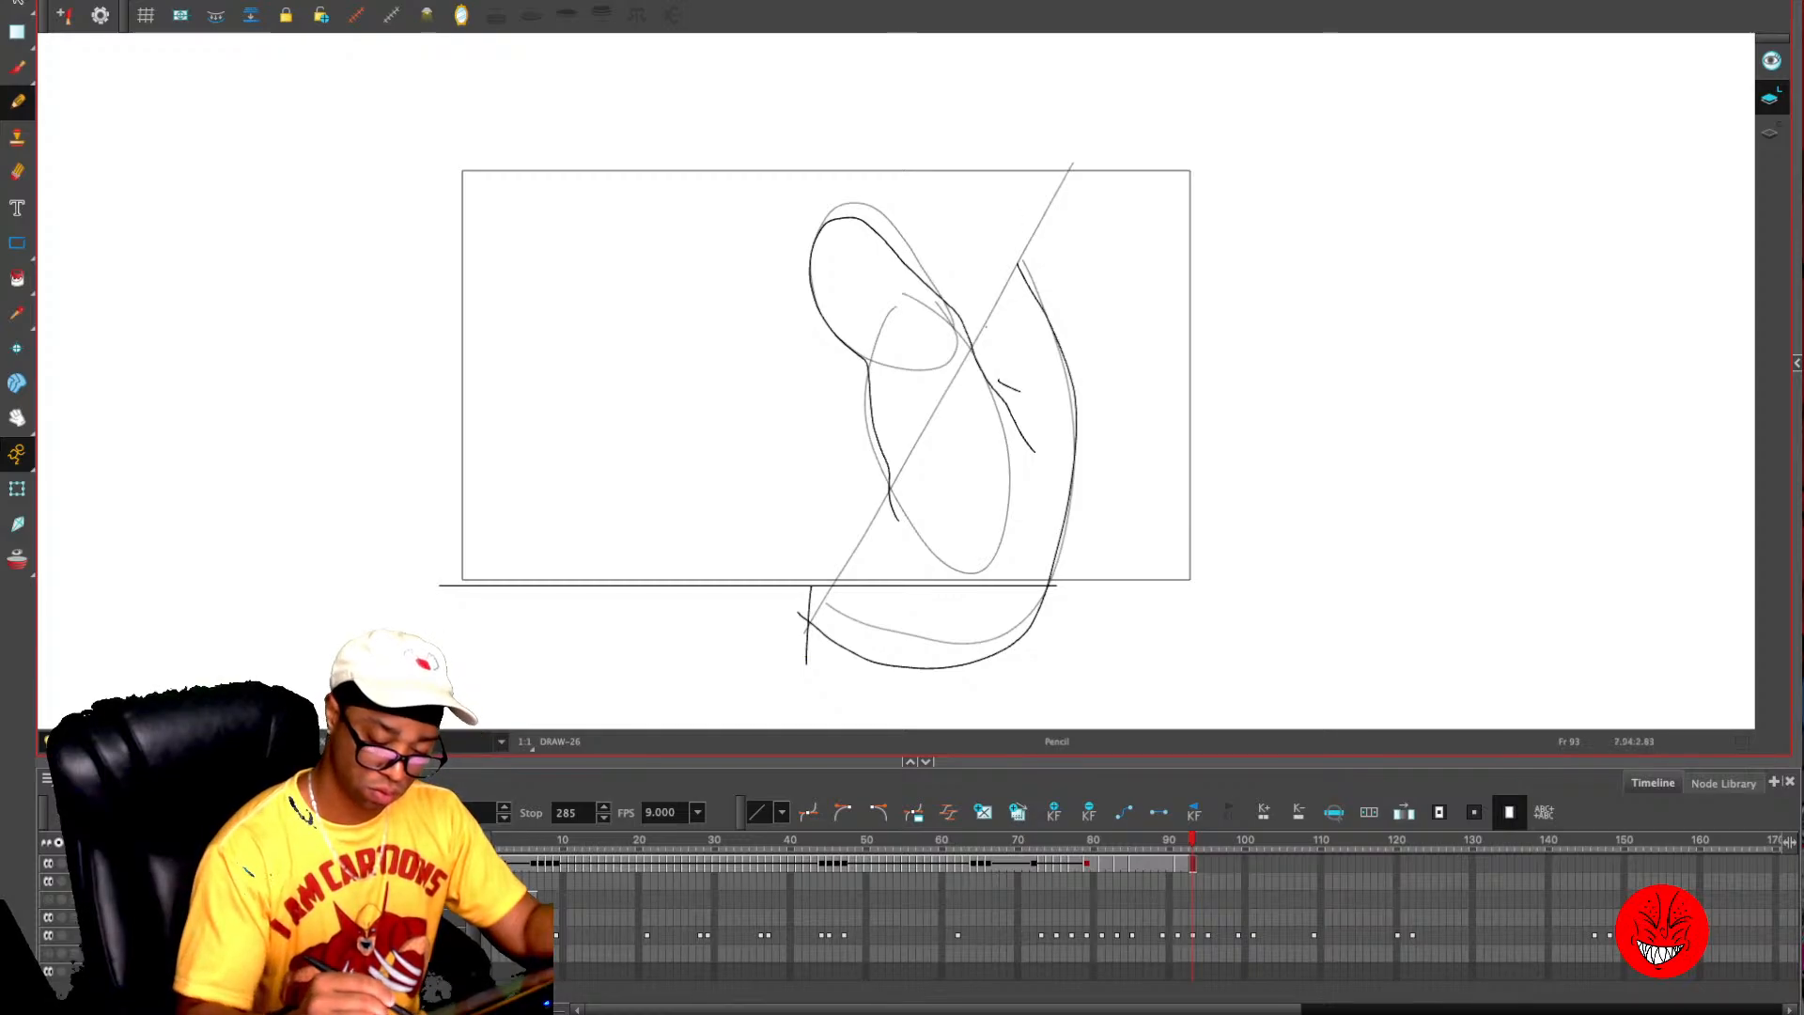
pyautogui.moveTo(973, 349)
pyautogui.mouseDown()
pyautogui.moveTo(1084, 152)
pyautogui.moveTo(1026, 168)
pyautogui.moveTo(432, 163)
pyautogui.moveTo(449, 616)
pyautogui.mouseUp()
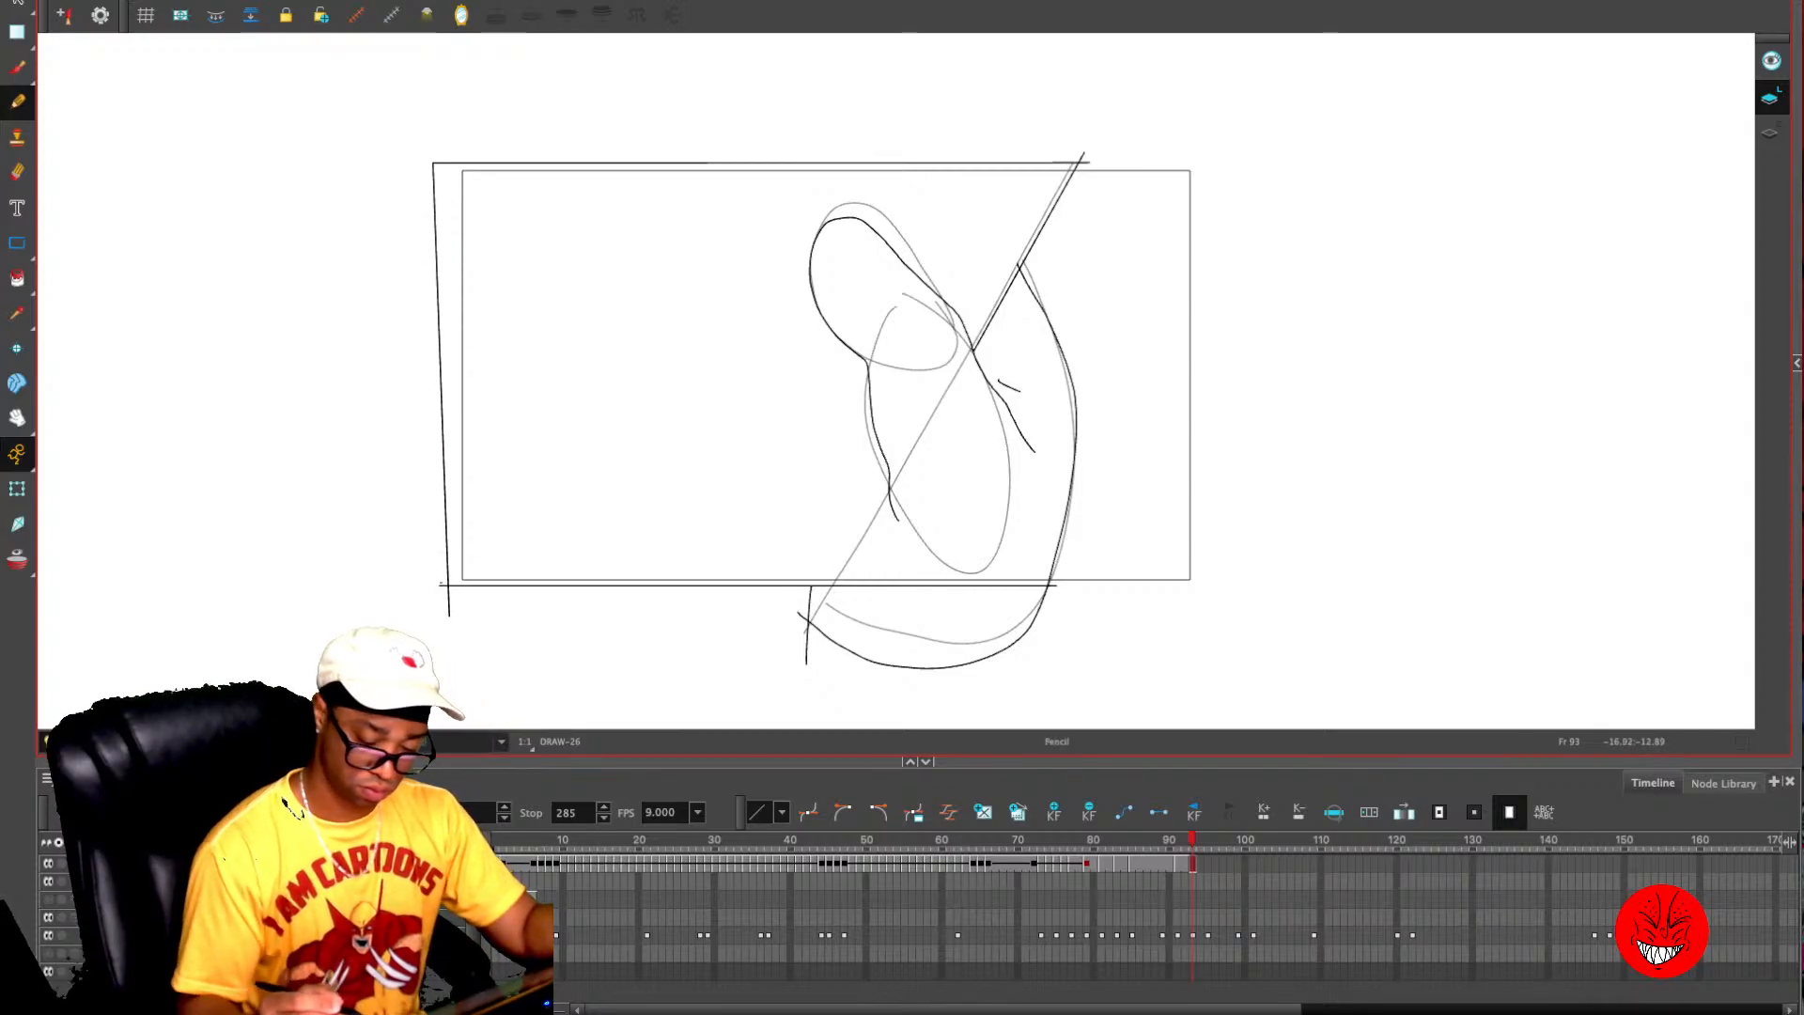
# - Add the thumbnail on frame 93 and extend that drawing's exposure through frame 94
pyautogui.moveTo(869, 232)
pyautogui.mouseDown()
pyautogui.moveTo(846, 272)
pyautogui.moveTo(871, 287)
pyautogui.moveTo(899, 256)
pyautogui.mouseUp()
pyautogui.press(',')
pyautogui.press('.')
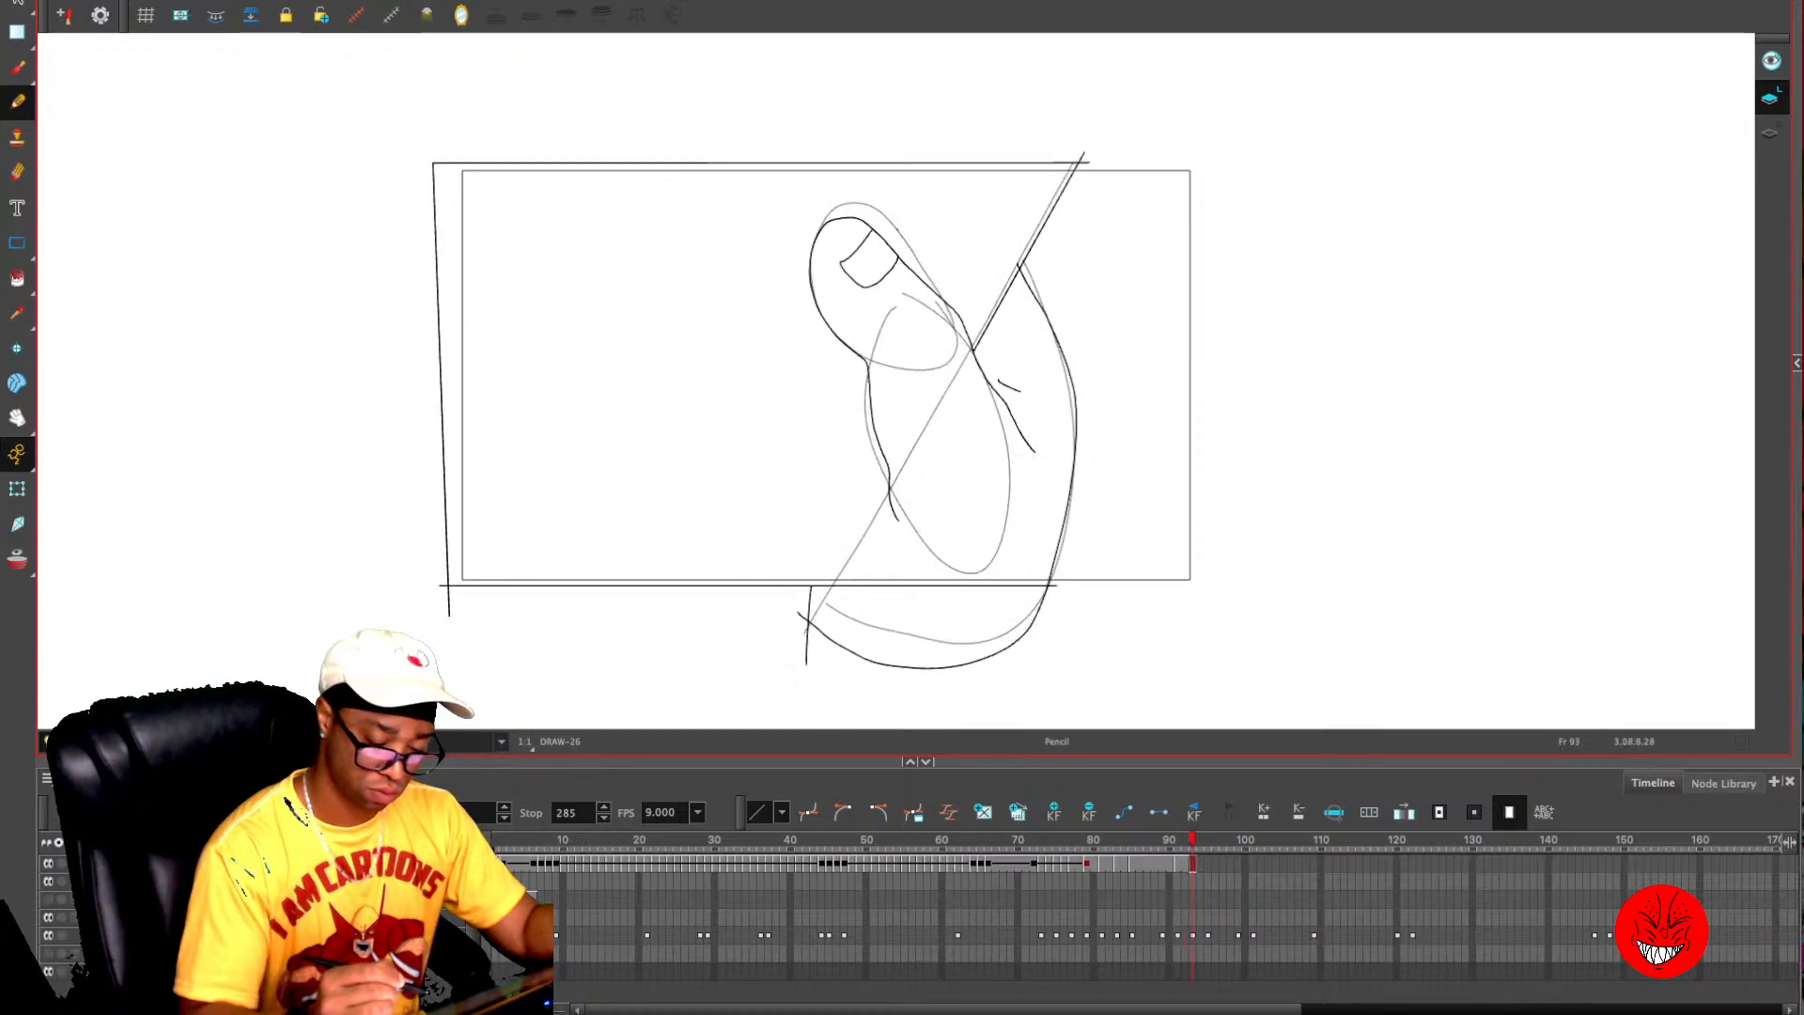
pyautogui.press(',')
pyautogui.press('.')
pyautogui.press('.')
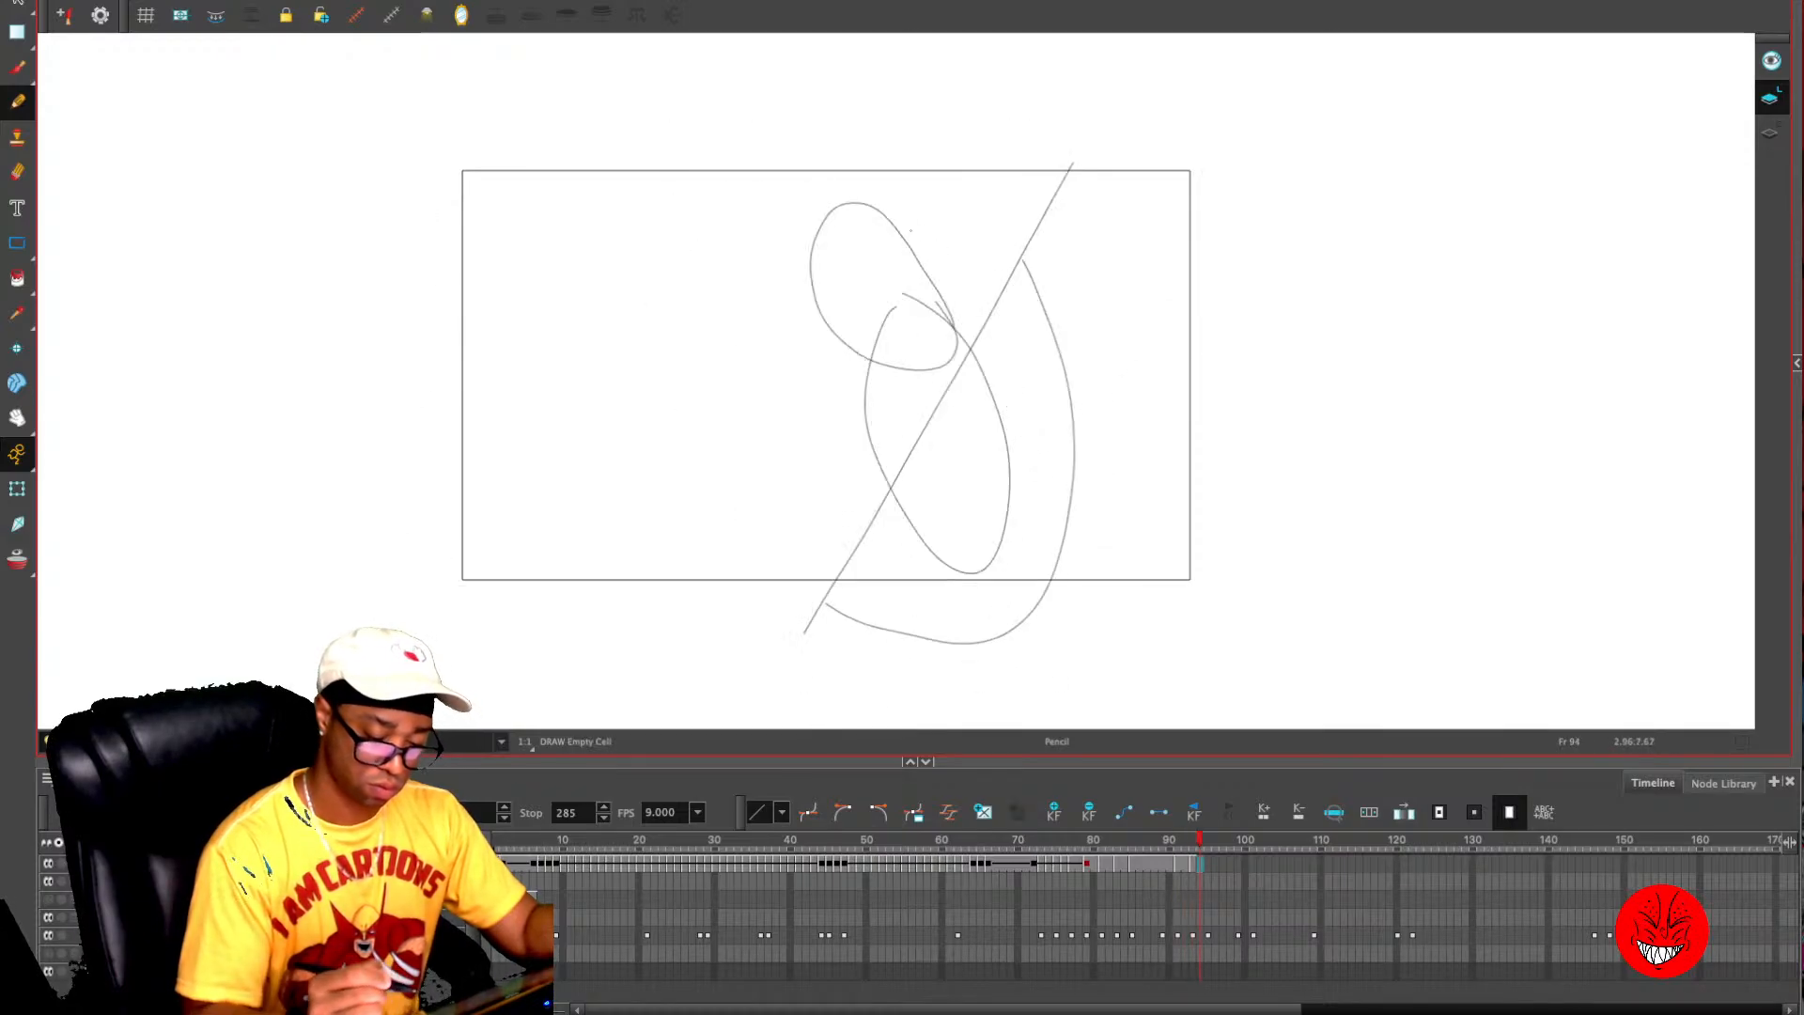
pyautogui.press('F5')
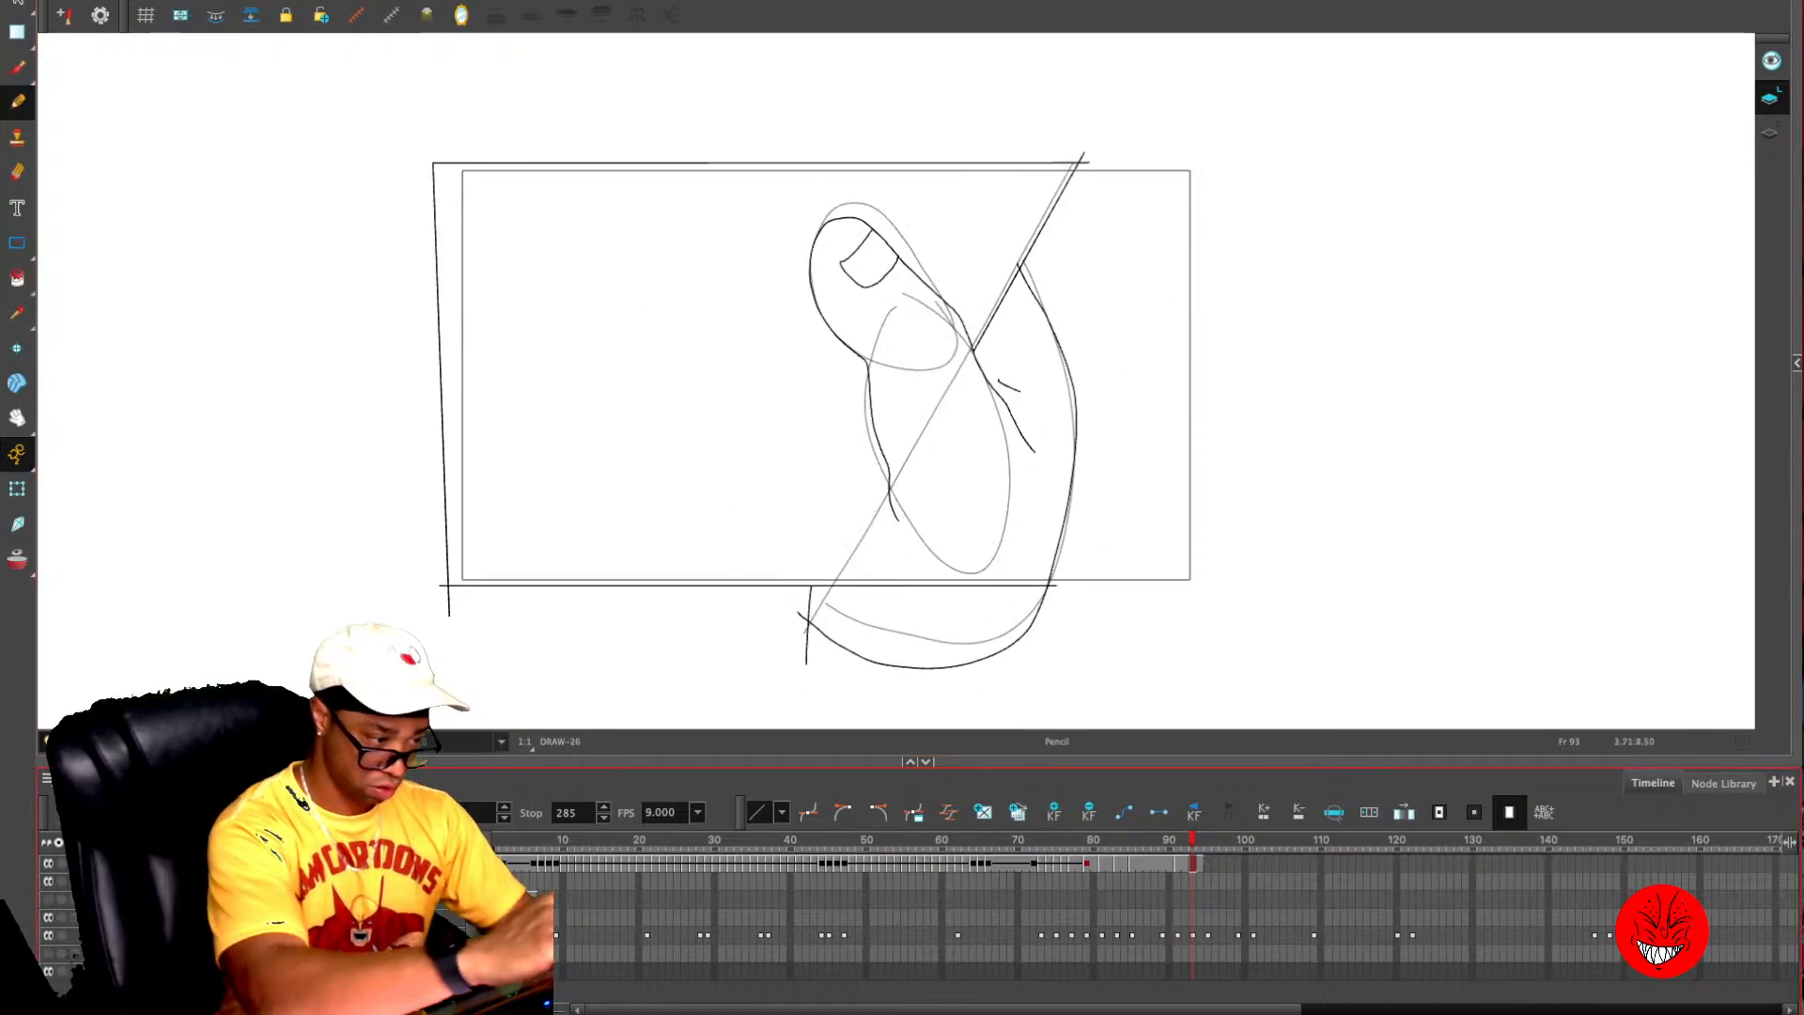
# - Trace the phone's rounded outline over the rough sketch on frame 95, adding the camera hole and the inner screen border
pyautogui.press('.')
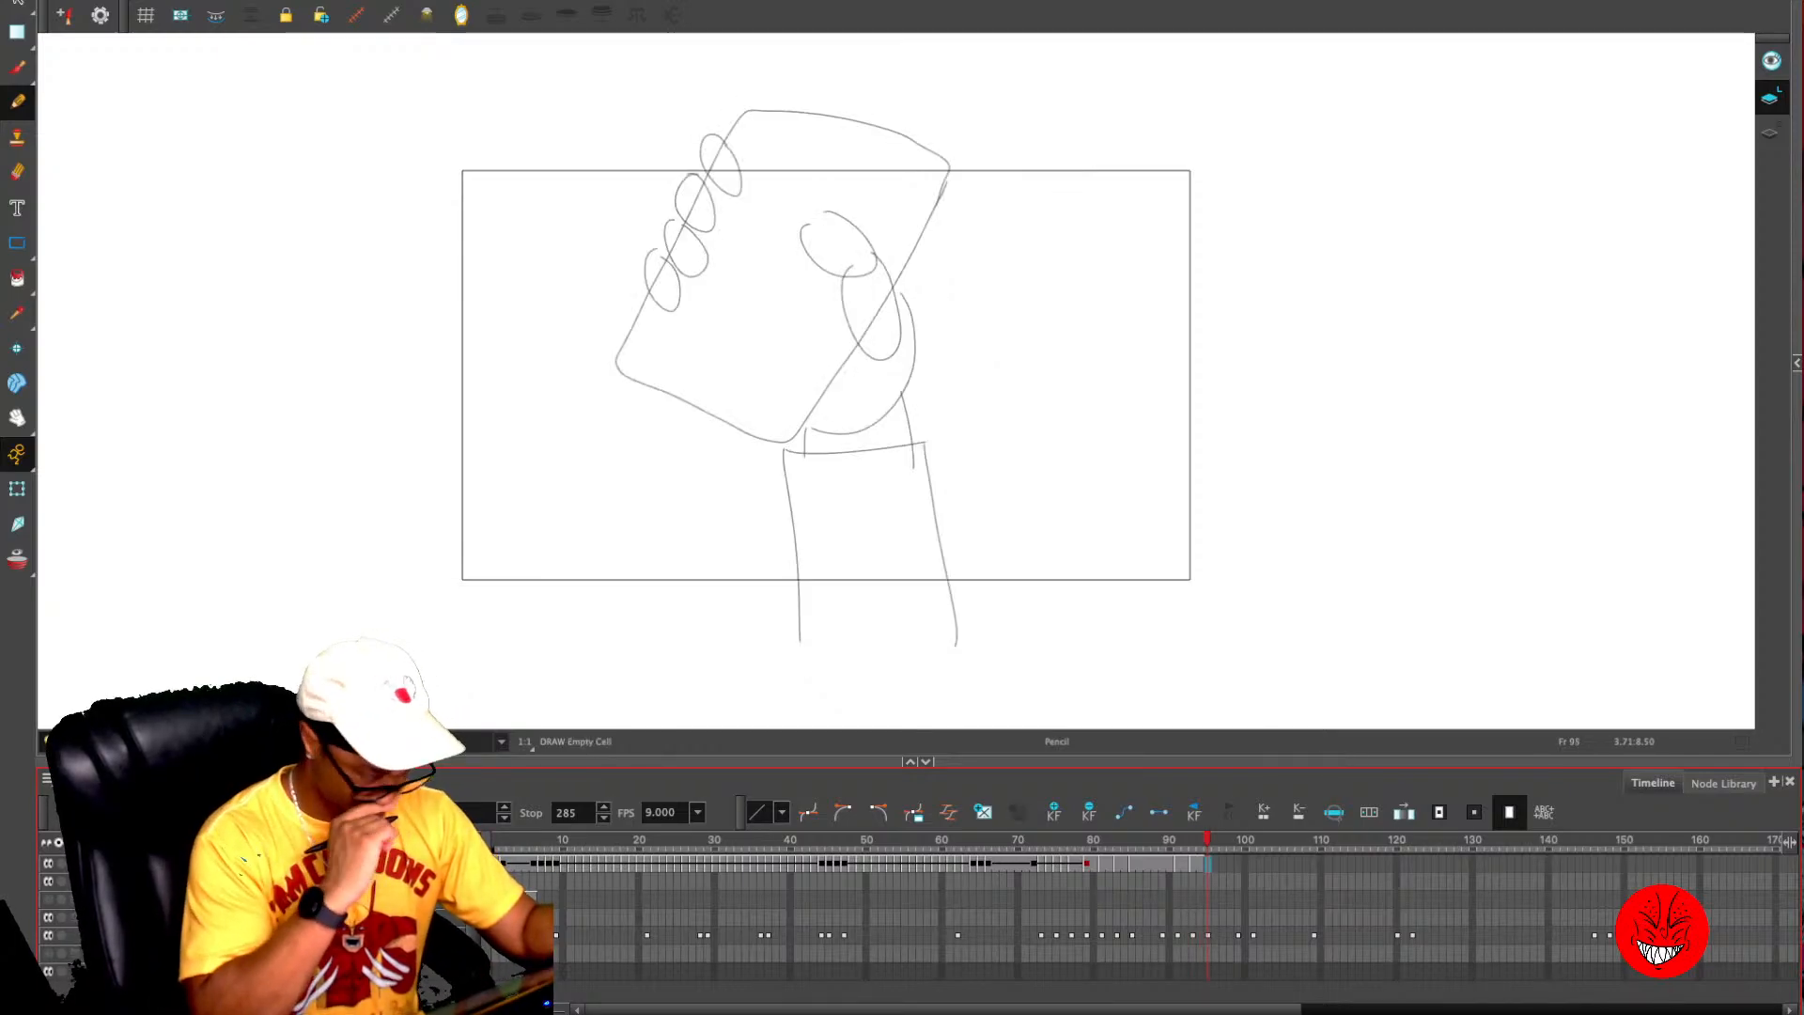
pyautogui.press('2')
pyautogui.press('2')
pyautogui.moveTo(952, 319); pyautogui.dragTo(977, 379)
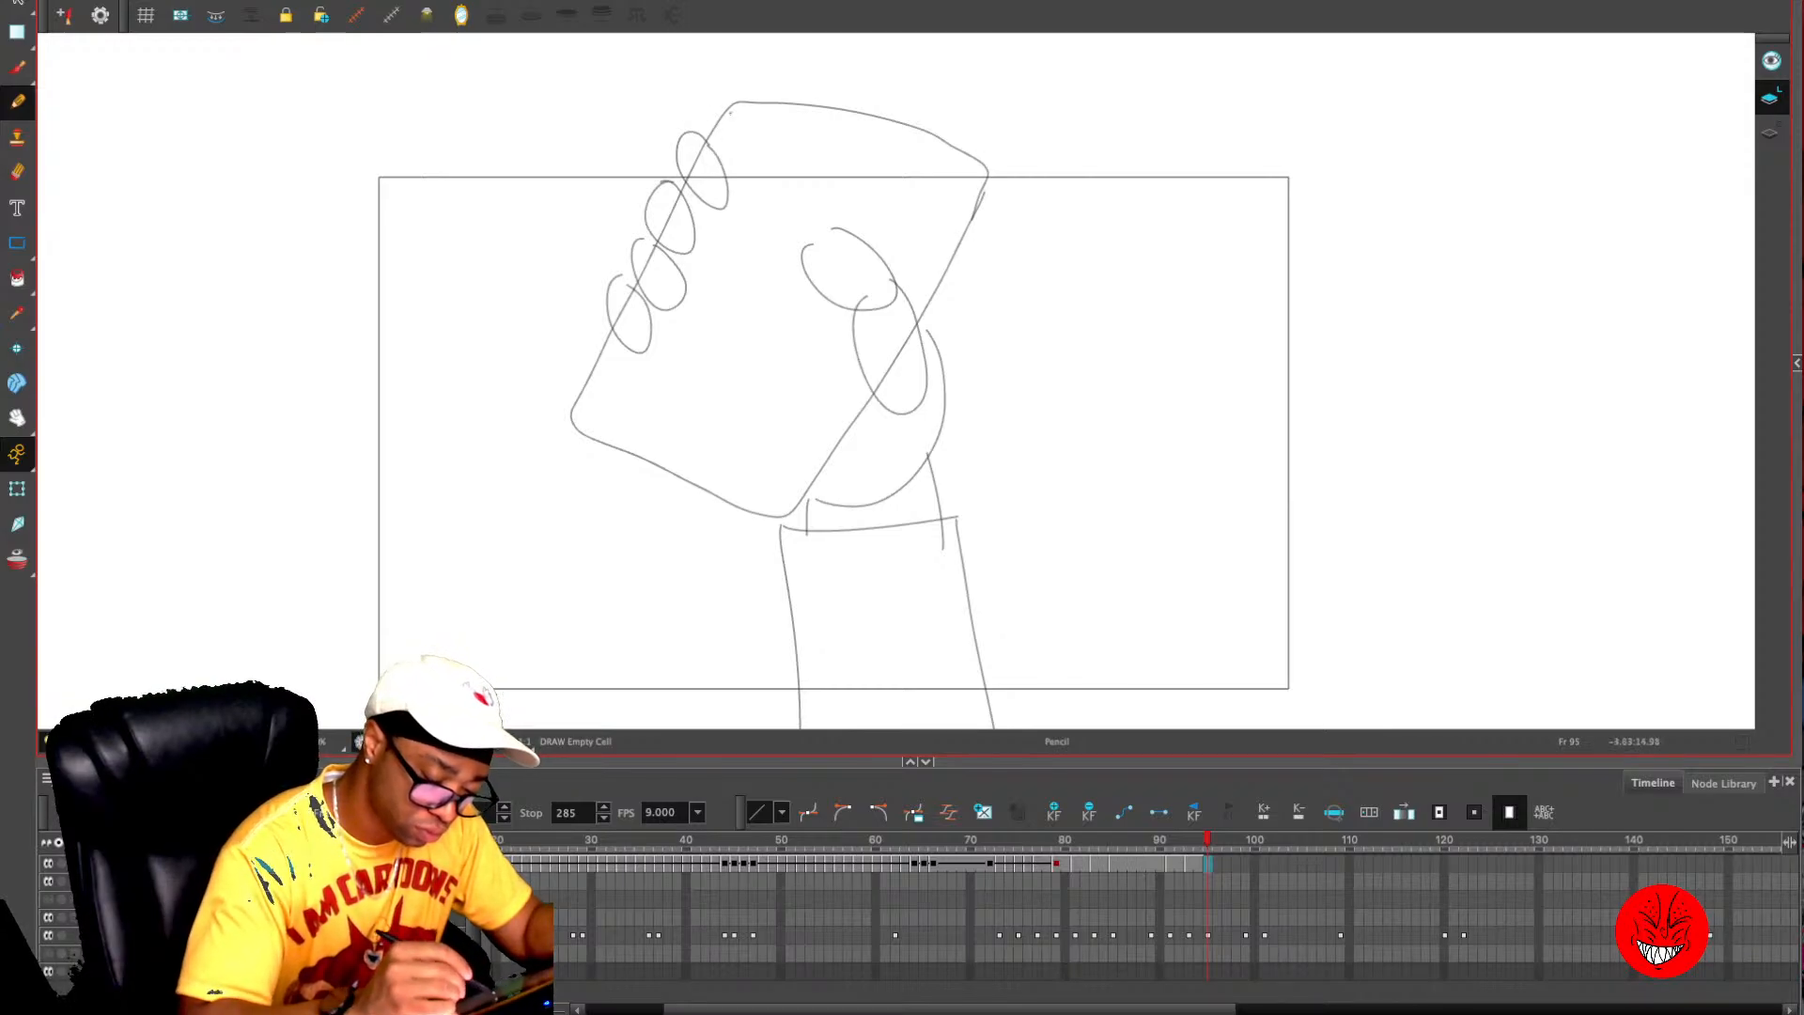
pyautogui.moveTo(729, 111)
pyautogui.mouseDown()
pyautogui.moveTo(580, 415)
pyautogui.moveTo(605, 451)
pyautogui.moveTo(730, 508)
pyautogui.mouseUp()
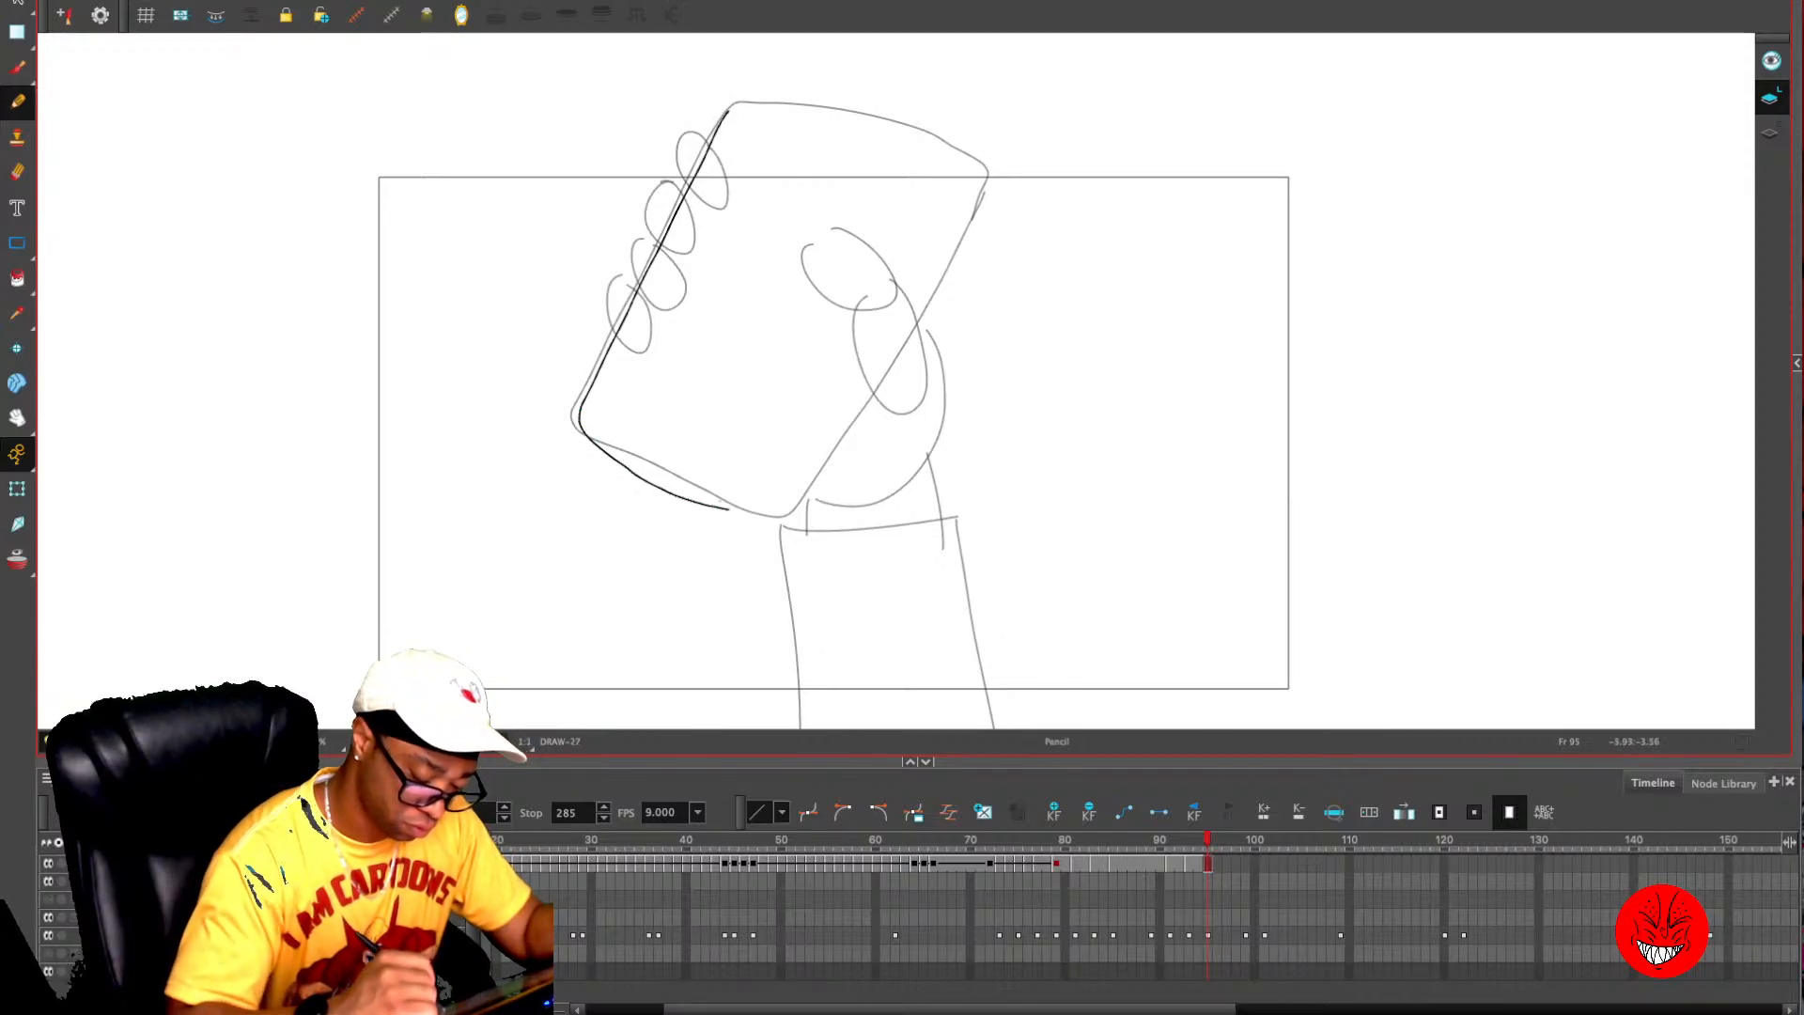
pyautogui.hotkey('ctrl', 'z')
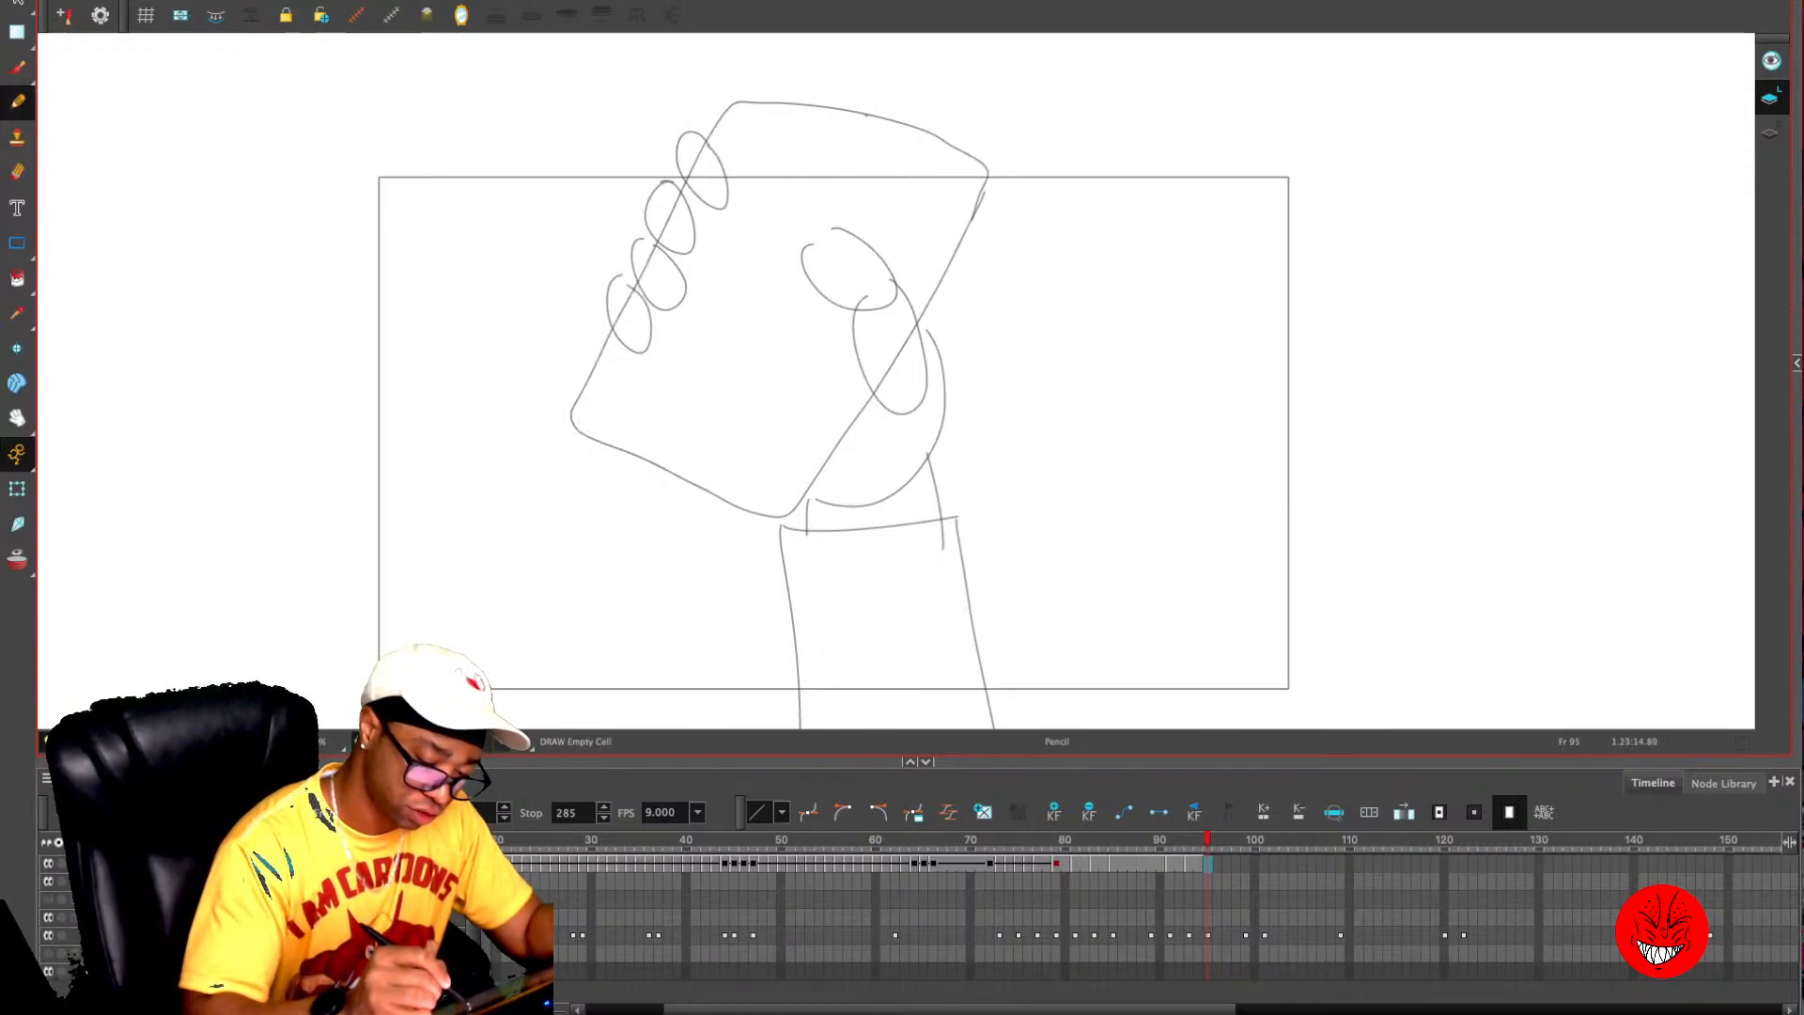
pyautogui.moveTo(860, 114)
pyautogui.mouseDown()
pyautogui.moveTo(745, 102)
pyautogui.moveTo(714, 131)
pyautogui.moveTo(591, 371)
pyautogui.moveTo(587, 435)
pyautogui.moveTo(735, 502)
pyautogui.moveTo(808, 487)
pyautogui.moveTo(995, 186)
pyautogui.moveTo(983, 162)
pyautogui.moveTo(859, 115)
pyautogui.mouseUp()
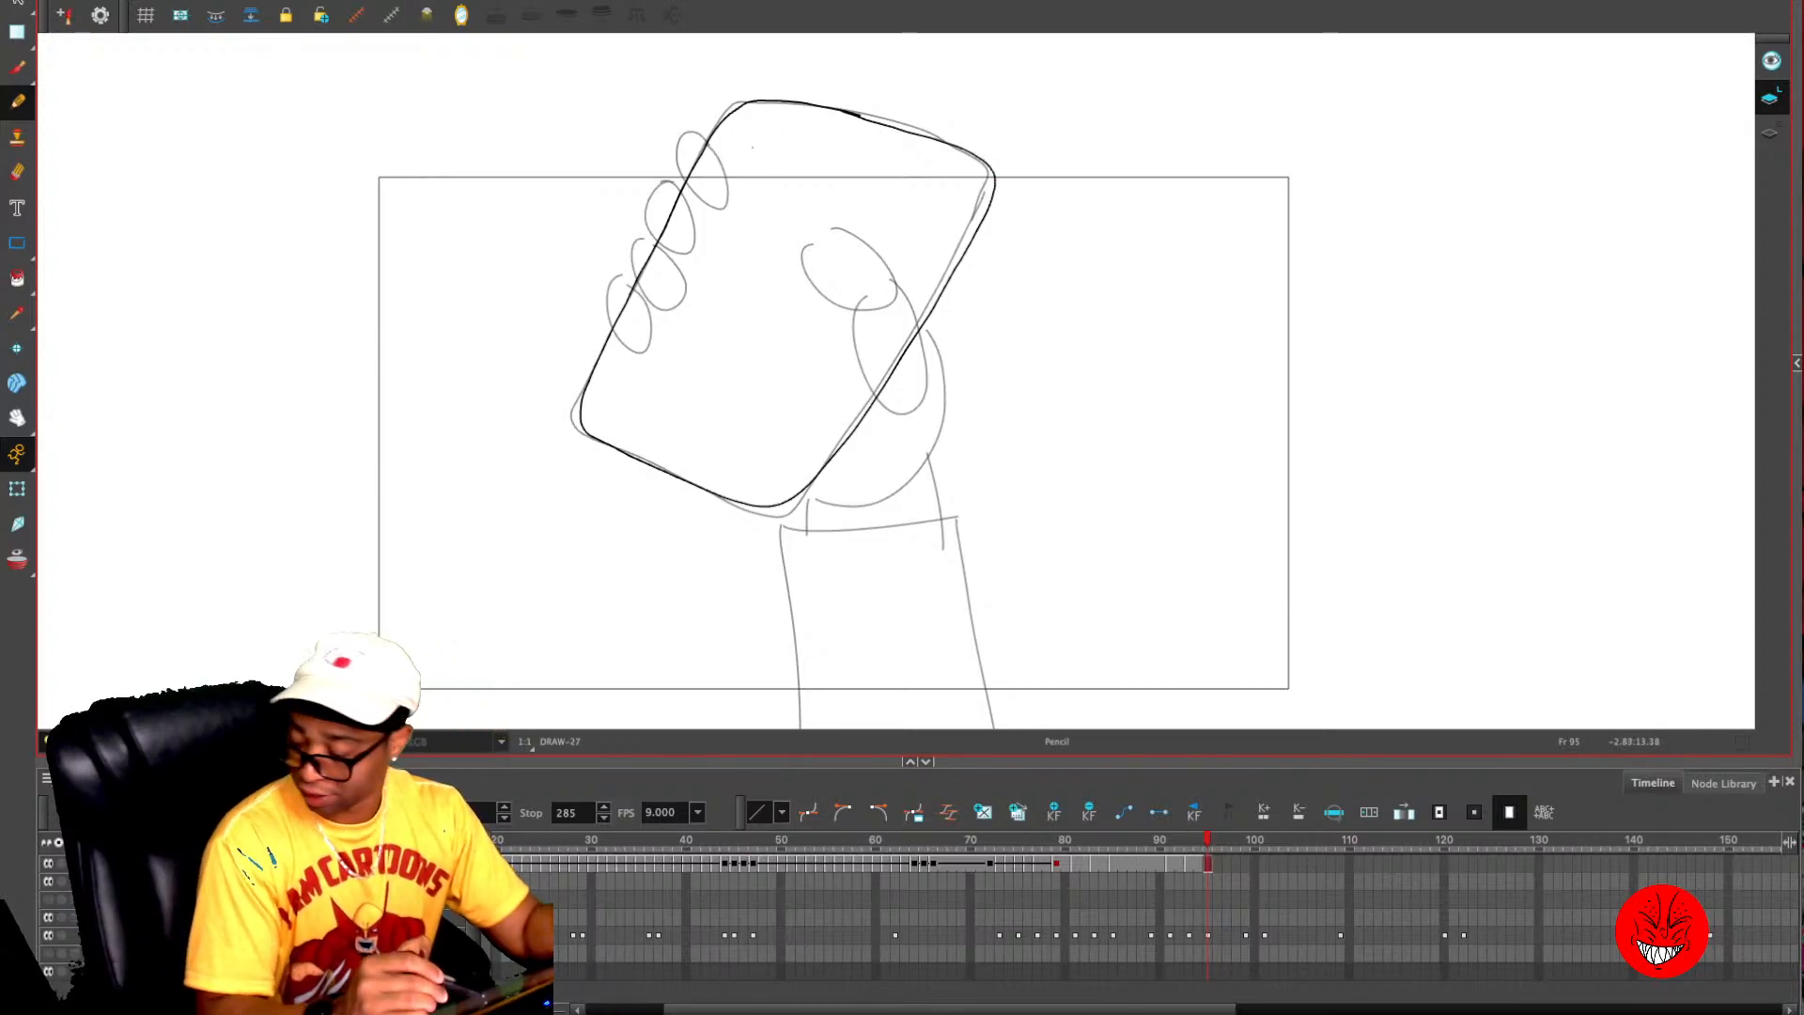
pyautogui.moveTo(861, 130); pyautogui.dragTo(864, 132)
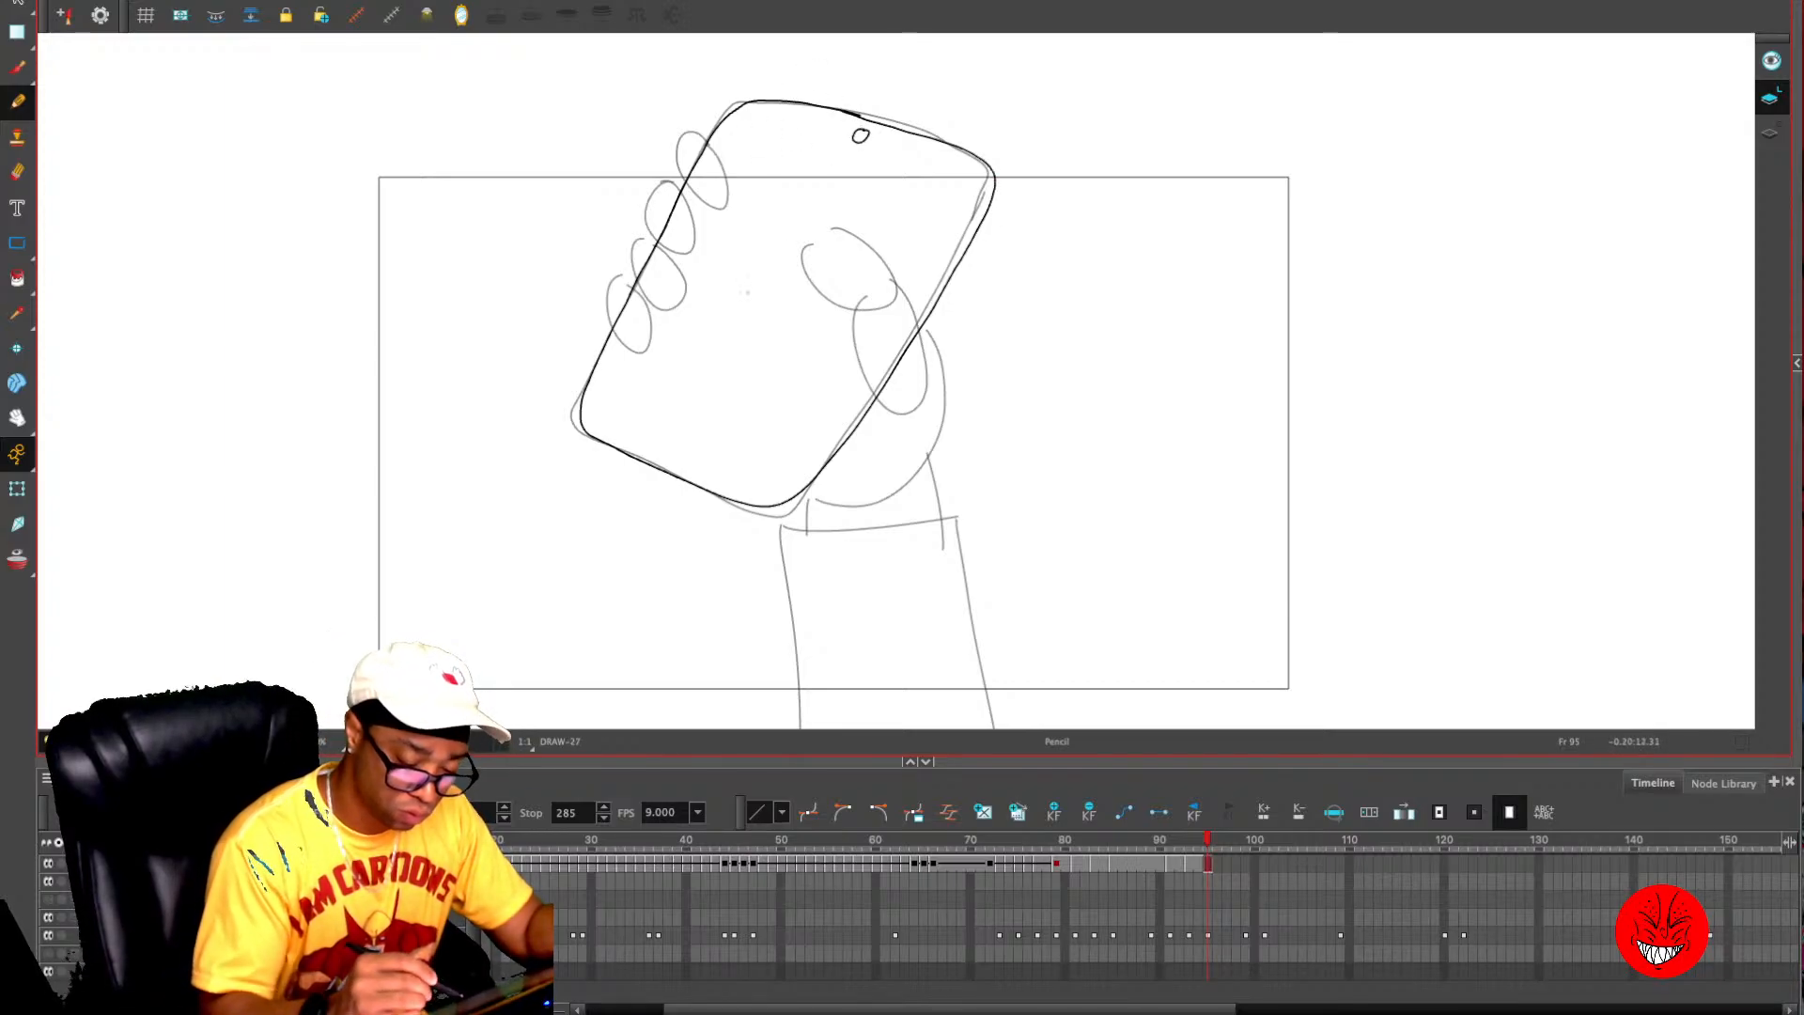
pyautogui.moveTo(744, 120)
pyautogui.mouseDown()
pyautogui.moveTo(609, 419)
pyautogui.moveTo(724, 470)
pyautogui.moveTo(806, 444)
pyautogui.moveTo(963, 195)
pyautogui.moveTo(916, 144)
pyautogui.moveTo(764, 111)
pyautogui.mouseUp()
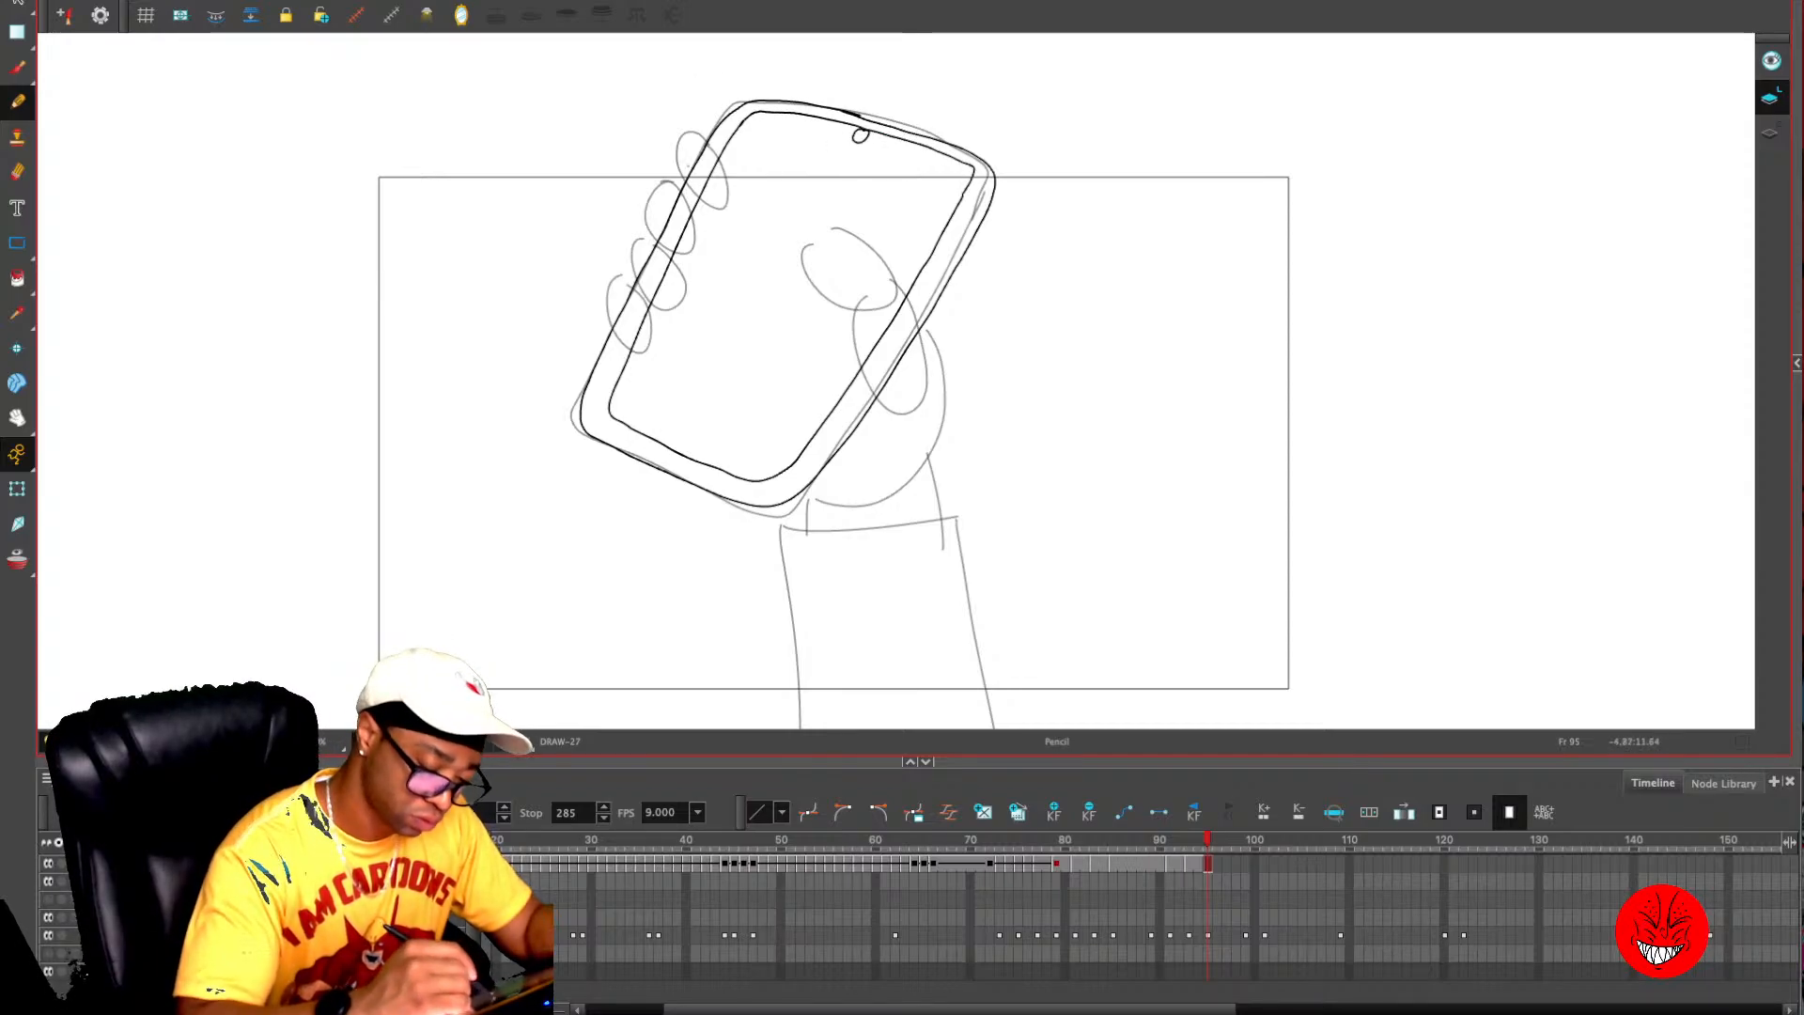
# - Trace the four fingertips wrapping around the phone's long edge on frame 95
pyautogui.moveTo(682, 160)
pyautogui.mouseDown()
pyautogui.moveTo(727, 208)
pyautogui.moveTo(721, 160)
pyautogui.mouseUp()
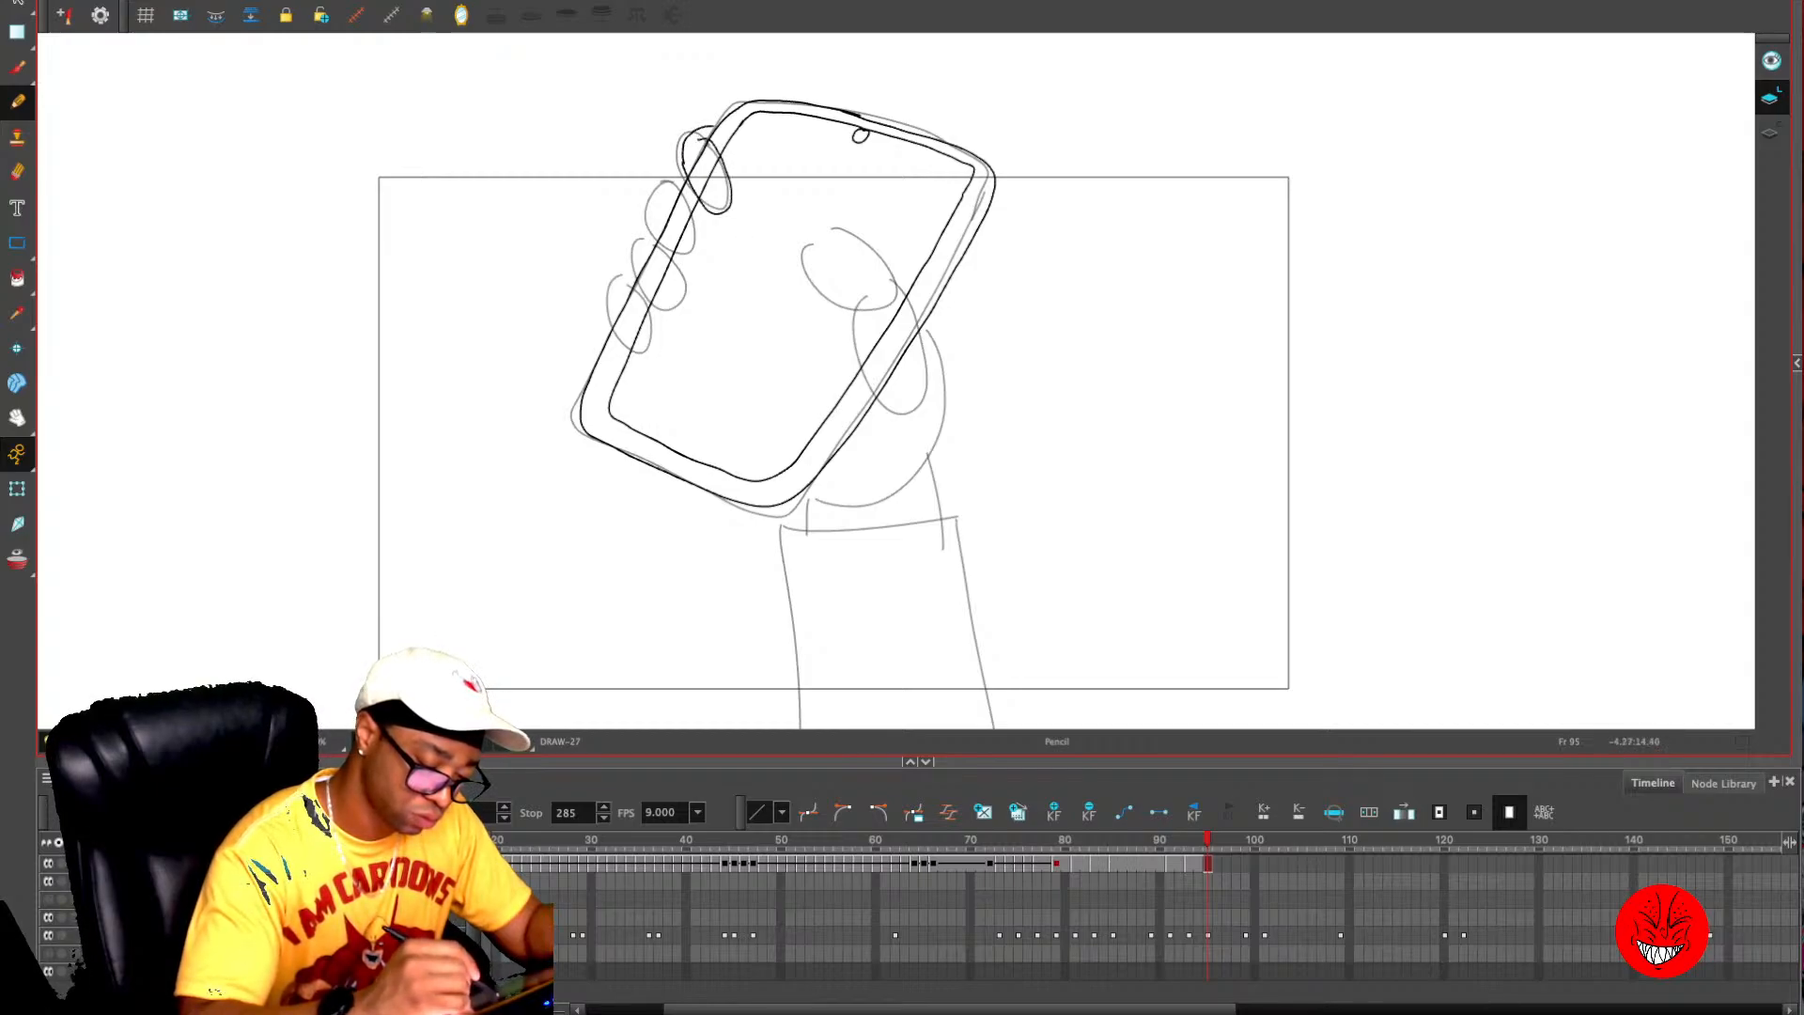
pyautogui.moveTo(684, 185)
pyautogui.mouseDown()
pyautogui.moveTo(653, 203)
pyautogui.moveTo(672, 256)
pyautogui.moveTo(686, 209)
pyautogui.moveTo(631, 277)
pyautogui.moveTo(649, 297)
pyautogui.mouseUp()
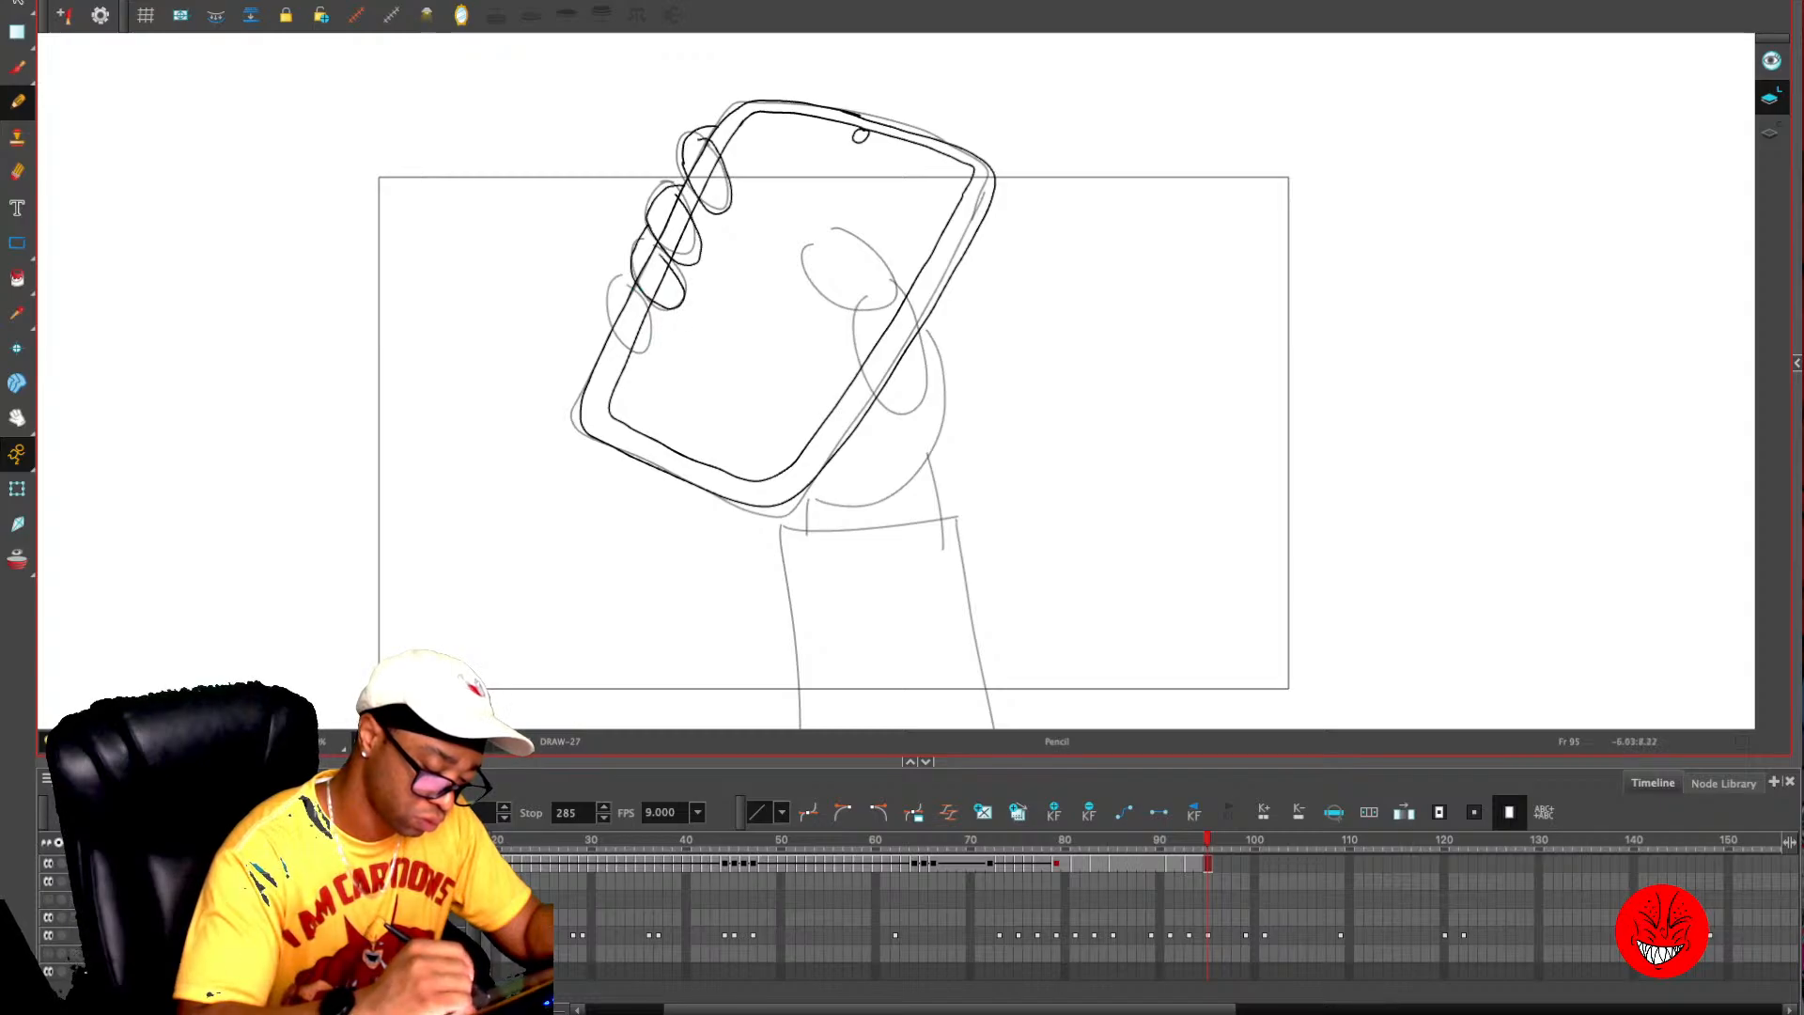
pyautogui.moveTo(632, 266); pyautogui.dragTo(621, 327)
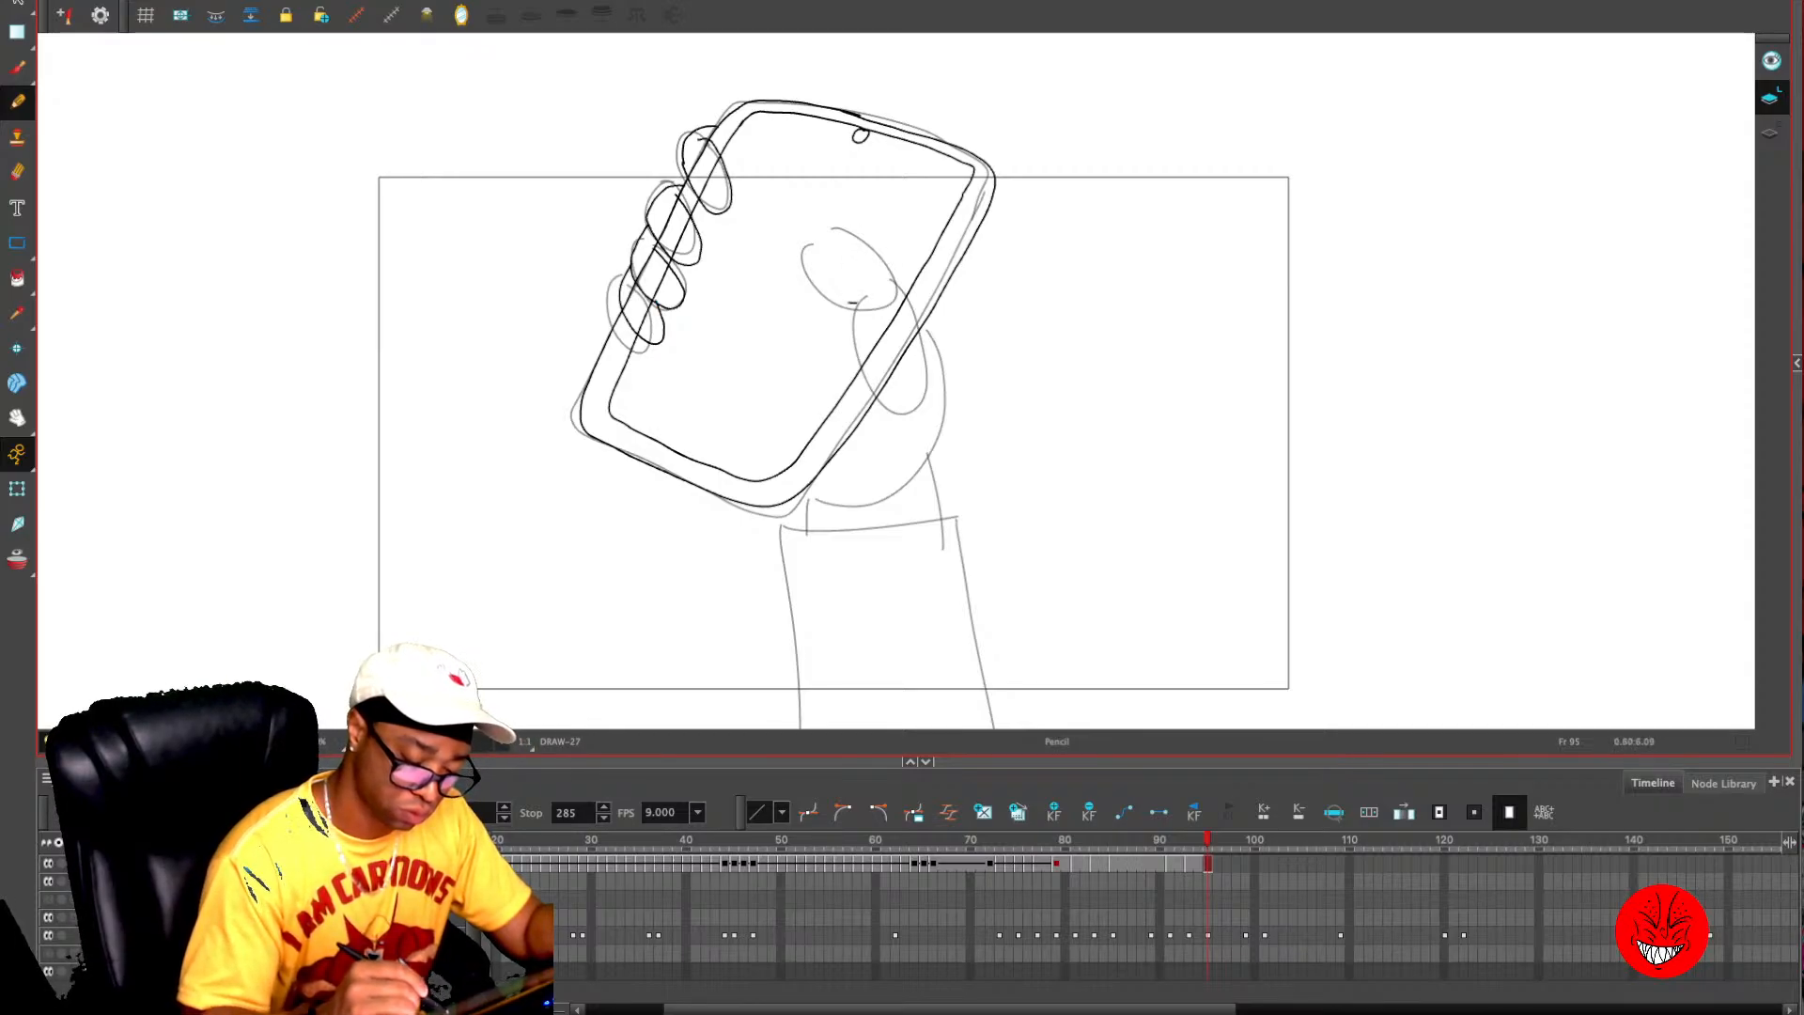
# - Draw the thumb's rounded tip and both of its sides overlapping the phone on frame 95
pyautogui.moveTo(852, 302)
pyautogui.mouseDown()
pyautogui.moveTo(820, 243)
pyautogui.moveTo(893, 272)
pyautogui.mouseUp()
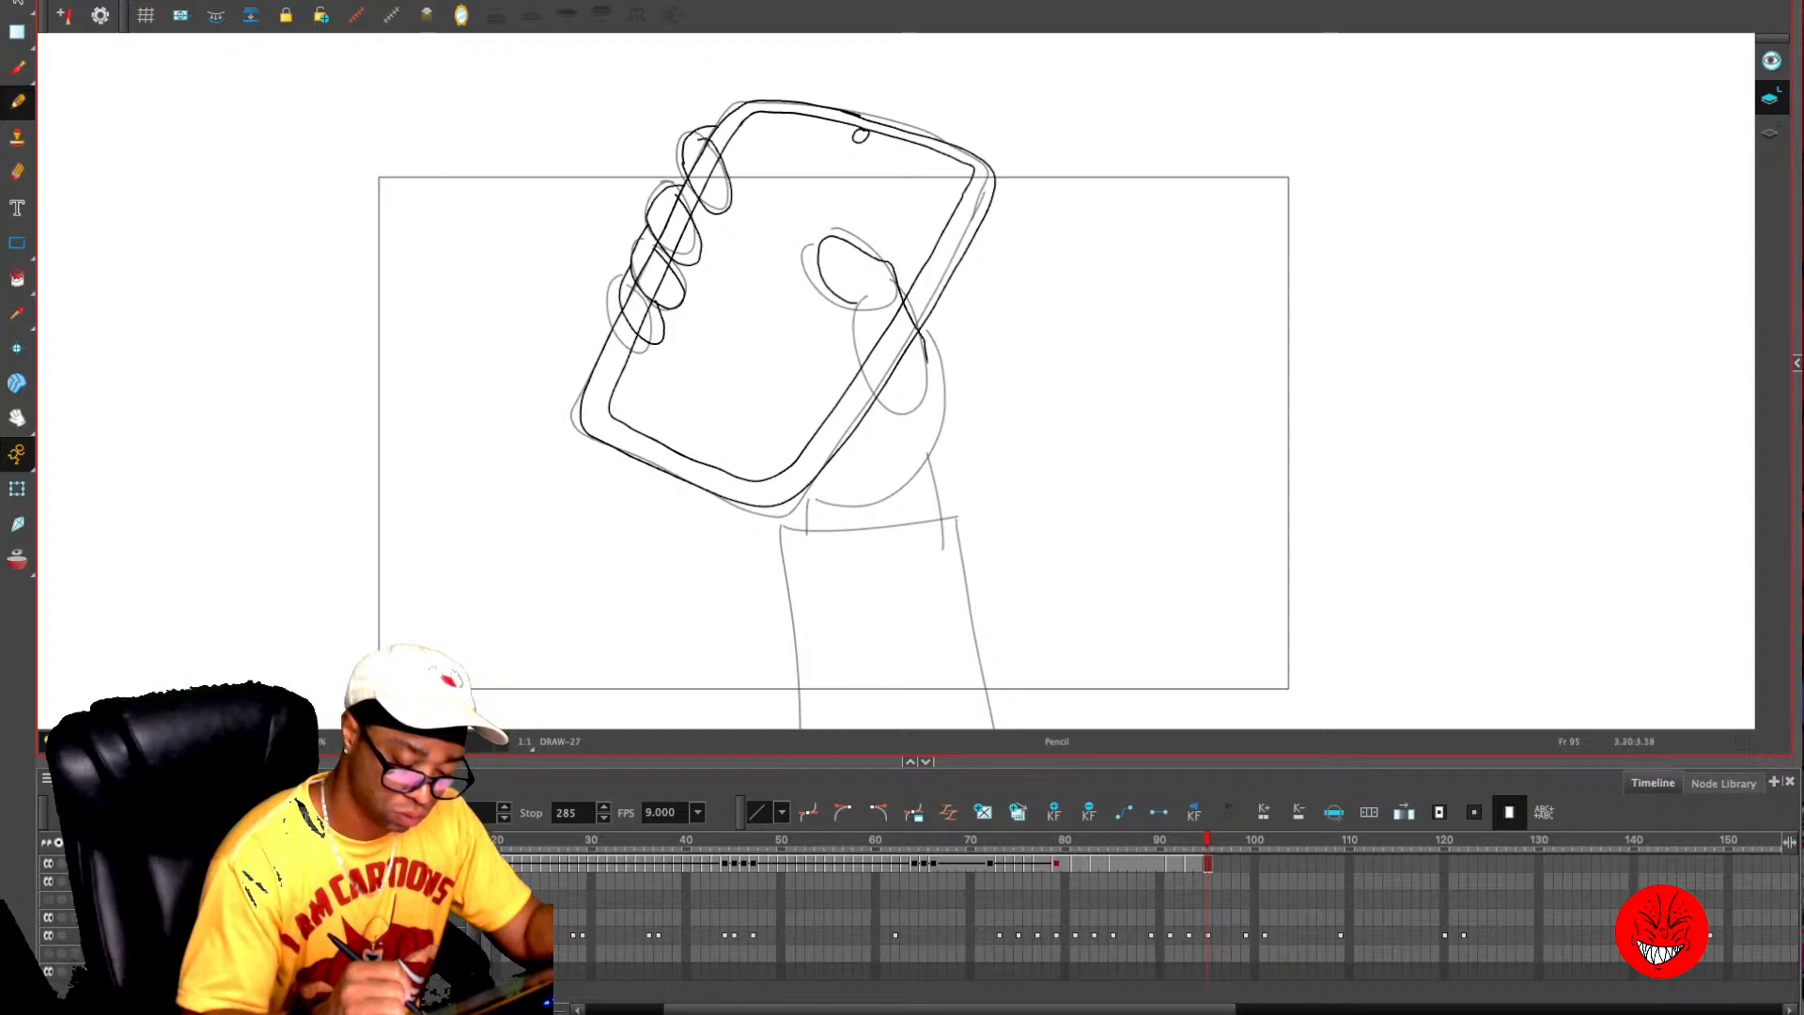
pyautogui.hotkey('ctrl', 'z')
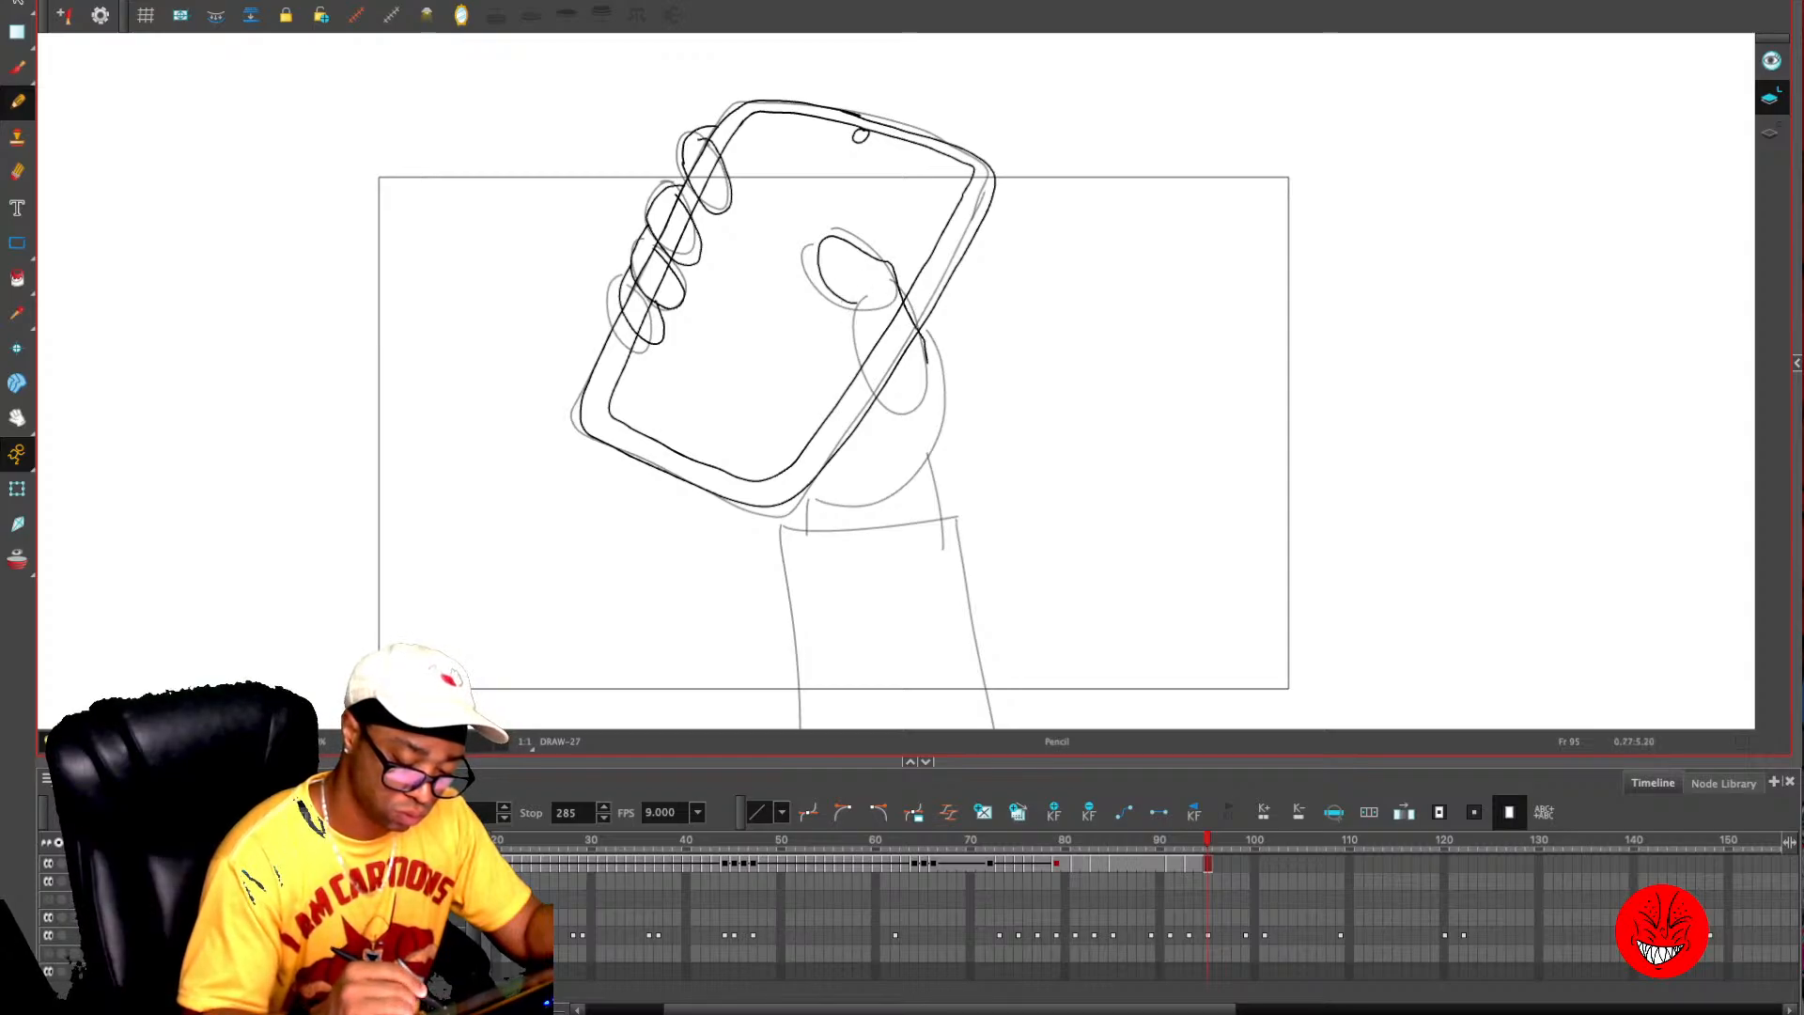
pyautogui.moveTo(870, 360); pyautogui.dragTo(872, 391)
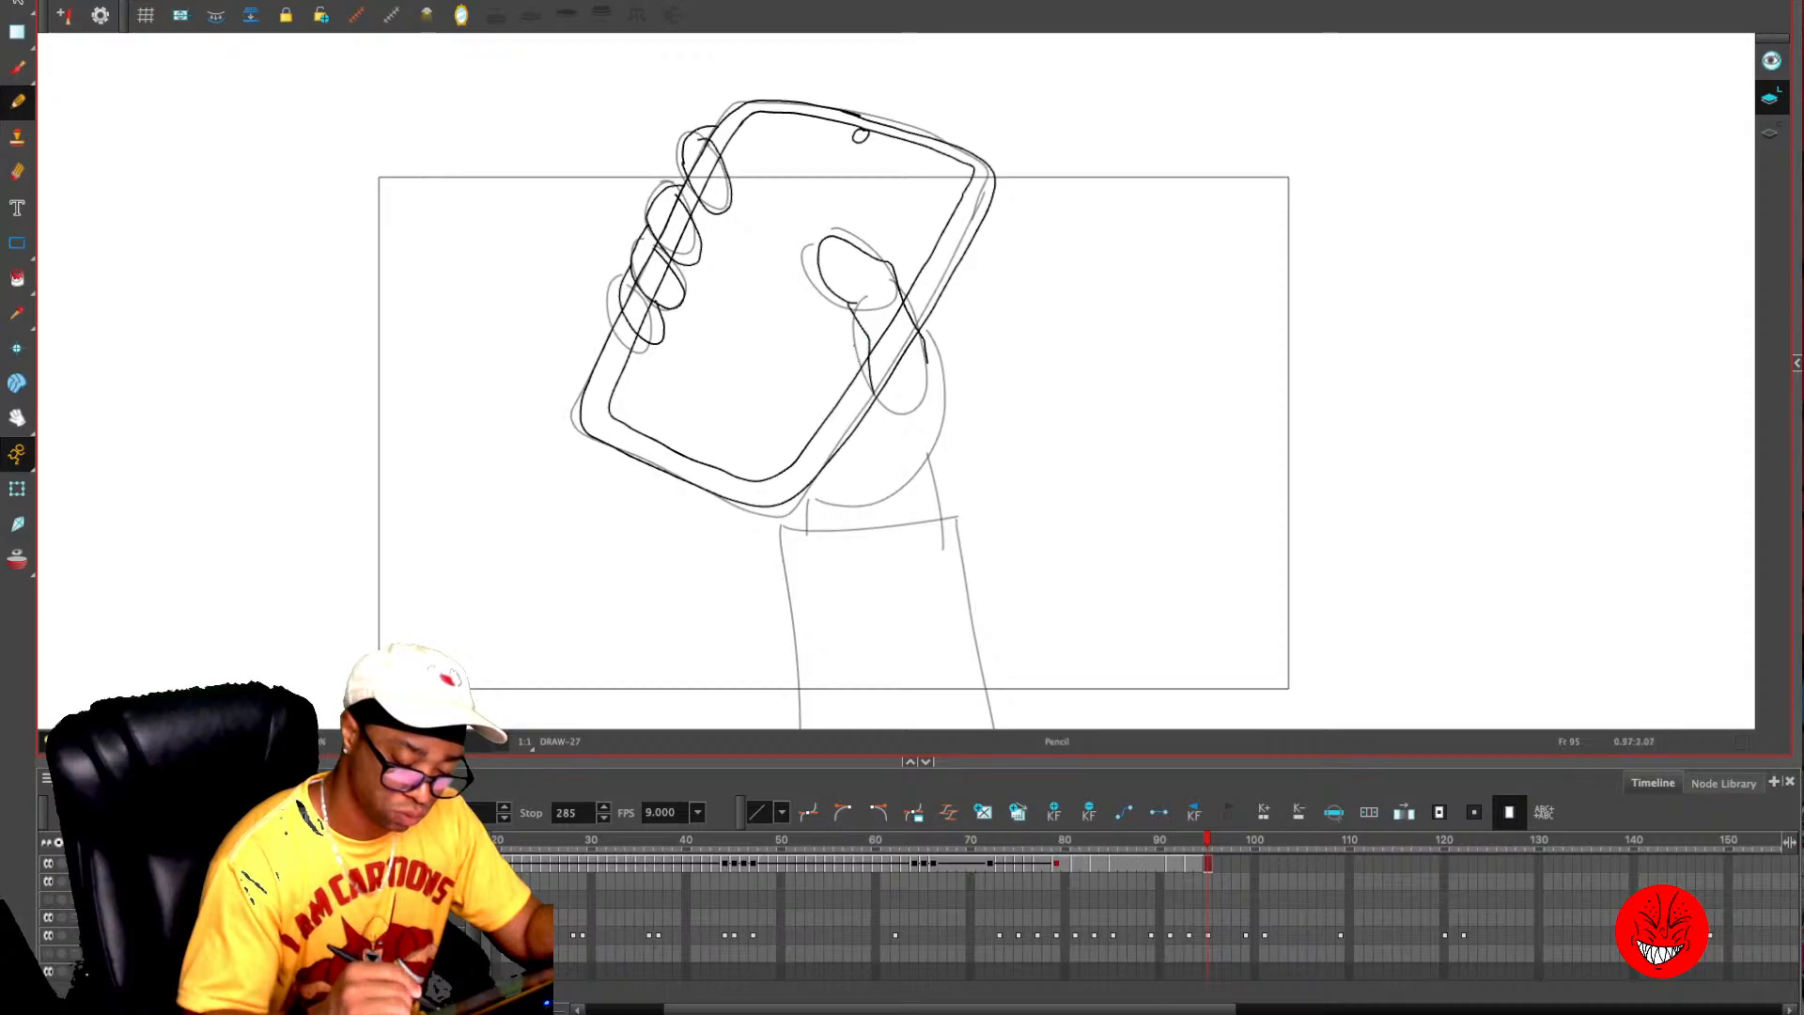
pyautogui.hotkey('ctrl', 'z')
pyautogui.moveTo(850, 304); pyautogui.dragTo(876, 409)
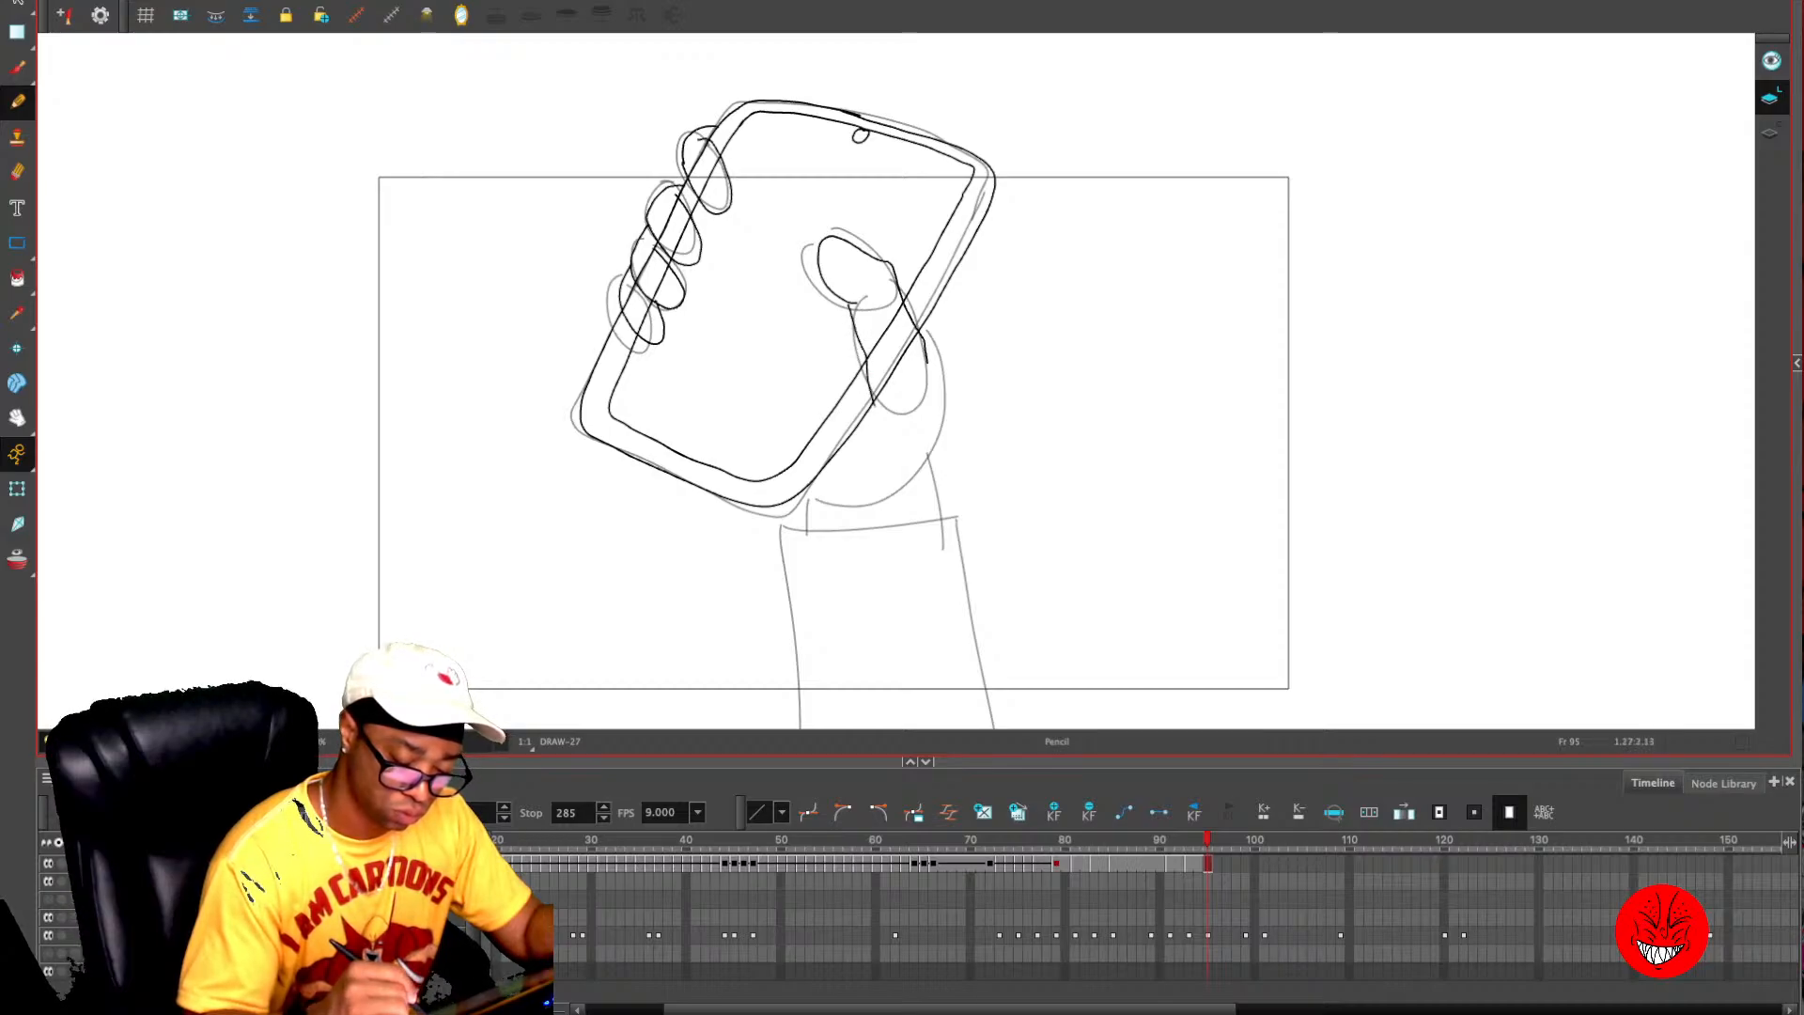
pyautogui.hotkey('alt', 's')
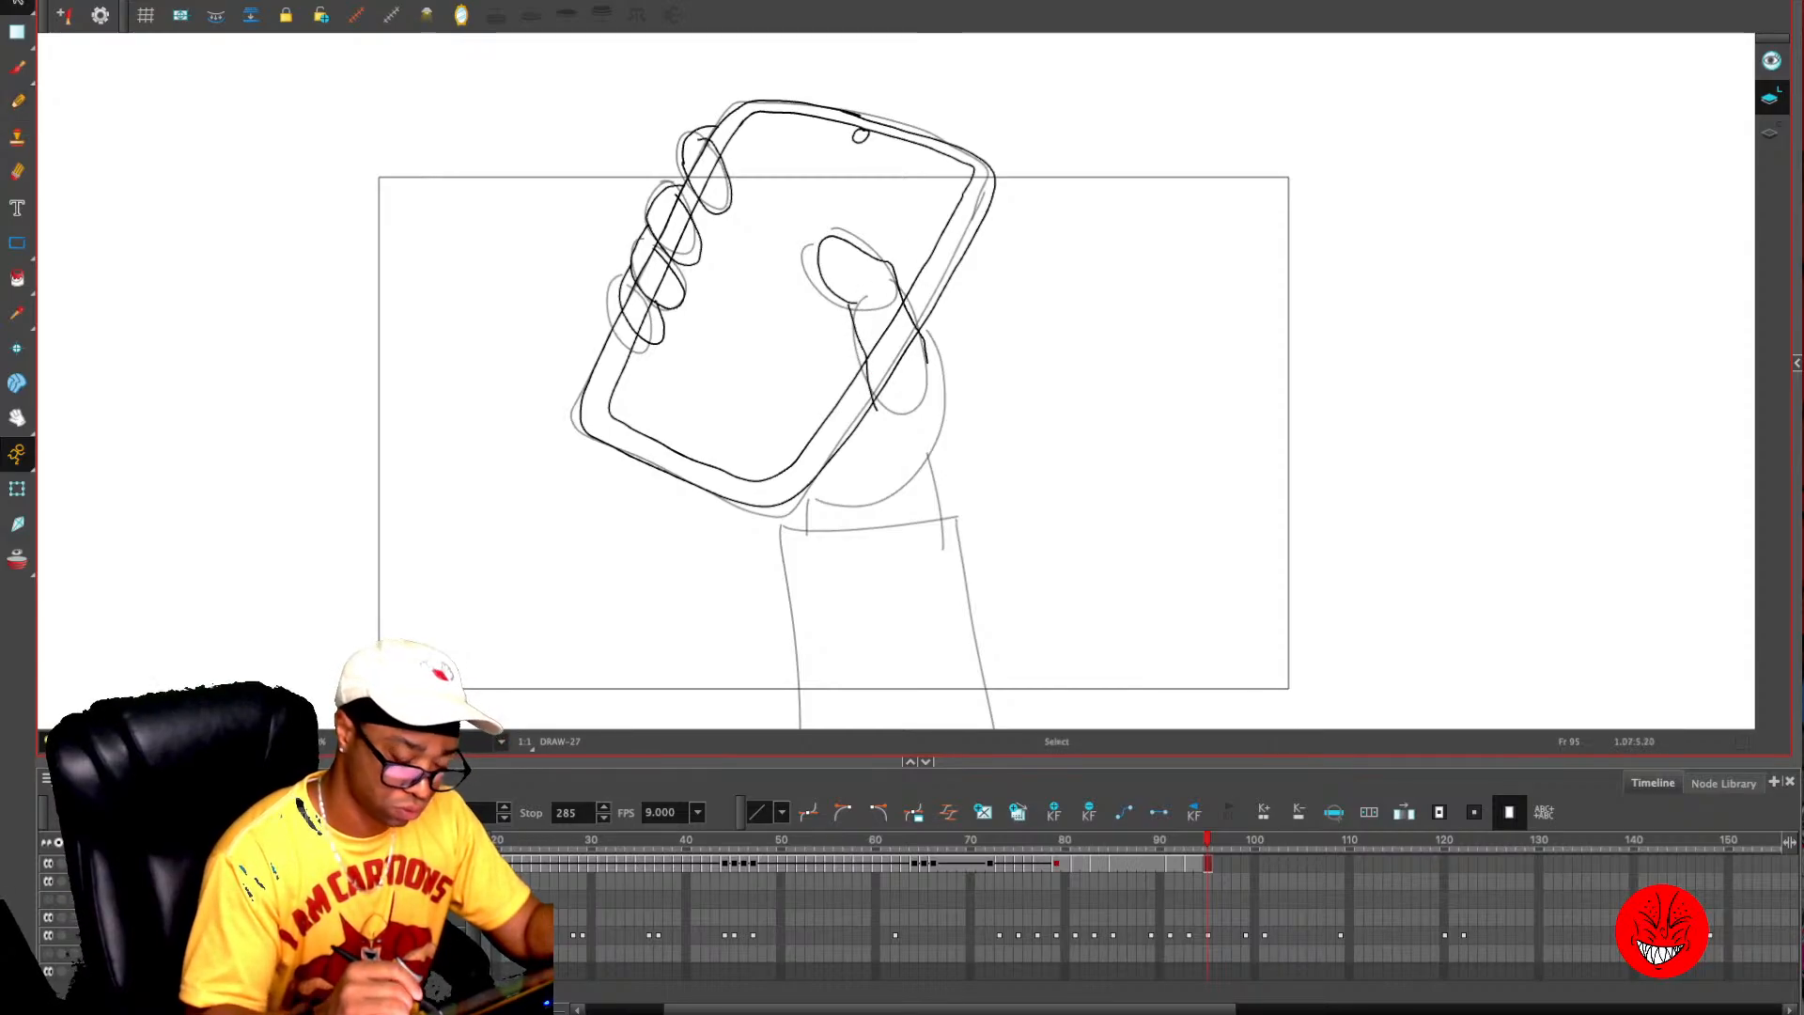
pyautogui.press('2')
pyautogui.press('2')
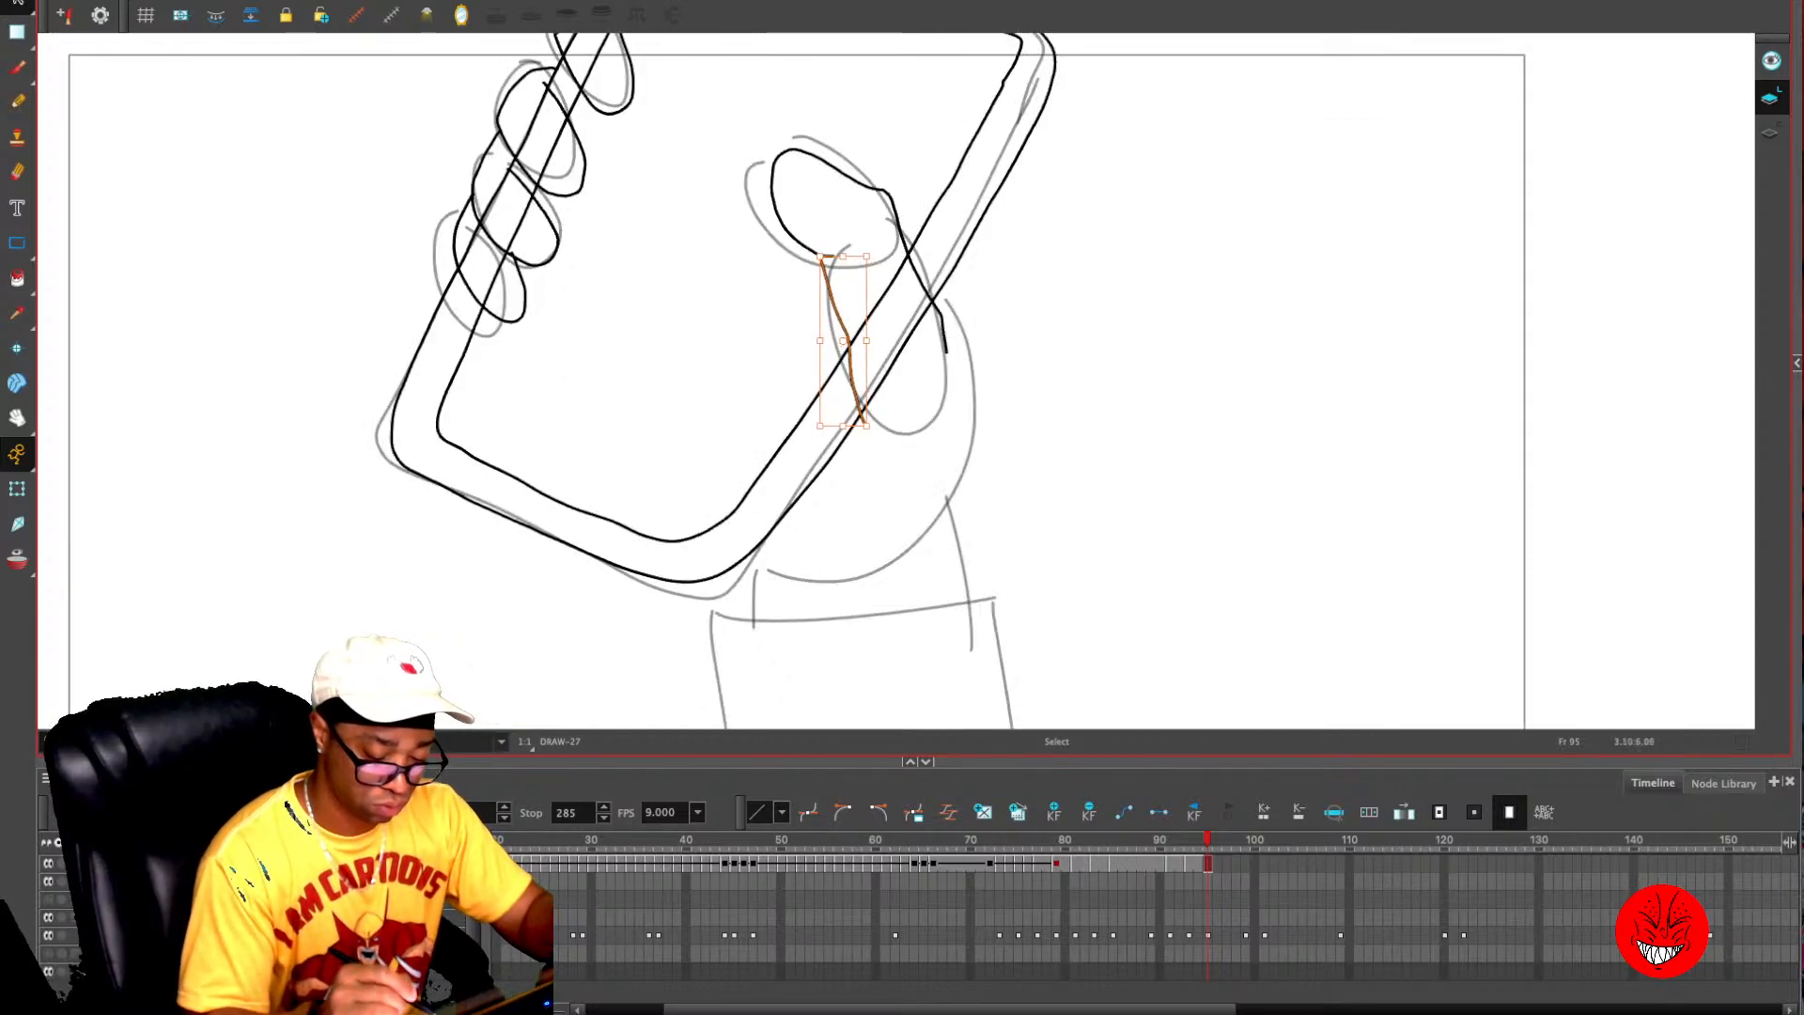
# - Draw the outer palm curve, the heel of the hand below the phone and the palm crease under the thumb
pyautogui.hotkey('alt', '/')
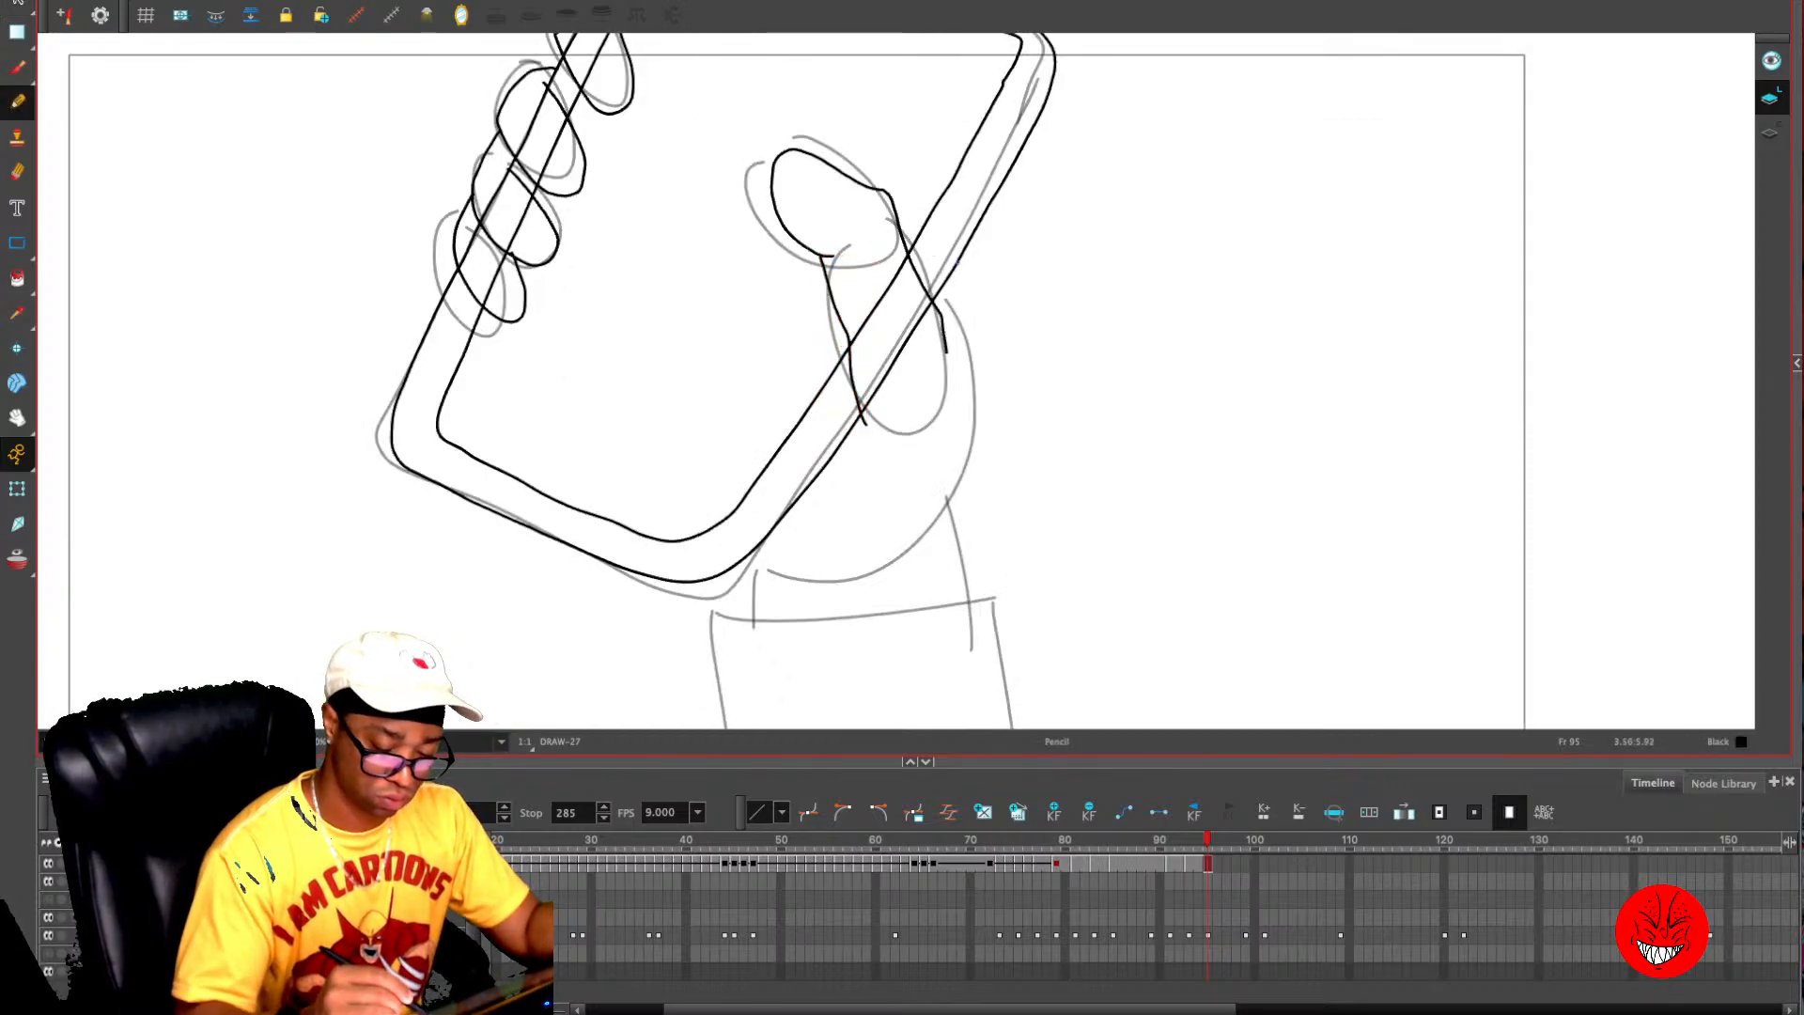
pyautogui.moveTo(961, 254)
pyautogui.mouseDown()
pyautogui.moveTo(966, 456)
pyautogui.moveTo(912, 552)
pyautogui.mouseUp()
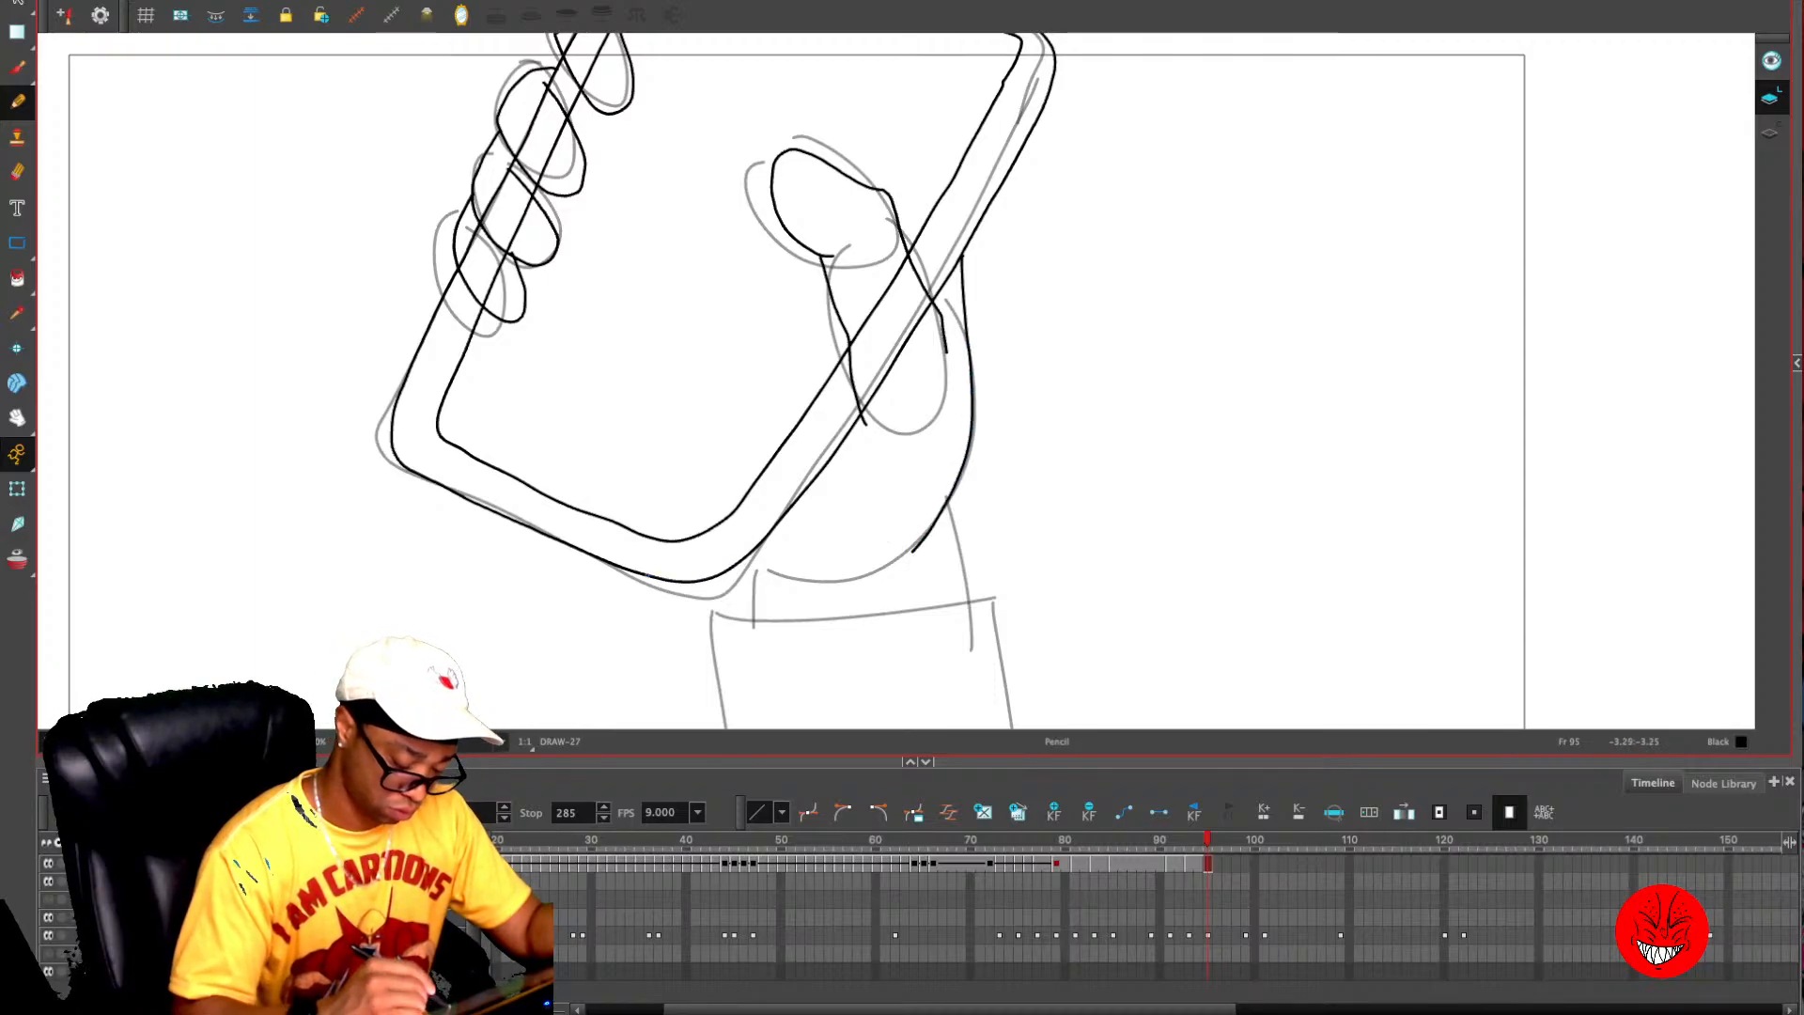
pyautogui.moveTo(637, 571)
pyautogui.mouseDown()
pyautogui.moveTo(721, 624)
pyautogui.moveTo(886, 562)
pyautogui.mouseUp()
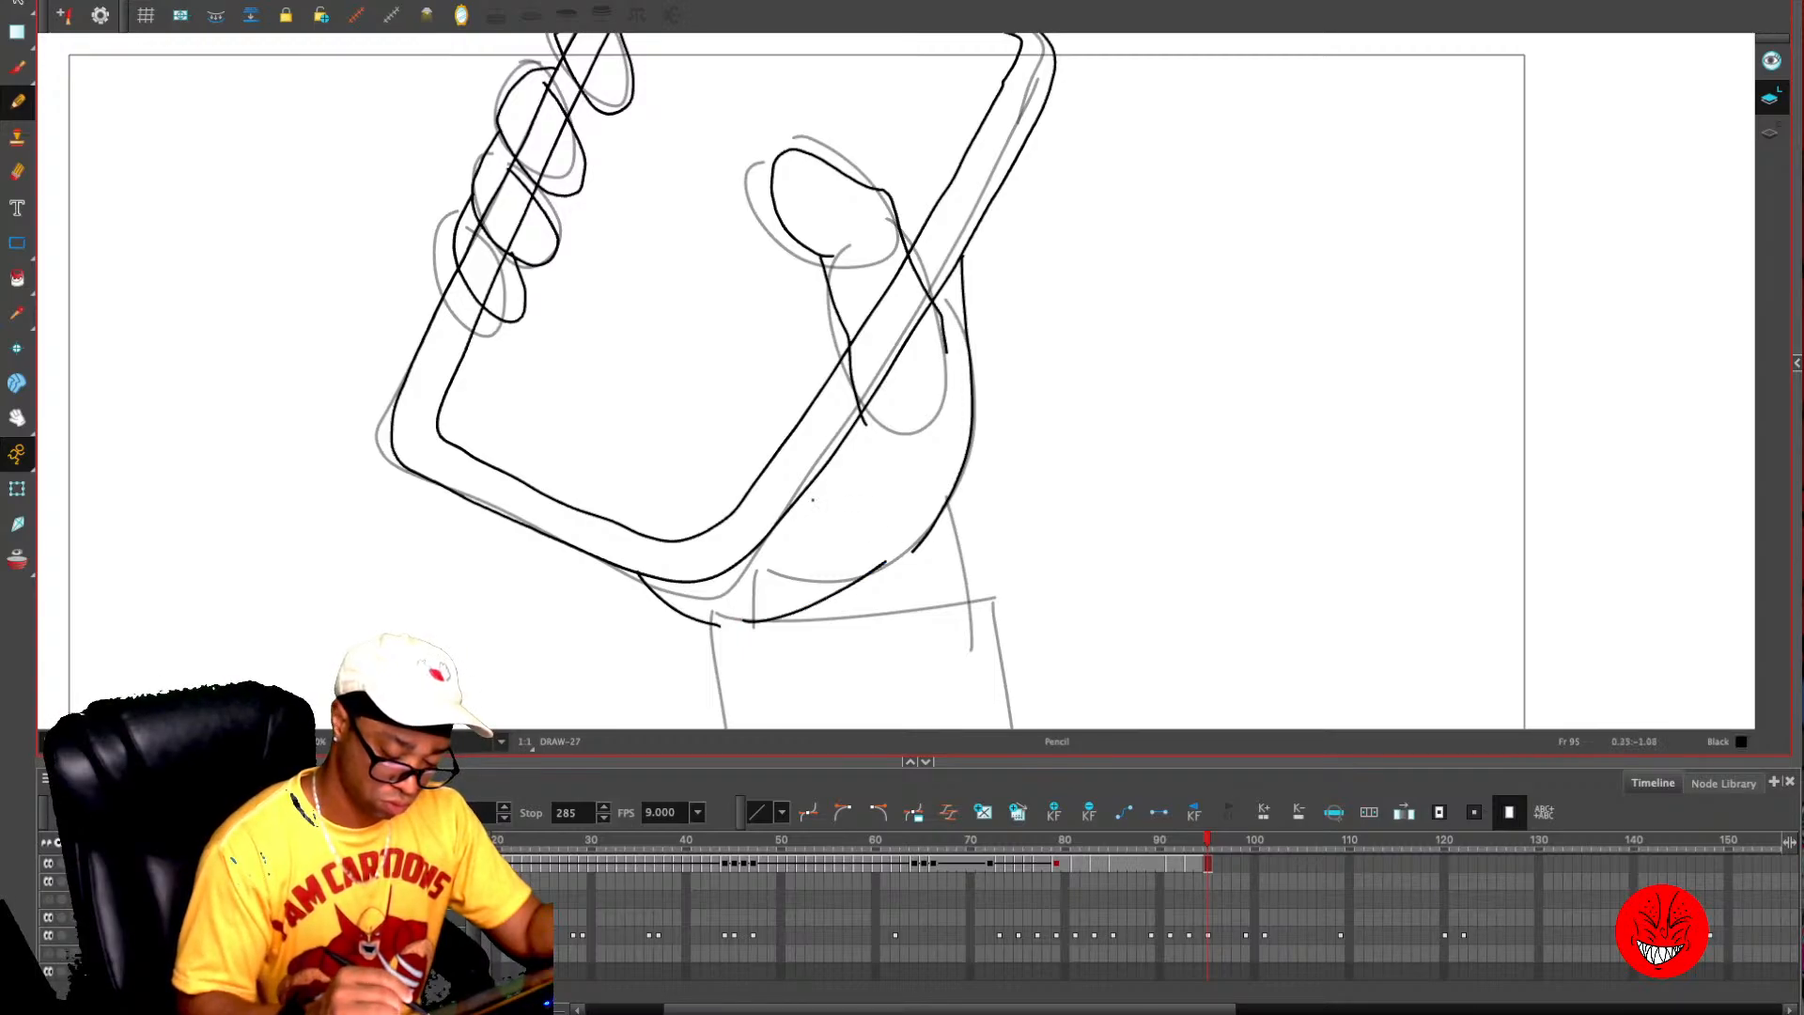
pyautogui.moveTo(813, 500); pyautogui.dragTo(842, 538)
pyautogui.hotkey('ctrl', 'z')
pyautogui.moveTo(848, 333)
pyautogui.mouseDown()
pyautogui.moveTo(827, 414)
pyautogui.moveTo(844, 508)
pyautogui.mouseUp()
pyautogui.hotkey('ctrl', 'z')
pyautogui.moveTo(851, 349)
pyautogui.mouseDown()
pyautogui.moveTo(822, 421)
pyautogui.moveTo(825, 533)
pyautogui.mouseUp()
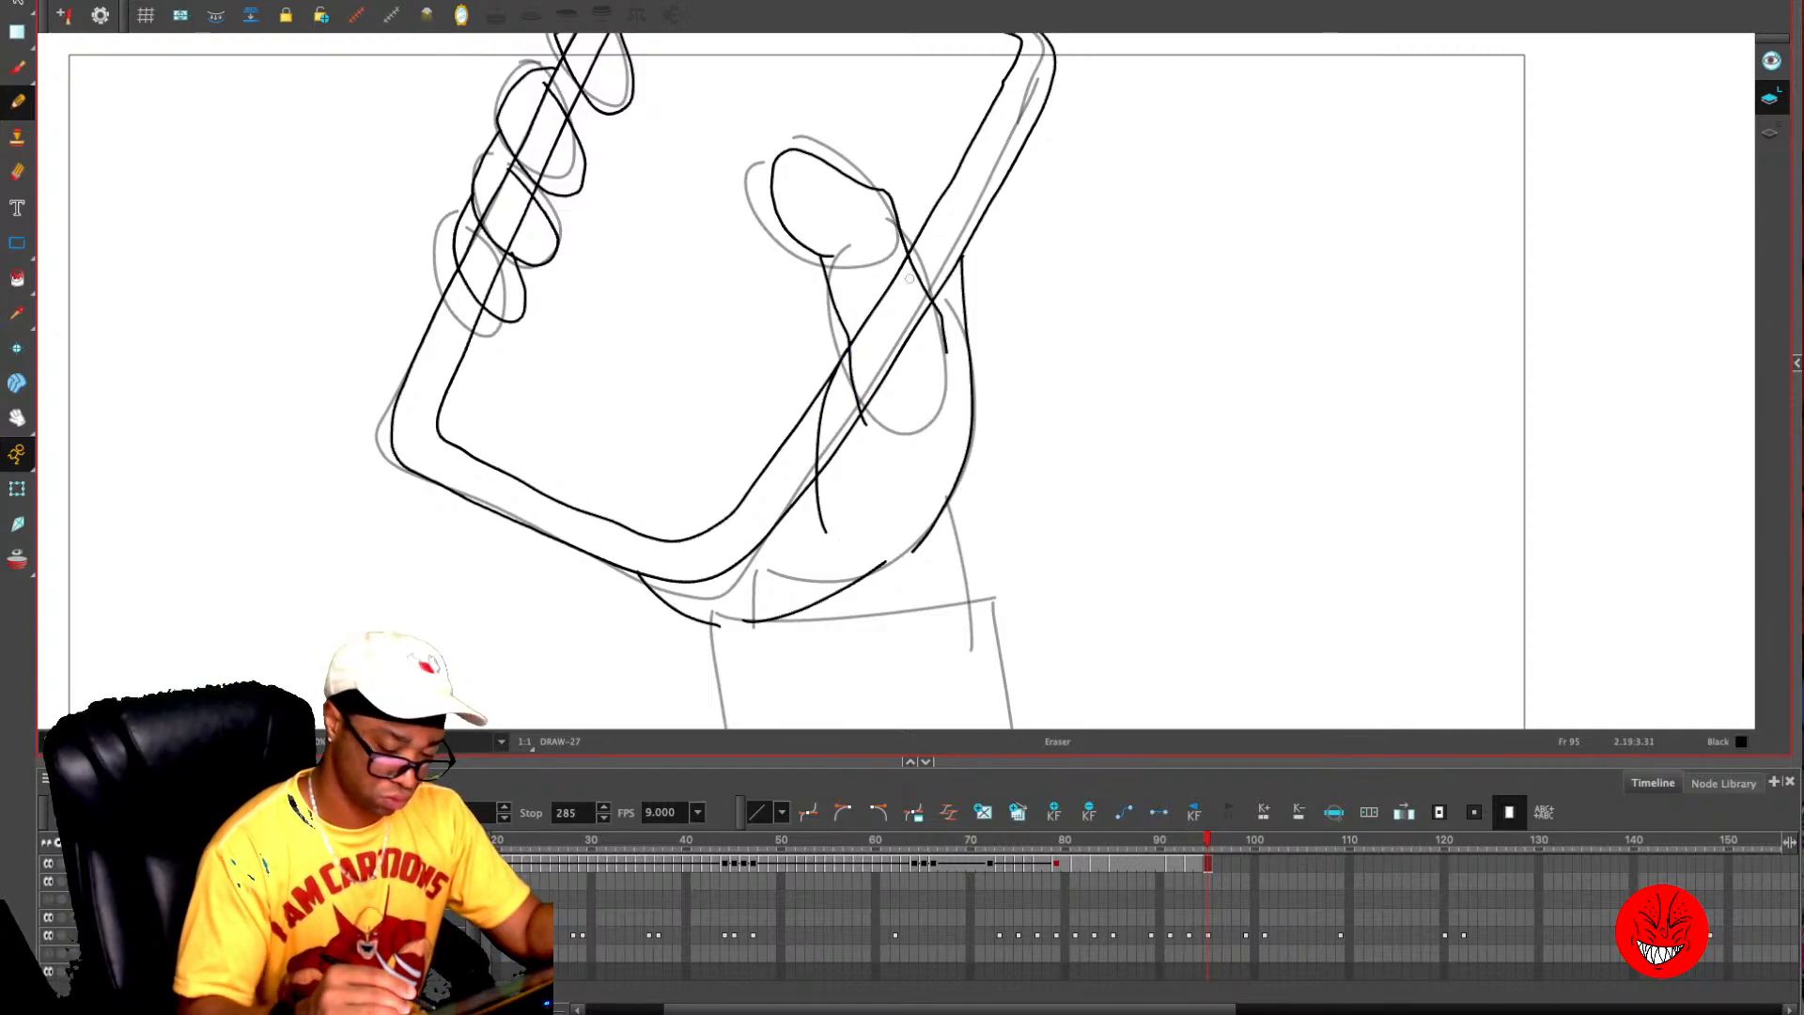
# - Remove the phone edge lines that cross the thumb and palm, and erase the thumb line's overshoot
pyautogui.hotkey('alt', 'e')
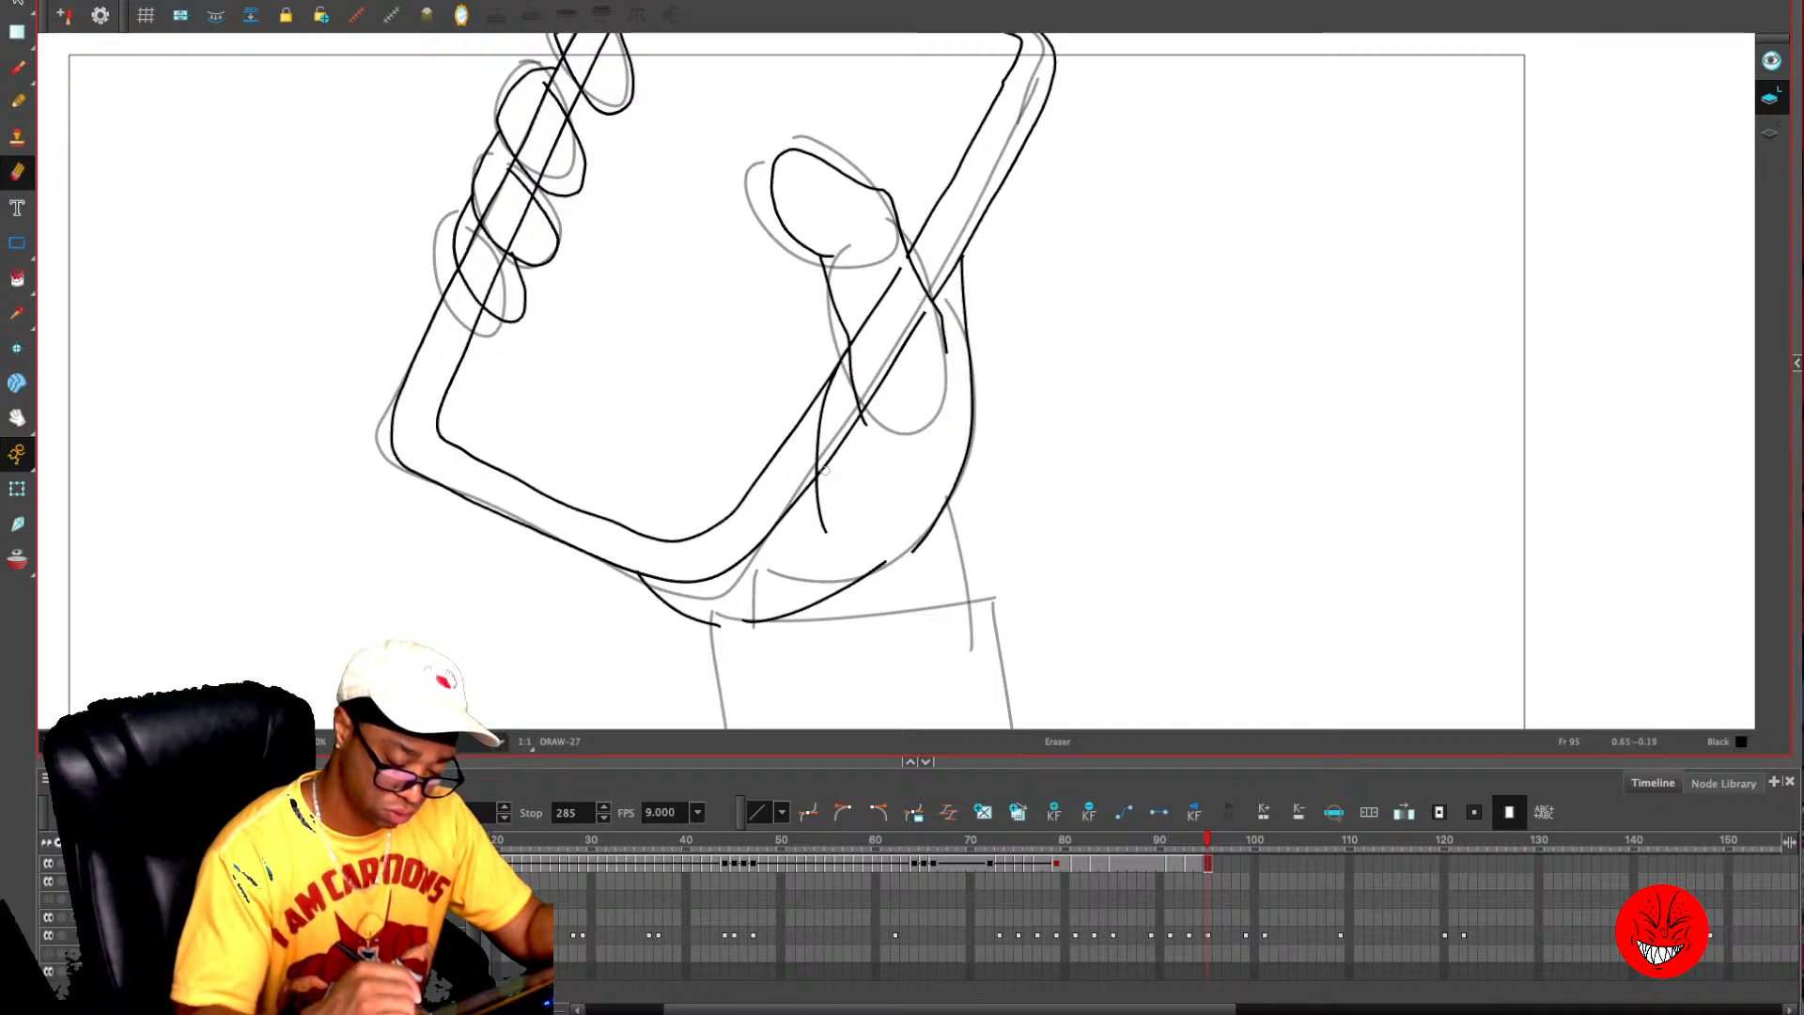
pyautogui.click(855, 340)
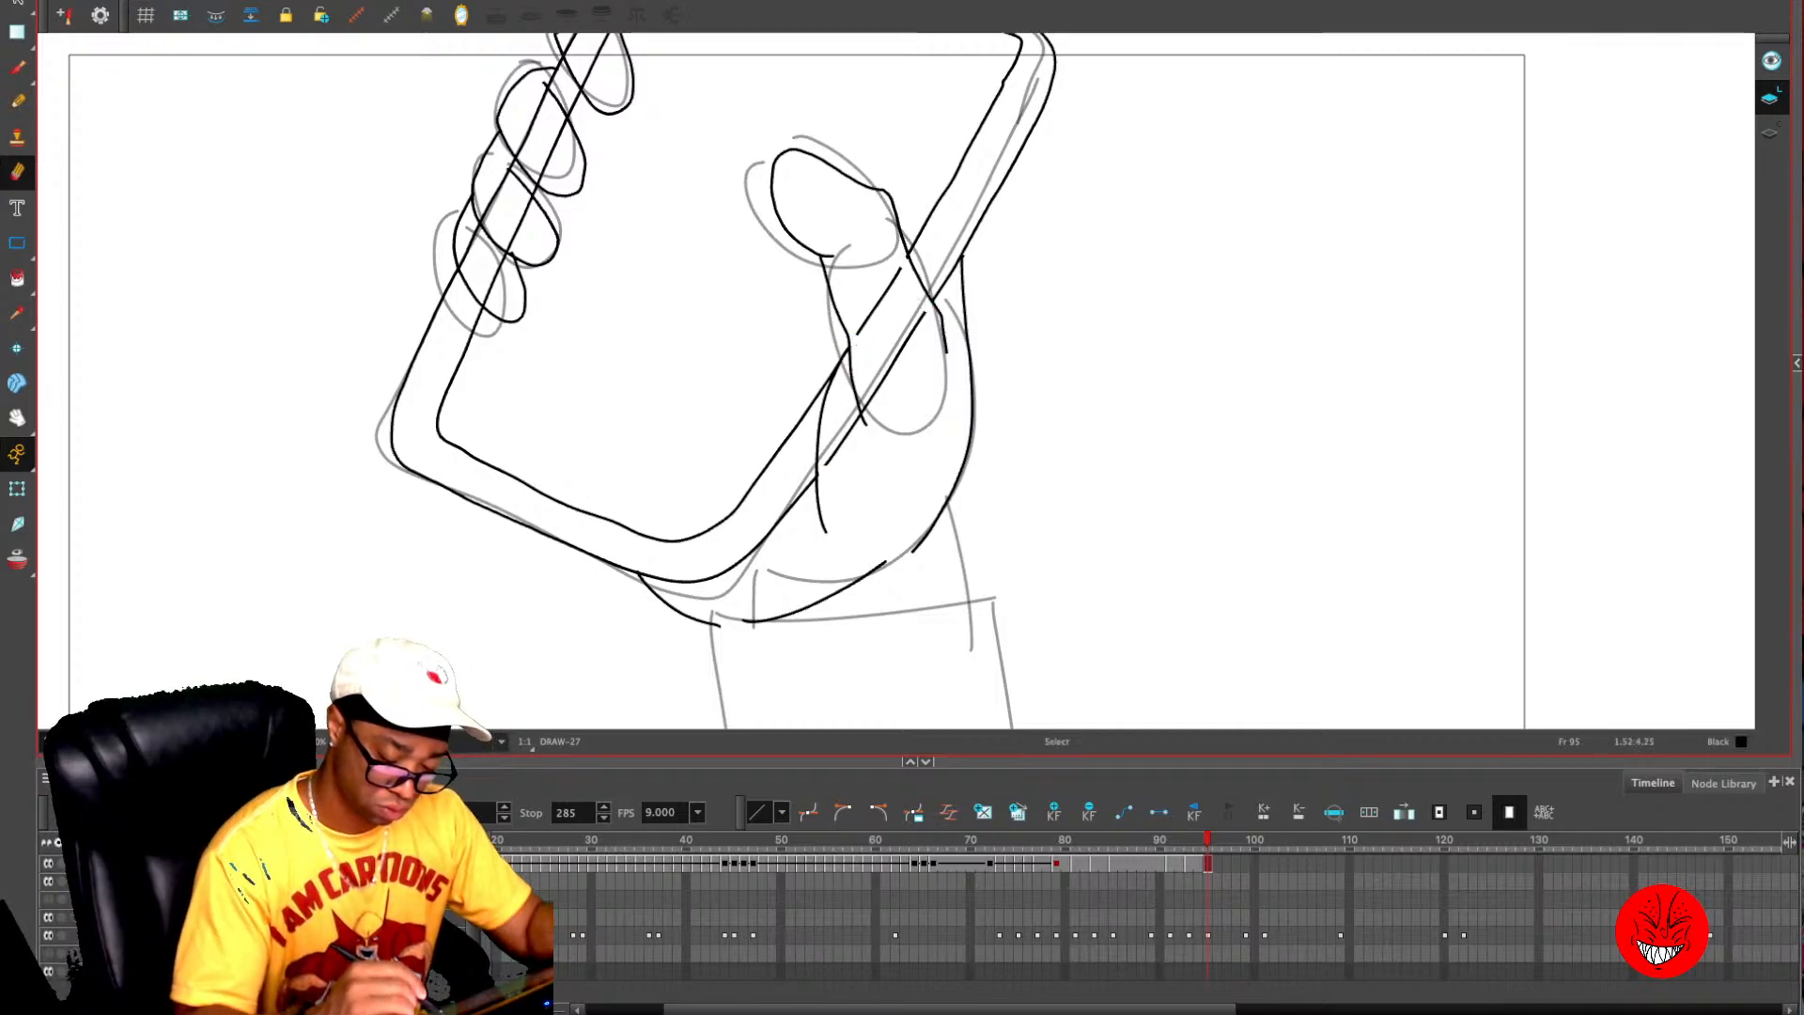
pyautogui.hotkey('alt', 's')
pyautogui.moveTo(862, 308); pyautogui.dragTo(898, 380)
pyautogui.press('Delete')
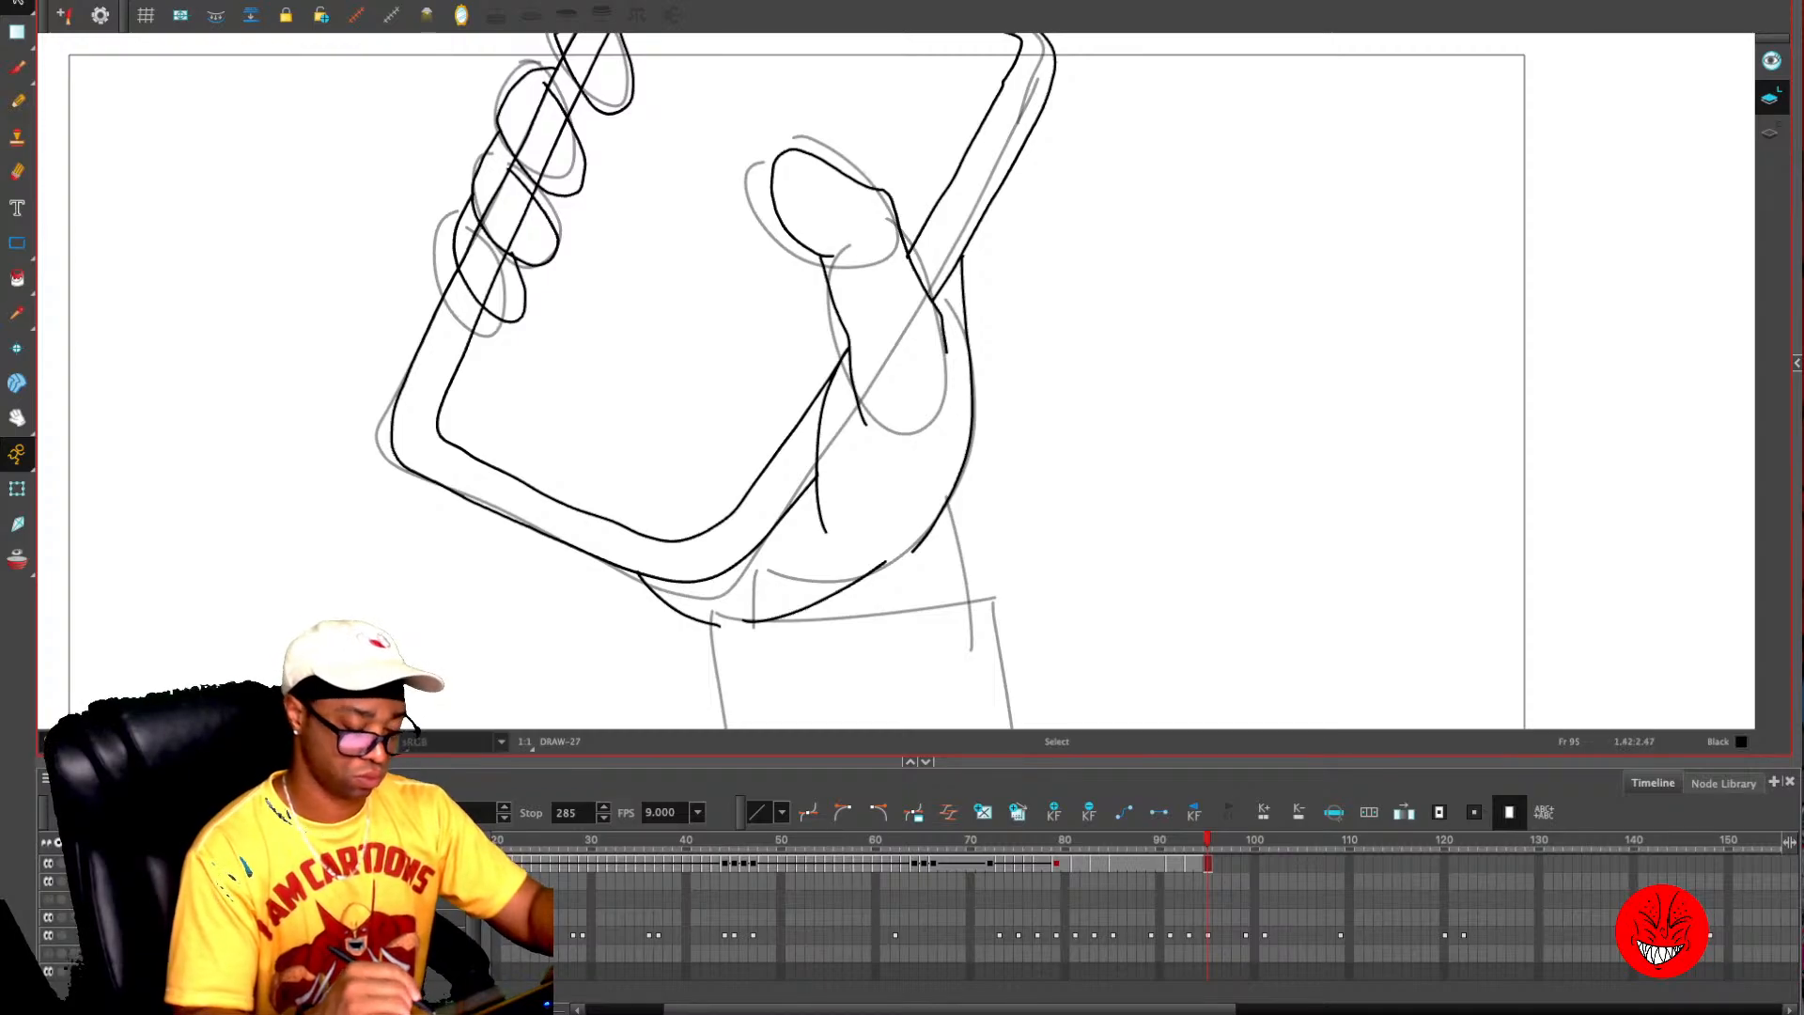
pyautogui.hotkey('alt', 'e')
pyautogui.moveTo(865, 430); pyautogui.dragTo(849, 355)
# - Check the thumb drawing on frame 94 and add a matching thumbnail to the thumb on frame 95
pyautogui.hotkey('alt', '/')
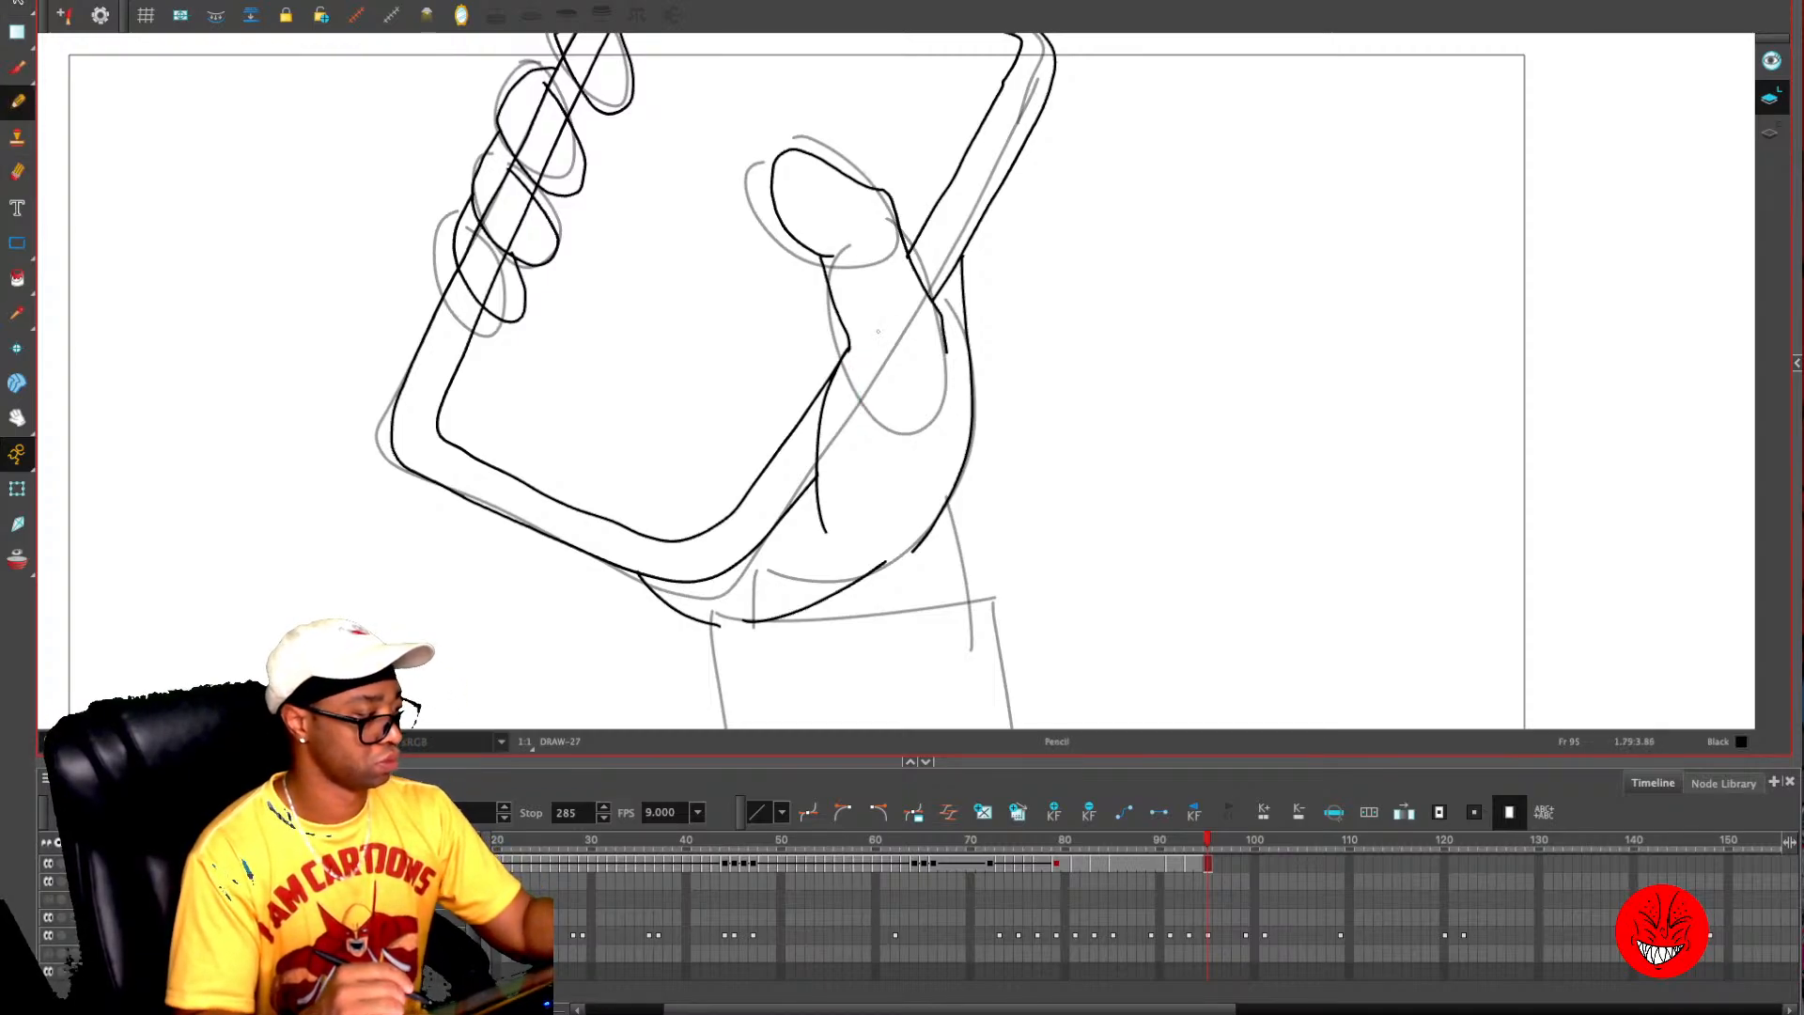
pyautogui.press('2')
pyautogui.press(',')
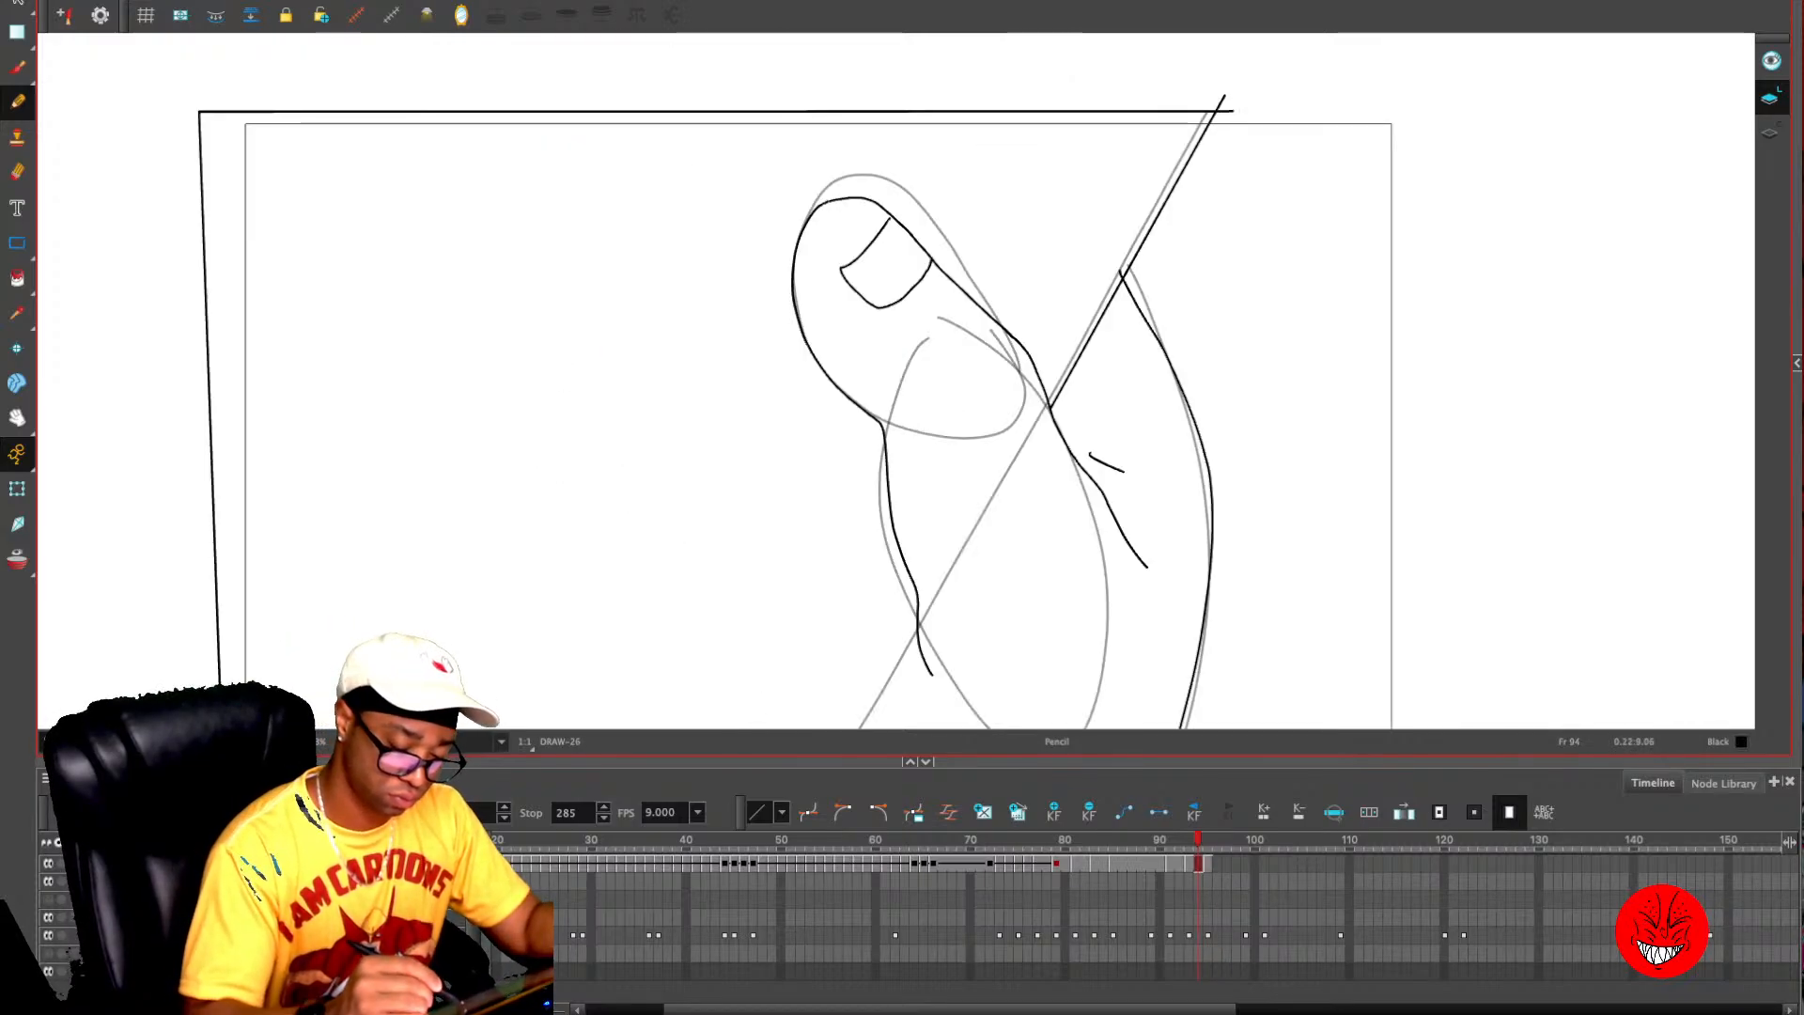
pyautogui.press('.')
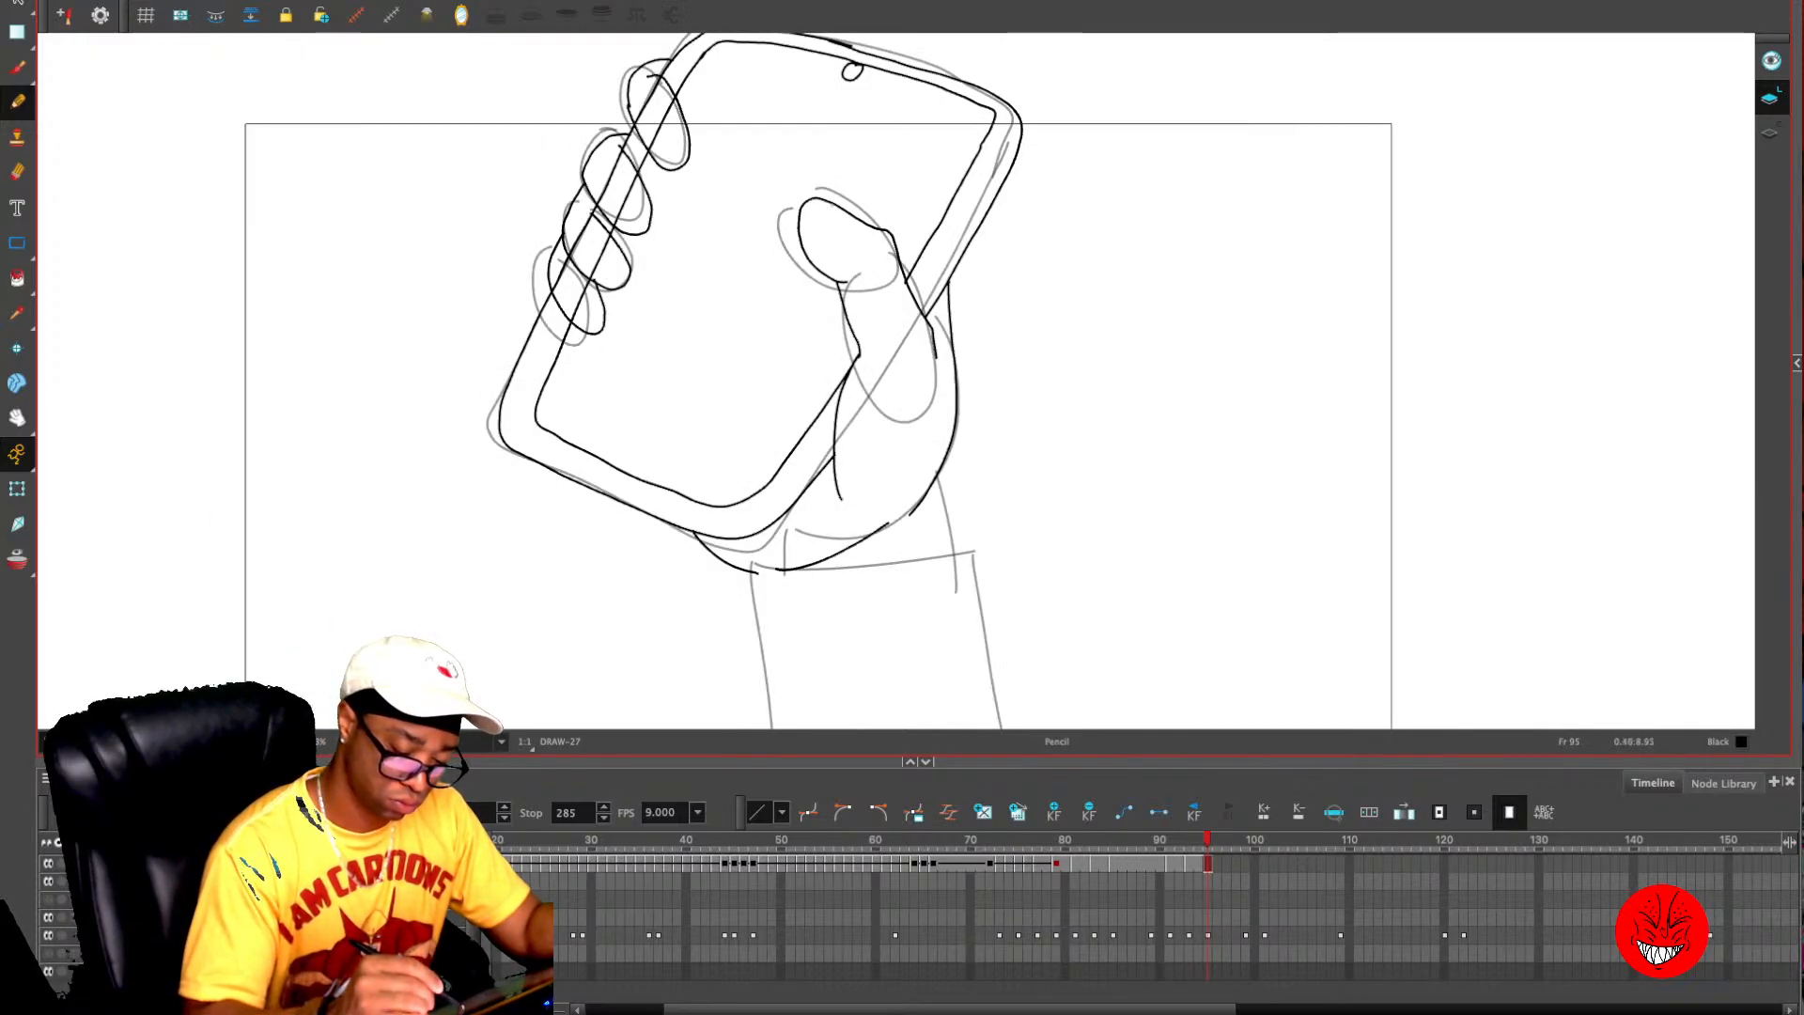
pyautogui.moveTo(832, 205)
pyautogui.mouseDown()
pyautogui.moveTo(822, 222)
pyautogui.moveTo(850, 226)
pyautogui.mouseUp()
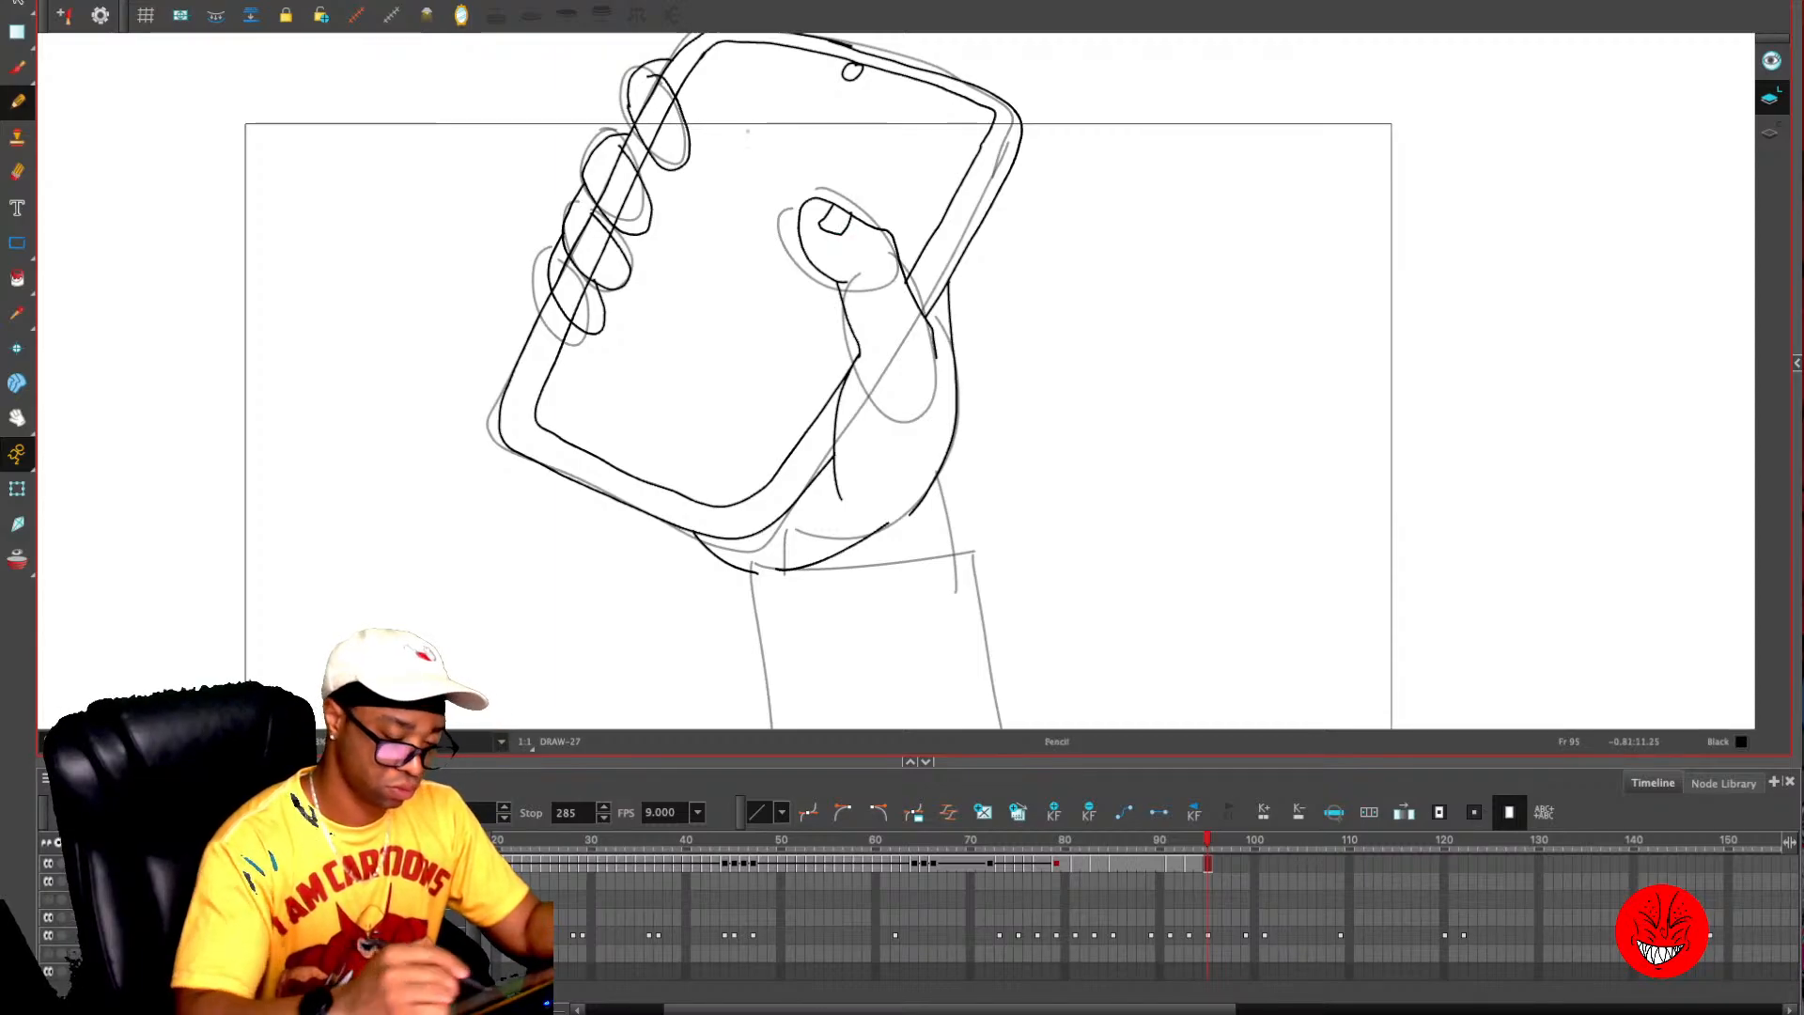
# - Clear the phone edge lines running through the four fingers on frame 95
pyautogui.press('2')
pyautogui.moveTo(853, 246); pyautogui.dragTo(925, 415)
pyautogui.press('e')
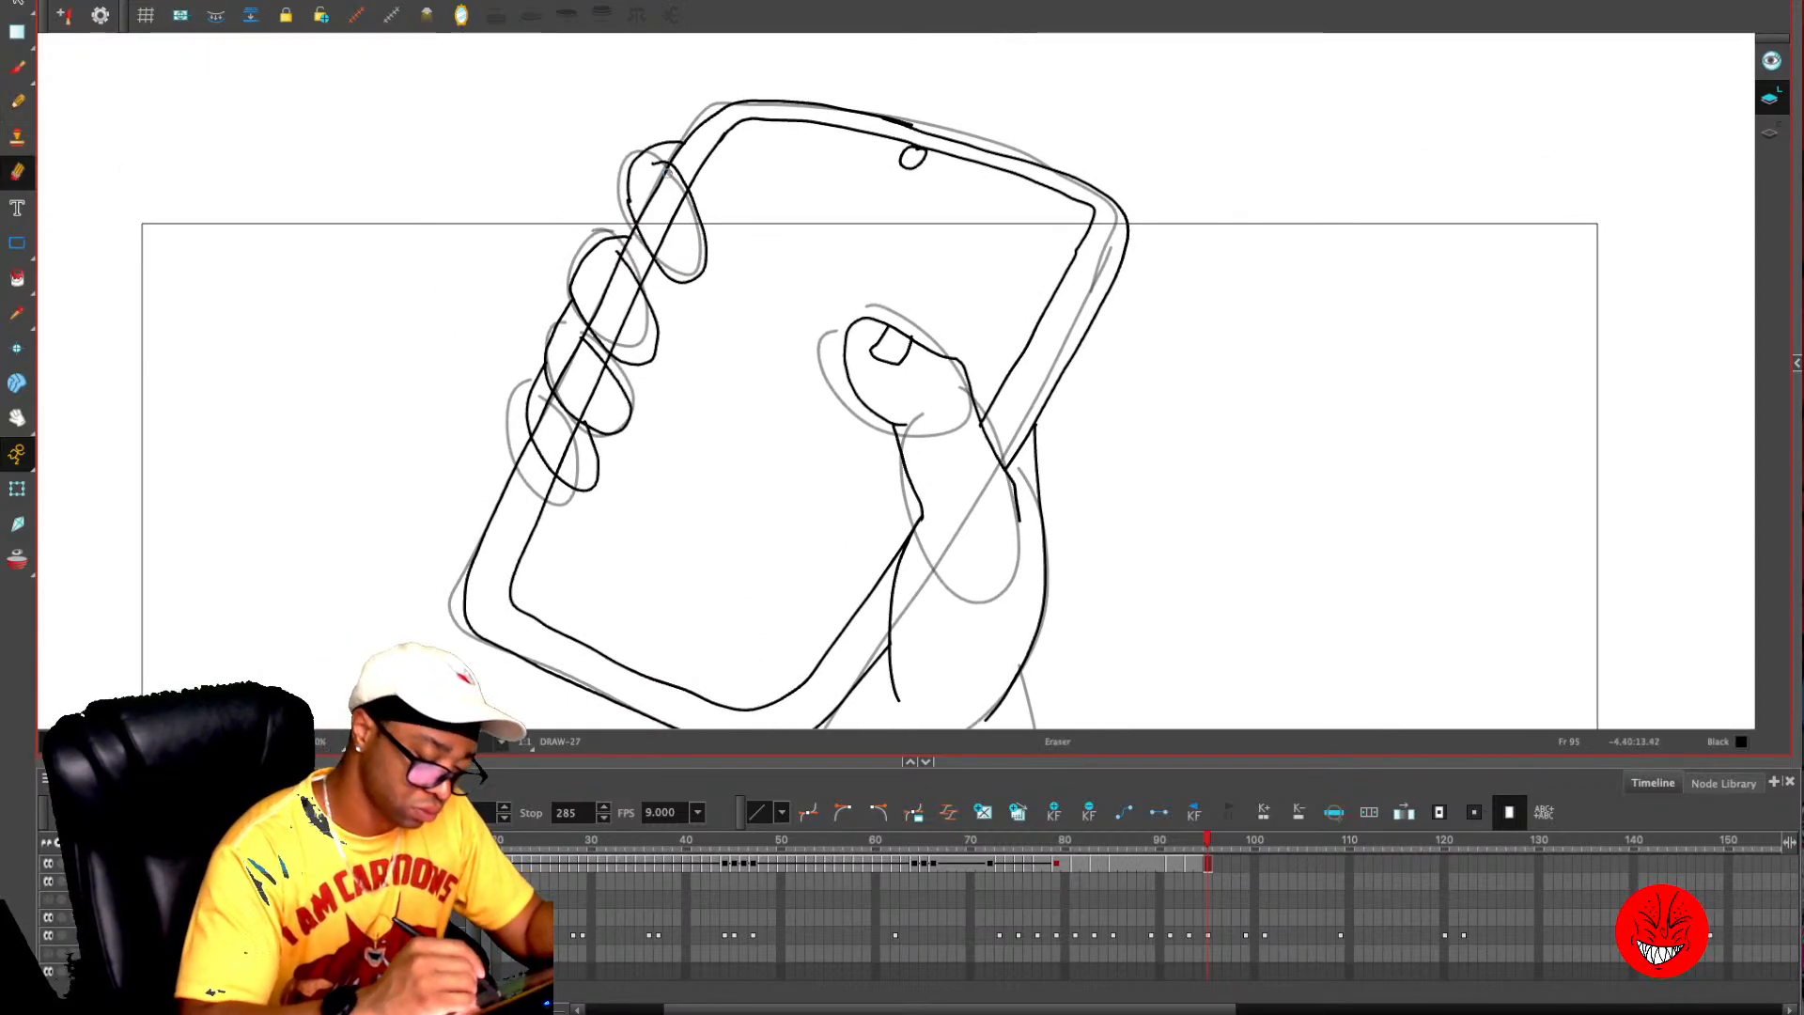
pyautogui.moveTo(668, 171)
pyautogui.mouseDown()
pyautogui.moveTo(683, 193)
pyautogui.moveTo(664, 249)
pyautogui.moveTo(641, 216)
pyautogui.moveTo(653, 186)
pyautogui.moveTo(658, 218)
pyautogui.moveTo(598, 309)
pyautogui.mouseUp()
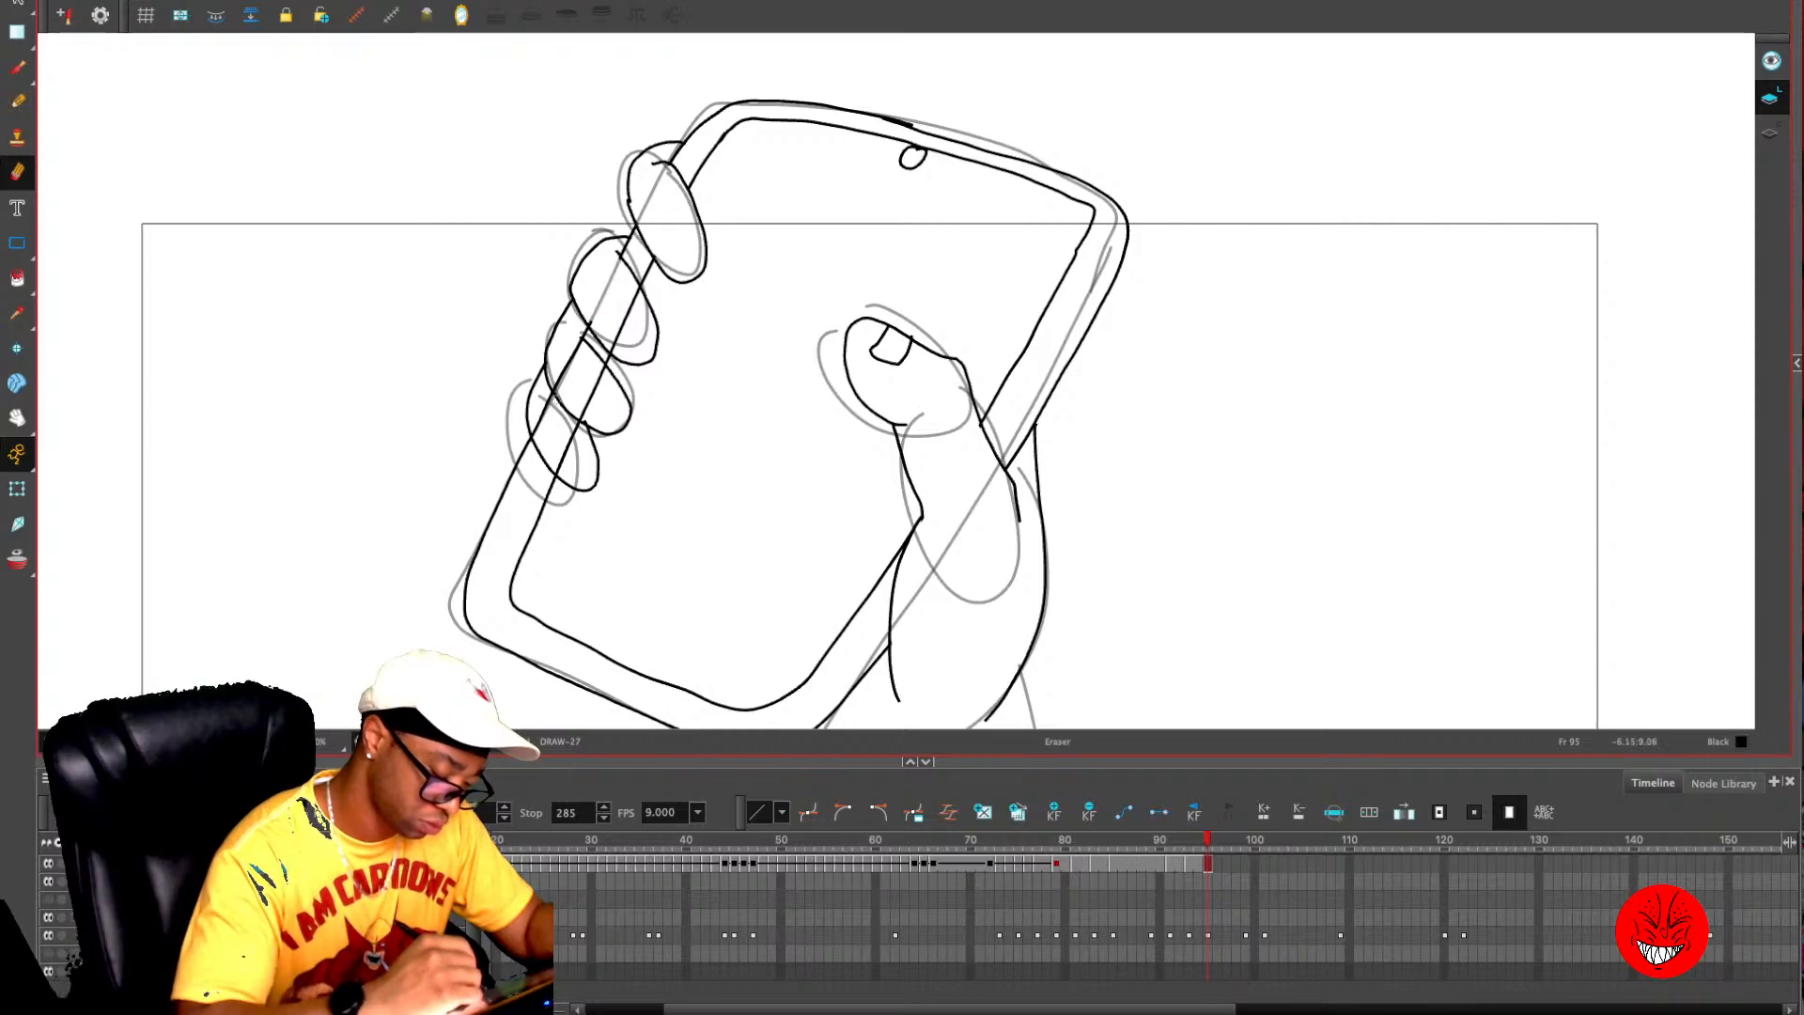
pyautogui.moveTo(540, 427); pyautogui.dragTo(569, 471)
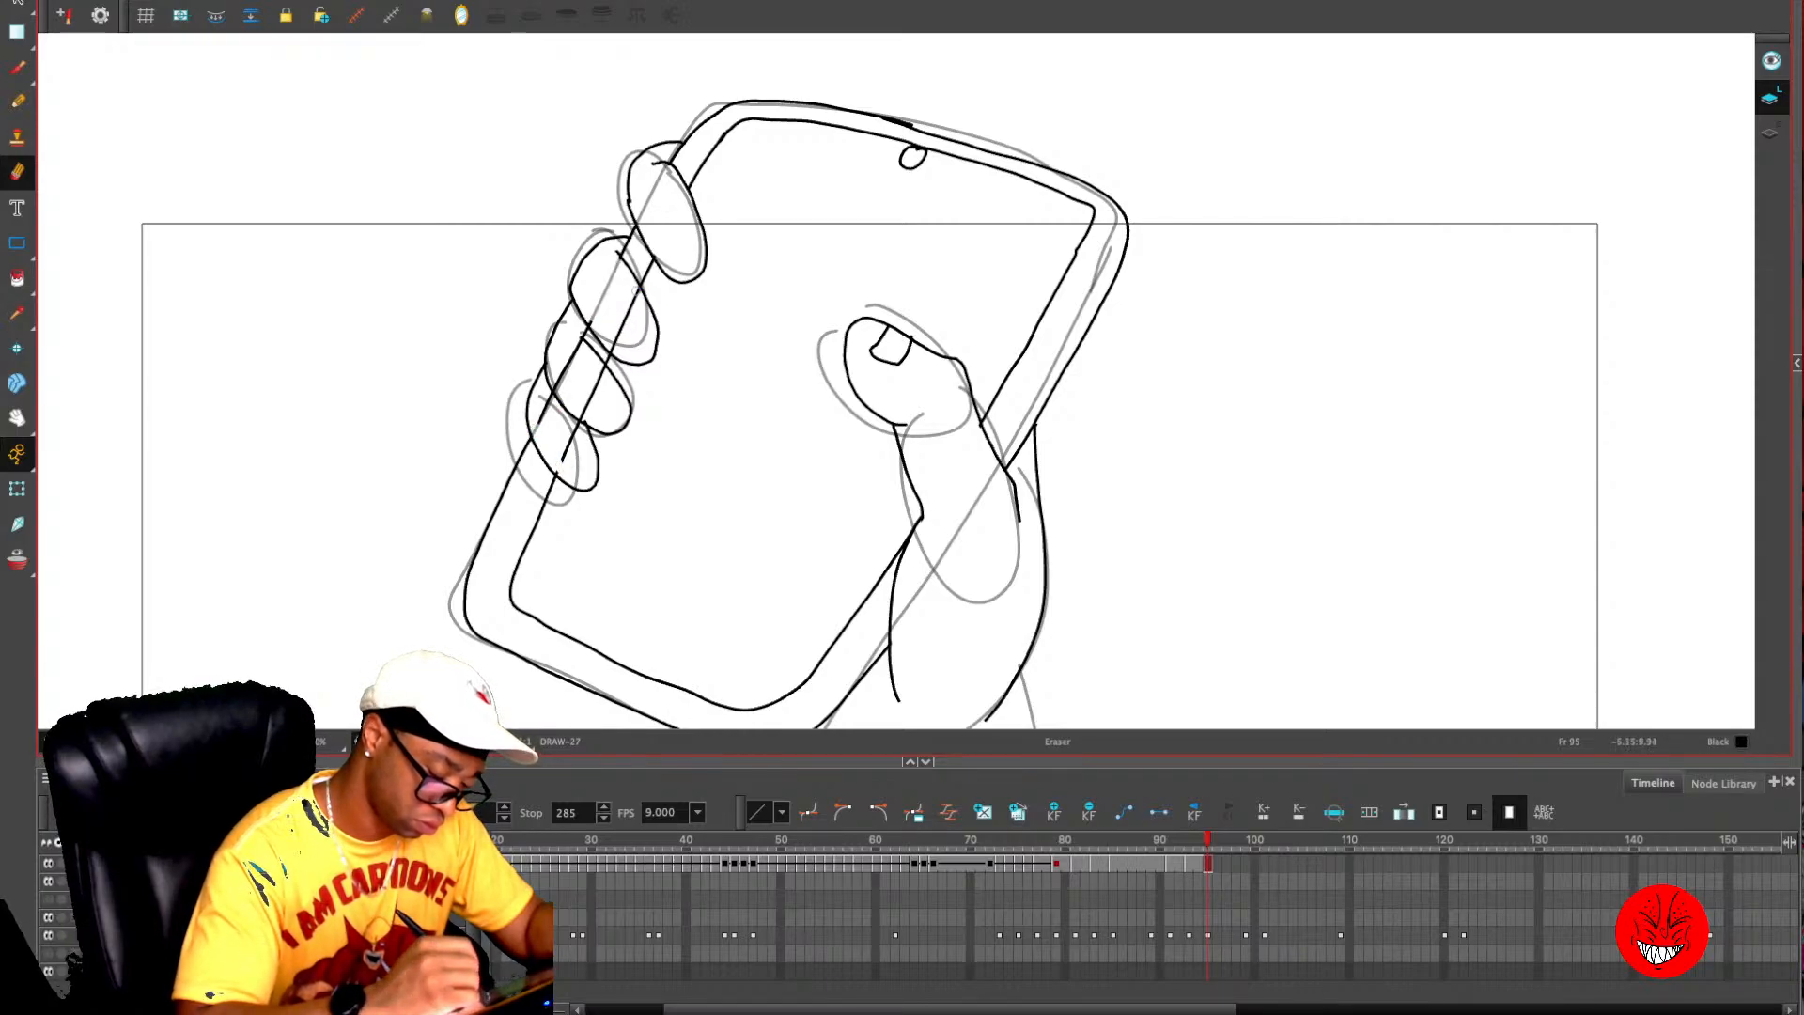
pyautogui.moveTo(637, 290); pyautogui.dragTo(631, 296)
pyautogui.hotkey('alt', 's')
pyautogui.click(607, 364)
pyautogui.press('Delete')
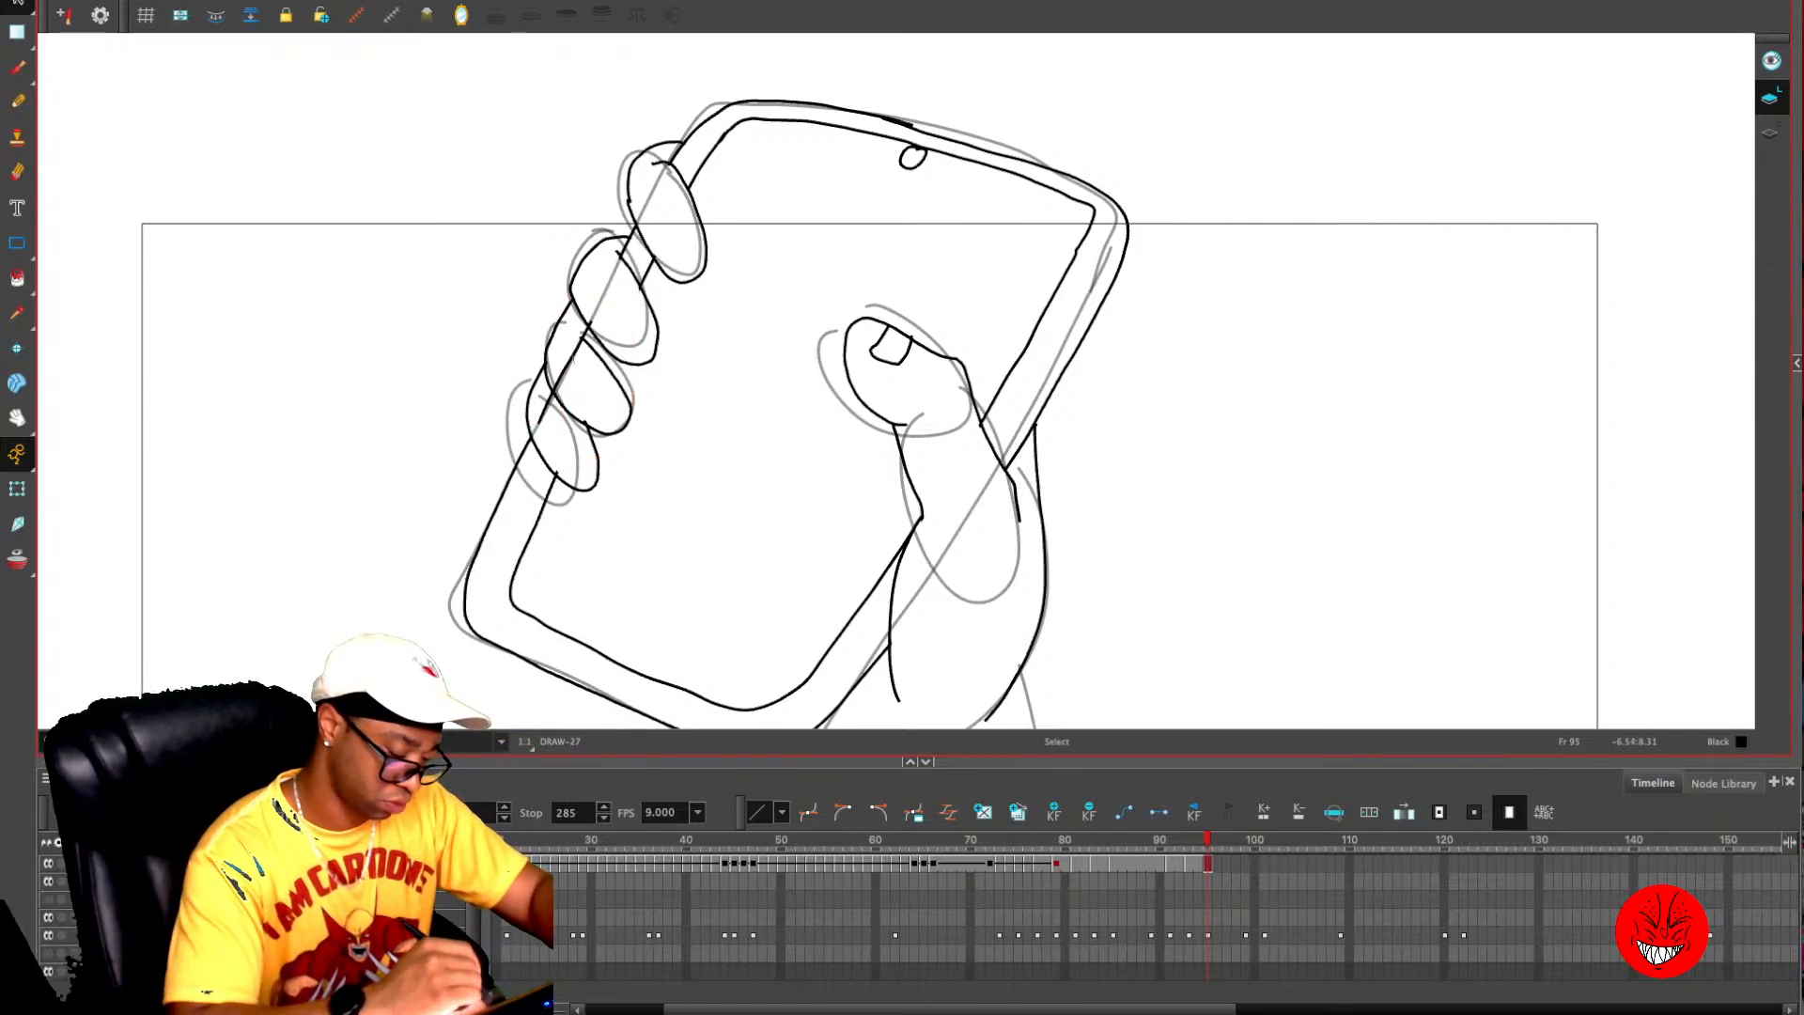
pyautogui.click(573, 350)
pyautogui.press('Delete')
# - Draw fingernails on the four fingers gripping the phone on frame 95
pyautogui.hotkey('alt', '/')
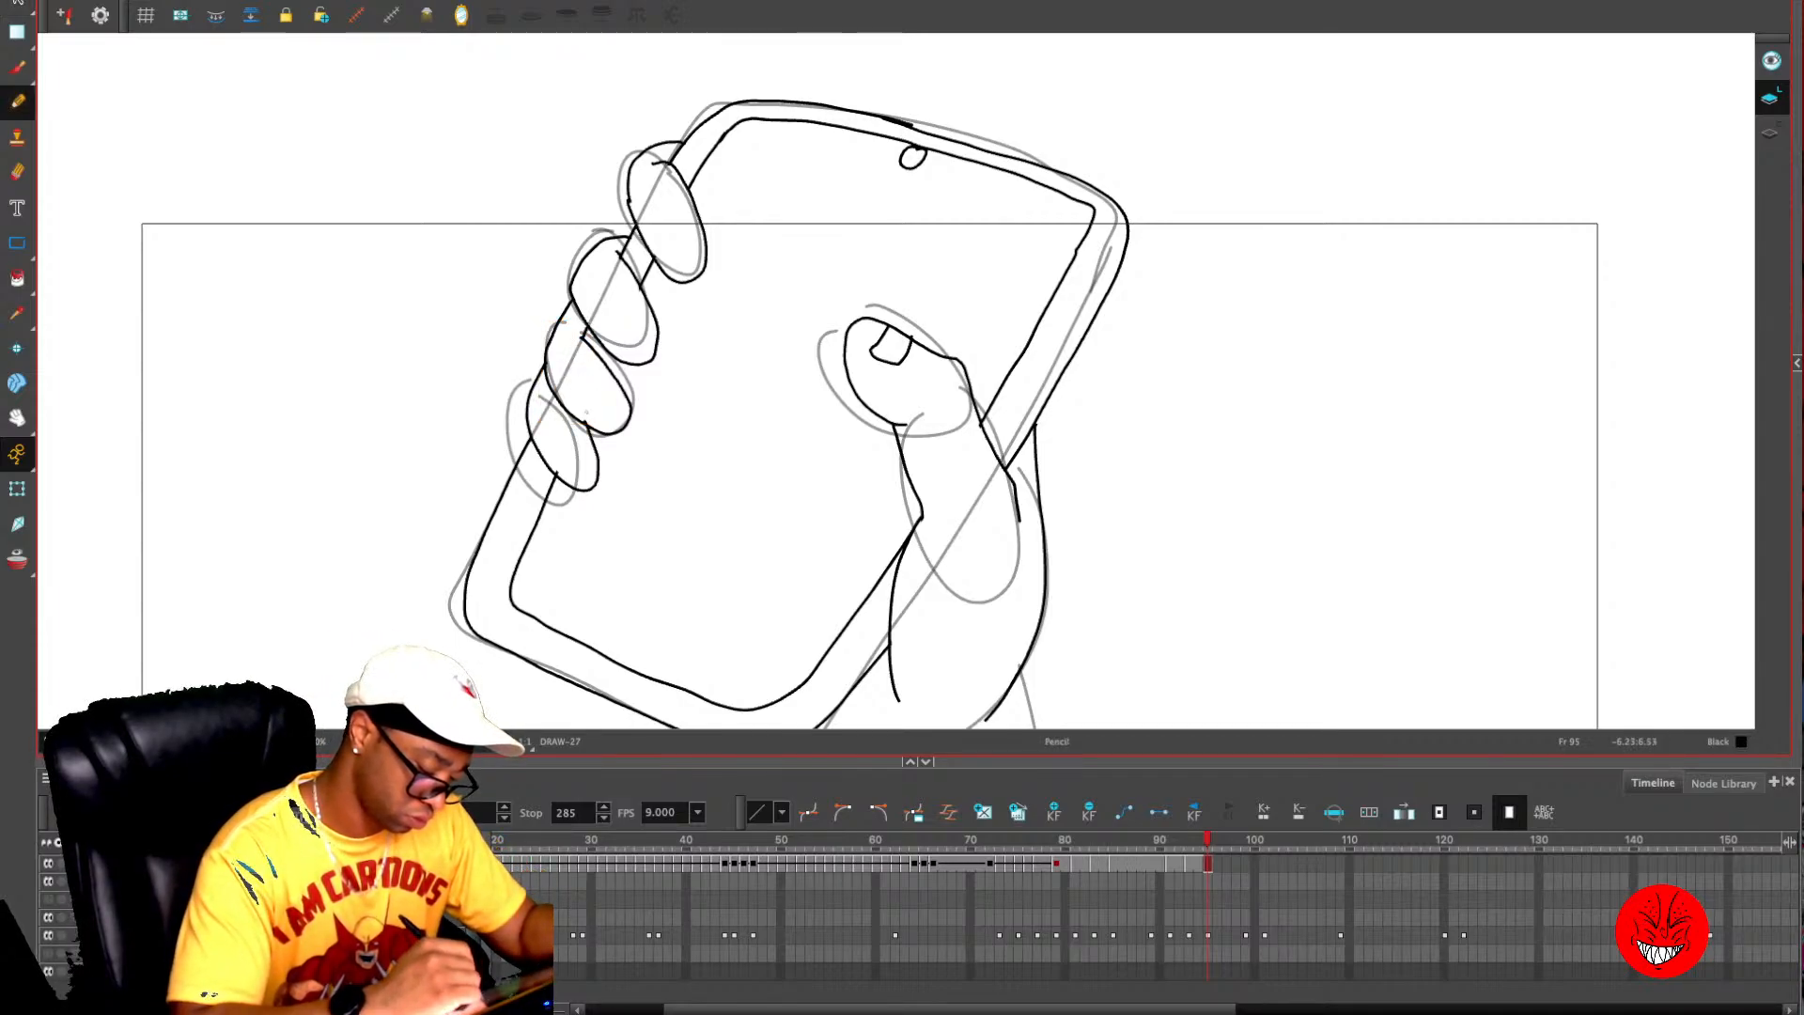
pyautogui.moveTo(583, 420)
pyautogui.mouseDown()
pyautogui.moveTo(597, 394)
pyautogui.moveTo(611, 404)
pyautogui.moveTo(564, 480)
pyautogui.mouseUp()
pyautogui.hotkey('ctrl', 'z')
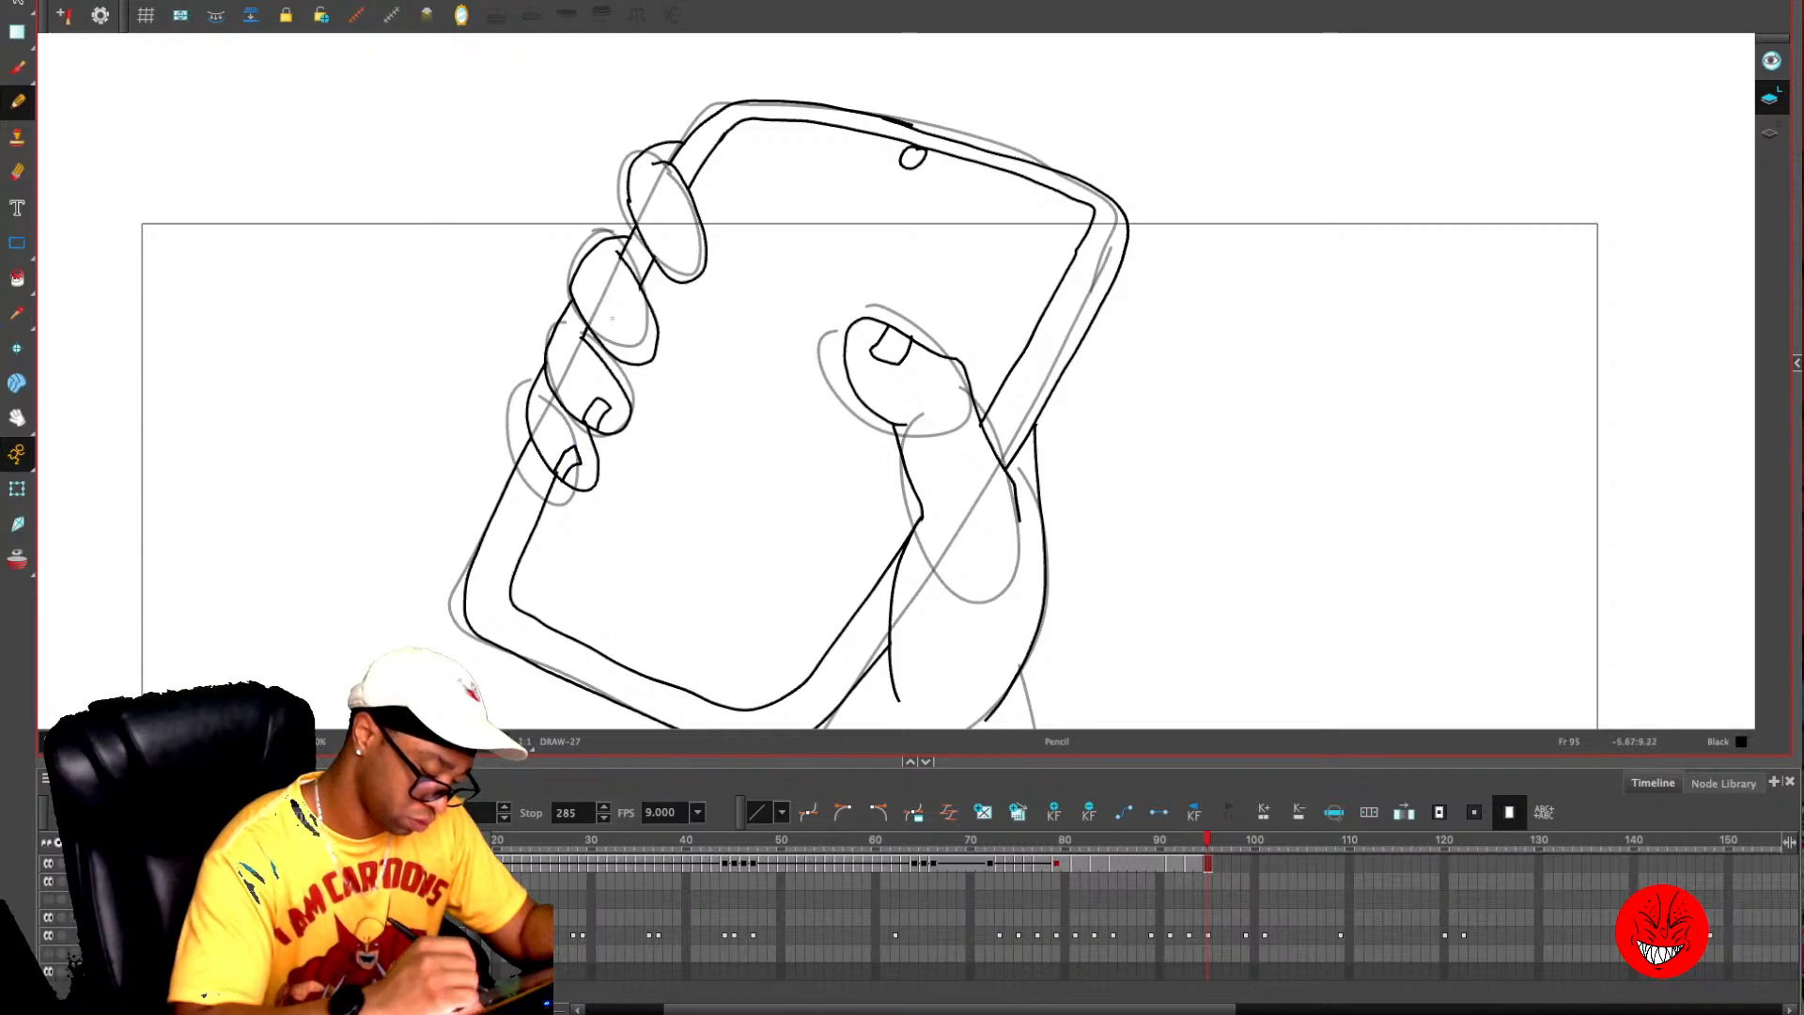
pyautogui.moveTo(602, 336)
pyautogui.mouseDown()
pyautogui.moveTo(629, 324)
pyautogui.moveTo(618, 357)
pyautogui.mouseUp()
pyautogui.moveTo(647, 252)
pyautogui.mouseDown()
pyautogui.moveTo(673, 225)
pyautogui.moveTo(665, 260)
pyautogui.mouseUp()
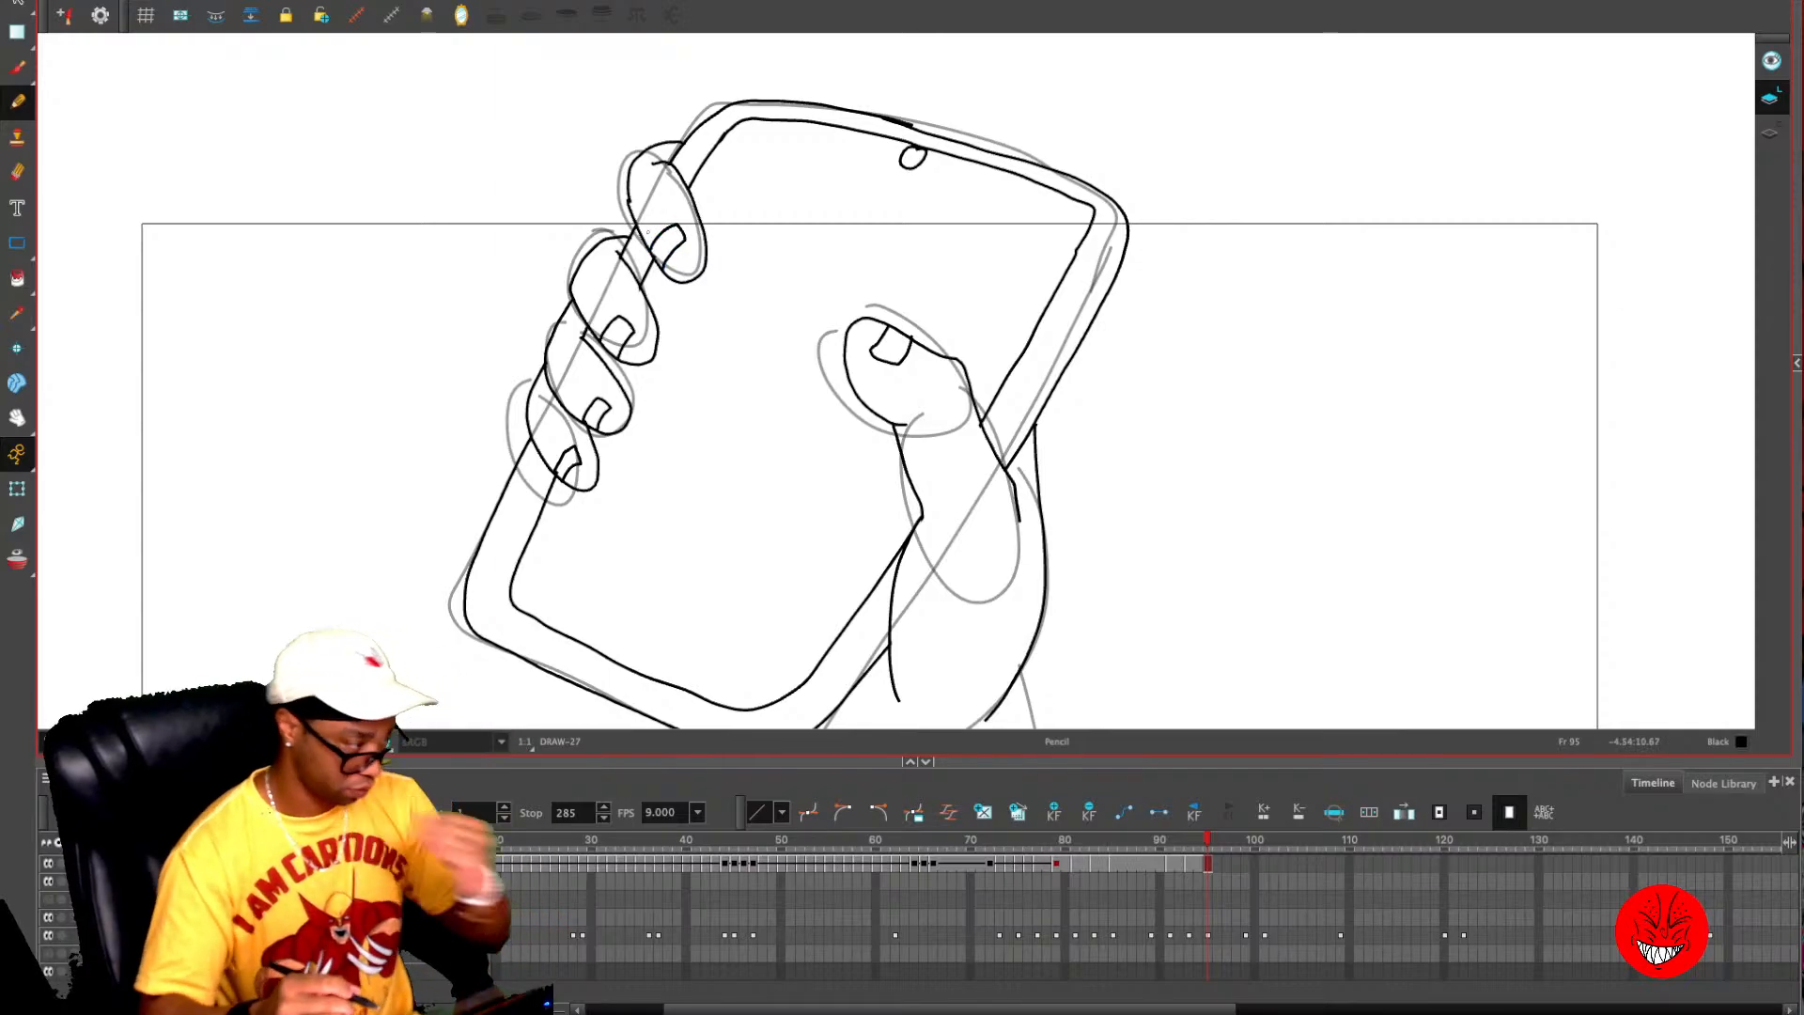
pyautogui.press('2')
pyautogui.press('2')
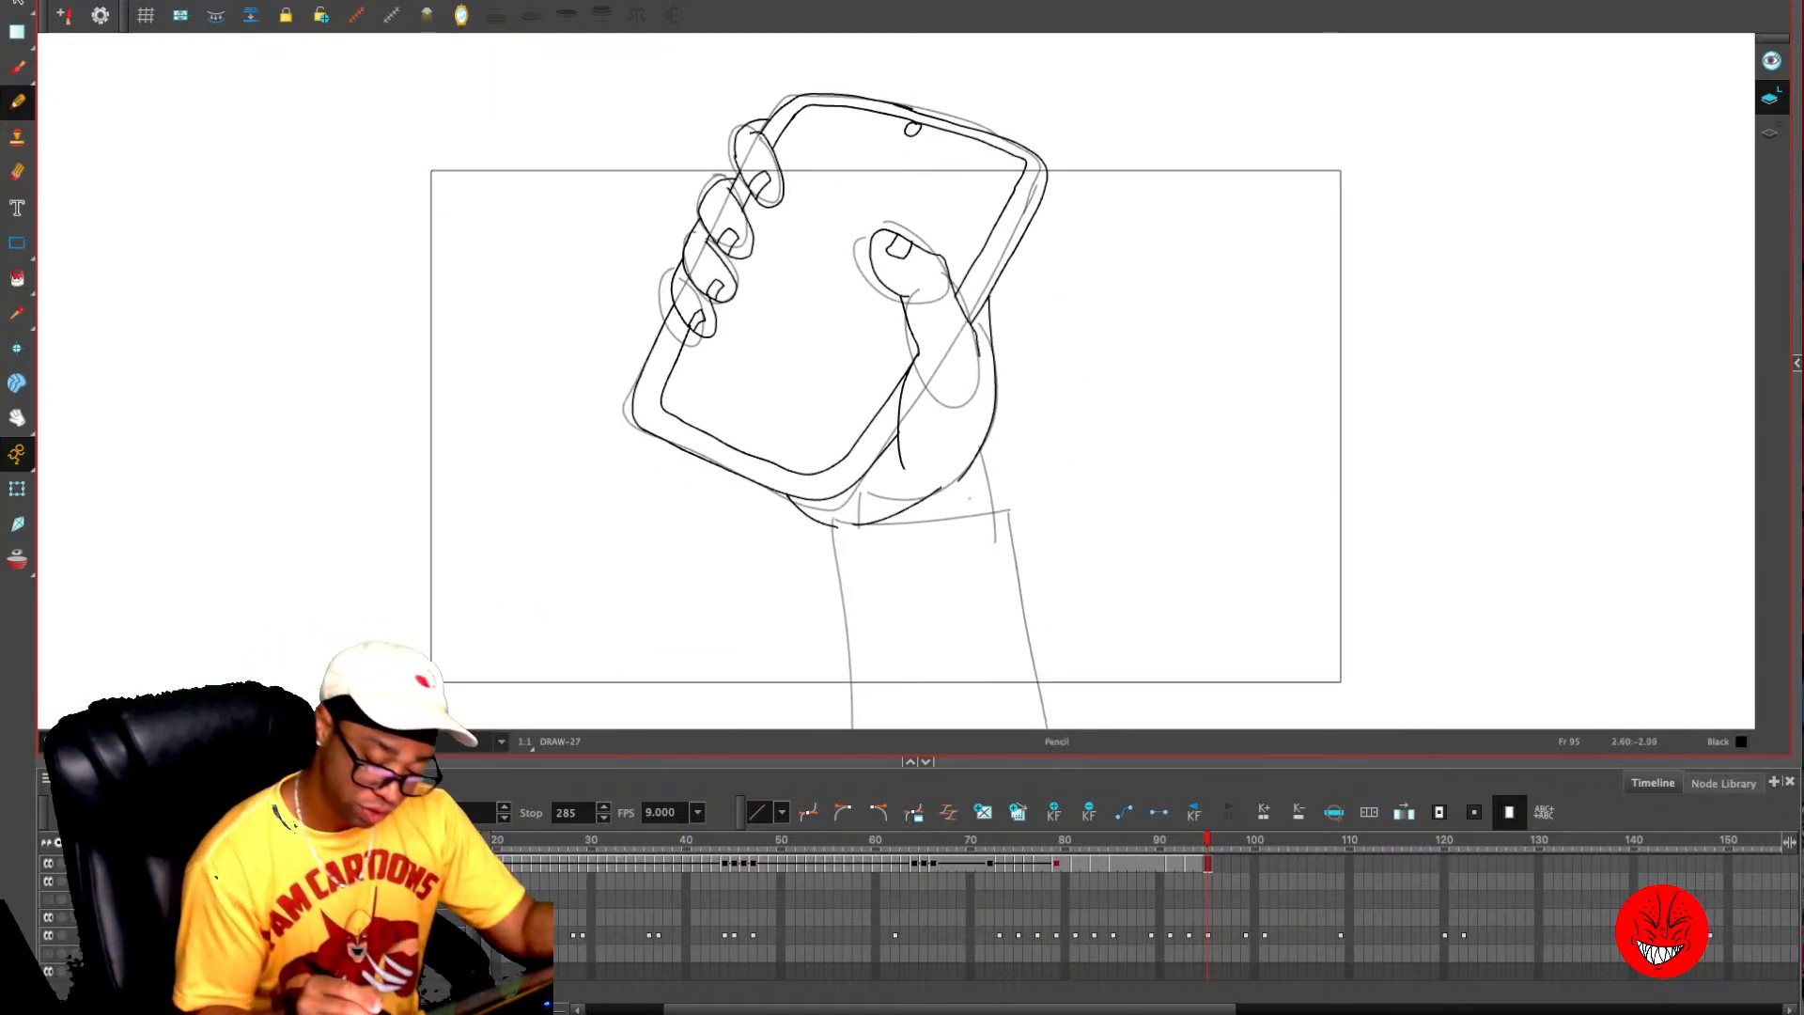
# - Draw the sleeve with its cuff and fold line below the hand on frame 95, and connect the wrist to it
pyautogui.moveTo(984, 476)
pyautogui.mouseDown()
pyautogui.moveTo(802, 560)
pyautogui.moveTo(839, 729)
pyautogui.mouseUp()
pyautogui.moveTo(823, 606); pyautogui.dragTo(973, 548)
pyautogui.moveTo(984, 479); pyautogui.dragTo(1053, 720)
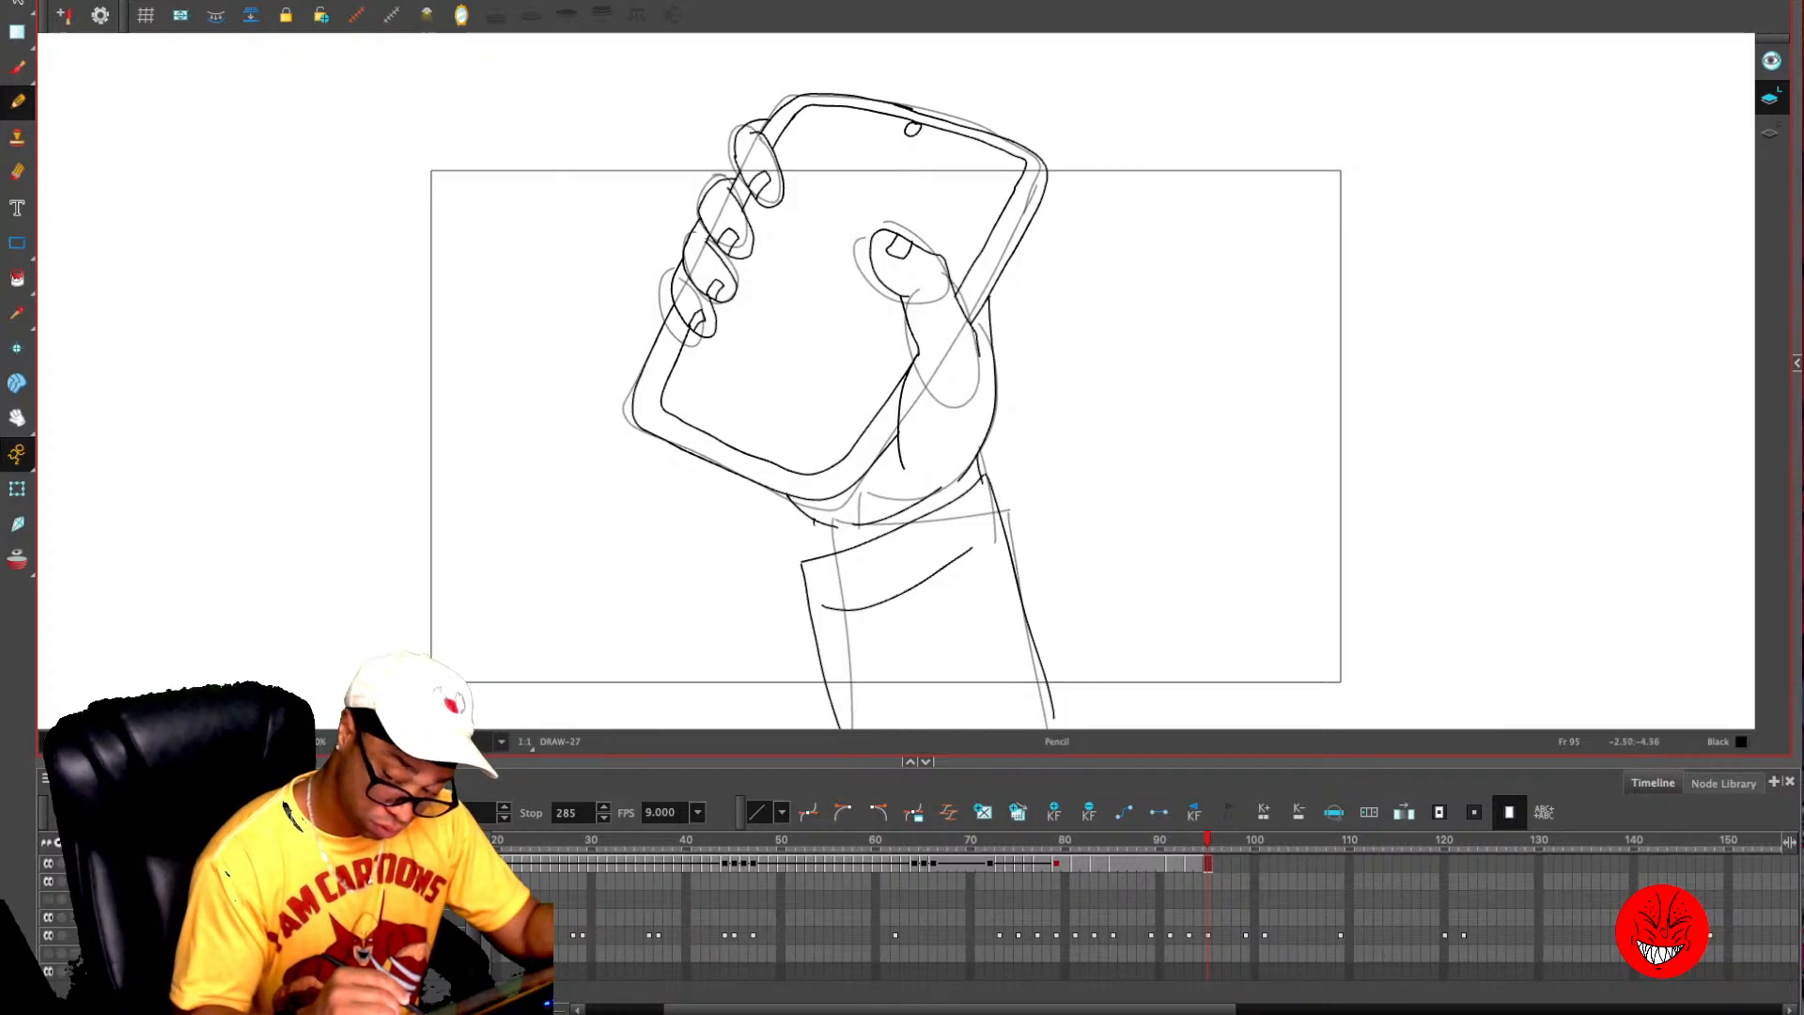
pyautogui.moveTo(814, 523); pyautogui.dragTo(821, 557)
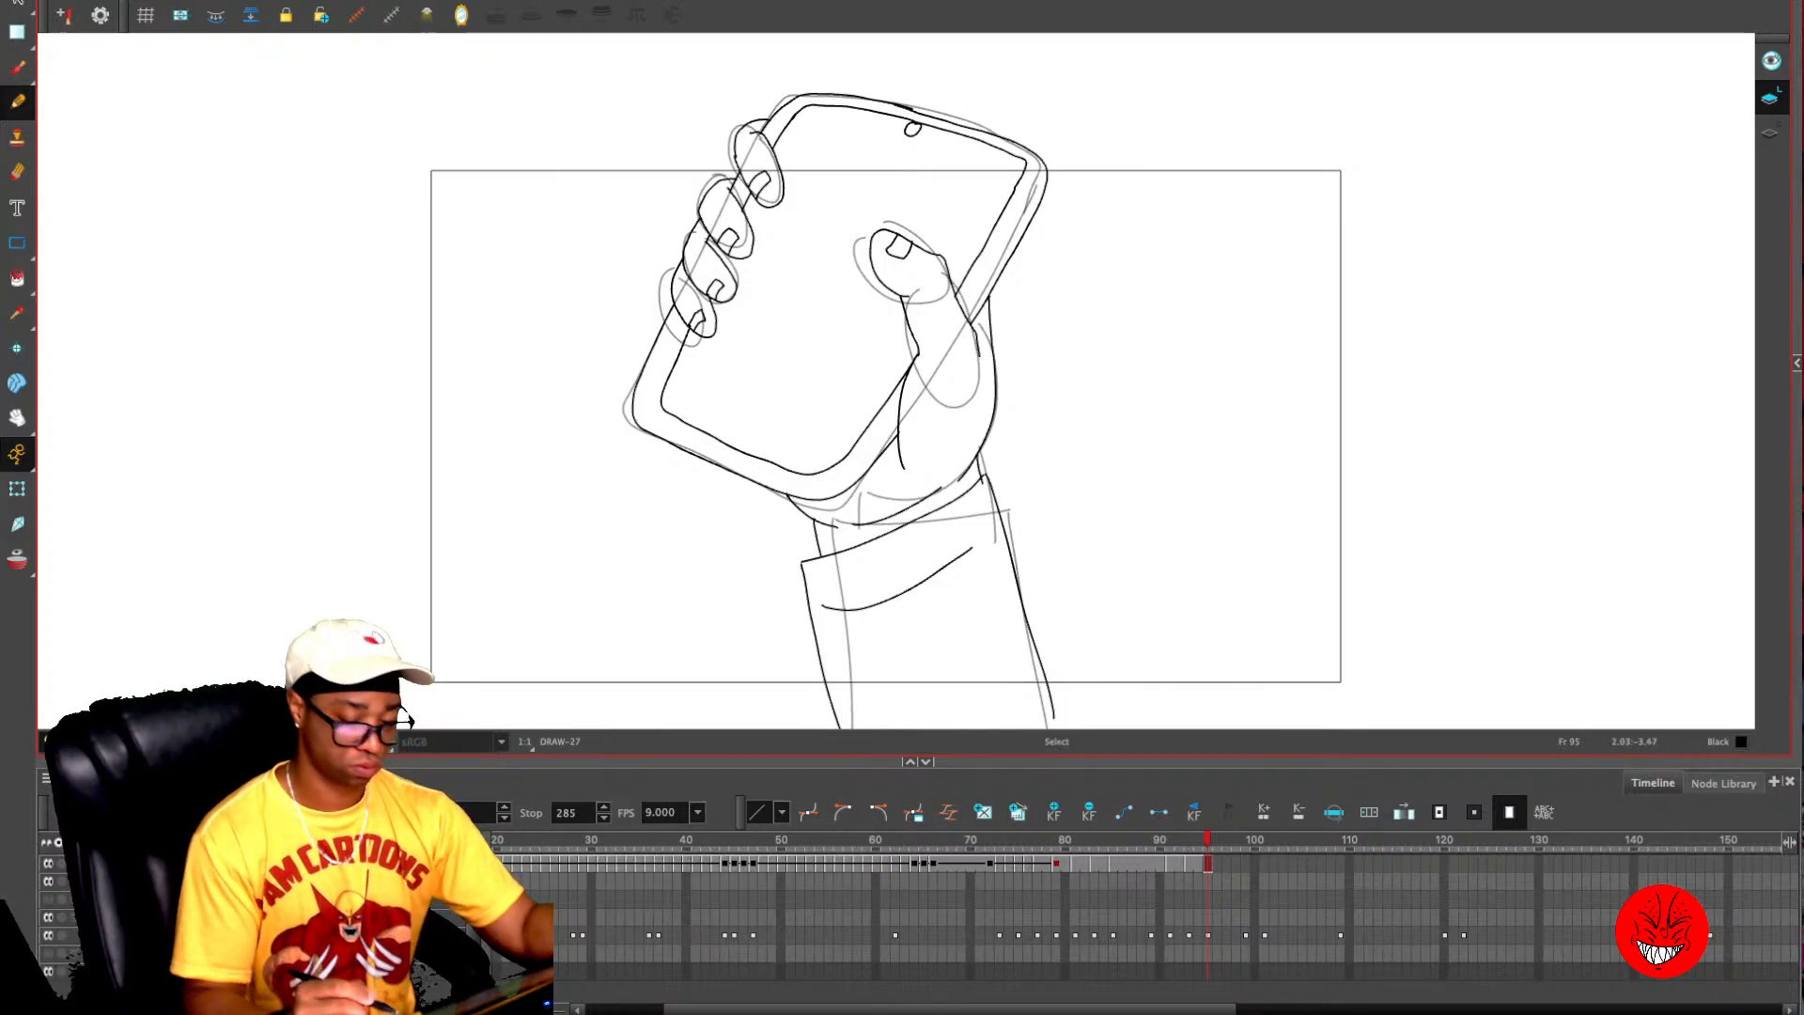
# - Add the phone's inner edge line above and below the thumb on frame 94, parallel to the outer edge
pyautogui.press(',')
pyautogui.press('.')
pyautogui.press(',')
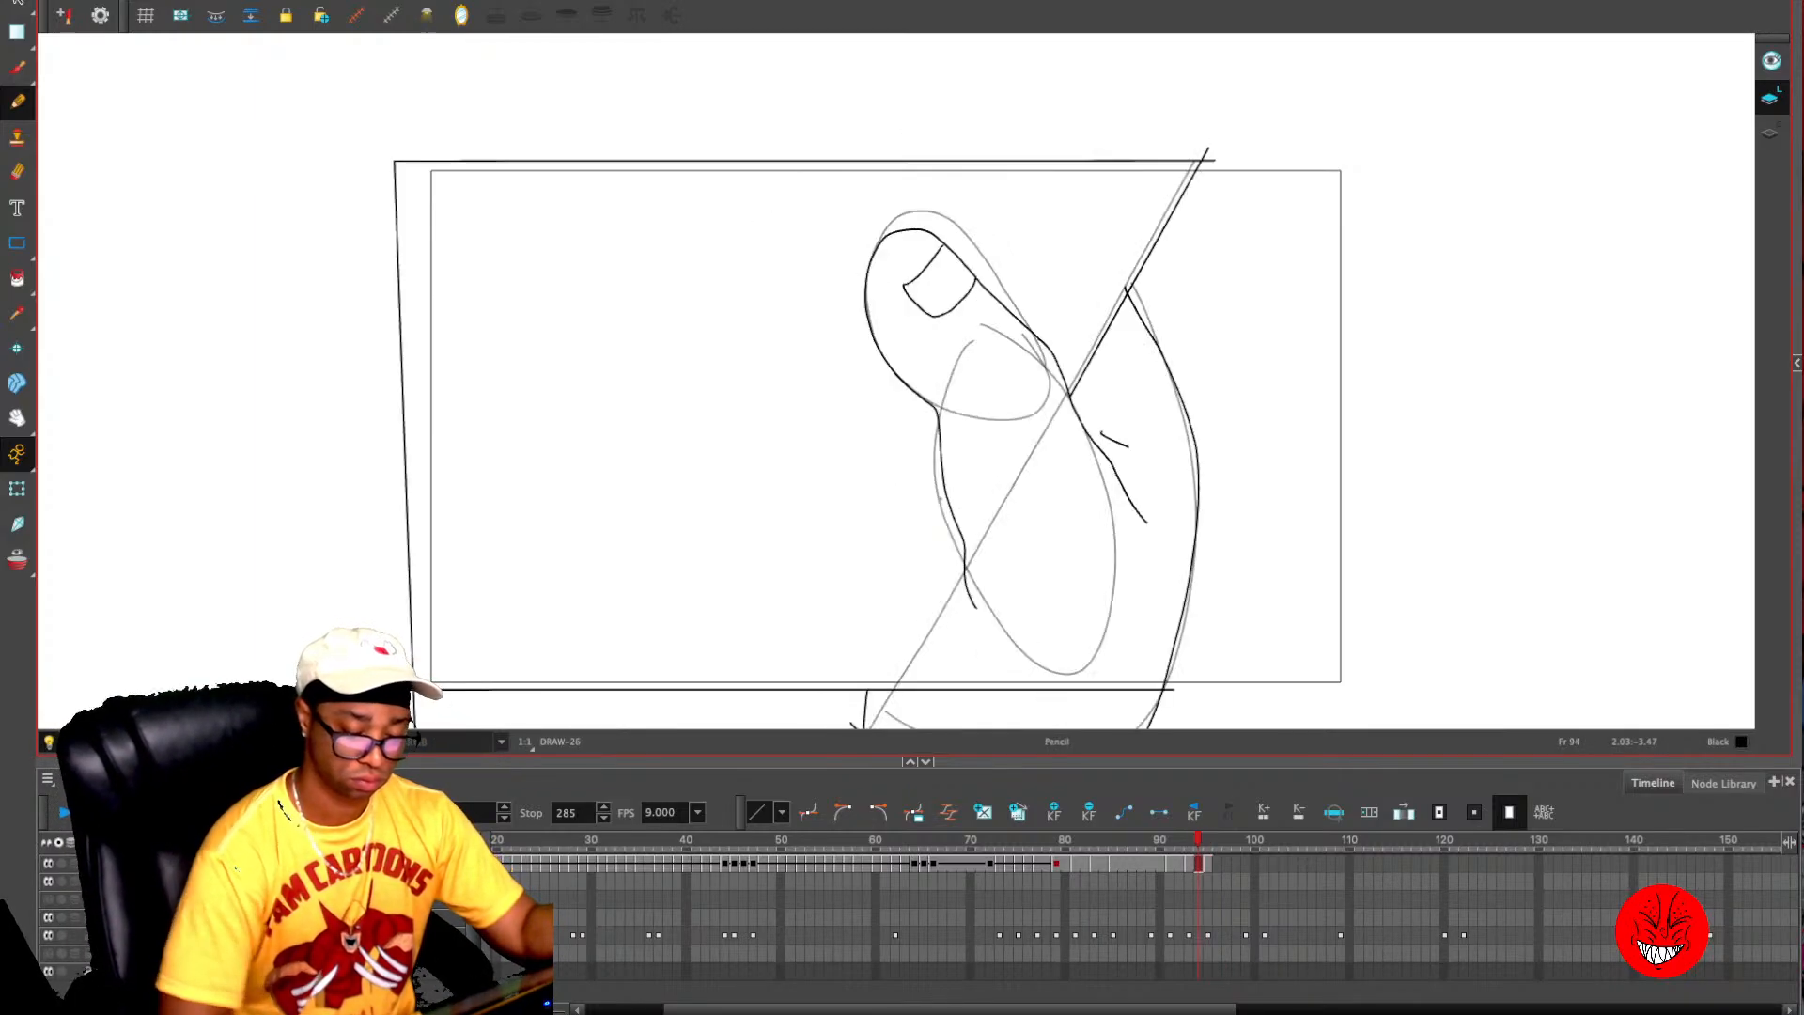
pyautogui.moveTo(1145, 158); pyautogui.dragTo(1046, 344)
pyautogui.moveTo(943, 496); pyautogui.dragTo(827, 701)
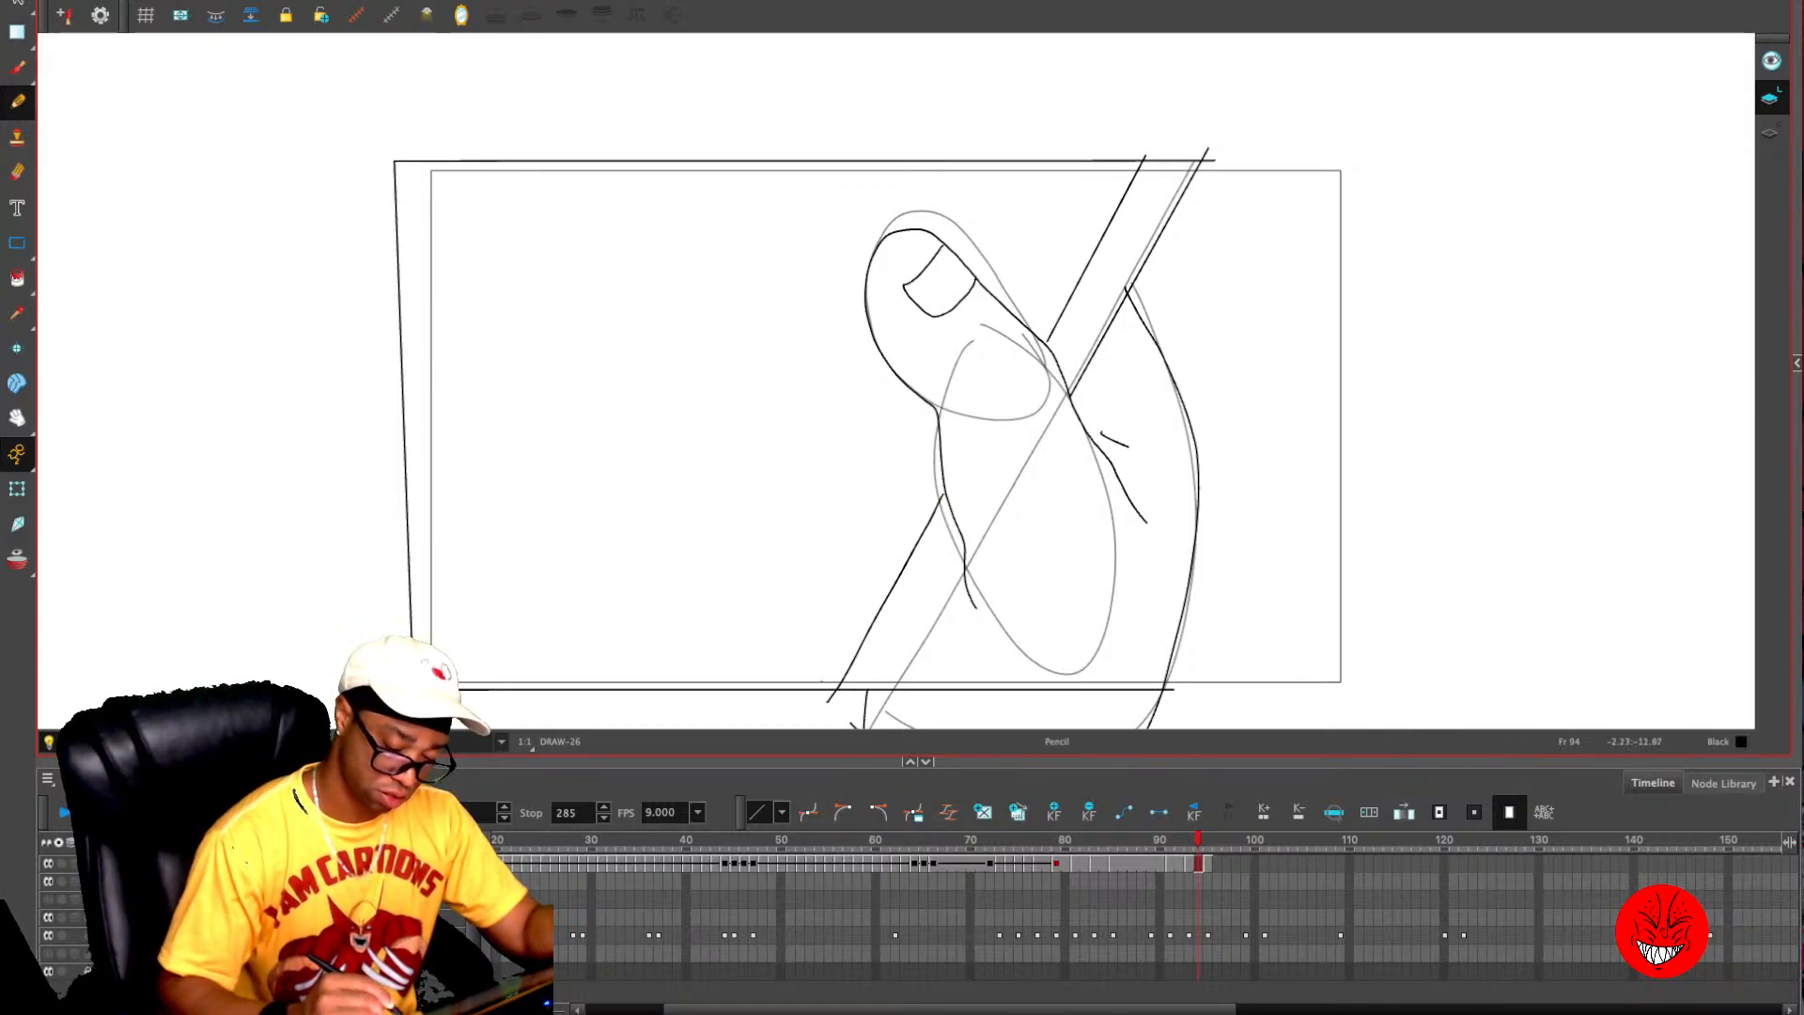
# - Draw the phone's inner edge line from its upper corner down to the thumb on frame 92
pyautogui.press(',')
pyautogui.press(',')
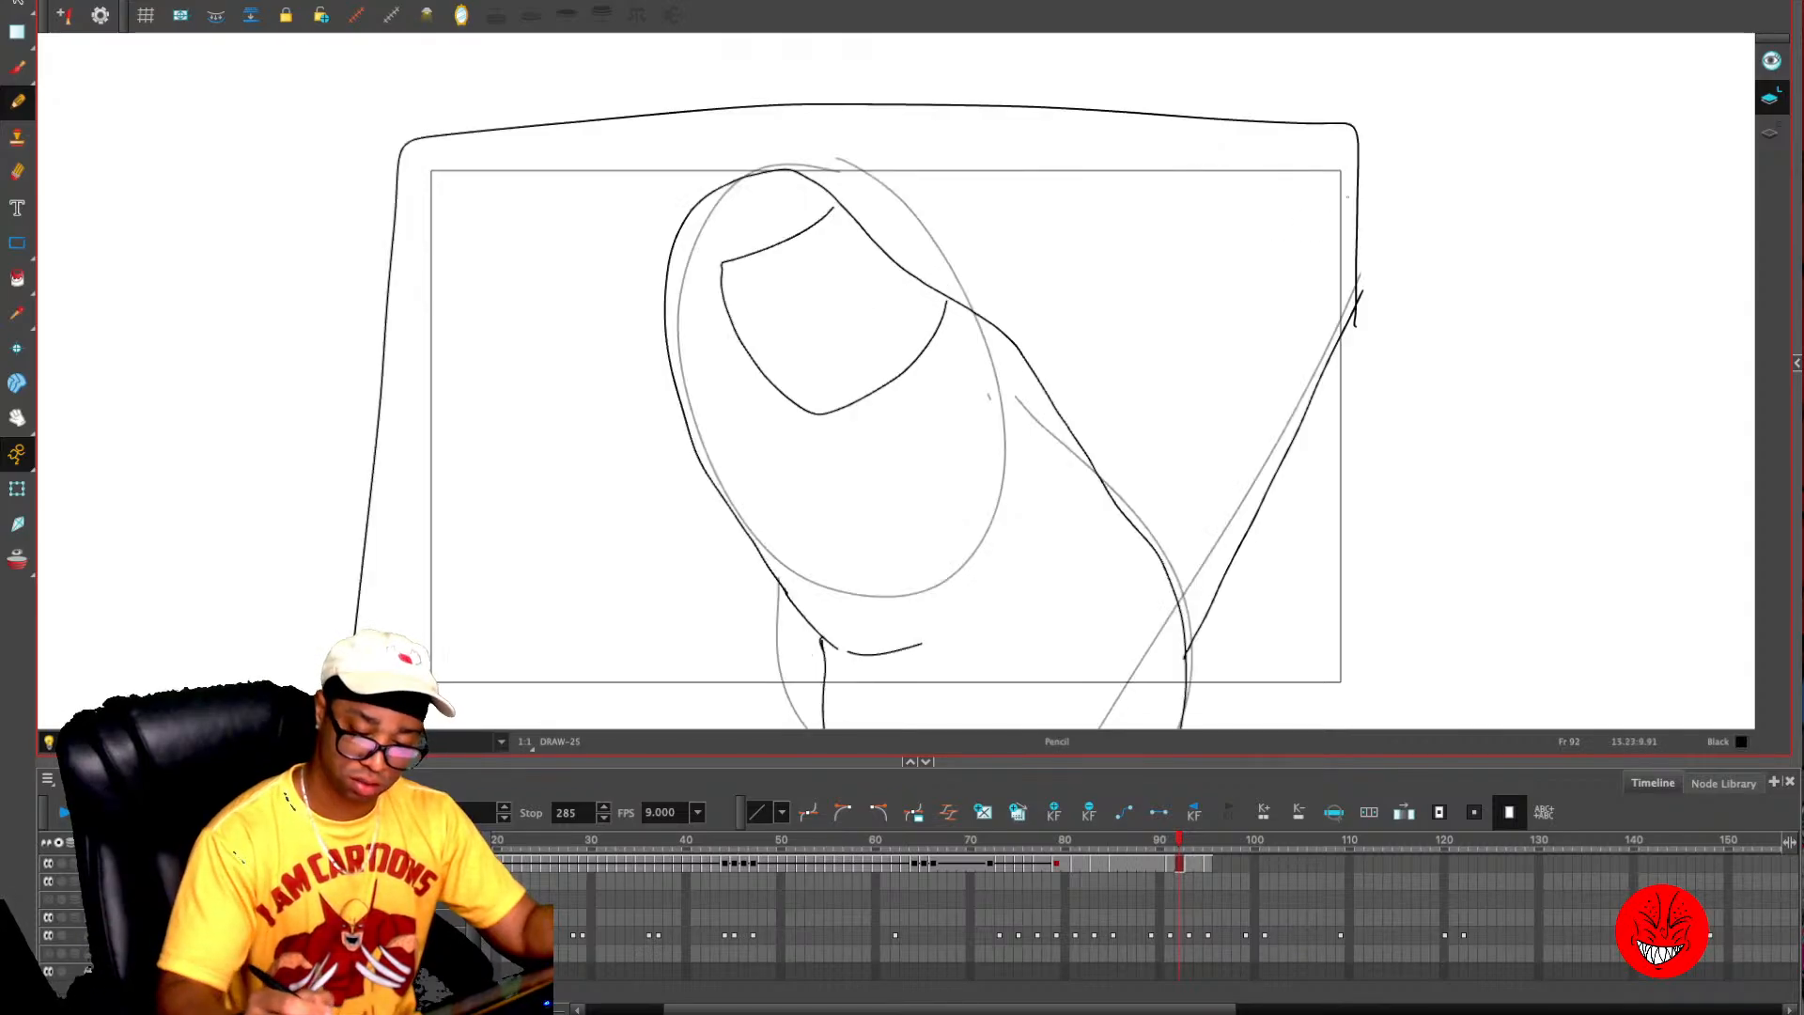
pyautogui.moveTo(1356, 185); pyautogui.dragTo(1148, 542)
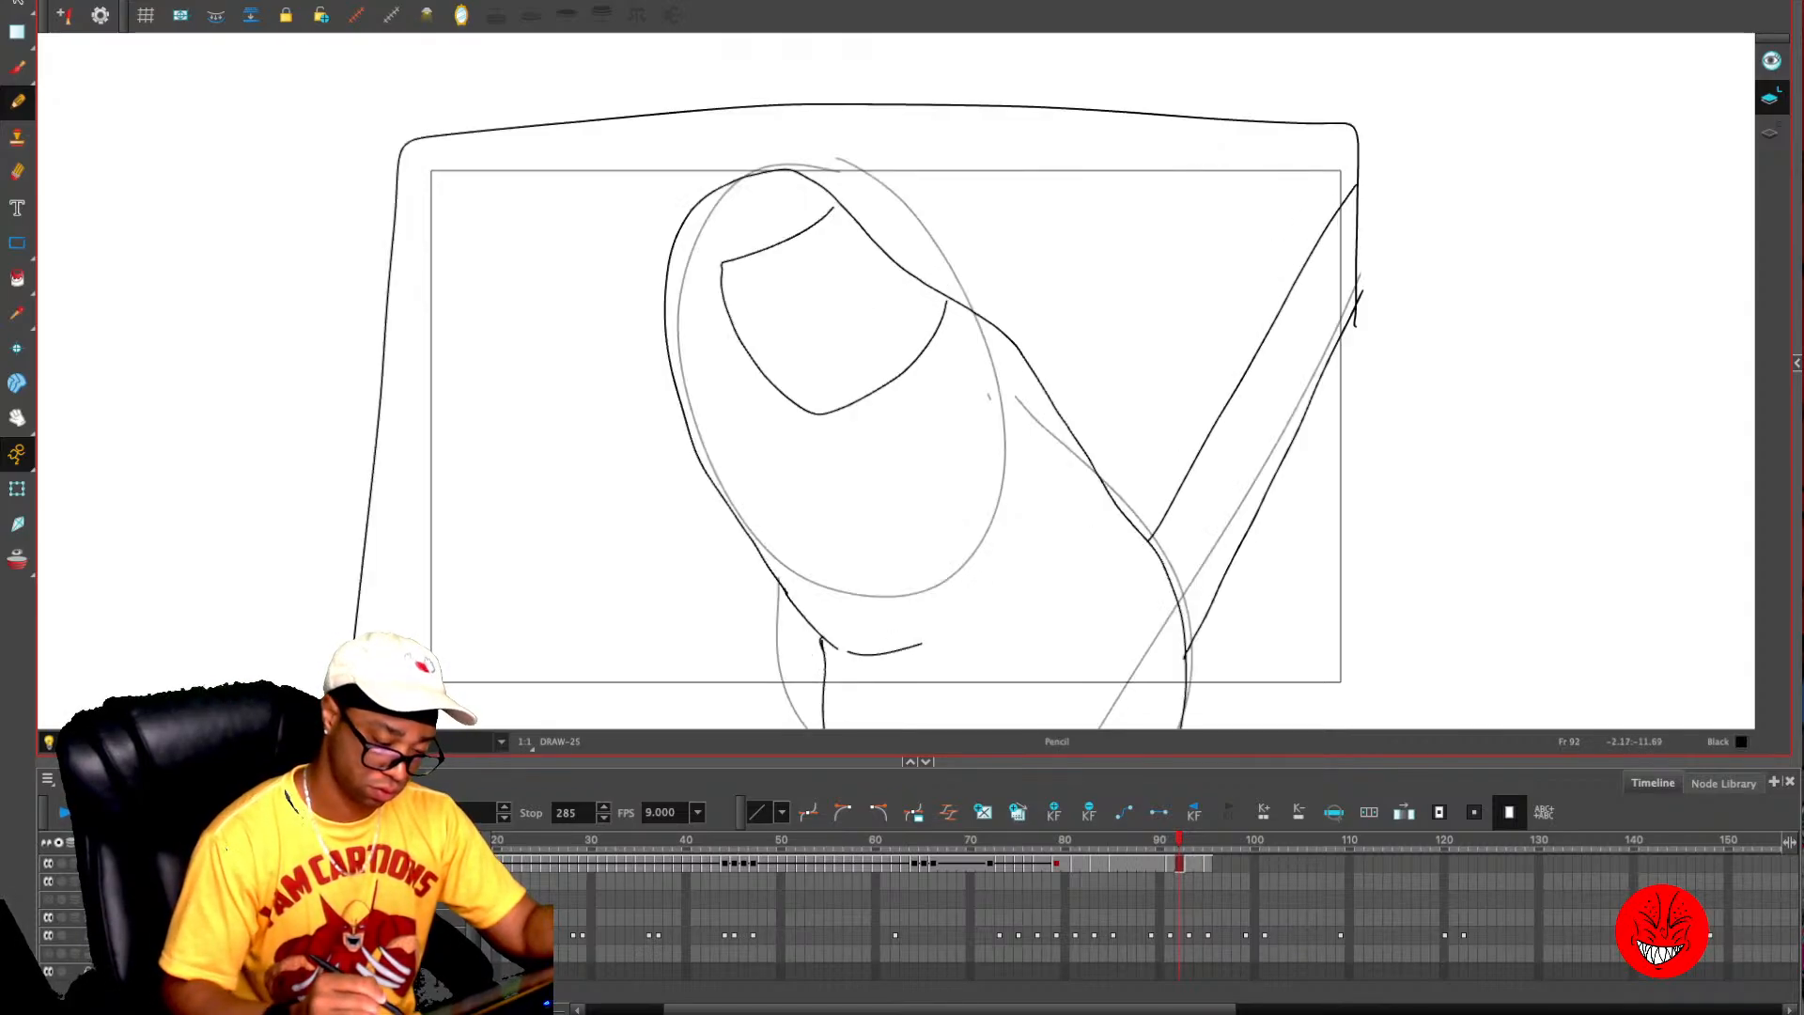
# - Review the hand-and-phone drawings frame by frame and go to the rough of the character holding the phone on frame 98
pyautogui.press('.')
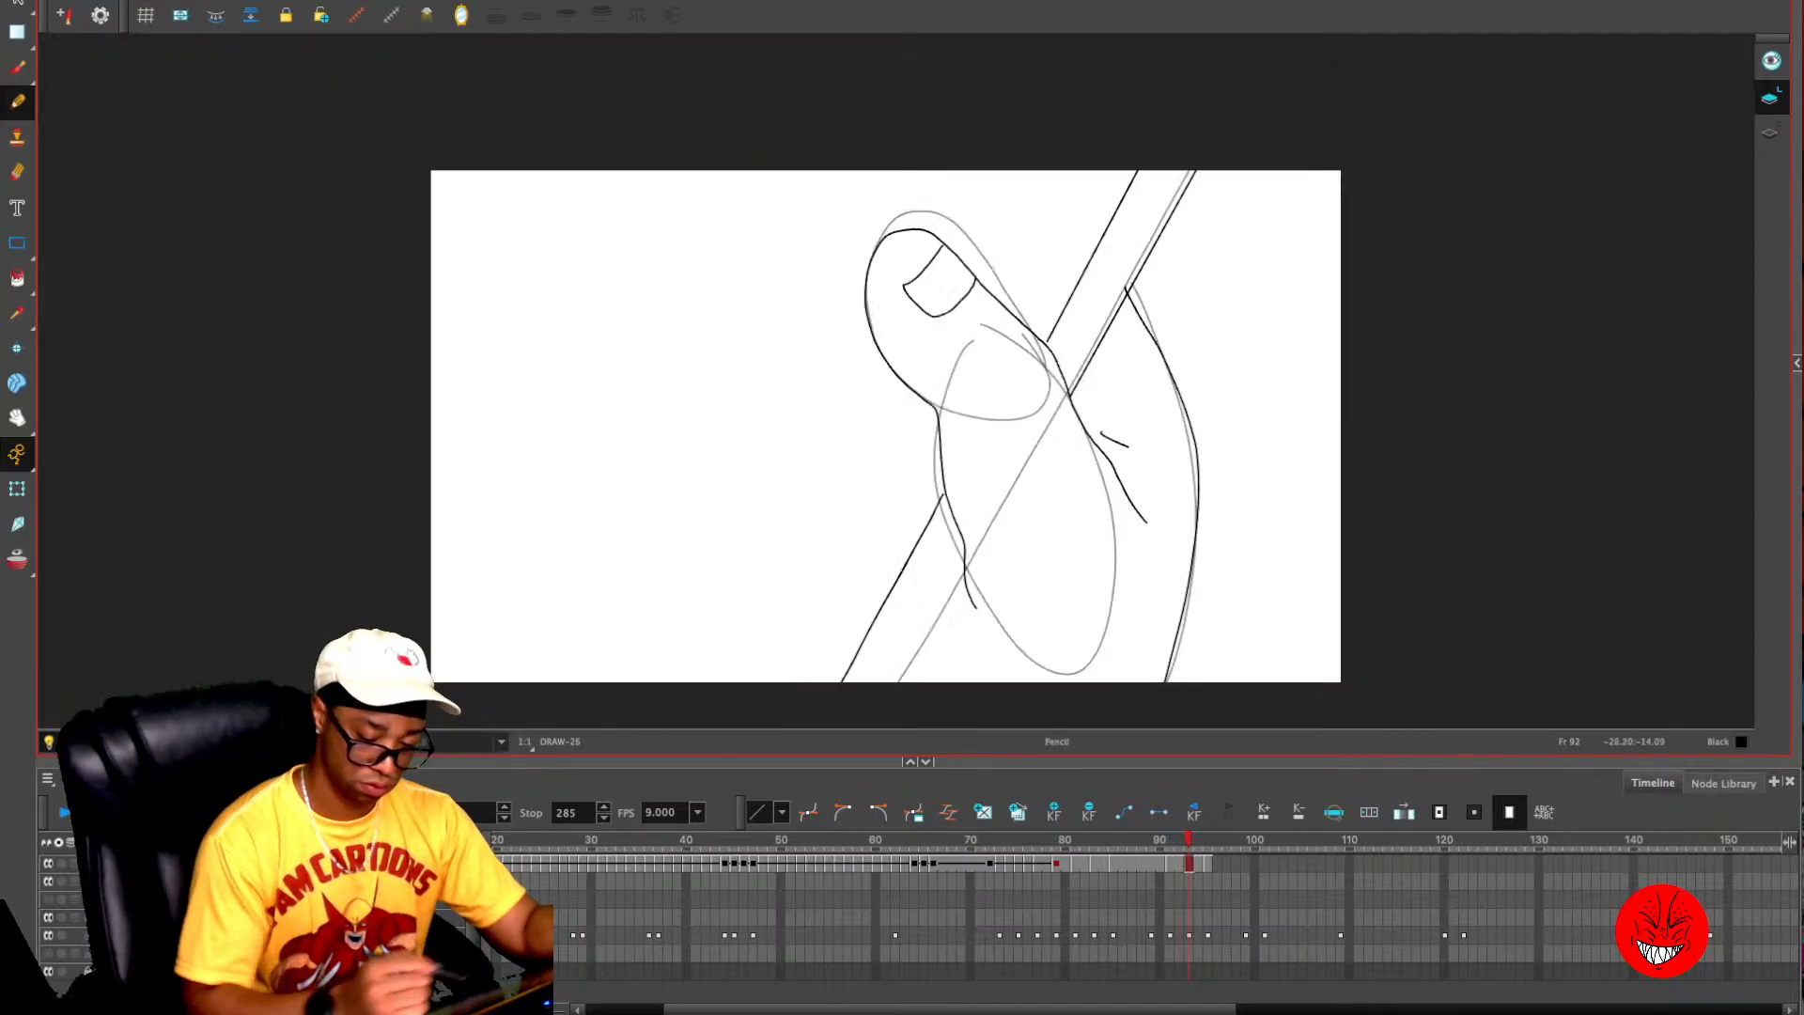
pyautogui.press('.')
pyautogui.press('.')
pyautogui.press(',')
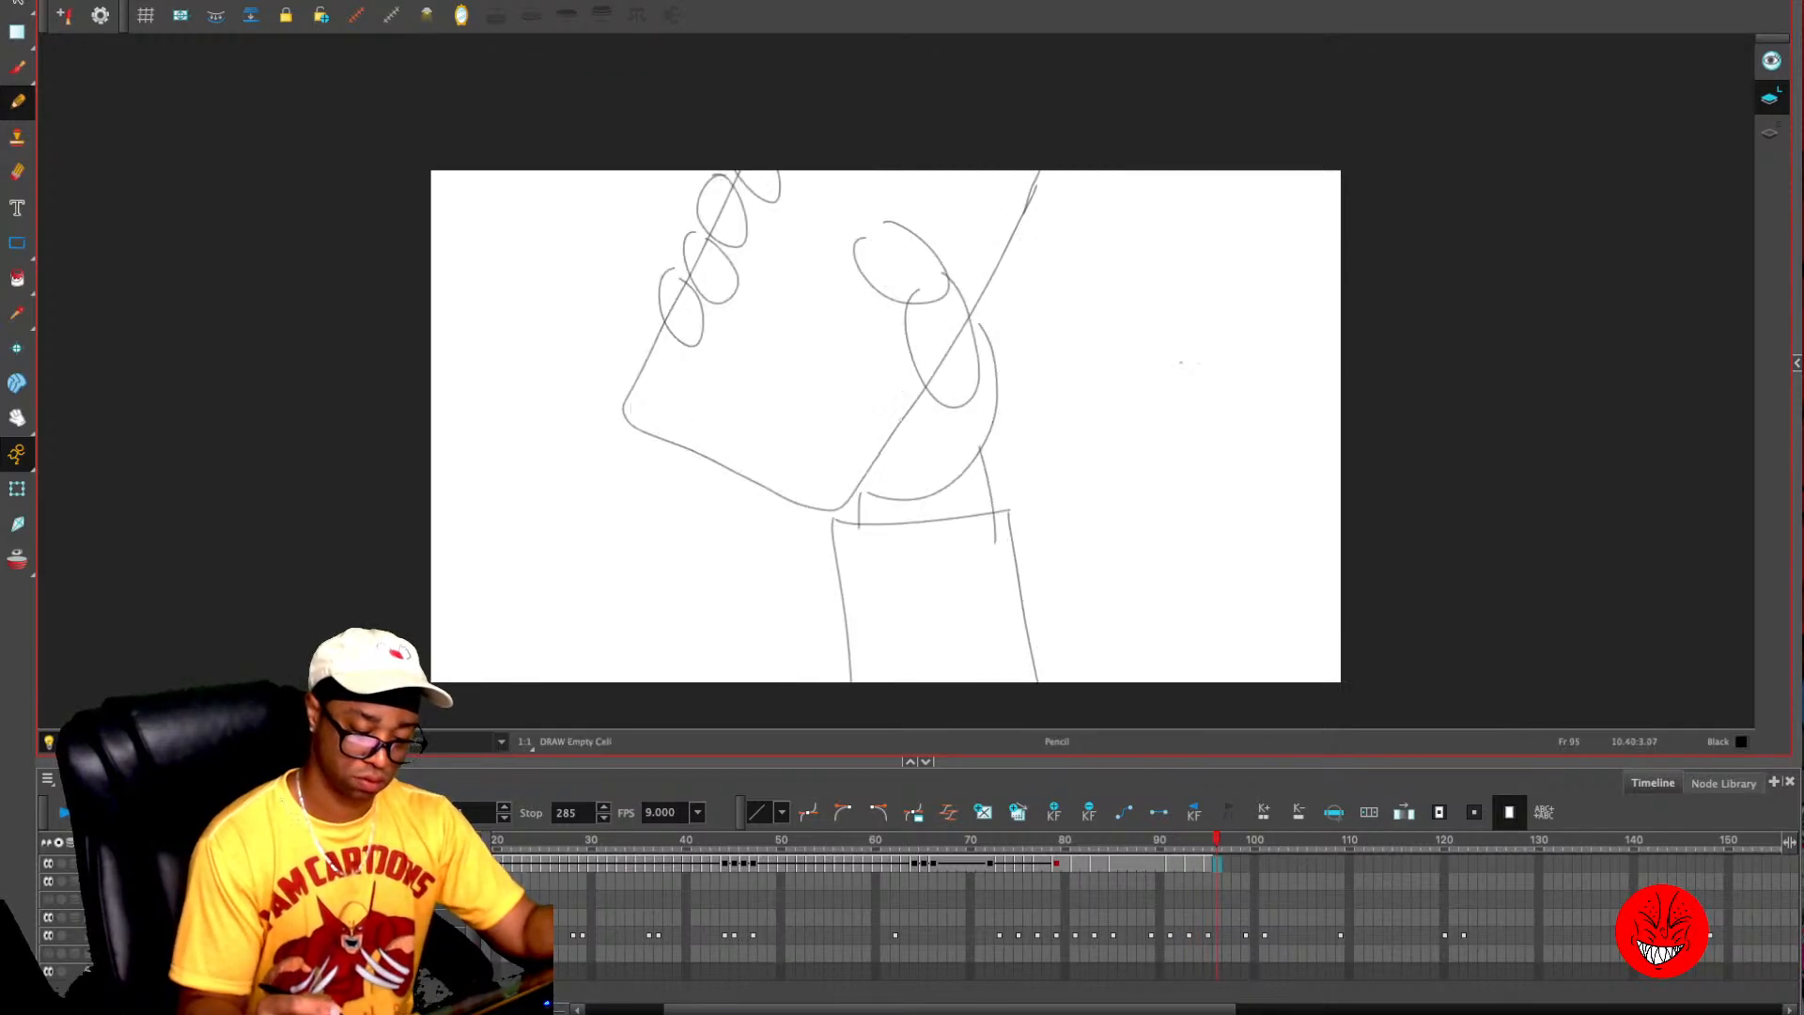
pyautogui.press('.')
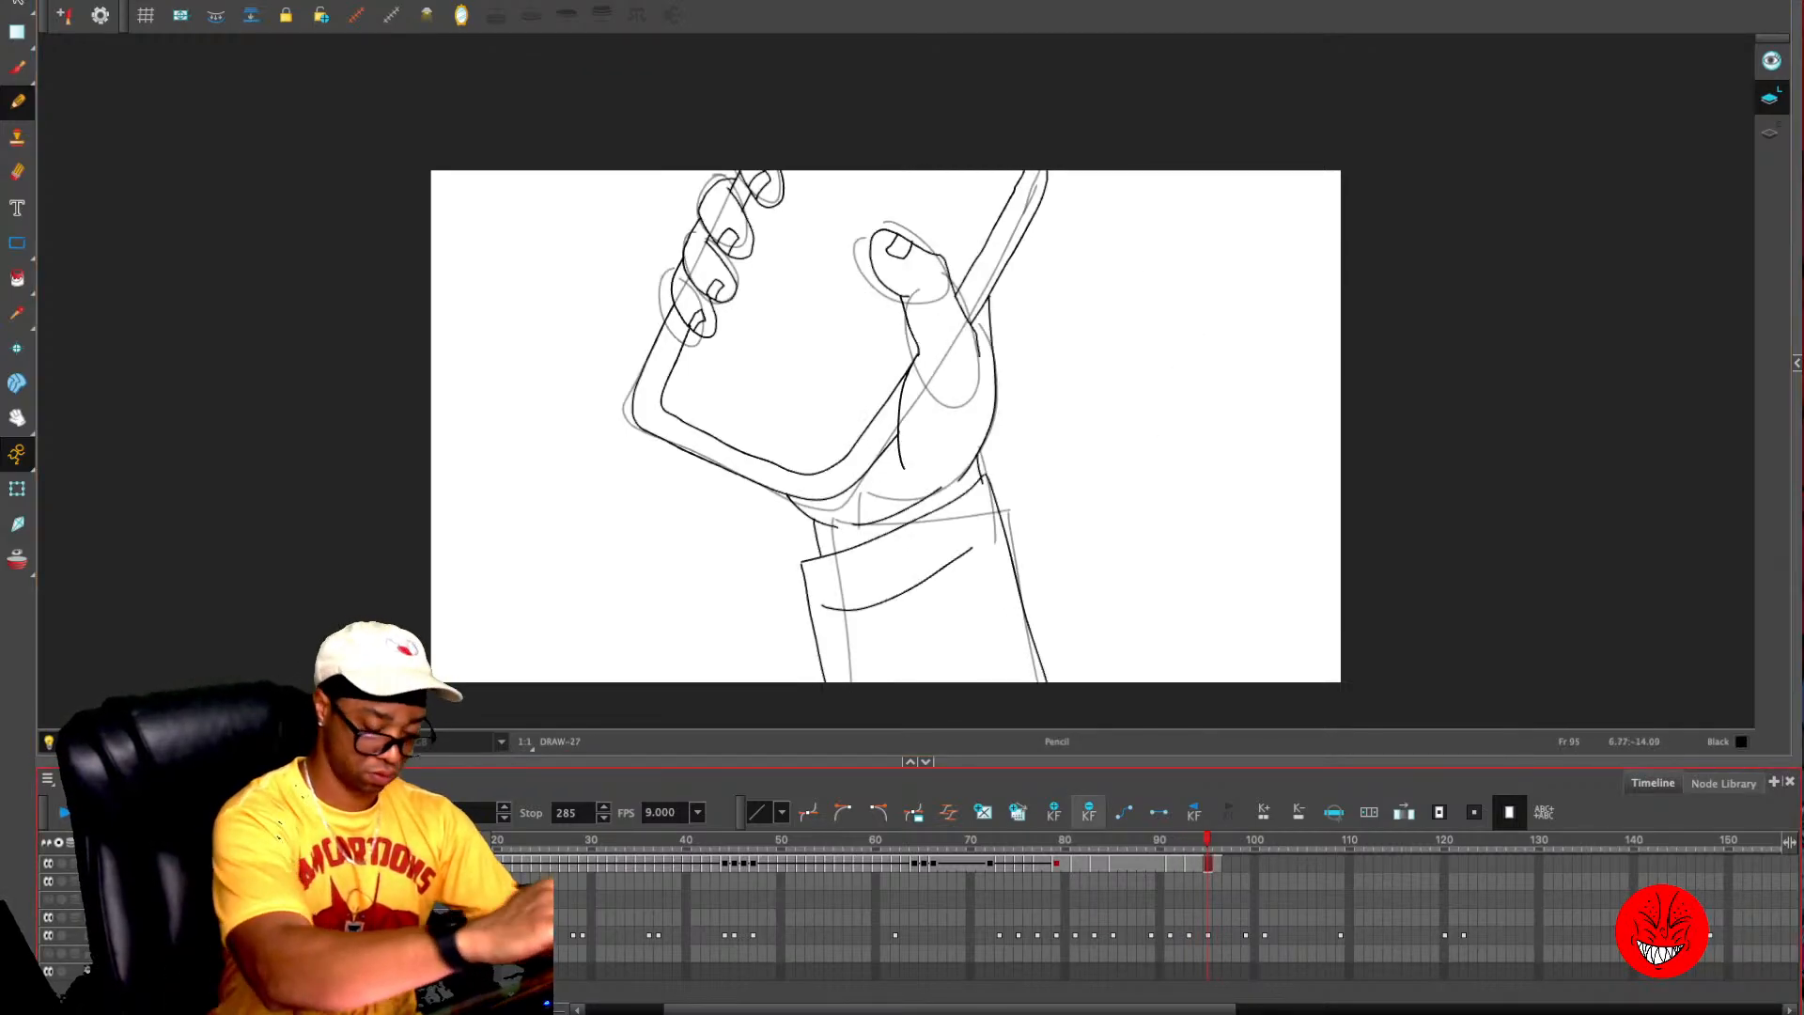
pyautogui.press('.')
pyautogui.press('.')
pyautogui.press('.')
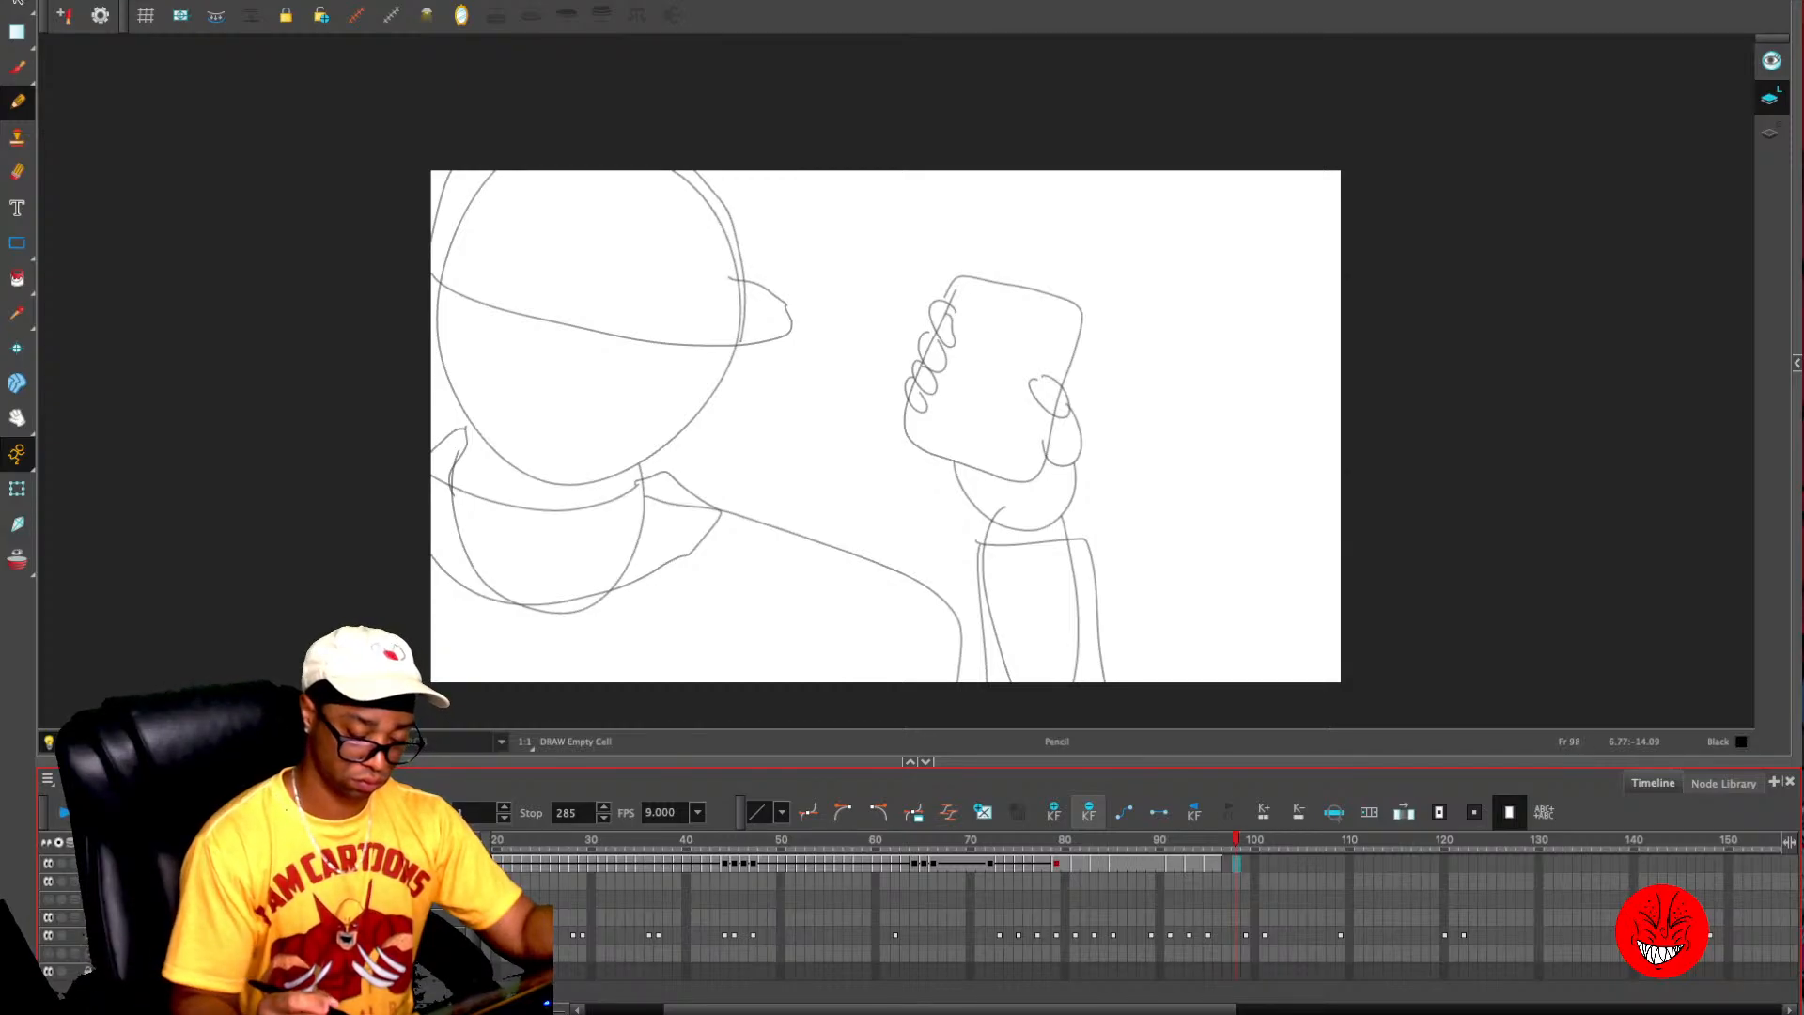
pyautogui.press('.')
pyautogui.press(',')
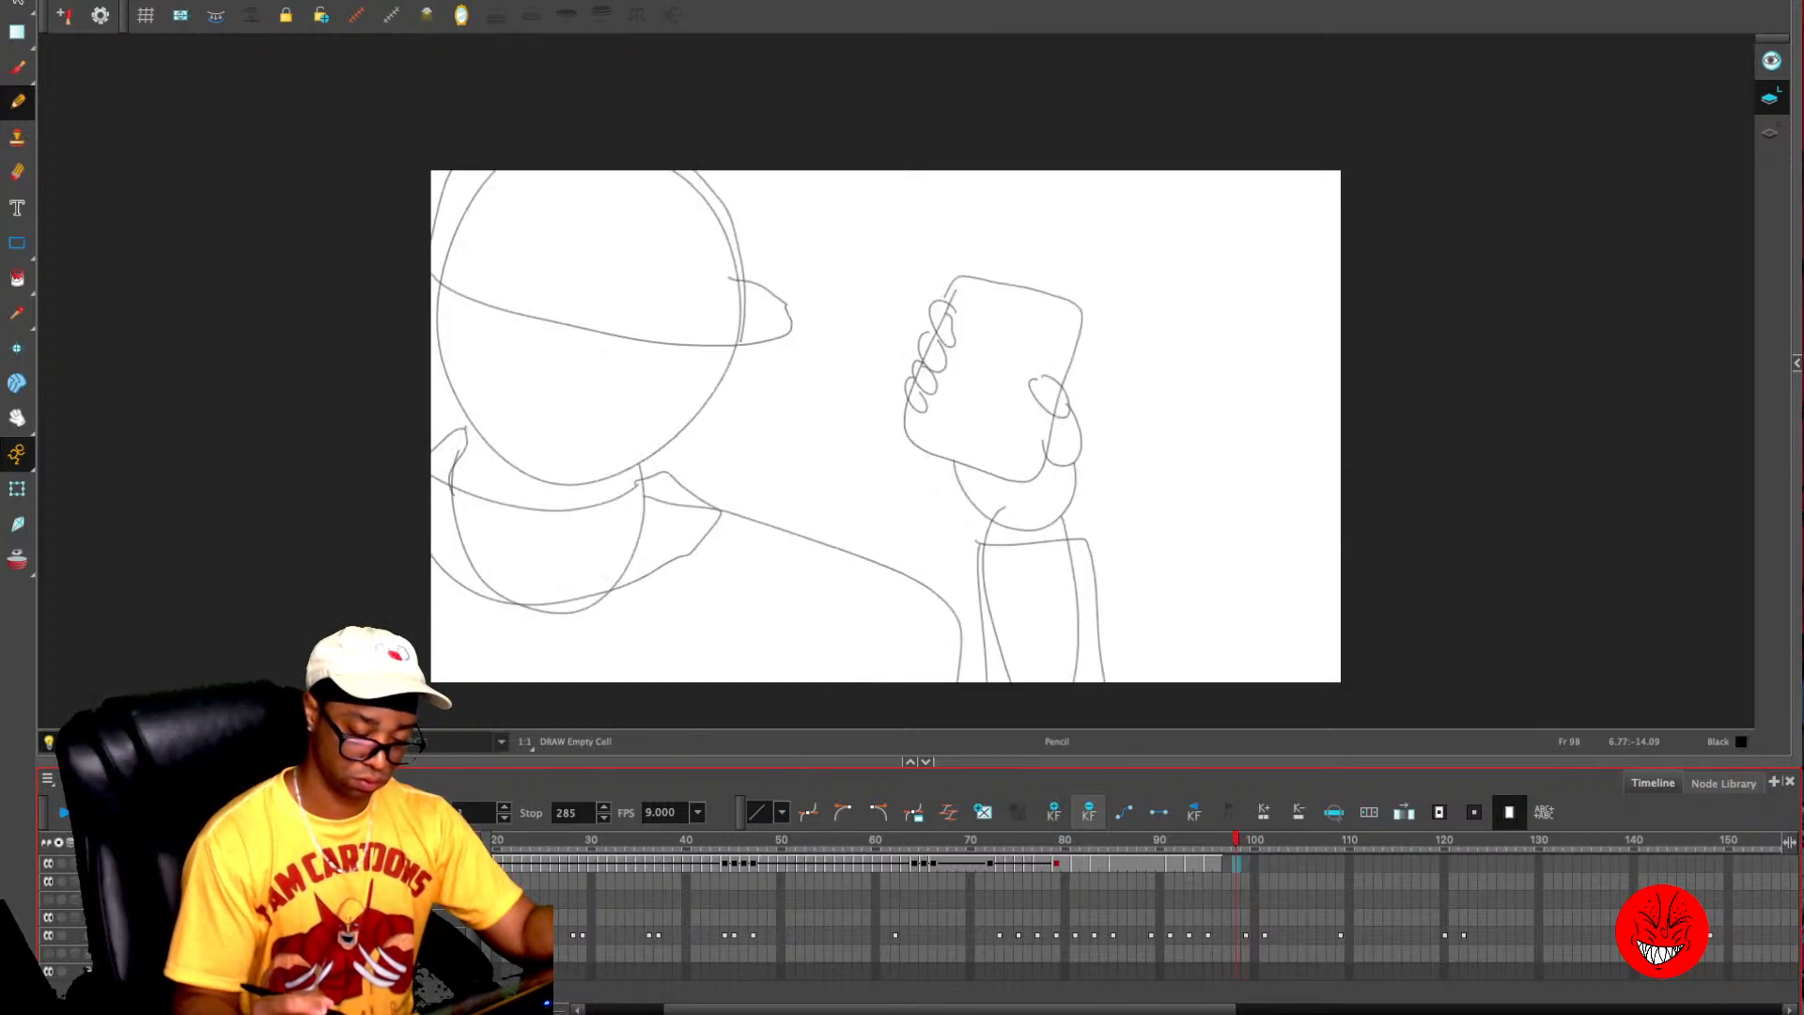
pyautogui.press('2')
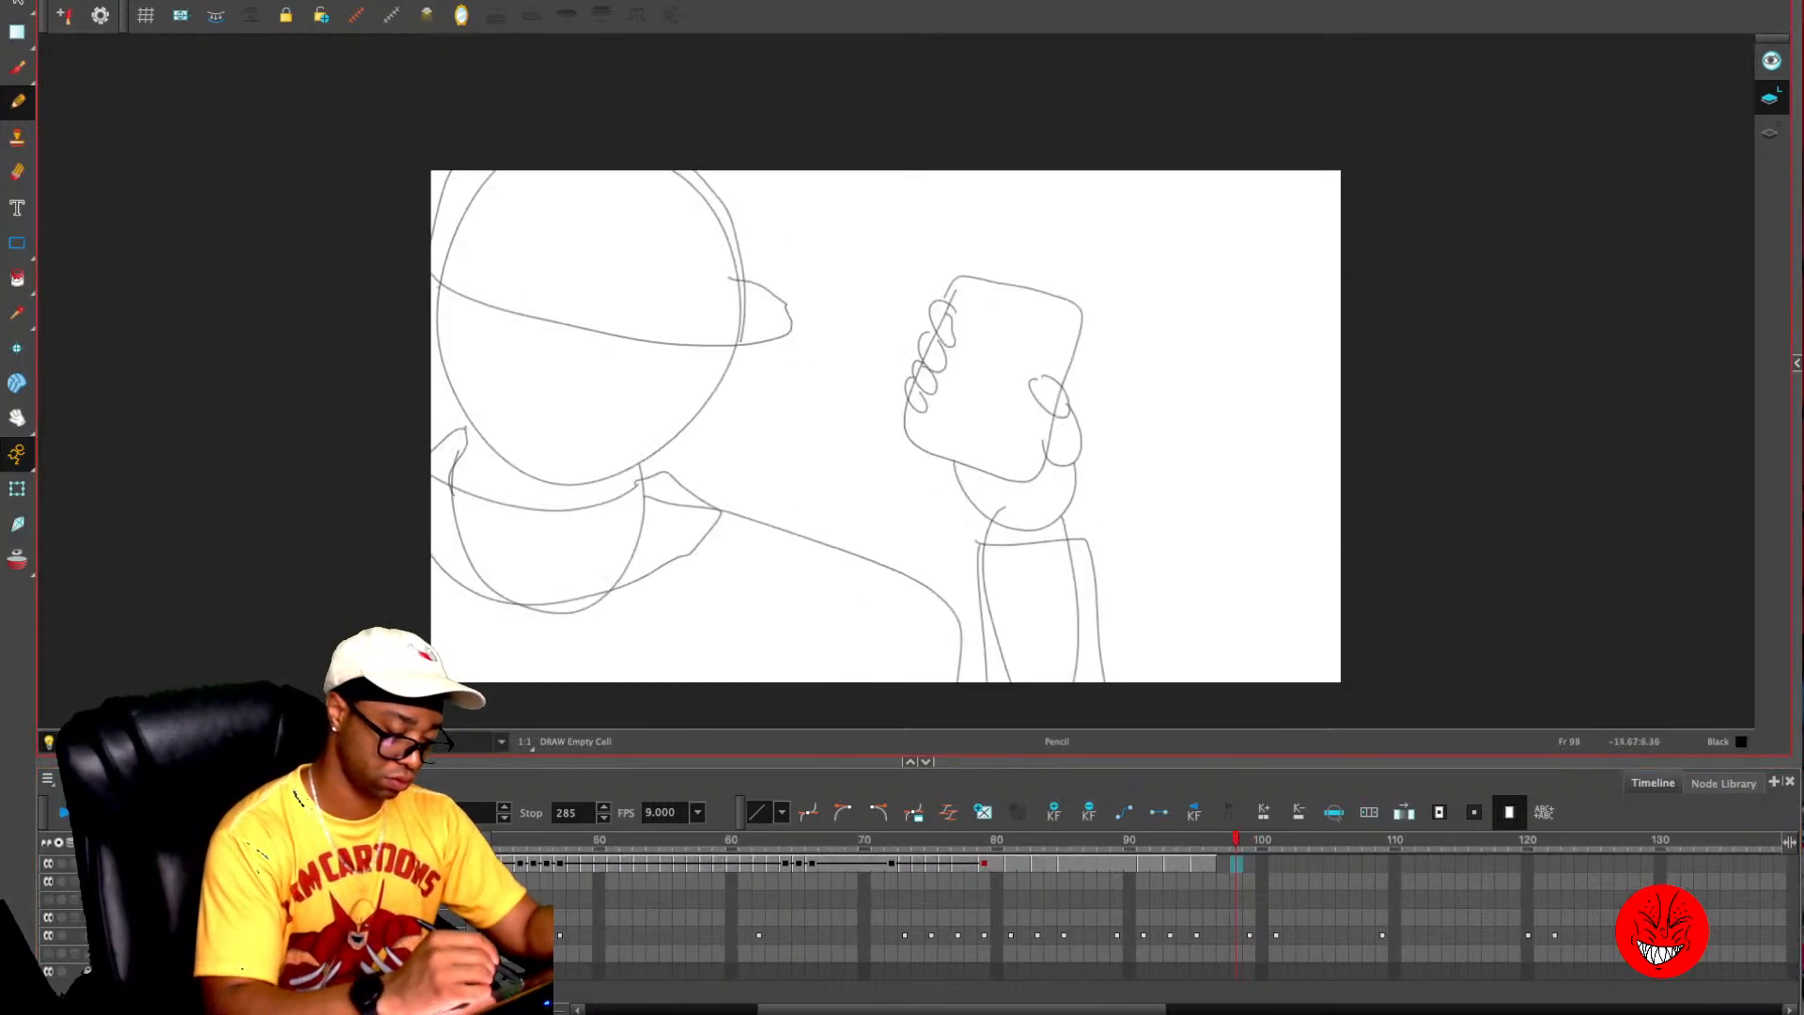
# - Ink the face outline, neck lines and shirt collar over the character rough on frame 98
pyautogui.moveTo(437, 279)
pyautogui.mouseDown()
pyautogui.moveTo(477, 437)
pyautogui.moveTo(500, 449)
pyautogui.moveTo(631, 454)
pyautogui.moveTo(695, 339)
pyautogui.mouseUp()
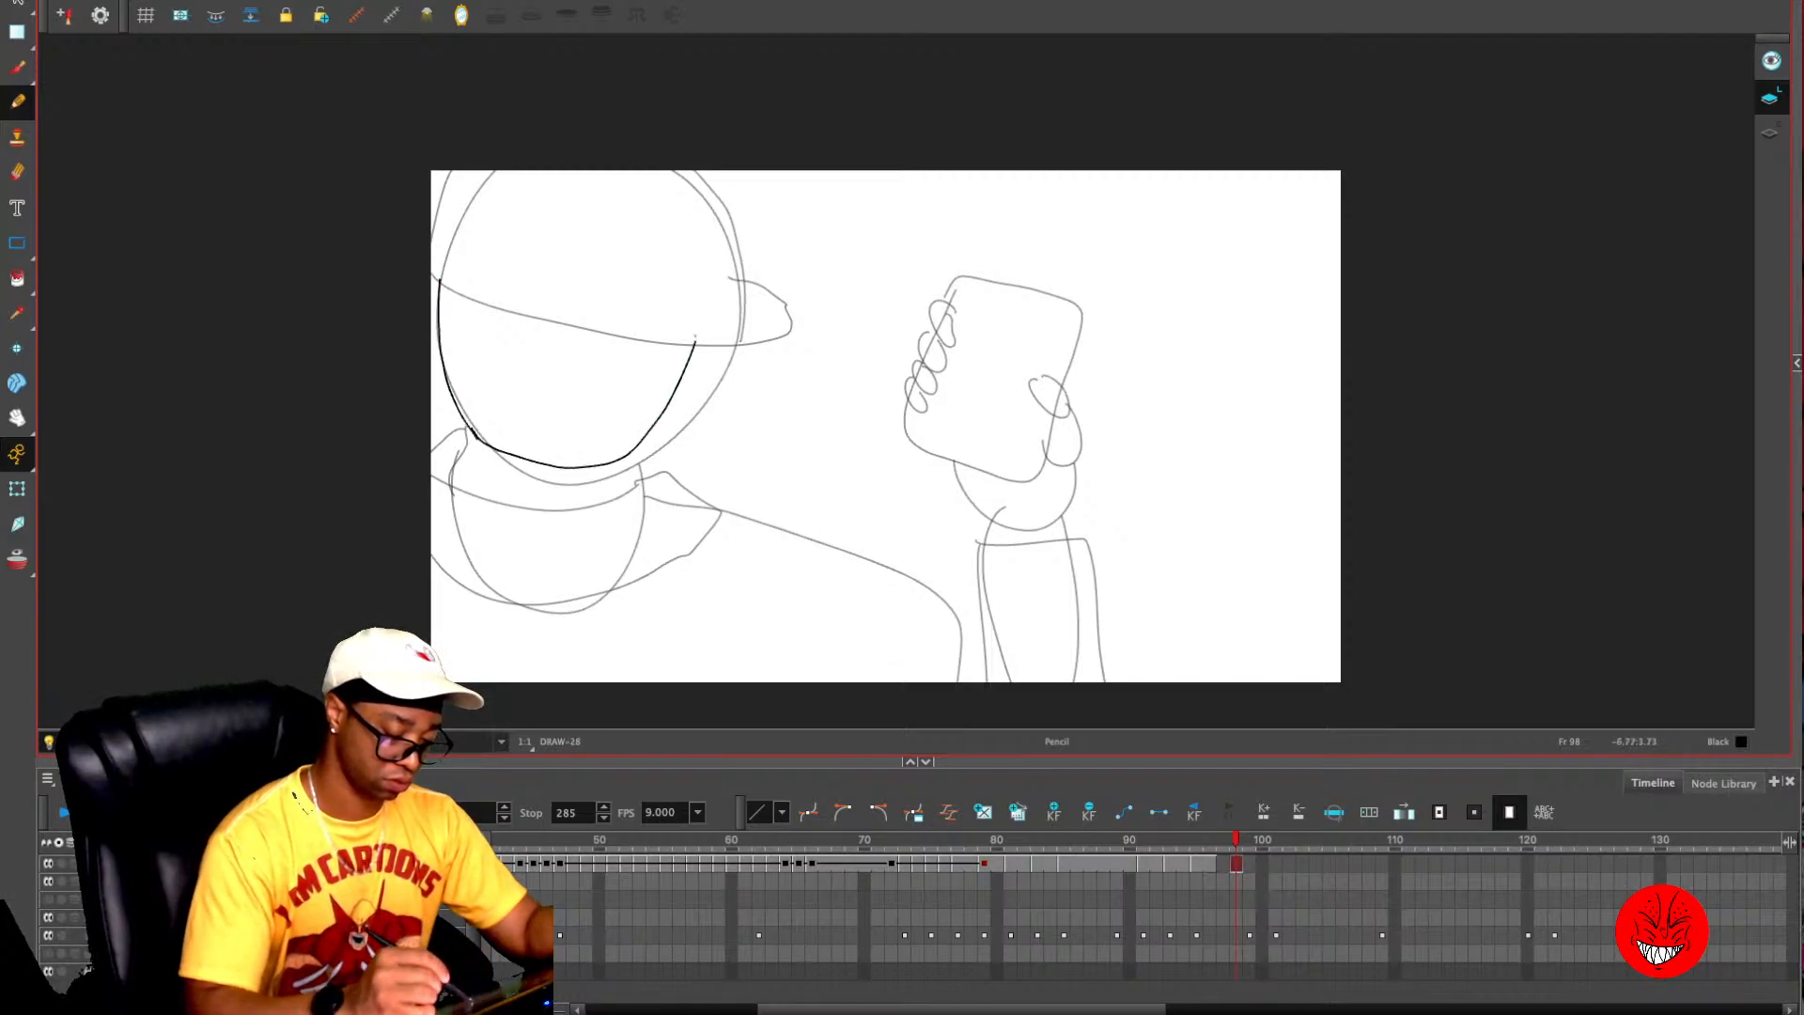
pyautogui.hotkey('ctrl', 'z')
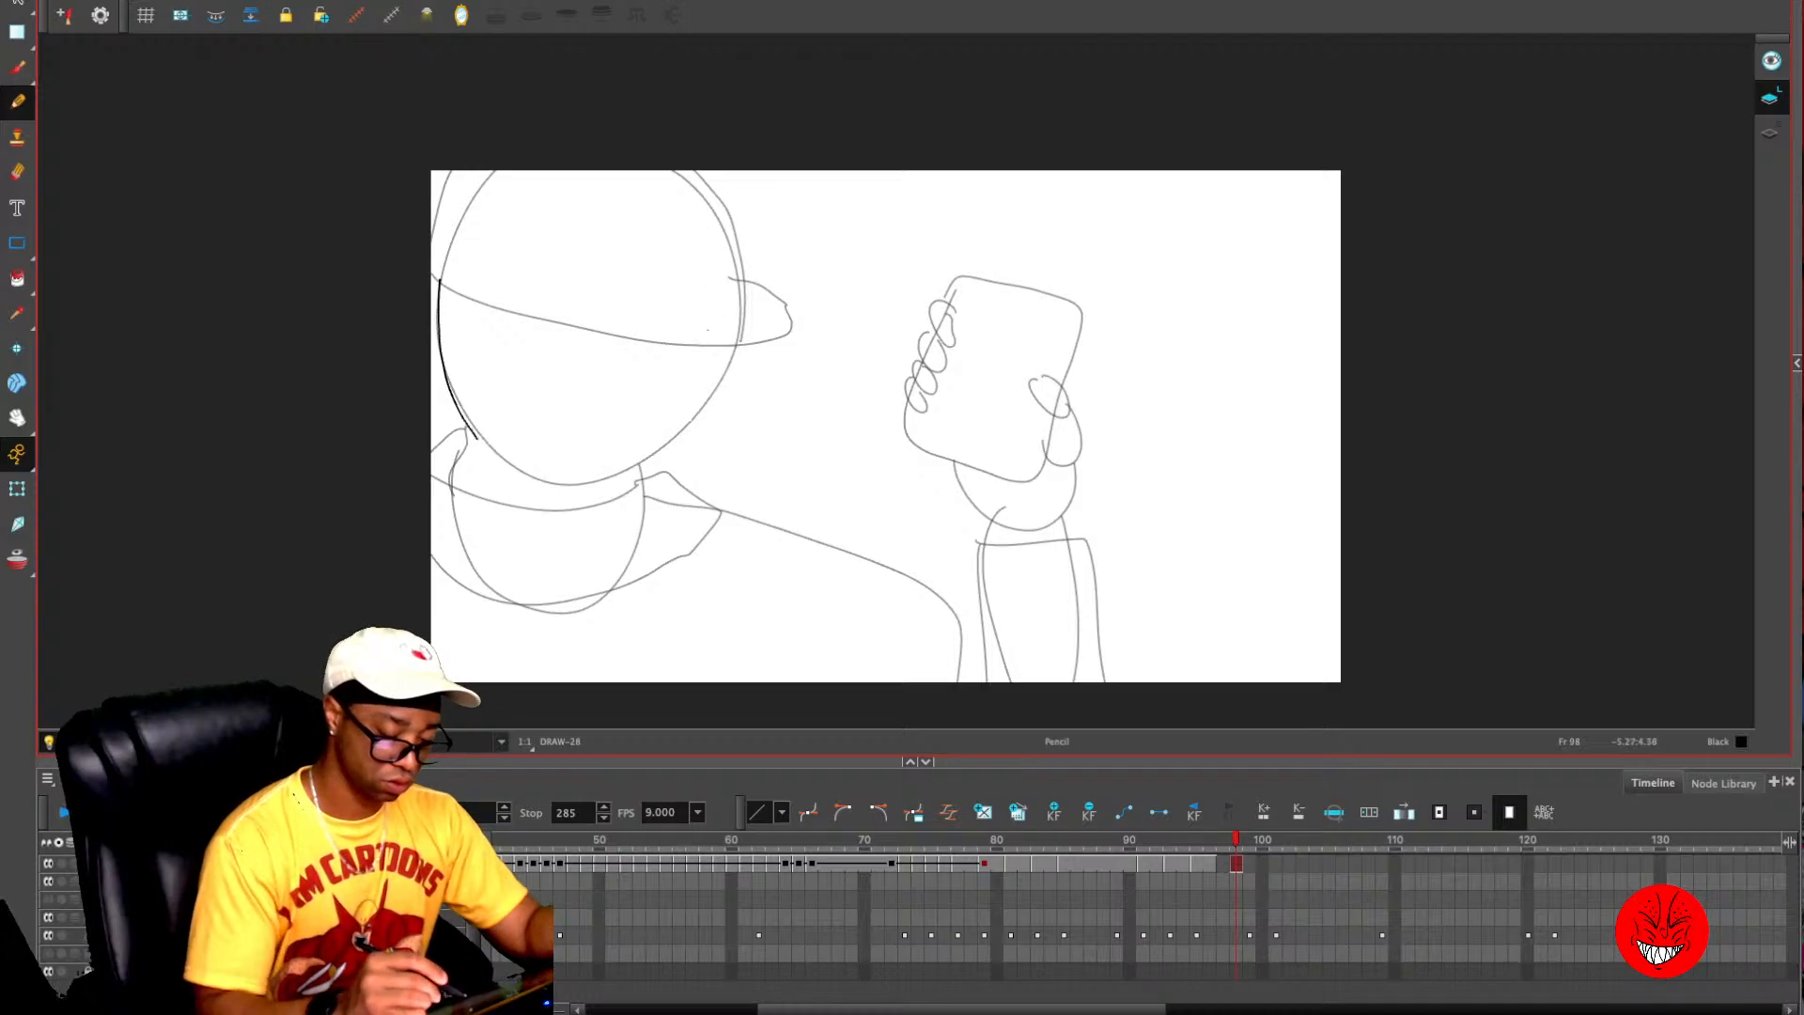
pyautogui.moveTo(738, 343)
pyautogui.mouseDown()
pyautogui.moveTo(681, 433)
pyautogui.moveTo(605, 477)
pyautogui.moveTo(526, 469)
pyautogui.moveTo(464, 426)
pyautogui.moveTo(453, 486)
pyautogui.mouseUp()
pyautogui.moveTo(638, 472); pyautogui.dragTo(633, 541)
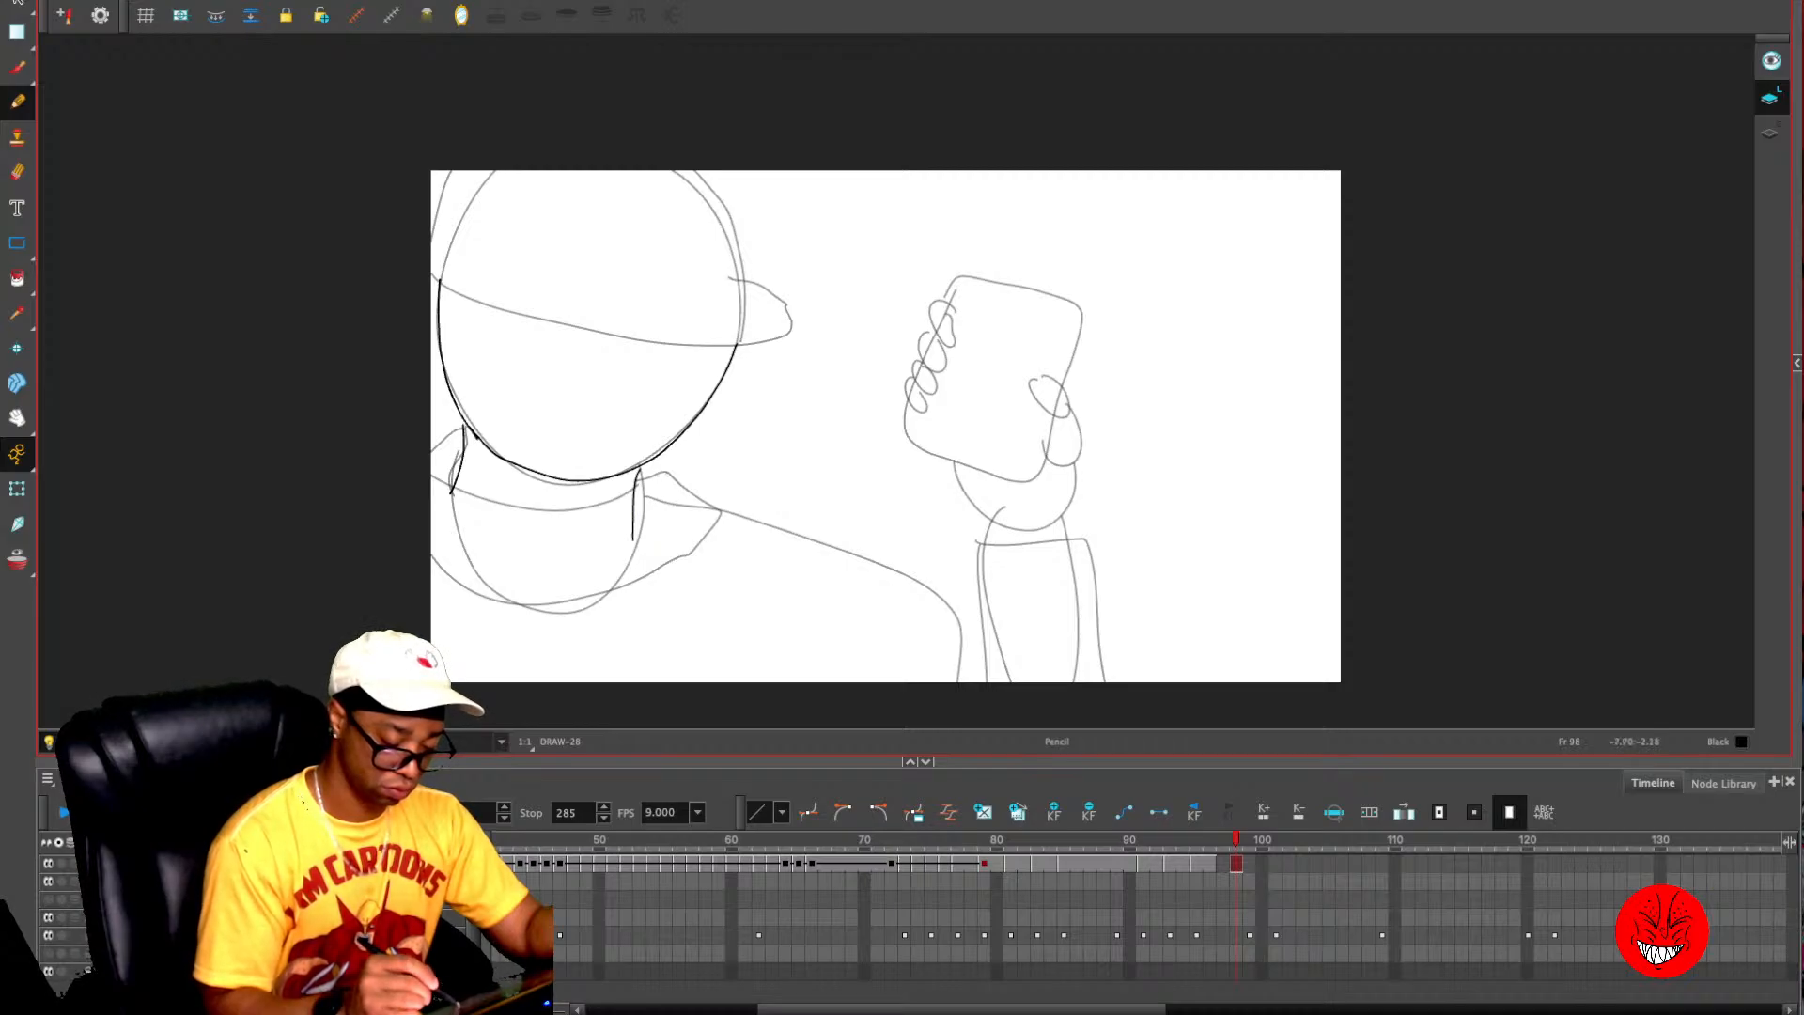
pyautogui.moveTo(665, 473)
pyautogui.mouseDown()
pyautogui.moveTo(617, 503)
pyautogui.moveTo(505, 492)
pyautogui.moveTo(453, 456)
pyautogui.moveTo(464, 427)
pyautogui.moveTo(419, 465)
pyautogui.moveTo(411, 511)
pyautogui.moveTo(431, 554)
pyautogui.moveTo(495, 596)
pyautogui.moveTo(589, 600)
pyautogui.moveTo(704, 540)
pyautogui.moveTo(720, 513)
pyautogui.moveTo(667, 470)
pyautogui.mouseUp()
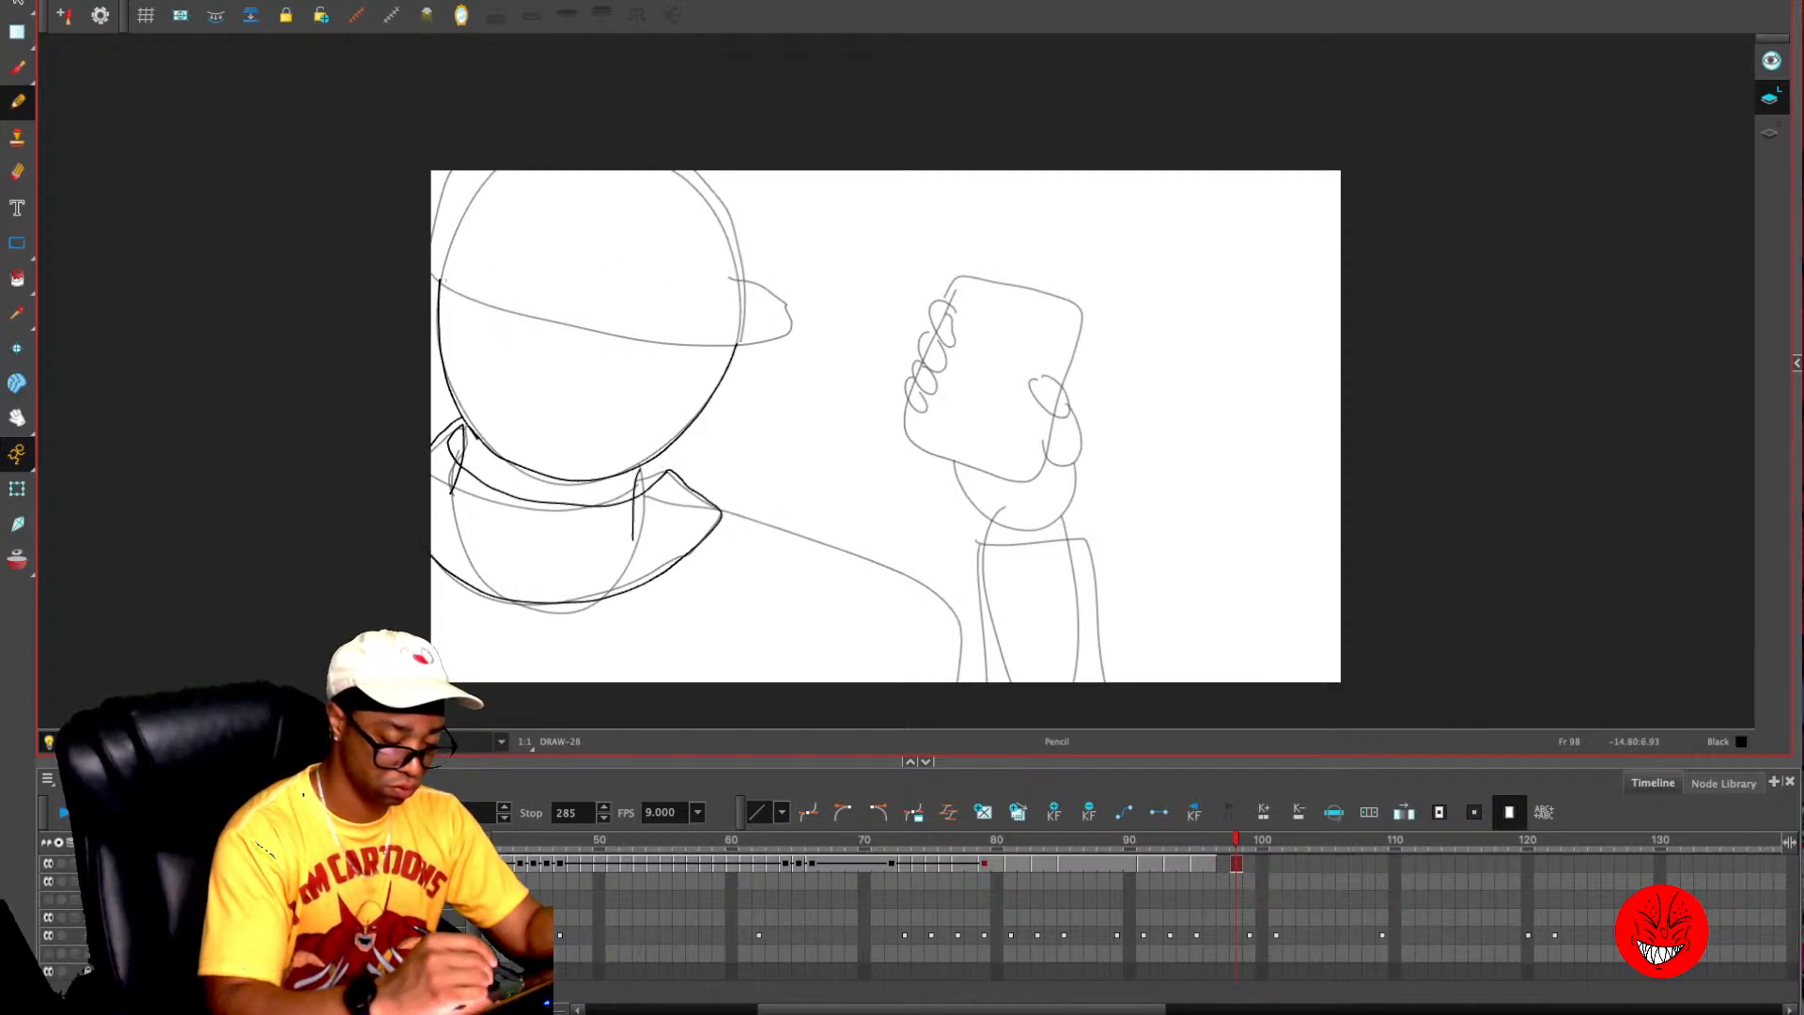
pyautogui.moveTo(439, 279)
pyautogui.mouseDown()
pyautogui.moveTo(472, 306)
pyautogui.moveTo(647, 350)
pyautogui.moveTo(728, 342)
pyautogui.moveTo(752, 239)
pyautogui.moveTo(719, 171)
pyautogui.mouseUp()
pyautogui.hotkey('ctrl', 'z')
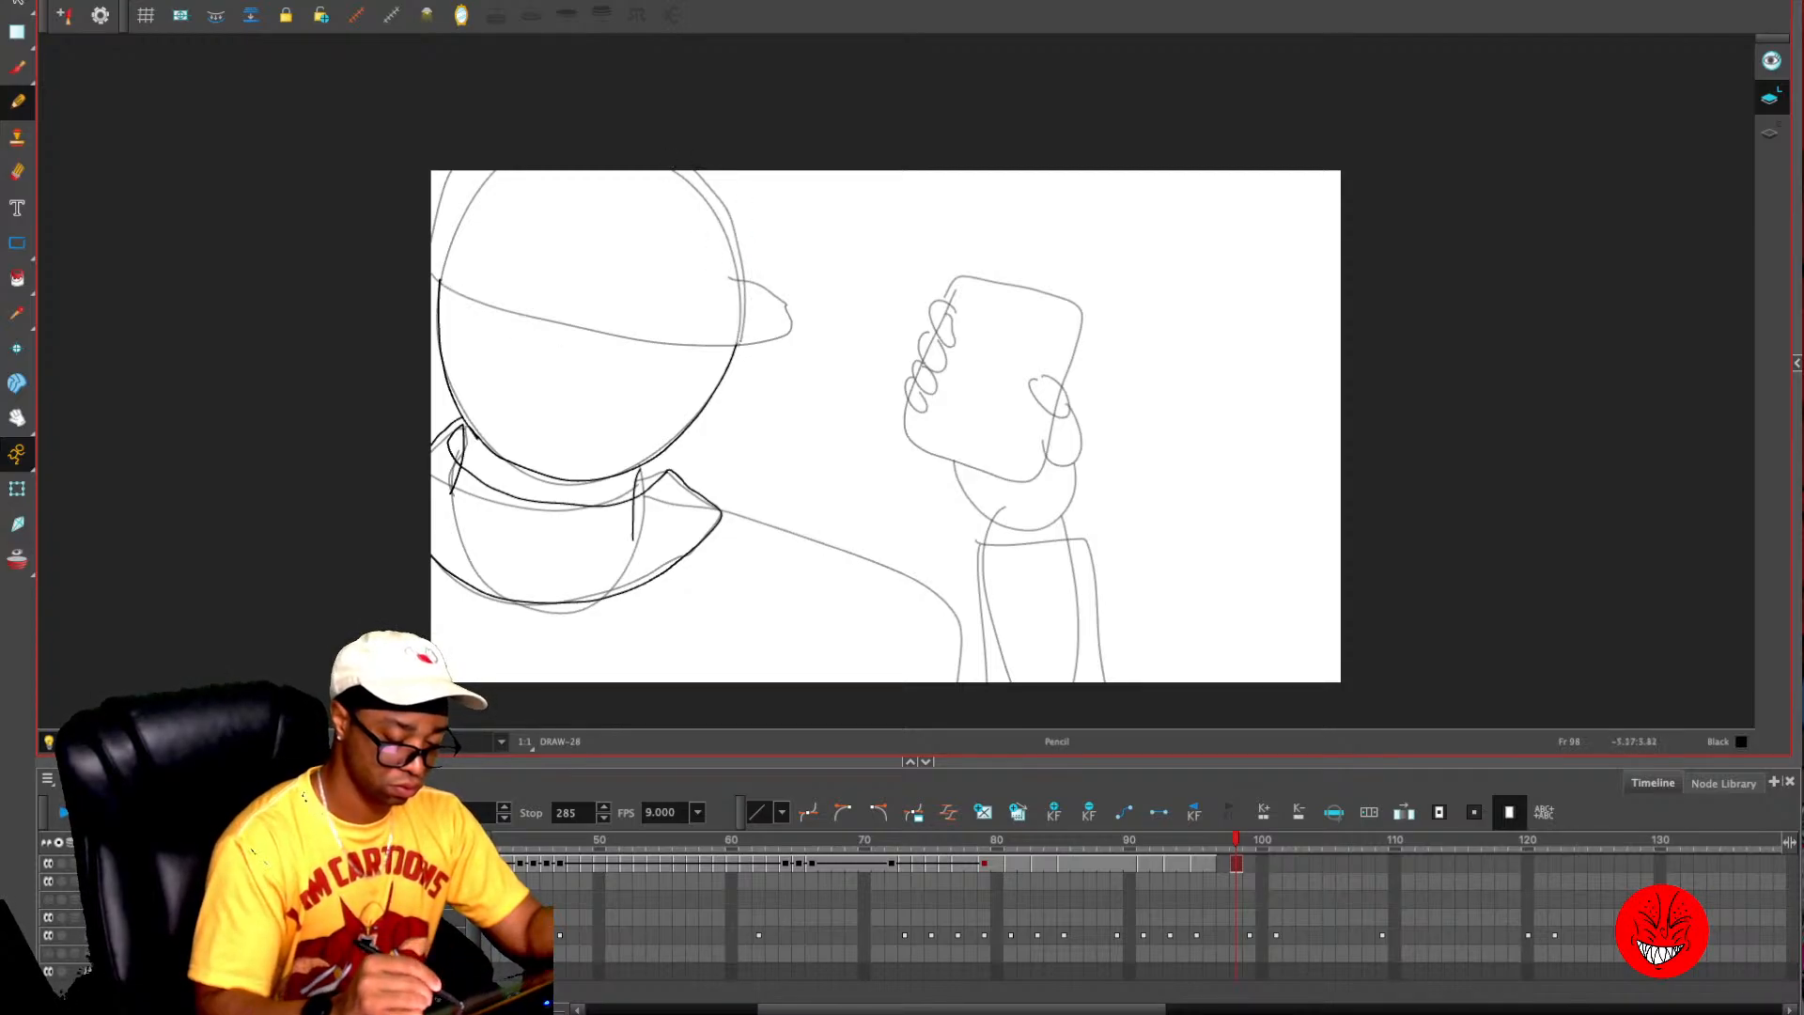
pyautogui.moveTo(743, 339)
pyautogui.mouseDown()
pyautogui.moveTo(779, 201)
pyautogui.moveTo(754, 163)
pyautogui.moveTo(676, 143)
pyautogui.moveTo(517, 148)
pyautogui.moveTo(440, 279)
pyautogui.moveTo(514, 320)
pyautogui.moveTo(732, 334)
pyautogui.mouseUp()
pyautogui.hotkey('ctrl', 'z')
pyautogui.hotkey('ctrl', 'z')
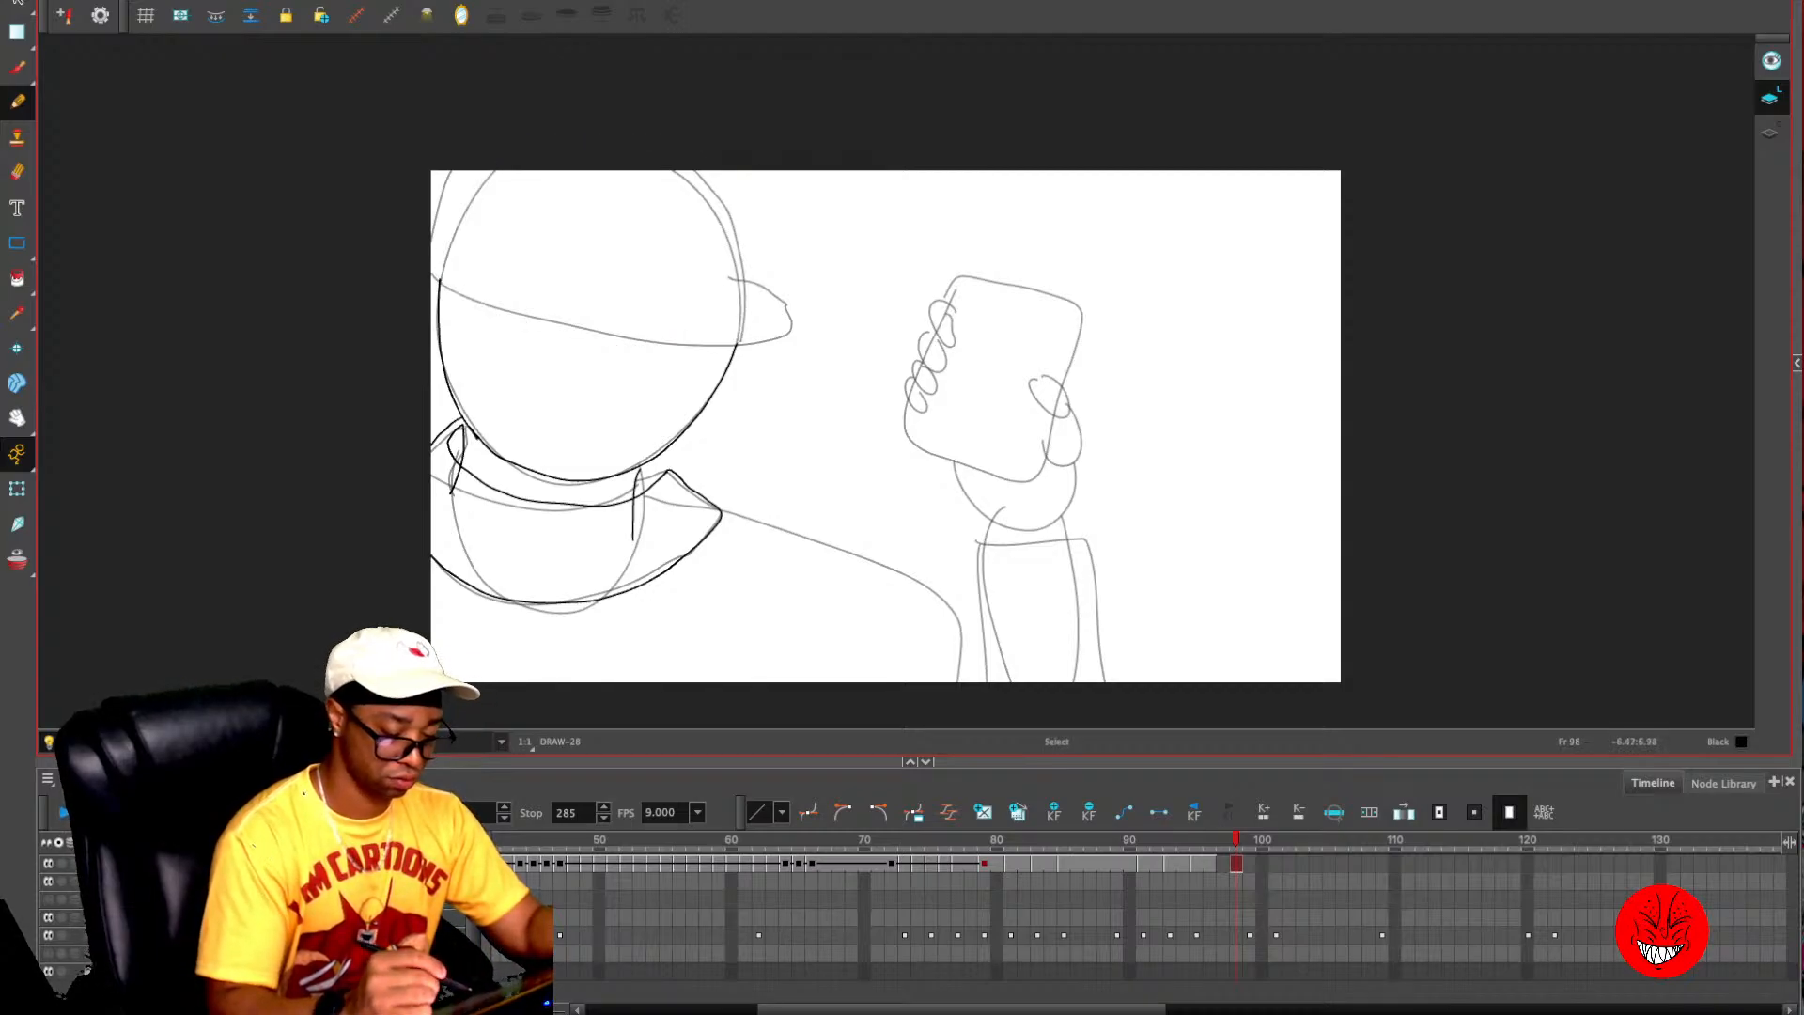
# - Reveal the artwork beyond the camera frame and draw the cap's crown, brim and front band on frame 98
pyautogui.click(99, 742)
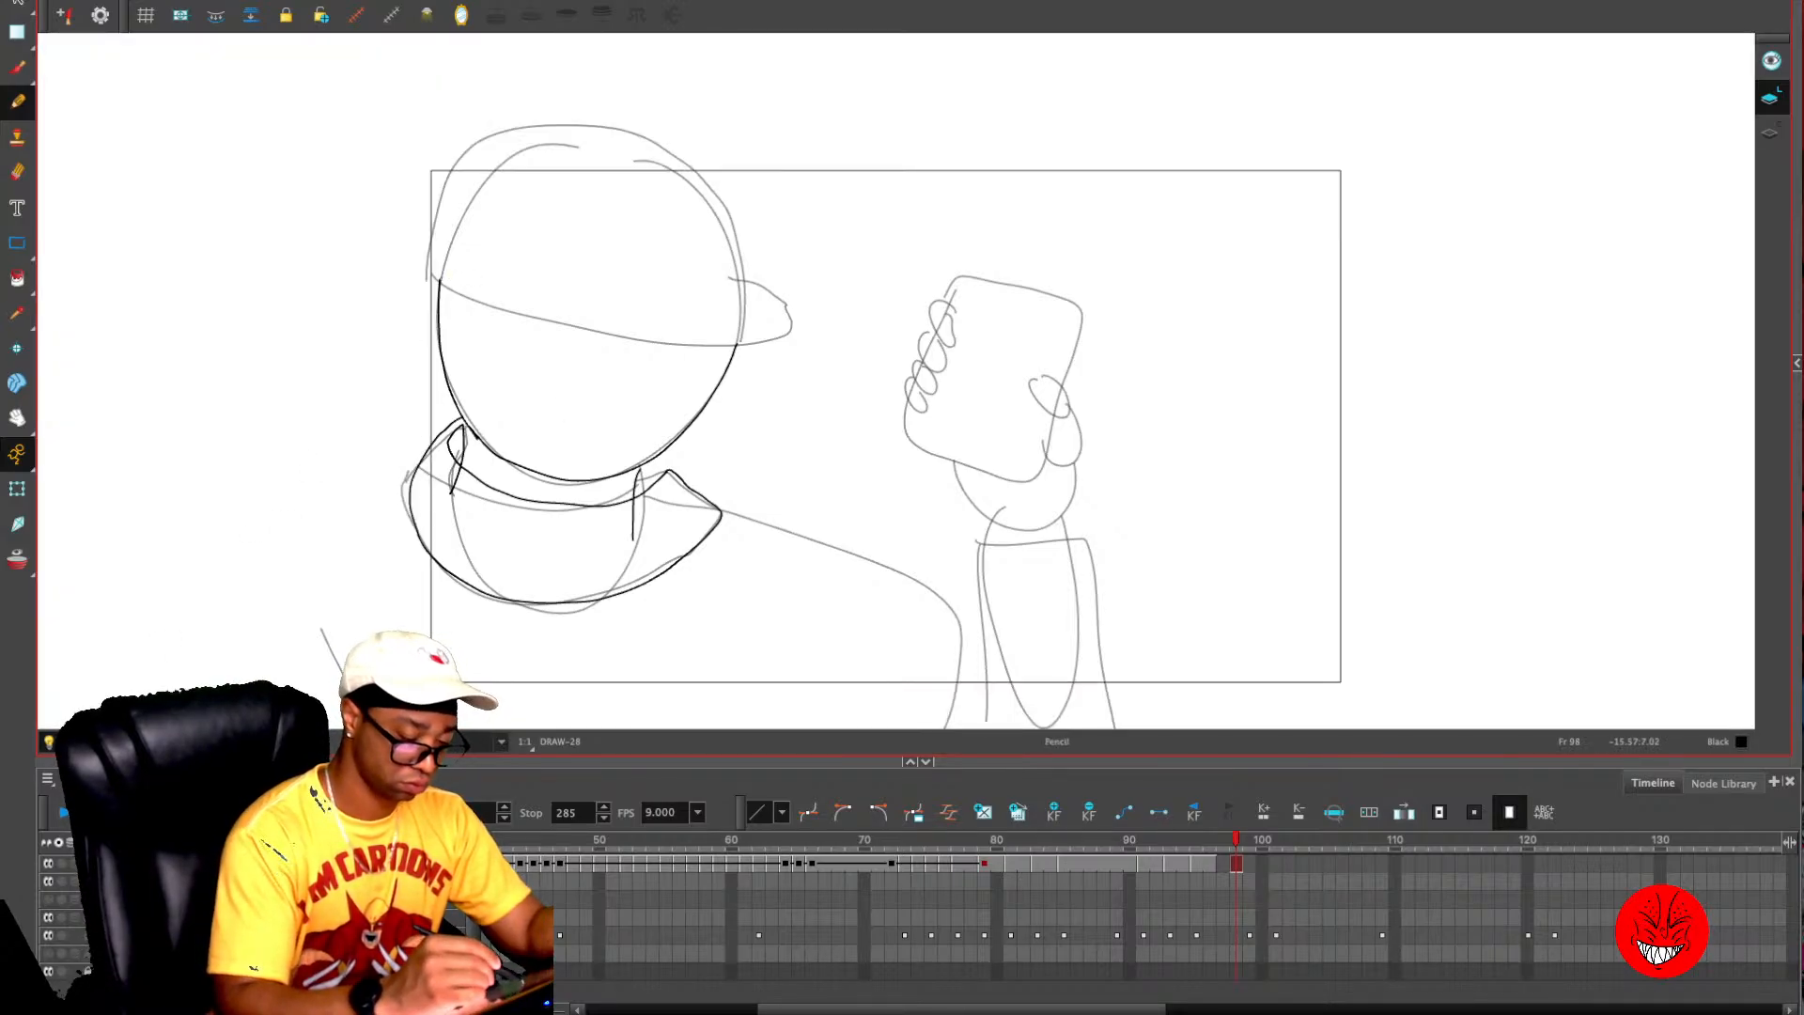
pyautogui.moveTo(442, 280)
pyautogui.mouseDown()
pyautogui.moveTo(487, 159)
pyautogui.moveTo(649, 159)
pyautogui.moveTo(736, 186)
pyautogui.moveTo(731, 350)
pyautogui.moveTo(555, 338)
pyautogui.moveTo(442, 284)
pyautogui.mouseUp()
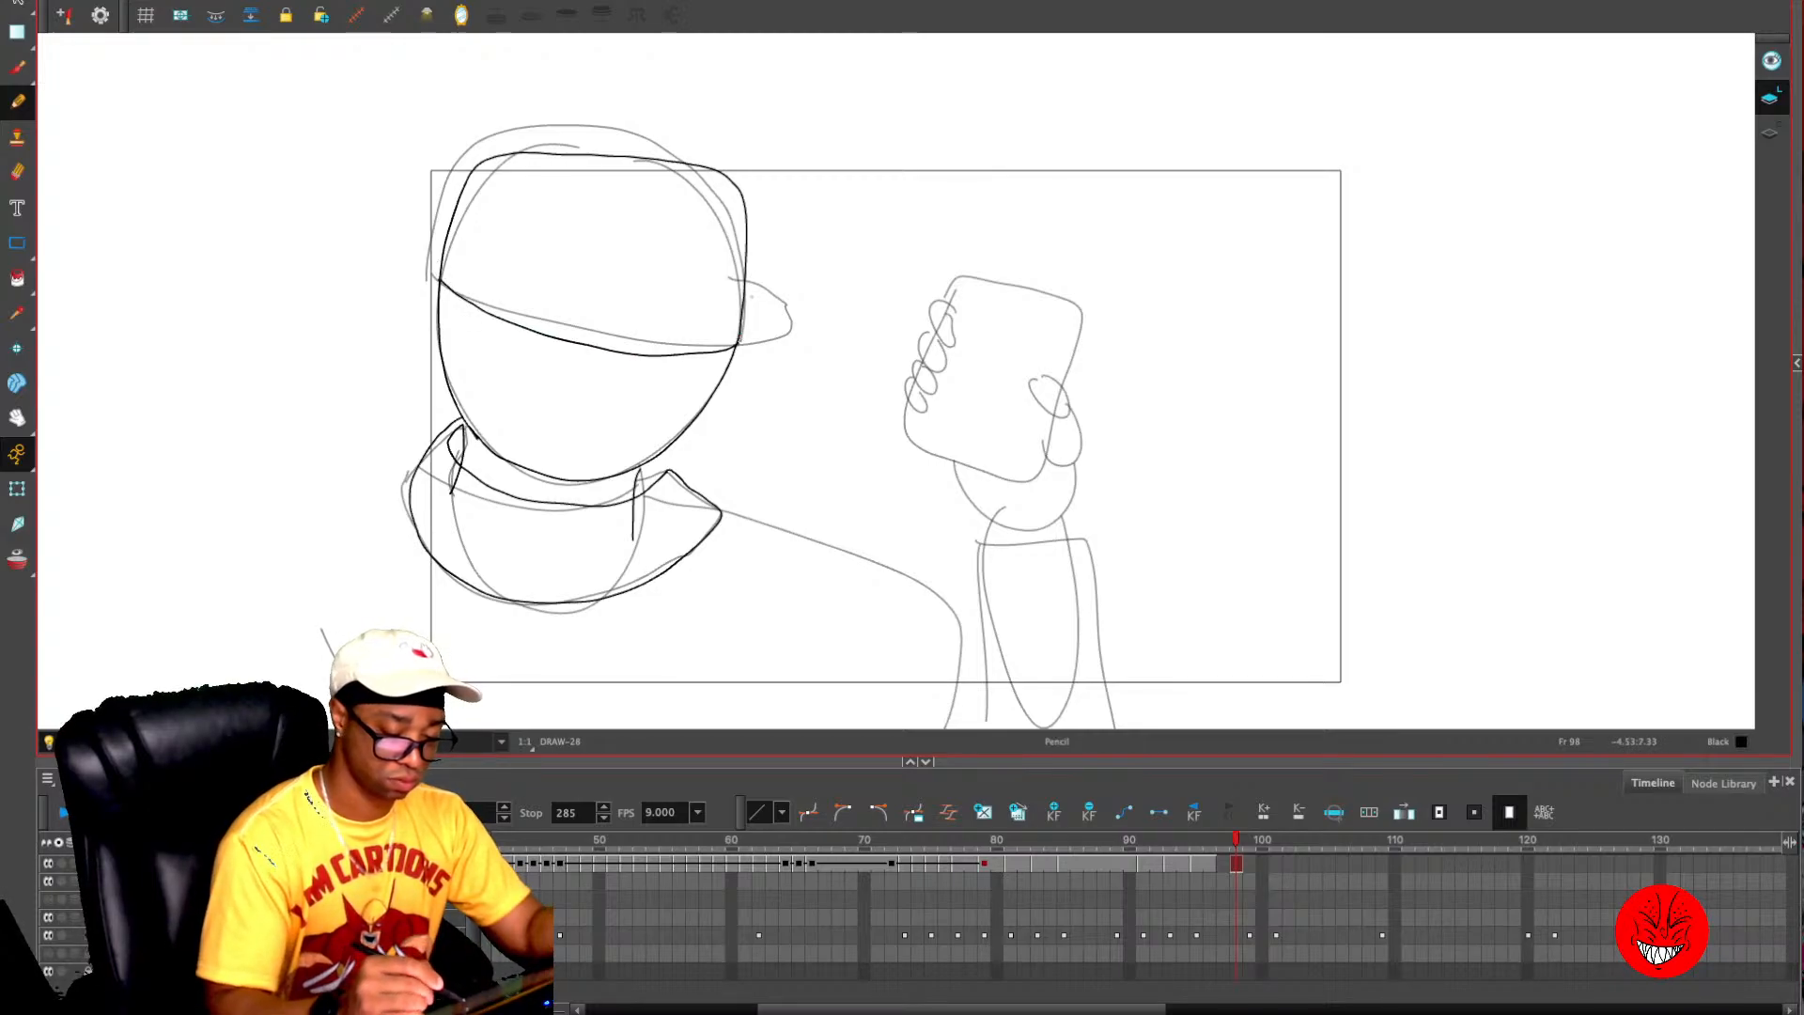
pyautogui.moveTo(738, 346)
pyautogui.mouseDown()
pyautogui.moveTo(799, 319)
pyautogui.moveTo(745, 275)
pyautogui.mouseUp()
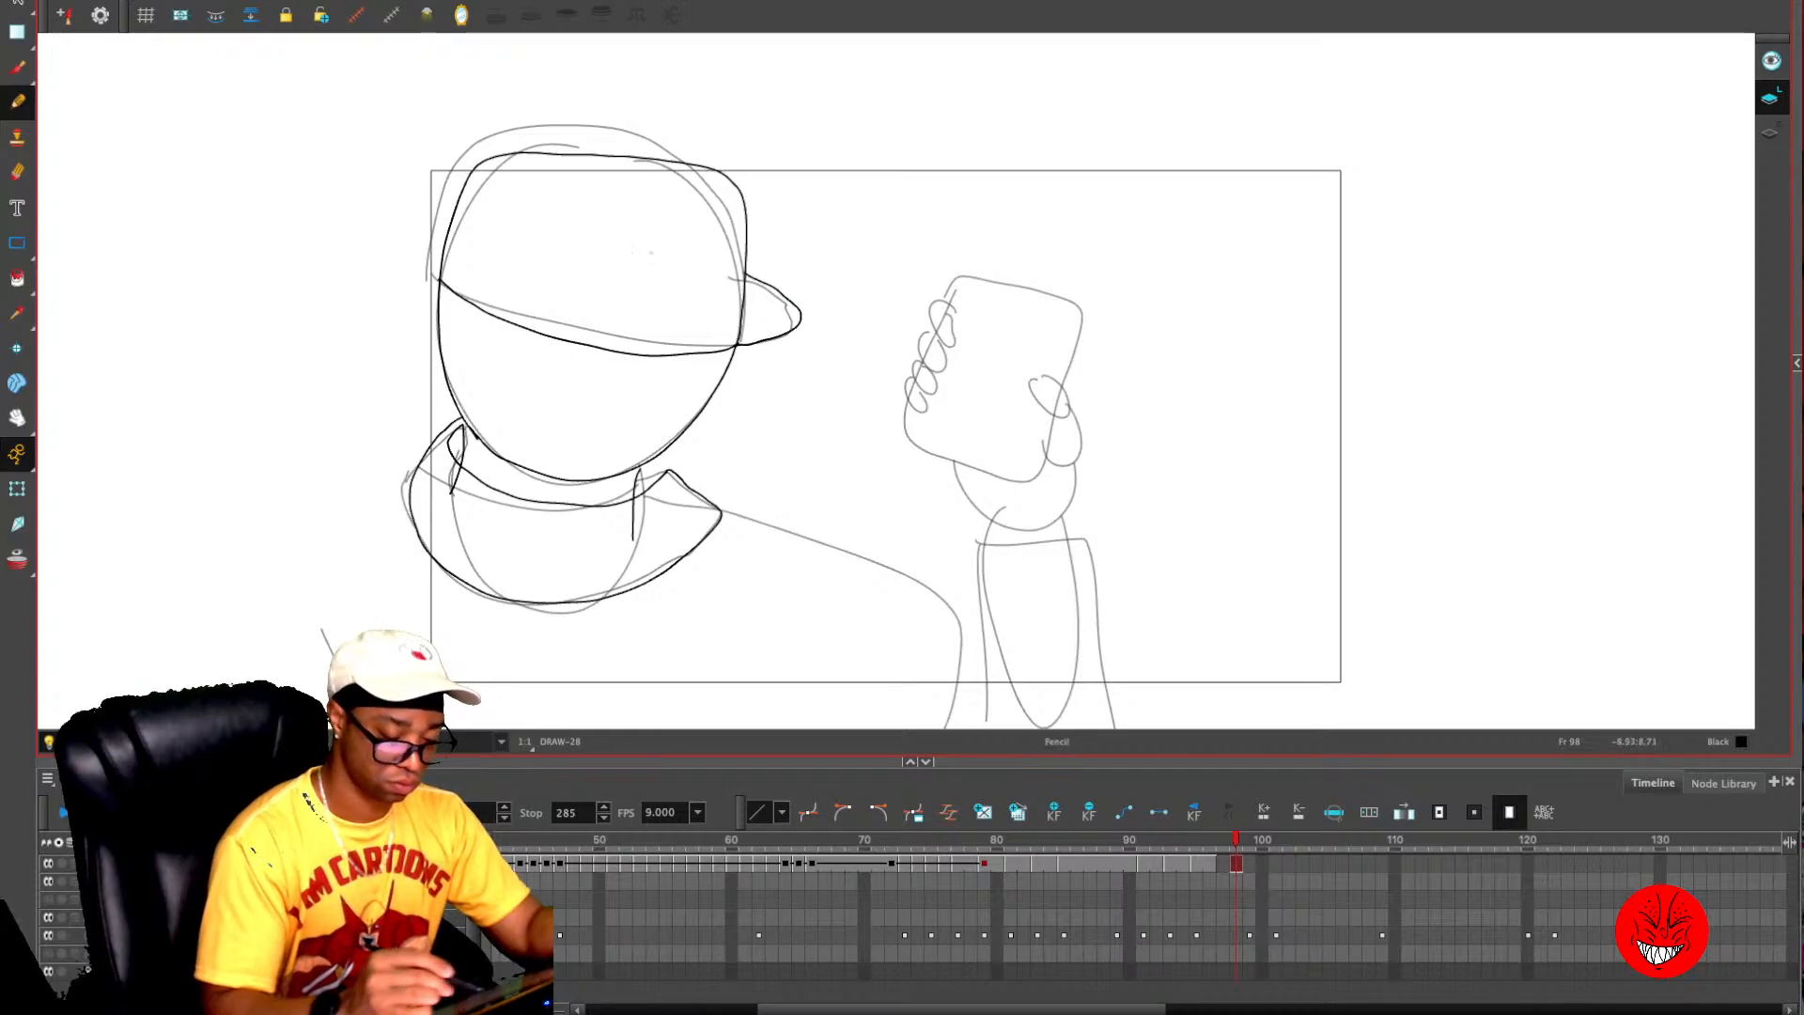
pyautogui.moveTo(455, 247)
pyautogui.mouseDown()
pyautogui.moveTo(669, 314)
pyautogui.moveTo(659, 356)
pyautogui.mouseUp()
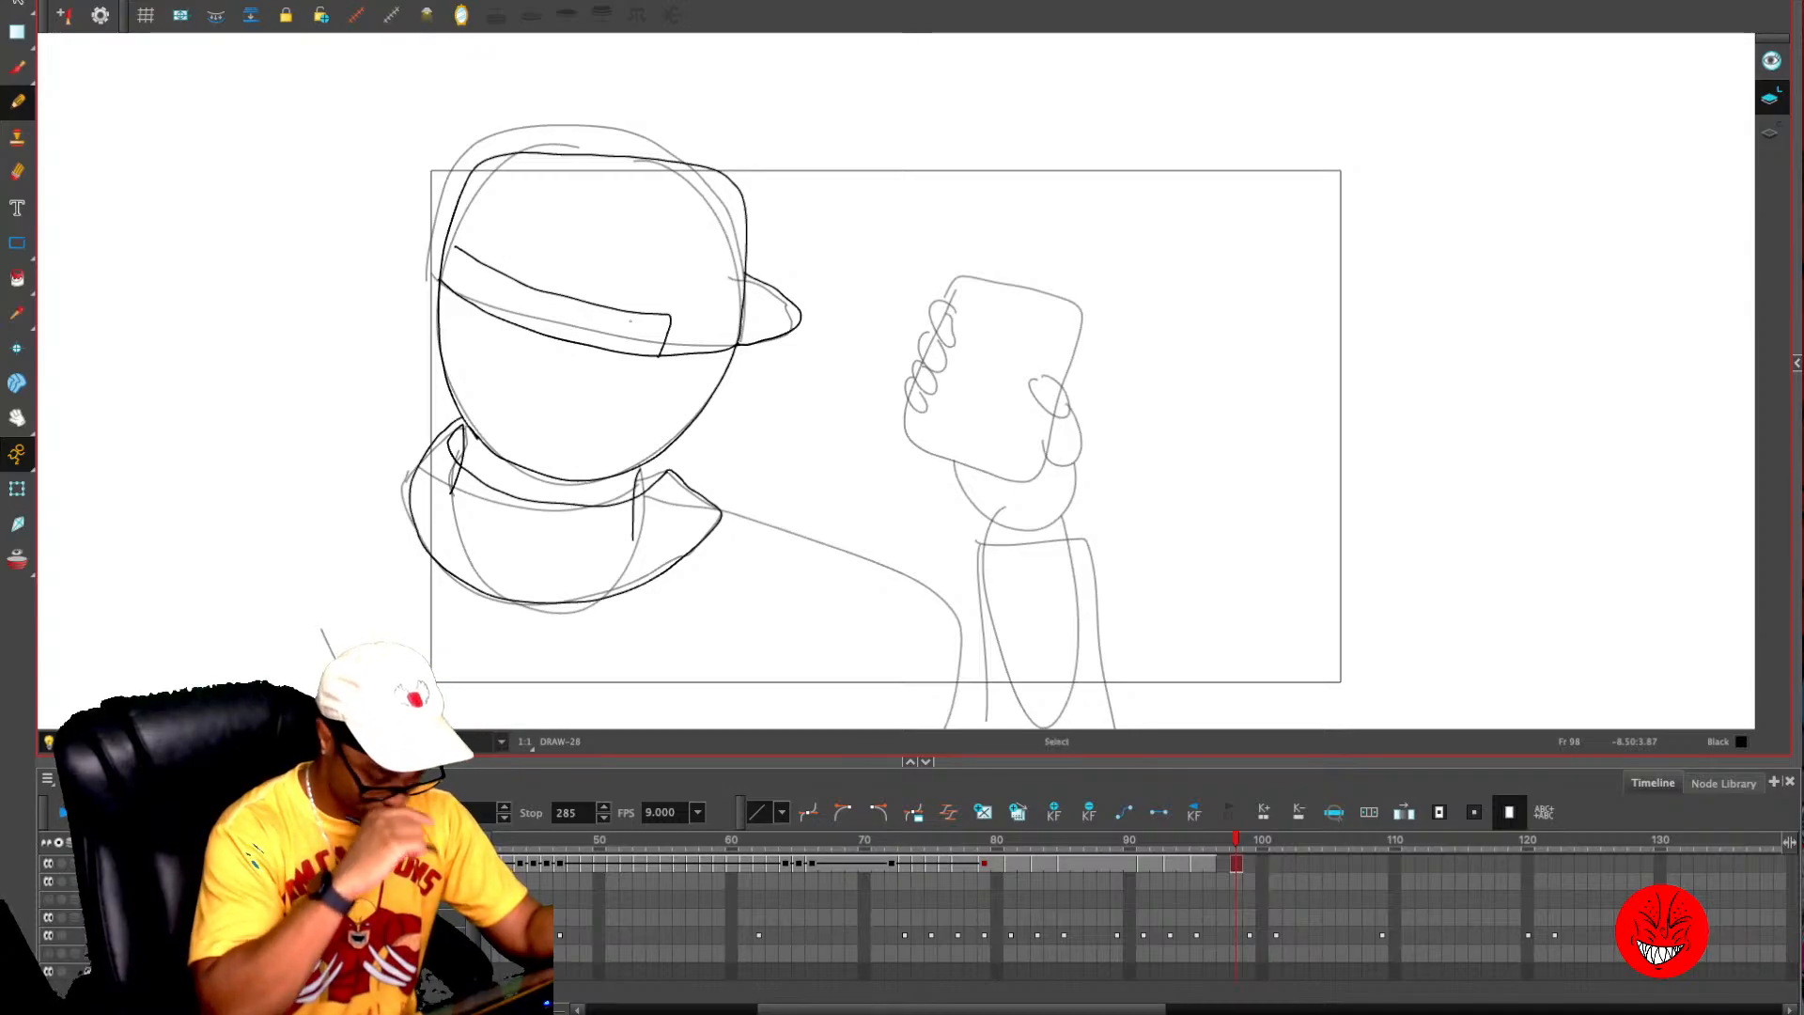
# - Draw the shoulder line and the raised forearm's sleeve with its cuff on frame 98
pyautogui.hotkey('alt', 'o')
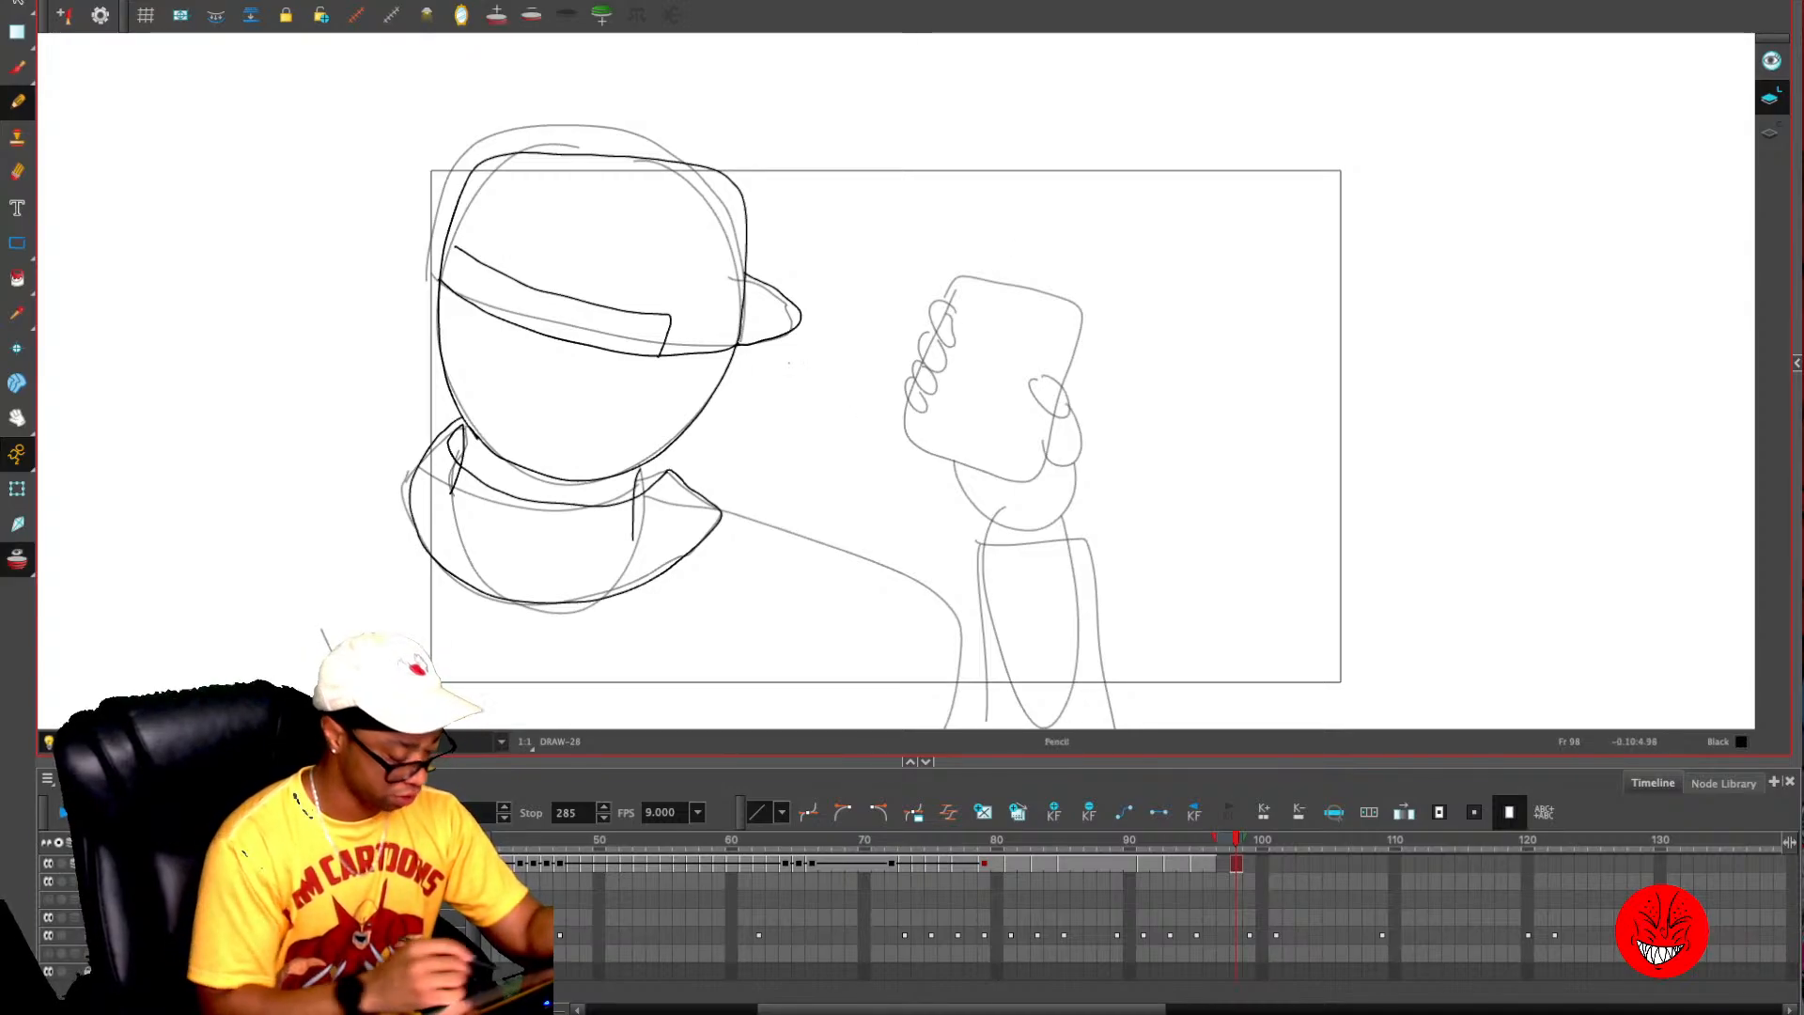
pyautogui.hotkey('shift', 'm')
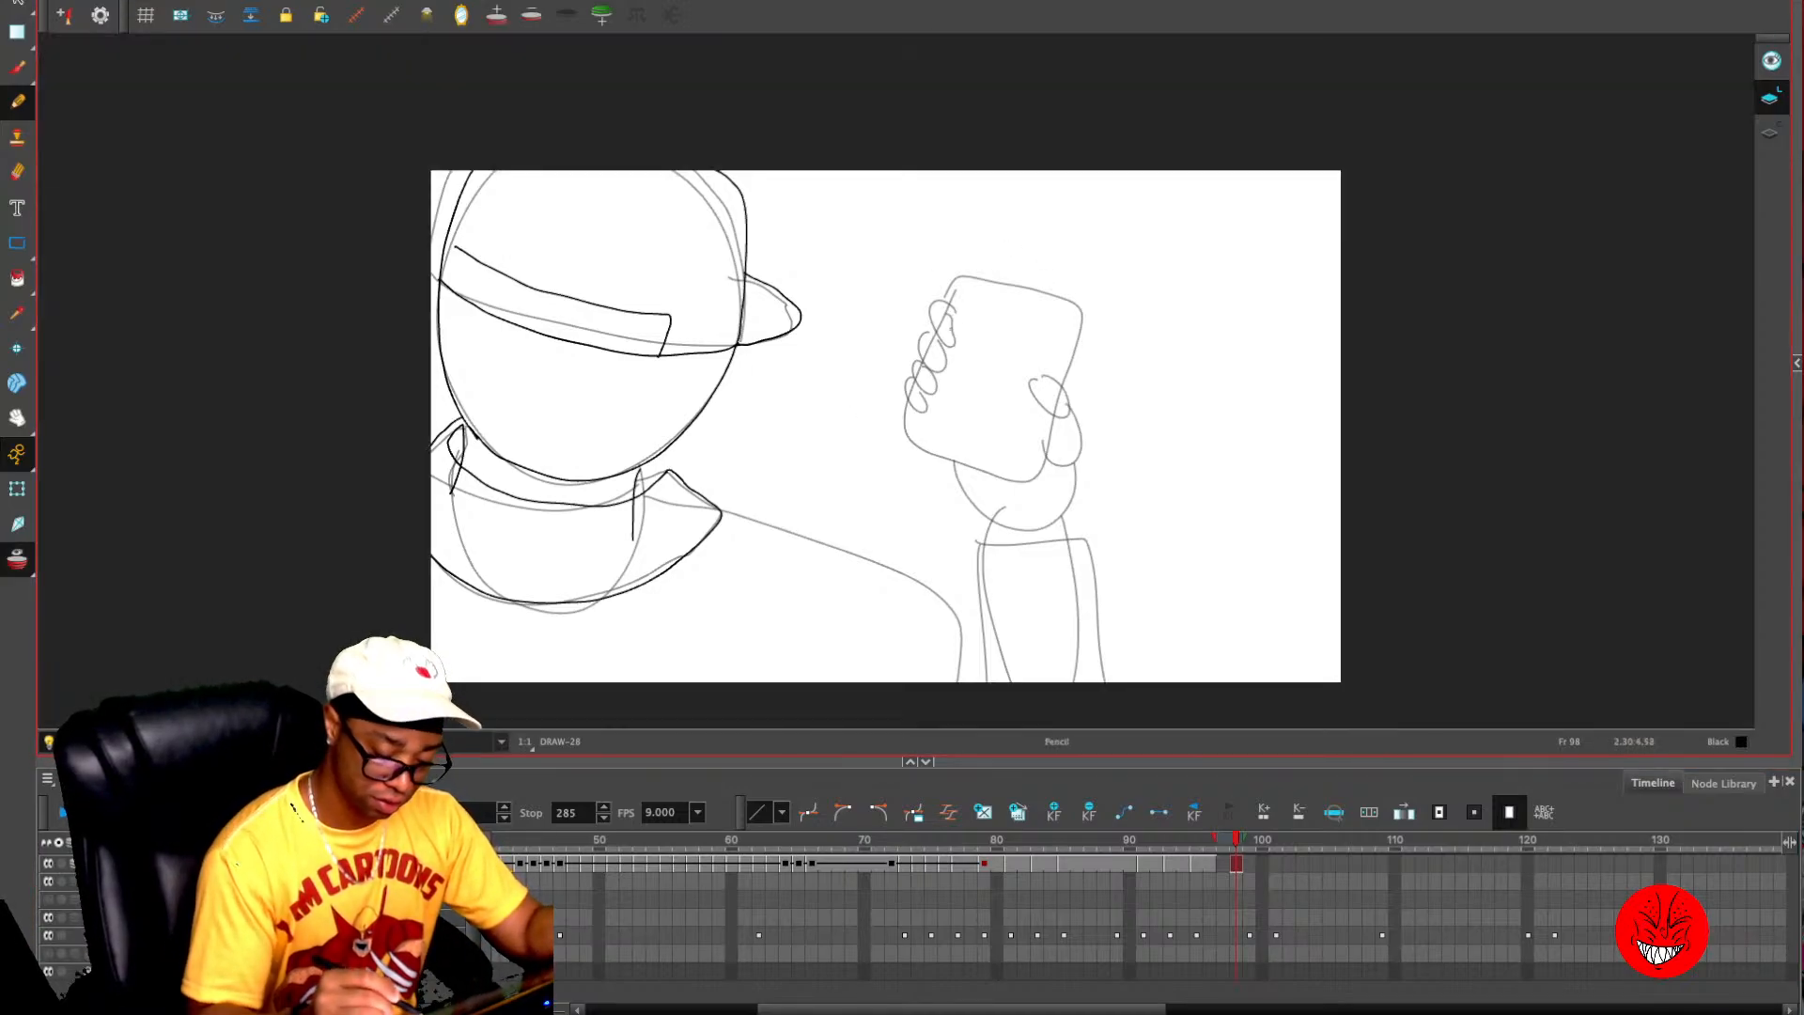
pyautogui.press('2')
pyautogui.moveTo(686, 452); pyautogui.dragTo(709, 336)
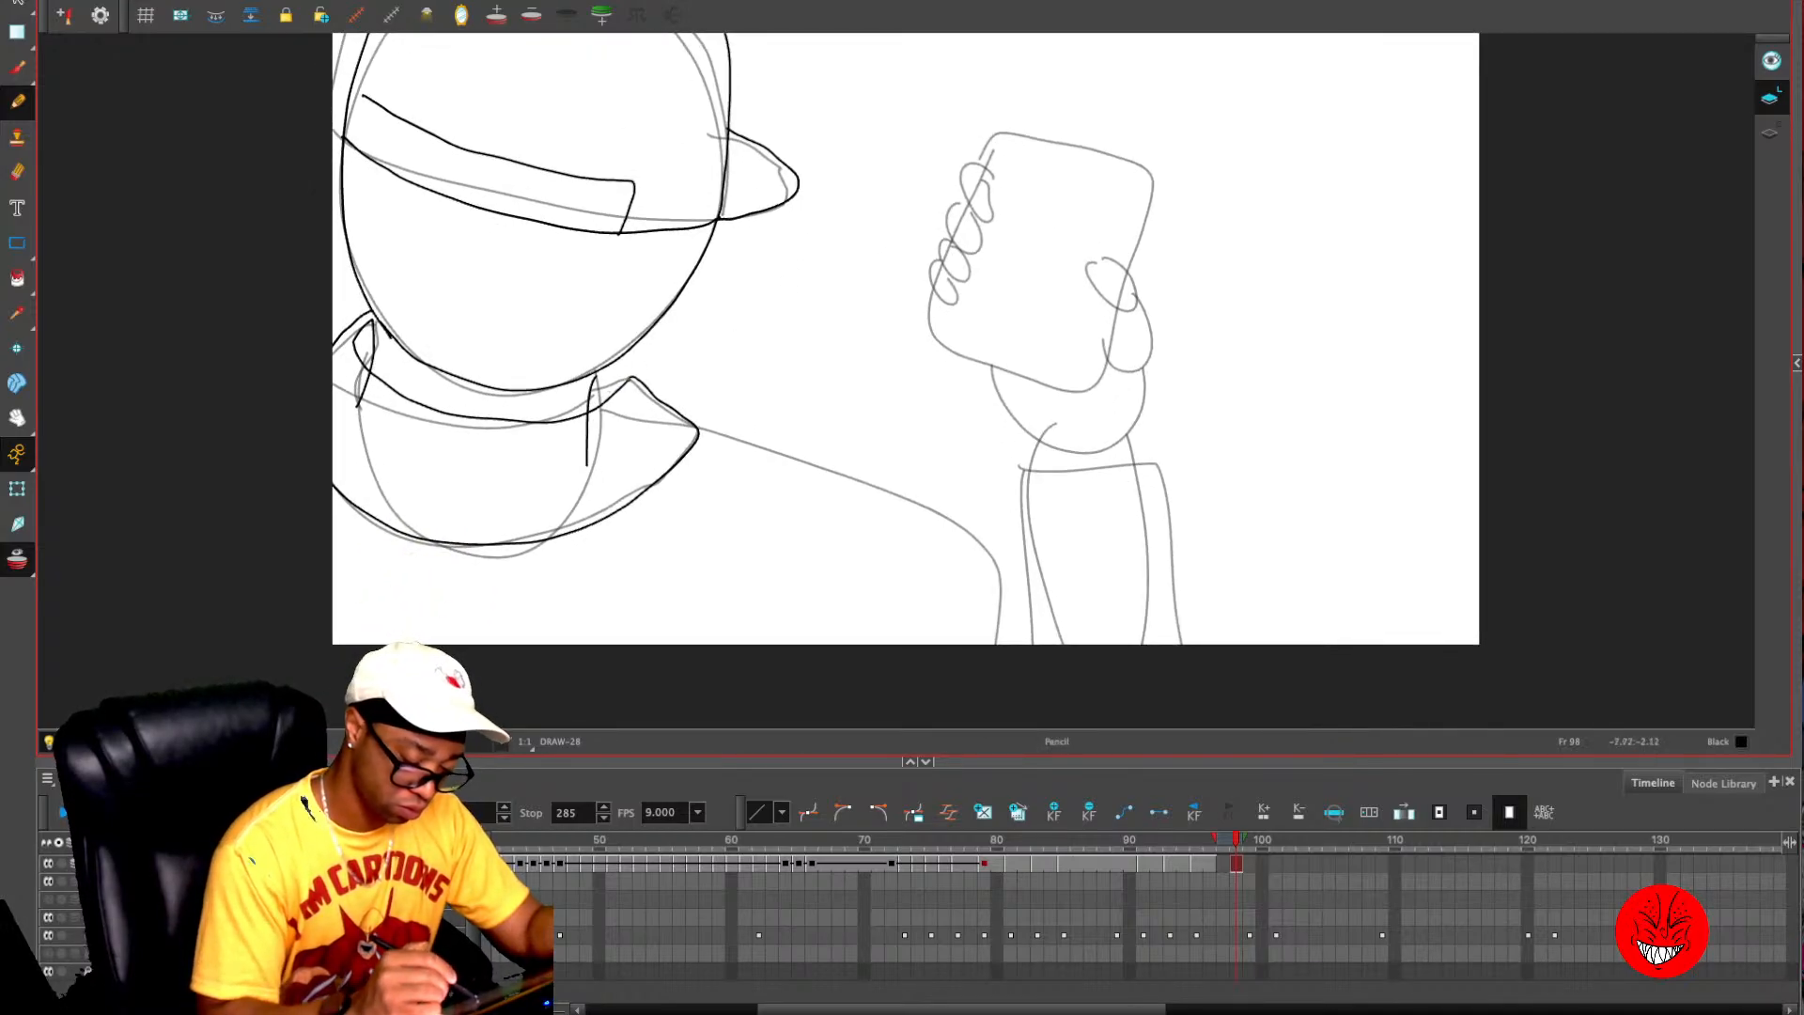
pyautogui.moveTo(700, 431)
pyautogui.mouseDown()
pyautogui.moveTo(960, 545)
pyautogui.moveTo(996, 595)
pyautogui.moveTo(985, 697)
pyautogui.mouseUp()
pyautogui.moveTo(1010, 460)
pyautogui.mouseDown()
pyautogui.moveTo(1153, 480)
pyautogui.moveTo(1168, 507)
pyautogui.moveTo(1156, 644)
pyautogui.mouseUp()
pyautogui.moveTo(1010, 461); pyautogui.dragTo(998, 584)
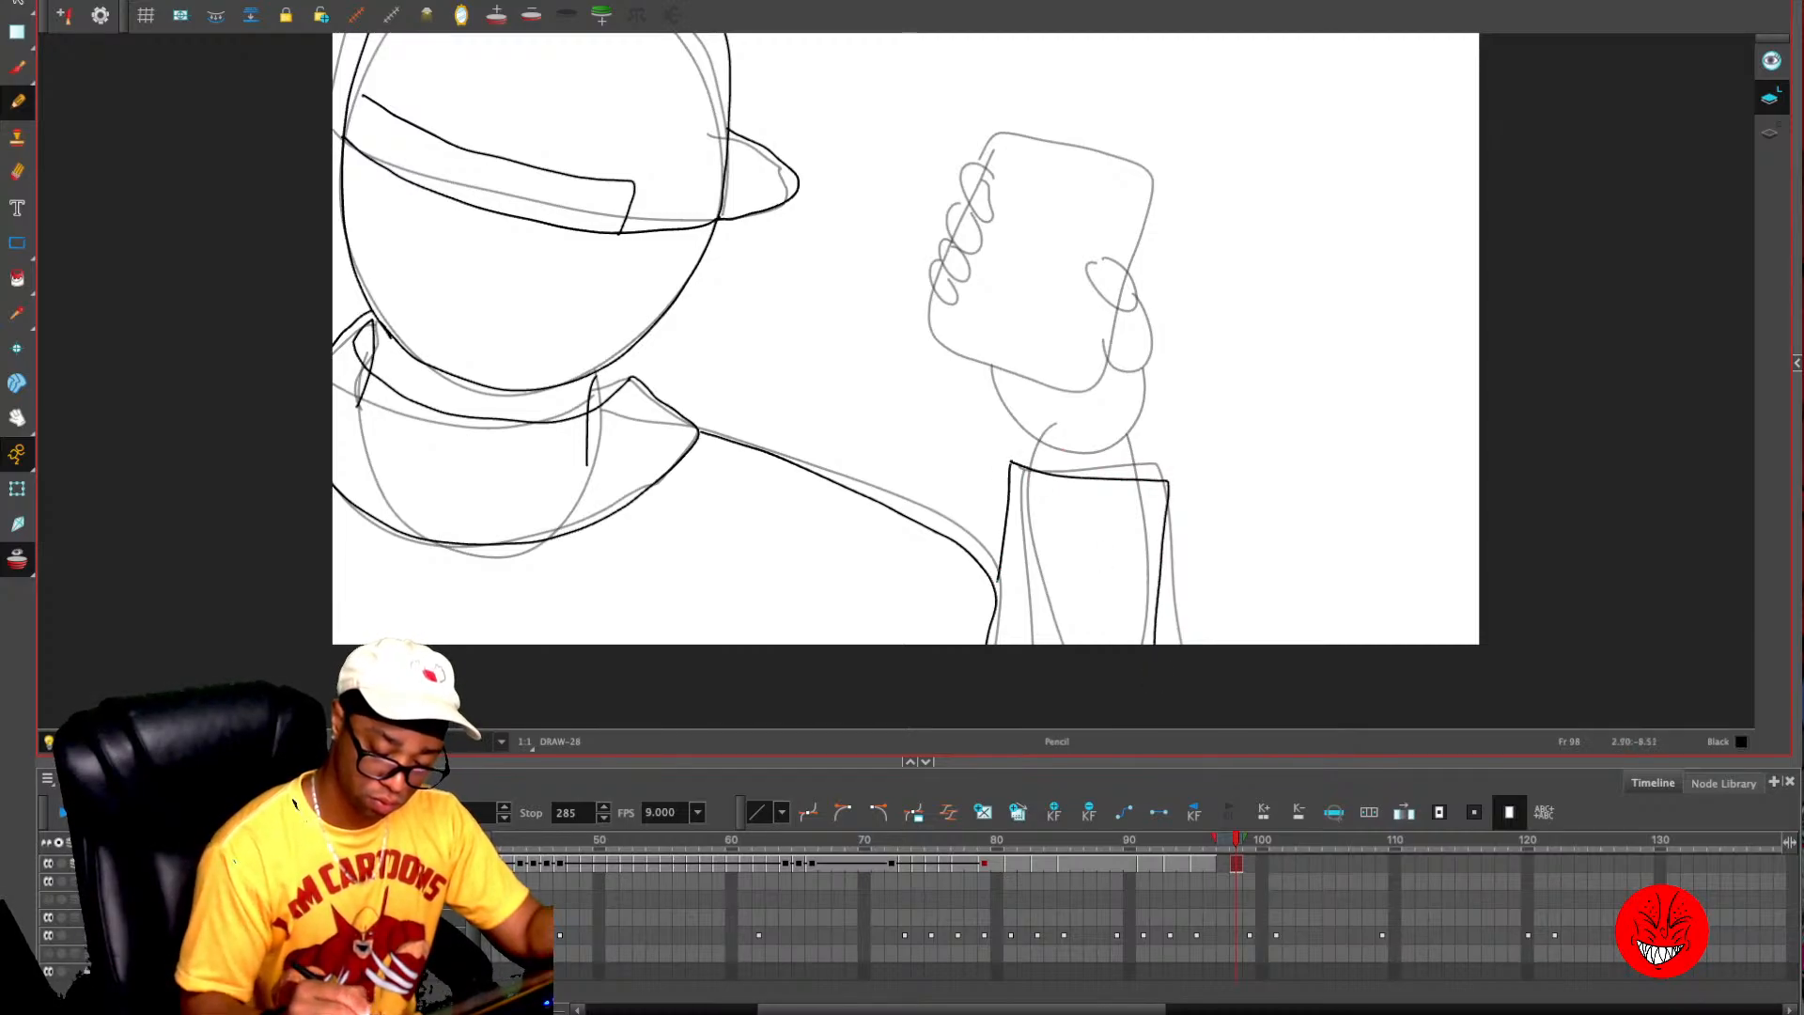
# - Return to the preceding full hand-and-phone drawing, select the hand and phone without the sleeve, and copy them
pyautogui.press(',')
pyautogui.press(',')
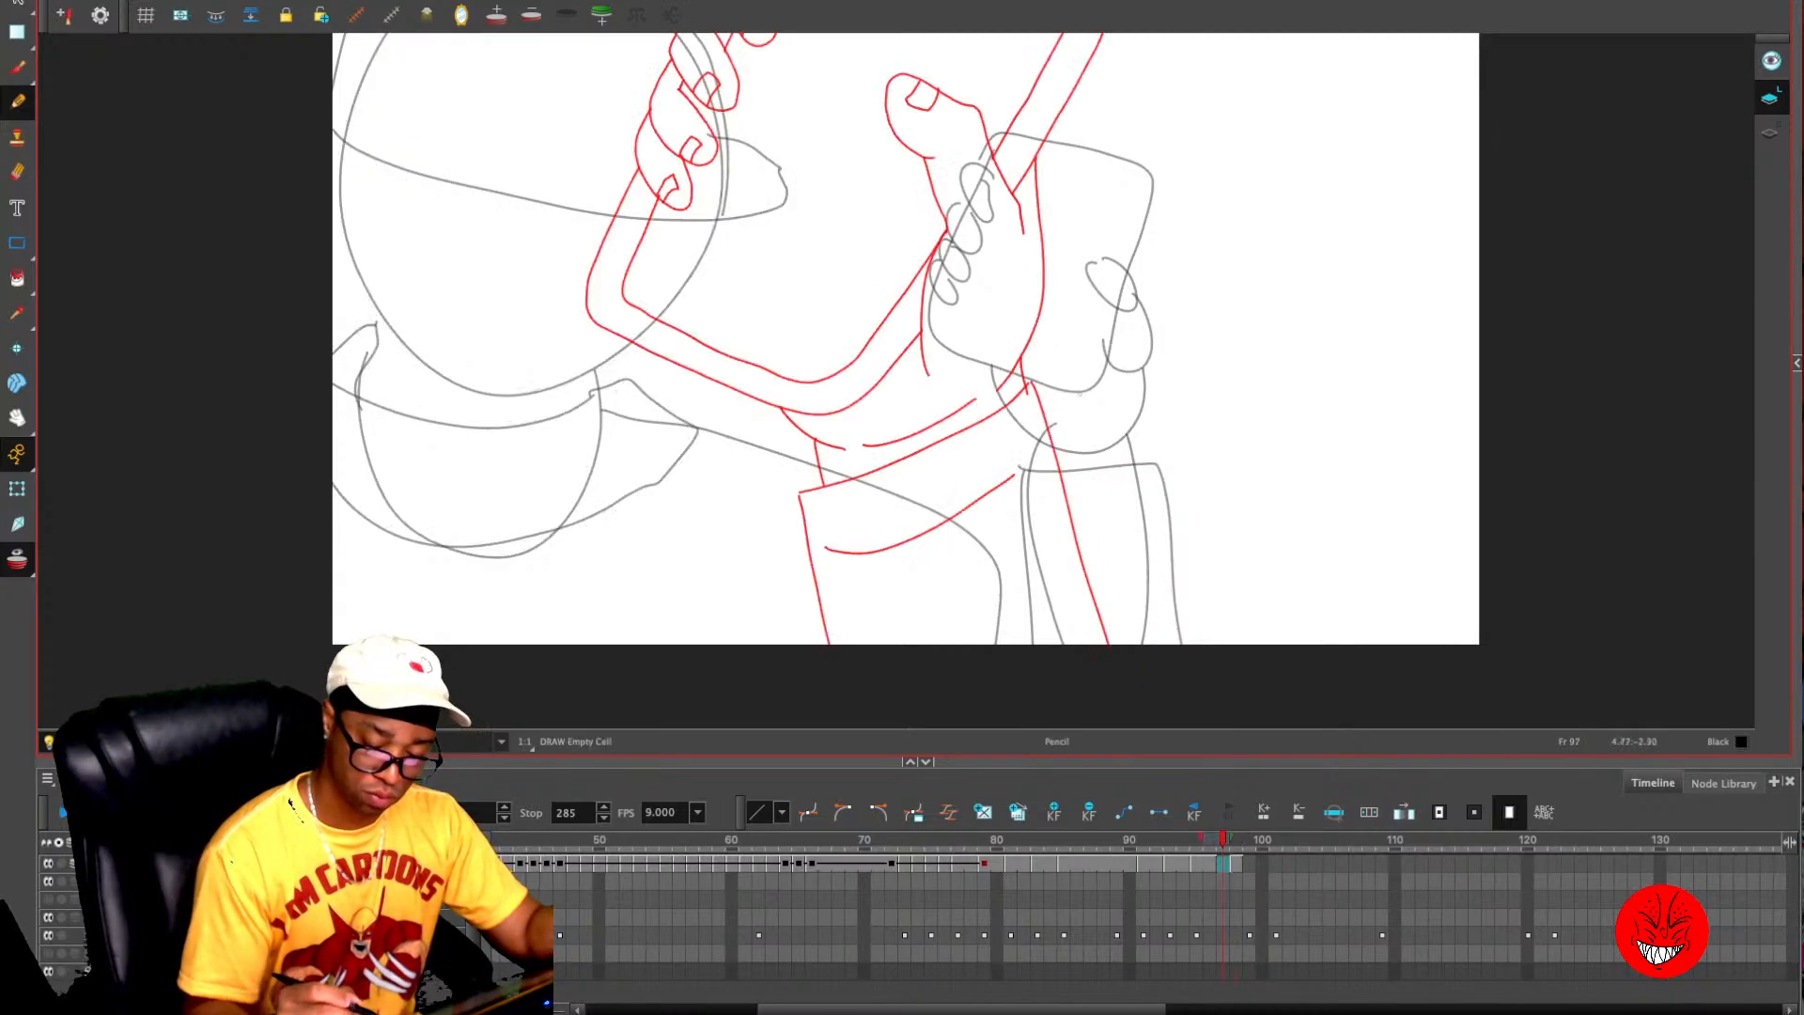
pyautogui.press('1')
pyautogui.press('1')
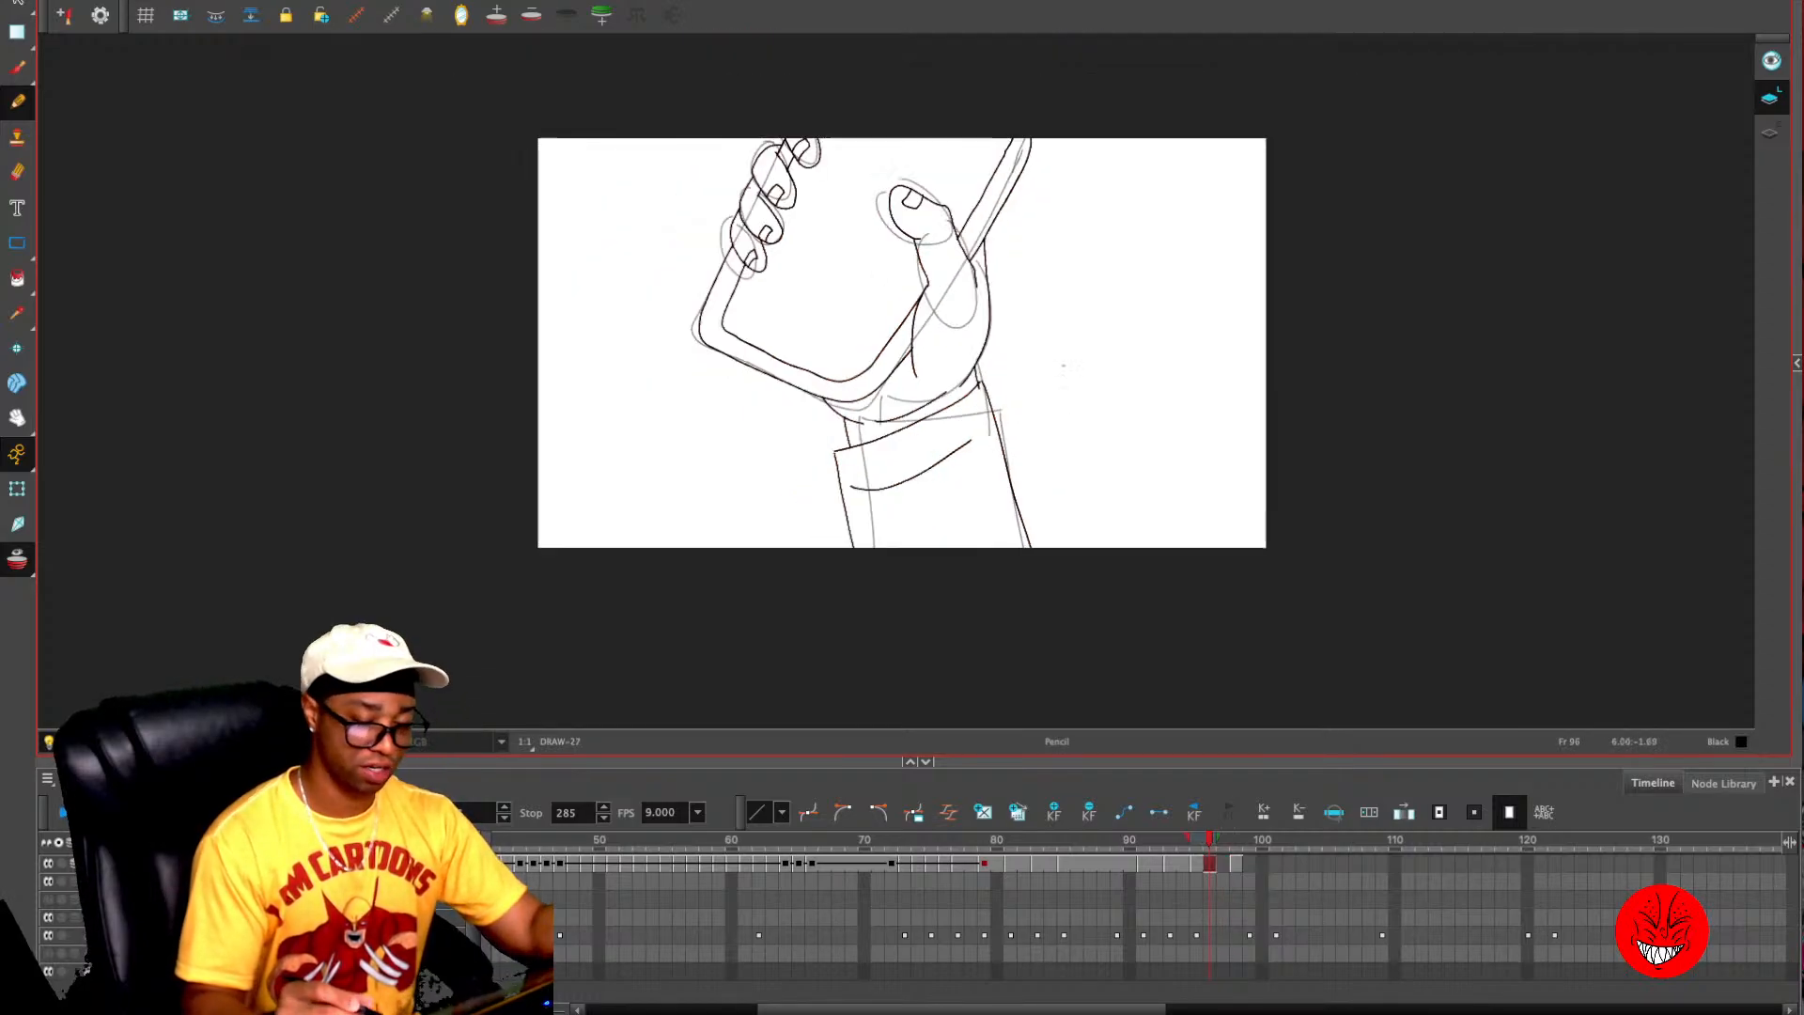
pyautogui.moveTo(943, 381); pyautogui.dragTo(926, 489)
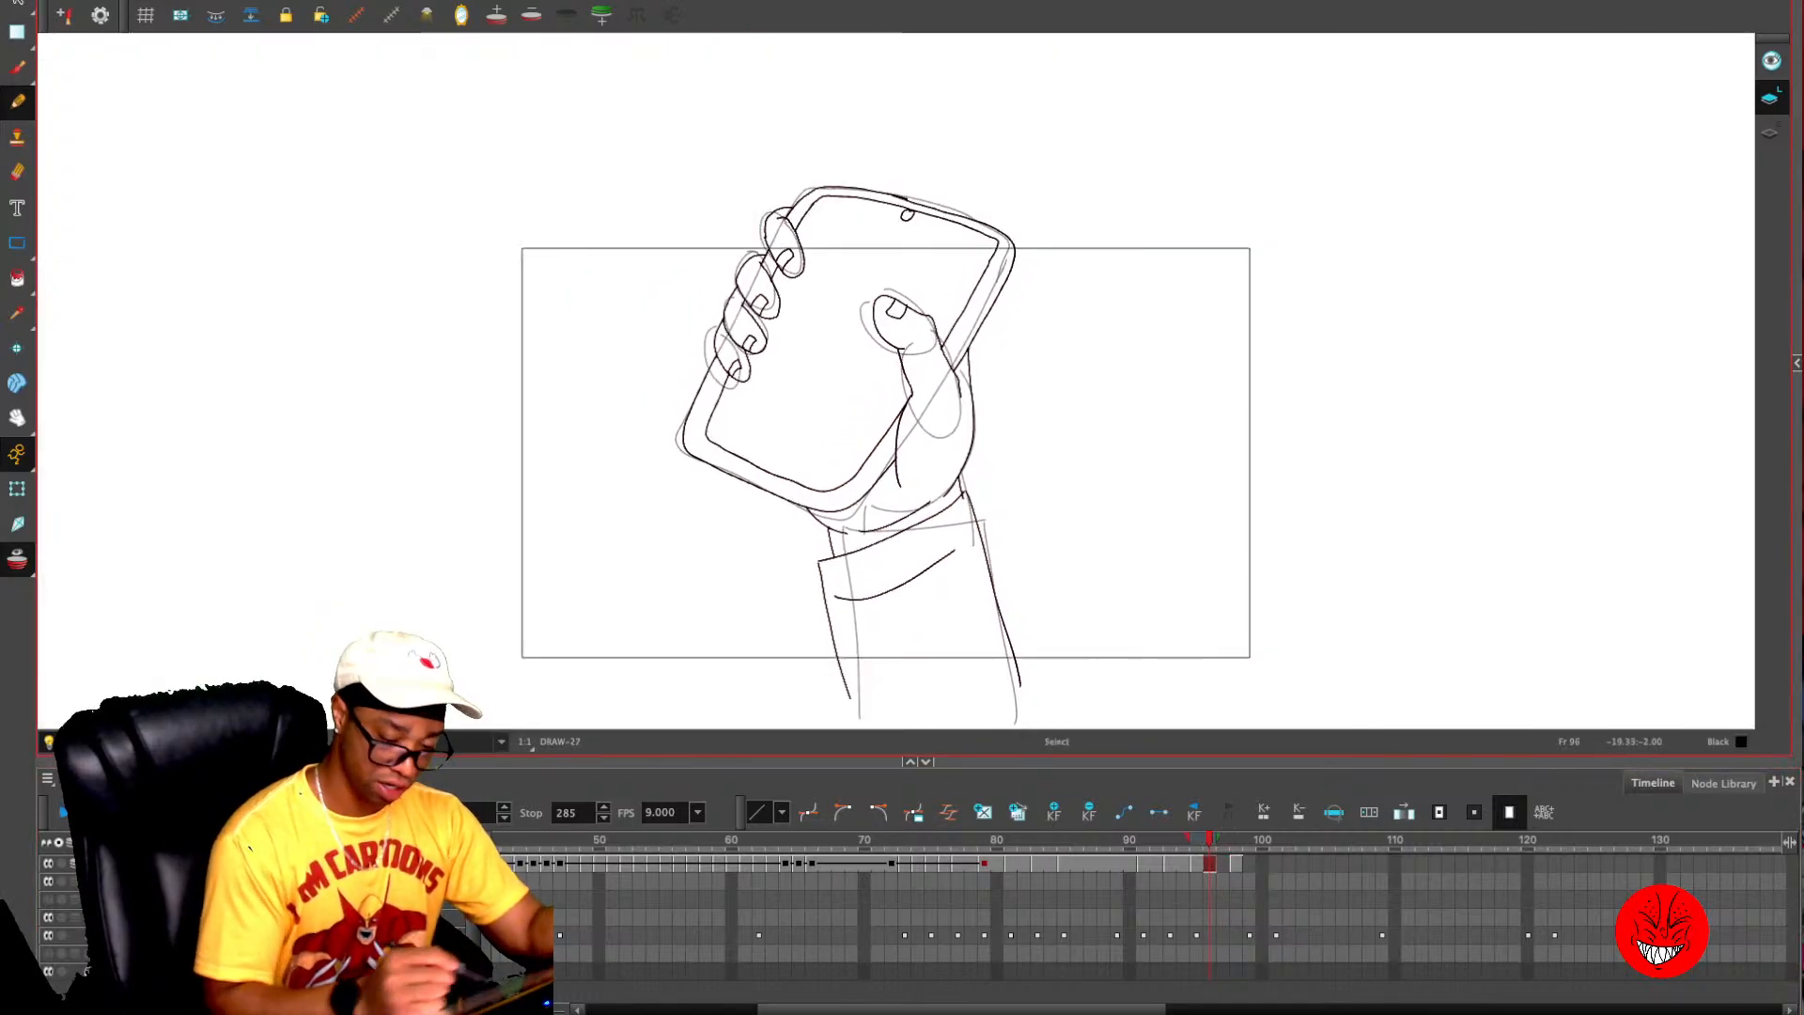
pyautogui.hotkey('alt', 's')
pyautogui.moveTo(943, 161)
pyautogui.mouseDown()
pyautogui.moveTo(698, 239)
pyautogui.moveTo(748, 535)
pyautogui.moveTo(874, 515)
pyautogui.moveTo(1080, 218)
pyautogui.moveTo(940, 151)
pyautogui.mouseUp()
pyautogui.press('super+c')
# - Paste the hand and phone on frame 97, scale them to about half size, and place them over the rough phone
pyautogui.press('.')
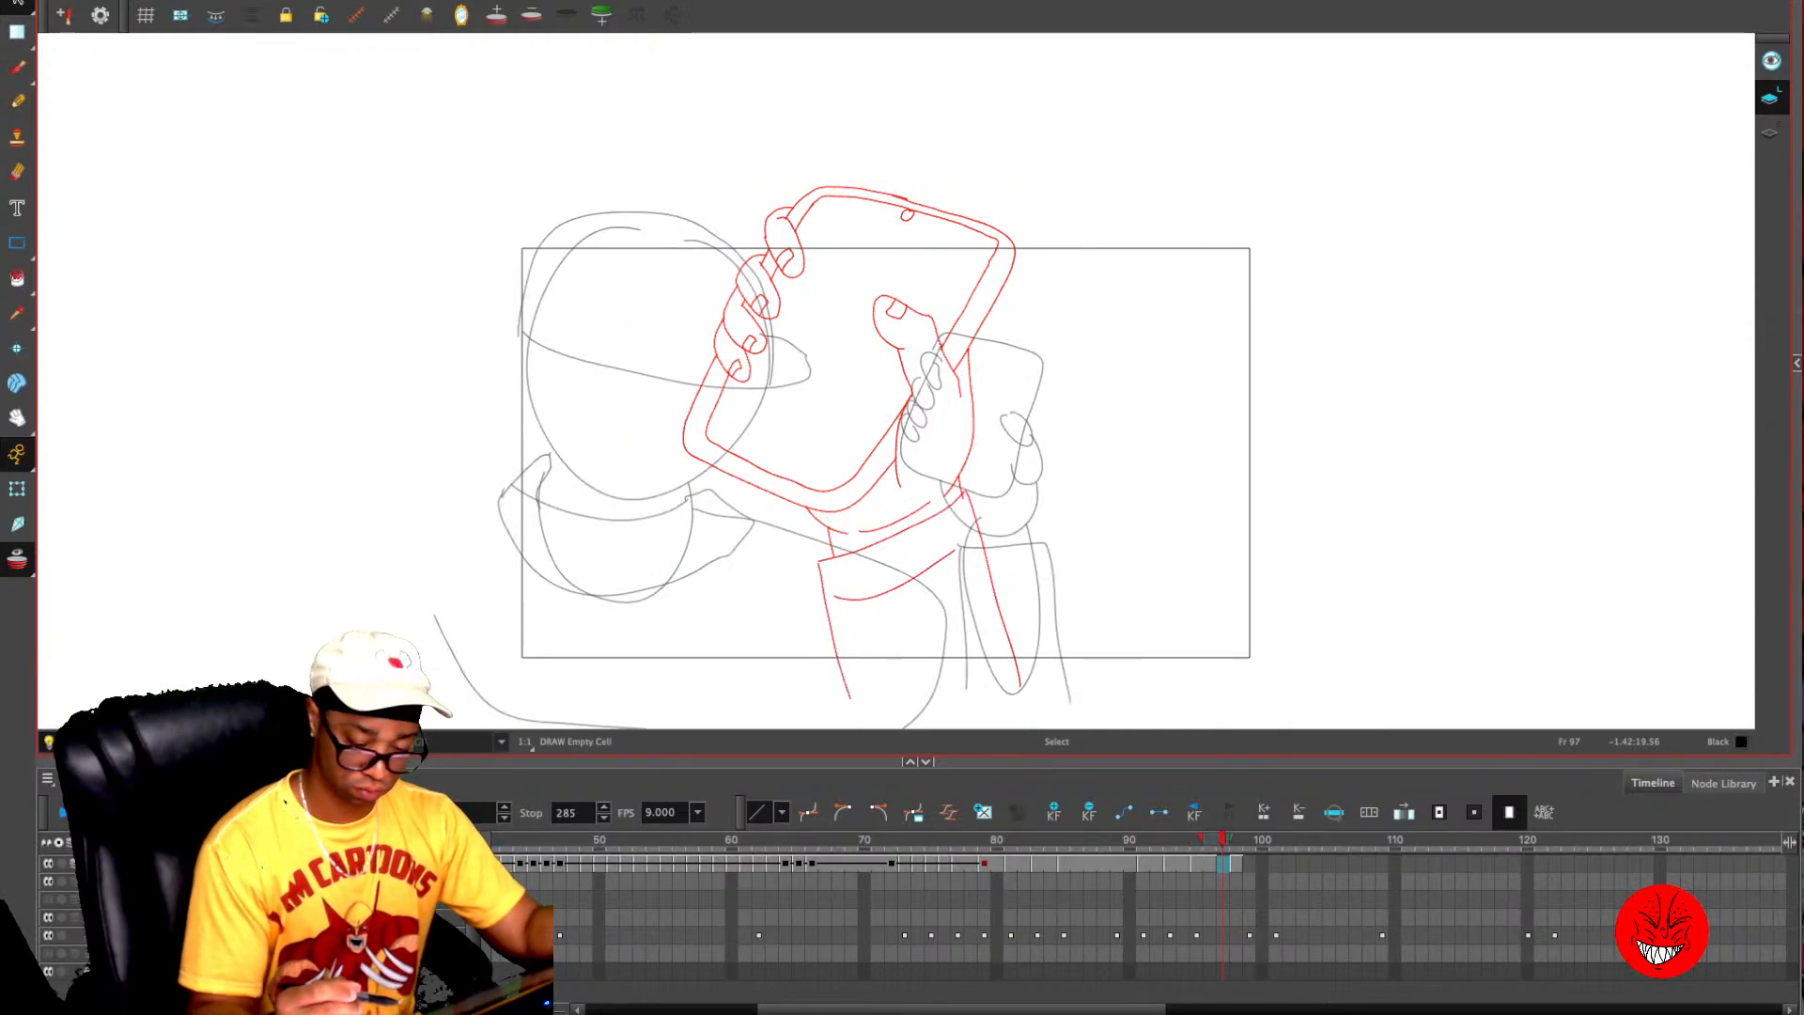
pyautogui.press('super+v')
pyautogui.hotkey('alt', 'o')
pyautogui.press('2')
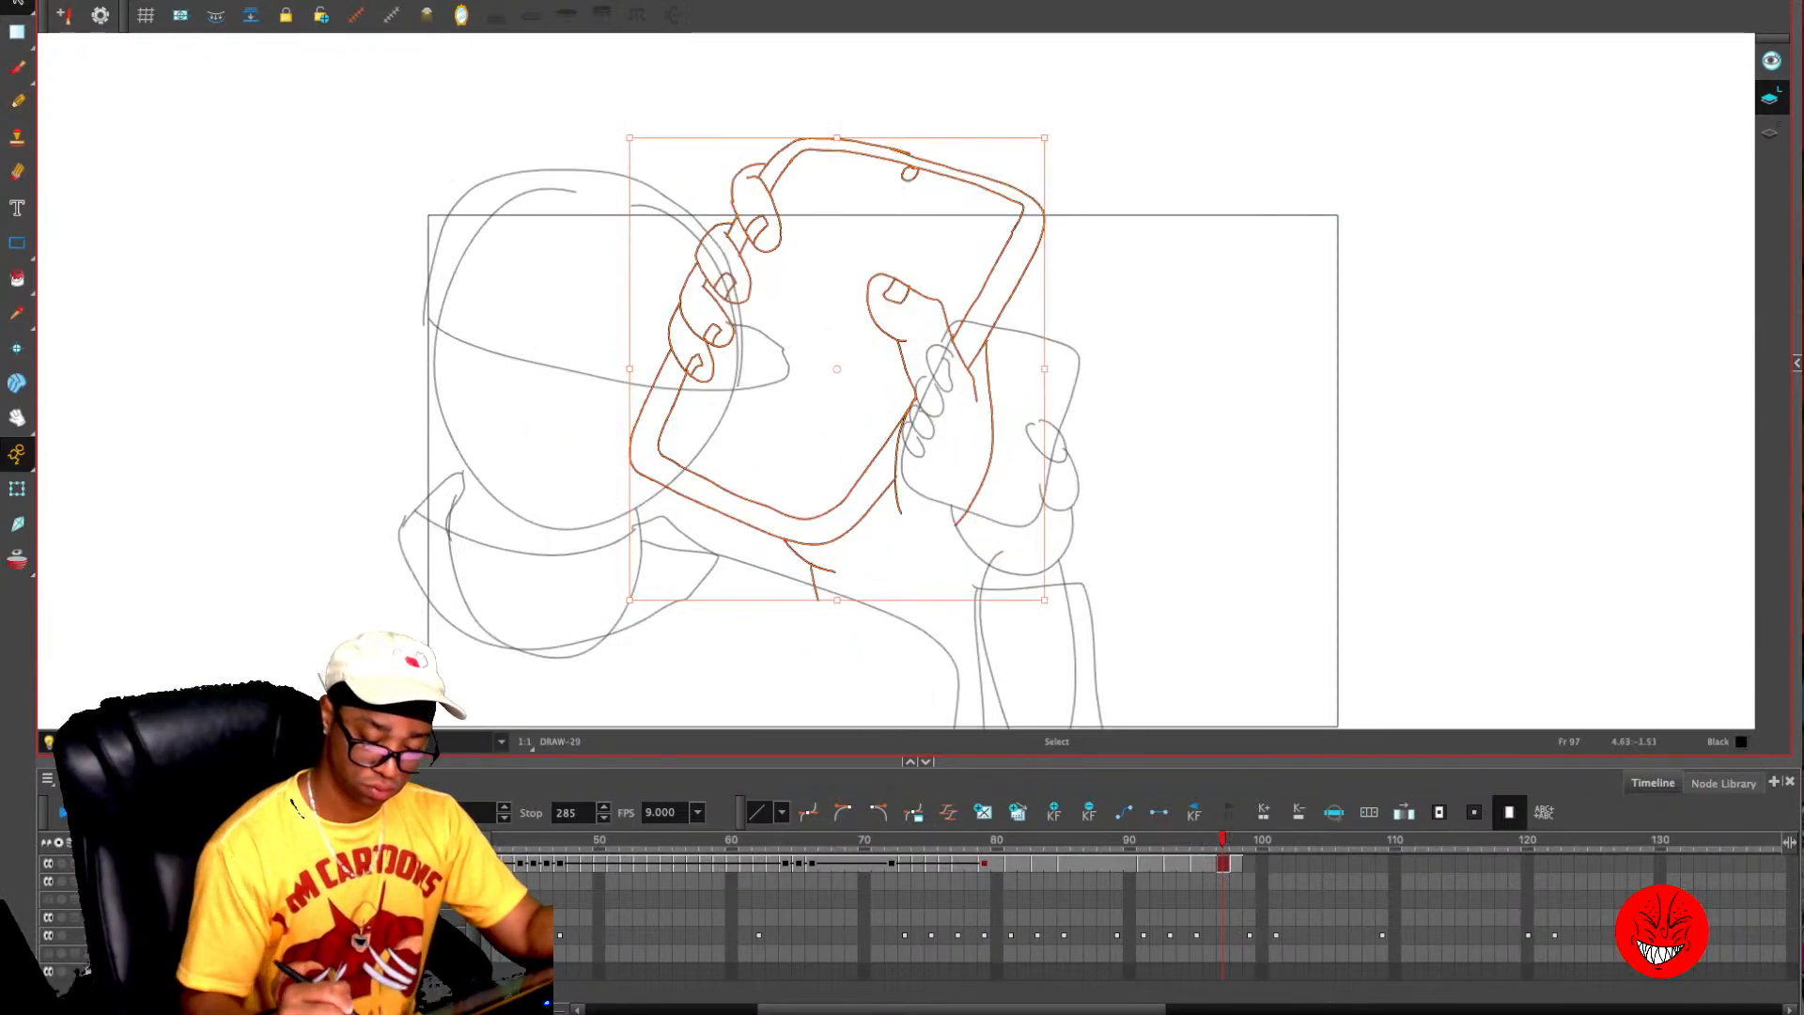
pyautogui.moveTo(1045, 600); pyautogui.dragTo(837, 369)
pyautogui.moveTo(812, 260)
pyautogui.mouseDown()
pyautogui.moveTo(876, 280)
pyautogui.moveTo(1078, 418)
pyautogui.moveTo(1071, 439)
pyautogui.mouseUp()
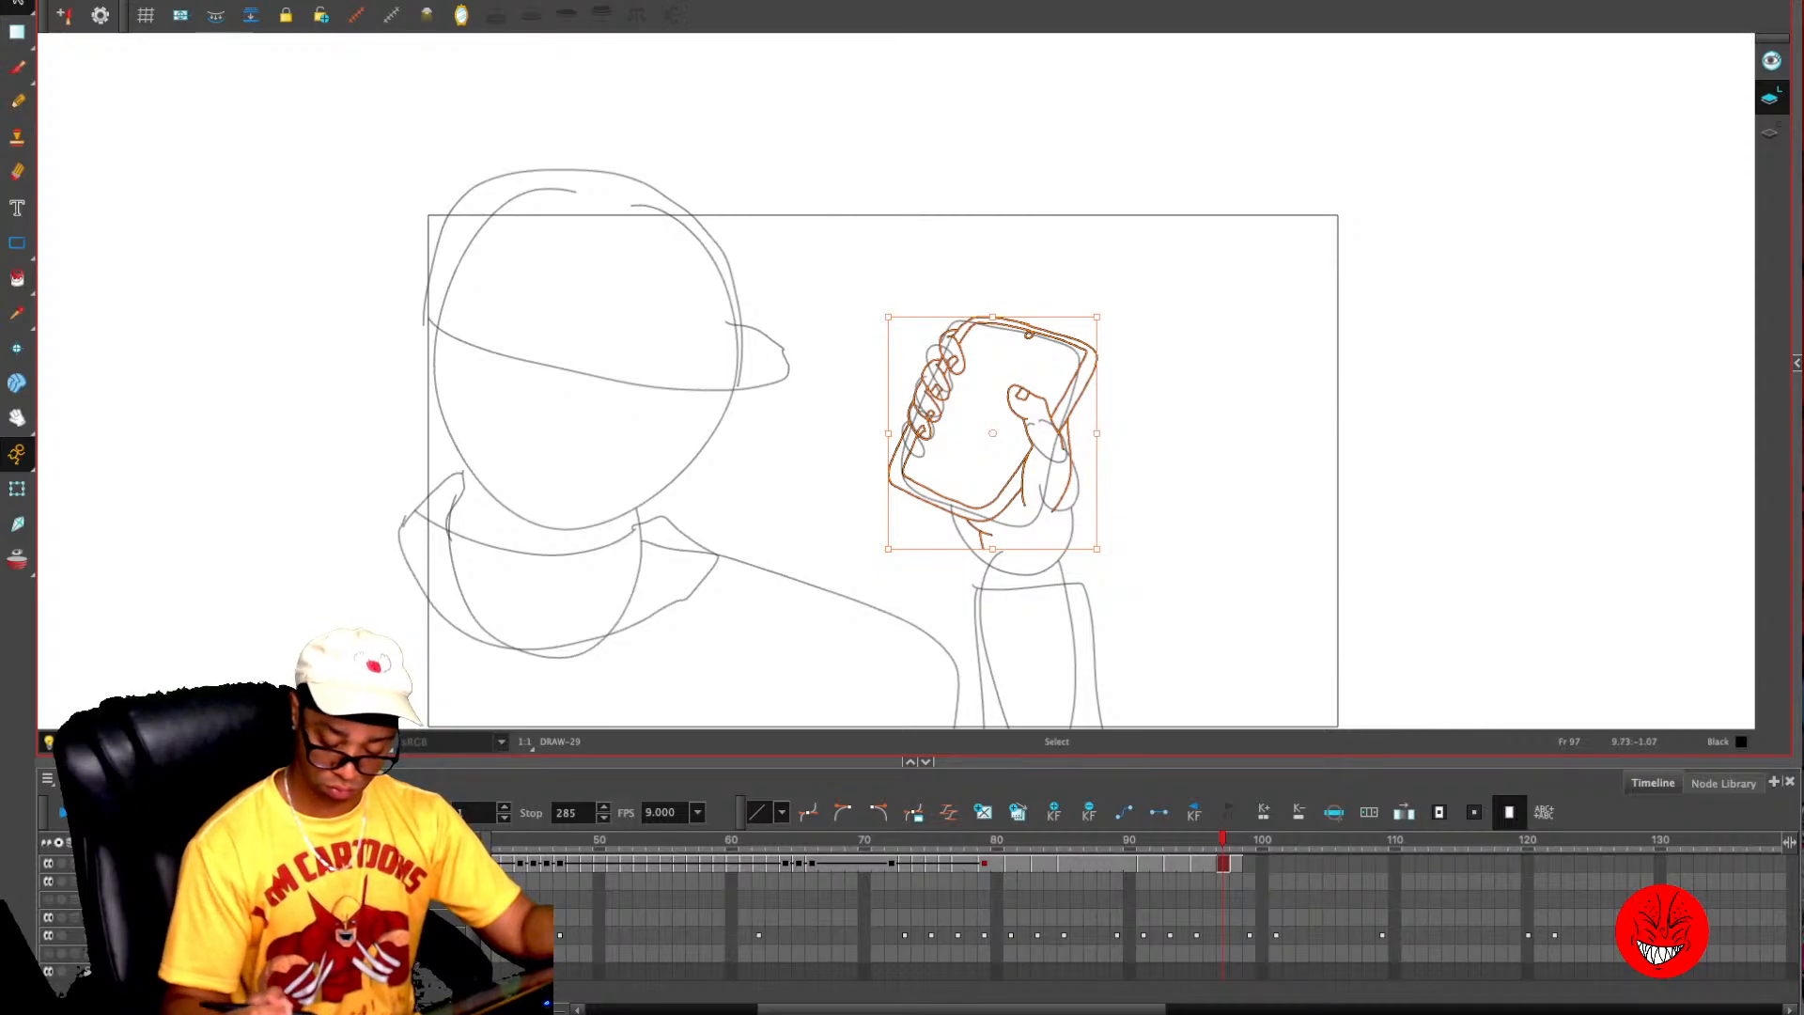
# - Compare the neighbouring frames and paste the scaled-down hand and phone above the sleeve on frame 98
pyautogui.press('.')
pyautogui.press(',')
pyautogui.press(',')
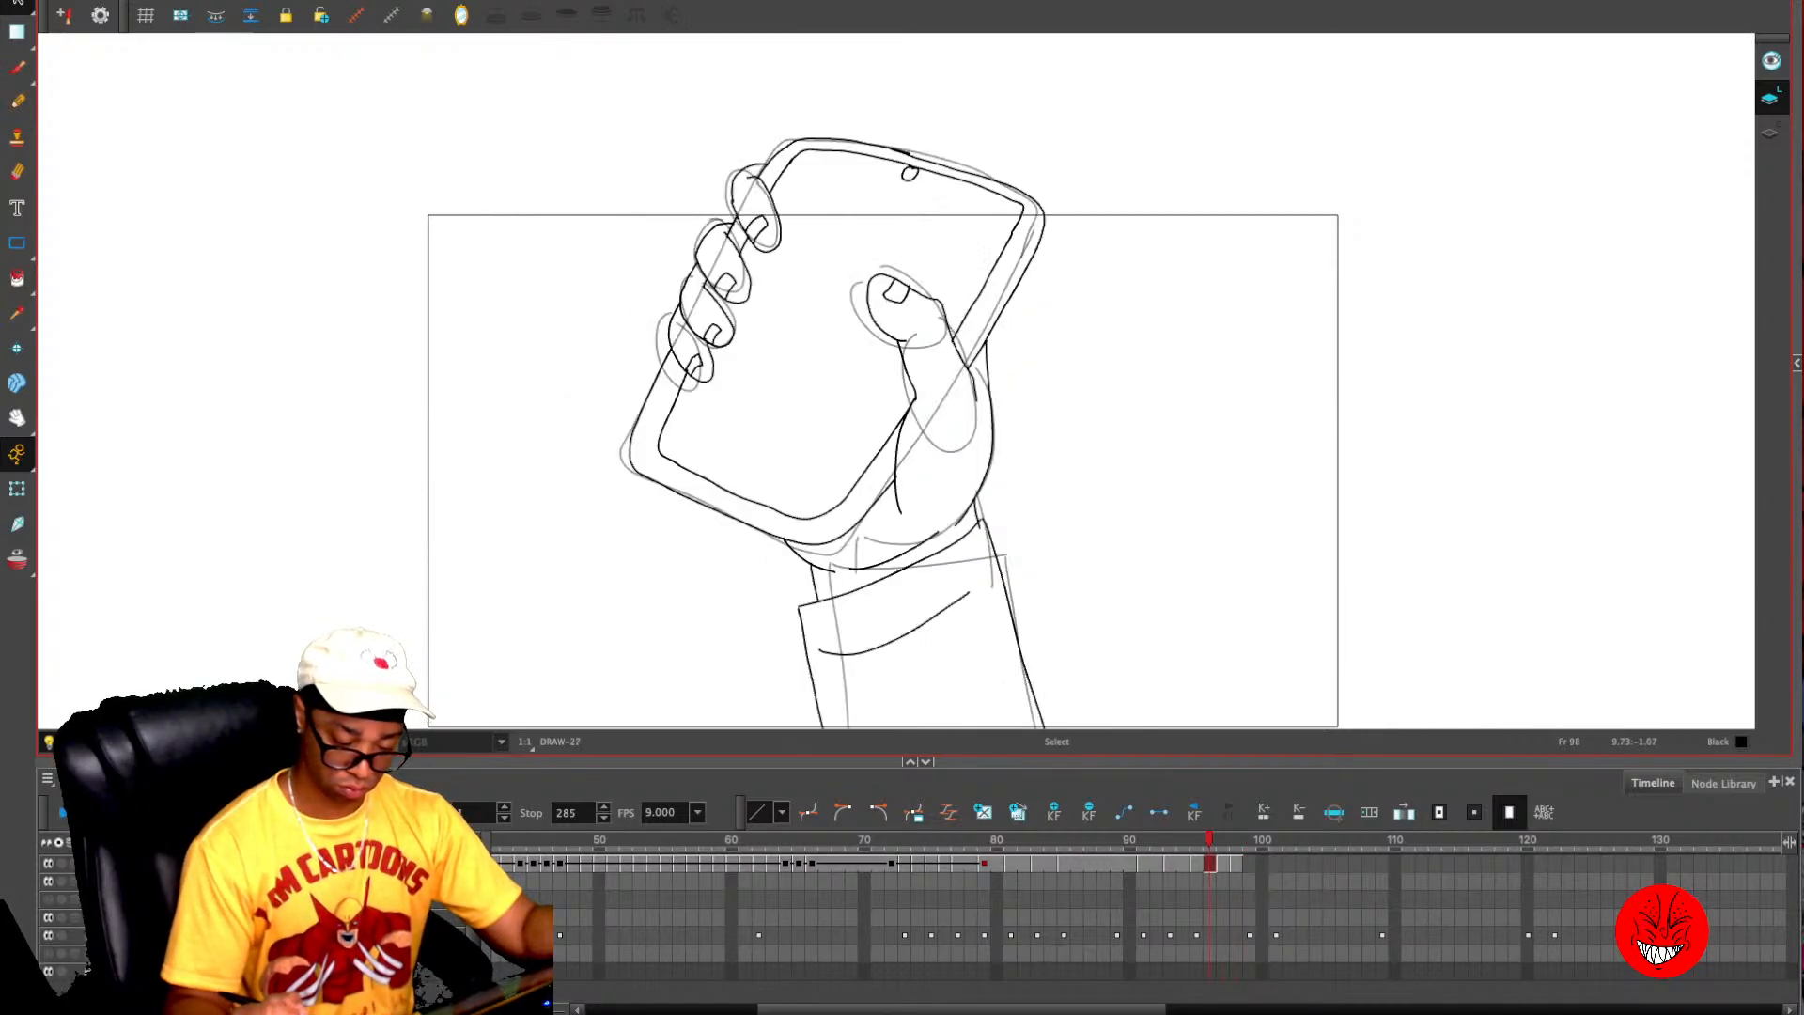
pyautogui.press('.')
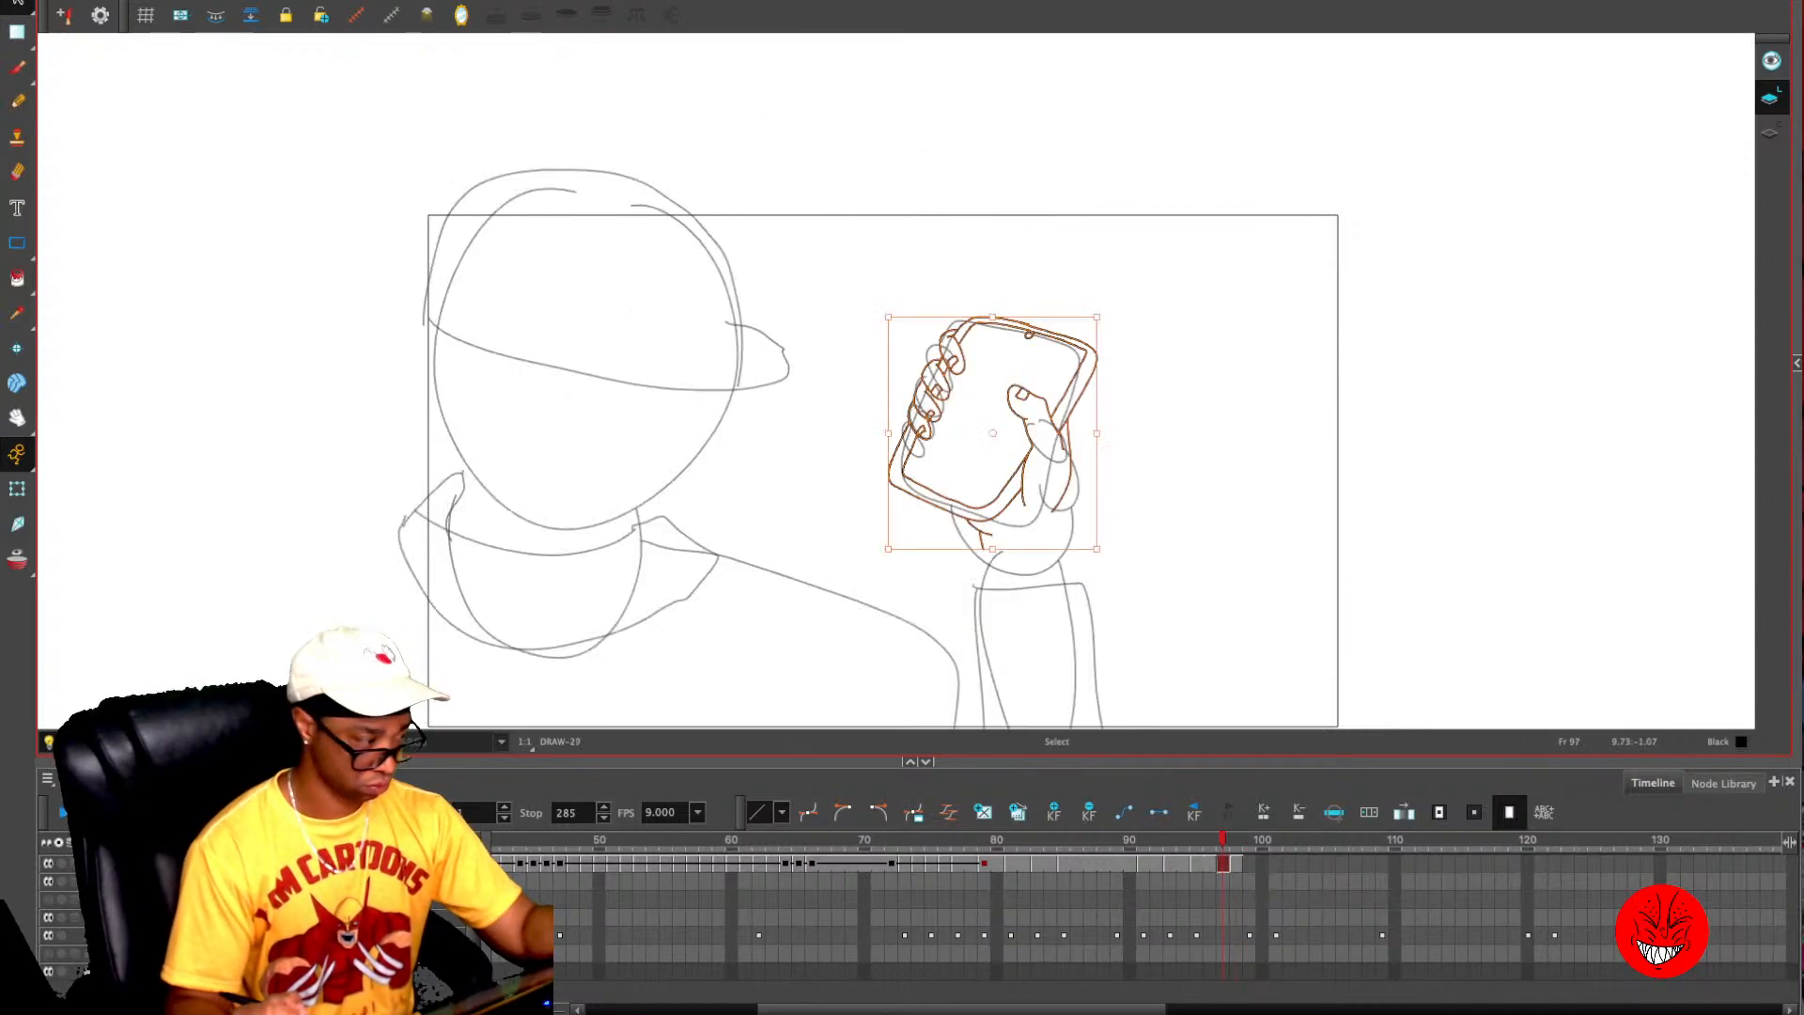
pyautogui.press('.')
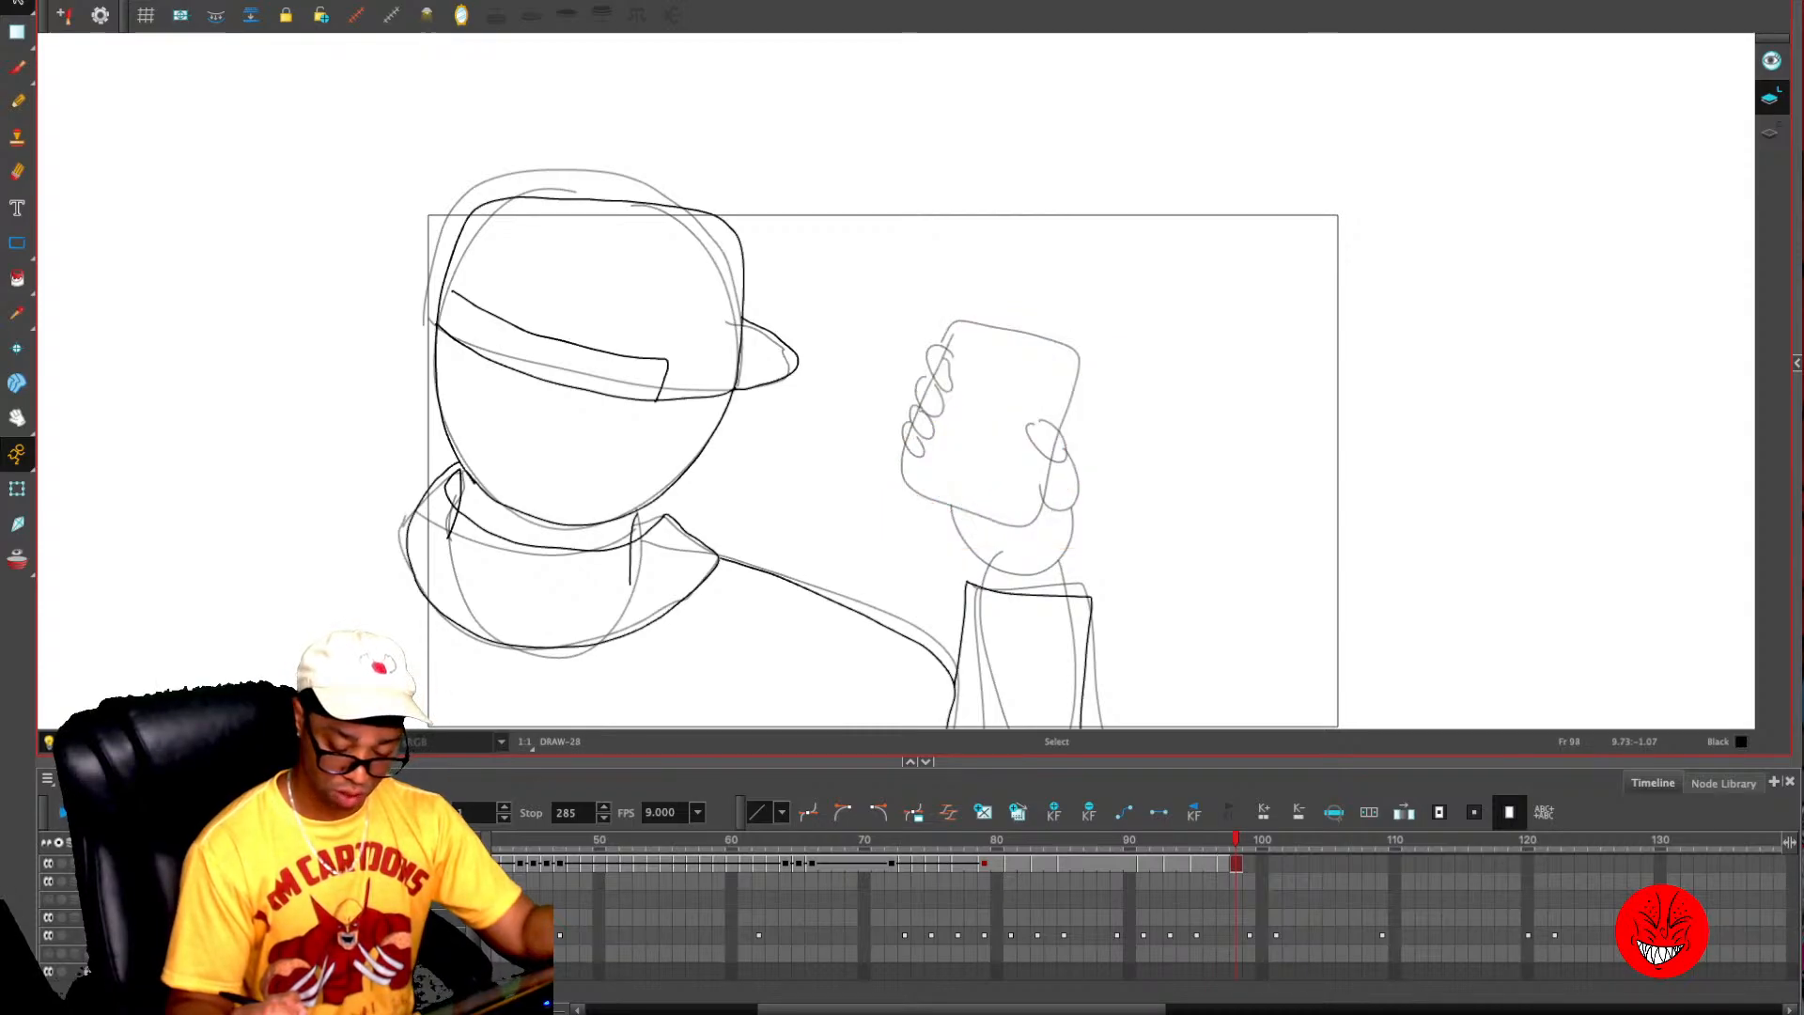
pyautogui.hotkey('ctrl', 'v')
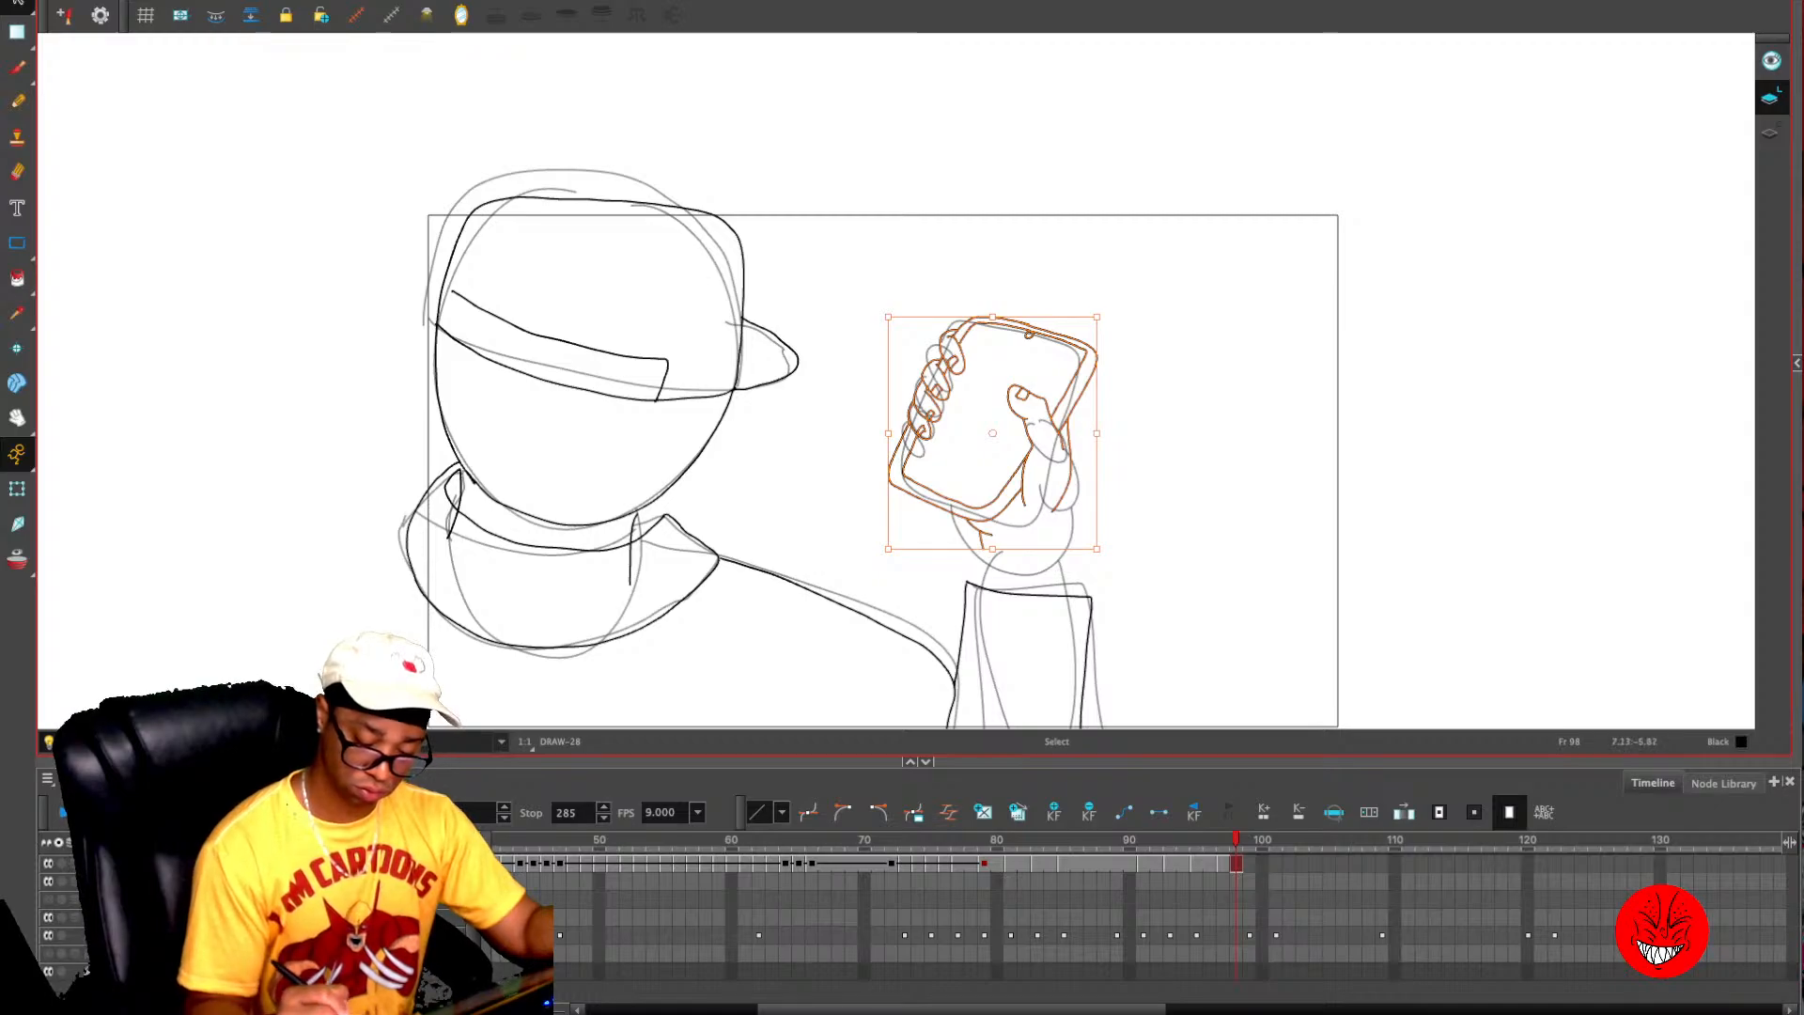
# - Enlarge the pasted hand and phone slightly and lower them so the wrist meets the sleeve's cuff on frame 98
pyautogui.click(1086, 595)
pyautogui.click(1219, 545)
pyautogui.moveTo(1095, 322)
pyautogui.mouseDown()
pyautogui.moveTo(862, 539)
pyautogui.moveTo(1087, 293)
pyautogui.mouseUp()
pyautogui.moveTo(888, 549); pyautogui.dragTo(866, 574)
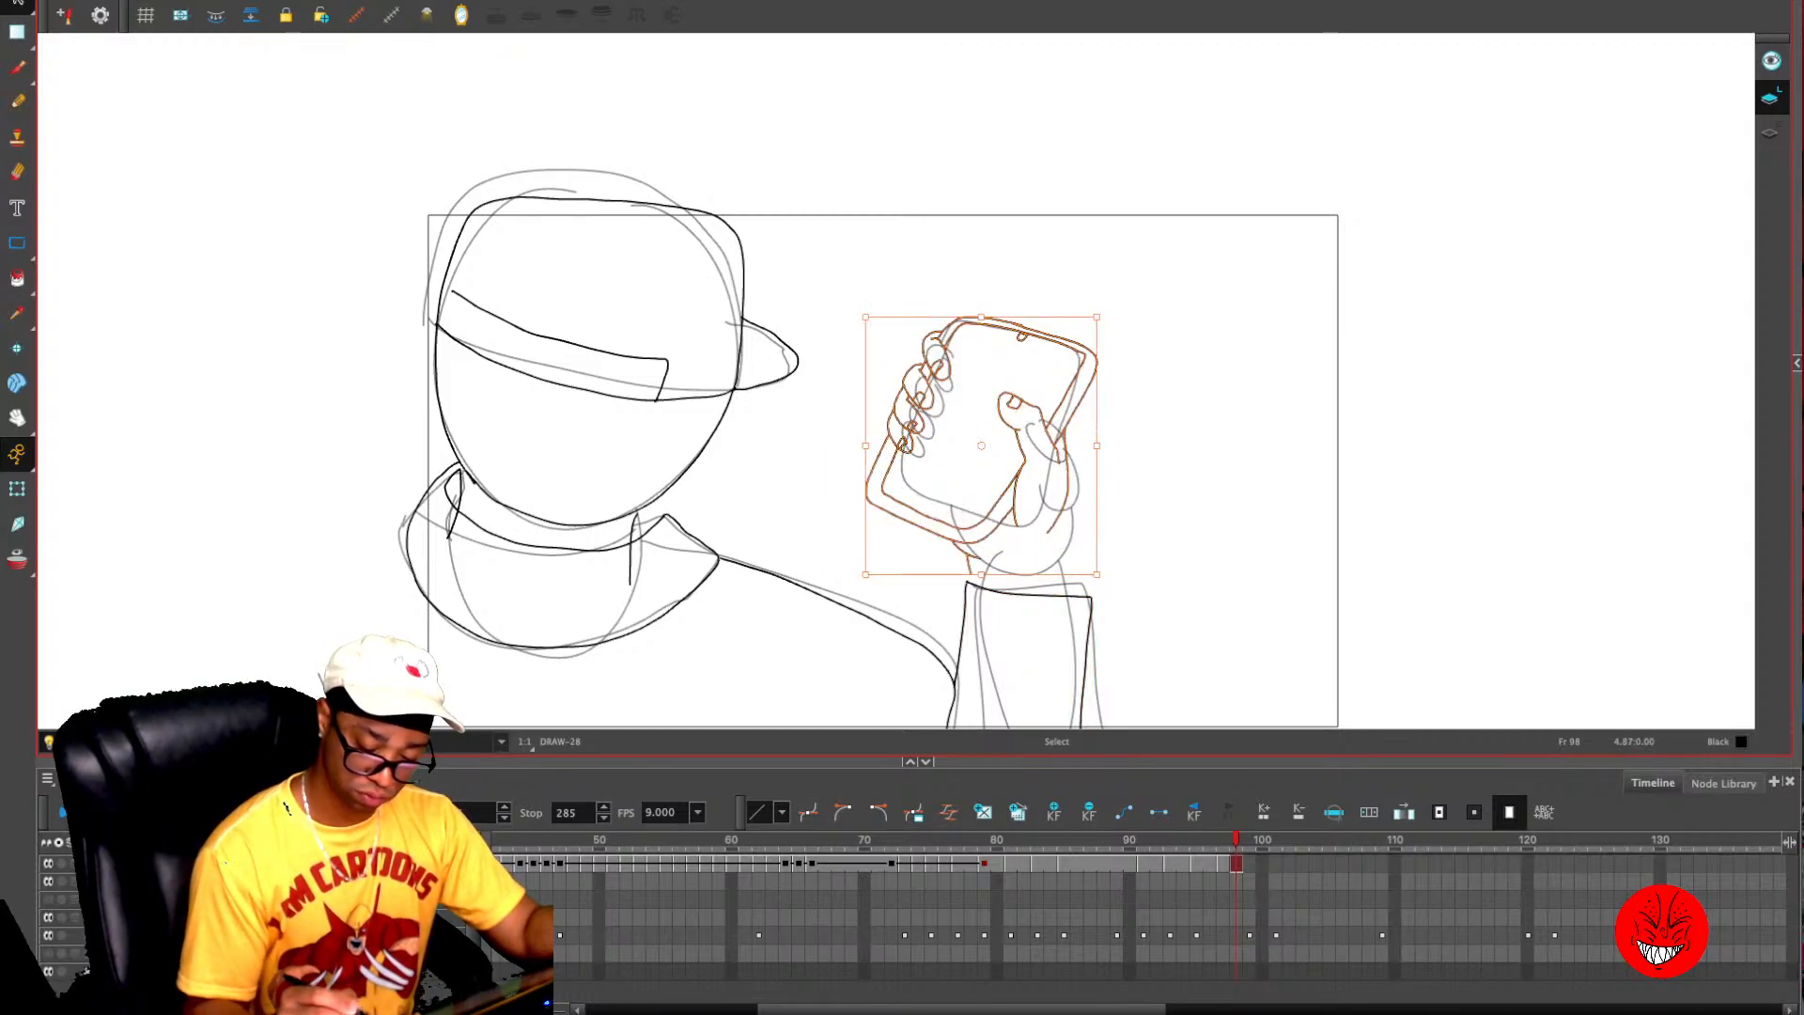
pyautogui.moveTo(1057, 453); pyautogui.dragTo(1069, 481)
pyautogui.moveTo(993, 601); pyautogui.dragTo(991, 600)
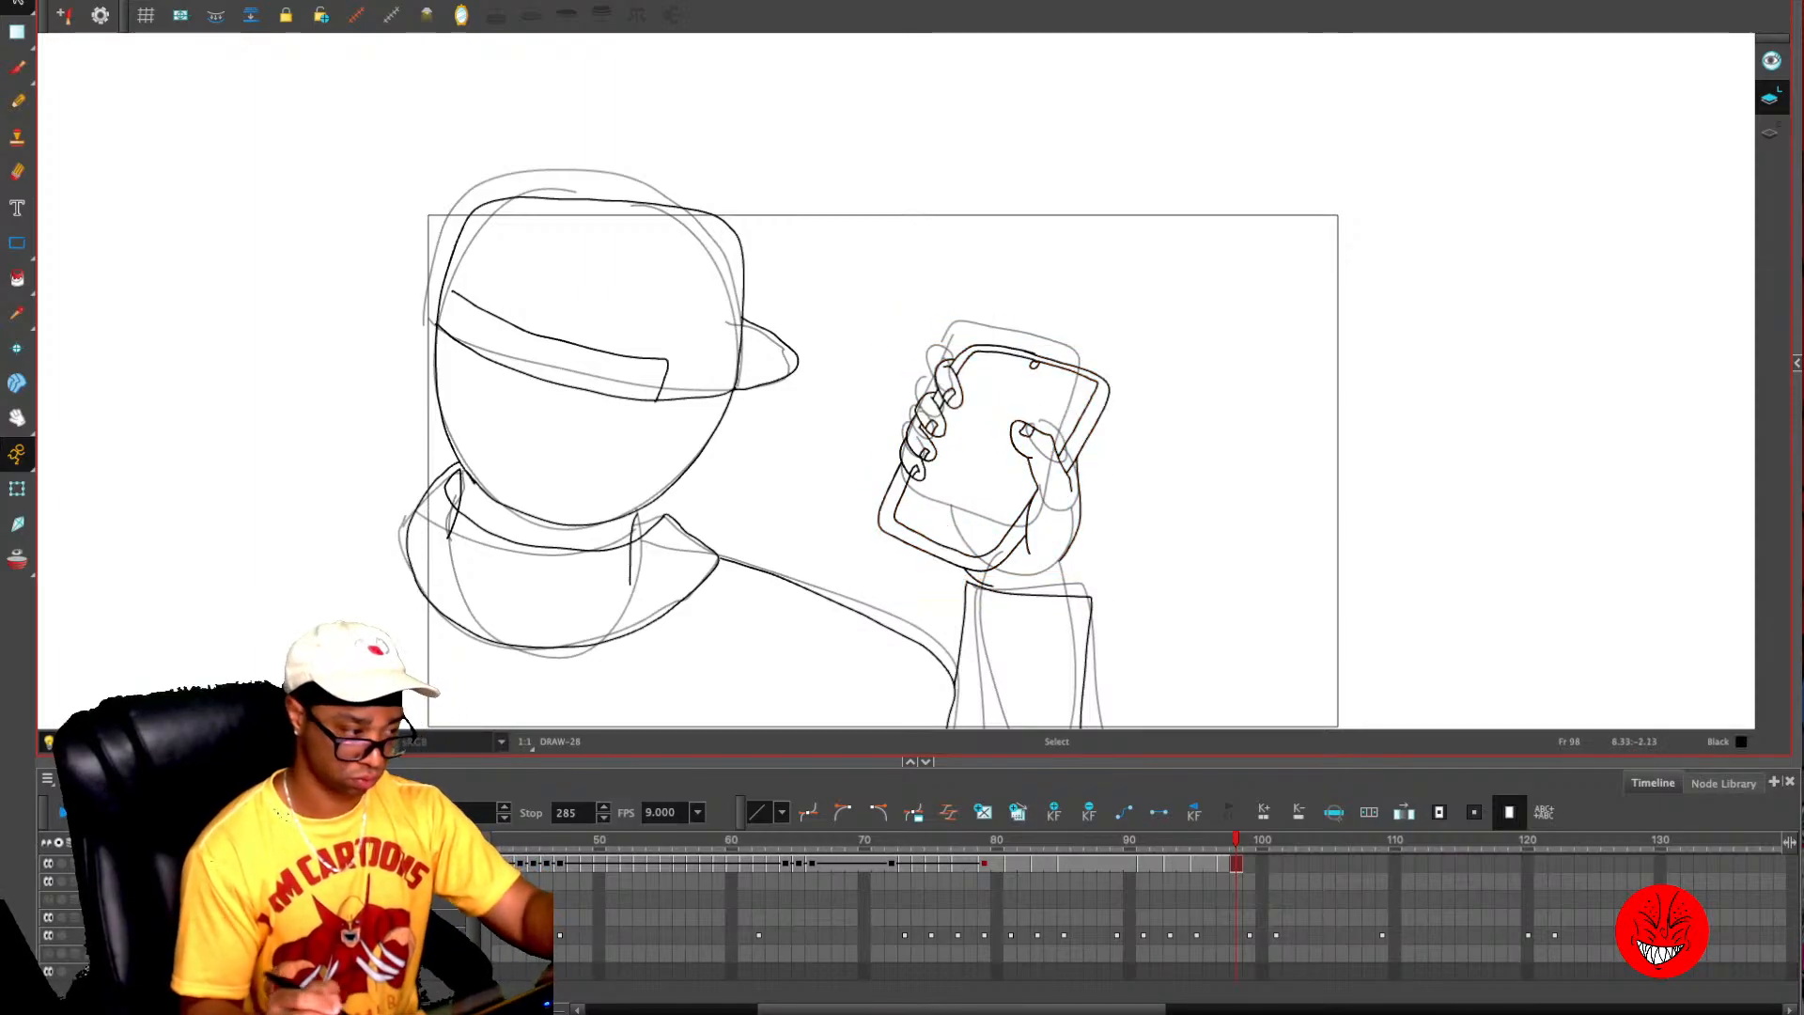
# - Reshape the forearm sleeve so its cuff tilts up to meet the wrist, and extend its left edge down to the camera frame's lower border
pyautogui.hotkey('alt', 'x')
pyautogui.moveTo(1074, 543)
pyautogui.mouseDown()
pyautogui.moveTo(1076, 597)
pyautogui.moveTo(948, 618)
pyautogui.moveTo(1111, 590)
pyautogui.moveTo(1092, 562)
pyautogui.moveTo(1050, 581)
pyautogui.moveTo(1074, 573)
pyautogui.mouseUp()
pyautogui.hotkey('ctrl', 'z')
pyautogui.click(1139, 462)
pyautogui.hotkey('alt', '/')
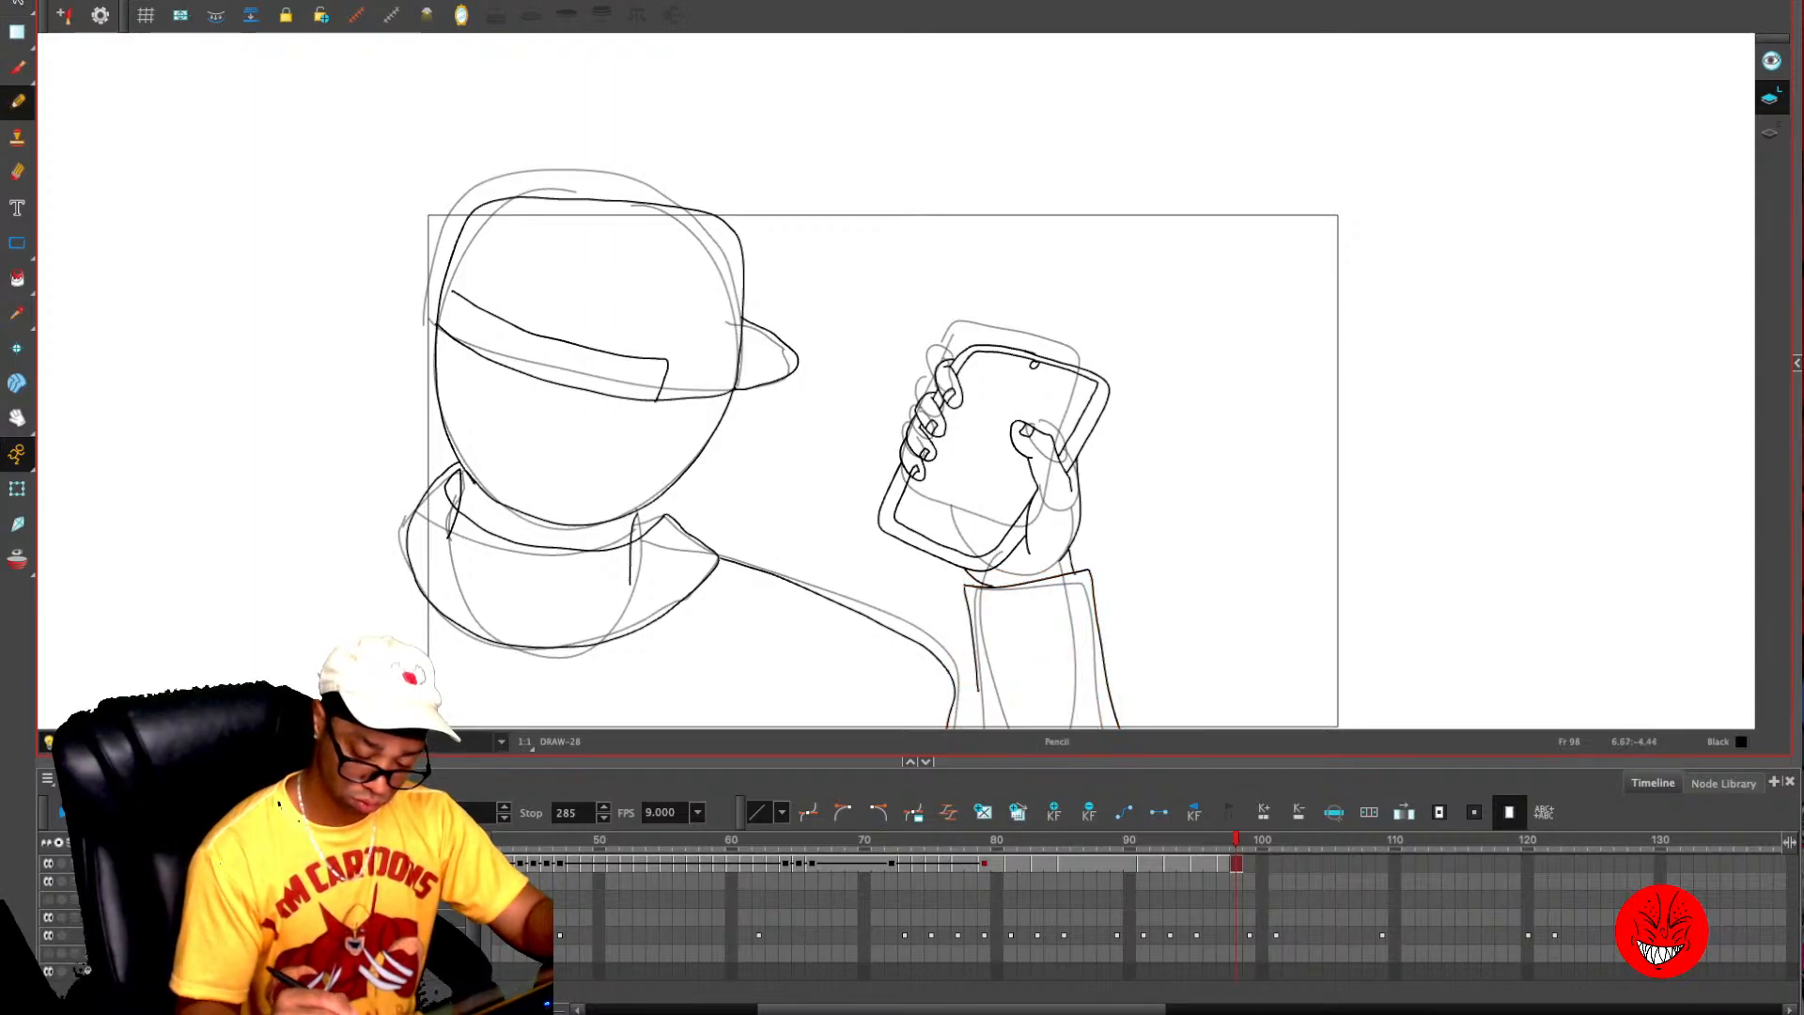
pyautogui.hotkey('alt', 's')
pyautogui.click(972, 637)
pyautogui.moveTo(973, 692); pyautogui.dragTo(974, 729)
pyautogui.click(1138, 562)
pyautogui.hotkey('alt', '/')
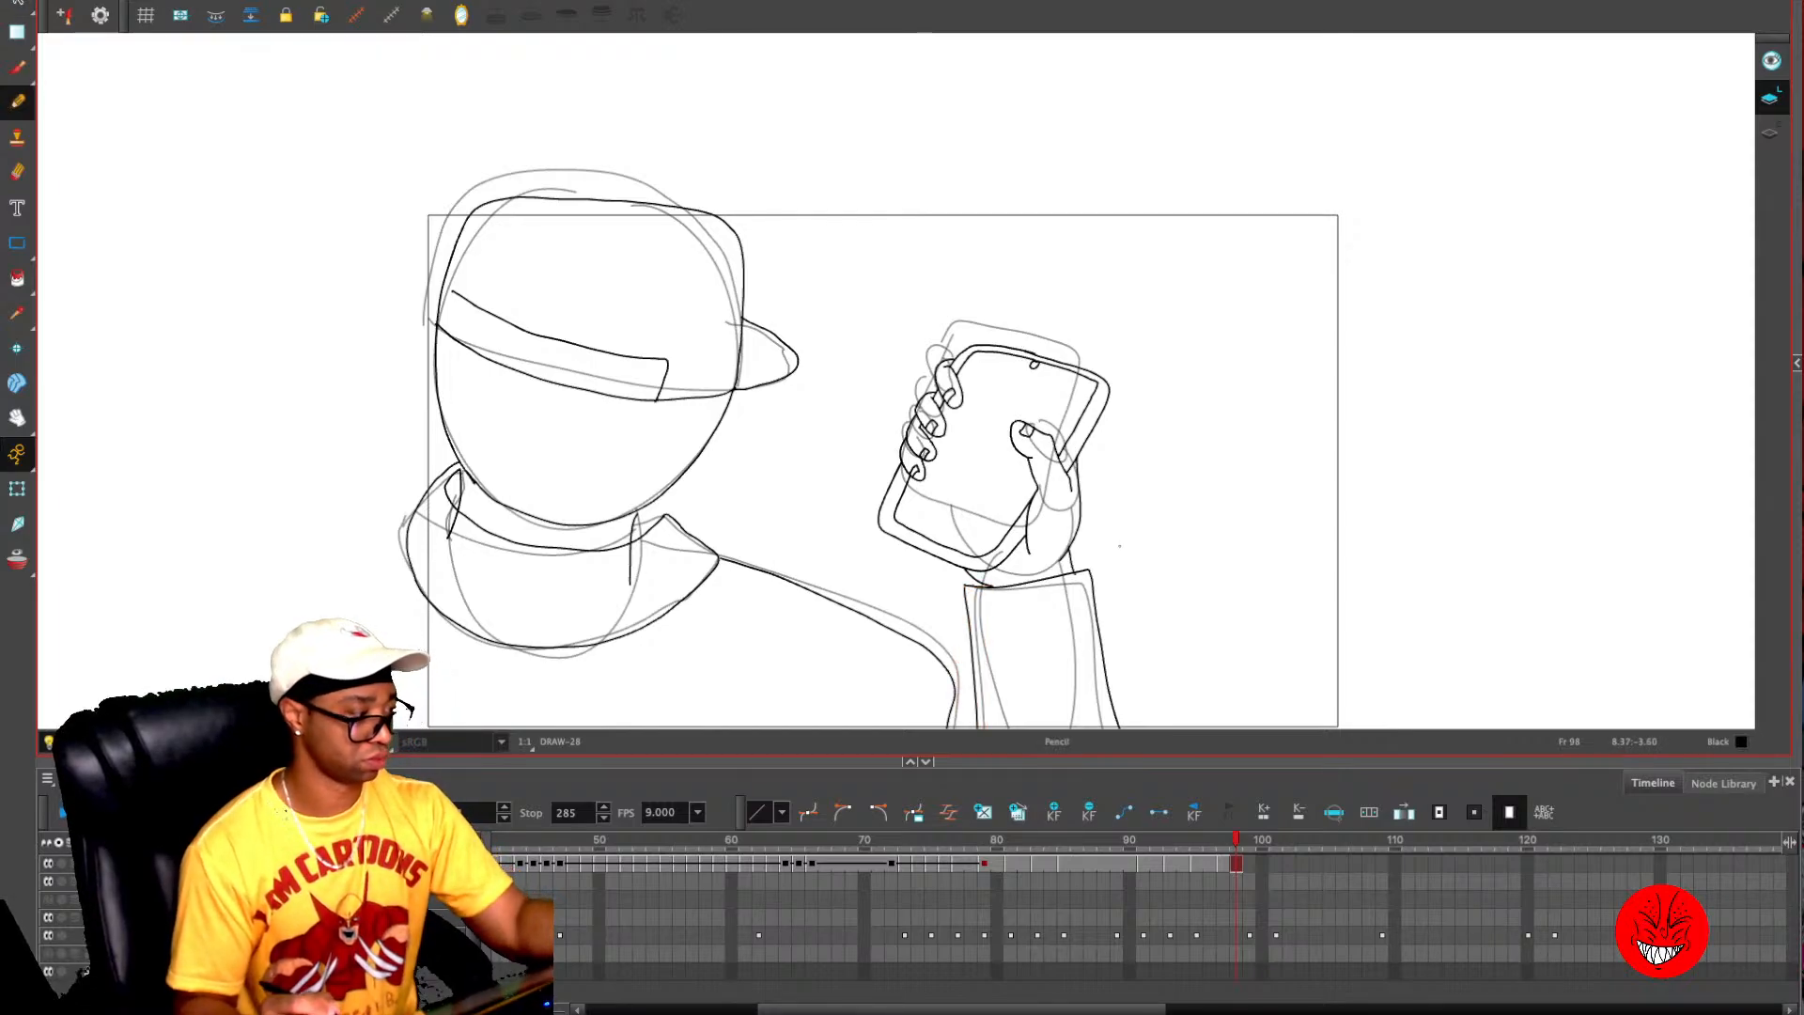
# - Clear the spare drawing on frame 97 and extend the finished character drawing from frame 98 back over it
pyautogui.press('1')
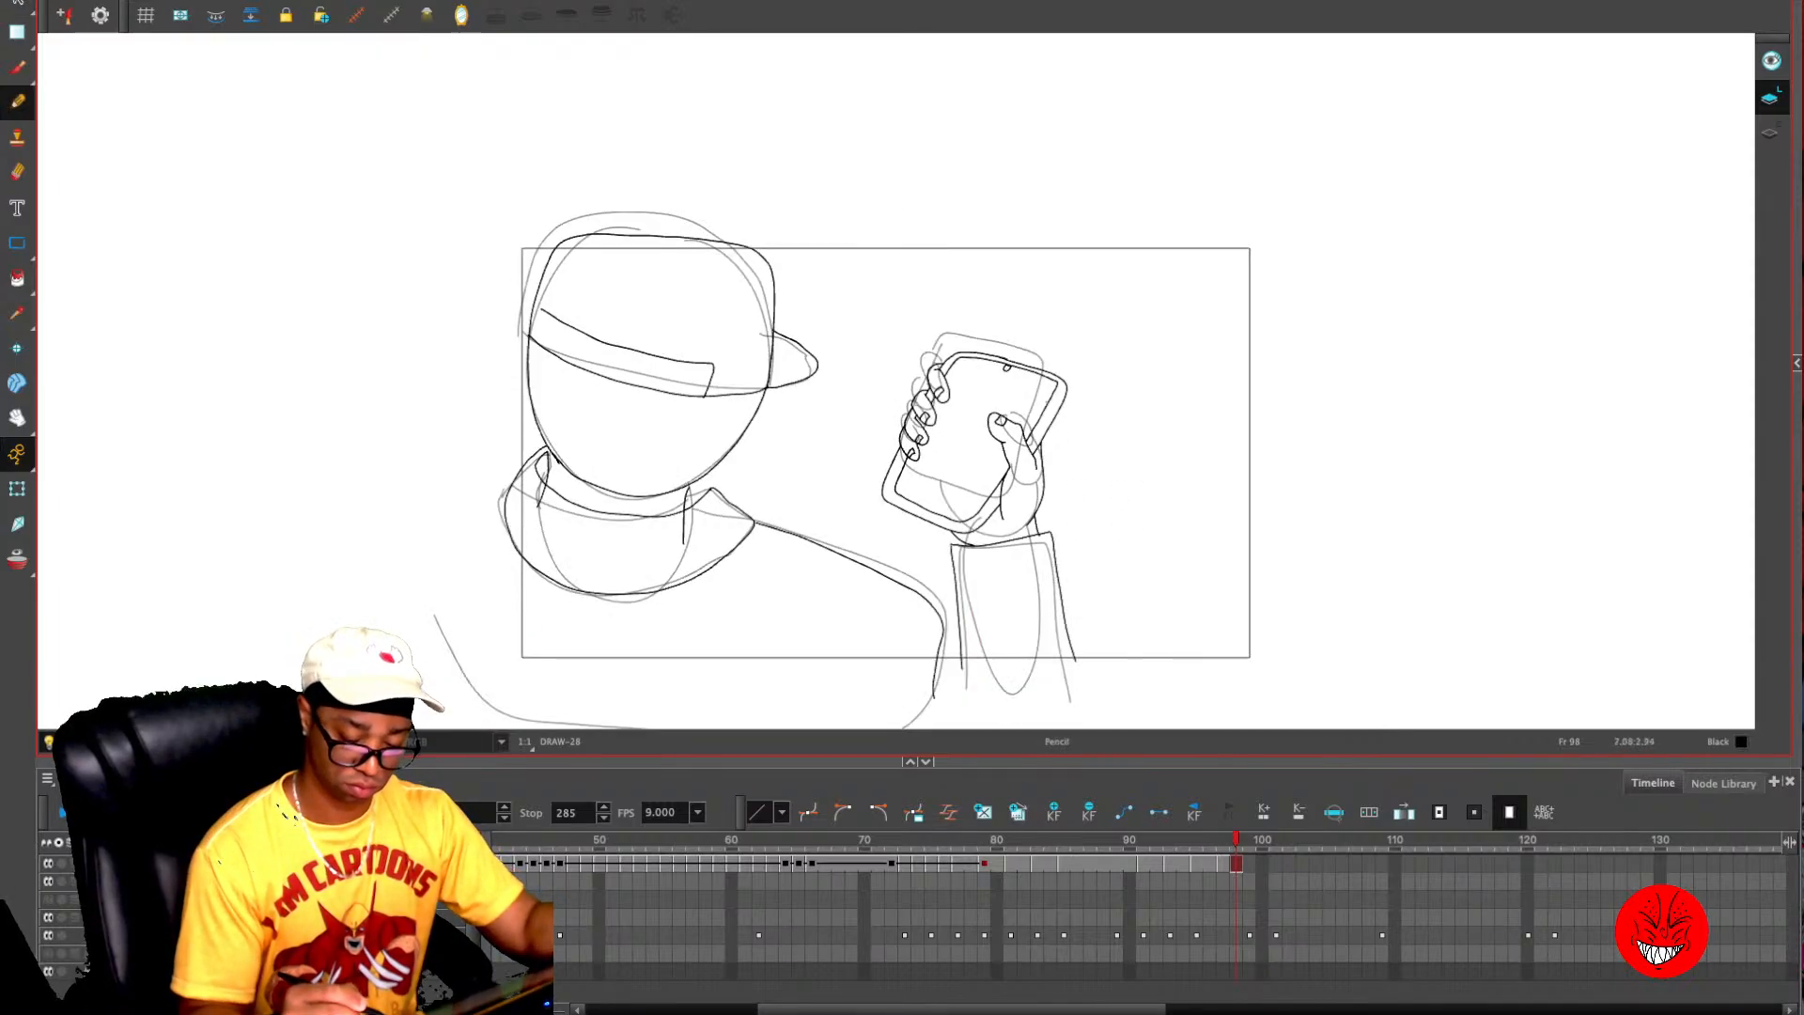
pyautogui.press(',')
pyautogui.press(',')
pyautogui.press('.')
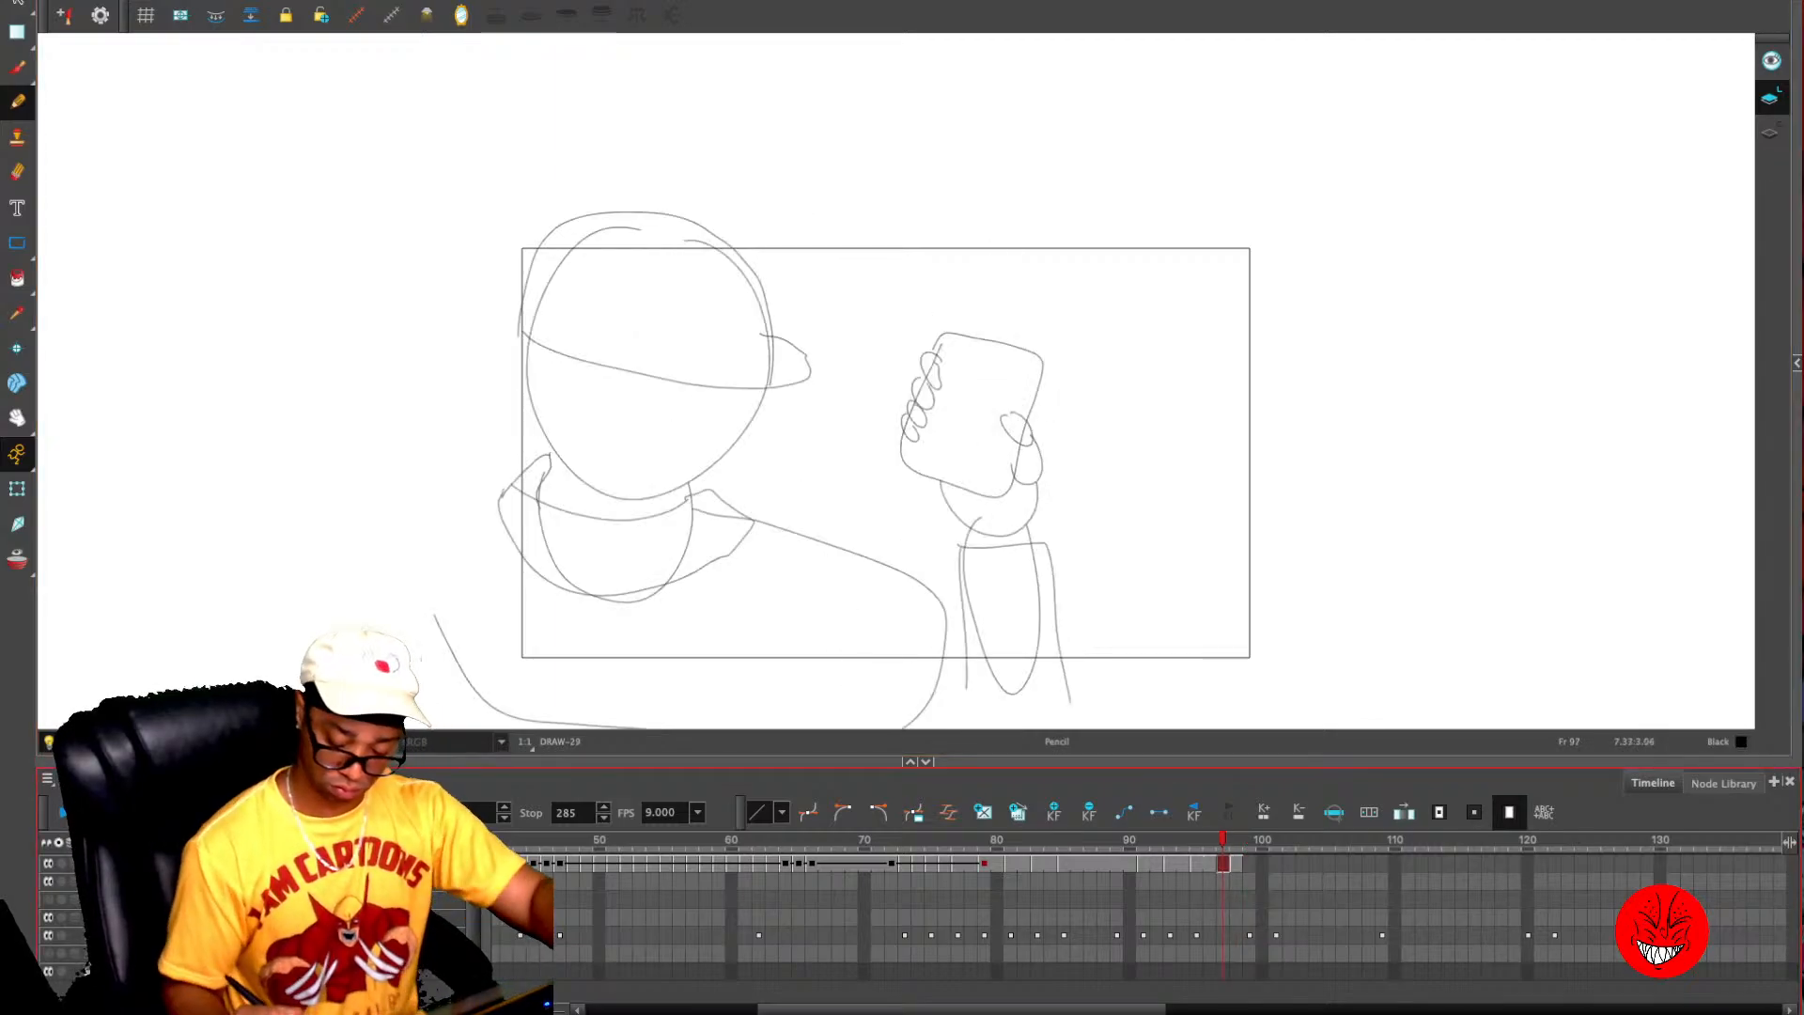
pyautogui.press('Delete')
pyautogui.click(1236, 863)
pyautogui.moveTo(1232, 864); pyautogui.dragTo(1224, 863)
# - Review the cleaned drawing on frame 96 and the rough hand-and-phone sketches through frame 102, finishing on a closer view of frame 100
pyautogui.press(',')
pyautogui.press(',')
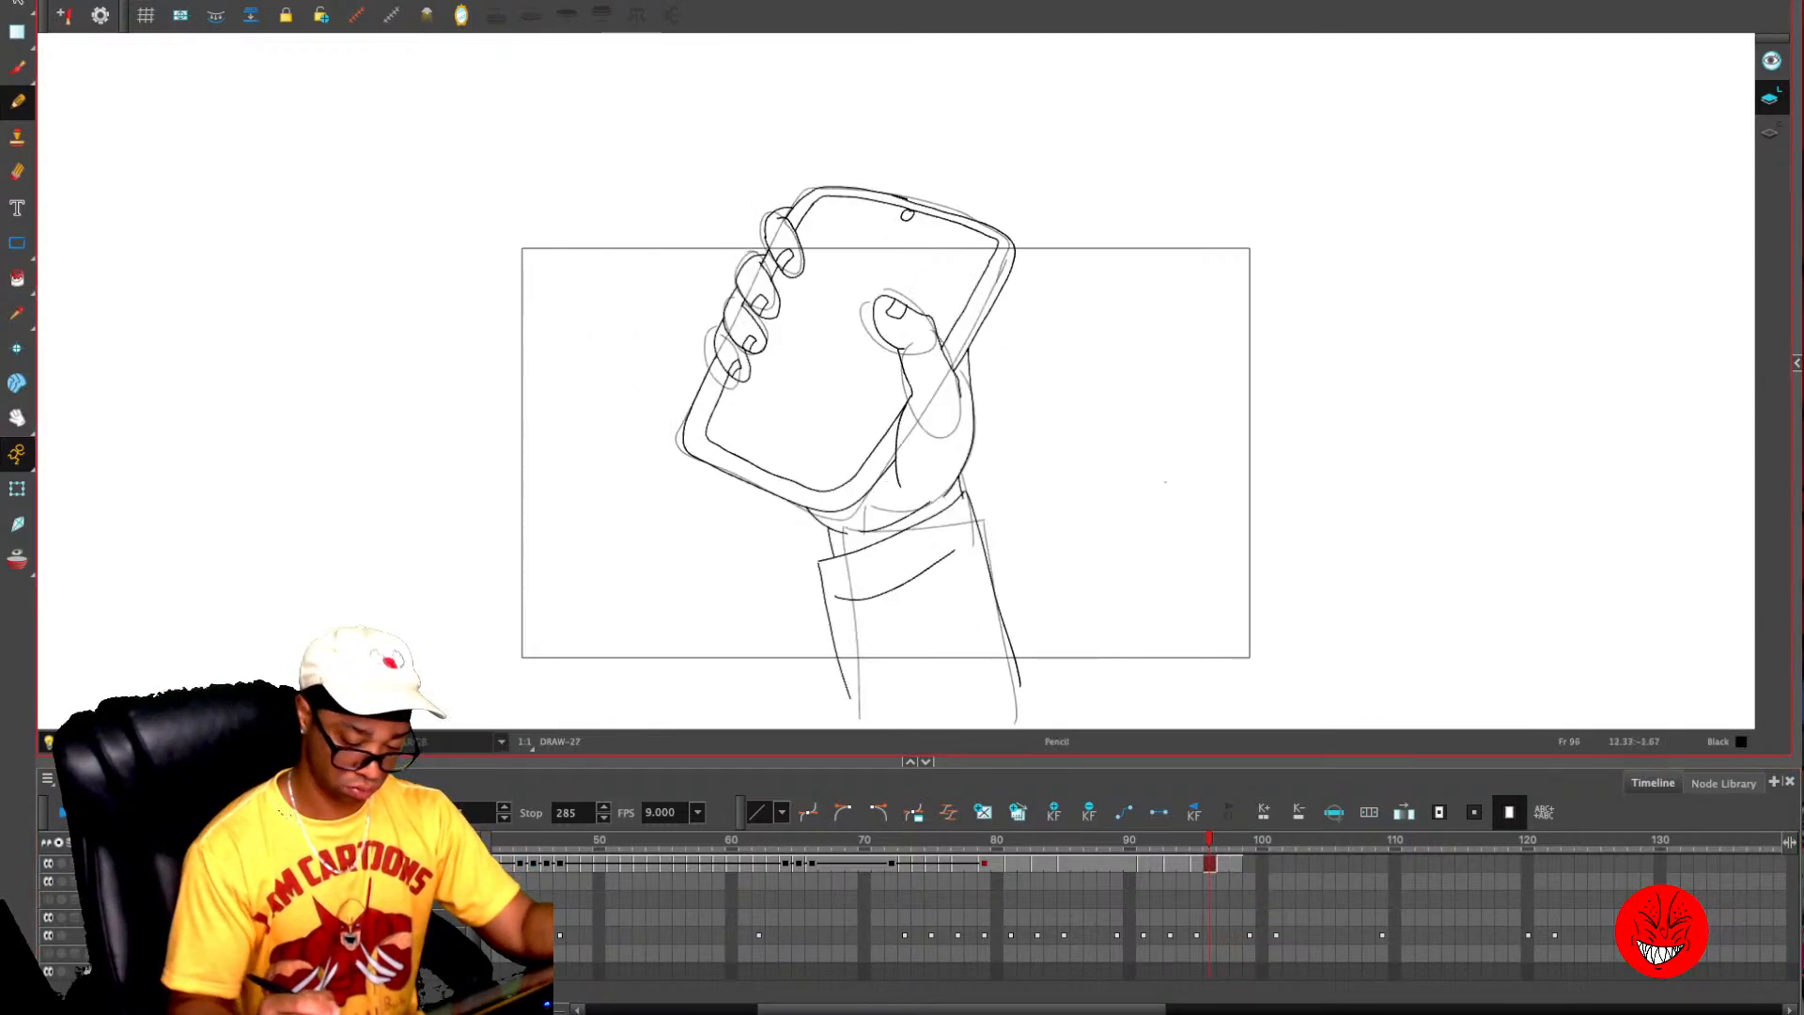
pyautogui.press('.')
pyautogui.press('.')
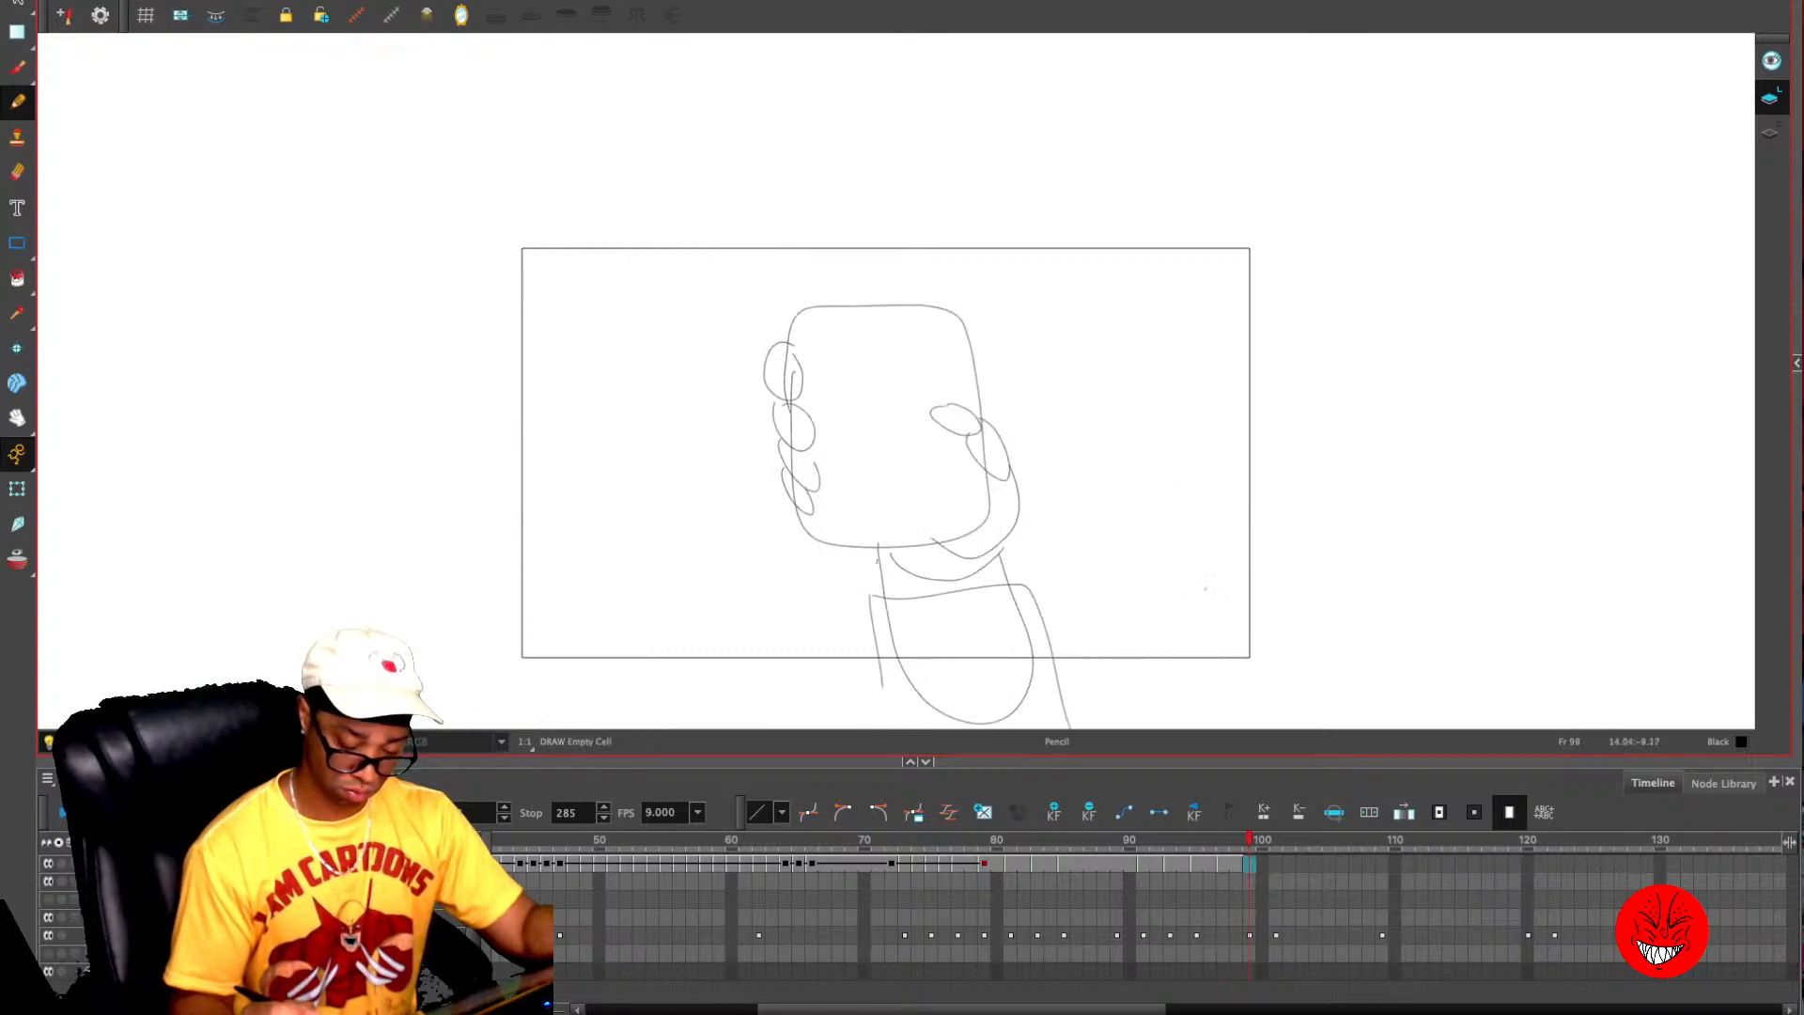
pyautogui.press(',')
pyautogui.press('.')
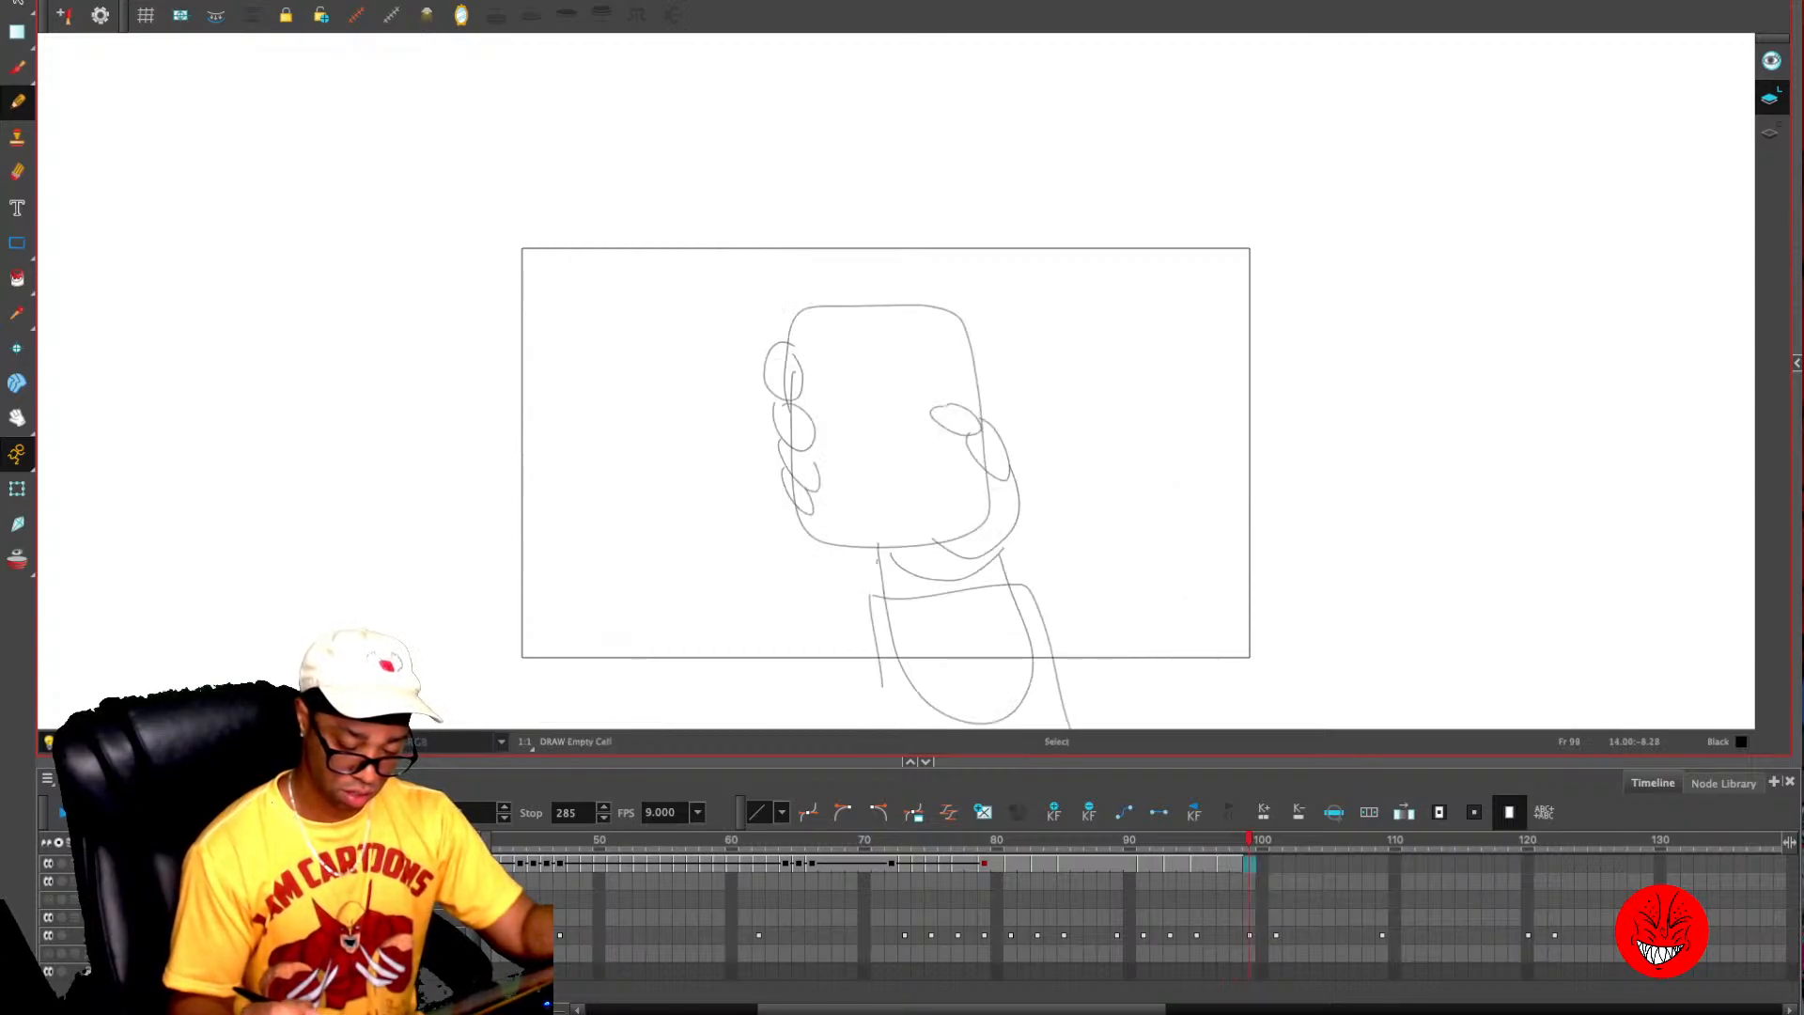
pyautogui.press('.')
pyautogui.press('.')
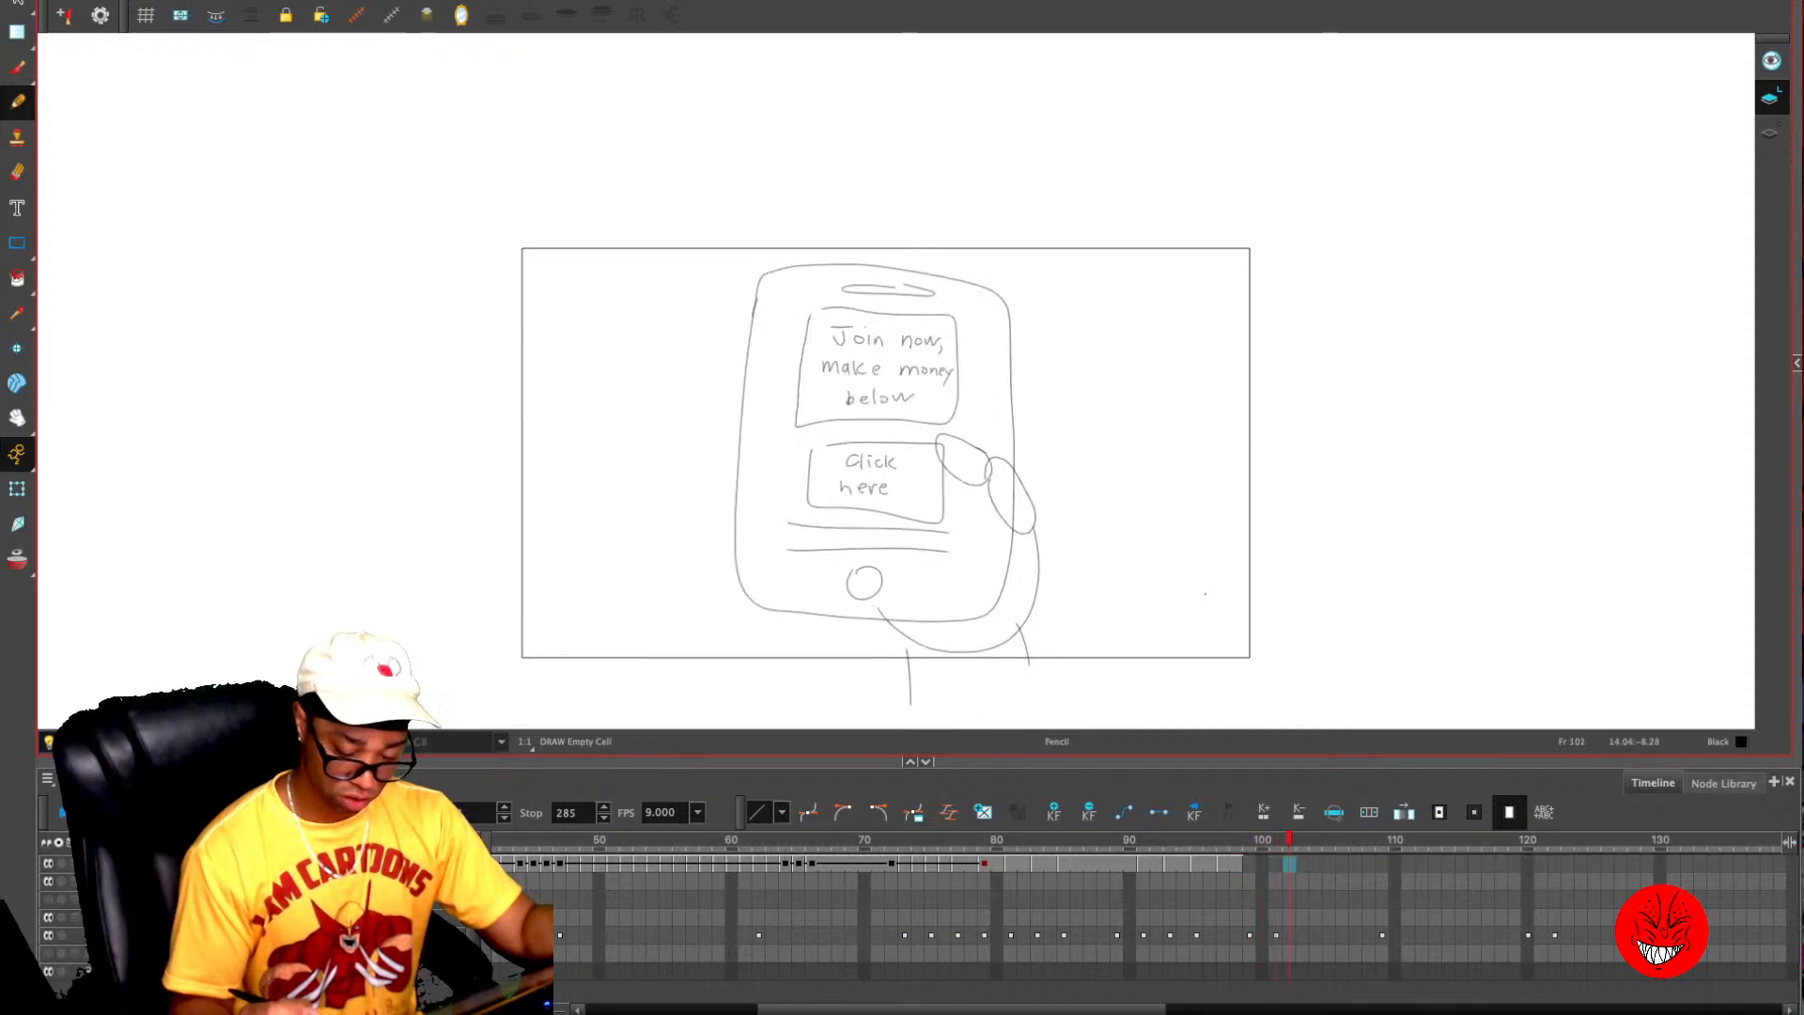
pyautogui.press(',')
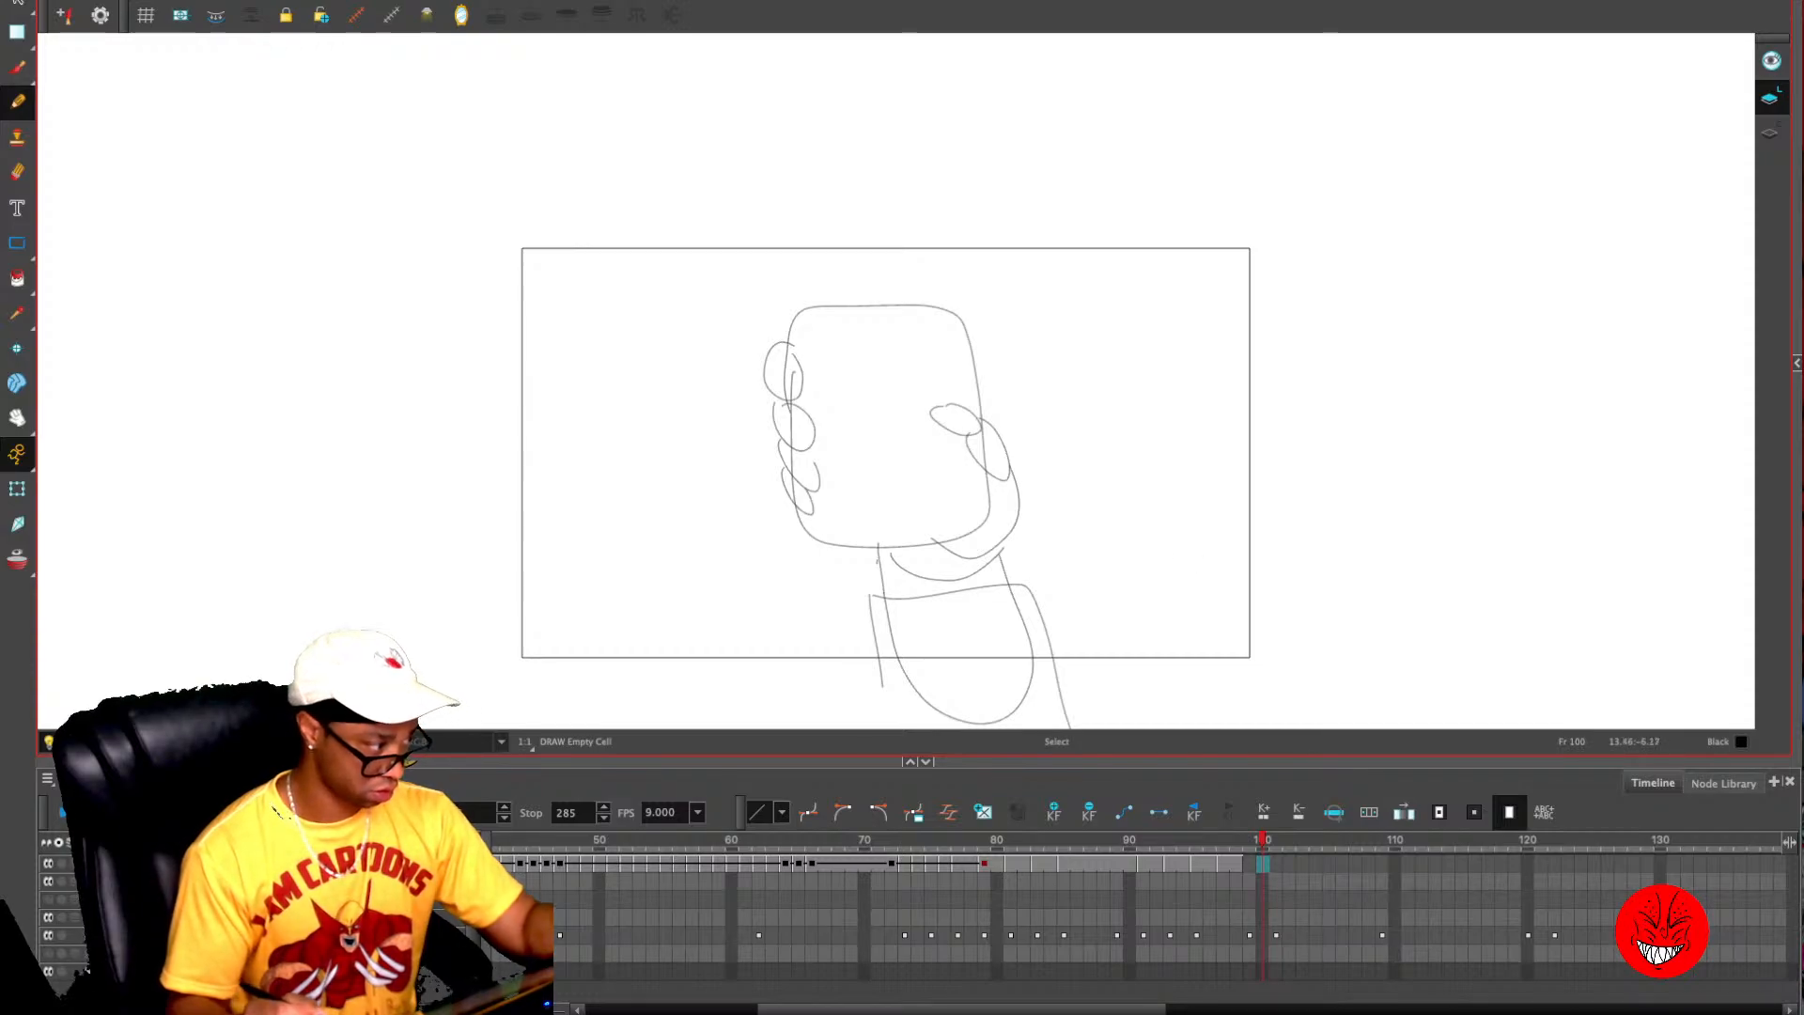
pyautogui.press('2')
pyautogui.moveTo(1078, 450); pyautogui.dragTo(1068, 414)
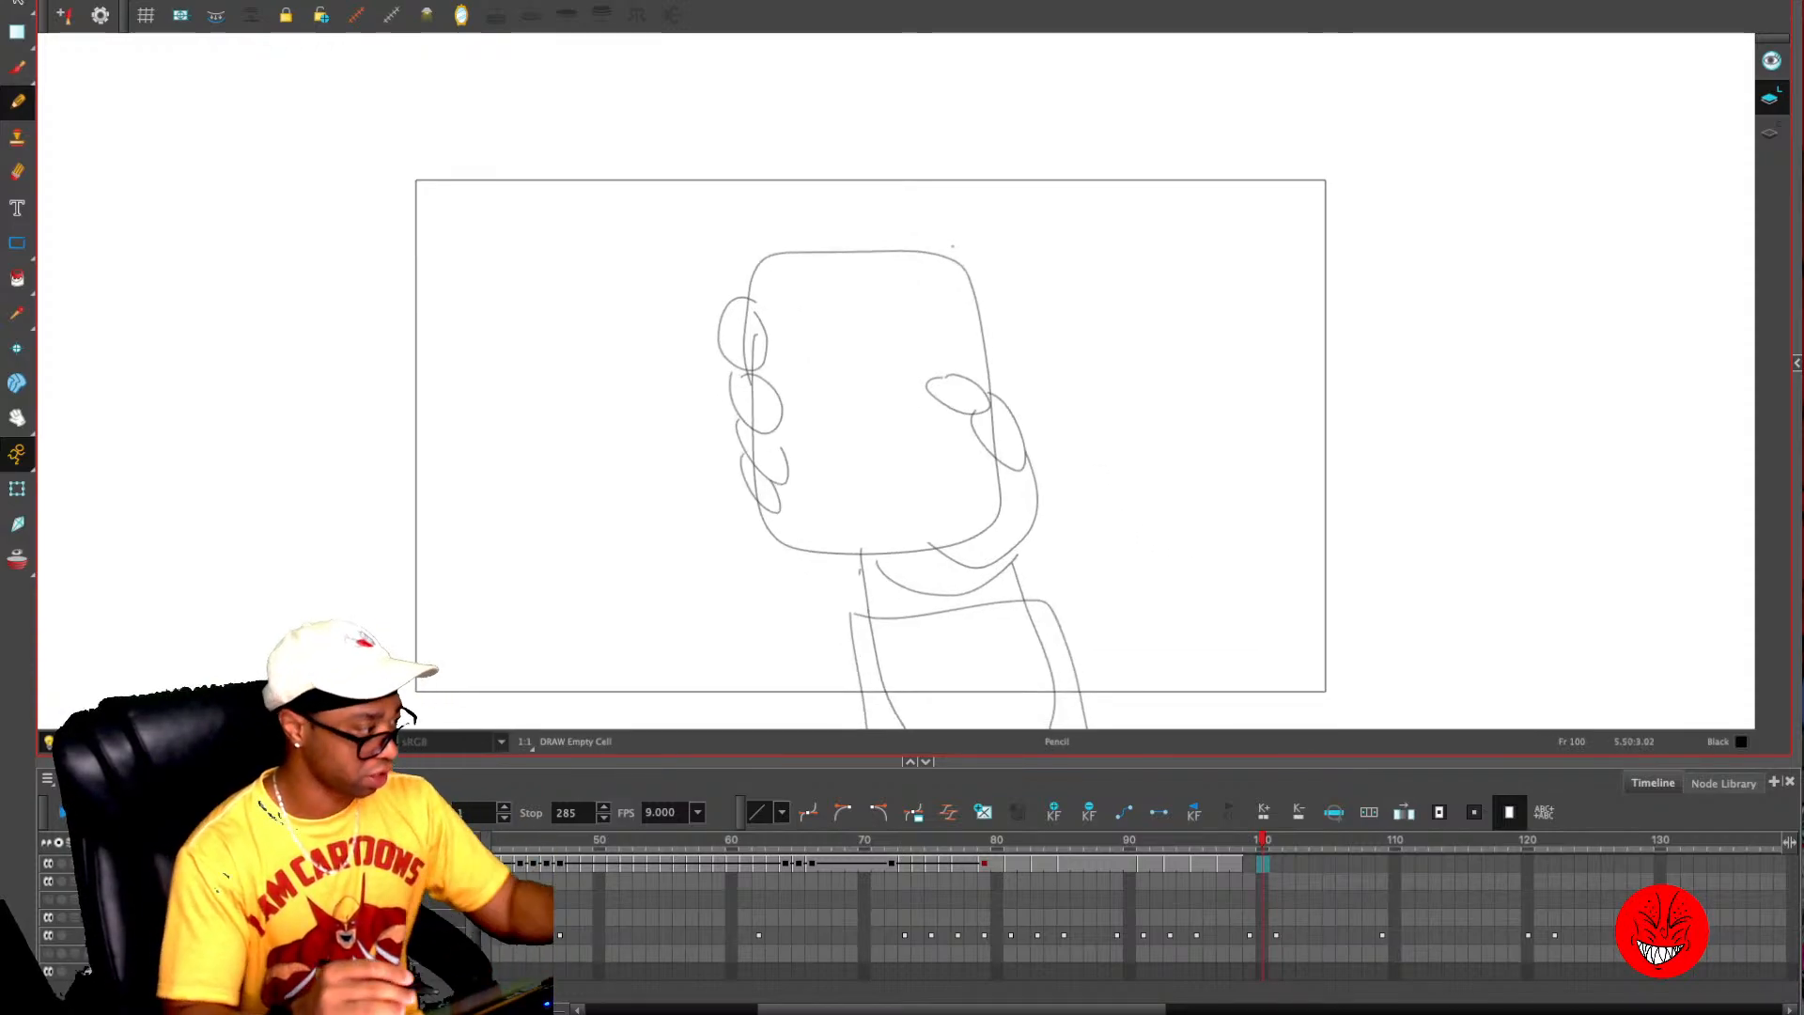
pyautogui.press('2')
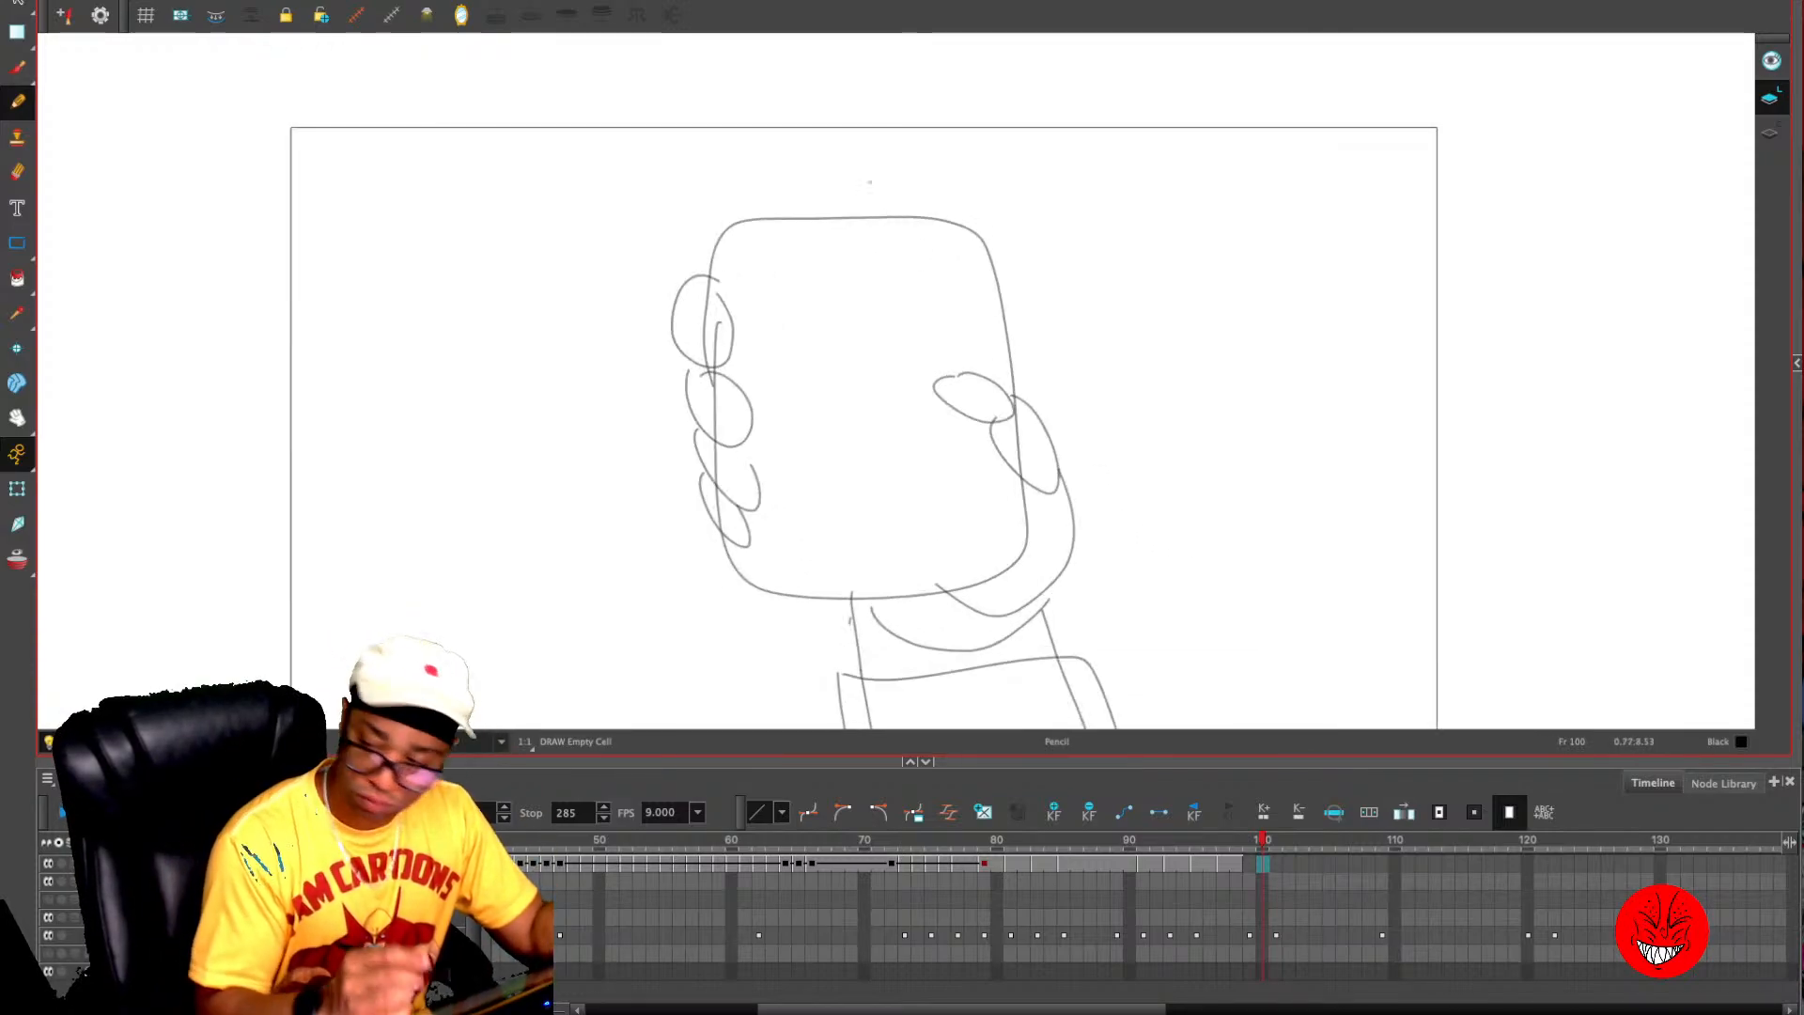
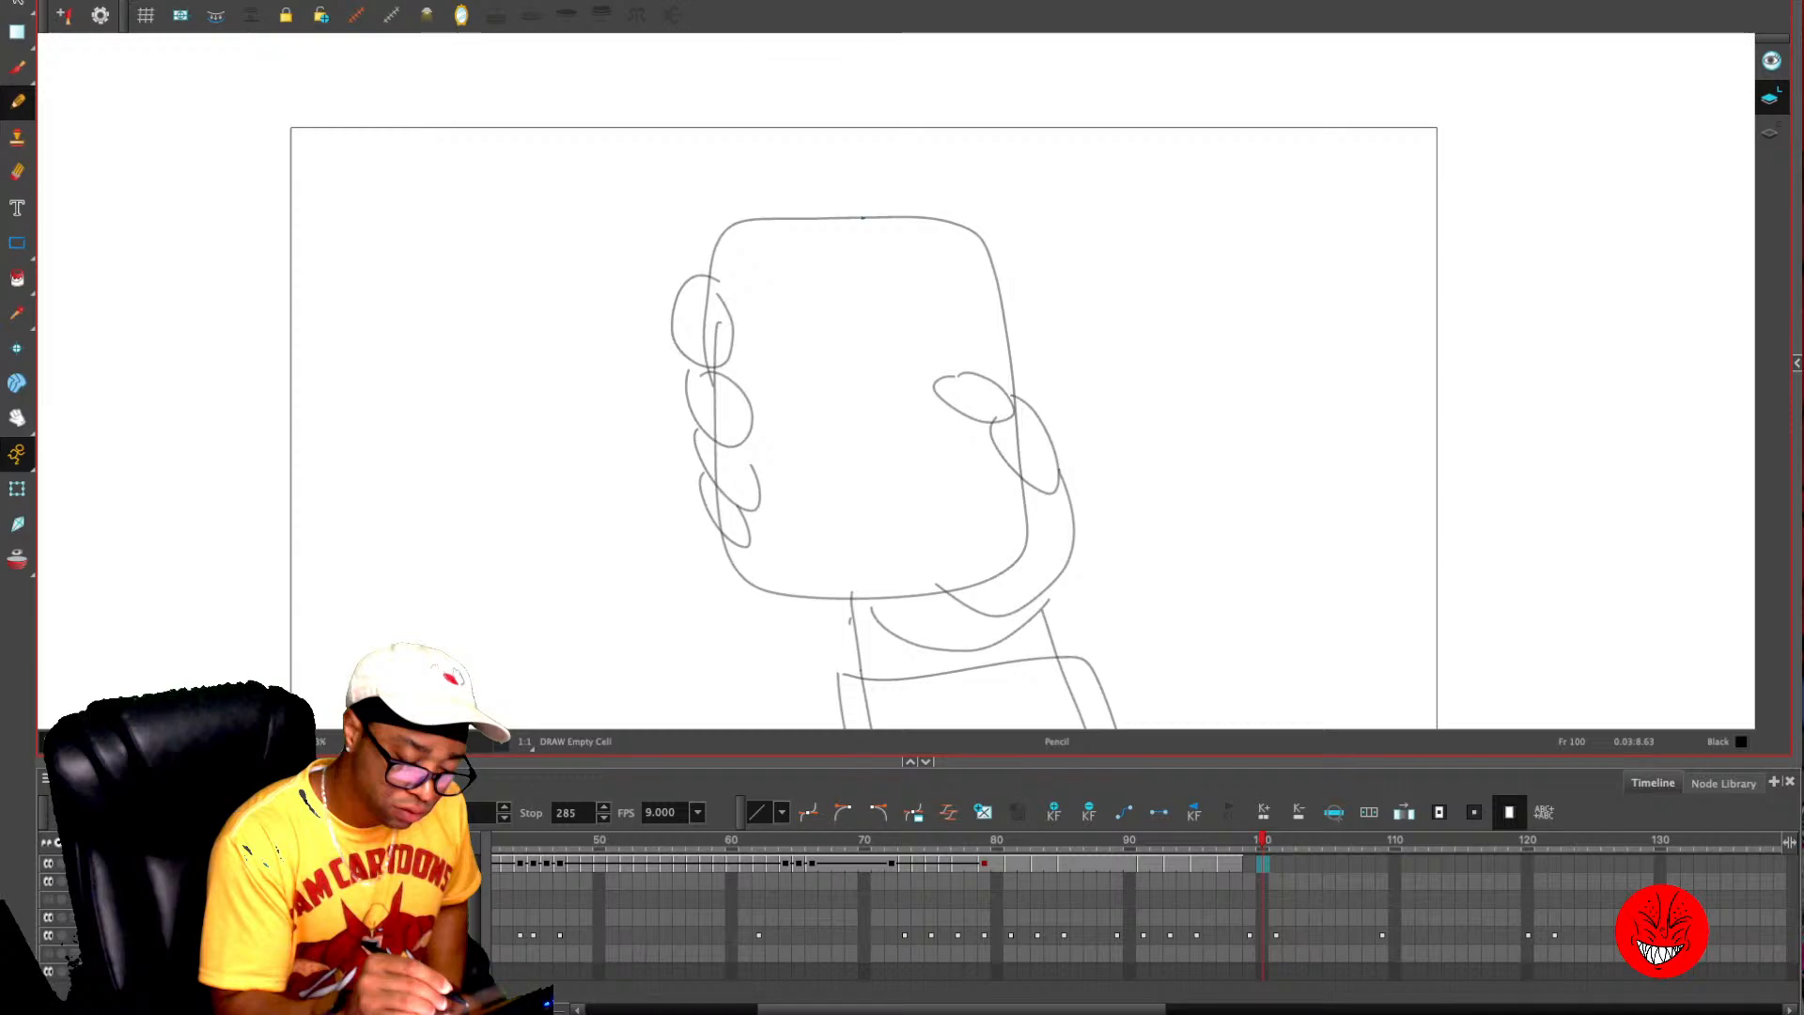
# - Draw the phone's rounded outline, its inner screen border and a small camera hole over the rough on frame 100
pyautogui.moveTo(863, 218)
pyautogui.mouseDown()
pyautogui.moveTo(783, 593)
pyautogui.moveTo(993, 400)
pyautogui.mouseUp()
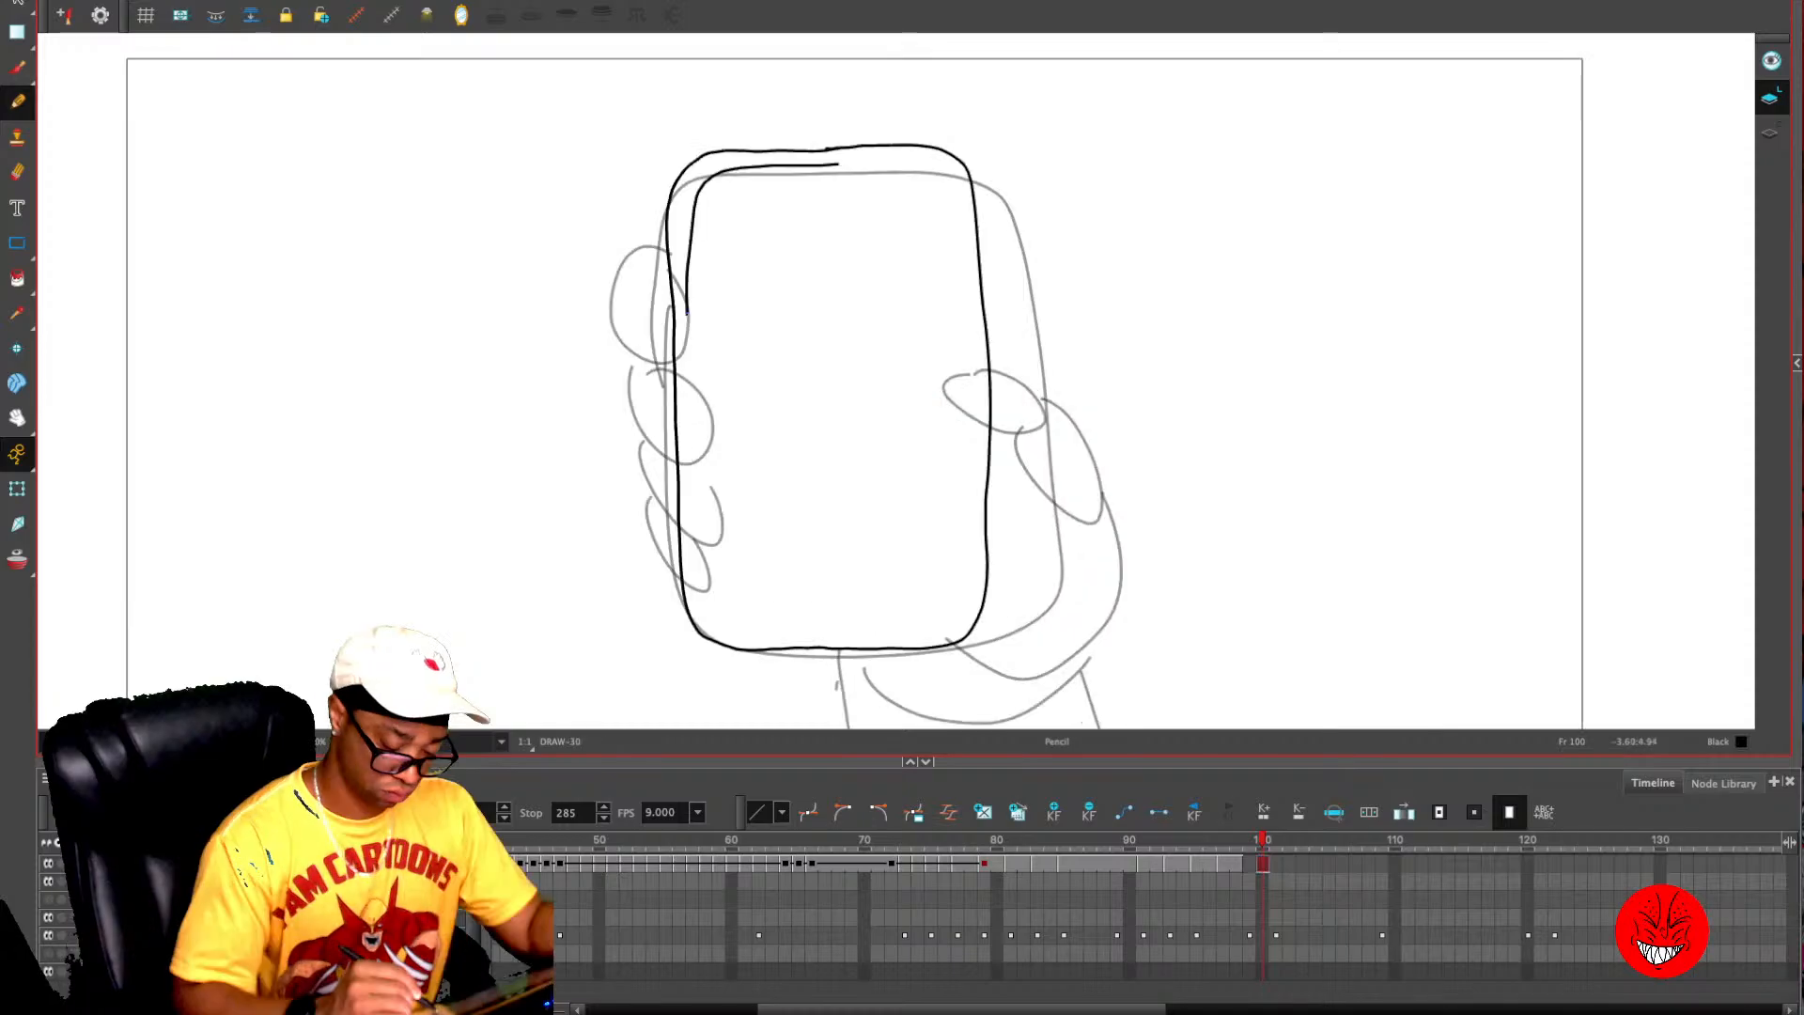
pyautogui.moveTo(689, 313)
pyautogui.mouseDown()
pyautogui.moveTo(949, 584)
pyautogui.moveTo(950, 211)
pyautogui.moveTo(817, 175)
pyautogui.mouseUp()
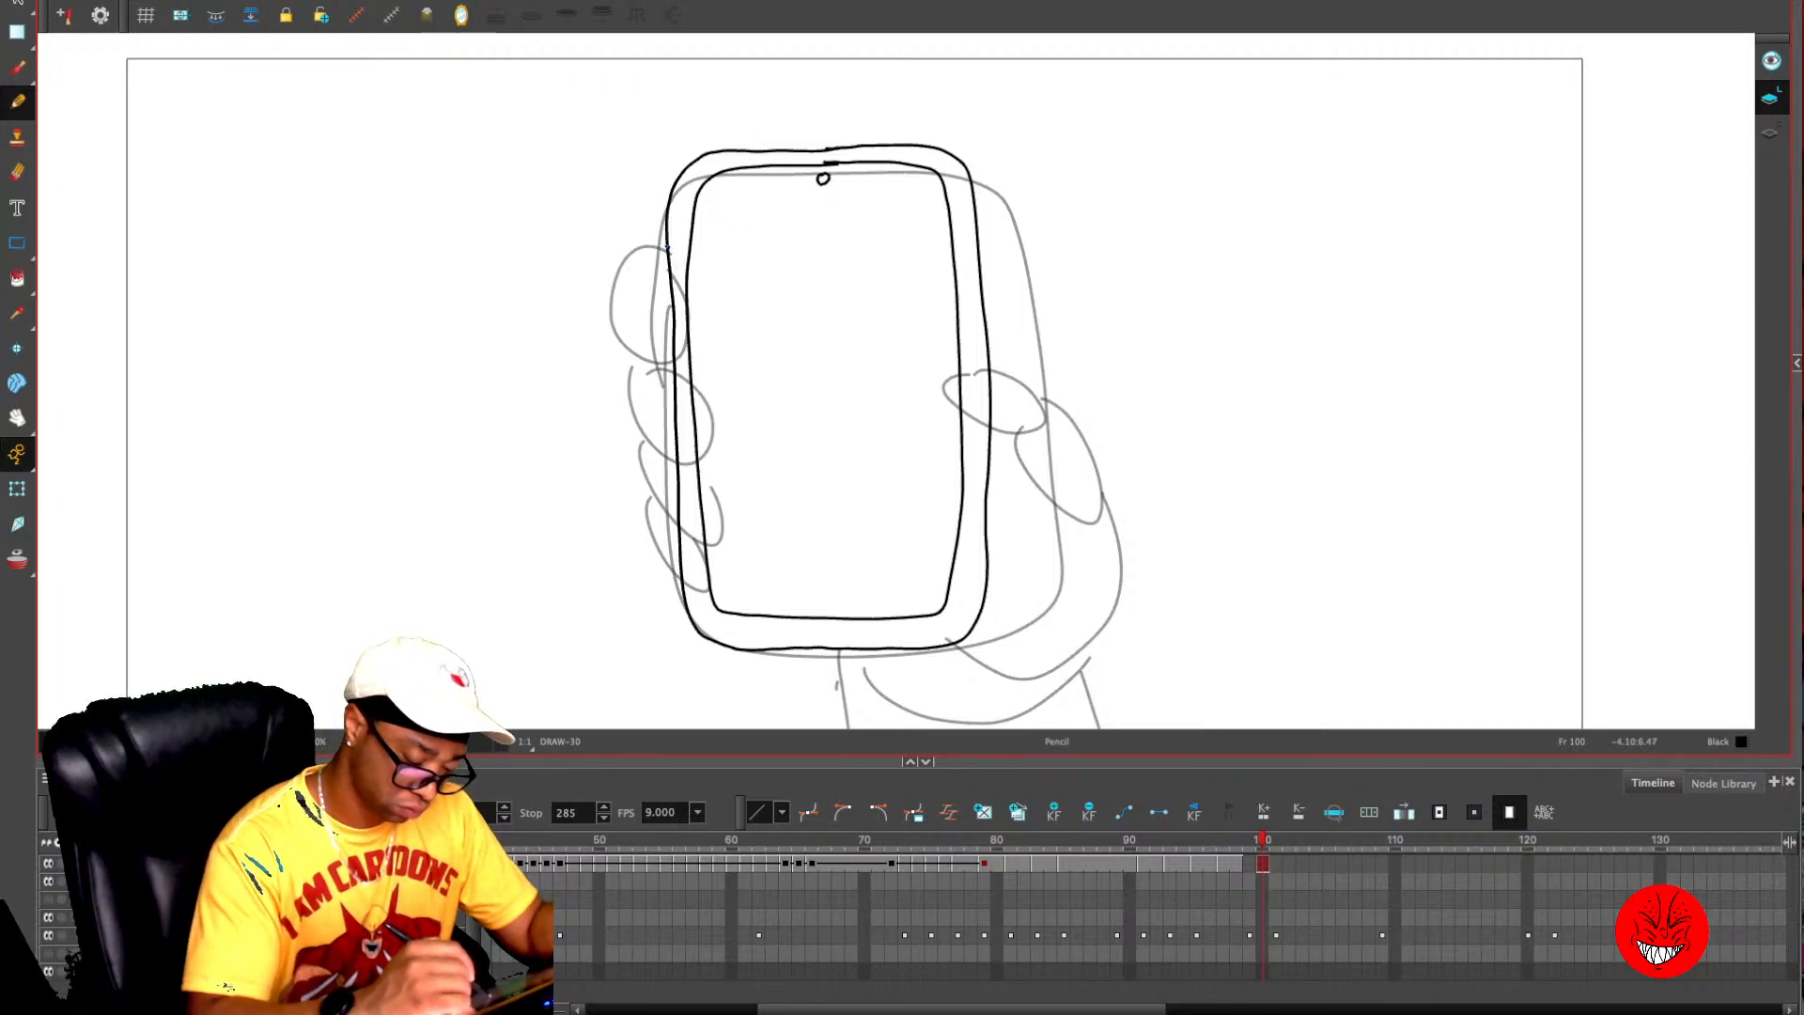
# - Draw four stacked fingers wrapping around the phone's left edge, overlapping the screen border
pyautogui.moveTo(667, 247)
pyautogui.mouseDown()
pyautogui.moveTo(624, 282)
pyautogui.moveTo(635, 344)
pyautogui.moveTo(718, 372)
pyautogui.moveTo(722, 322)
pyautogui.moveTo(663, 280)
pyautogui.mouseUp()
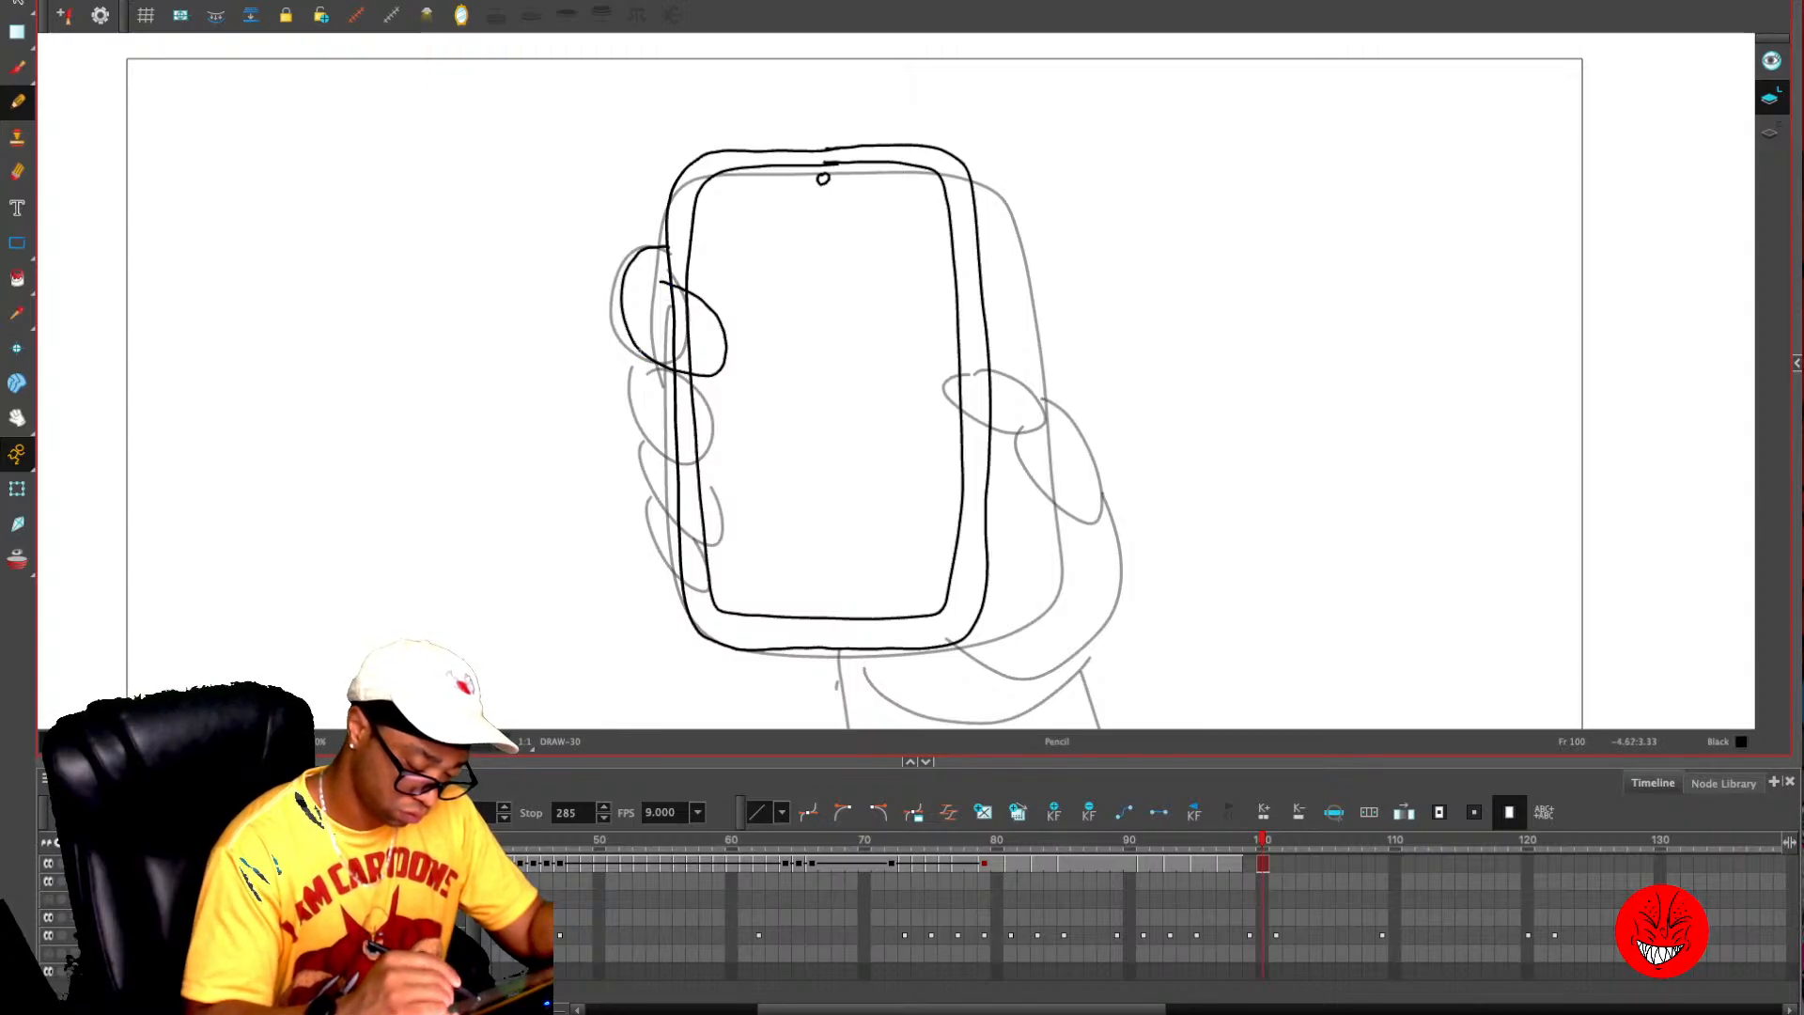
pyautogui.moveTo(638, 350)
pyautogui.mouseDown()
pyautogui.moveTo(647, 410)
pyautogui.moveTo(681, 454)
pyautogui.moveTo(733, 456)
pyautogui.moveTo(719, 392)
pyautogui.moveTo(688, 374)
pyautogui.mouseUp()
pyautogui.moveTo(654, 438)
pyautogui.mouseDown()
pyautogui.moveTo(680, 518)
pyautogui.moveTo(732, 523)
pyautogui.moveTo(733, 482)
pyautogui.moveTo(709, 467)
pyautogui.moveTo(669, 507)
pyautogui.moveTo(685, 564)
pyautogui.moveTo(742, 574)
pyautogui.moveTo(723, 527)
pyautogui.mouseUp()
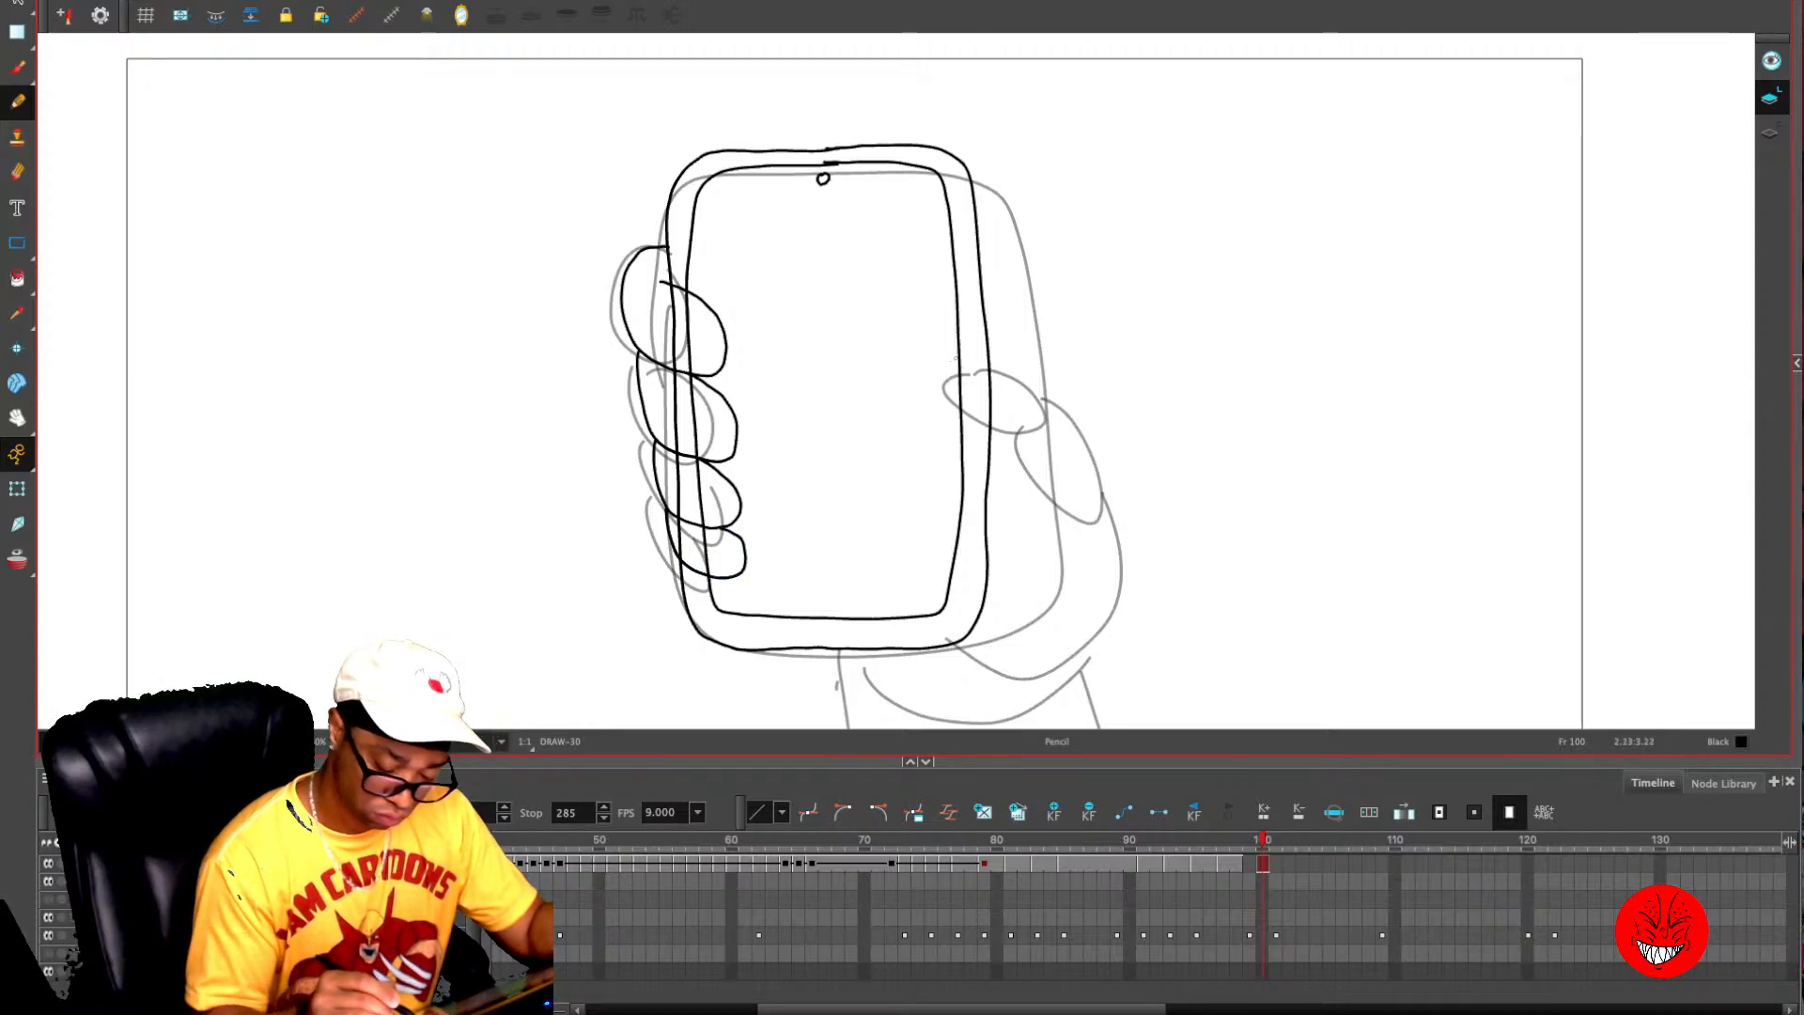
pyautogui.moveTo(947, 356)
pyautogui.mouseDown()
pyautogui.moveTo(961, 360)
pyautogui.moveTo(920, 349)
pyautogui.moveTo(913, 378)
pyautogui.moveTo(951, 425)
pyautogui.moveTo(993, 430)
pyautogui.mouseUp()
pyautogui.hotkey('ctrl', 'z')
pyautogui.hotkey('ctrl', 'z')
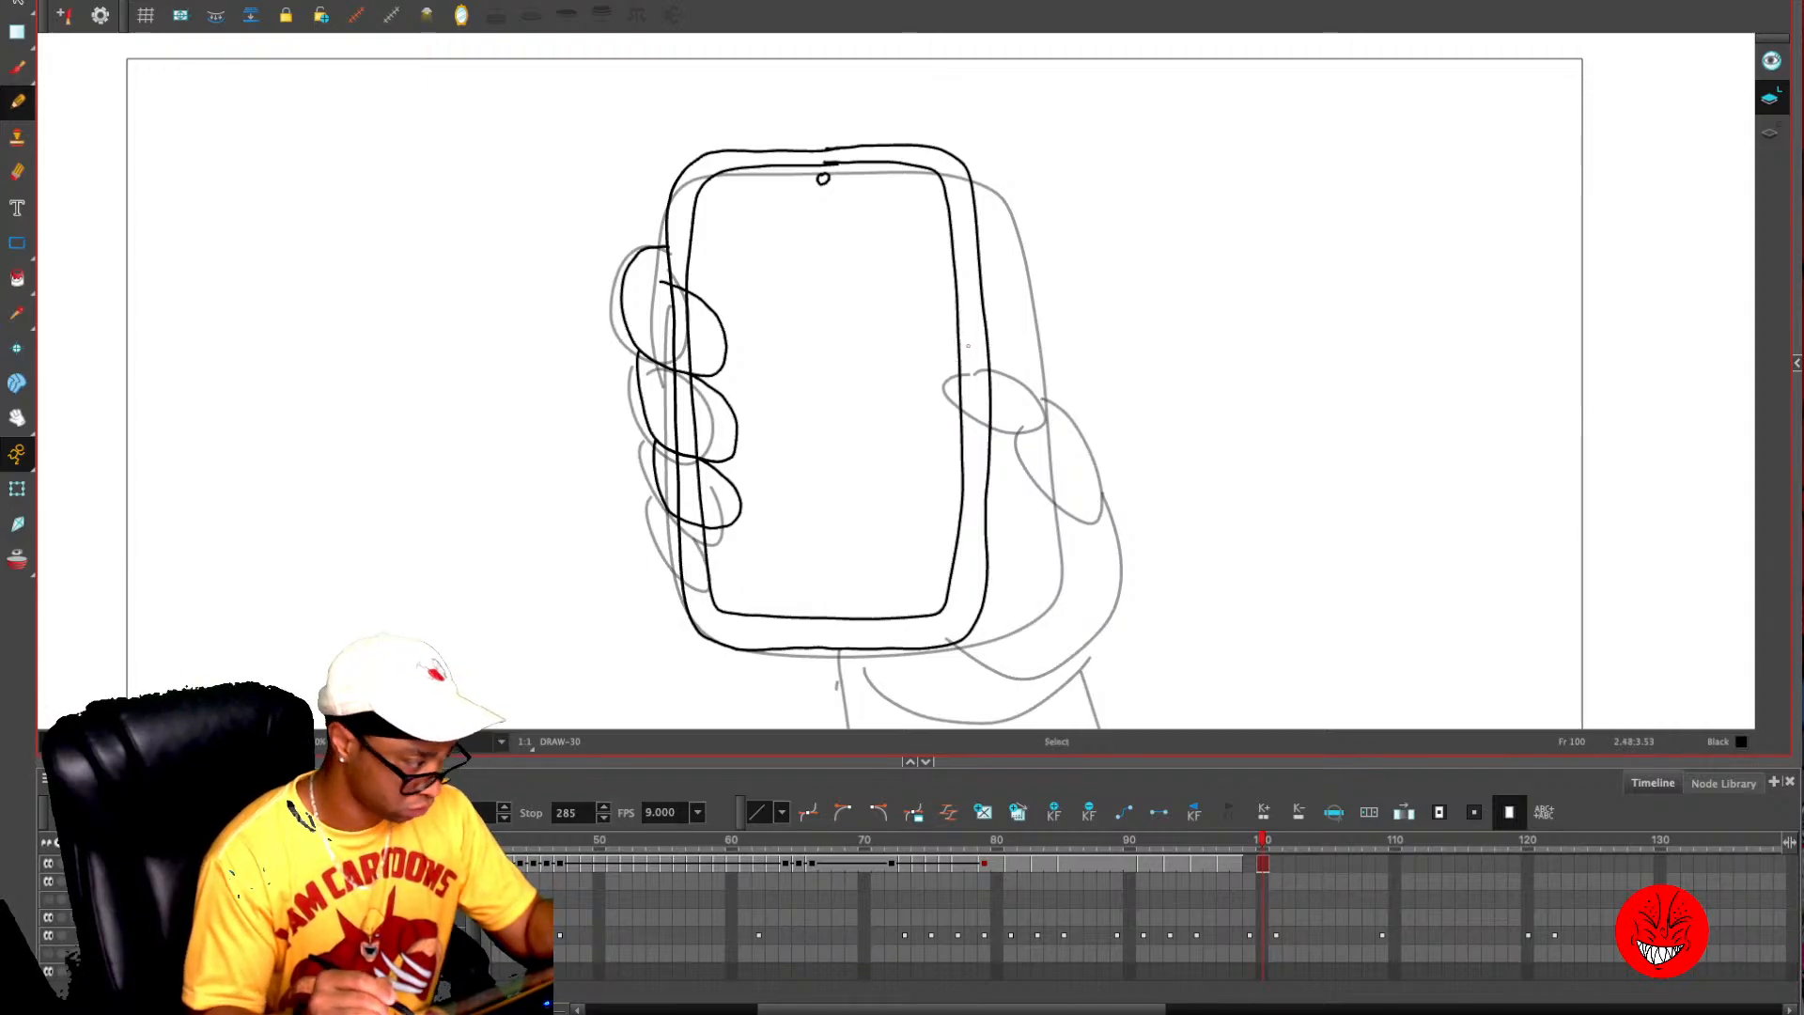
pyautogui.moveTo(703, 528); pyautogui.dragTo(678, 564)
# - Draw the thumb over the phone's right edge, with its crease lines and the outer hand contour curving down toward the wrist
pyautogui.moveTo(973, 353)
pyautogui.mouseDown()
pyautogui.moveTo(908, 345)
pyautogui.moveTo(905, 393)
pyautogui.moveTo(987, 425)
pyautogui.mouseUp()
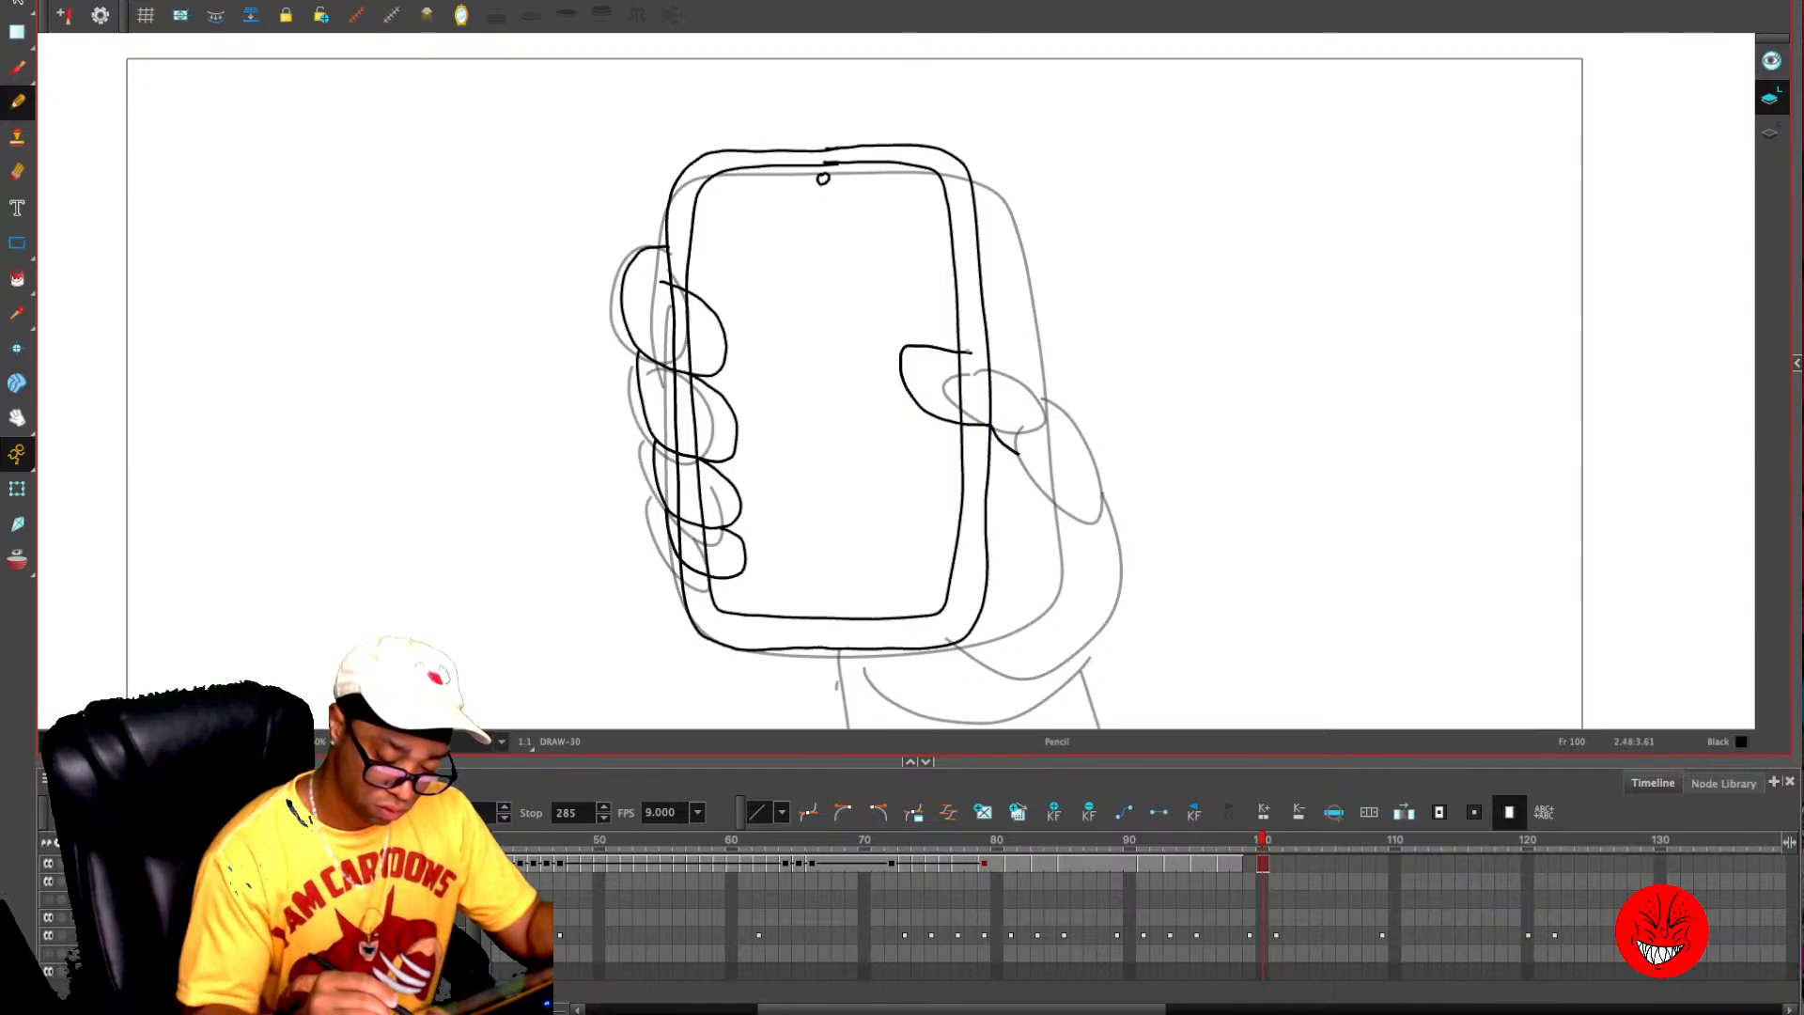
pyautogui.moveTo(984, 353)
pyautogui.mouseDown()
pyautogui.moveTo(1055, 393)
pyautogui.moveTo(1087, 474)
pyautogui.mouseUp()
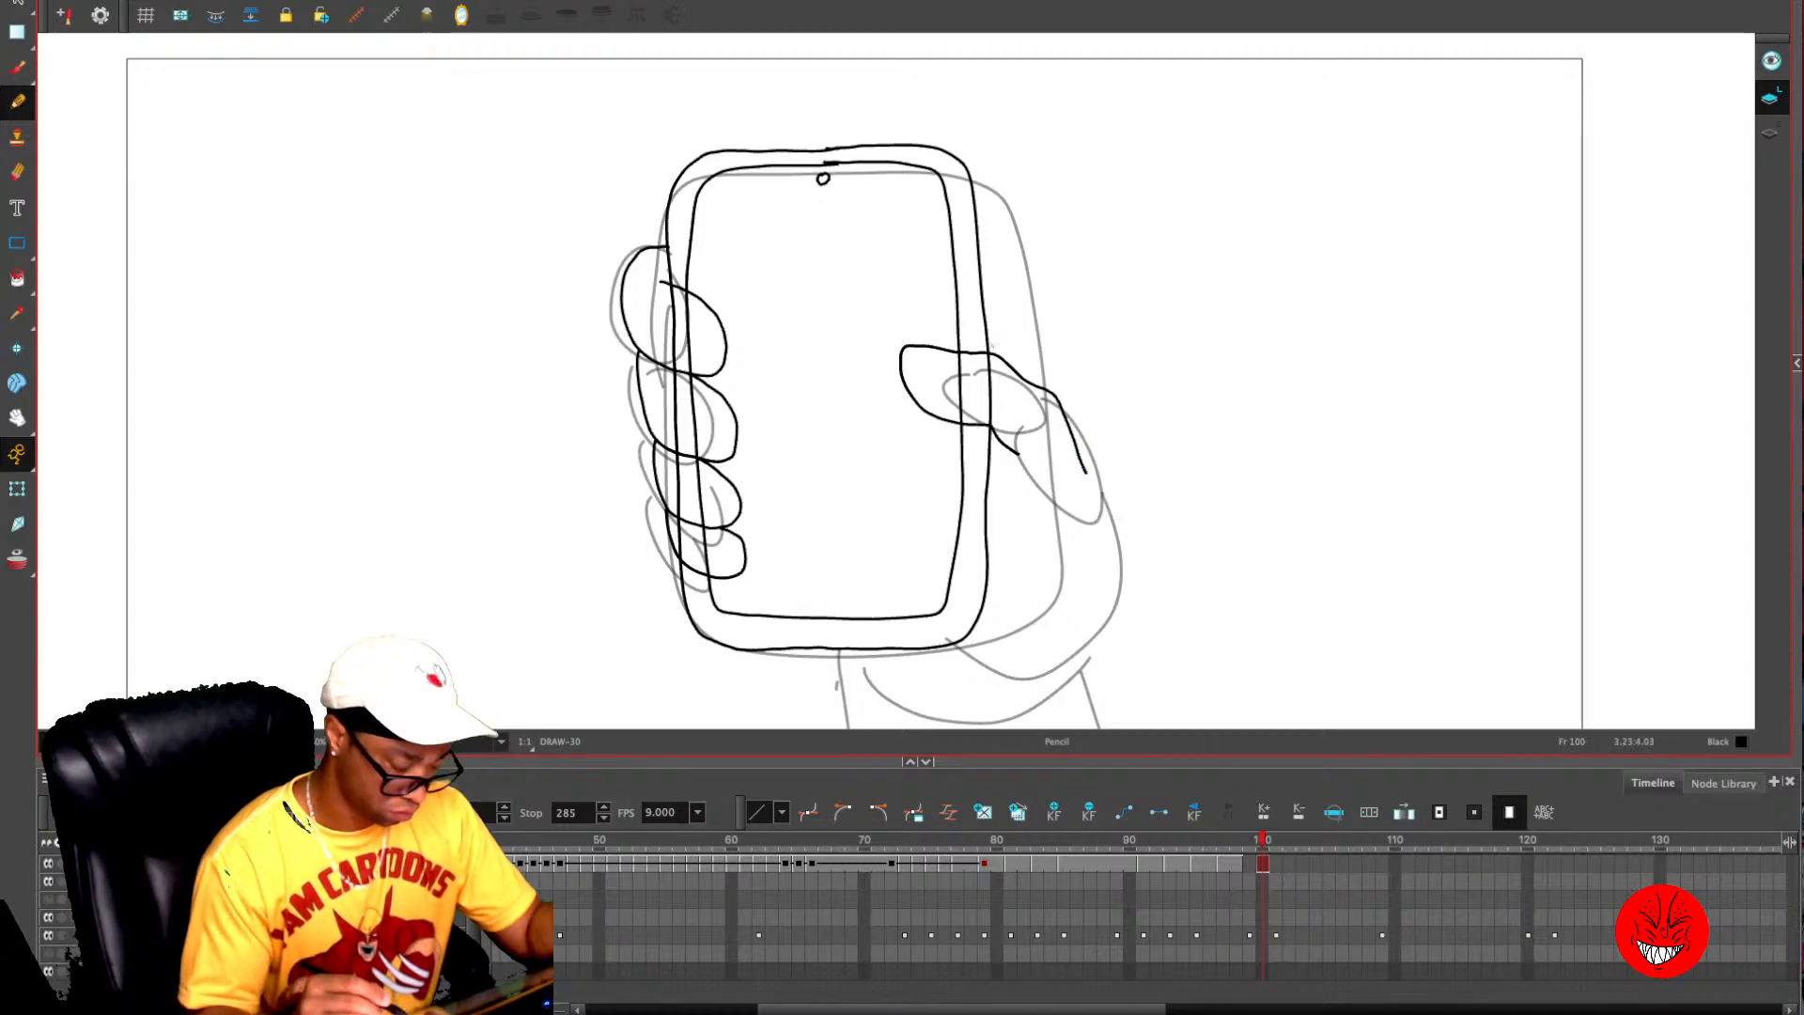
pyautogui.click(998, 435)
pyautogui.click(1191, 378)
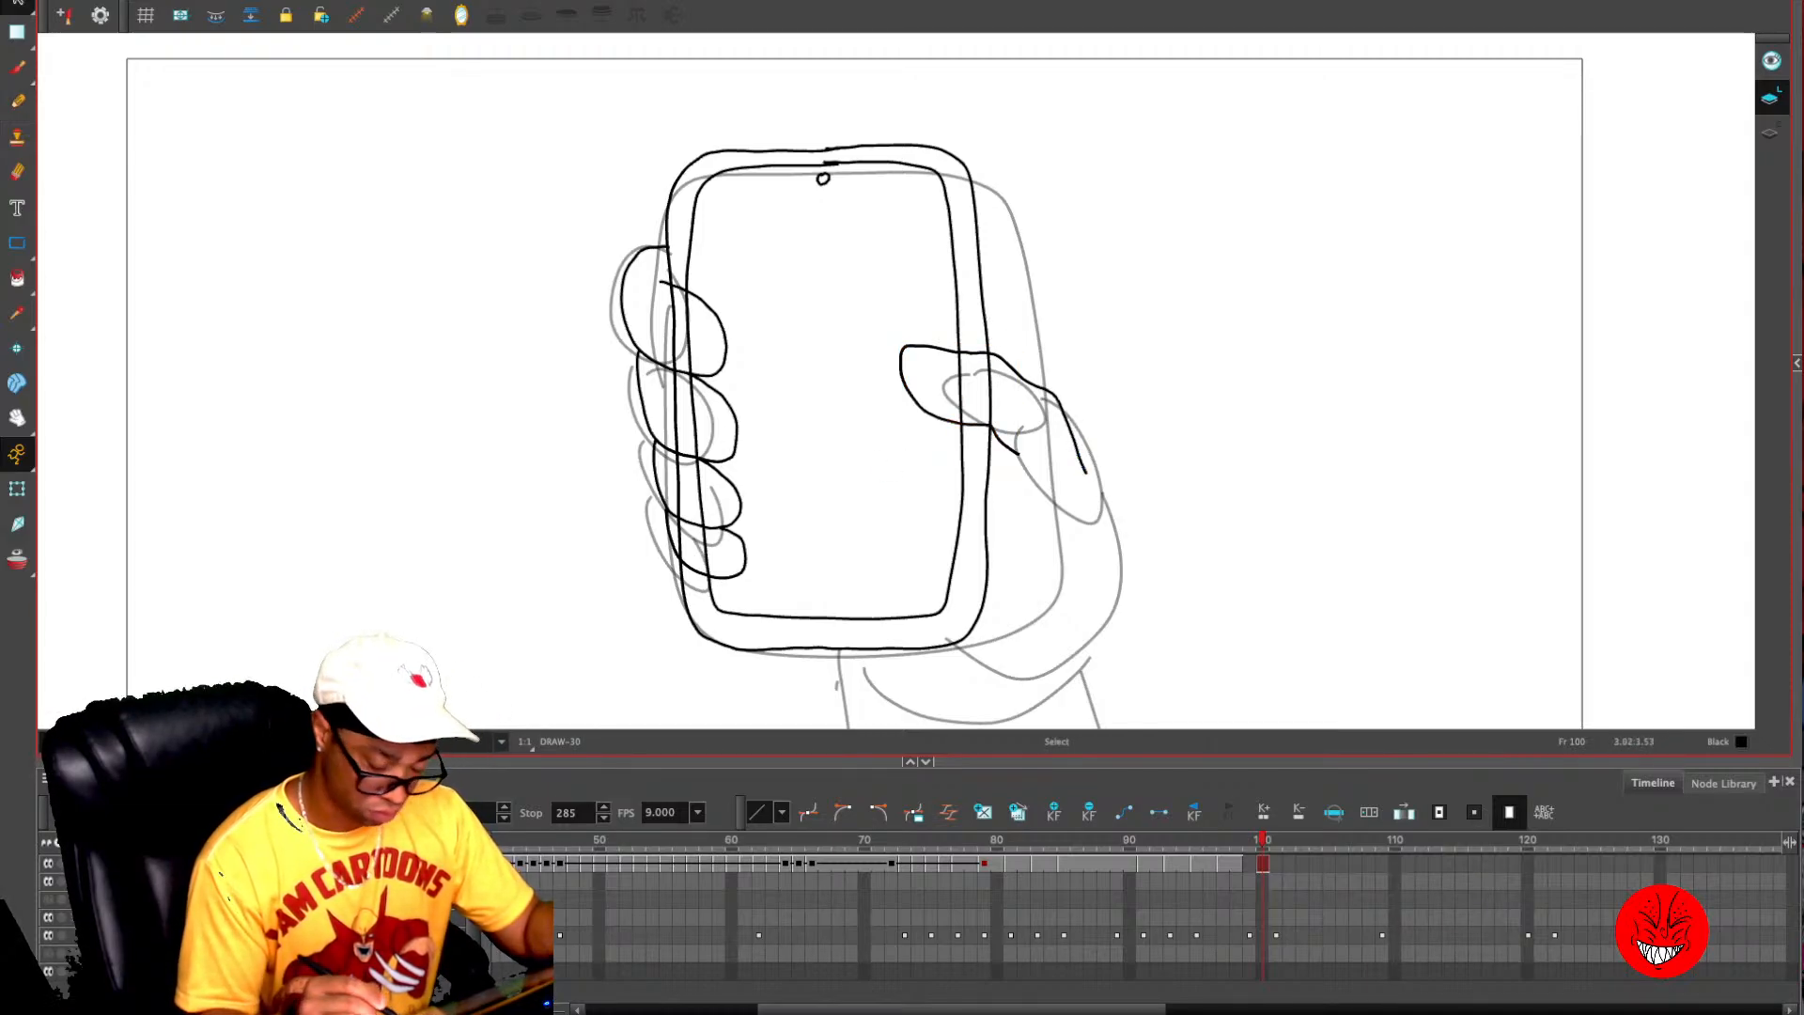
pyautogui.hotkey('alt', 'e')
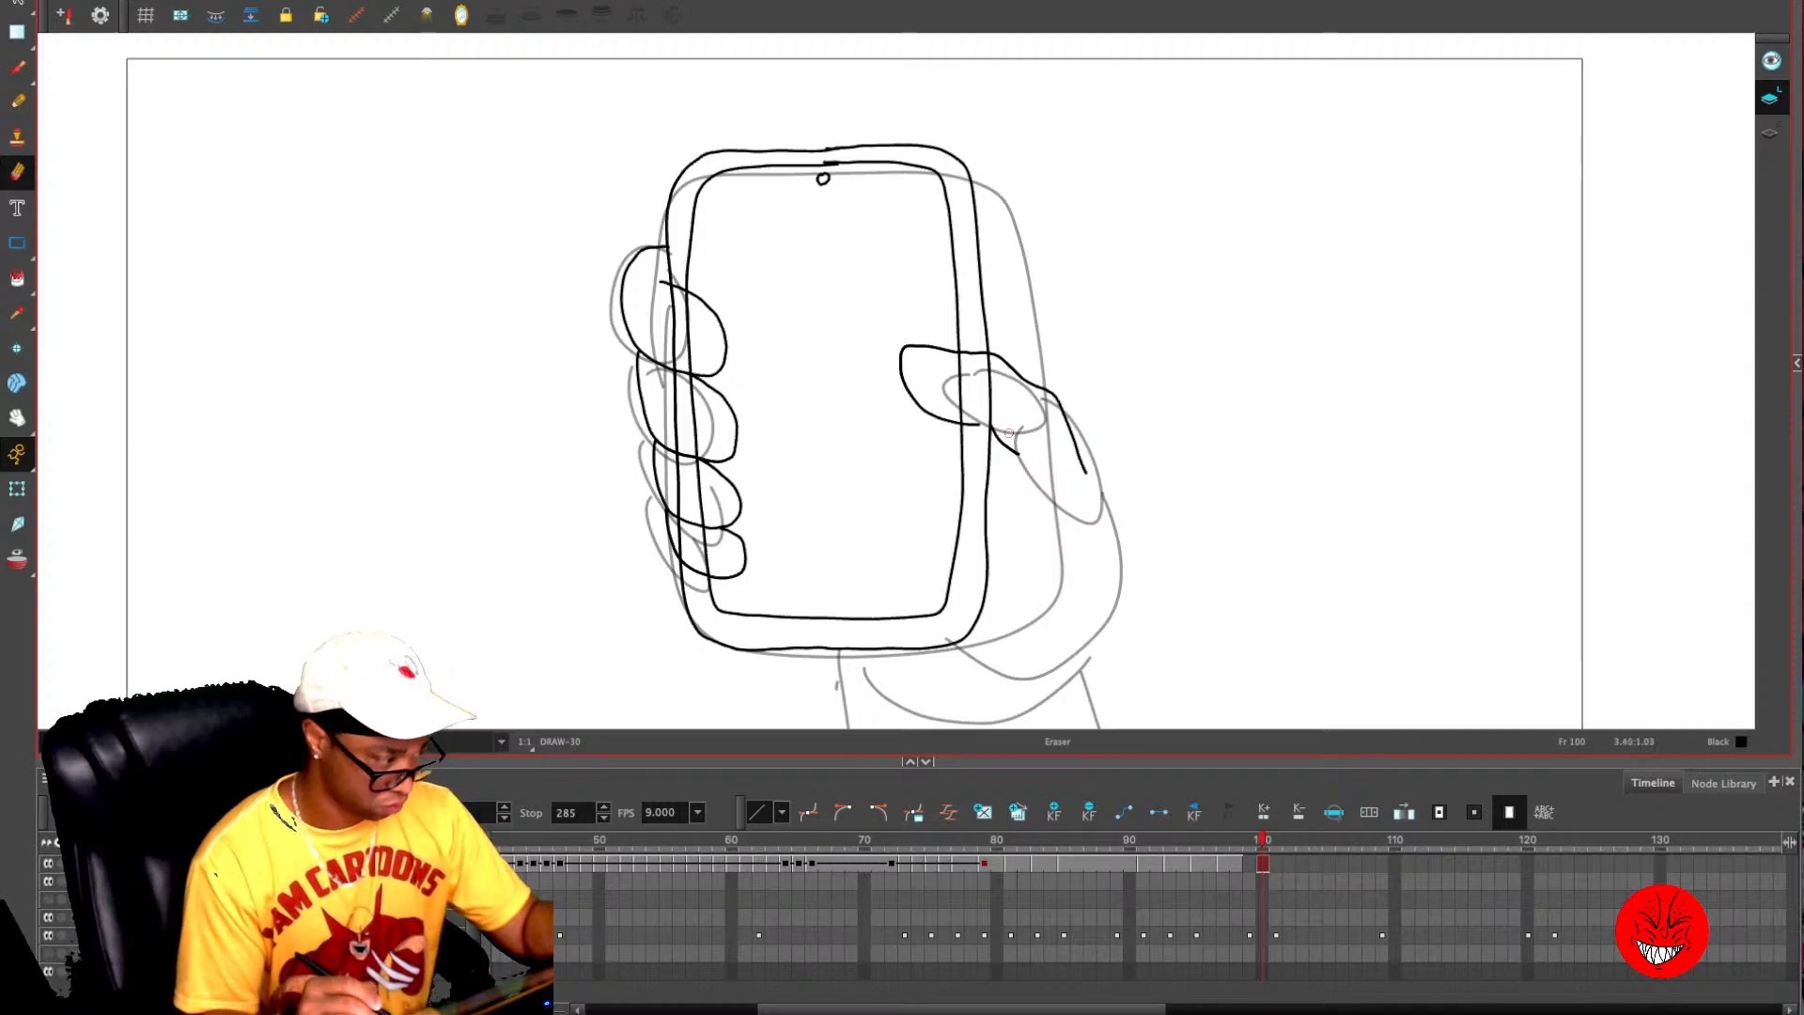
pyautogui.moveTo(1009, 434)
pyautogui.mouseDown()
pyautogui.moveTo(1003, 500)
pyautogui.moveTo(1093, 495)
pyautogui.moveTo(1068, 617)
pyautogui.moveTo(1011, 679)
pyautogui.mouseUp()
pyautogui.hotkey('alt', '/')
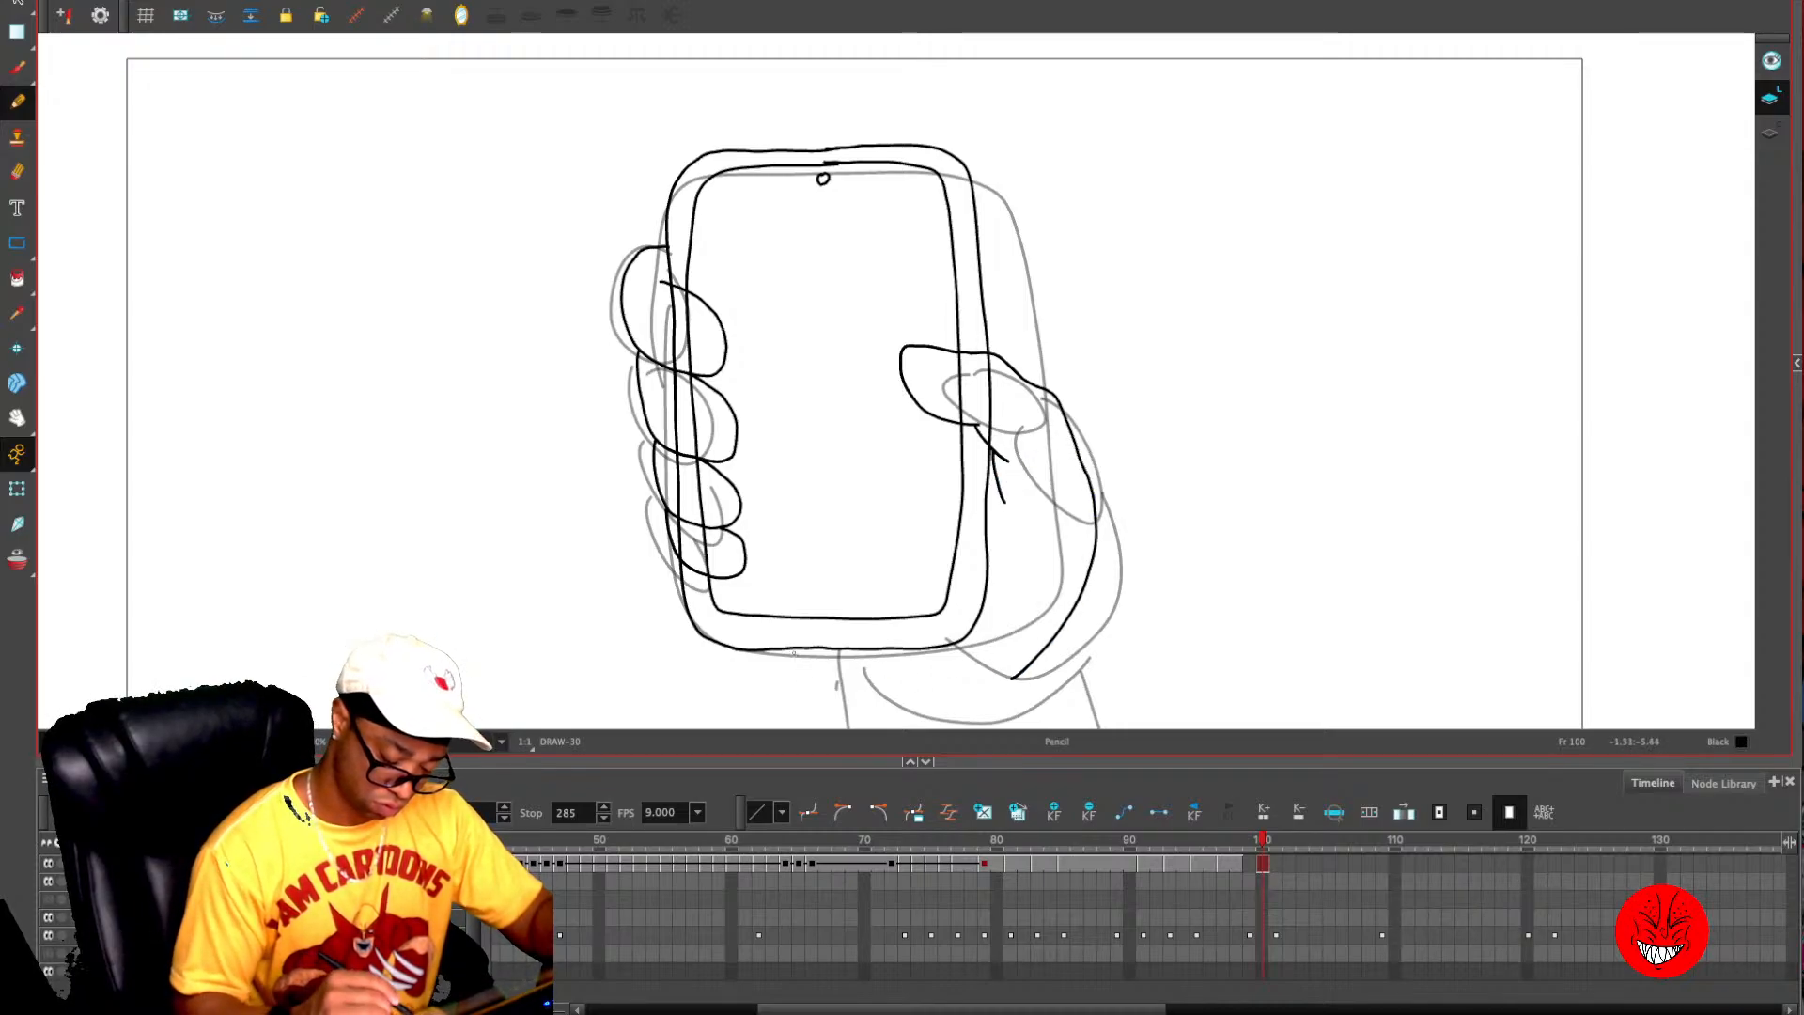
# - Draw the wrist below the phone and the sleeve, with a slanted cuff line and sides running down past the camera frame
pyautogui.moveTo(793, 649)
pyautogui.mouseDown()
pyautogui.moveTo(864, 696)
pyautogui.moveTo(864, 725)
pyautogui.mouseUp()
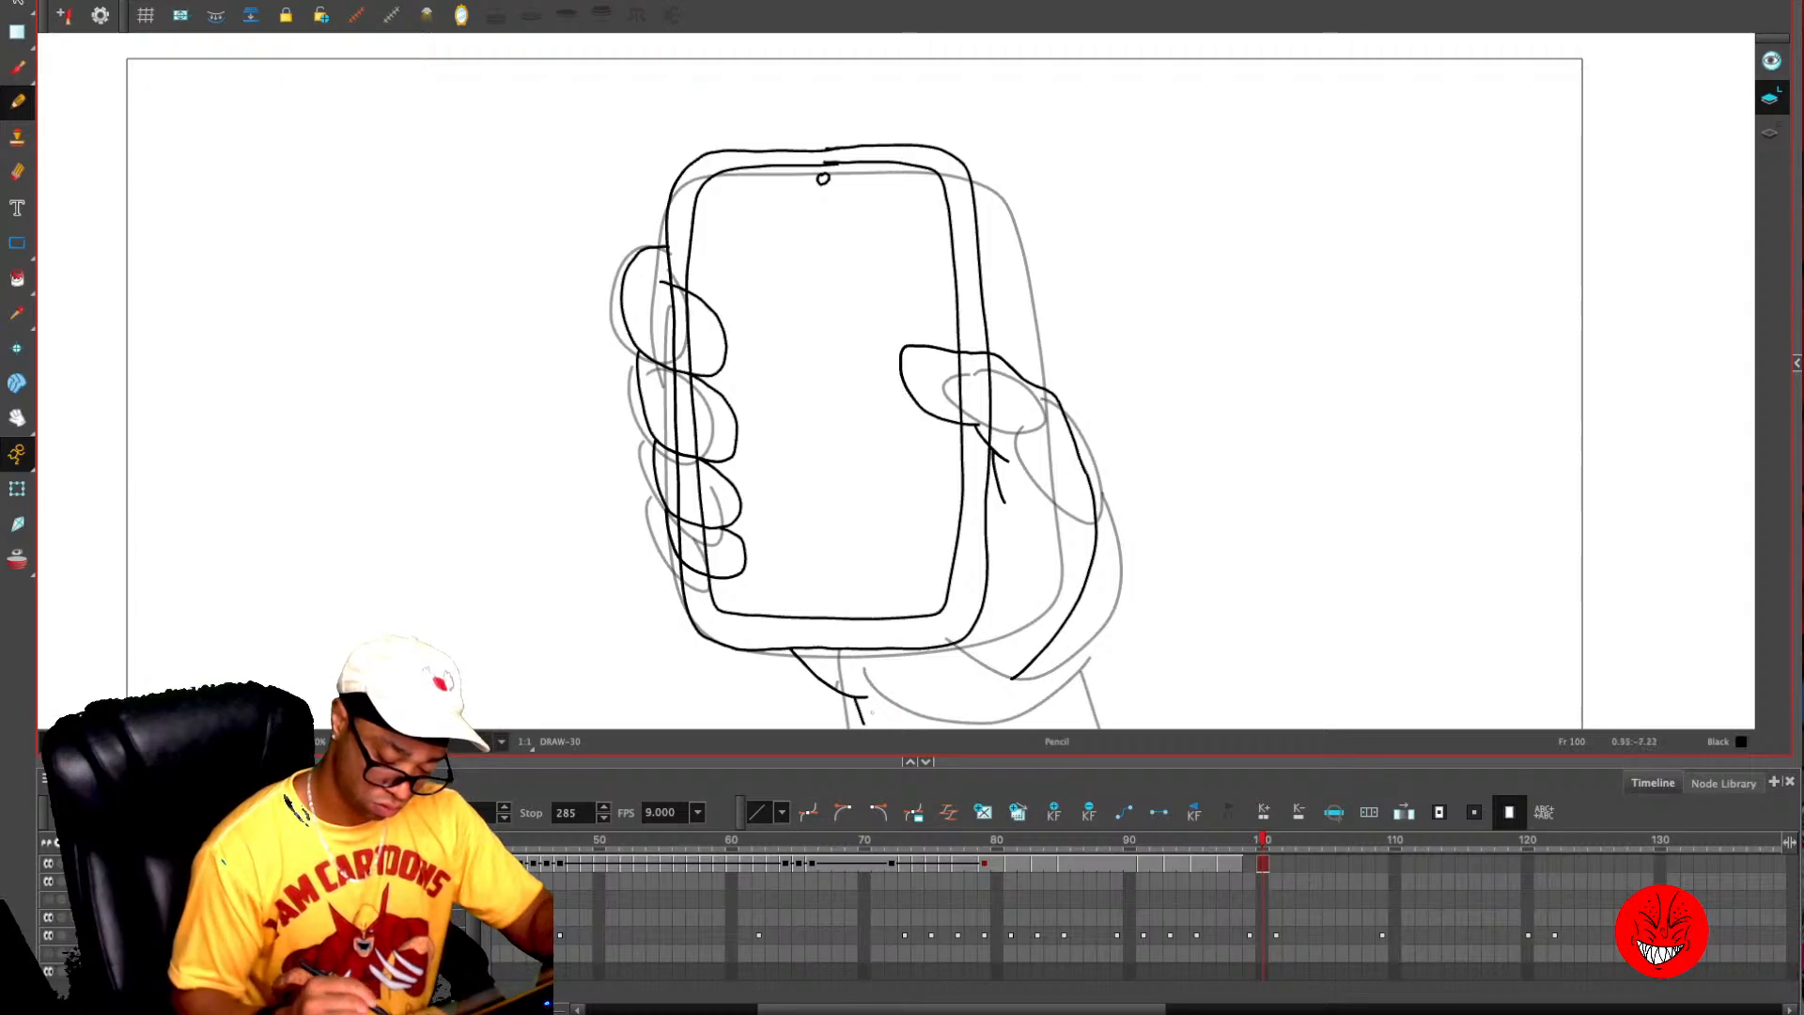
pyautogui.moveTo(1153, 585)
pyautogui.mouseDown()
pyautogui.moveTo(1136, 472)
pyautogui.moveTo(1072, 496)
pyautogui.moveTo(1089, 541)
pyautogui.moveTo(824, 612)
pyautogui.mouseUp()
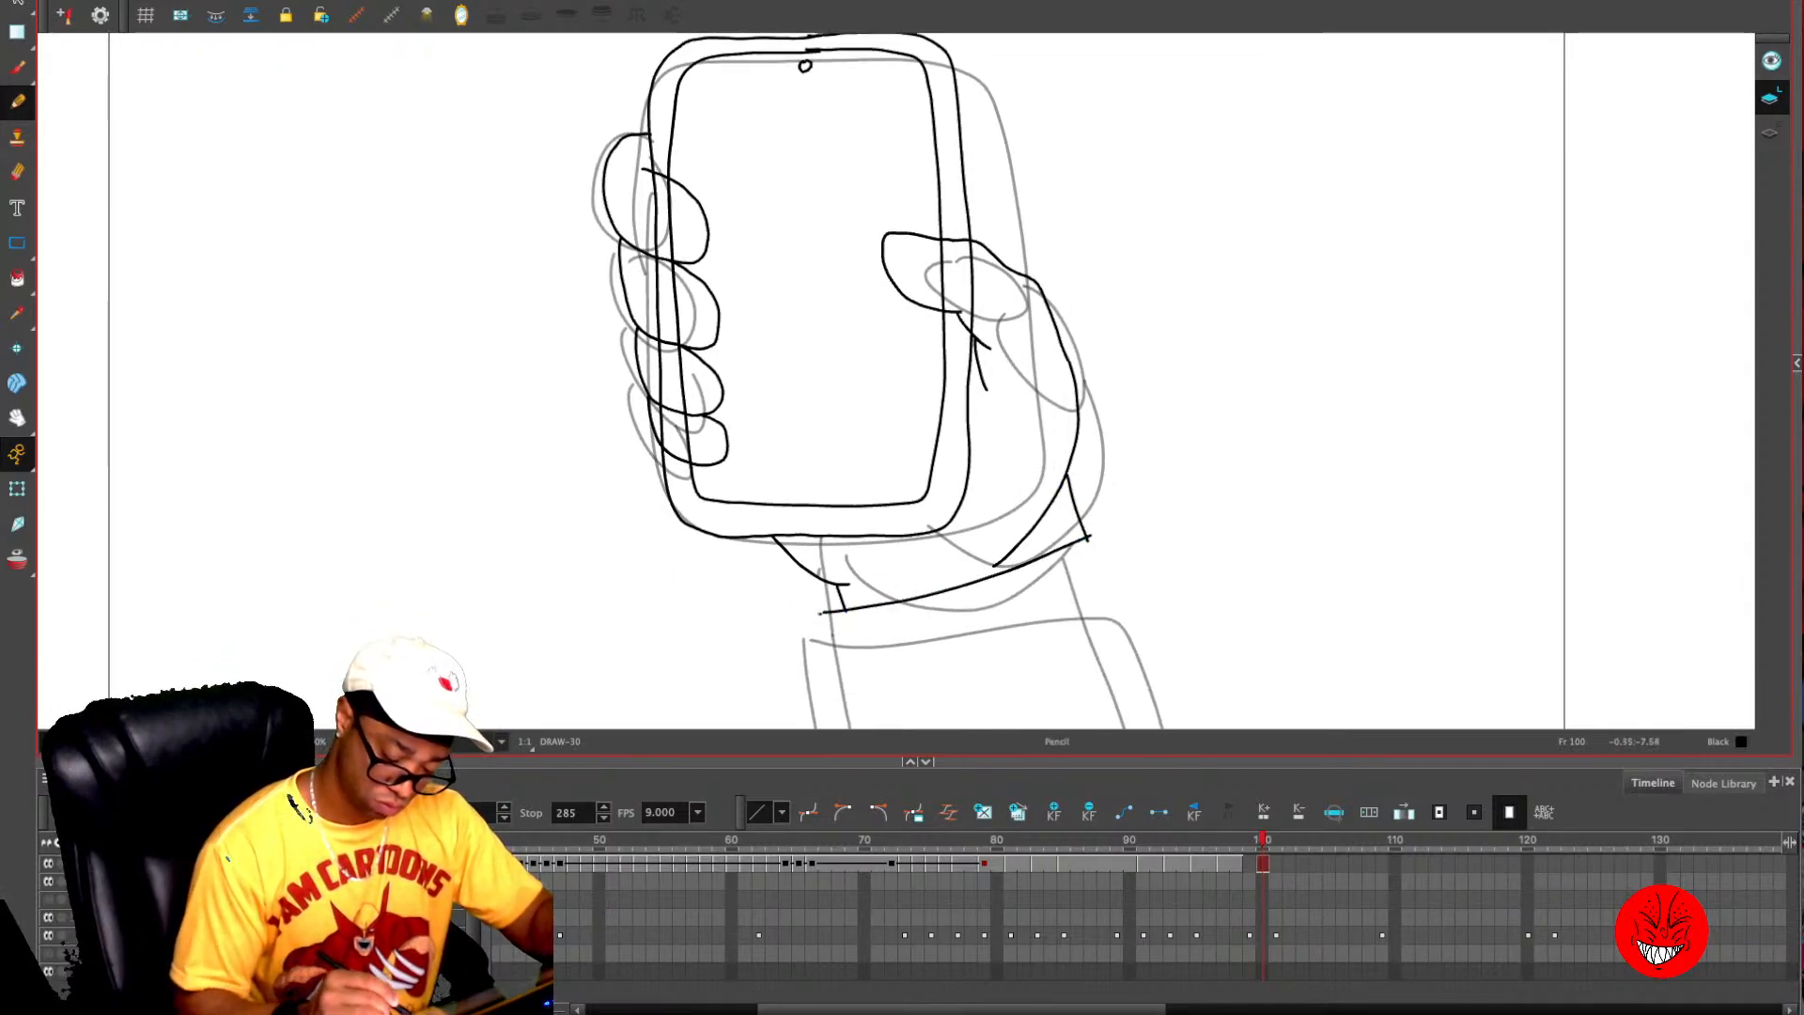
pyautogui.moveTo(1015, 615); pyautogui.dragTo(1005, 530)
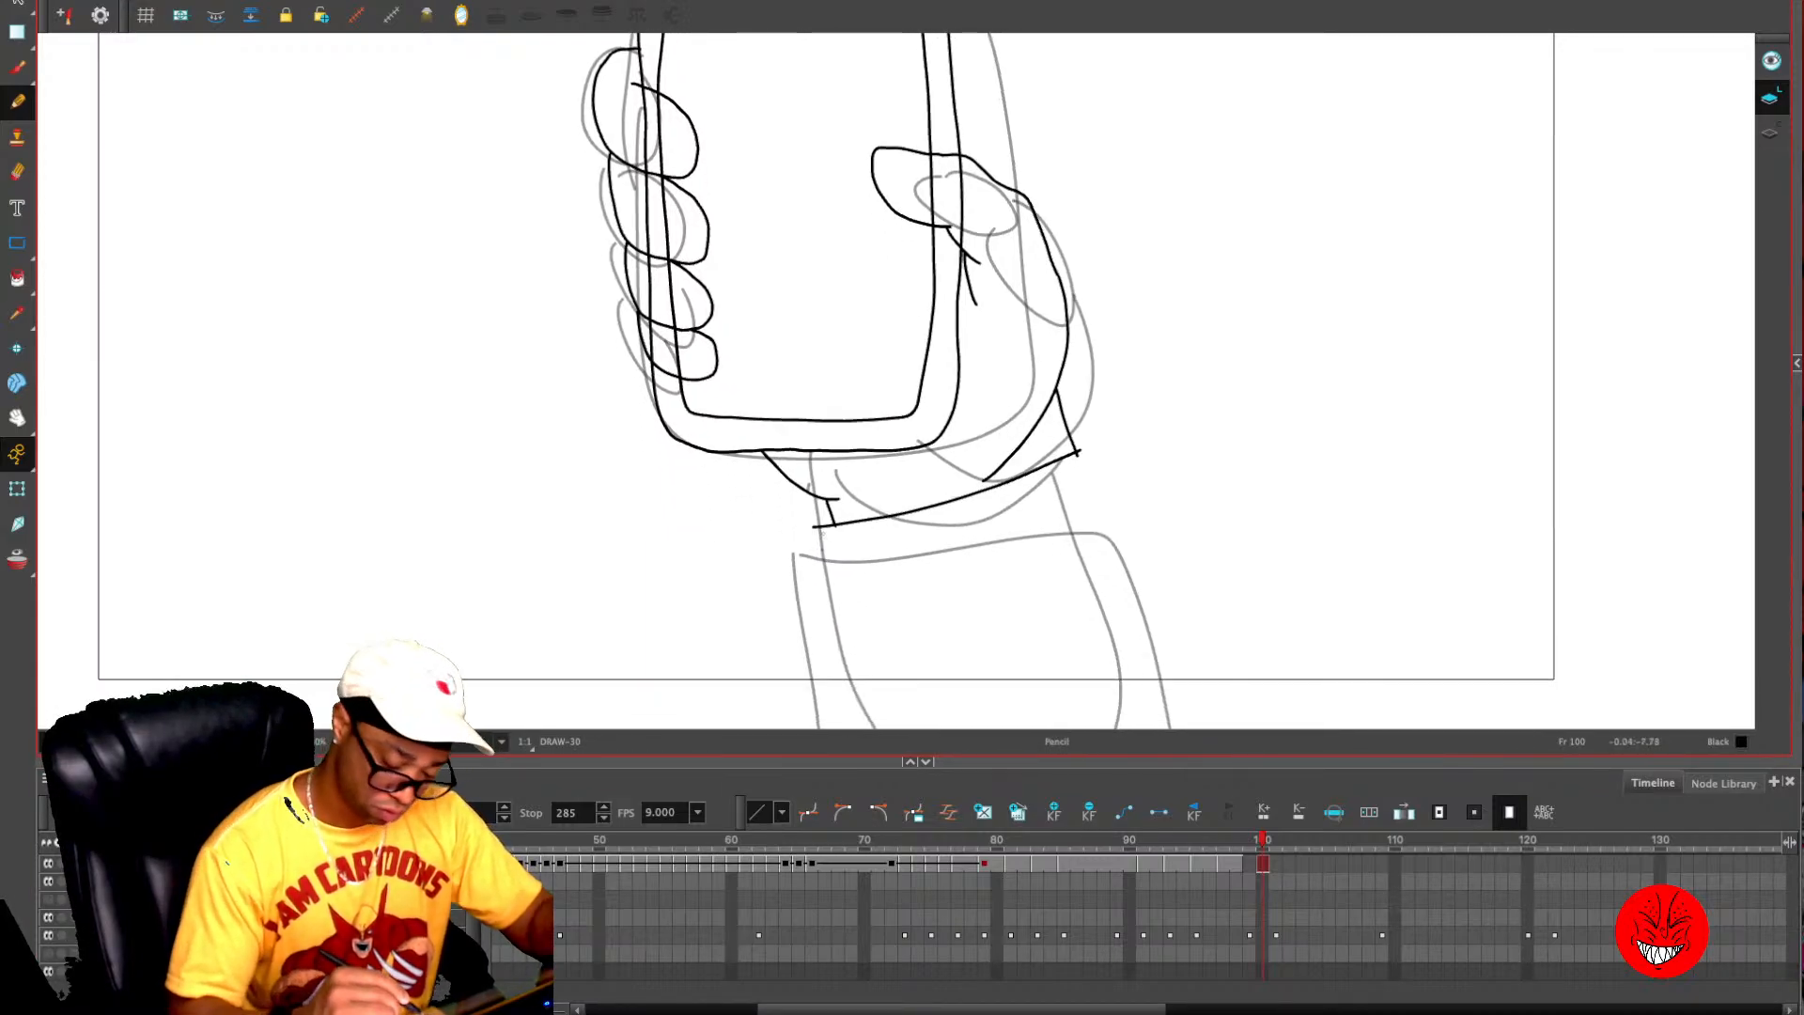
pyautogui.moveTo(814, 529); pyautogui.dragTo(857, 724)
pyautogui.moveTo(1081, 452); pyautogui.dragTo(1208, 728)
# - Add a short slanted line behind the thumb, from the phone's right edge down to the thumb's knuckle
pyautogui.moveTo(1095, 304); pyautogui.dragTo(1068, 504)
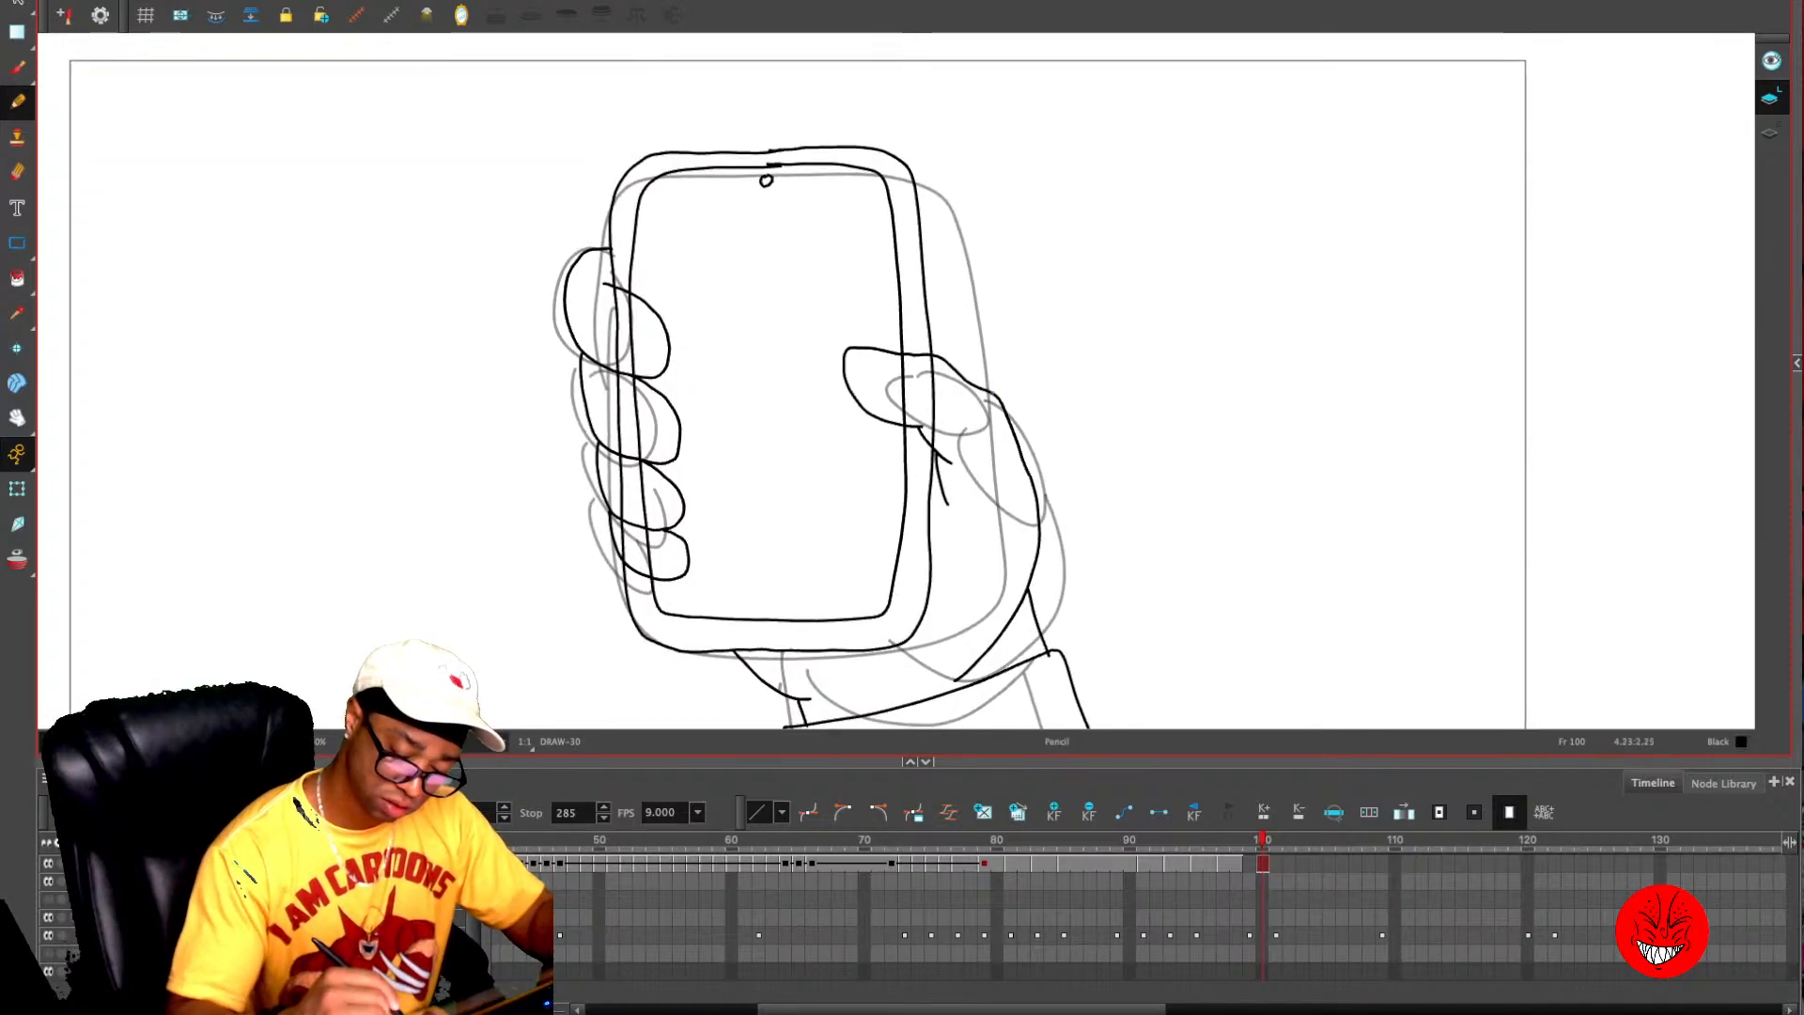
pyautogui.moveTo(993, 393); pyautogui.dragTo(938, 327)
pyautogui.hotkey('ctrl', 'z')
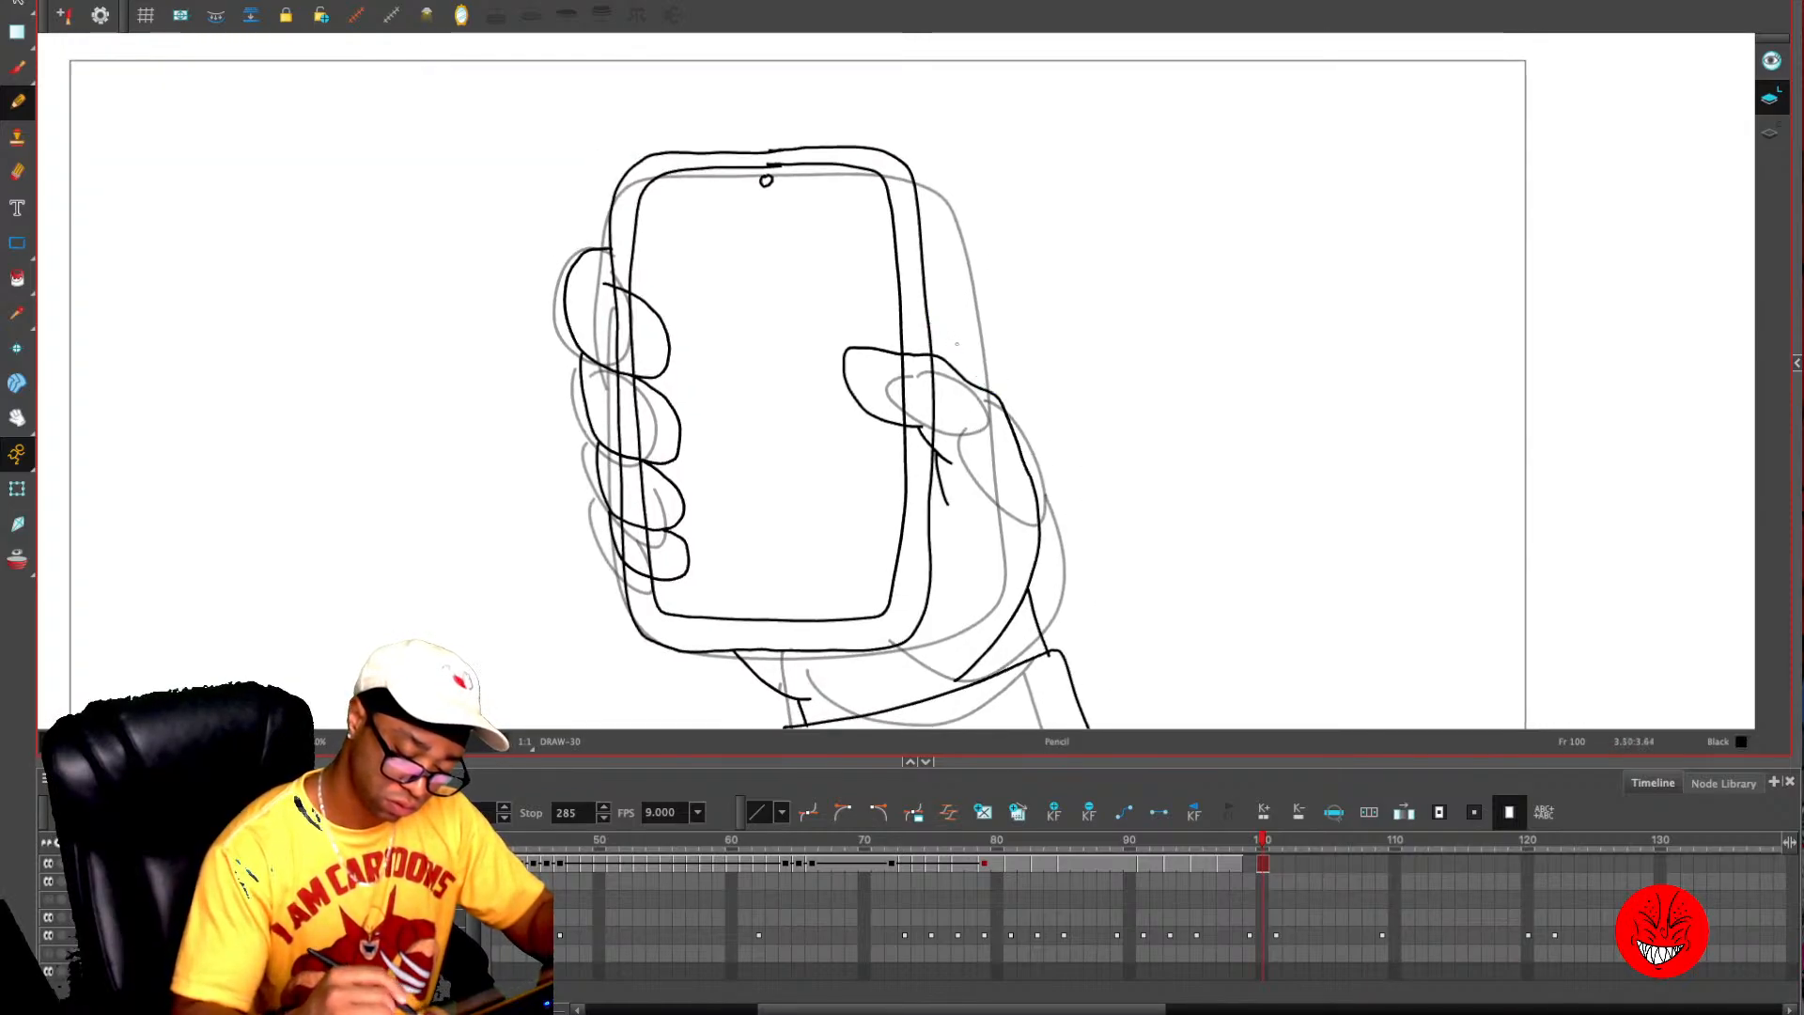
pyautogui.moveTo(993, 393); pyautogui.dragTo(936, 321)
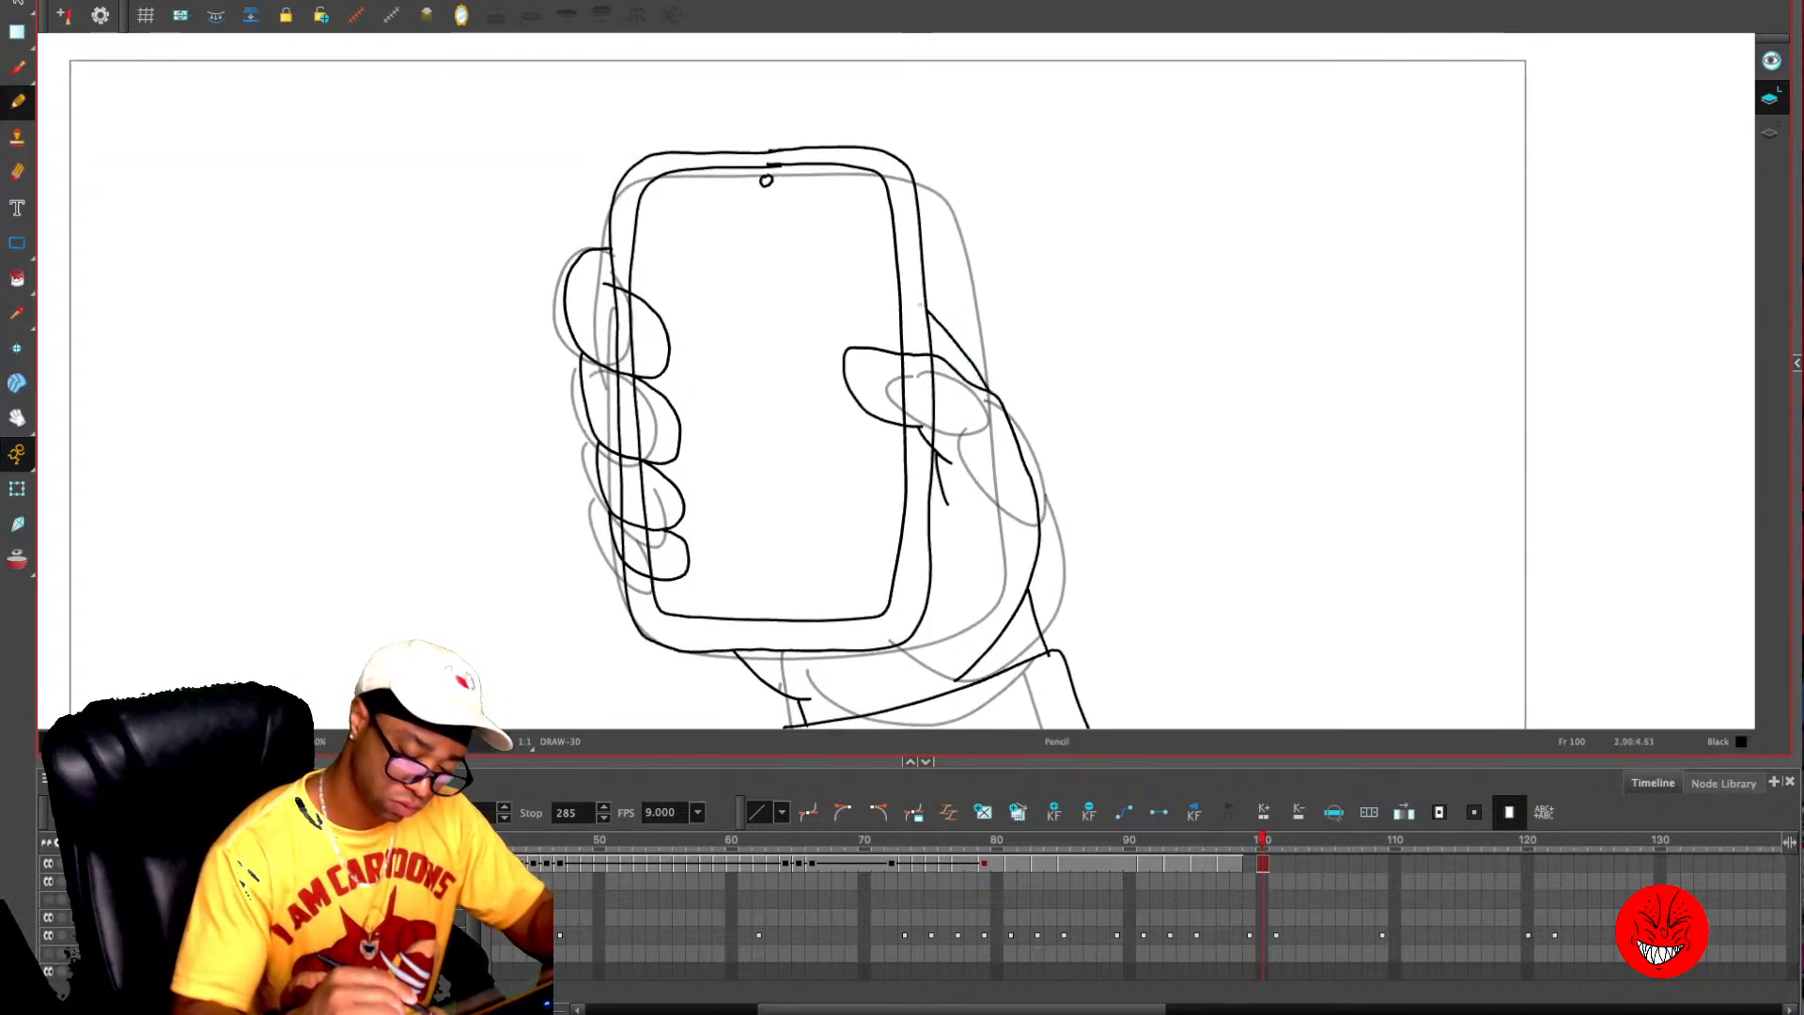
pyautogui.hotkey('ctrl', 'z')
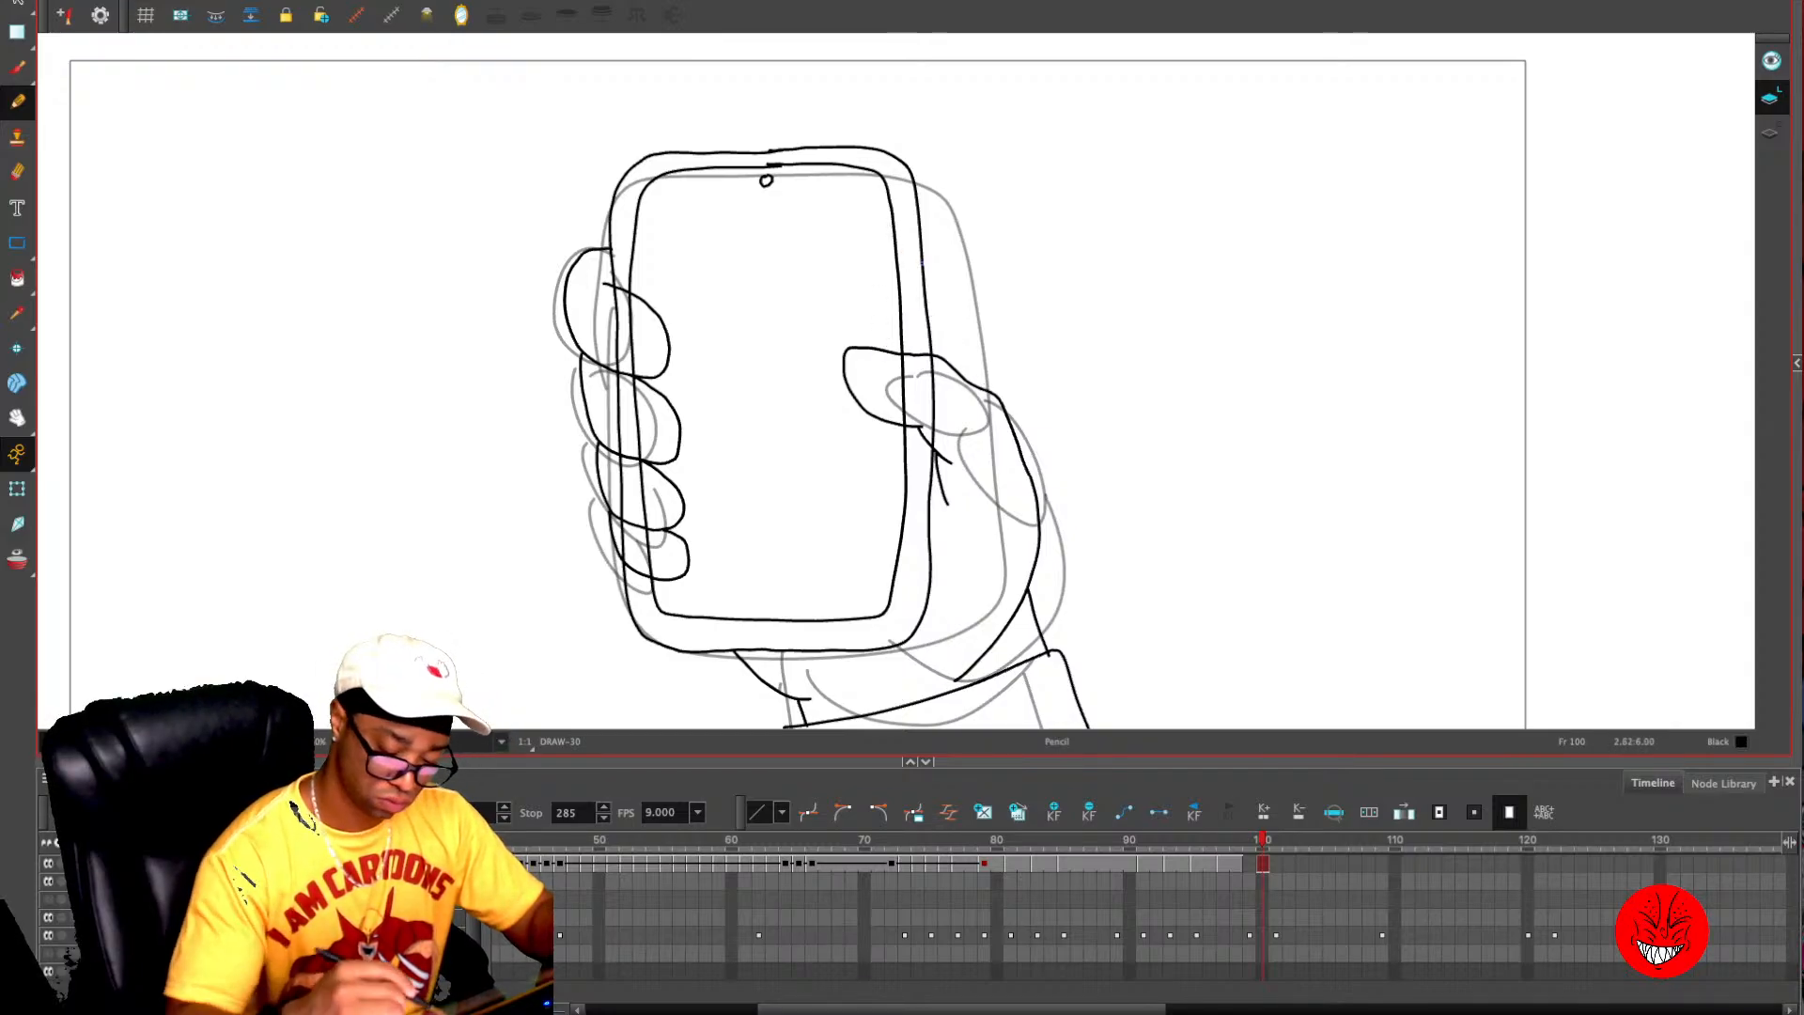
pyautogui.moveTo(934, 329); pyautogui.dragTo(974, 378)
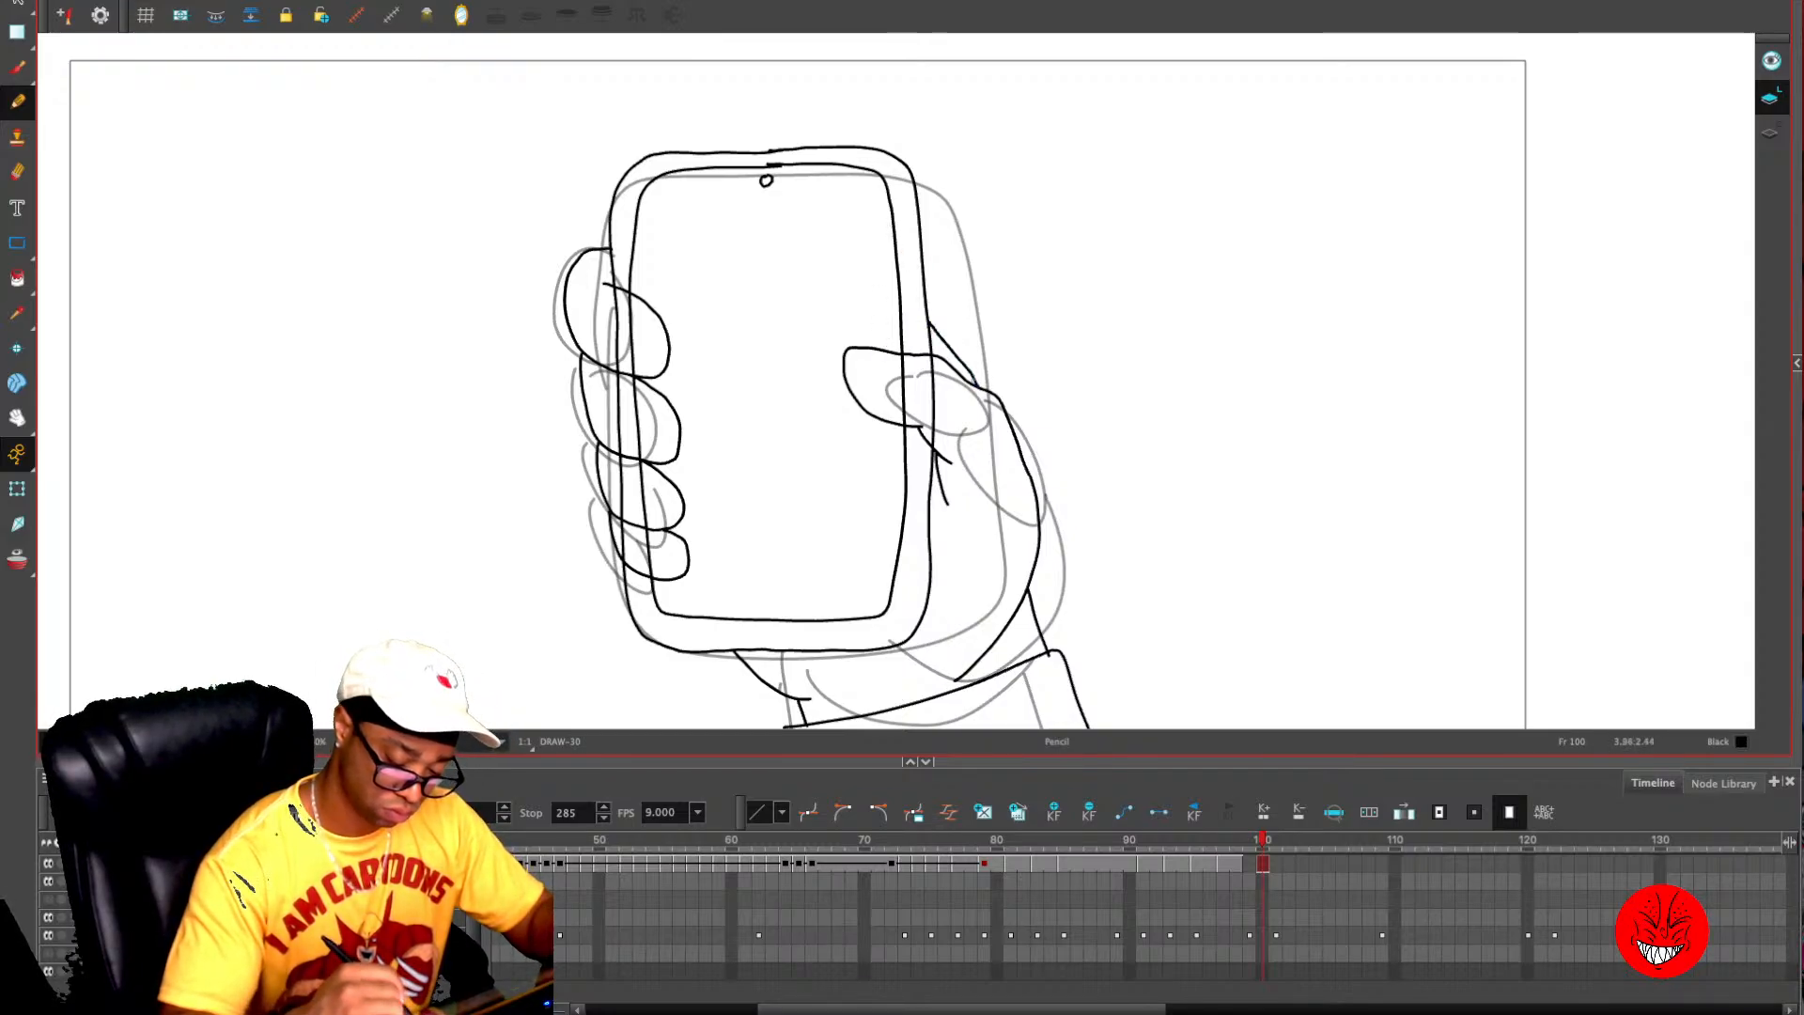
# - Erase the phone's edge lines inside the thumb and draw a small square nail near the thumb's tip
pyautogui.hotkey('alt', 'e')
pyautogui.press('2')
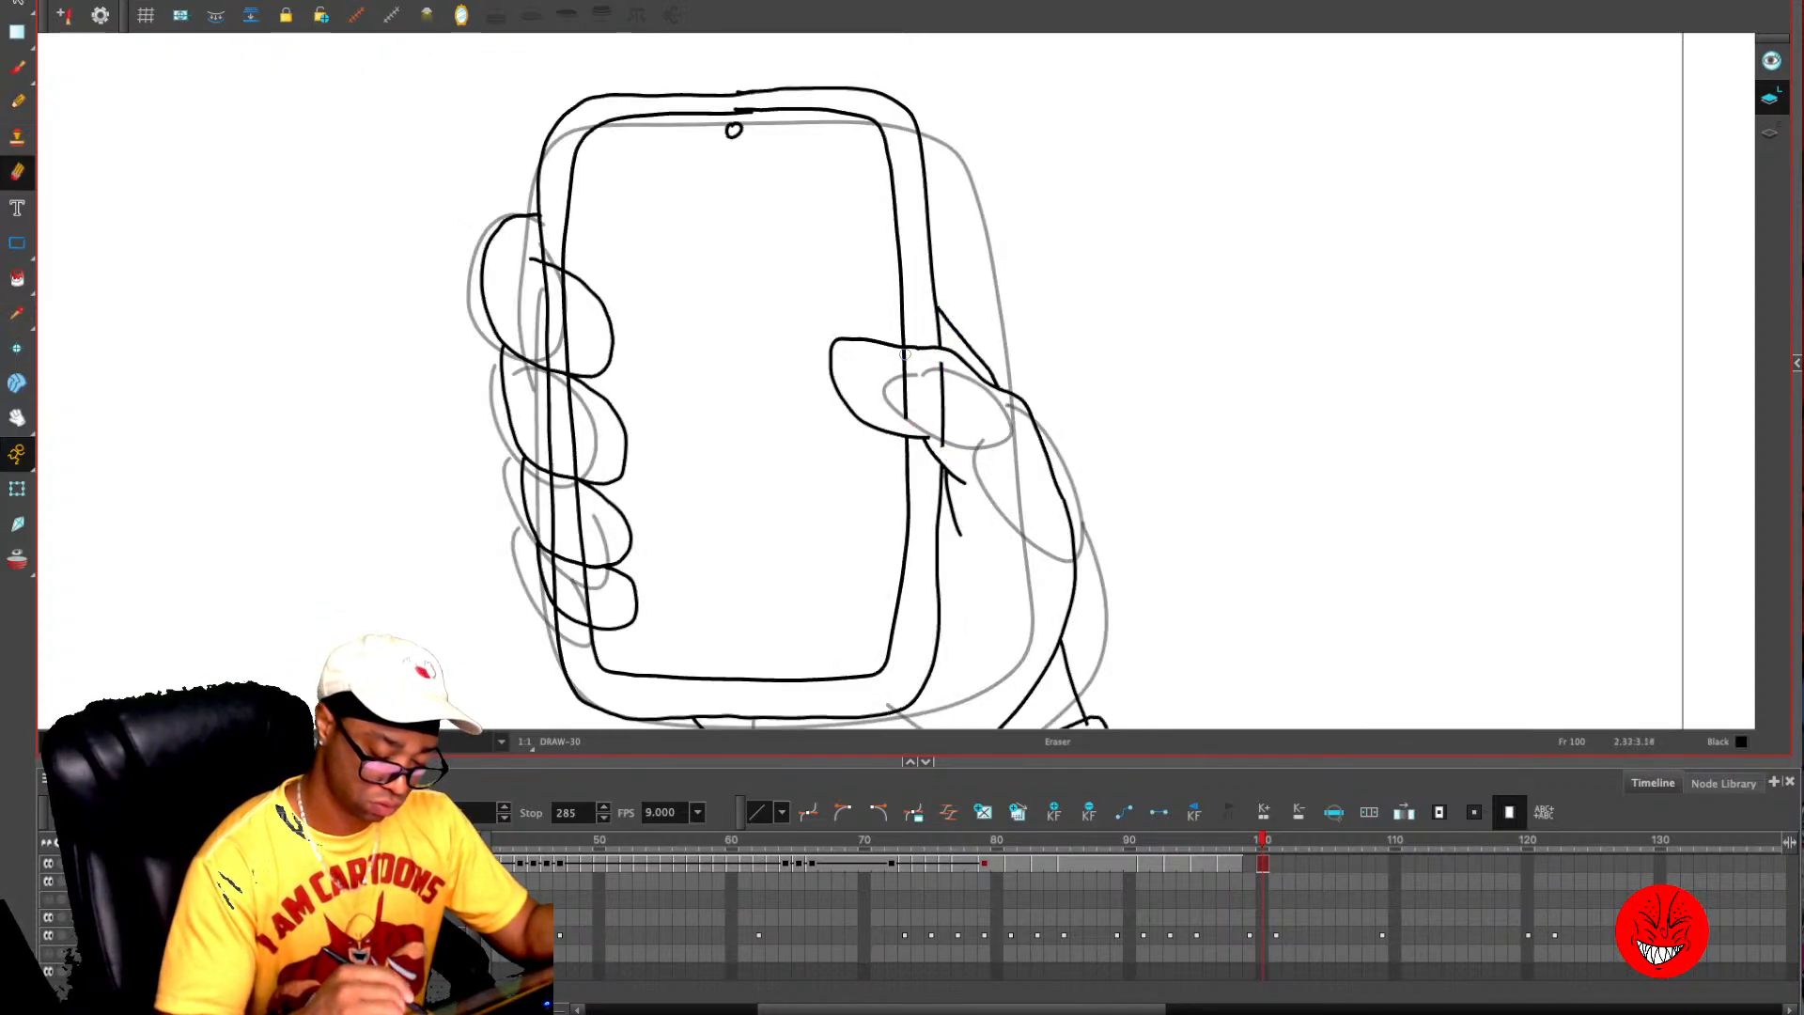
pyautogui.moveTo(944, 362)
pyautogui.mouseDown()
pyautogui.moveTo(949, 449)
pyautogui.moveTo(947, 414)
pyautogui.mouseUp()
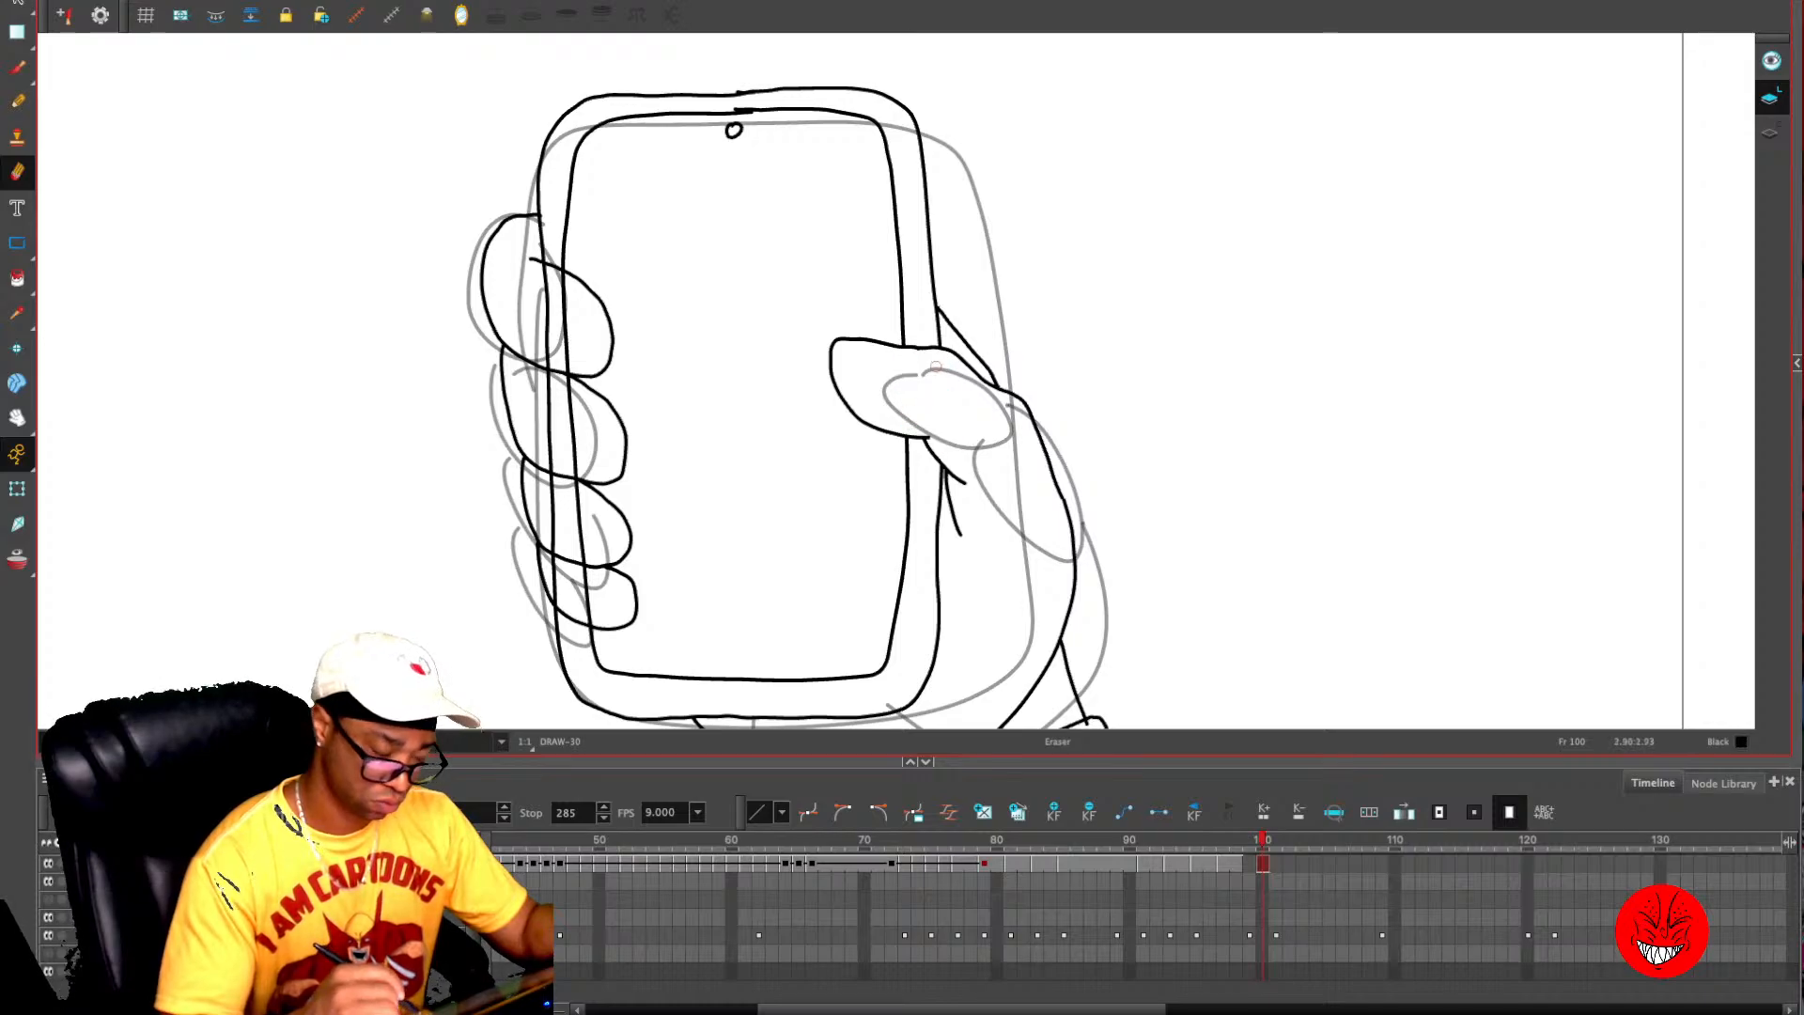
pyautogui.hotkey('alt', 's')
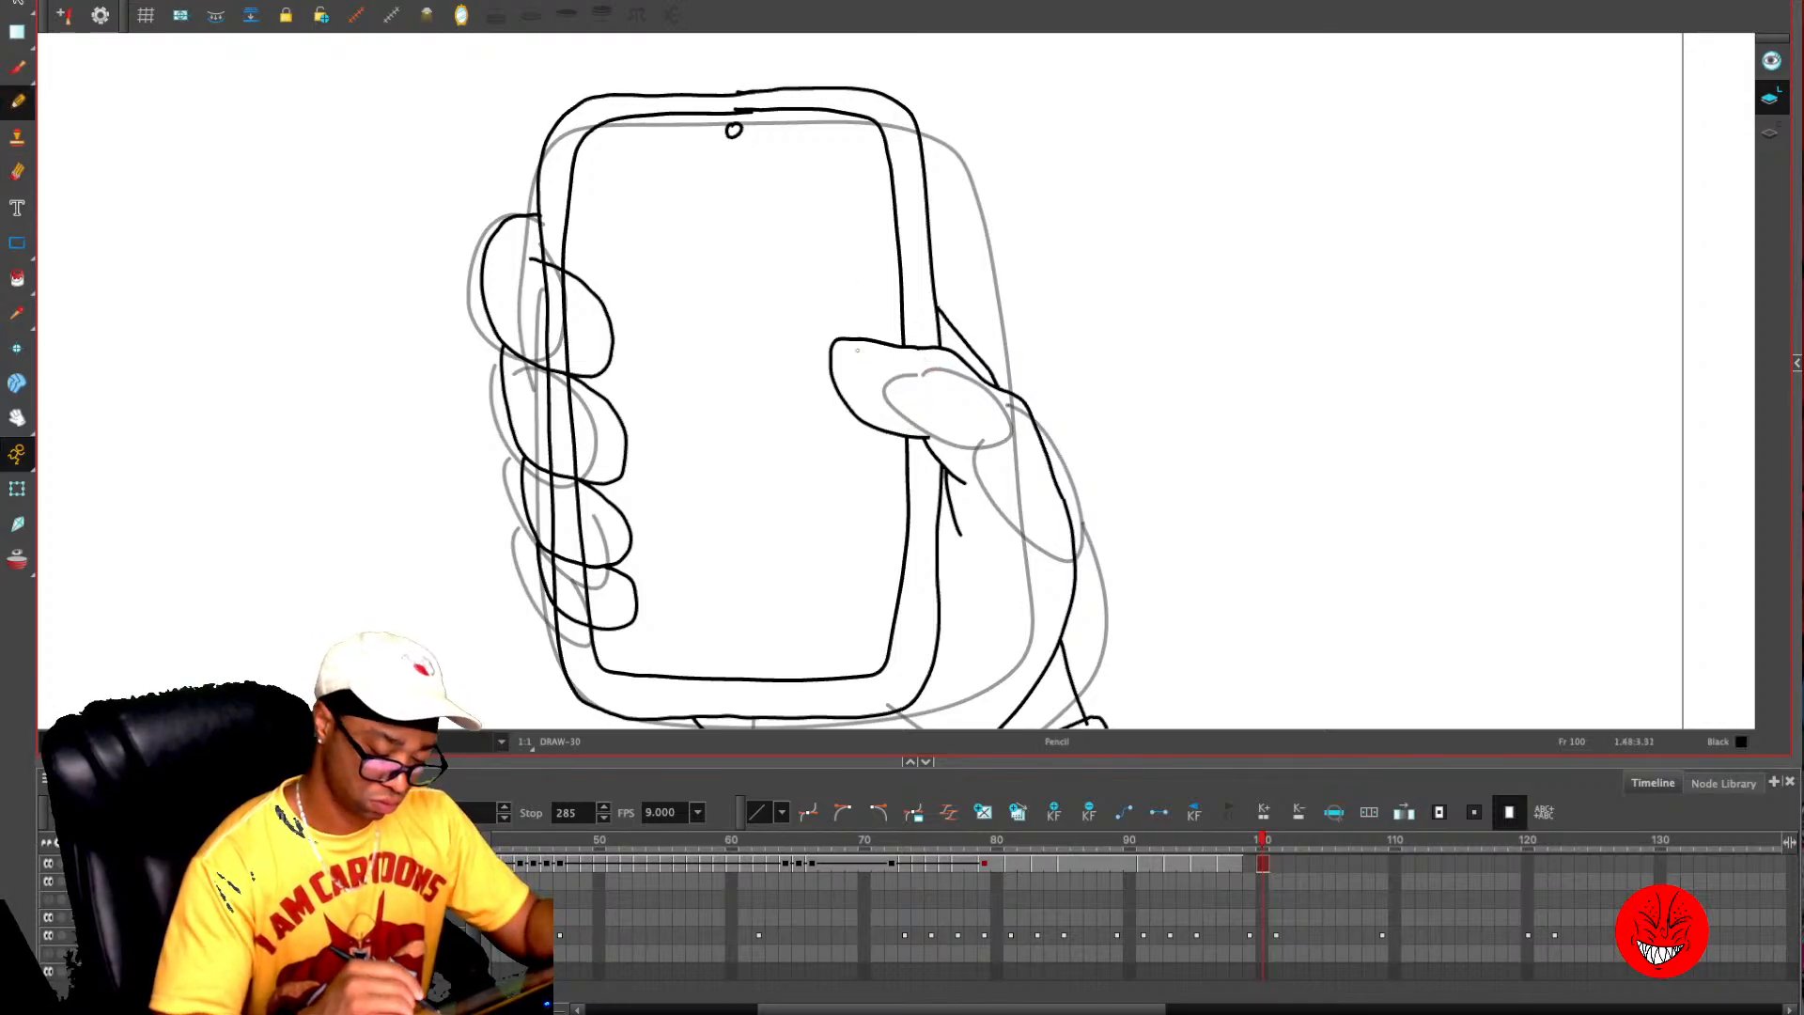
pyautogui.moveTo(860, 340)
pyautogui.mouseDown()
pyautogui.moveTo(860, 376)
pyautogui.moveTo(893, 376)
pyautogui.moveTo(893, 344)
pyautogui.mouseUp()
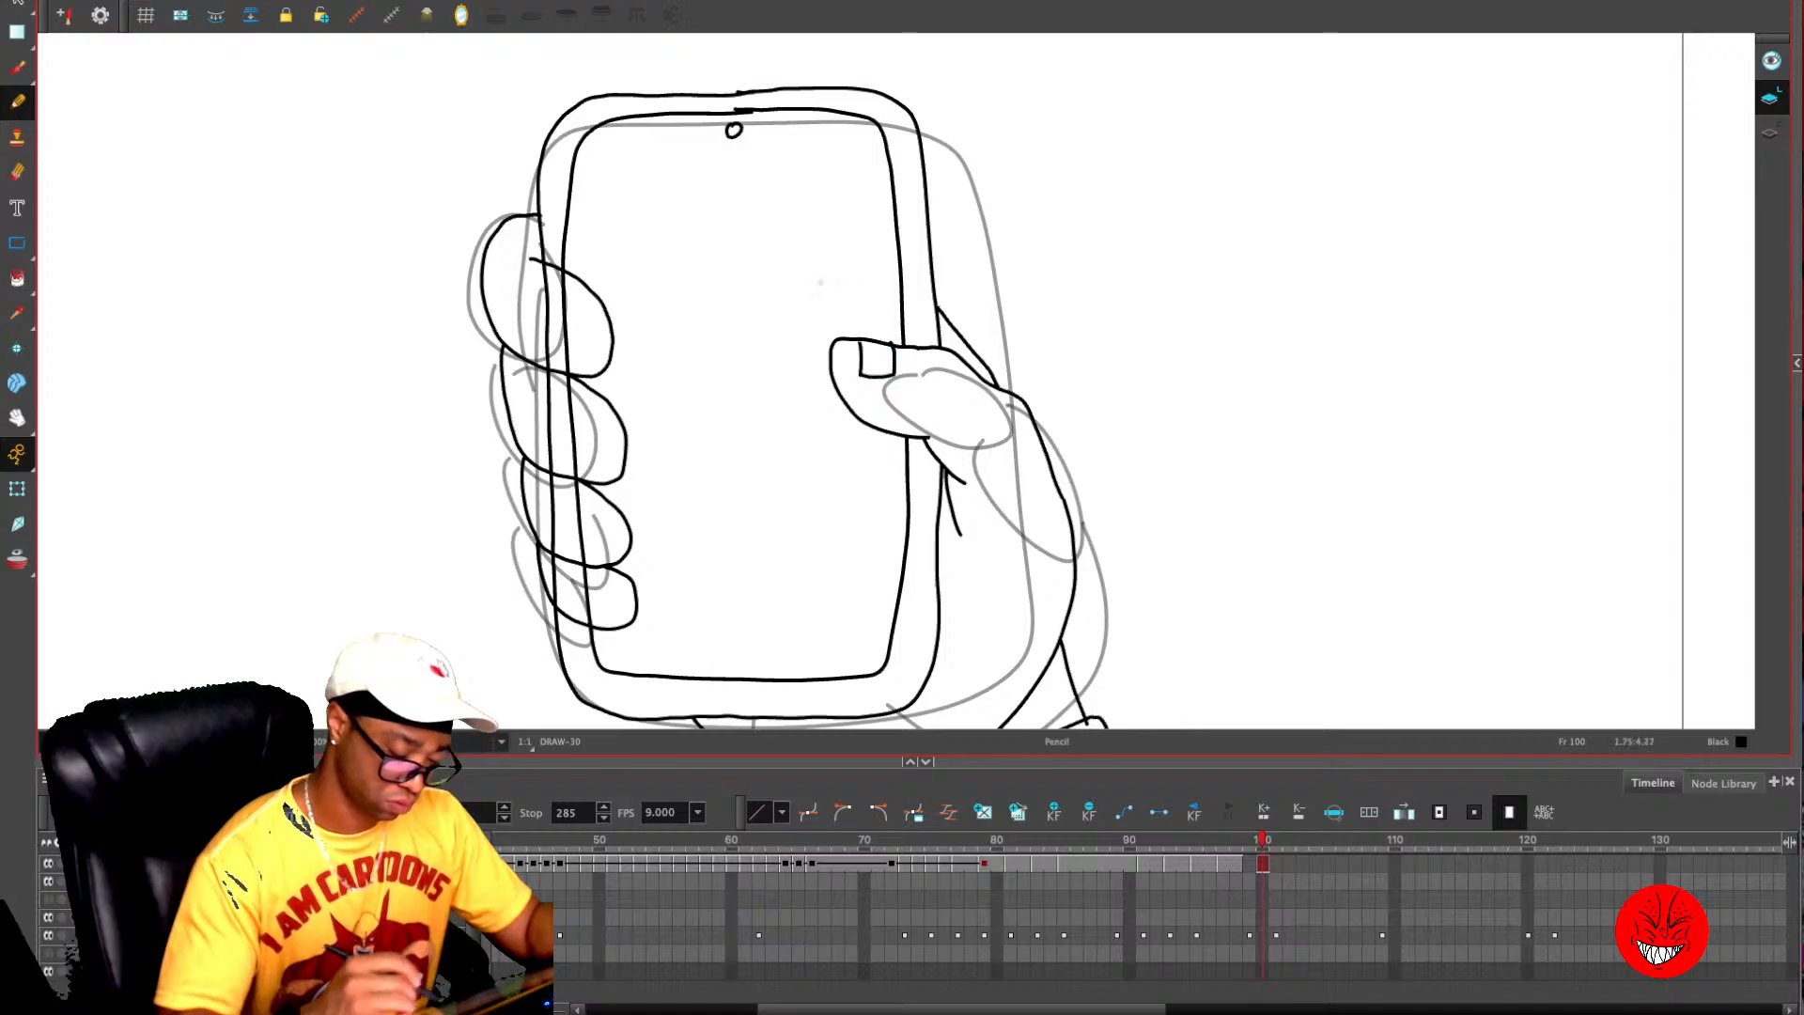
# - Remove the phone outline and screen border segments that cross the four fingers
pyautogui.hotkey('alt', 'e')
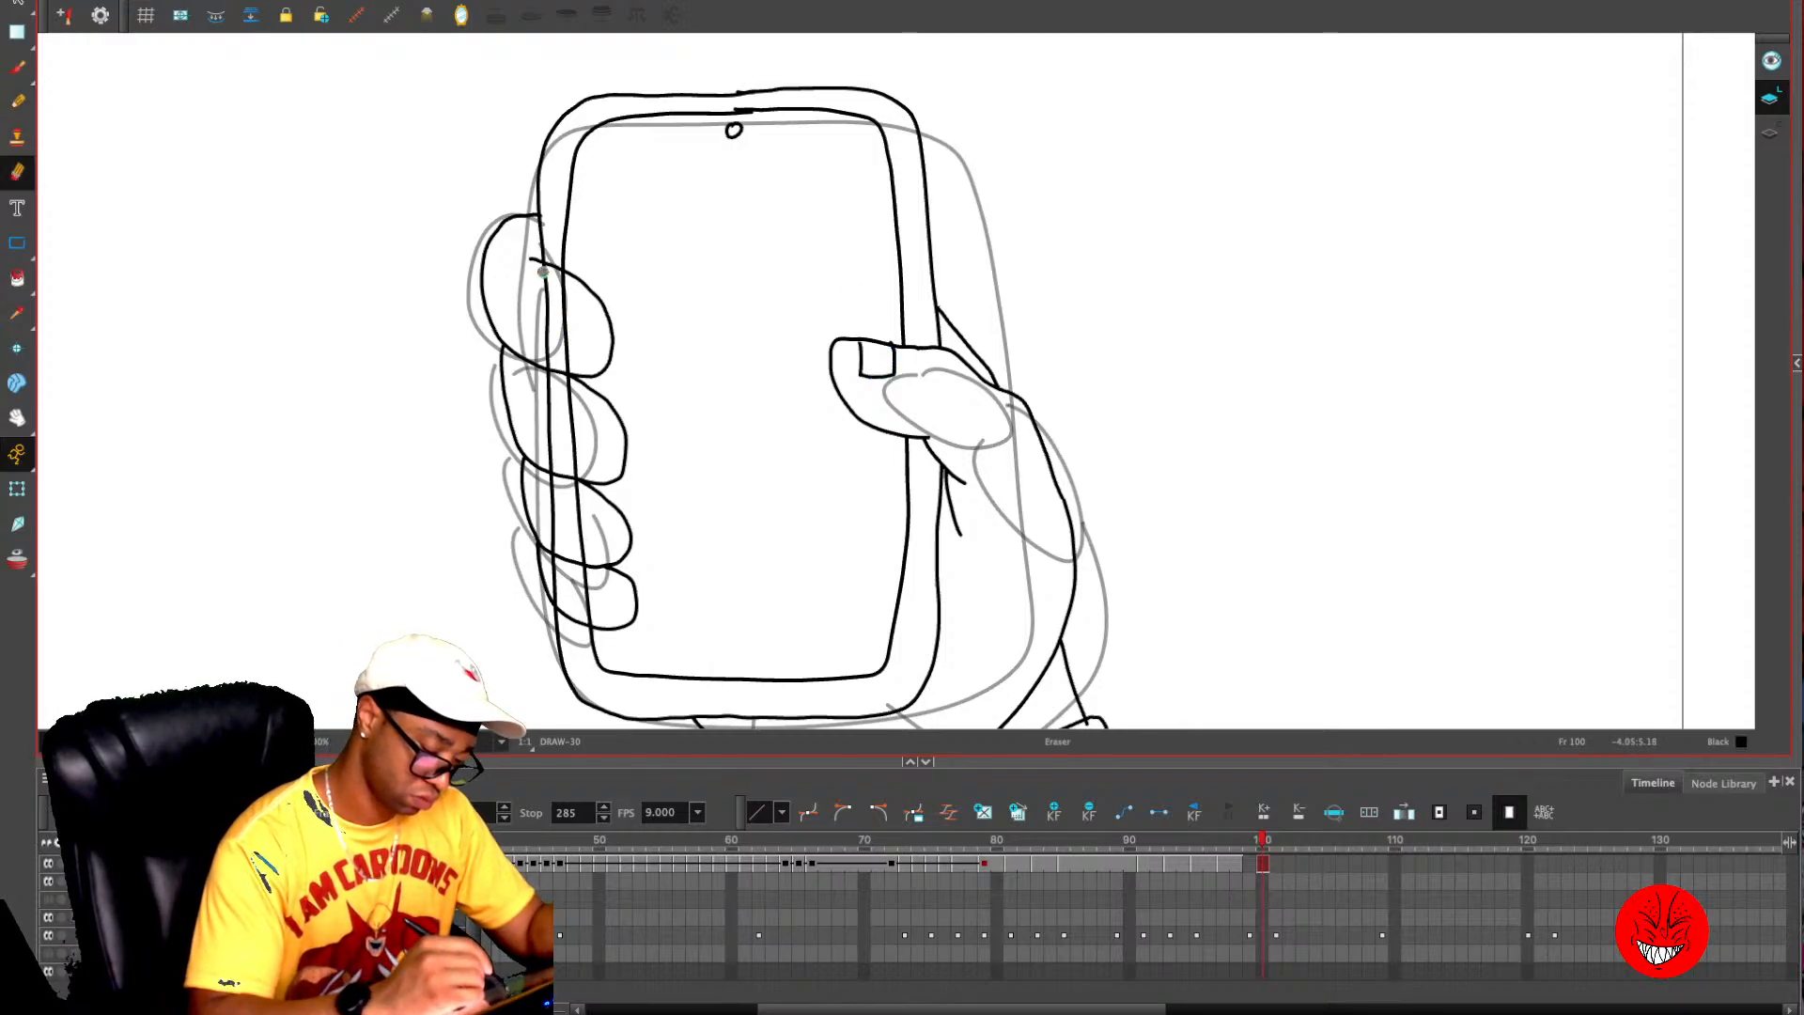
pyautogui.moveTo(543, 272); pyautogui.dragTo(568, 281)
pyautogui.moveTo(556, 588); pyautogui.dragTo(591, 618)
pyautogui.hotkey('alt', 's')
pyautogui.moveTo(547, 504); pyautogui.dragTo(587, 517)
pyautogui.press('Delete')
pyautogui.hotkey('alt', '/')
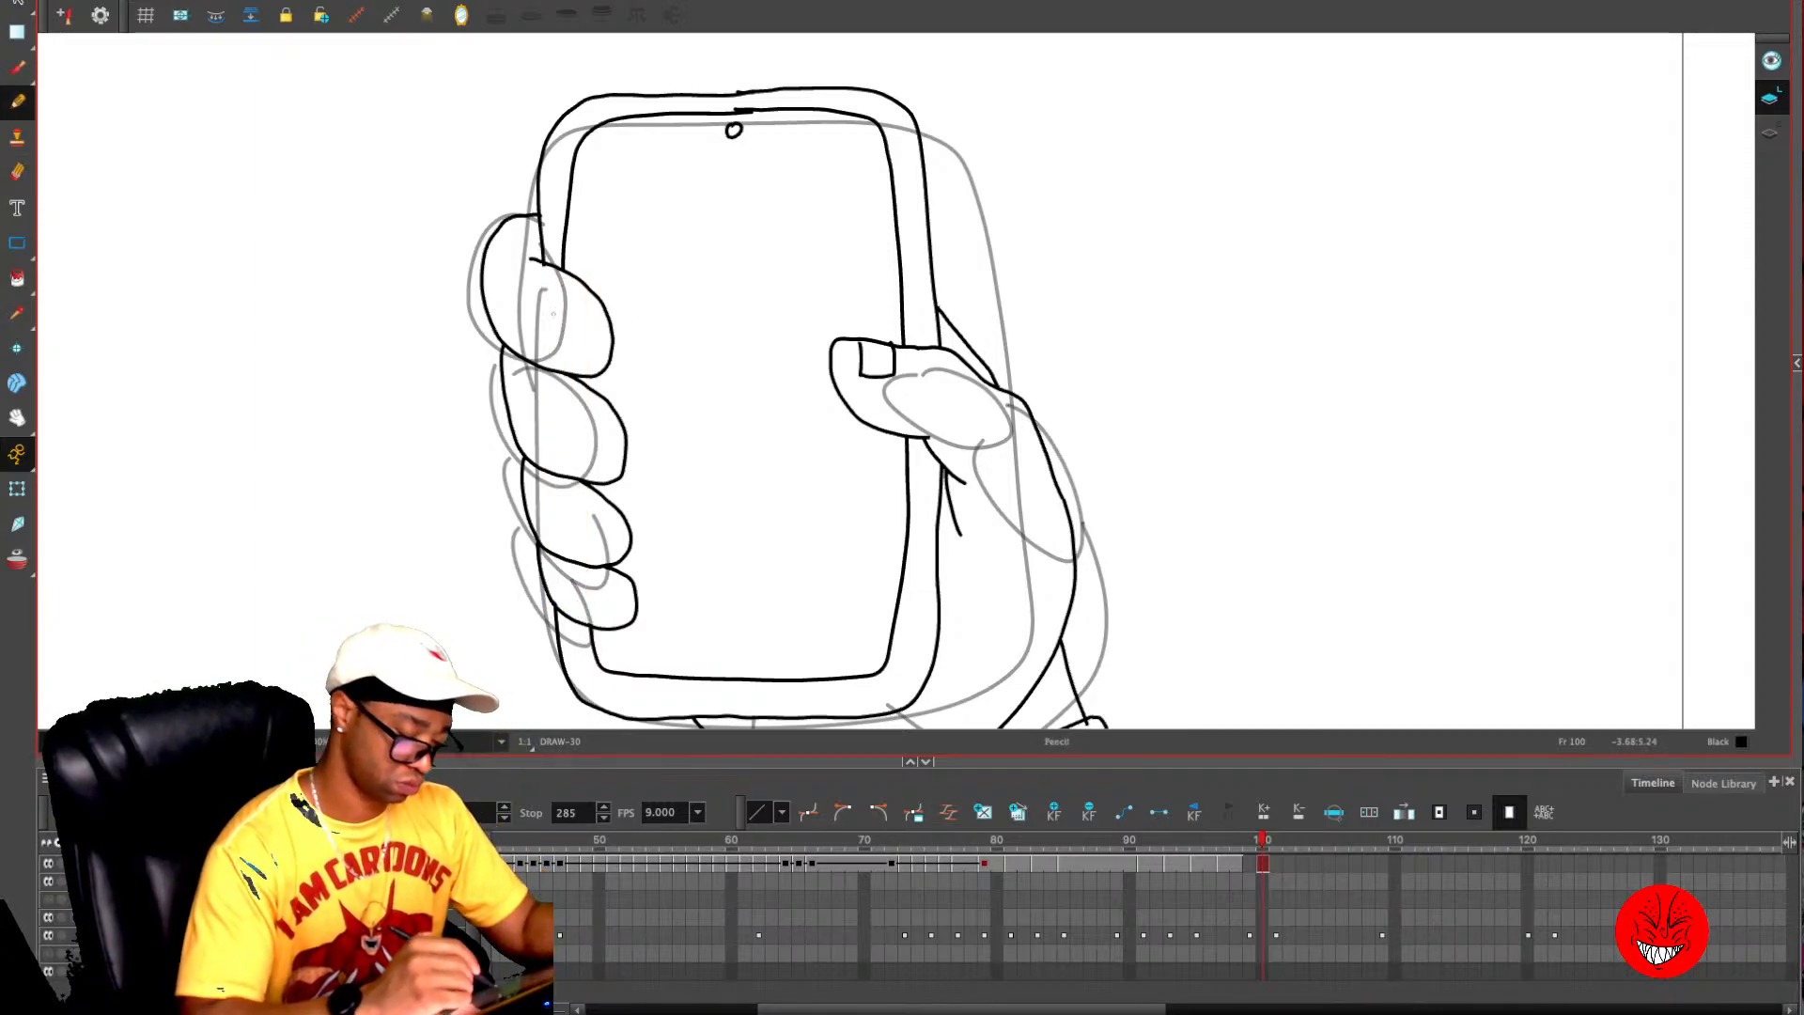
# - Draw small squared nails at the tips of the four fingers
pyautogui.moveTo(543, 369)
pyautogui.mouseDown()
pyautogui.moveTo(551, 331)
pyautogui.moveTo(576, 335)
pyautogui.moveTo(580, 376)
pyautogui.mouseUp()
pyautogui.moveTo(556, 466)
pyautogui.mouseDown()
pyautogui.moveTo(581, 440)
pyautogui.moveTo(592, 481)
pyautogui.mouseUp()
pyautogui.moveTo(570, 562)
pyautogui.mouseDown()
pyautogui.moveTo(579, 534)
pyautogui.moveTo(596, 560)
pyautogui.mouseUp()
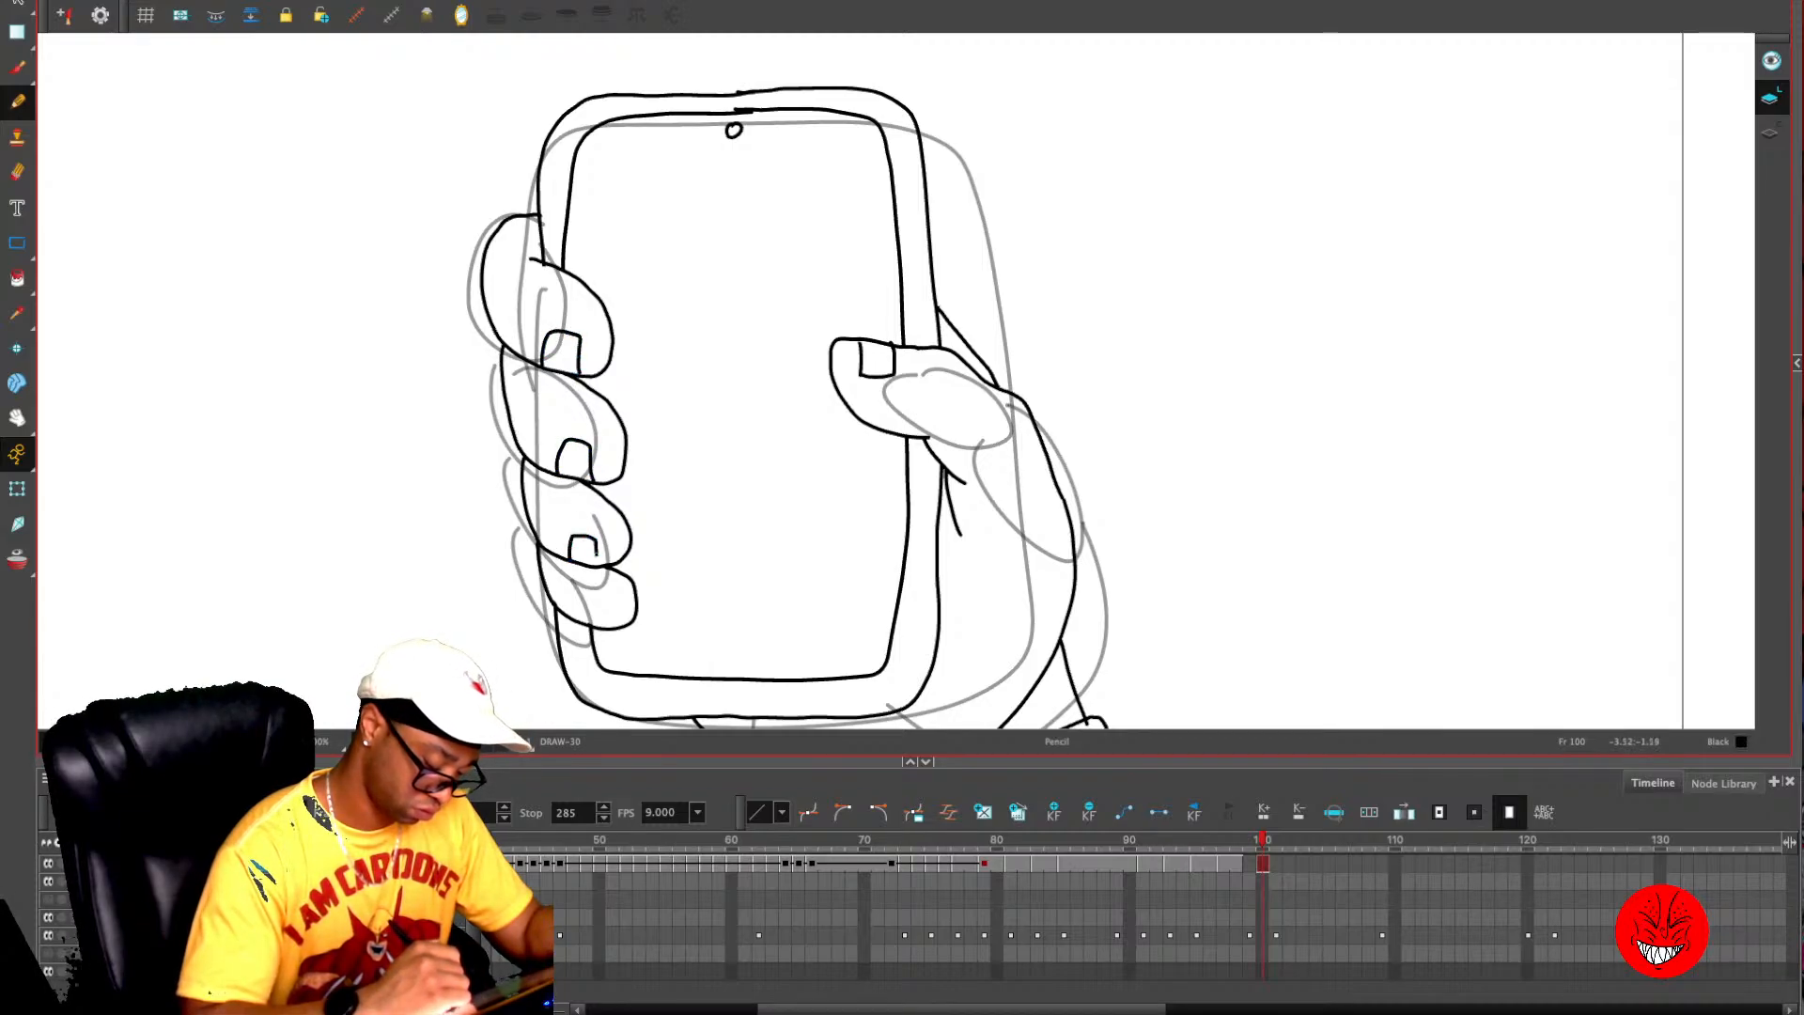
pyautogui.moveTo(595, 628)
pyautogui.mouseDown()
pyautogui.moveTo(602, 604)
pyautogui.moveTo(623, 627)
pyautogui.mouseUp()
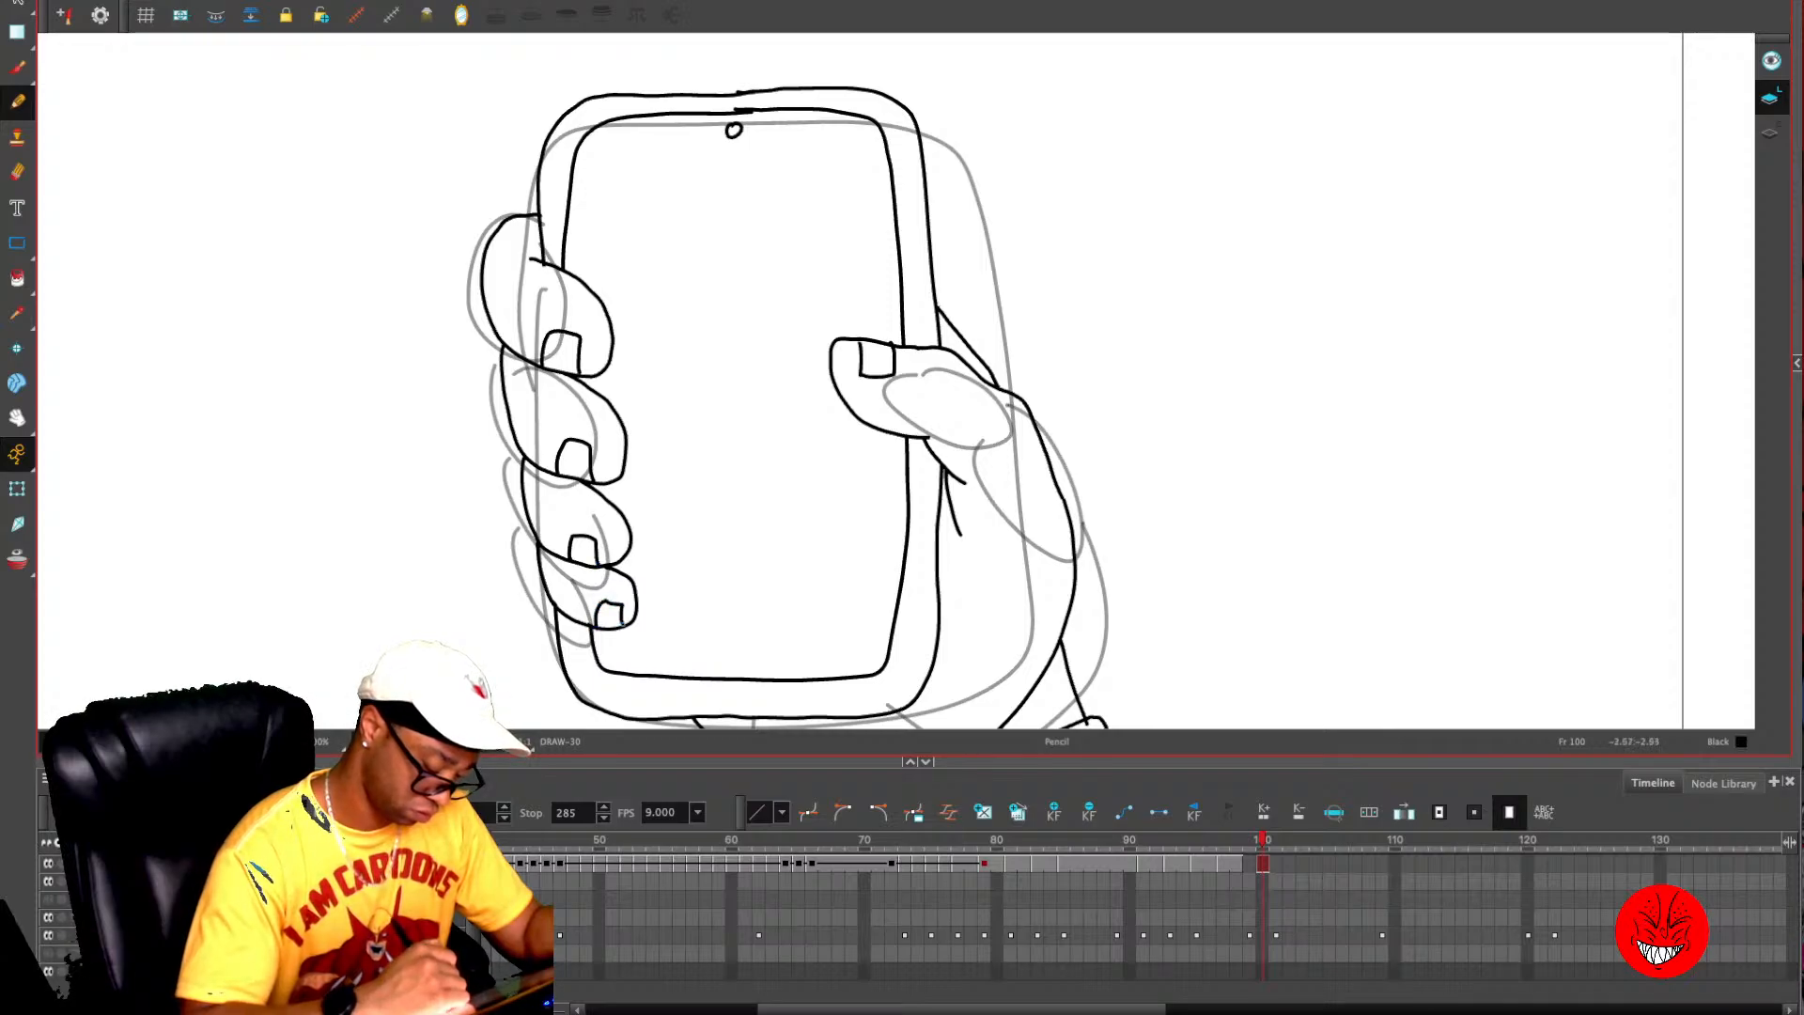
# - Draw a small rectangular button box in the middle of the phone's screen, comparing with the rough layout on frame 101
pyautogui.press('1')
pyautogui.moveTo(1004, 475); pyautogui.dragTo(1003, 466)
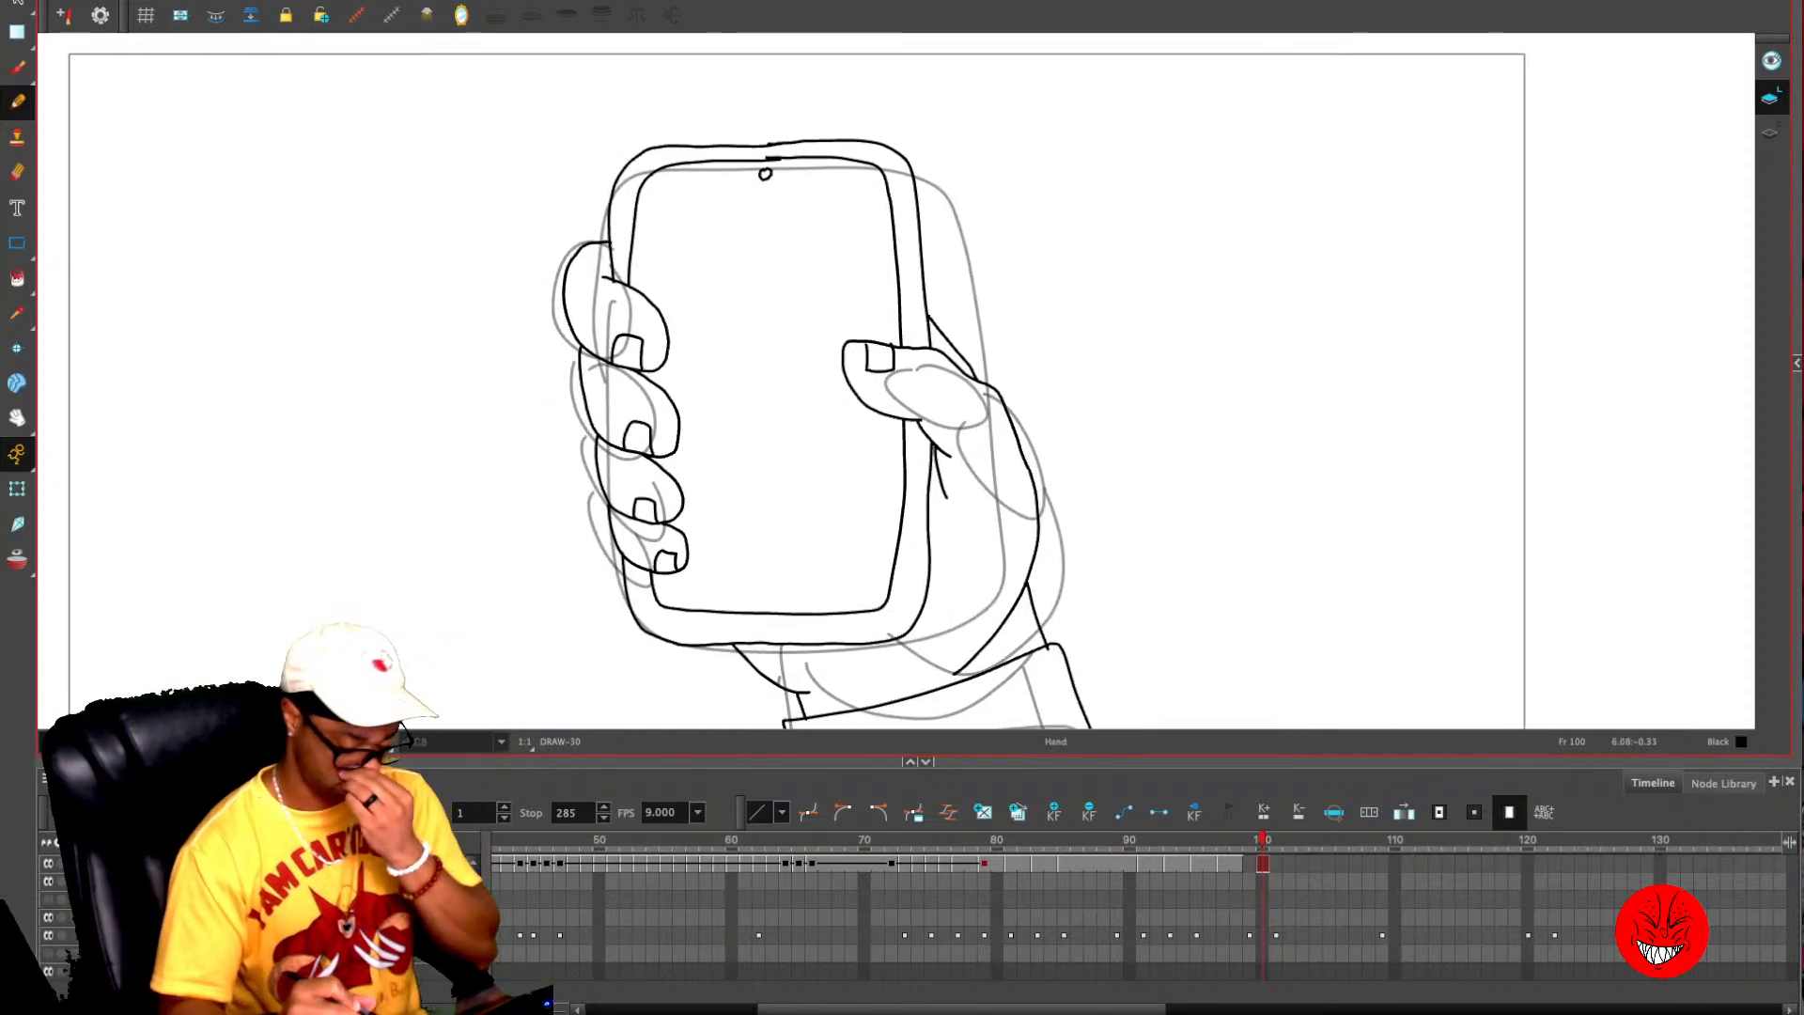
pyautogui.press('.')
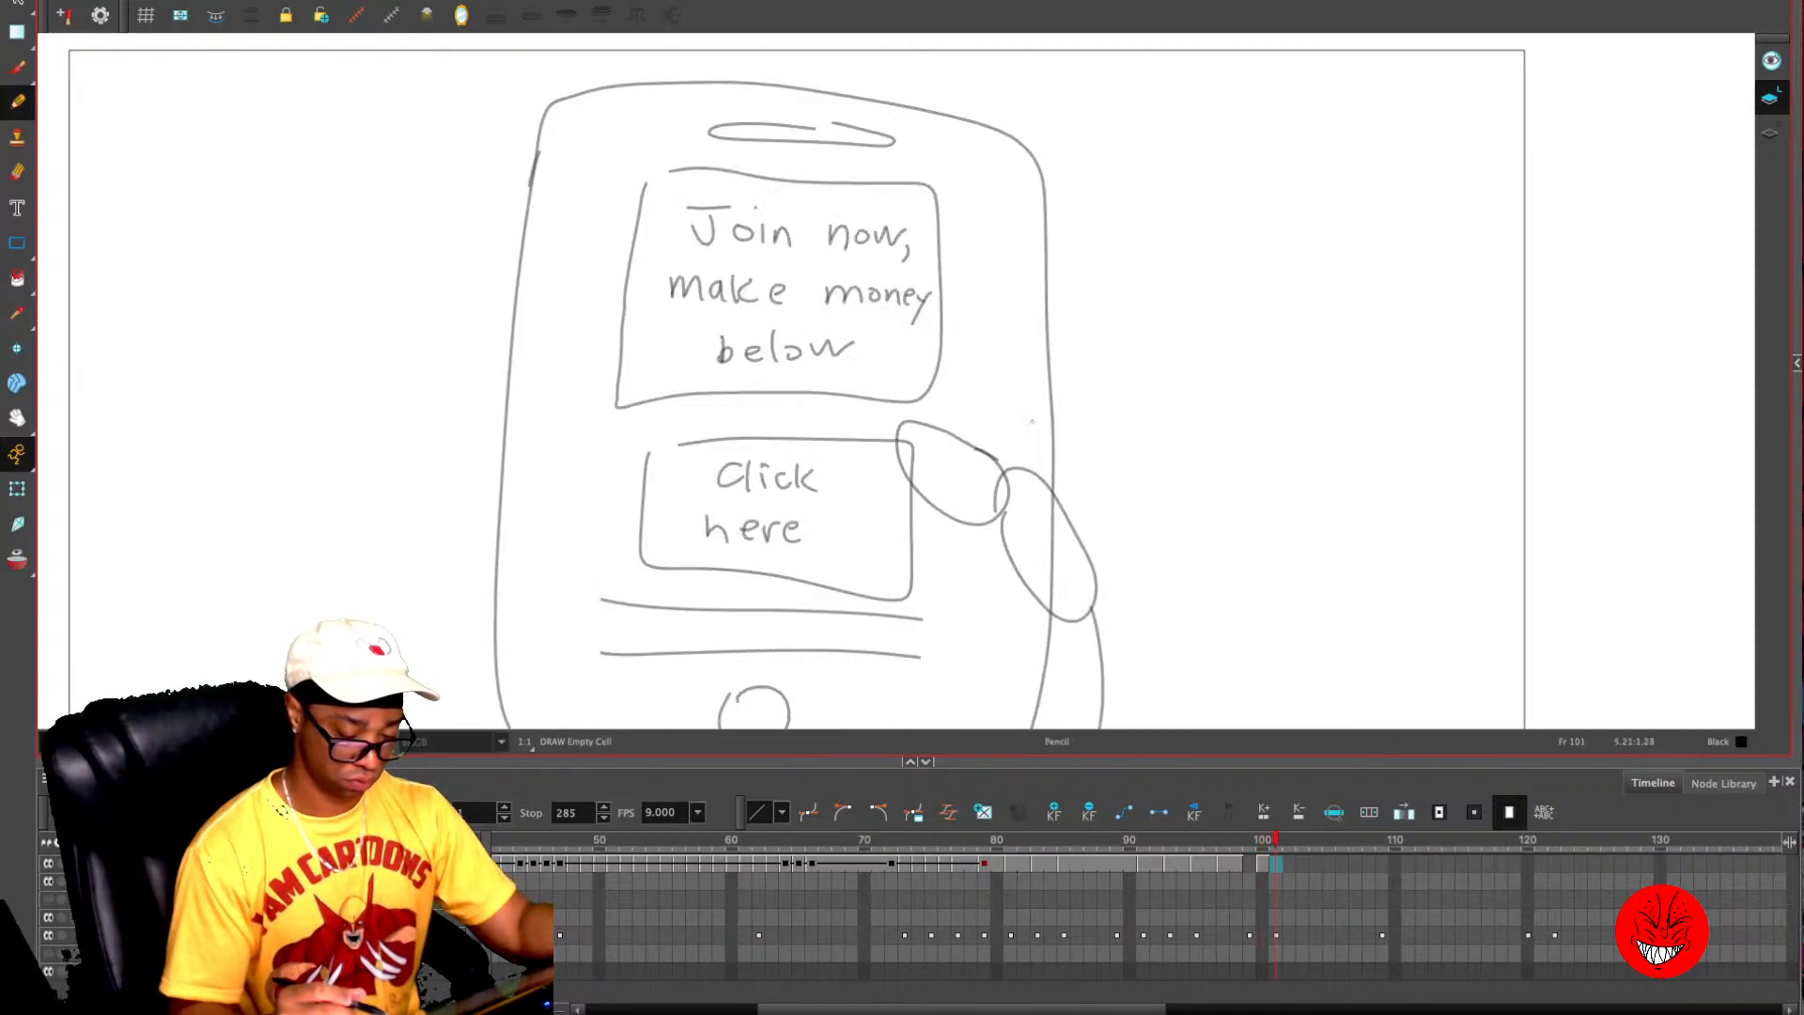
pyautogui.press(',')
pyautogui.press('2')
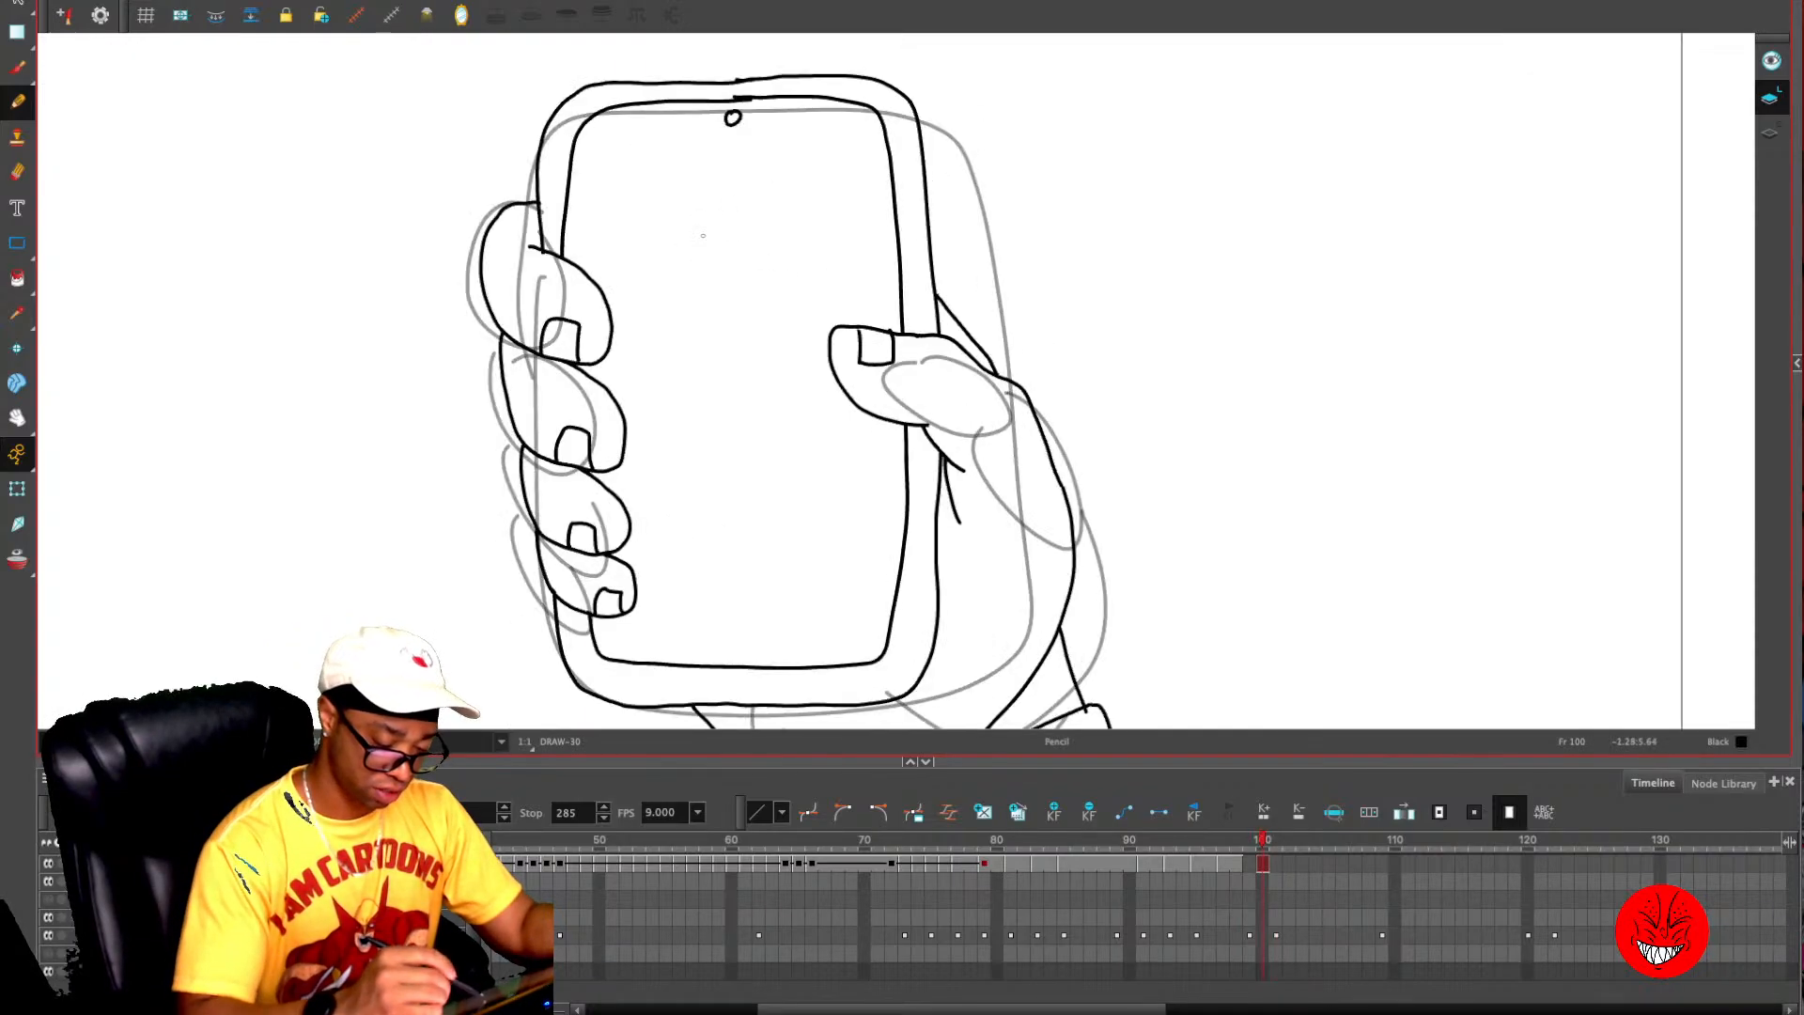
pyautogui.moveTo(622, 196)
pyautogui.mouseDown()
pyautogui.moveTo(627, 299)
pyautogui.moveTo(691, 374)
pyautogui.moveTo(811, 367)
pyautogui.mouseUp()
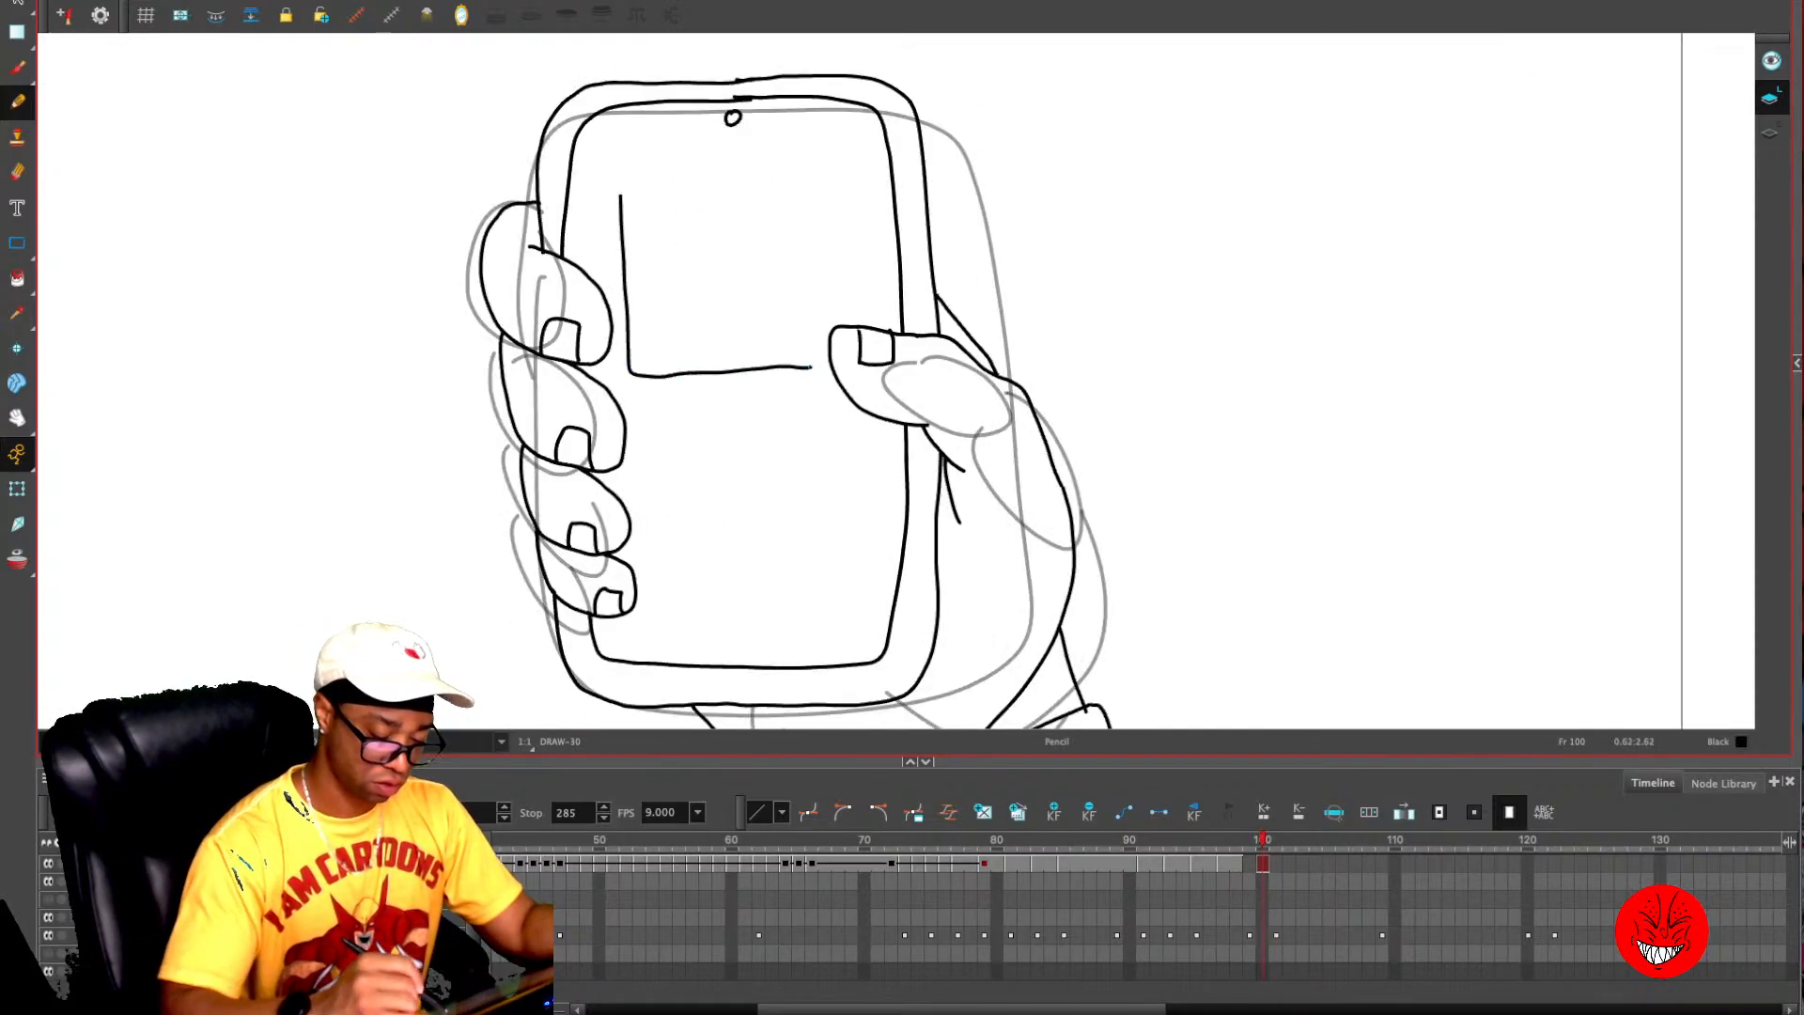
pyautogui.hotkey('ctrl', 'z')
pyautogui.moveTo(682, 343)
pyautogui.mouseDown()
pyautogui.moveTo(683, 373)
pyautogui.moveTo(814, 399)
pyautogui.moveTo(815, 361)
pyautogui.moveTo(752, 318)
pyautogui.moveTo(683, 334)
pyautogui.moveTo(683, 355)
pyautogui.mouseUp()
pyautogui.press(',')
pyautogui.press('.')
pyautogui.press('.')
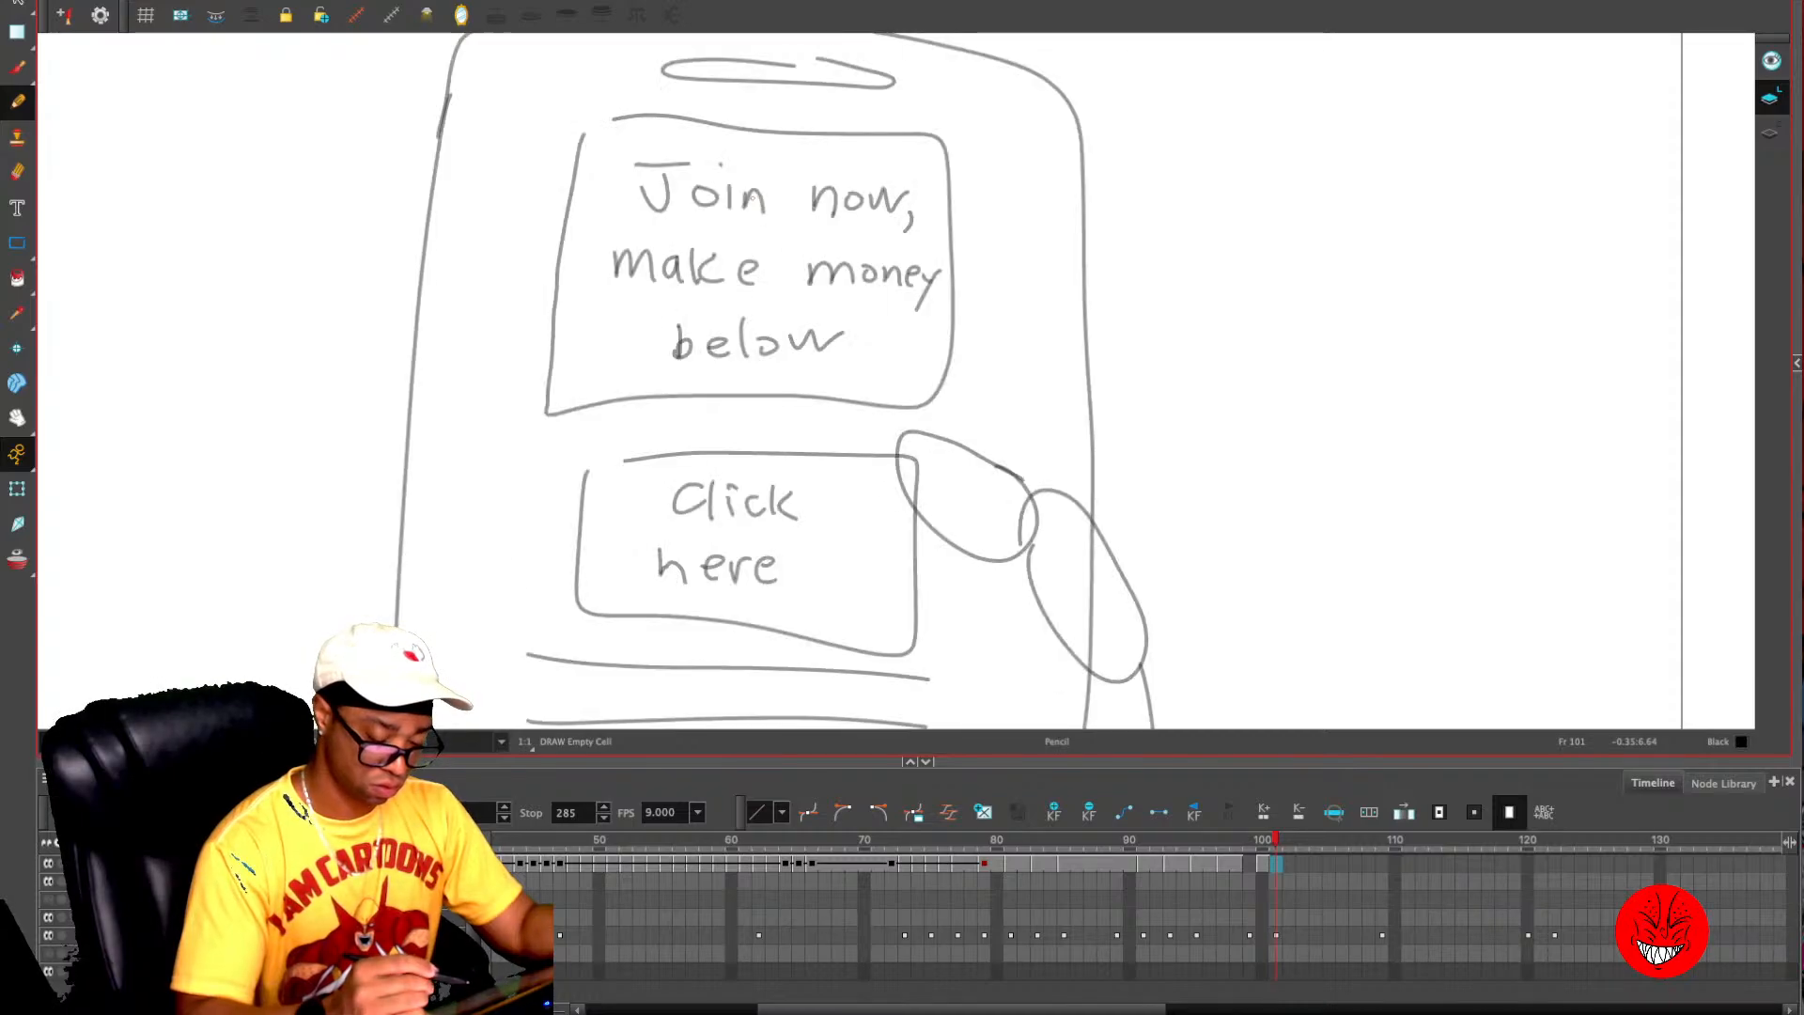
pyautogui.press(',')
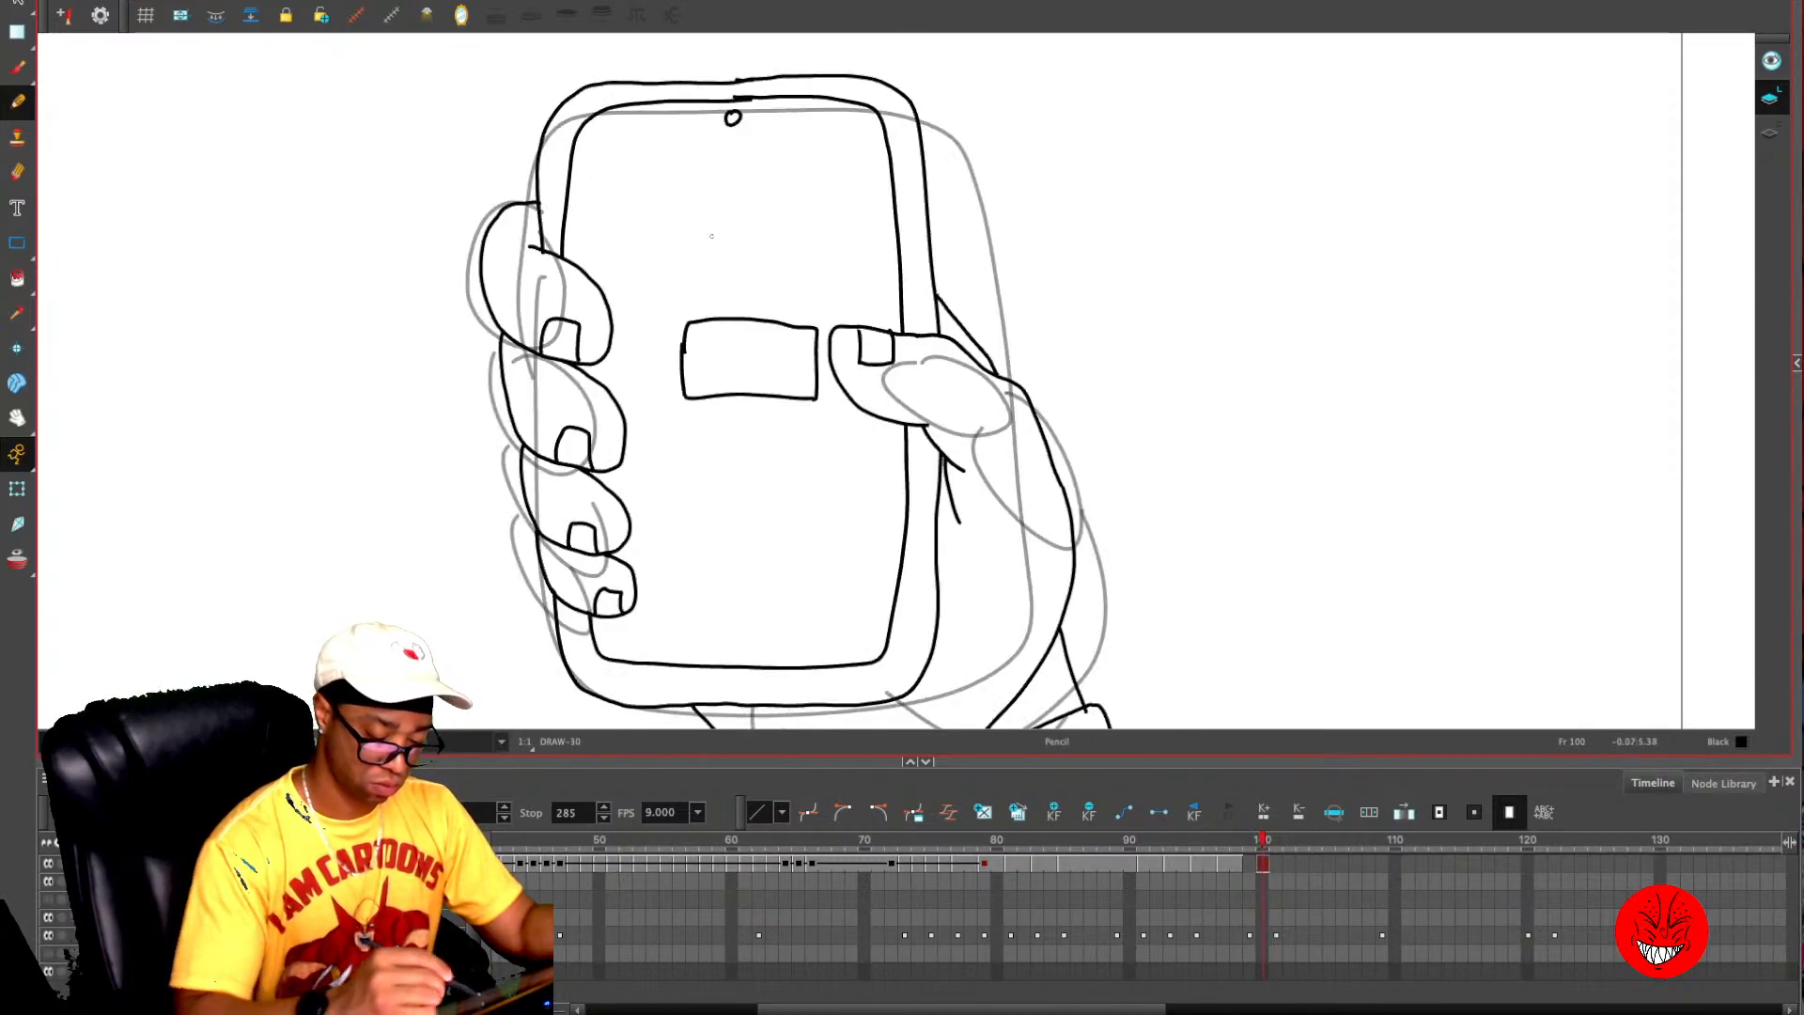
# - Move the button box slightly lower on the phone's screen and widen it leftward so it spans from the fingers to the thumb
pyautogui.hotkey('alt', 's')
pyautogui.moveTo(760, 299)
pyautogui.mouseDown()
pyautogui.moveTo(763, 411)
pyautogui.moveTo(782, 423)
pyautogui.mouseUp()
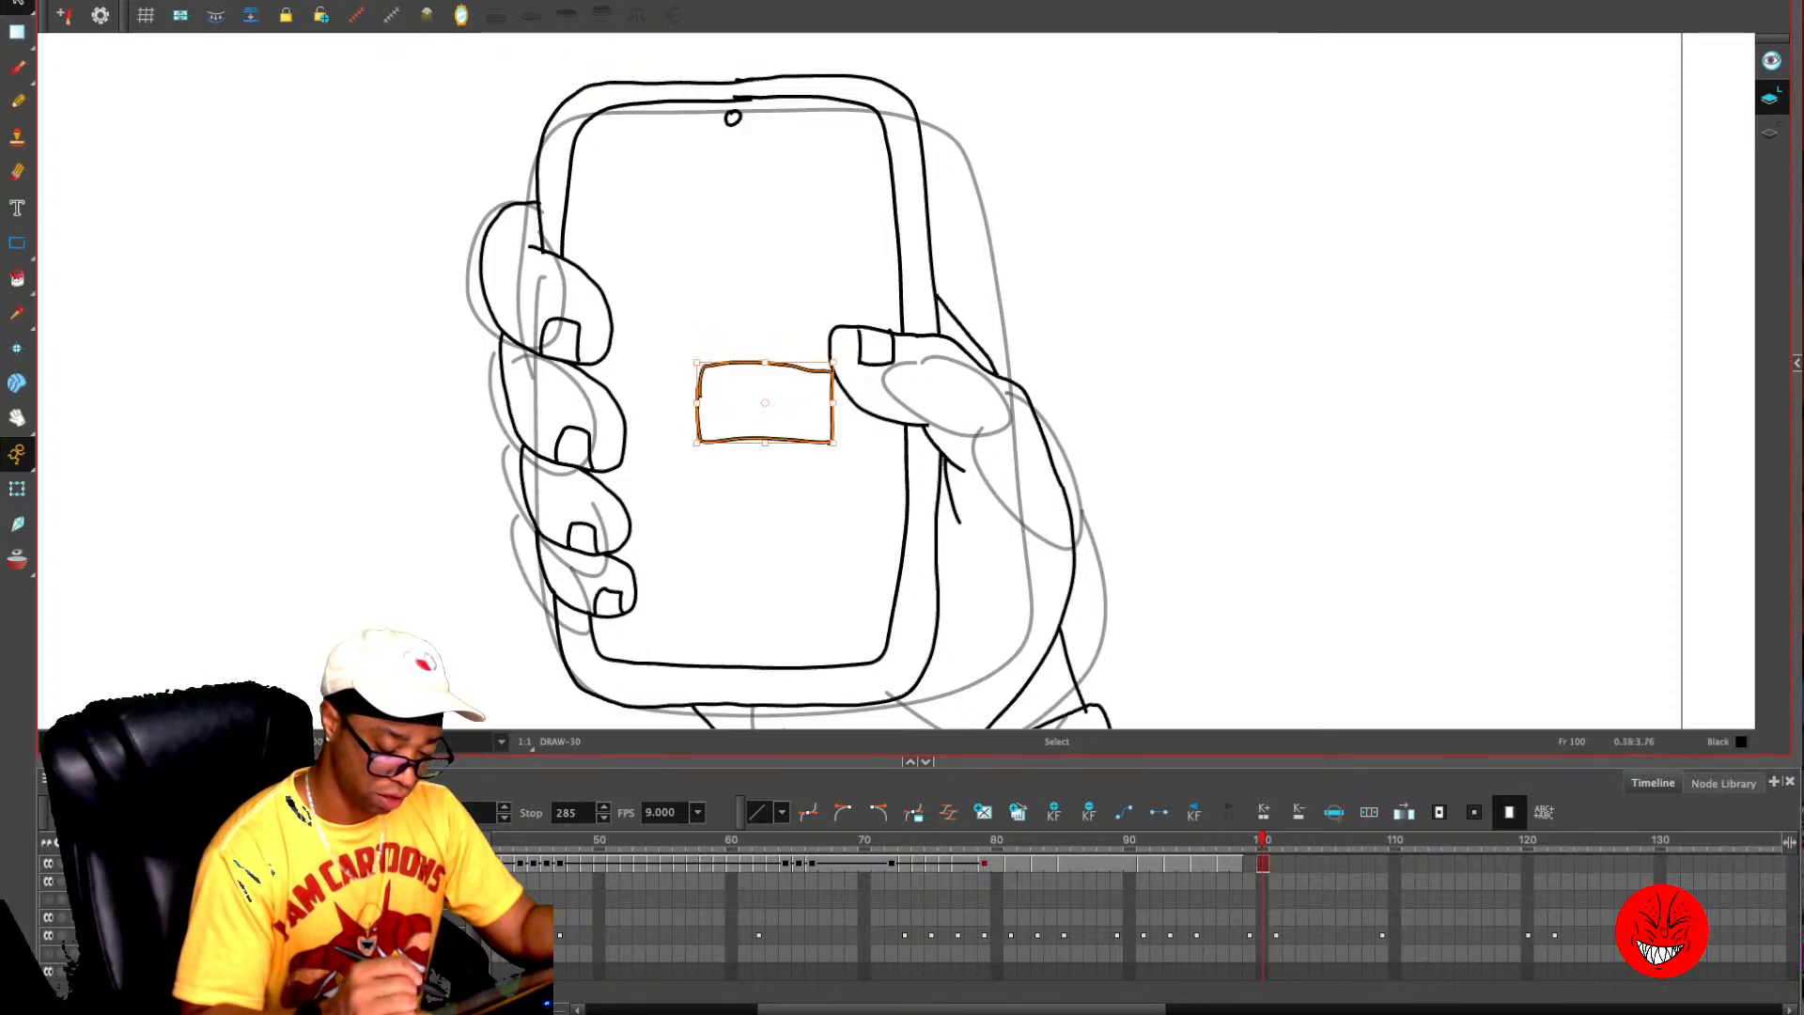
pyautogui.click(826, 248)
pyautogui.moveTo(760, 329)
pyautogui.mouseDown()
pyautogui.moveTo(763, 410)
pyautogui.moveTo(626, 402)
pyautogui.mouseUp()
pyautogui.hotkey('alt', 'x')
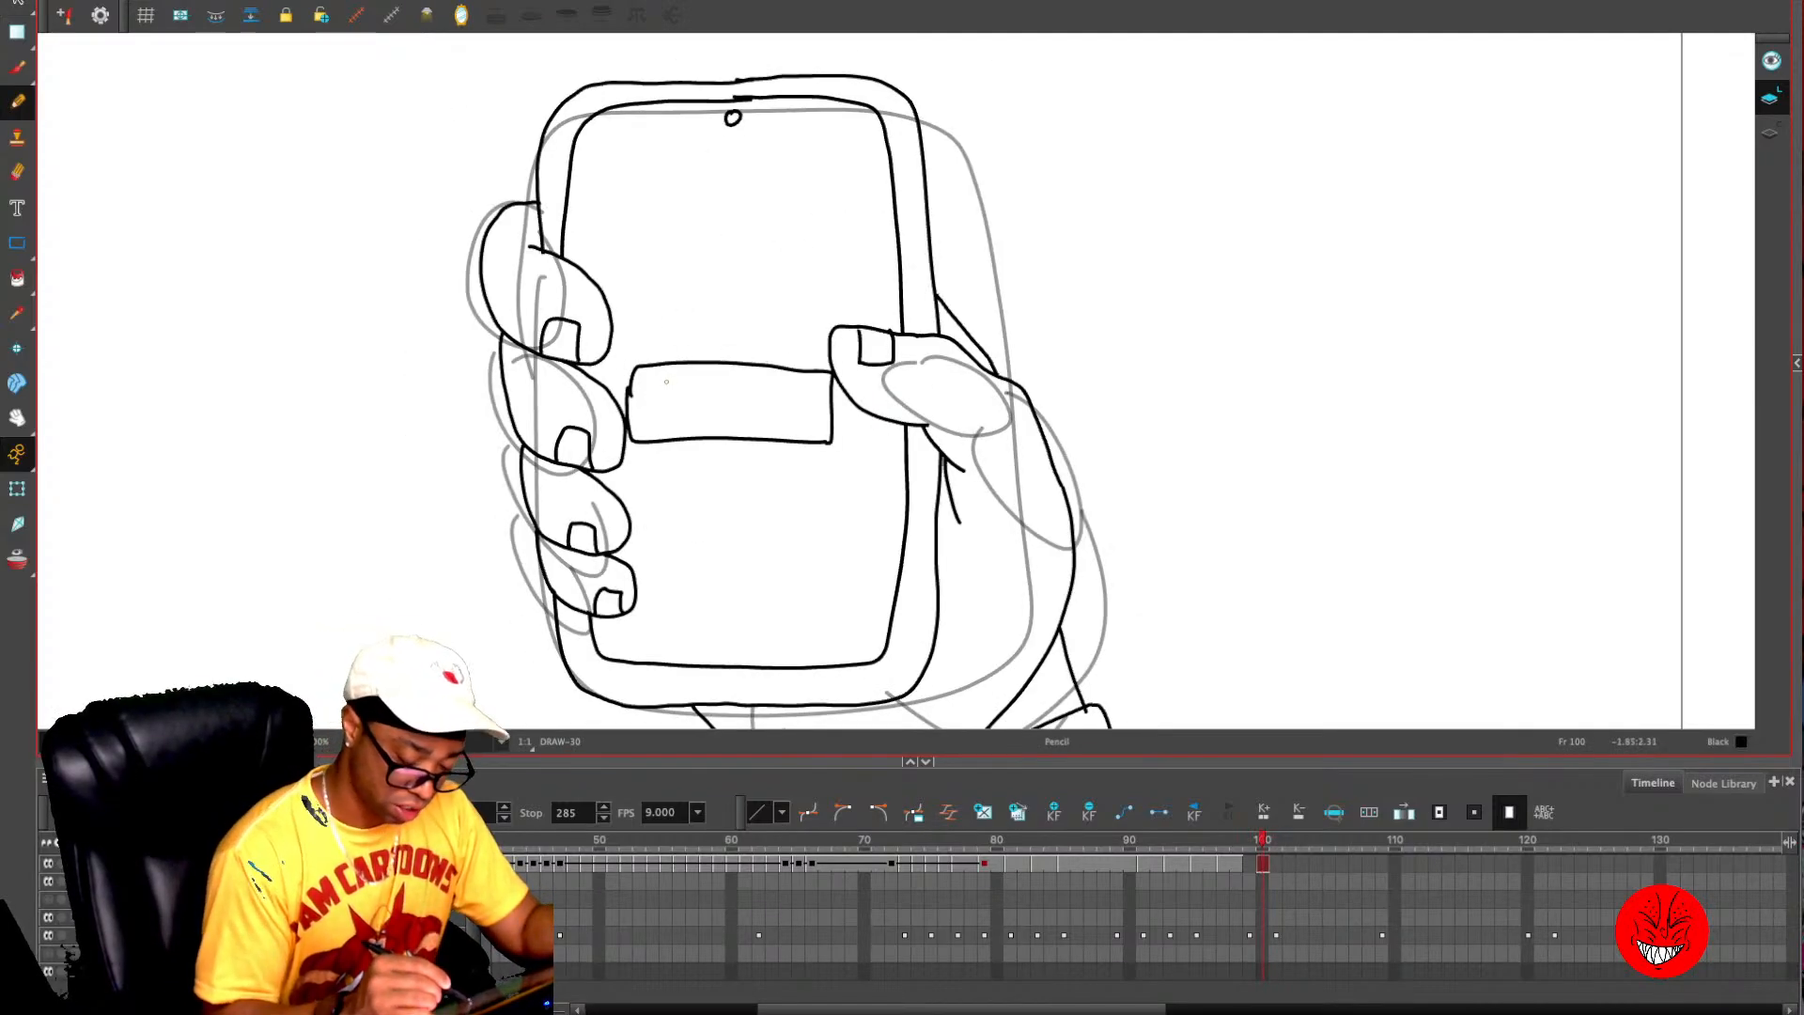
pyautogui.moveTo(664, 385); pyautogui.dragTo(649, 414)
pyautogui.moveTo(643, 381)
pyautogui.mouseDown()
pyautogui.moveTo(676, 377)
pyautogui.moveTo(693, 418)
pyautogui.moveTo(712, 416)
pyautogui.mouseUp()
pyautogui.click(694, 388)
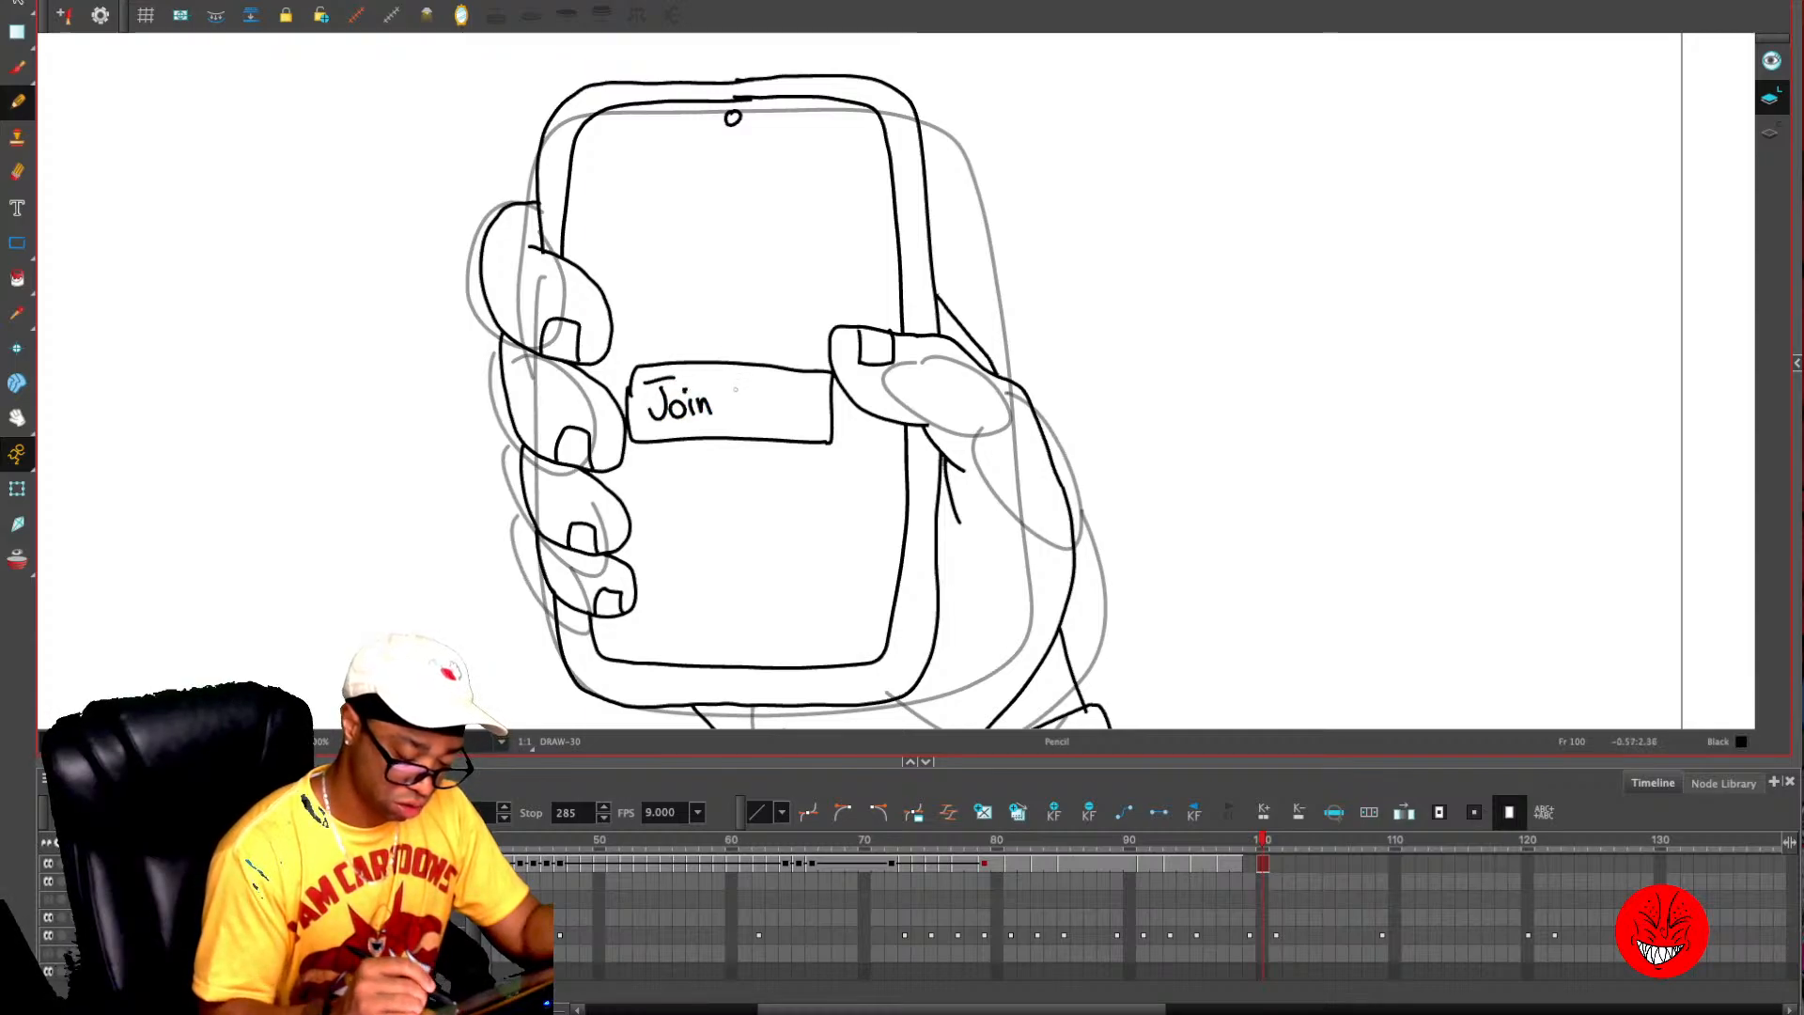
pyautogui.hotkey('ctrl', 'z')
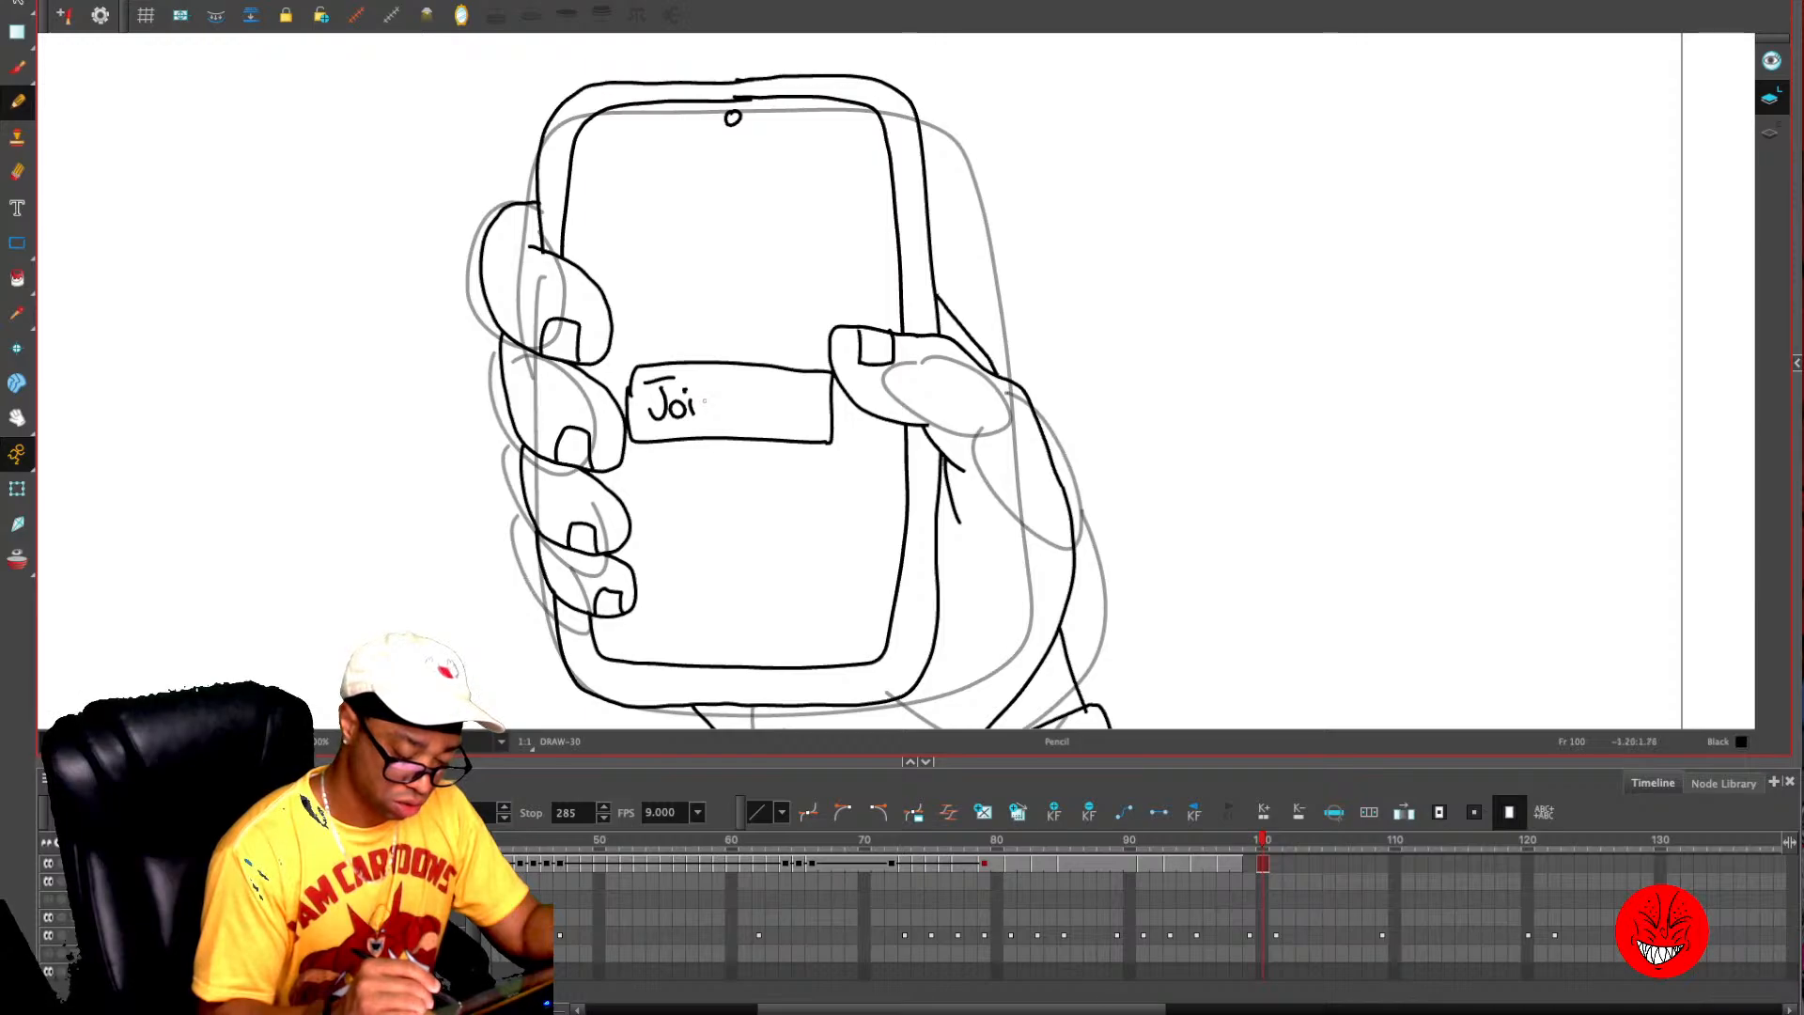
pyautogui.moveTo(704, 416); pyautogui.dragTo(780, 389)
pyautogui.hotkey('ctrl', 'z')
pyautogui.hotkey('ctrl', 'z')
pyautogui.hotkey('ctrl', 'z')
pyautogui.hotkey('ctrl', 'z')
pyautogui.hotkey('ctrl', 'z')
pyautogui.hotkey('ctrl', 'z')
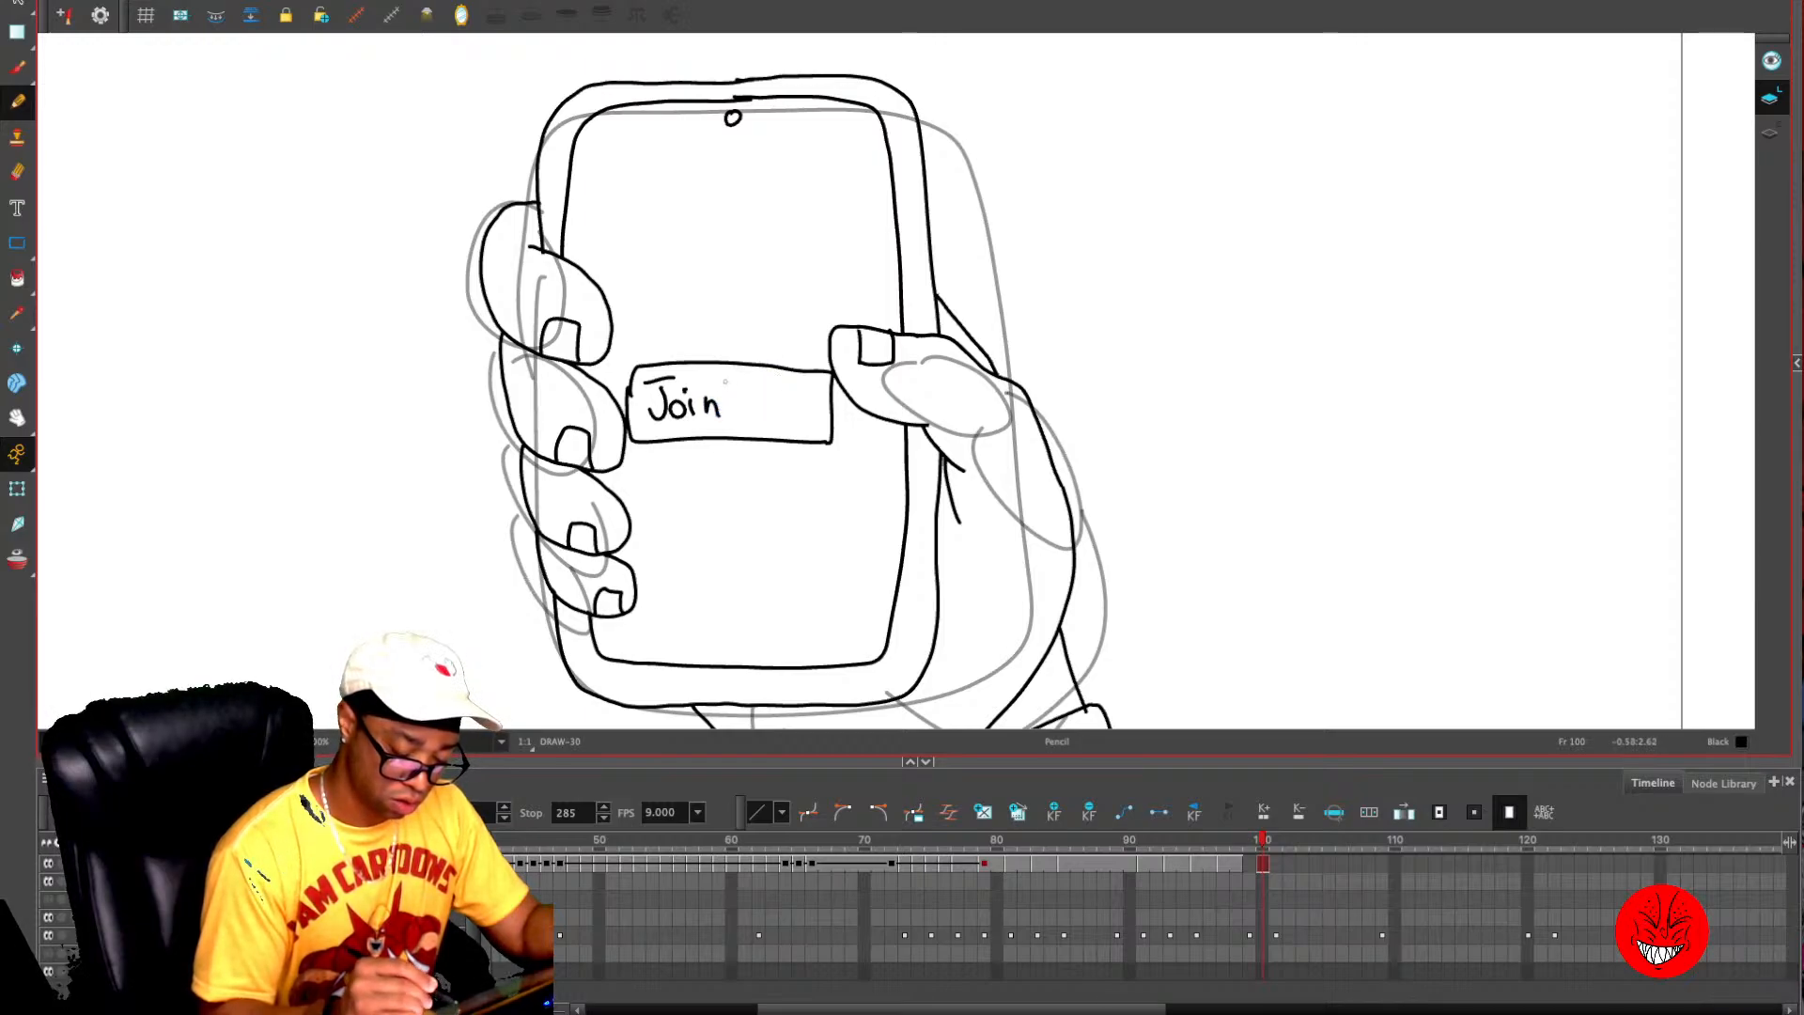
pyautogui.hotkey('ctrl', 'z')
# - Letter "Click Here" by hand inside the button box in the middle of the phone's screen
pyautogui.moveTo(671, 384)
pyautogui.mouseDown()
pyautogui.moveTo(646, 410)
pyautogui.moveTo(674, 417)
pyautogui.mouseUp()
pyautogui.moveTo(682, 383)
pyautogui.mouseDown()
pyautogui.moveTo(682, 419)
pyautogui.moveTo(711, 414)
pyautogui.mouseUp()
pyautogui.click(692, 388)
pyautogui.moveTo(716, 387)
pyautogui.mouseDown()
pyautogui.moveTo(714, 414)
pyautogui.moveTo(751, 416)
pyautogui.mouseUp()
pyautogui.moveTo(749, 403); pyautogui.dragTo(763, 419)
pyautogui.moveTo(769, 407); pyautogui.dragTo(797, 401)
pyautogui.moveTo(798, 408); pyautogui.dragTo(817, 417)
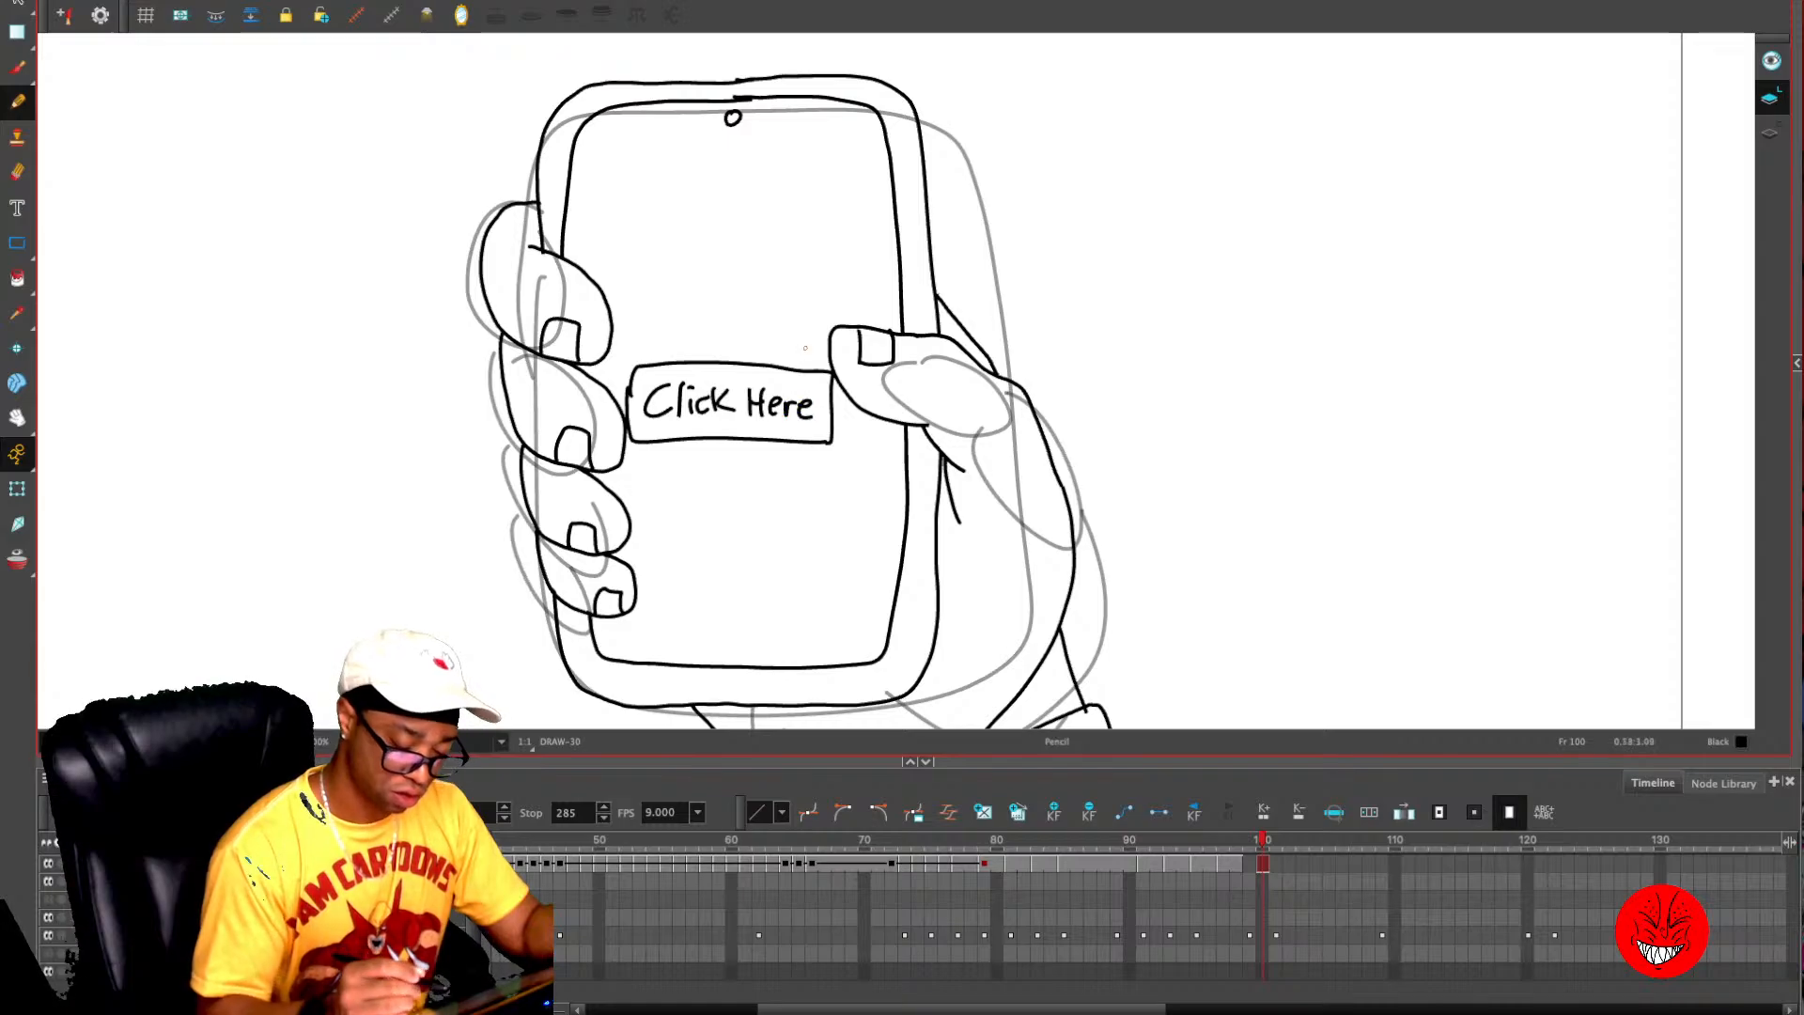
# - Draw a larger box above the button and letter "Join now make $ Below" with a down arrow inside, following the frame 101 rough
pyautogui.press(',')
pyautogui.press('.')
pyautogui.press('.')
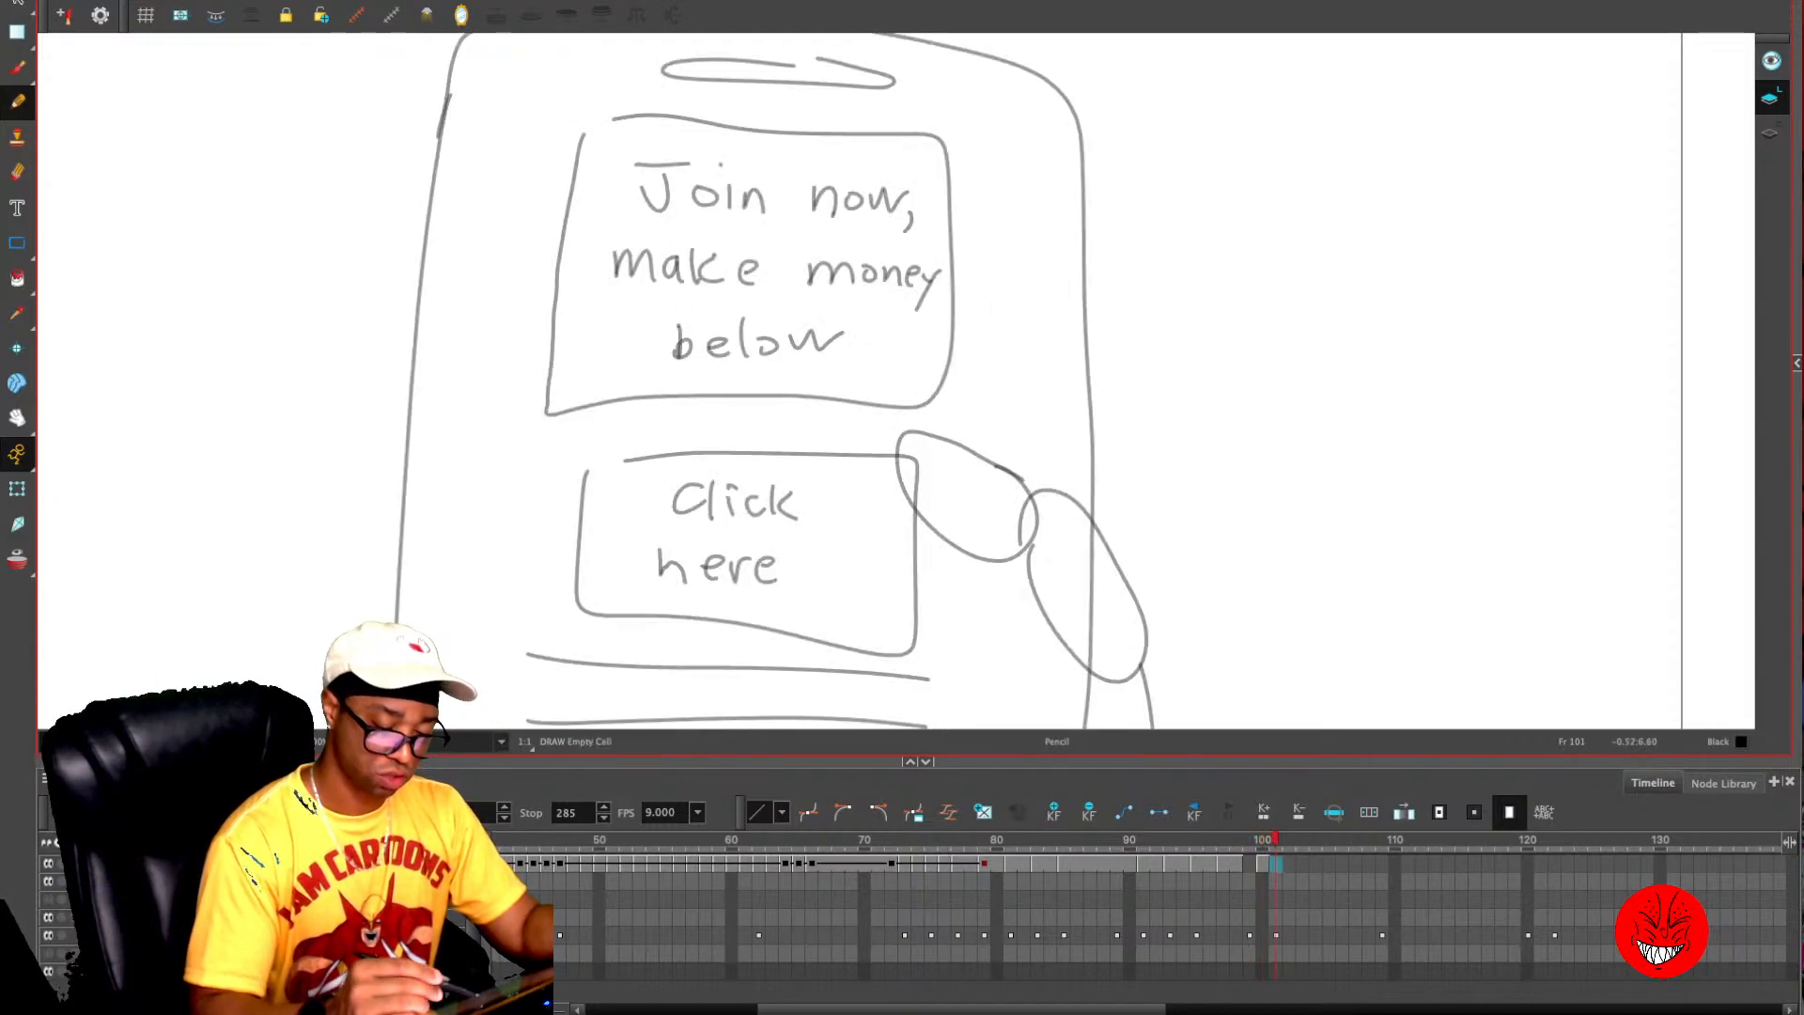
pyautogui.press(',')
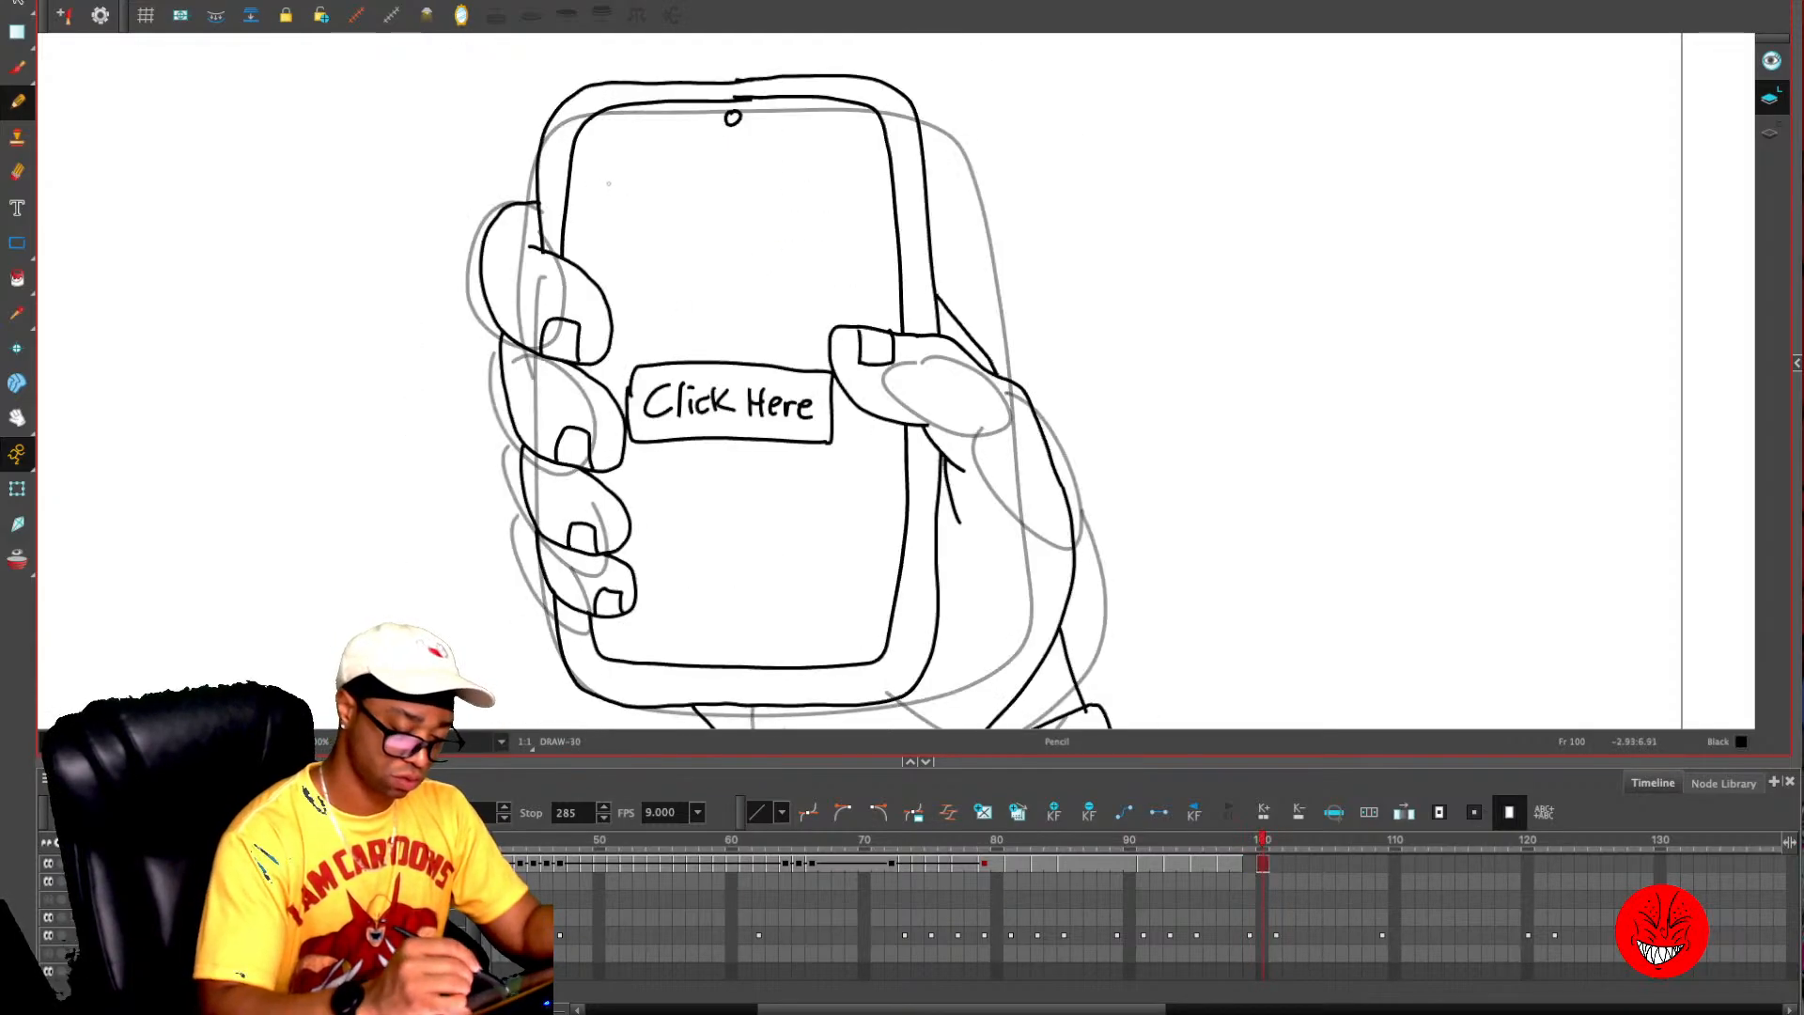
pyautogui.moveTo(609, 183)
pyautogui.mouseDown()
pyautogui.moveTo(644, 322)
pyautogui.moveTo(829, 323)
pyautogui.moveTo(820, 162)
pyautogui.moveTo(612, 164)
pyautogui.moveTo(658, 201)
pyautogui.moveTo(642, 210)
pyautogui.mouseUp()
pyautogui.moveTo(640, 184); pyautogui.dragTo(674, 183)
pyautogui.moveTo(685, 195); pyautogui.dragTo(695, 195)
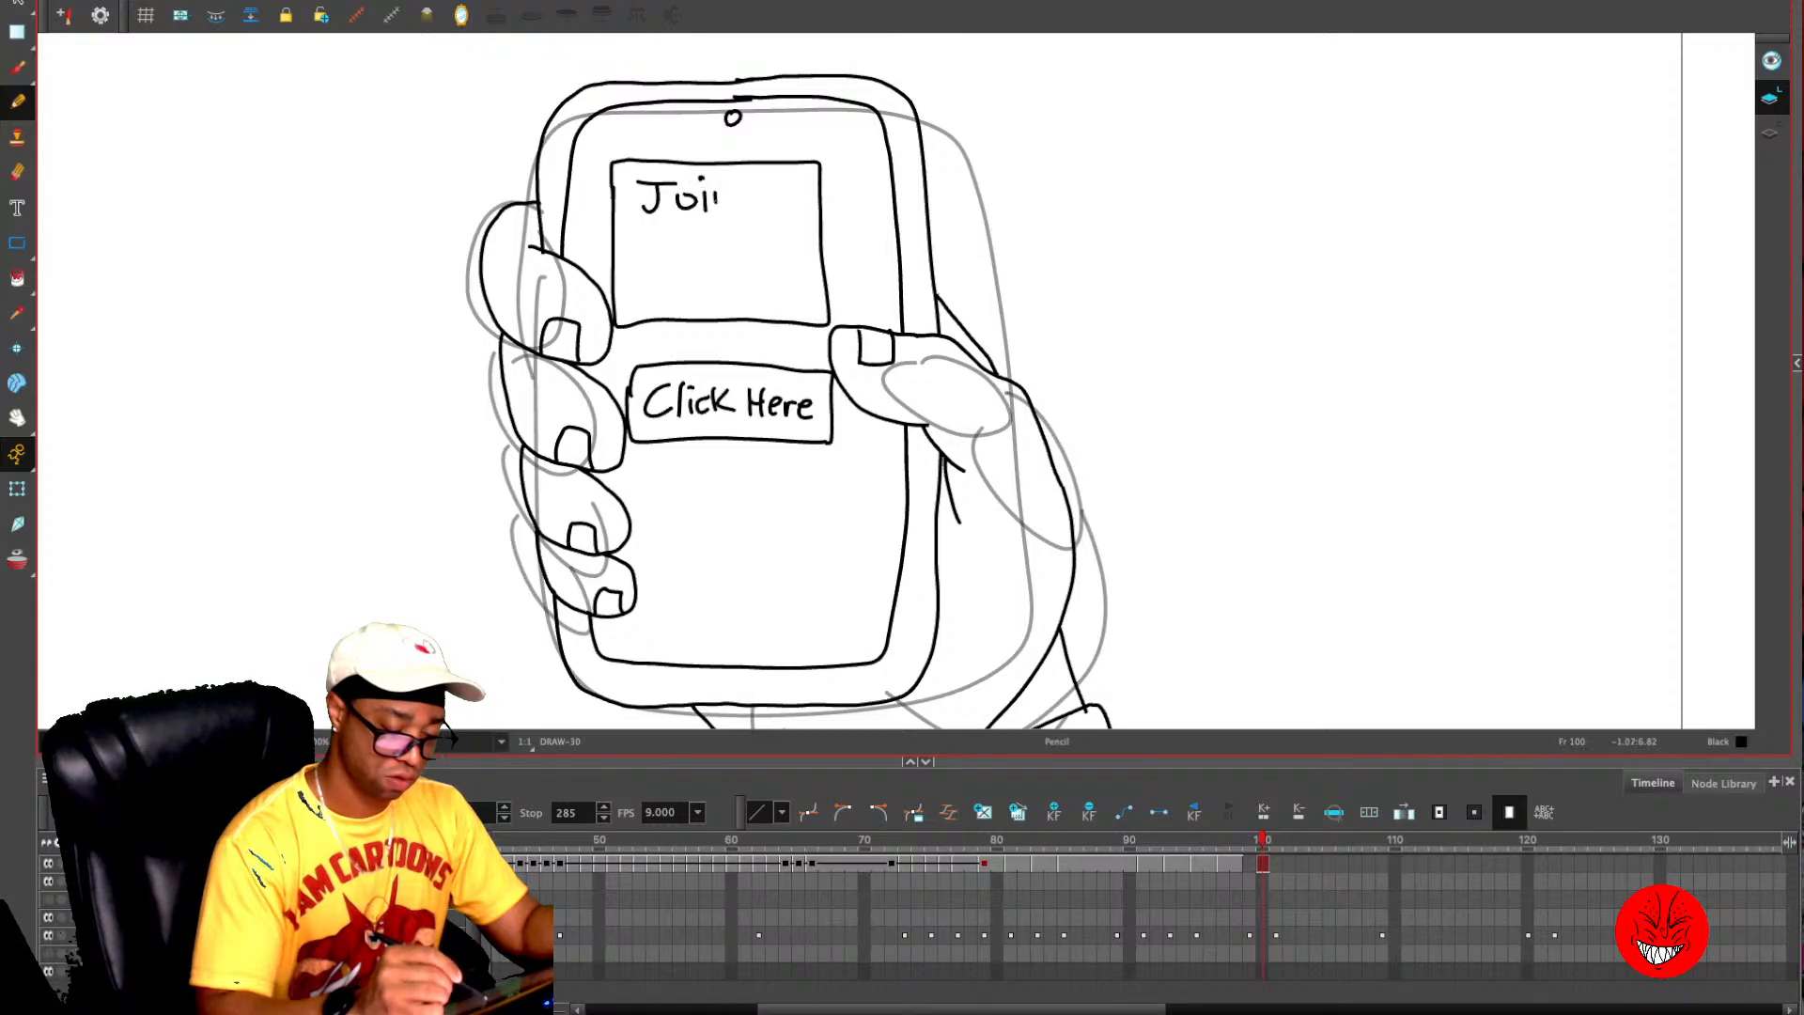
pyautogui.moveTo(714, 197)
pyautogui.mouseDown()
pyautogui.moveTo(773, 213)
pyautogui.moveTo(812, 188)
pyautogui.mouseUp()
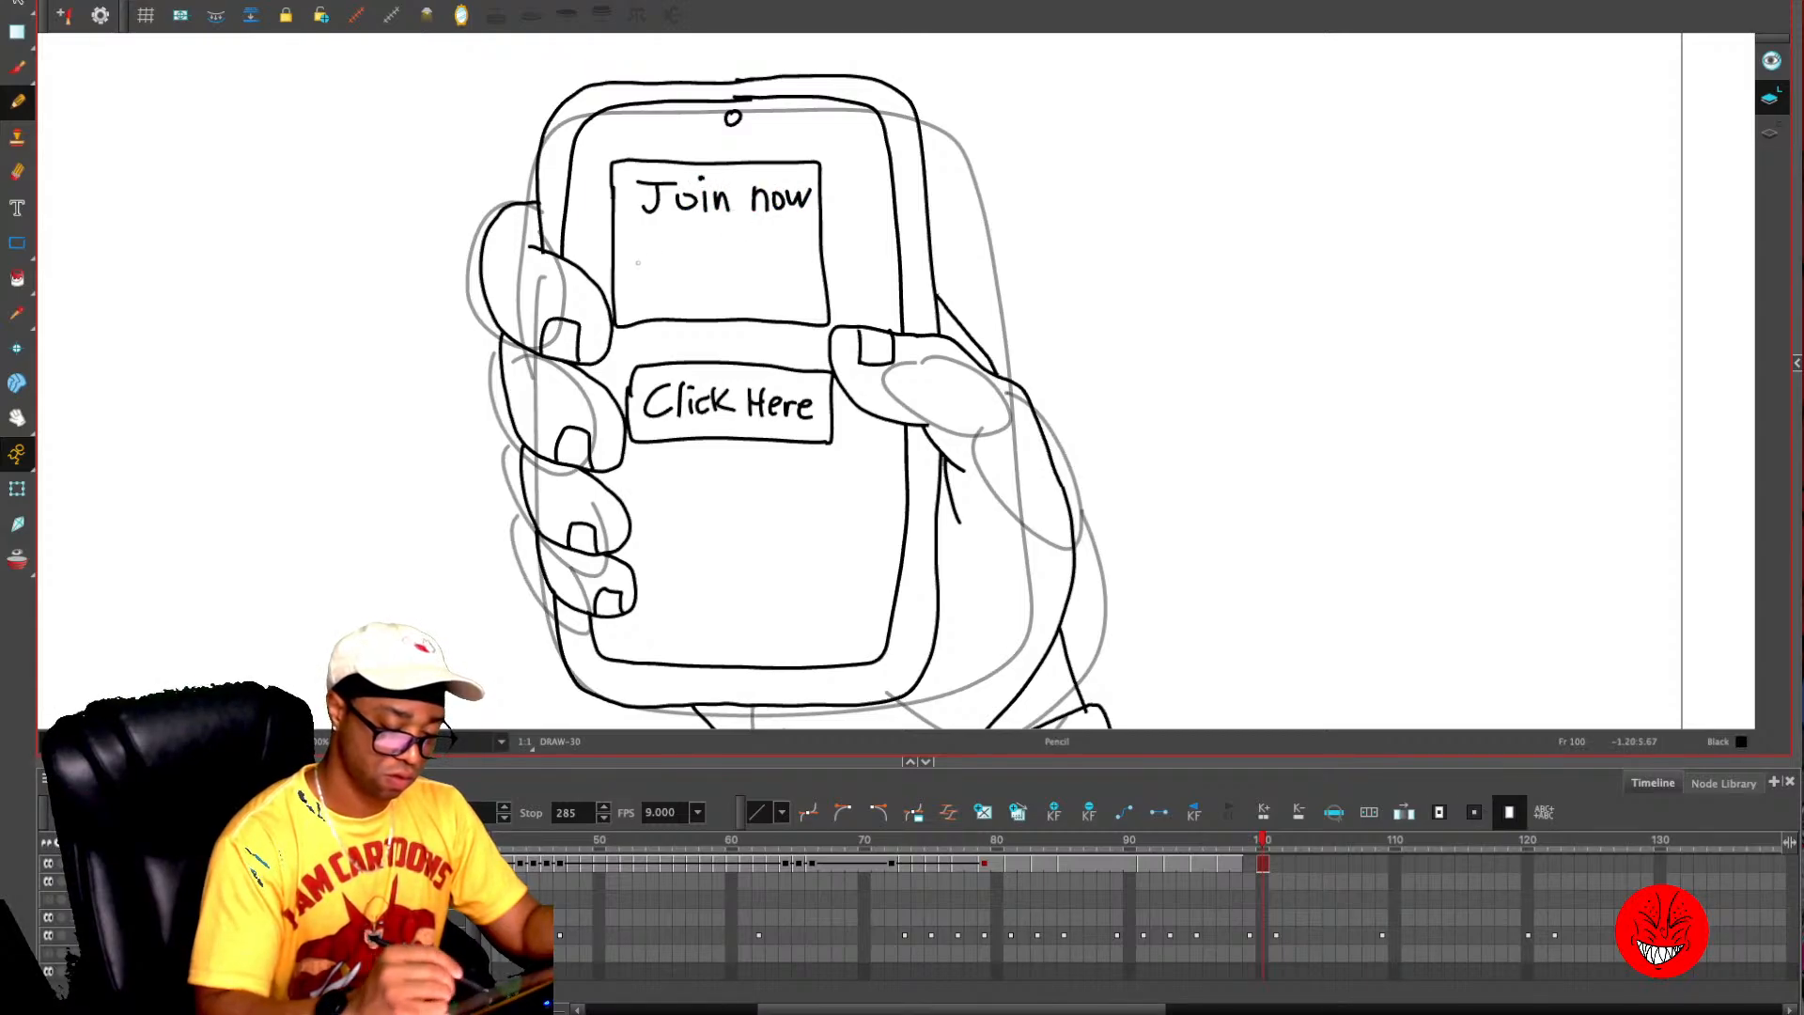
pyautogui.moveTo(642, 263)
pyautogui.mouseDown()
pyautogui.moveTo(654, 246)
pyautogui.moveTo(737, 262)
pyautogui.moveTo(752, 242)
pyautogui.moveTo(777, 261)
pyautogui.moveTo(671, 306)
pyautogui.moveTo(707, 303)
pyautogui.mouseUp()
pyautogui.moveTo(711, 274)
pyautogui.mouseDown()
pyautogui.moveTo(715, 305)
pyautogui.moveTo(772, 282)
pyautogui.moveTo(795, 306)
pyautogui.moveTo(806, 285)
pyautogui.mouseUp()
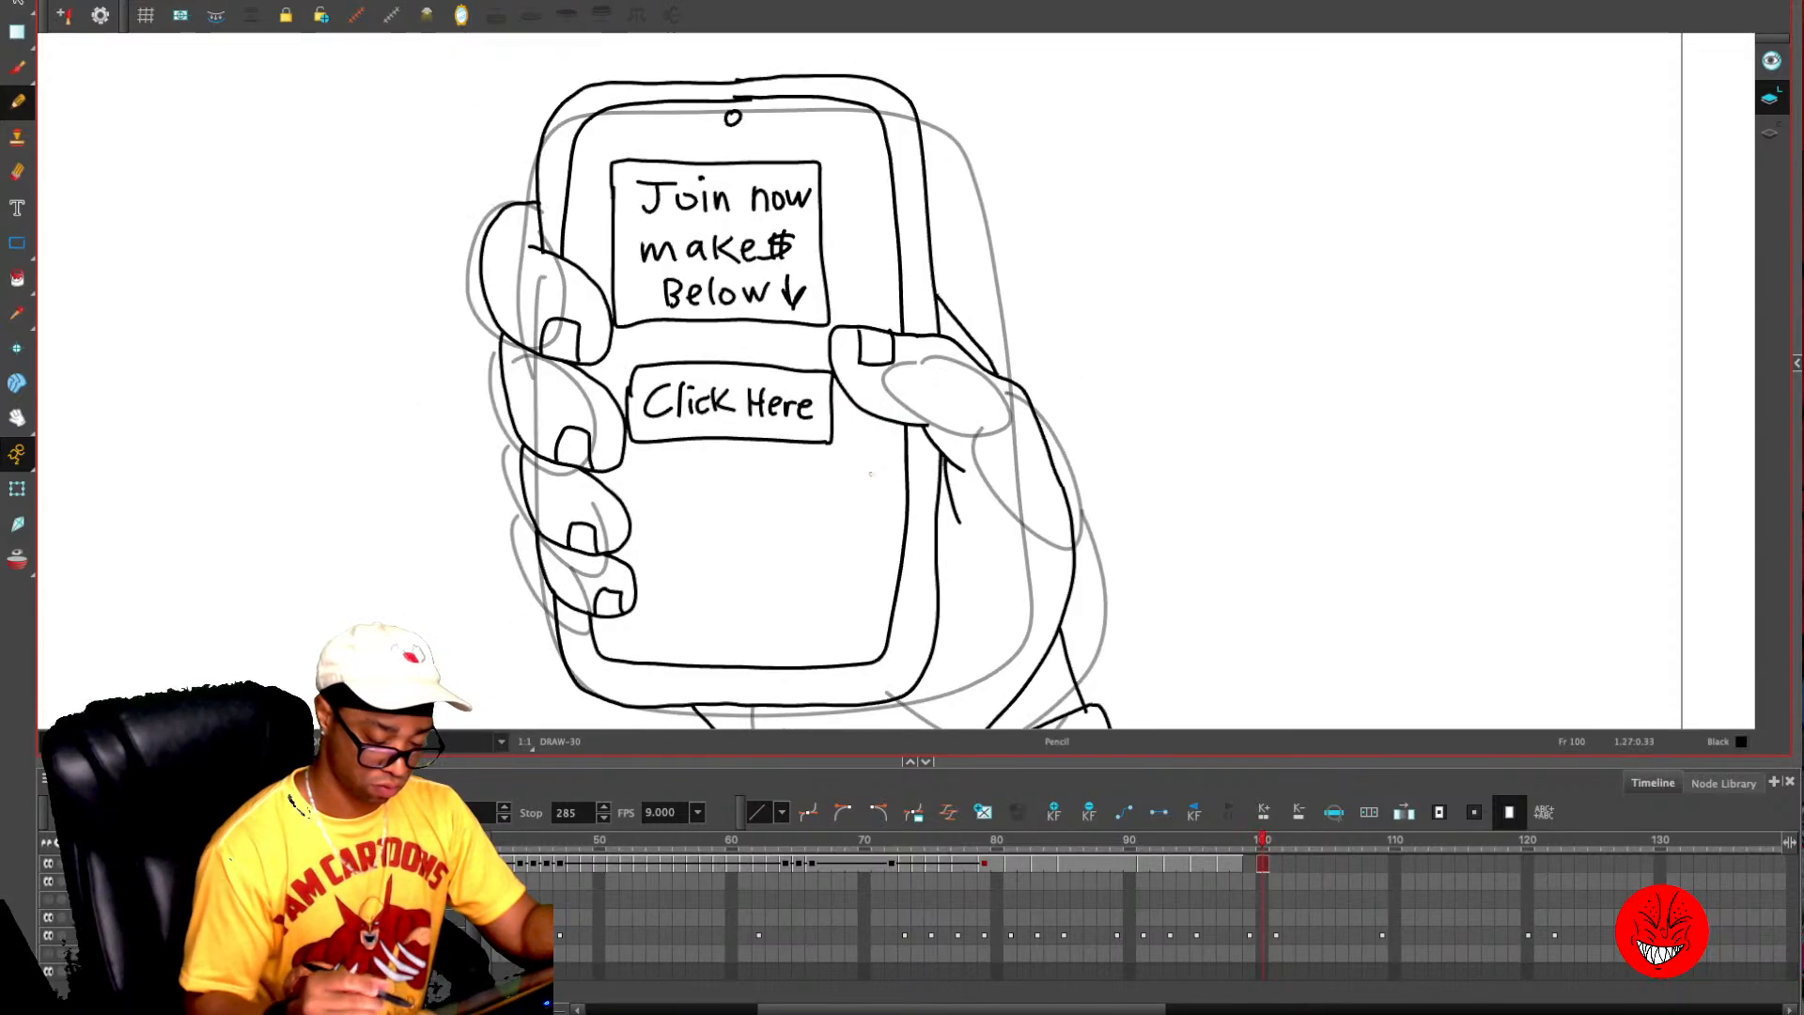
# - Draw three empty rectangular boxes stacked beneath the "Click Here" button on the phone's screen
pyautogui.scroll(-2, 902, 381)
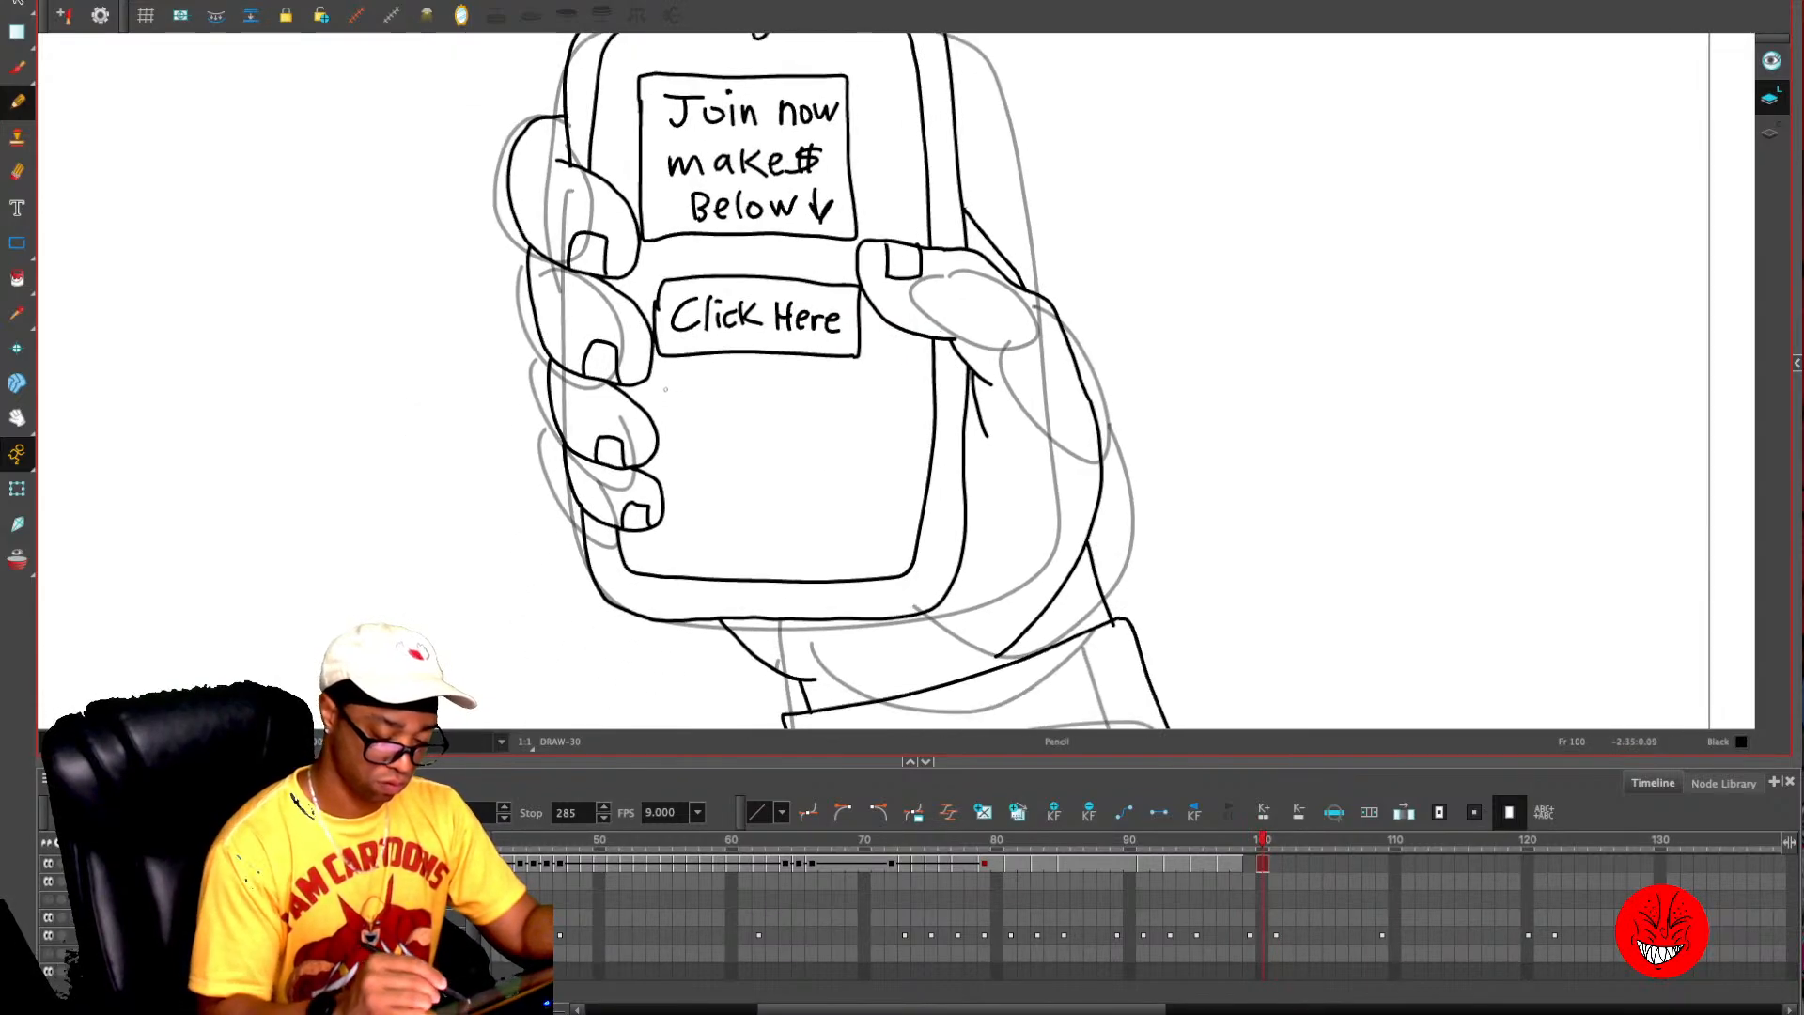
pyautogui.moveTo(665, 385)
pyautogui.mouseDown()
pyautogui.moveTo(836, 422)
pyautogui.moveTo(854, 376)
pyautogui.moveTo(666, 381)
pyautogui.mouseUp()
pyautogui.moveTo(677, 454)
pyautogui.mouseDown()
pyautogui.moveTo(743, 488)
pyautogui.moveTo(852, 486)
pyautogui.moveTo(811, 442)
pyautogui.moveTo(680, 443)
pyautogui.mouseUp()
pyautogui.moveTo(683, 506)
pyautogui.mouseDown()
pyautogui.moveTo(710, 542)
pyautogui.moveTo(836, 544)
pyautogui.moveTo(838, 506)
pyautogui.moveTo(684, 508)
pyautogui.mouseUp()
# - Copy the whole hand and phone drawing from frame 100 and paste it onto frame 101
pyautogui.press('1')
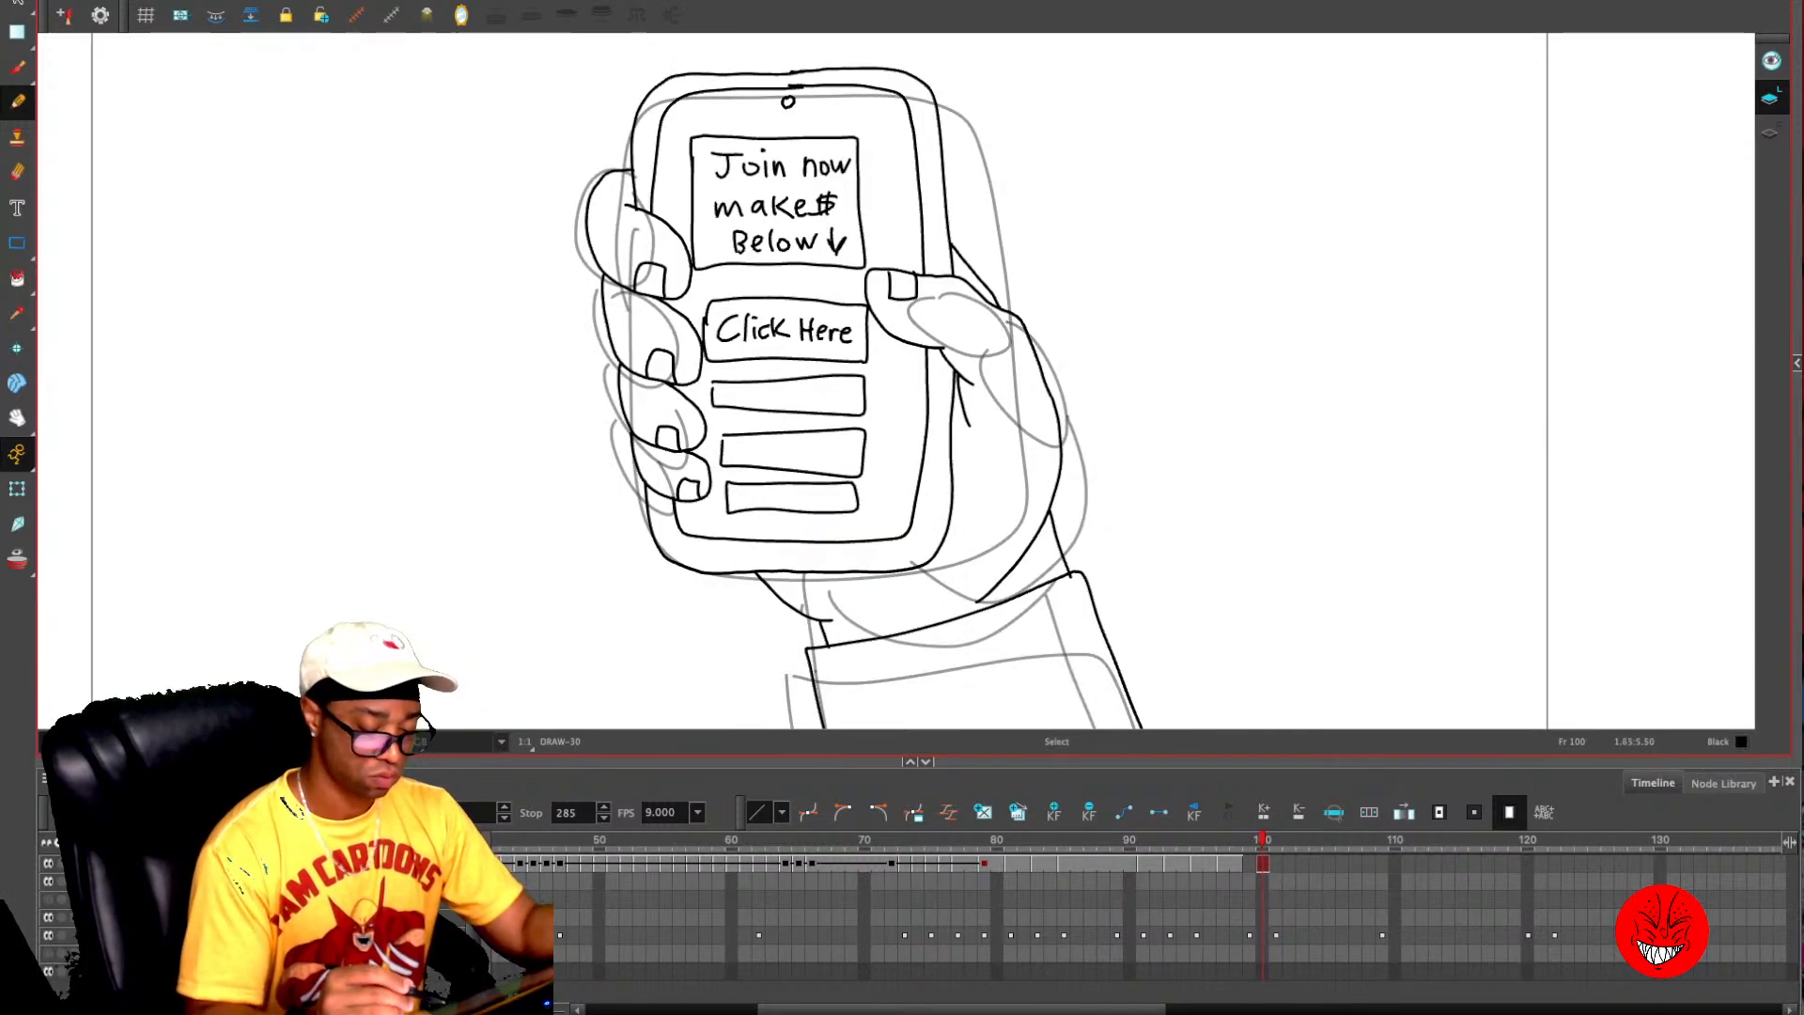
pyautogui.press('1')
pyautogui.press('1')
pyautogui.press('.')
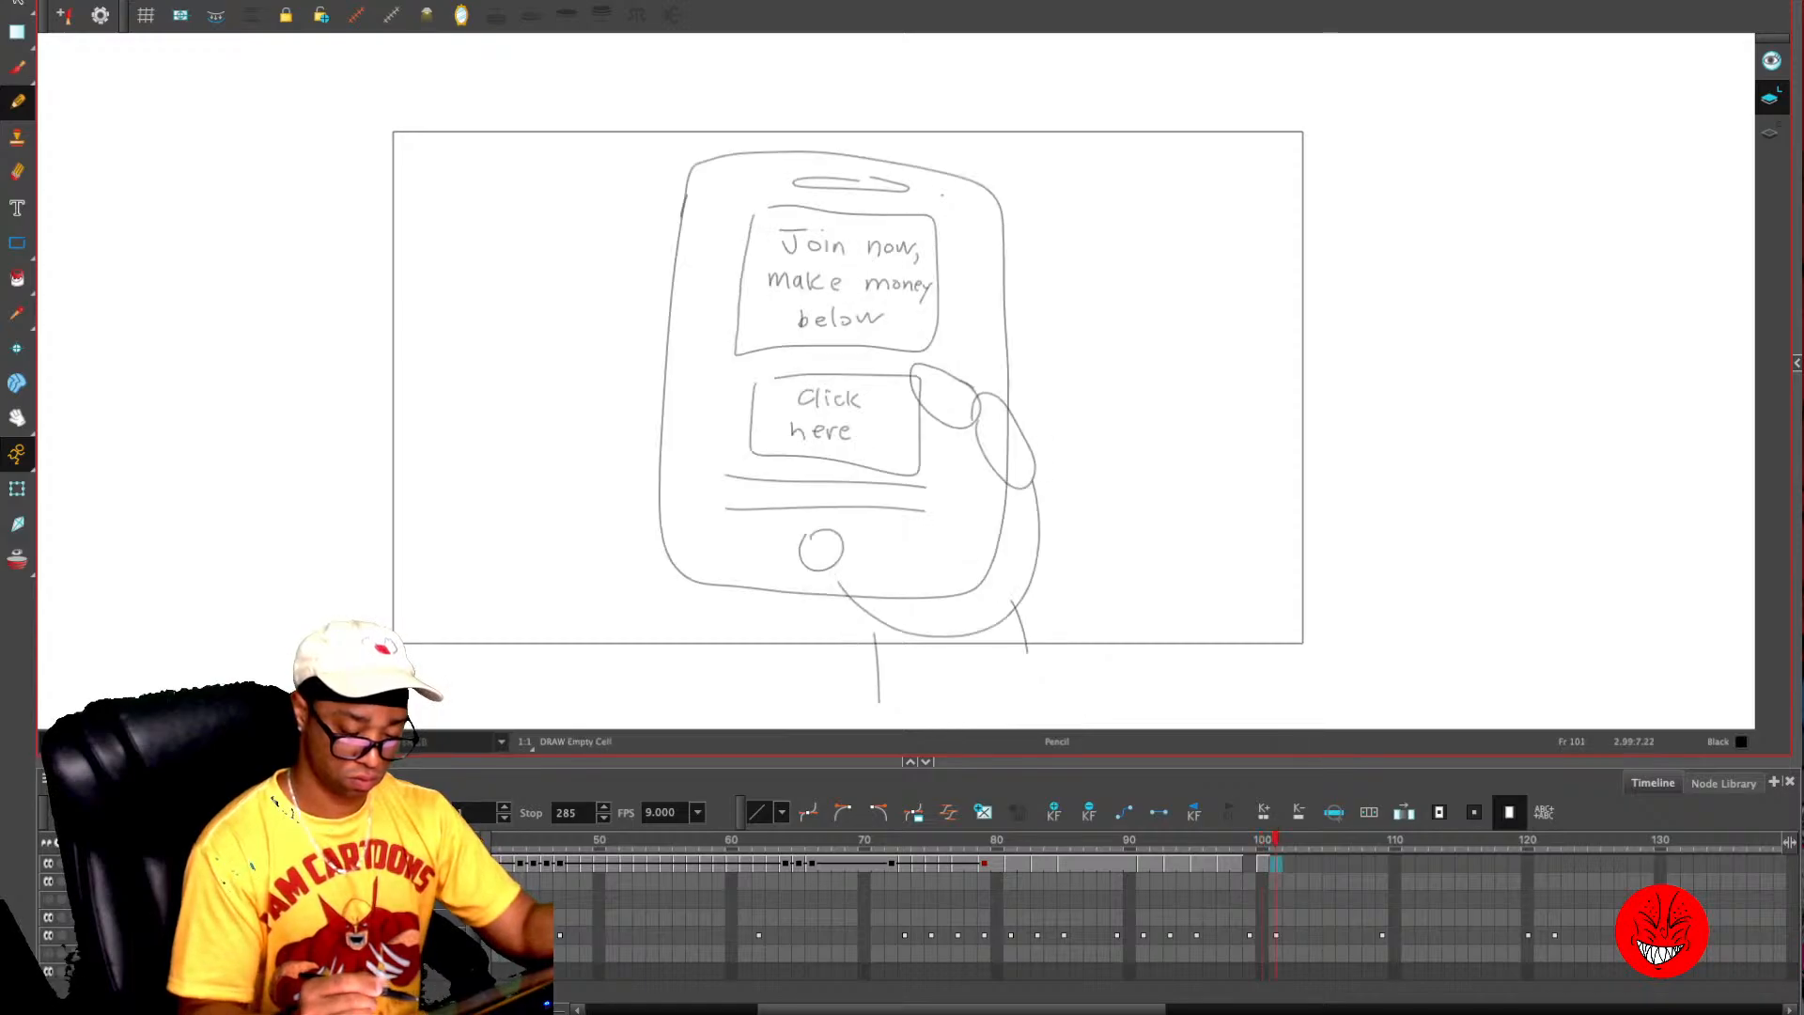
pyautogui.hotkey('alt', 'o')
pyautogui.press('.')
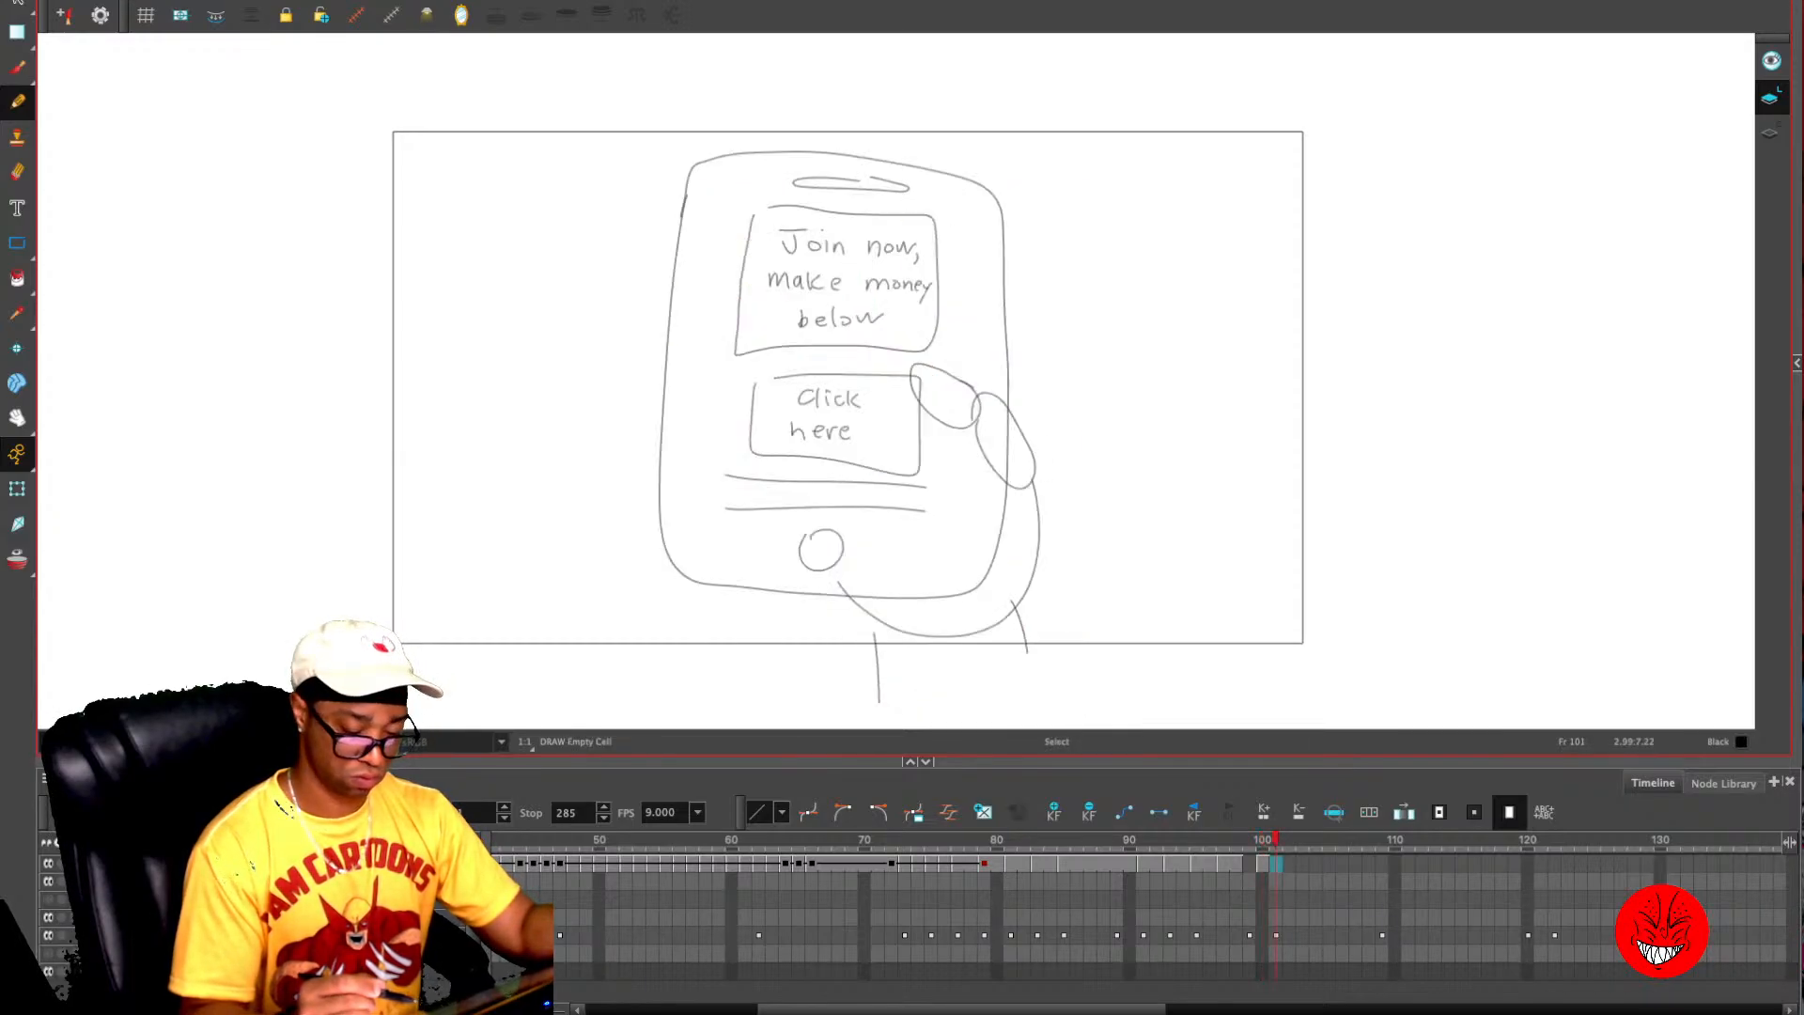
pyautogui.press('1')
pyautogui.press('1')
pyautogui.hotkey('ctrl', 'v')
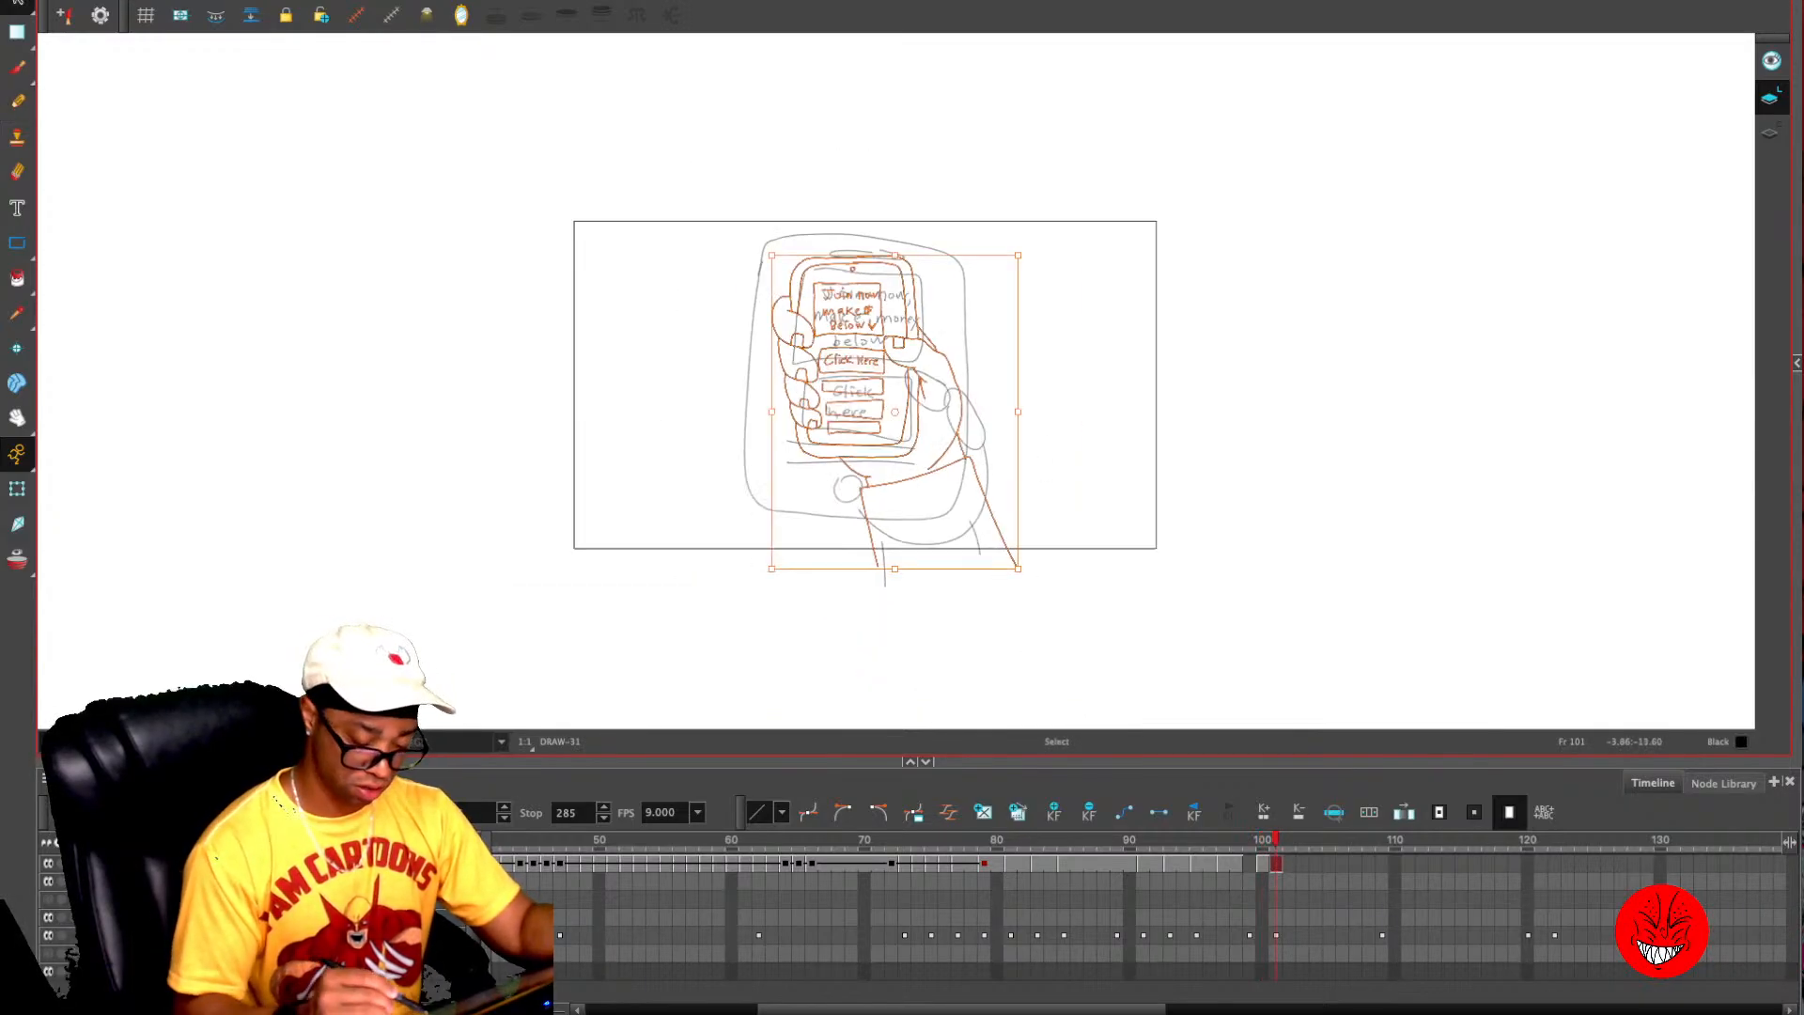
# - Enlarge the pasted drawing, position it over the frame 101 rough phone, and extend its exposure through frame 102
pyautogui.moveTo(770, 570); pyautogui.dragTo(652, 723)
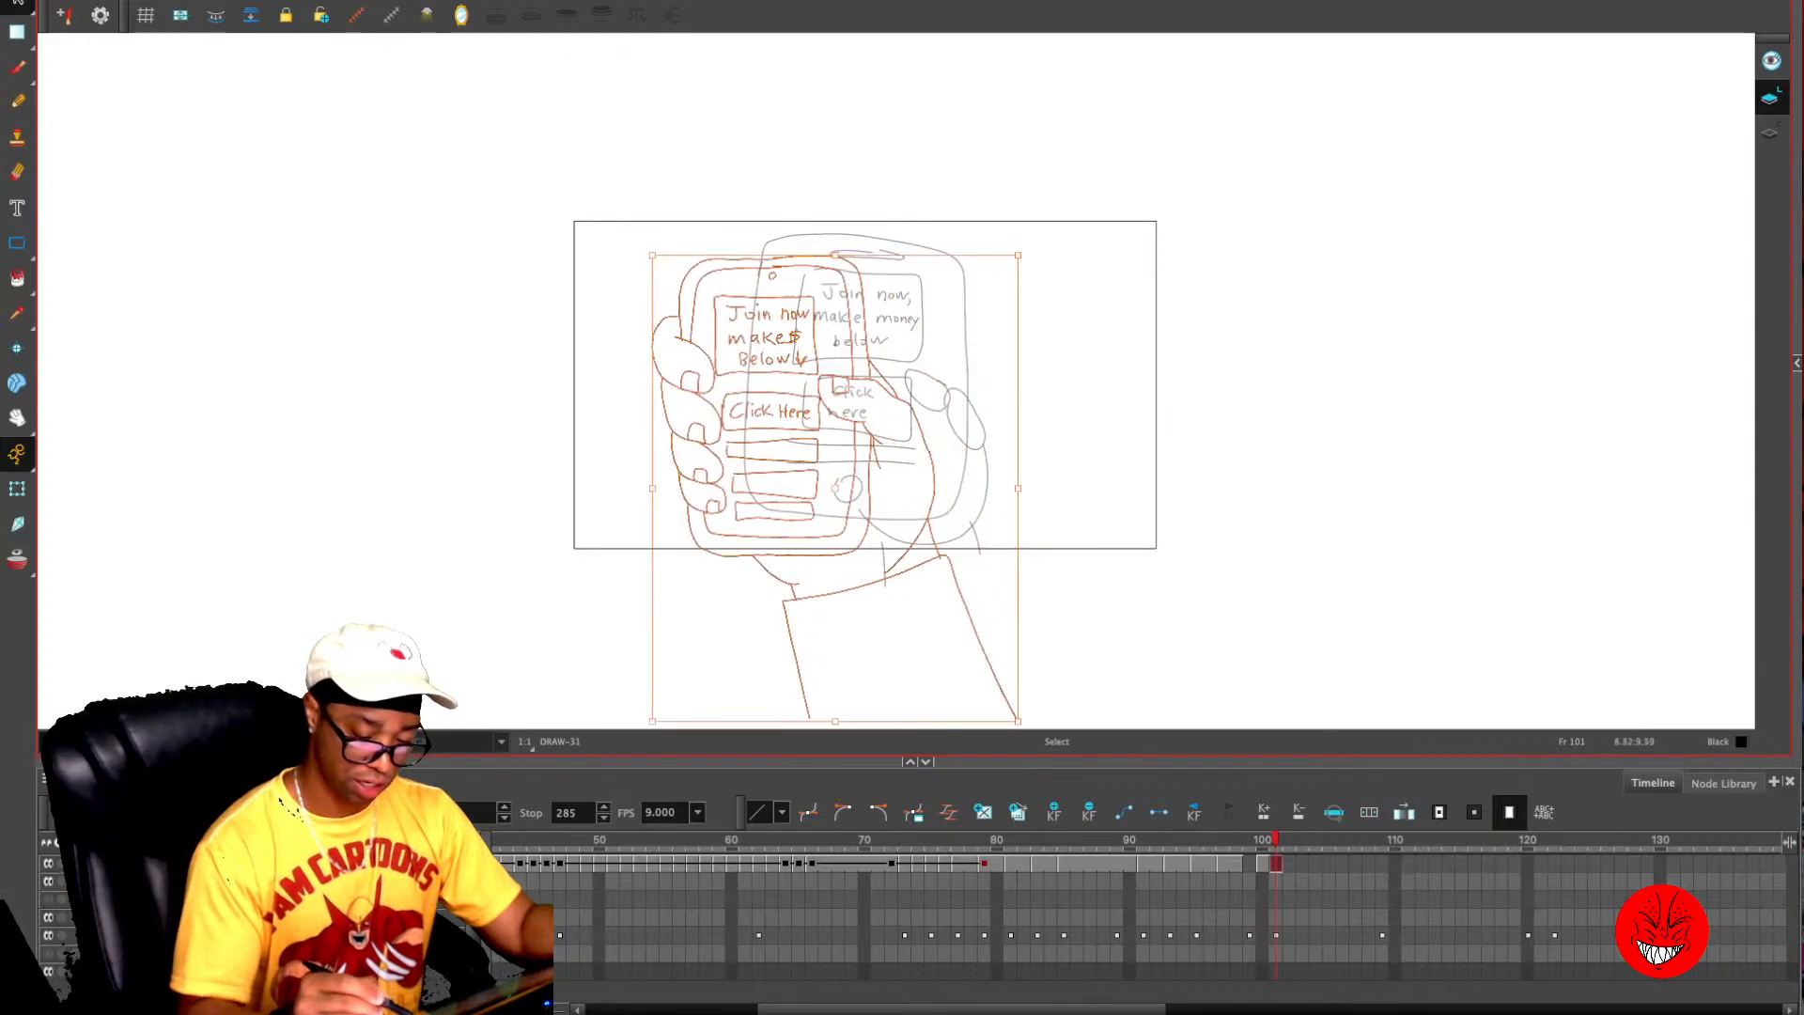
pyautogui.moveTo(1019, 254); pyautogui.dragTo(1080, 175)
pyautogui.moveTo(921, 334); pyautogui.dragTo(974, 390)
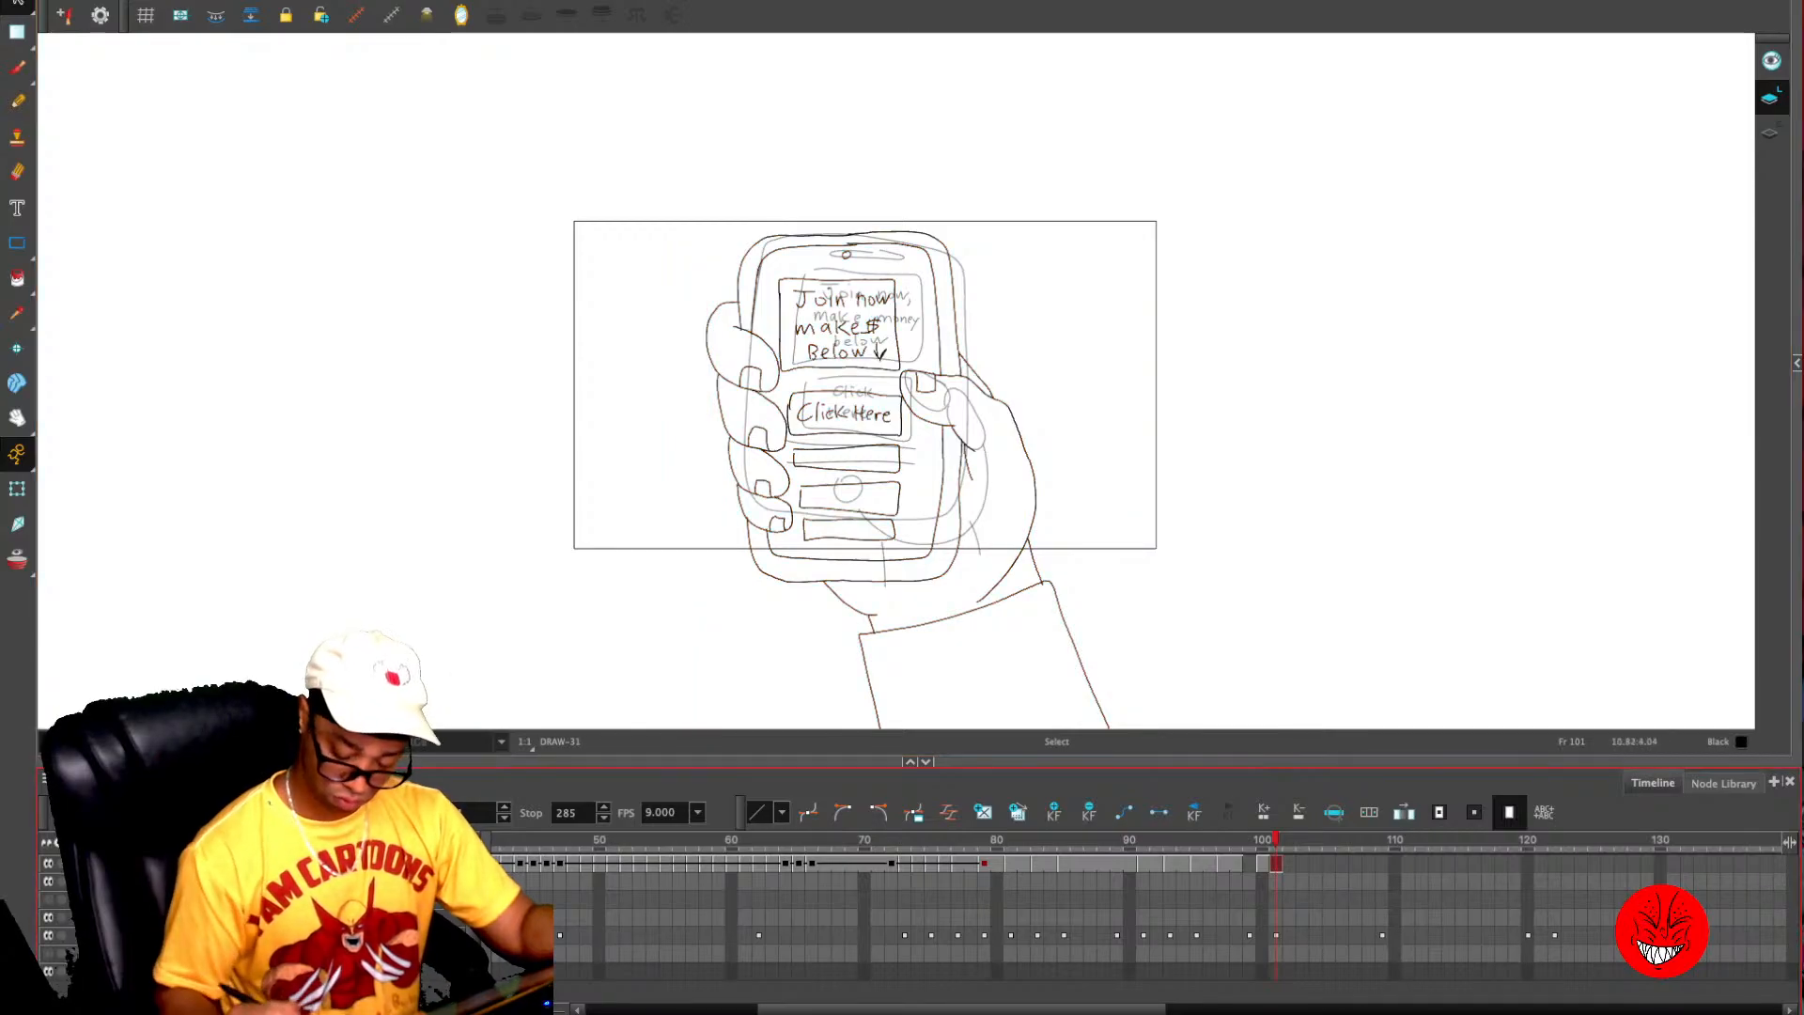
pyautogui.press('+')
# - Hide the rough sketch layer and go to frame 97, ready to draw on the tilted phone's screen
pyautogui.press(',')
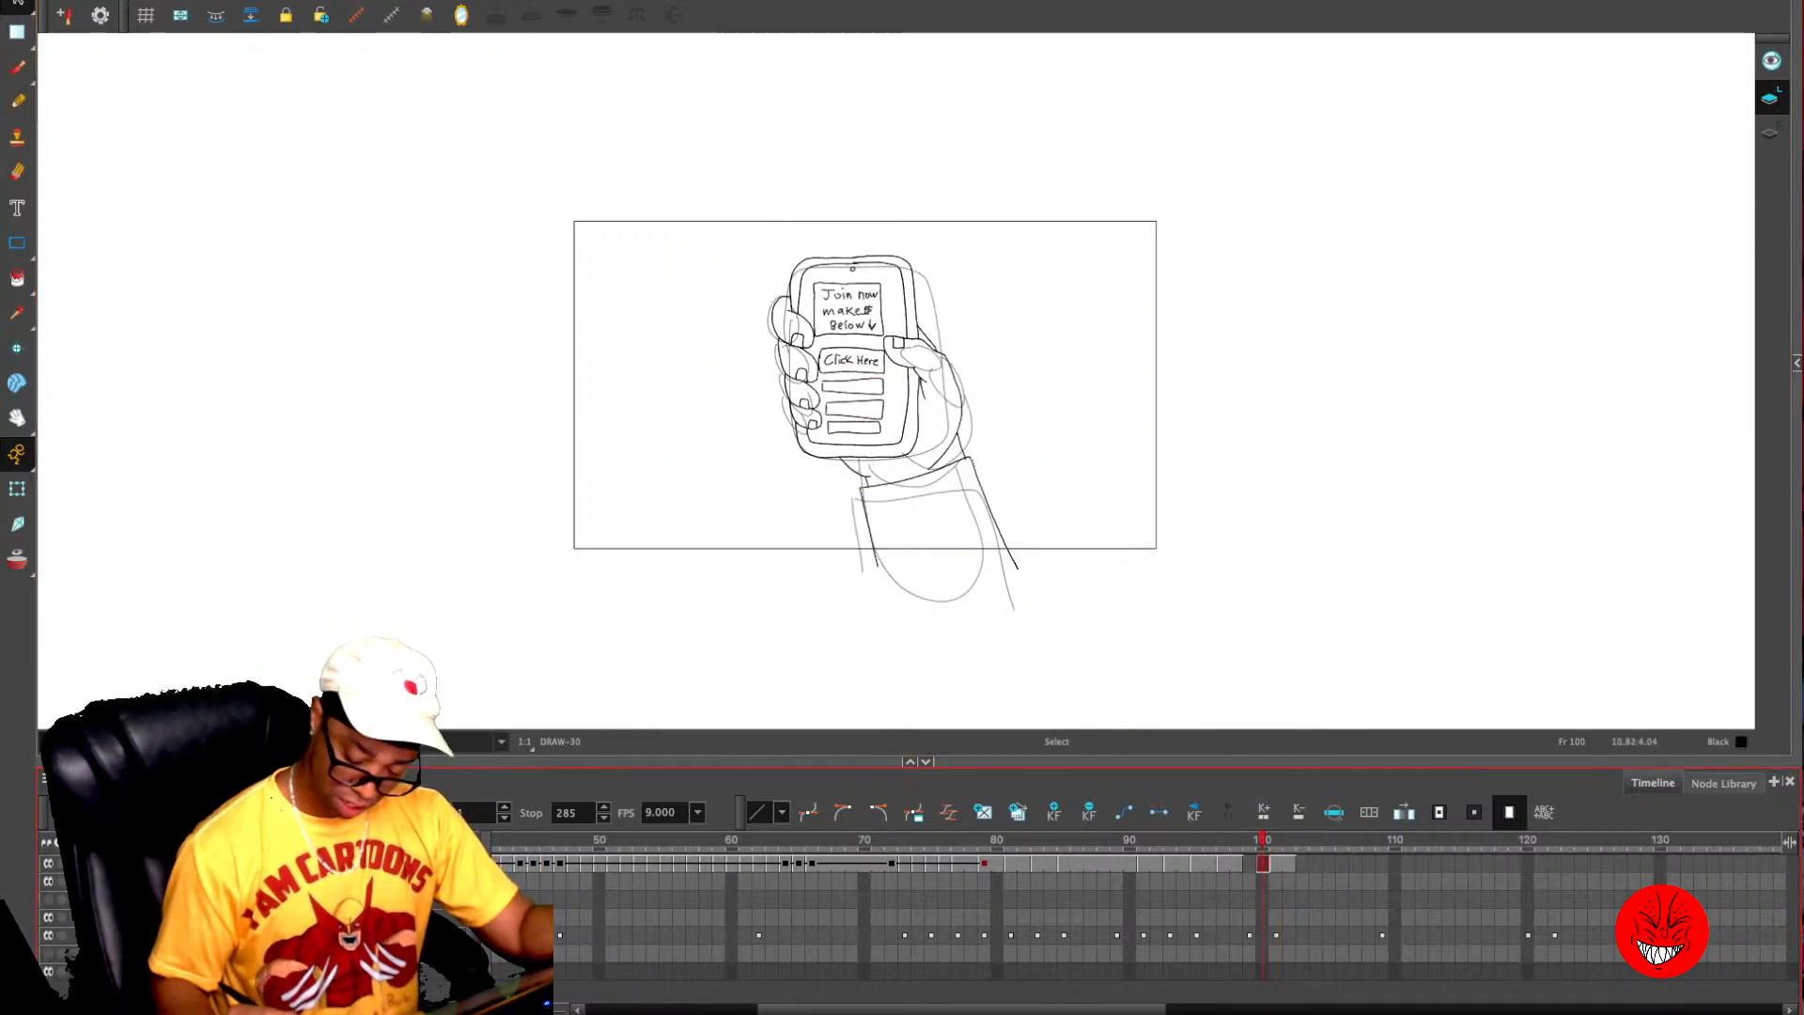
pyautogui.moveTo(1263, 863); pyautogui.dragTo(1250, 863)
pyautogui.press('1')
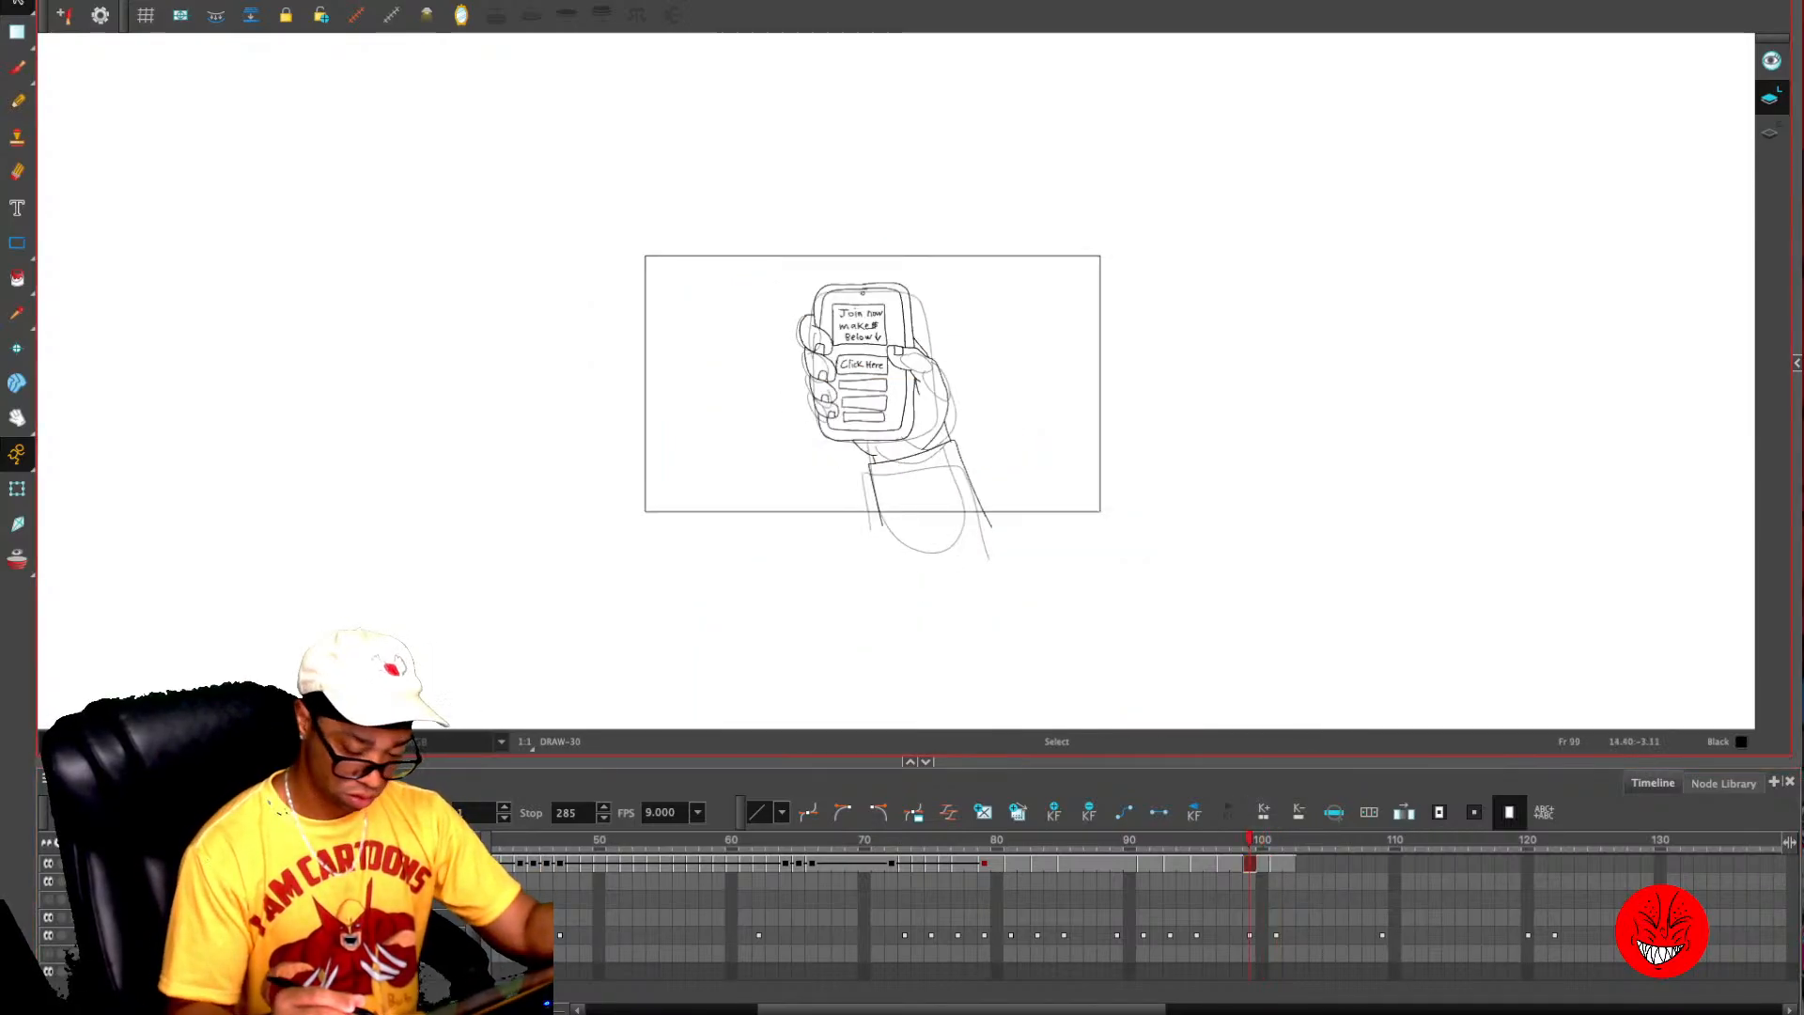
pyautogui.press('2')
pyautogui.press('2')
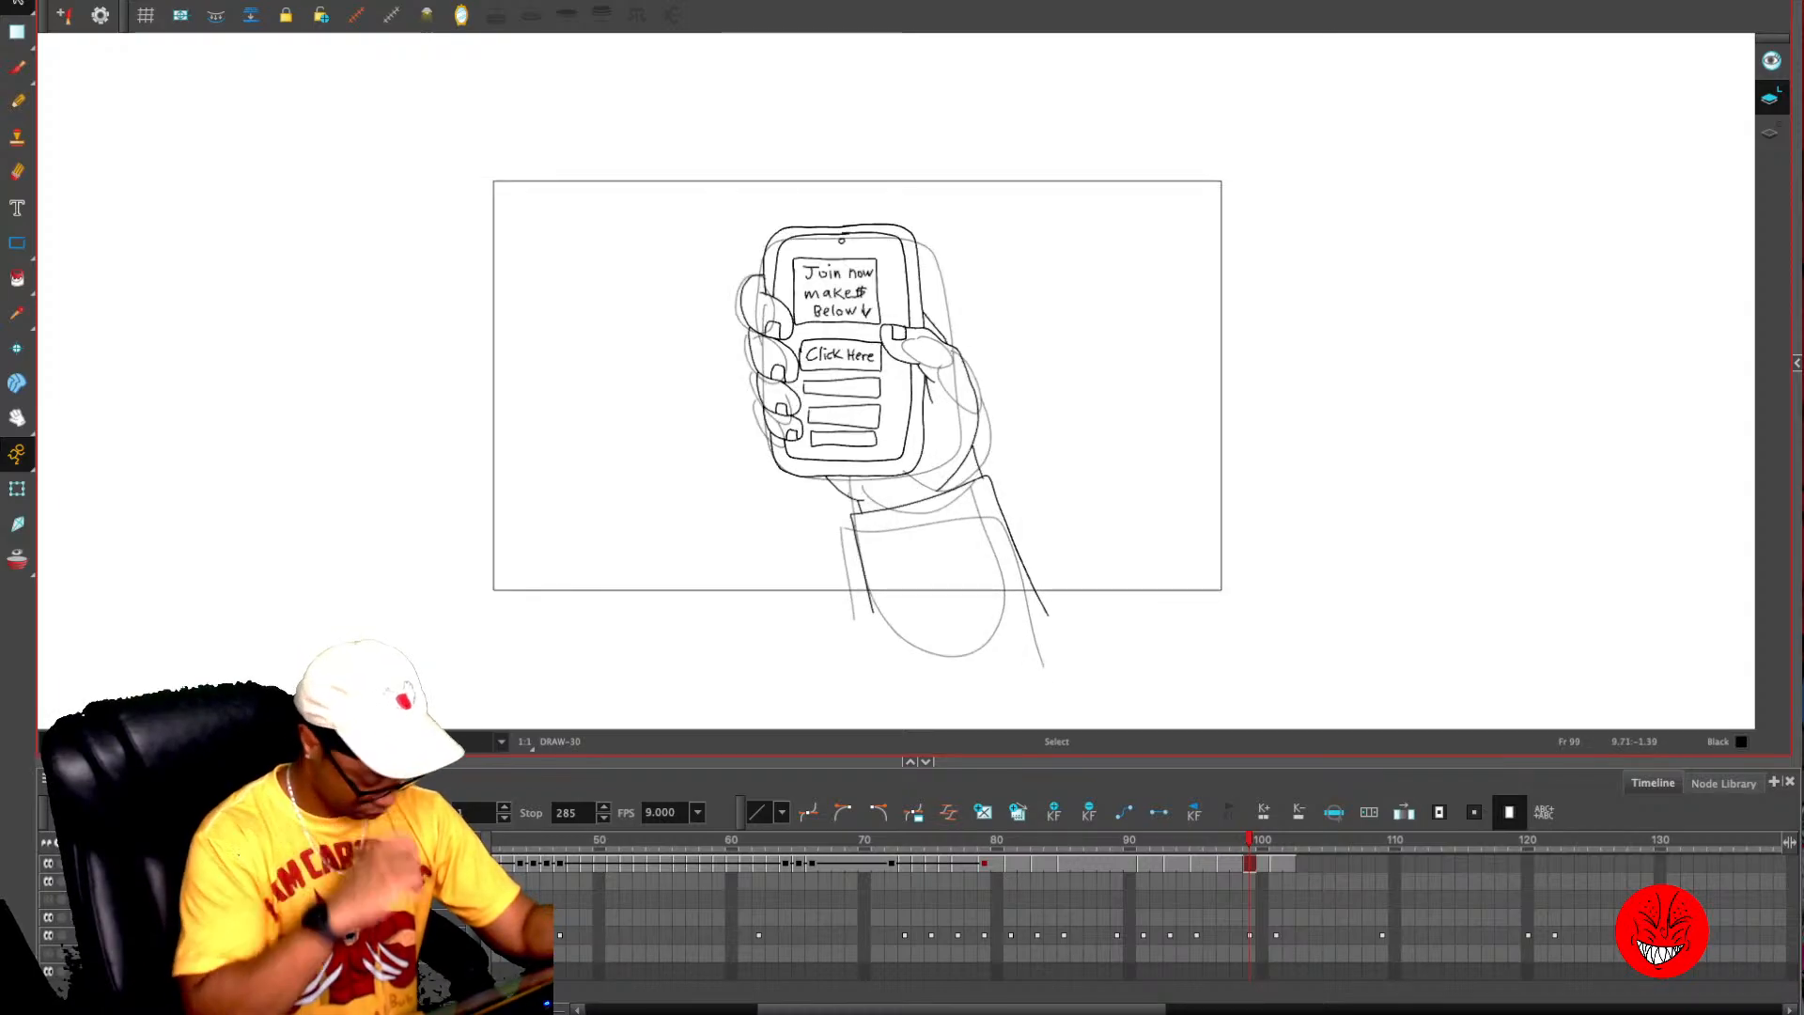
pyautogui.click(48, 935)
pyautogui.moveTo(1249, 839)
pyautogui.mouseDown()
pyautogui.moveTo(759, 840)
pyautogui.moveTo(1303, 839)
pyautogui.moveTo(1223, 839)
pyautogui.mouseUp()
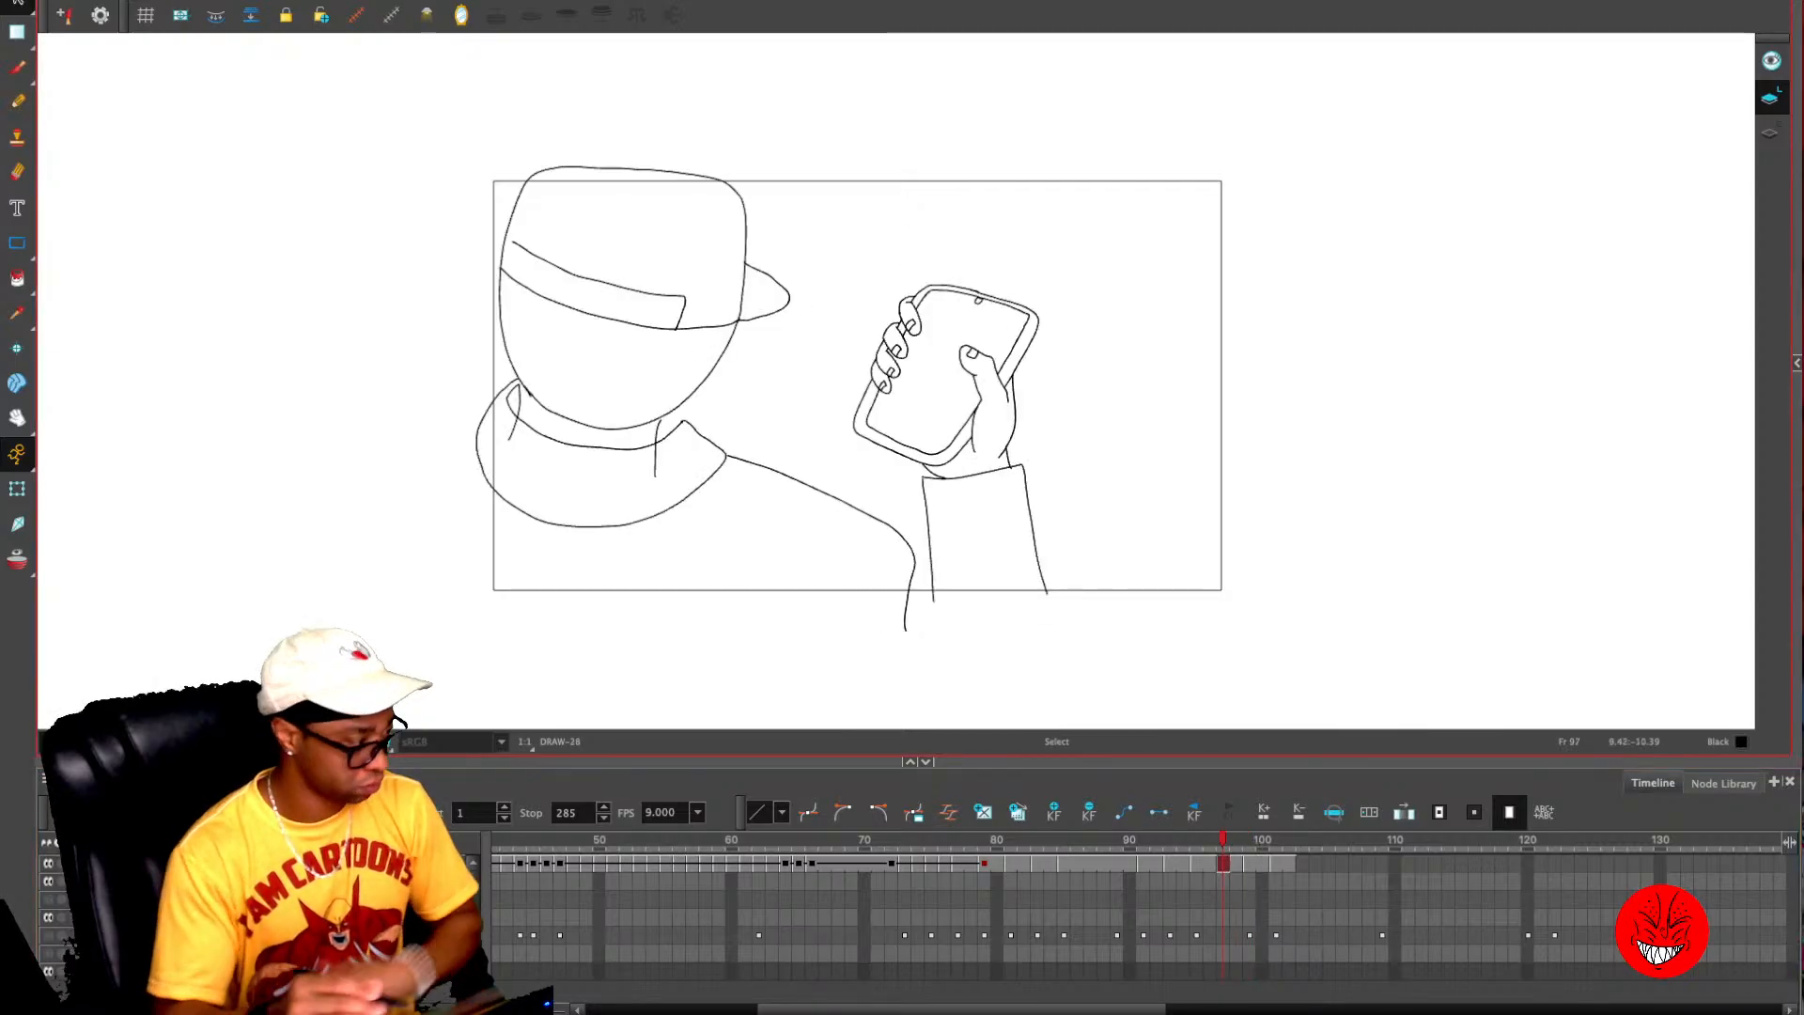
pyautogui.press('2')
pyautogui.press('2')
pyautogui.press('2')
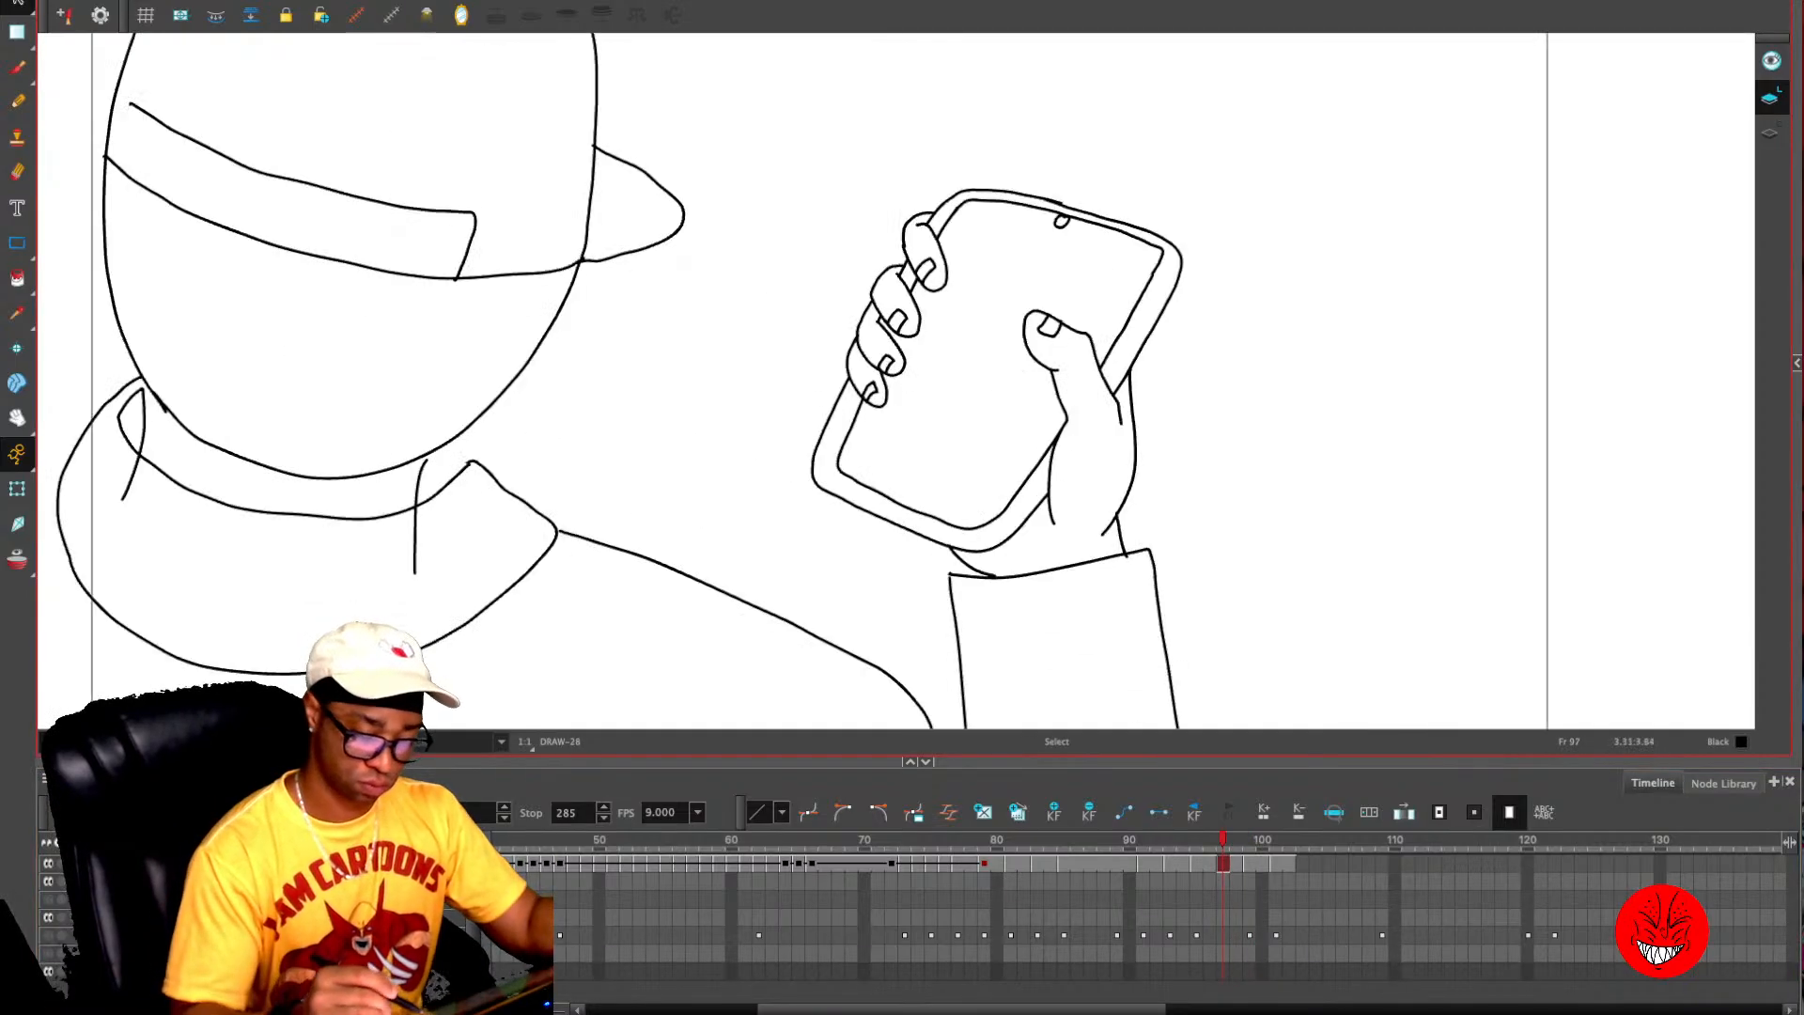
pyautogui.hotkey('alt', '/')
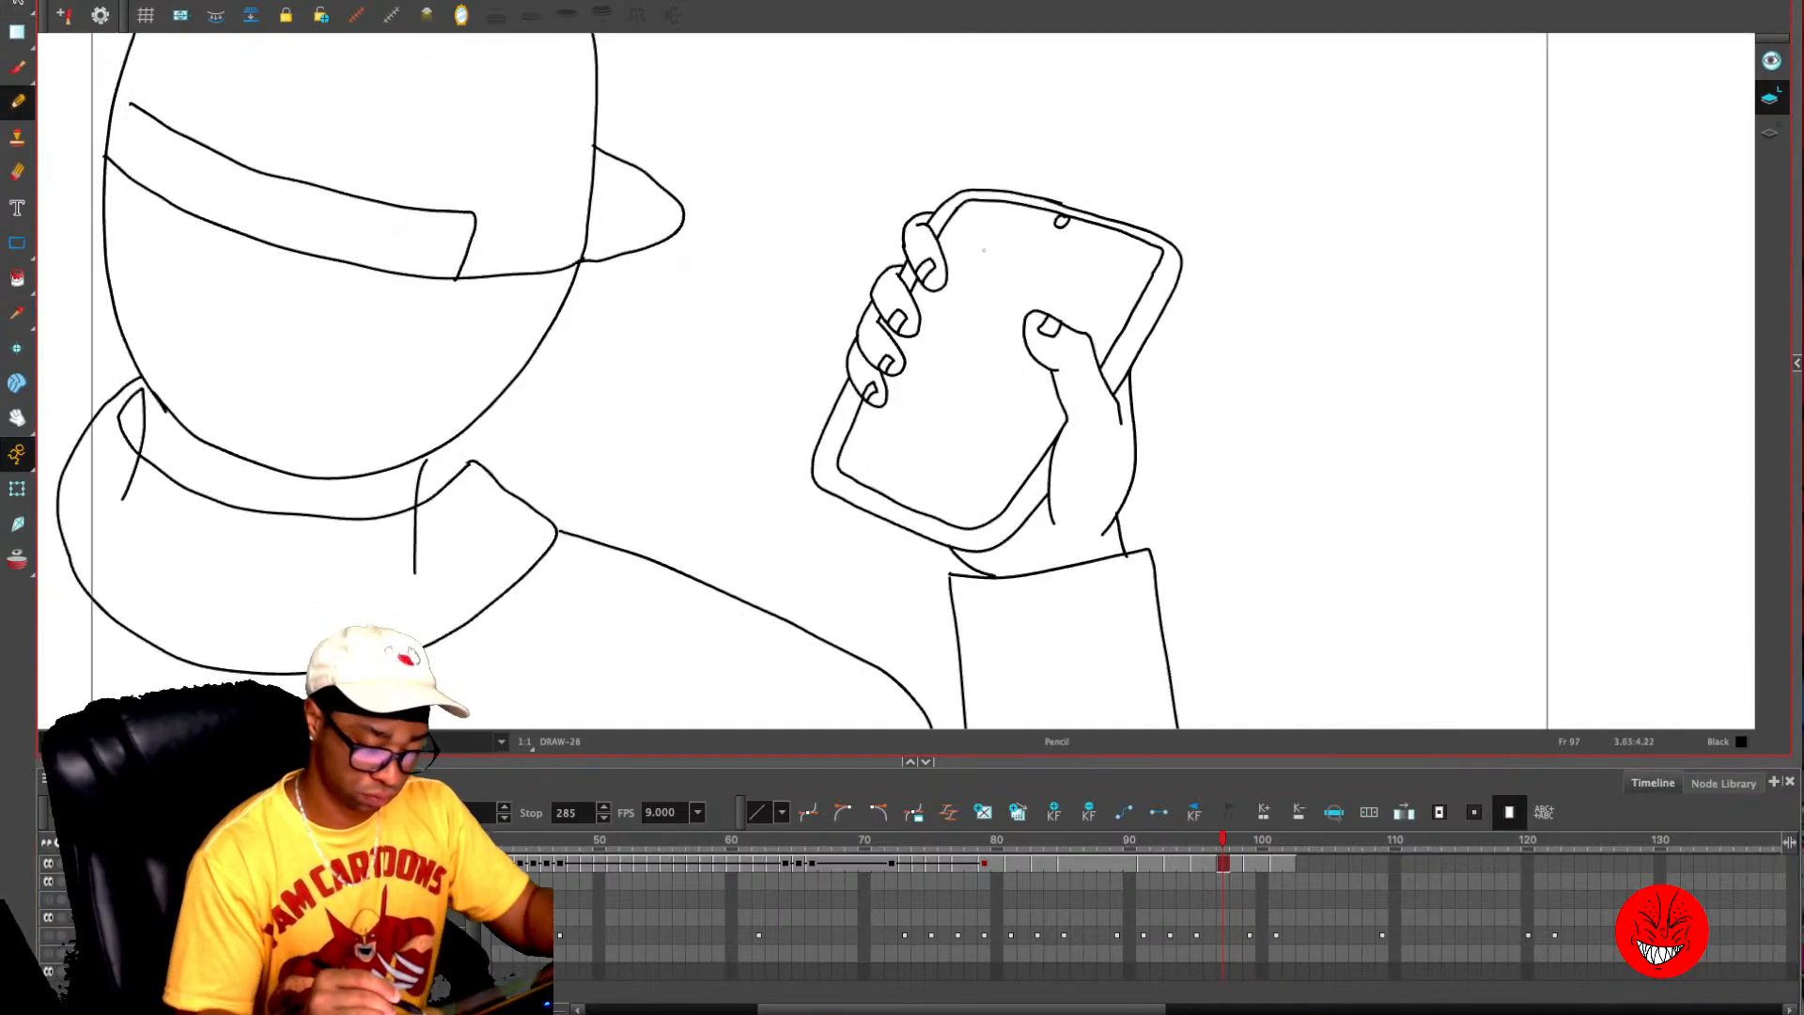
pyautogui.moveTo(975, 232)
pyautogui.mouseDown()
pyautogui.moveTo(1104, 291)
pyautogui.moveTo(1077, 331)
pyautogui.moveTo(989, 354)
pyautogui.moveTo(939, 333)
pyautogui.mouseUp()
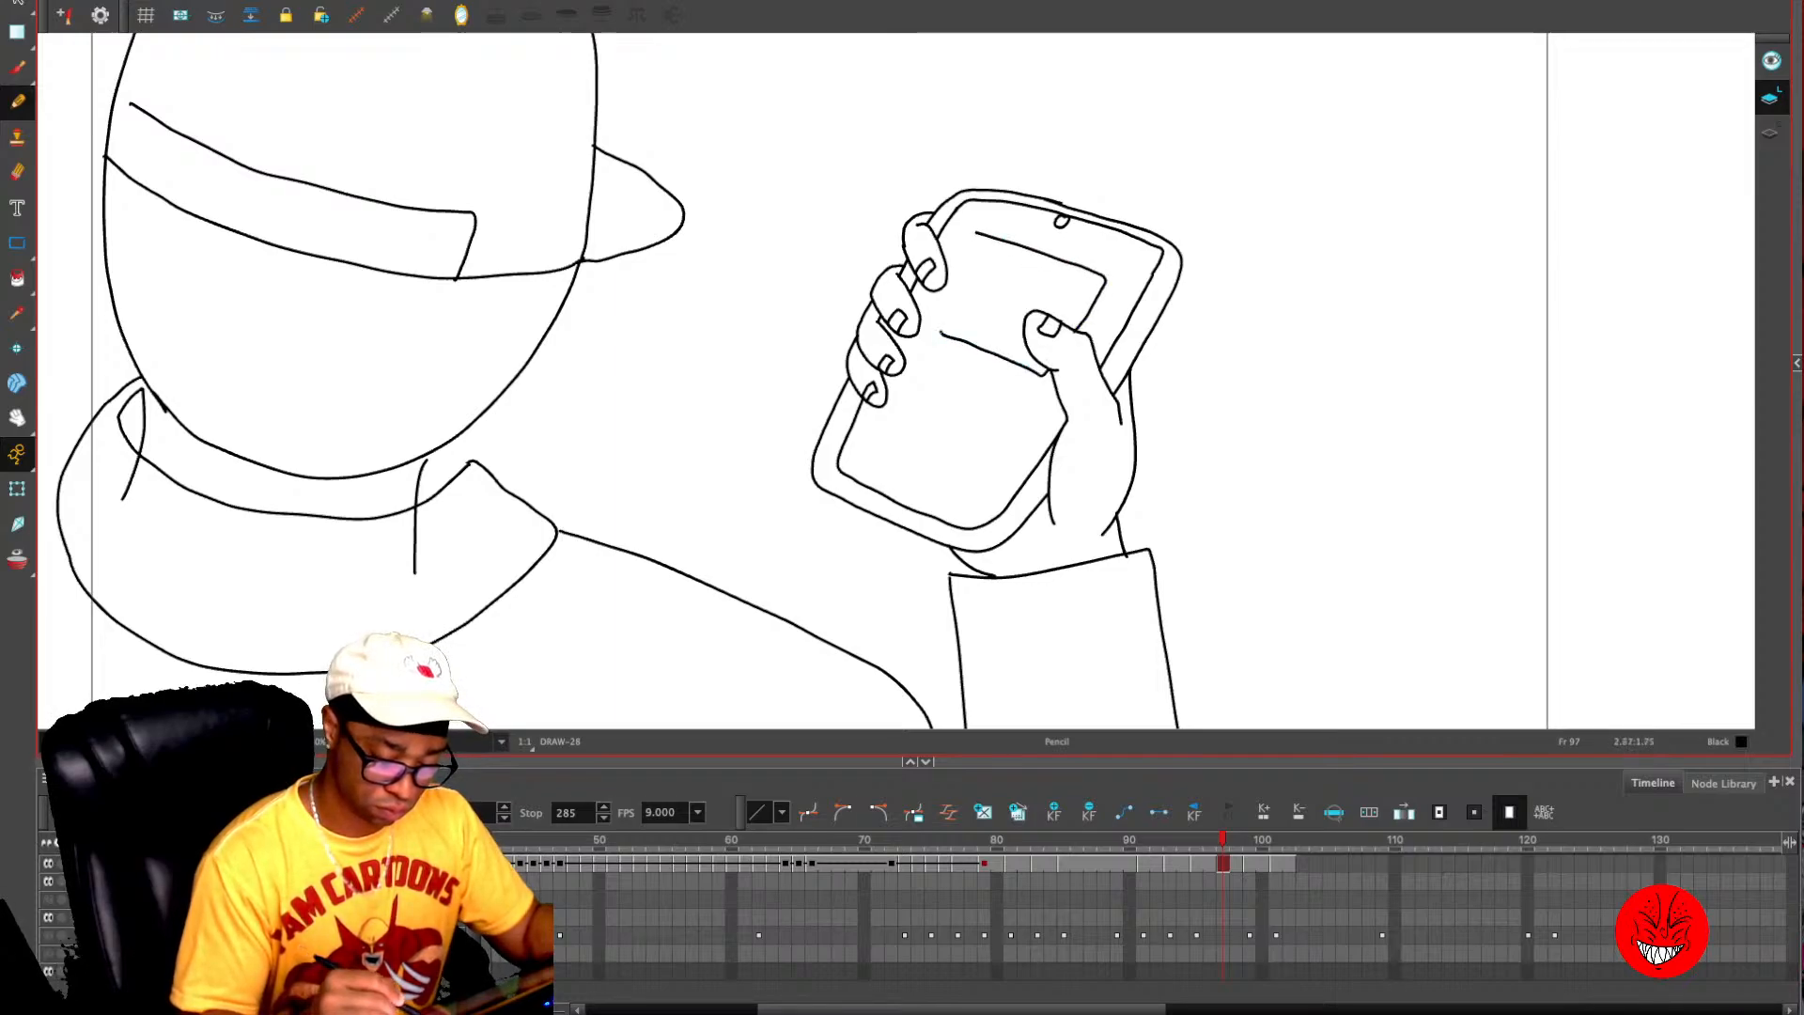
pyautogui.hotkey('ctrl', 'z')
pyautogui.hotkey('ctrl', 'z')
# - Draw a slanted box near the top of the frame 97 phone's screen and letter "Join now make $ Below" inside with a down arrow
pyautogui.moveTo(989, 222)
pyautogui.mouseDown()
pyautogui.moveTo(981, 290)
pyautogui.moveTo(1073, 326)
pyautogui.moveTo(1086, 257)
pyautogui.moveTo(998, 225)
pyautogui.mouseUp()
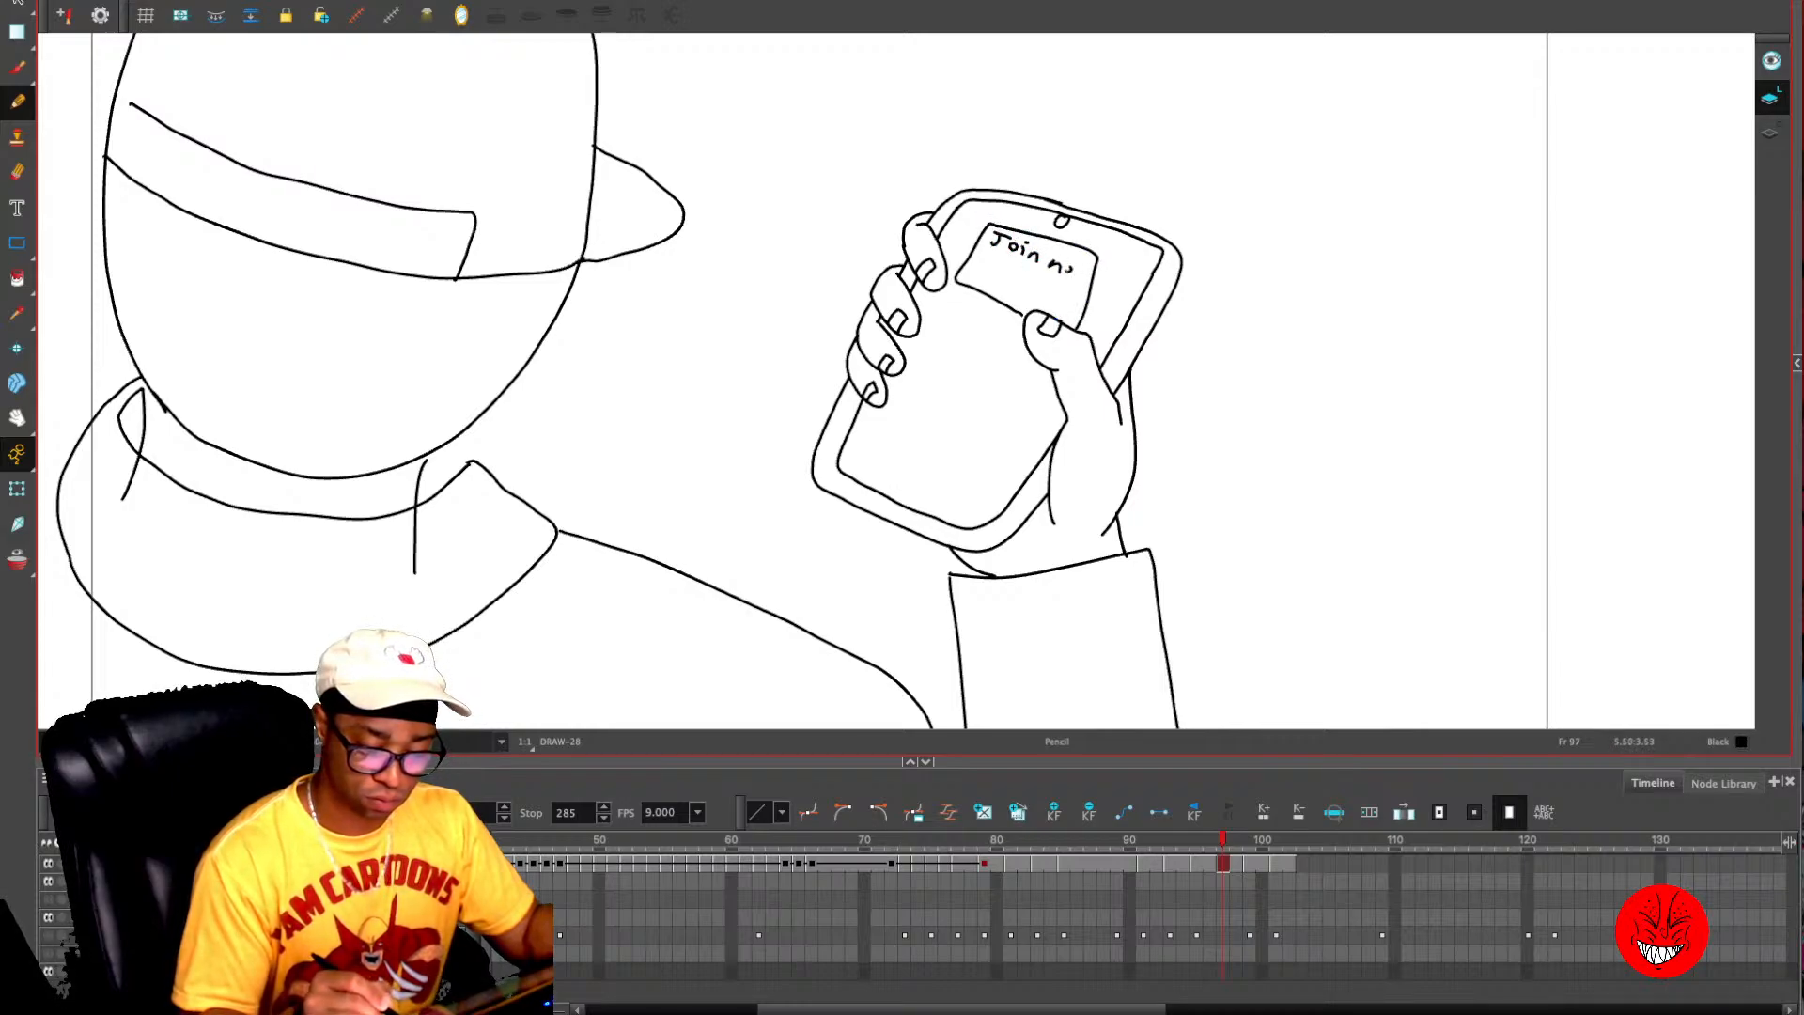
pyautogui.moveTo(994, 266); pyautogui.dragTo(1011, 265)
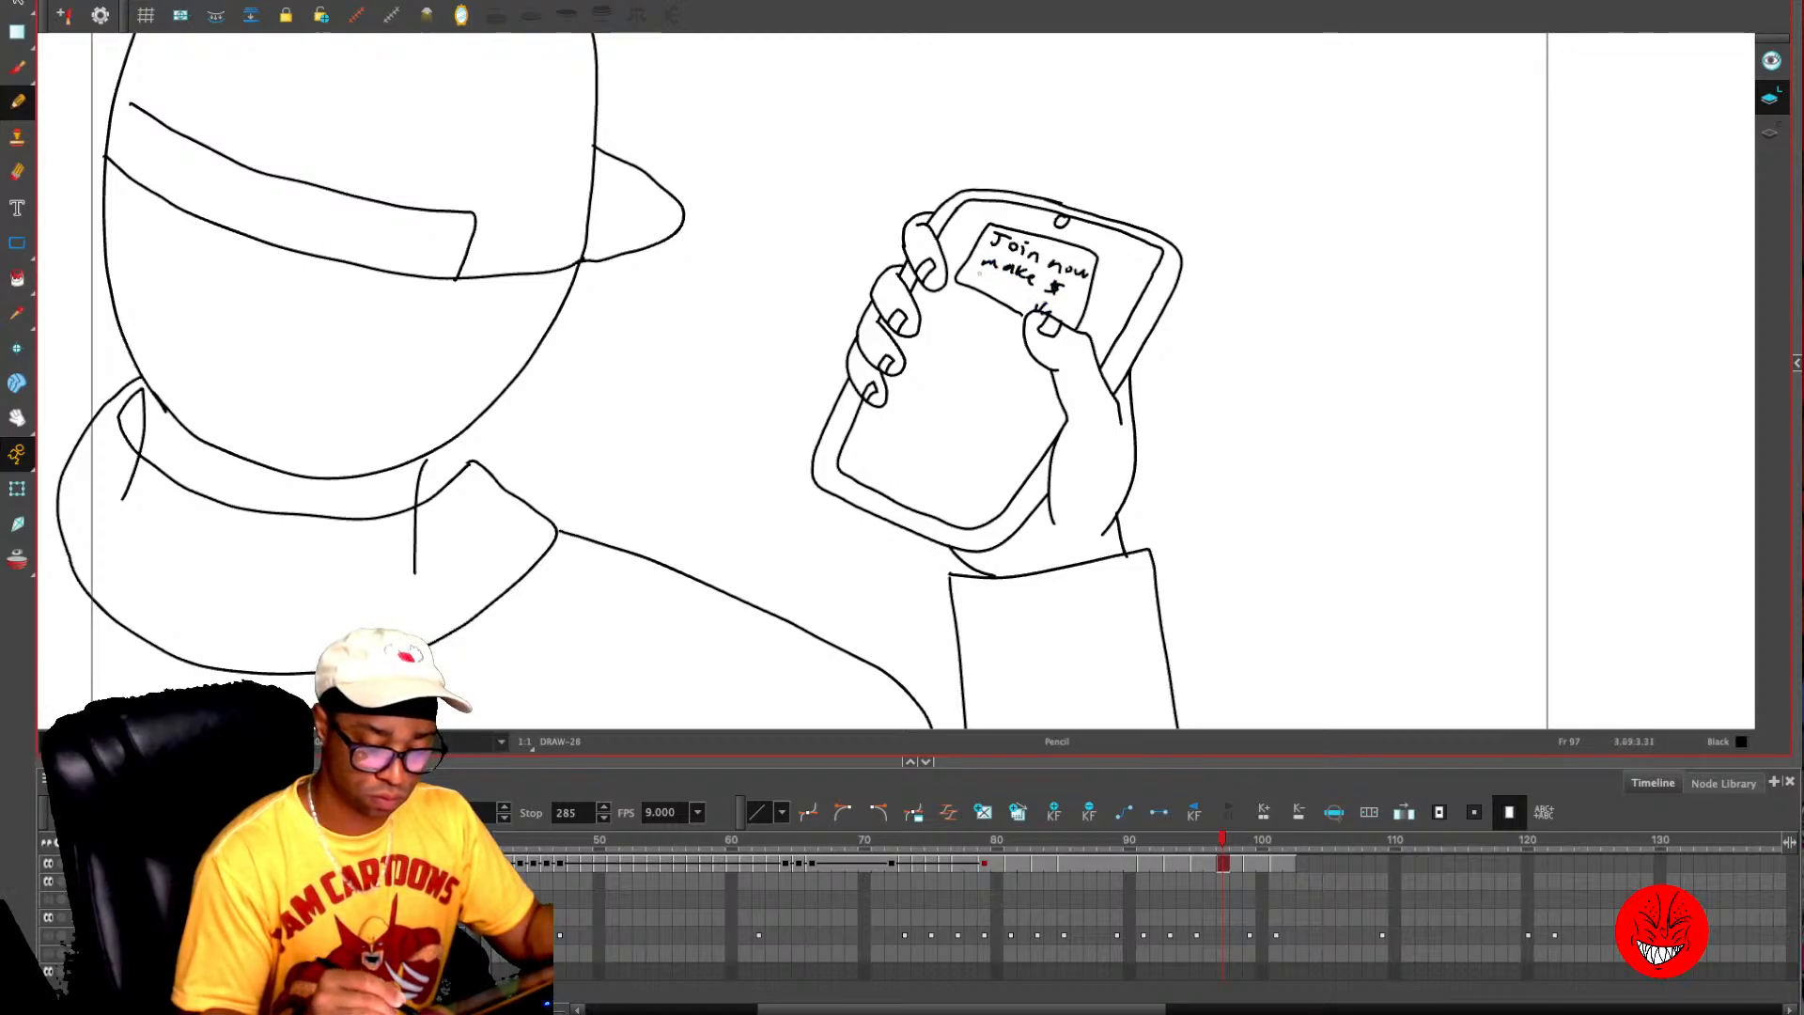
pyautogui.moveTo(979, 274); pyautogui.dragTo(981, 286)
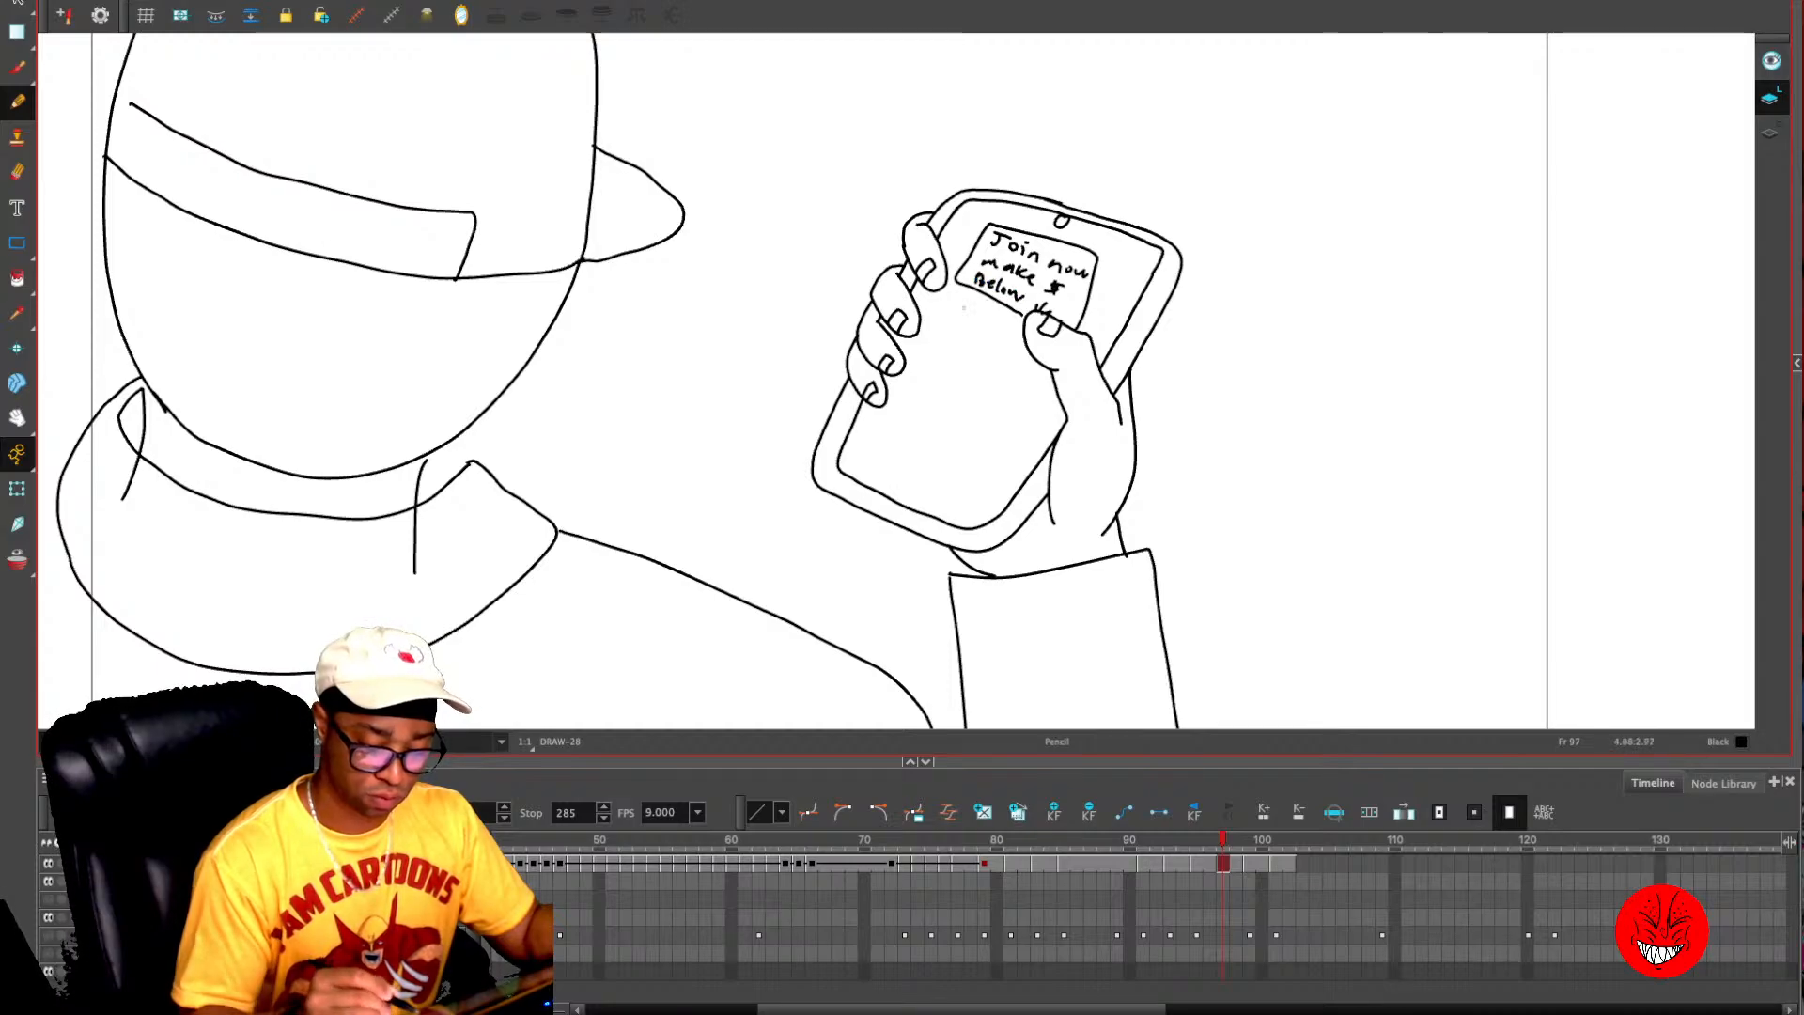
# - Draw a slanted button box lettered "Click here" below the message box, with three empty boxes beneath it, on the tilted phone
pyautogui.press('.')
pyautogui.press('.')
pyautogui.press(',')
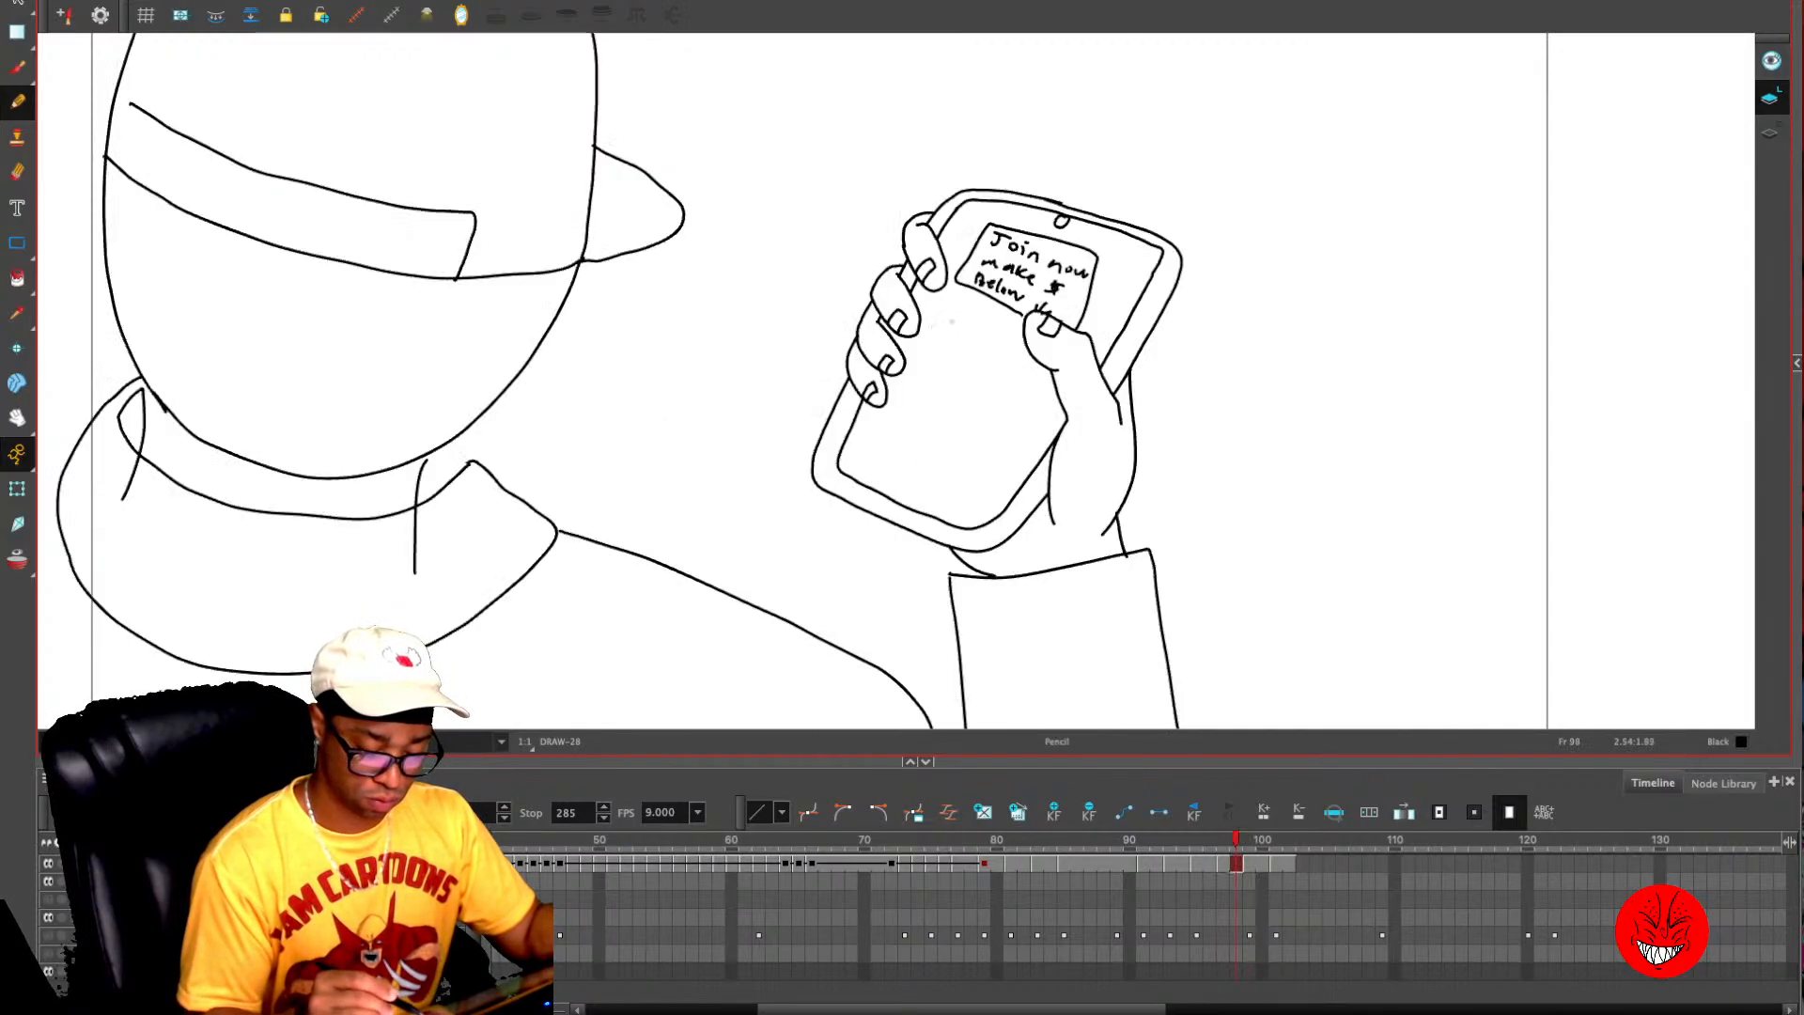
pyautogui.moveTo(946, 307)
pyautogui.mouseDown()
pyautogui.moveTo(963, 349)
pyautogui.moveTo(1023, 374)
pyautogui.mouseUp()
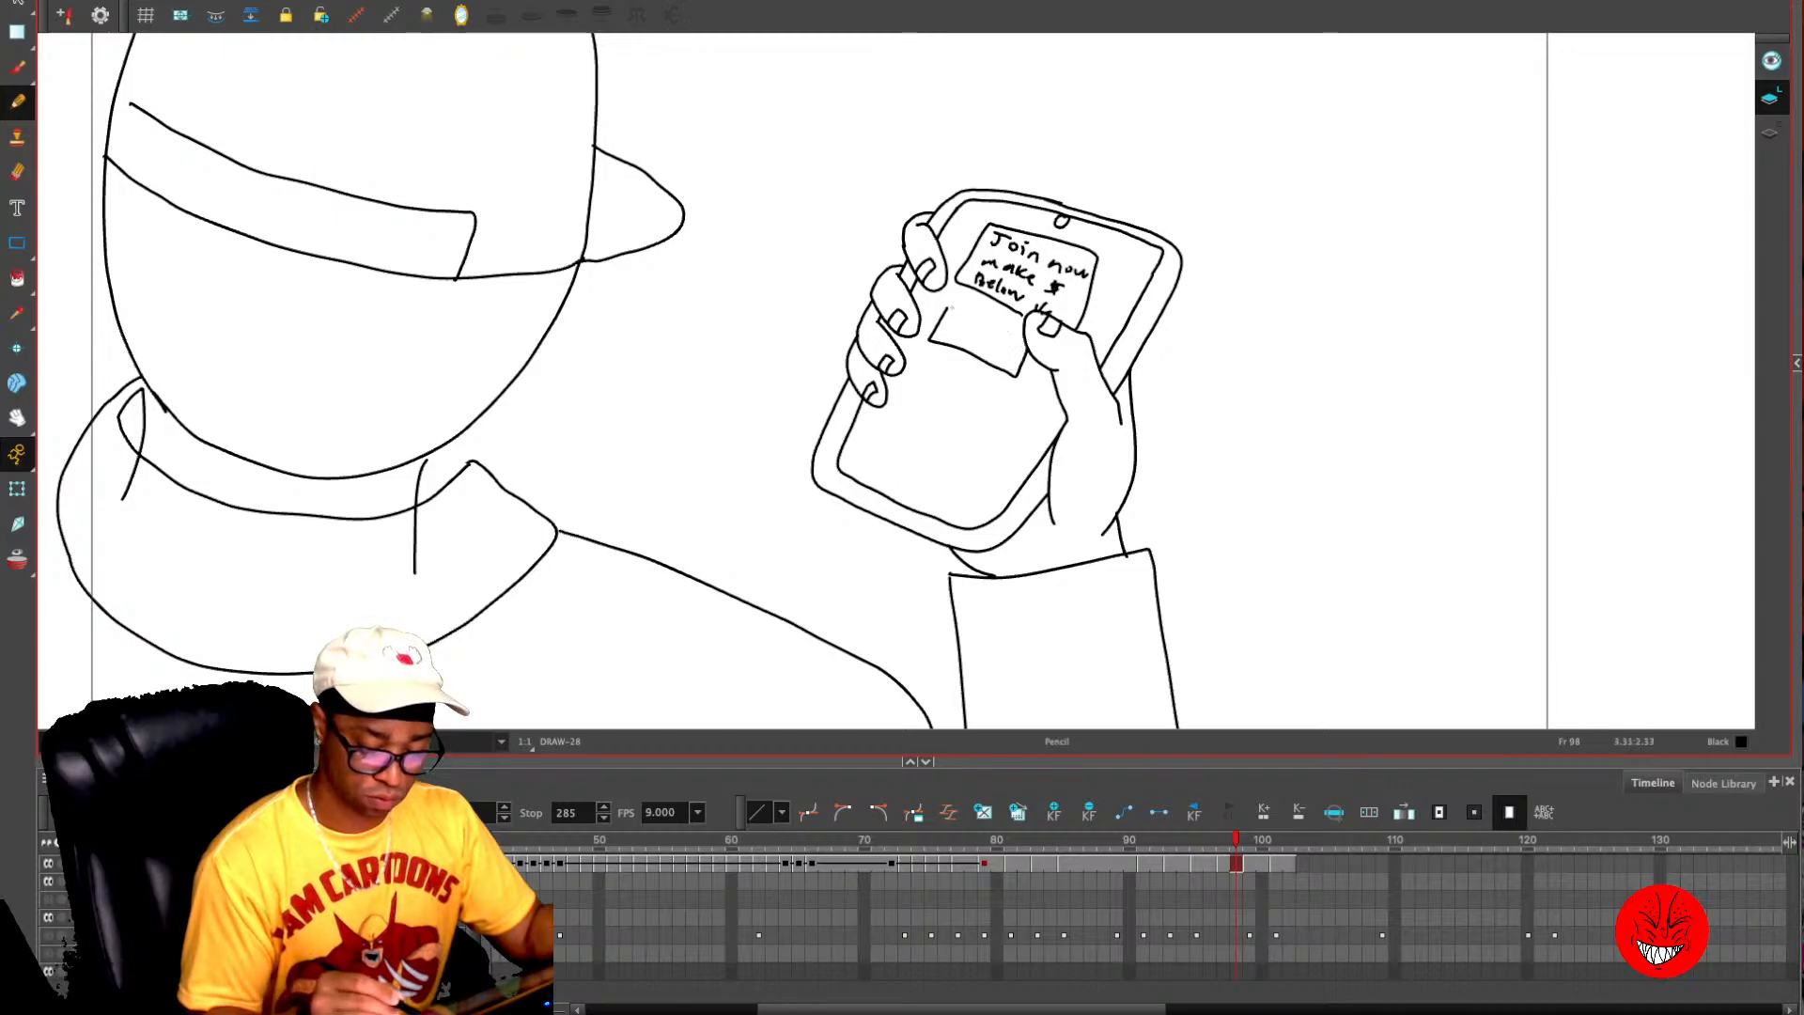
pyautogui.moveTo(948, 307)
pyautogui.mouseDown()
pyautogui.moveTo(1022, 339)
pyautogui.moveTo(953, 338)
pyautogui.mouseUp()
pyautogui.moveTo(966, 322); pyautogui.dragTo(969, 340)
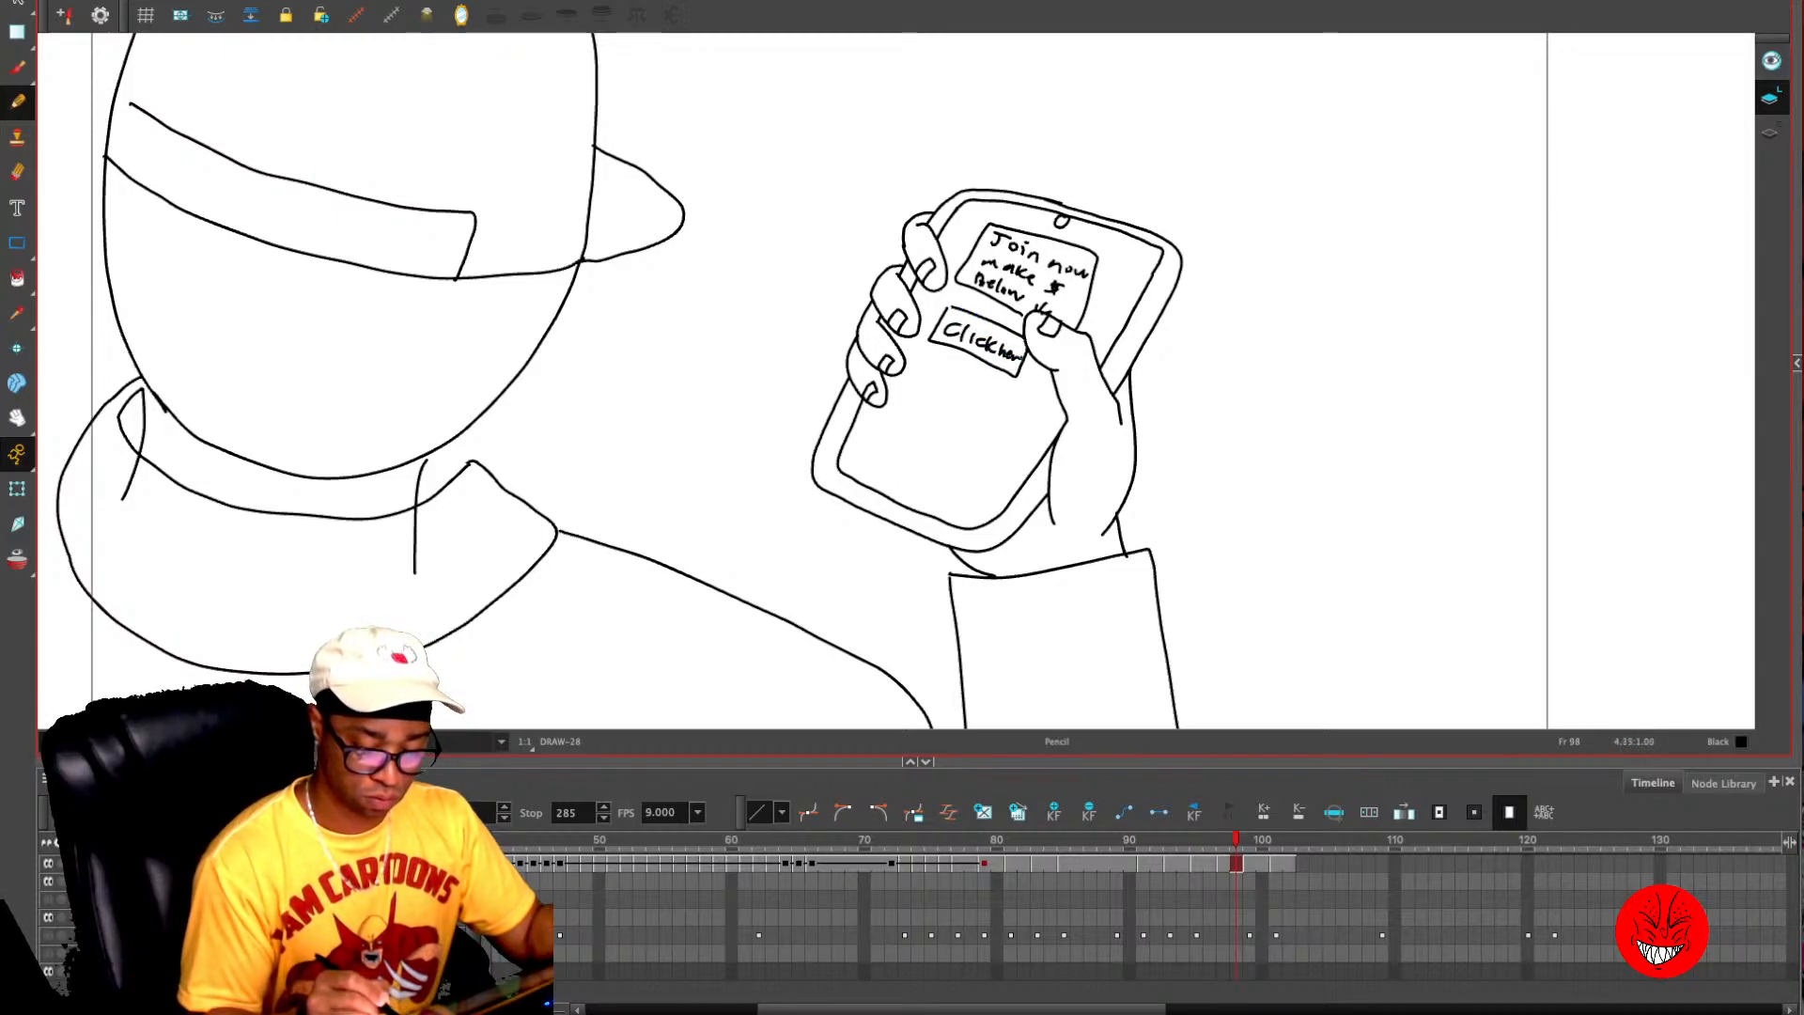
pyautogui.moveTo(1016, 359); pyautogui.dragTo(1015, 380)
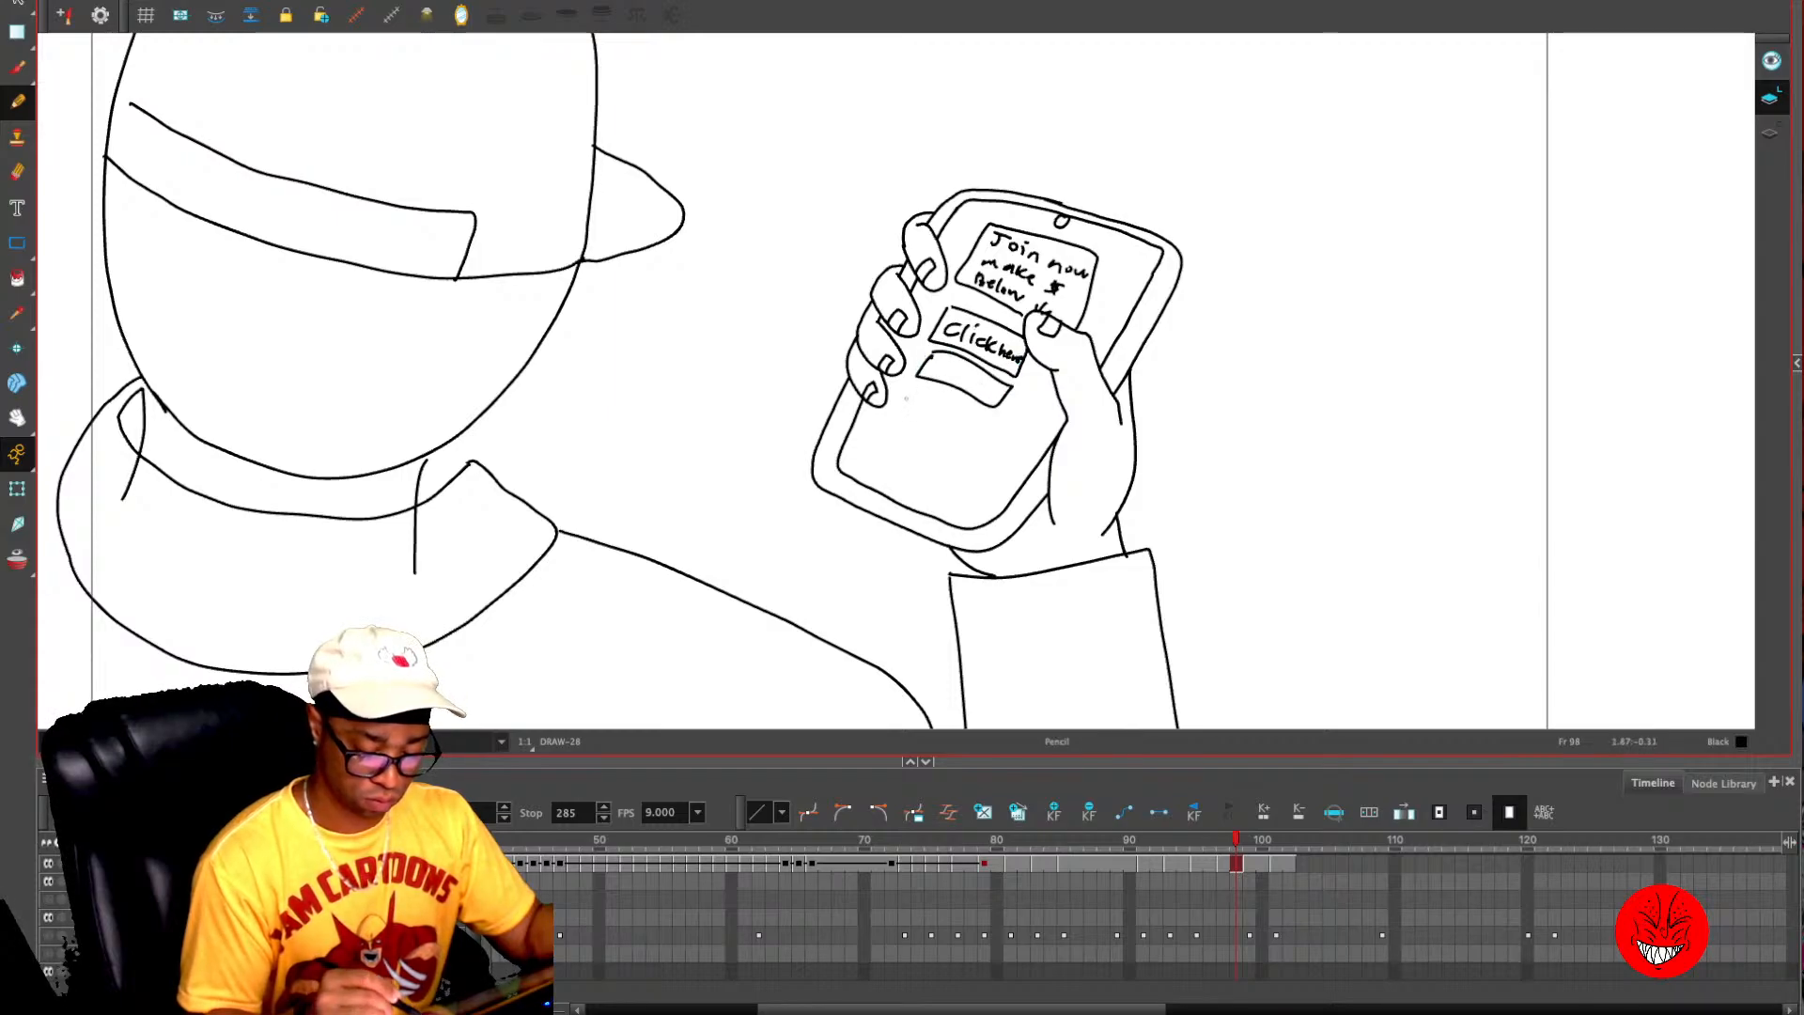
pyautogui.moveTo(899, 397)
pyautogui.mouseDown()
pyautogui.moveTo(983, 425)
pyautogui.moveTo(928, 491)
pyautogui.moveTo(885, 434)
pyautogui.mouseUp()
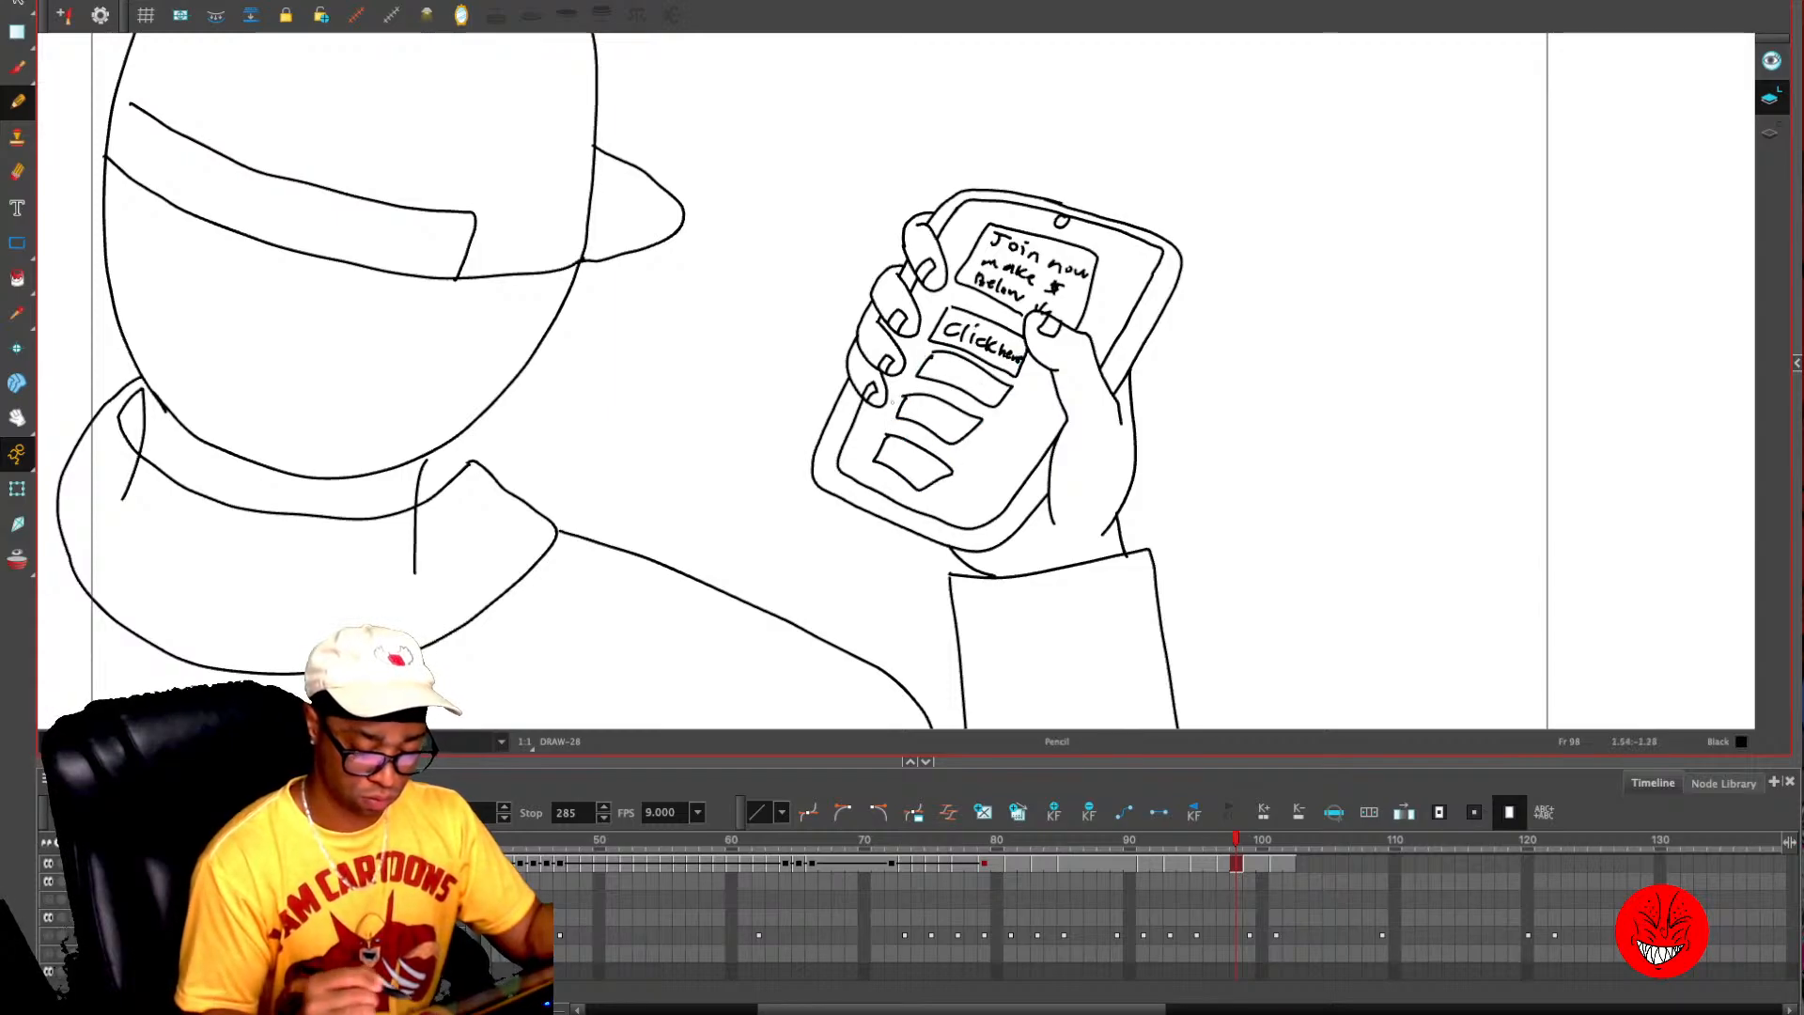
# - Step forward to frame 102 and back to frame 101 to check the phone drawings and the enlarged close-up
pyautogui.press('.')
pyautogui.press('.')
pyautogui.press('.')
pyautogui.press('.')
pyautogui.press('.')
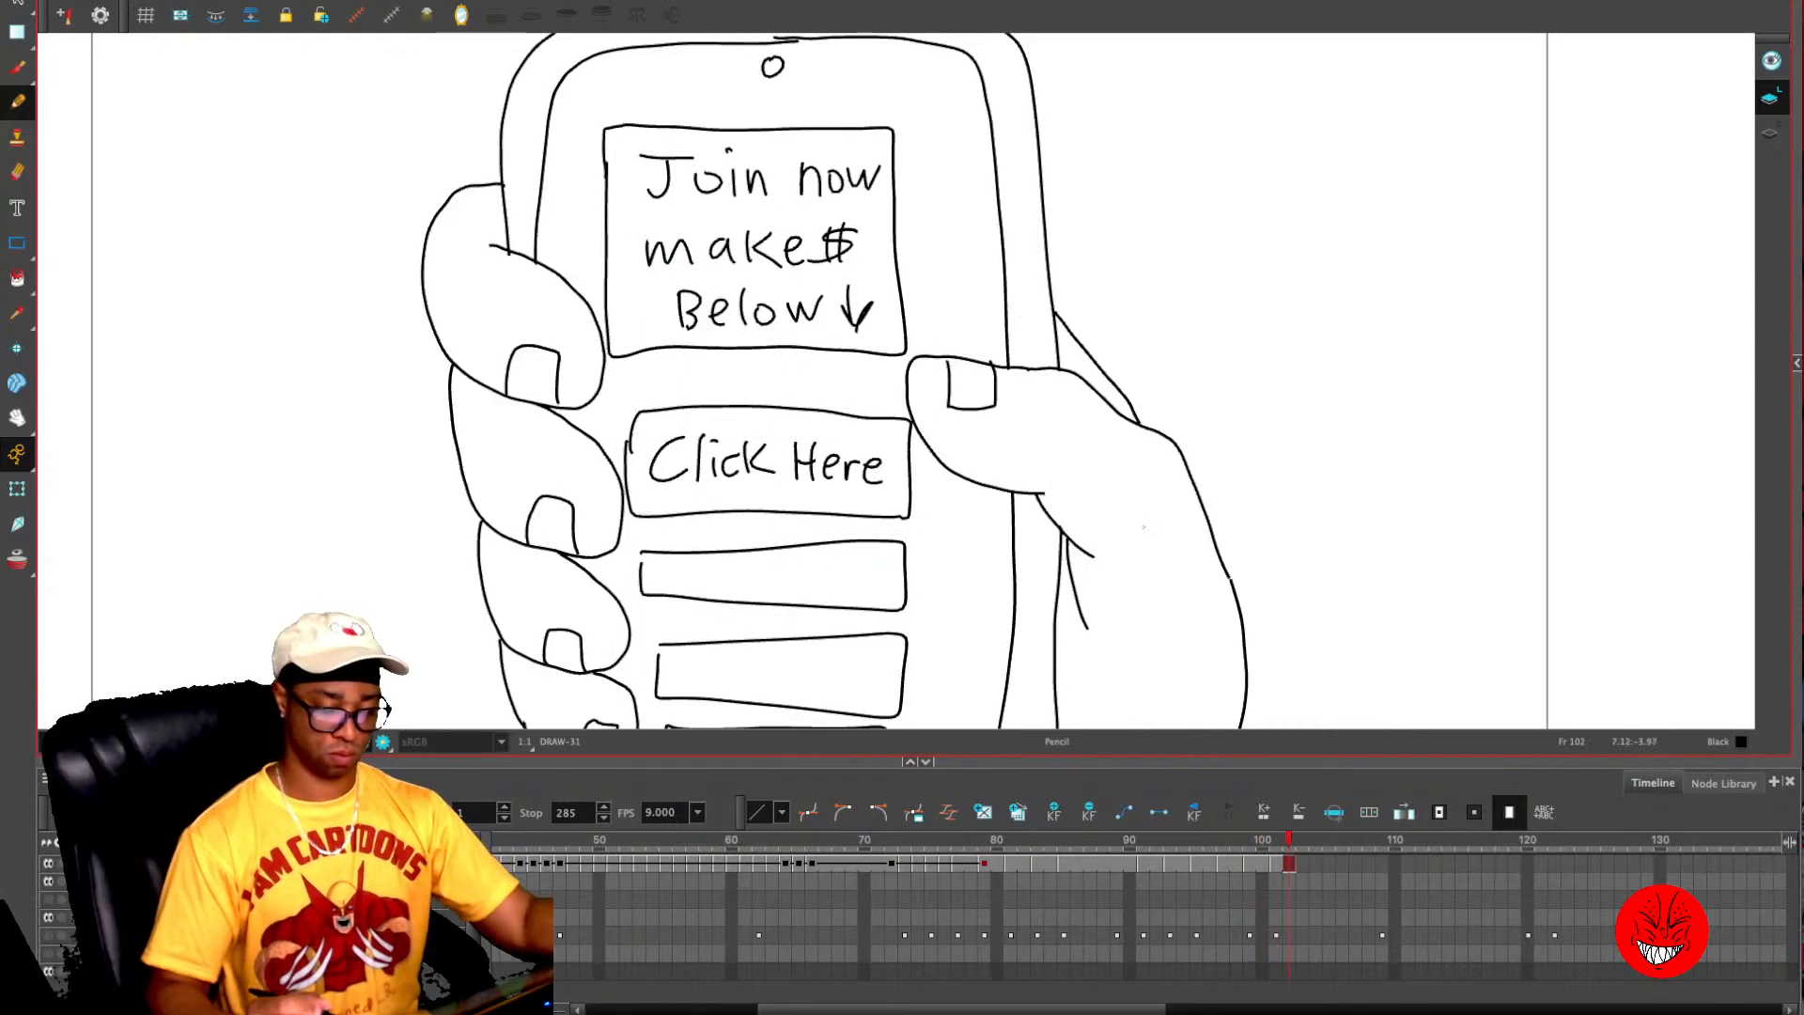
pyautogui.press(',')
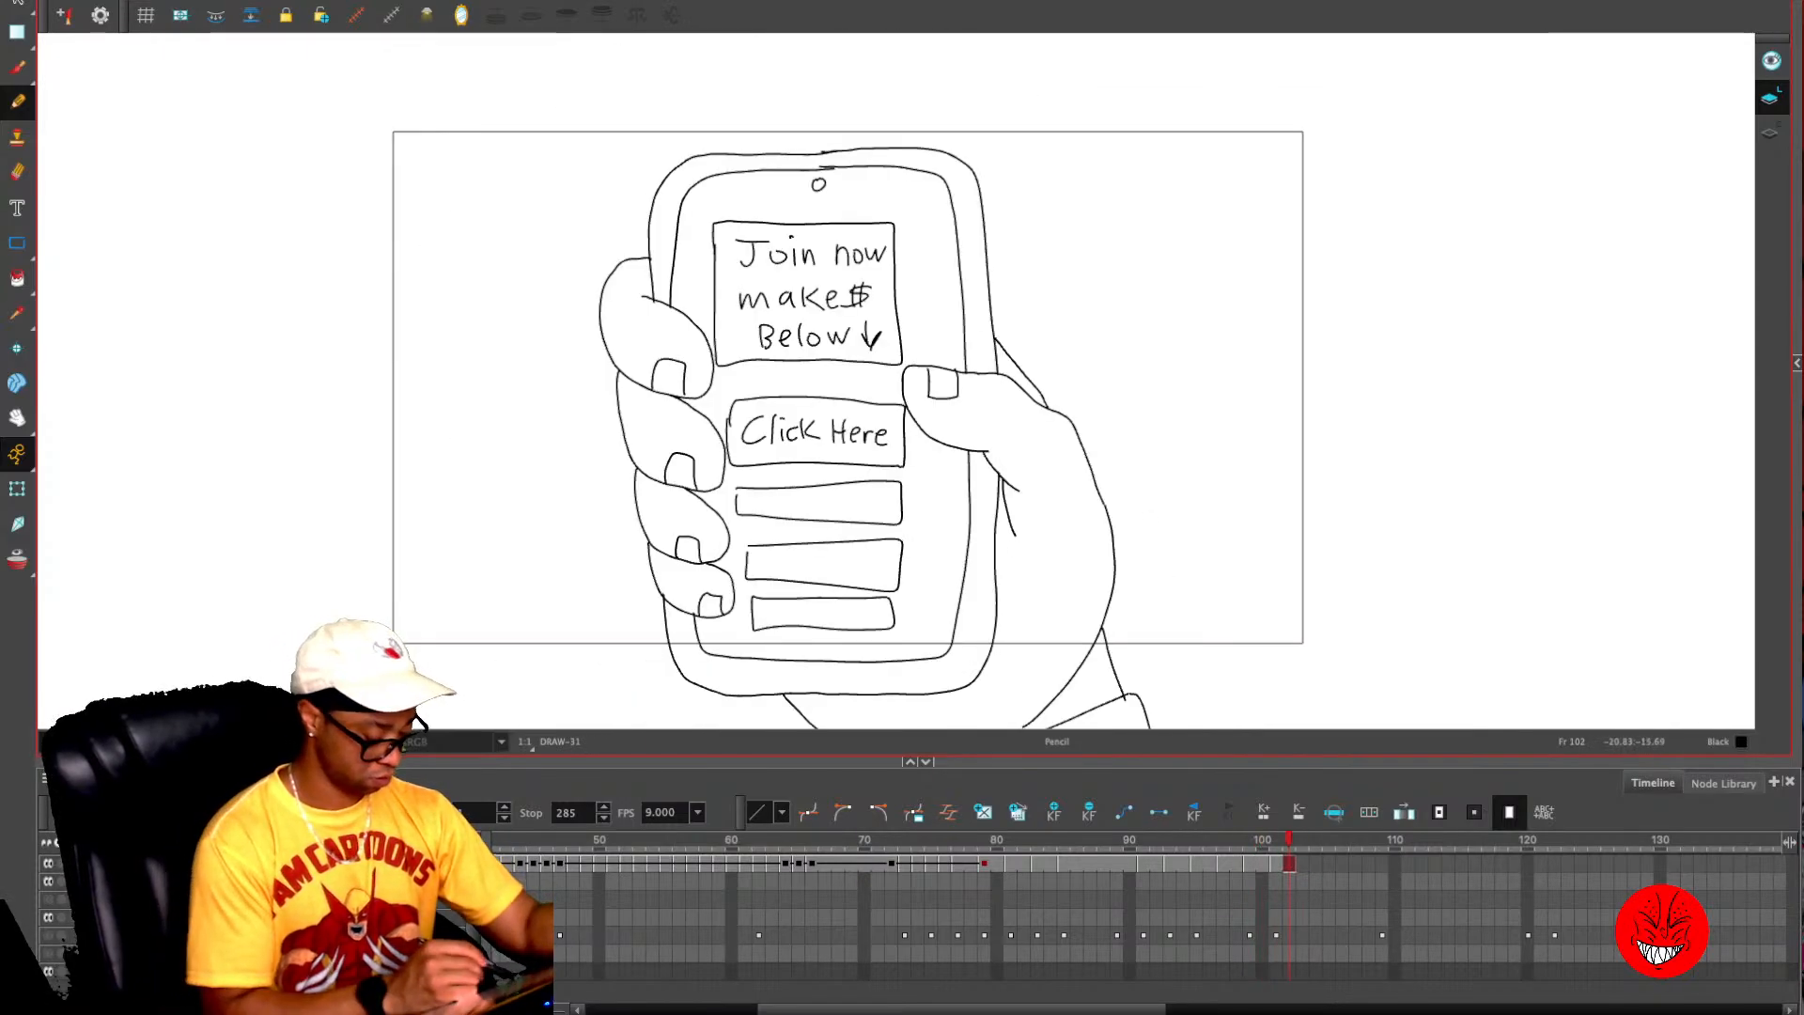
pyautogui.press(',')
pyautogui.moveTo(1276, 841)
pyautogui.mouseDown()
pyautogui.moveTo(1119, 840)
pyautogui.moveTo(1276, 840)
pyautogui.mouseUp()
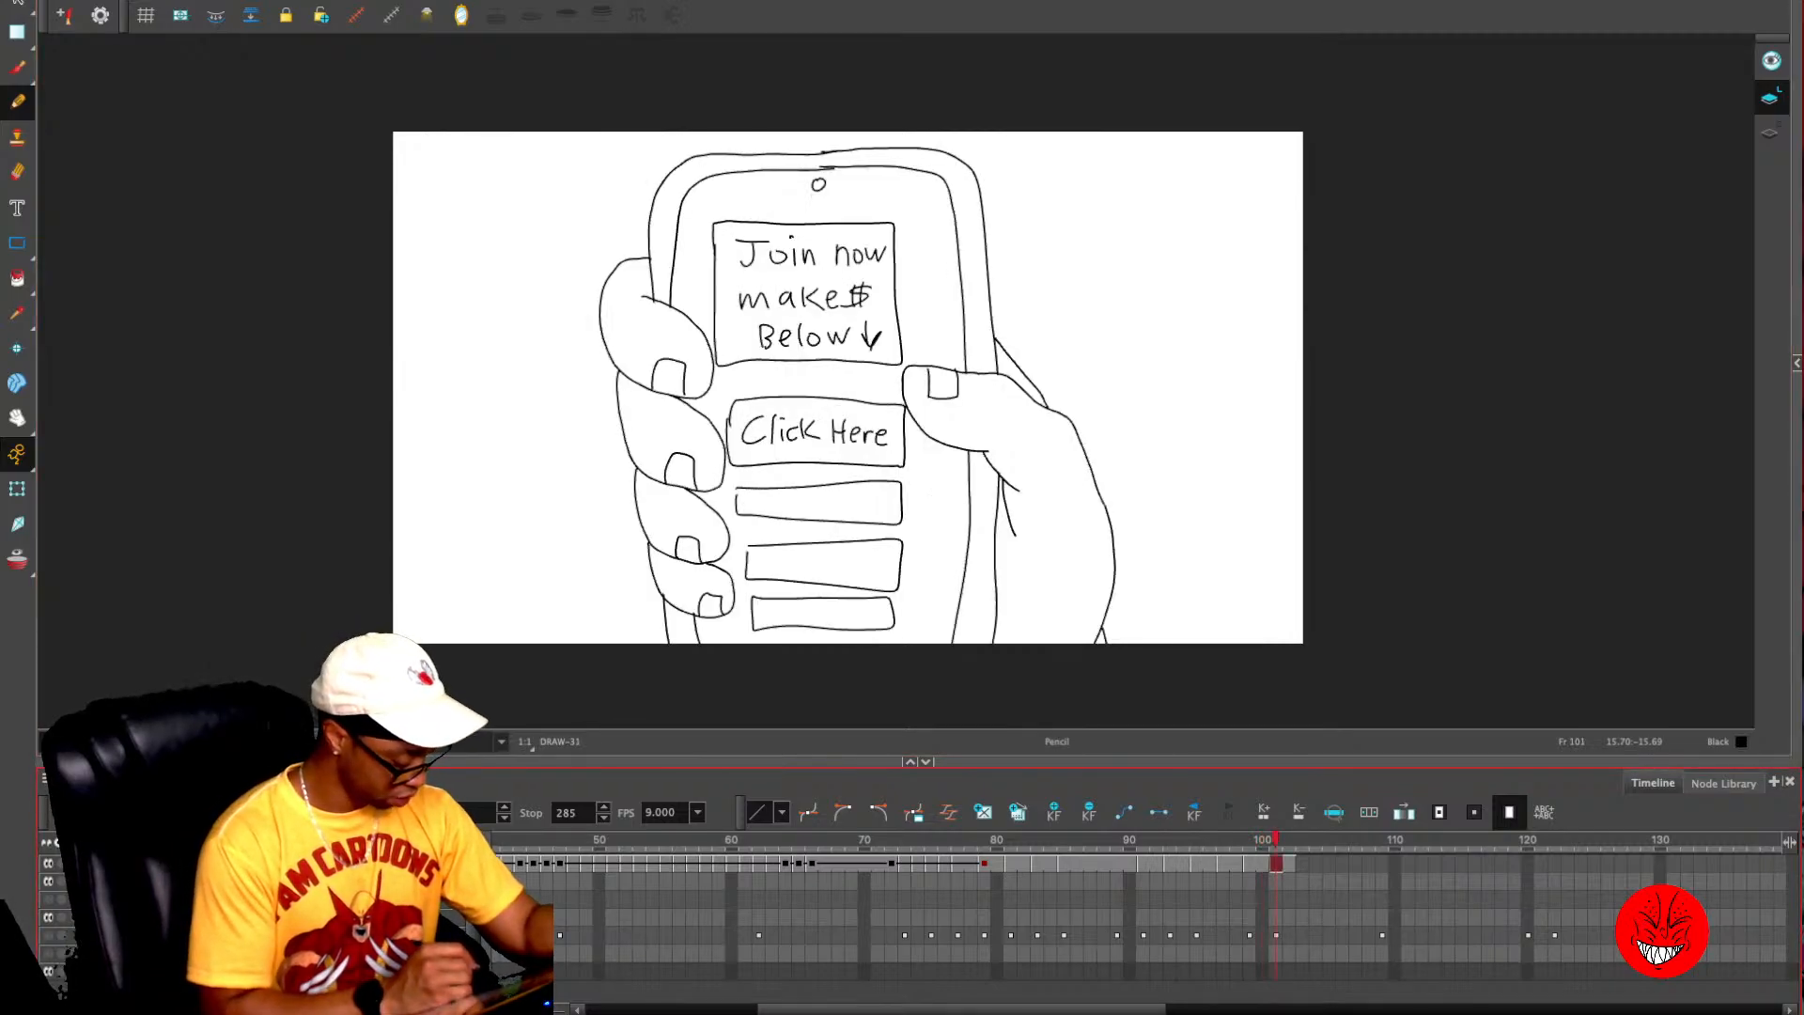
# - Show the rough sketch layer again and go to frame 103
pyautogui.click(48, 935)
pyautogui.press('.')
pyautogui.press('.')
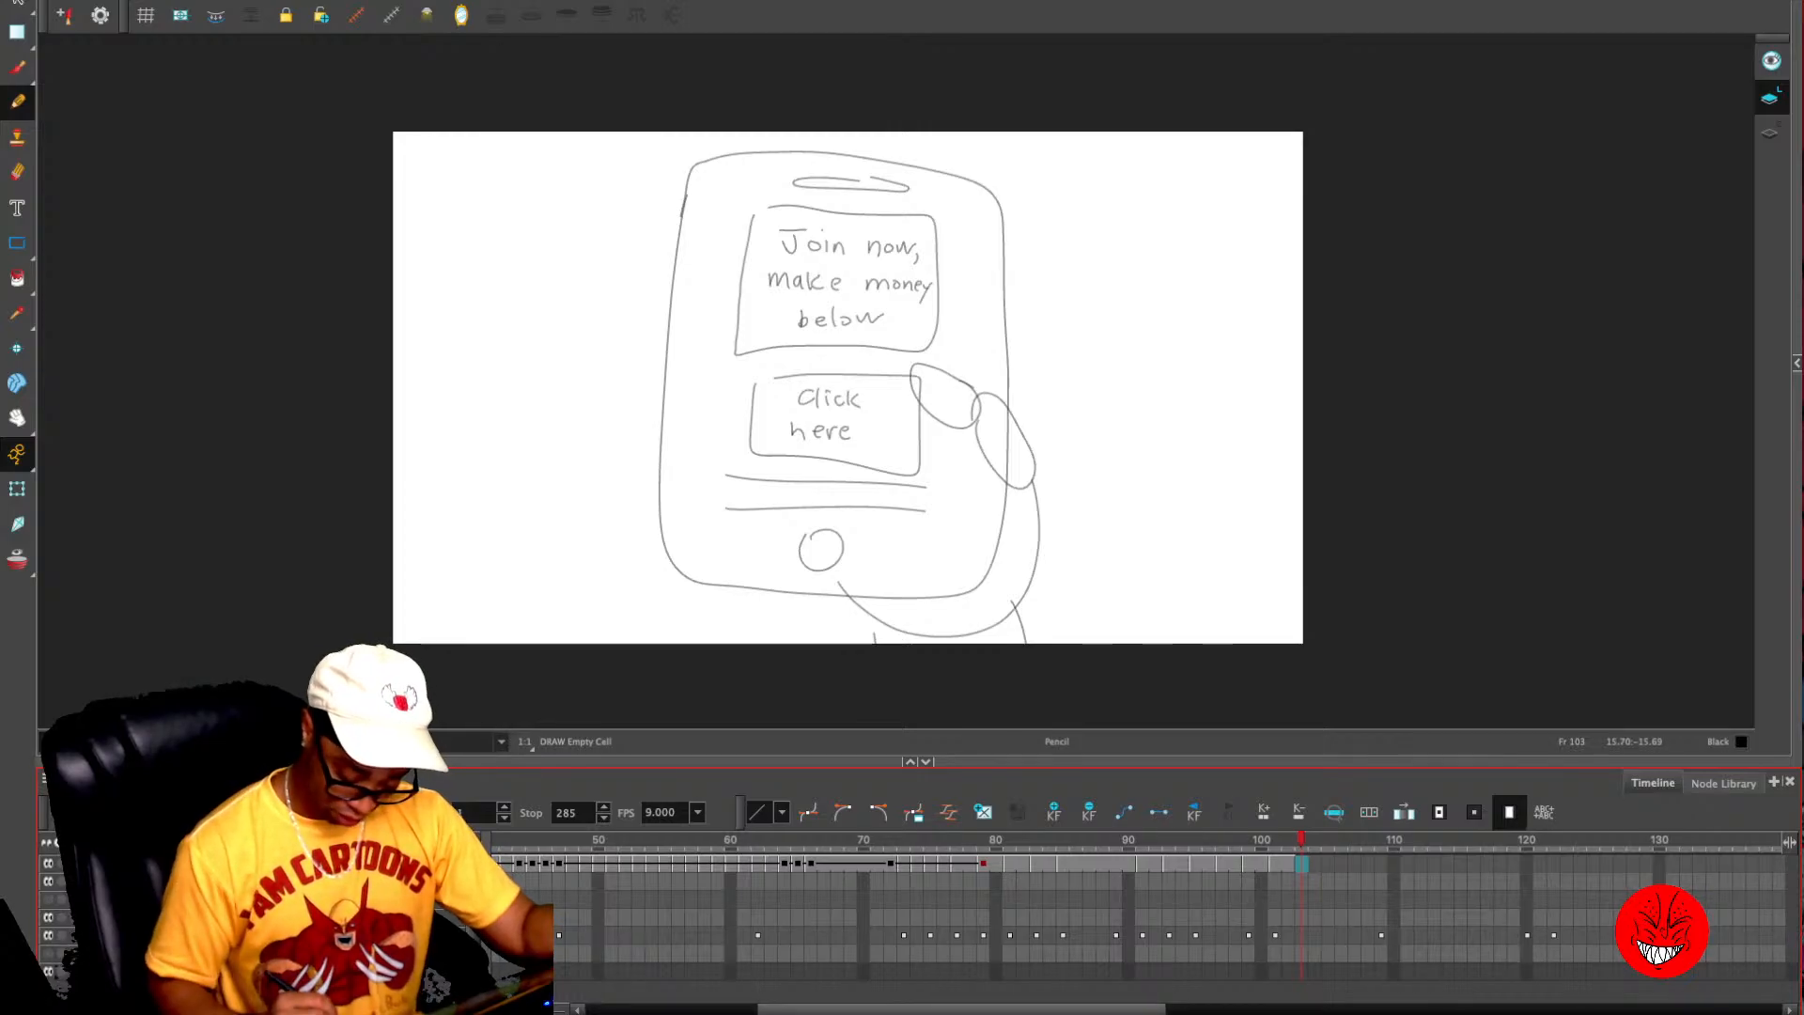
# - Step back from frame 103 to the outstretched-hand drawings around frame 78, comparing the line art with the rough sketches
pyautogui.moveTo(962, 1009); pyautogui.dragTo(1109, 1009)
pyautogui.press(',')
pyautogui.press(',')
pyautogui.press(',')
pyautogui.press(',')
pyautogui.press(',')
pyautogui.press(',')
pyautogui.press(',')
pyautogui.press(',')
pyautogui.press(',')
pyautogui.press(',')
pyautogui.press(',')
pyautogui.press(',')
pyautogui.press(',')
pyautogui.press(',')
pyautogui.press(',')
pyautogui.press(',')
pyautogui.press(',')
pyautogui.press(',')
pyautogui.press(',')
pyautogui.press(',')
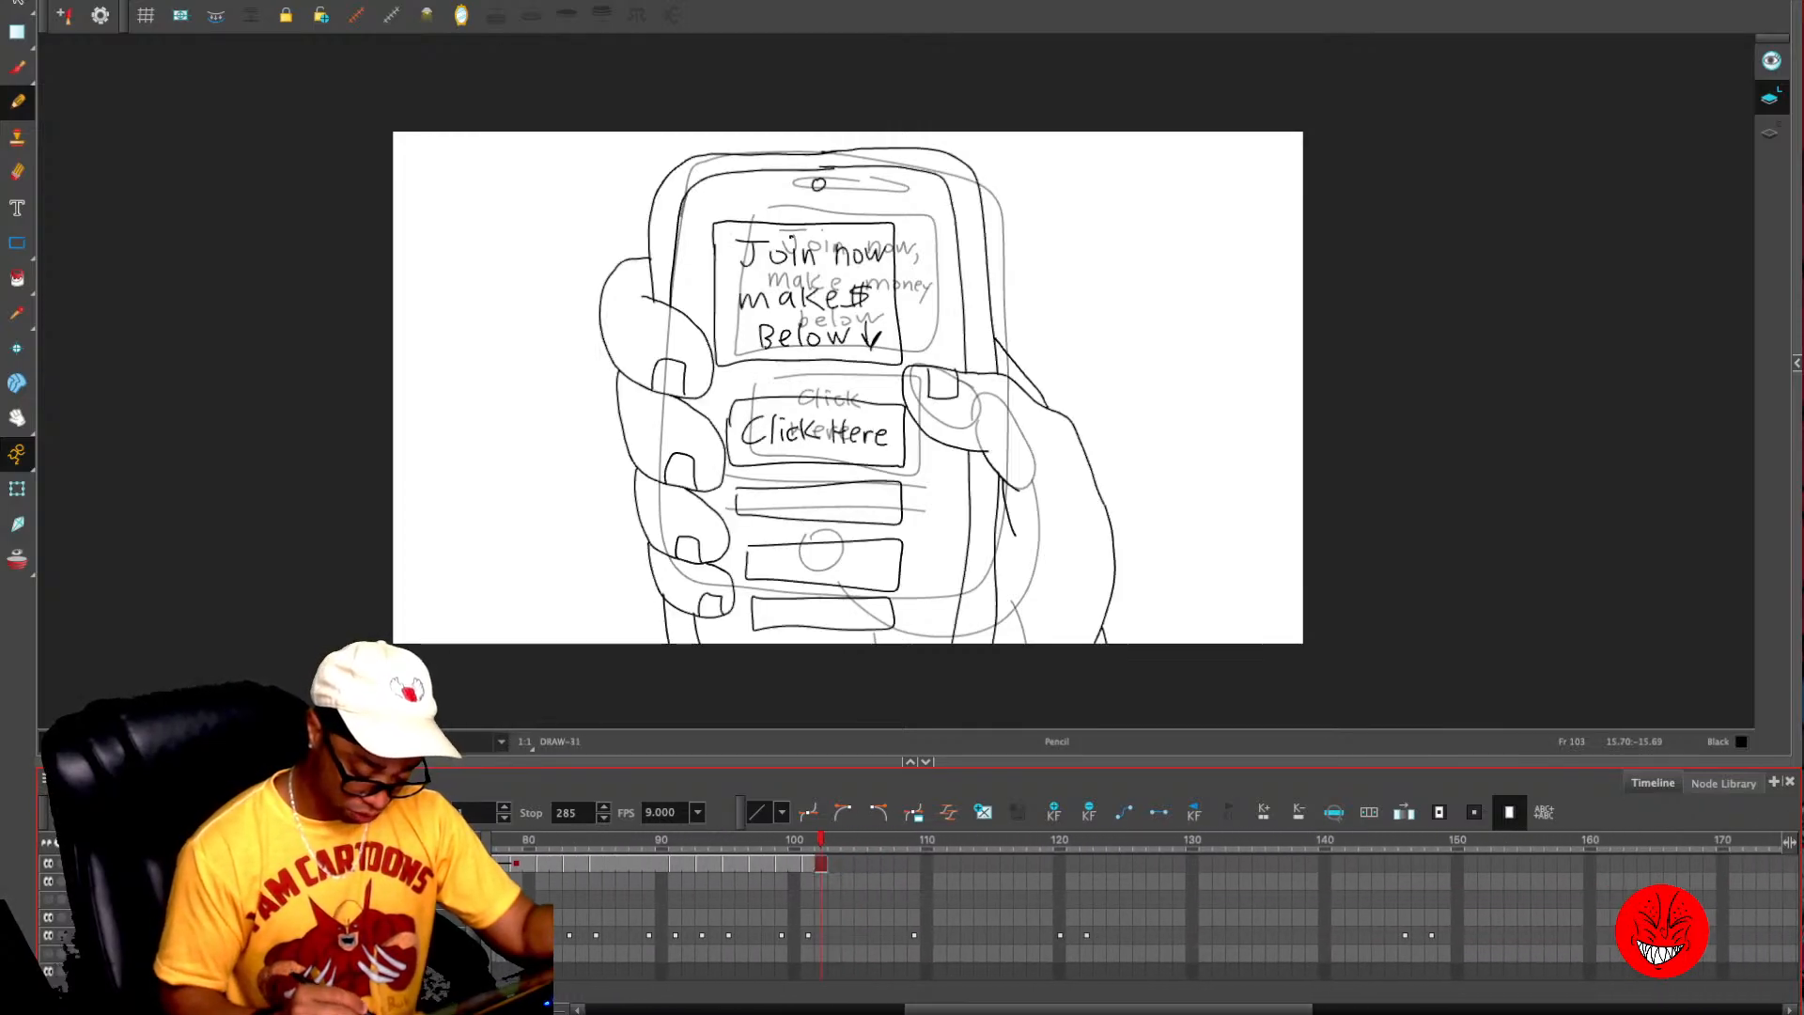
pyautogui.press('.')
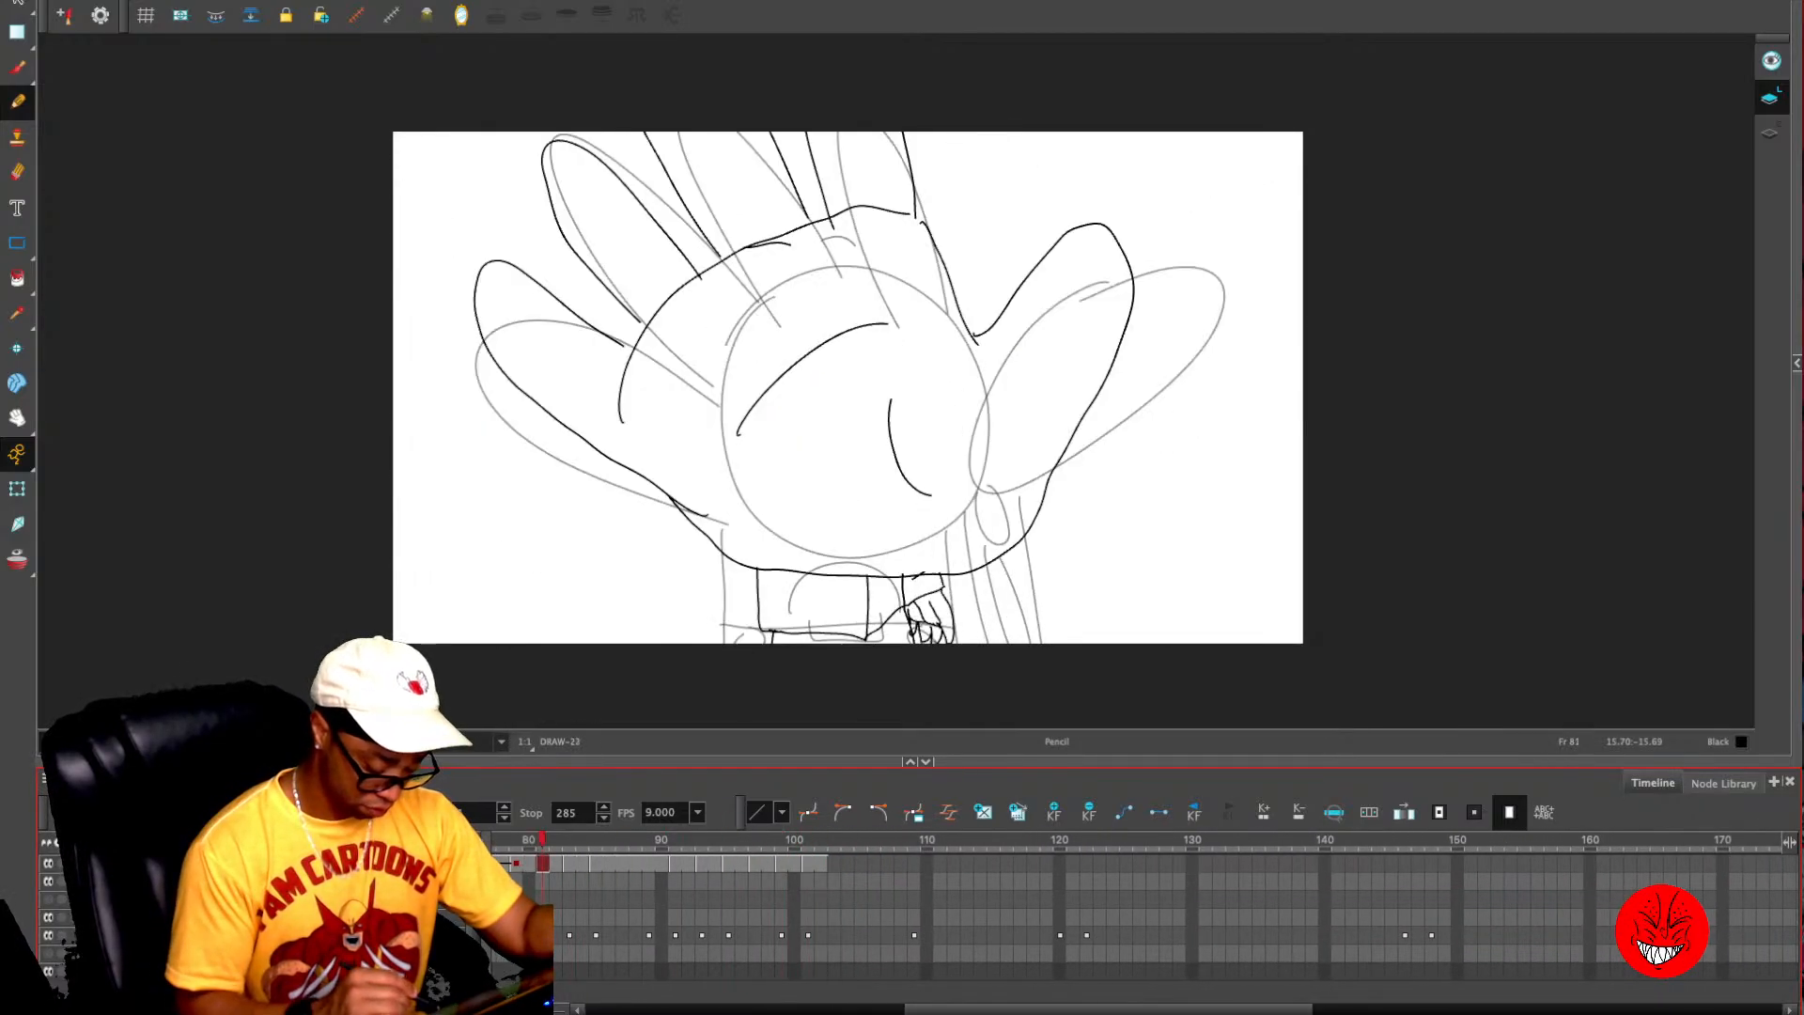
pyautogui.press(',')
pyautogui.press(',')
pyautogui.press(',')
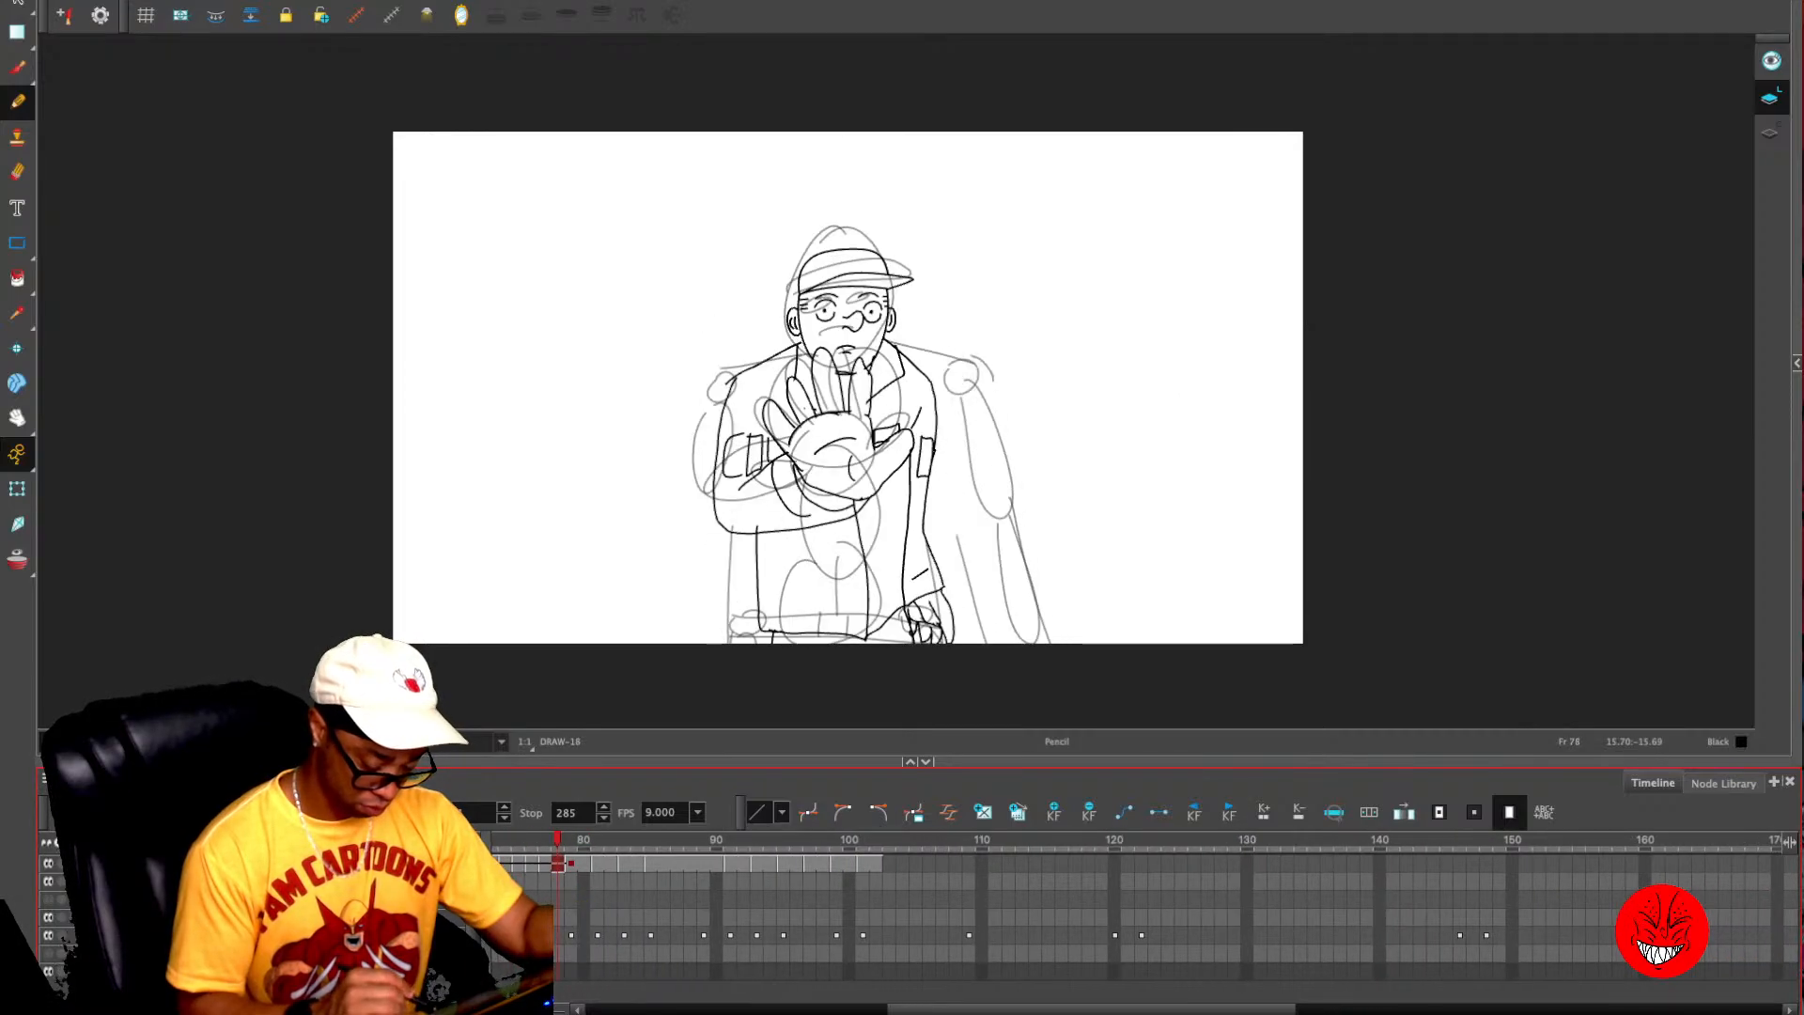
pyautogui.press('.')
pyautogui.press('.')
pyautogui.press('.')
pyautogui.press('.')
pyautogui.press('.')
pyautogui.press('.')
pyautogui.press('.')
pyautogui.press('.')
pyautogui.press('.')
pyautogui.press('.')
pyautogui.press('.')
pyautogui.press('.')
pyautogui.press(',')
pyautogui.press(',')
pyautogui.press(',')
pyautogui.press(',')
pyautogui.press(',')
pyautogui.press(',')
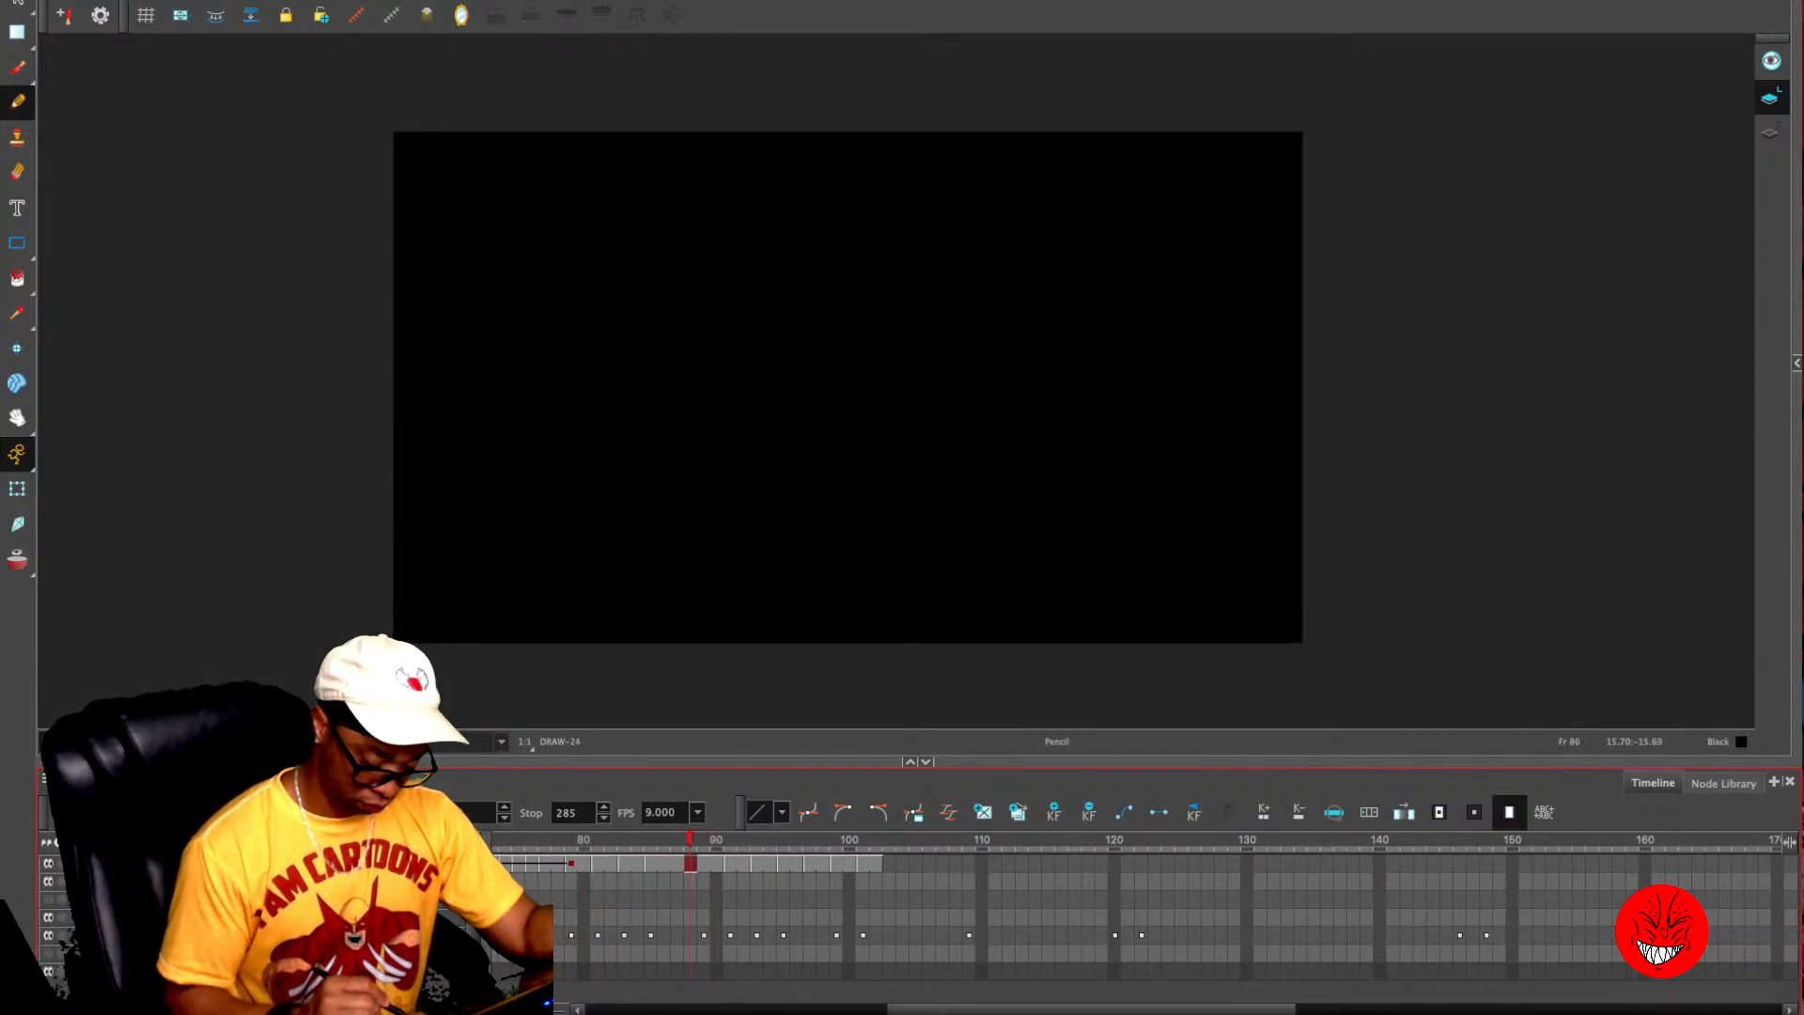
# - Add keyframes at frame 84, the last hand close-up, and at frames 85 and 90 of the black screen
pyautogui.press('.')
pyautogui.press('.')
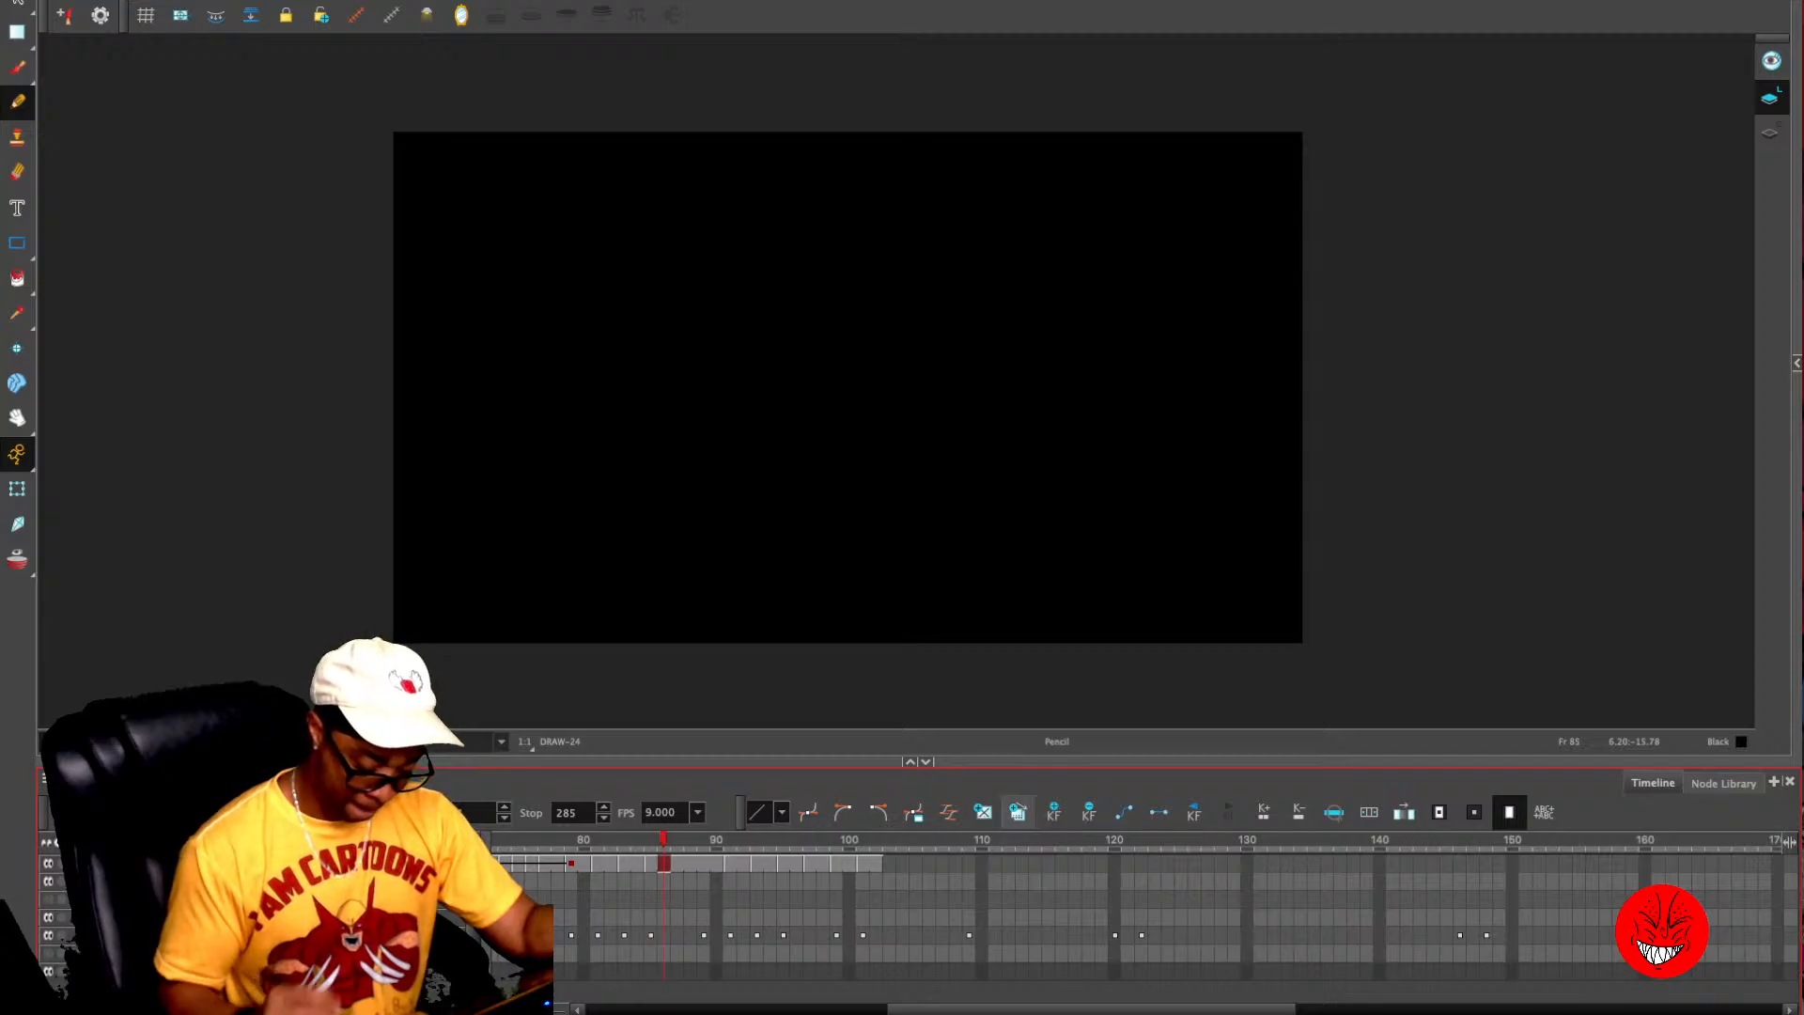
pyautogui.press(',')
pyautogui.press(',')
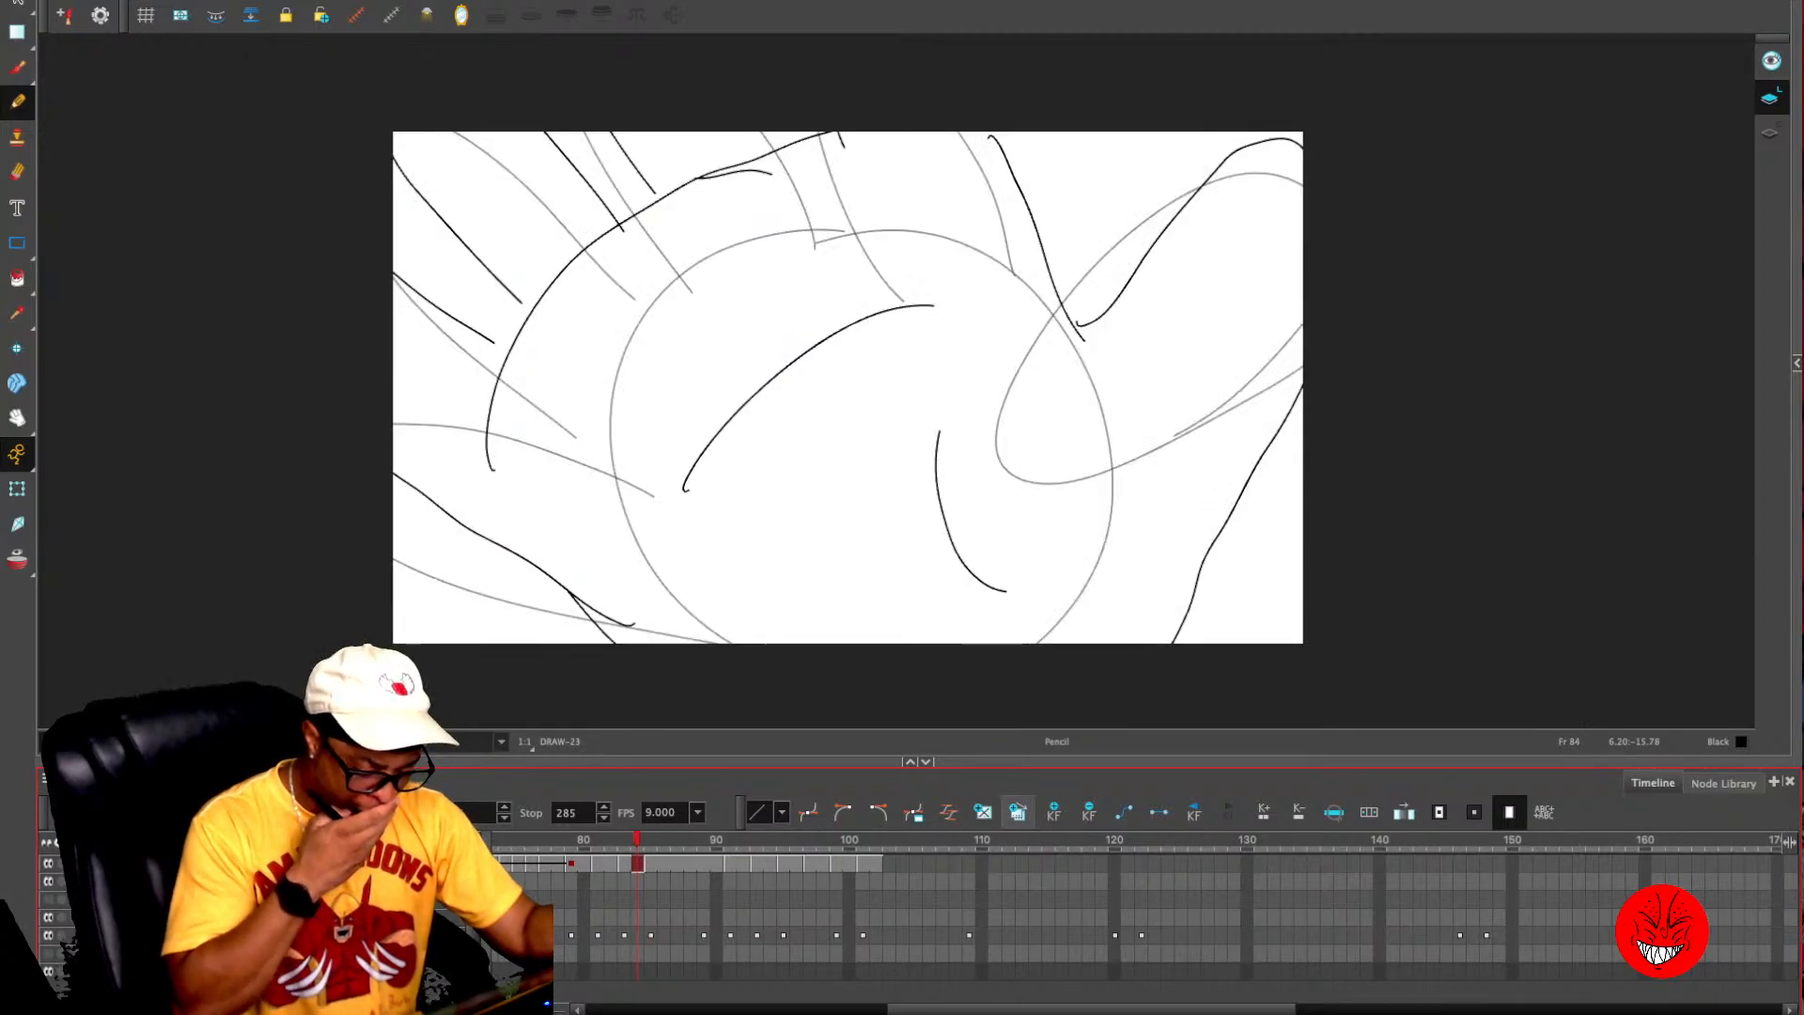
pyautogui.click(1054, 812)
pyautogui.press('.')
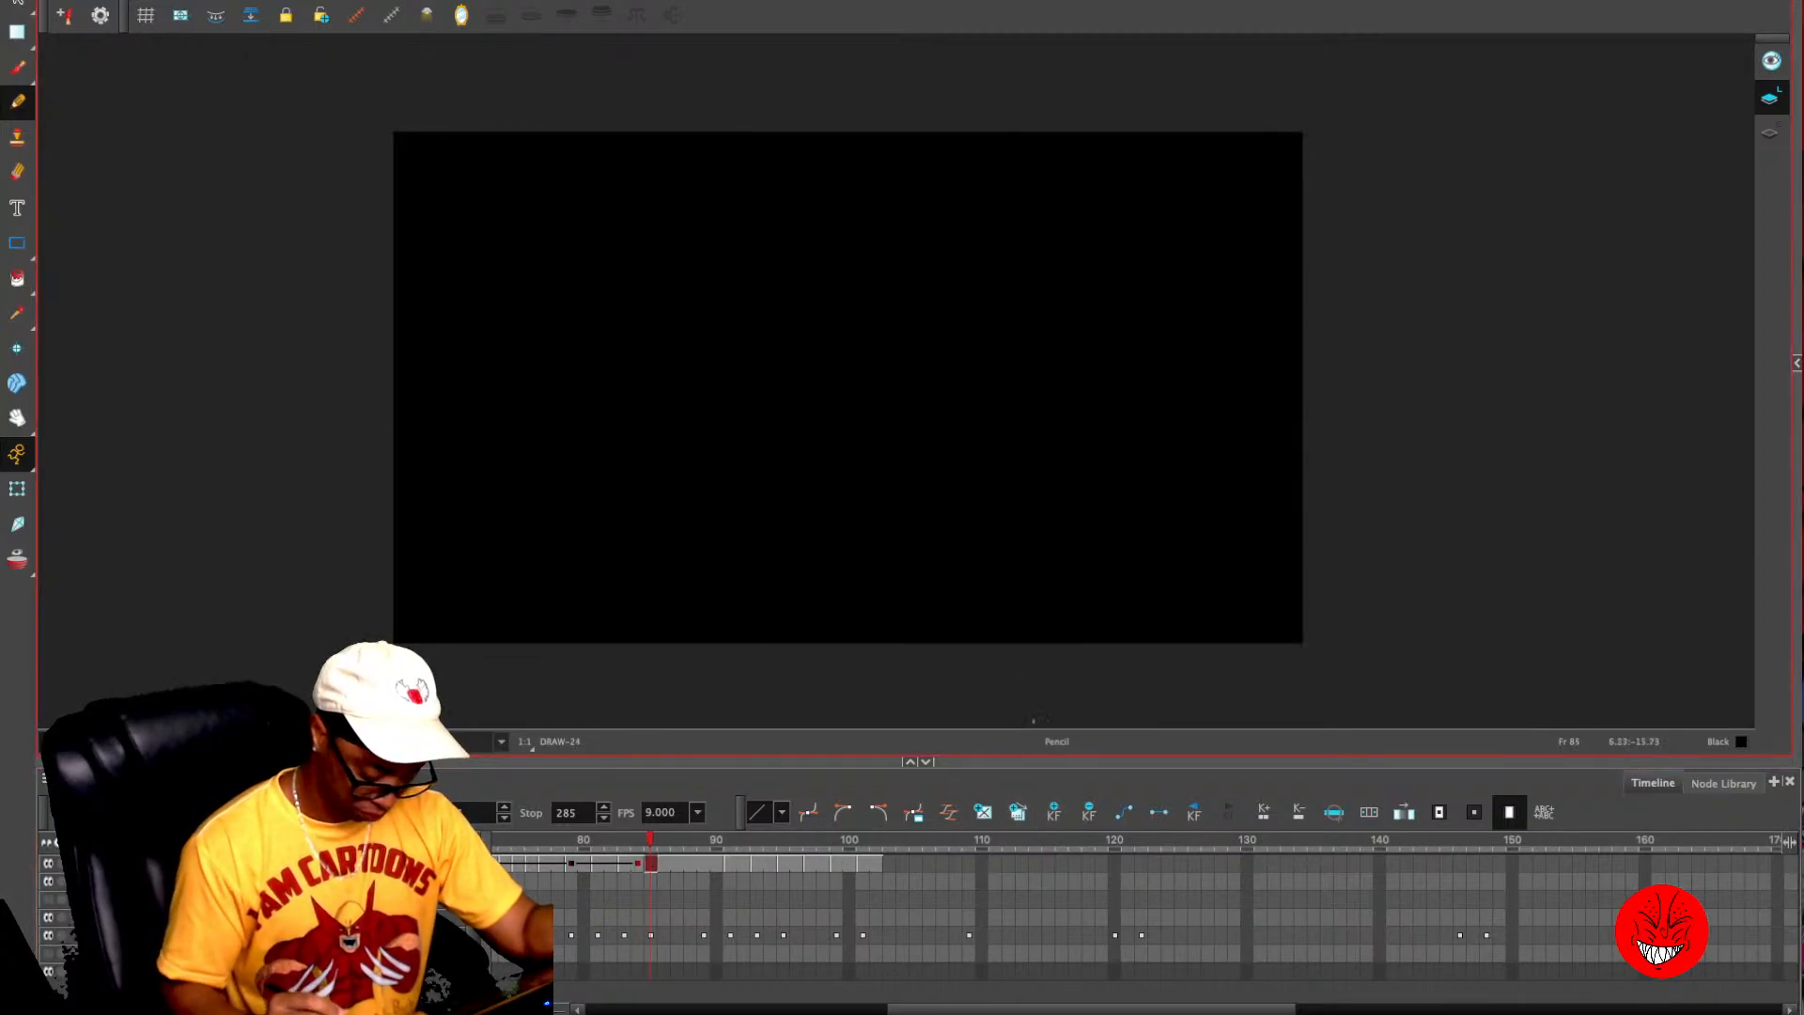
pyautogui.press('.')
pyautogui.press('.')
pyautogui.press('.')
pyautogui.press('.')
pyautogui.press('.')
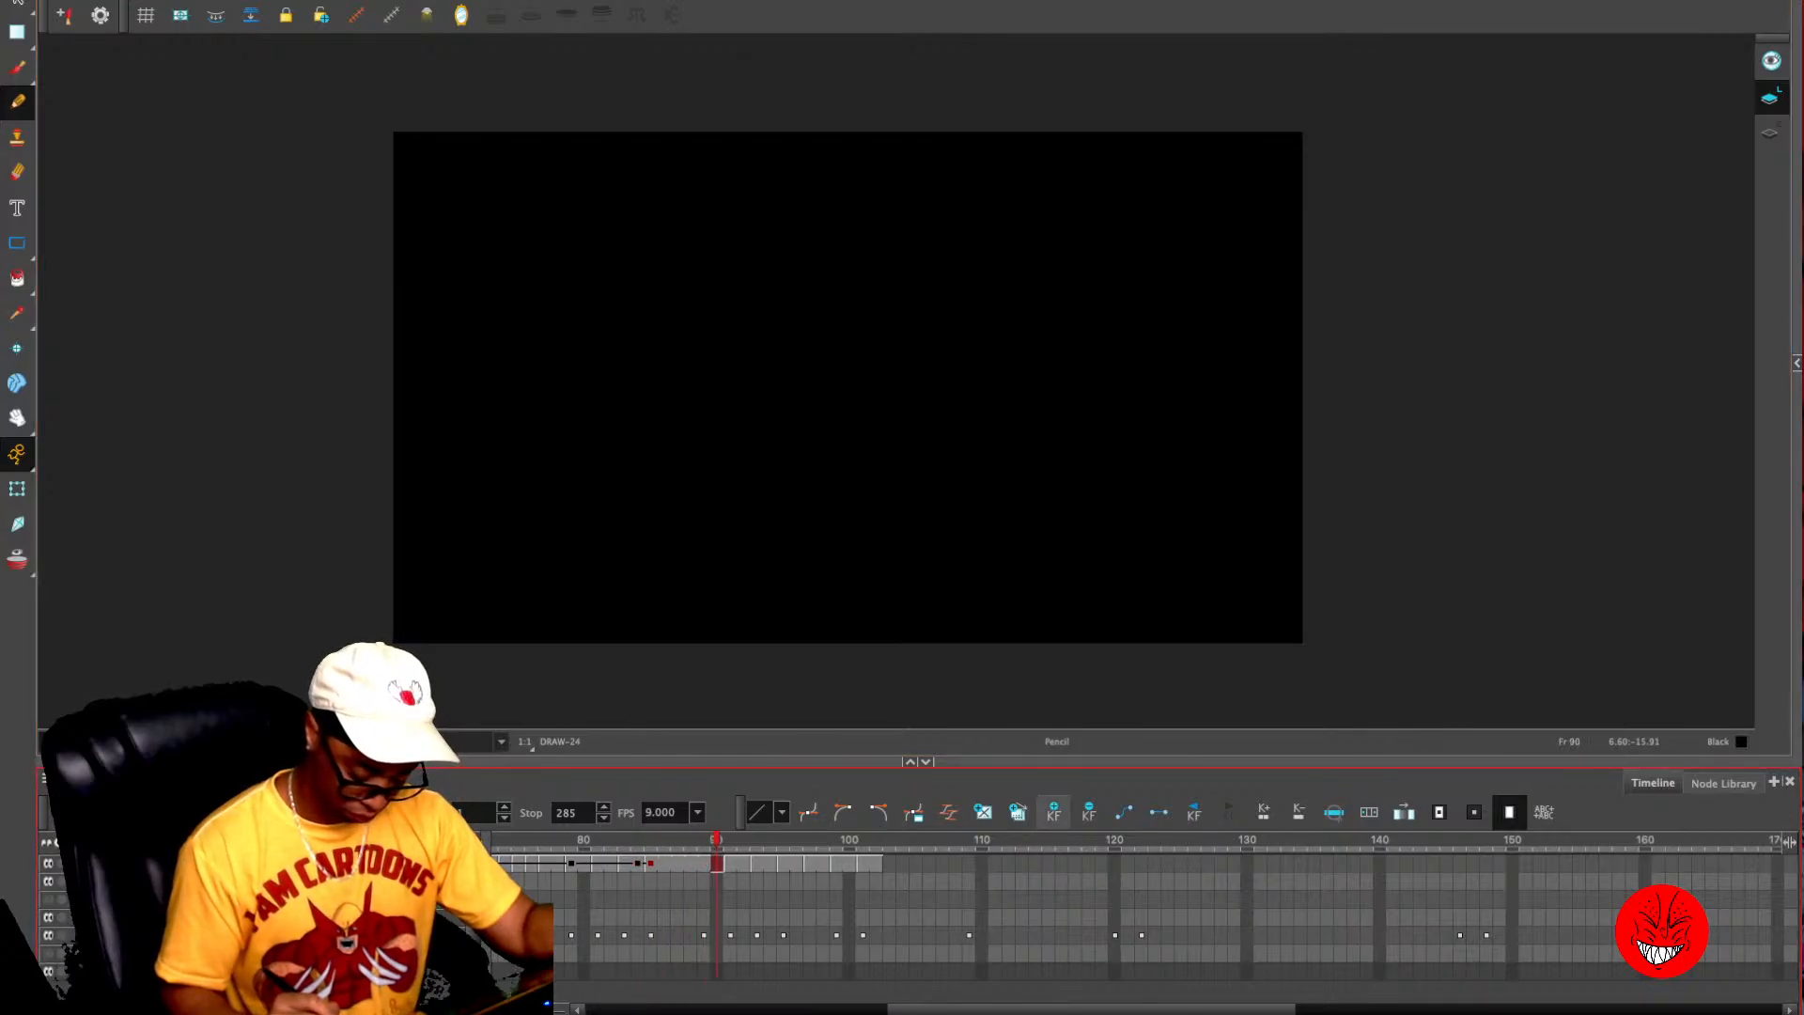
pyautogui.click(1054, 812)
# - Step forward through the rough phone and face sketches past frame 120 to find the frame where the phone shot changes to the face
pyautogui.press('.')
pyautogui.press('.')
pyautogui.press('.')
pyautogui.press('.')
pyautogui.press('.')
pyautogui.press('.')
pyautogui.press('.')
pyautogui.press('.')
pyautogui.press('.')
pyautogui.press('.')
pyautogui.press('.')
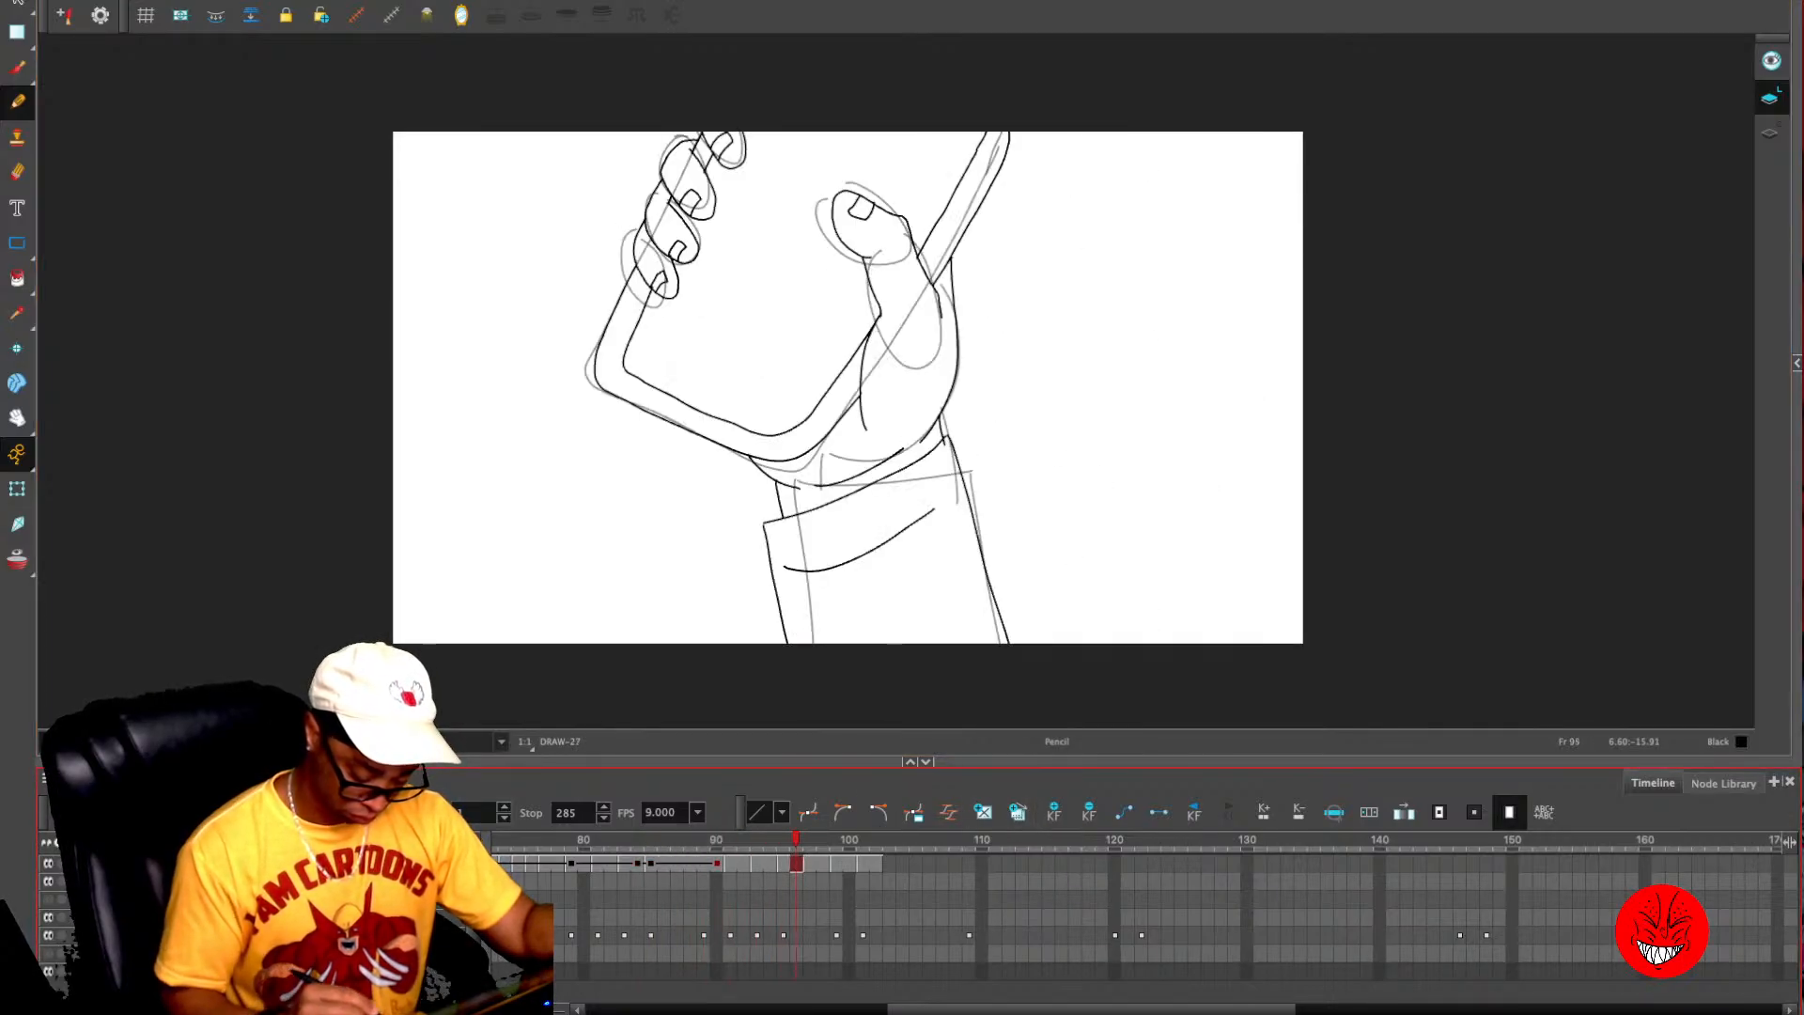
pyautogui.press('.')
pyautogui.press('.')
pyautogui.press('.')
pyautogui.press('.')
pyautogui.press('.')
pyautogui.press('.')
pyautogui.press('.')
pyautogui.press('.')
pyautogui.press('.')
pyautogui.press('.')
pyautogui.press('.')
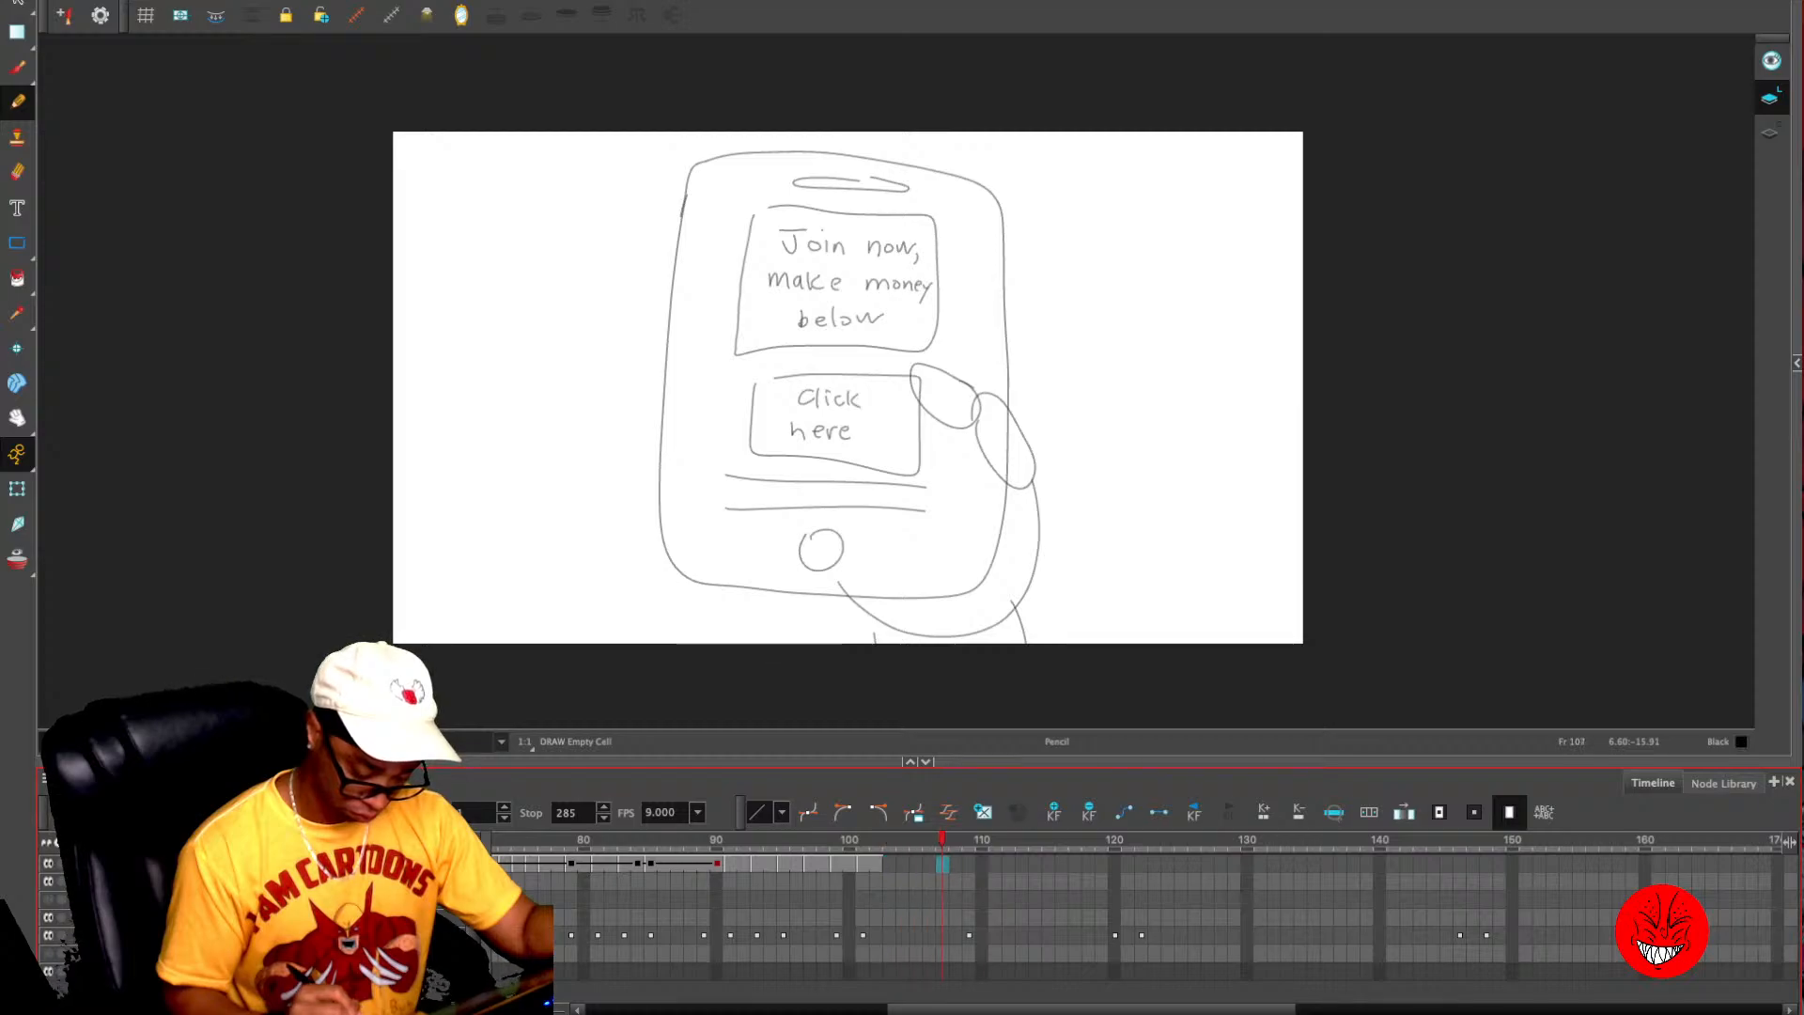
pyautogui.press('.')
pyautogui.press('.')
pyautogui.press('.')
pyautogui.press('.')
pyautogui.press('.')
pyautogui.press('.')
pyautogui.press('.')
pyautogui.press('.')
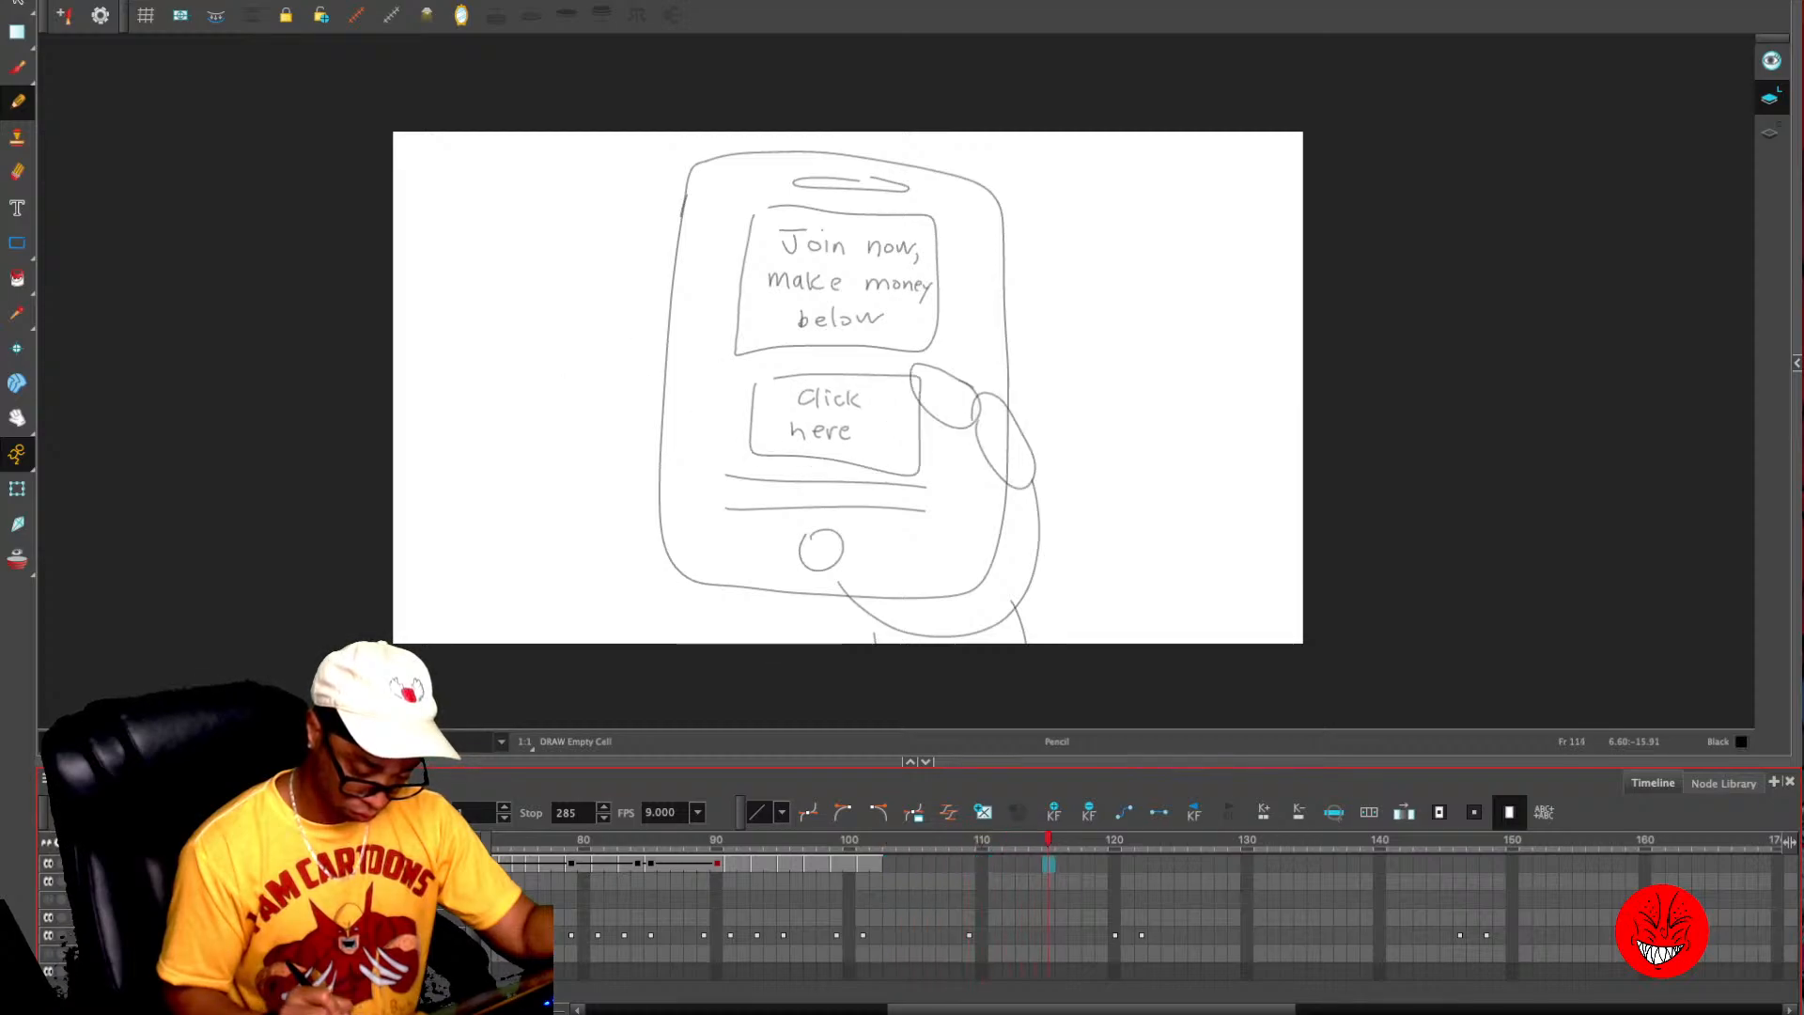
pyautogui.press('.')
pyautogui.press('.')
pyautogui.press('.')
pyautogui.press('.')
pyautogui.press('.')
pyautogui.press('.')
pyautogui.press('.')
pyautogui.press('.')
pyautogui.press('.')
pyautogui.press(',')
pyautogui.press(',')
pyautogui.press(',')
pyautogui.press(',')
pyautogui.press(',')
pyautogui.press(',')
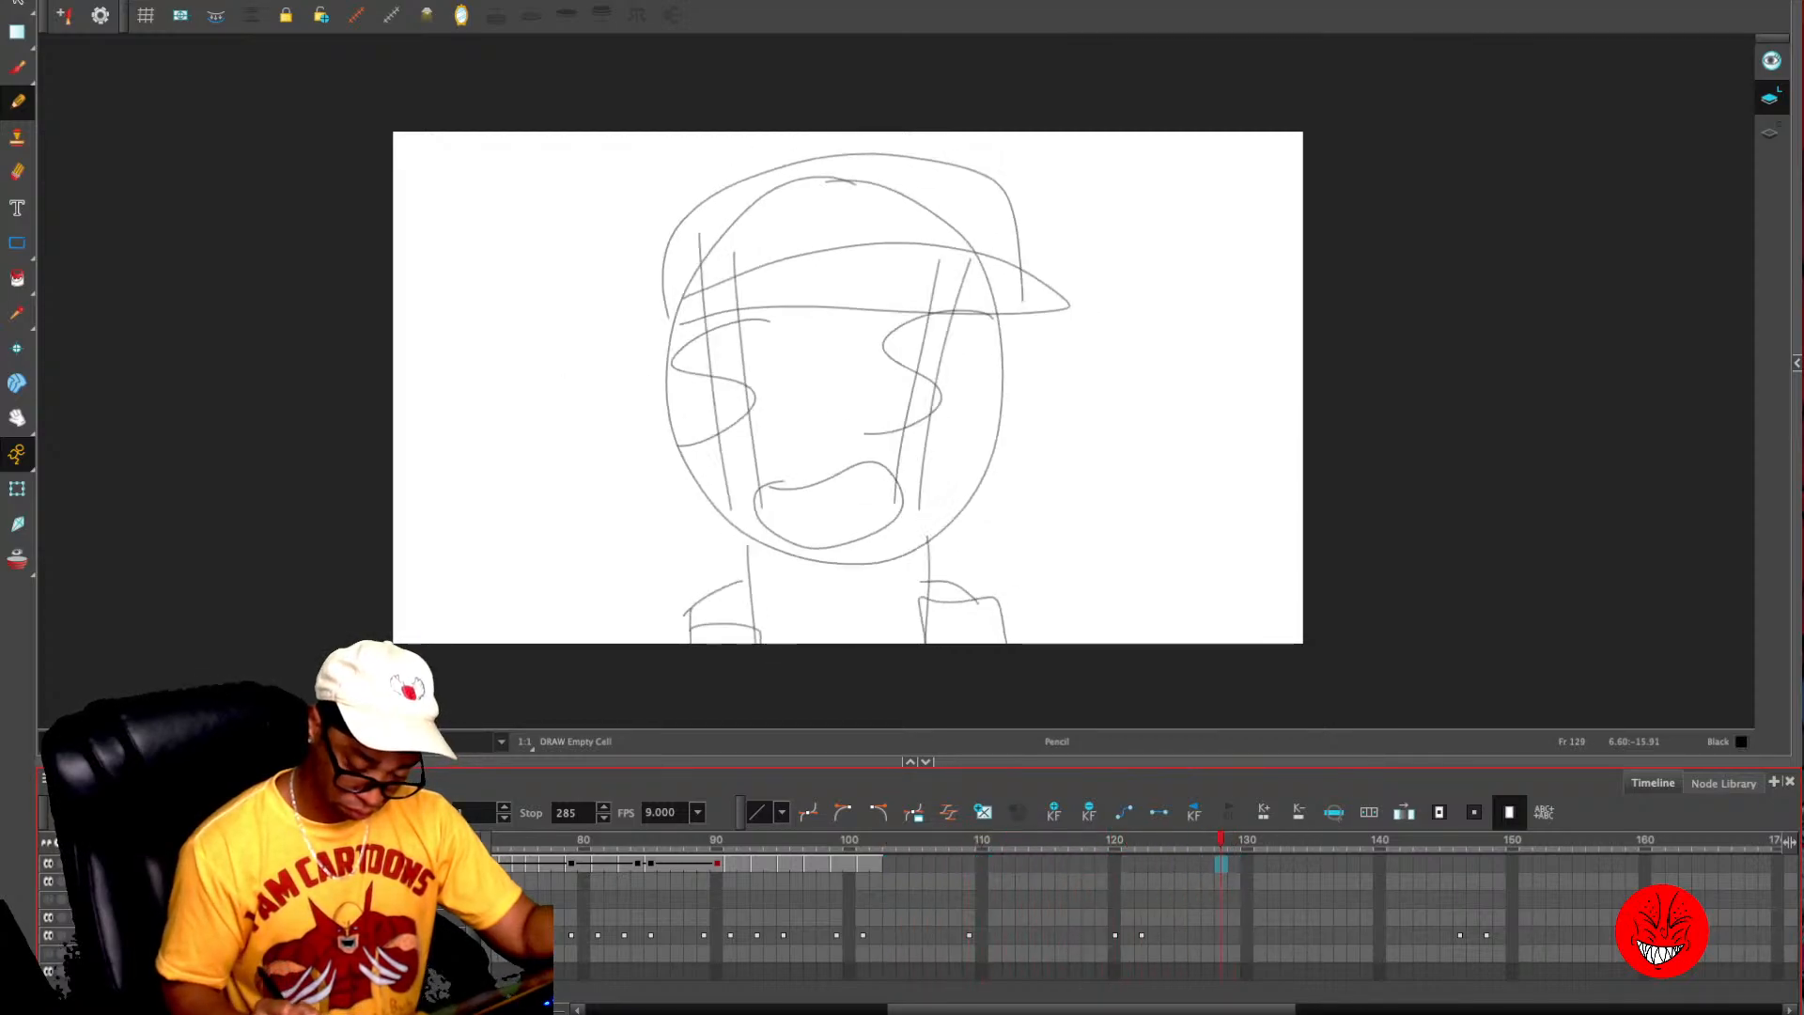
pyautogui.press(',')
pyautogui.press(',')
pyautogui.press(',')
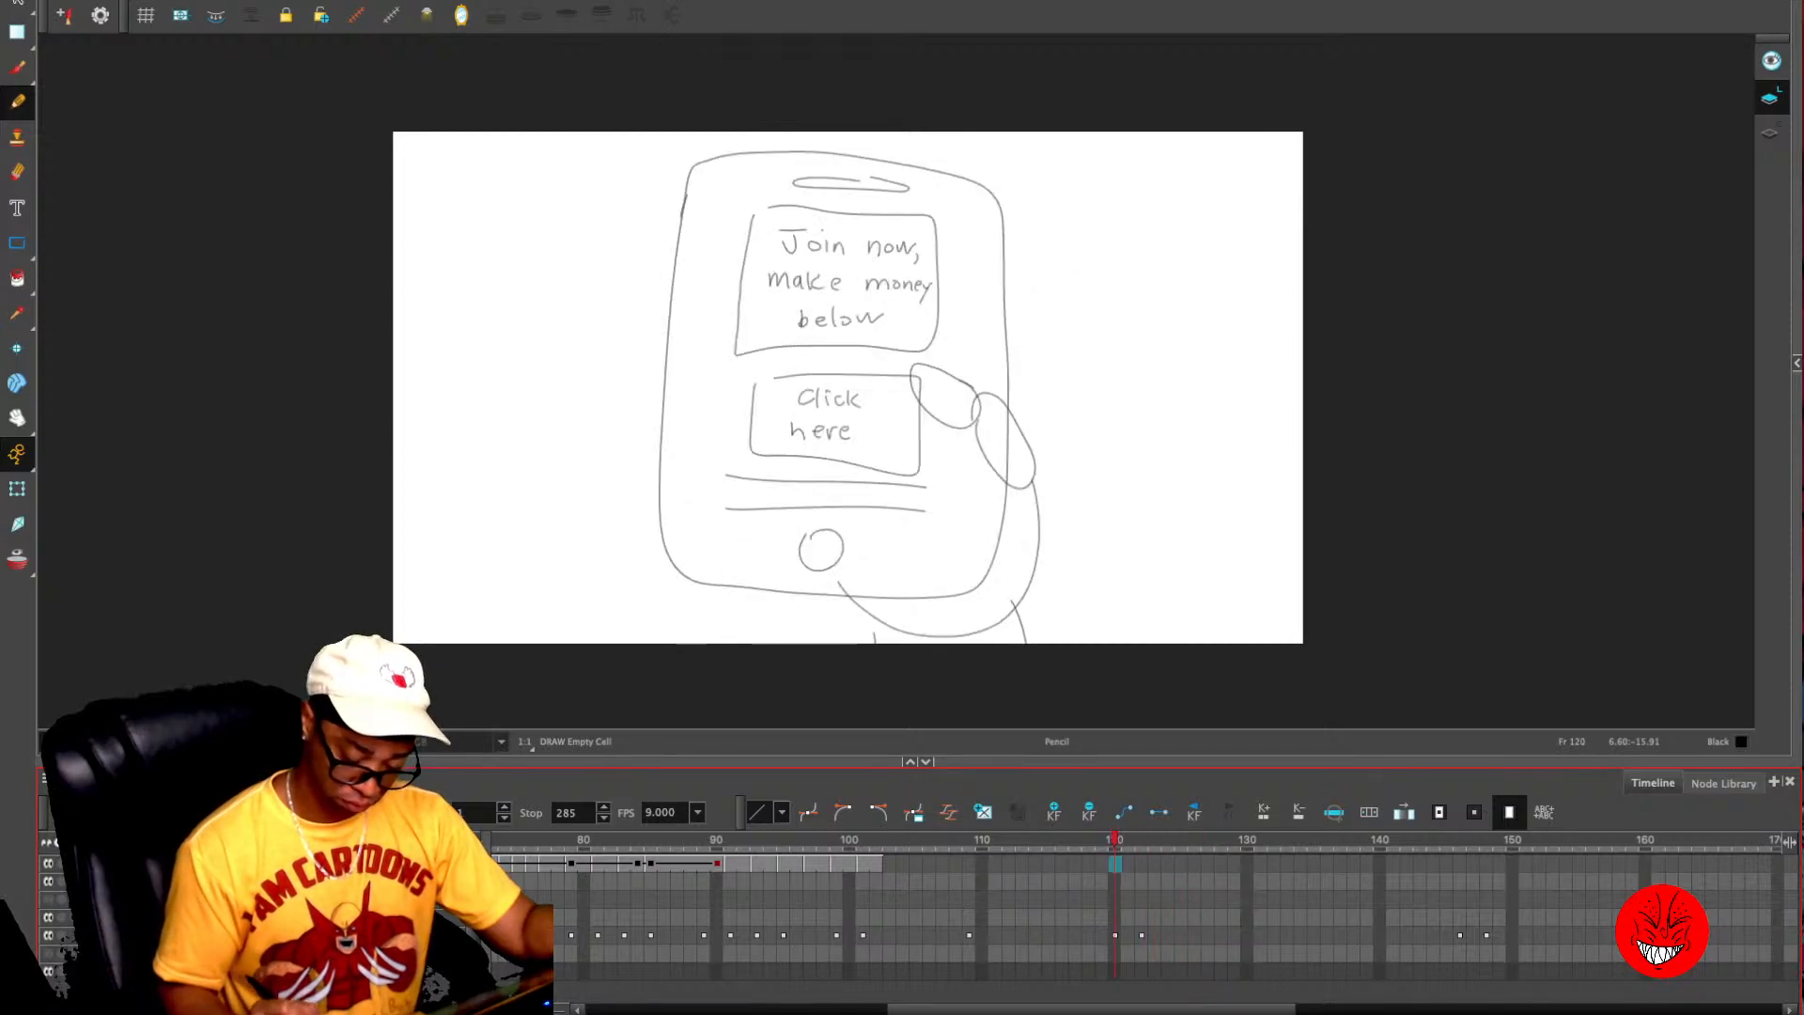
pyautogui.press('.')
pyautogui.press('.')
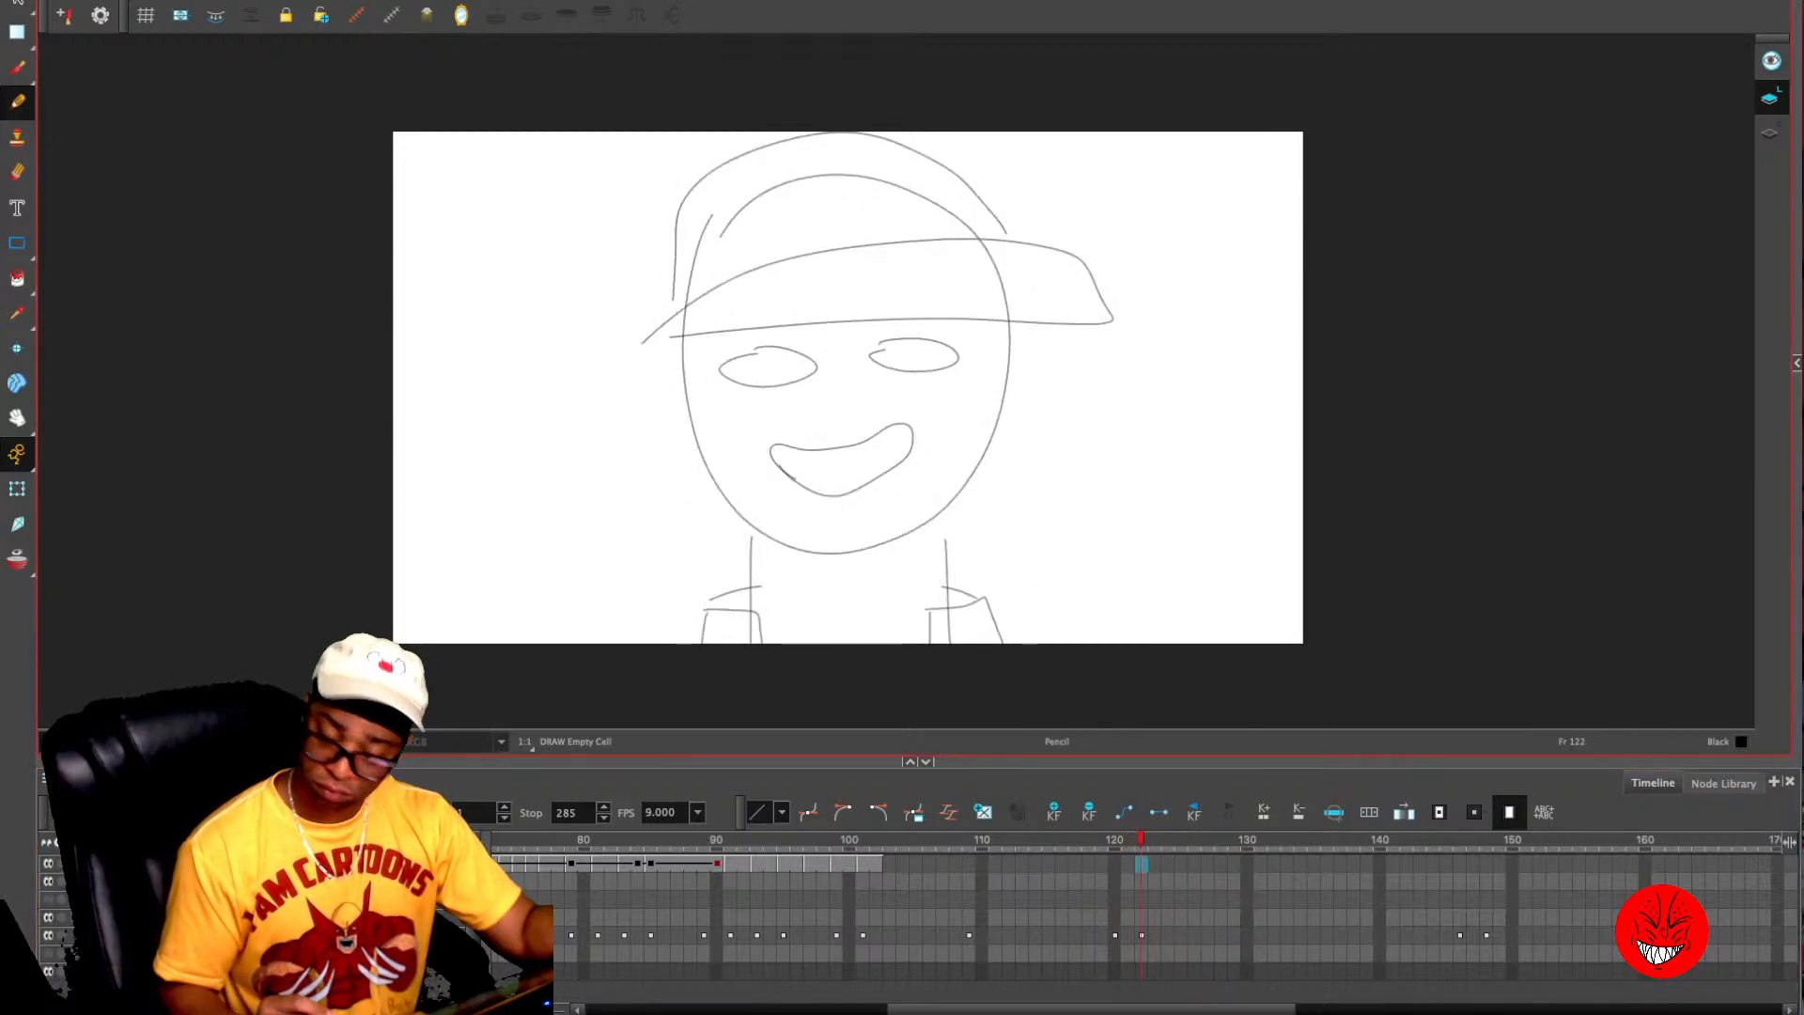
# - Add keyframes at frame 121, the last rough phone sketch, and at frame 122, the first face sketch
pyautogui.press(',')
pyautogui.press(',')
pyautogui.press('.')
pyautogui.press(',')
pyautogui.click(1053, 812)
pyautogui.press('.')
pyautogui.click(1054, 812)
pyautogui.press(',')
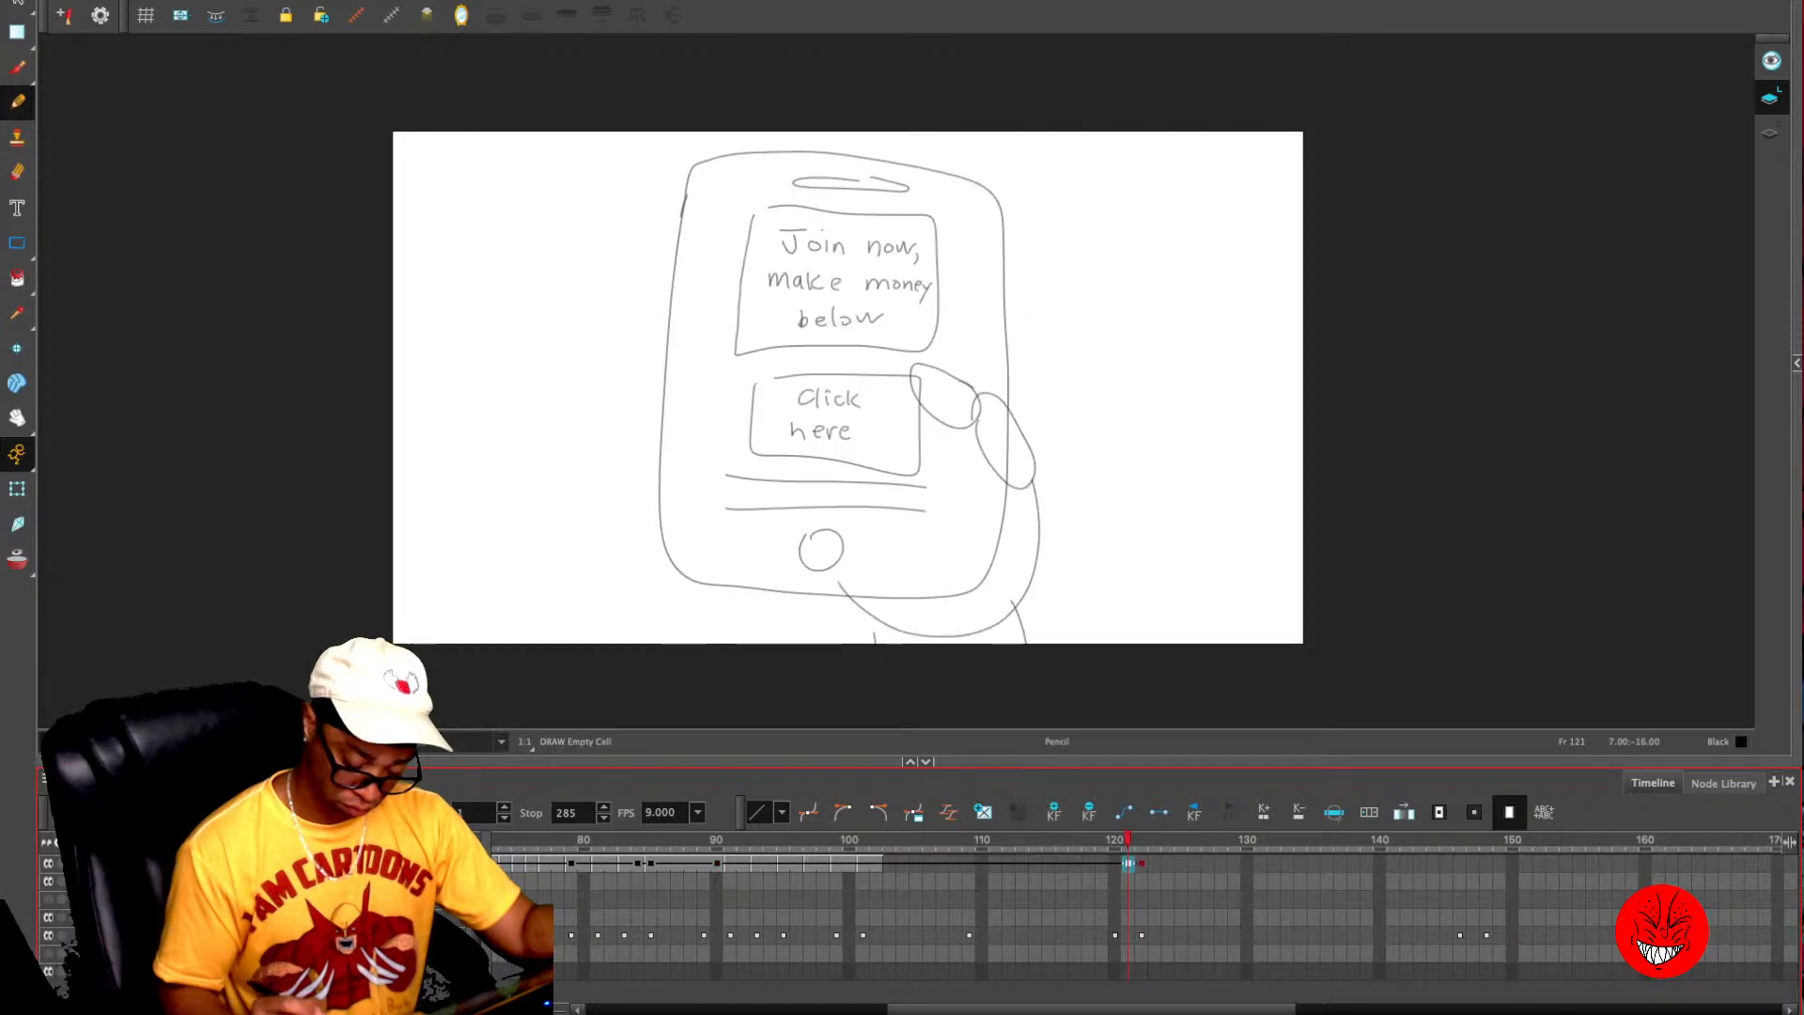
# - Copy frame 102's phone close-up to frame 121 and extend its exposure across the empty frames in between
pyautogui.click(876, 863)
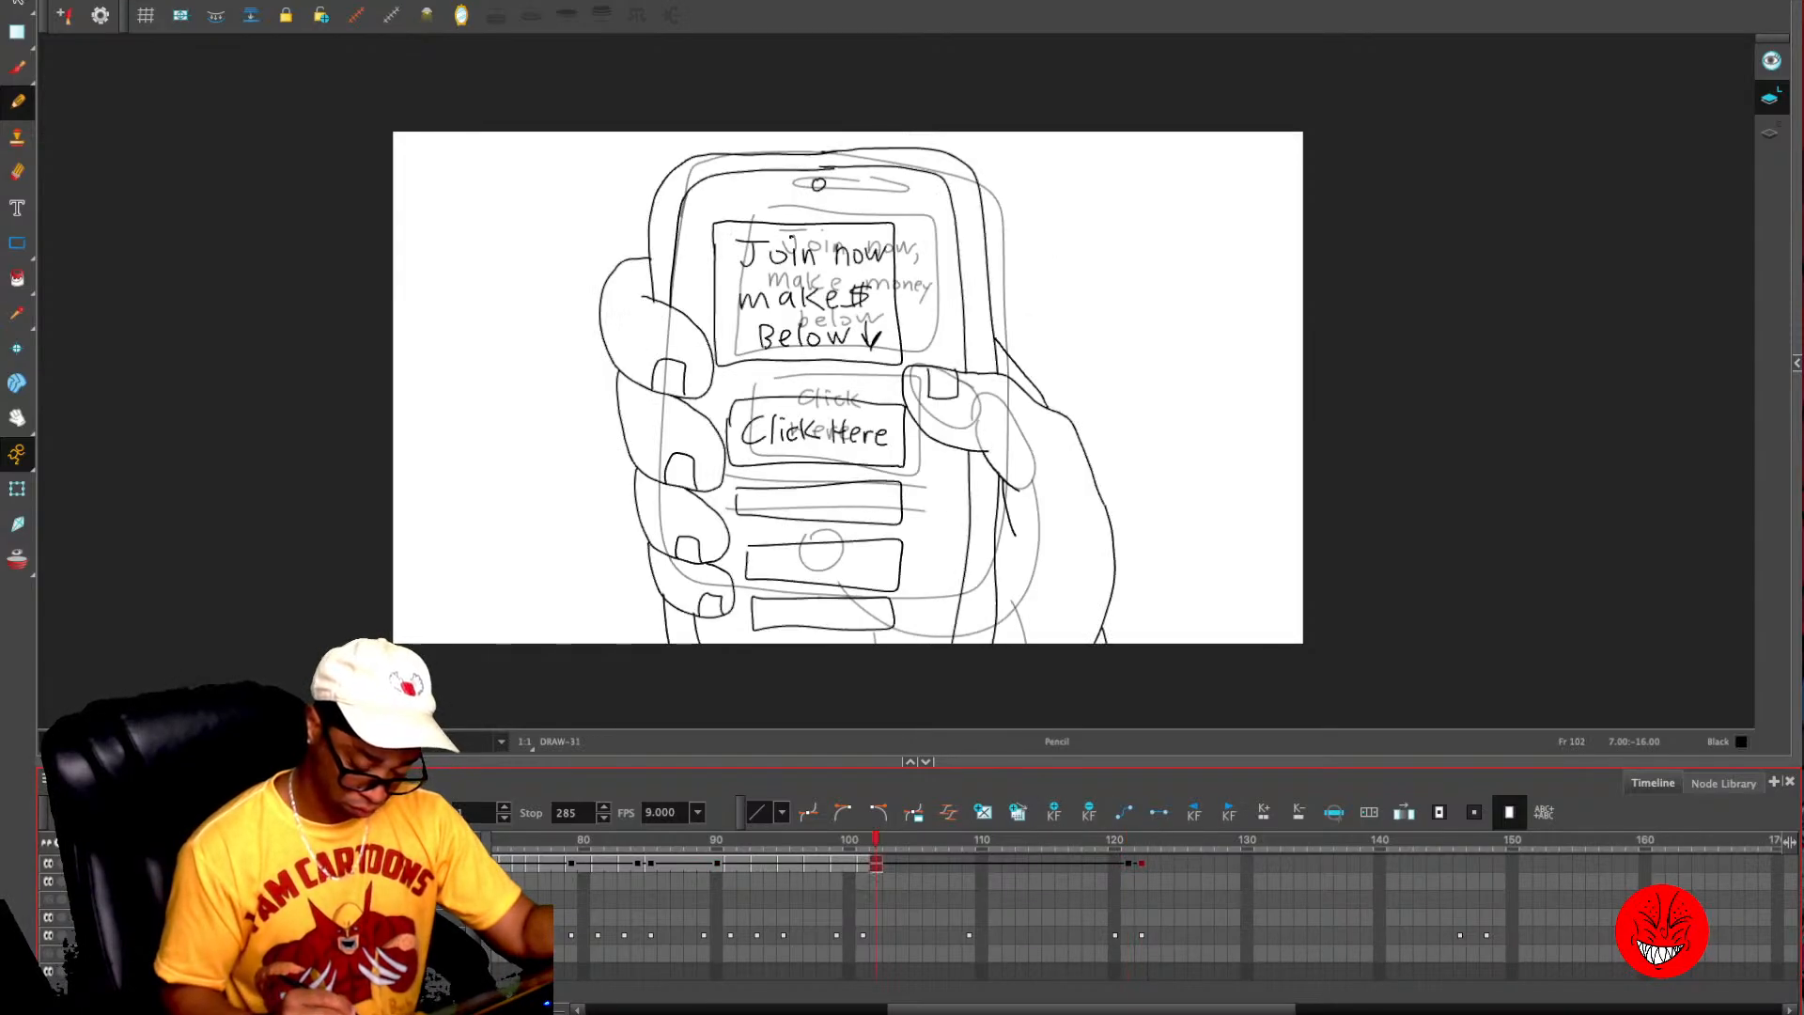
pyautogui.click(1129, 863)
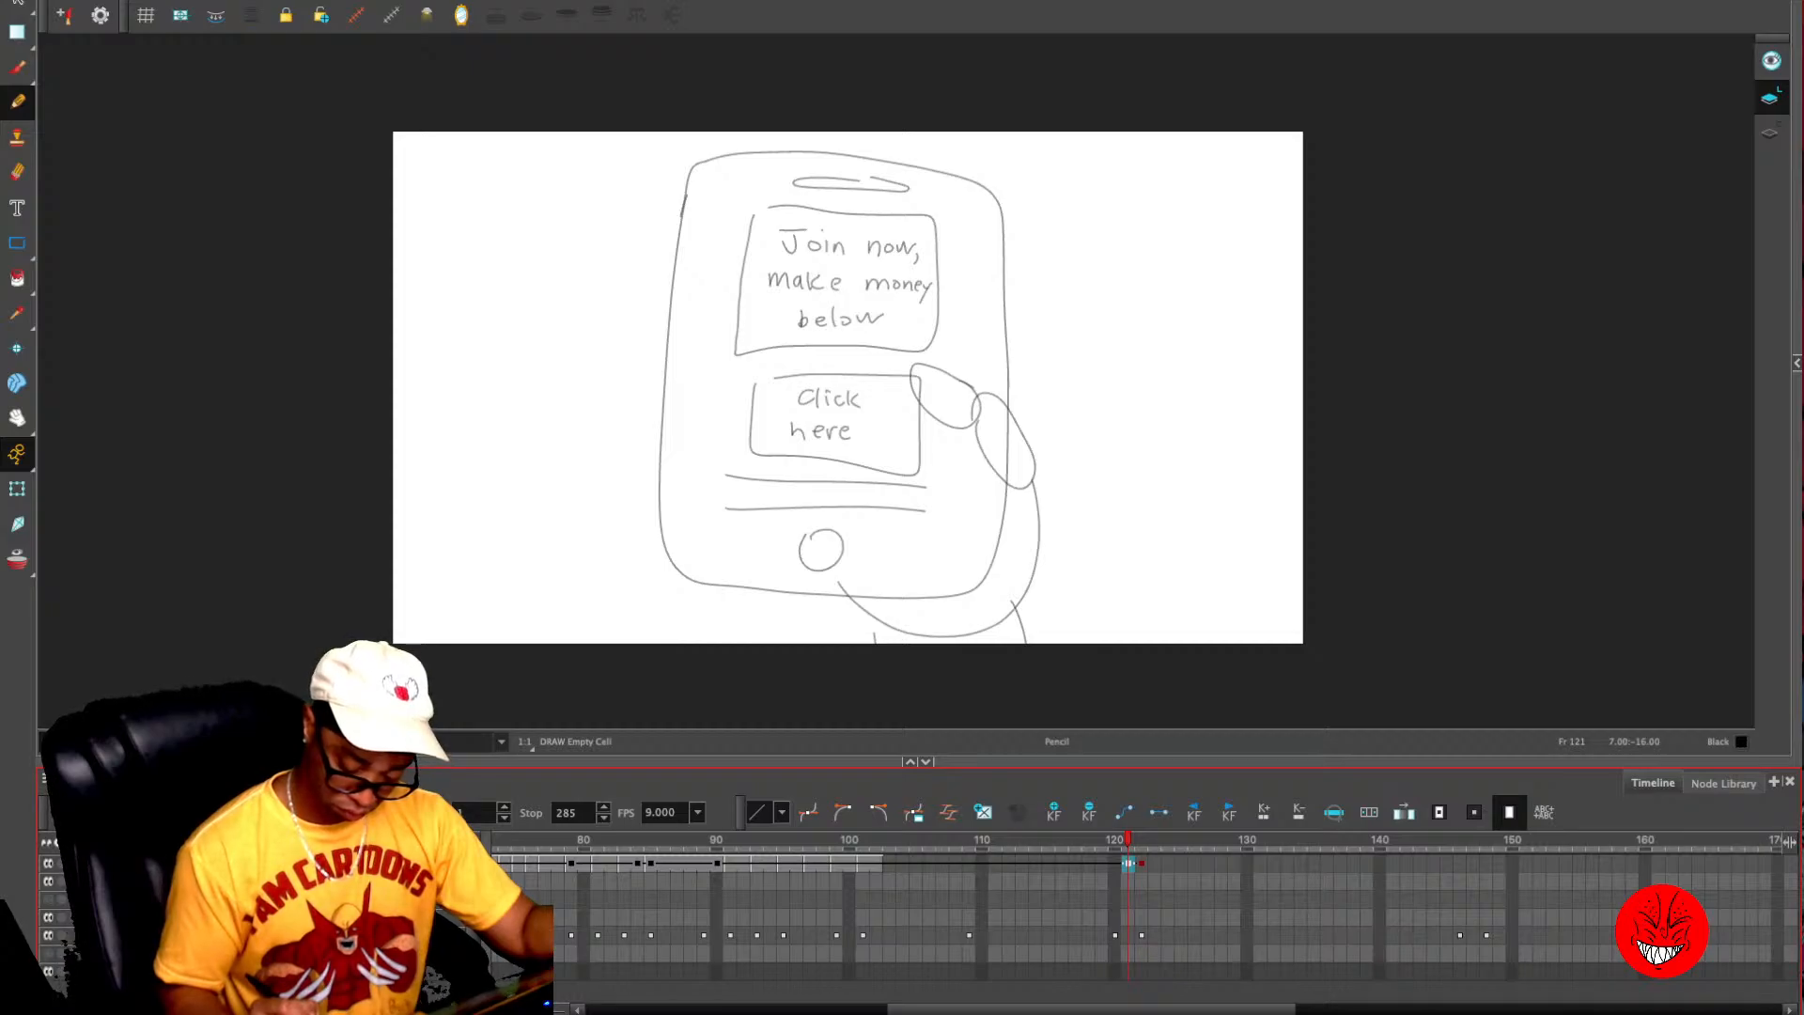
pyautogui.press('super+v')
pyautogui.press('.')
pyautogui.press(',')
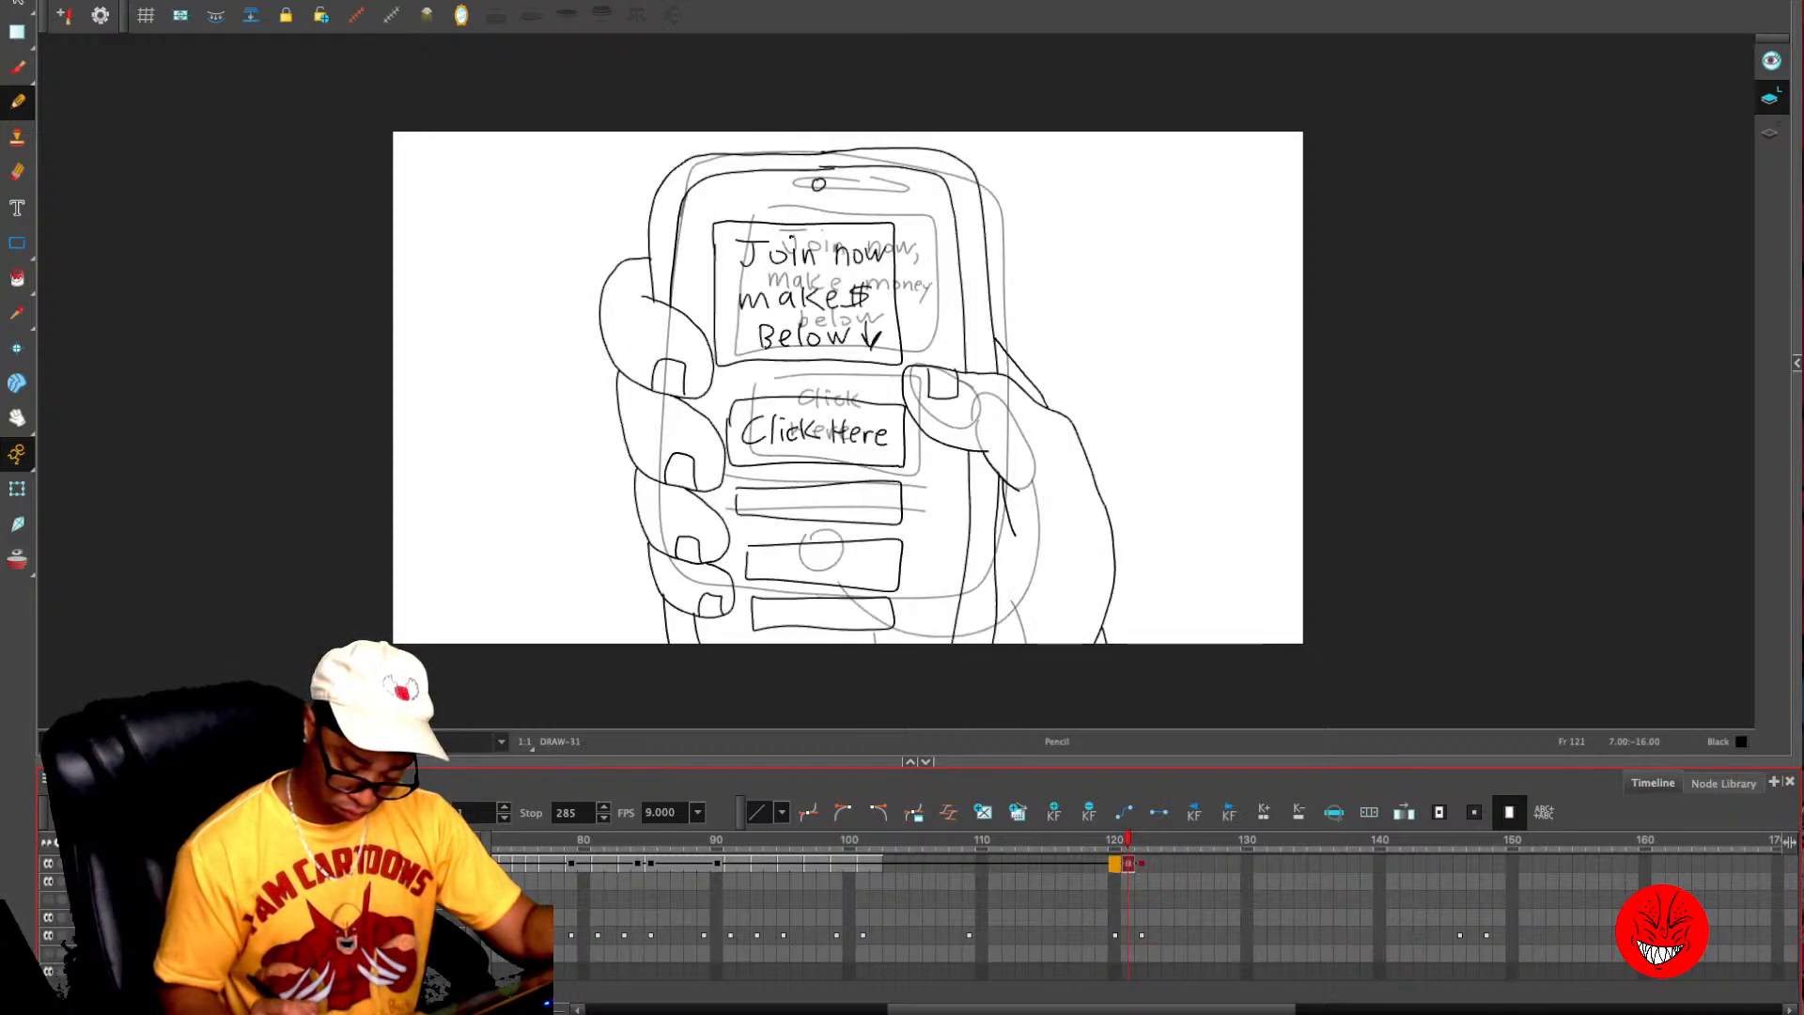
pyautogui.click(890, 862)
pyautogui.press('F5')
pyautogui.click(862, 862)
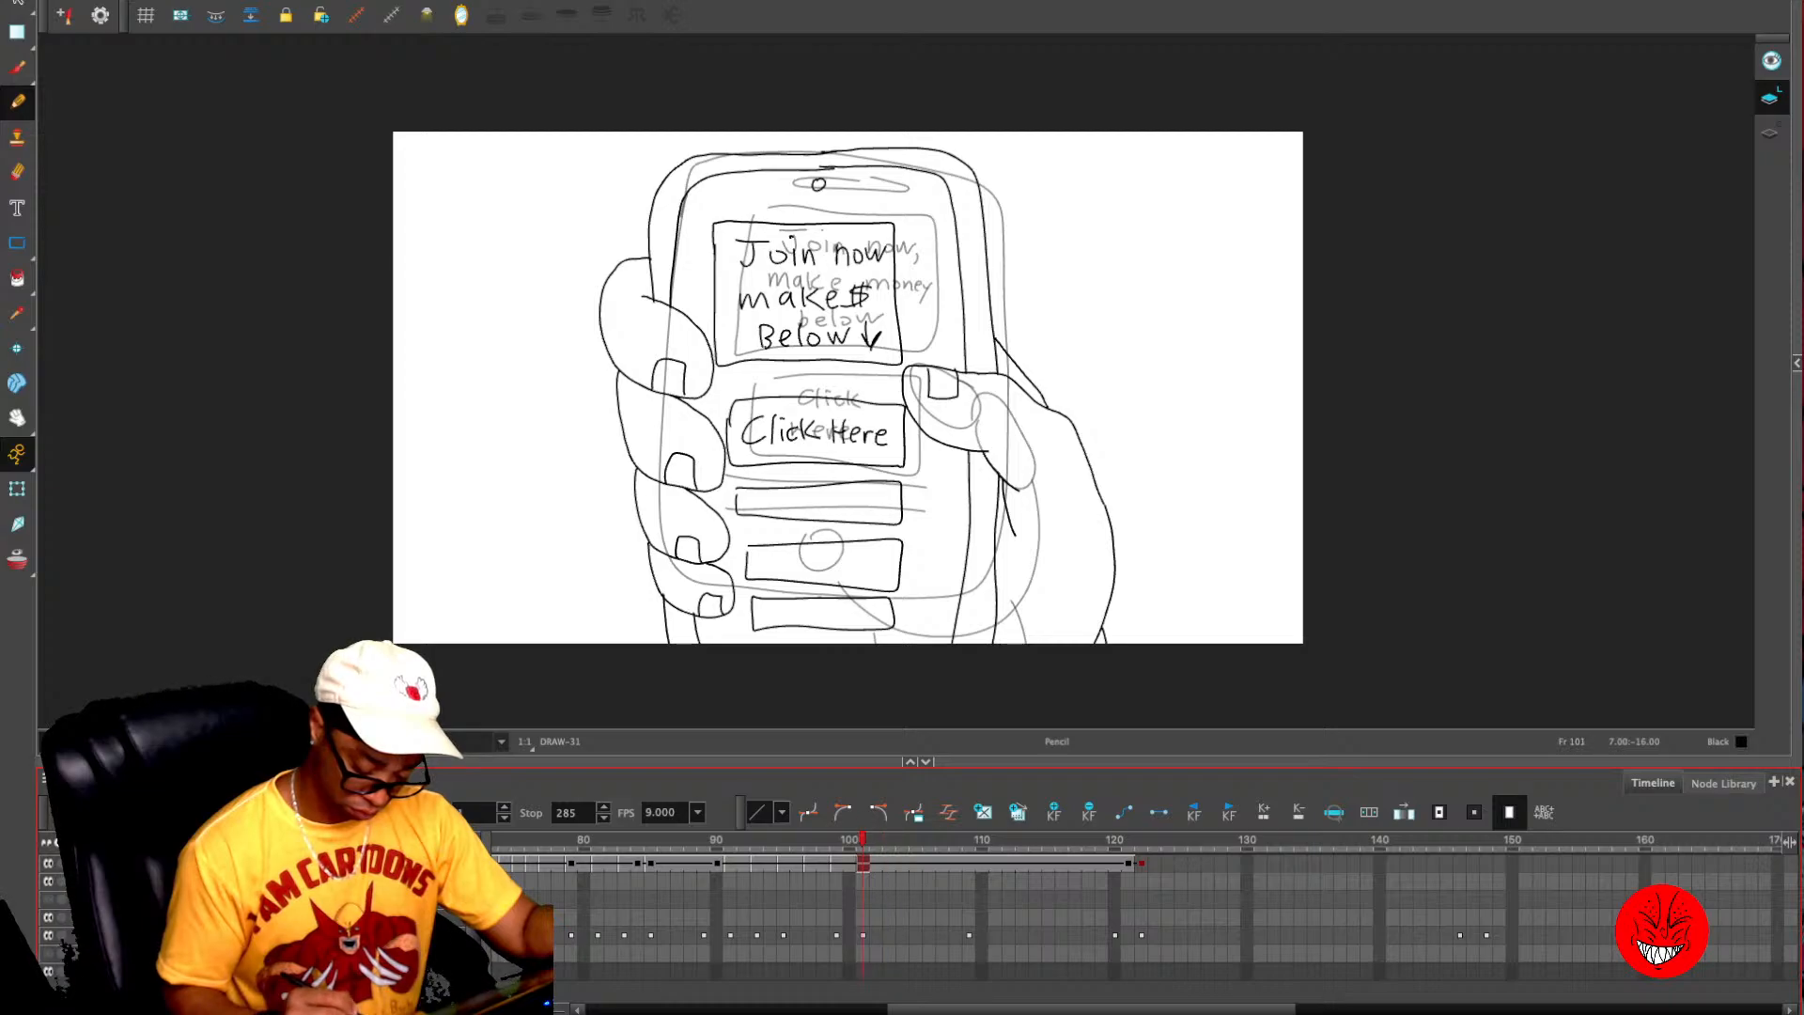
pyautogui.moveTo(863, 839)
pyautogui.mouseDown()
pyautogui.moveTo(982, 839)
pyautogui.moveTo(956, 839)
pyautogui.mouseUp()
pyautogui.press('Delete')
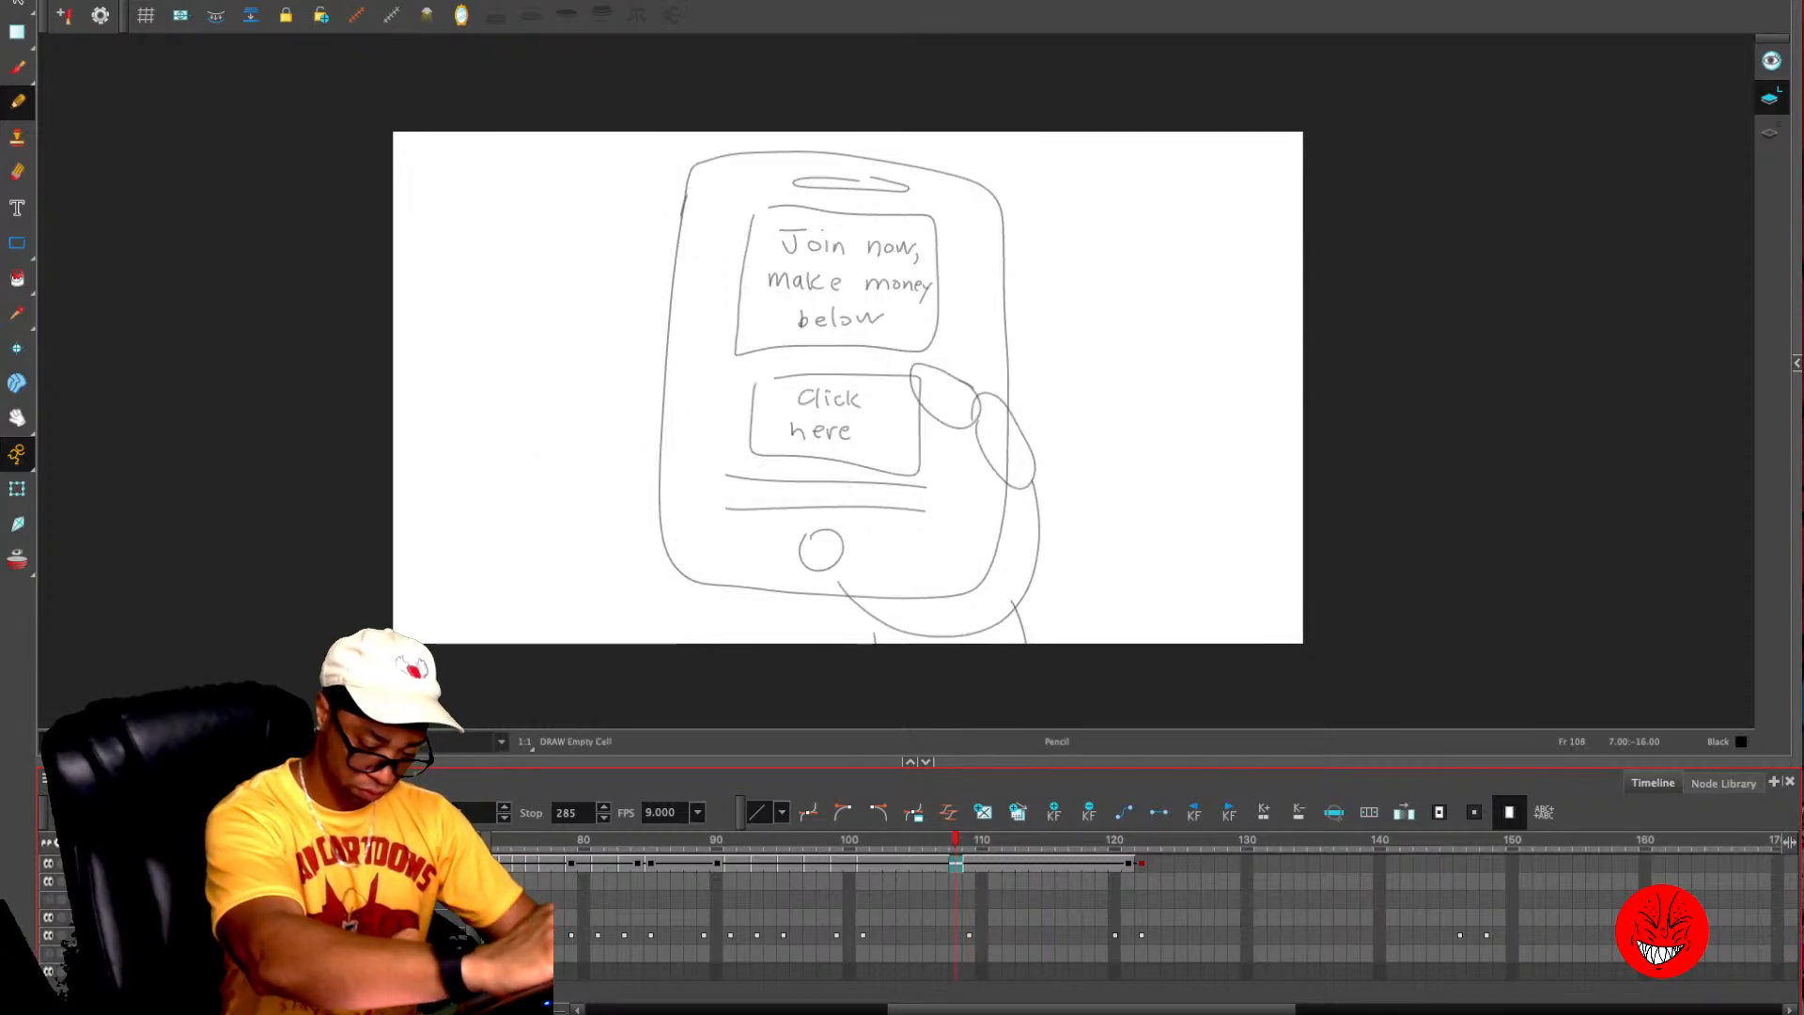
pyautogui.press('.')
pyautogui.press('Delete')
pyautogui.press('.')
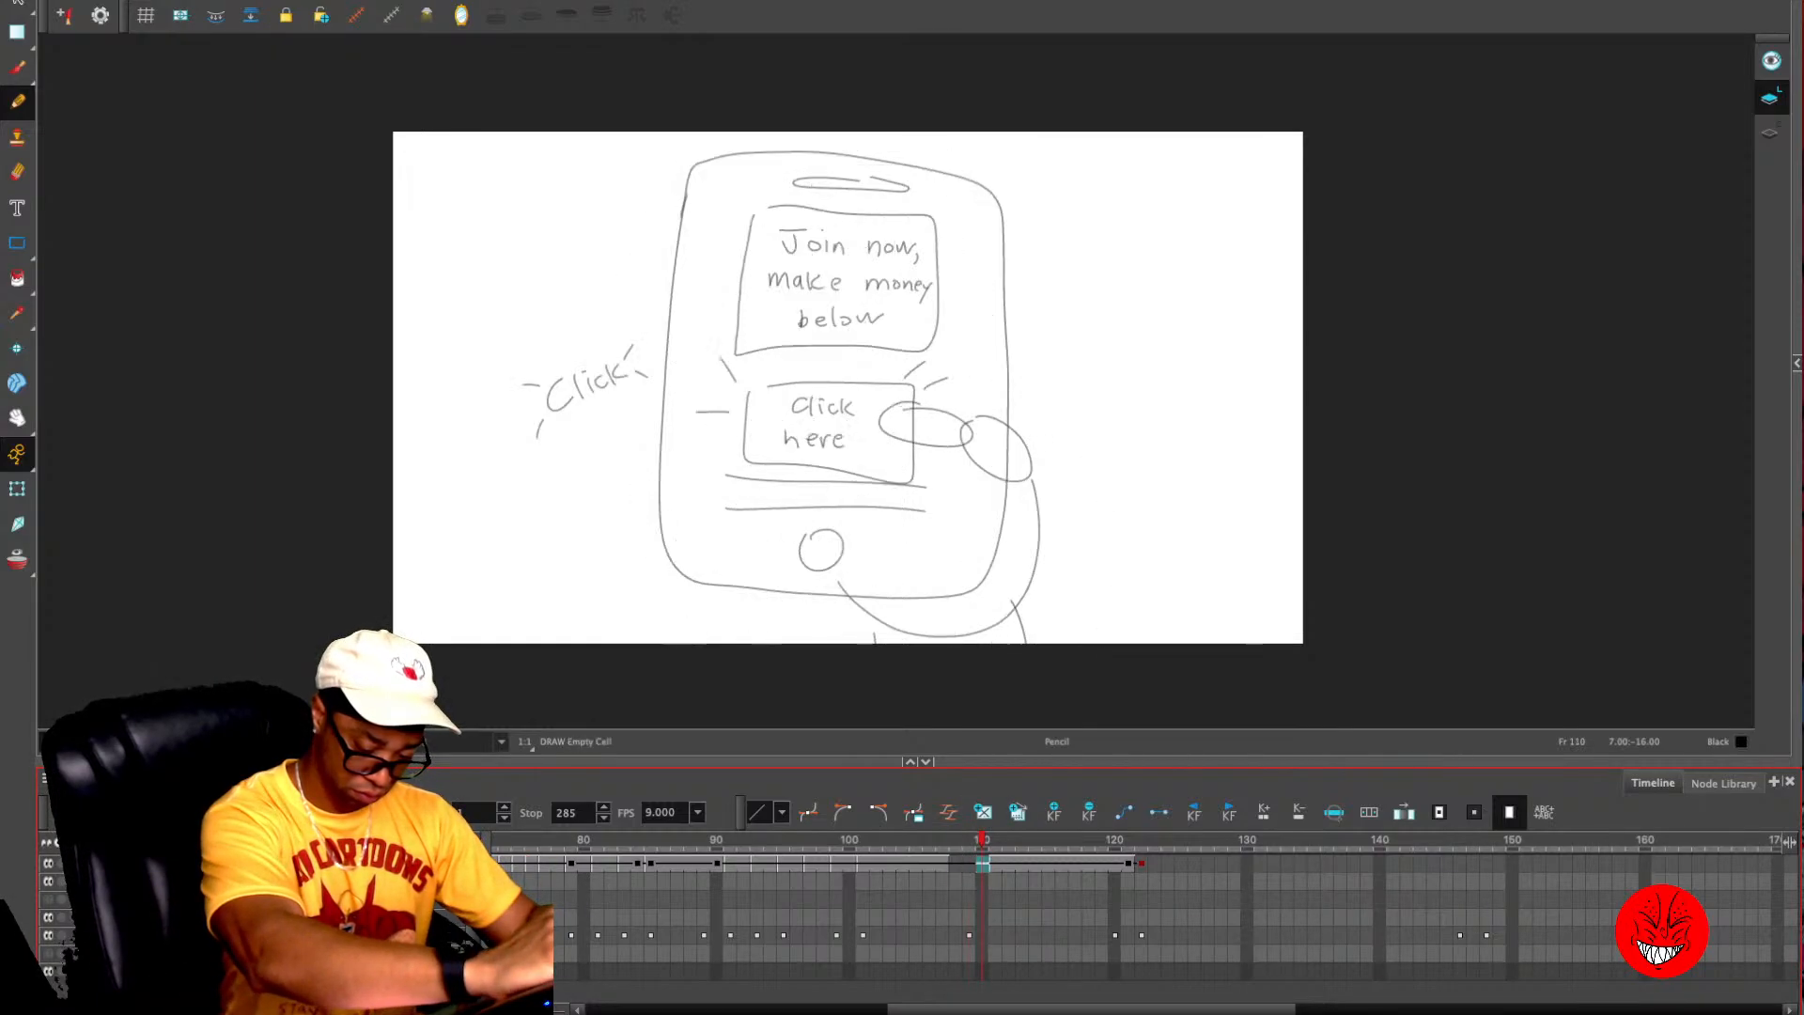
pyautogui.press('.')
pyautogui.press(',')
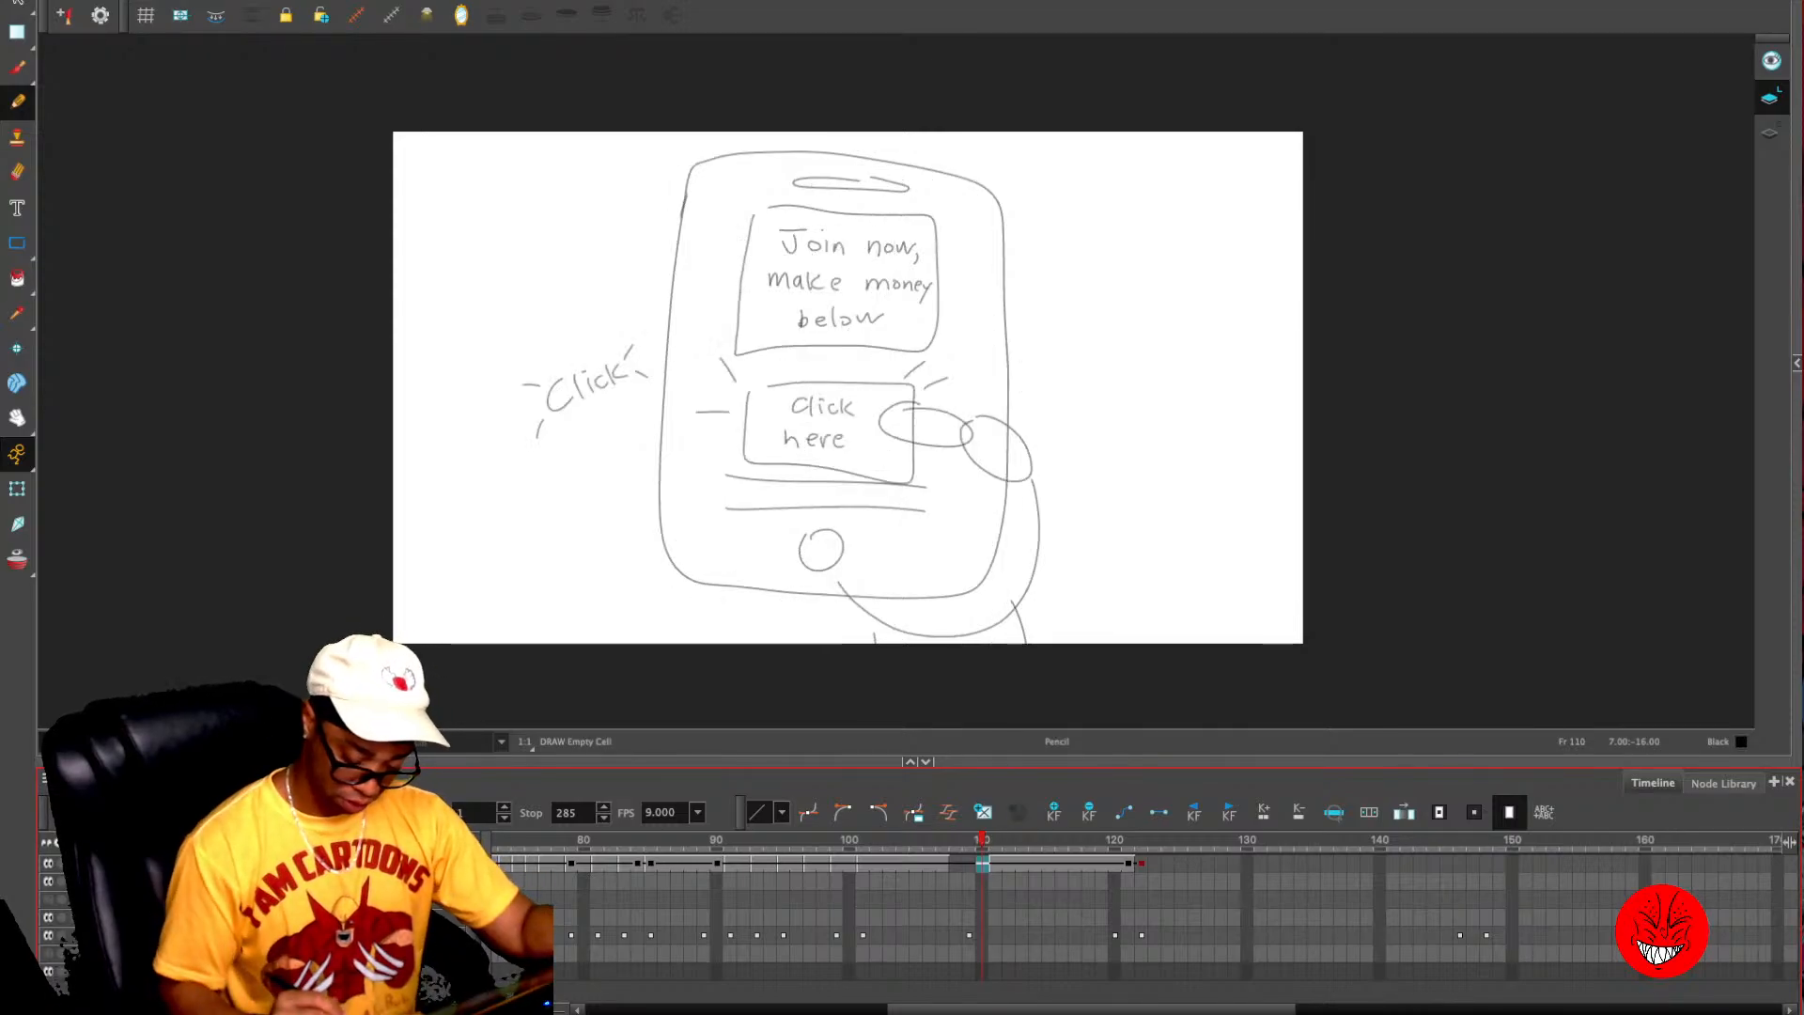
pyautogui.press(',')
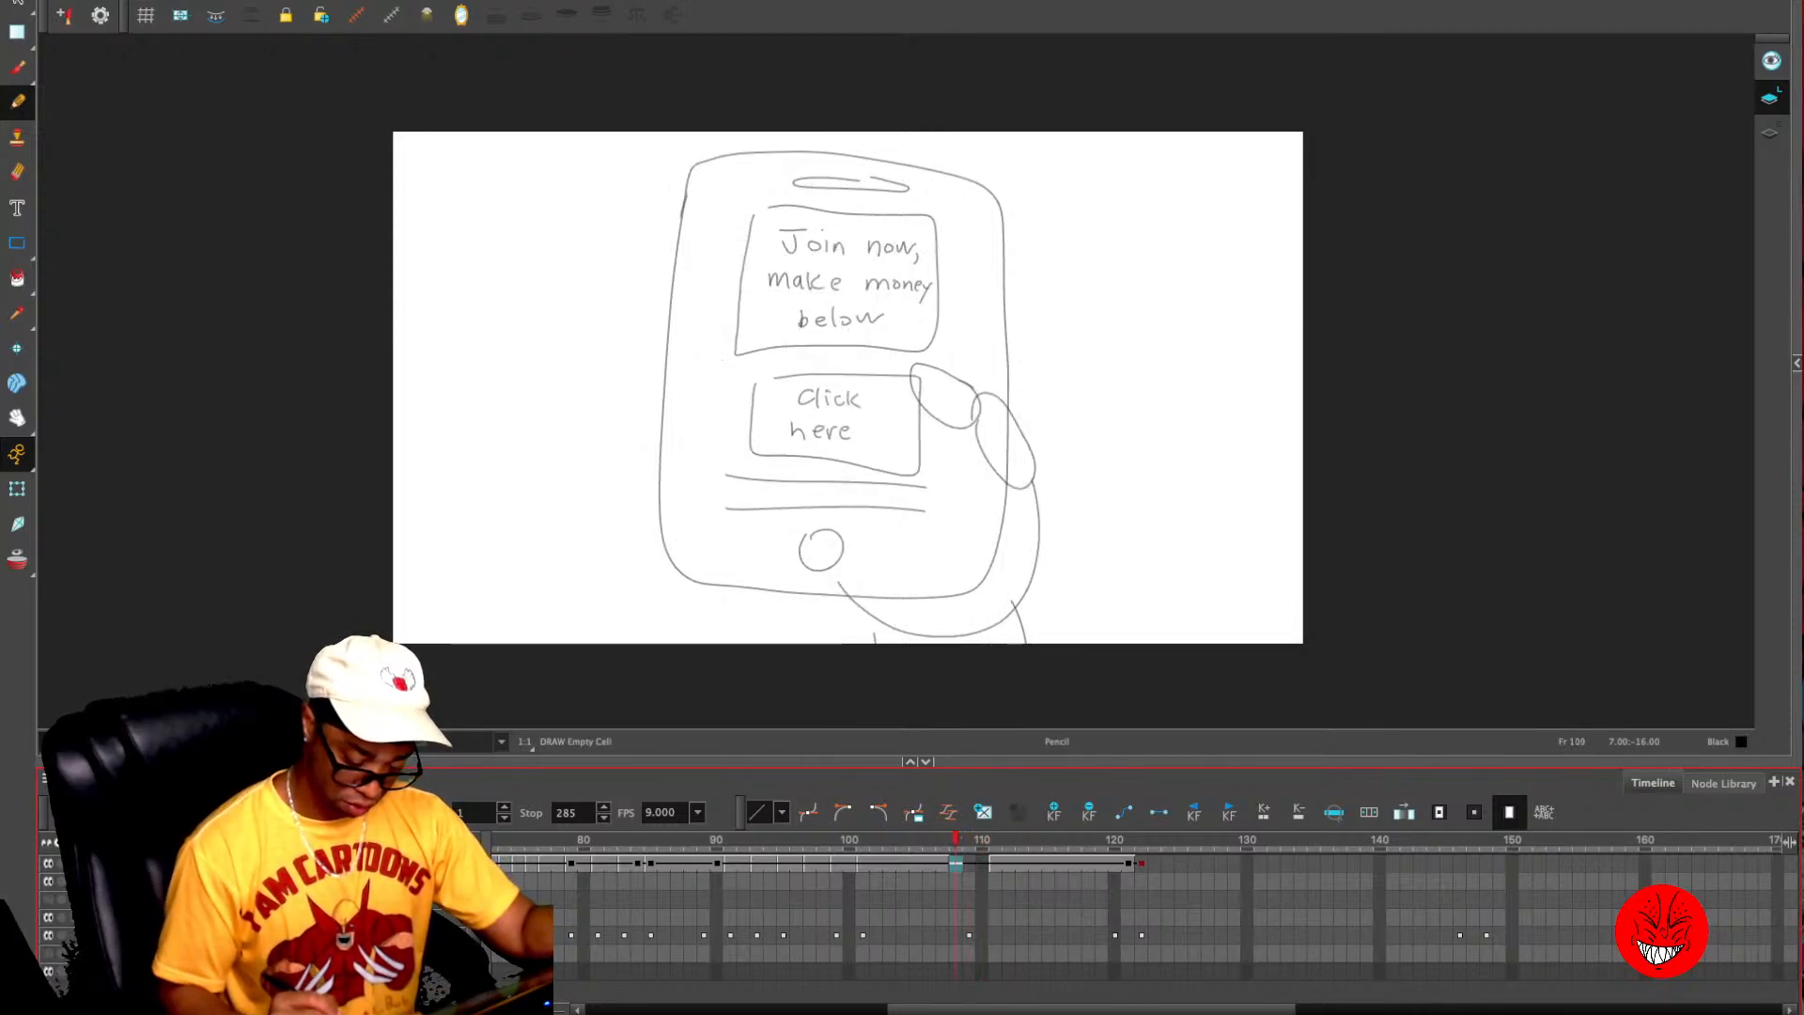
pyautogui.press(',')
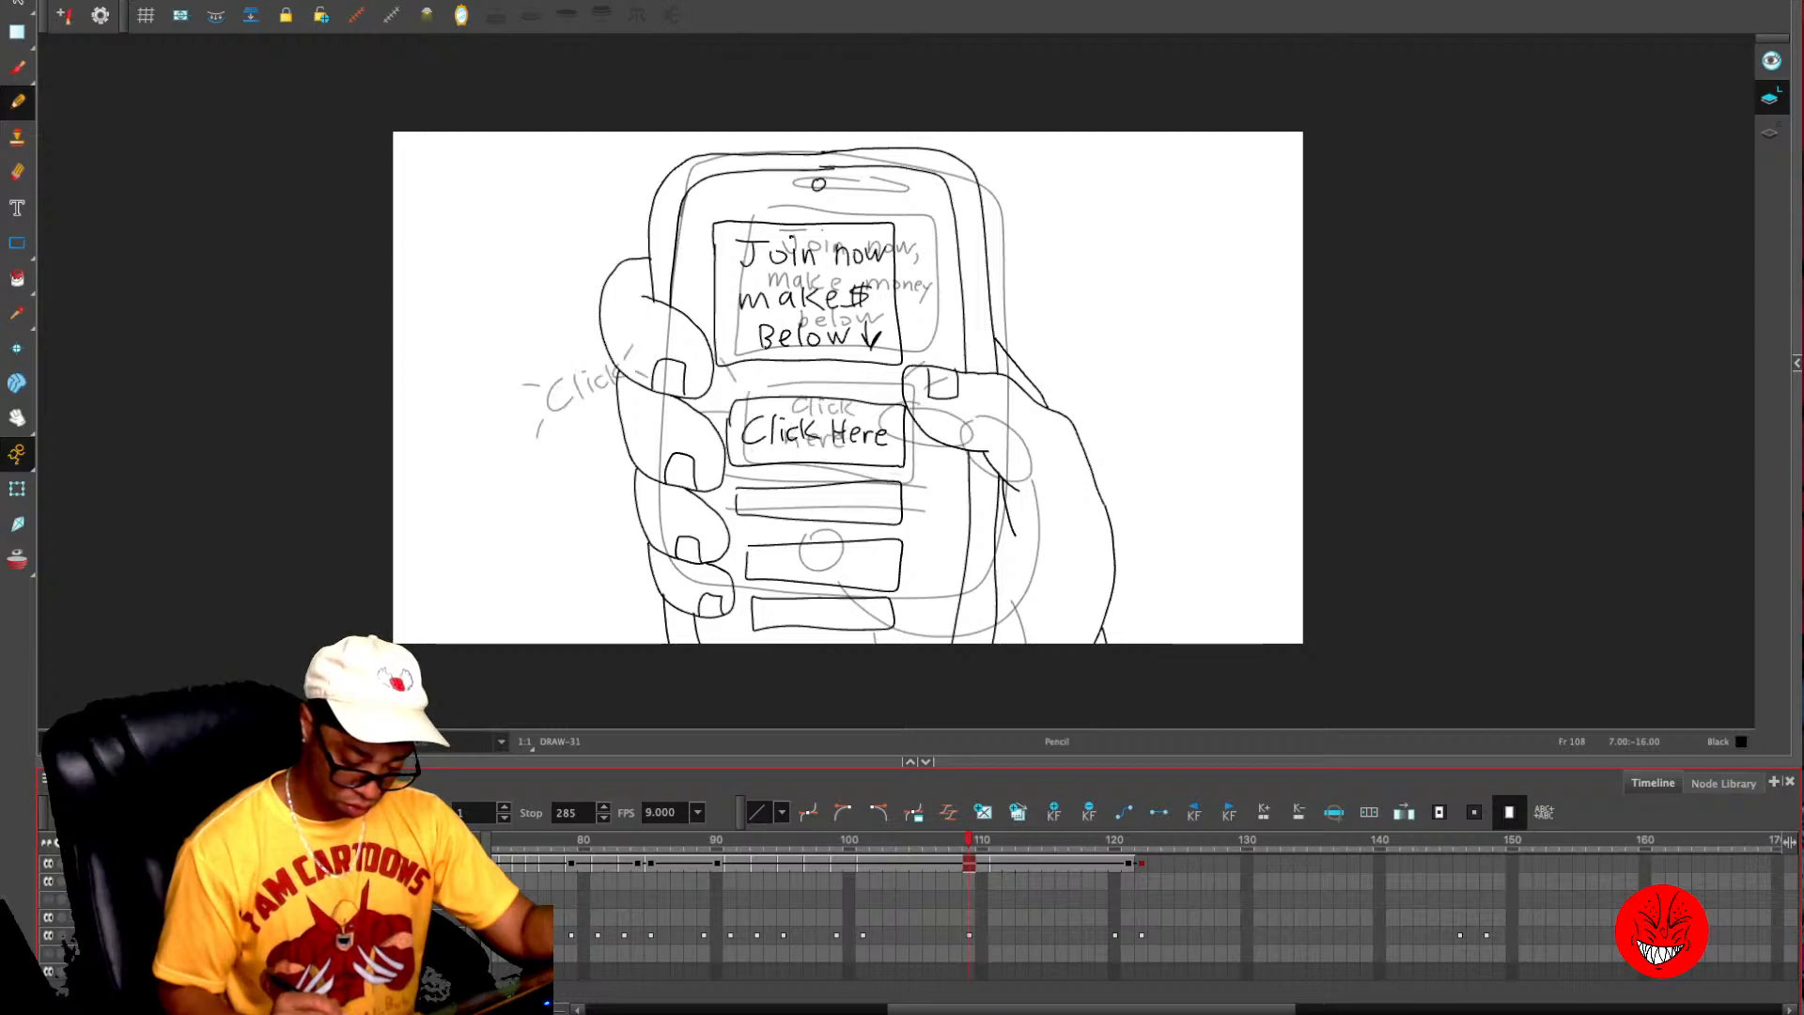
# - Clear the phone close-up drawing from frames 109 and 110
pyautogui.press('Delete')
pyautogui.press('.')
pyautogui.press('Delete')
pyautogui.press('.')
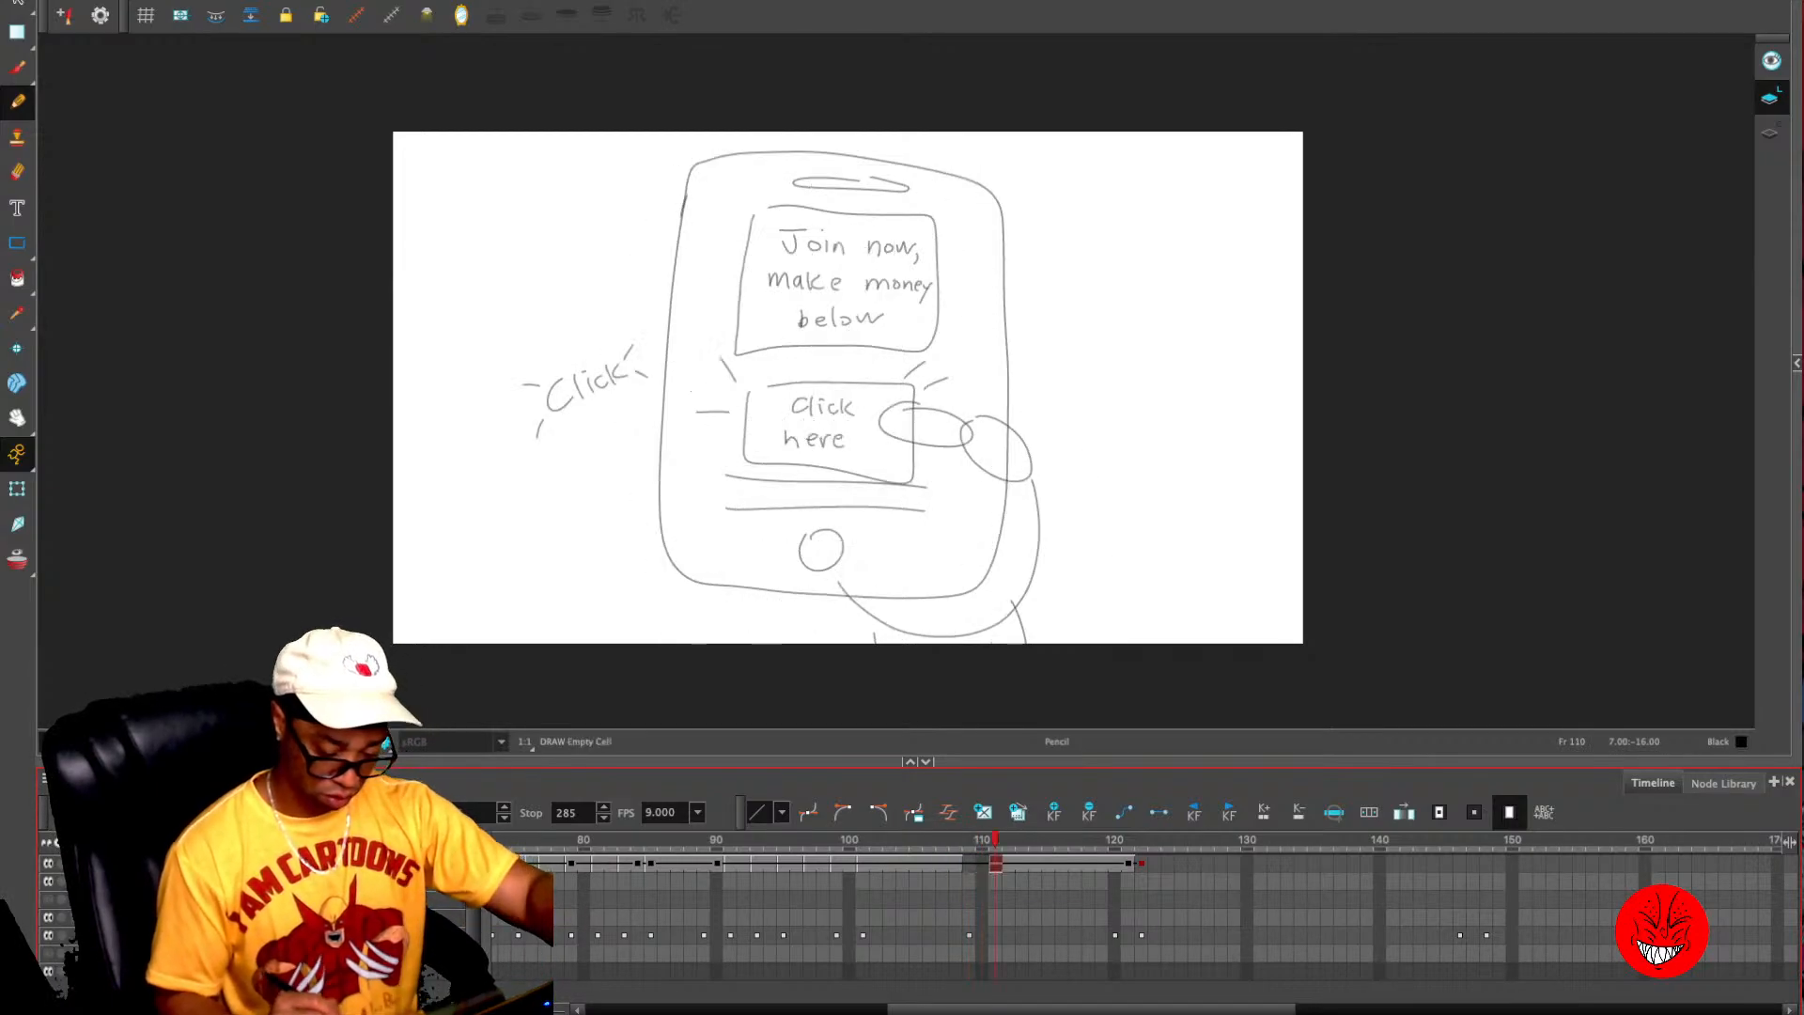
# - Copy all of frame 111's phone and hand artwork and paste it as separate artwork into frames 110 and 109
pyautogui.hotkey('ctrl', 'a')
pyautogui.hotkey('ctrl', 'c')
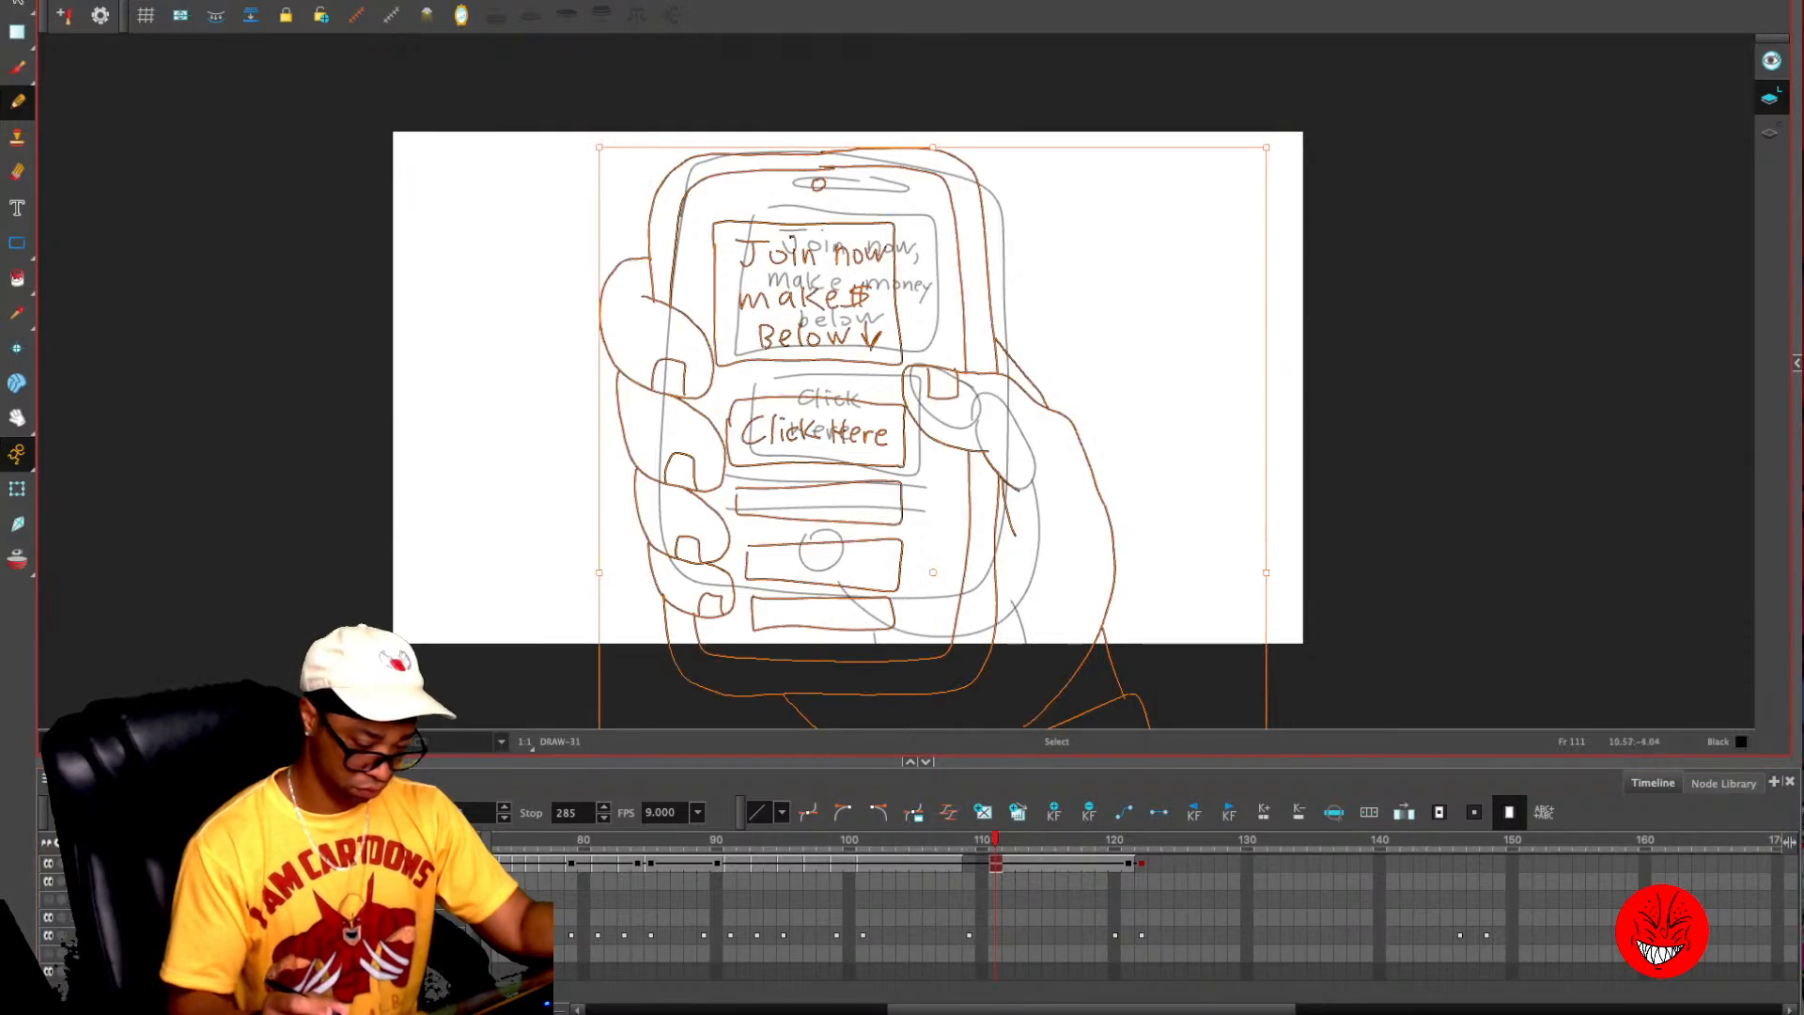
pyautogui.press(',')
pyautogui.hotkey('ctrl', 'v')
pyautogui.click(983, 863)
pyautogui.hotkey('ctrl', 'c')
pyautogui.press(',')
pyautogui.hotkey('ctrl', 'v')
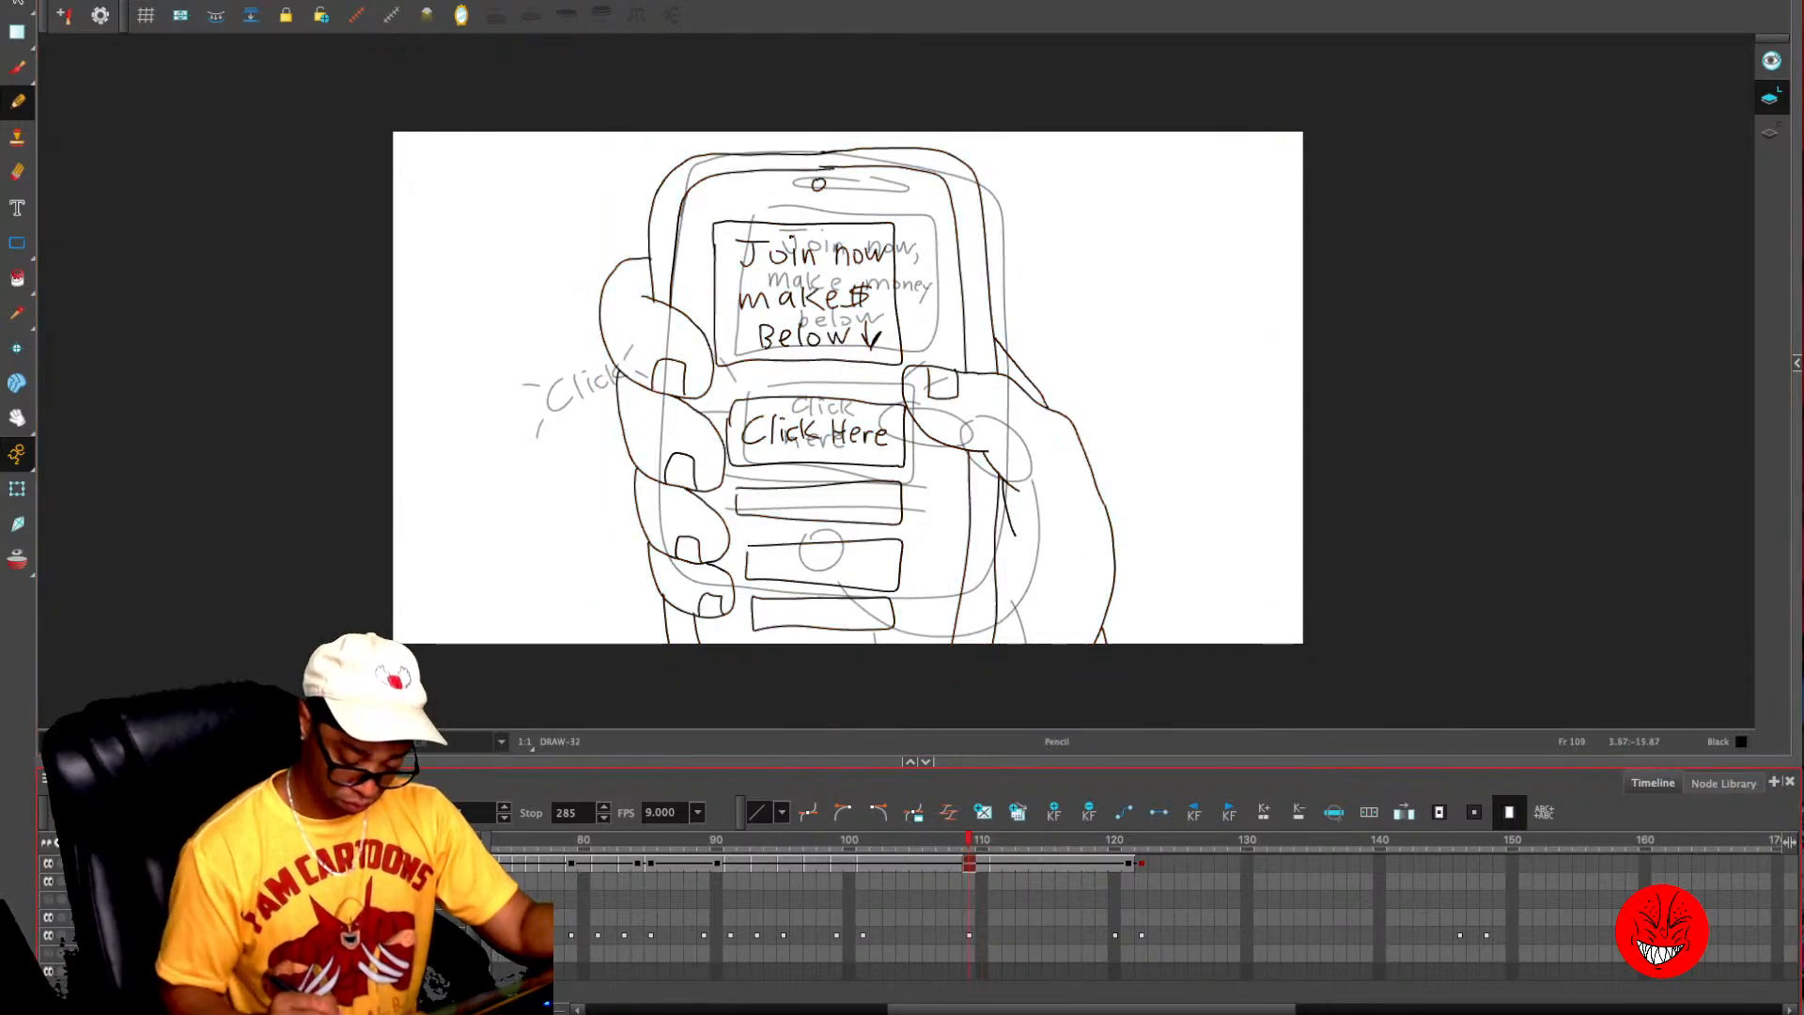
pyautogui.press(',')
pyautogui.press(',')
pyautogui.press('.')
pyautogui.press('.')
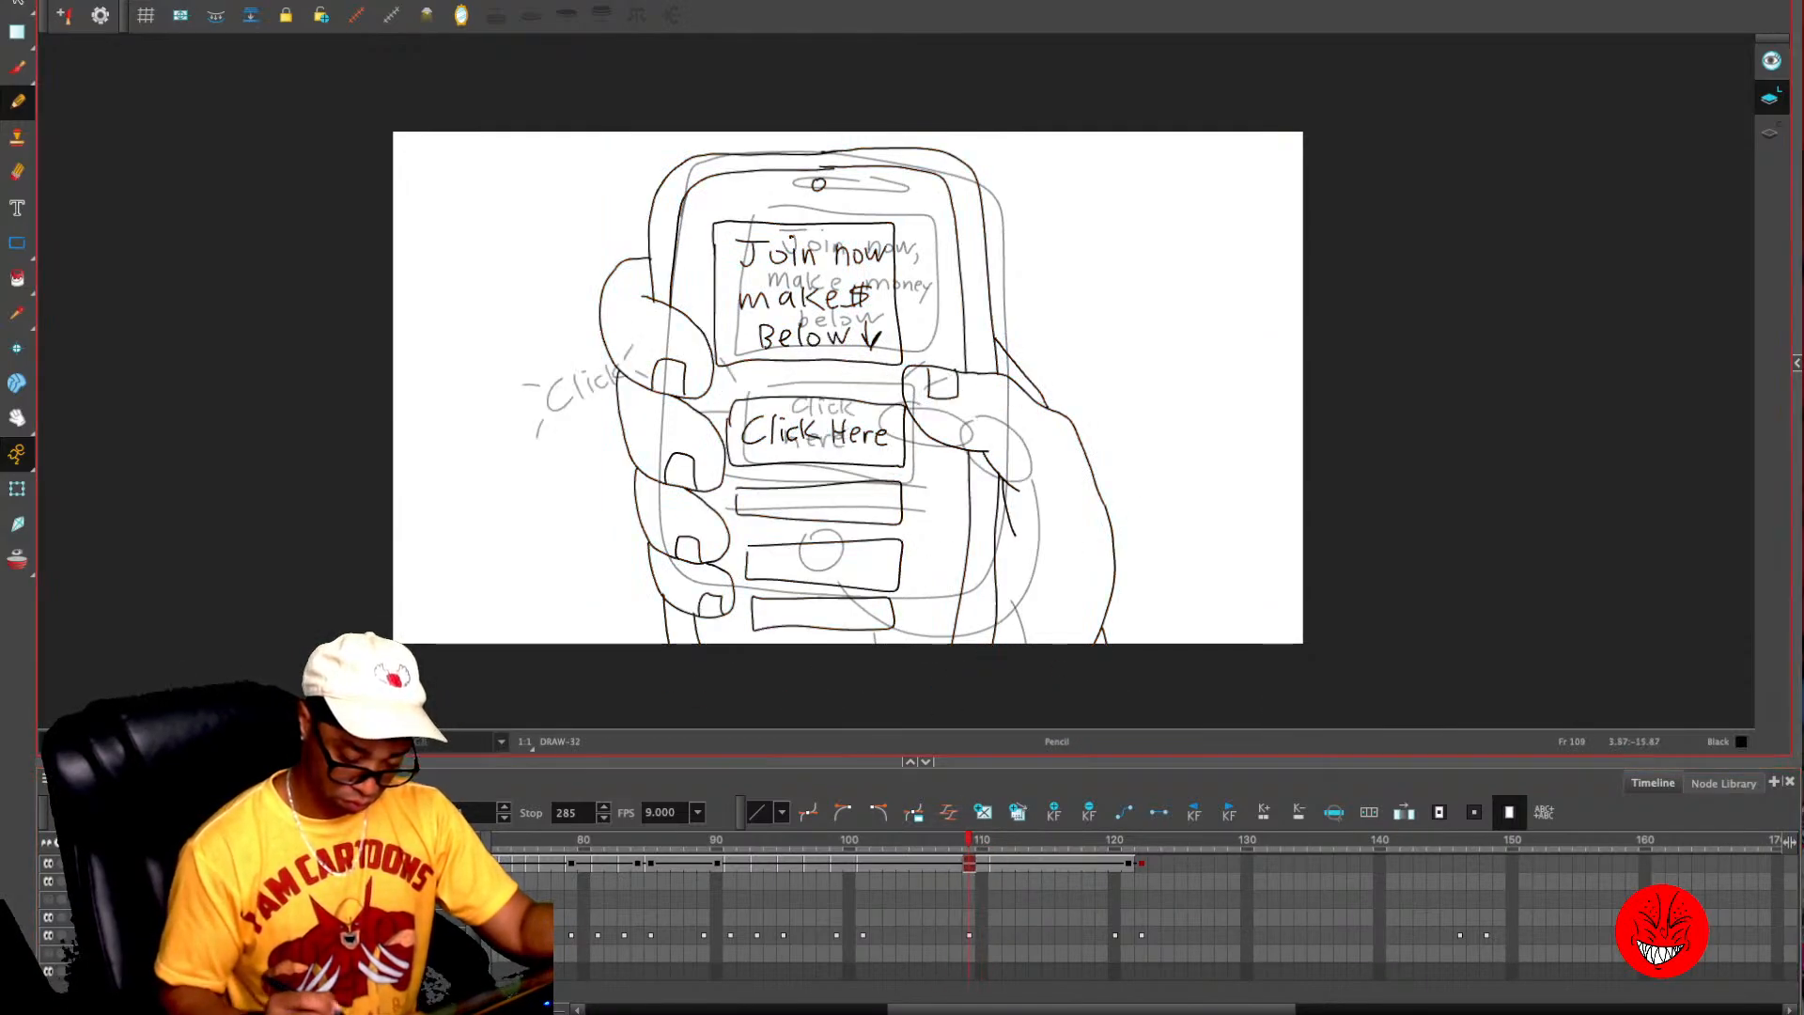
# - Select only the thumb's lines on frame 109, move their pivot toward the thumb's base, and rotate the thumb down onto the "Click Here" button
pyautogui.hotkey('alt', 's')
pyautogui.press('2')
pyautogui.press('2')
pyautogui.moveTo(942, 346)
pyautogui.mouseDown()
pyautogui.moveTo(937, 426)
pyautogui.moveTo(989, 487)
pyautogui.mouseUp()
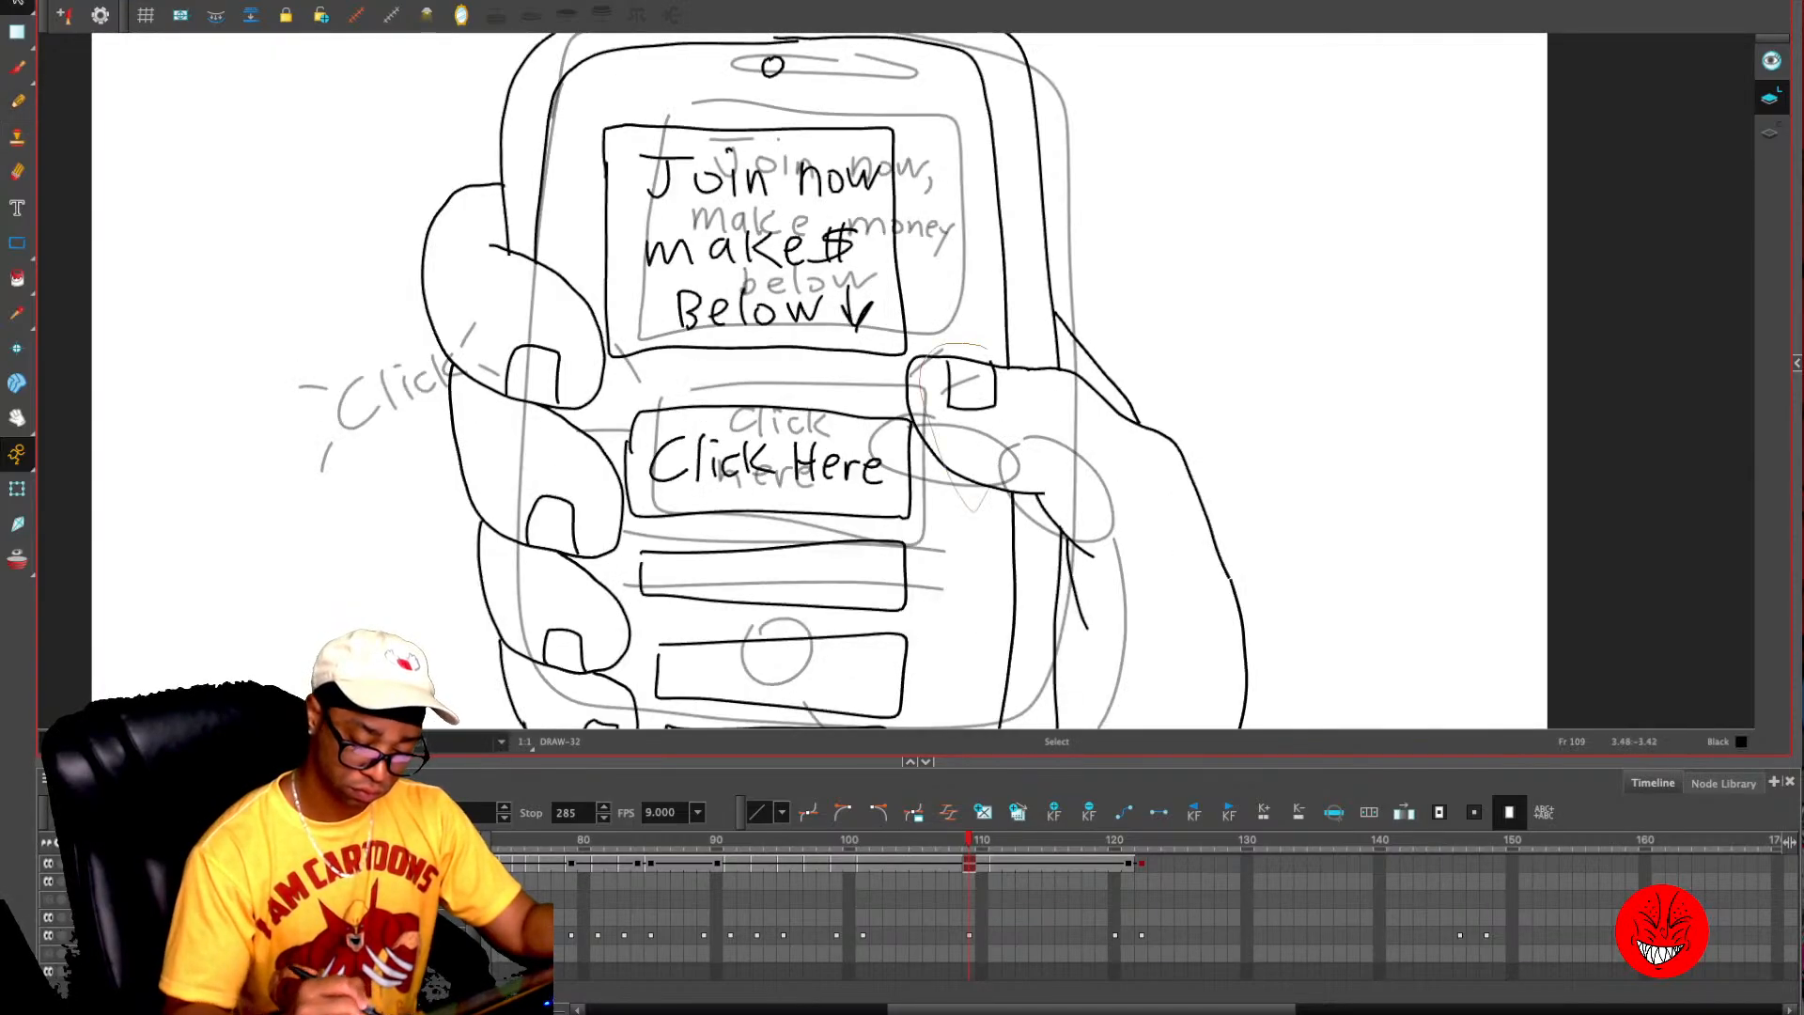
pyautogui.moveTo(1081, 442); pyautogui.dragTo(1089, 390)
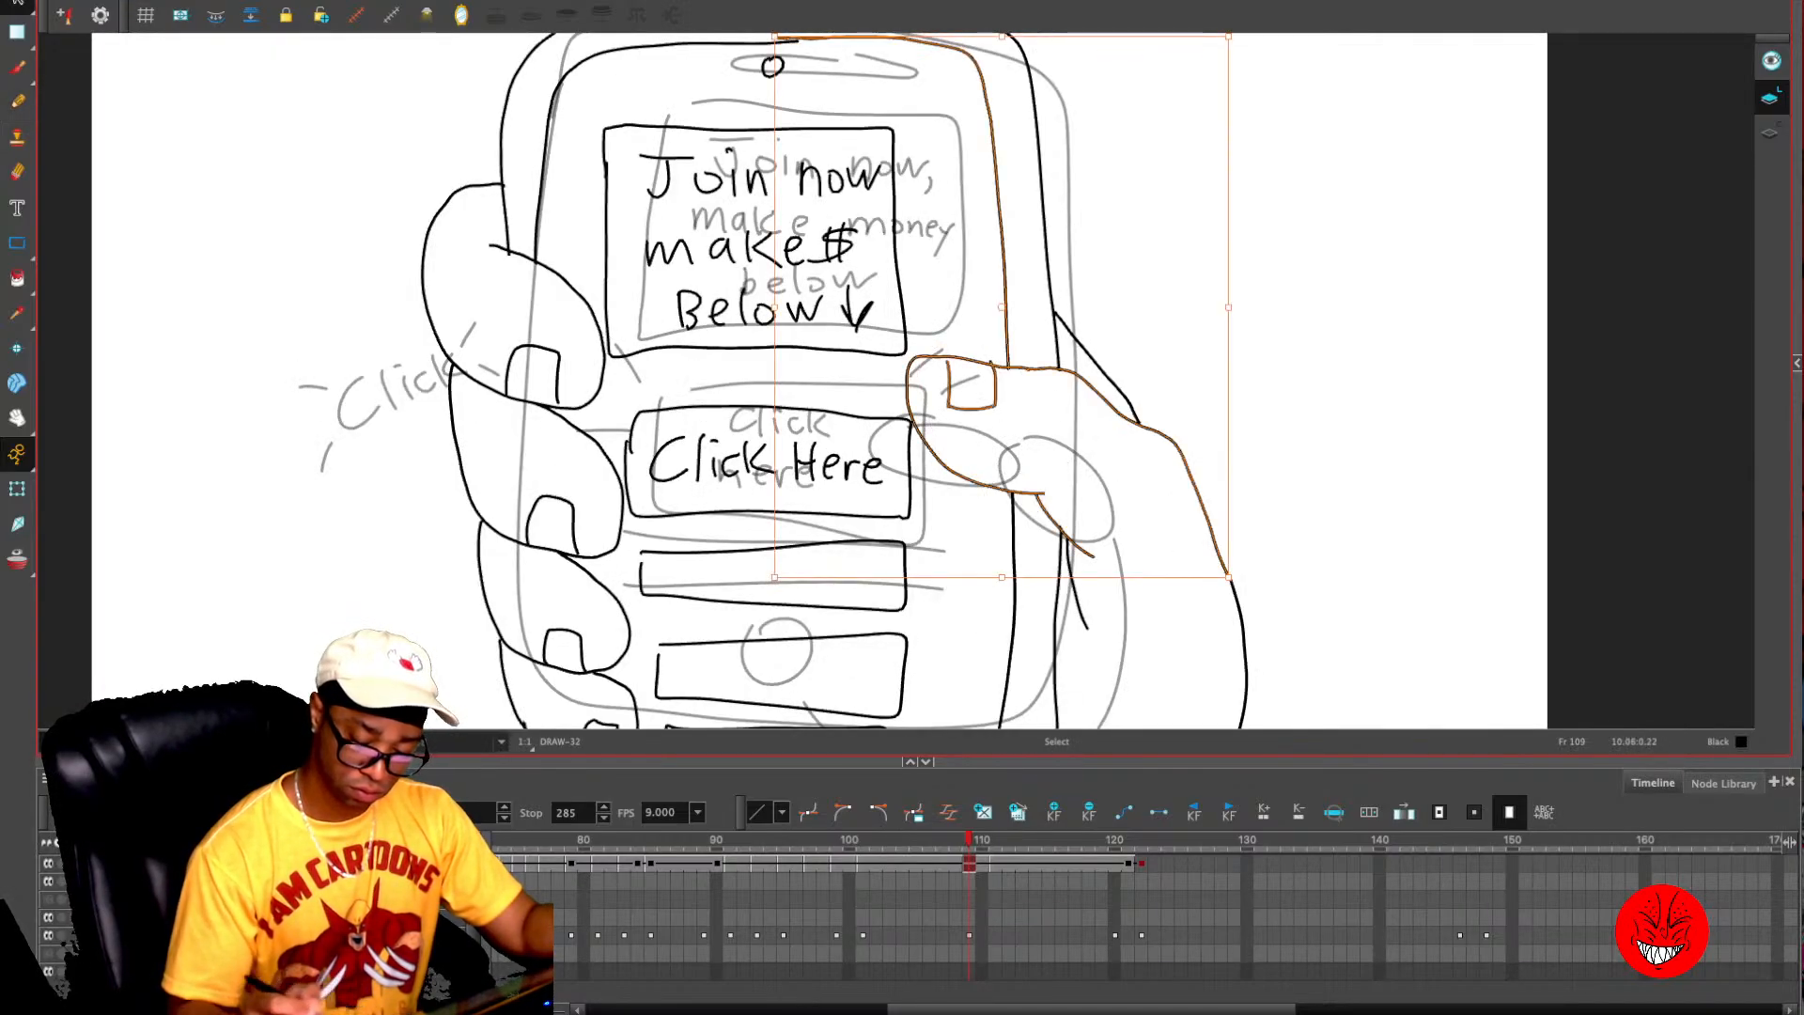
pyautogui.click(1409, 315)
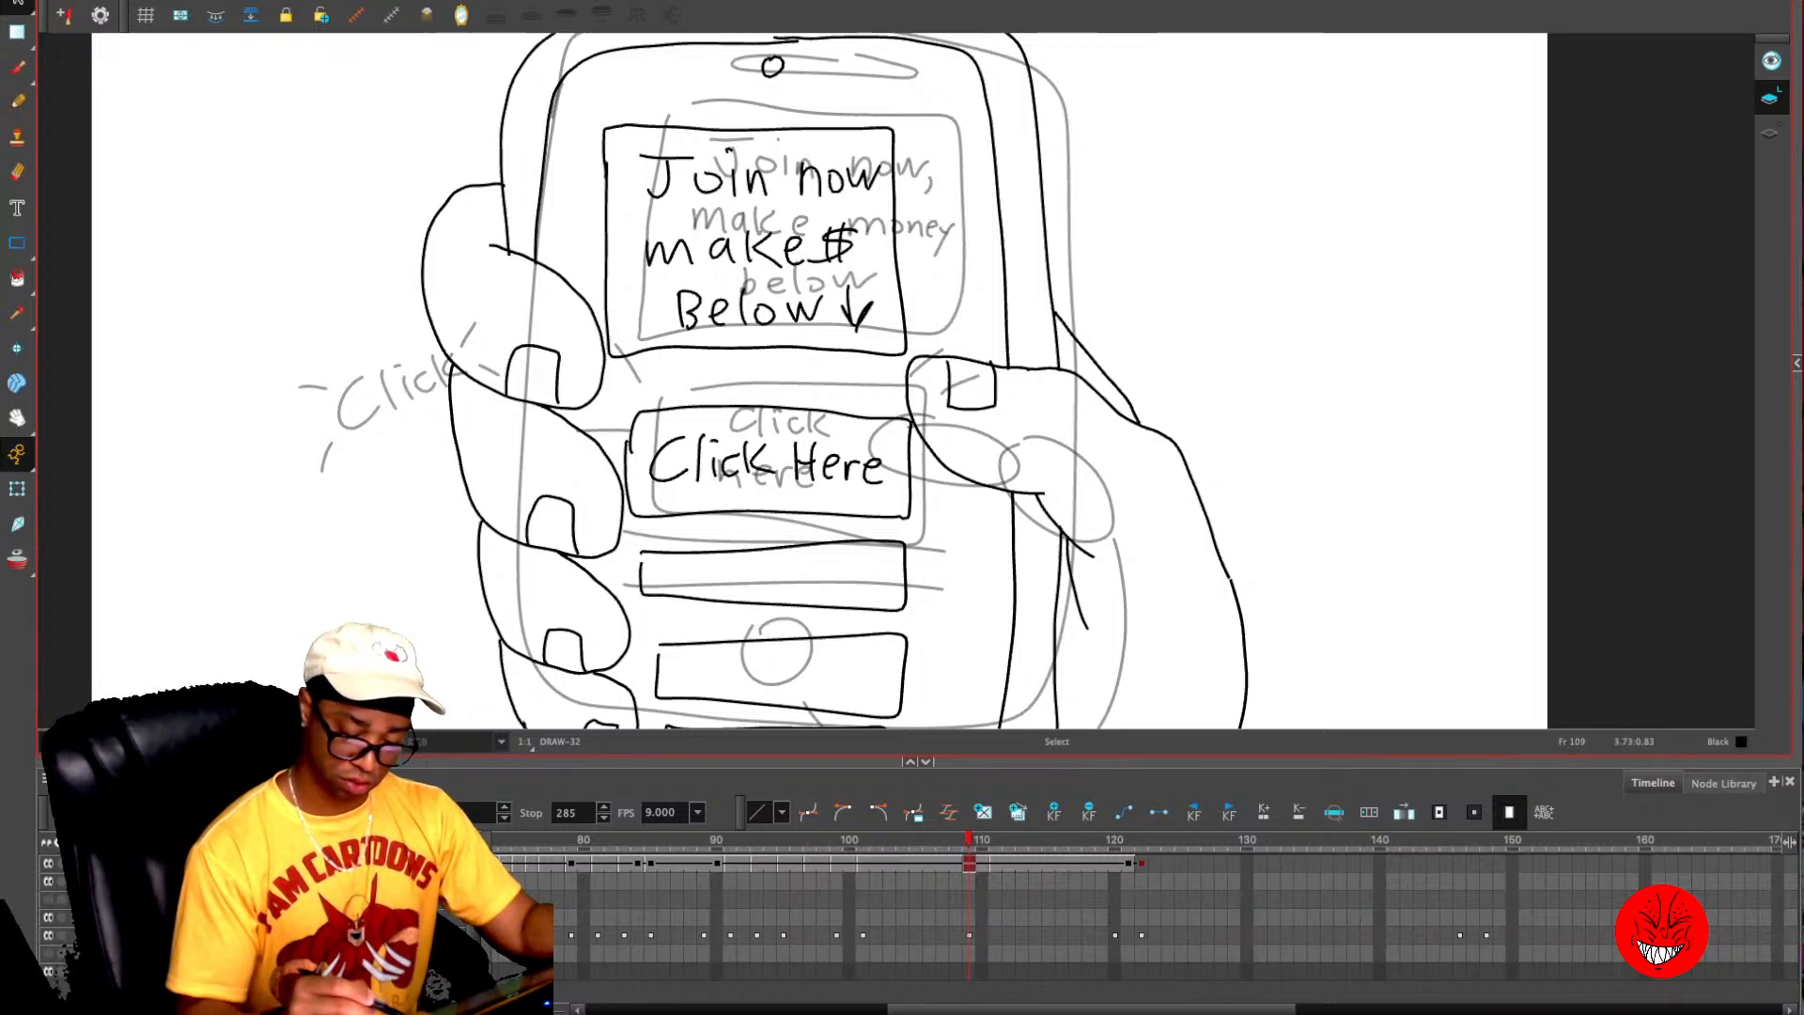
pyautogui.moveTo(982, 340)
pyautogui.mouseDown()
pyautogui.moveTo(944, 448)
pyautogui.moveTo(1025, 470)
pyautogui.mouseUp()
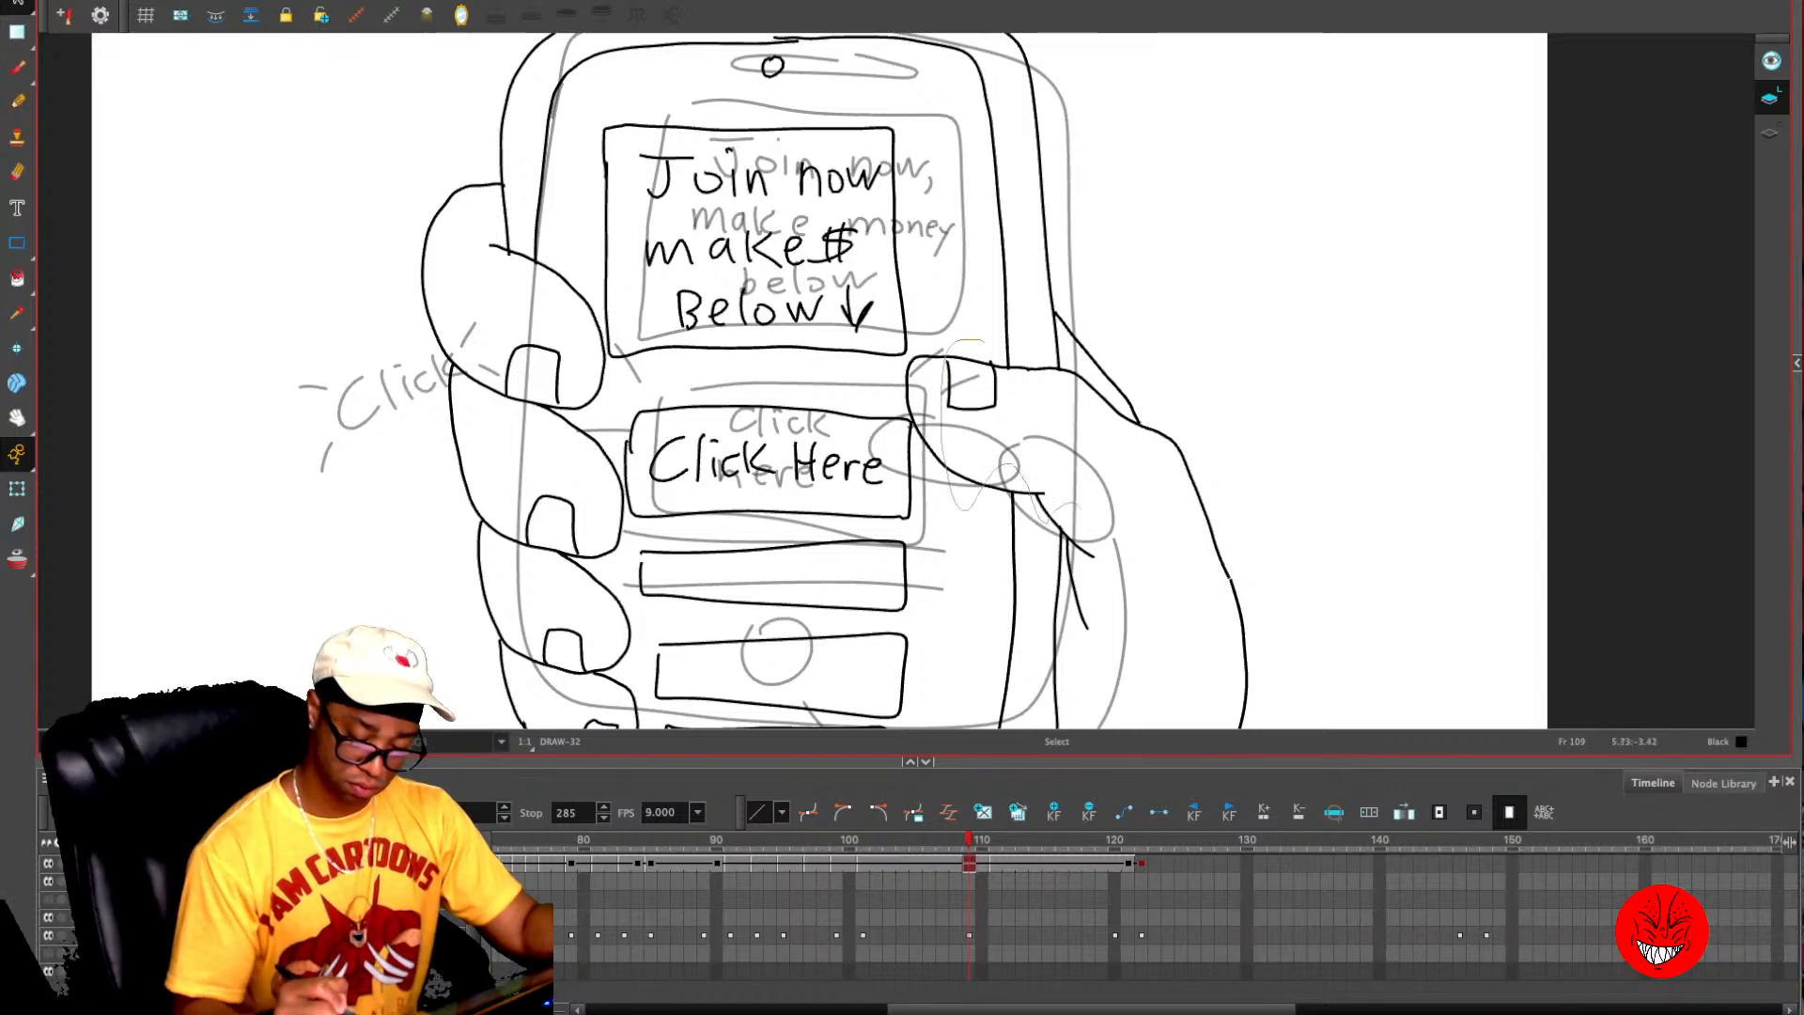
pyautogui.moveTo(1074, 608)
pyautogui.mouseDown()
pyautogui.moveTo(1149, 495)
pyautogui.moveTo(1090, 380)
pyautogui.moveTo(987, 350)
pyautogui.mouseUp()
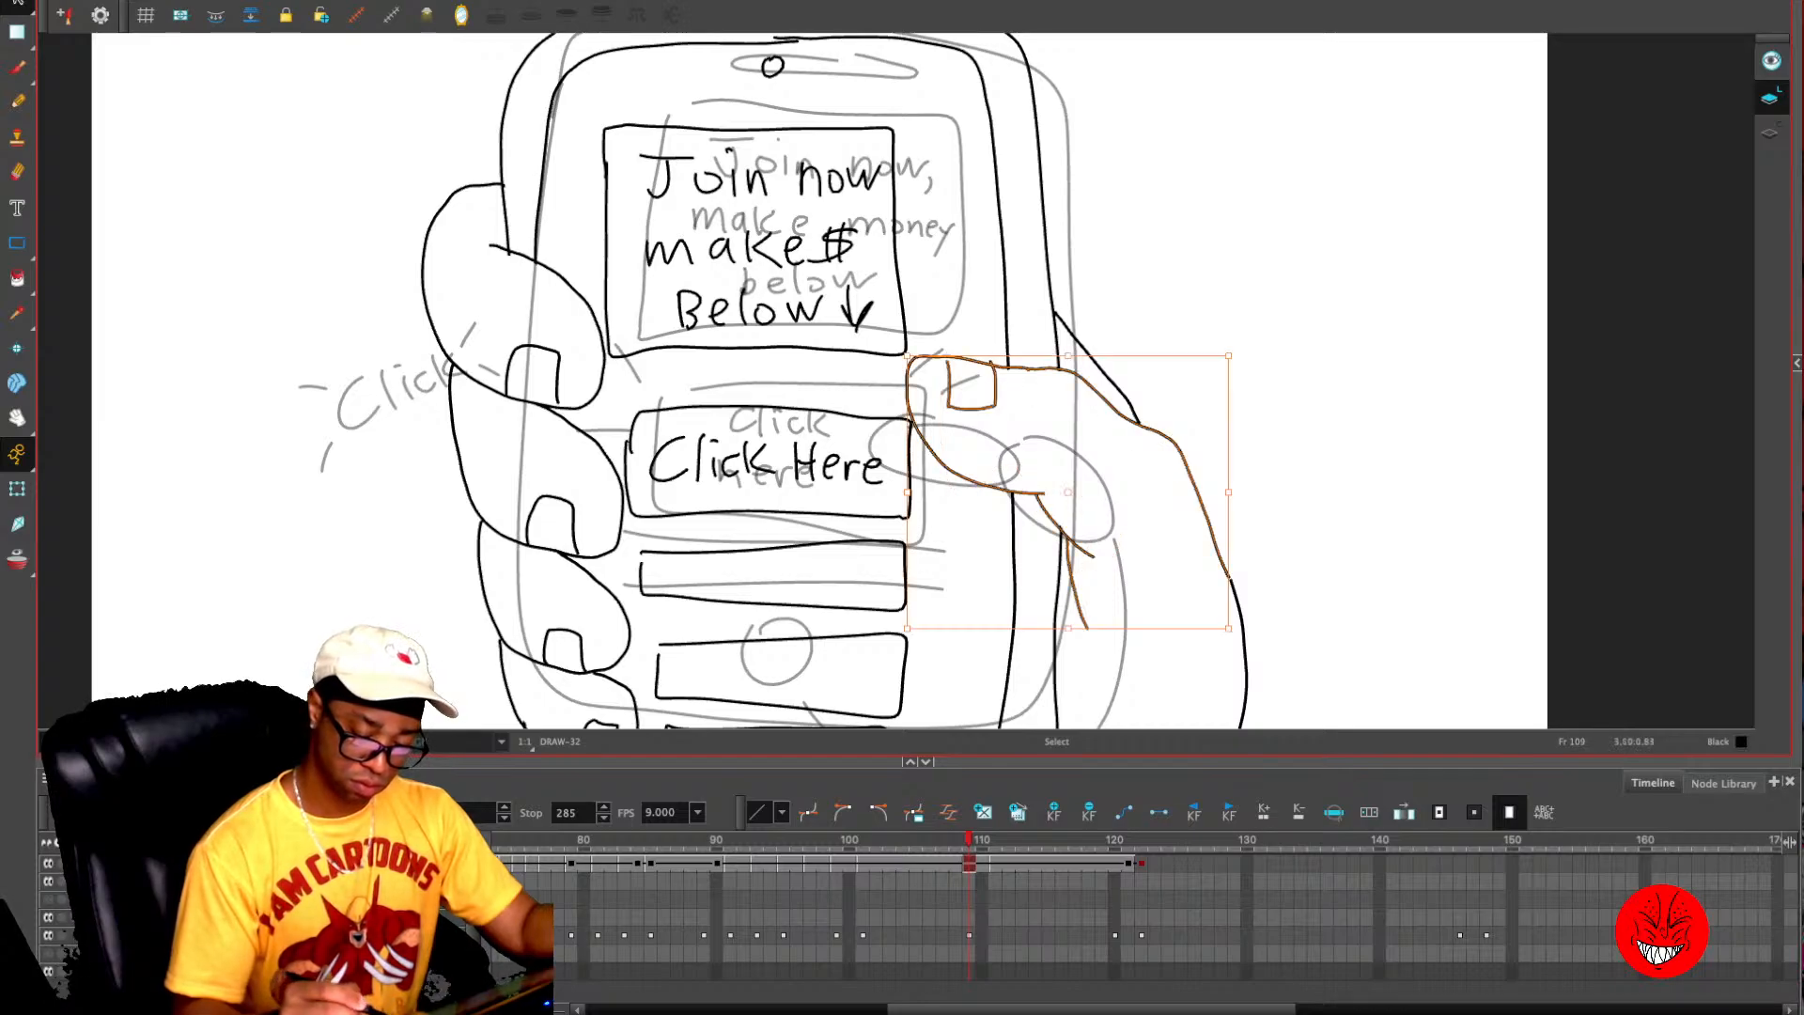
pyautogui.moveTo(1068, 491)
pyautogui.mouseDown()
pyautogui.moveTo(1184, 588)
pyautogui.moveTo(1165, 586)
pyautogui.mouseUp()
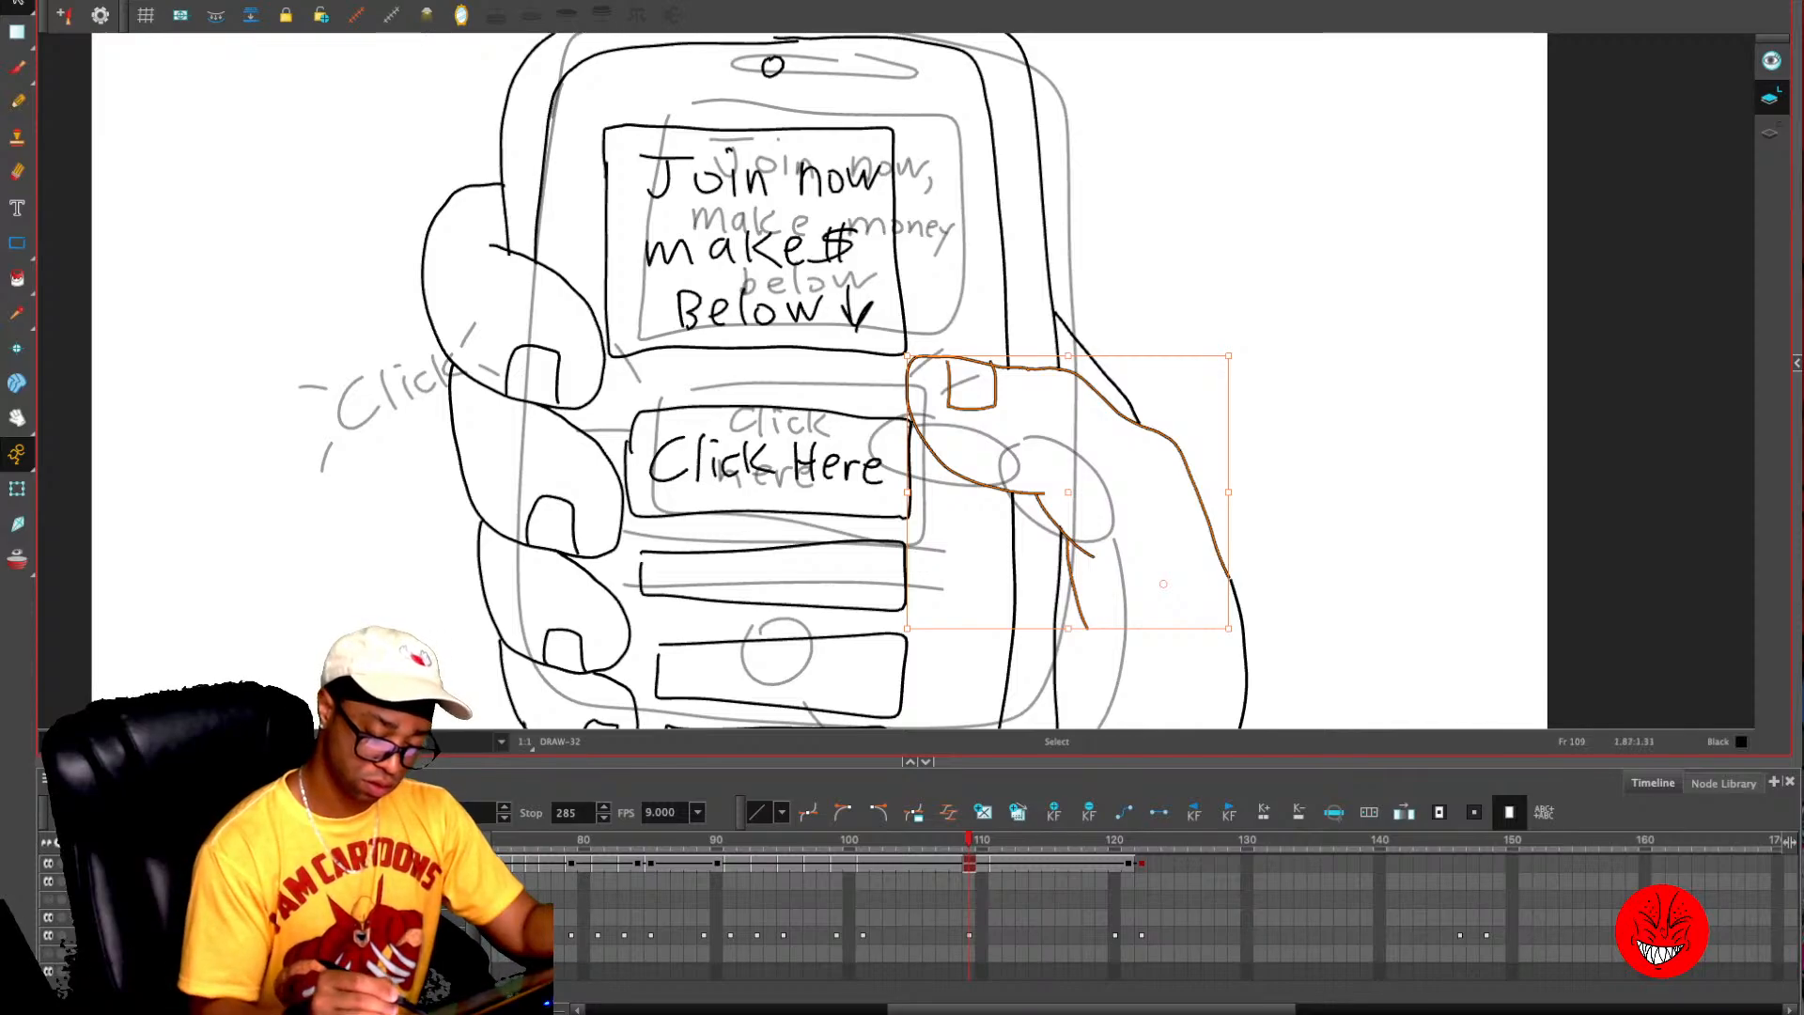
pyautogui.moveTo(905, 355); pyautogui.dragTo(857, 425)
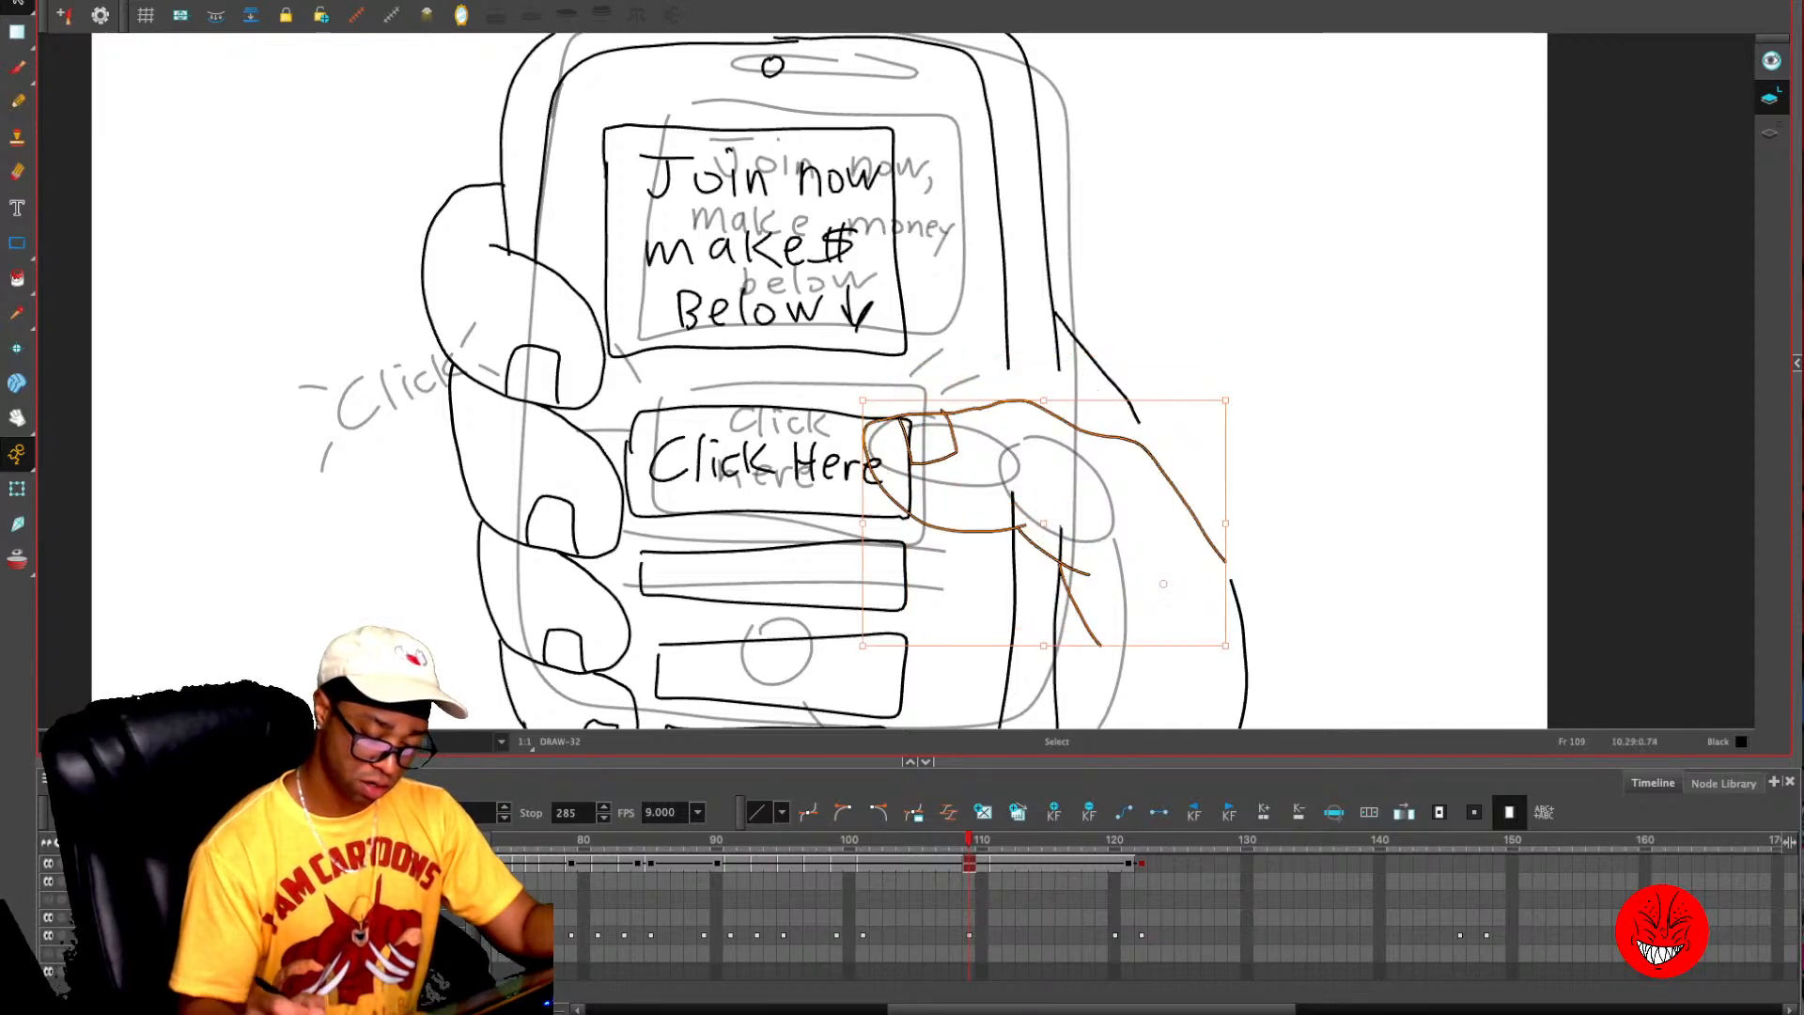
# - Select the "Click Here" button artwork on frame 109 and shift it slightly down
pyautogui.moveTo(729, 385)
pyautogui.mouseDown()
pyautogui.moveTo(711, 387)
pyautogui.moveTo(661, 505)
pyautogui.moveTo(857, 523)
pyautogui.moveTo(871, 474)
pyautogui.moveTo(729, 385)
pyautogui.mouseUp()
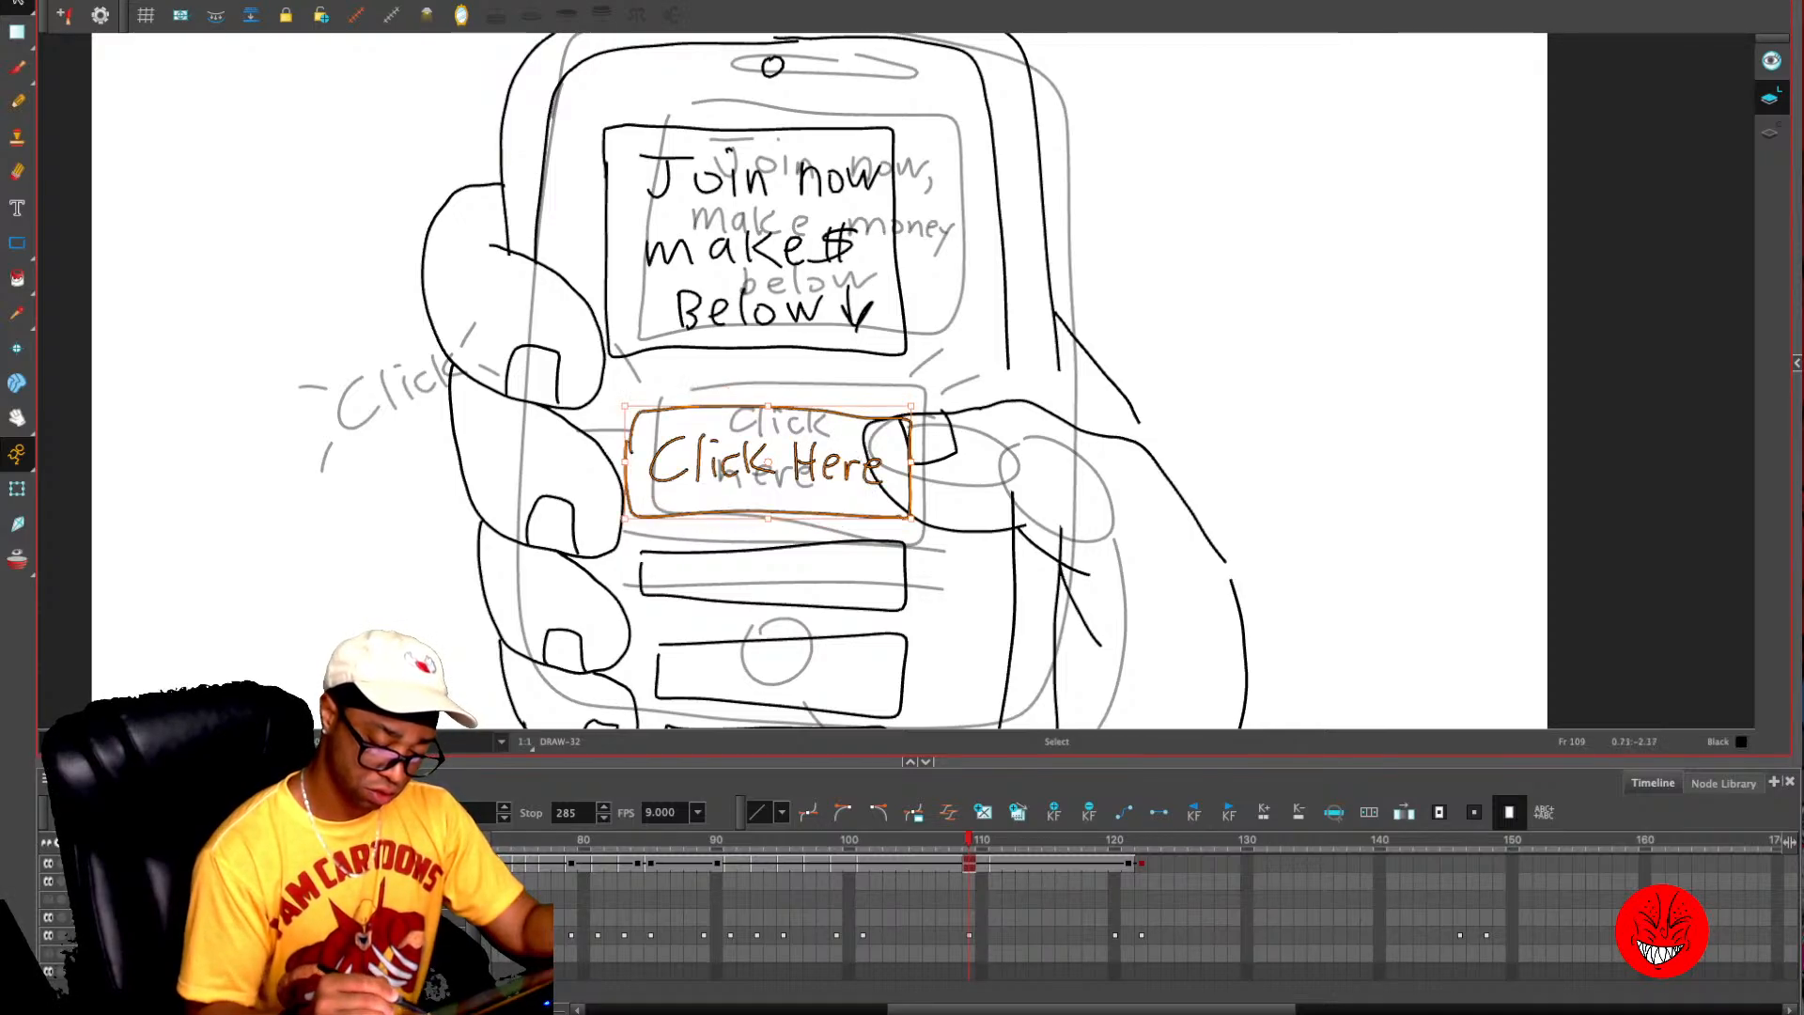
pyautogui.moveTo(809, 470); pyautogui.dragTo(813, 487)
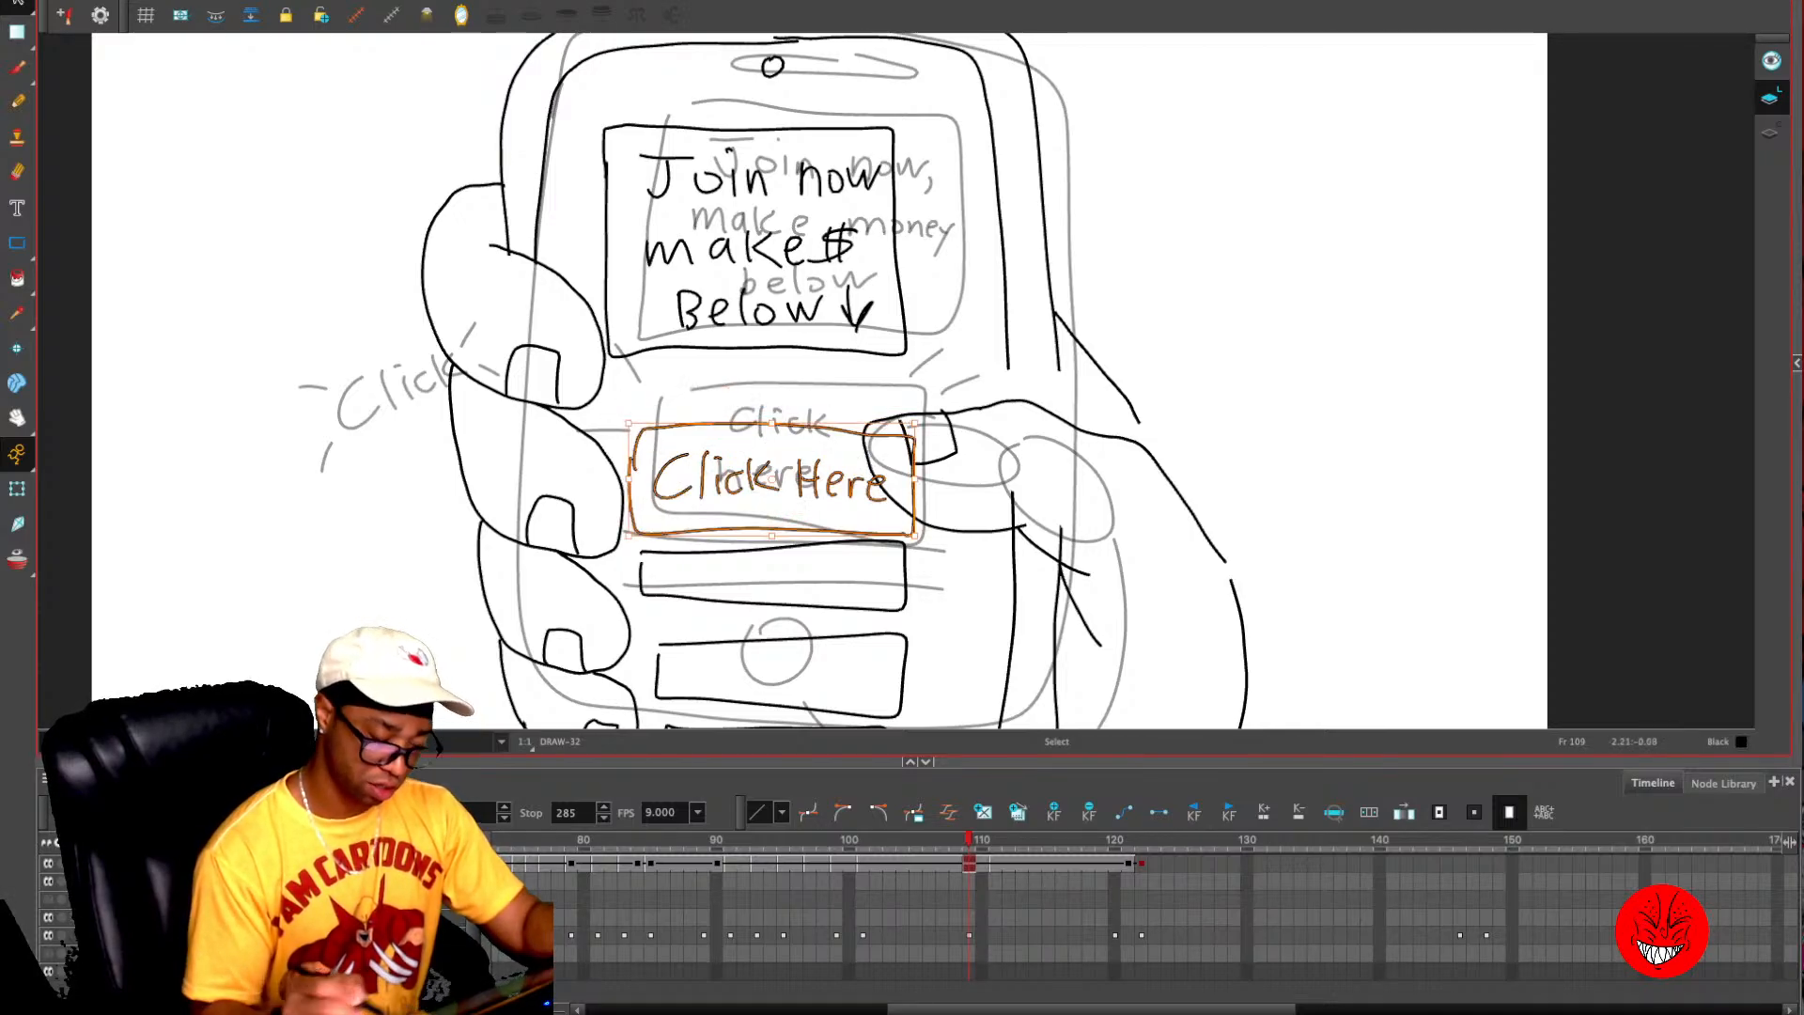
pyautogui.click(1244, 233)
# - Draw short impact lines around the "Click Here" button and letter the word "Click" with accent lines beside the phone on frame 109
pyautogui.hotkey('alt', 'x')
pyautogui.moveTo(679, 369); pyautogui.dragTo(706, 401)
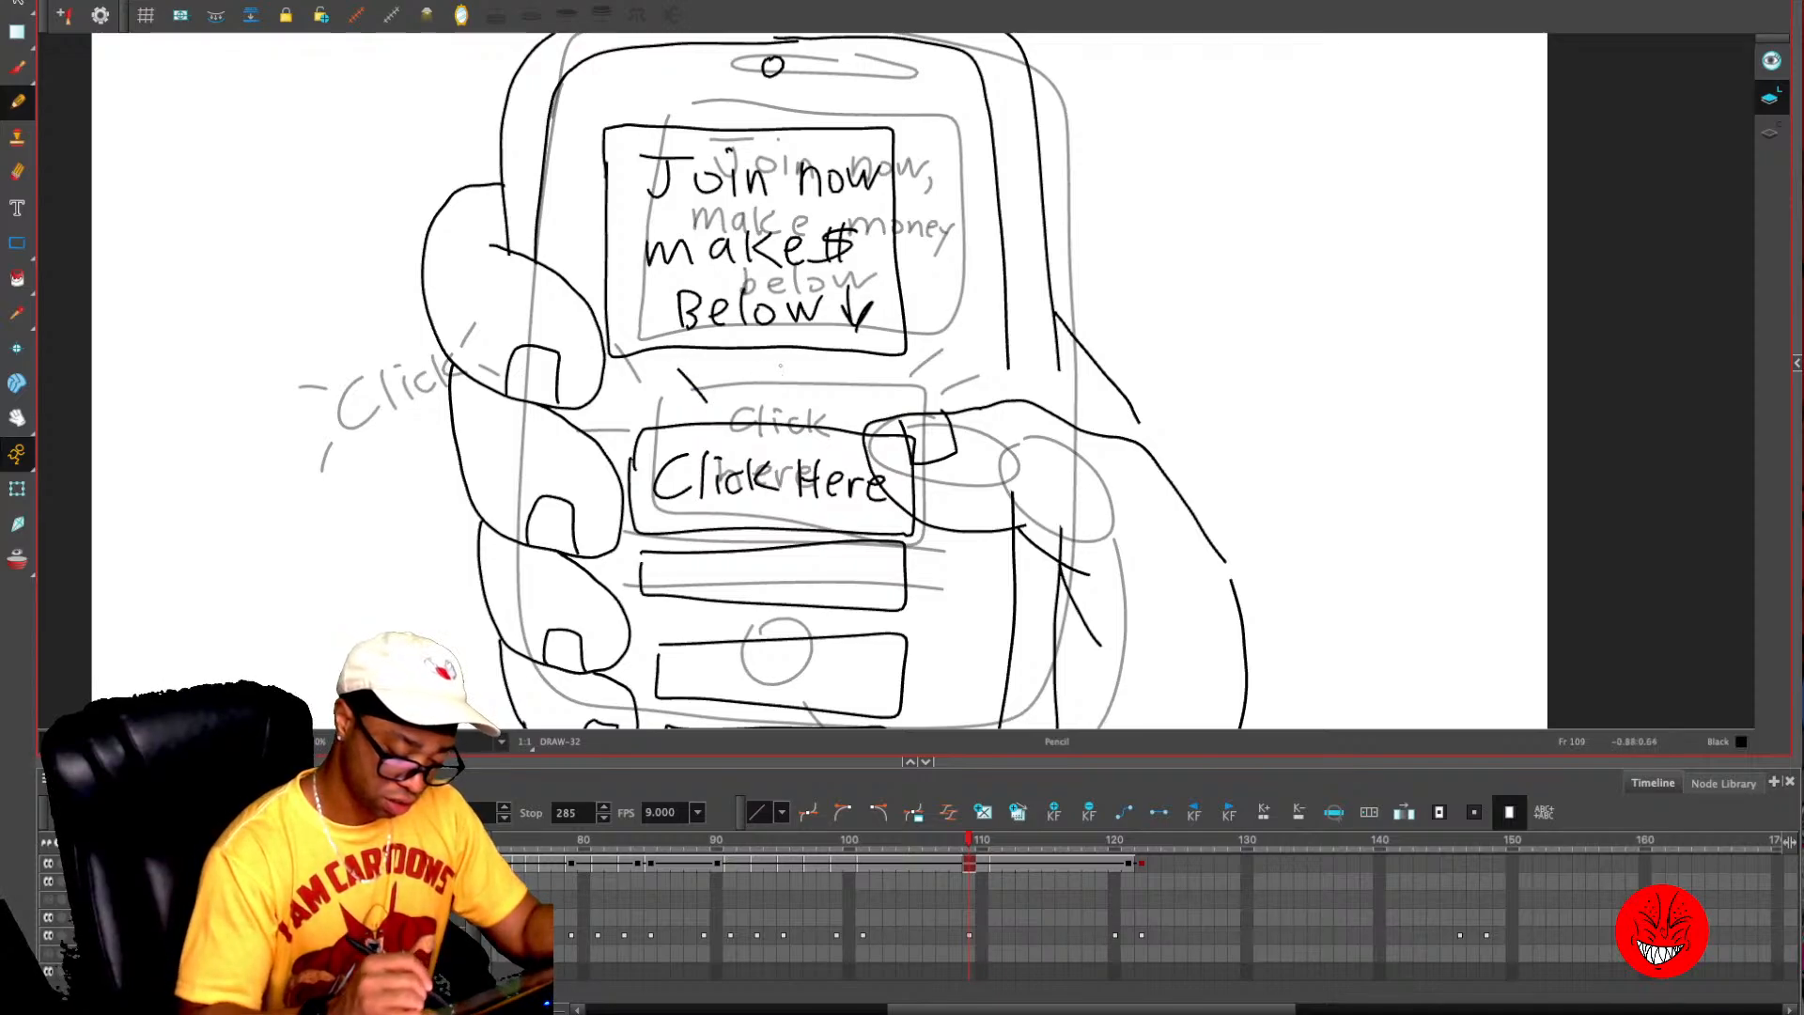
pyautogui.moveTo(577, 420); pyautogui.dragTo(611, 435)
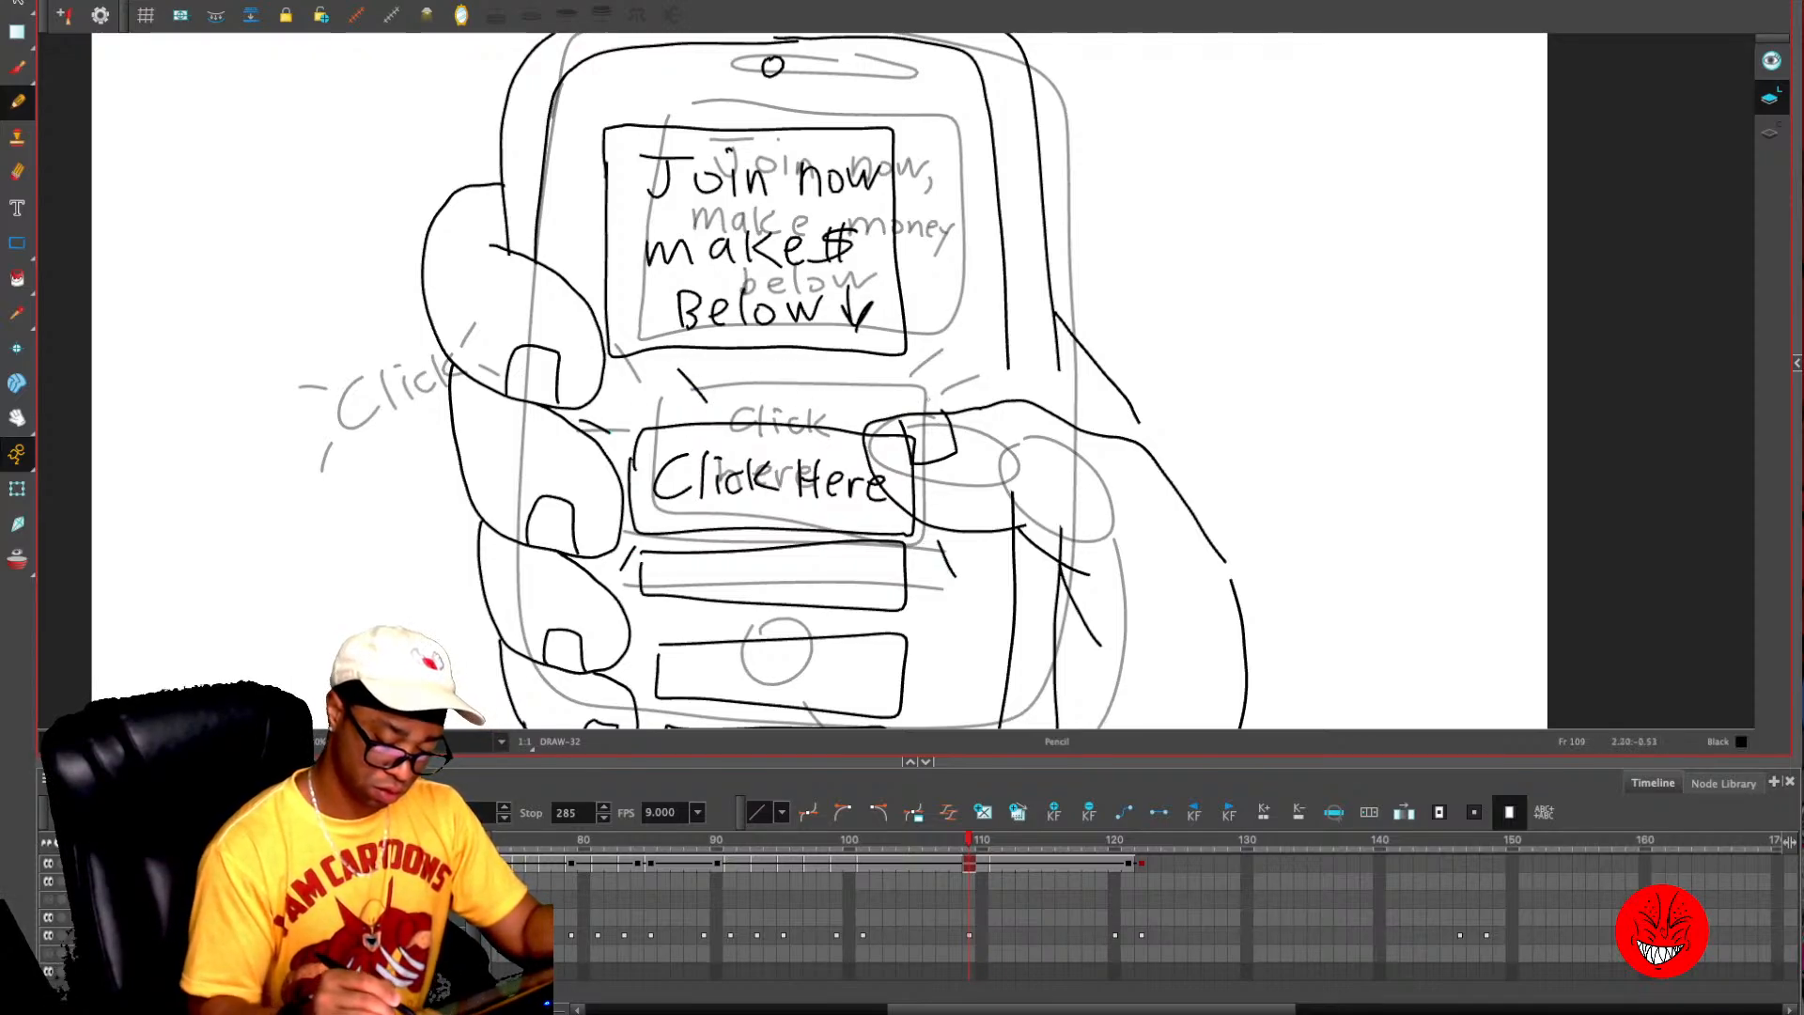
pyautogui.moveTo(930, 402); pyautogui.dragTo(957, 380)
pyautogui.moveTo(329, 408)
pyautogui.mouseDown()
pyautogui.moveTo(368, 441)
pyautogui.moveTo(404, 405)
pyautogui.mouseUp()
pyautogui.moveTo(395, 361); pyautogui.dragTo(386, 373)
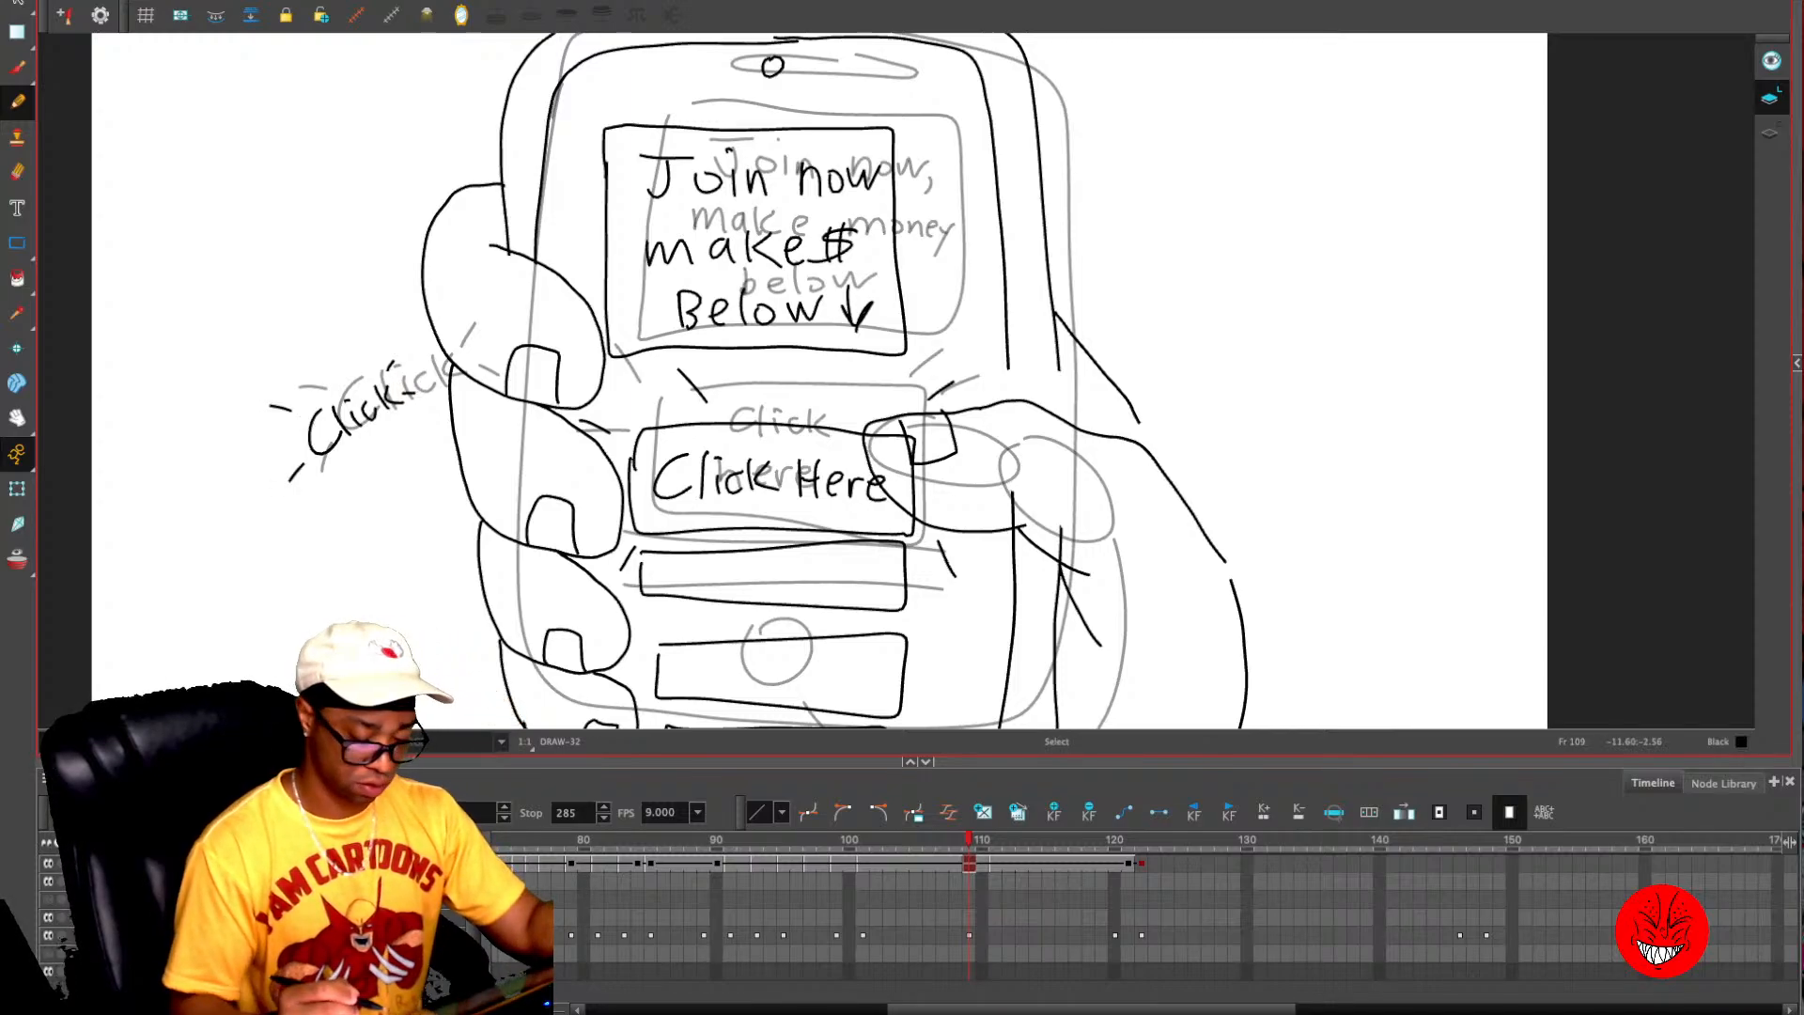
pyautogui.press('1')
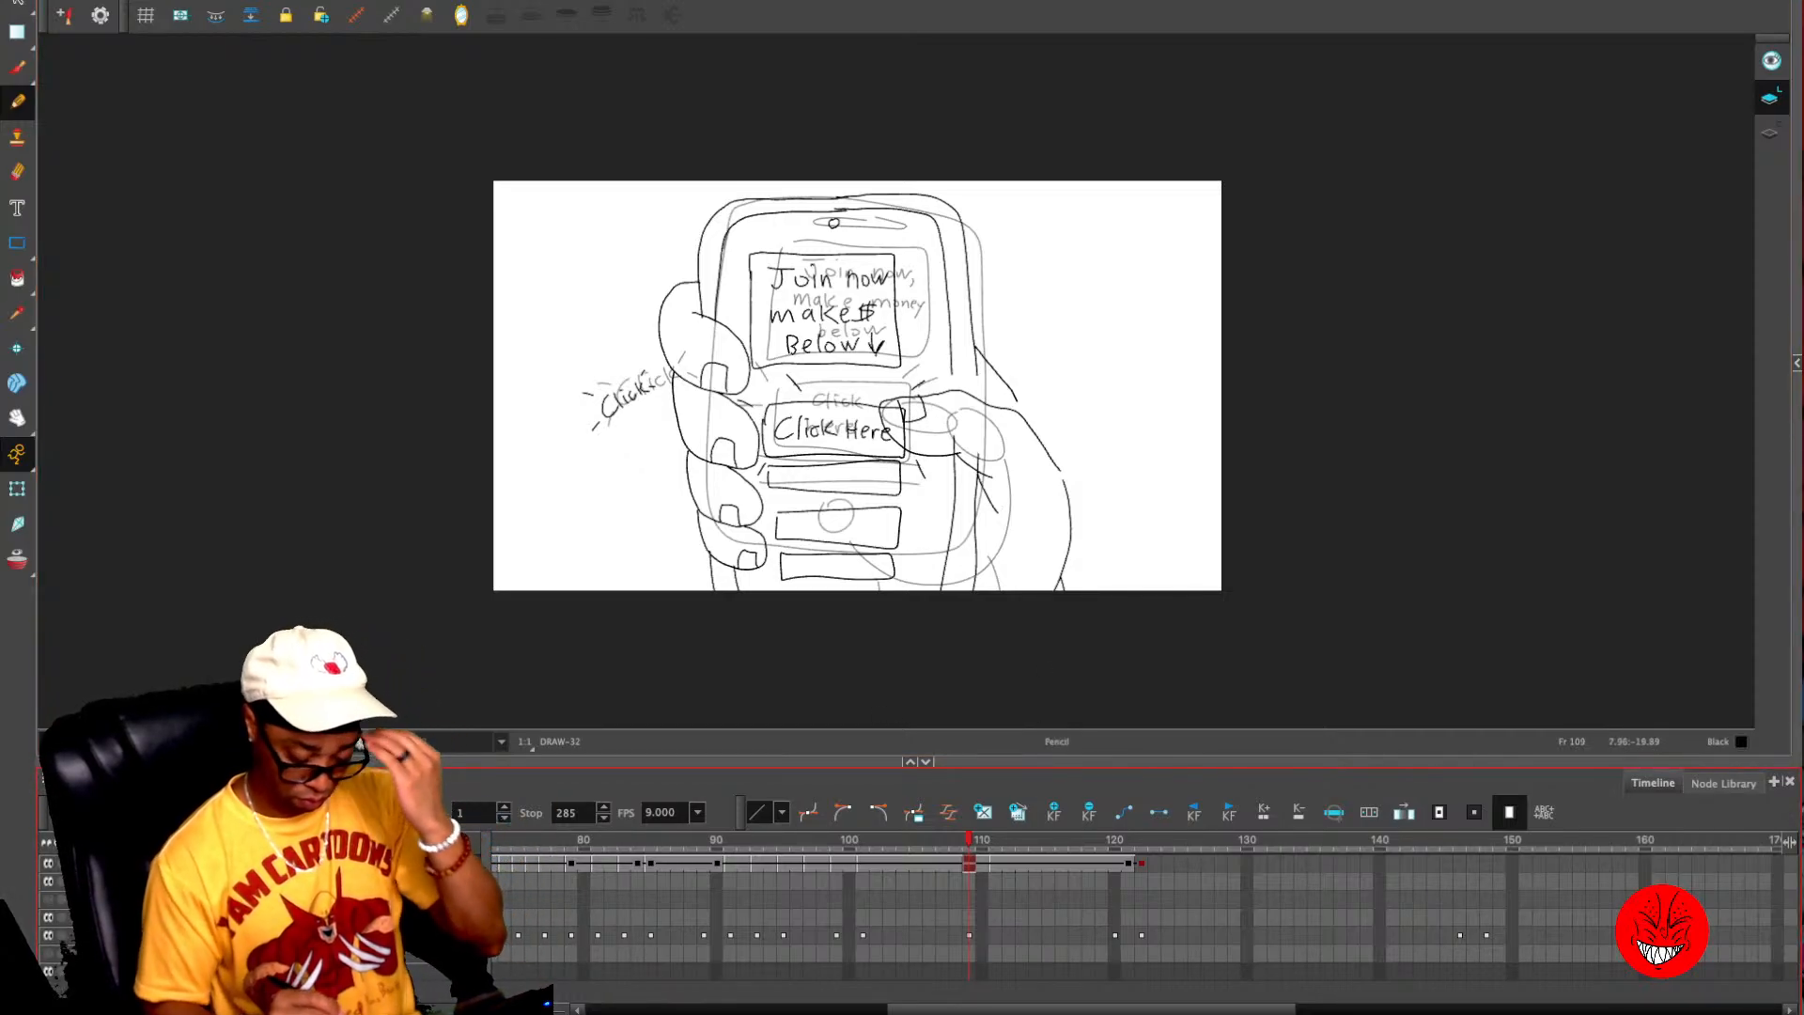
# - Select and copy the character's cap, head and jacket line art on frame 74
pyautogui.press('.')
pyautogui.press('.')
pyautogui.press('.')
pyautogui.press('.')
pyautogui.press('.')
pyautogui.moveTo(1115, 839)
pyautogui.mouseDown()
pyautogui.moveTo(558, 839)
pyautogui.moveTo(1141, 839)
pyautogui.mouseUp()
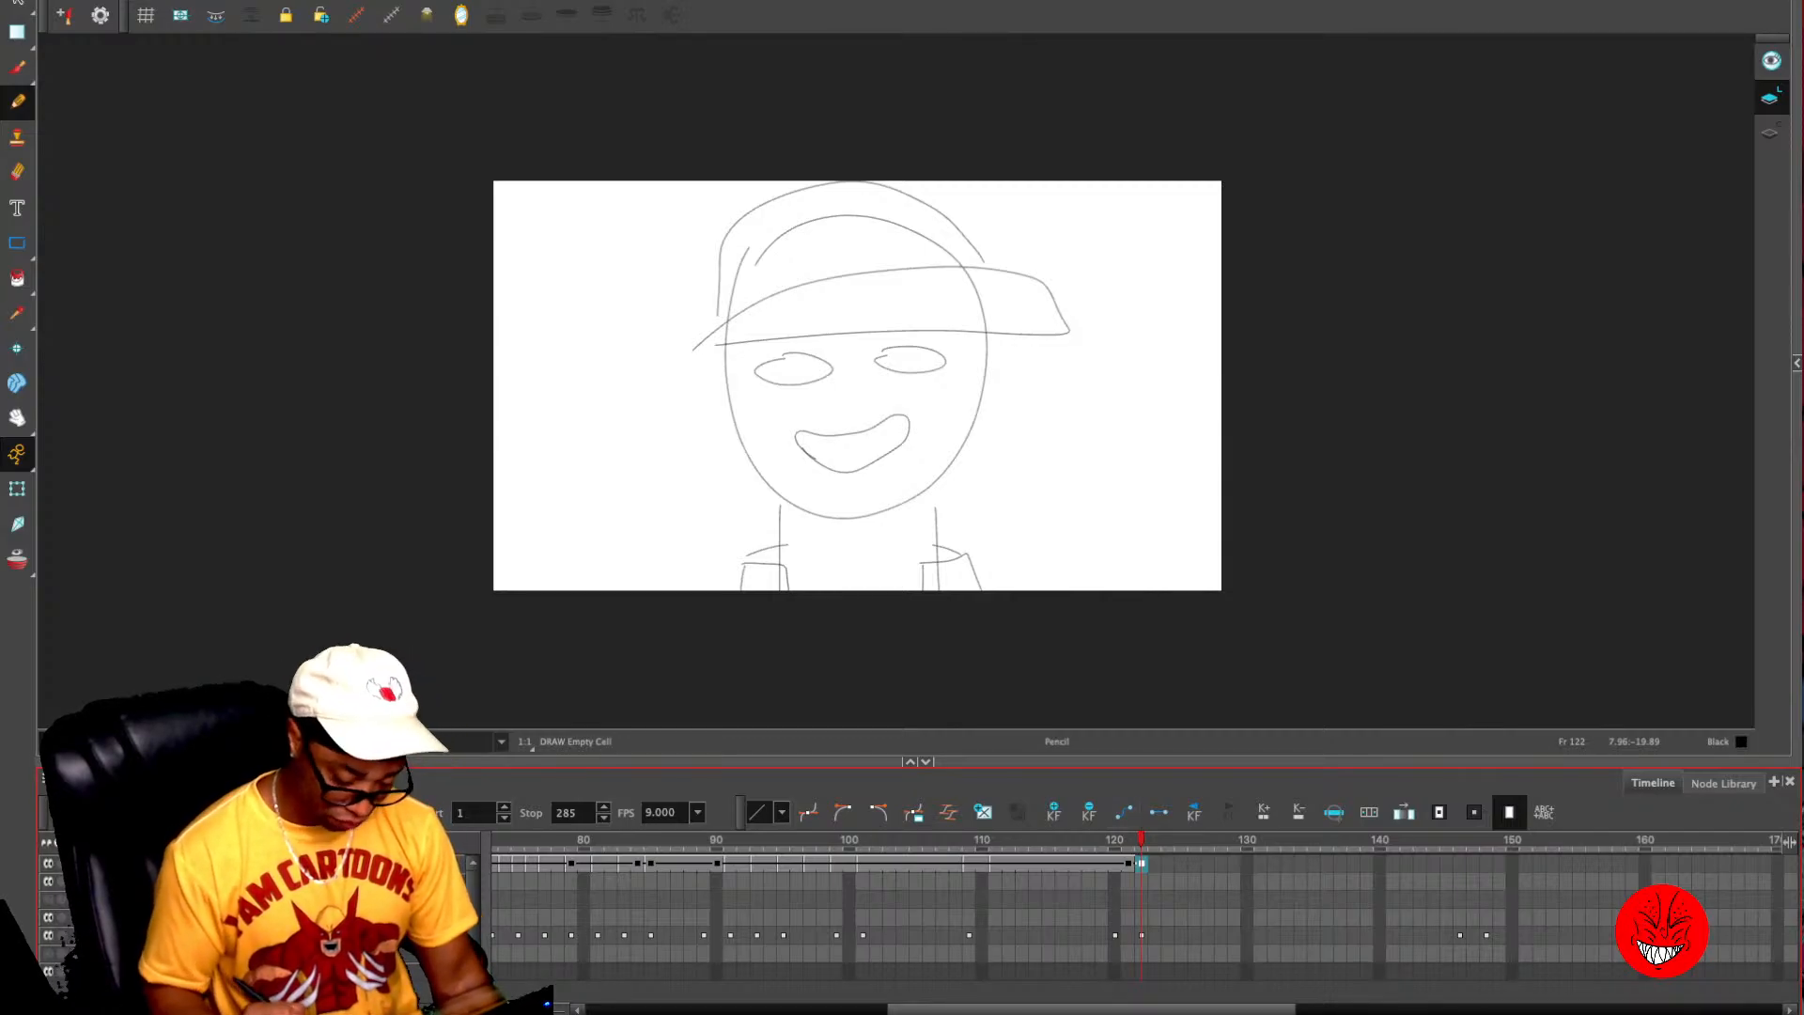
pyautogui.moveTo(1113, 1010); pyautogui.dragTo(851, 1010)
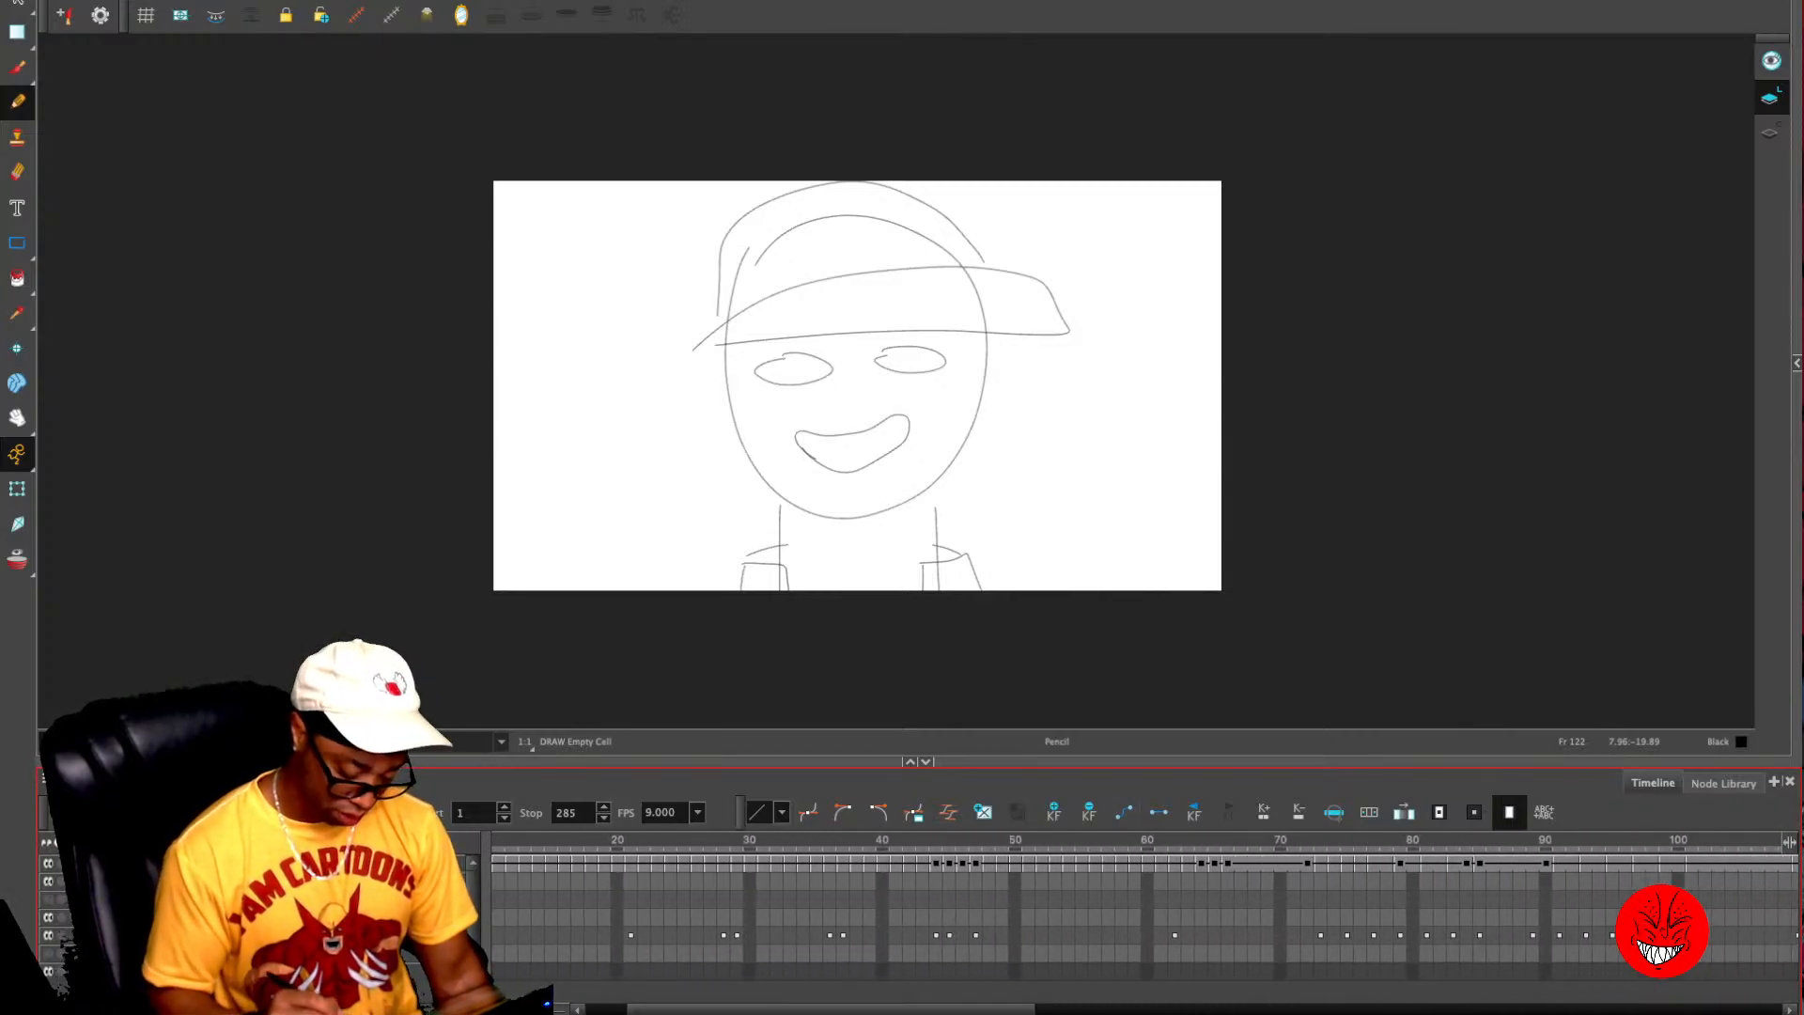
pyautogui.click(988, 839)
pyautogui.moveTo(988, 840); pyautogui.dragTo(1240, 840)
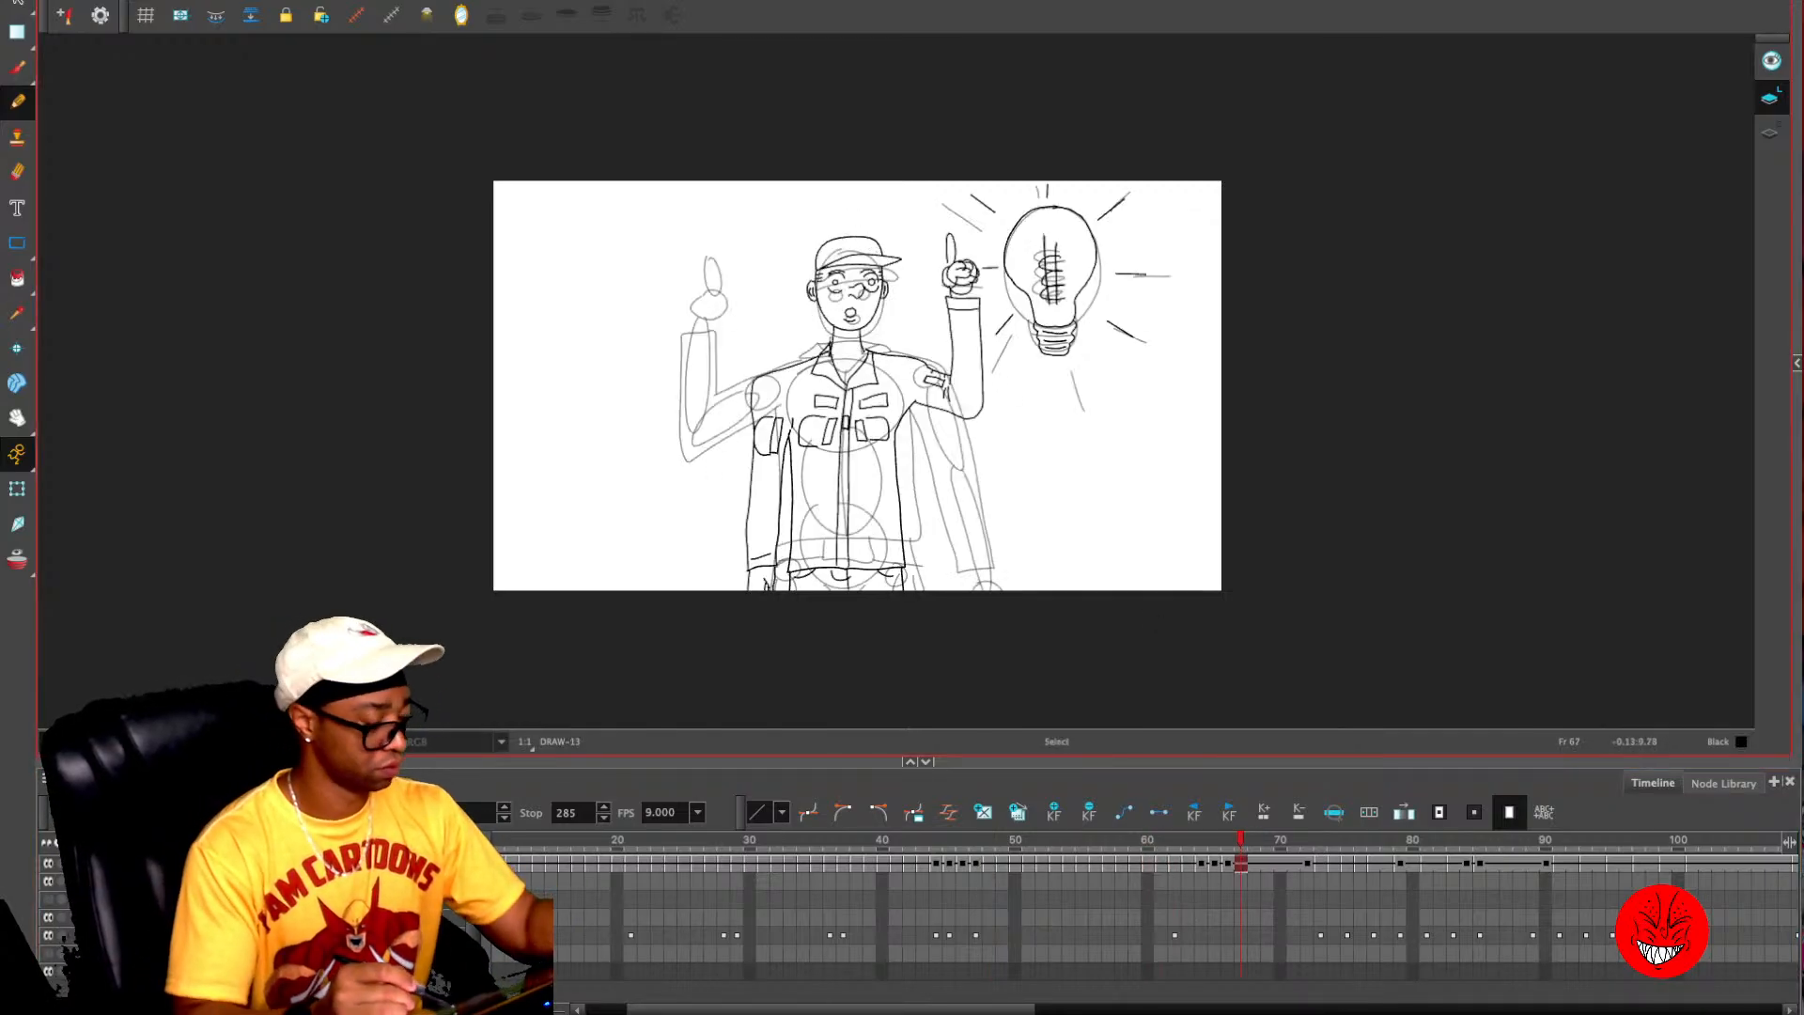
pyautogui.hotkey('alt', 's')
pyautogui.moveTo(850, 188)
pyautogui.mouseDown()
pyautogui.moveTo(890, 343)
pyautogui.moveTo(833, 189)
pyautogui.moveTo(791, 388)
pyautogui.moveTo(788, 367)
pyautogui.mouseUp()
pyautogui.click(1228, 839)
pyautogui.moveTo(1228, 839)
pyautogui.mouseDown()
pyautogui.moveTo(1201, 839)
pyautogui.moveTo(1334, 839)
pyautogui.mouseUp()
pyautogui.moveTo(866, 208)
pyautogui.mouseDown()
pyautogui.moveTo(740, 393)
pyautogui.moveTo(963, 297)
pyautogui.mouseUp()
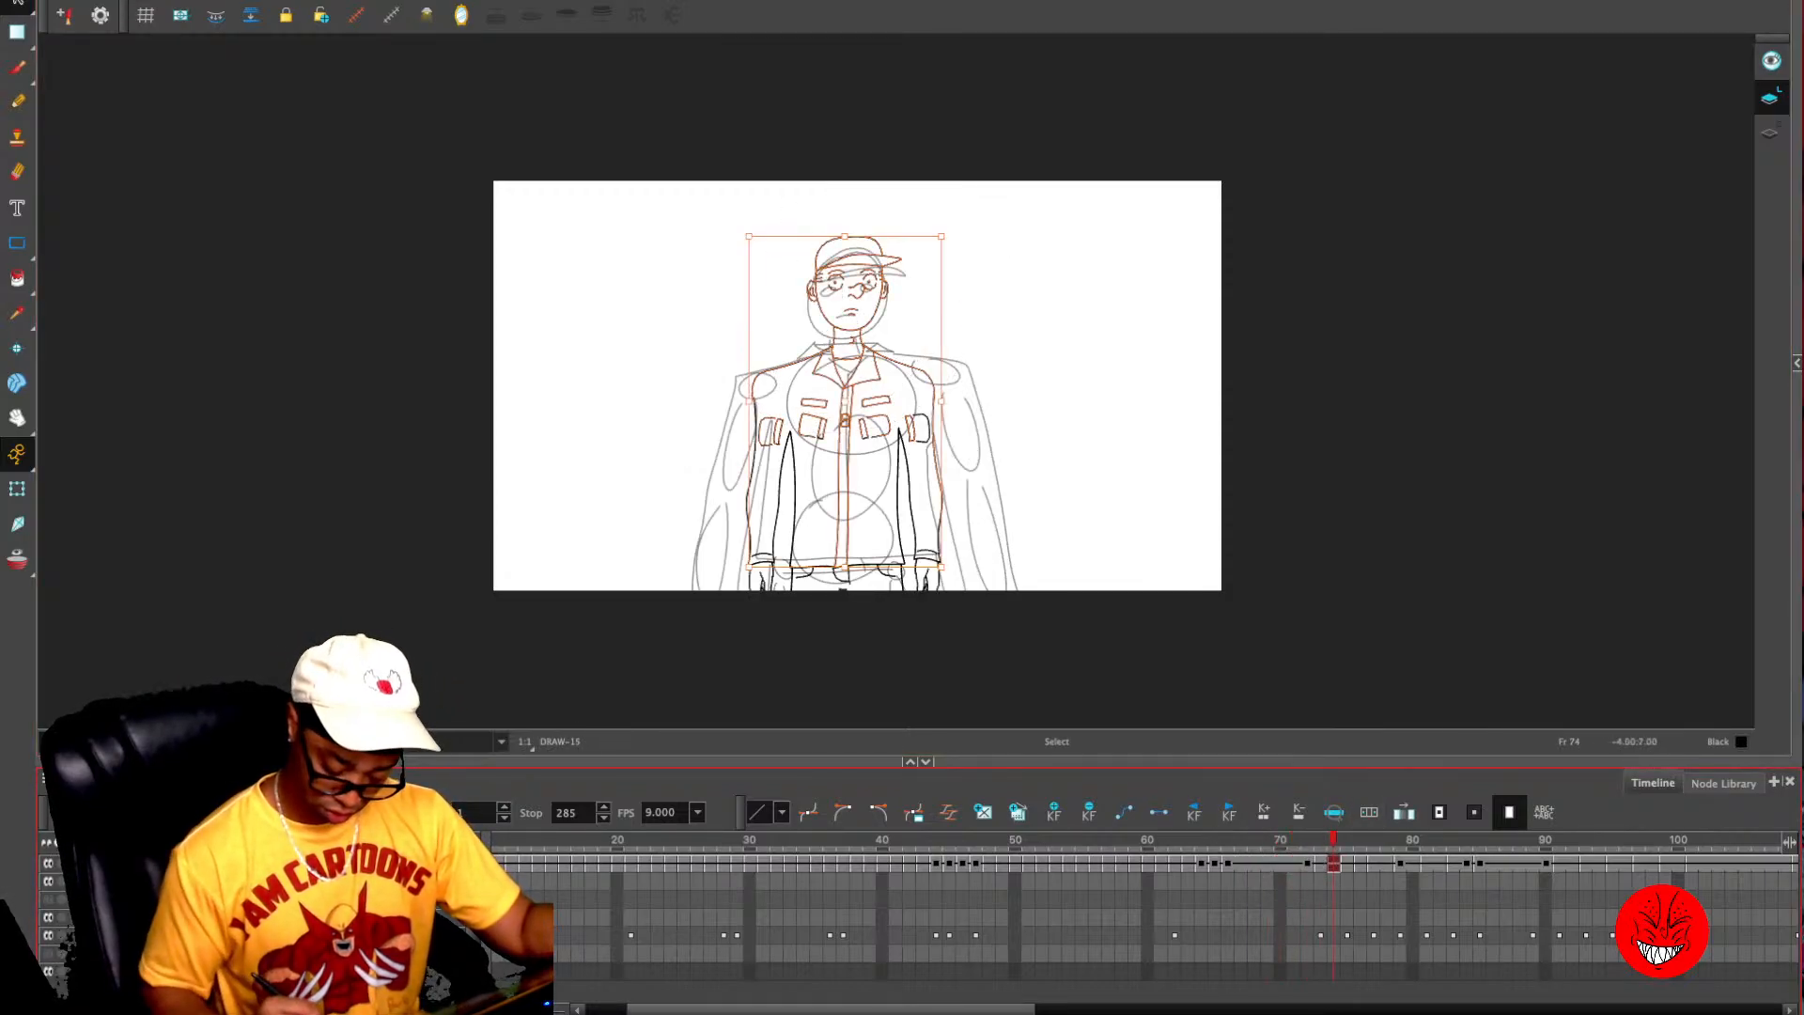
# - Paste the copied head and jacket line art into frame 147 over the dollar-eyes rough sketch
pyautogui.moveTo(831, 1011); pyautogui.dragTo(1201, 1010)
pyautogui.click(900, 839)
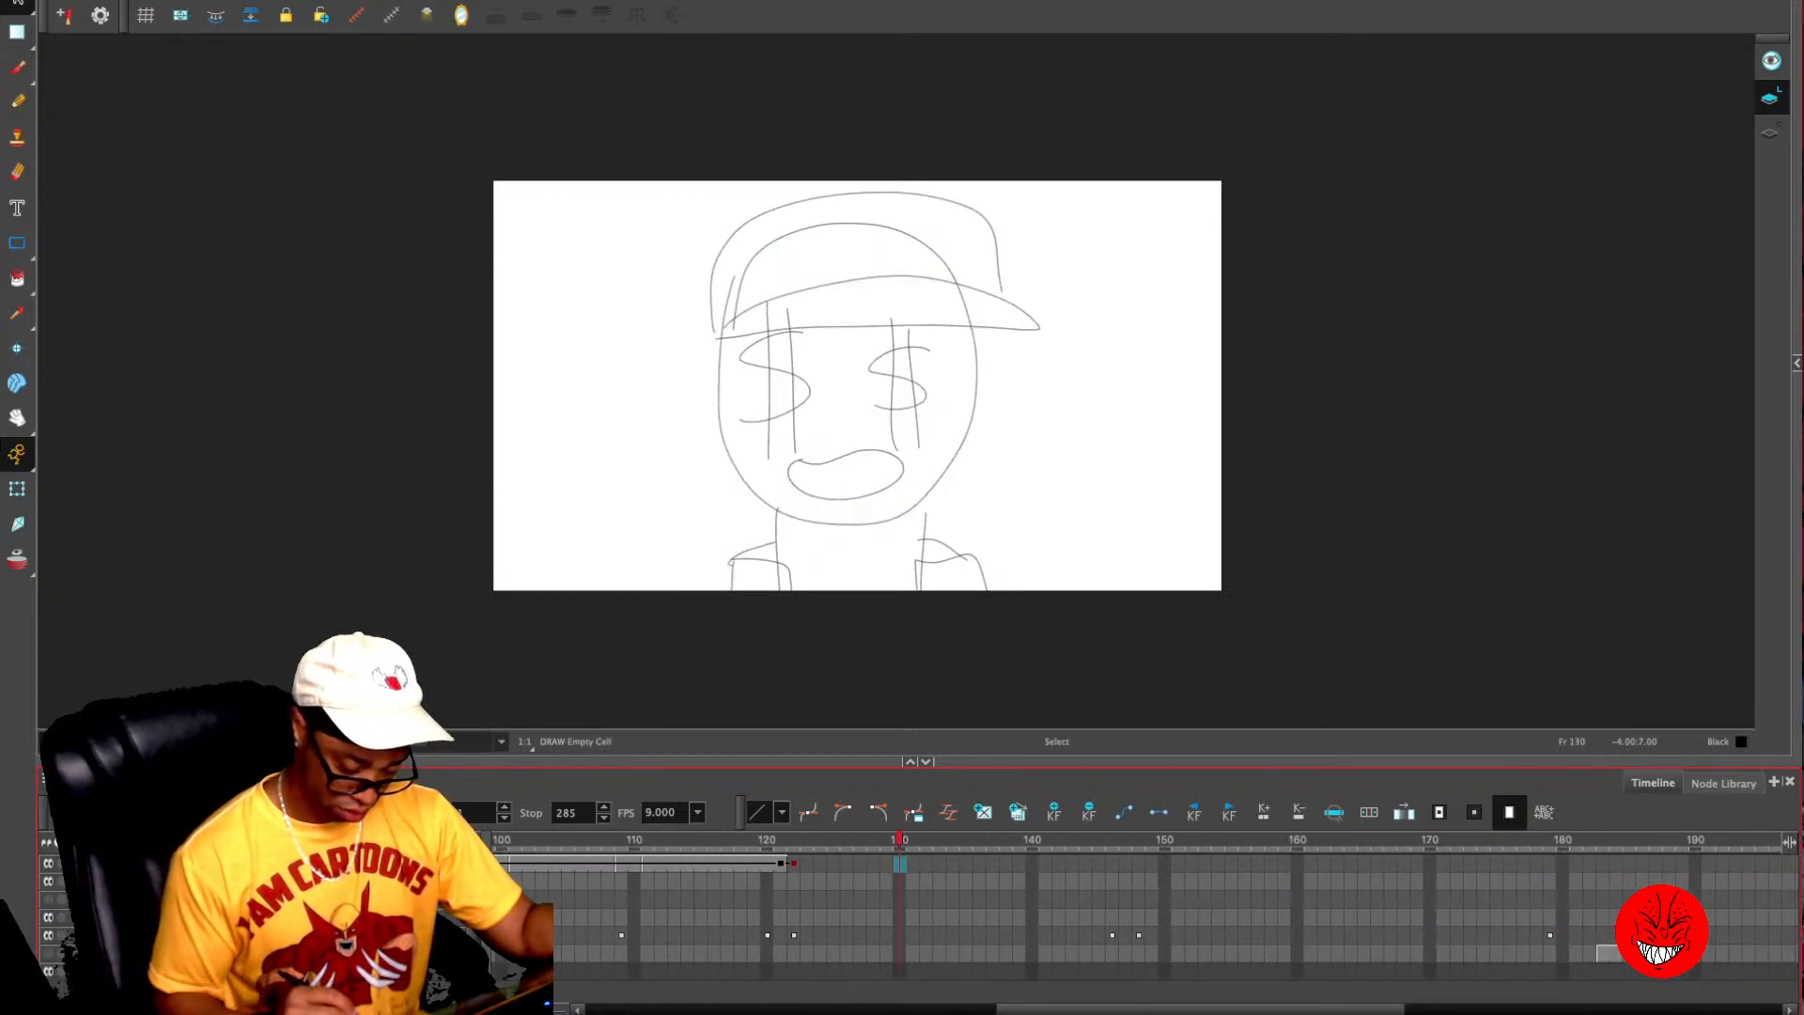
pyautogui.moveTo(899, 839)
pyautogui.mouseDown()
pyautogui.moveTo(1269, 839)
pyautogui.moveTo(1126, 840)
pyautogui.mouseUp()
pyautogui.hotkey('ctrl', 'v')
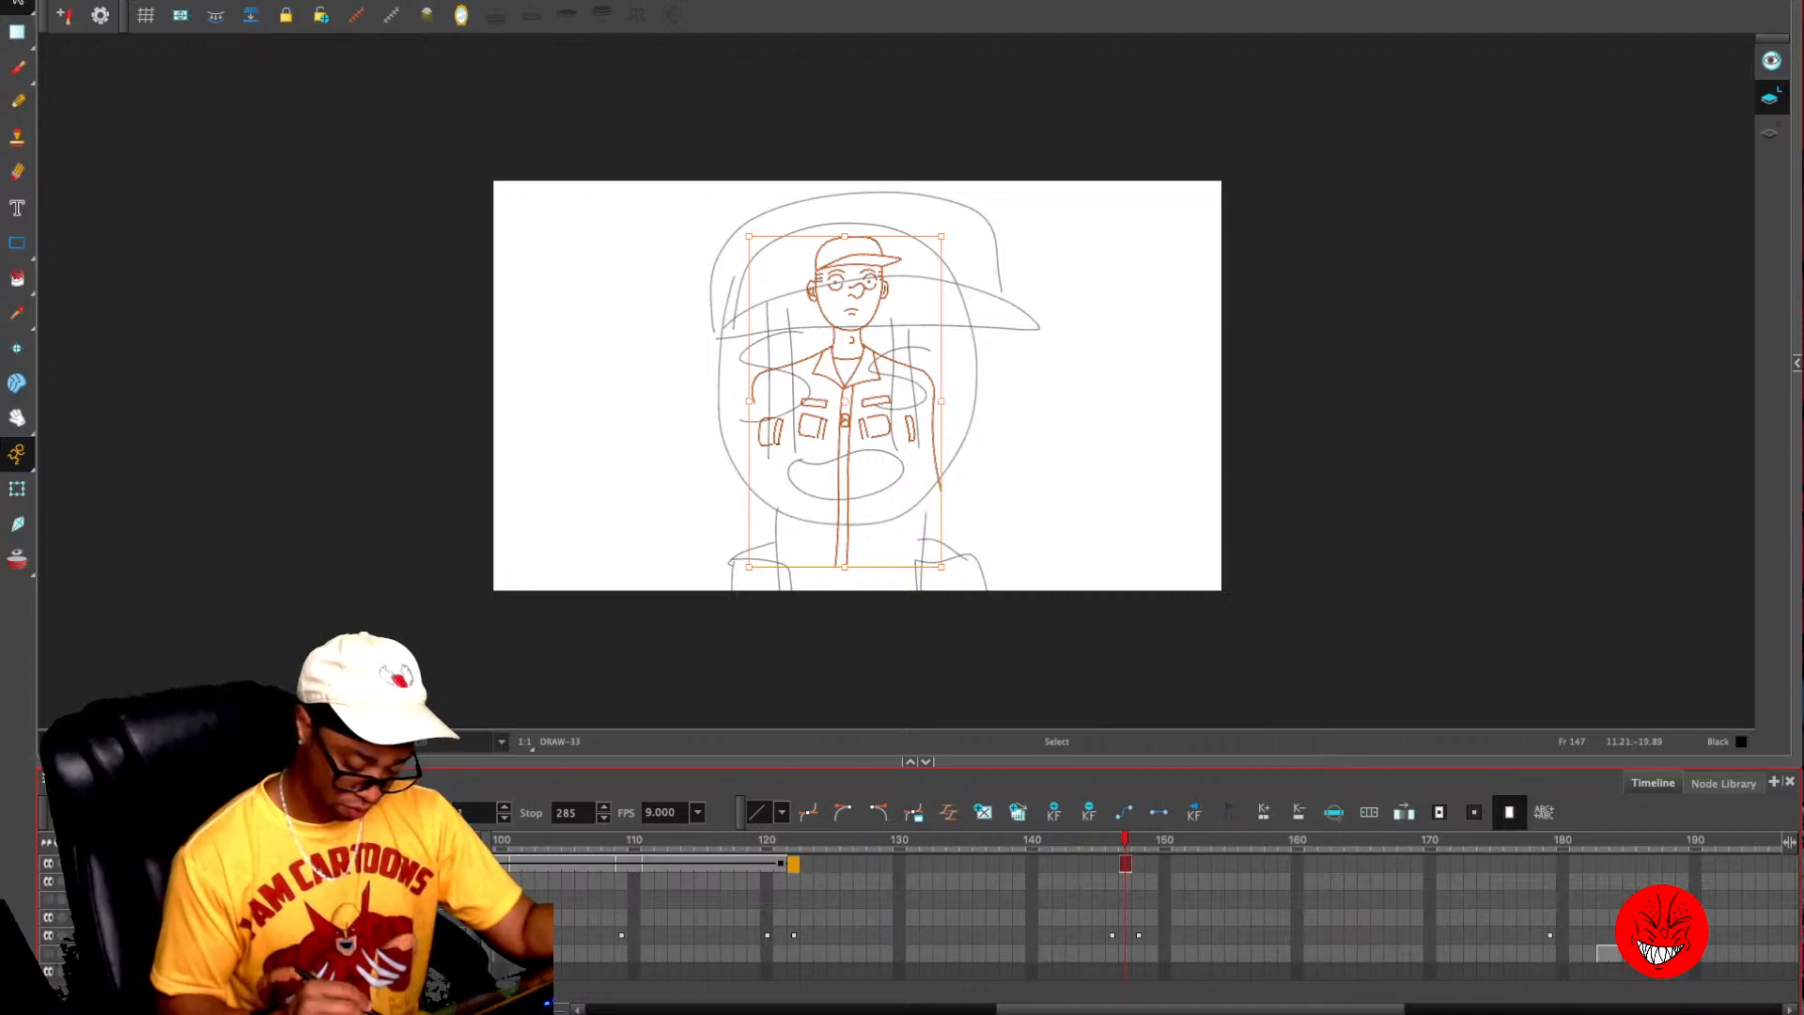
pyautogui.press('2')
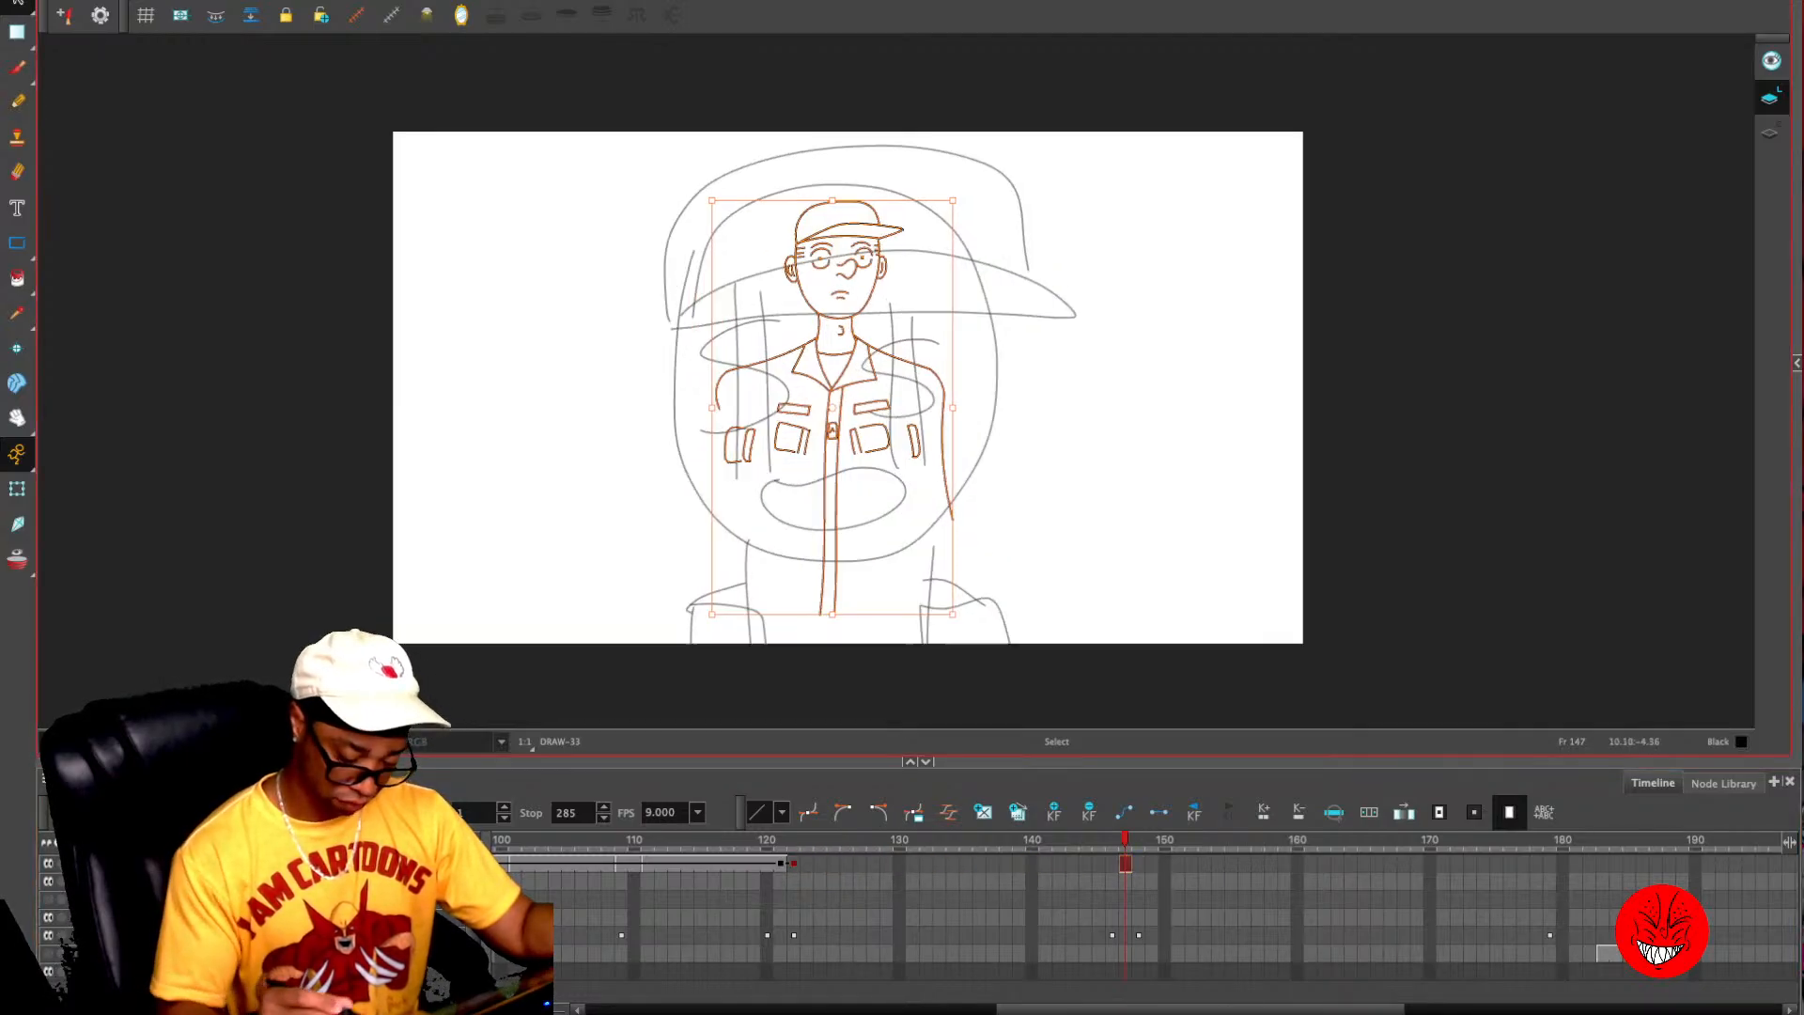
pyautogui.press('2')
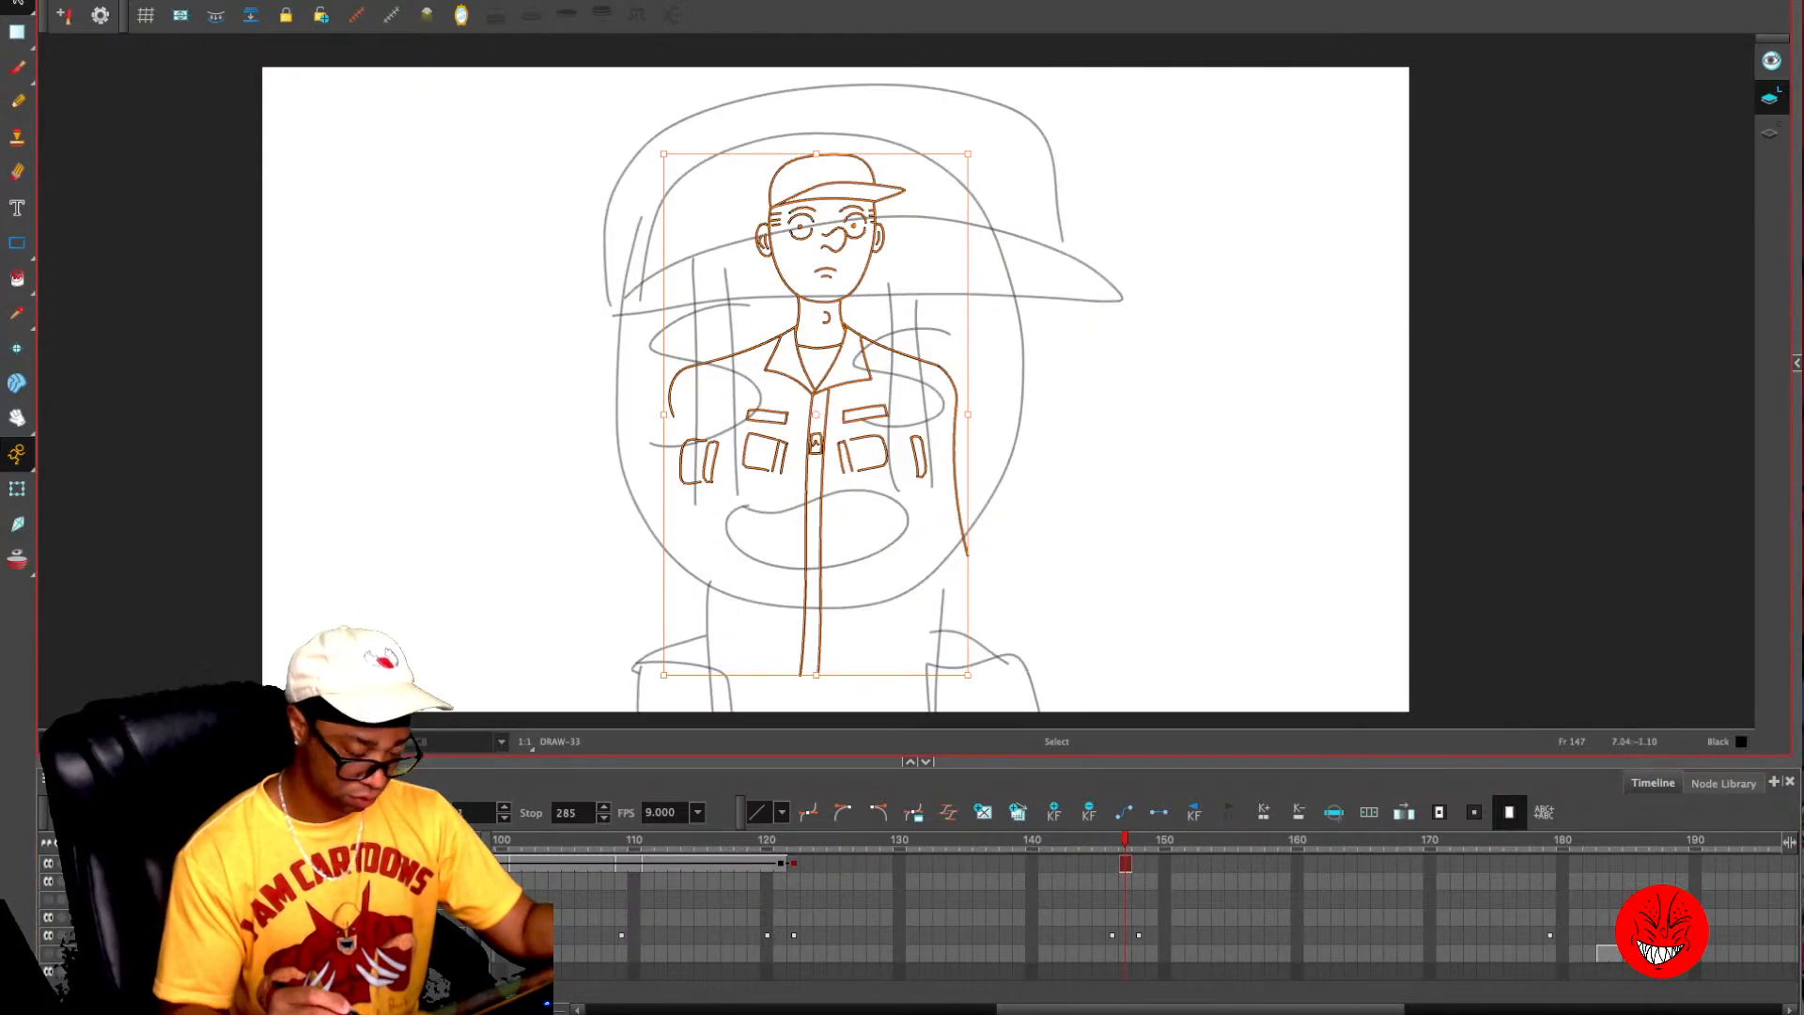
pyautogui.press('1')
pyautogui.press('1')
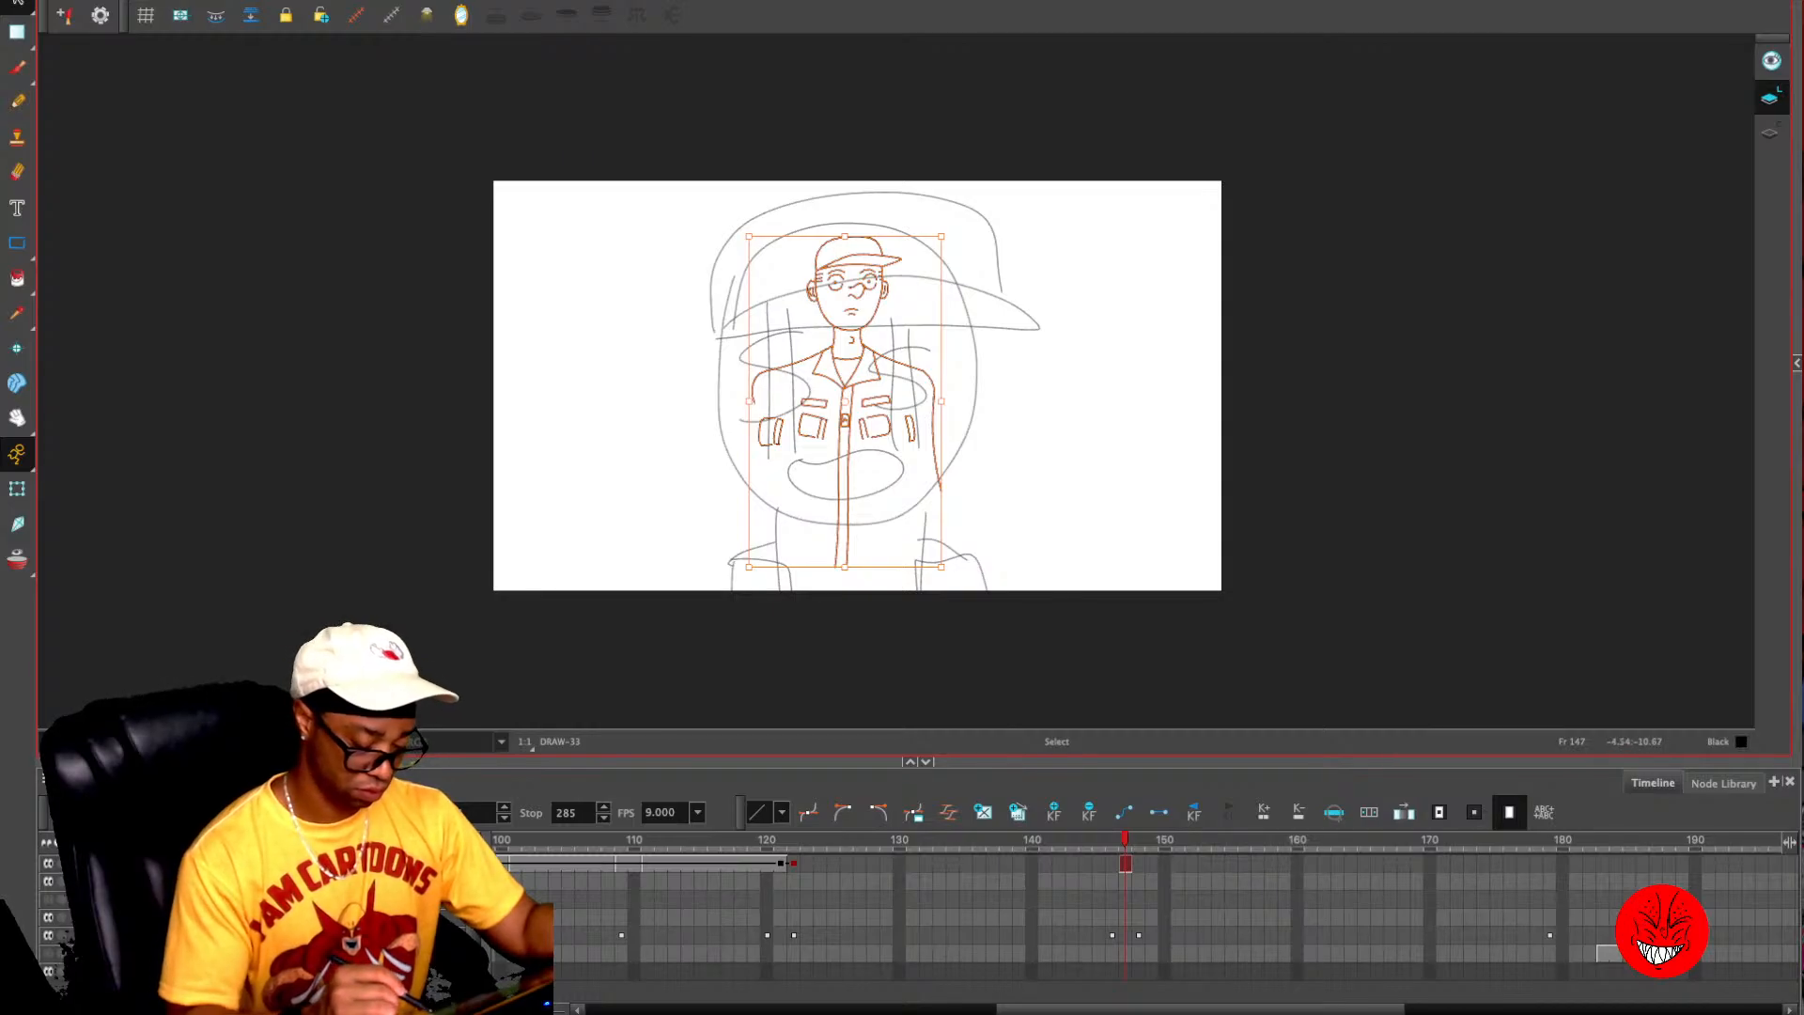
# - Enlarge the pasted figure proportionally and centre it over the rough head as a close-up
pyautogui.moveTo(749, 567)
pyautogui.mouseDown()
pyautogui.moveTo(474, 897)
pyautogui.moveTo(528, 743)
pyautogui.moveTo(505, 795)
pyautogui.mouseUp()
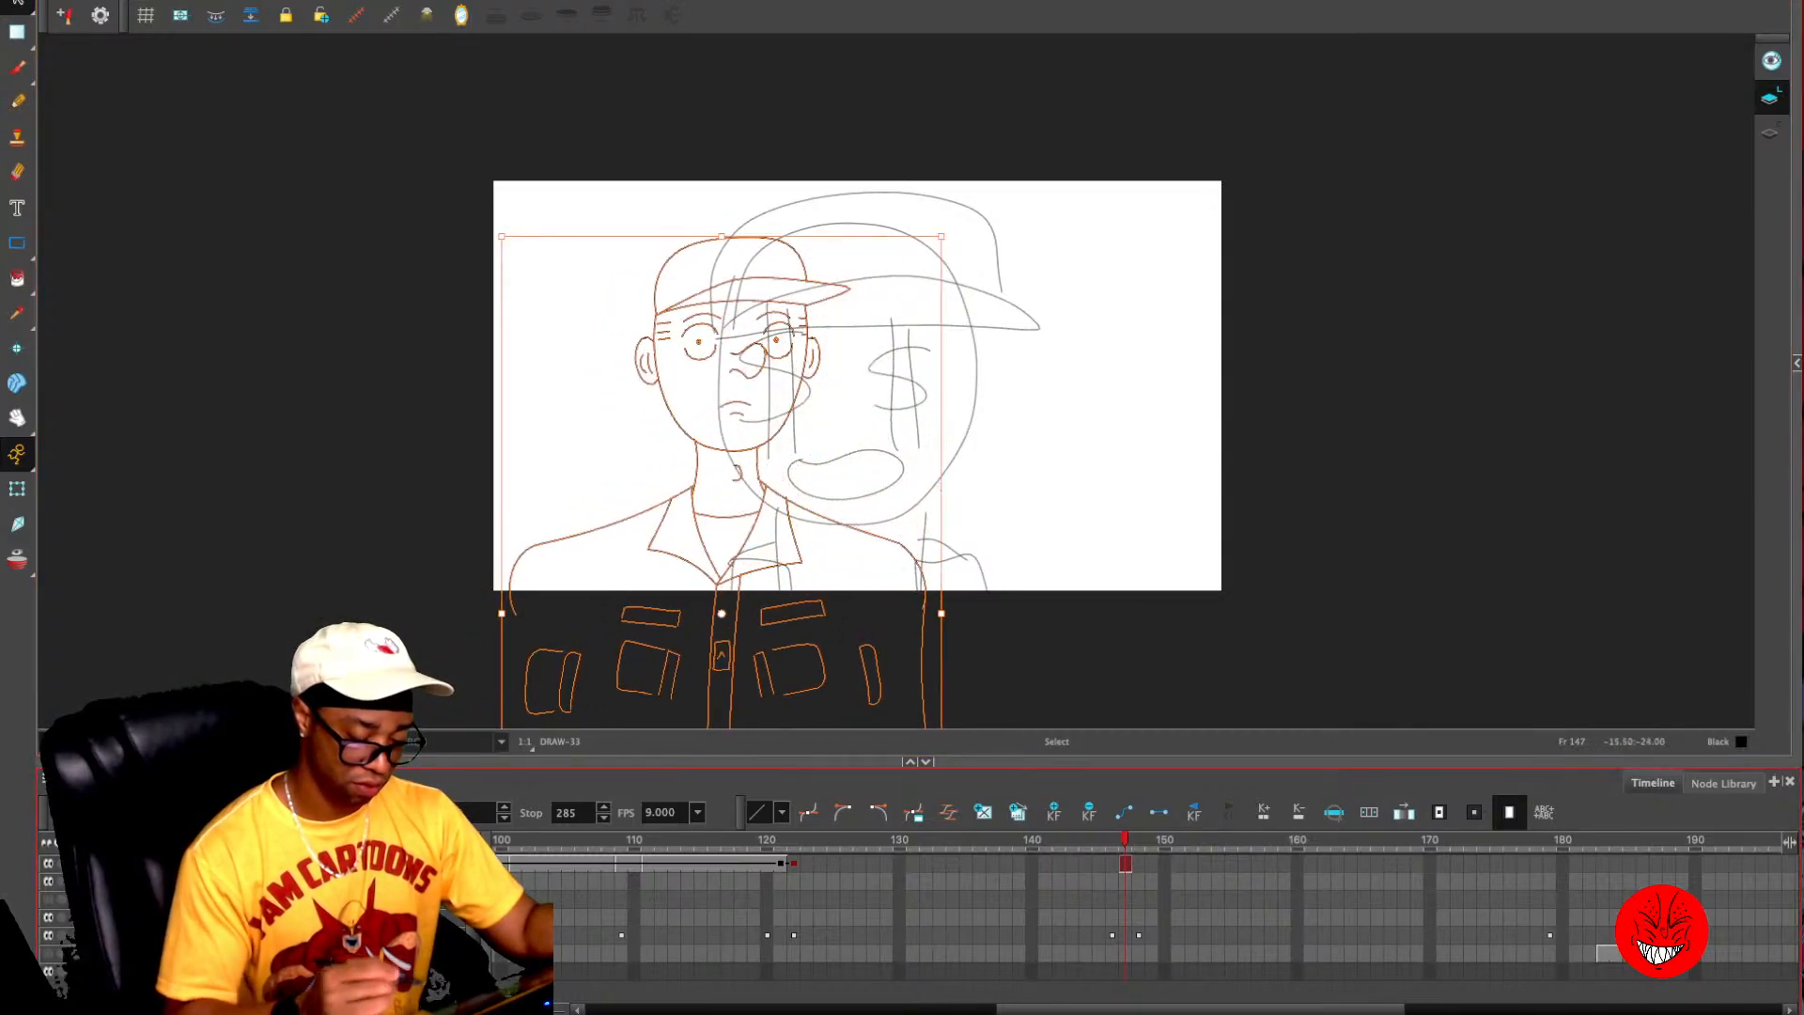
pyautogui.moveTo(941, 237); pyautogui.dragTo(982, 200)
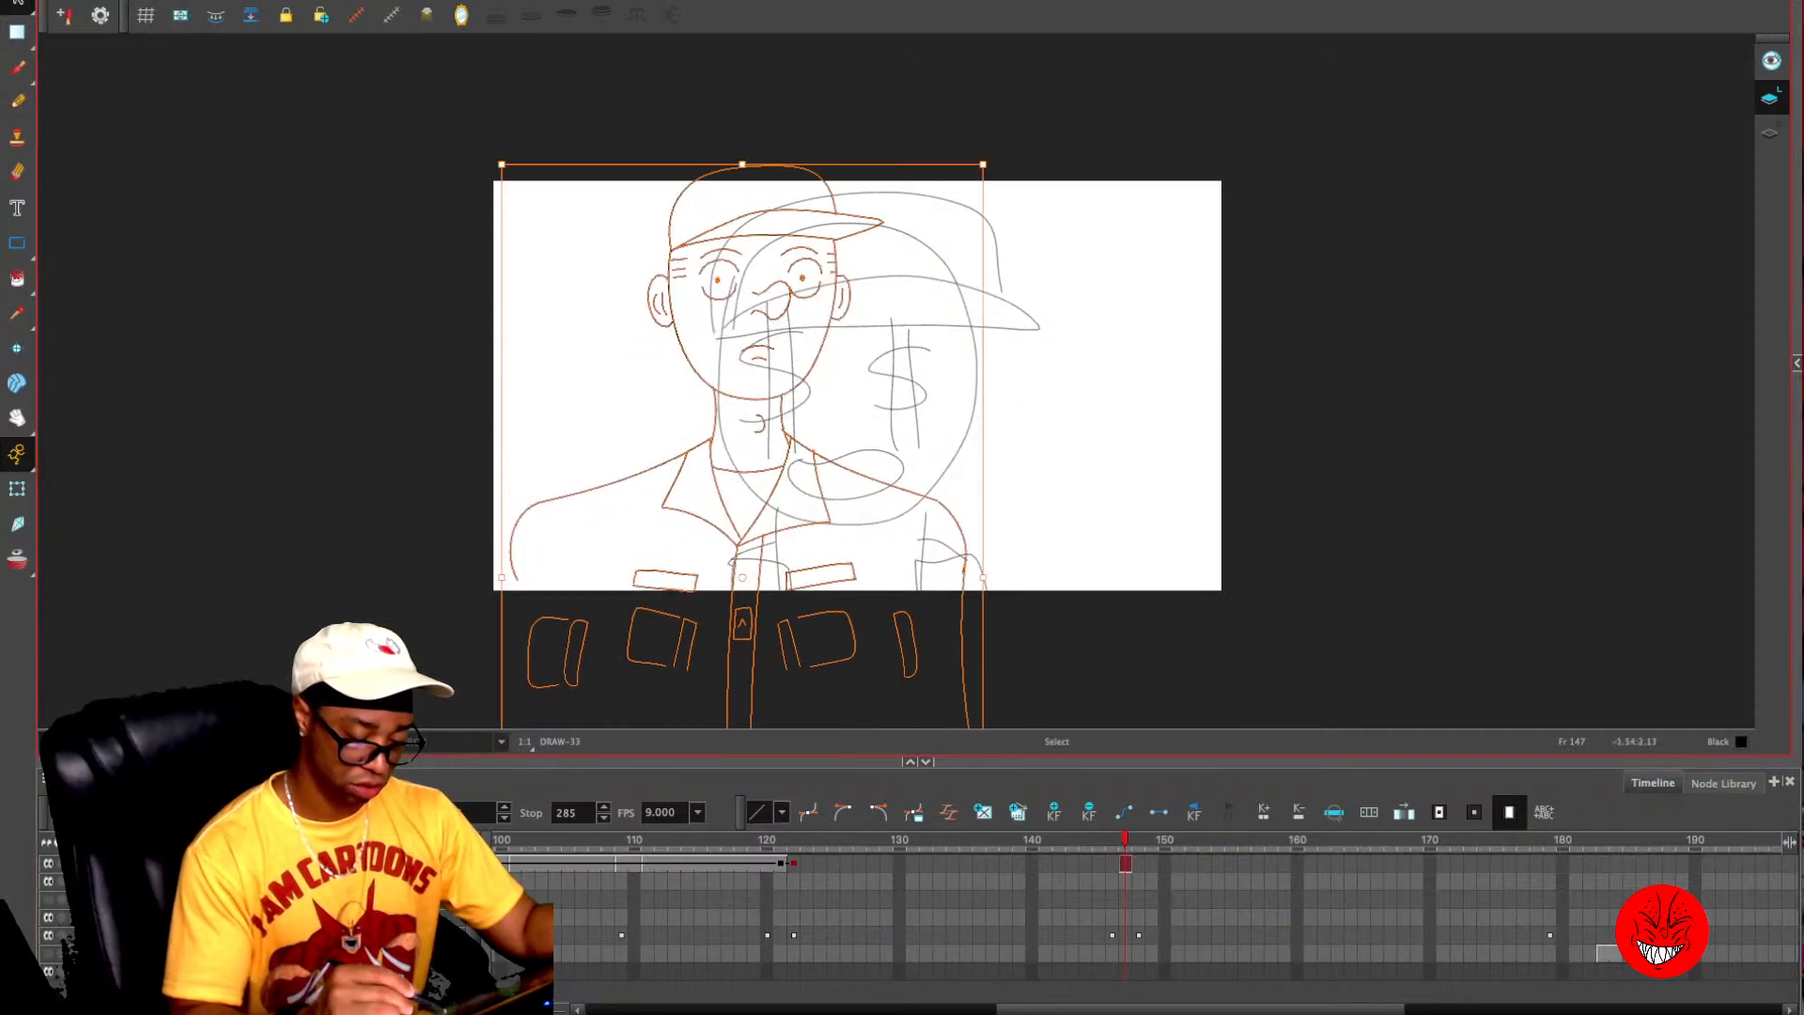
pyautogui.moveTo(822, 349)
pyautogui.mouseDown()
pyautogui.moveTo(938, 420)
pyautogui.moveTo(922, 415)
pyautogui.mouseUp()
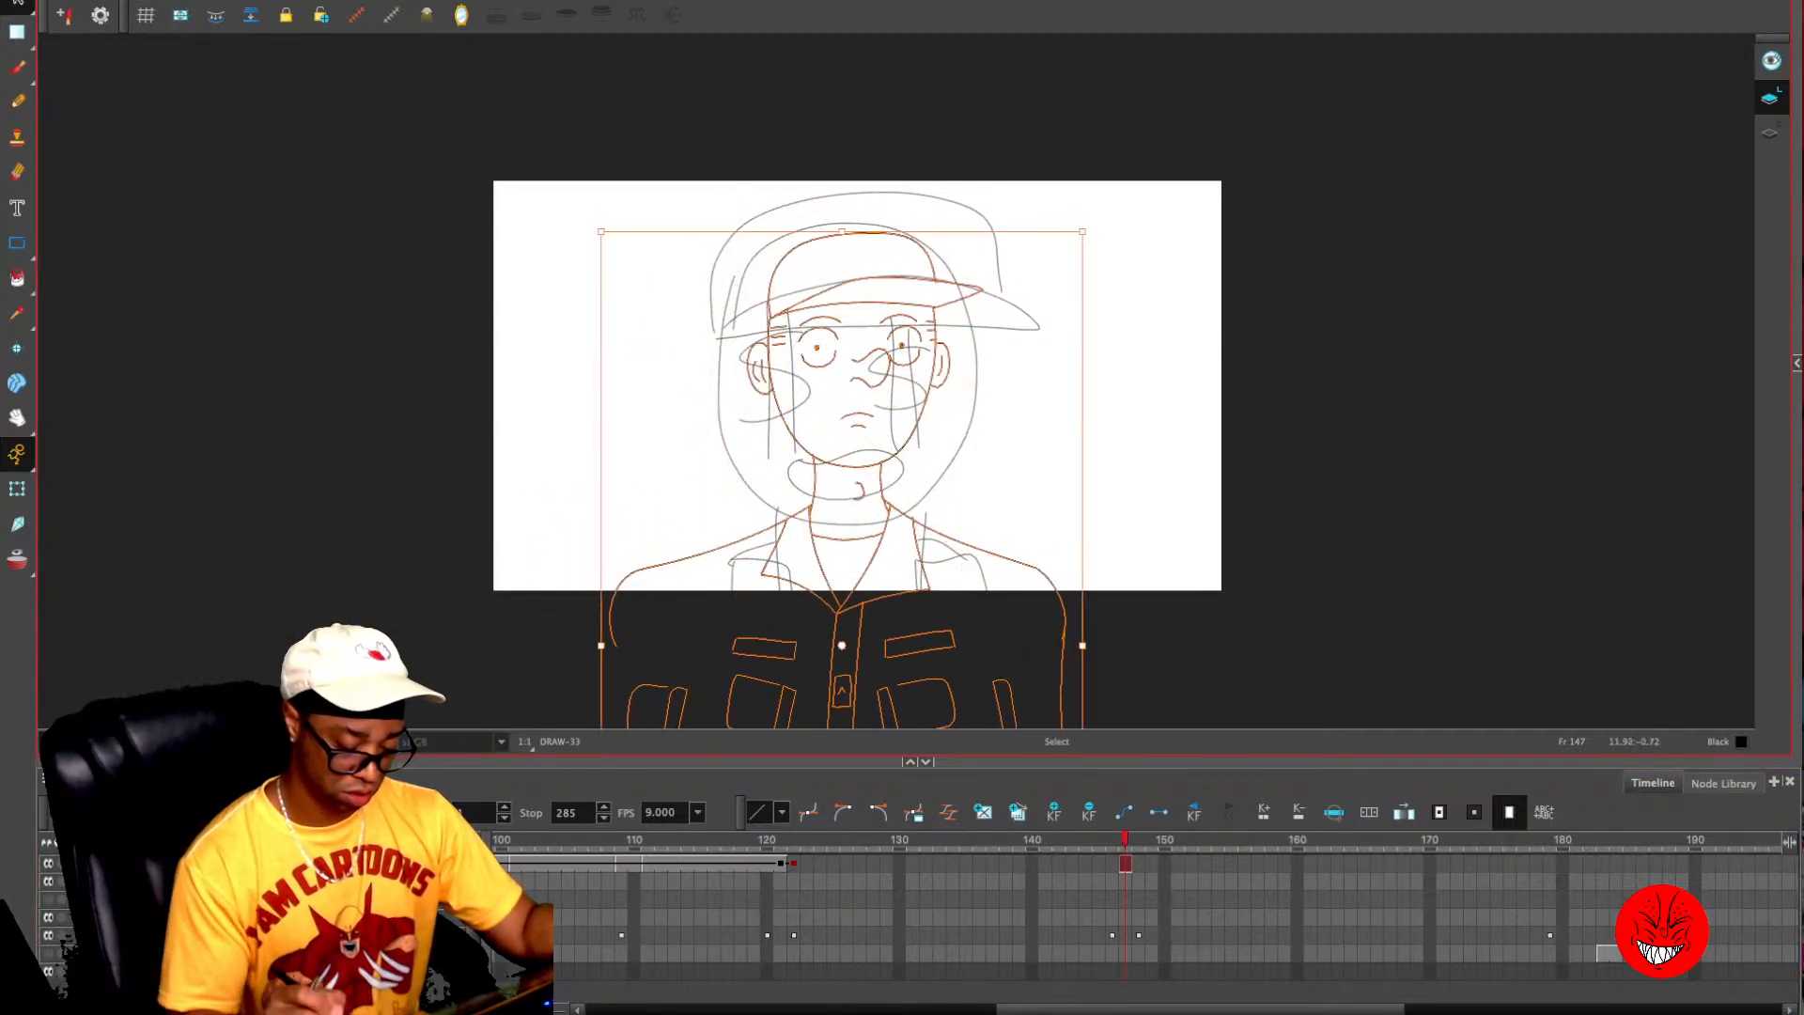
pyautogui.click(1131, 398)
# - Erase across the torso just below the camera frame, delete all jacket lines beneath, and draw a horizontal line across the shoulders' lower edge
pyautogui.press('2')
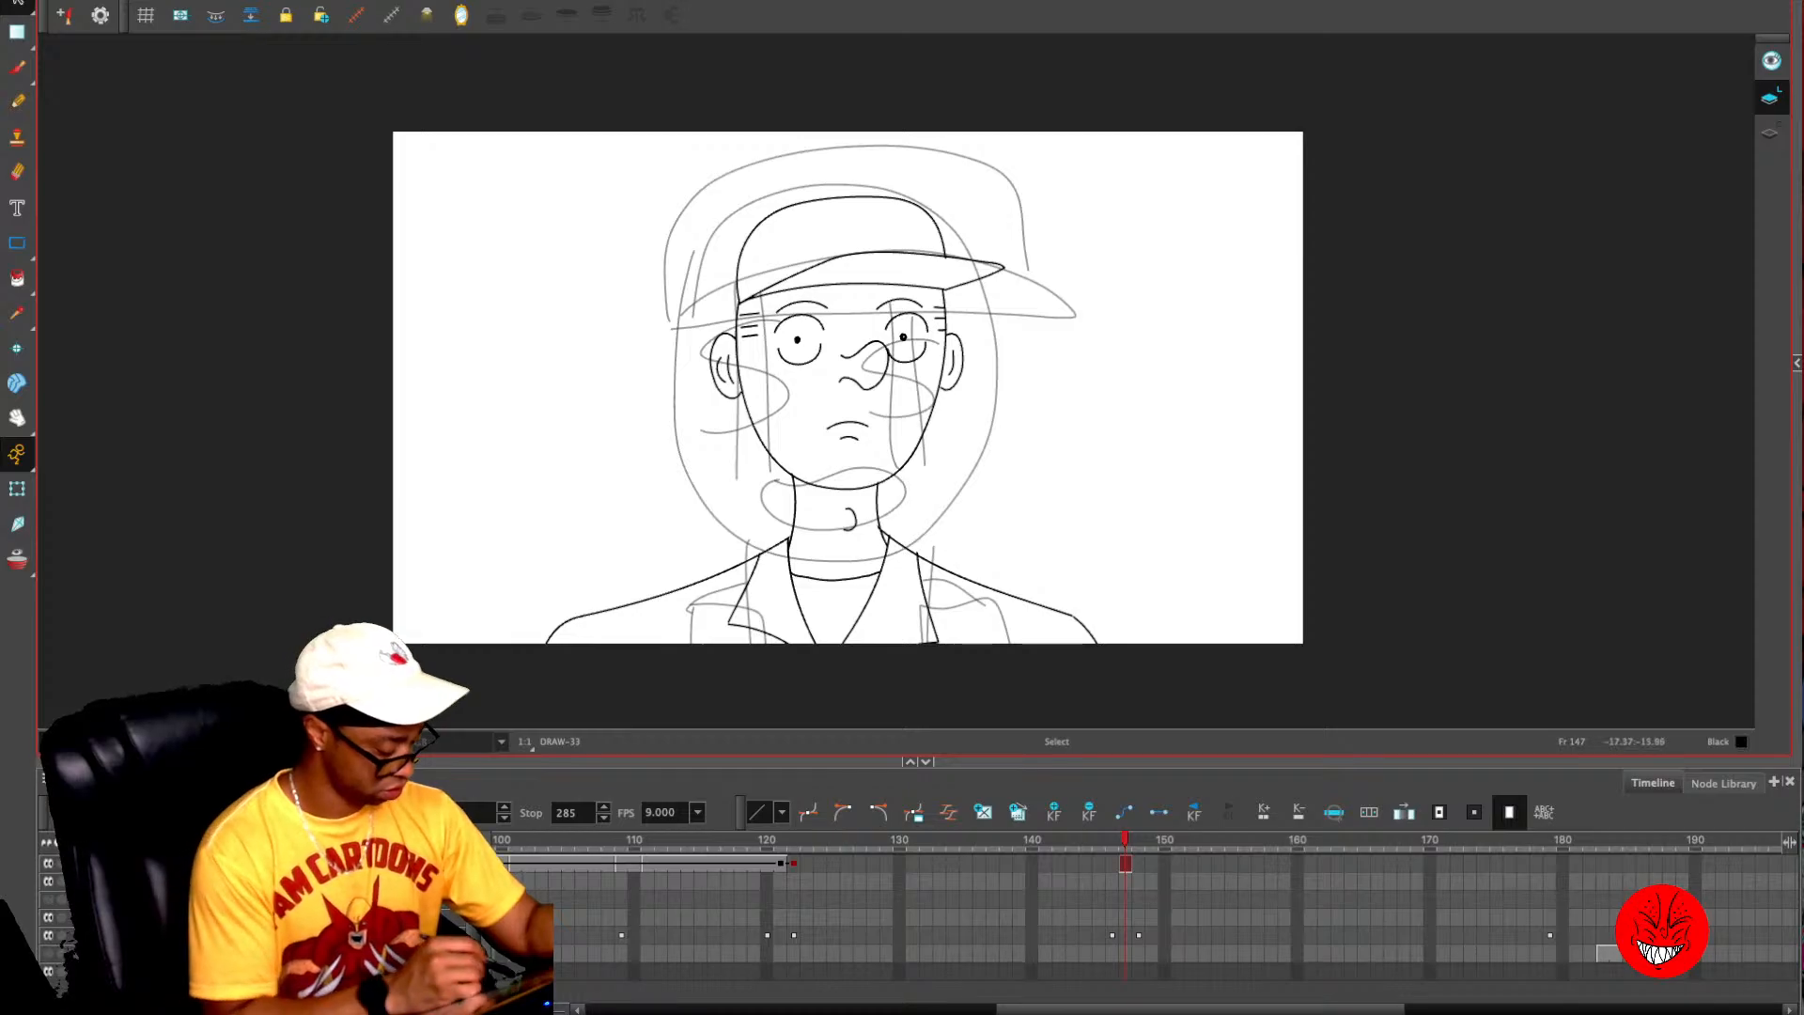
pyautogui.click(348, 742)
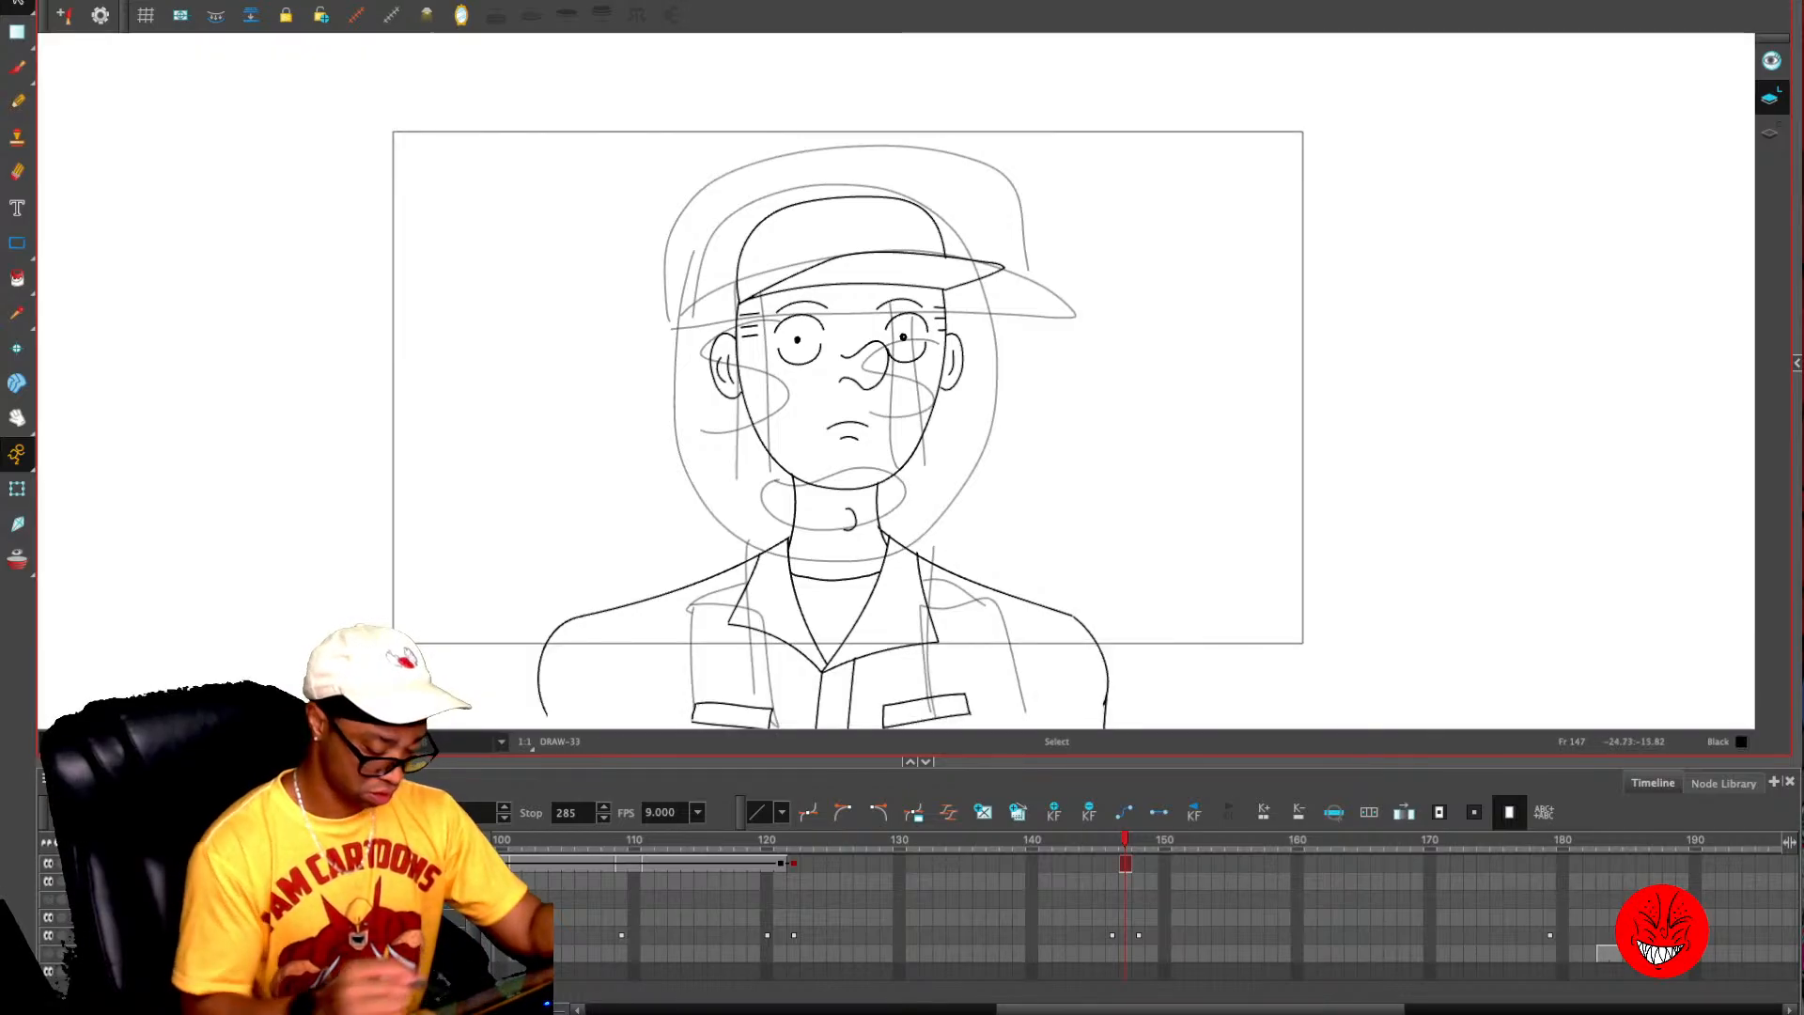
pyautogui.moveTo(1032, 535); pyautogui.dragTo(1018, 286)
pyautogui.hotkey('alt', 'e')
pyautogui.moveTo(501, 417); pyautogui.dragTo(1250, 415)
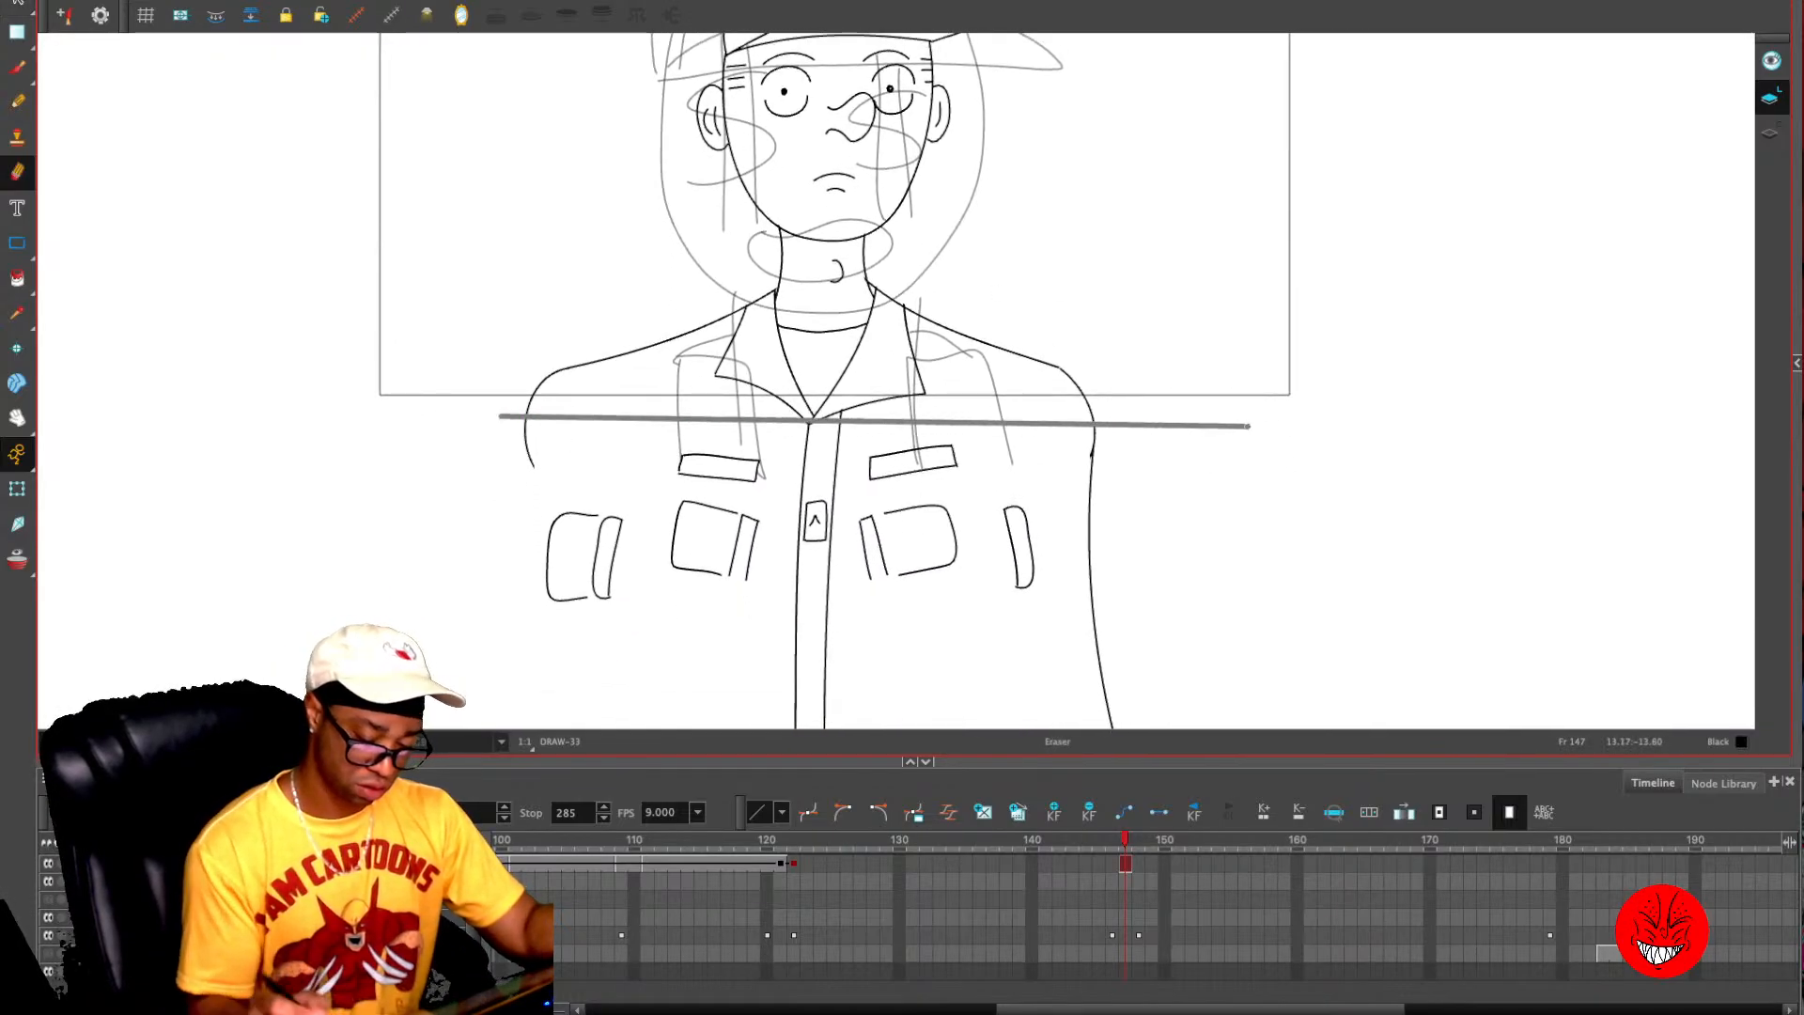
pyautogui.hotkey('alt', 's')
pyautogui.moveTo(1210, 497)
pyautogui.mouseDown()
pyautogui.moveTo(1184, 483)
pyautogui.moveTo(321, 620)
pyautogui.moveTo(1363, 554)
pyautogui.mouseUp()
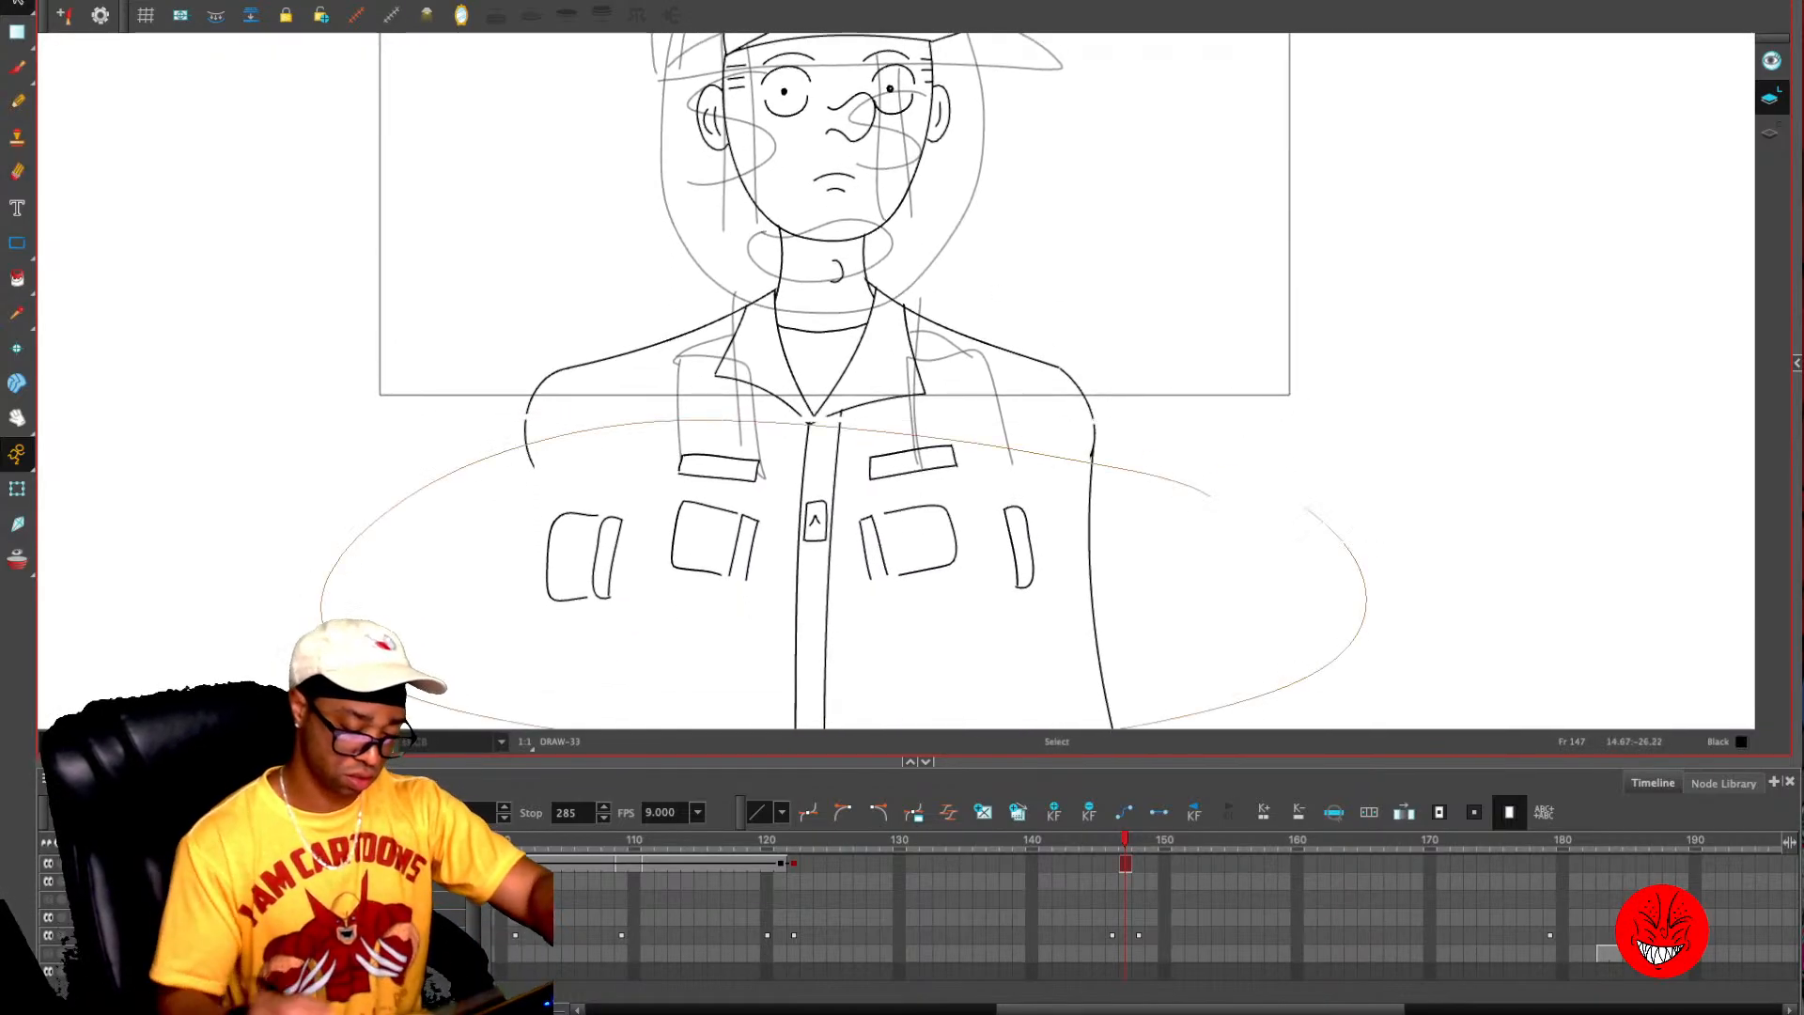
pyautogui.press('Delete')
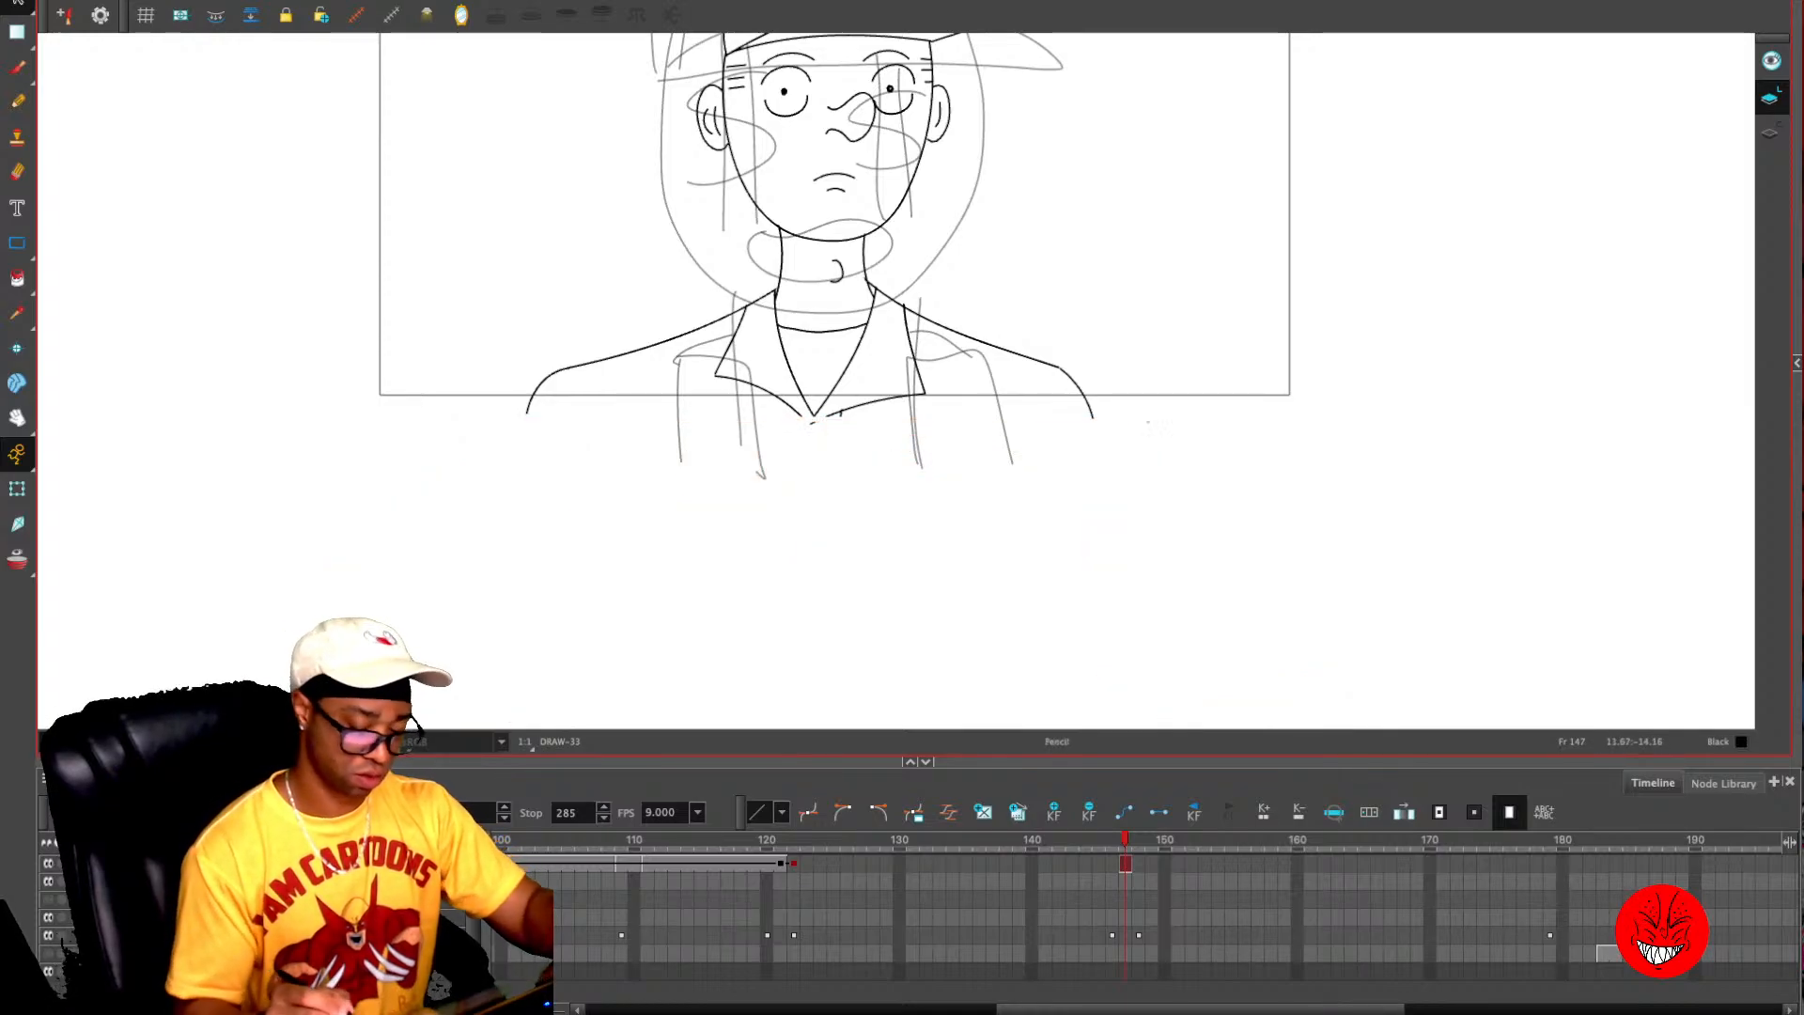
pyautogui.hotkey('alt', 'x')
pyautogui.moveTo(1132, 411); pyautogui.dragTo(487, 407)
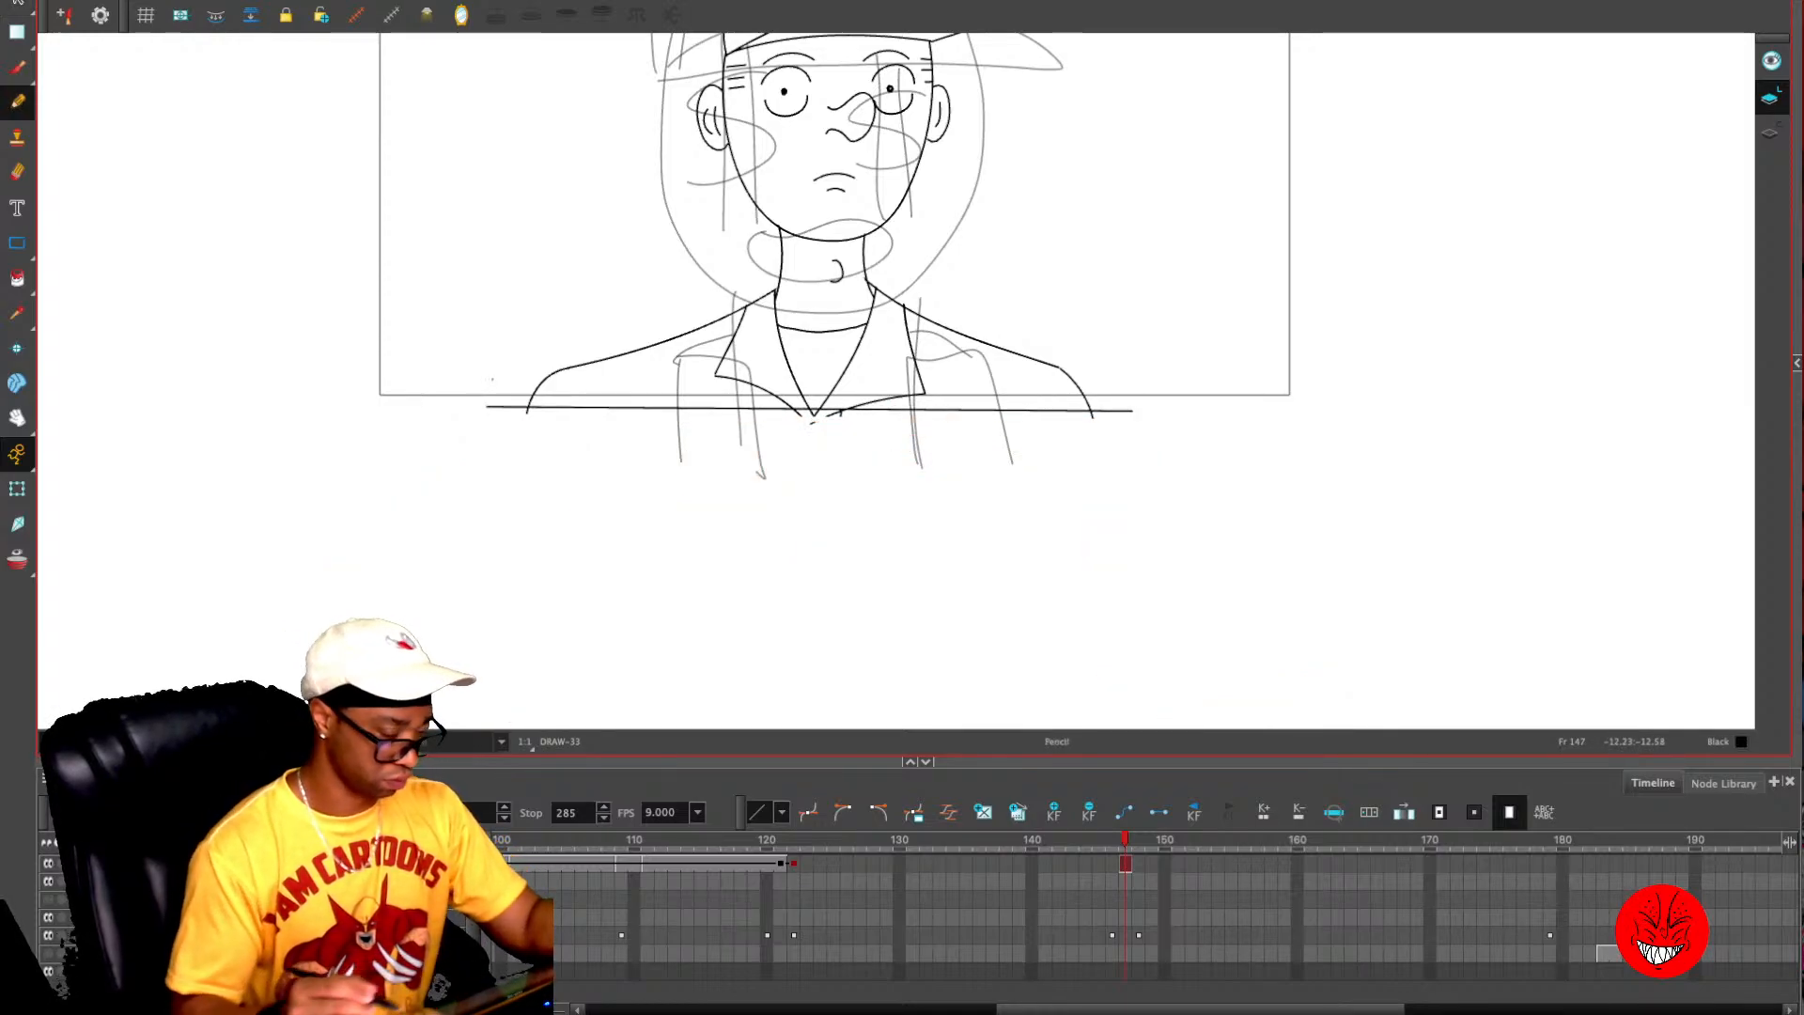
# - Delete the enlarged figure's two eyes and its small frowning mouth on frame 147
pyautogui.press('2')
pyautogui.moveTo(1065, 193); pyautogui.dragTo(1041, 449)
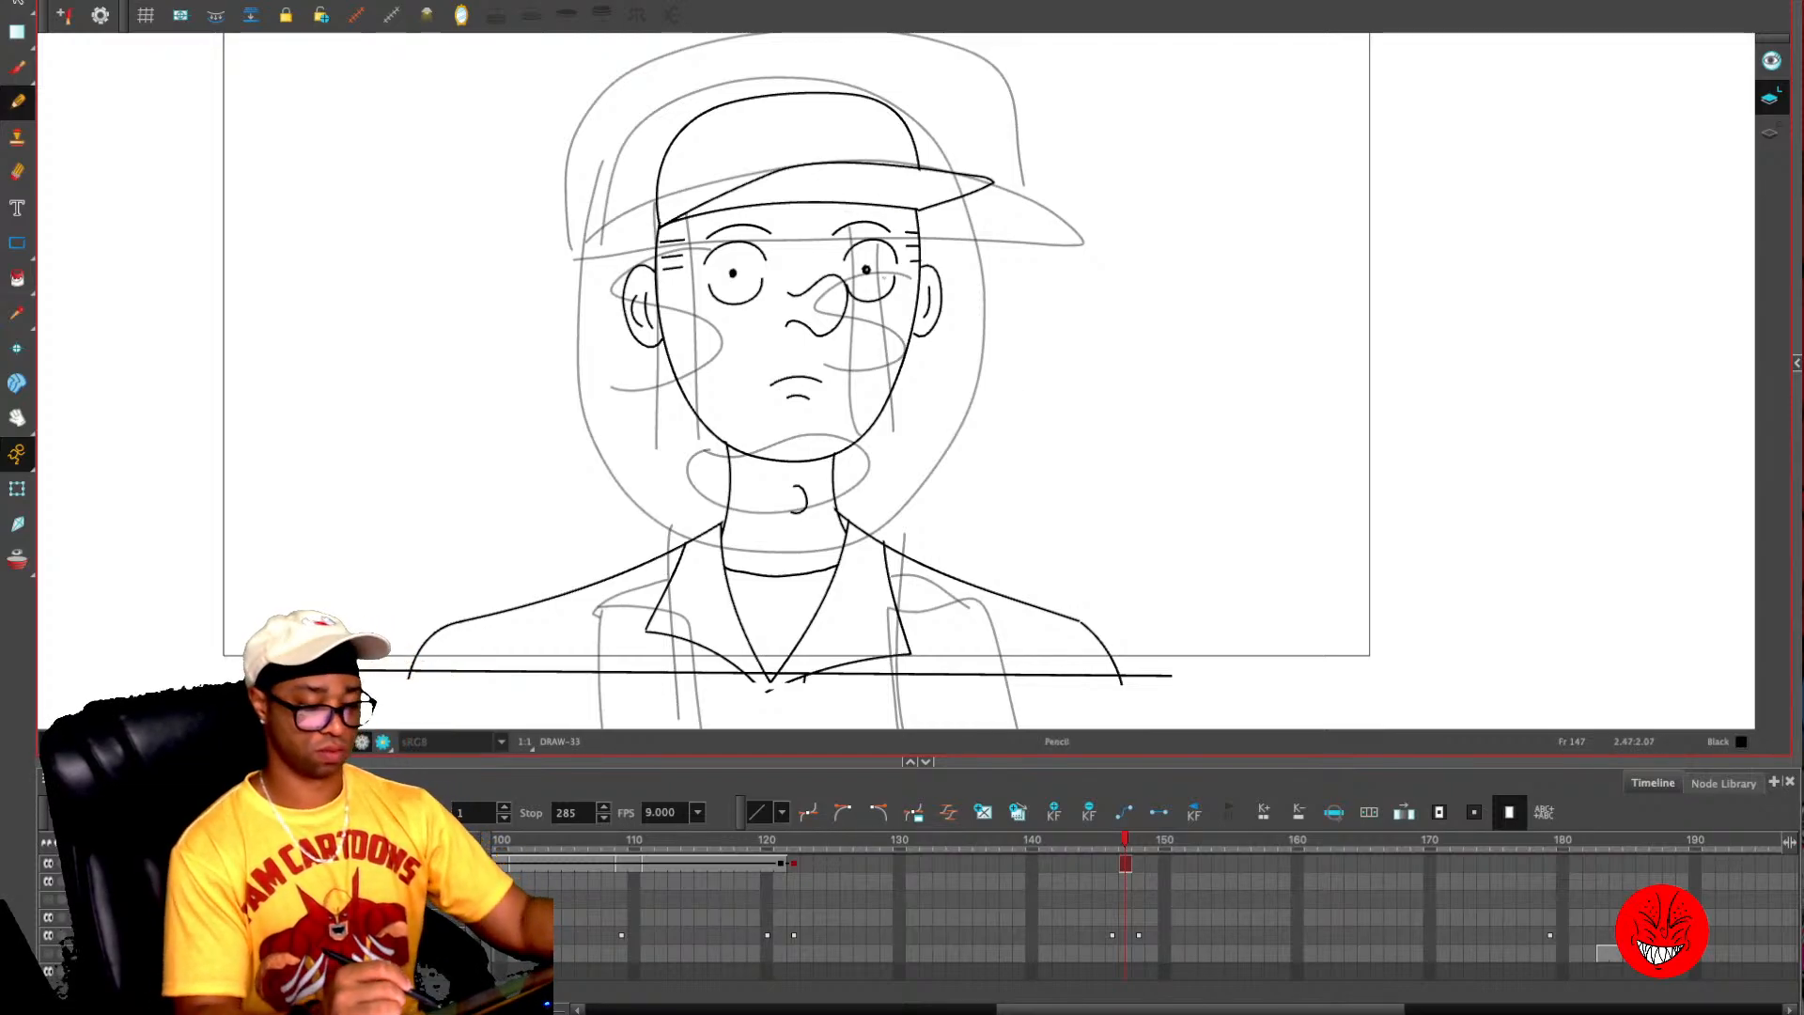
pyautogui.press('2')
pyautogui.hotkey('alt', 's')
pyautogui.moveTo(874, 198)
pyautogui.mouseDown()
pyautogui.moveTo(848, 296)
pyautogui.moveTo(889, 215)
pyautogui.mouseUp()
pyautogui.press('Delete')
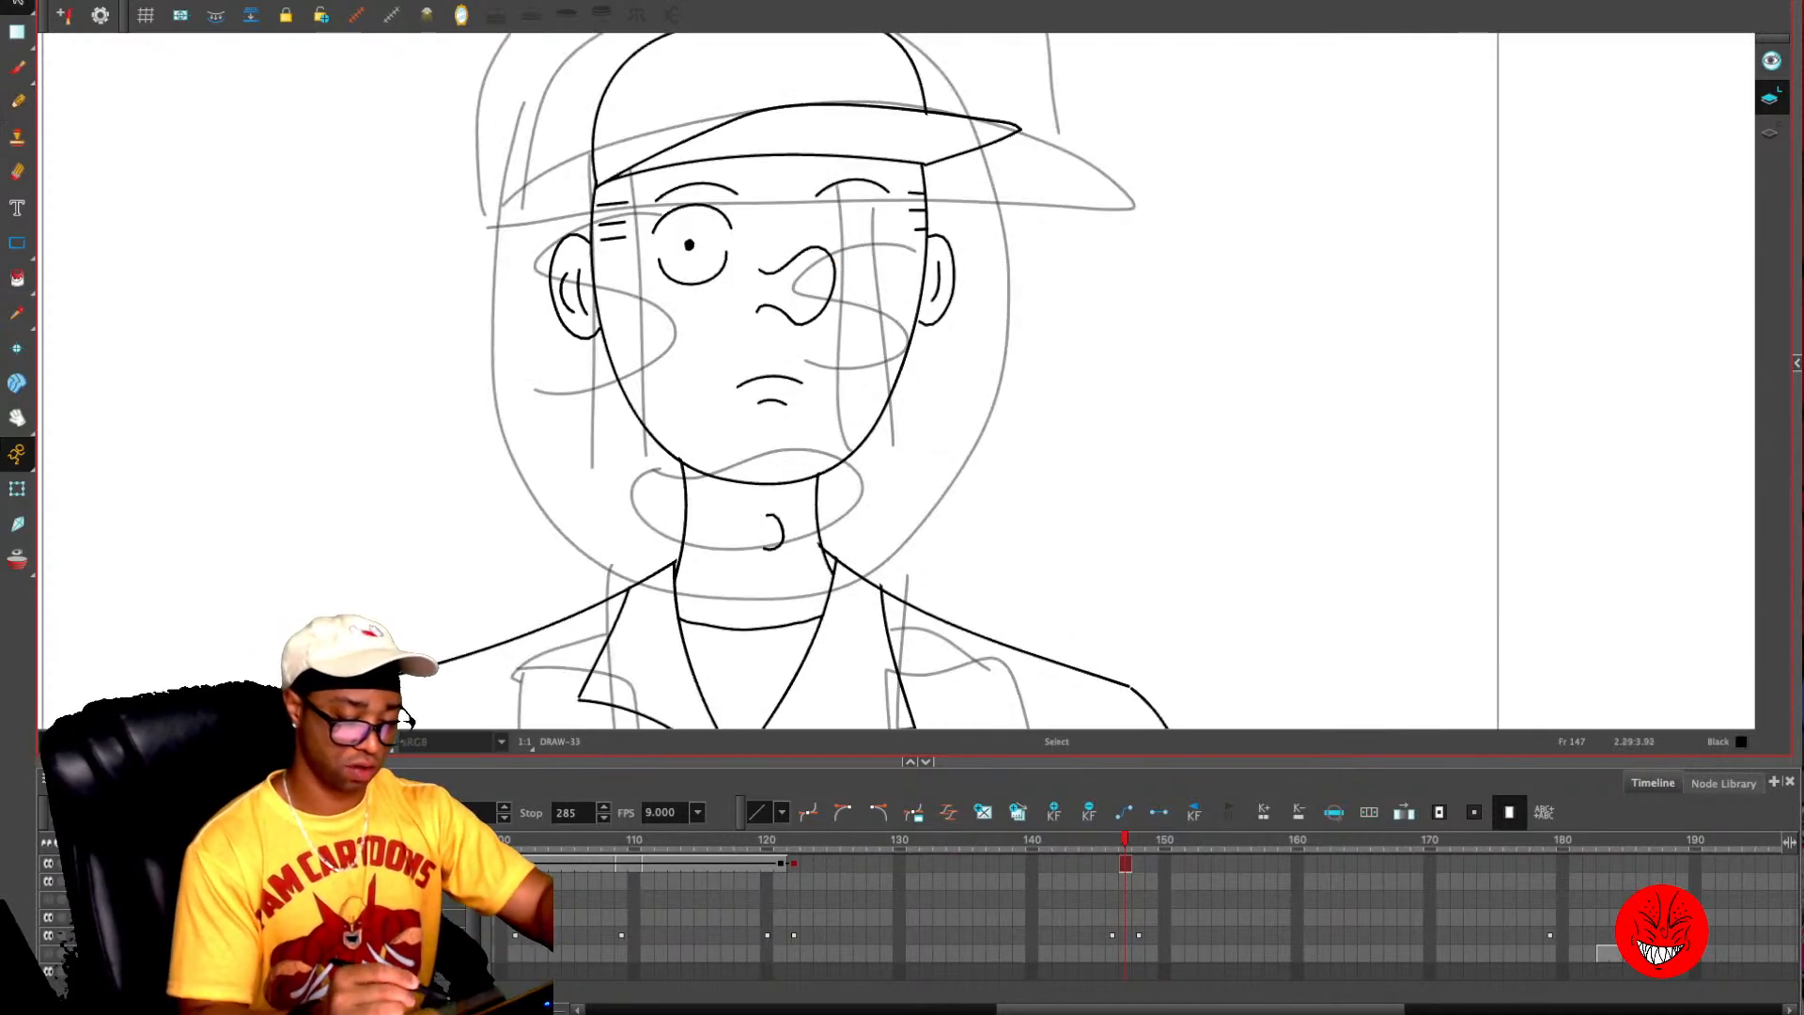
pyautogui.moveTo(701, 195); pyautogui.dragTo(670, 212)
pyautogui.press('Delete')
pyautogui.press('Delete')
# - Draw a wide open grin with cheek lines and a dollar sign in place of each eye on frame 147
pyautogui.moveTo(763, 346)
pyautogui.mouseDown()
pyautogui.moveTo(704, 348)
pyautogui.moveTo(684, 427)
pyautogui.moveTo(848, 372)
pyautogui.moveTo(792, 357)
pyautogui.moveTo(859, 335)
pyautogui.mouseUp()
pyautogui.hotkey('alt', '/')
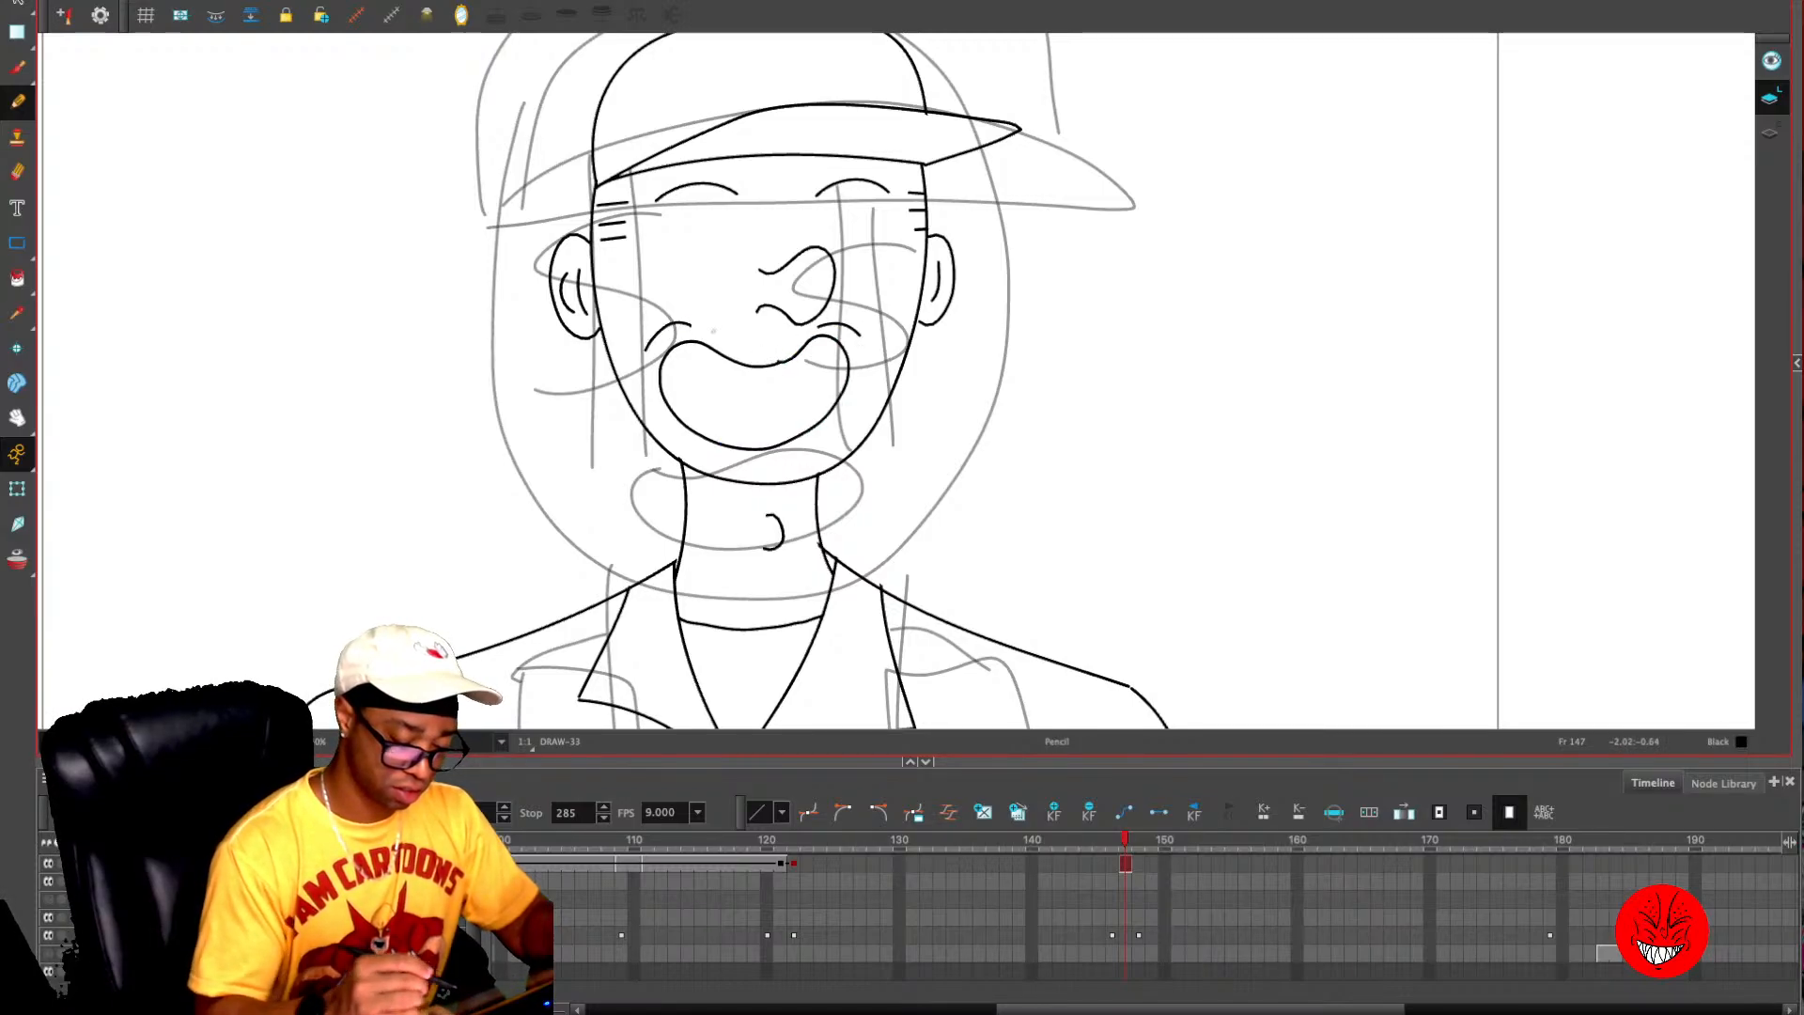
pyautogui.moveTo(684, 210)
pyautogui.mouseDown()
pyautogui.moveTo(687, 289)
pyautogui.moveTo(708, 285)
pyautogui.moveTo(700, 246)
pyautogui.moveTo(663, 269)
pyautogui.mouseUp()
pyautogui.moveTo(858, 215)
pyautogui.mouseDown()
pyautogui.moveTo(874, 291)
pyautogui.moveTo(844, 270)
pyautogui.mouseUp()
# - Turn on onion skinning and hide the rough sketch behind the dollar-eyes close-up
pyautogui.hotkey('alt', 'o')
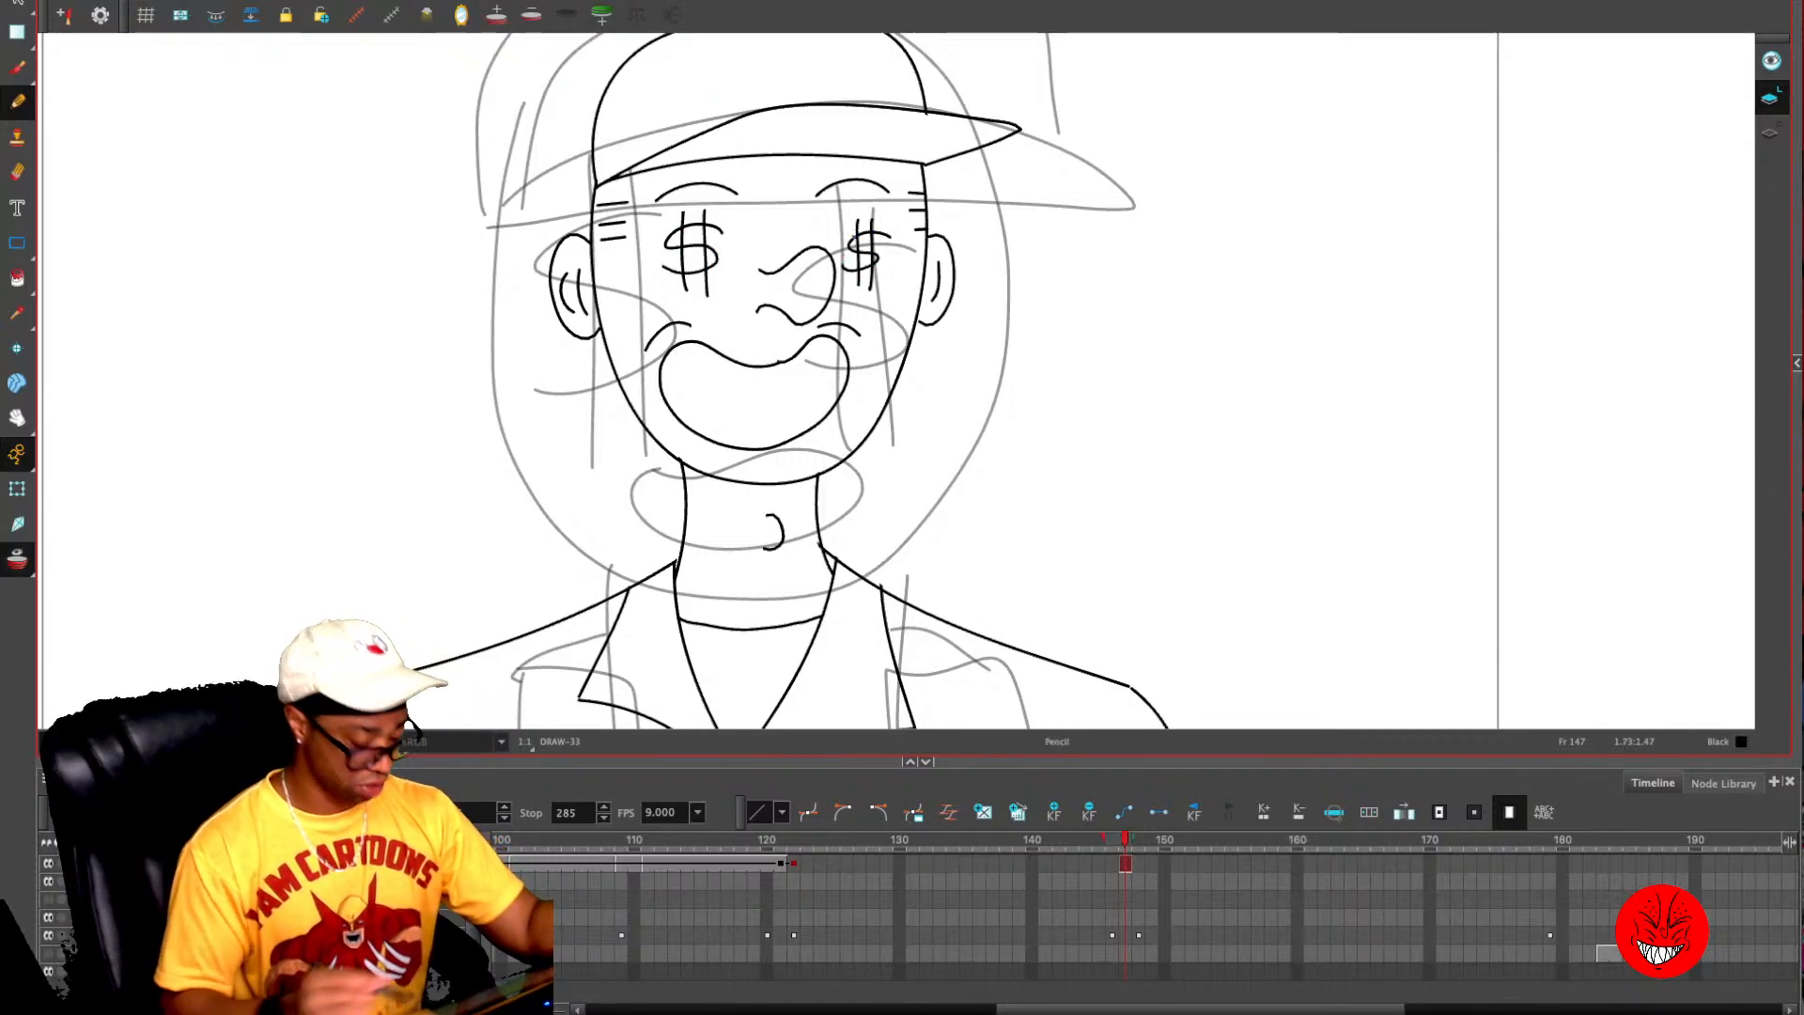
pyautogui.hotkey('alt', 'o')
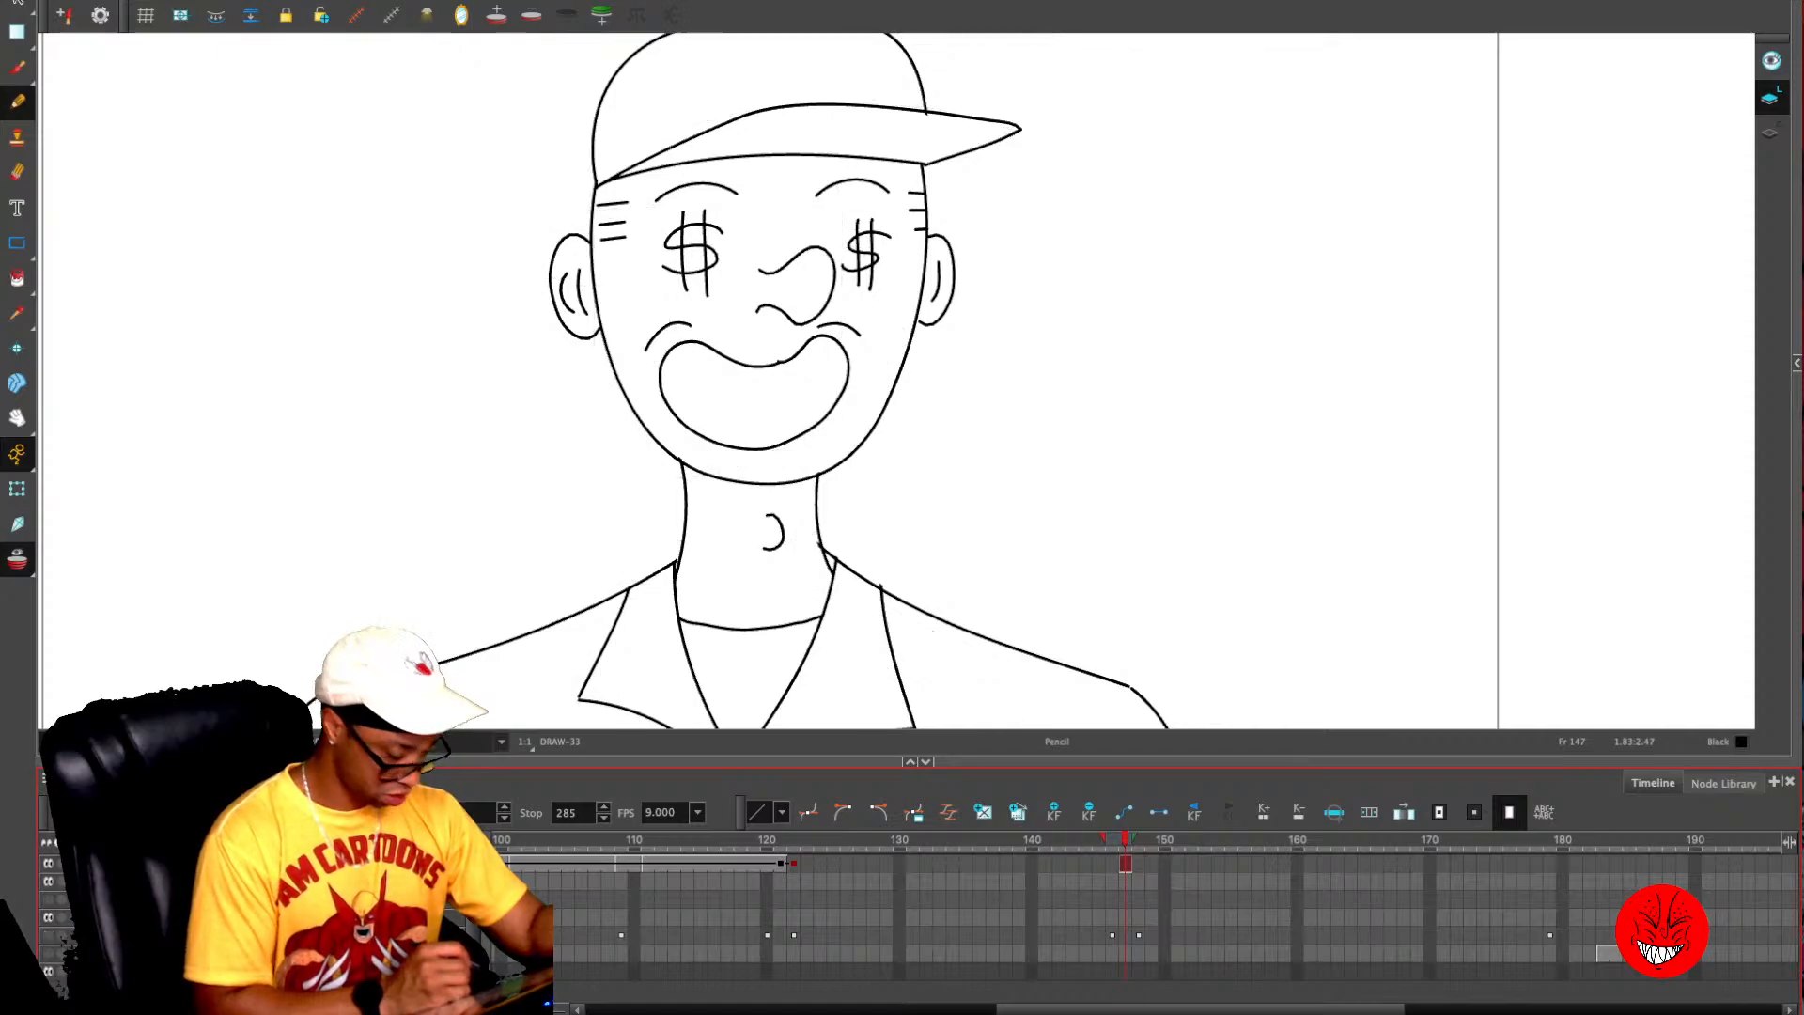
pyautogui.press('1')
pyautogui.press('1')
pyautogui.press('1')
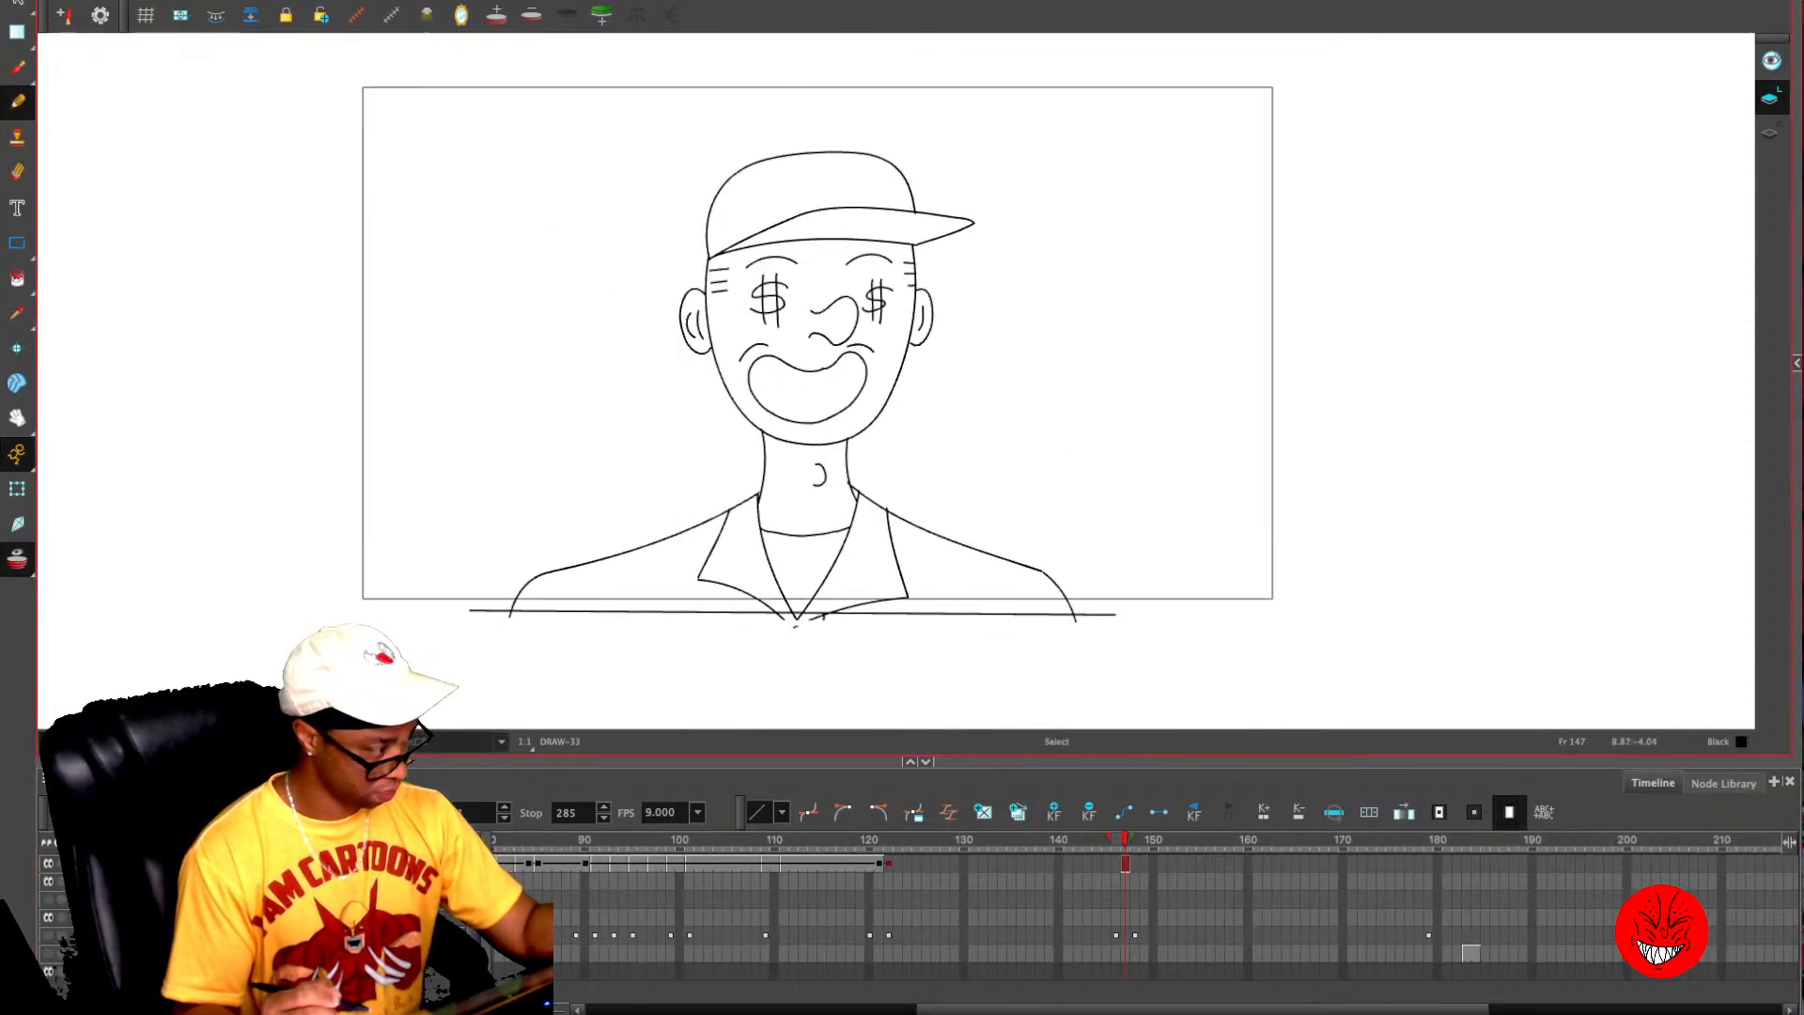
# - Copy all of frame 147's dollar-eyes close-up artwork and paste it into frames 146, 145 and 144
pyautogui.press('super+a')
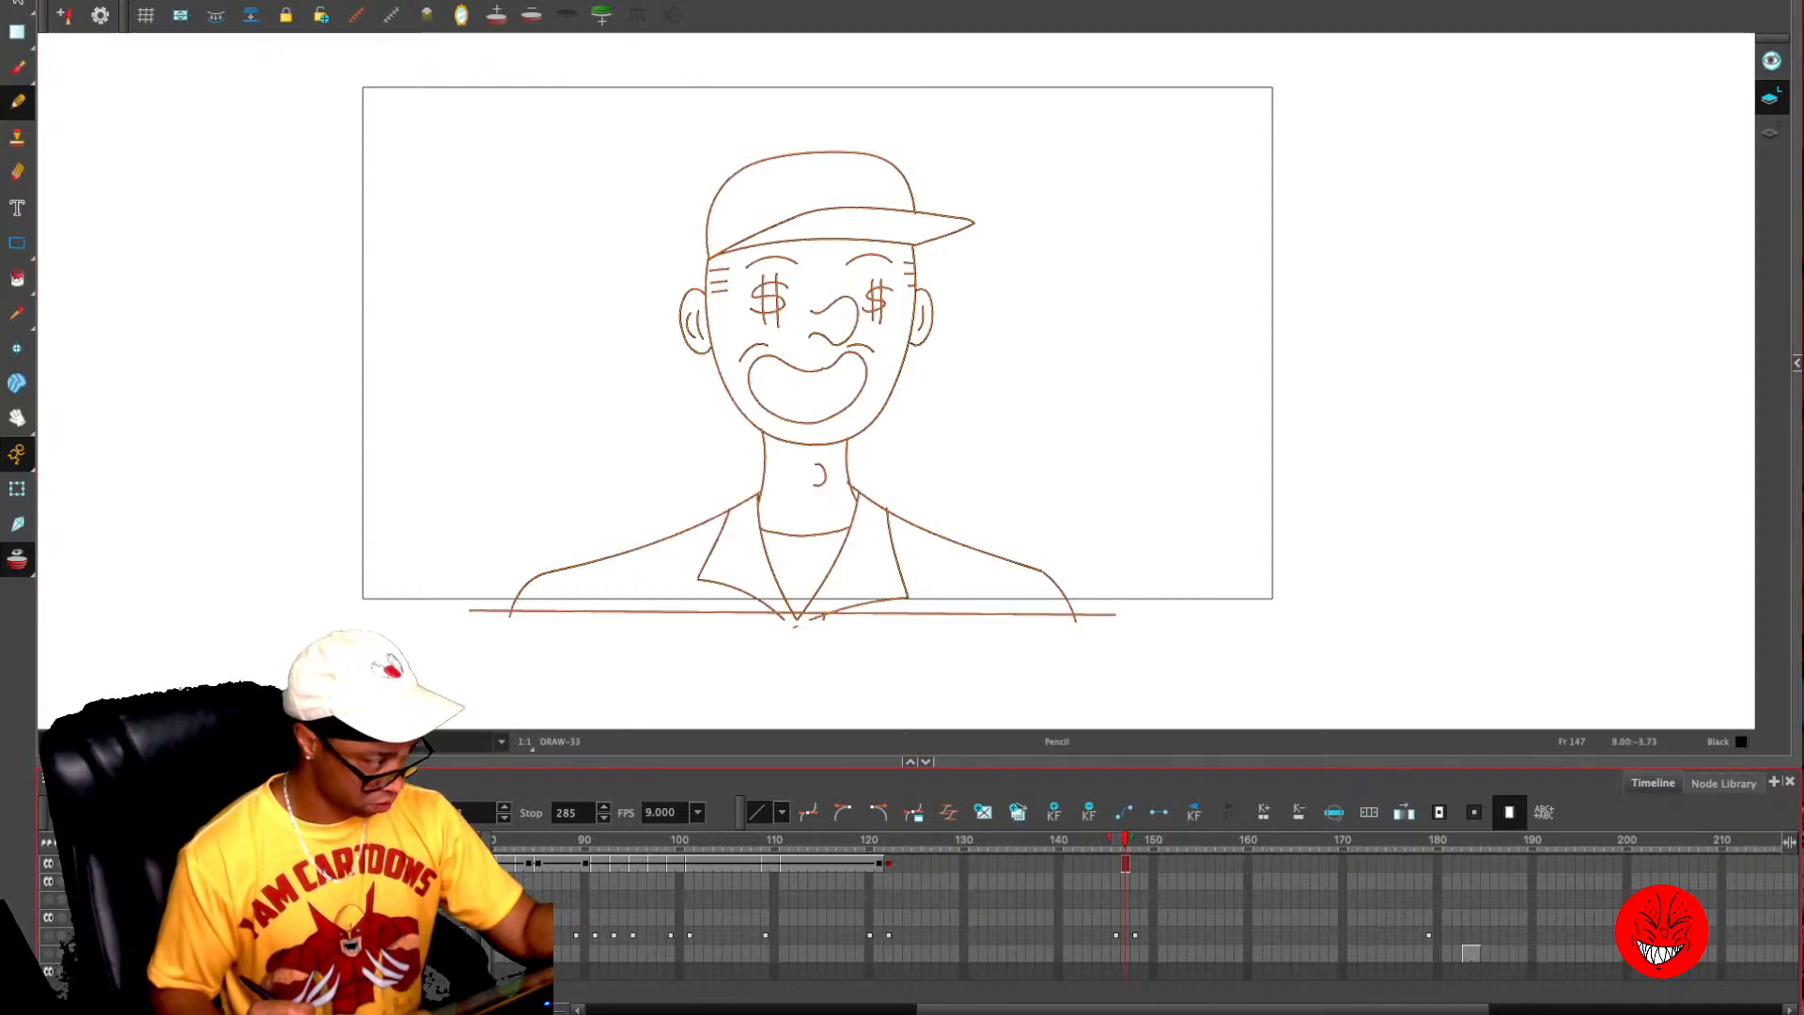
pyautogui.press(',')
pyautogui.press(',')
pyautogui.press('super+v')
pyautogui.press('.')
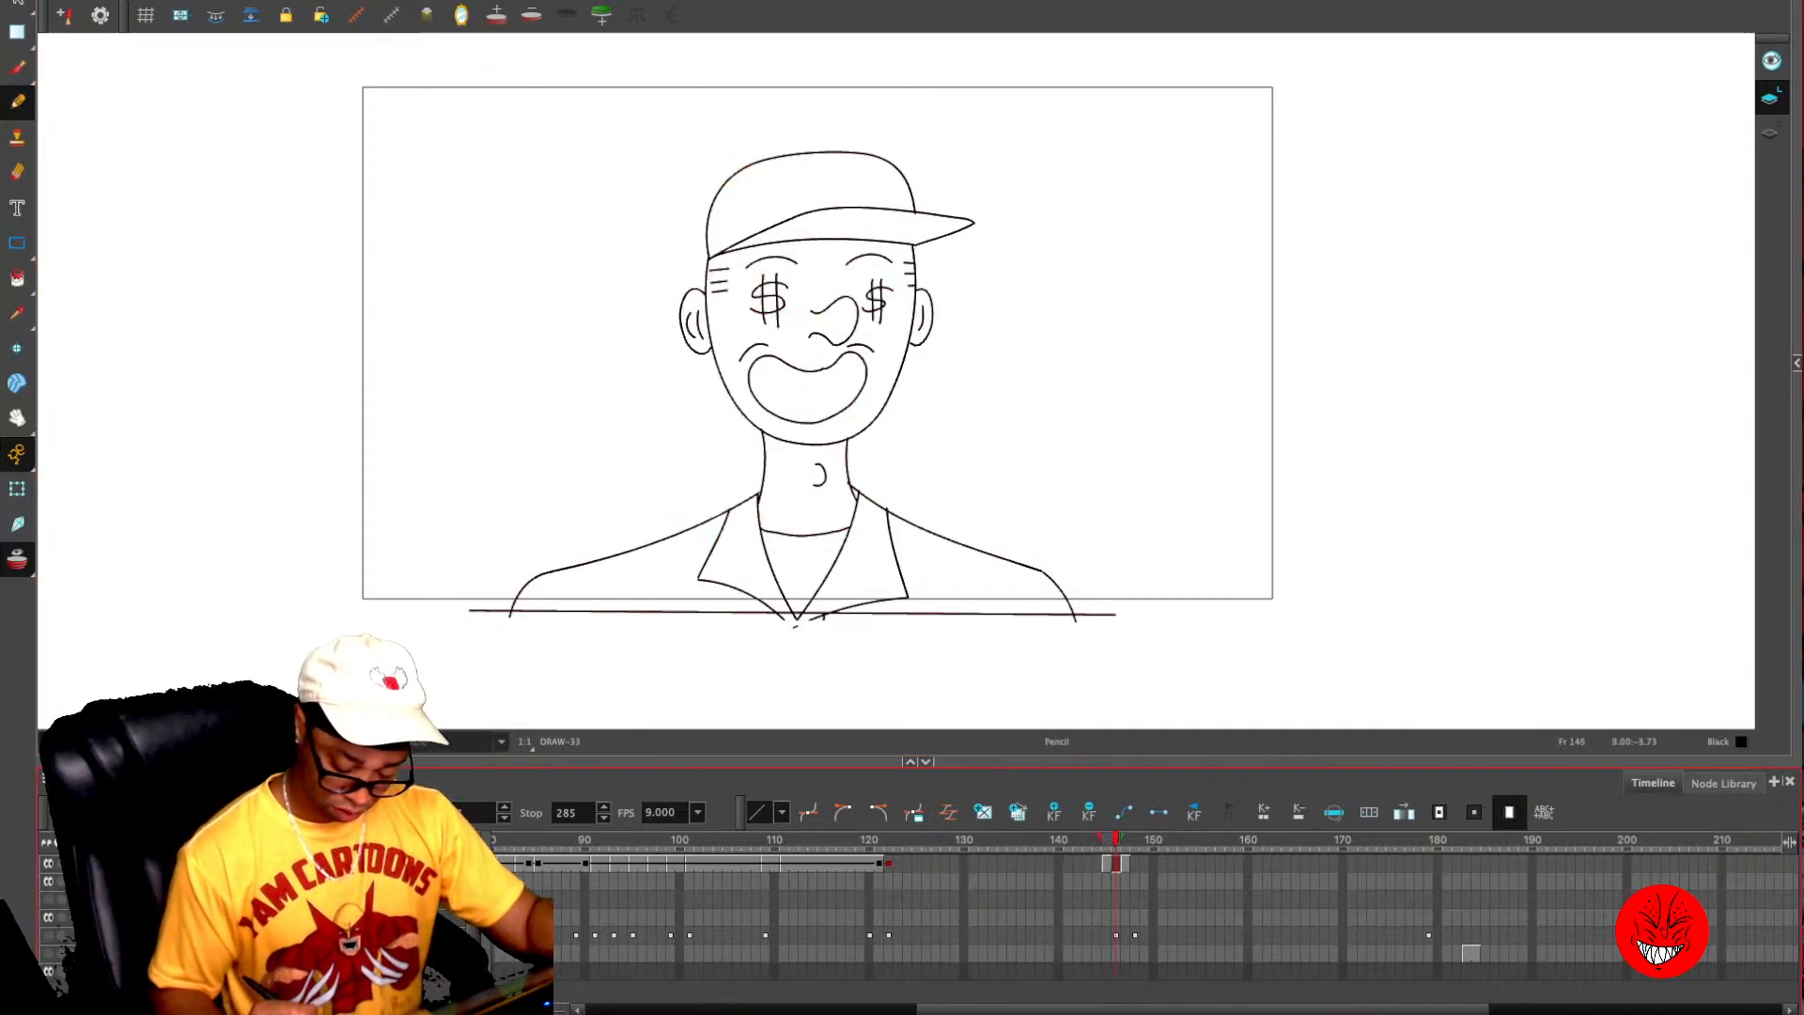
pyautogui.press('.')
pyautogui.press('super+v')
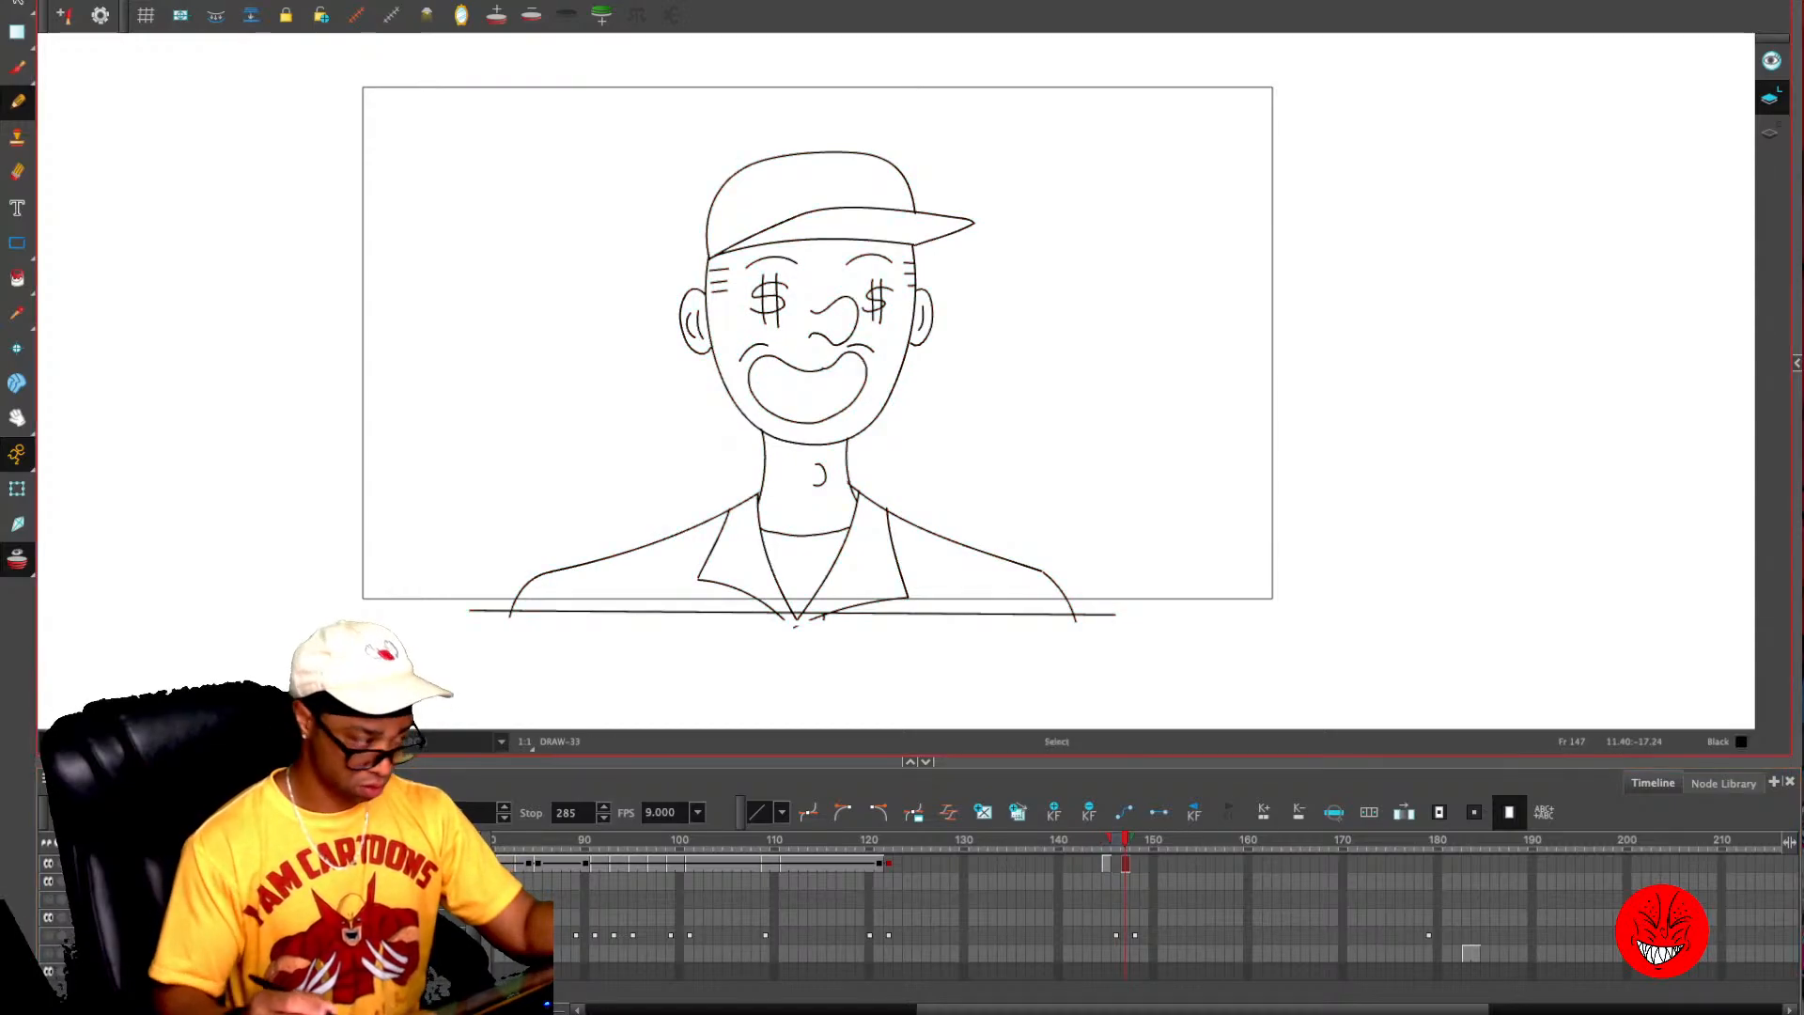
pyautogui.press(',')
pyautogui.press('super+v')
pyautogui.press(',')
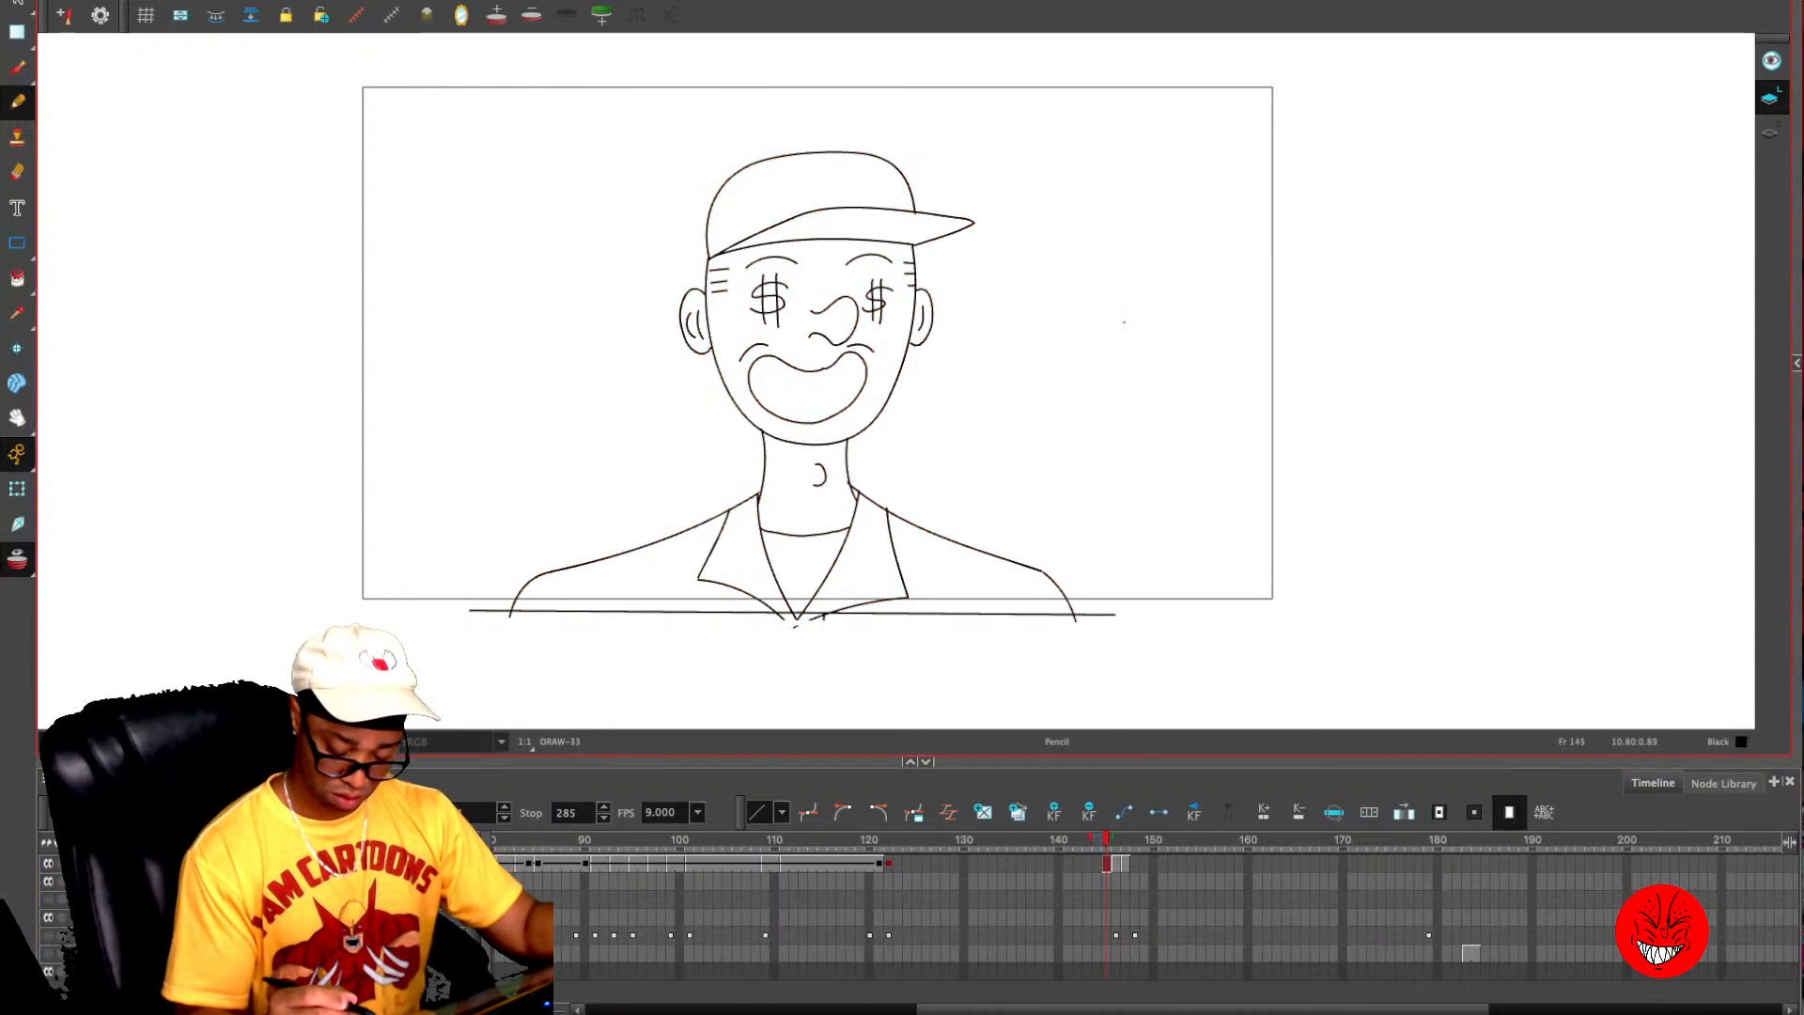
pyautogui.press(',')
pyautogui.press('super+v')
# - Delete the open grin and its cheek lines from the close-up face on frames 144 and 146
pyautogui.hotkey('alt', 's')
pyautogui.press('Escape')
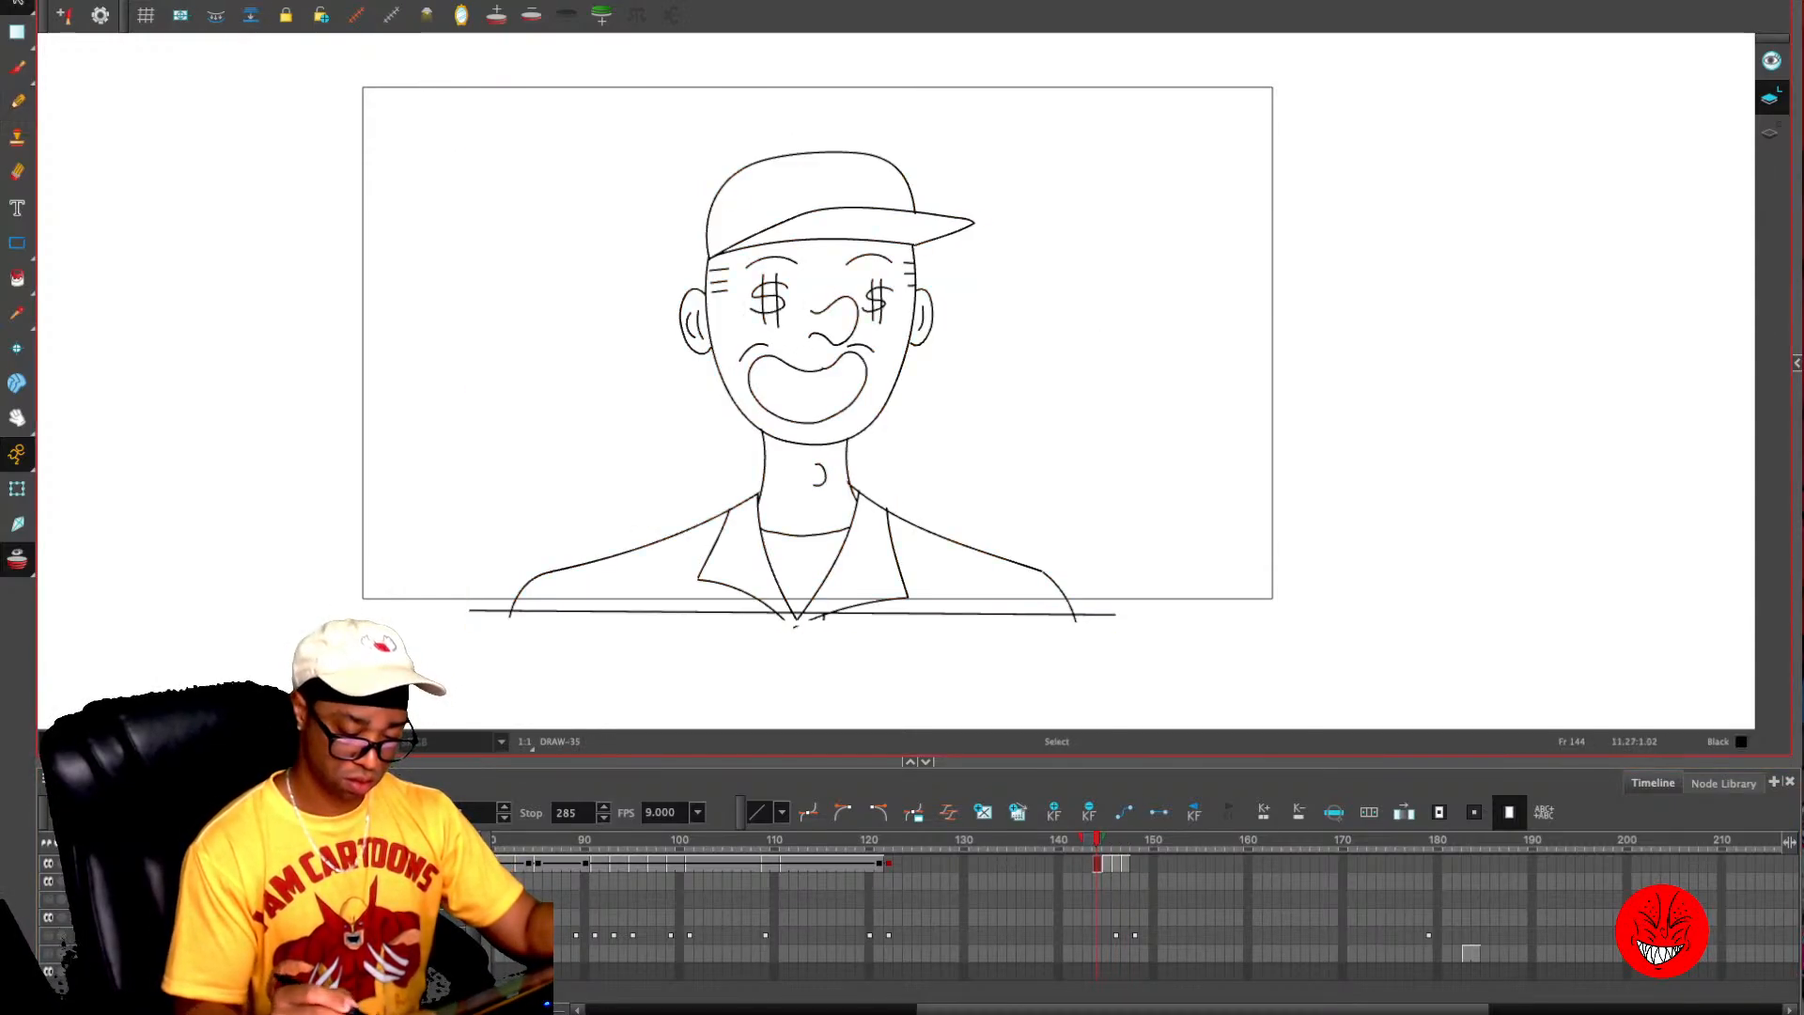
pyautogui.press('2')
pyautogui.press('2')
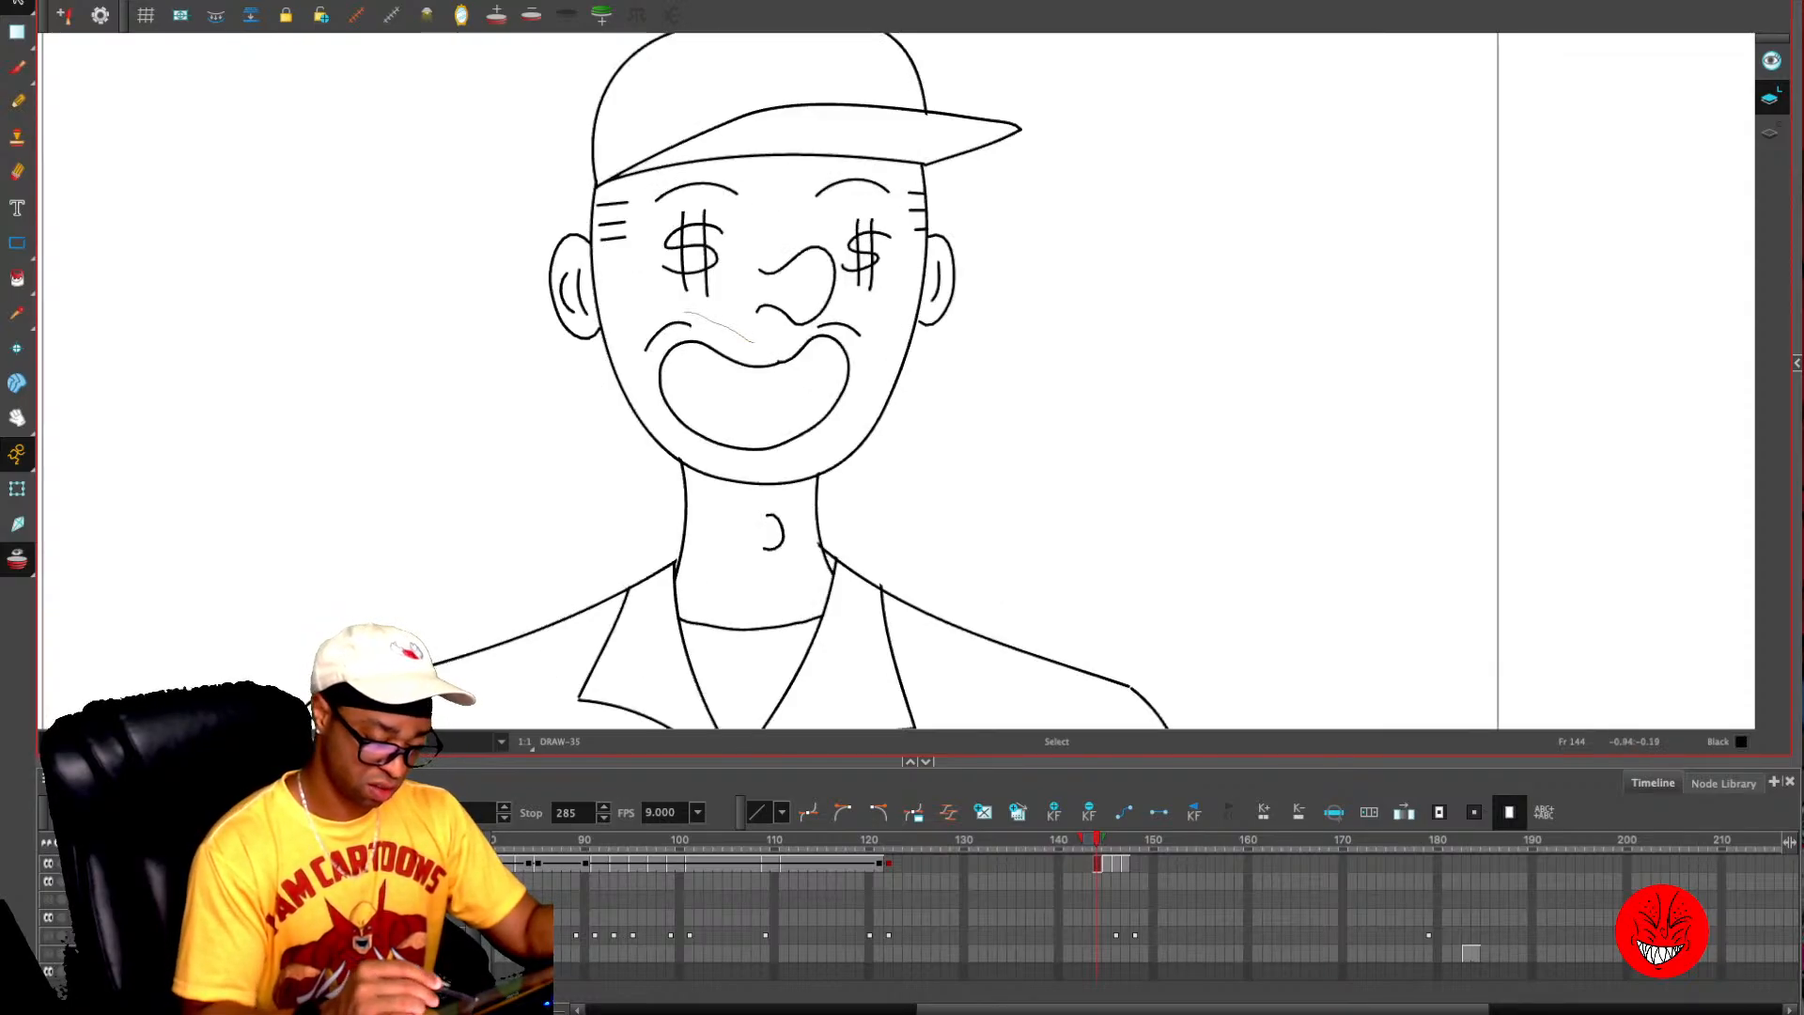
pyautogui.moveTo(684, 314)
pyautogui.mouseDown()
pyautogui.moveTo(752, 442)
pyautogui.moveTo(855, 318)
pyautogui.moveTo(780, 324)
pyautogui.mouseUp()
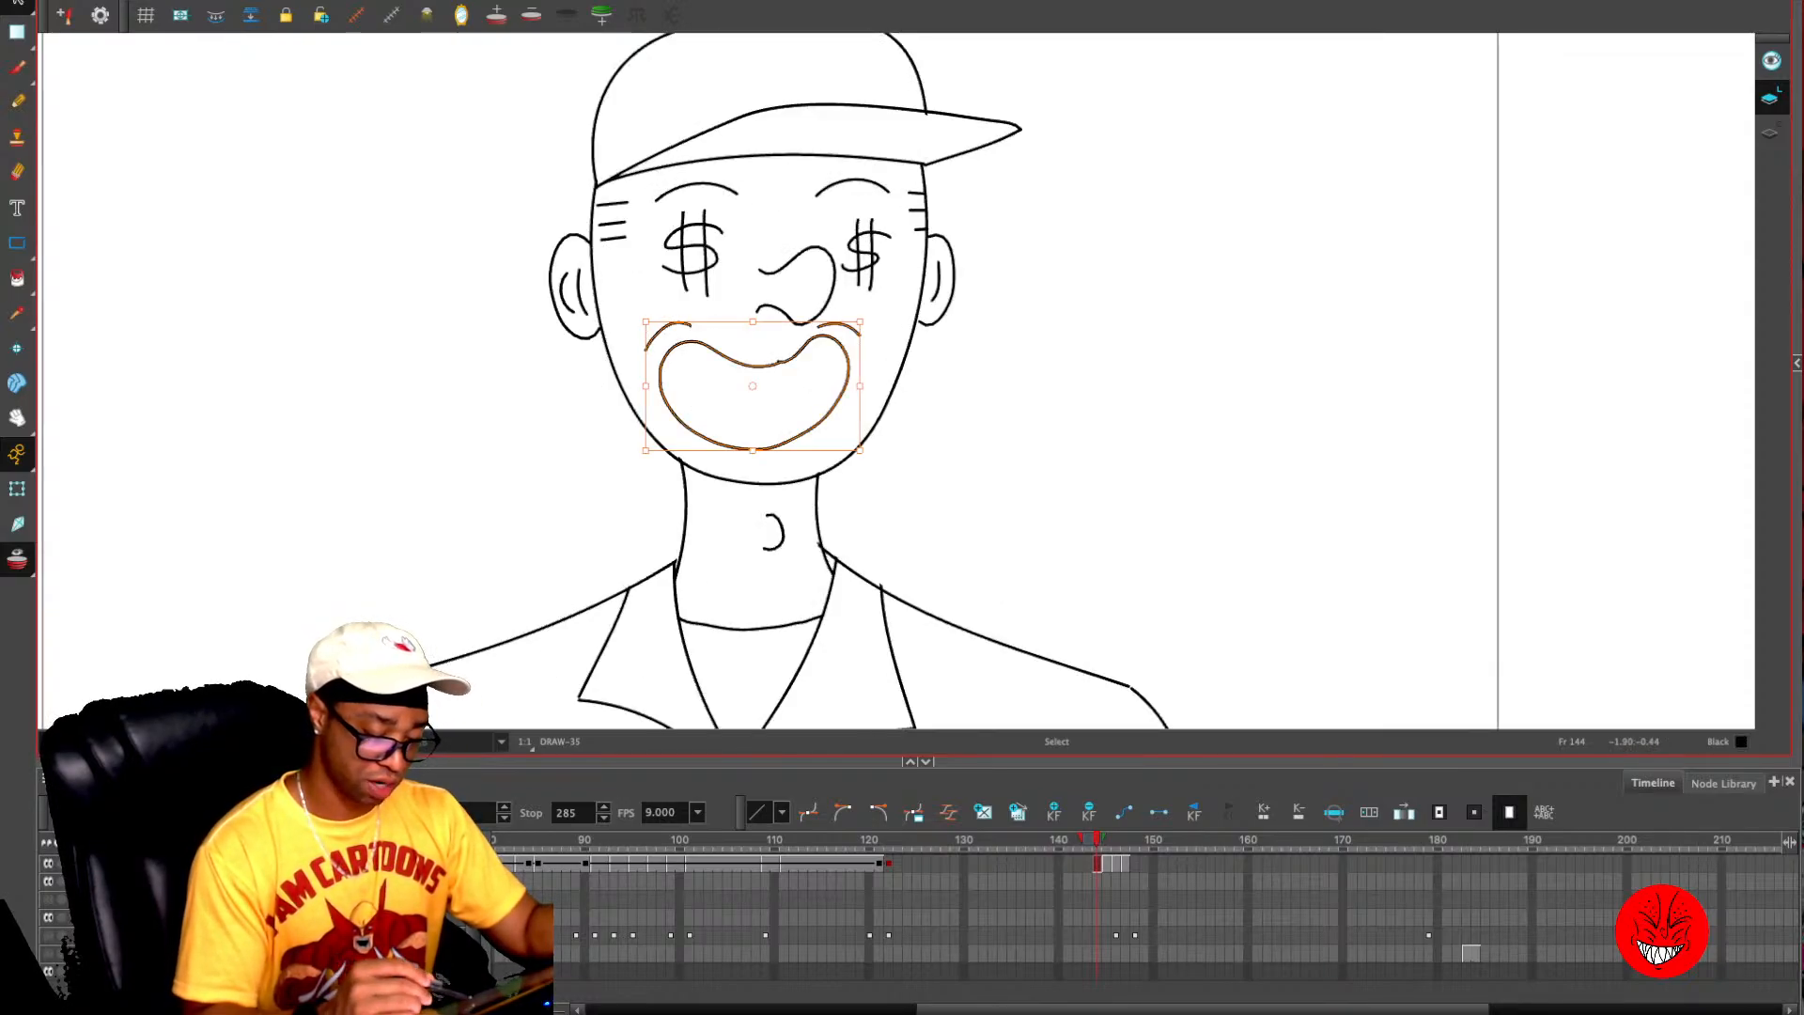
pyautogui.press('.')
pyautogui.press('.')
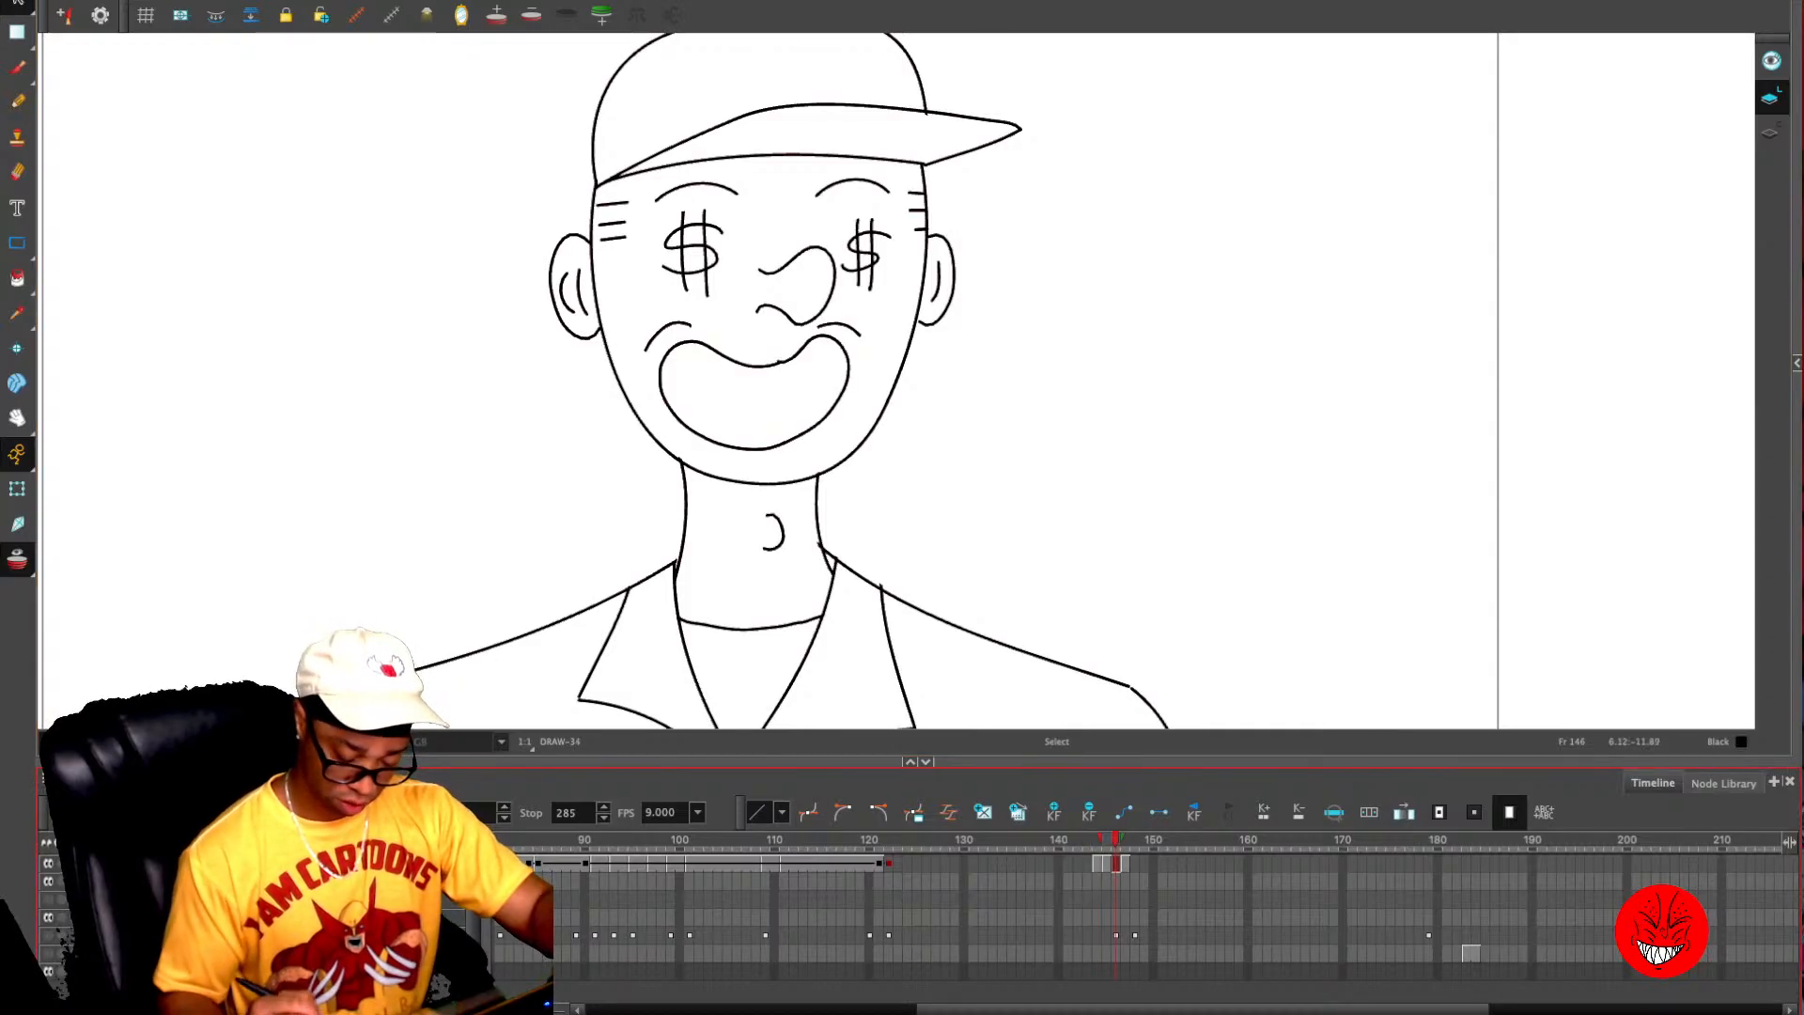
pyautogui.moveTo(691, 310)
pyautogui.mouseDown()
pyautogui.moveTo(772, 442)
pyautogui.moveTo(827, 315)
pyautogui.mouseUp()
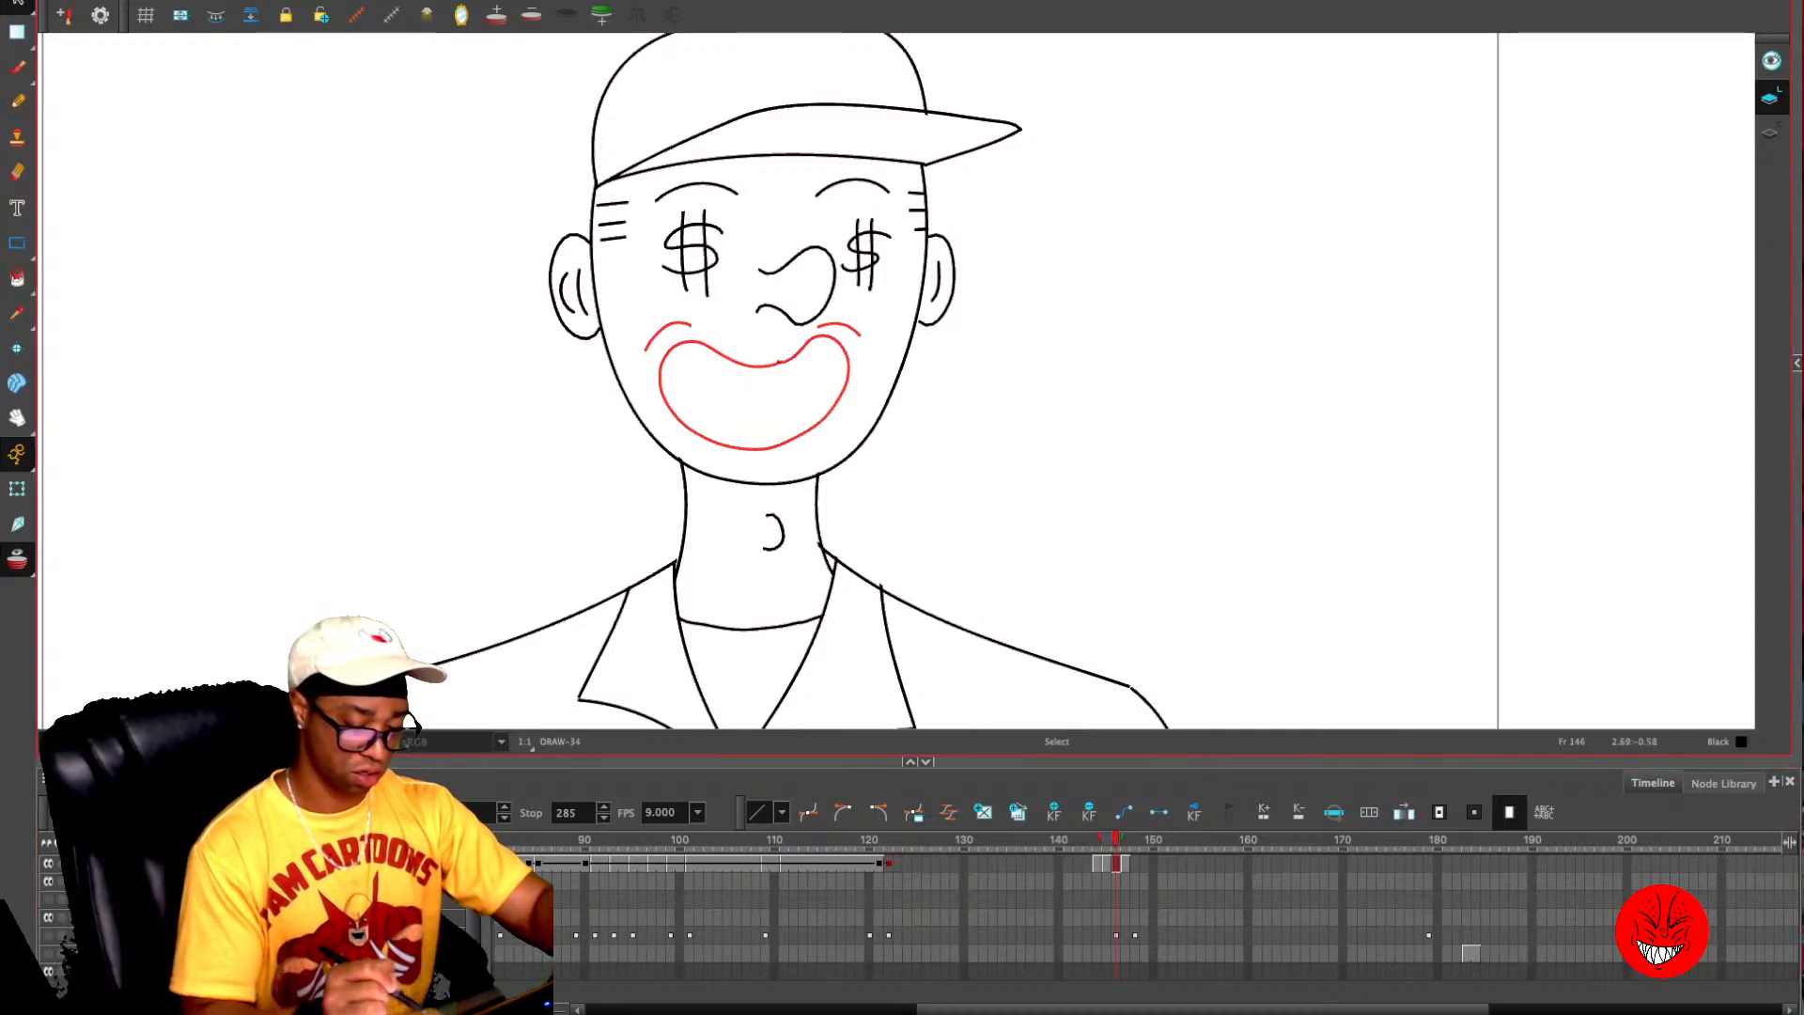
# - Shrink both dollar-sign eyes on frame 146, keeping each one centred in its eye position
pyautogui.moveTo(857, 213)
pyautogui.mouseDown()
pyautogui.moveTo(848, 295)
pyautogui.moveTo(885, 213)
pyautogui.moveTo(853, 273)
pyautogui.mouseUp()
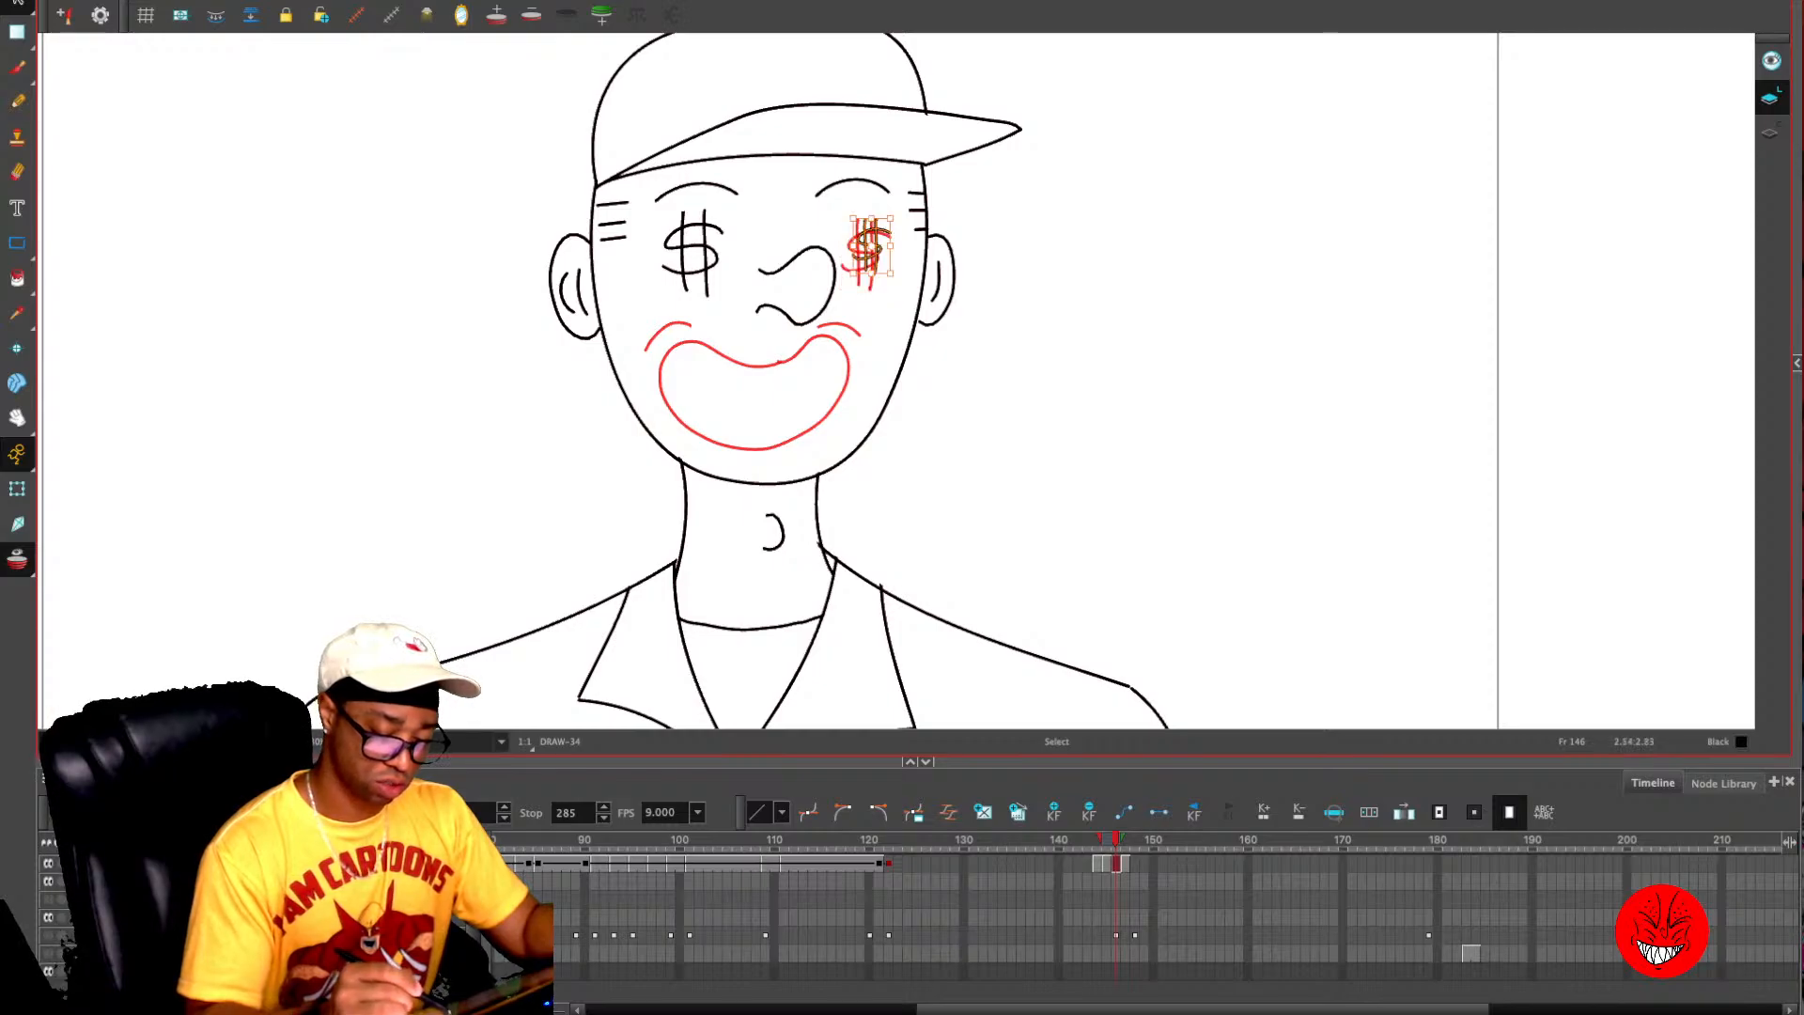
pyautogui.moveTo(893, 216); pyautogui.dragTo(869, 255)
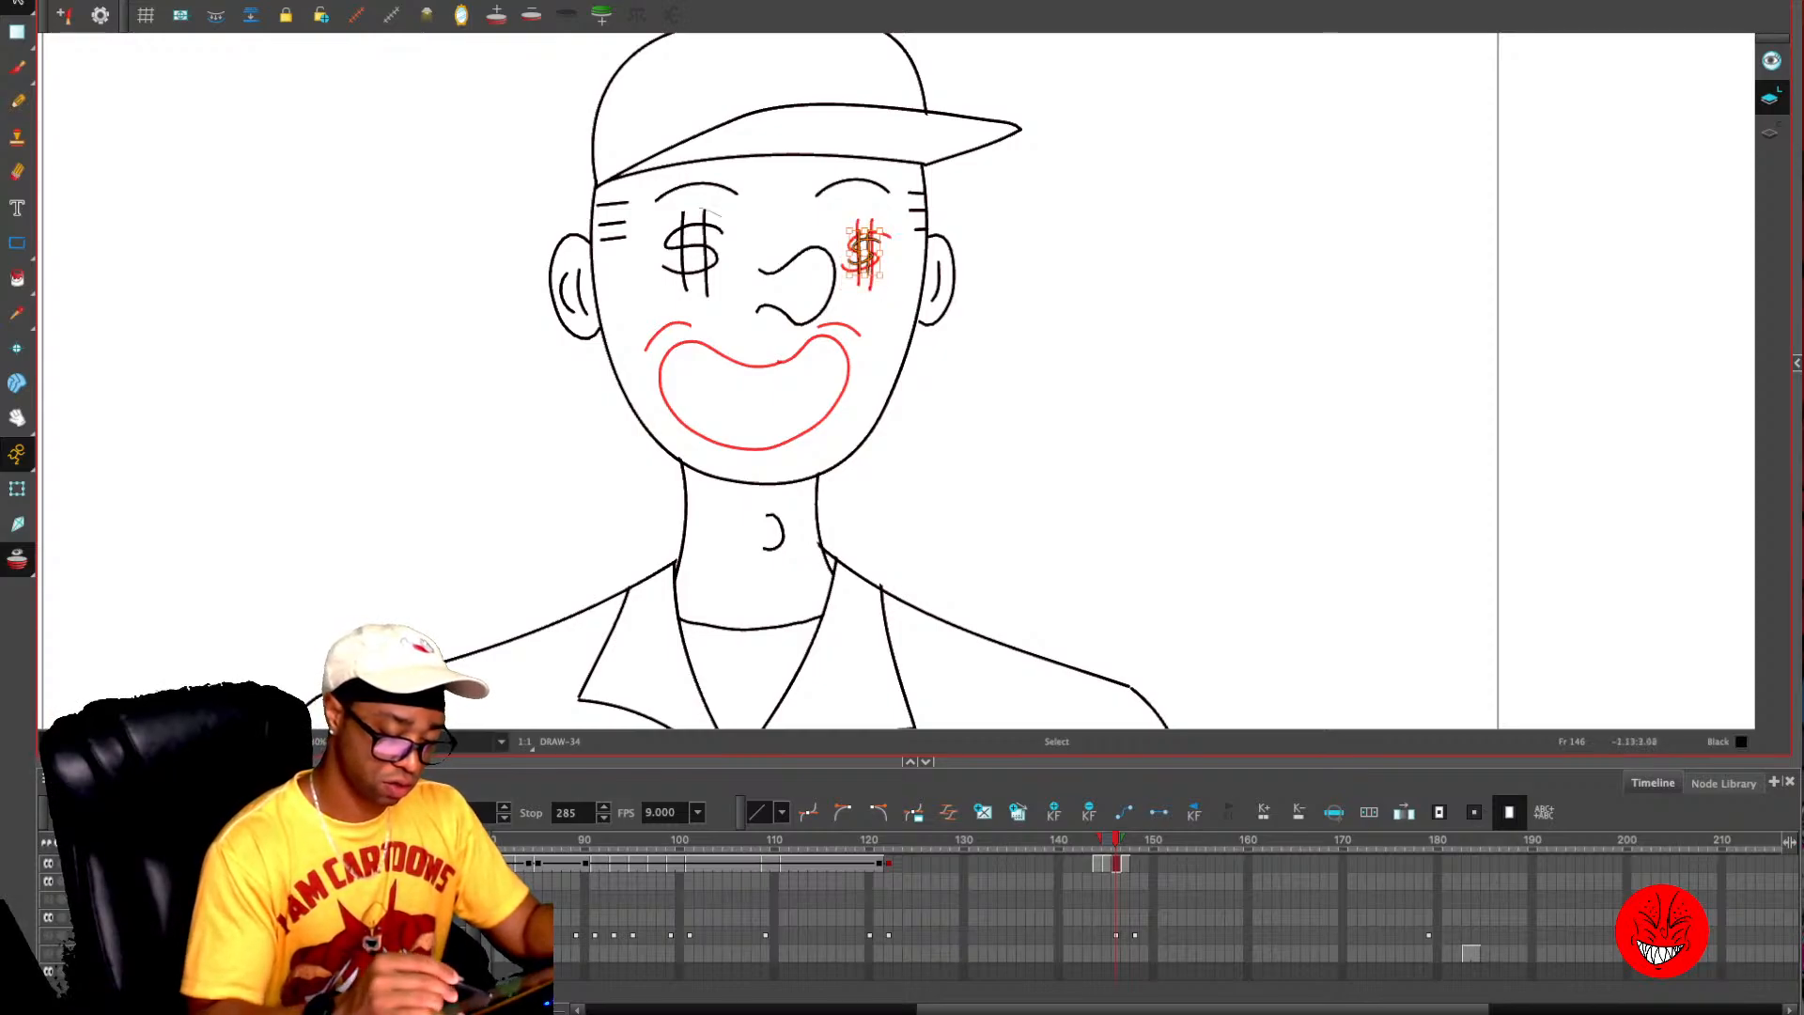
pyautogui.moveTo(700, 208)
pyautogui.mouseDown()
pyautogui.moveTo(725, 230)
pyautogui.moveTo(693, 254)
pyautogui.mouseUp()
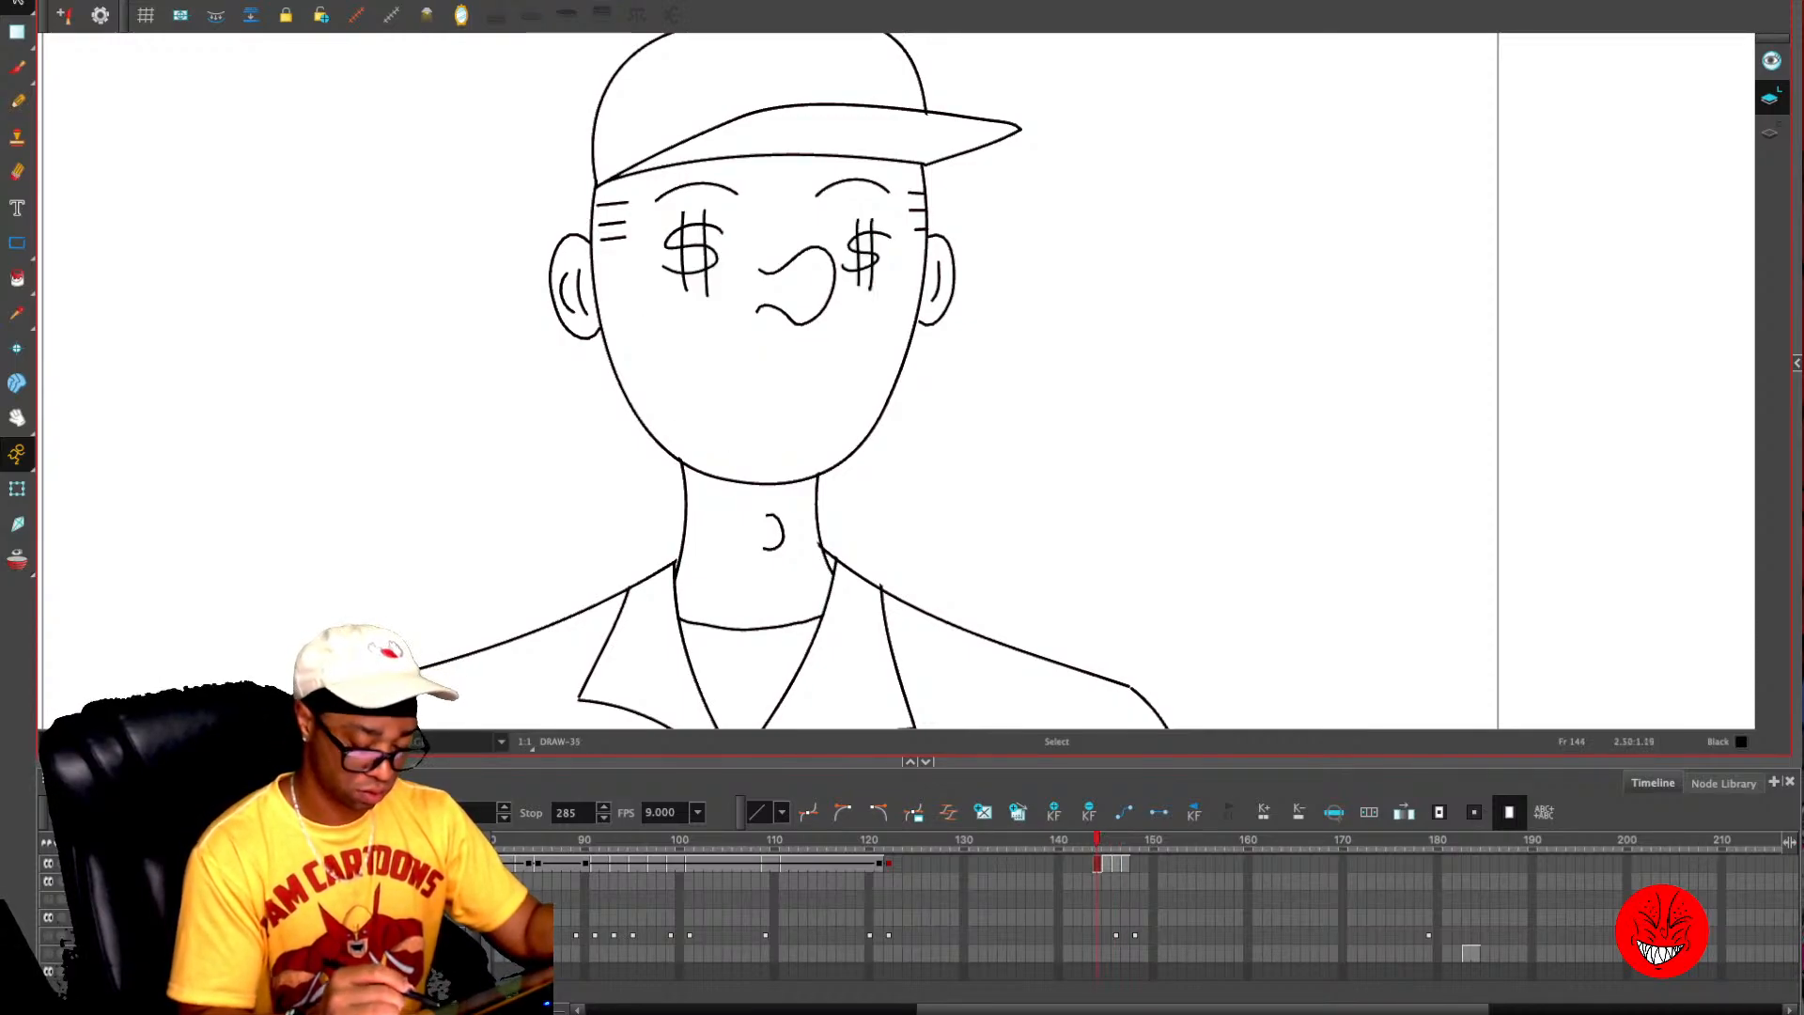
# - Enlarge both dollar-sign eyes on frame 144 to about twice their size and recentre them on the eye positions
pyautogui.moveTo(869, 214)
pyautogui.mouseDown()
pyautogui.moveTo(870, 305)
pyautogui.moveTo(868, 216)
pyautogui.mouseUp()
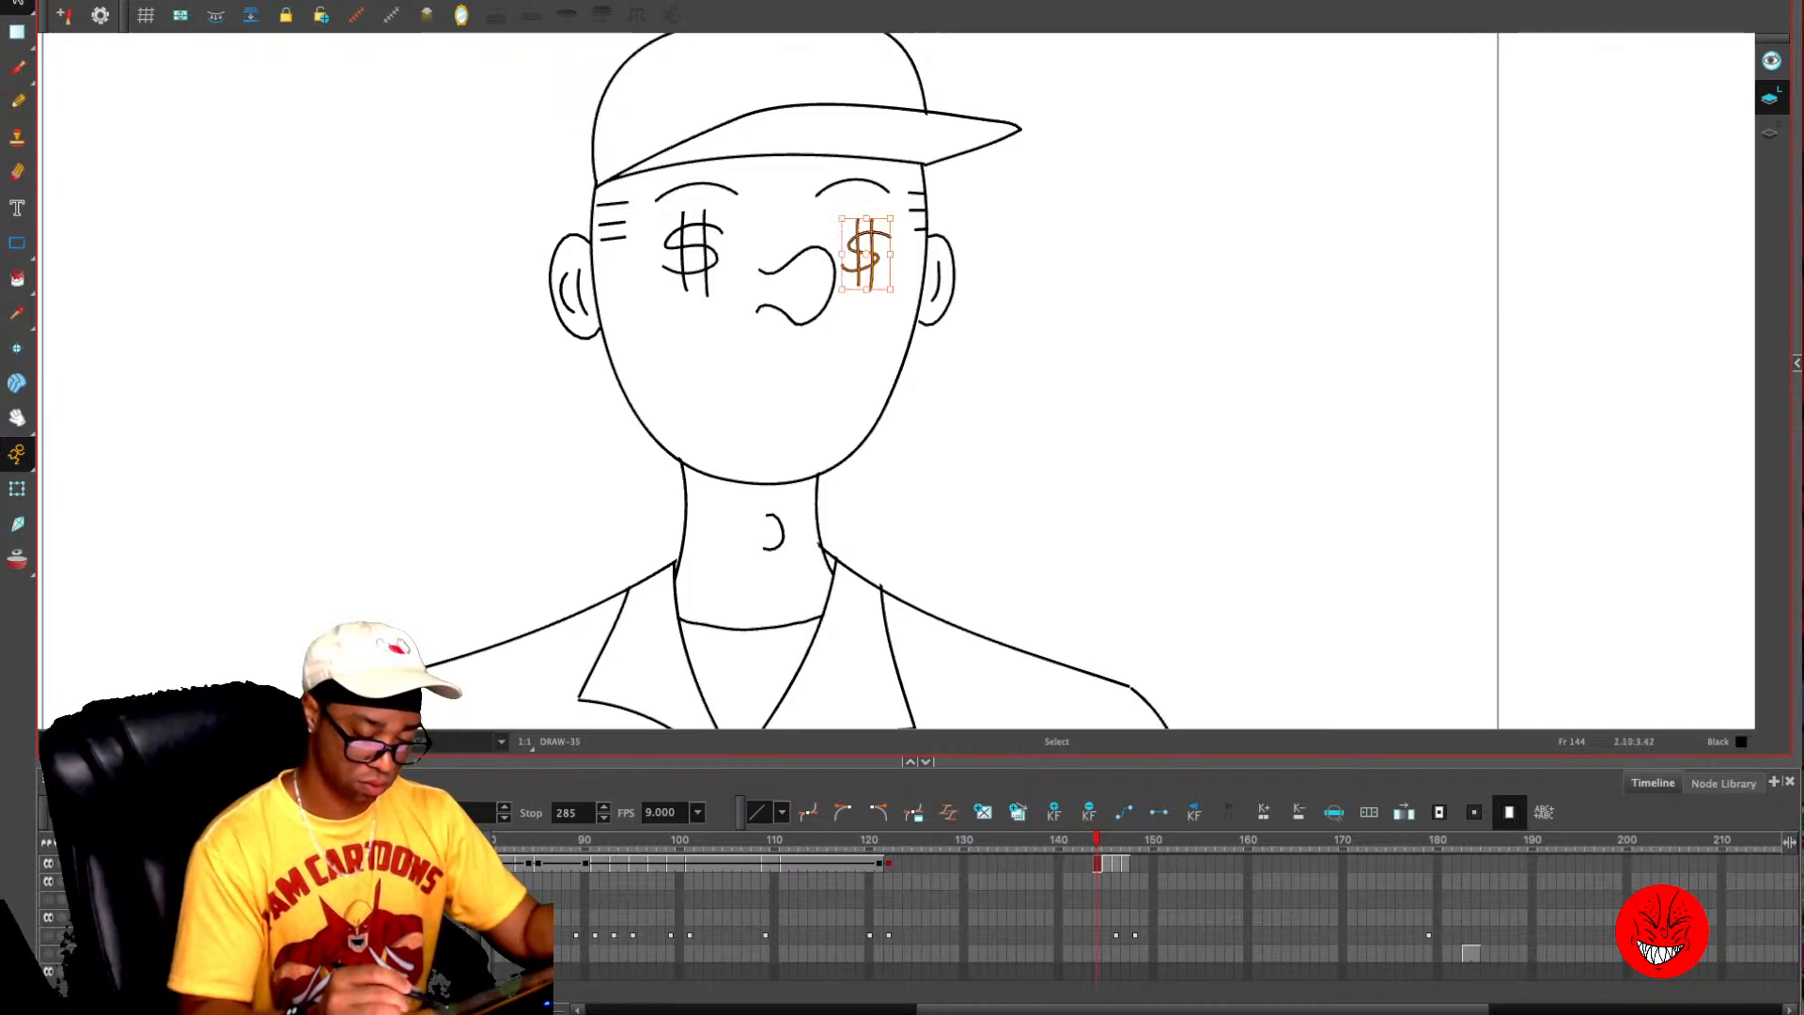
pyautogui.moveTo(842, 289); pyautogui.dragTo(781, 381)
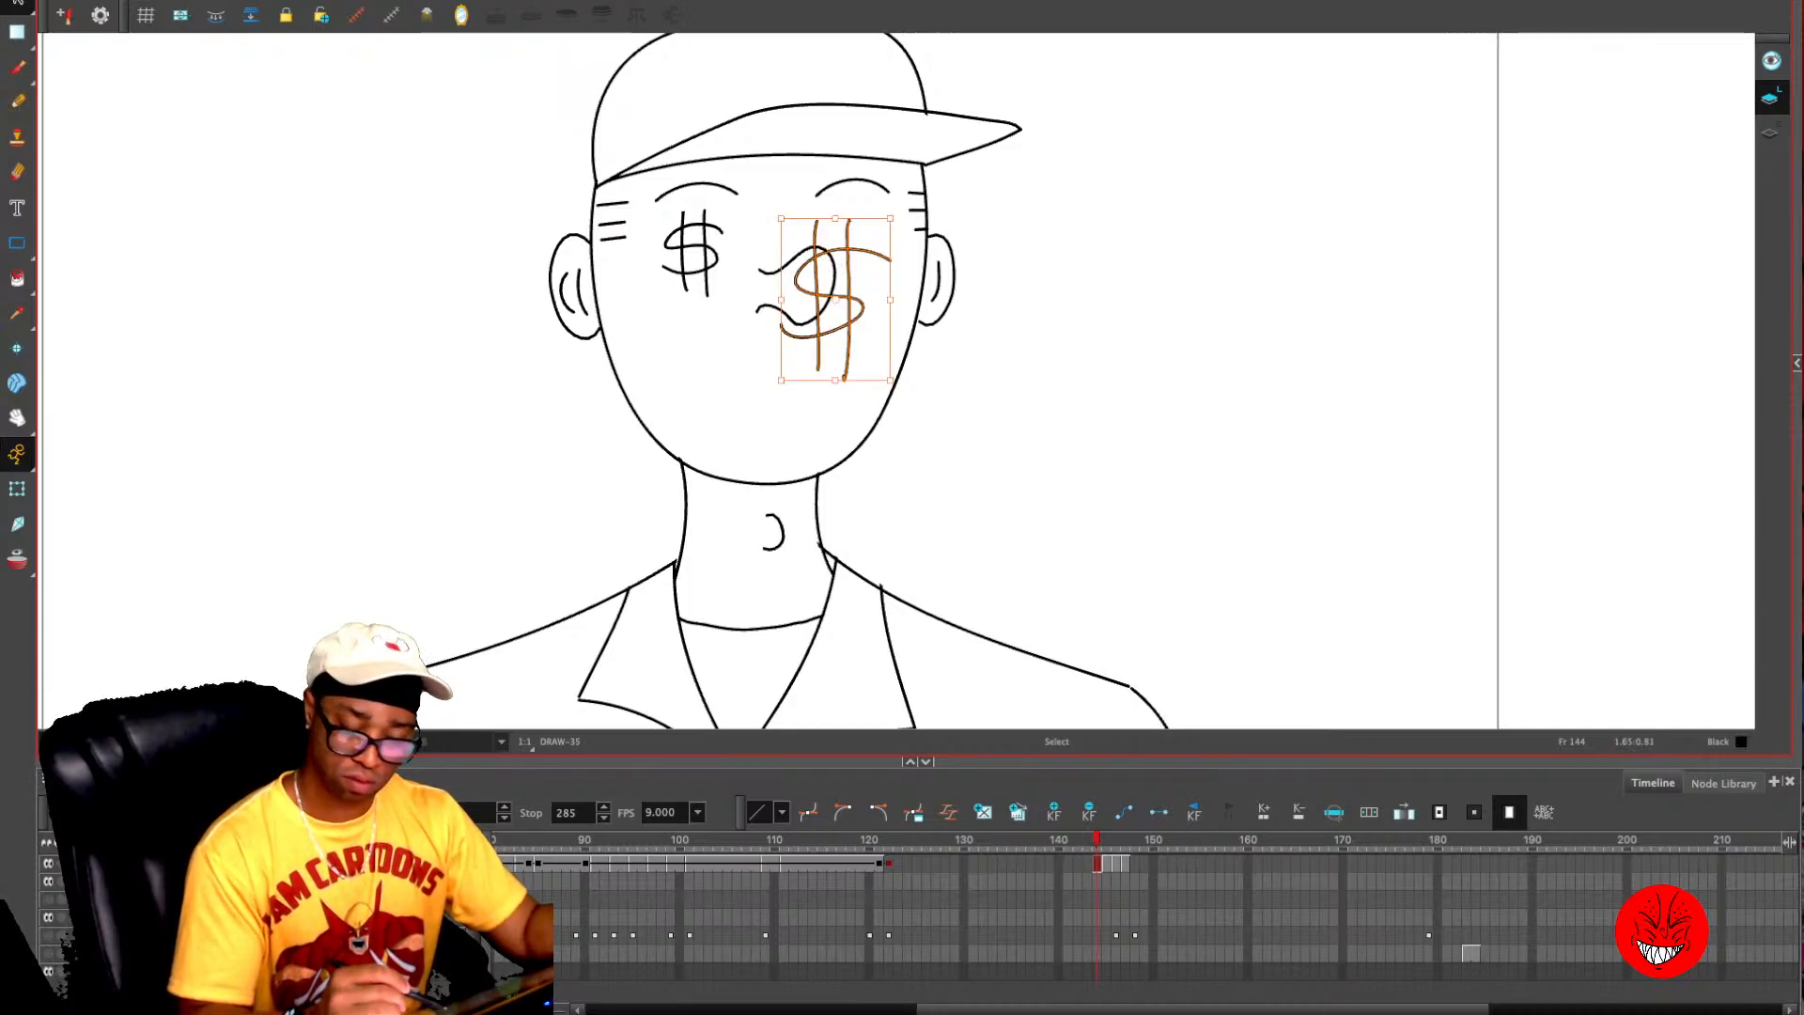
pyautogui.moveTo(849, 299); pyautogui.dragTo(880, 256)
pyautogui.moveTo(703, 208)
pyautogui.mouseDown()
pyautogui.moveTo(727, 233)
pyautogui.moveTo(558, 158)
pyautogui.mouseUp()
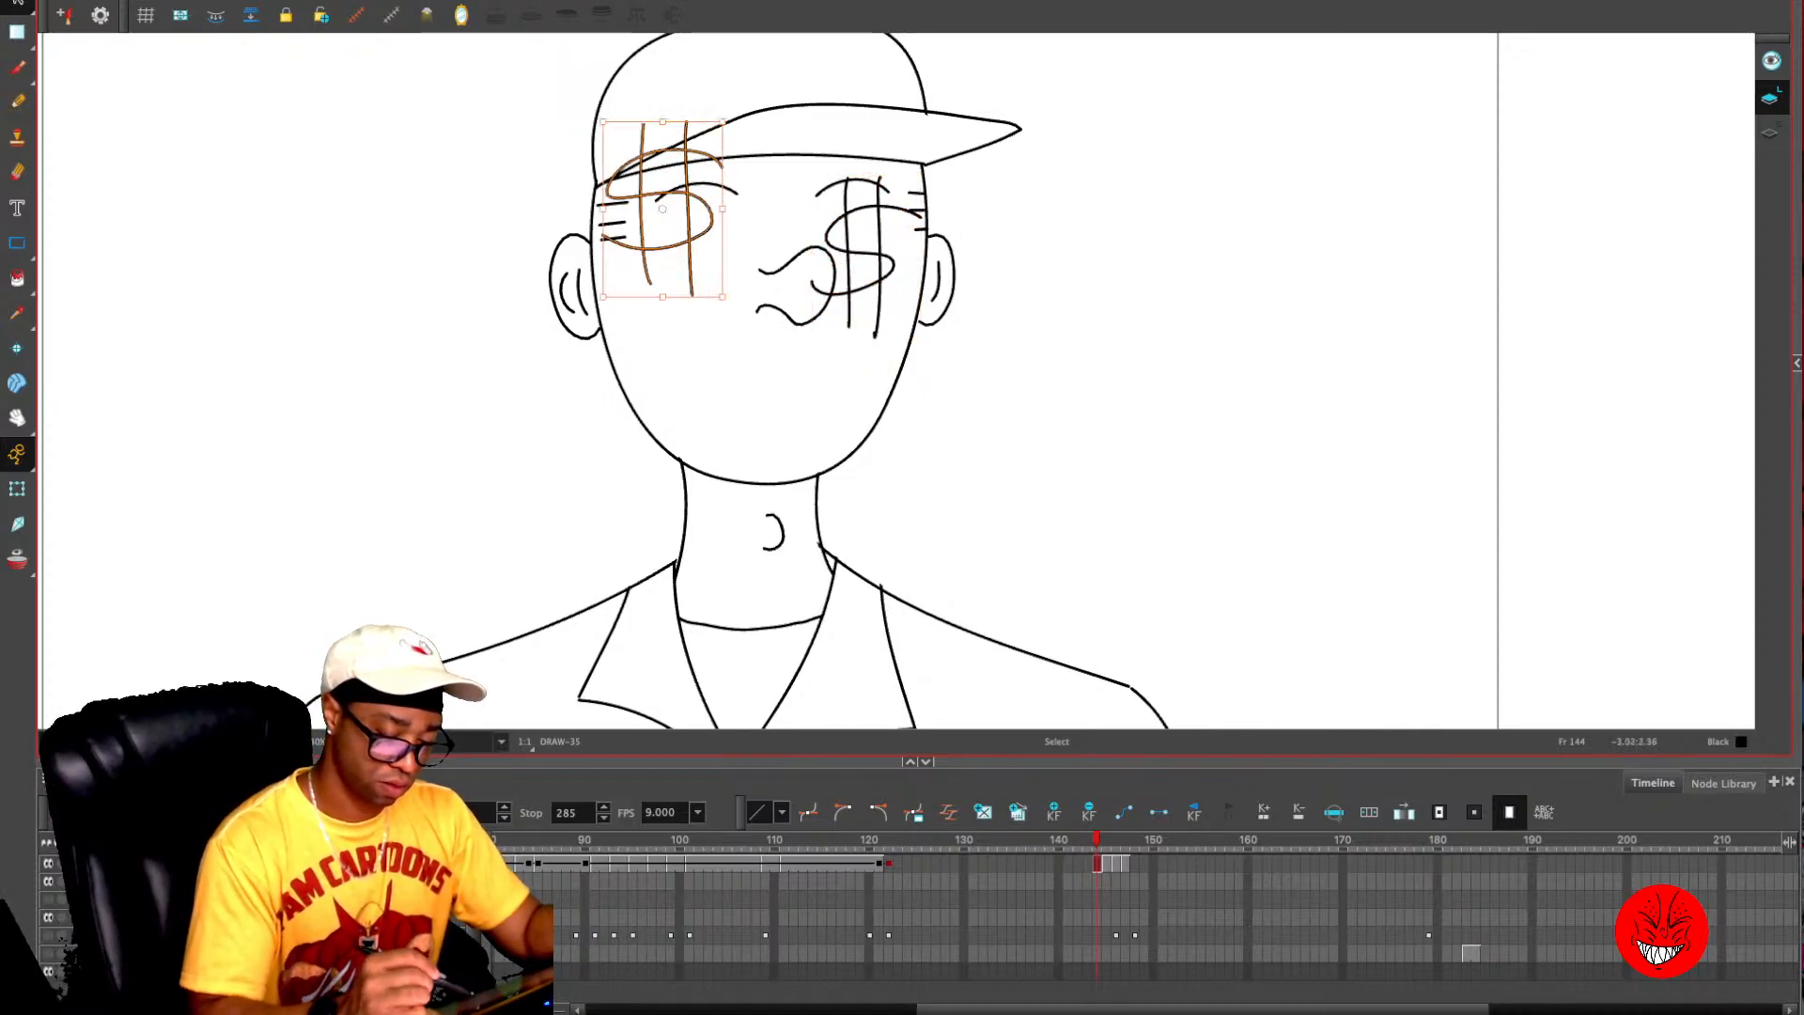
pyautogui.moveTo(663, 212); pyautogui.dragTo(692, 258)
# - Draw a smaller, narrower open grin with short cheek lines on frame 144, using the onion-skinned frame 145 grin as reference
pyautogui.hotkey('alt', '/')
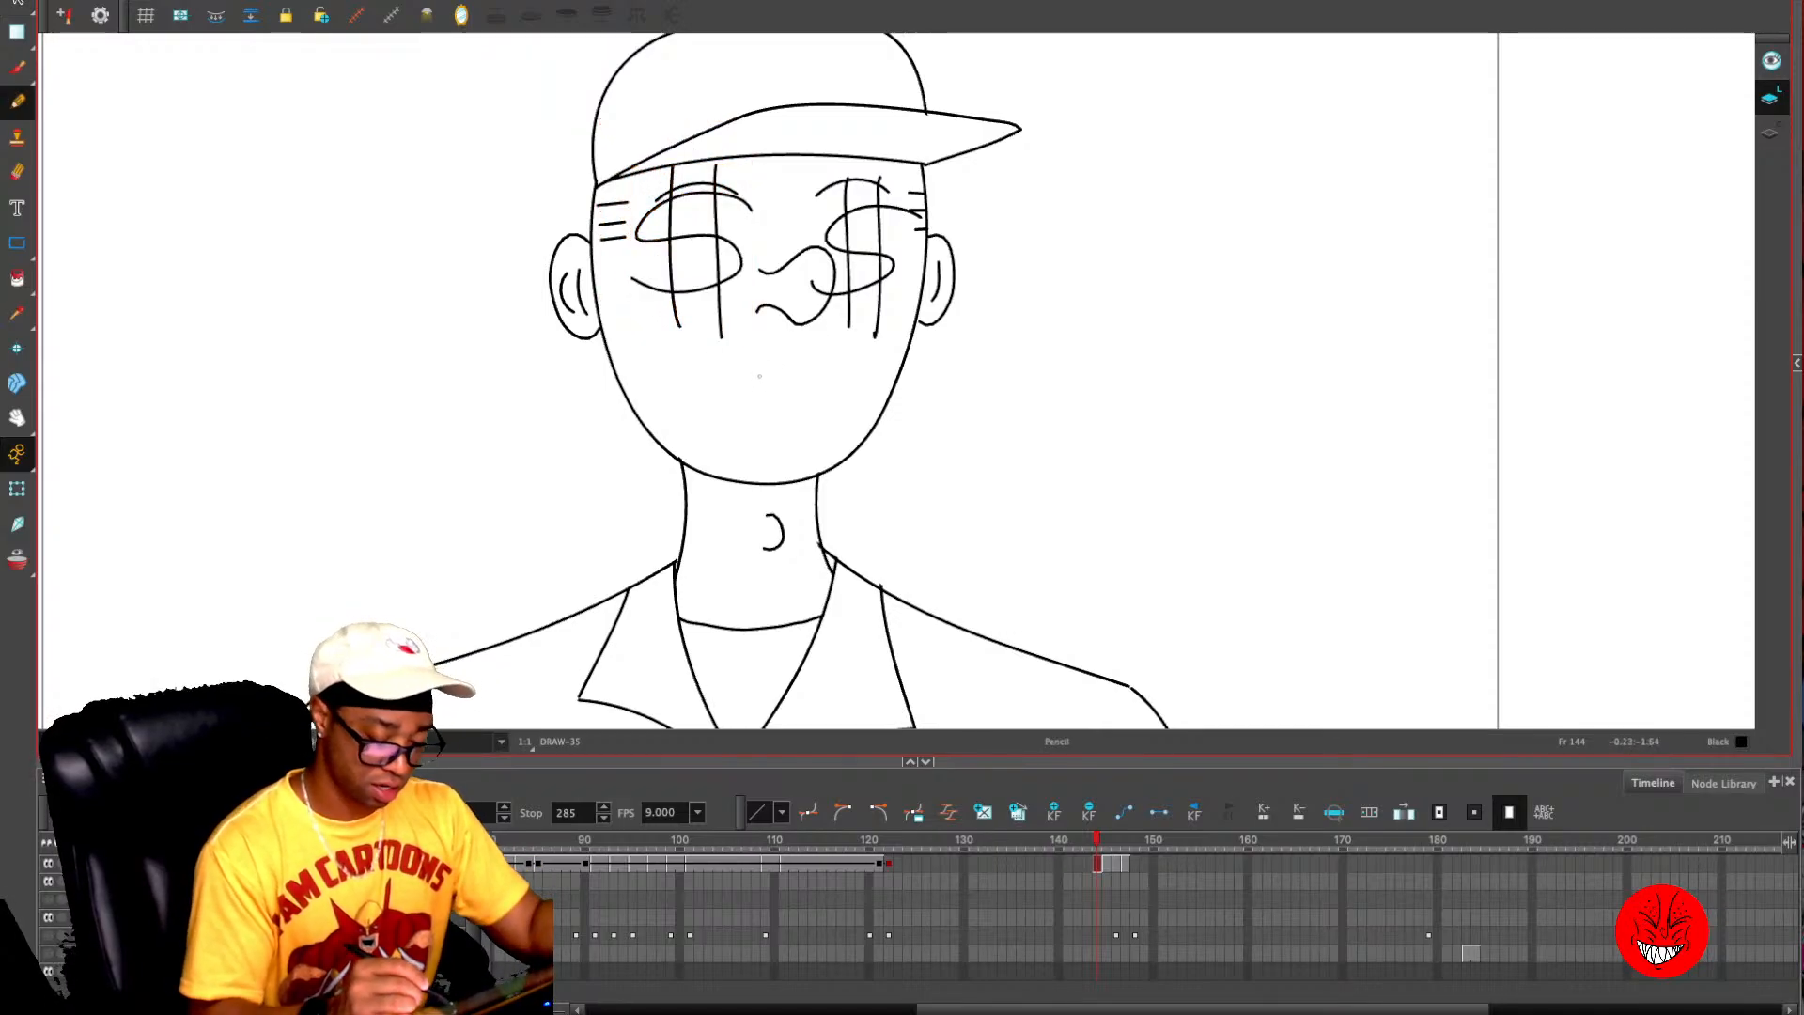
pyautogui.hotkey('alt', 'o')
pyautogui.press('.')
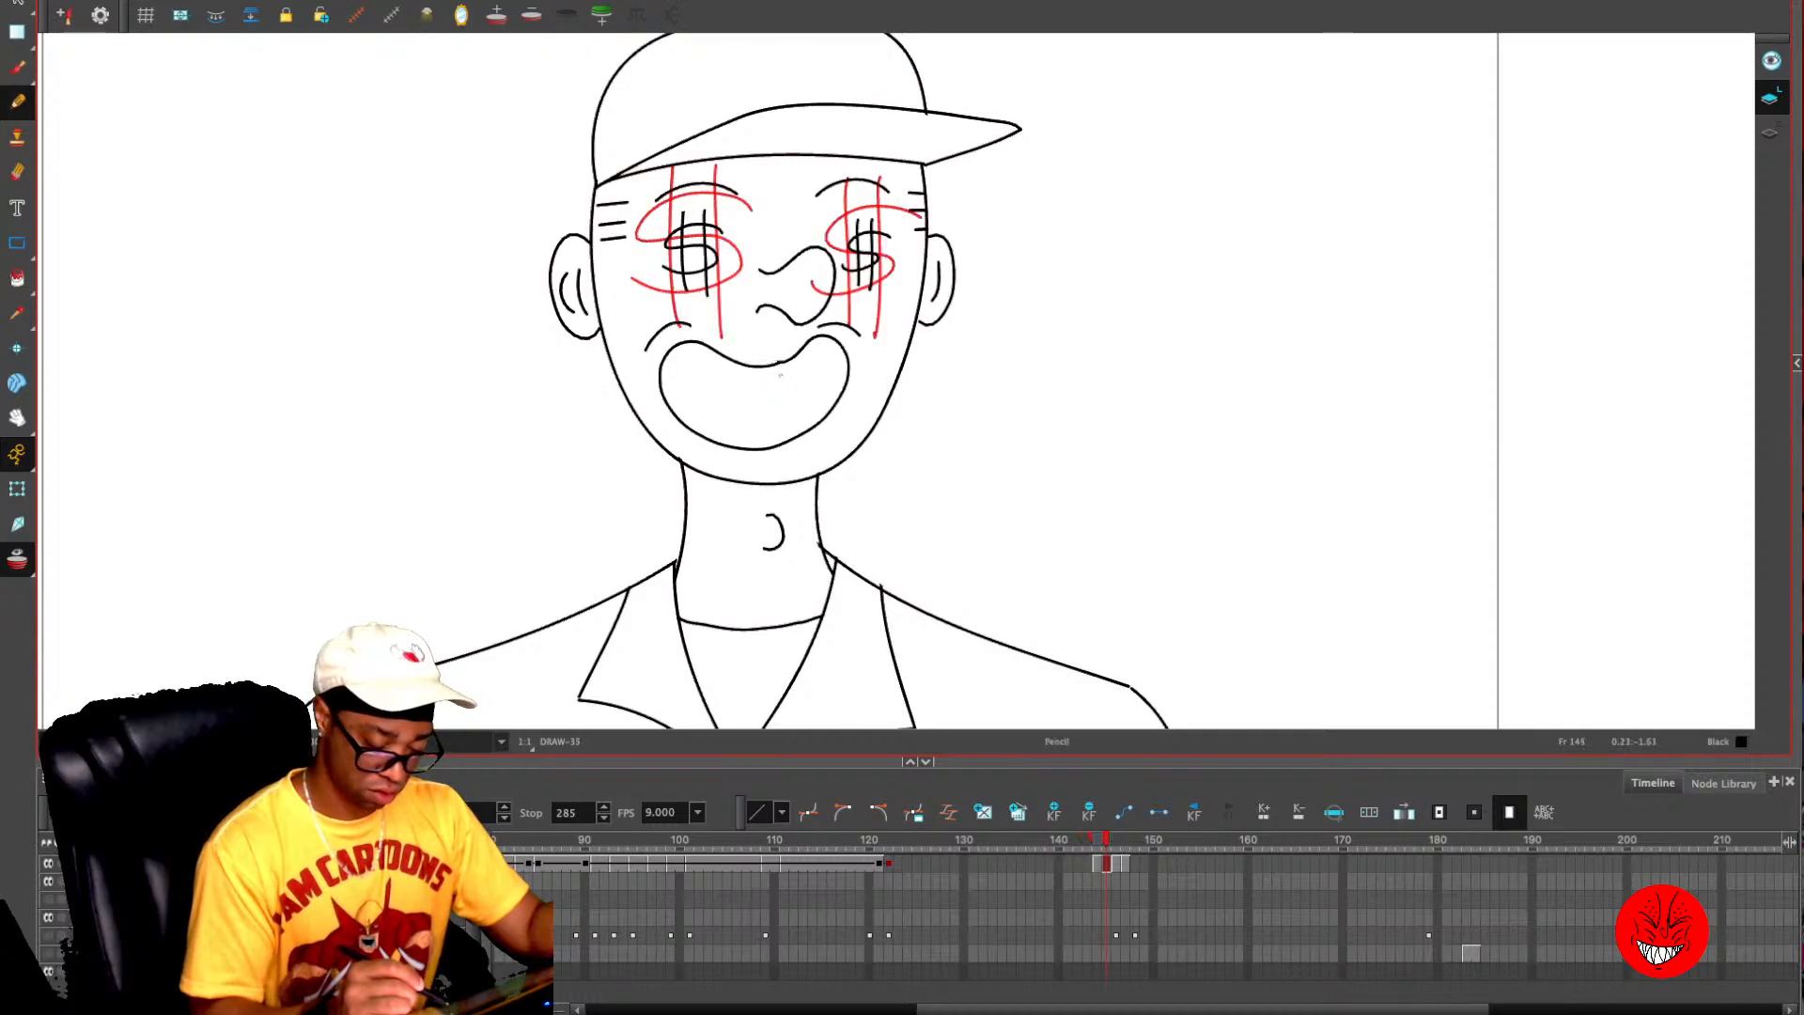
pyautogui.hotkey('alt', 'o')
pyautogui.press(',')
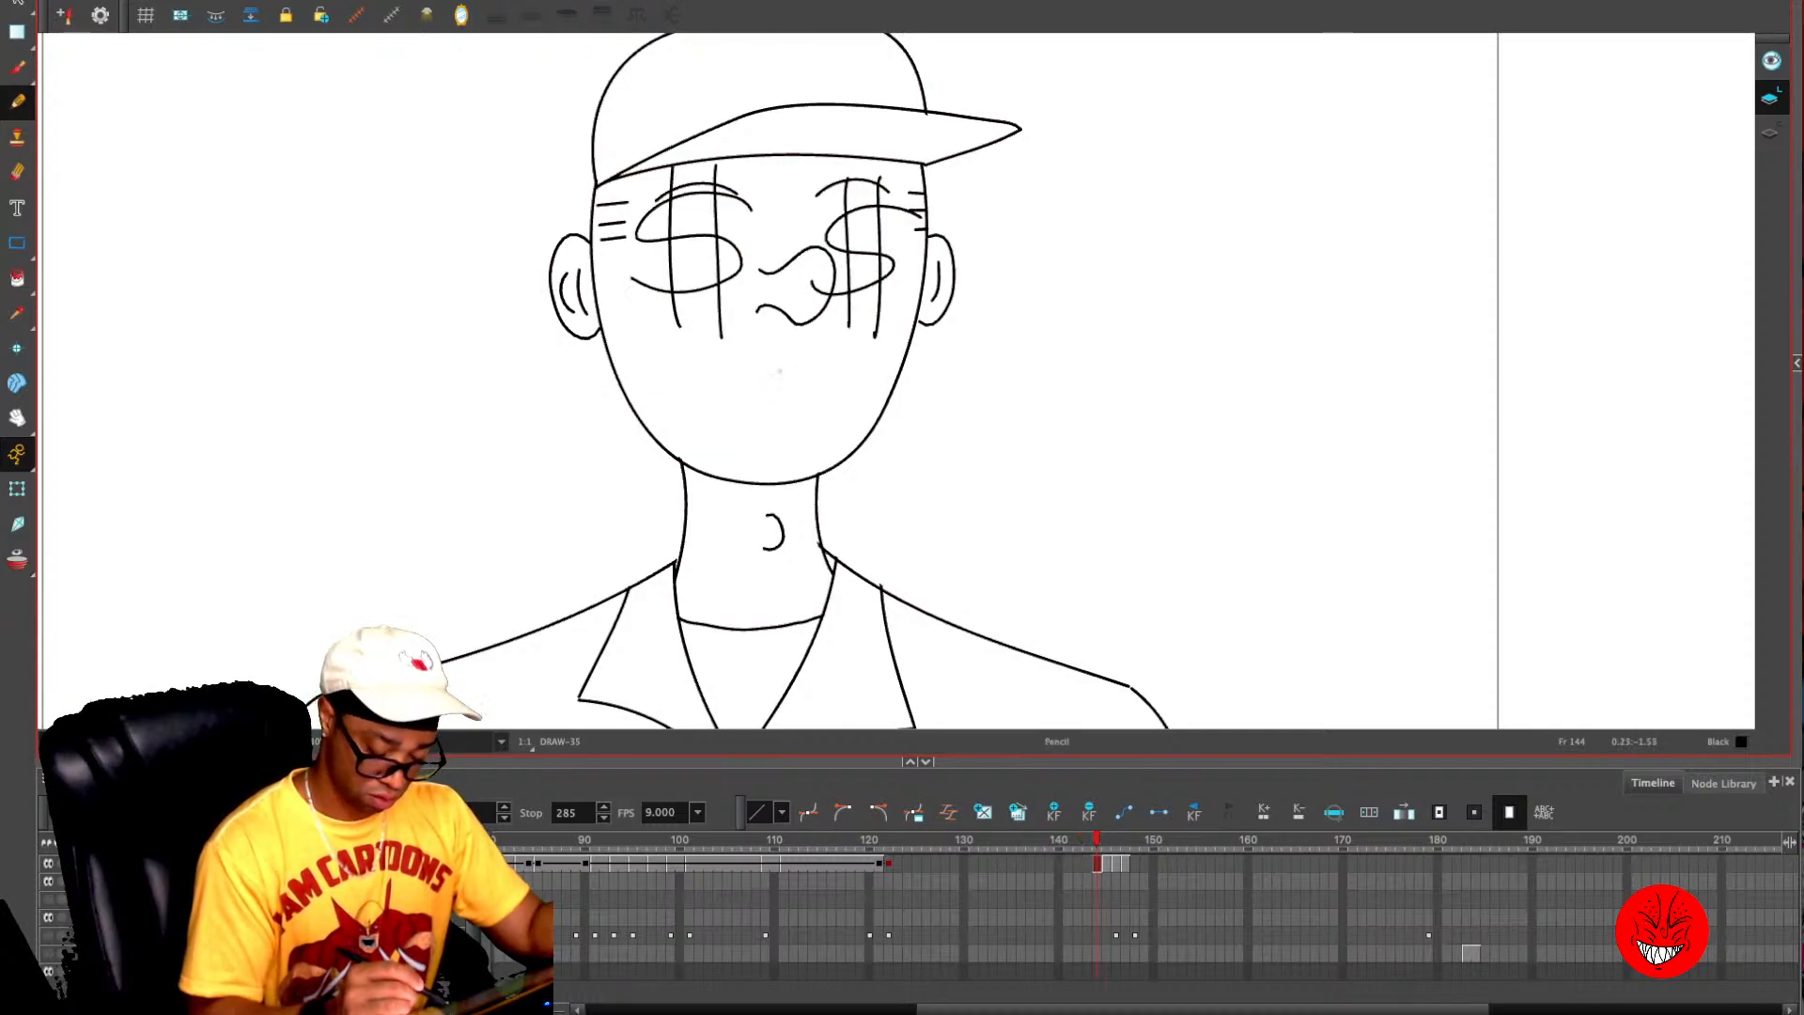
pyautogui.hotkey('alt', 'o')
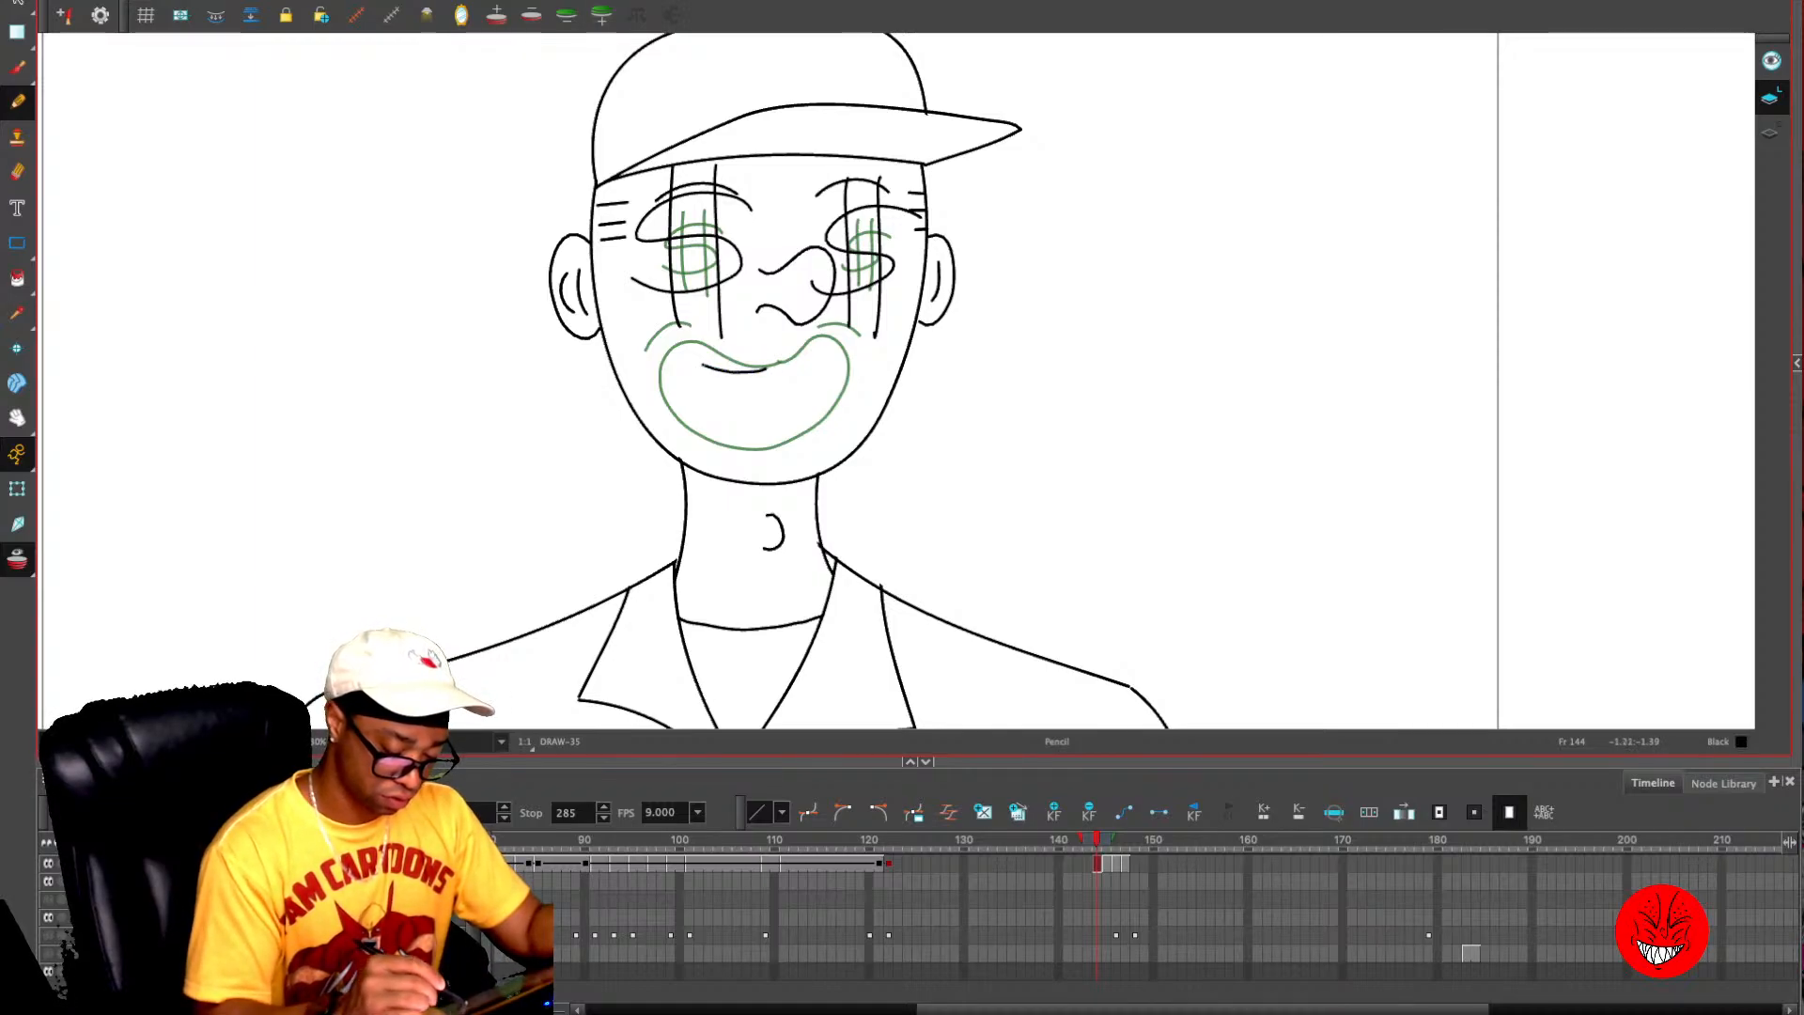
pyautogui.moveTo(710, 402)
pyautogui.mouseDown()
pyautogui.moveTo(769, 412)
pyautogui.moveTo(827, 383)
pyautogui.mouseUp()
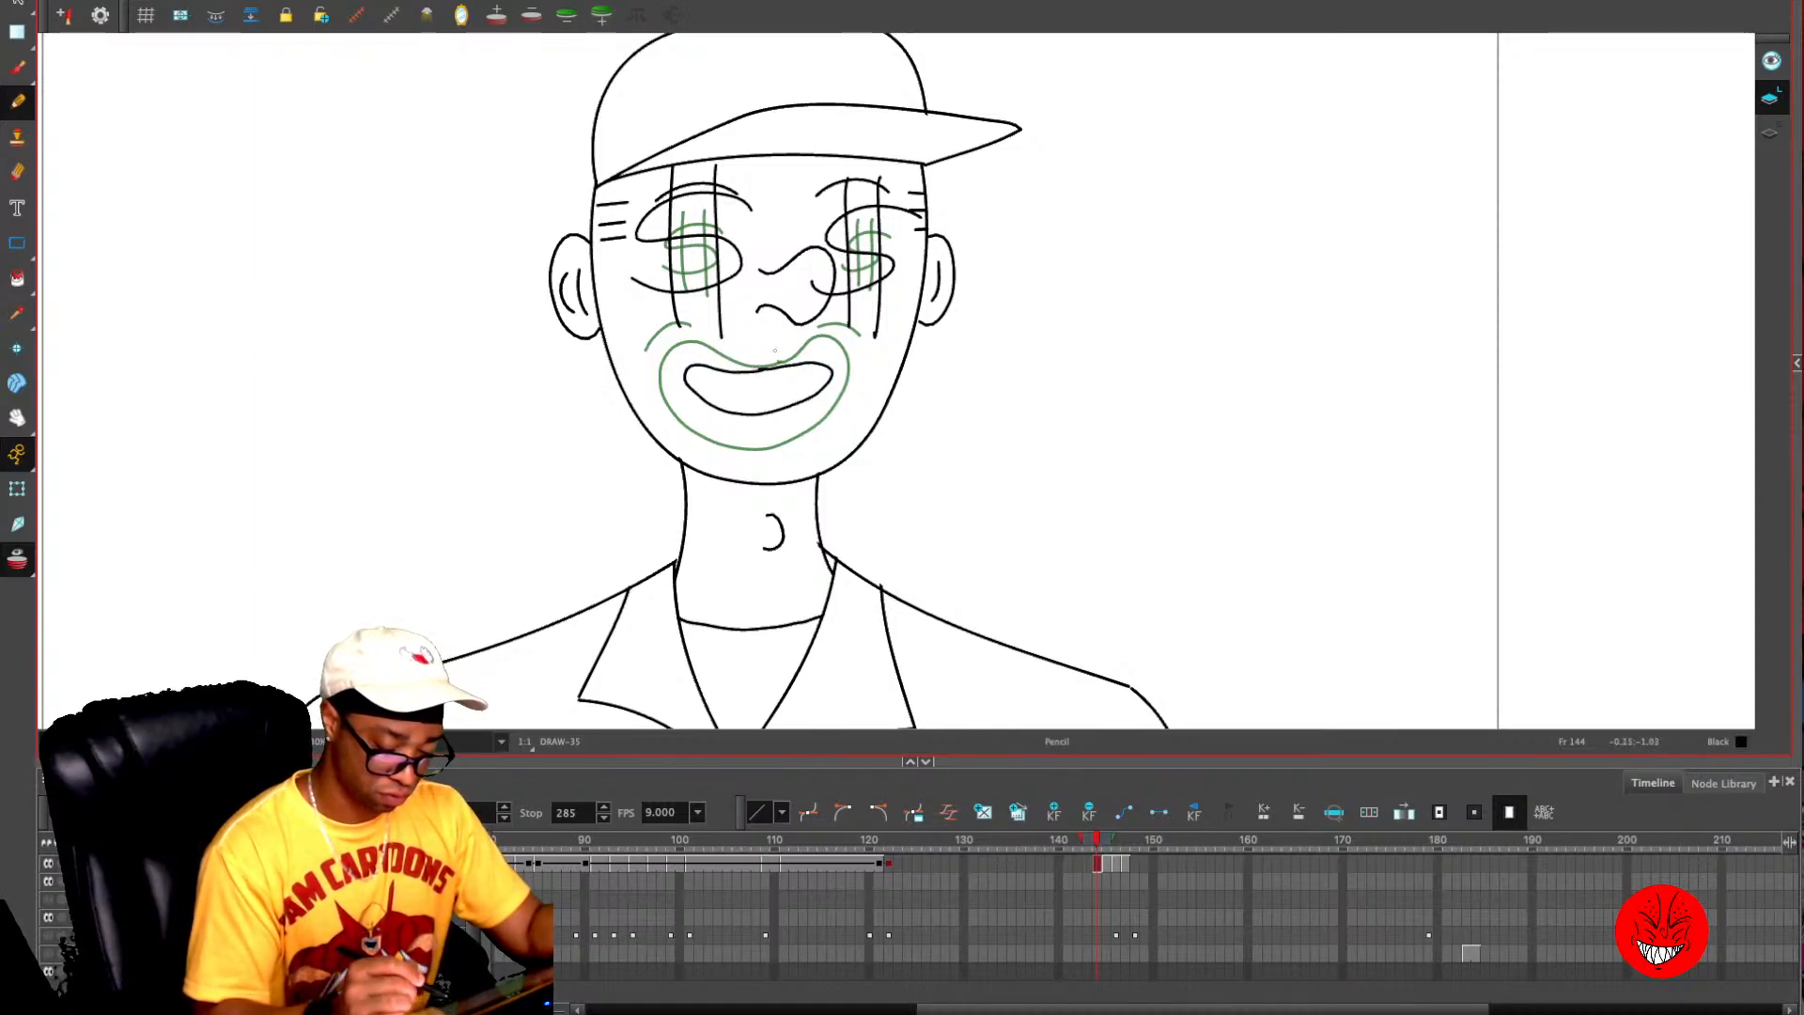
pyautogui.hotkey('alt', 'o')
pyautogui.press('.')
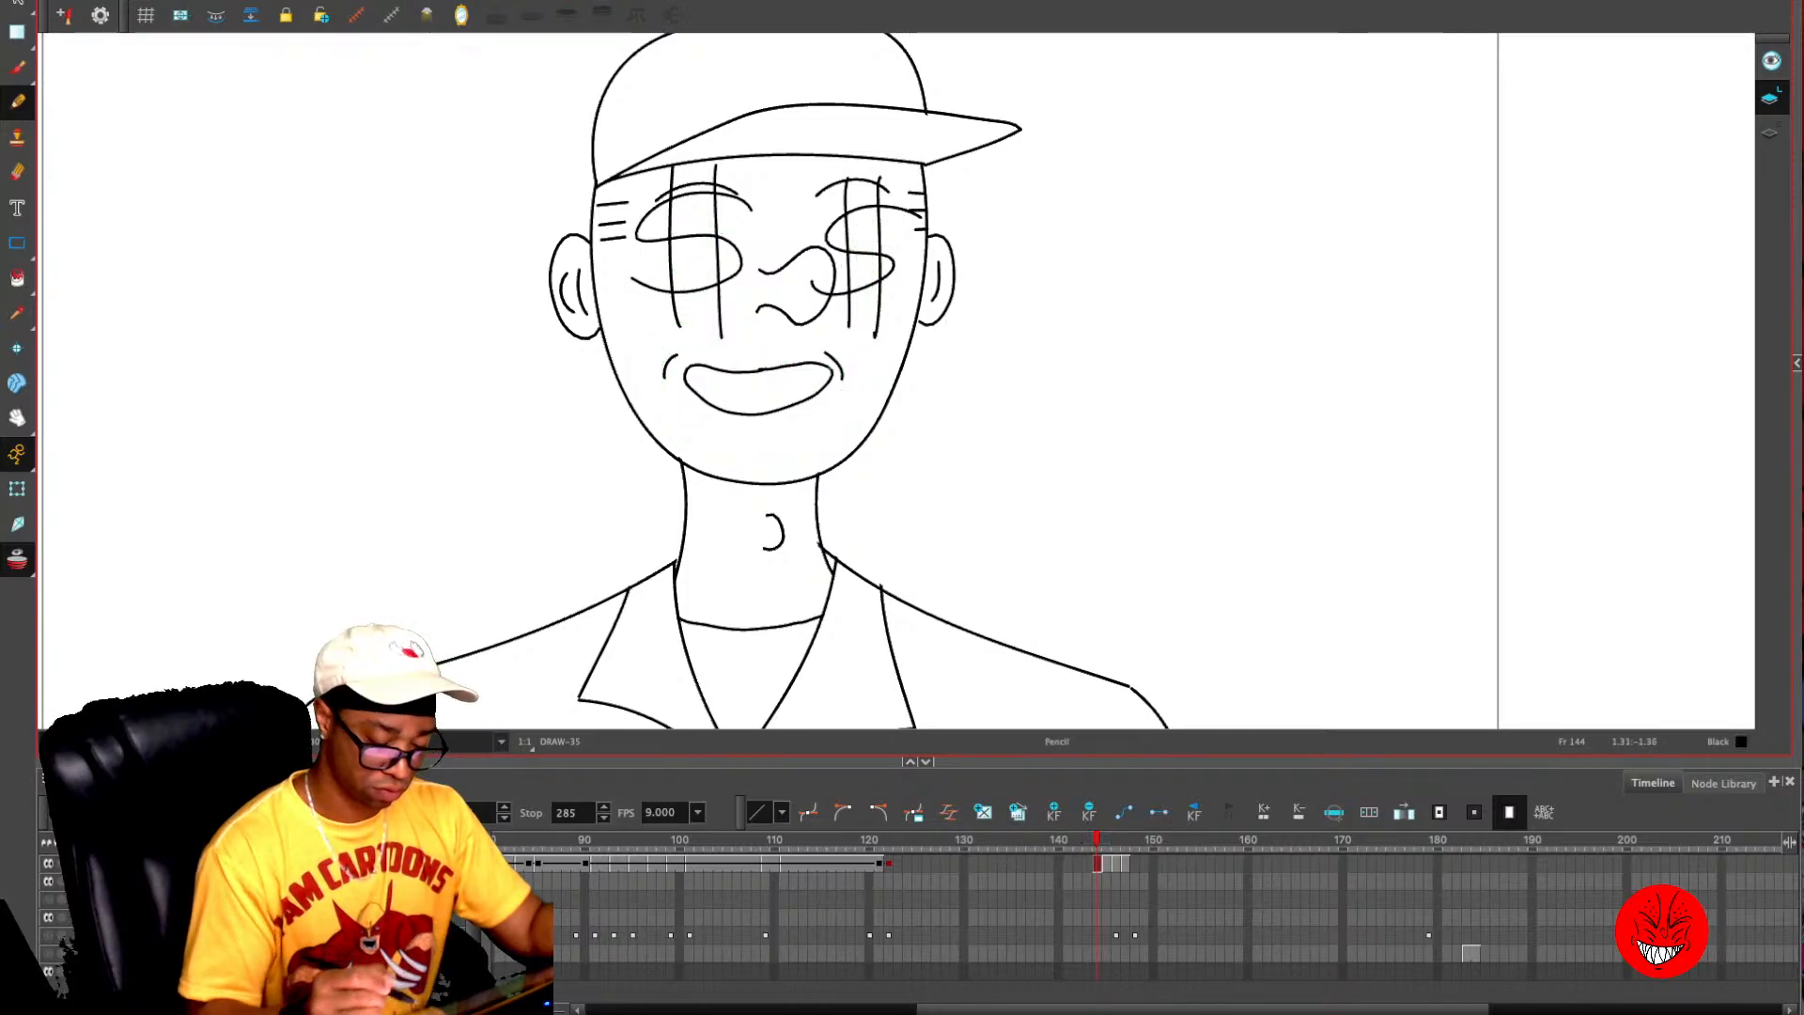
pyautogui.press('.')
pyautogui.press(',')
pyautogui.press('.')
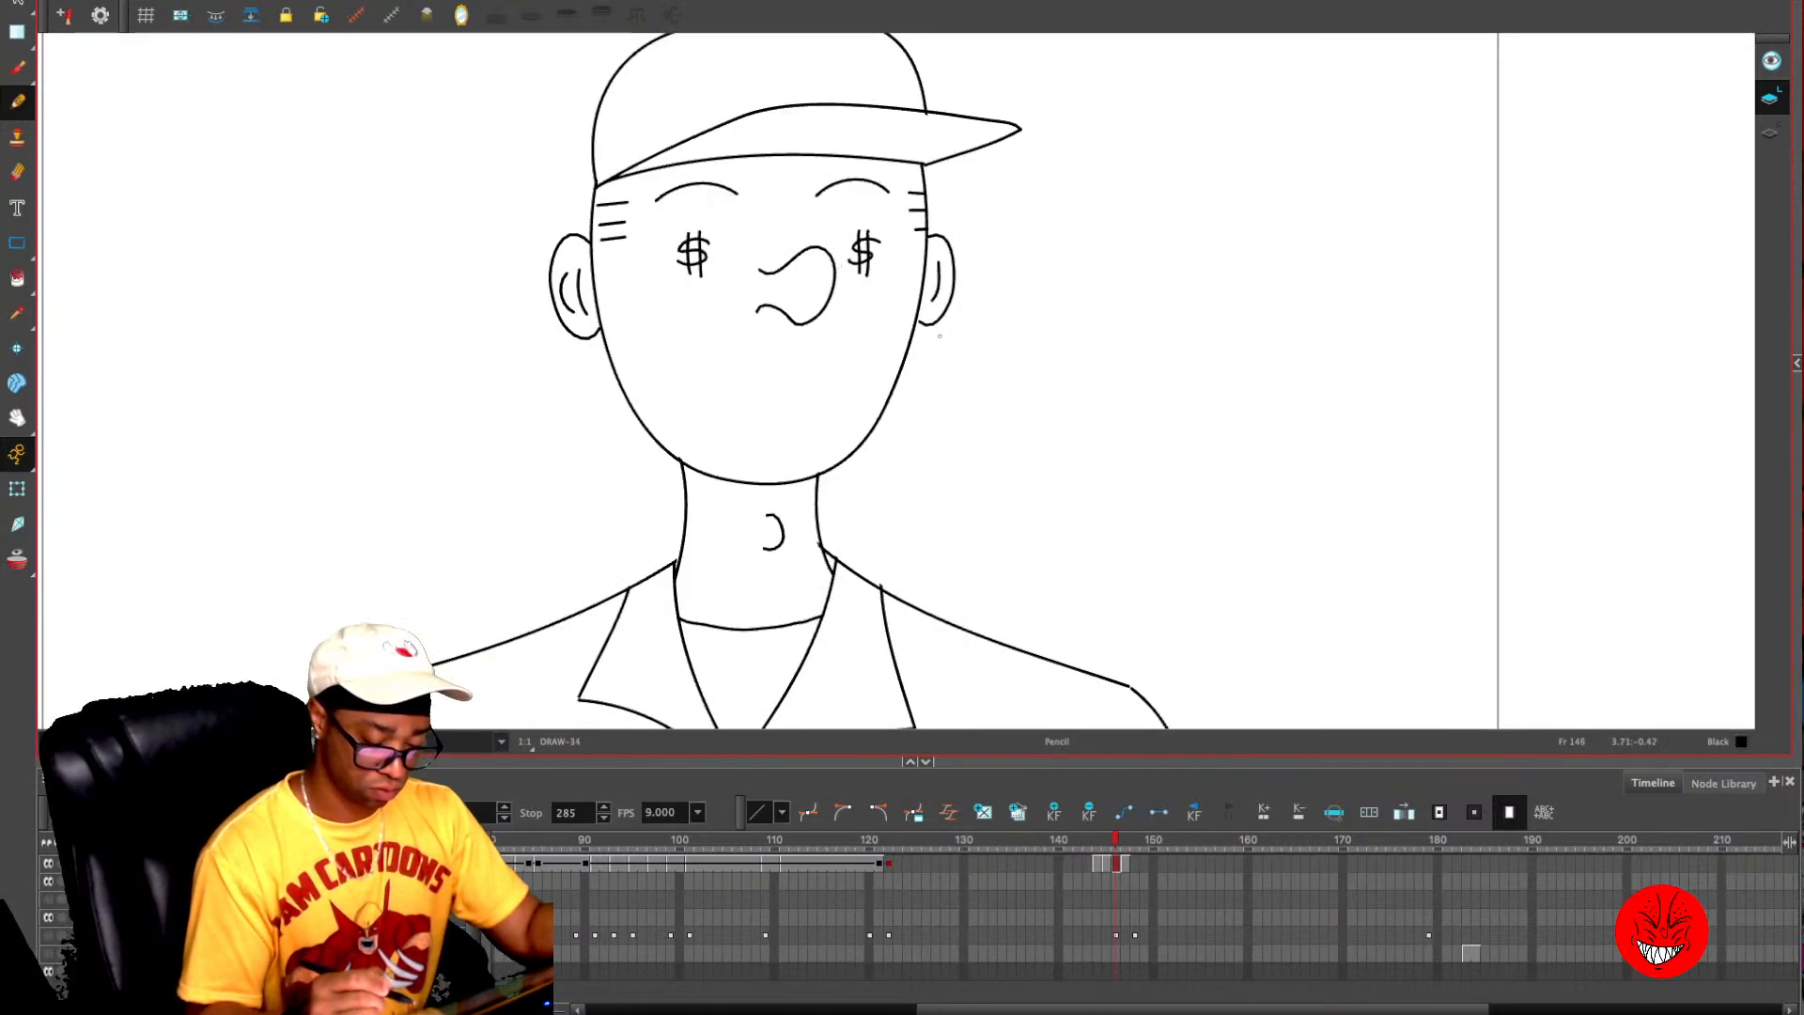
pyautogui.hotkey('alt', 'o')
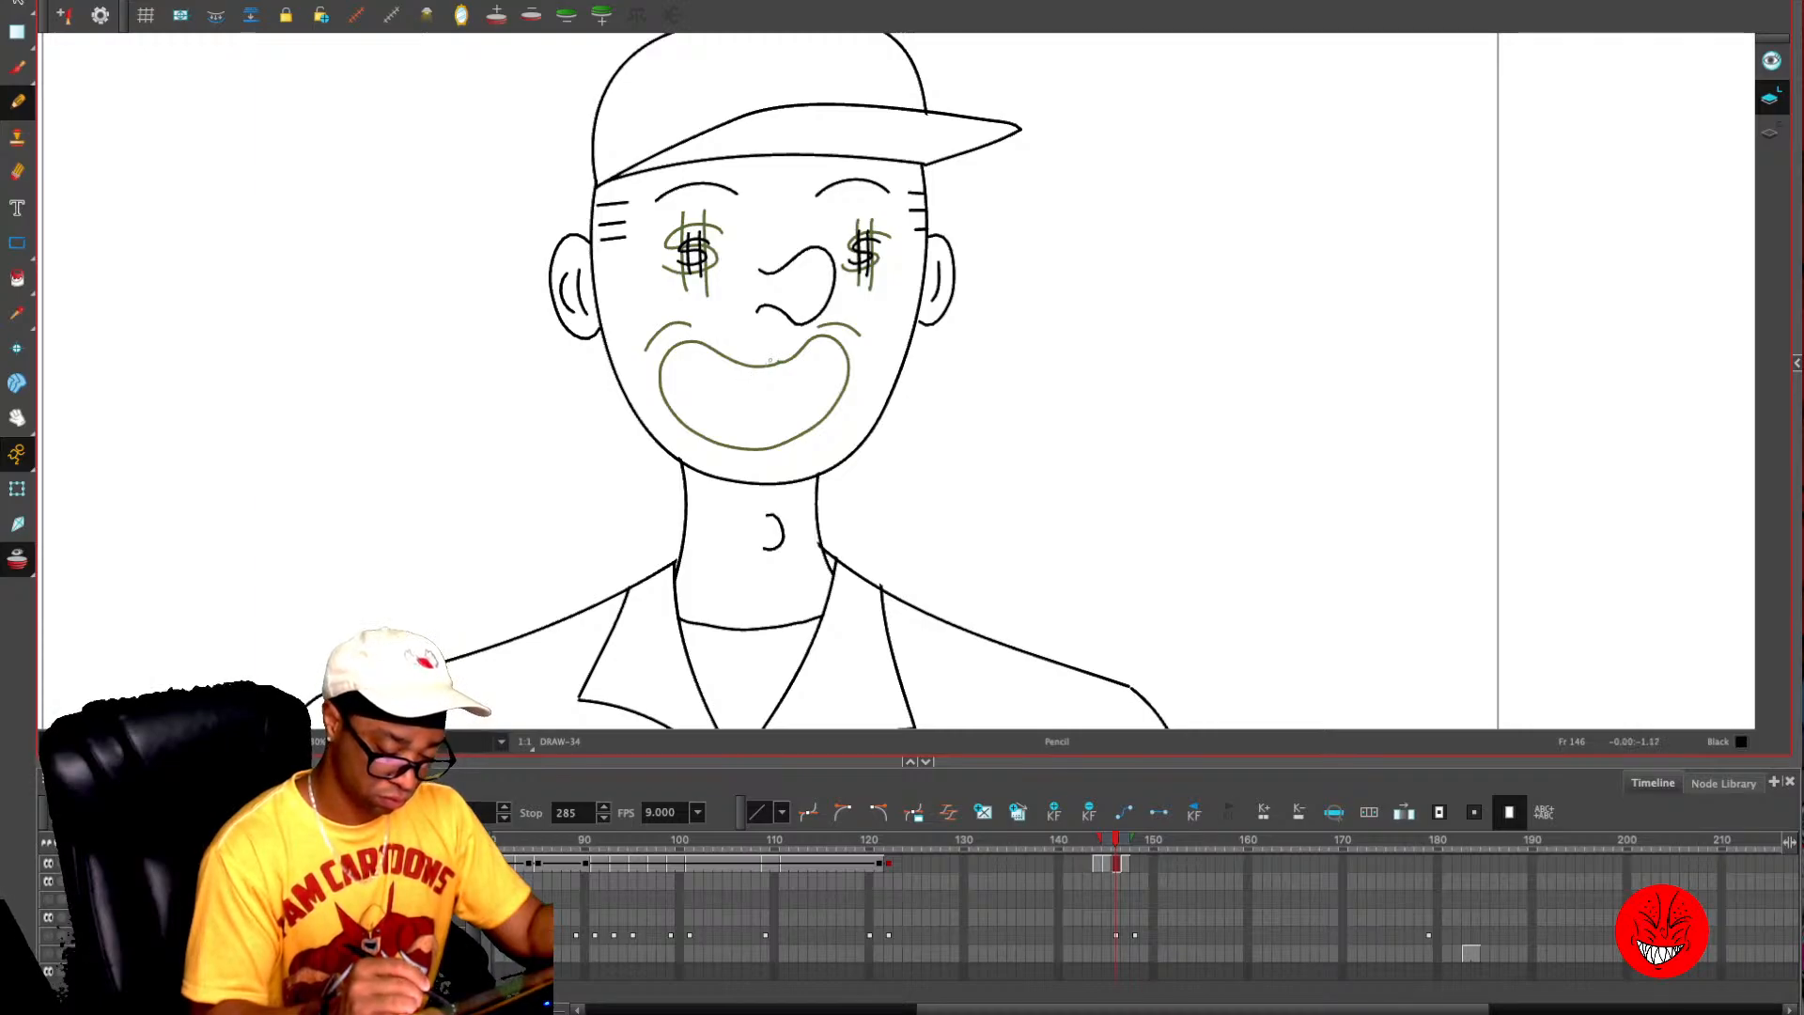
pyautogui.moveTo(715, 317)
pyautogui.mouseDown()
pyautogui.moveTo(637, 365)
pyautogui.moveTo(662, 412)
pyautogui.moveTo(810, 448)
pyautogui.mouseUp()
pyautogui.hotkey('ctrl', 'z')
pyautogui.moveTo(769, 343)
pyautogui.mouseDown()
pyautogui.moveTo(697, 332)
pyautogui.moveTo(645, 354)
pyautogui.moveTo(656, 401)
pyautogui.moveTo(763, 458)
pyautogui.moveTo(822, 443)
pyautogui.moveTo(849, 414)
pyautogui.moveTo(829, 335)
pyautogui.mouseUp()
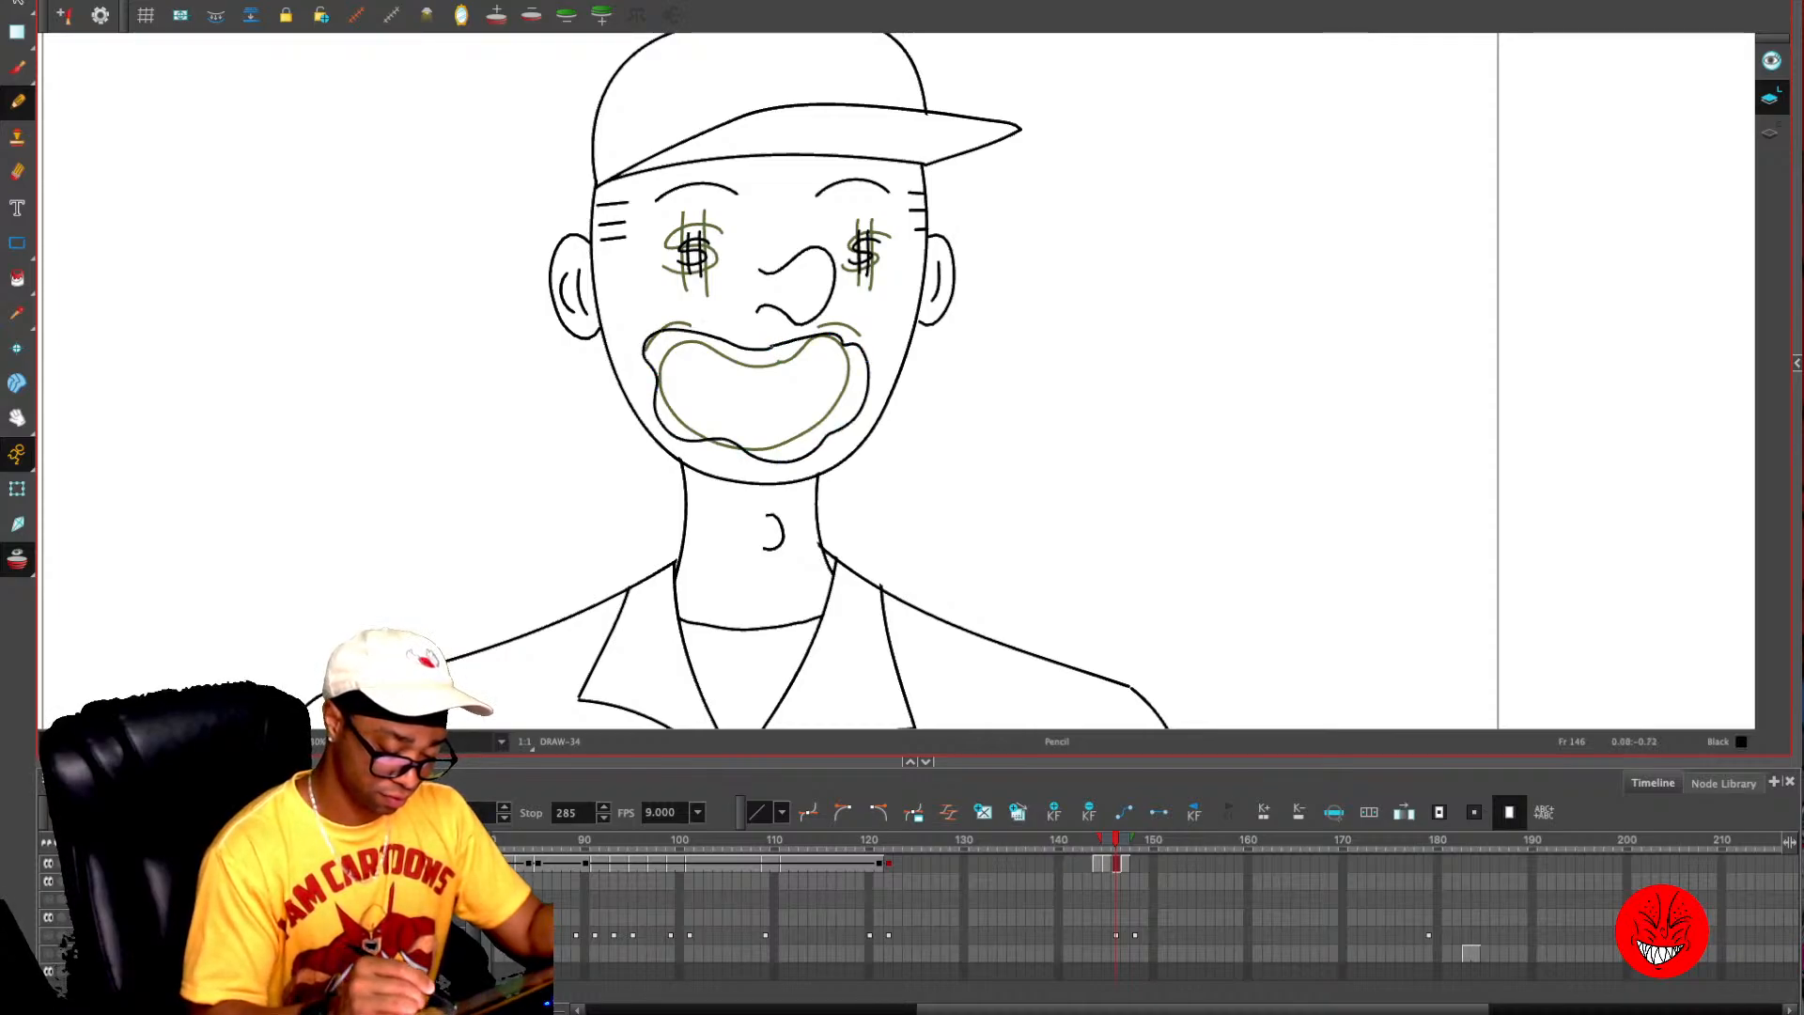
pyautogui.hotkey('alt', 'o')
pyautogui.press(',')
pyautogui.press(',')
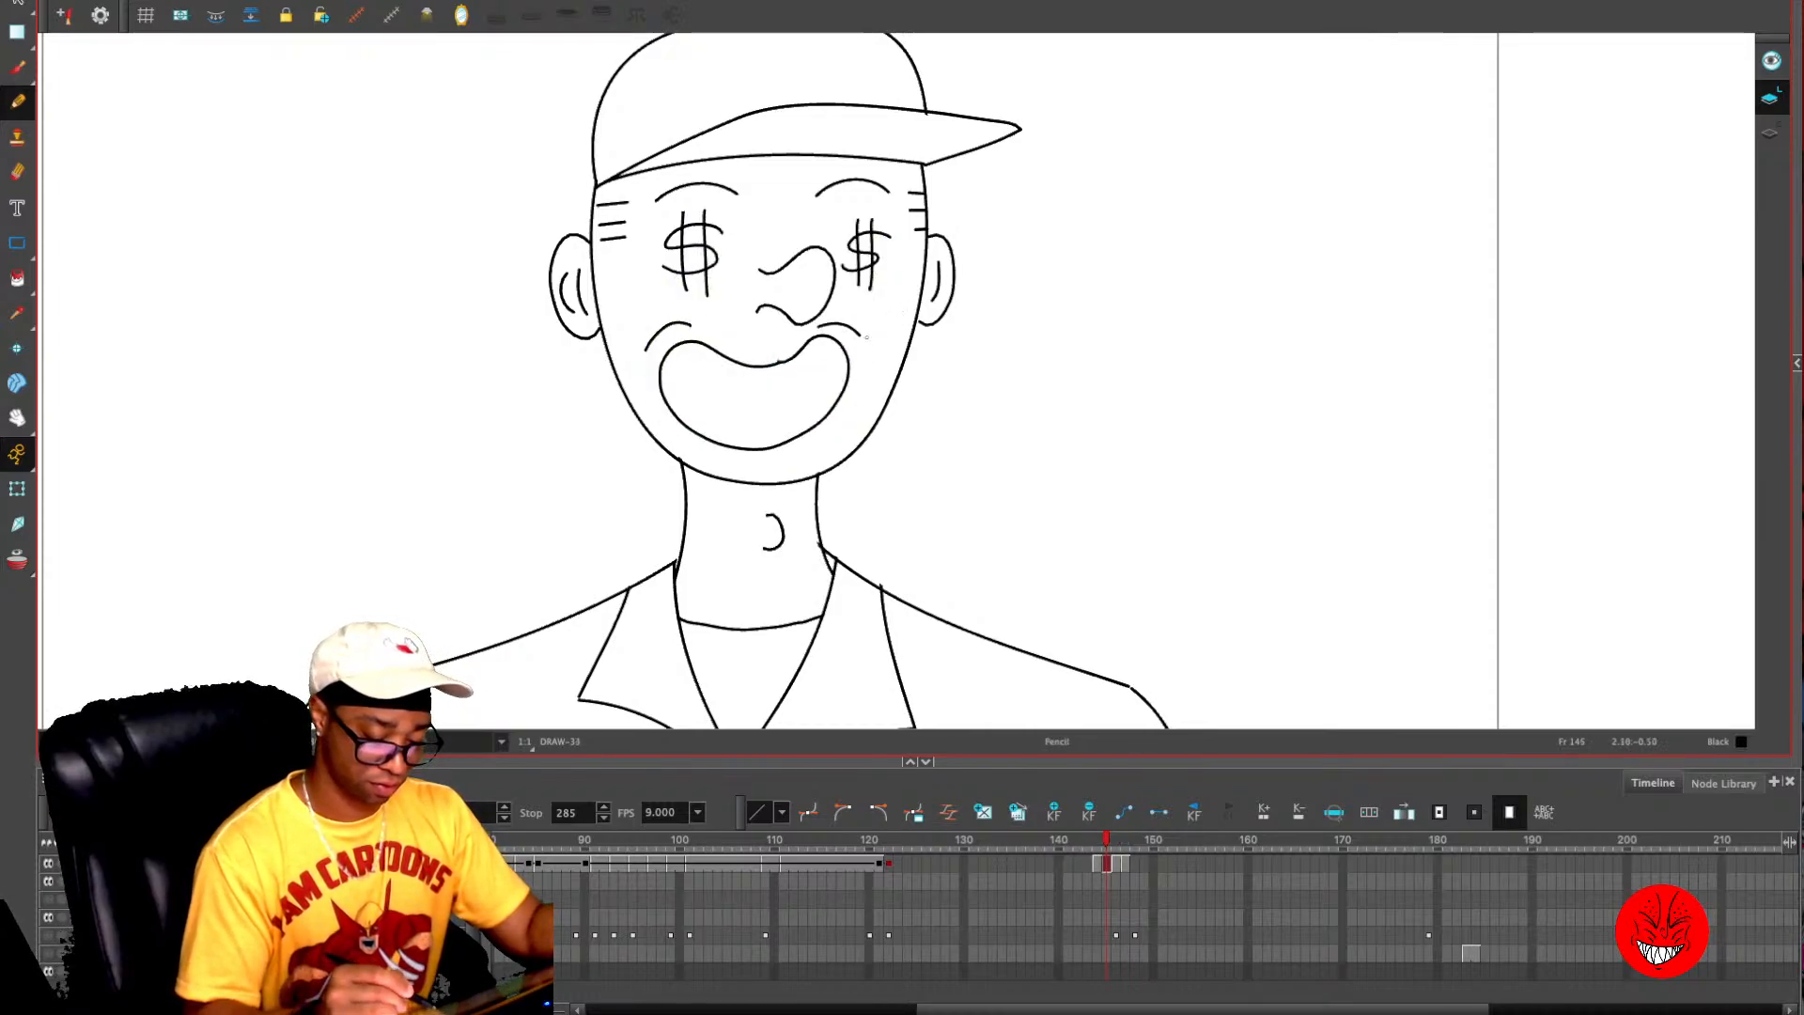
pyautogui.press('.')
pyautogui.press('.')
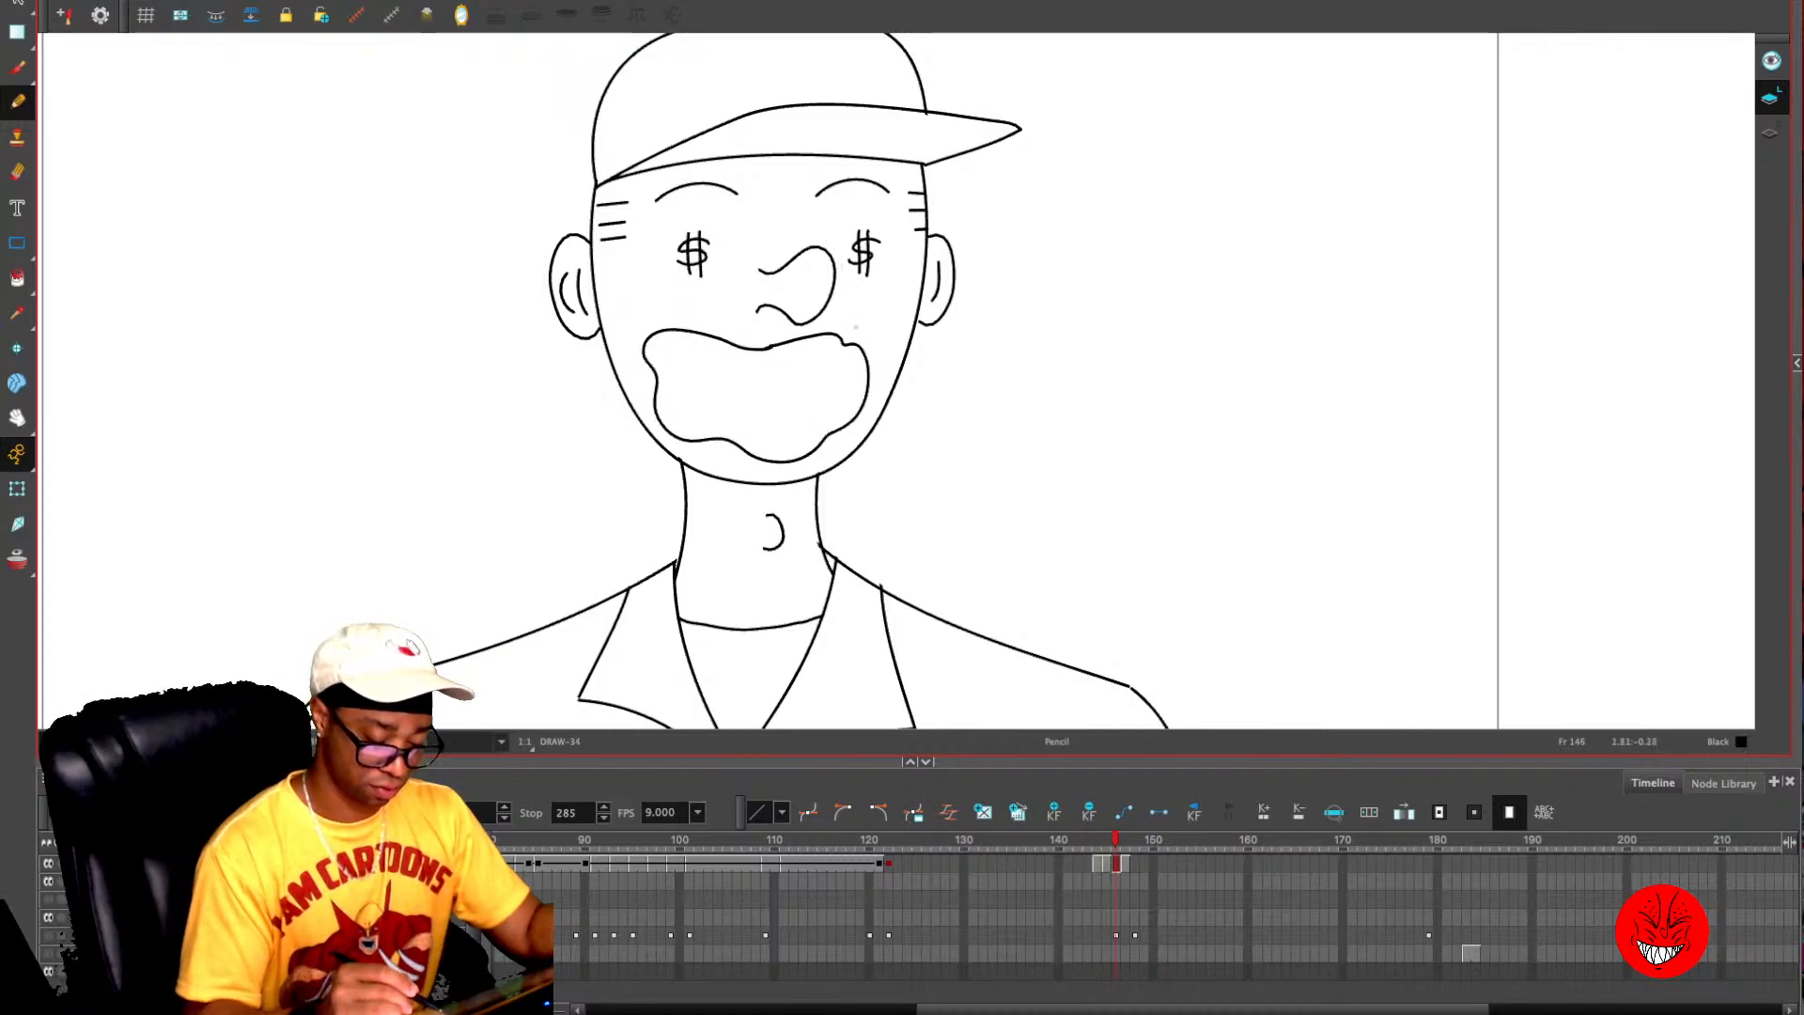
pyautogui.hotkey('ctrl', 'z')
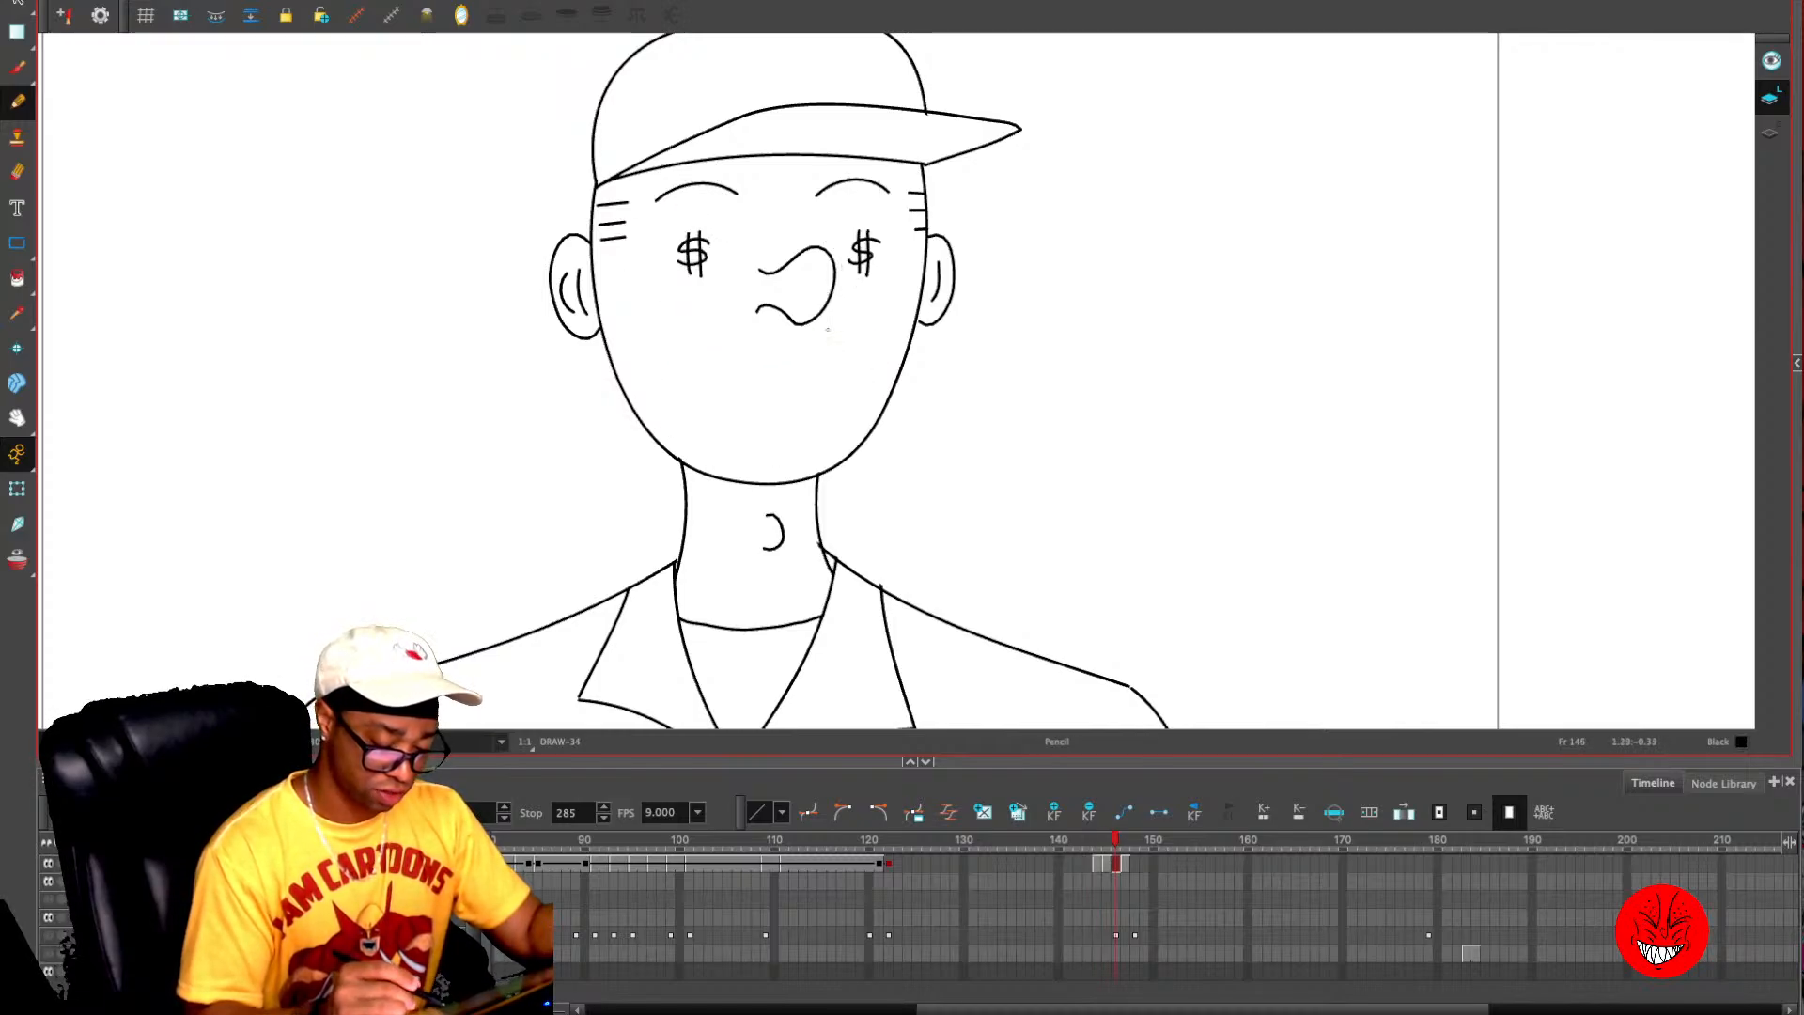
# - Draw a larger open grin with raised cheek lines on frame 146, just outside the onion-skinned frame 145 grin
pyautogui.hotkey('alt', 'o')
pyautogui.moveTo(777, 349)
pyautogui.mouseDown()
pyautogui.moveTo(722, 337)
pyautogui.moveTo(645, 354)
pyautogui.moveTo(709, 447)
pyautogui.moveTo(838, 422)
pyautogui.moveTo(829, 322)
pyautogui.moveTo(873, 320)
pyautogui.mouseUp()
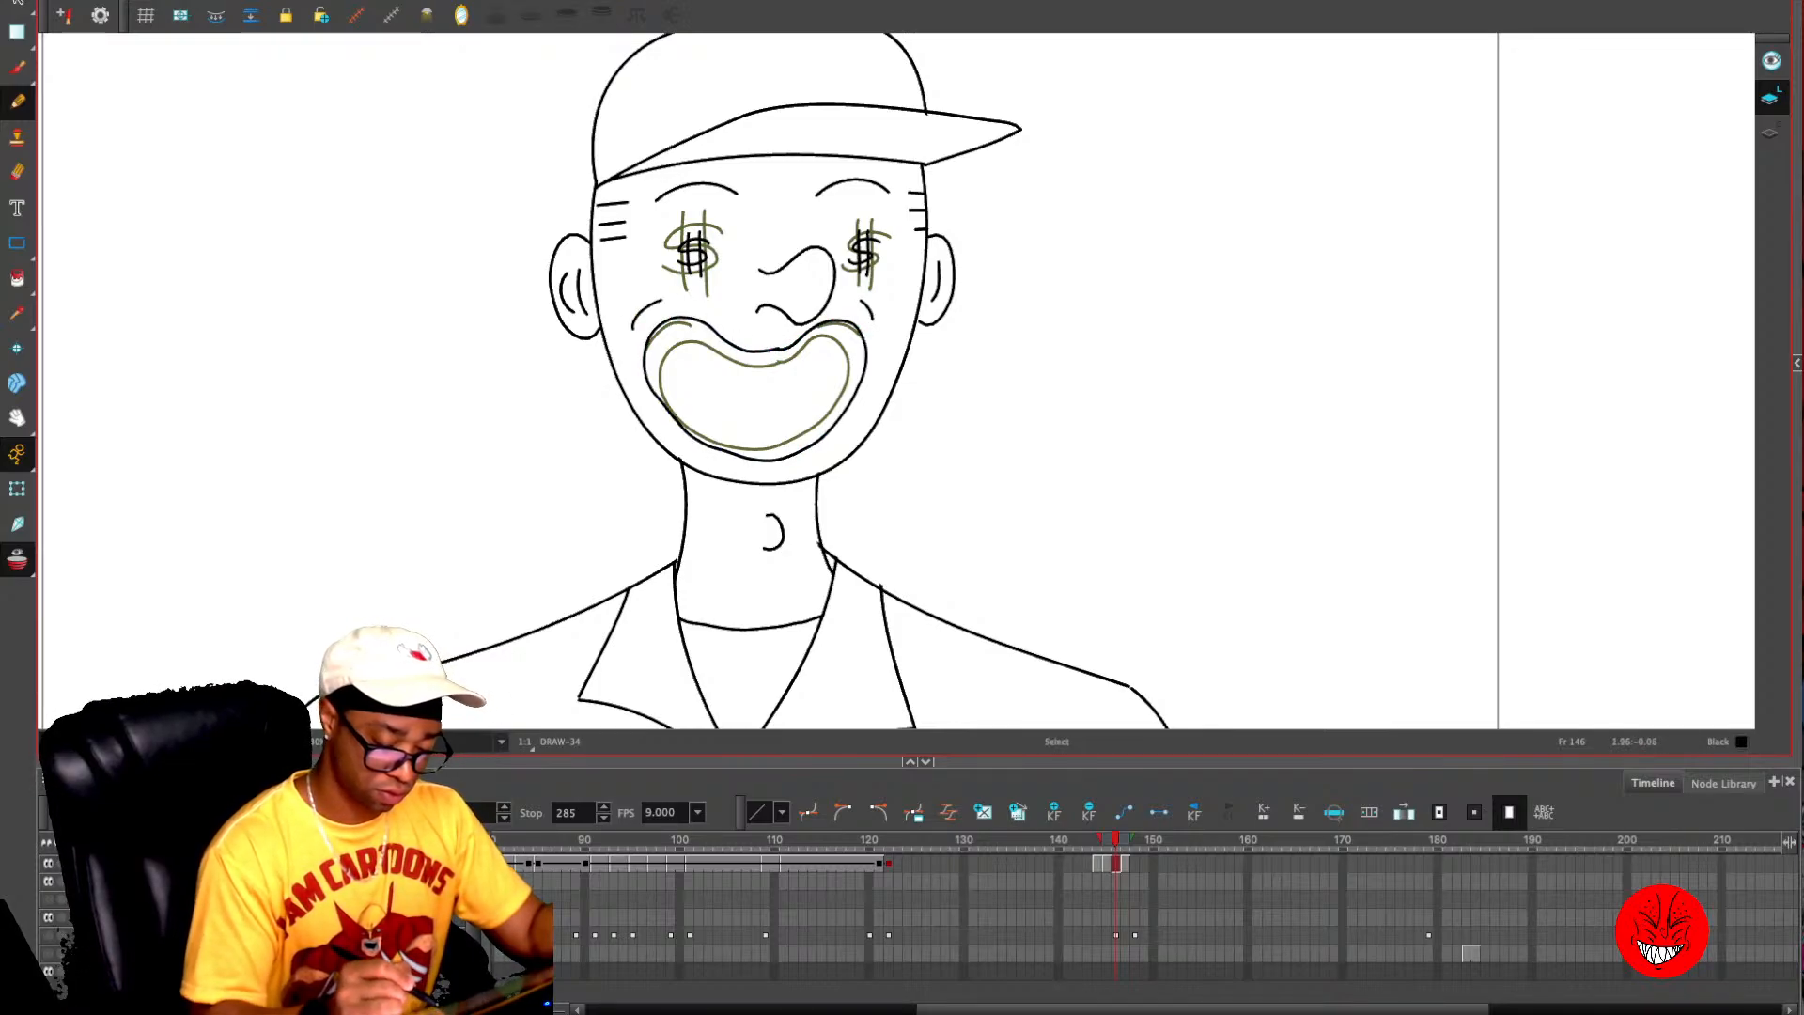
# - Scale down the grin and cheek lines slightly on frame 145 and turn off onion skinning
pyautogui.press(',')
pyautogui.hotkey('alt', 's')
pyautogui.moveTo(671, 322)
pyautogui.mouseDown()
pyautogui.moveTo(845, 382)
pyautogui.moveTo(859, 324)
pyautogui.mouseUp()
pyautogui.moveTo(646, 321); pyautogui.dragTo(663, 332)
pyautogui.moveTo(860, 450); pyautogui.dragTo(855, 433)
pyautogui.hotkey('alt', 'o')
# - Flip back and forth through frames 144 to 147 to check the motion of the dollar eyes and grin
pyautogui.moveTo(1107, 839); pyautogui.dragTo(1126, 839)
pyautogui.press(',')
pyautogui.press(',')
pyautogui.press(',')
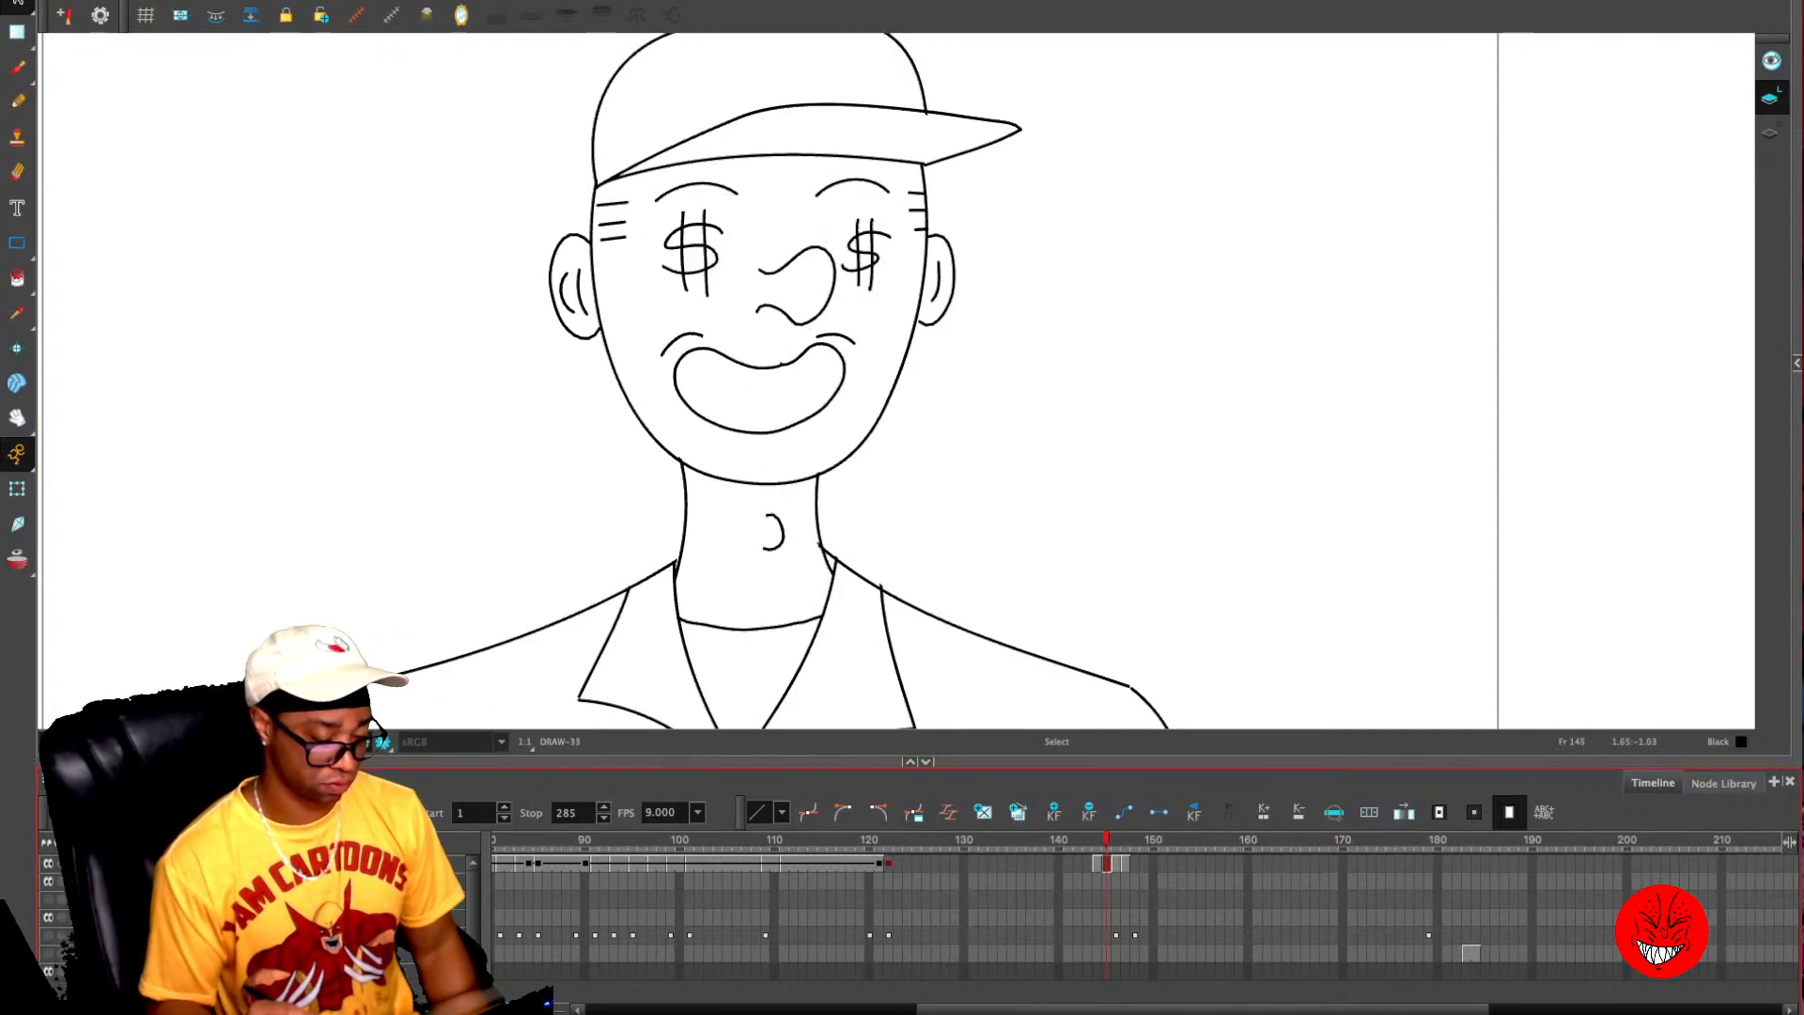
pyautogui.press('.')
pyautogui.press('.')
pyautogui.press('.')
pyautogui.press(',')
pyautogui.press(',')
pyautogui.press(',')
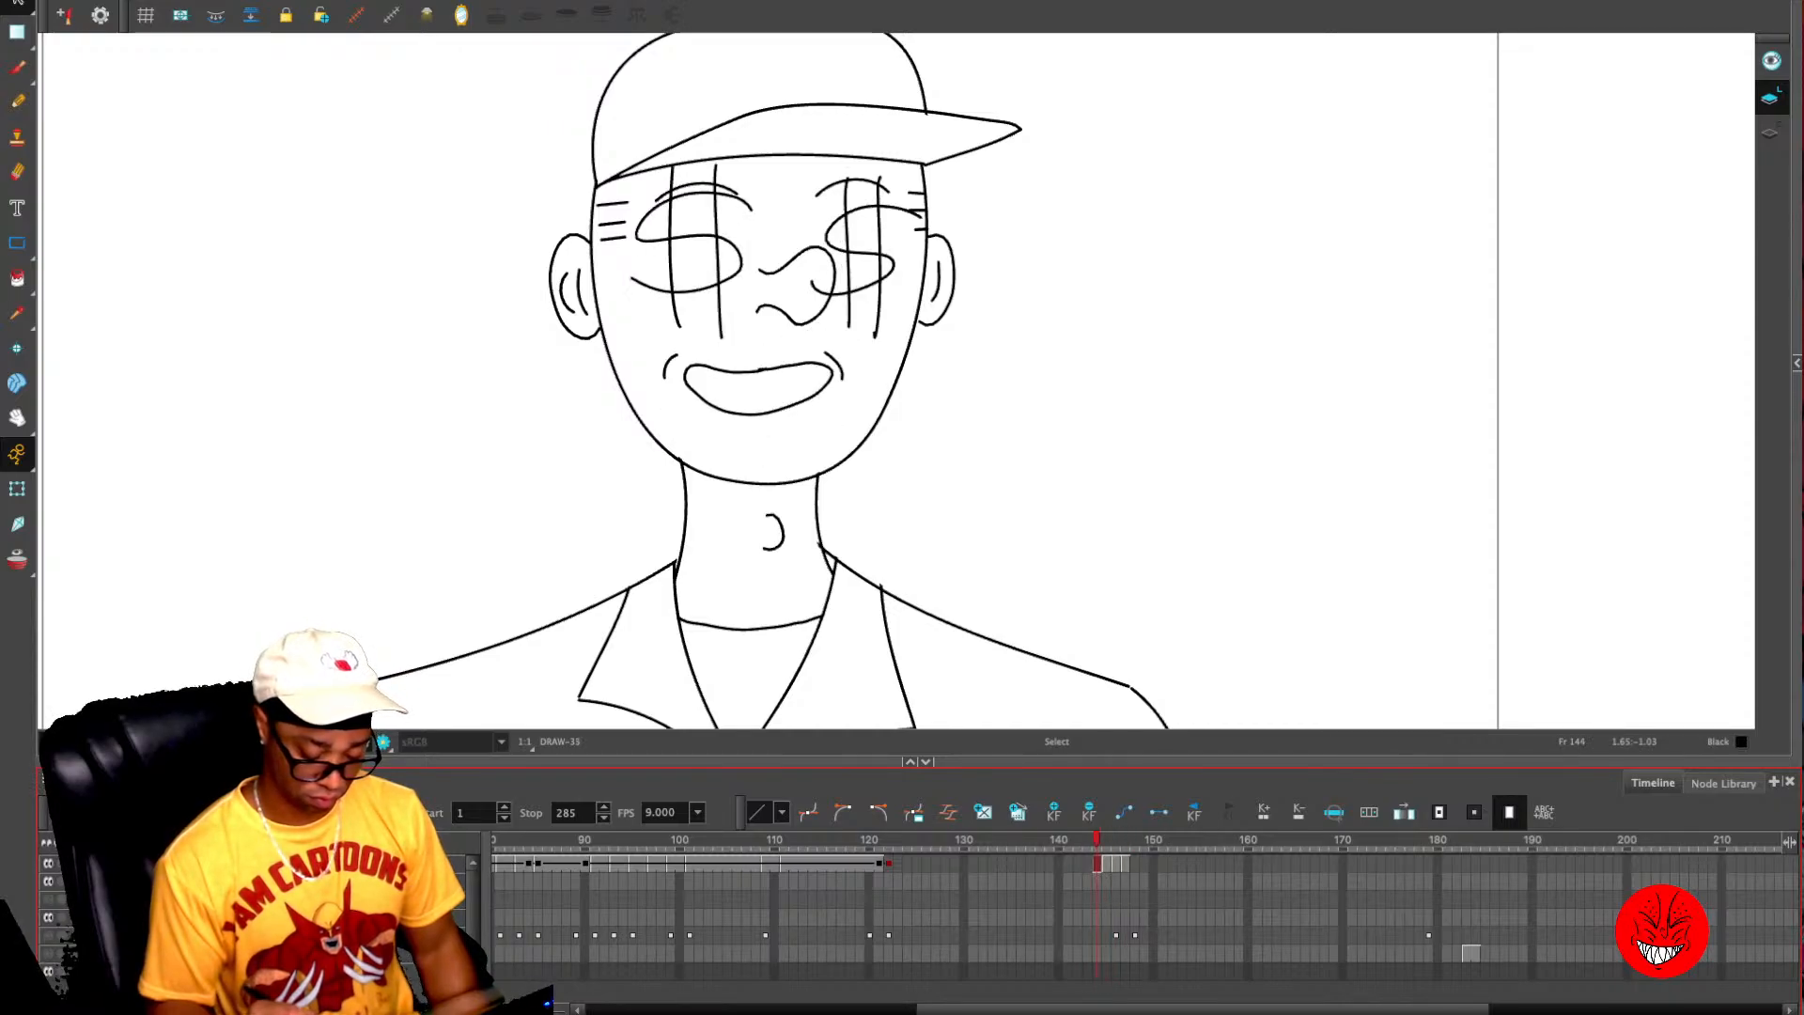
# - Select the whole head with its cap on frame 144, move its pivot down to the neck, and tilt it
pyautogui.press('1')
pyautogui.press('1')
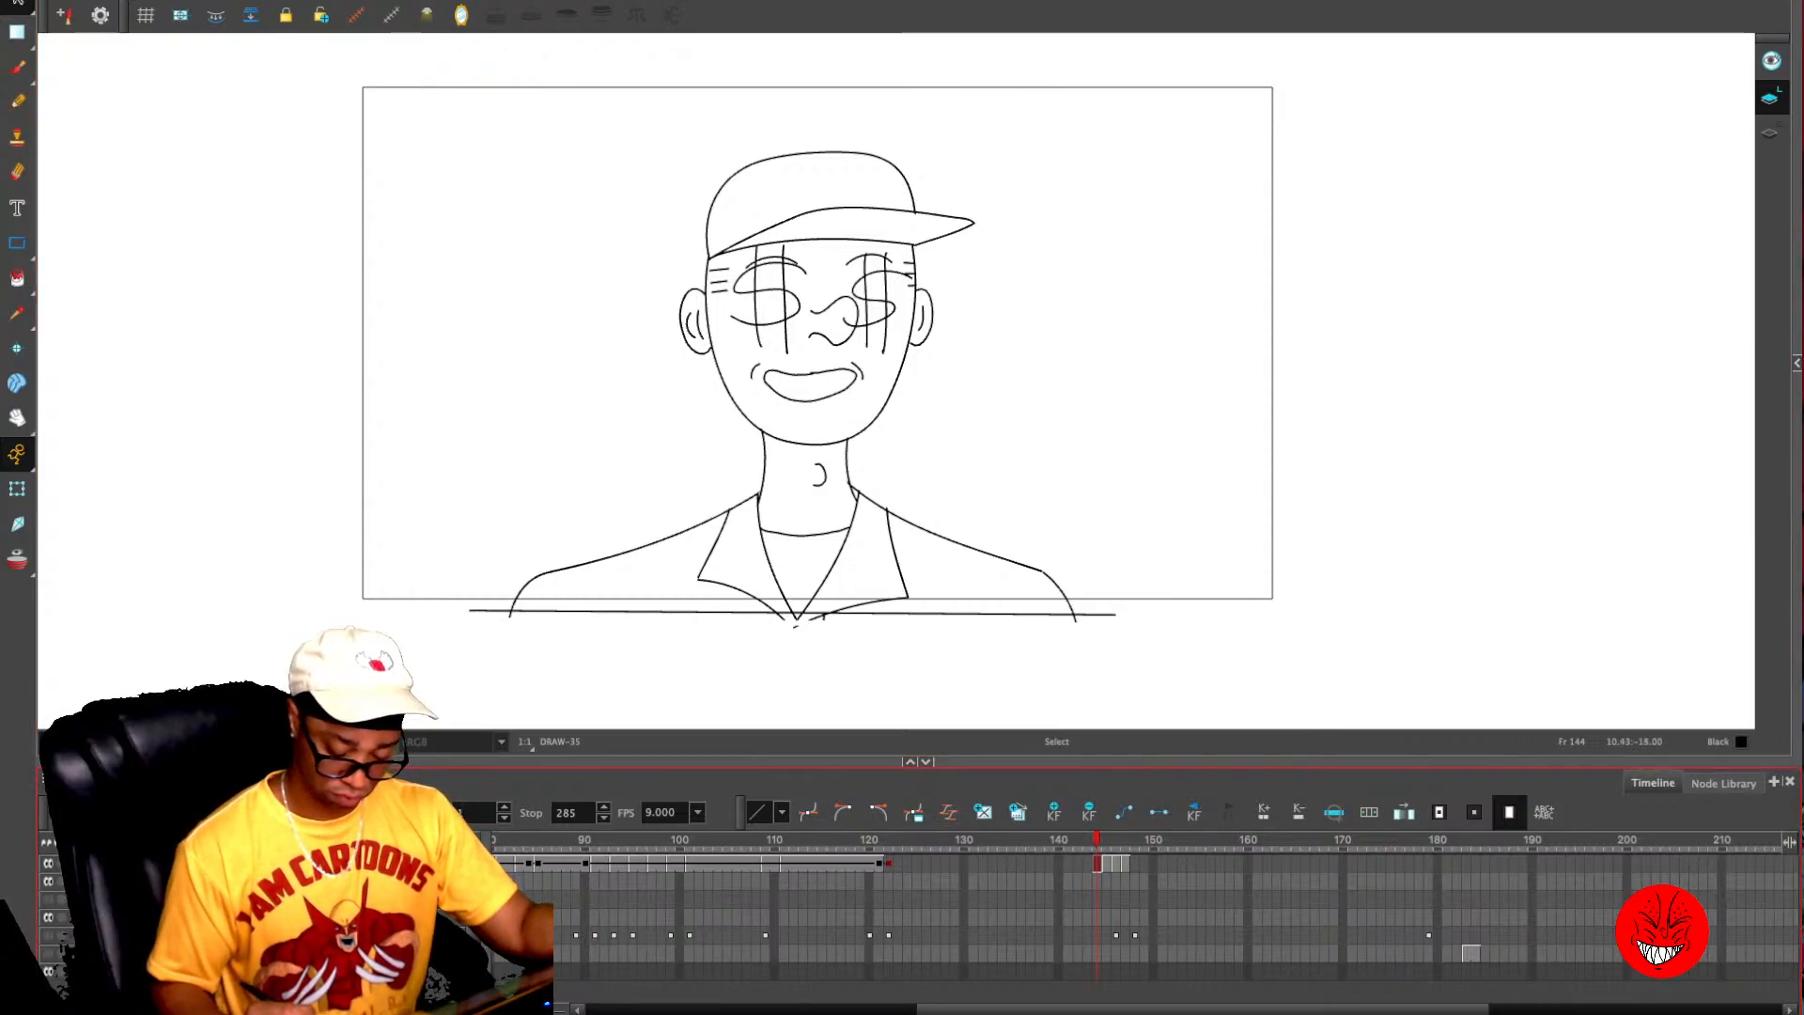
pyautogui.press('2')
pyautogui.moveTo(1002, 136)
pyautogui.mouseDown()
pyautogui.moveTo(926, 75)
pyautogui.moveTo(631, 147)
pyautogui.mouseUp()
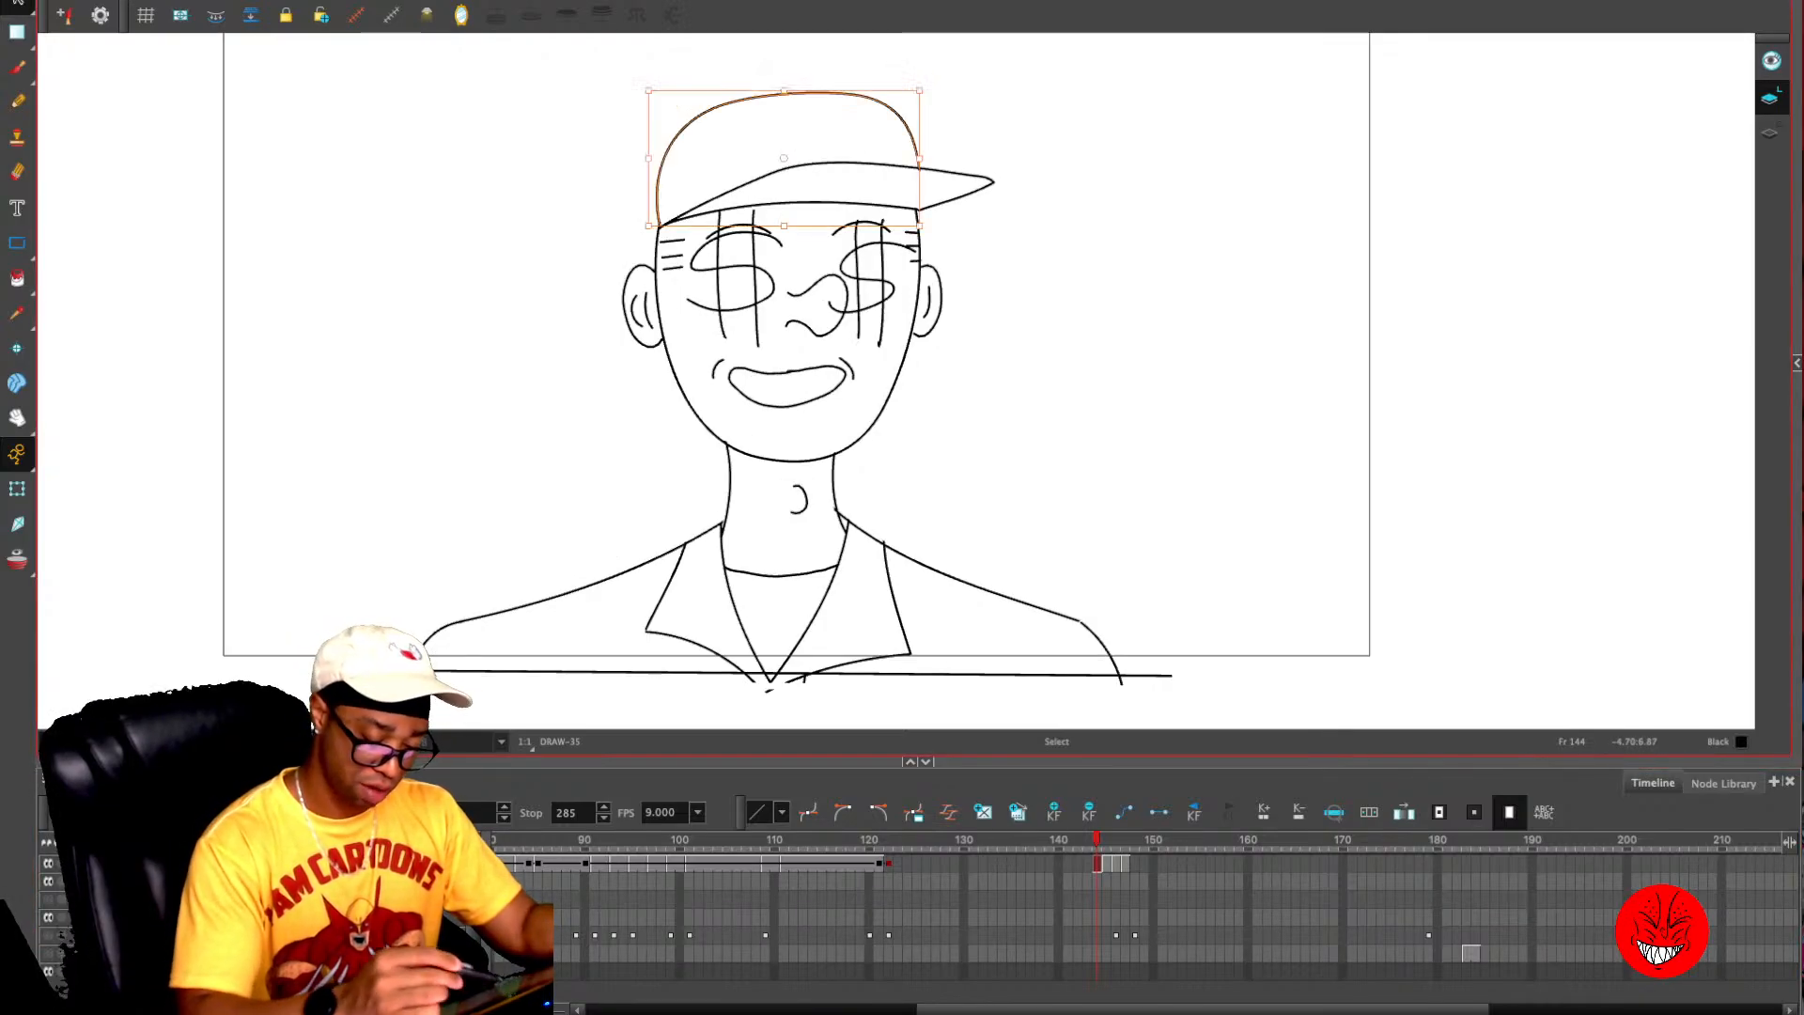
pyautogui.press(',')
pyautogui.press('.')
pyautogui.moveTo(846, 85)
pyautogui.mouseDown()
pyautogui.moveTo(622, 375)
pyautogui.moveTo(763, 439)
pyautogui.moveTo(959, 367)
pyautogui.moveTo(977, 141)
pyautogui.mouseUp()
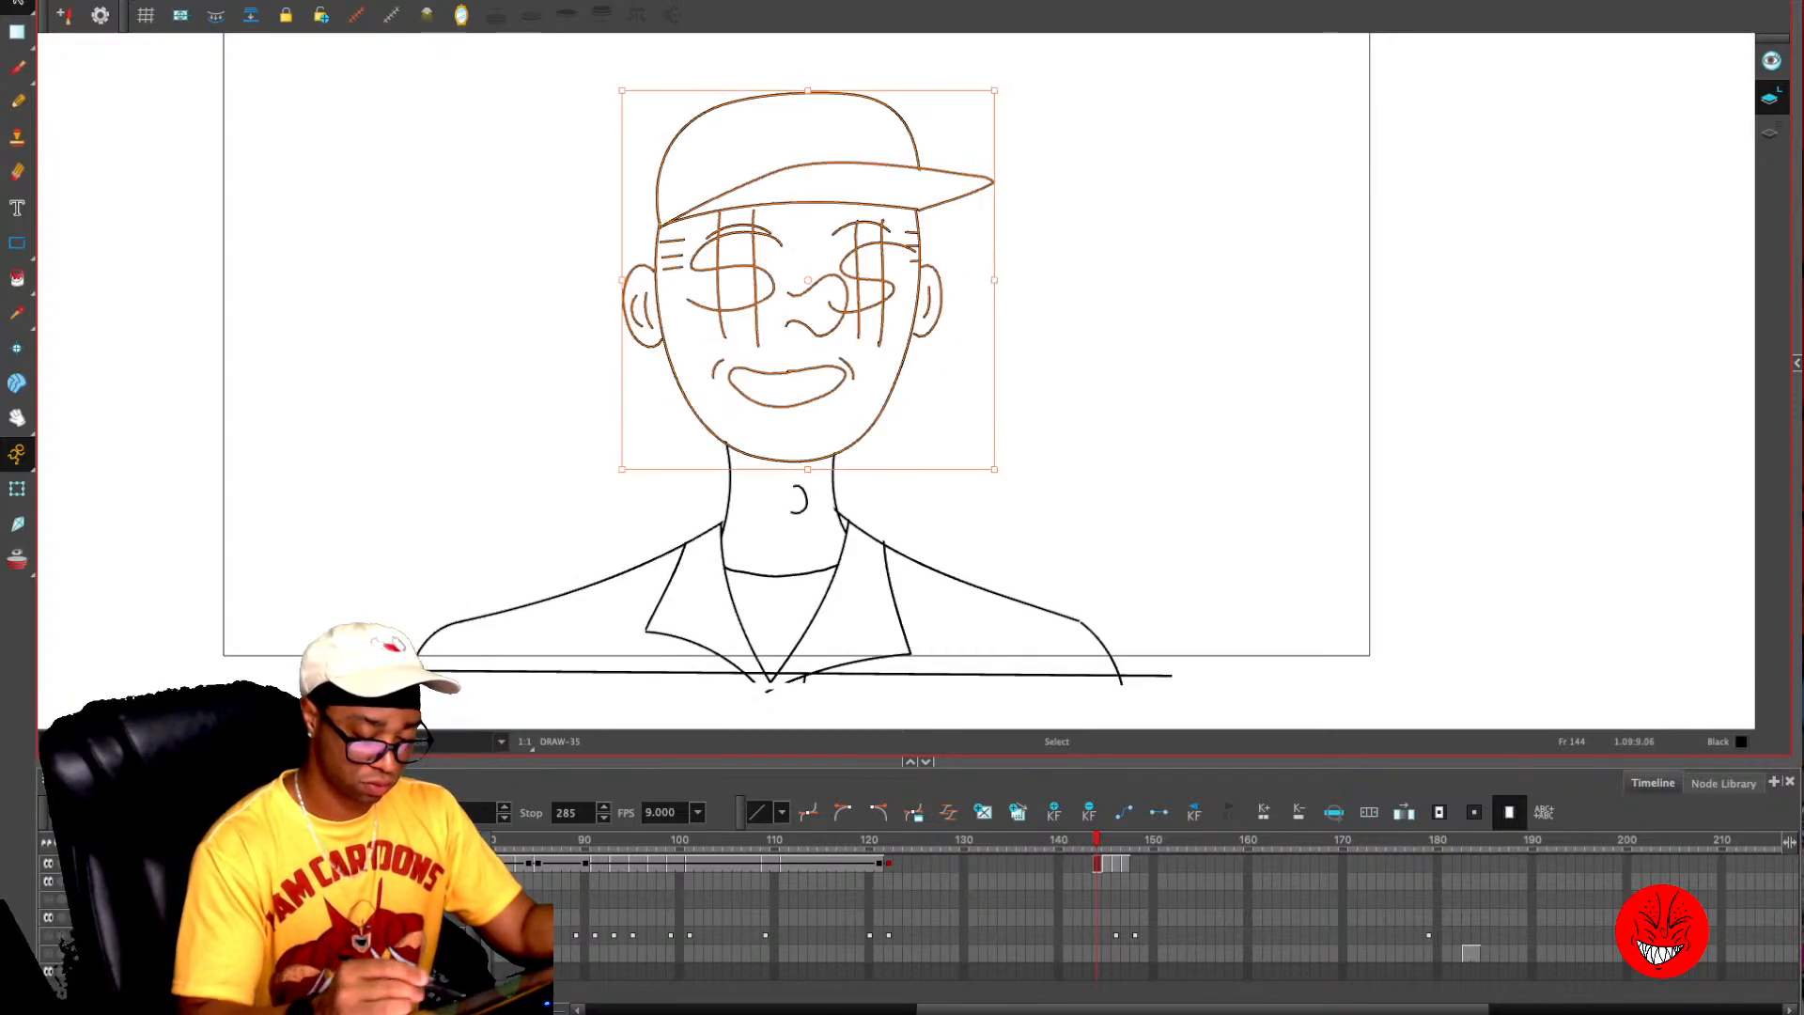
pyautogui.press('.')
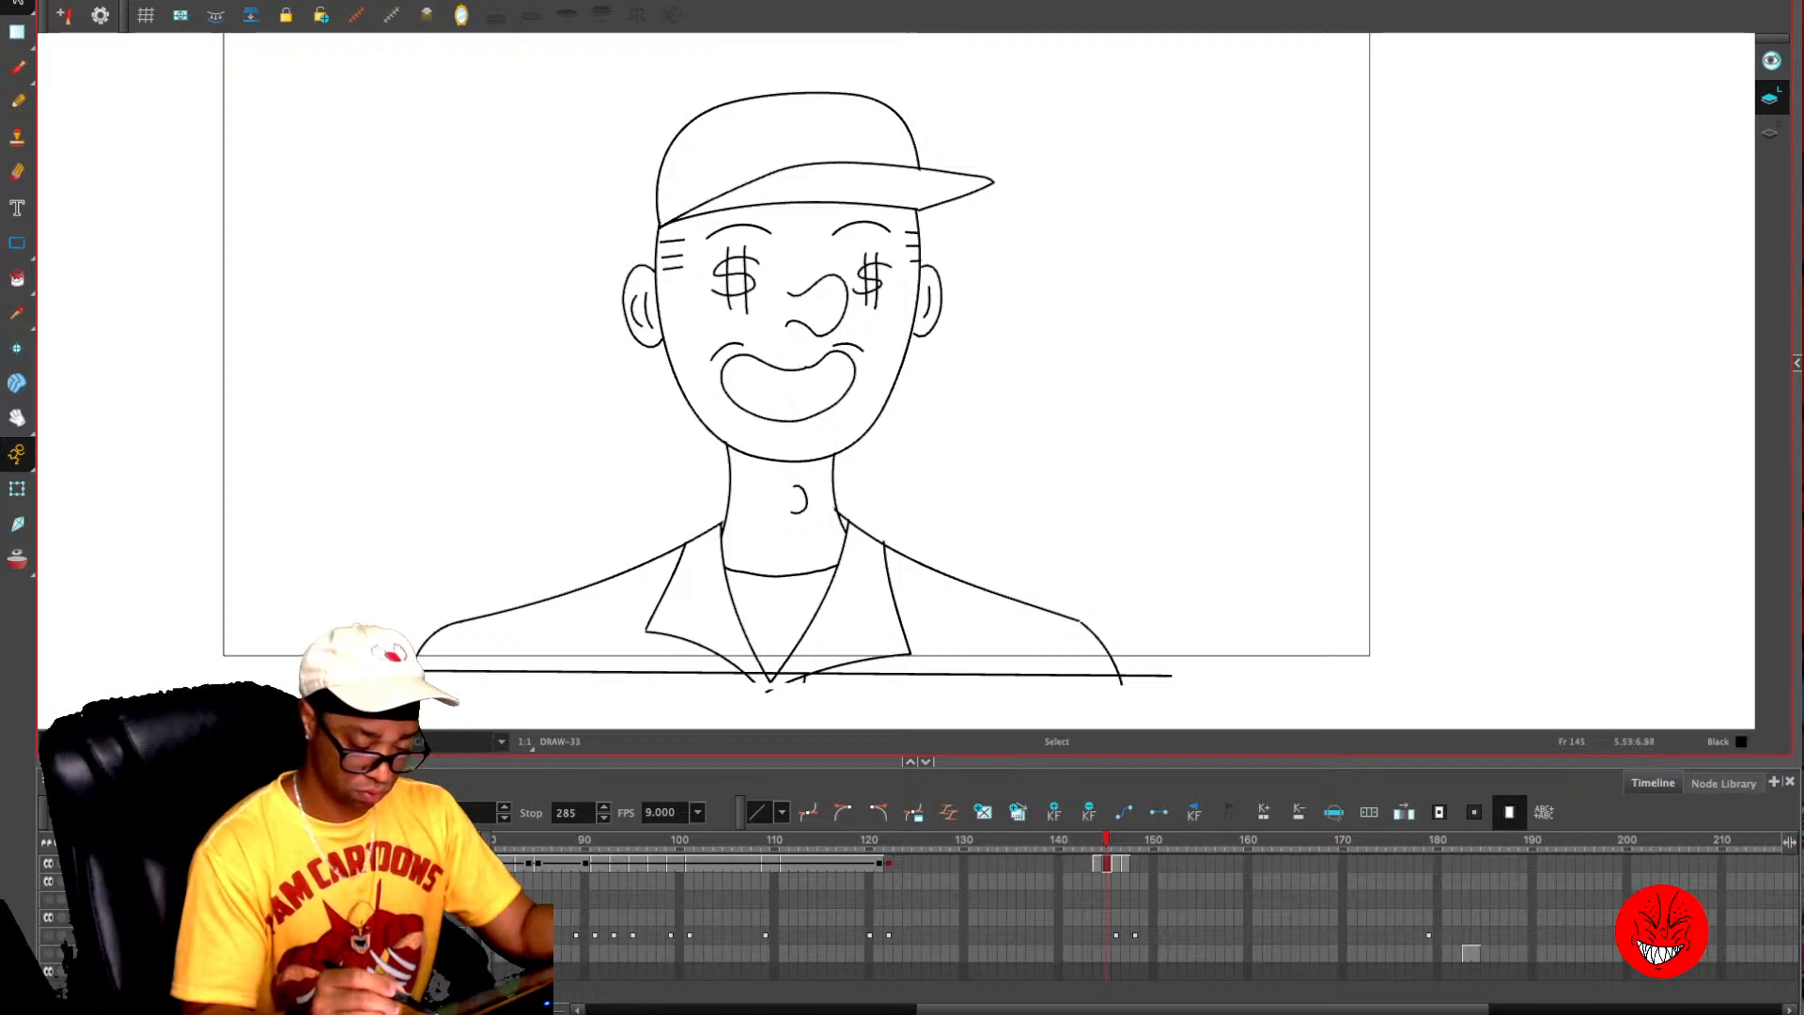
pyautogui.press(',')
pyautogui.moveTo(941, 69)
pyautogui.mouseDown()
pyautogui.moveTo(597, 235)
pyautogui.moveTo(764, 465)
pyautogui.moveTo(898, 425)
pyautogui.moveTo(949, 89)
pyautogui.mouseUp()
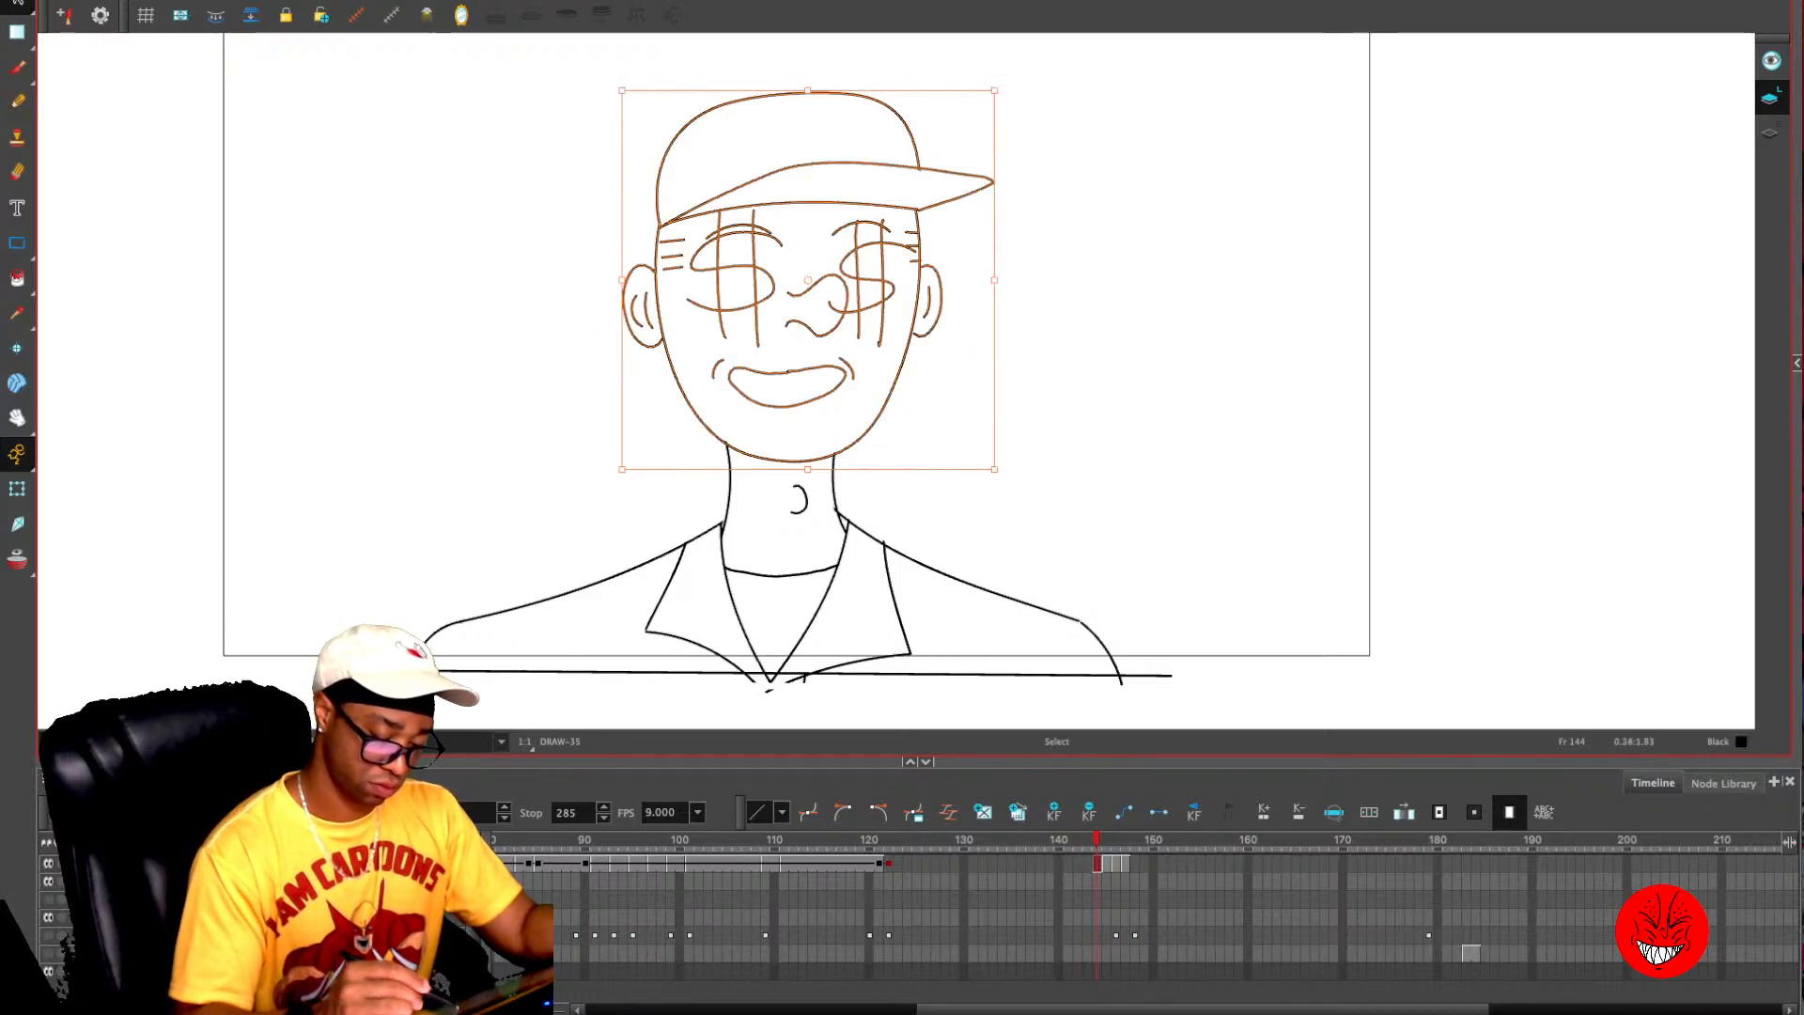
pyautogui.moveTo(809, 282); pyautogui.dragTo(801, 509)
pyautogui.moveTo(1005, 100)
pyautogui.mouseDown()
pyautogui.moveTo(956, 83)
pyautogui.moveTo(708, 372)
pyautogui.moveTo(877, 423)
pyautogui.moveTo(902, 395)
pyautogui.mouseUp()
# - Move the head's pivot down to the neck on frame 146, tilt the head clockwise, and shift it slightly right
pyautogui.press('.')
pyautogui.press('.')
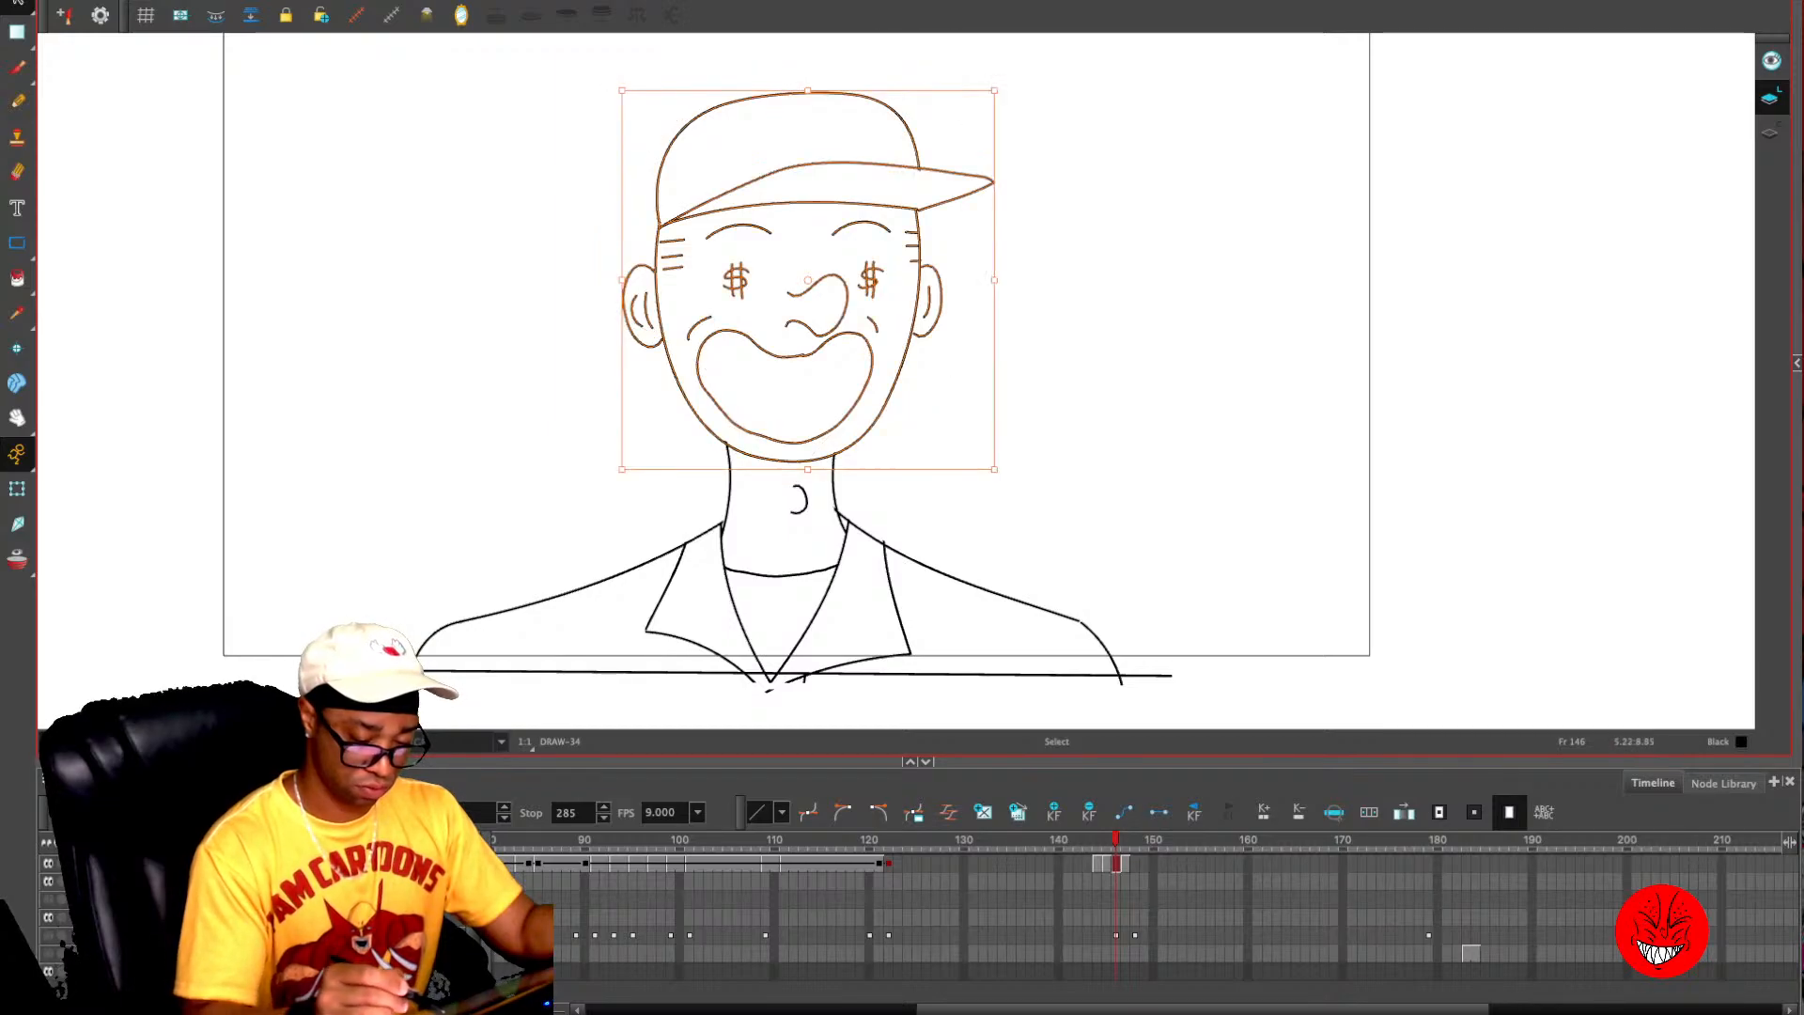
pyautogui.moveTo(808, 280); pyautogui.dragTo(788, 472)
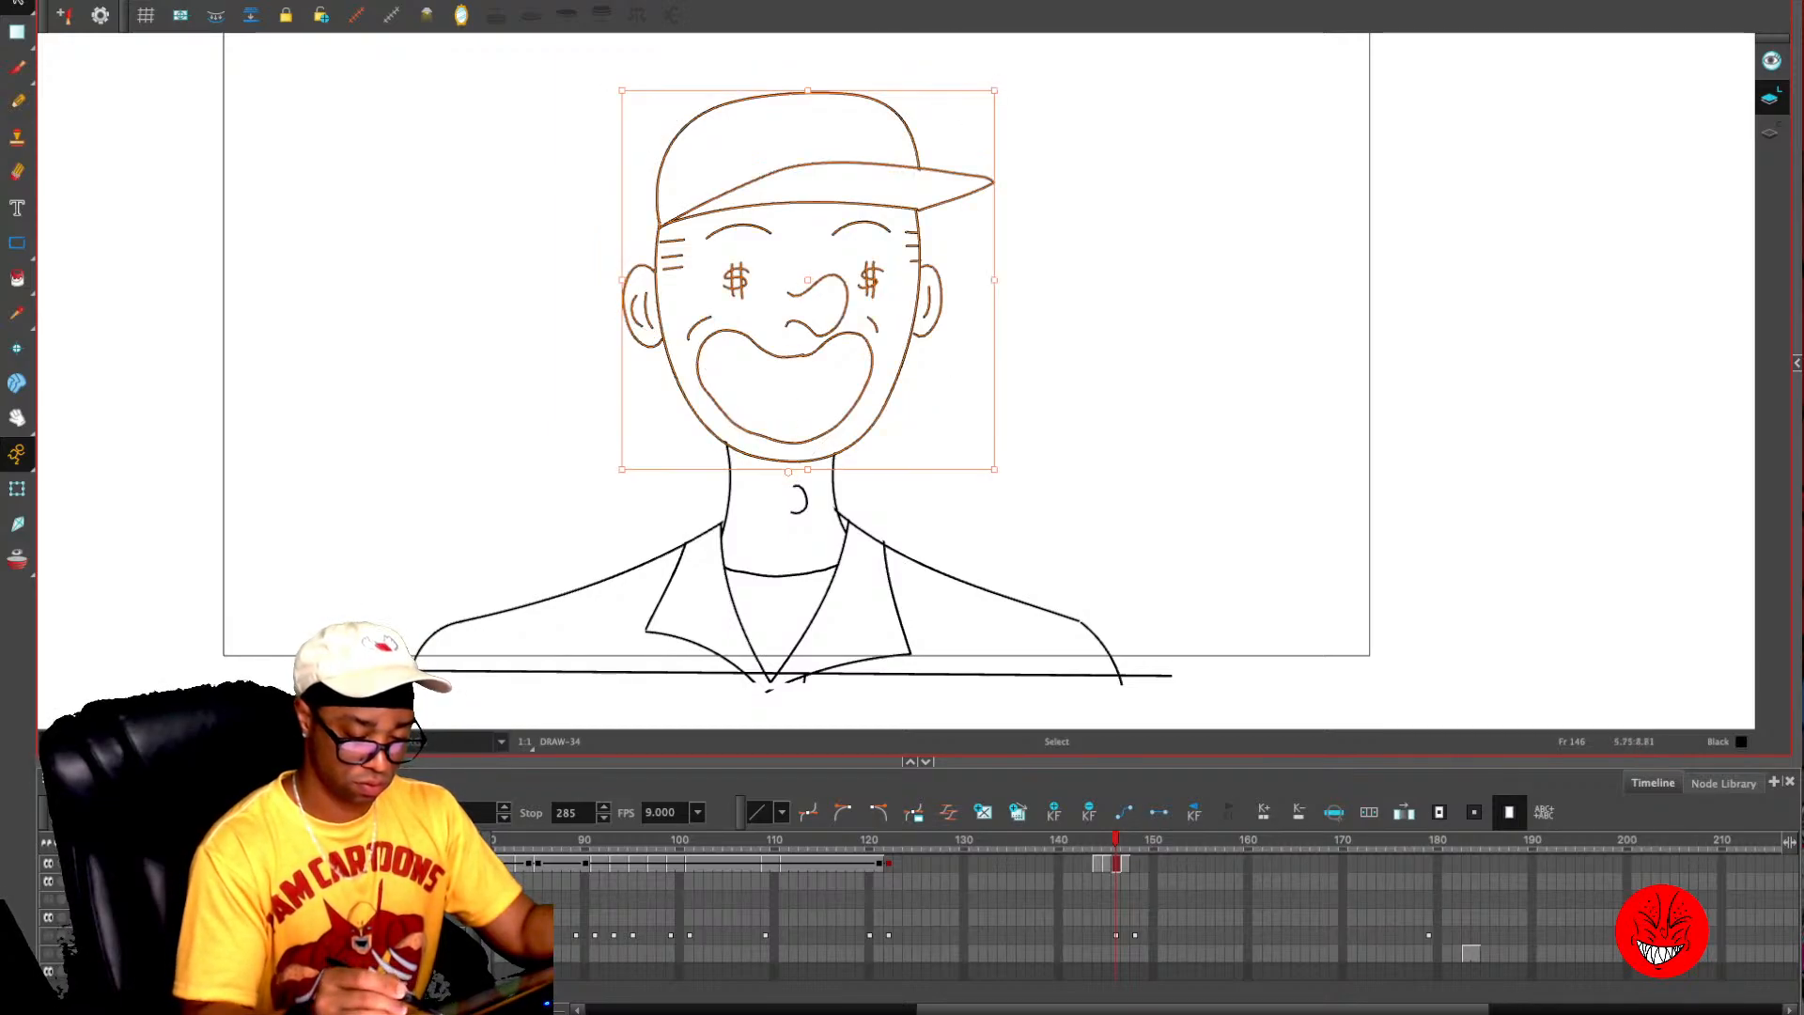
pyautogui.moveTo(1015, 98)
pyautogui.mouseDown()
pyautogui.moveTo(780, 73)
pyautogui.moveTo(644, 331)
pyautogui.moveTo(752, 449)
pyautogui.moveTo(791, 468)
pyautogui.moveTo(916, 382)
pyautogui.moveTo(1018, 104)
pyautogui.mouseUp()
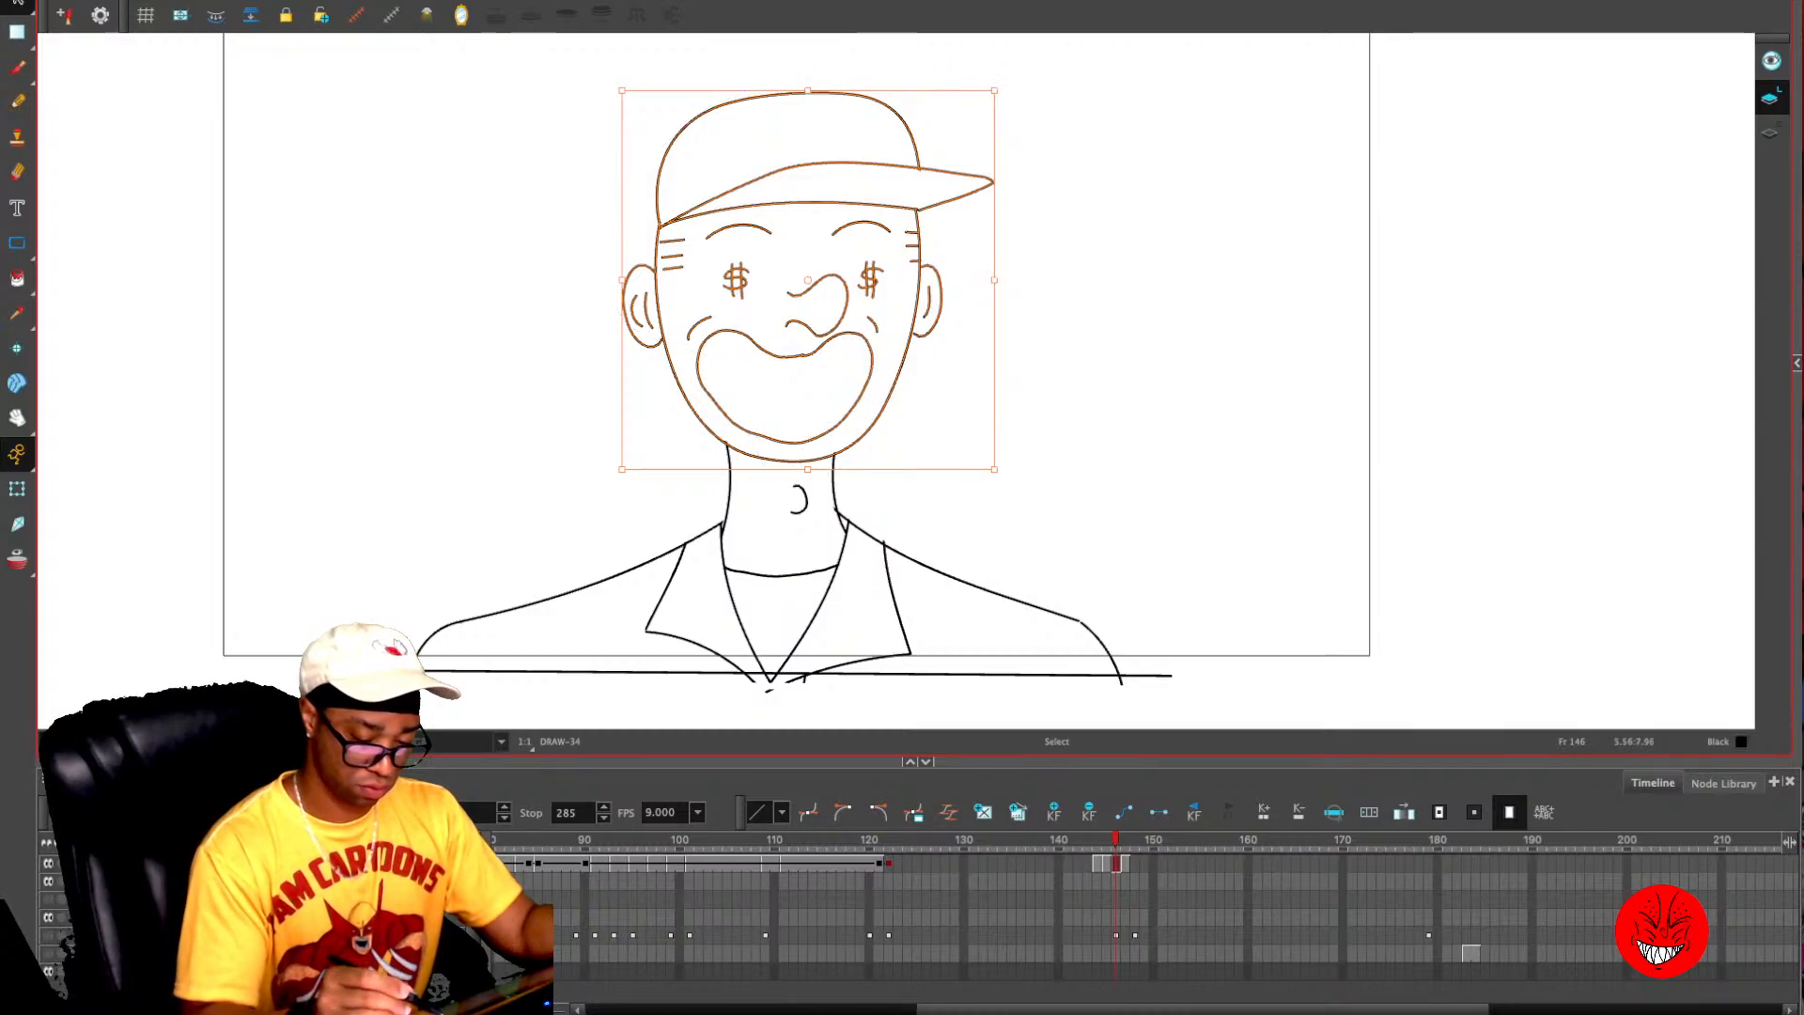
pyautogui.moveTo(808, 280); pyautogui.dragTo(804, 308)
pyautogui.moveTo(786, 488); pyautogui.dragTo(787, 476)
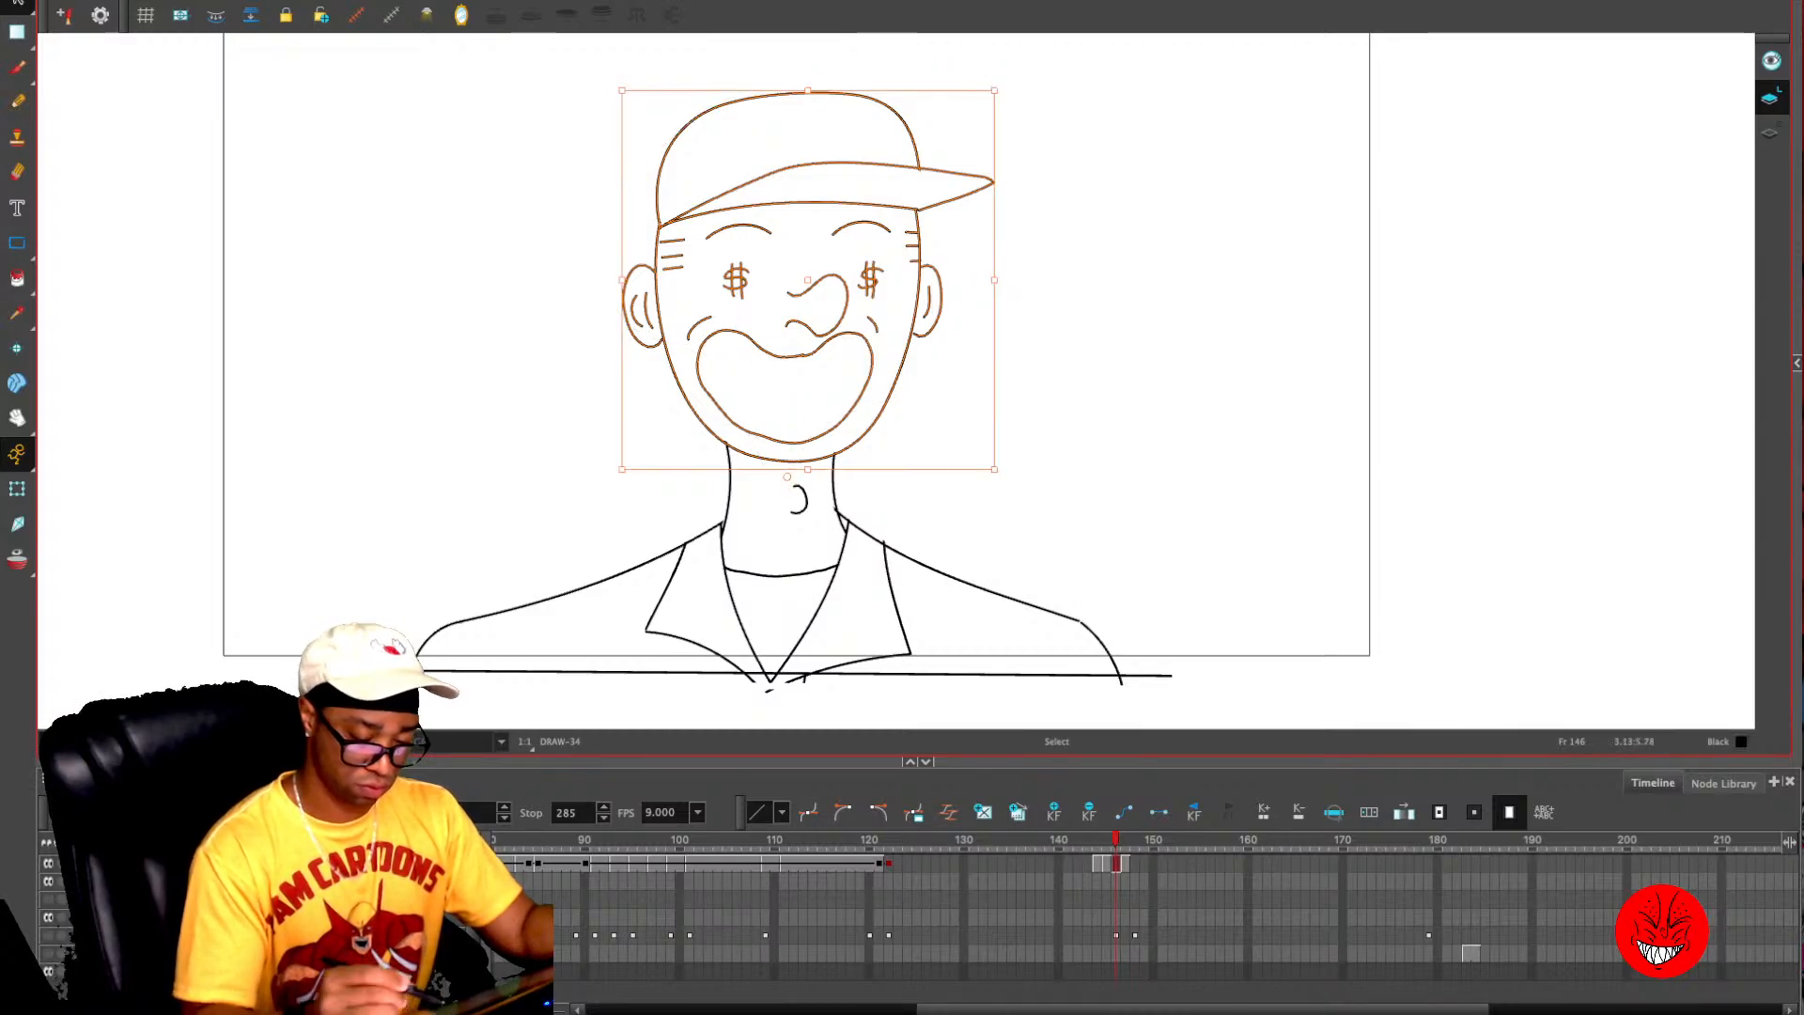
pyautogui.moveTo(1004, 88); pyautogui.dragTo(1110, 155)
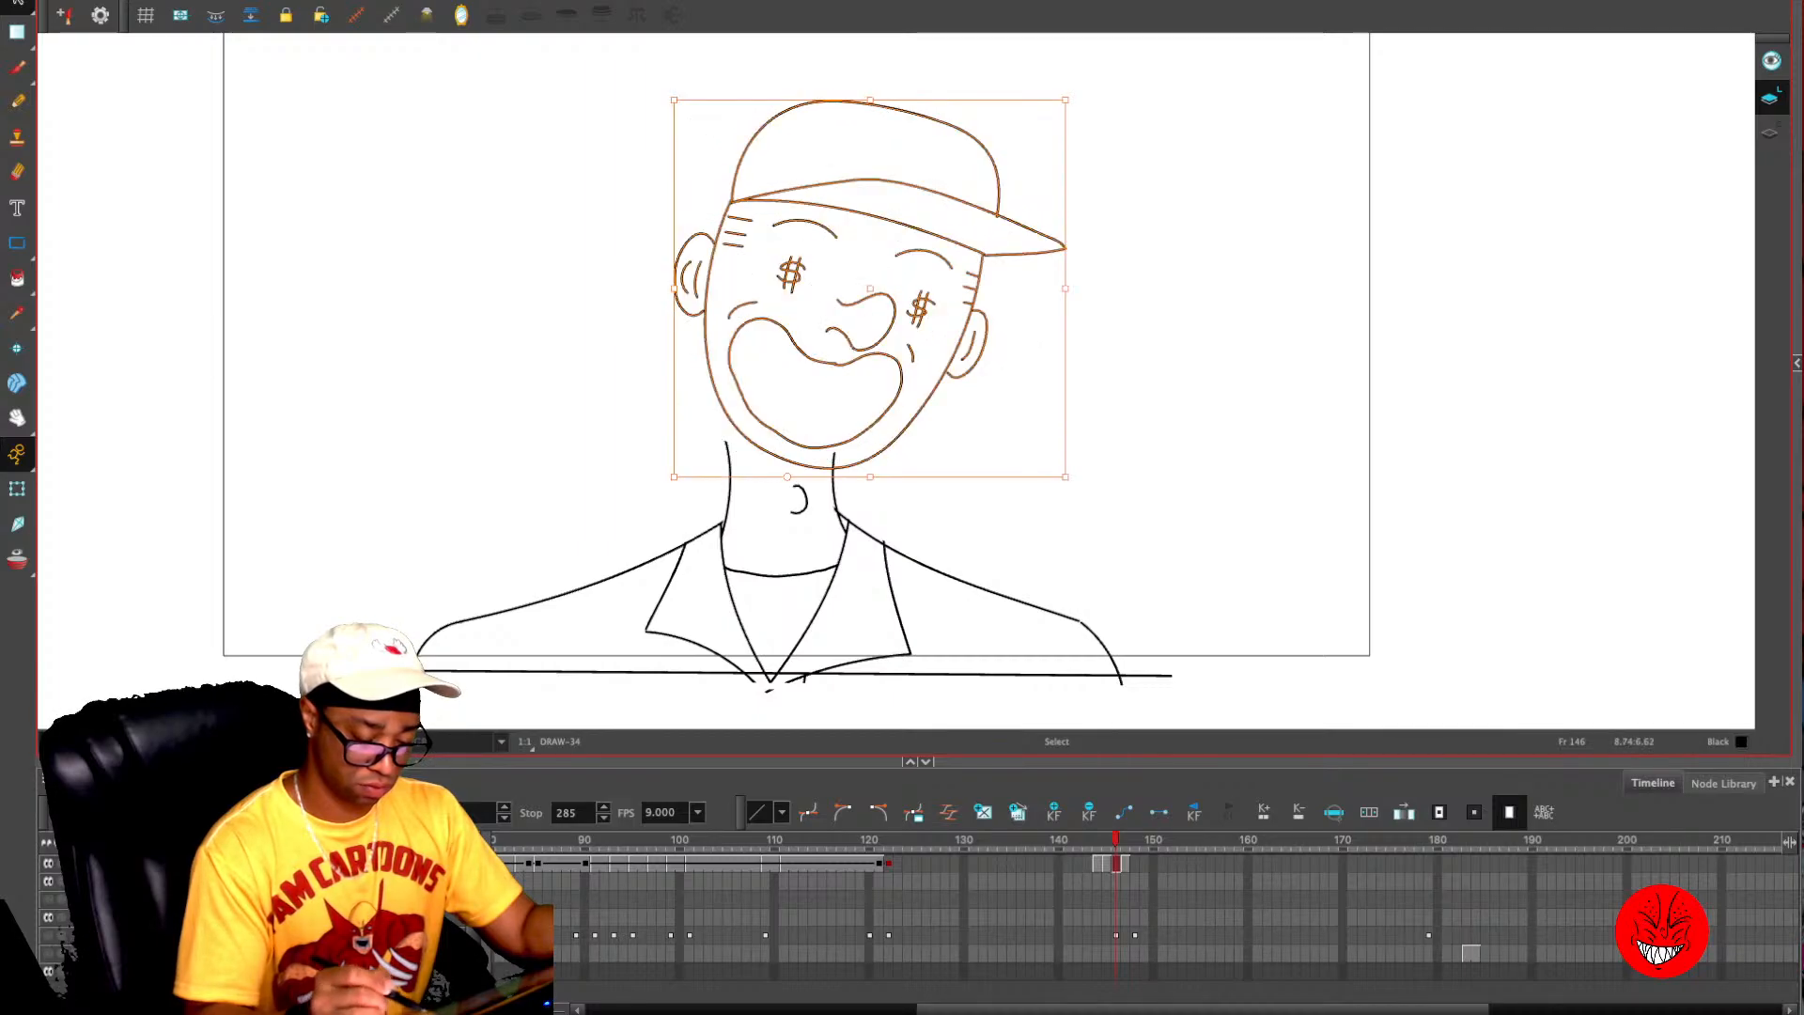
pyautogui.moveTo(939, 384); pyautogui.dragTo(970, 396)
# - Select the whole head with its cap on frame 144 and shift it slightly to the left
pyautogui.press(',')
pyautogui.press(',')
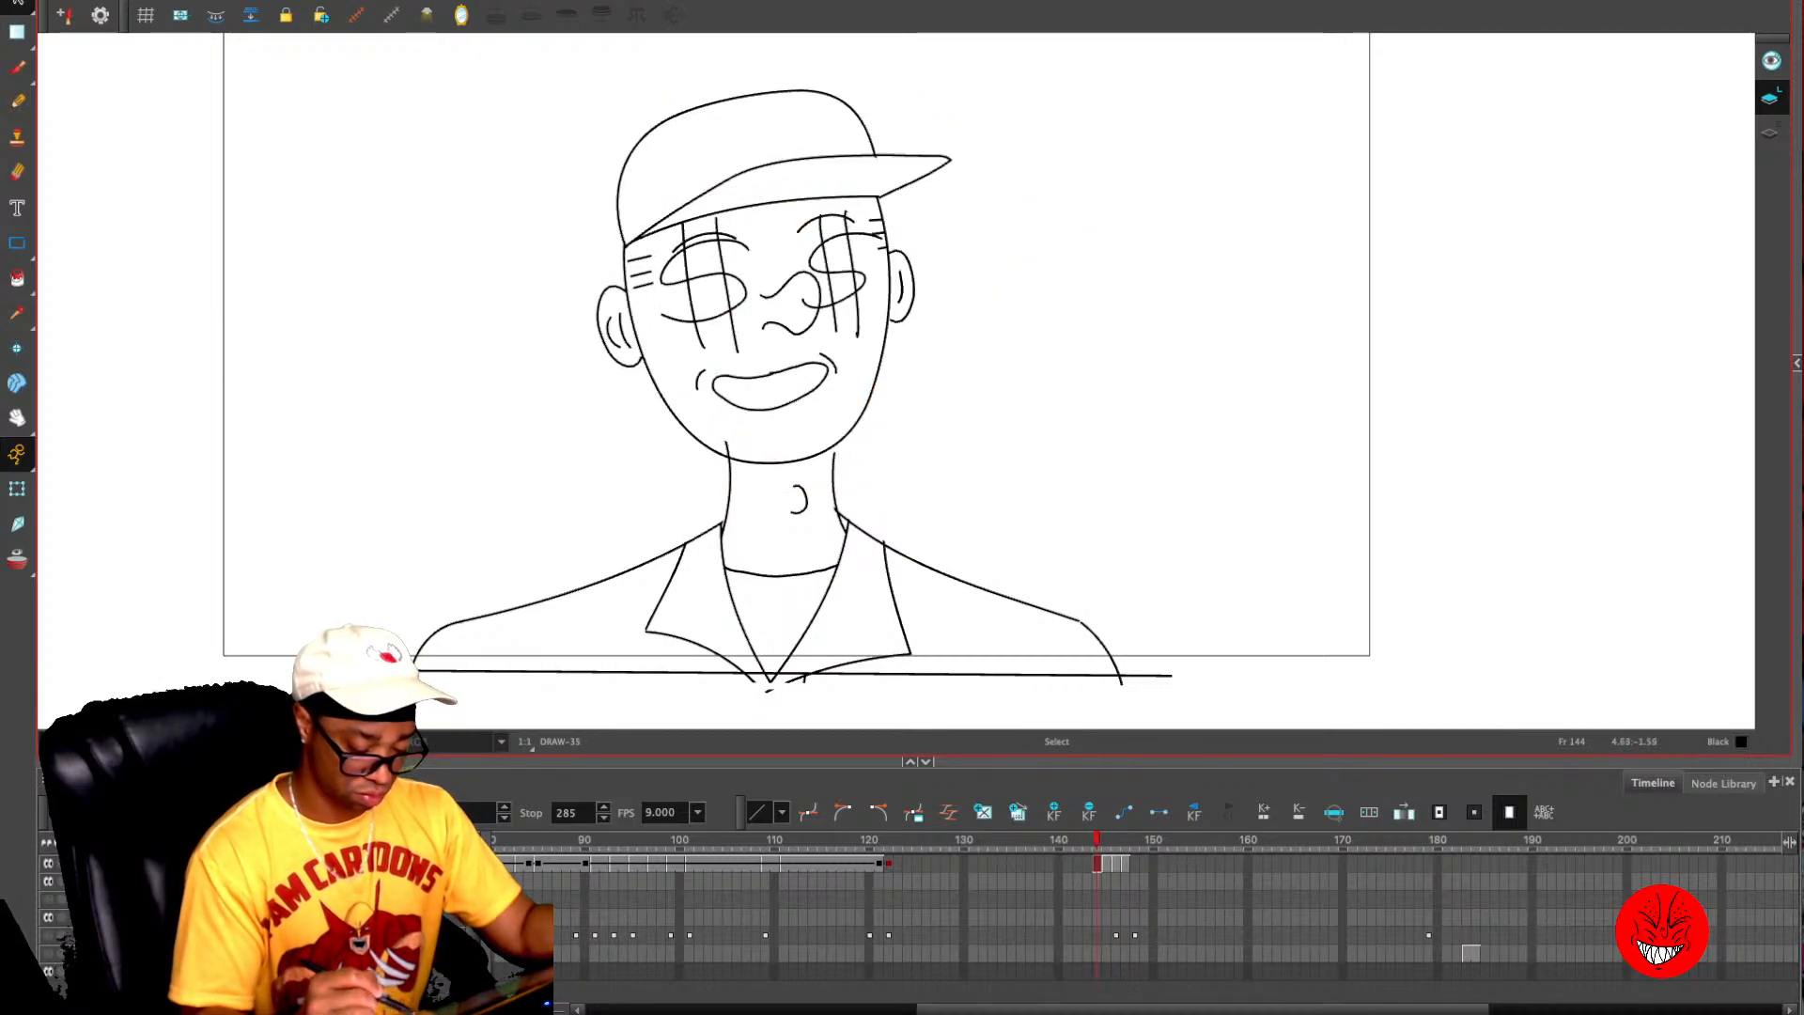
pyautogui.moveTo(832, 73)
pyautogui.mouseDown()
pyautogui.moveTo(724, 414)
pyautogui.moveTo(923, 324)
pyautogui.moveTo(917, 85)
pyautogui.mouseUp()
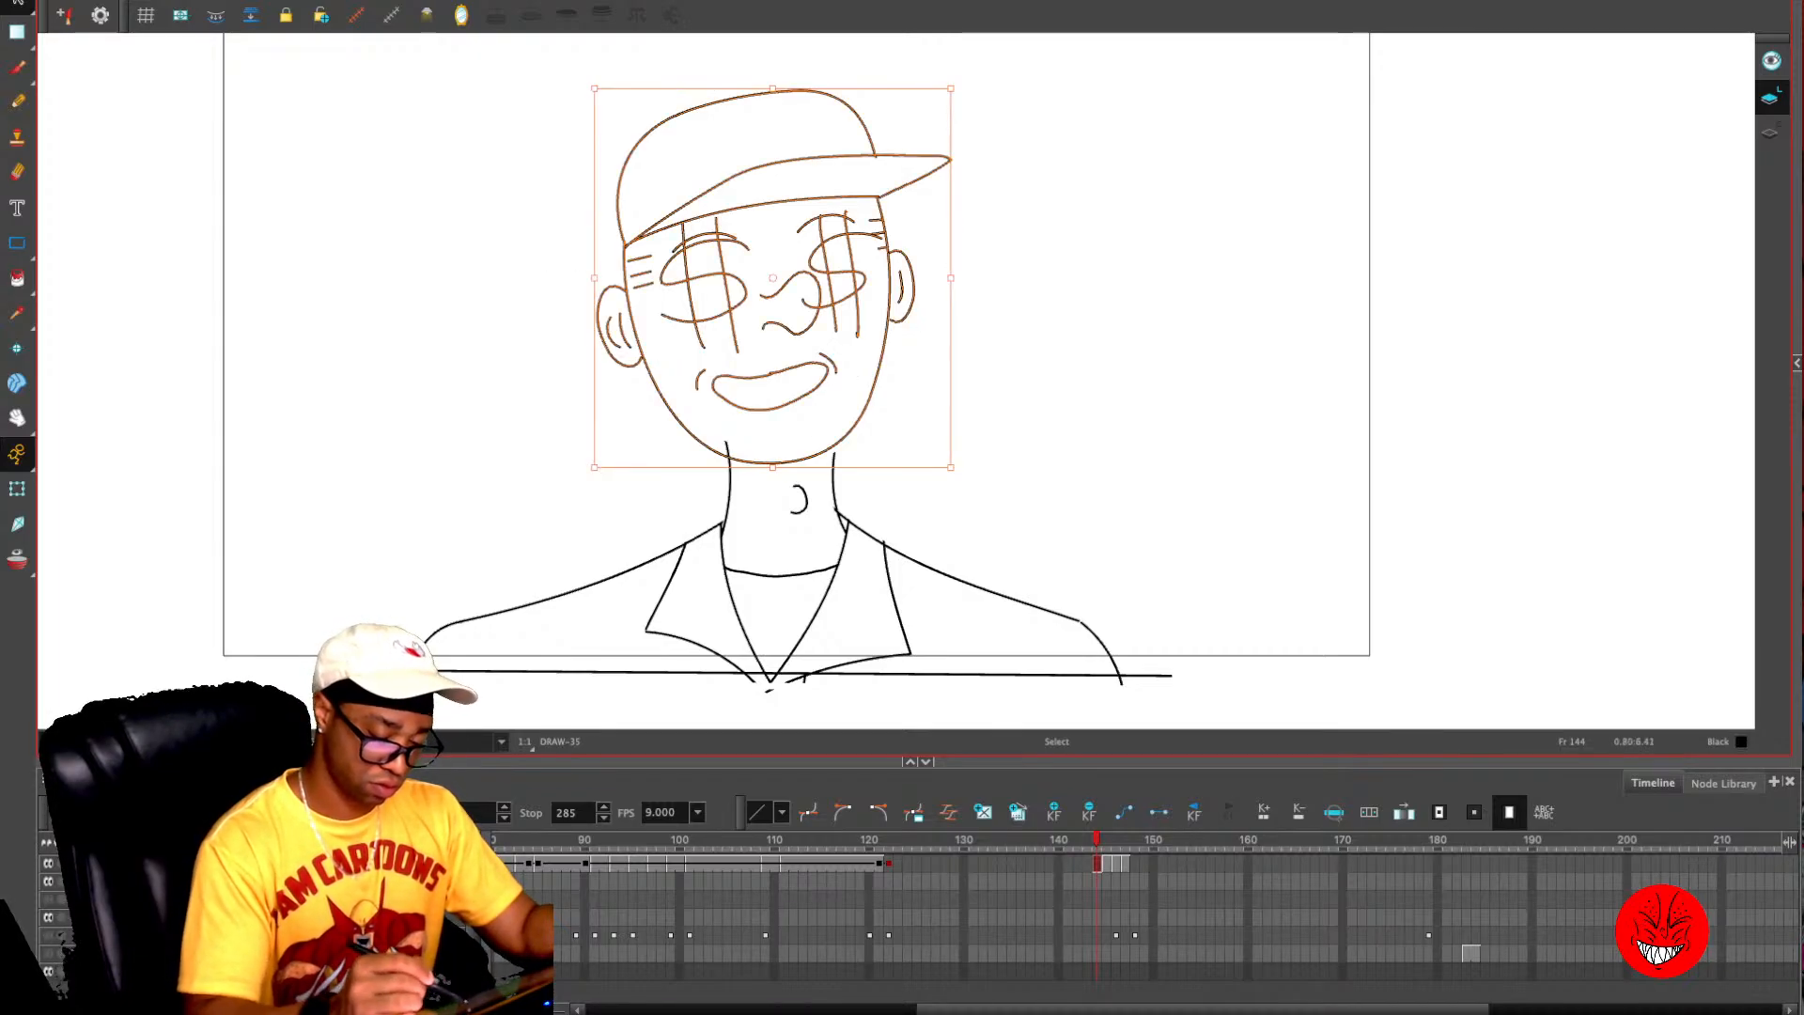
pyautogui.moveTo(869, 157); pyautogui.dragTo(845, 157)
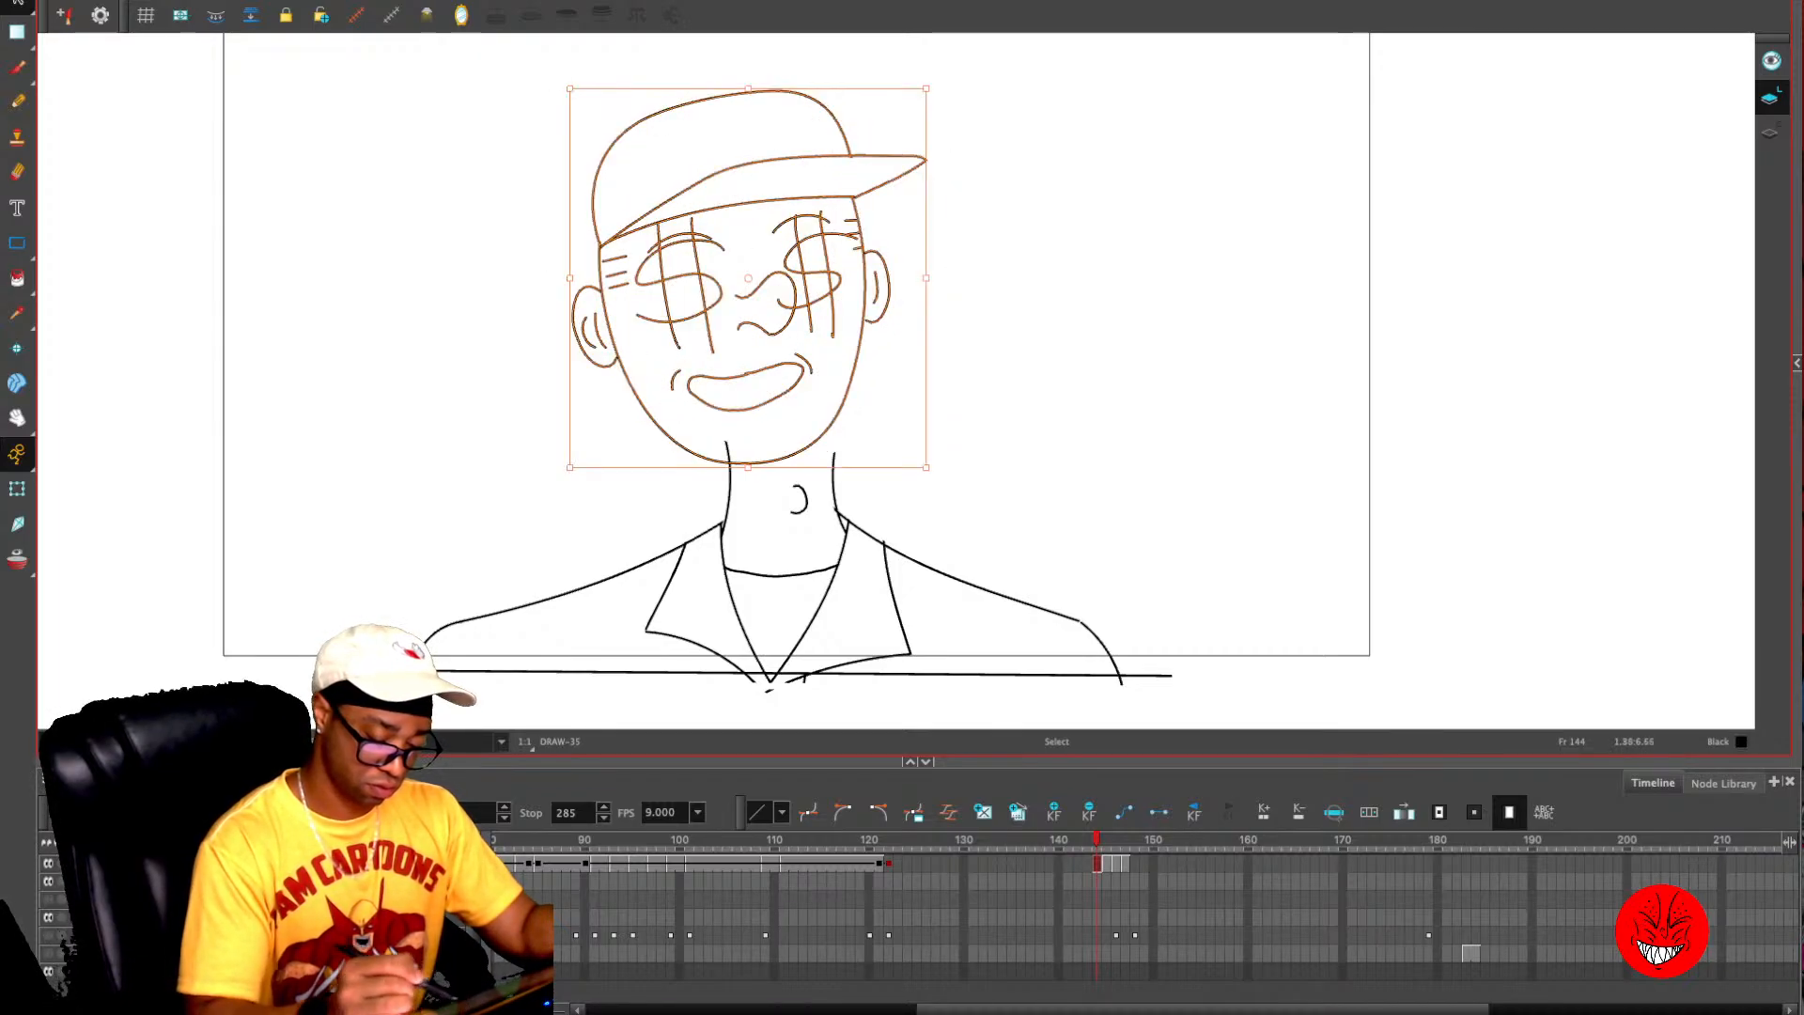
# - Delete the old neck lines and Adam's apple below the tilted heads on frames 144 and 146
pyautogui.click(1011, 363)
pyautogui.moveTo(840, 451)
pyautogui.mouseDown()
pyautogui.moveTo(770, 468)
pyautogui.moveTo(837, 433)
pyautogui.mouseUp()
pyautogui.press('Delete')
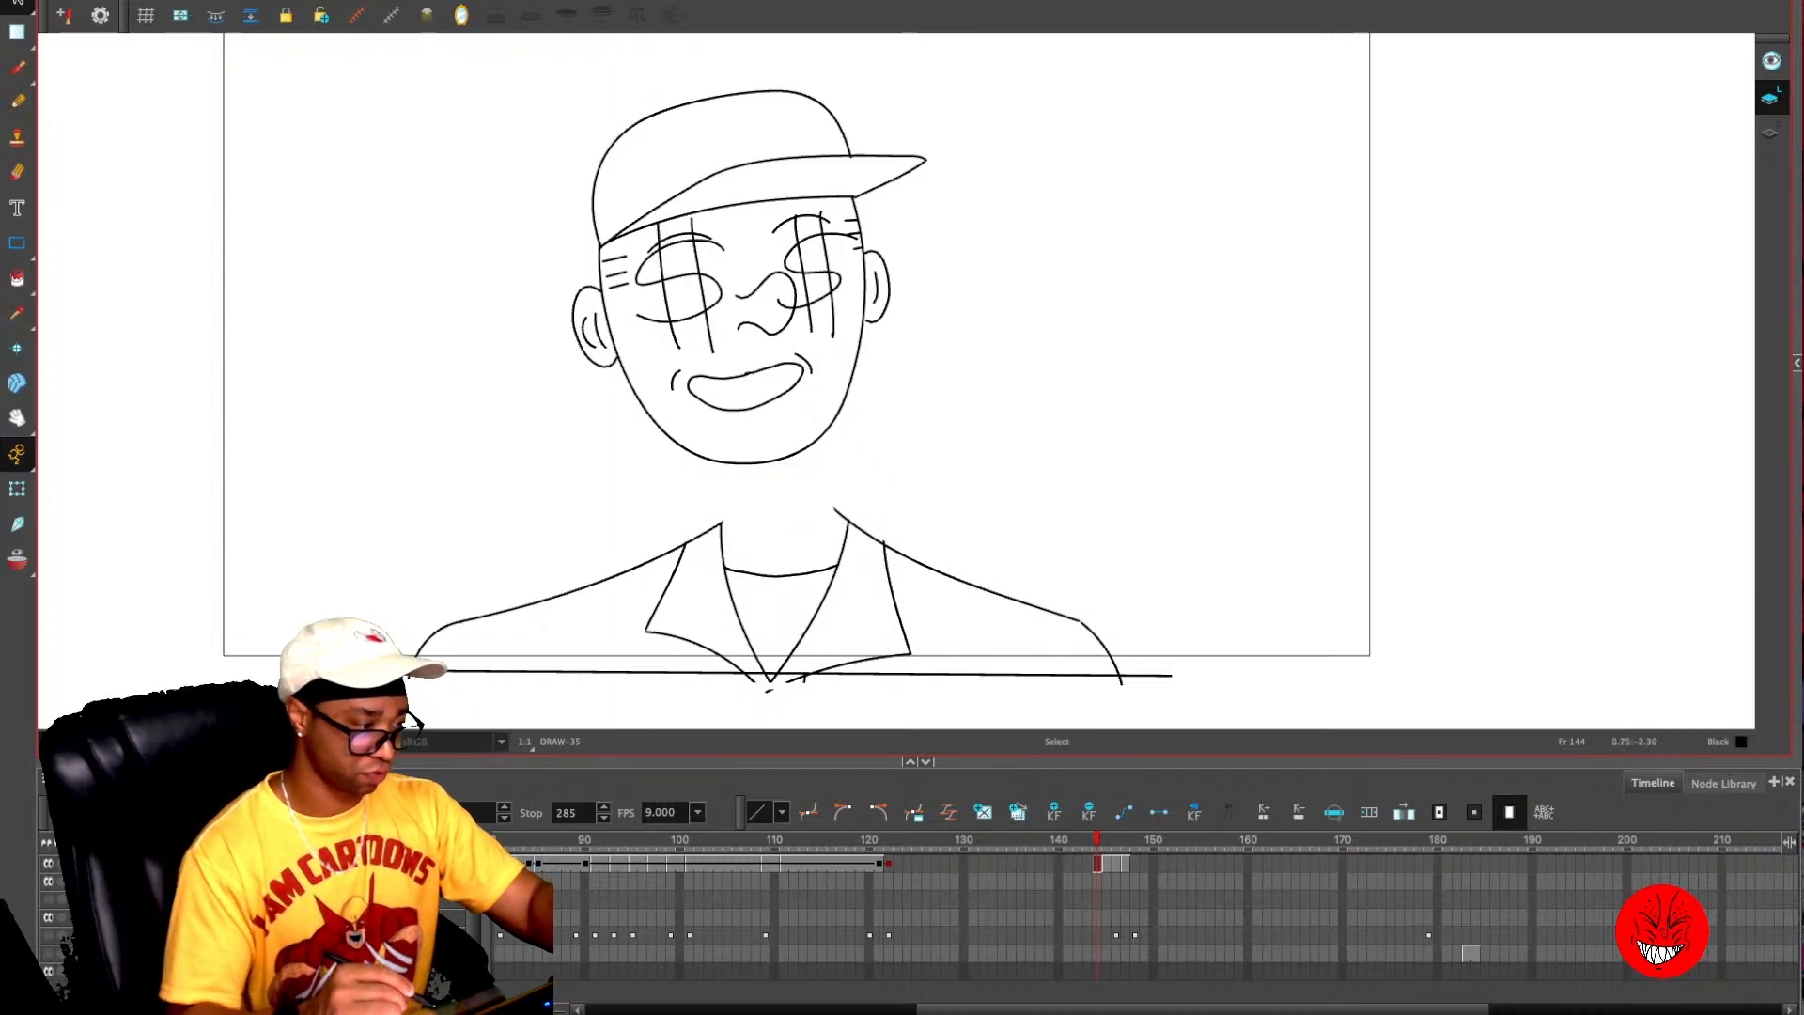
pyautogui.hotkey('alt', '/')
pyautogui.press('.')
pyautogui.press('.')
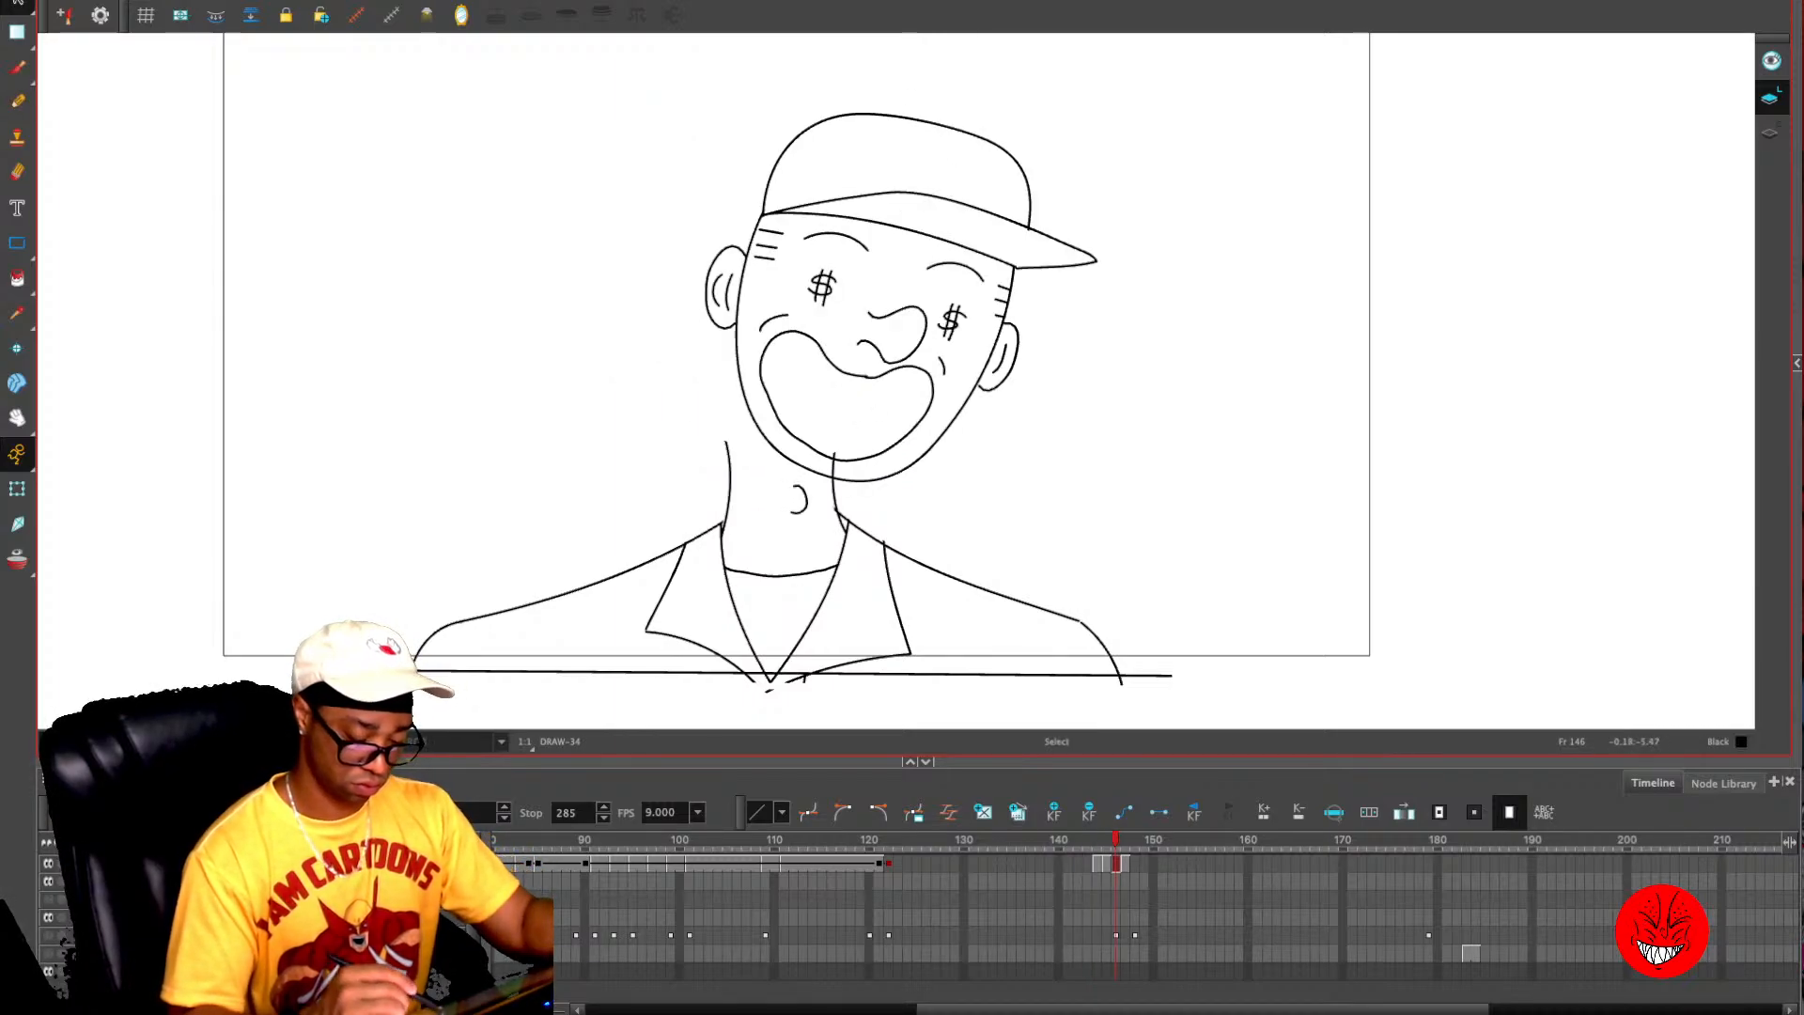
pyautogui.moveTo(712, 472)
pyautogui.mouseDown()
pyautogui.moveTo(828, 507)
pyautogui.moveTo(848, 481)
pyautogui.mouseUp()
pyautogui.press('Delete')
# - Turn on onion skinning and redraw the neck lines on frame 146, curving from the tilted jaw to the collar
pyautogui.hotkey('alt', 'o')
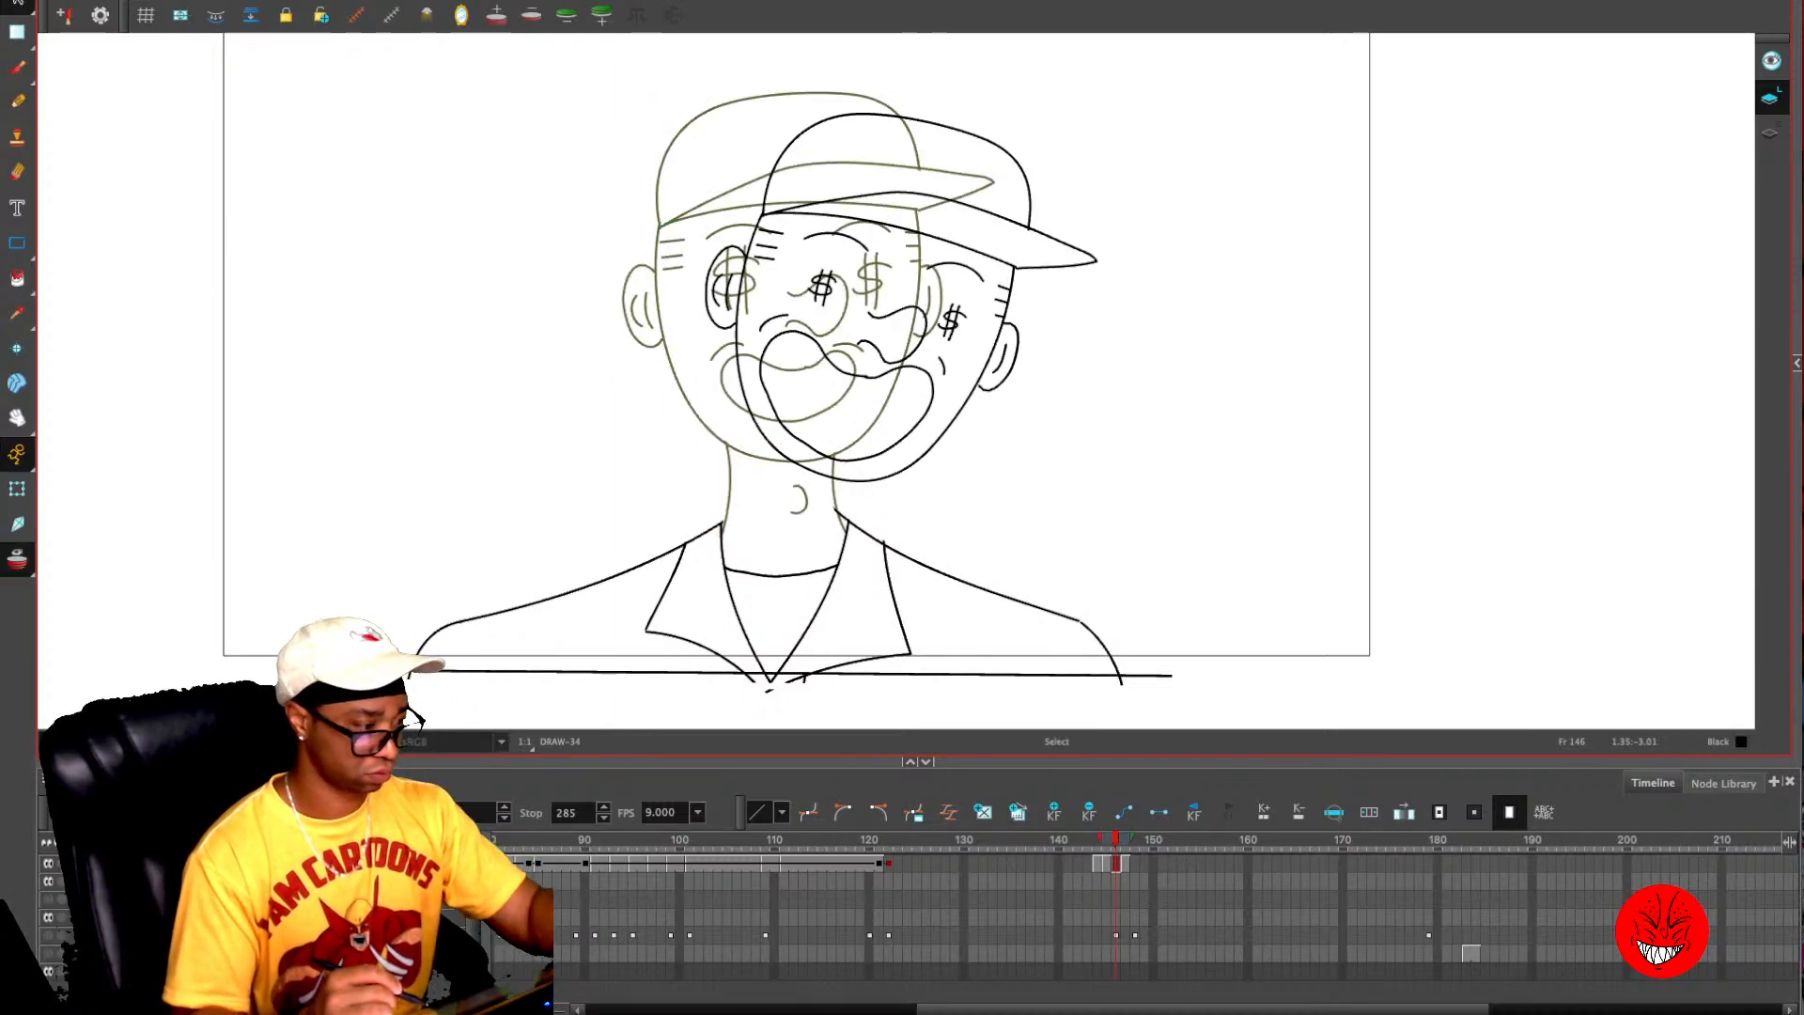
pyautogui.hotkey('alt', '/')
pyautogui.moveTo(752, 422); pyautogui.dragTo(724, 541)
pyautogui.hotkey('ctrl', 'z')
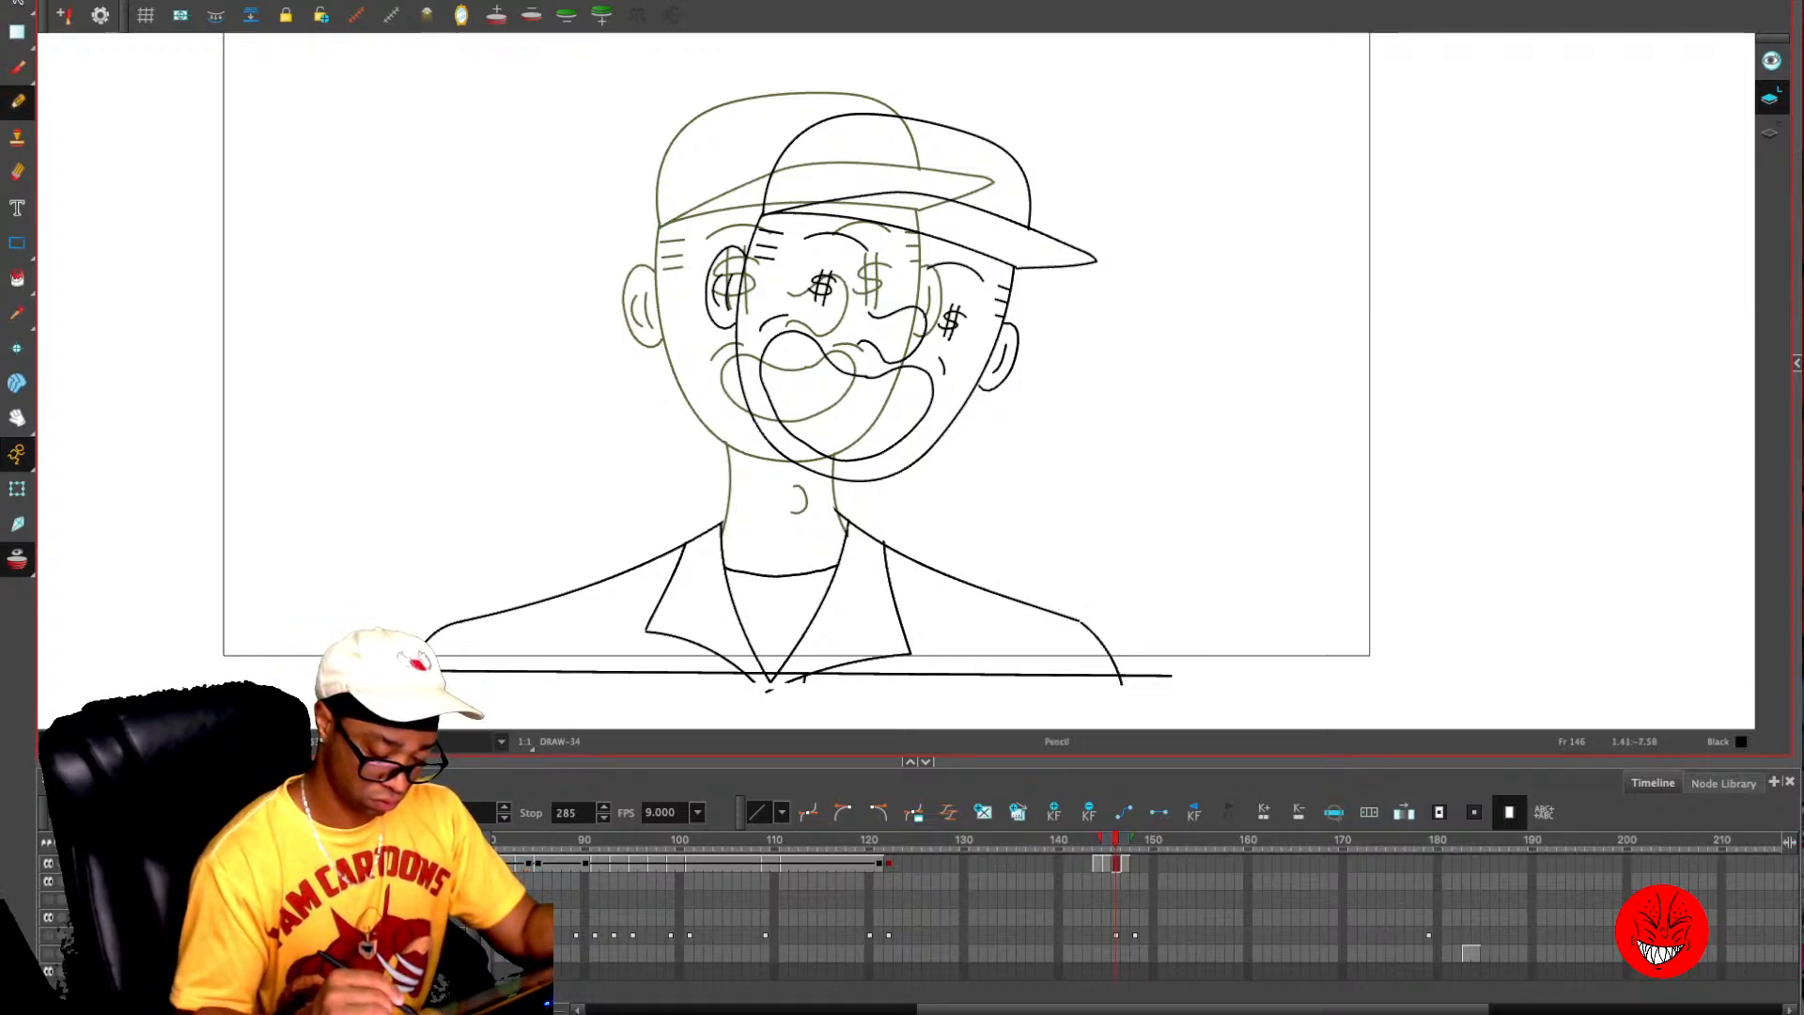
pyautogui.moveTo(848, 530); pyautogui.dragTo(859, 479)
pyautogui.moveTo(752, 414); pyautogui.dragTo(724, 522)
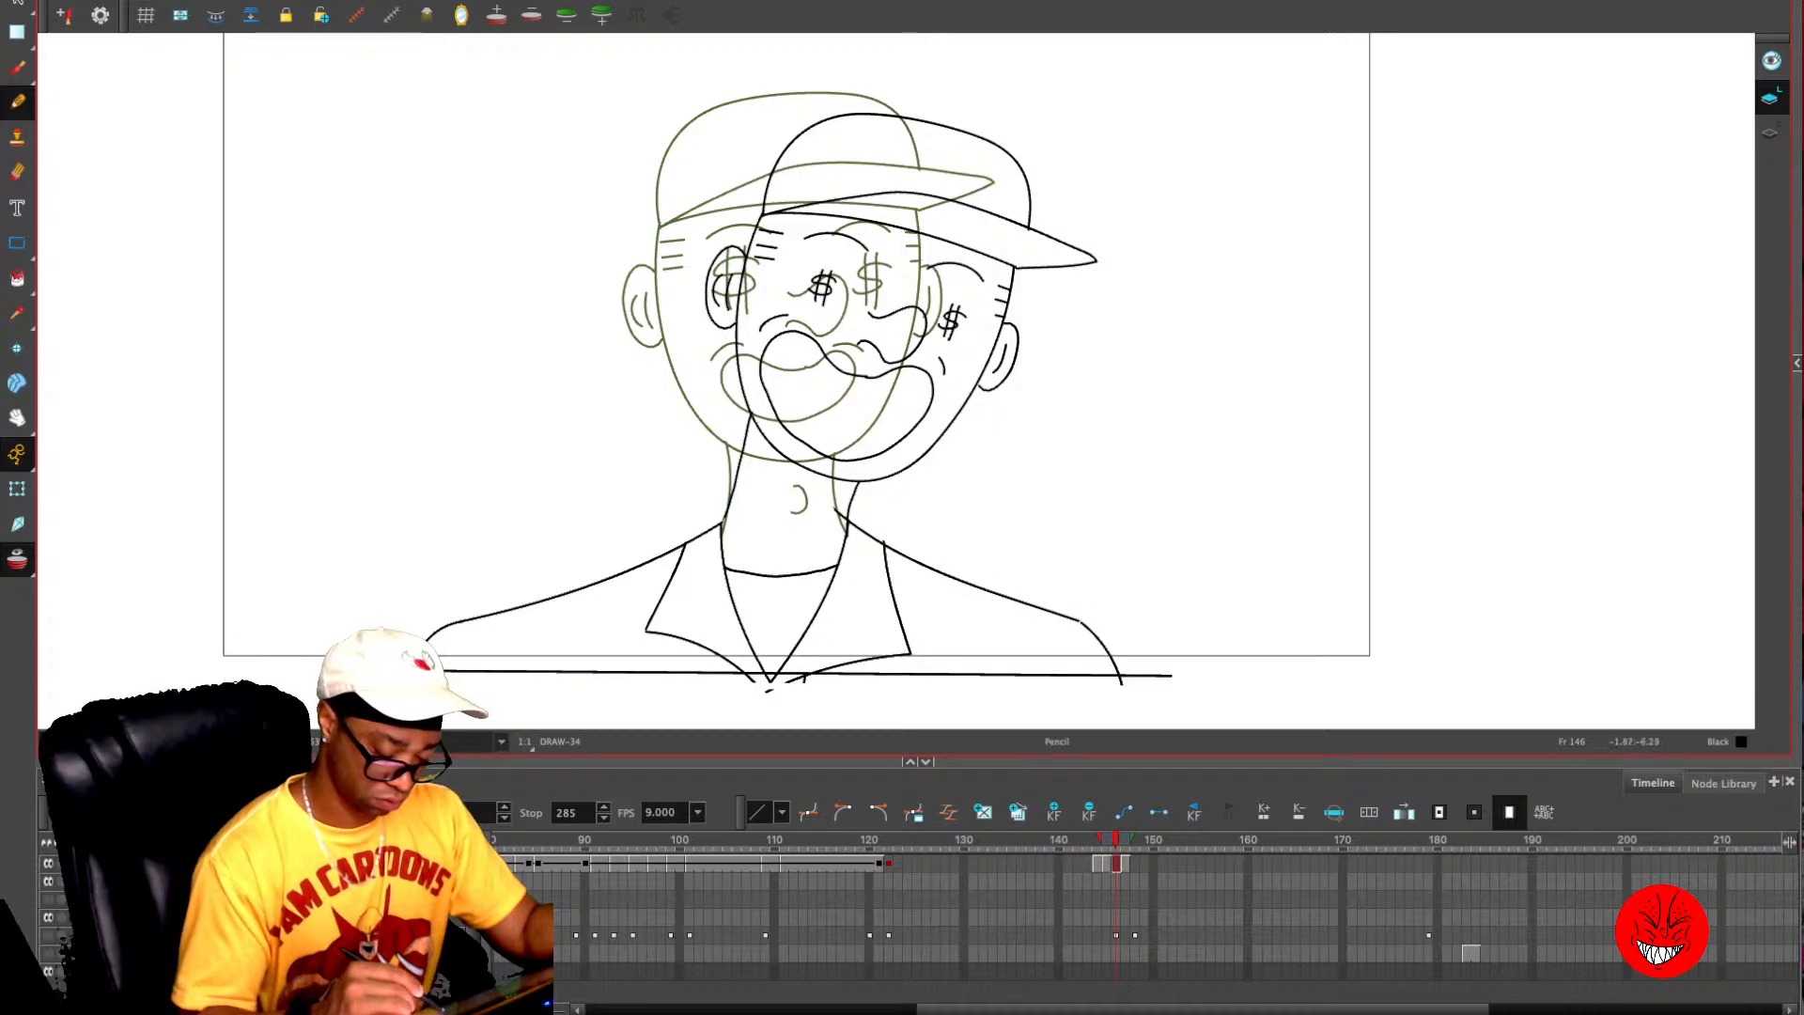
pyautogui.hotkey('ctrl', 'z')
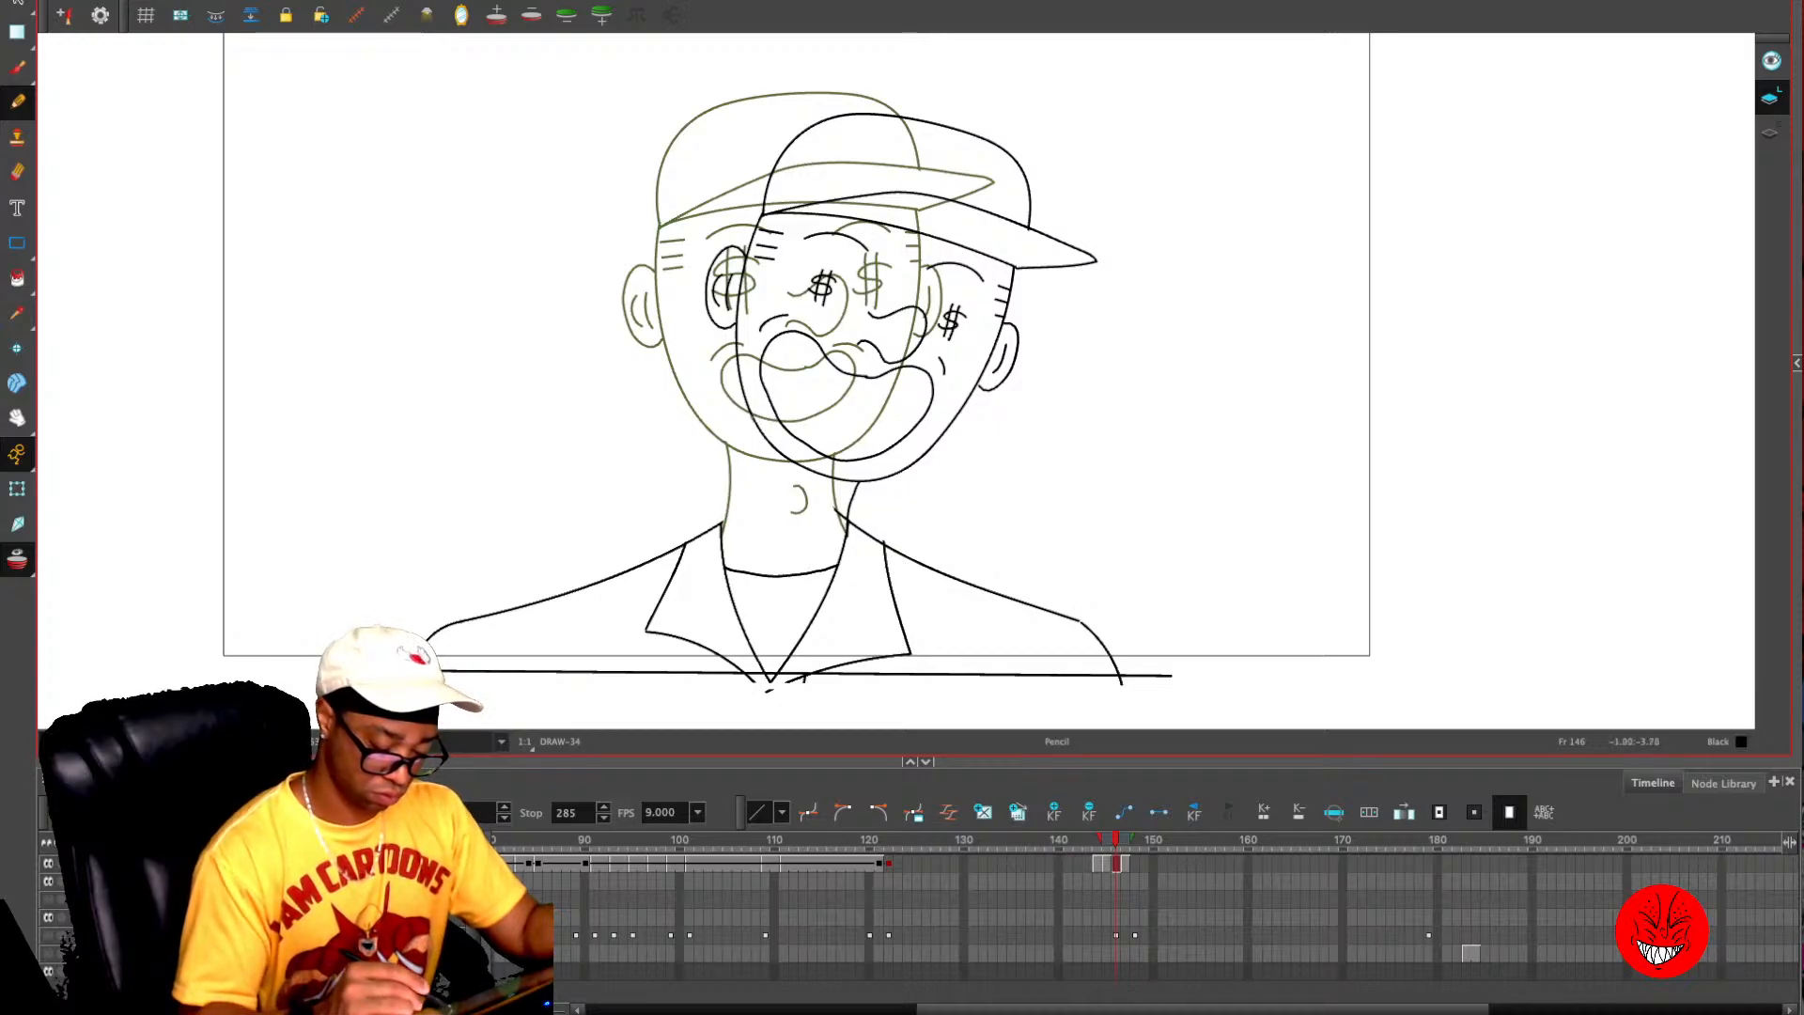
pyautogui.moveTo(750, 427); pyautogui.dragTo(724, 519)
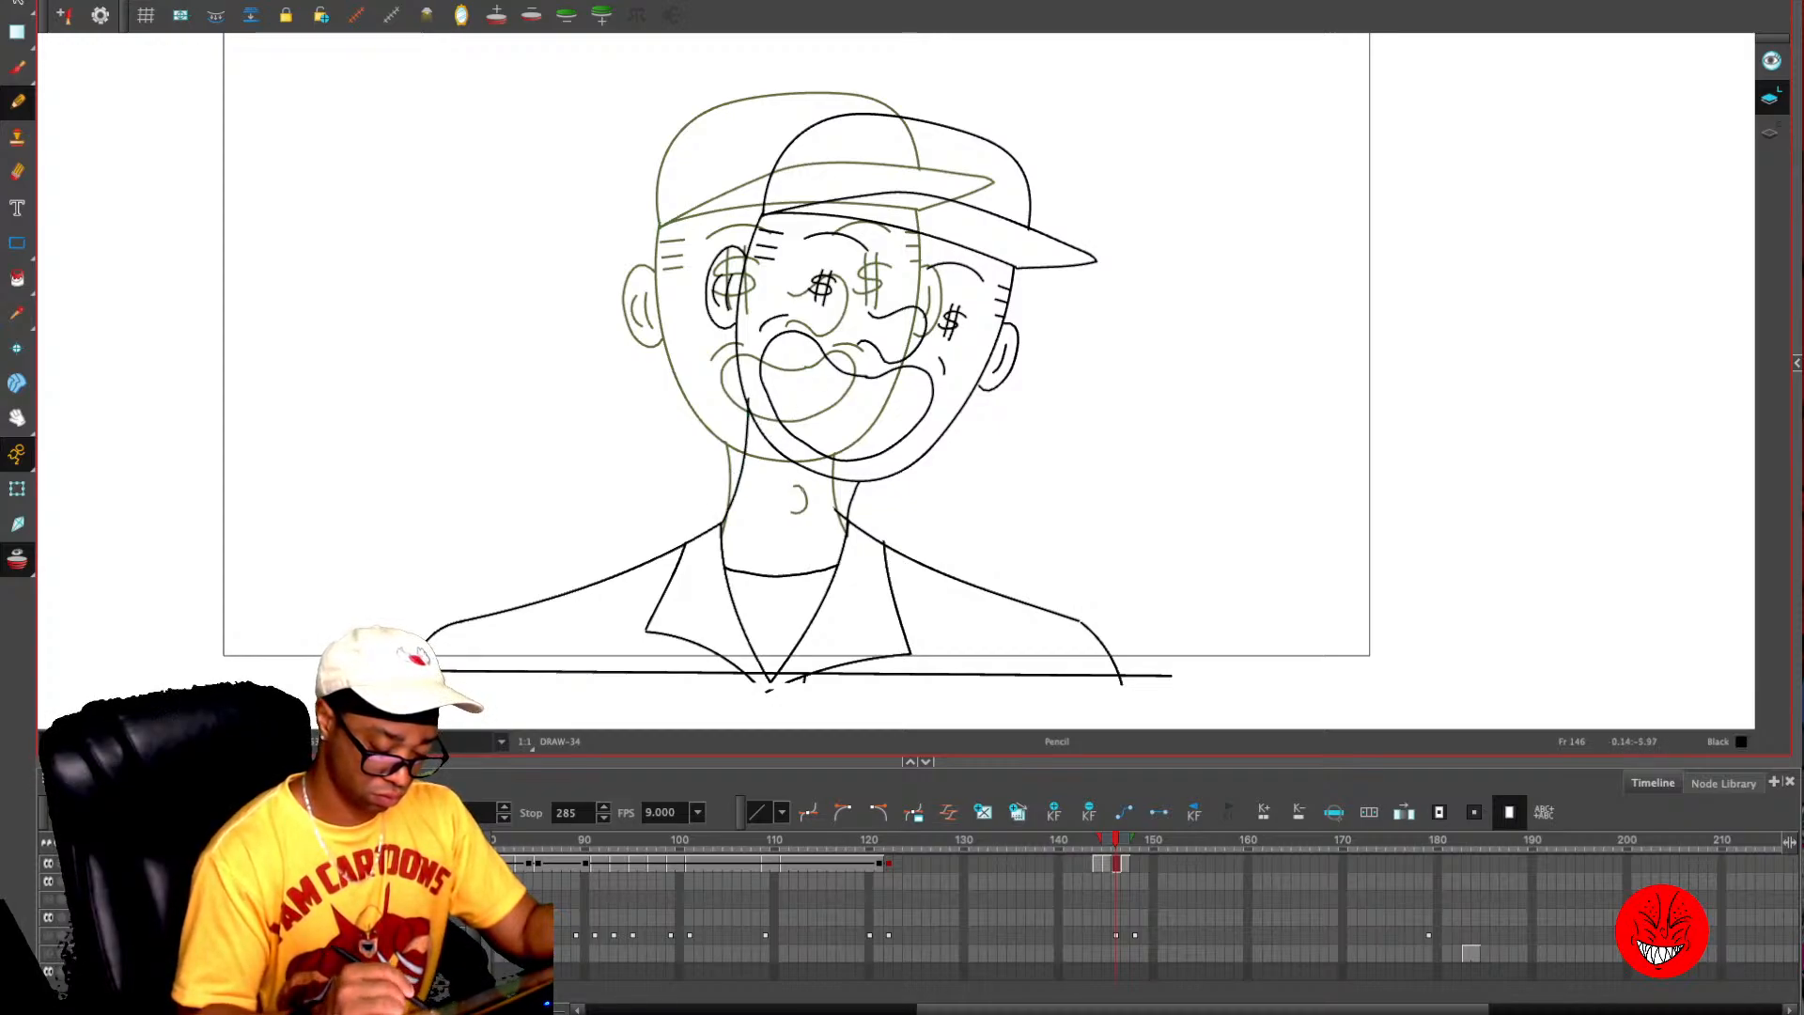
# - Redraw the neck lines and Adam's apple on frame 144 to join the tilted head to the collar
pyautogui.press(',')
pyautogui.press(',')
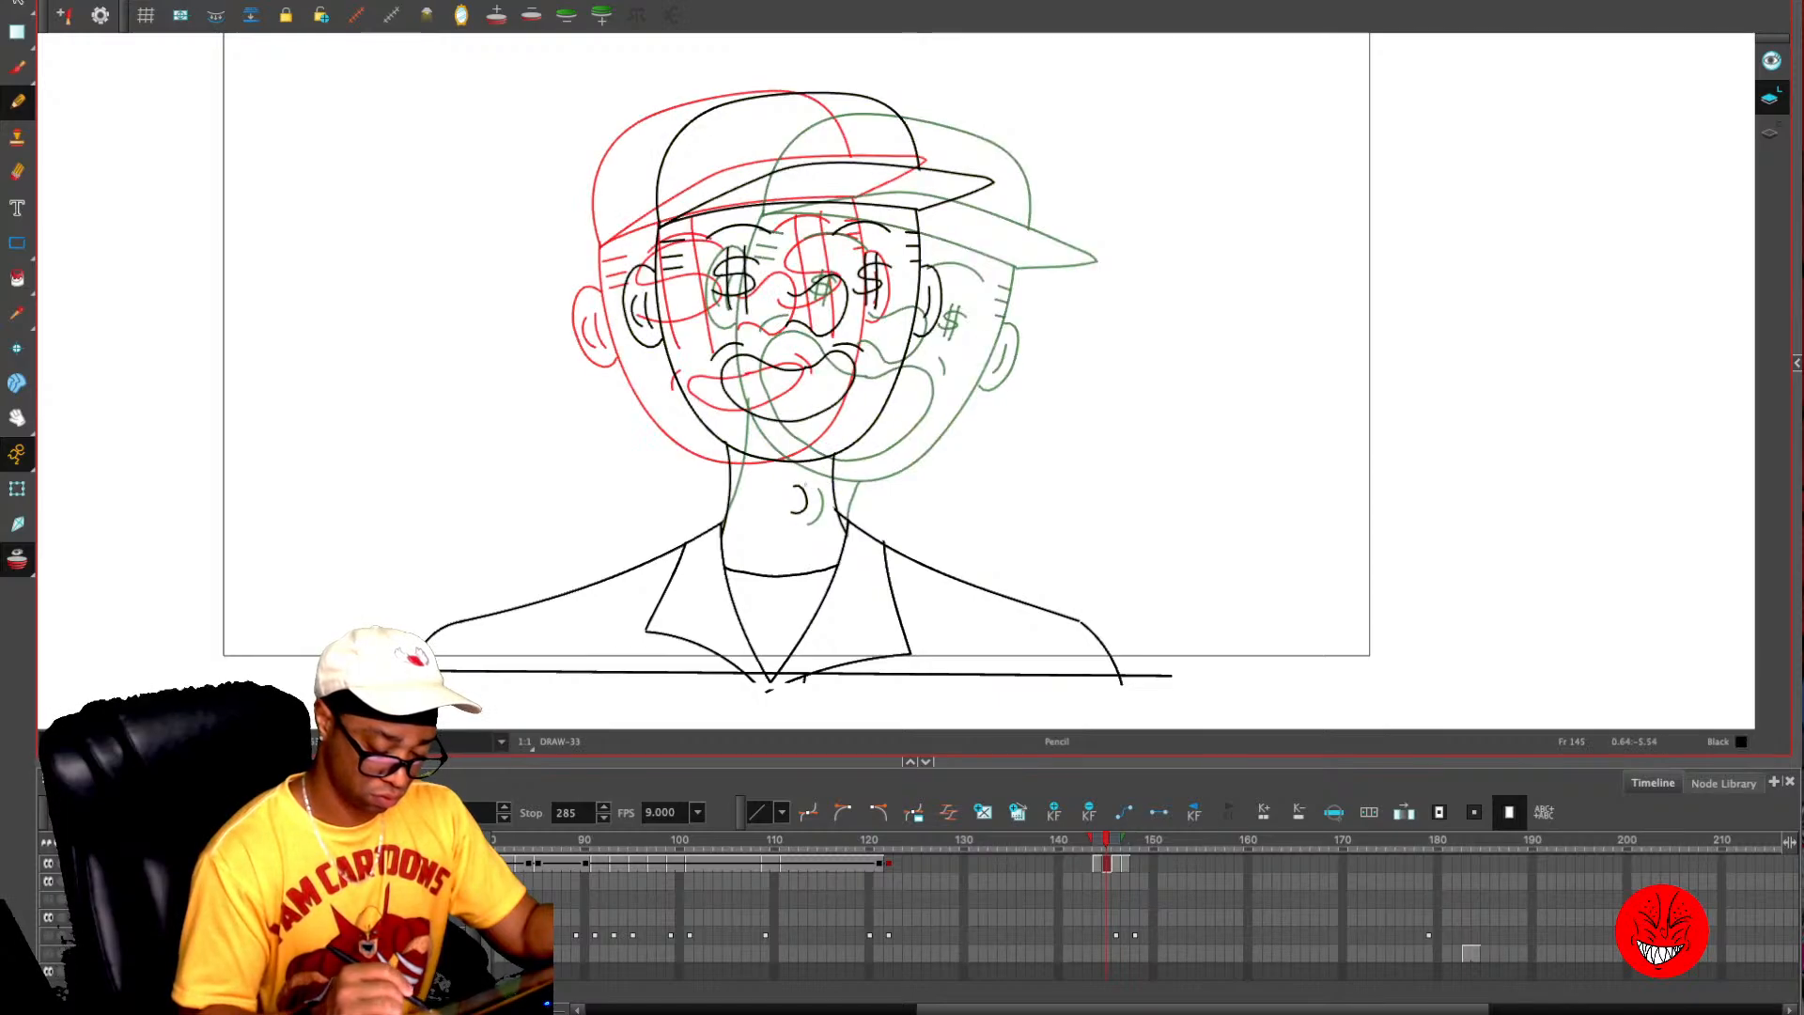
pyautogui.moveTo(775, 477)
pyautogui.mouseDown()
pyautogui.moveTo(788, 508)
pyautogui.moveTo(725, 526)
pyautogui.mouseUp()
pyautogui.hotkey('ctrl', 'z')
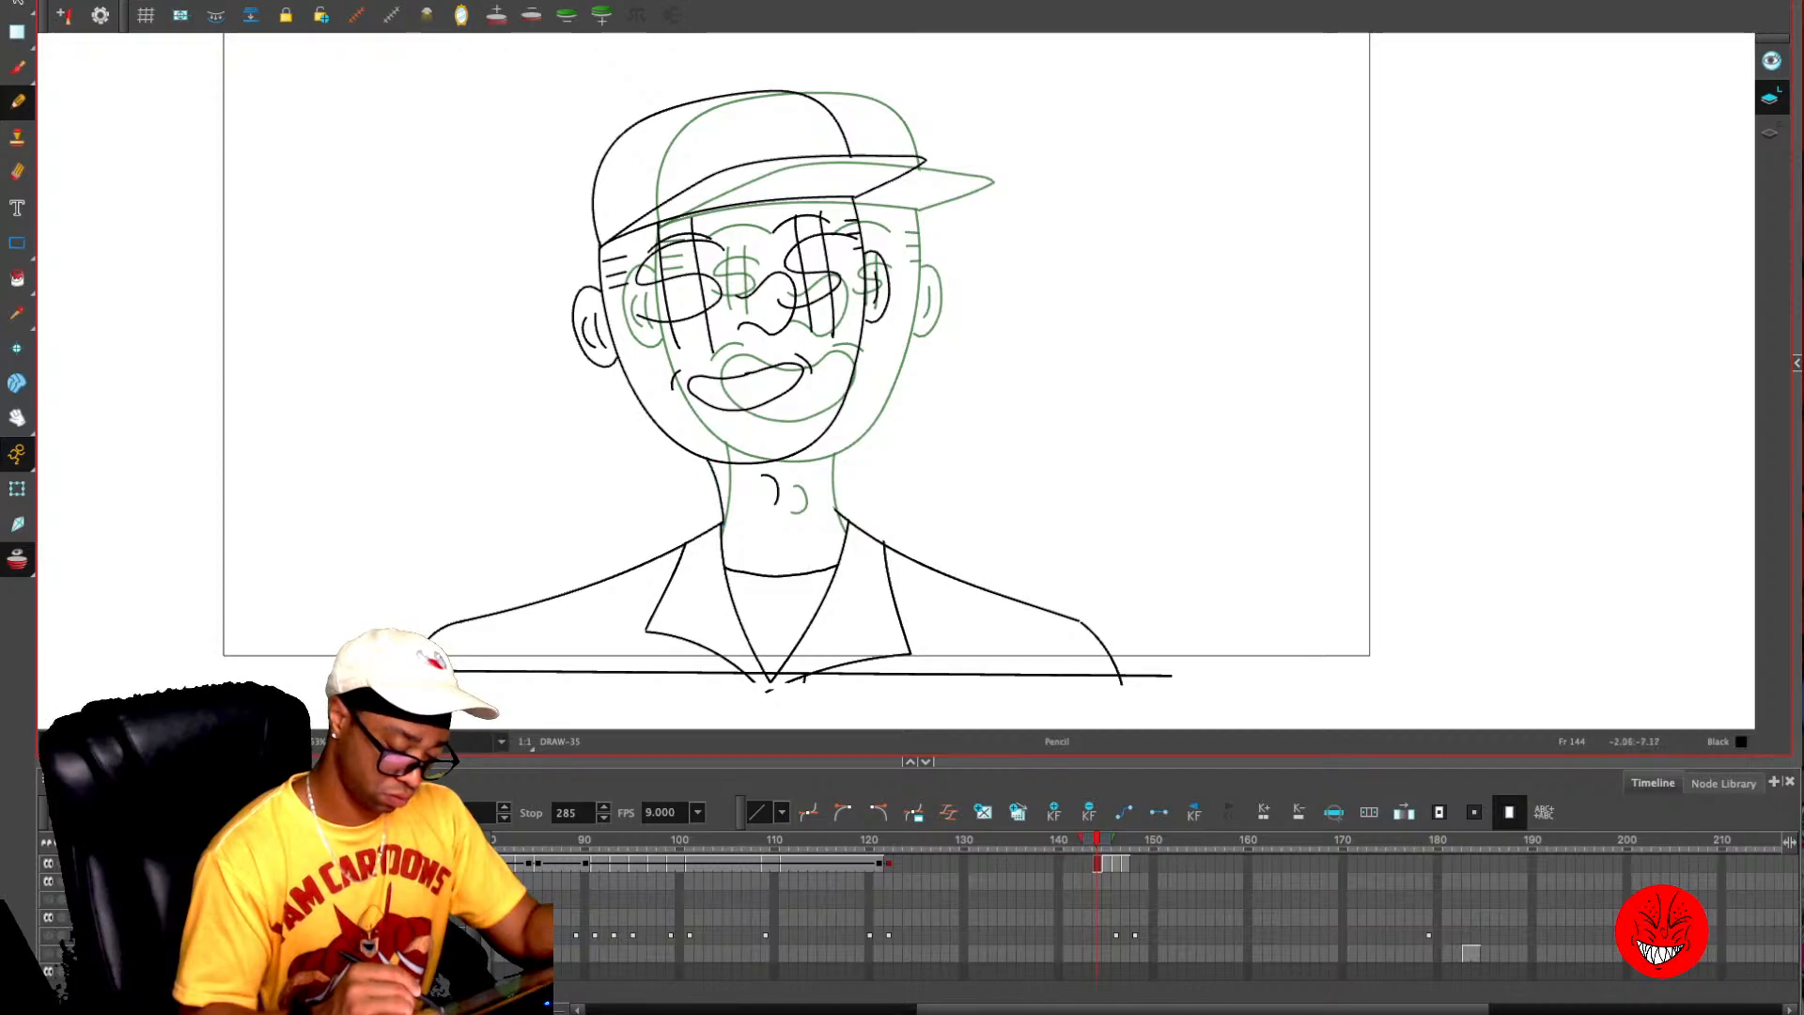
pyautogui.moveTo(818, 432); pyautogui.dragTo(825, 470)
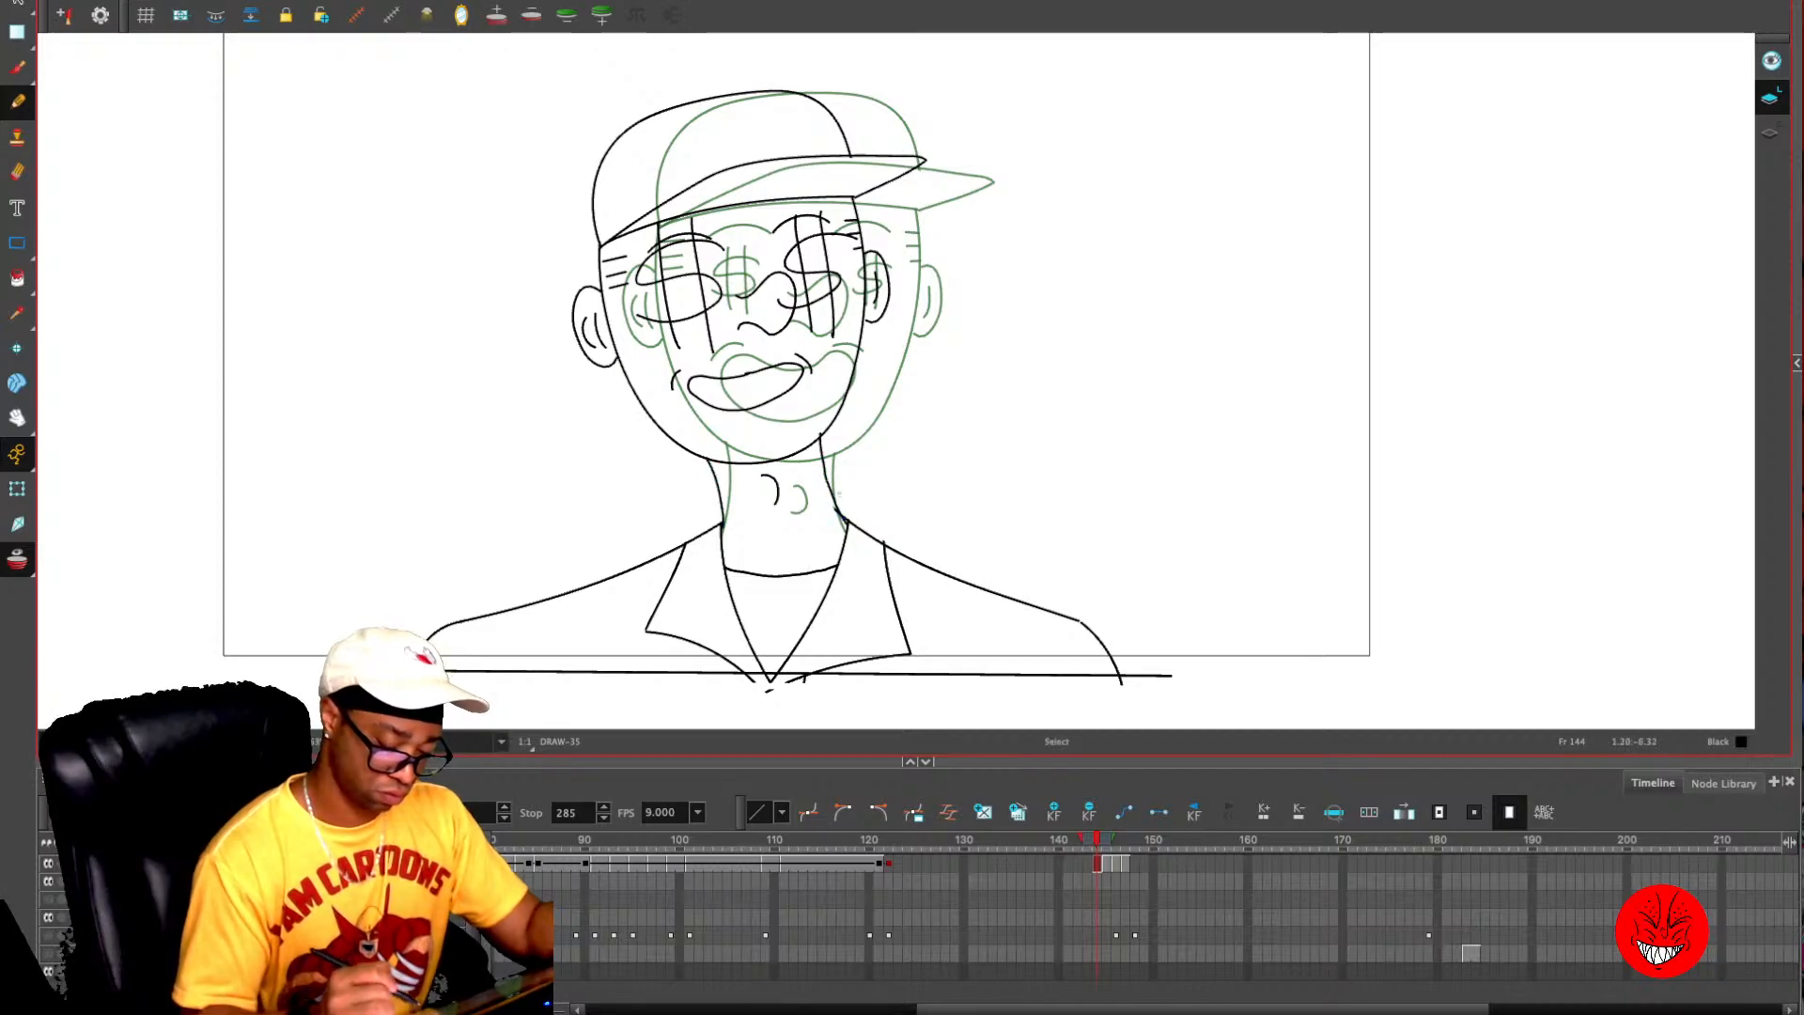
# - Turn off onion skinning and flip between frames 144 and 146 to check the head tilts and necks
pyautogui.hotkey('alt', 'o')
pyautogui.press('.')
pyautogui.press('.')
pyautogui.press(',')
pyautogui.press(',')
pyautogui.press('.')
pyautogui.press('.')
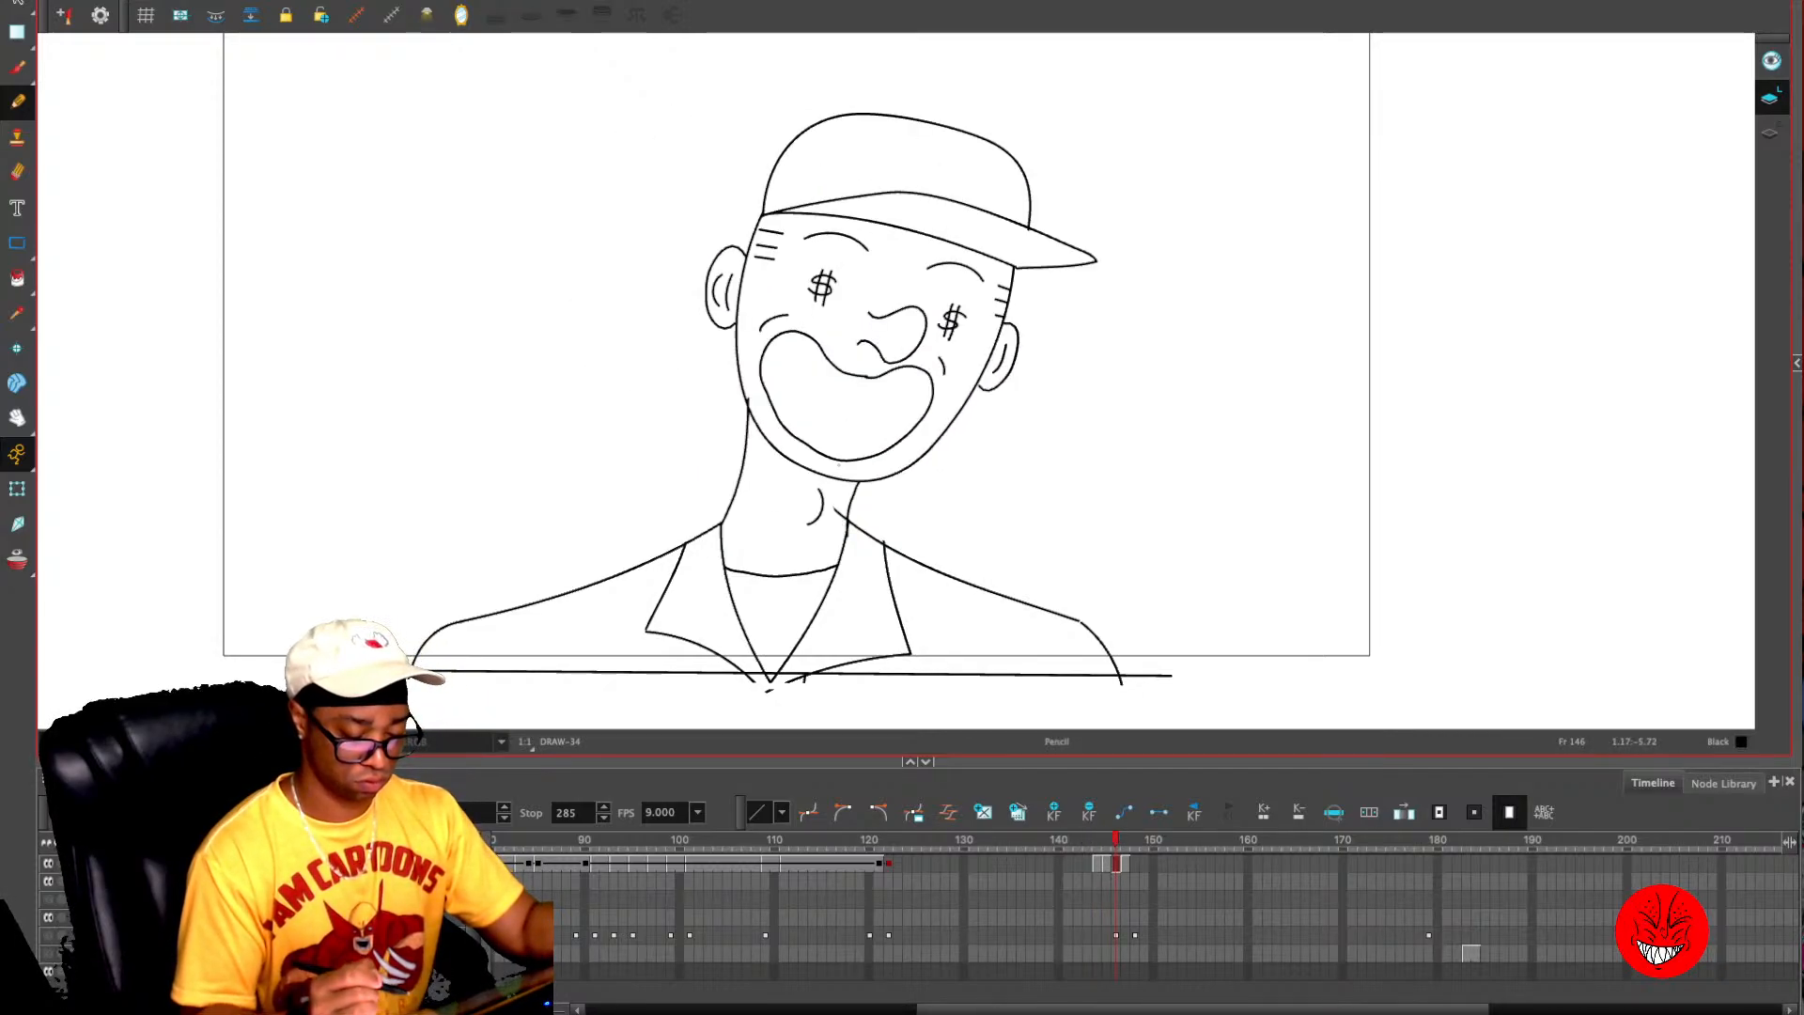
# - Erase the stray line ends where the neck meets the collar on frames 144 to 146
pyautogui.press(',')
pyautogui.hotkey('alt', 'e')
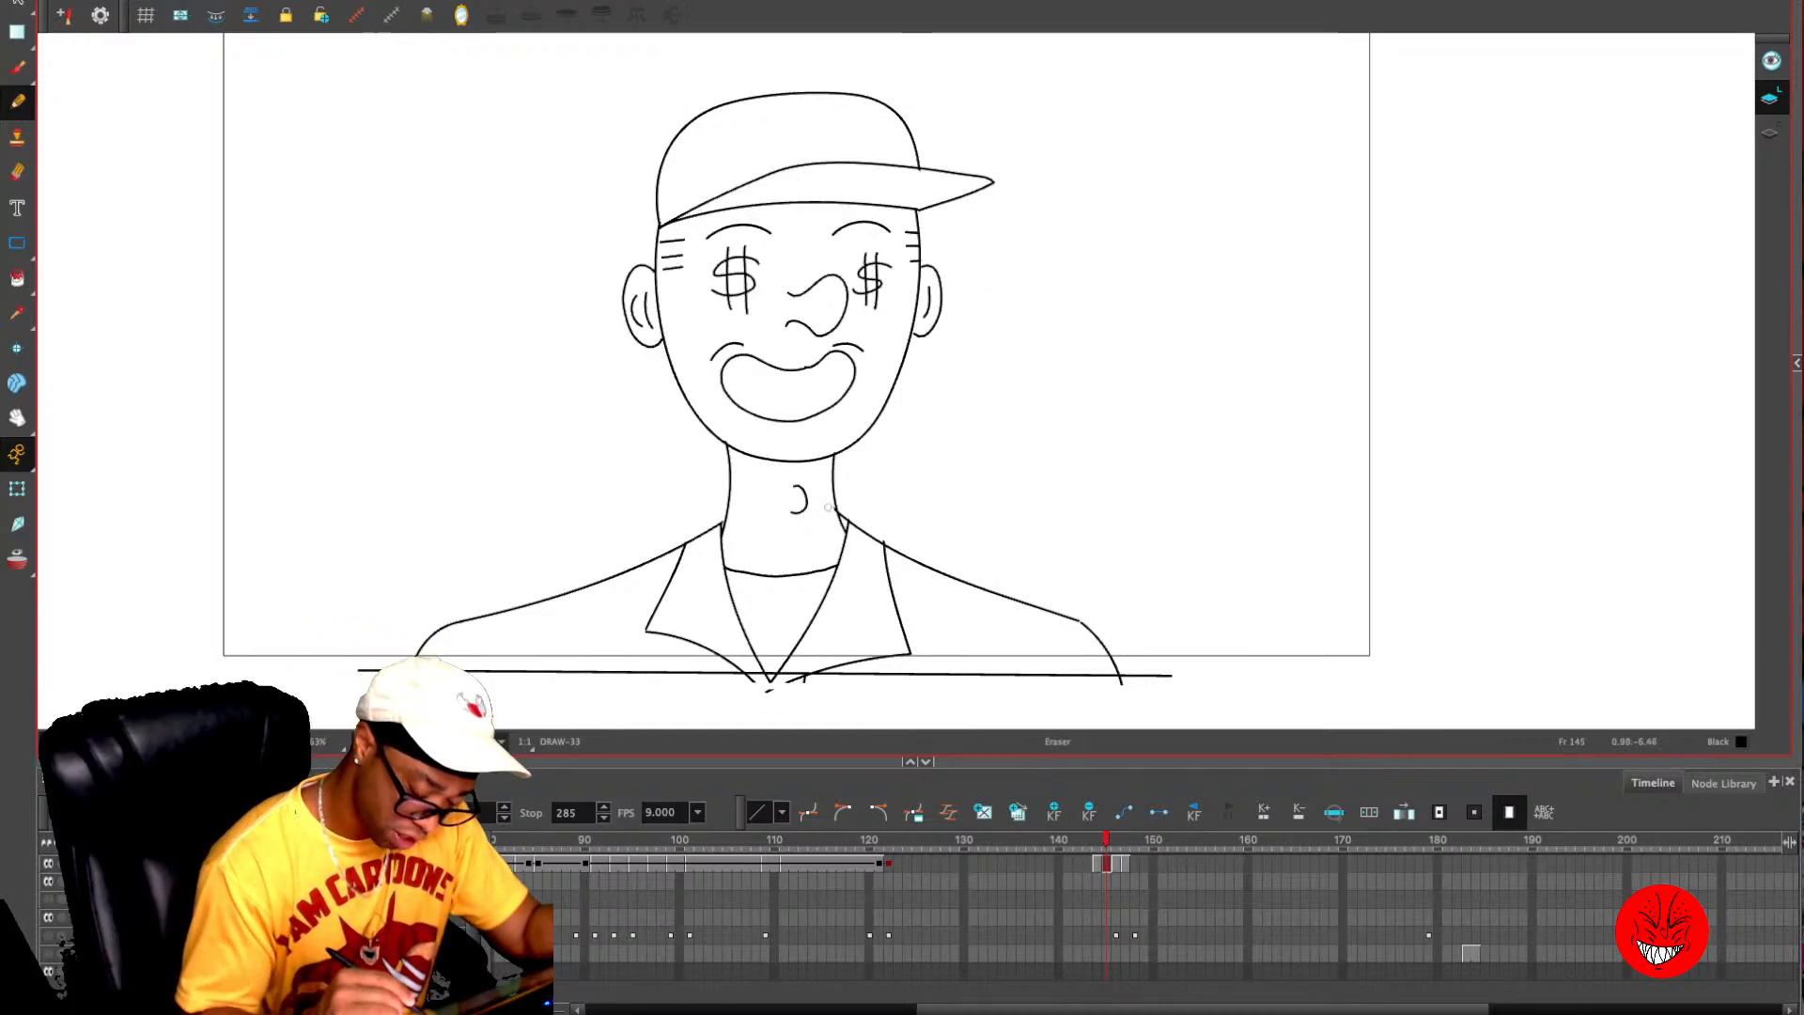
pyautogui.press('.')
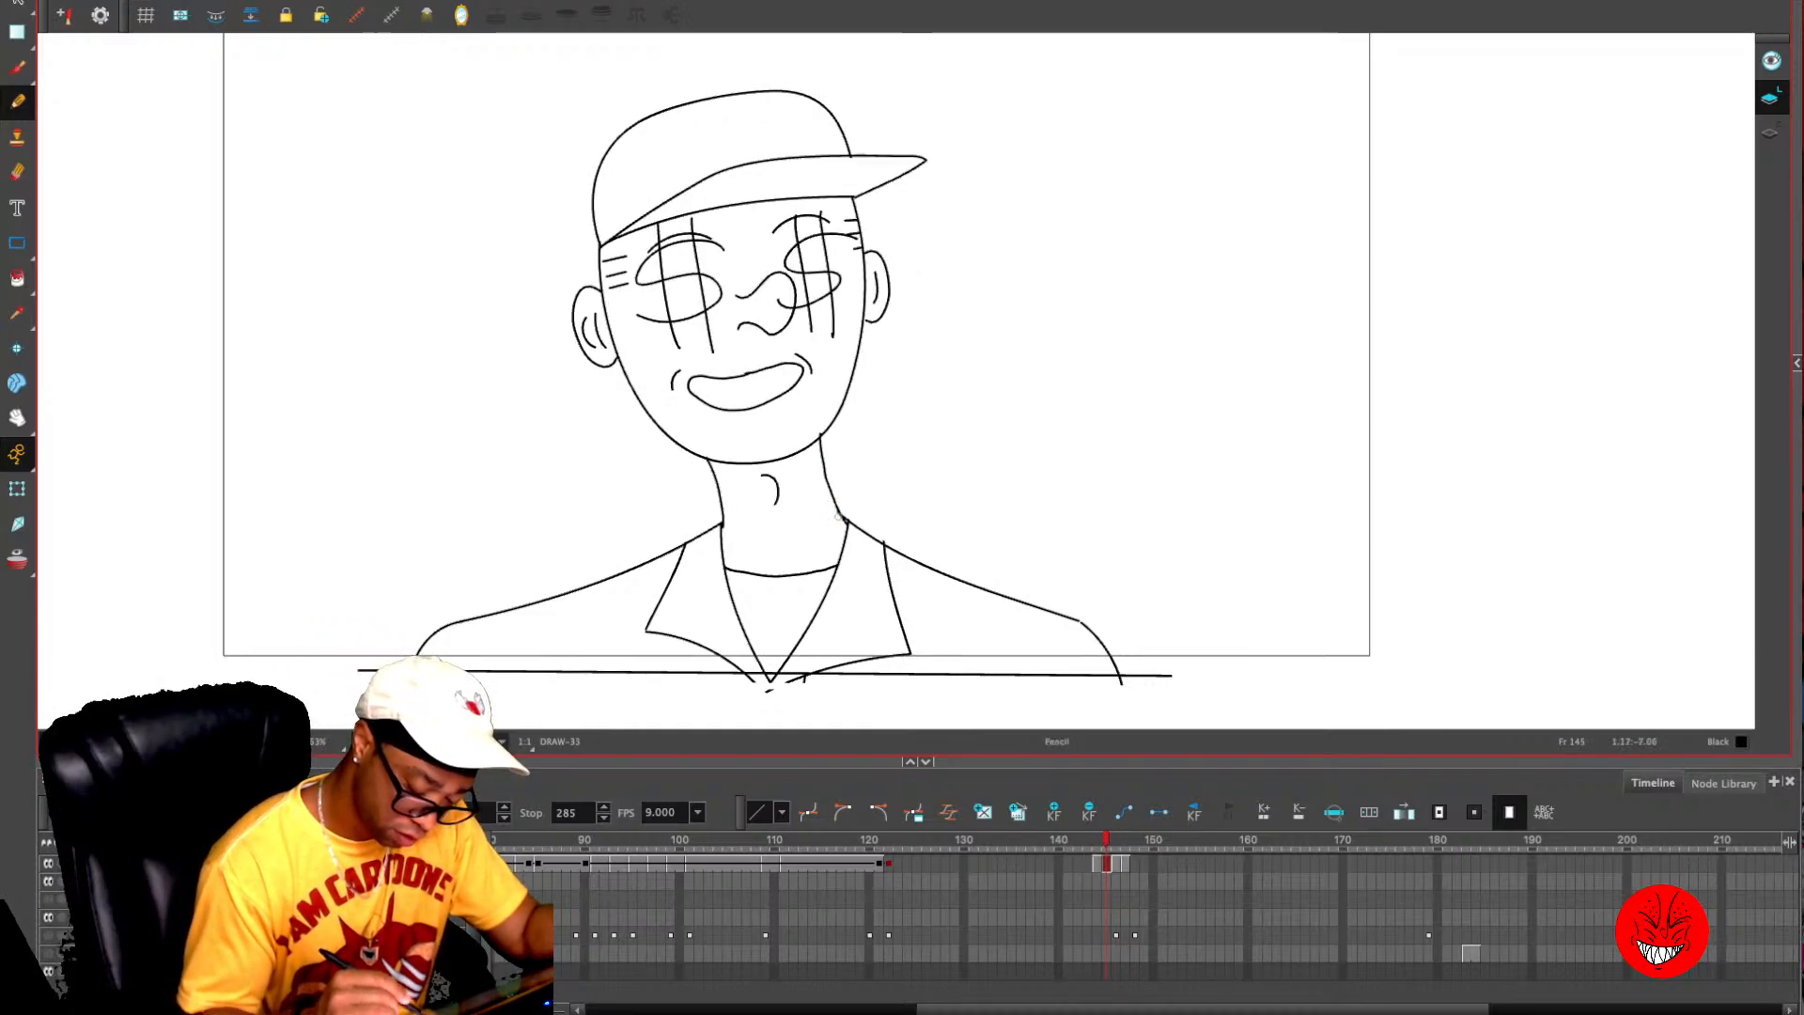
pyautogui.press(',')
pyautogui.press('.')
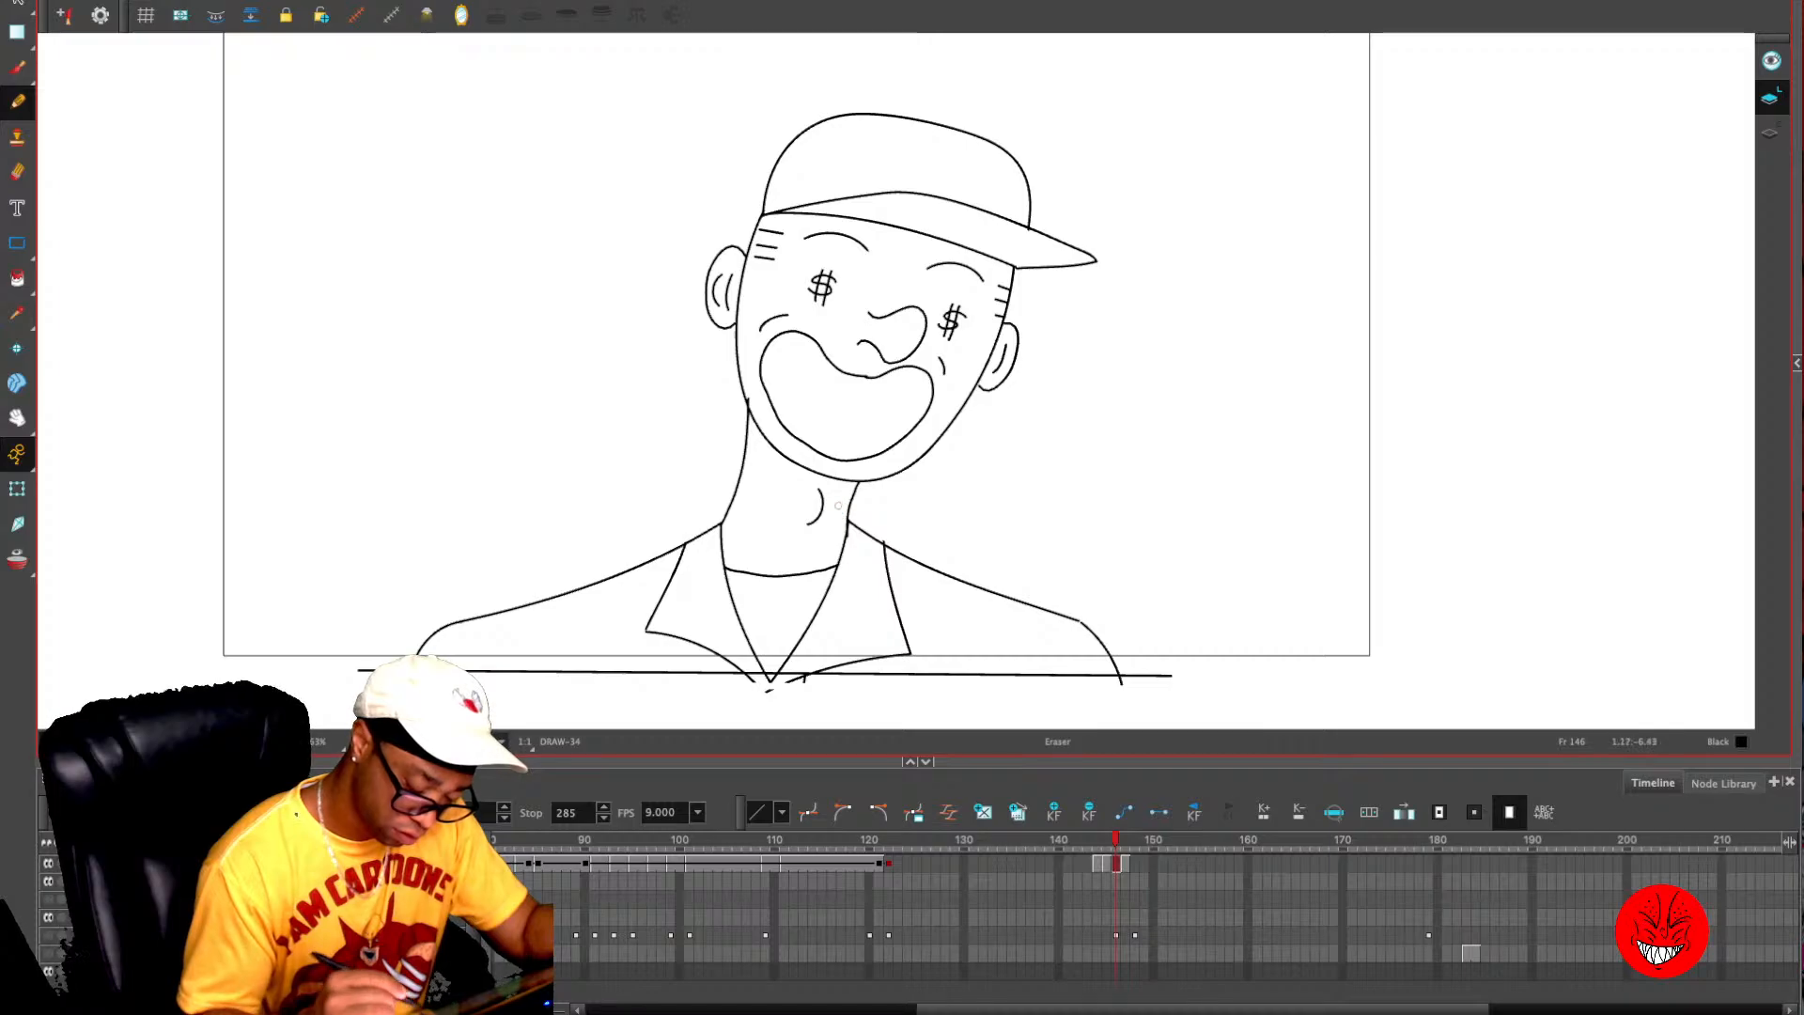
# - Cut the four dollar-eyes drawings from frames 144–147 and paste them starting at frame 122
pyautogui.press('1')
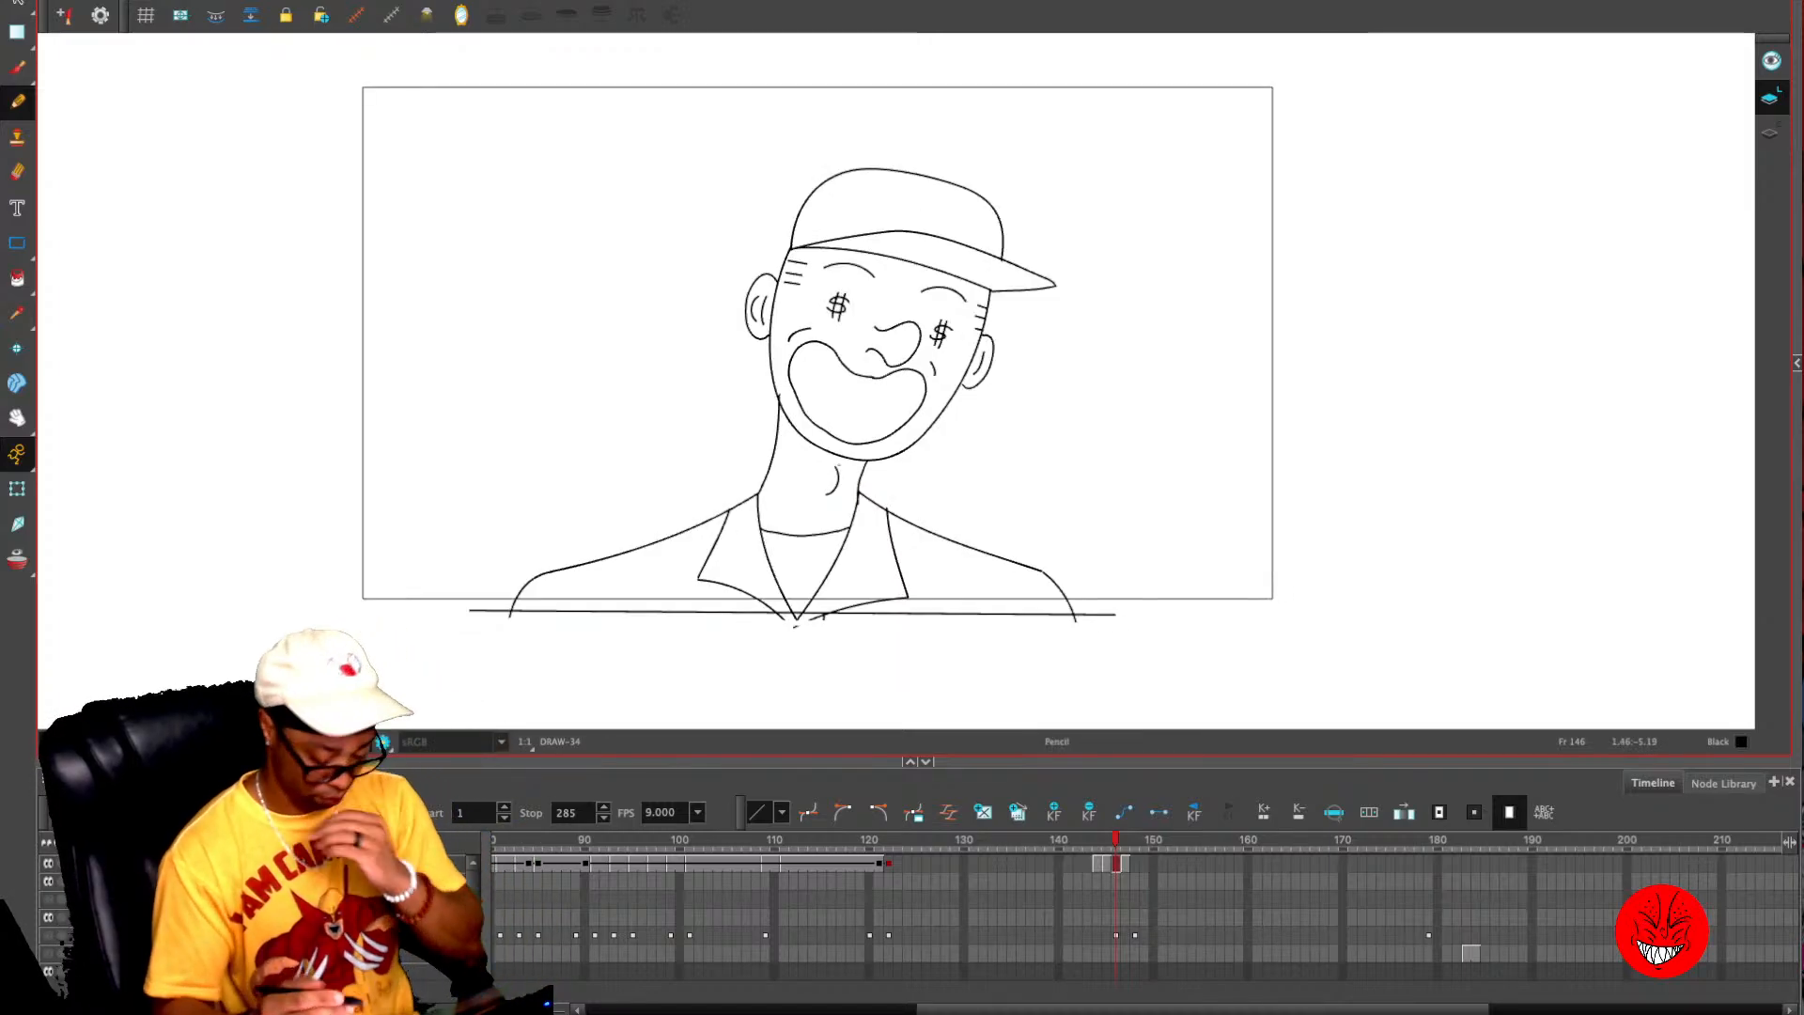
pyautogui.press(',')
pyautogui.press(',')
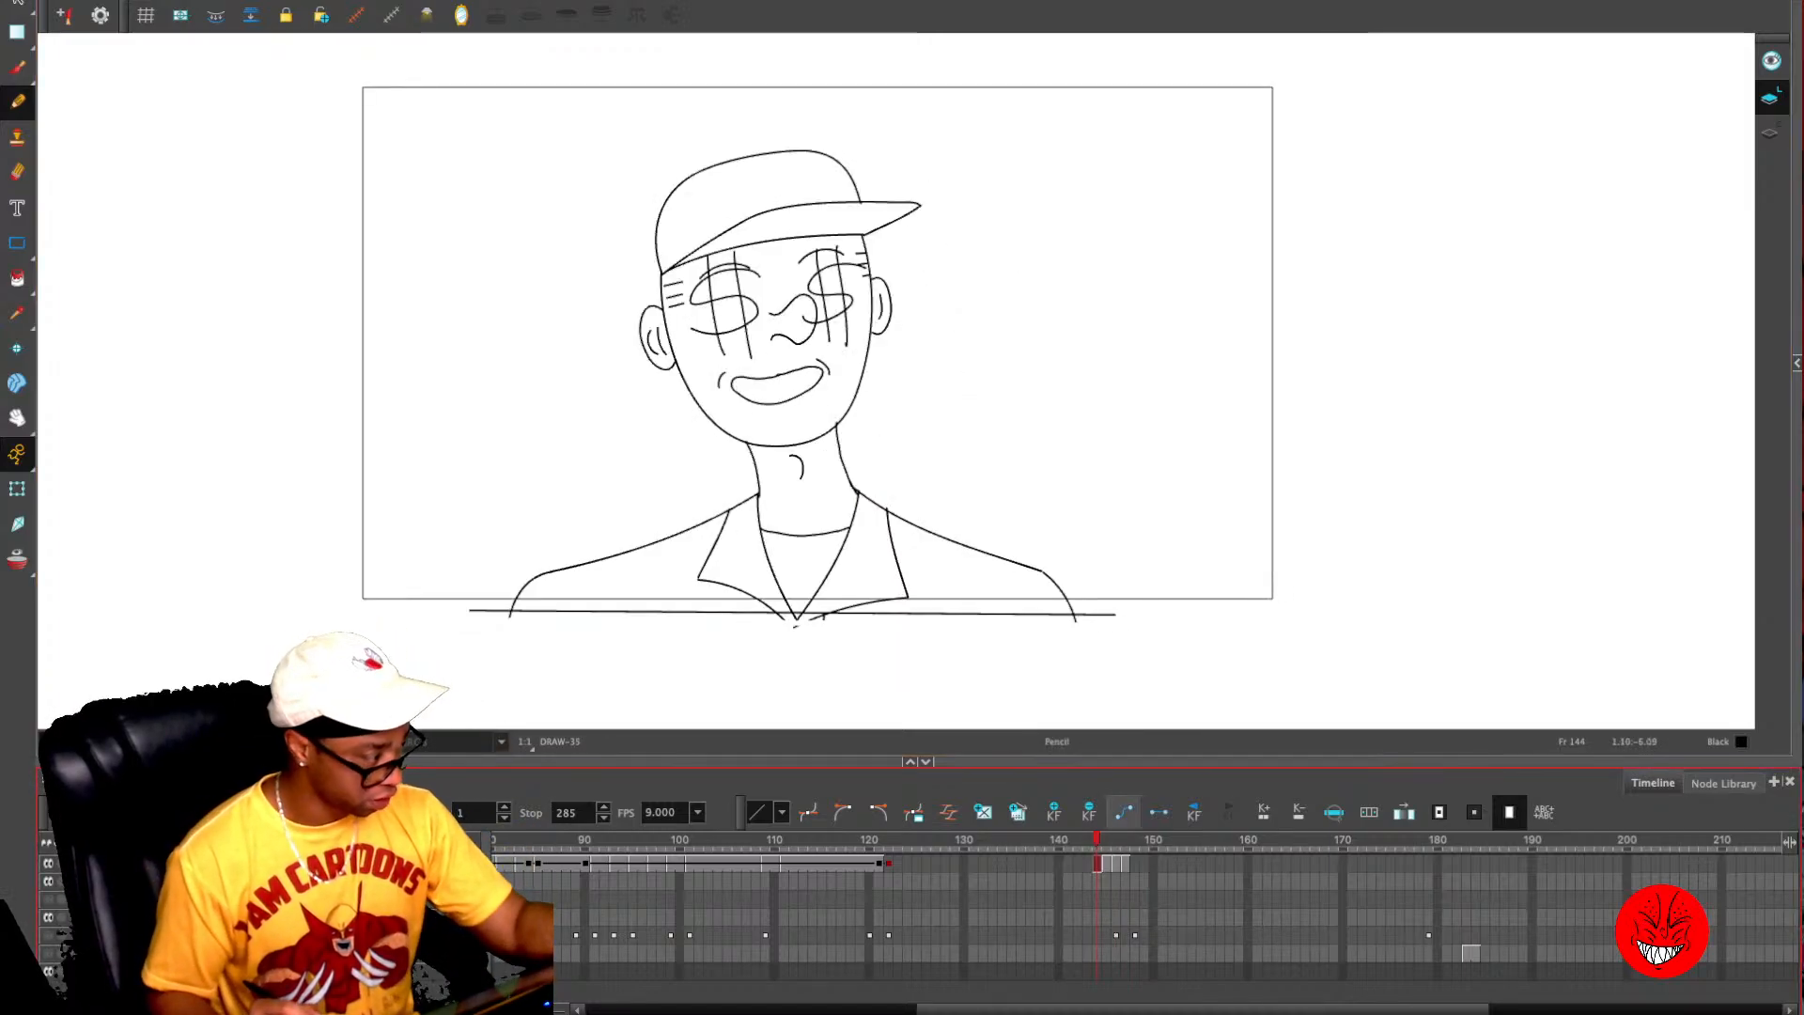
pyautogui.moveTo(1098, 863); pyautogui.dragTo(1126, 864)
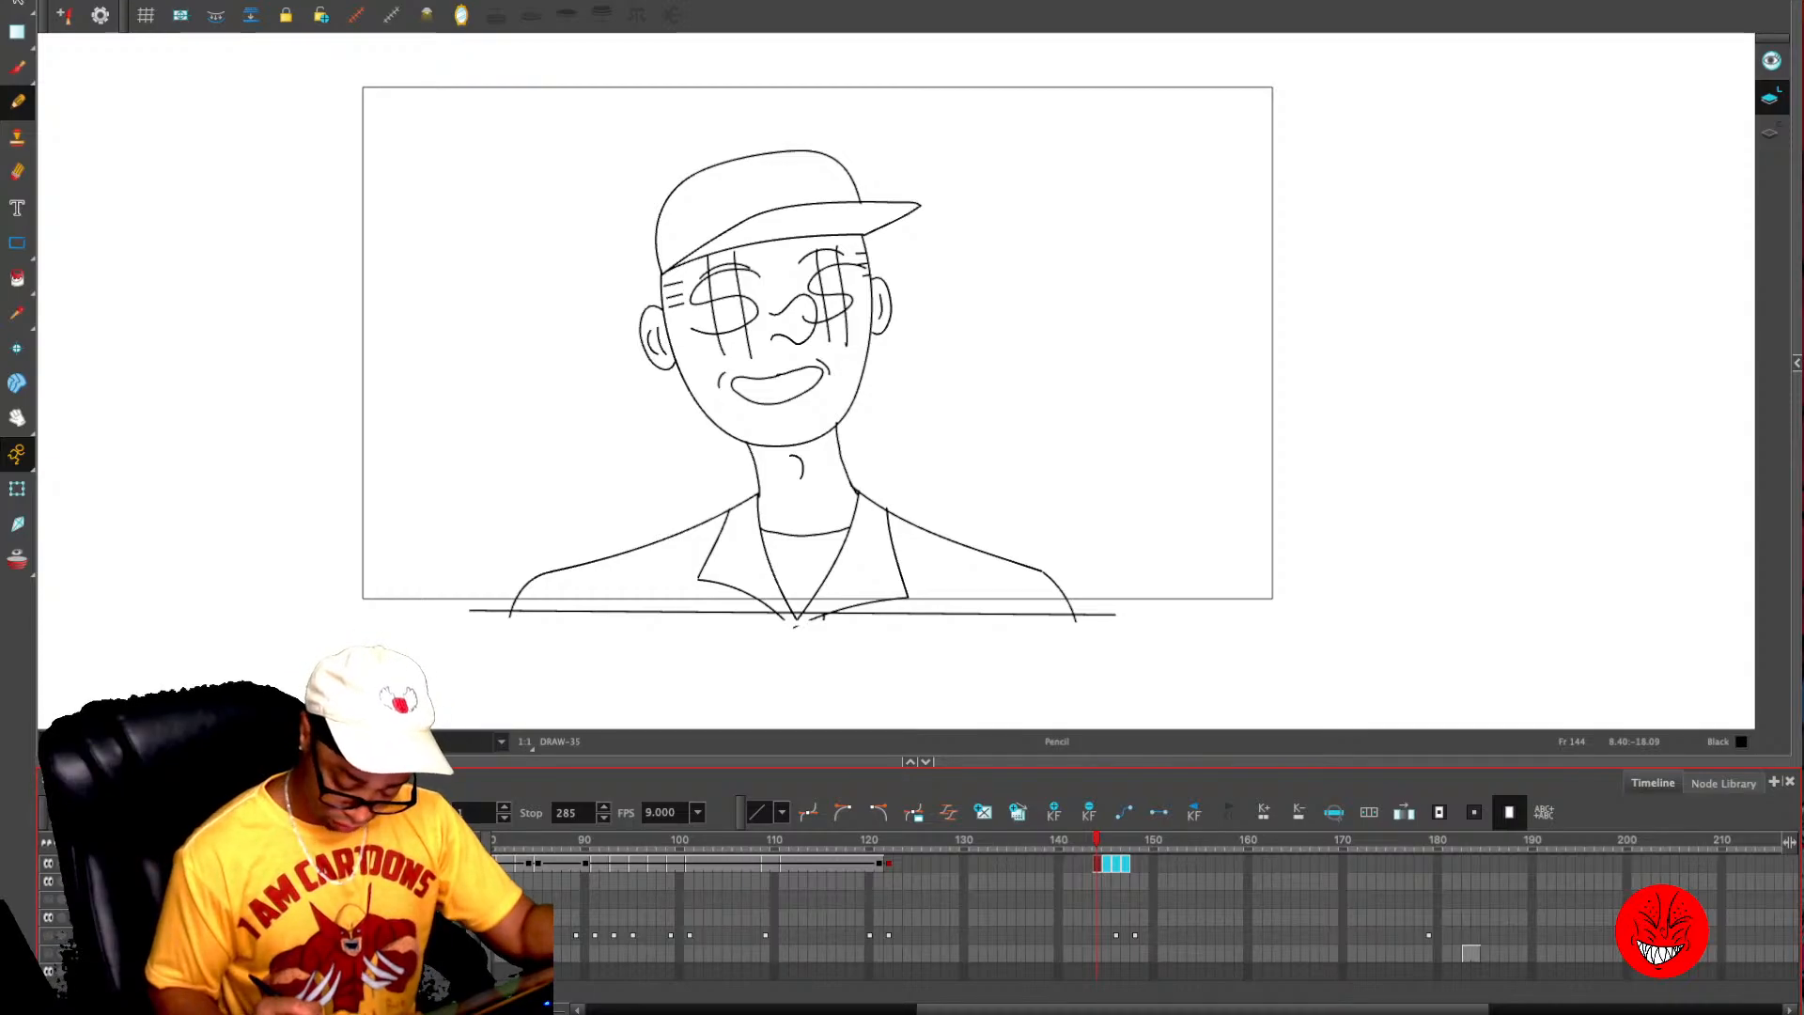
pyautogui.press('super+x')
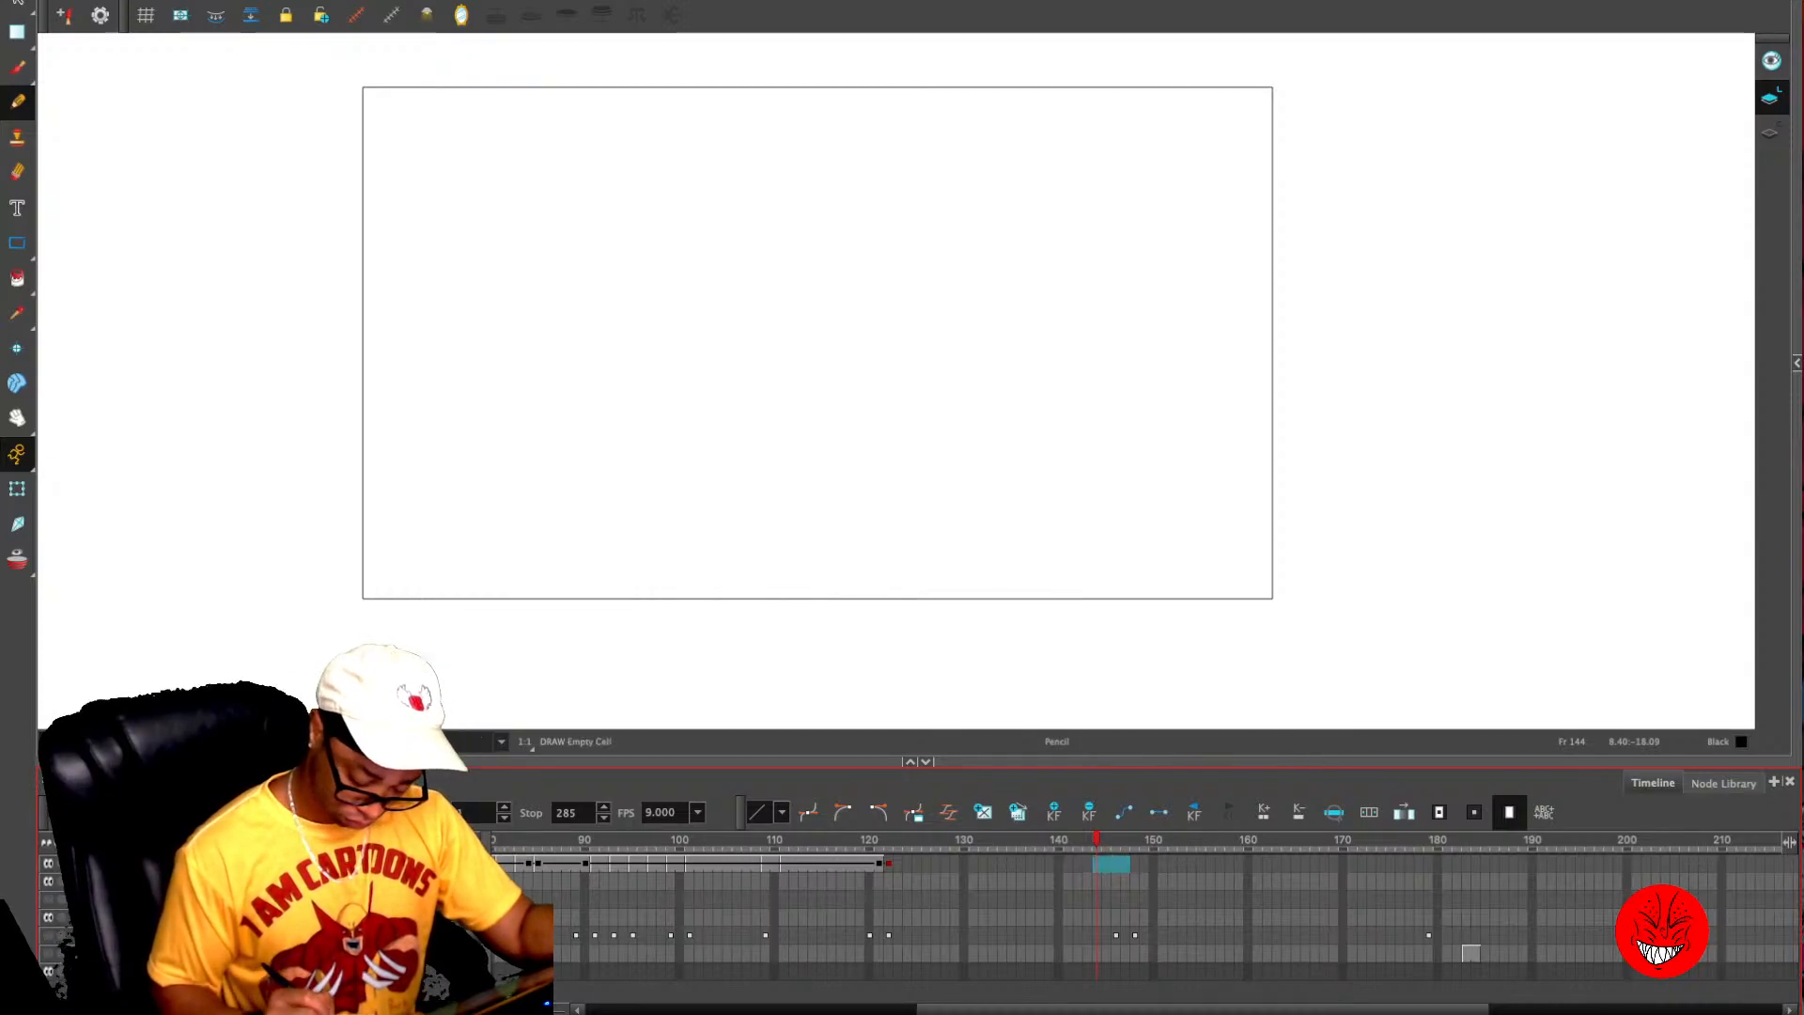
pyautogui.click(889, 864)
pyautogui.press('super+v')
pyautogui.click(927, 864)
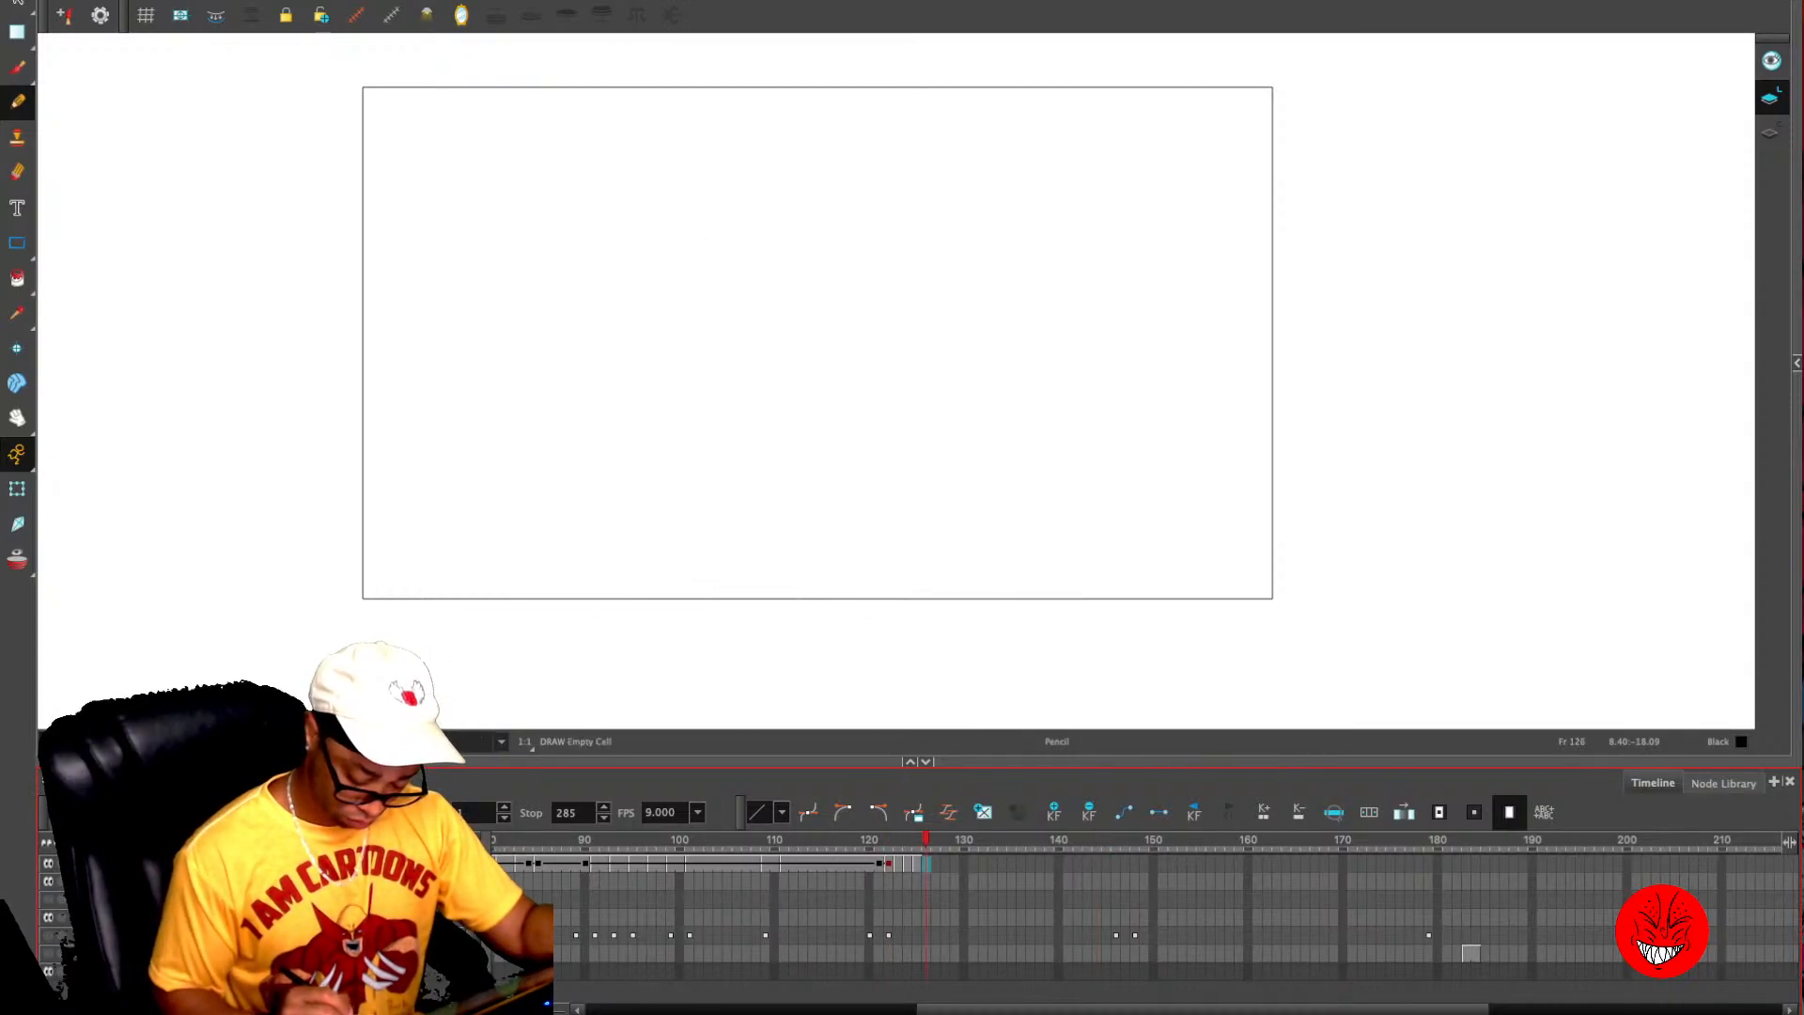
# - Repeat the four-frame dollar-eyes cycle by pasting it at frames 126, 130, 134, 138, 142 and 146
pyautogui.press('super+v')
pyautogui.click(973, 864)
pyautogui.press('super+v')
pyautogui.press('super+z')
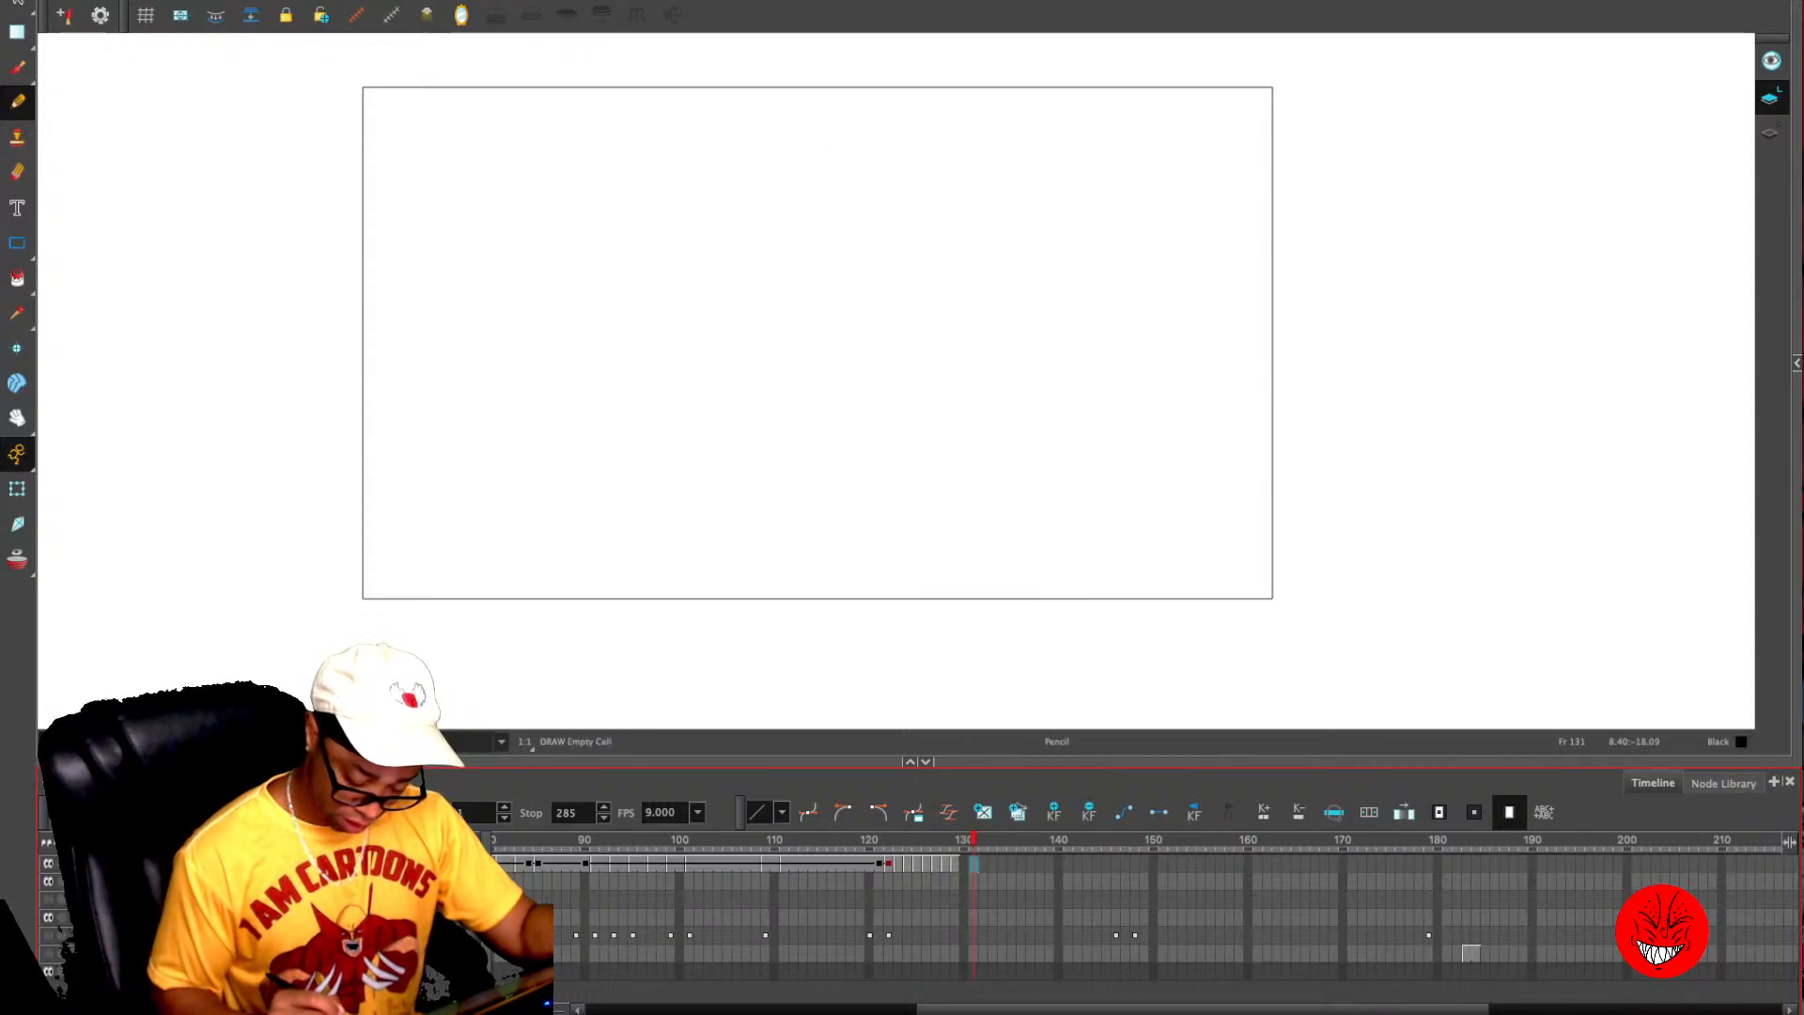
pyautogui.click(965, 864)
pyautogui.press('super+v')
pyautogui.click(1003, 863)
pyautogui.press('super+v')
pyautogui.click(1054, 864)
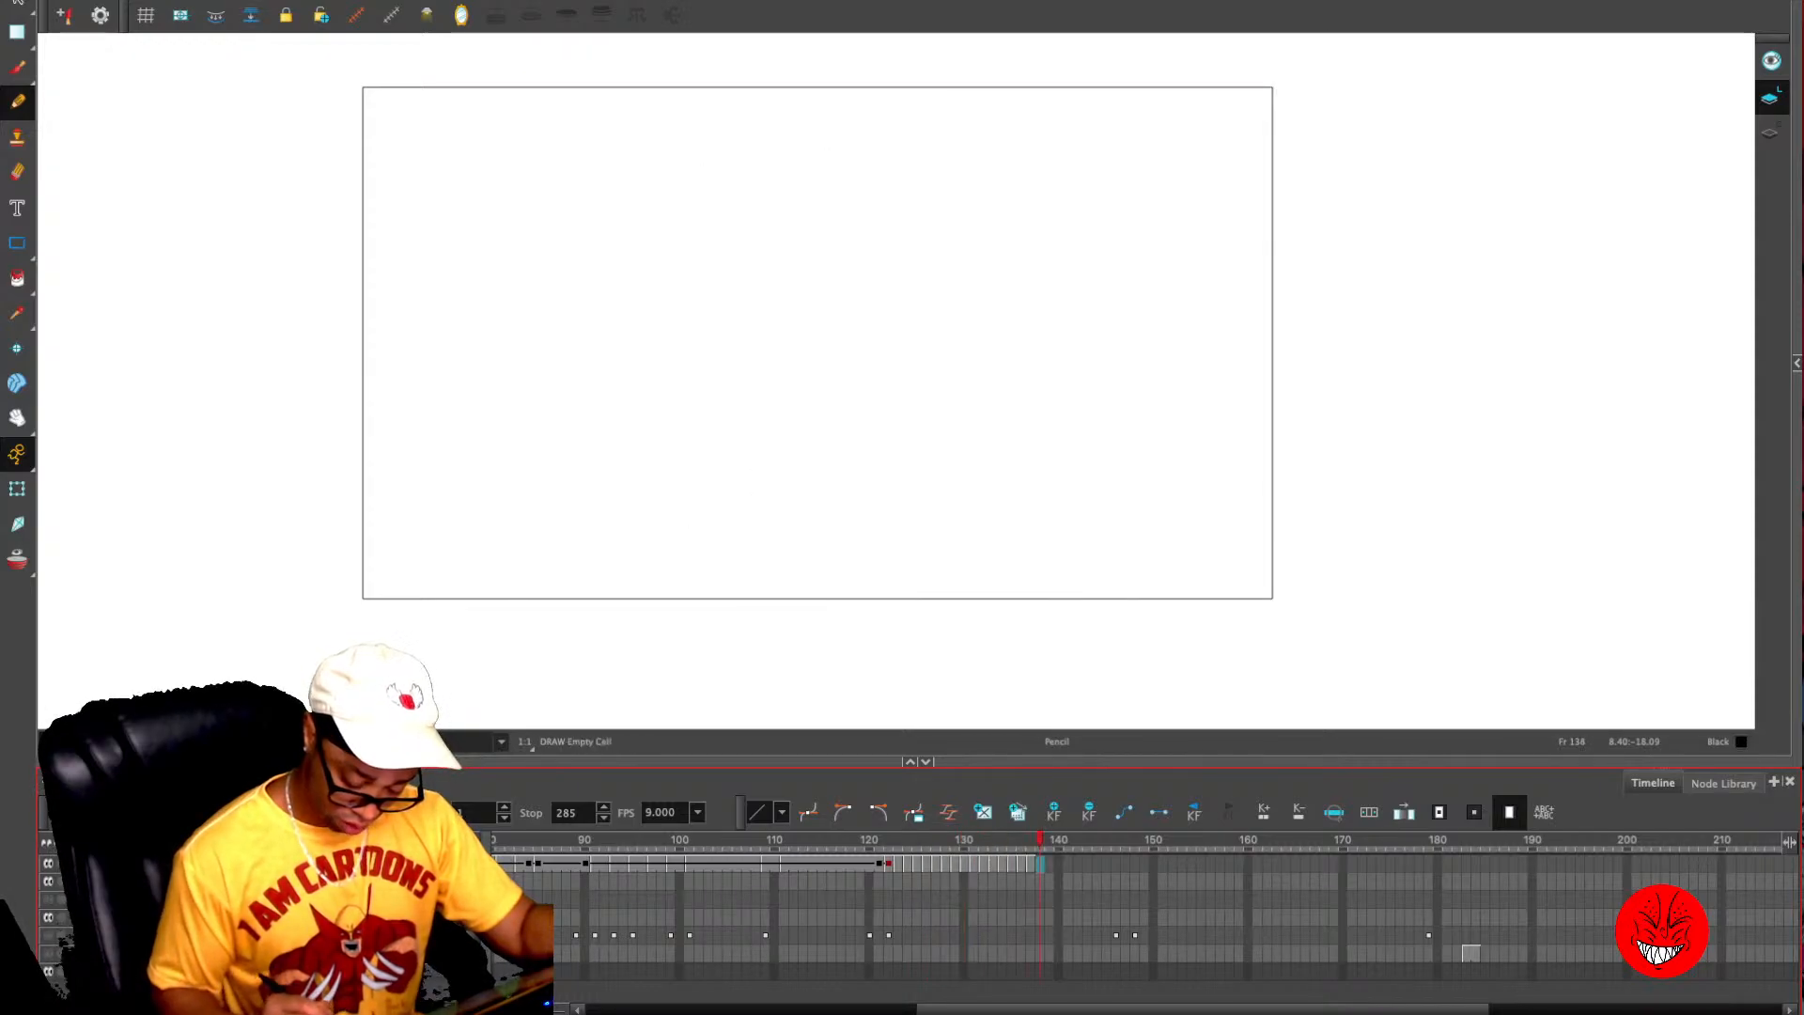
pyautogui.click(1040, 863)
pyautogui.press('super+v')
pyautogui.click(1078, 864)
pyautogui.press('super+v')
pyautogui.click(1116, 864)
pyautogui.press('super+v')
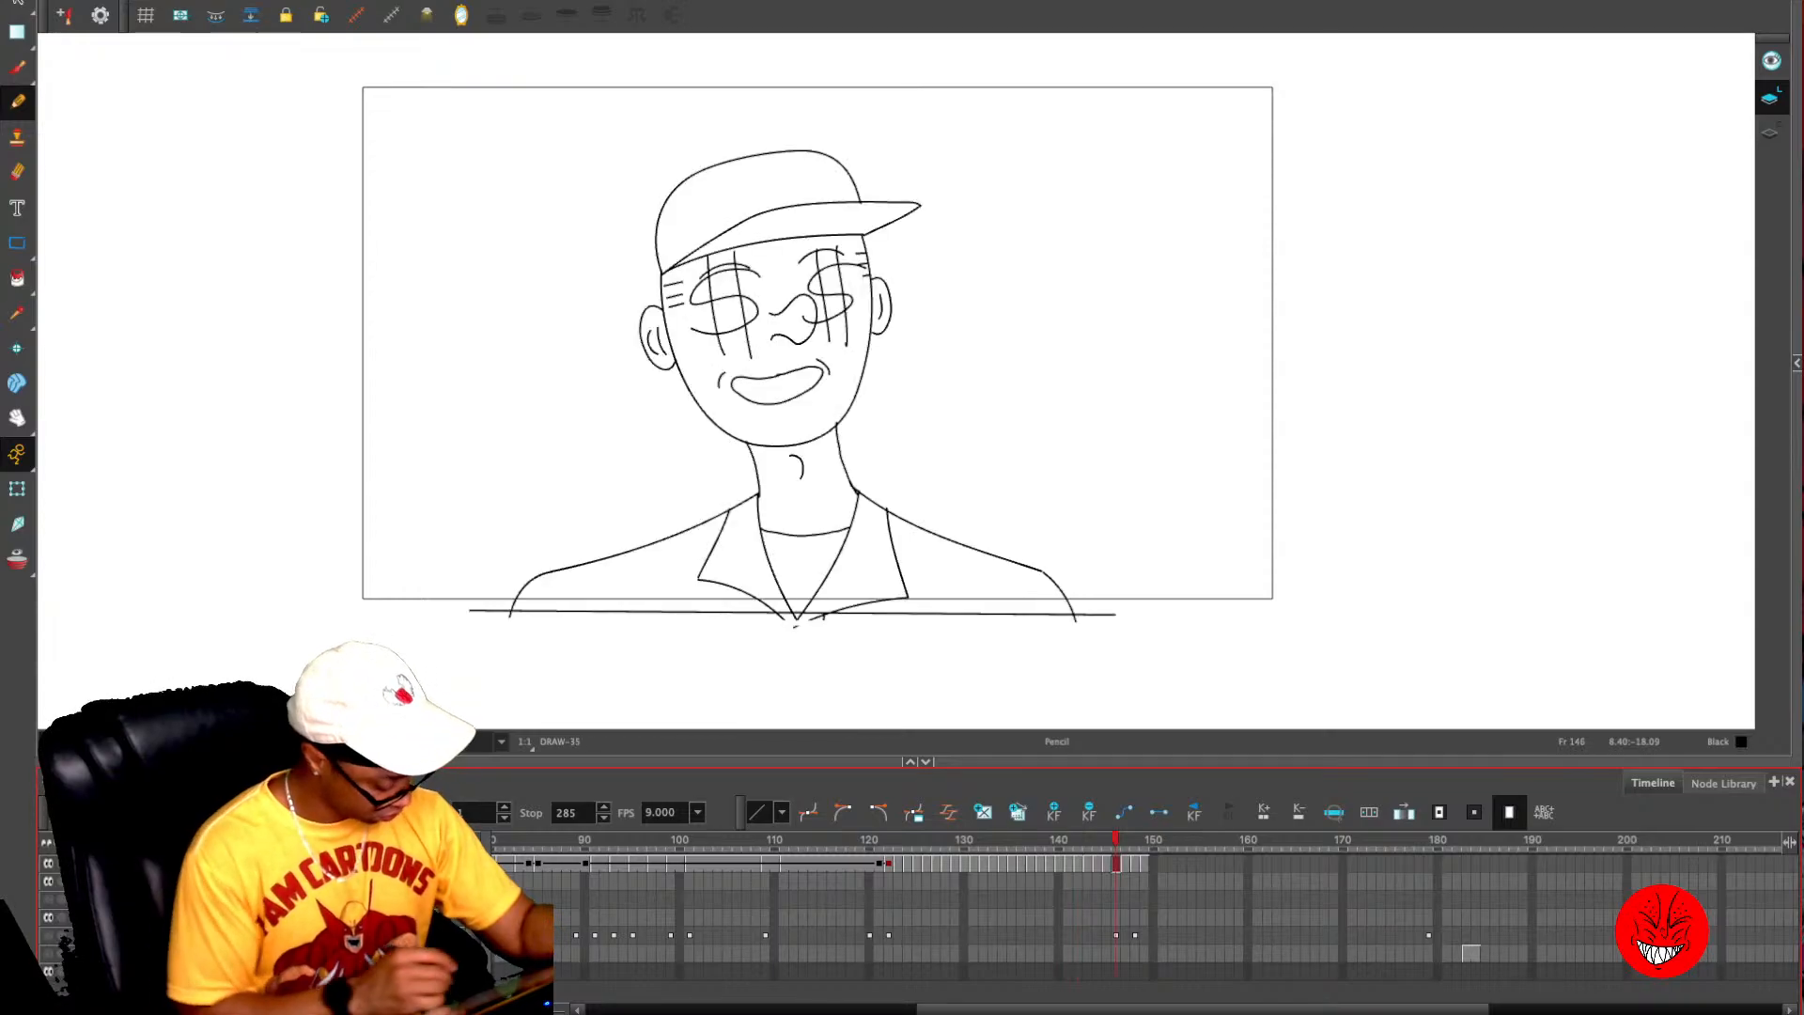
# - Show the rough sketch layer and delete the surplus cycle drawings from frame 147 onward, where the rough close-up ends
pyautogui.click(48, 935)
pyautogui.click(1145, 864)
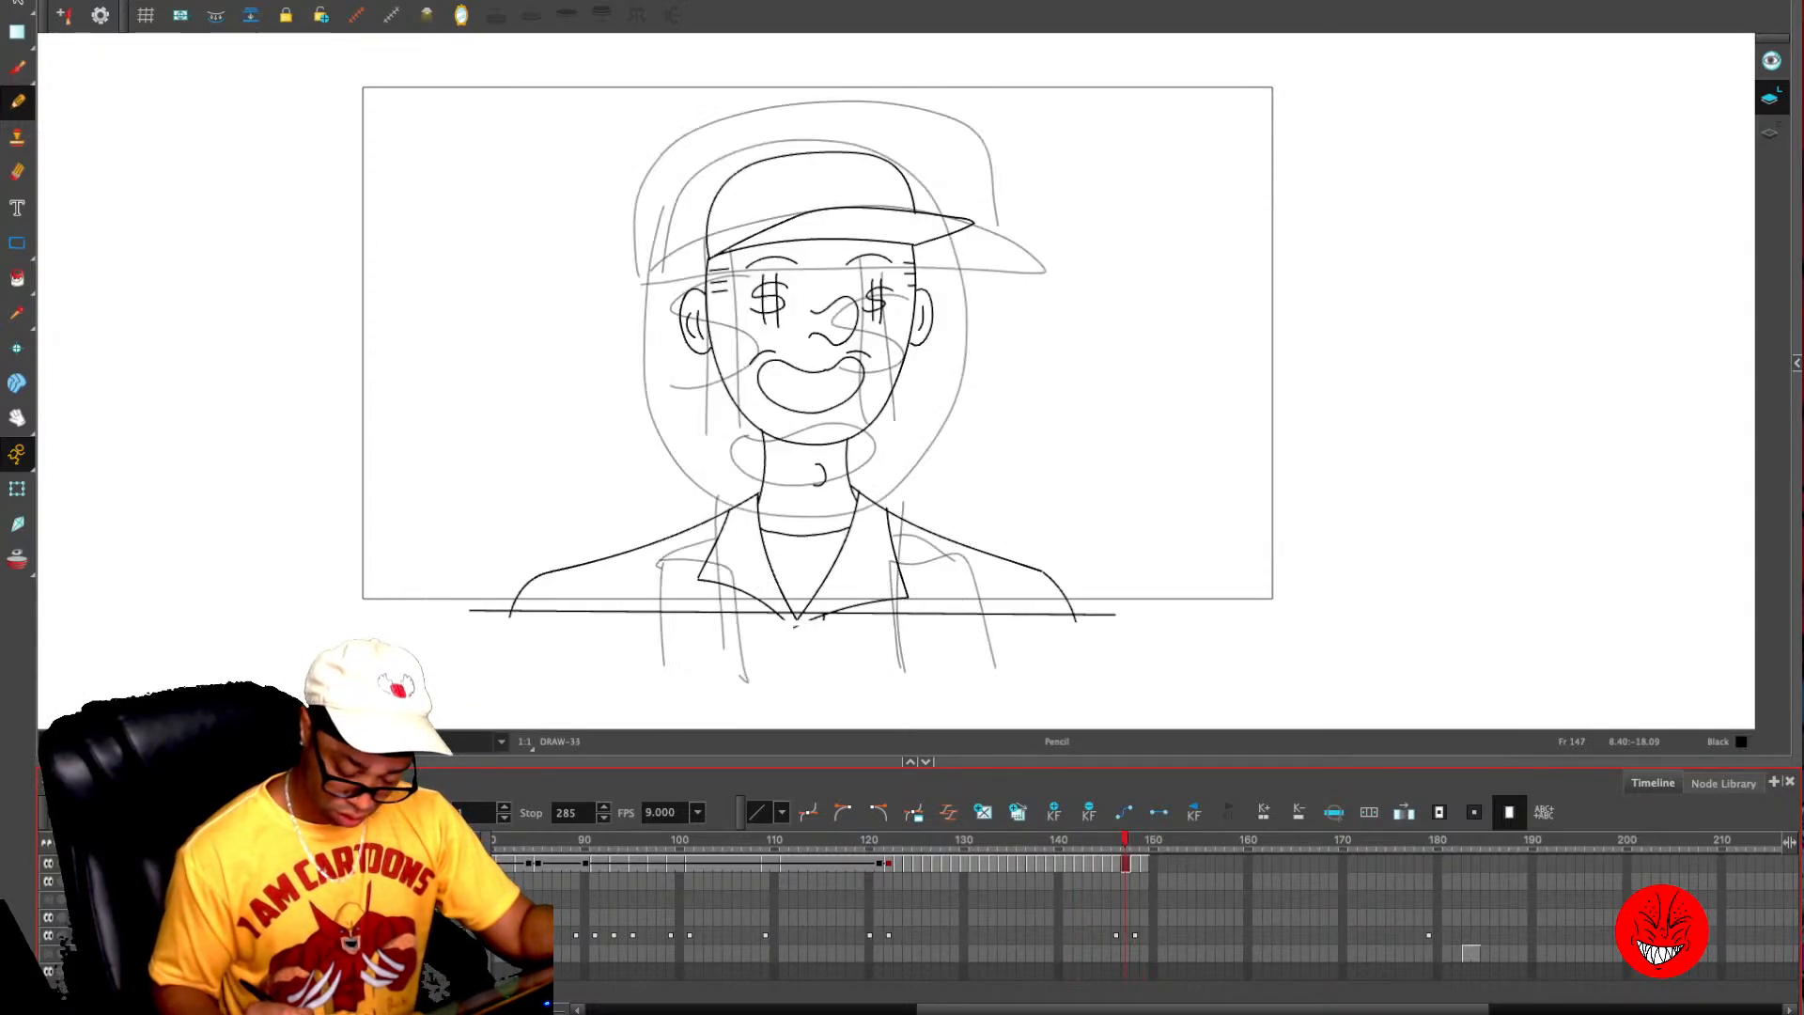
pyautogui.press('Delete')
pyautogui.press('.')
pyautogui.press('Delete')
pyautogui.press('.')
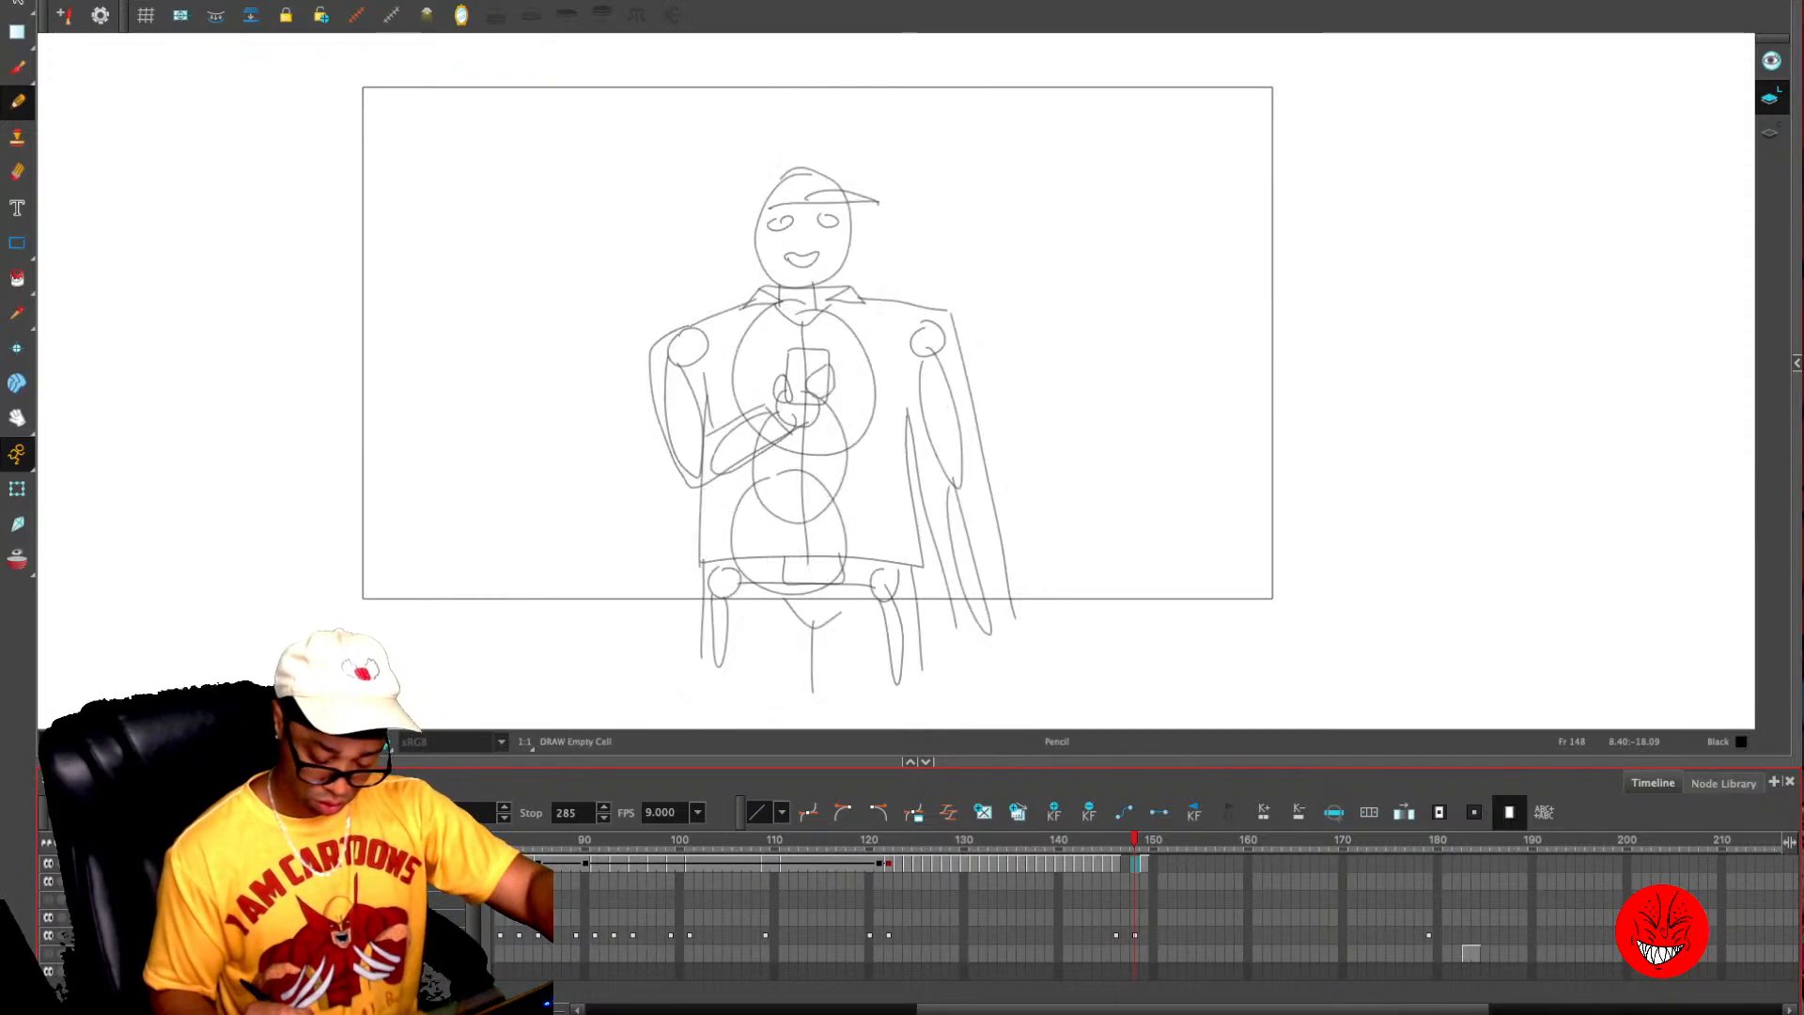
pyautogui.press('Delete')
pyautogui.press('.')
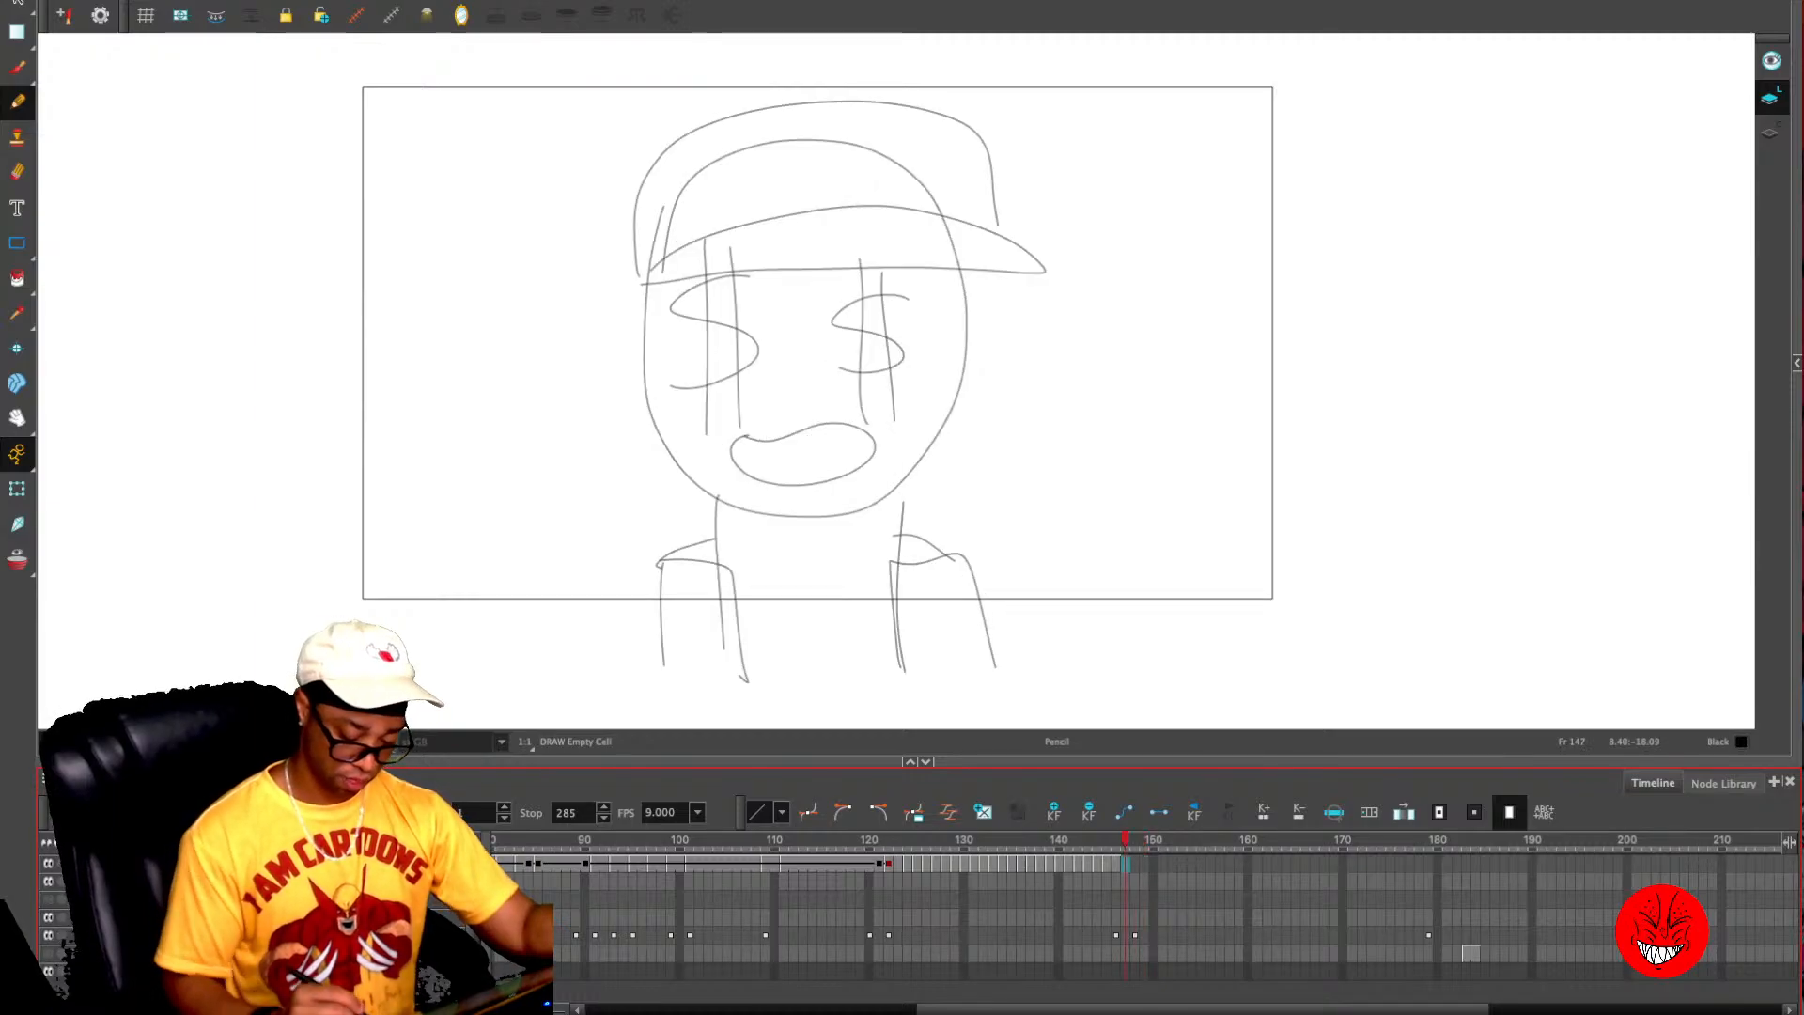
# - Copy the whole standing-figure drawing from frame 74 and paste it onto frame 154 of the line-art layer
pyautogui.press('f')
pyautogui.press('f')
pyautogui.press('f')
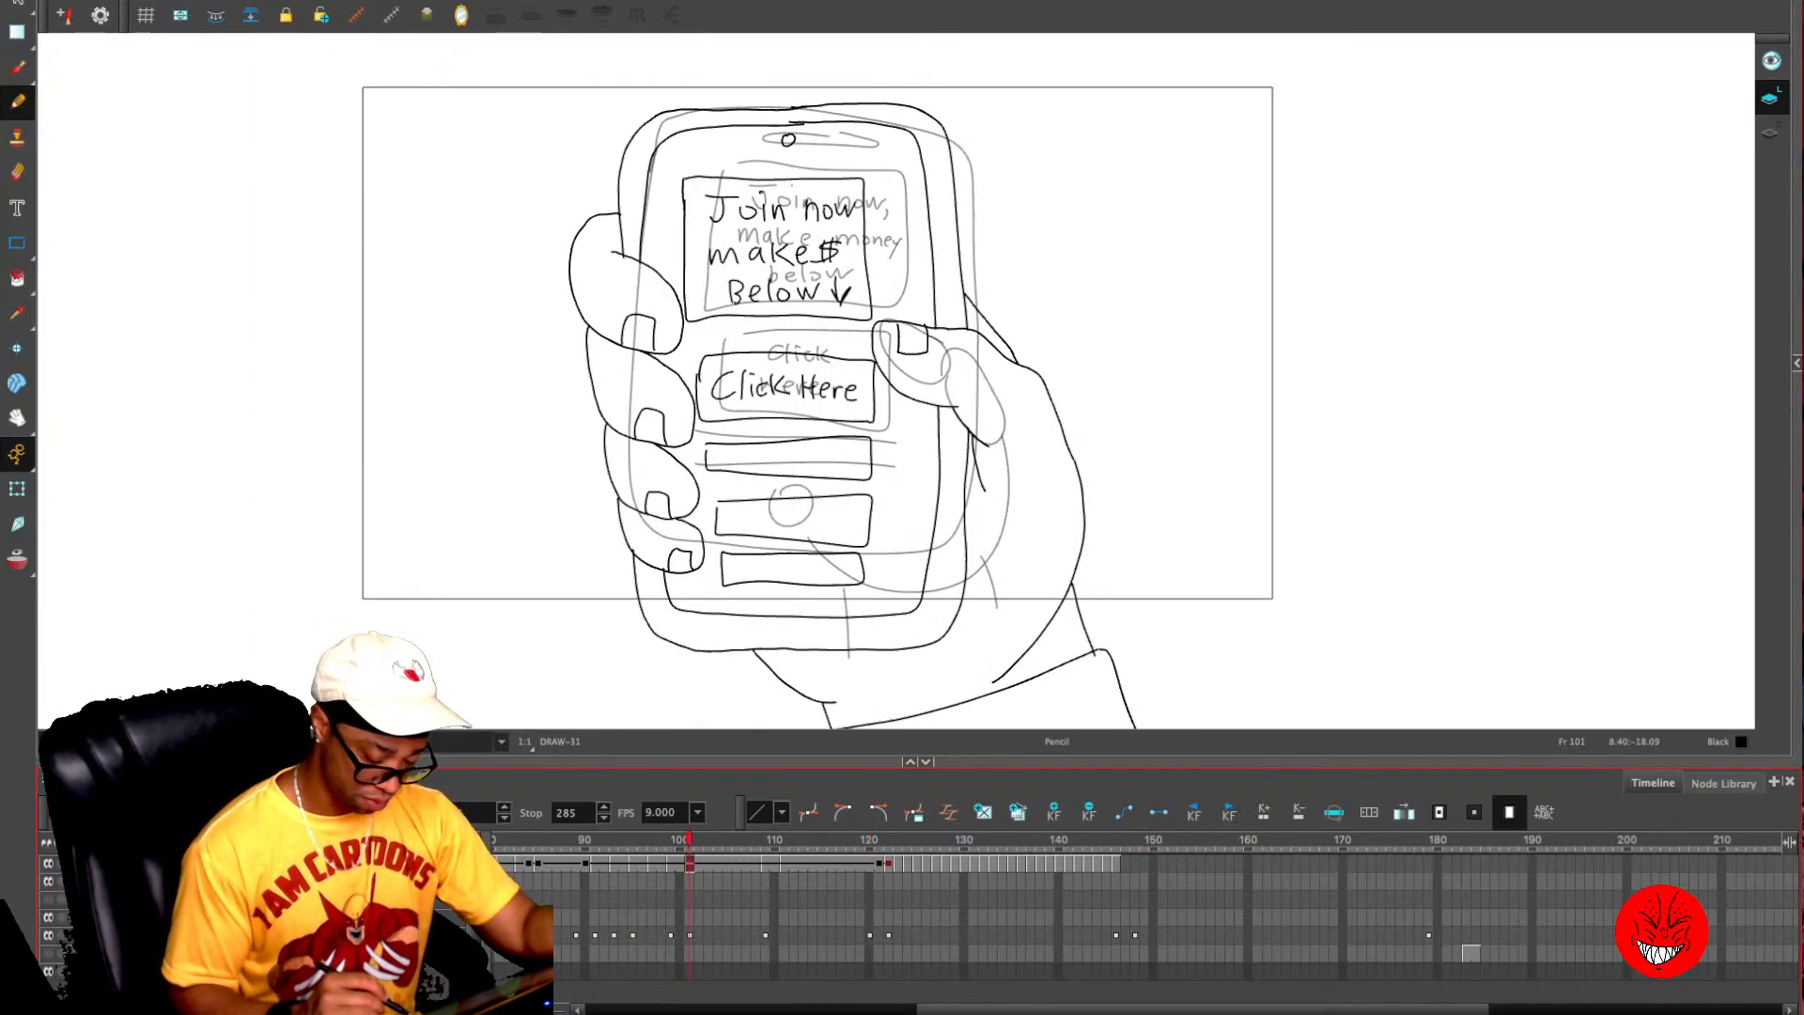
pyautogui.moveTo(1466, 1009); pyautogui.dragTo(1157, 1010)
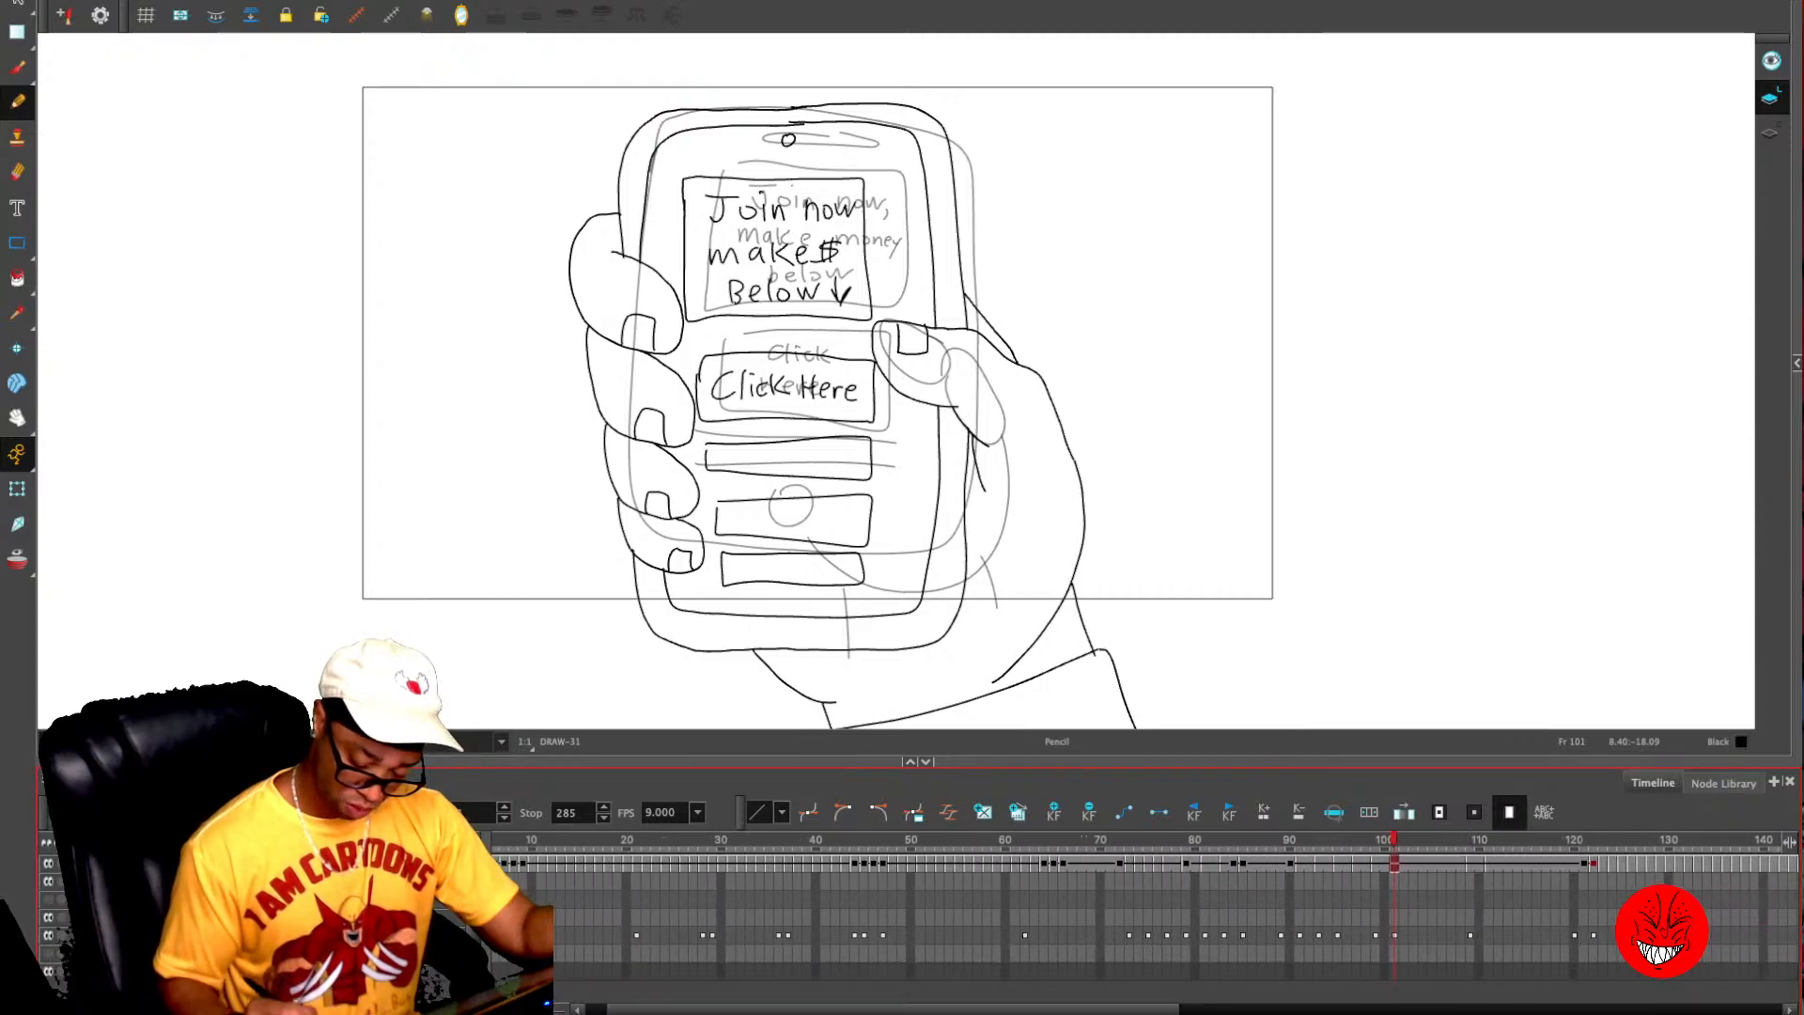
pyautogui.moveTo(1110, 840)
pyautogui.mouseDown()
pyautogui.moveTo(1034, 840)
pyautogui.moveTo(1139, 840)
pyautogui.mouseUp()
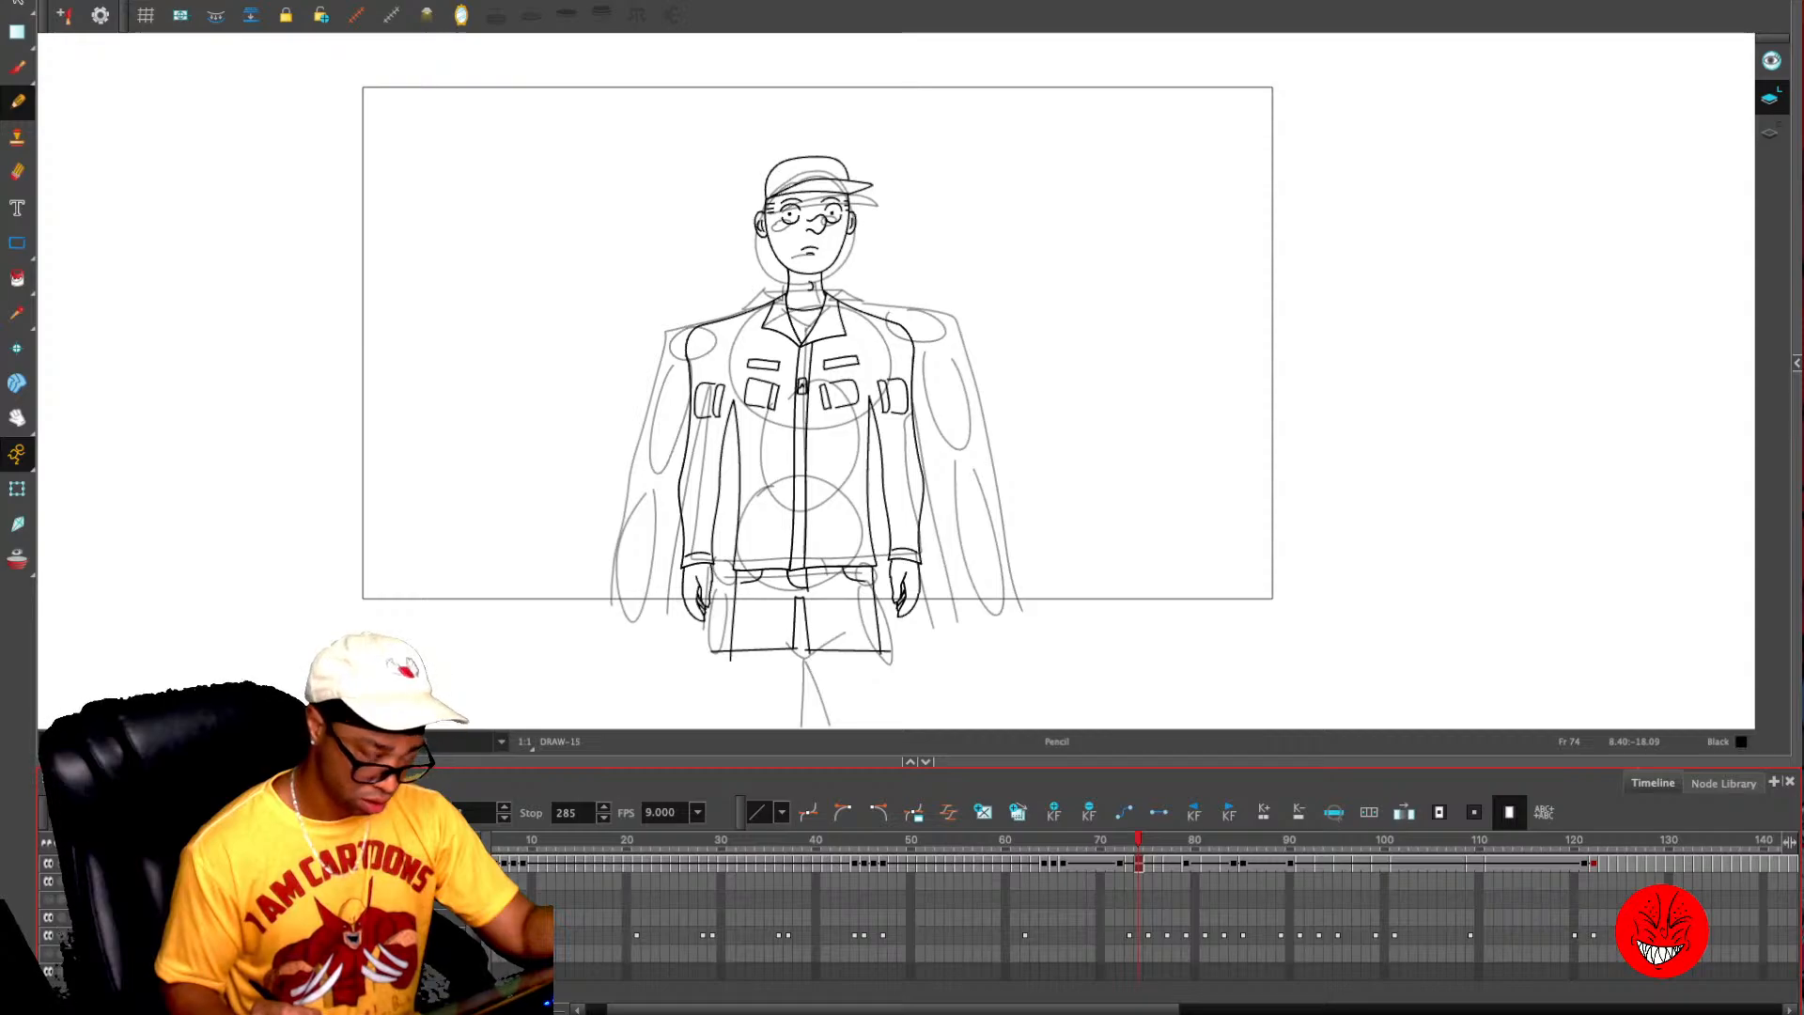
pyautogui.hotkey('ctrl', 'a')
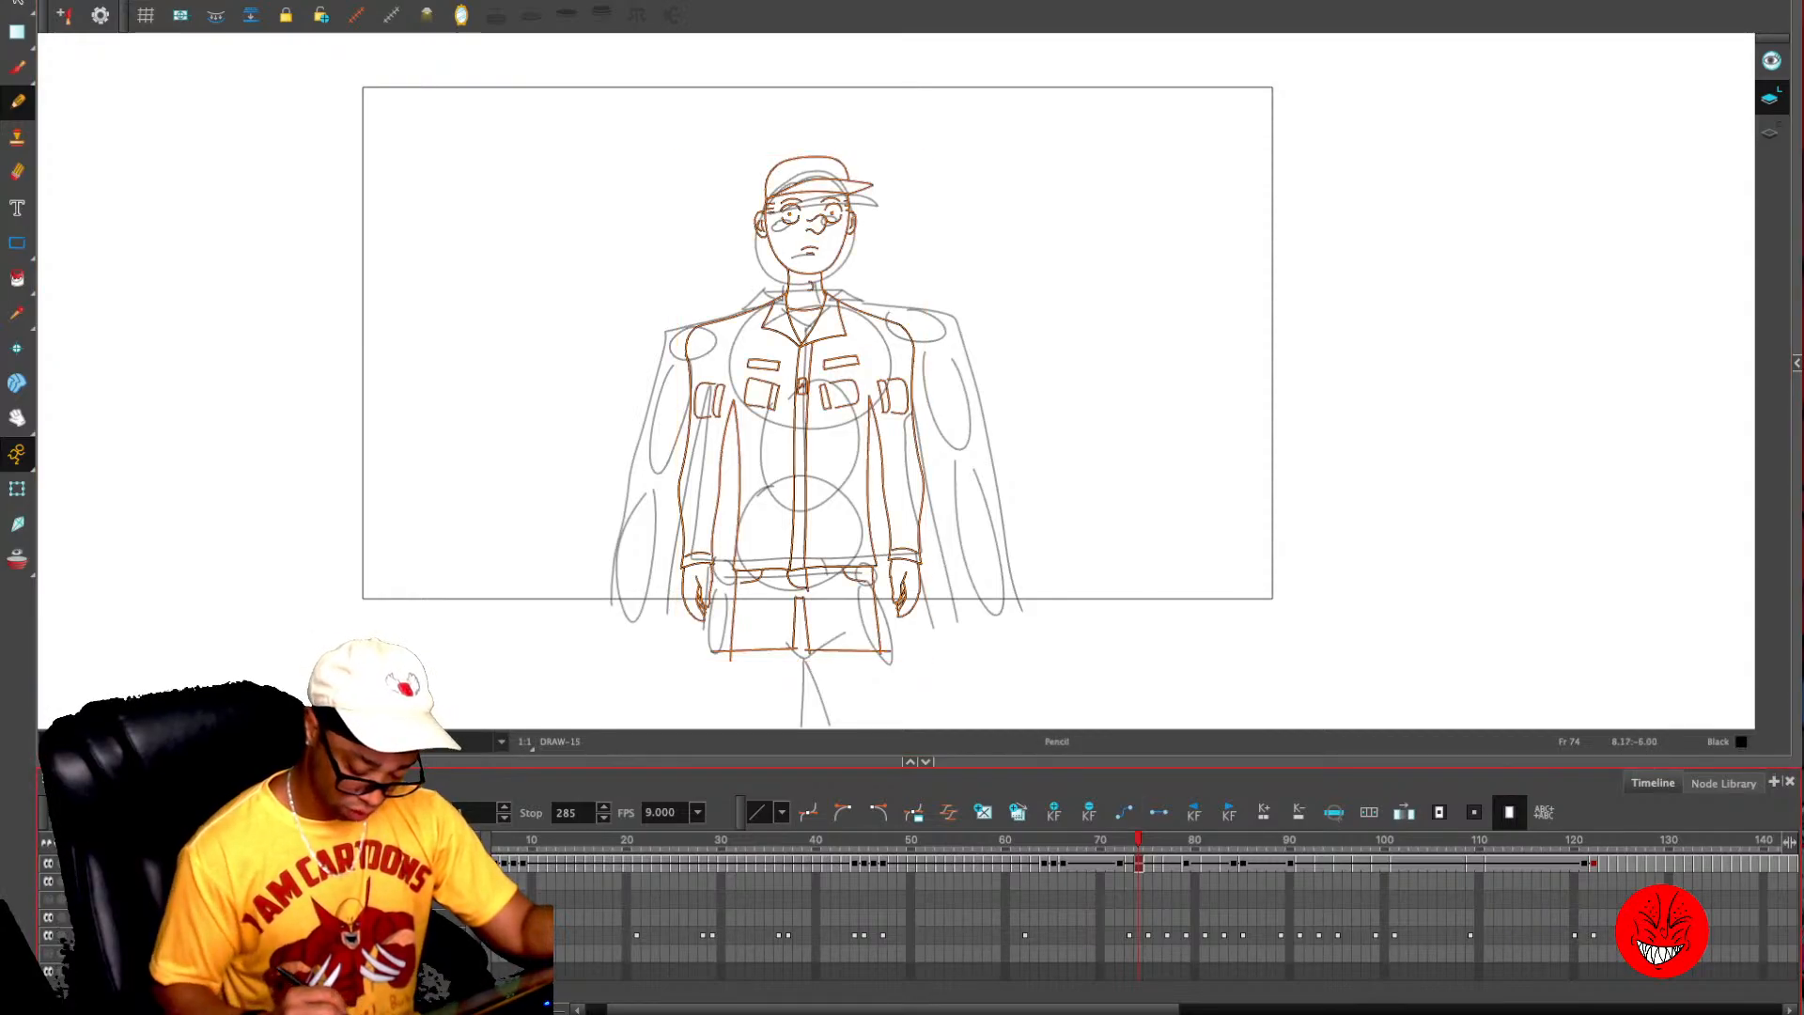
pyautogui.moveTo(1045, 1009); pyautogui.dragTo(1453, 1010)
pyautogui.click(932, 864)
pyautogui.moveTo(932, 839)
pyautogui.mouseDown()
pyautogui.moveTo(990, 839)
pyautogui.moveTo(970, 839)
pyautogui.mouseUp()
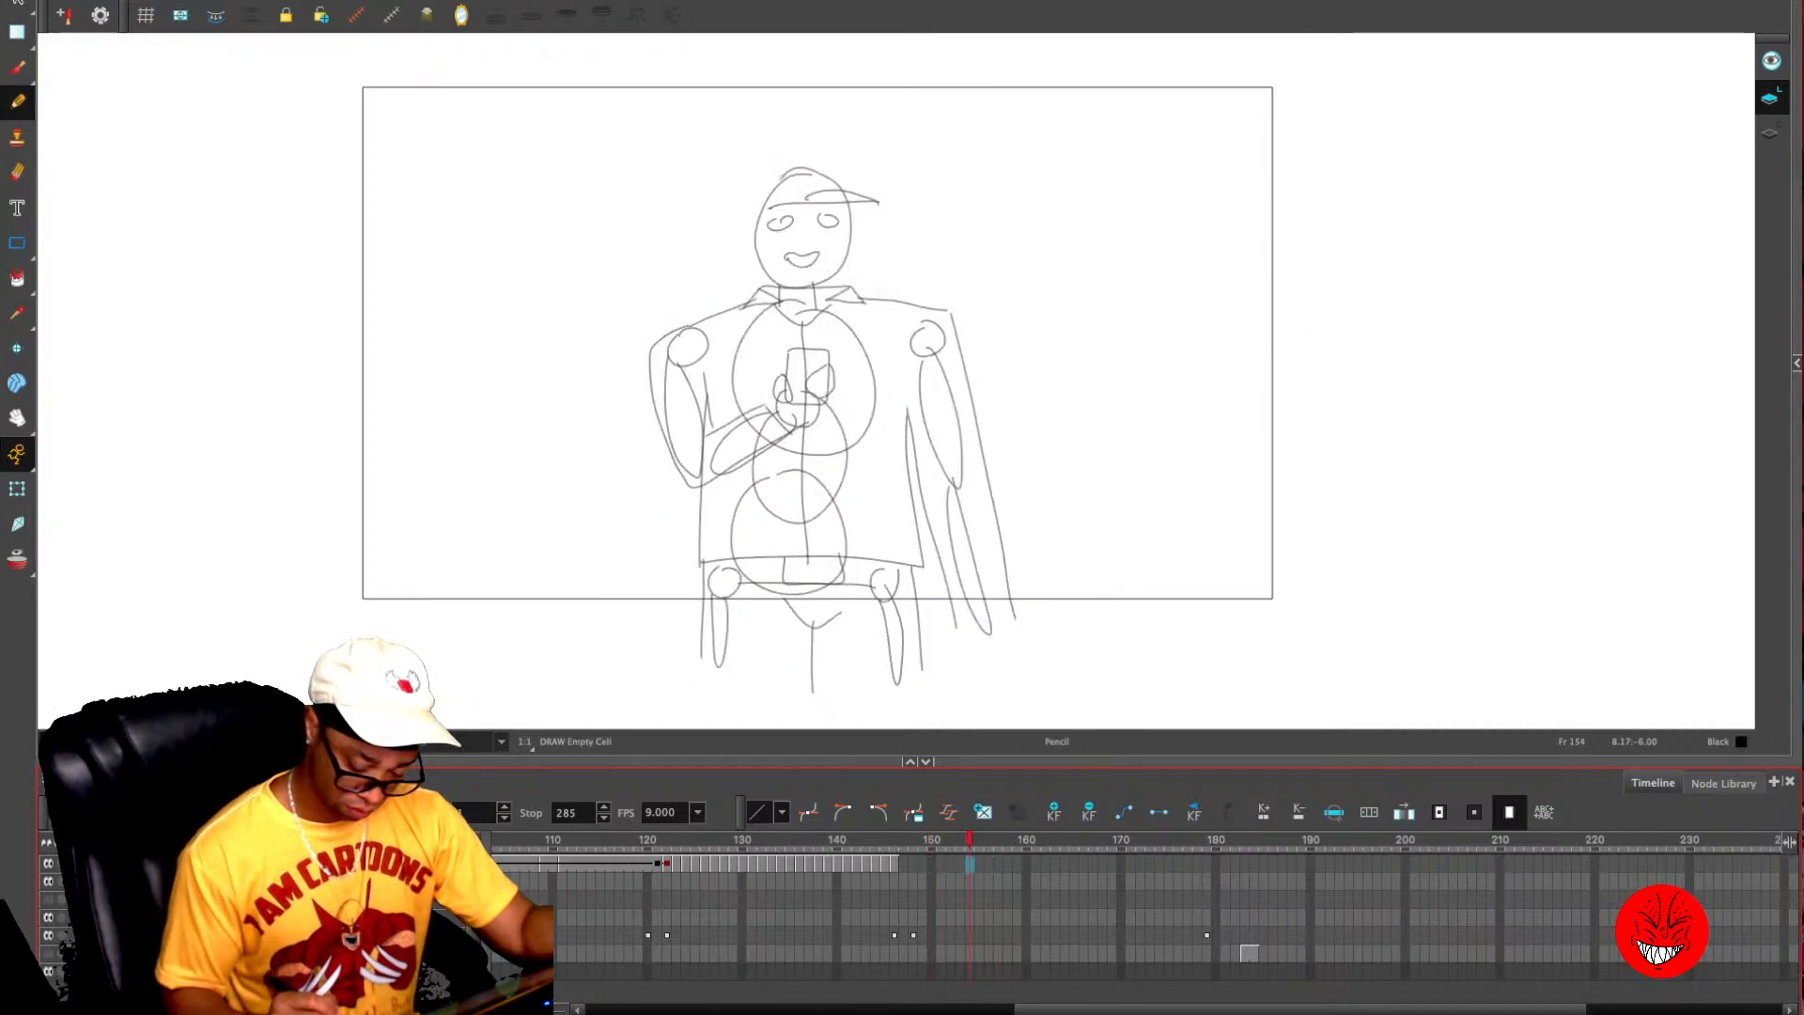
pyautogui.click(1095, 455)
pyautogui.press('2')
pyautogui.press('2')
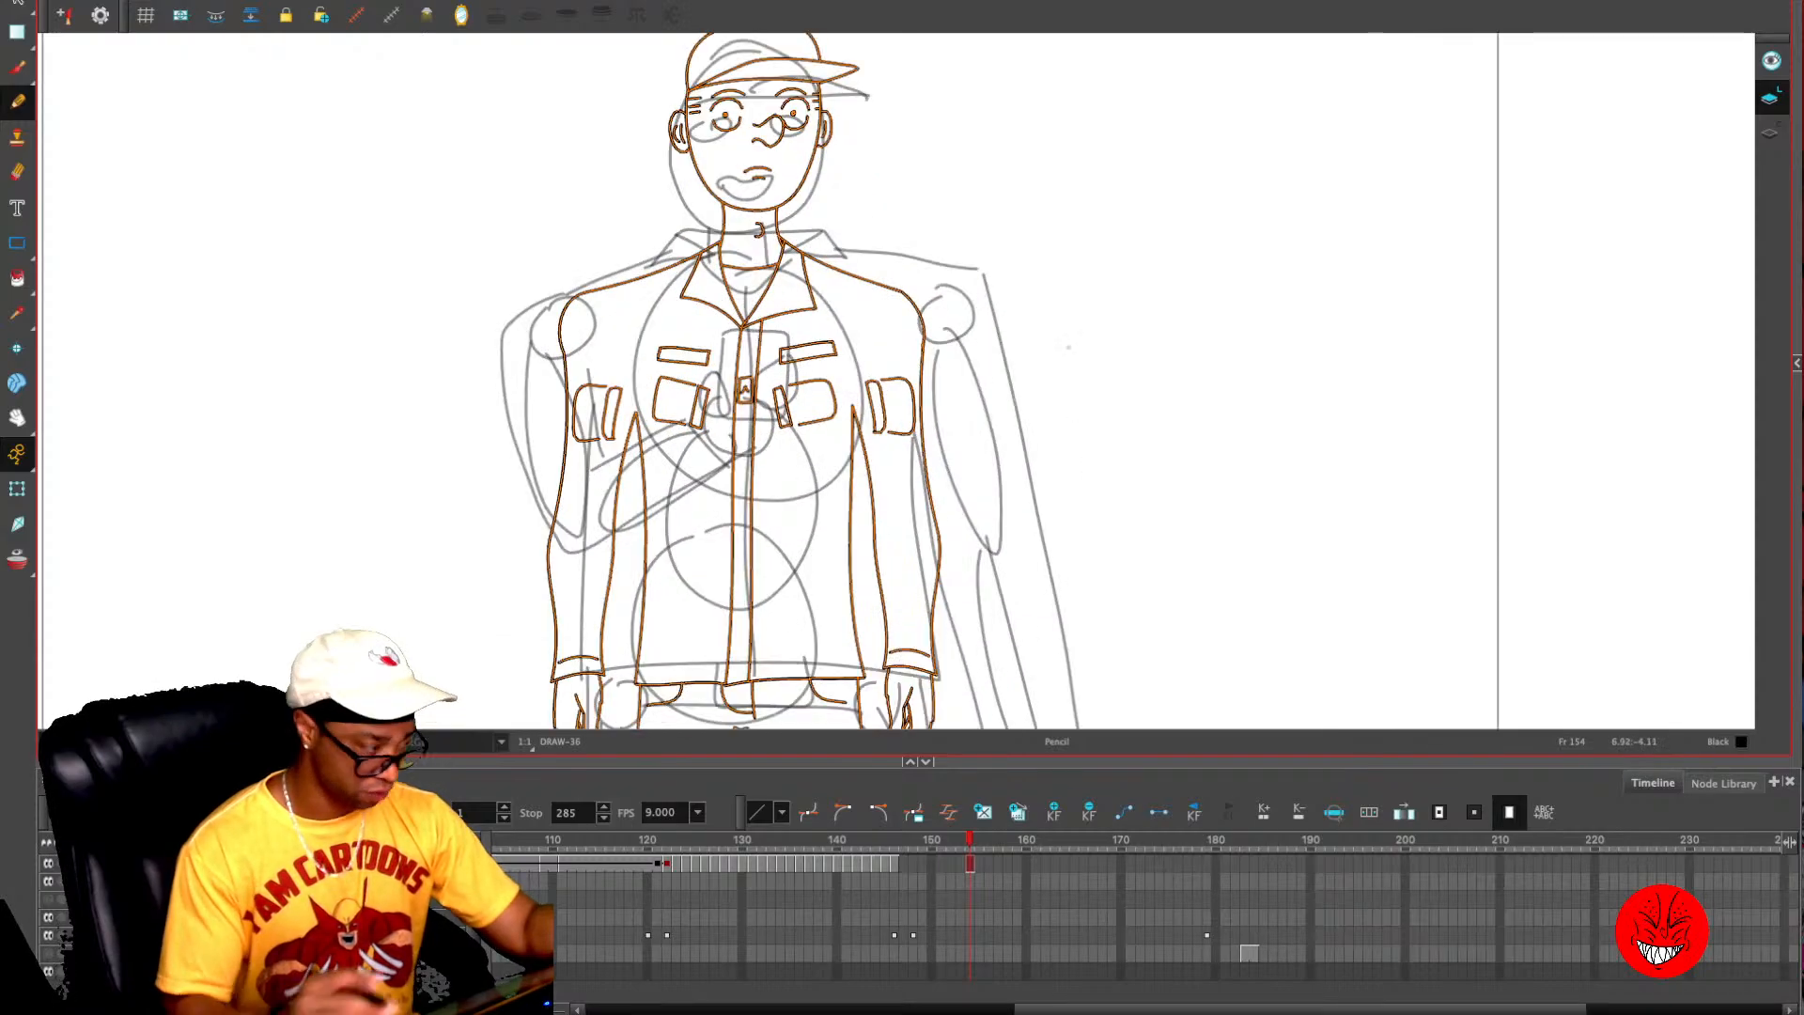
pyautogui.press('ctrl')
pyautogui.press('ctrl')
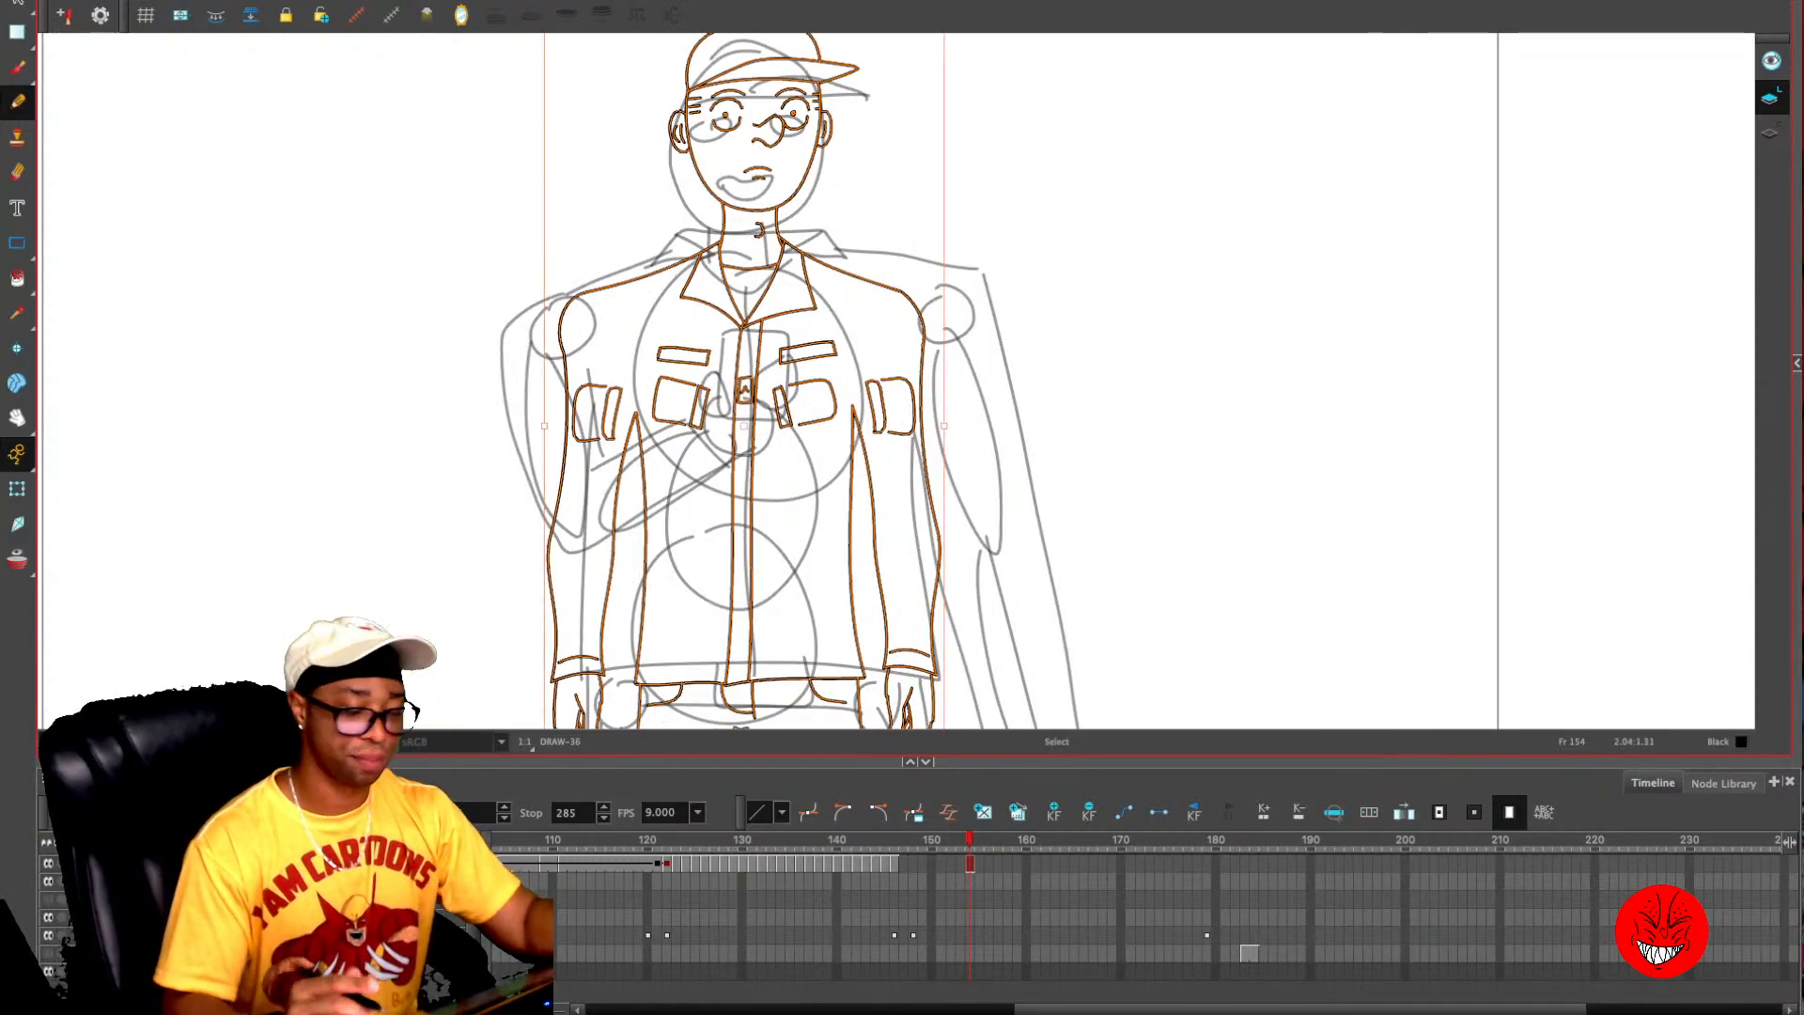
pyautogui.hotkey('alt', 's')
pyautogui.click(1229, 382)
# - Turn on onion skinning and go to the empty frame 153, ready to pencil over the pasted figure
pyautogui.moveTo(1090, 291); pyautogui.dragTo(1127, 413)
pyautogui.press('2')
pyautogui.hotkey('alt', 'o')
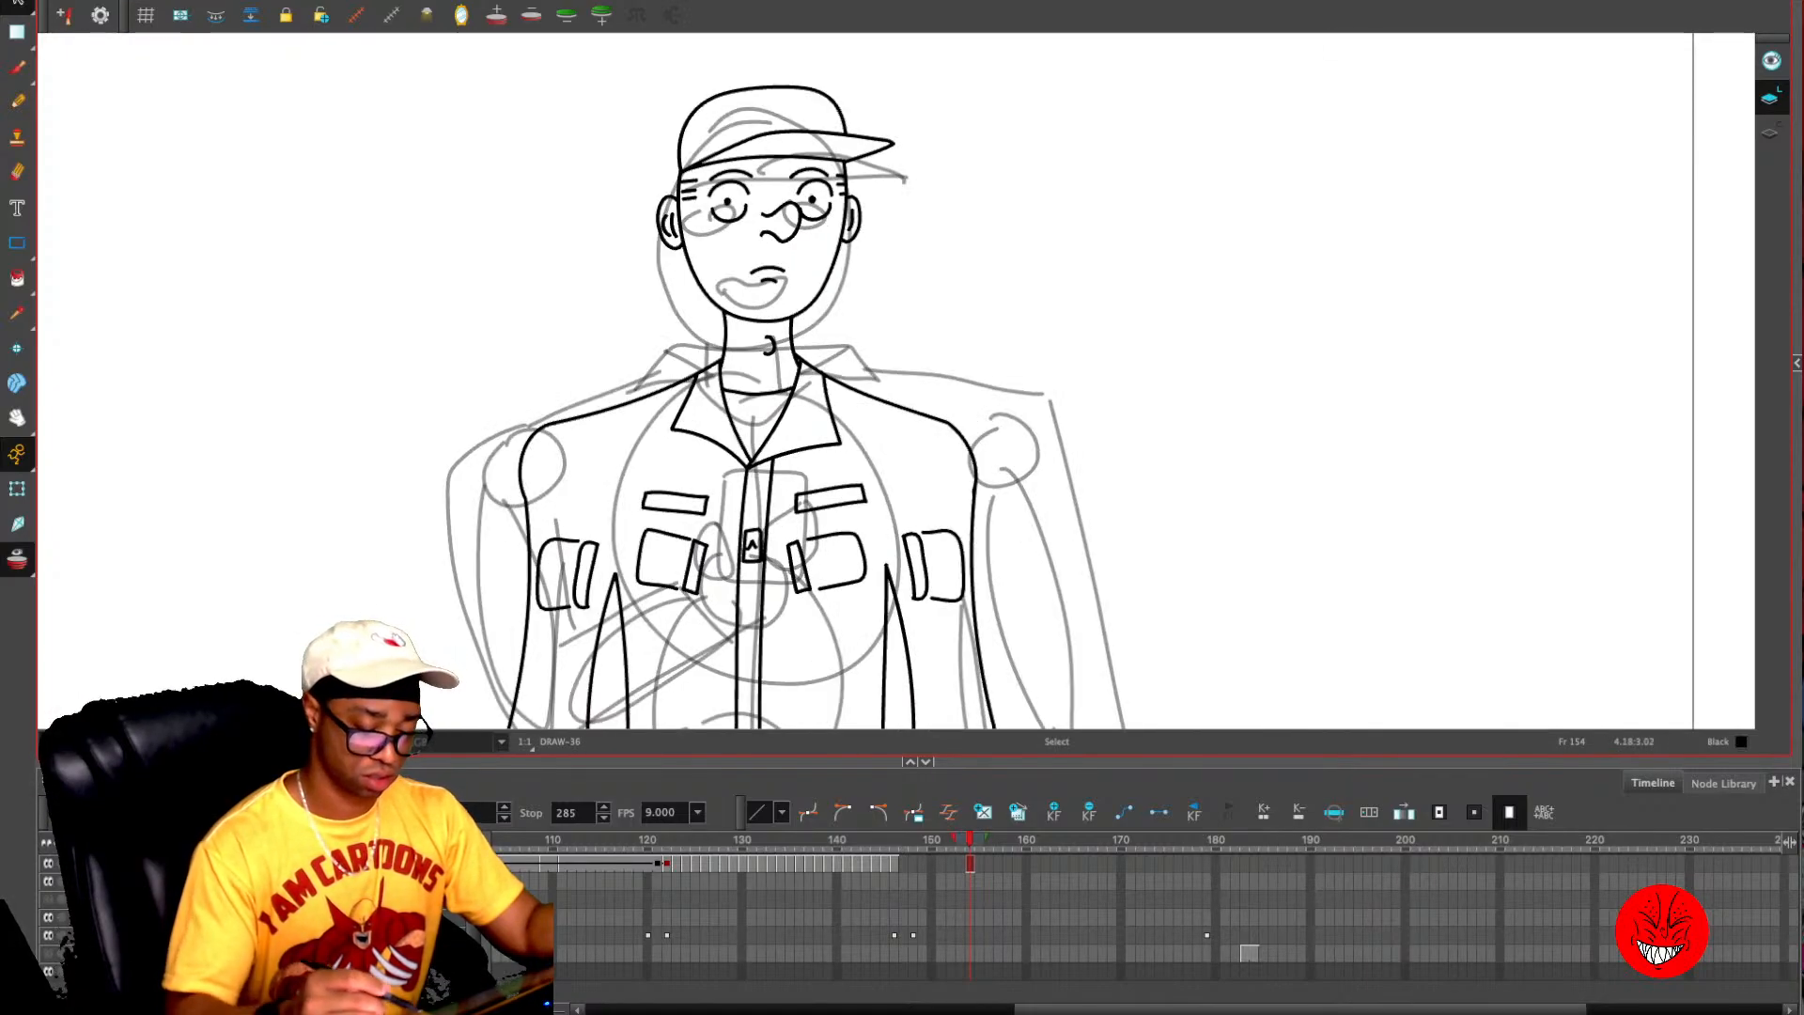
pyautogui.press(',')
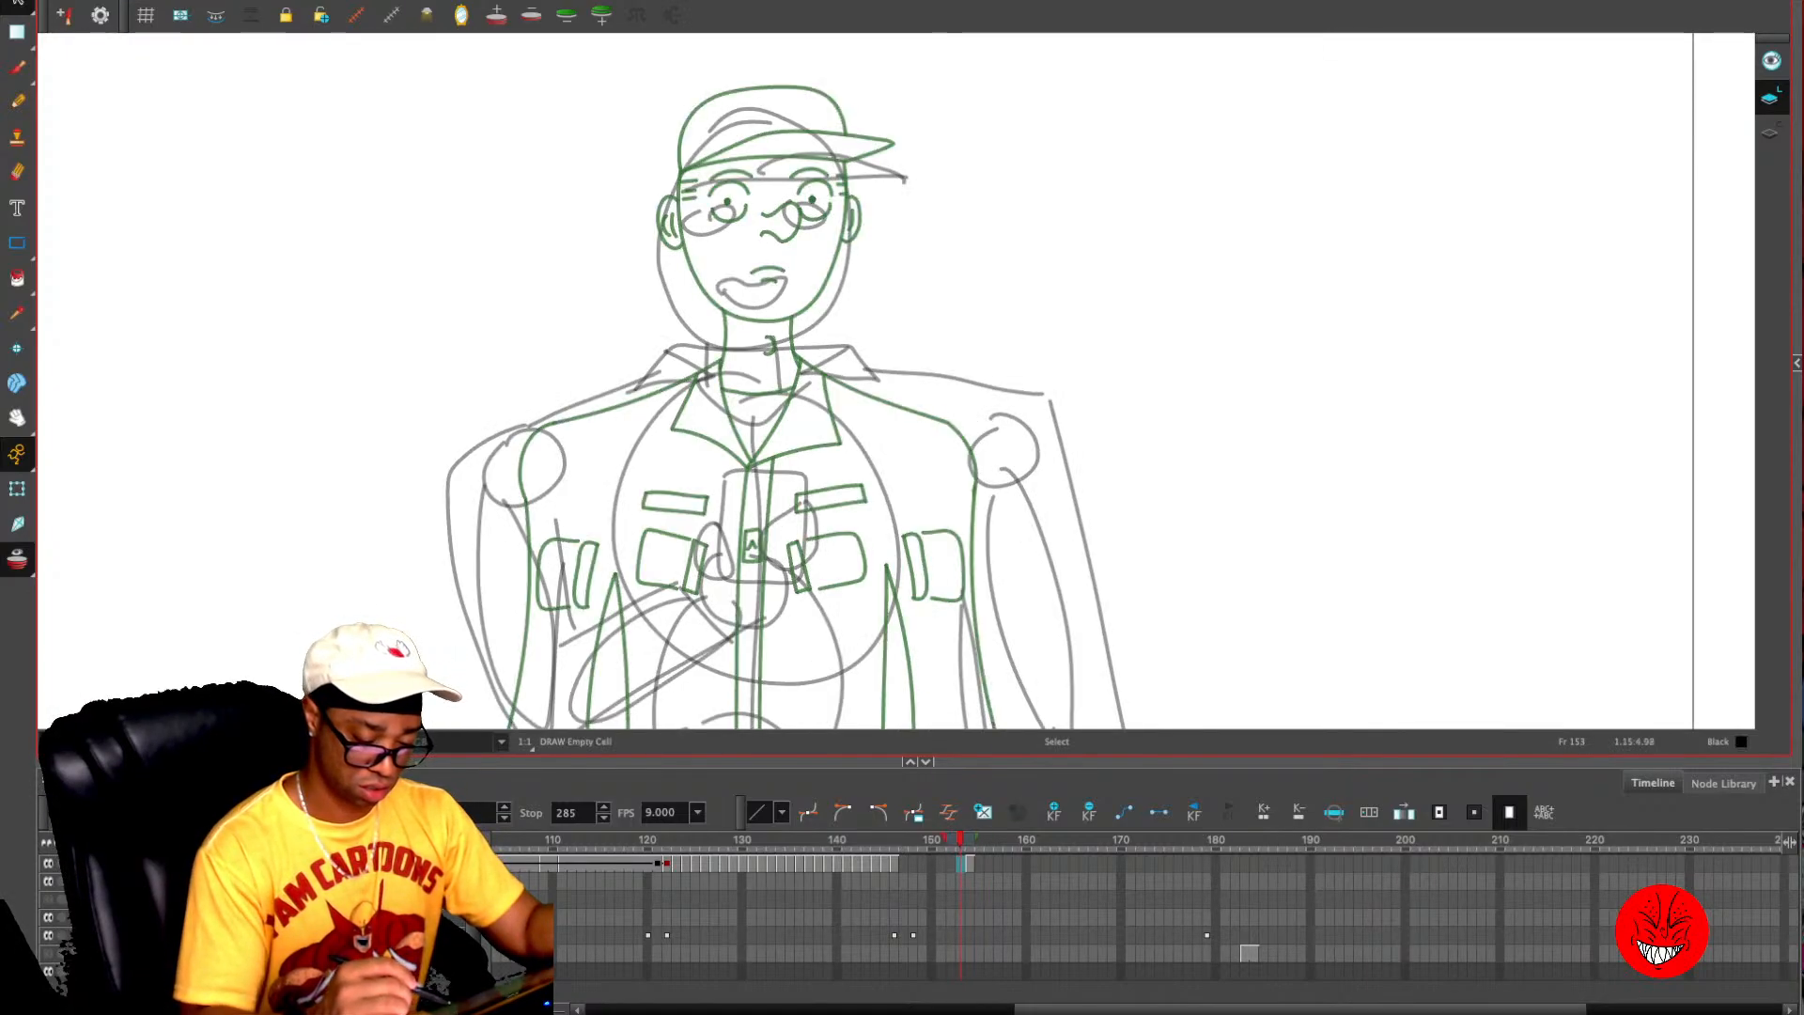
pyautogui.press('.')
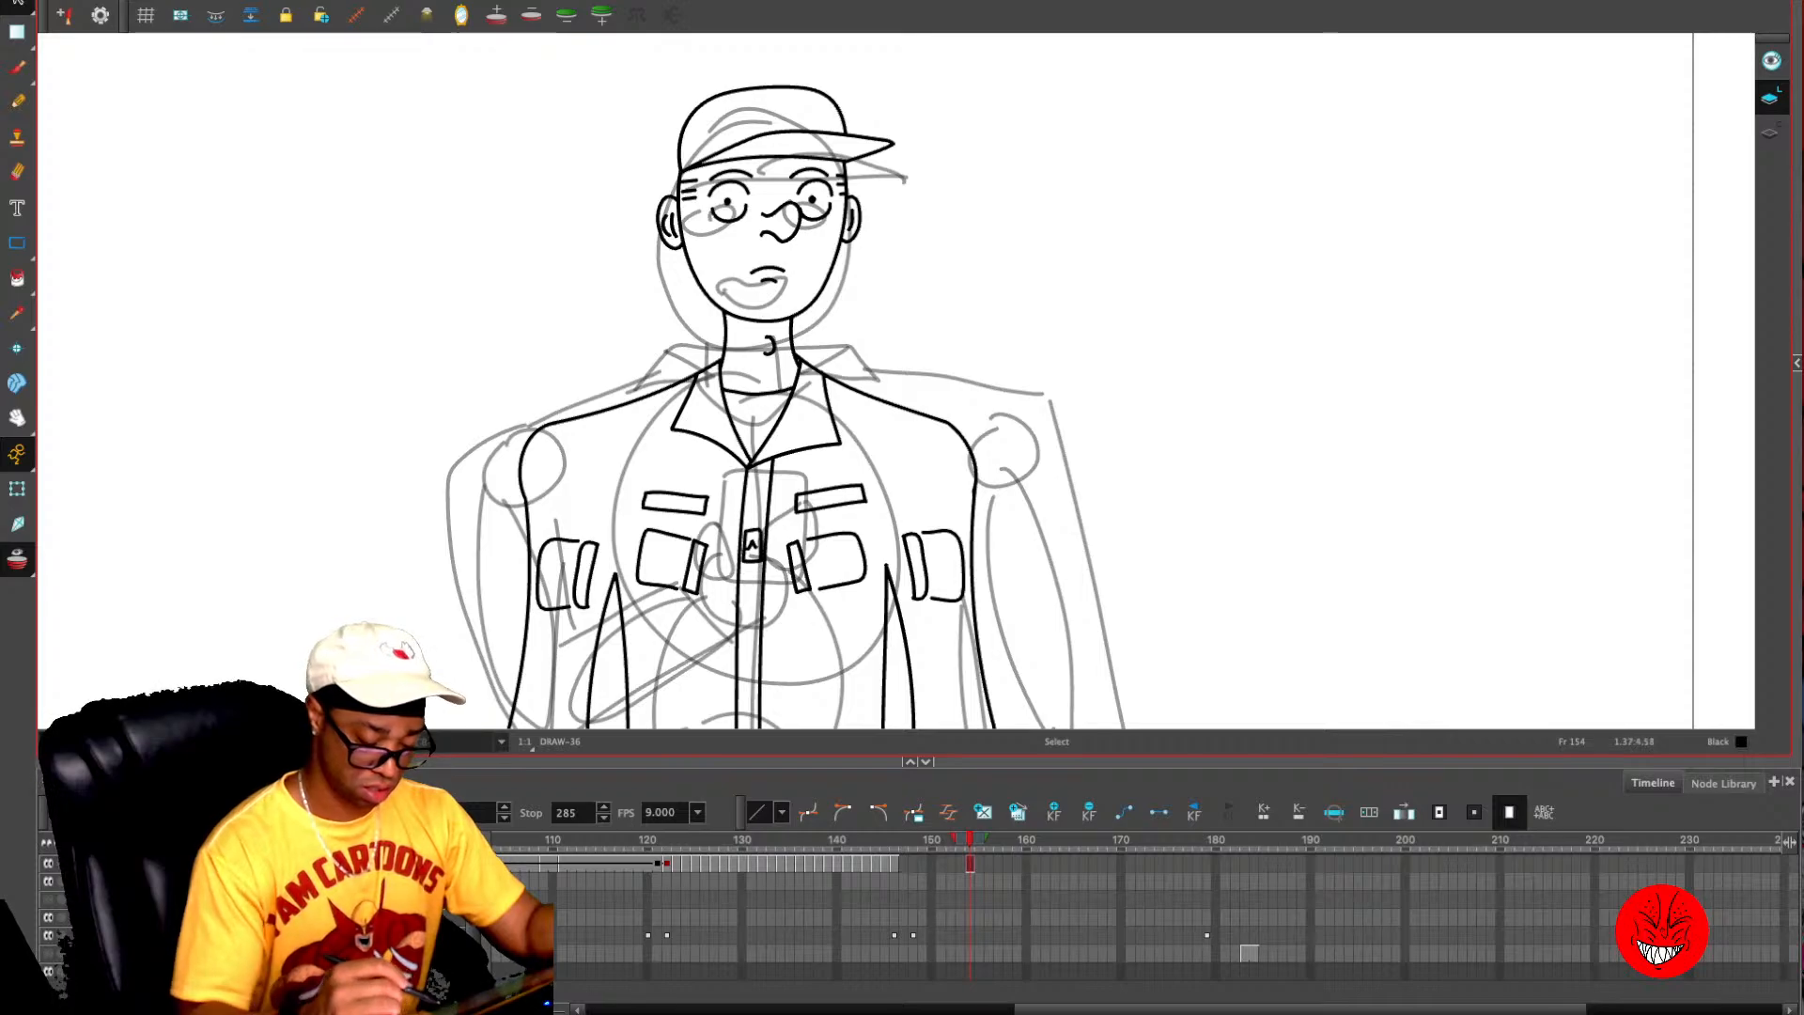
pyautogui.hotkey('alt', '/')
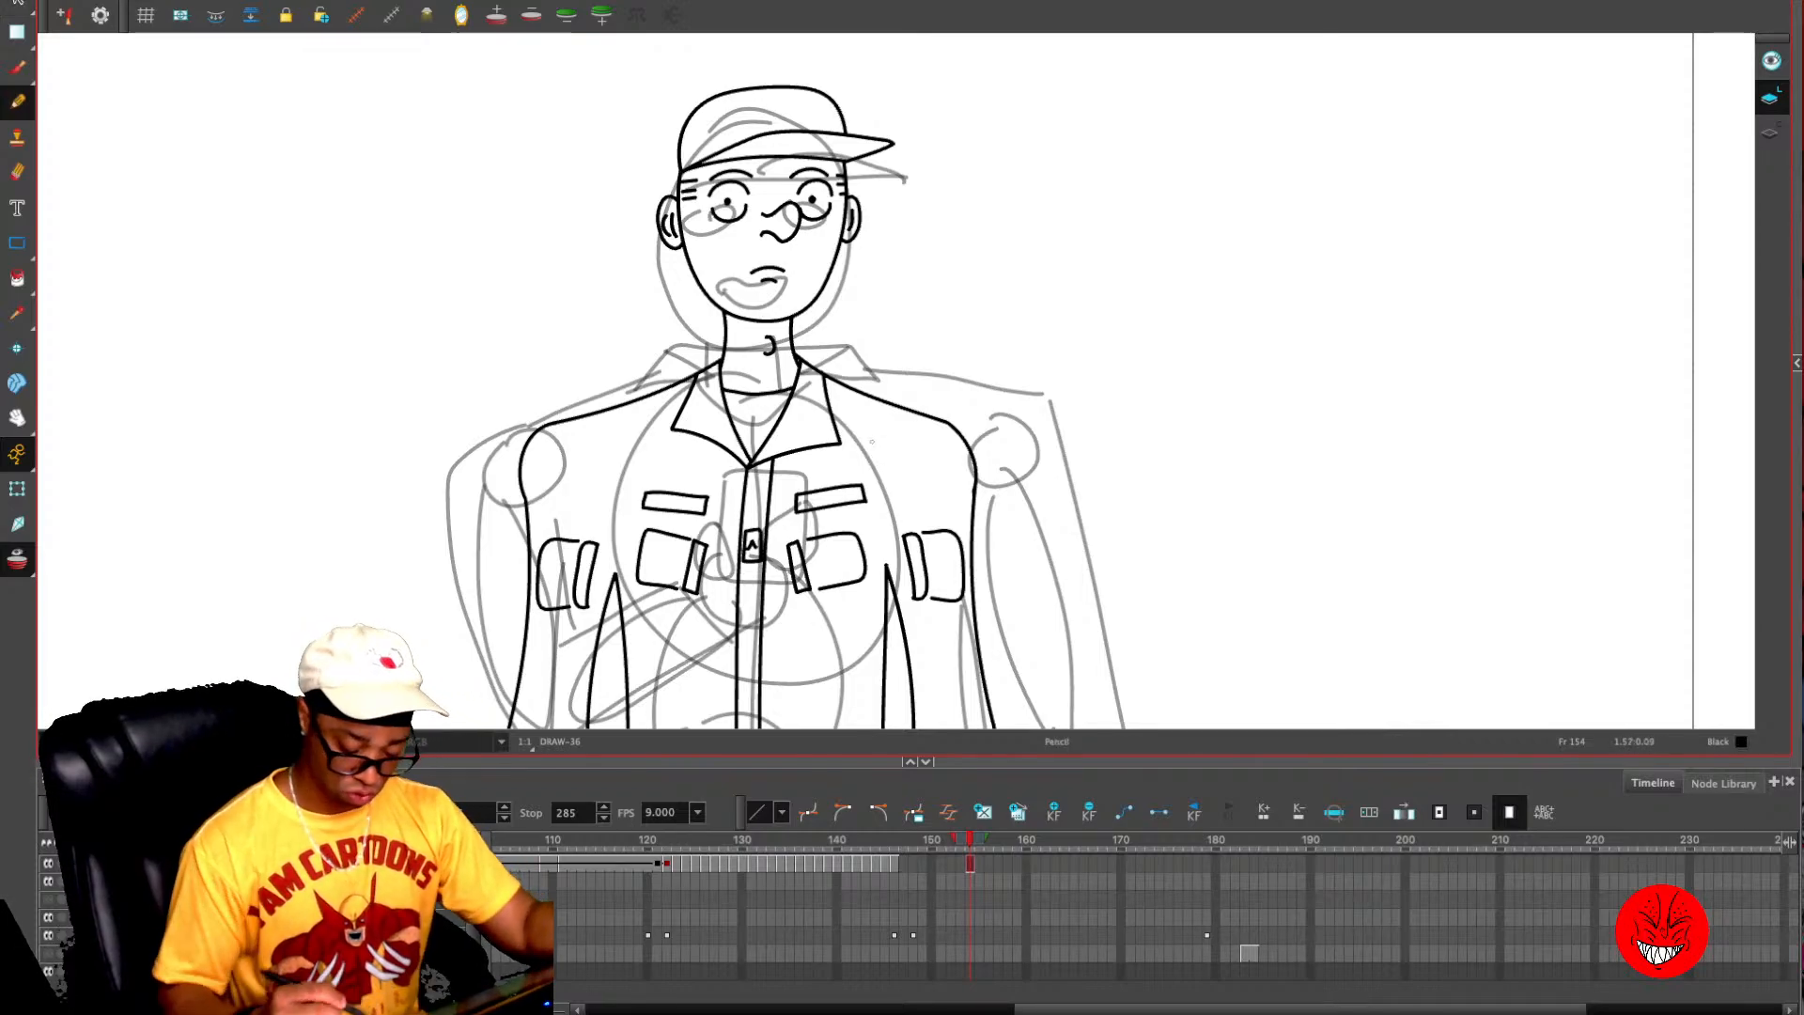
pyautogui.press(',')
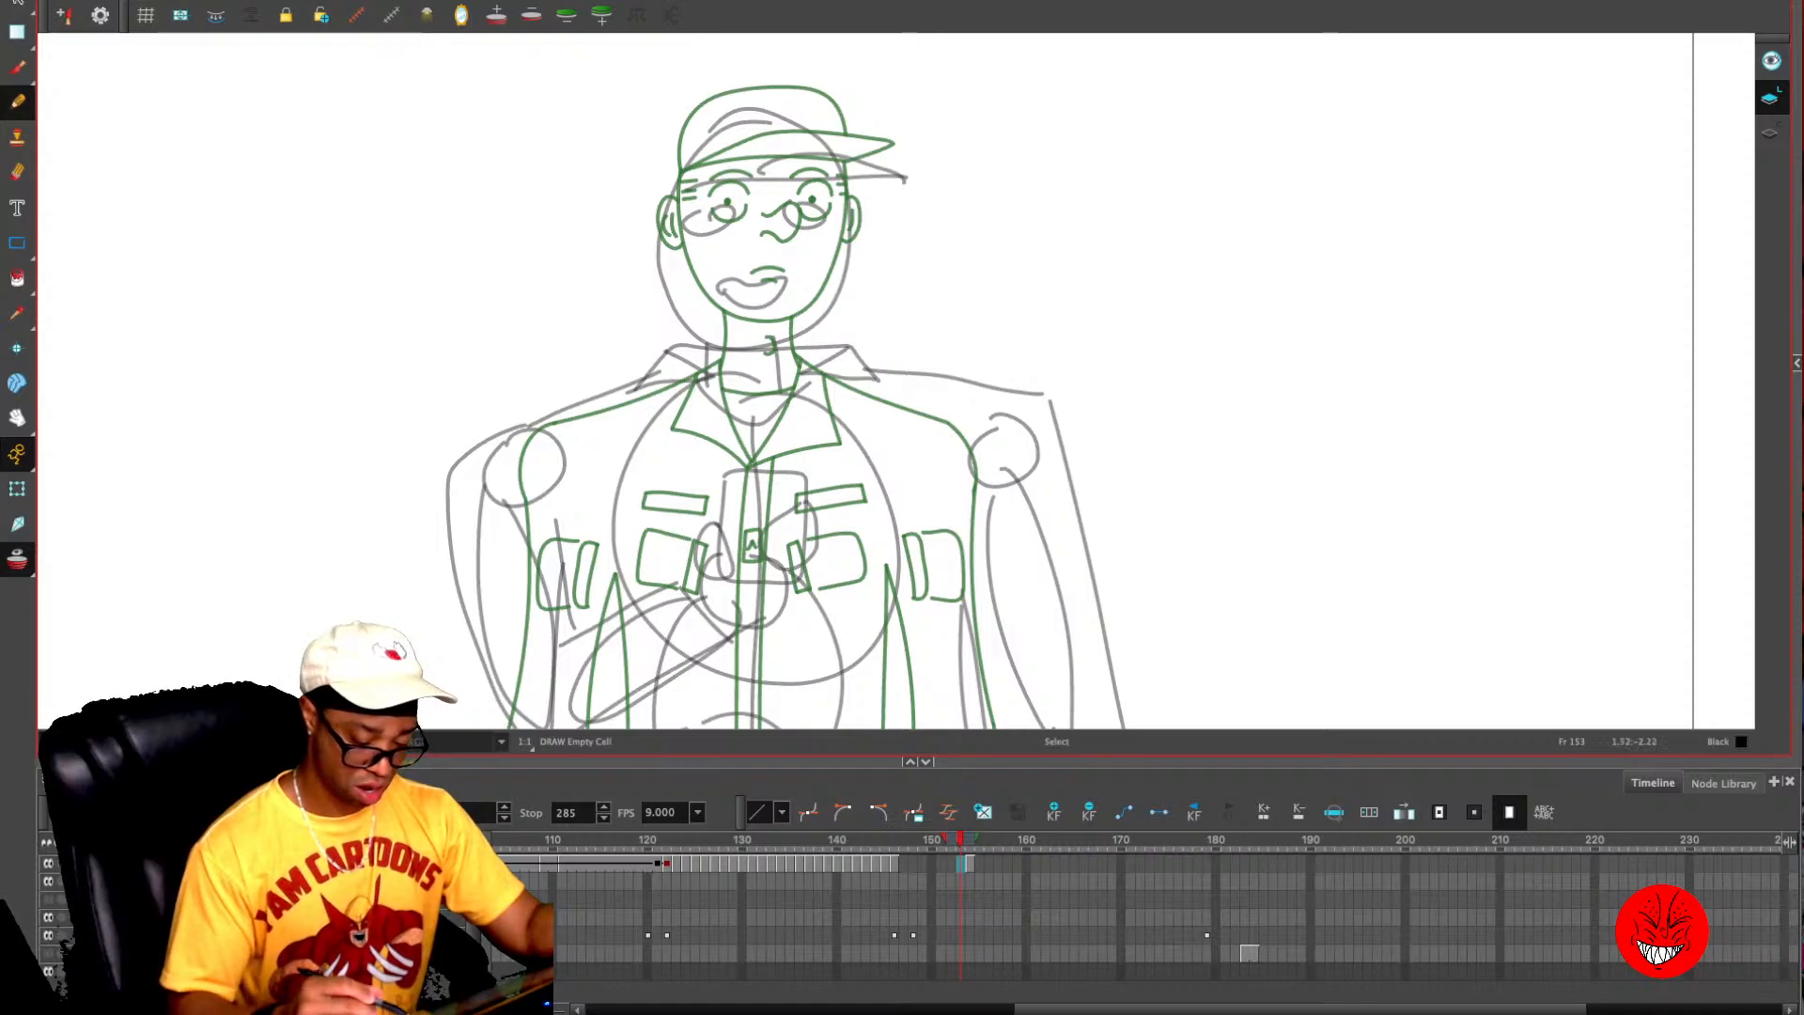
# - Draw the phone on frame 153 with the hand gripping it, including the thumb, palm edge and finger lines, following the rough
pyautogui.moveTo(893, 551); pyautogui.dragTo(946, 352)
pyautogui.press('2')
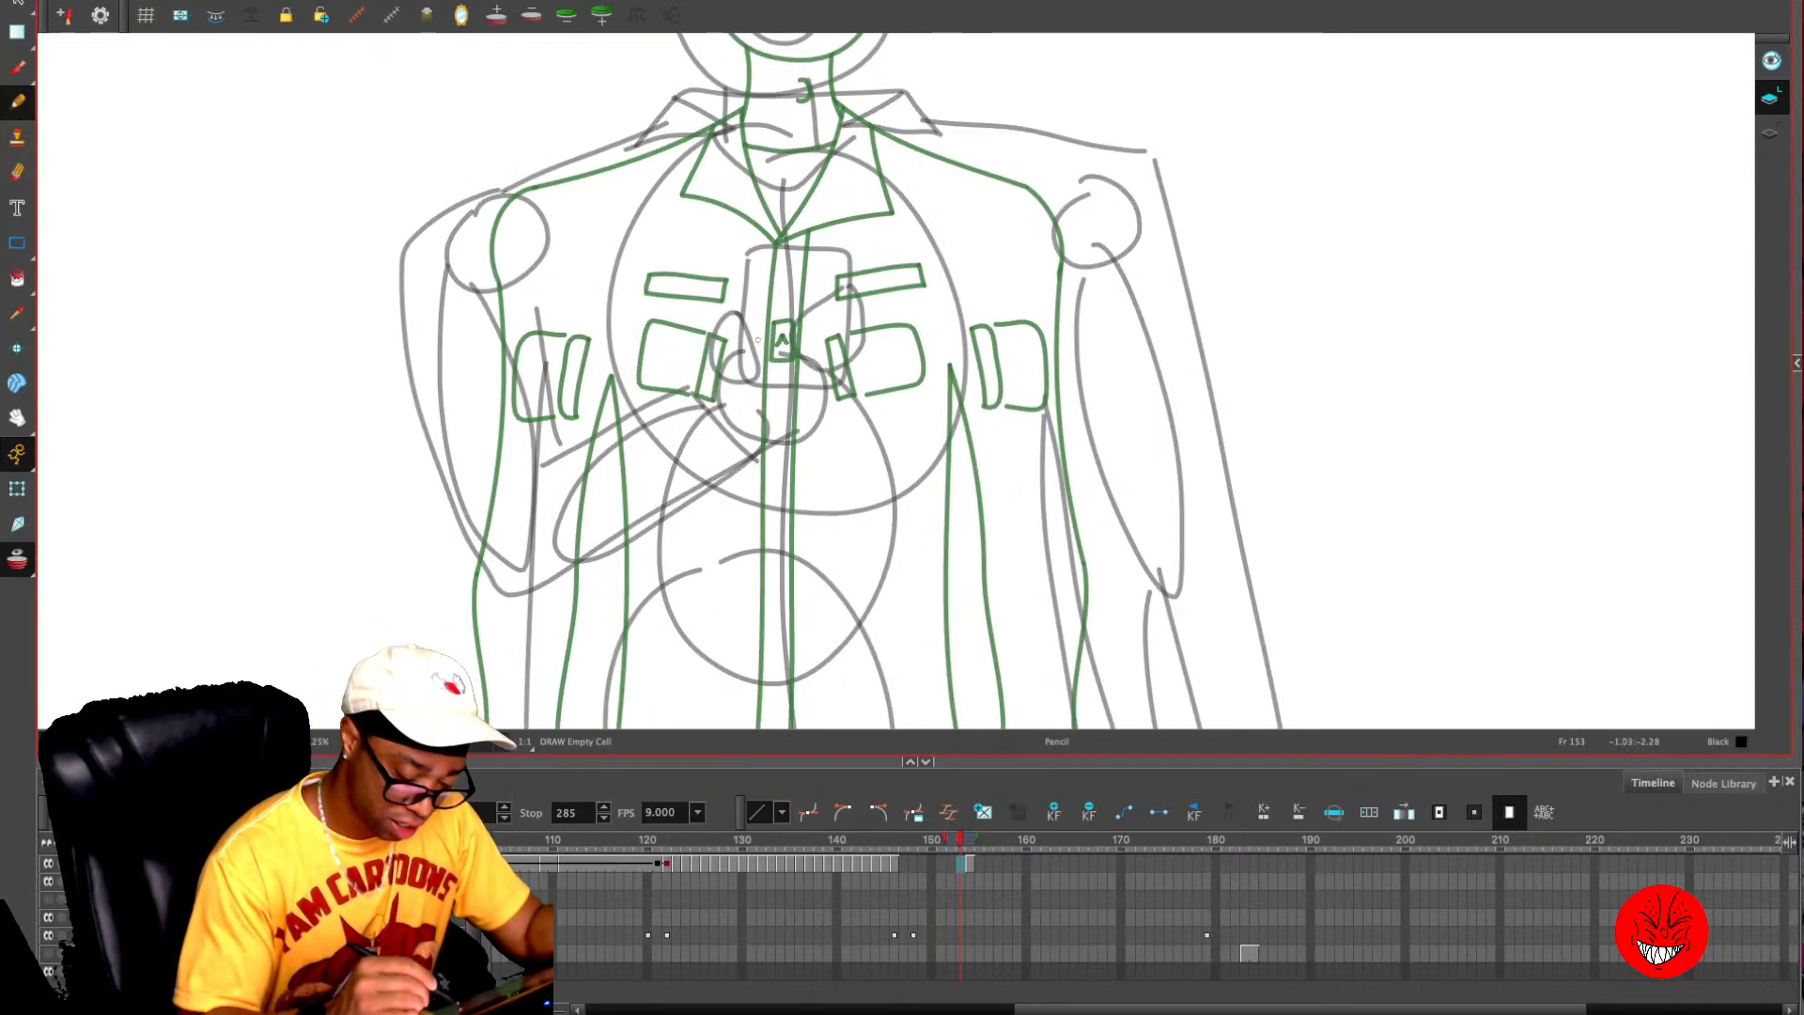
pyautogui.moveTo(742, 328)
pyautogui.mouseDown()
pyautogui.moveTo(755, 255)
pyautogui.moveTo(843, 261)
pyautogui.moveTo(846, 319)
pyautogui.moveTo(749, 340)
pyautogui.moveTo(740, 314)
pyautogui.moveTo(732, 371)
pyautogui.mouseUp()
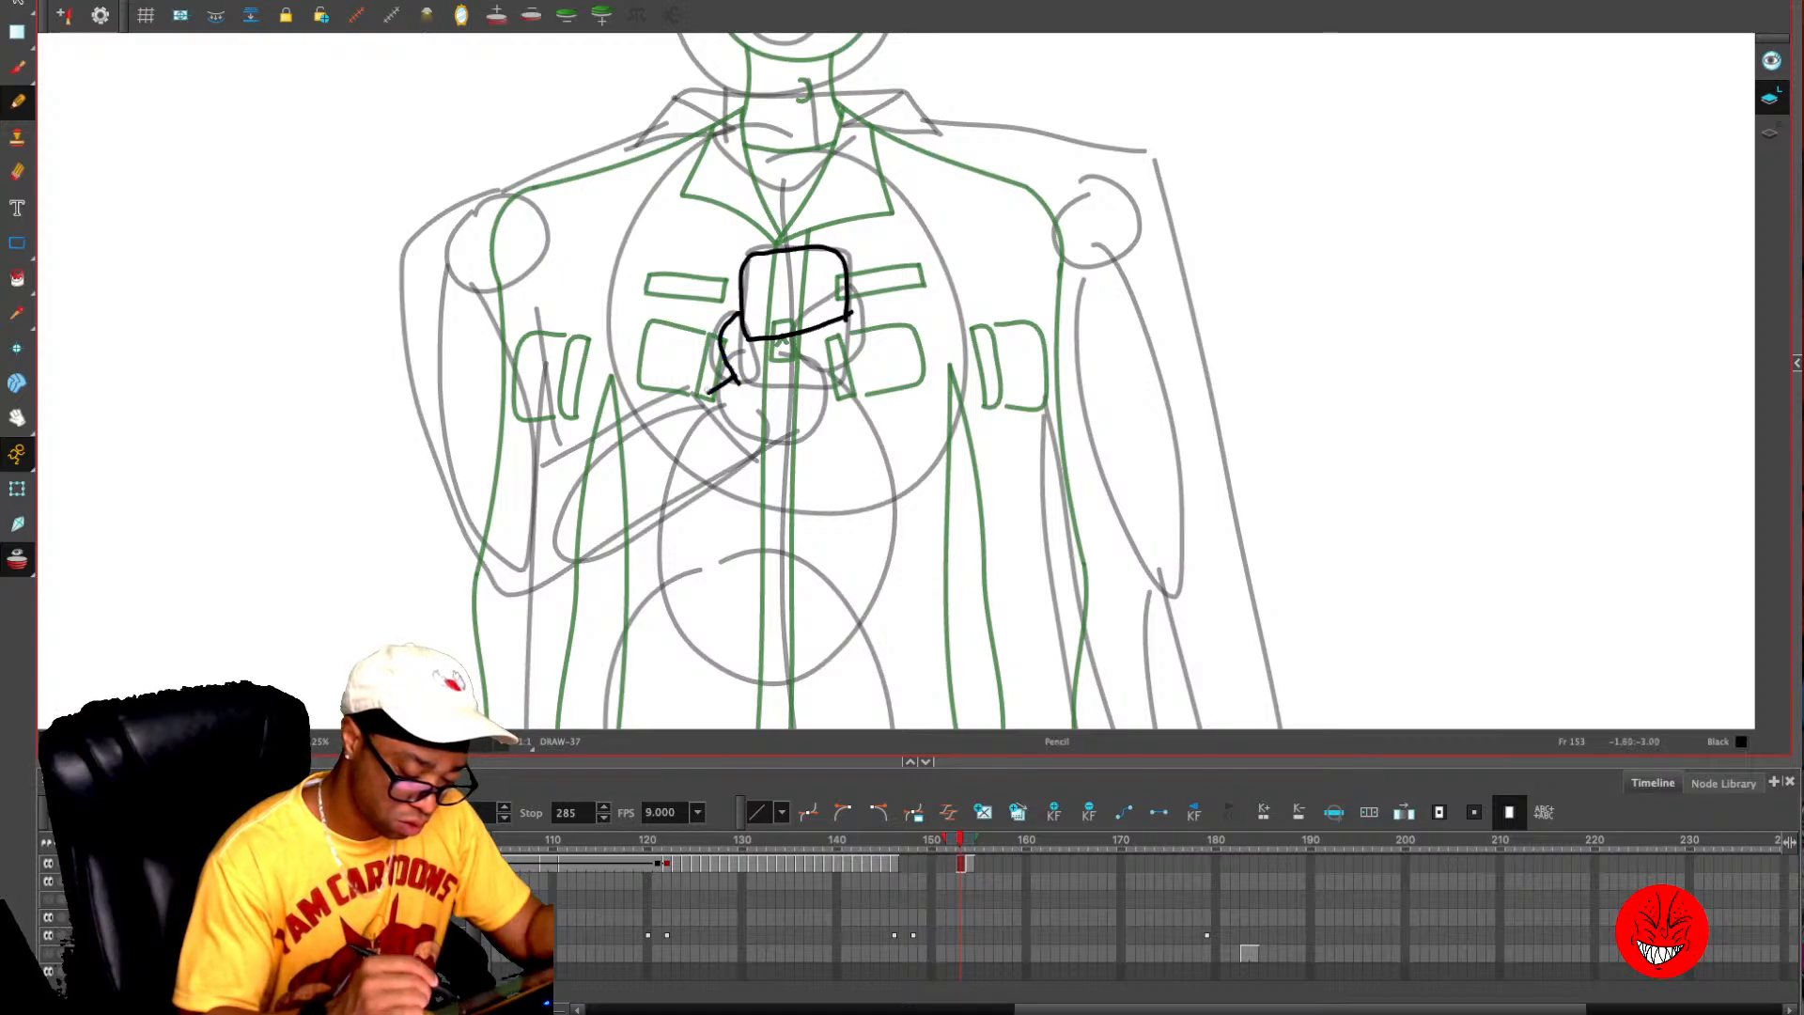
pyautogui.moveTo(763, 444); pyautogui.dragTo(850, 404)
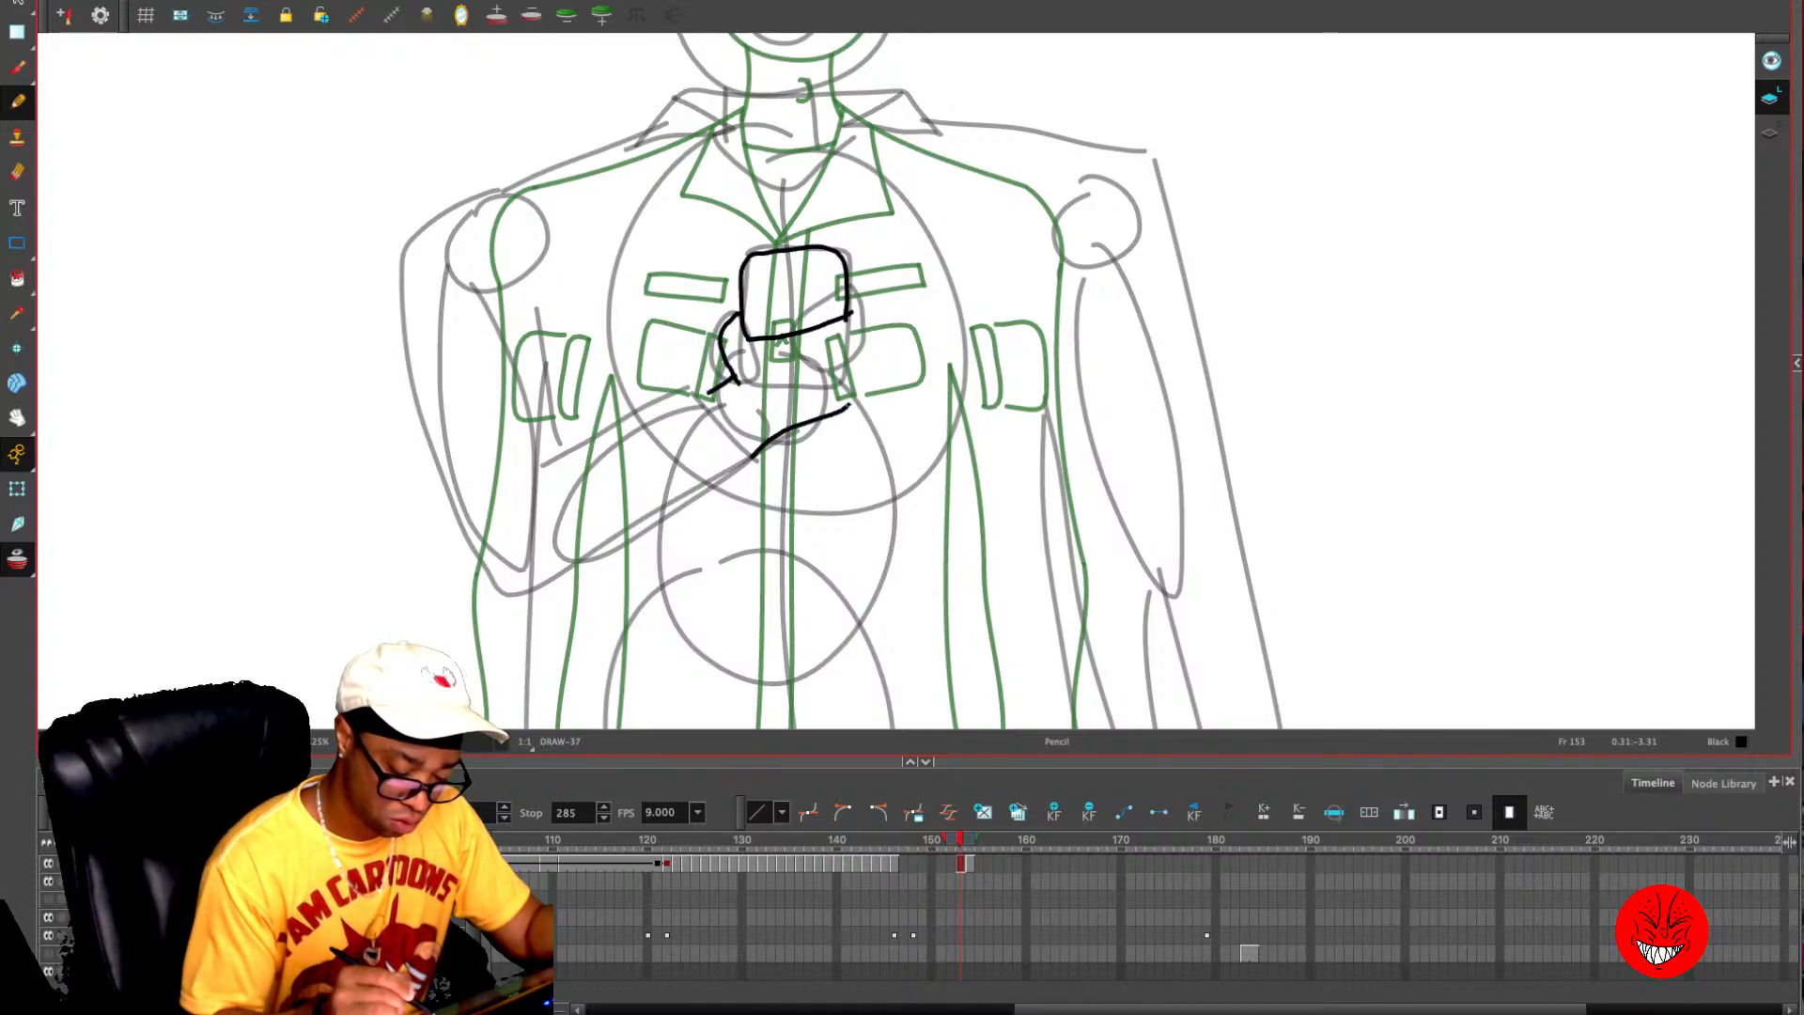
pyautogui.moveTo(848, 308)
pyautogui.mouseDown()
pyautogui.moveTo(854, 394)
pyautogui.moveTo(780, 434)
pyautogui.mouseUp()
pyautogui.hotkey('alt', 's')
pyautogui.press('Delete')
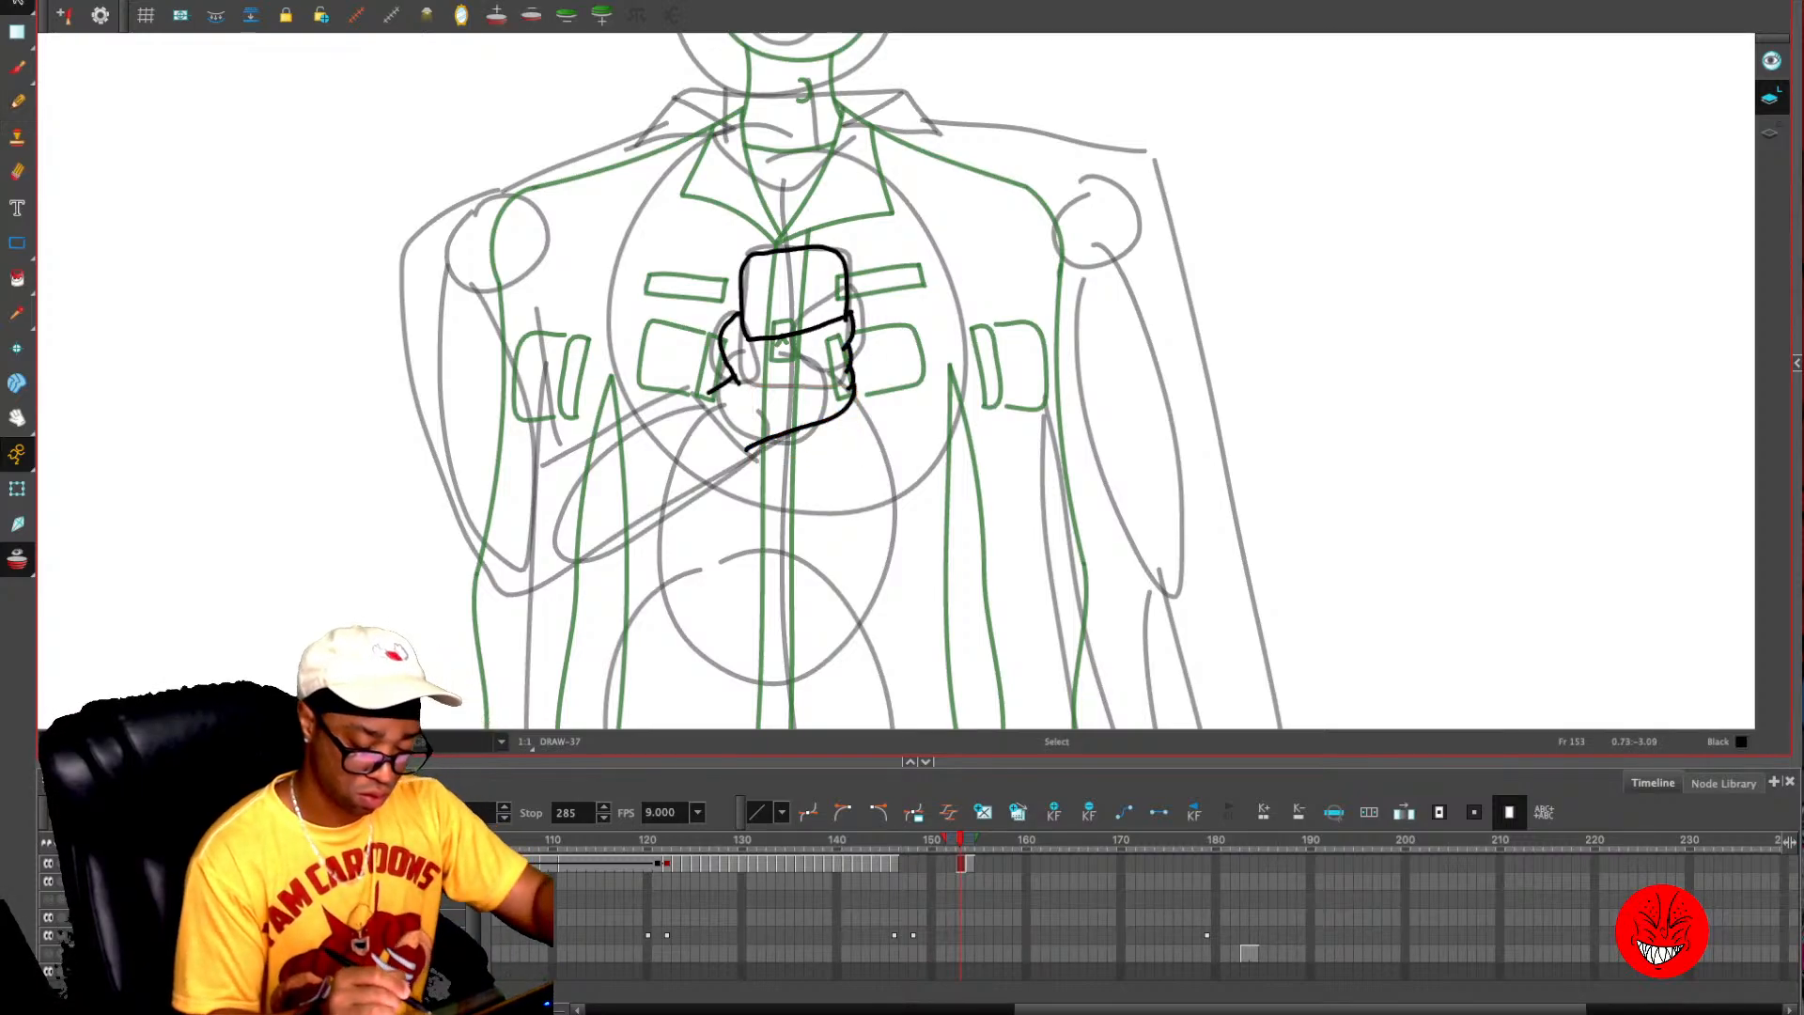
pyautogui.hotkey('alt', '/')
pyautogui.moveTo(848, 344)
pyautogui.mouseDown()
pyautogui.moveTo(812, 366)
pyautogui.moveTo(817, 401)
pyautogui.mouseUp()
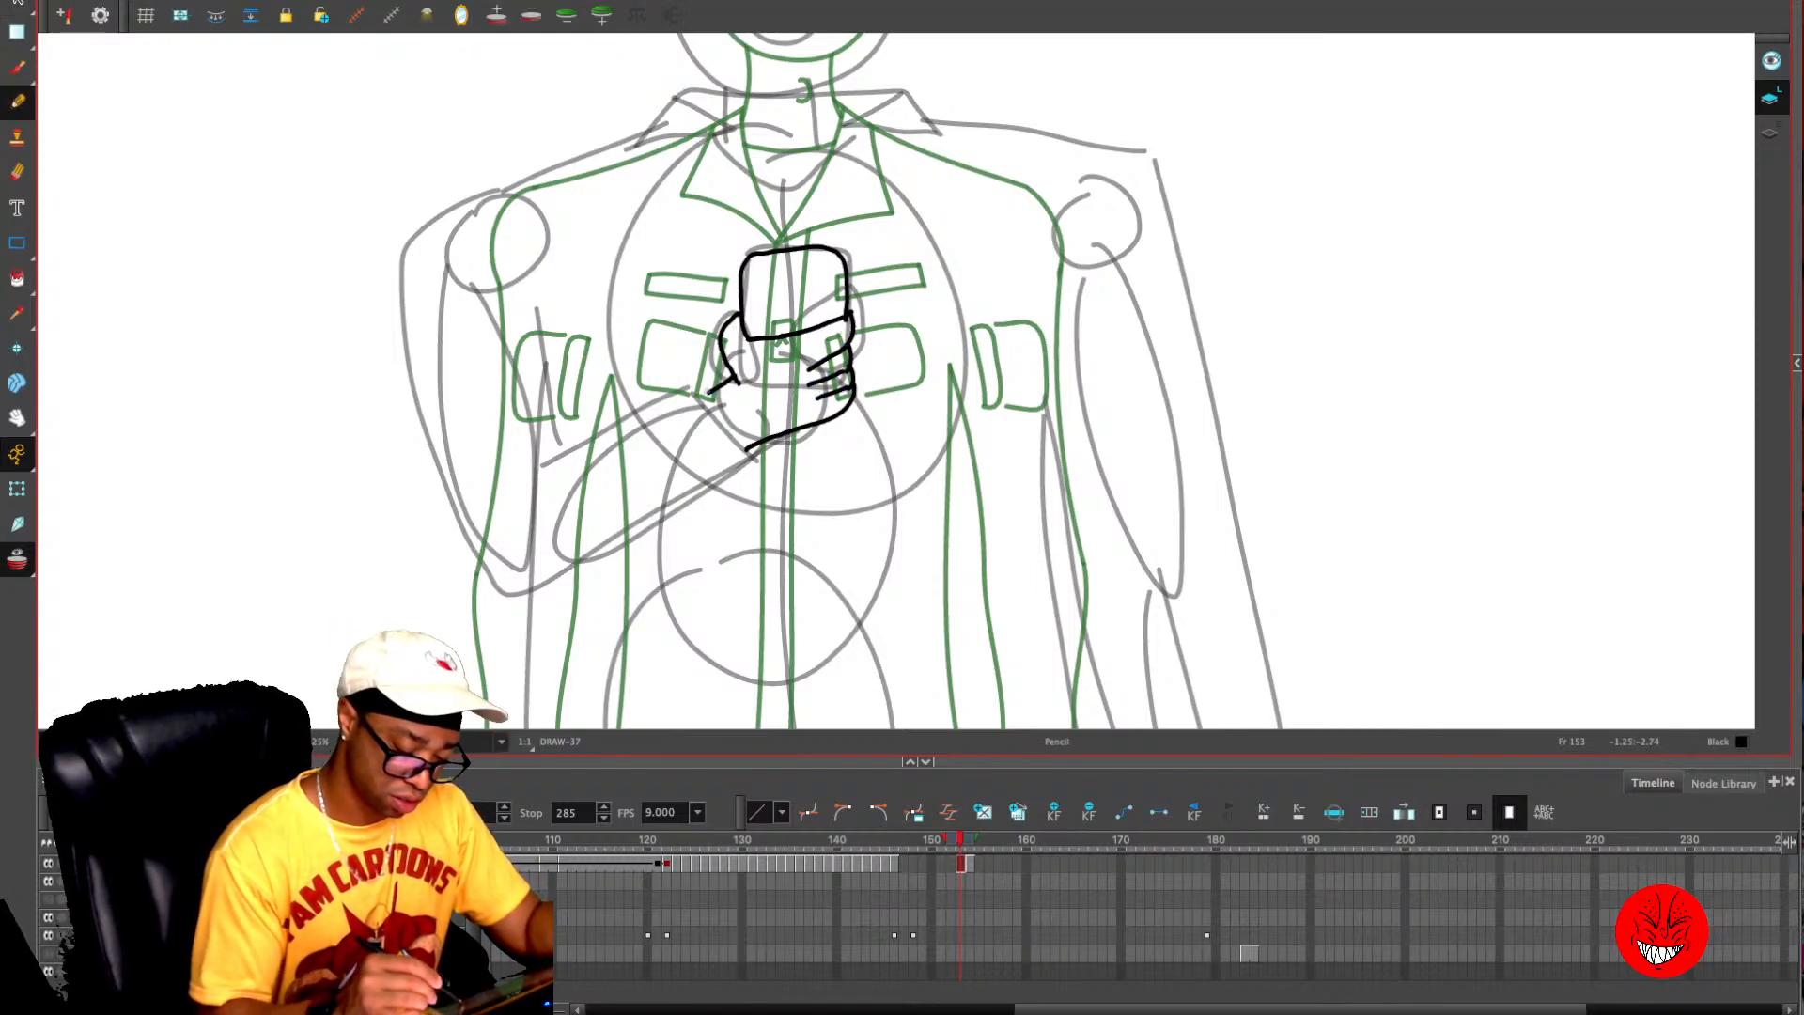
# - Draw the wrist and the bent arm's sleeve running from the hand down to the elbow and up to the shoulder
pyautogui.moveTo(703, 388)
pyautogui.mouseDown()
pyautogui.moveTo(756, 461)
pyautogui.moveTo(526, 611)
pyautogui.mouseUp()
pyautogui.hotkey('ctrl', 'z')
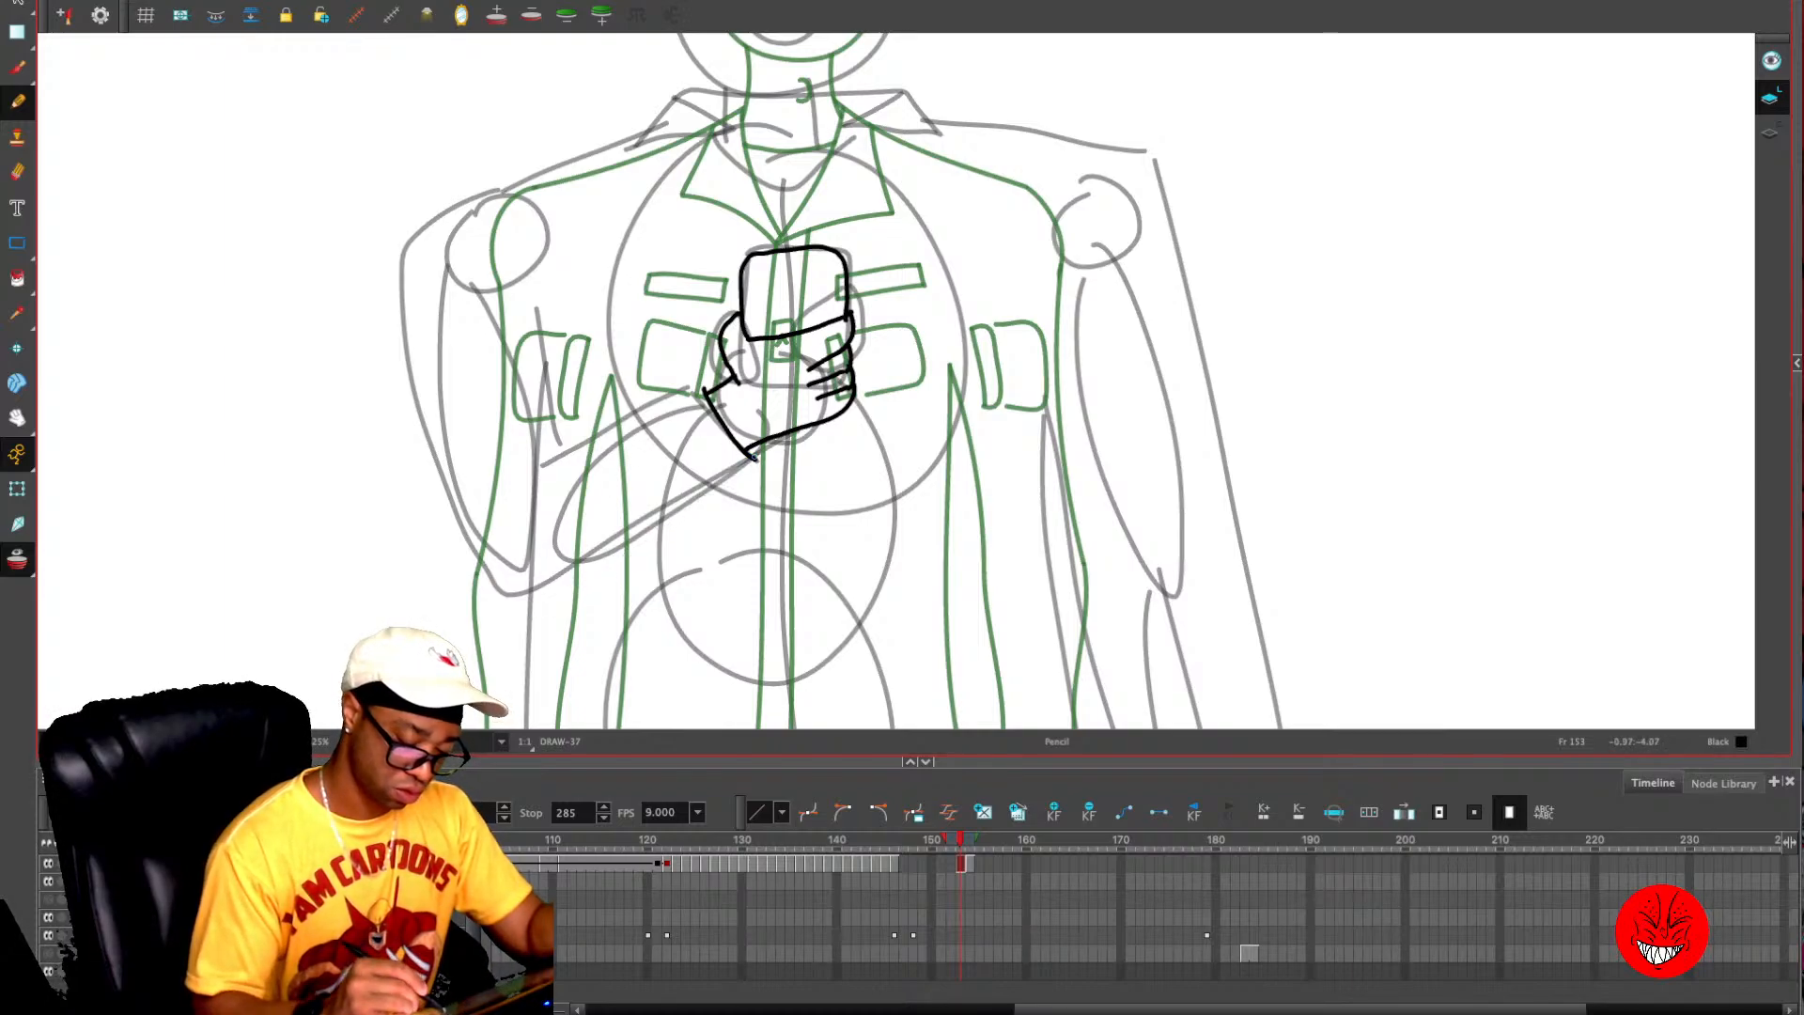
pyautogui.moveTo(757, 459)
pyautogui.mouseDown()
pyautogui.moveTo(559, 595)
pyautogui.moveTo(496, 279)
pyautogui.mouseUp()
pyautogui.moveTo(705, 387); pyautogui.dragTo(586, 461)
pyautogui.moveTo(614, 364)
pyautogui.mouseDown()
pyautogui.moveTo(626, 434)
pyautogui.moveTo(640, 355)
pyautogui.moveTo(636, 395)
pyautogui.mouseUp()
pyautogui.hotkey('ctrl', 'z')
# - Erase the zipper, pocket and jacket lines on frame 154 where the onion-skinned phone and hand overlap them
pyautogui.press('1')
pyautogui.press('1')
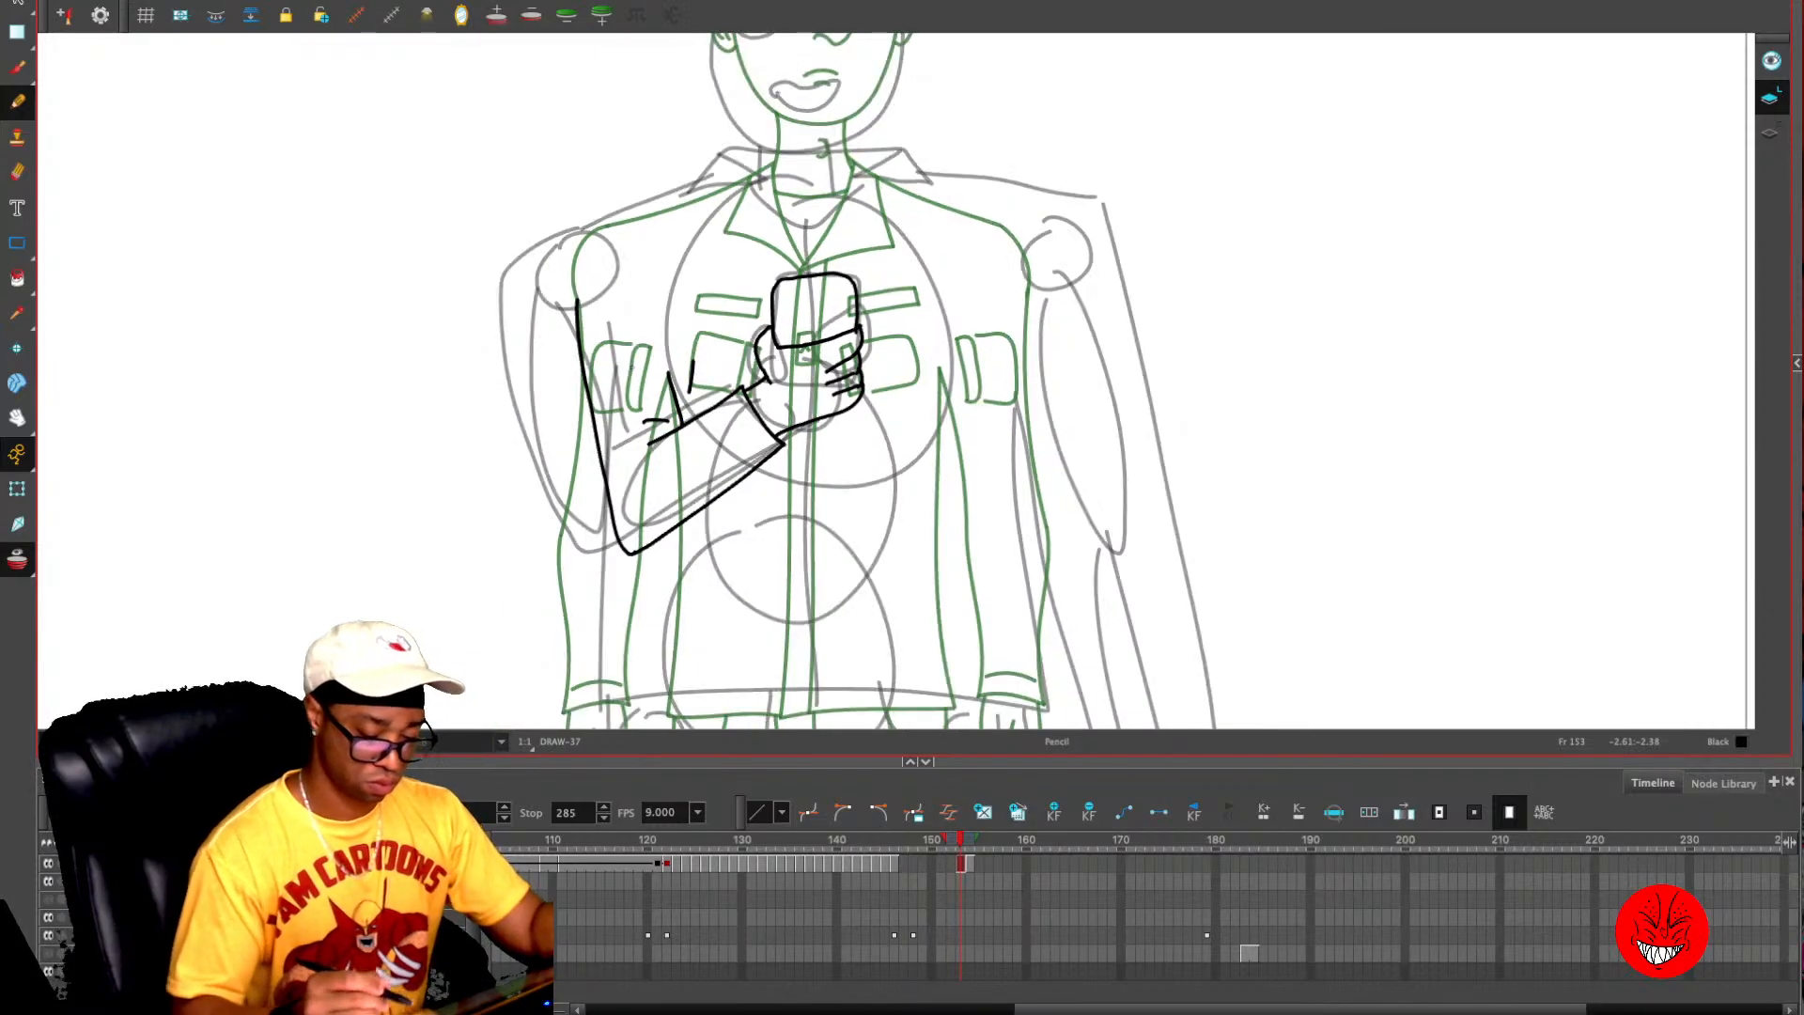
pyautogui.hotkey('alt', 'o')
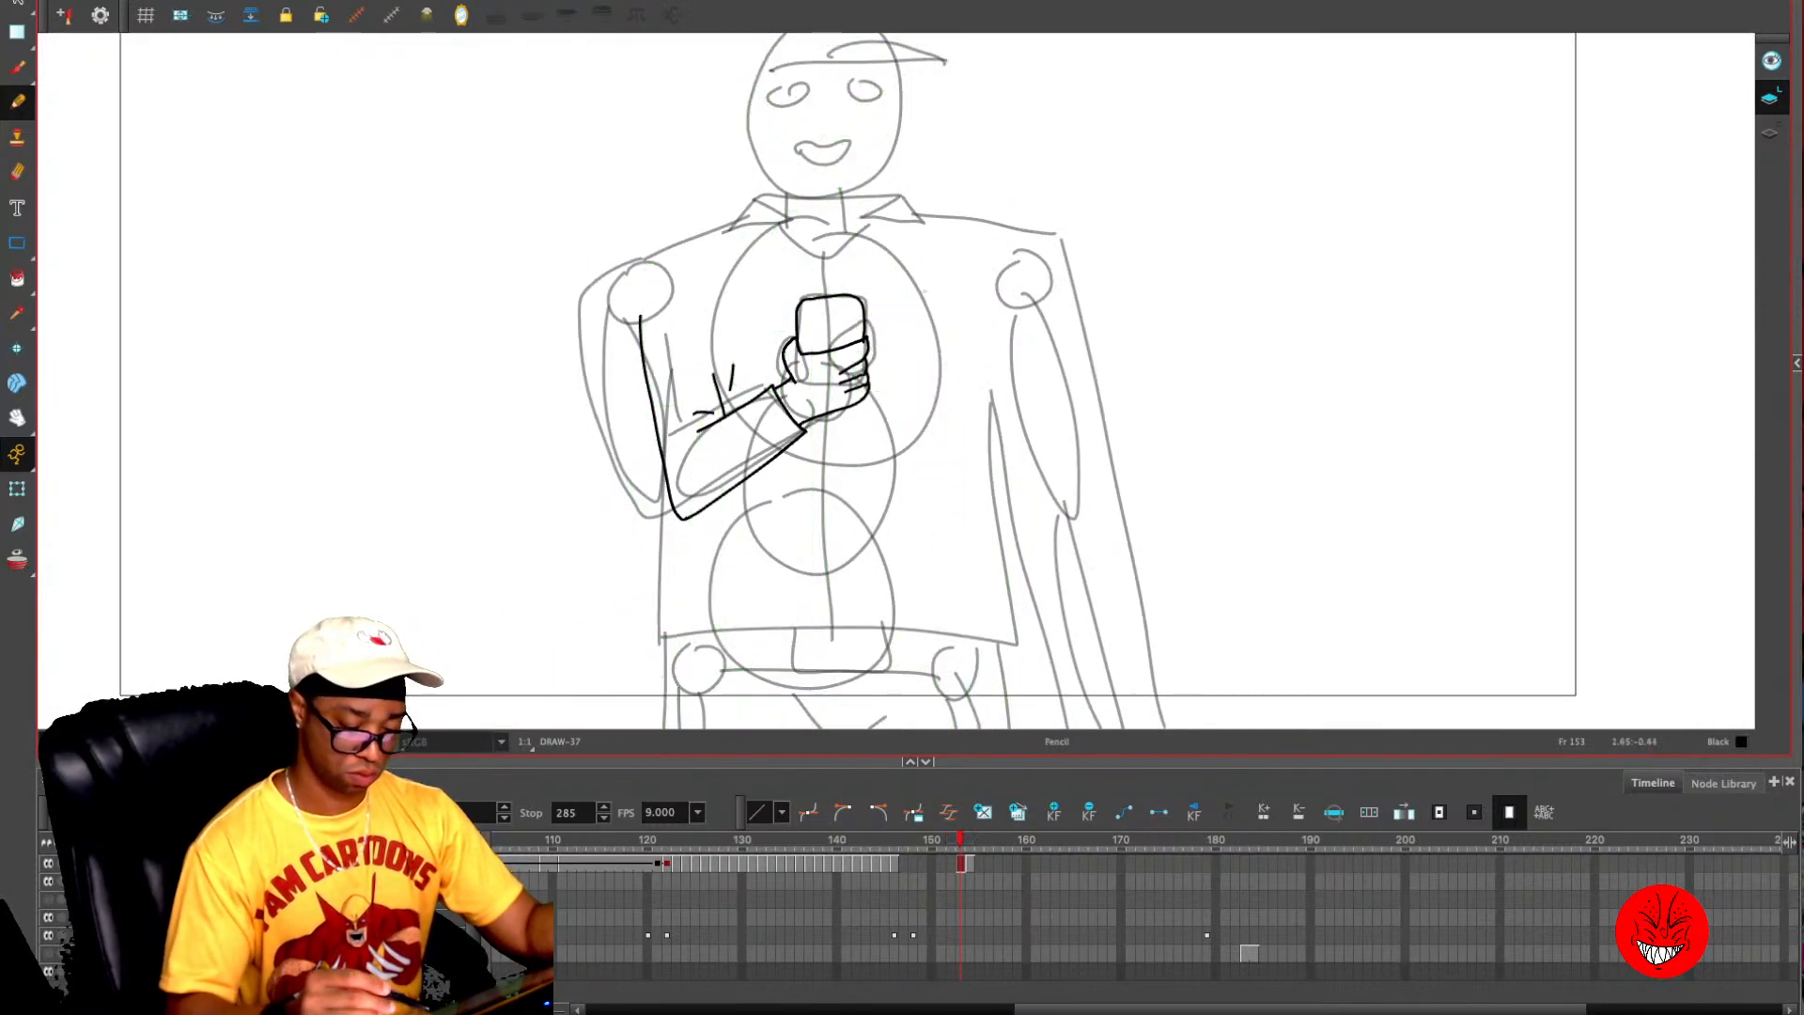
pyautogui.press('.')
pyautogui.press(',')
pyautogui.hotkey('alt', 'o')
pyautogui.press('.')
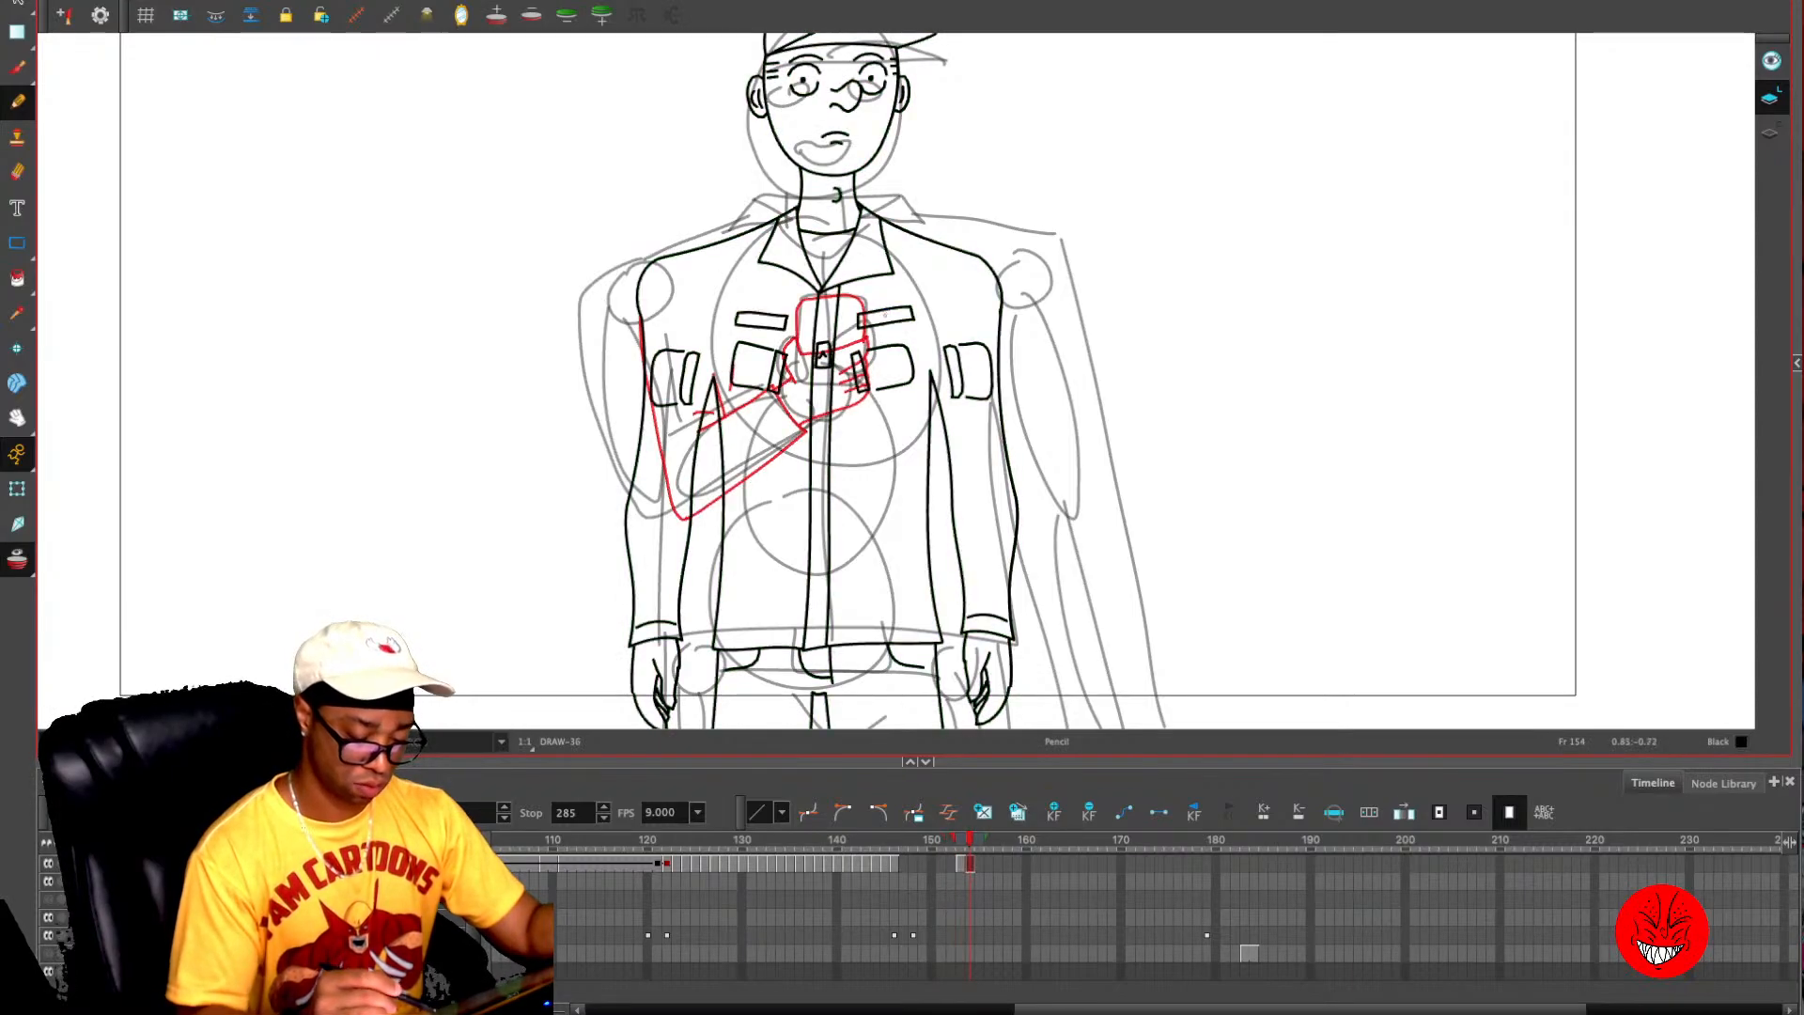
pyautogui.hotkey('alt', 'e')
pyautogui.press('2')
pyautogui.press('2')
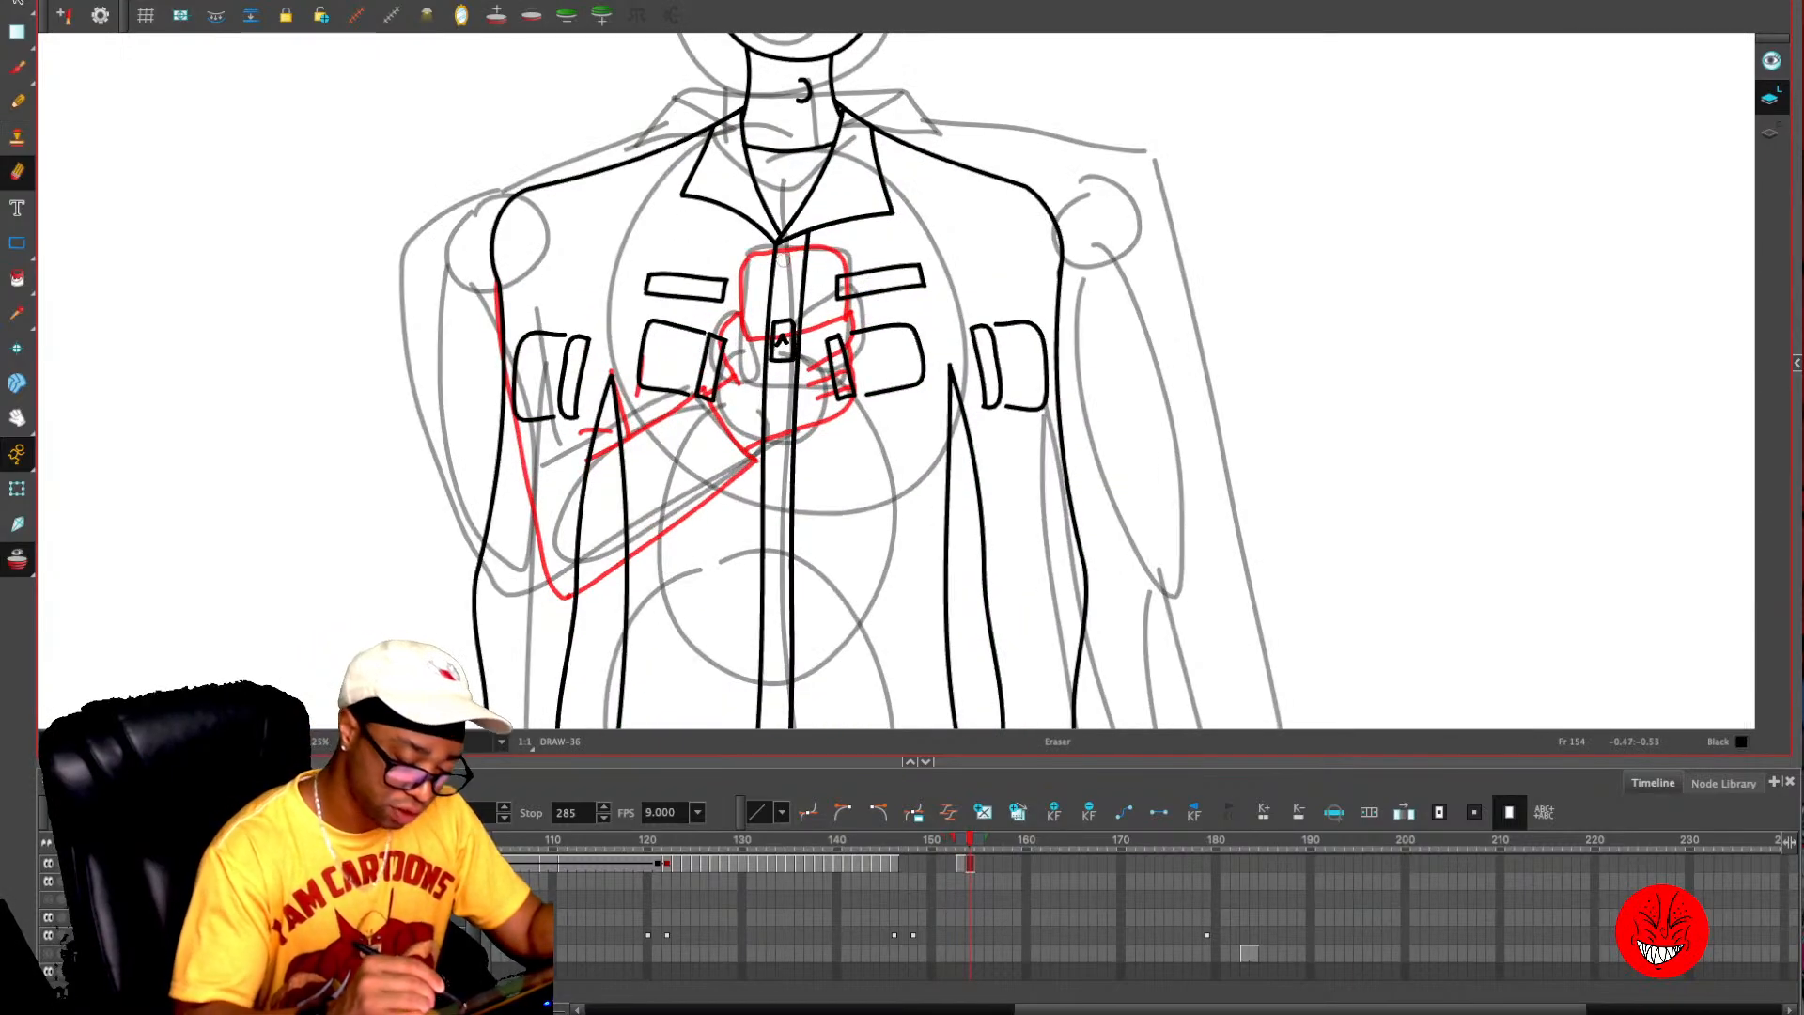
pyautogui.moveTo(770, 263)
pyautogui.mouseDown()
pyautogui.moveTo(831, 264)
pyautogui.moveTo(834, 404)
pyautogui.mouseUp()
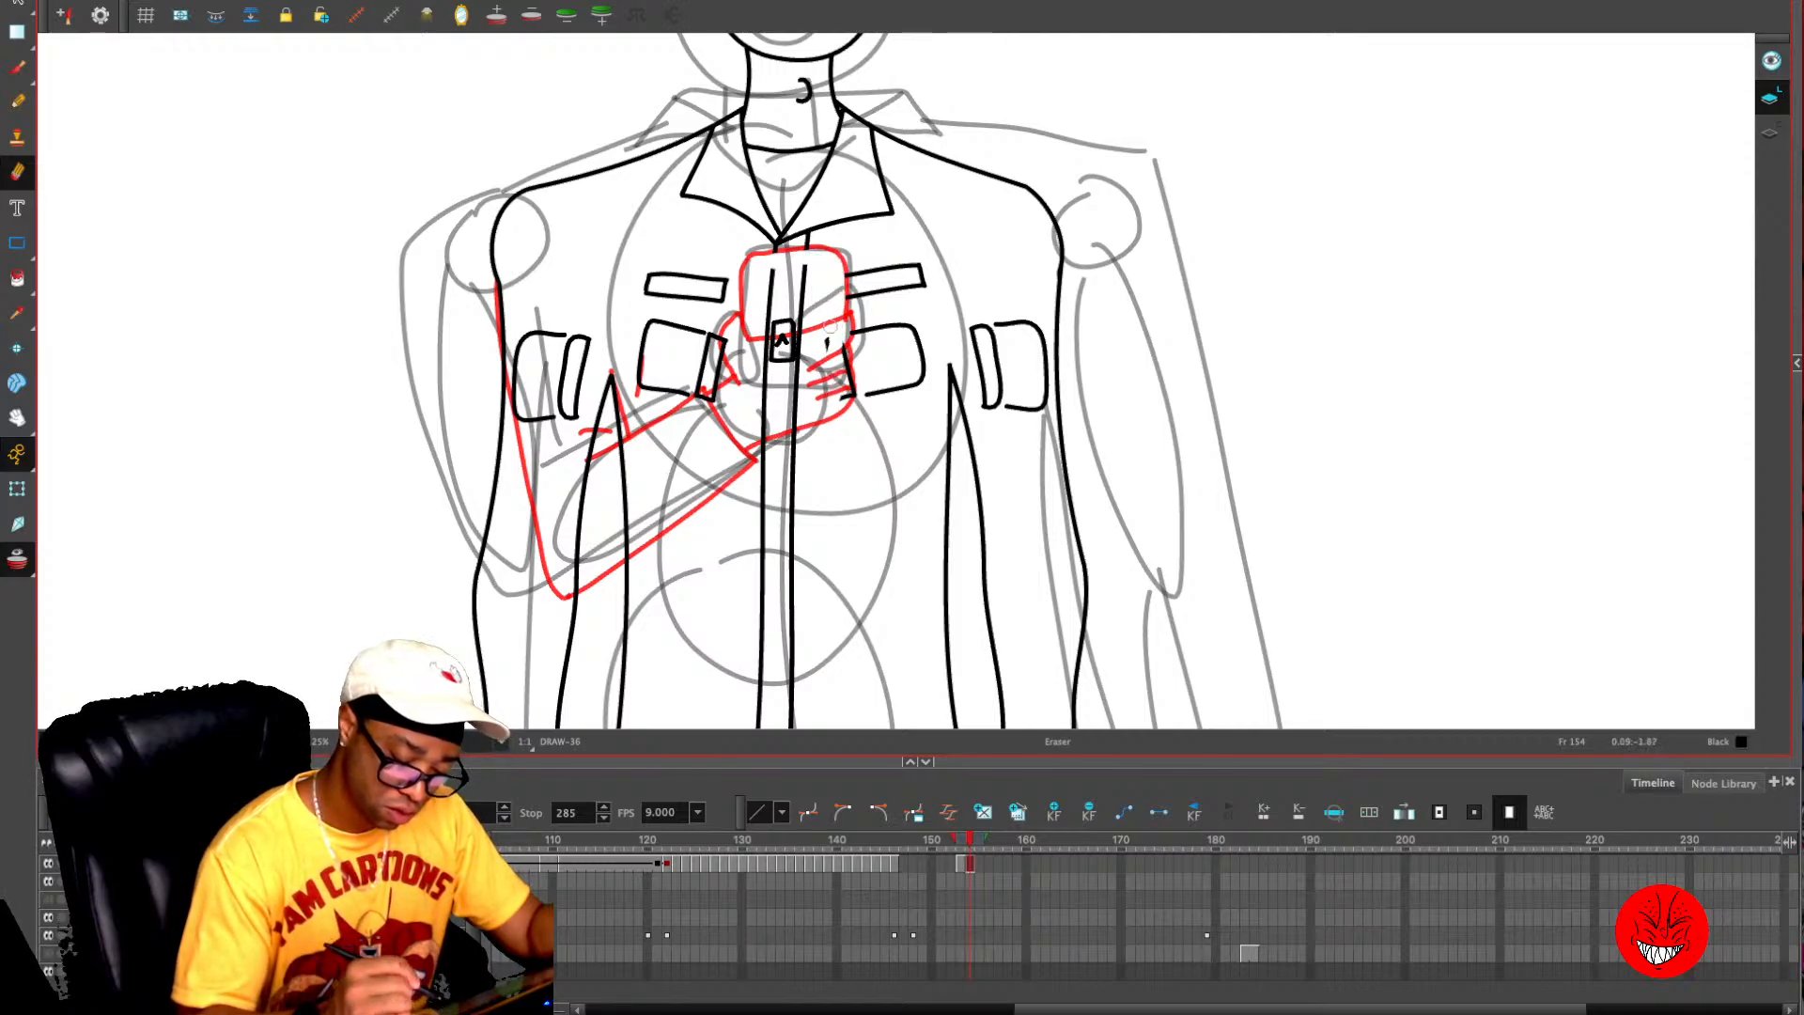
pyautogui.hotkey('ctrl', 'z')
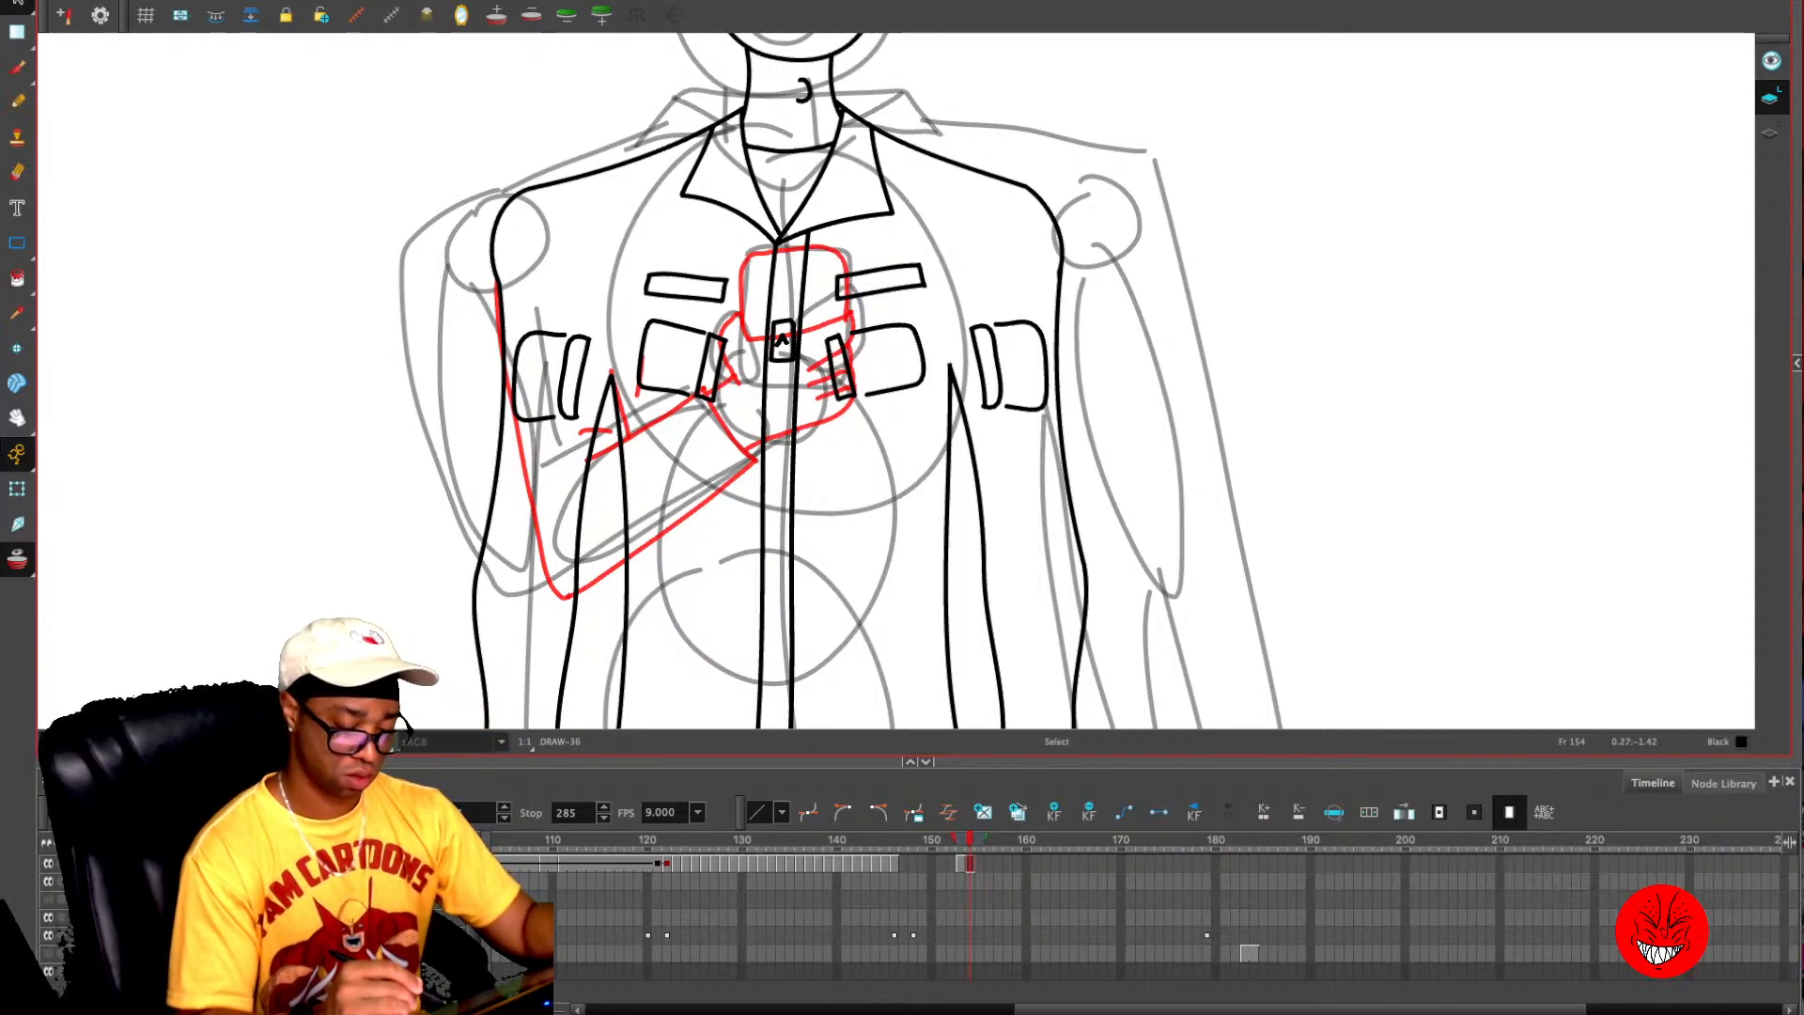
pyautogui.hotkey('alt', 'e')
pyautogui.moveTo(825, 321)
pyautogui.mouseDown()
pyautogui.moveTo(847, 383)
pyautogui.moveTo(826, 334)
pyautogui.moveTo(836, 276)
pyautogui.moveTo(778, 256)
pyautogui.moveTo(763, 348)
pyautogui.moveTo(789, 332)
pyautogui.moveTo(805, 261)
pyautogui.moveTo(788, 423)
pyautogui.moveTo(756, 438)
pyautogui.moveTo(788, 381)
pyautogui.moveTo(775, 362)
pyautogui.moveTo(750, 382)
pyautogui.moveTo(757, 404)
pyautogui.moveTo(688, 397)
pyautogui.mouseUp()
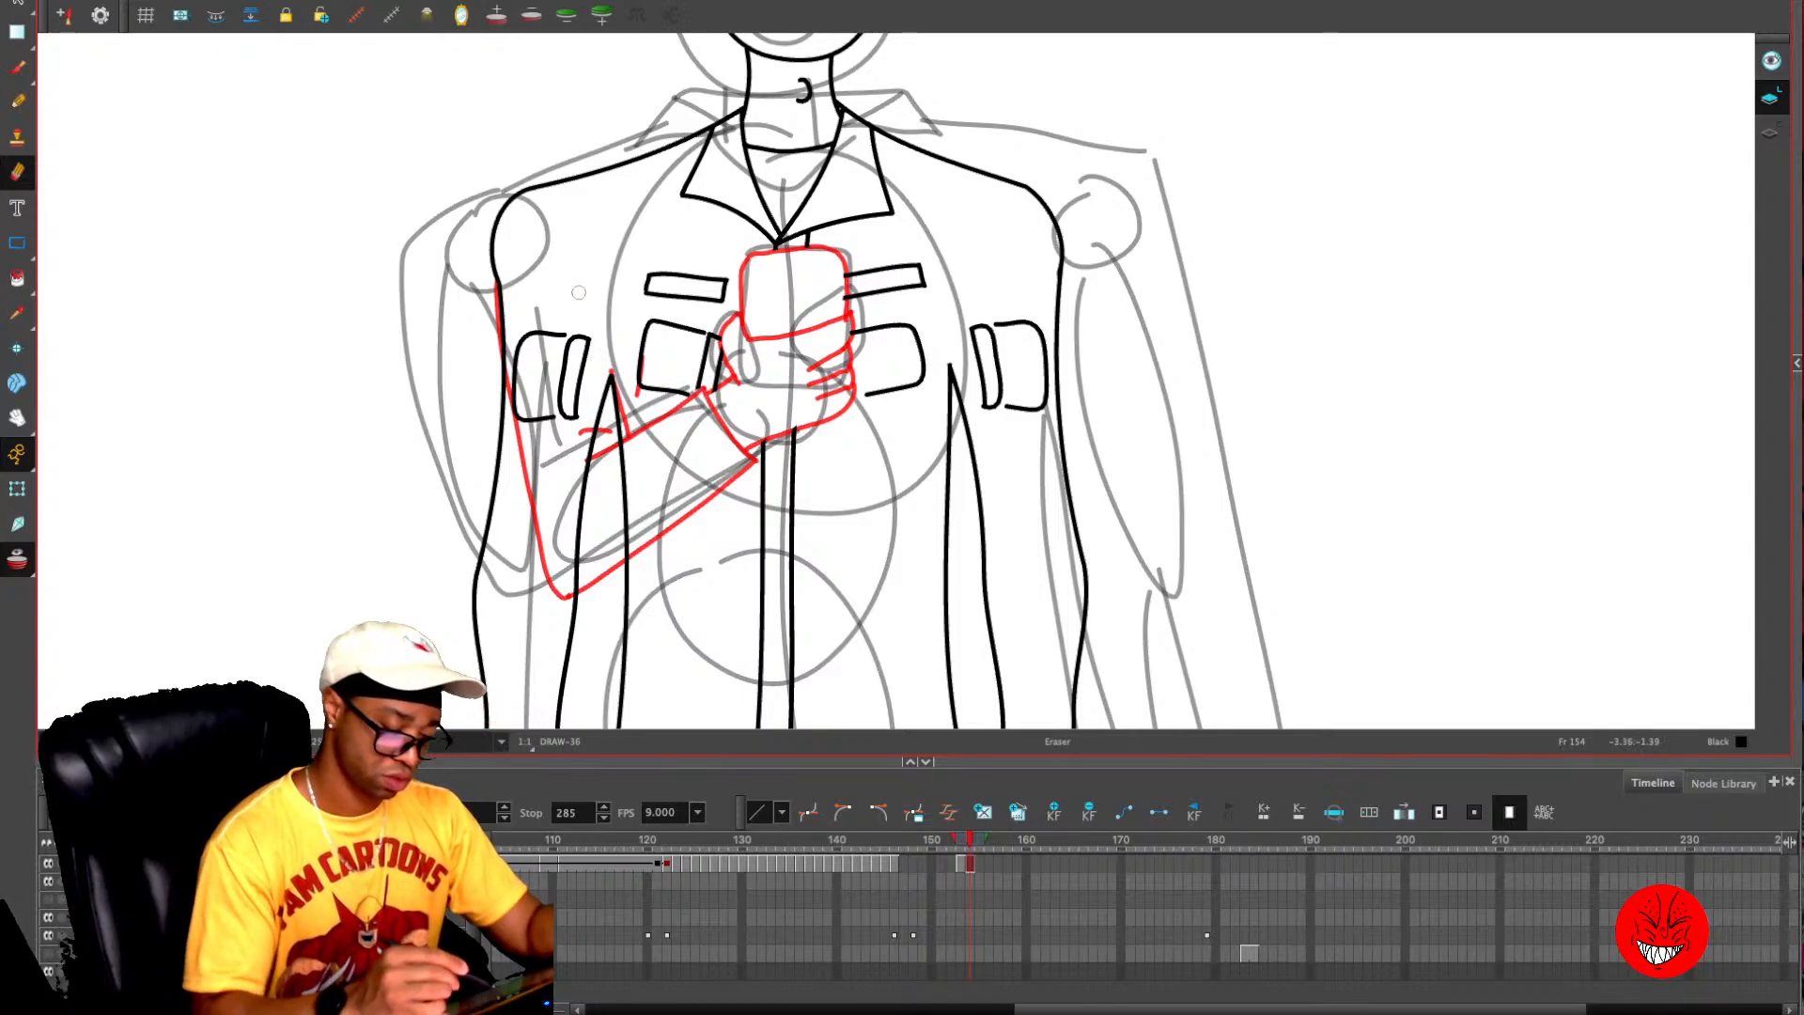
# - Delete the old hanging arm on the phone-holding side of frame 154, including its sleeve lines, arm pocket, cuff and hand
pyautogui.hotkey('alt', 's')
pyautogui.click(505, 359)
pyautogui.press('Delete')
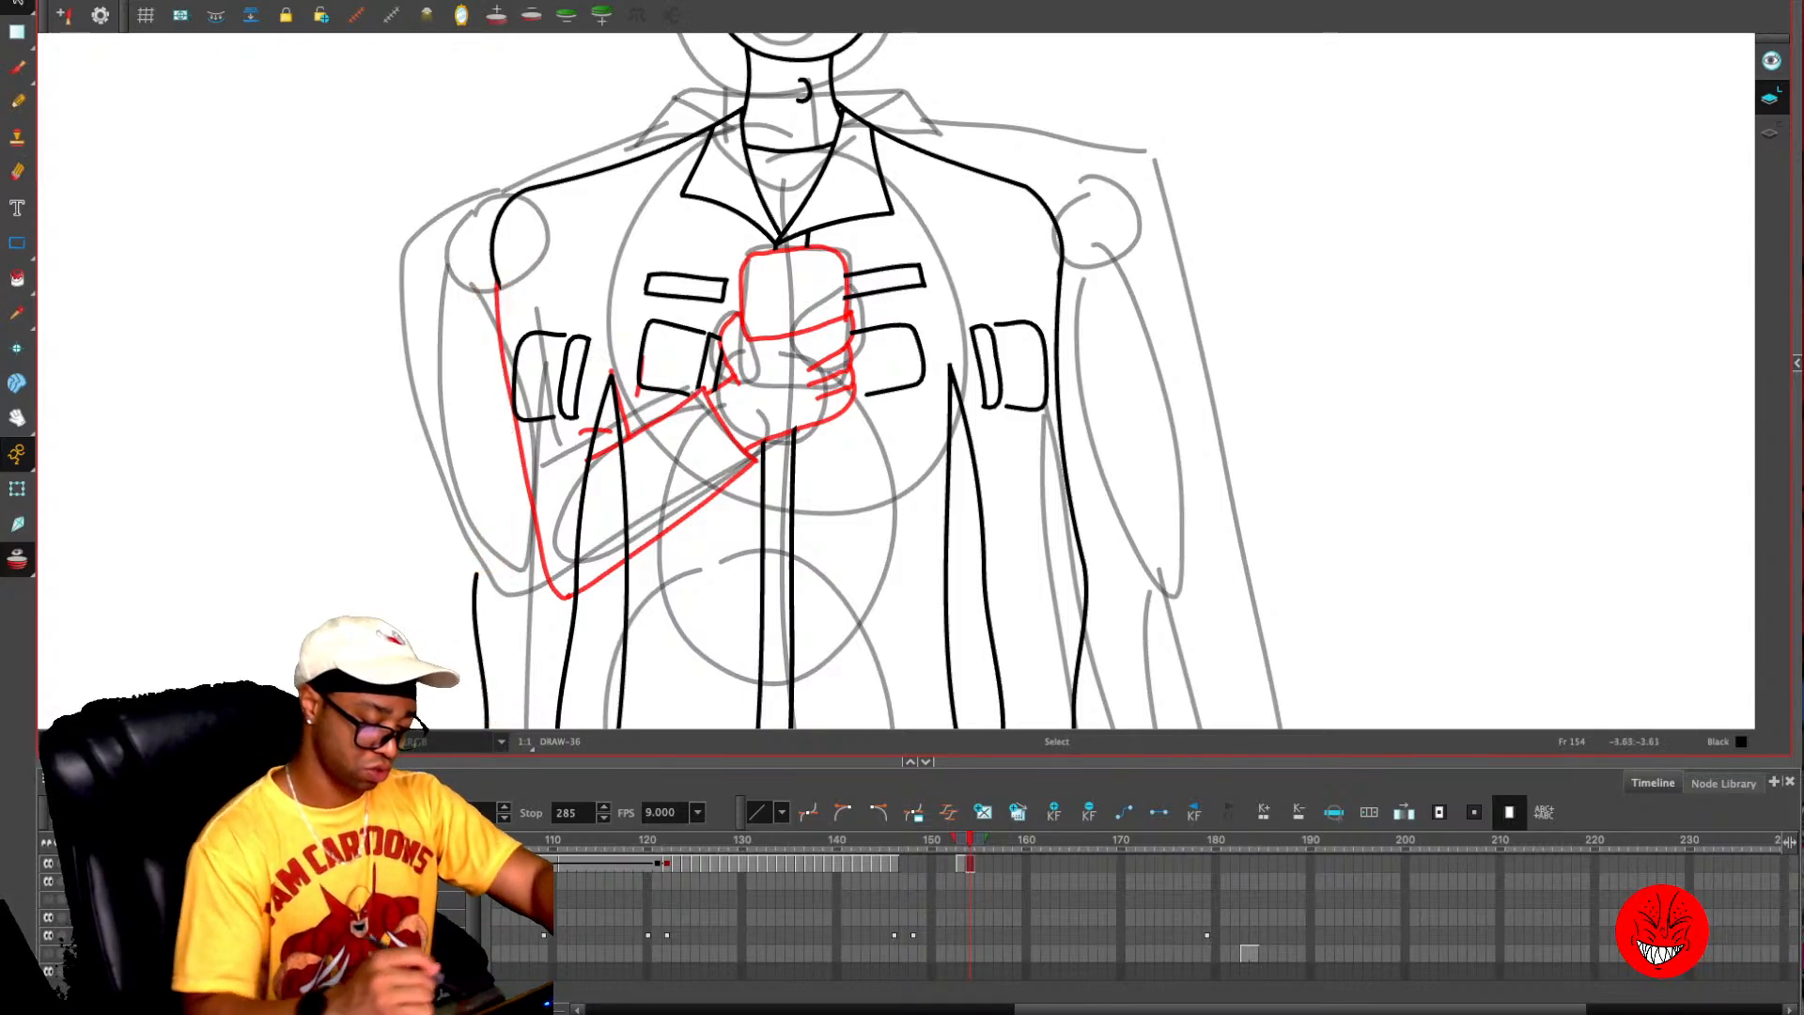
pyautogui.moveTo(583, 451); pyautogui.dragTo(617, 181)
pyautogui.click(650, 146)
pyautogui.moveTo(477, 638)
pyautogui.mouseDown()
pyautogui.moveTo(602, 623)
pyautogui.moveTo(625, 178)
pyautogui.mouseUp()
pyautogui.moveTo(631, 289)
pyautogui.mouseDown()
pyautogui.moveTo(487, 169)
pyautogui.moveTo(628, 447)
pyautogui.moveTo(633, 214)
pyautogui.mouseUp()
pyautogui.press('Delete')
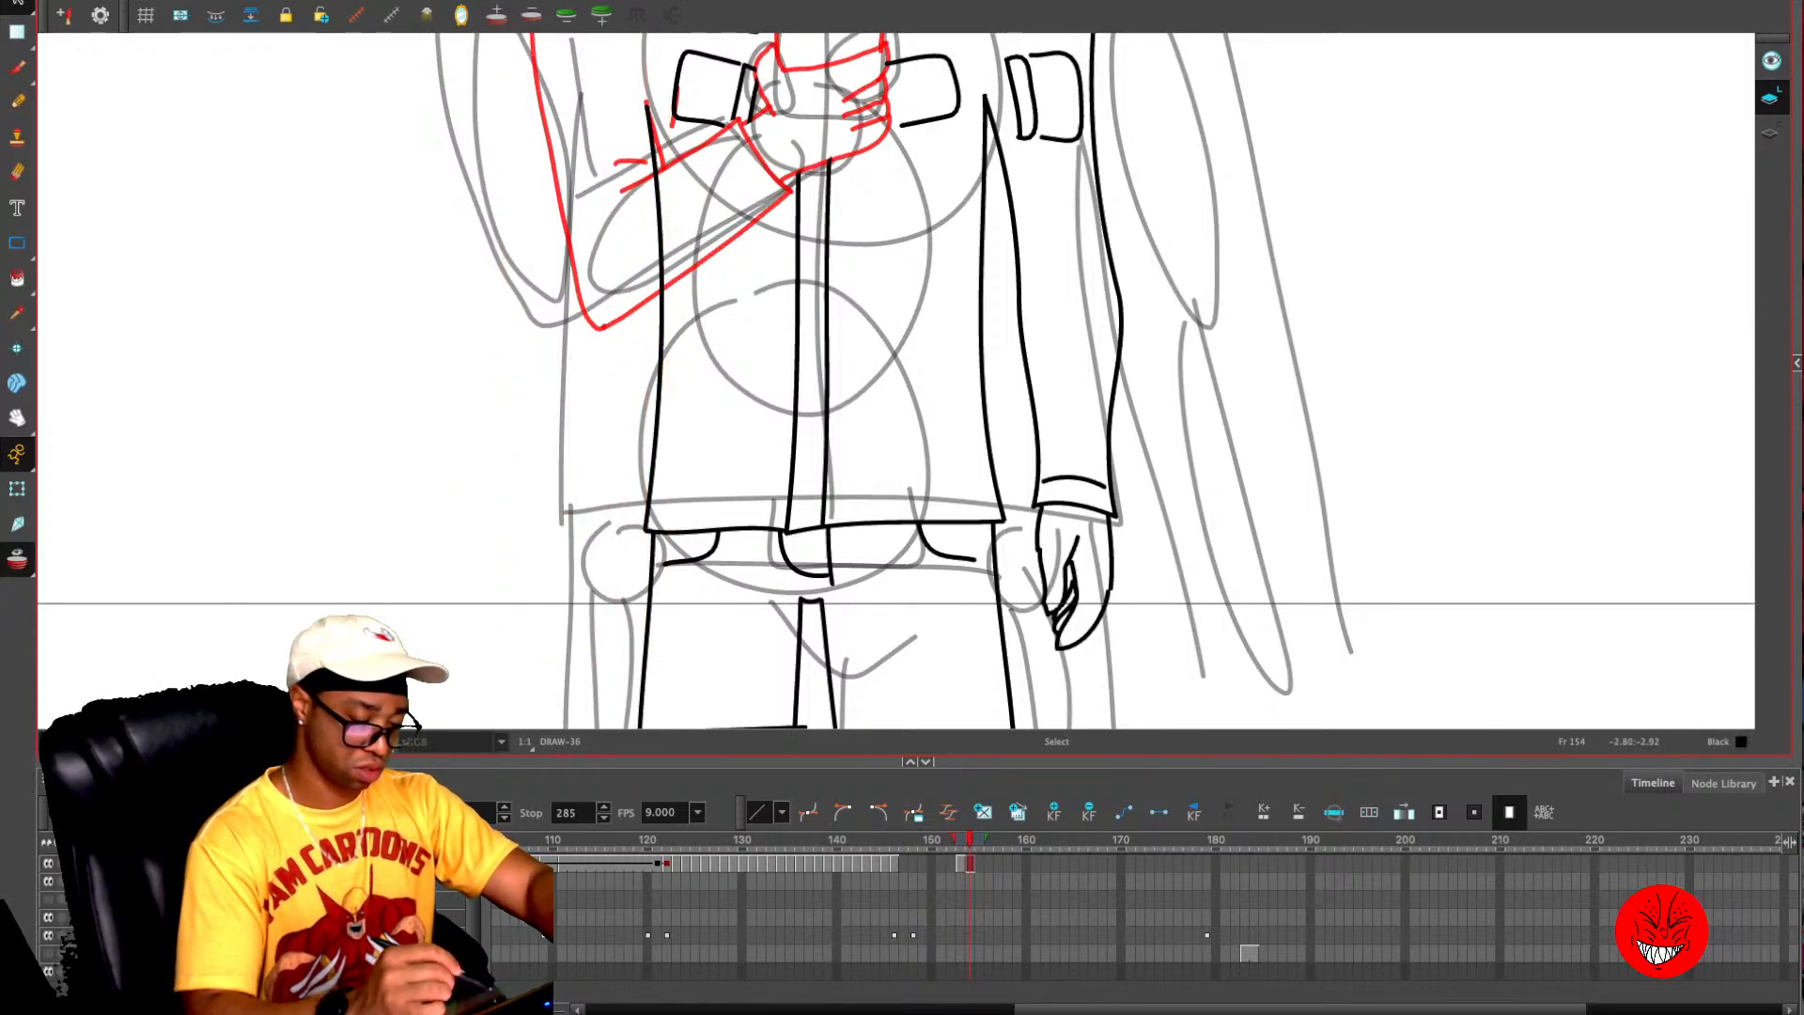
# - Erase the part of the jacket's side line that crosses the new bent forearm on frame 154
pyautogui.scroll(3, 893, 376)
pyautogui.moveTo(638, 305); pyautogui.dragTo(651, 495)
pyautogui.press('1')
pyautogui.press('1')
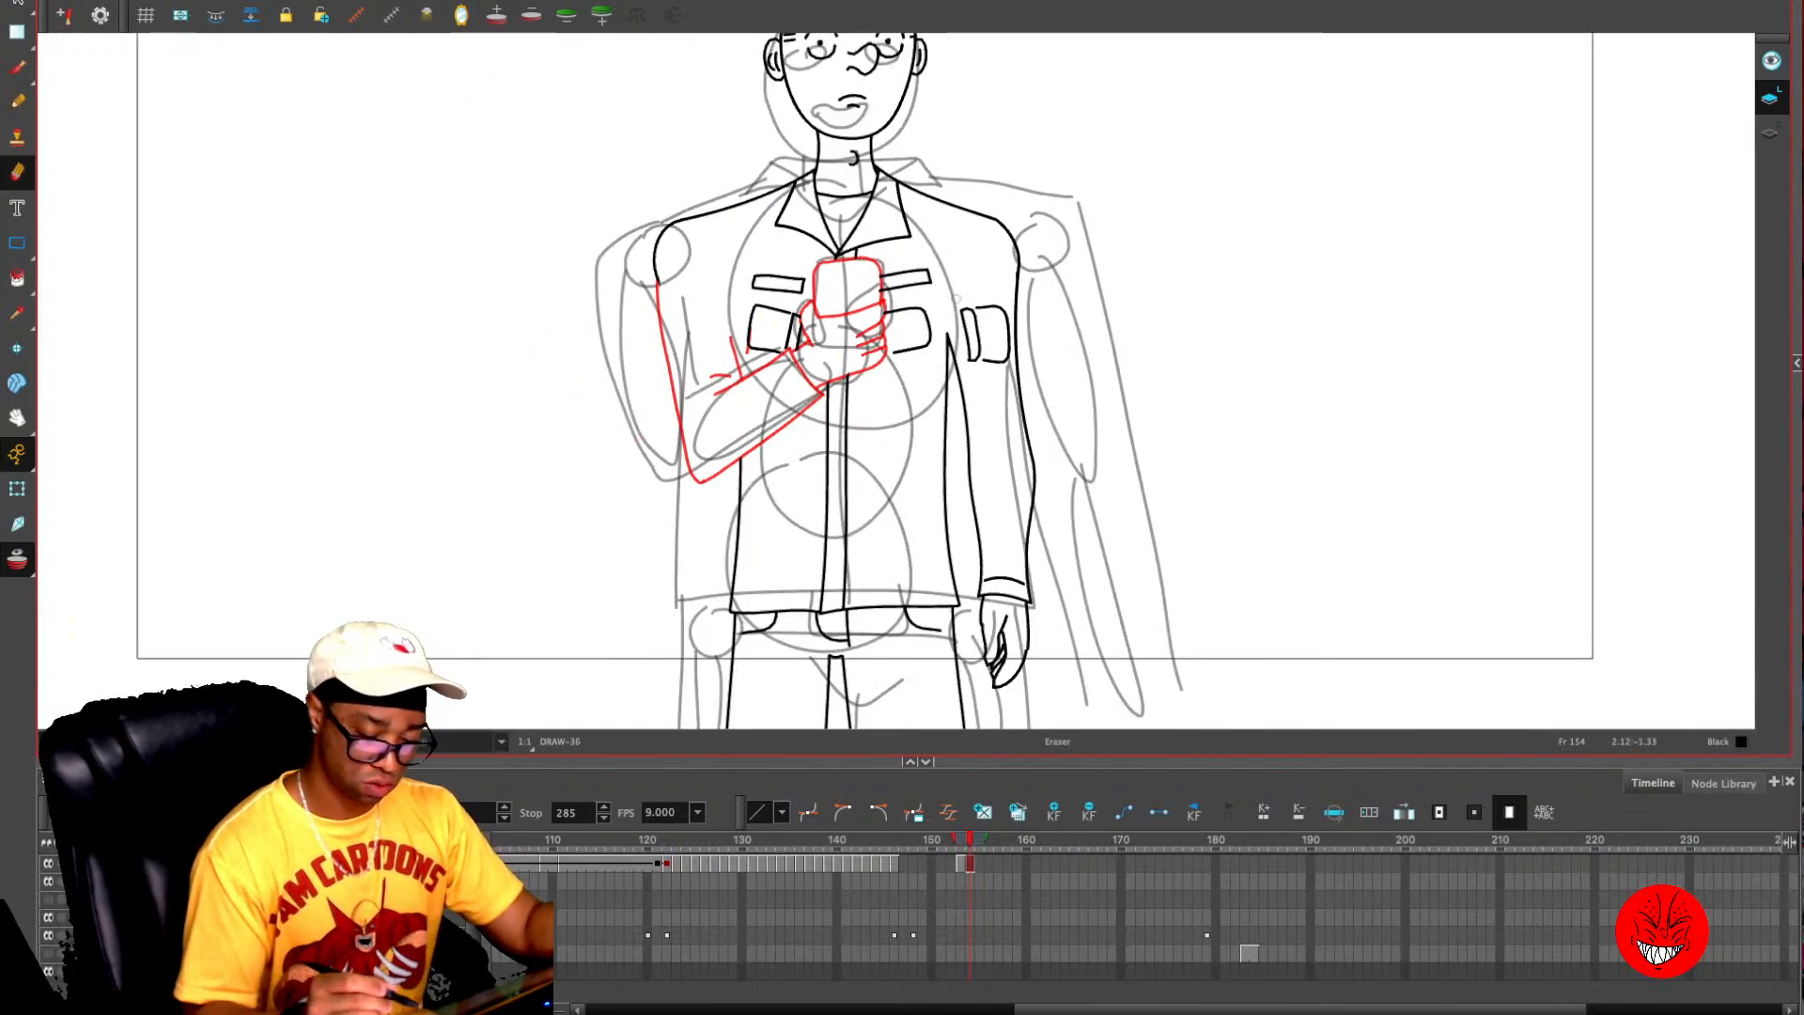
pyautogui.moveTo(877, 282); pyautogui.dragTo(875, 297)
# - Cut the phone-holding arm from frame 153, paste it into the figure on frame 154 and turn off onion skinning
pyautogui.press(',')
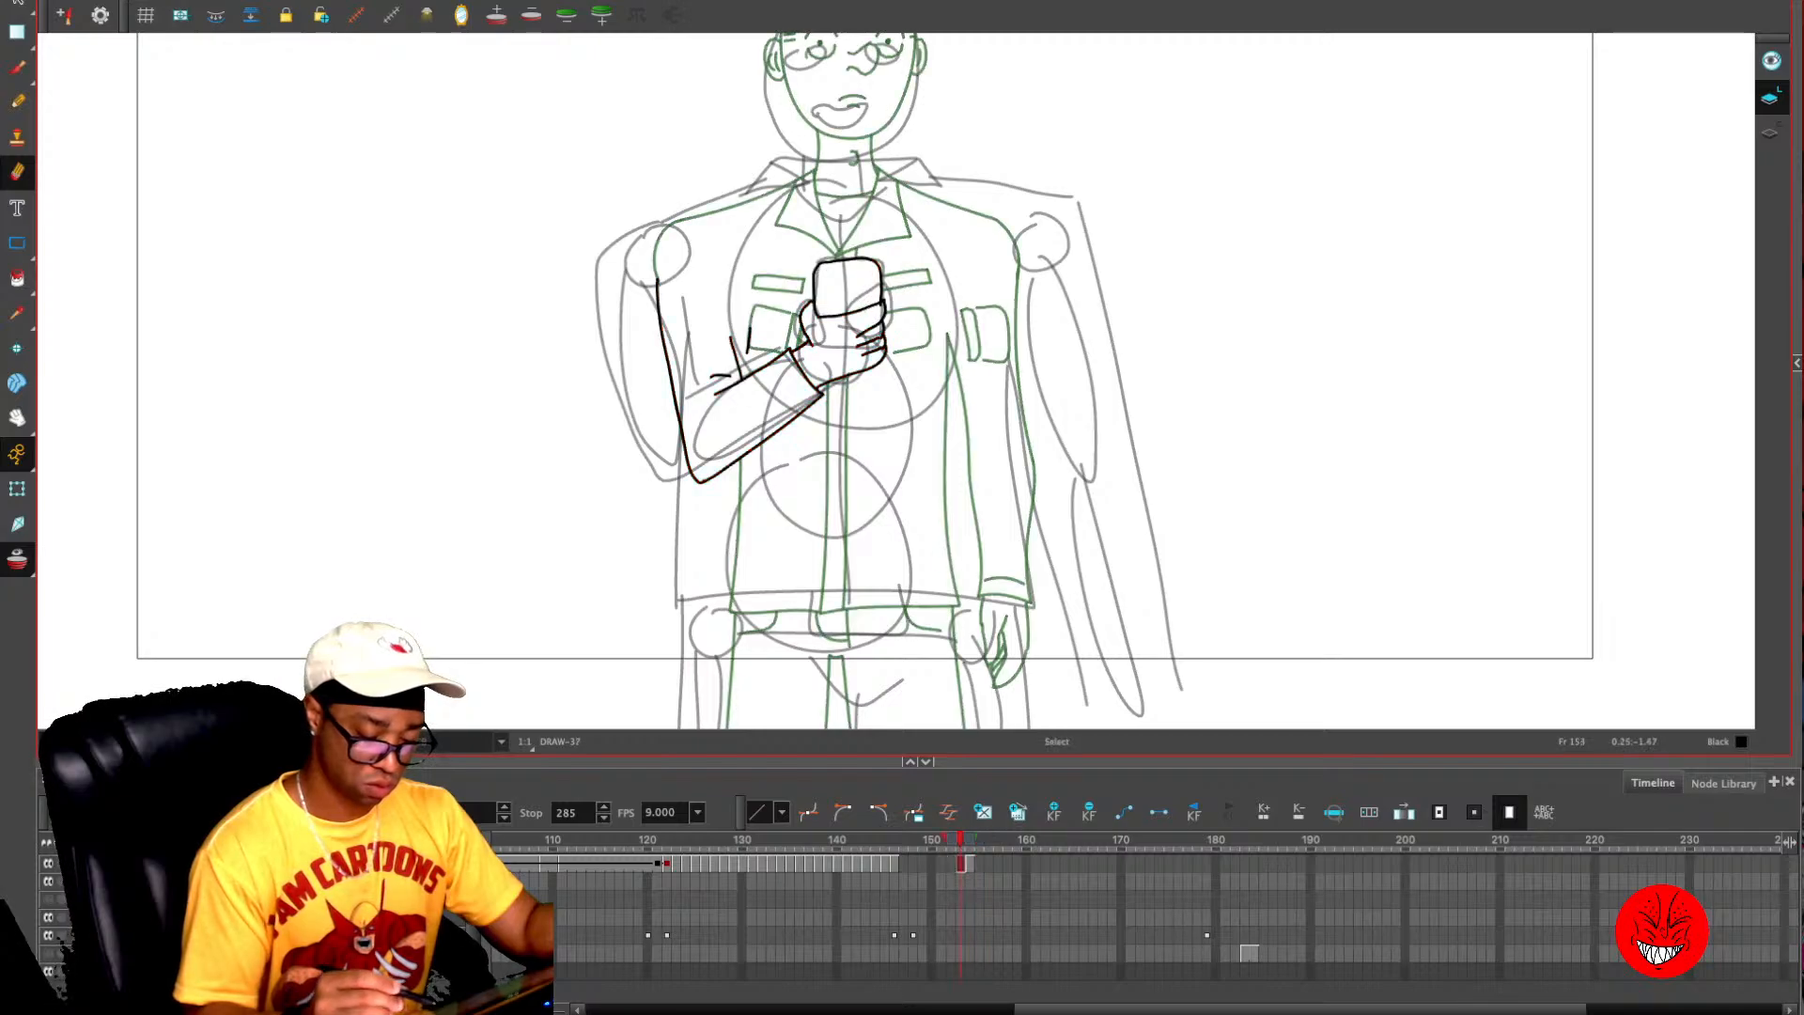
pyautogui.hotkey('ctrl', 'a')
pyautogui.press('Delete')
pyautogui.press('.')
pyautogui.hotkey('ctrl', 'z')
pyautogui.hotkey('alt', 'o')
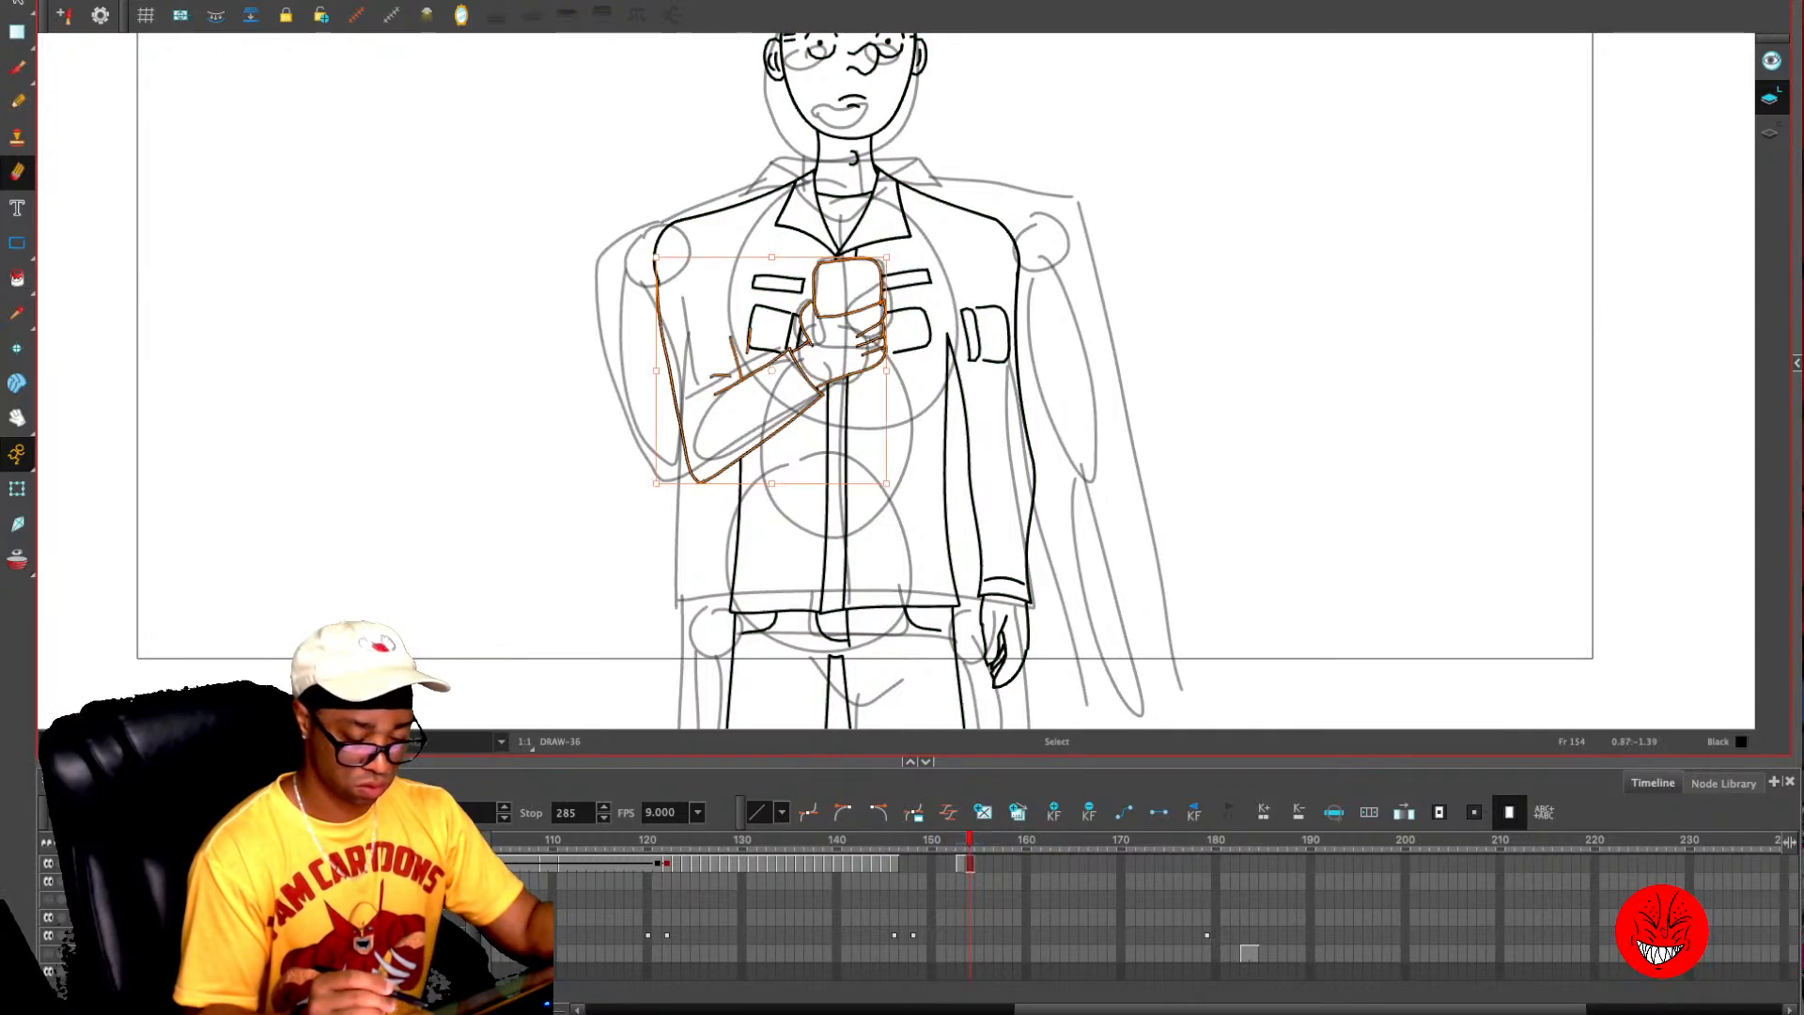
pyautogui.hotkey('alt', 's')
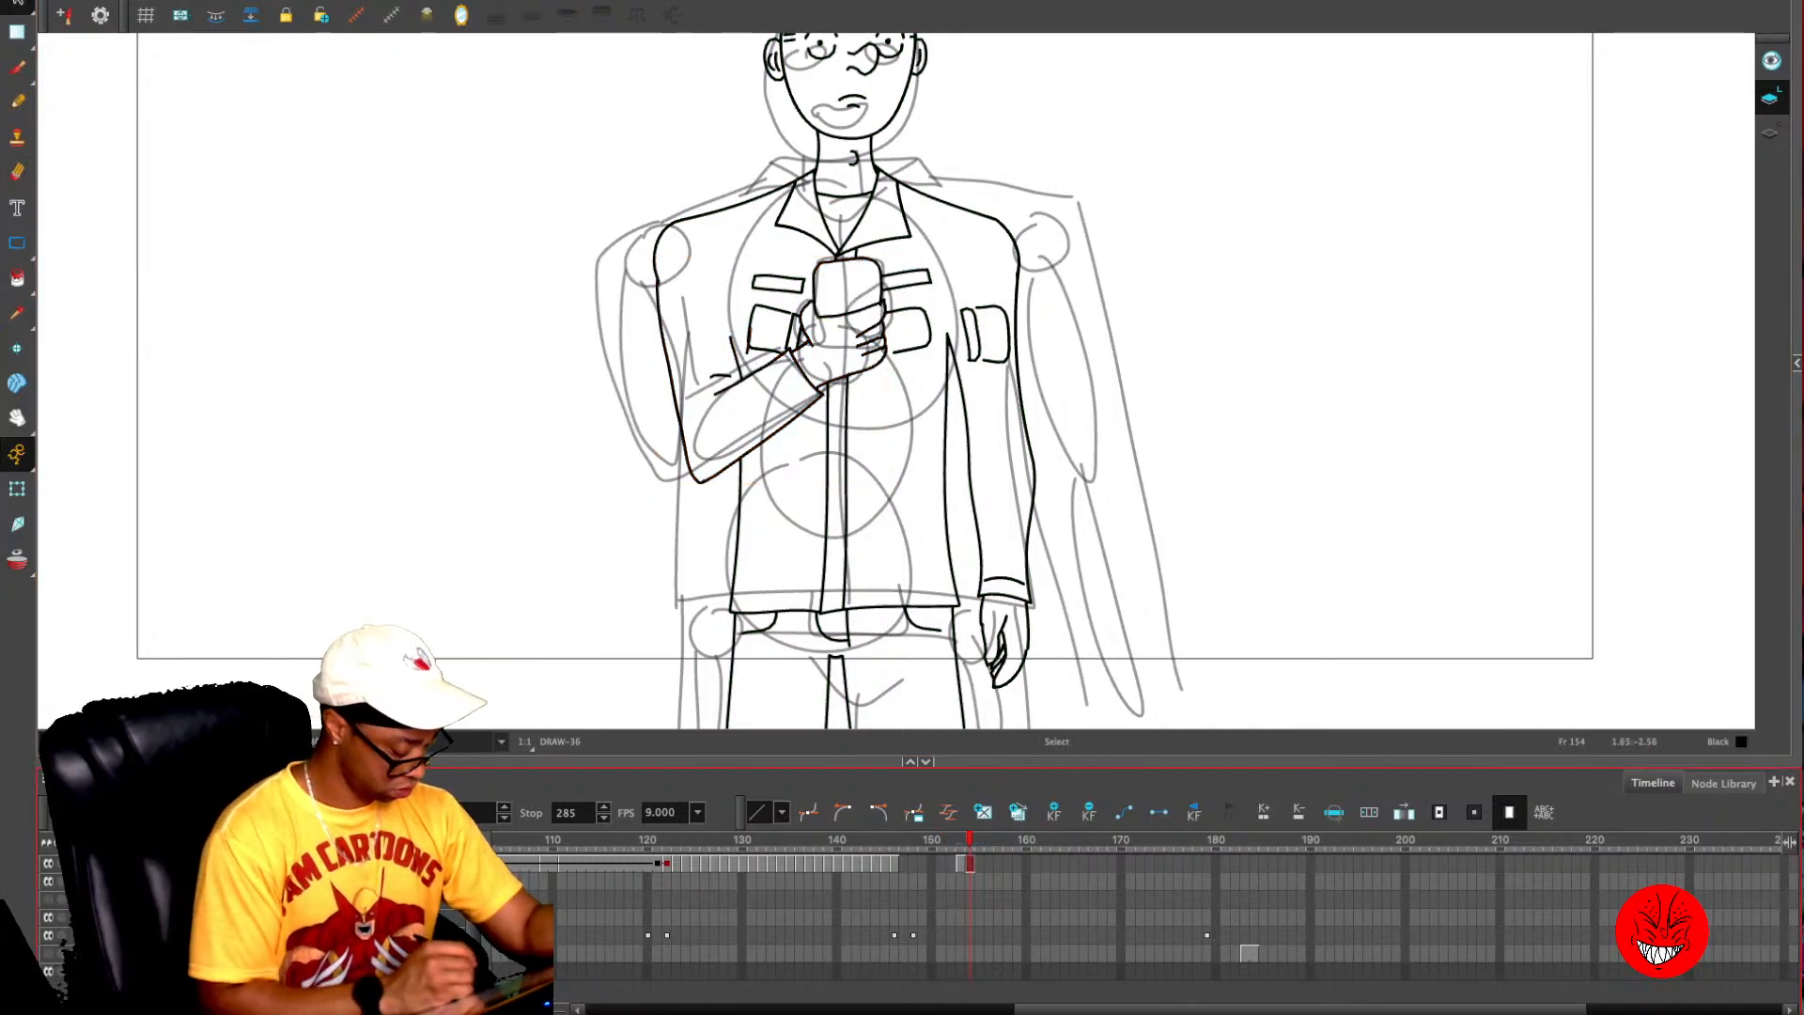
# - Hide the rough sketch layer and replace the figure's frown with a wide open smile and small cheek lines
pyautogui.click(48, 936)
pyautogui.moveTo(854, 406); pyautogui.dragTo(813, 630)
pyautogui.press('2')
pyautogui.press('2')
pyautogui.press('2')
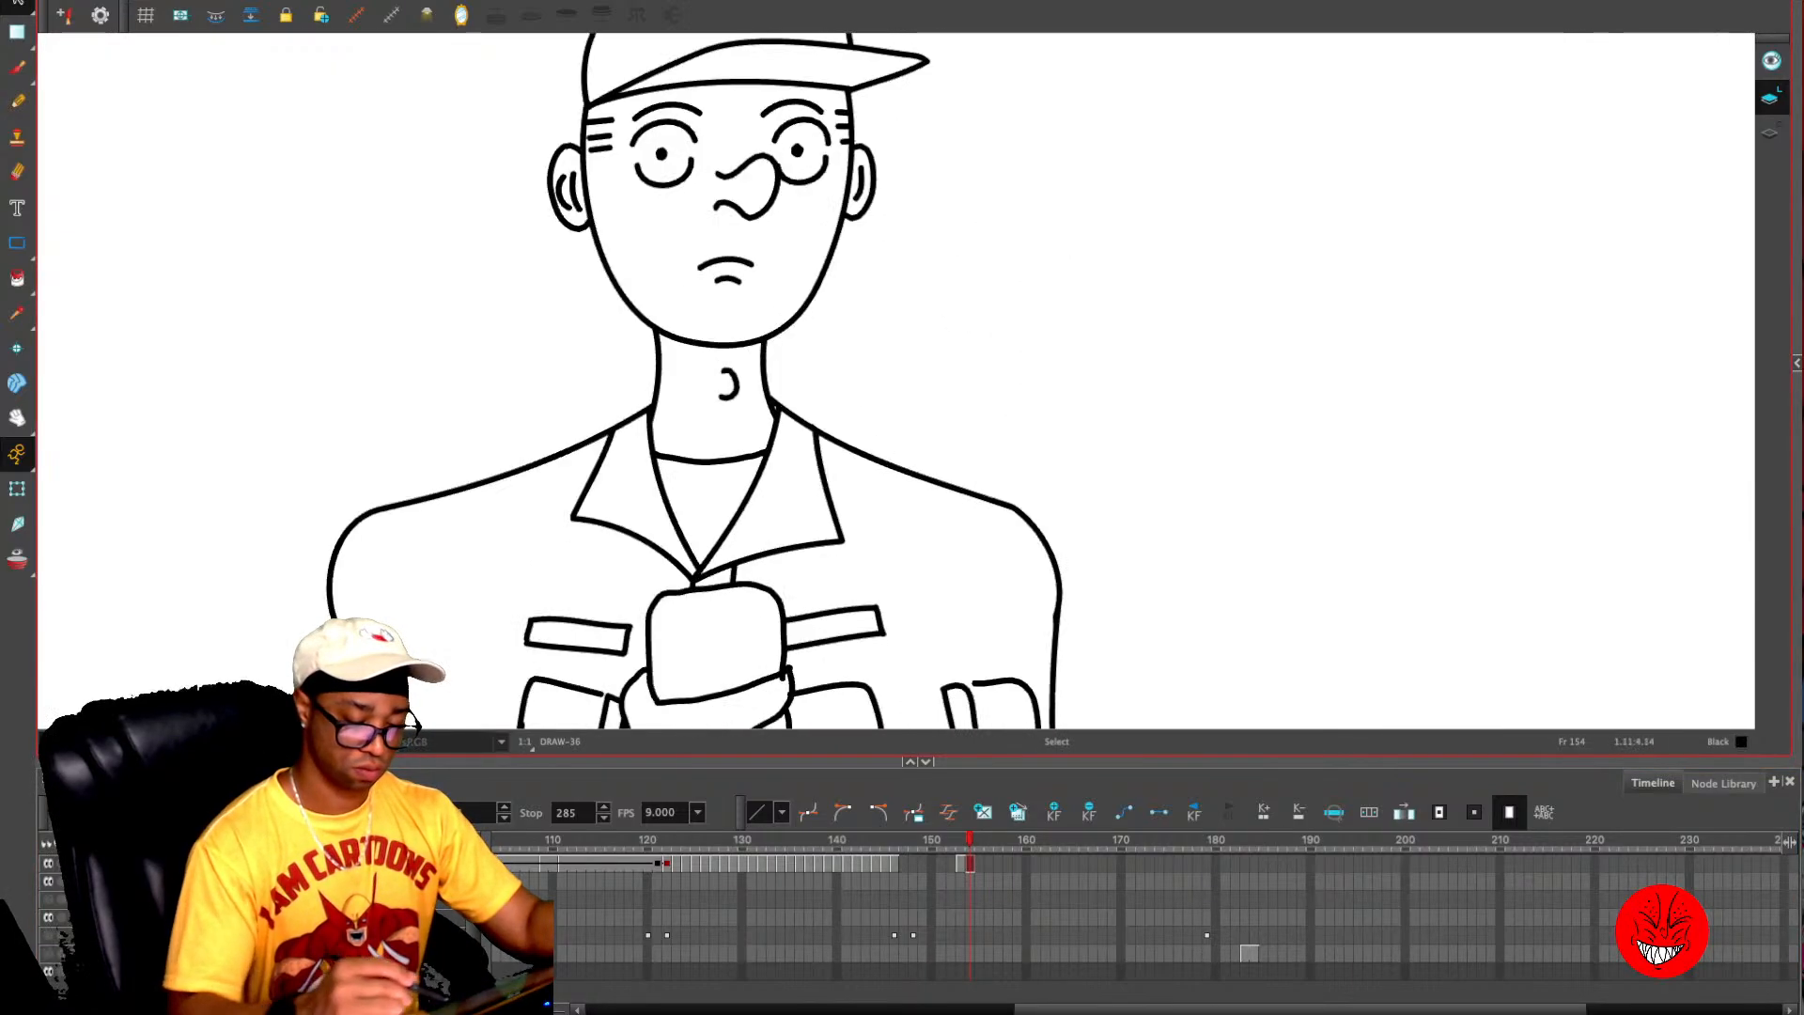
pyautogui.click(725, 266)
pyautogui.press('Delete')
pyautogui.hotkey('alt', 'p')
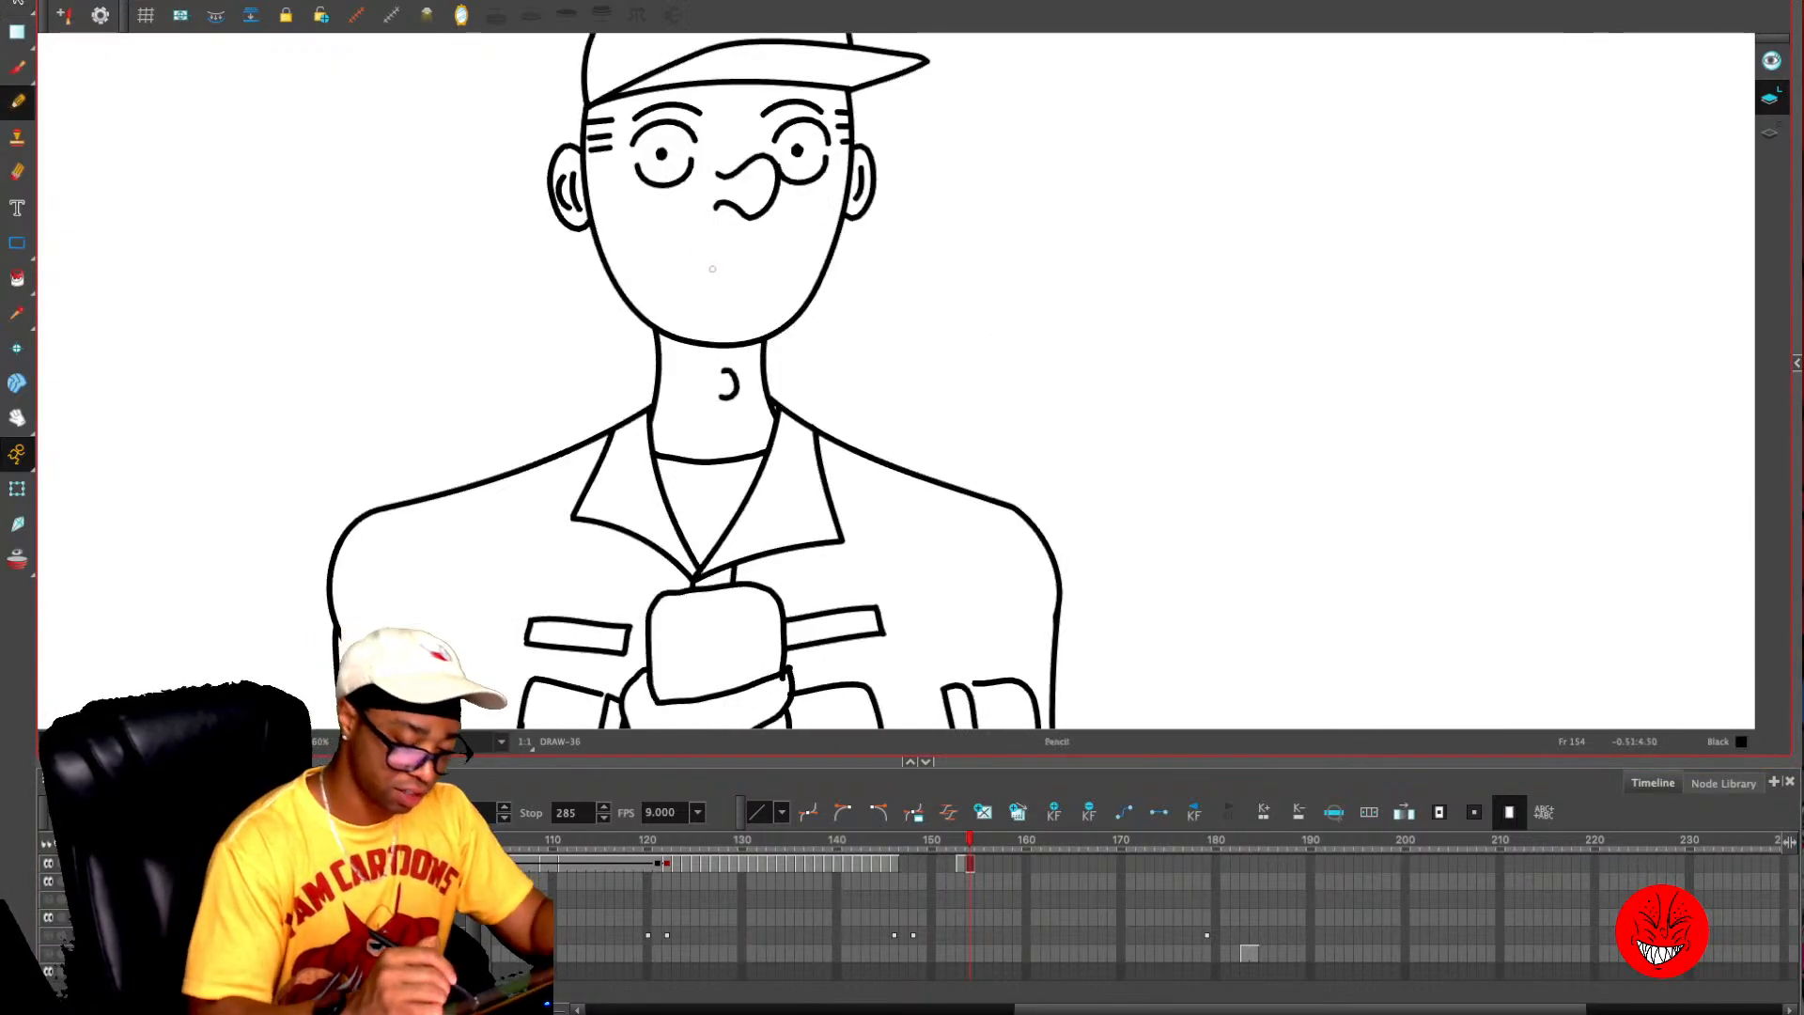
pyautogui.moveTo(665, 250)
pyautogui.mouseDown()
pyautogui.moveTo(689, 301)
pyautogui.moveTo(753, 299)
pyautogui.moveTo(763, 240)
pyautogui.moveTo(720, 259)
pyautogui.mouseUp()
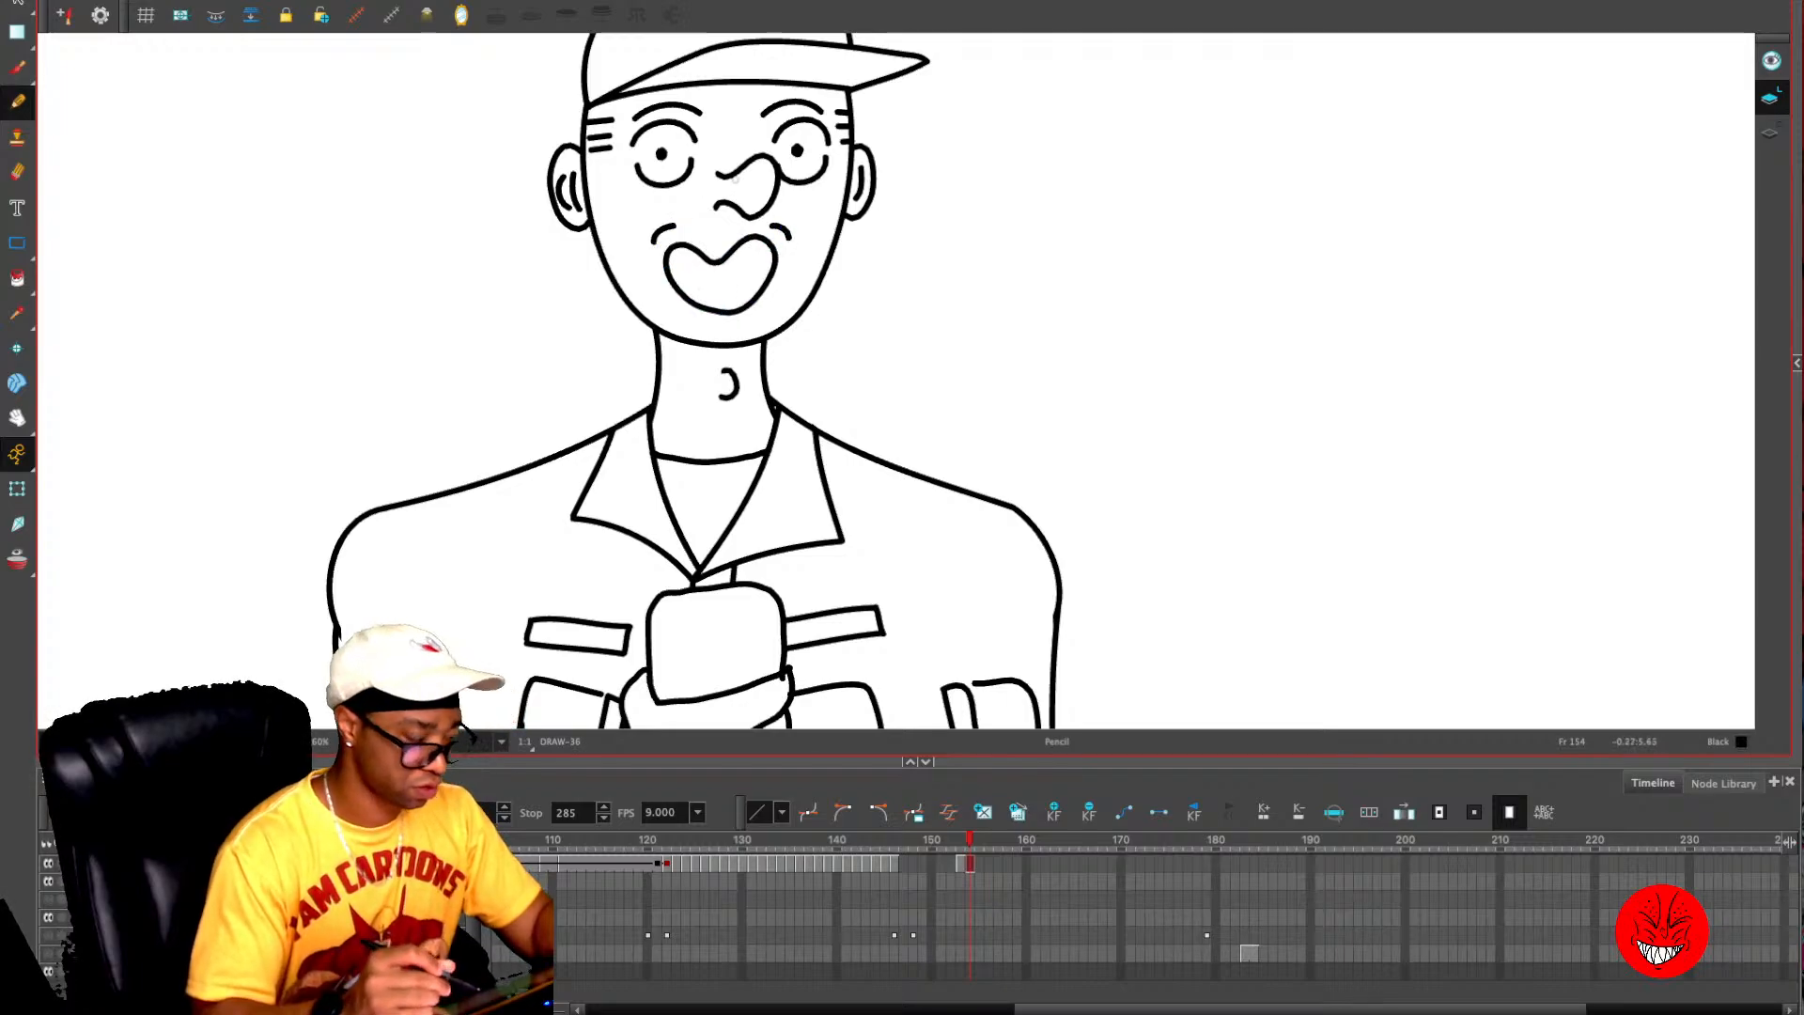
# - Delete both round eyes from the figure's face on frame 154
pyautogui.moveTo(736, 177); pyautogui.dragTo(747, 272)
pyautogui.hotkey('alt', 's')
pyautogui.moveTo(688, 210)
pyautogui.mouseDown()
pyautogui.moveTo(669, 306)
pyautogui.moveTo(696, 212)
pyautogui.mouseUp()
pyautogui.press('Delete')
pyautogui.press('Delete')
# - Draw a small dollar sign in place of each eye on frame 154
pyautogui.moveTo(808, 211); pyautogui.dragTo(825, 277)
pyautogui.hotkey('alt', '/')
pyautogui.moveTo(829, 241); pyautogui.dragTo(818, 256)
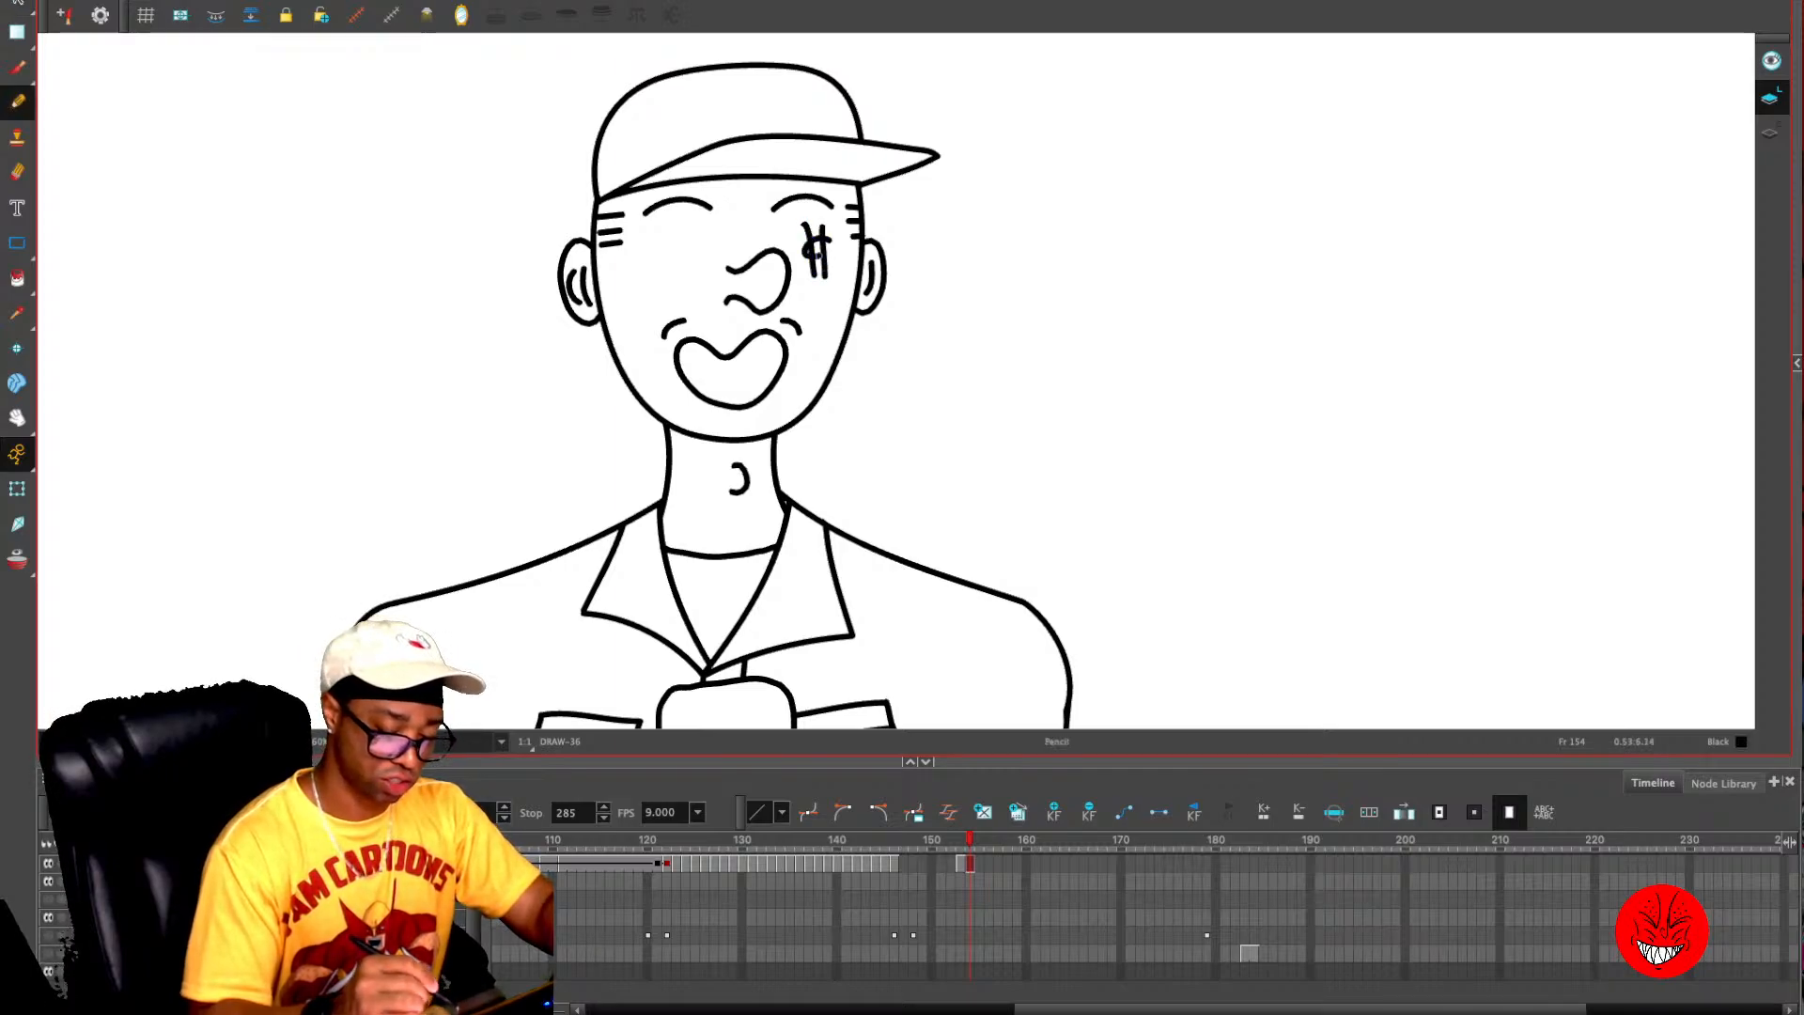
pyautogui.moveTo(672, 230); pyautogui.dragTo(669, 277)
pyautogui.moveTo(685, 228)
pyautogui.mouseDown()
pyautogui.moveTo(679, 277)
pyautogui.moveTo(695, 234)
pyautogui.mouseUp()
pyautogui.moveTo(654, 259); pyautogui.dragTo(665, 257)
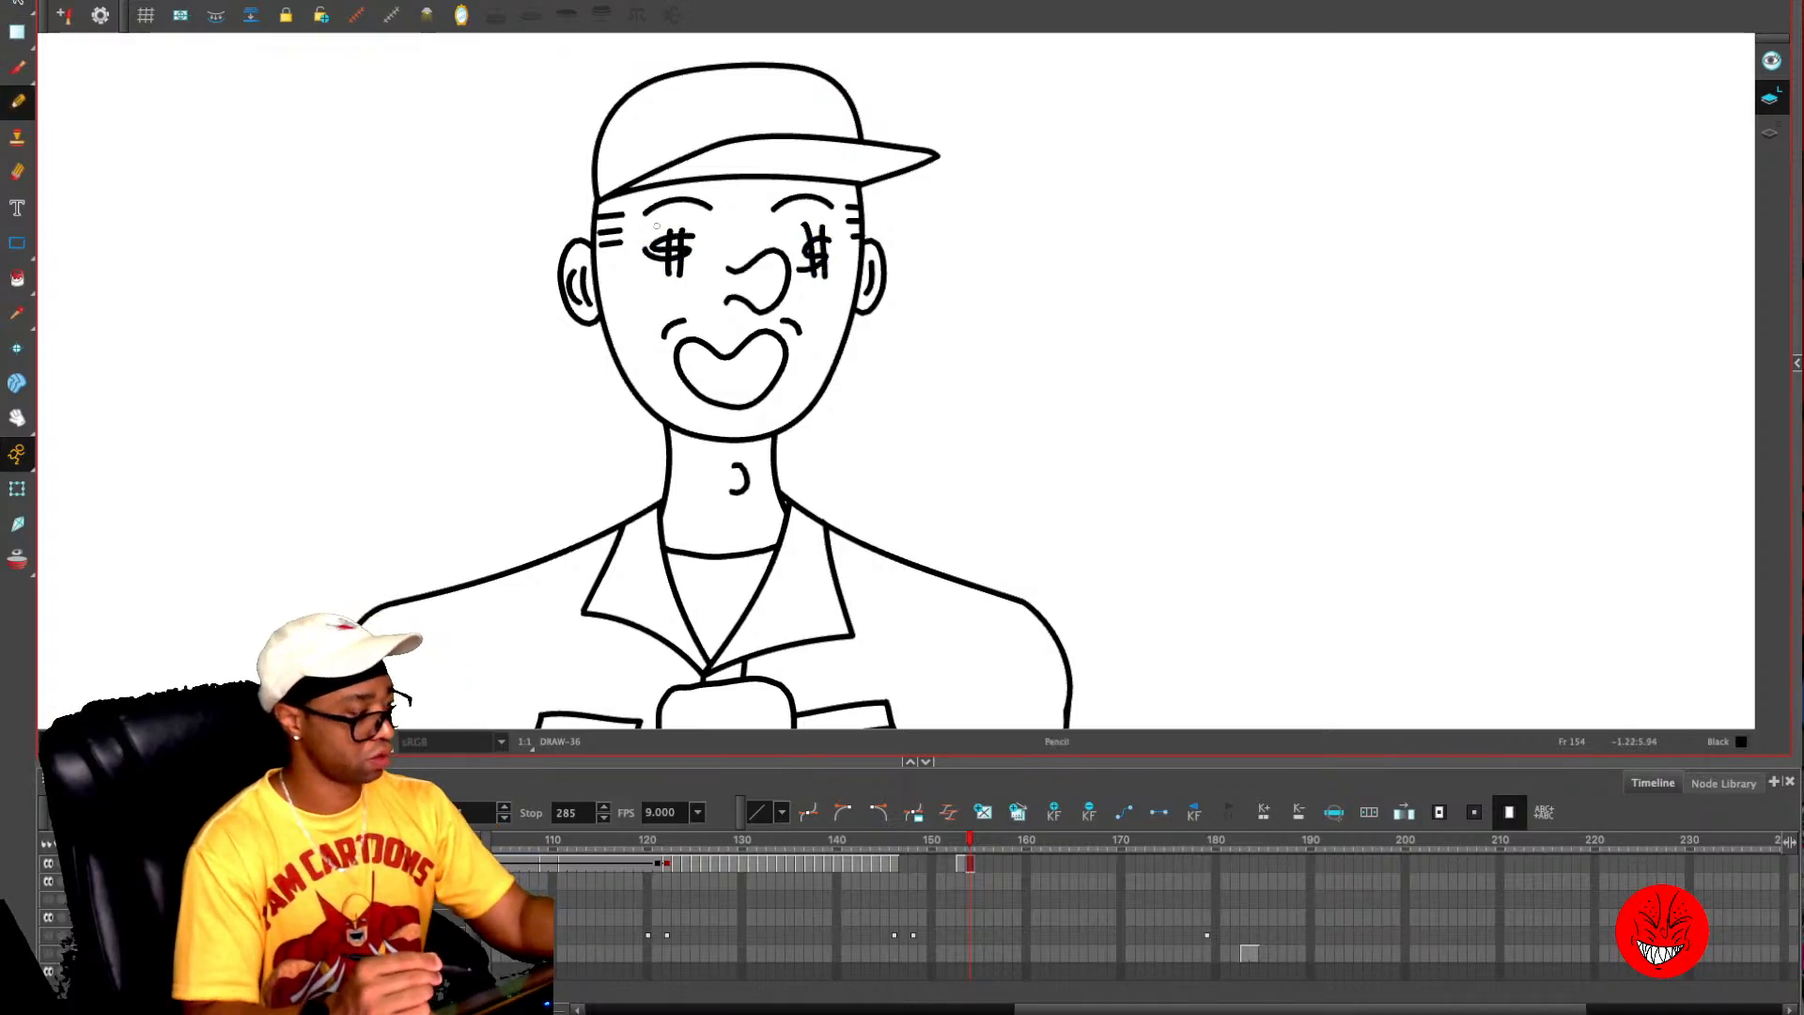
# - Copy the whole figure from frame 154 and paste it onto frames 153 and 155
pyautogui.press('2')
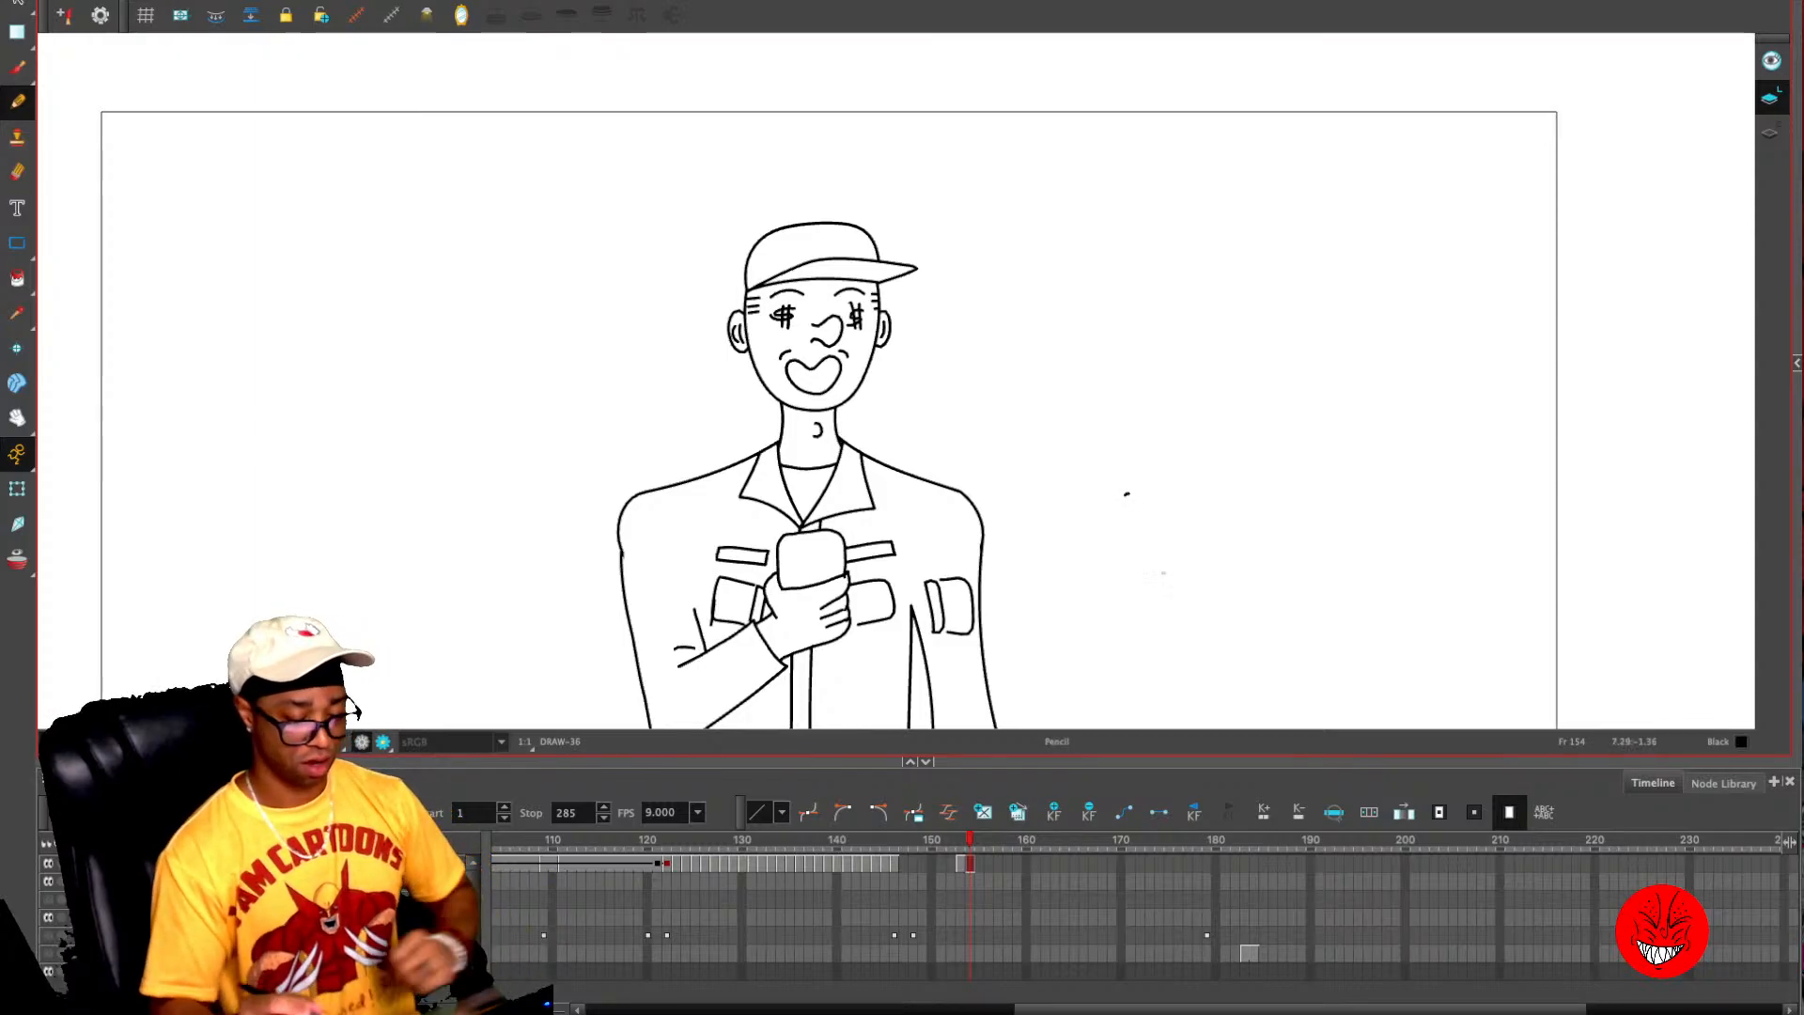
pyautogui.moveTo(1206, 551); pyautogui.dragTo(1169, 366)
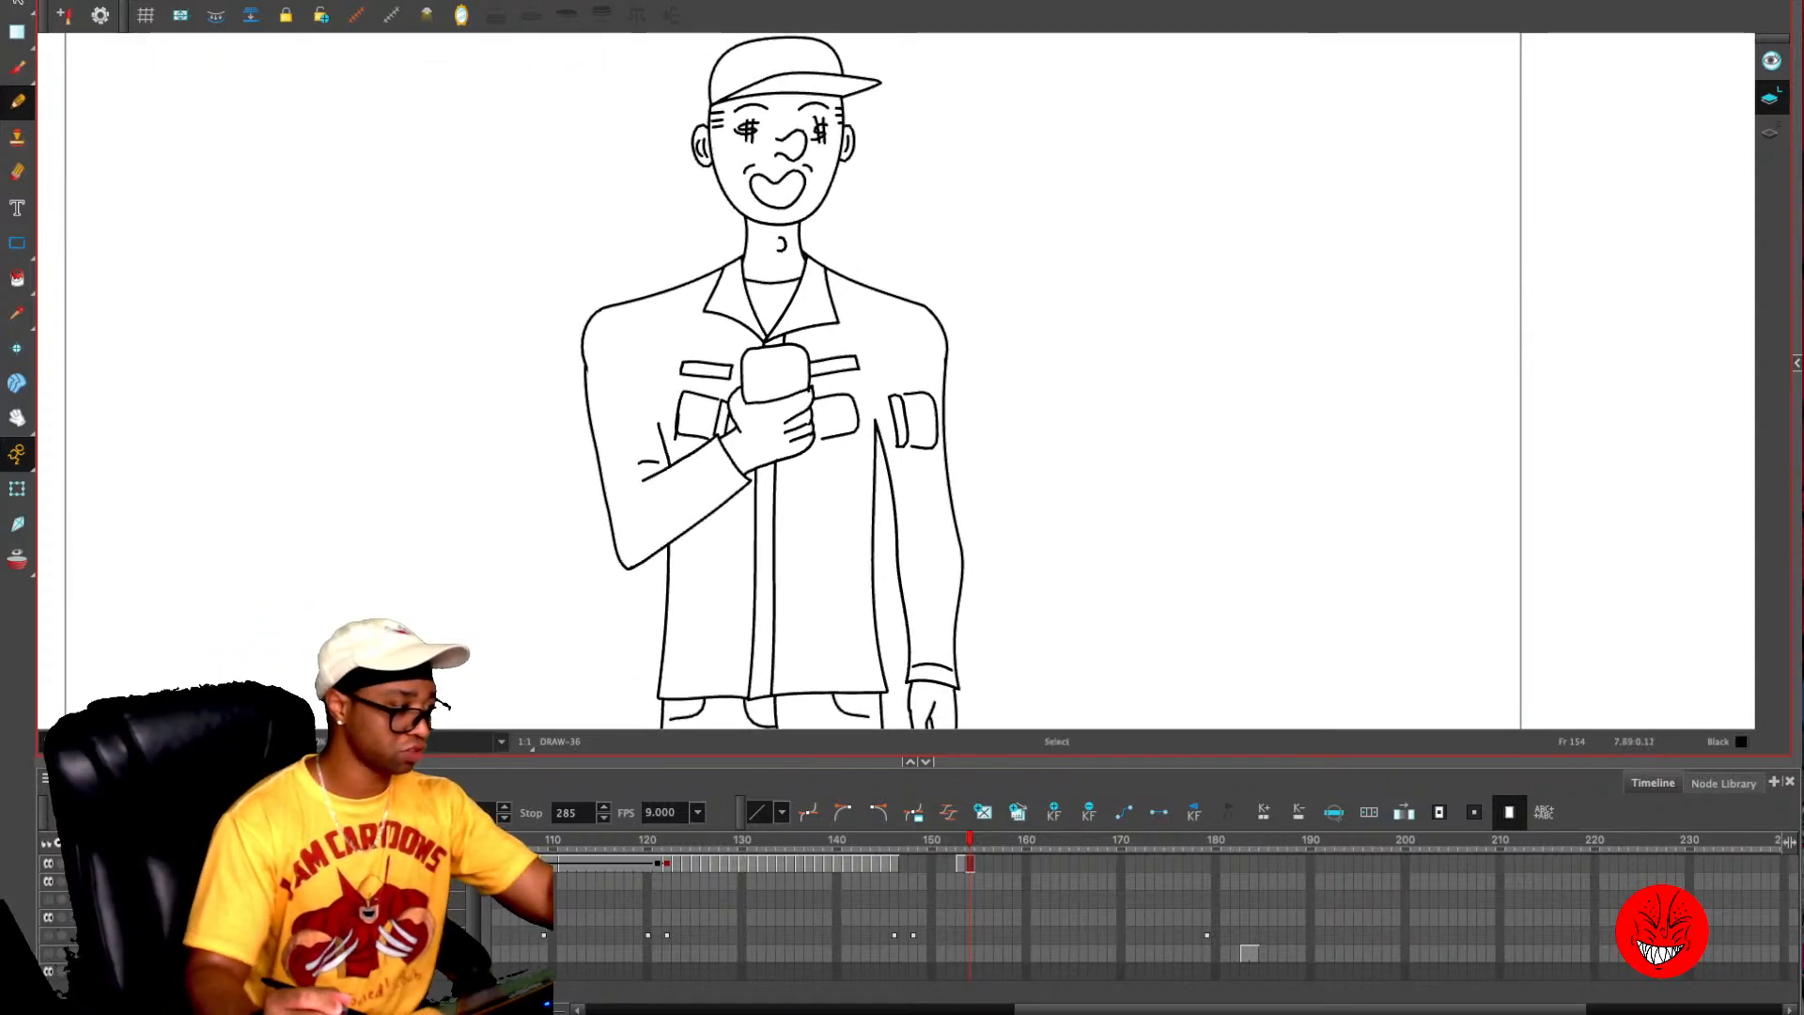
pyautogui.press('1')
pyautogui.press(',')
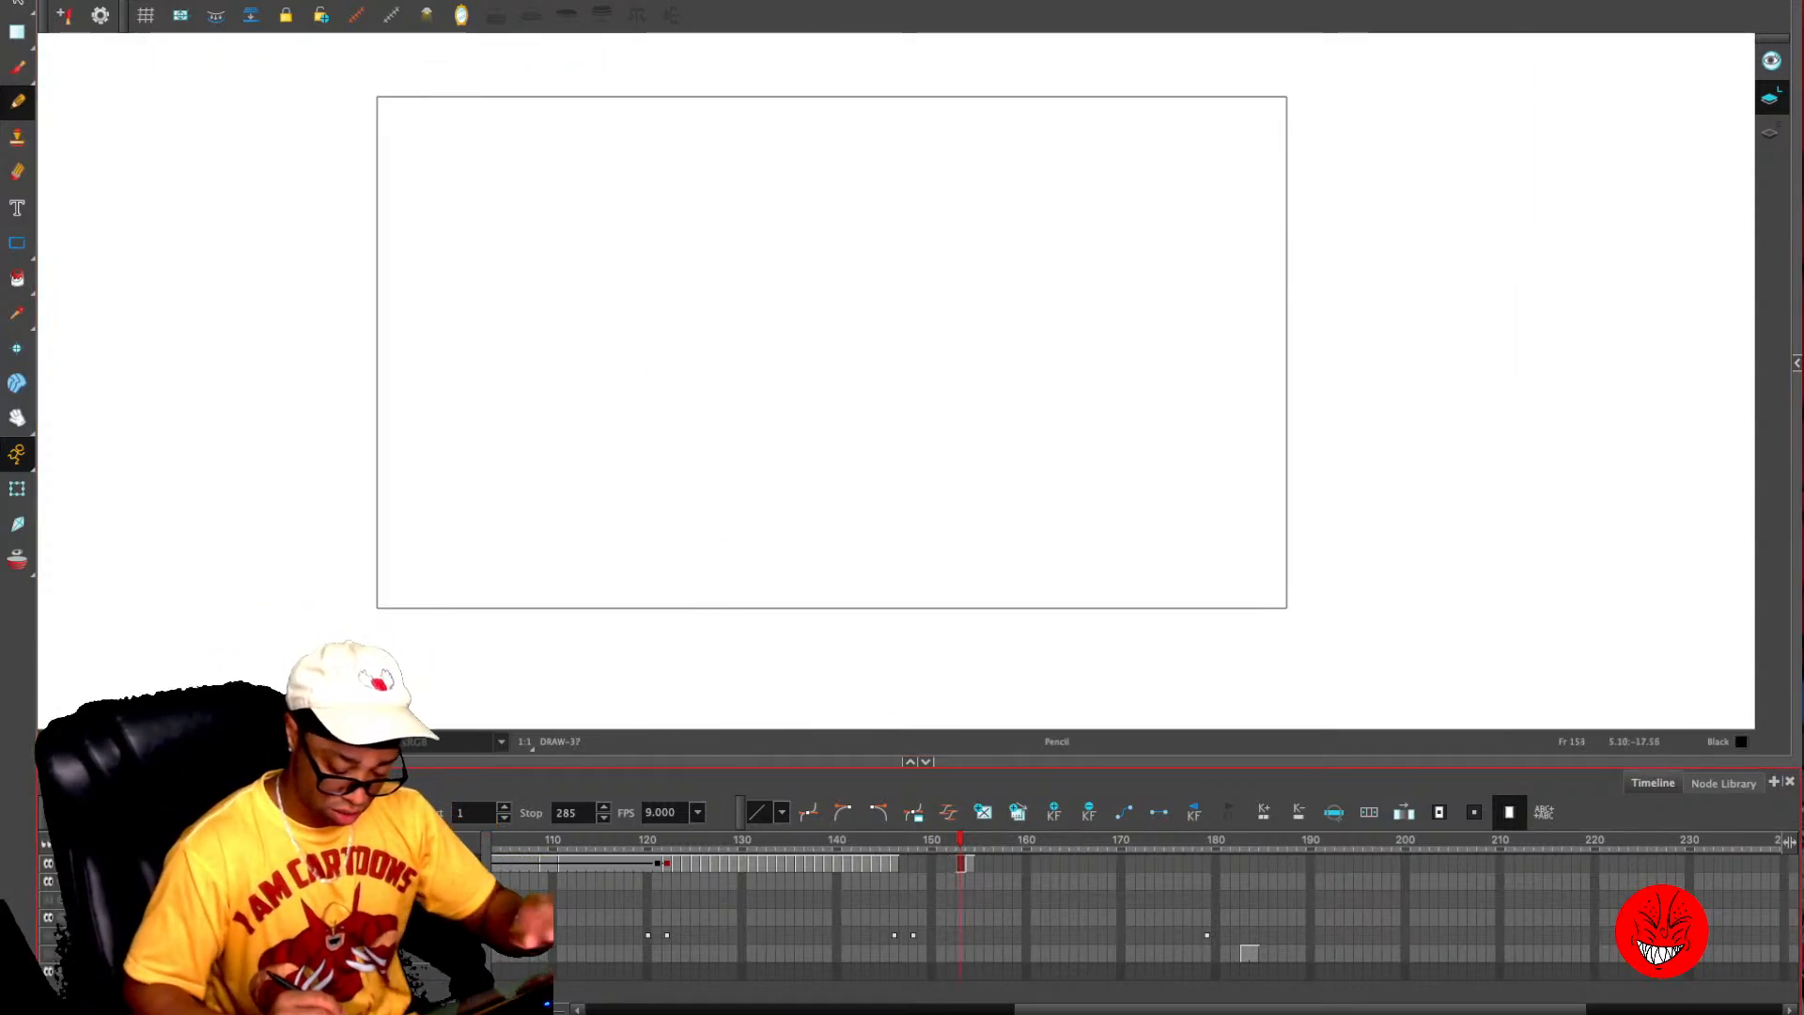
pyautogui.press('.')
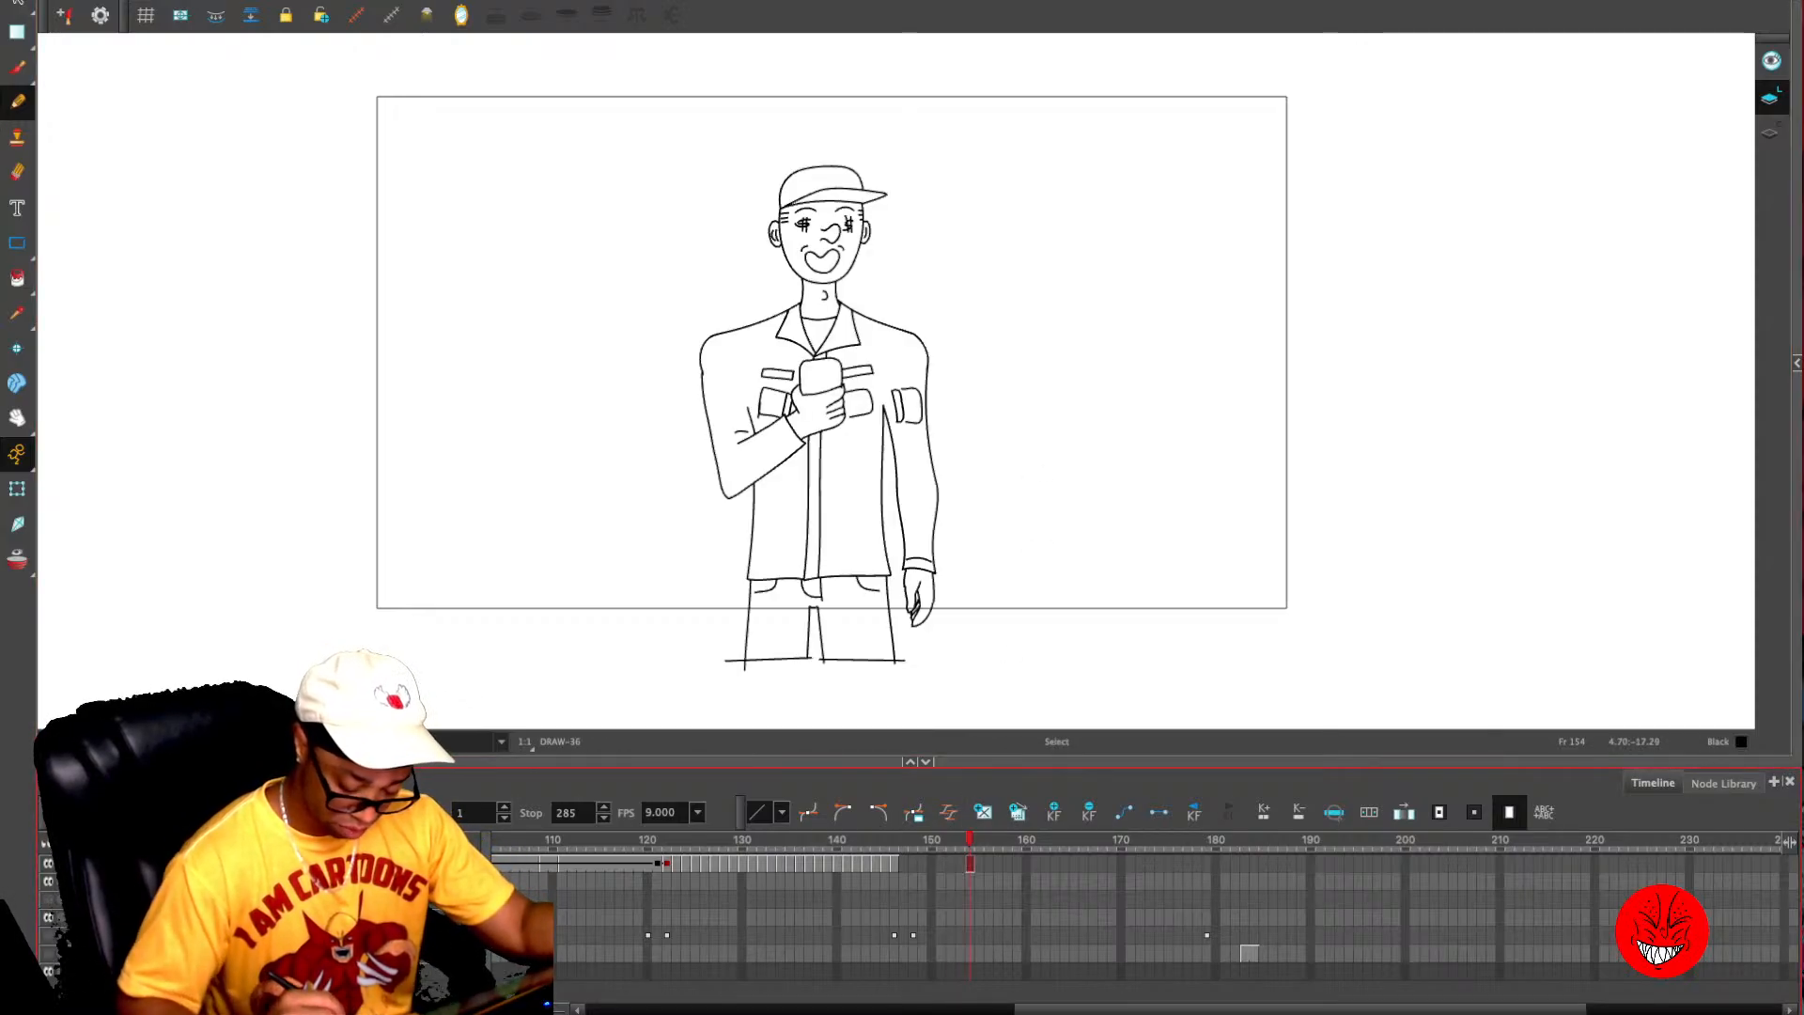
pyautogui.hotkey('ctrl', 'a')
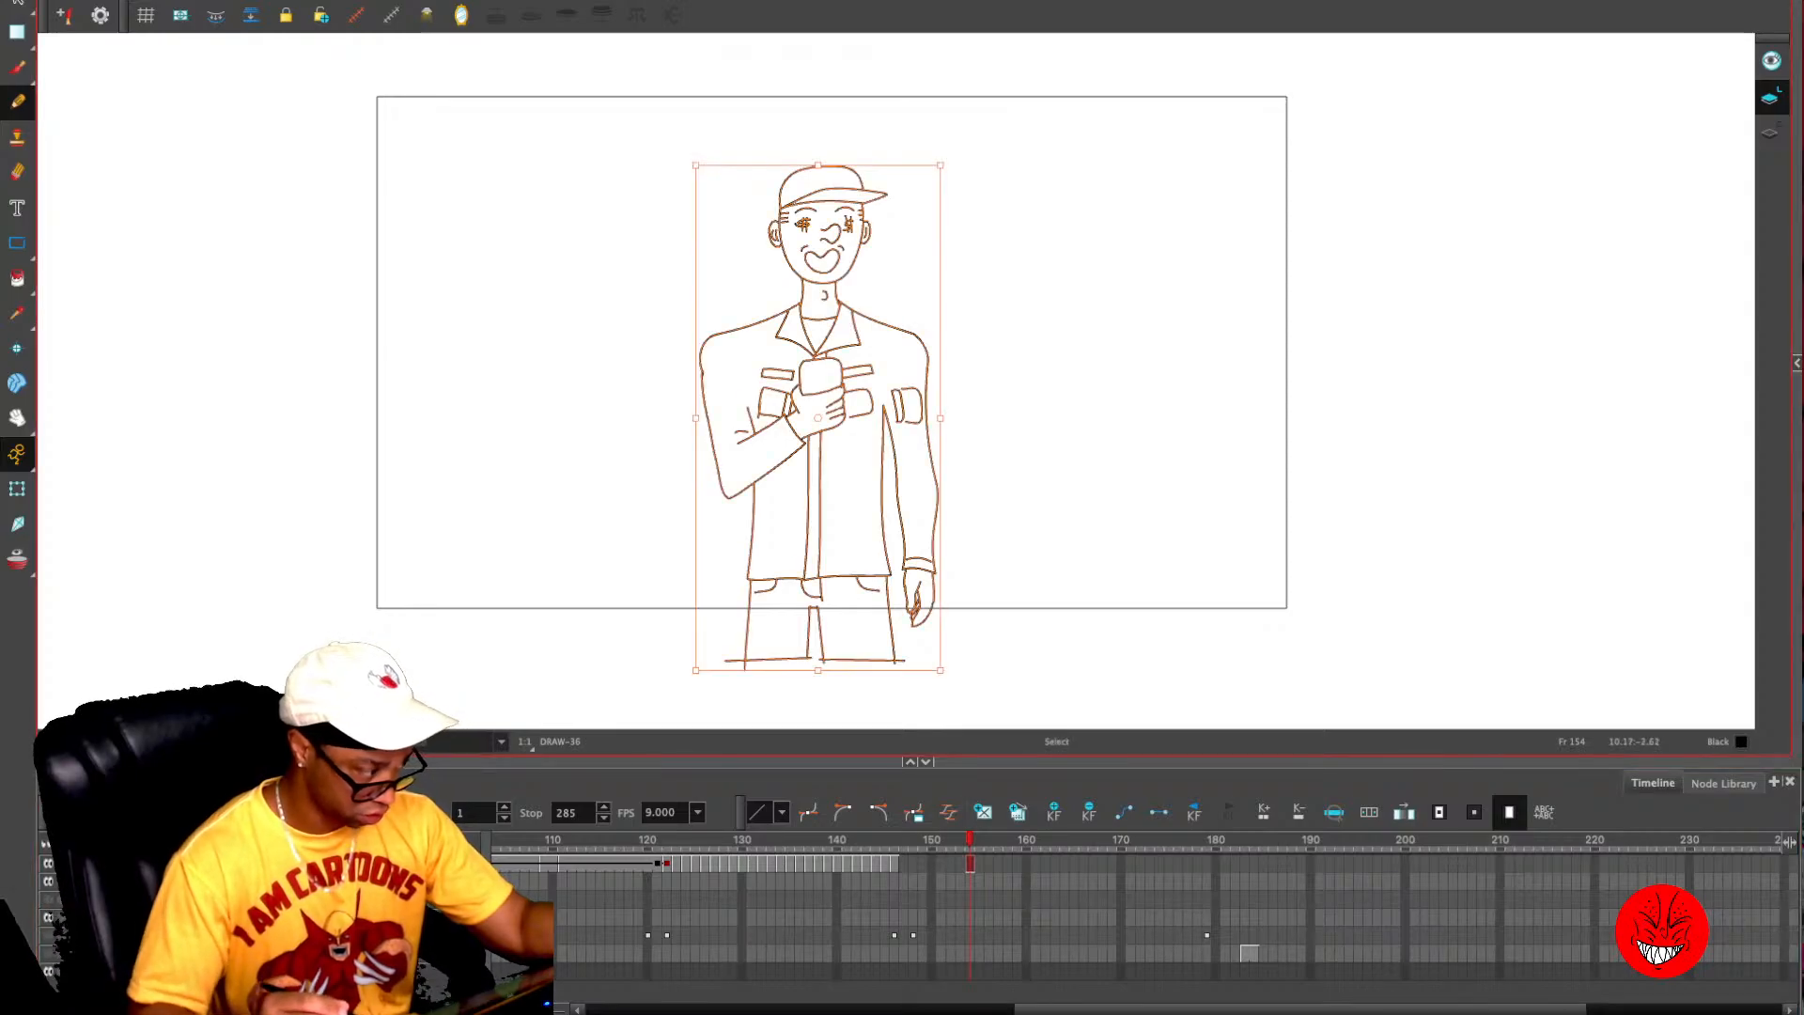
pyautogui.hotkey('ctrl', 'c')
pyautogui.press(',')
pyautogui.hotkey('ctrl', 'v')
pyautogui.press('.')
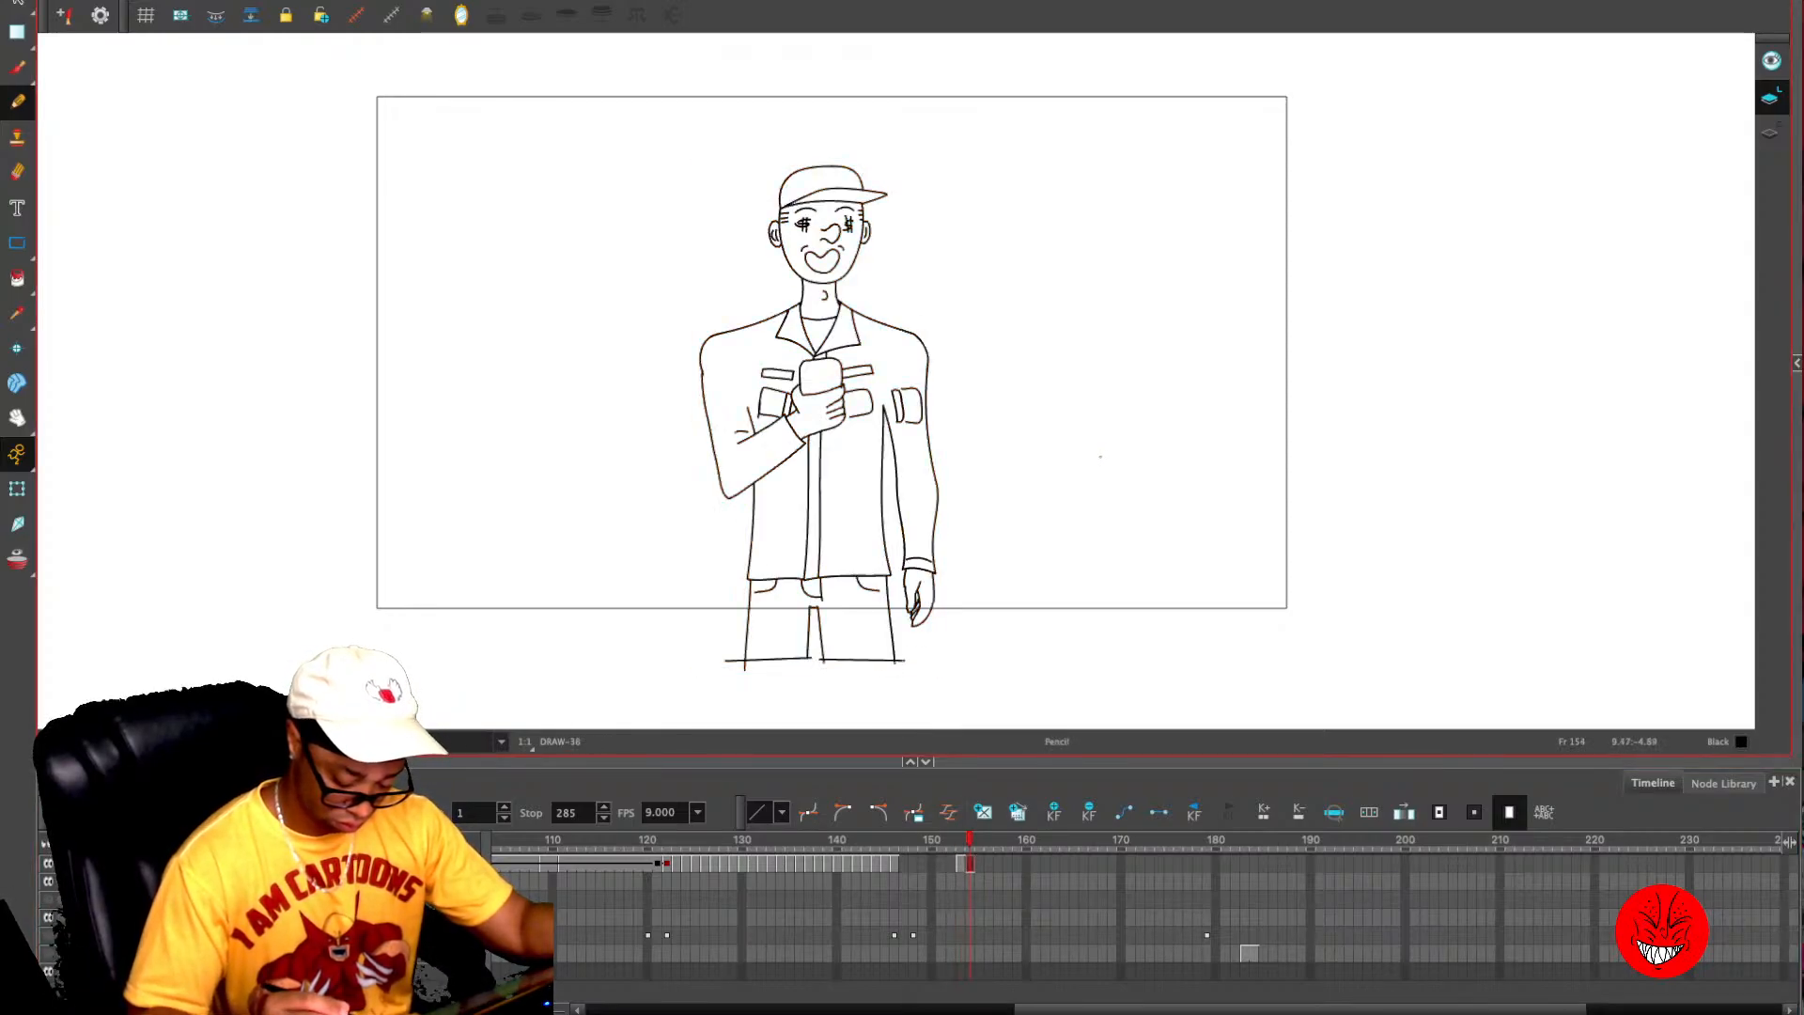
pyautogui.press('.')
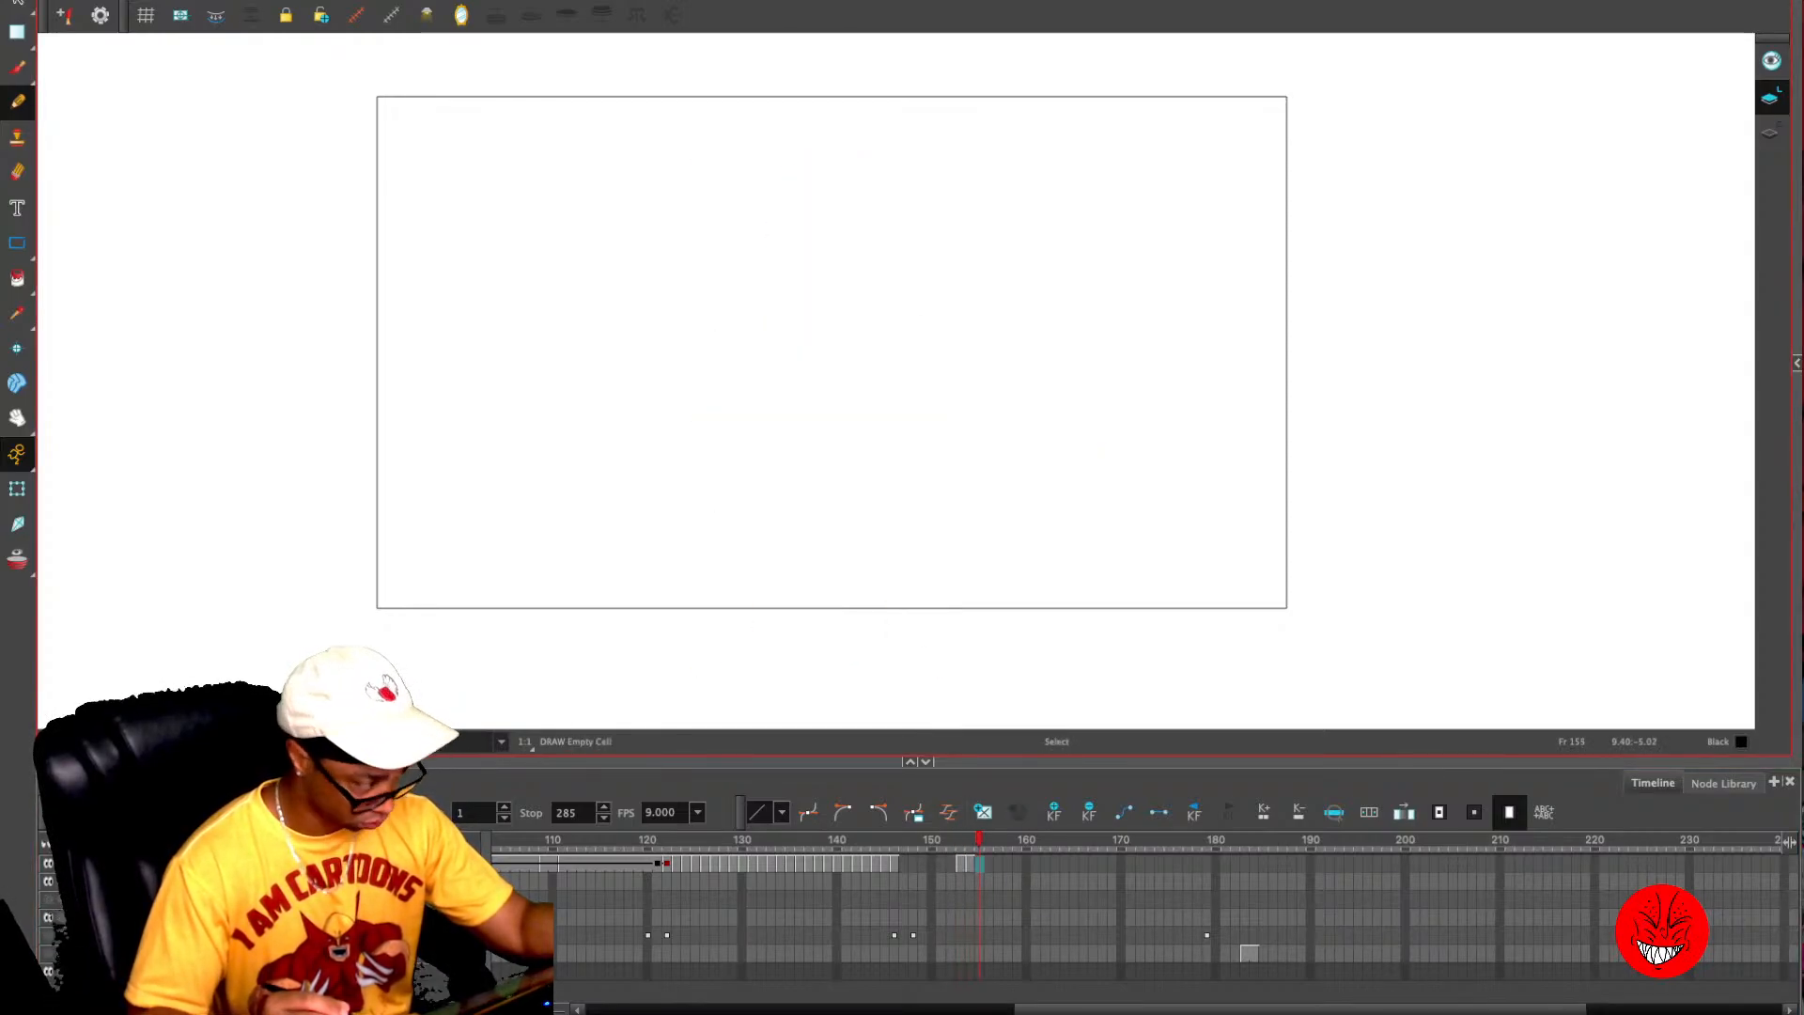
pyautogui.hotkey('ctrl', 'v')
pyautogui.press('.')
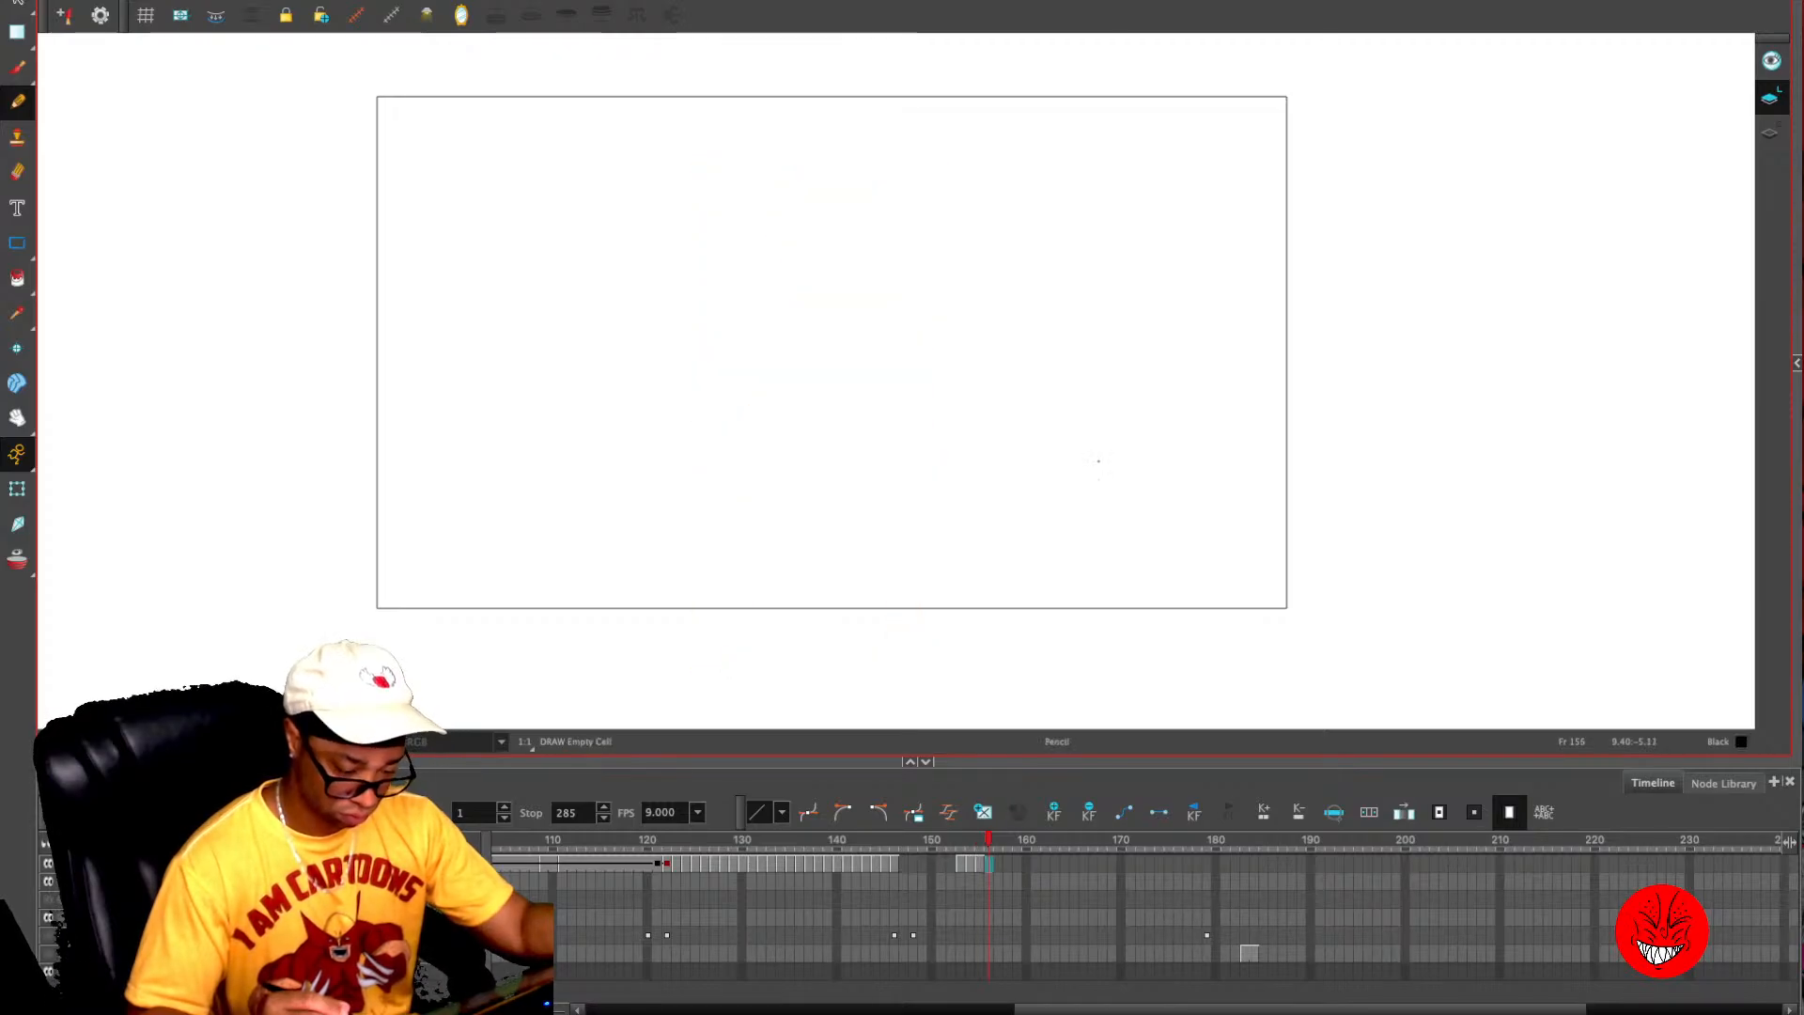
# - Adjust the dollar-sign eyes on frame 153 and make them smaller on frame 155
pyautogui.press(',')
pyautogui.press(',')
pyautogui.press('2')
pyautogui.press('2')
pyautogui.press('2')
pyautogui.press('2')
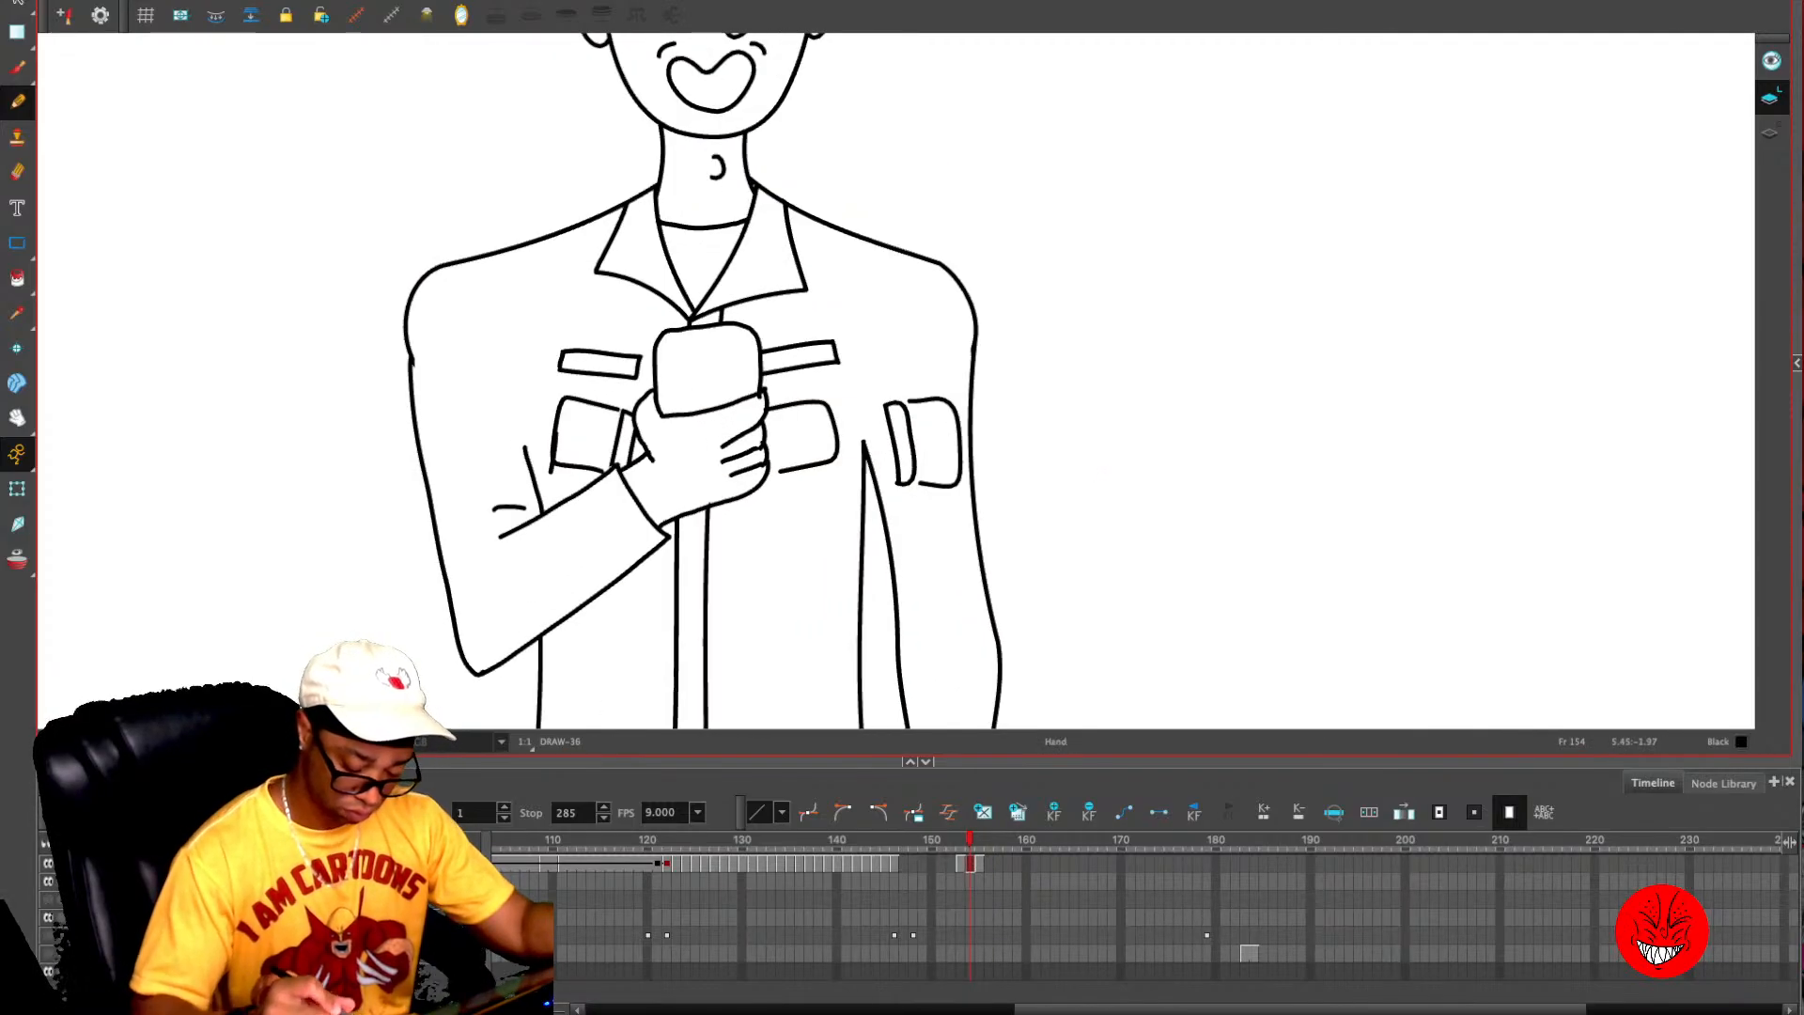
pyautogui.moveTo(1091, 291); pyautogui.dragTo(1087, 492)
pyautogui.press(',')
pyautogui.moveTo(989, 380); pyautogui.dragTo(1045, 497)
pyautogui.hotkey('alt', 's')
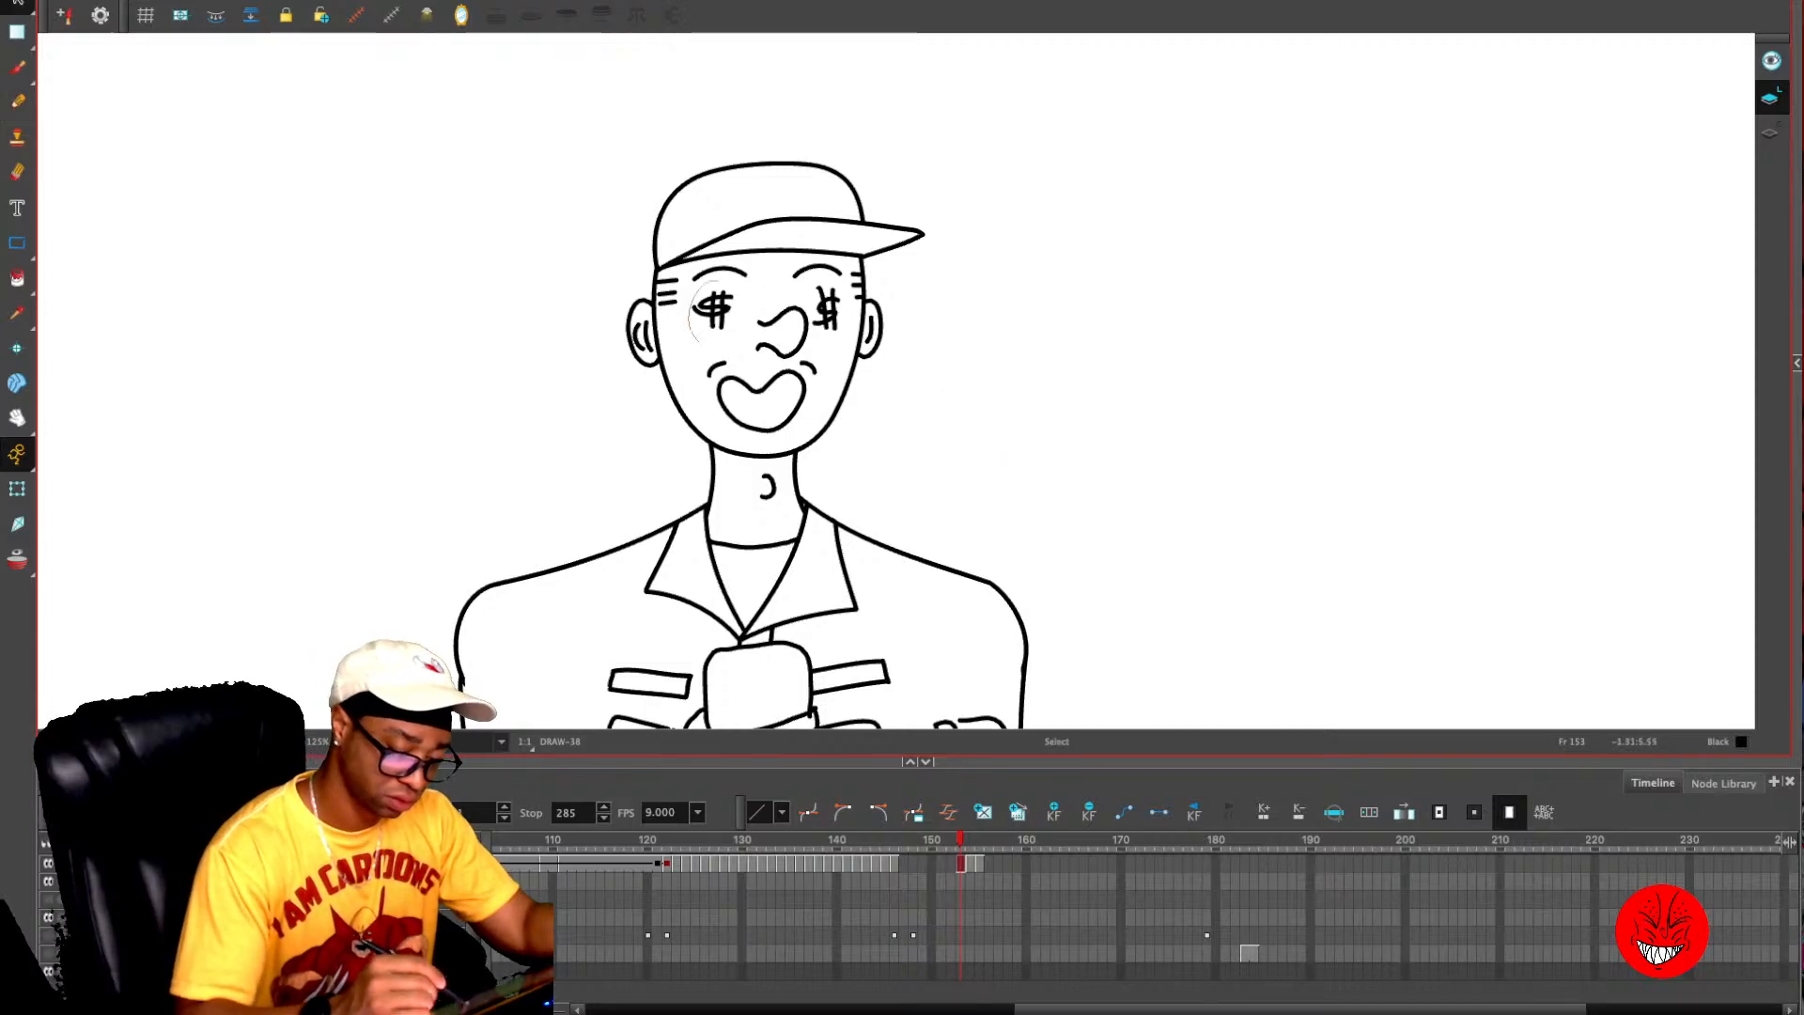
pyautogui.moveTo(683, 282)
pyautogui.mouseDown()
pyautogui.moveTo(742, 343)
pyautogui.moveTo(757, 267)
pyautogui.moveTo(714, 319)
pyautogui.mouseUp()
pyautogui.moveTo(813, 283)
pyautogui.mouseDown()
pyautogui.moveTo(840, 329)
pyautogui.moveTo(859, 261)
pyautogui.moveTo(828, 317)
pyautogui.moveTo(841, 329)
pyautogui.moveTo(835, 300)
pyautogui.mouseUp()
pyautogui.press('.')
pyautogui.press('.')
pyautogui.moveTo(717, 334)
pyautogui.mouseDown()
pyautogui.moveTo(736, 293)
pyautogui.moveTo(696, 329)
pyautogui.moveTo(718, 313)
pyautogui.mouseUp()
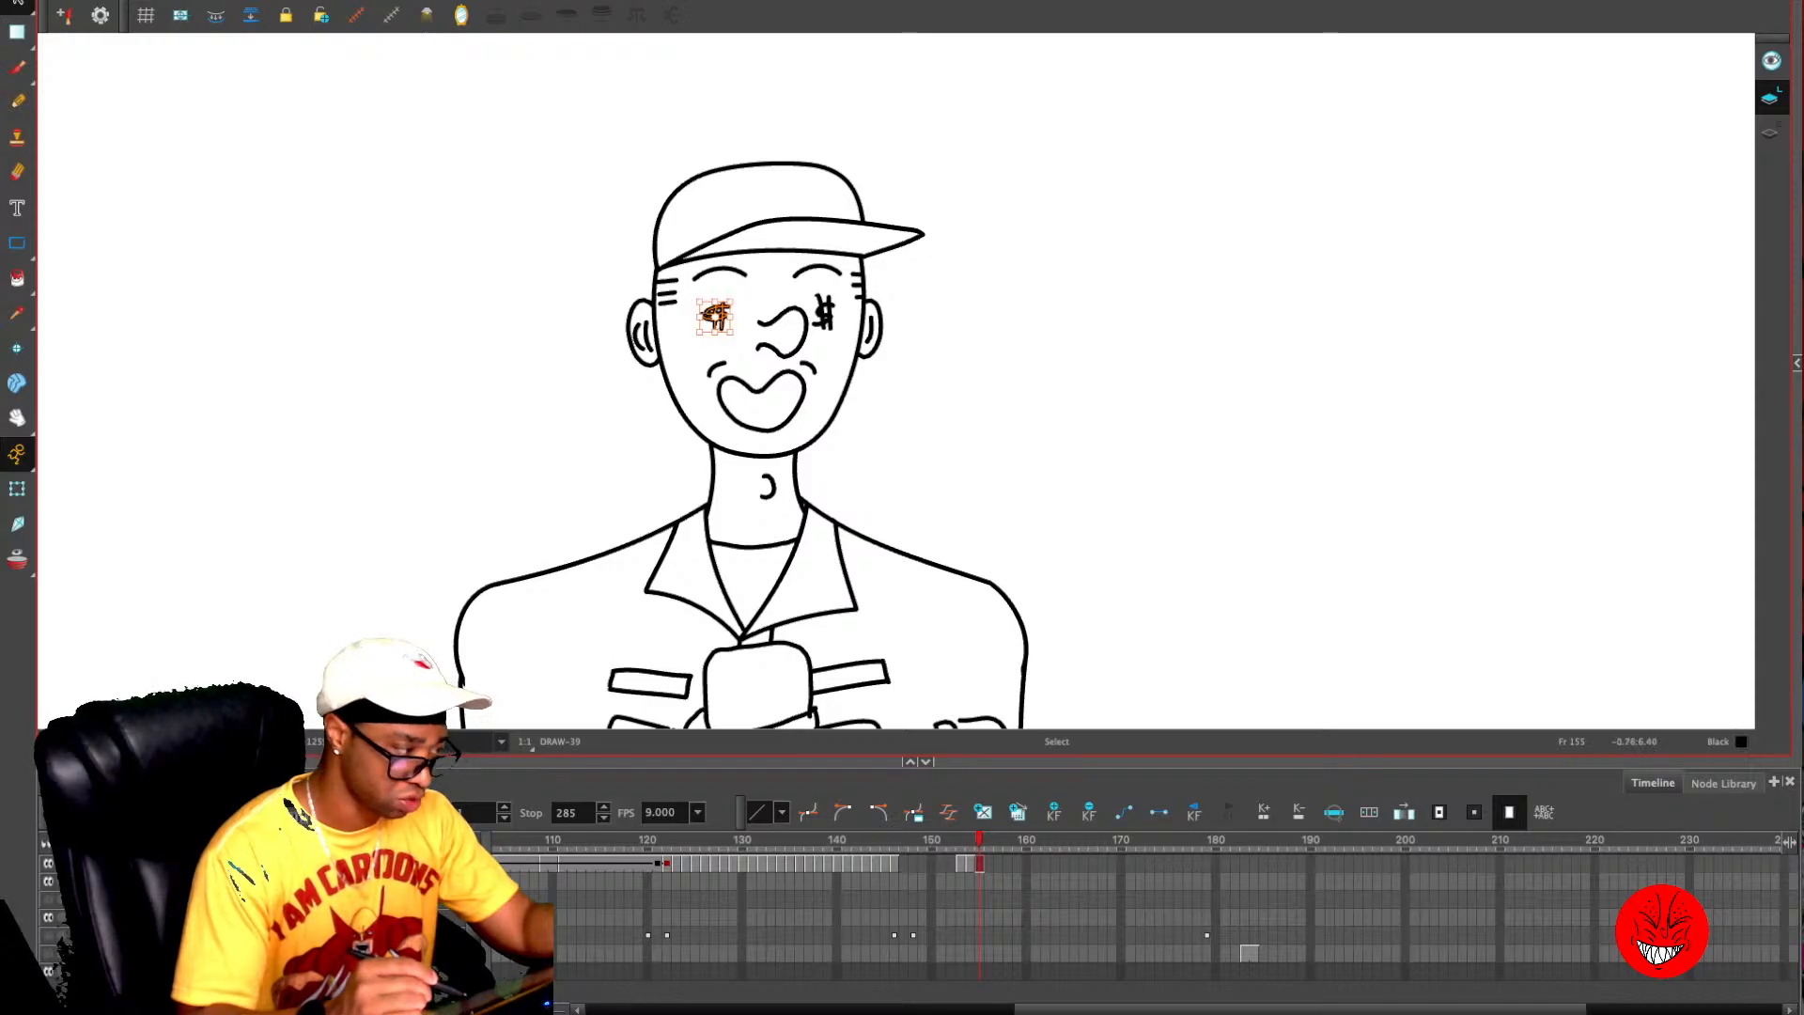
# - Reuse frame 154's drawing on frame 152 and add a keyframe at frame 146
pyautogui.moveTo(979, 840); pyautogui.dragTo(970, 839)
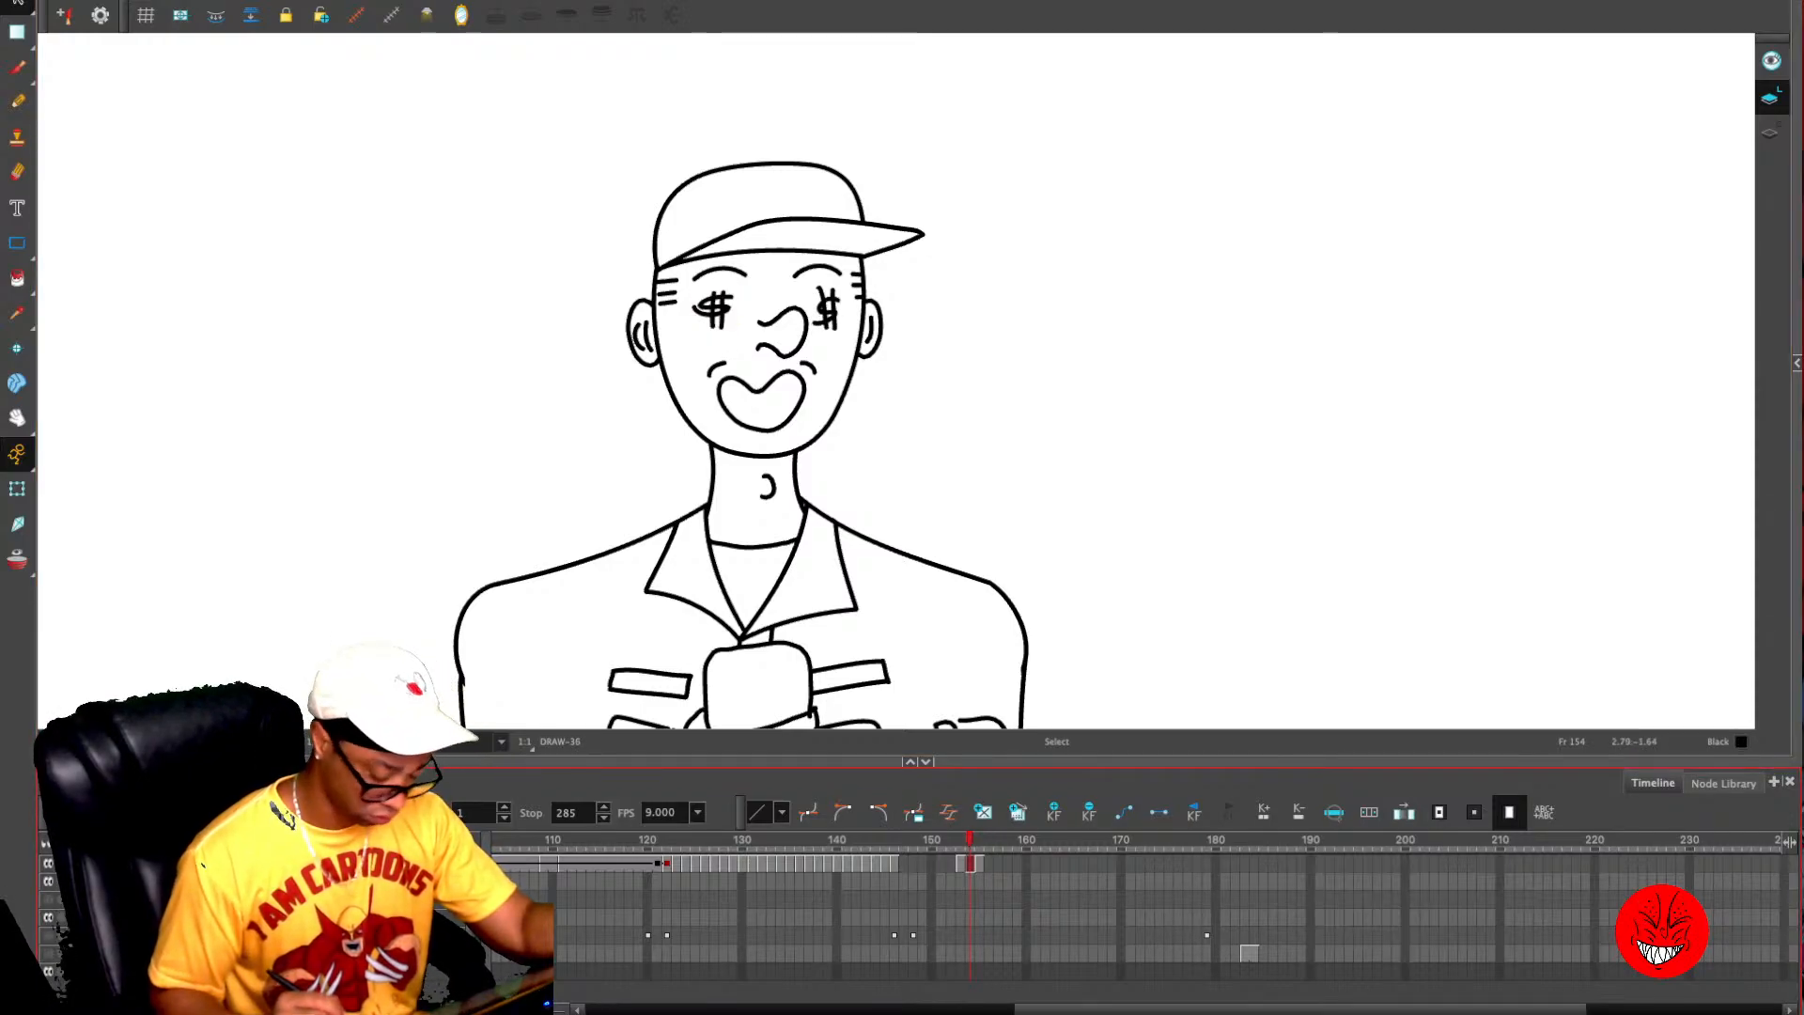
pyautogui.press(',')
pyautogui.press(',')
pyautogui.press('super+v')
pyautogui.click(894, 839)
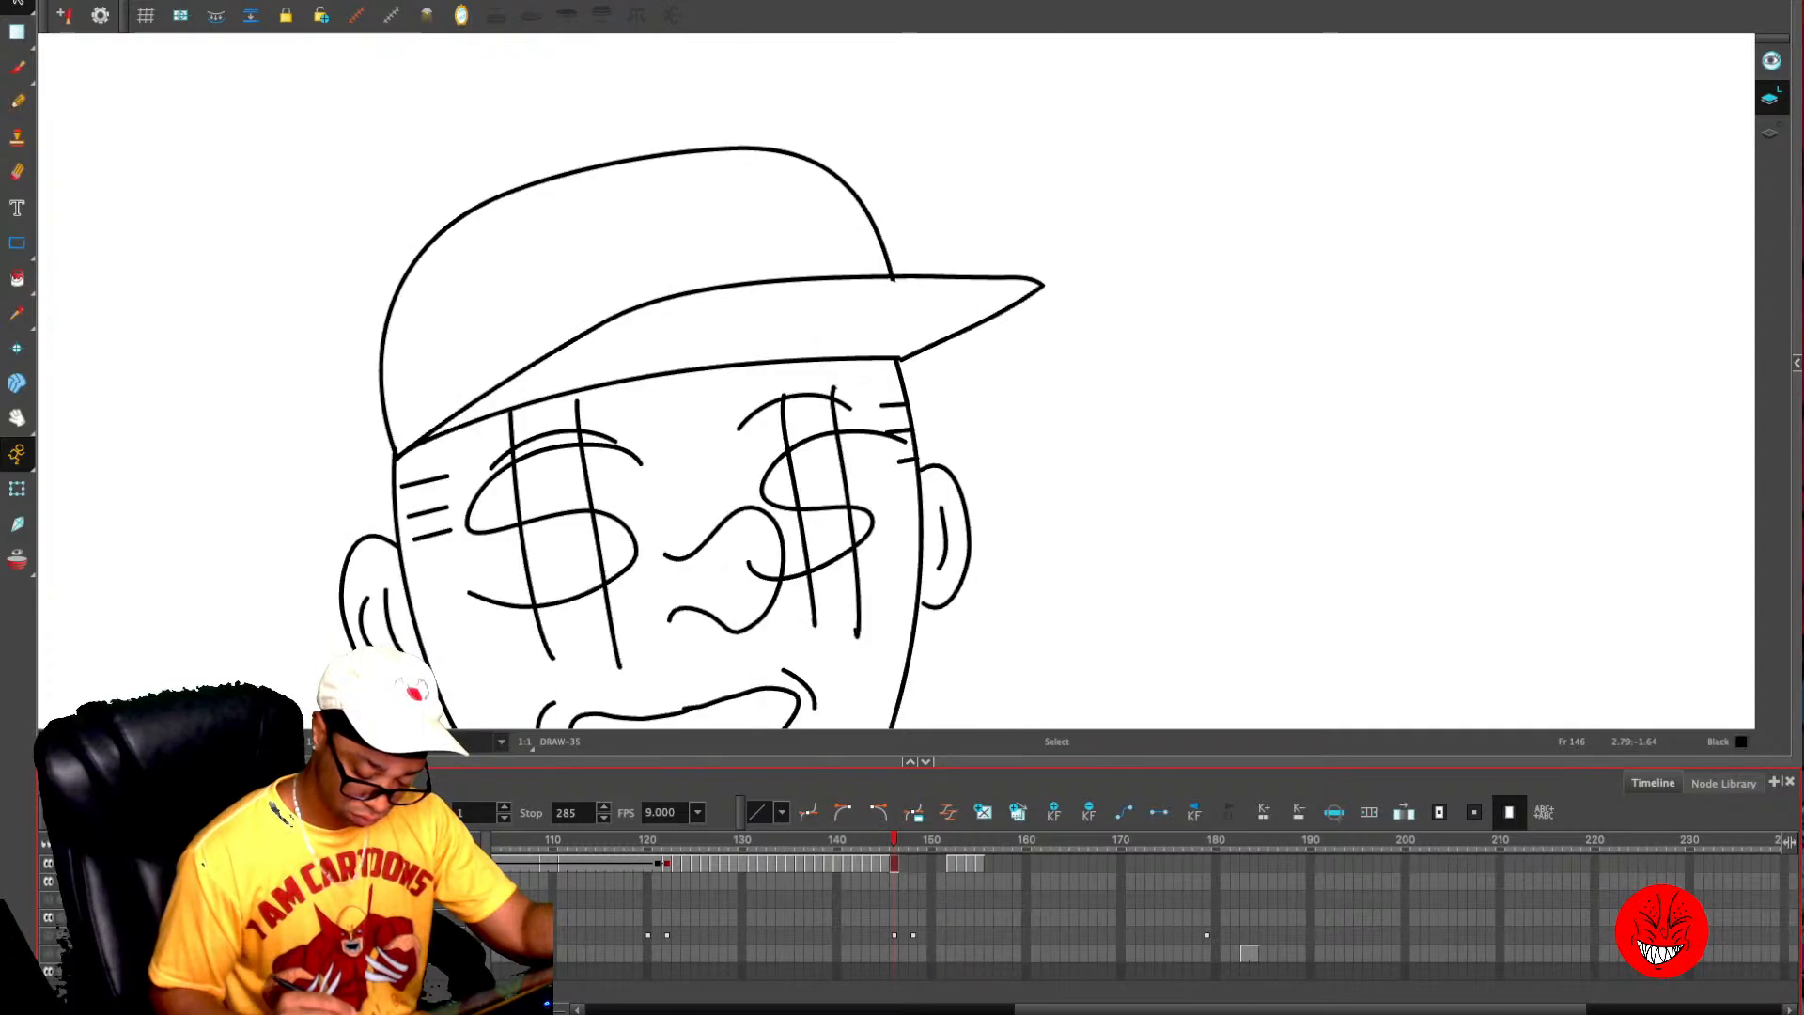
pyautogui.click(1054, 811)
# - Cut the drawings on frames 152 to 155 and paste the sequence repeatedly starting at frames 147, 151 and 155
pyautogui.moveTo(951, 863); pyautogui.dragTo(979, 864)
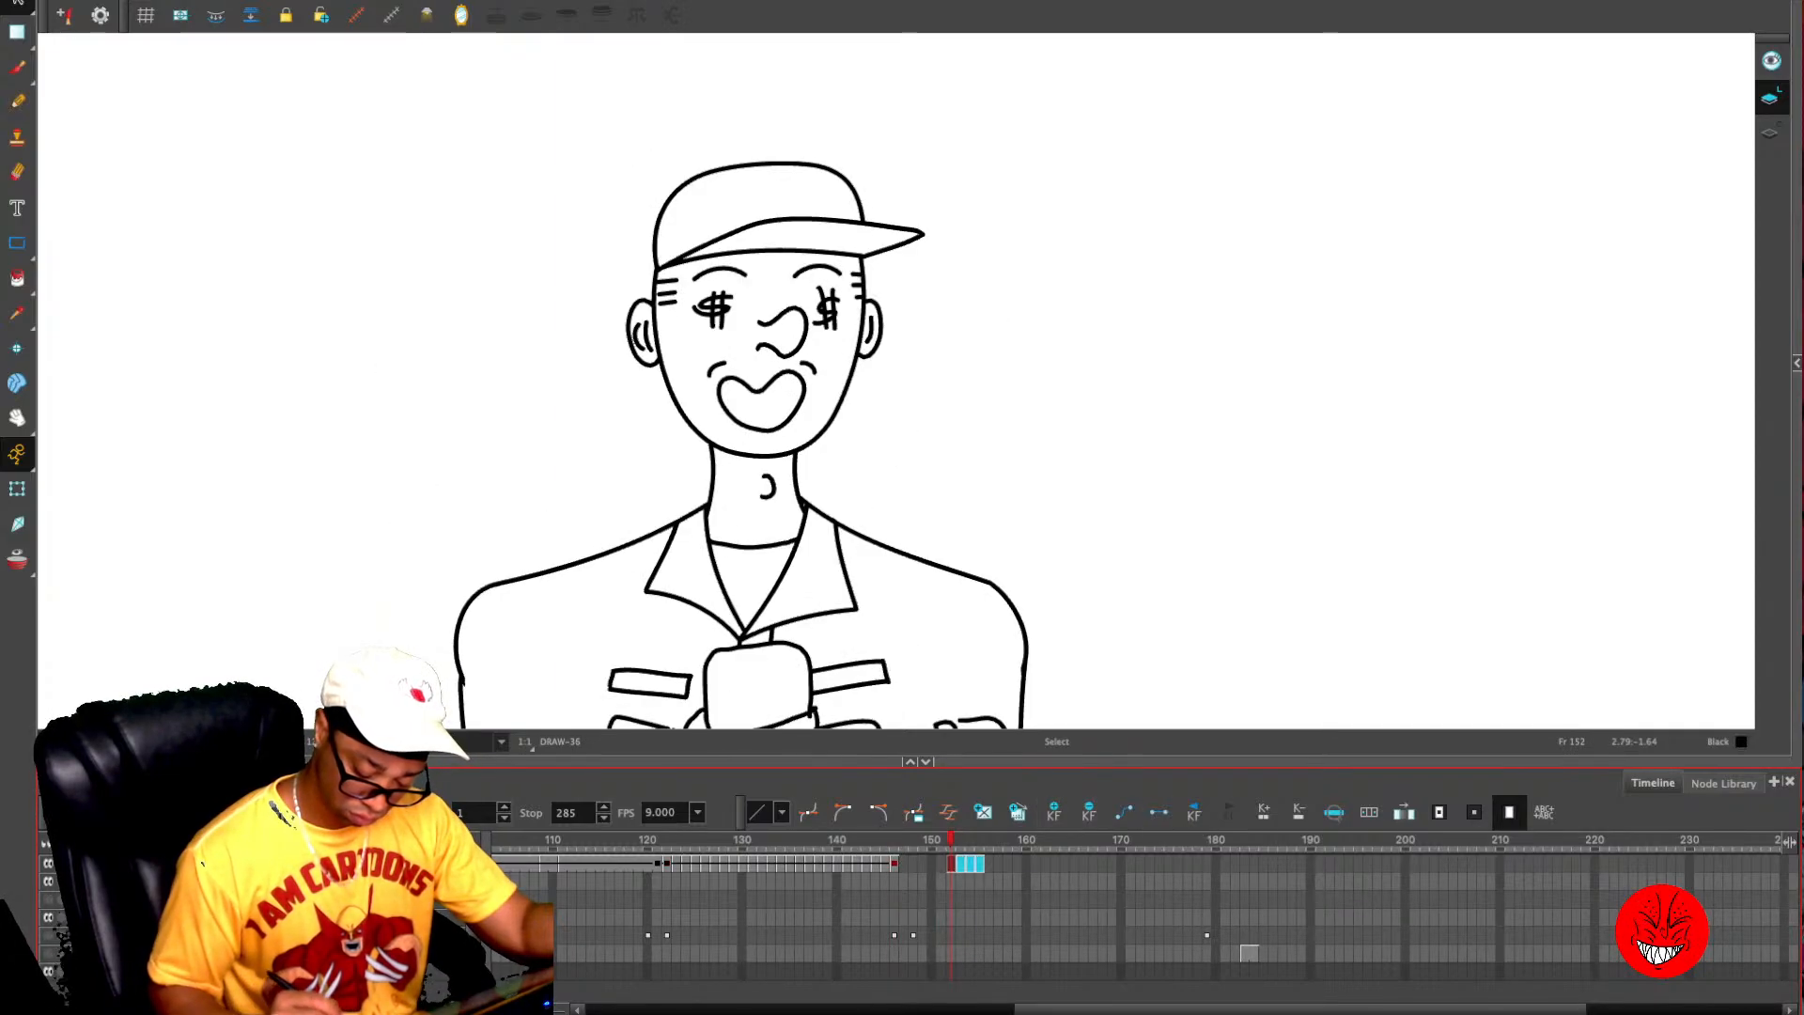
pyautogui.press('super+x')
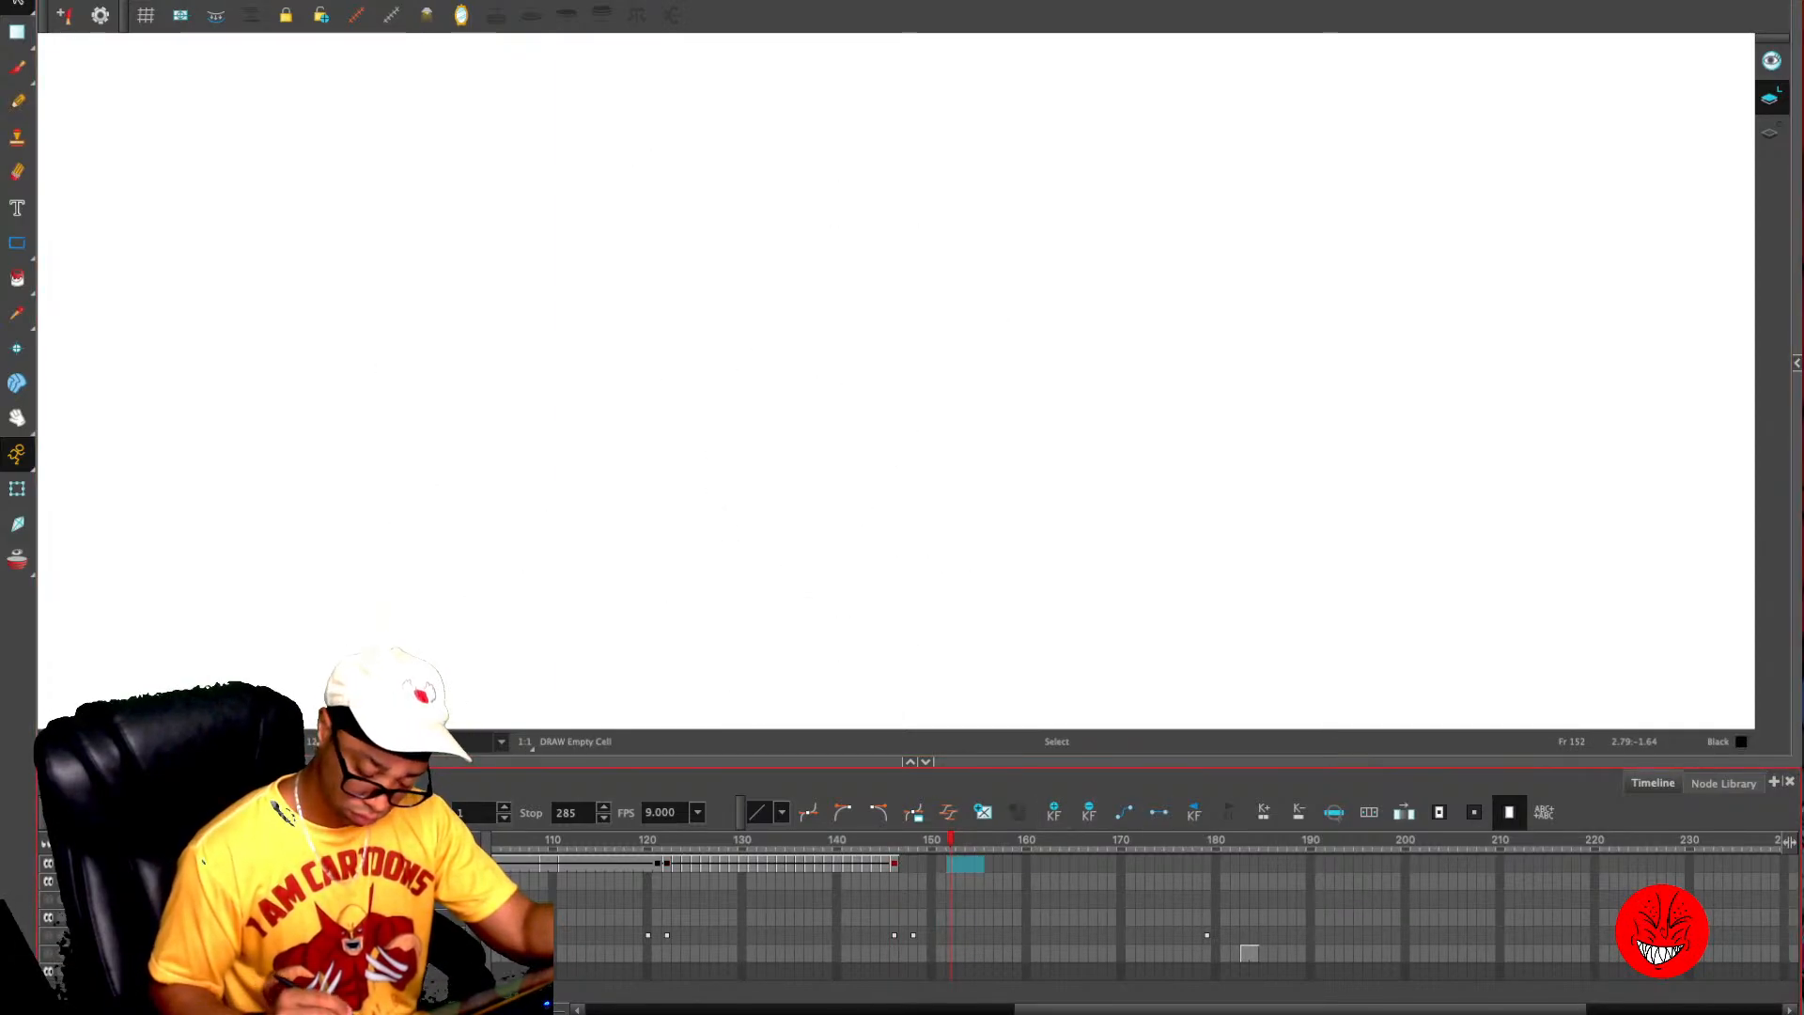
pyautogui.click(904, 863)
pyautogui.press('super+v')
pyautogui.click(942, 864)
pyautogui.press('super+v')
pyautogui.click(979, 863)
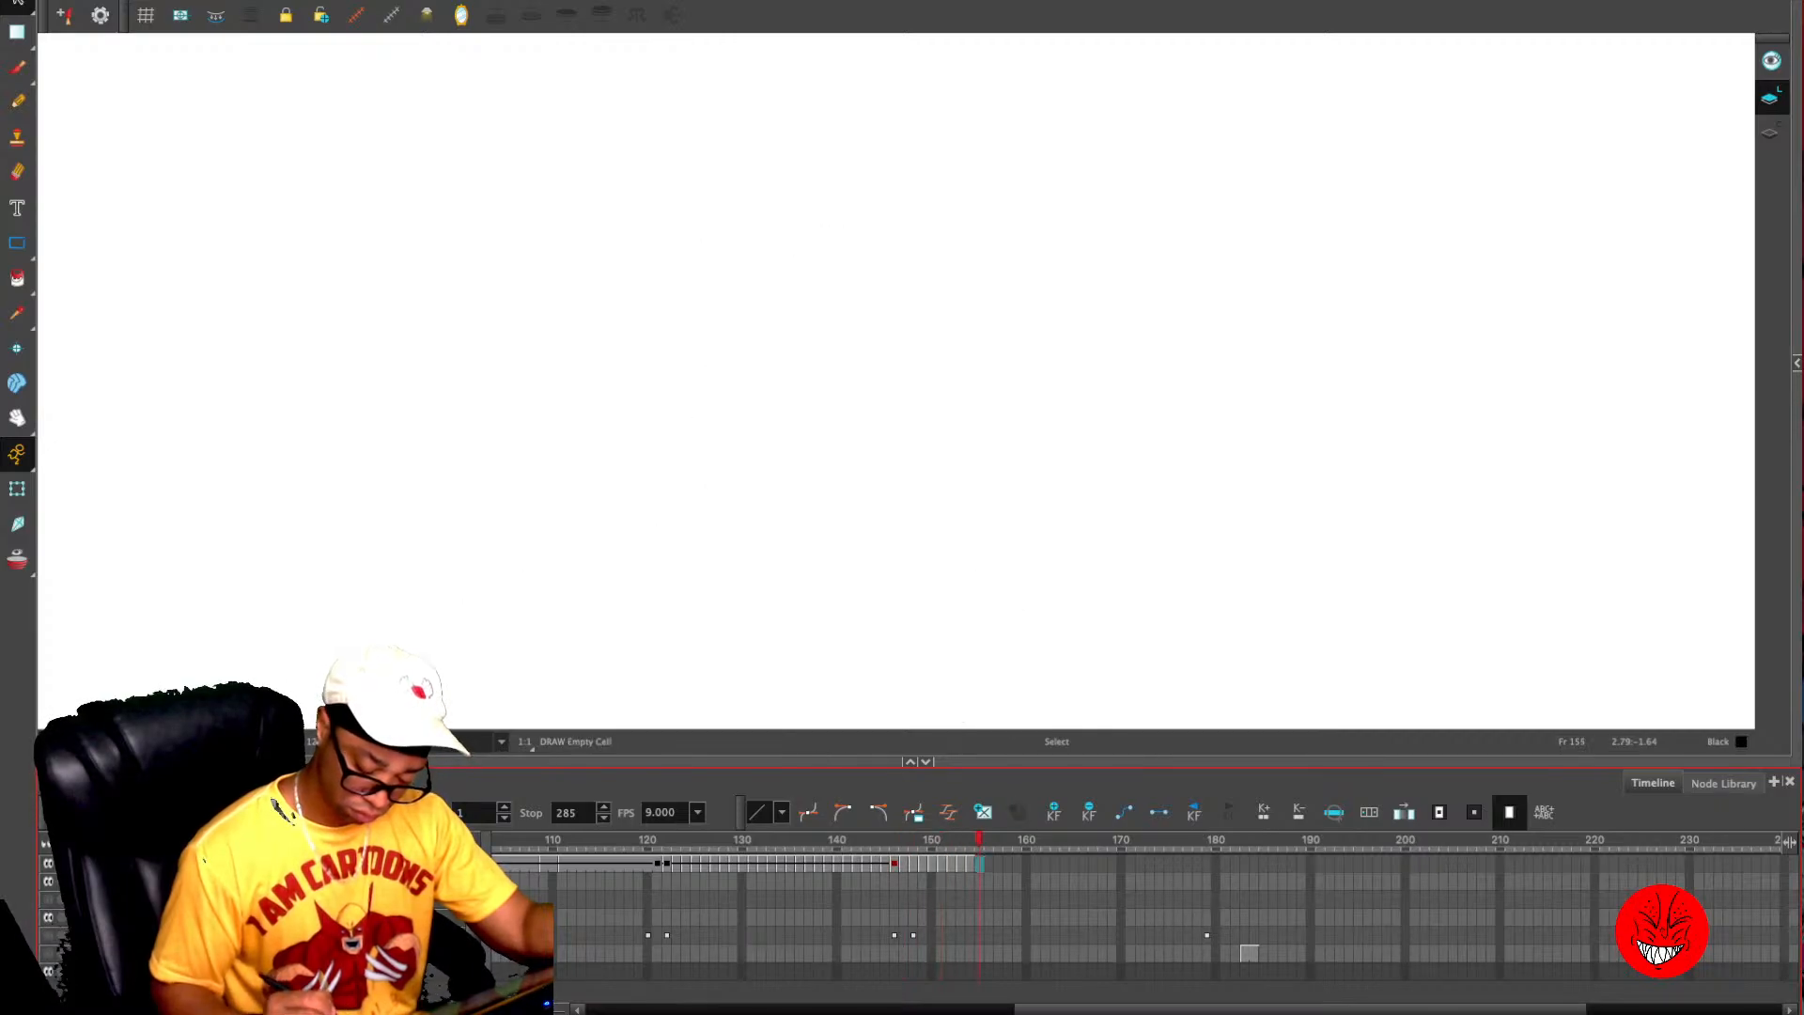
pyautogui.press('super+v')
# - With the rough sketch layer shown, delete the looped drawings after frame 154 and add a keyframe at frame 154
pyautogui.click(48, 935)
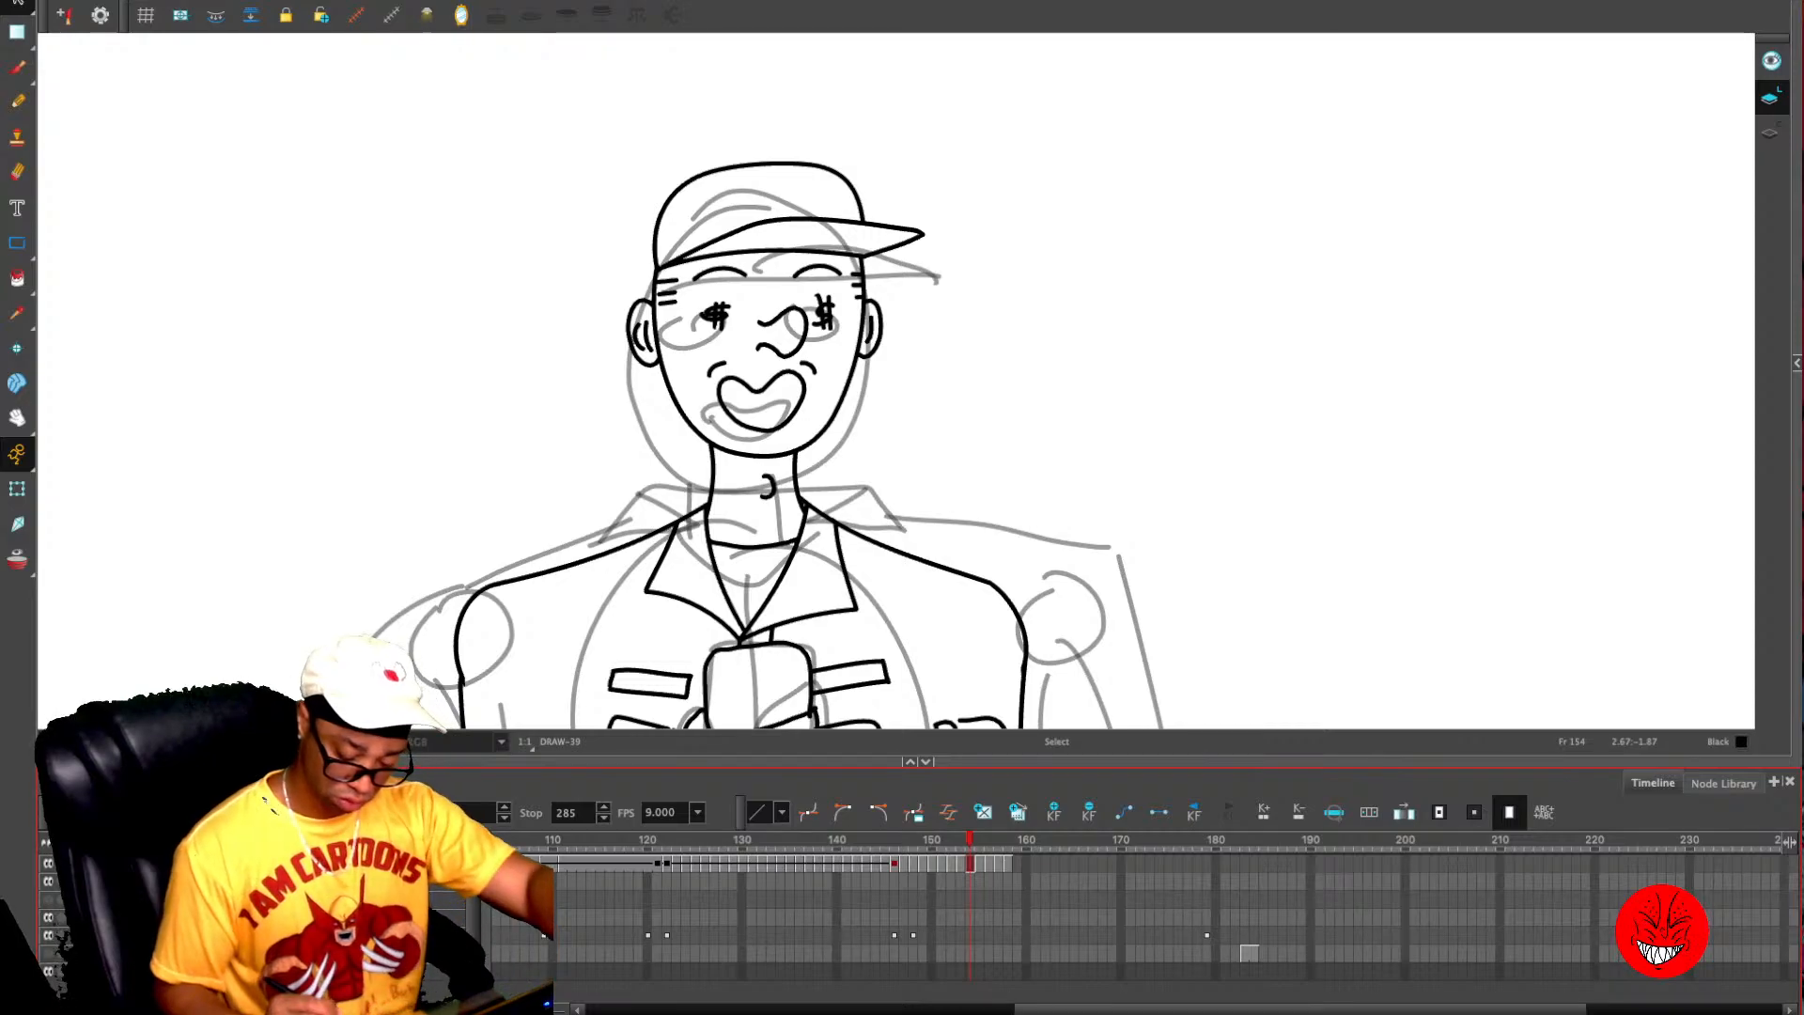
pyautogui.press('.')
pyautogui.press('Delete')
pyautogui.press('.')
pyautogui.press('Delete')
pyautogui.press('.')
pyautogui.press('Delete')
pyautogui.press('.')
pyautogui.press('Delete')
pyautogui.click(970, 864)
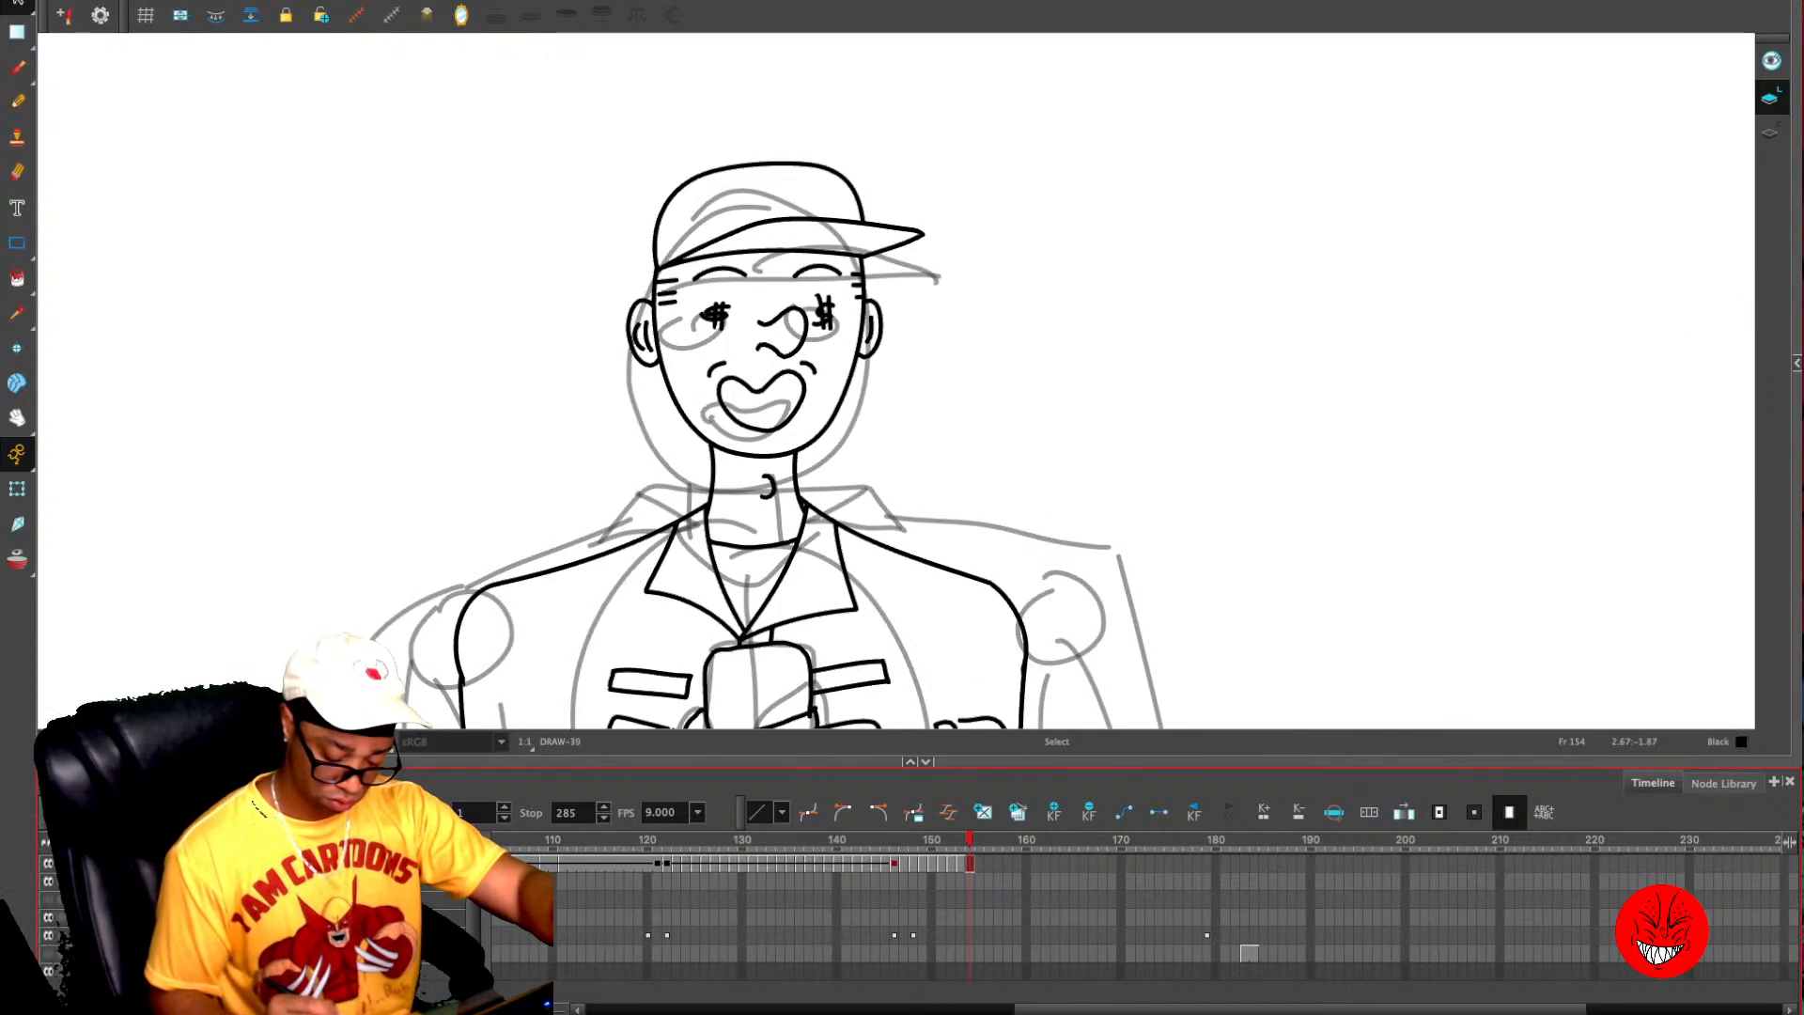
pyautogui.click(1054, 812)
# - Go back to the dollar-eyed close-up at frame 143 and hide the rough sketch layer
pyautogui.press('1')
pyautogui.press('1')
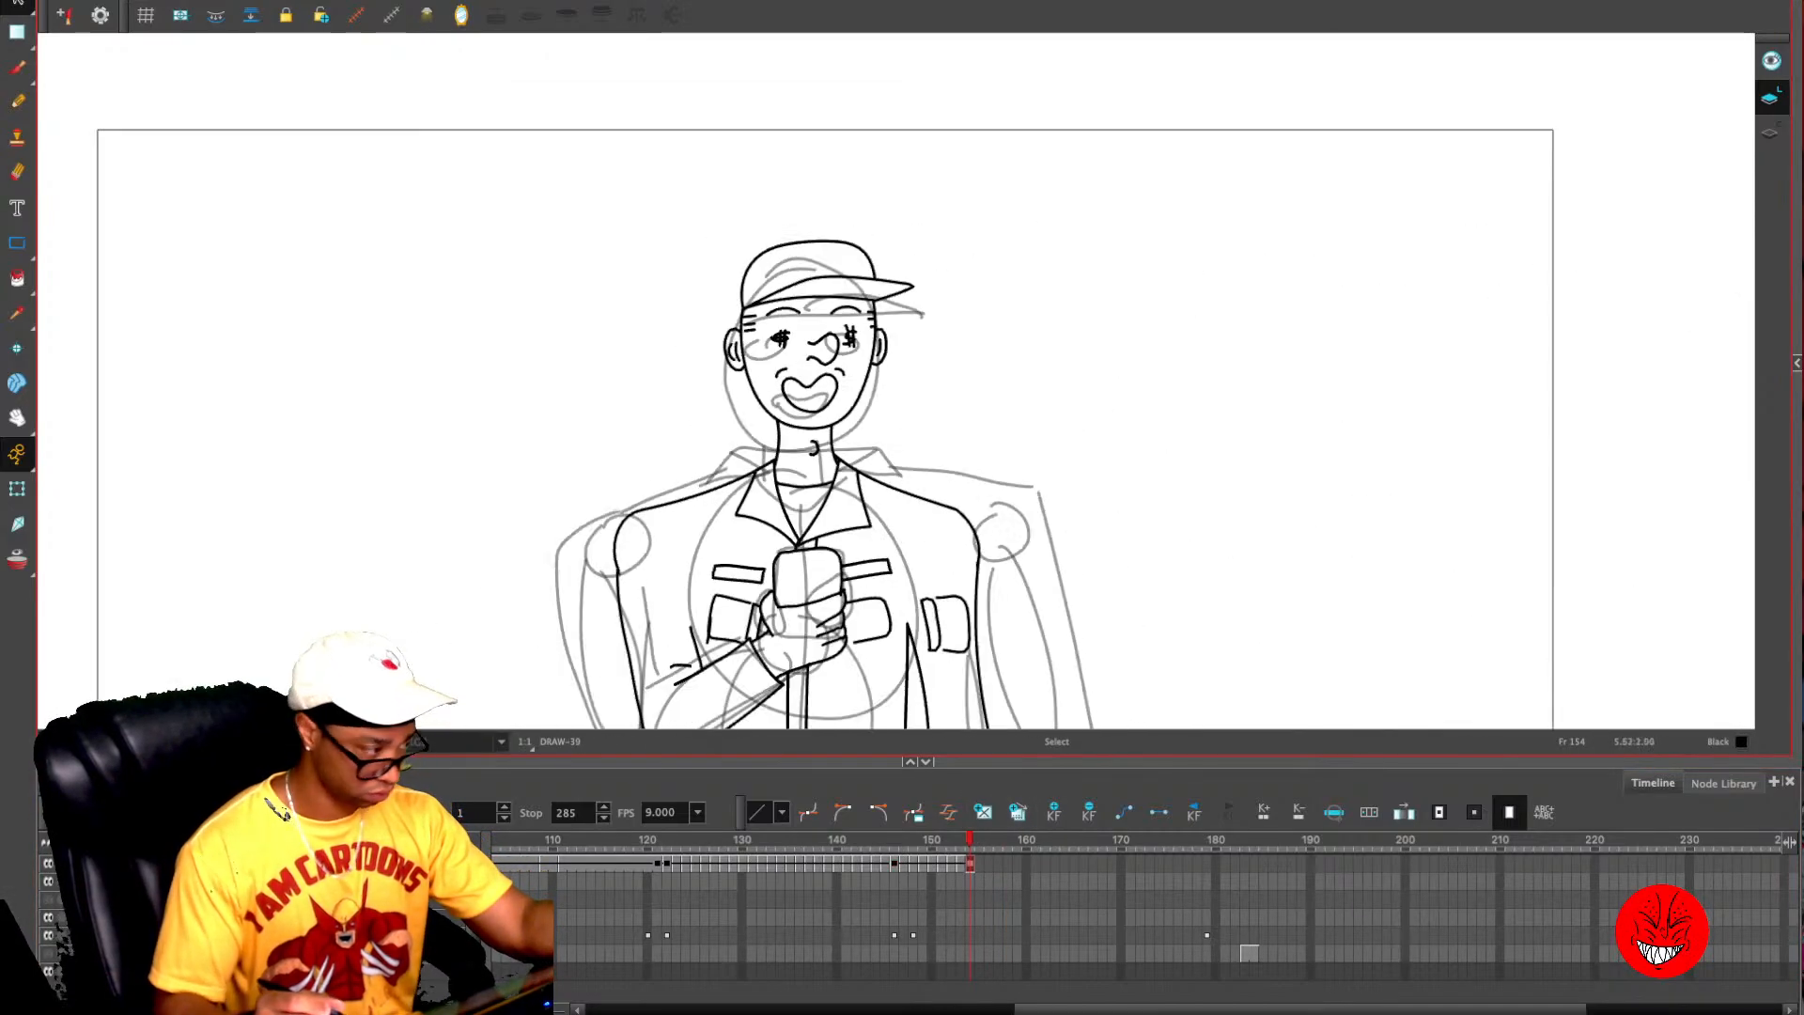
pyautogui.press('1')
pyautogui.moveTo(1254, 541); pyautogui.dragTo(1277, 384)
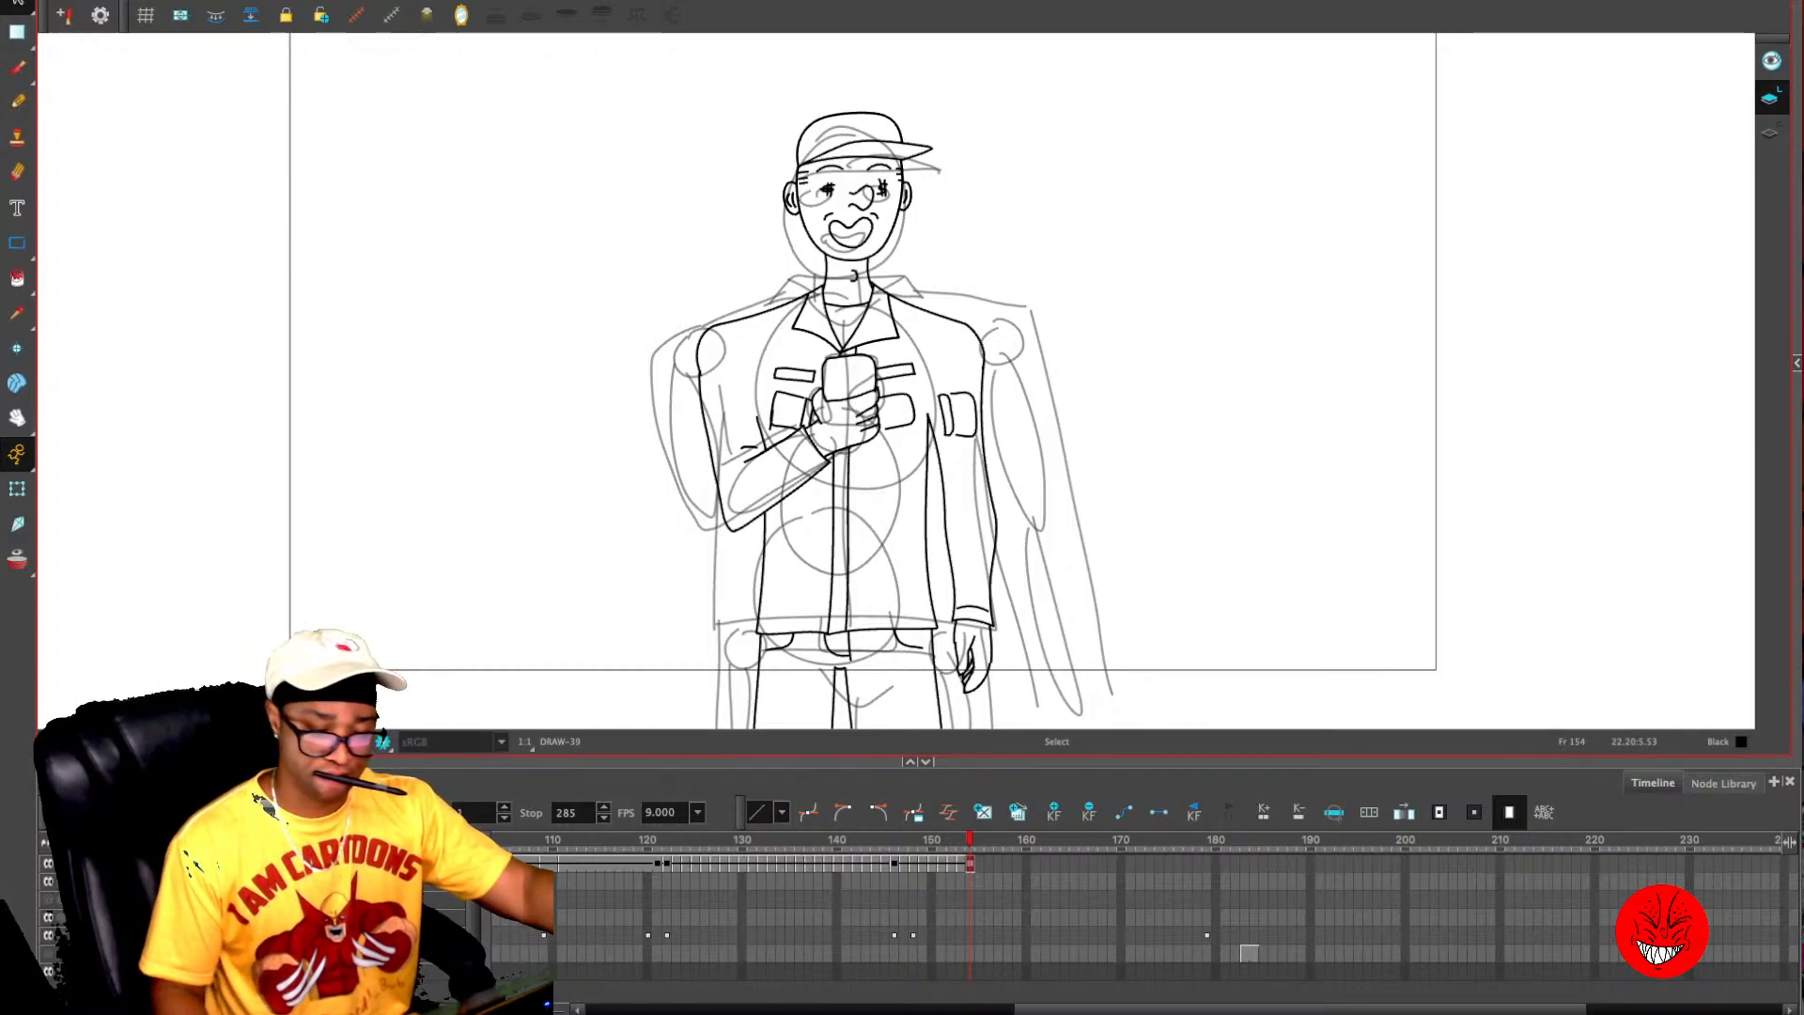
pyautogui.moveTo(970, 840); pyautogui.dragTo(866, 840)
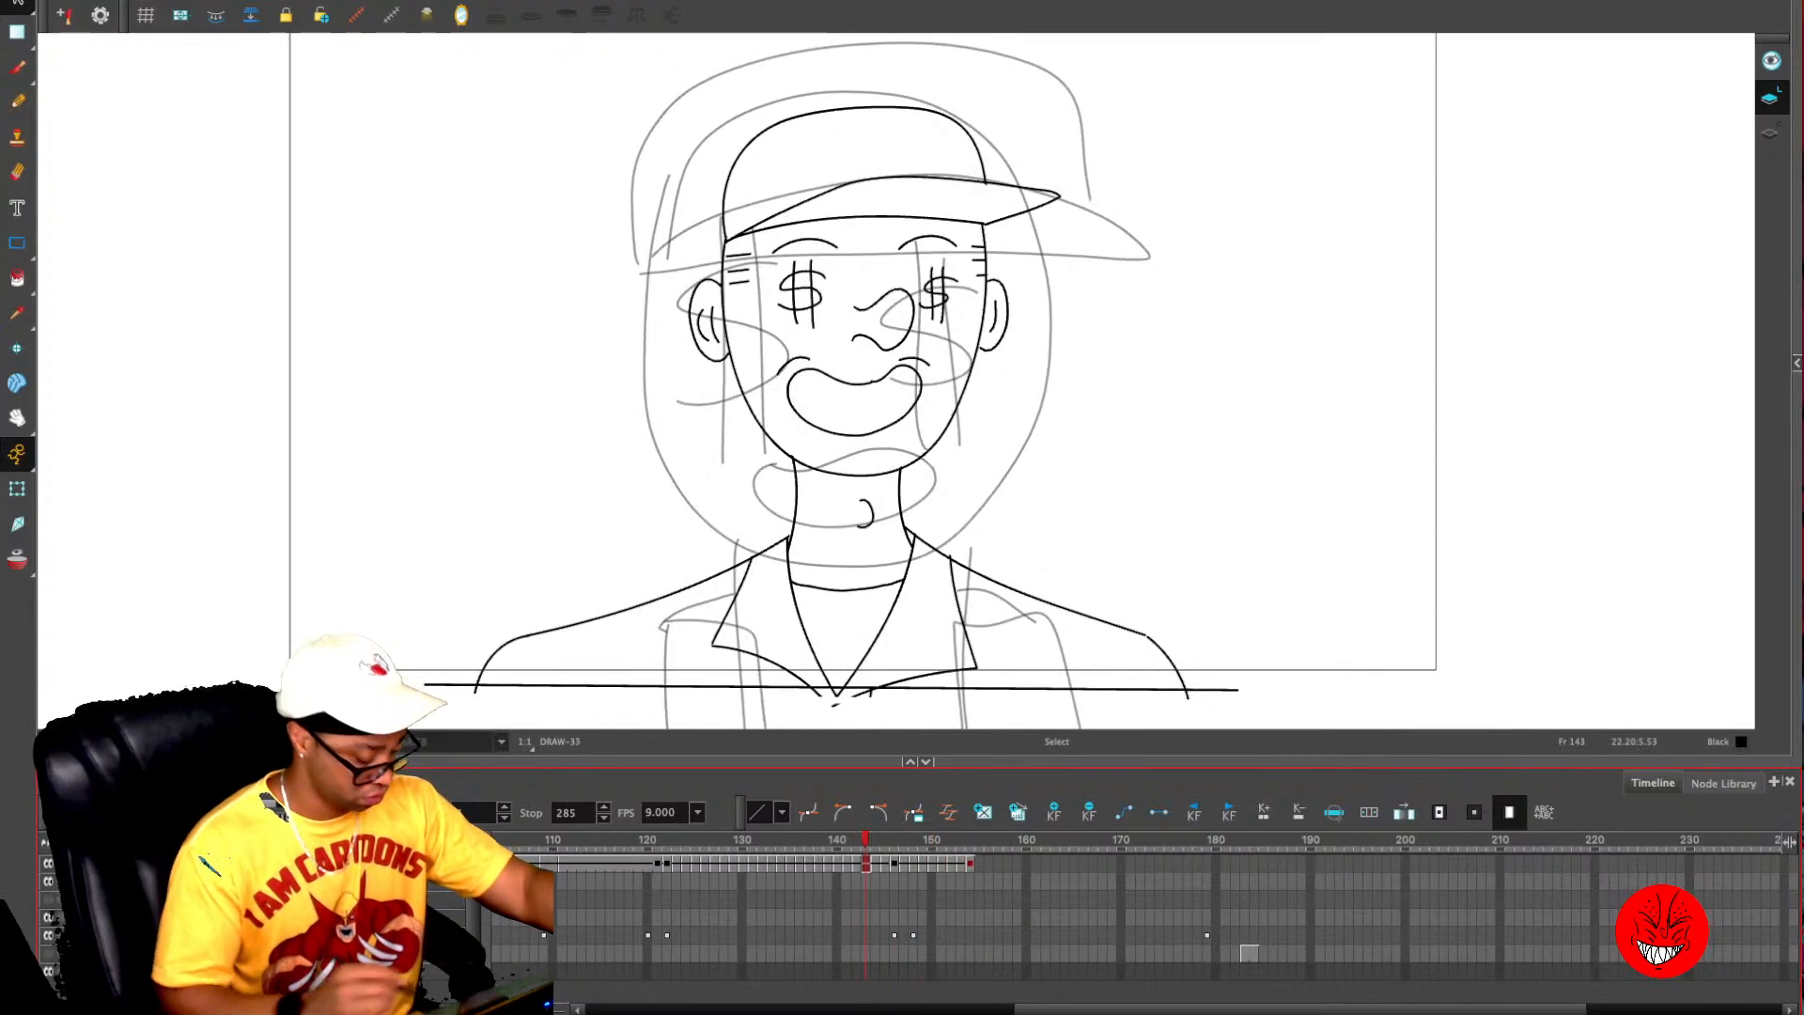
pyautogui.click(48, 935)
pyautogui.press('1')
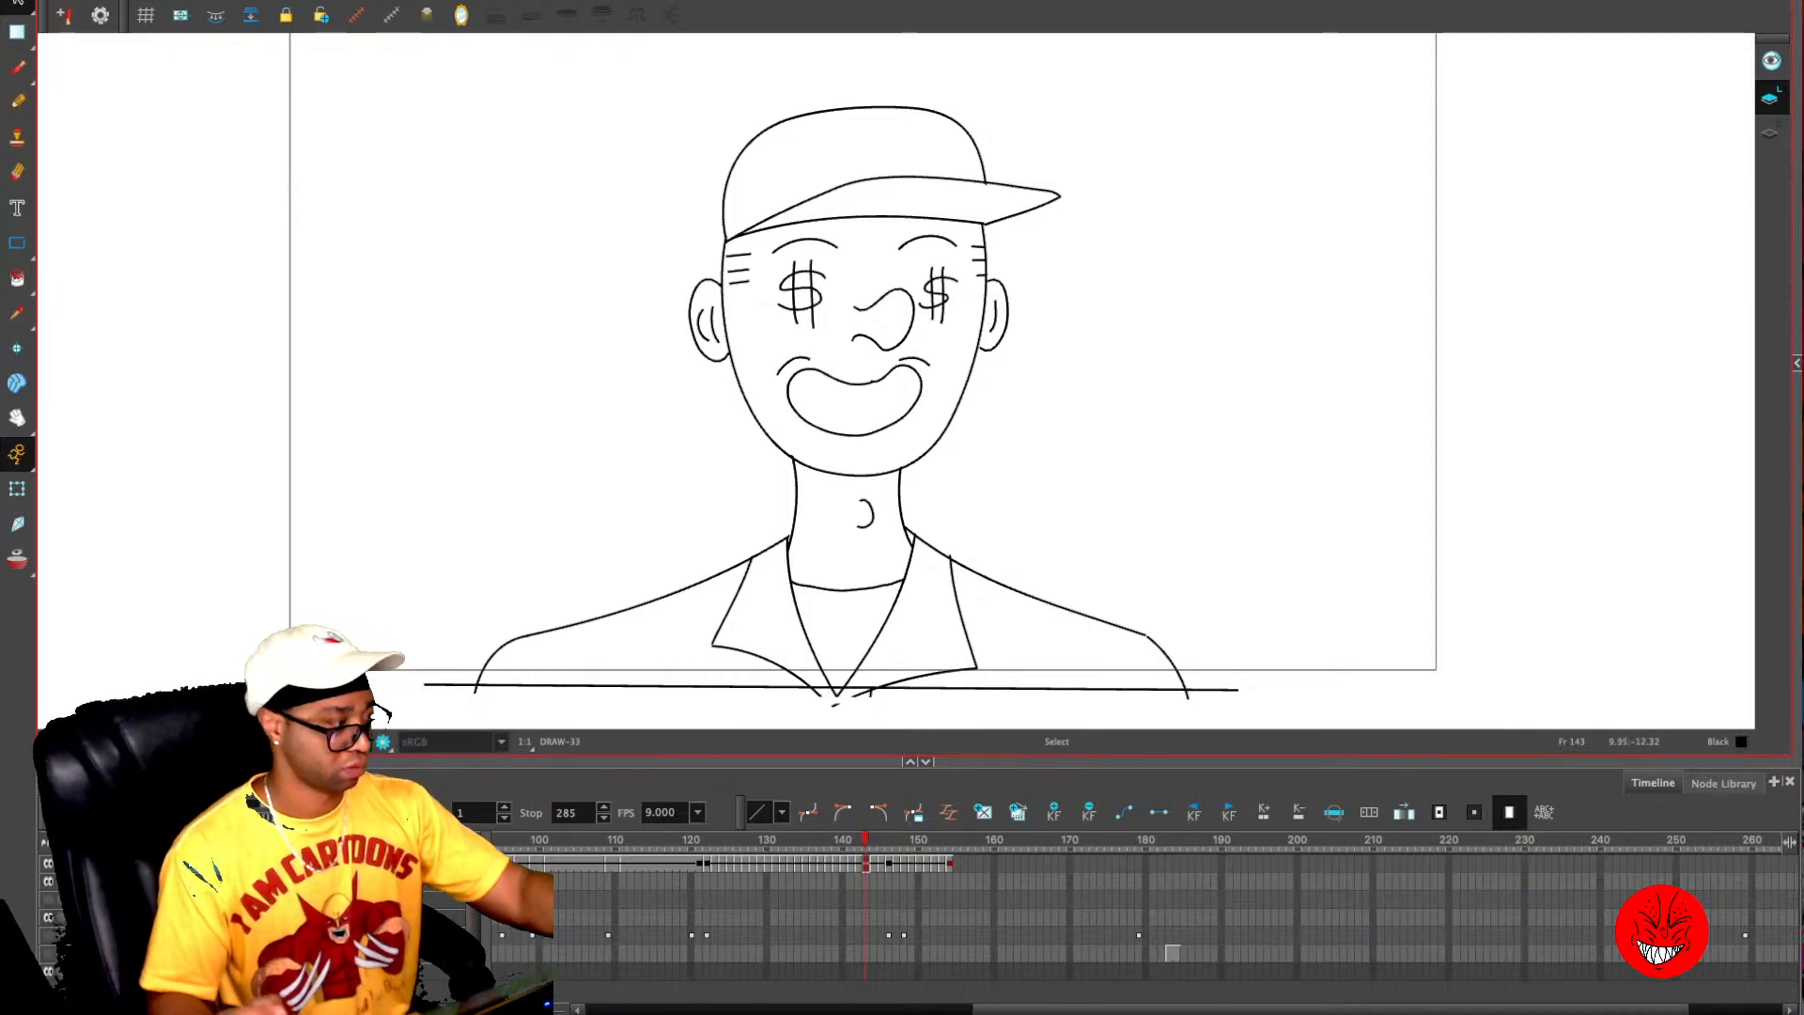
# - Review the cleaned-up line art backwards from the phone close-up through the over-the-shoulder shot to the standing figure
pyautogui.moveTo(865, 840); pyautogui.dragTo(676, 841)
pyautogui.press('1')
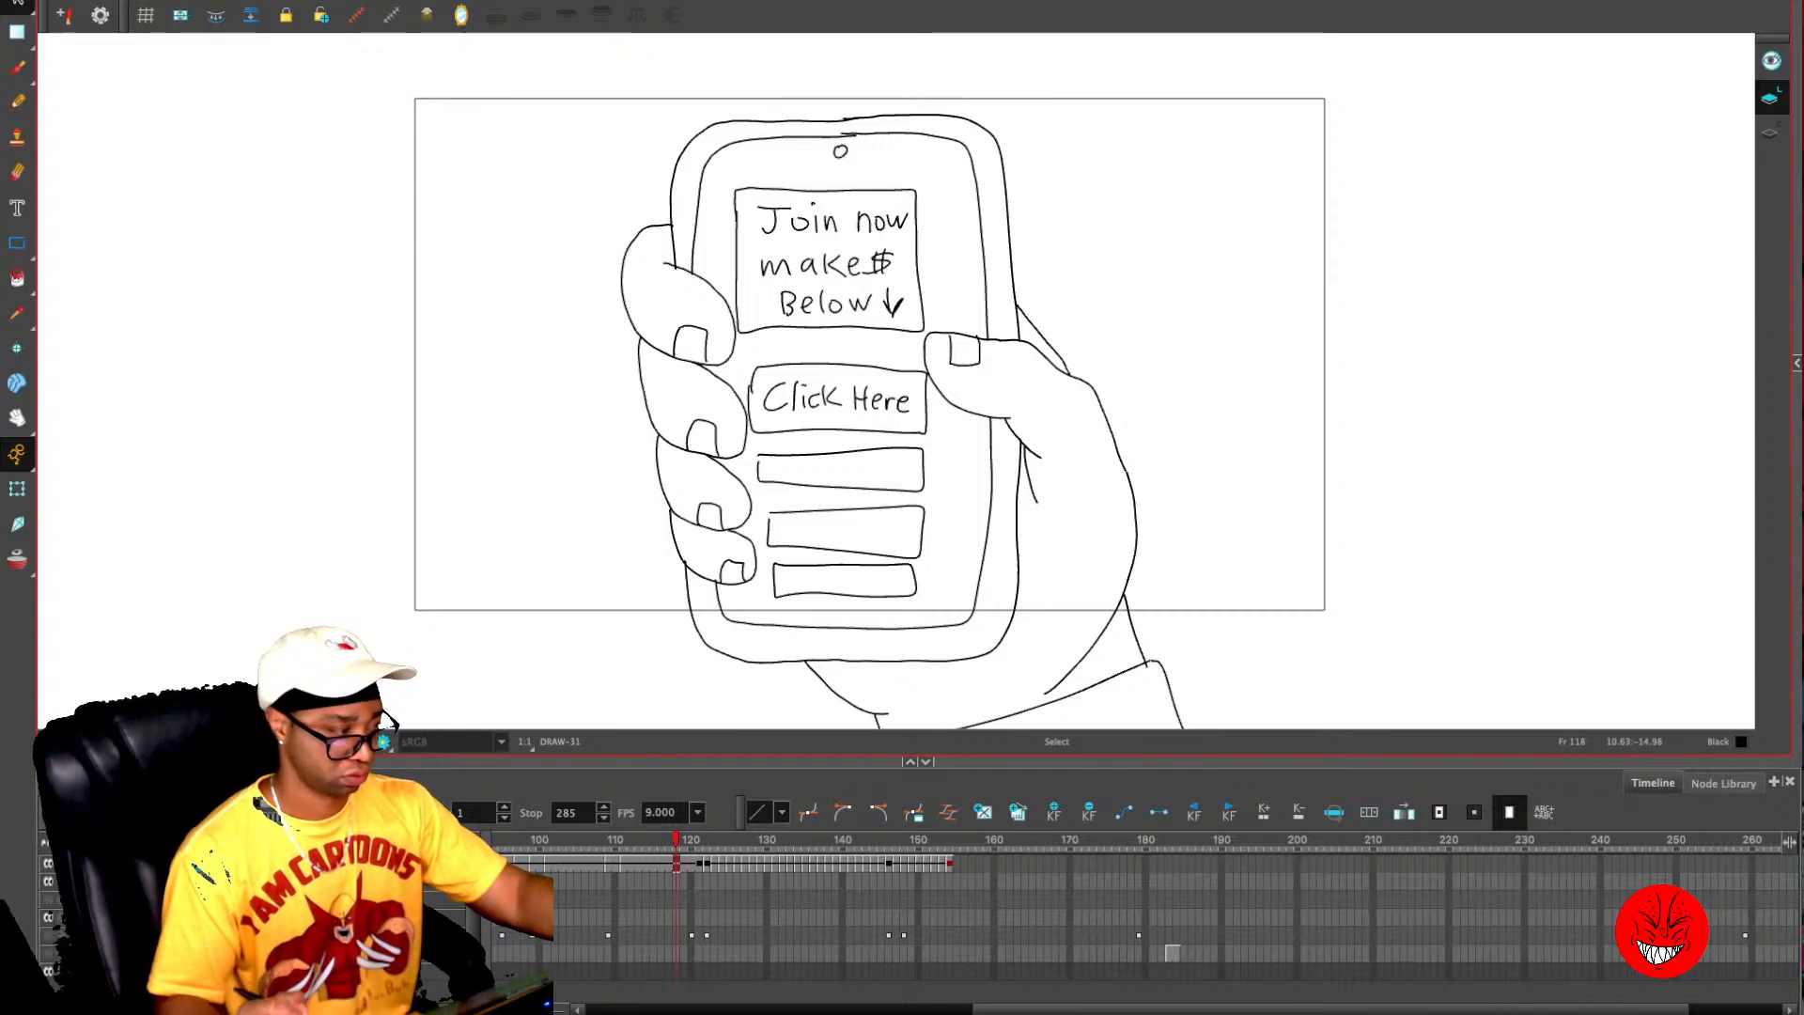
pyautogui.press('1')
pyautogui.press('1')
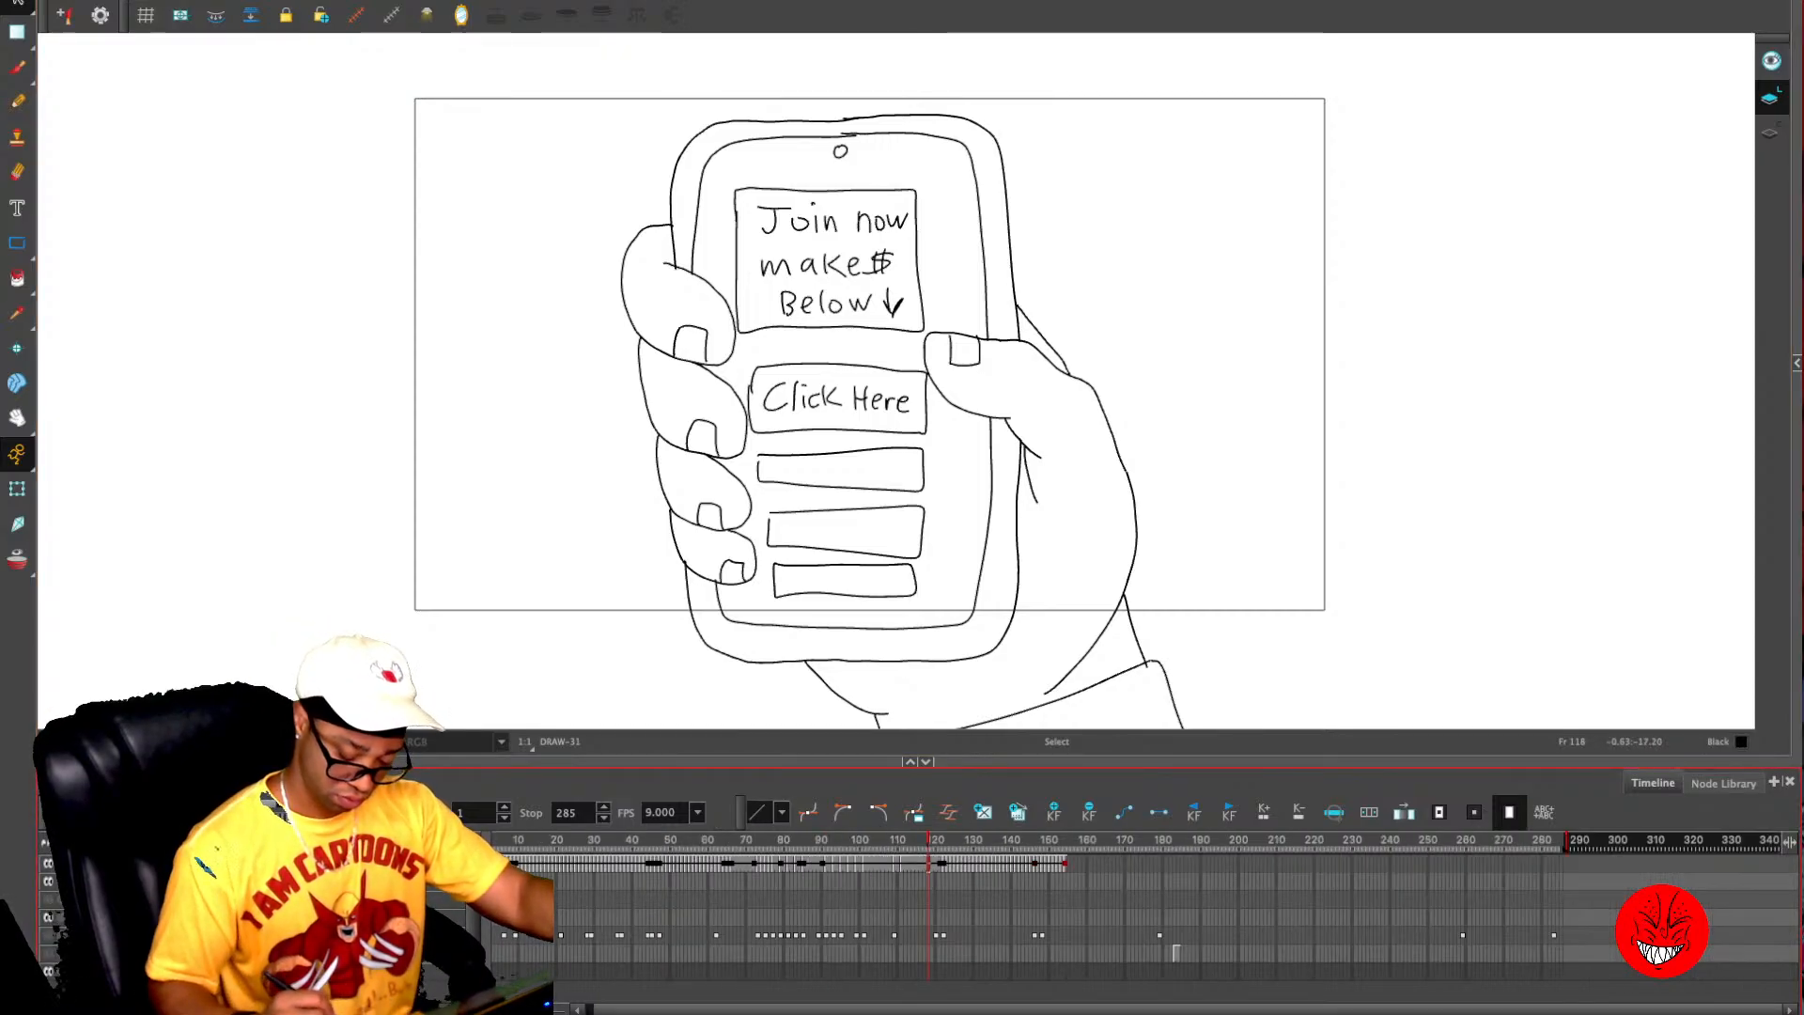
pyautogui.moveTo(937, 840)
pyautogui.mouseDown()
pyautogui.moveTo(808, 840)
pyautogui.moveTo(857, 840)
pyautogui.mouseUp()
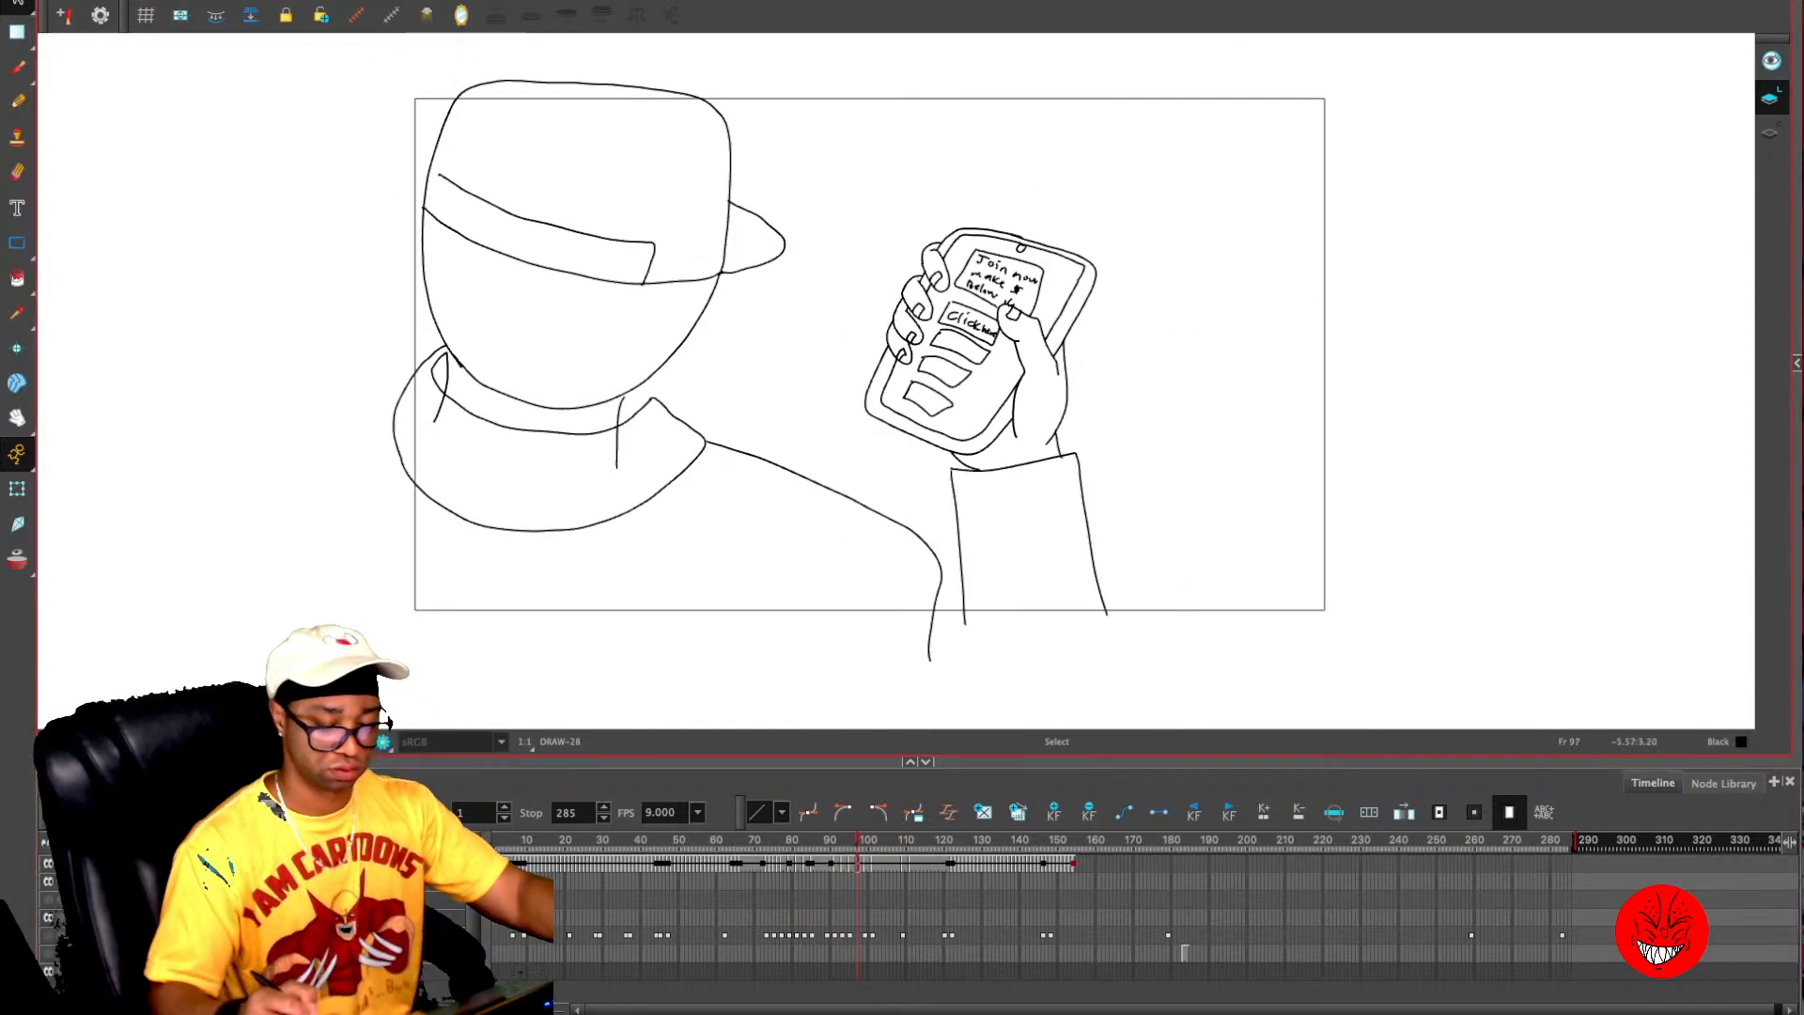
pyautogui.moveTo(857, 840)
pyautogui.mouseDown()
pyautogui.moveTo(755, 840)
pyautogui.moveTo(777, 840)
pyautogui.mouseUp()
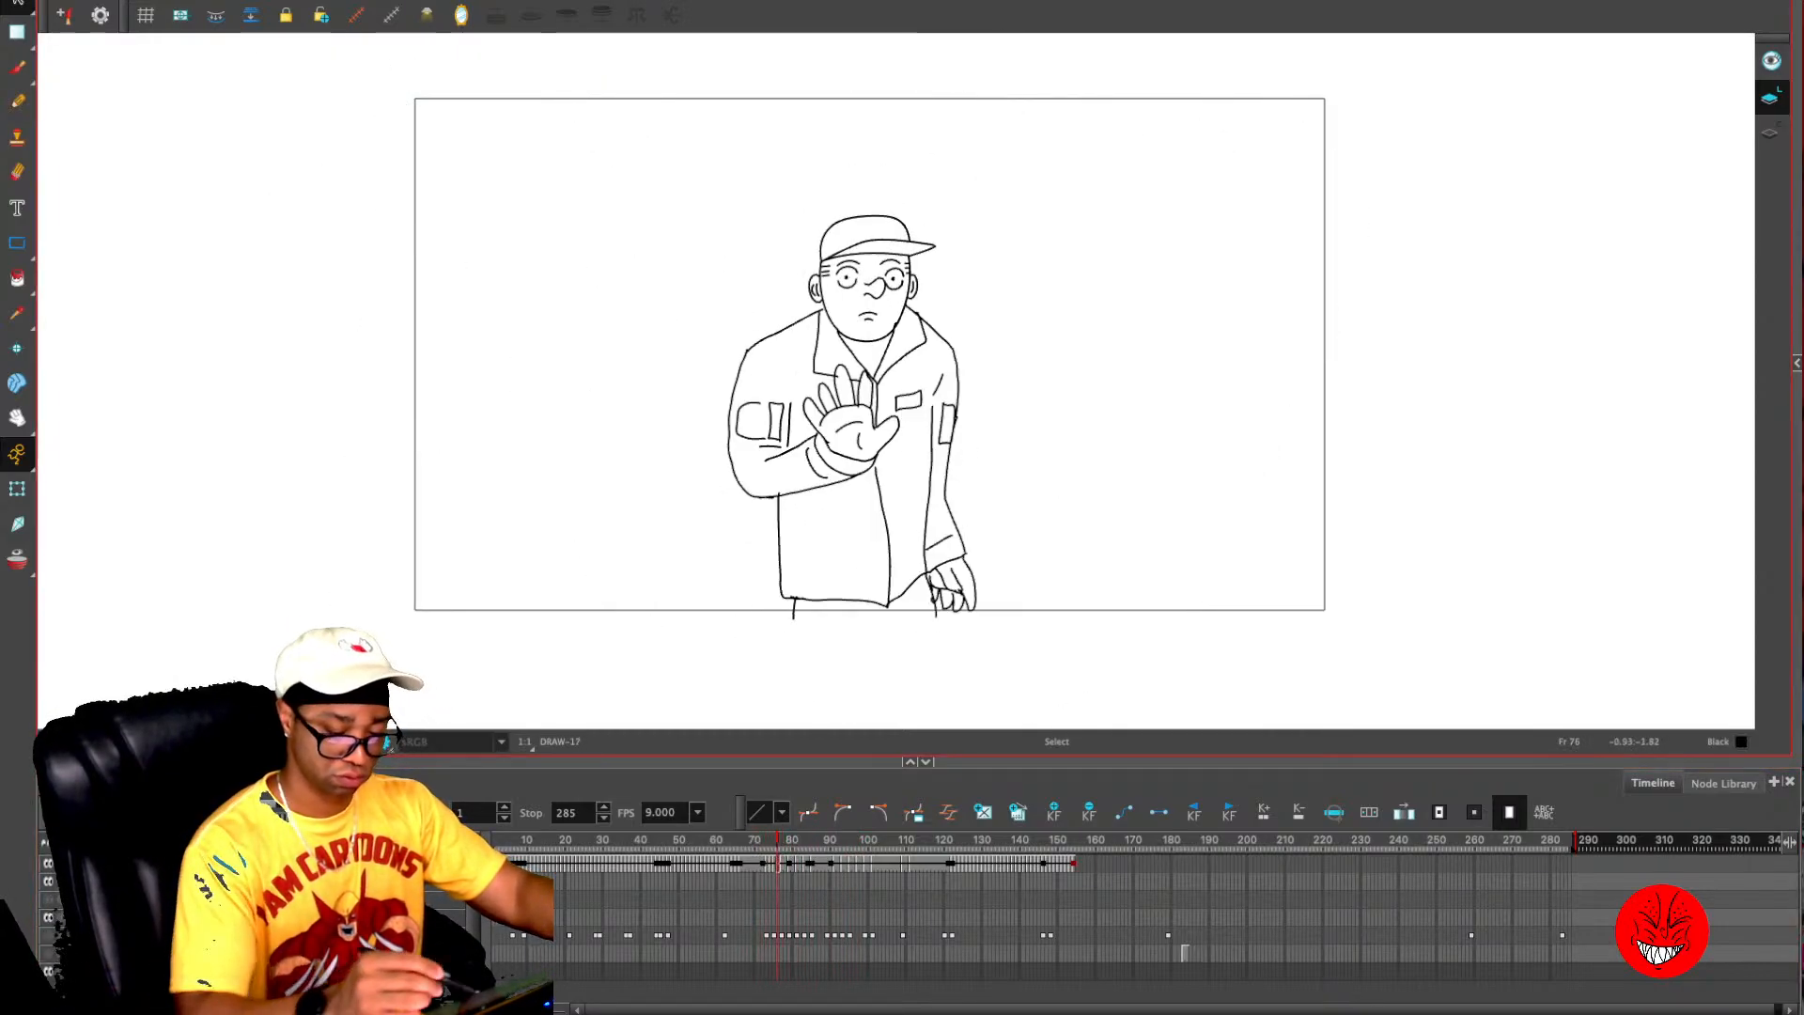
pyautogui.press('.')
pyautogui.press(',')
pyautogui.press(',')
pyautogui.press(',')
pyautogui.press(',')
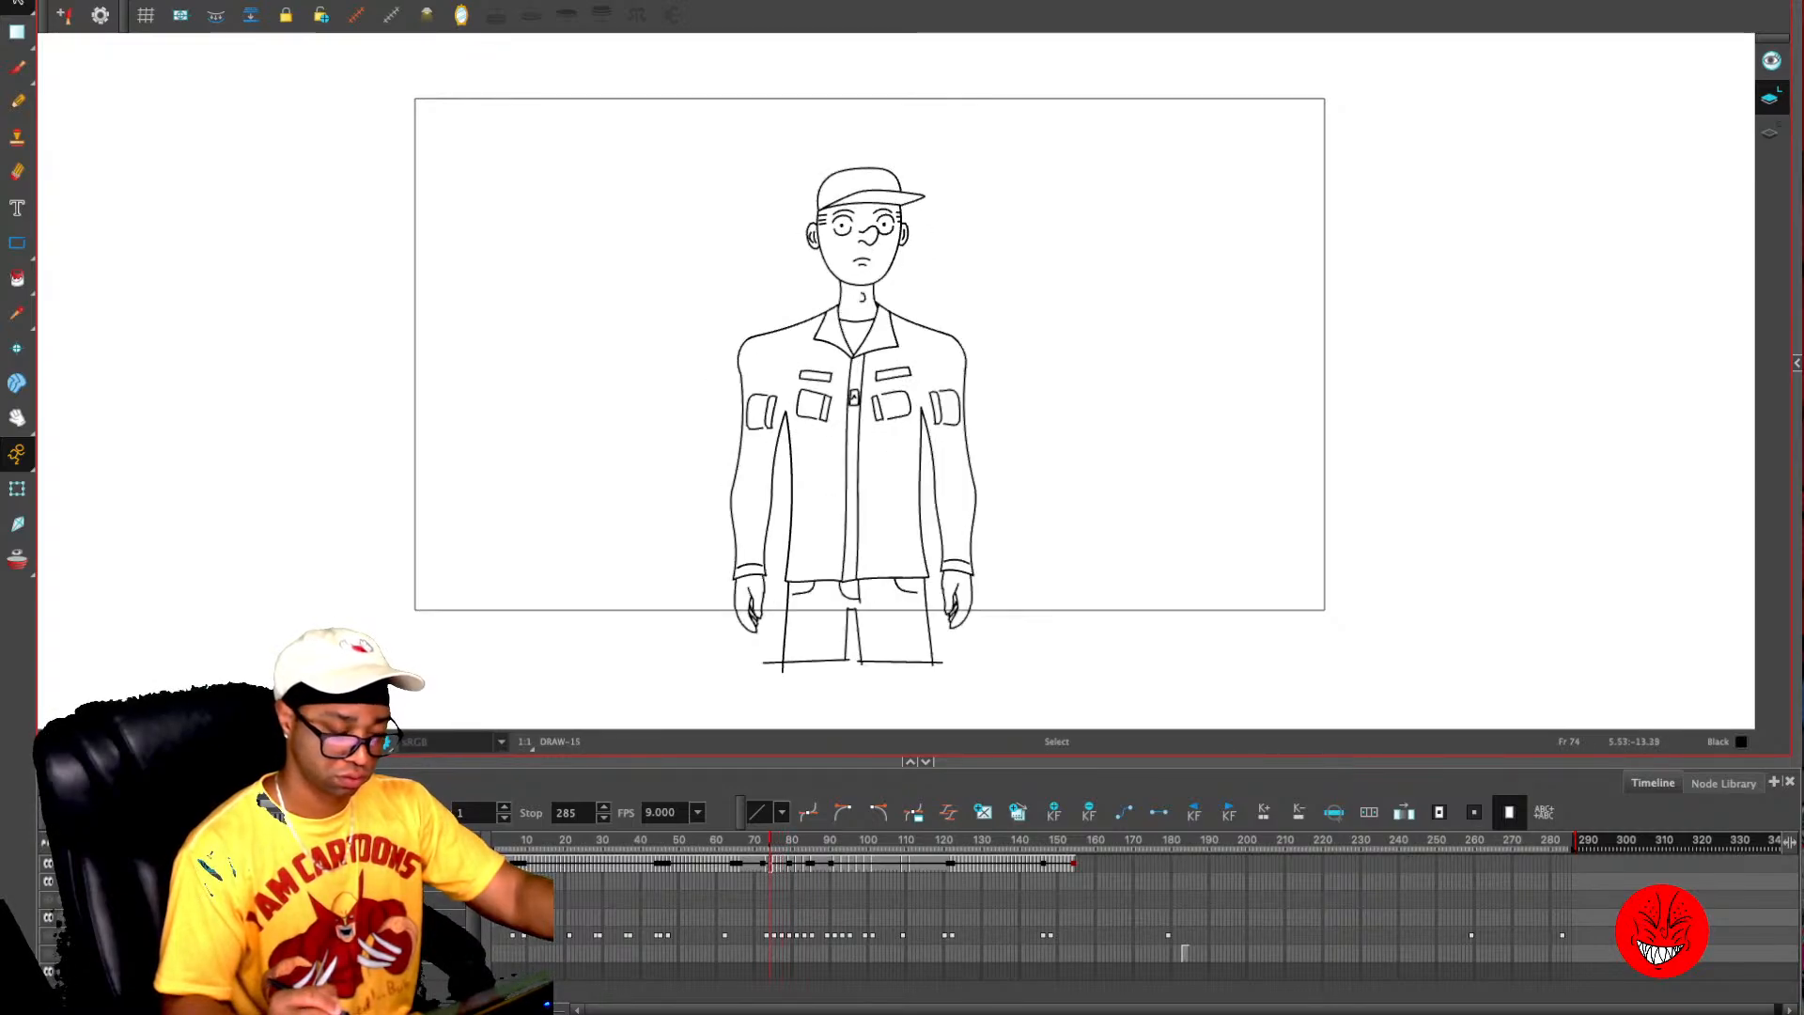
pyautogui.press(',')
pyautogui.press(',')
pyautogui.press(',')
pyautogui.press(',')
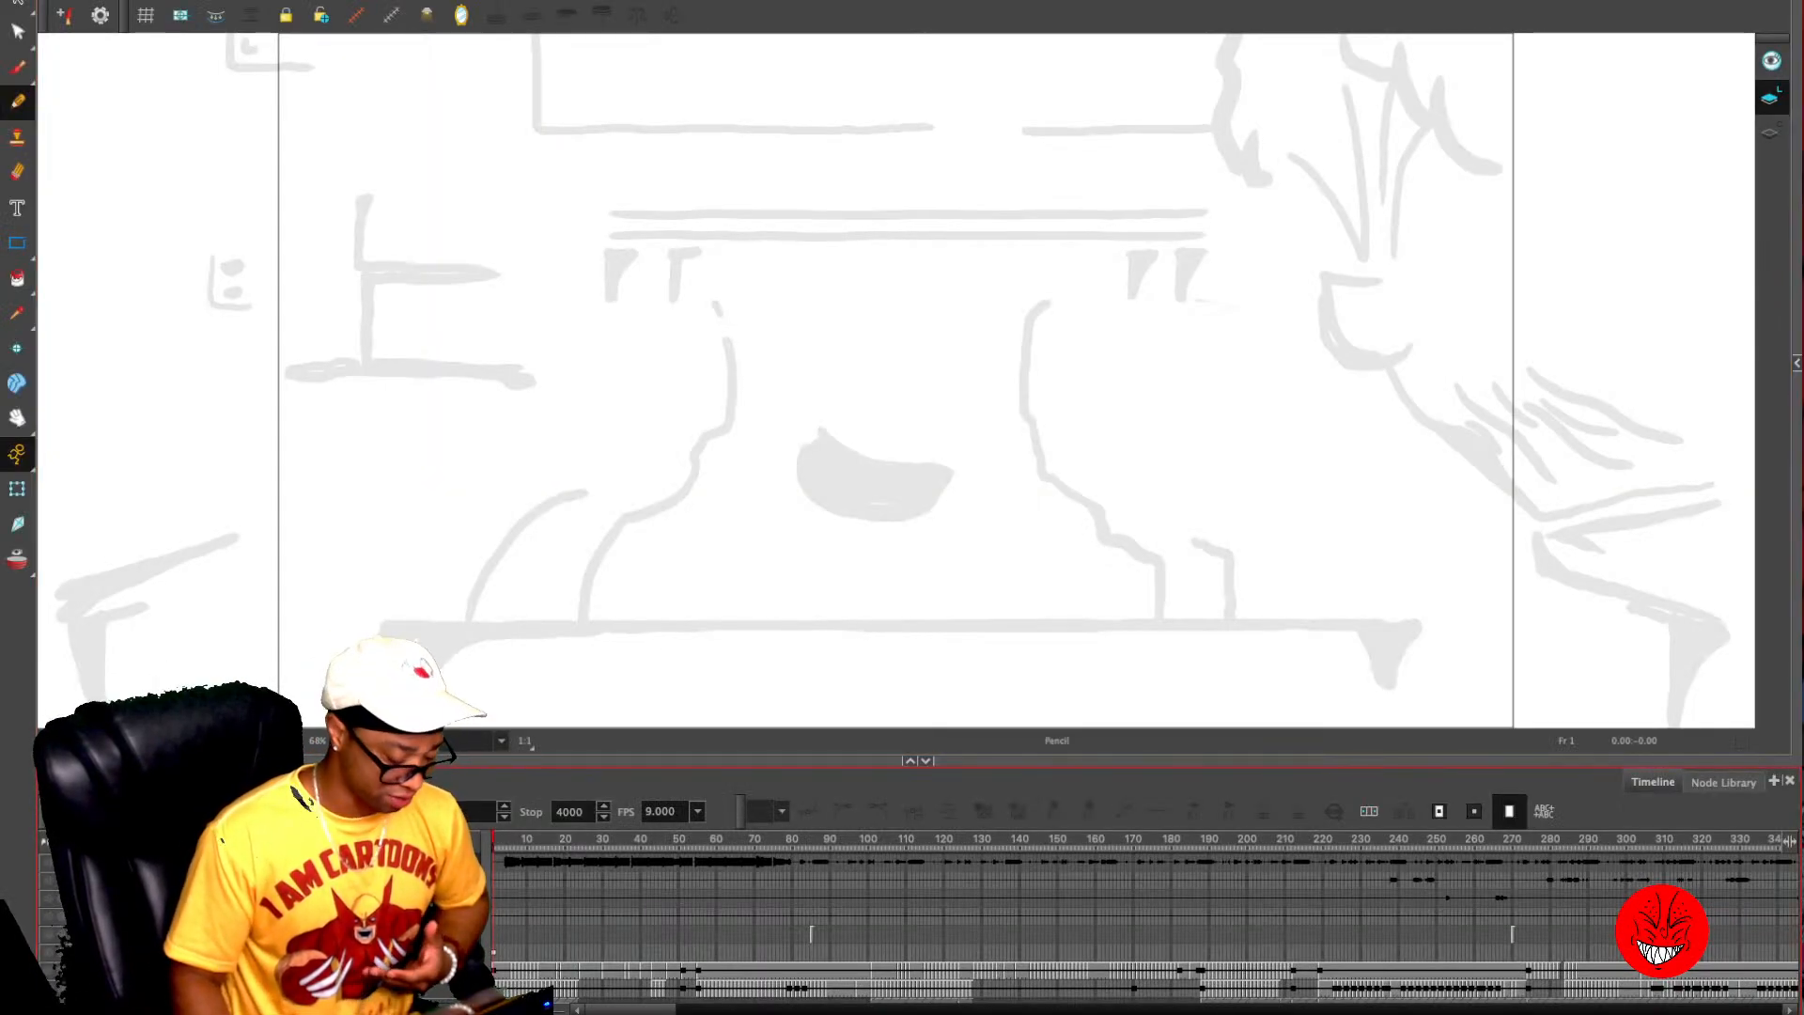
# - Examine the layer stack of the coloured scene and its artwork at frame 229
pyautogui.scroll(-6, 1145, 930)
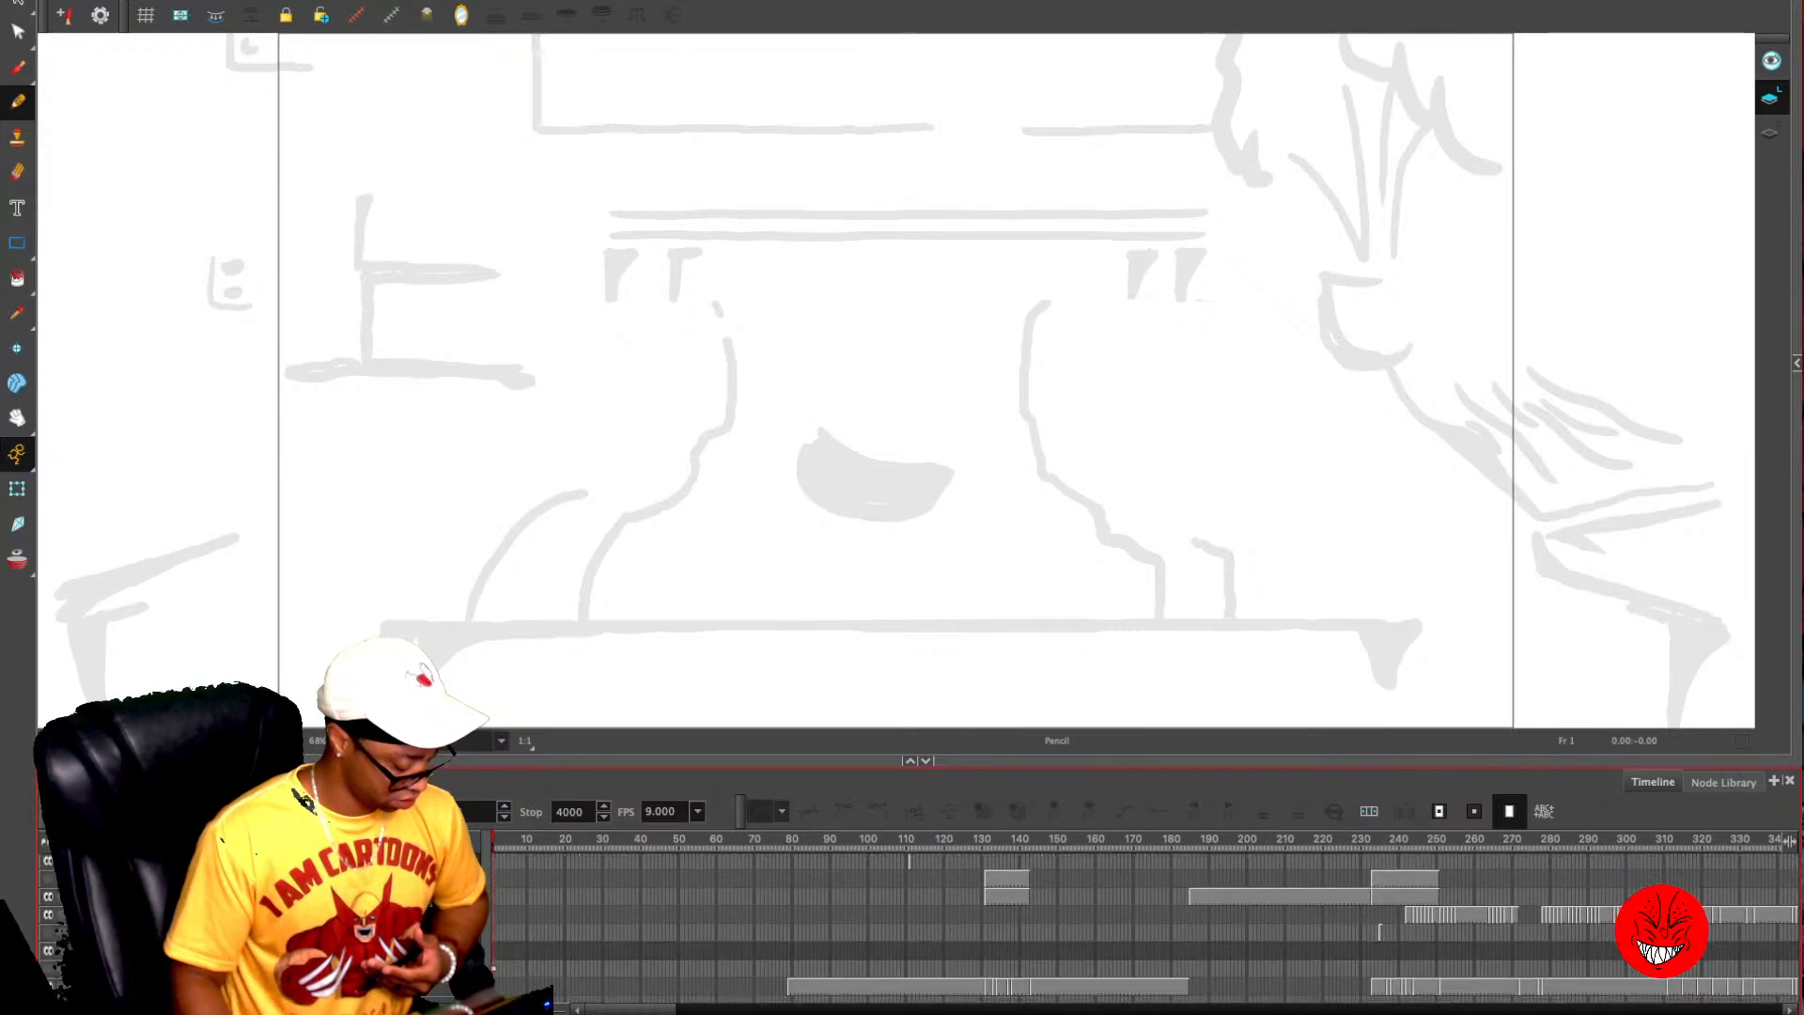
pyautogui.scroll(3, 1144, 930)
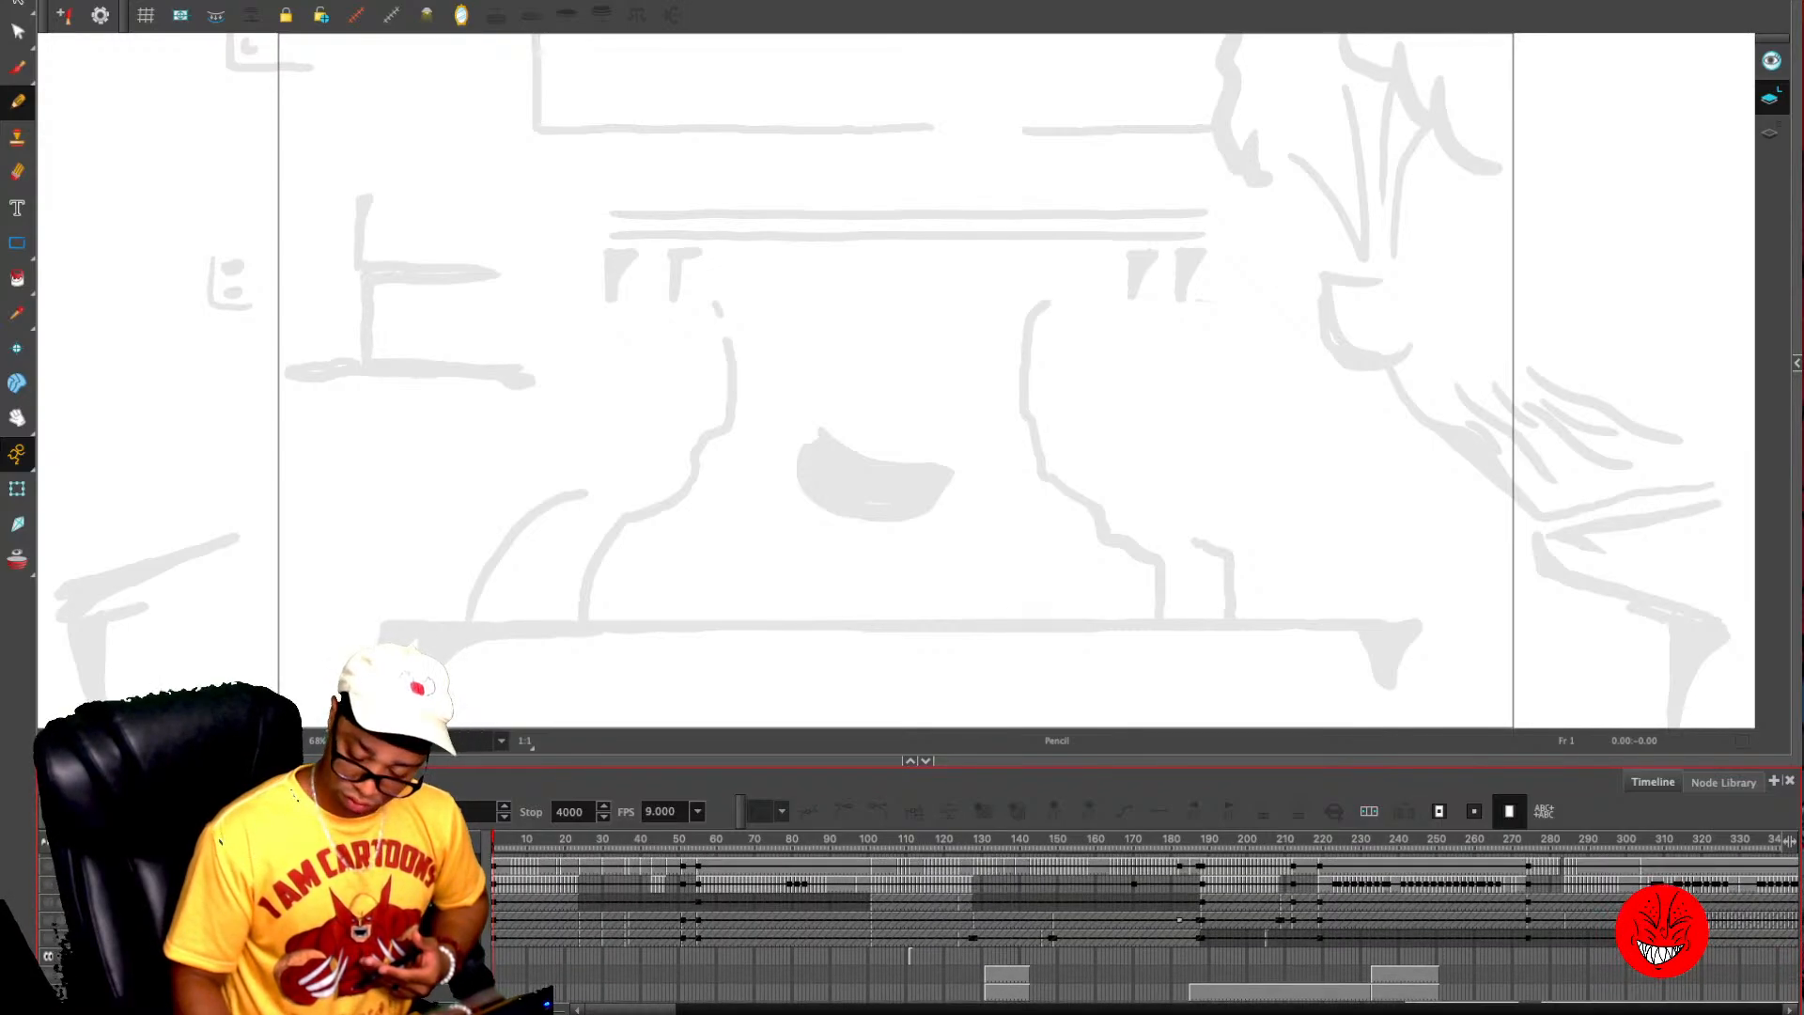
pyautogui.moveTo(494, 840); pyautogui.dragTo(1358, 839)
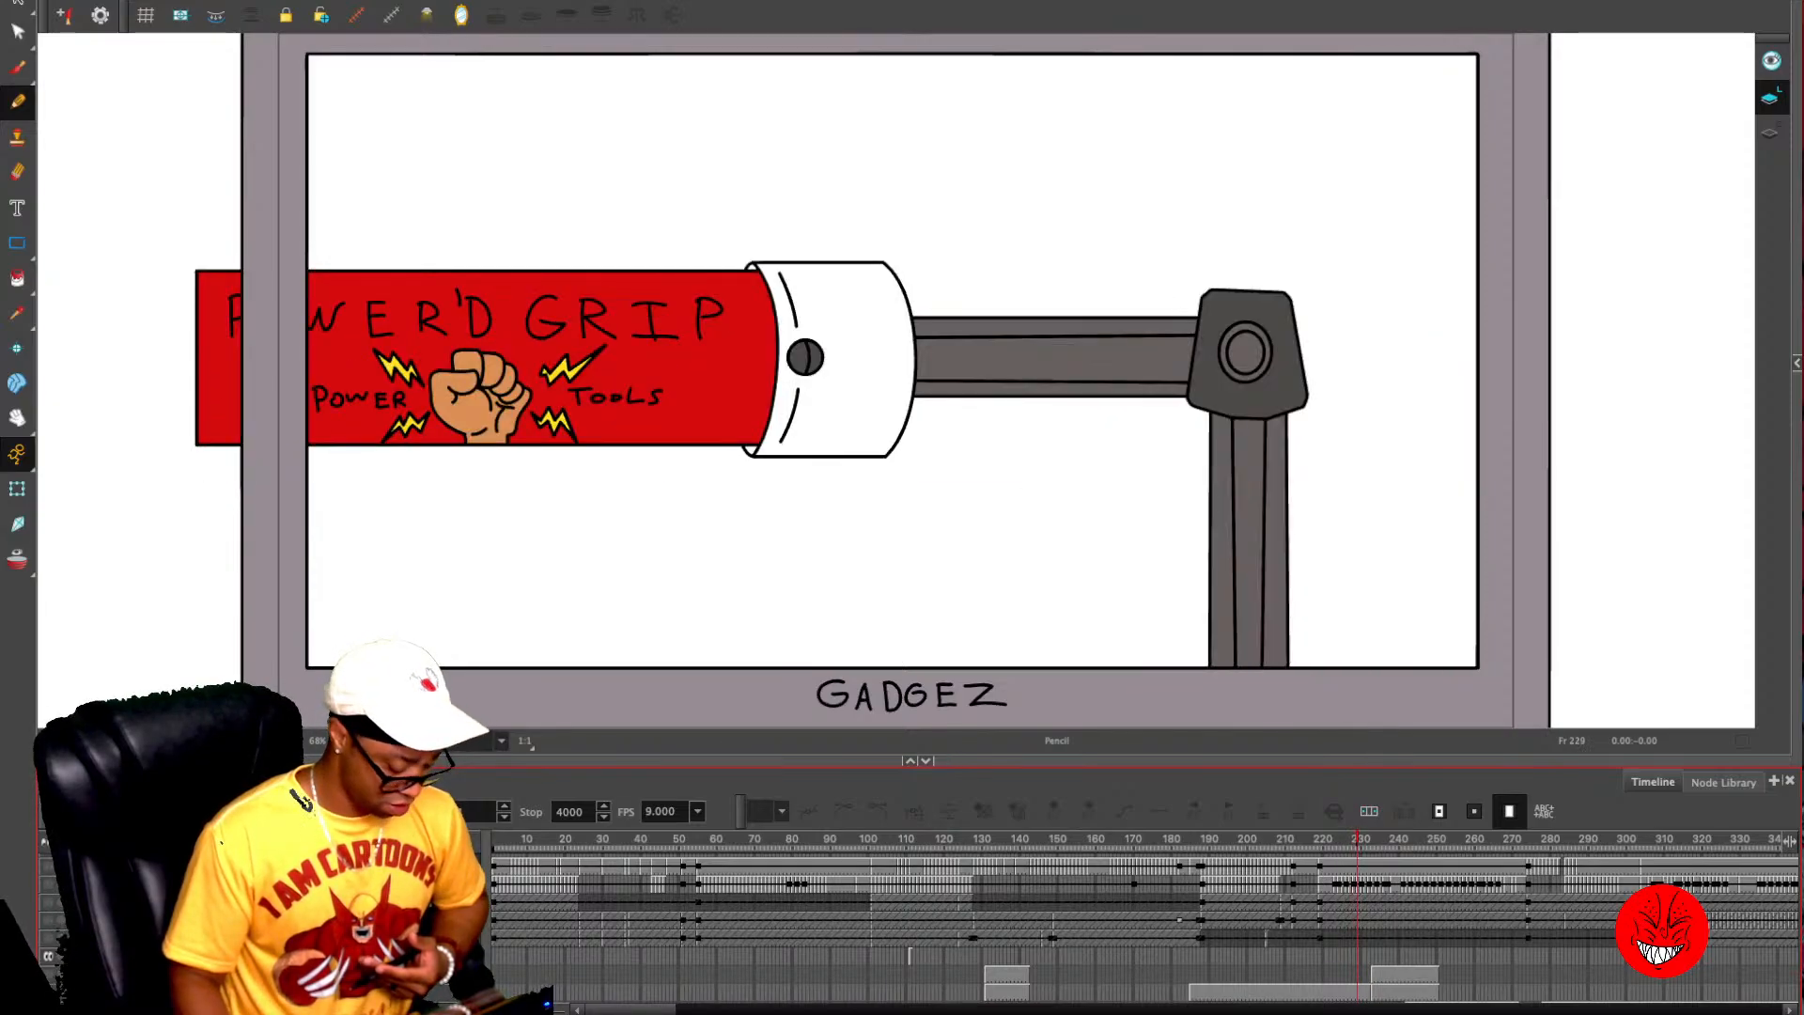
pyautogui.moveTo(1128, 761); pyautogui.dragTo(1128, 462)
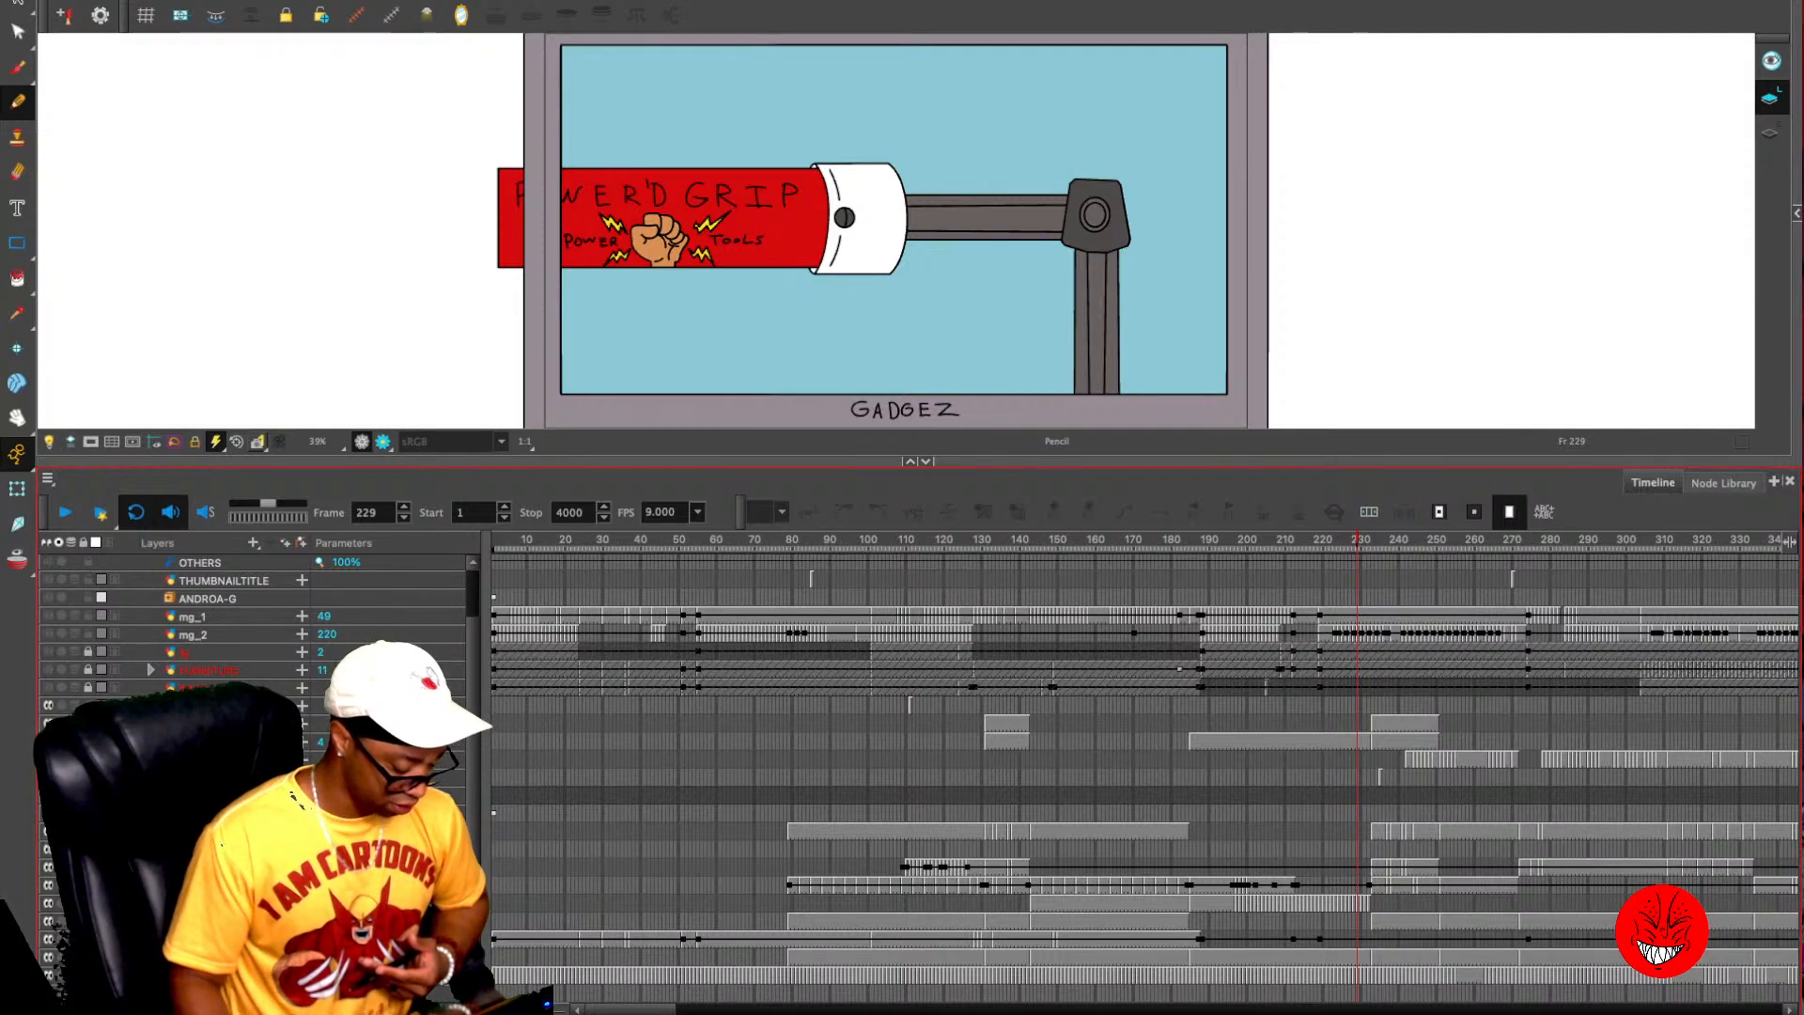
pyautogui.moveTo(918, 461); pyautogui.dragTo(918, 918)
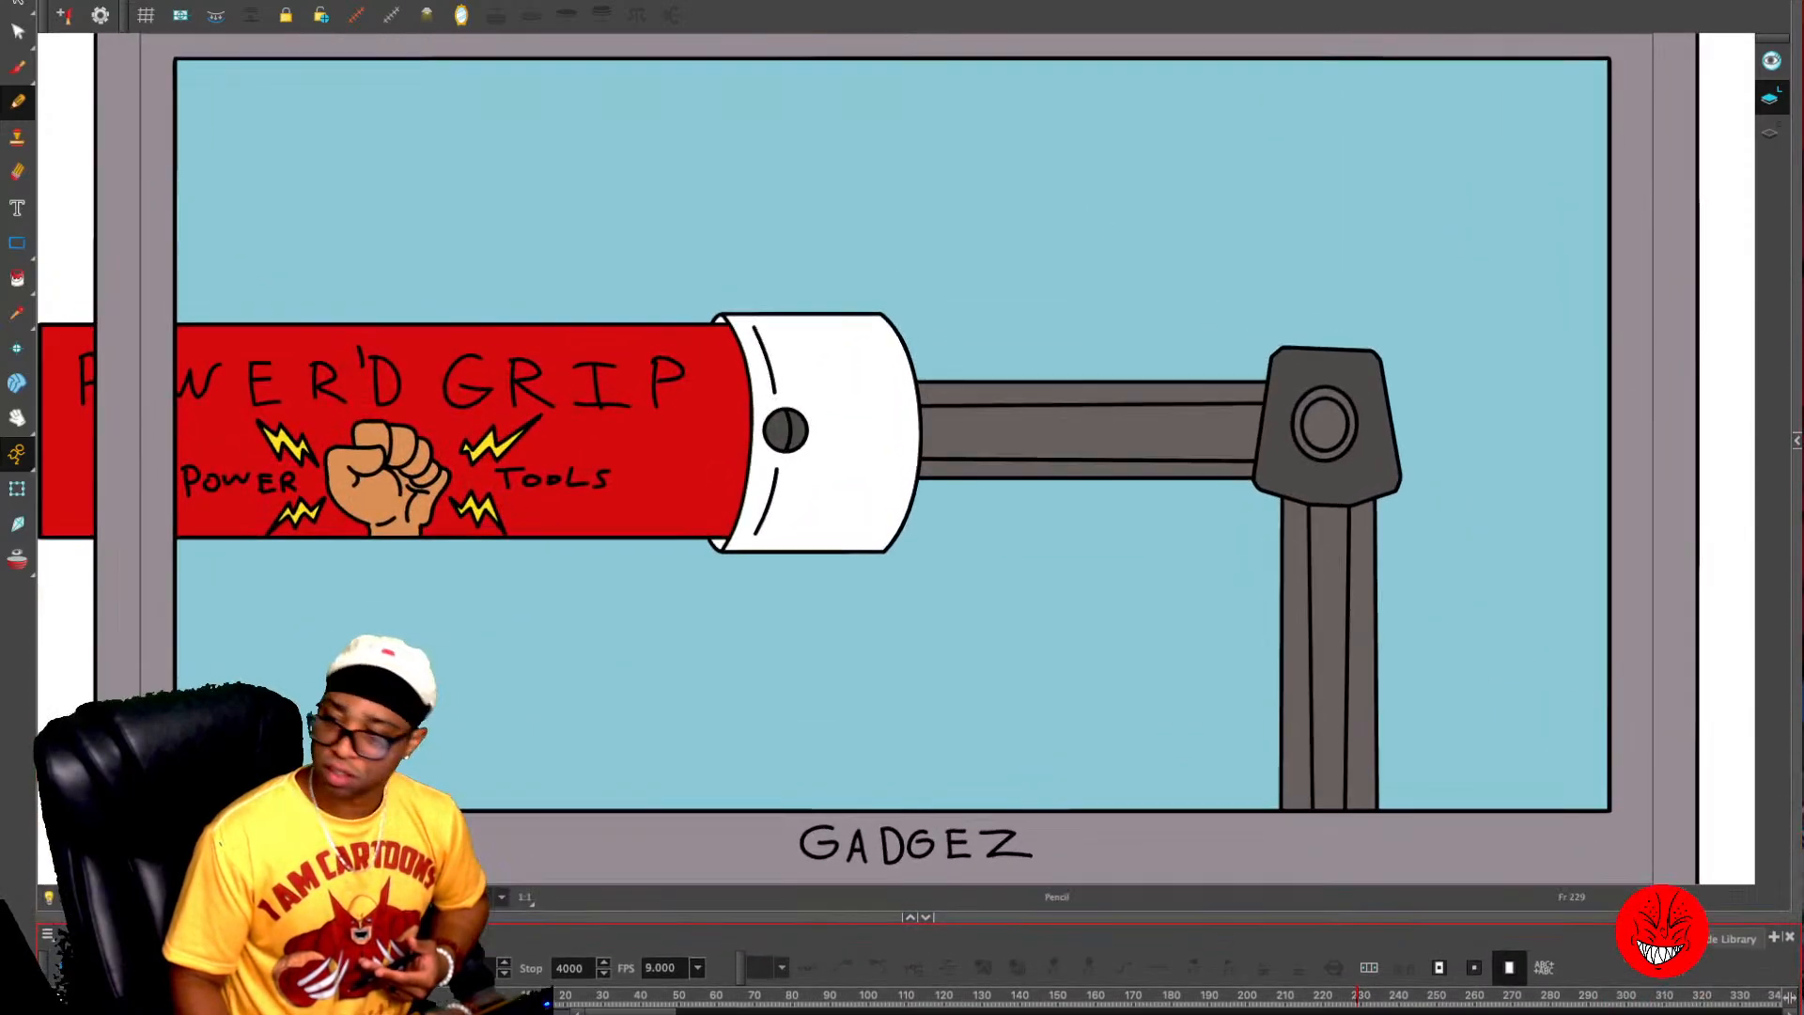